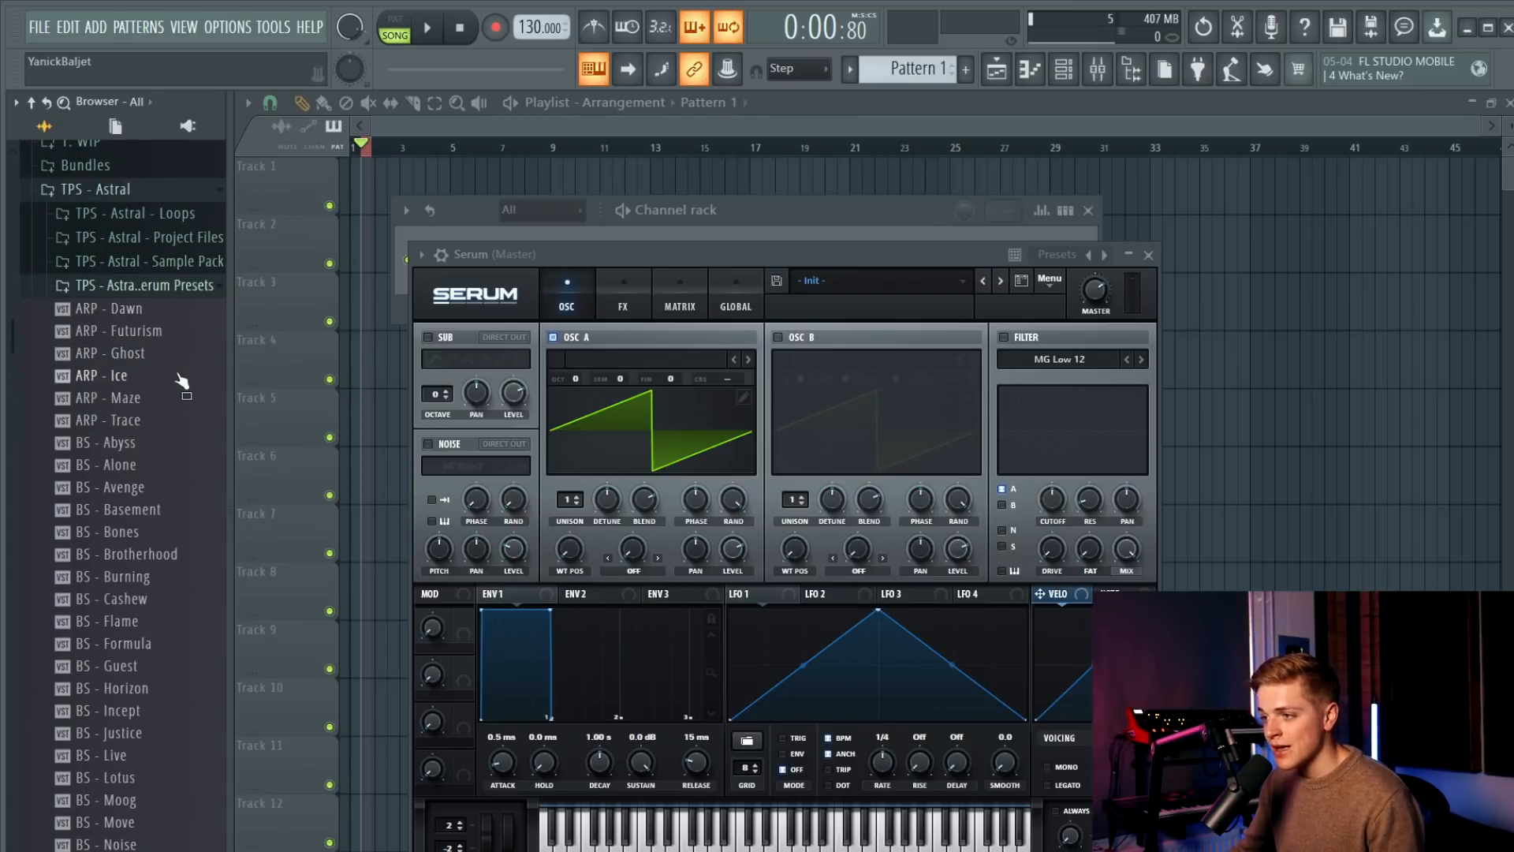
Load the BS - Avenge preset into Serum and review its effects chain.
{"action": "scroll", "coordinate": [183, 380], "scroll_direction": "down", "scroll_amount": 2}
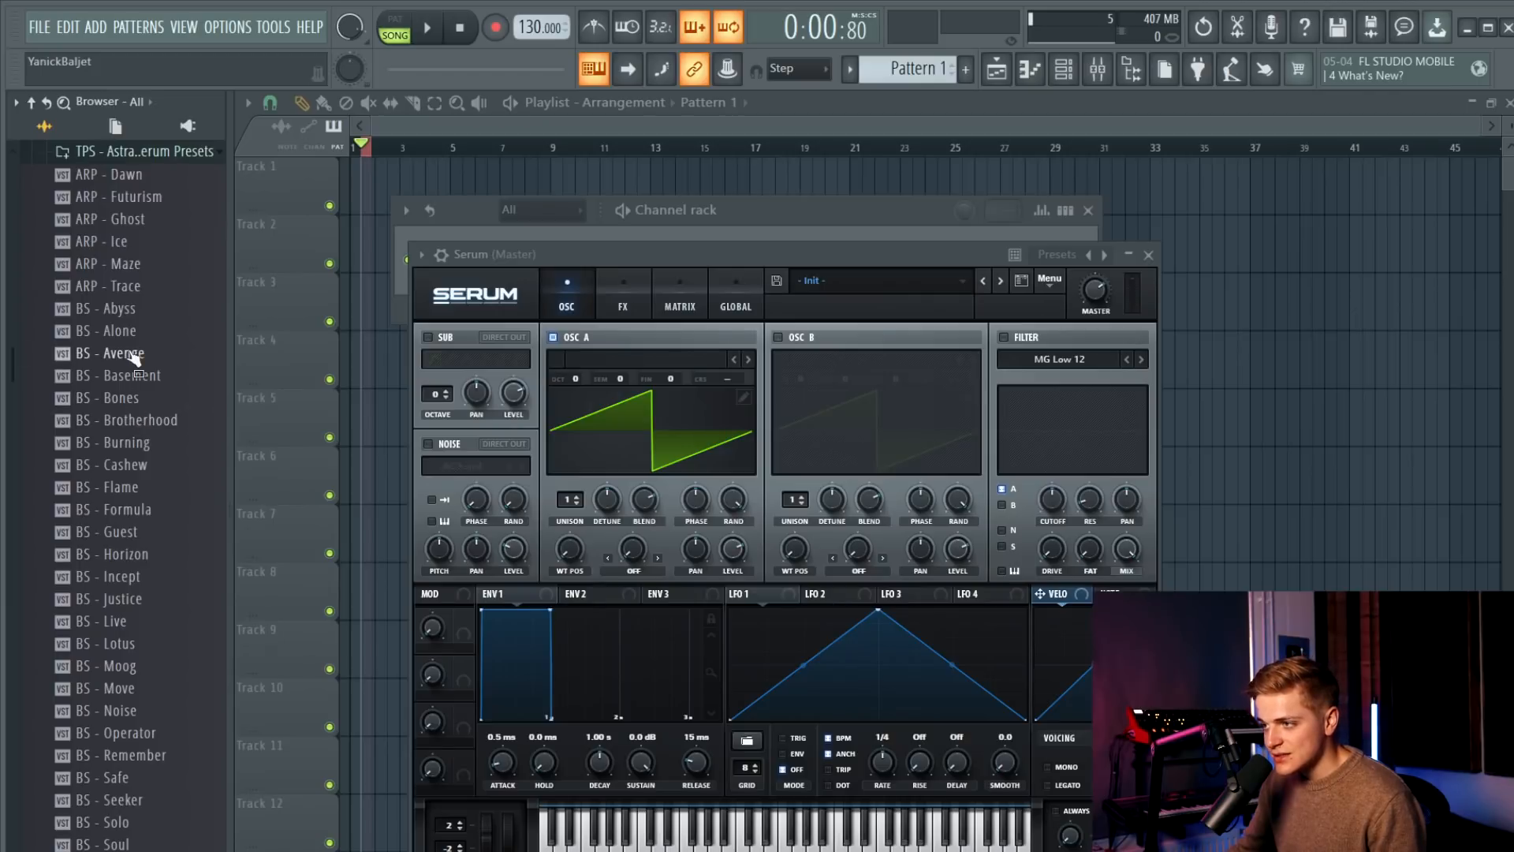
{"action": "mouse_move", "coordinate": [536, 425]}
{"action": "left_mouse_down"}
{"action": "mouse_move", "coordinate": [574, 428]}
{"action": "mouse_move", "coordinate": [557, 431]}
{"action": "left_mouse_up"}
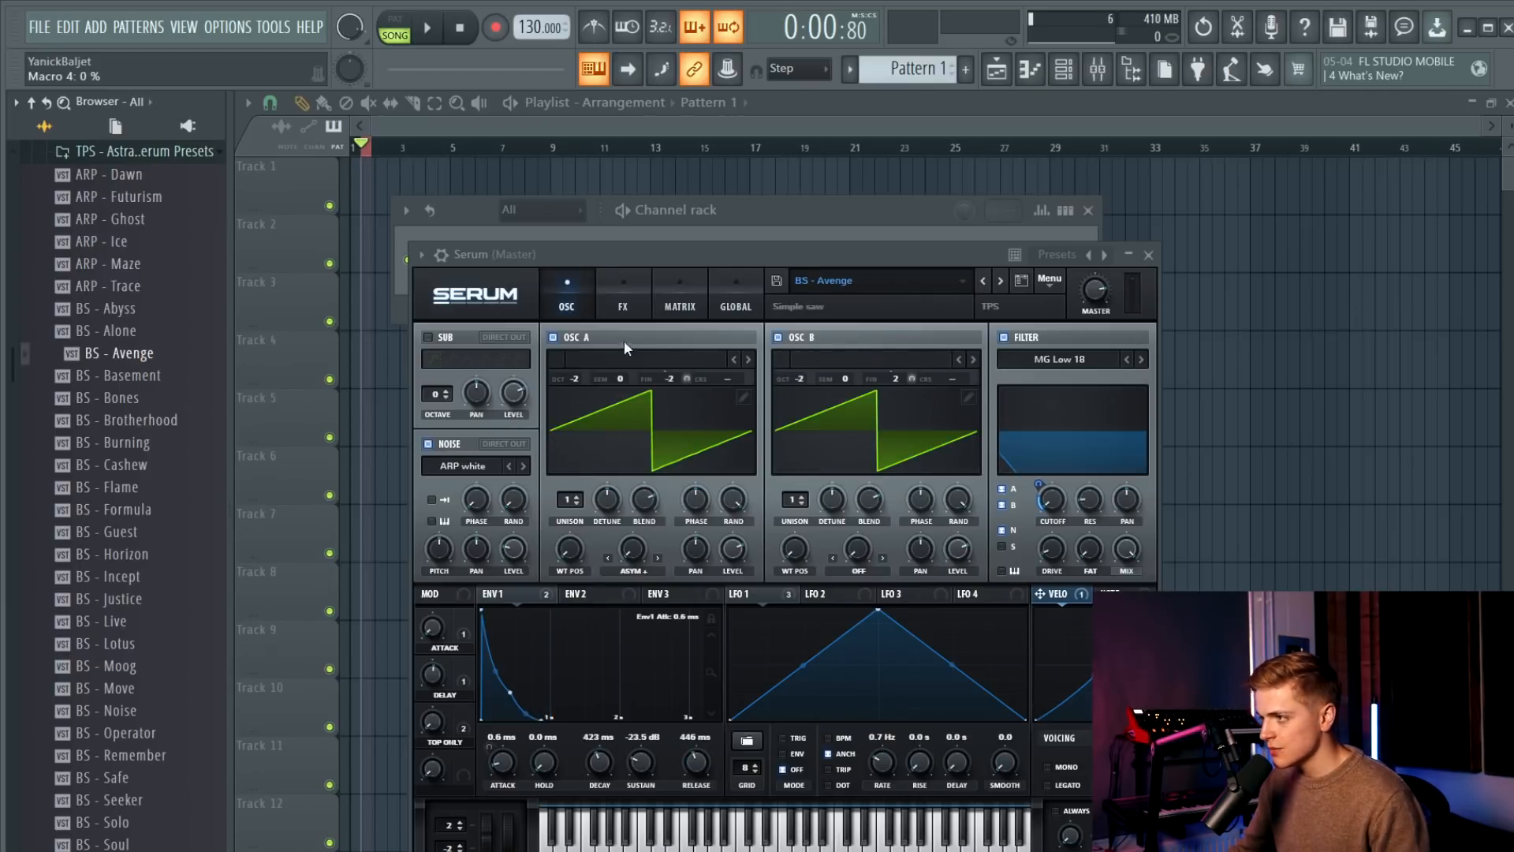
{"action": "left_click", "coordinate": [630, 287]}
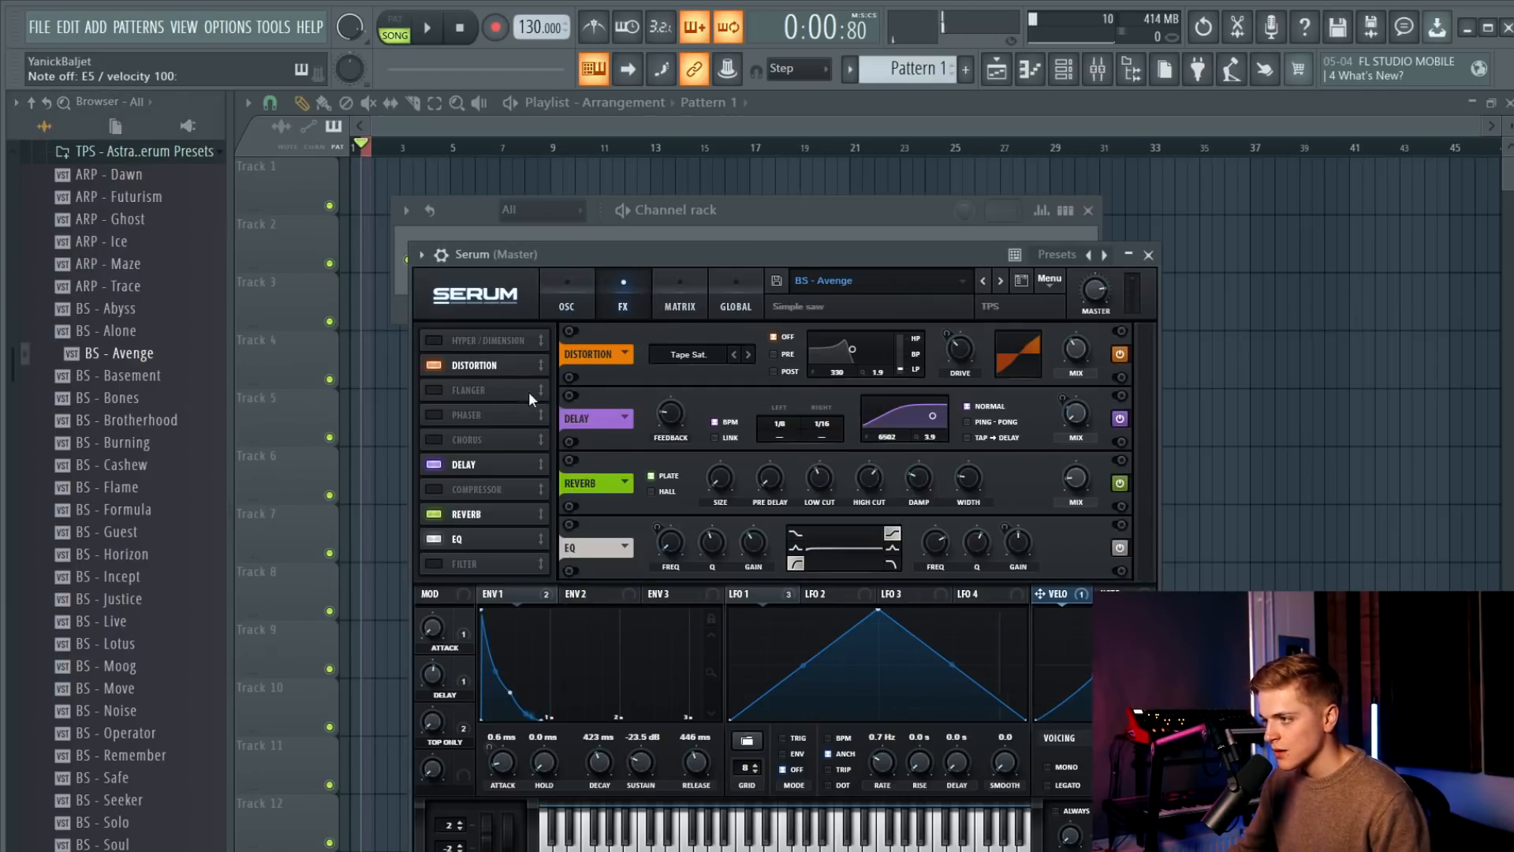
{"action": "left_click", "coordinate": [556, 299]}
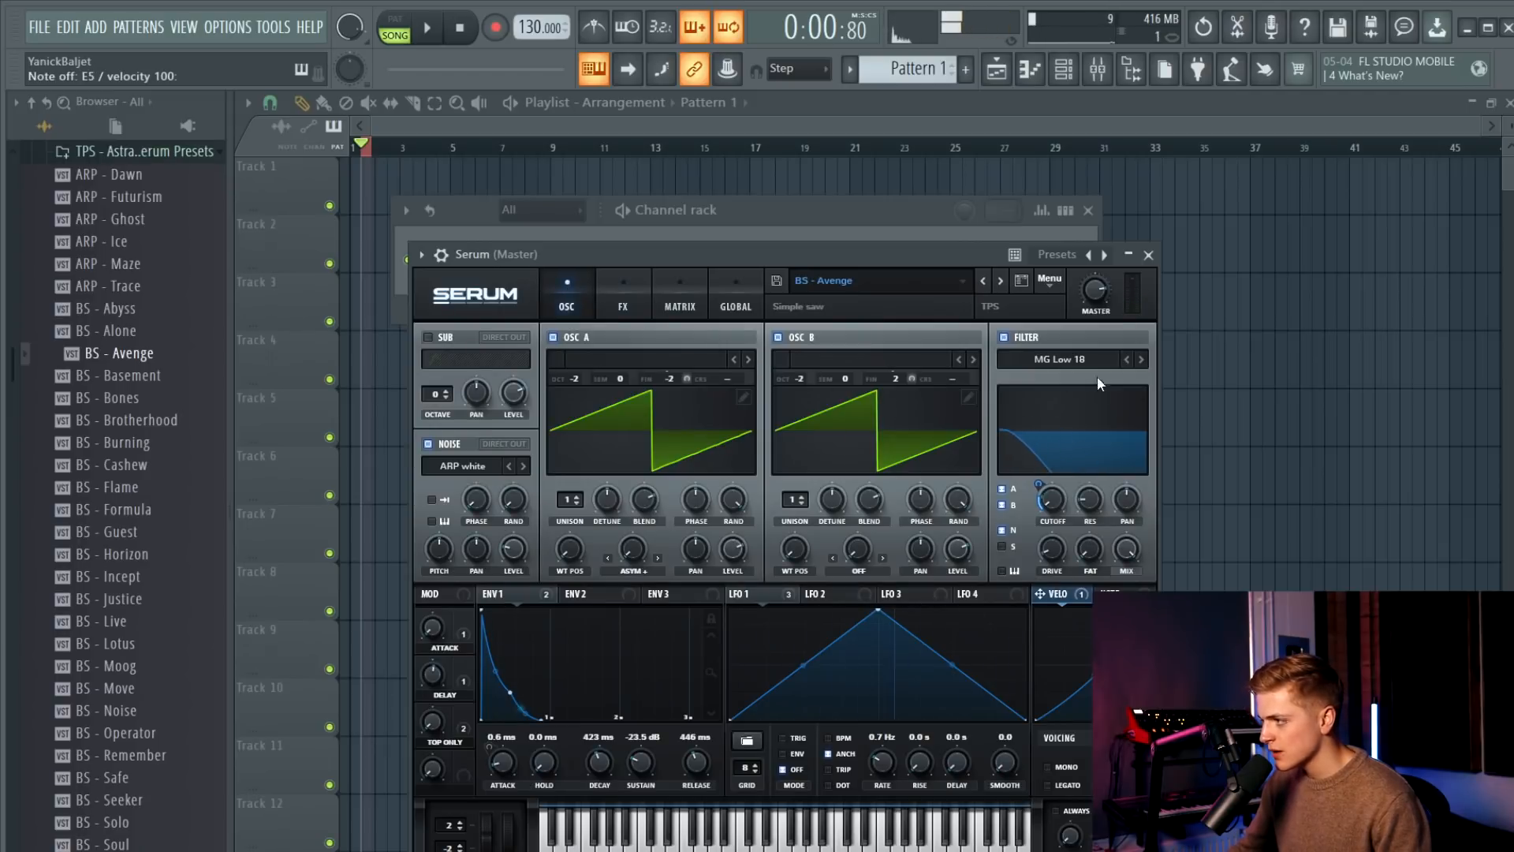
Change Serum's filter type to MG Low 24, adjust its cutoff and close the synth.
{"action": "left_click", "coordinate": [1141, 359]}
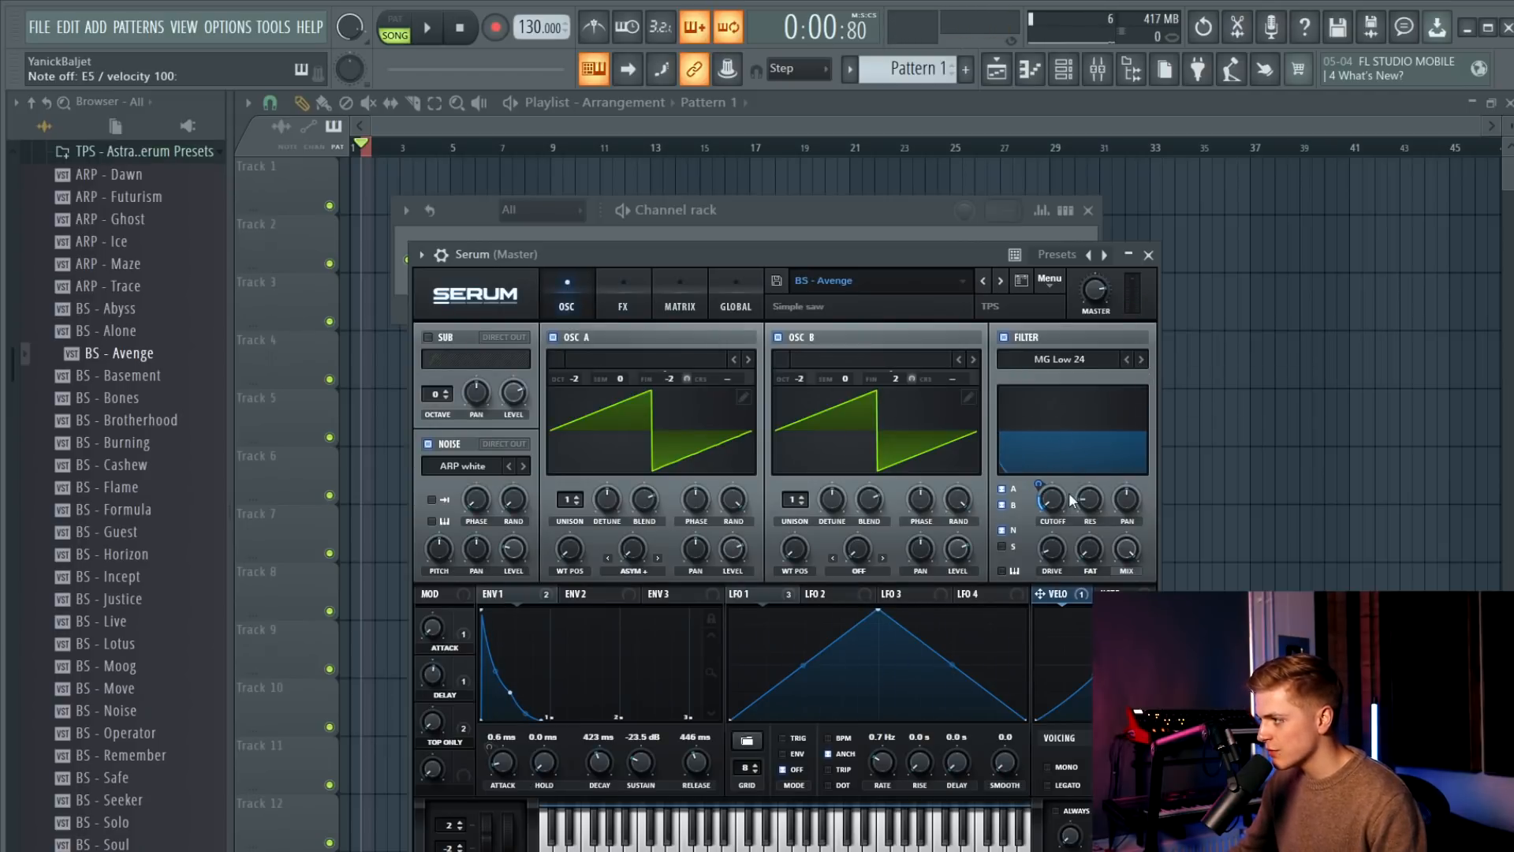
{"action": "mouse_move", "coordinate": [1053, 509]}
{"action": "left_mouse_down"}
{"action": "mouse_move", "coordinate": [1057, 463]}
{"action": "mouse_move", "coordinate": [1040, 470]}
{"action": "mouse_move", "coordinate": [1052, 523]}
{"action": "left_mouse_up"}
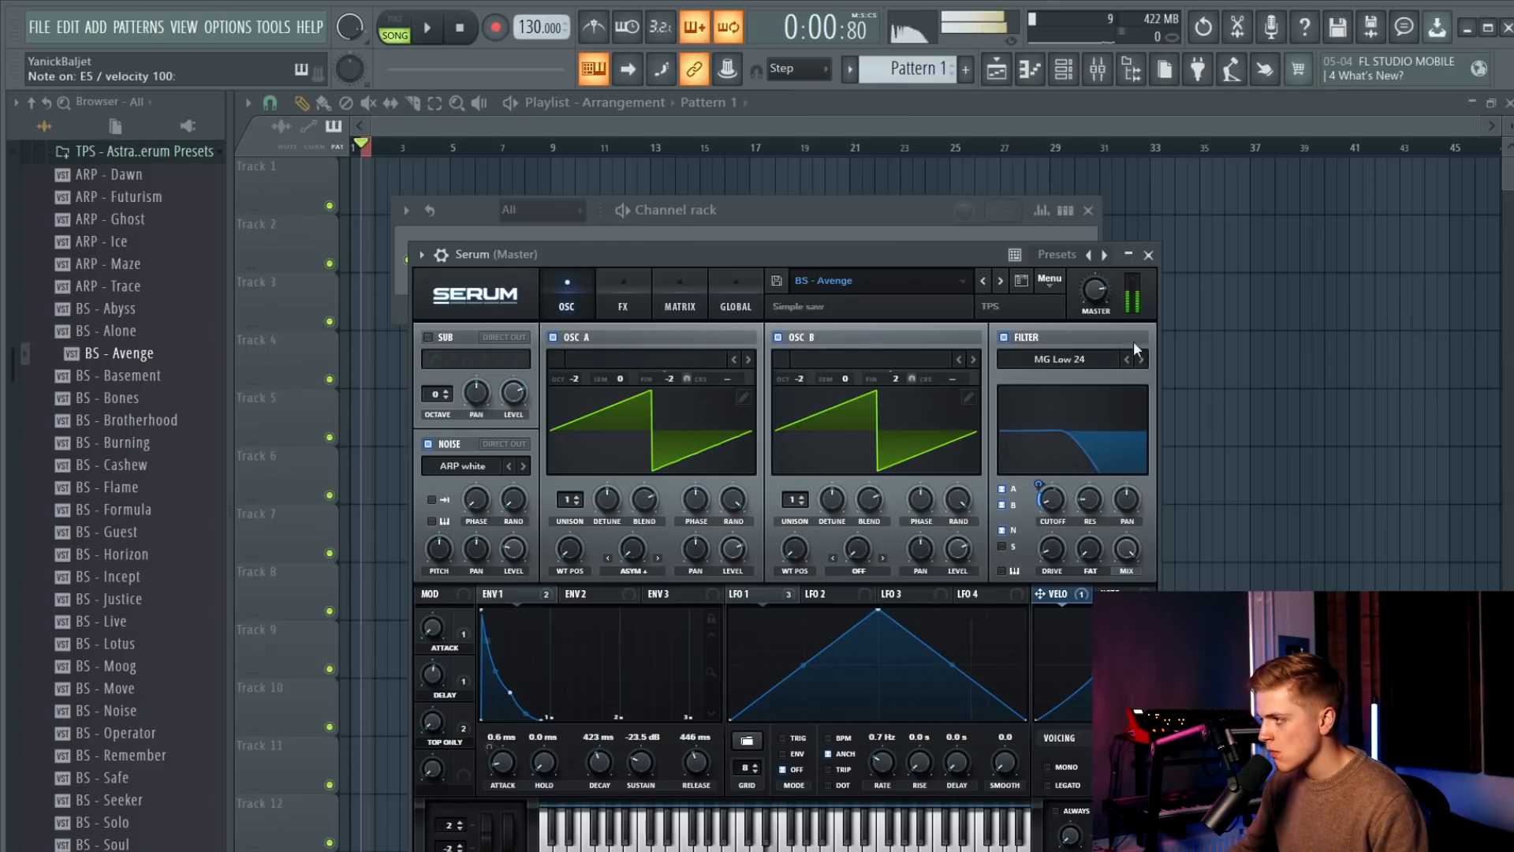
{"action": "left_click", "coordinate": [1148, 254]}
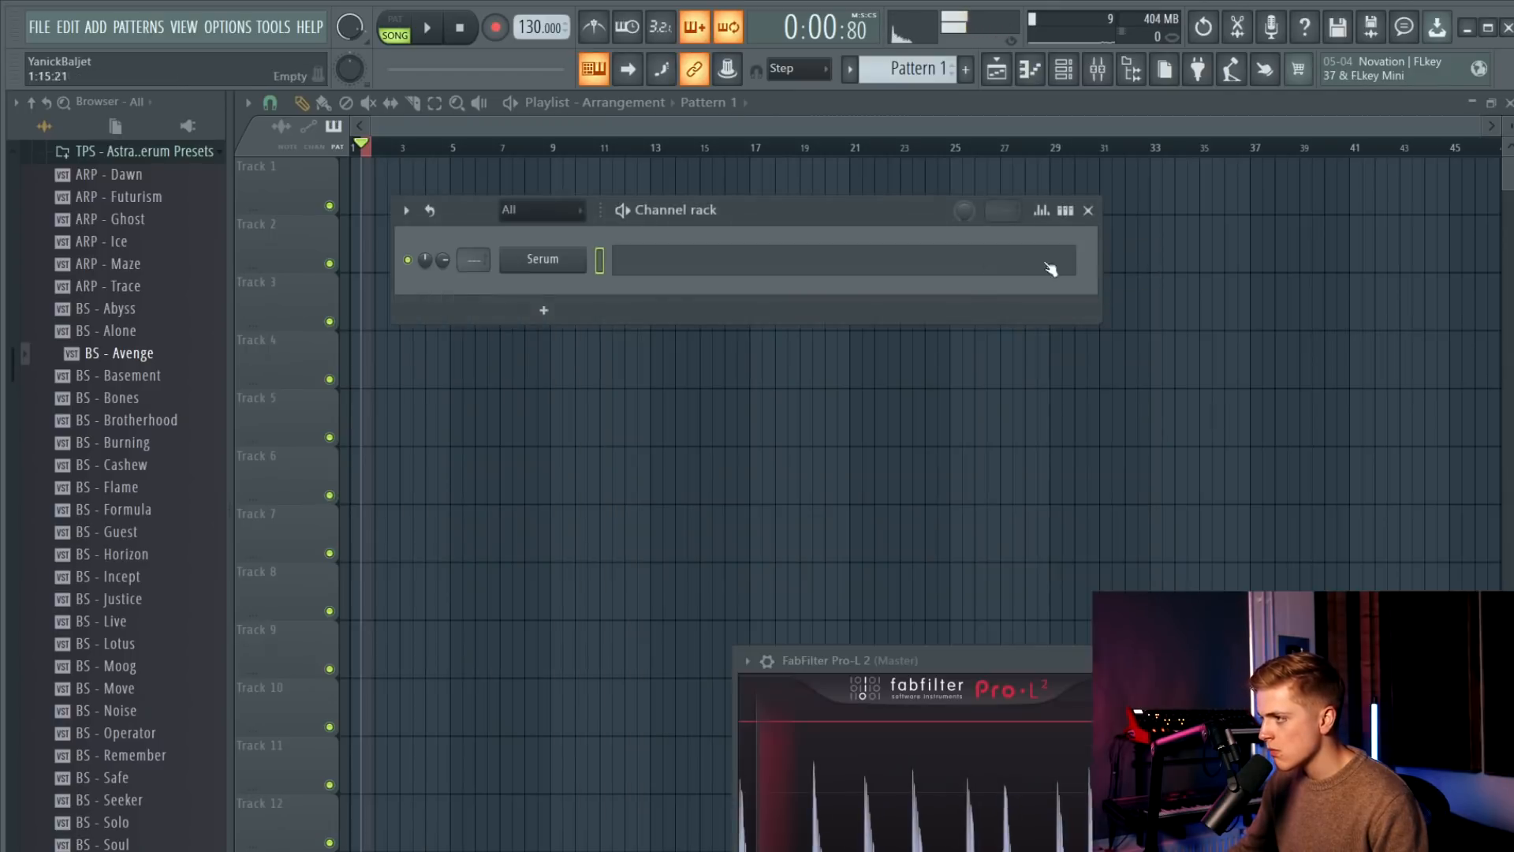
Draw E4 notes at steps 1, 4 and 7 of bar 1 in Serum's piano roll, shortening the third.
{"action": "left_click", "coordinate": [865, 272]}
{"action": "scroll", "coordinate": [497, 537], "scroll_direction": "down", "scroll_amount": 2}
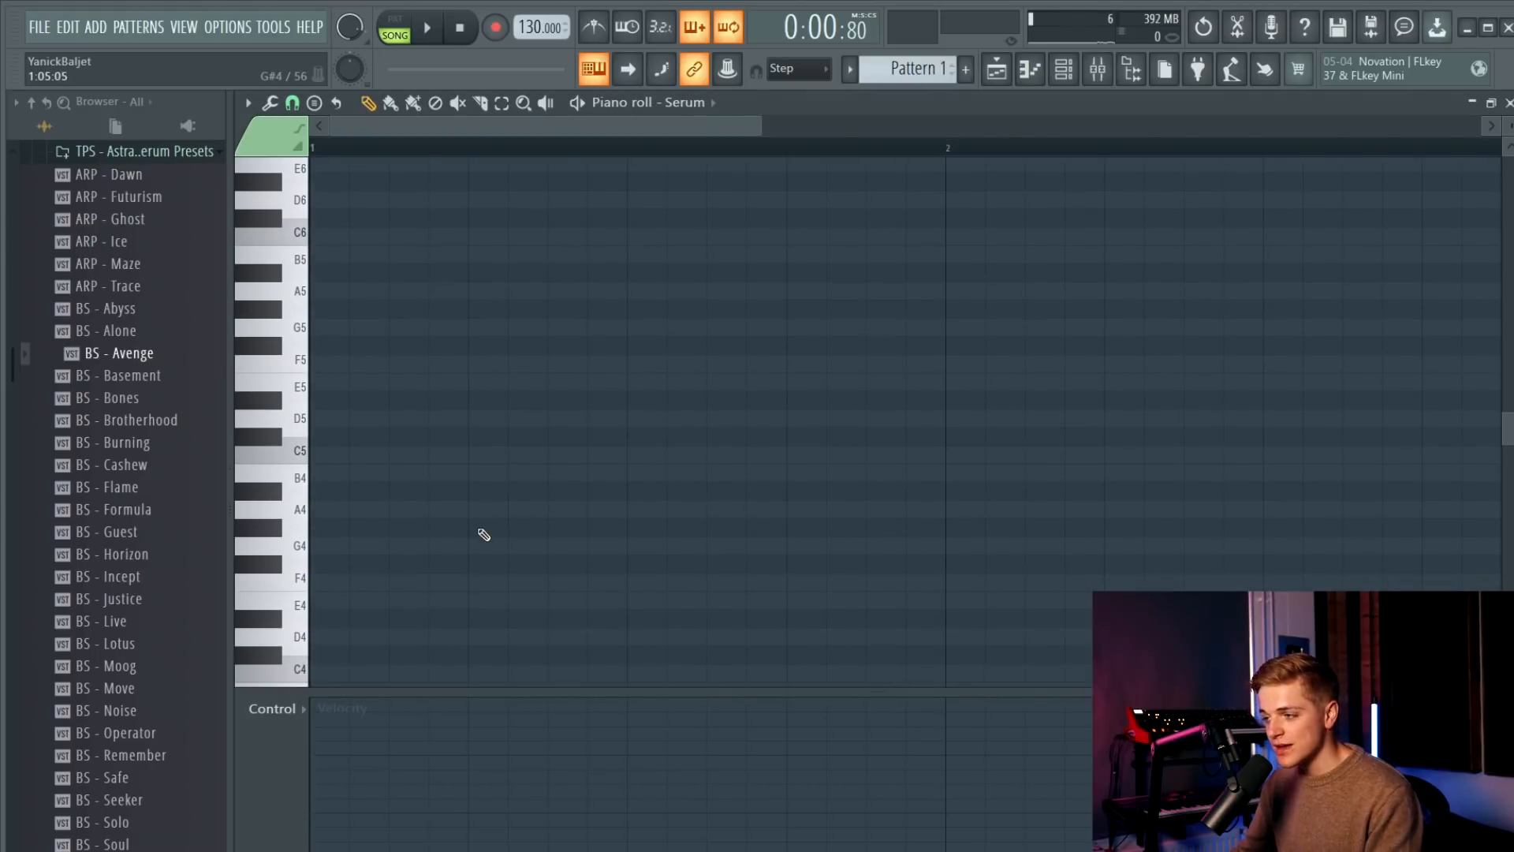
{"action": "scroll", "coordinate": [390, 579], "scroll_direction": "down", "scroll_amount": 2}
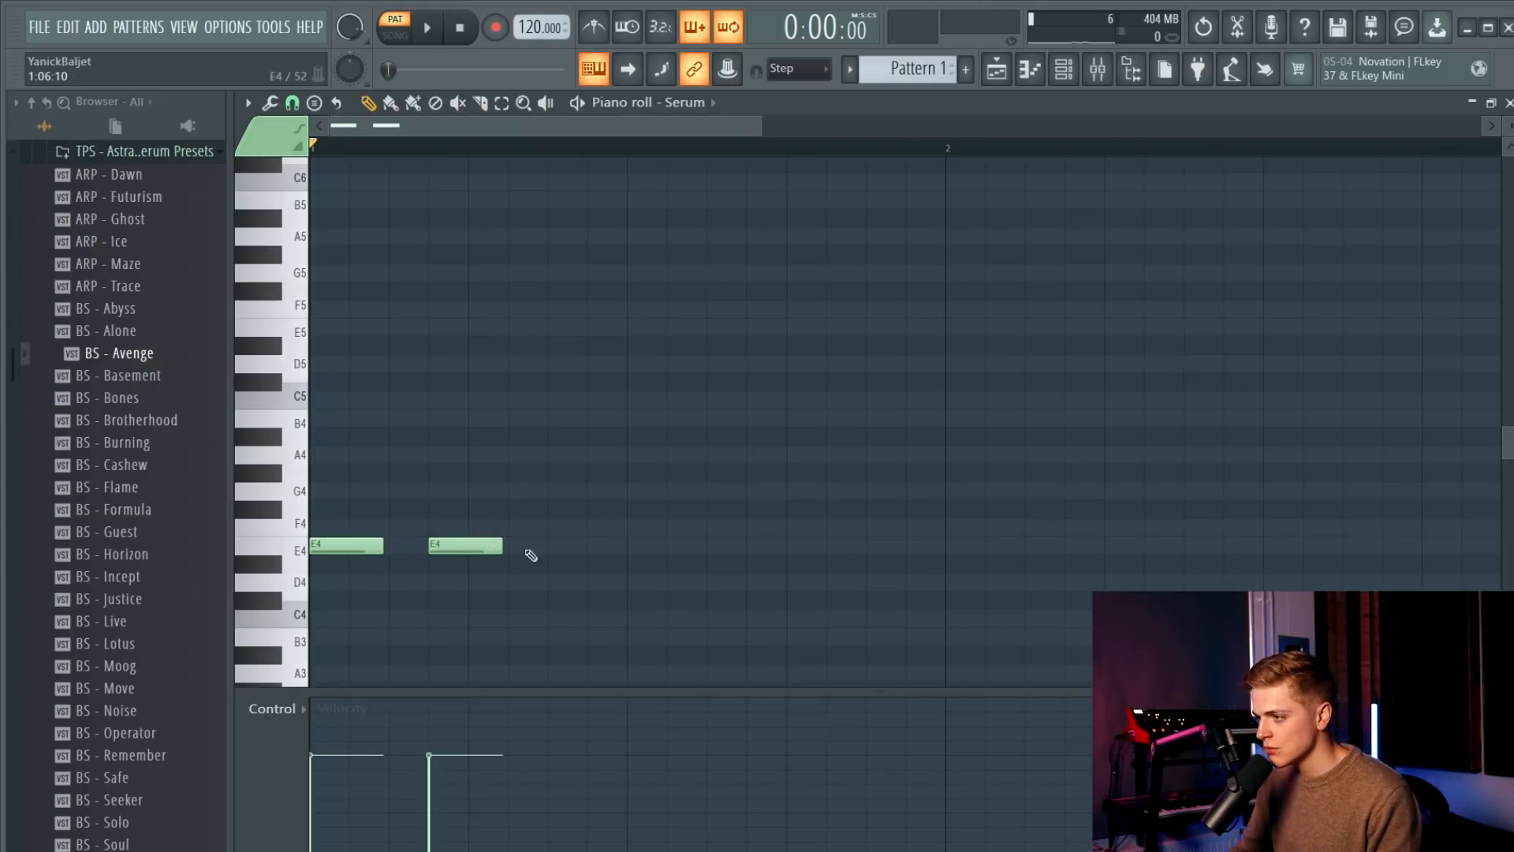
{"action": "key", "text": "space"}
{"action": "left_click", "coordinate": [556, 548]}
{"action": "key", "text": "space"}
{"action": "left_click_drag", "start_coordinate": [618, 547], "coordinate": [599, 550]}
{"action": "key", "text": "space"}
{"action": "key", "text": "space"}
Lower the velocity of all E4 notes together to about 64% and audition the pattern.
{"action": "key", "text": "ctrl+a"}
{"action": "key", "text": "space"}
{"action": "key", "text": "space"}
{"action": "key", "text": "space"}
{"action": "mouse_move", "coordinate": [349, 784]}
{"action": "left_mouse_down"}
{"action": "mouse_move", "coordinate": [561, 784]}
{"action": "mouse_move", "coordinate": [533, 782]}
{"action": "left_mouse_up"}
{"action": "key", "text": "space"}
{"action": "key", "text": "space"}
{"action": "key", "text": "space"}
{"action": "key", "text": "space"}
{"action": "key", "text": "space"}
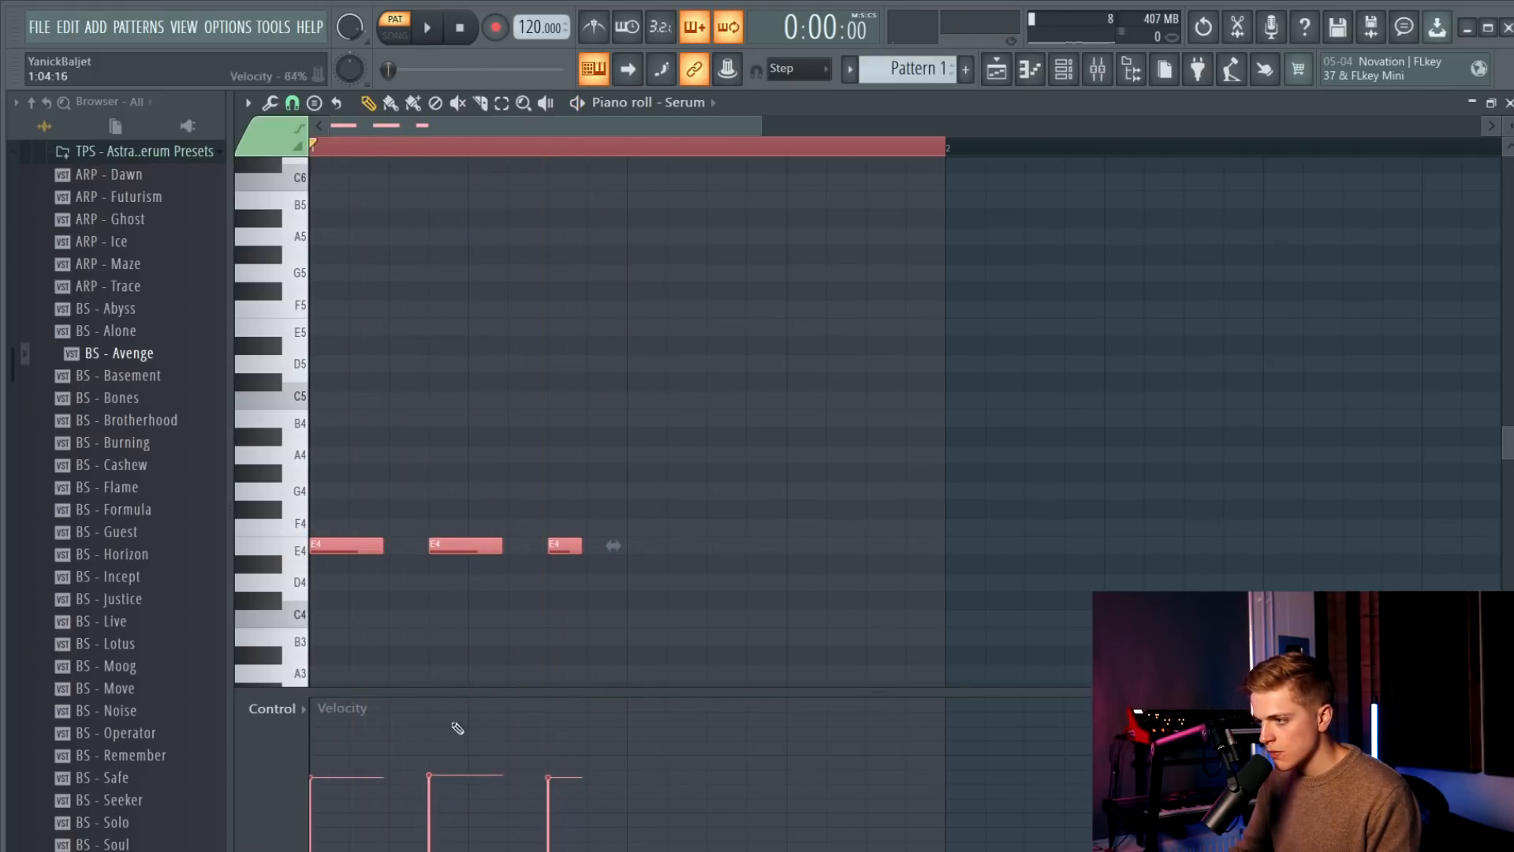
Try a different E4 rhythm with a short extra note after the first and shifted notes further along the bar.
{"action": "key", "text": "ctrl+d"}
{"action": "left_click", "coordinate": [405, 544]}
{"action": "key", "text": "space"}
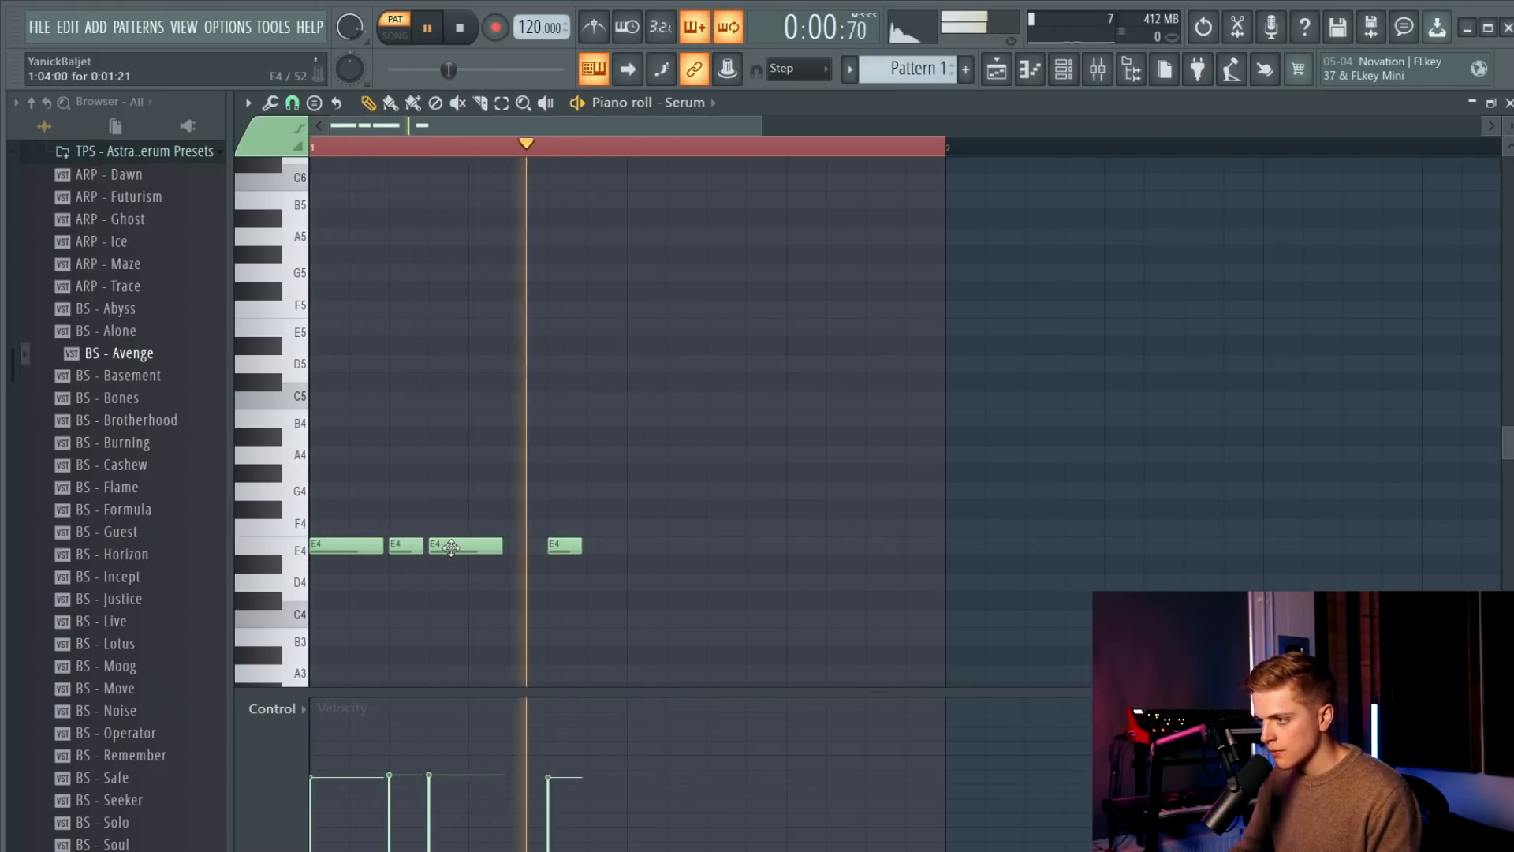
{"action": "right_click", "coordinate": [442, 545]}
{"action": "key", "text": "space"}
{"action": "key", "text": "space"}
{"action": "left_click_drag", "start_coordinate": [554, 546], "coordinate": [593, 545]}
{"action": "left_click", "coordinate": [631, 546]}
{"action": "left_click", "coordinate": [724, 545]}
Delete every E4 note except the first one in bar 1.
{"action": "right_click", "coordinate": [724, 545]}
{"action": "right_click", "coordinate": [625, 546]}
{"action": "right_click", "coordinate": [545, 546]}
{"action": "key", "text": "space"}
{"action": "right_click", "coordinate": [416, 544]}
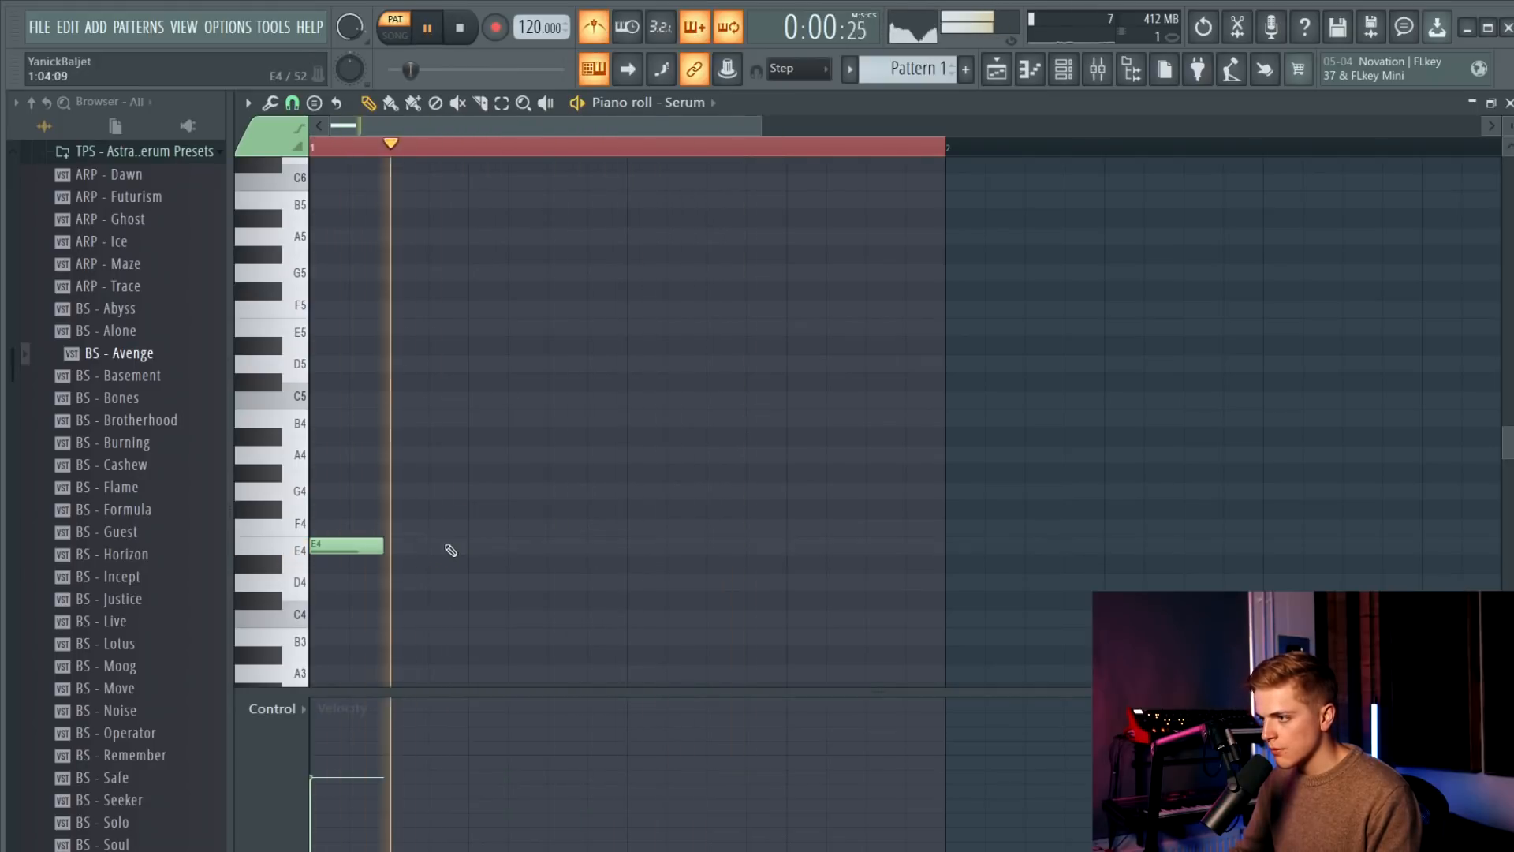
Place short one-step E4 notes at steps 4, 6 and 8 of bar 1.
{"action": "left_click", "coordinate": [482, 546]}
{"action": "mouse_move", "coordinate": [483, 546]}
{"action": "left_mouse_down"}
{"action": "mouse_move", "coordinate": [436, 546]}
{"action": "mouse_move", "coordinate": [460, 550]}
{"action": "left_mouse_up"}
{"action": "key", "text": "space"}
{"action": "left_click", "coordinate": [552, 545]}
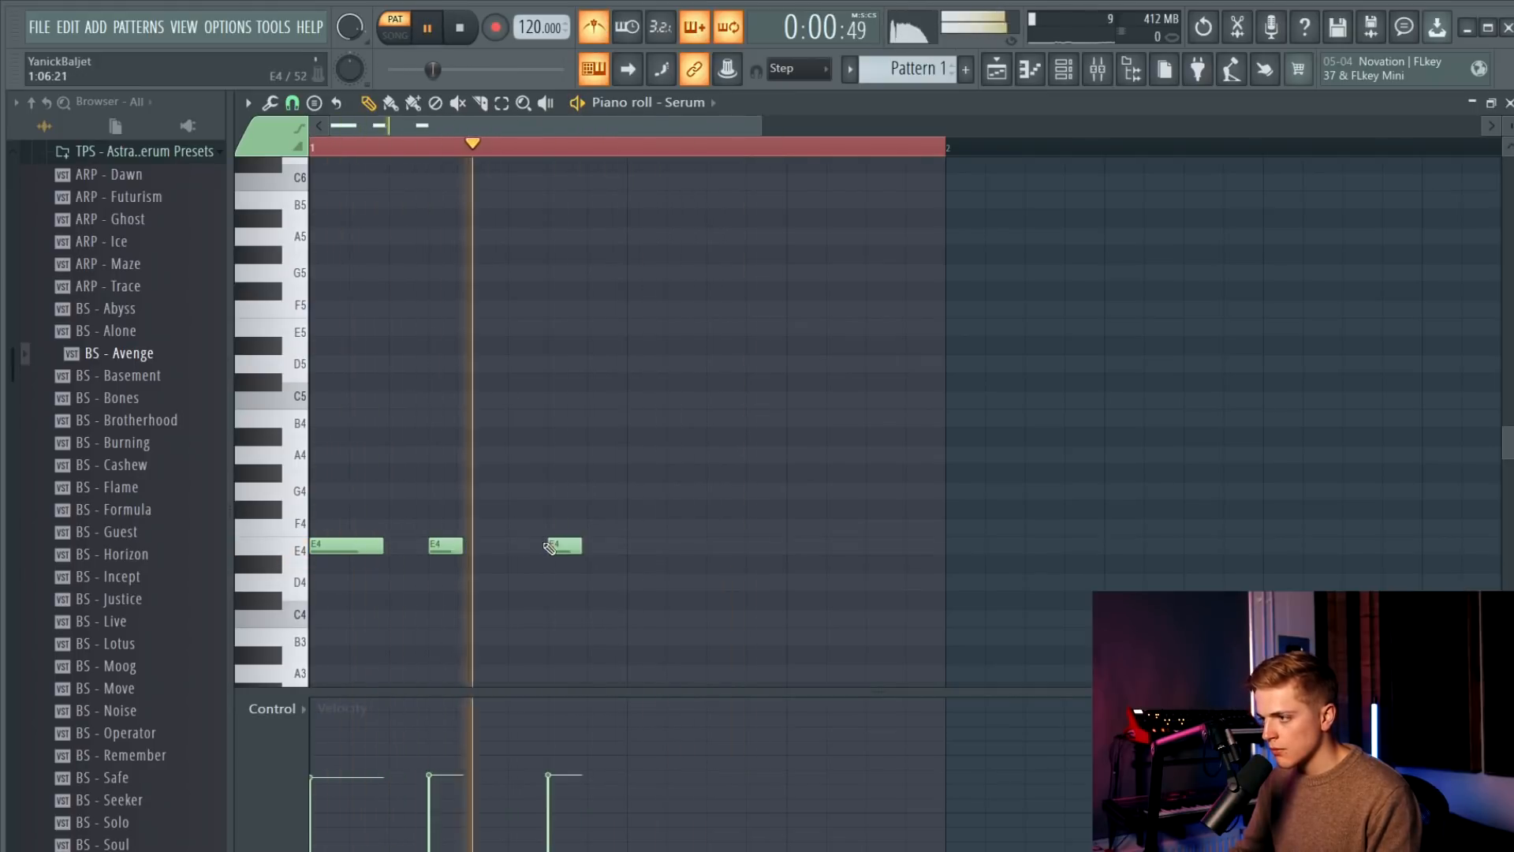
{"action": "left_click_drag", "start_coordinate": [556, 546], "coordinate": [517, 546]}
{"action": "left_click", "coordinate": [604, 546]}
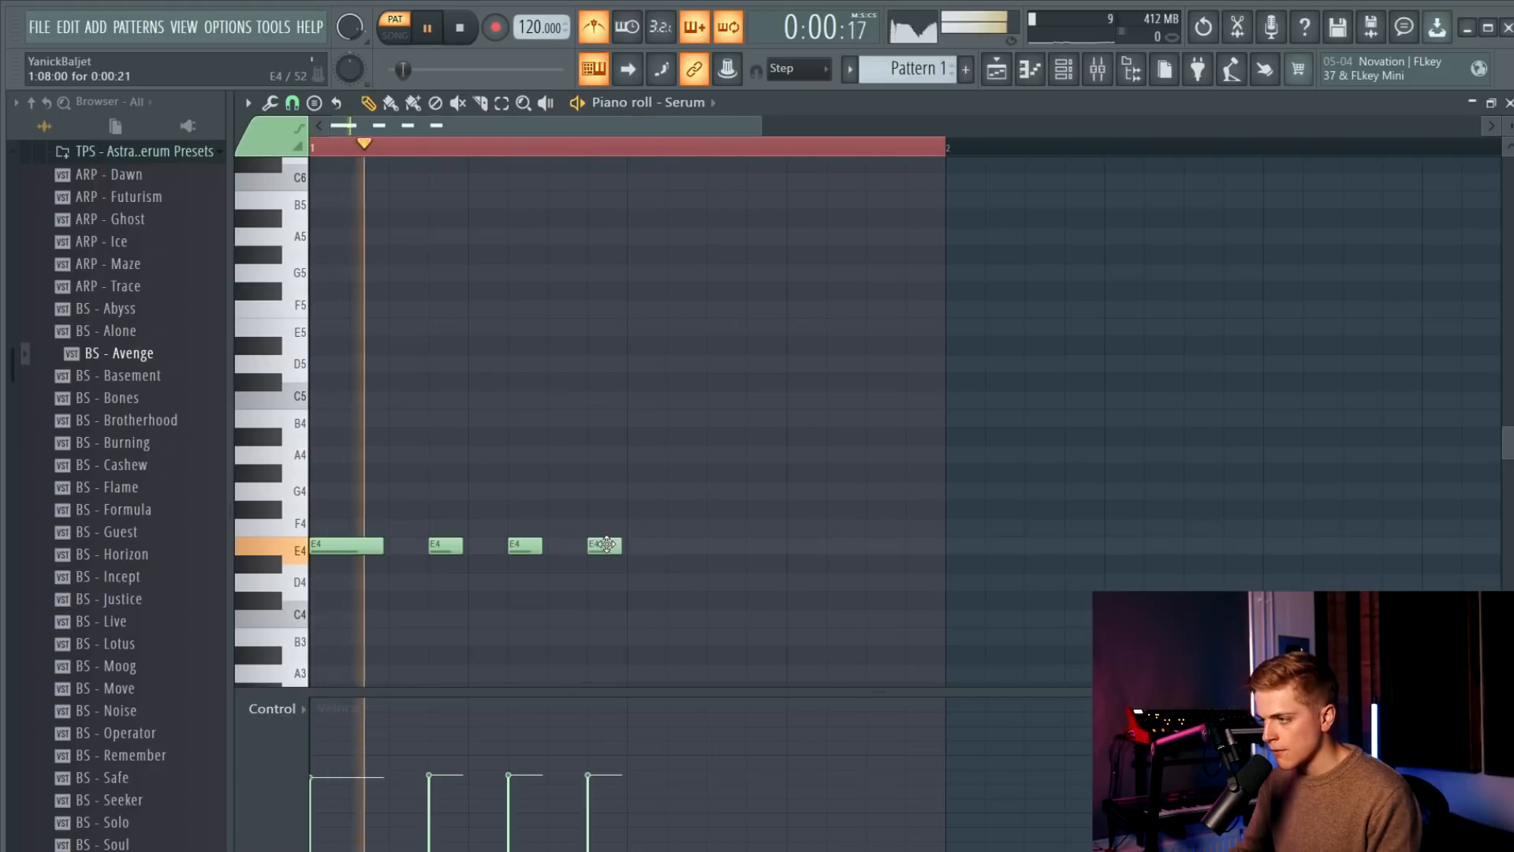
Arrange the remaining E4 notes at steps 9, 12 and 15, and extend all notes legato to fill the bar.
{"action": "left_click", "coordinate": [714, 545]}
{"action": "key", "text": "space"}
{"action": "right_click", "coordinate": [706, 546]}
{"action": "key", "text": "space"}
{"action": "left_click_drag", "start_coordinate": [603, 545], "coordinate": [757, 546]}
{"action": "left_click", "coordinate": [713, 546]}
{"action": "left_click", "coordinate": [875, 546]}
{"action": "key", "text": "space"}
{"action": "key", "text": "ctrl+l"}
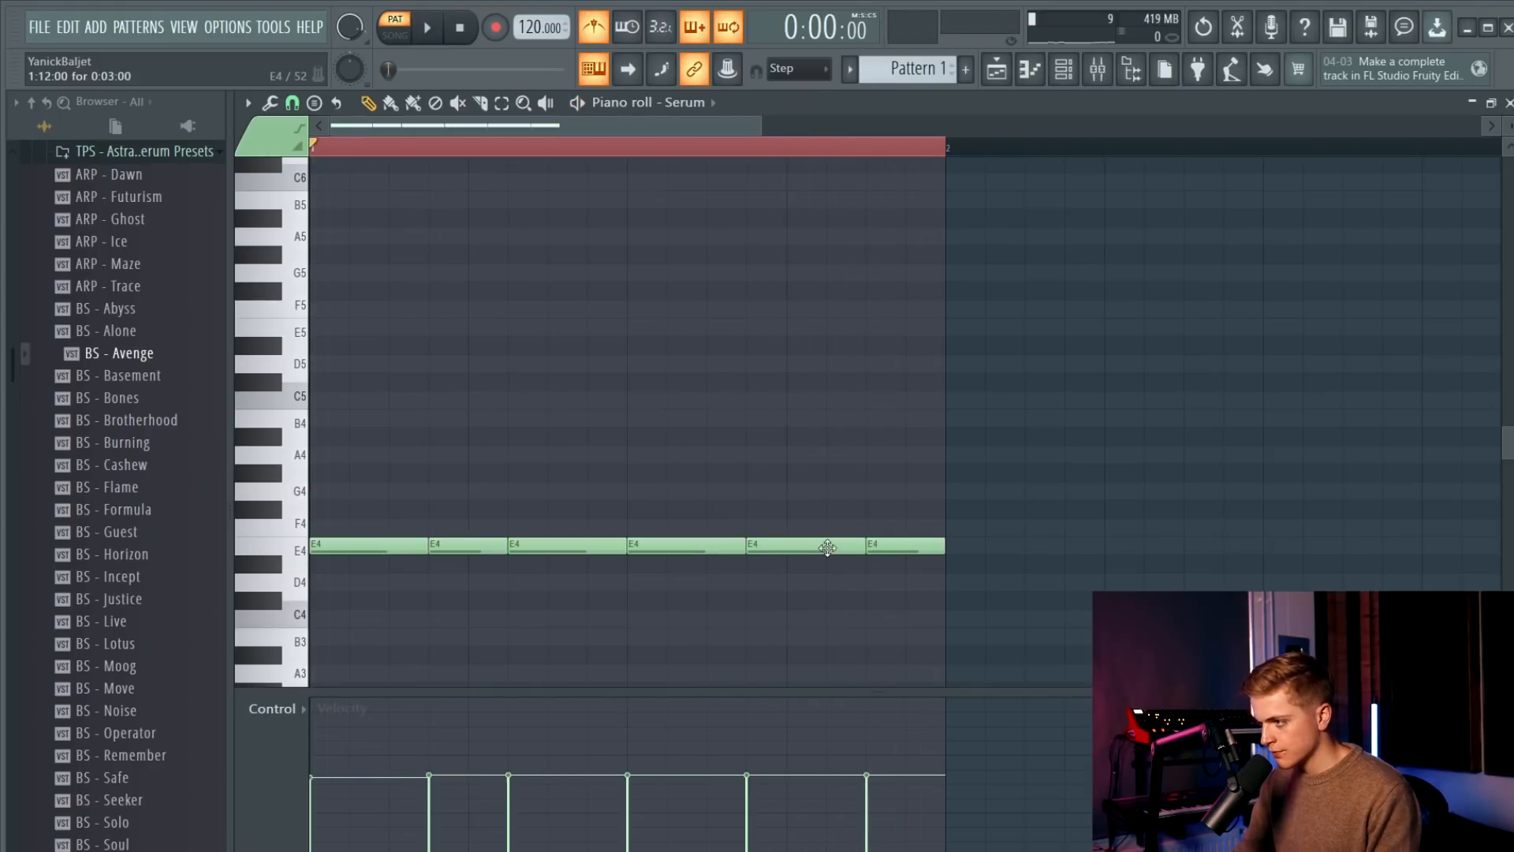
{"action": "key", "text": "space"}
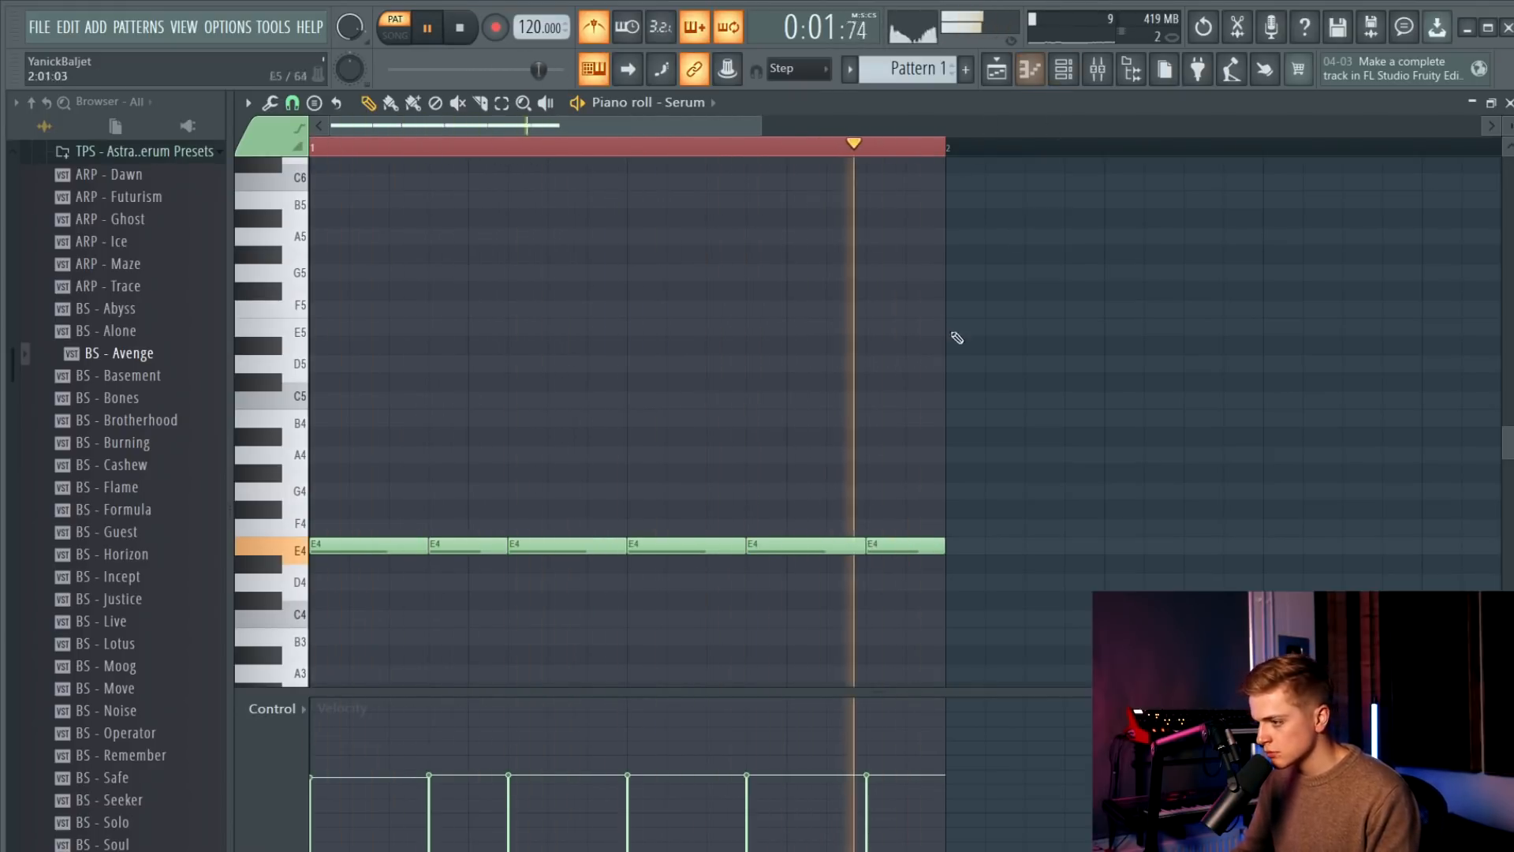
Raise the third note's velocity to about 75% and the fifth note's velocity even higher.
{"action": "key", "text": "space"}
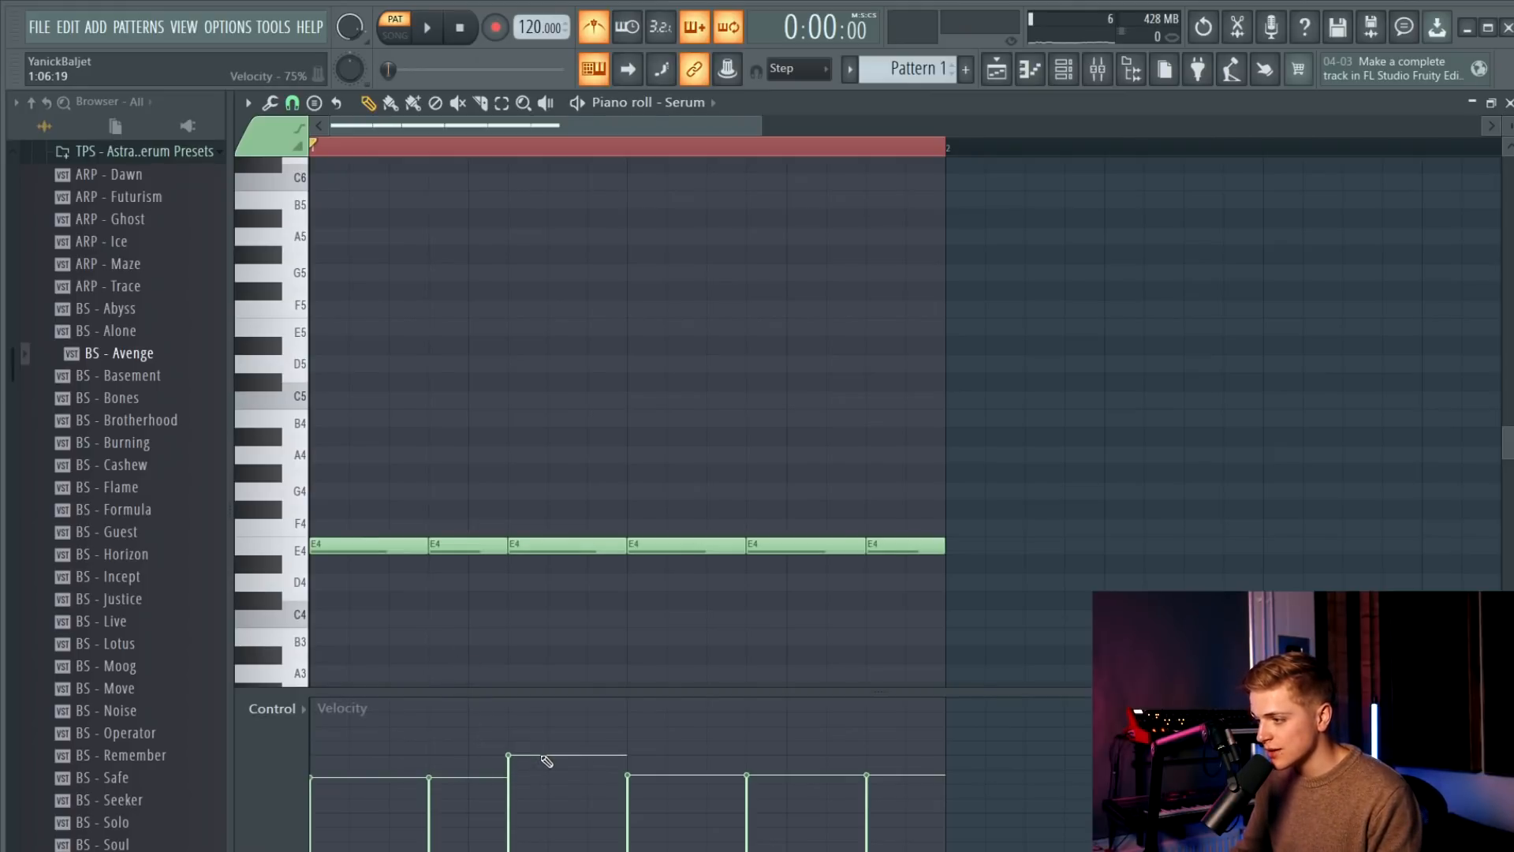
{"action": "key", "text": "space"}
{"action": "left_click_drag", "start_coordinate": [778, 760], "coordinate": [783, 720]}
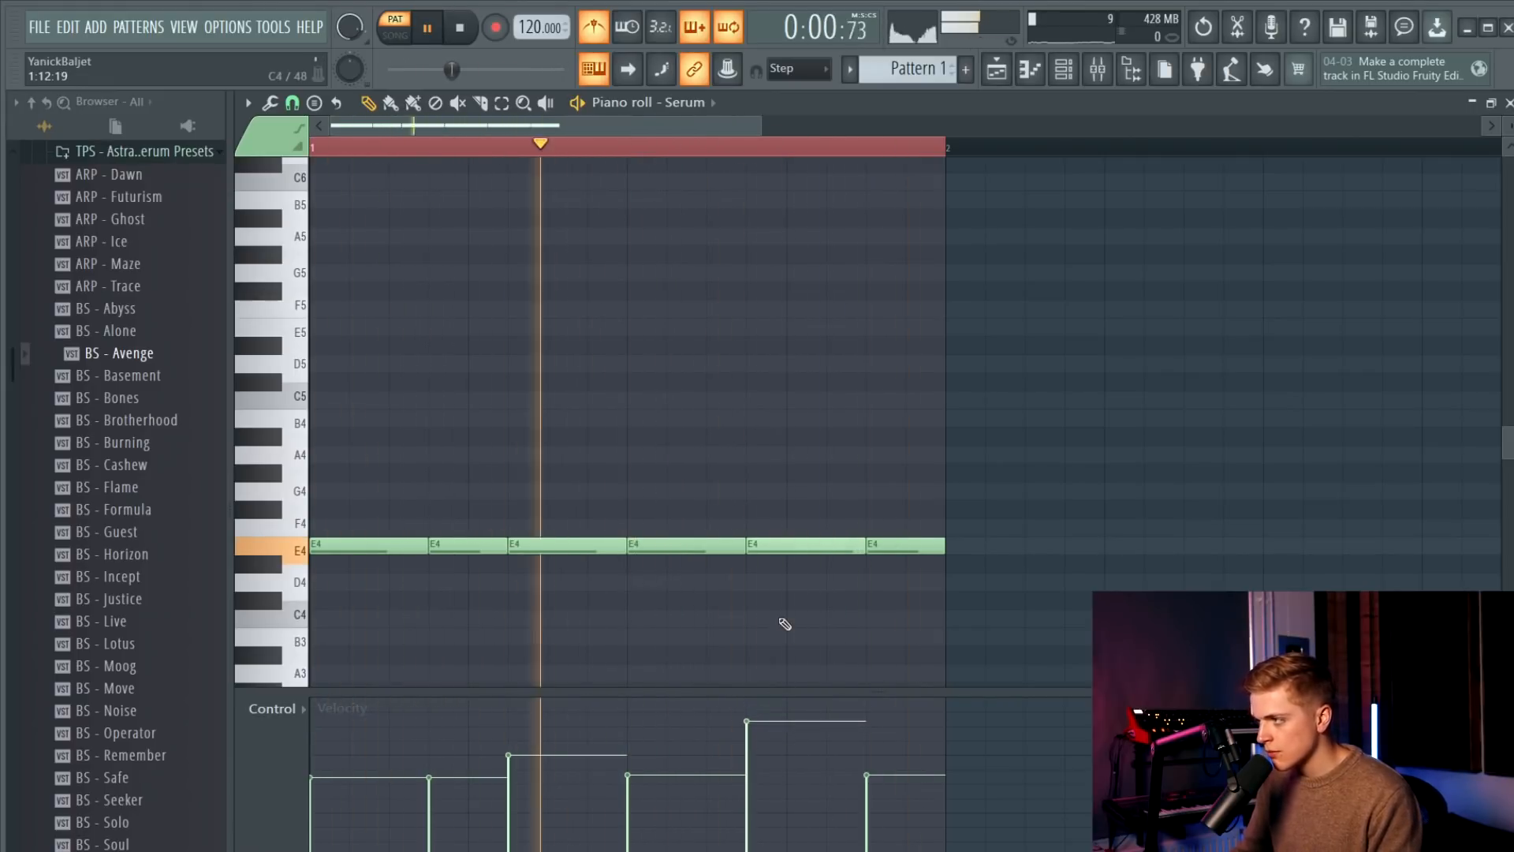
Check Serum's filter settings while the bass pattern loops, closing the synth and stopping playback when done.
{"action": "left_click", "coordinate": [1063, 69]}
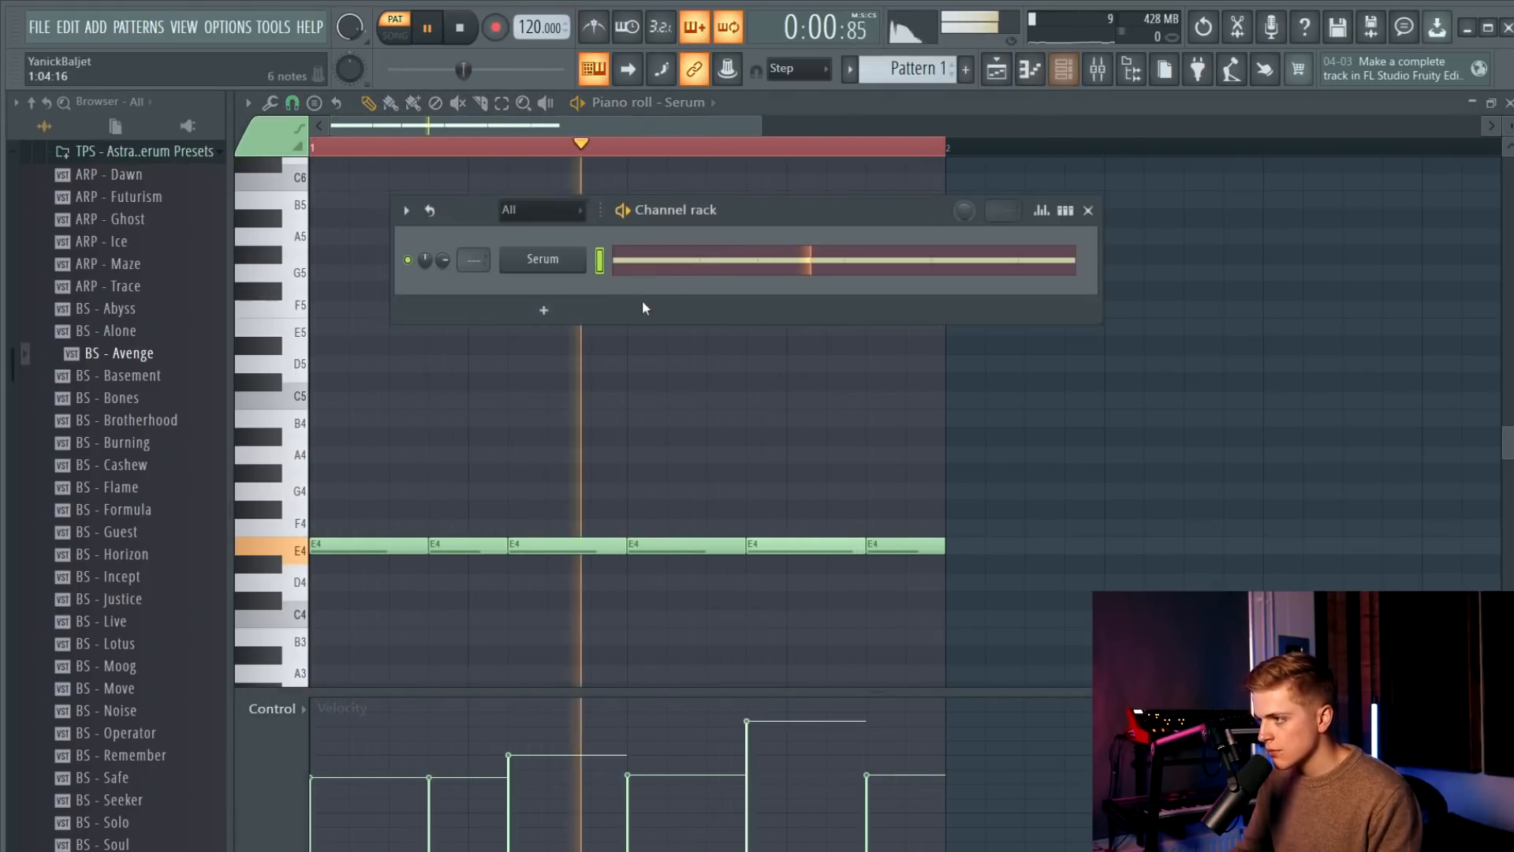
{"action": "left_click", "coordinate": [552, 261]}
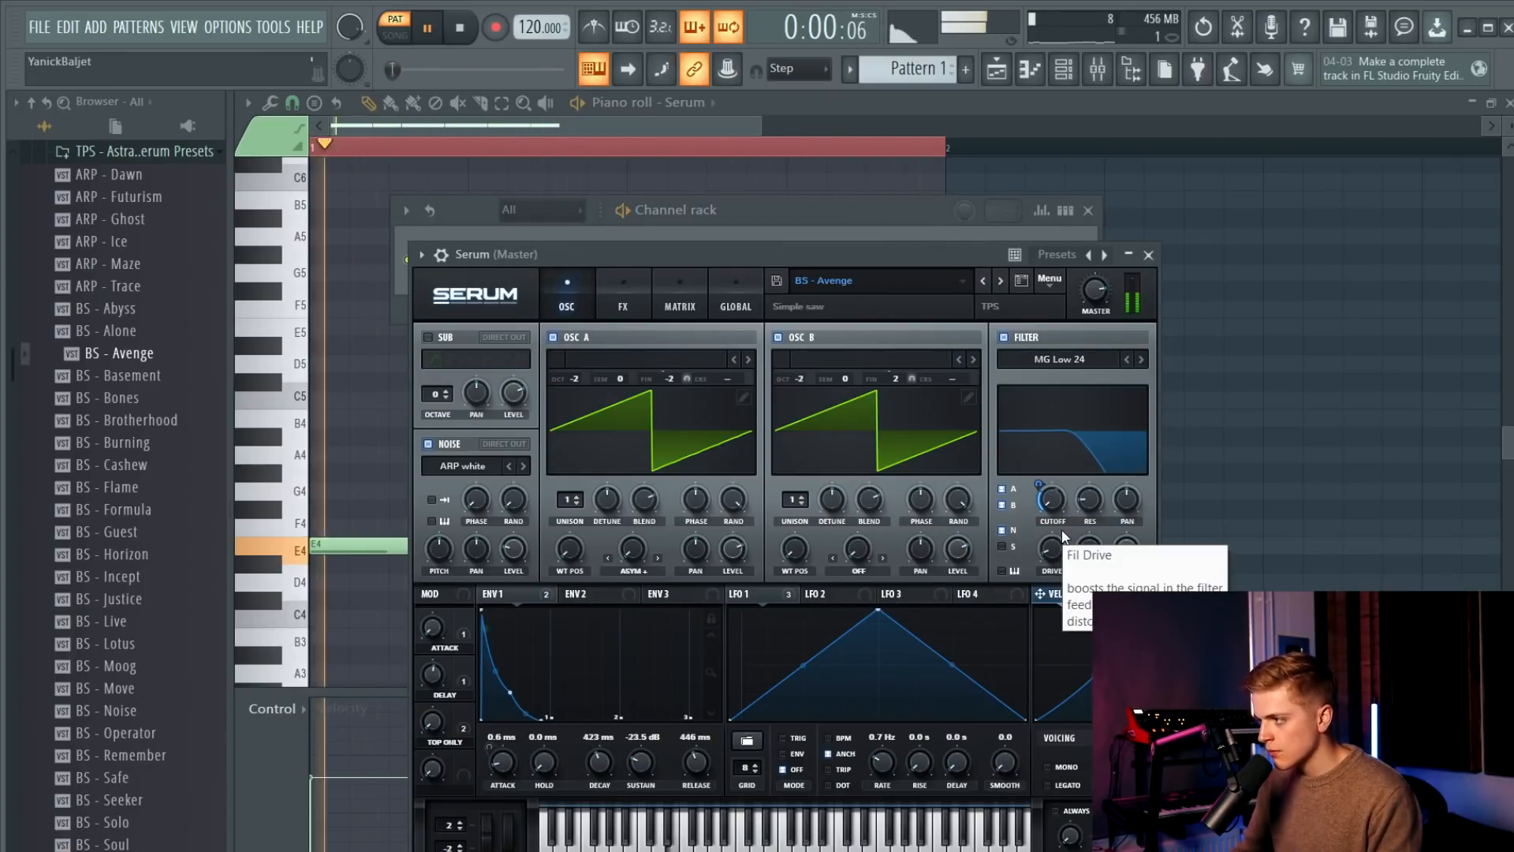
{"action": "left_click", "coordinate": [1149, 254]}
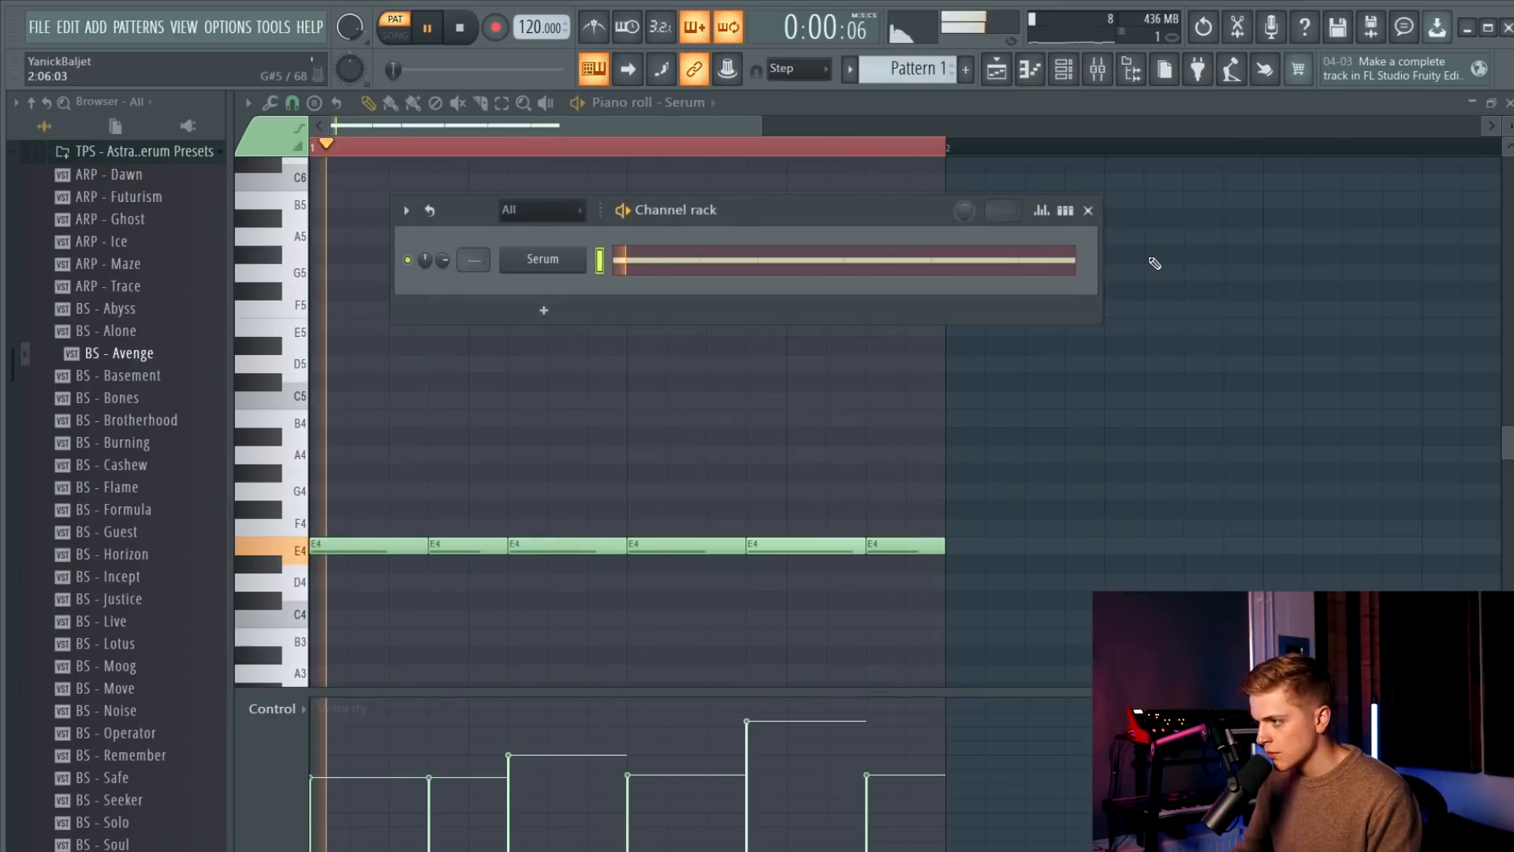
{"action": "key", "text": "F6"}
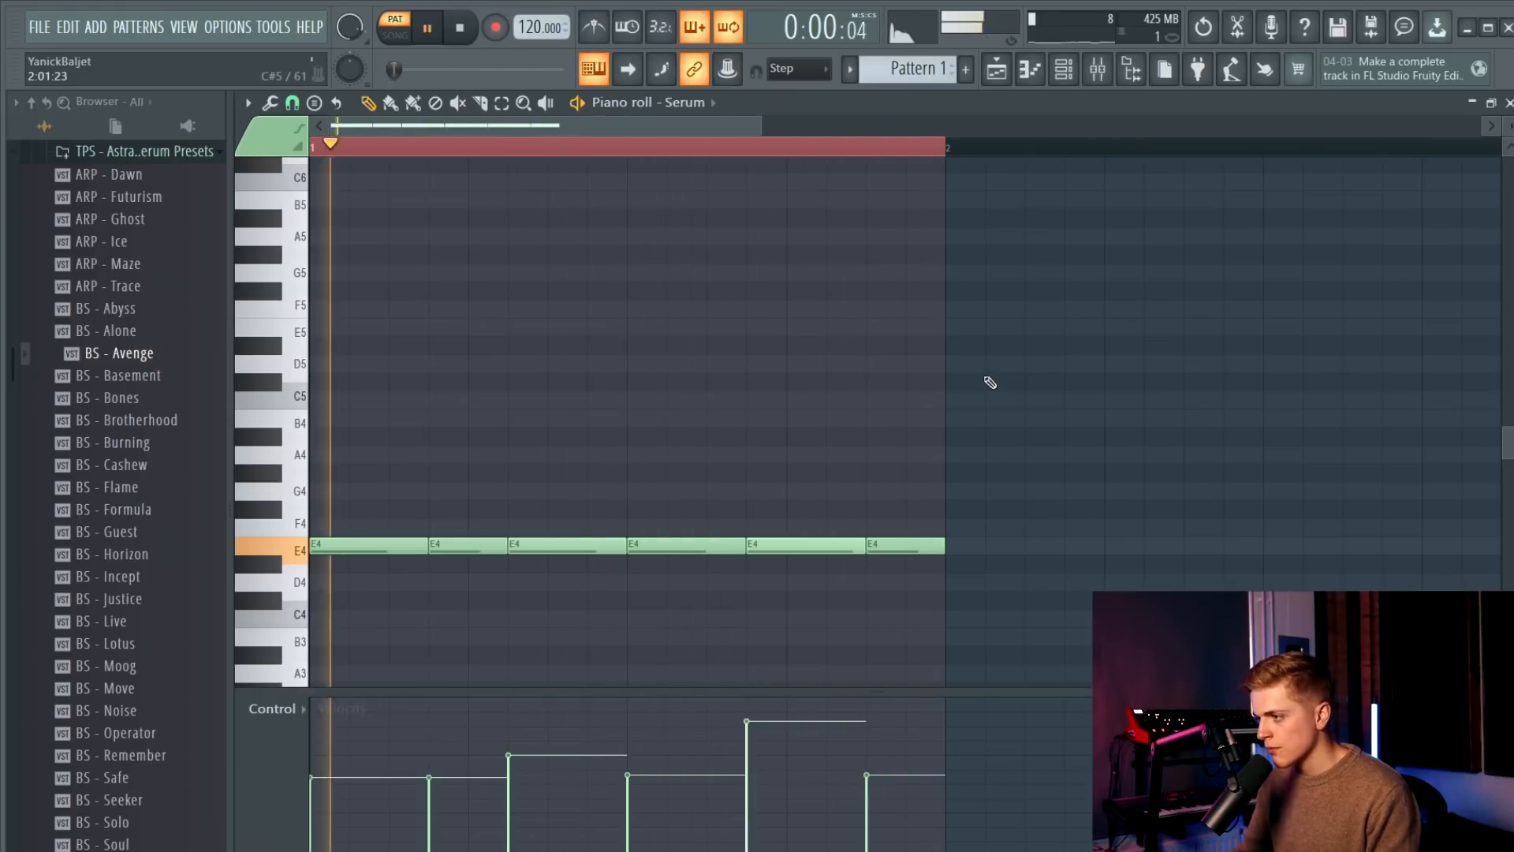
{"action": "key", "text": "space"}
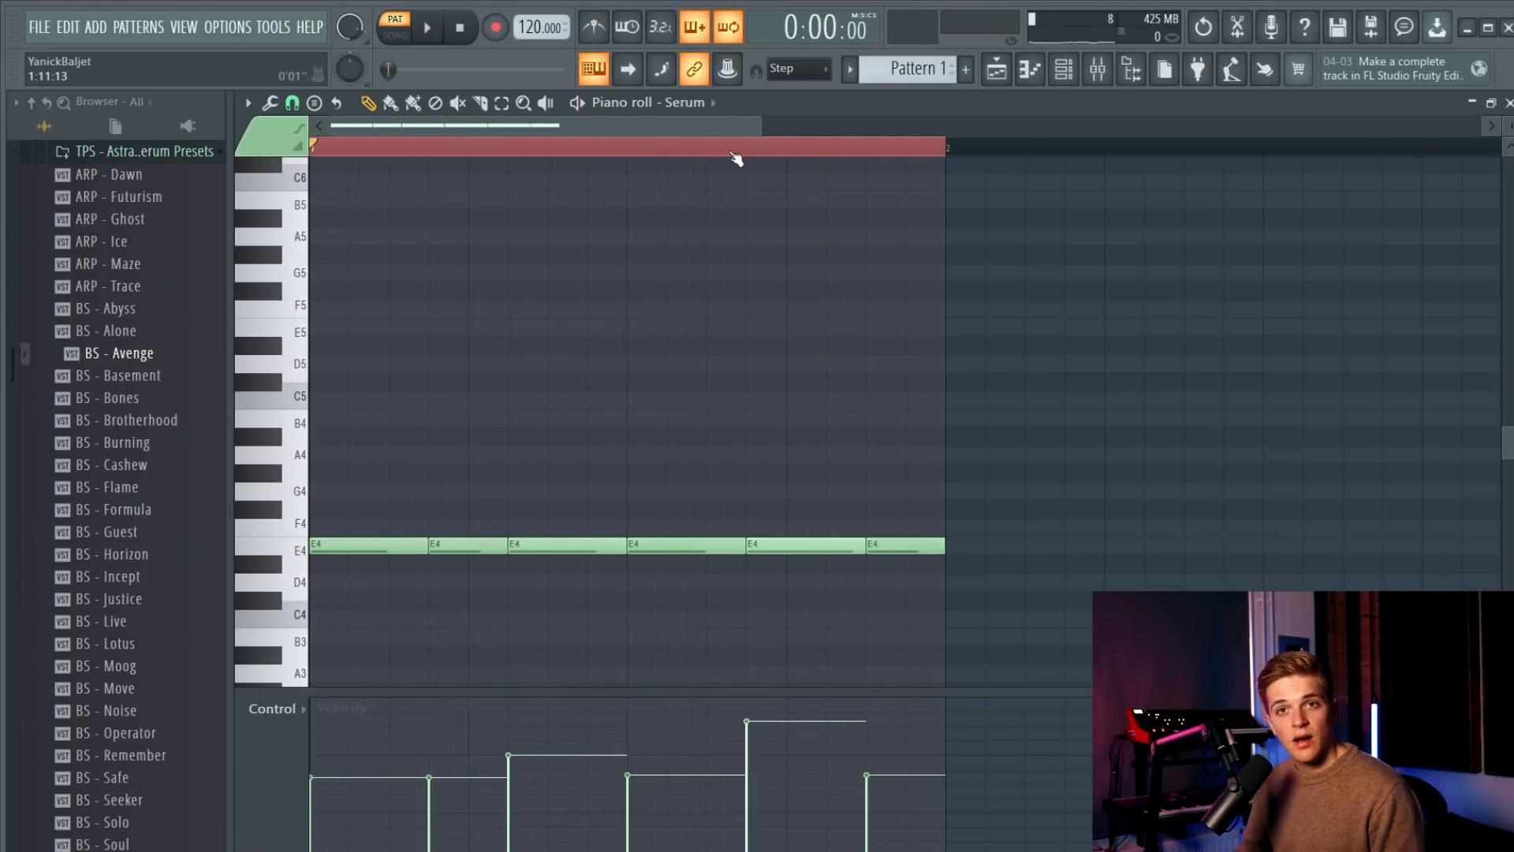
Route the Serum channel to mixer insert 16 and shrink the mixer to a compact floating window.
{"action": "left_click", "coordinate": [1097, 71]}
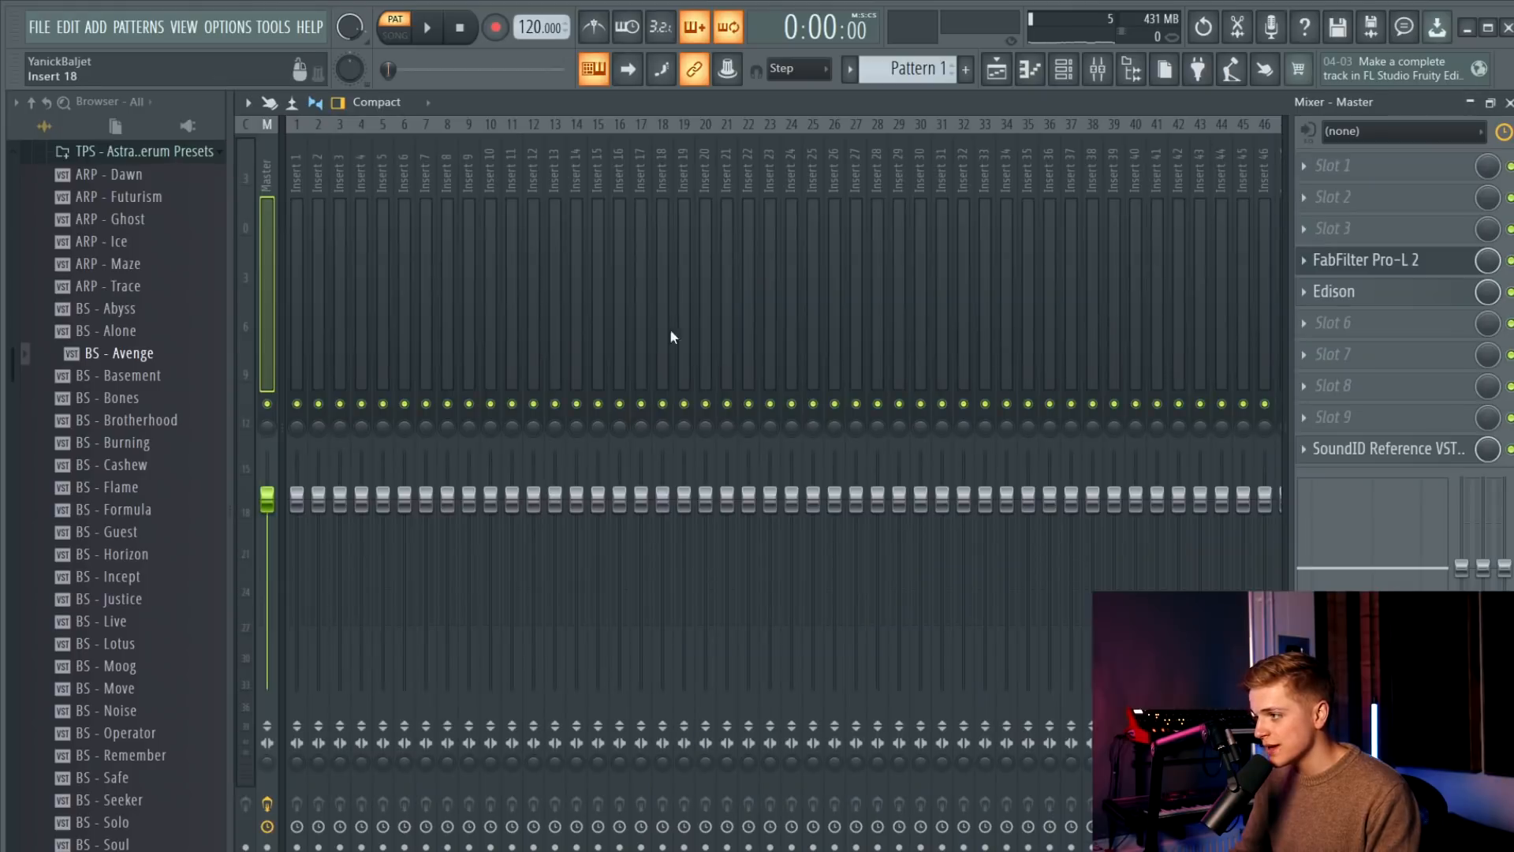
{"action": "left_click", "coordinate": [621, 286]}
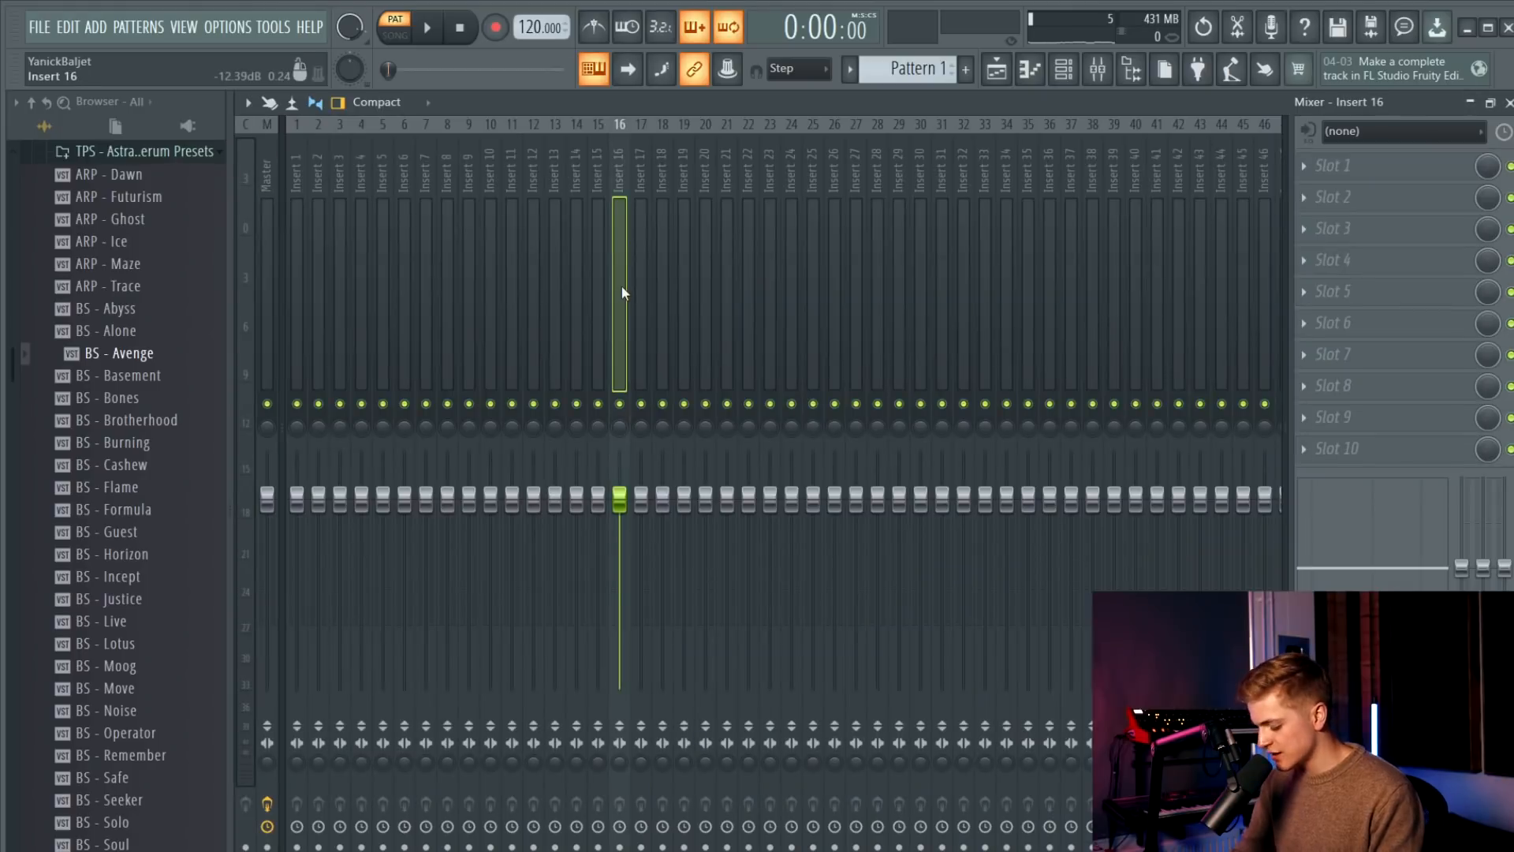
{"action": "left_click", "coordinate": [1493, 107]}
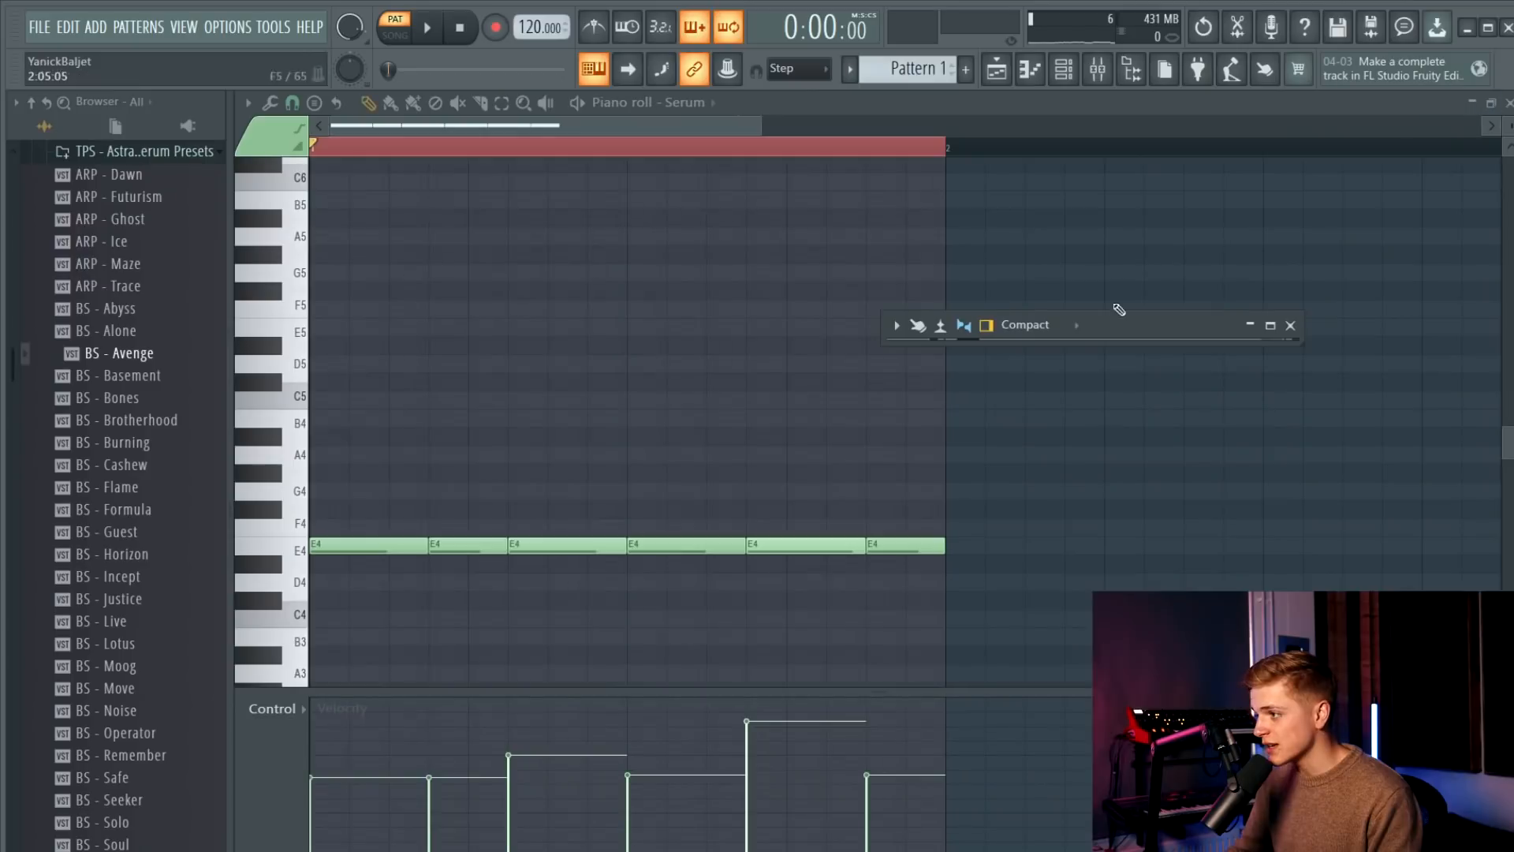
{"action": "left_click_drag", "start_coordinate": [1051, 343], "coordinate": [1041, 520]}
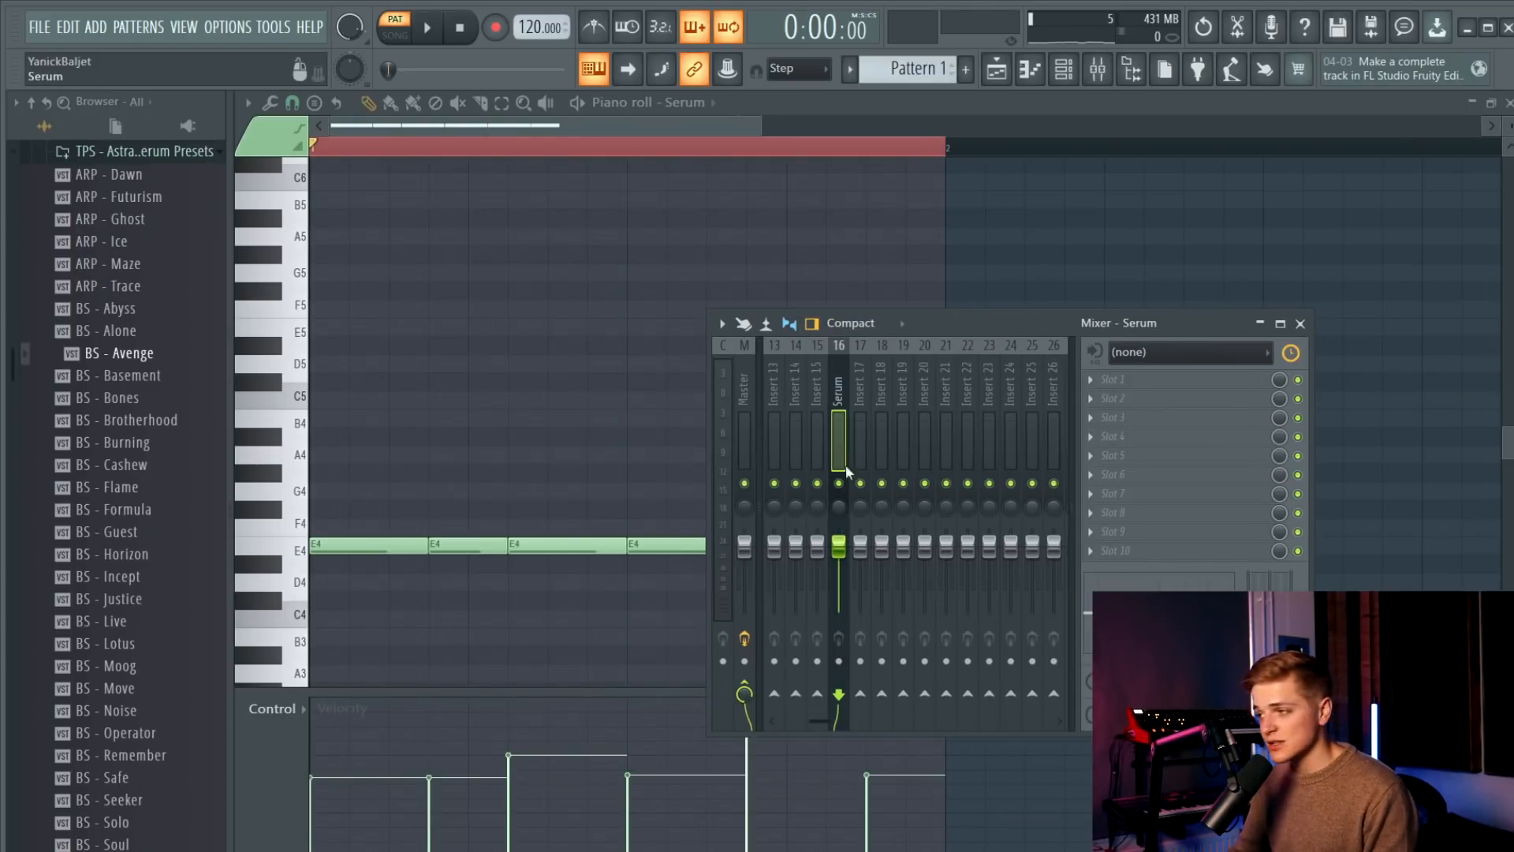
Load FabFilter Pro-Q 3 into slot 3 of the Serum mixer track and add a High Cut band.
{"action": "left_click", "coordinate": [1132, 416]}
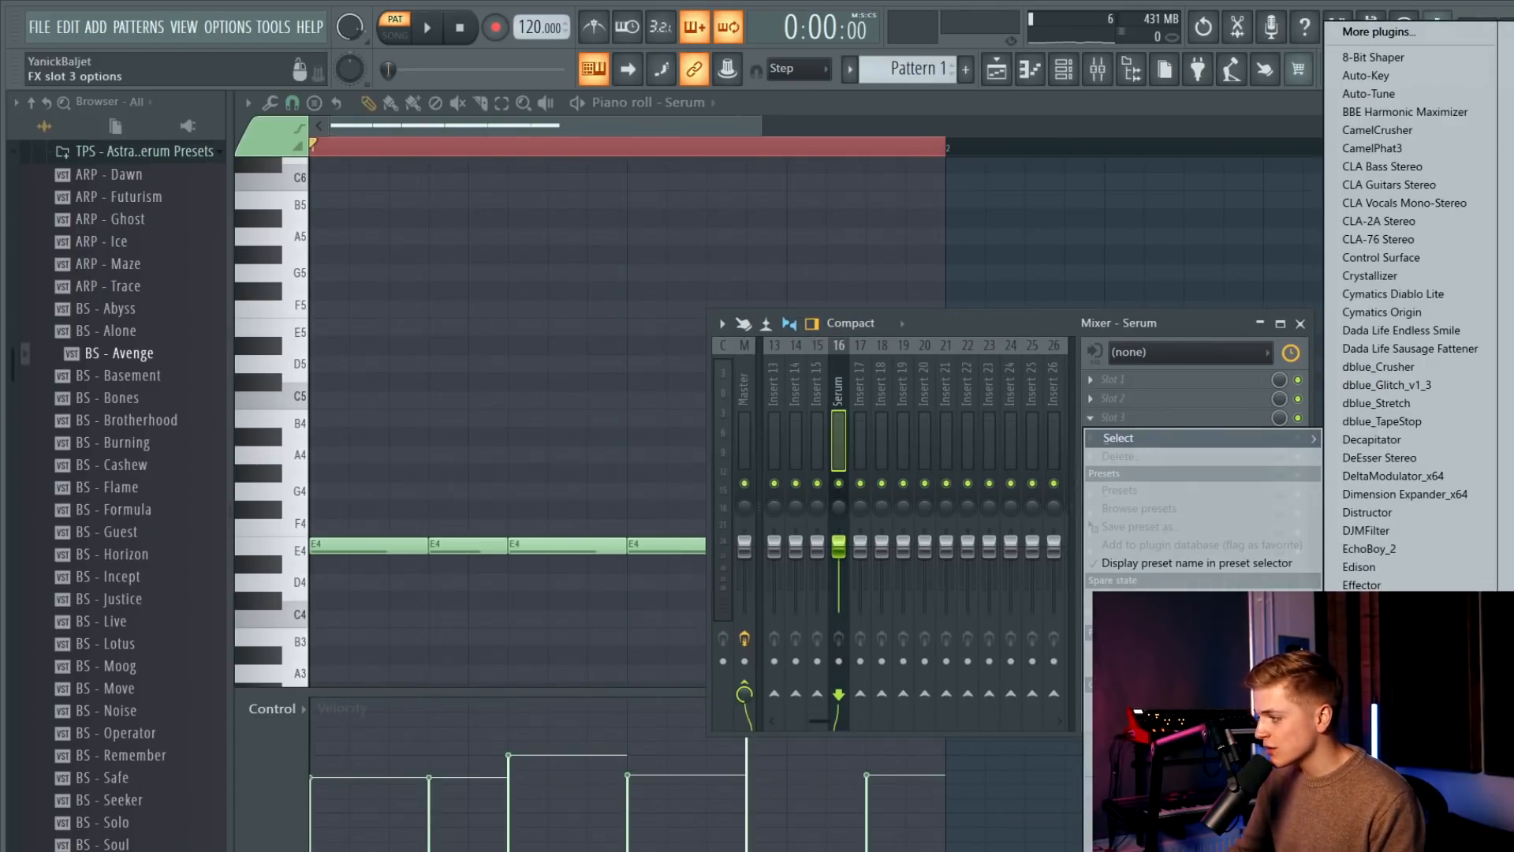
{"action": "left_click", "coordinate": [1388, 621]}
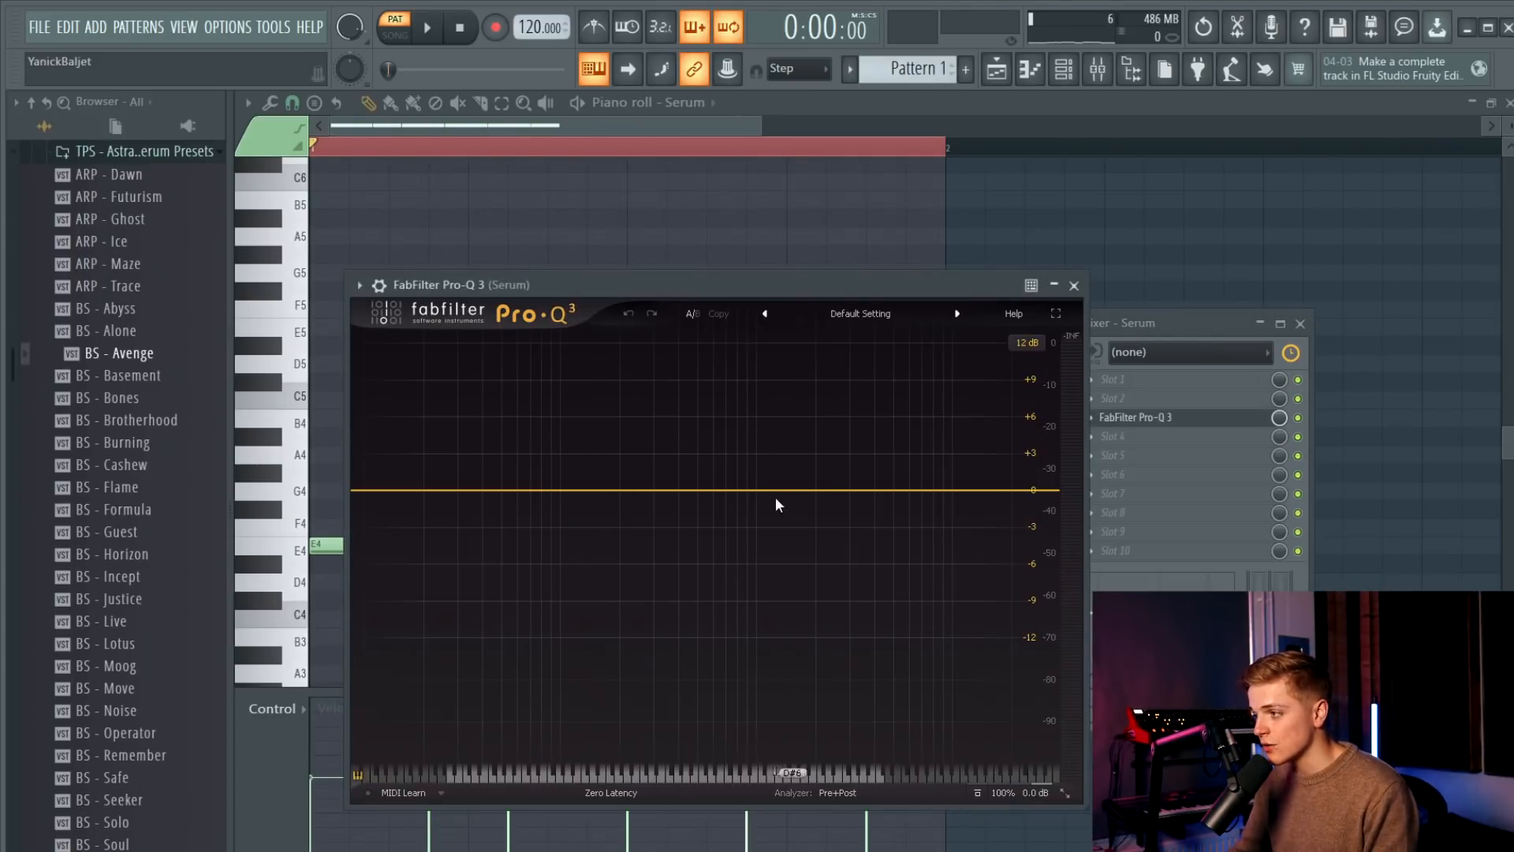
{"action": "left_click", "coordinate": [775, 500]}
{"action": "right_click", "coordinate": [775, 500]}
{"action": "mouse_move", "coordinate": [826, 582]}
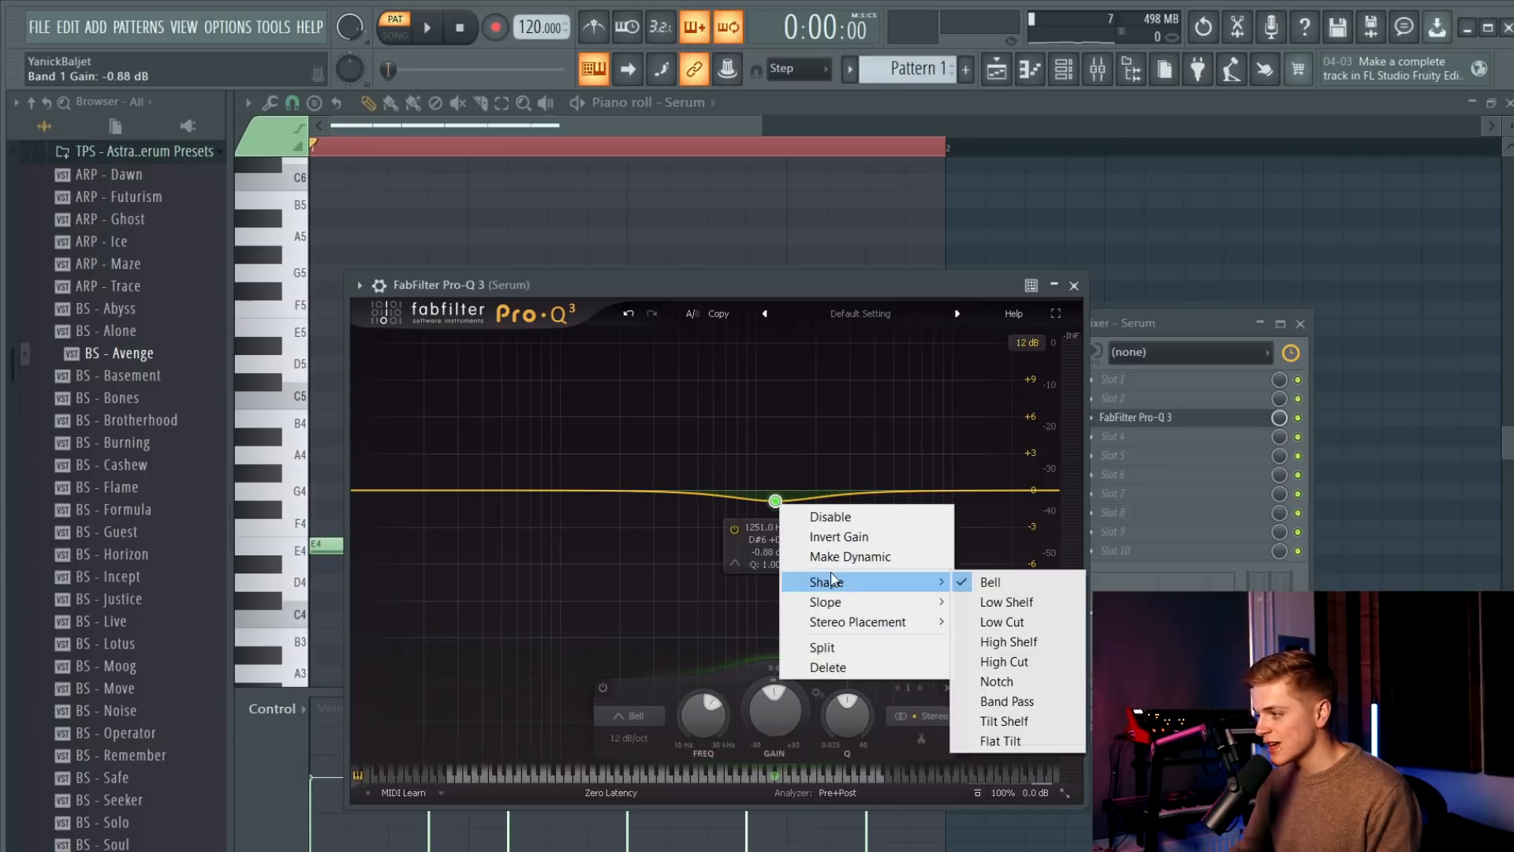
{"action": "left_click", "coordinate": [1009, 661]}
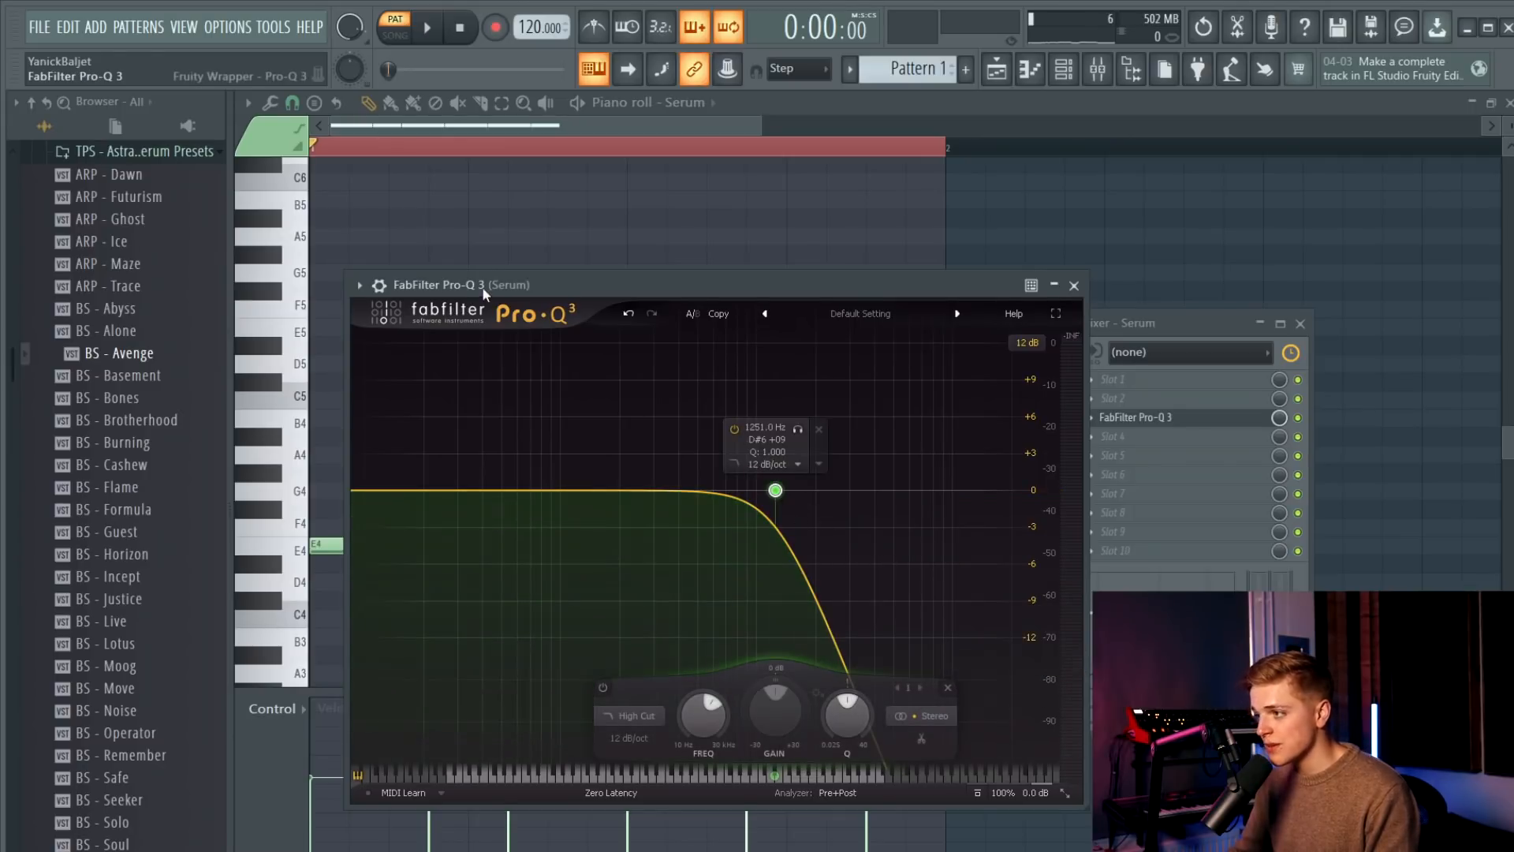
Set the High Cut slope to 30 dB/oct and lower its frequency to about 473 Hz during playback.
{"action": "left_click_drag", "start_coordinate": [483, 287], "coordinate": [493, 278]}
{"action": "right_click", "coordinate": [784, 480]}
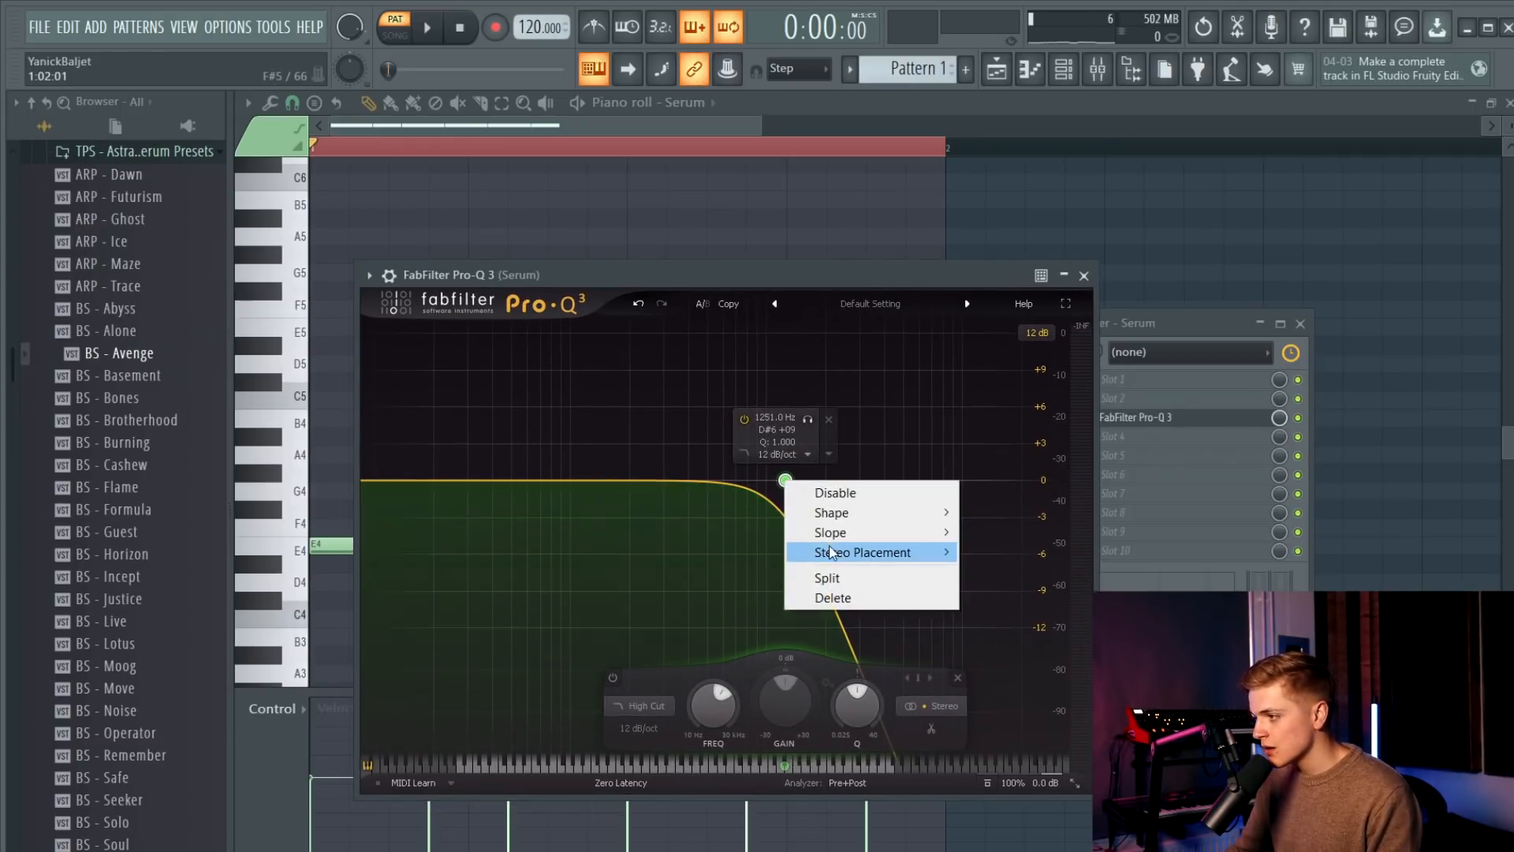
{"action": "mouse_move", "coordinate": [867, 532]}
{"action": "left_click", "coordinate": [1005, 612]}
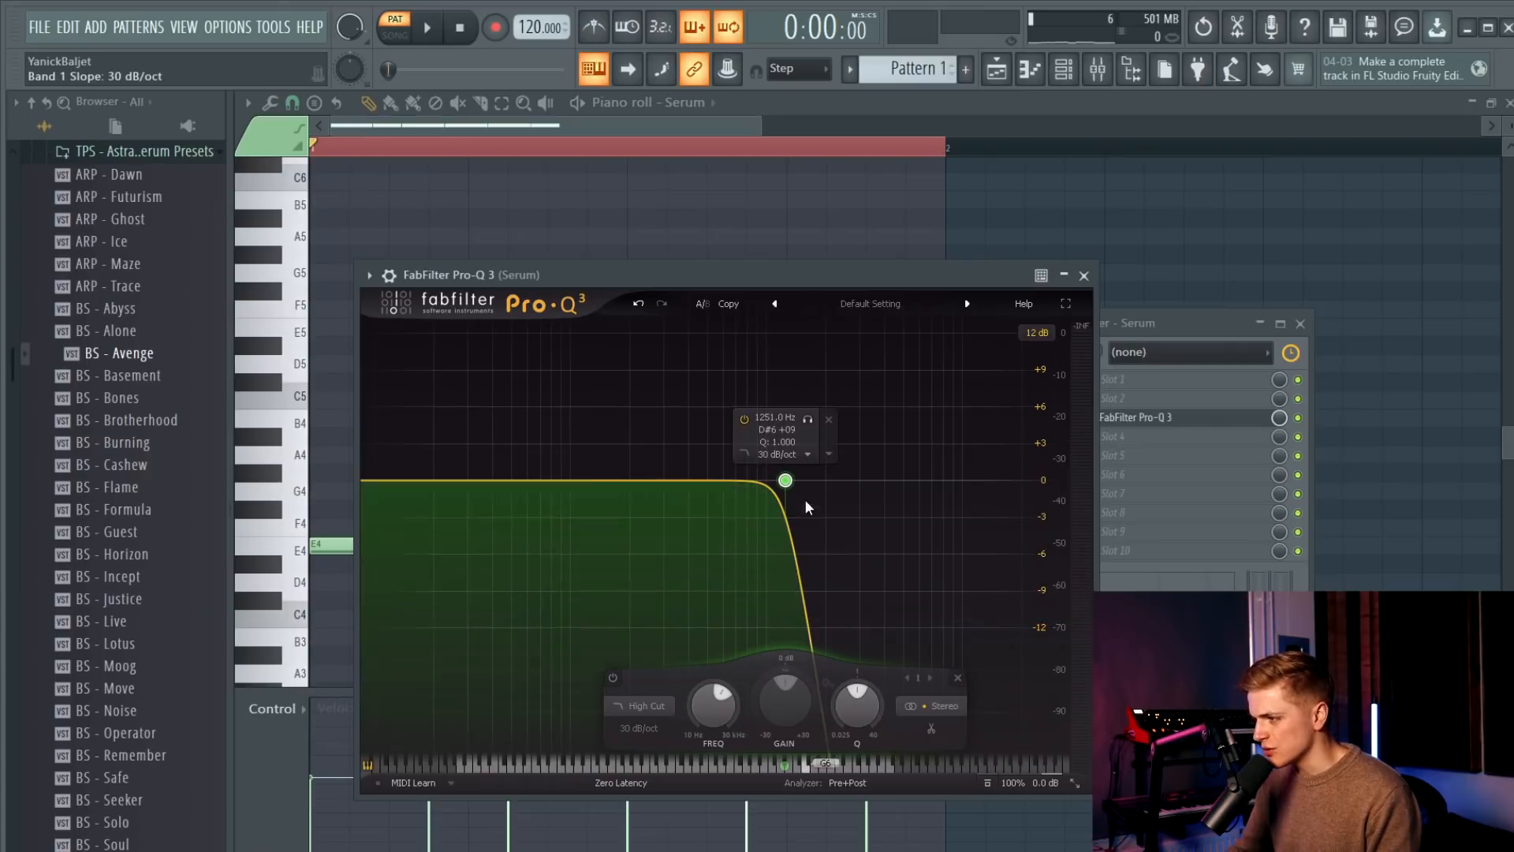
{"action": "key", "text": "space"}
{"action": "left_click_drag", "start_coordinate": [787, 481], "coordinate": [703, 490]}
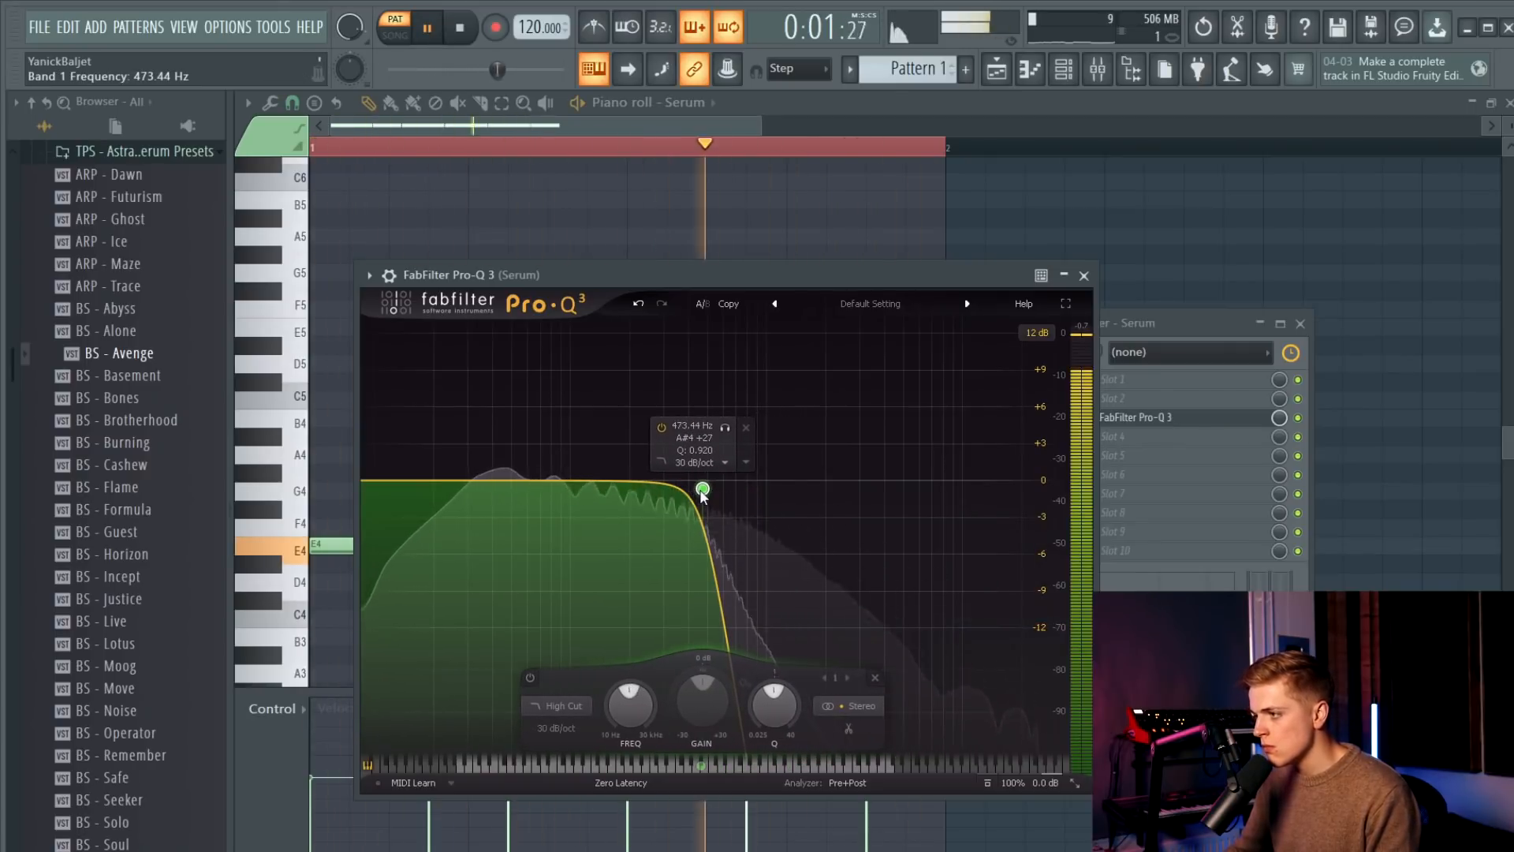
{"action": "key", "text": "space"}
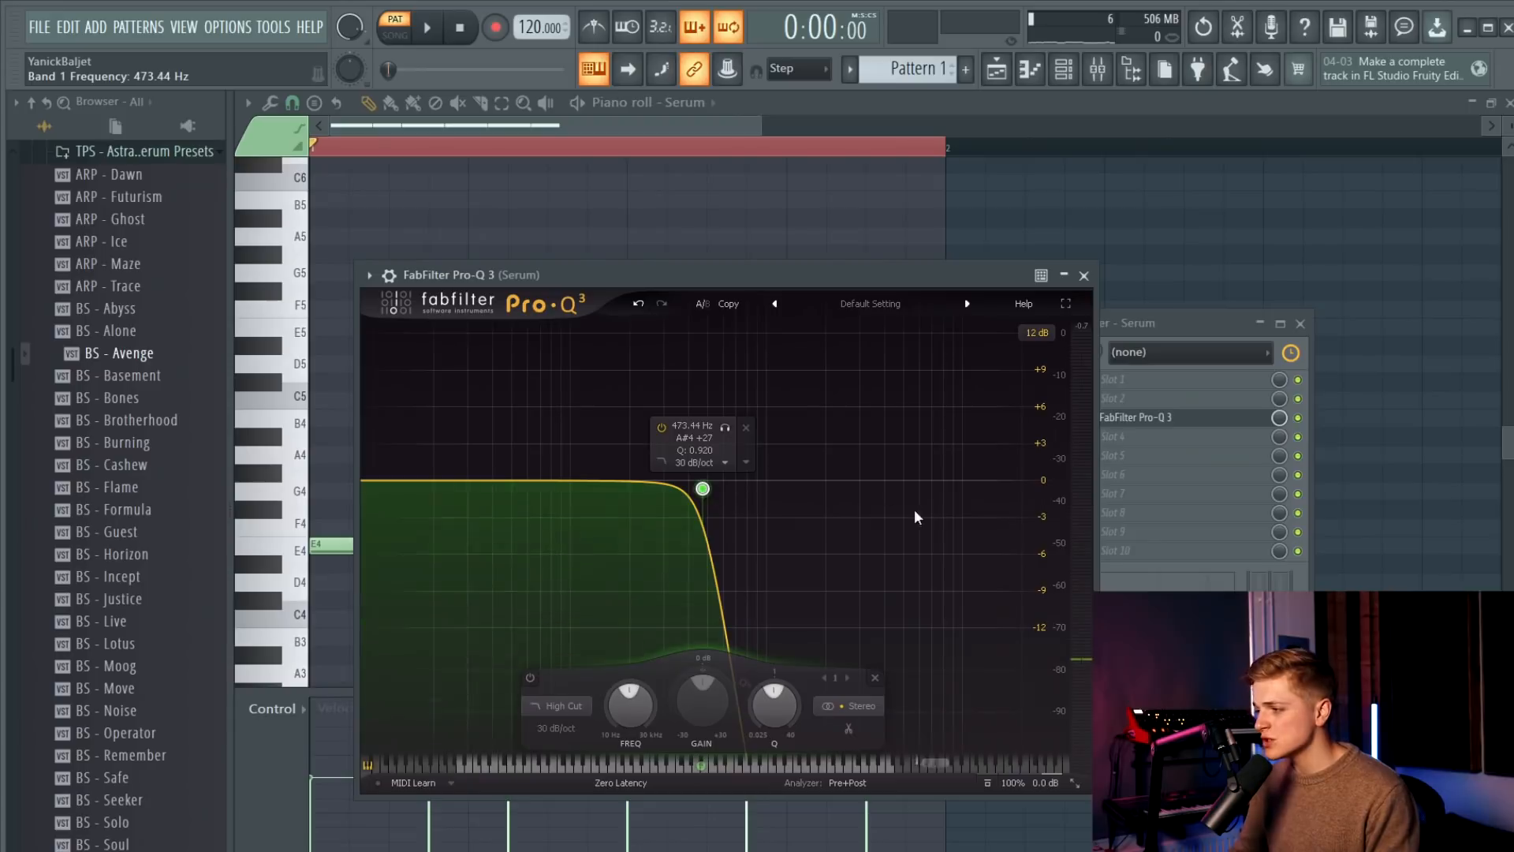
Try a 72 dB/oct High Cut slope with the frequency lowered to about 149 Hz while the bass pattern plays.
{"action": "right_click", "coordinate": [704, 489]}
{"action": "mouse_move", "coordinate": [777, 537]}
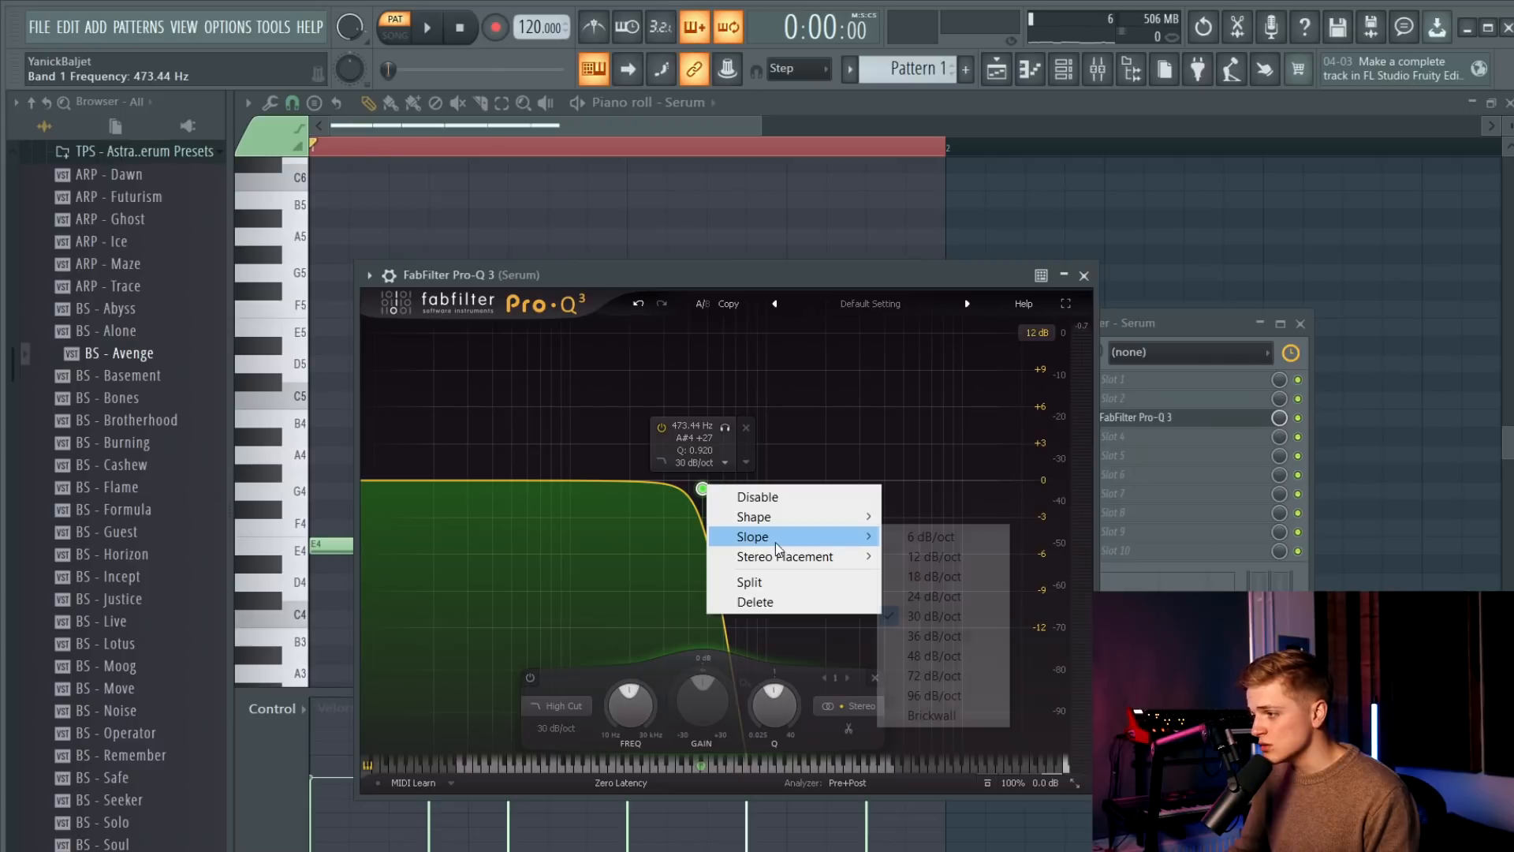
{"action": "left_click", "coordinate": [946, 677]}
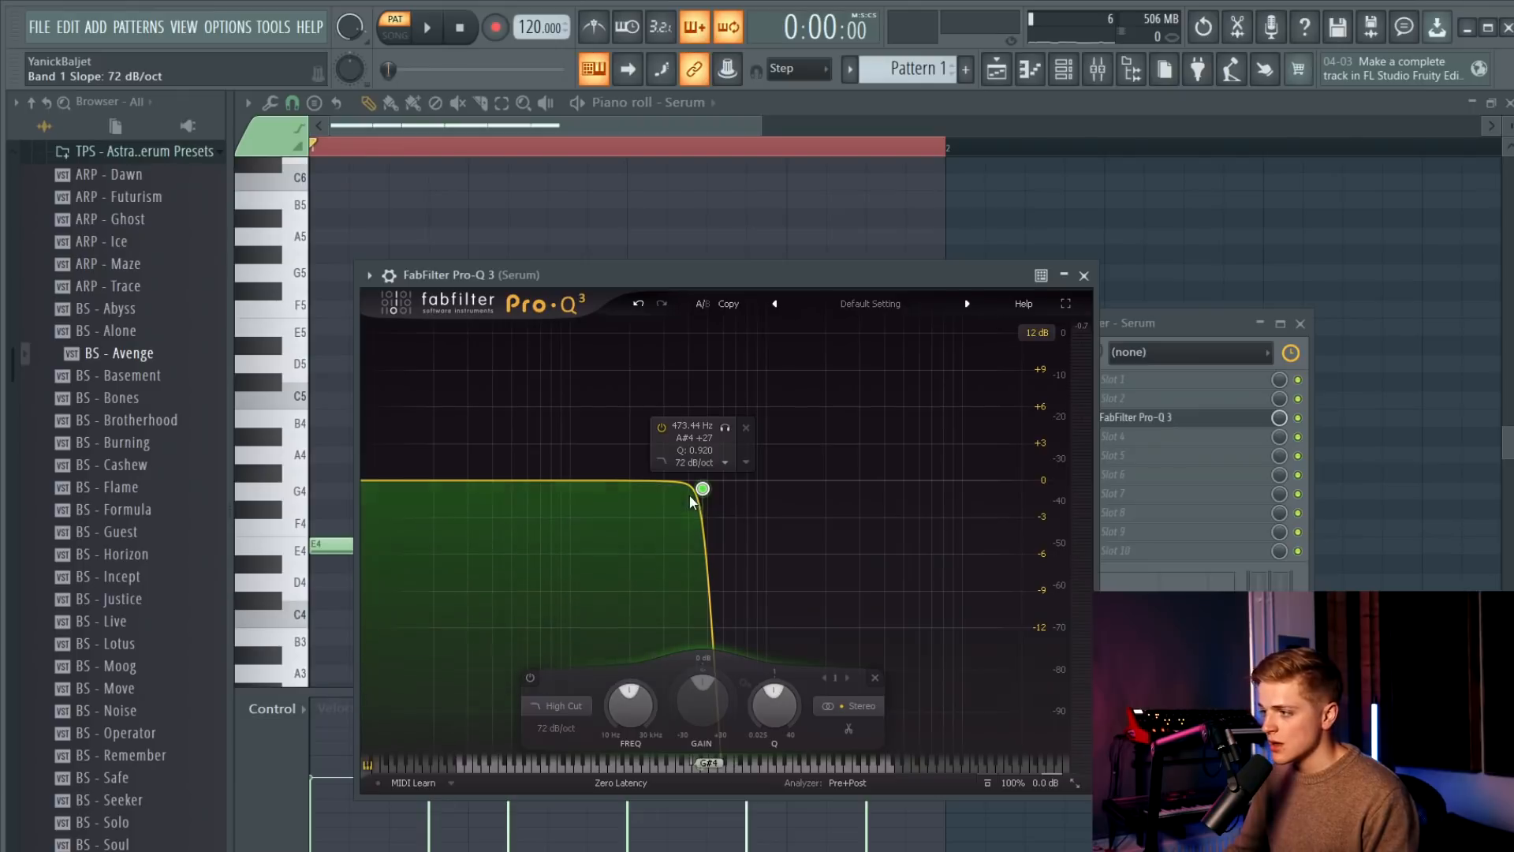
{"action": "left_click_drag", "start_coordinate": [703, 489], "coordinate": [605, 495]}
{"action": "key", "text": "space"}
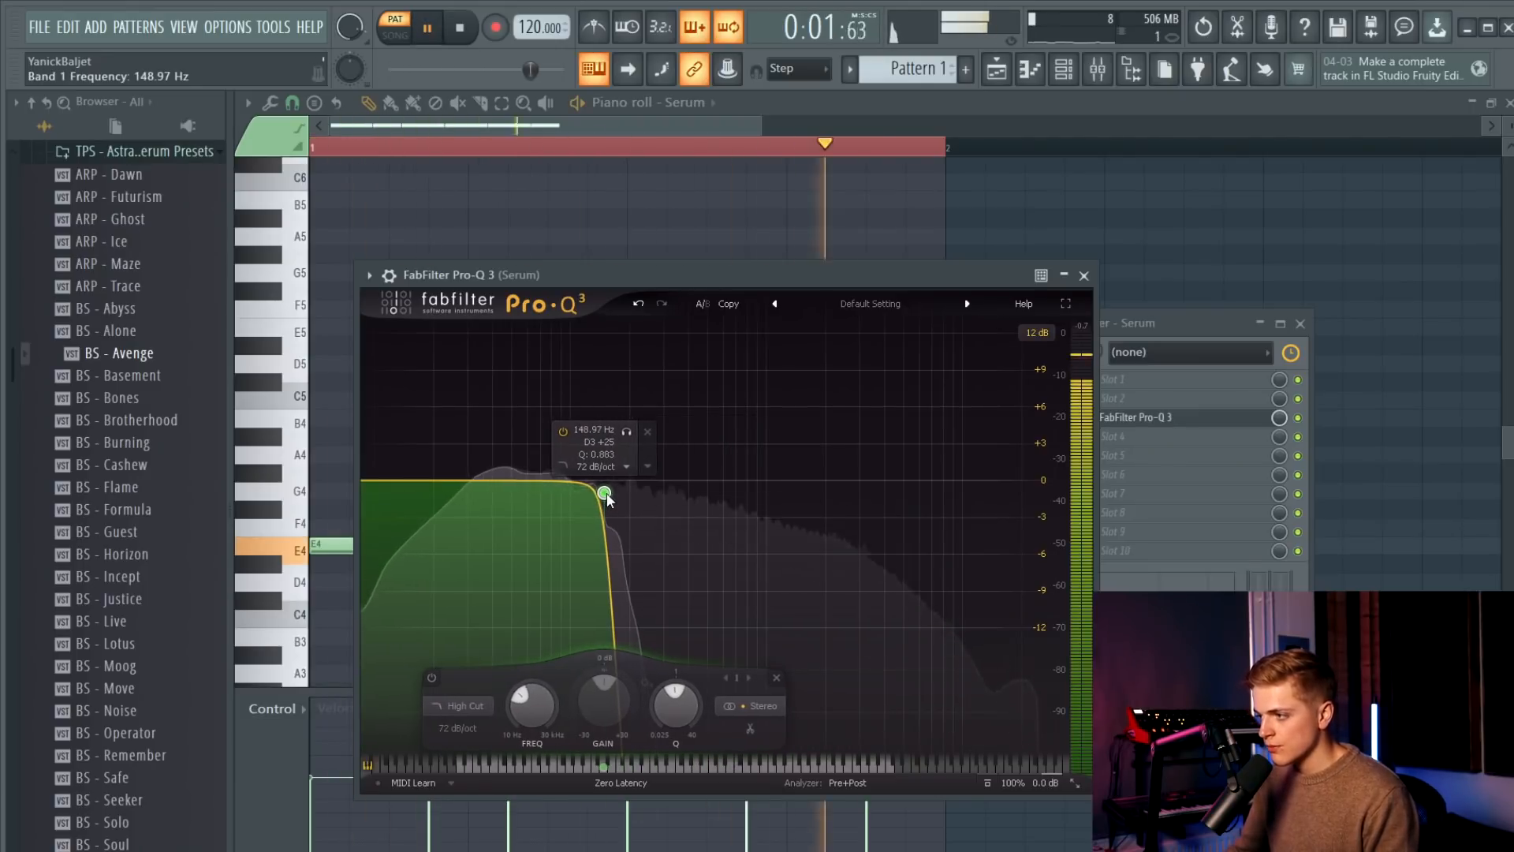
{"action": "key", "text": "space"}
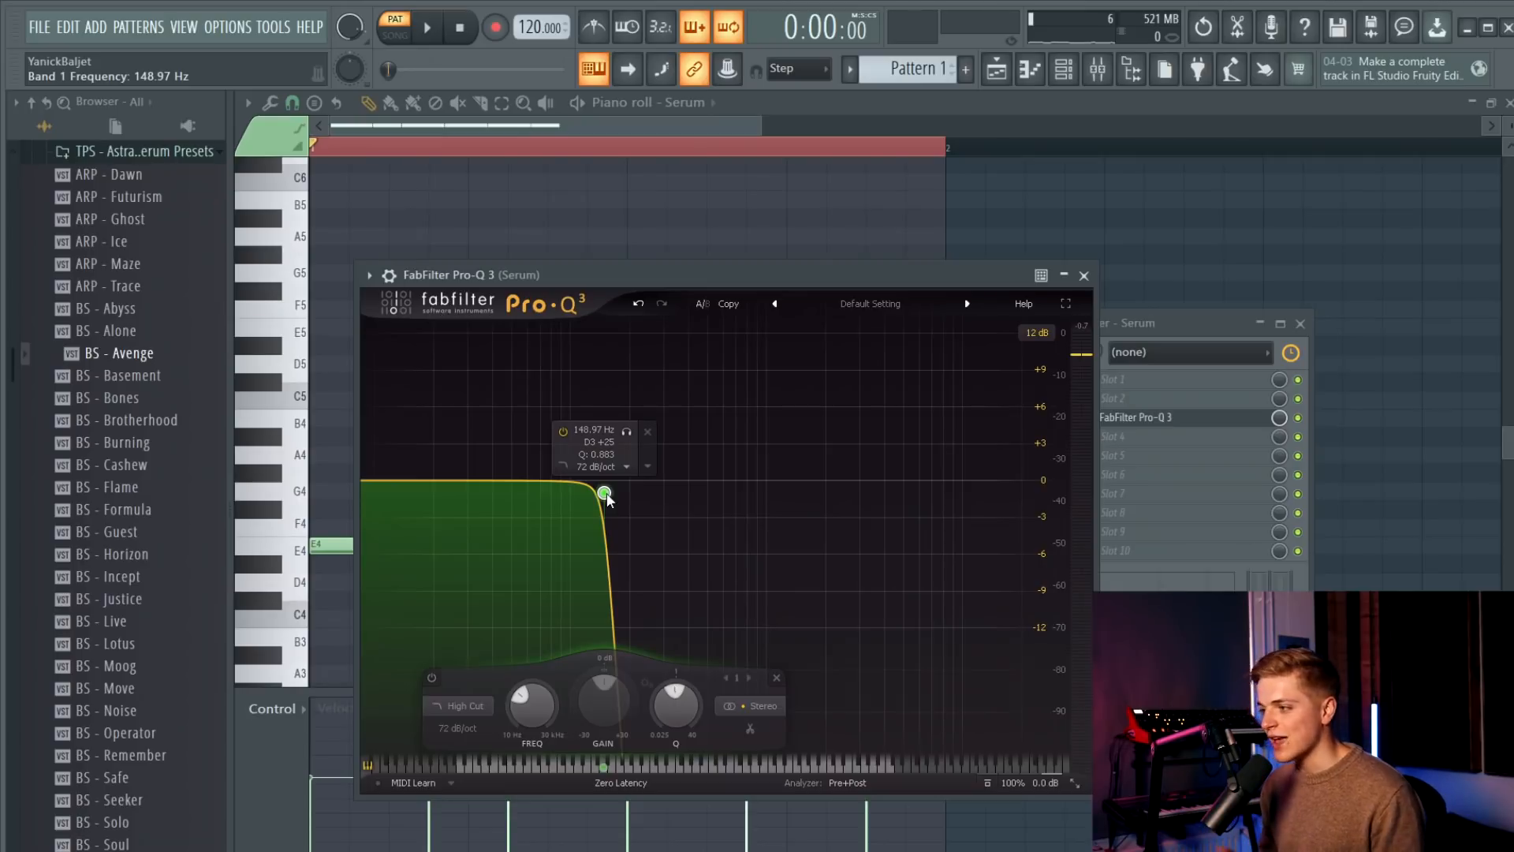
Set the High Cut slope to 30 dB/oct and its frequency to about 652 Hz.
{"action": "left_click_drag", "start_coordinate": [605, 495], "coordinate": [741, 499]}
{"action": "right_click", "coordinate": [741, 498]}
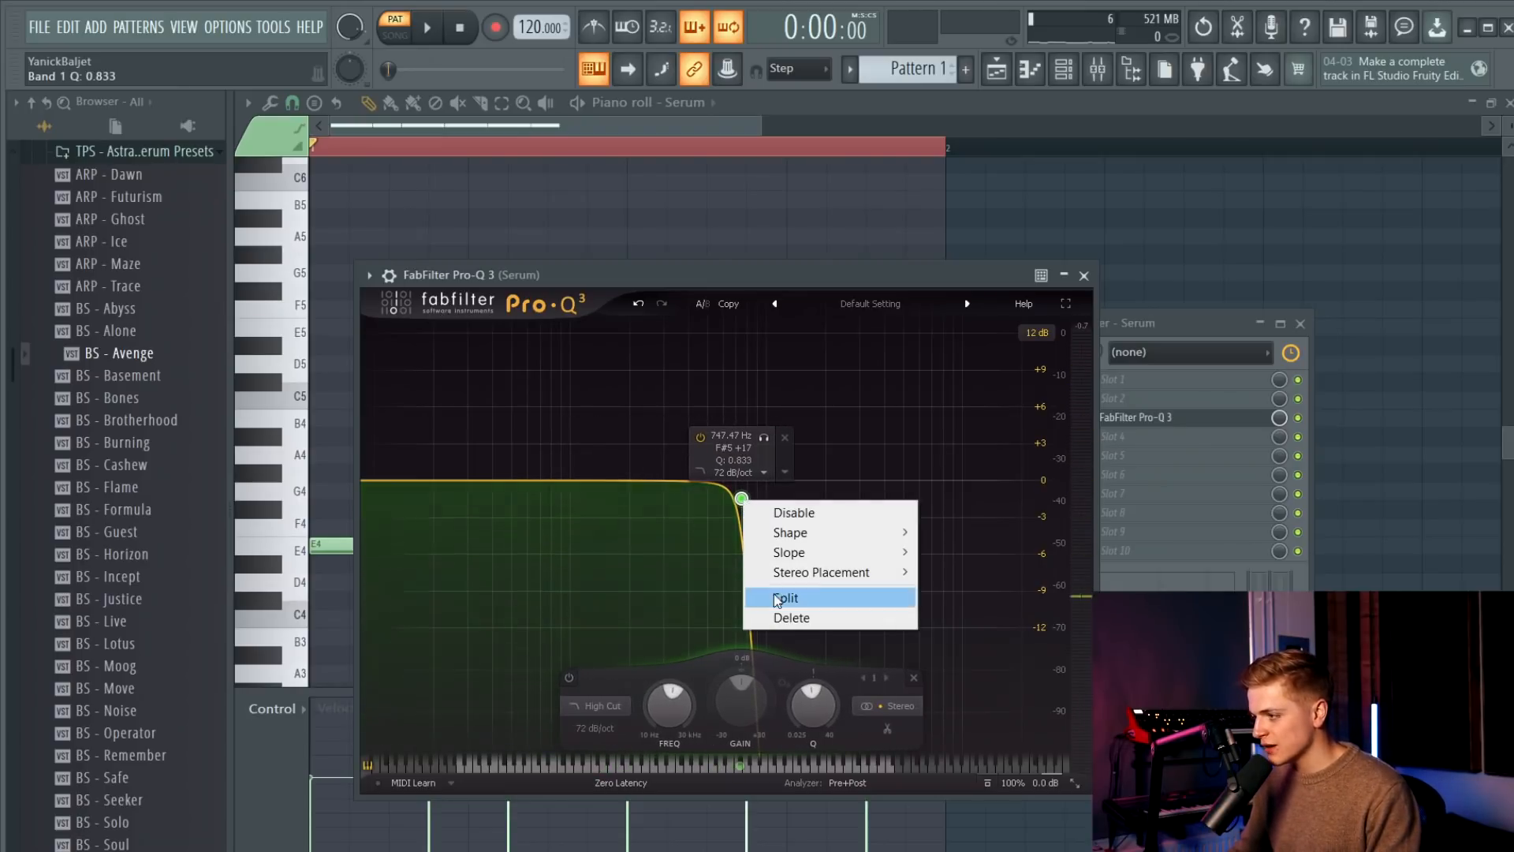
{"action": "mouse_move", "coordinate": [899, 552]}
{"action": "left_click", "coordinate": [957, 634]}
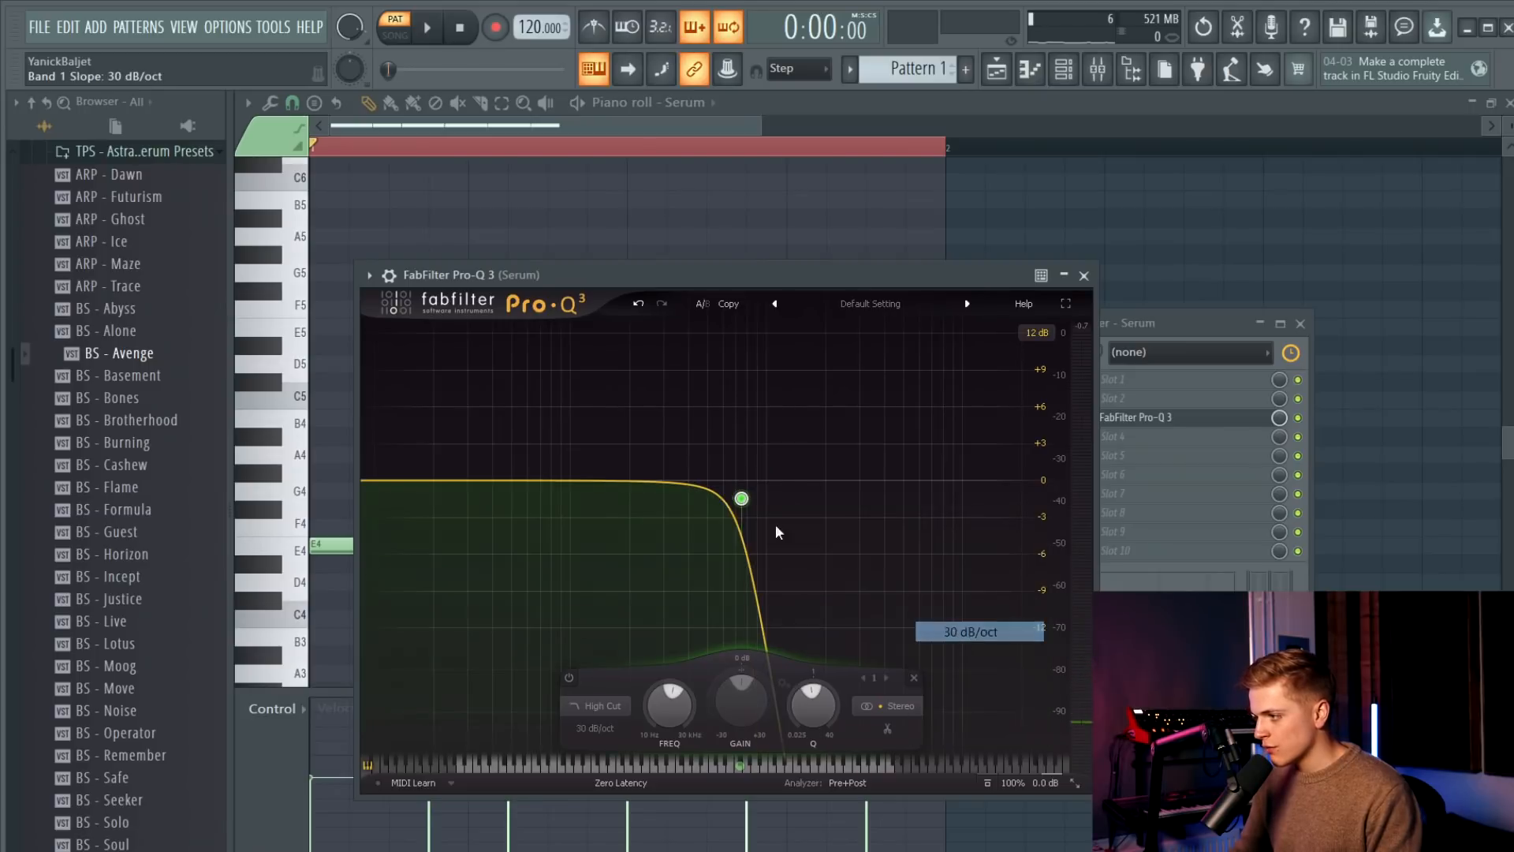
{"action": "mouse_move", "coordinate": [741, 498]}
{"action": "left_mouse_down"}
{"action": "mouse_move", "coordinate": [756, 494]}
{"action": "mouse_move", "coordinate": [730, 493]}
{"action": "left_mouse_up"}
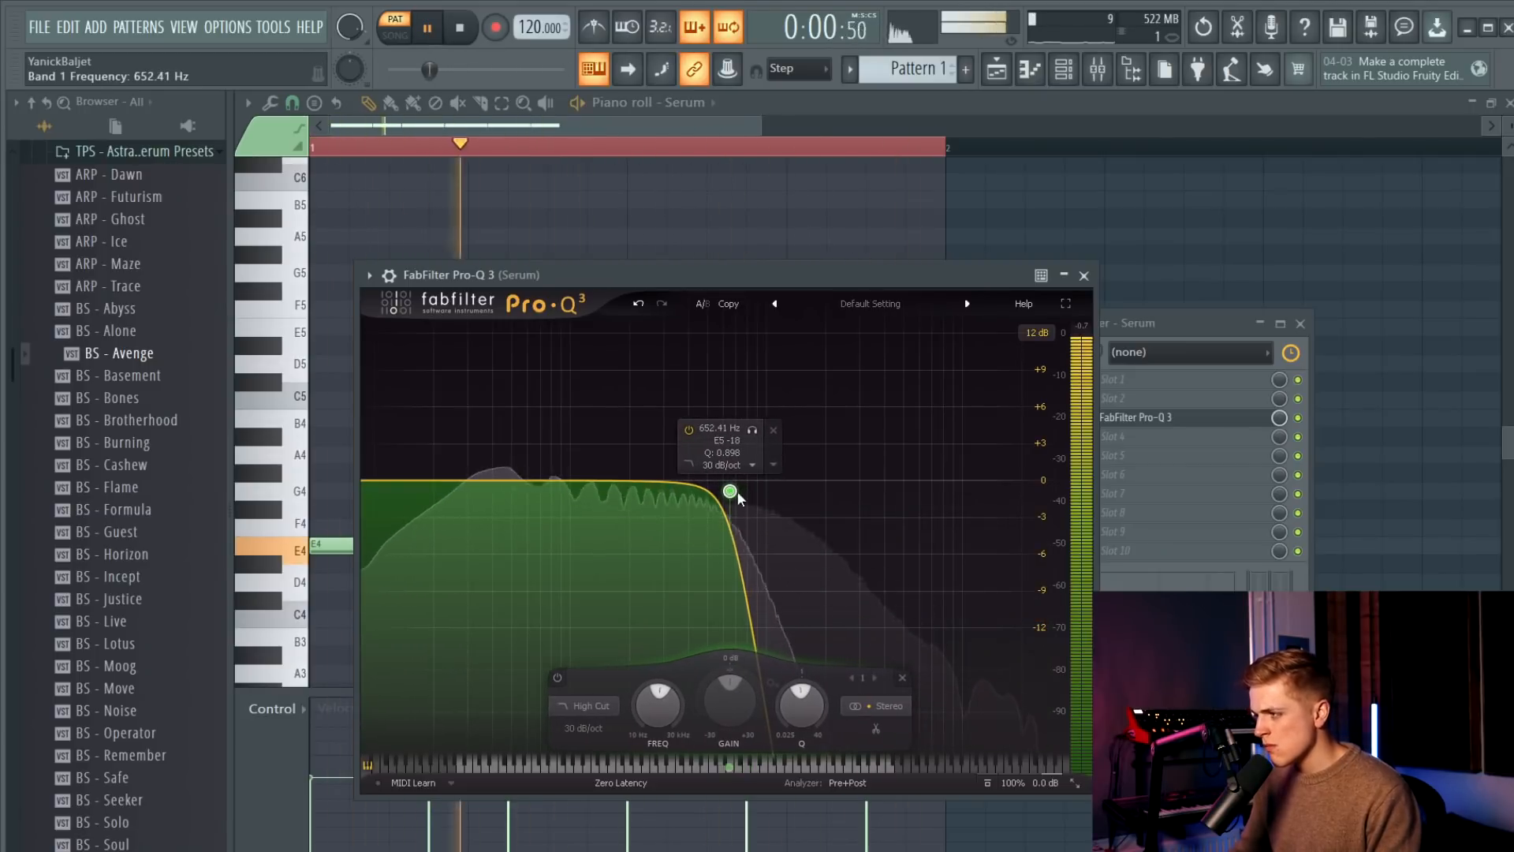
Close the EQ, move Pro-Q 3 up to slot 2, and lower the Serum mixer track to about -2 dB during playback.
{"action": "left_click", "coordinate": [1084, 275]}
{"action": "left_click_drag", "start_coordinate": [1129, 406], "coordinate": [1128, 399]}
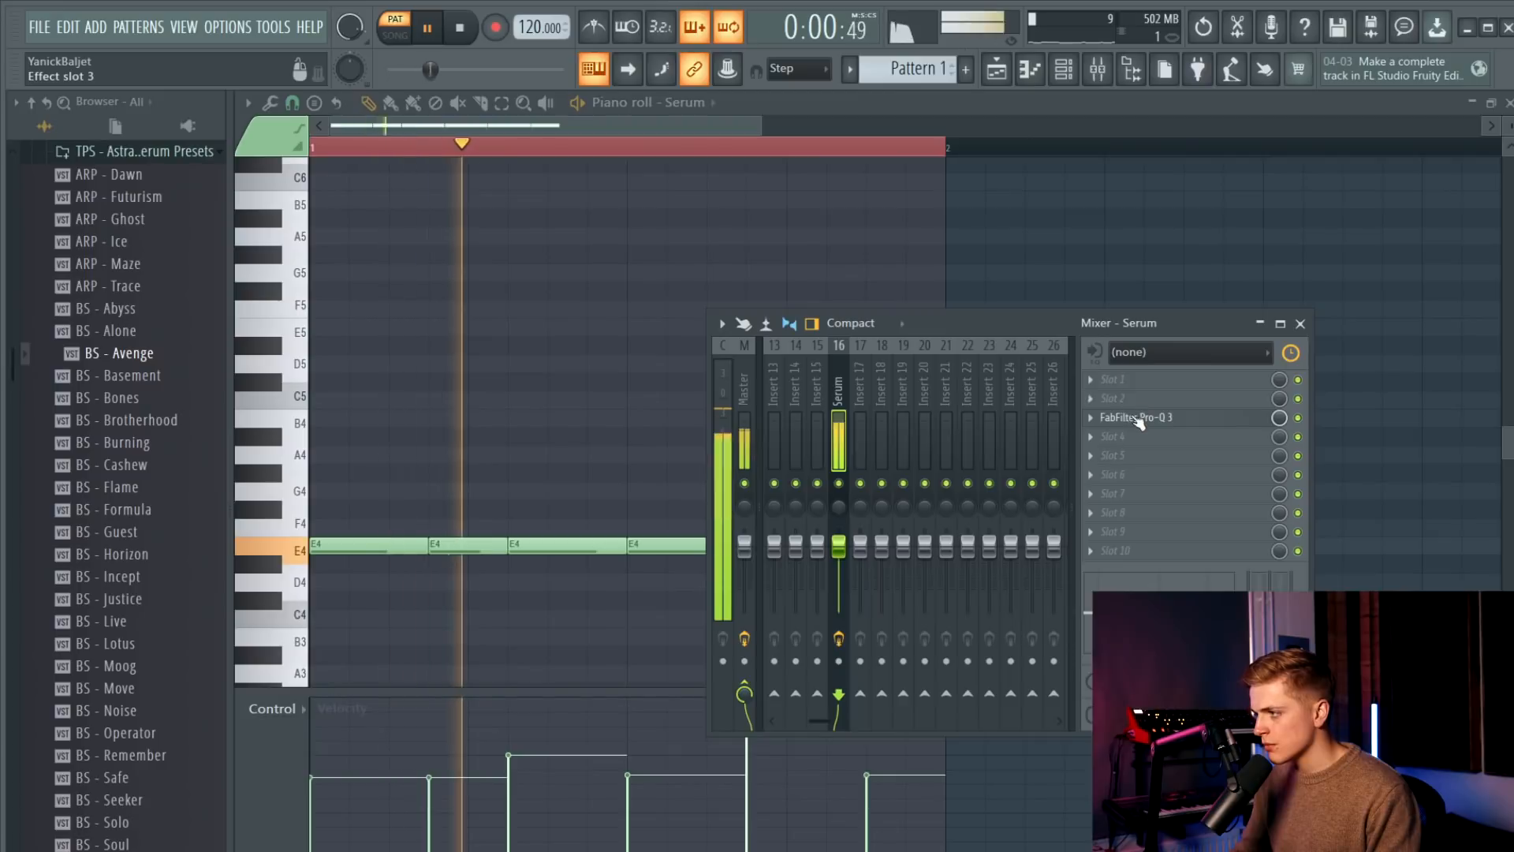
{"action": "key", "text": "space"}
{"action": "key", "text": "space"}
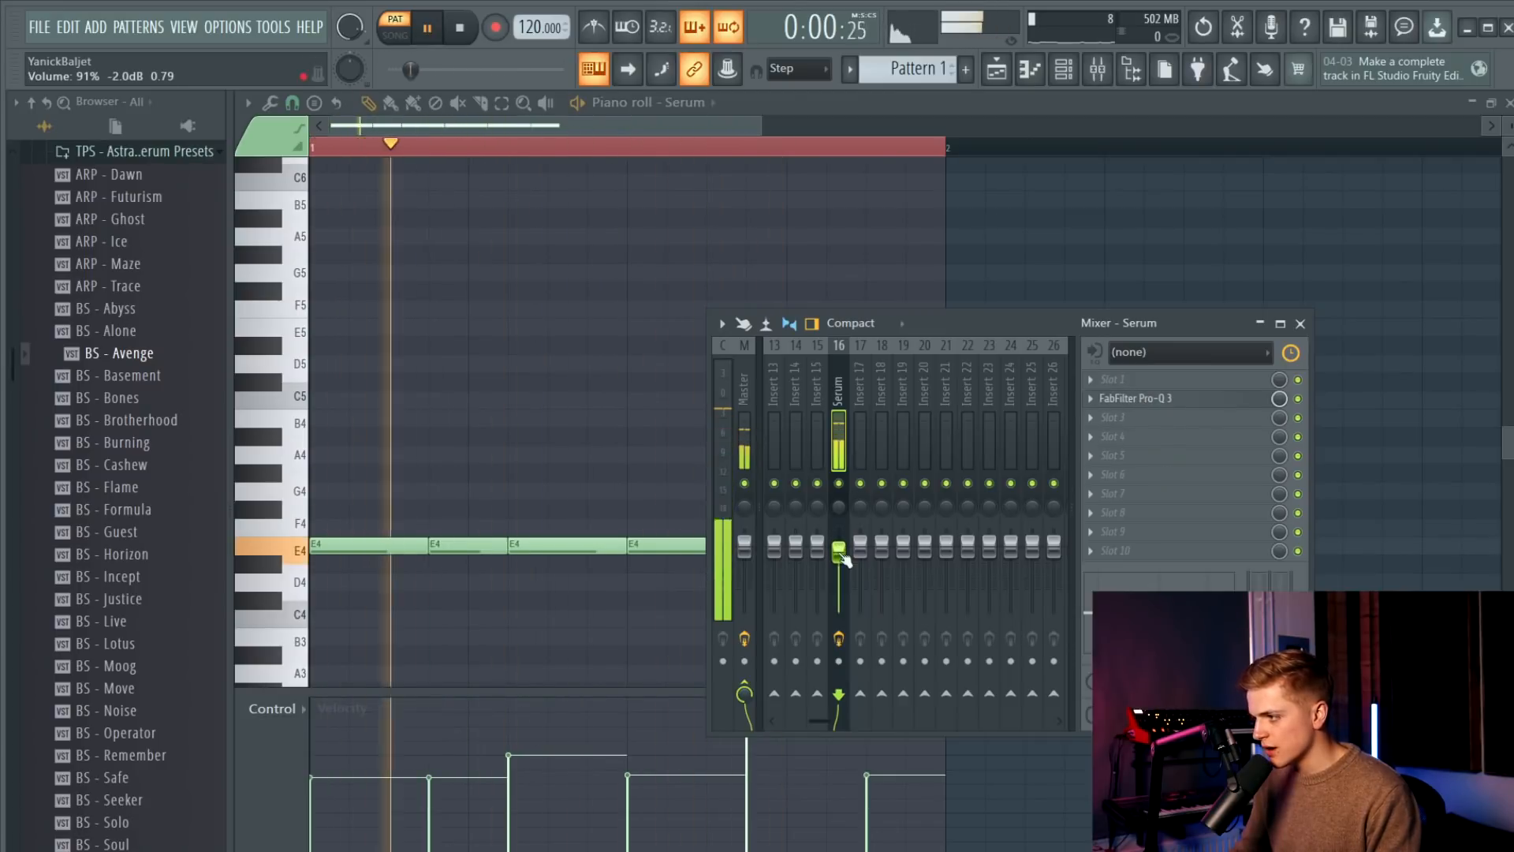
{"action": "left_click_drag", "start_coordinate": [841, 552], "coordinate": [841, 554]}
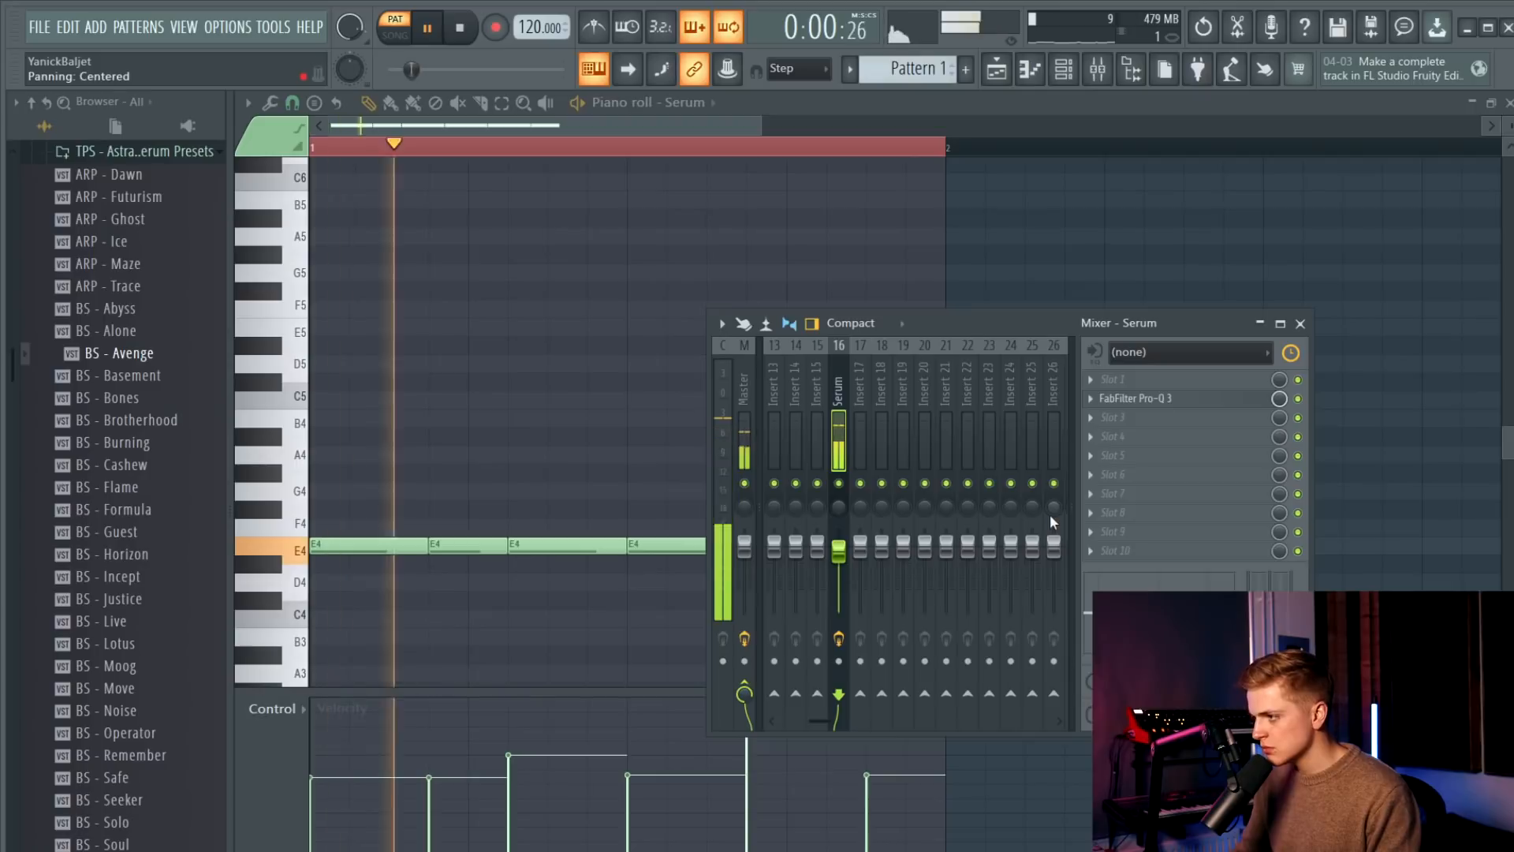
{"action": "key", "text": "space"}
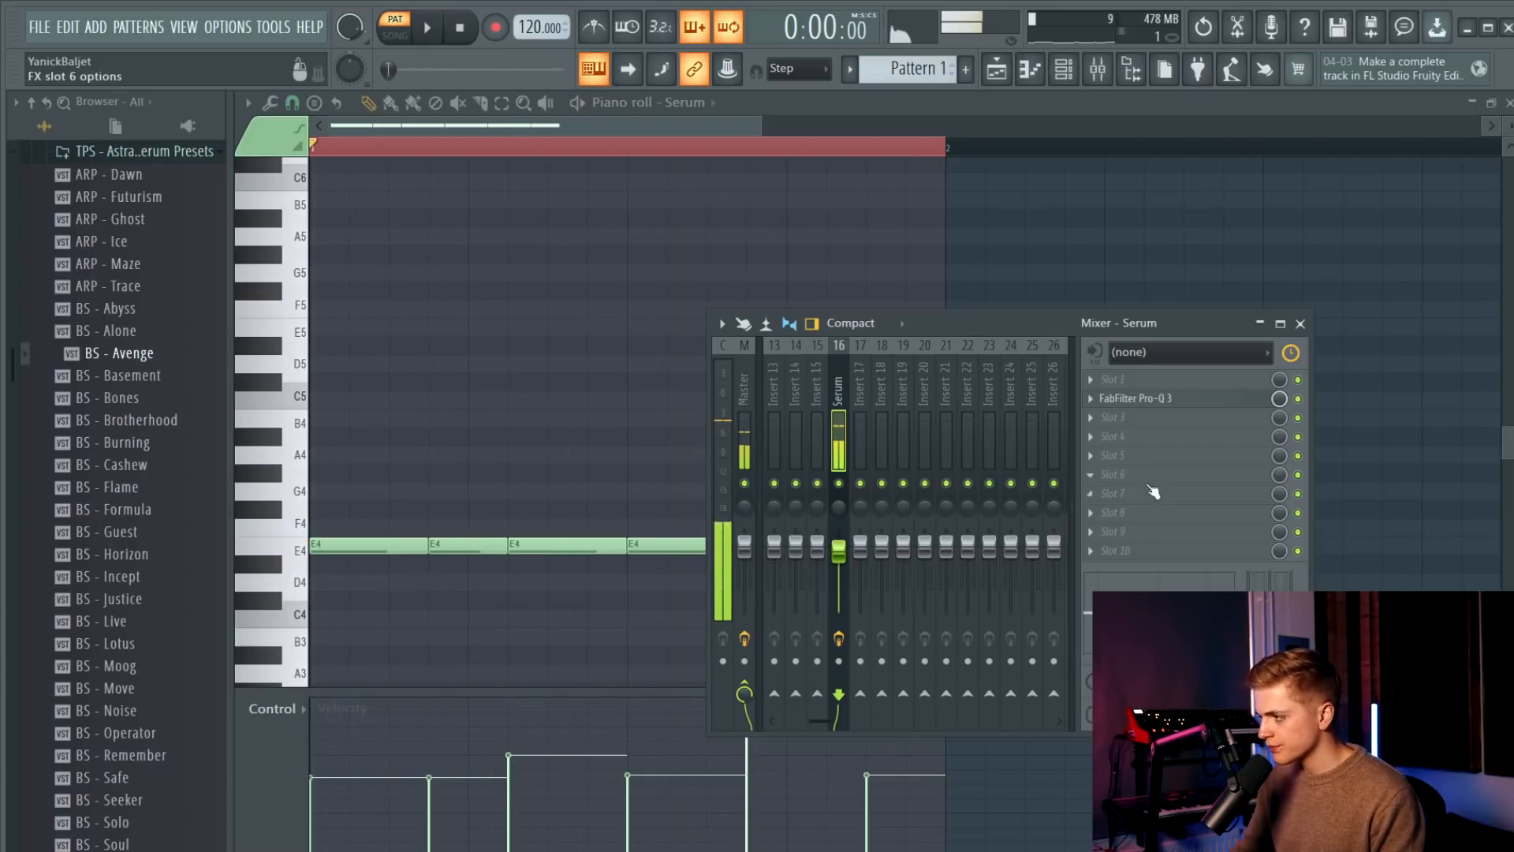
Load Kickstart into slot 6 of the Serum mixer track and listen to the pattern with its sidechain effect at 100% mix.
{"action": "left_click", "coordinate": [1147, 483]}
{"action": "key", "text": "Right"}
{"action": "key", "text": "k"}
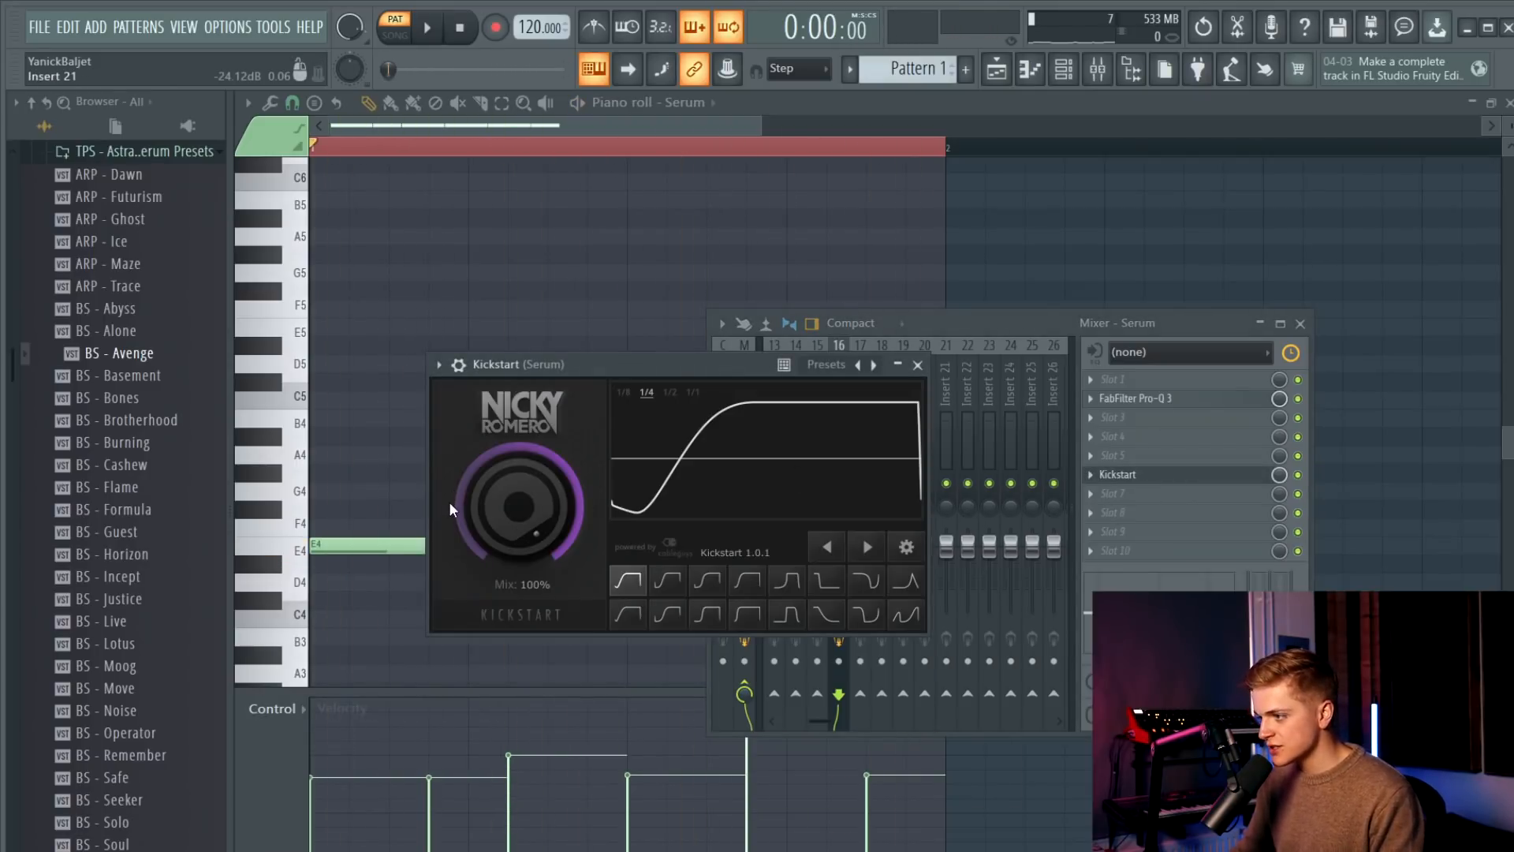
{"action": "left_click_drag", "start_coordinate": [521, 355], "coordinate": [541, 411]}
{"action": "left_click_drag", "start_coordinate": [540, 552], "coordinate": [540, 520]}
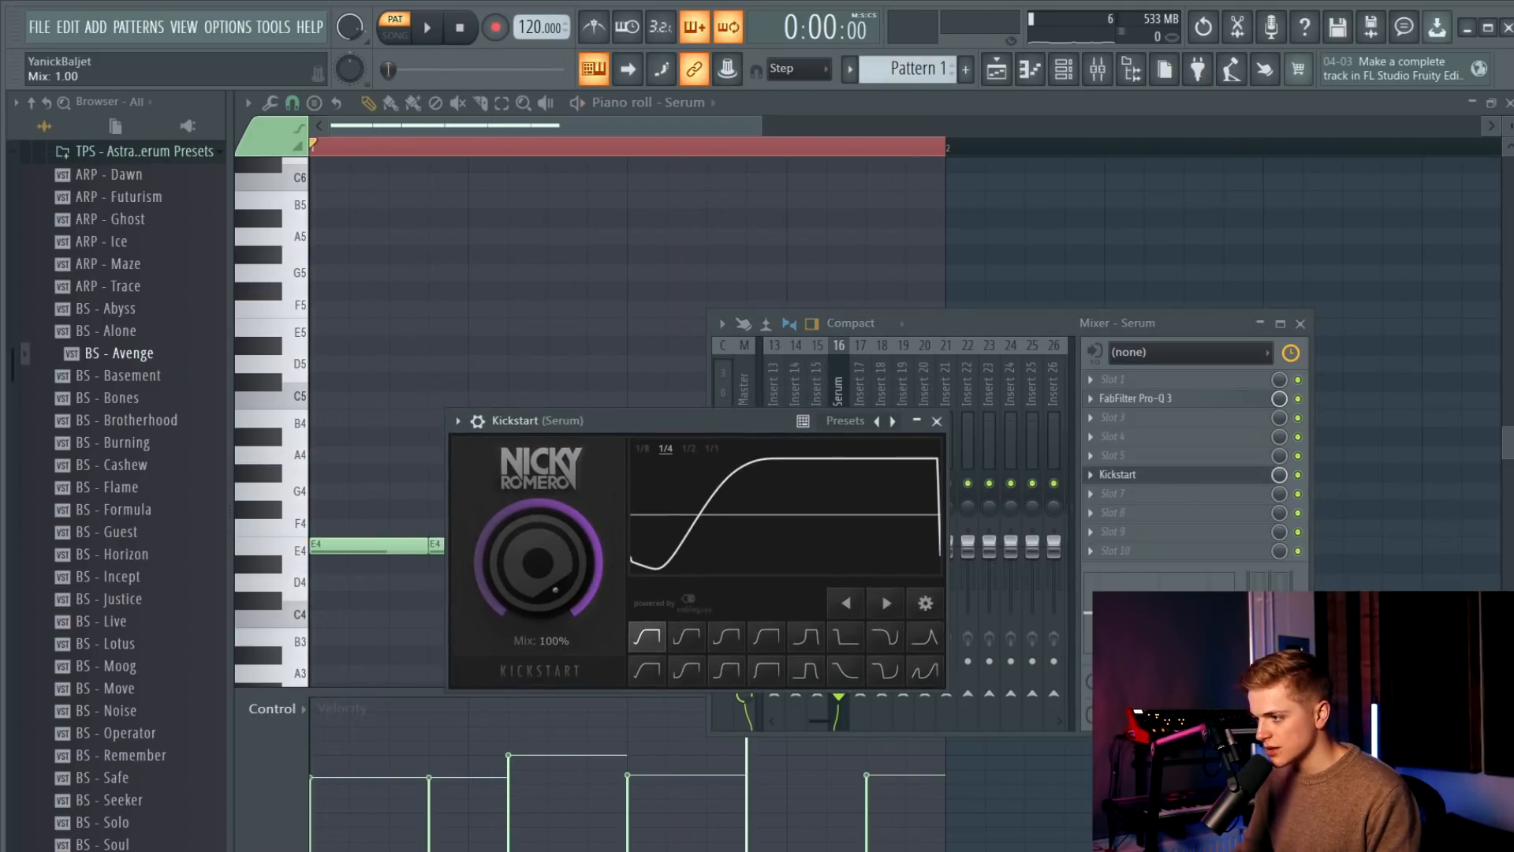
{"action": "left_click_drag", "start_coordinate": [556, 427], "coordinate": [577, 490]}
{"action": "key", "text": "space"}
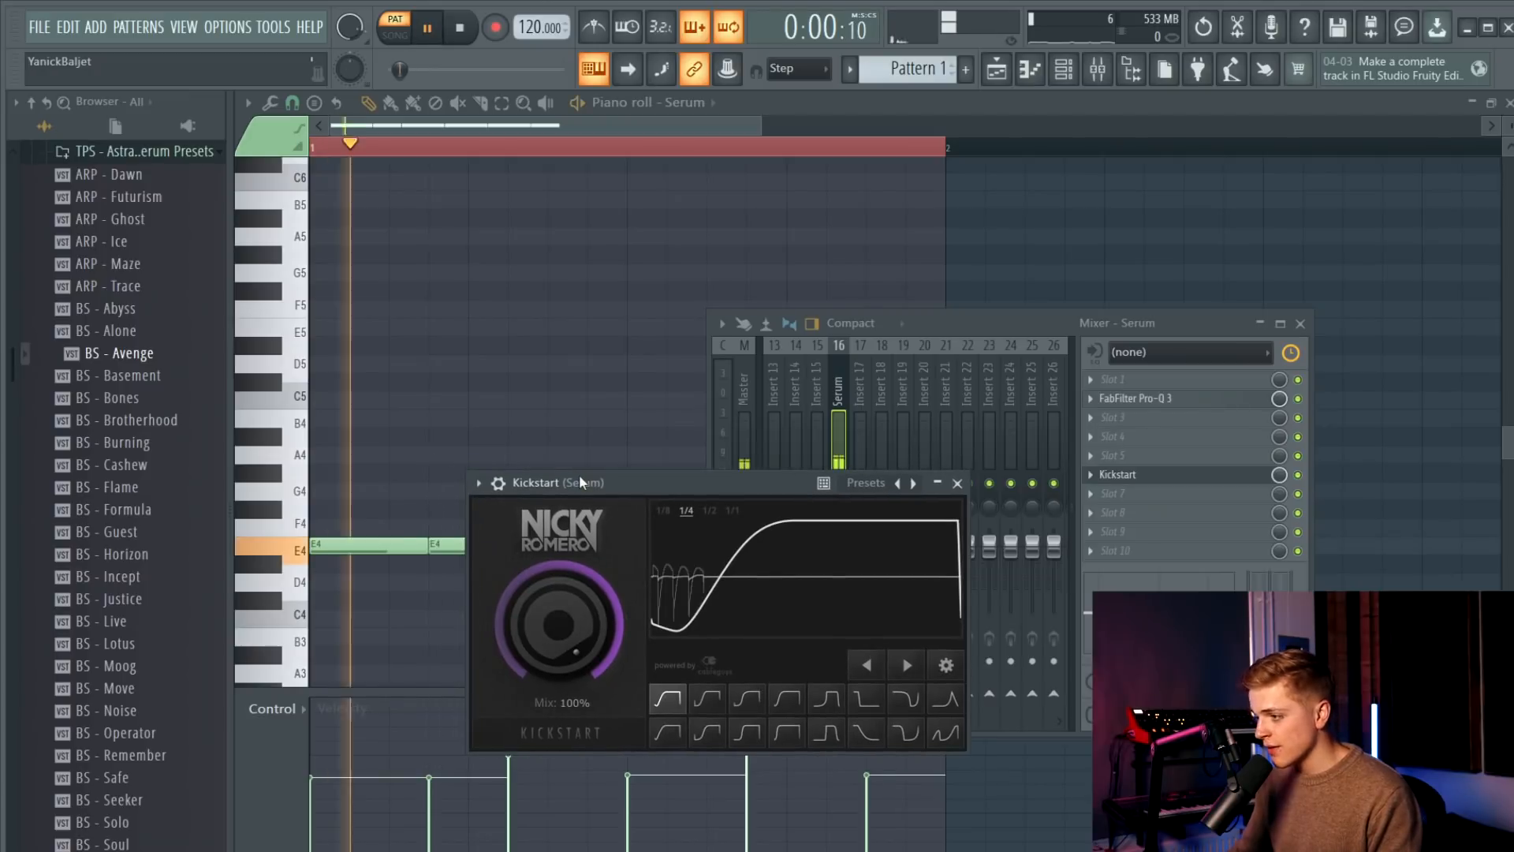
{"action": "left_click_drag", "start_coordinate": [568, 603], "coordinate": [567, 619]}
Place two back-to-back Pattern 1 clips at bars 13 and 14 on playlist Track 3 and select that range in song mode.
{"action": "left_click", "coordinate": [1000, 71]}
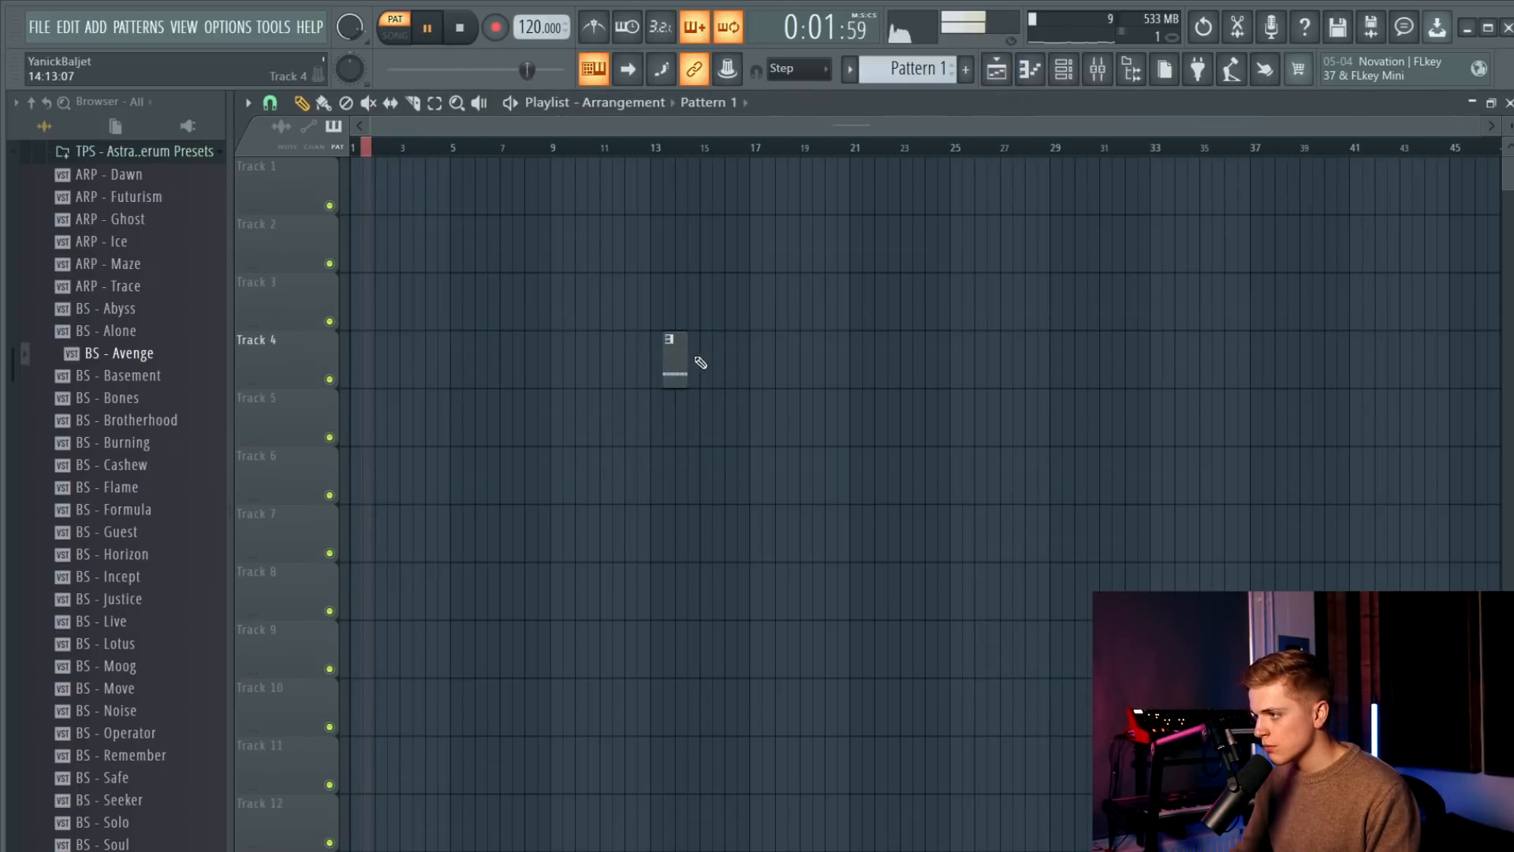
{"action": "scroll", "coordinate": [700, 363], "scroll_direction": "up", "scroll_amount": 5}
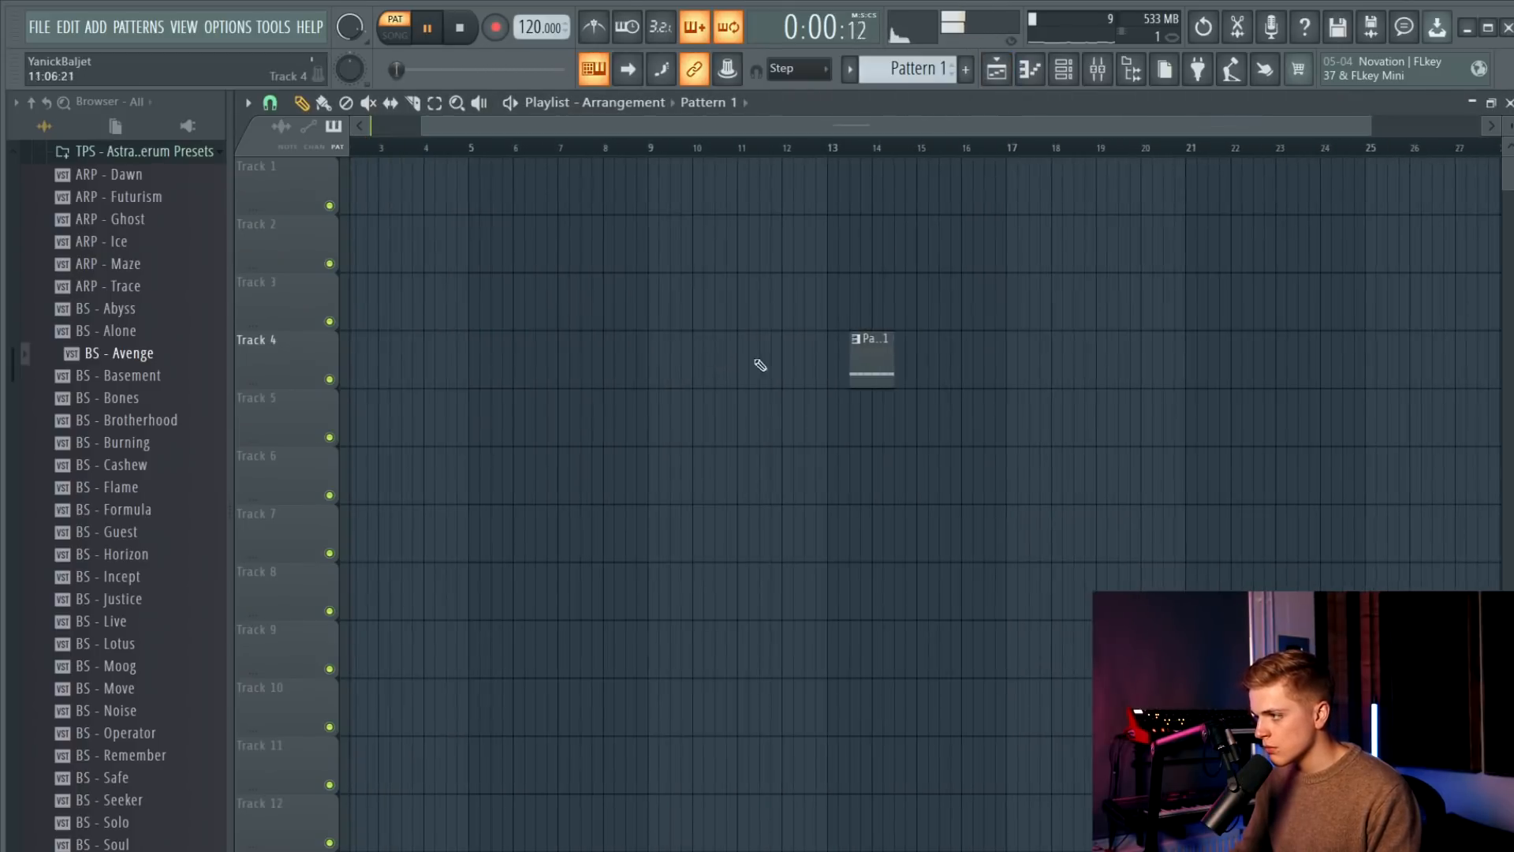
{"action": "right_click", "coordinate": [788, 355]}
{"action": "left_click", "coordinate": [708, 308]}
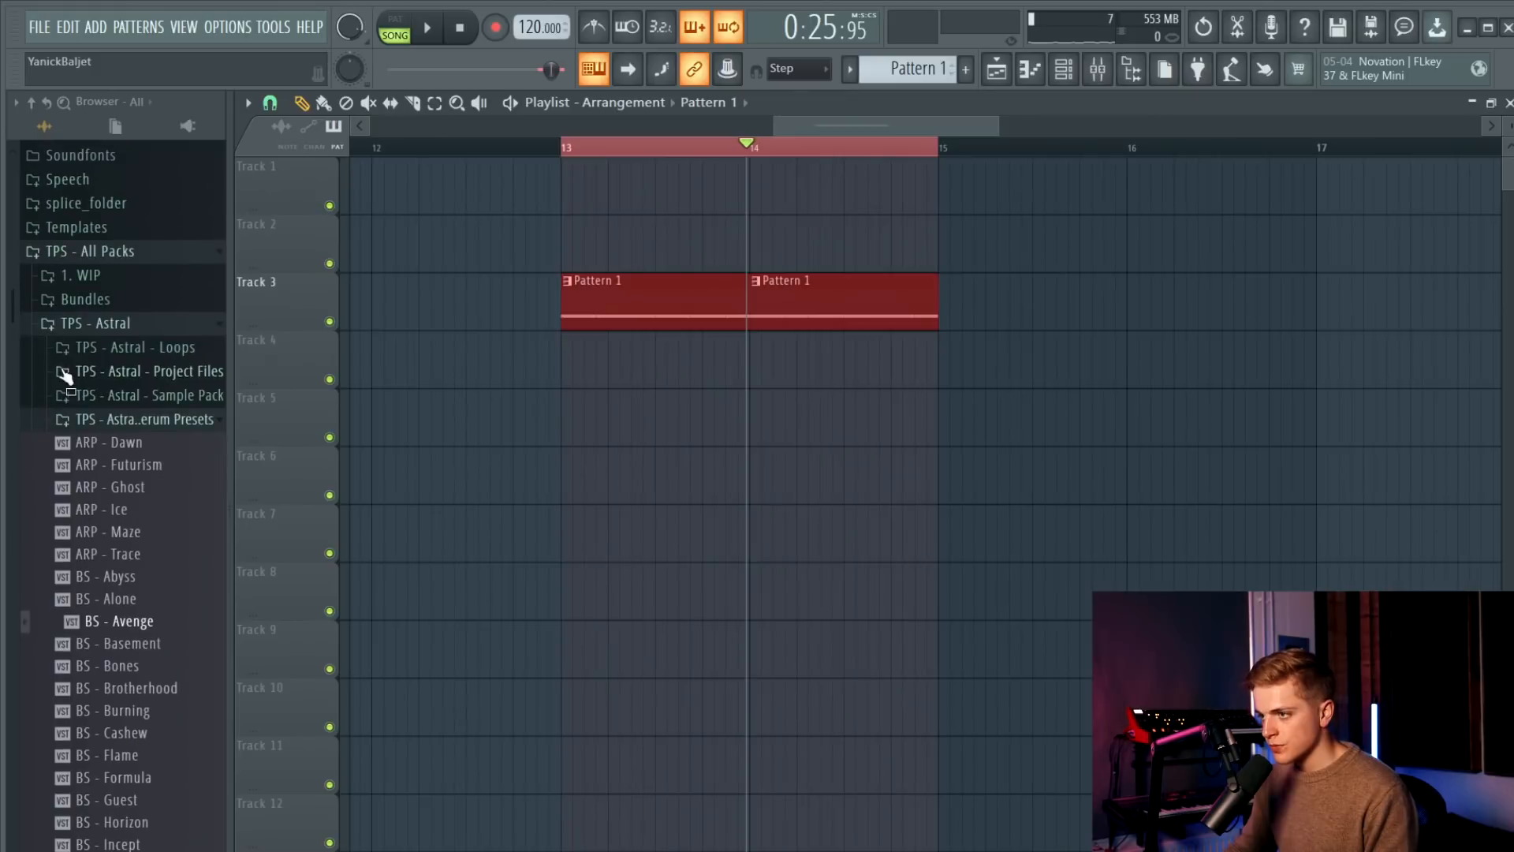
Find the Kicks folder under Drums in the TPS - Astral sample pack and audition several kick samples.
{"action": "left_click", "coordinate": [123, 424]}
{"action": "left_click", "coordinate": [134, 404]}
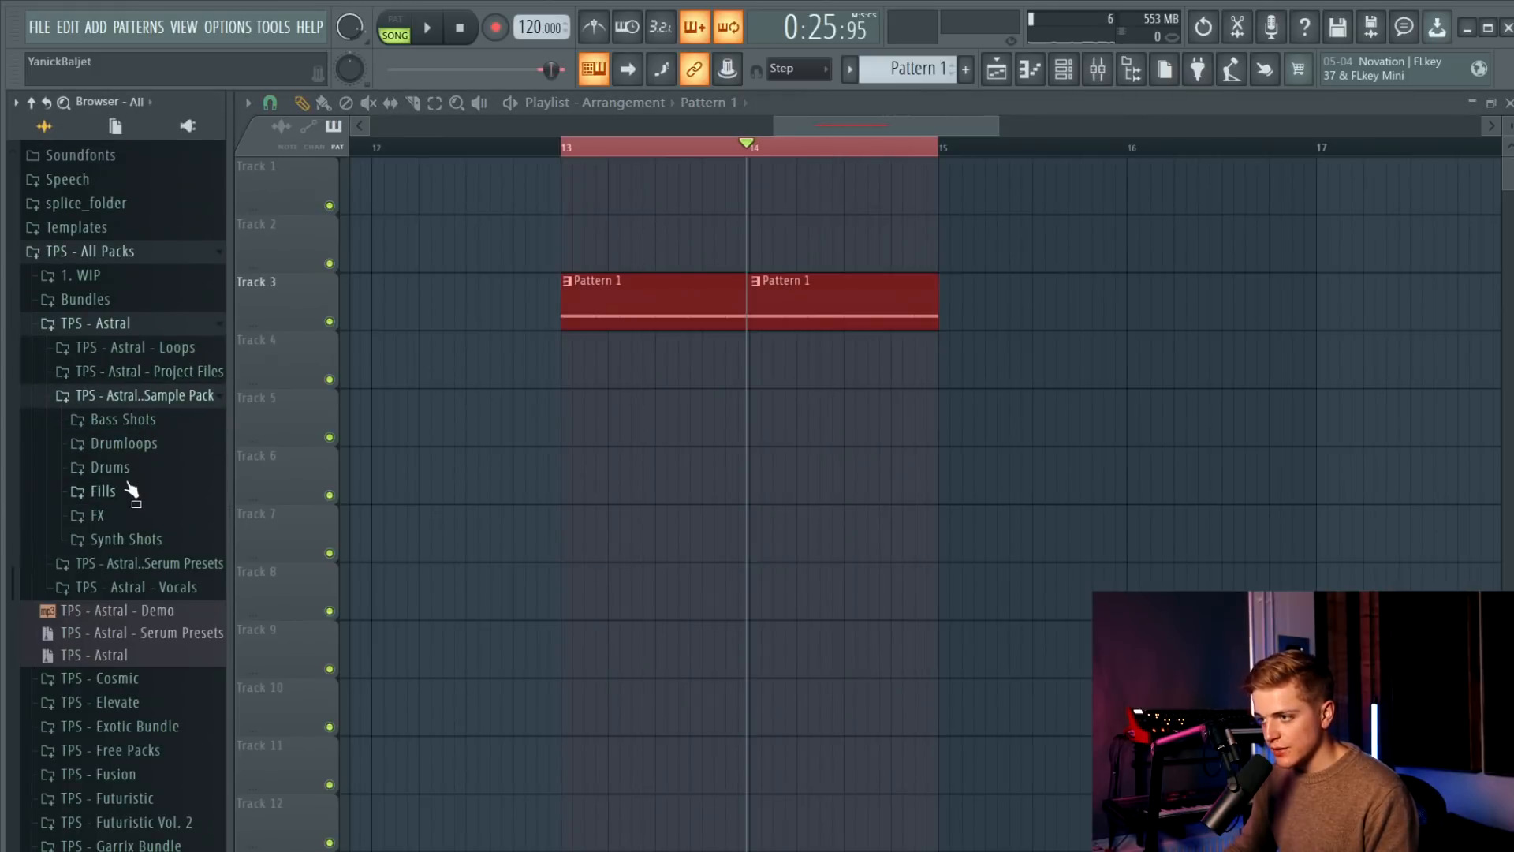
{"action": "left_click", "coordinate": [130, 485]}
{"action": "left_click", "coordinate": [129, 477]}
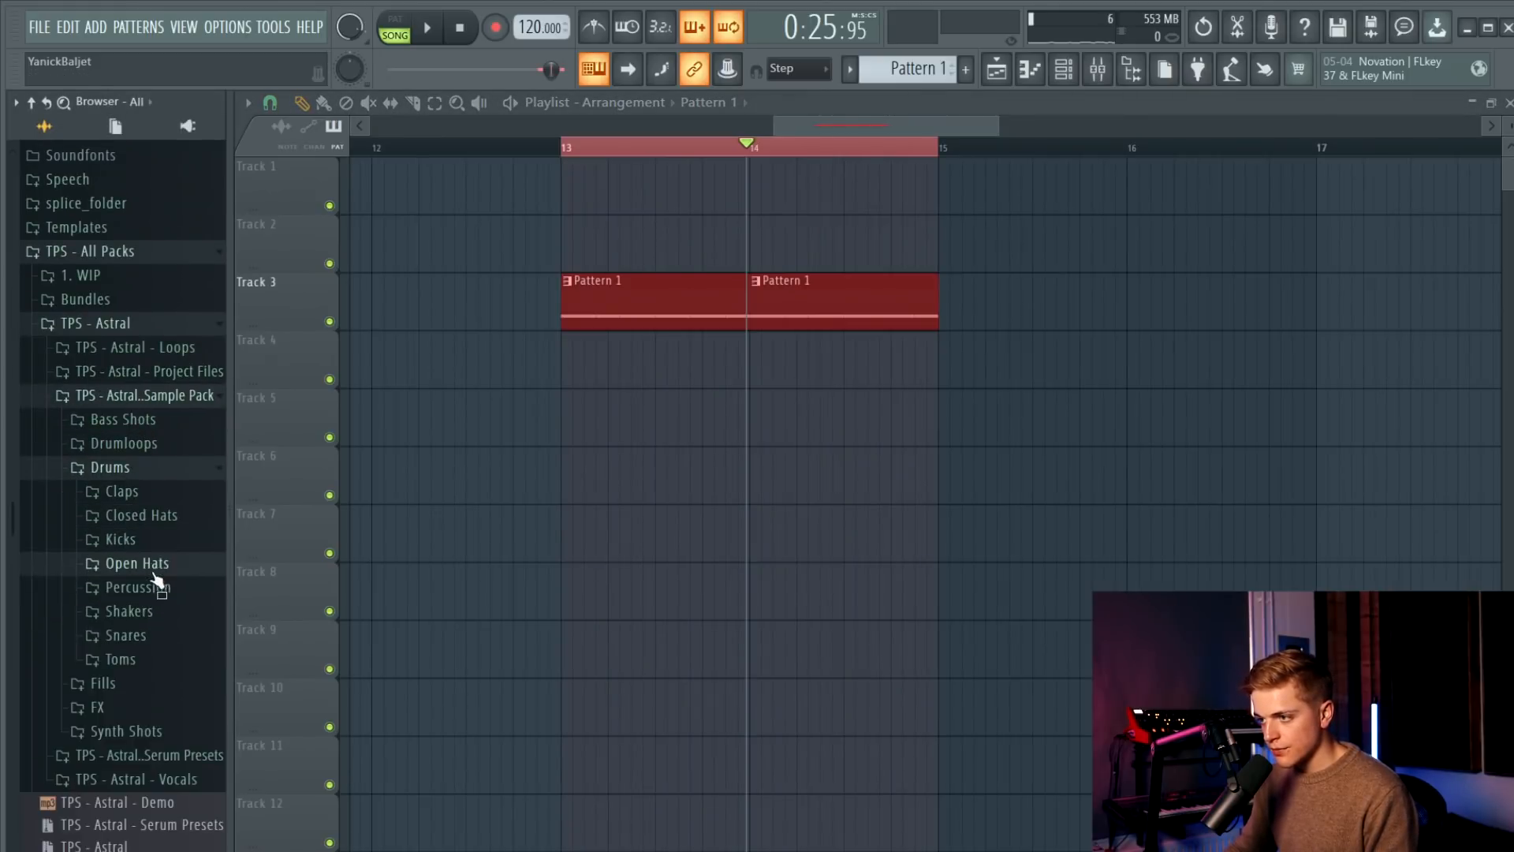
{"action": "left_click", "coordinate": [134, 539]}
{"action": "left_click", "coordinate": [160, 585]}
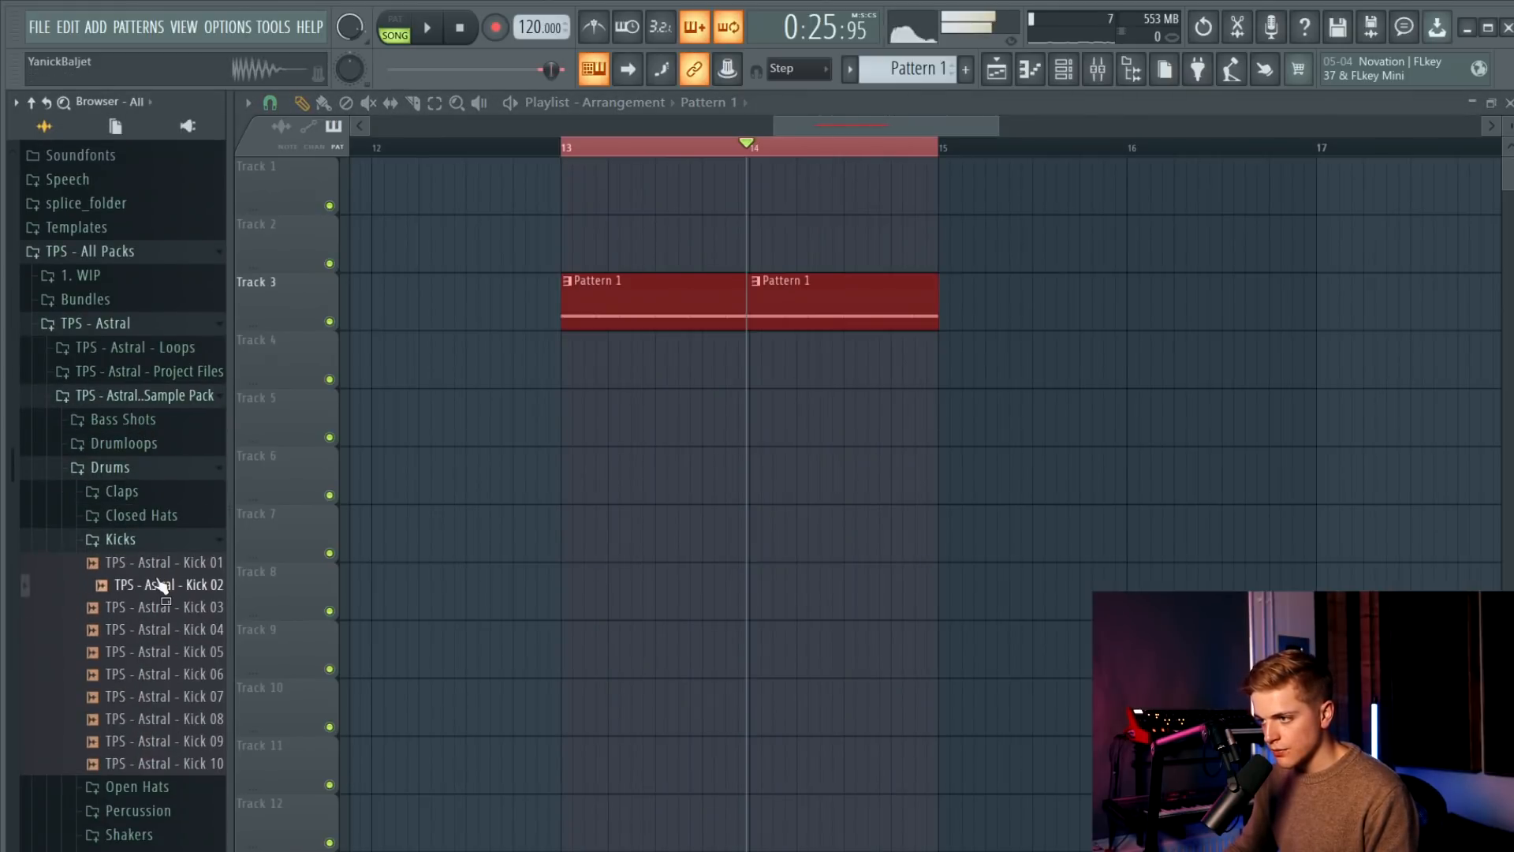
{"action": "left_click", "coordinate": [177, 678]}
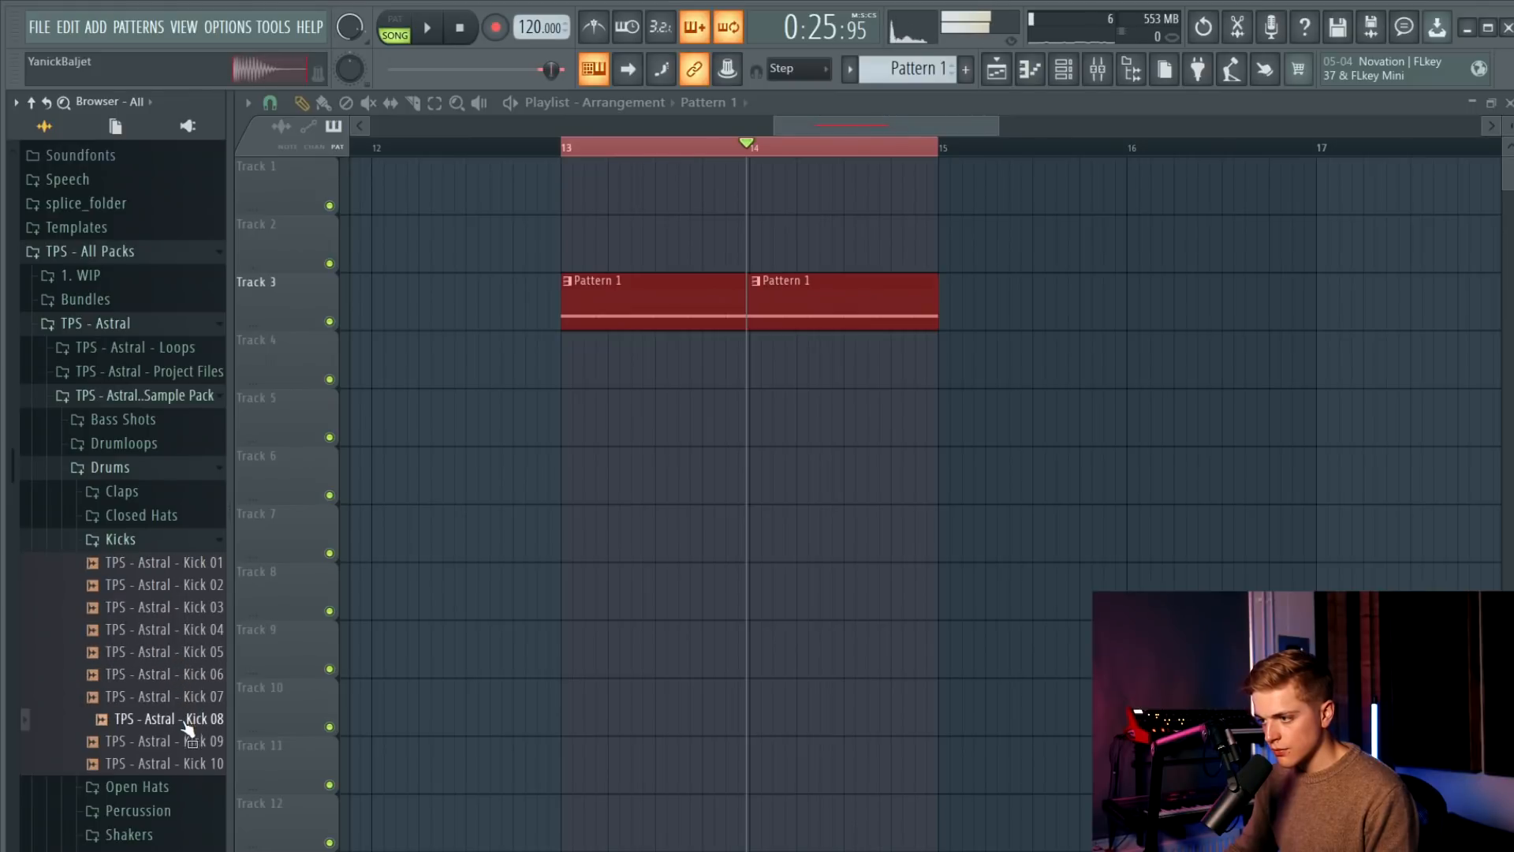
Place TPS - Astral - Kick 07 on every beat of bars 13 and 14 on Track 5, eight hits in all.
{"action": "left_click_drag", "start_coordinate": [606, 399], "coordinate": [568, 410]}
{"action": "scroll", "coordinate": [559, 443], "scroll_direction": "up", "scroll_amount": 2, "text": "ctrl"}
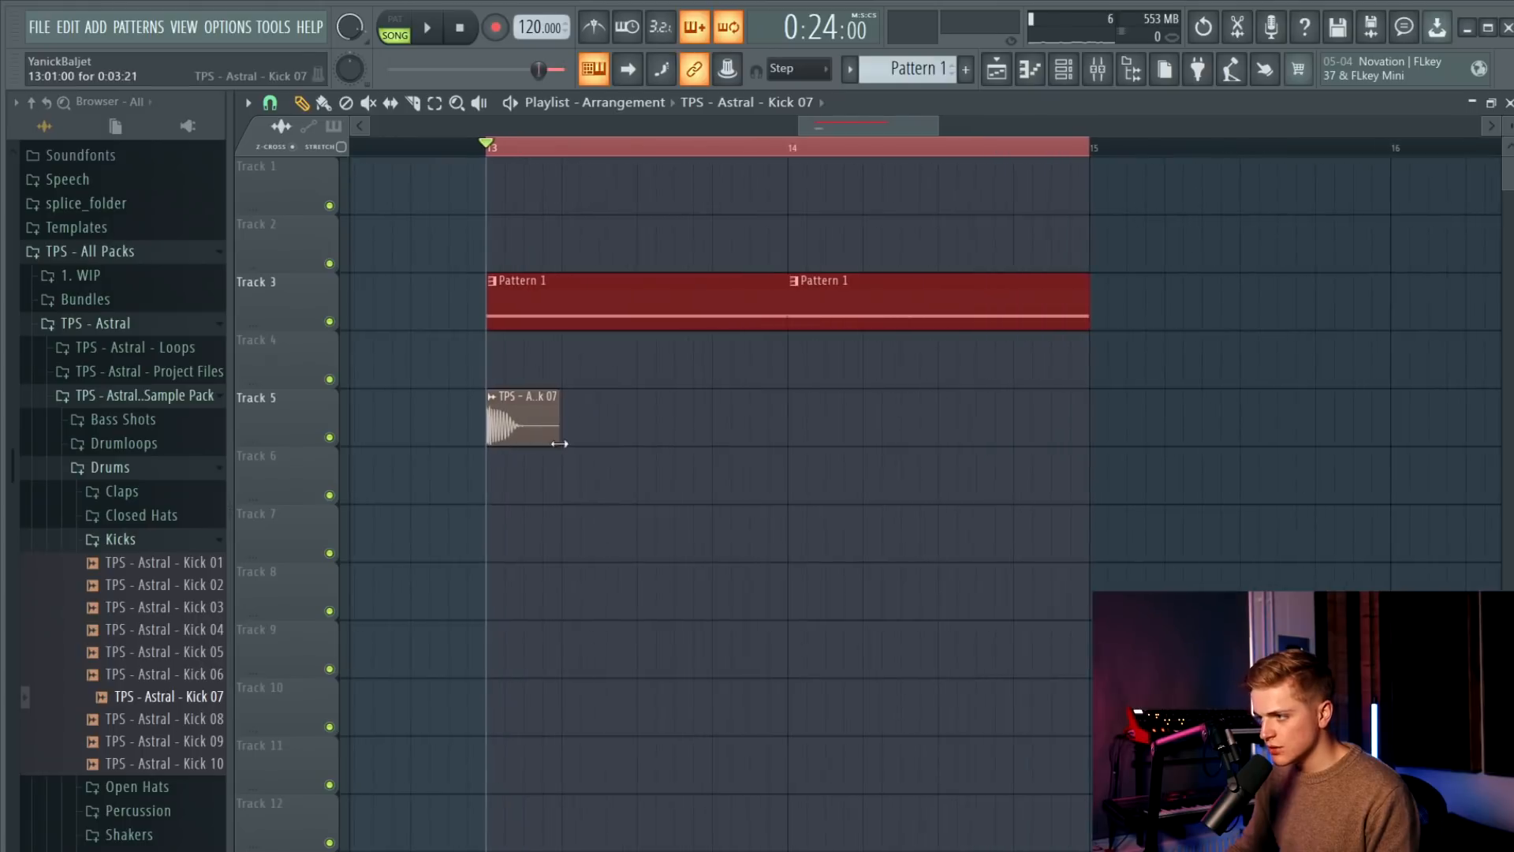
{"action": "scroll", "coordinate": [559, 443], "scroll_direction": "up", "scroll_amount": 2, "text": "ctrl"}
{"action": "left_click", "coordinate": [585, 392], "text": "ctrl"}
{"action": "left_click", "coordinate": [614, 415]}
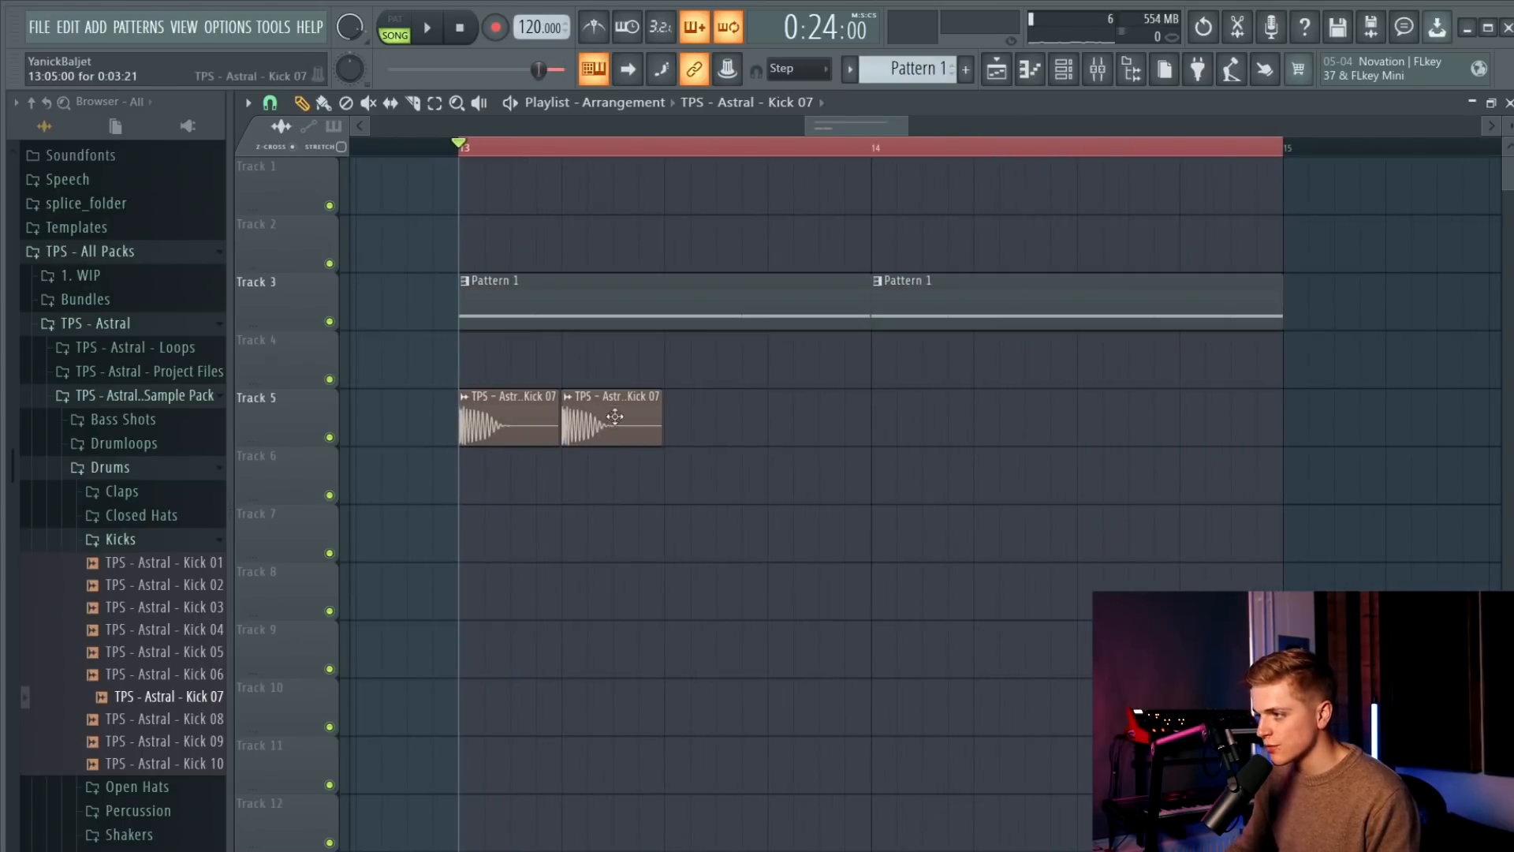
{"action": "left_click", "coordinate": [679, 416]}
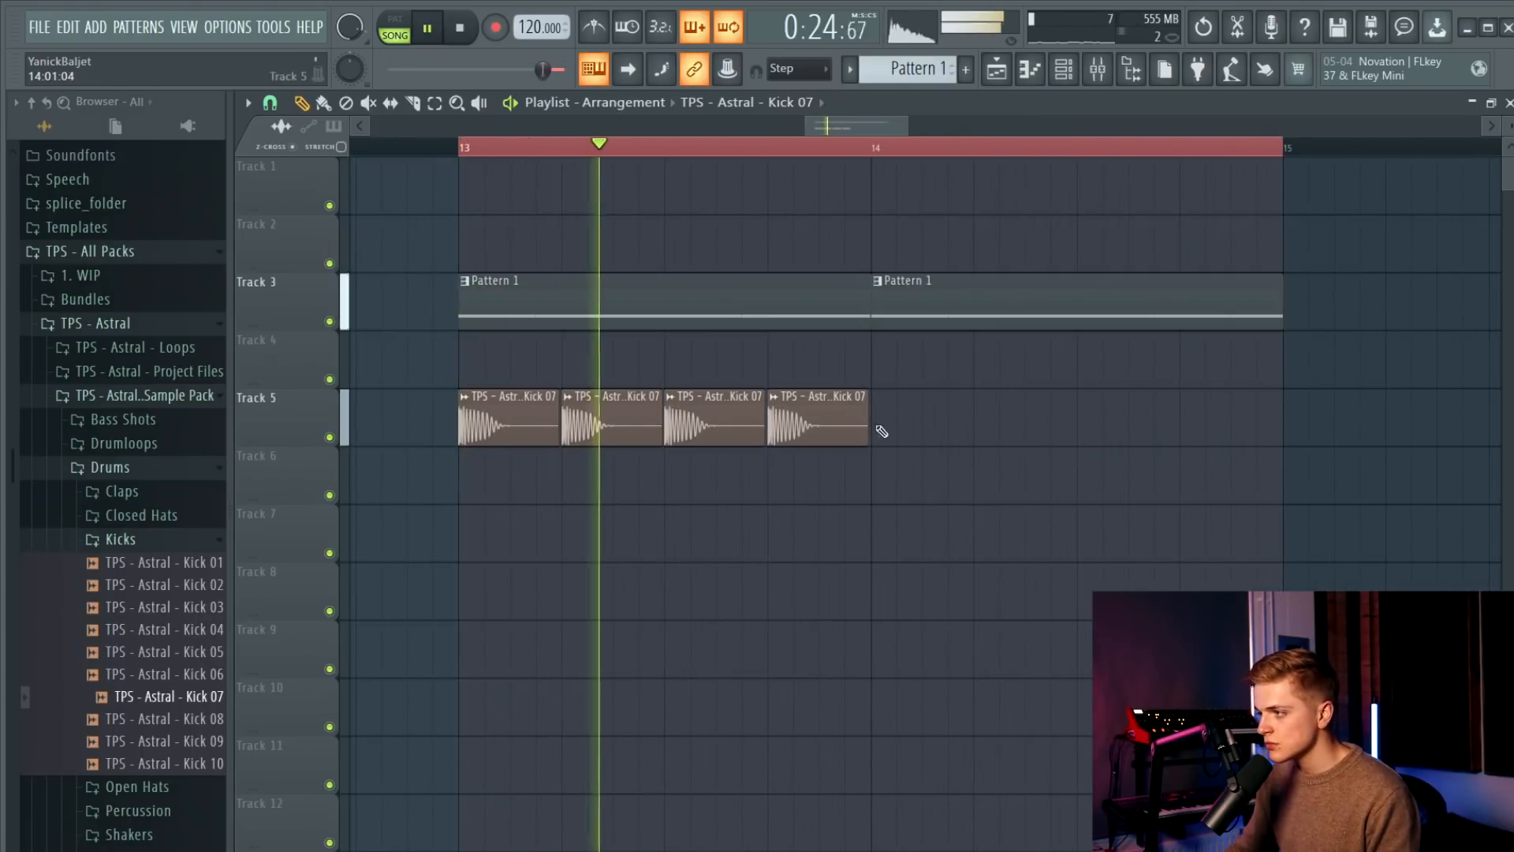
{"action": "left_click", "coordinate": [920, 427]}
{"action": "left_click", "coordinate": [1025, 426]}
{"action": "left_click", "coordinate": [1128, 426]}
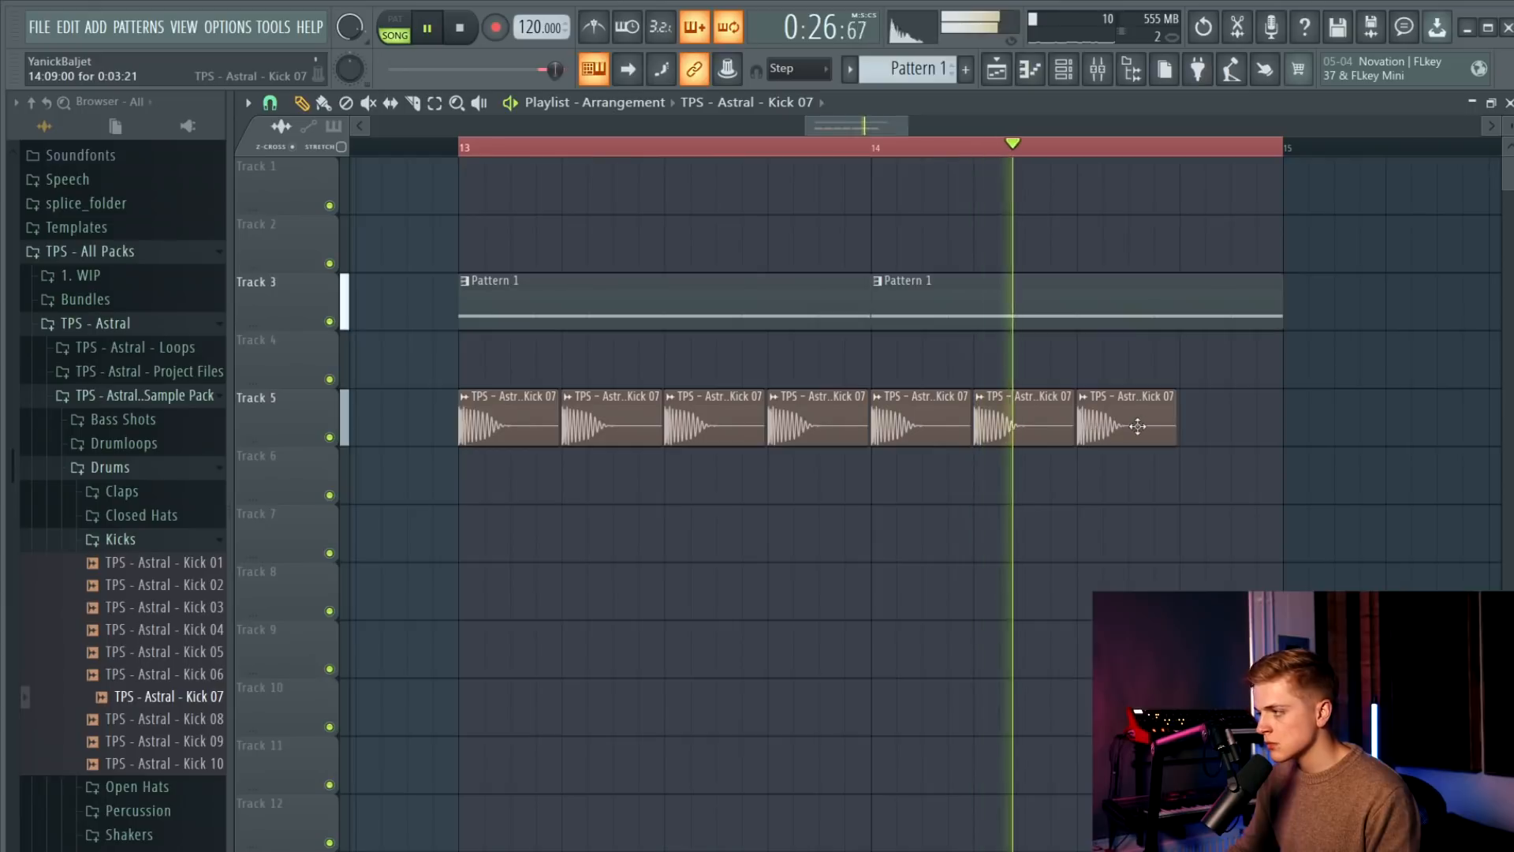
{"action": "left_click", "coordinate": [1185, 424]}
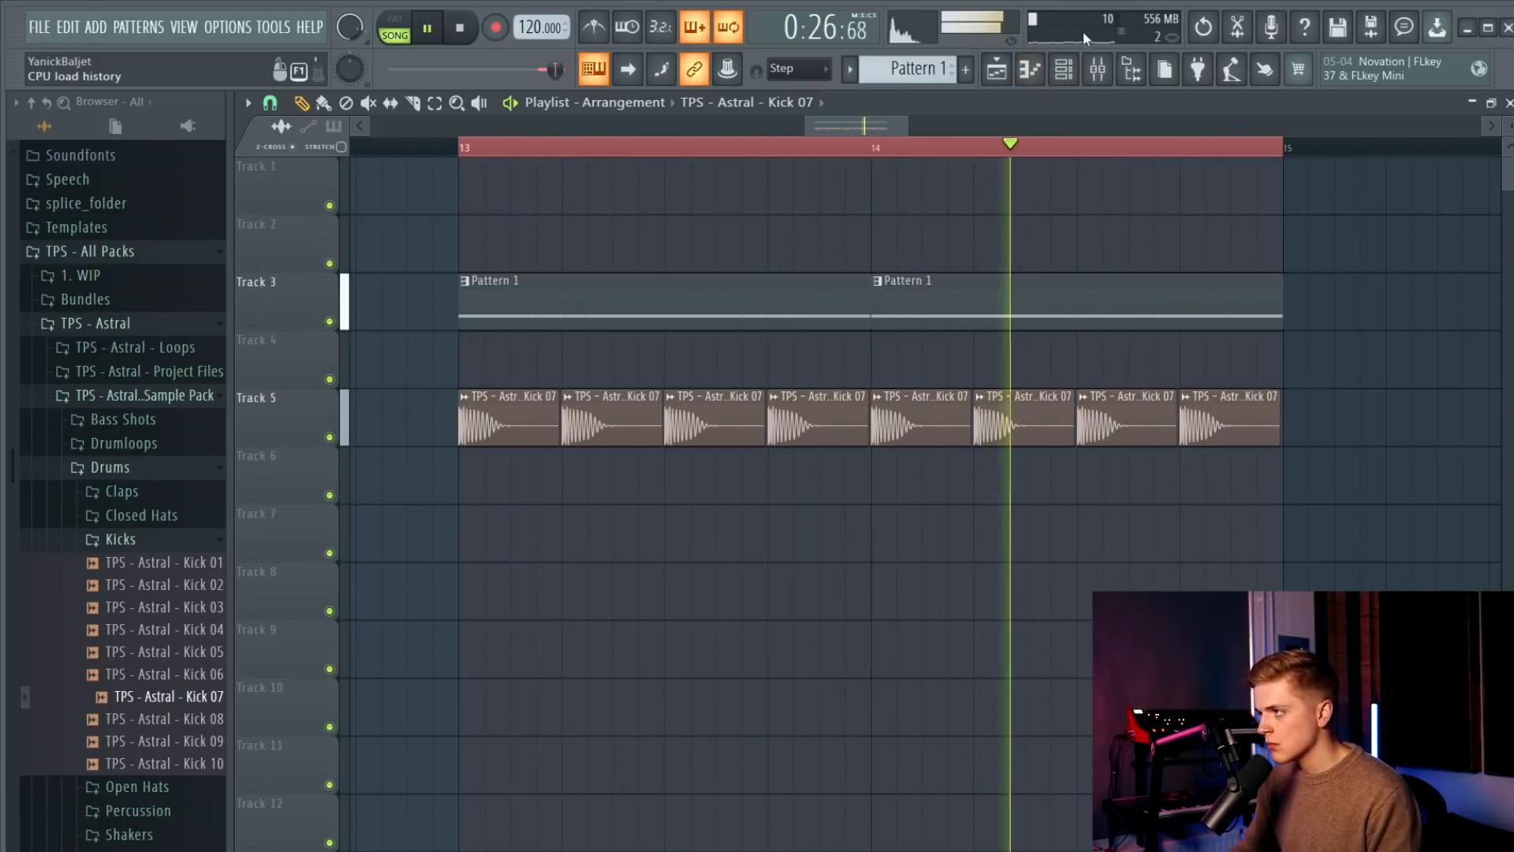
Route Kick 07 to mixer insert 25 and lower its volume to about -1.3 dB during playback.
{"action": "key", "text": "F9"}
{"action": "key", "text": "space"}
{"action": "key", "text": "ctrl+l"}
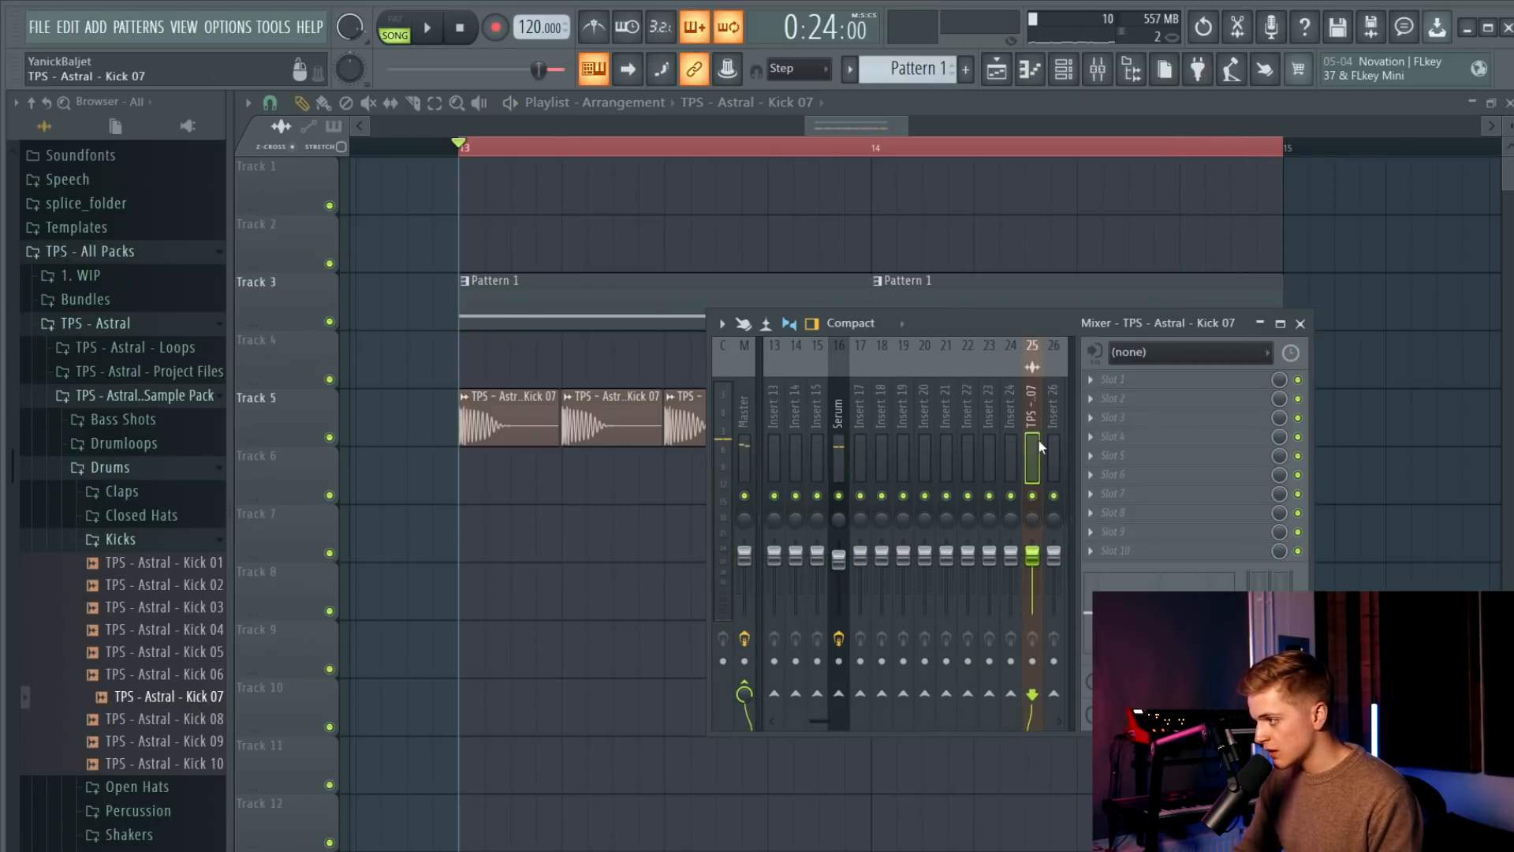
{"action": "key", "text": "space"}
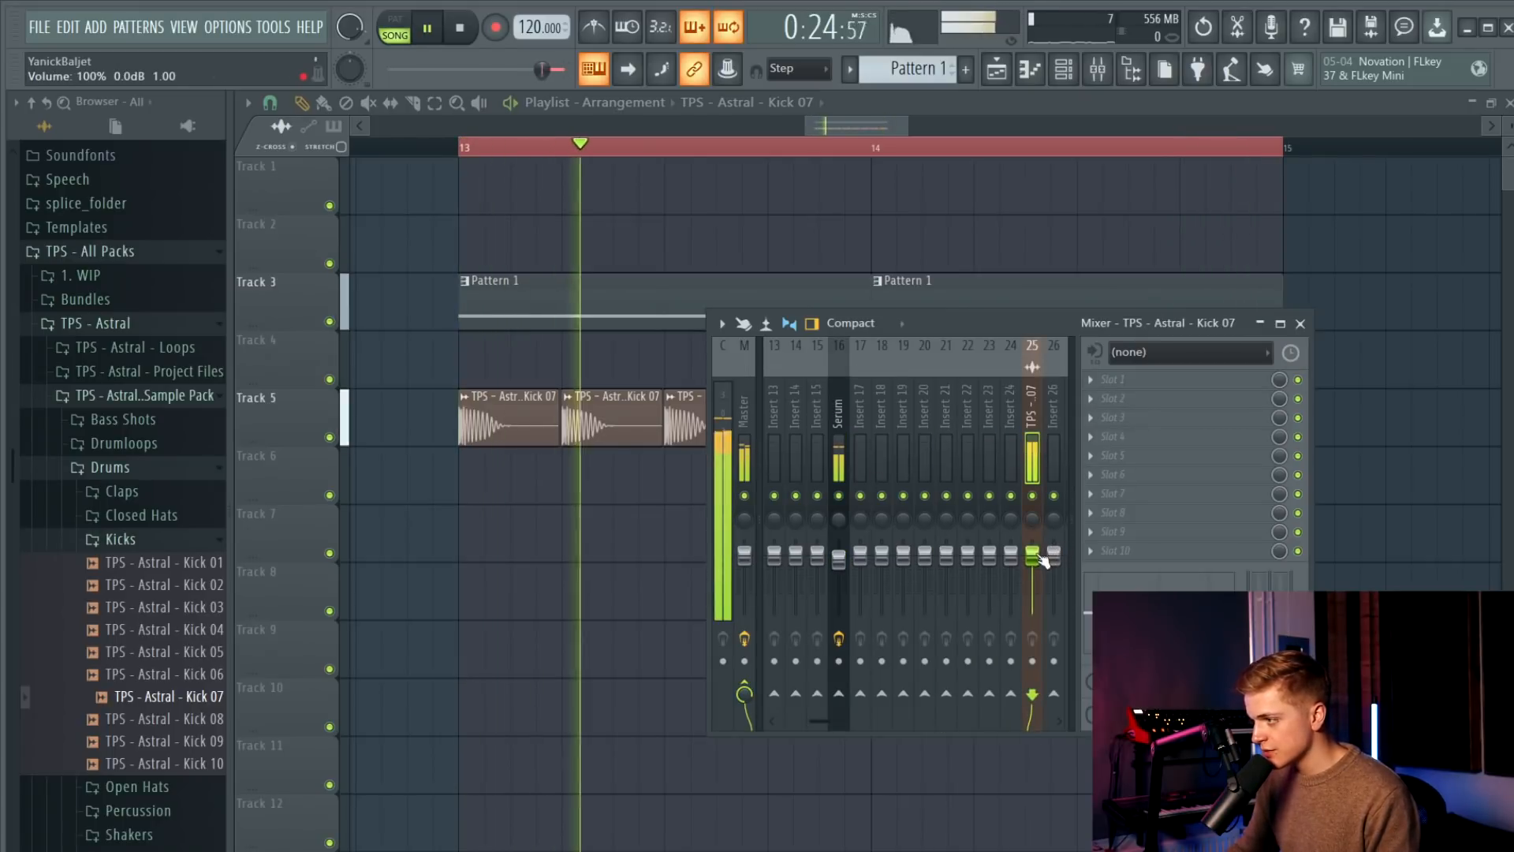
{"action": "left_click_drag", "start_coordinate": [1049, 556], "coordinate": [1043, 566]}
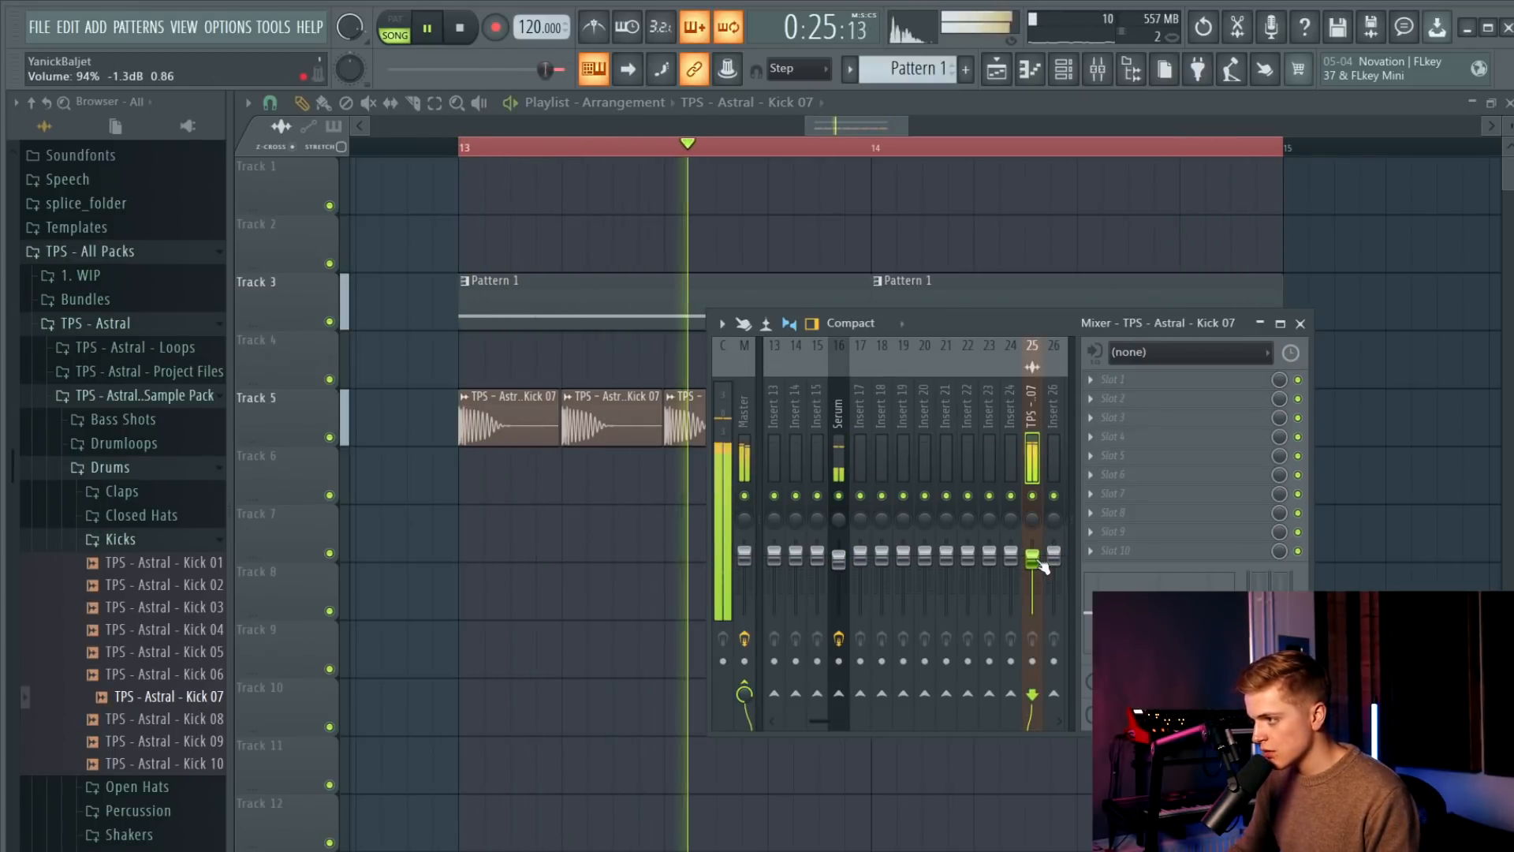
{"action": "key", "text": "F9"}
{"action": "scroll", "coordinate": [501, 524], "scroll_direction": "down", "scroll_amount": 2}
{"action": "key", "text": "space"}
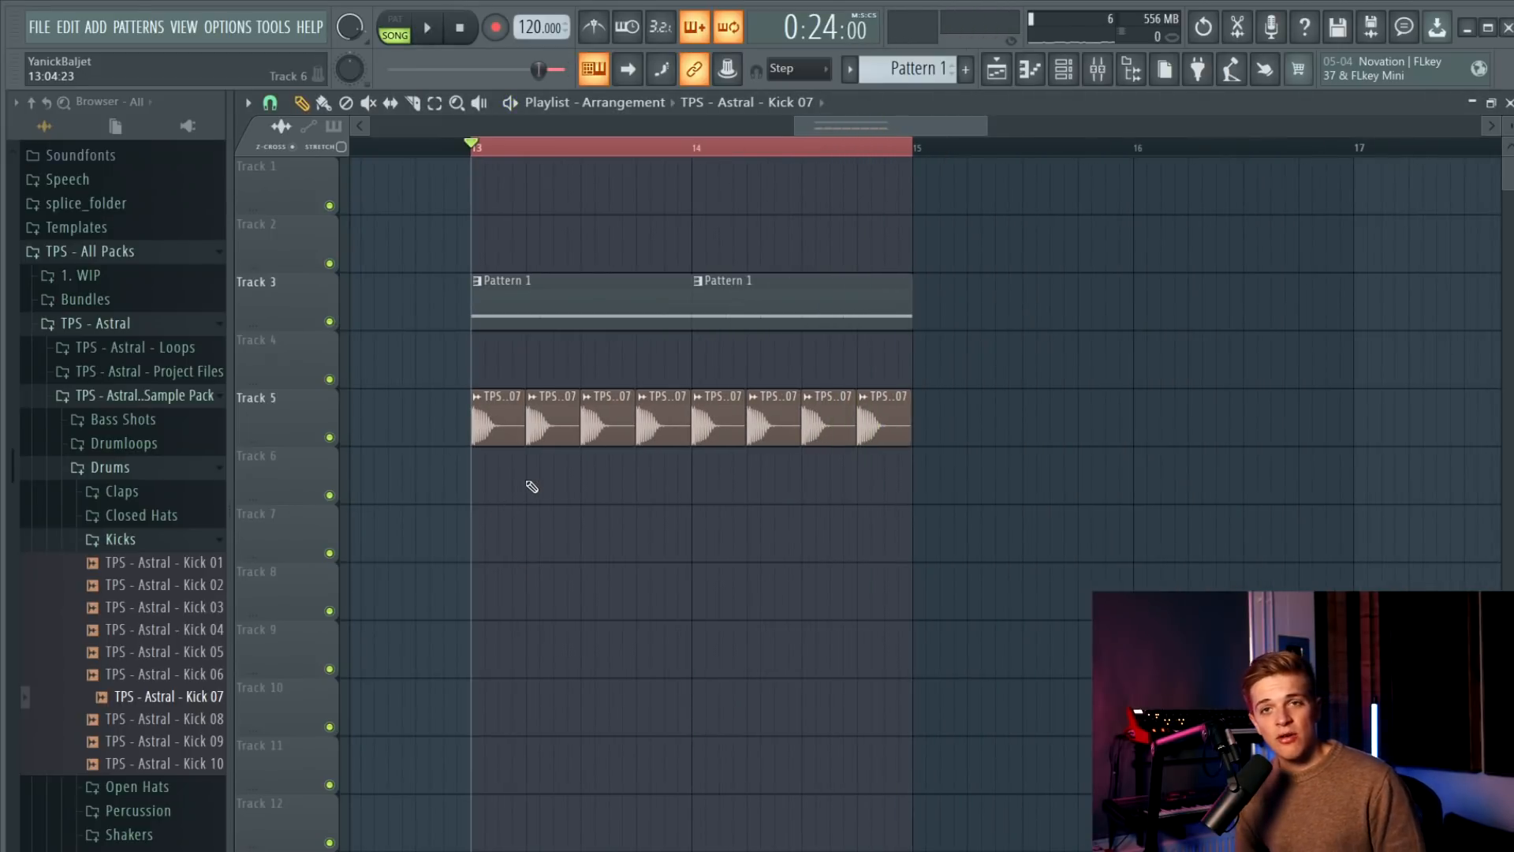
Move both Pattern 1 clips down to Track 4, directly above the kicks, and clear the clip selection.
{"action": "left_click_drag", "start_coordinate": [466, 335], "coordinate": [196, 236]}
{"action": "key", "text": "Up"}
{"action": "key", "text": "shift+Down"}
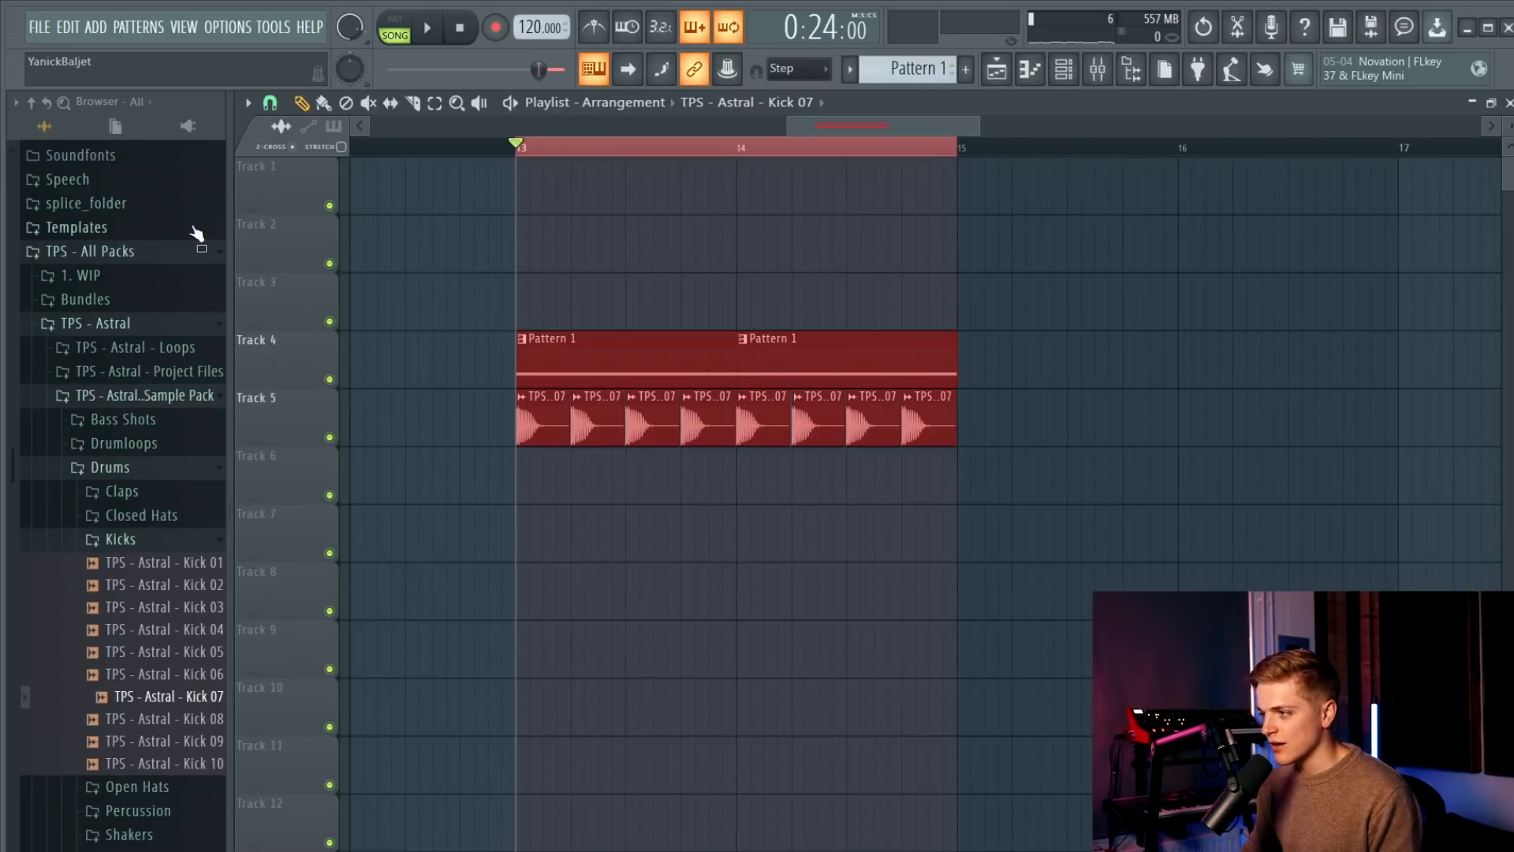
{"action": "scroll", "coordinate": [698, 359], "scroll_direction": "down", "scroll_amount": 3}
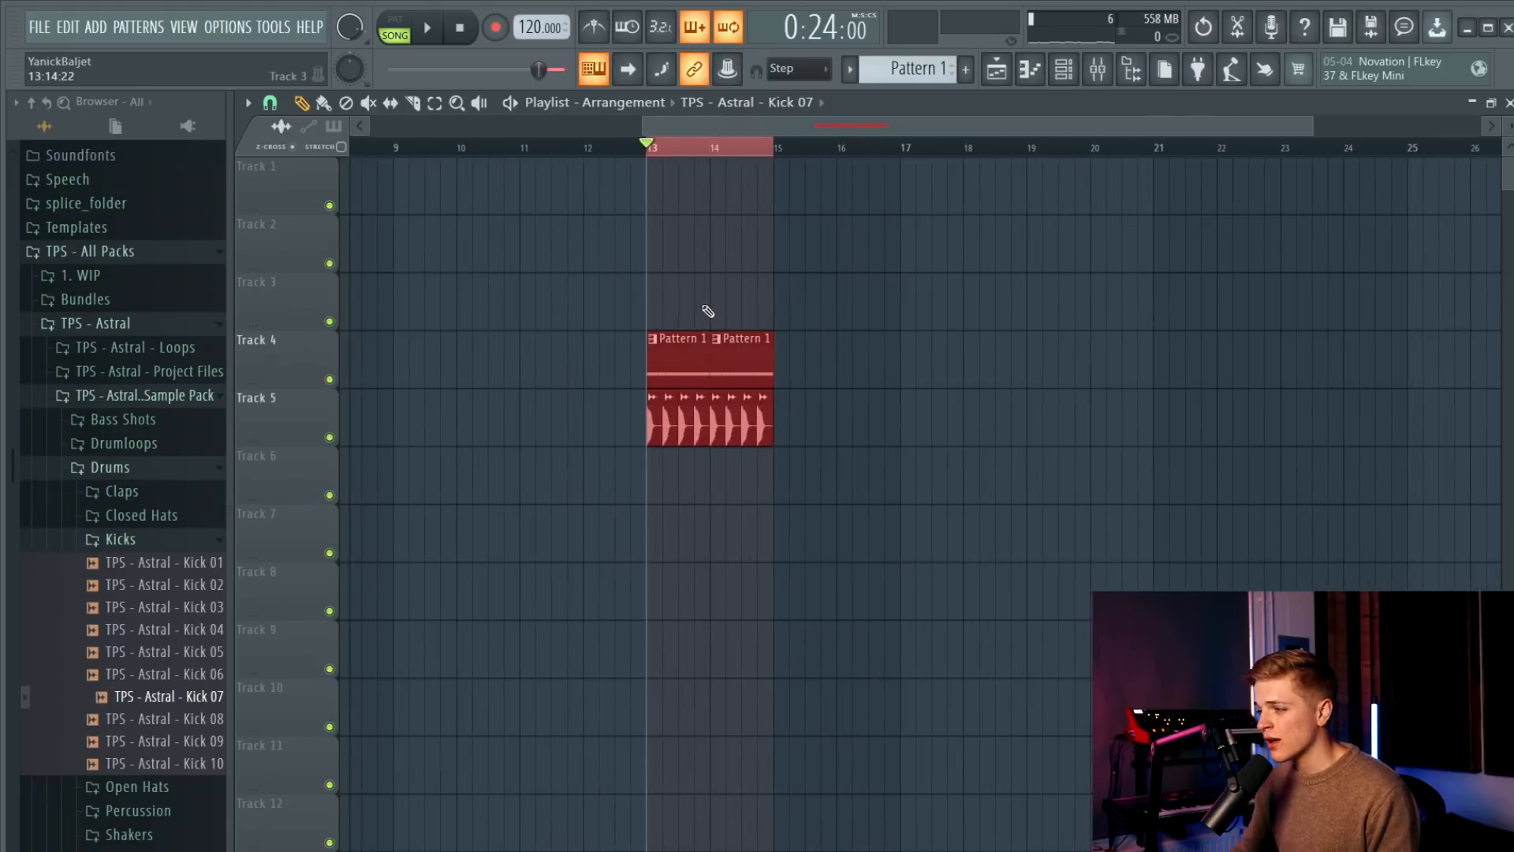
{"action": "scroll", "coordinate": [690, 313], "scroll_direction": "up", "scroll_amount": 4}
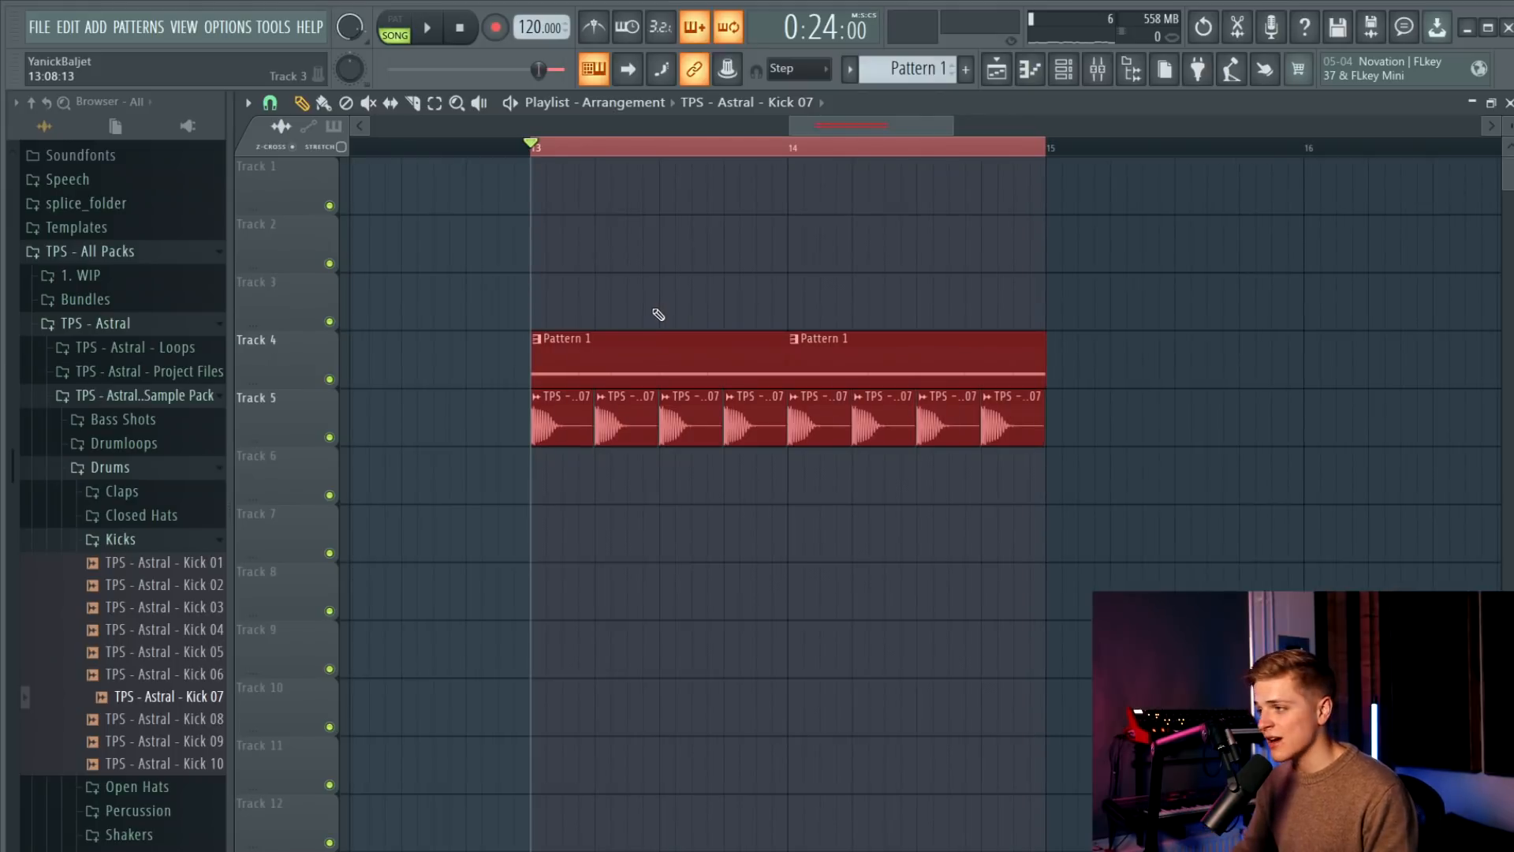
{"action": "left_click", "coordinate": [656, 314]}
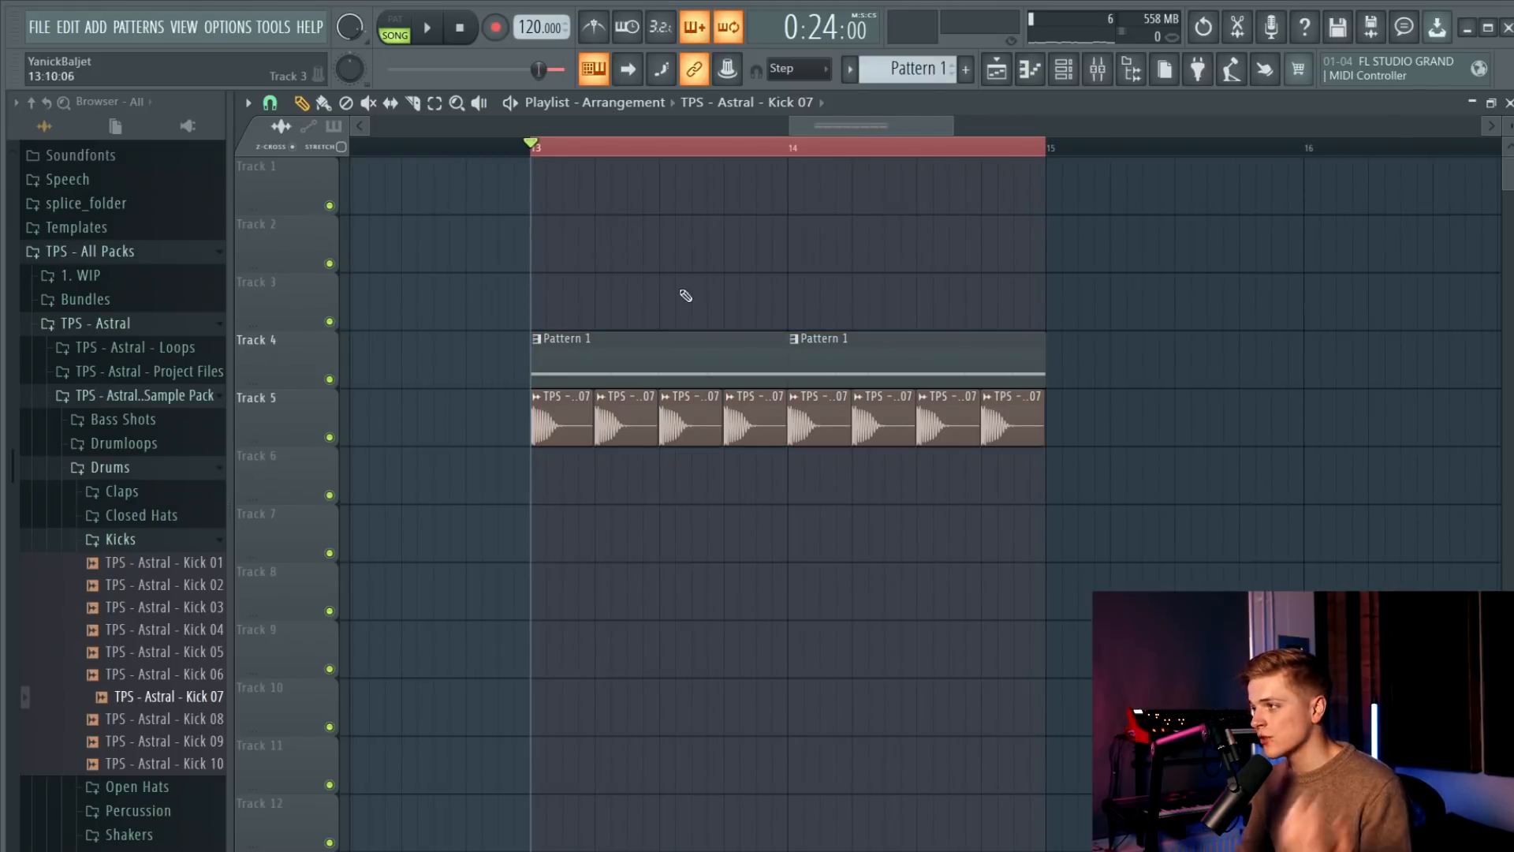
Add the Diva synth as a new instrument channel alongside Serum in Pattern 1.
{"action": "left_click", "coordinate": [1082, 74]}
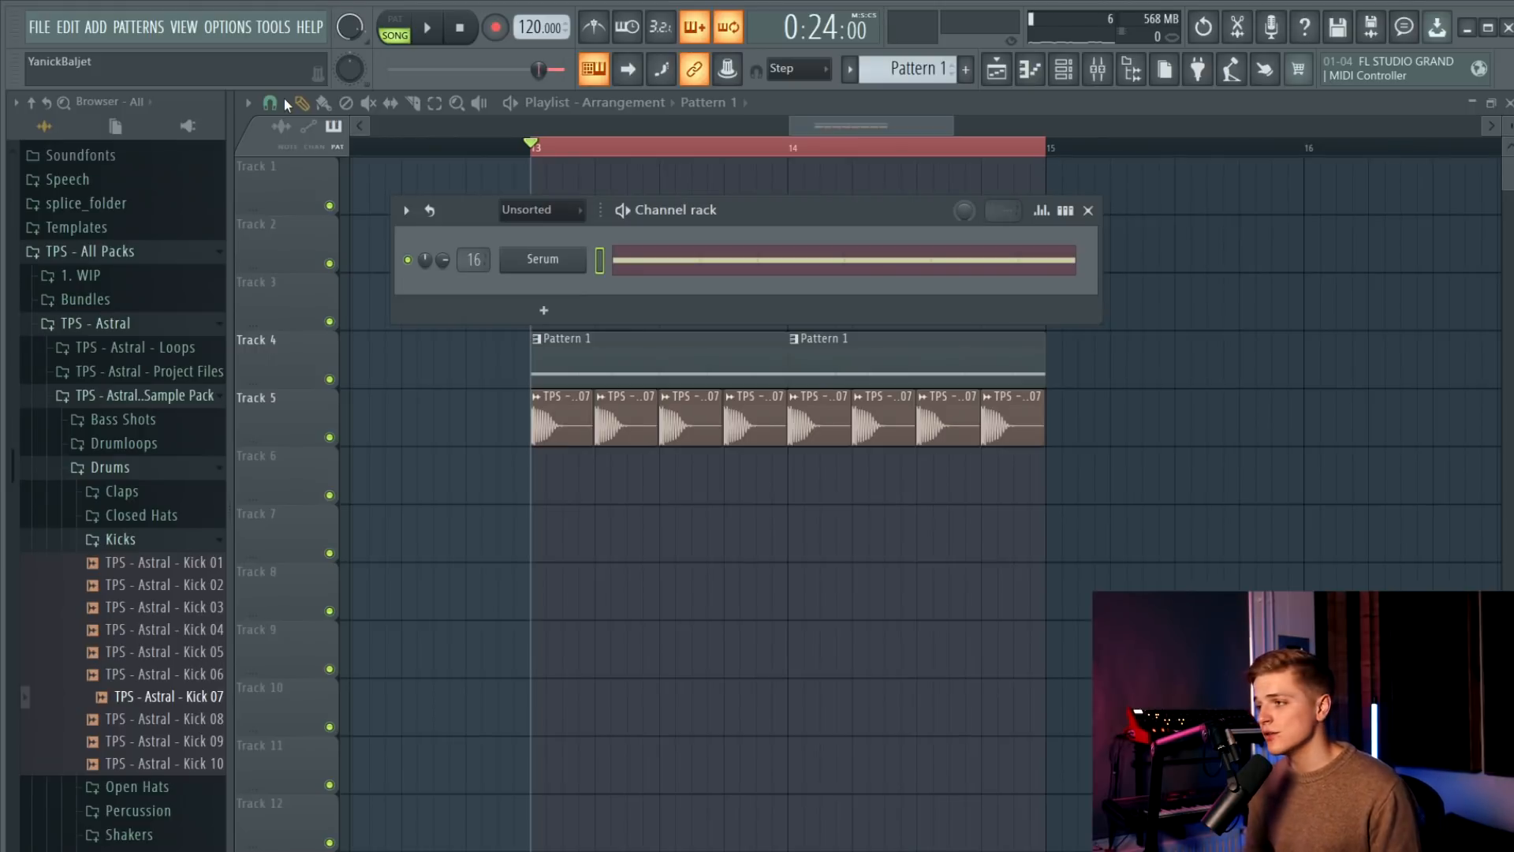
{"action": "left_click", "coordinate": [103, 33]}
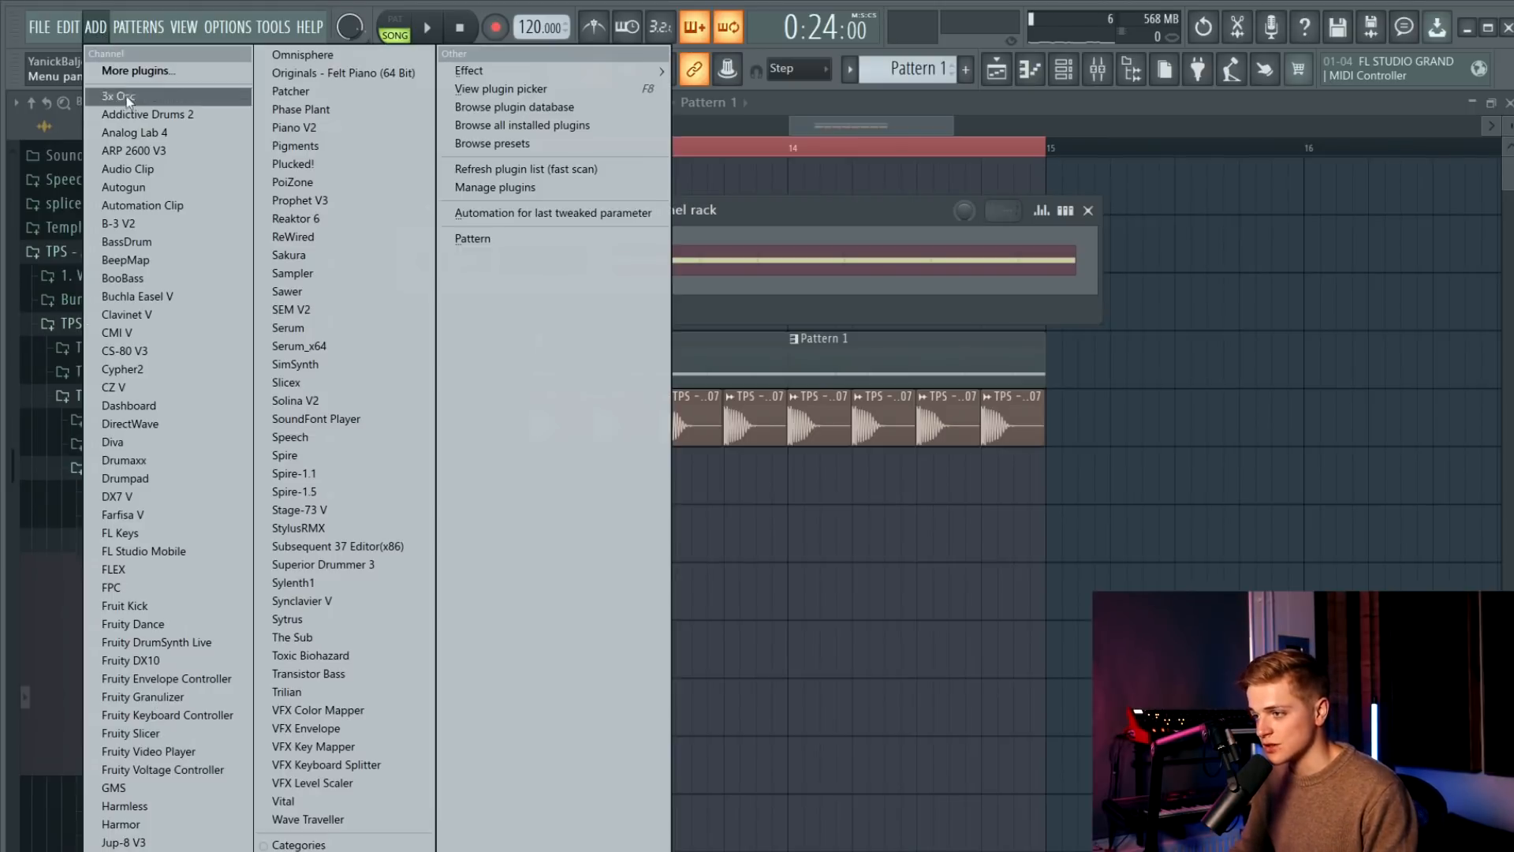
{"action": "key", "text": "d"}
{"action": "key", "text": "d"}
{"action": "key", "text": "d"}
{"action": "key", "text": "Return"}
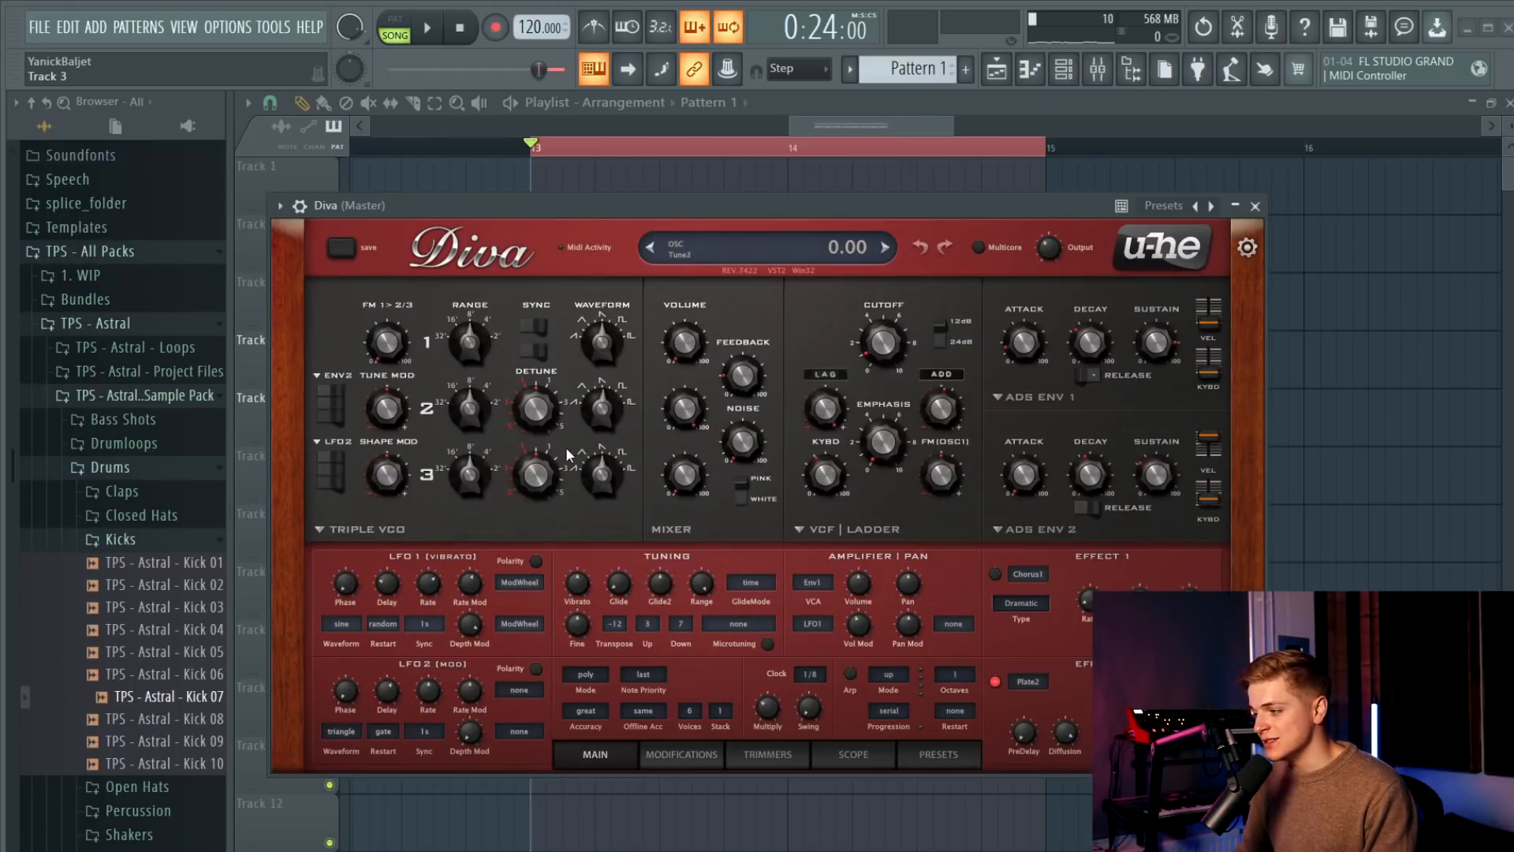
{"action": "left_click_drag", "start_coordinate": [536, 197], "coordinate": [577, 238]}
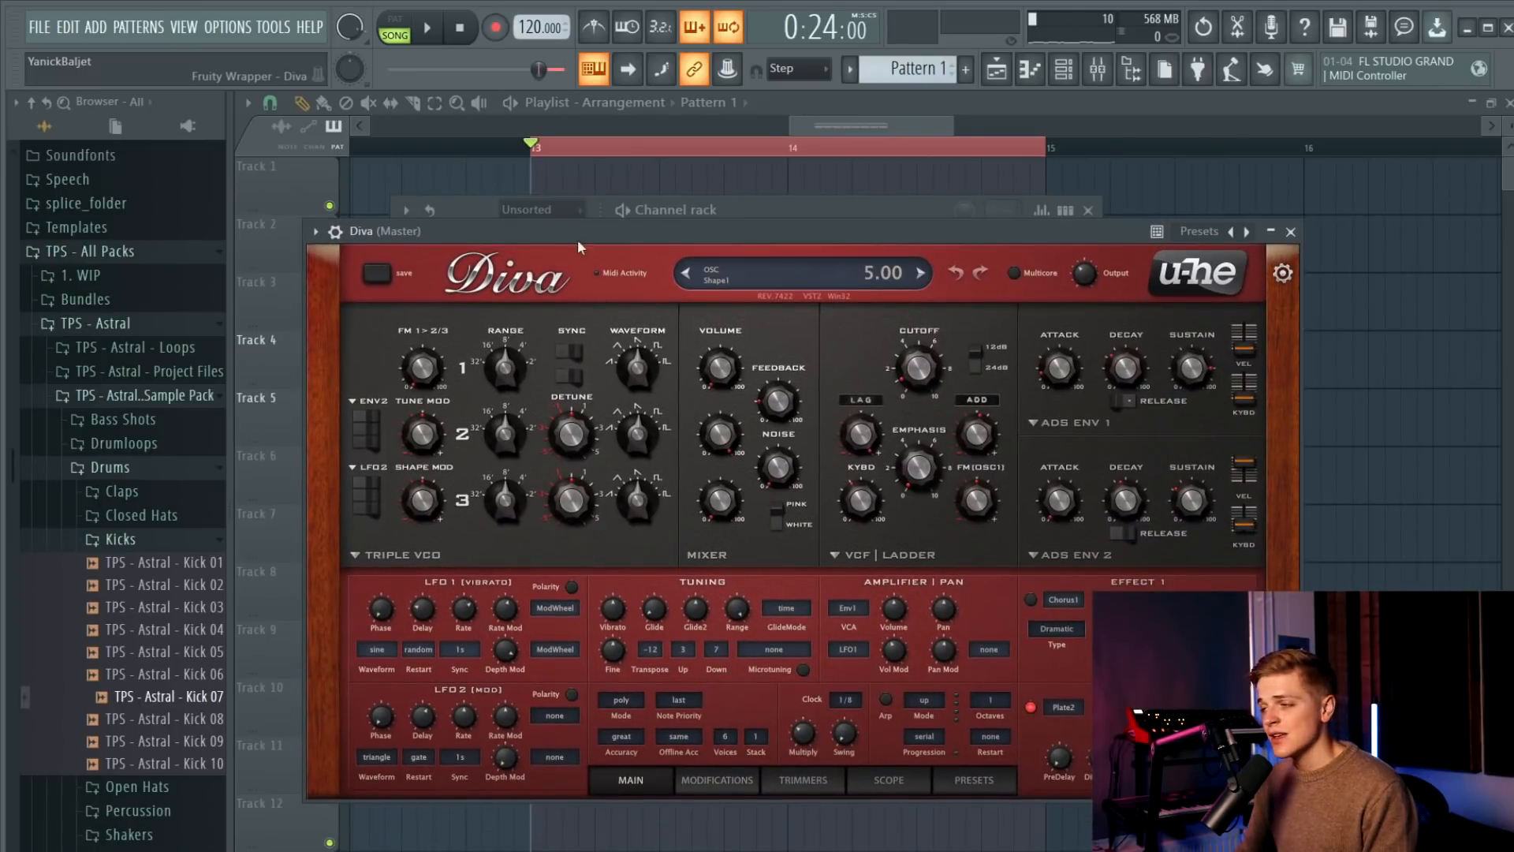
Search Diva's preset library for "arp".
{"action": "left_click", "coordinate": [977, 781]}
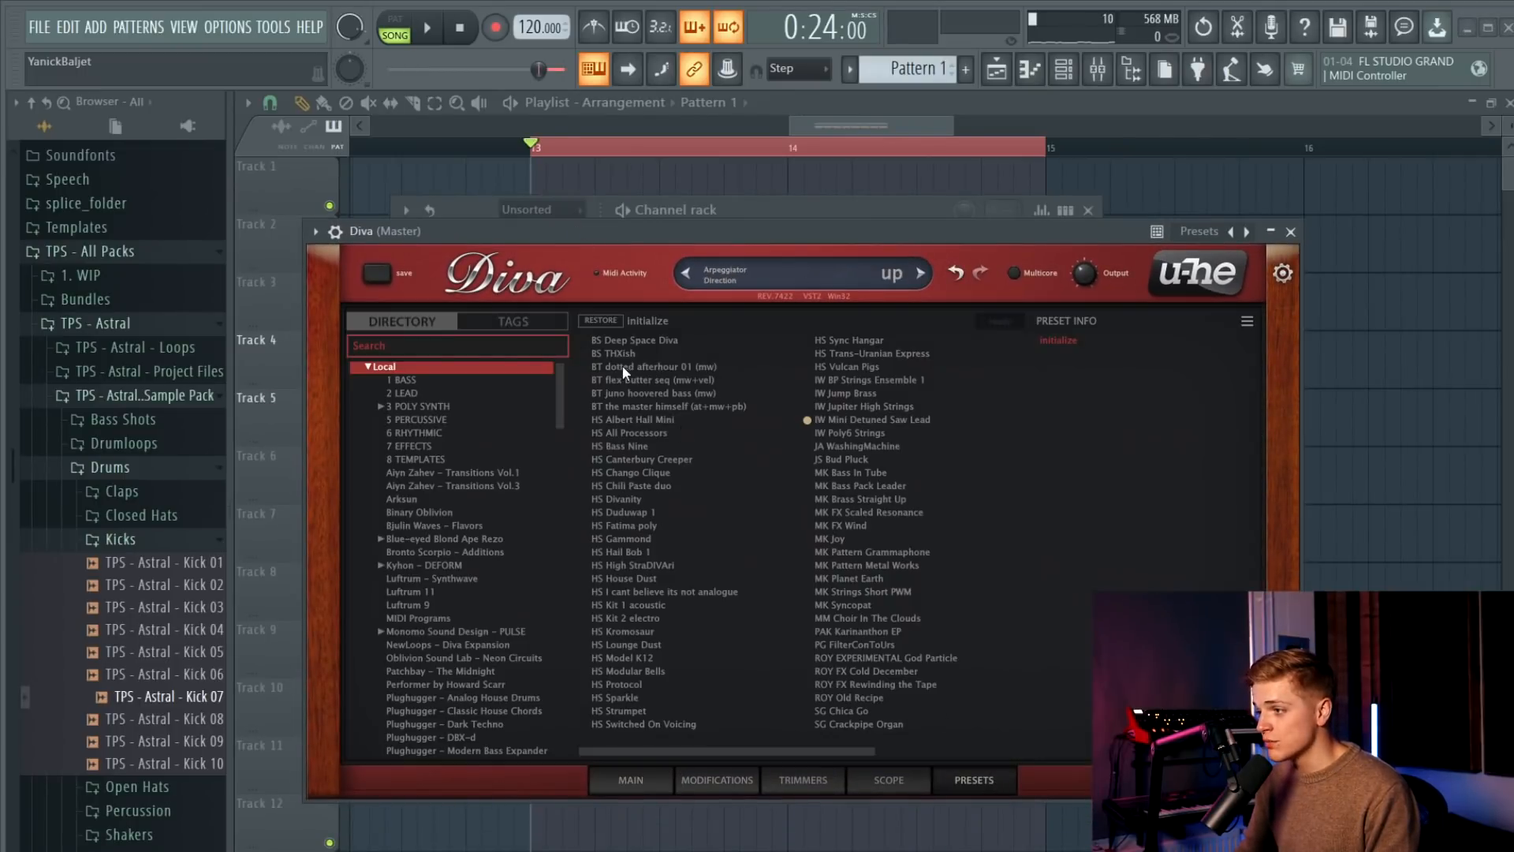
{"action": "mouse_move", "coordinate": [428, 221]}
{"action": "left_mouse_down"}
{"action": "mouse_move", "coordinate": [436, 278]}
{"action": "mouse_move", "coordinate": [448, 200]}
{"action": "left_mouse_up"}
{"action": "left_click", "coordinate": [456, 327]}
{"action": "type", "text": "arp"}
{"action": "key", "text": "Return"}
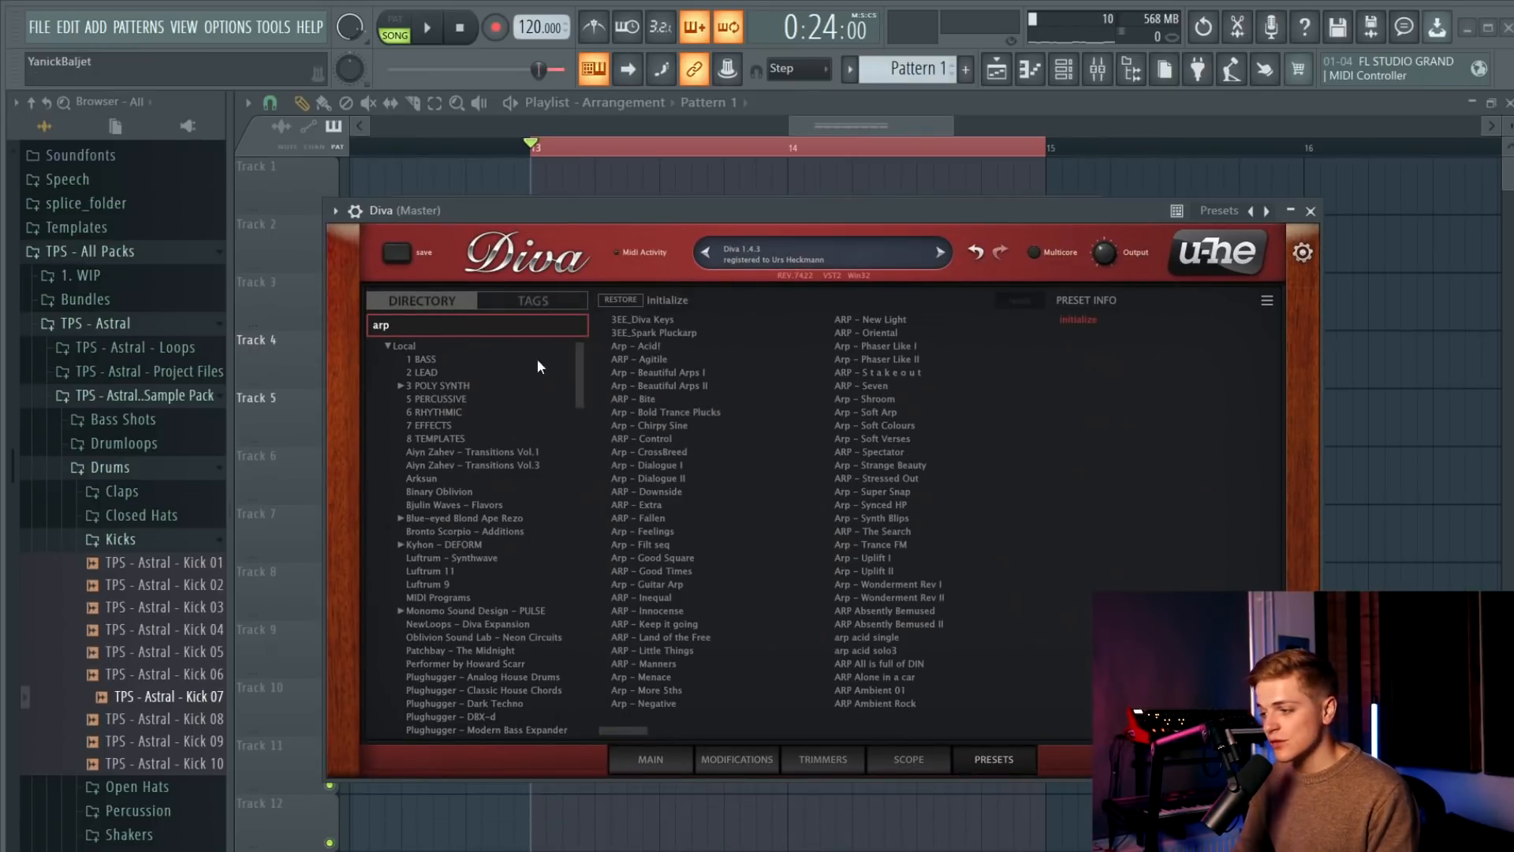
{"action": "mouse_move", "coordinate": [541, 220]}
{"action": "left_mouse_down"}
{"action": "mouse_move", "coordinate": [537, 188]}
{"action": "mouse_move", "coordinate": [554, 197]}
{"action": "left_mouse_up"}
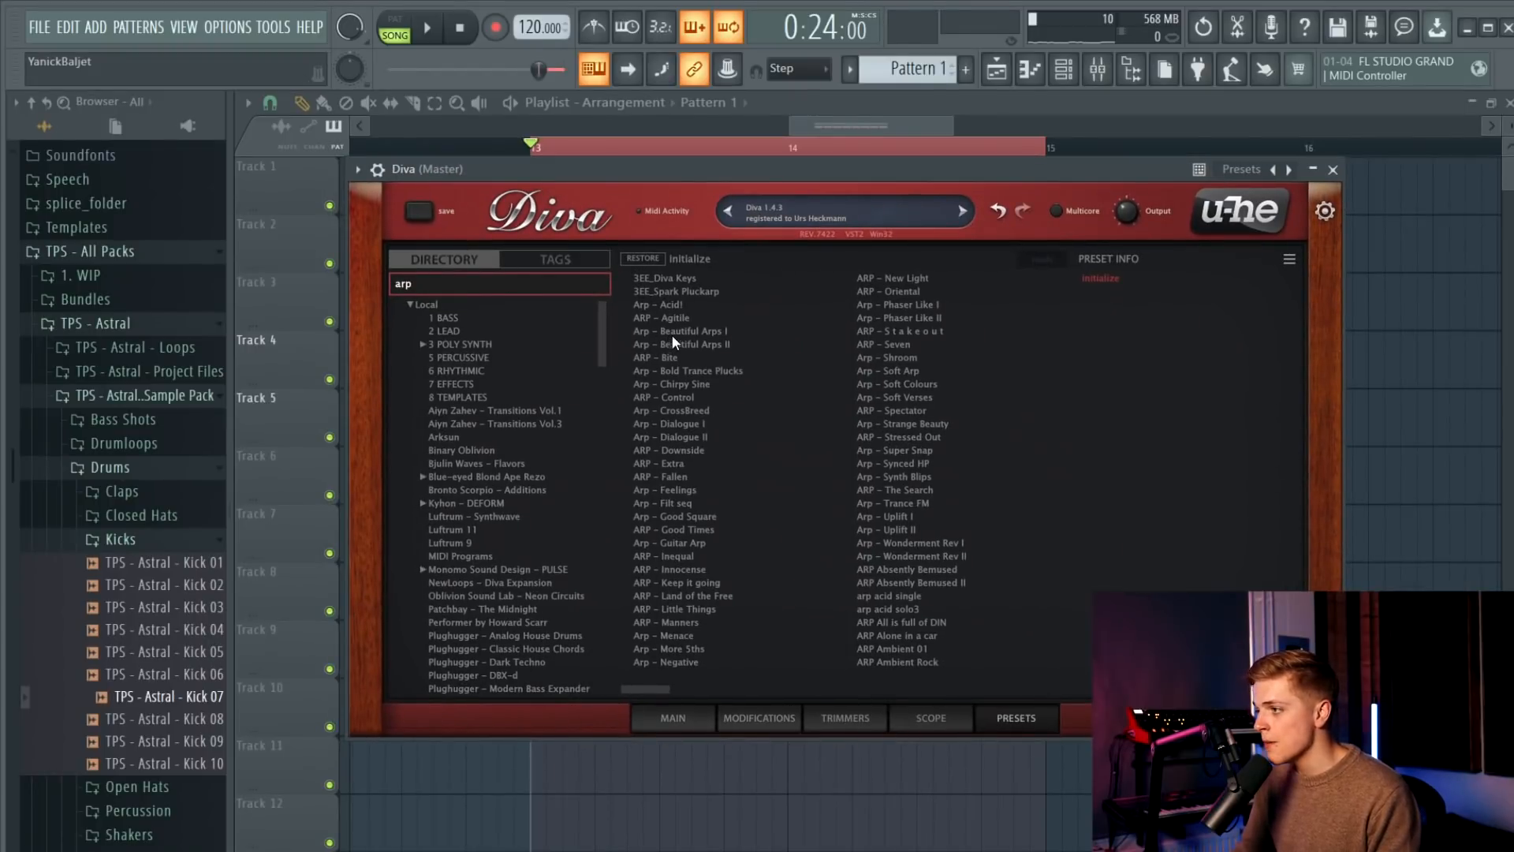
{"action": "left_click", "coordinate": [431, 285]}
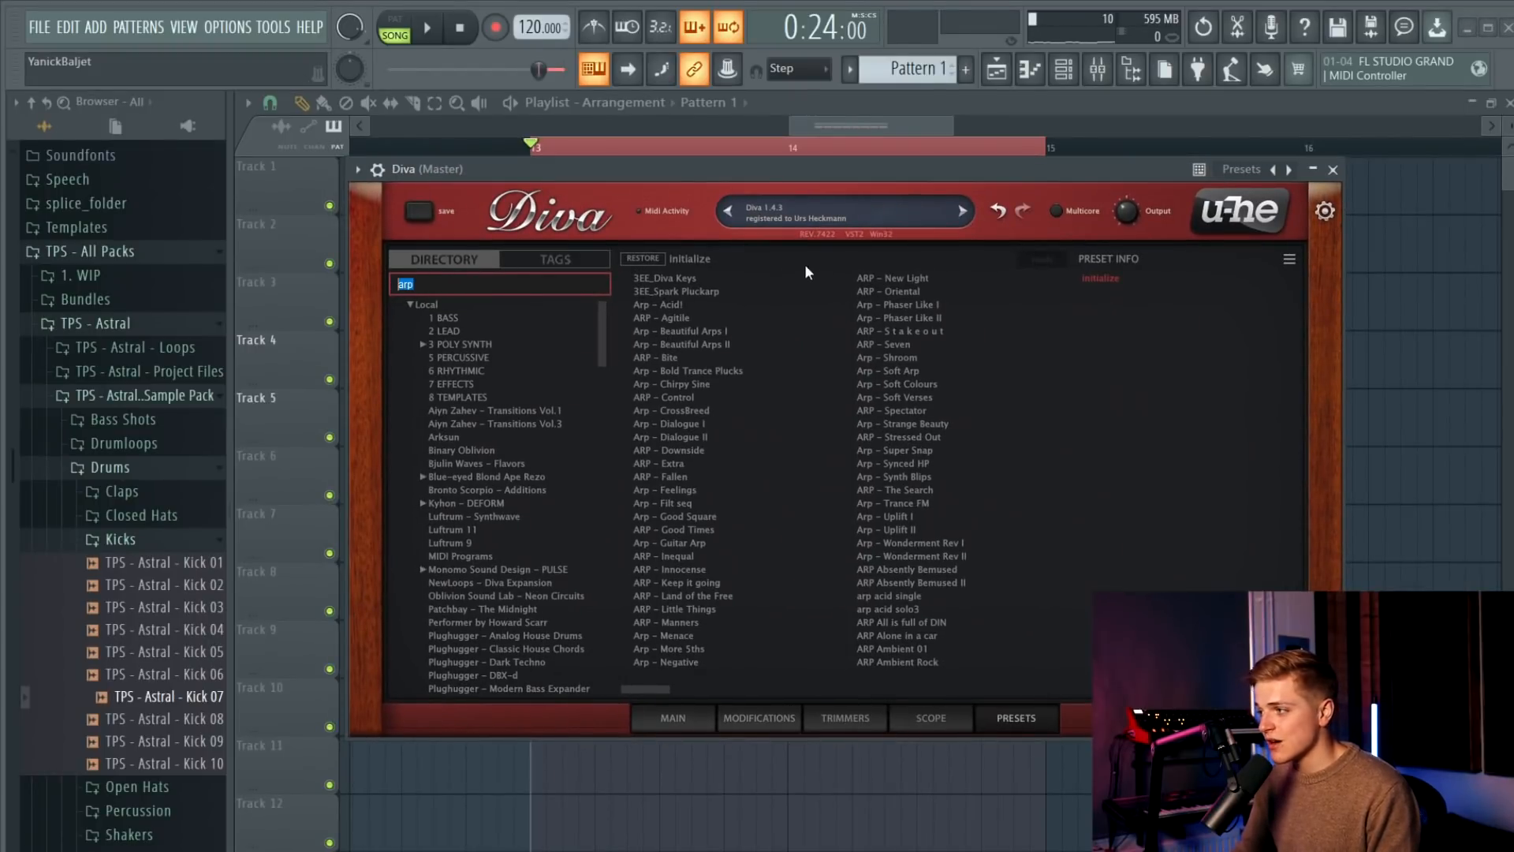
{"action": "left_click_drag", "start_coordinate": [809, 175], "coordinate": [841, 242]}
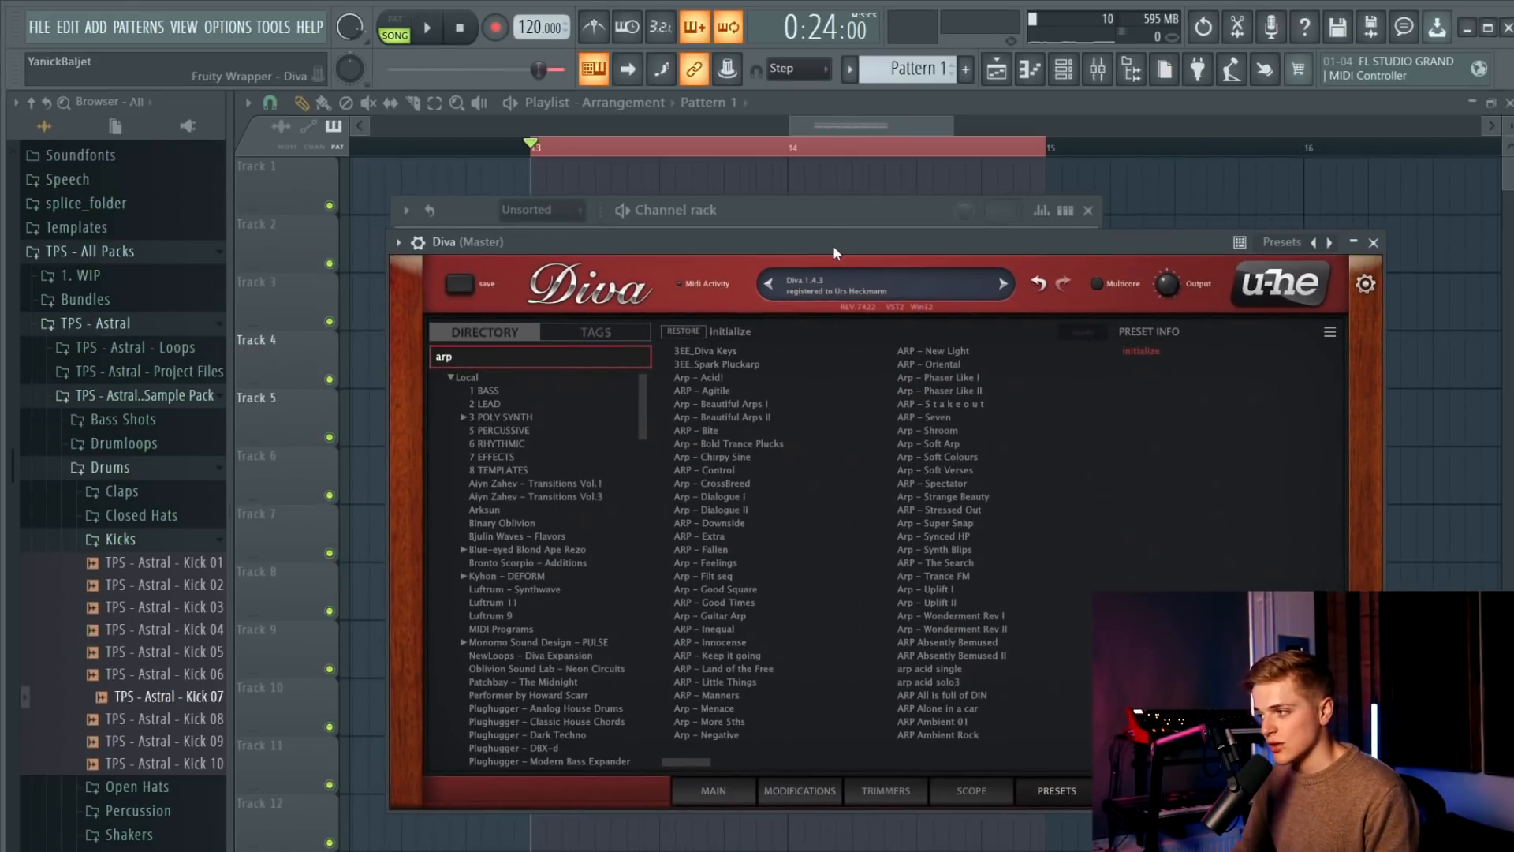
Audition Diva's ARP - Agitile, Arp - Beautiful Arps I and Arp - Beautiful Arps II presets.
{"action": "left_click", "coordinate": [727, 390]}
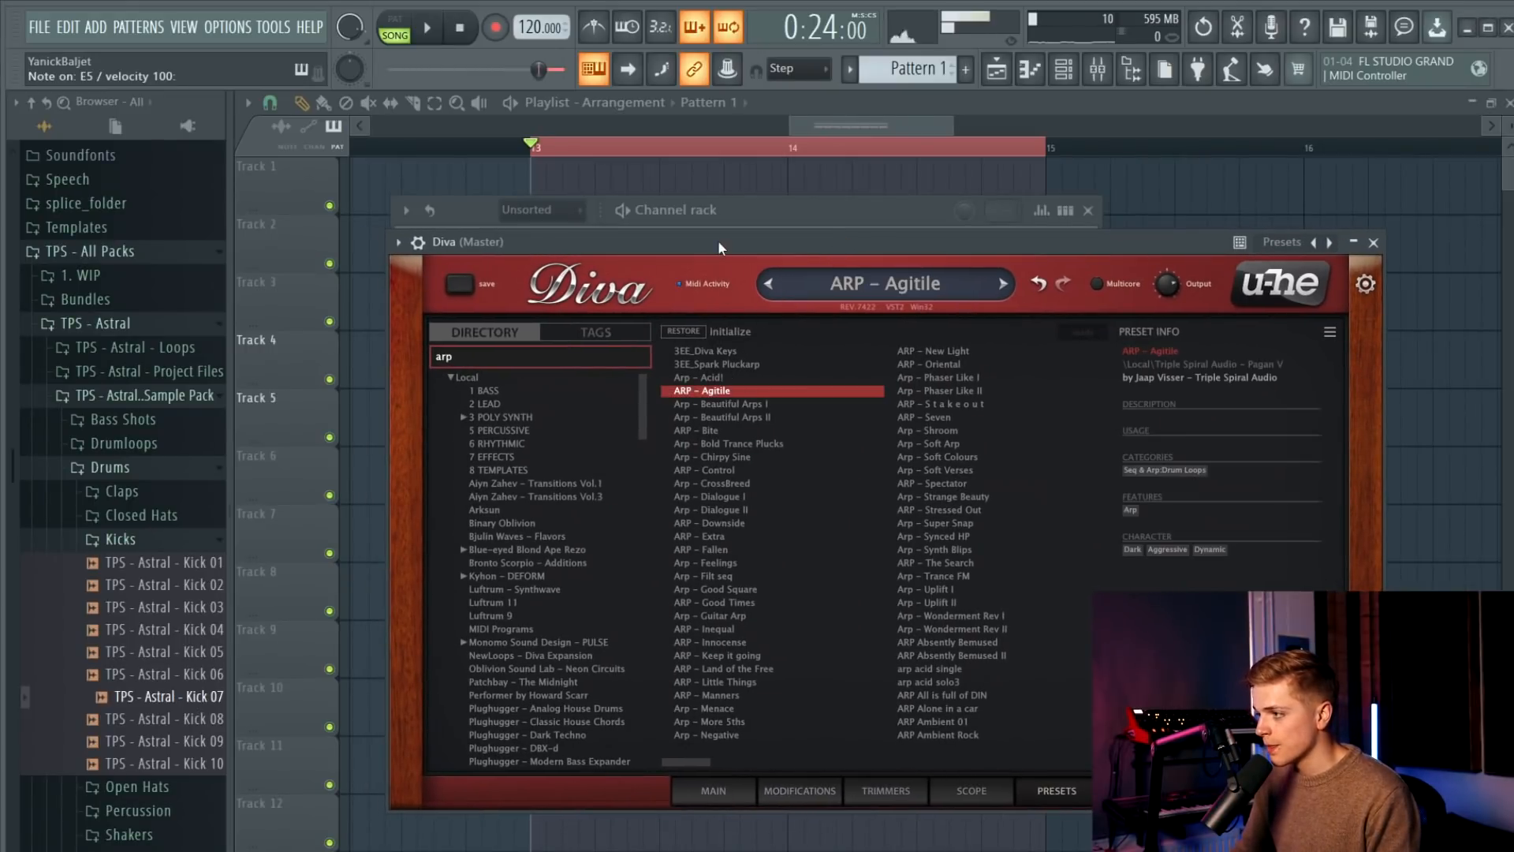
{"action": "left_click", "coordinate": [744, 404]}
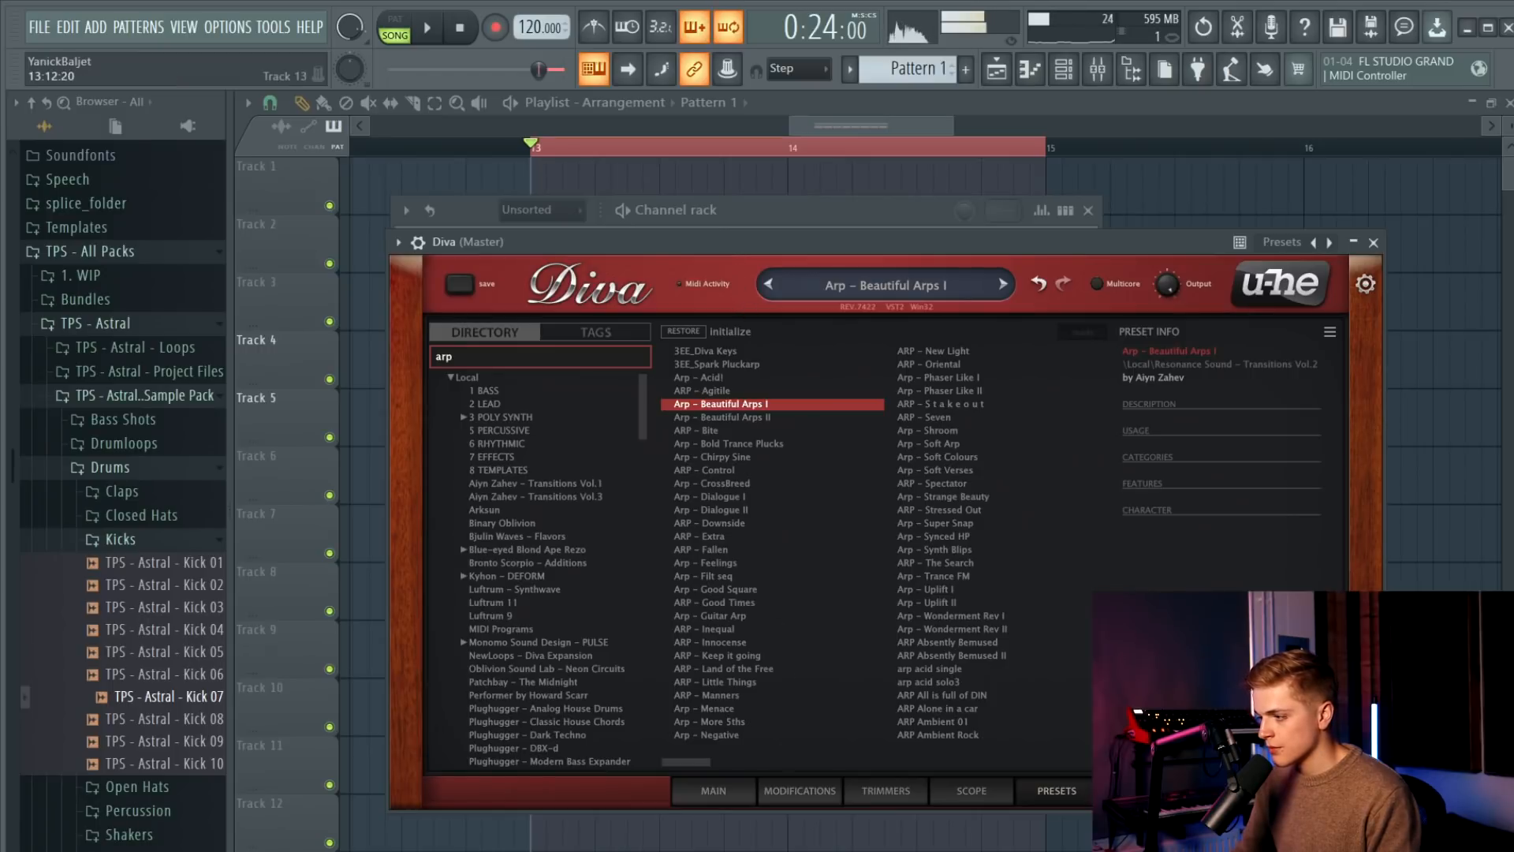
{"action": "left_click", "coordinate": [717, 413]}
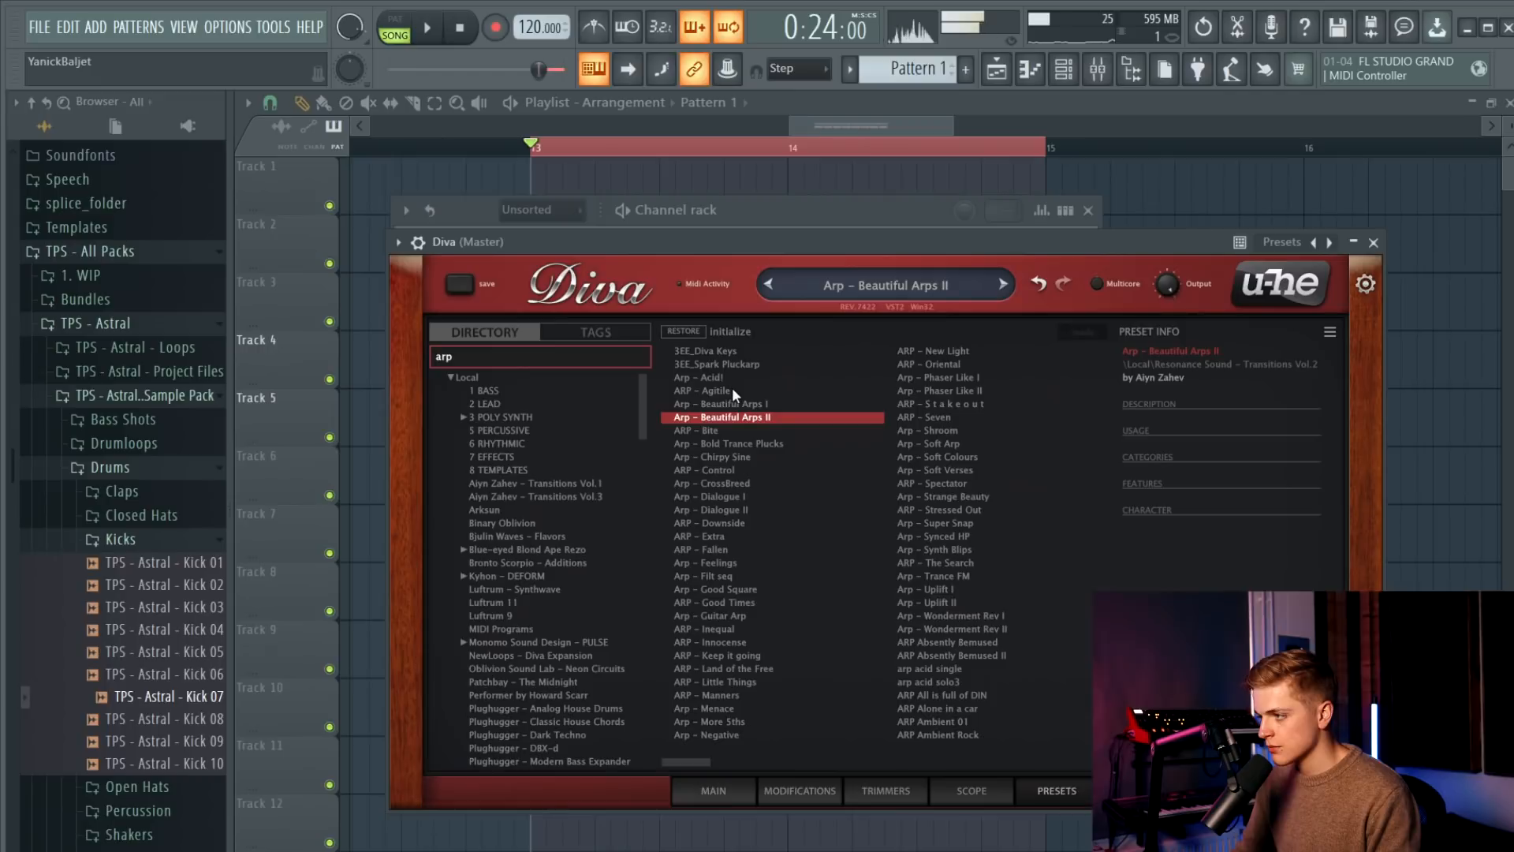
Load Diva's Arp - Beautiful Arps I preset and switch off its arpeggiator.
{"action": "left_click", "coordinate": [732, 402]}
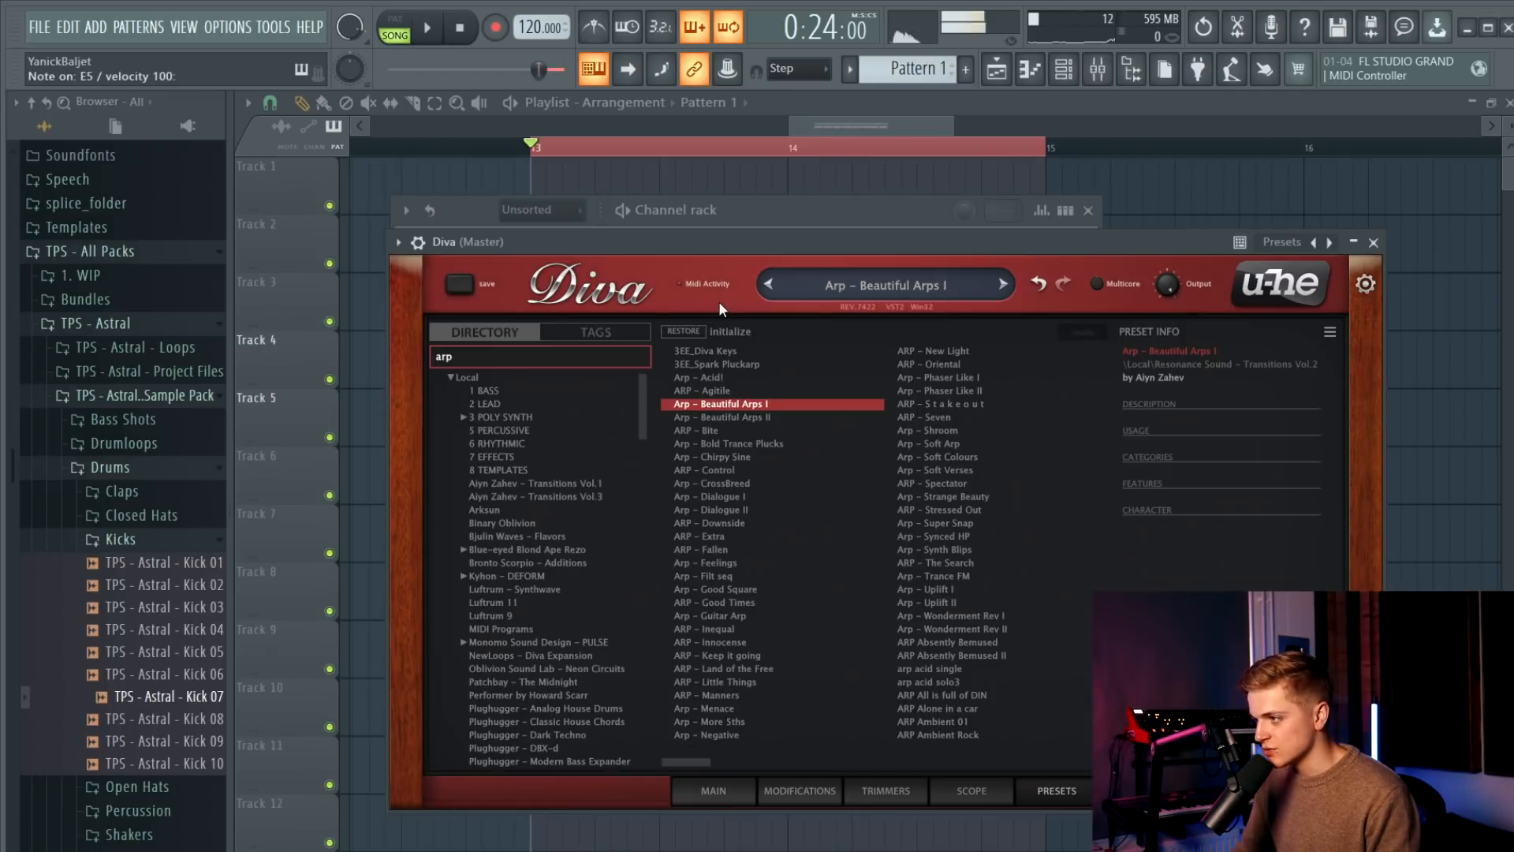
{"action": "left_click", "coordinate": [748, 793]}
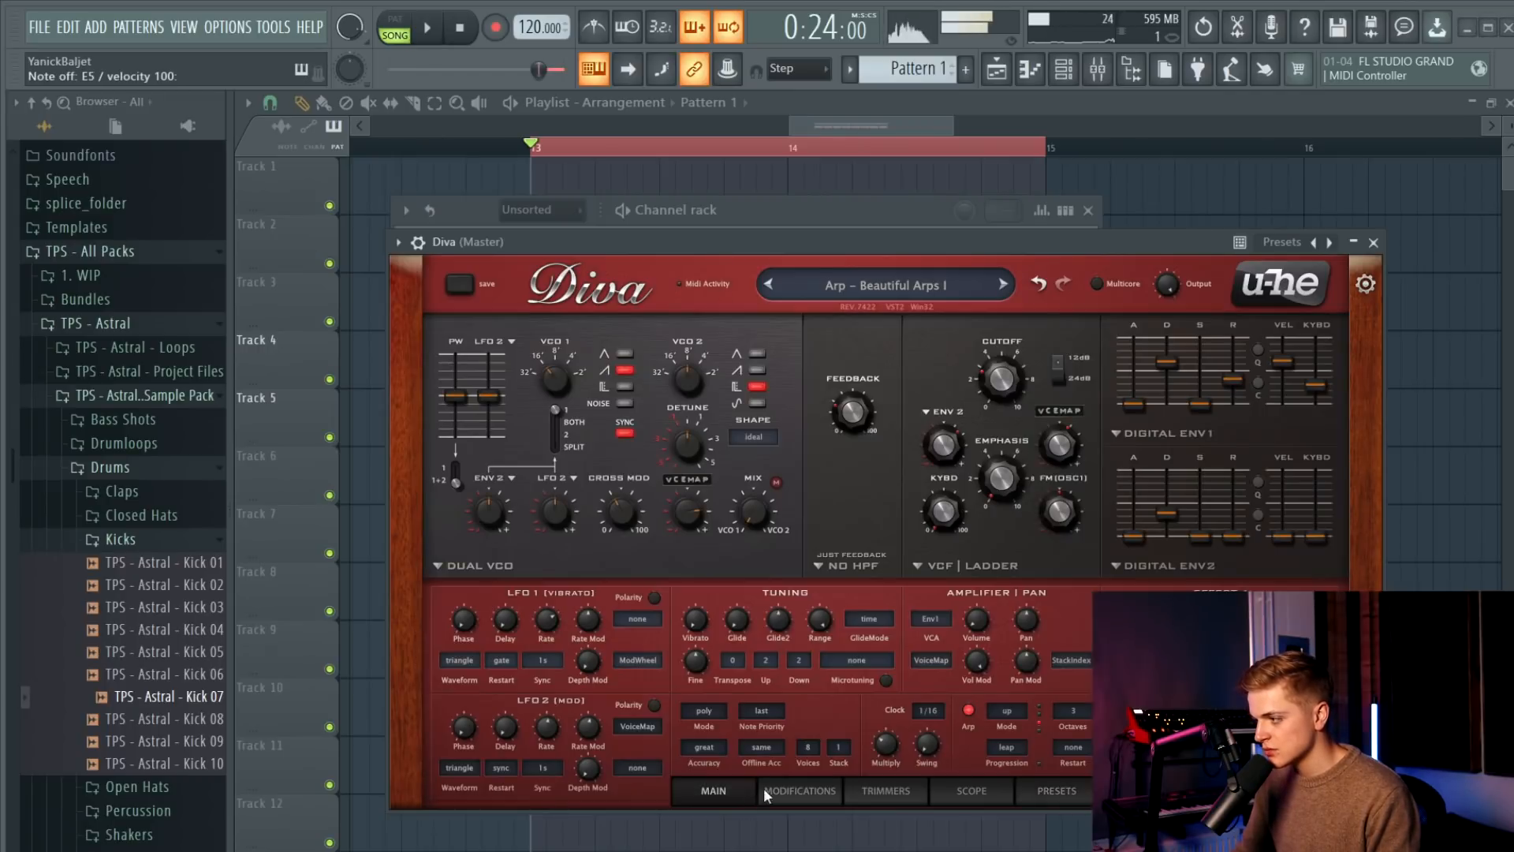
{"action": "left_click_drag", "start_coordinate": [653, 244], "coordinate": [631, 217]}
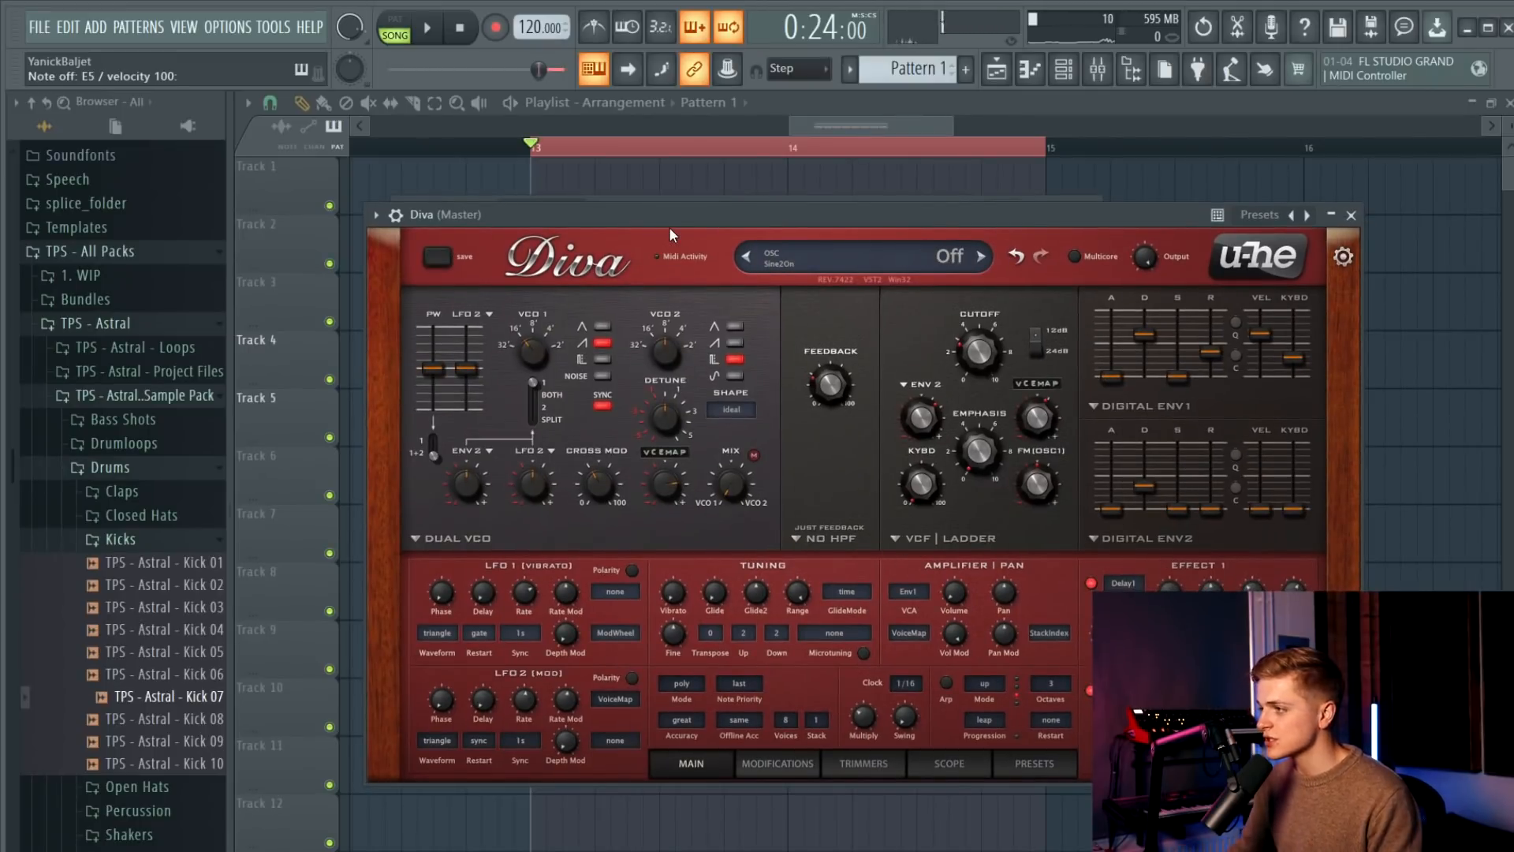
Open Diva's piano roll and place an E4 note at the start of bar 1.
{"action": "key", "text": "F6"}
{"action": "left_click_drag", "start_coordinate": [656, 225], "coordinate": [654, 304]}
{"action": "left_click", "coordinate": [657, 306]}
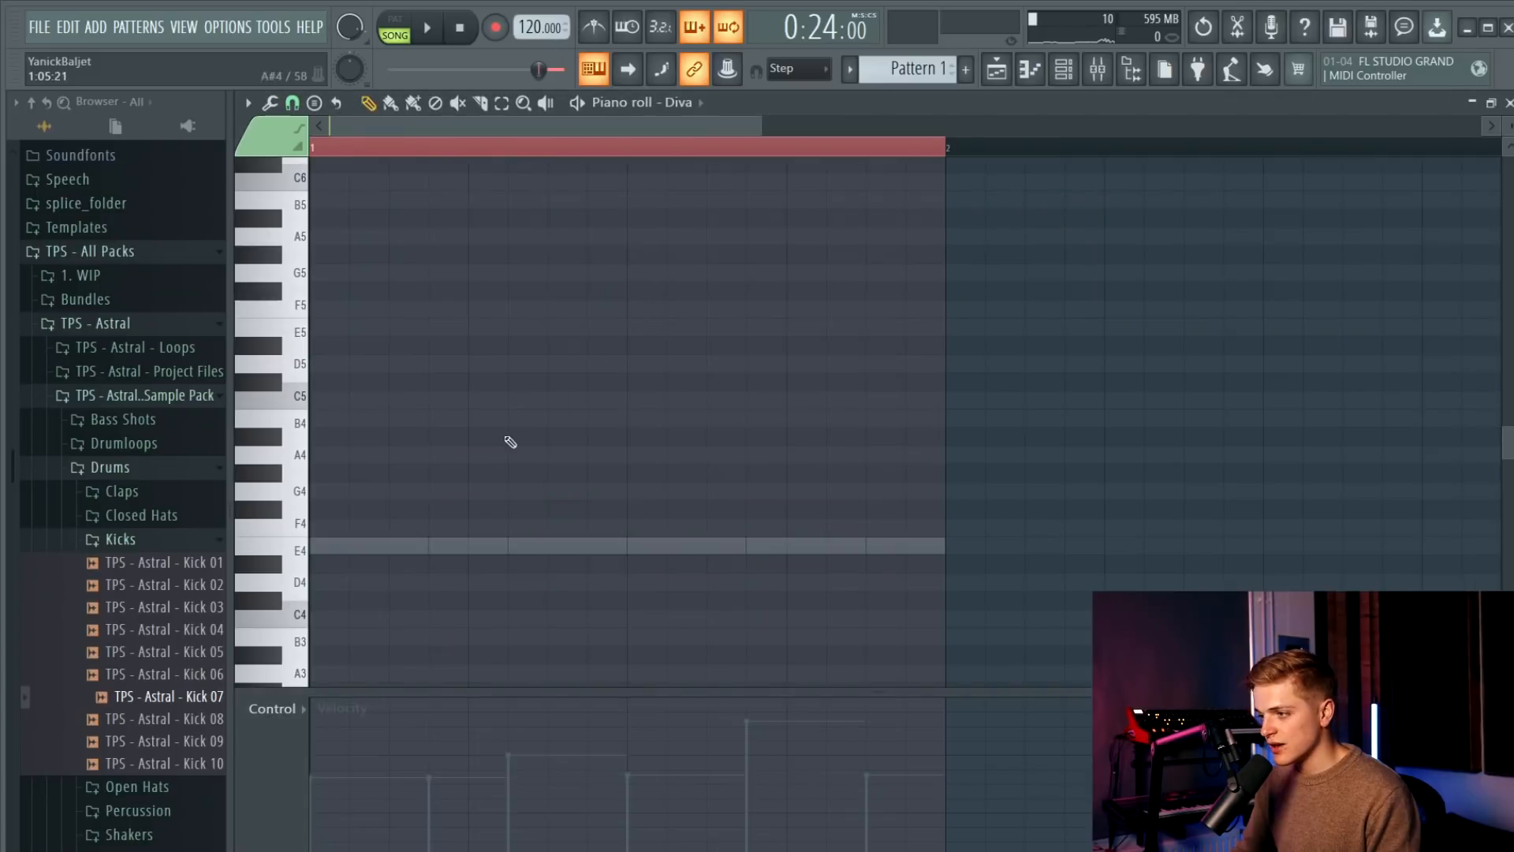
{"action": "left_click", "coordinate": [319, 542]}
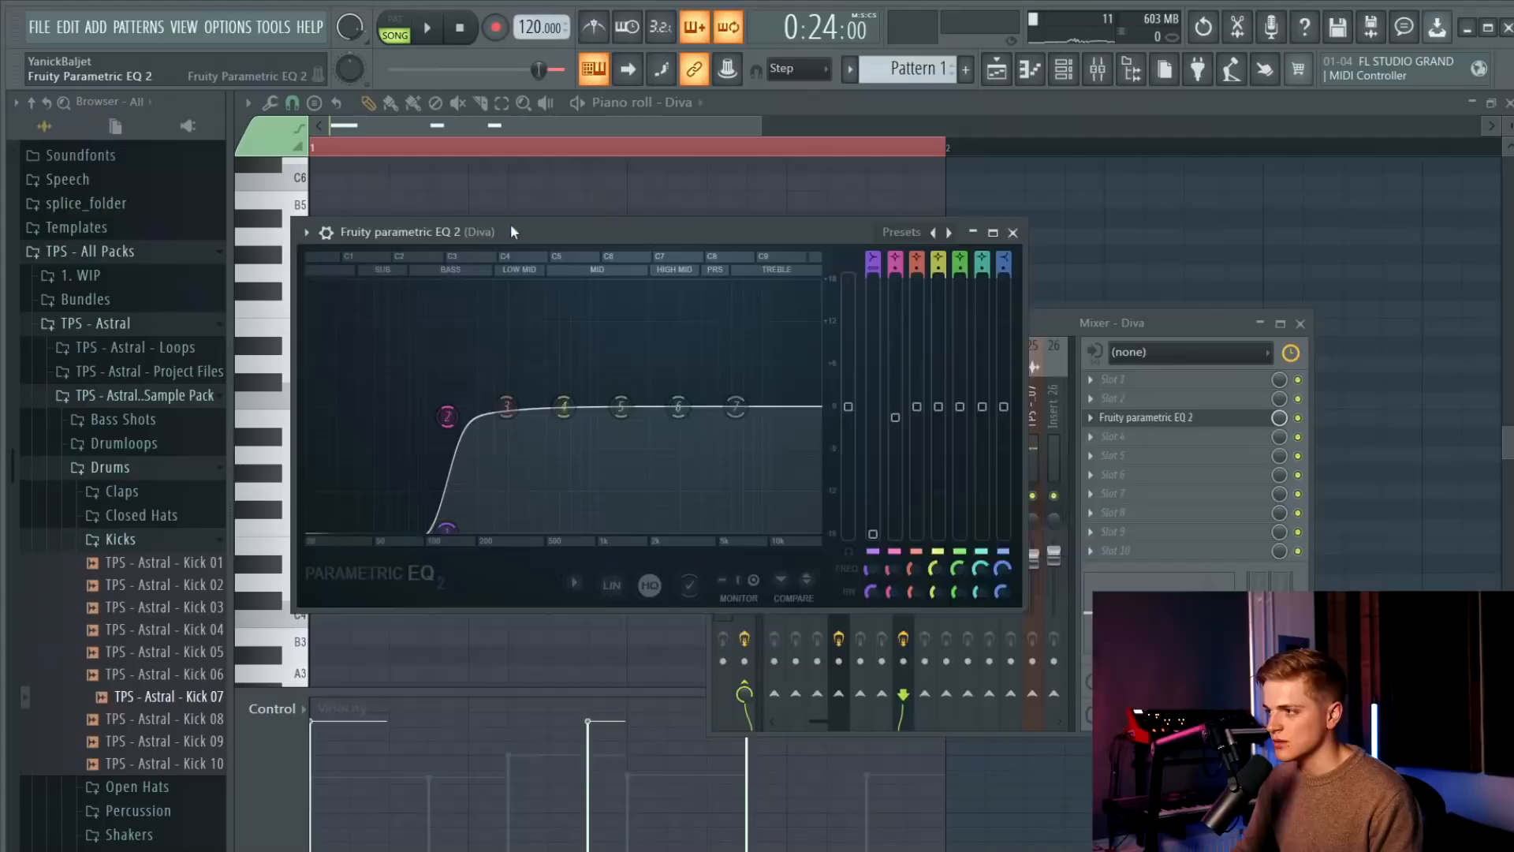
Shape Diva's Fruity parametric EQ 2 during playback: lower band 2, boost band 5 and cut the high shelf about 2.6 dB near 5.2 kHz.
{"action": "left_click_drag", "start_coordinate": [513, 231], "coordinate": [635, 290]}
{"action": "left_click_drag", "start_coordinate": [571, 475], "coordinate": [564, 517]}
{"action": "key", "text": "space"}
{"action": "left_click_drag", "start_coordinate": [745, 465], "coordinate": [848, 482]}
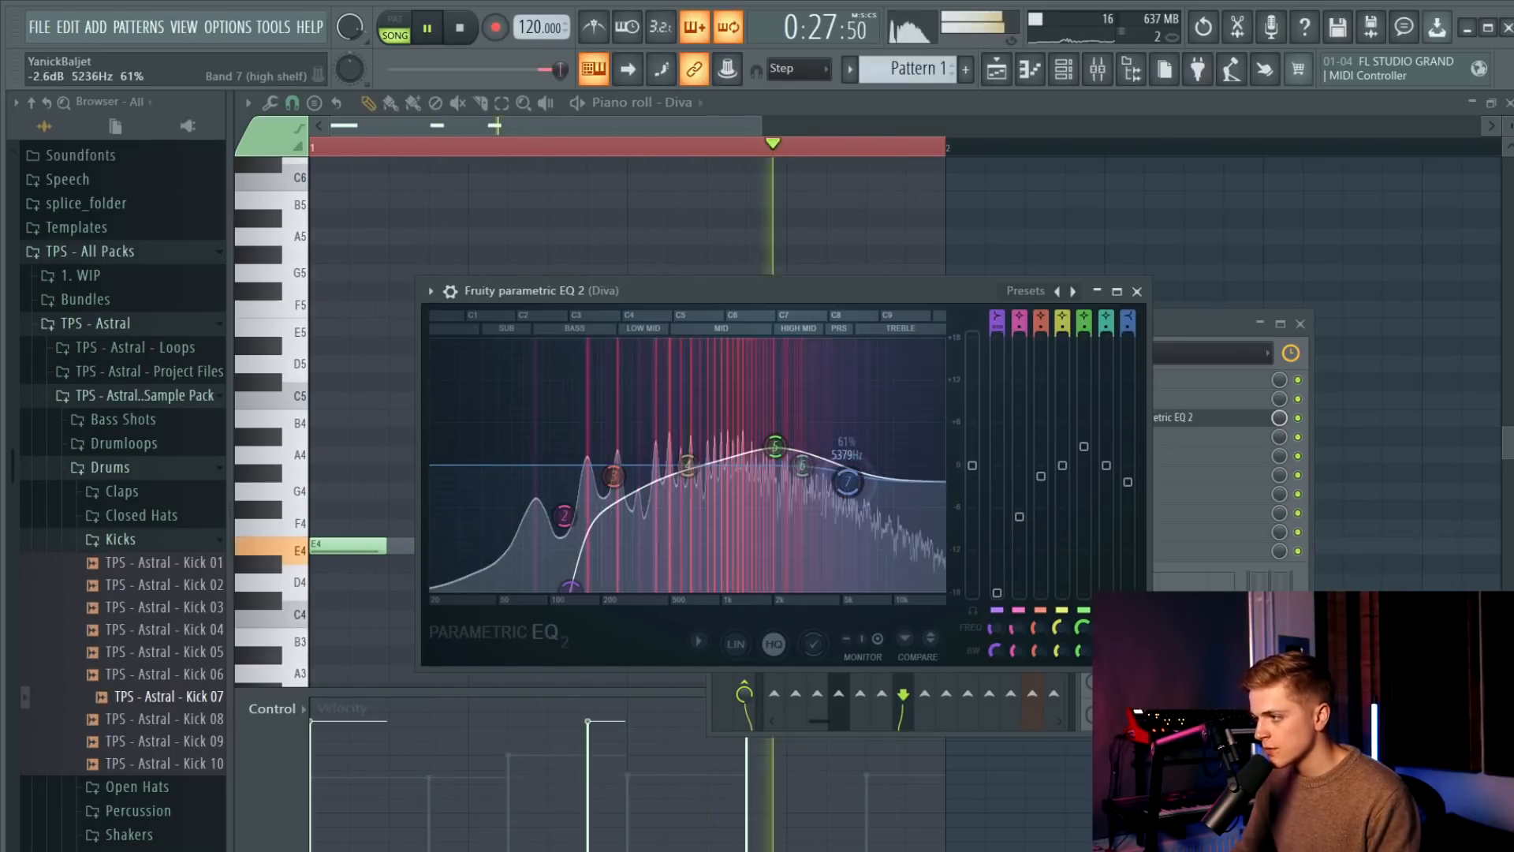
{"action": "left_click", "coordinate": [1136, 291]}
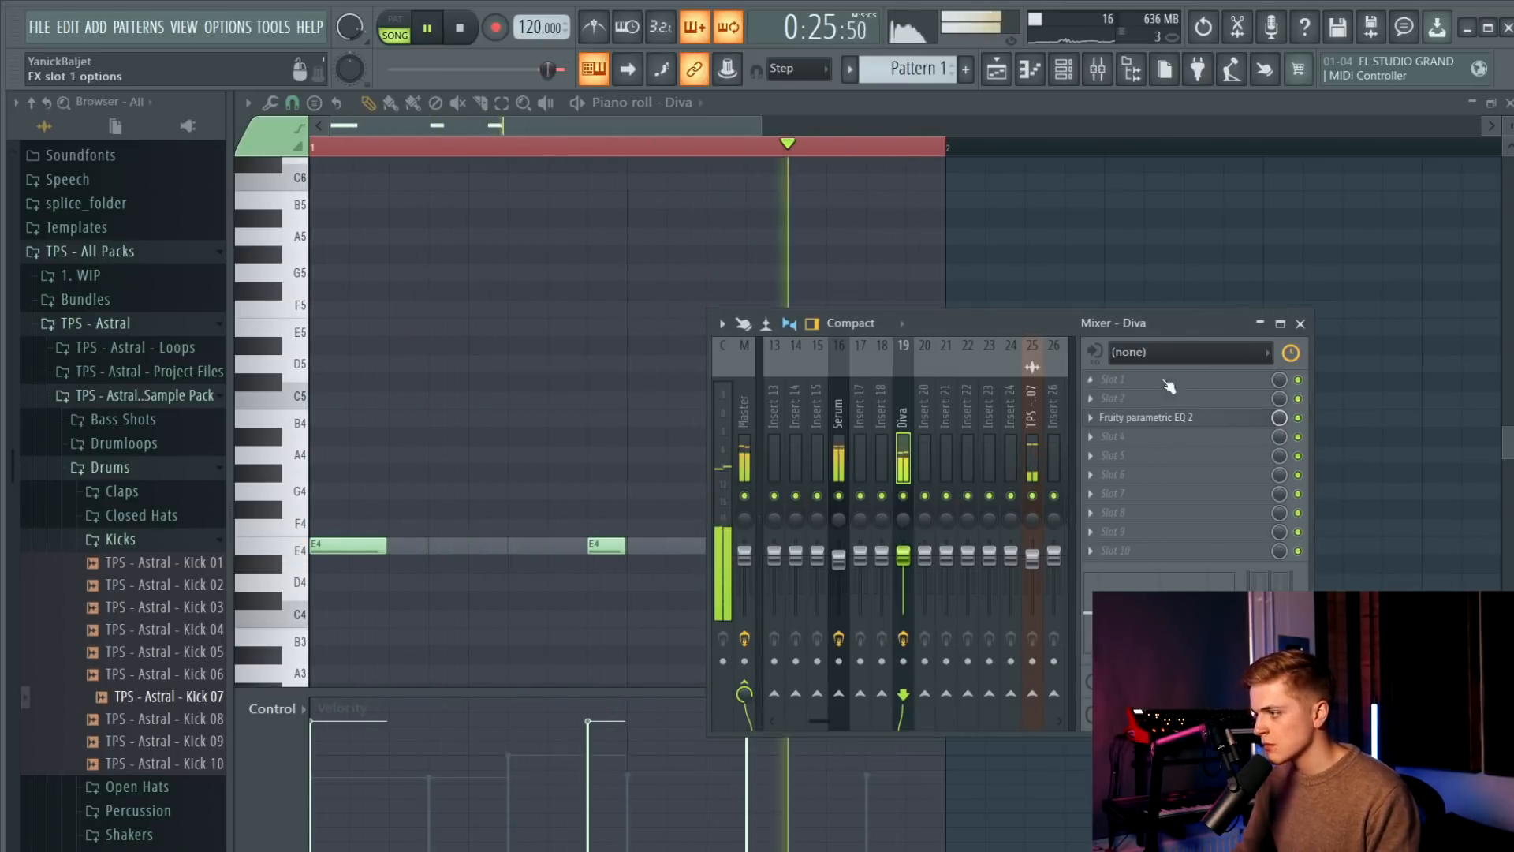
{"action": "key", "text": "space"}
Add Kickstart to slot 10 of the Diva insert and reduce its mix to 84% during playback.
{"action": "left_click", "coordinate": [1151, 548]}
{"action": "left_click", "coordinate": [1412, 813]}
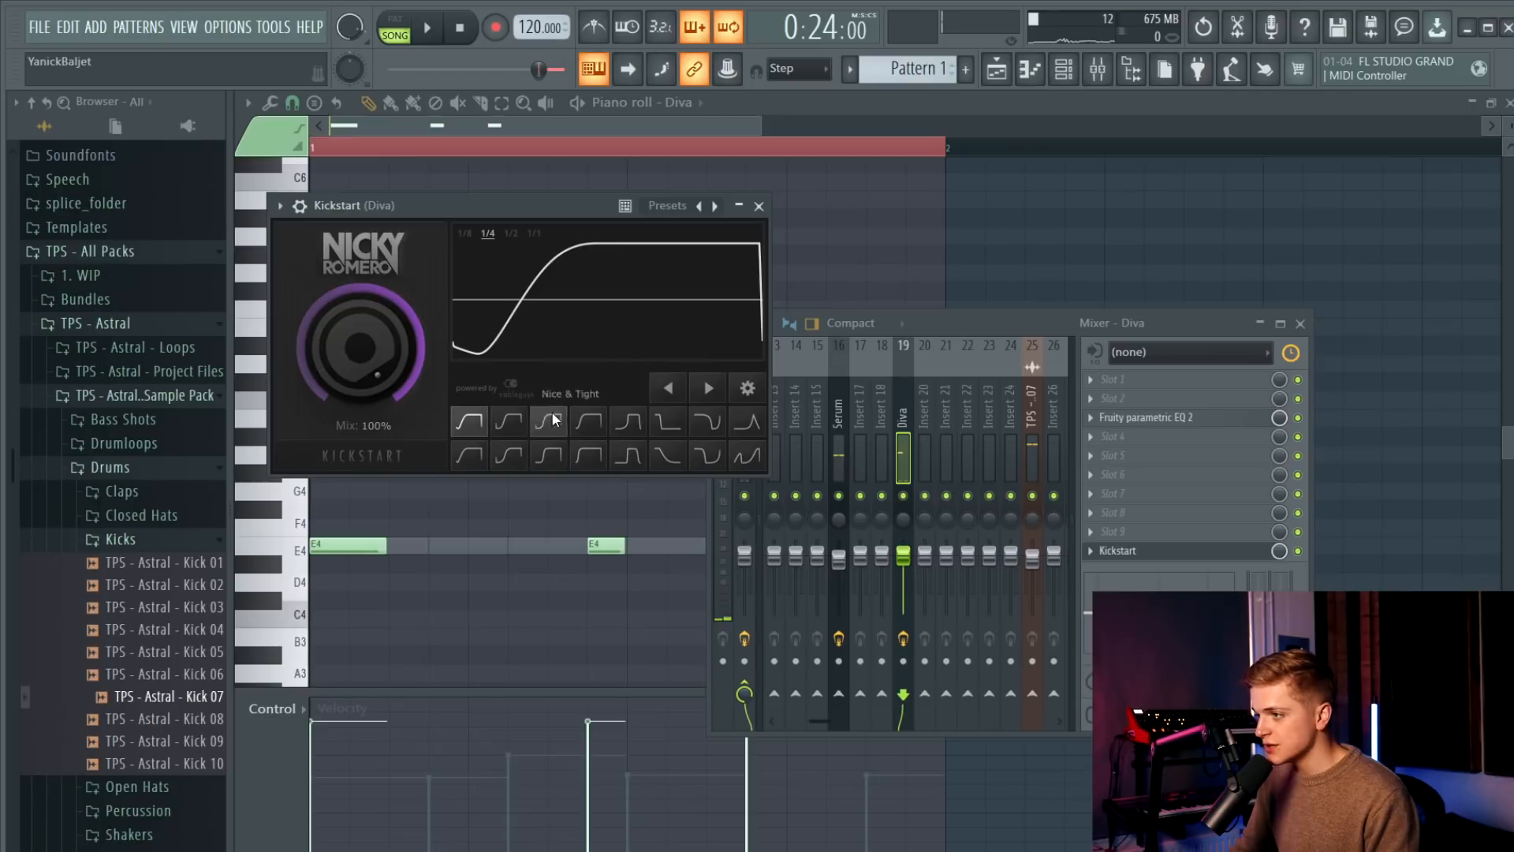
{"action": "key", "text": "space"}
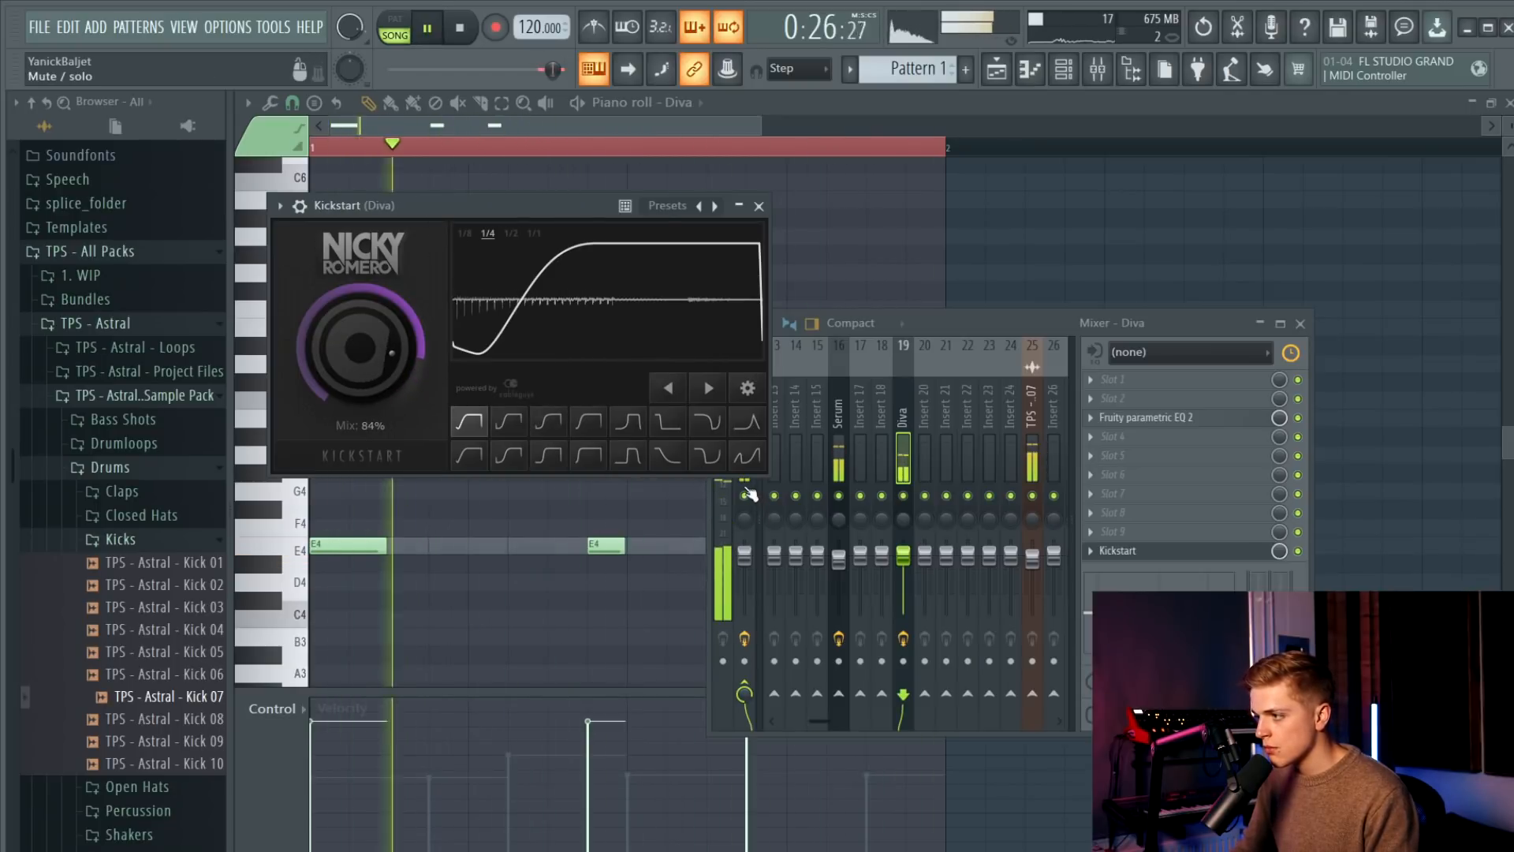
{"action": "key", "text": "space"}
{"action": "left_click_drag", "start_coordinate": [564, 202], "coordinate": [524, 163]}
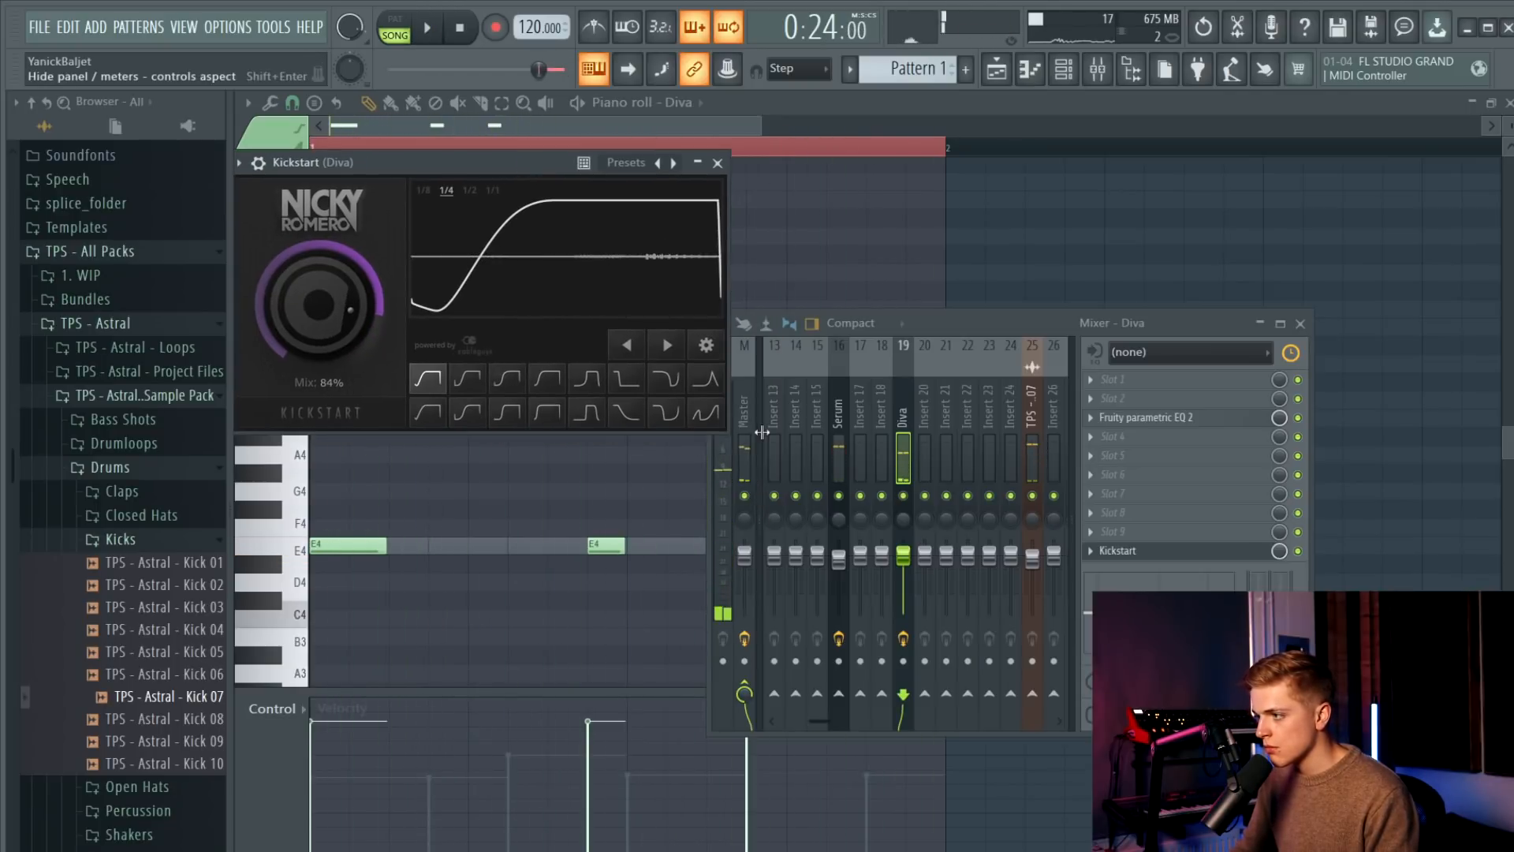
{"action": "left_click", "coordinate": [745, 430]}
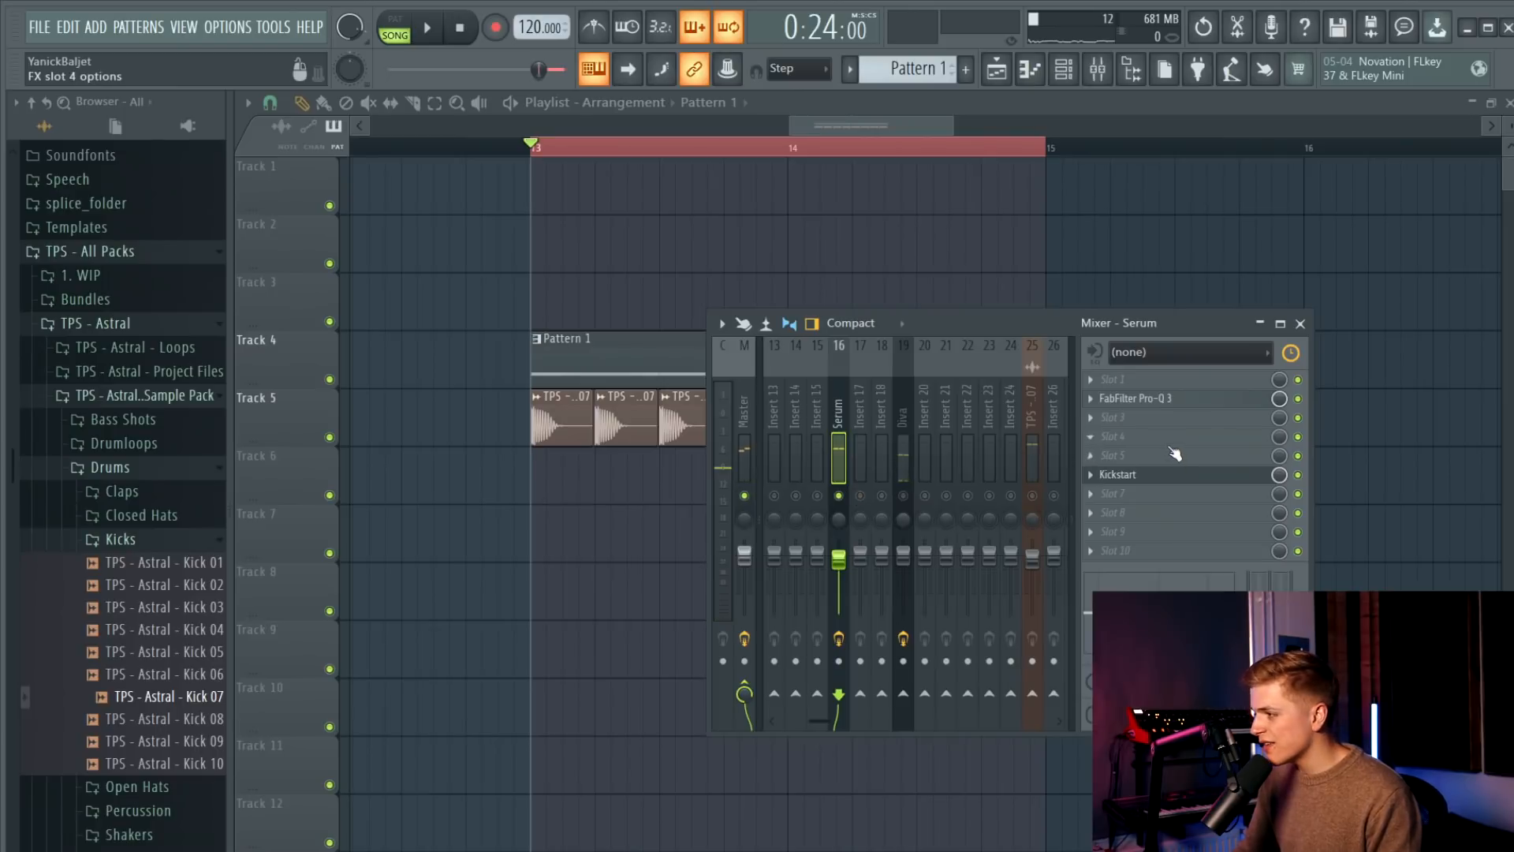
Move Kickstart down to slot 9 on the Serum insert and add Fruity Delay 3 in slot 4.
{"action": "left_click_drag", "start_coordinate": [1162, 483], "coordinate": [1156, 511]}
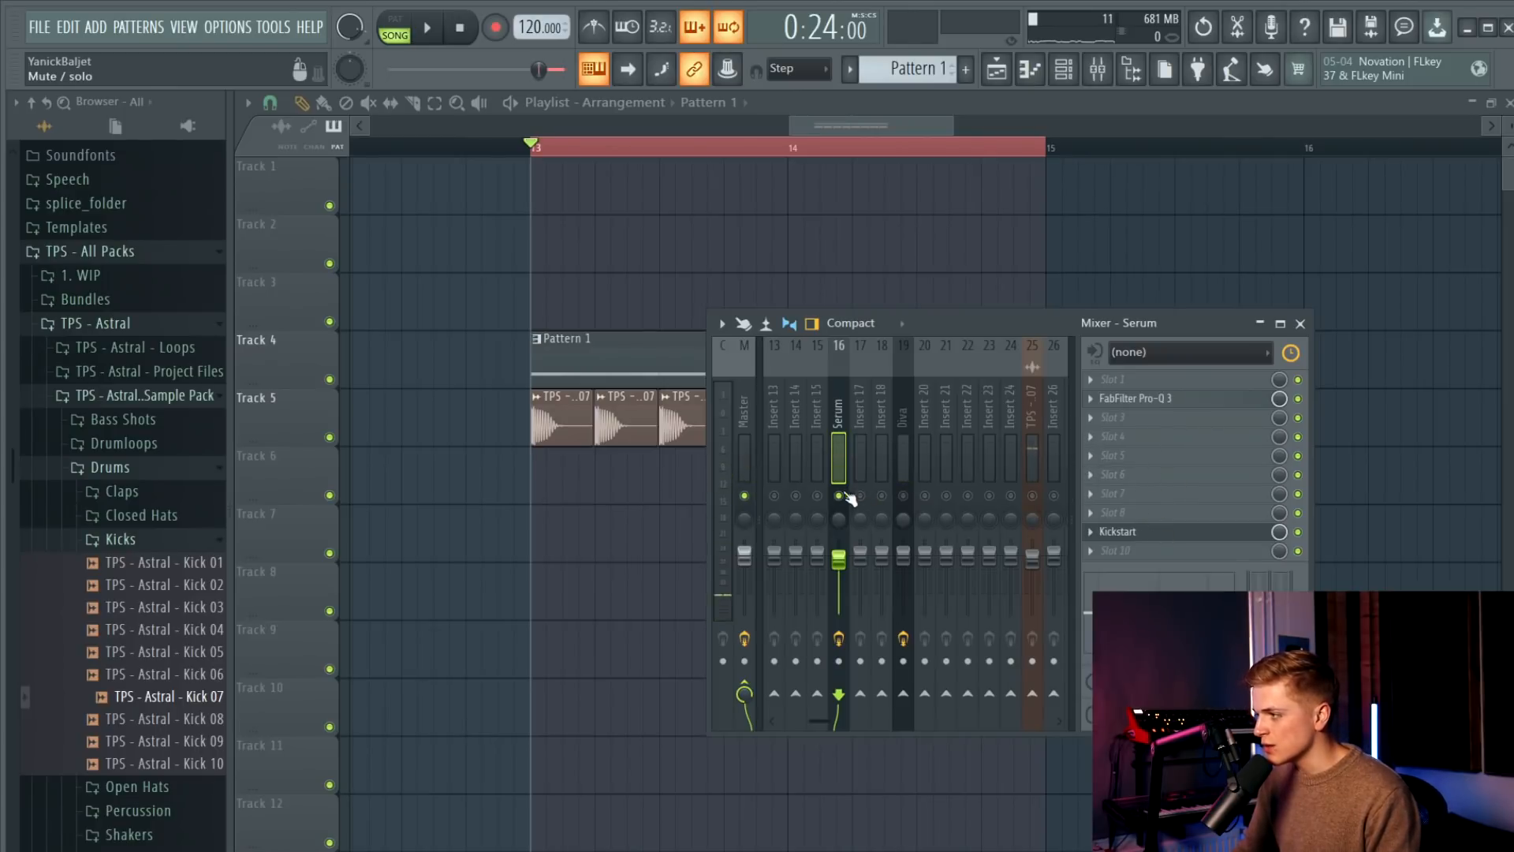
{"action": "left_click", "coordinate": [1167, 436]}
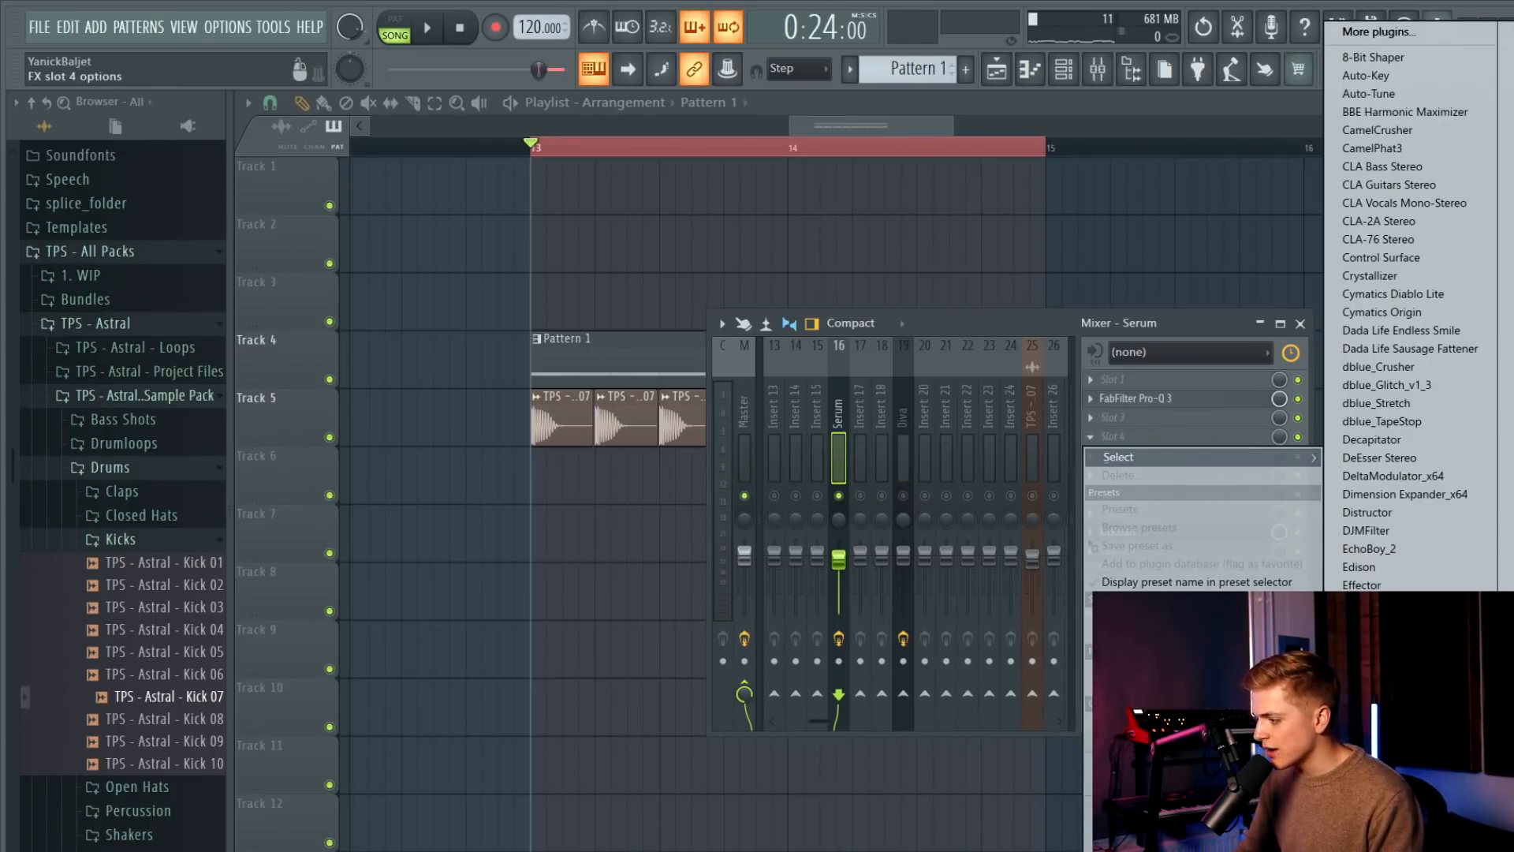
{"action": "left_click", "coordinate": [1374, 750]}
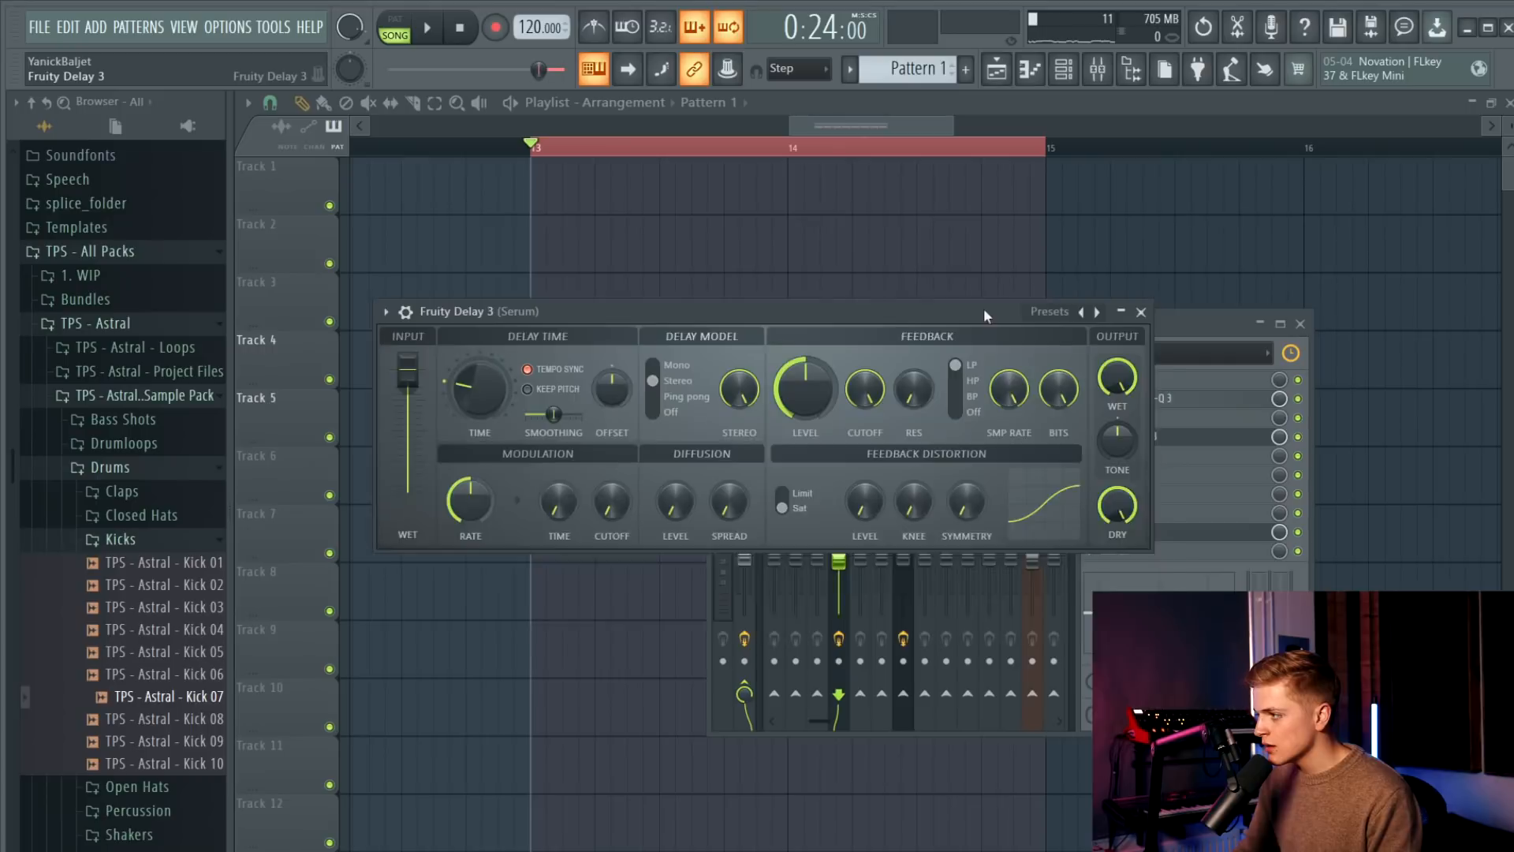
{"action": "left_click_drag", "start_coordinate": [985, 311], "coordinate": [1003, 402]}
Add Fruity peak controller to Serum's slot 1 and link Fruity Delay 3's mix level to Peak ctrl - Peak with the Inverted mapping.
{"action": "left_click", "coordinate": [1136, 380]}
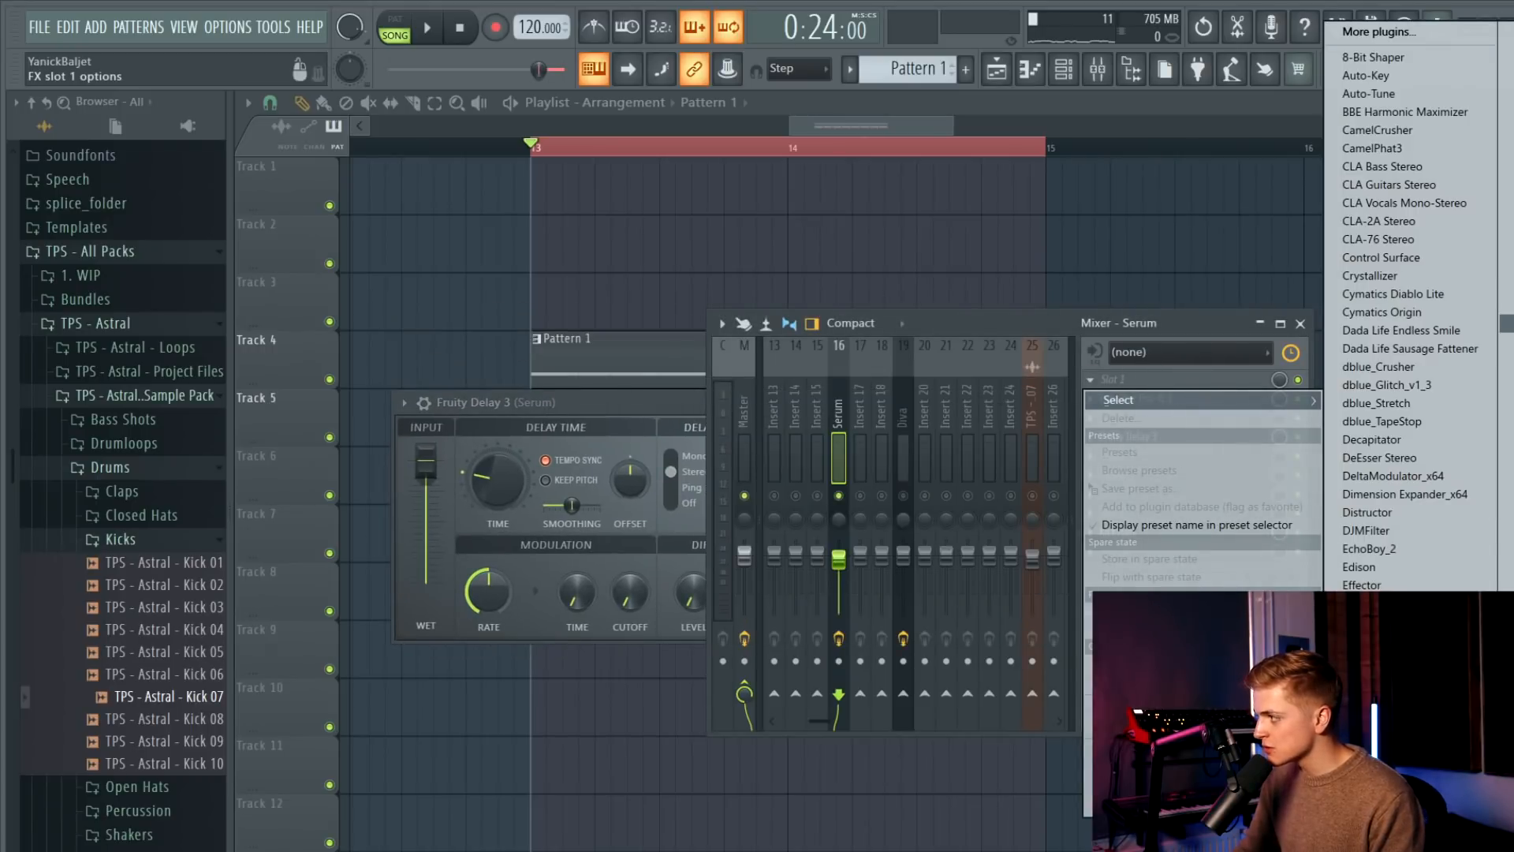
{"action": "left_click", "coordinate": [1385, 830]}
{"action": "right_click", "coordinate": [1279, 437]}
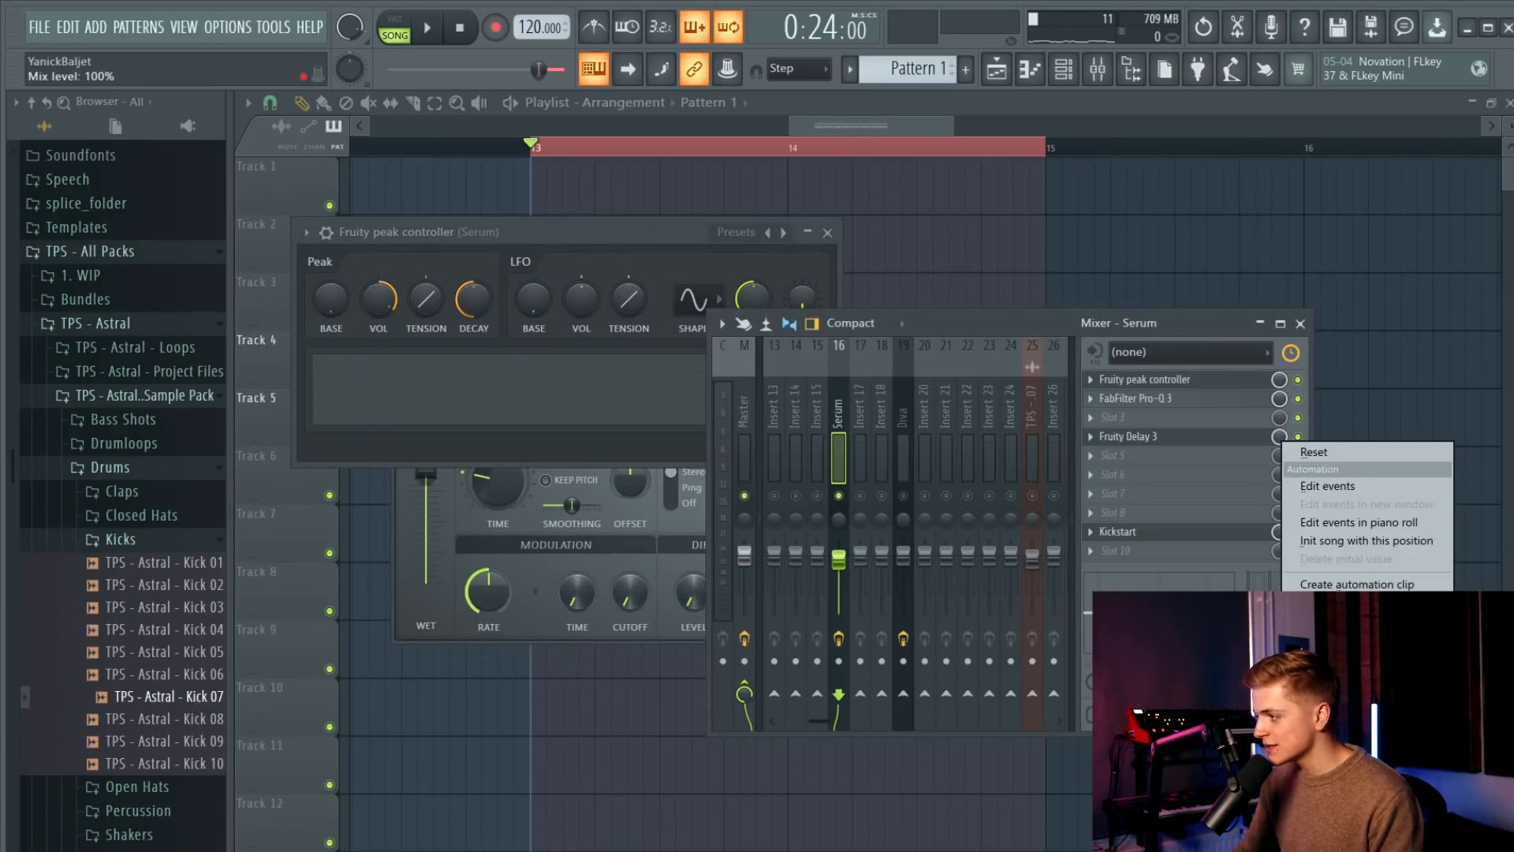
{"action": "left_click", "coordinate": [1338, 619]}
{"action": "left_click_drag", "start_coordinate": [1332, 365], "coordinate": [798, 364]}
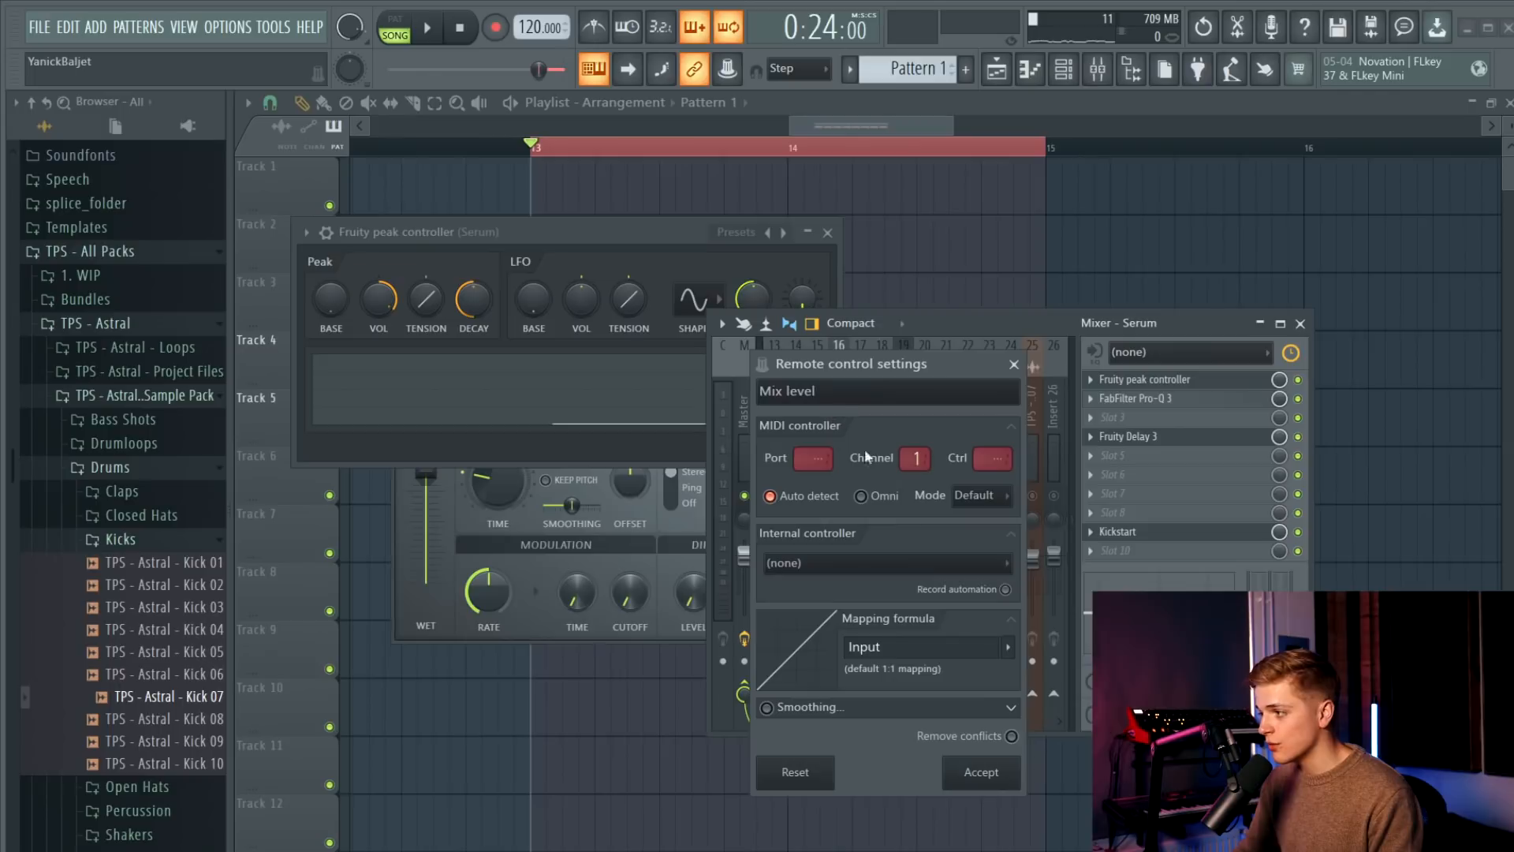
{"action": "left_click", "coordinate": [894, 559]}
{"action": "left_click", "coordinate": [957, 640]}
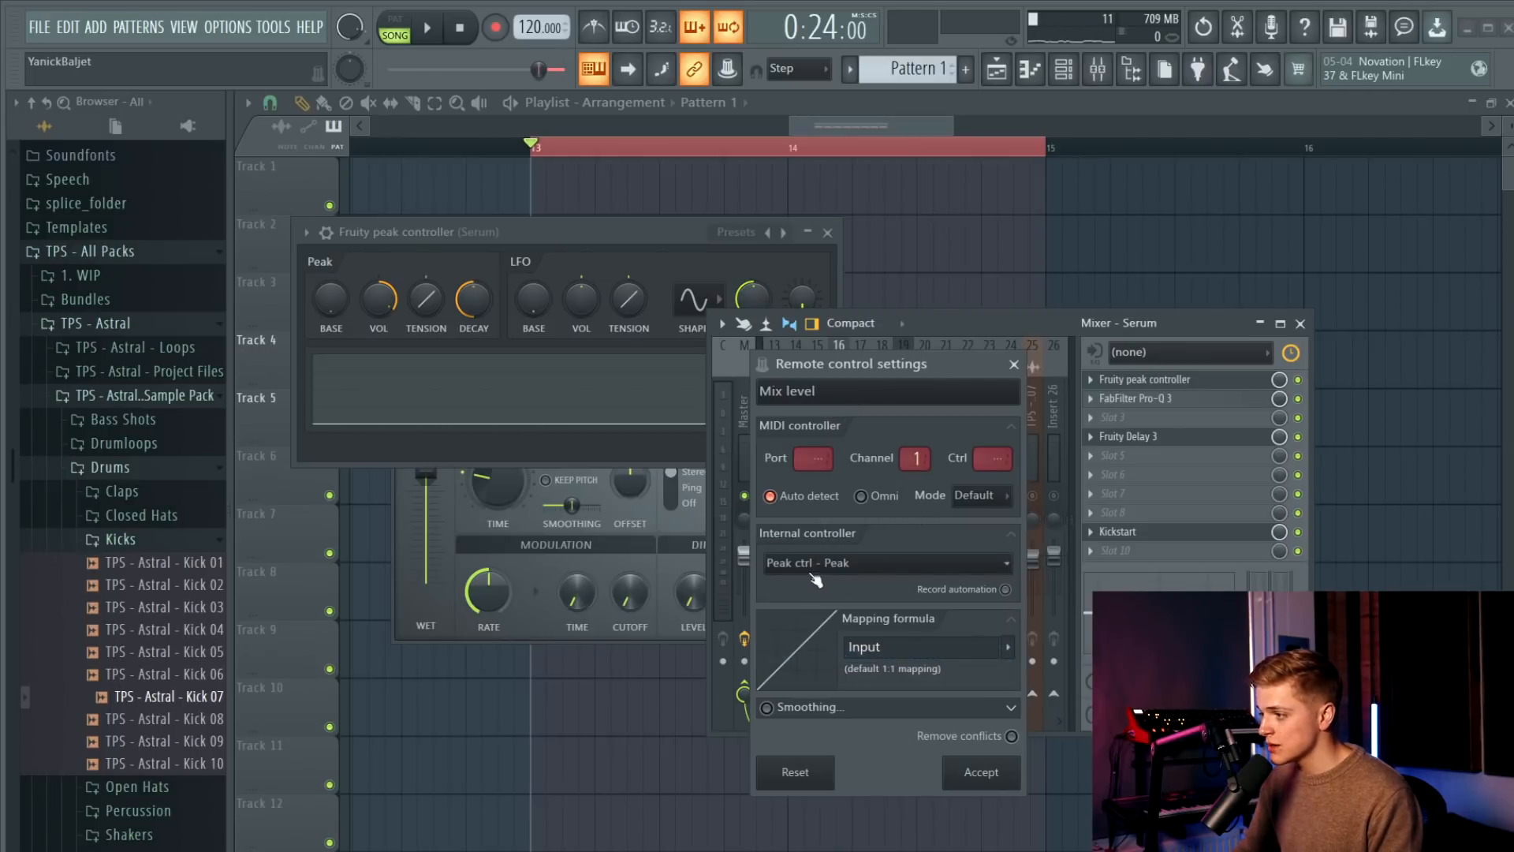
{"action": "left_click", "coordinate": [997, 645]}
{"action": "left_click", "coordinate": [1006, 717]}
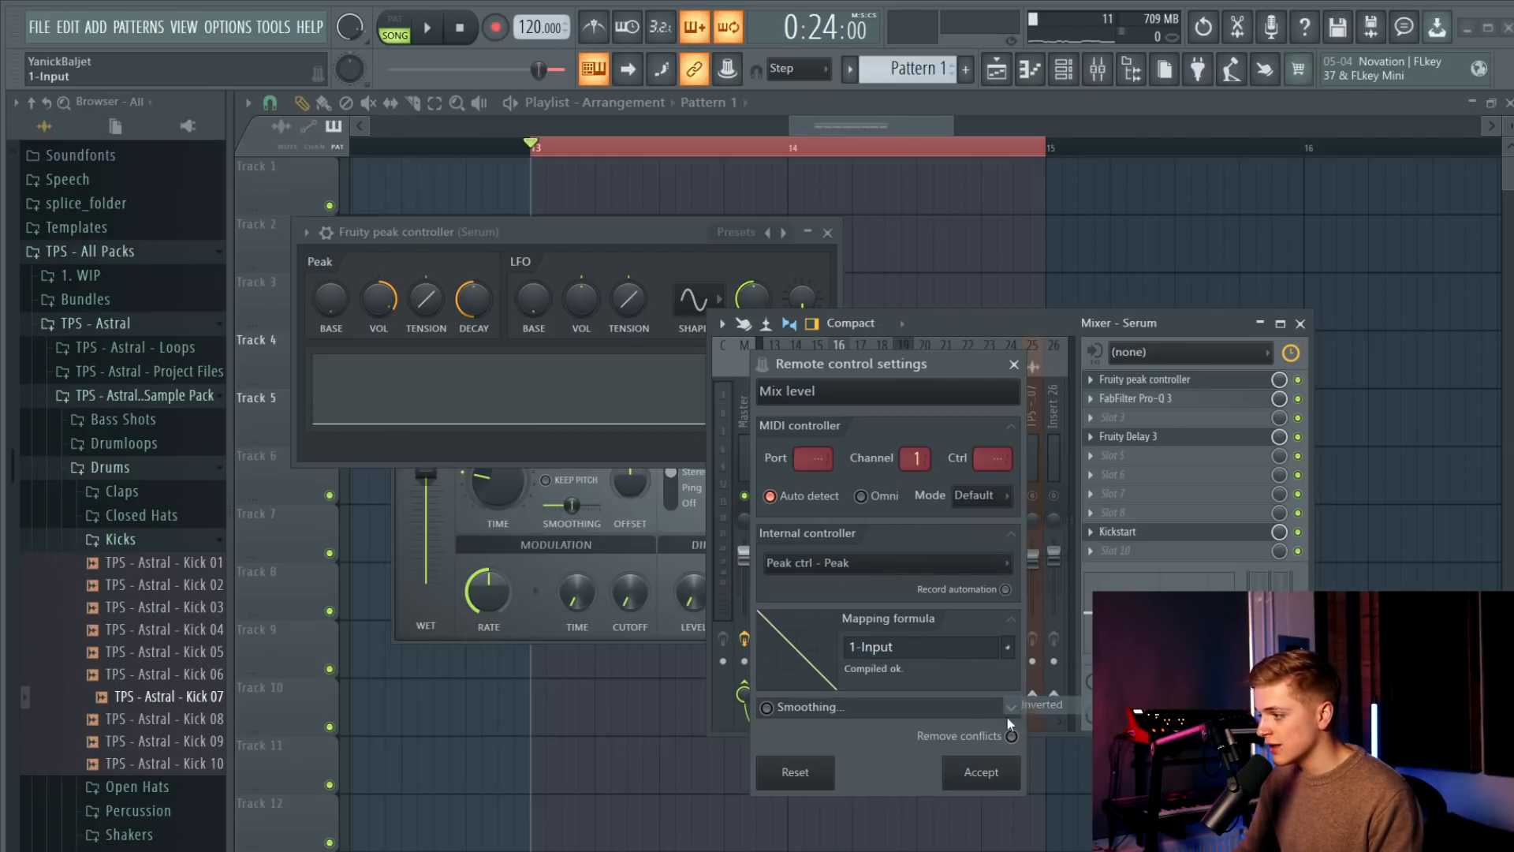
{"action": "left_click", "coordinate": [981, 772]}
Raise the peak controller's Peak Base slightly and play the loop to check its response to the bass.
{"action": "left_click", "coordinate": [352, 299]}
{"action": "left_click_drag", "start_coordinate": [331, 298], "coordinate": [514, 439]}
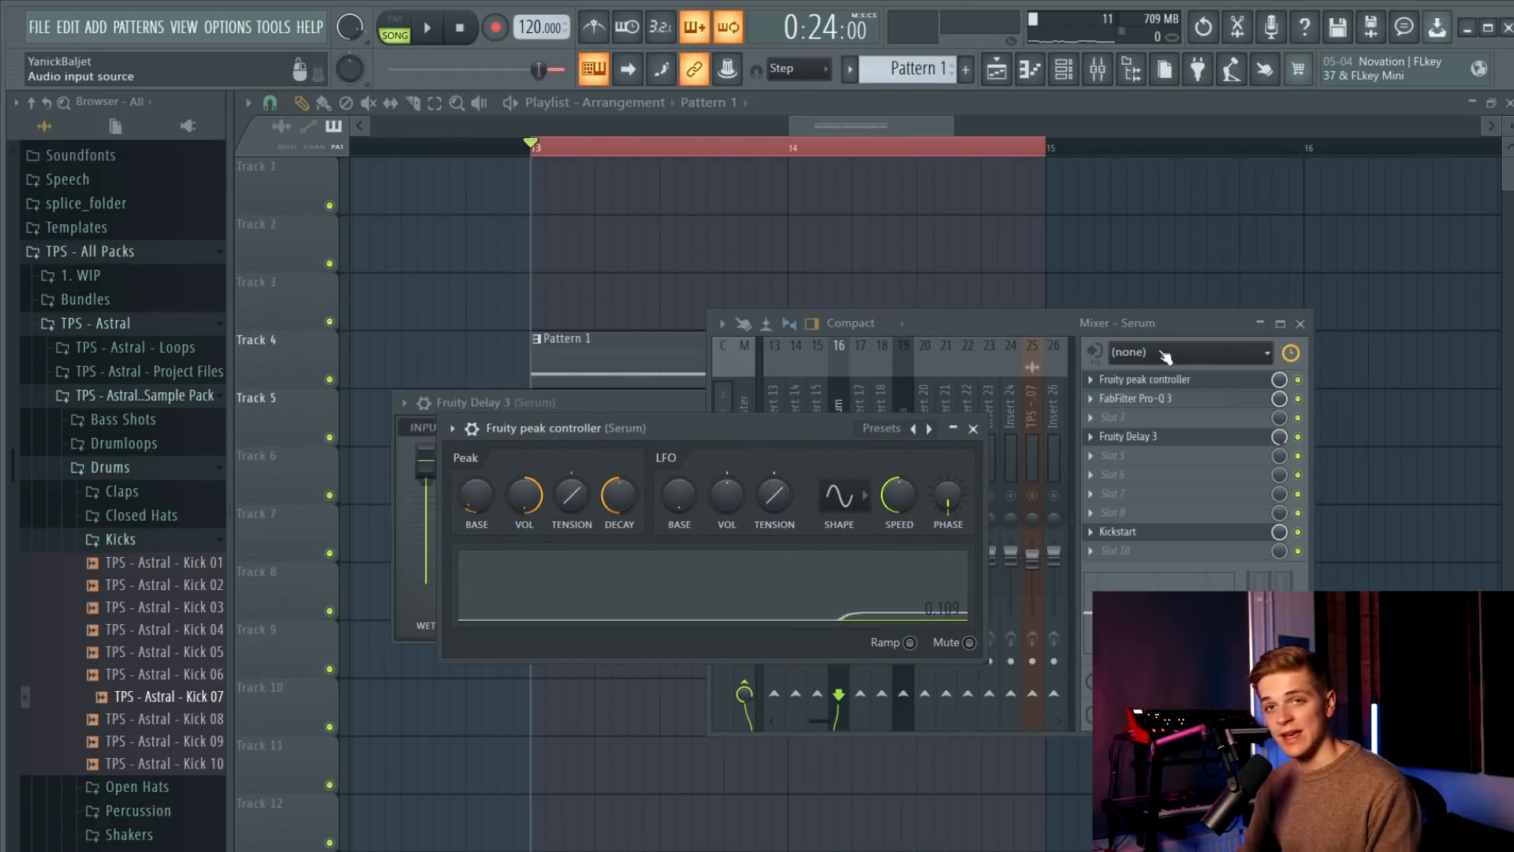
{"action": "left_click_drag", "start_coordinate": [772, 430], "coordinate": [869, 523]}
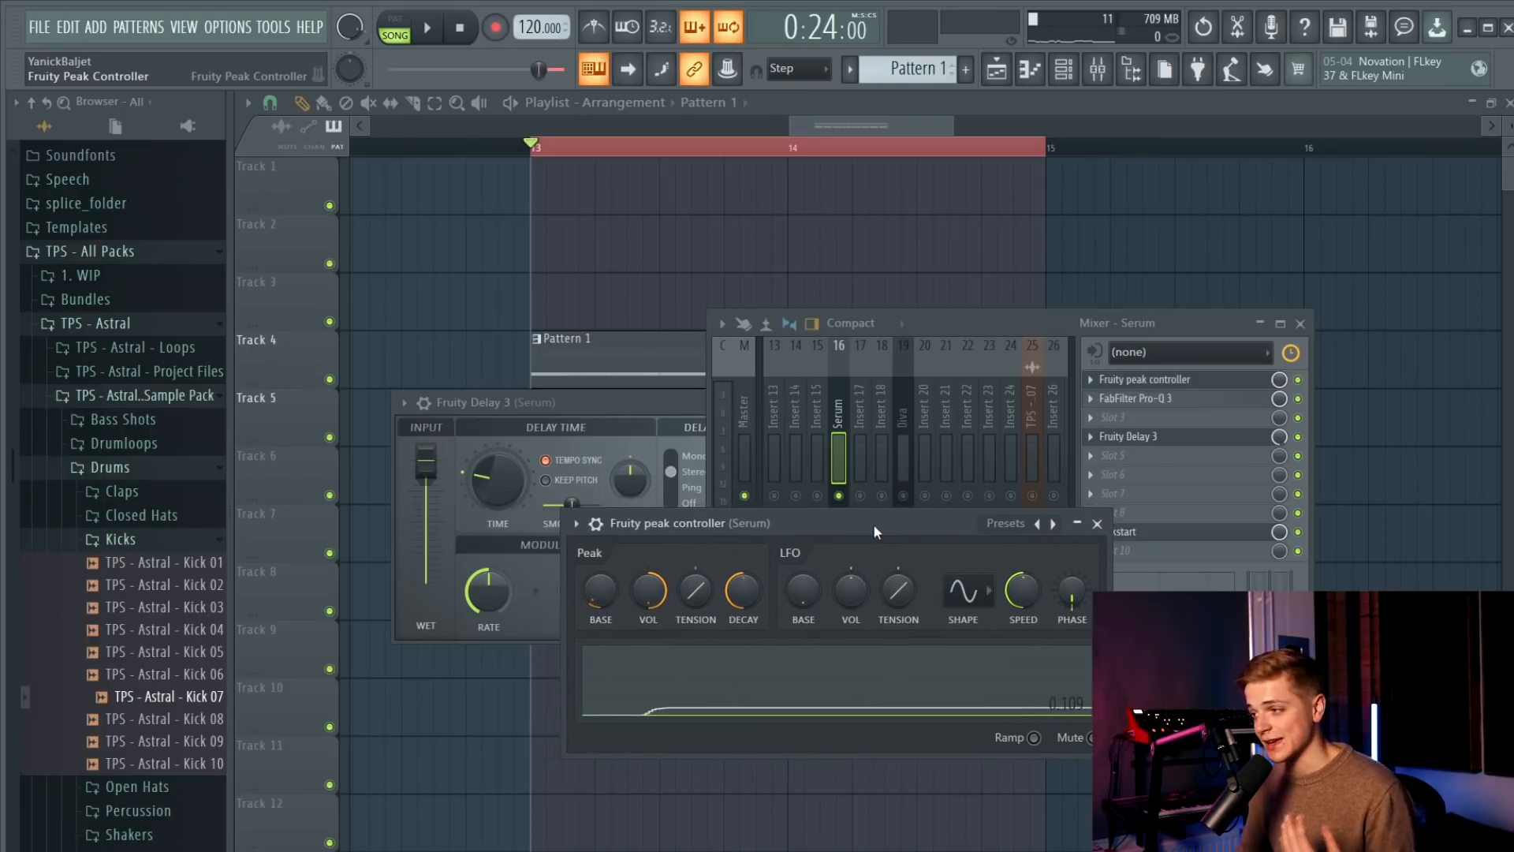
{"action": "key", "text": "space"}
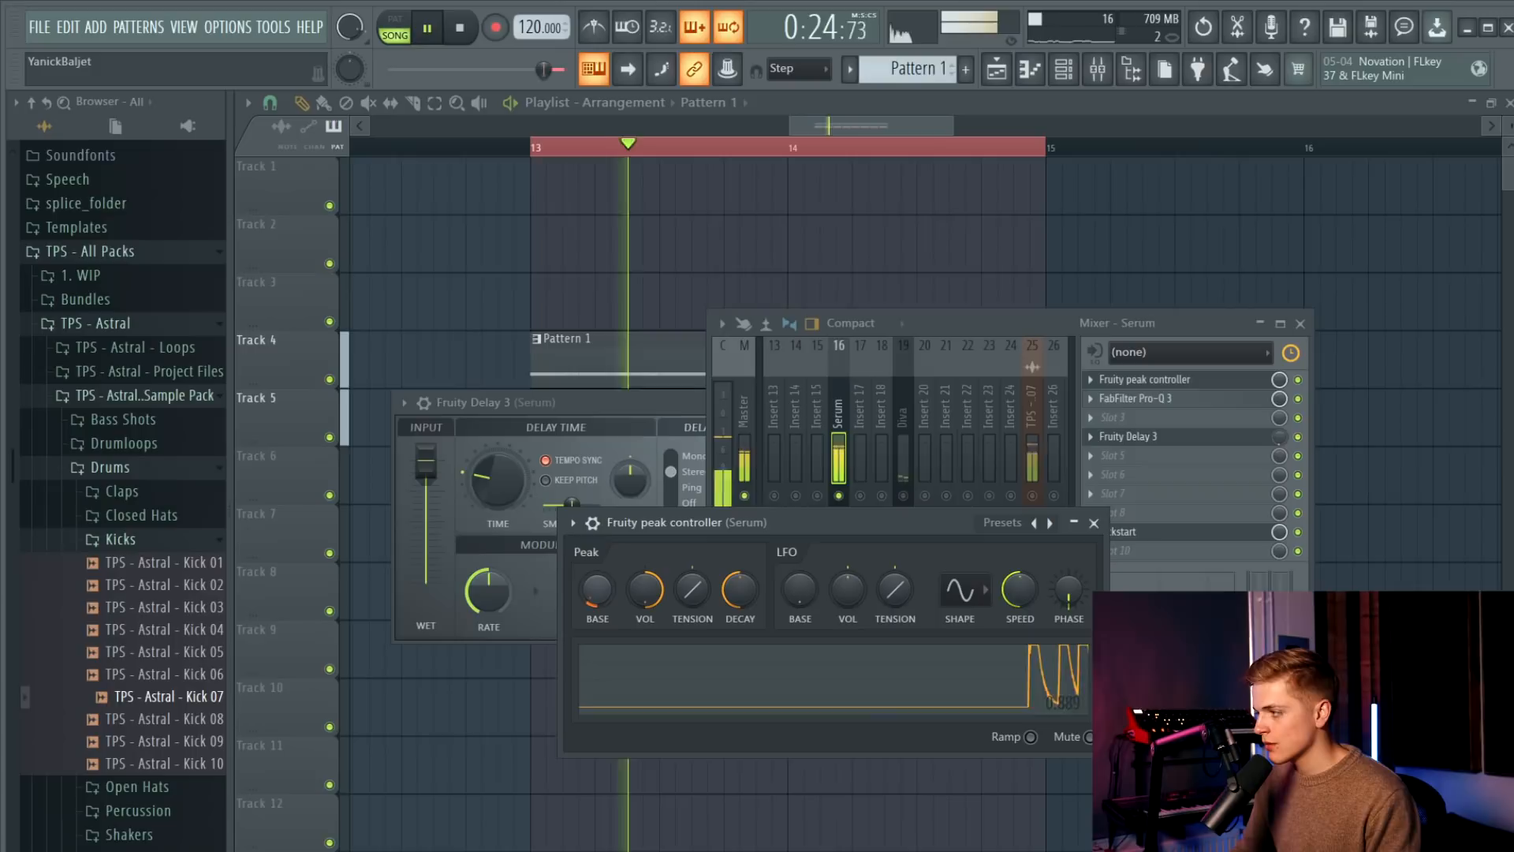
{"action": "key", "text": "space"}
Set Fruity Delay 3 to Ping pong with a BP feedback filter, a 933.3 Hz cutoff and a 2:0 delay time.
{"action": "left_click", "coordinate": [511, 402]}
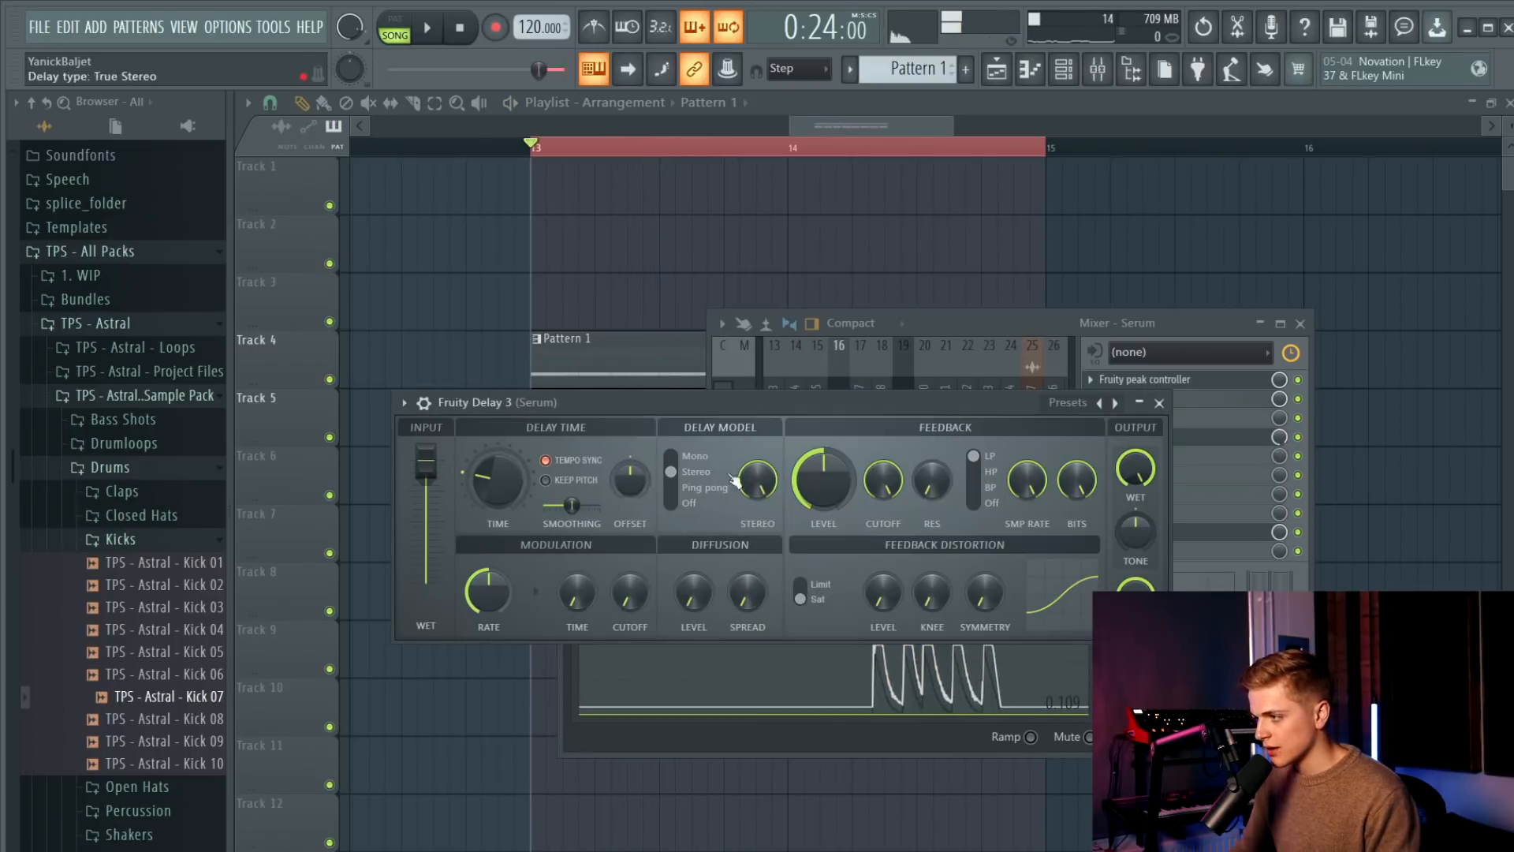
{"action": "left_click", "coordinate": [673, 486]}
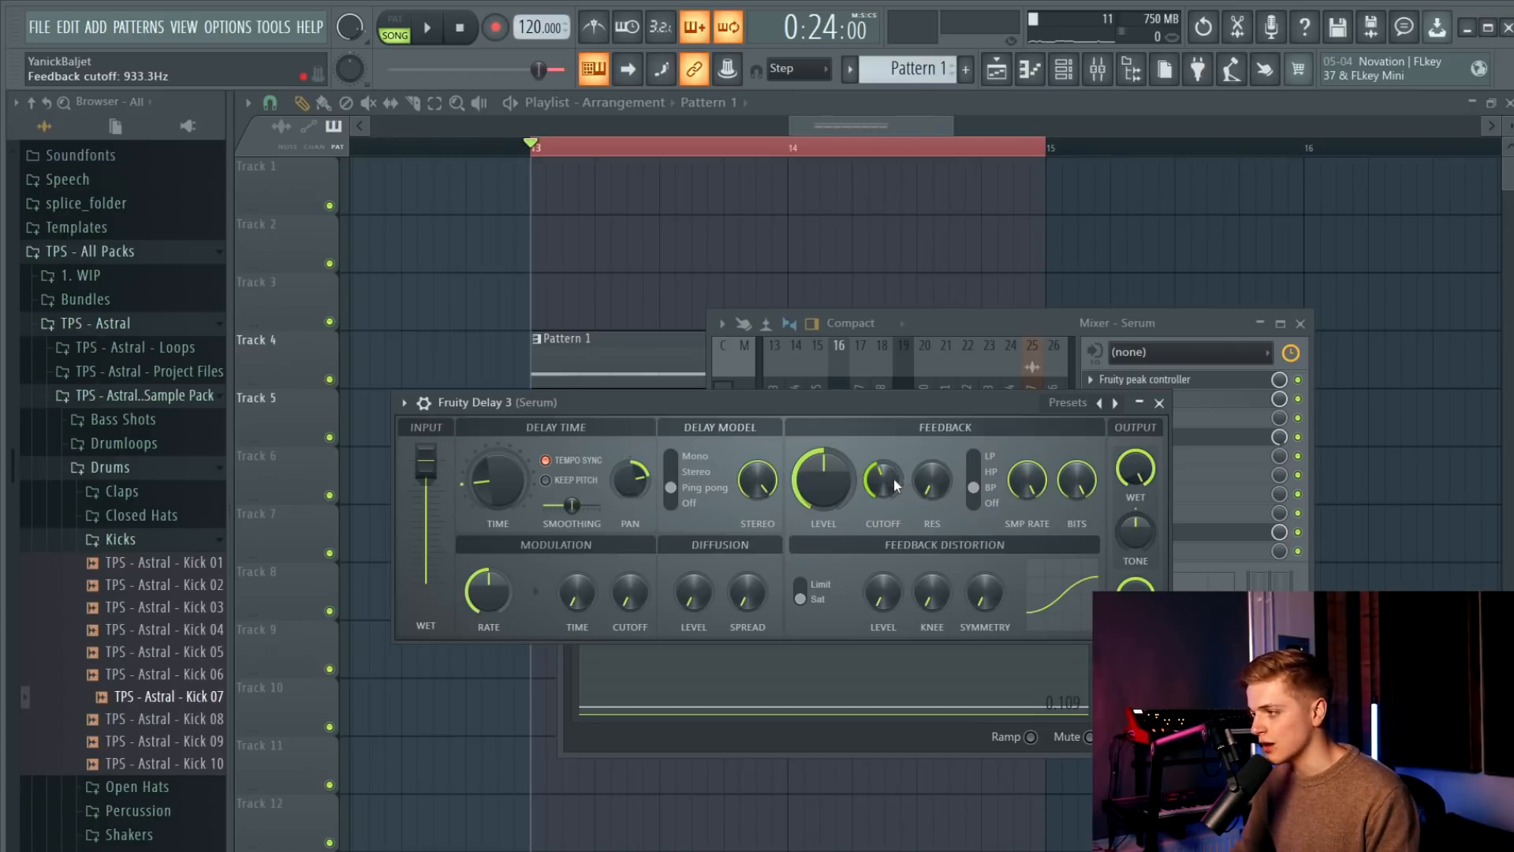
{"action": "key", "text": "space"}
{"action": "scroll", "coordinate": [487, 497], "scroll_direction": "down", "scroll_amount": 2}
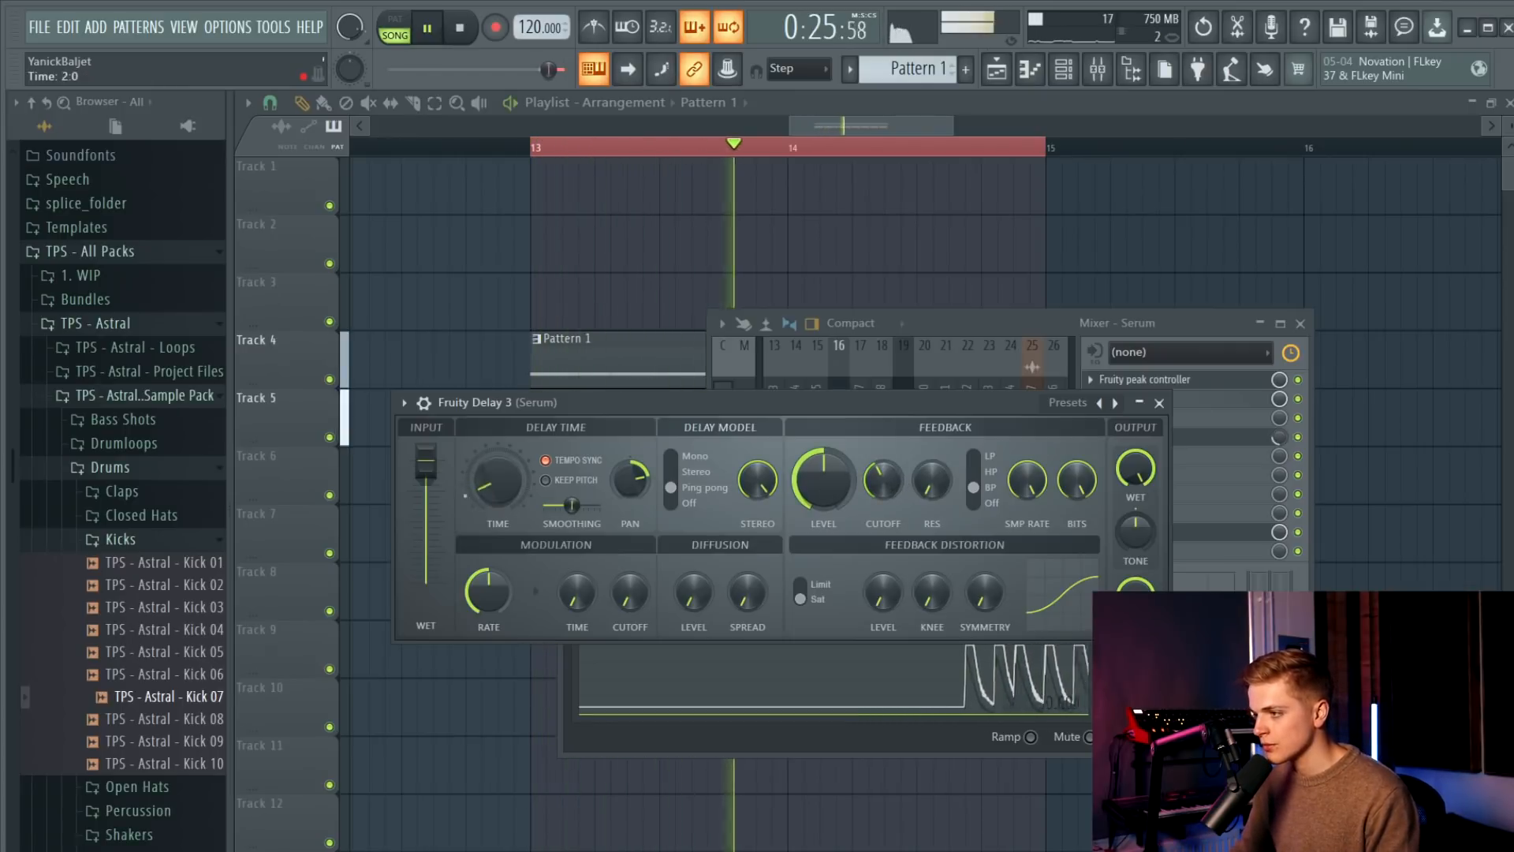
Lower Fruity Delay 3's input wet level and set its output wet to 68.8% while the loop plays.
{"action": "key", "text": "space"}
{"action": "key", "text": "space"}
{"action": "left_click_drag", "start_coordinate": [426, 475], "coordinate": [427, 511]}
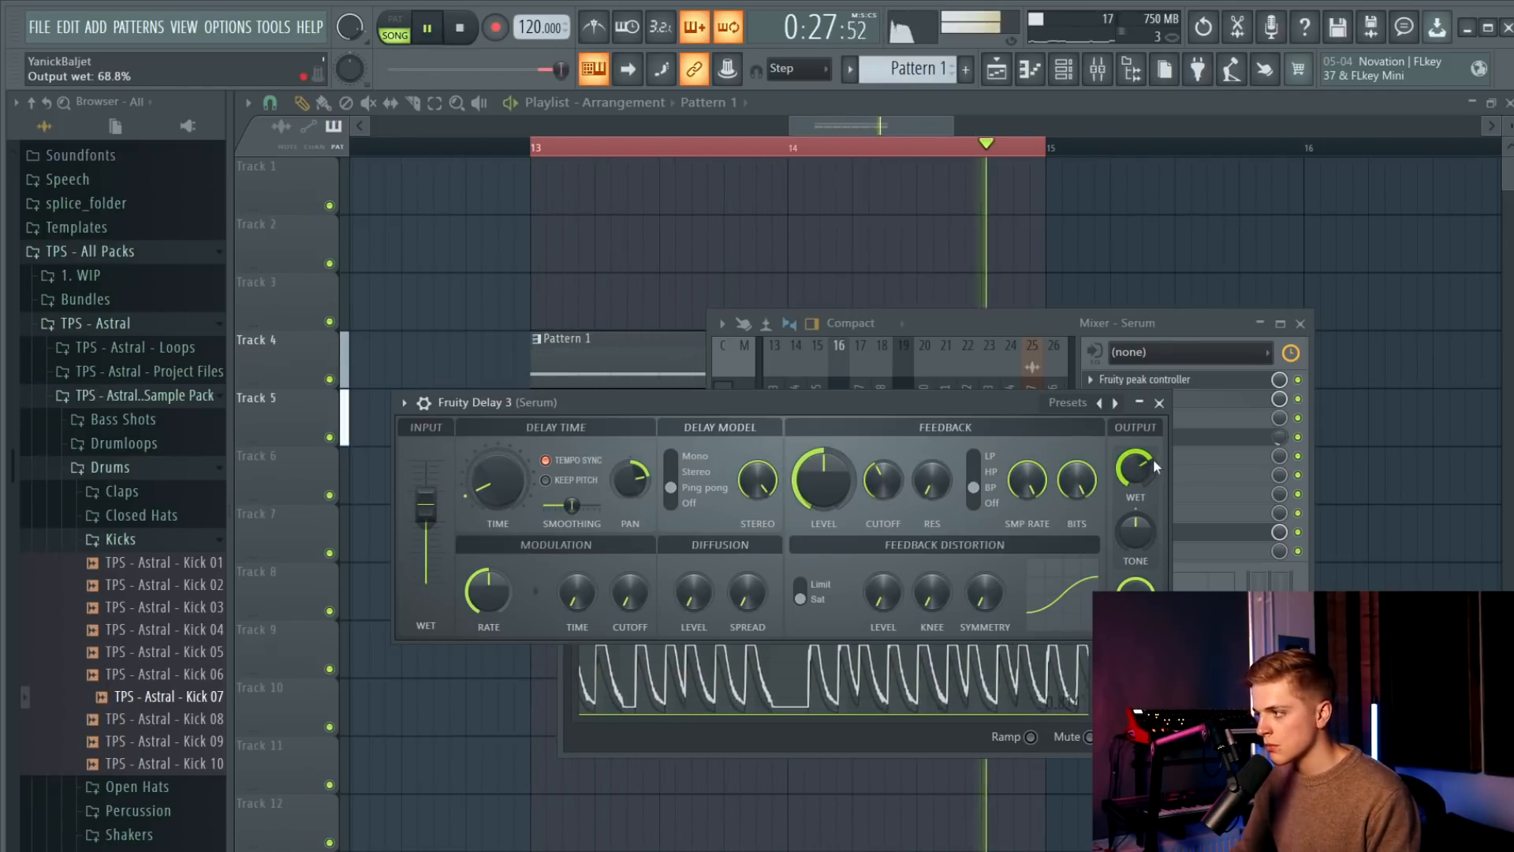
{"action": "left_click", "coordinate": [1158, 402]}
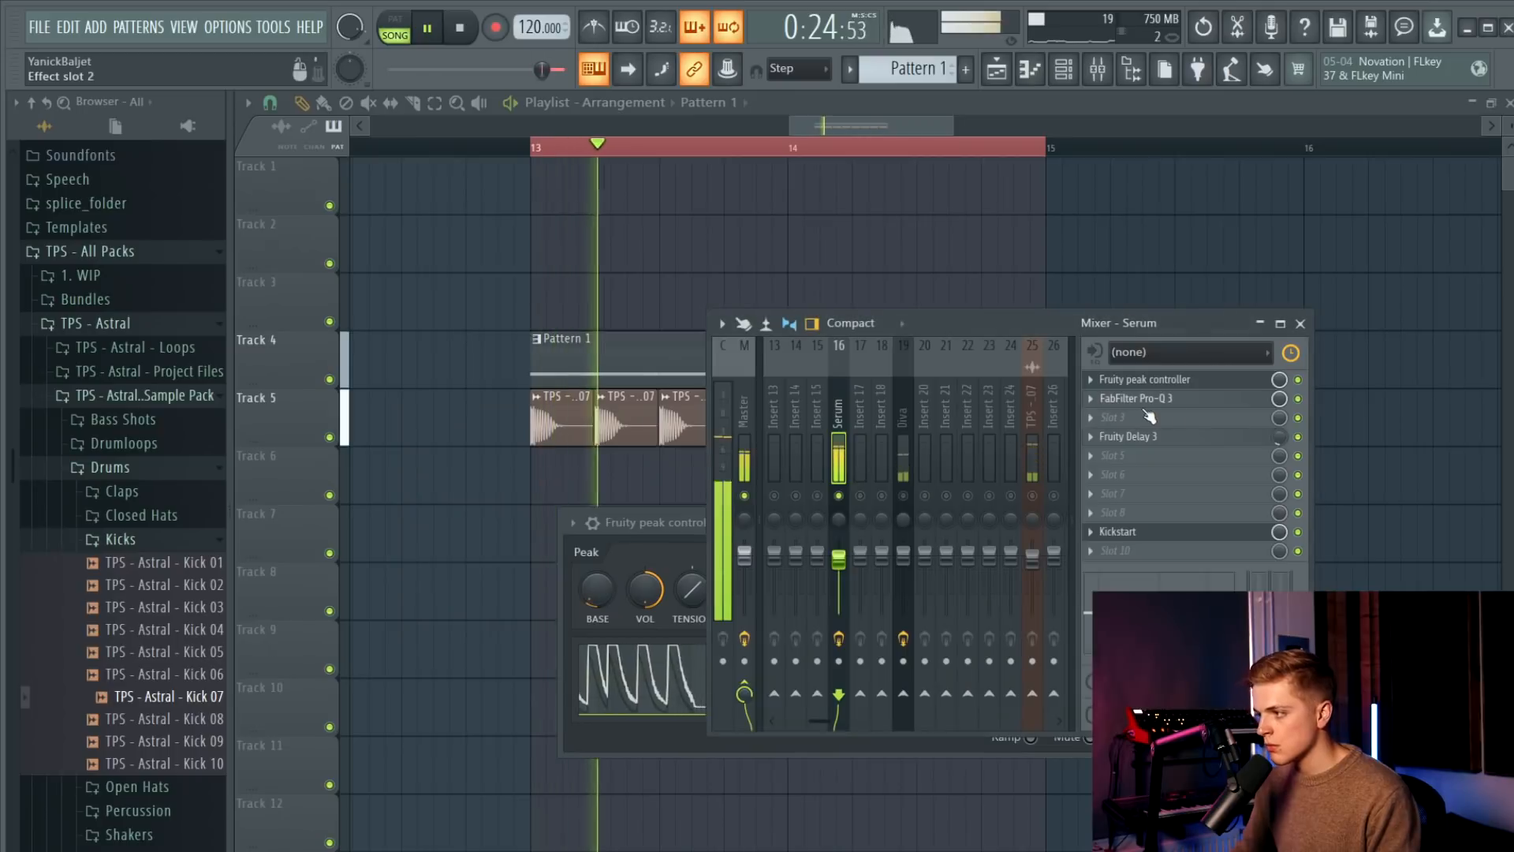
Unsolo the Serum insert and play the full mix, checking the delay settings and the Serum and Diva inserts.
{"action": "right_click", "coordinate": [839, 497]}
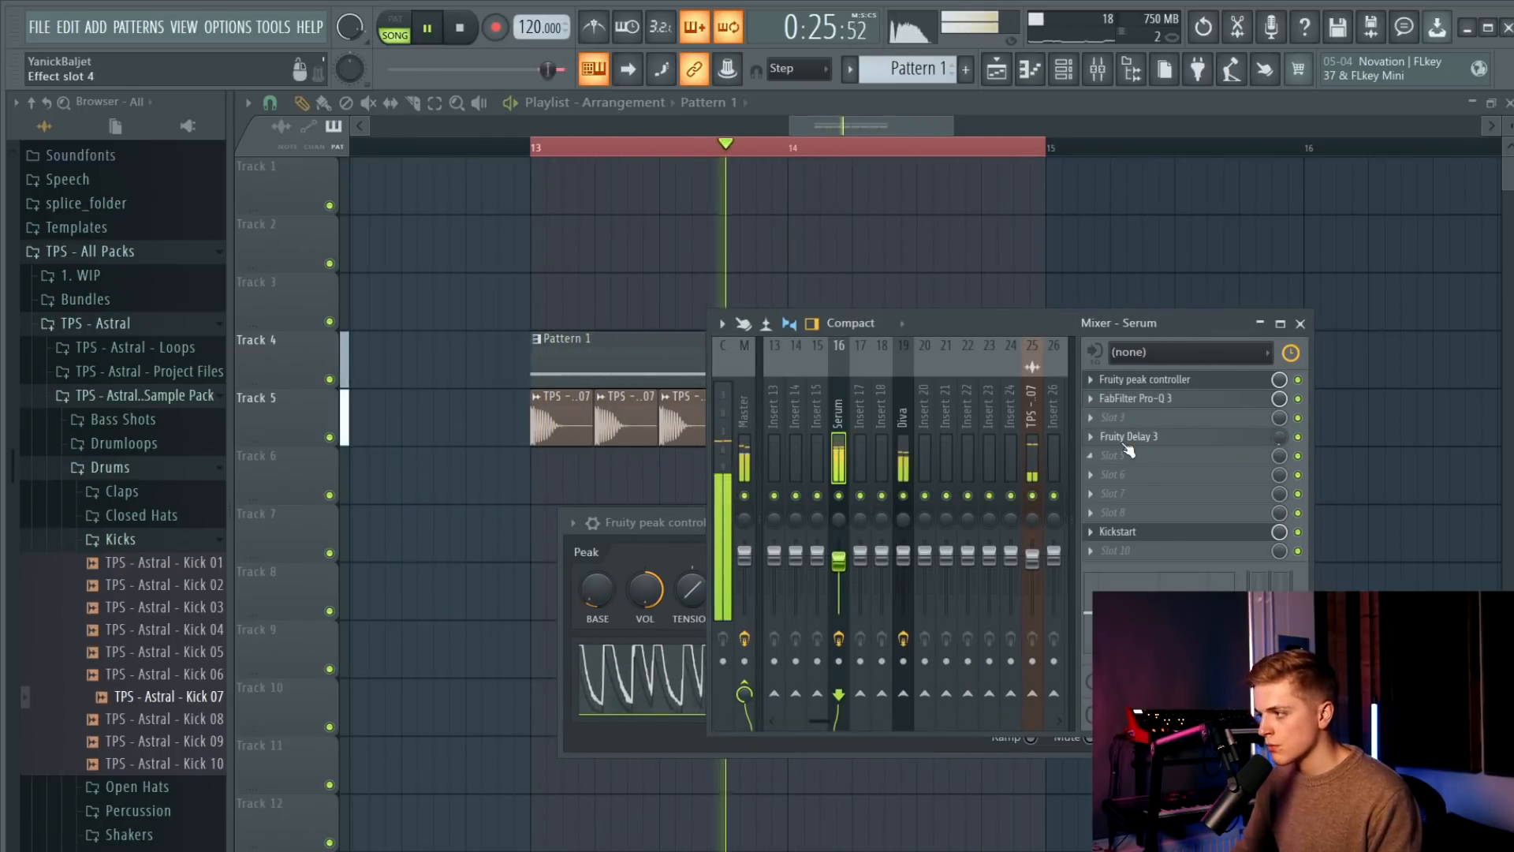
{"action": "left_click", "coordinate": [1126, 436]}
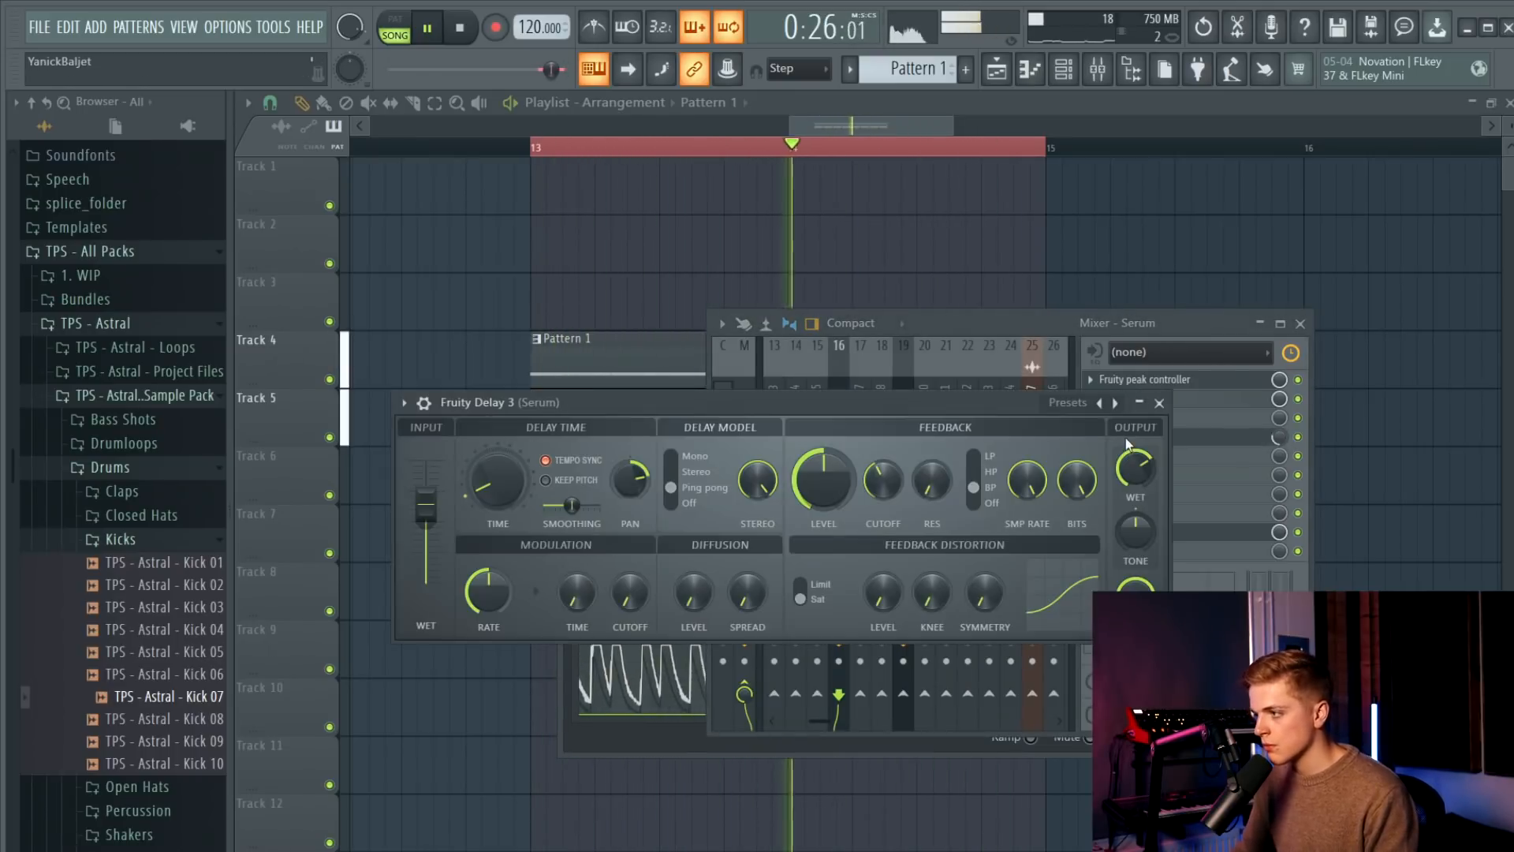
{"action": "left_click", "coordinate": [1159, 403]}
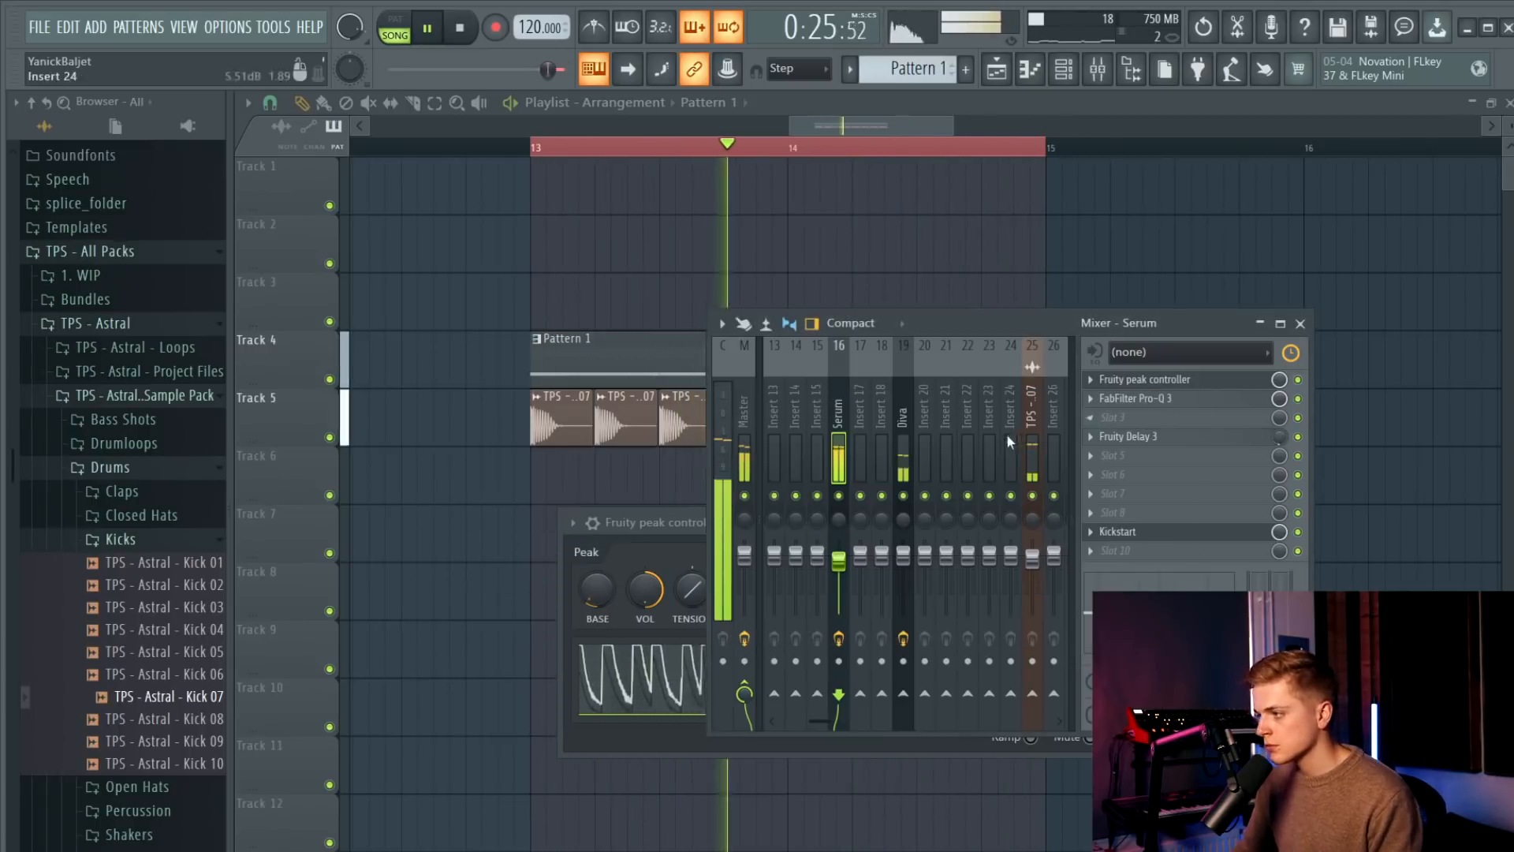
{"action": "left_click", "coordinate": [897, 456]}
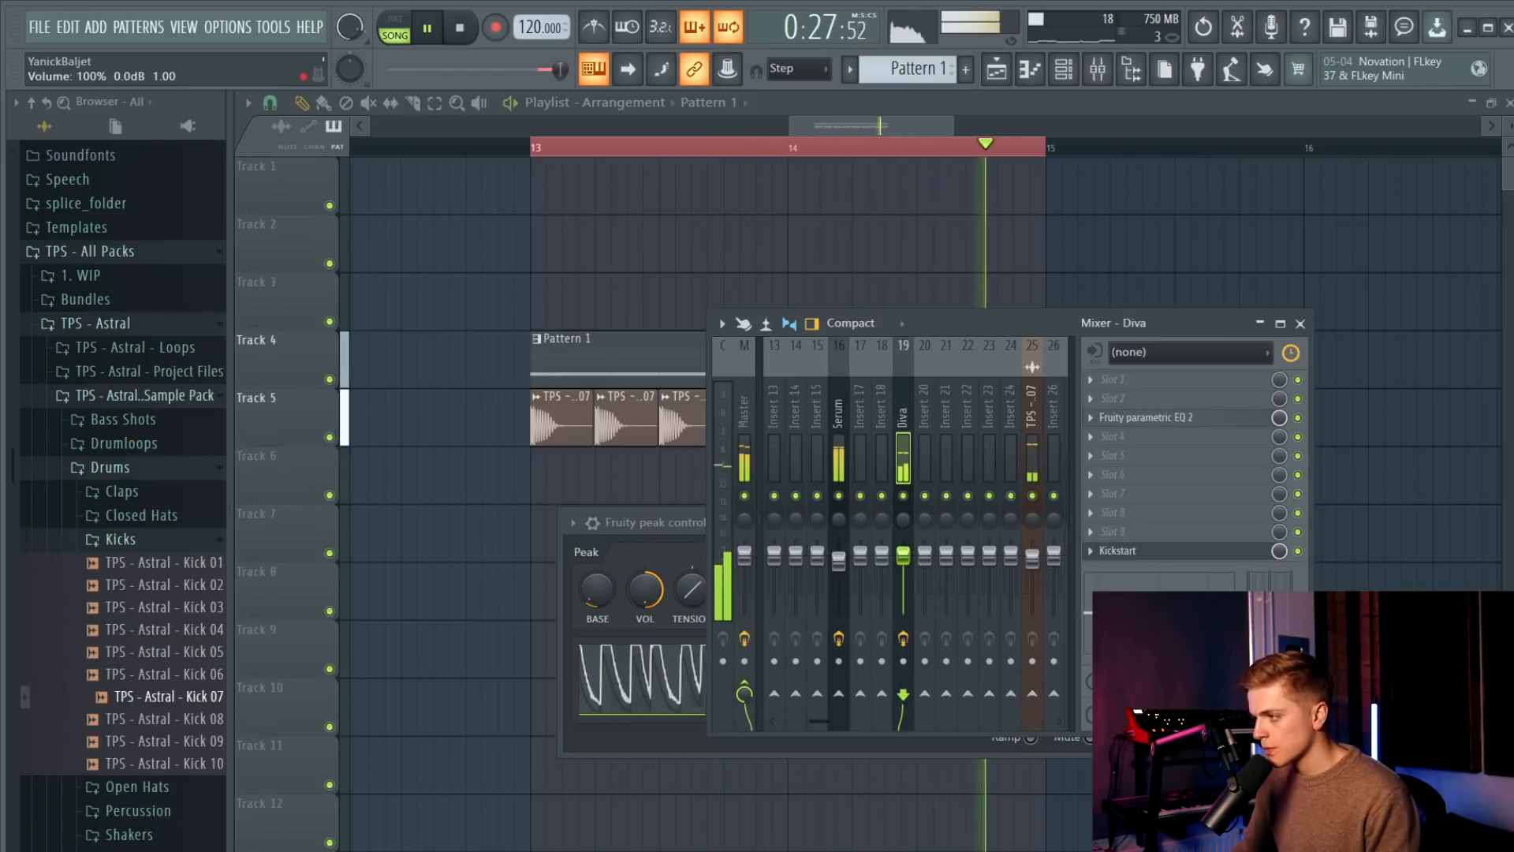
{"action": "left_click", "coordinate": [839, 470]}
{"action": "key", "text": "space"}
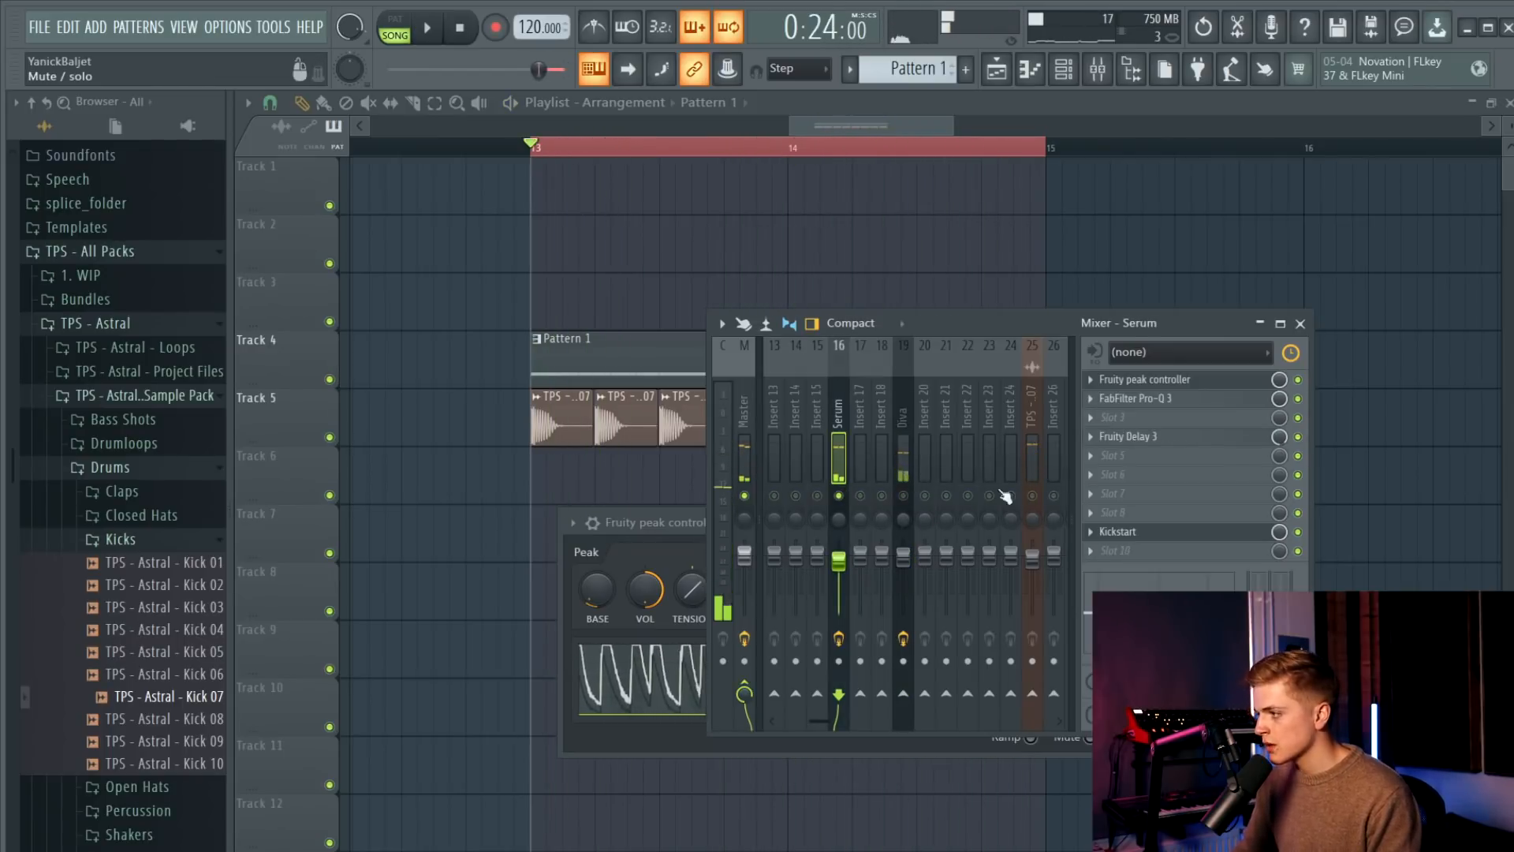
Add The Glue to slot 6 of the Serum insert, lower its threshold slightly and set Makeup to 1.9 dB.
{"action": "left_click", "coordinate": [1090, 474]}
{"action": "left_click", "coordinate": [1340, 237]}
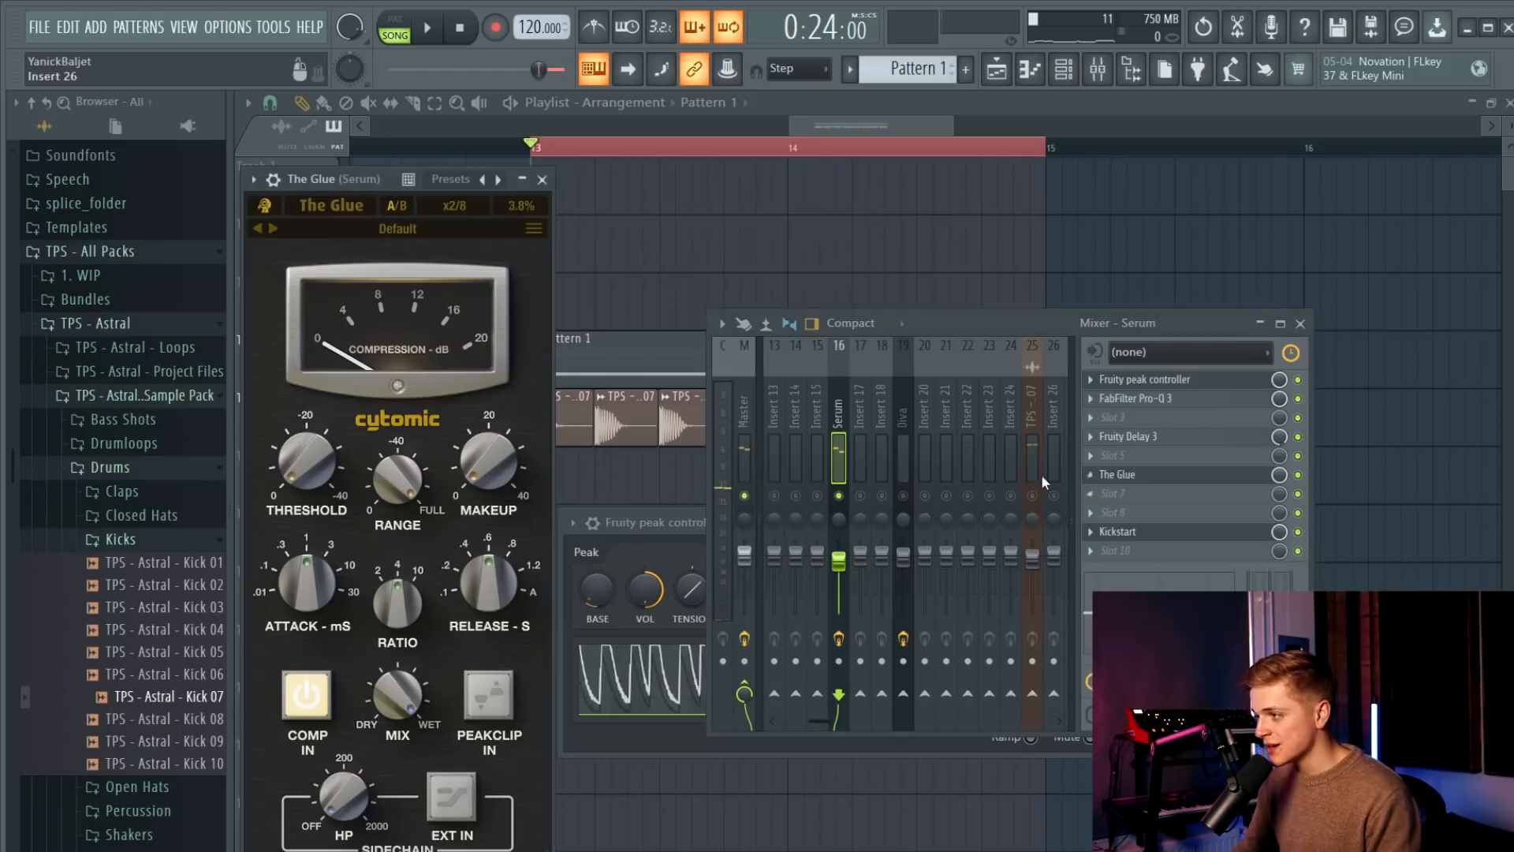
{"action": "left_click_drag", "start_coordinate": [420, 172], "coordinate": [781, 272]}
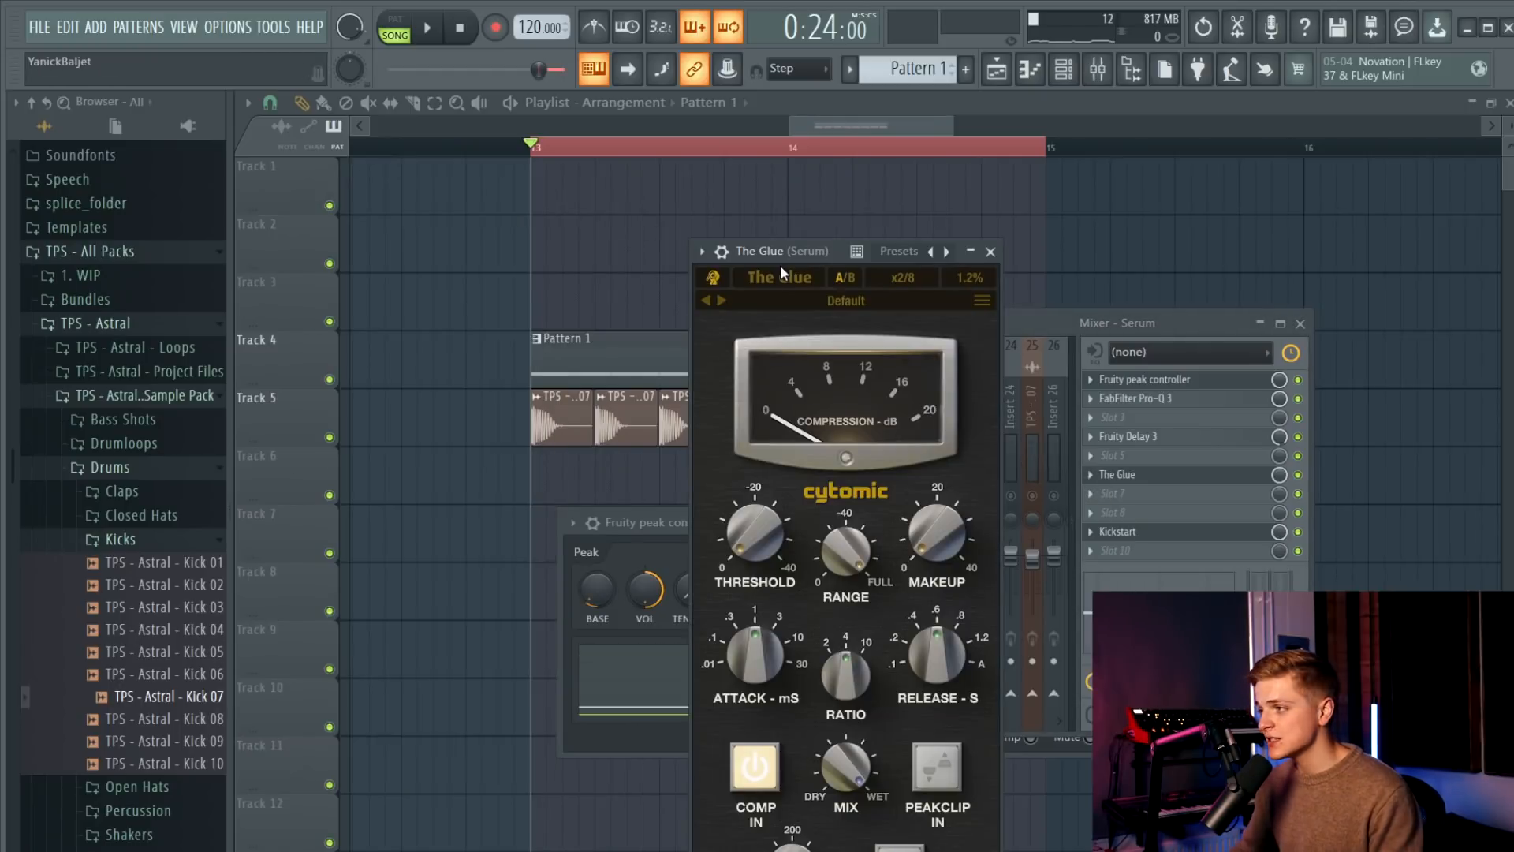
{"action": "left_click_drag", "start_coordinate": [738, 249], "coordinate": [880, 130]}
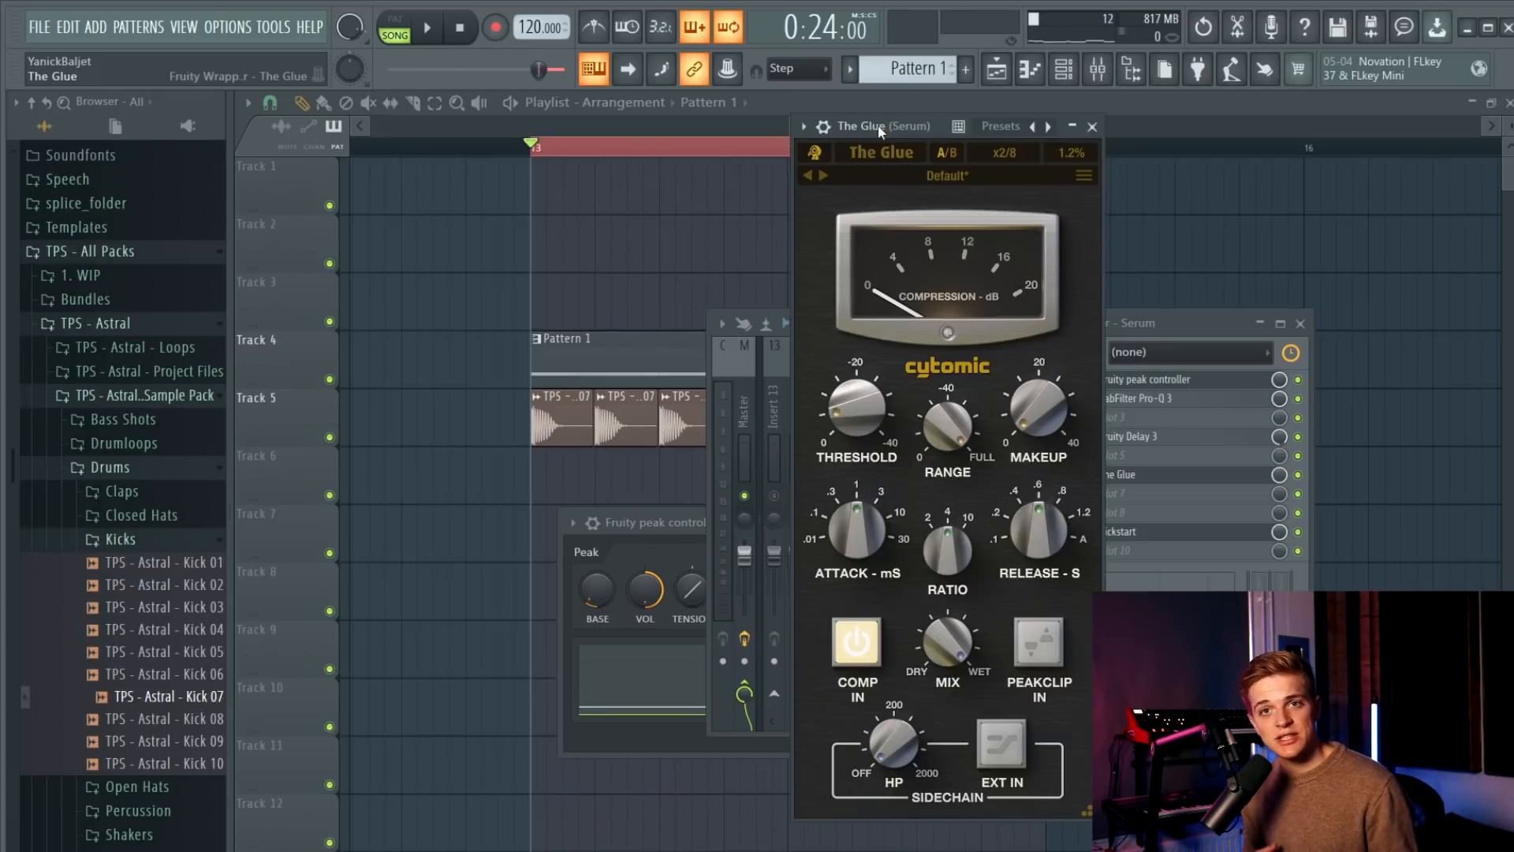
{"action": "key", "text": "space"}
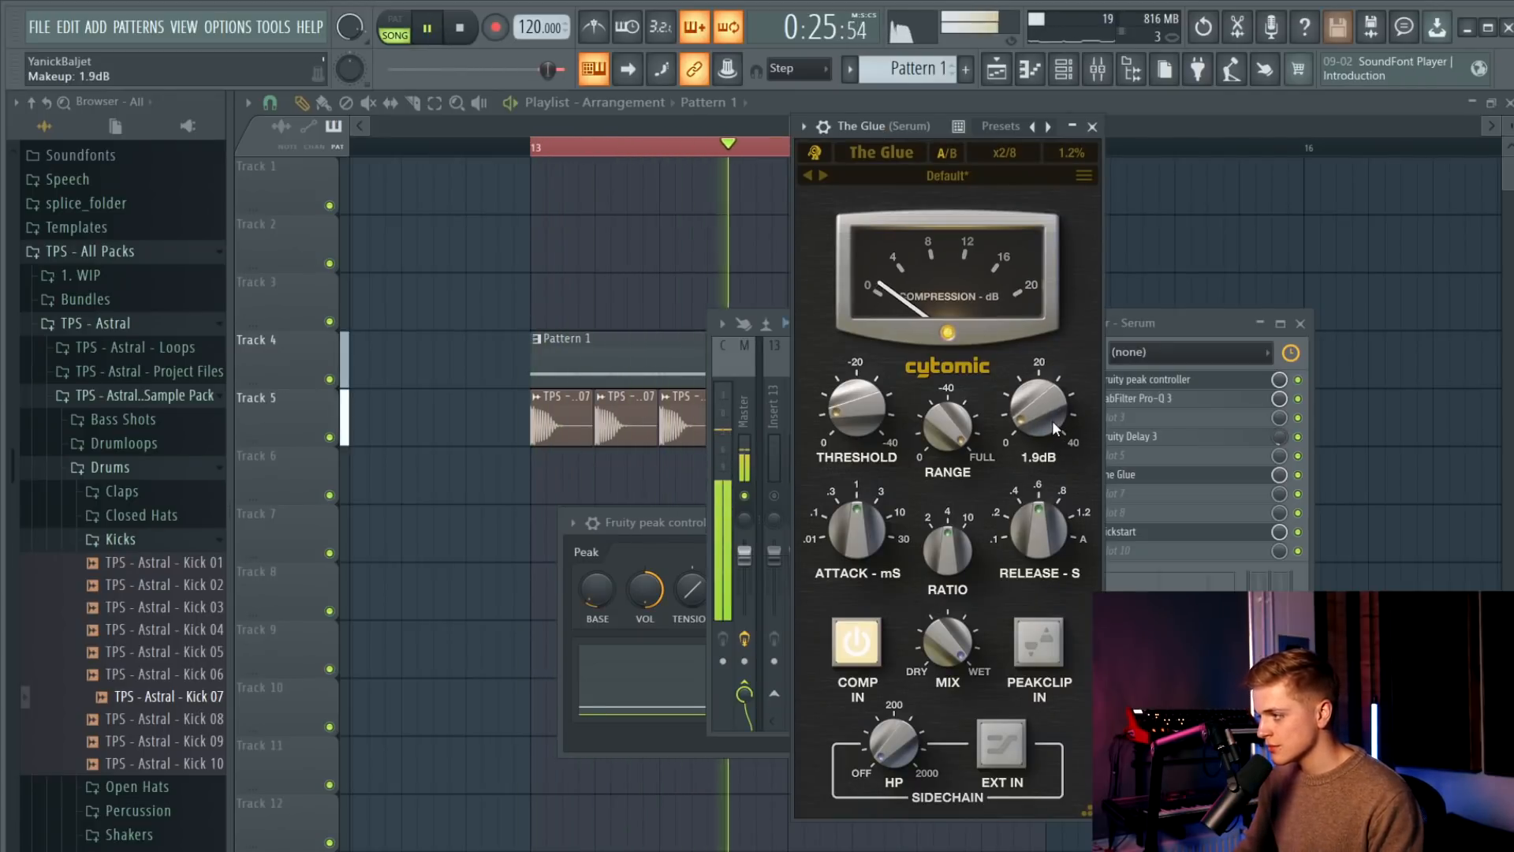
{"action": "left_click", "coordinate": [1091, 128]}
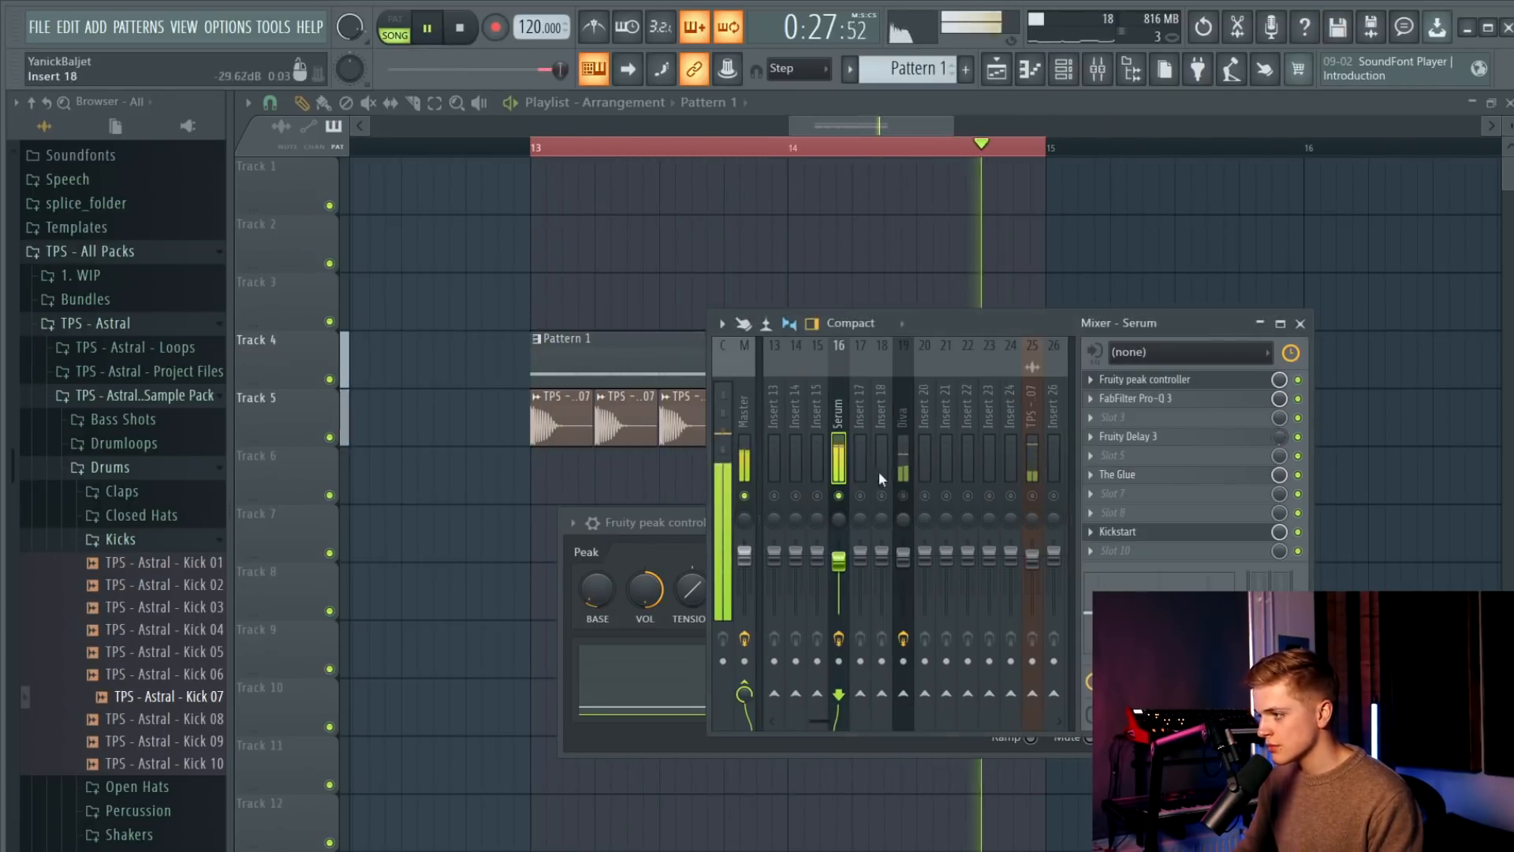
Lower the Serum insert's fader slightly and set the Diva insert's volume to 93% (-1.6 dB).
{"action": "scroll", "coordinate": [839, 566], "scroll_direction": "up", "scroll_amount": 2}
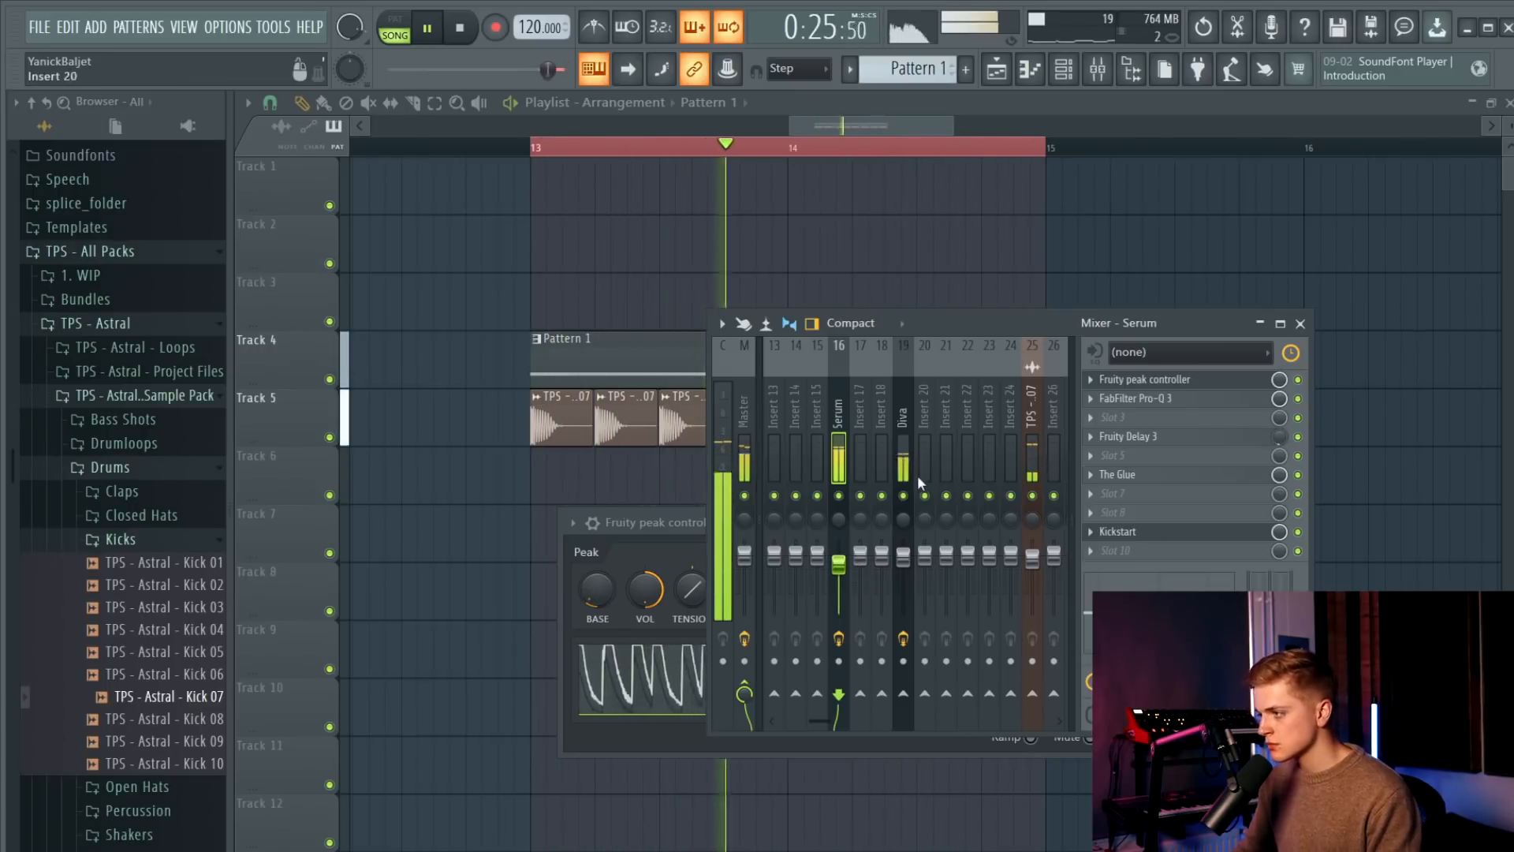
{"action": "left_click", "coordinate": [903, 556]}
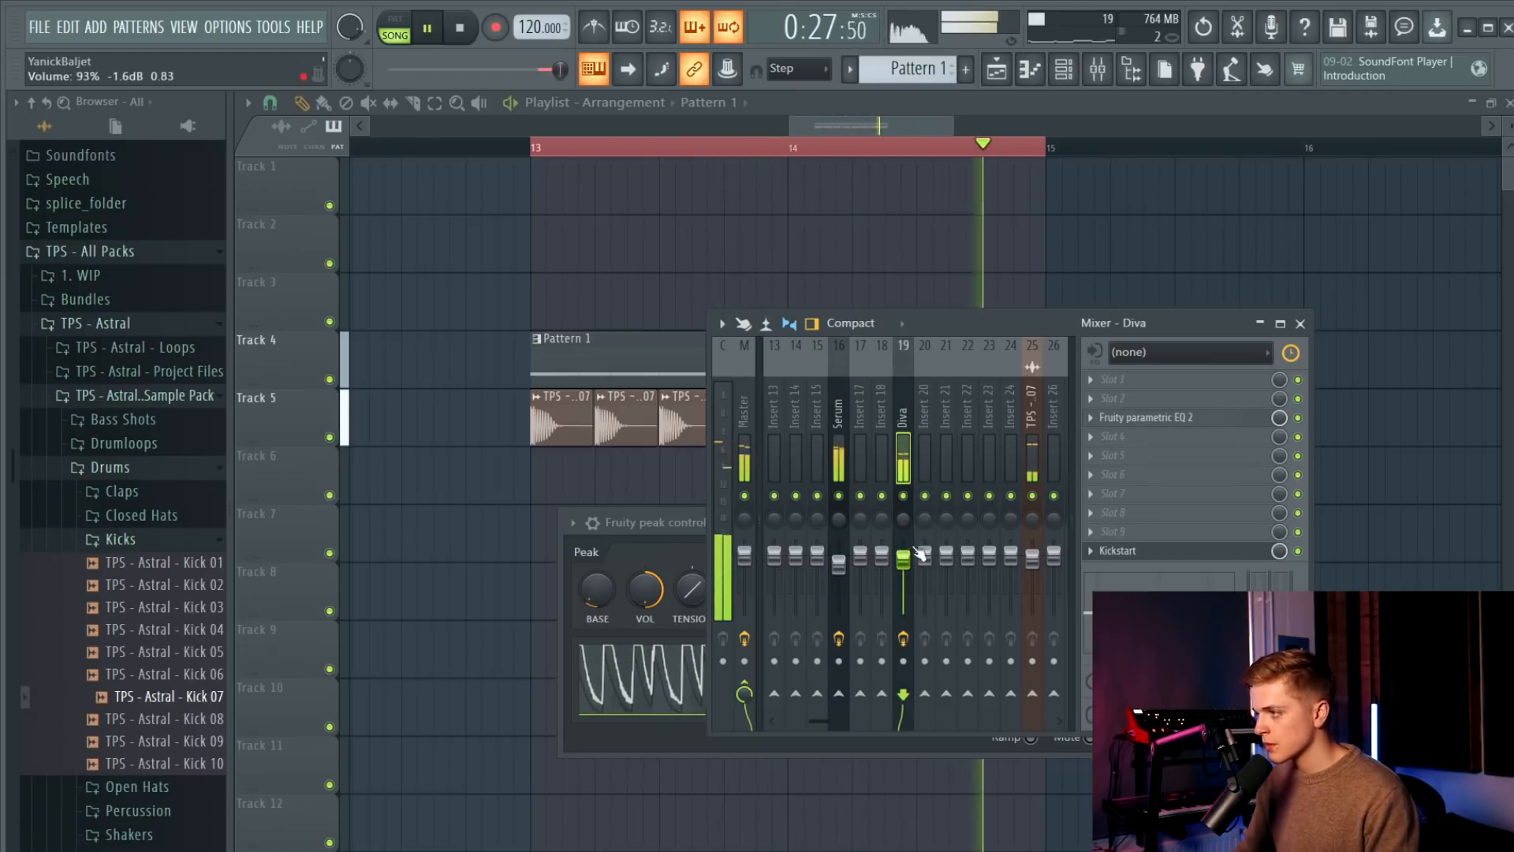
Open the Diva synth in pattern mode and adjust its filter's ENV 2 depth and Cutoff while the pattern plays.
{"action": "left_click", "coordinate": [1063, 70]}
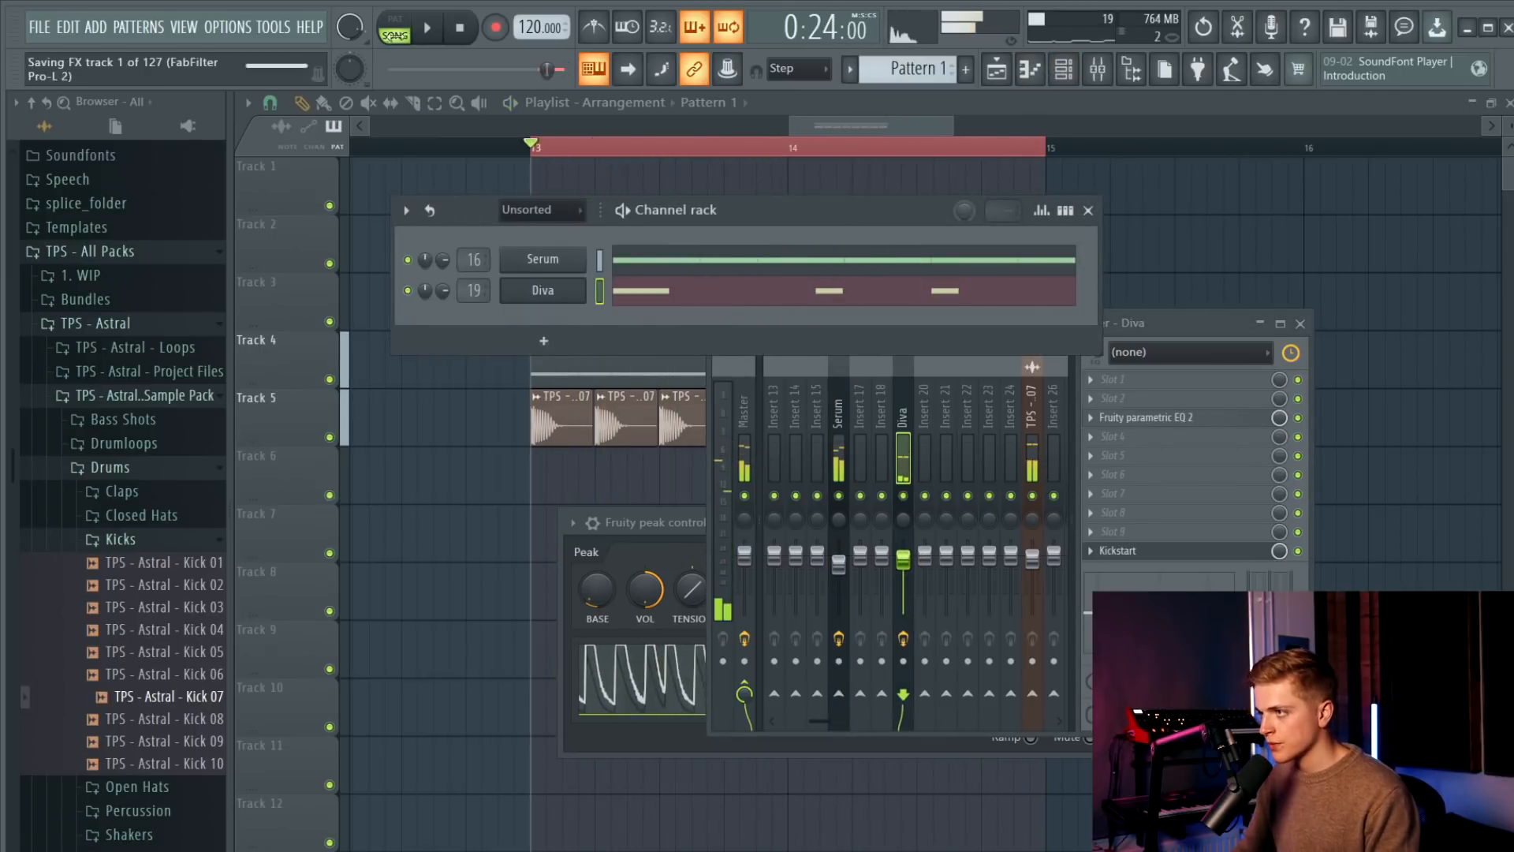
{"action": "key", "text": "space"}
{"action": "key", "text": "l"}
{"action": "left_click", "coordinate": [576, 291]}
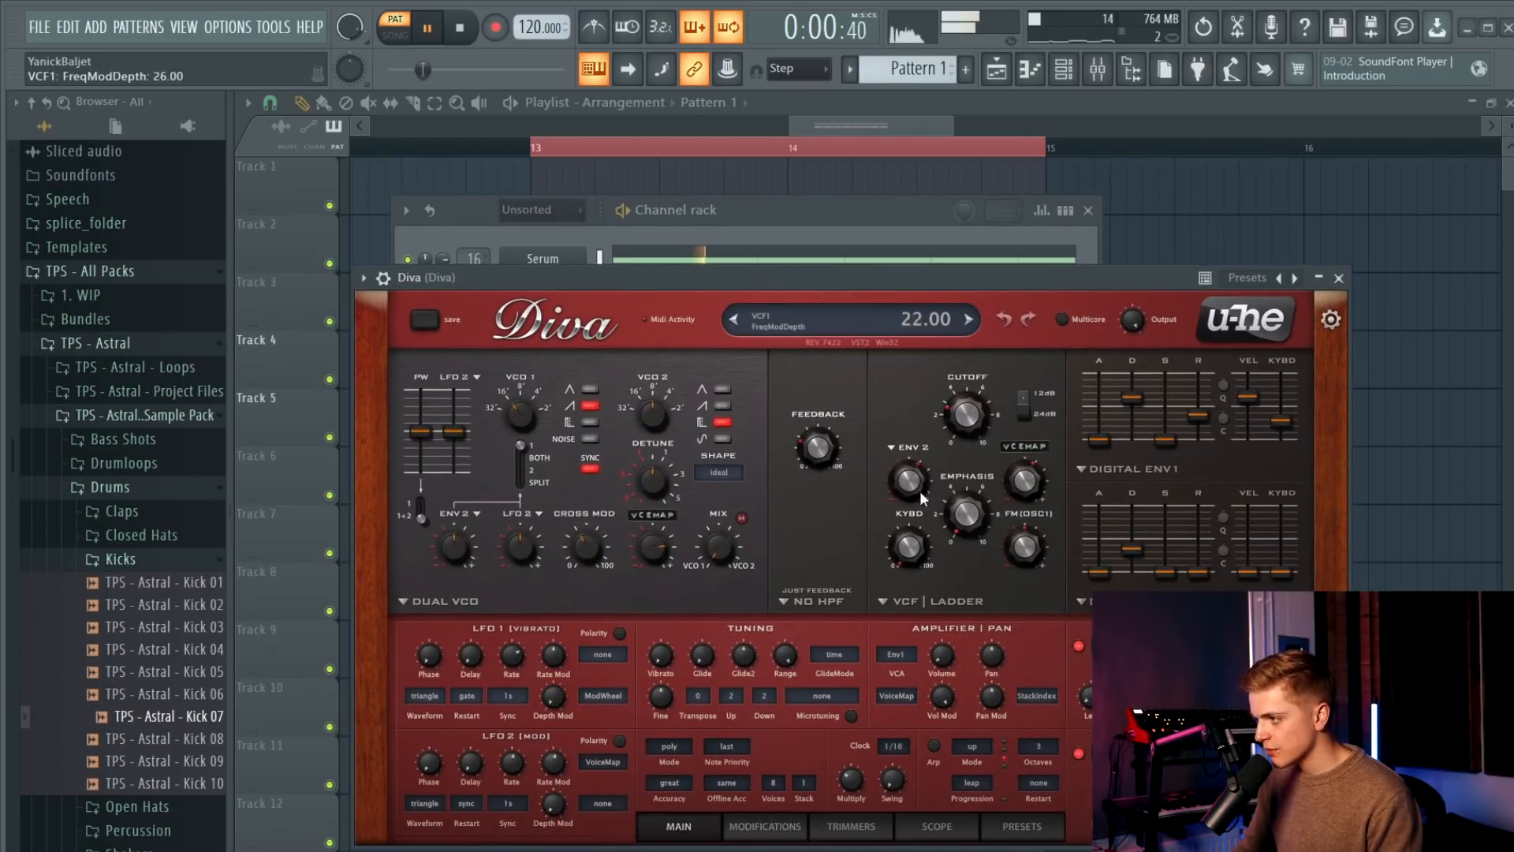
{"action": "left_click_drag", "start_coordinate": [920, 503], "coordinate": [921, 484]}
{"action": "left_click_drag", "start_coordinate": [965, 417], "coordinate": [979, 362]}
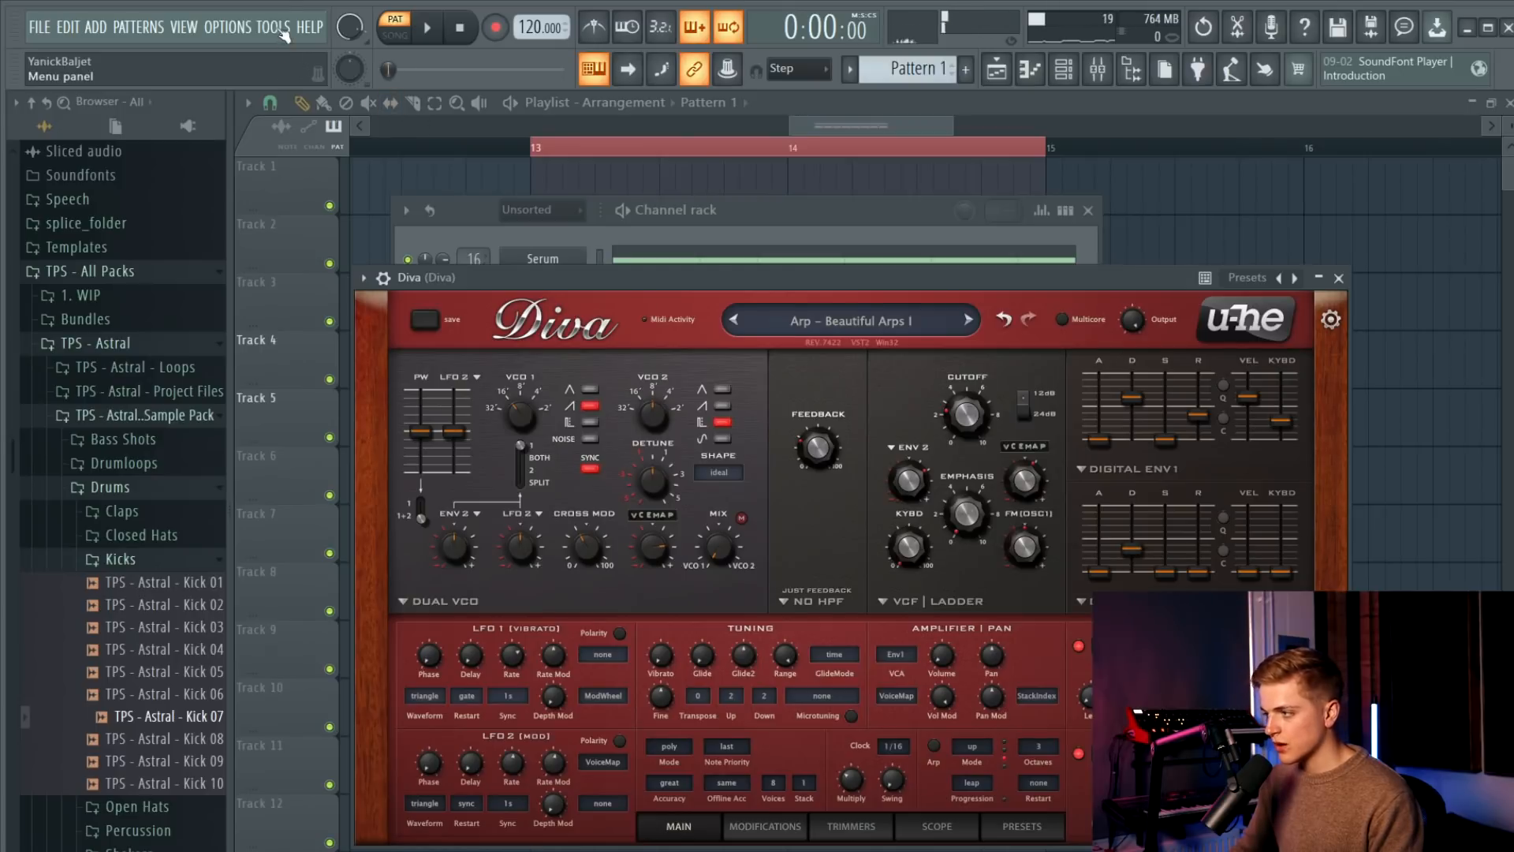
Tweak Diva's filter cutoff and create an automation clip for the last tweaked parameter, VCF1: Frequency.
{"action": "left_click", "coordinate": [309, 27]}
{"action": "left_click", "coordinate": [816, 280]}
{"action": "left_click_drag", "start_coordinate": [961, 399], "coordinate": [954, 404]}
{"action": "left_click", "coordinate": [272, 27]}
{"action": "mouse_move", "coordinate": [370, 266]}
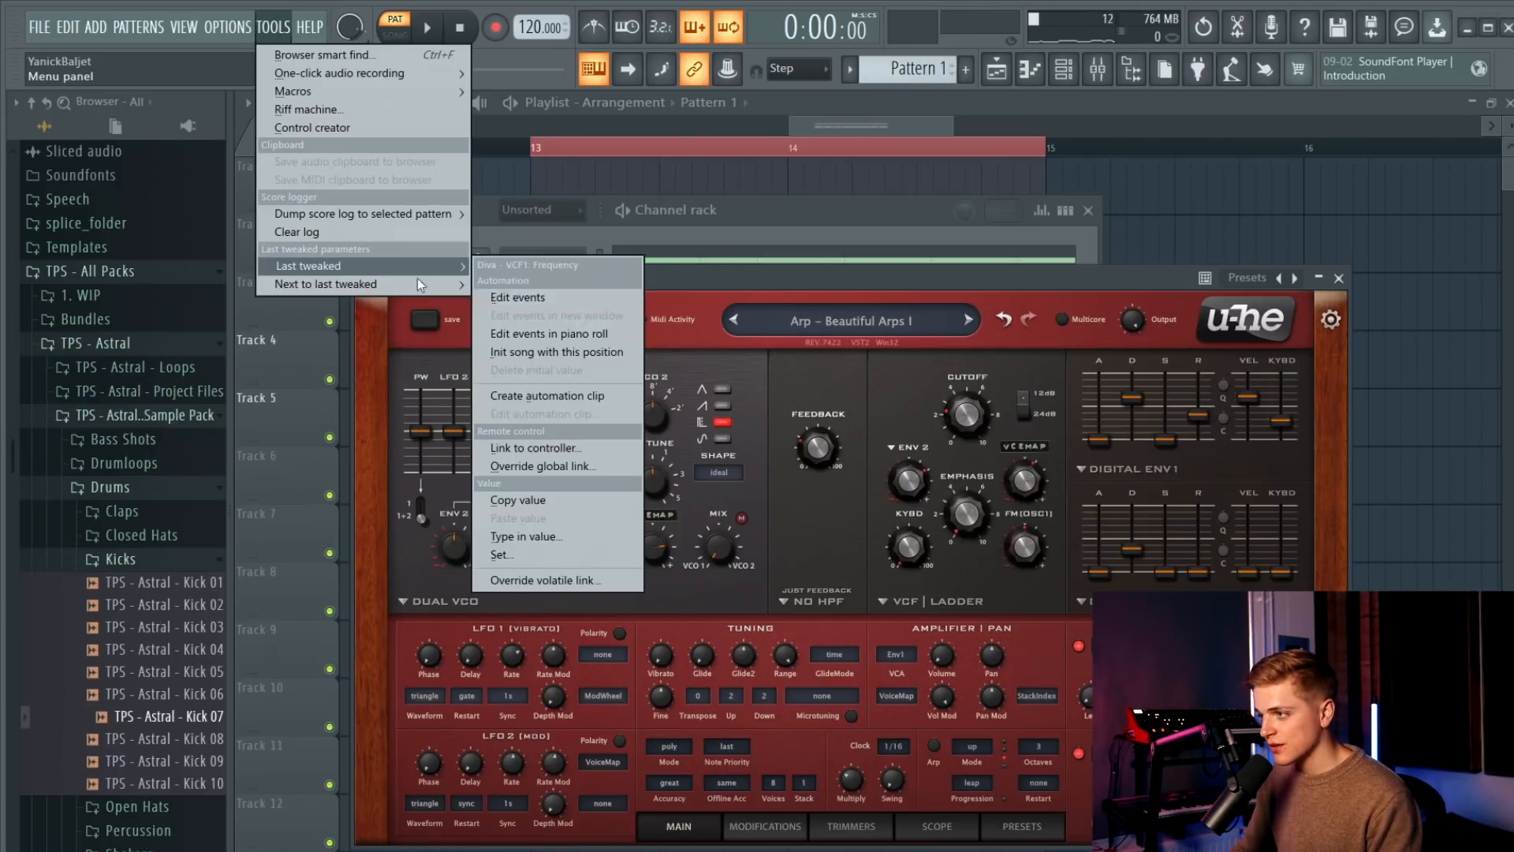
{"action": "left_click", "coordinate": [542, 400]}
{"action": "left_click", "coordinate": [834, 192]}
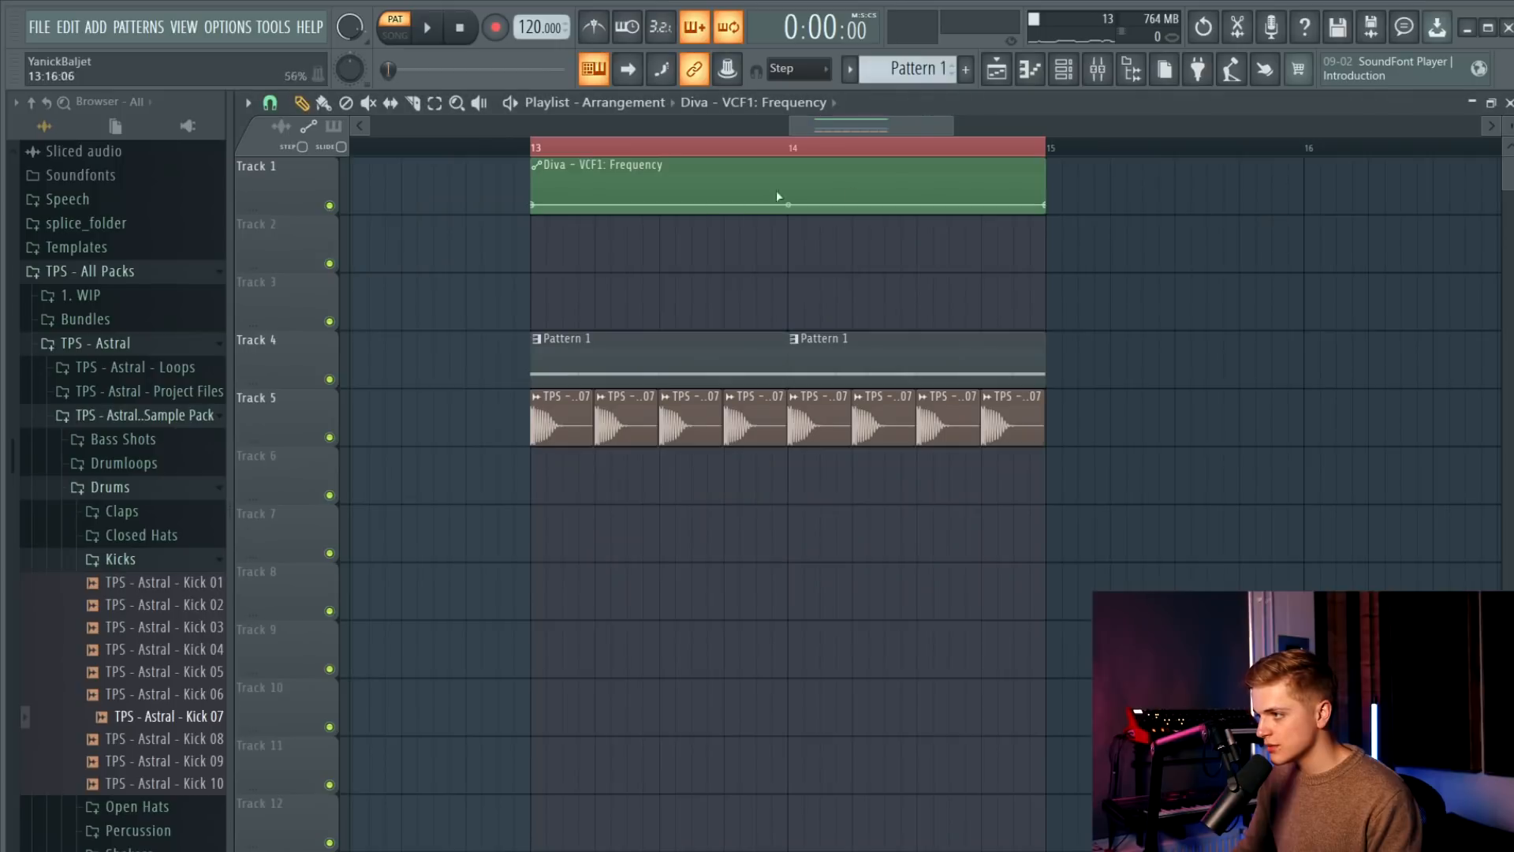
Add a point at bar 14 in the Diva cutoff automation and raise it to about 54%.
{"action": "key", "text": "space"}
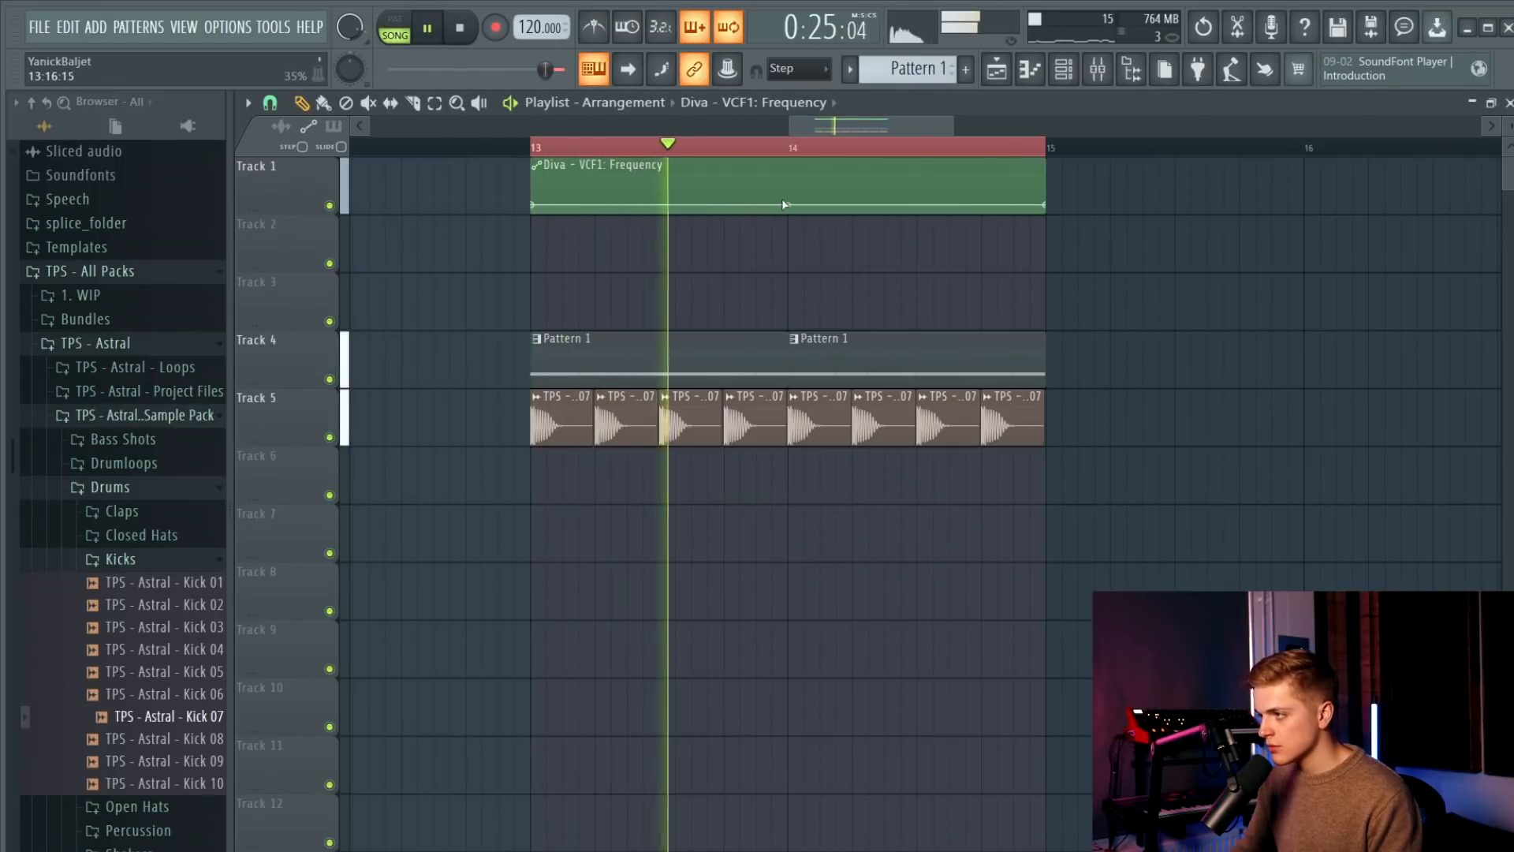
{"action": "left_click_drag", "start_coordinate": [789, 197], "coordinate": [786, 193]}
{"action": "key", "text": "space"}
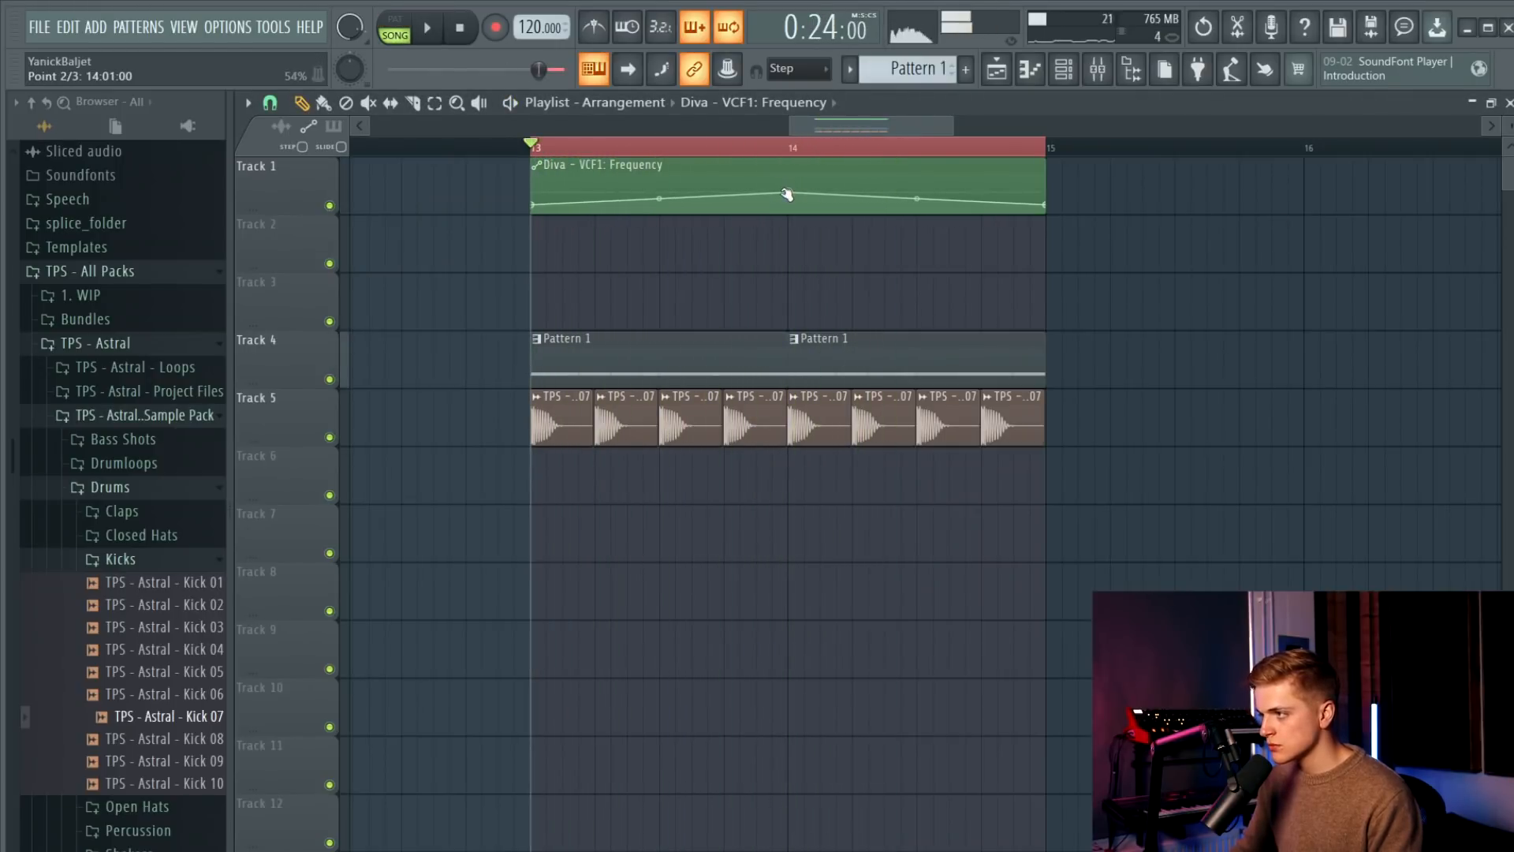
{"action": "key", "text": "space"}
Add an automation point at 13:14:00, paste the start point's 23% value into it and curve the following rise.
{"action": "right_click", "coordinate": [533, 205]}
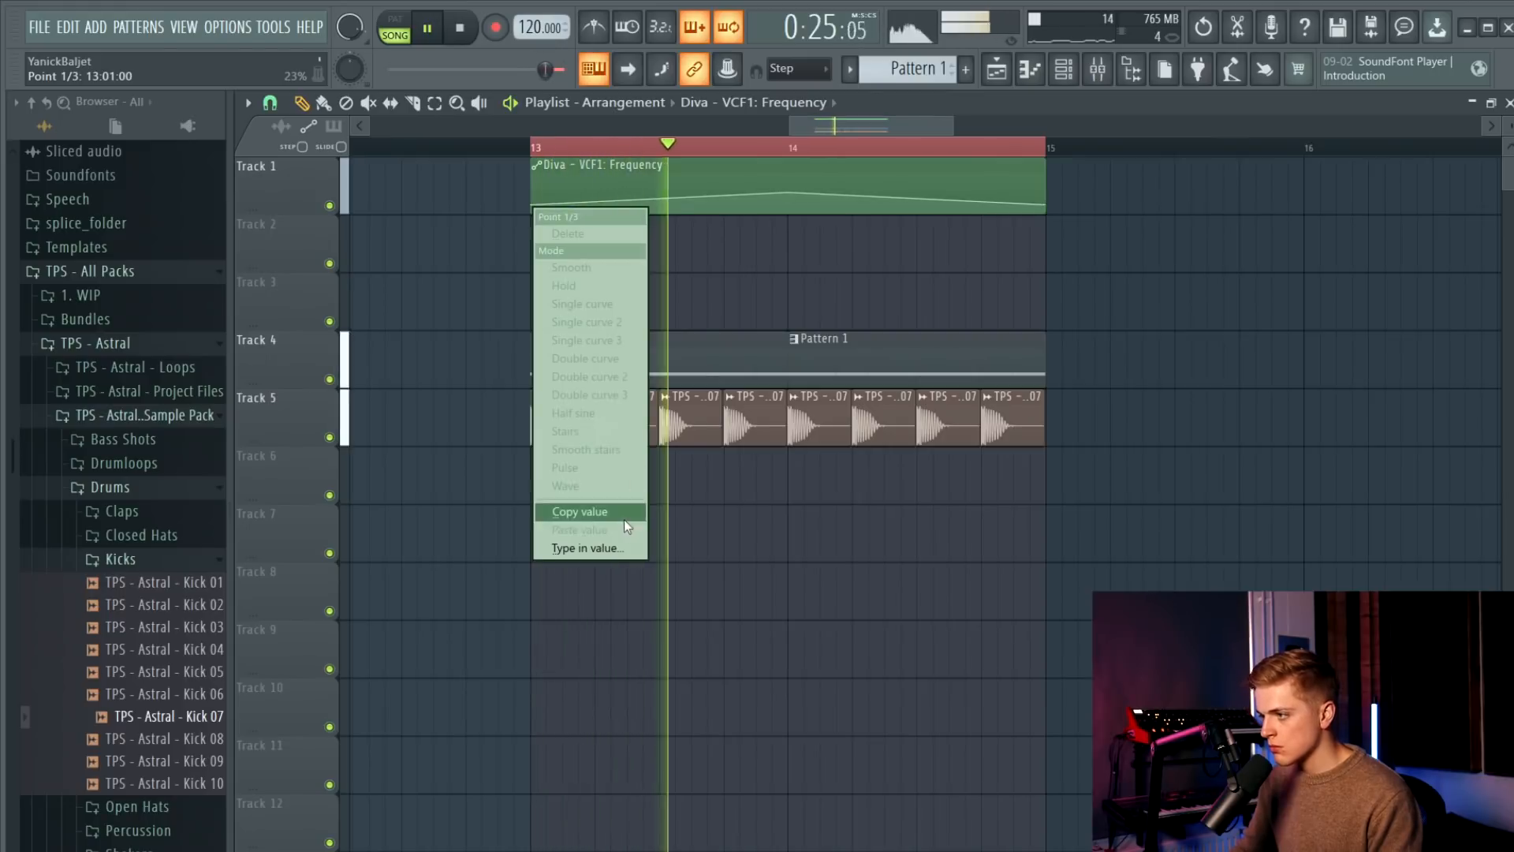
{"action": "left_click", "coordinate": [576, 511]}
{"action": "right_click", "coordinate": [731, 196]}
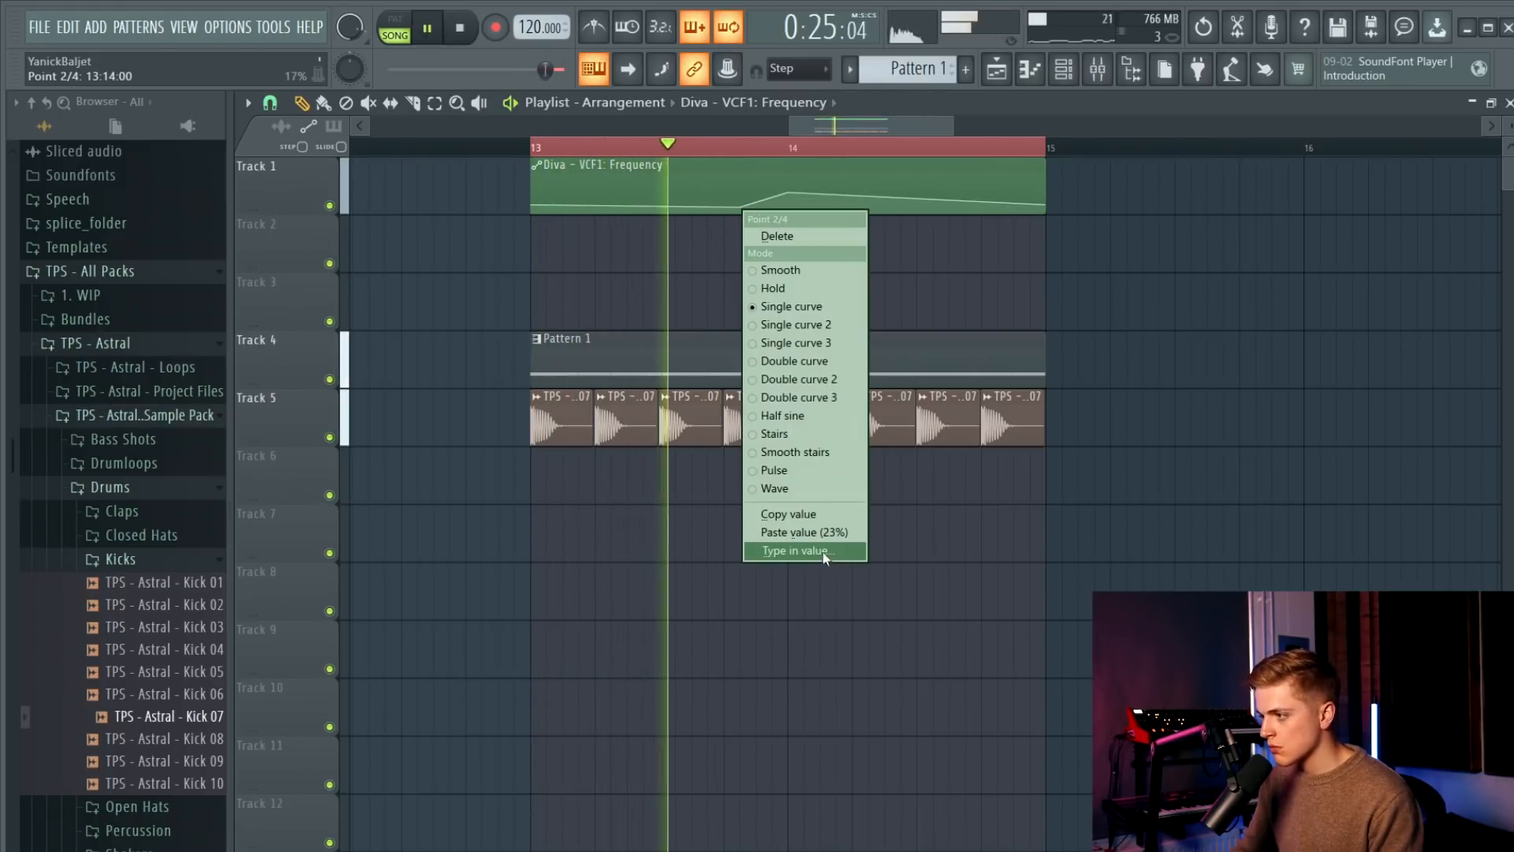
{"action": "left_click", "coordinate": [816, 533]}
{"action": "left_click_drag", "start_coordinate": [765, 203], "coordinate": [772, 200]}
Duplicate the automation, pattern and kick clips repeatedly so the arrangement runs from bar 13 to bar 21.
{"action": "scroll", "coordinate": [513, 213], "scroll_direction": "down", "scroll_amount": 2}
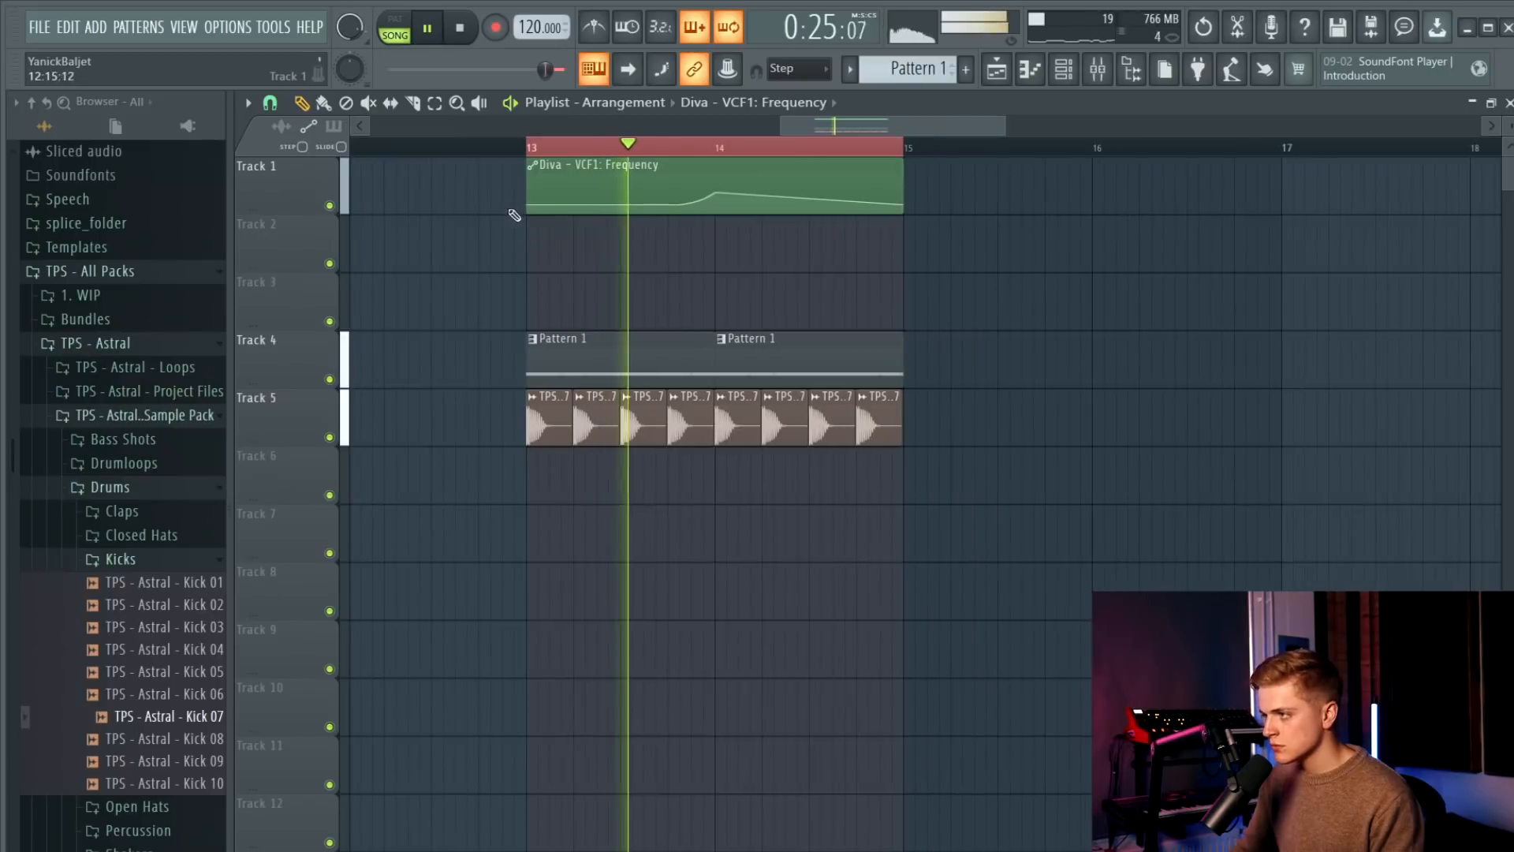
{"action": "left_click_drag", "start_coordinate": [514, 213], "coordinate": [917, 423]}
{"action": "key", "text": "ctrl+b"}
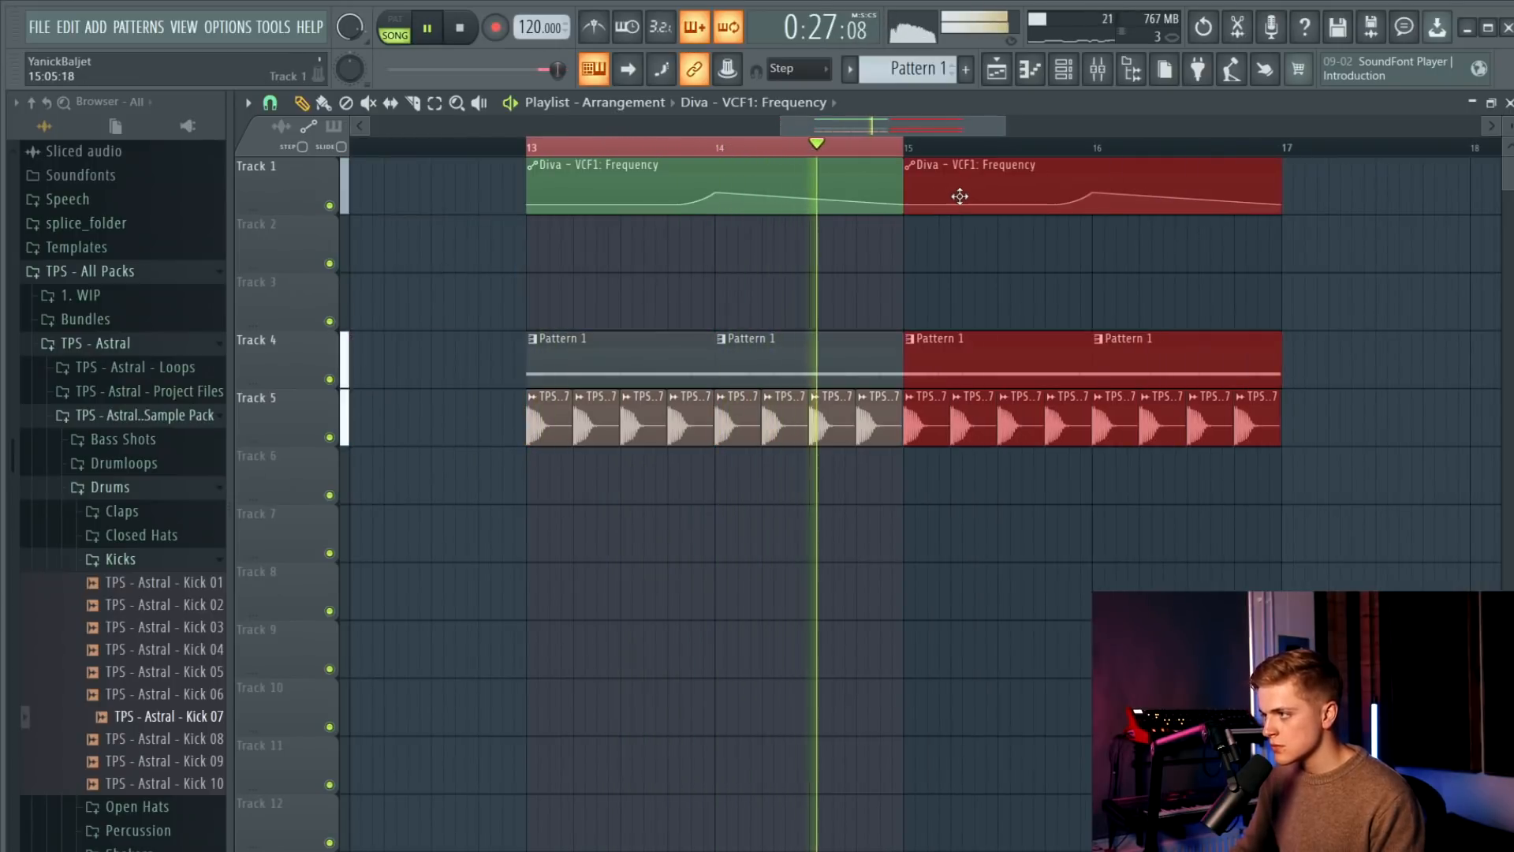
{"action": "scroll", "coordinate": [859, 229], "scroll_direction": "down", "scroll_amount": 1}
{"action": "scroll", "coordinate": [855, 230], "scroll_direction": "down", "scroll_amount": 4}
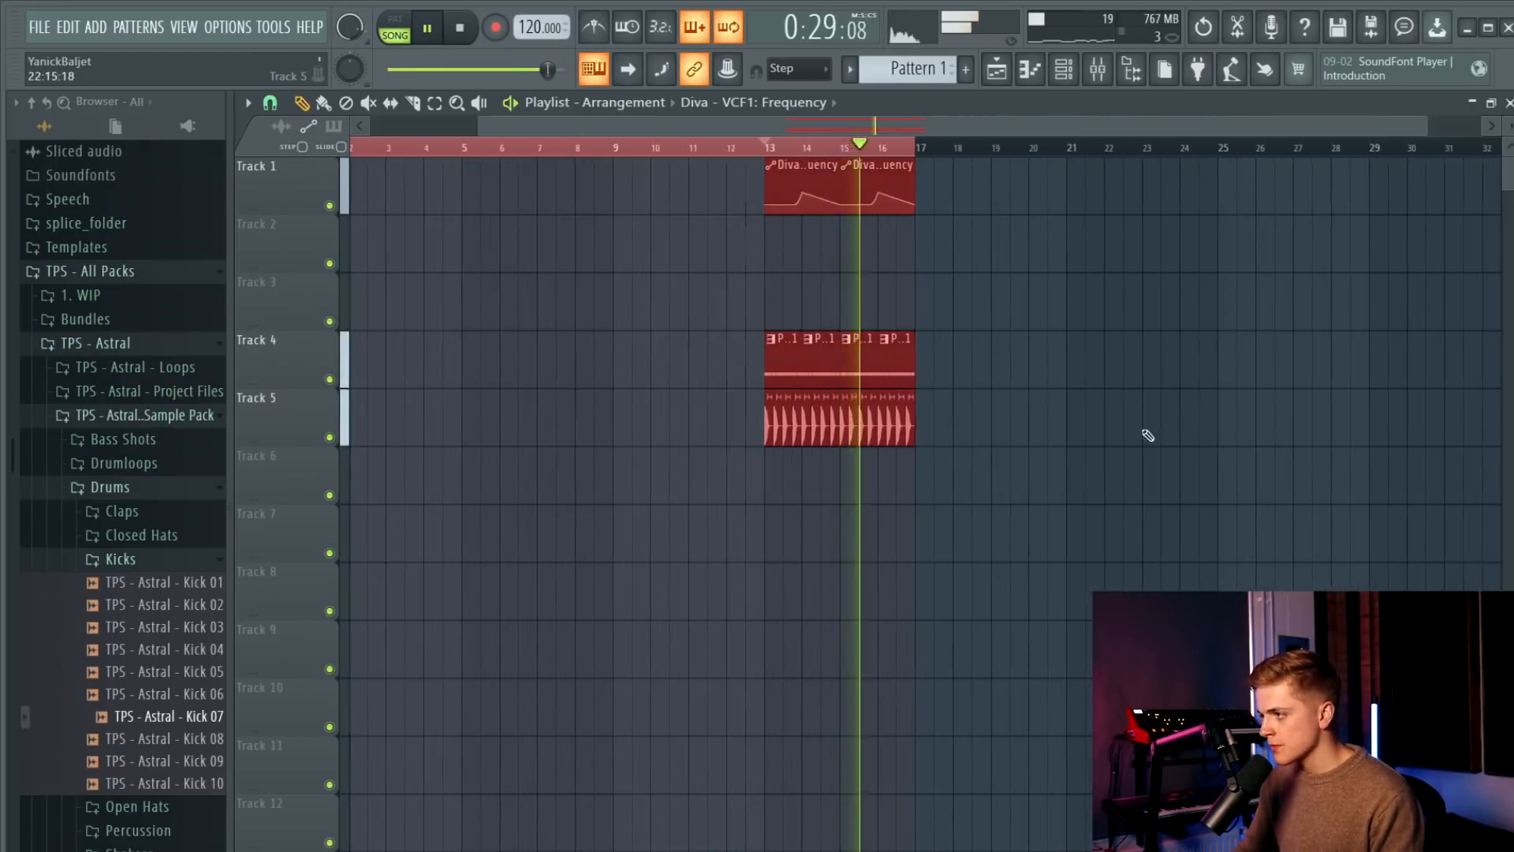
{"action": "left_click_drag", "start_coordinate": [1151, 502], "coordinate": [629, 122]}
Move the Diva cutoff automation clips to Track 7 and set the playback range to bars 13 through 21.
{"action": "left_click_drag", "start_coordinate": [737, 188], "coordinate": [934, 188]}
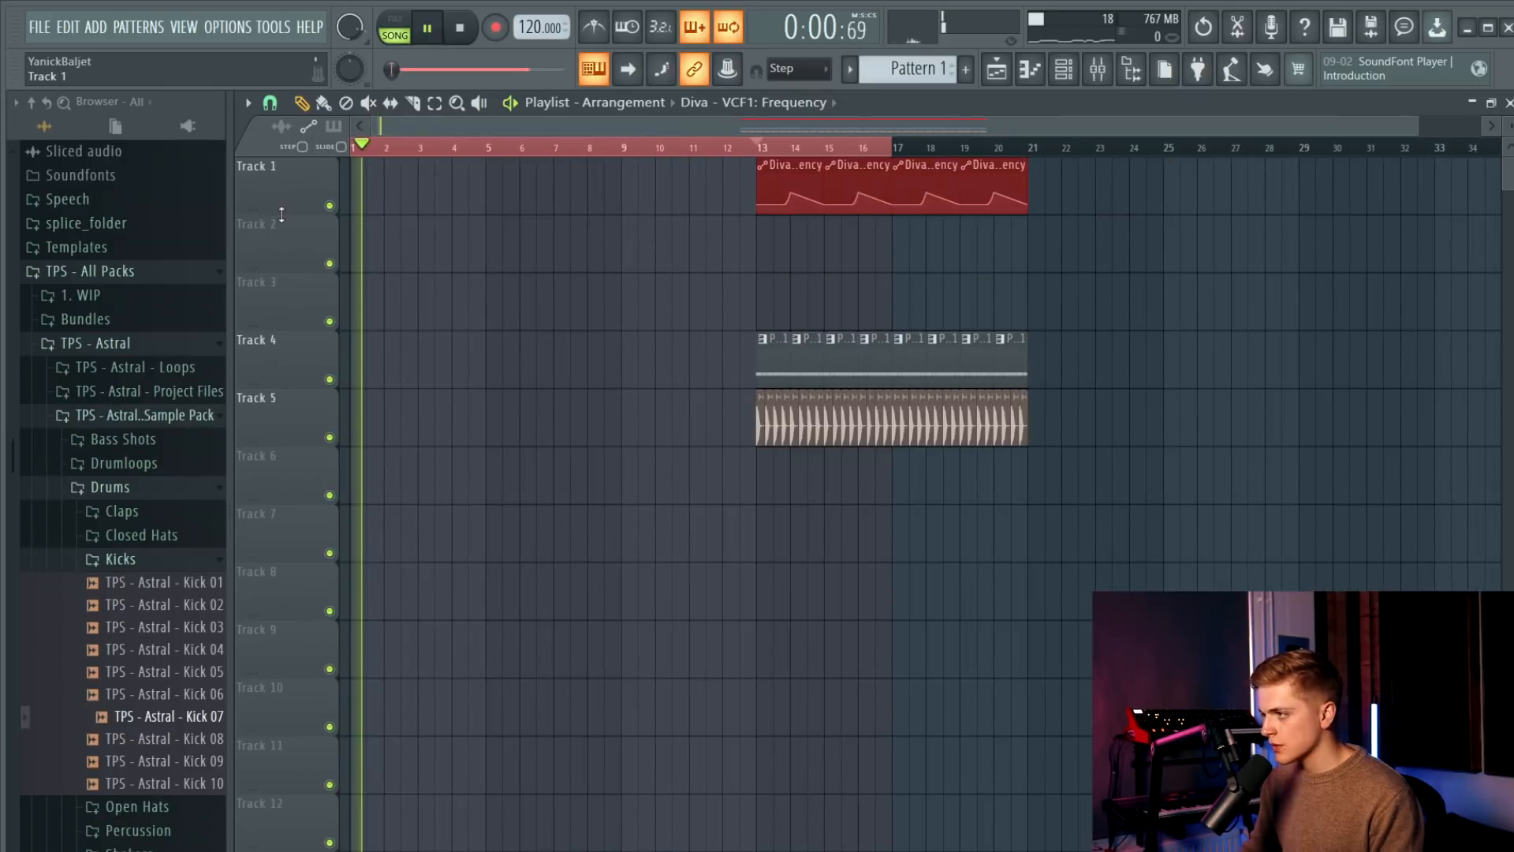
{"action": "left_click_drag", "start_coordinate": [868, 244], "coordinate": [867, 533]}
{"action": "left_click", "coordinate": [762, 147]}
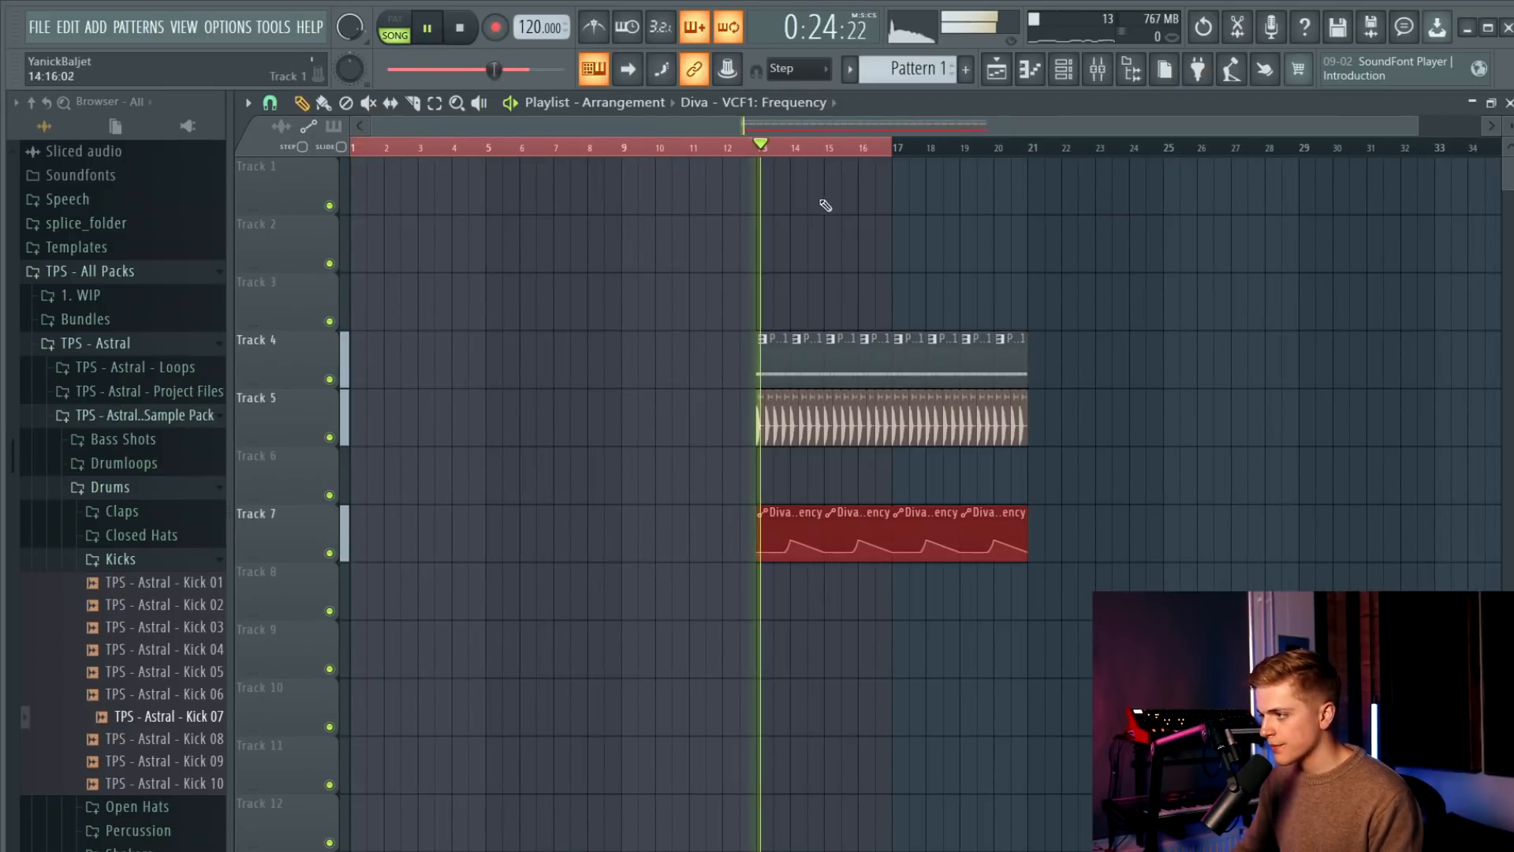
{"action": "scroll", "coordinate": [1052, 321], "scroll_direction": "up", "scroll_amount": 3}
{"action": "key", "text": "space"}
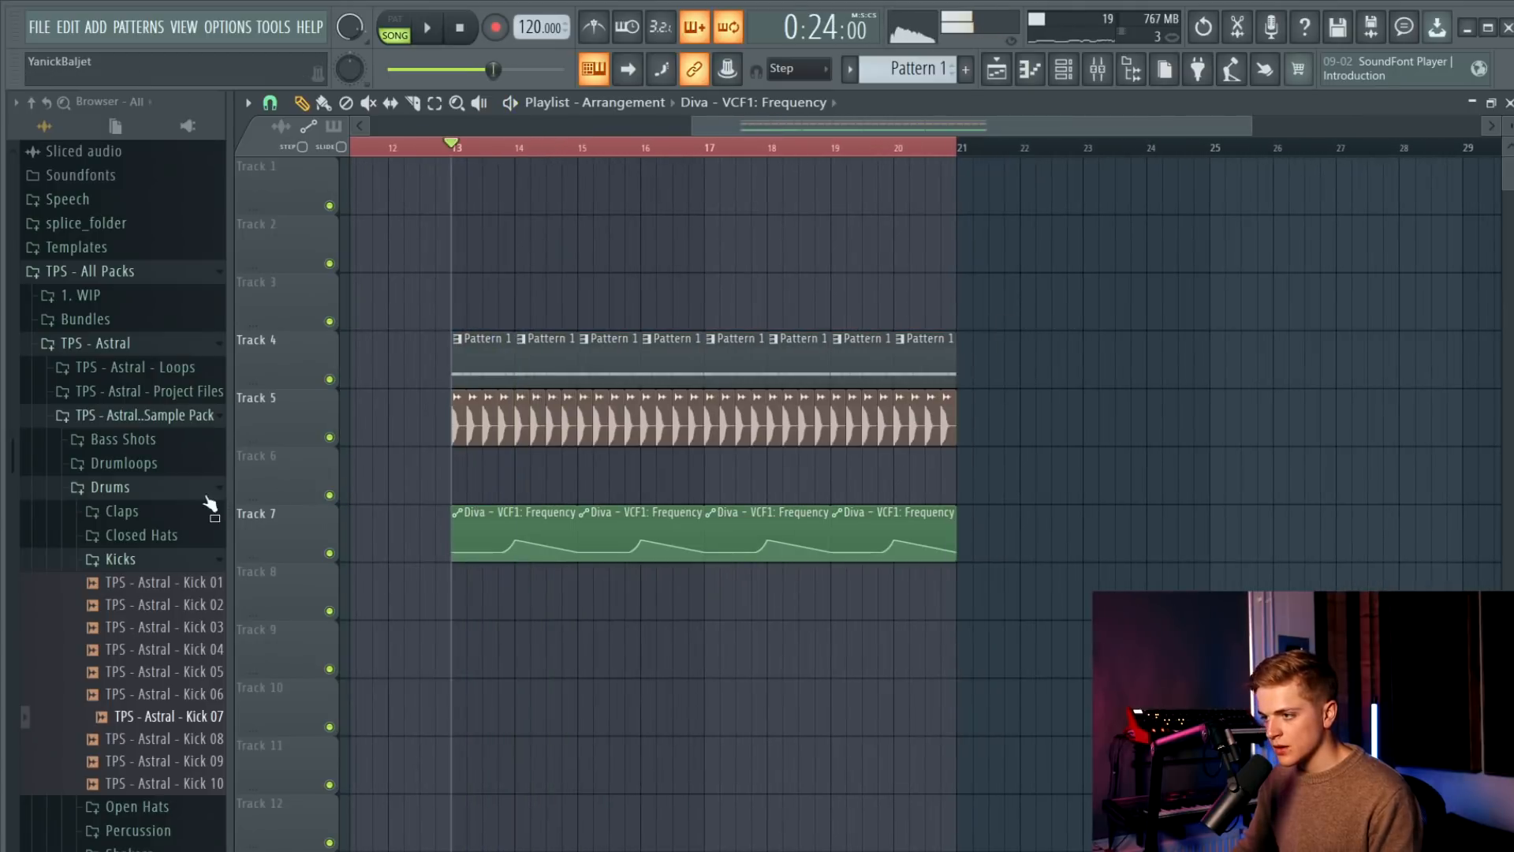
Pick TPS - Astral - Clap 05 from the Claps folder and place it on Track 6 below the kicks.
{"action": "left_click", "coordinate": [126, 512]}
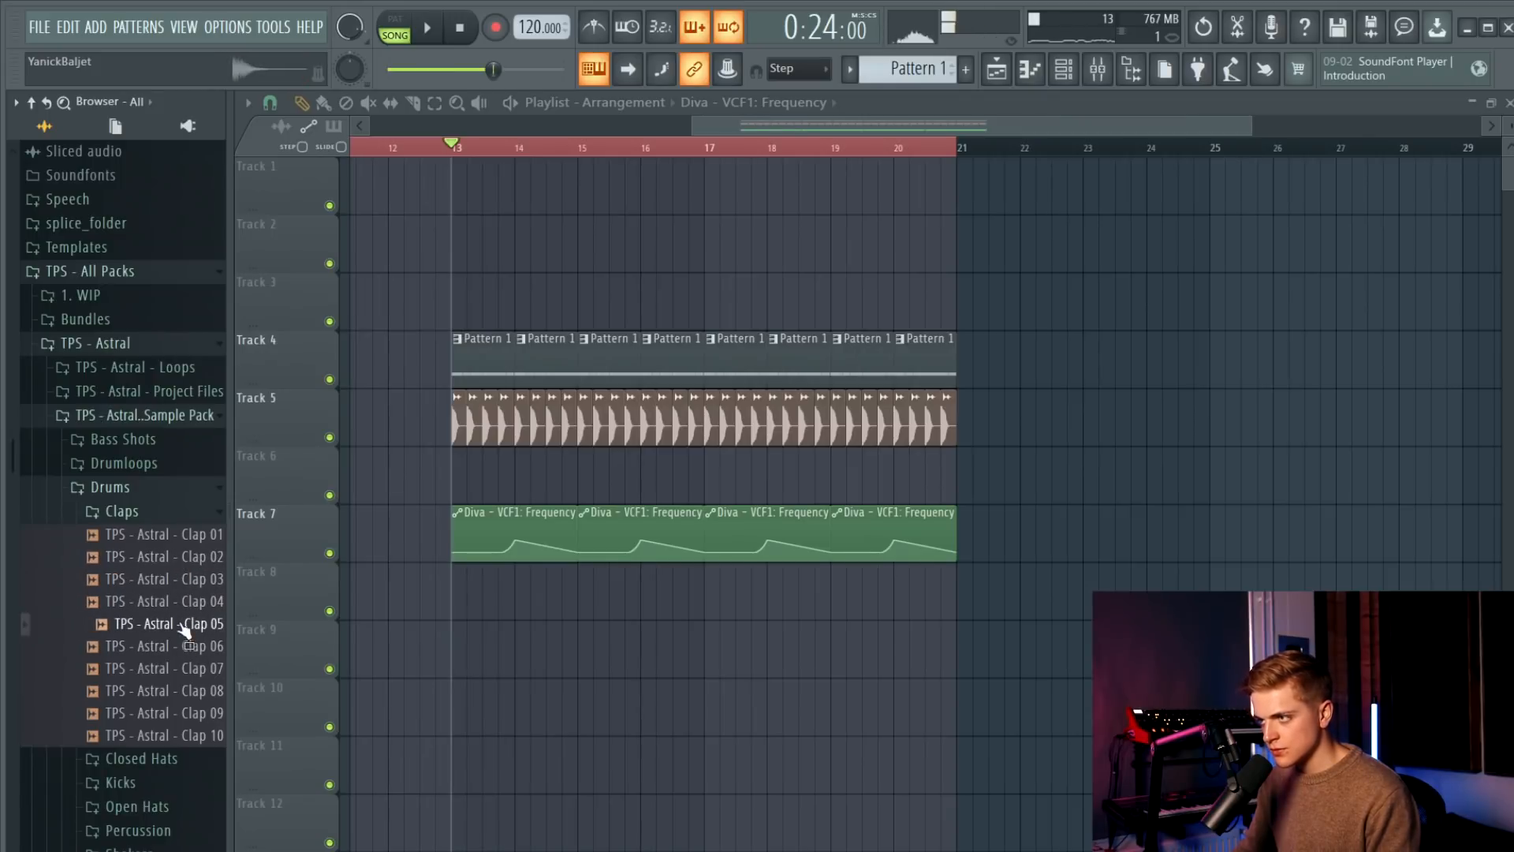
{"action": "left_click_drag", "start_coordinate": [184, 629], "coordinate": [613, 478]}
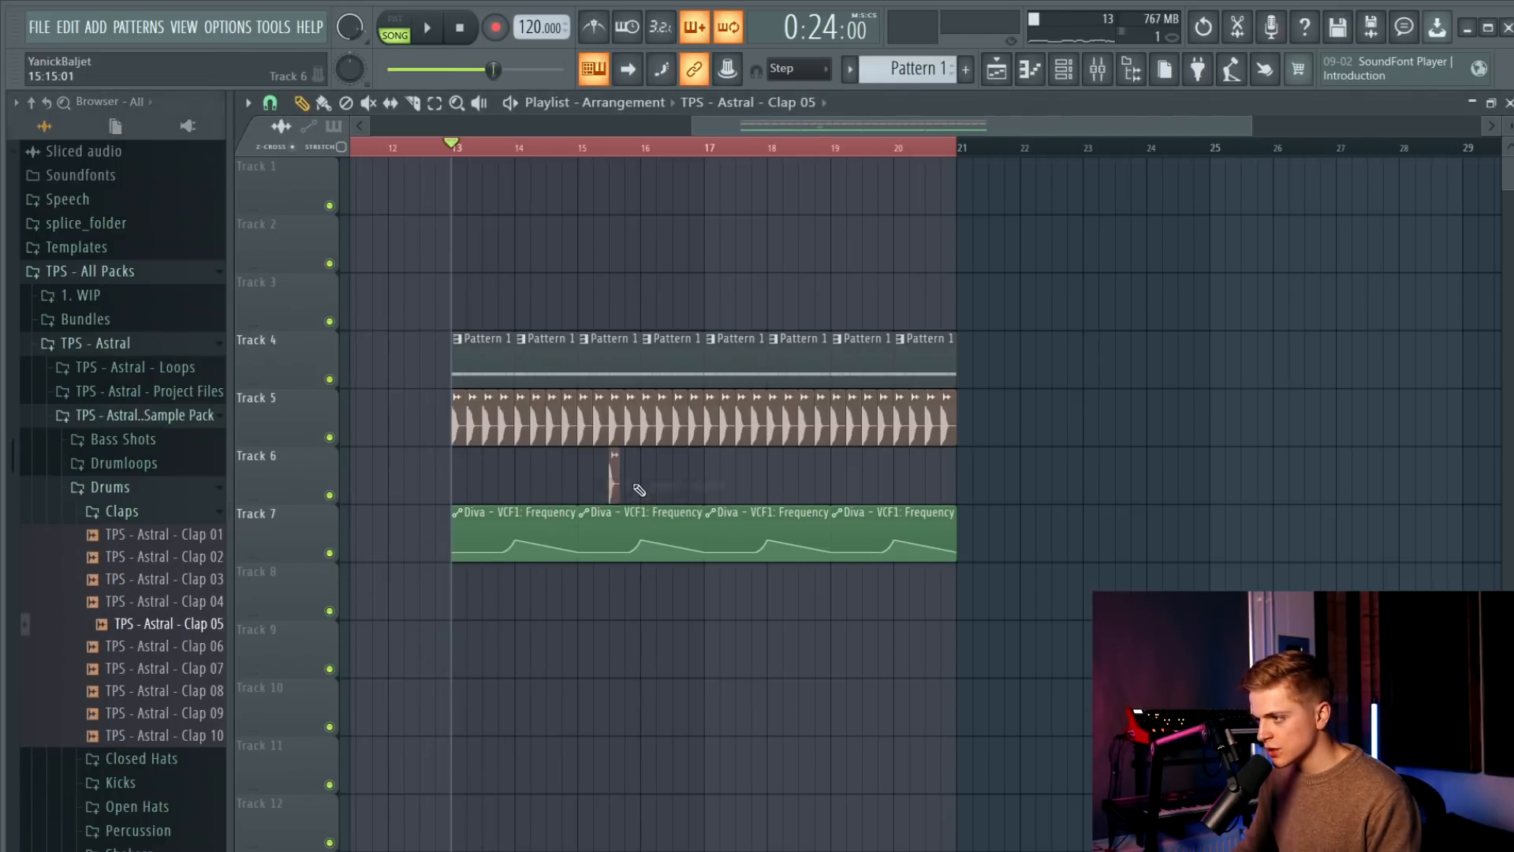
{"action": "scroll", "coordinate": [457, 197], "scroll_direction": "up", "scroll_amount": 2}
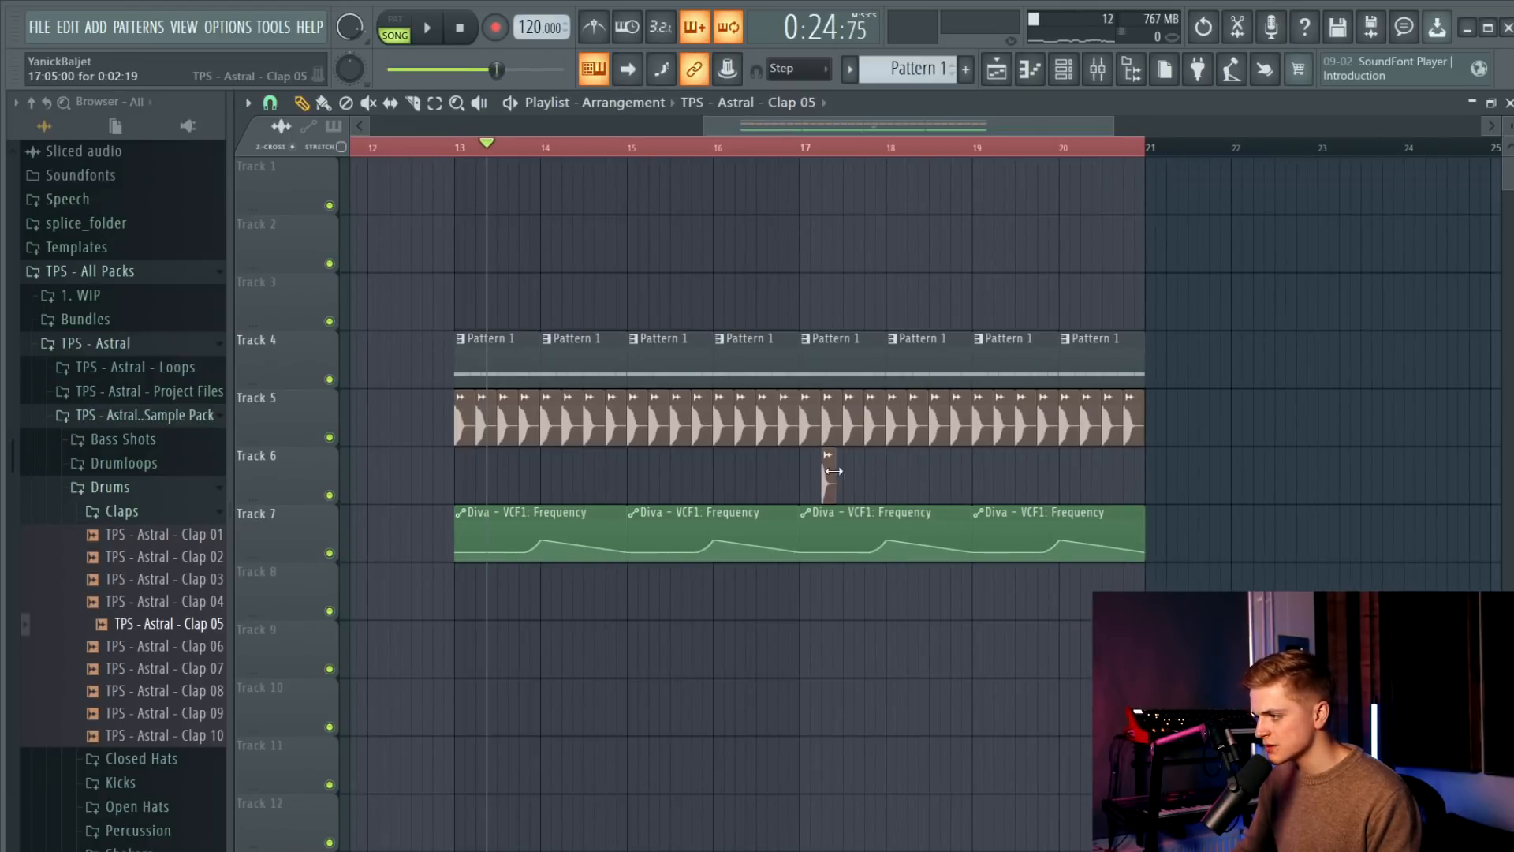
Add a fade-out to the TPS - Astral - Clap 05 sample and set its channel volume to about 62%.
{"action": "key", "text": "space"}
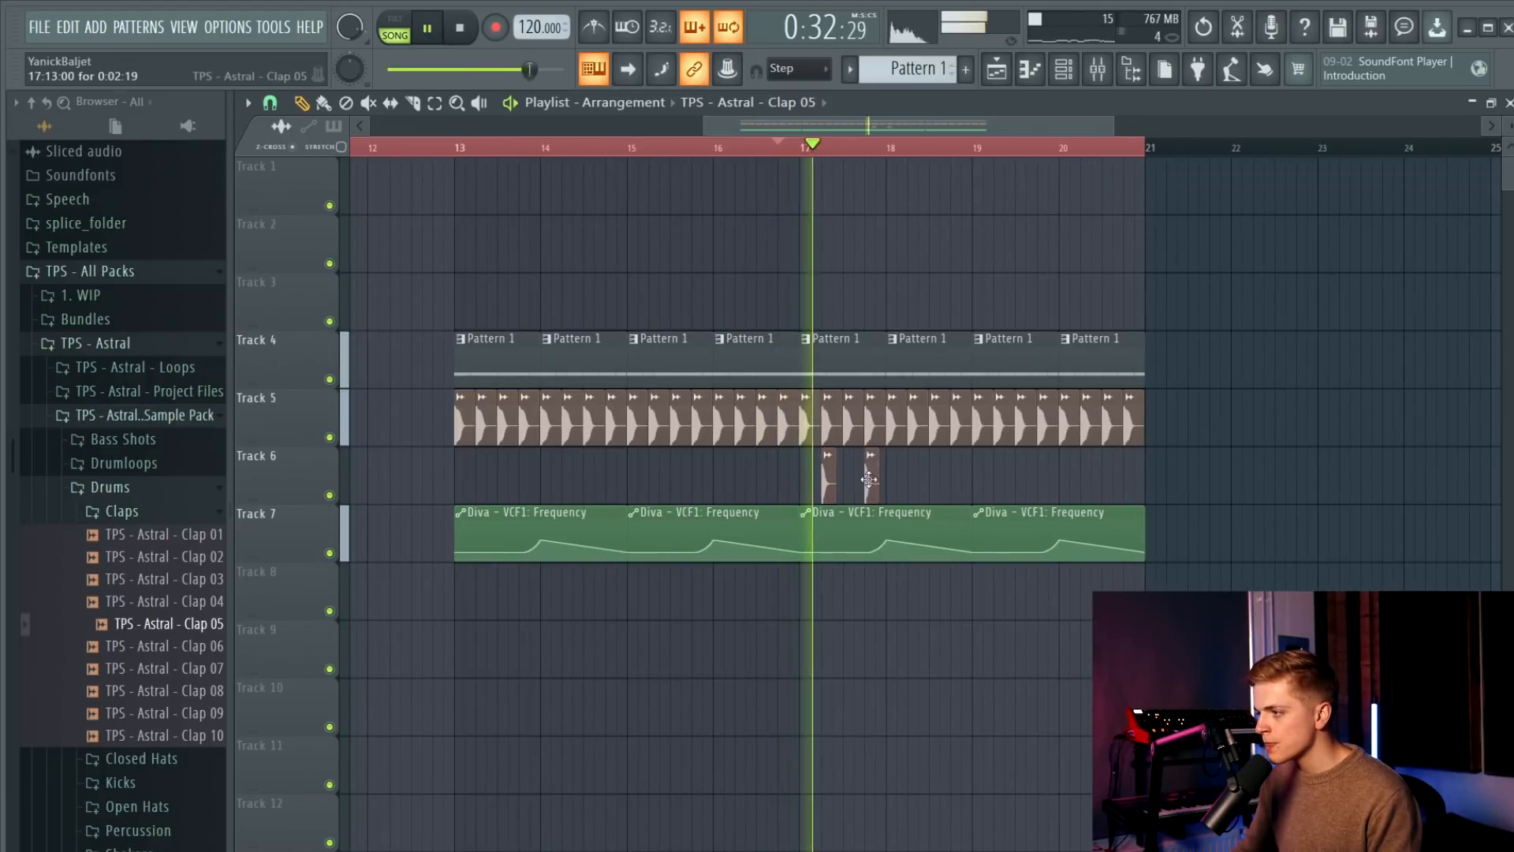
{"action": "double_click", "coordinate": [825, 465]}
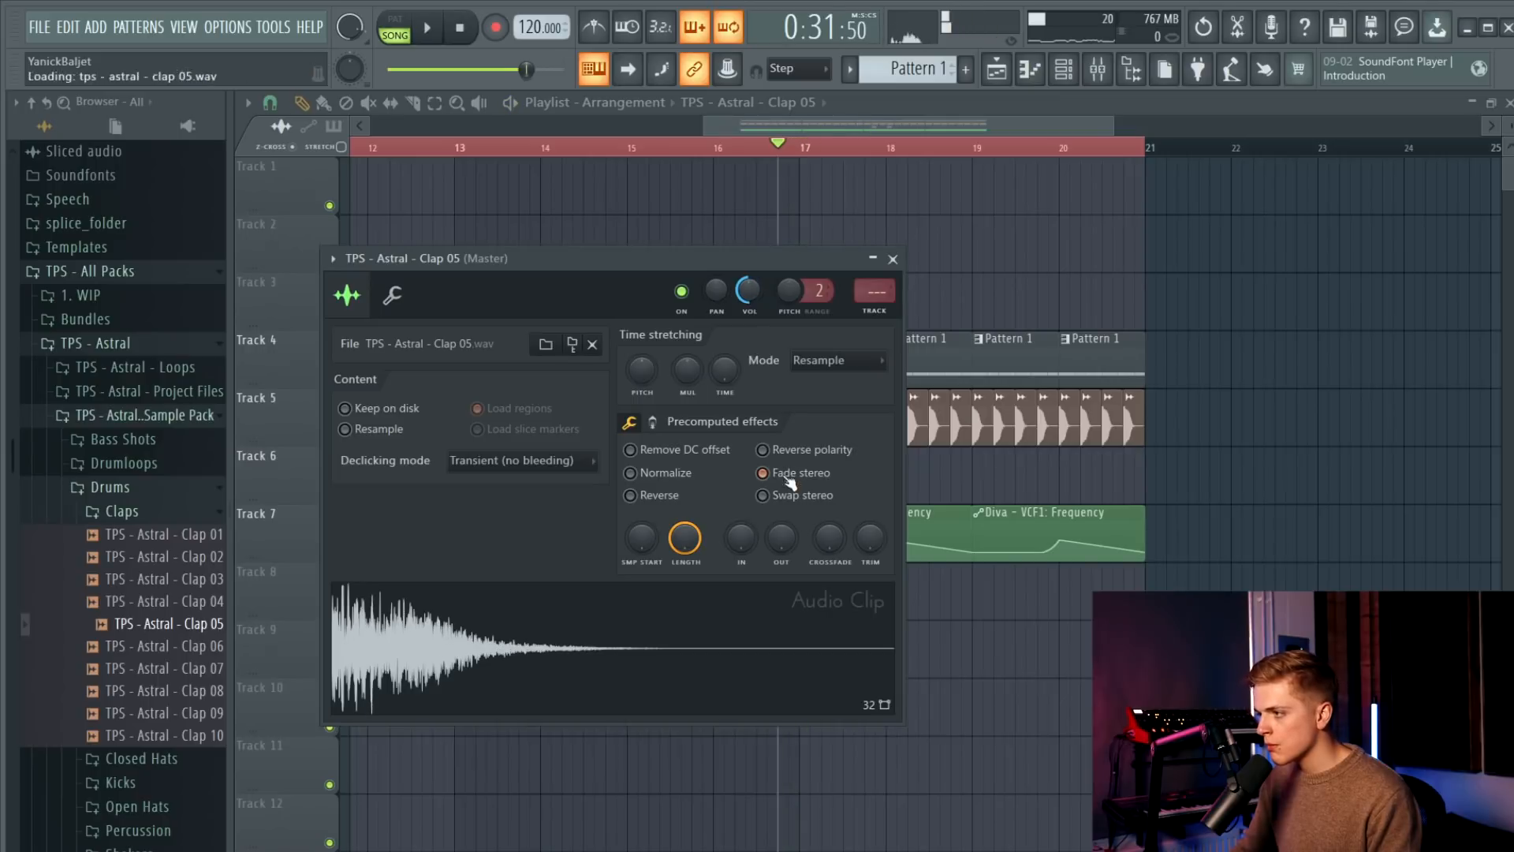
{"action": "key", "text": "space"}
{"action": "left_click_drag", "start_coordinate": [781, 537], "coordinate": [781, 520]}
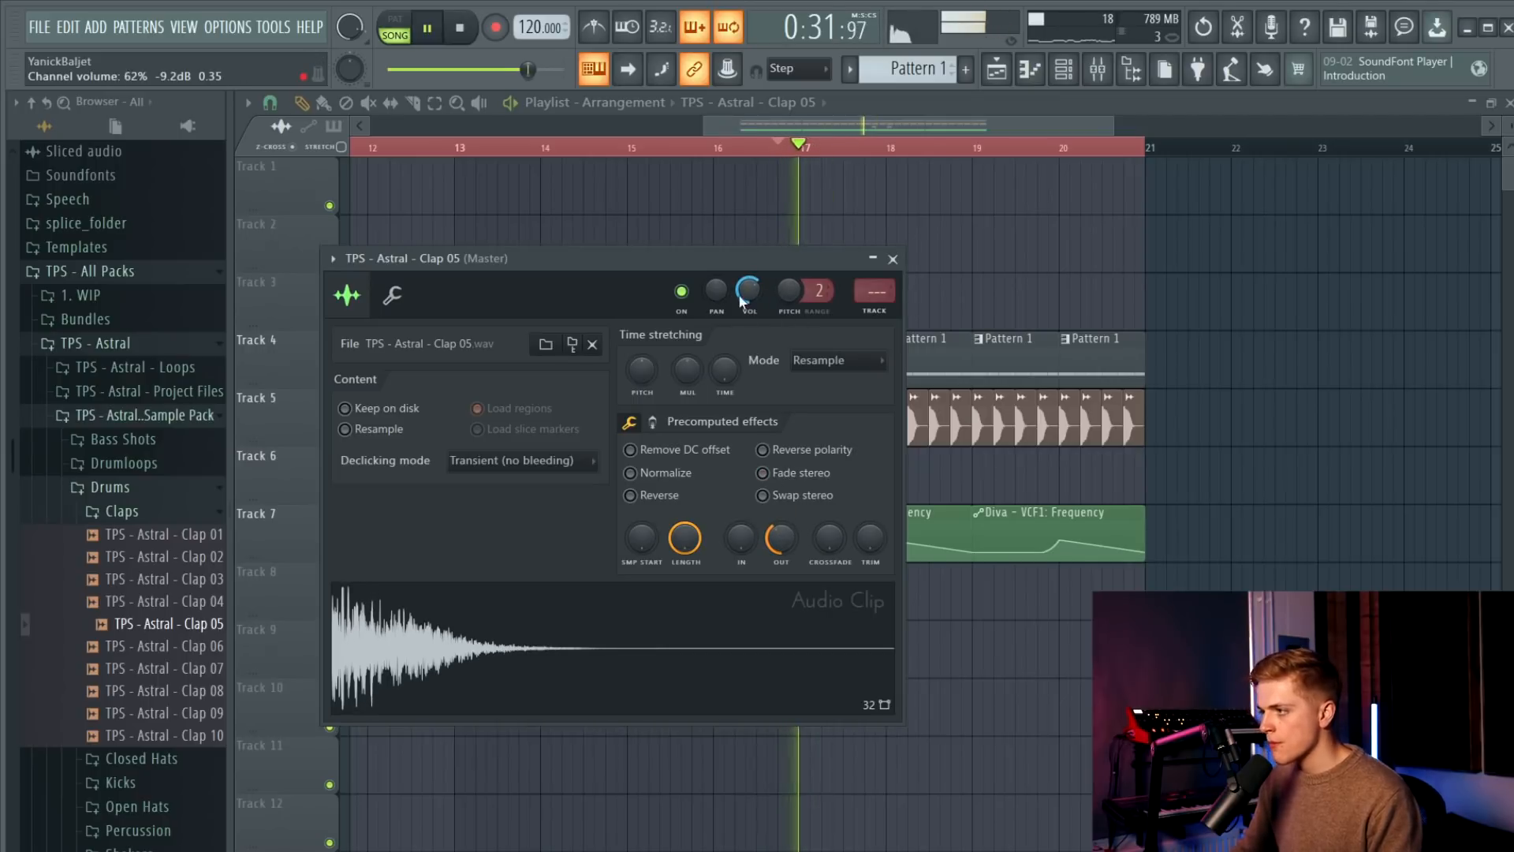
{"action": "left_click", "coordinate": [892, 259]}
Place Clap 05 on every second kick on Track 6 from bar 18 through the end of bar 20.
{"action": "left_click", "coordinate": [916, 474]}
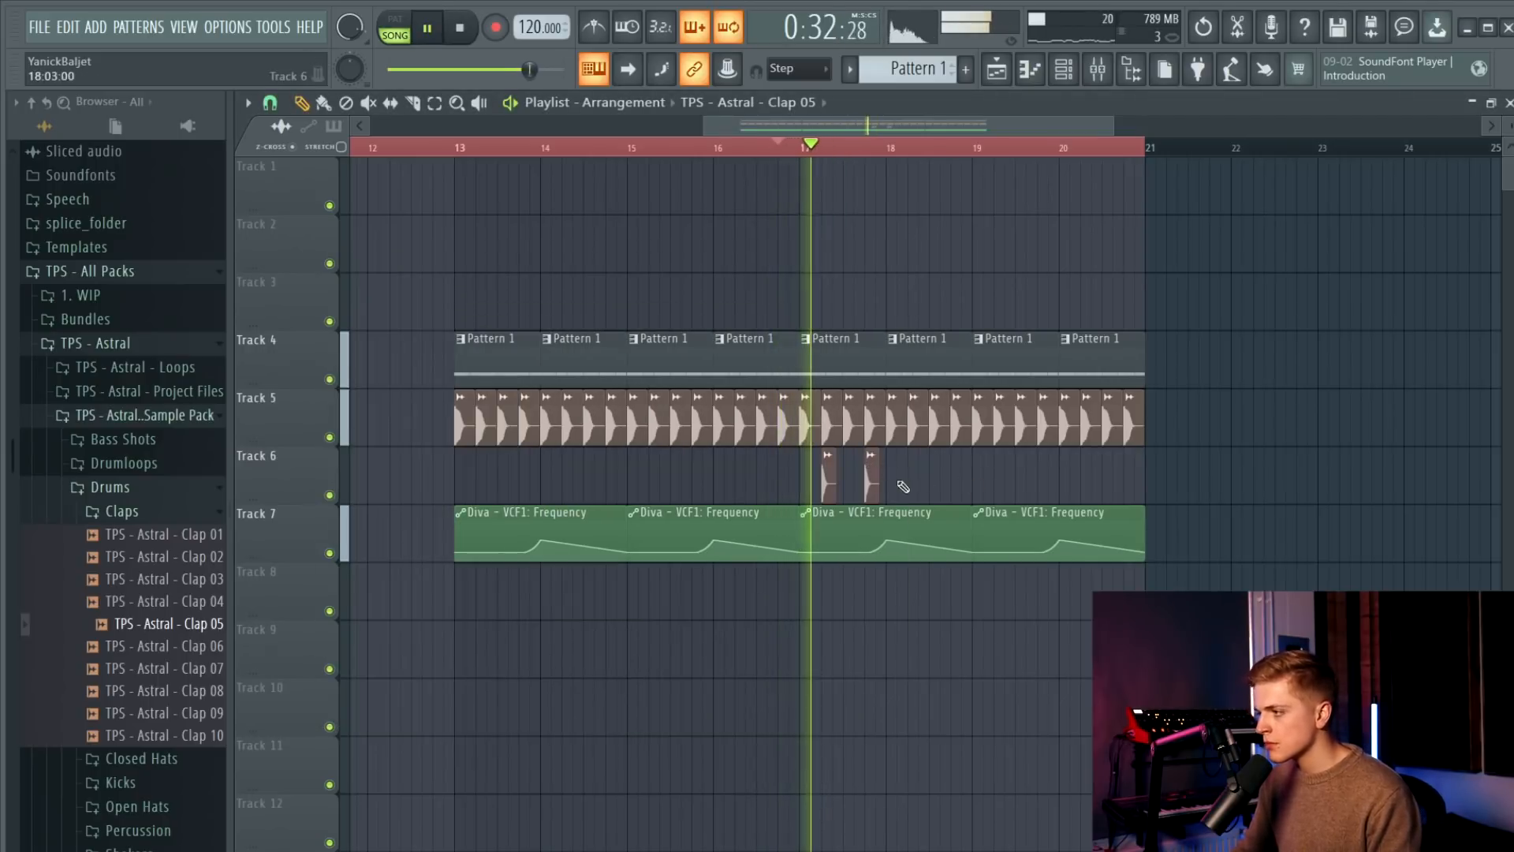
{"action": "left_click", "coordinate": [959, 475]}
{"action": "left_click", "coordinate": [1002, 474]}
{"action": "left_click", "coordinate": [1035, 475]}
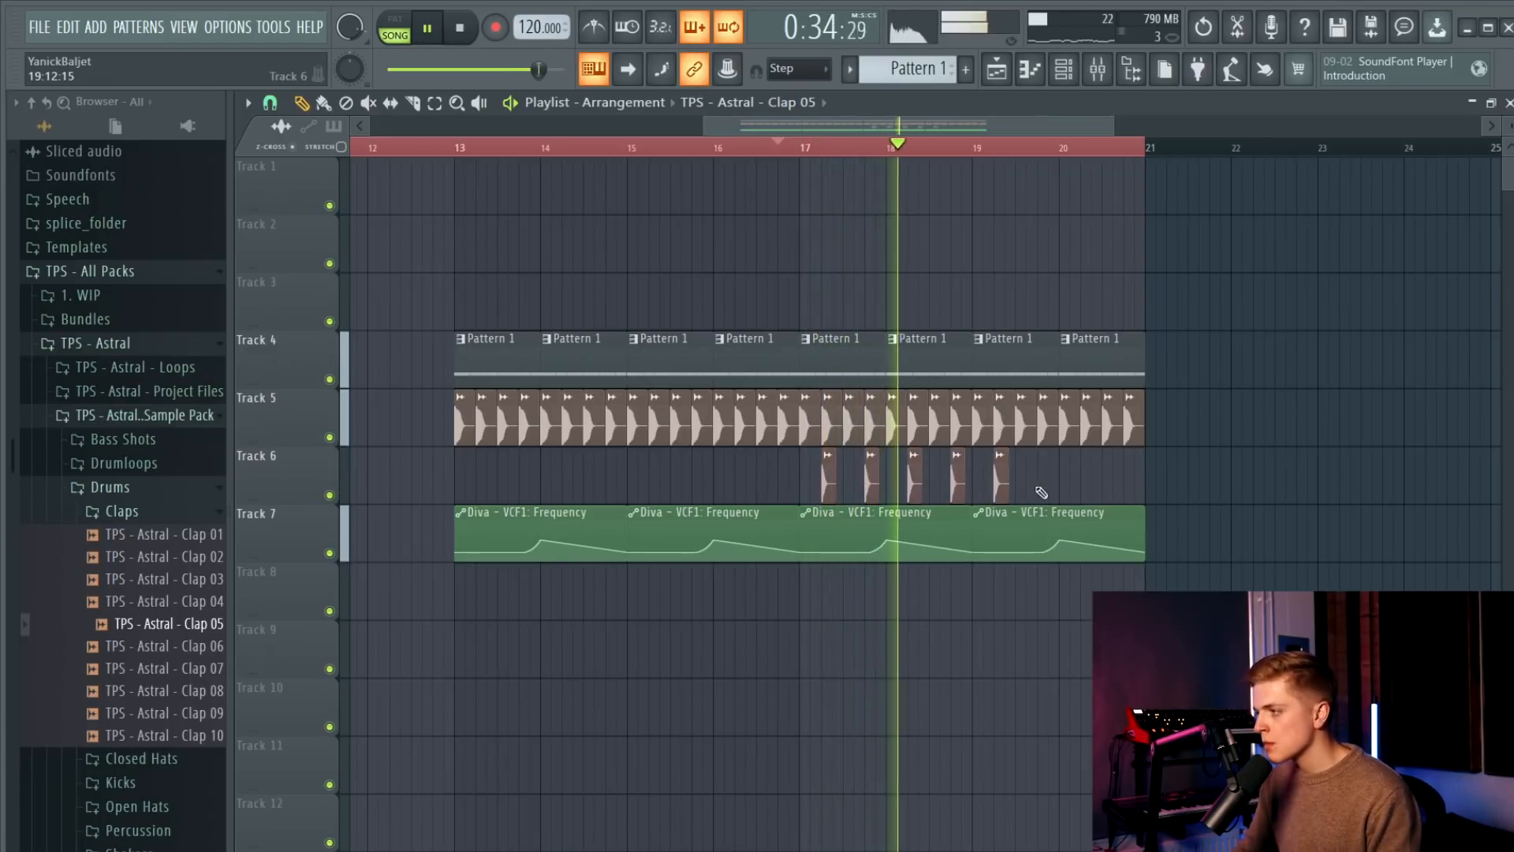
{"action": "left_click", "coordinate": [1085, 483]}
{"action": "left_click", "coordinate": [1129, 483]}
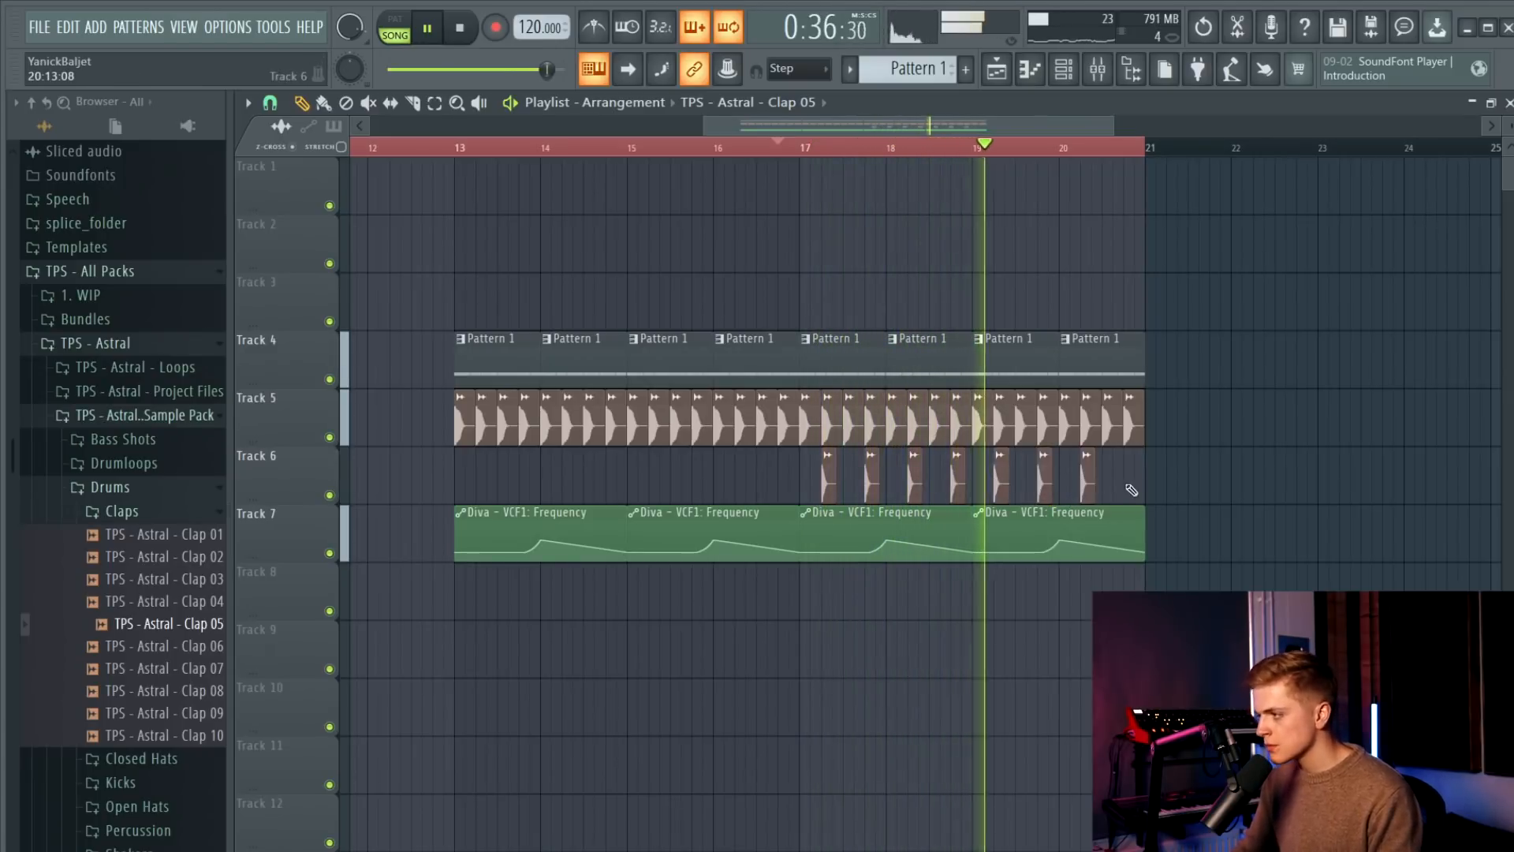
Route the Clap 05 channel to mixer track 26.
{"action": "double_click", "coordinate": [1129, 483]}
{"action": "key", "text": "space"}
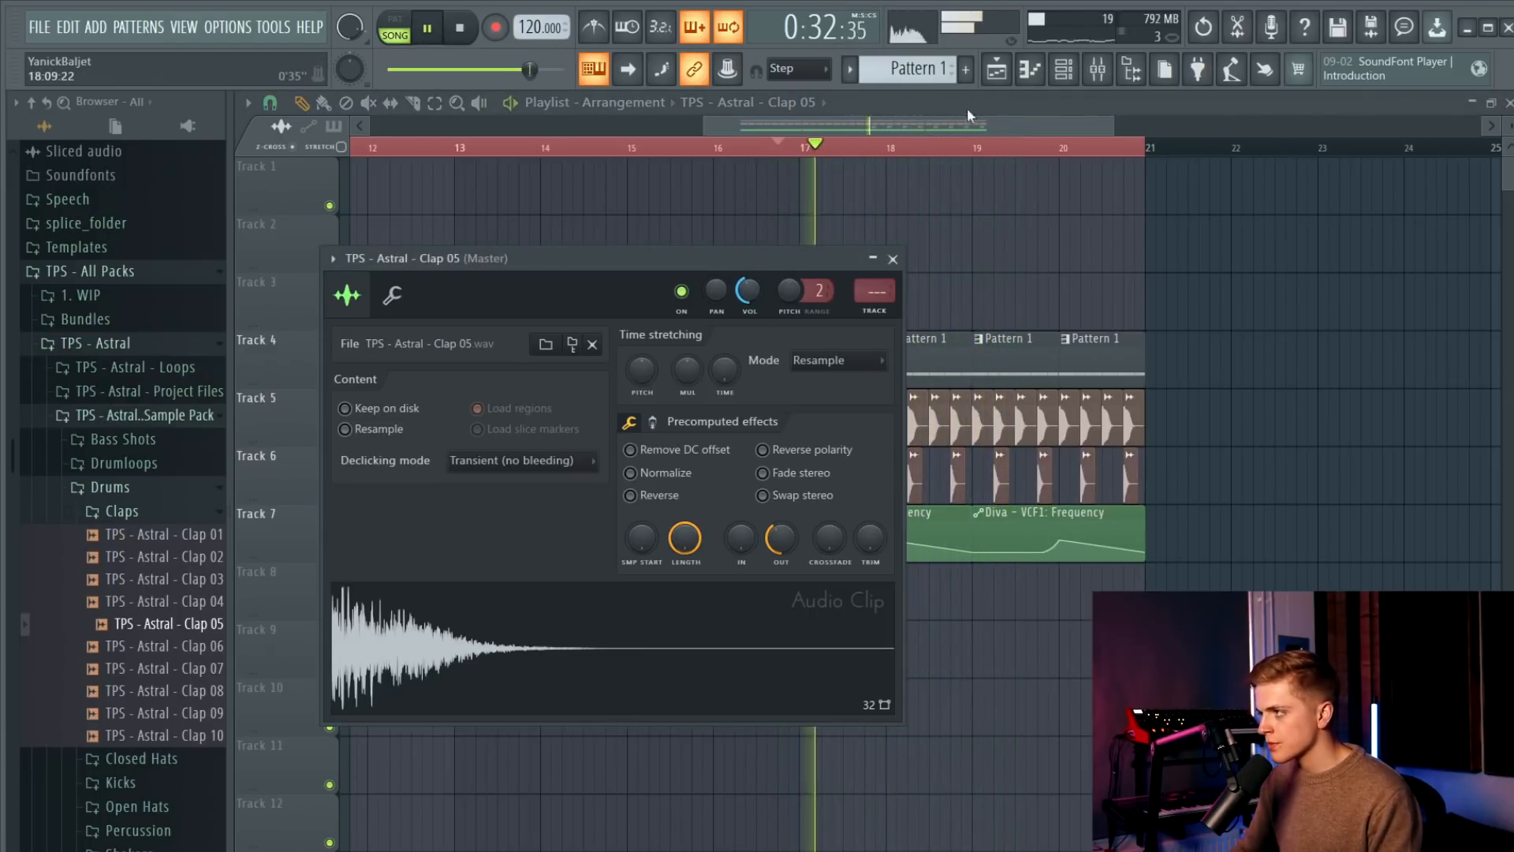
{"action": "key", "text": "F9"}
{"action": "key", "text": "space"}
{"action": "key", "text": "ctrl+l"}
Load an effect plugin into slot 3 of the clap's mixer track and adjust it.
{"action": "left_click", "coordinate": [1128, 417]}
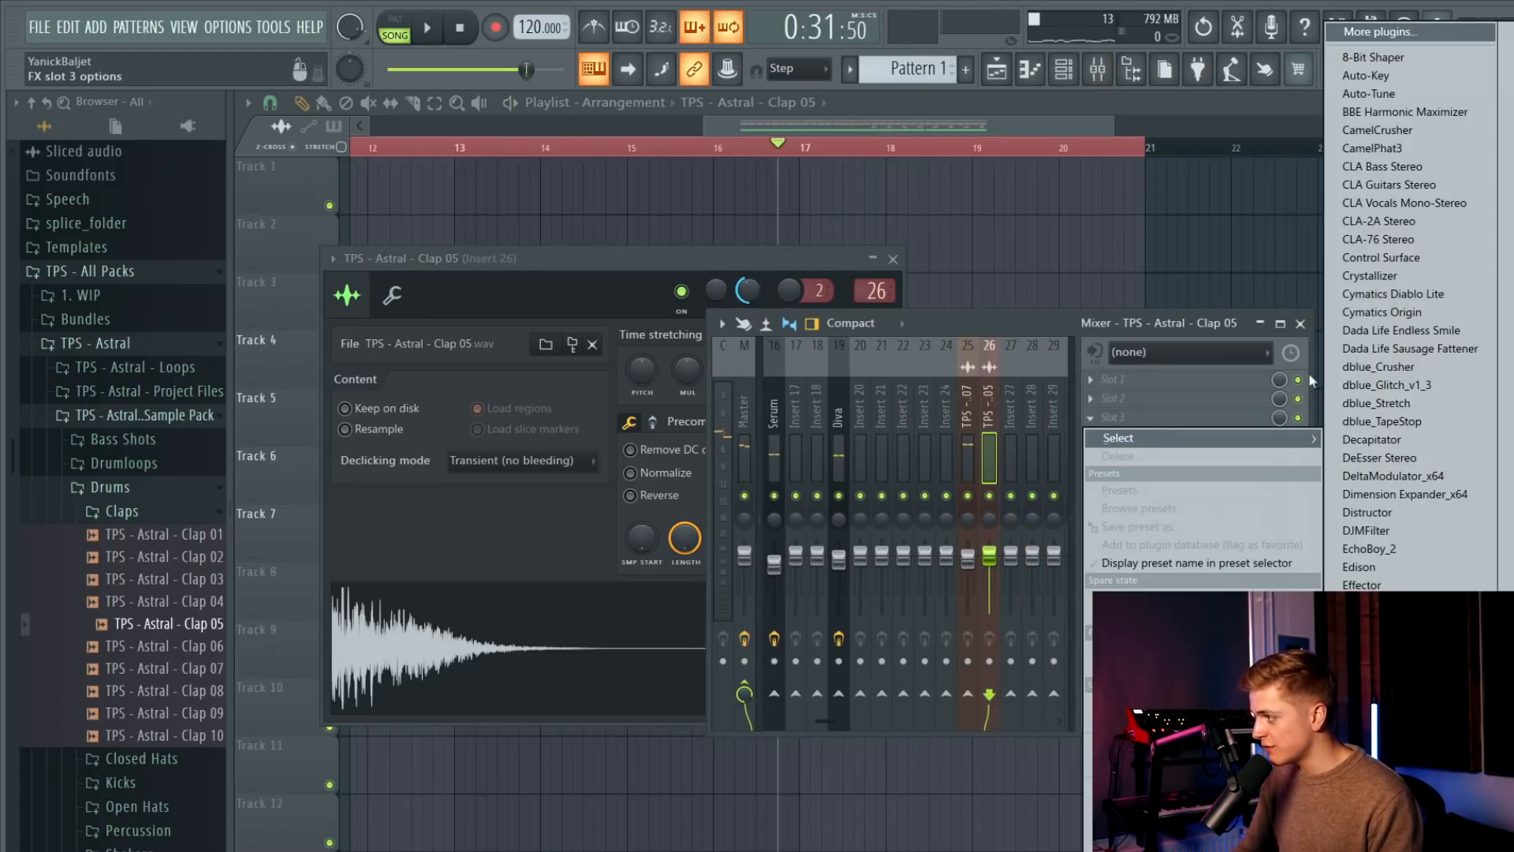
{"action": "left_click", "coordinate": [1507, 305]}
{"action": "left_click", "coordinate": [848, 179]}
{"action": "left_click", "coordinate": [896, 246]}
{"action": "left_click_drag", "start_coordinate": [761, 353], "coordinate": [595, 353]}
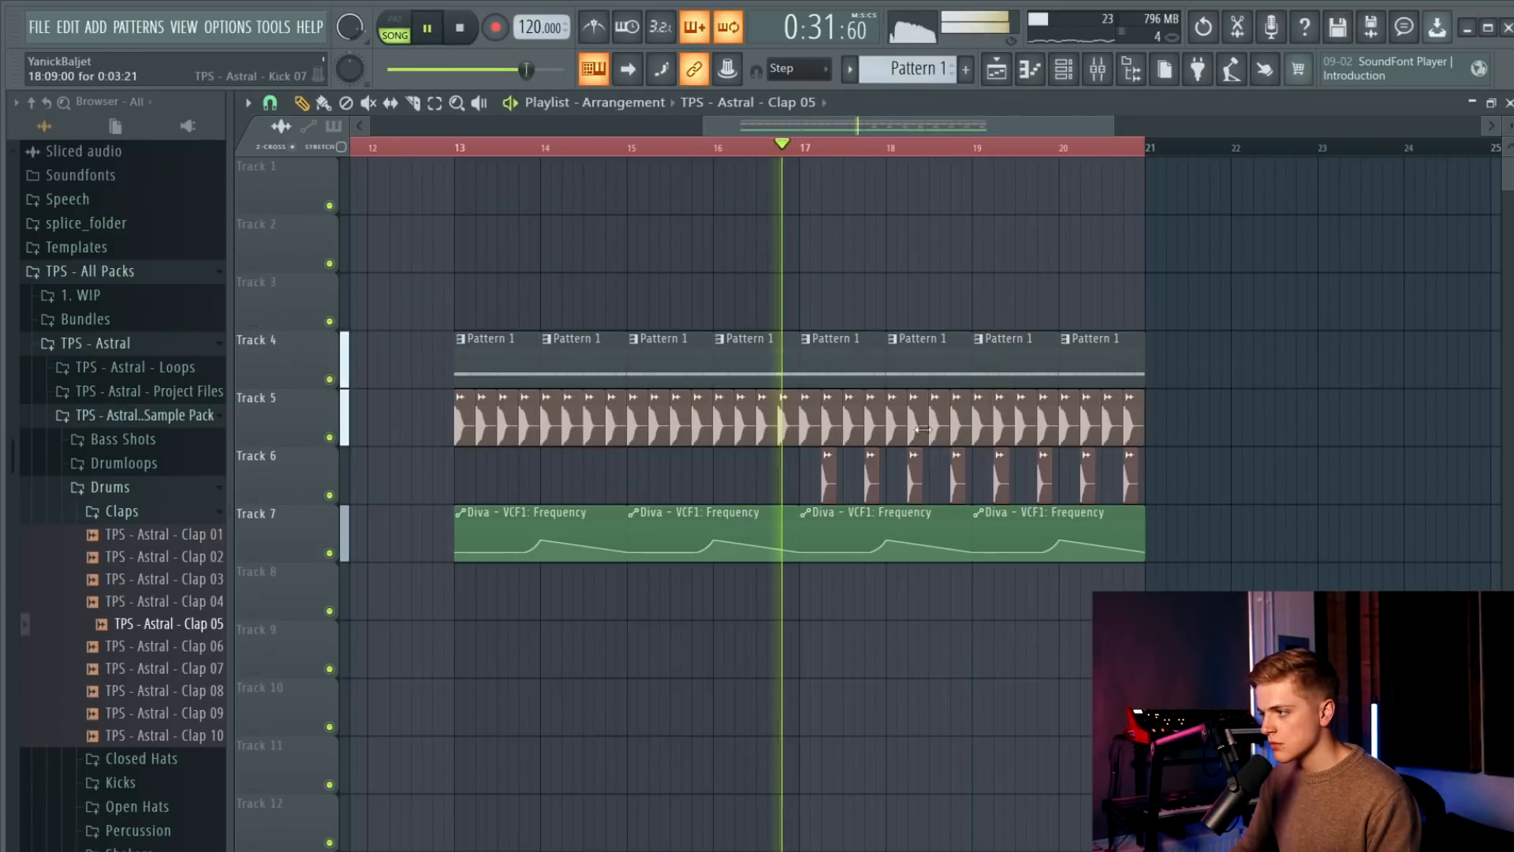
Fine-tune the Clap 05 channel volume to about 65% while the arrangement plays.
{"action": "double_click", "coordinate": [923, 429]}
{"action": "key", "text": "space"}
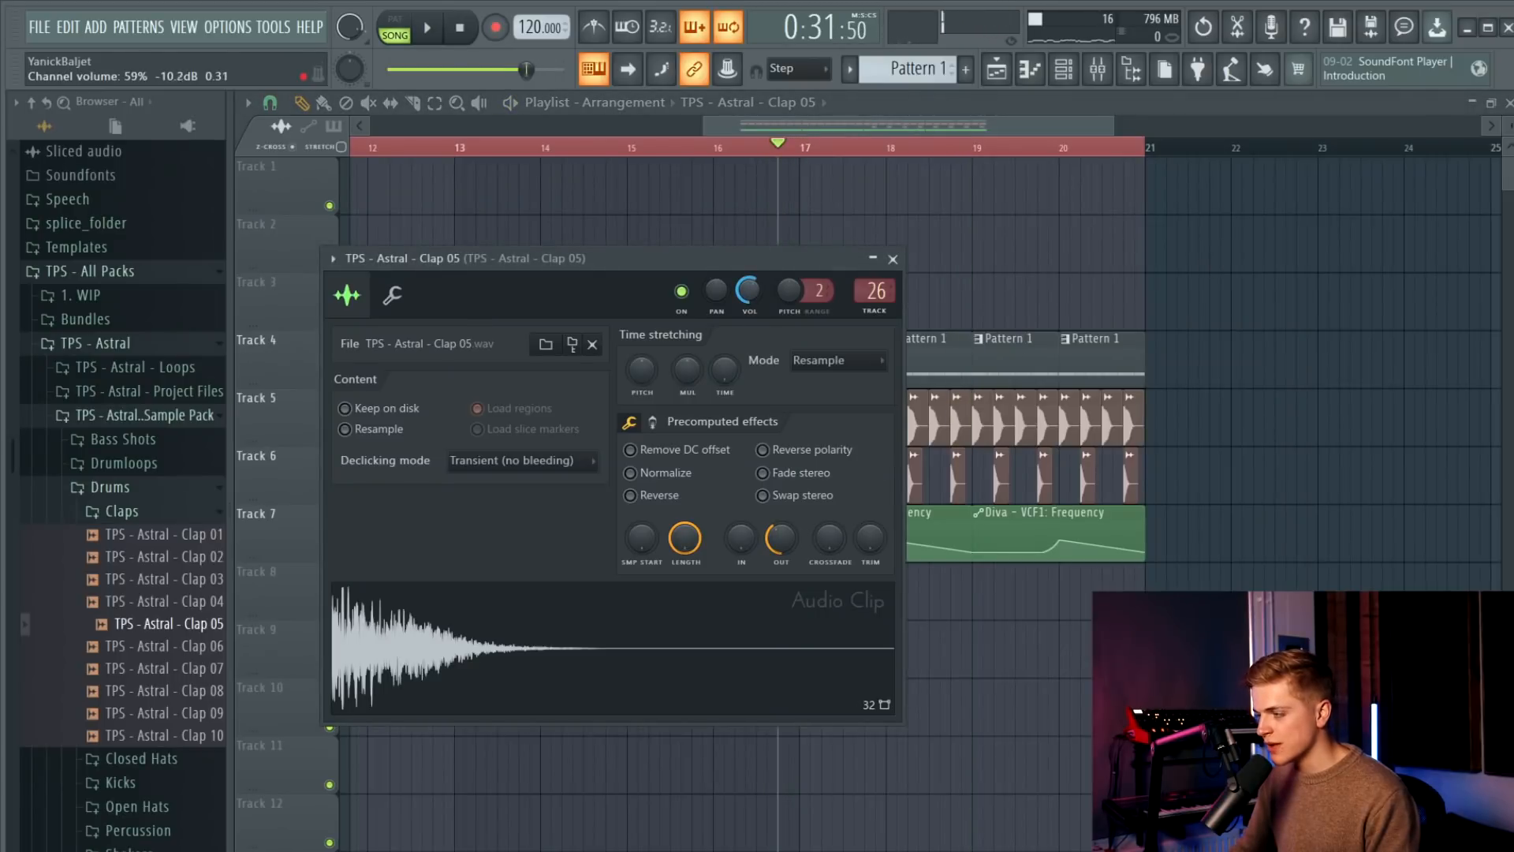
{"action": "left_click_drag", "start_coordinate": [765, 258], "coordinate": [835, 523]}
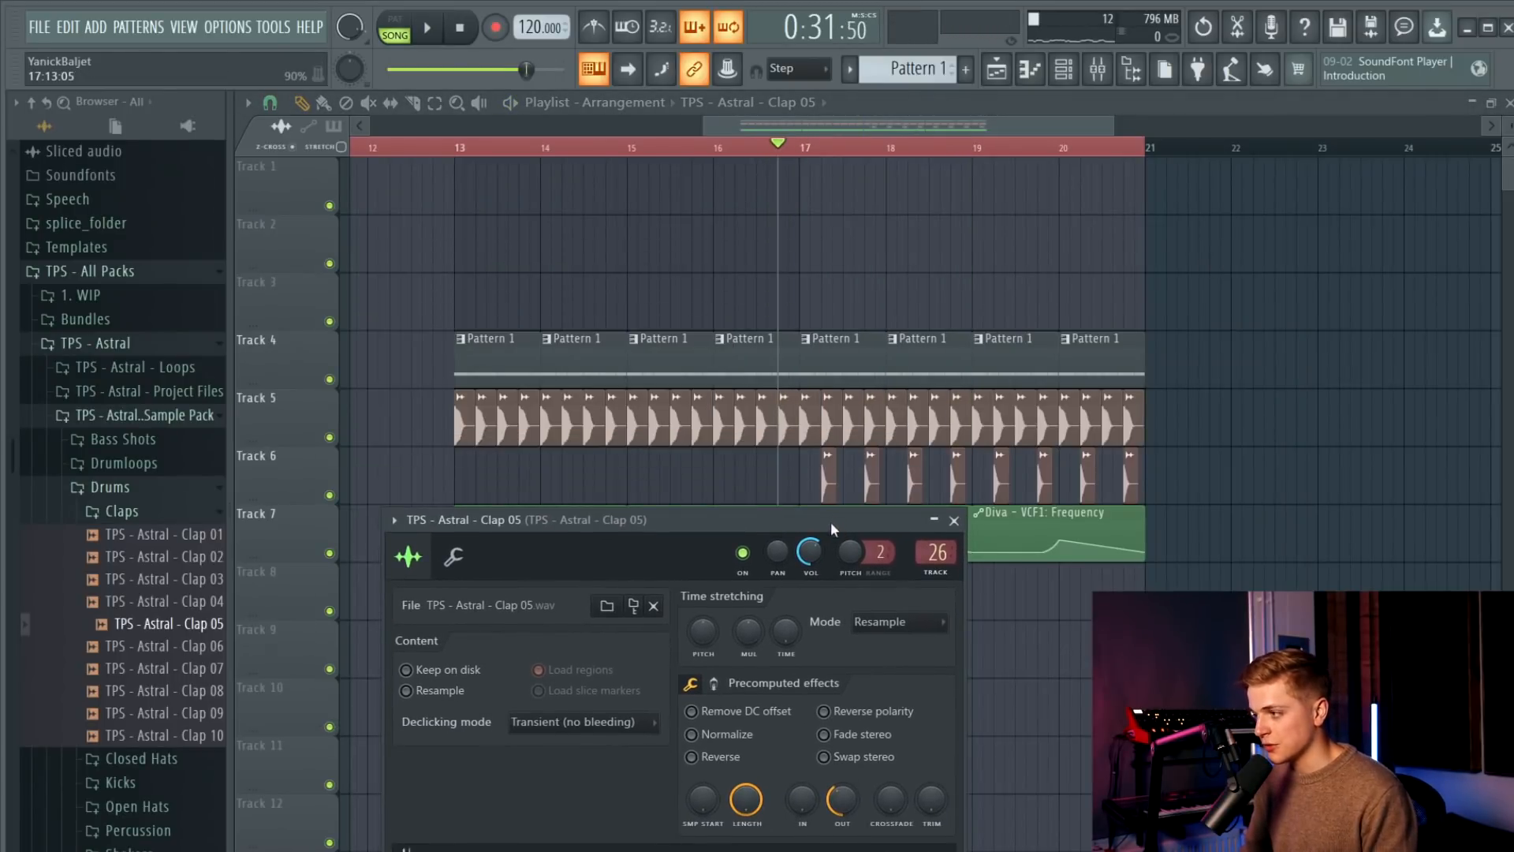
{"action": "key", "text": "space"}
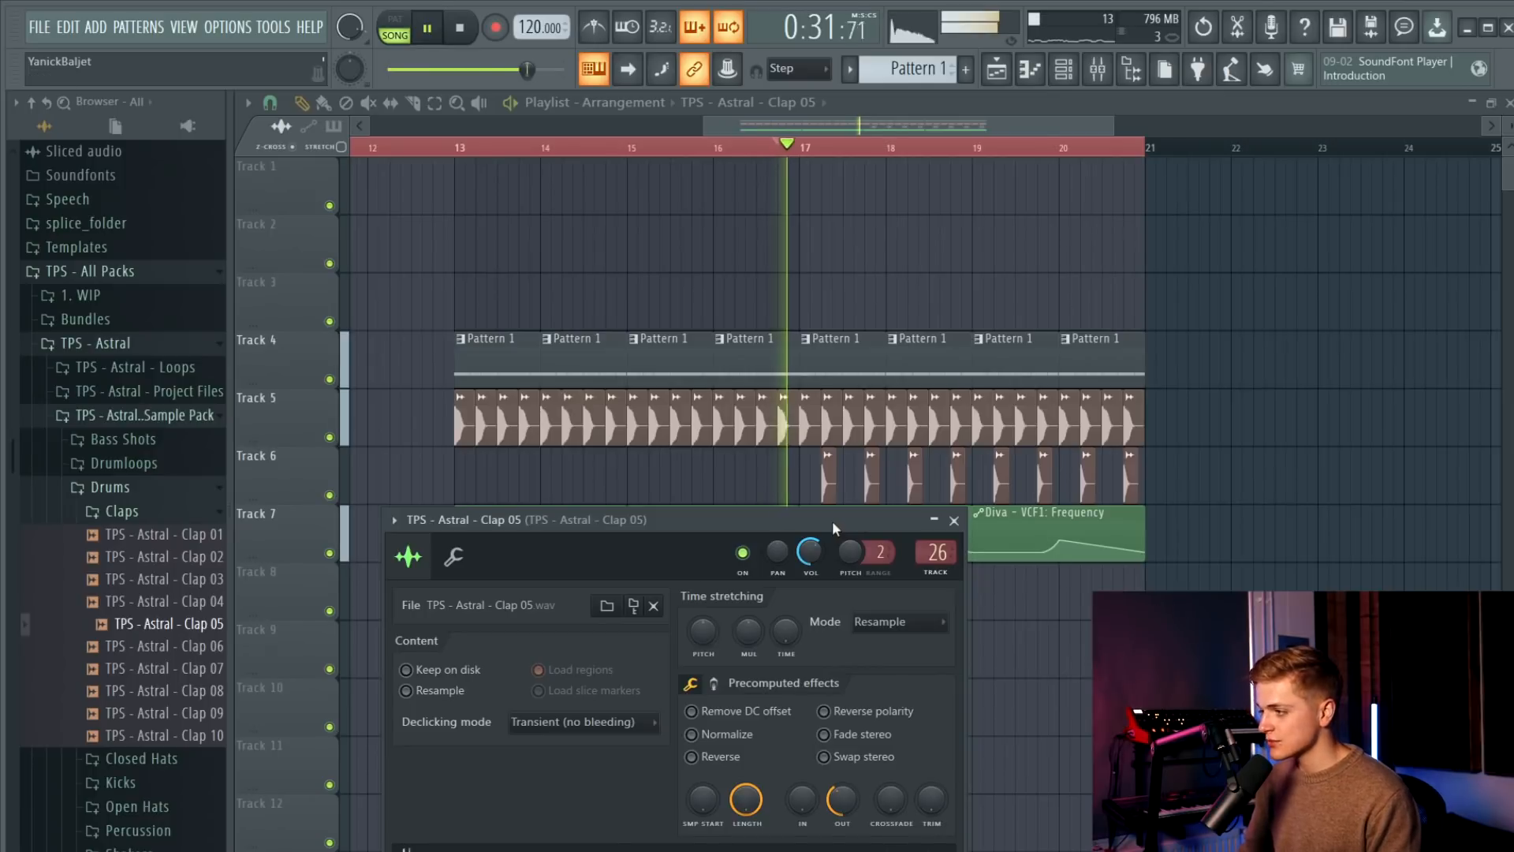
{"action": "left_click_drag", "start_coordinate": [816, 552], "coordinate": [816, 550]}
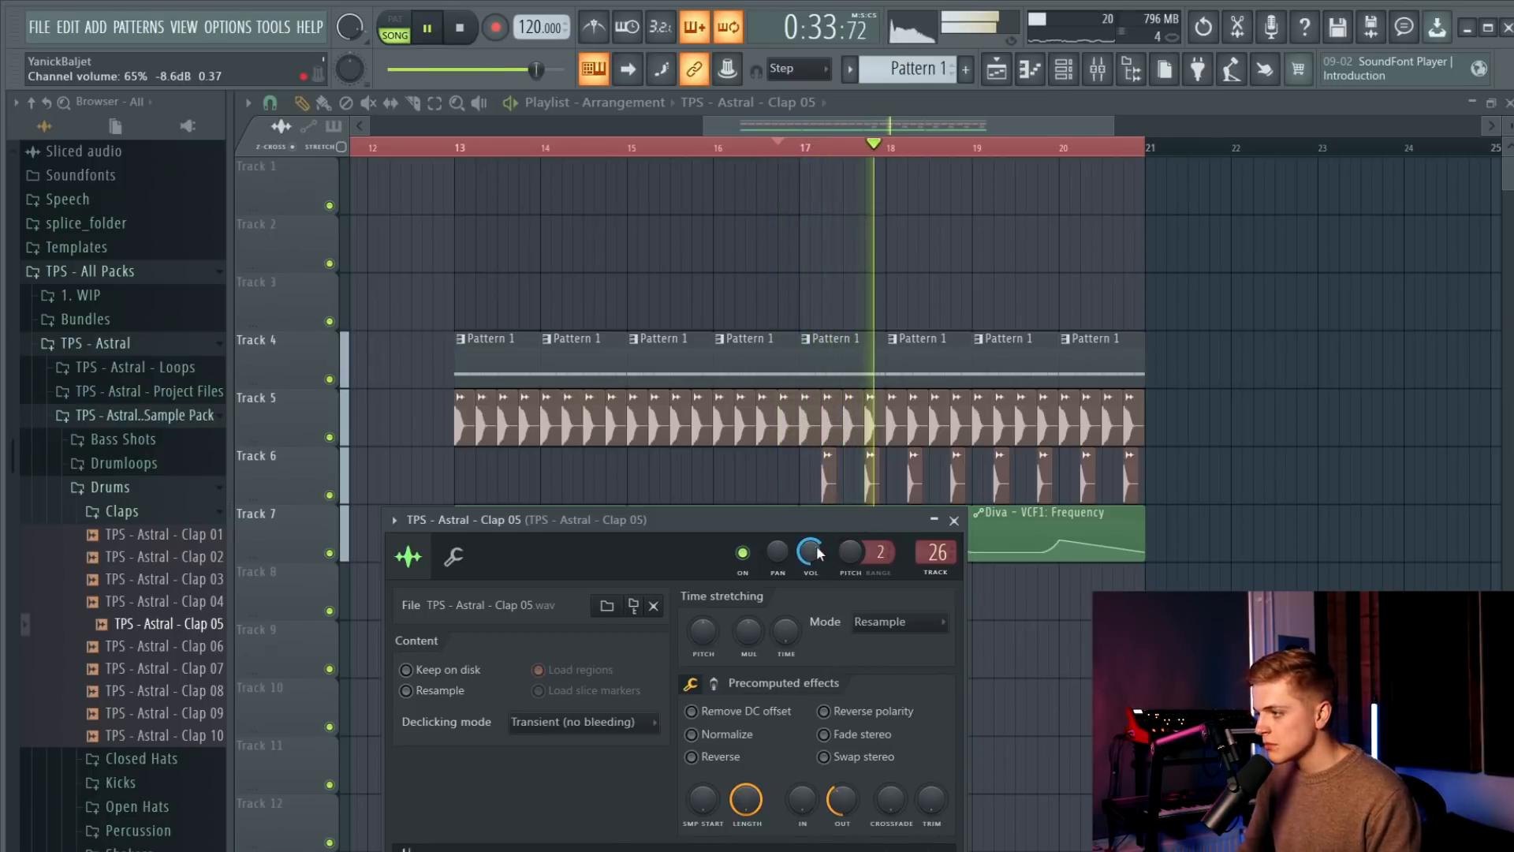
{"action": "left_click", "coordinate": [954, 521]}
Move the Diva cutoff automation clips to Track 8 and shift the arrangement to start at bar 25.
{"action": "scroll", "coordinate": [1010, 505], "scroll_direction": "down", "scroll_amount": 3}
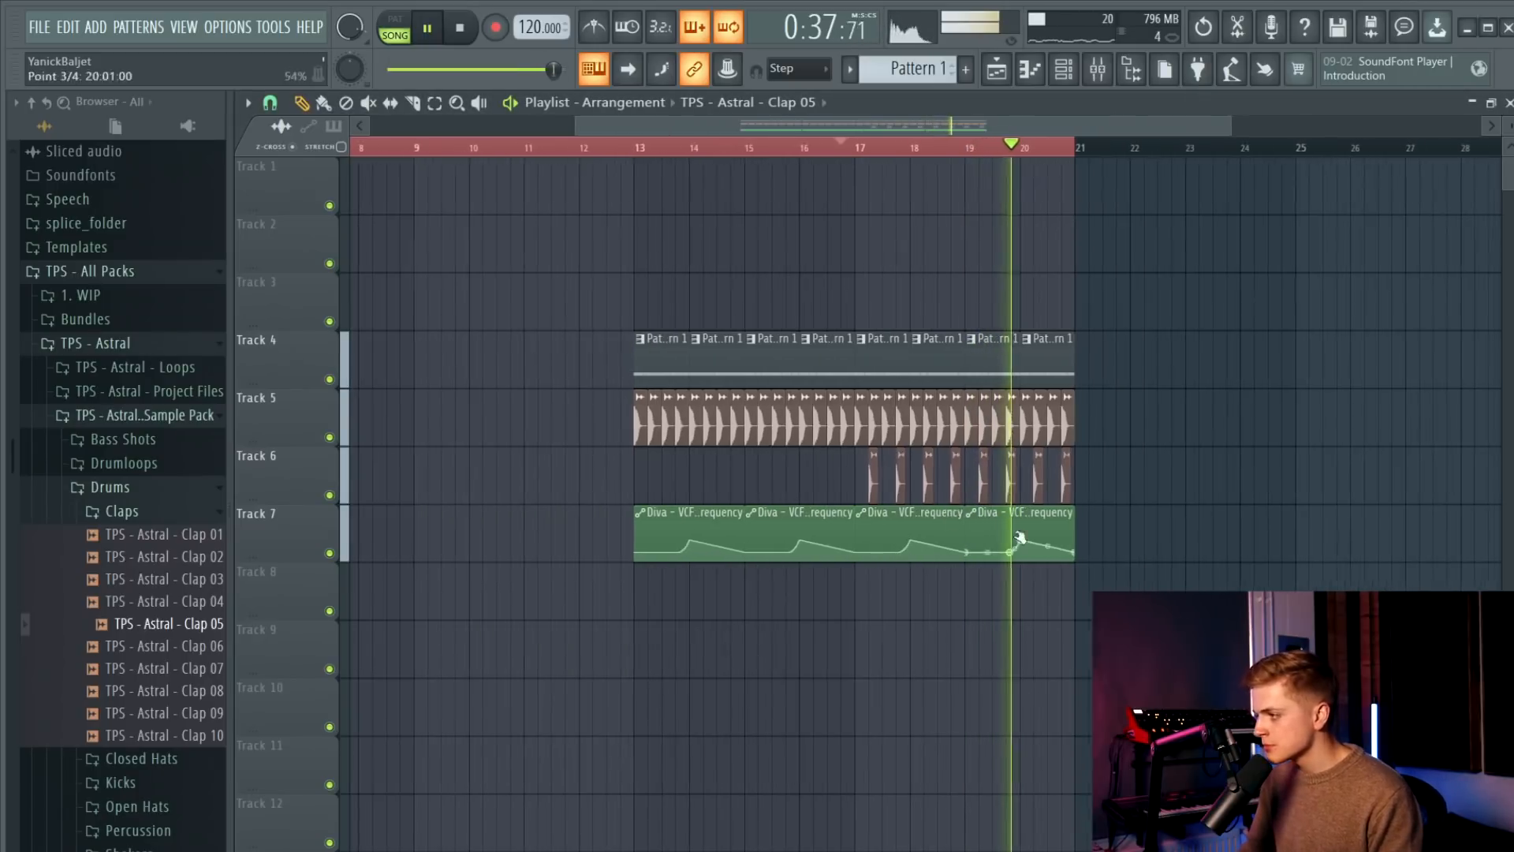
{"action": "left_click_drag", "start_coordinate": [1023, 537], "coordinate": [169, 605]}
{"action": "key", "text": "shift+Down"}
{"action": "key", "text": "space"}
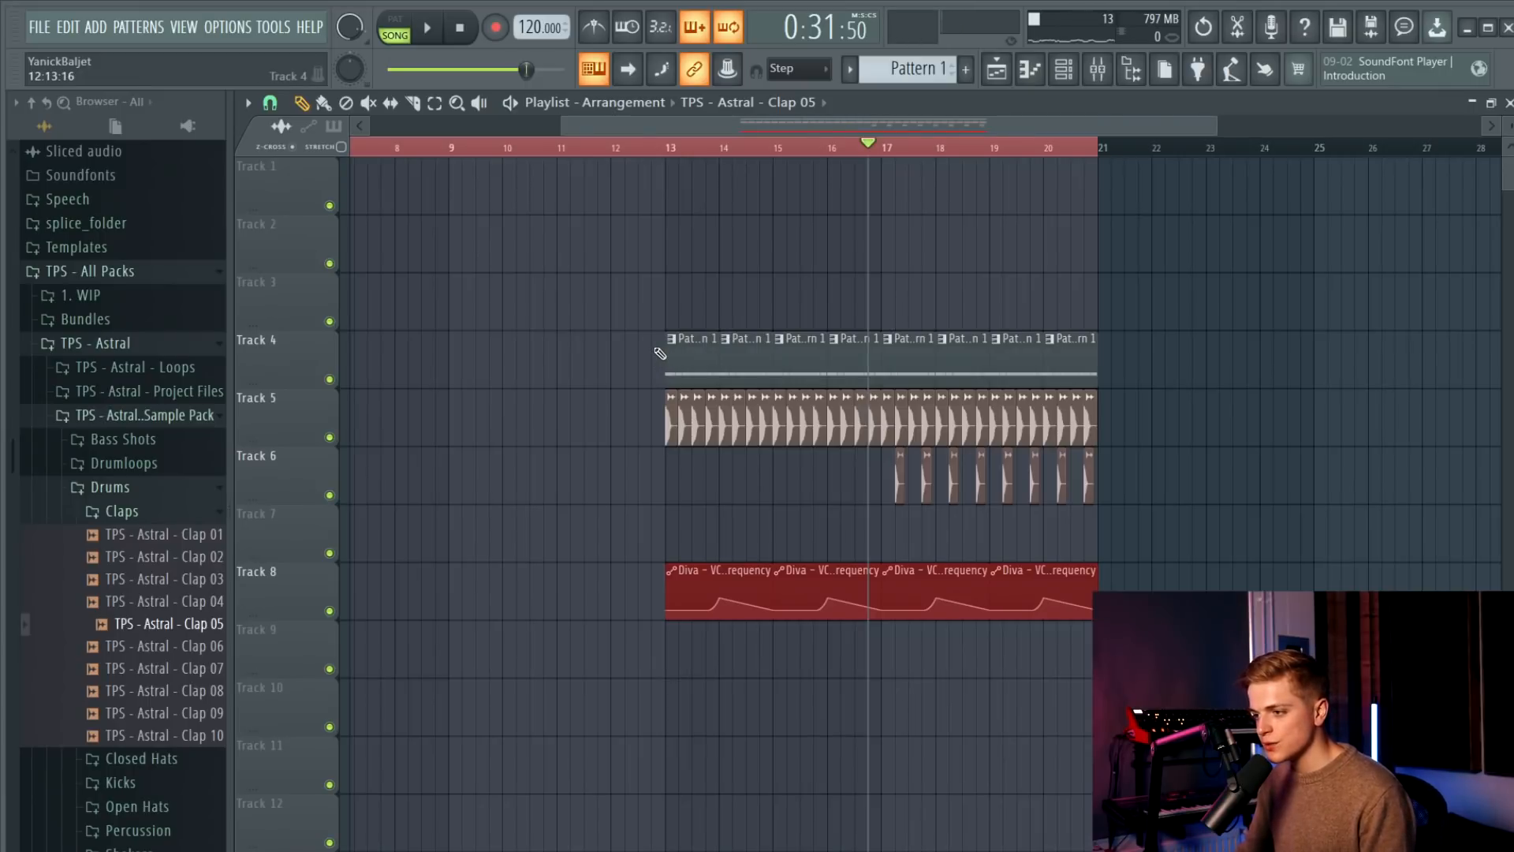
{"action": "left_click", "coordinate": [661, 353]}
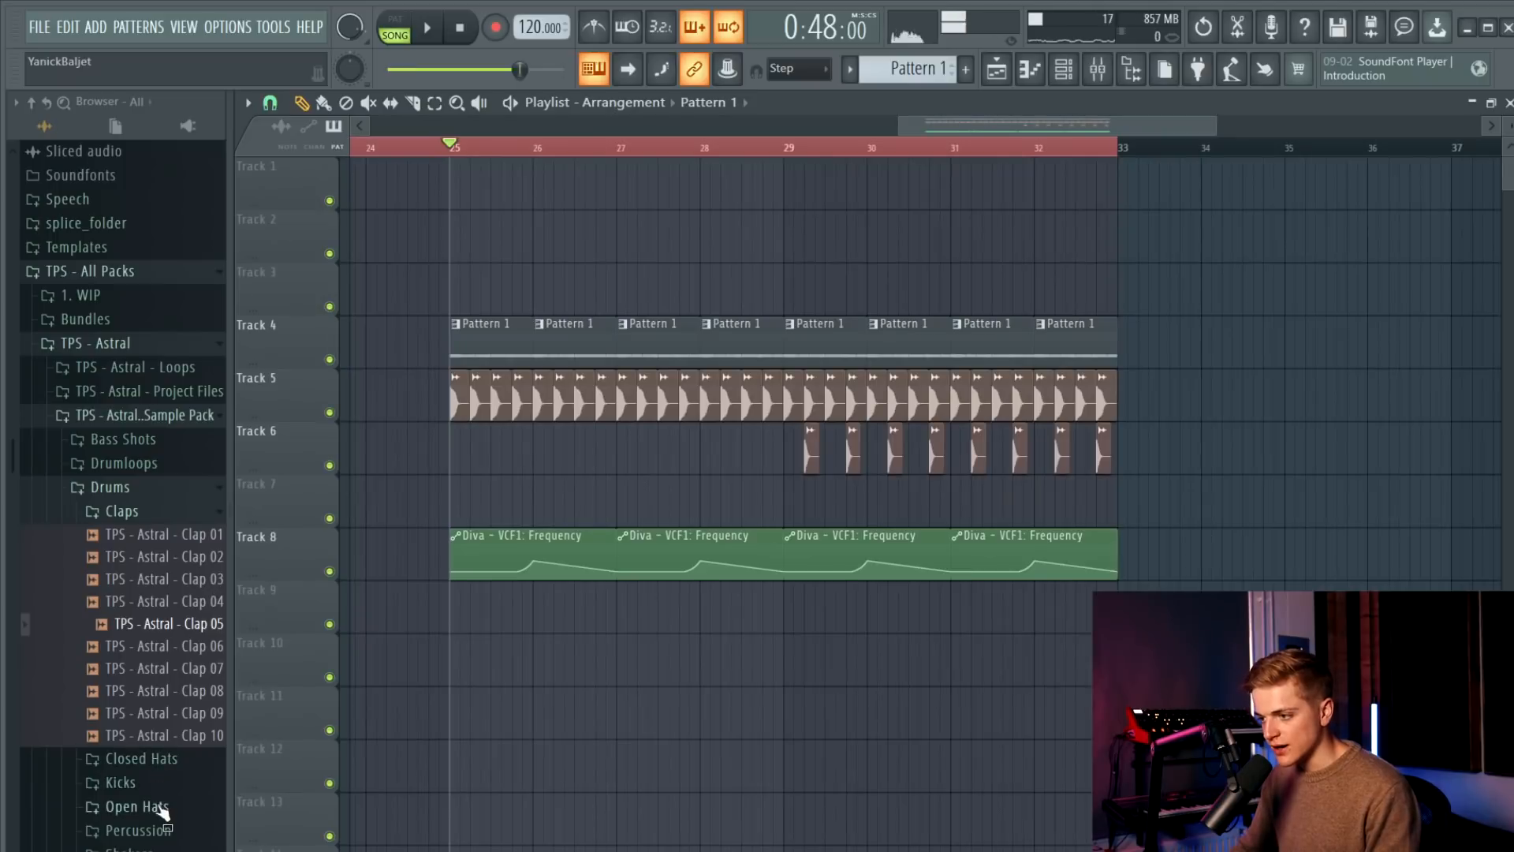
Pick TPS - Astral - Open Hat 07 from the Open Hats folder and place it on Track 7 below the claps.
{"action": "left_click", "coordinate": [150, 808]}
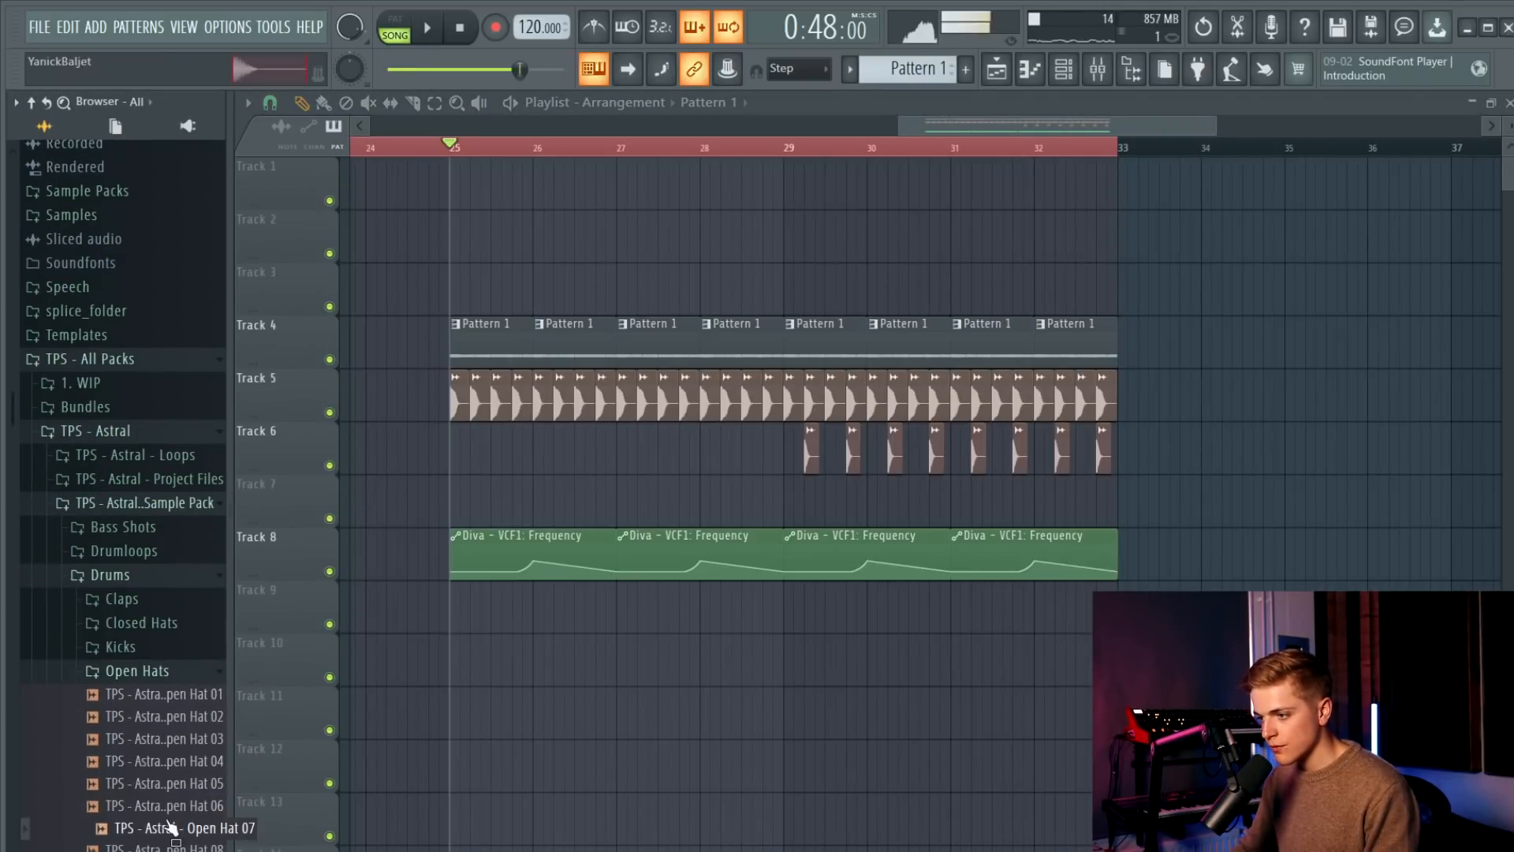
{"action": "left_click_drag", "start_coordinate": [808, 514], "coordinate": [808, 514]}
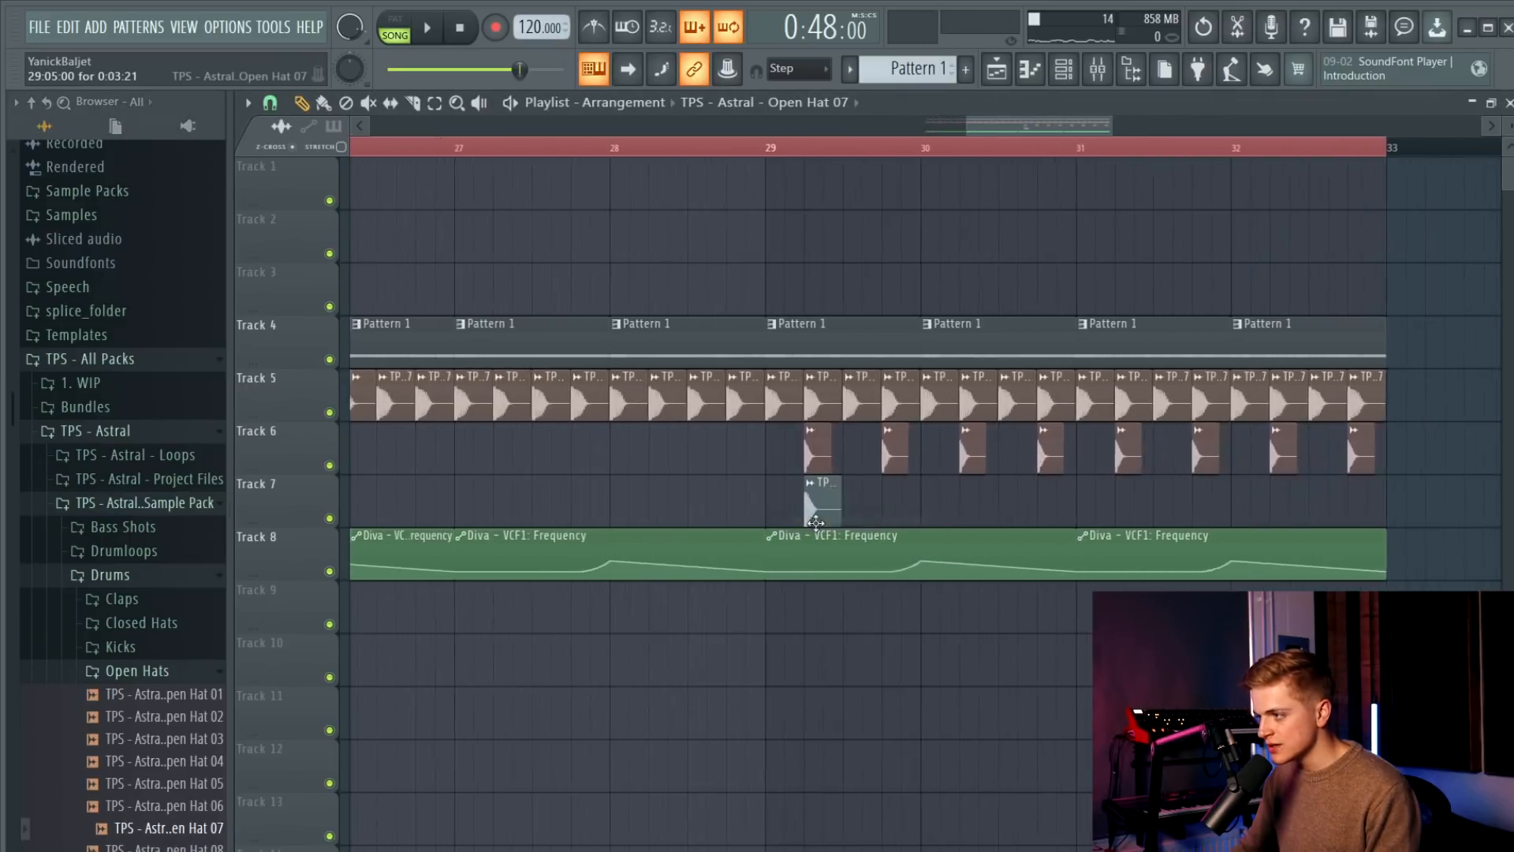
{"action": "scroll", "coordinate": [812, 501], "scroll_direction": "up", "scroll_amount": 3}
Add a fade-out to the Open Hat 07 sample and set its channel volume to about 78%.
{"action": "double_click", "coordinate": [772, 508]}
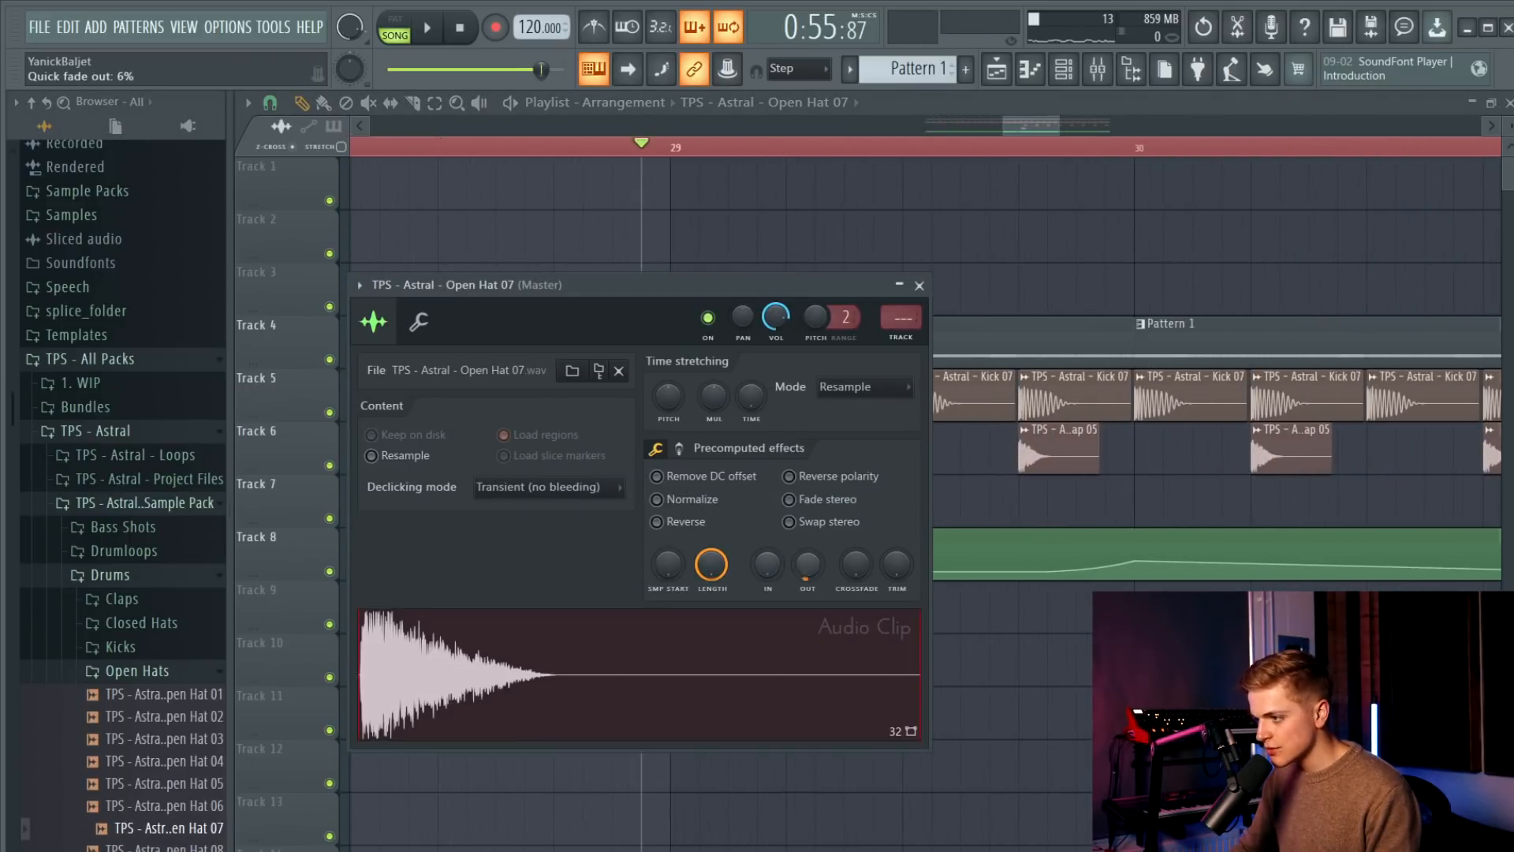
{"action": "right_click", "coordinate": [1005, 509]}
{"action": "key", "text": "space"}
{"action": "double_click", "coordinate": [795, 489]}
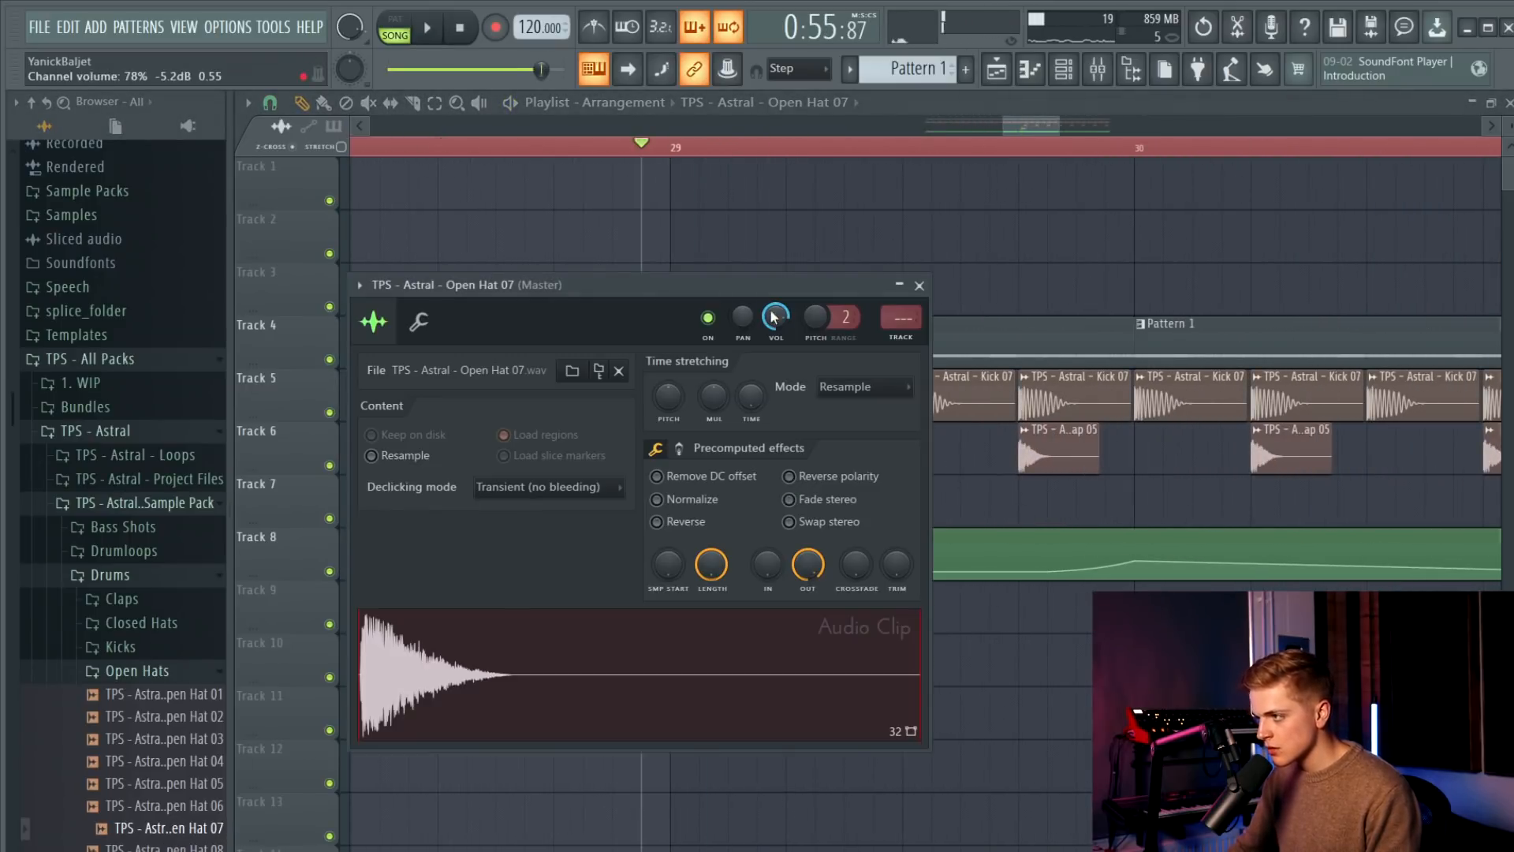
{"action": "key", "text": "space"}
{"action": "right_click", "coordinate": [779, 229]}
{"action": "key", "text": "space"}
Place a second open hat on Track 7 at 29:07:00, between the kicks, and listen to the result.
{"action": "left_click", "coordinate": [866, 507]}
{"action": "key", "text": "space"}
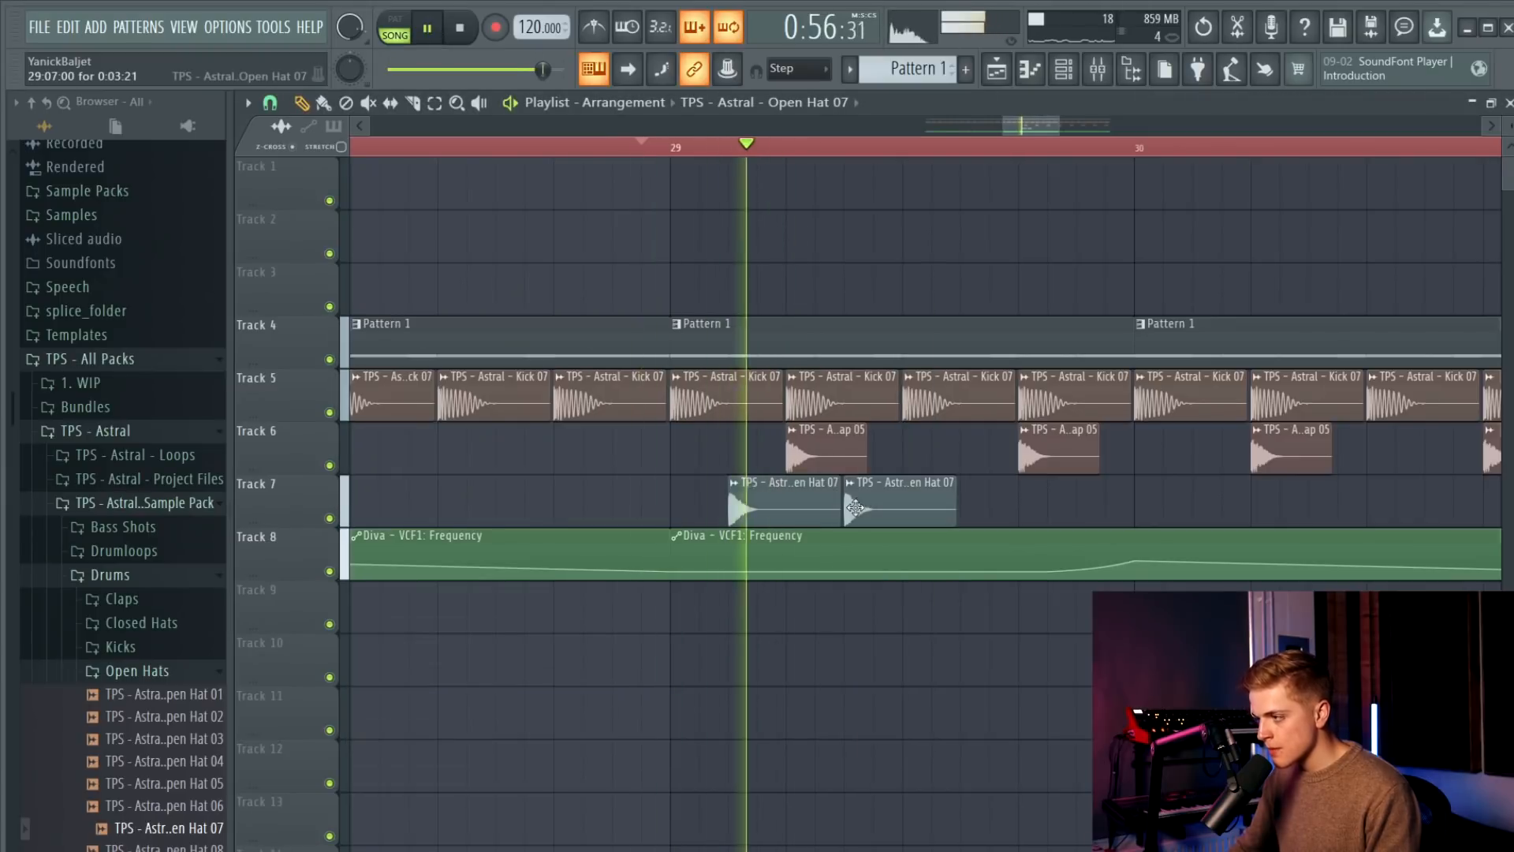
{"action": "scroll", "coordinate": [667, 520], "scroll_direction": "down", "scroll_amount": 1}
{"action": "scroll", "coordinate": [666, 522], "scroll_direction": "down", "scroll_amount": 2}
{"action": "key", "text": "space"}
Move the Diva cutoff automation clips down to Track 9 and play the arrangement around bar 29.
{"action": "left_click", "coordinate": [631, 556], "text": "ctrl"}
{"action": "scroll", "coordinate": [861, 629], "scroll_direction": "down", "scroll_amount": 3}
{"action": "left_click_drag", "start_coordinate": [1098, 566], "coordinate": [387, 566]}
{"action": "scroll", "coordinate": [394, 576], "scroll_direction": "down", "scroll_amount": 3}
{"action": "left_click_drag", "start_coordinate": [516, 573], "coordinate": [514, 598]}
{"action": "key", "text": "space"}
{"action": "scroll", "coordinate": [705, 451], "scroll_direction": "up", "scroll_amount": 4}
{"action": "key", "text": "space"}
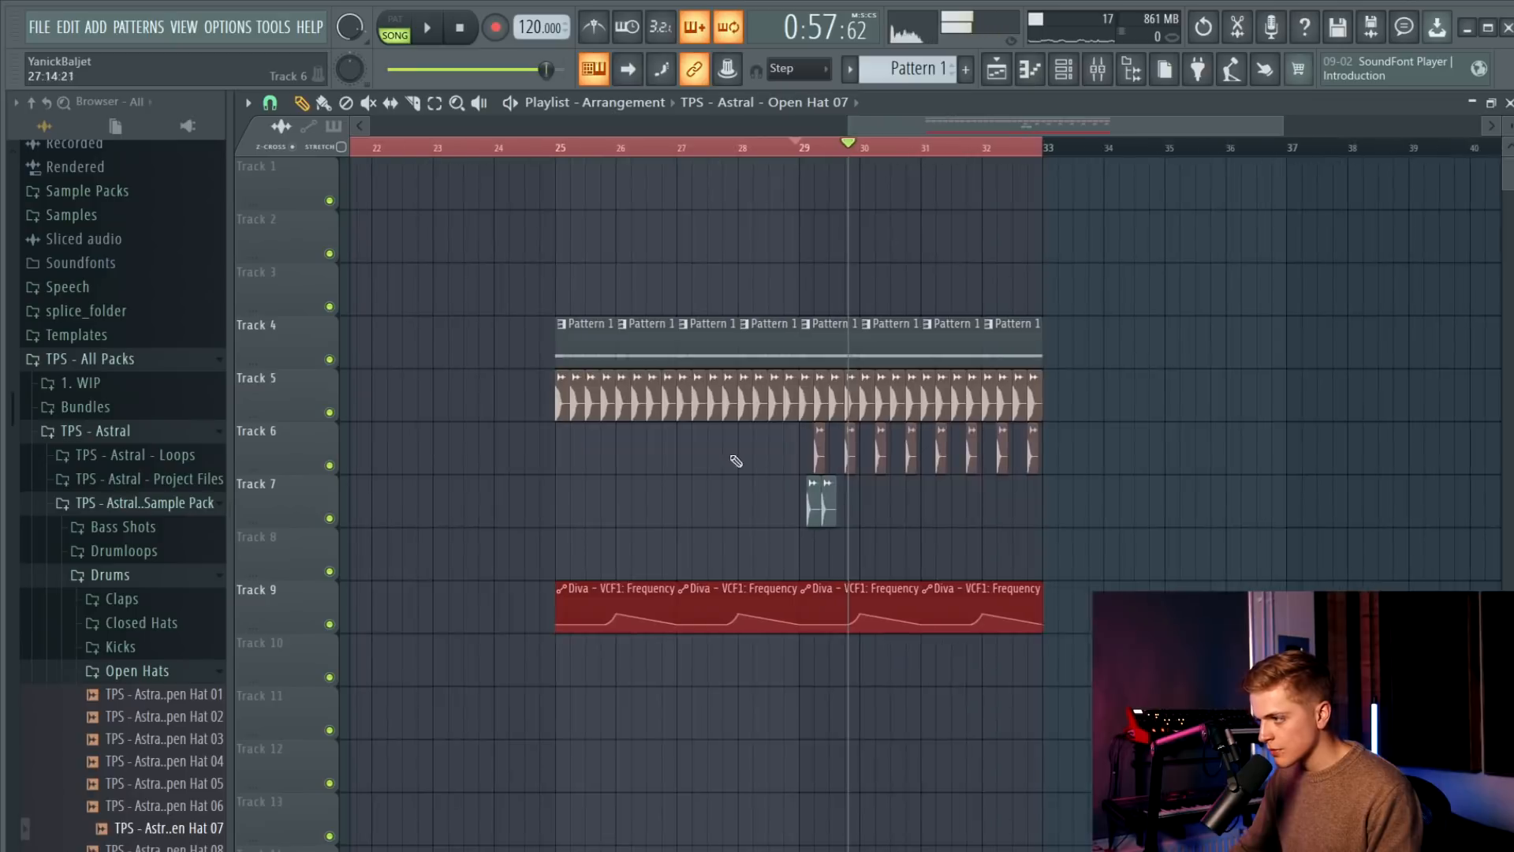
{"action": "scroll", "coordinate": [660, 489], "scroll_direction": "up", "scroll_amount": 2}
{"action": "key", "text": "space"}
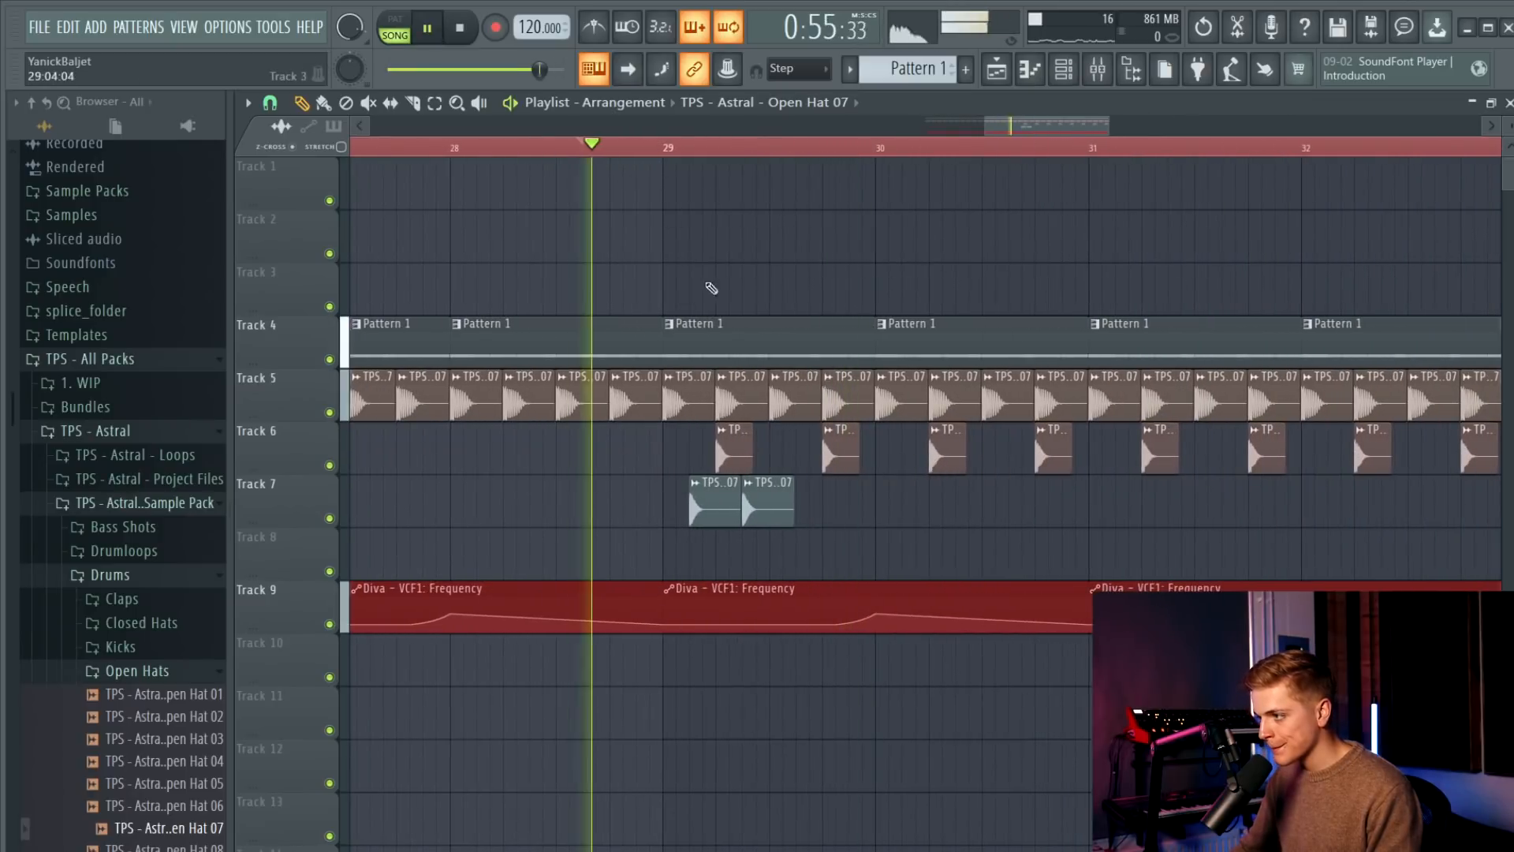
Continue the offbeat open hats on Track 7 after each kick up to the start of bar 31.
{"action": "left_click", "coordinate": [832, 499]}
{"action": "left_click", "coordinate": [905, 498]}
{"action": "left_click", "coordinate": [977, 498]}
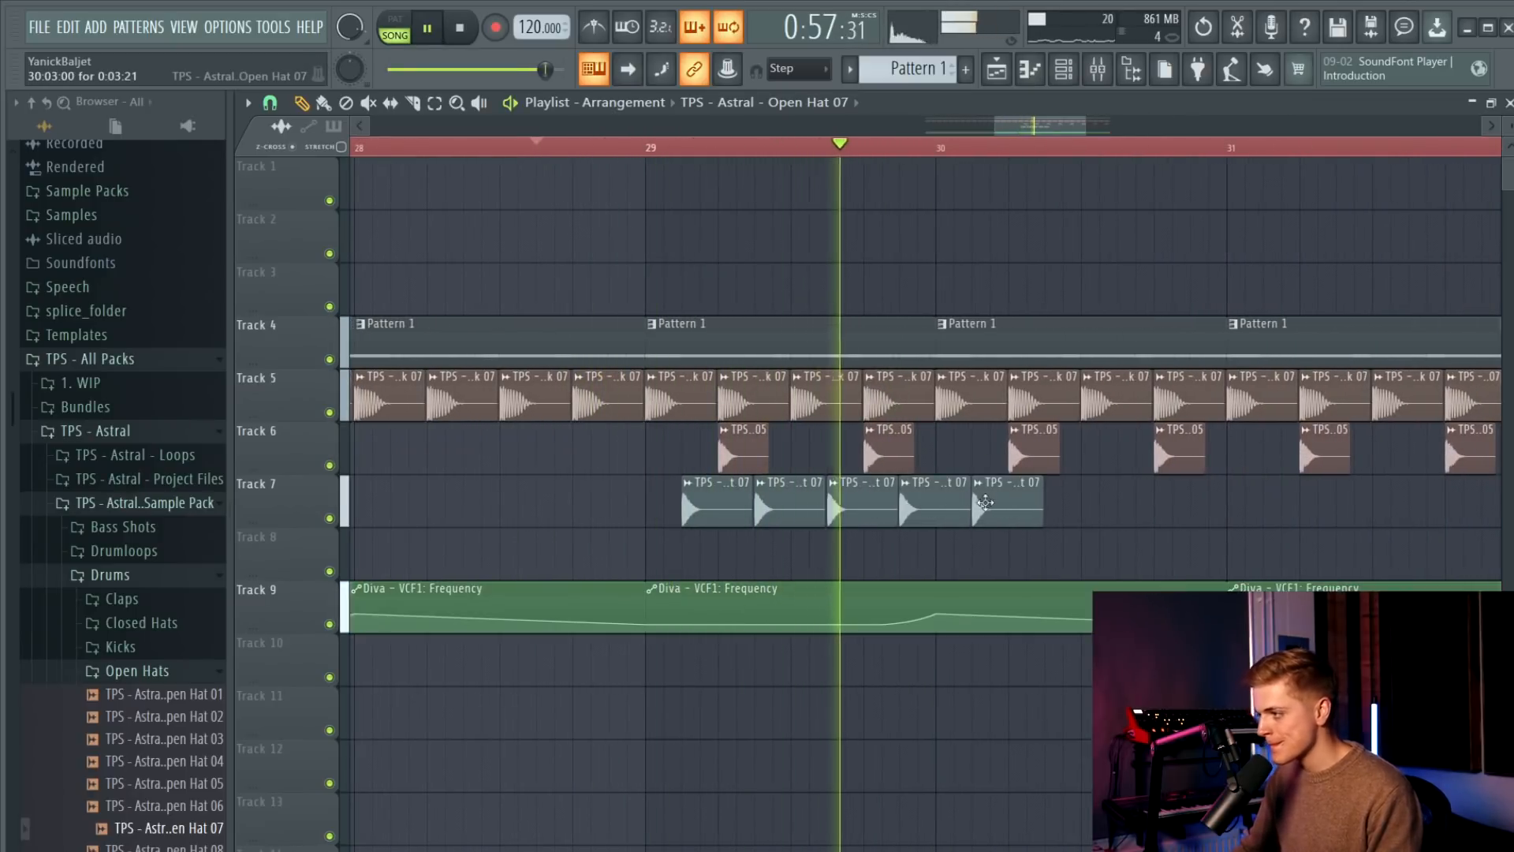
{"action": "left_click", "coordinate": [1054, 507]}
{"action": "left_click", "coordinate": [1126, 508]}
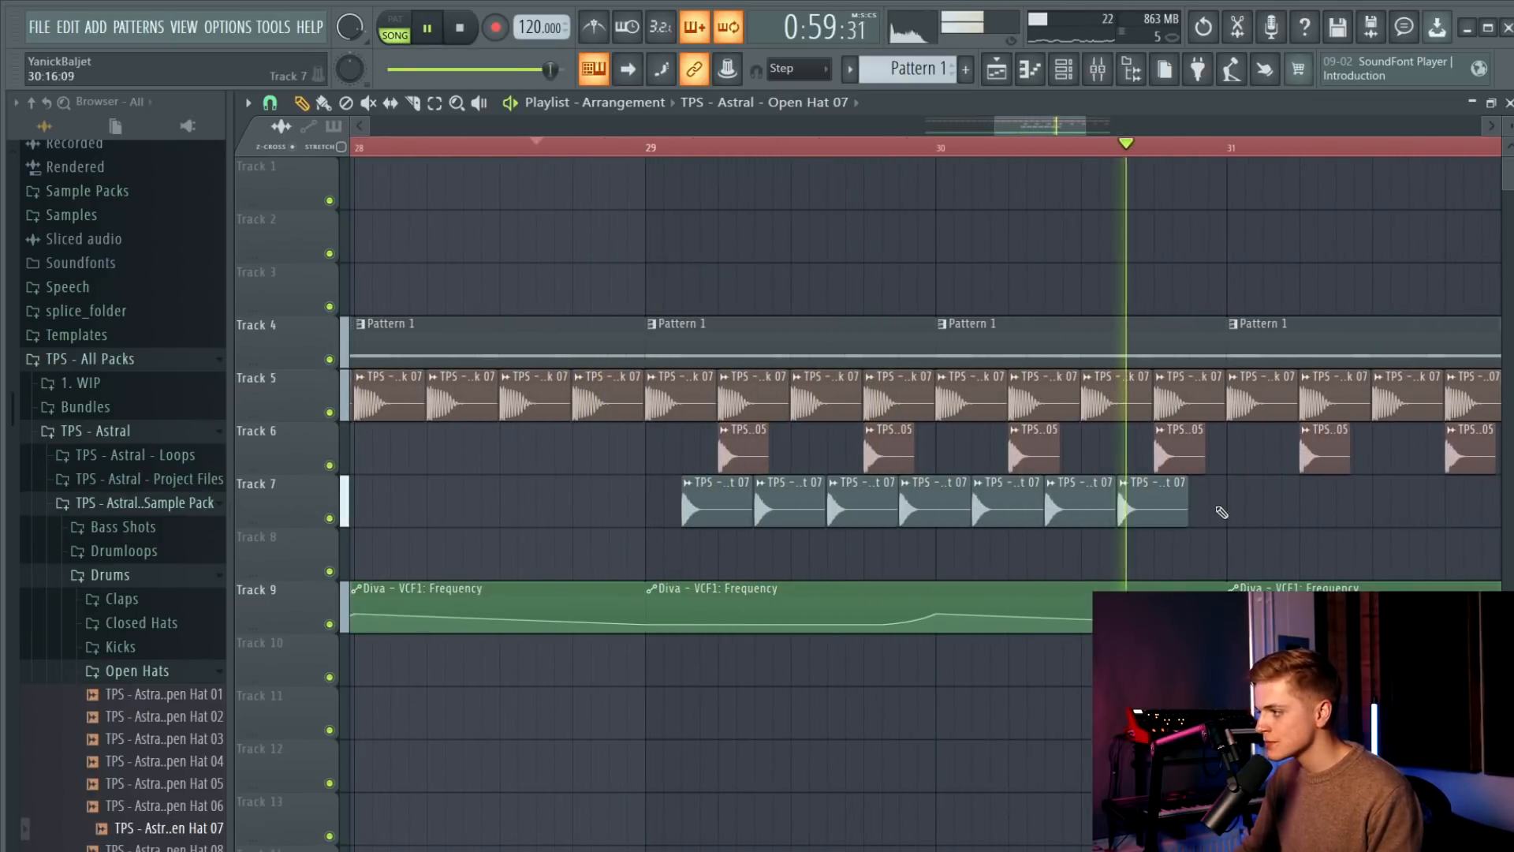
{"action": "left_click", "coordinate": [1201, 509]}
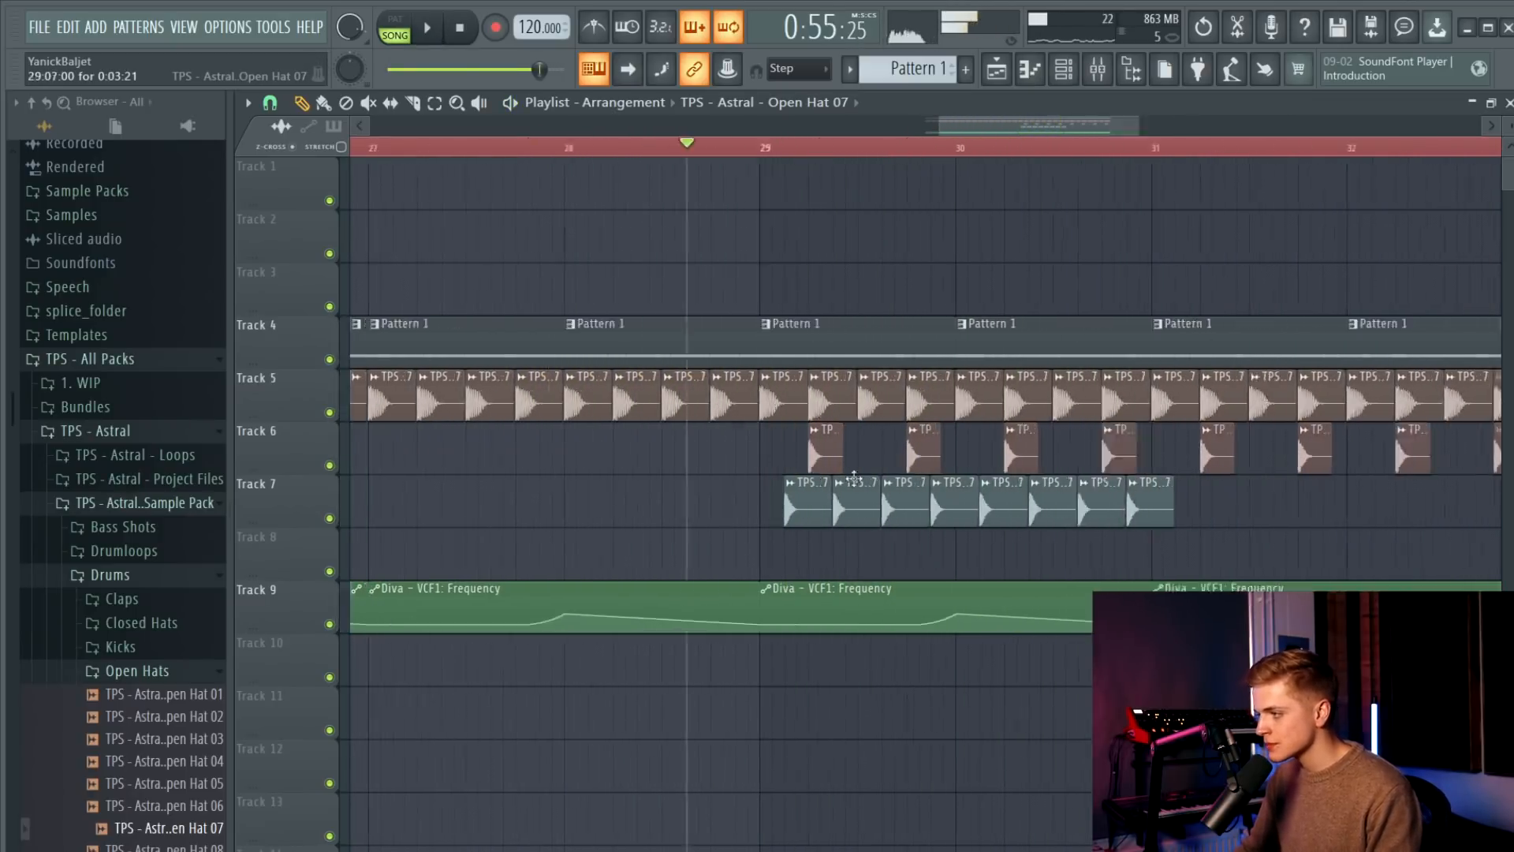
Duplicate the open hats on Track 7 to reach bar 33, set the playback range over the arrangement and play it.
{"action": "scroll", "coordinate": [854, 478], "scroll_direction": "down", "scroll_amount": 2}
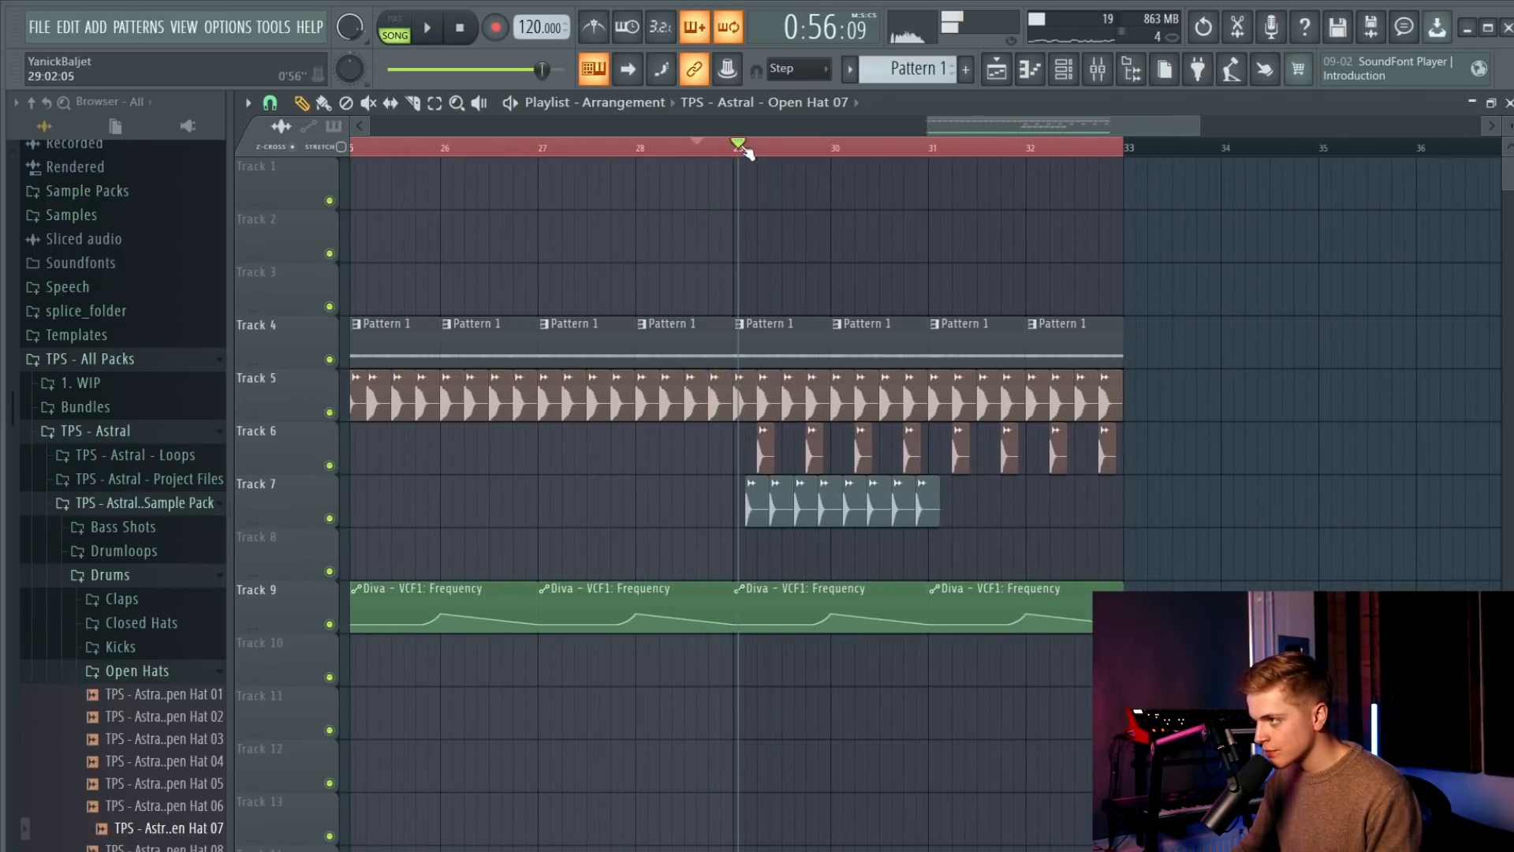
{"action": "left_click_drag", "start_coordinate": [743, 148], "coordinate": [897, 189]}
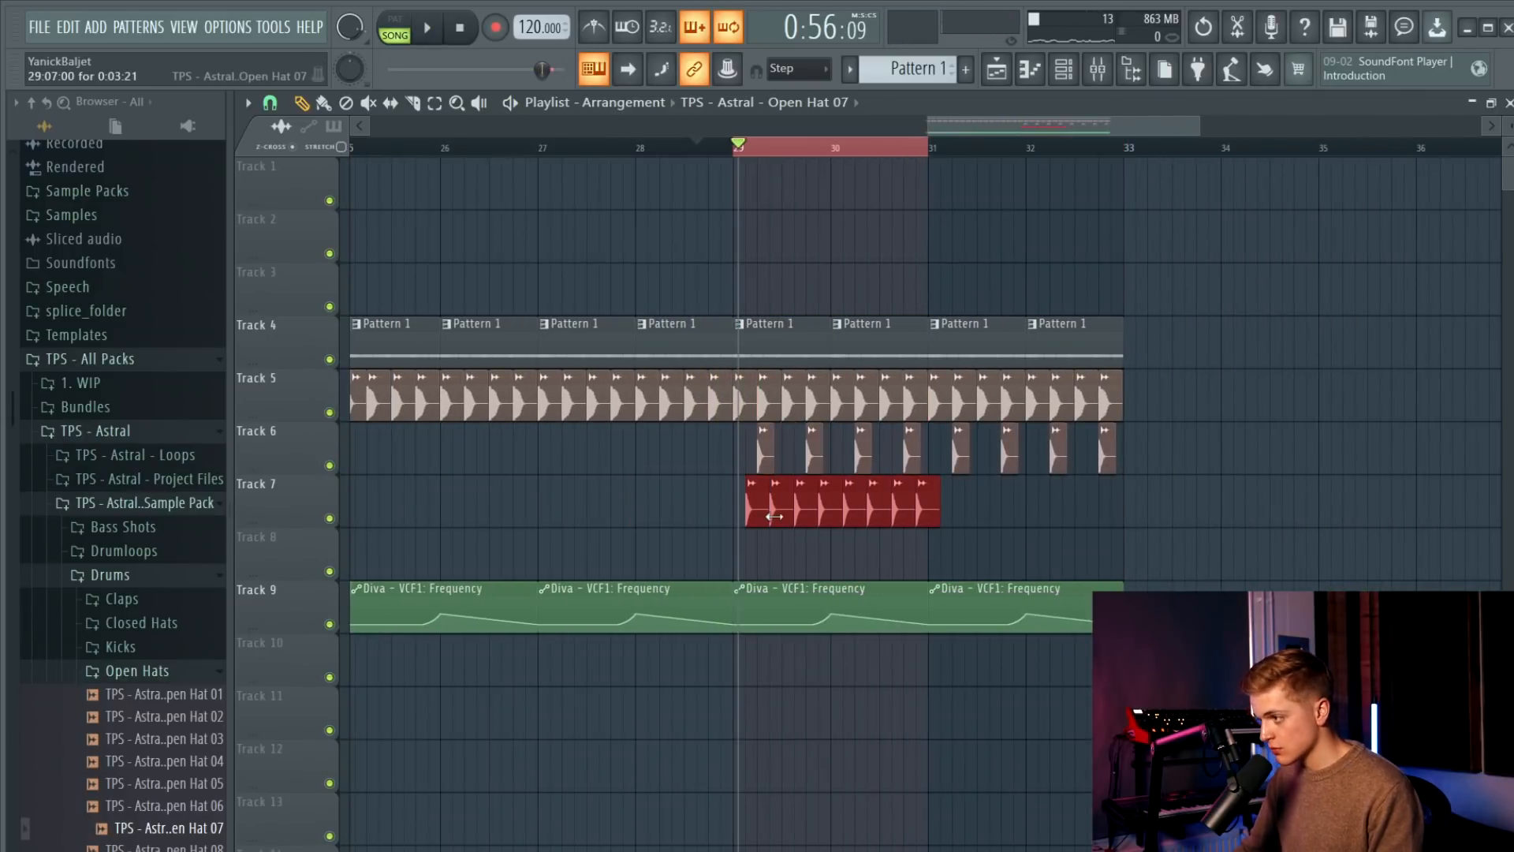
{"action": "key", "text": "ctrl+b"}
{"action": "key", "text": "ctrl+a"}
{"action": "left_click", "coordinate": [697, 145]}
{"action": "key", "text": "space"}
{"action": "left_click", "coordinate": [784, 189], "text": "ctrl"}
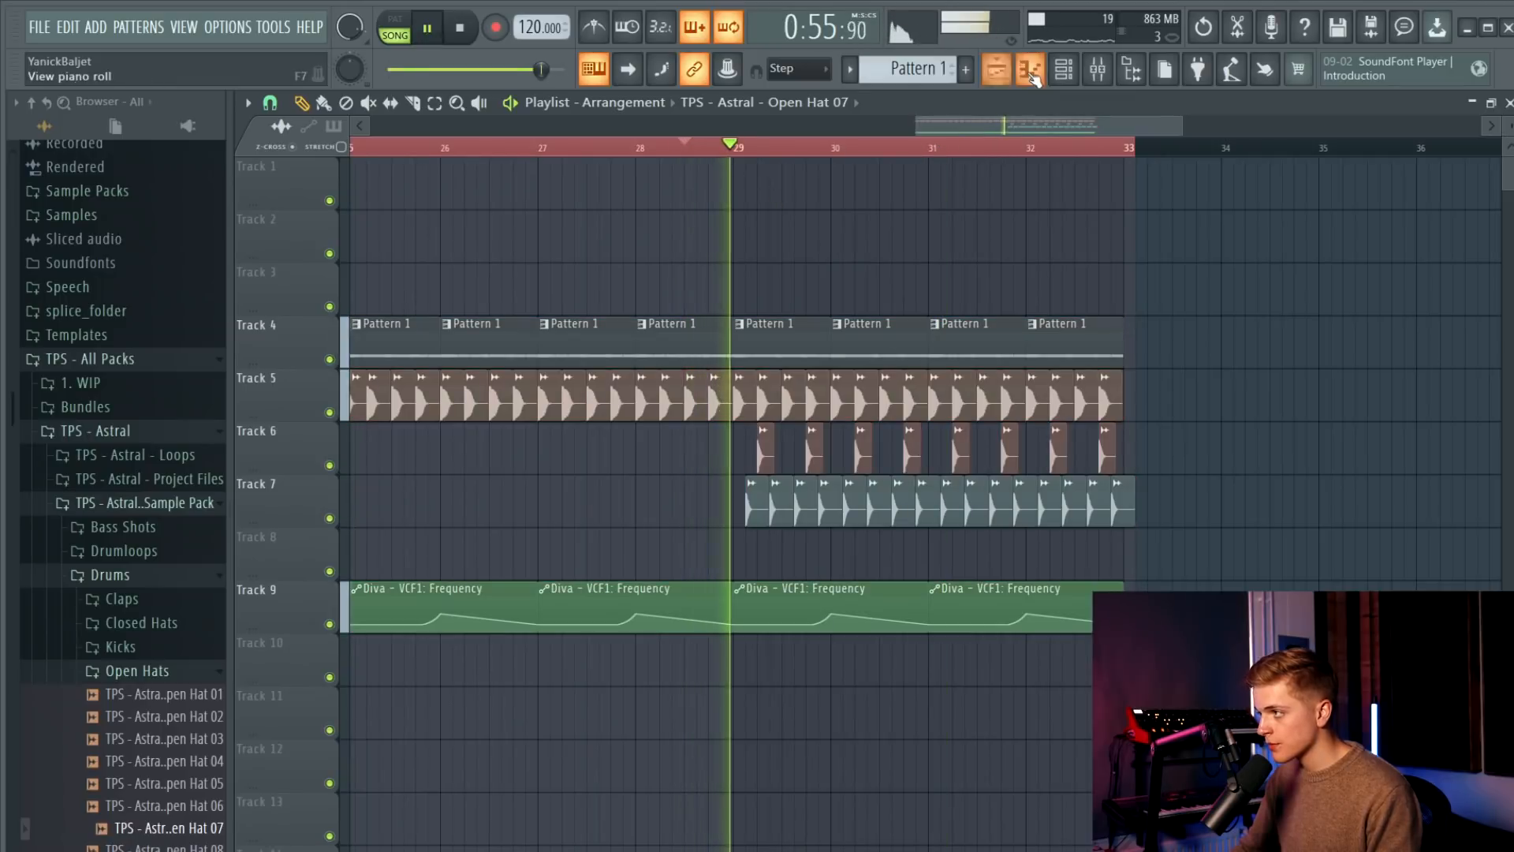
Open Diva and its mixer track, and load The Glue compressor into effect slot 6.
{"action": "key", "text": "space"}
{"action": "left_click", "coordinate": [1063, 69]}
{"action": "key", "text": "Page_Down"}
{"action": "left_click", "coordinate": [549, 291]}
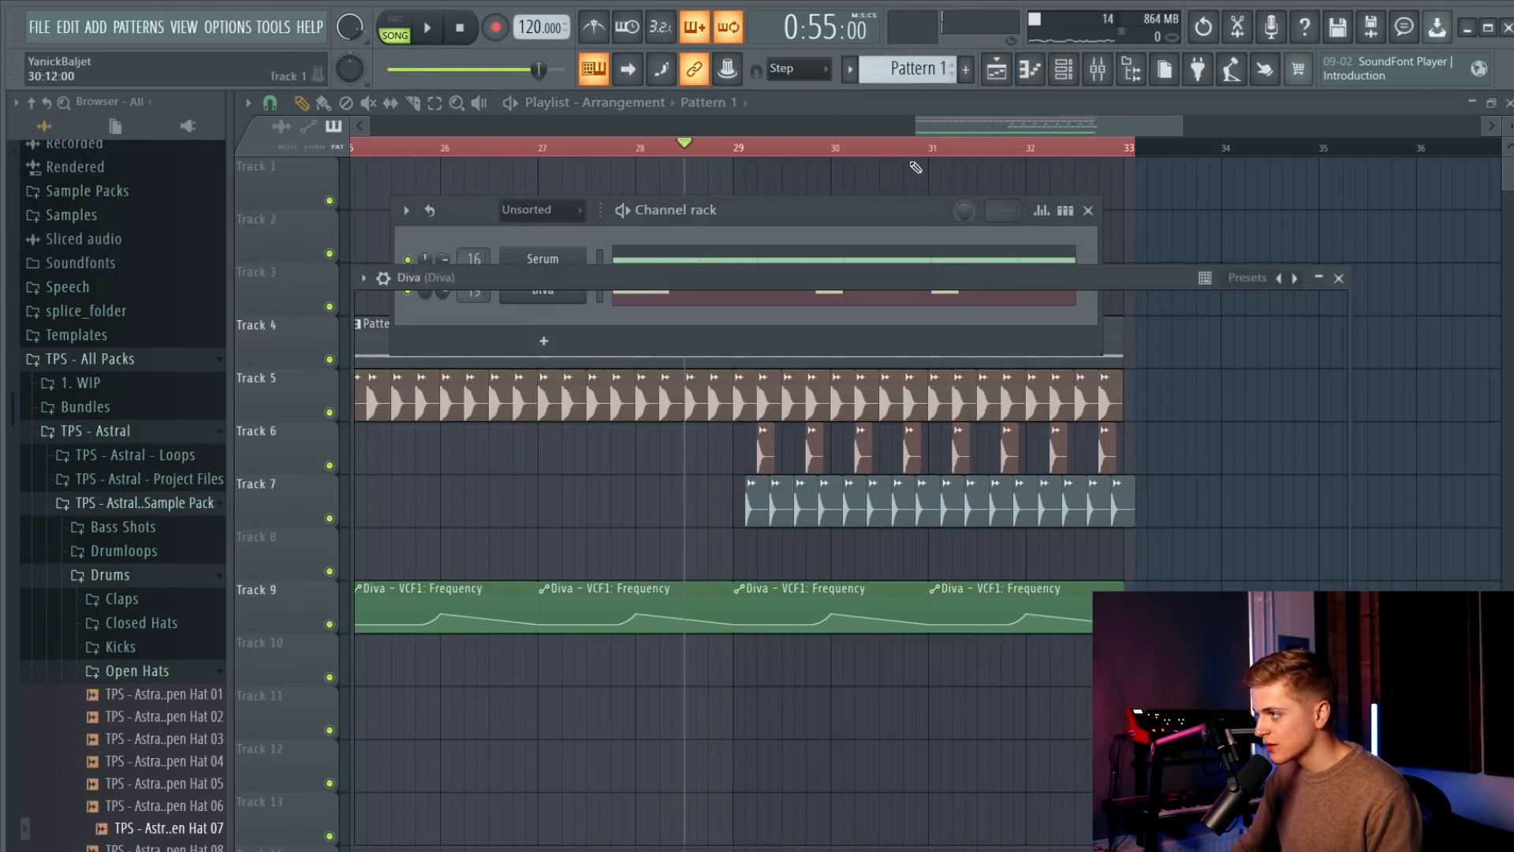
{"action": "left_click", "coordinate": [1097, 70]}
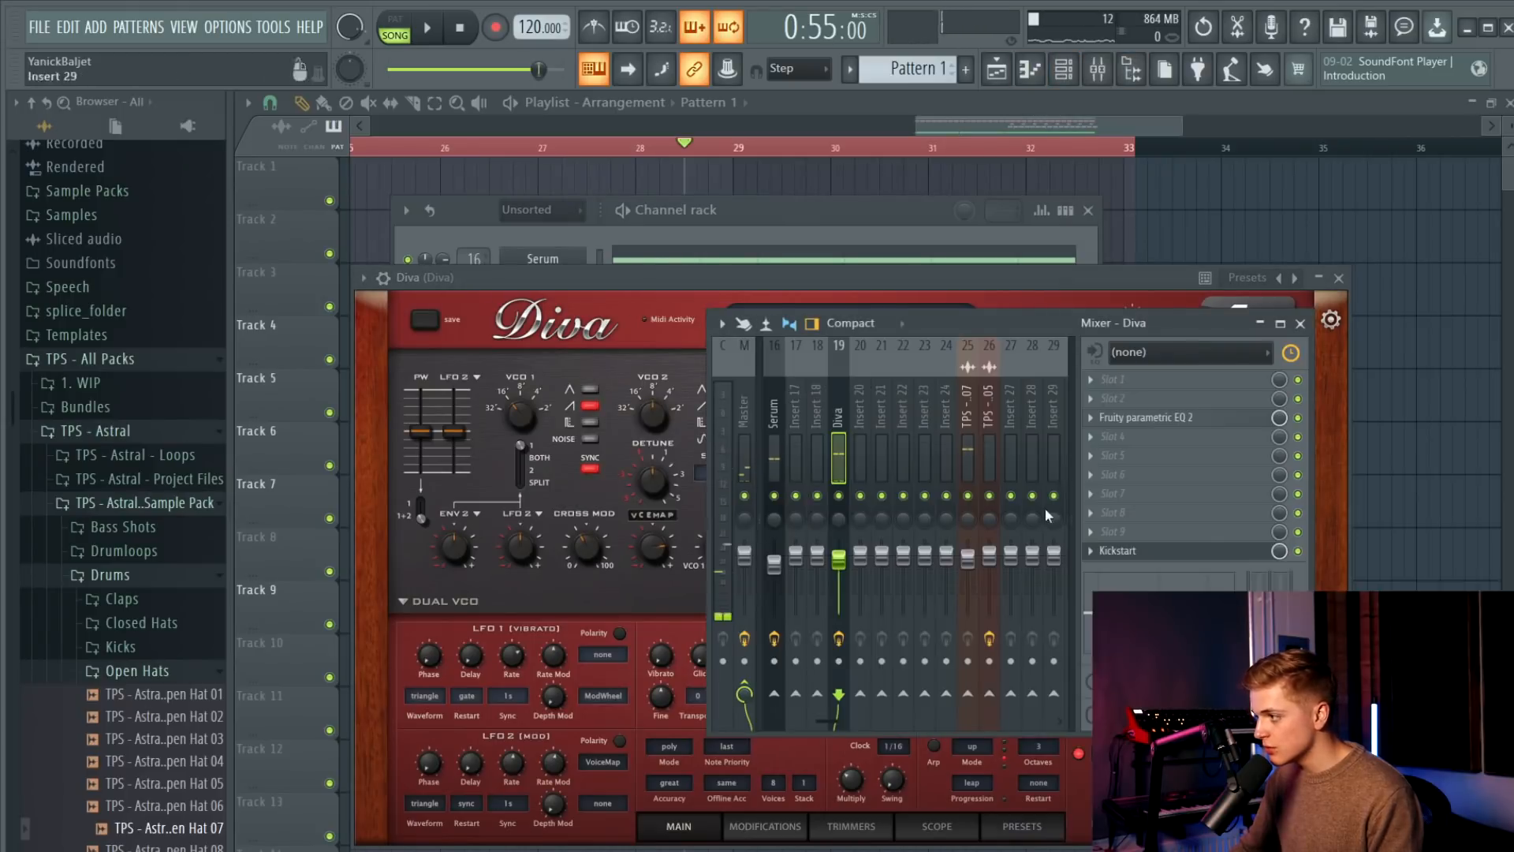
{"action": "left_click", "coordinate": [1218, 477]}
{"action": "left_click", "coordinate": [1217, 476]}
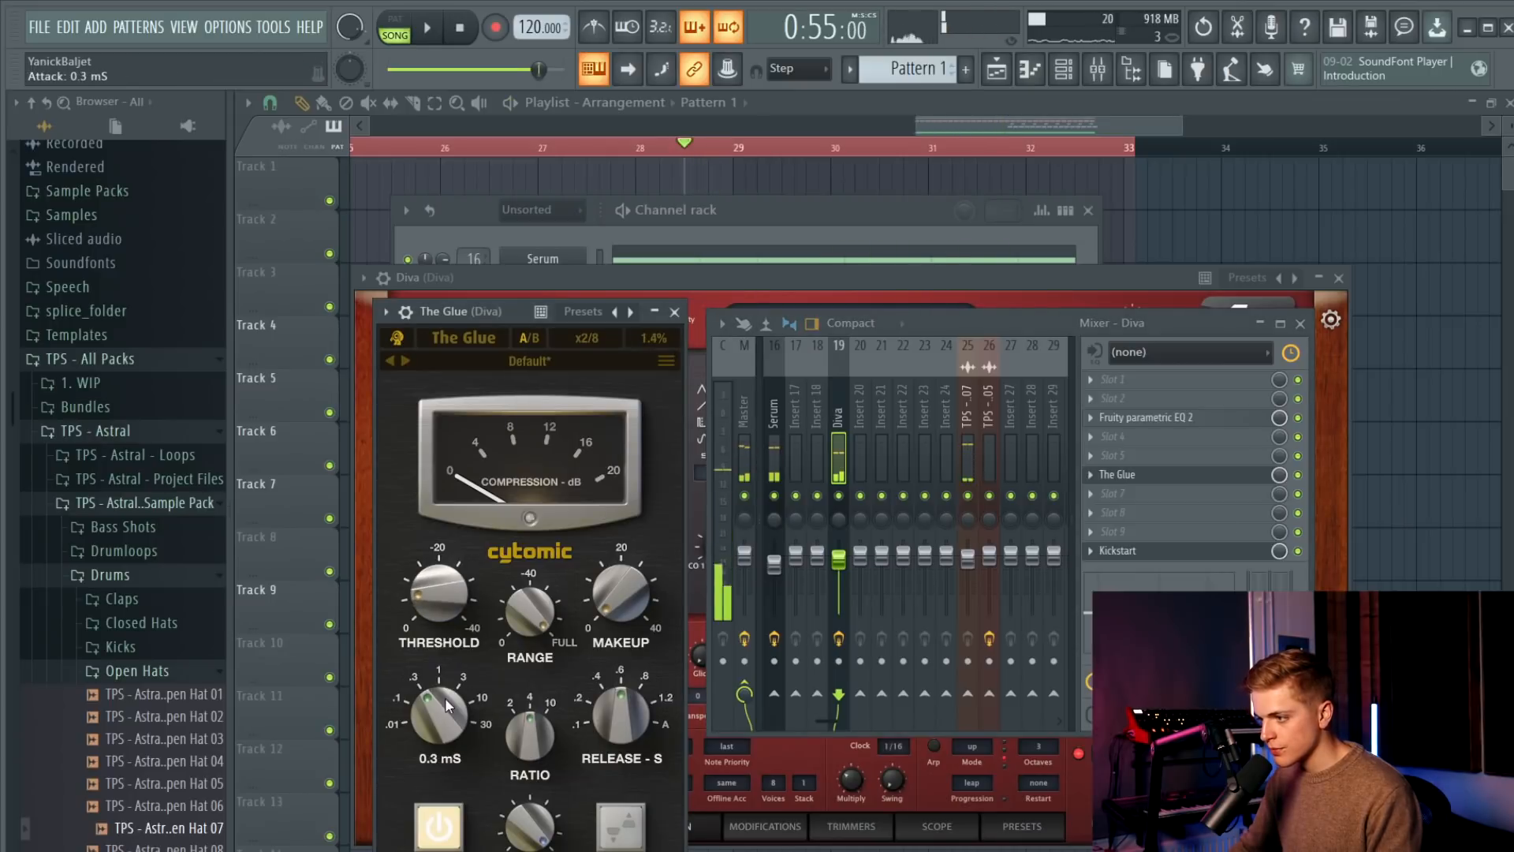
Set The Glue's threshold to about -14.7 dB on the Diva track and close the open plugin windows.
{"action": "left_click_drag", "start_coordinate": [433, 600], "coordinate": [443, 574]}
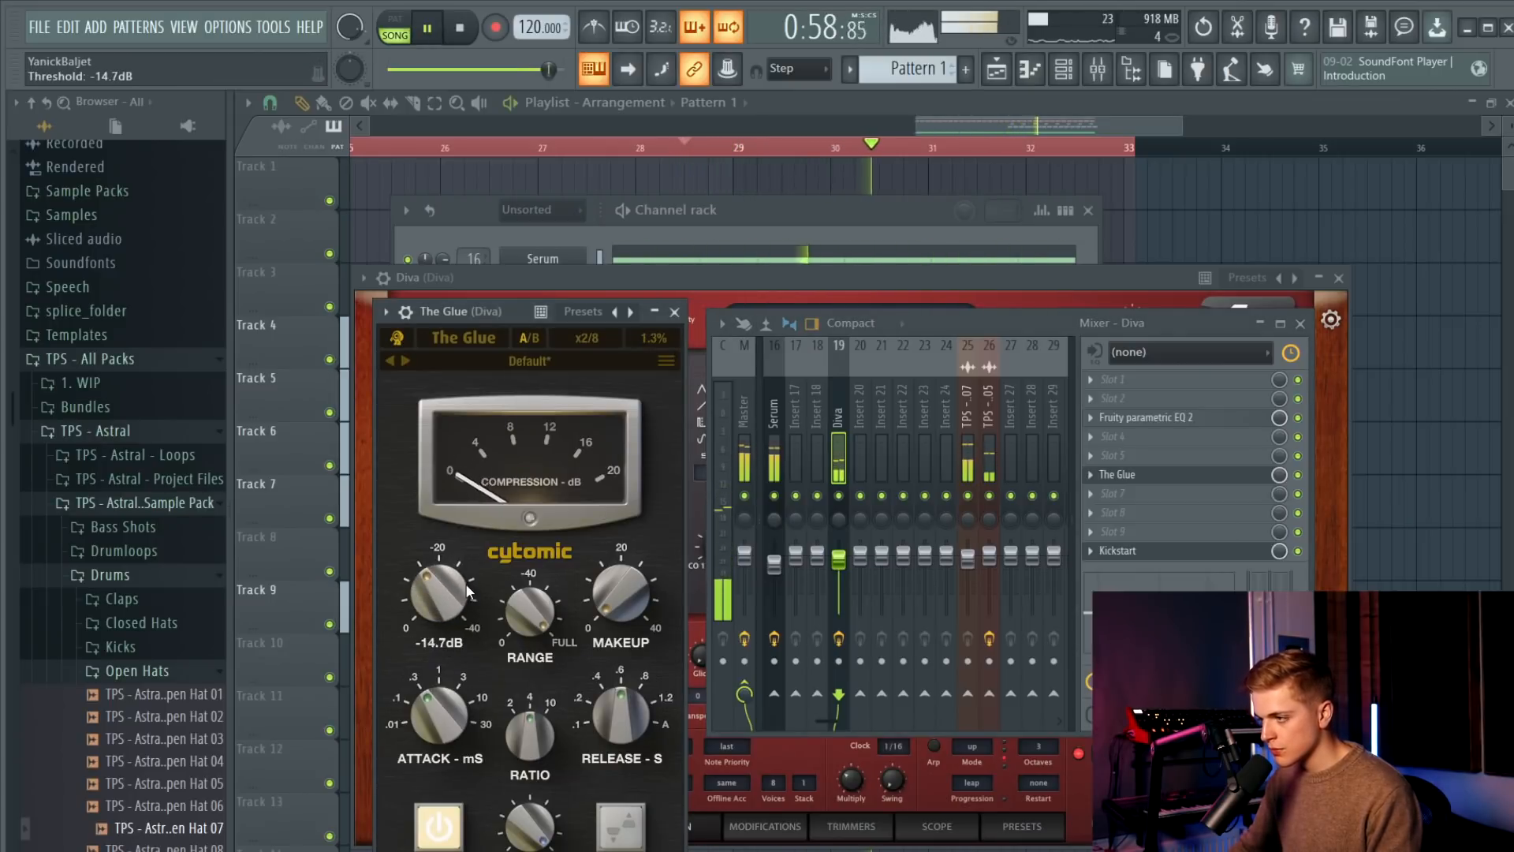
{"action": "left_click", "coordinate": [675, 312]}
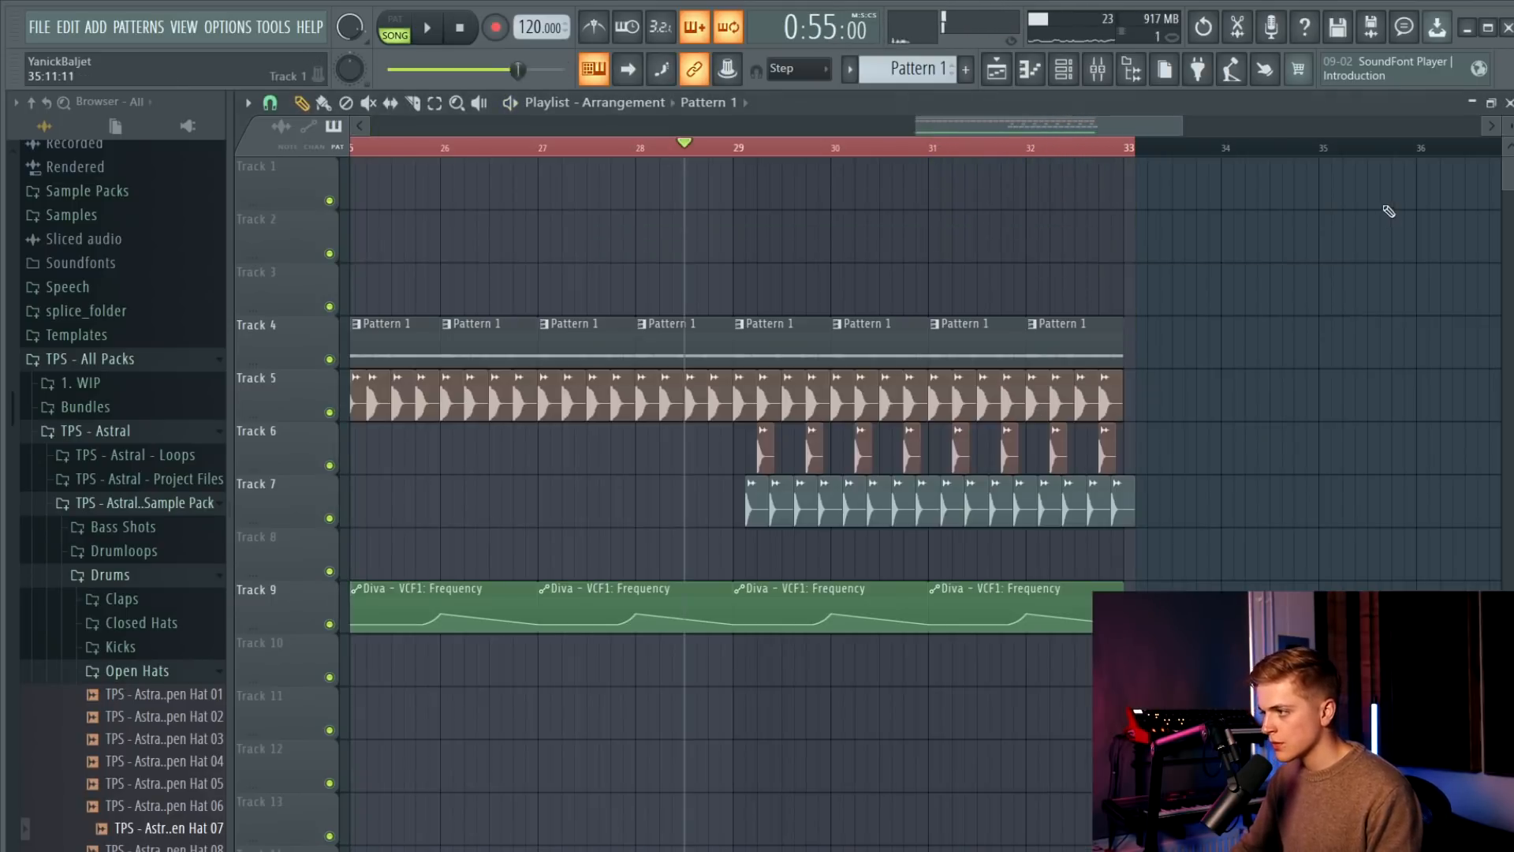
{"action": "scroll", "coordinate": [1293, 213], "scroll_direction": "down", "scroll_amount": 3}
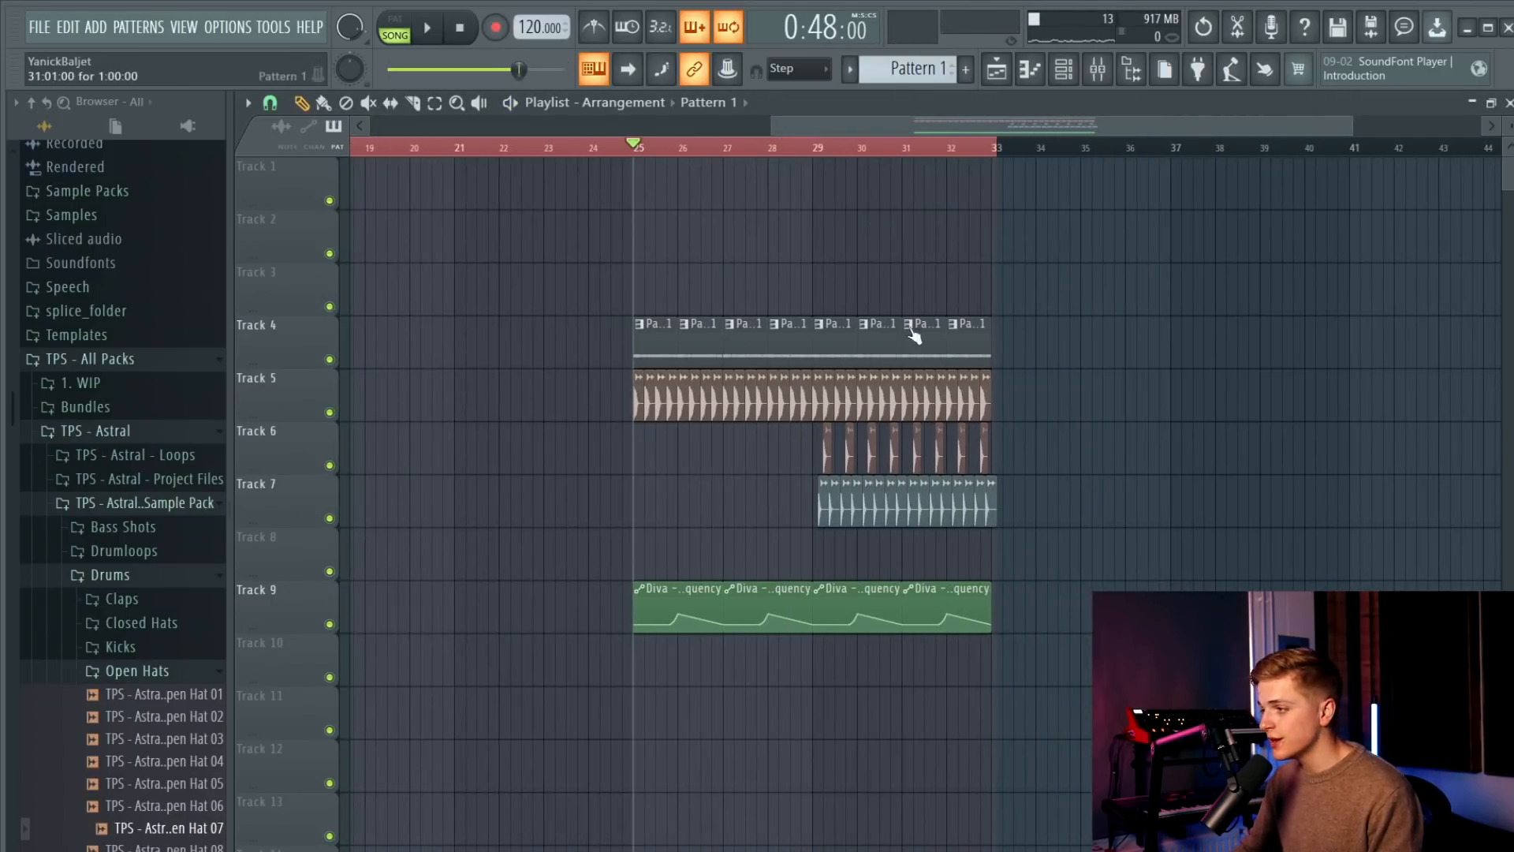
Play the arrangement from bar 25 and clear the playback range selected up to bar 33.
{"action": "scroll", "coordinate": [943, 359], "scroll_direction": "up", "scroll_amount": 2}
{"action": "key", "text": "space"}
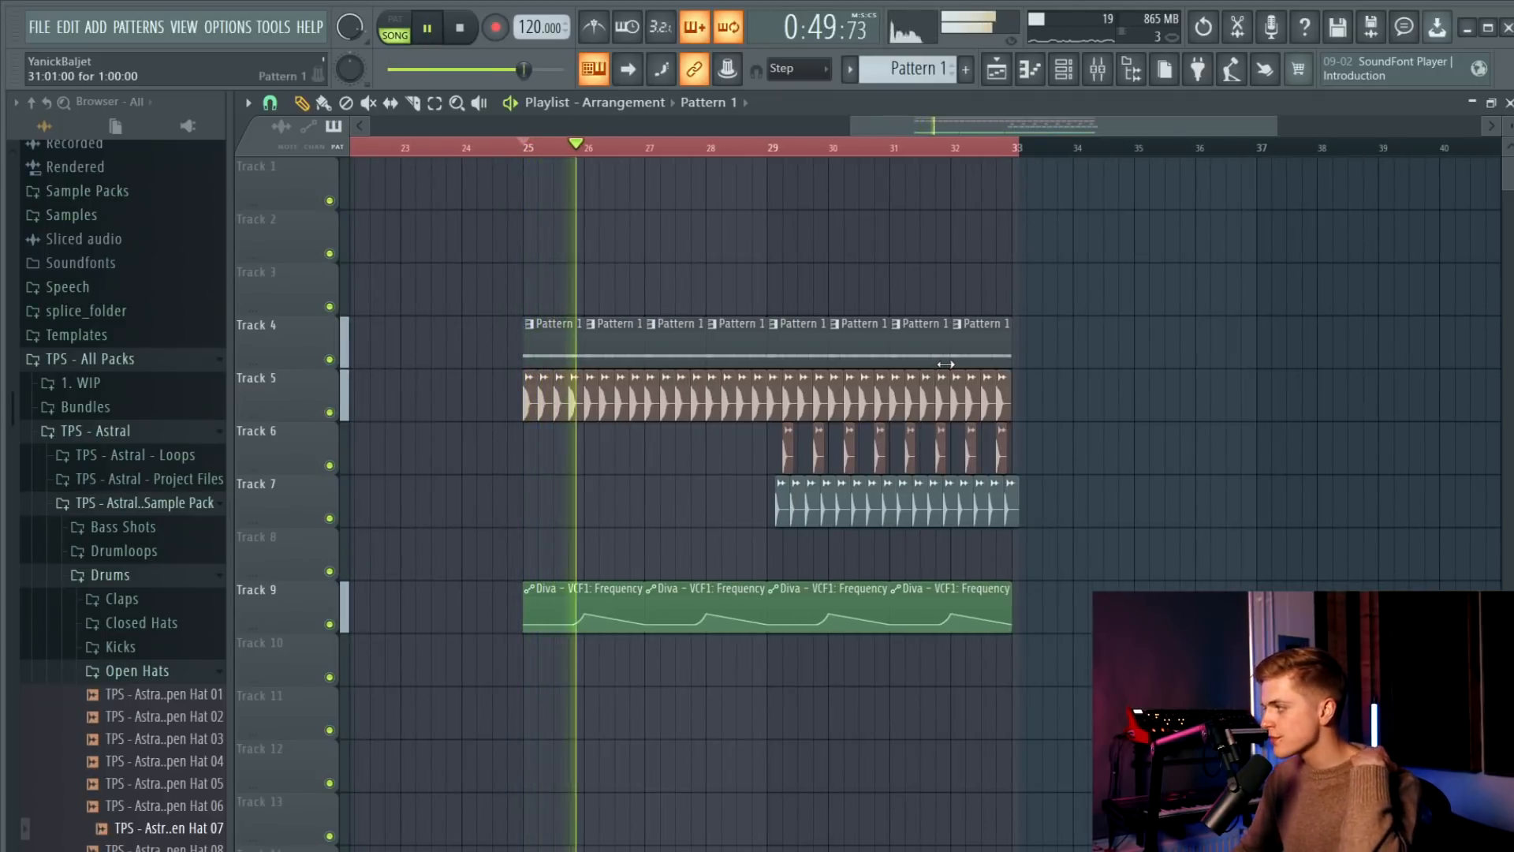
{"action": "scroll", "coordinate": [858, 347], "scroll_direction": "down", "scroll_amount": 3}
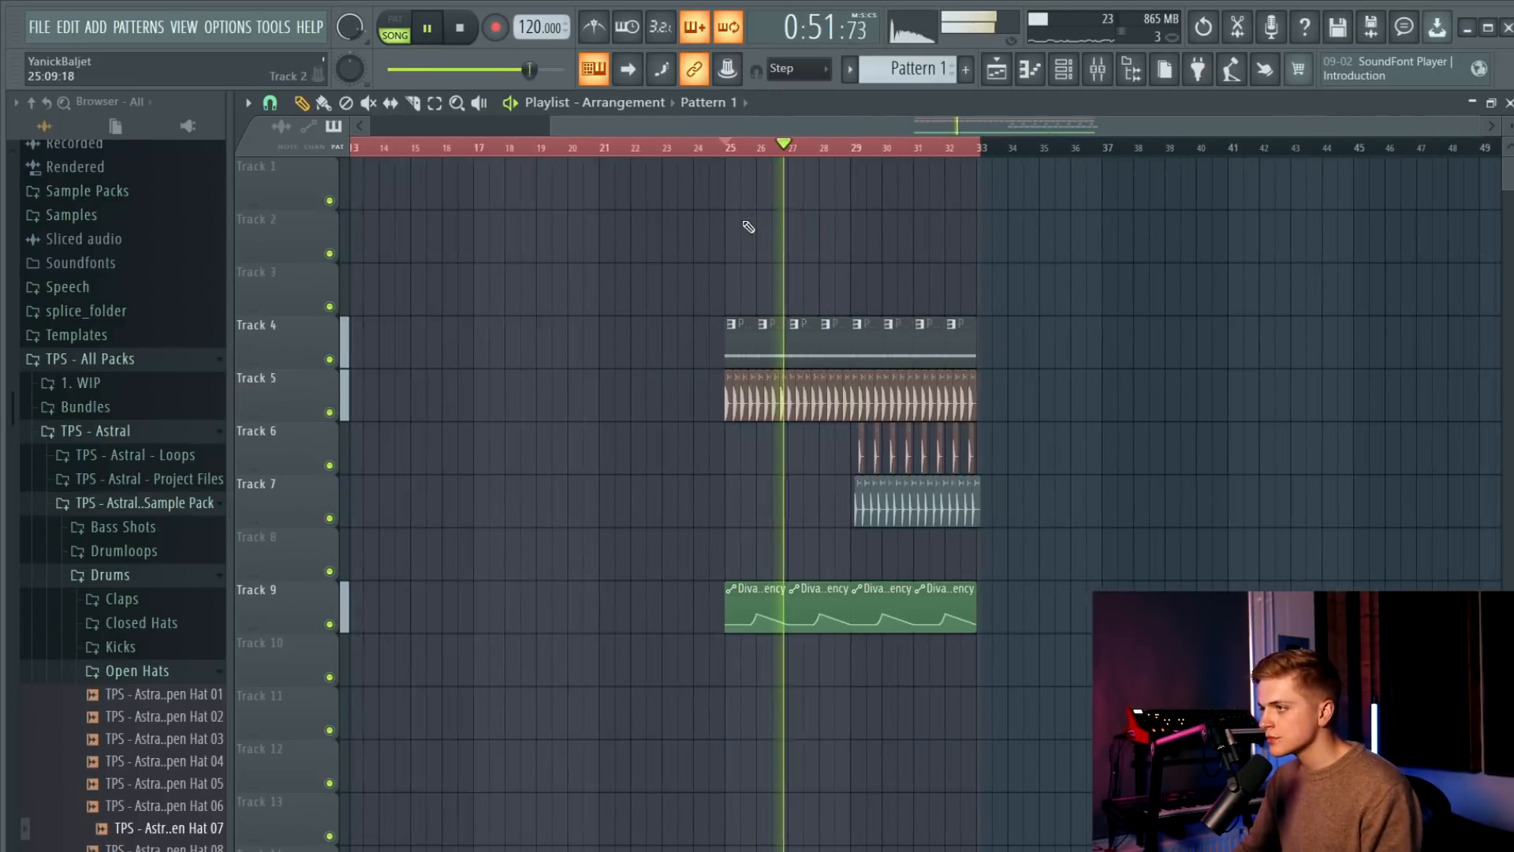
{"action": "left_click", "coordinate": [426, 148]}
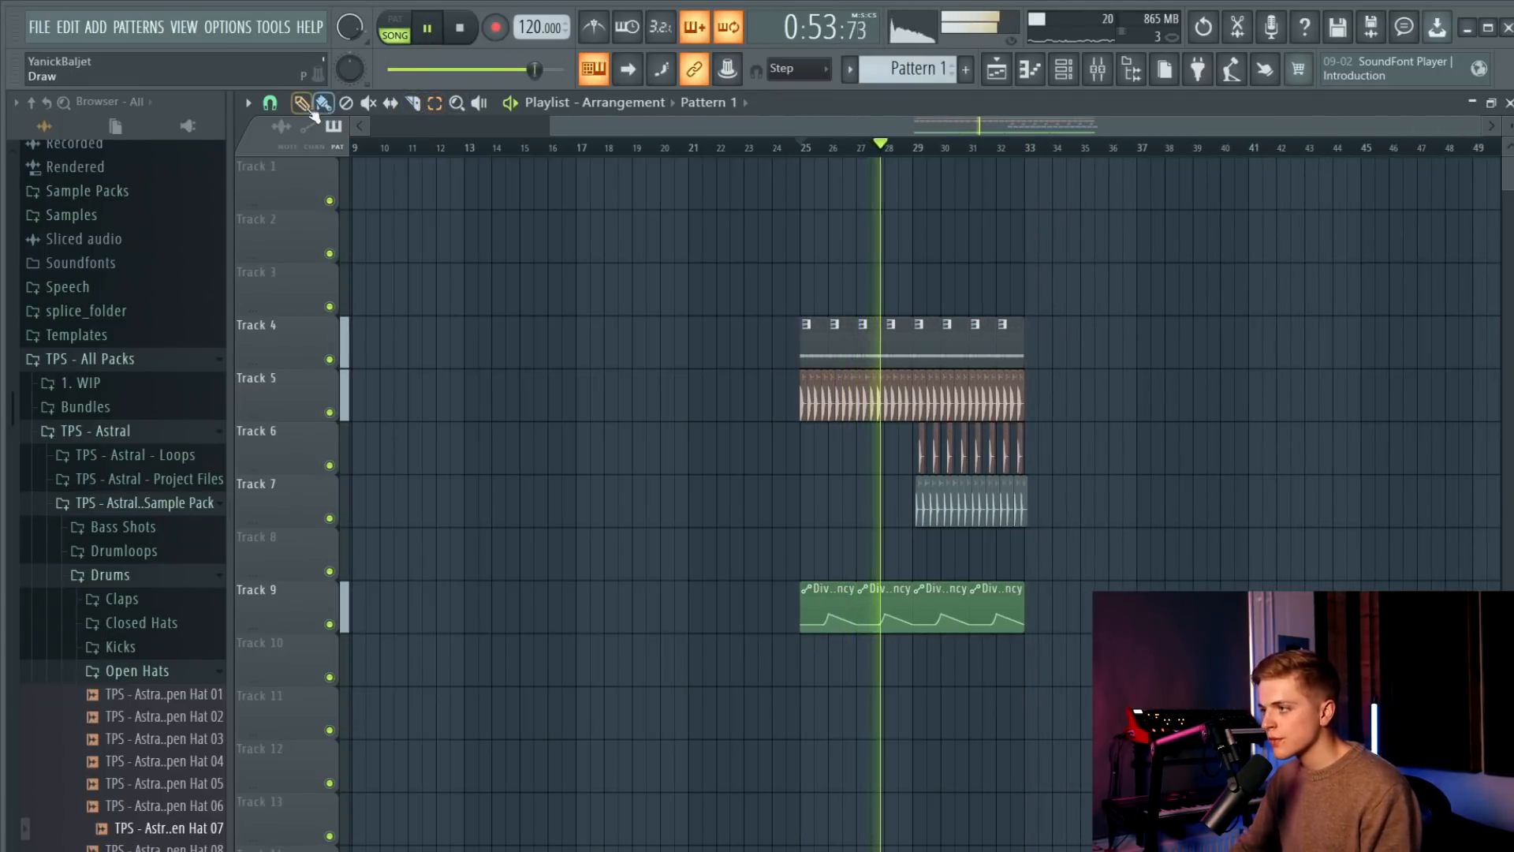
Listen to the whole groove up to bar 33 and inspect the Open Hat 07 channel settings.
{"action": "left_click", "coordinate": [306, 108]}
{"action": "scroll", "coordinate": [946, 441], "scroll_direction": "down", "scroll_amount": 2}
{"action": "left_click_drag", "start_coordinate": [799, 265], "coordinate": [1374, 842]}
{"action": "scroll", "coordinate": [1372, 836], "scroll_direction": "up", "scroll_amount": 2}
{"action": "scroll", "coordinate": [1293, 789], "scroll_direction": "down", "scroll_amount": 1}
{"action": "left_click", "coordinate": [1033, 548], "text": "ctrl"}
{"action": "scroll", "coordinate": [1025, 541], "scroll_direction": "up", "scroll_amount": 3}
{"action": "double_click", "coordinate": [944, 496]}
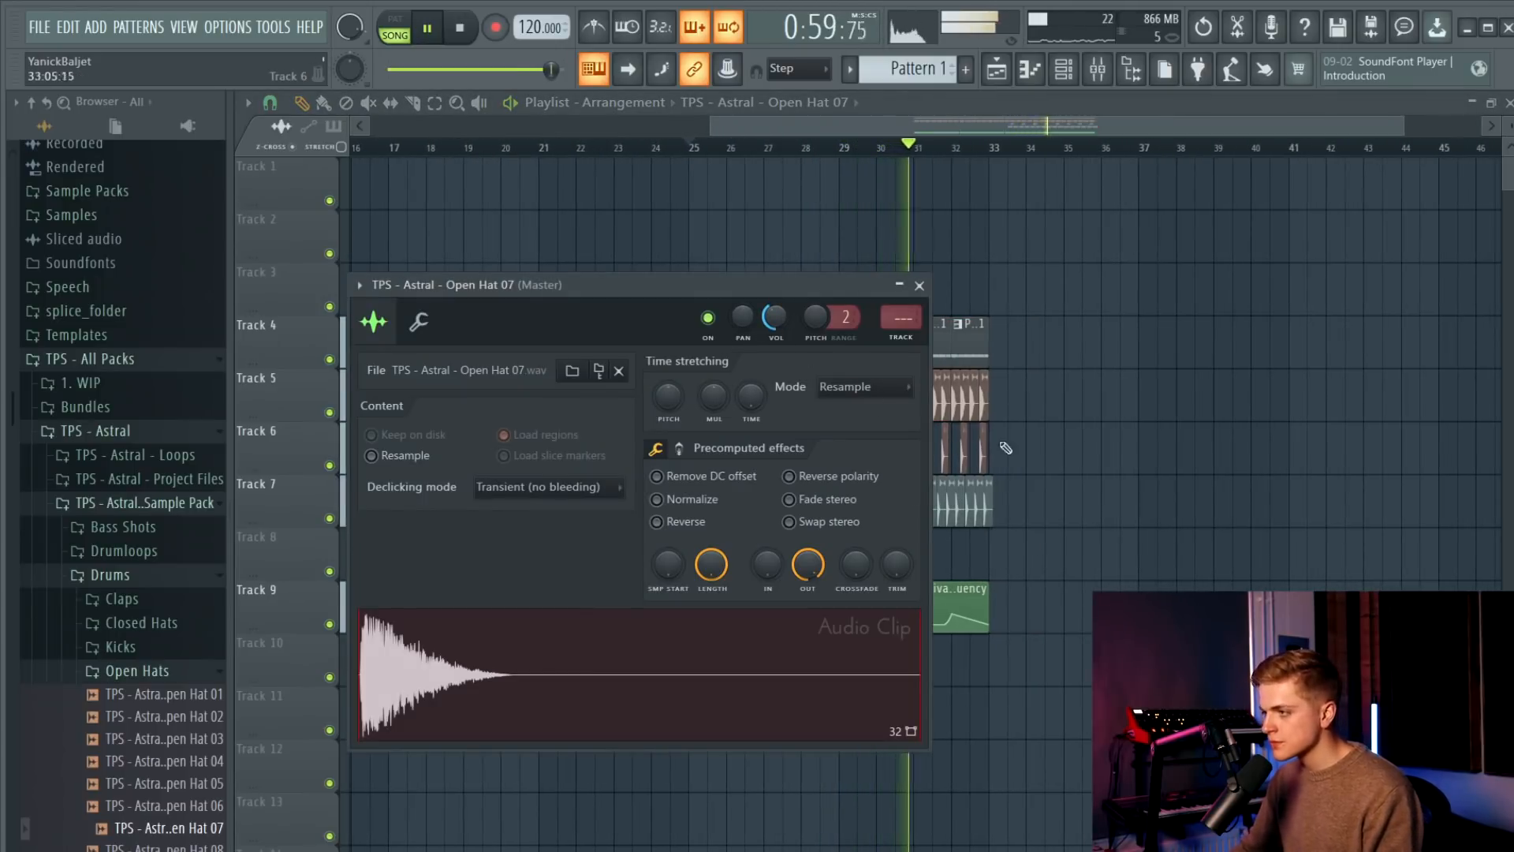
{"action": "key", "text": "Escape"}
{"action": "scroll", "coordinate": [1230, 592], "scroll_direction": "down", "scroll_amount": 3}
{"action": "left_click_drag", "start_coordinate": [1175, 708], "coordinate": [887, 299]}
{"action": "scroll", "coordinate": [1115, 348], "scroll_direction": "up", "scroll_amount": 2}
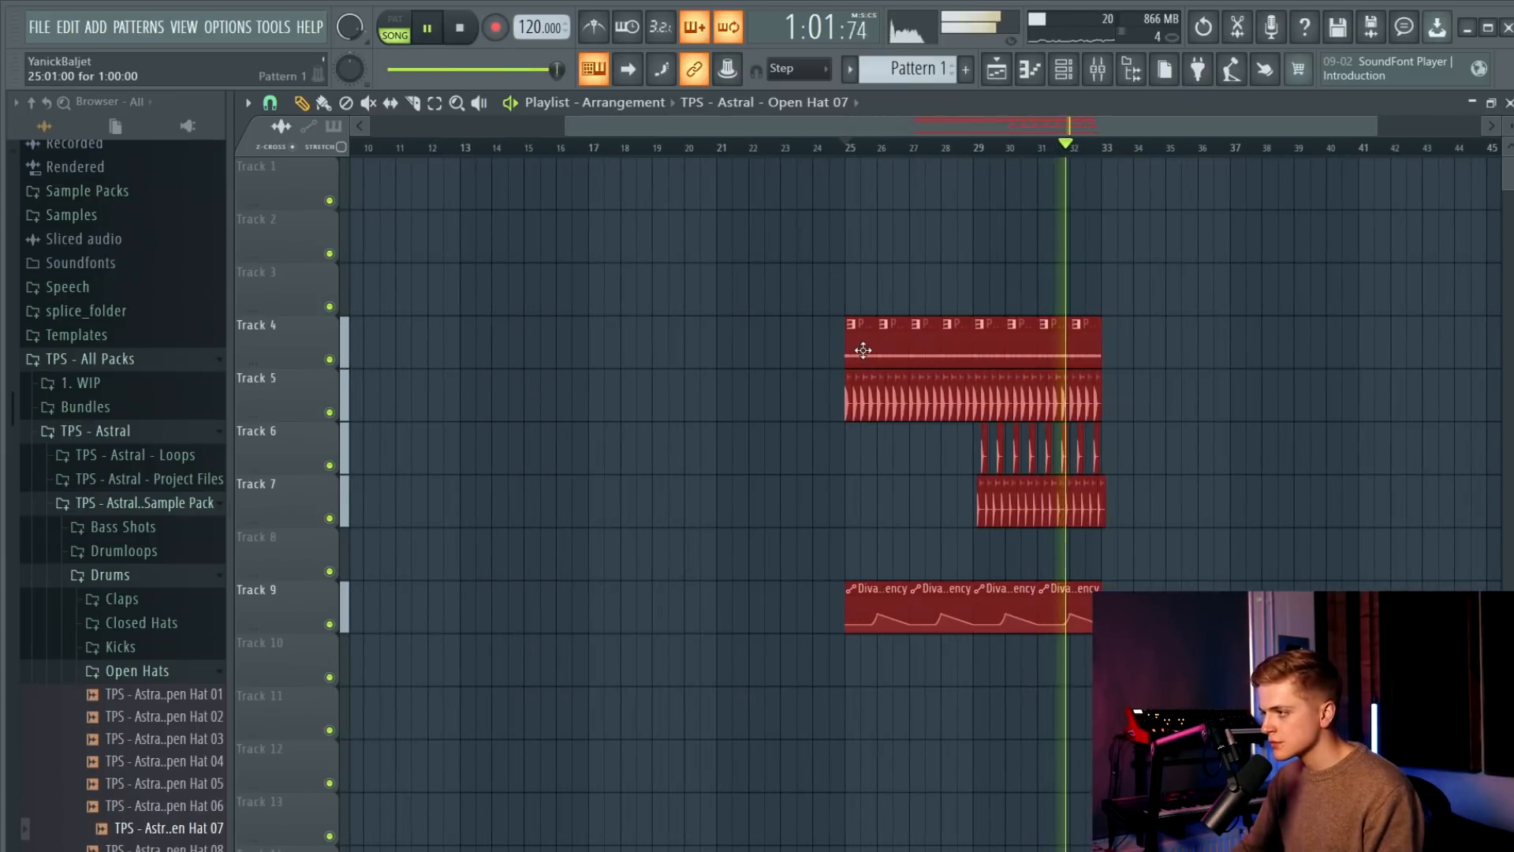
{"action": "scroll", "coordinate": [1222, 392], "scroll_direction": "up", "scroll_amount": 3}
{"action": "left_click", "coordinate": [1186, 463], "text": "ctrl"}
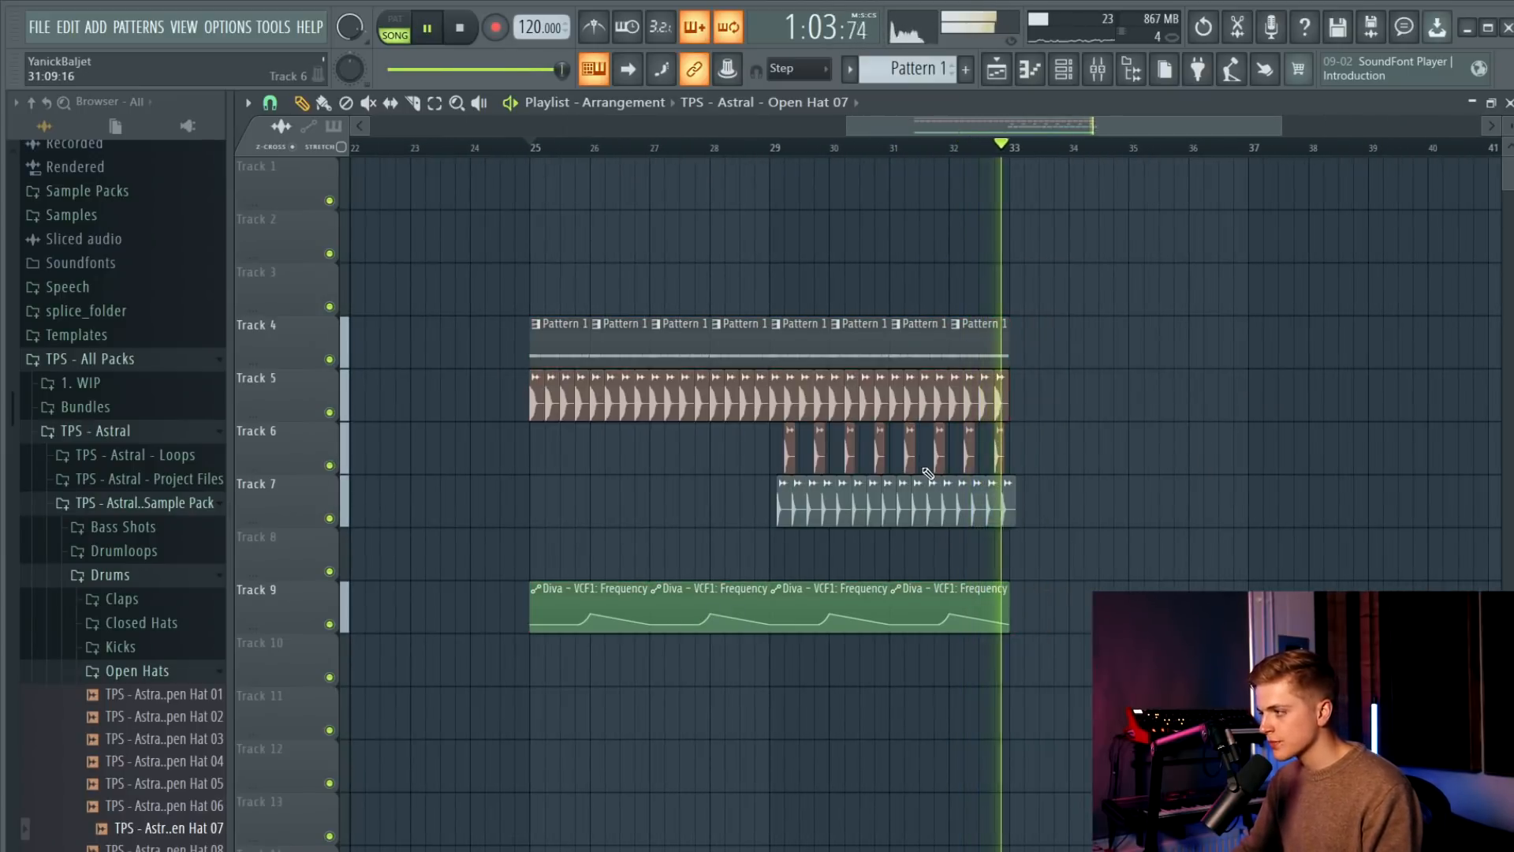
{"action": "key", "text": "space"}
Place Hat Loop 03 (124 BPM) from the Astral drumloops on Track 11 at bar 25.
{"action": "scroll", "coordinate": [168, 683], "scroll_direction": "down", "scroll_amount": 3}
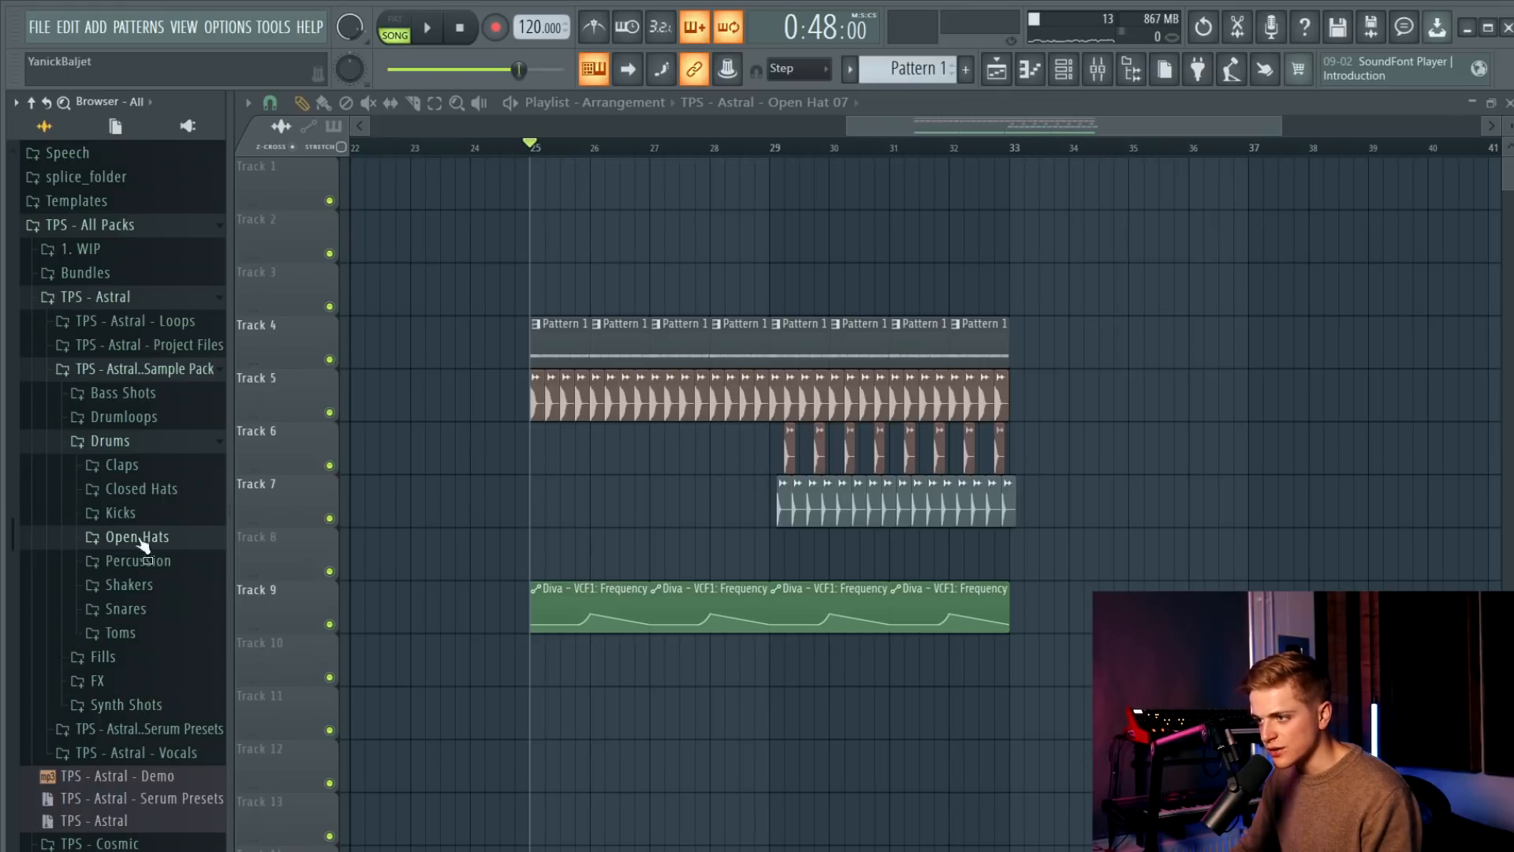
{"action": "left_click", "coordinate": [145, 440]}
{"action": "left_click", "coordinate": [124, 416]}
{"action": "left_click", "coordinate": [151, 440]}
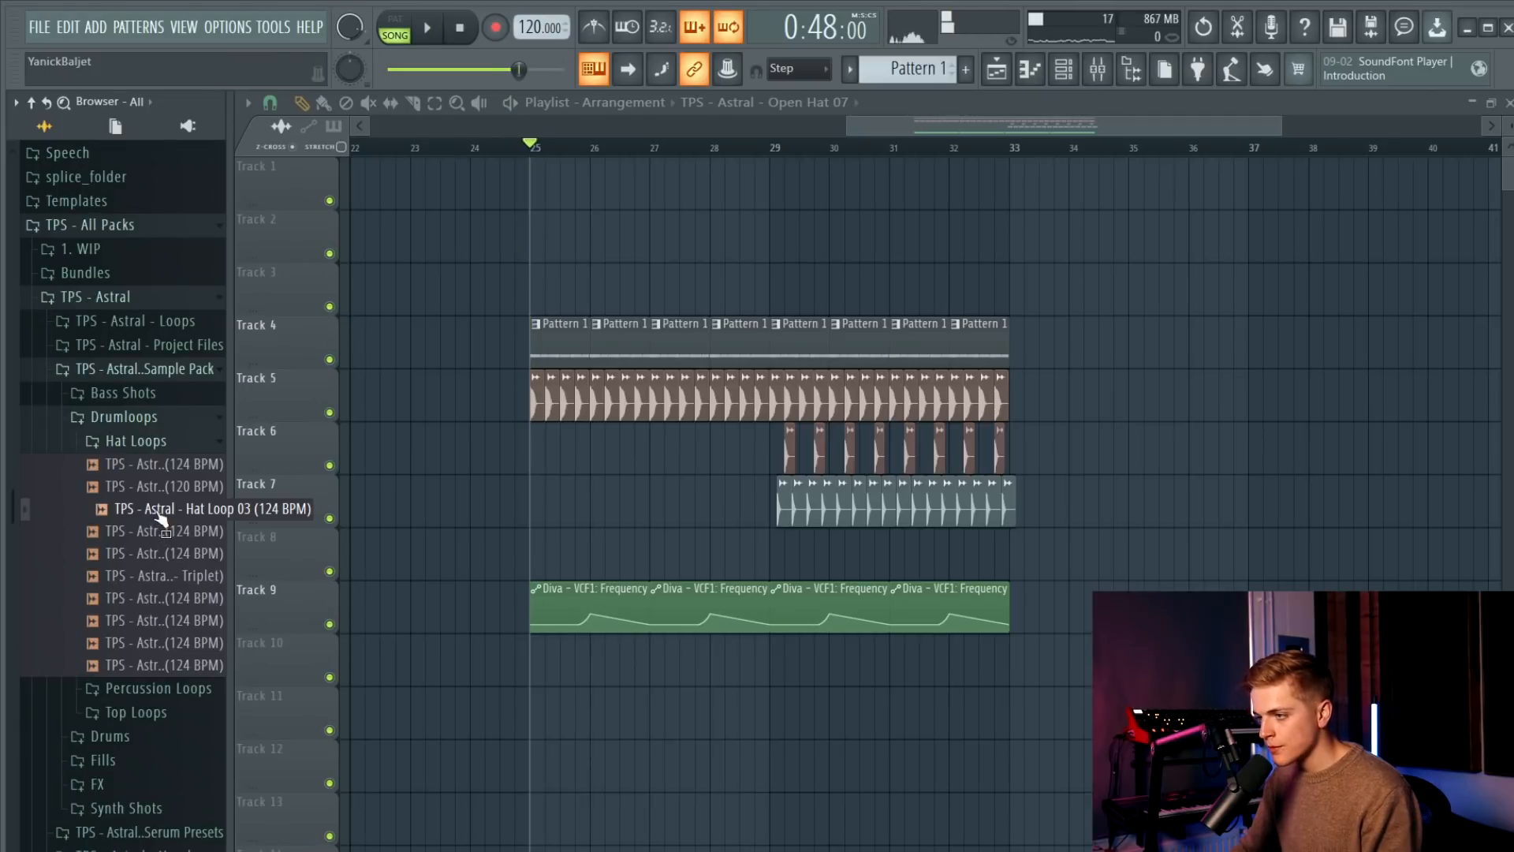
{"action": "left_click_drag", "start_coordinate": [161, 516], "coordinate": [540, 709]}
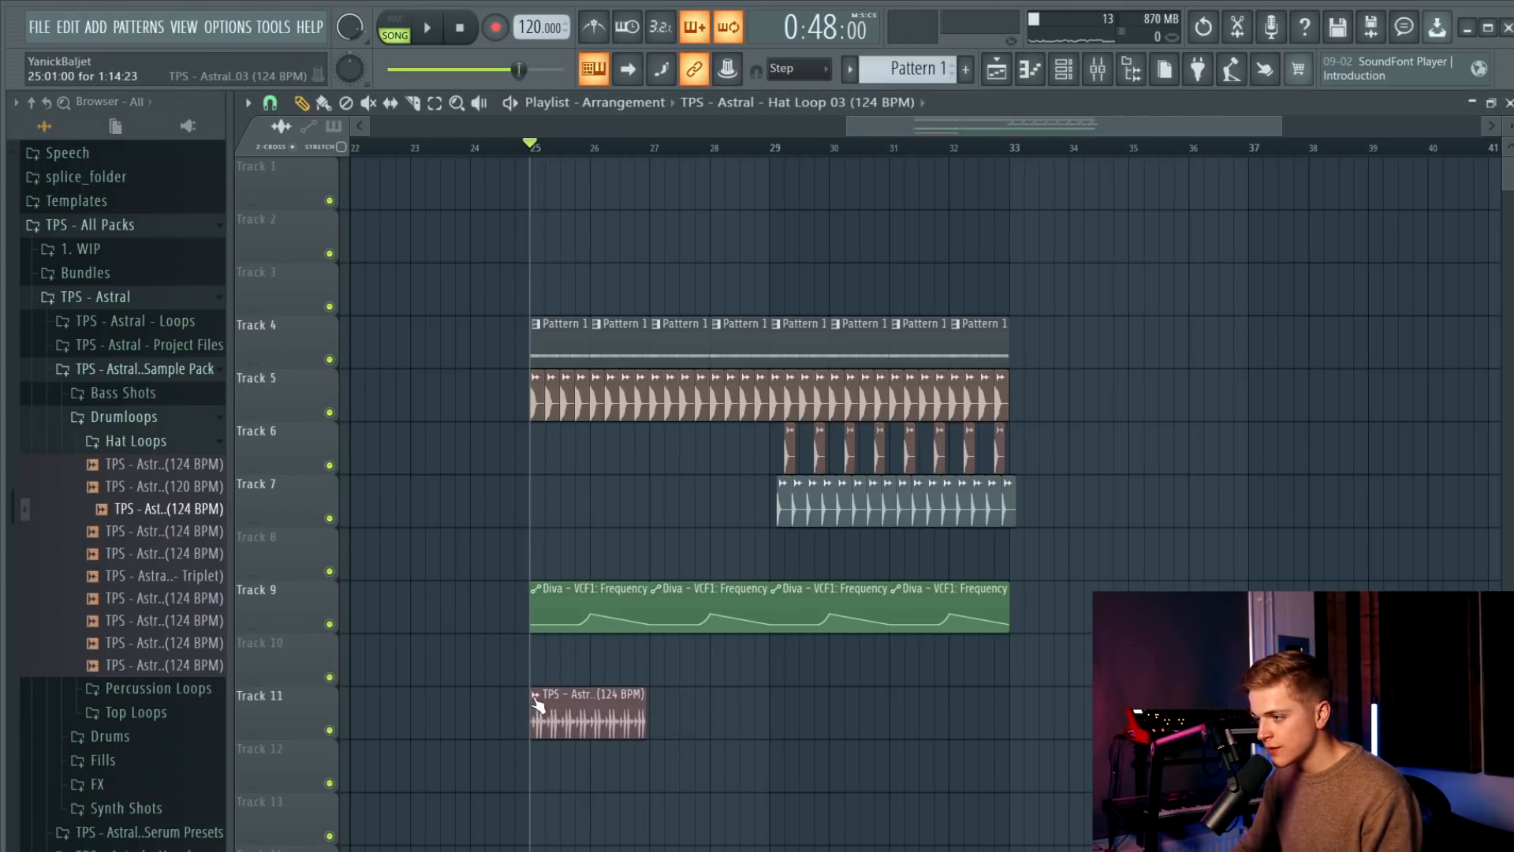
Fit Hat Loop 03 to the project tempo using its suggested 124 BPM source tempo.
{"action": "left_click", "coordinate": [534, 695]}
{"action": "left_click", "coordinate": [773, 821]}
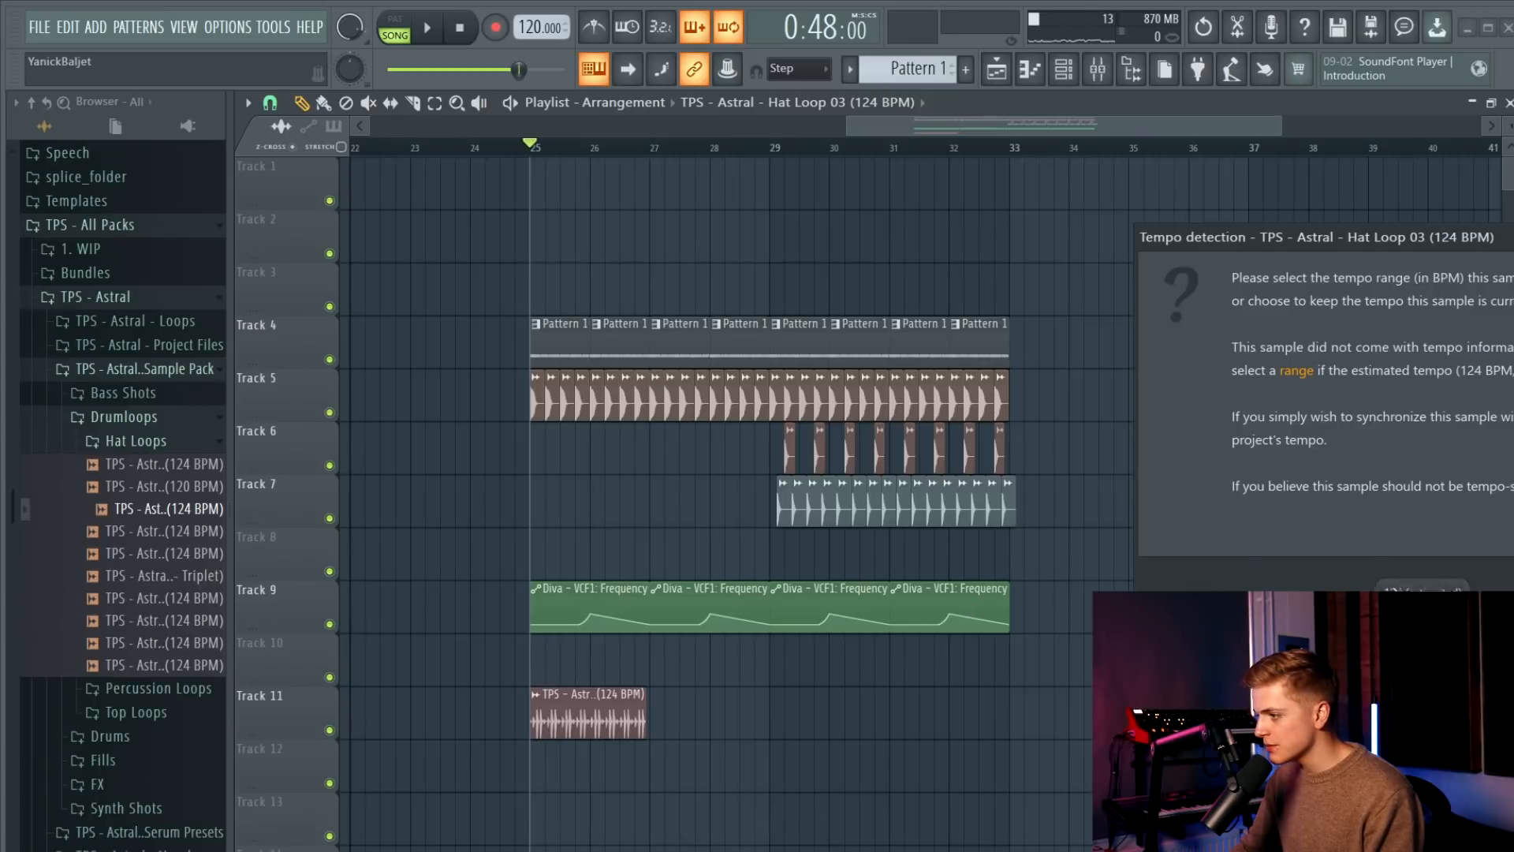
{"action": "left_click", "coordinate": [1396, 591]}
Lower the Hat Loop 03 channel volume to about 67%.
{"action": "left_click", "coordinate": [676, 697]}
{"action": "key", "text": "space"}
{"action": "double_click", "coordinate": [675, 702]}
{"action": "key", "text": "space"}
{"action": "left_click_drag", "start_coordinate": [802, 344], "coordinate": [802, 355]}
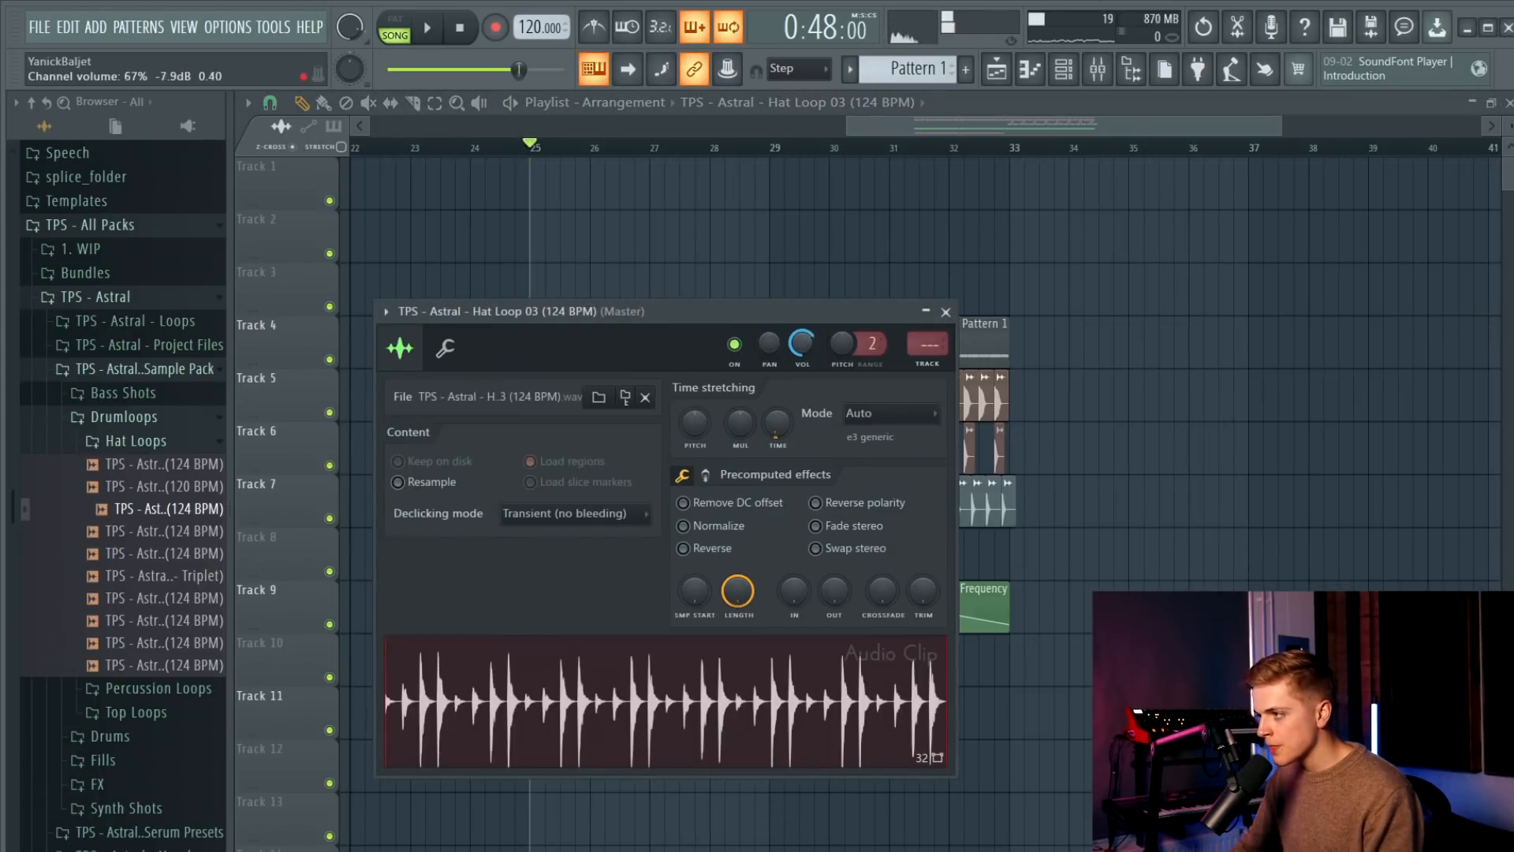
Play the groove and repeat the hat loop along Track 11 up to bar 33.
{"action": "key", "text": "space"}
{"action": "key", "text": "Escape"}
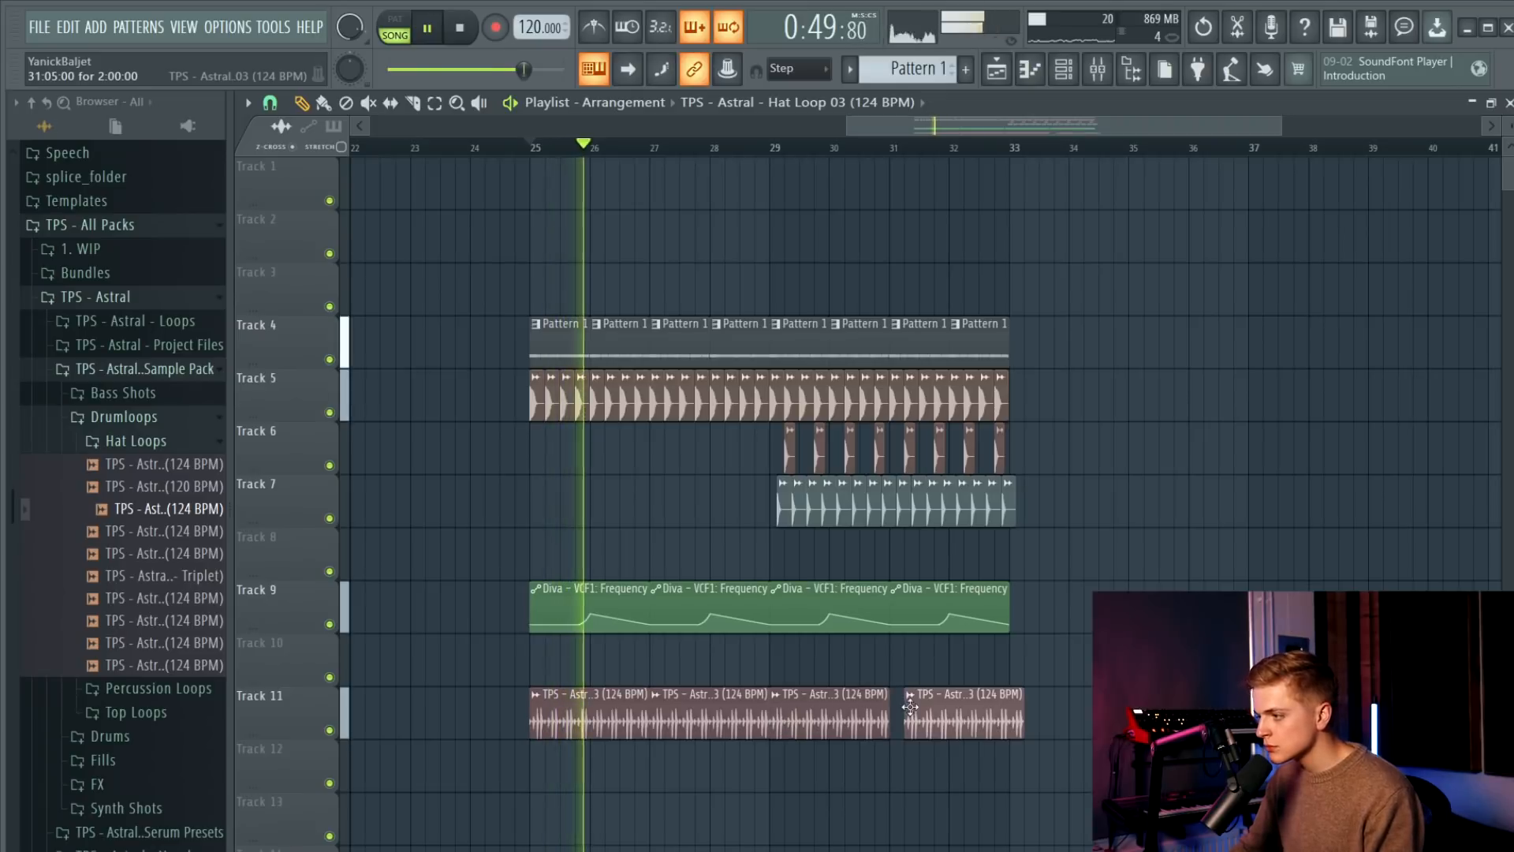
{"action": "key", "text": "space"}
Route Hat Loop 03 to mixer insert 29 and load Kickstart into effect slot 6.
{"action": "double_click", "coordinate": [910, 708]}
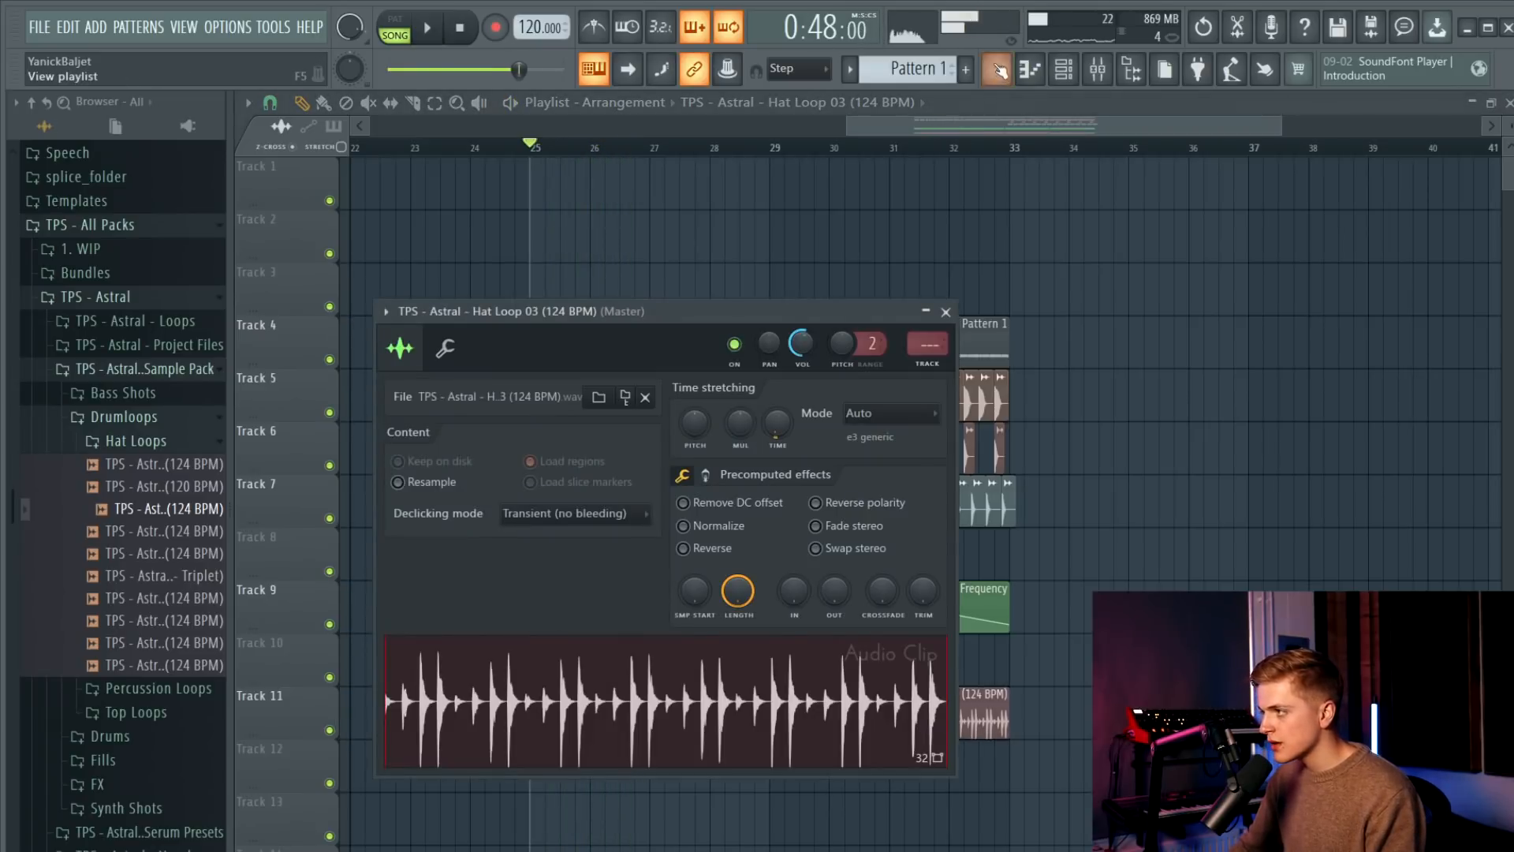
{"action": "left_click", "coordinate": [1098, 70]}
{"action": "left_click", "coordinate": [1038, 434]}
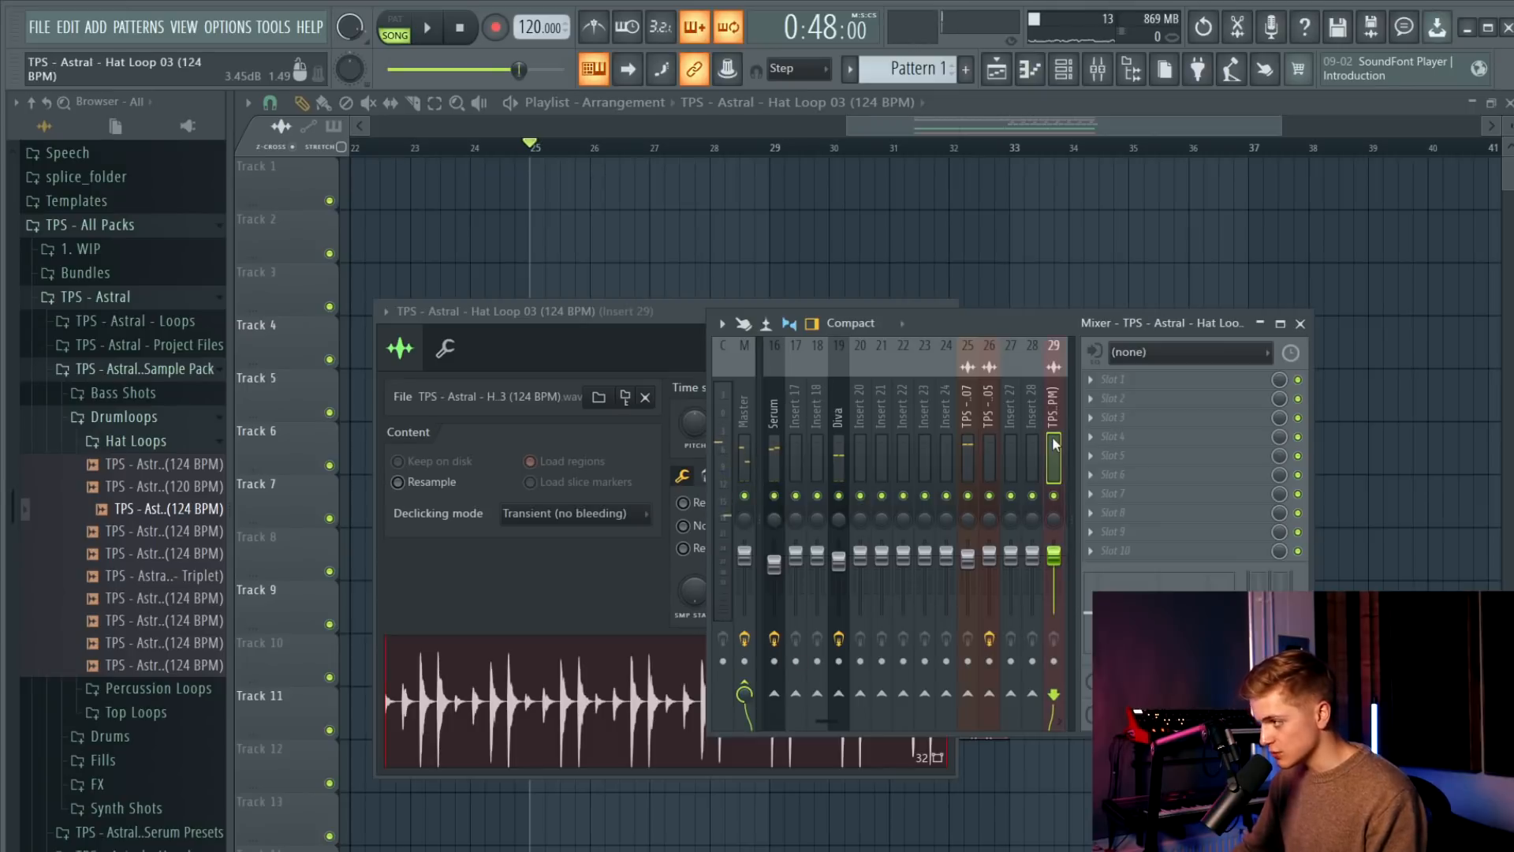
{"action": "left_click", "coordinate": [1140, 475]}
{"action": "left_click", "coordinate": [1149, 486]}
Audition the sidechained hat loop and lower its mixer volume to about 72% (-6.8 dB).
{"action": "key", "text": "space"}
{"action": "key", "text": "space"}
{"action": "key", "text": "space"}
{"action": "key", "text": "space"}
{"action": "left_click_drag", "start_coordinate": [1054, 556], "coordinate": [1053, 558]}
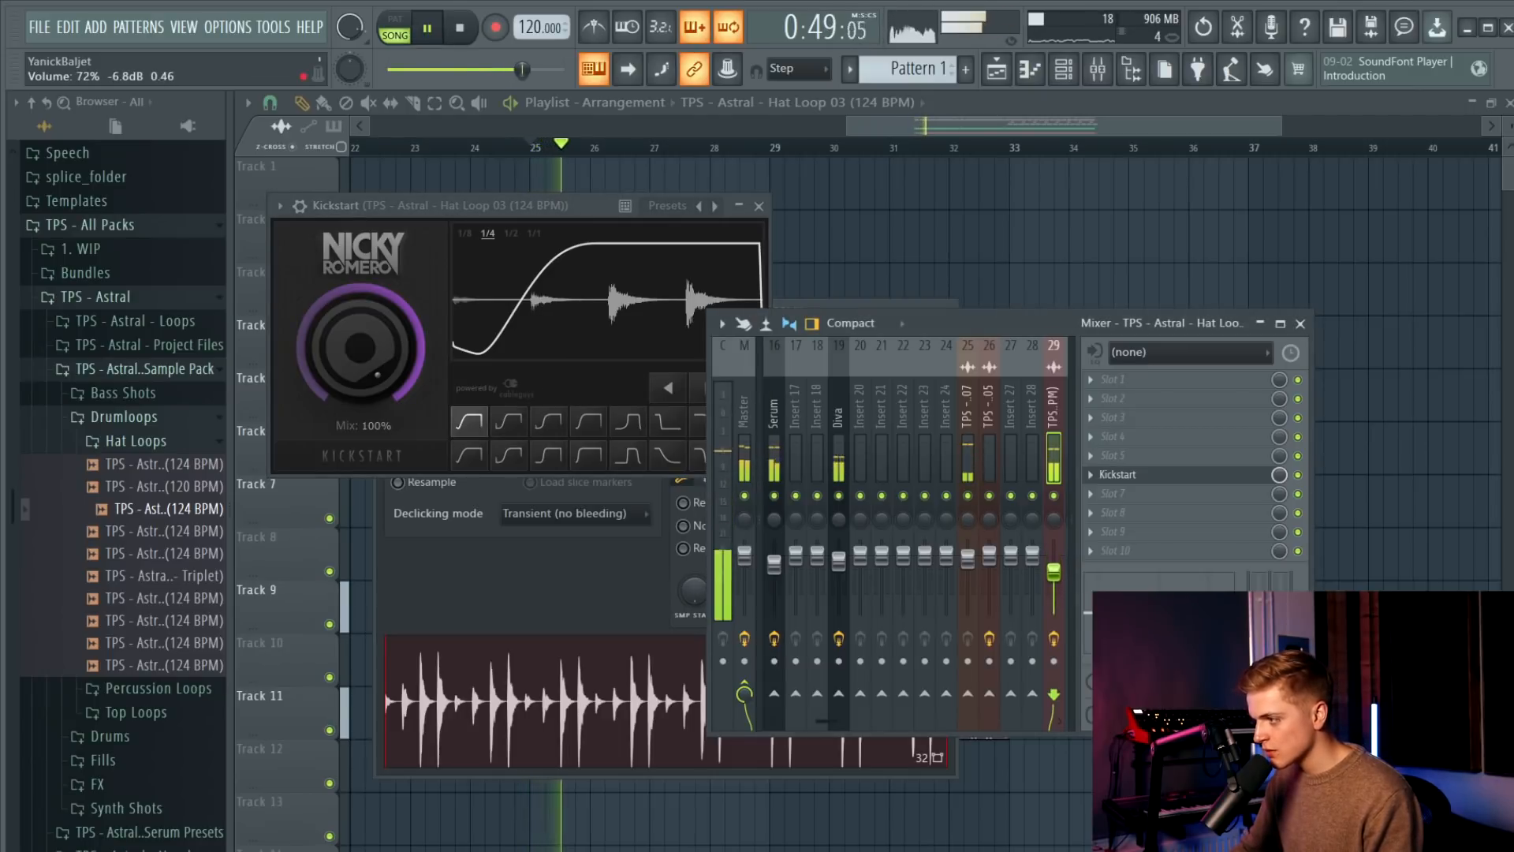
{"action": "key", "text": "space"}
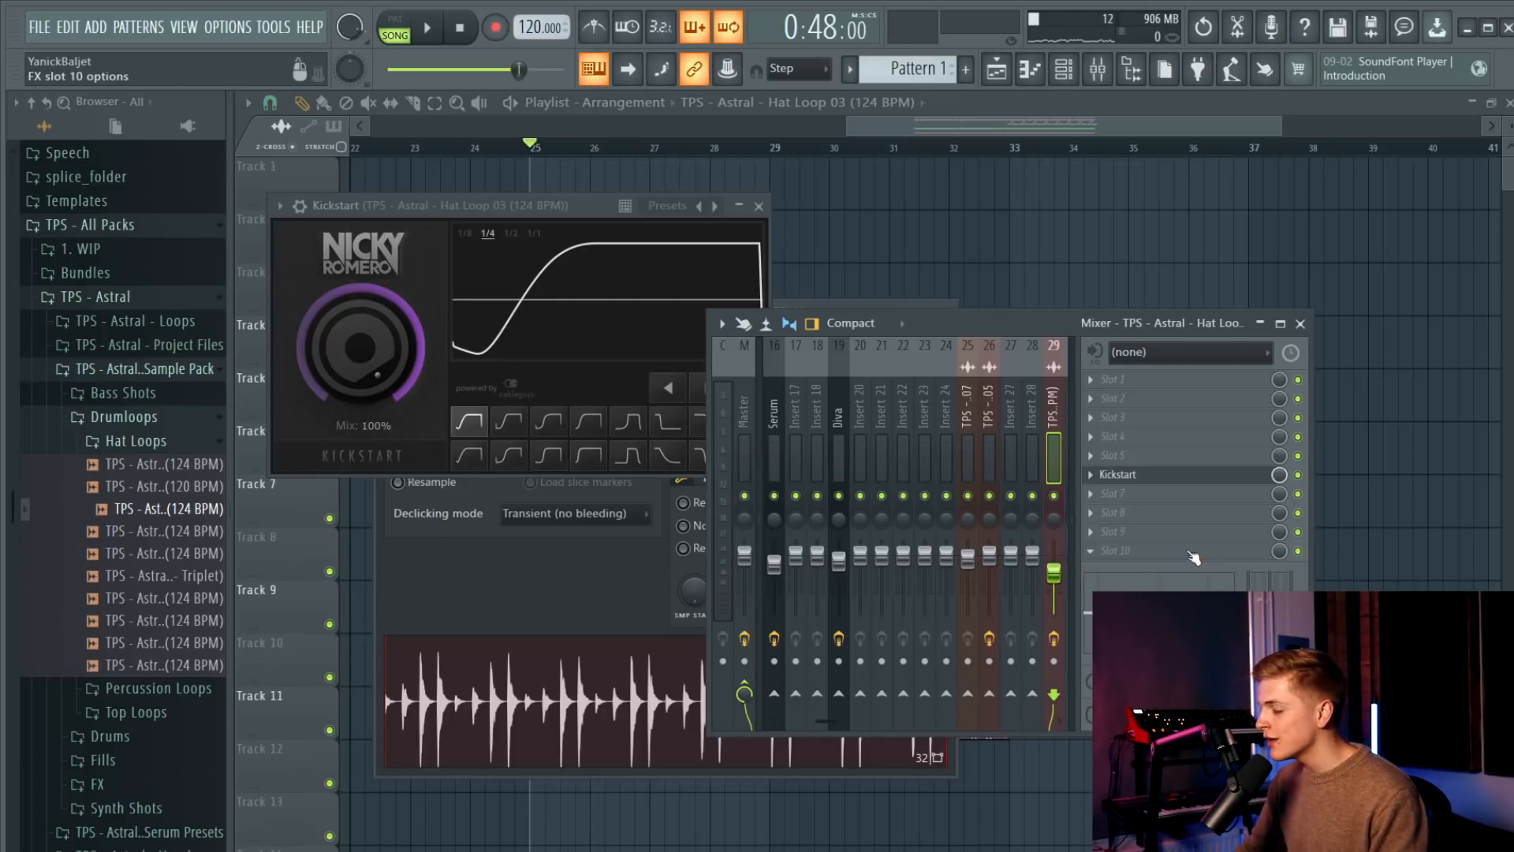
Load Fruity Reeverb 2 into slot 4 of the hat loop and adjust its decay, high cut, early reflections and wet level.
{"action": "left_click", "coordinate": [1135, 438]}
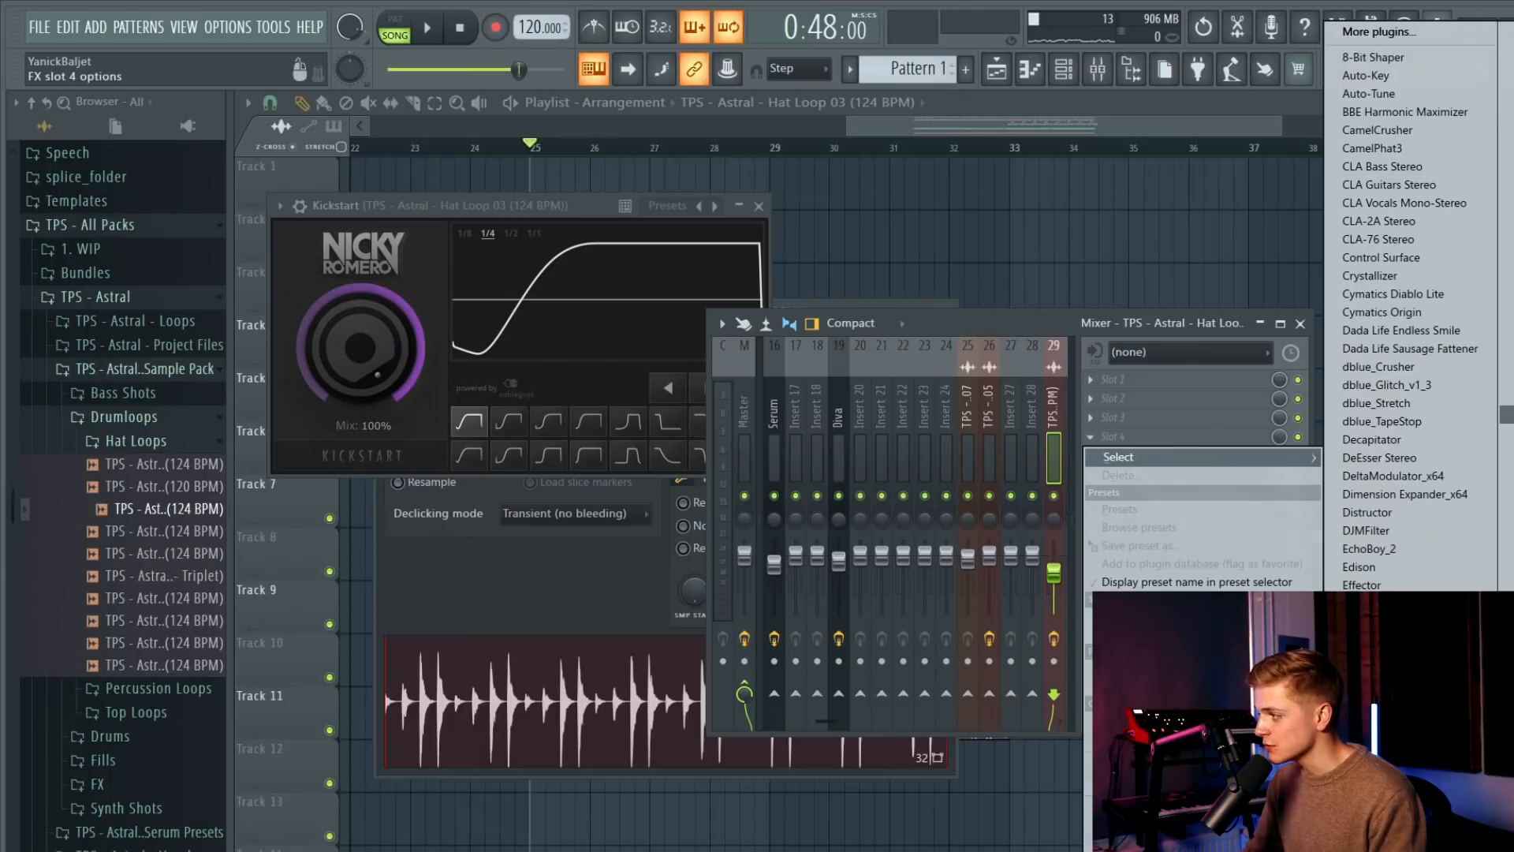
{"action": "left_click", "coordinate": [1507, 341]}
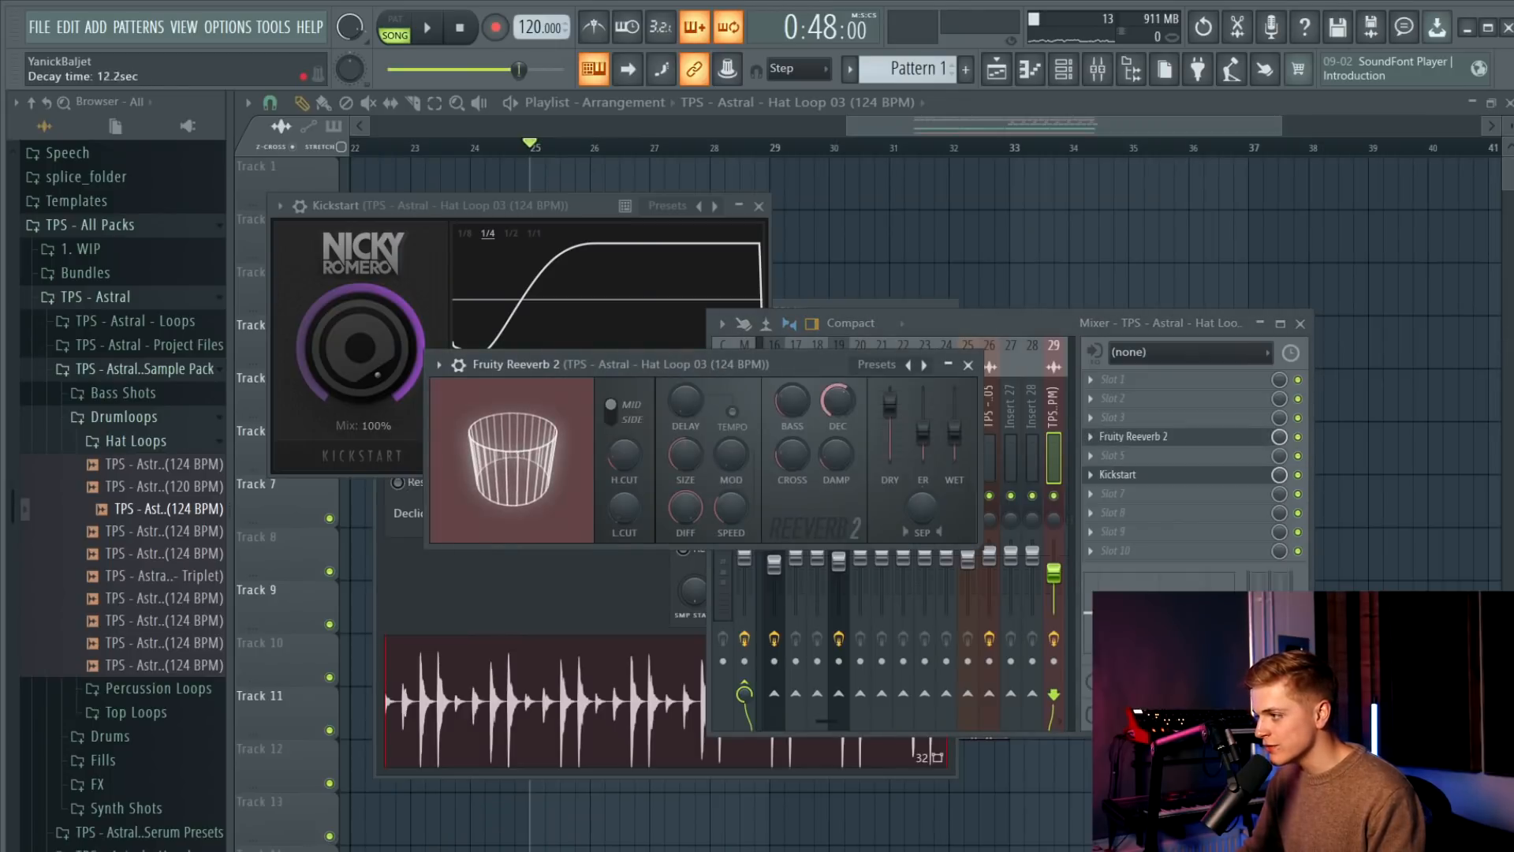
{"action": "left_click_drag", "start_coordinate": [623, 455], "coordinate": [623, 438]}
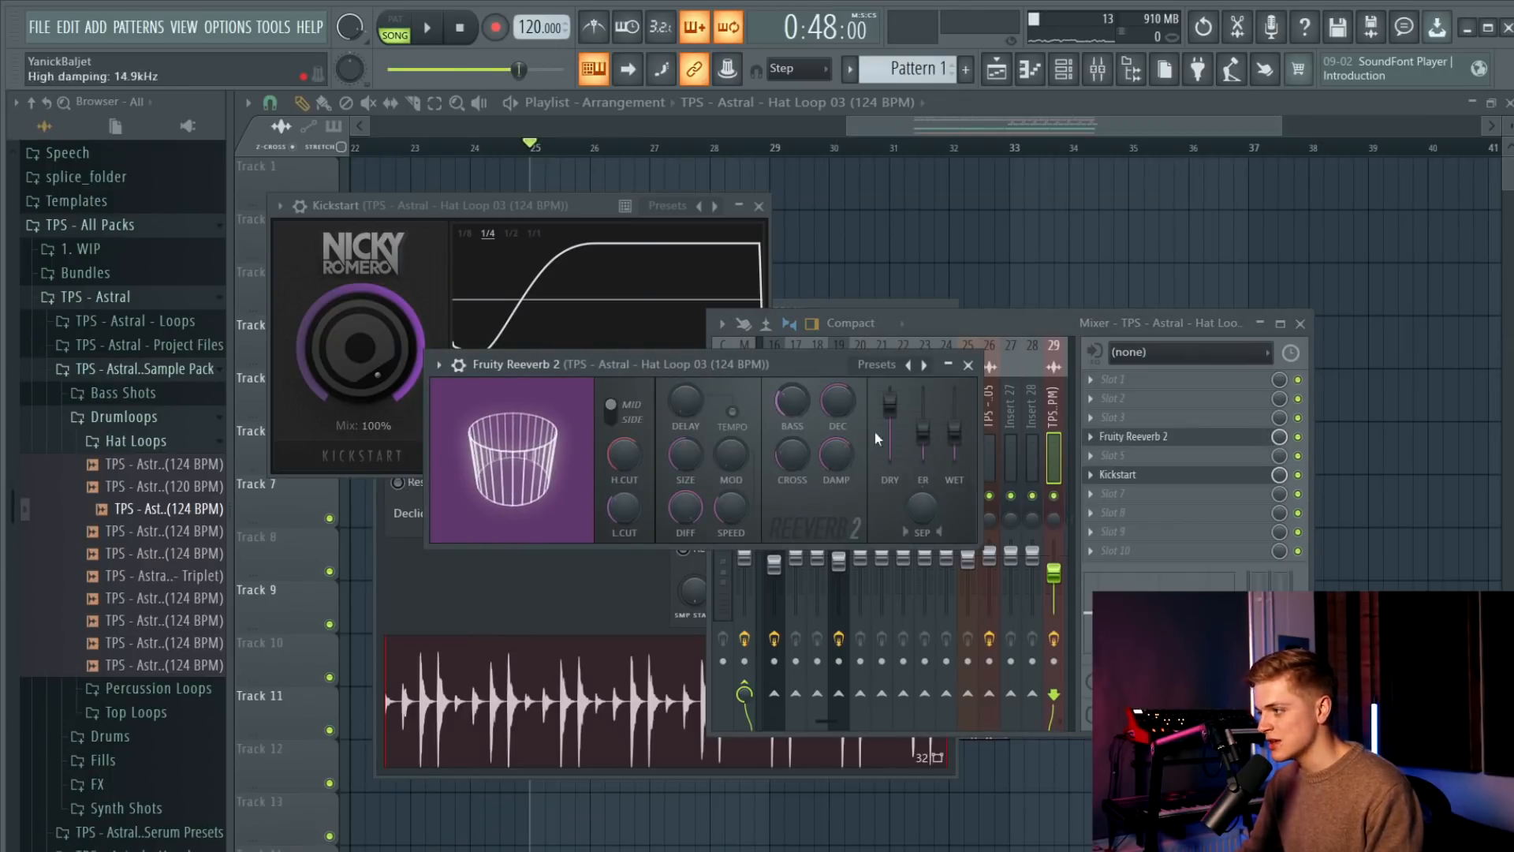
{"action": "left_click_drag", "start_coordinate": [923, 432], "coordinate": [954, 457]}
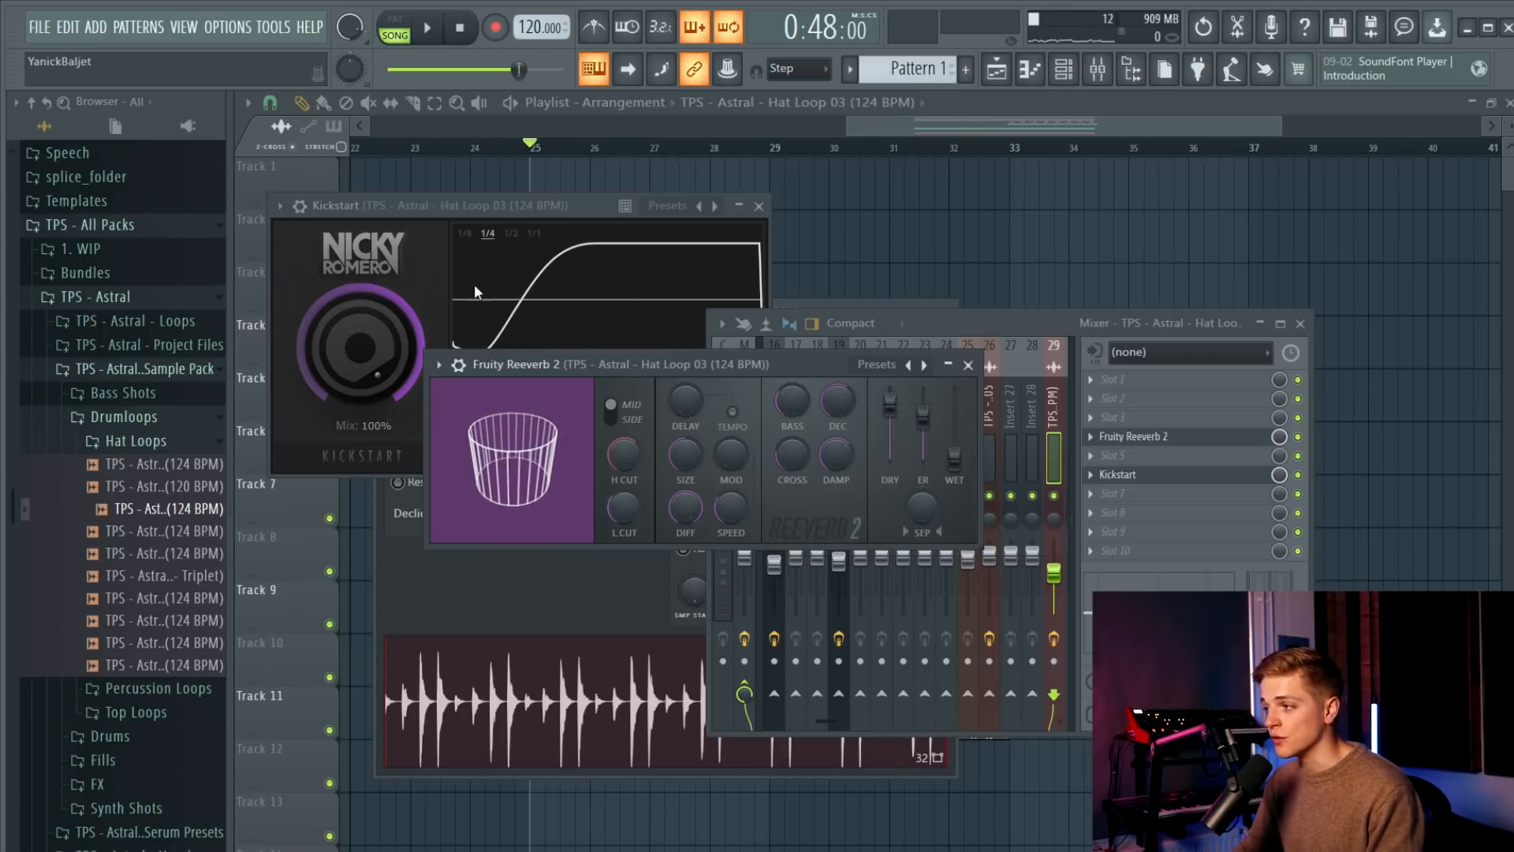
Create an automation clip for the hat loop reverb's wet level and place it on Track 12 at bar 25.
{"action": "right_click", "coordinate": [954, 453]}
{"action": "left_click", "coordinate": [1017, 570]}
{"action": "scroll", "coordinate": [1085, 252], "scroll_direction": "down", "scroll_amount": 3}
{"action": "left_click_drag", "start_coordinate": [487, 208], "coordinate": [970, 763]}
{"action": "key", "text": "space"}
{"action": "scroll", "coordinate": [948, 763], "scroll_direction": "up", "scroll_amount": 2}
{"action": "scroll", "coordinate": [948, 759], "scroll_direction": "up", "scroll_amount": 3}
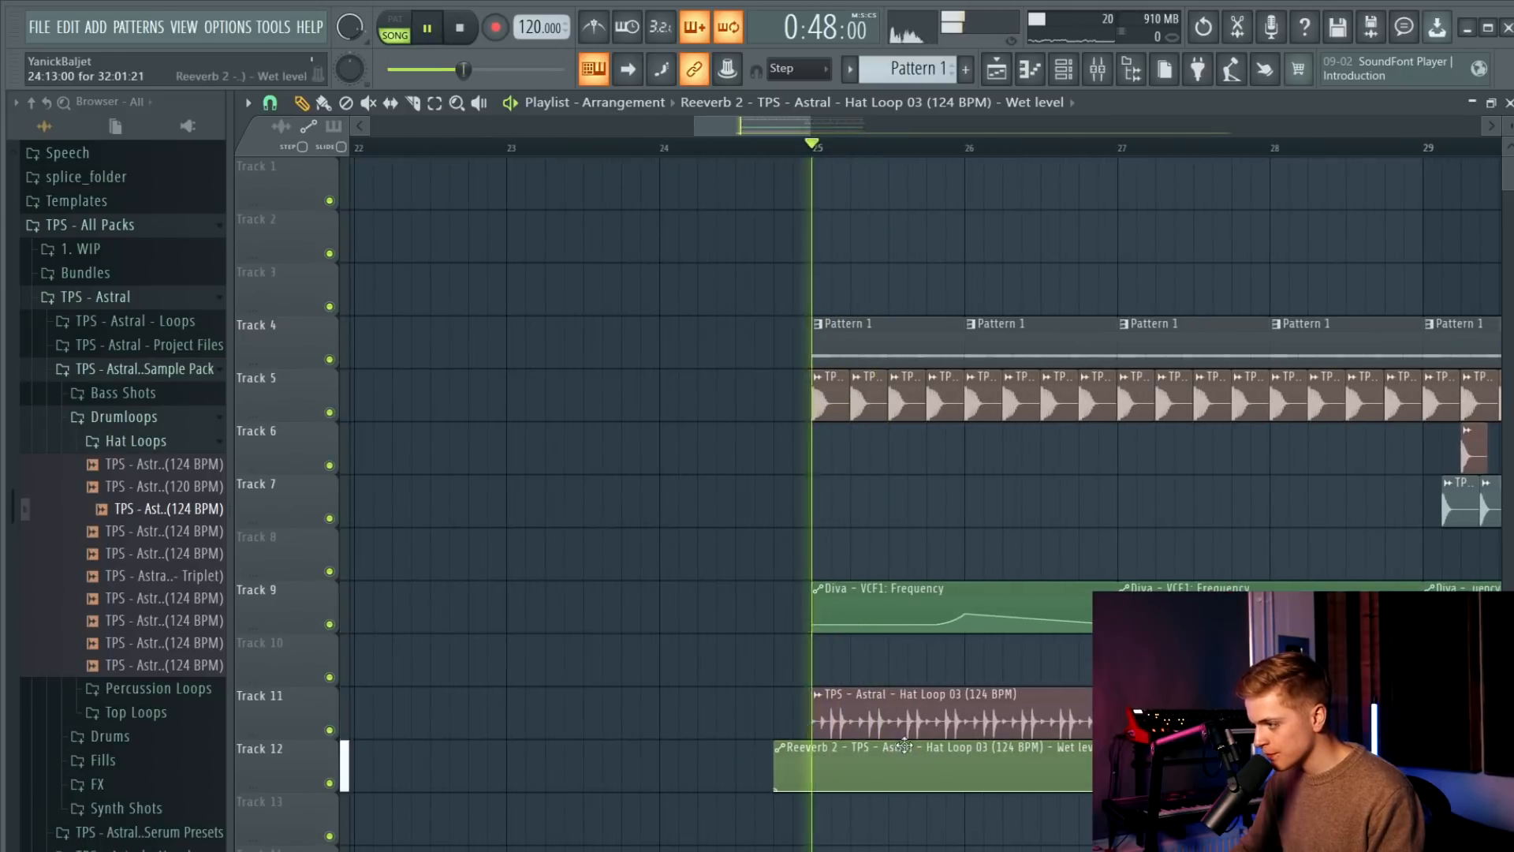
Shape the wet level automation to swell to about 67% at bar 26 and drop straight back to zero.
{"action": "left_click_drag", "start_coordinate": [959, 759], "coordinate": [976, 759]}
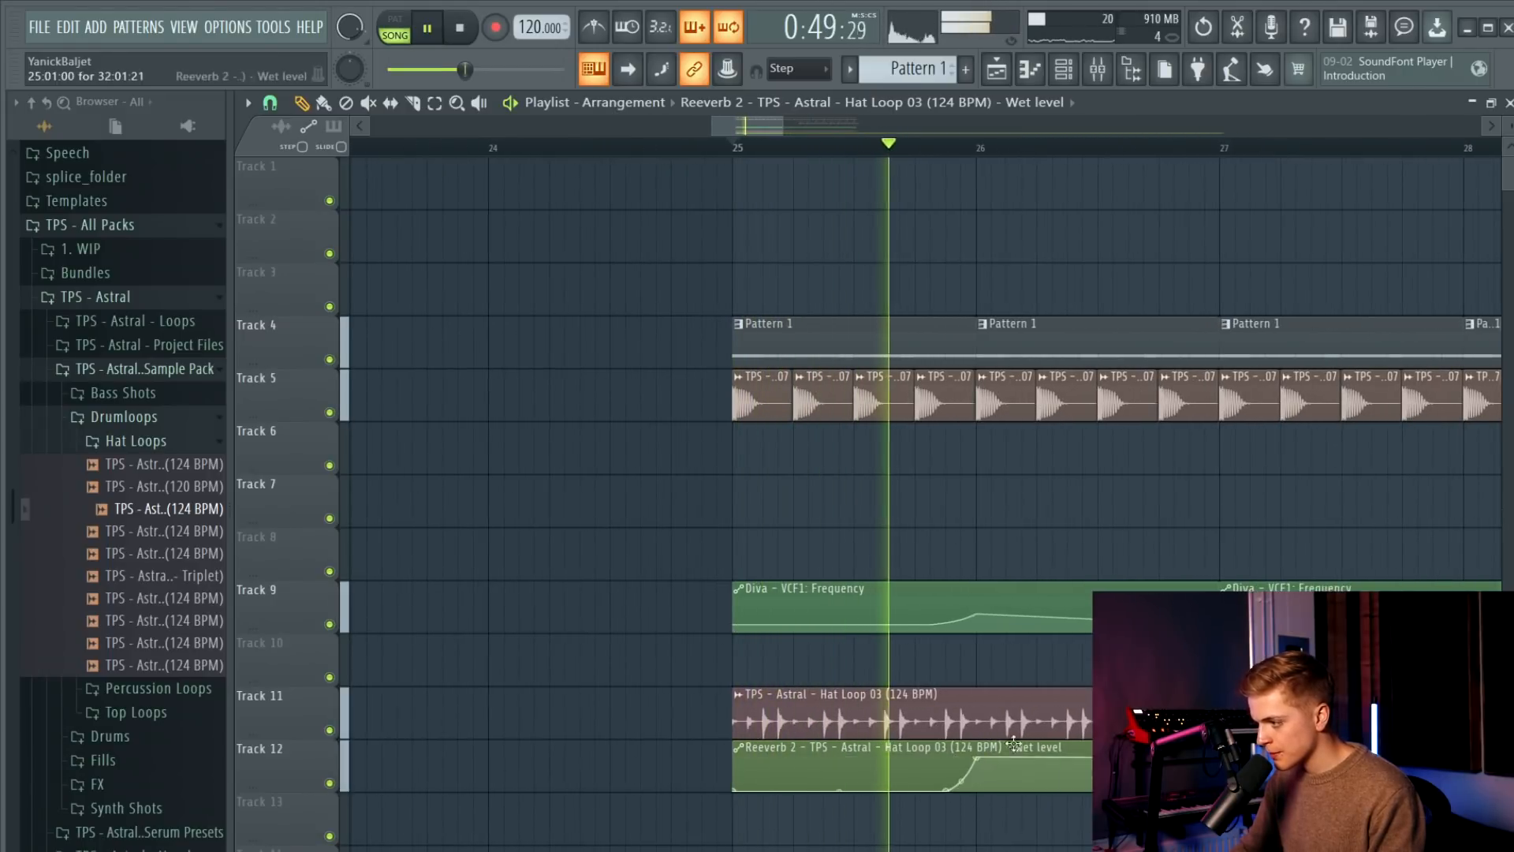
{"action": "key", "text": "space"}
{"action": "key", "text": "space"}
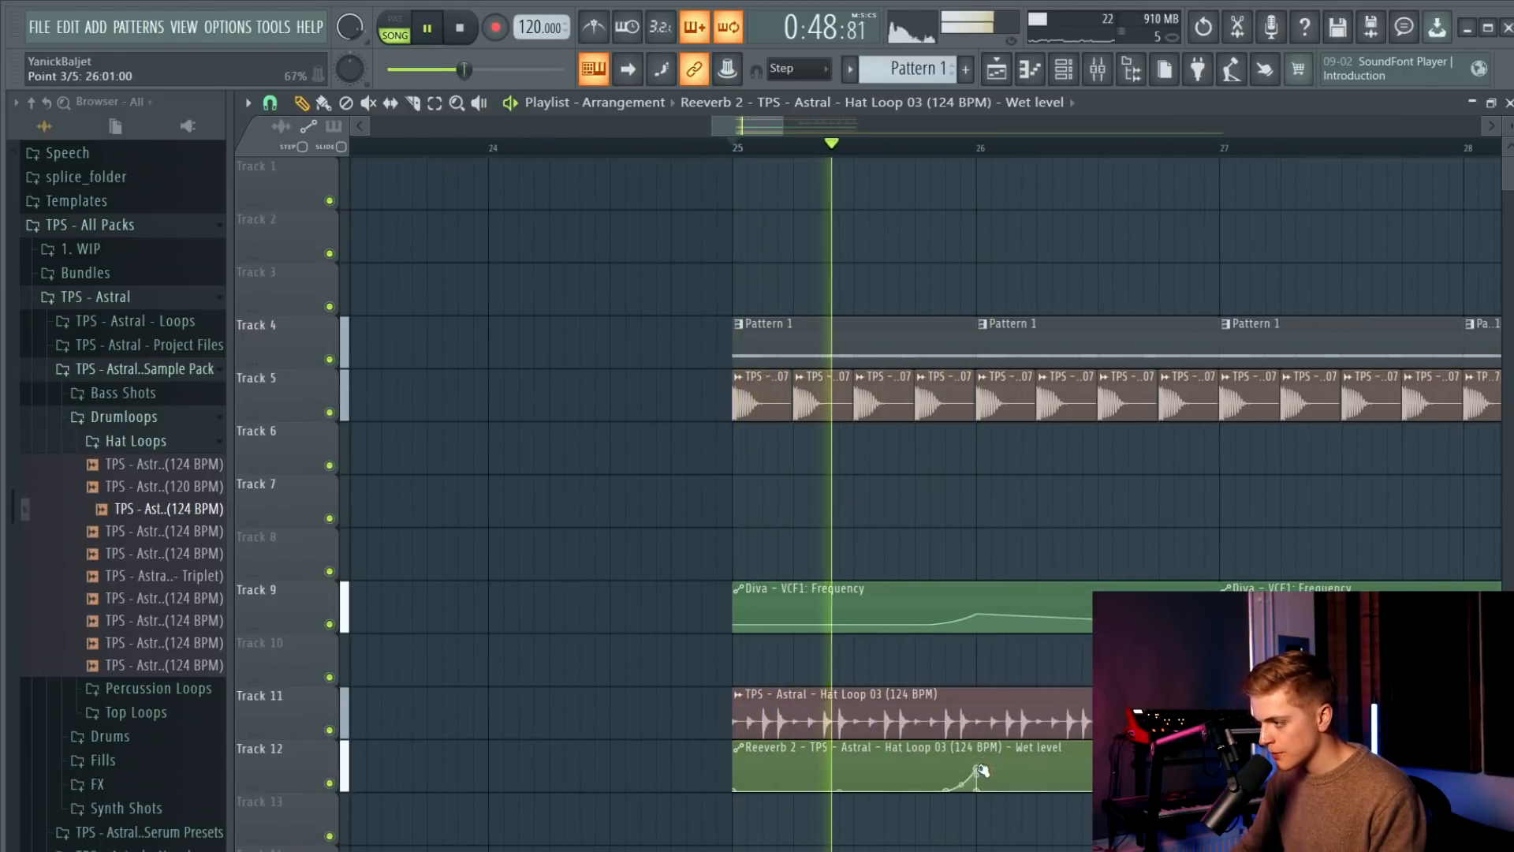
{"action": "scroll", "coordinate": [982, 788], "scroll_direction": "down", "scroll_amount": 2}
{"action": "key", "text": "space"}
{"action": "key", "text": "space"}
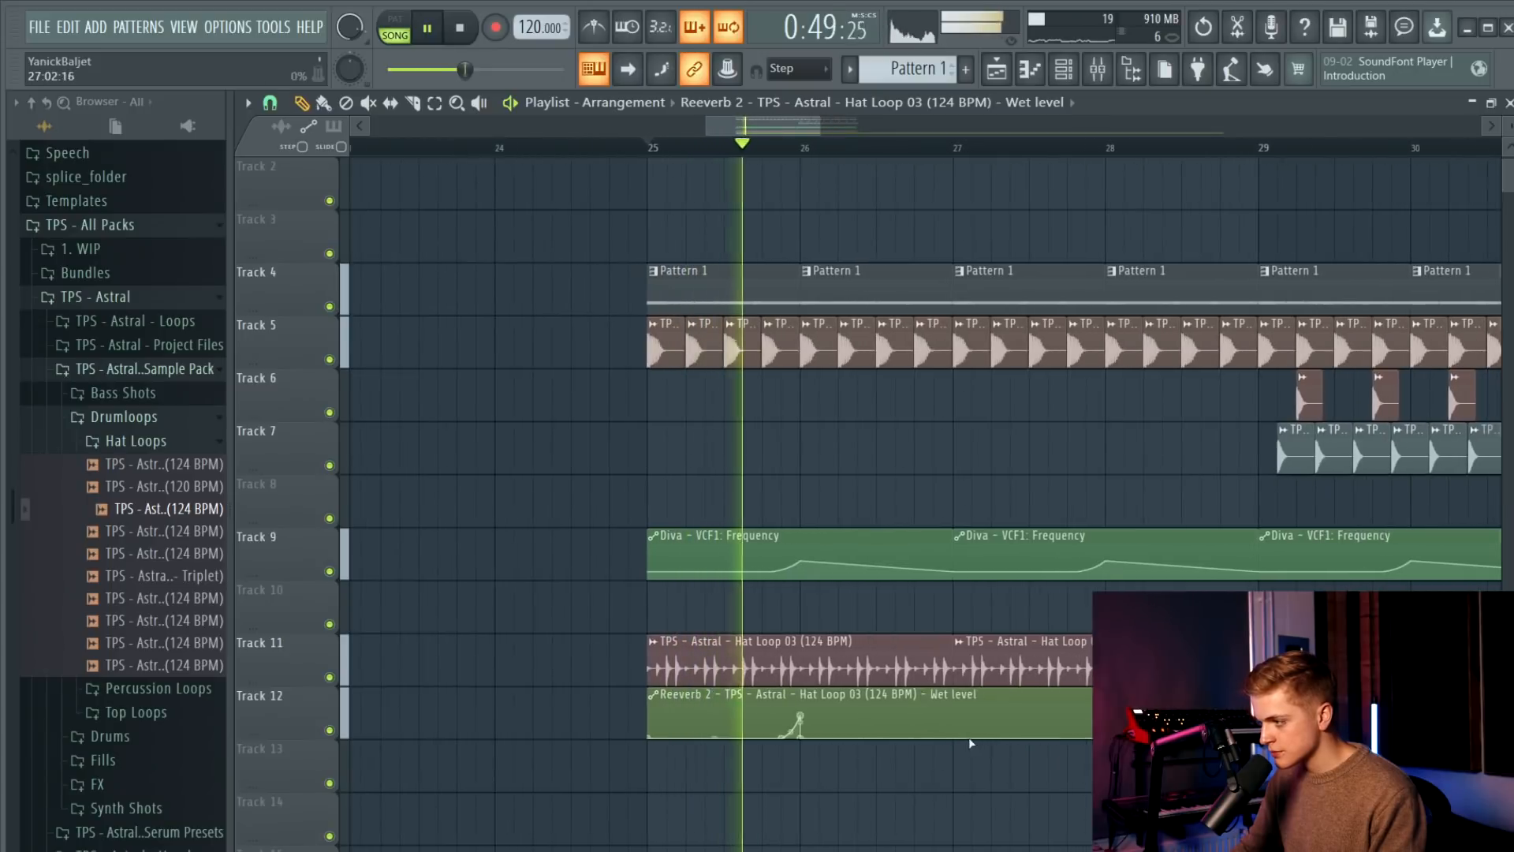
Add a second wet level swell peaking at bar 27 and audition it.
{"action": "scroll", "coordinate": [971, 743], "scroll_direction": "up", "scroll_amount": 1}
{"action": "left_click_drag", "start_coordinate": [953, 735], "coordinate": [952, 707]}
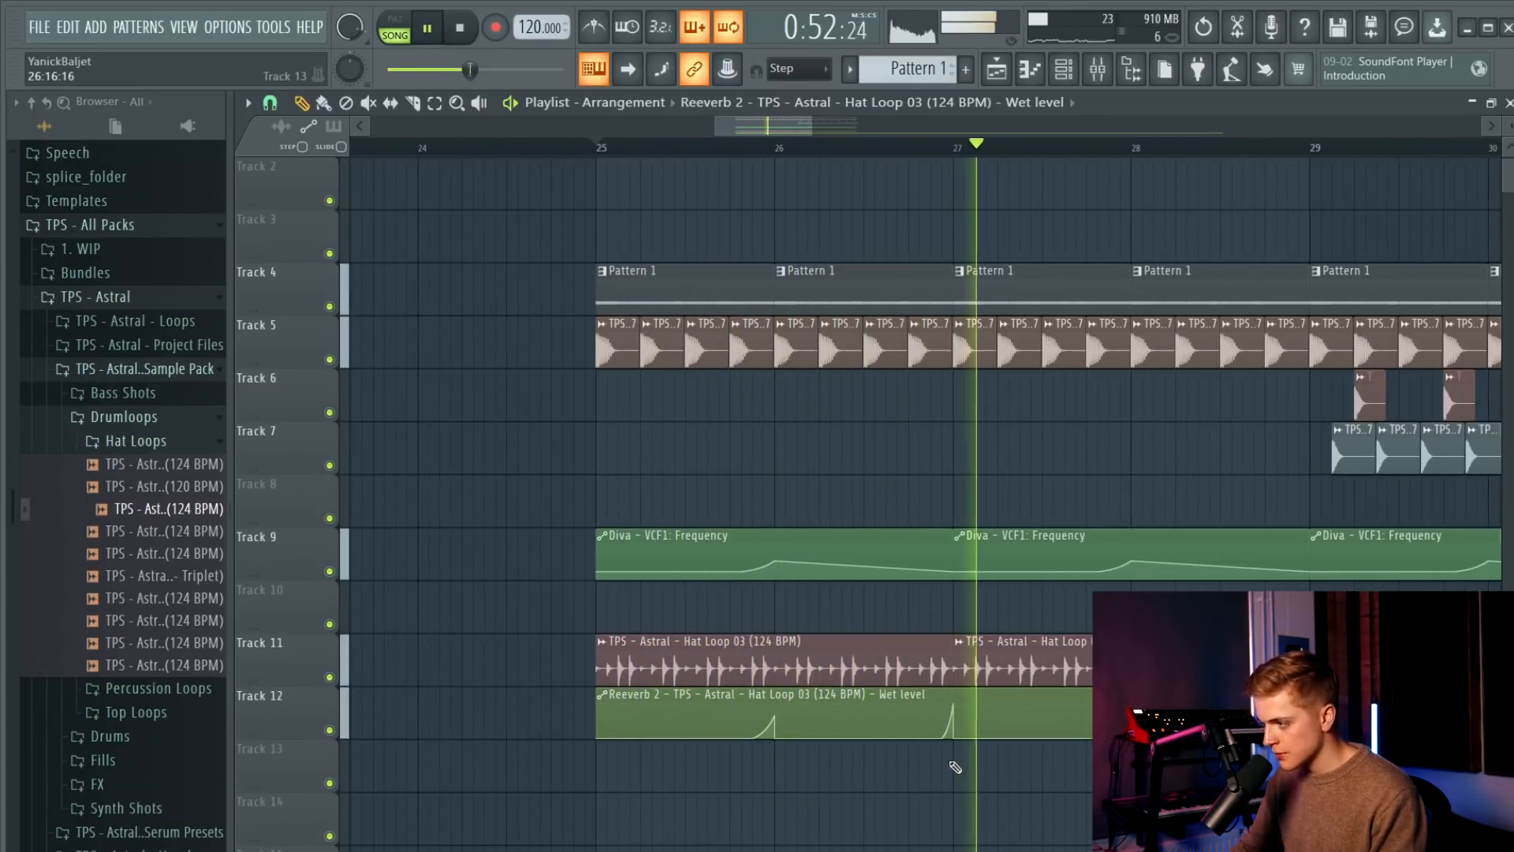
{"action": "key", "text": "space"}
{"action": "key", "text": "space"}
{"action": "scroll", "coordinate": [951, 761], "scroll_direction": "up", "scroll_amount": 1}
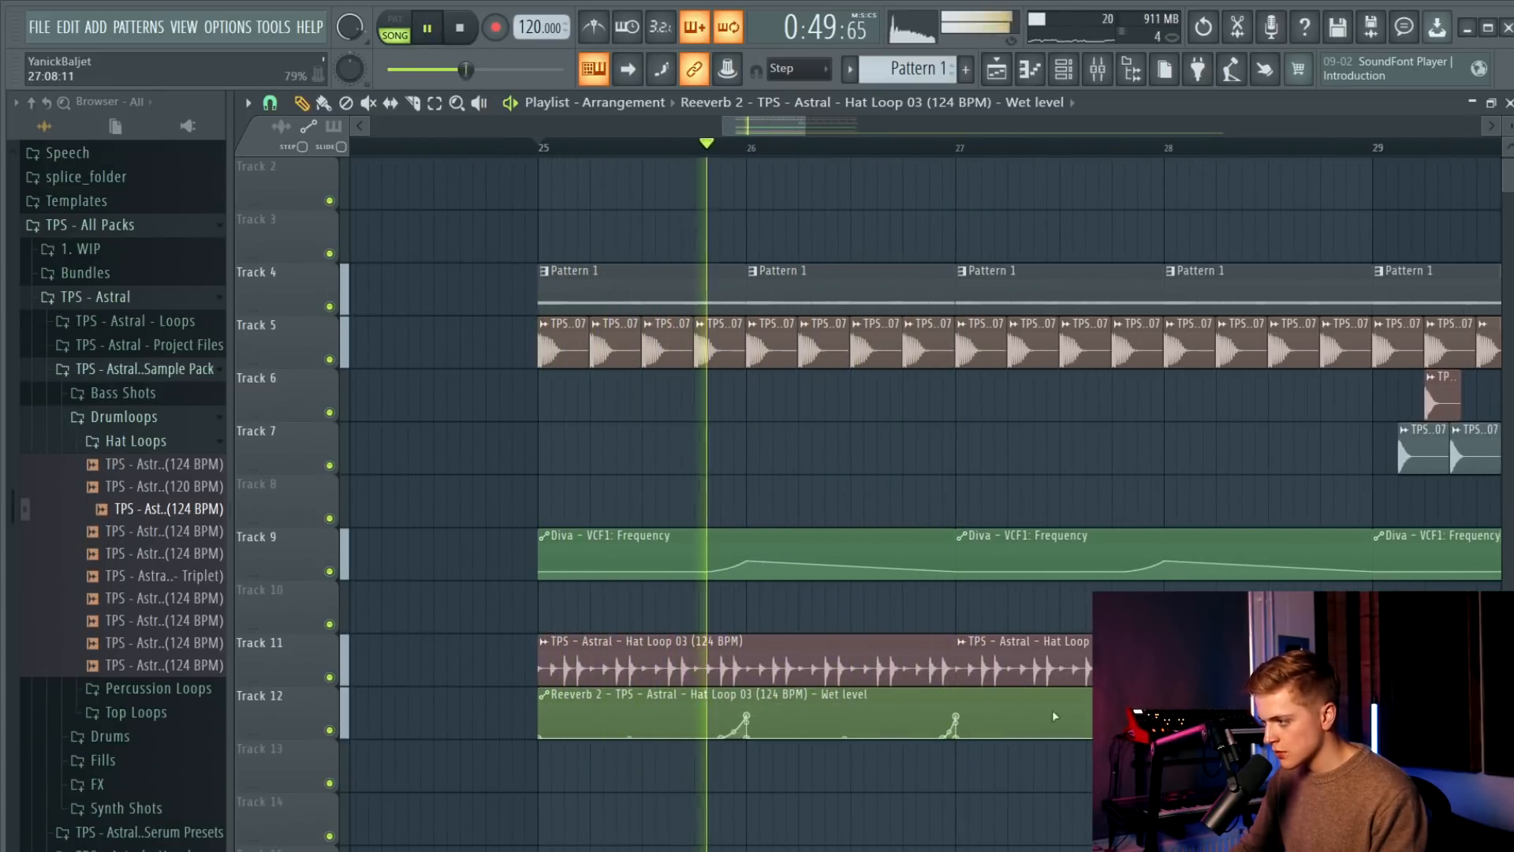
Cut the wet level automation clip at bar 27 and delete the part after it.
{"action": "key", "text": "space"}
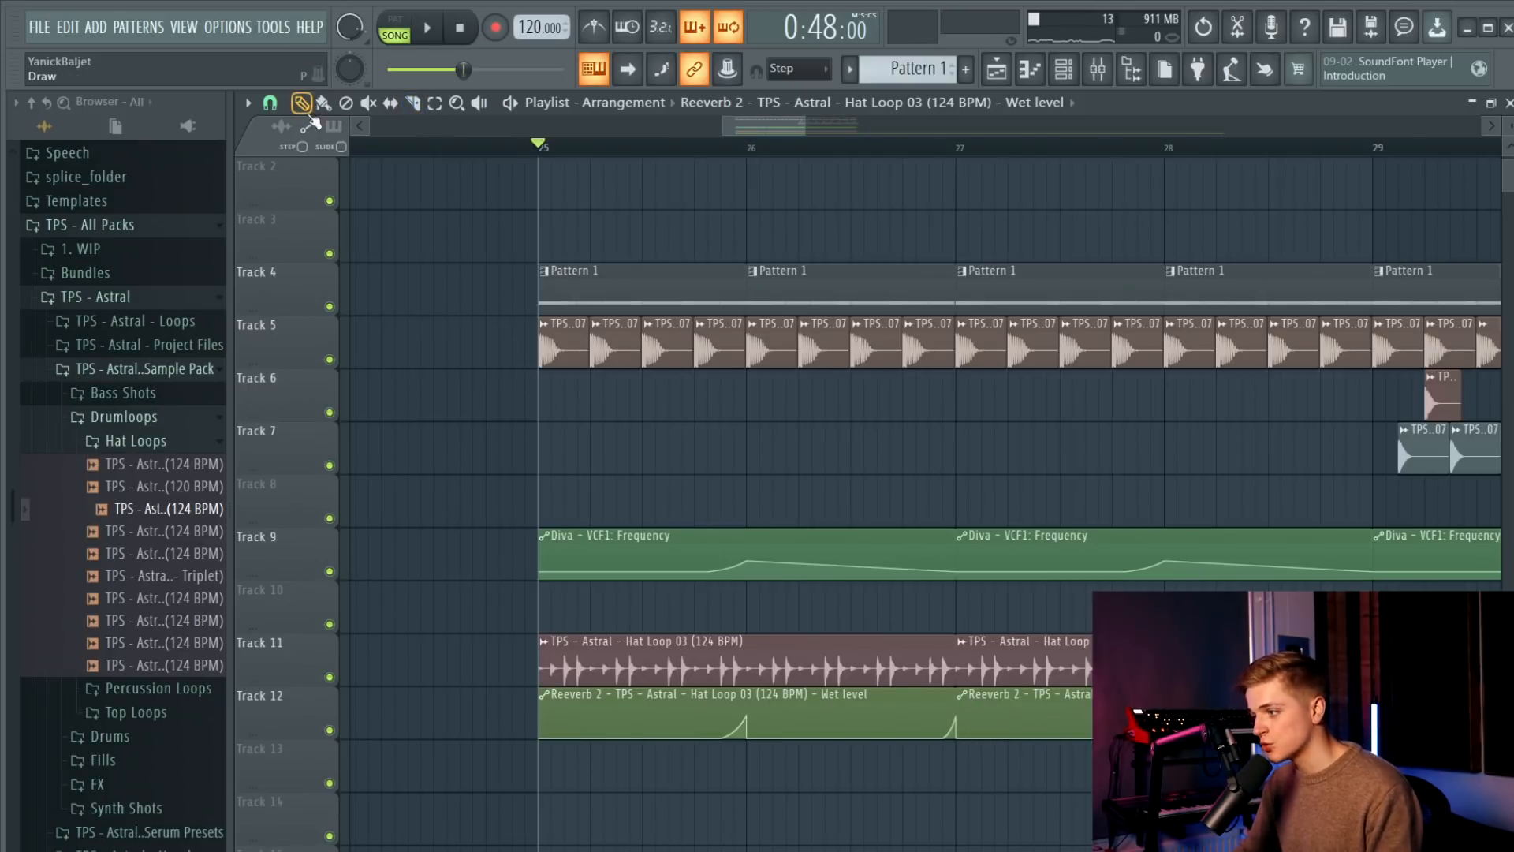
{"action": "right_click", "coordinate": [1014, 702]}
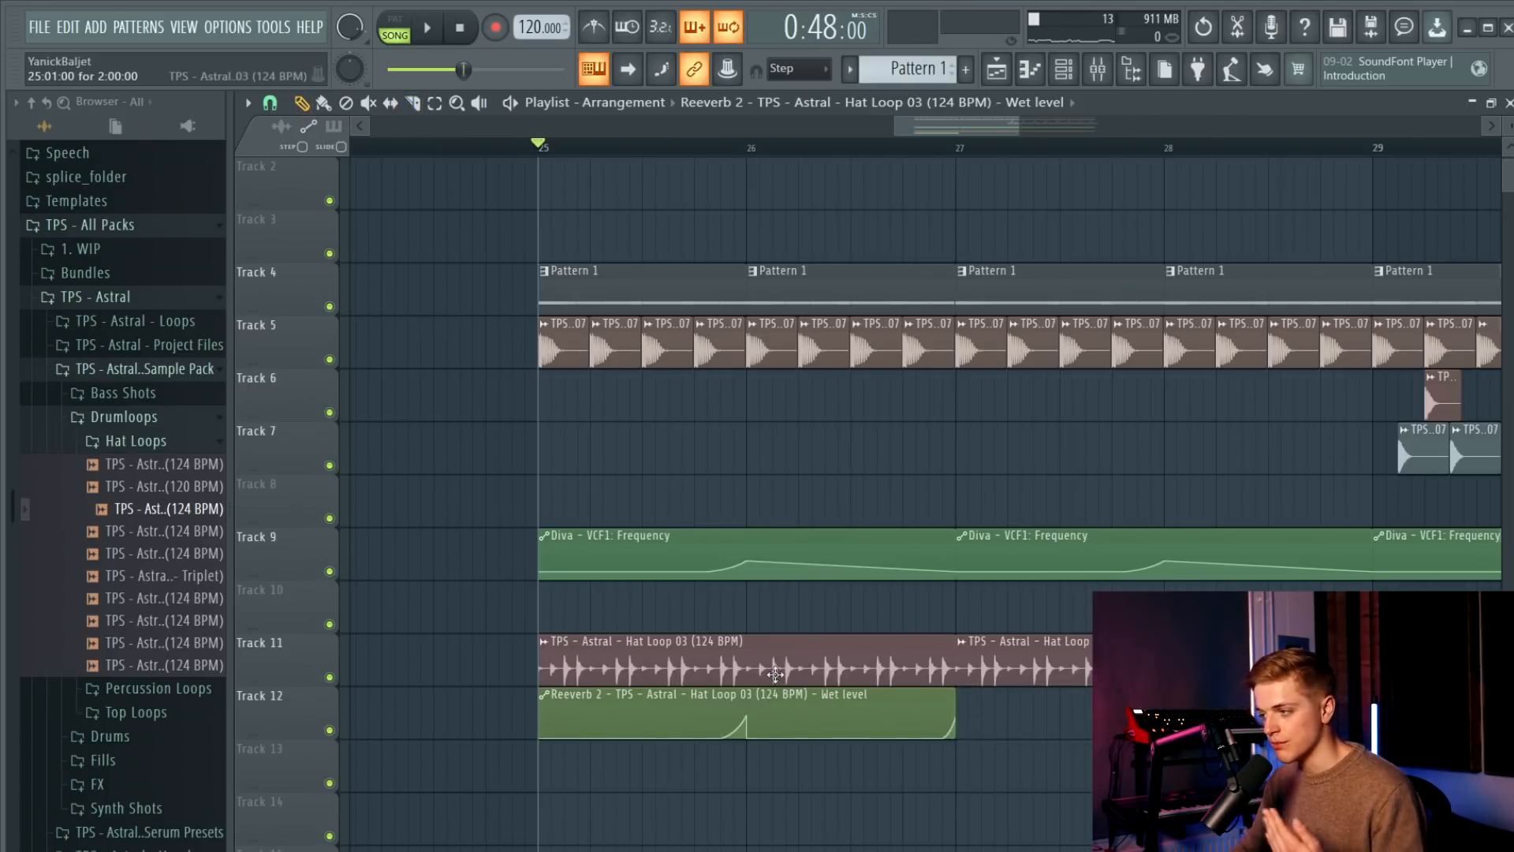
{"action": "scroll", "coordinate": [781, 688], "scroll_direction": "down", "scroll_amount": 2}
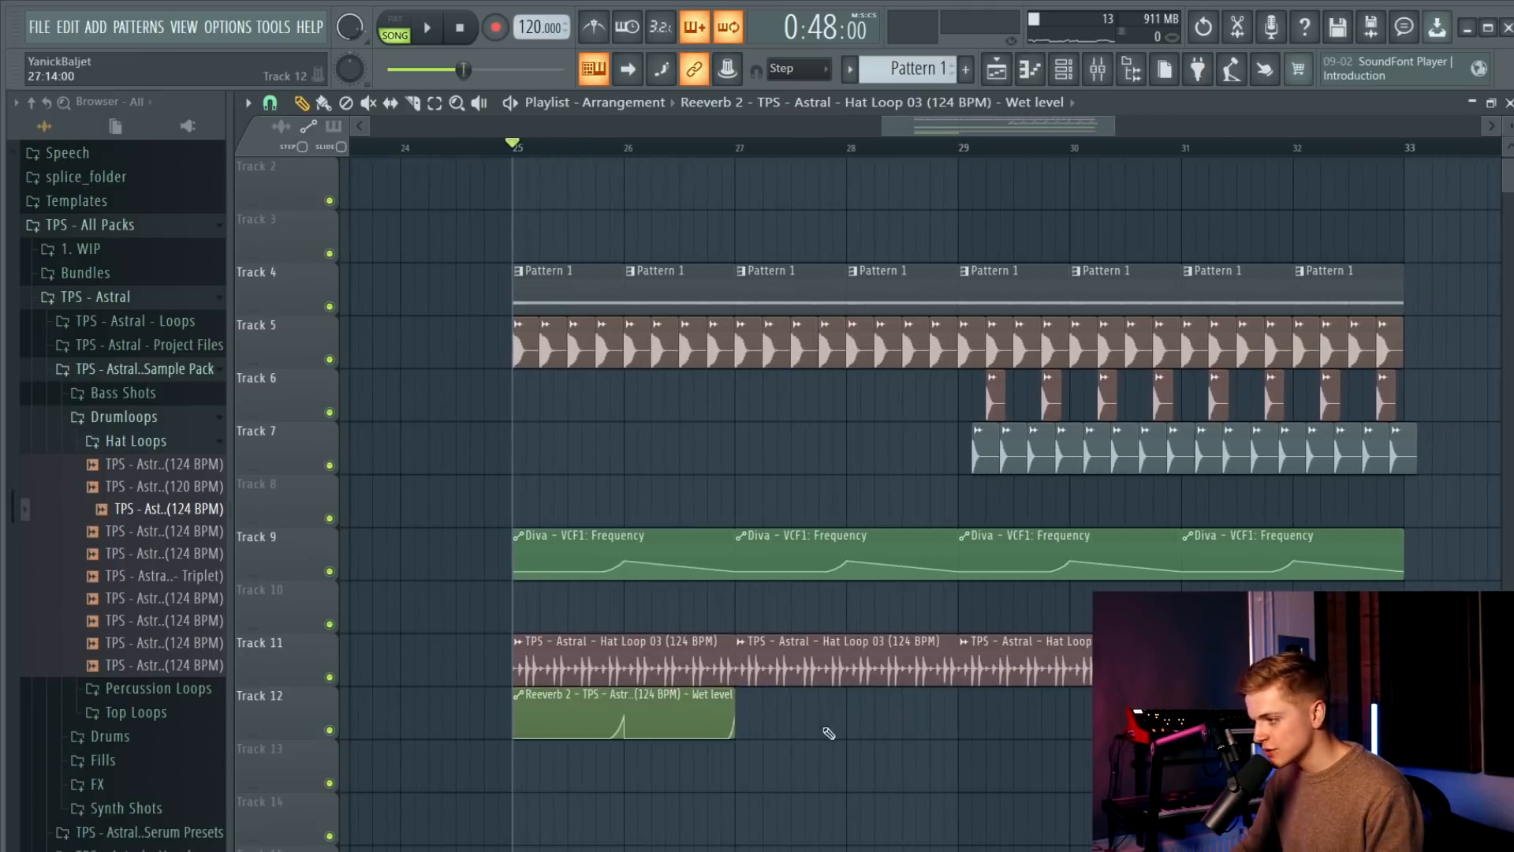
Duplicate the two-bar wet level automation clip along Track 12 up to bar 33.
{"action": "key", "text": "ctrl+z"}
{"action": "left_click_drag", "start_coordinate": [619, 690], "coordinate": [827, 737]}
{"action": "key", "text": "space"}
{"action": "left_click_drag", "start_coordinate": [537, 713], "coordinate": [988, 709]}
{"action": "scroll", "coordinate": [988, 708], "scroll_direction": "up", "scroll_amount": 2}
{"action": "scroll", "coordinate": [986, 709], "scroll_direction": "down", "scroll_amount": 4}
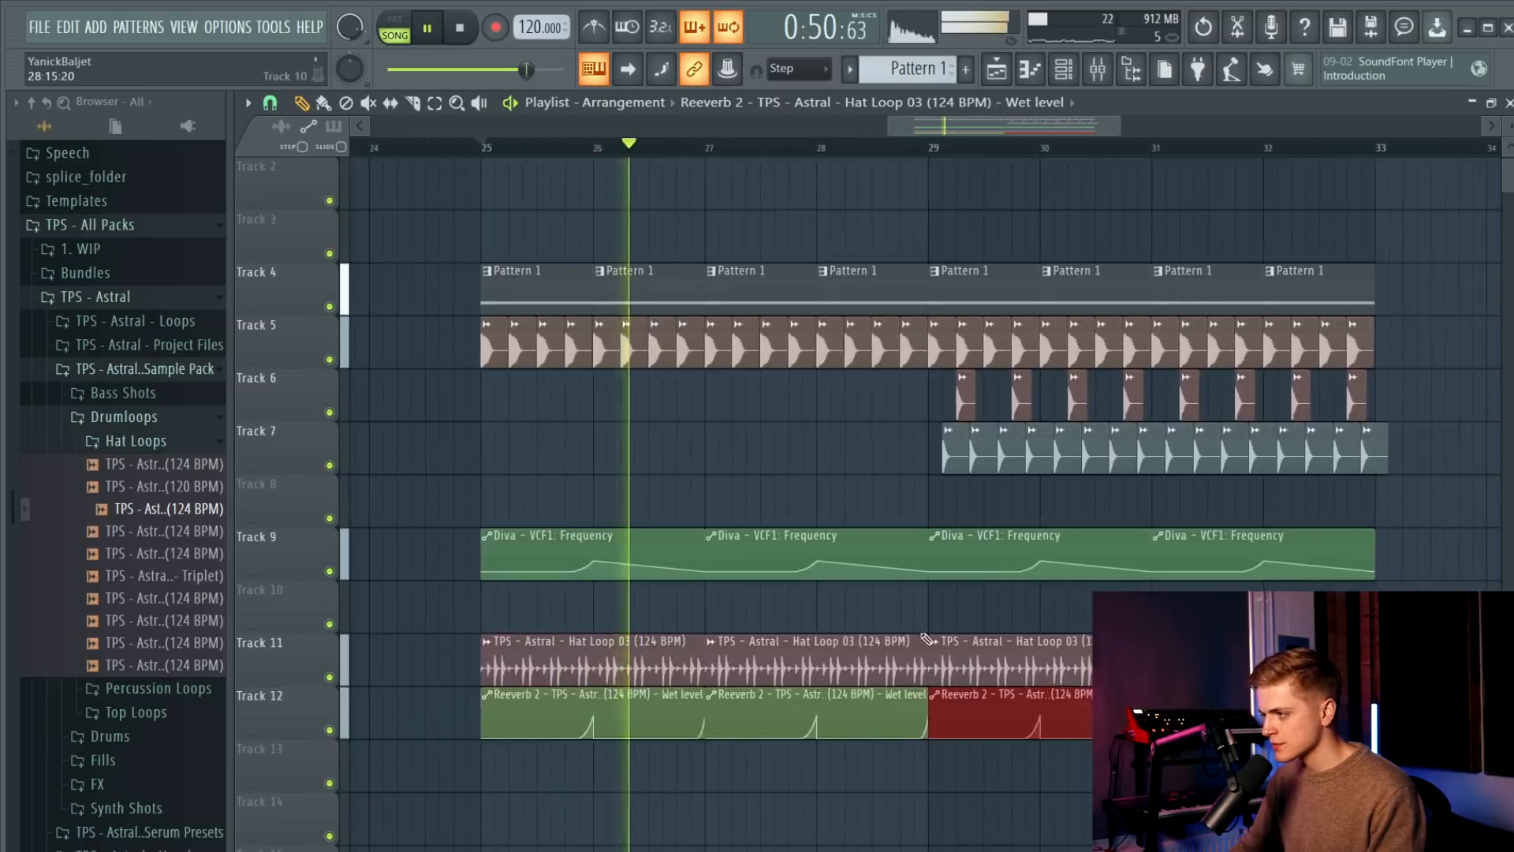
Move the open hats, Diva automation, hat loop and reverb automation clips down one track and stop playback.
{"action": "left_click_drag", "start_coordinate": [653, 424], "coordinate": [1258, 851]}
{"action": "key", "text": "shift+Down"}
{"action": "key", "text": "space"}
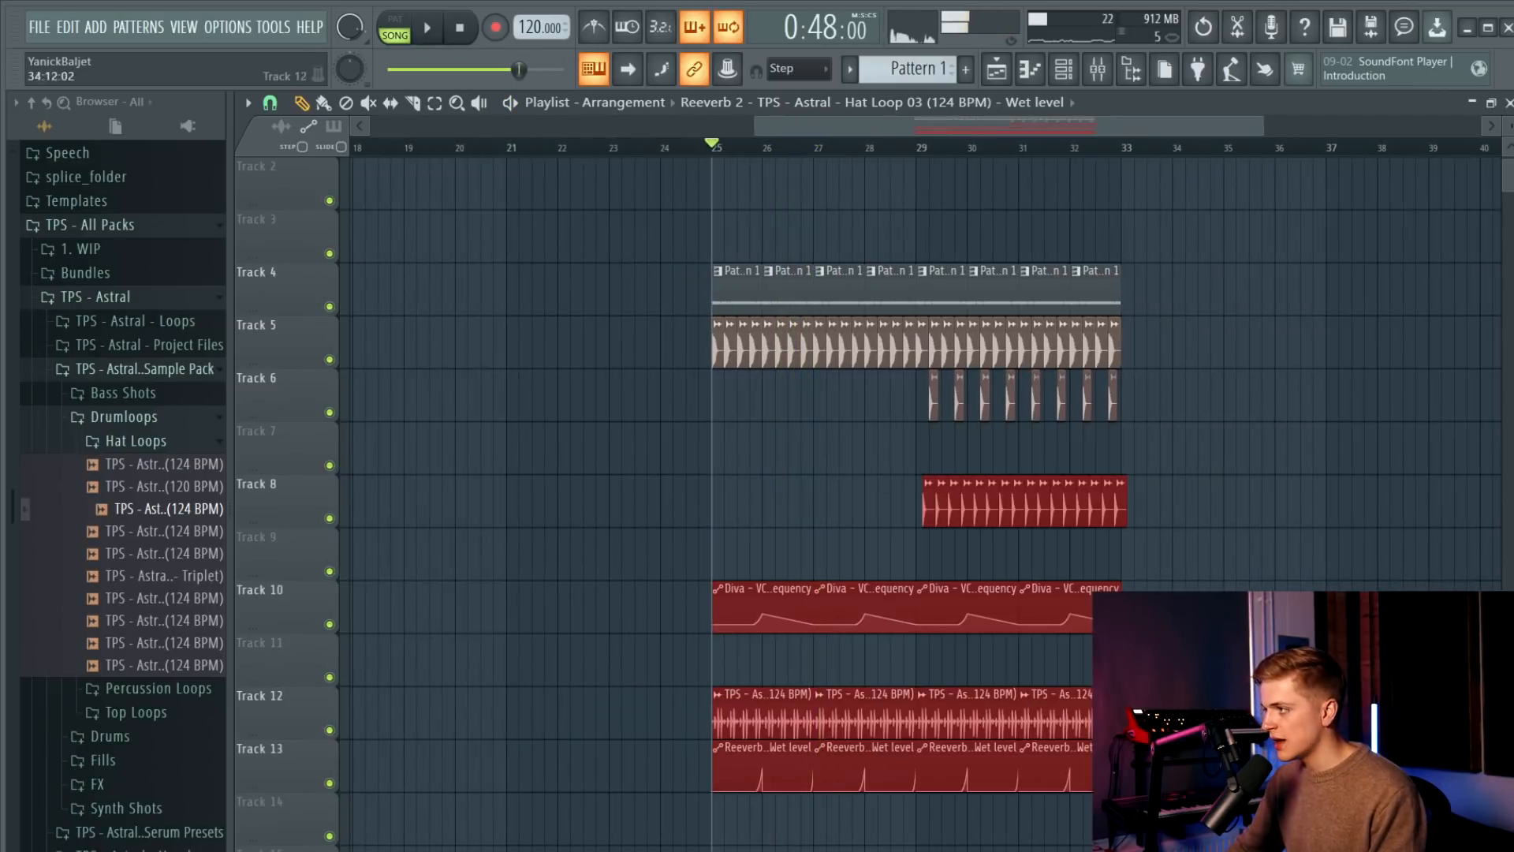
Load Fruity Reeverb 2 into effect slot 8 of the Clap 05 mixer track.
{"action": "left_click", "coordinate": [1097, 71]}
{"action": "left_click", "coordinate": [995, 427]}
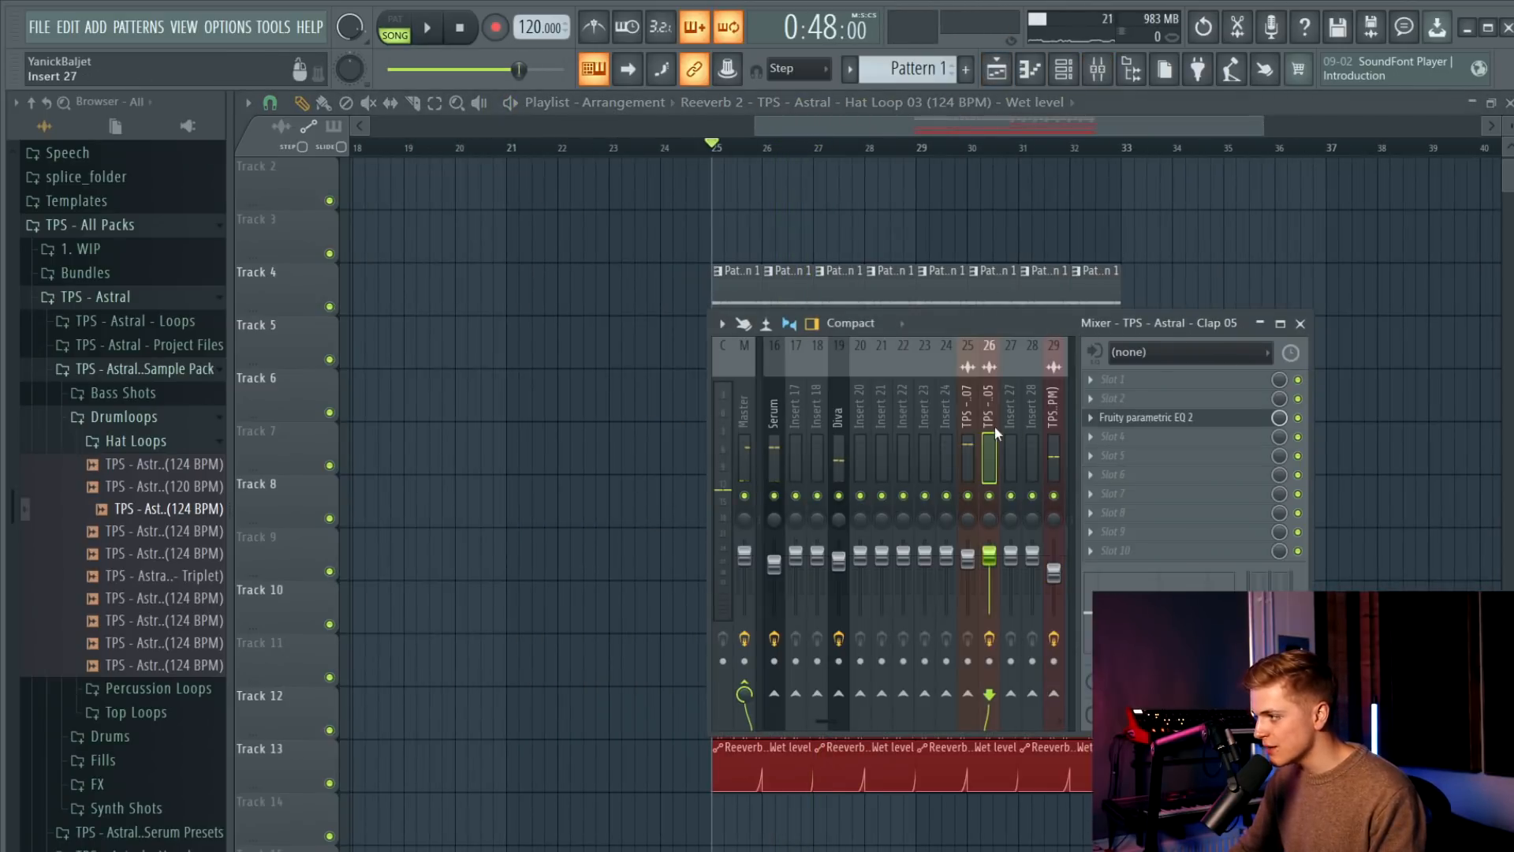
{"action": "key", "text": "space"}
{"action": "left_click", "coordinate": [1124, 514]}
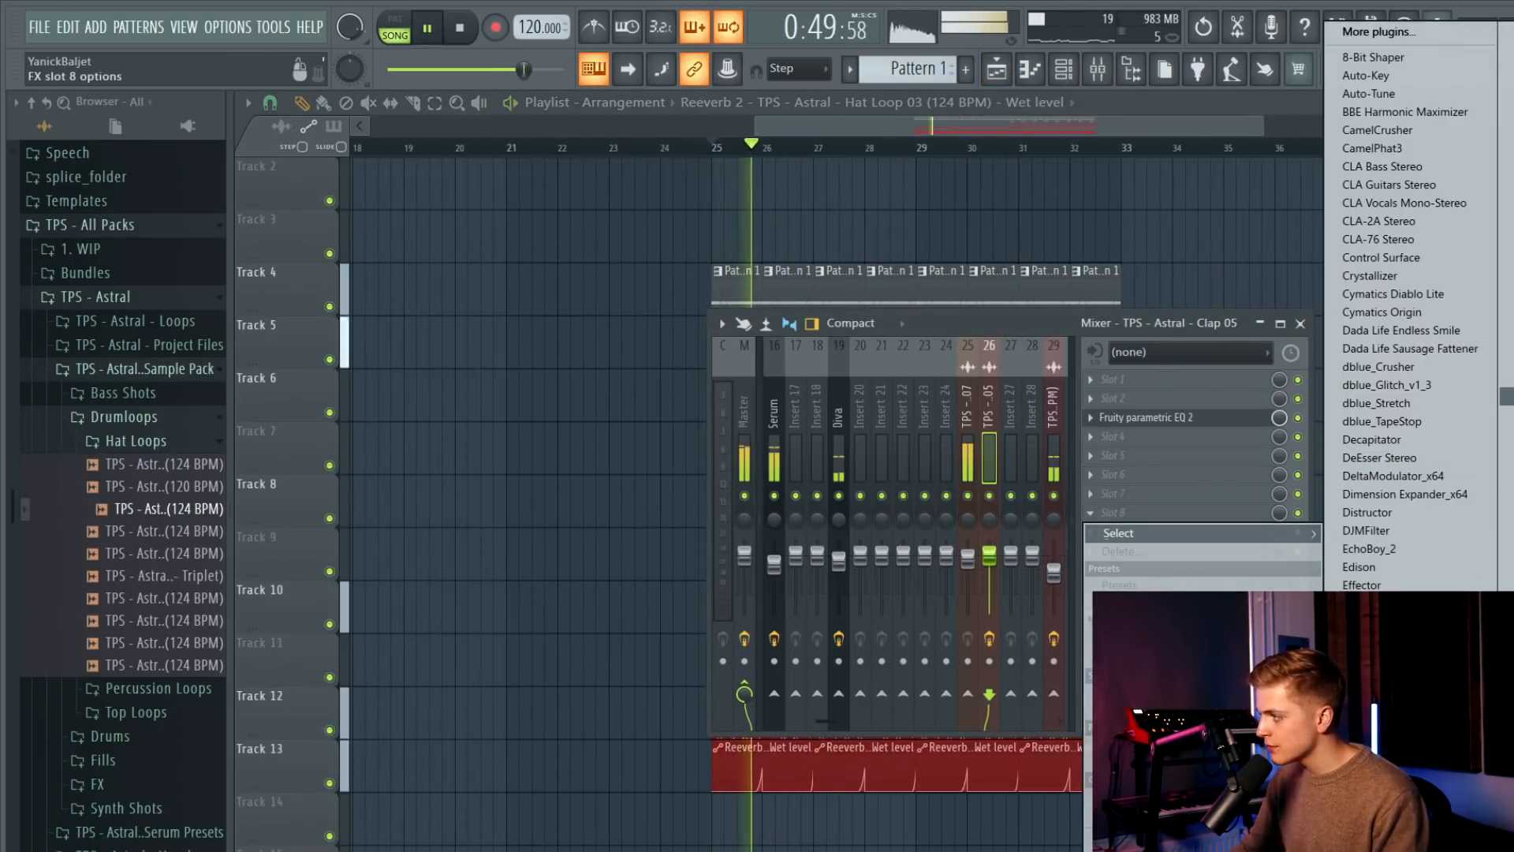
{"action": "left_click", "coordinate": [1403, 457]}
Adjust the clap reverb's high cut and early reflections, and create an automation clip for its wet level.
{"action": "left_click_drag", "start_coordinate": [571, 455], "coordinate": [571, 430]}
{"action": "left_click_drag", "start_coordinate": [870, 381], "coordinate": [870, 355]}
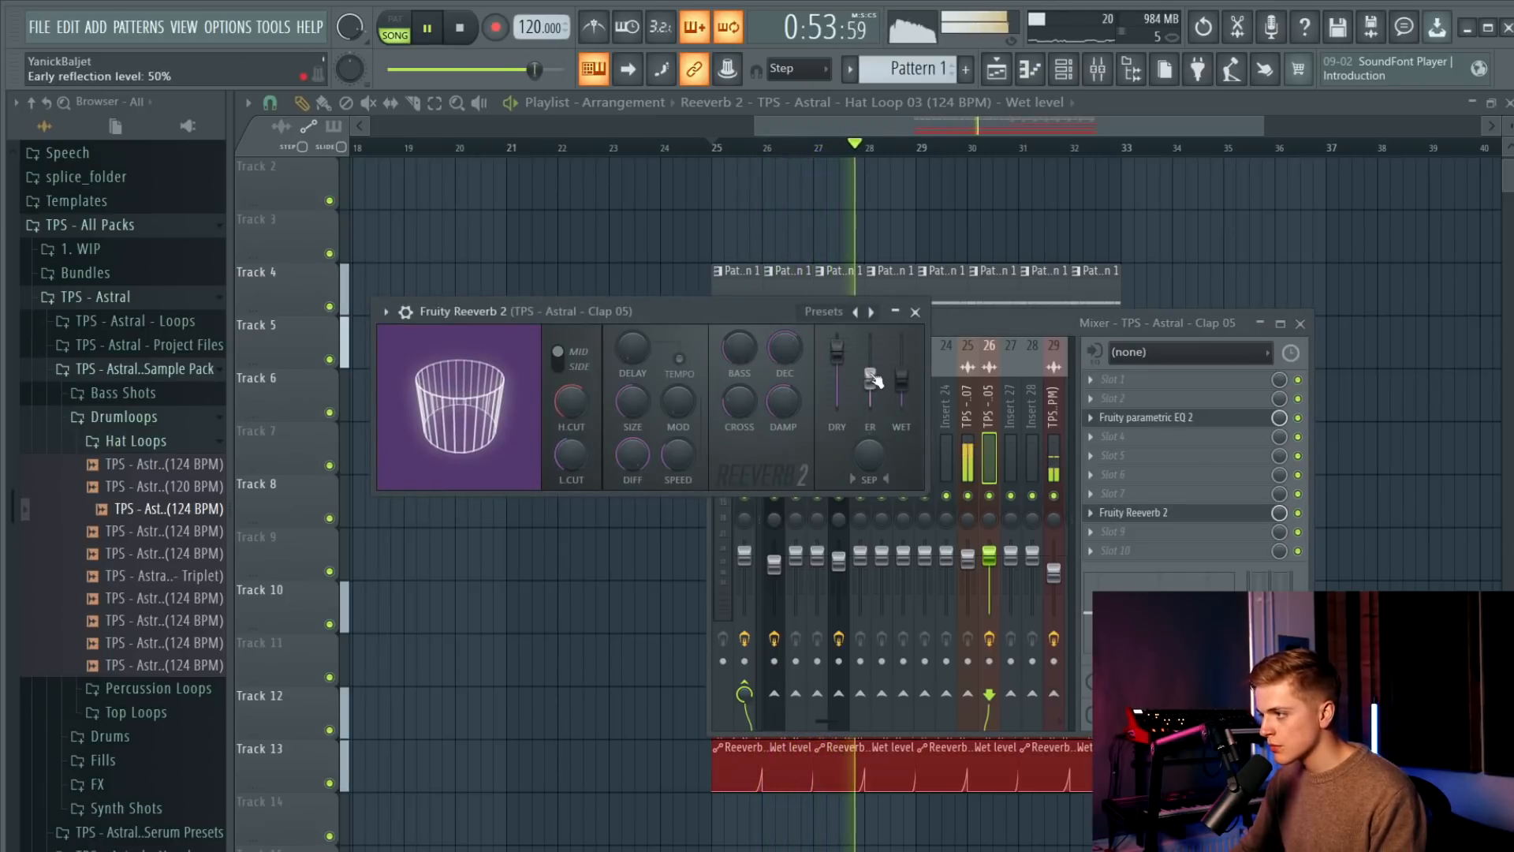
{"action": "right_click", "coordinate": [899, 426]}
{"action": "left_click", "coordinate": [946, 547]}
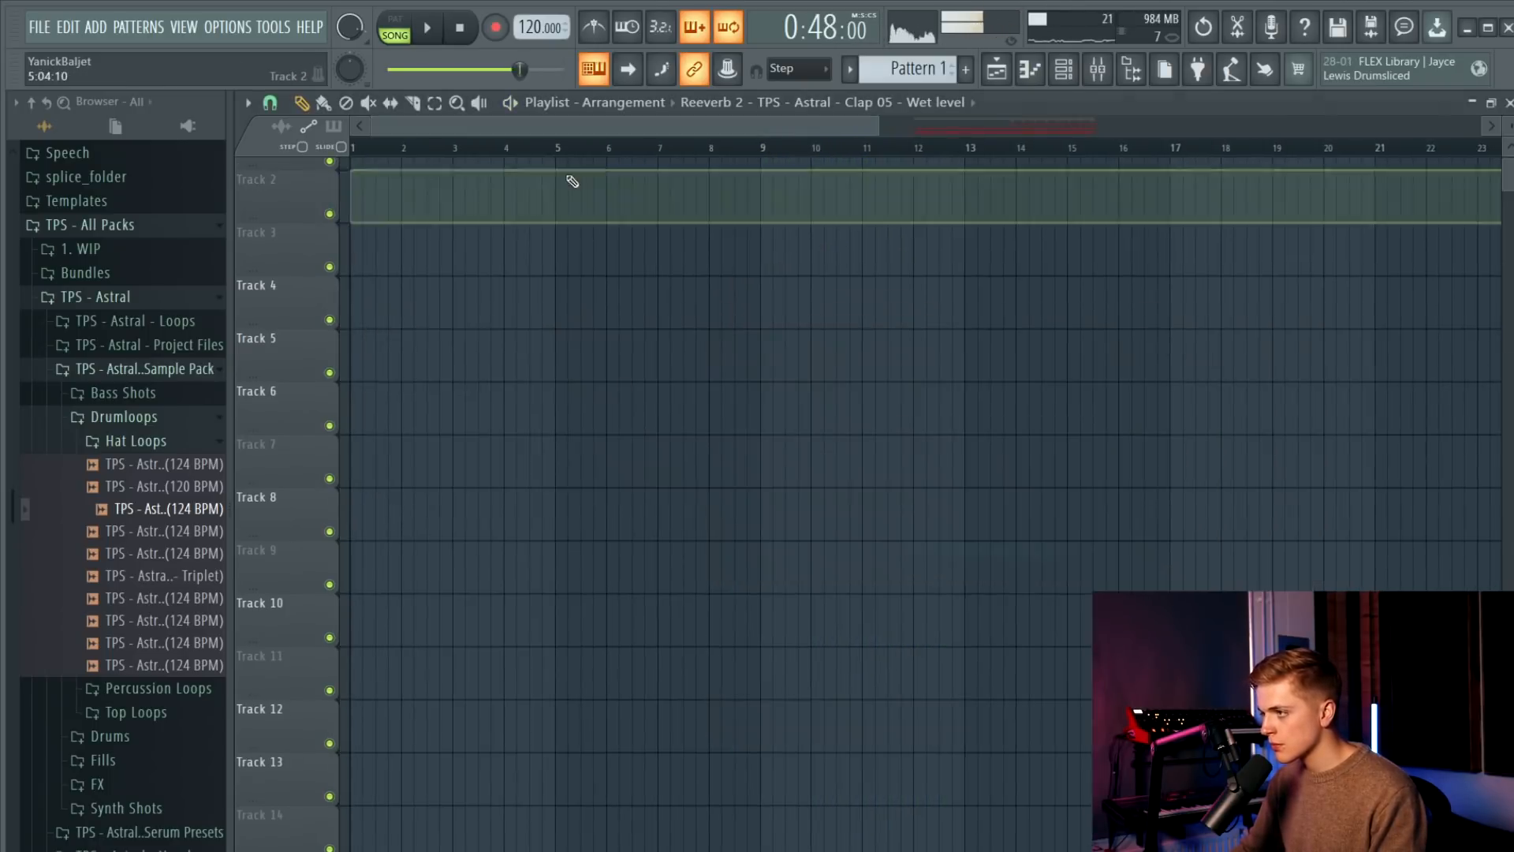
Place the clap reverb's wet level automation at bar 29 on Track 7 and shape a curved swell peaking at the second clap.
{"action": "key", "text": "space"}
{"action": "left_click_drag", "start_coordinate": [572, 182], "coordinate": [1054, 461]}
{"action": "scroll", "coordinate": [986, 461], "scroll_direction": "up", "scroll_amount": 5}
{"action": "left_click_drag", "start_coordinate": [885, 447], "coordinate": [978, 448]}
{"action": "scroll", "coordinate": [965, 457], "scroll_direction": "up", "scroll_amount": 3}
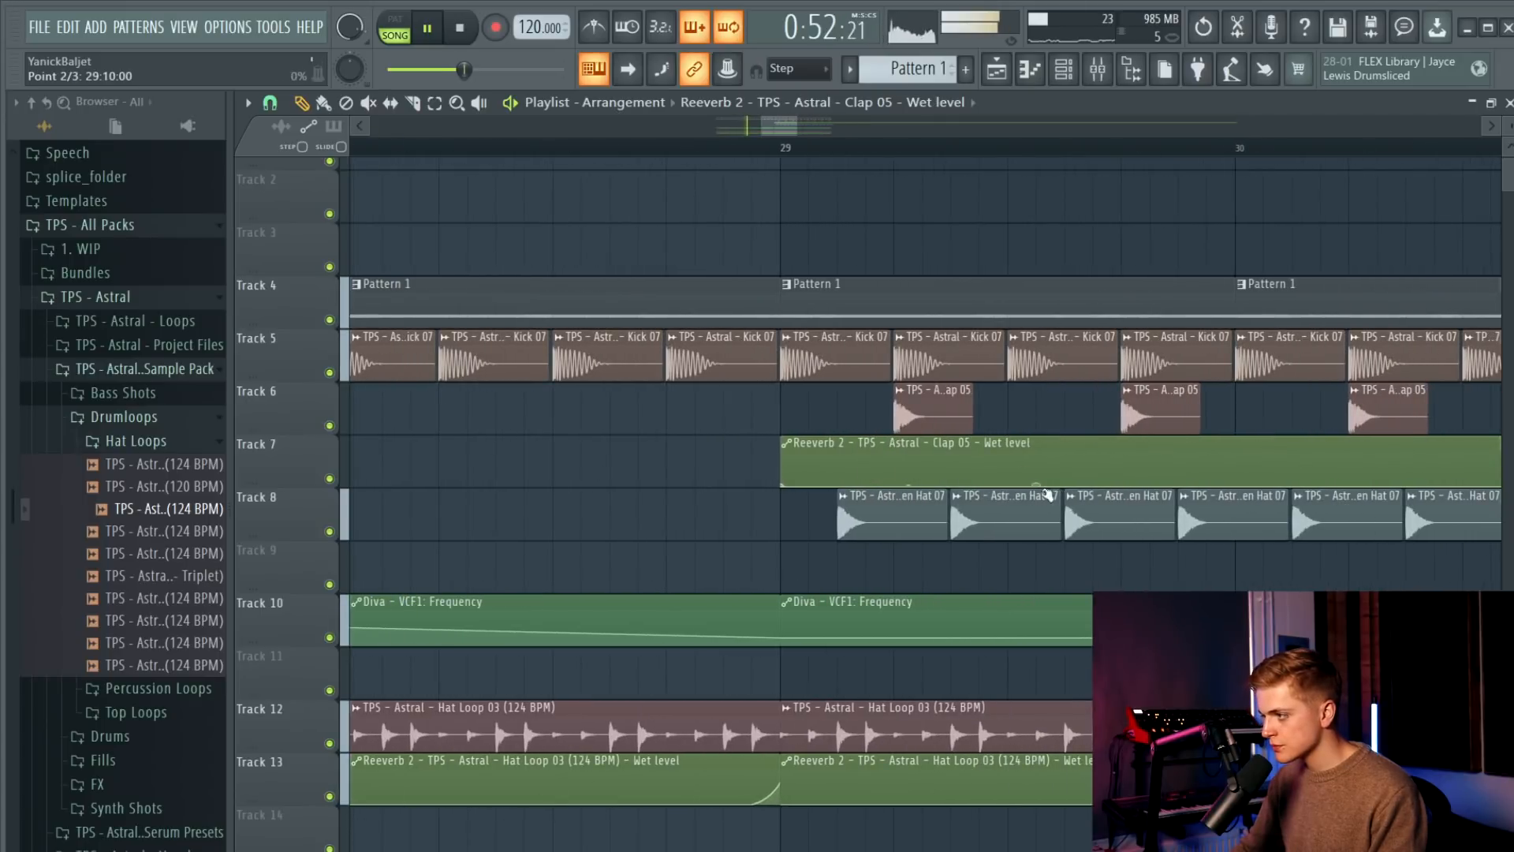
{"action": "left_click_drag", "start_coordinate": [1090, 488], "coordinate": [1115, 455]}
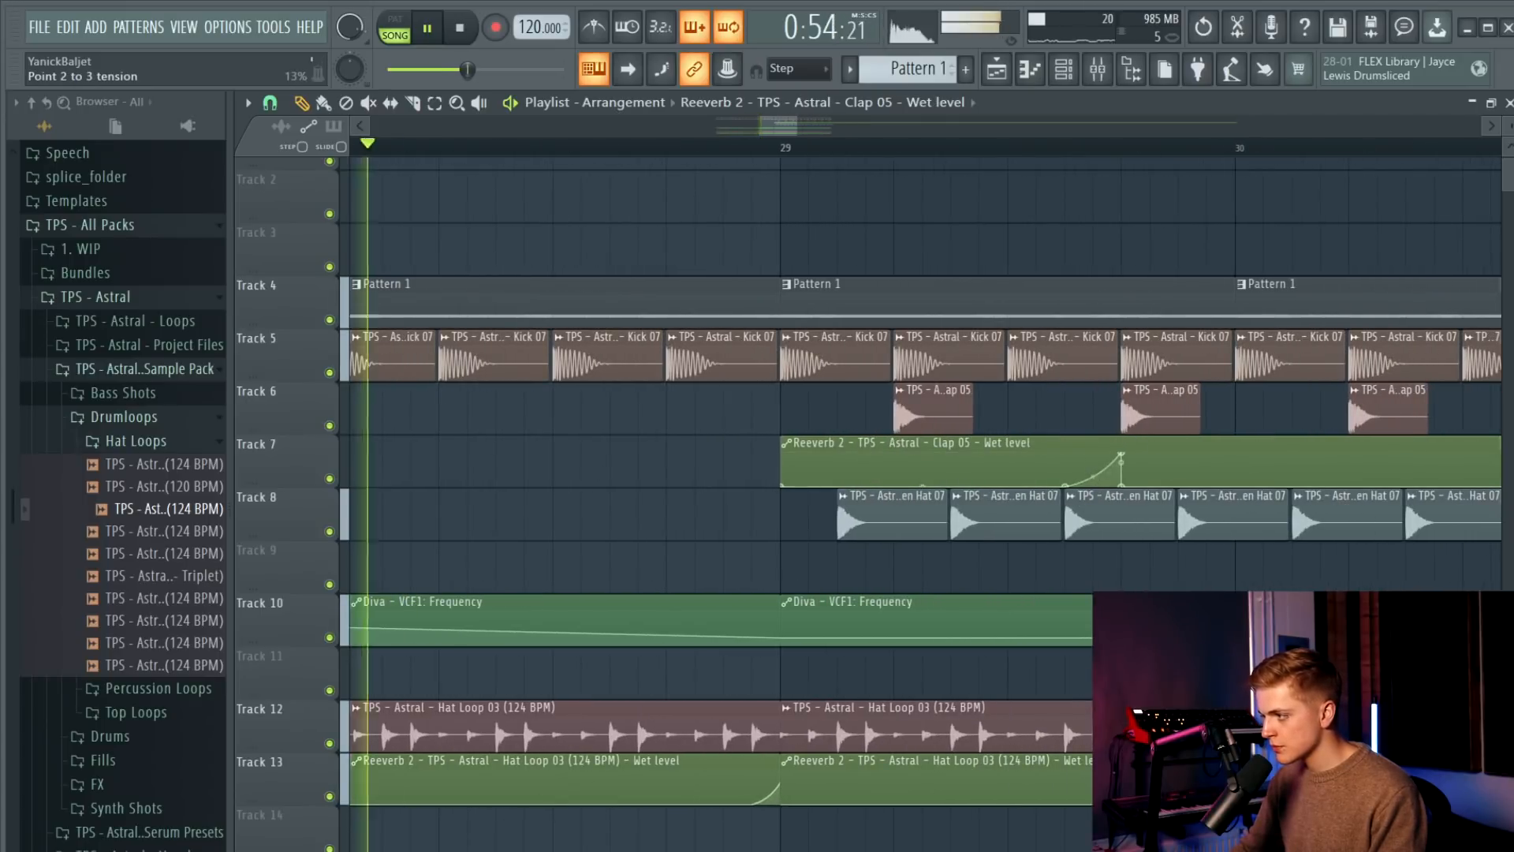
{"action": "scroll", "coordinate": [858, 478], "scroll_direction": "down", "scroll_amount": 3}
{"action": "scroll", "coordinate": [1041, 472], "scroll_direction": "down", "scroll_amount": 2}
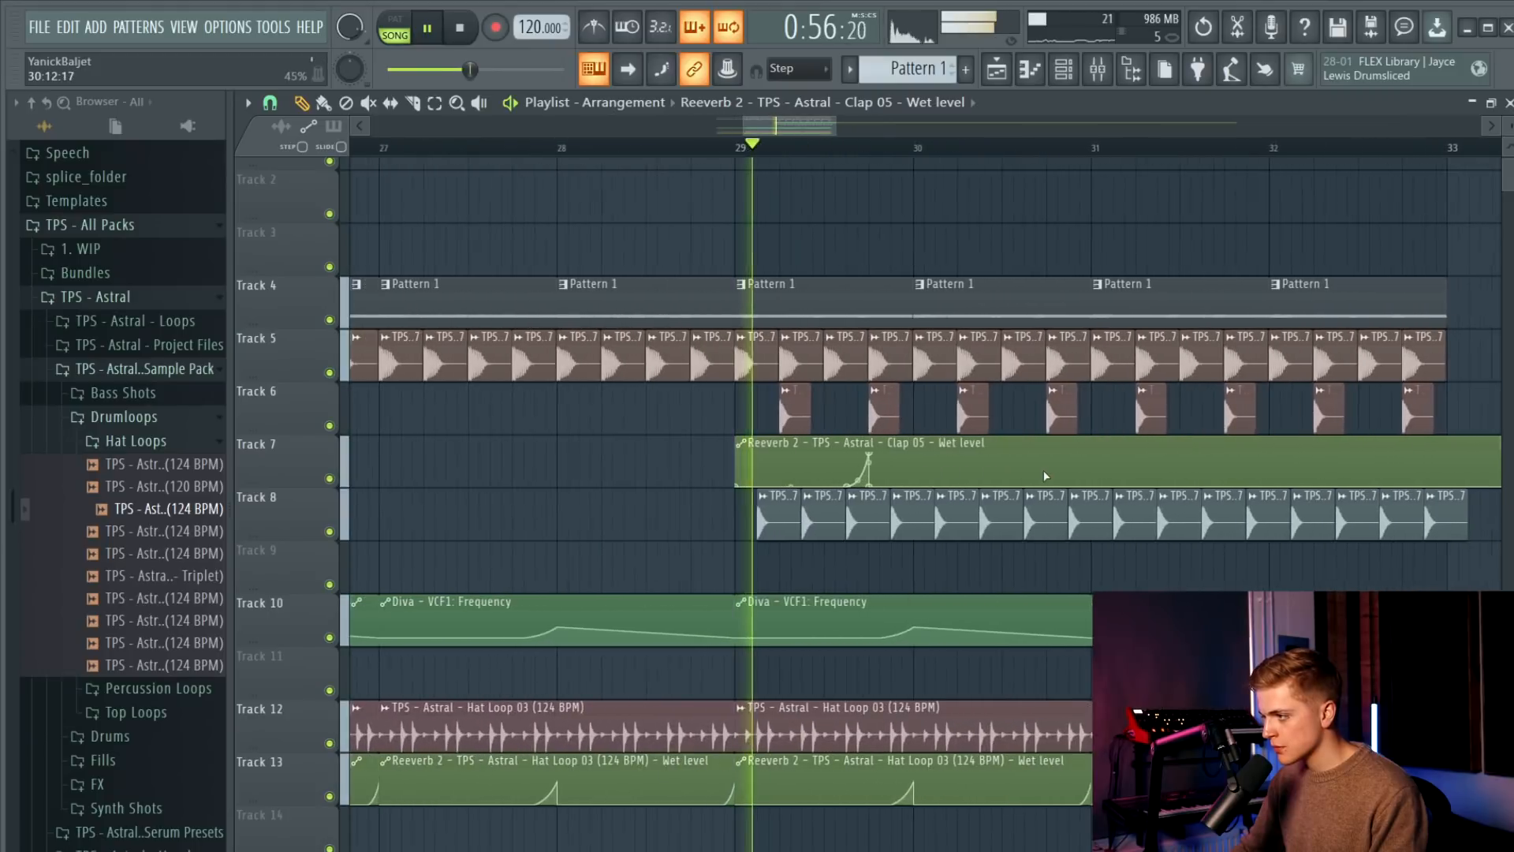
Trim the clap wet level automation clip to one bar and repeat it along Track 7 up to bar 33.
{"action": "key", "text": "space"}
{"action": "key", "text": "space"}
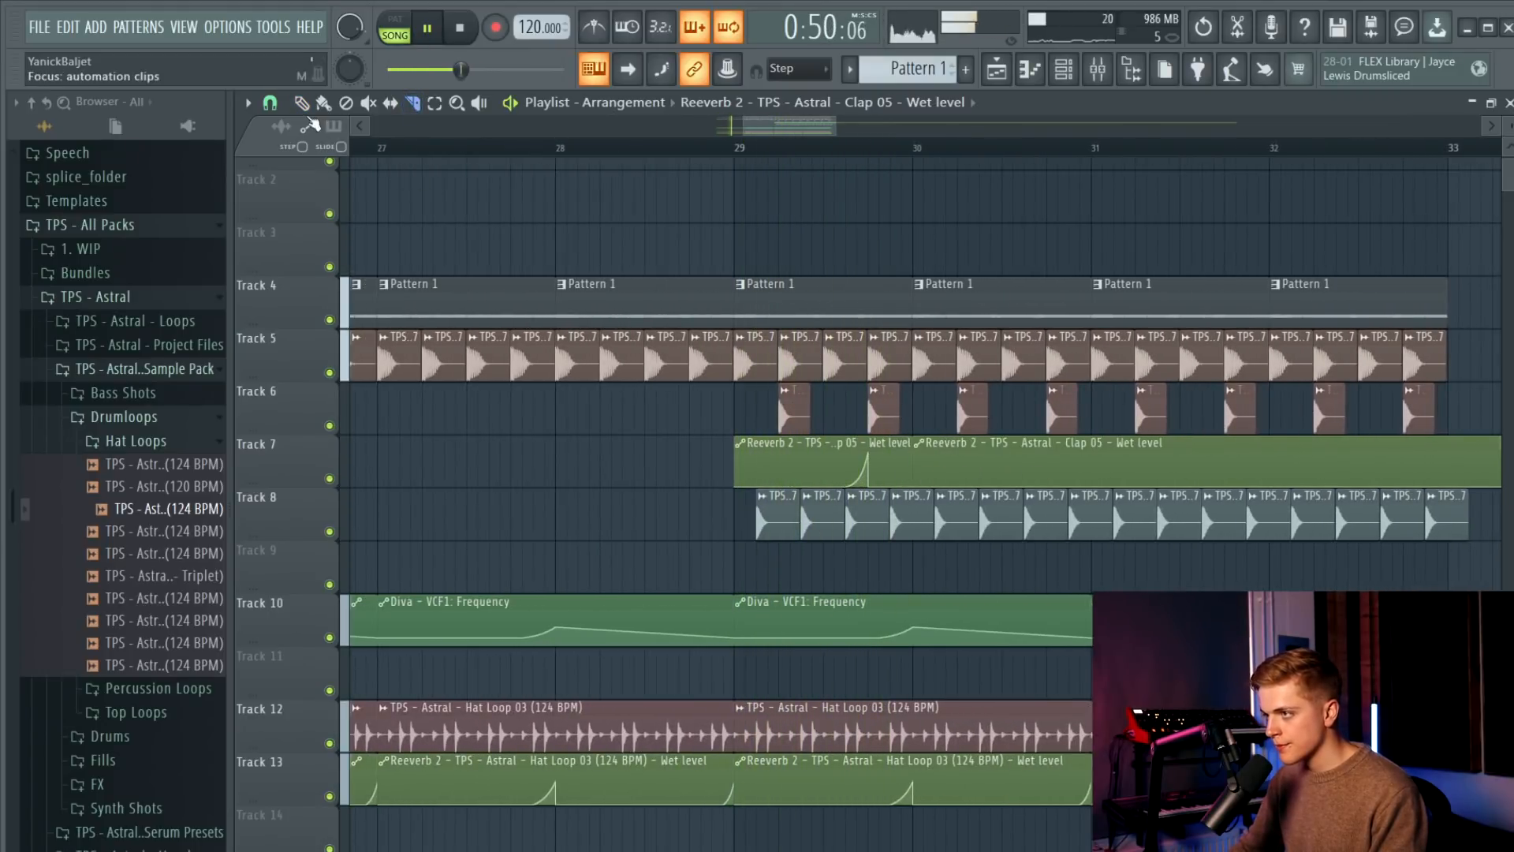
{"action": "right_click", "coordinate": [948, 469]}
{"action": "left_click", "coordinate": [888, 464]}
{"action": "left_click", "coordinate": [929, 461]}
{"action": "scroll", "coordinate": [847, 465], "scroll_direction": "down", "scroll_amount": 3}
{"action": "left_click_drag", "start_coordinate": [922, 466], "coordinate": [1153, 490]}
{"action": "scroll", "coordinate": [1009, 473], "scroll_direction": "down", "scroll_amount": 4}
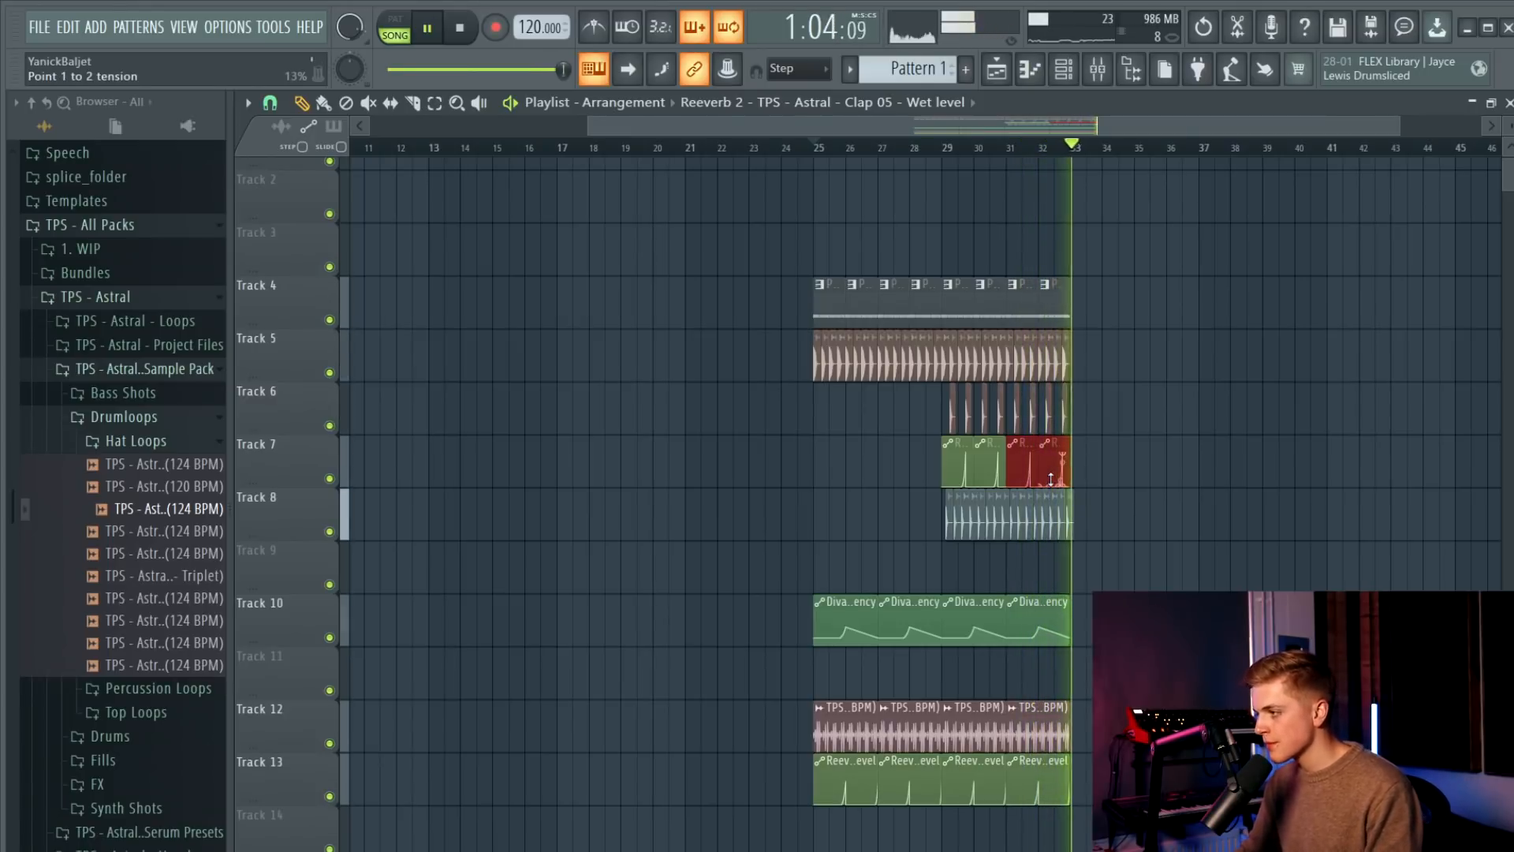
{"action": "key", "text": "space"}
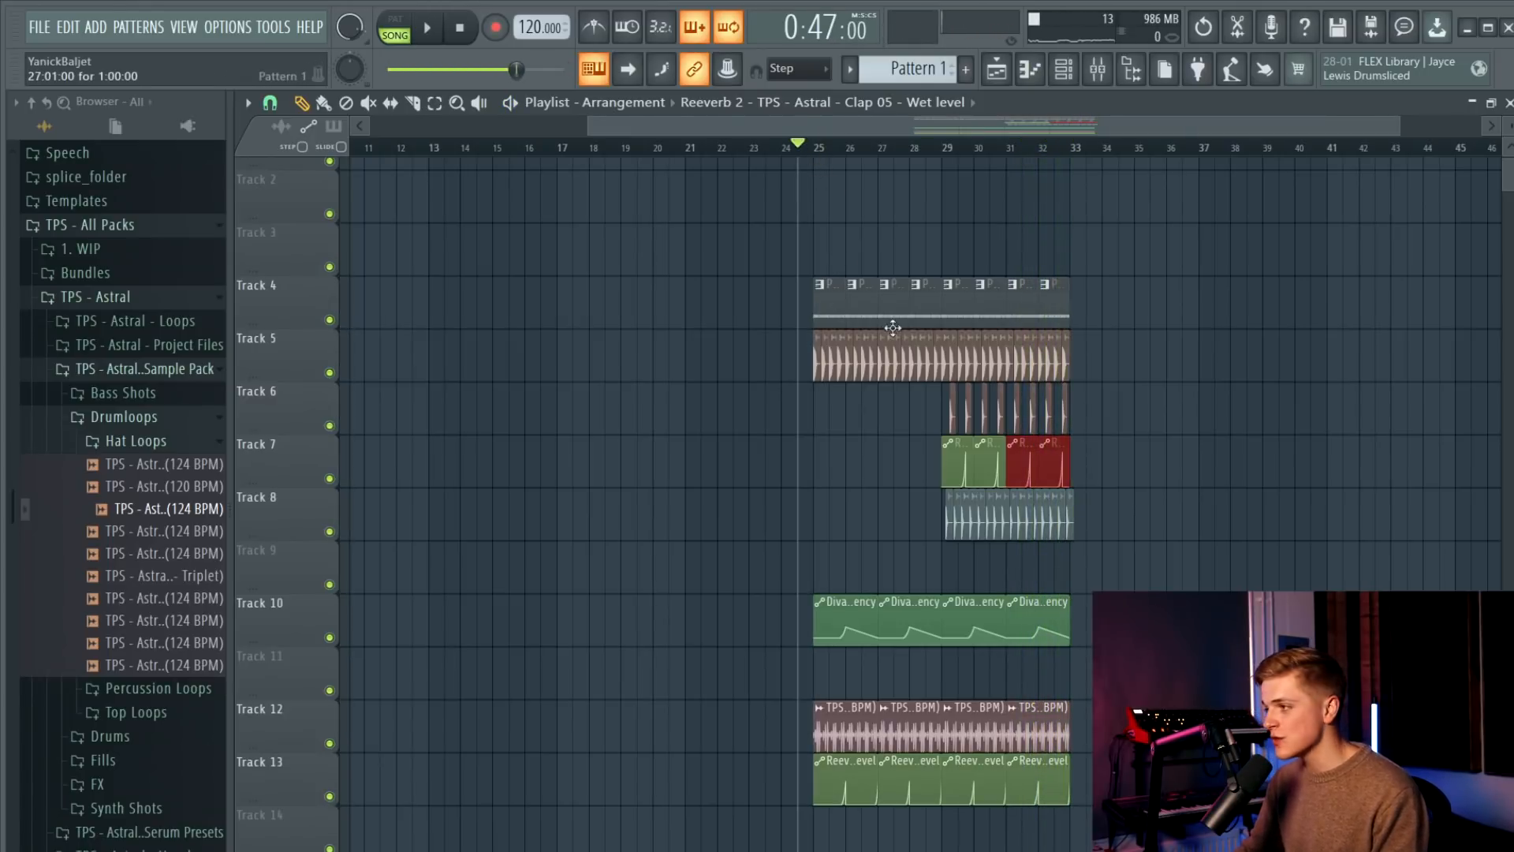
Arrange the Diva's Pattern 2 on the track directly below Pattern 1, move all clips down one track and deselect them.
{"action": "scroll", "coordinate": [893, 327], "scroll_direction": "left", "scroll_amount": 3}
{"action": "scroll", "coordinate": [1277, 350], "scroll_direction": "right", "scroll_amount": 4}
{"action": "left_click", "coordinate": [1064, 71]}
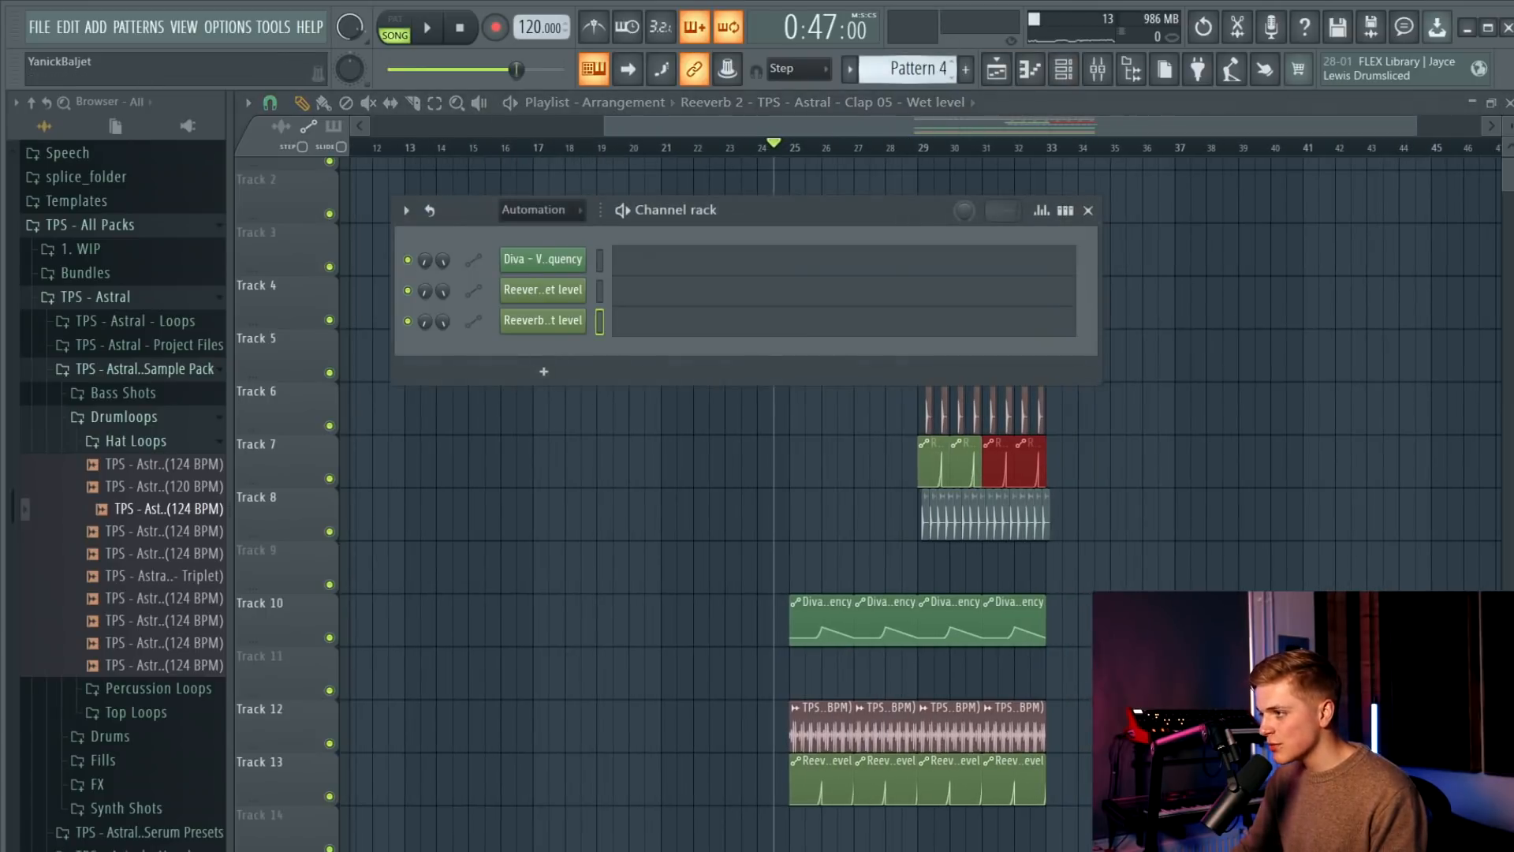
{"action": "scroll", "coordinate": [919, 69], "scroll_direction": "up", "scroll_amount": 1}
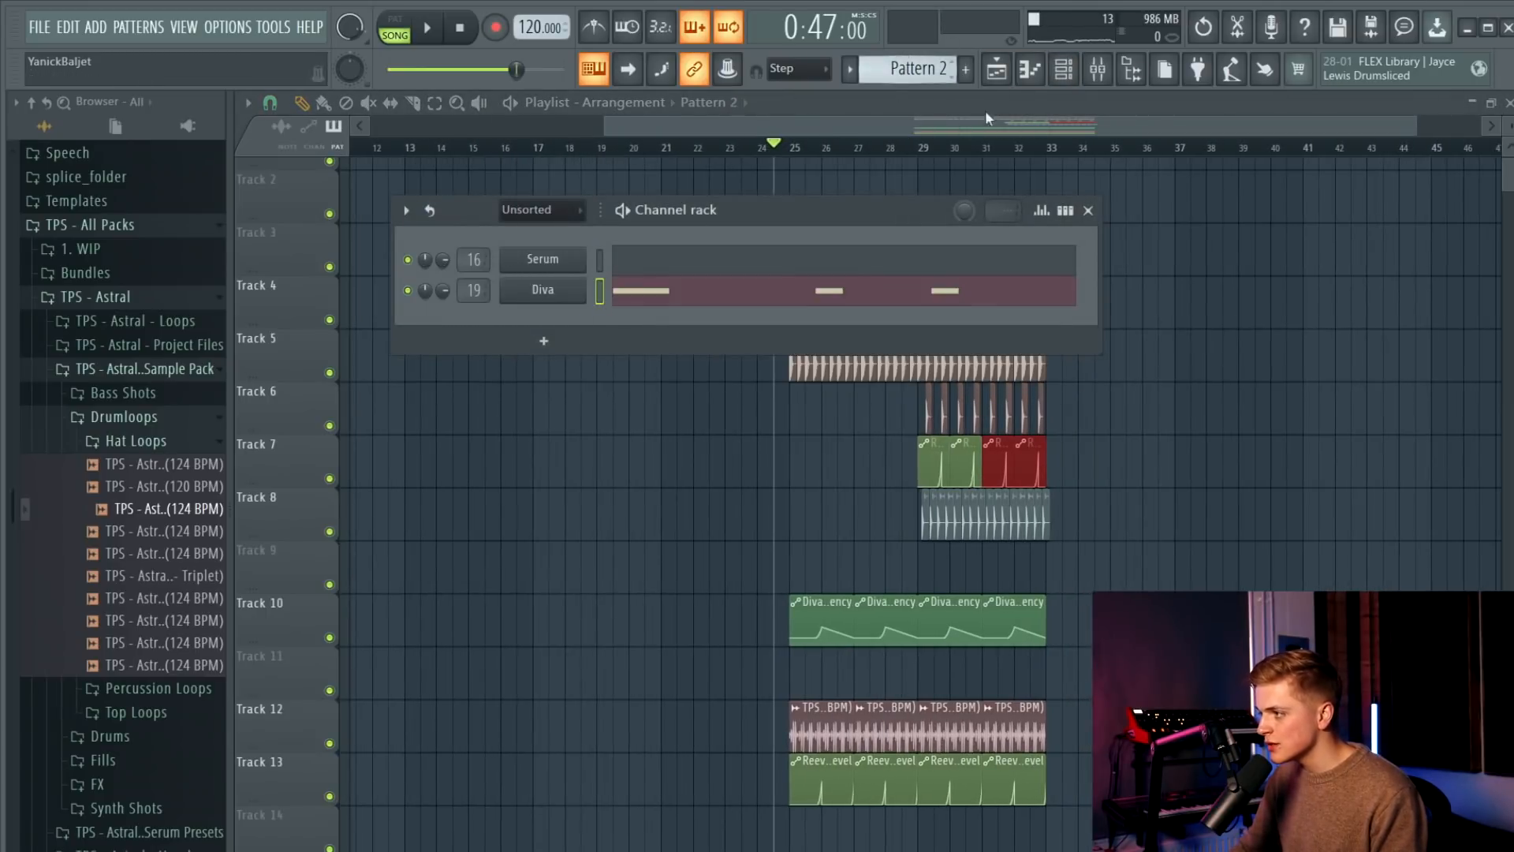
{"action": "right_click", "coordinate": [1234, 238]}
{"action": "right_click", "coordinate": [302, 347]}
{"action": "left_click", "coordinate": [410, 722]}
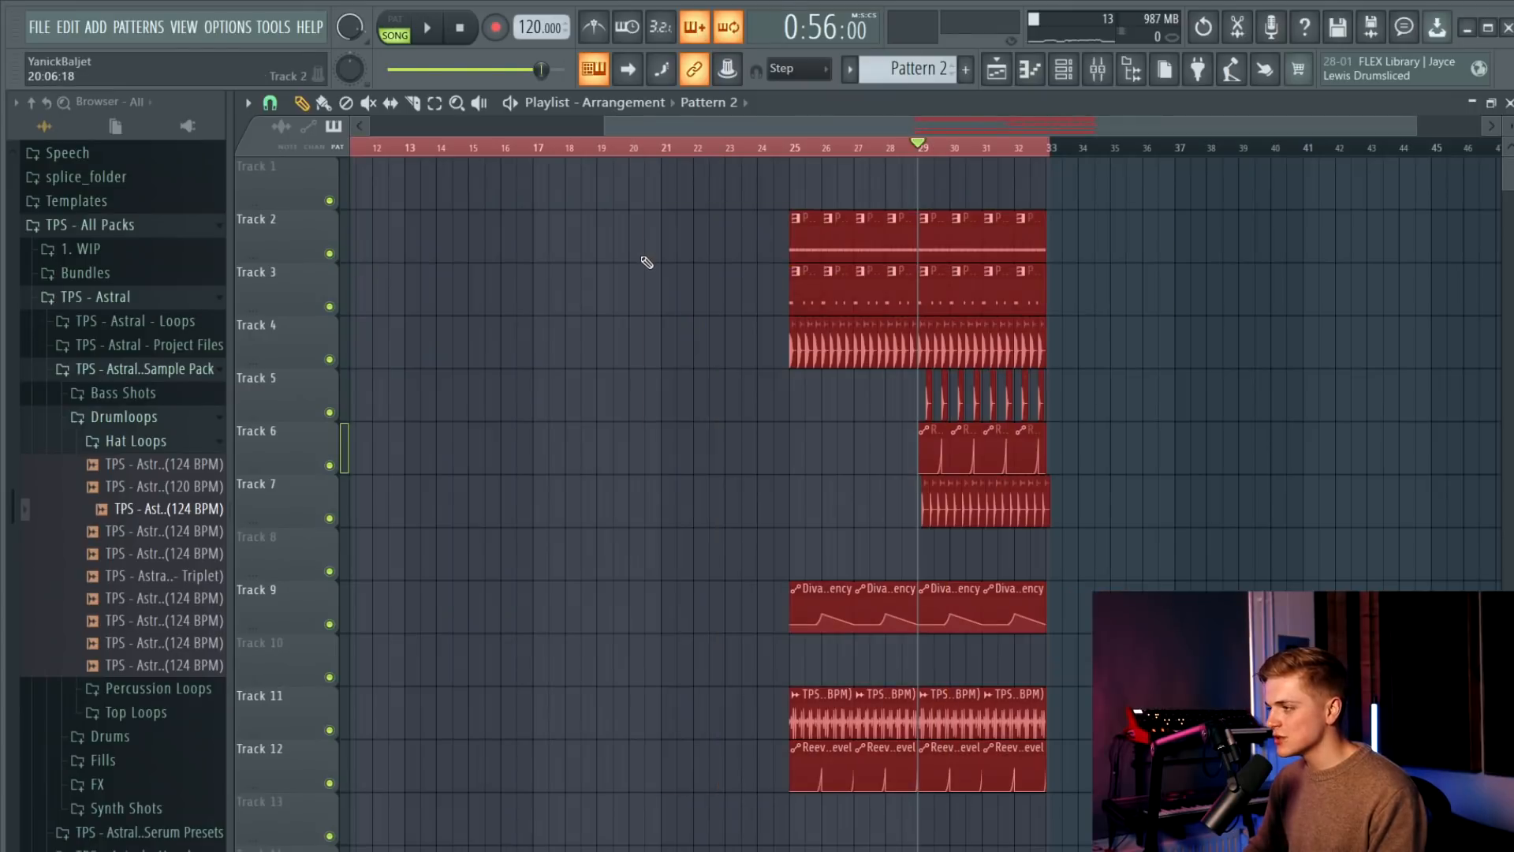
{"action": "left_click", "coordinate": [642, 257]}
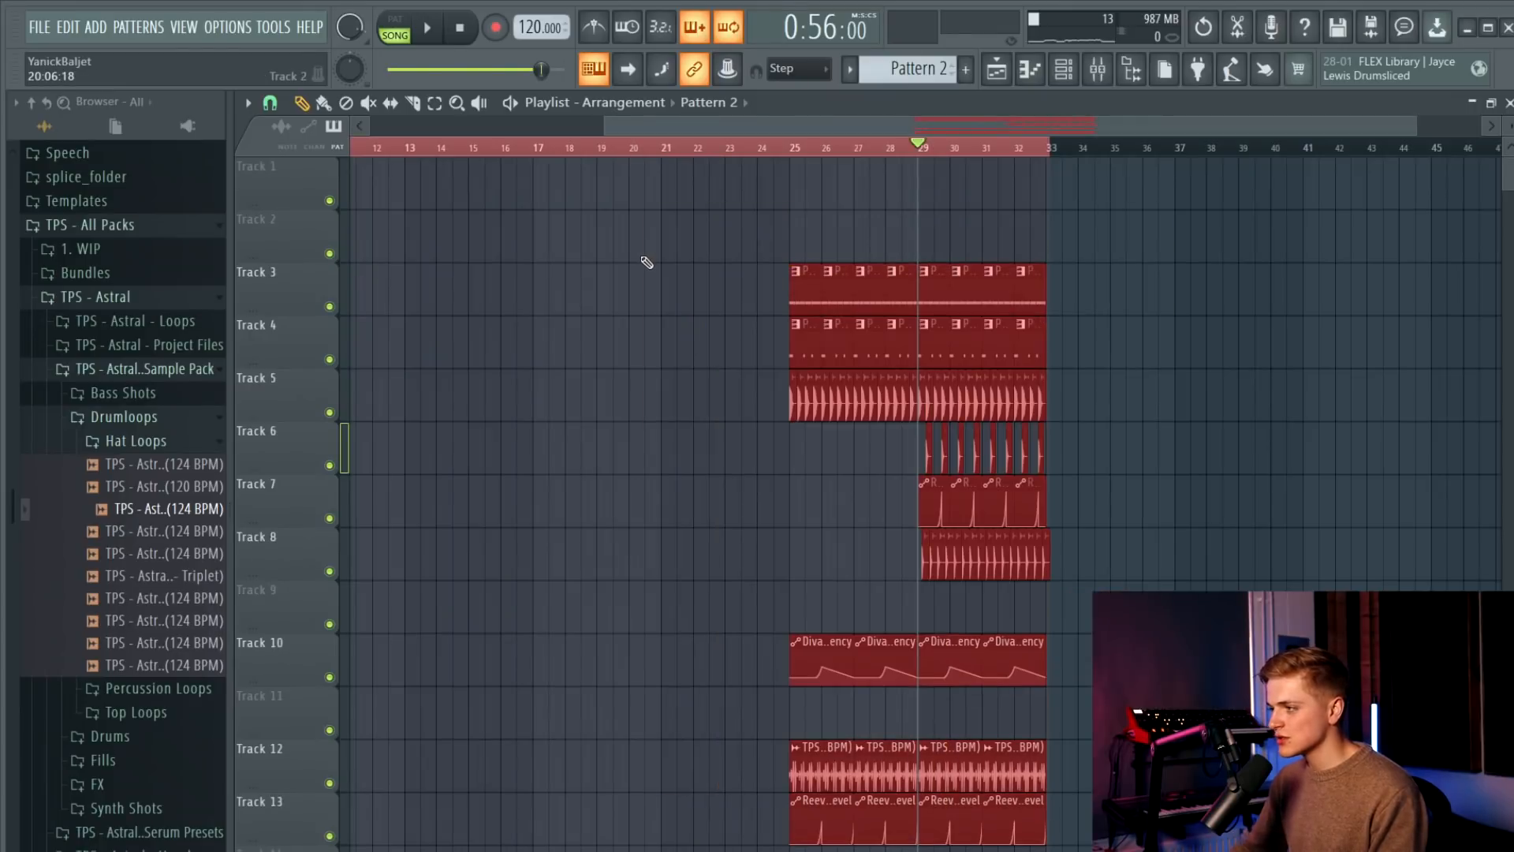
{"action": "key", "text": "ctrl+d"}
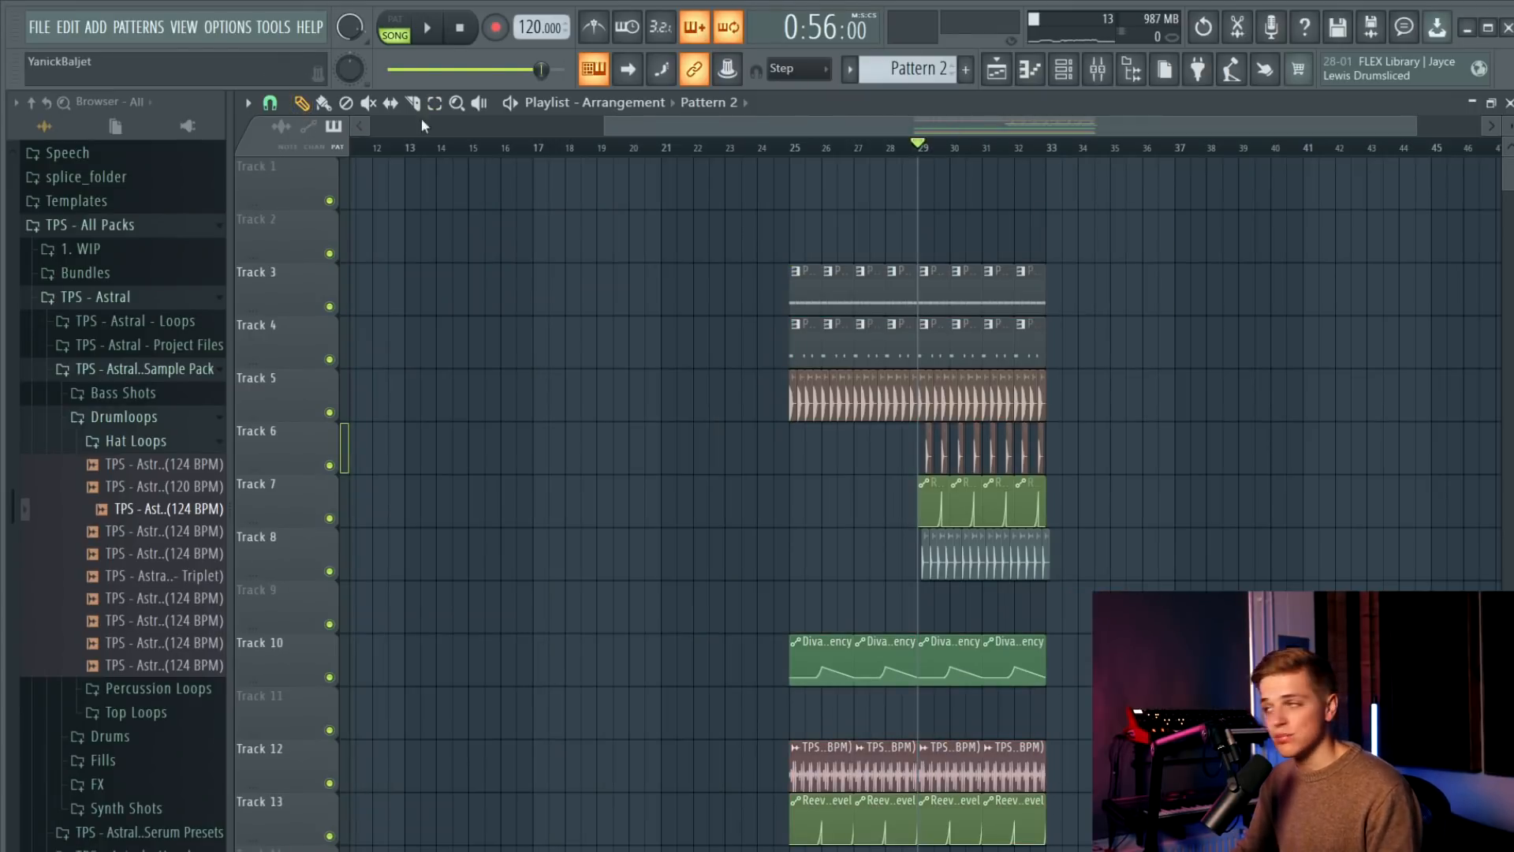
Add a second Serum instance with Pattern 1 selected and load PL - Omnia from the TPS - Astral - Serum Presets.
{"action": "left_click", "coordinate": [1061, 69]}
{"action": "scroll", "coordinate": [909, 69], "scroll_direction": "up", "scroll_amount": 1}
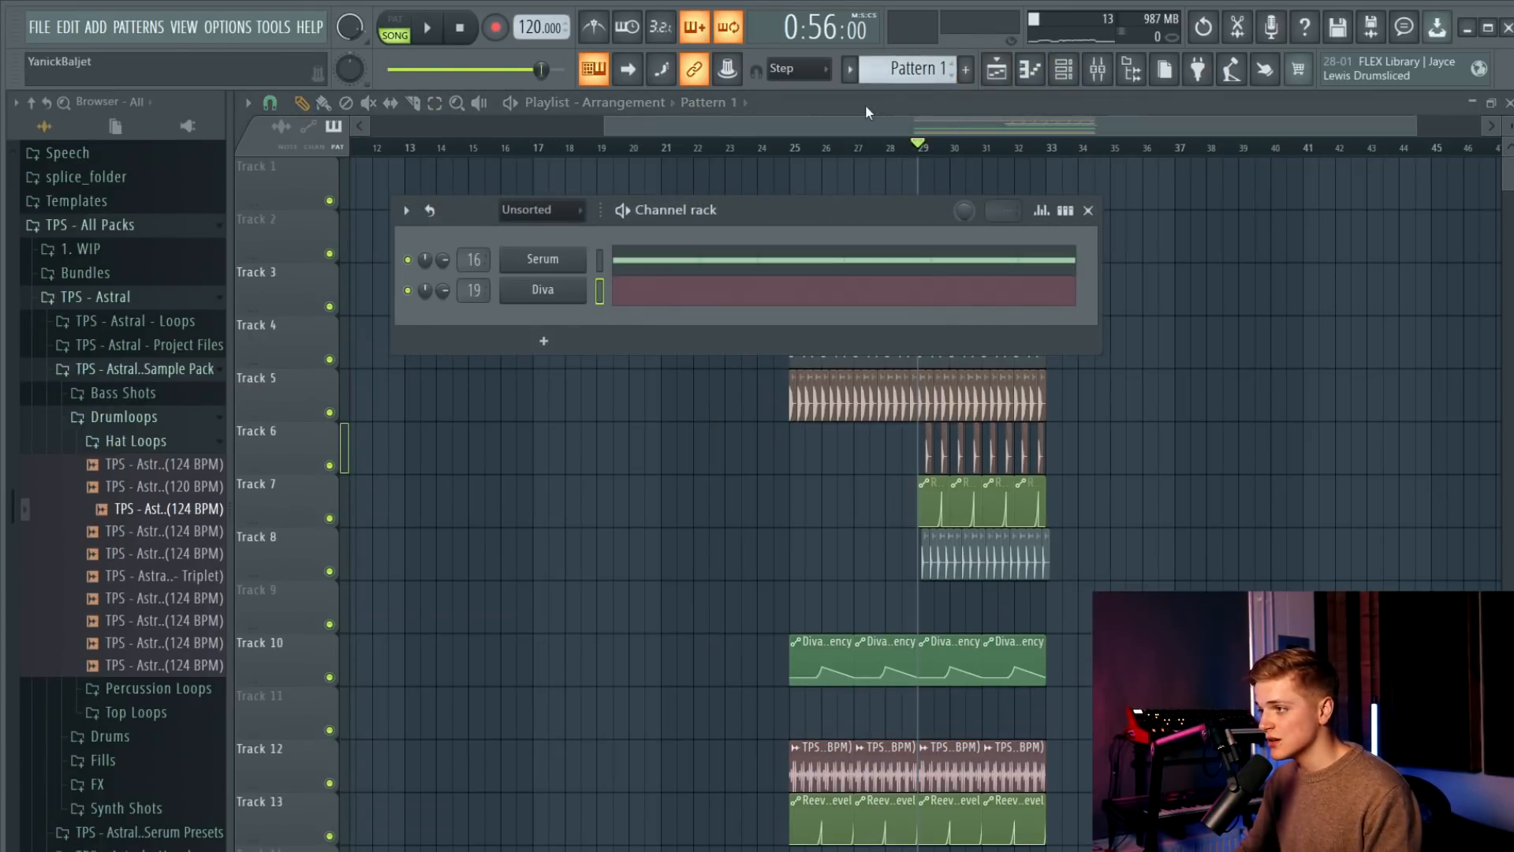
{"action": "left_click", "coordinate": [96, 27]}
{"action": "left_click", "coordinate": [297, 320]}
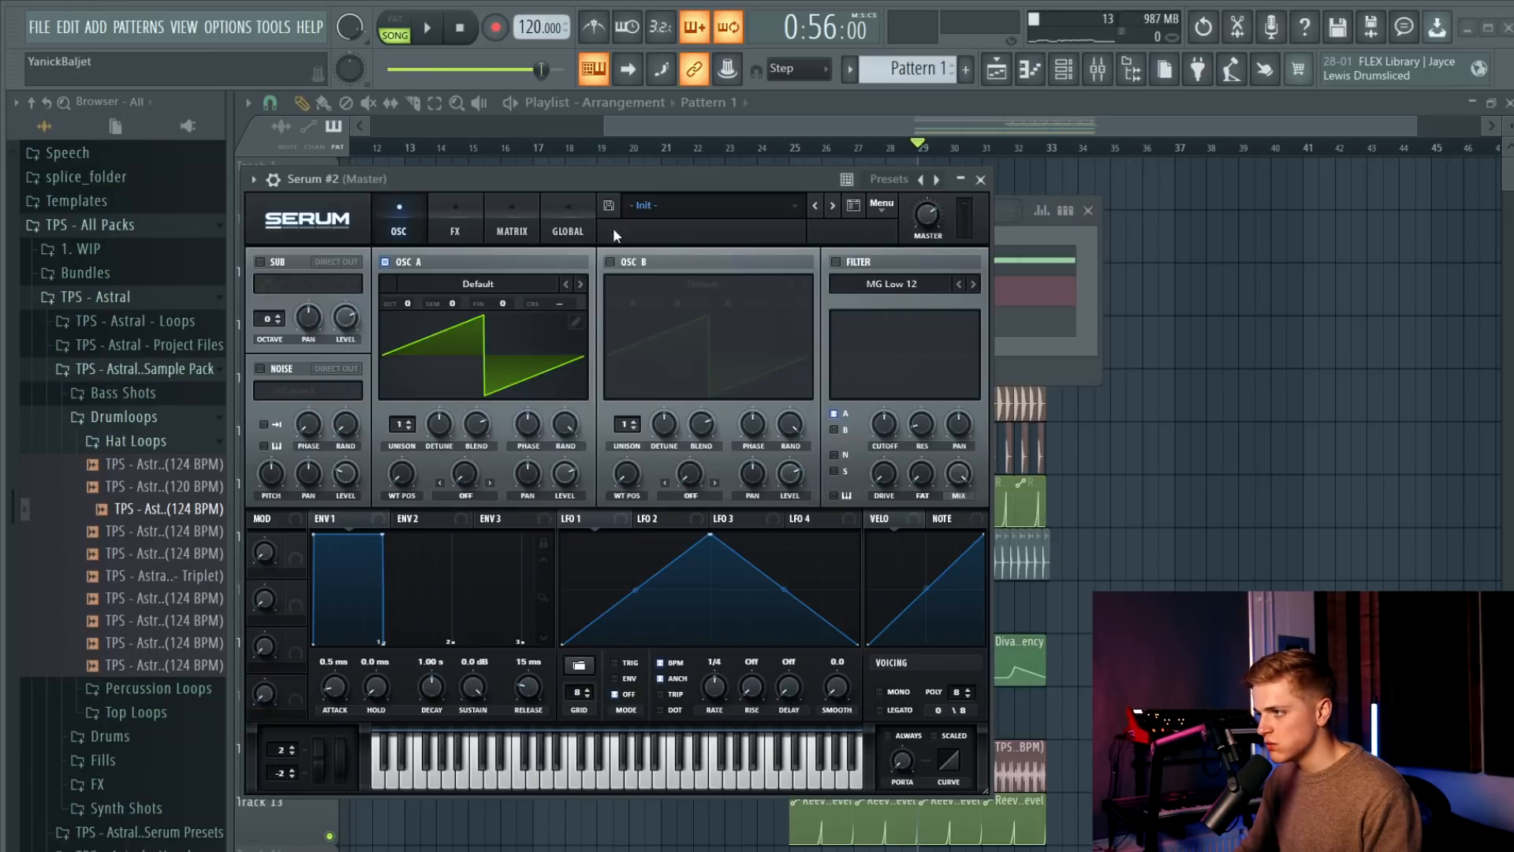
{"action": "left_click", "coordinate": [663, 207]}
{"action": "mouse_move", "coordinate": [709, 391]}
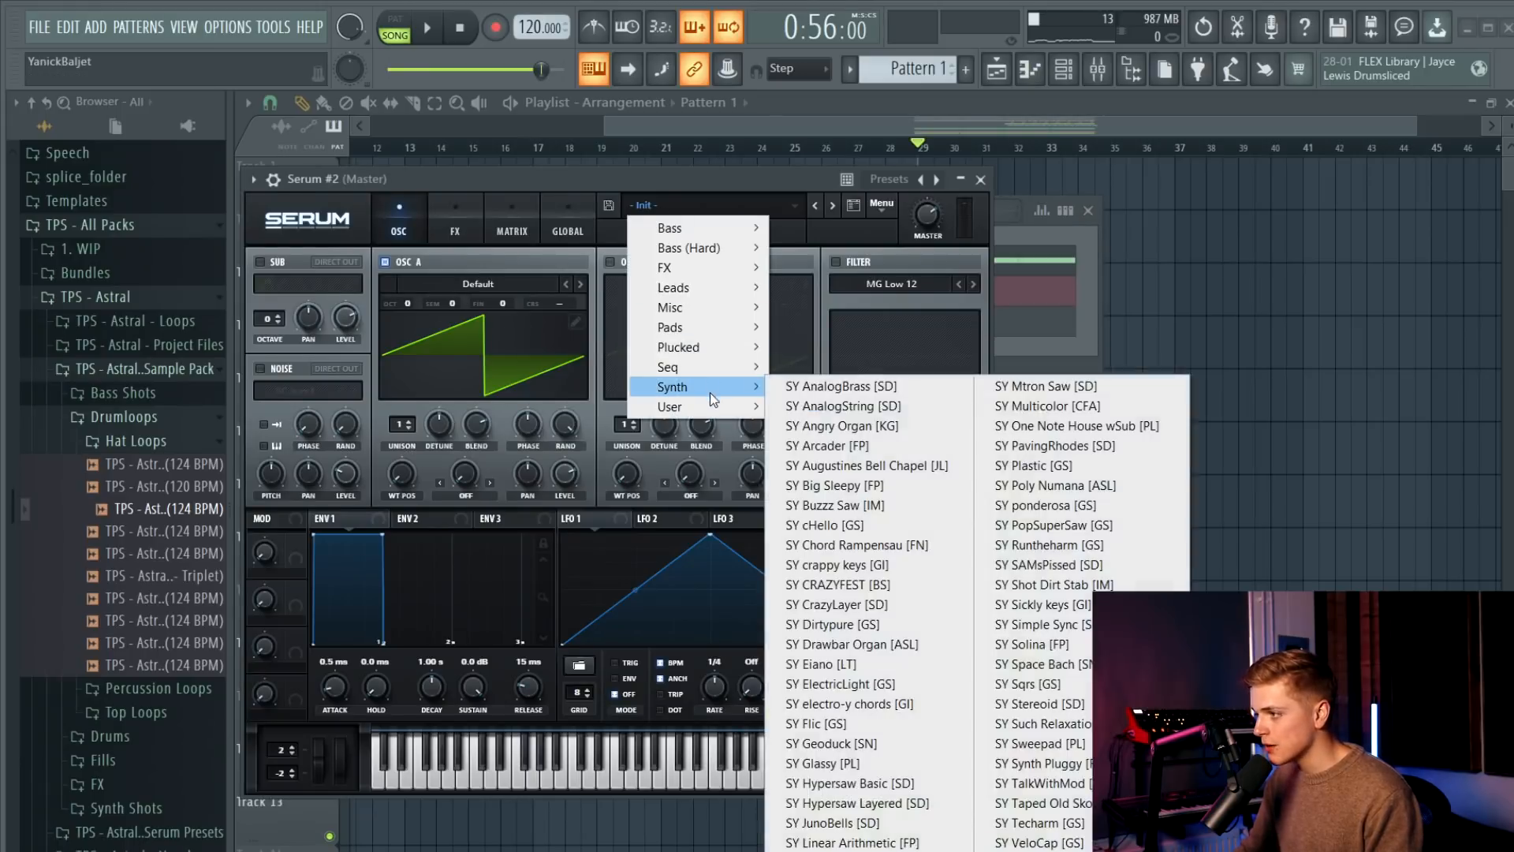
{"action": "mouse_move", "coordinate": [949, 479]}
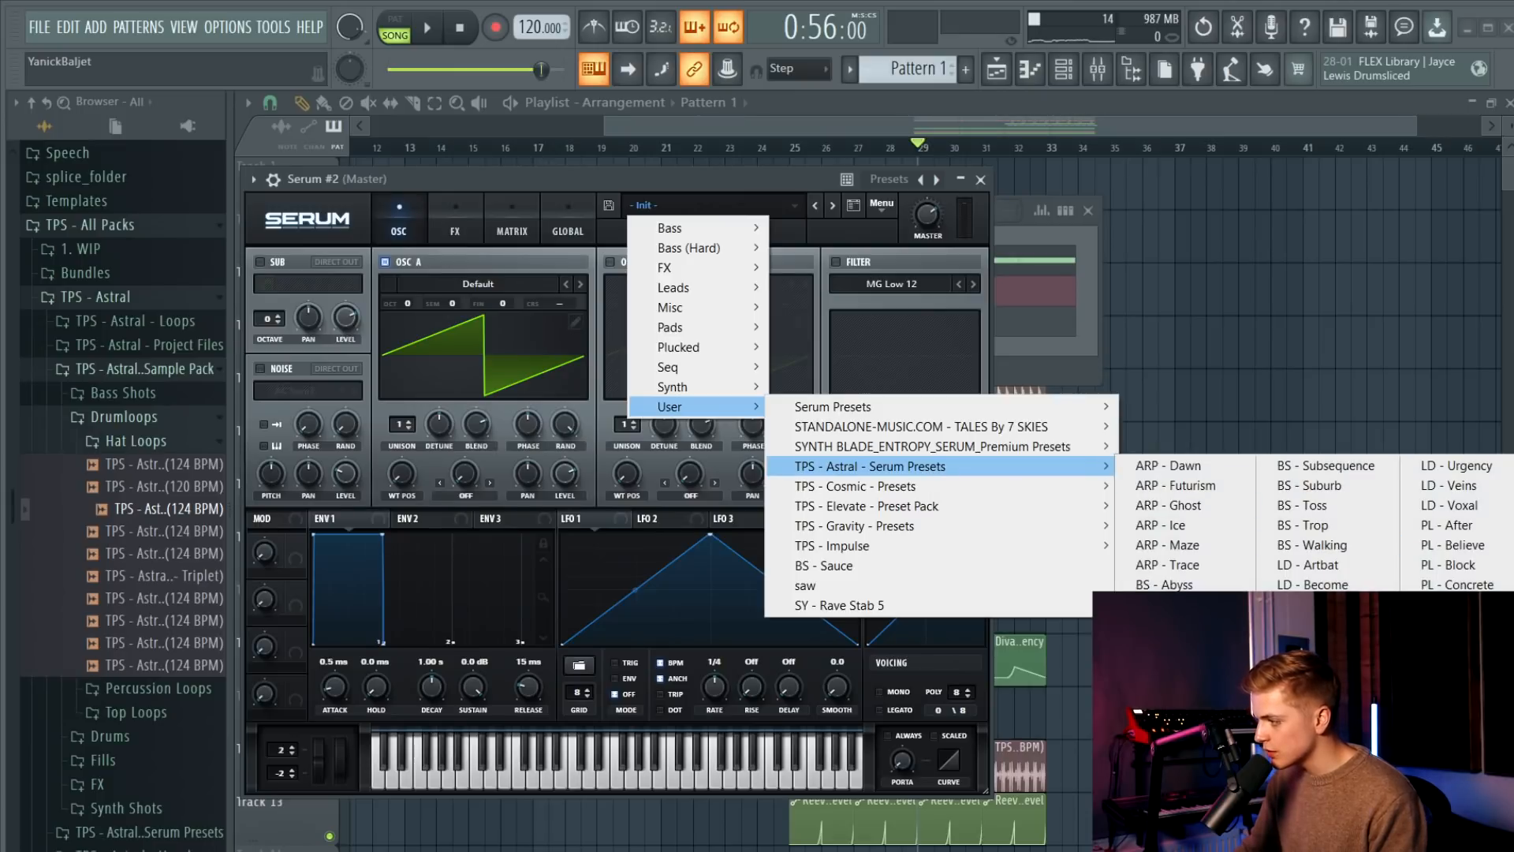
{"action": "left_click", "coordinate": [1486, 820]}
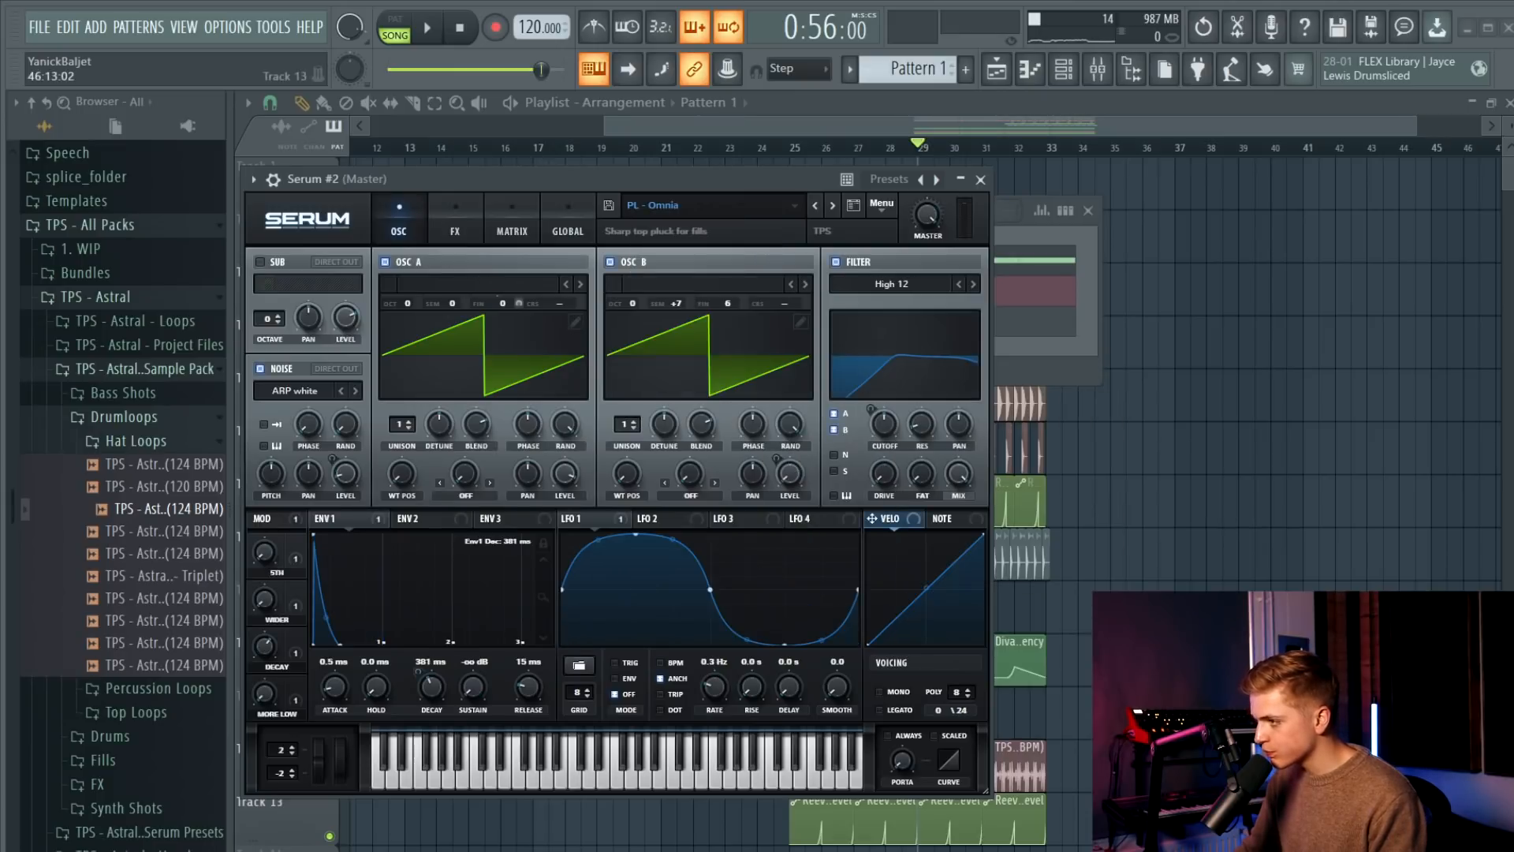
Audition the preceding pluck presets, including PL - Obnoxious and PL - Nova, against the groove and choose PL - Myth for Serum #2.
{"action": "key", "text": "space"}
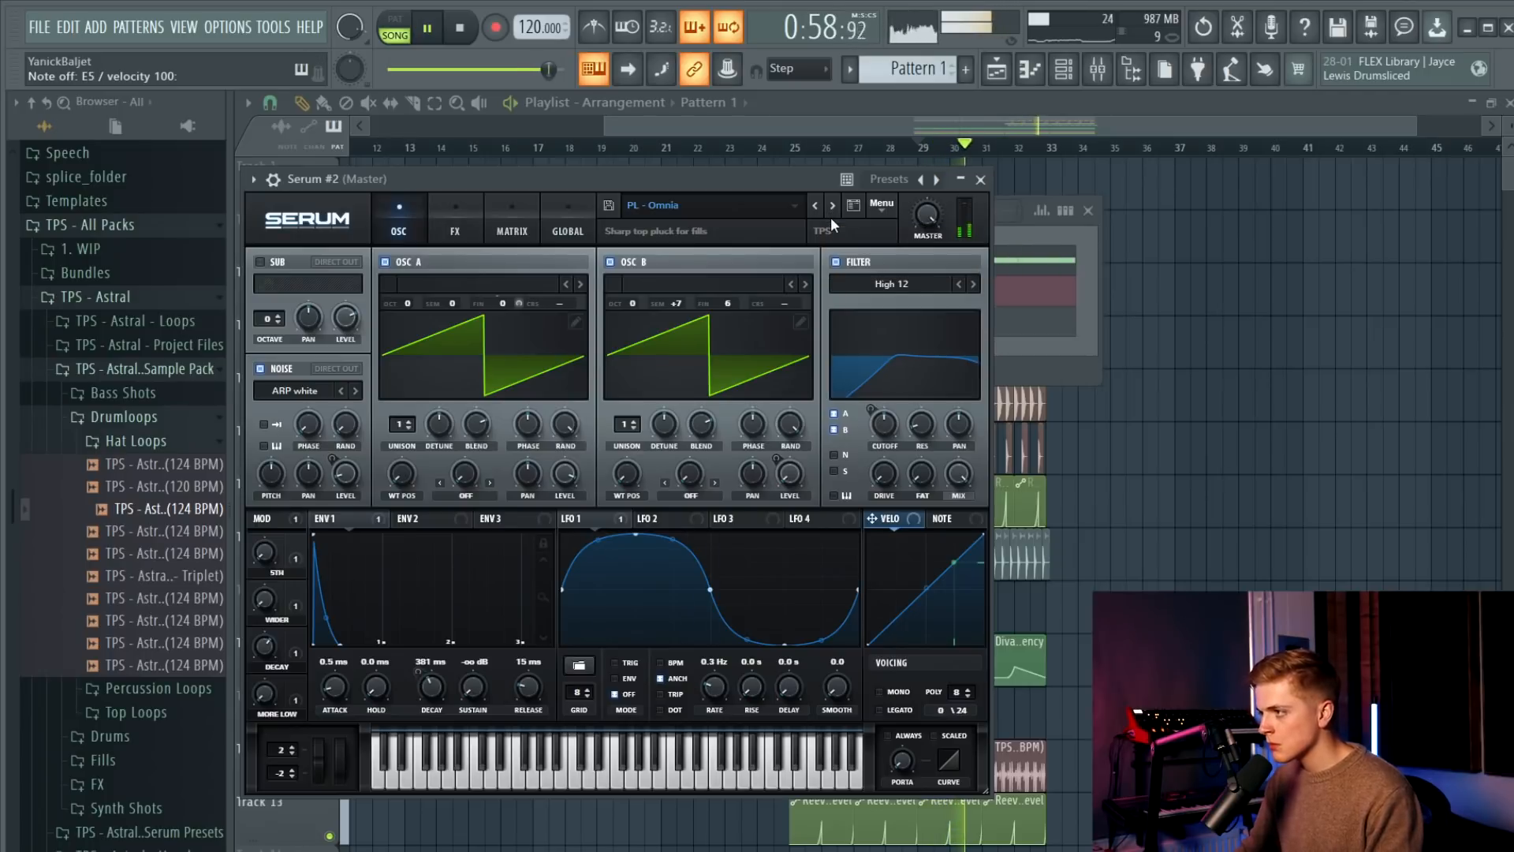
{"action": "key", "text": "space"}
{"action": "left_click", "coordinate": [822, 209]}
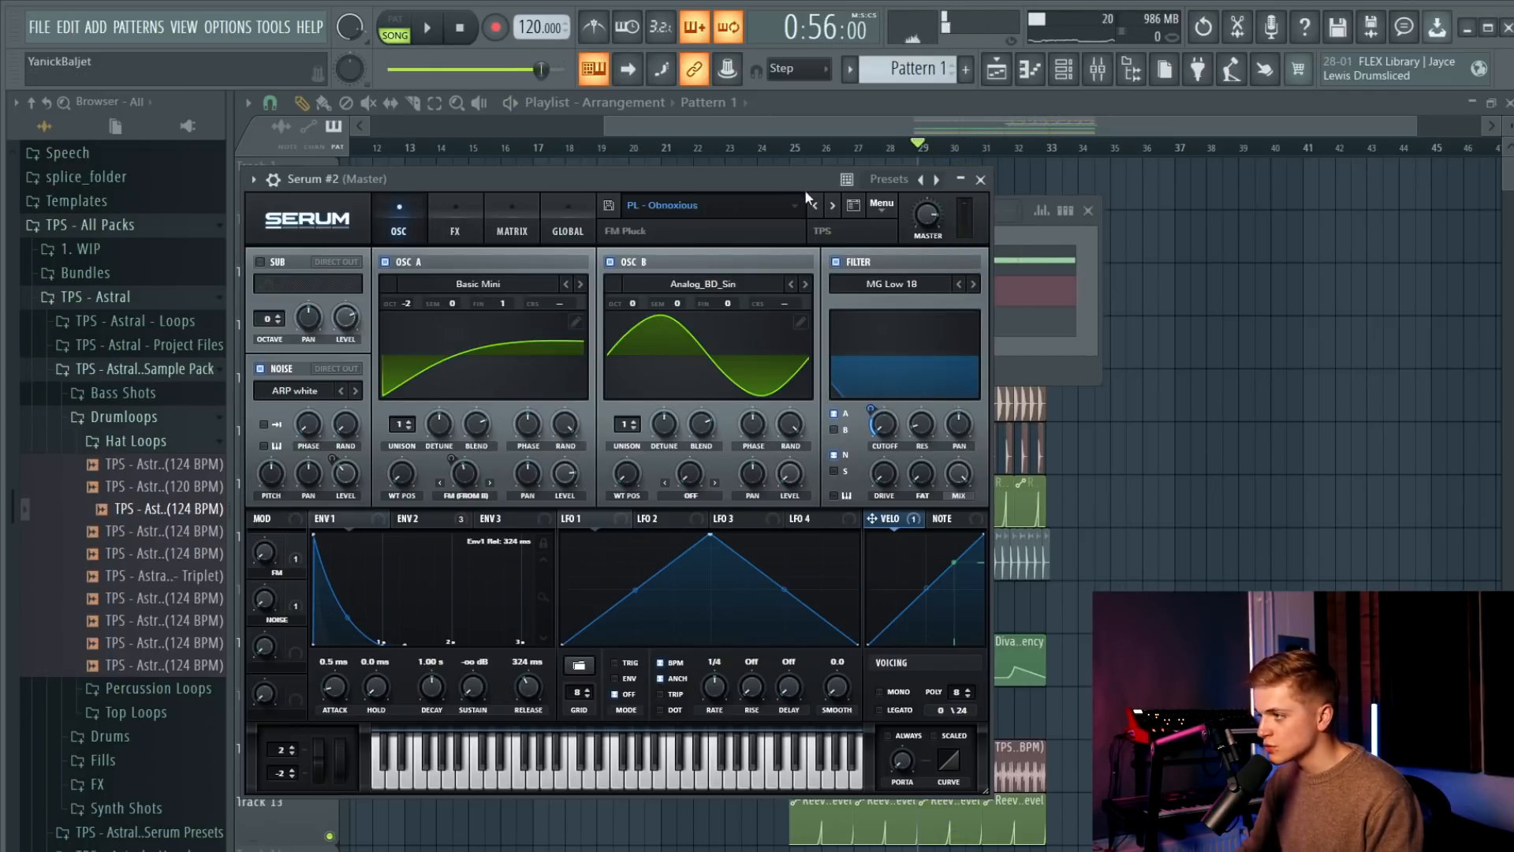
{"action": "left_click_drag", "start_coordinate": [801, 186], "coordinate": [969, 223]}
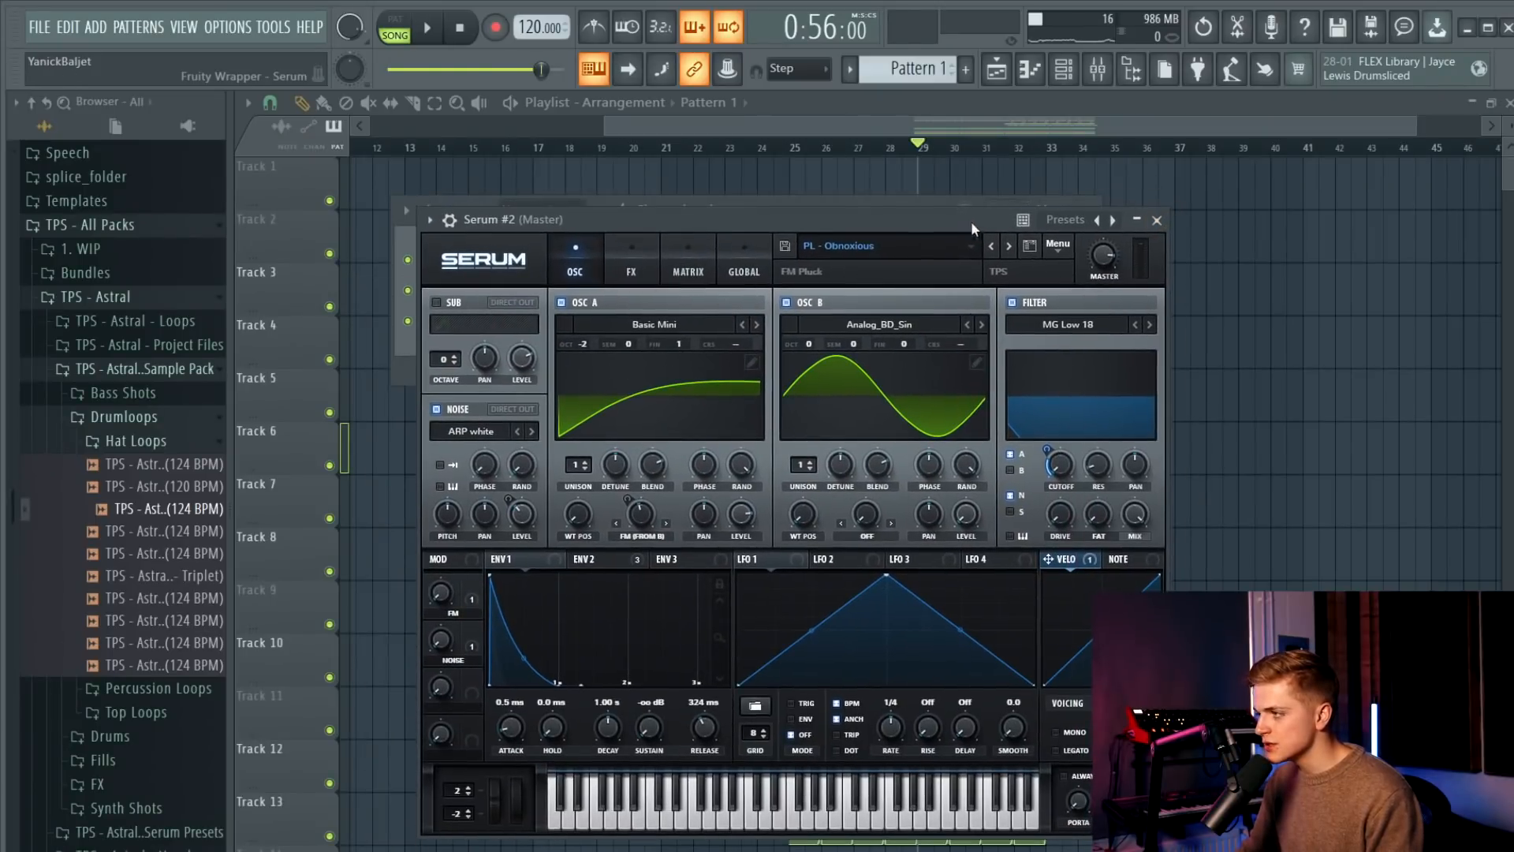
{"action": "left_click", "coordinate": [992, 244]}
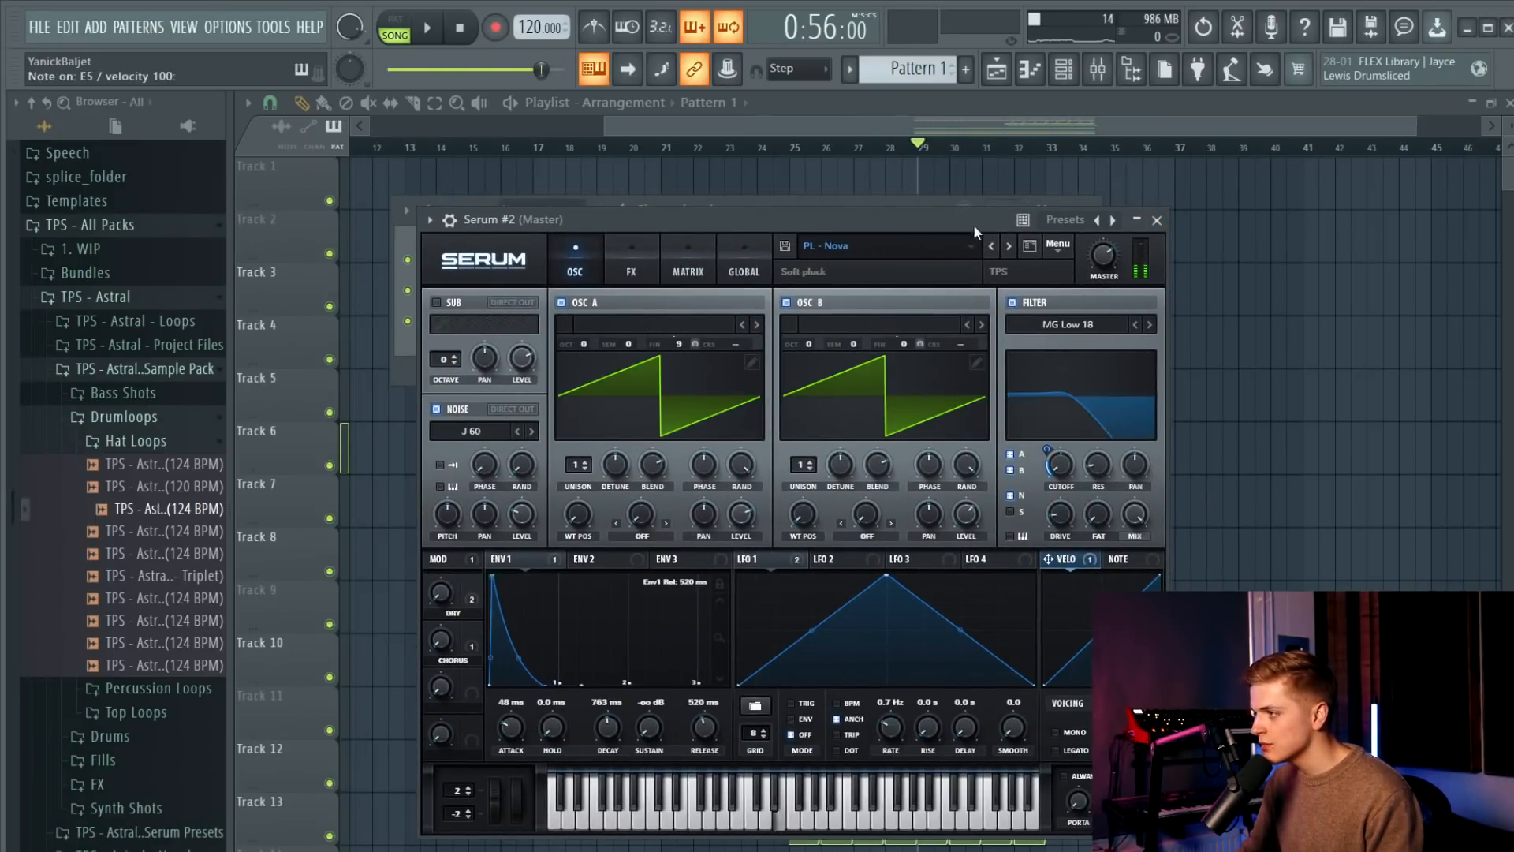
{"action": "key", "text": "space"}
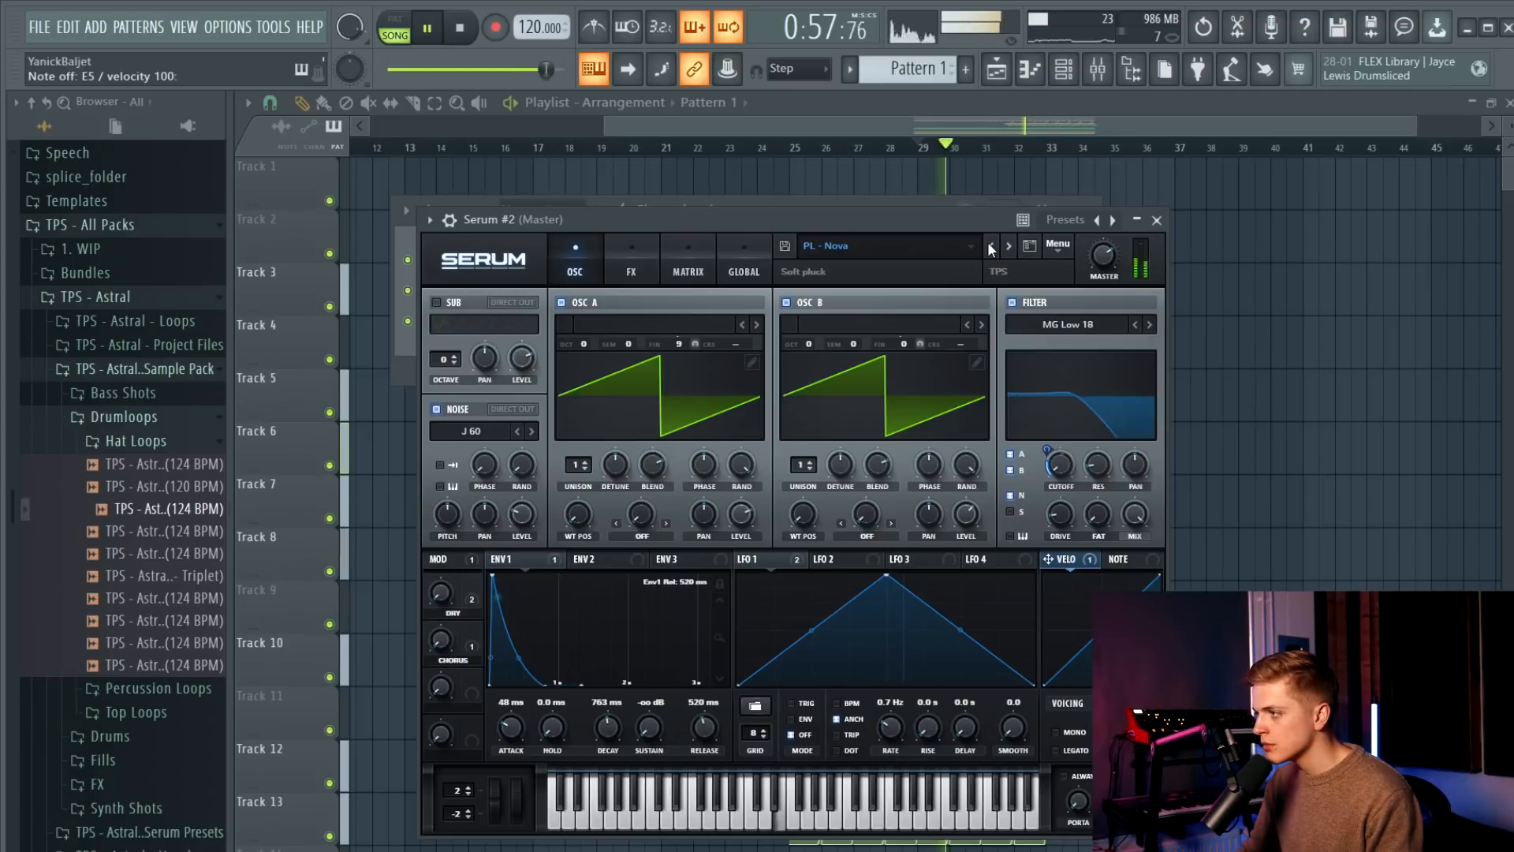
{"action": "left_click", "coordinate": [990, 244]}
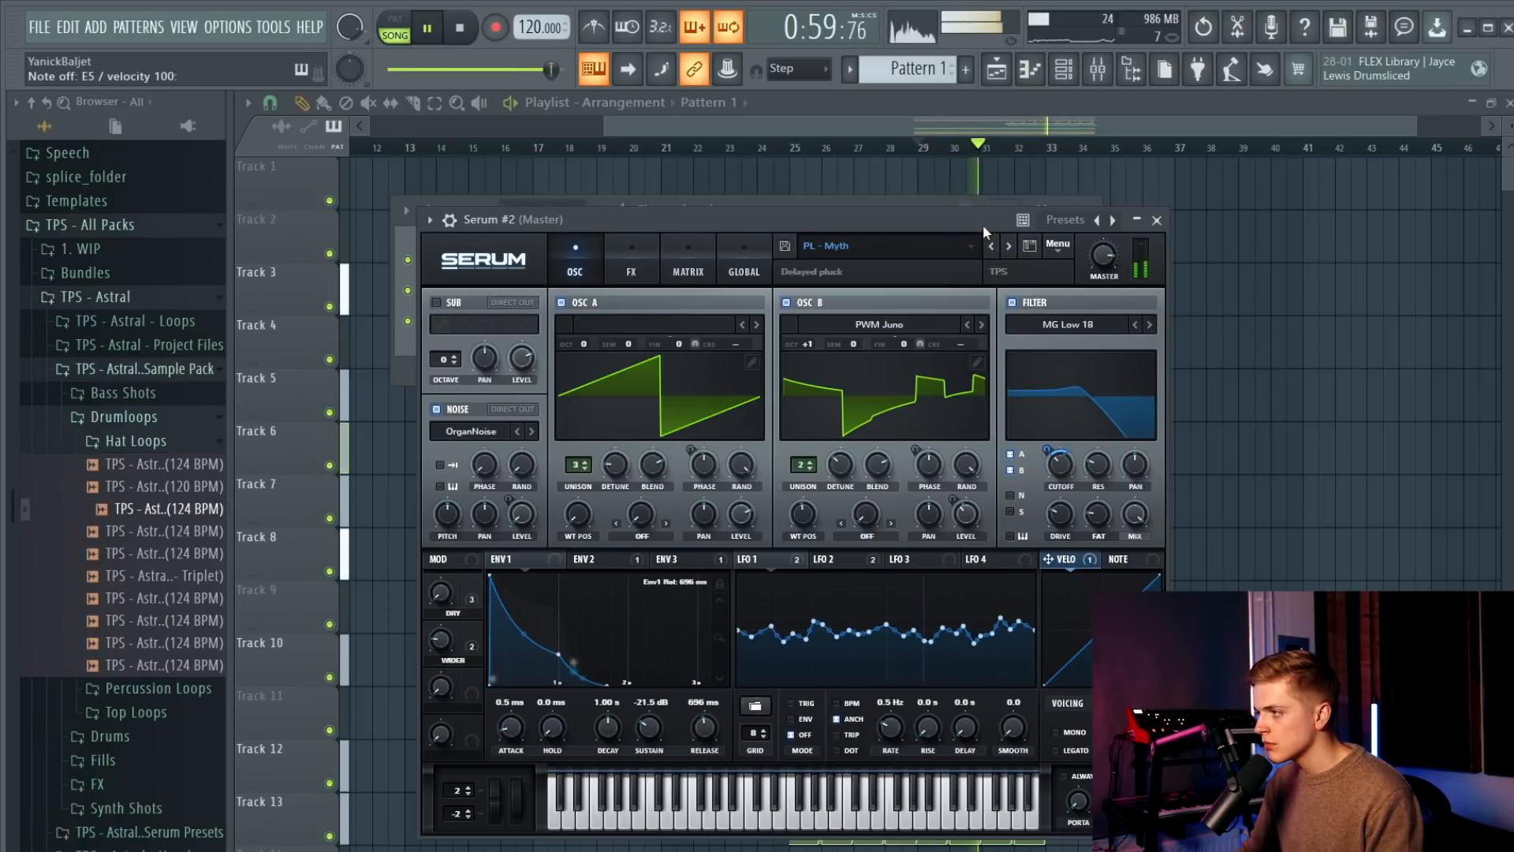
{"action": "key", "text": "space"}
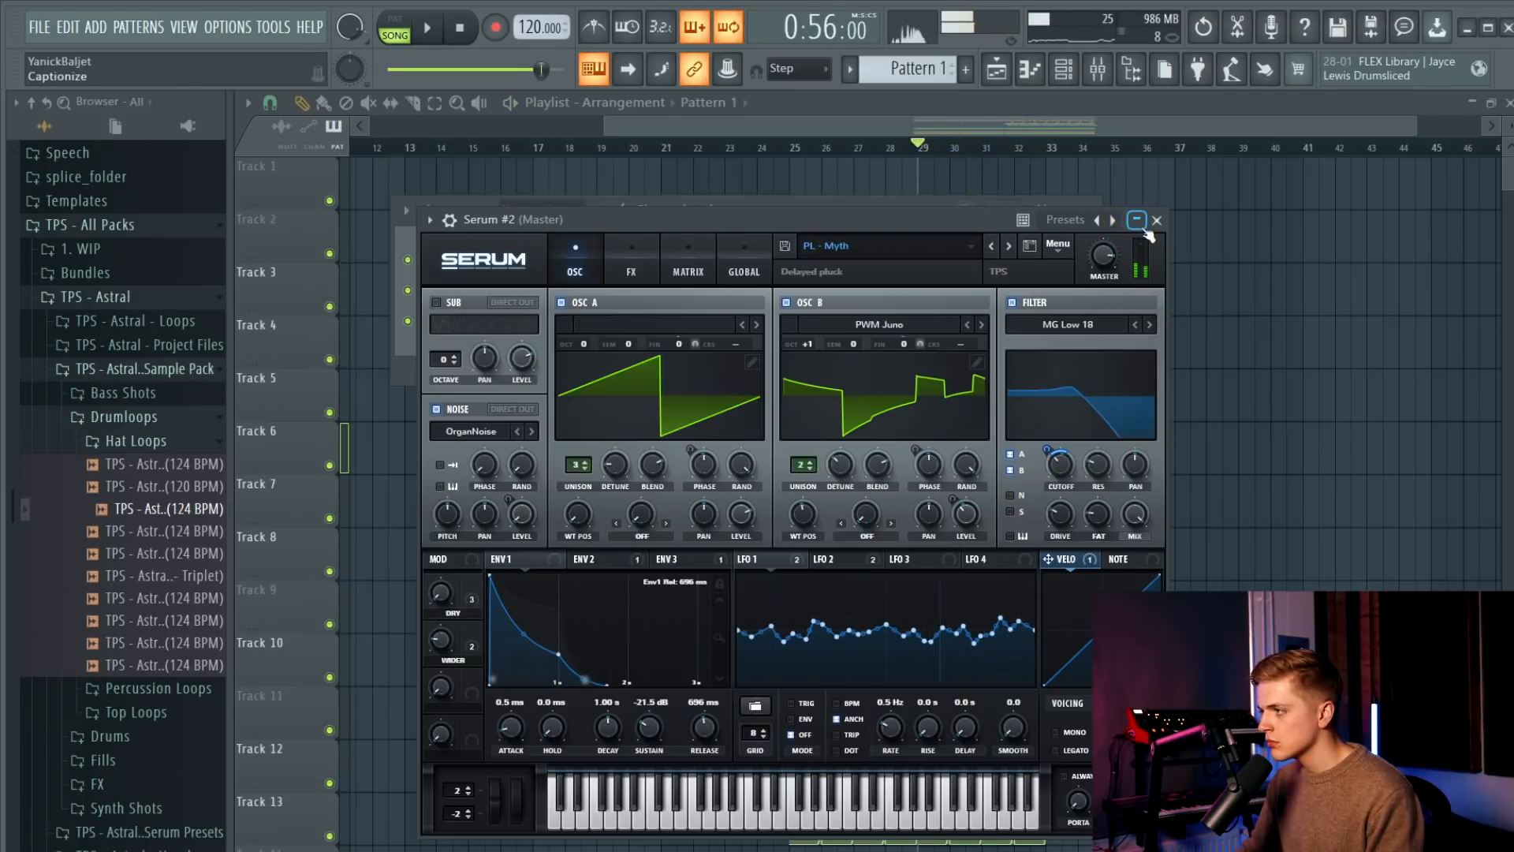
{"action": "left_click", "coordinate": [1157, 222]}
Write a pluck melody of E4, G4 and F#4 notes in bar 1 of Serum #2's pattern.
{"action": "left_click", "coordinate": [841, 296]}
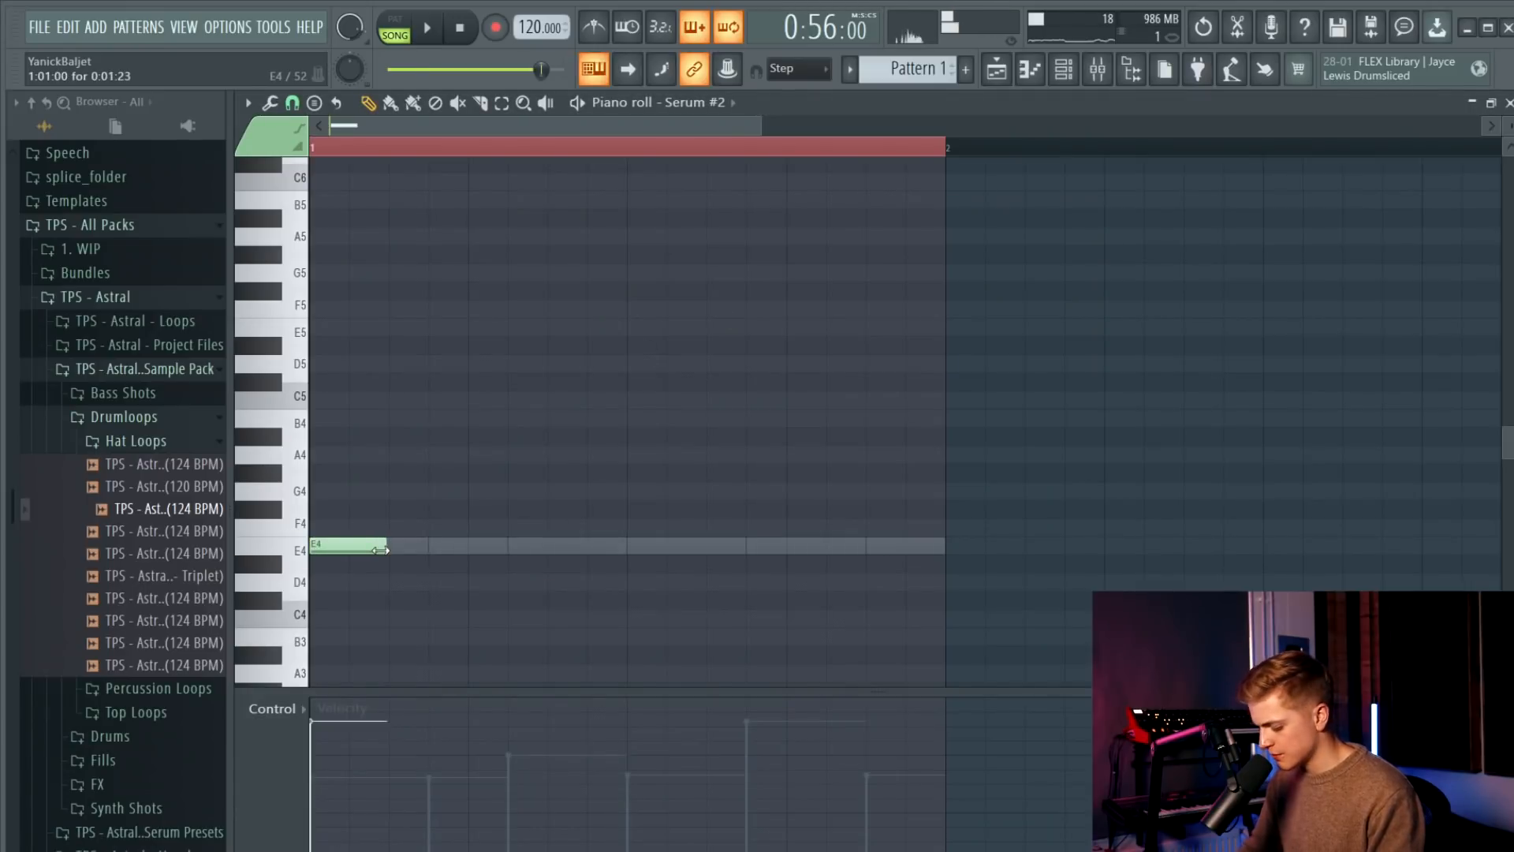
{"action": "key", "text": "space"}
{"action": "left_click", "coordinate": [472, 460]}
{"action": "key", "text": "space"}
{"action": "right_click", "coordinate": [472, 460]}
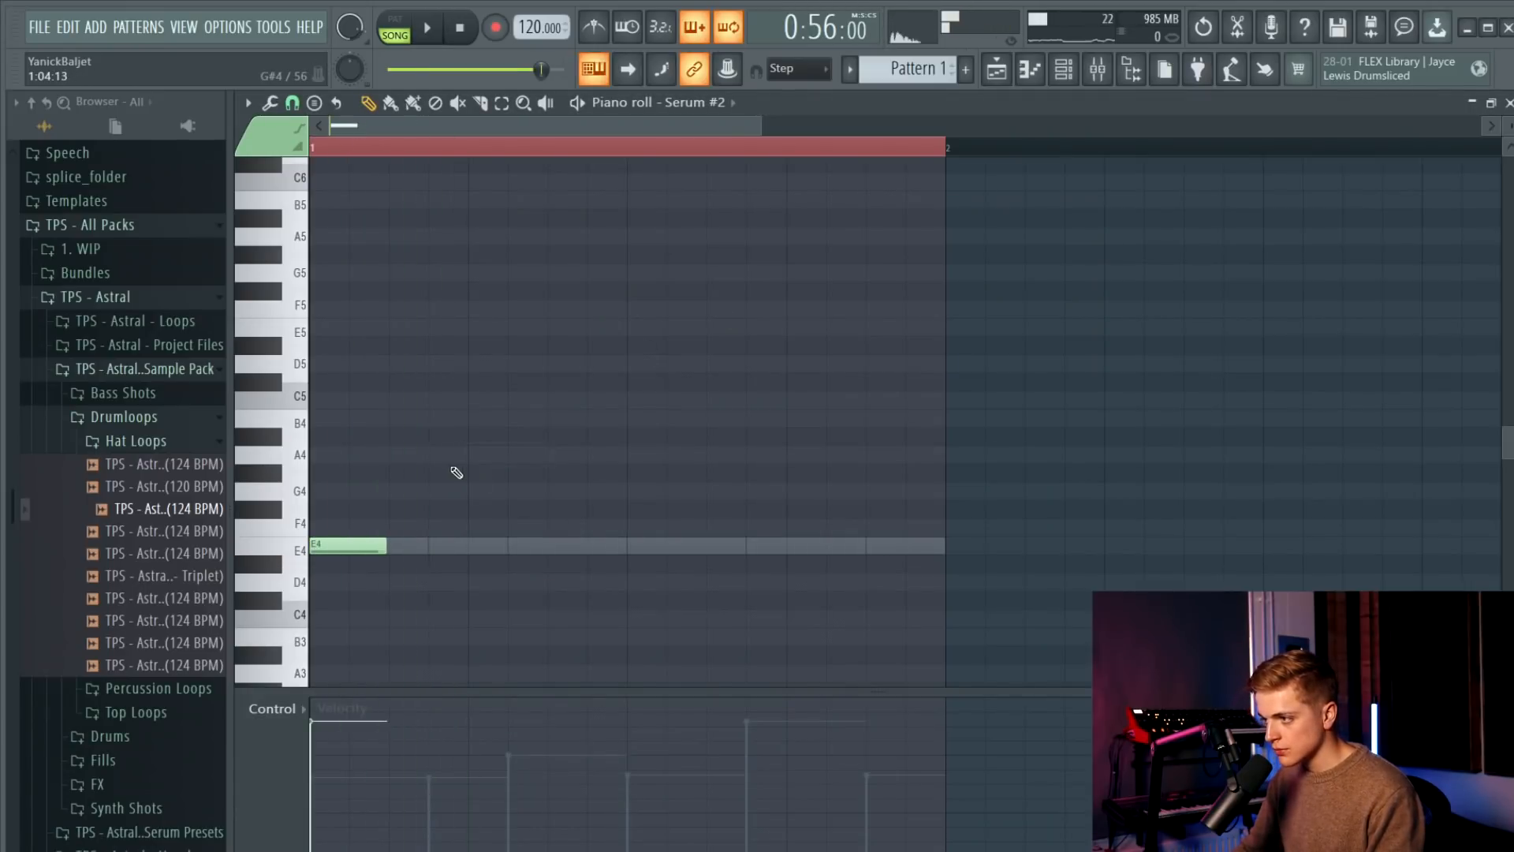
{"action": "key", "text": "space"}
{"action": "left_click_drag", "start_coordinate": [444, 436], "coordinate": [612, 489]}
{"action": "key", "text": "space"}
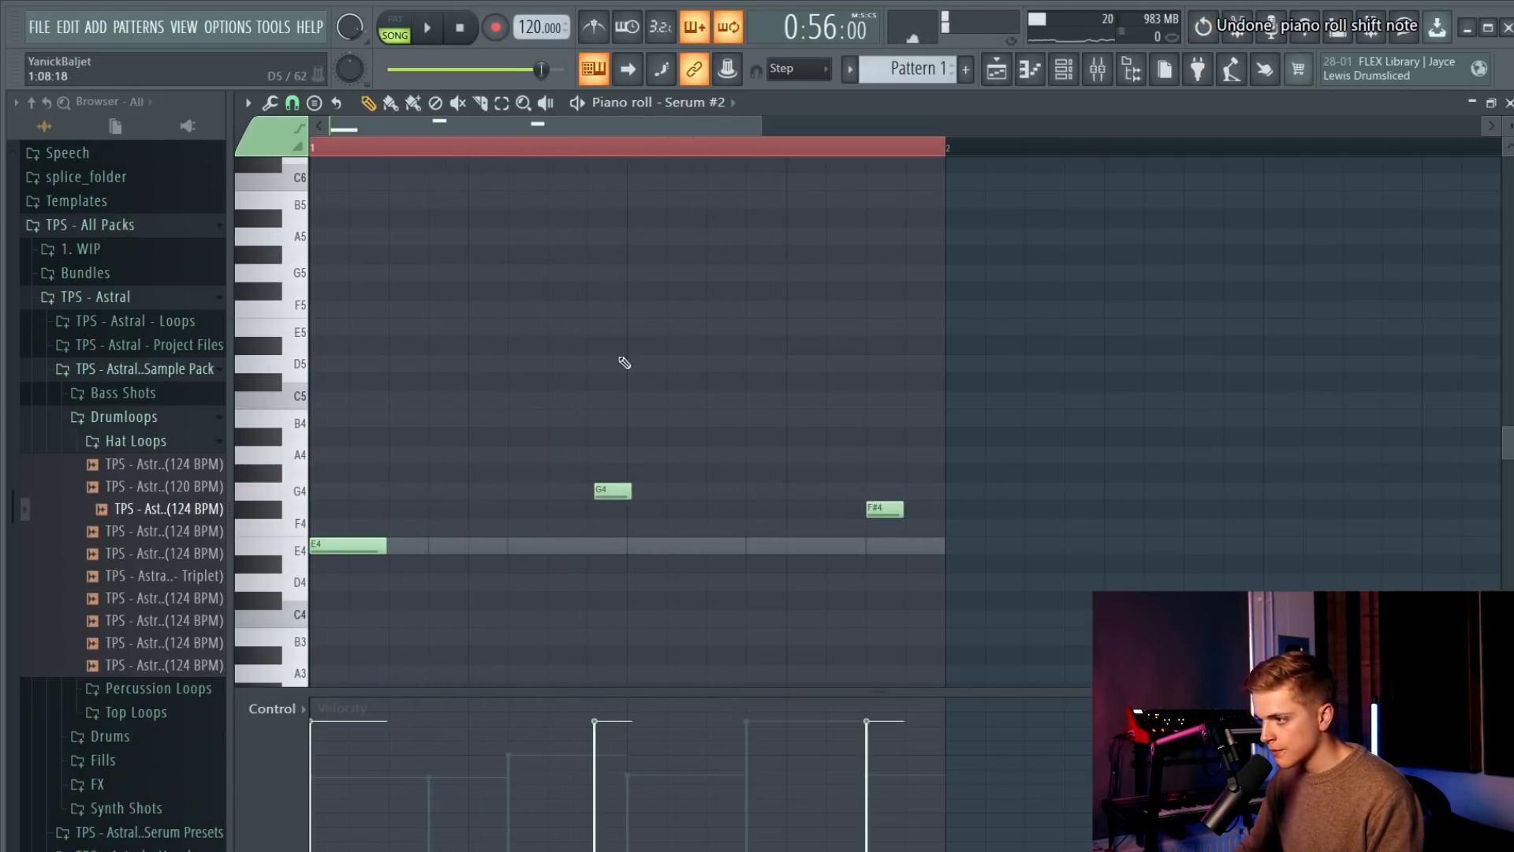
{"action": "left_click", "coordinate": [608, 499]}
Duplicate the Serum bass's E4 notes into bar 2 to extend Pattern 1 to two bars.
{"action": "left_click", "coordinate": [996, 69]}
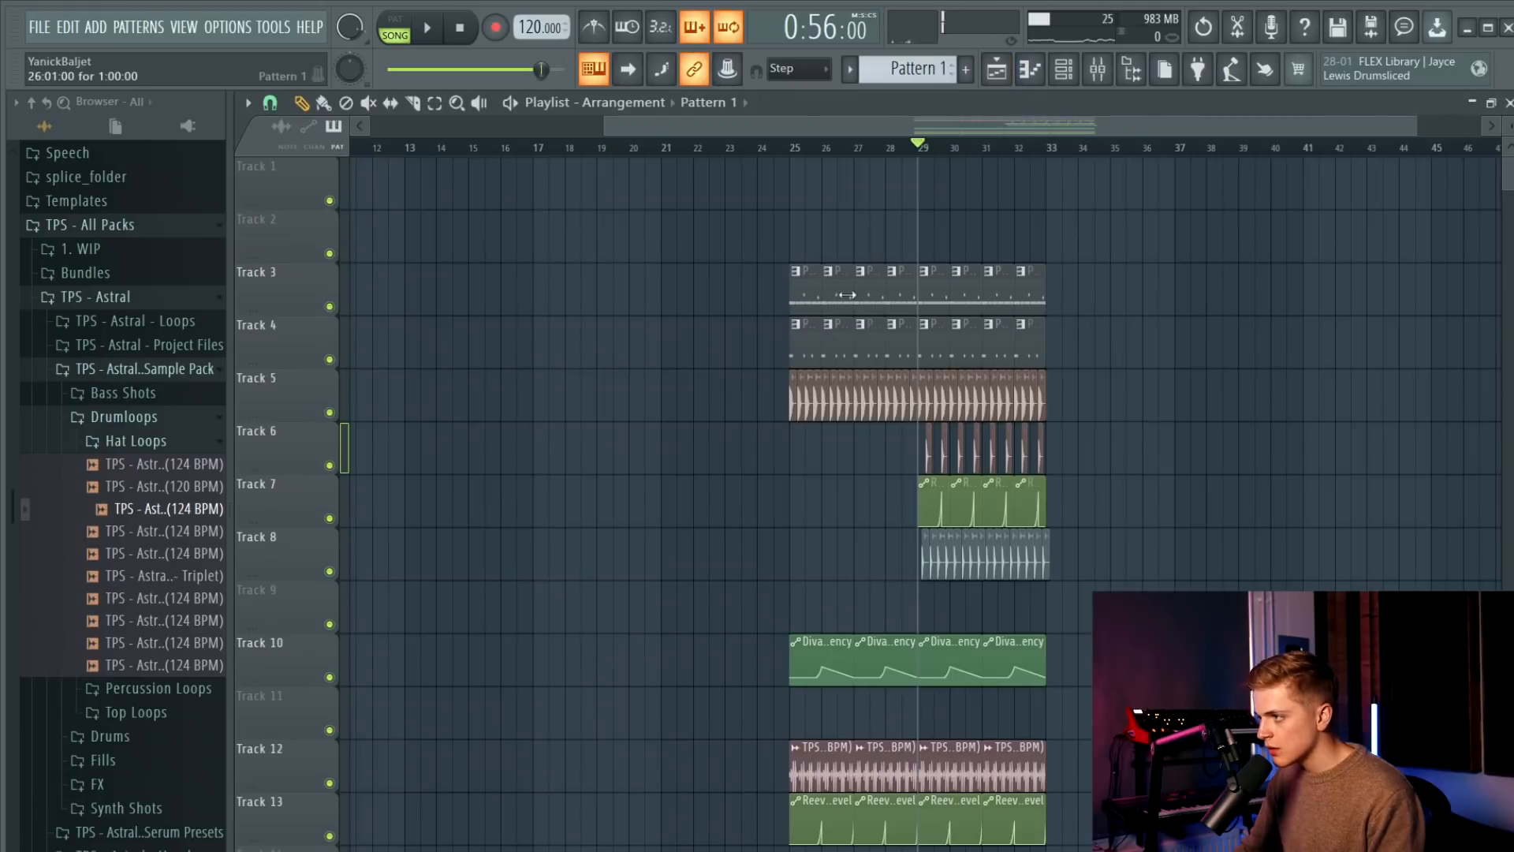
{"action": "scroll", "coordinate": [821, 261], "scroll_direction": "up", "scroll_amount": 1}
{"action": "left_click", "coordinate": [1030, 69]}
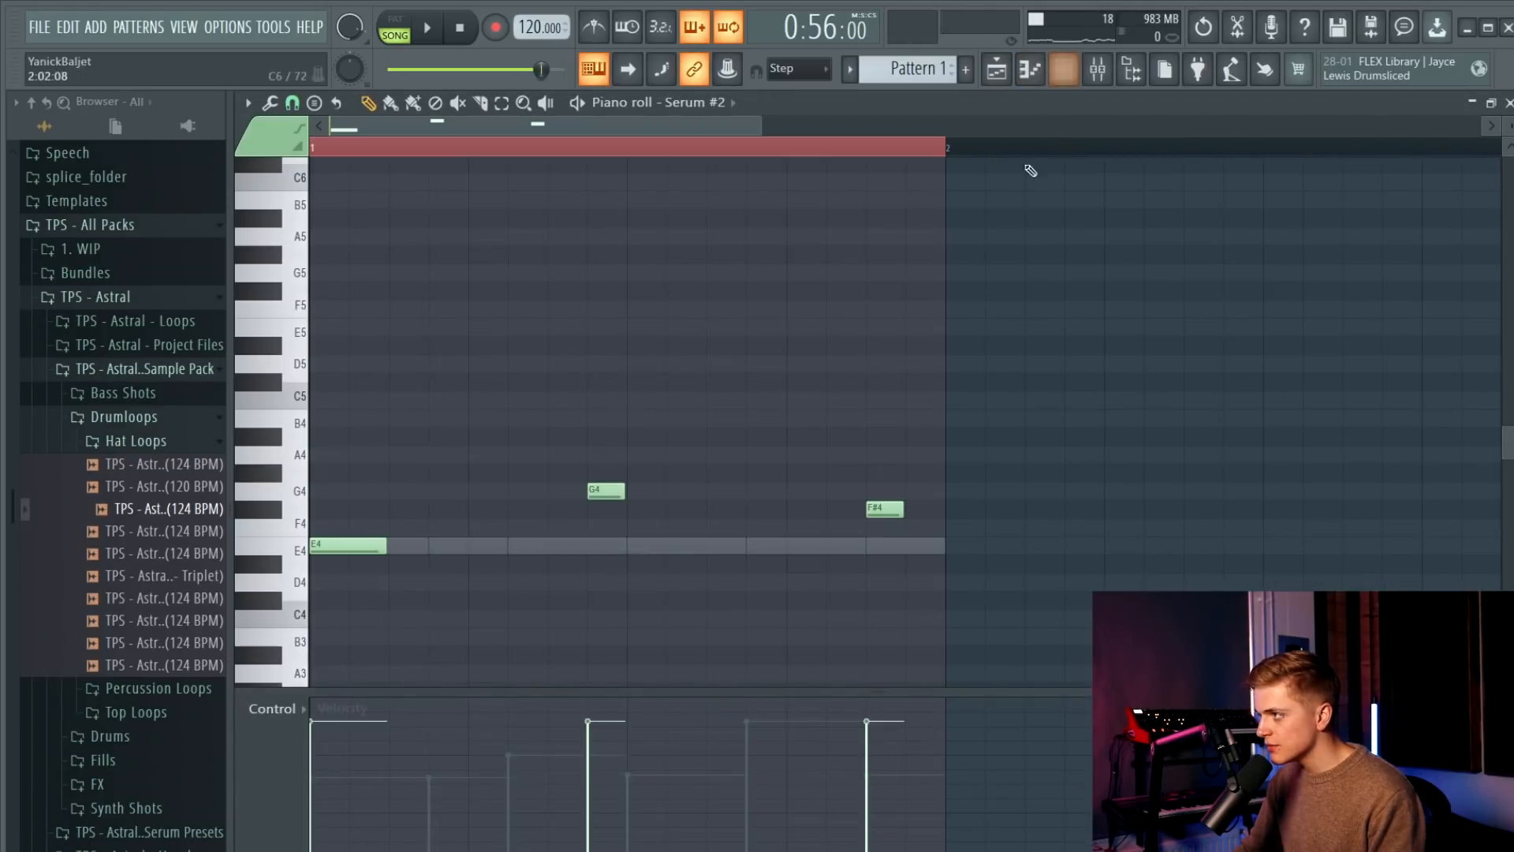
{"action": "left_click", "coordinate": [1076, 66]}
{"action": "left_click", "coordinate": [776, 263]}
{"action": "key", "text": "ctrl+a"}
{"action": "scroll", "coordinate": [725, 259], "scroll_direction": "down", "scroll_amount": 2}
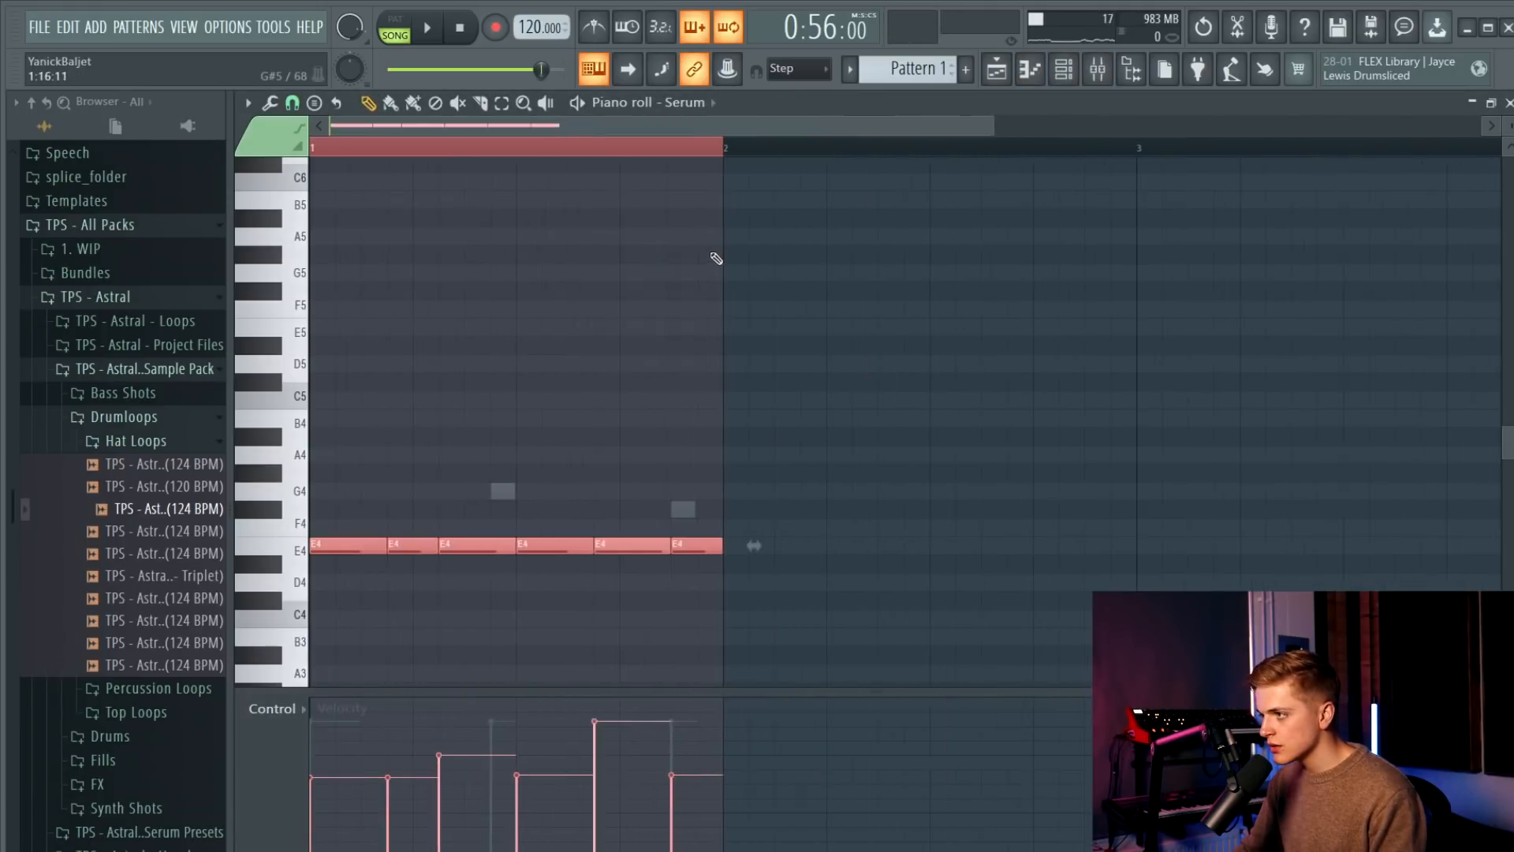
{"action": "key", "text": "ctrl+b"}
{"action": "key", "text": "ctrl+a"}
Replace the overlapping Pattern 1 clips on Track 3 with consecutive two-bar clips from bar 25 to bar 33.
{"action": "key", "text": "F5"}
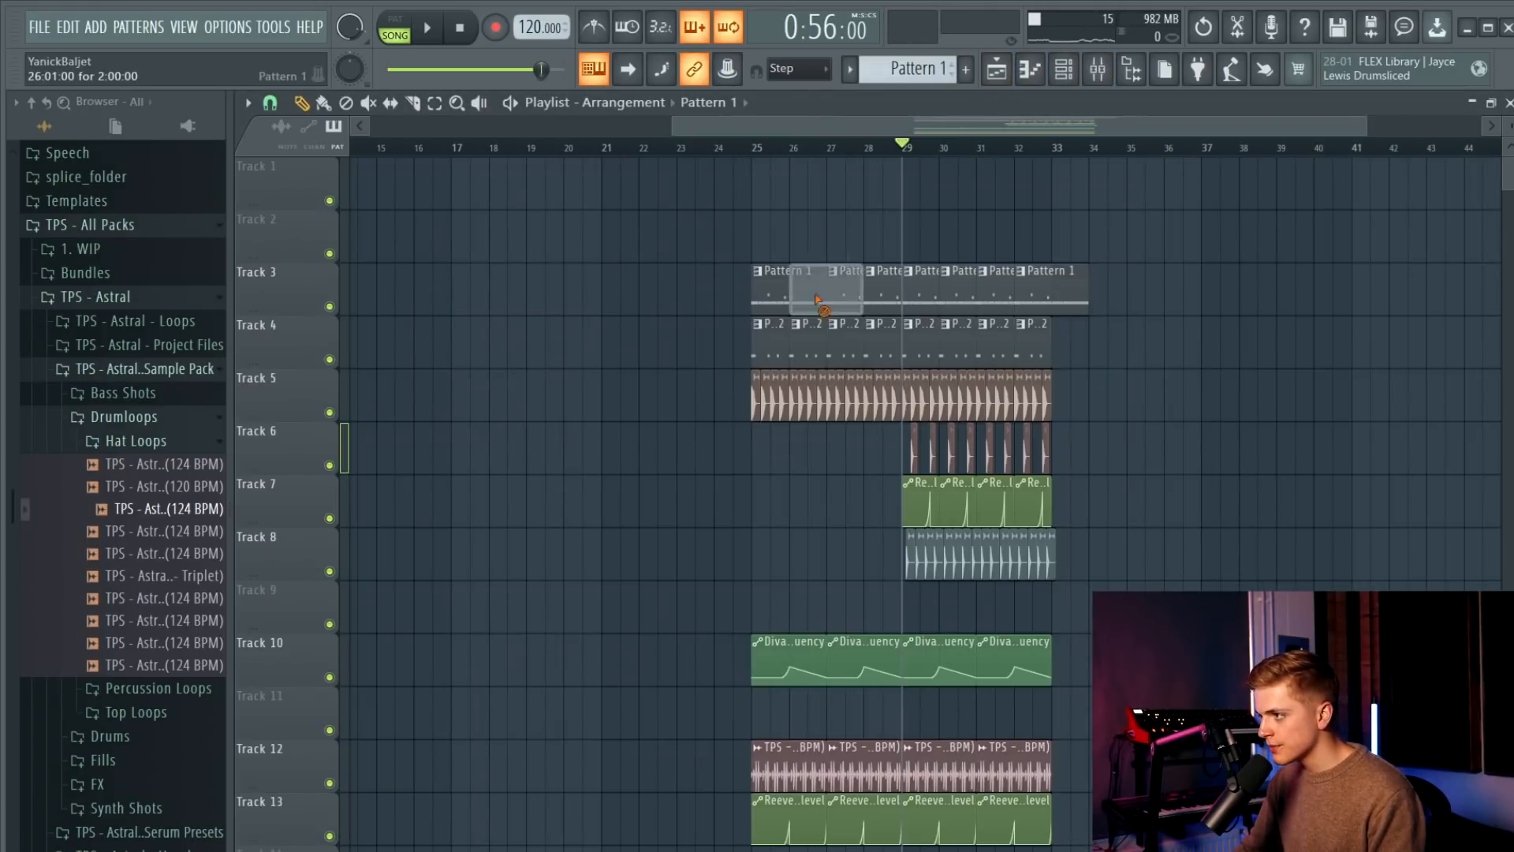
{"action": "right_click", "coordinate": [875, 296]}
{"action": "right_click", "coordinate": [1041, 292]}
{"action": "key", "text": "space"}
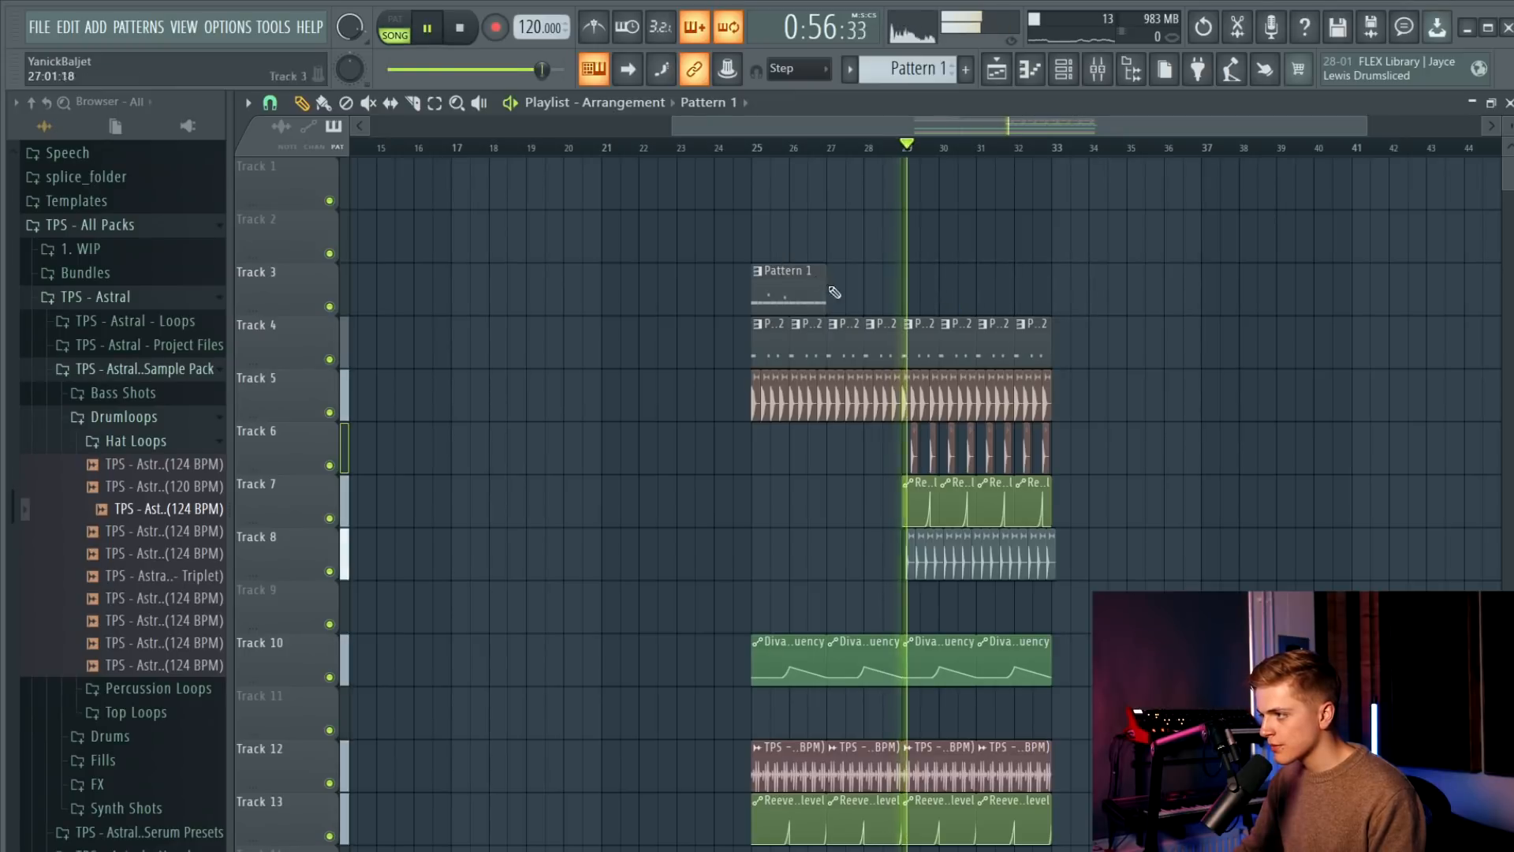
{"action": "left_click", "coordinate": [829, 288]}
{"action": "key", "text": "space"}
{"action": "left_click", "coordinate": [759, 149]}
{"action": "key", "text": "space"}
{"action": "left_click", "coordinate": [908, 304]}
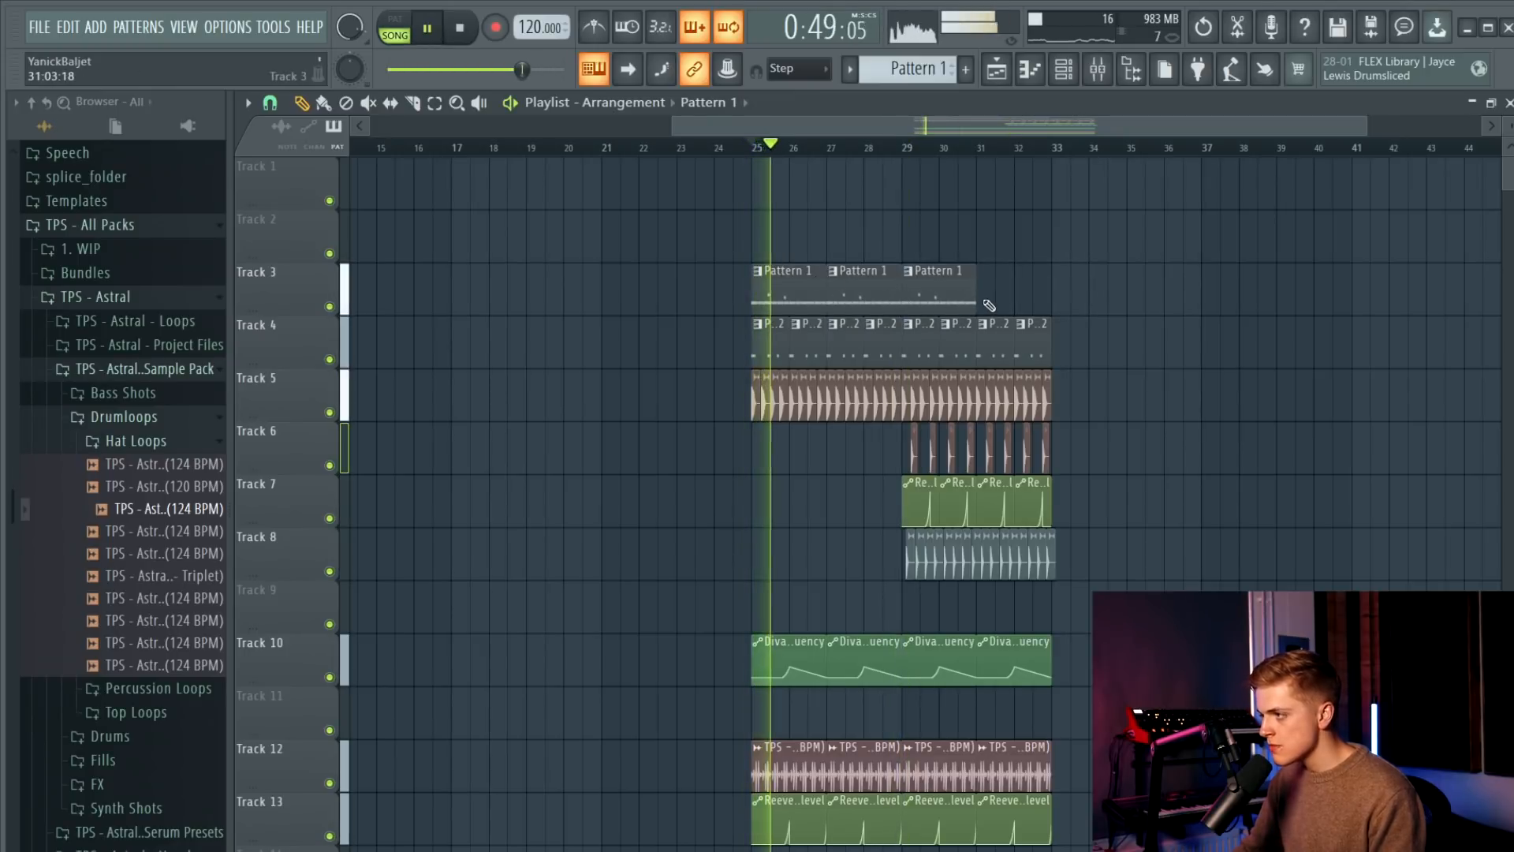
{"action": "left_click", "coordinate": [989, 305]}
Move Serum #2's F#4 note one step later and add a B4 note in bar 2 while auditioning the pattern.
{"action": "left_click", "coordinate": [1063, 69]}
{"action": "key", "text": "space"}
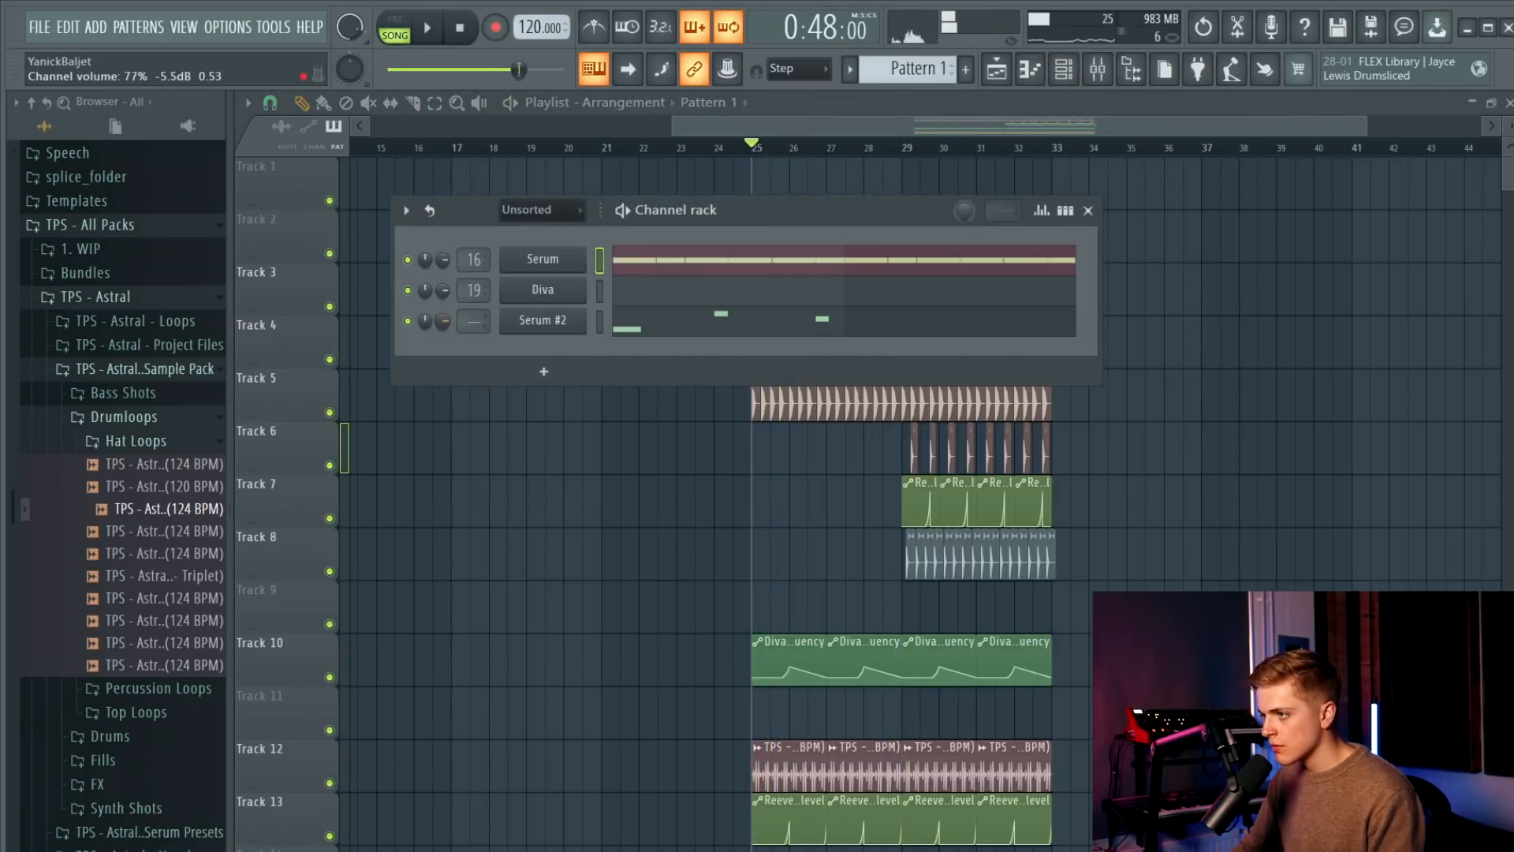
{"action": "left_click", "coordinate": [667, 334]}
{"action": "key", "text": "space"}
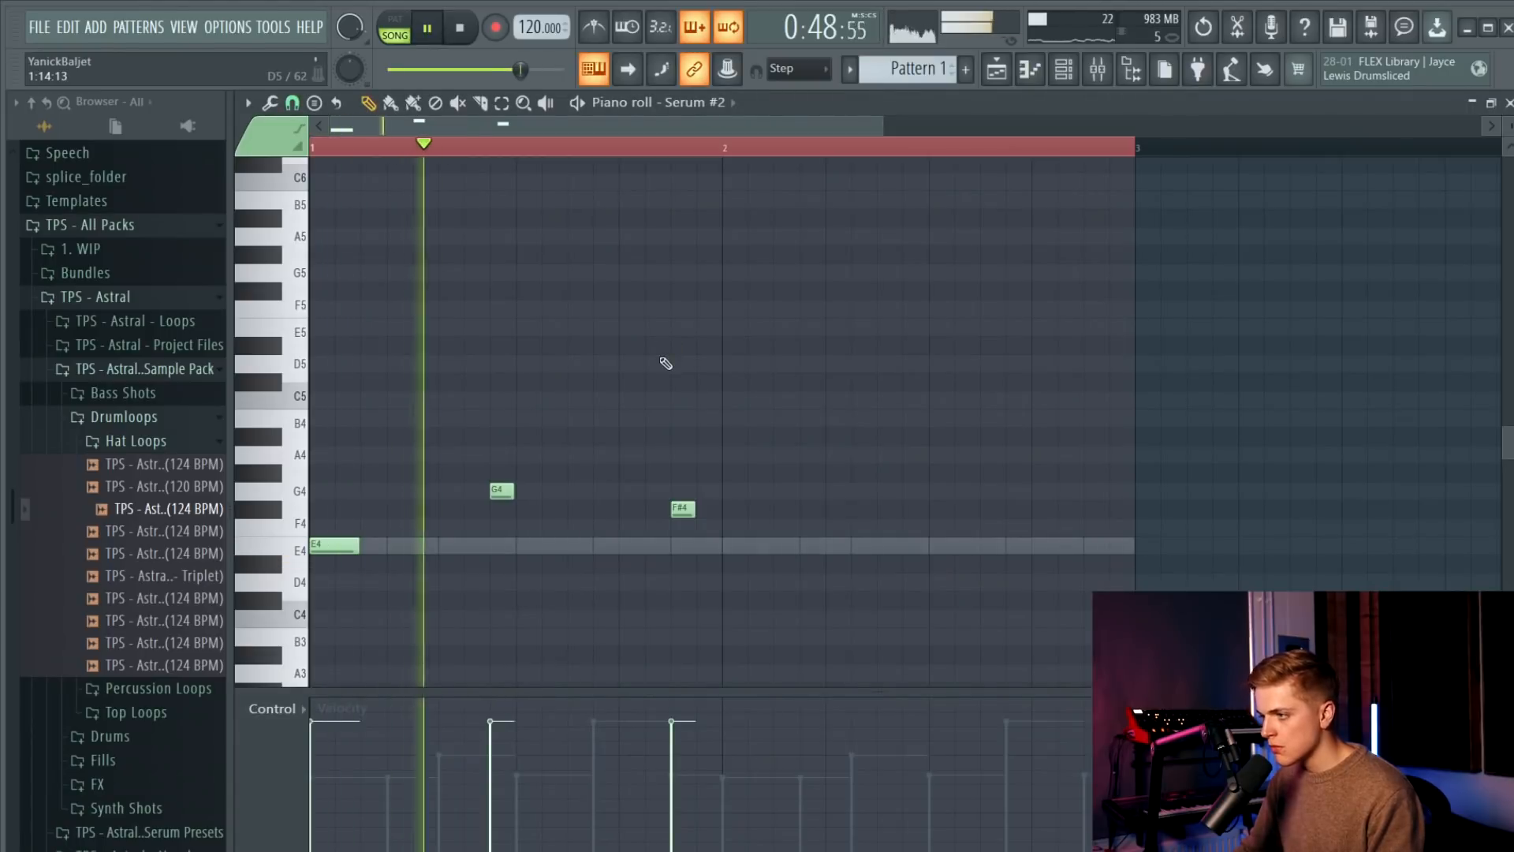
{"action": "left_click_drag", "start_coordinate": [689, 521], "coordinate": [714, 519]}
{"action": "key", "text": "space"}
{"action": "key", "text": "space"}
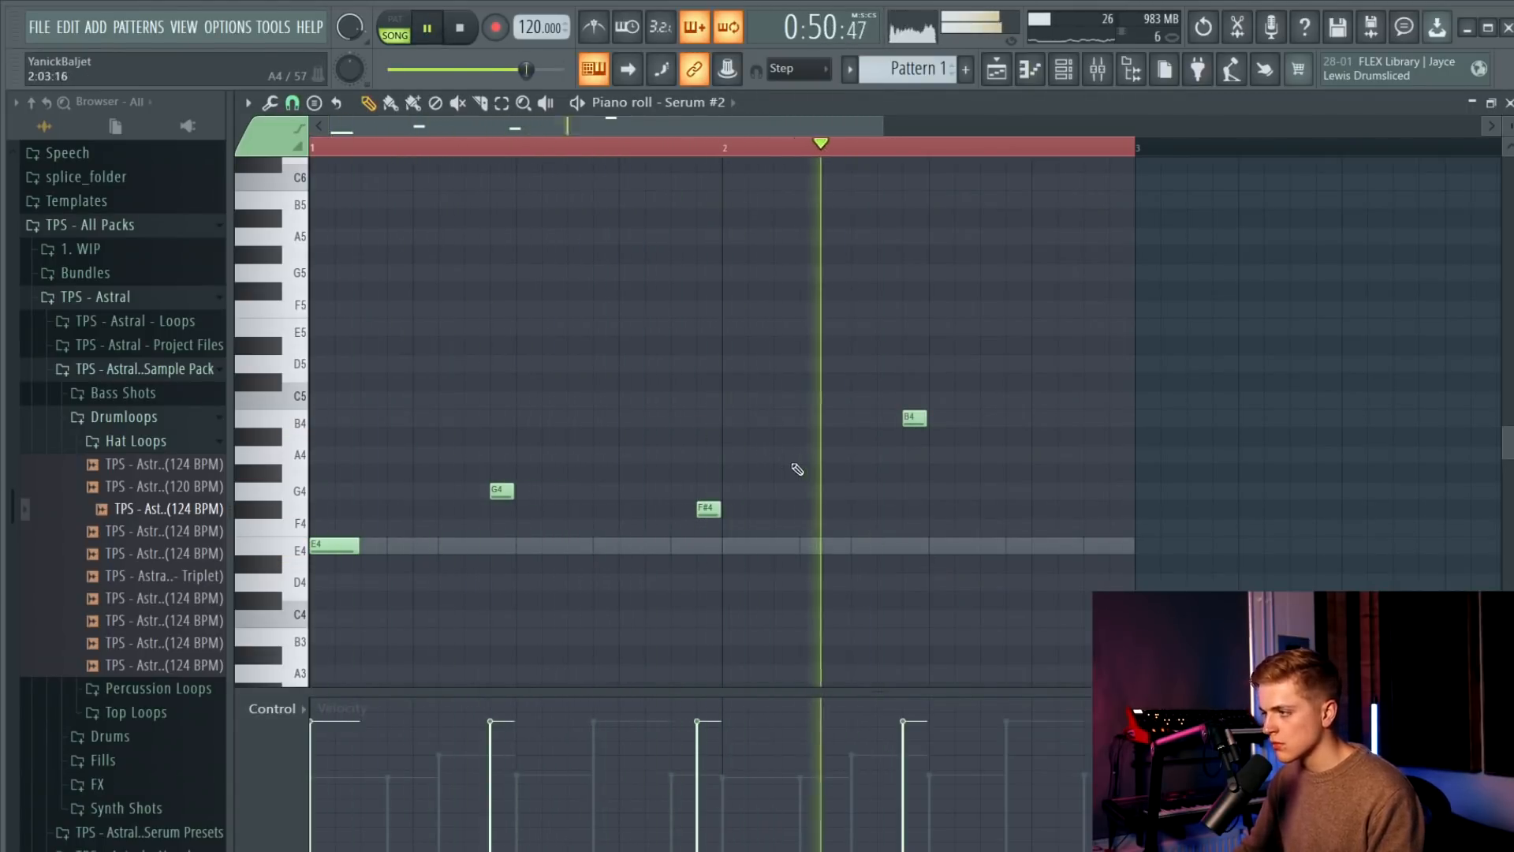
Delete the B4 note from bar 2 of Serum #2's melody and restart playback.
{"action": "right_click", "coordinate": [905, 418]}
{"action": "key", "text": "space"}
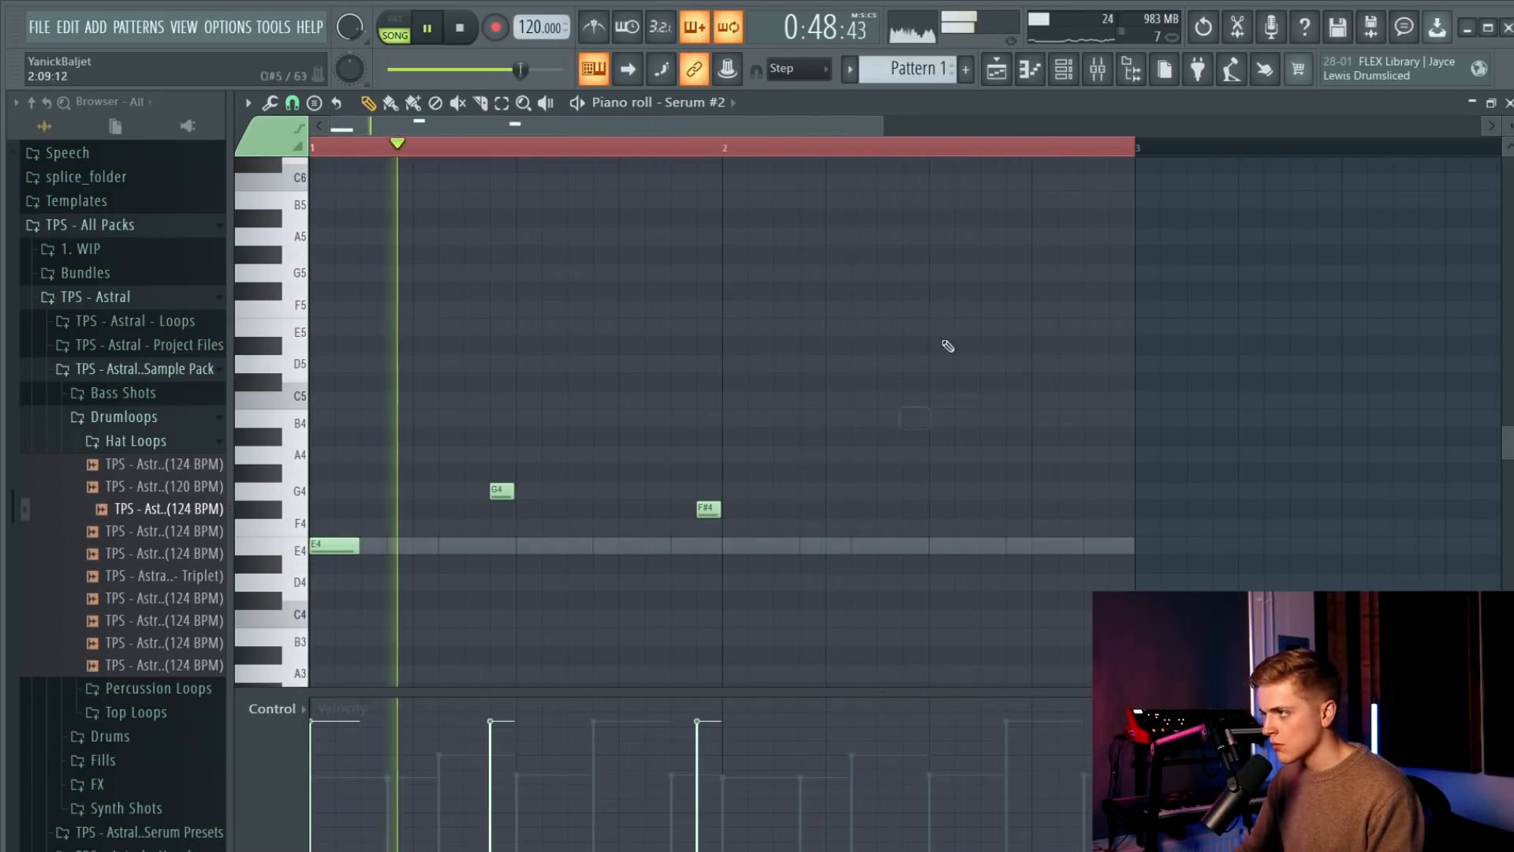
Open Diva's Pattern 2 notes in the piano roll, audition them and check the pattern's clip in the playlist.
{"action": "key", "text": "F6"}
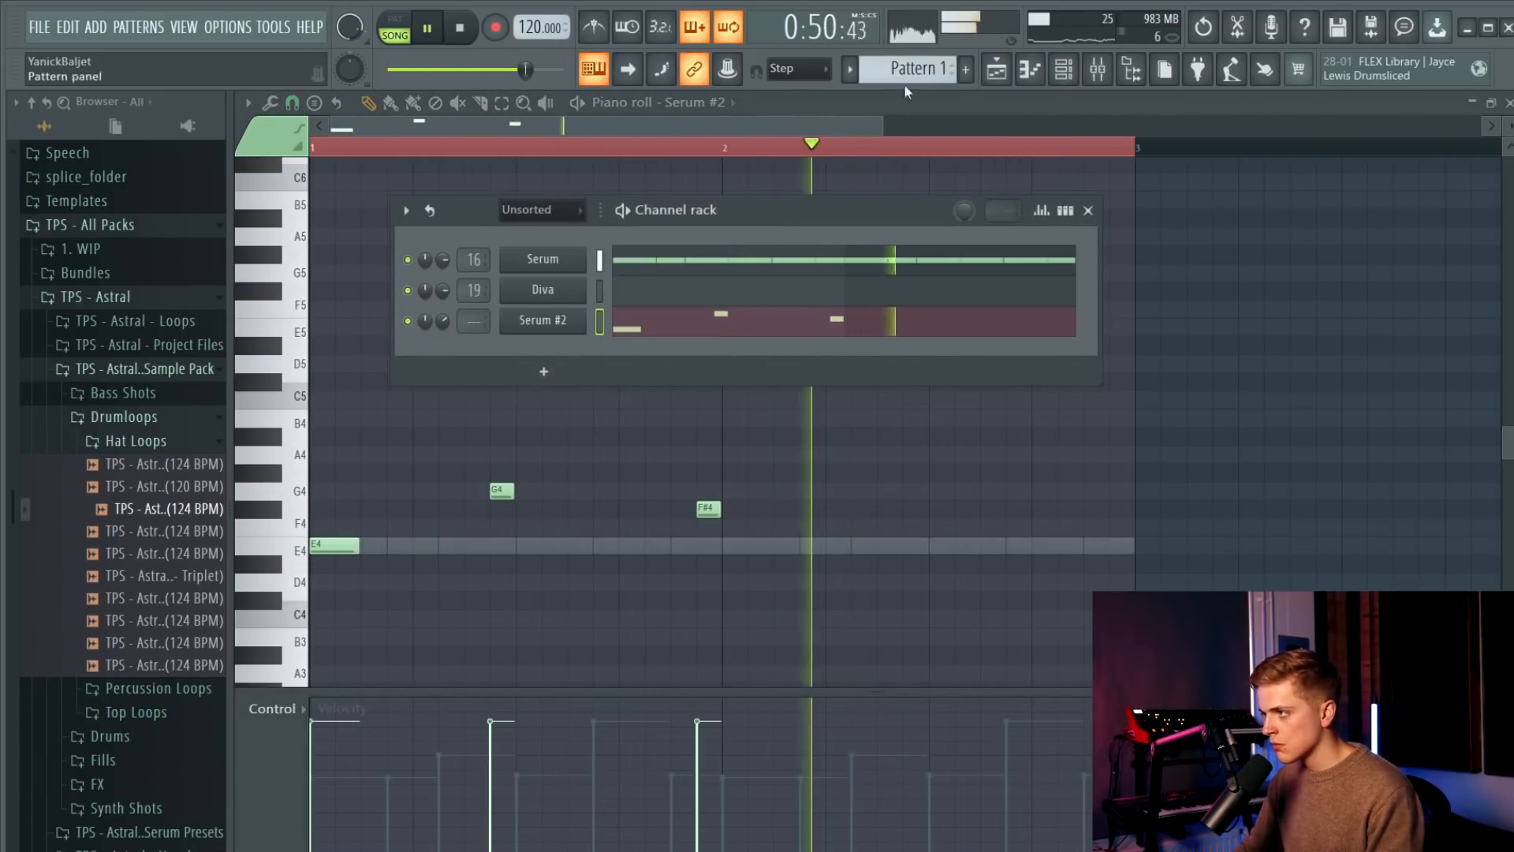
{"action": "key", "text": "space"}
{"action": "scroll", "coordinate": [912, 69], "scroll_direction": "down", "scroll_amount": 1}
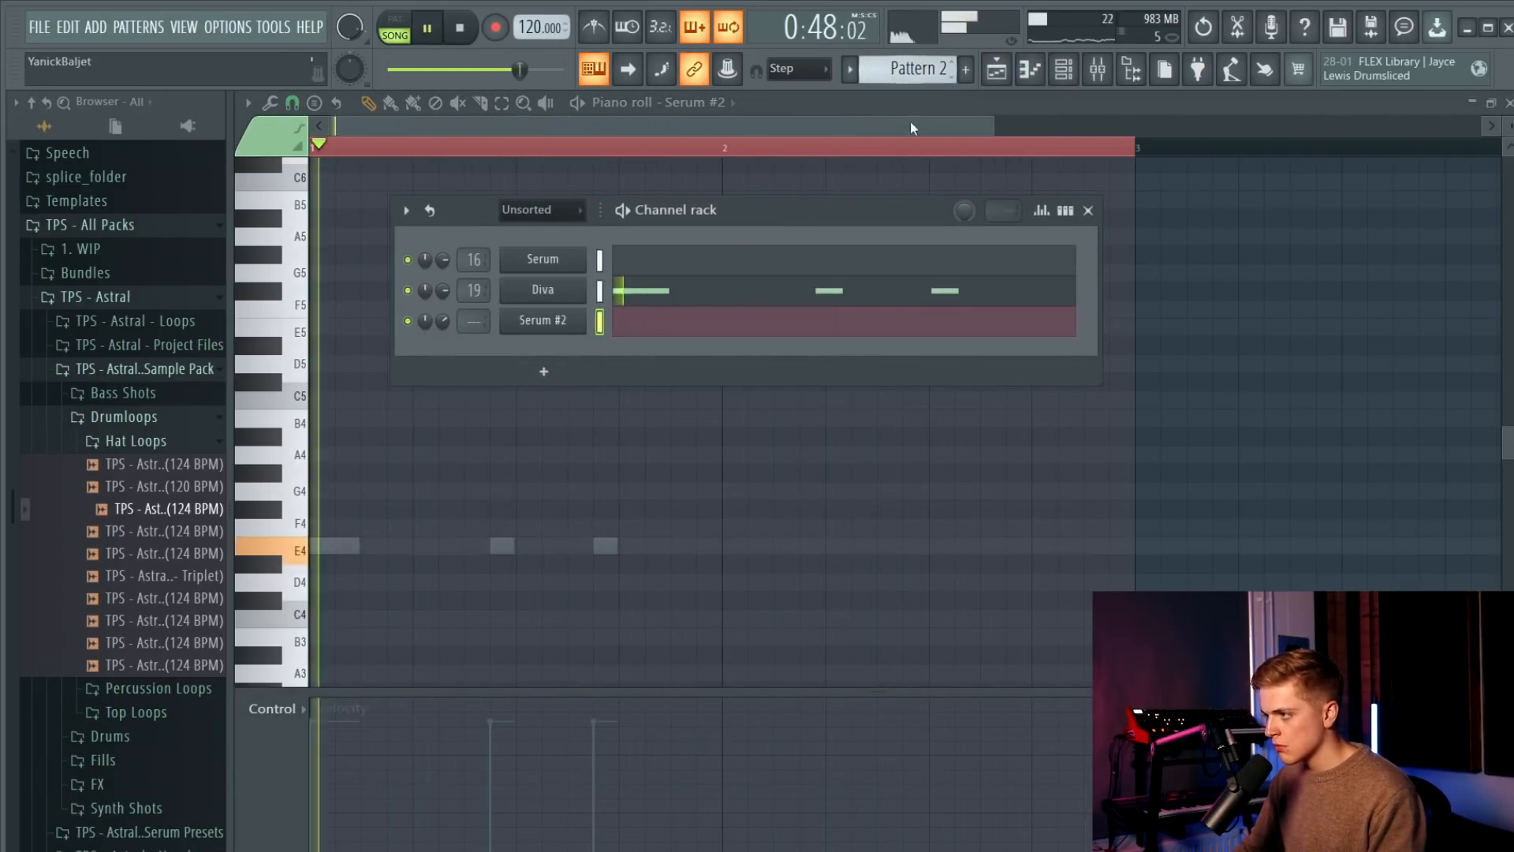
{"action": "key", "text": "space"}
{"action": "key", "text": "F6"}
{"action": "key", "text": "ctrl+z"}
{"action": "scroll", "coordinate": [631, 489], "scroll_direction": "down", "scroll_amount": 3}
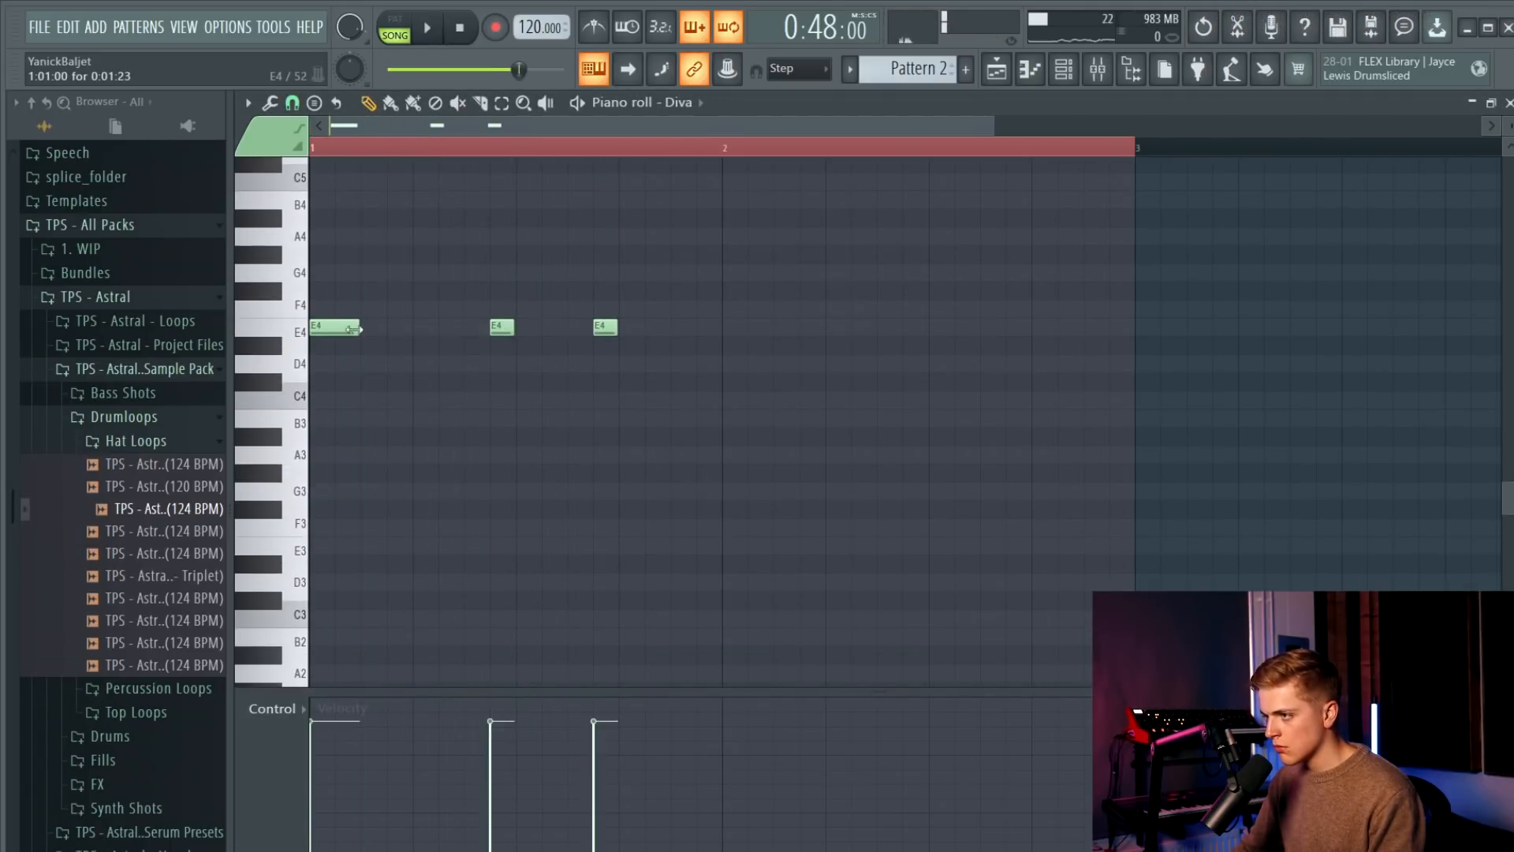
{"action": "scroll", "coordinate": [376, 332], "scroll_direction": "up", "scroll_amount": 2}
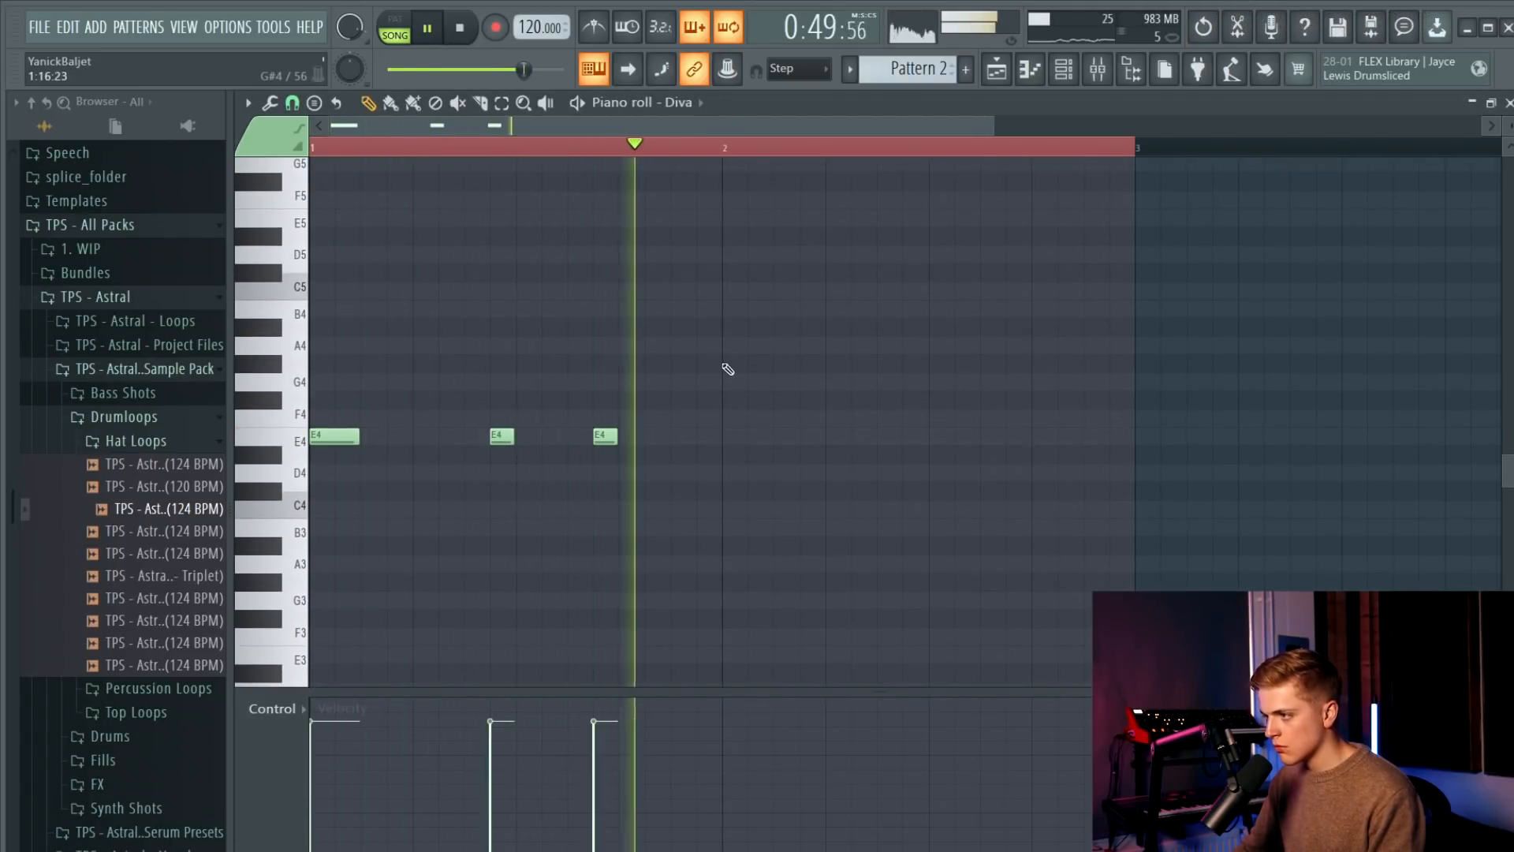
{"action": "key", "text": "F5"}
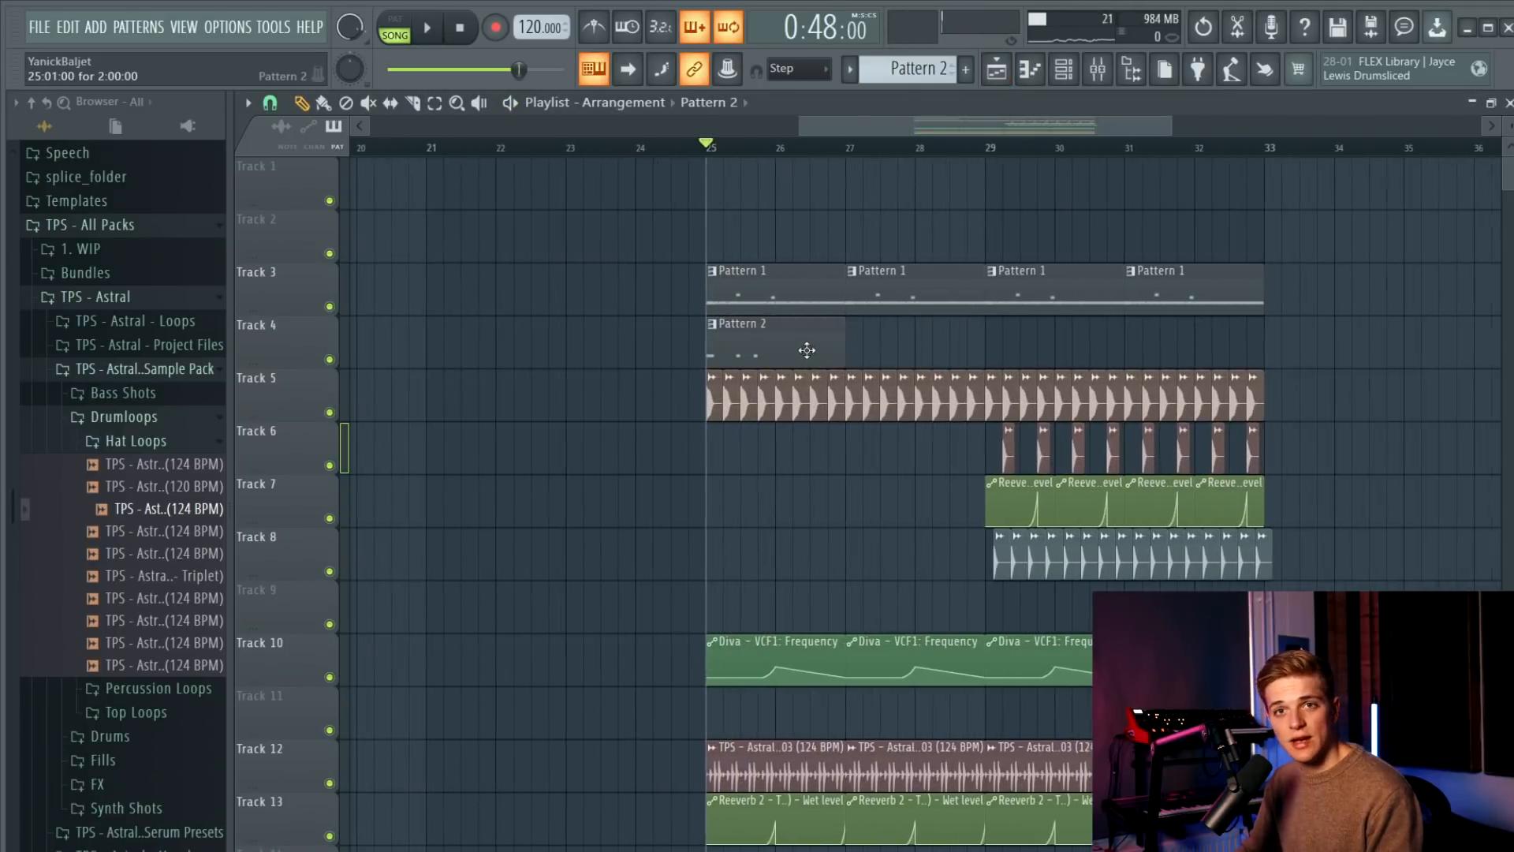
{"action": "key", "text": "F7"}
{"action": "key", "text": "space"}
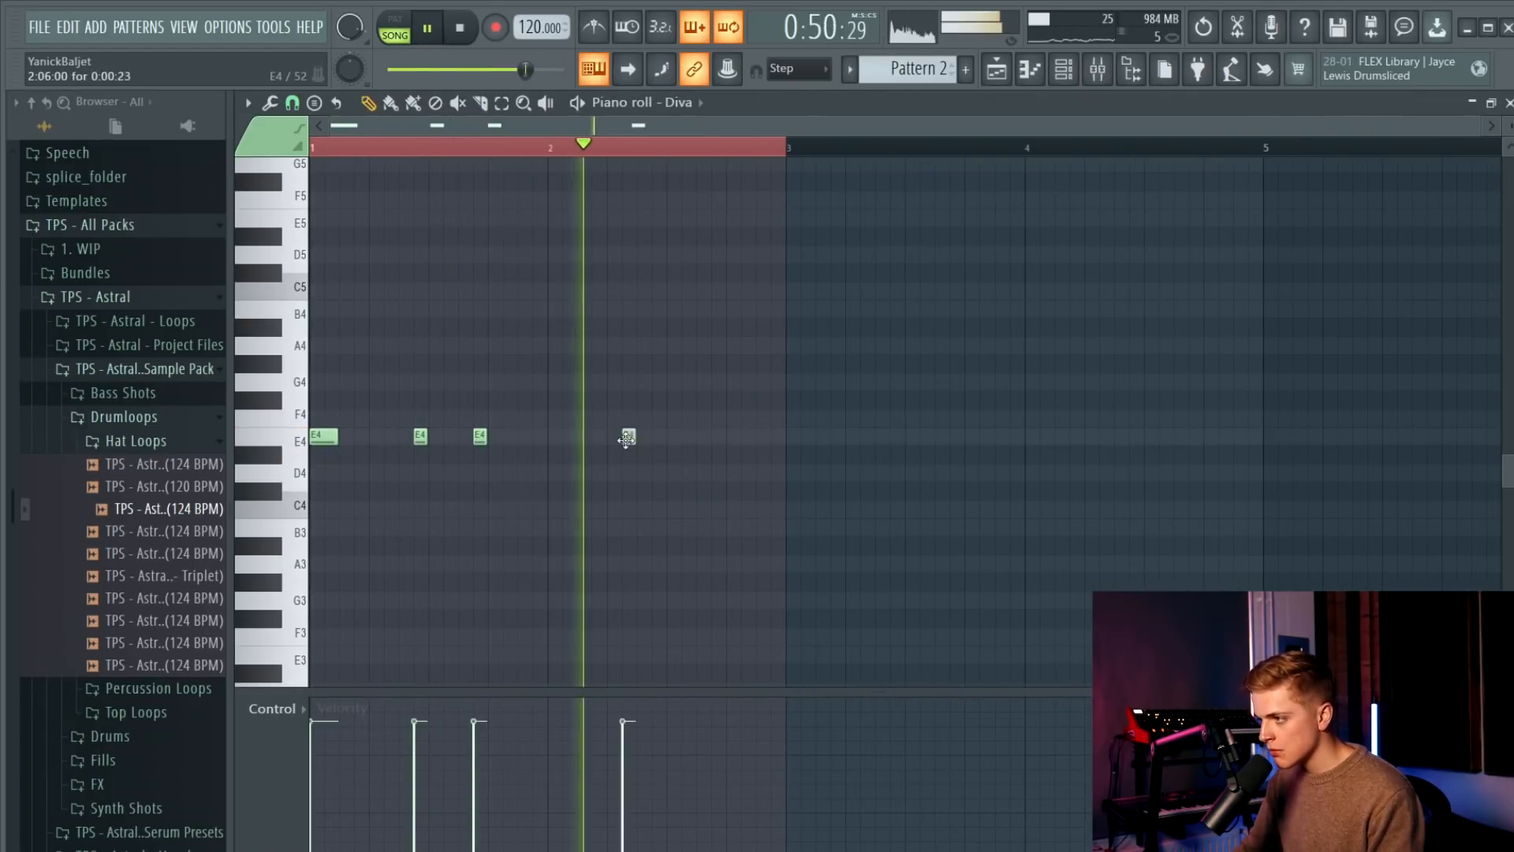
Place two E4 notes on steps 7 and 11 of bar 2 in Diva's Pattern 2 while auditioning.
{"action": "left_click", "coordinate": [642, 438]}
{"action": "key", "text": "space"}
{"action": "left_click", "coordinate": [716, 438]}
{"action": "key", "text": "space"}
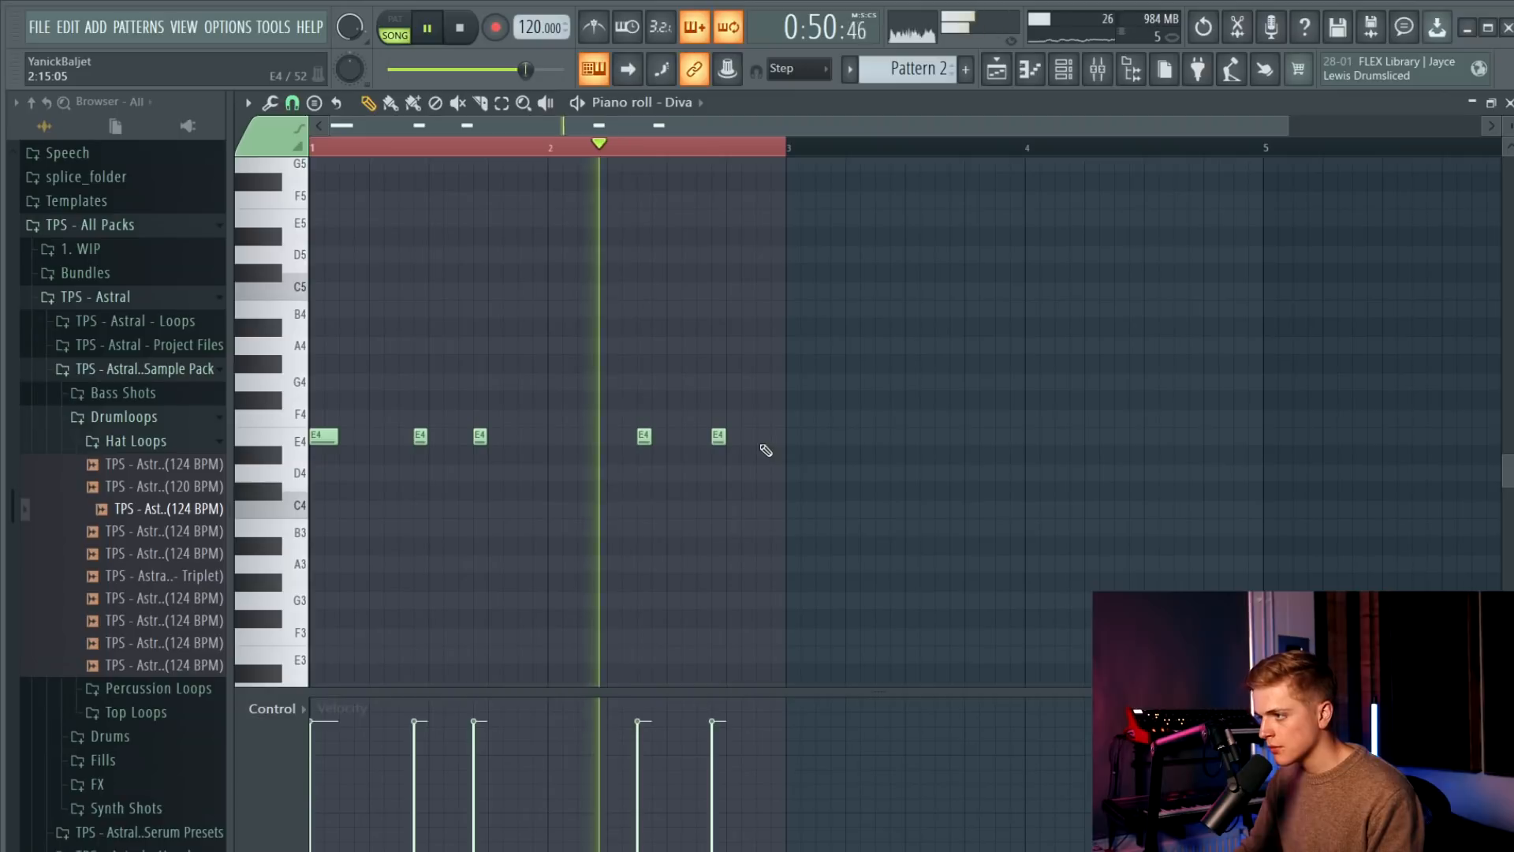
{"action": "key", "text": "space"}
{"action": "key", "text": "space"}
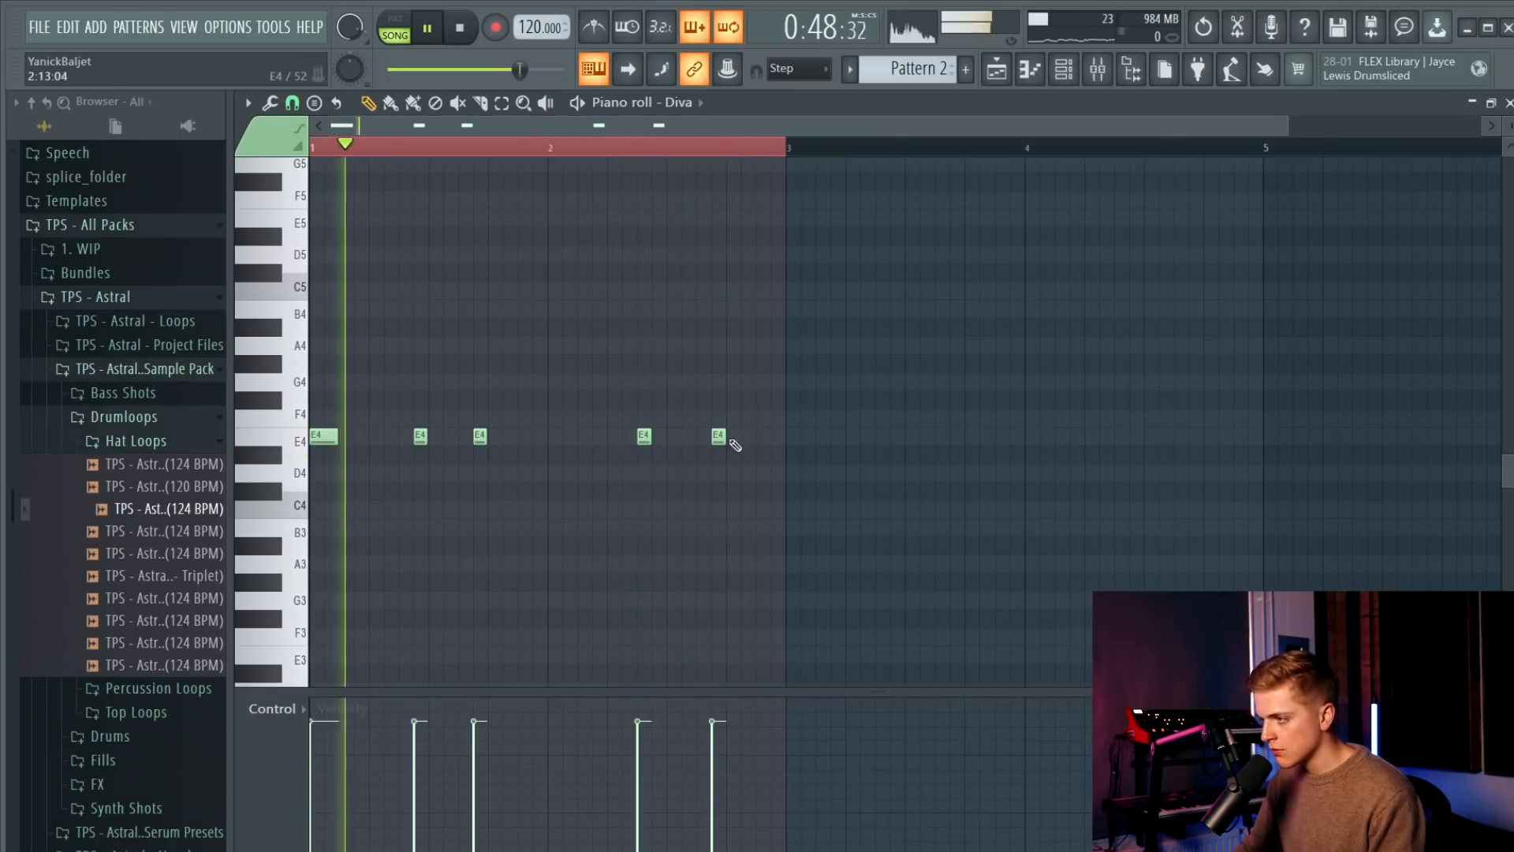
{"action": "left_click_drag", "start_coordinate": [718, 436], "coordinate": [704, 436]}
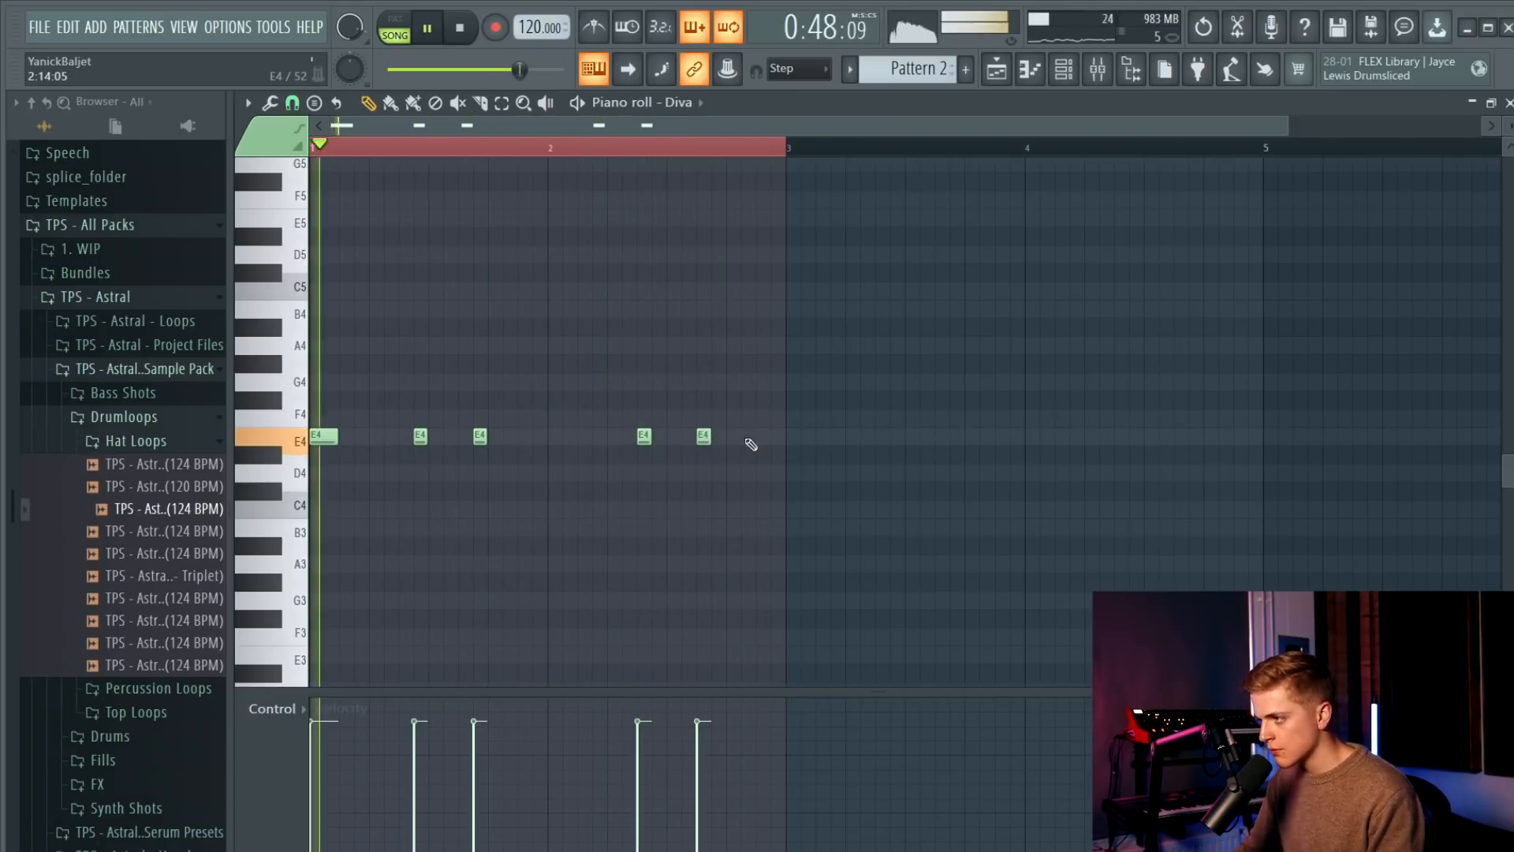
Try A#4 and A4 on step 8 of bar 2 in Serum #2's Pattern 1 melody, and settle on a D4 note.
{"action": "key", "text": "space"}
{"action": "key", "text": "F6"}
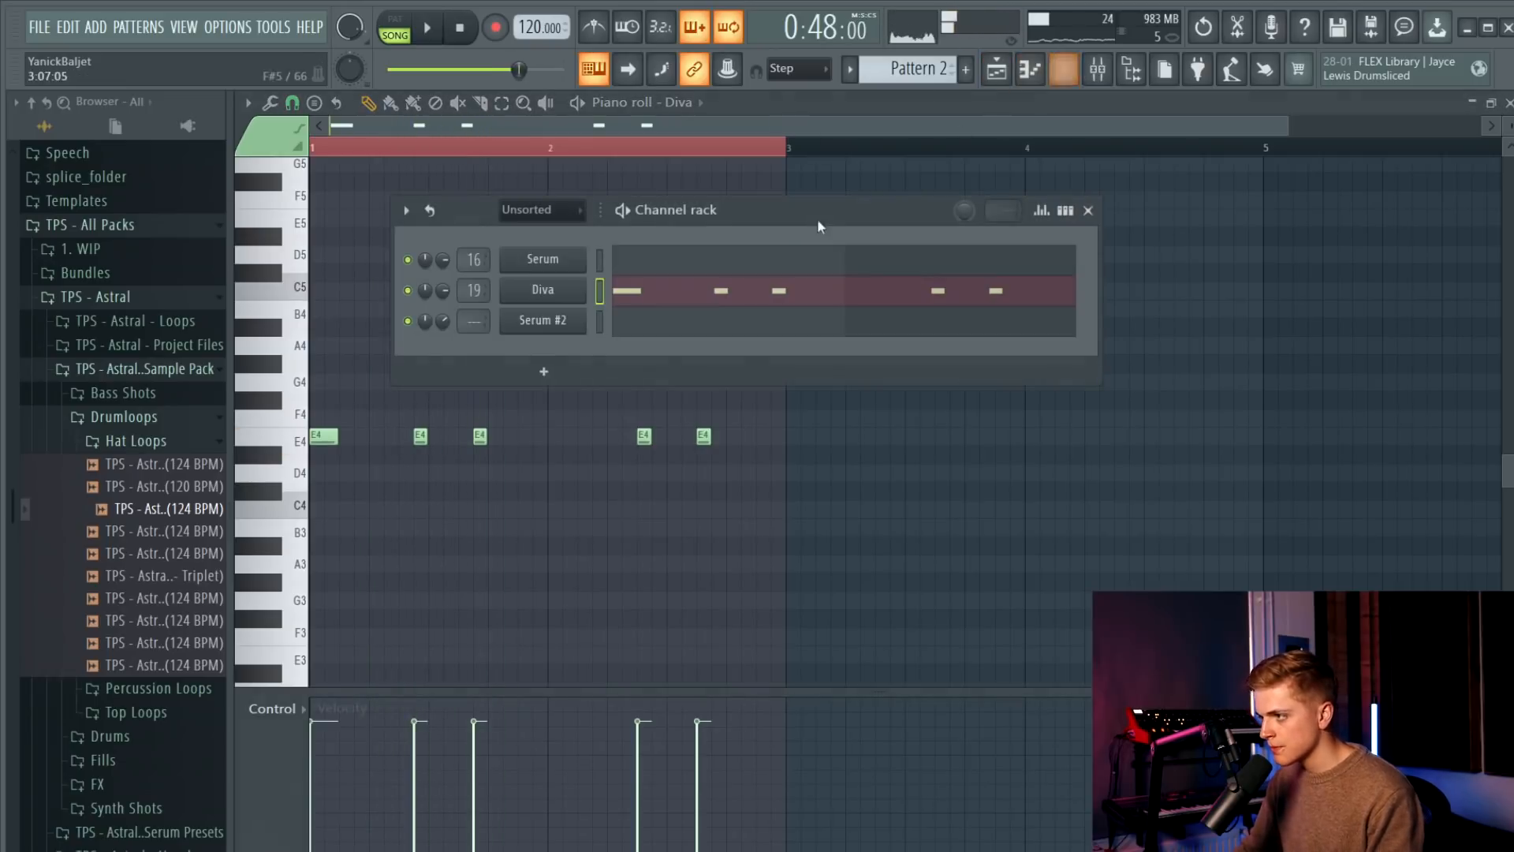
{"action": "left_click", "coordinate": [749, 321]}
{"action": "key", "text": "F6"}
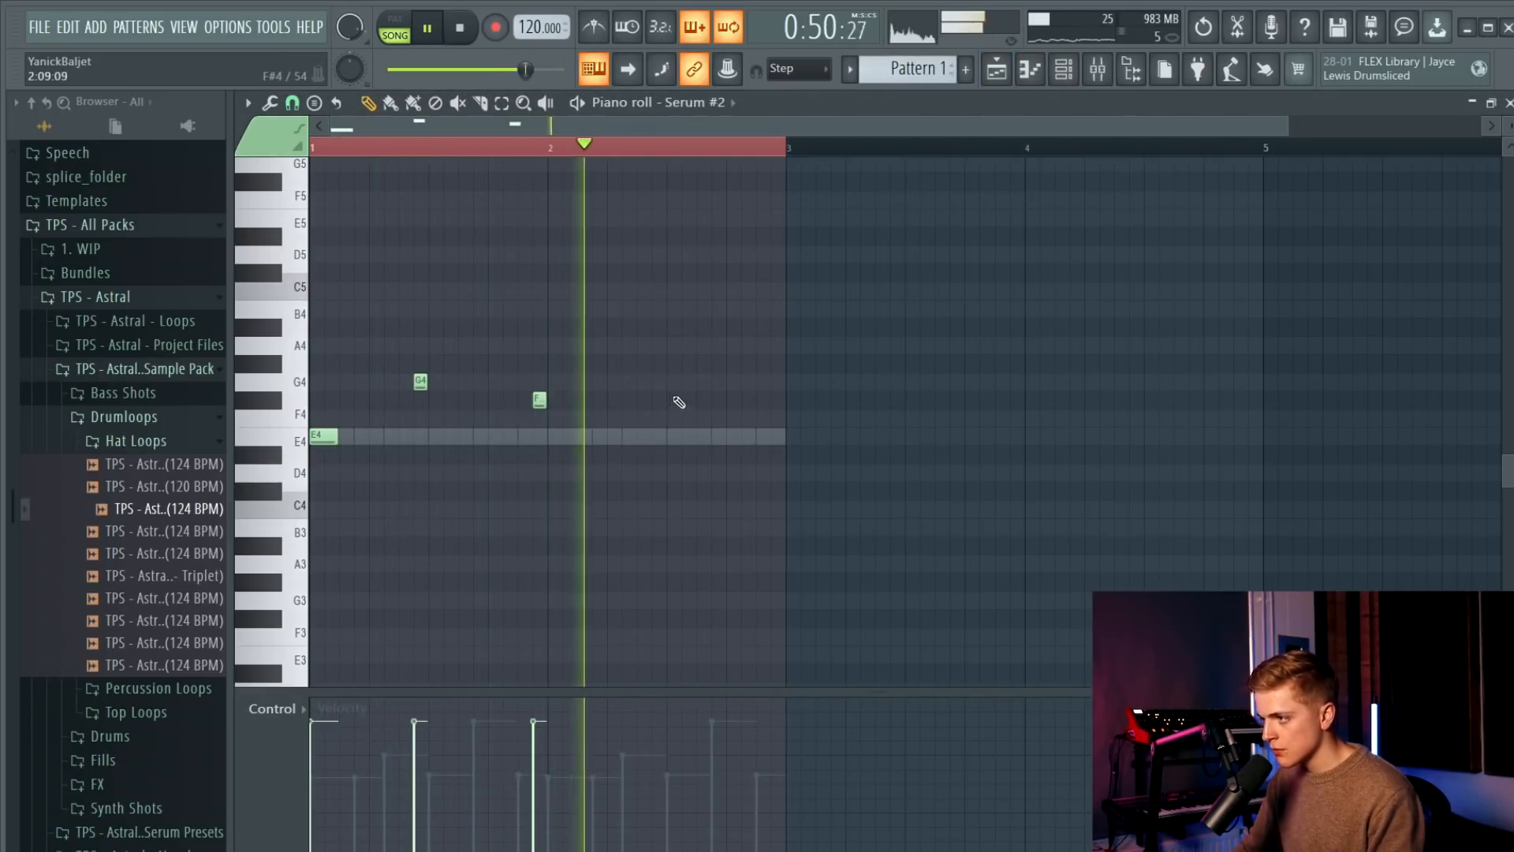
{"action": "left_click_drag", "start_coordinate": [656, 361], "coordinate": [659, 331]}
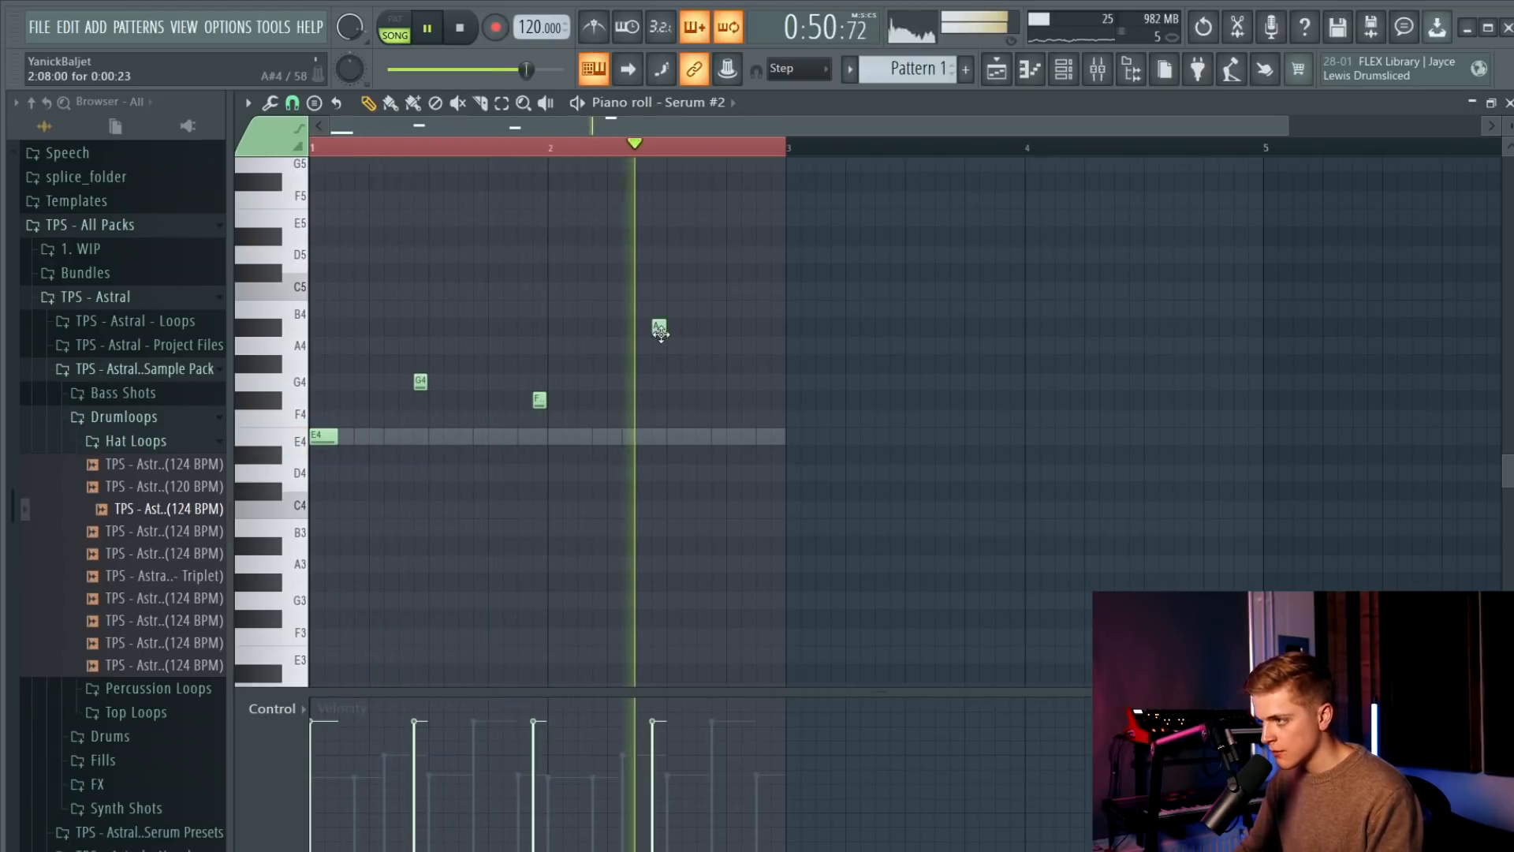
{"action": "left_click_drag", "start_coordinate": [661, 333], "coordinate": [661, 351]}
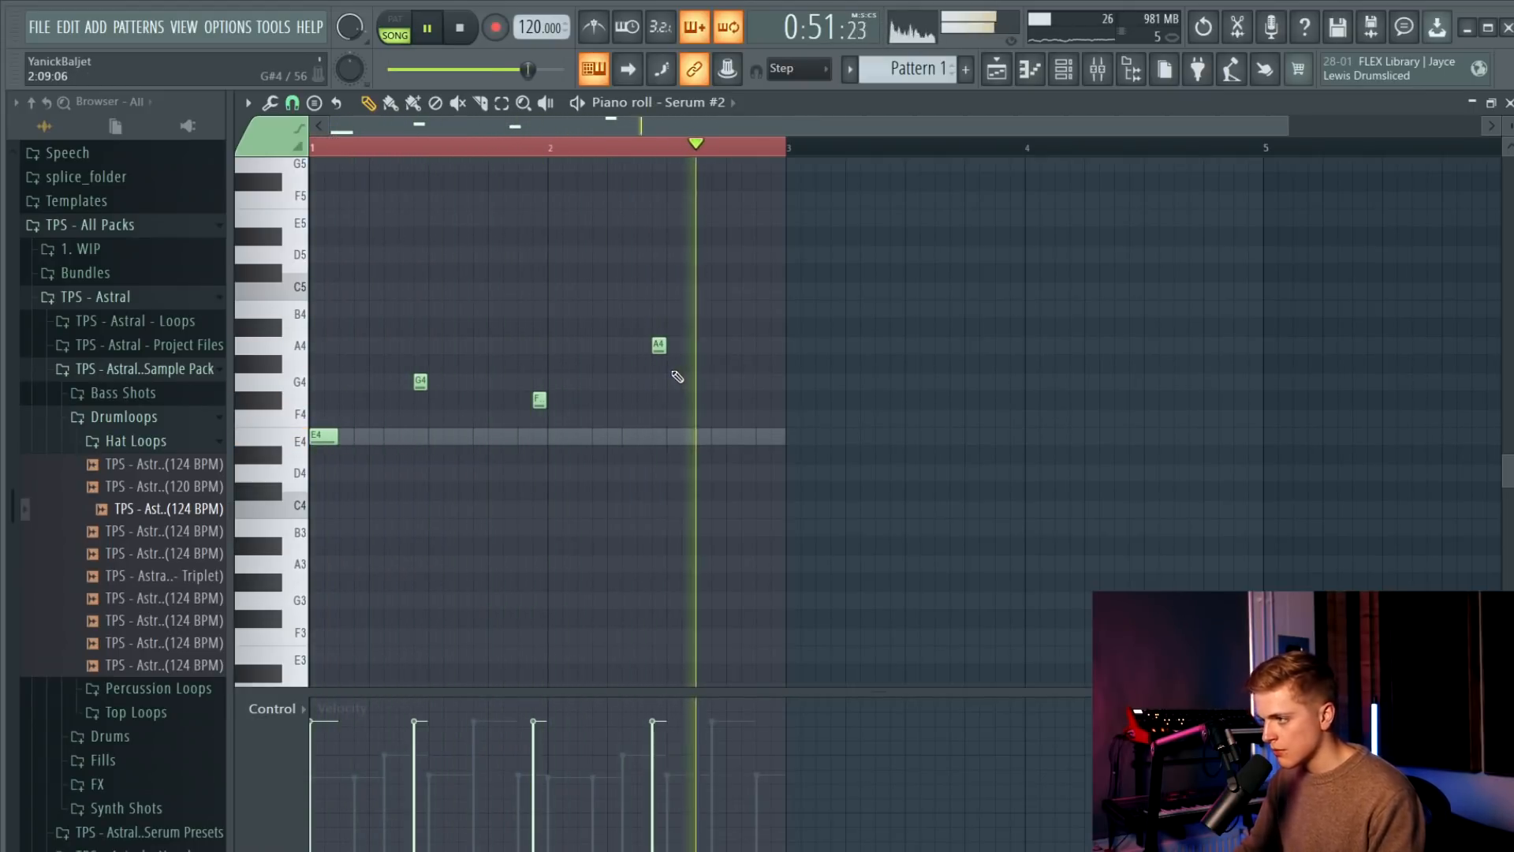
{"action": "right_click", "coordinate": [658, 344]}
{"action": "left_click", "coordinate": [659, 472]}
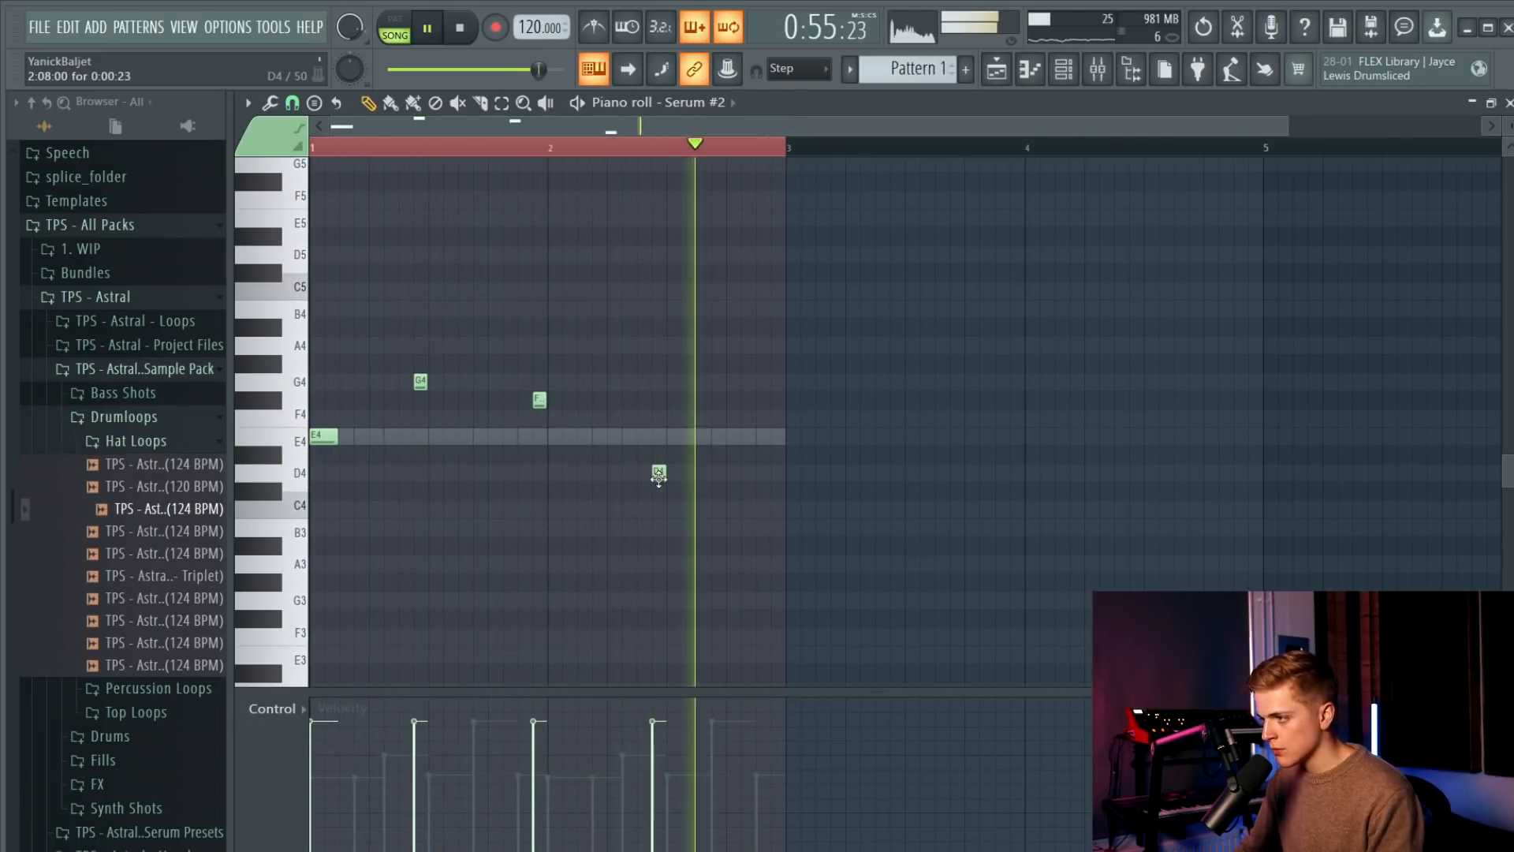
{"action": "key", "text": "space"}
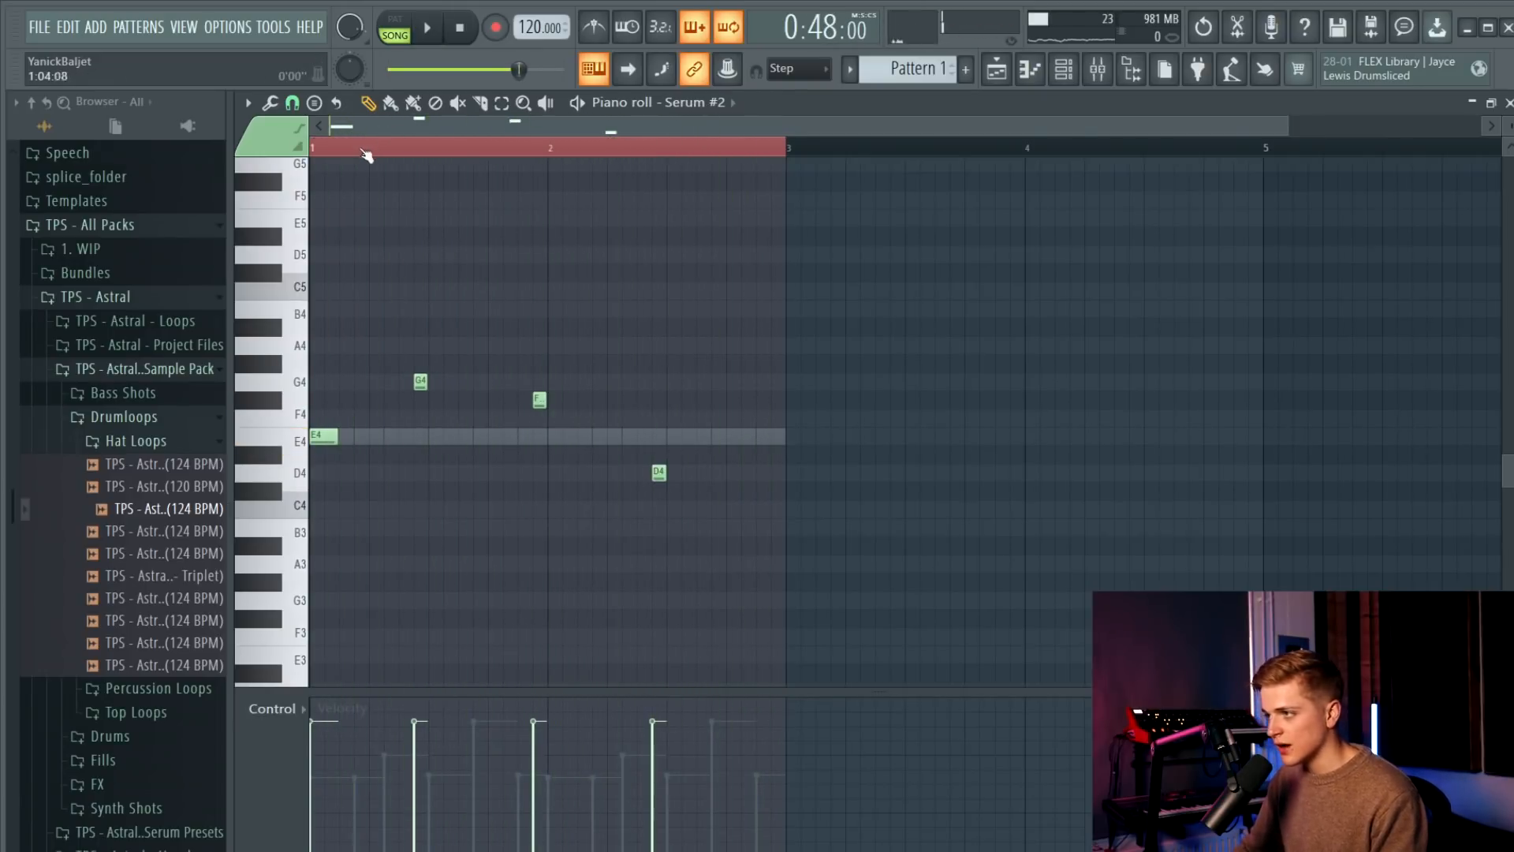
Route the Serum #2 channel to mixer insert 21.
{"action": "left_click", "coordinate": [774, 153]}
{"action": "key", "text": "ctrl+a"}
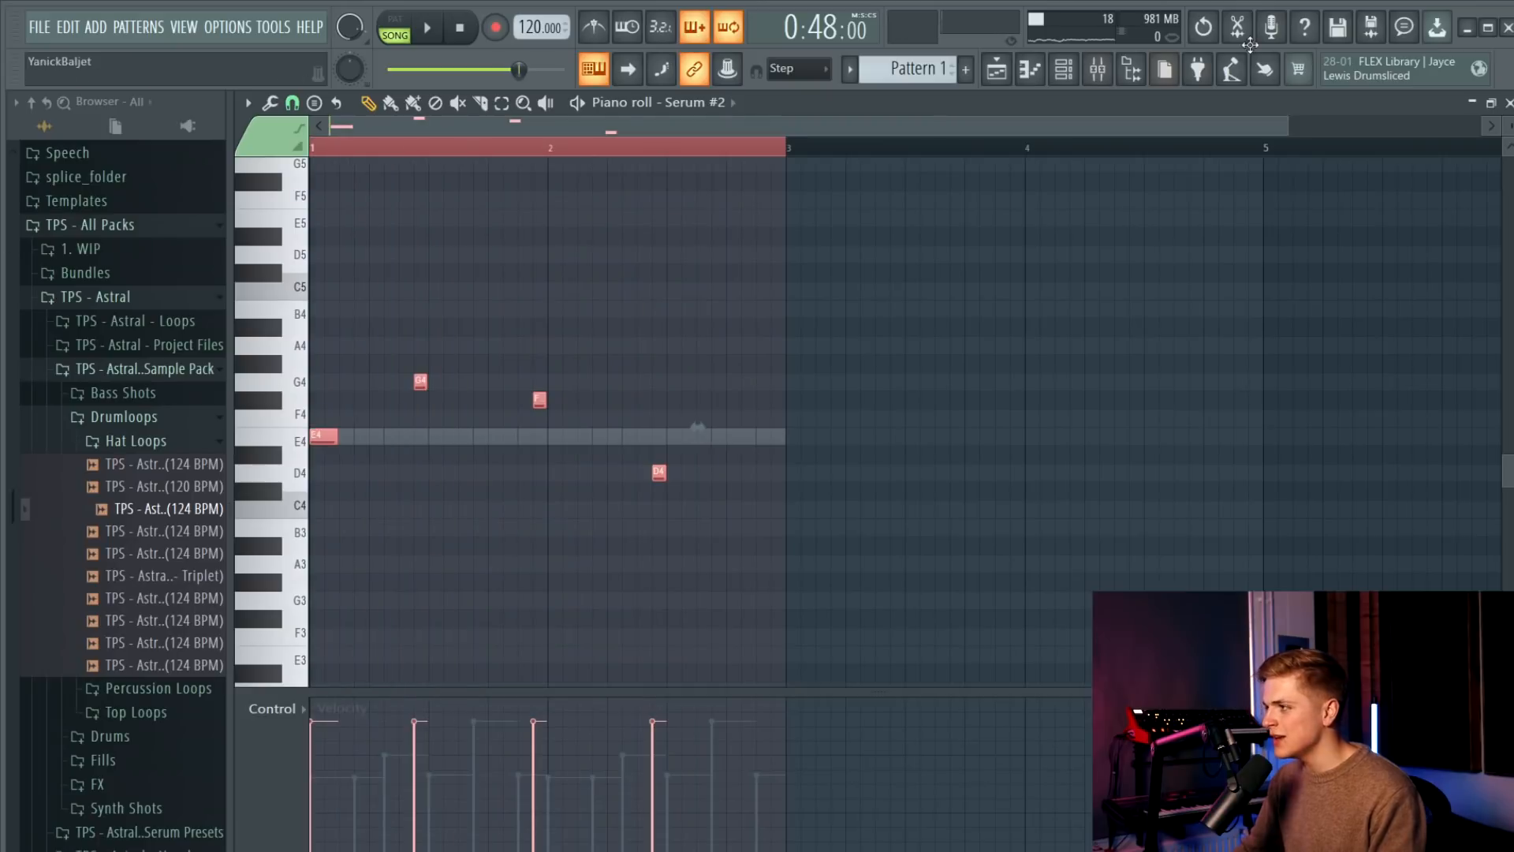
{"action": "left_click", "coordinate": [1096, 68]}
{"action": "left_click", "coordinate": [892, 385]}
{"action": "key", "text": "ctrl+l"}
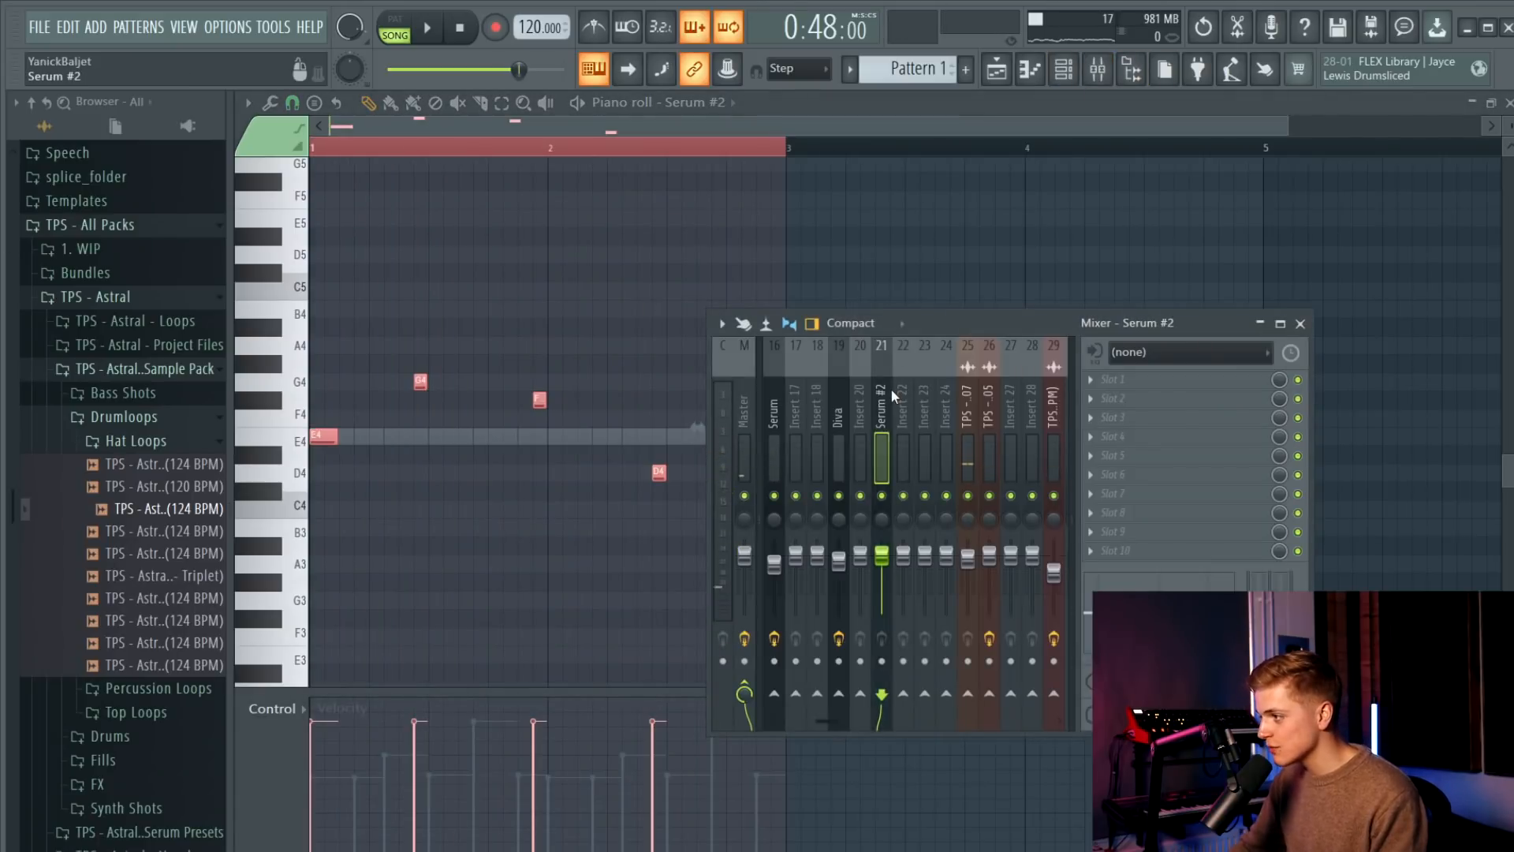
Load FabFilter Pro-Q 3 in slot 2 and Kickstart at 75% mix in slot 9 of Serum #2's mixer track.
{"action": "left_click", "coordinate": [1113, 399]}
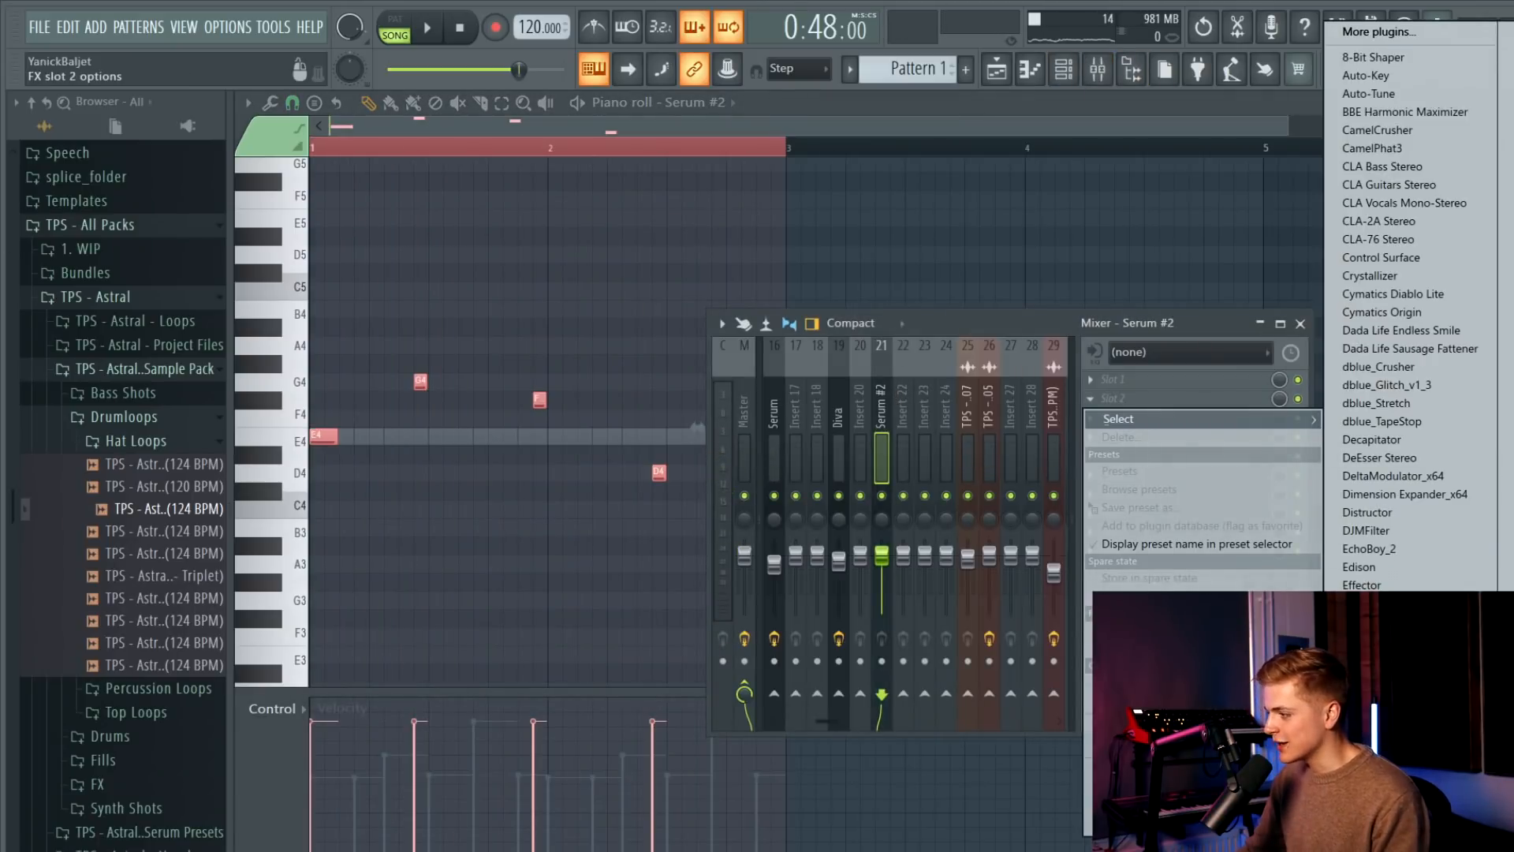
{"action": "left_click", "coordinate": [1380, 602]}
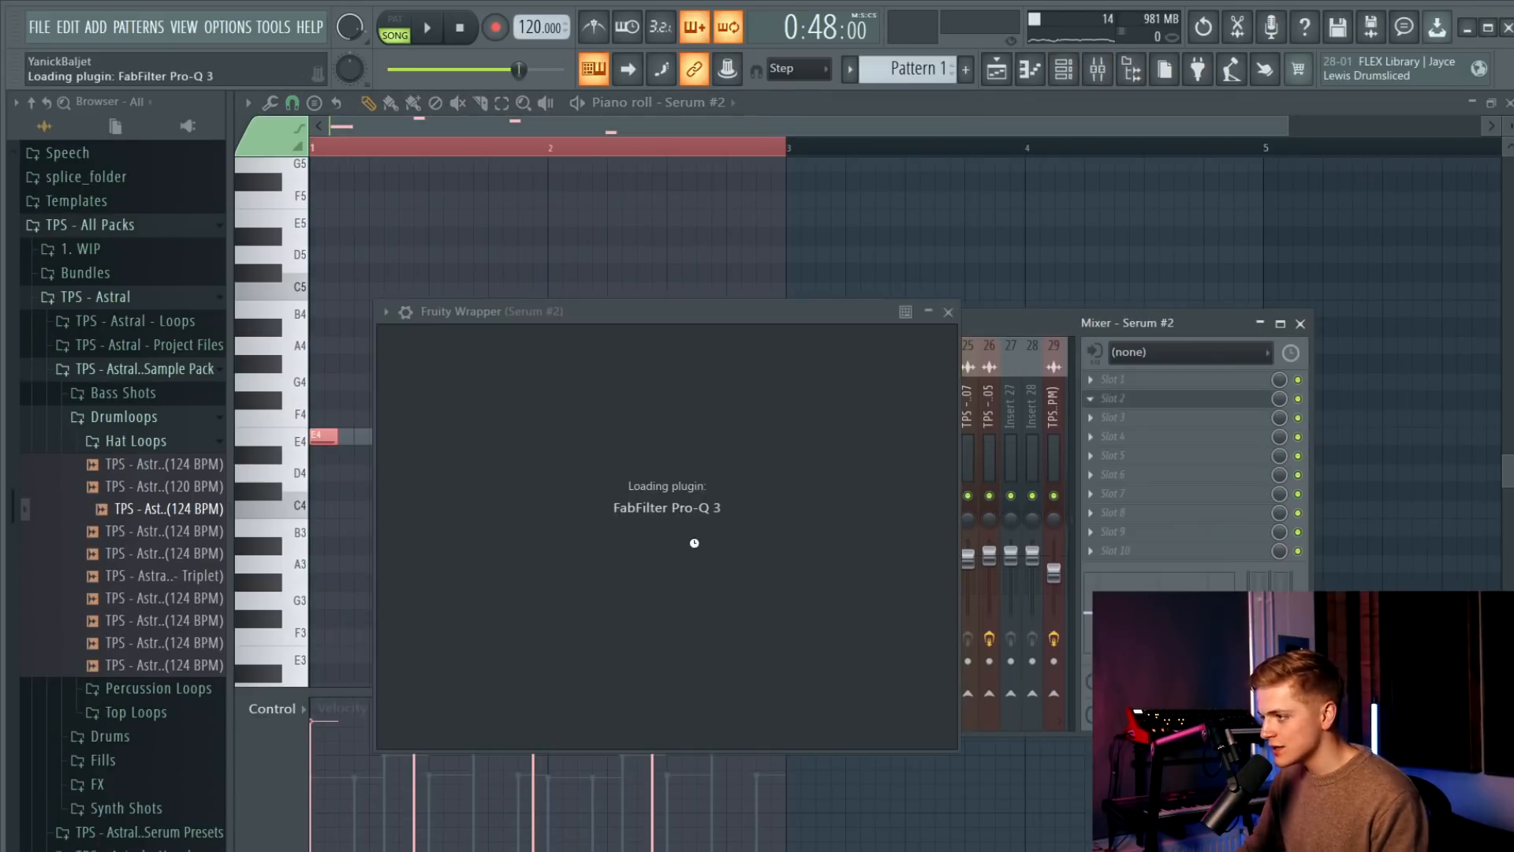
{"action": "left_click", "coordinate": [1173, 540]}
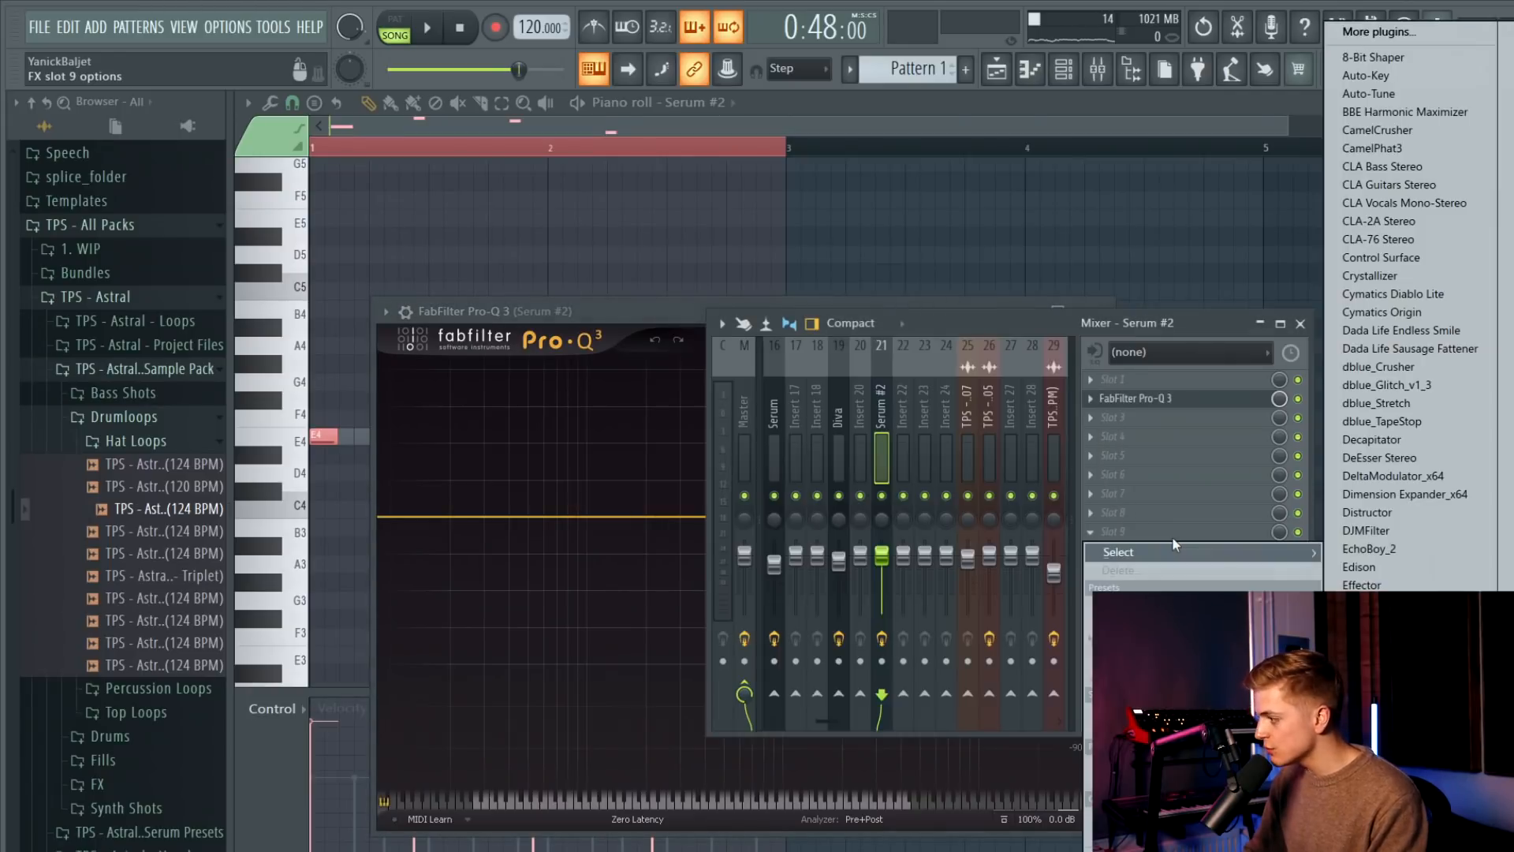
{"action": "left_click", "coordinate": [1388, 812]}
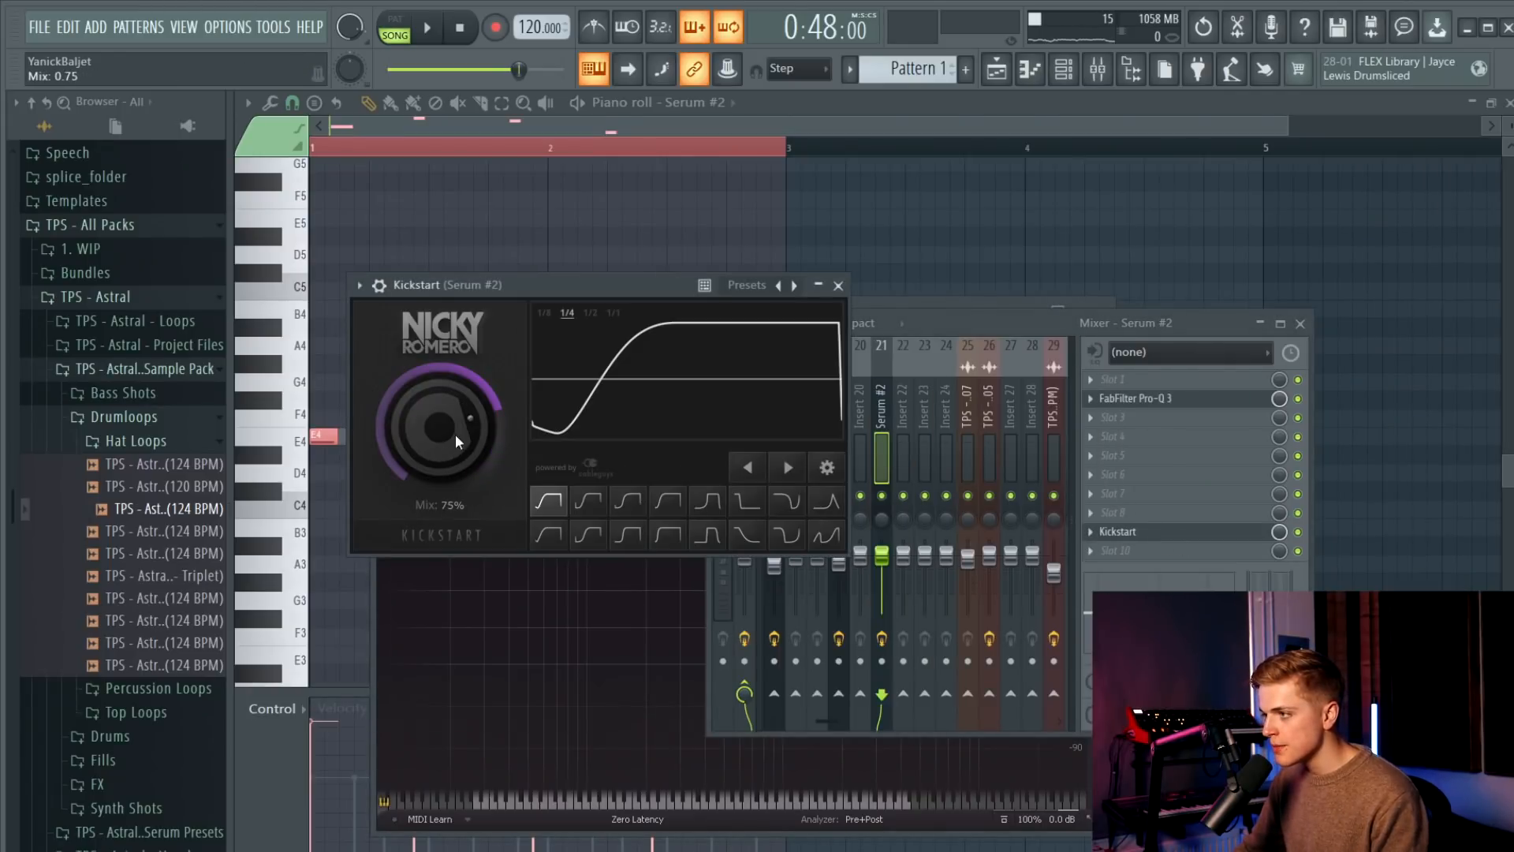
{"action": "key", "text": "F12"}
{"action": "key", "text": "space"}
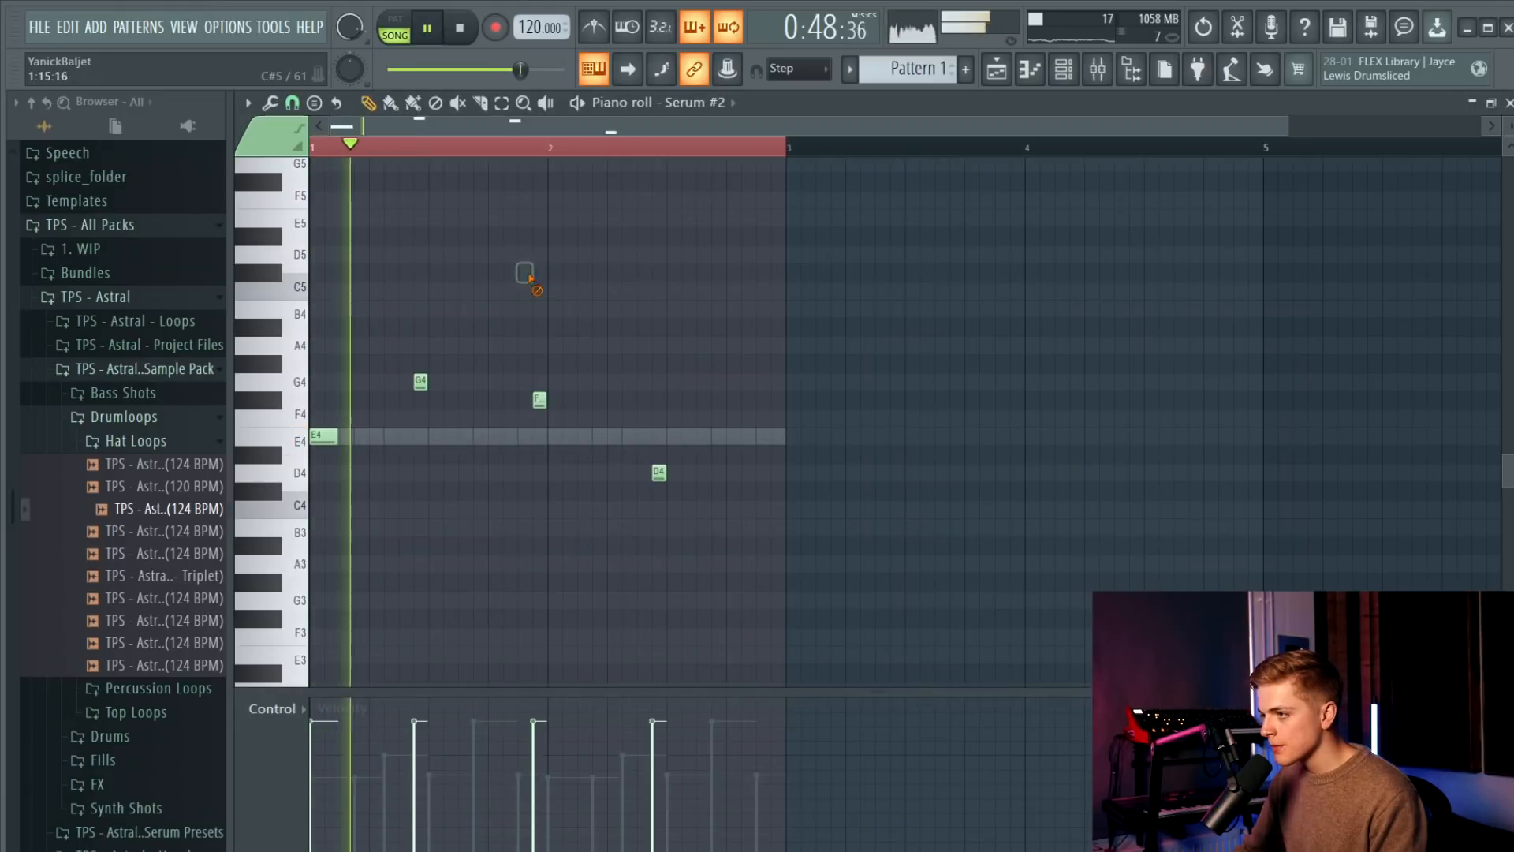
Lower the filter cutoff in Serum #2 to about 43 Hz and audition the pluck.
{"action": "left_click", "coordinate": [1063, 70]}
{"action": "key", "text": "space"}
{"action": "left_click", "coordinate": [543, 320]}
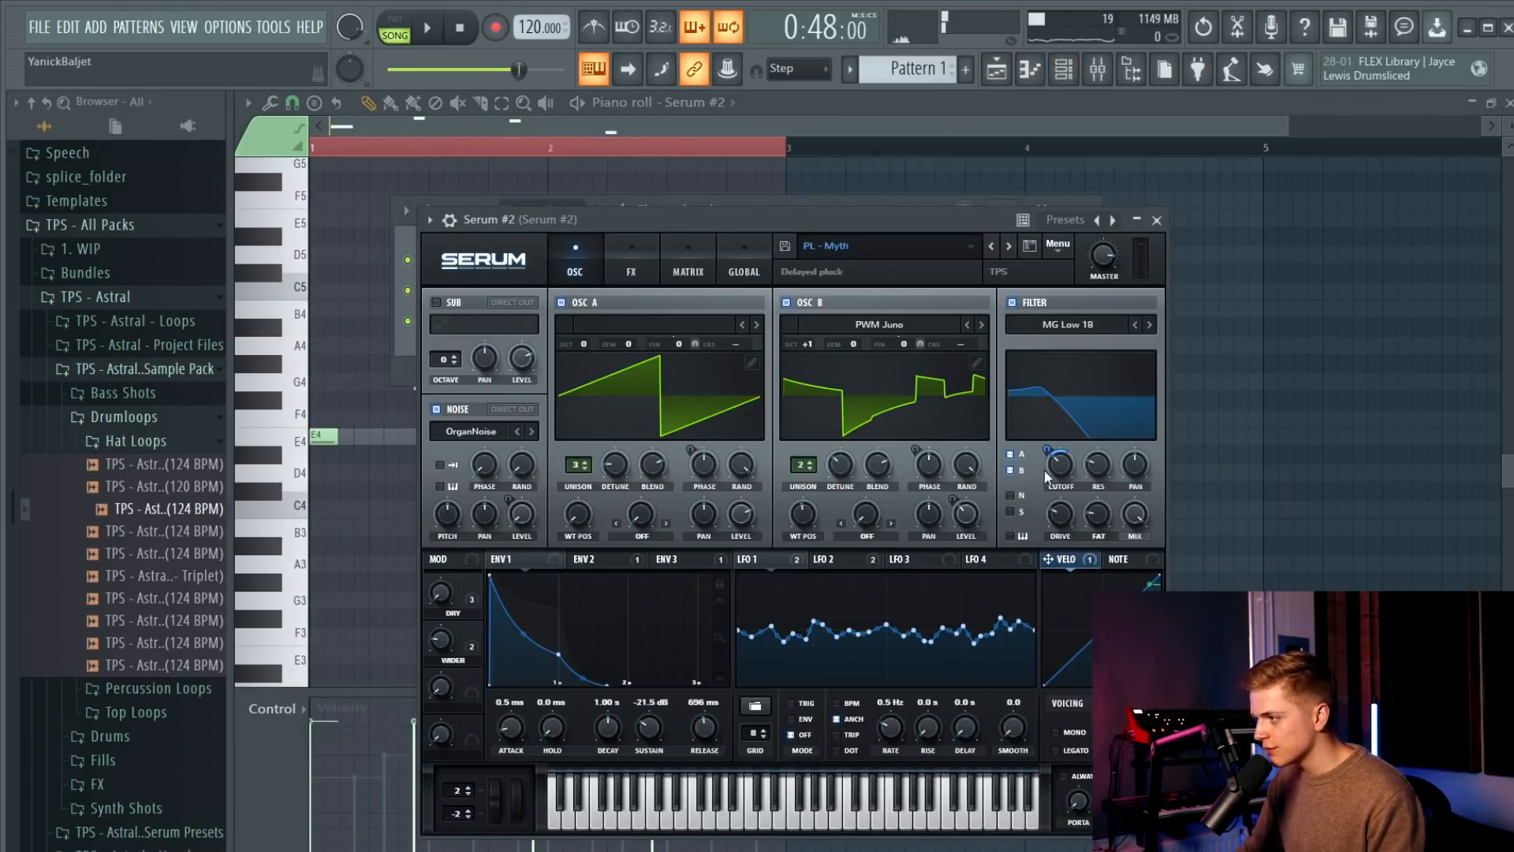
{"action": "left_click_drag", "start_coordinate": [1052, 480], "coordinate": [1052, 496]}
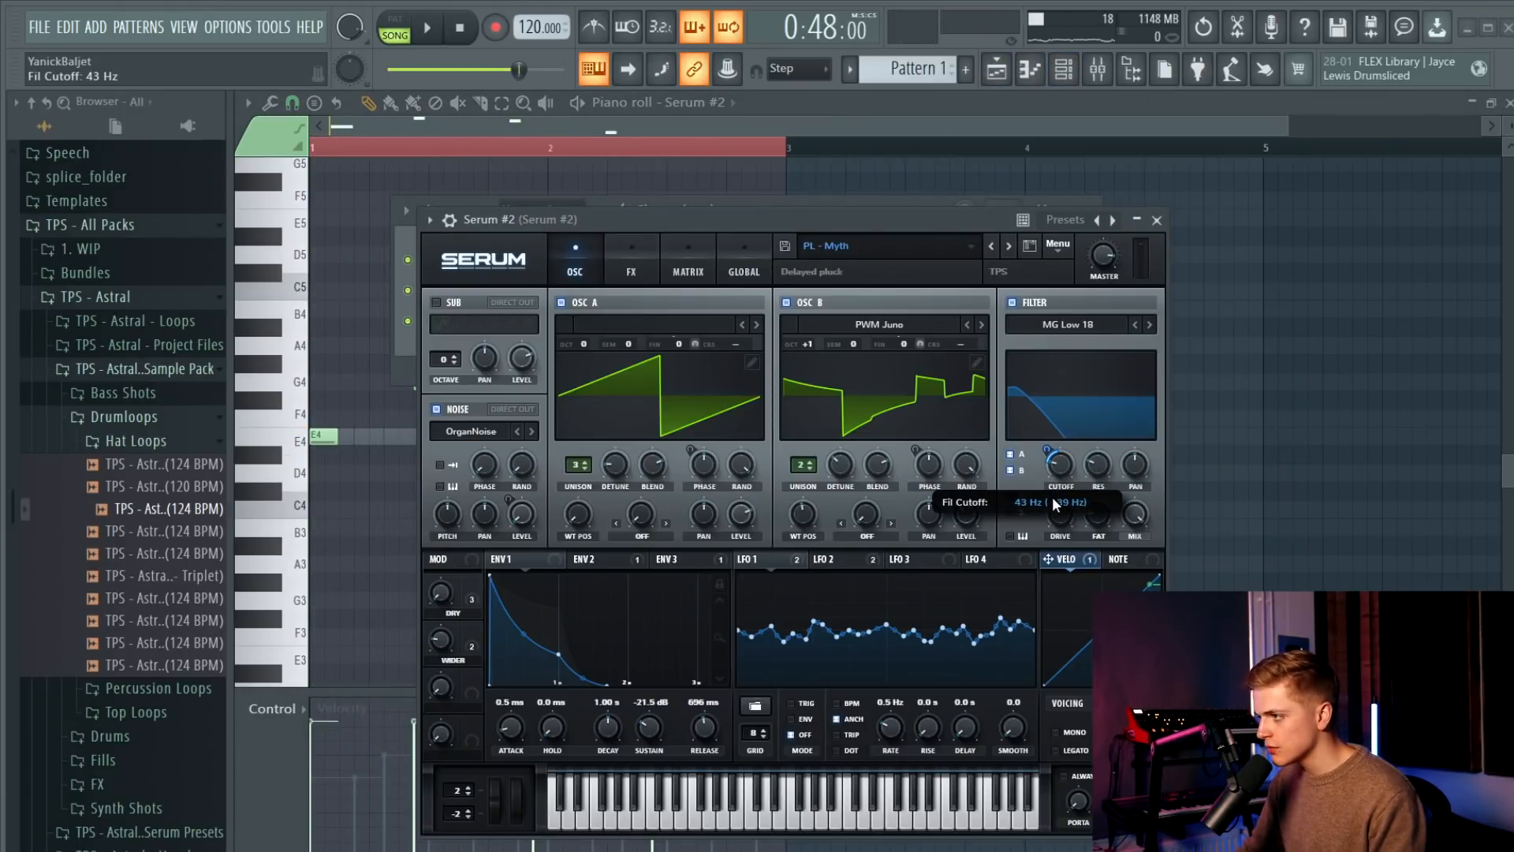
{"action": "left_click", "coordinate": [676, 208]}
{"action": "key", "text": "space"}
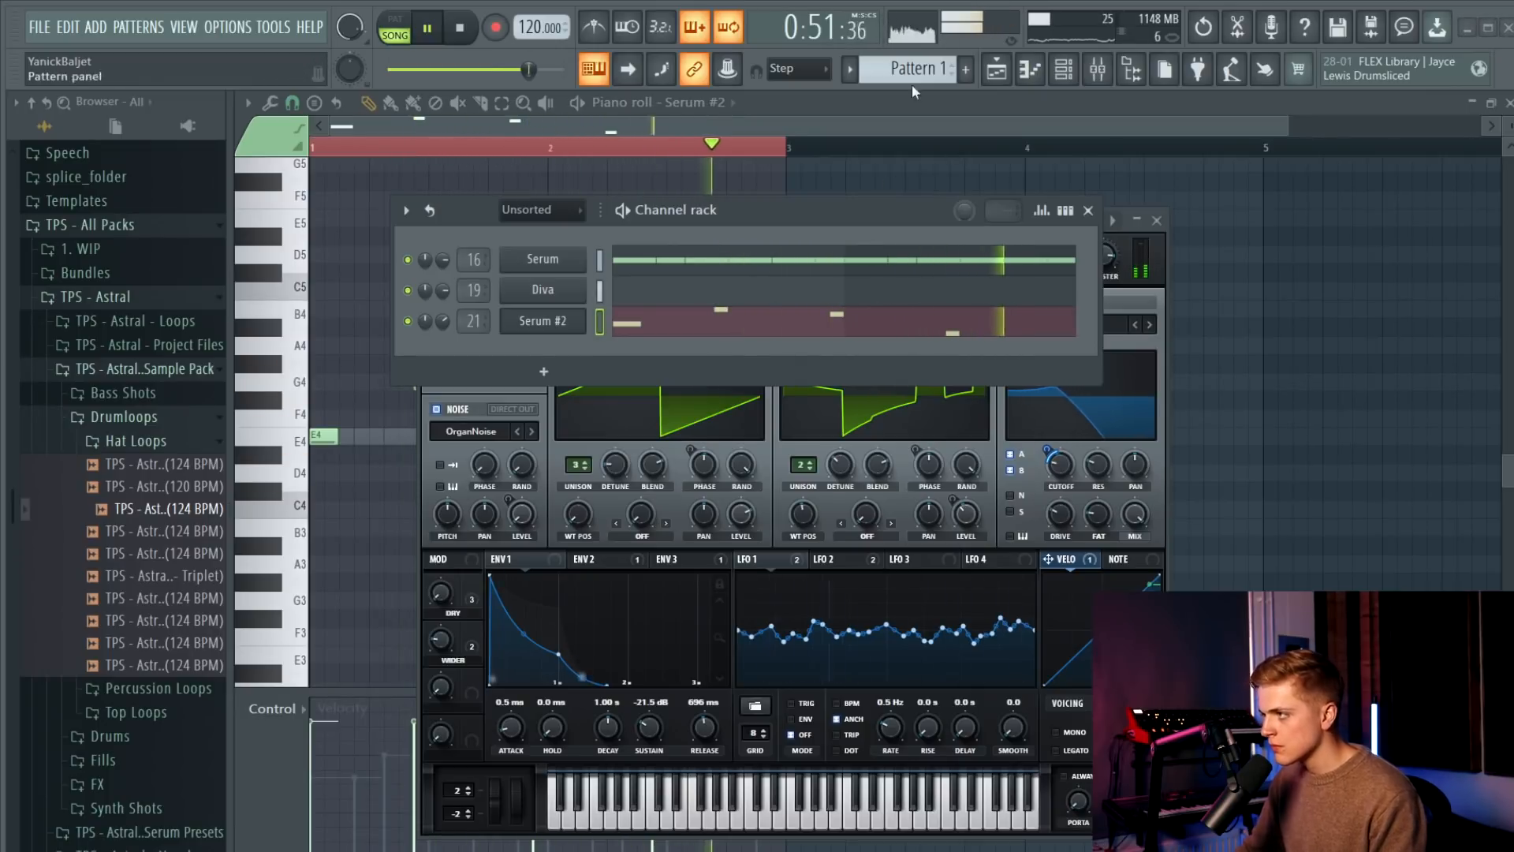
Add a low cut at about 172 Hz in Serum #2's FabFilter Pro-Q 3.
{"action": "left_click", "coordinate": [1097, 70]}
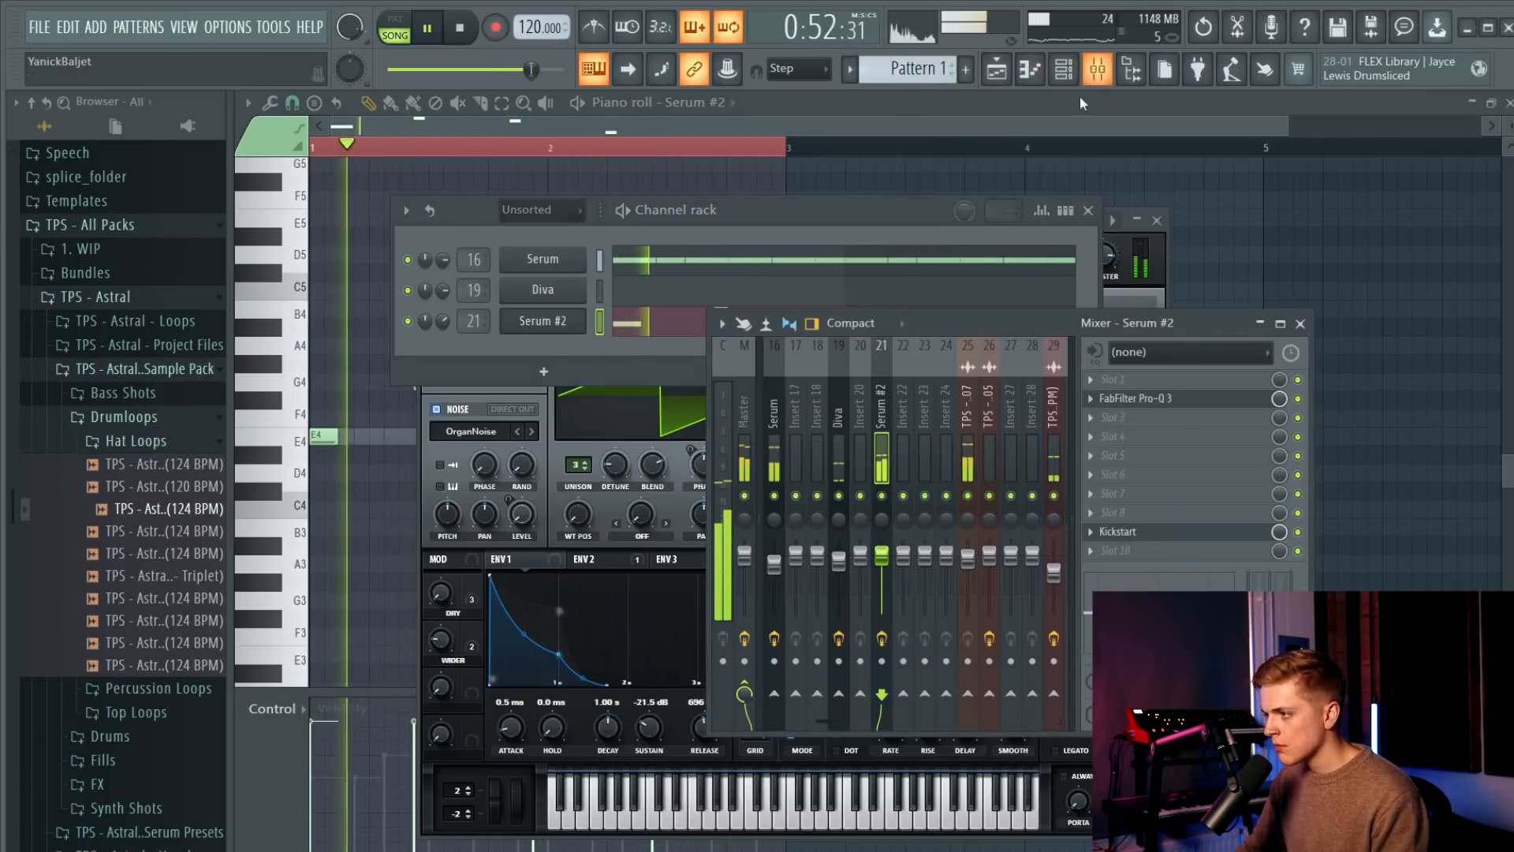
{"action": "left_click", "coordinate": [1143, 398]}
{"action": "left_click_drag", "start_coordinate": [532, 514], "coordinate": [525, 534]}
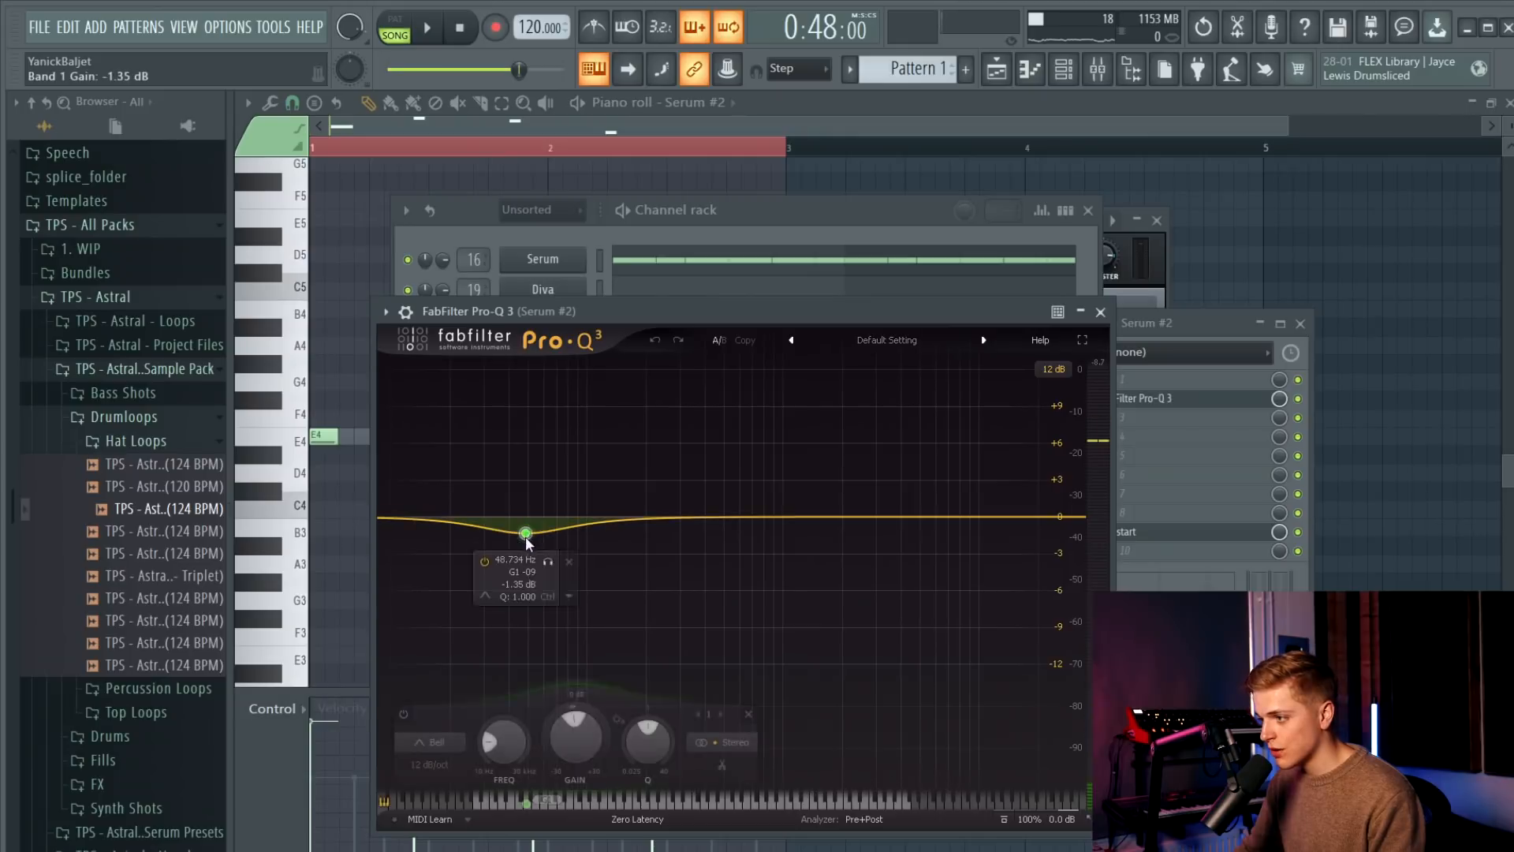
{"action": "right_click", "coordinate": [525, 534]}
{"action": "mouse_move", "coordinate": [623, 616]}
{"action": "left_click", "coordinate": [749, 655]}
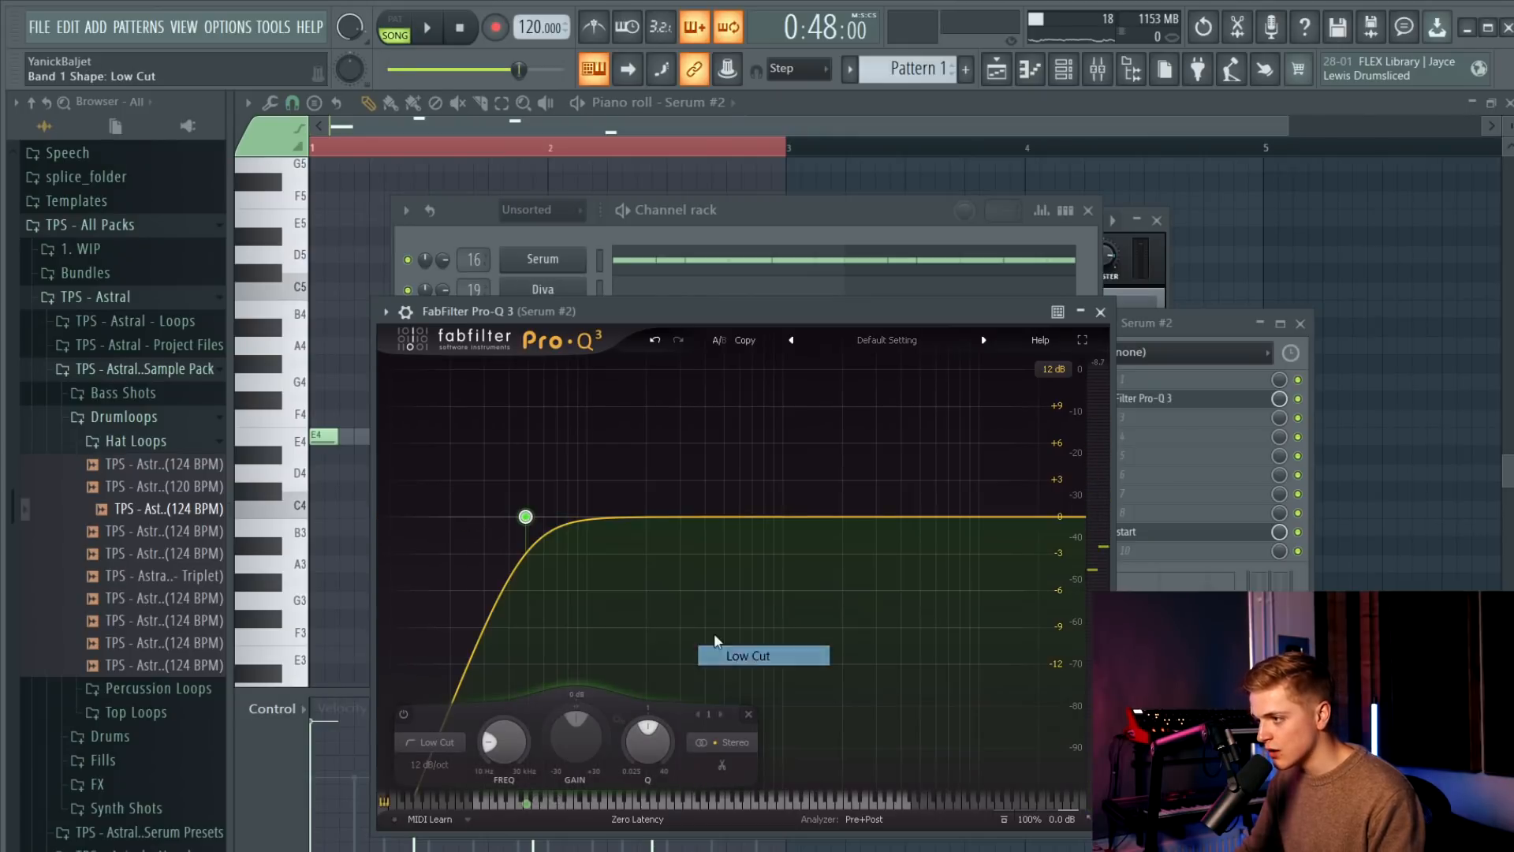
{"action": "key", "text": "space"}
{"action": "left_click_drag", "start_coordinate": [524, 518], "coordinate": [632, 520]}
{"action": "scroll", "coordinate": [631, 521], "scroll_direction": "down", "scroll_amount": 1}
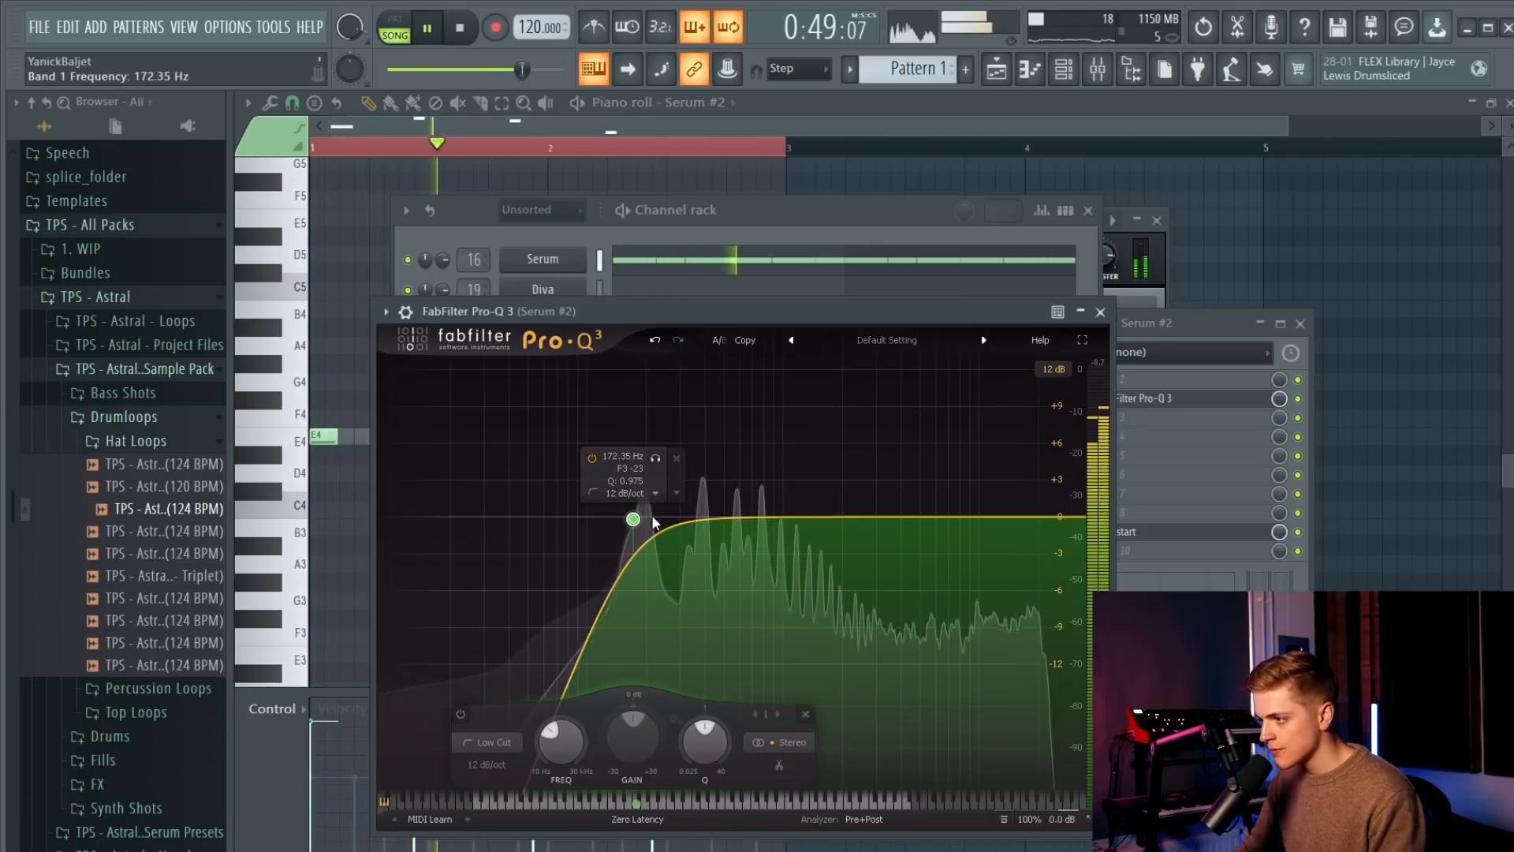
Boost Serum #2's upper mids with a bell band of about 3 dB and cut the highs with a shelf of about -3.4 dB near 10.6 kHz.
{"action": "left_click_drag", "start_coordinate": [750, 519], "coordinate": [858, 480]}
{"action": "mouse_move", "coordinate": [986, 514]}
{"action": "left_mouse_down"}
{"action": "mouse_move", "coordinate": [1000, 534]}
{"action": "mouse_move", "coordinate": [984, 537]}
{"action": "left_mouse_up"}
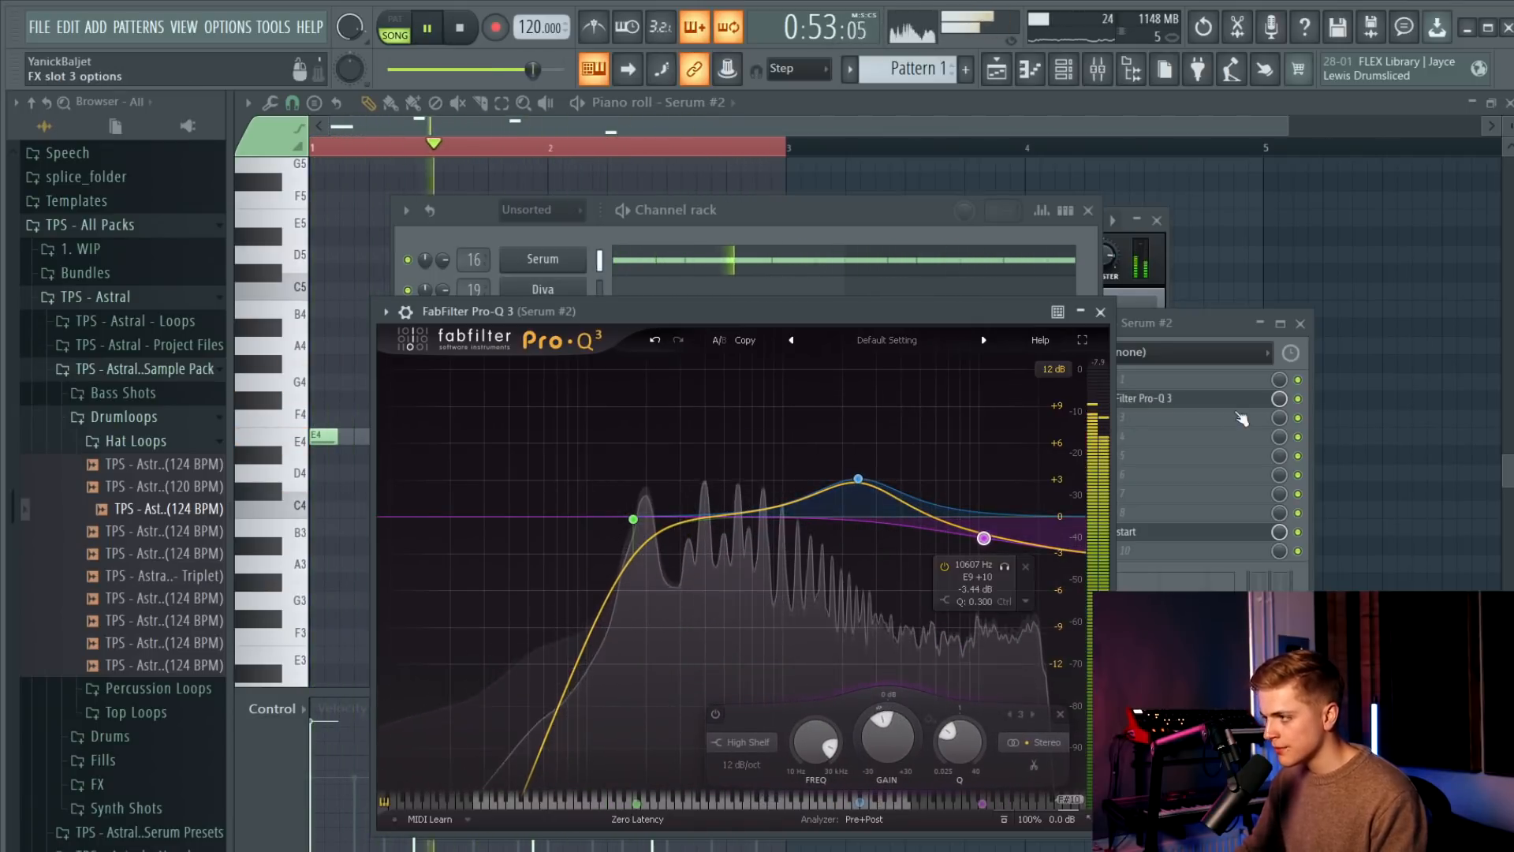
{"action": "left_click", "coordinate": [1100, 312]}
Turn off Serum #2's built-in effects, leaving only Hyper/Dimension and Chorus active.
{"action": "left_click", "coordinate": [535, 335]}
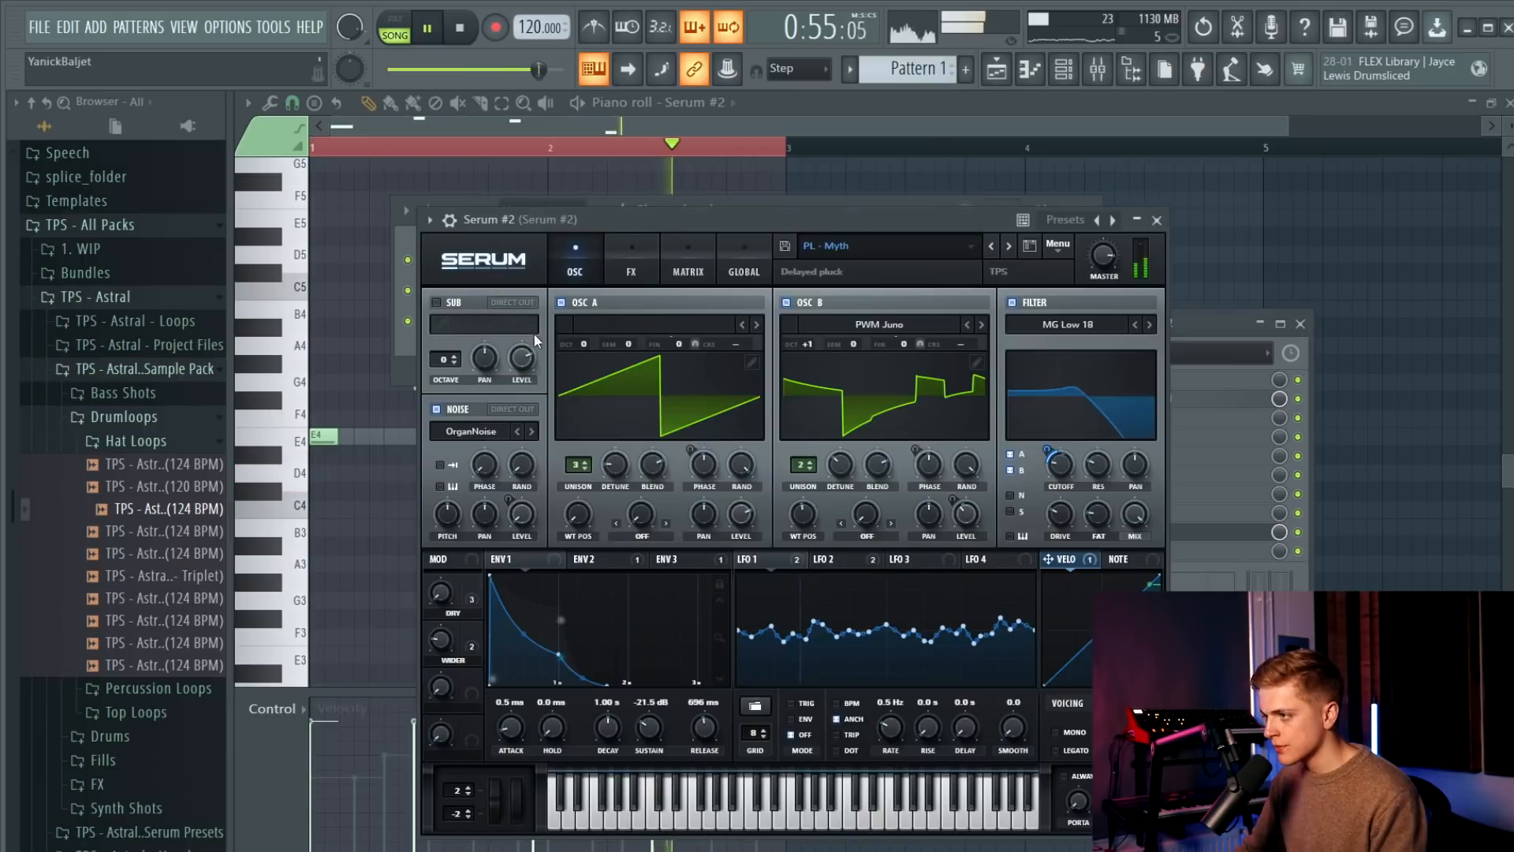
{"action": "left_click", "coordinate": [640, 252]}
{"action": "left_click", "coordinate": [431, 504]}
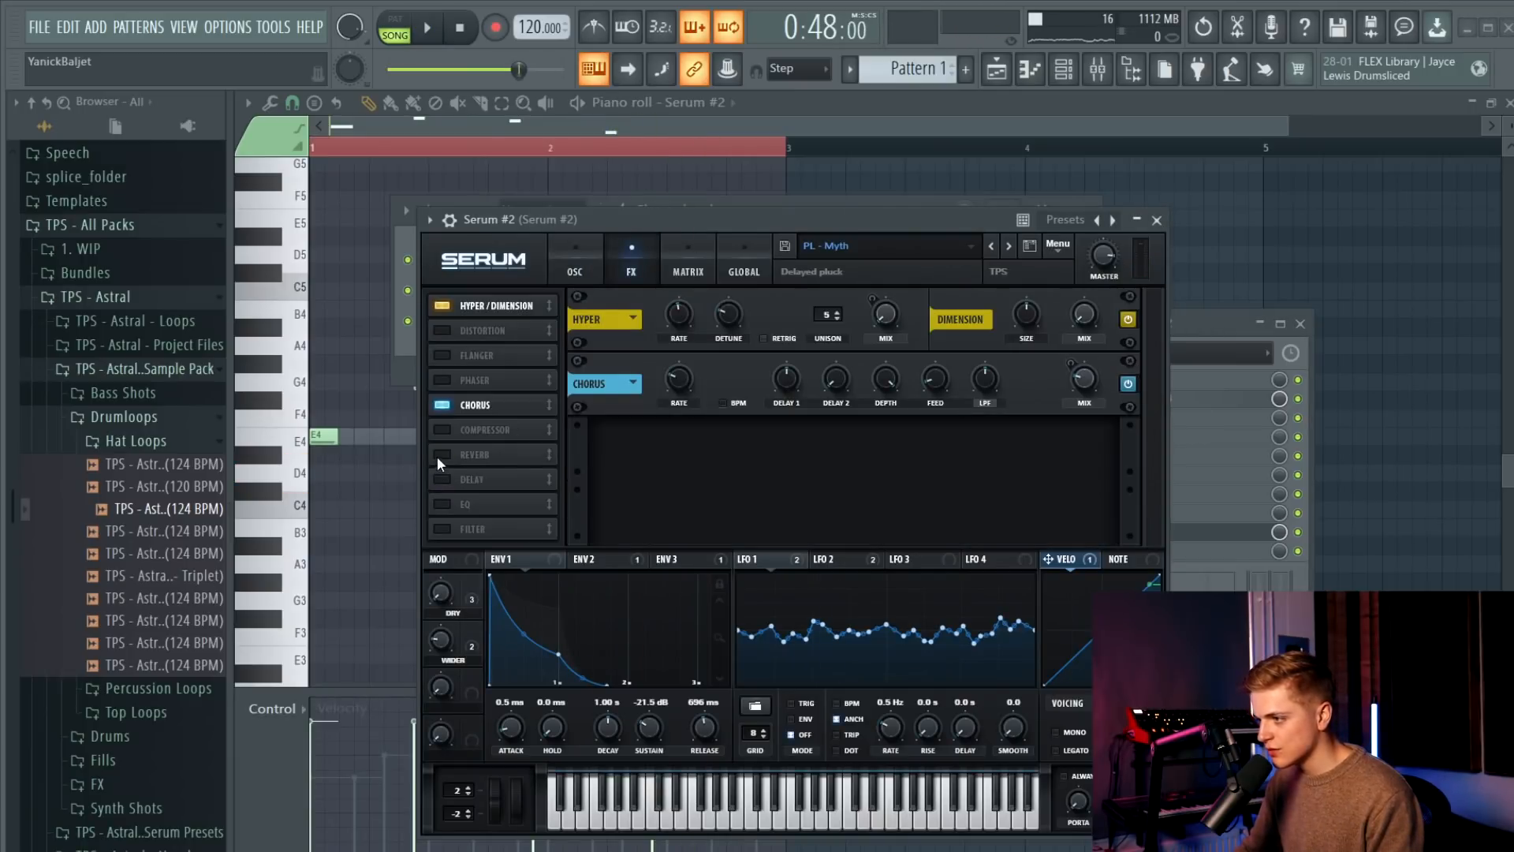
{"action": "left_click", "coordinate": [1156, 220]}
Move the Serum #2 melody notes out of Pattern 1 into the empty Pattern 3.
{"action": "left_click", "coordinate": [1173, 474]}
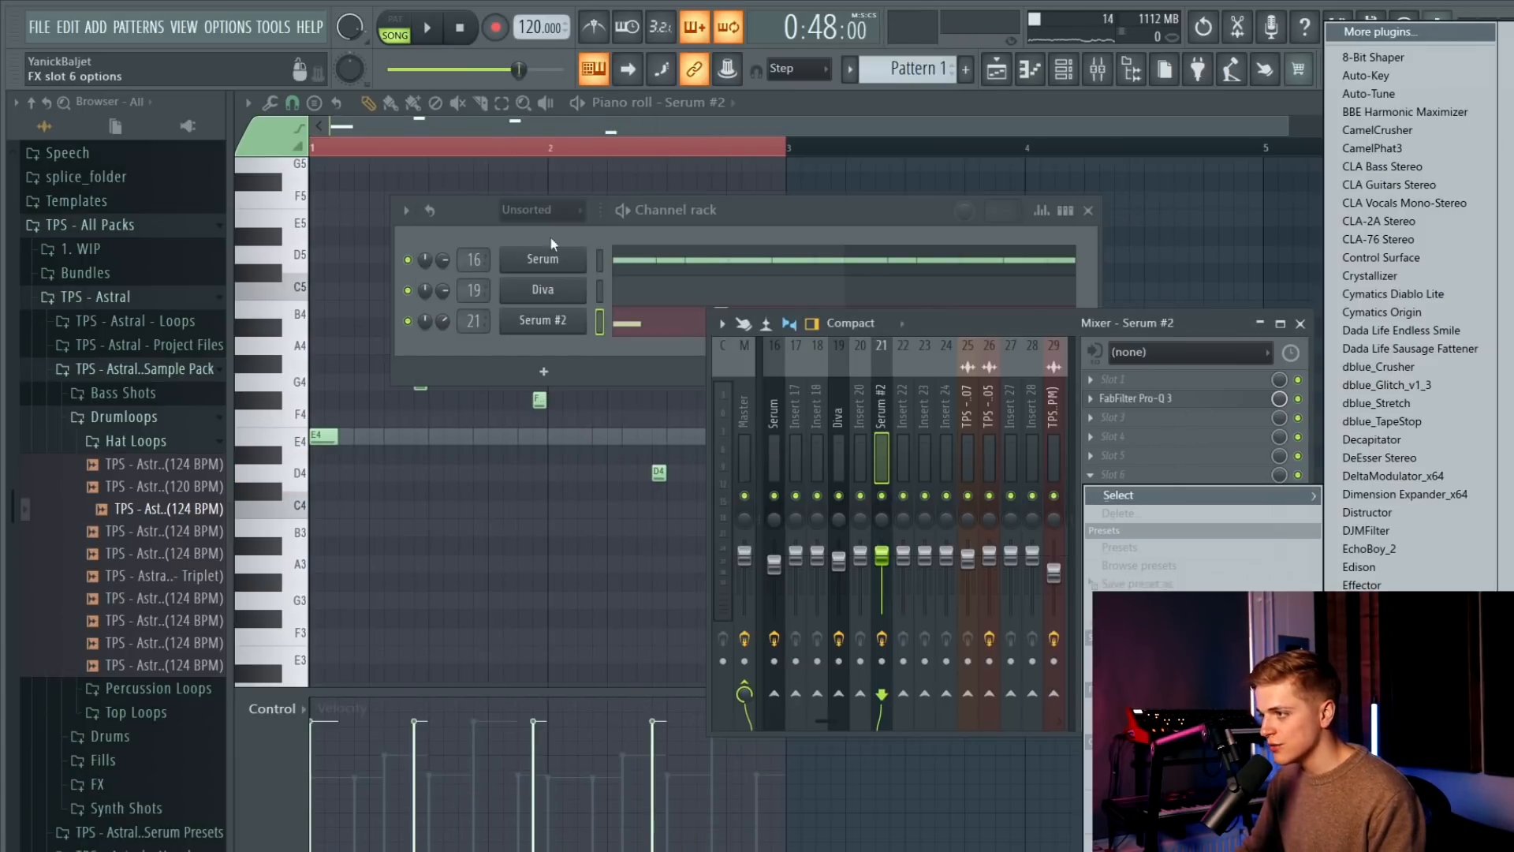
{"action": "double_click", "coordinate": [599, 321]}
{"action": "key", "text": "ctrl+x"}
{"action": "key", "text": "ctrl+z"}
{"action": "left_click", "coordinate": [599, 321]}
{"action": "key", "text": "ctrl+x"}
{"action": "left_click_drag", "start_coordinate": [907, 71], "coordinate": [907, 55]}
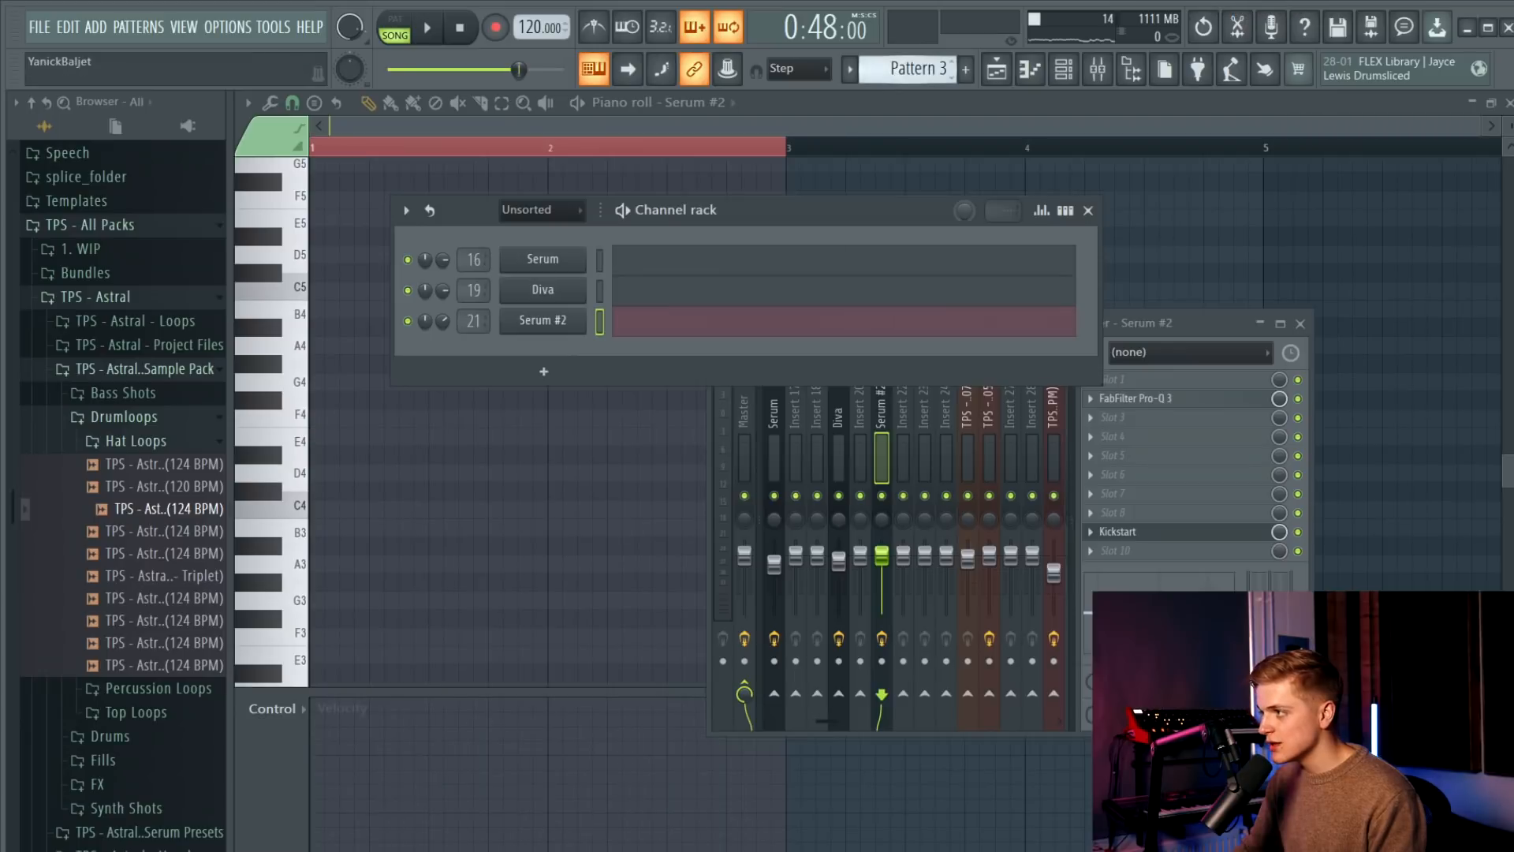
{"action": "key", "text": "ctrl+v"}
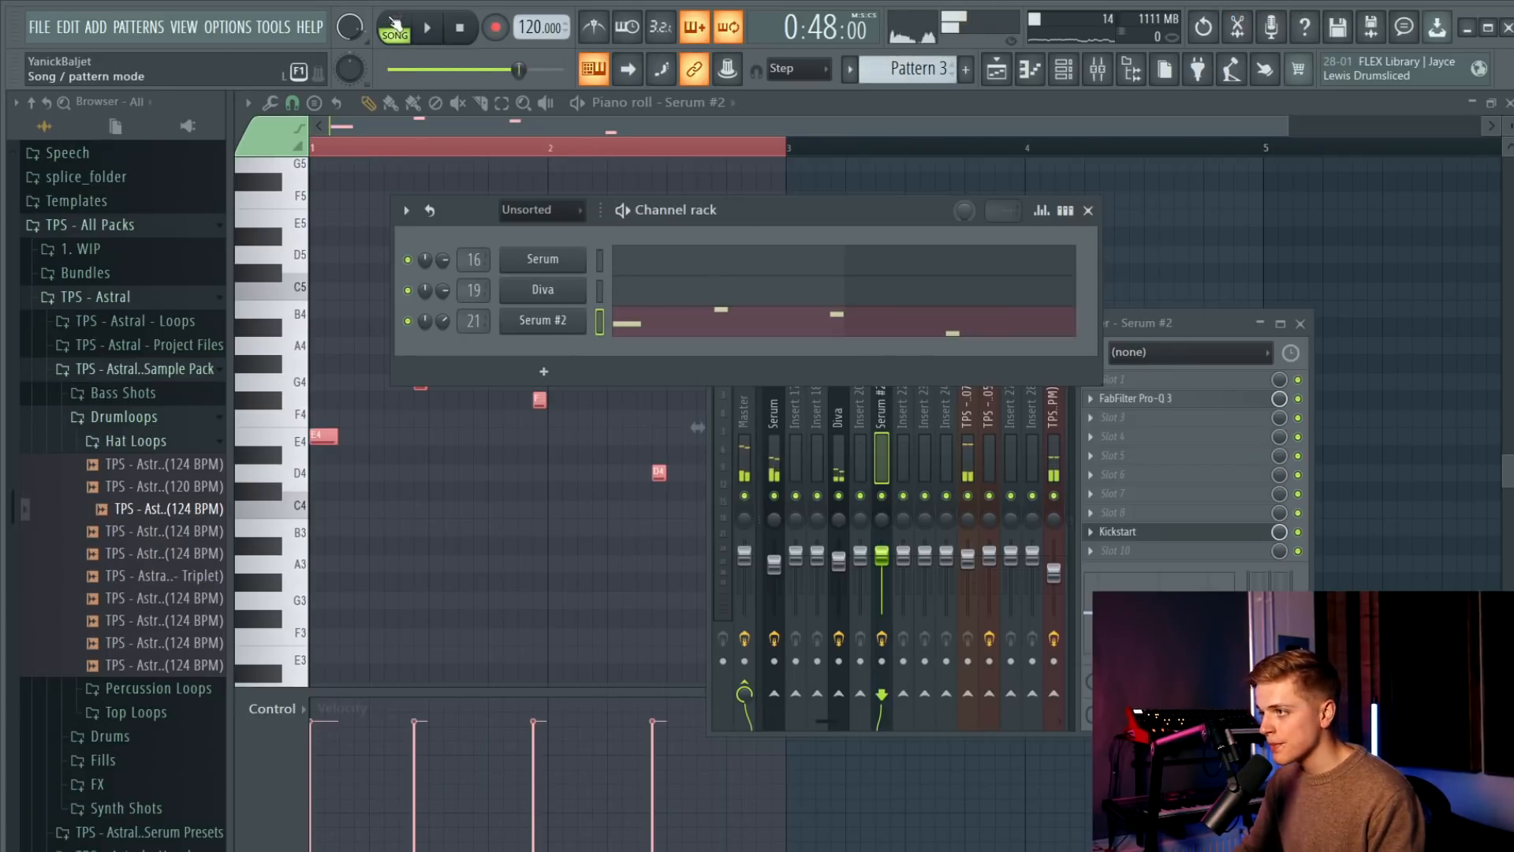
Switch playback to pattern mode and audition Pattern 3 with Serum #2's mixer track selected.
{"action": "left_click", "coordinate": [394, 26]}
{"action": "key", "text": "space"}
{"action": "left_click", "coordinate": [891, 434]}
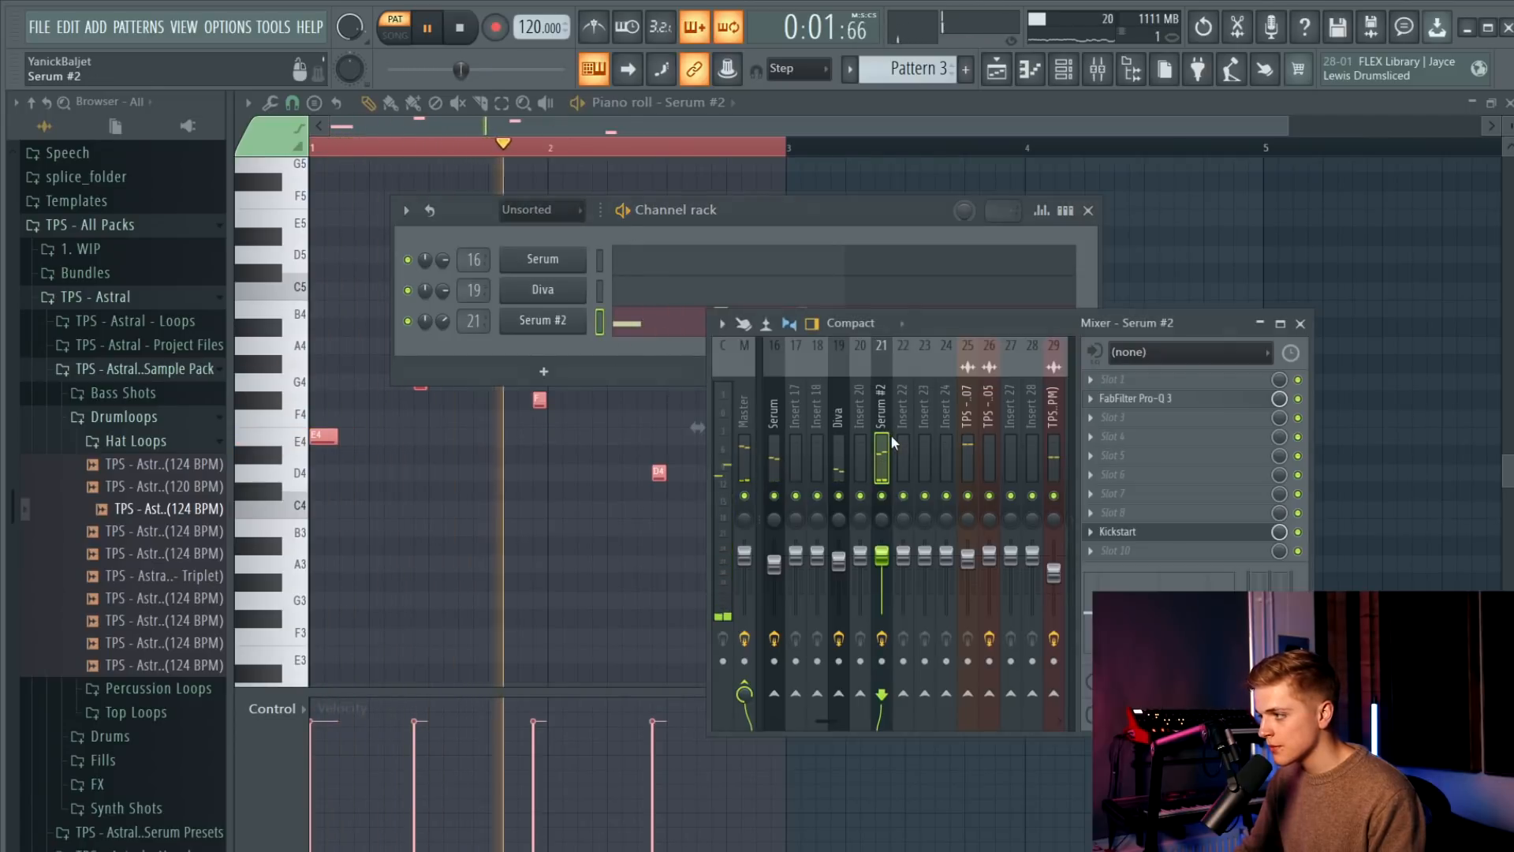
{"action": "left_click", "coordinate": [1127, 455]}
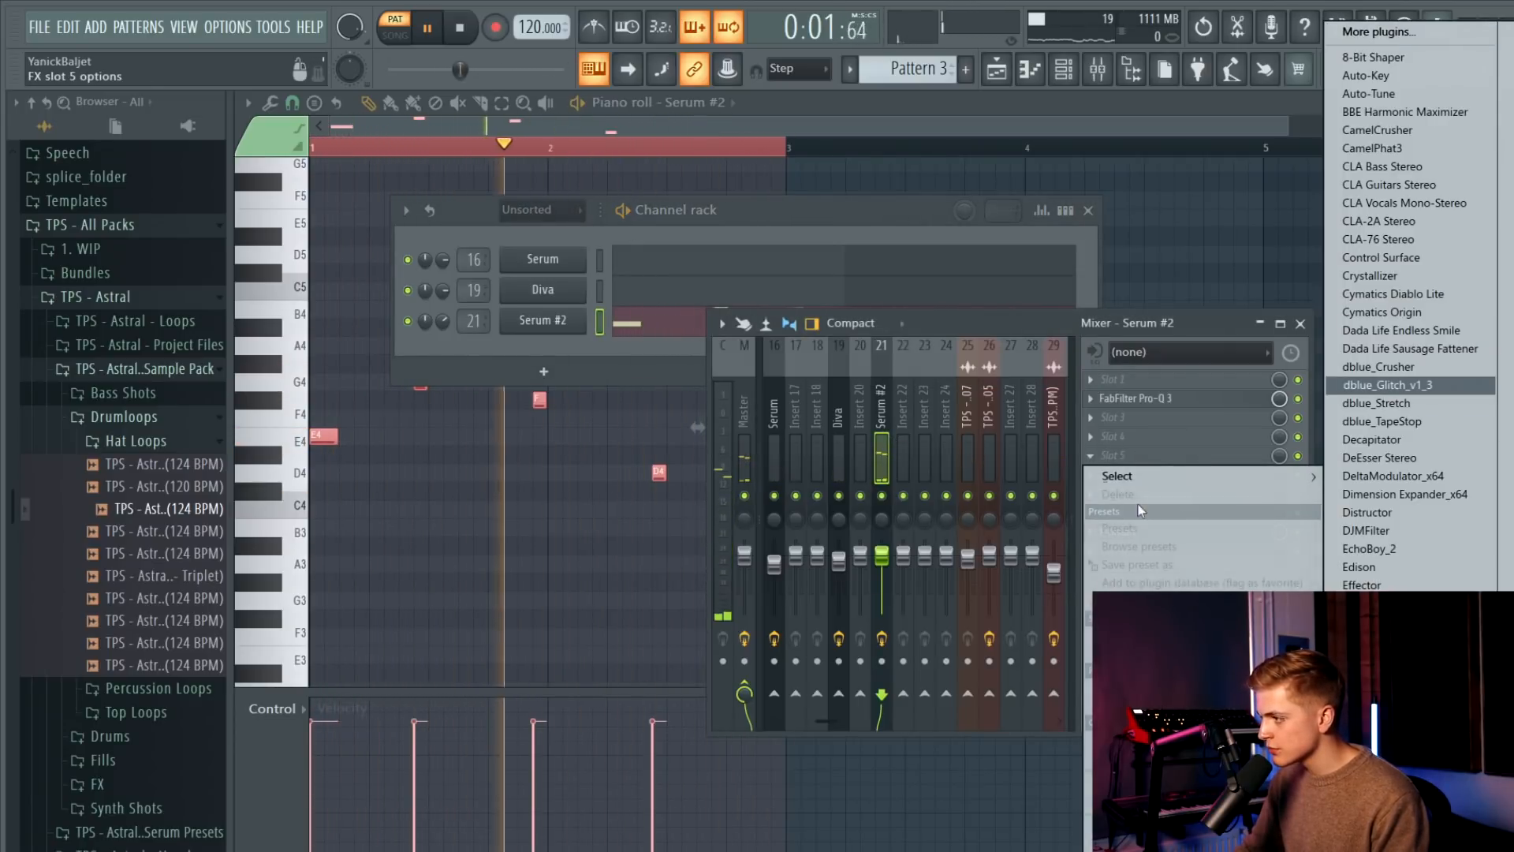
{"action": "key", "text": "space"}
{"action": "left_click", "coordinate": [1162, 437]}
{"action": "key", "text": "e"}
{"action": "key", "text": "e"}
{"action": "key", "text": "Return"}
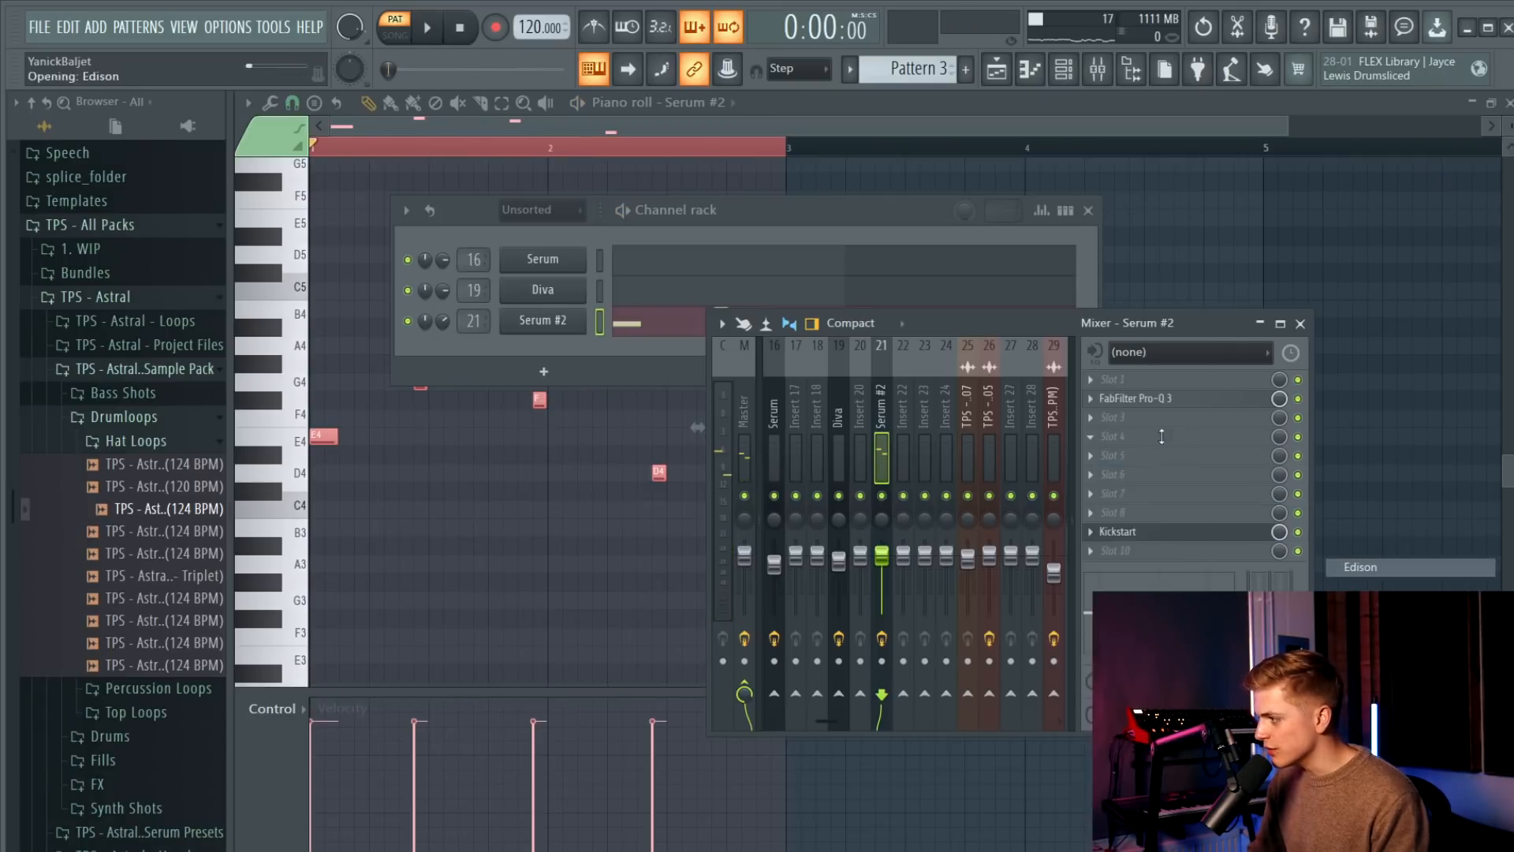
{"action": "left_click", "coordinate": [1191, 364]}
Load EchoBoy_2 in slot 5 of Serum #2's mixer track and choose its CleanPingPong preset.
{"action": "left_click", "coordinate": [1119, 456]}
{"action": "mouse_move", "coordinate": [1113, 471]}
{"action": "key", "text": "e"}
{"action": "key", "text": "Return"}
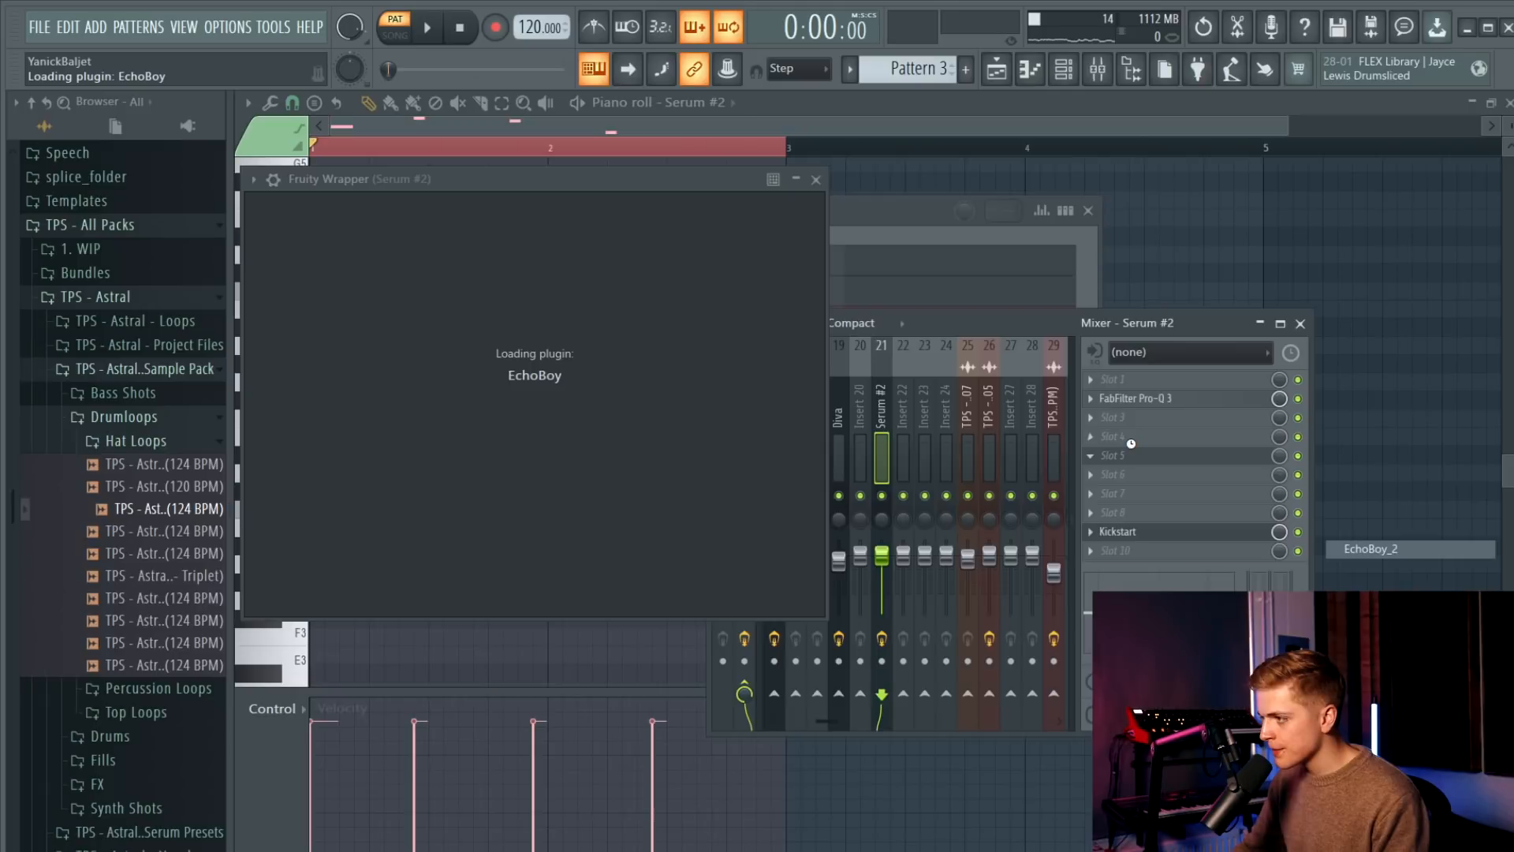
{"action": "left_click", "coordinate": [449, 205]}
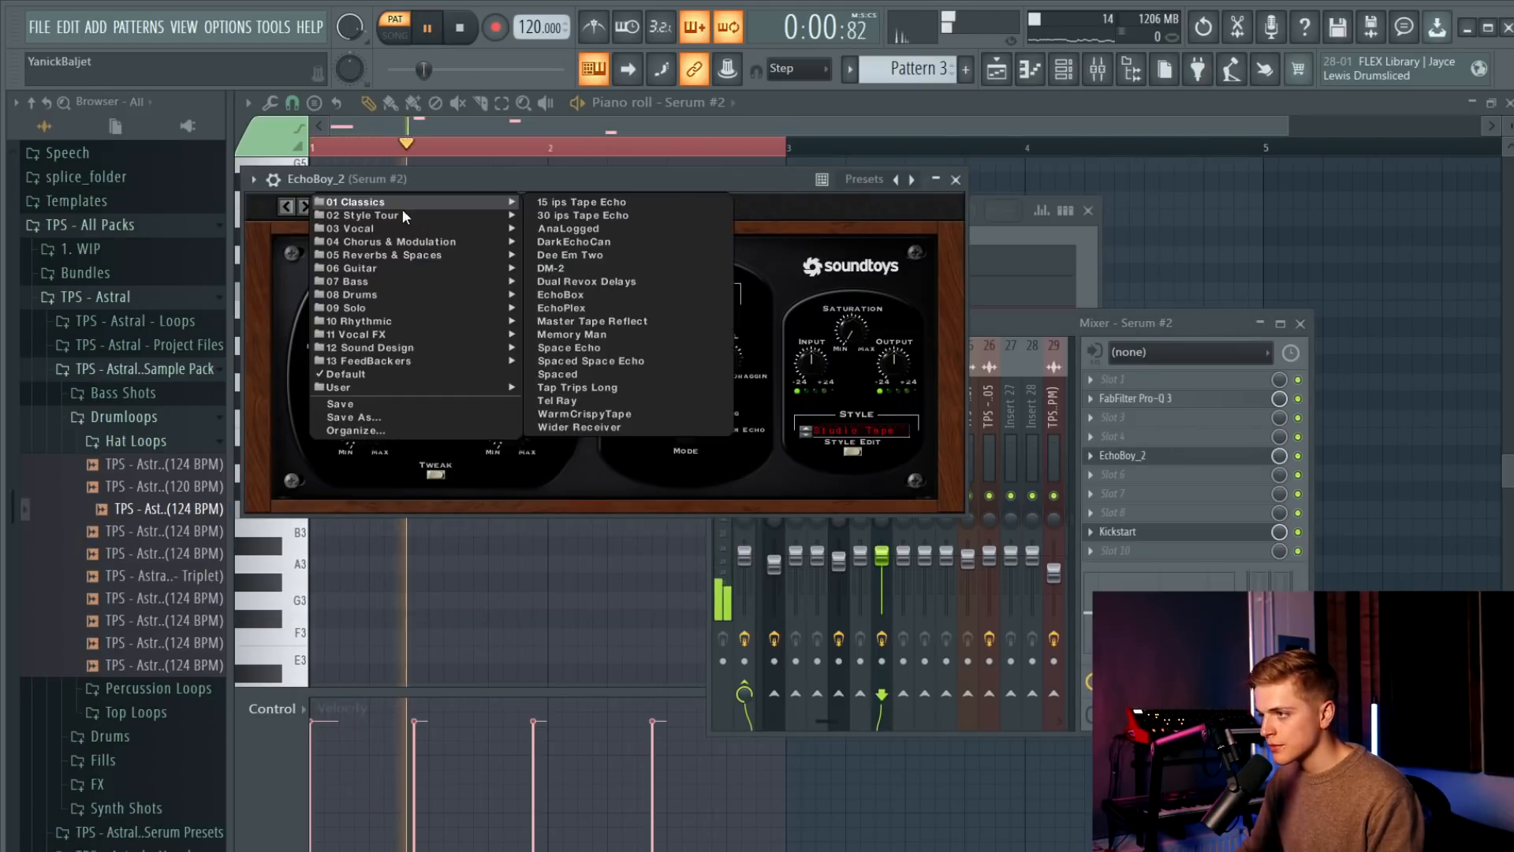
{"action": "mouse_move", "coordinate": [399, 215]}
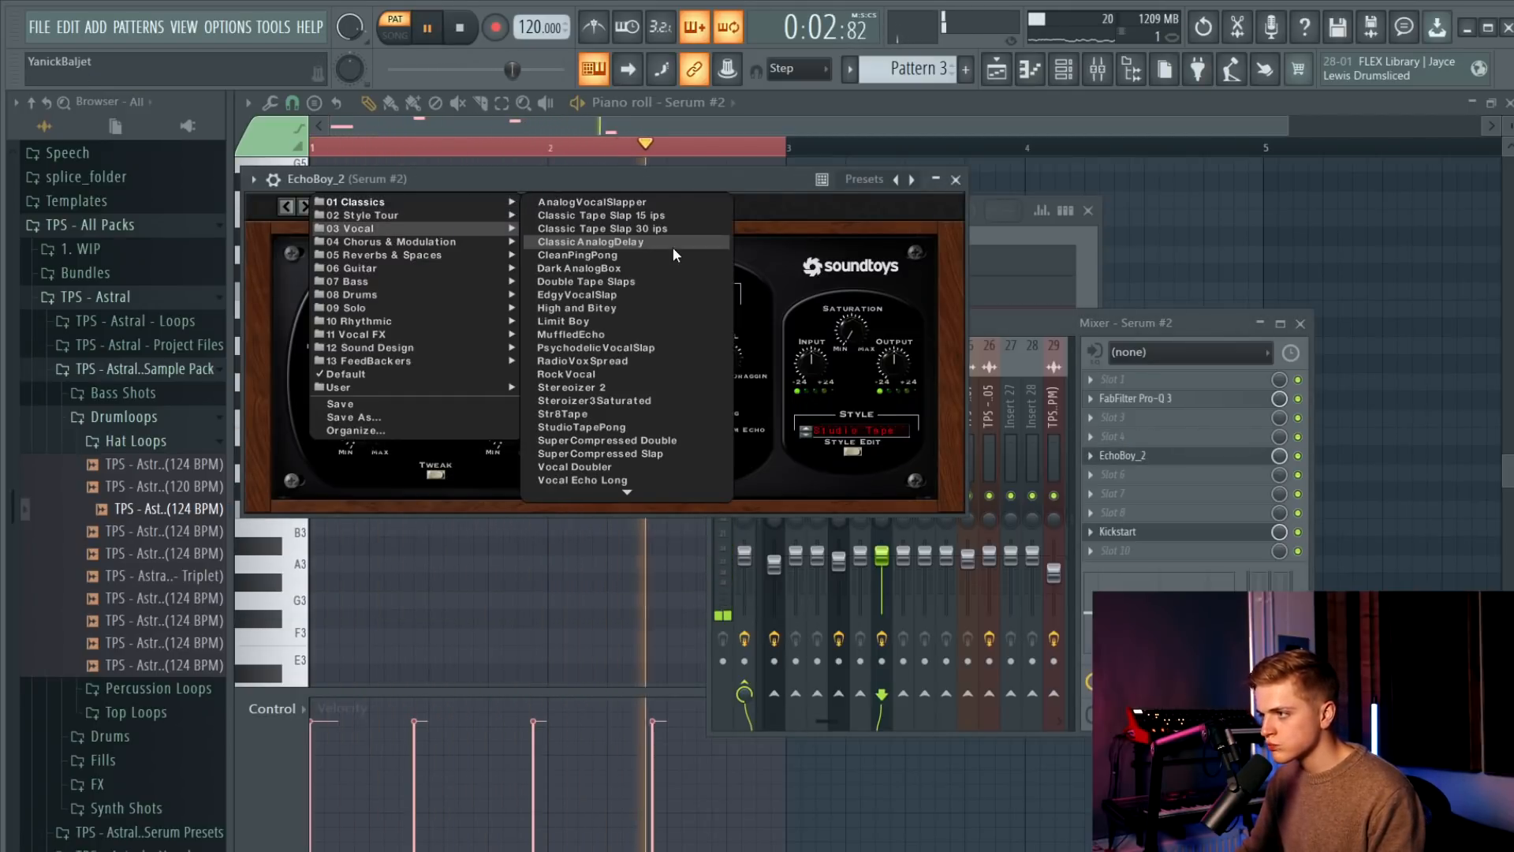
{"action": "left_click", "coordinate": [656, 239]}
{"action": "left_click_drag", "start_coordinate": [550, 186], "coordinate": [661, 396]}
{"action": "left_click", "coordinate": [419, 429]}
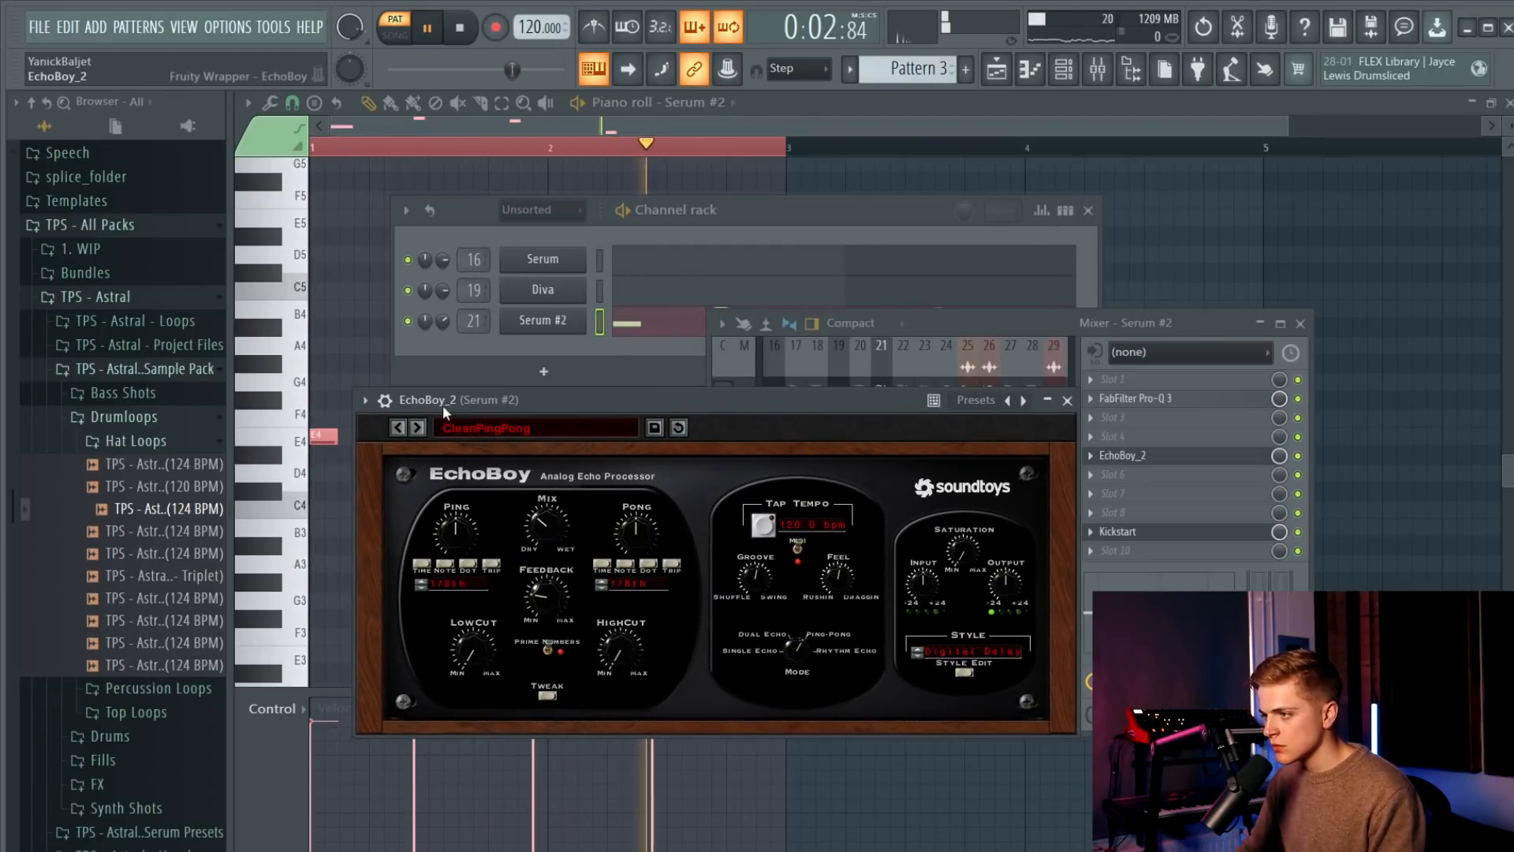
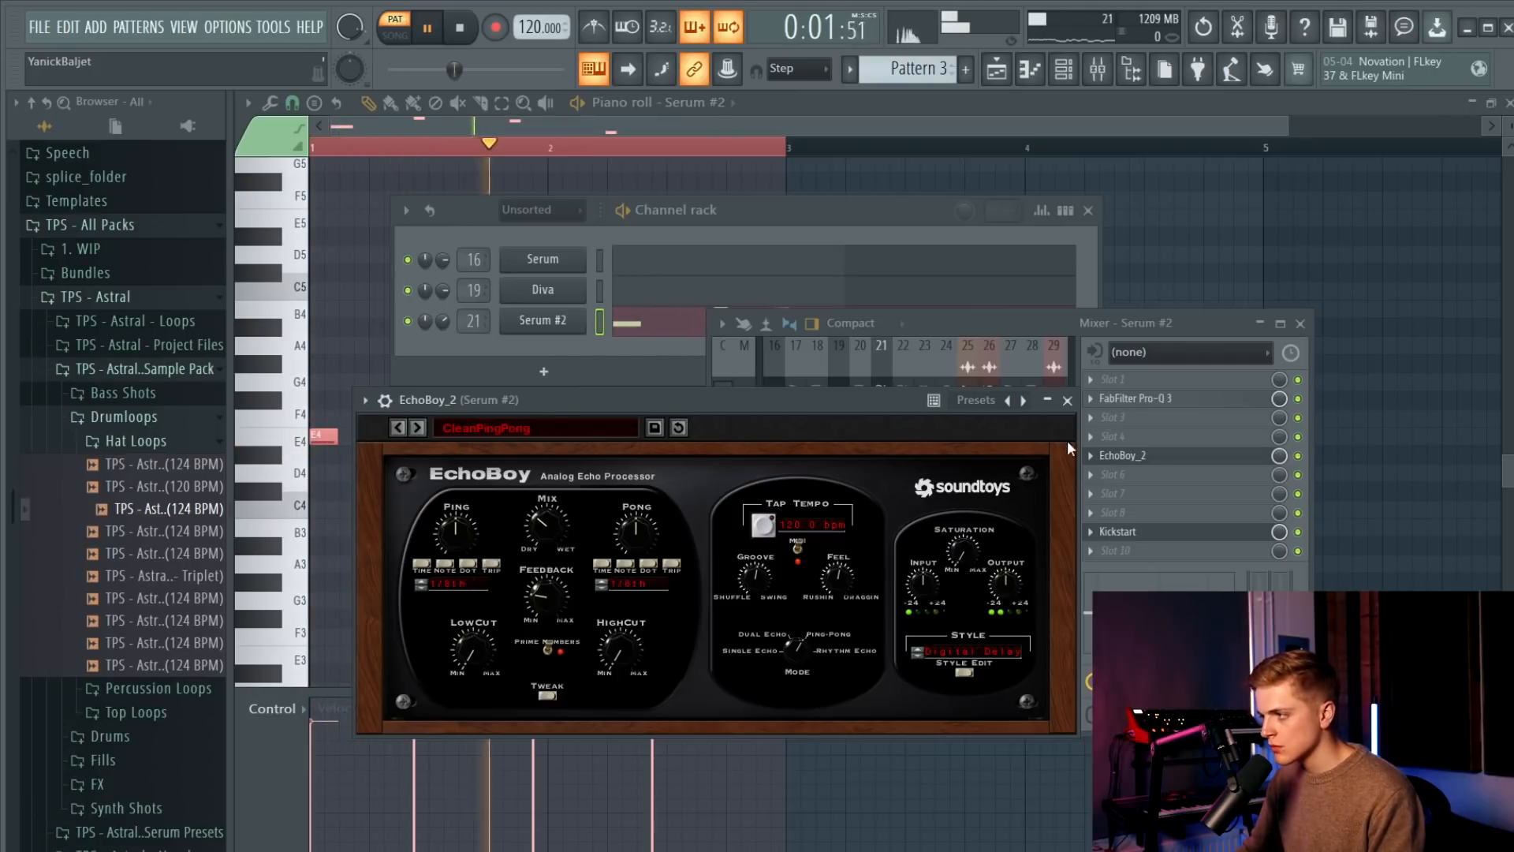
Add ValhallaVintageVerb in slot 6 of Serum #2's mixer track and set its mix to about 26.4 %.
{"action": "key", "text": "space"}
{"action": "left_click", "coordinate": [1179, 474]}
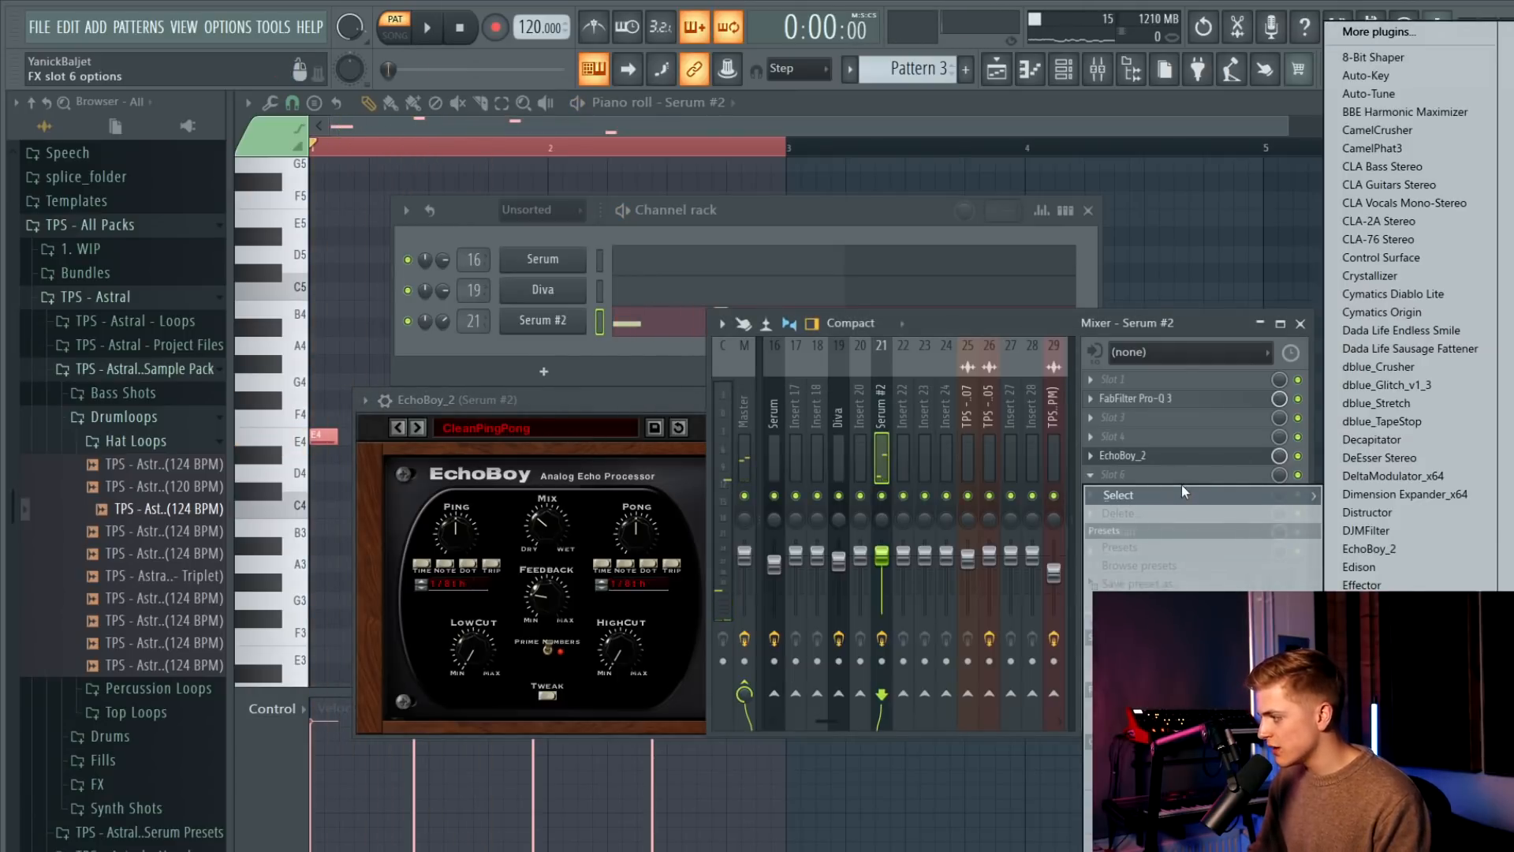
{"action": "key", "text": "v"}
{"action": "left_click_drag", "start_coordinate": [330, 340], "coordinate": [320, 426]}
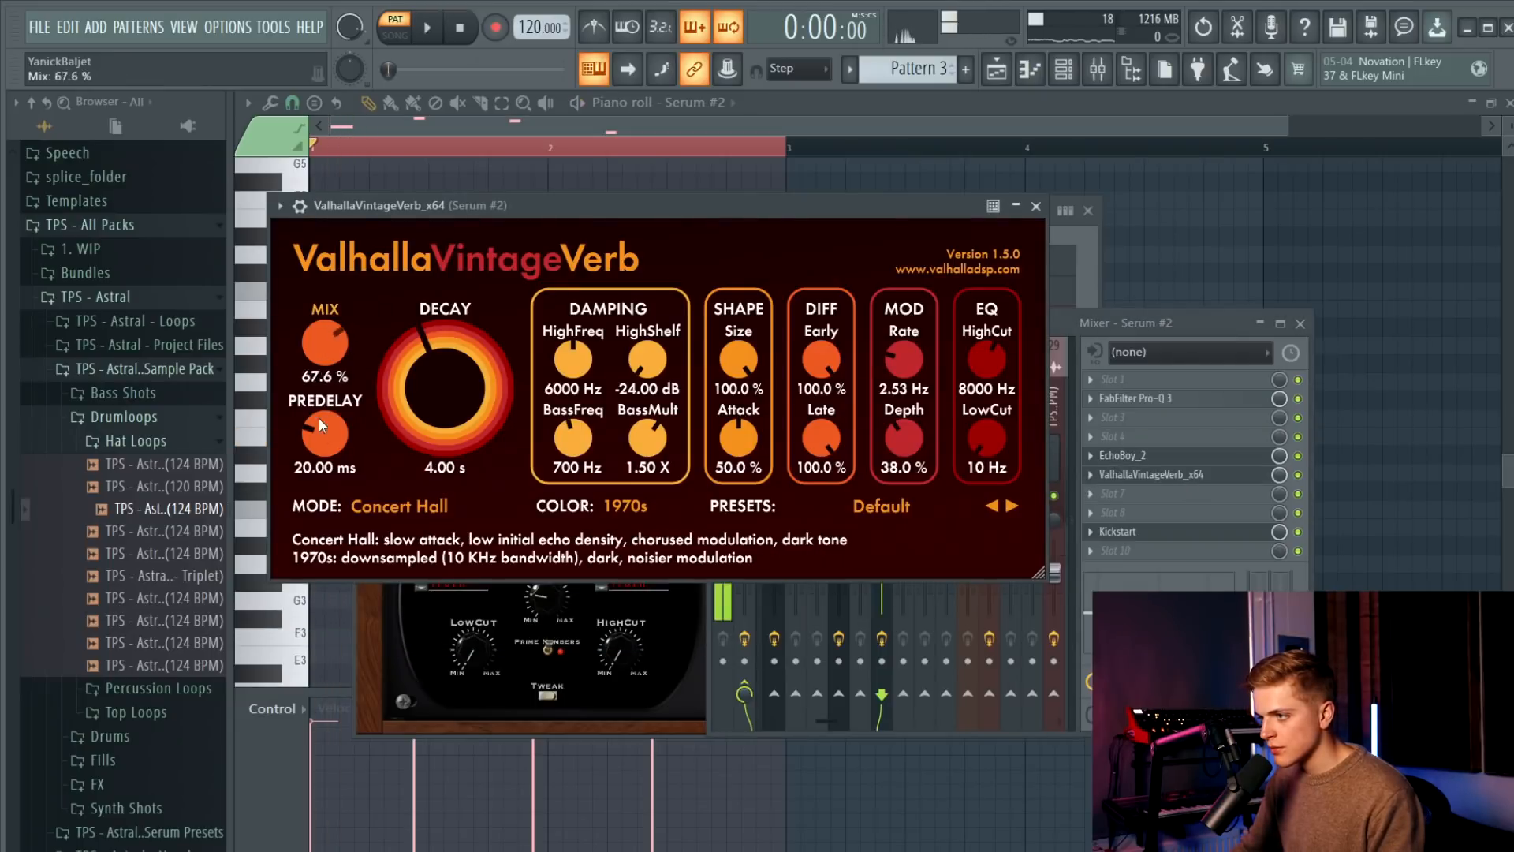
{"action": "left_click_drag", "start_coordinate": [315, 348], "coordinate": [320, 351]}
Set the reverb's decay to about 0.25 s, size to 47.6 %, low cut to 460 Hz and high cut to about 9680 Hz.
{"action": "left_click_drag", "start_coordinate": [414, 361], "coordinate": [416, 416]}
{"action": "left_click_drag", "start_coordinate": [738, 359], "coordinate": [738, 399]}
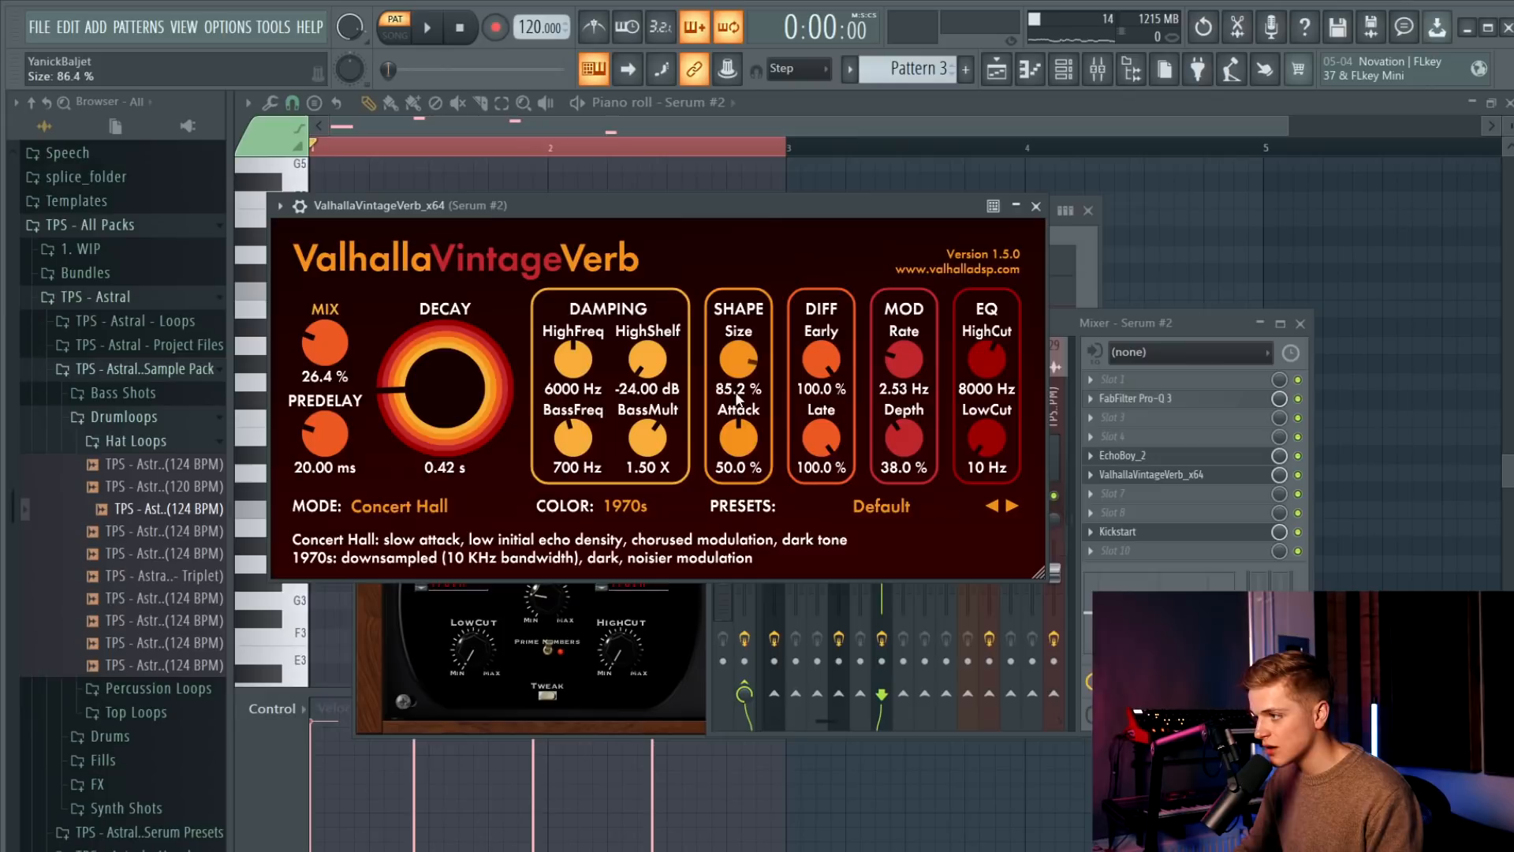
{"action": "left_click_drag", "start_coordinate": [714, 471], "coordinate": [714, 481]}
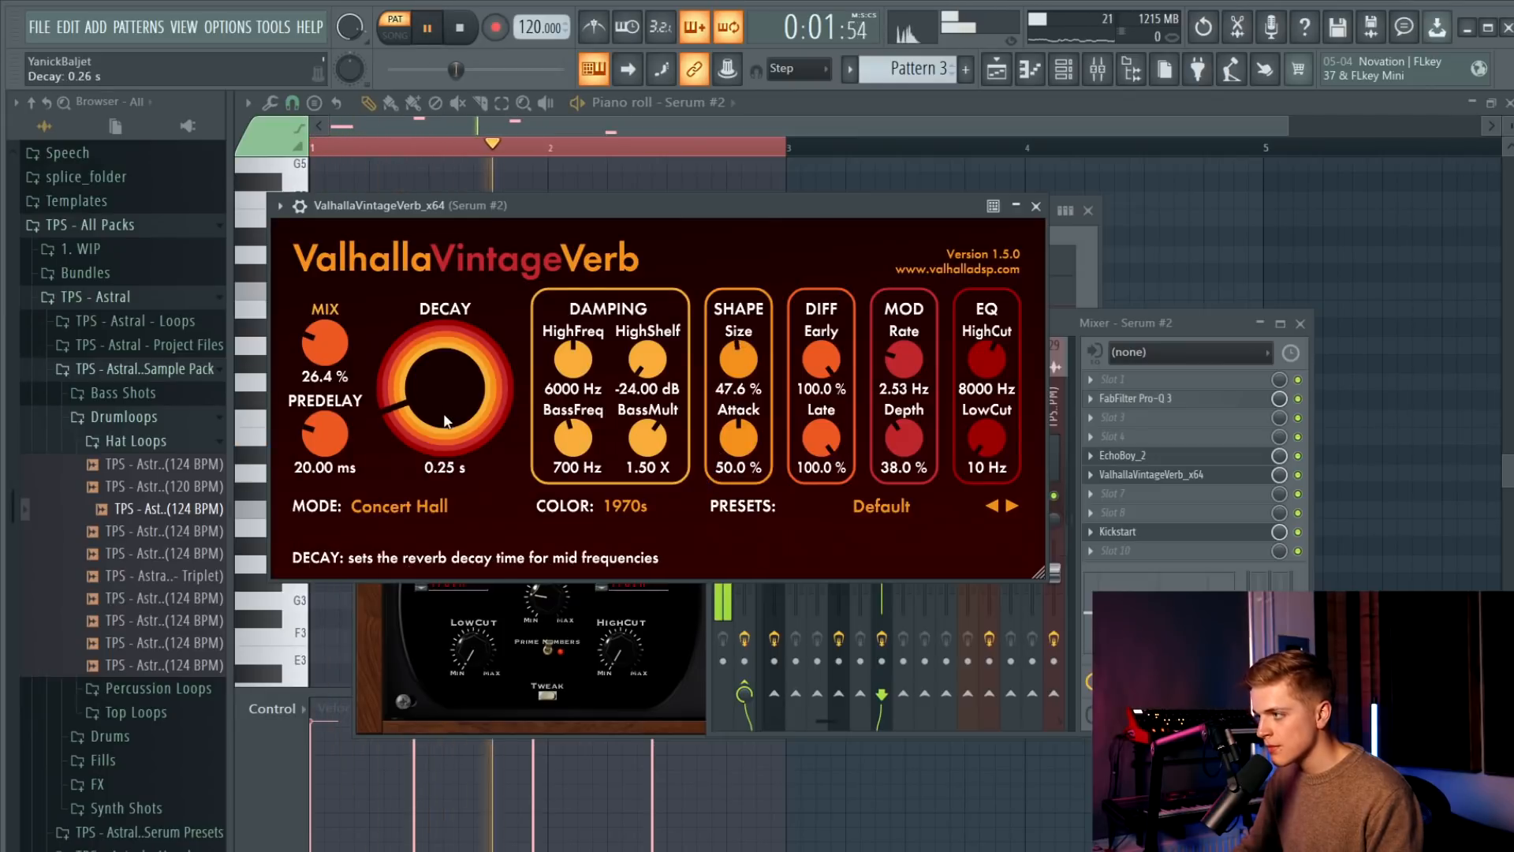
{"action": "left_click_drag", "start_coordinate": [981, 460], "coordinate": [950, 372]}
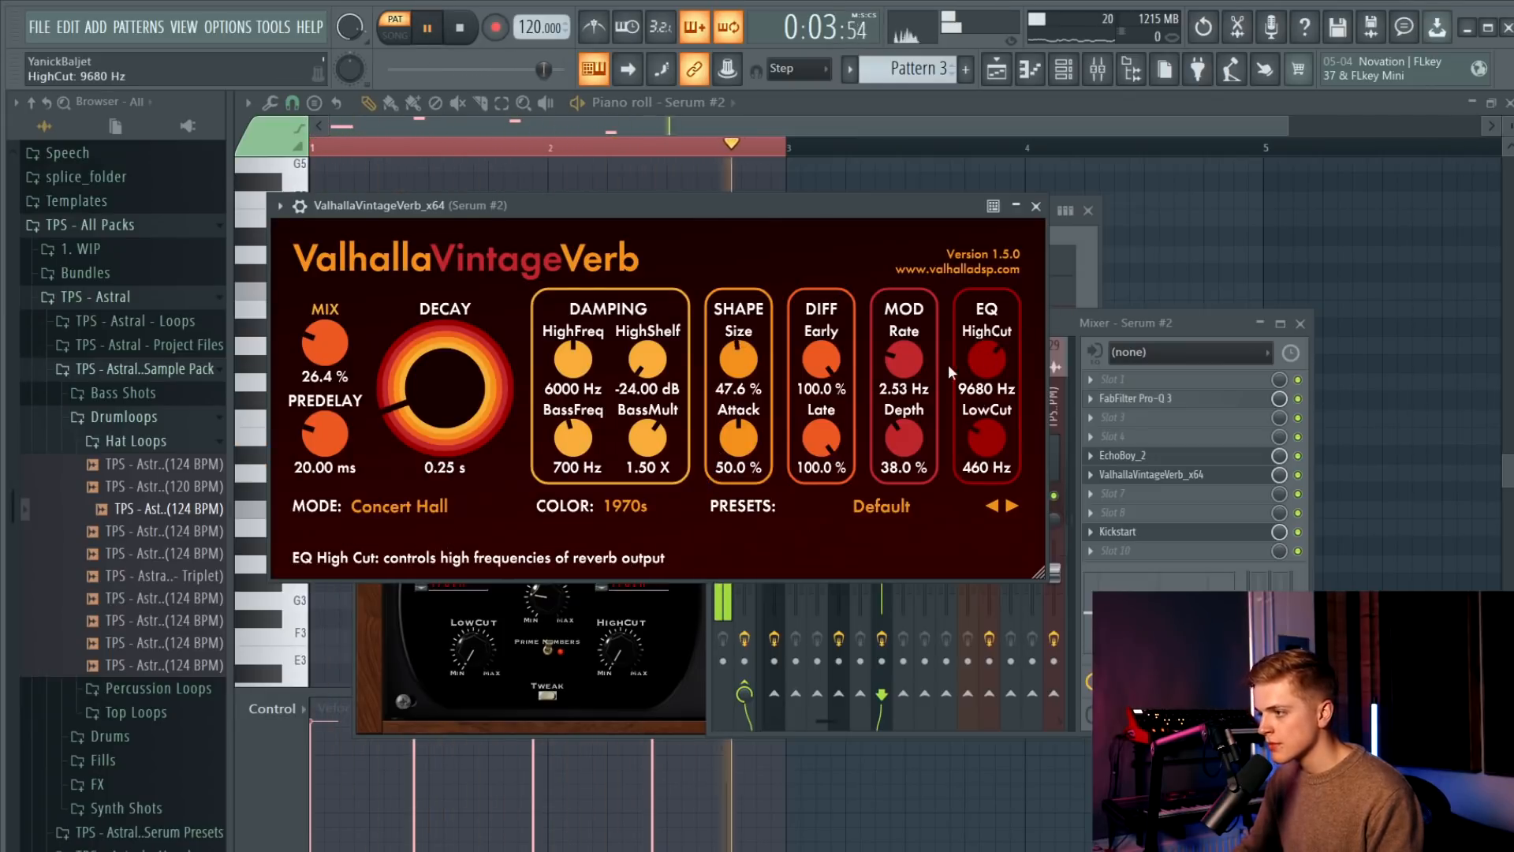
{"action": "left_click", "coordinate": [1036, 207]}
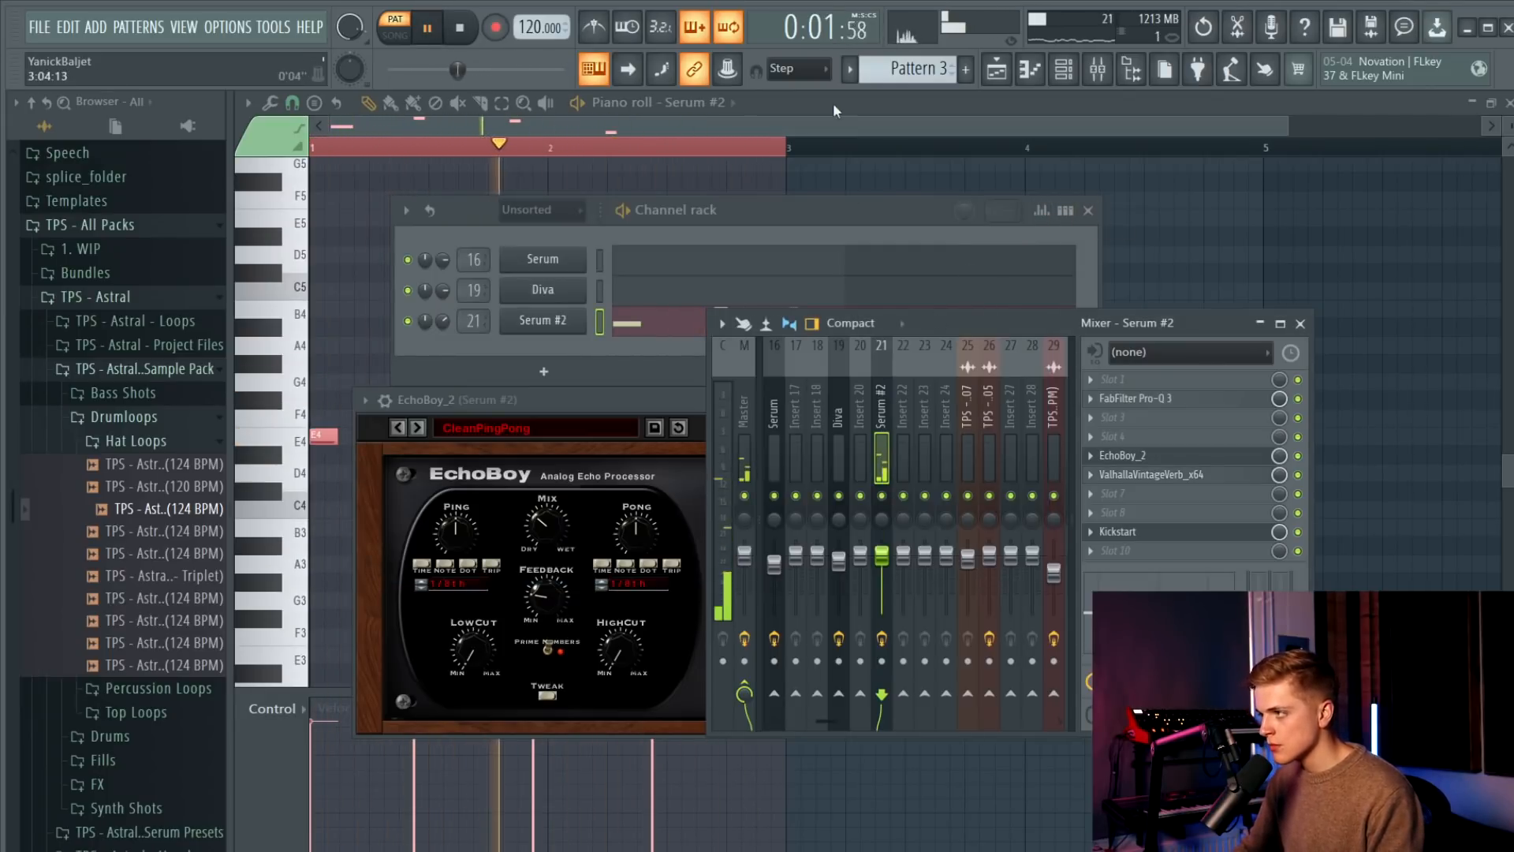
Place Pattern 3 on Track 2 at bar 25 of the playlist and play the song from there.
{"action": "left_click", "coordinate": [997, 70]}
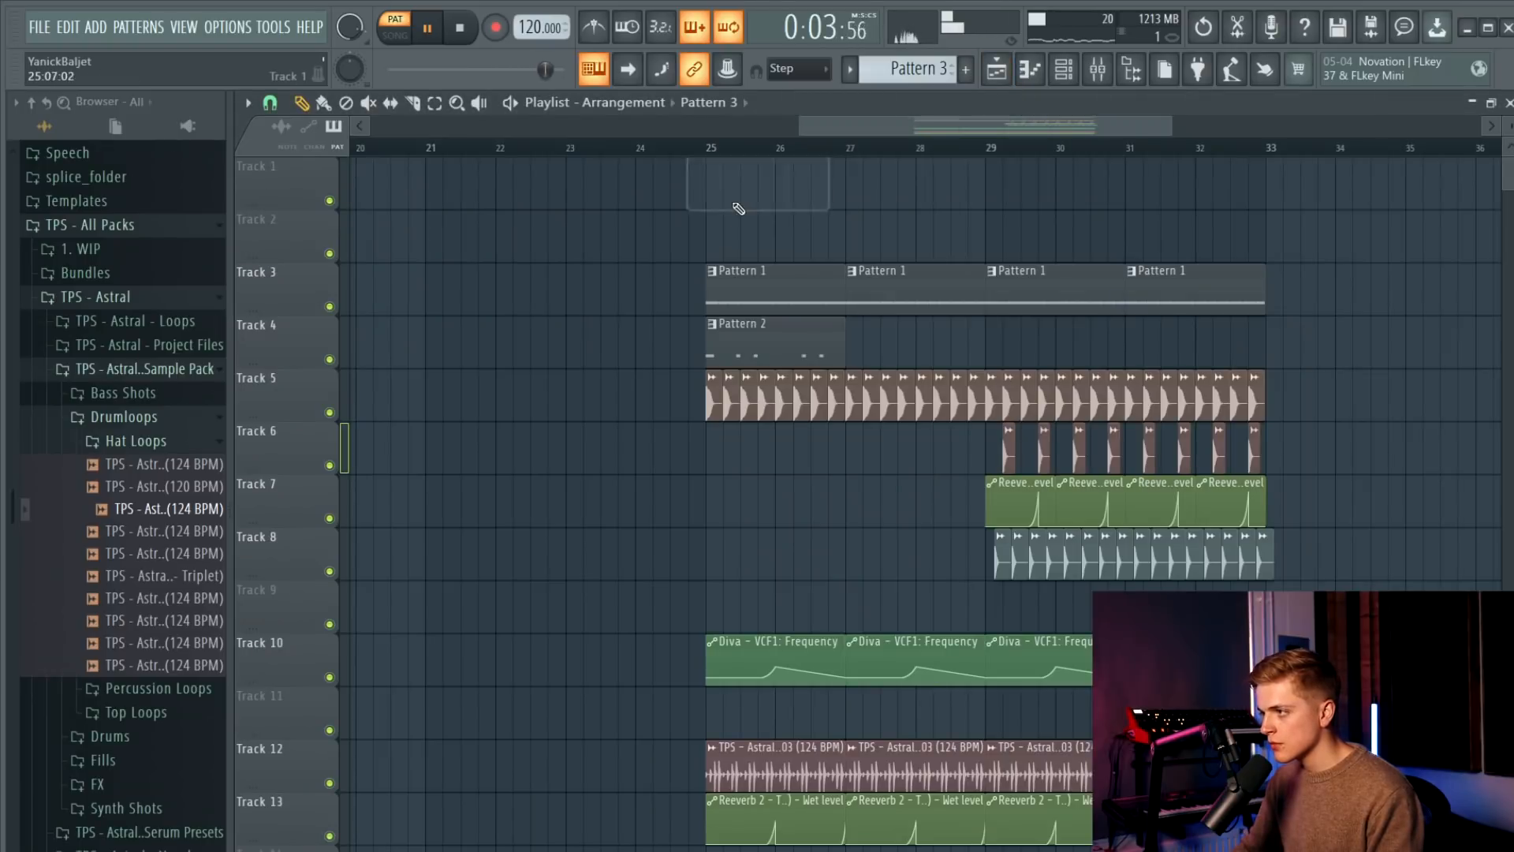
{"action": "left_click_drag", "start_coordinate": [716, 177], "coordinate": [716, 230]}
{"action": "left_click", "coordinate": [718, 149]}
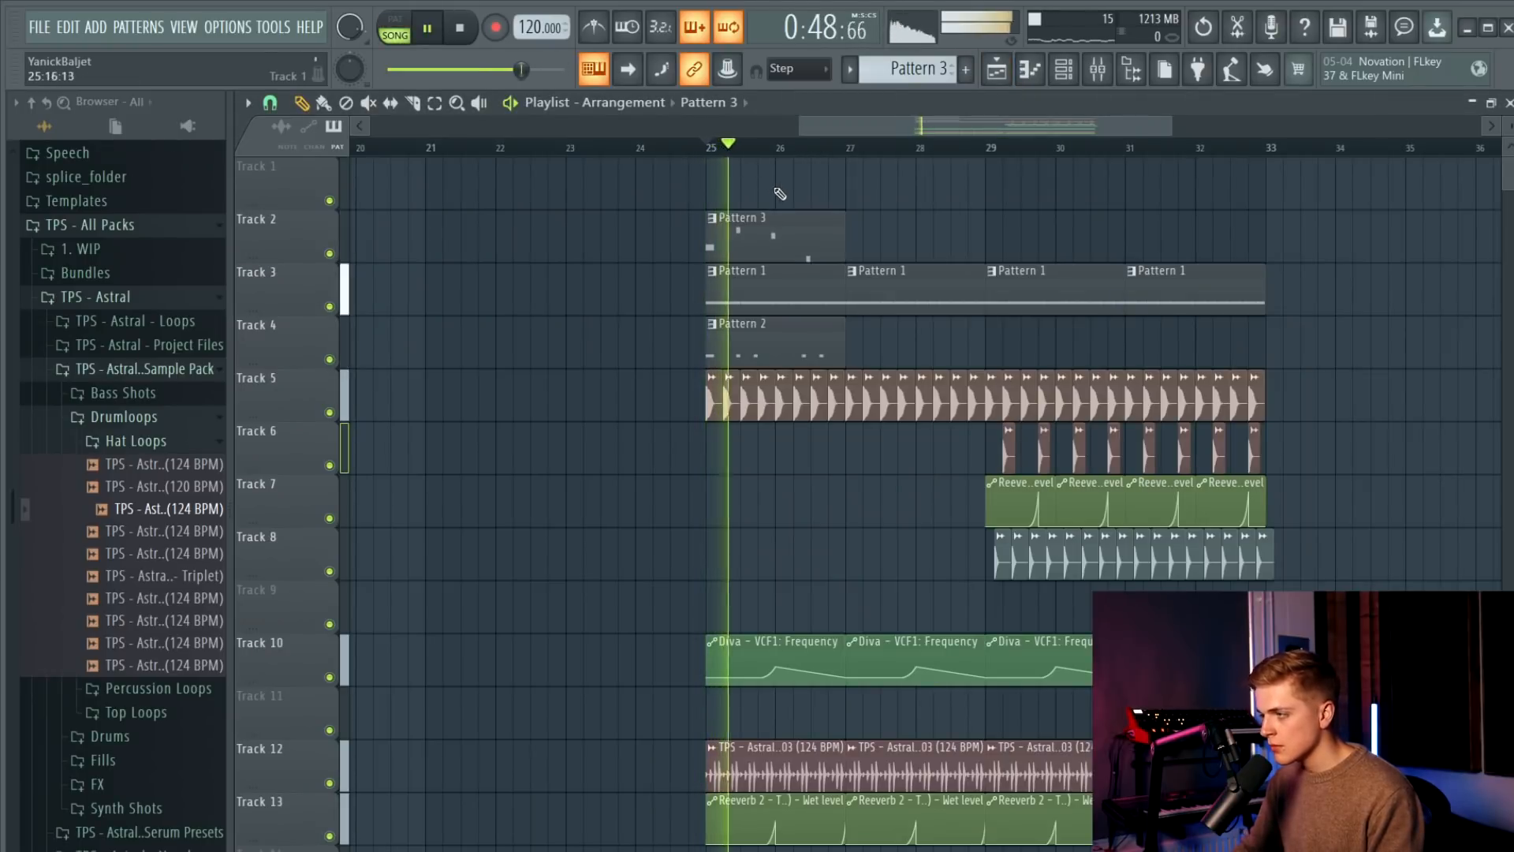
Lower Serum #2's mixer volume to about -3.7 dB while listening to the song.
{"action": "left_click", "coordinate": [1097, 69]}
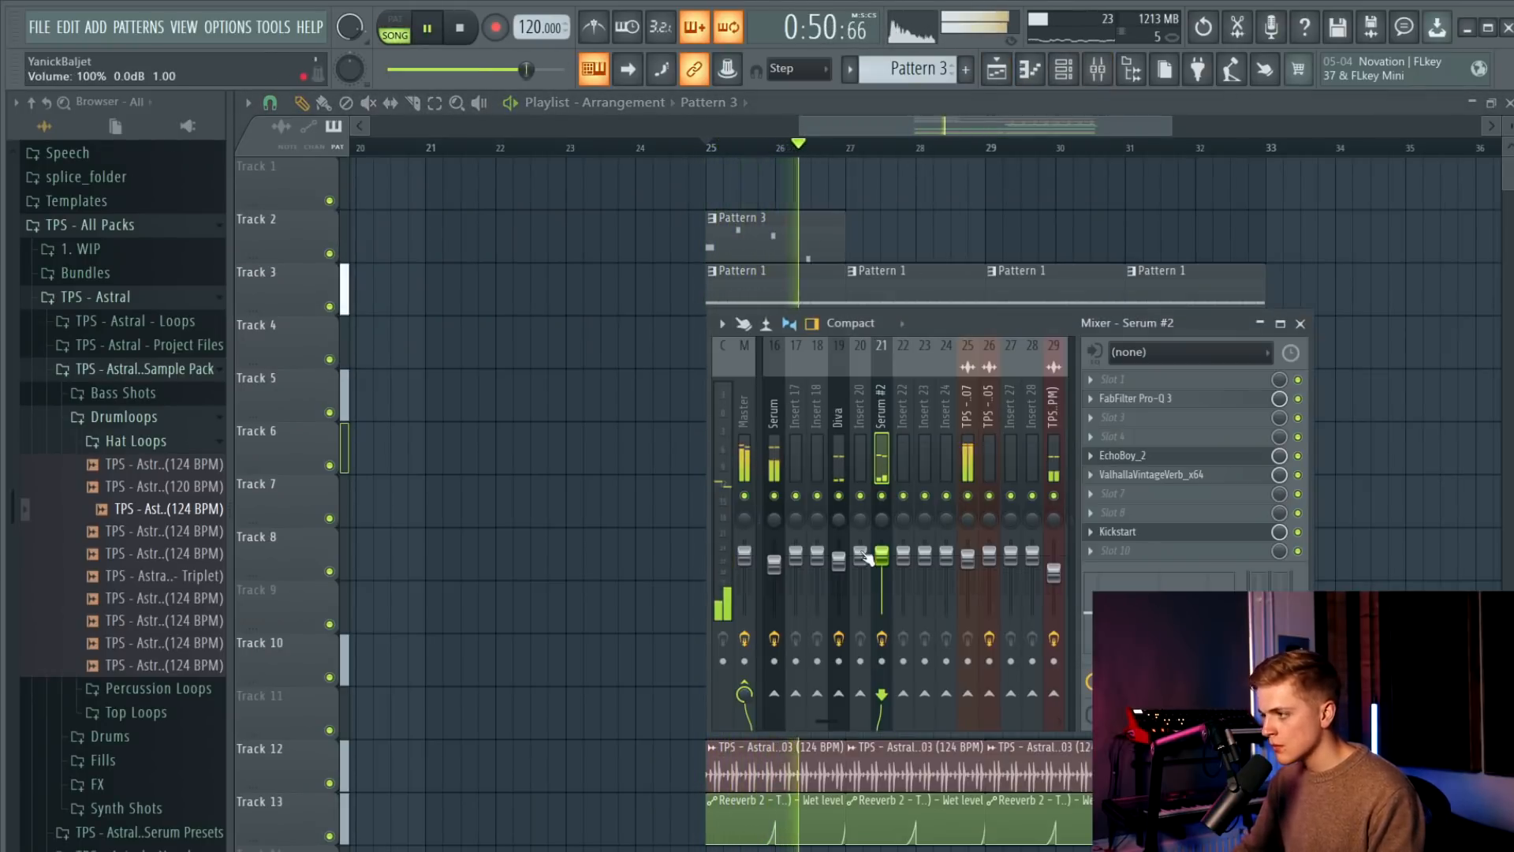
{"action": "left_click_drag", "start_coordinate": [889, 570], "coordinate": [889, 580]}
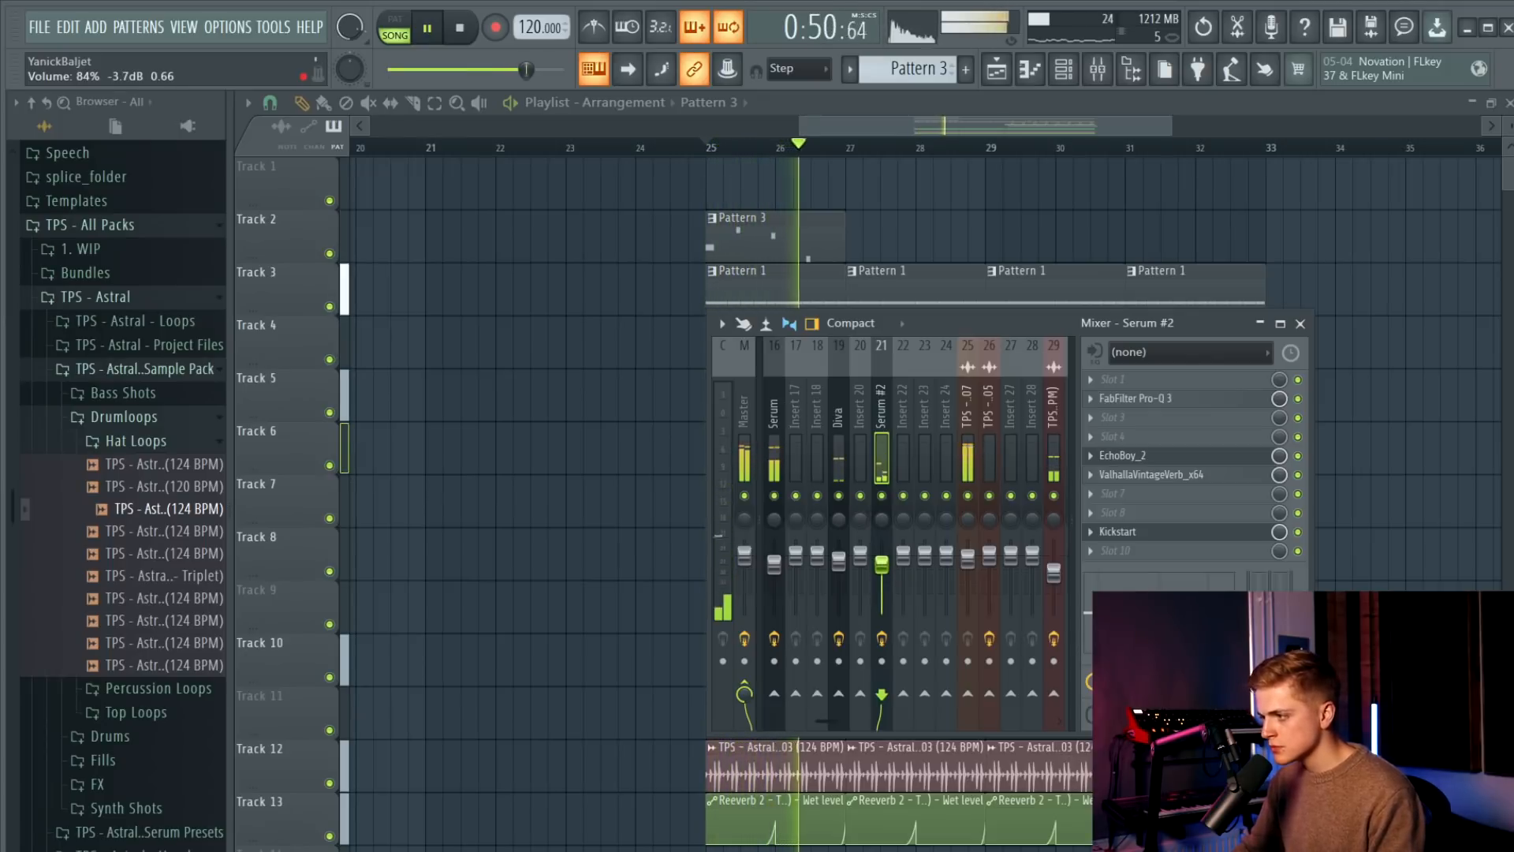
{"action": "key", "text": "space"}
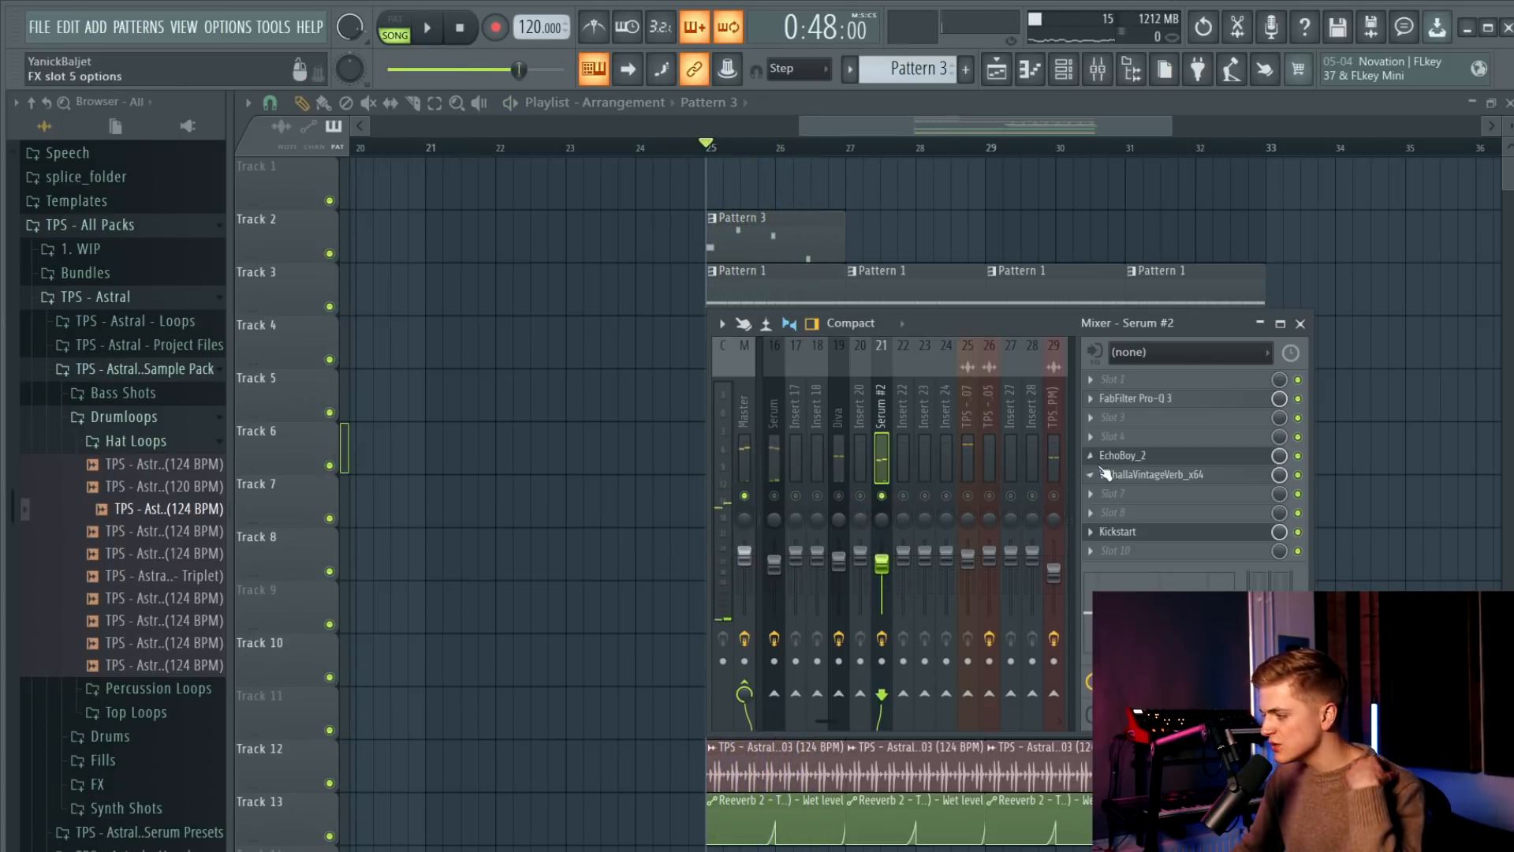
Replace EchoBoy_2 on Serum #2's mixer track with Fruity Delay 3 in slot 4.
{"action": "left_click", "coordinate": [1153, 457]}
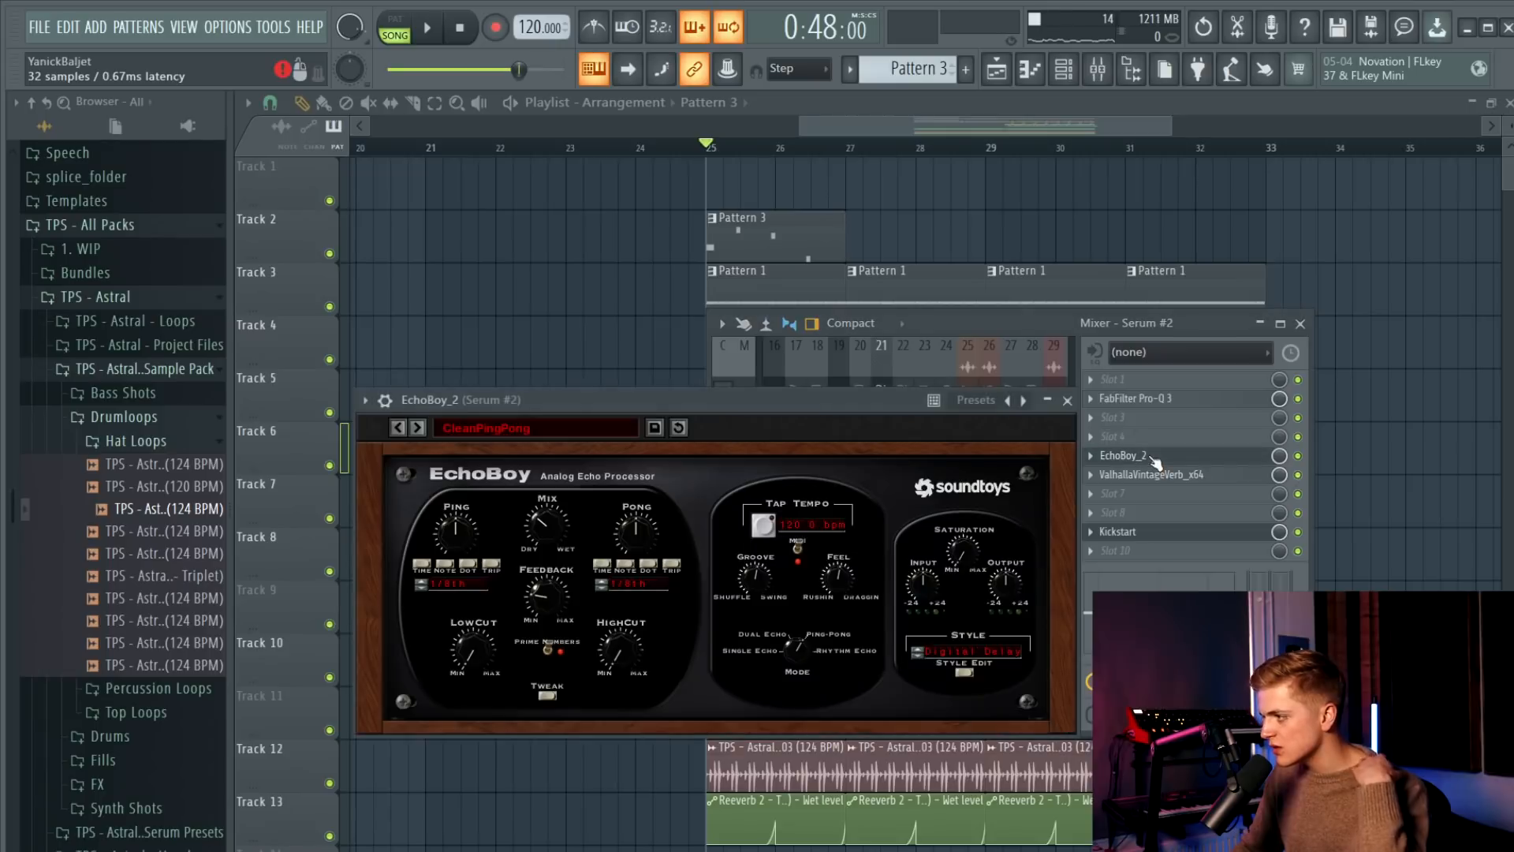
{"action": "left_click", "coordinate": [1112, 436]}
{"action": "mouse_move", "coordinate": [1118, 456]}
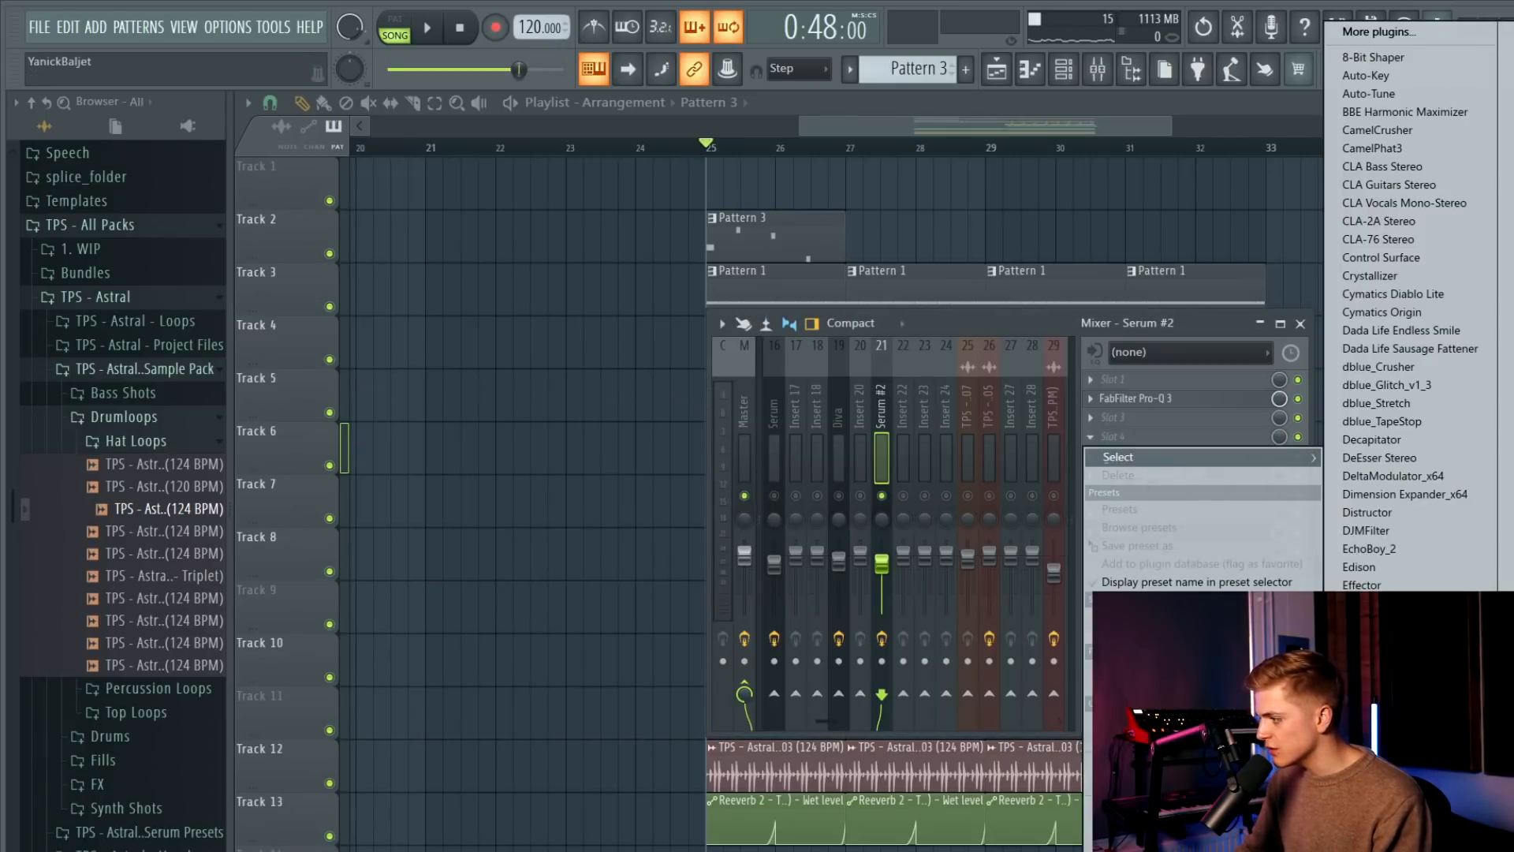
{"action": "left_click", "coordinate": [1375, 767]}
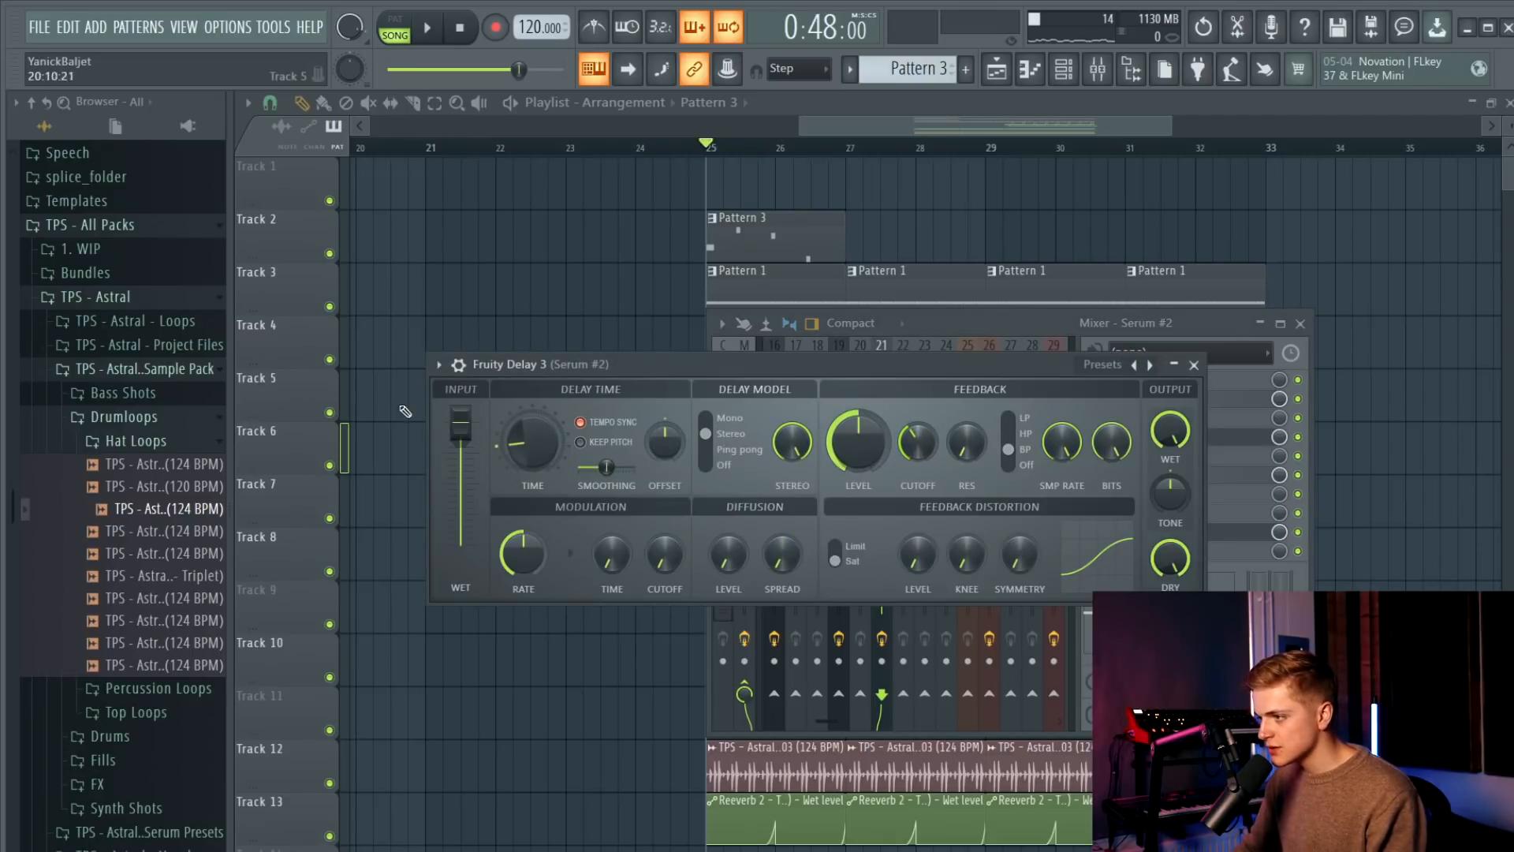
Set Fruity Delay 3 to the Ping pong model, reduce its input level and shift its pan to the right while auditioning.
{"action": "key", "text": "space"}
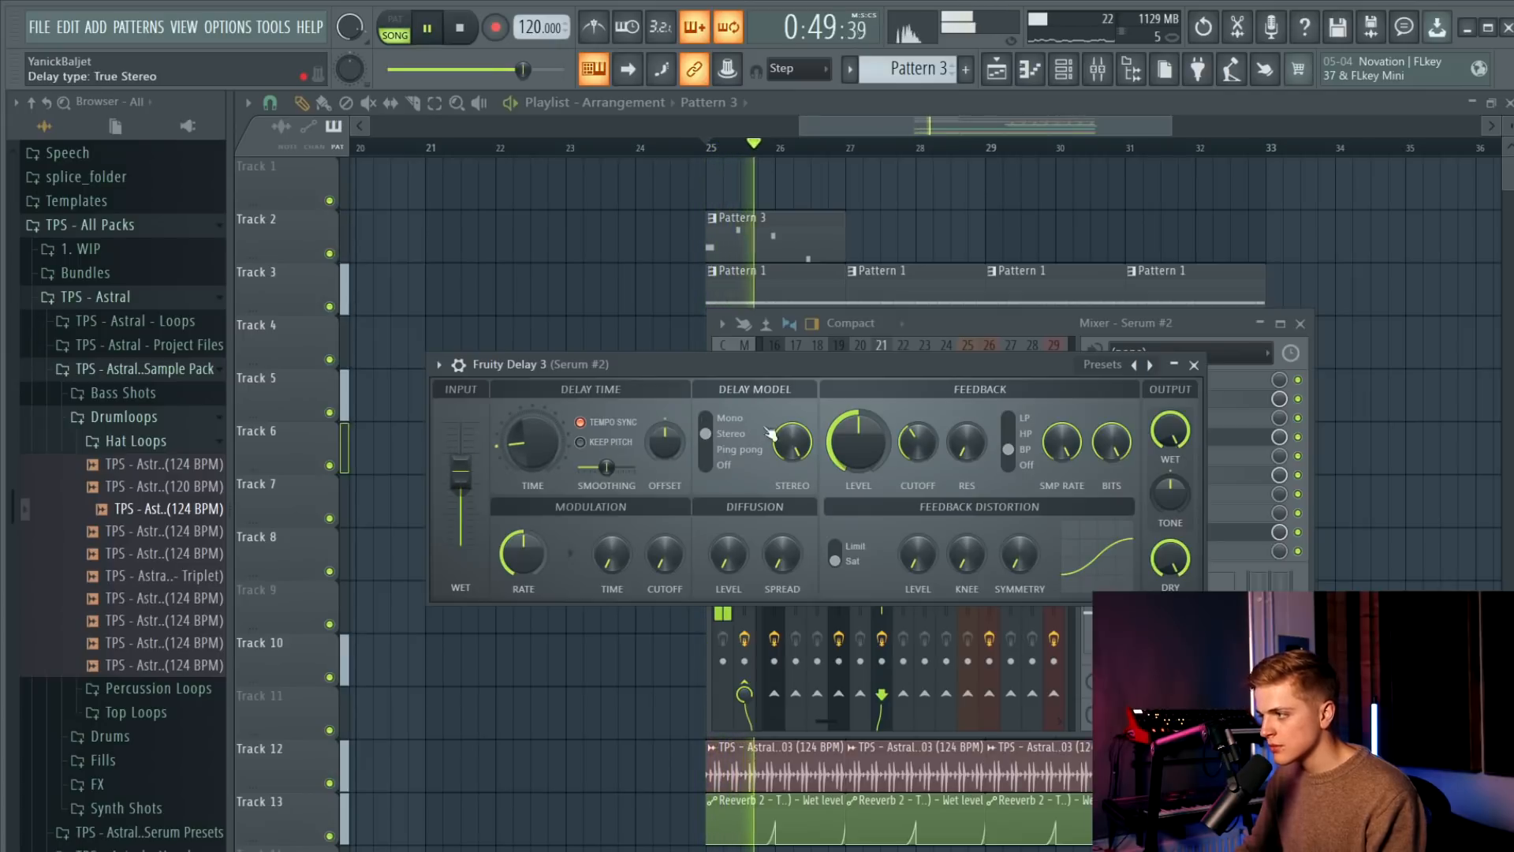
{"action": "key", "text": "space"}
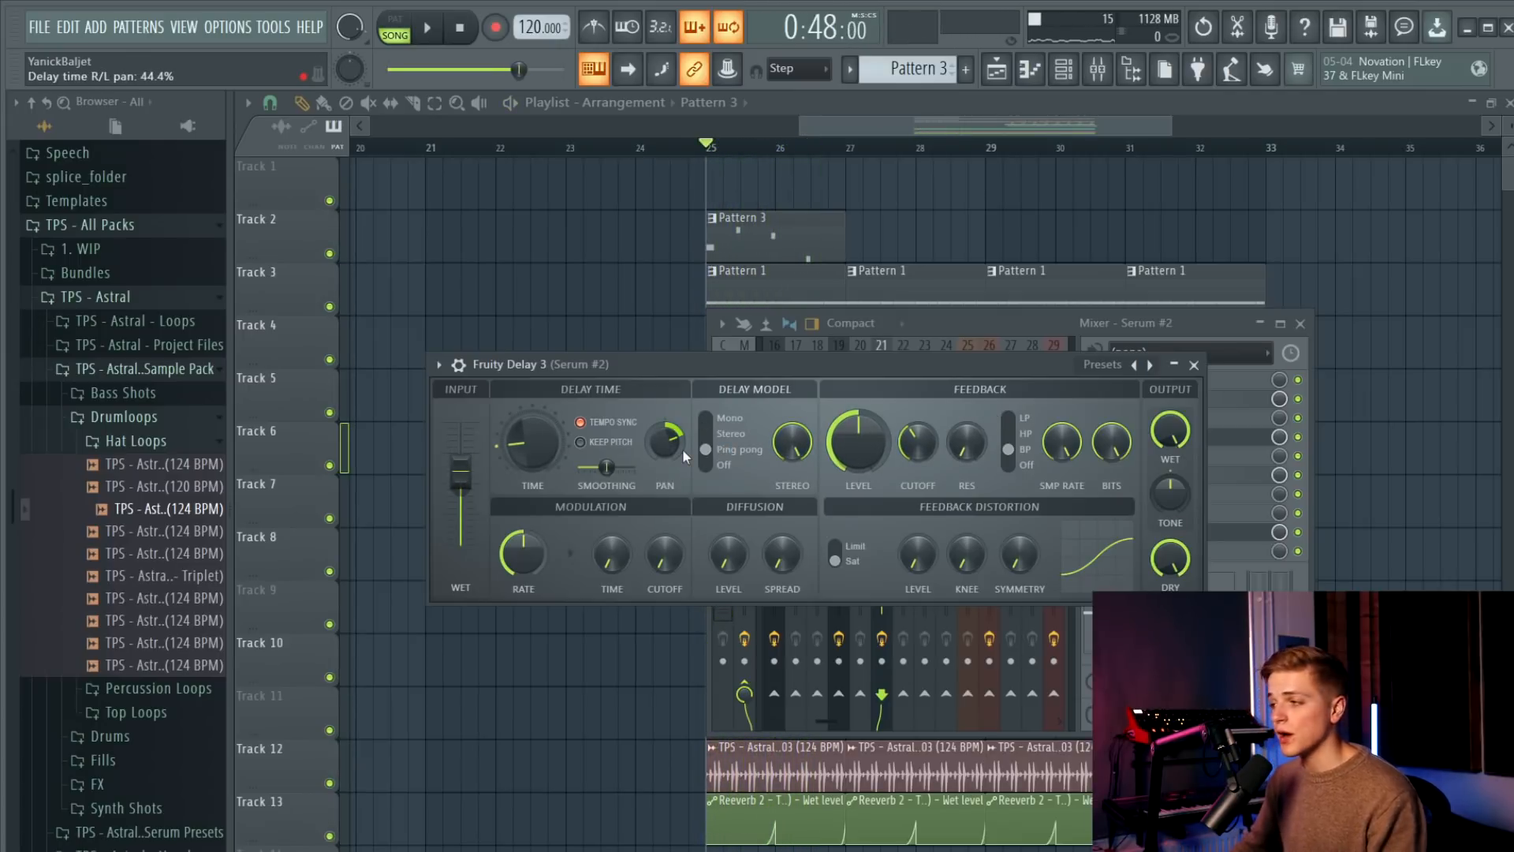
{"action": "key", "text": "space"}
{"action": "scroll", "coordinate": [683, 448], "scroll_direction": "up", "scroll_amount": 3}
{"action": "scroll", "coordinate": [684, 448], "scroll_direction": "up", "scroll_amount": 1}
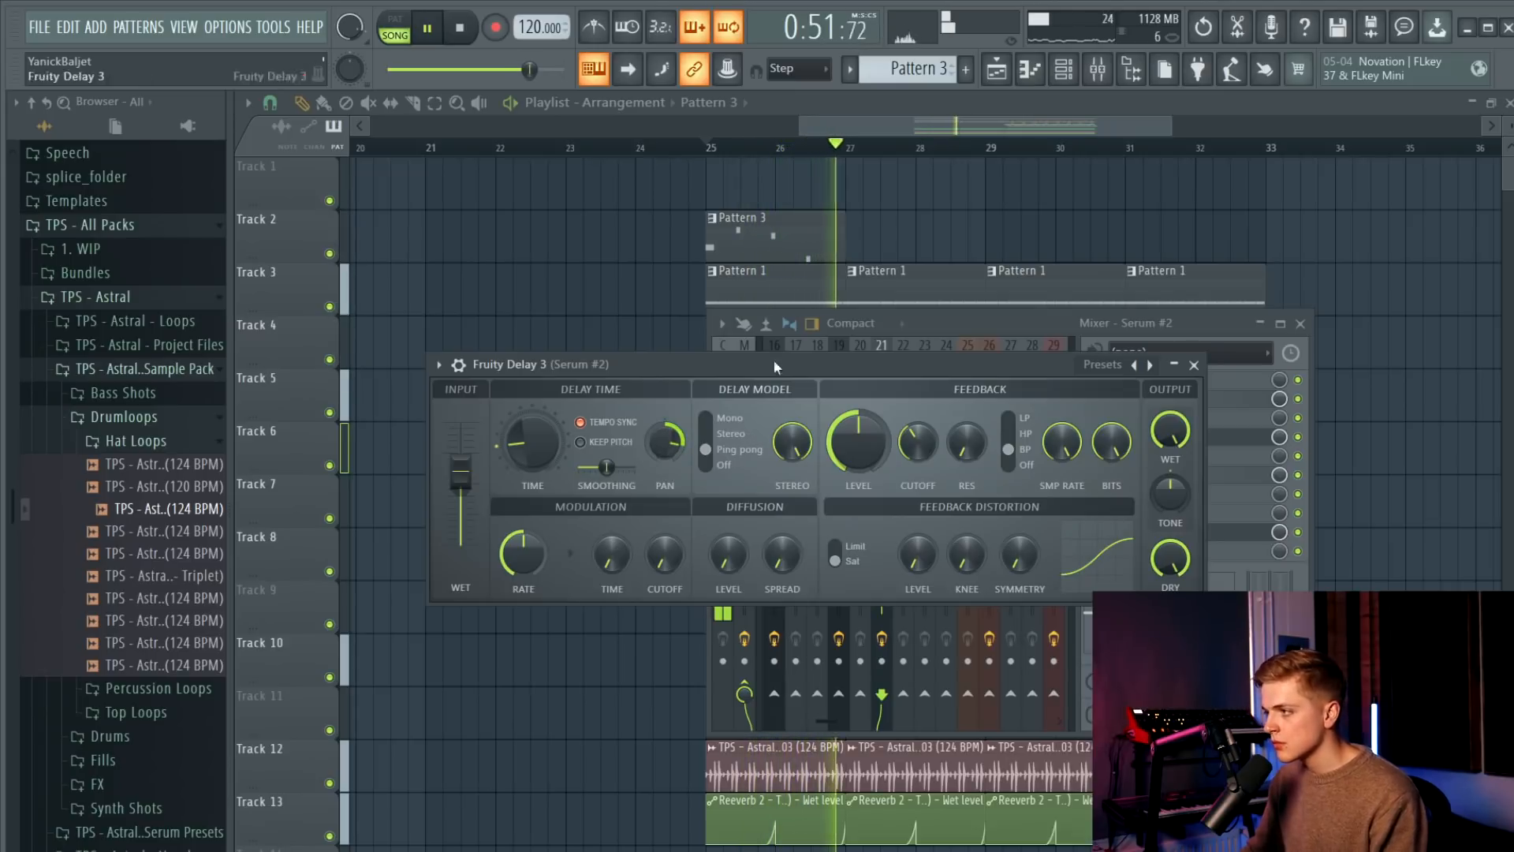
{"action": "left_click", "coordinate": [1194, 364]}
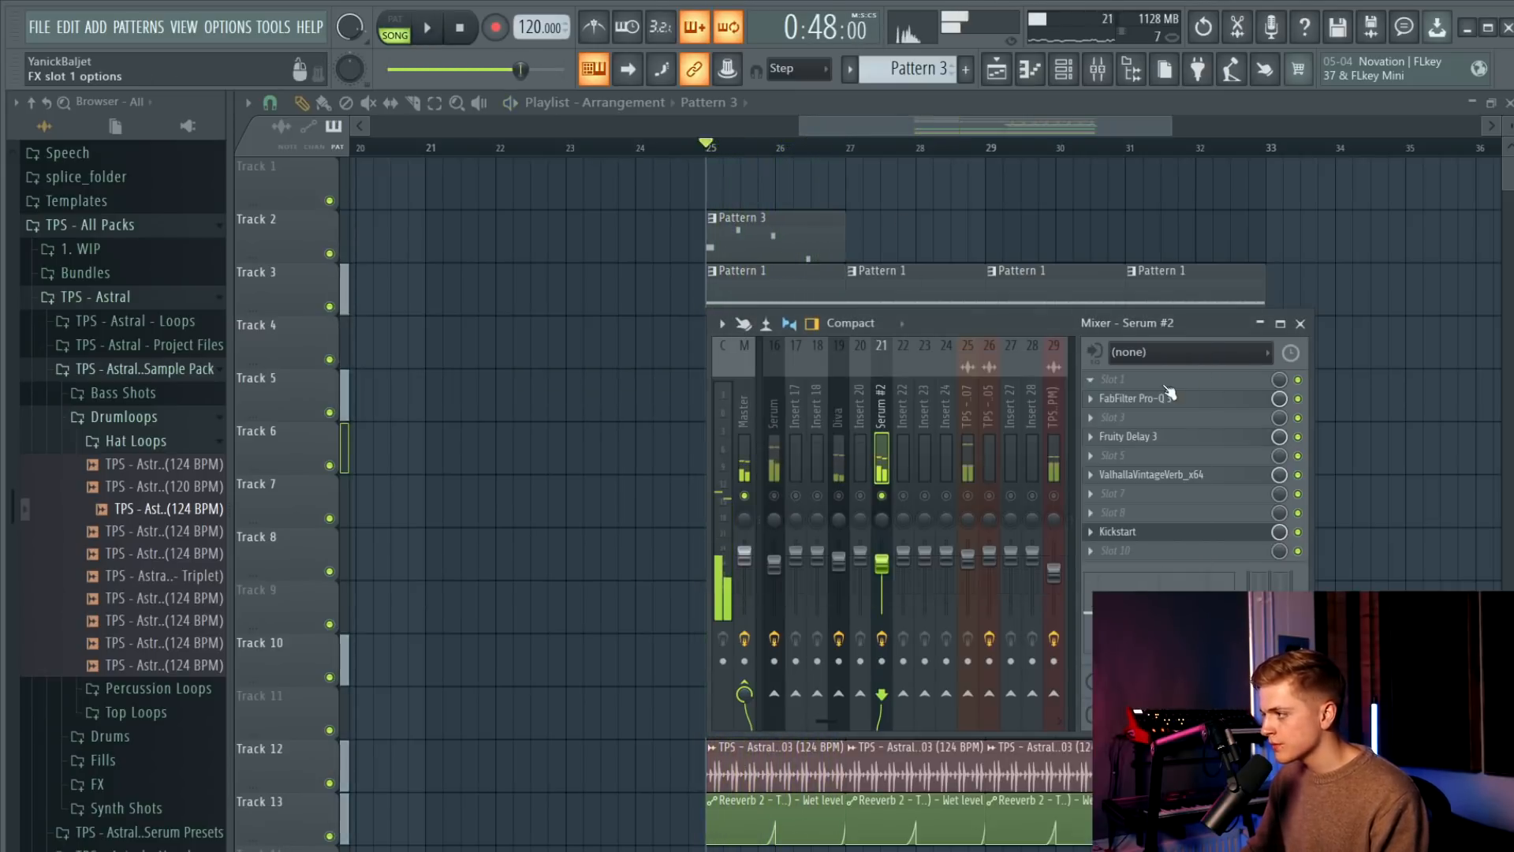
Add Fruity peak controller in slot 1 of Serum #2's track and link Fruity Delay 3's mix level to Peak ctrl - Peak.
{"action": "left_click", "coordinate": [1183, 379]}
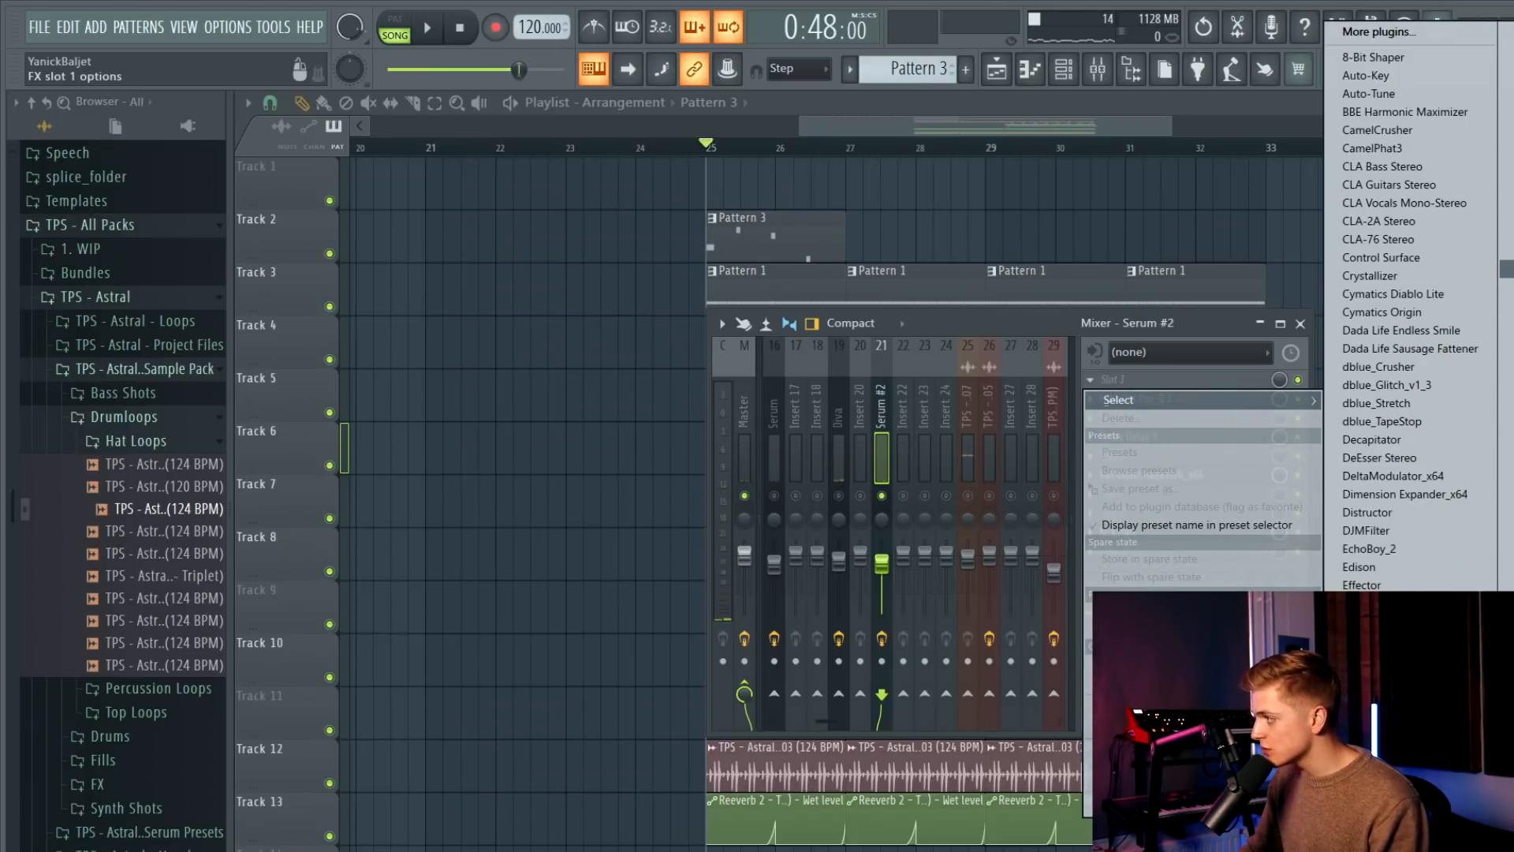
{"action": "left_click", "coordinate": [1433, 471]}
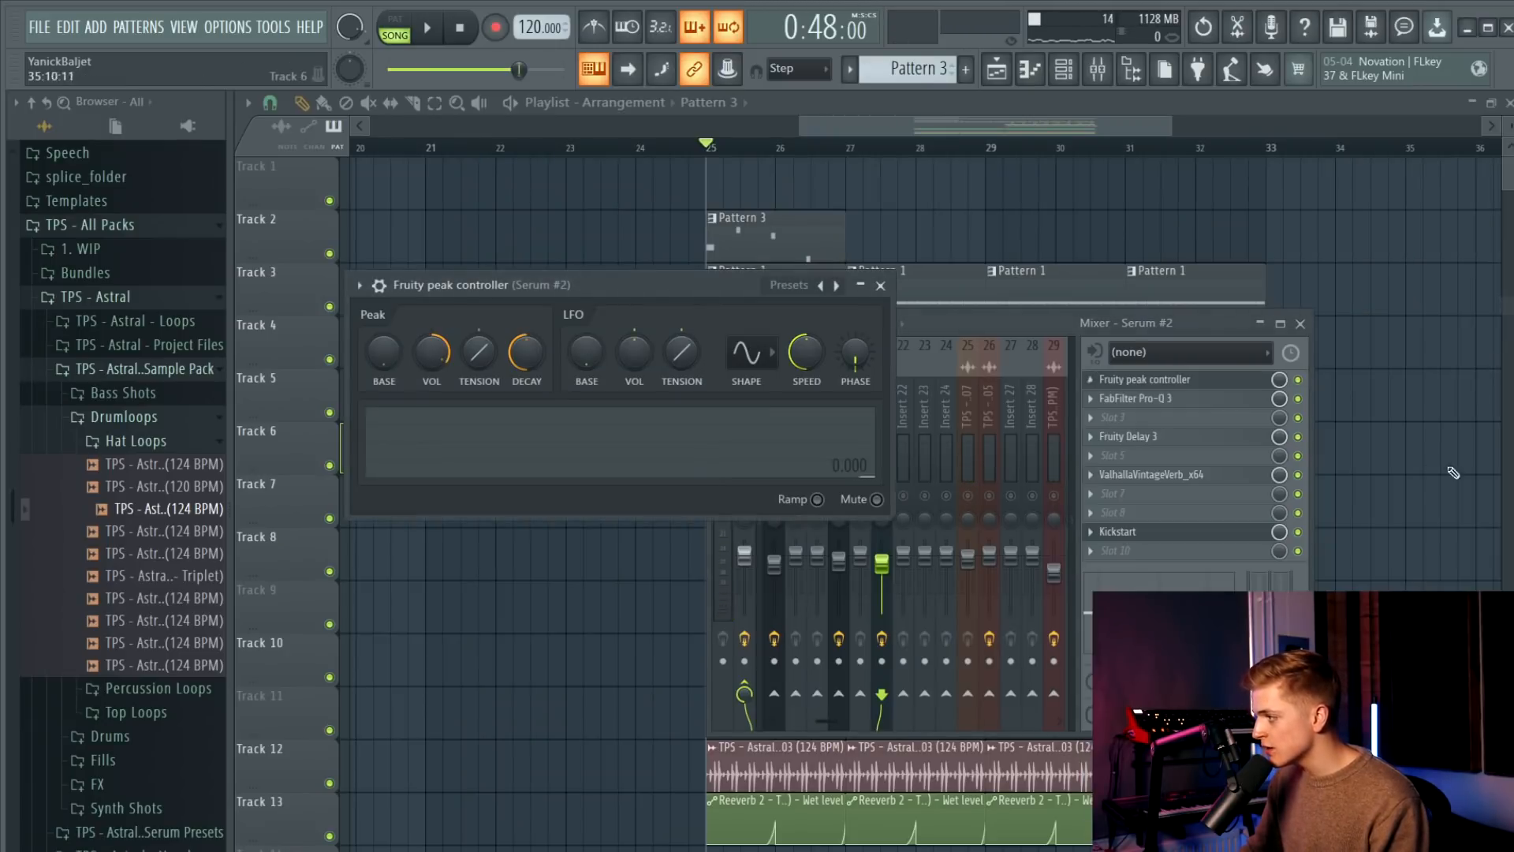
{"action": "right_click", "coordinate": [1281, 455]}
{"action": "left_click", "coordinate": [1341, 582]}
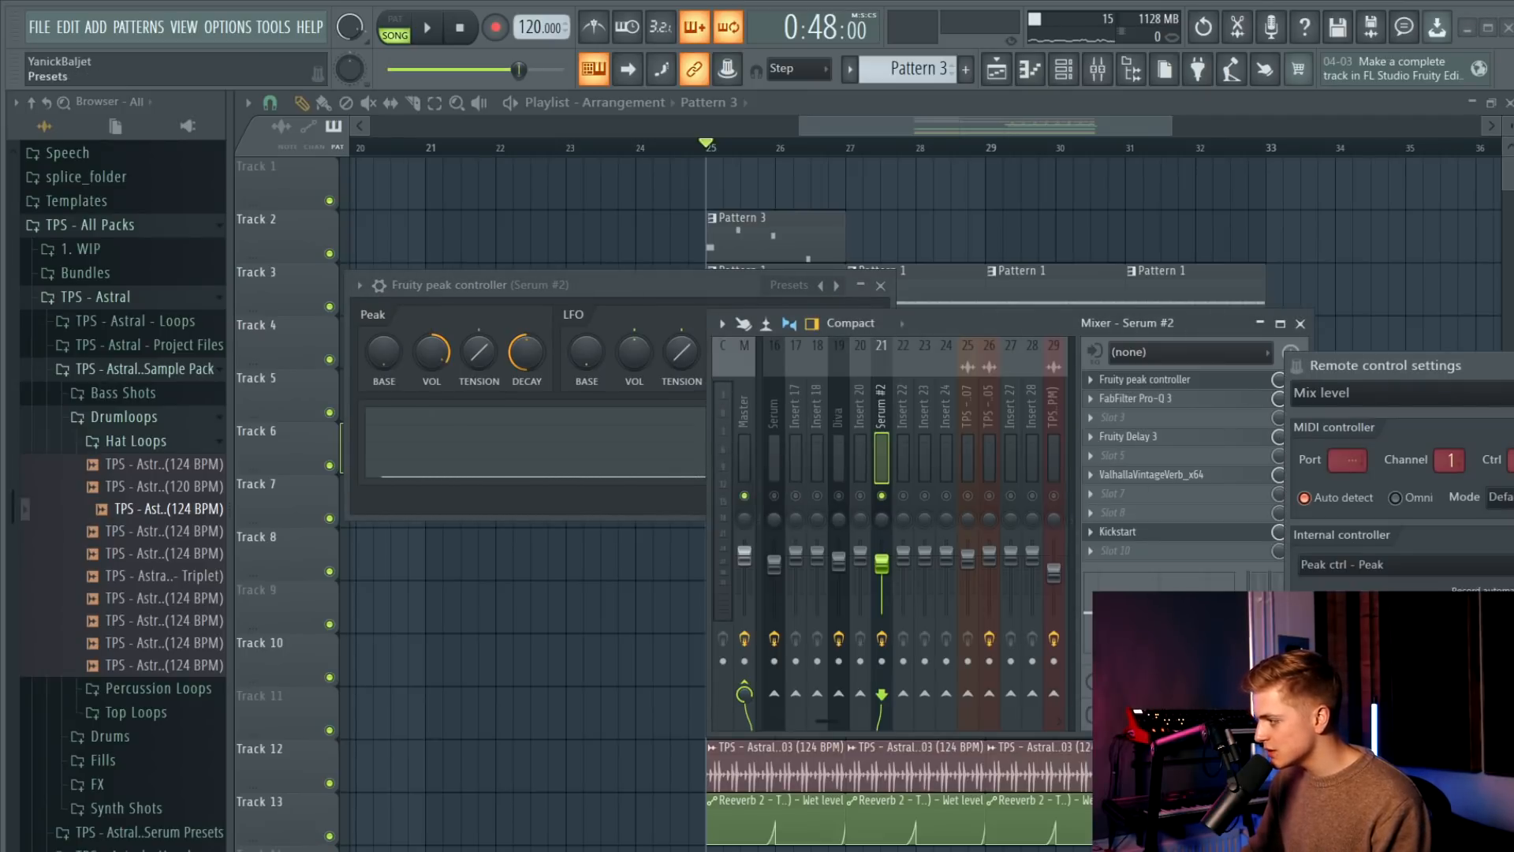
{"action": "left_click", "coordinate": [1483, 706]}
Raise the peak controller's peak Base slightly while auditioning the pluck.
{"action": "key", "text": "space"}
{"action": "key", "text": "space"}
{"action": "left_click_drag", "start_coordinate": [385, 363], "coordinate": [384, 354]}
{"action": "key", "text": "space"}
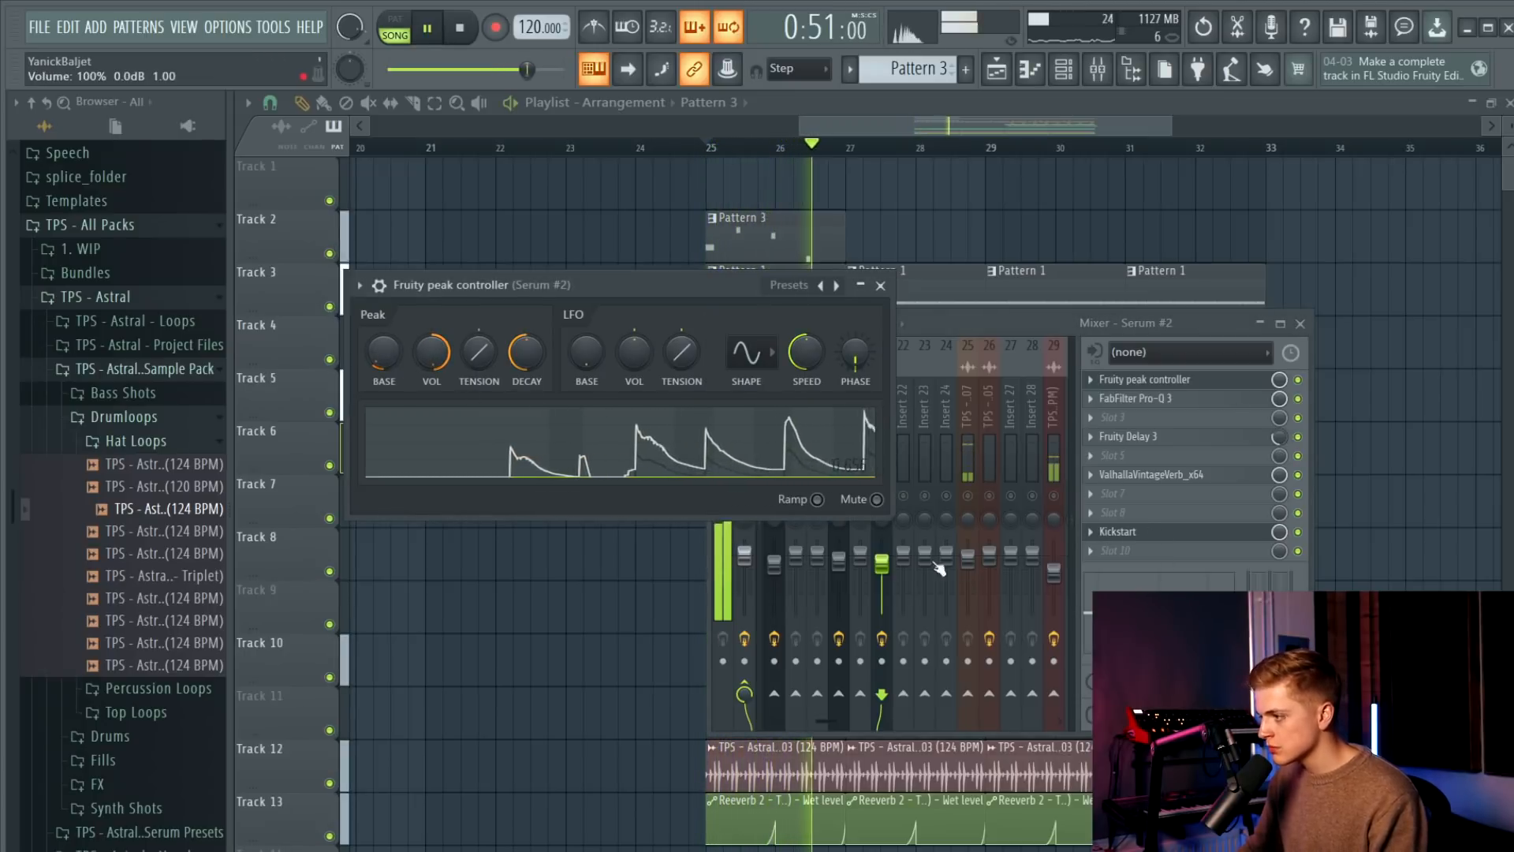
Unsolo Serum #2's mixer track and play the full arrangement.
{"action": "left_click", "coordinate": [901, 538]}
{"action": "right_click", "coordinate": [881, 487]}
{"action": "left_click", "coordinate": [870, 418]}
{"action": "key", "text": "space"}
{"action": "key", "text": "space"}
Repeat Pattern 3 on Track 2 and Pattern 2 on Track 4 at bar 27 of the playlist.
{"action": "left_click", "coordinate": [811, 247]}
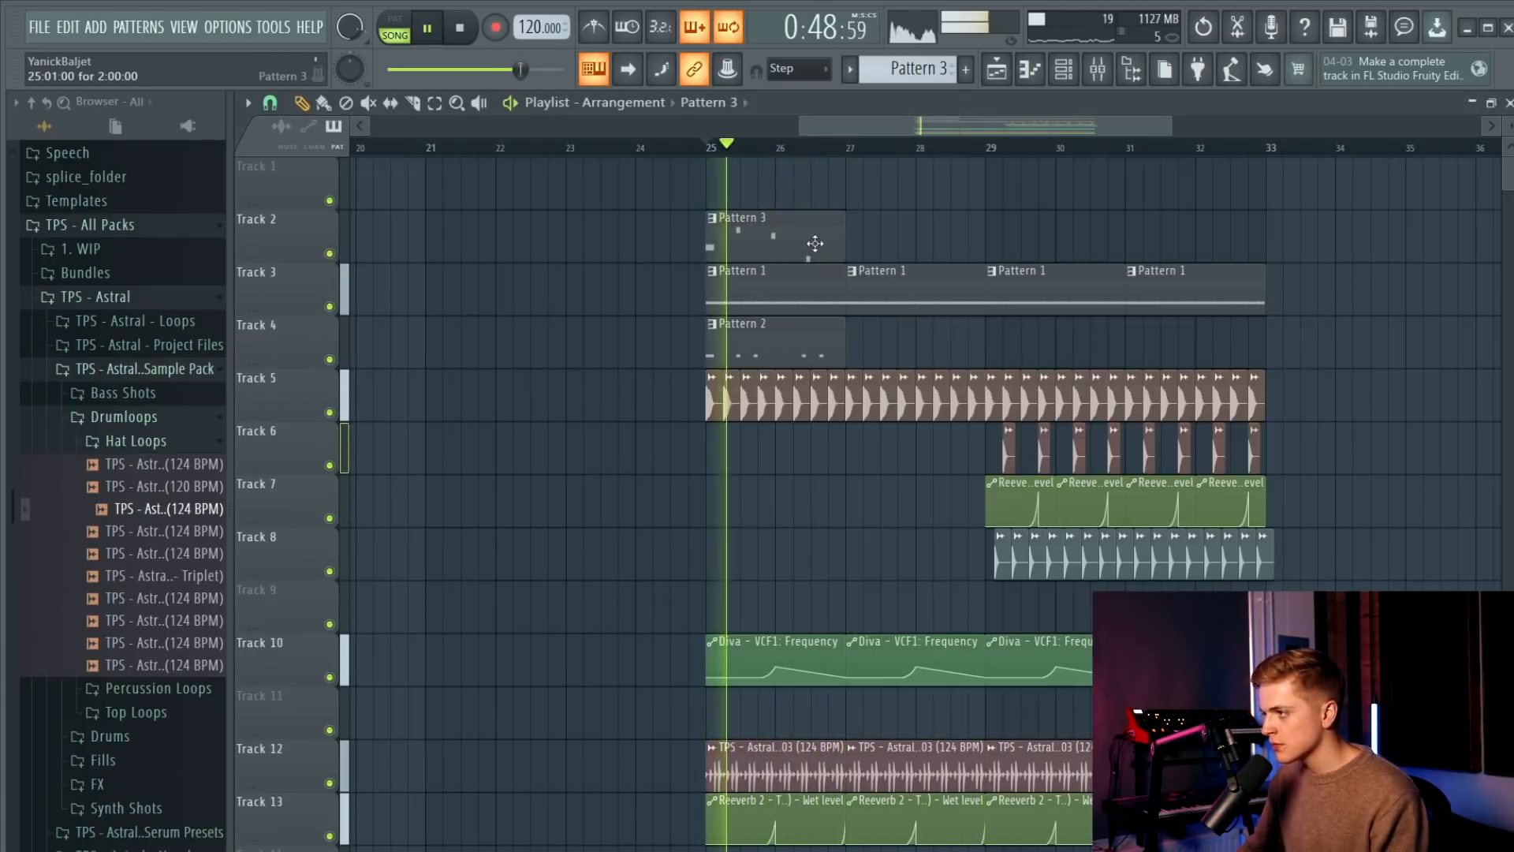
{"action": "left_click", "coordinate": [858, 250]}
{"action": "left_click", "coordinate": [822, 337]}
{"action": "left_click", "coordinate": [858, 339]}
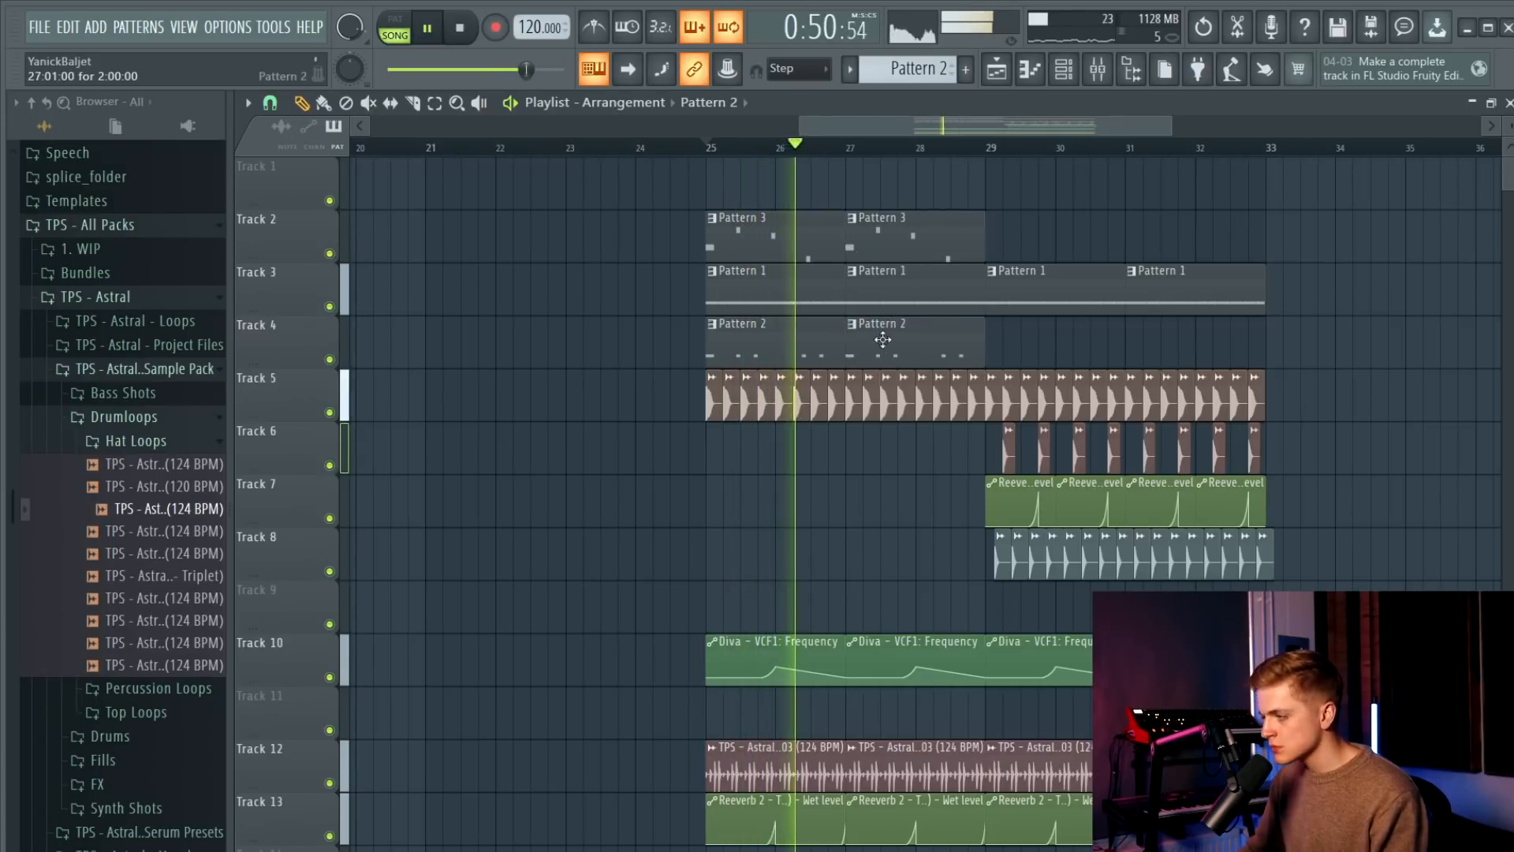
Duplicate the Pattern 3 clips on Track 2 and the Pattern 2 clips on Track 4 to fill bars 29 to 33.
{"action": "left_click_drag", "start_coordinate": [707, 219], "coordinate": [1019, 352]}
{"action": "left_click_drag", "start_coordinate": [777, 232], "coordinate": [867, 249]}
{"action": "left_click_drag", "start_coordinate": [751, 336], "coordinate": [880, 341]}
{"action": "left_click_drag", "start_coordinate": [763, 238], "coordinate": [1041, 241]}
{"action": "scroll", "coordinate": [1032, 272], "scroll_direction": "down", "scroll_amount": 5}
{"action": "scroll", "coordinate": [1032, 278], "scroll_direction": "up", "scroll_amount": 3}
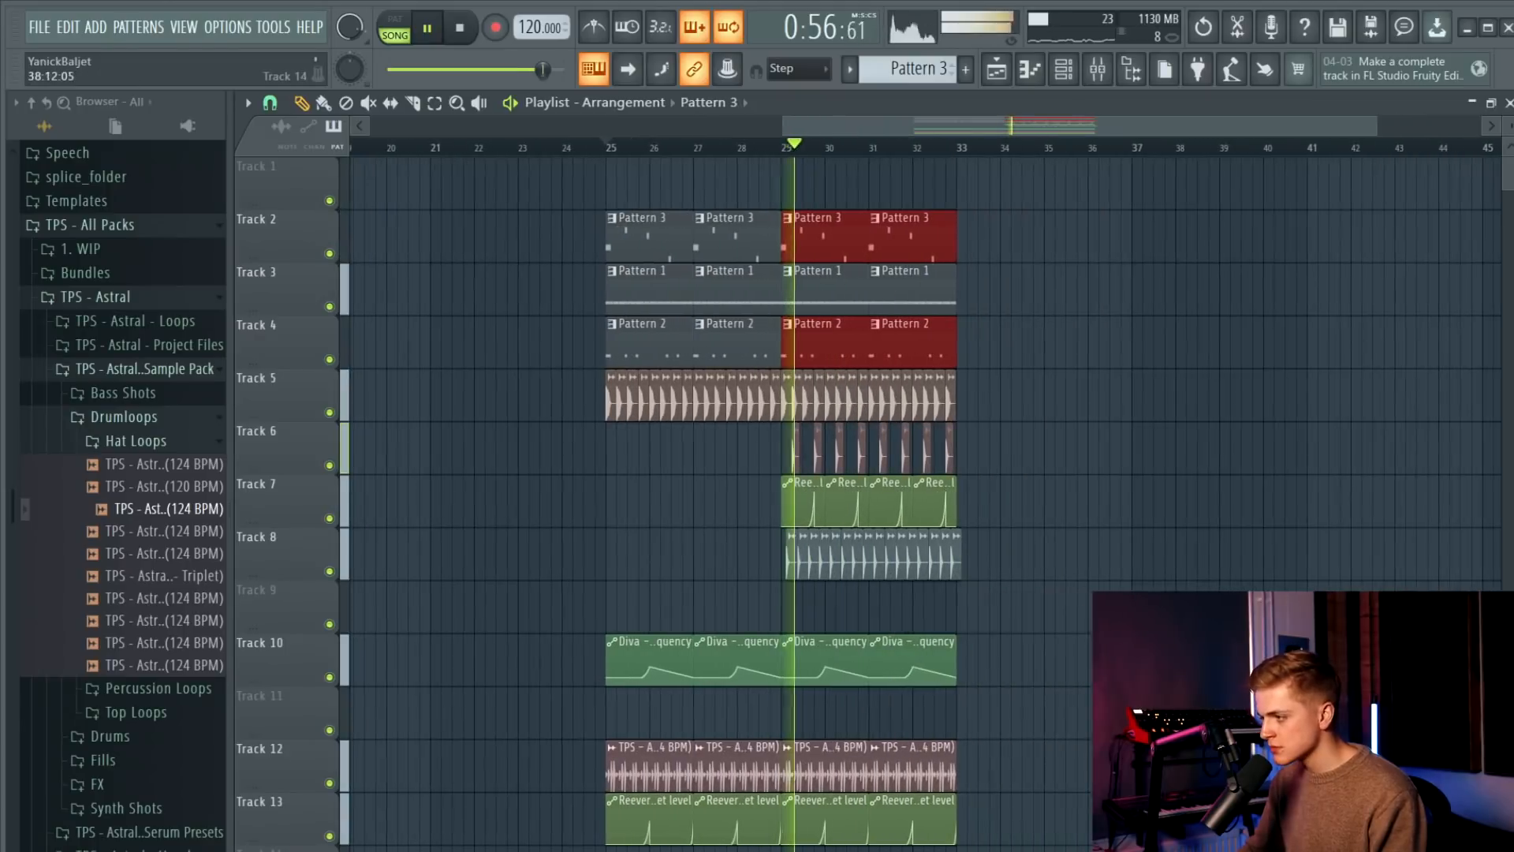
Select all playlist clips between bars 29 and 33, copy the section to around bar 33, and restart playback.
{"action": "left_click", "coordinate": [1066, 822], "text": "ctrl"}
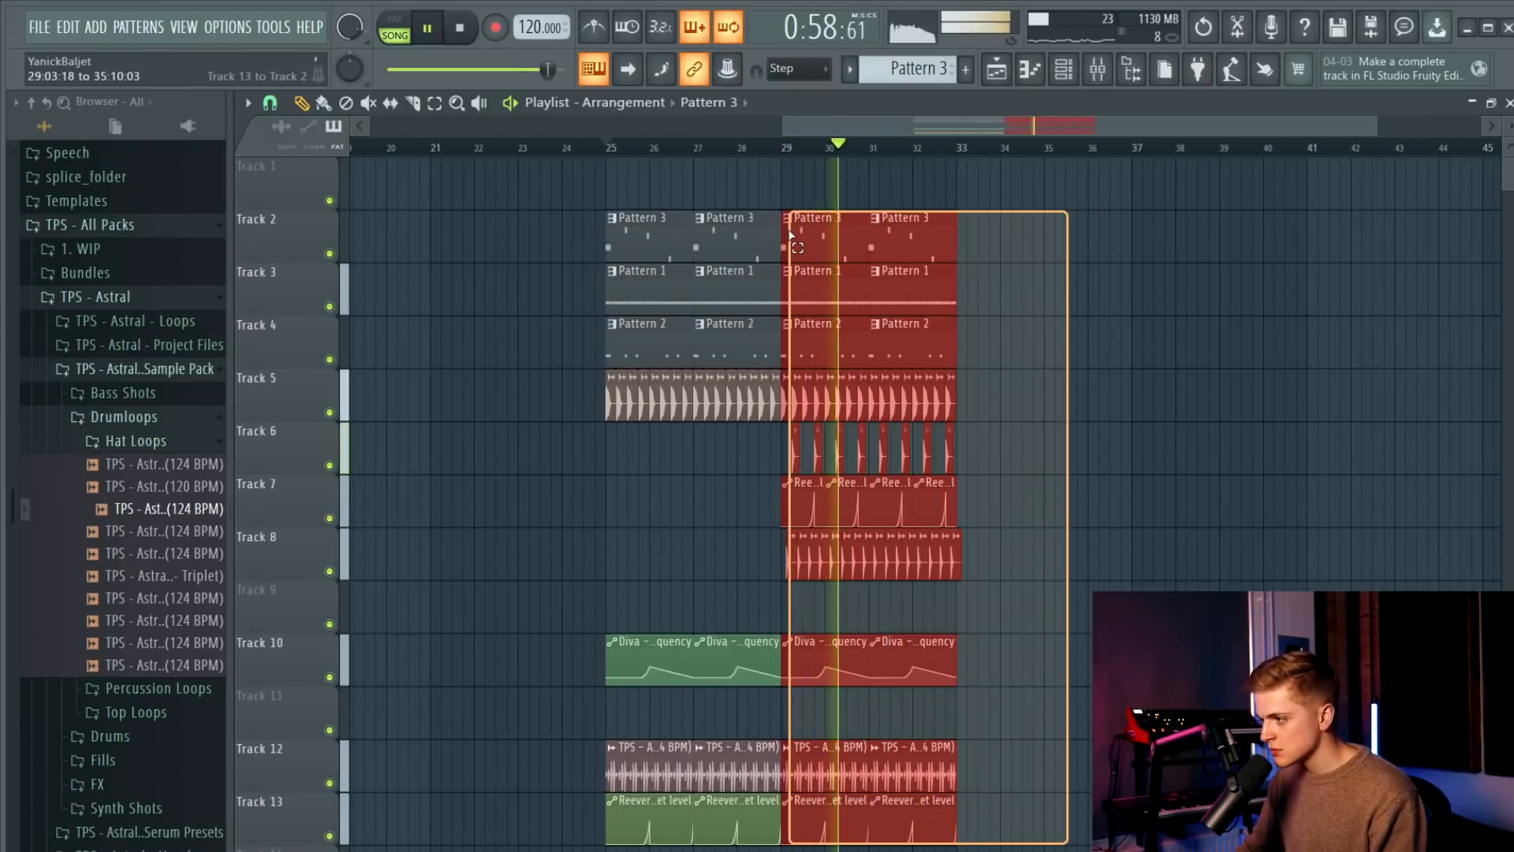
{"action": "left_click_drag", "start_coordinate": [837, 237], "coordinate": [988, 237]}
{"action": "key", "text": "space"}
{"action": "key", "text": "space"}
{"action": "scroll", "coordinate": [978, 347], "scroll_direction": "up", "scroll_amount": 5}
Delete the last kick, clap and hat clips on Tracks 5, 6 and 8 at the end of bar 32 to leave a drum gap.
{"action": "right_click", "coordinate": [886, 419]}
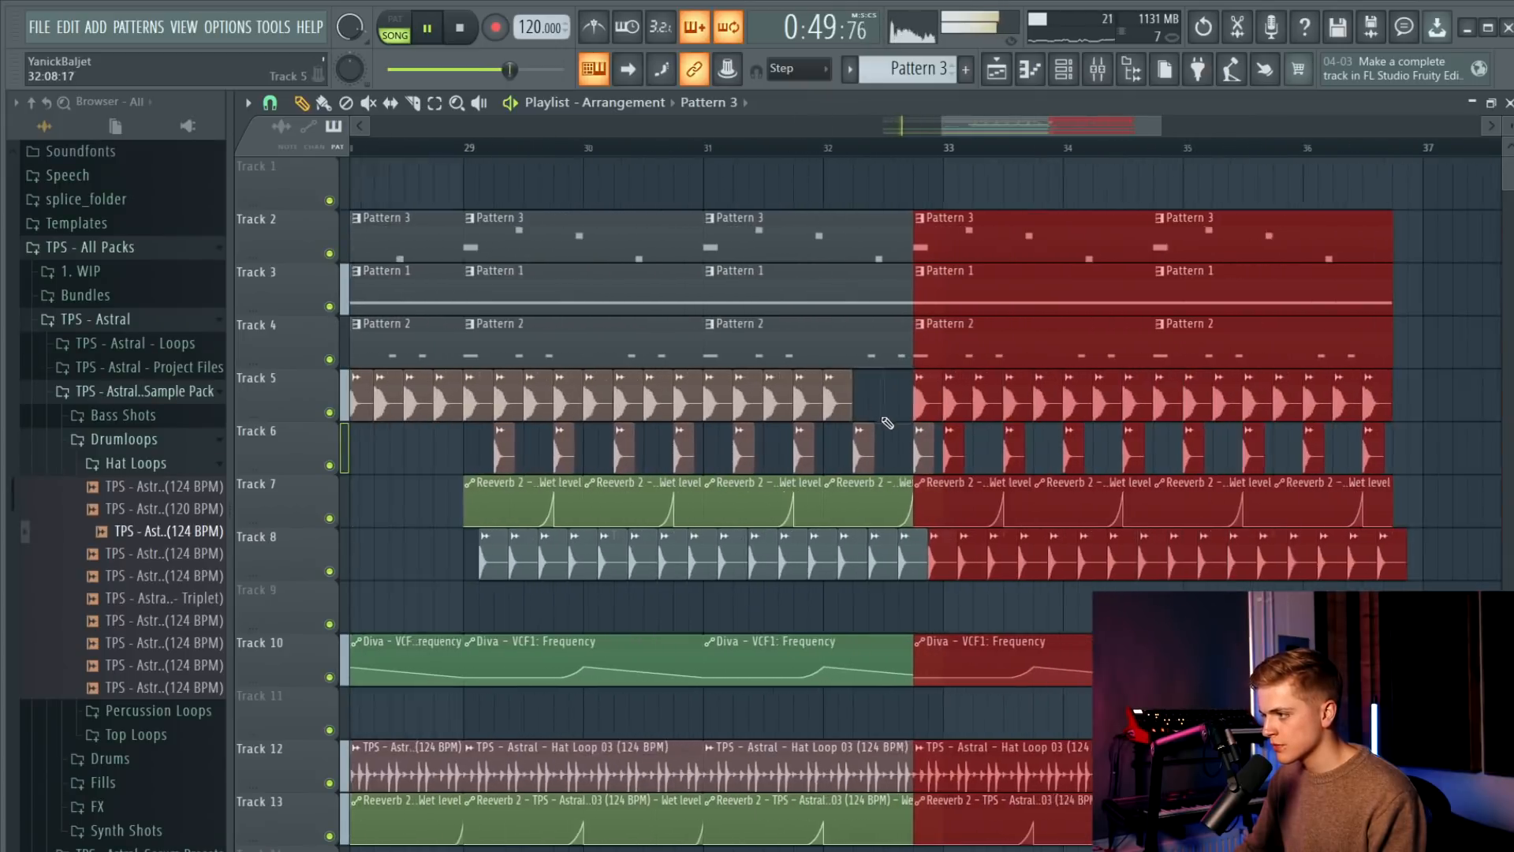
{"action": "scroll", "coordinate": [867, 443], "scroll_direction": "down", "scroll_amount": 2}
{"action": "key", "text": "ctrl+d"}
{"action": "right_click", "coordinate": [869, 451]}
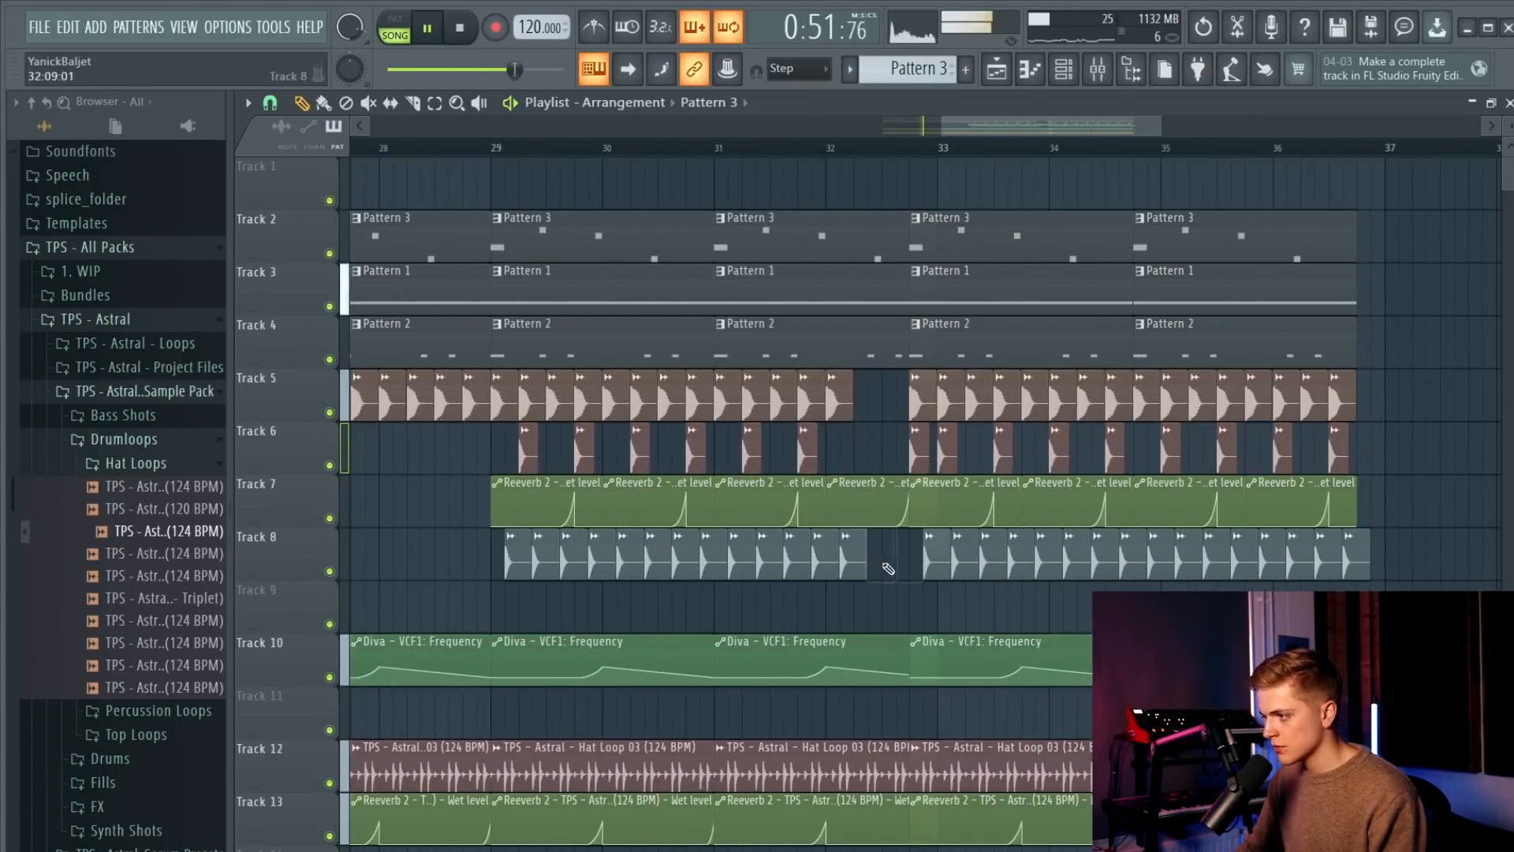
{"action": "scroll", "coordinate": [892, 567], "scroll_direction": "down", "scroll_amount": 4}
{"action": "scroll", "coordinate": [1082, 820], "scroll_direction": "up", "scroll_amount": 2}
Select the copied section's clips, adding the missed pattern, drum and reverb automation clips, and align them to start at bar 33.
{"action": "left_click_drag", "start_coordinate": [1149, 828], "coordinate": [890, 264]}
{"action": "scroll", "coordinate": [887, 269], "scroll_direction": "up", "scroll_amount": 3}
{"action": "scroll", "coordinate": [921, 377], "scroll_direction": "up", "scroll_amount": 4}
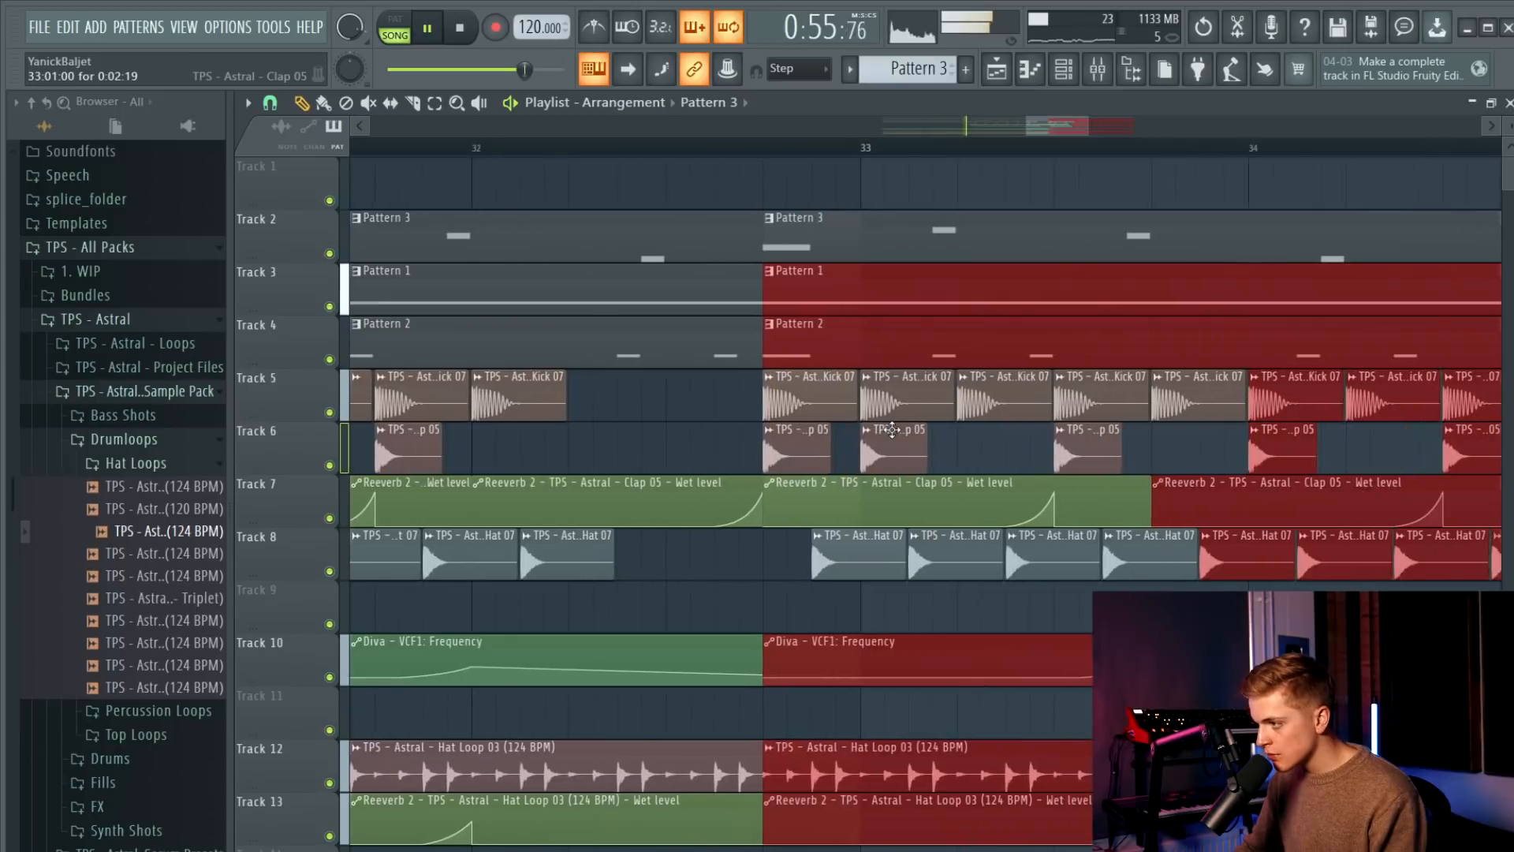
{"action": "left_click_drag", "start_coordinate": [809, 441], "coordinate": [810, 440]}
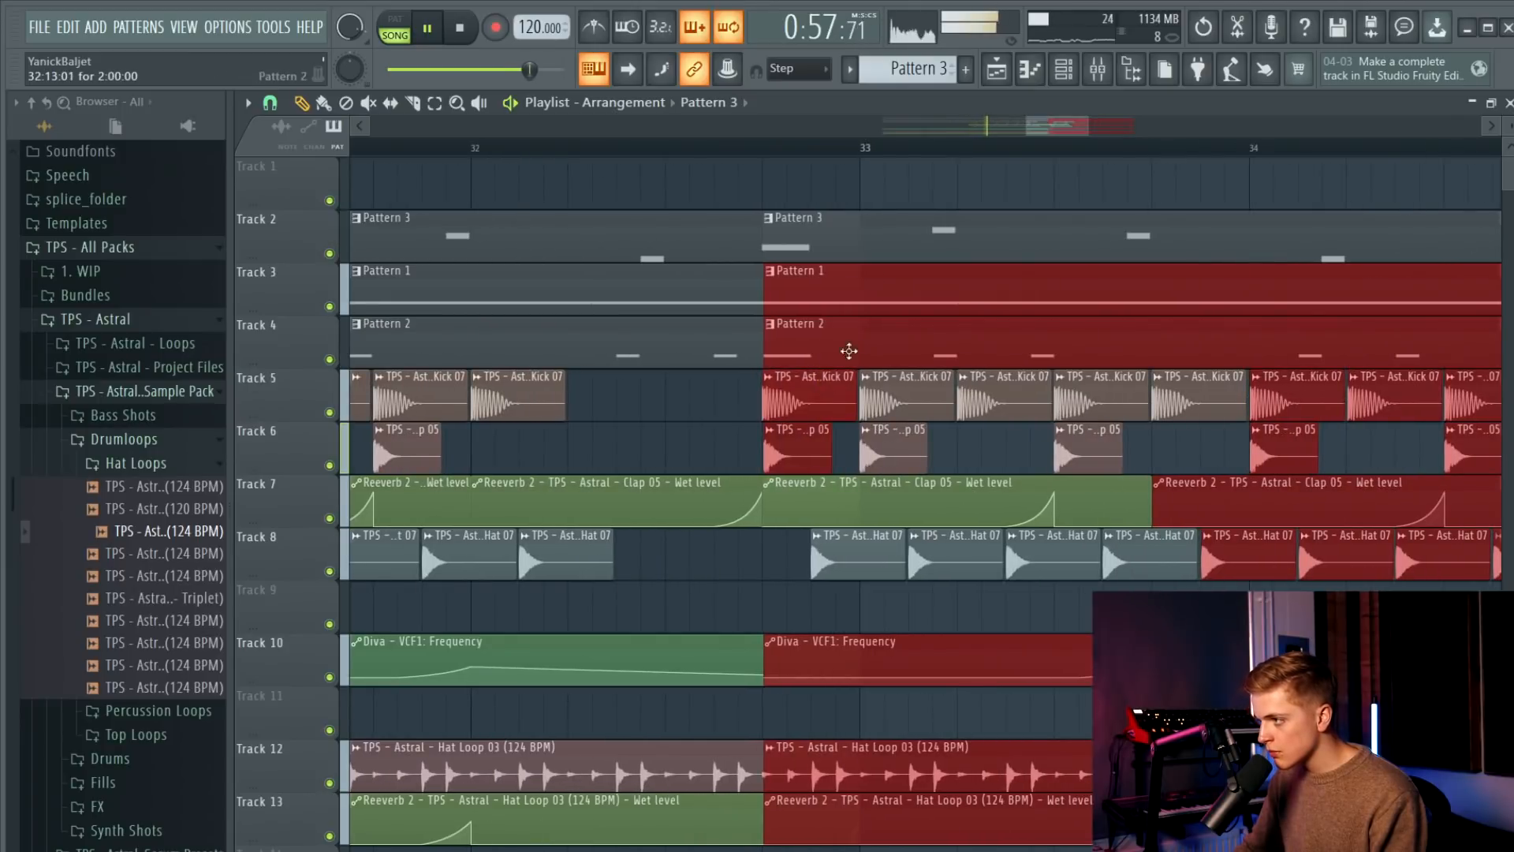
{"action": "left_click", "coordinate": [896, 260], "text": "ctrl"}
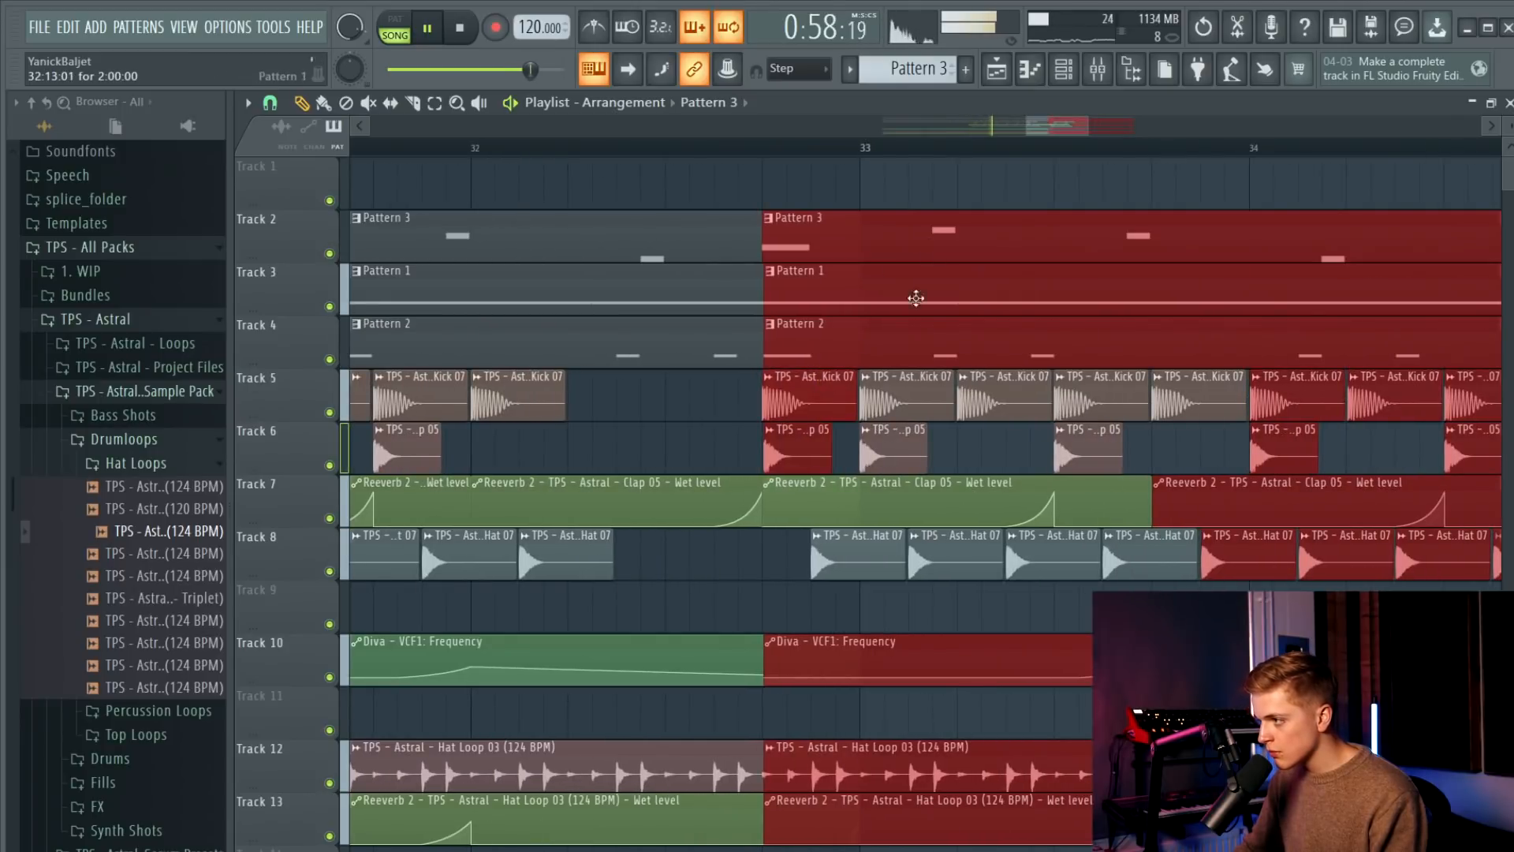
{"action": "left_click", "coordinate": [1062, 499], "text": "ctrl"}
{"action": "left_click", "coordinate": [860, 556], "text": "ctrl"}
{"action": "left_click", "coordinate": [958, 559], "text": "ctrl"}
{"action": "scroll", "coordinate": [1048, 522], "scroll_direction": "down", "scroll_amount": 6, "text": "ctrl"}
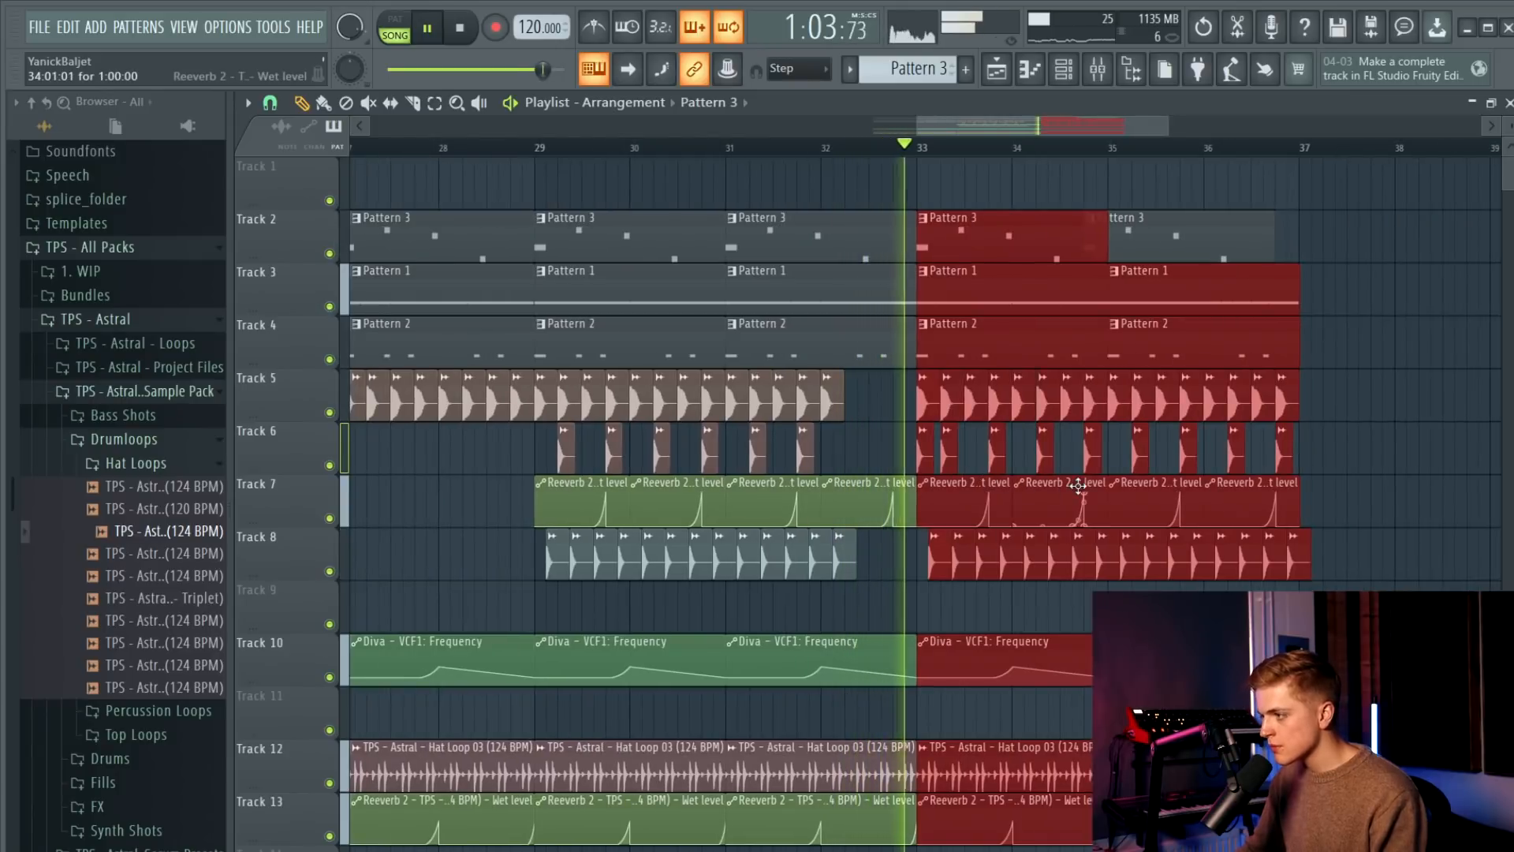
Remove the extra clap clip at bar 33 on Track 6, deselect the pasted clips and play the transition into bar 33.
{"action": "key", "text": "space"}
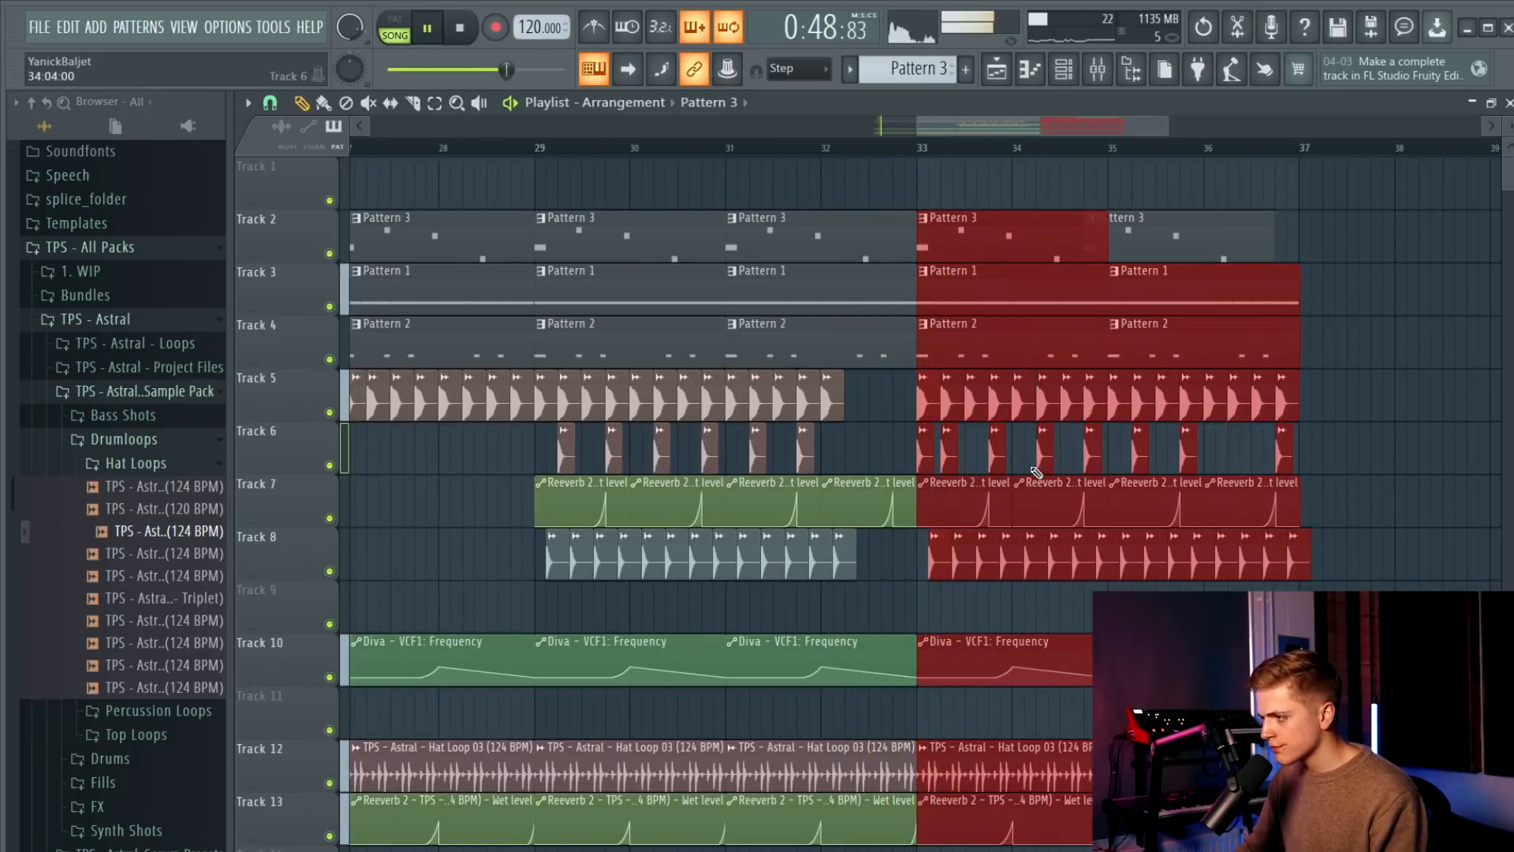
{"action": "scroll", "coordinate": [927, 463], "scroll_direction": "up", "scroll_amount": 2, "text": "ctrl"}
{"action": "left_click", "coordinate": [828, 147]}
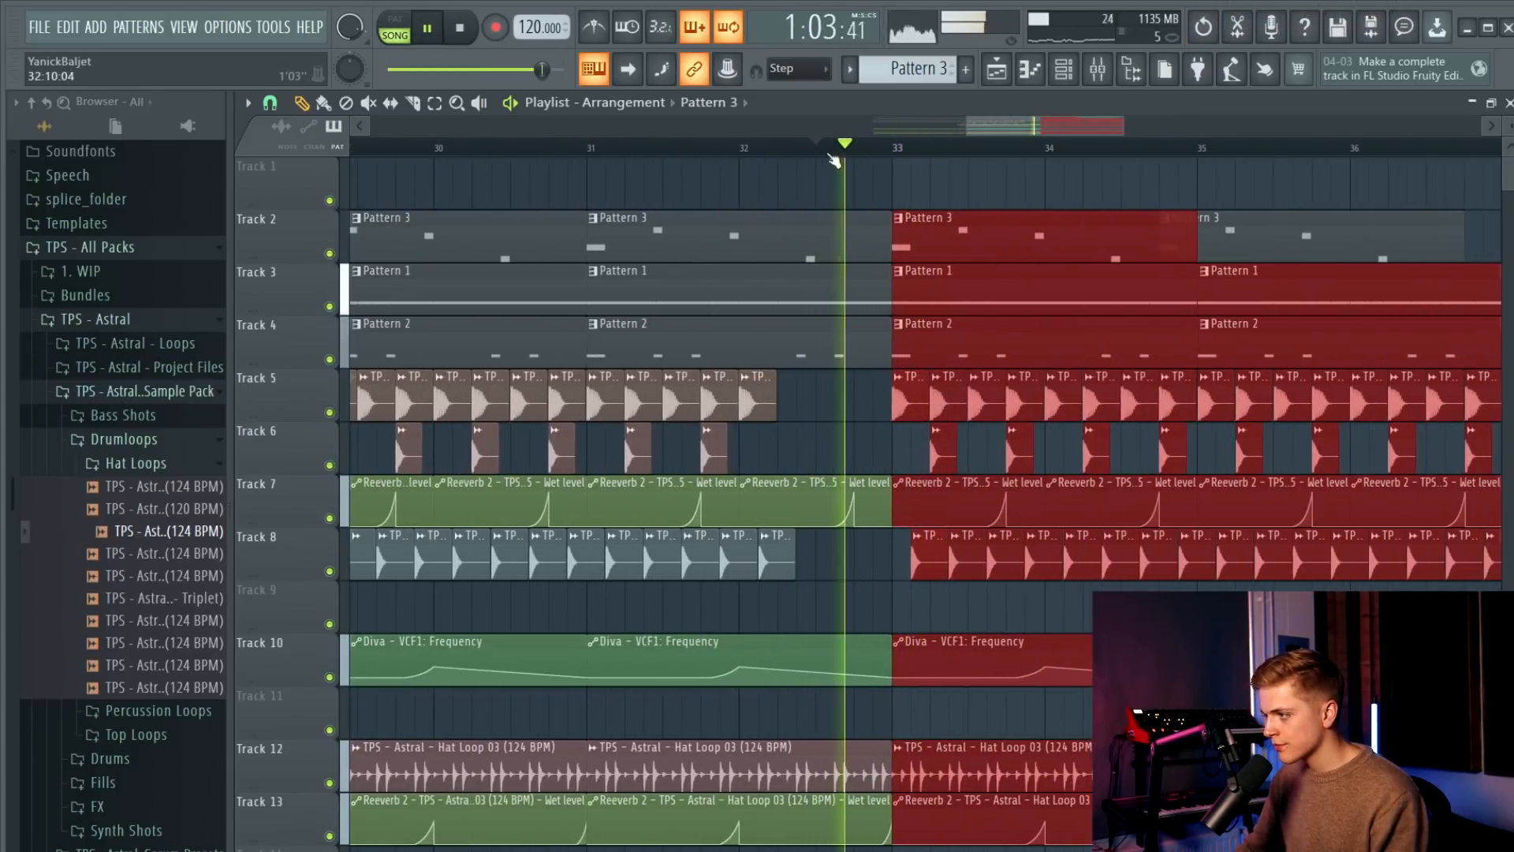
{"action": "left_click", "coordinate": [824, 457]}
{"action": "scroll", "coordinate": [836, 442], "scroll_direction": "down", "scroll_amount": 1, "text": "ctrl"}
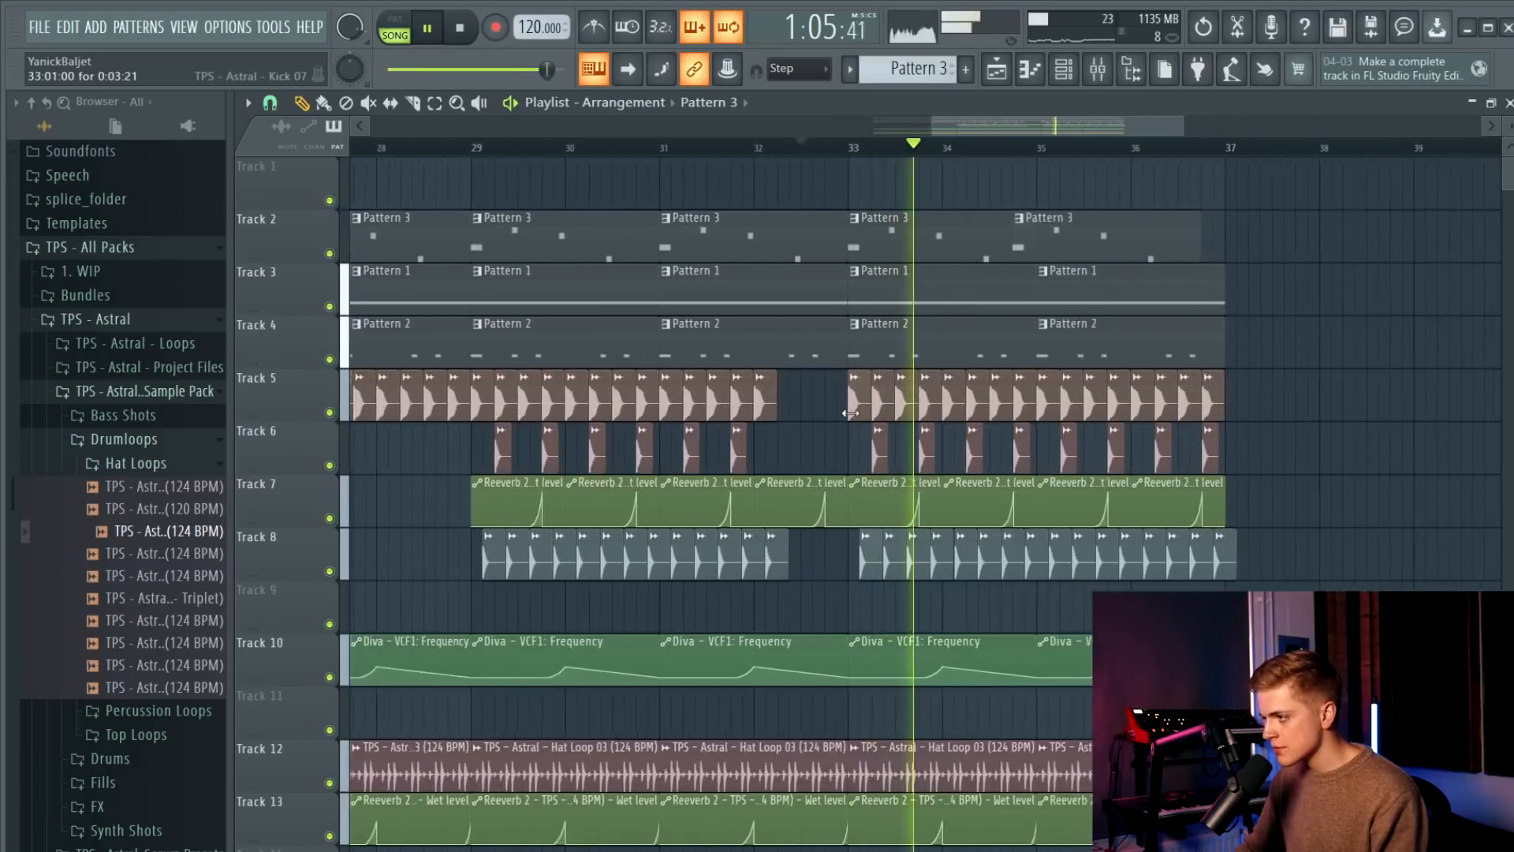
{"action": "left_click", "coordinate": [838, 147]}
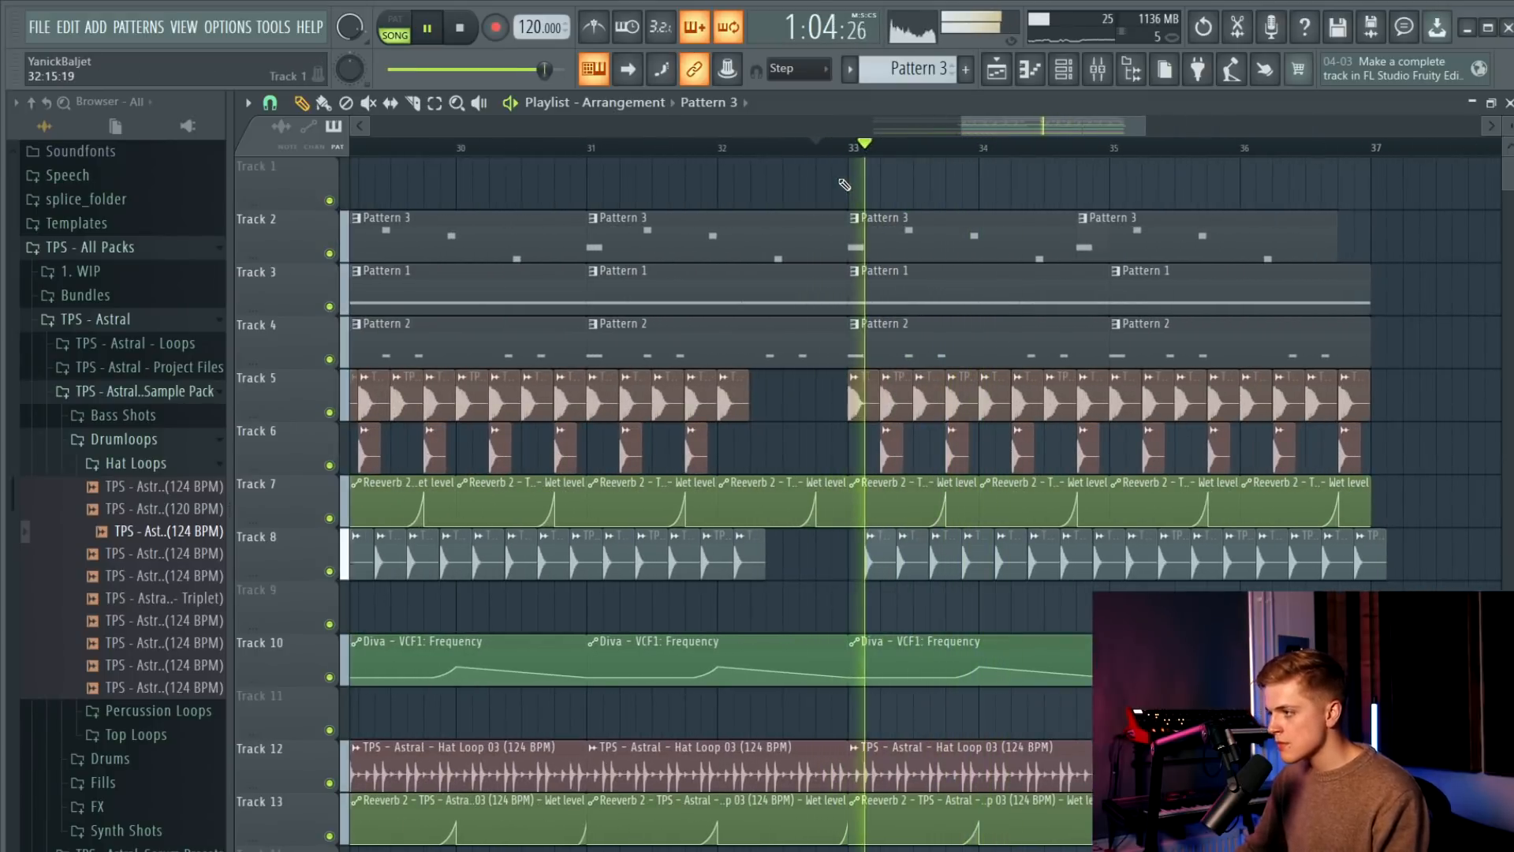
{"action": "scroll", "coordinate": [758, 347], "scroll_direction": "down", "scroll_amount": 1, "text": "ctrl"}
{"action": "scroll", "coordinate": [862, 514], "scroll_direction": "up", "scroll_amount": 3, "text": "ctrl"}
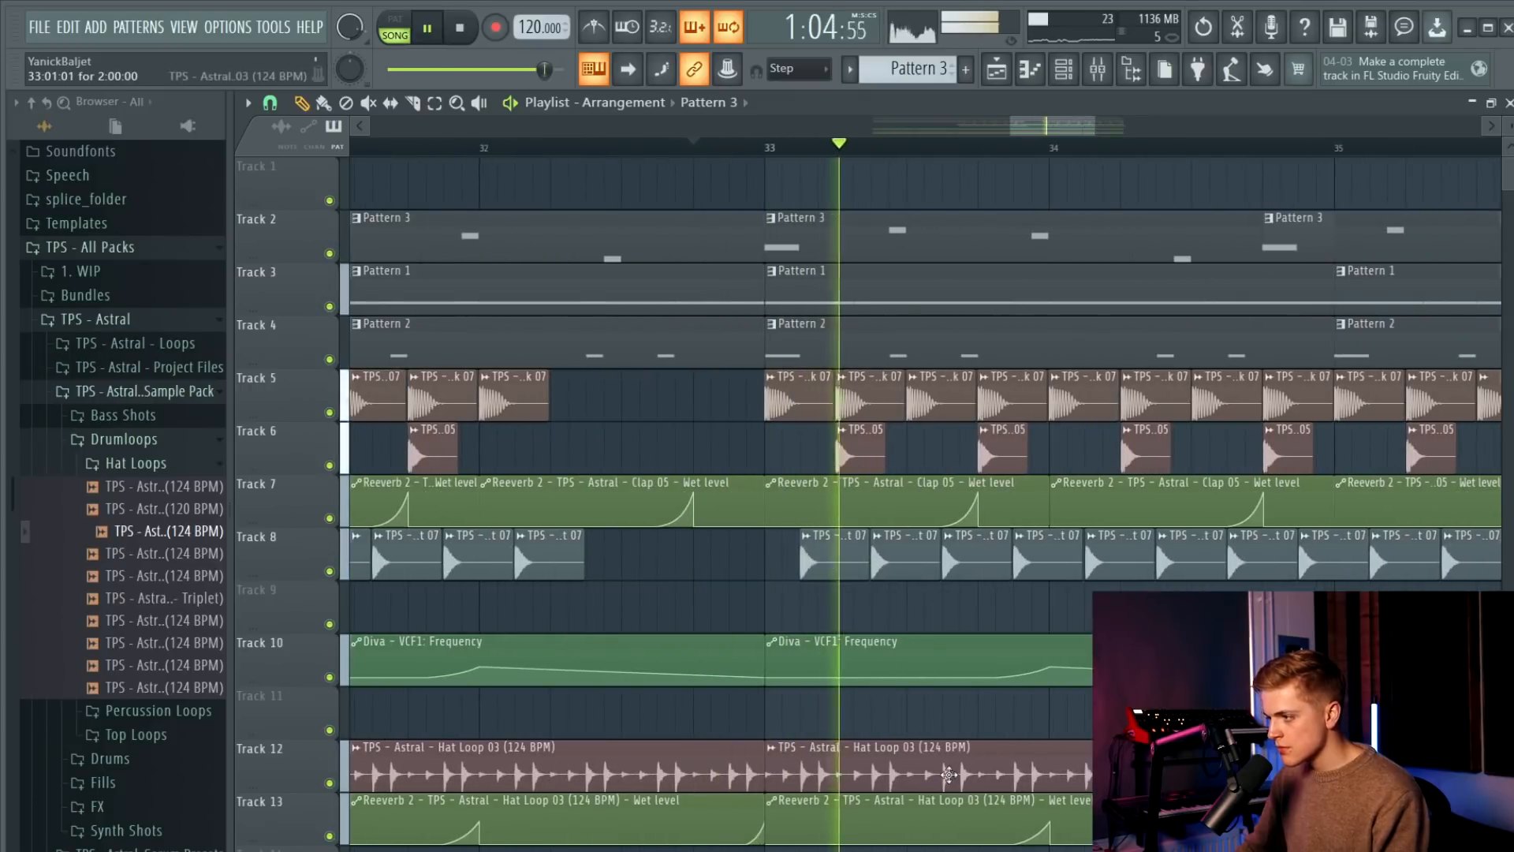
{"action": "scroll", "coordinate": [818, 338], "scroll_direction": "down", "scroll_amount": 3, "text": "ctrl"}
Restore the deleted Pattern 2 clip at bar 33 and align the last Pattern 3 clip on Track 2 with bar 35.
{"action": "key", "text": "ctrl+z"}
{"action": "key", "text": "ctrl+z"}
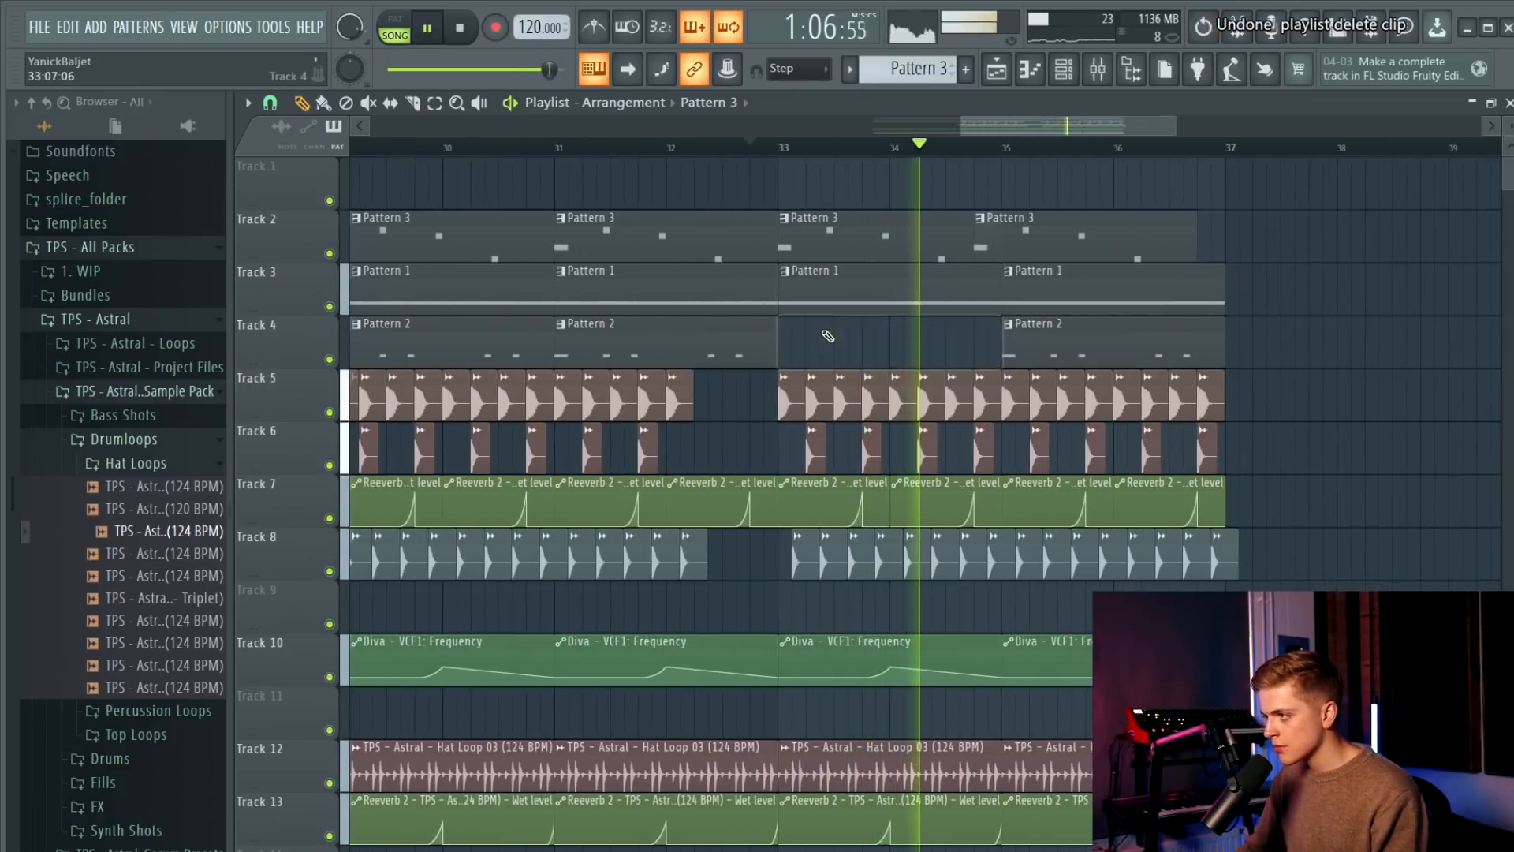
{"action": "scroll", "coordinate": [970, 268], "scroll_direction": "up", "scroll_amount": 1, "text": "ctrl"}
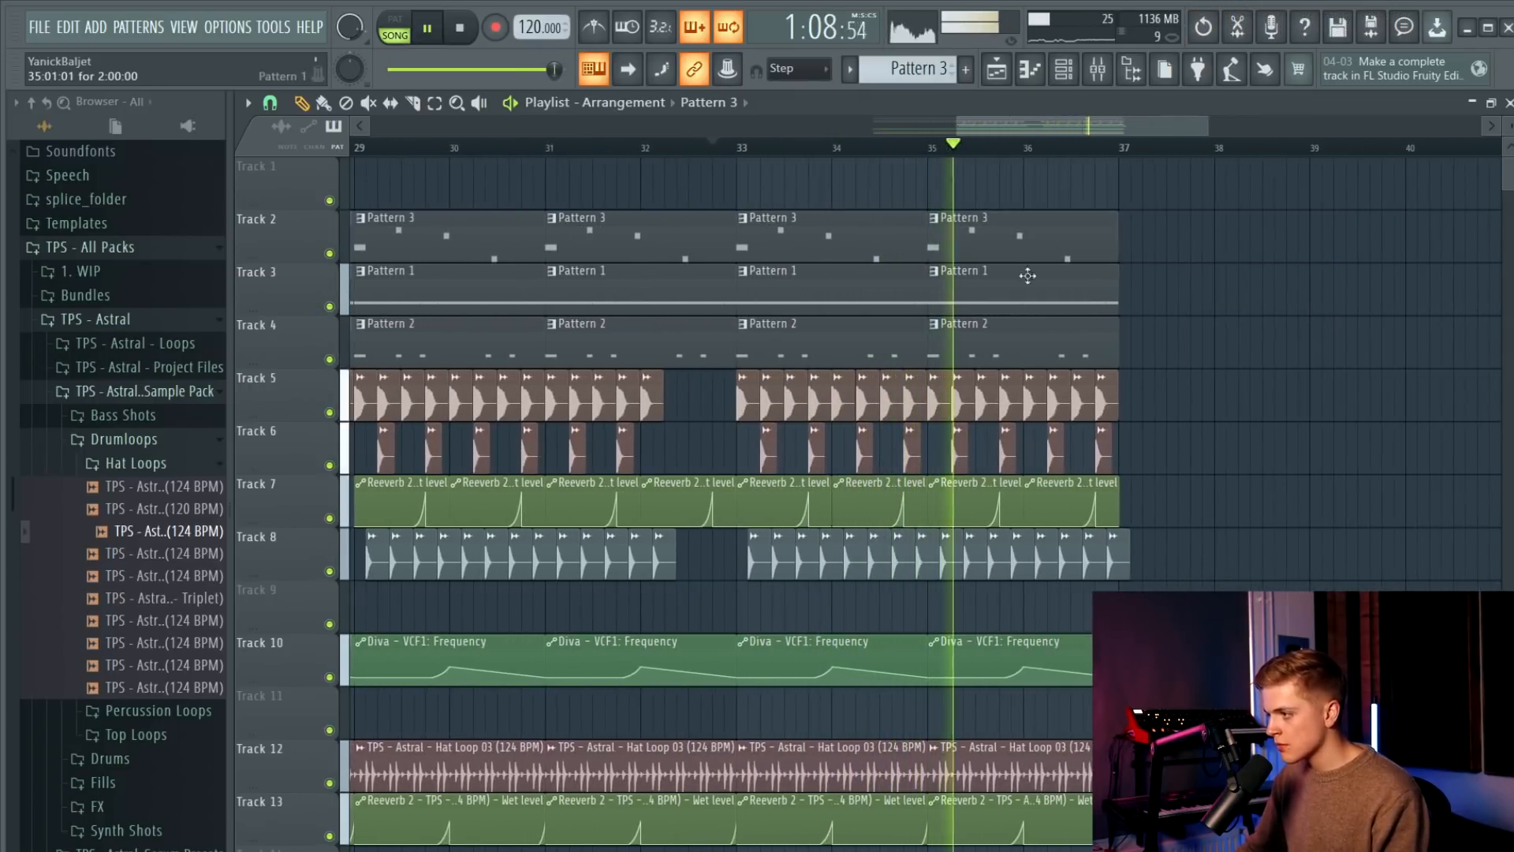
{"action": "scroll", "coordinate": [1010, 332], "scroll_direction": "up", "scroll_amount": 1, "text": "ctrl"}
{"action": "key", "text": "space"}
Duplicate all clips in bars 33 to 37 across every track so the copy starts at bar 37.
{"action": "scroll", "coordinate": [982, 403], "scroll_direction": "down", "scroll_amount": 2}
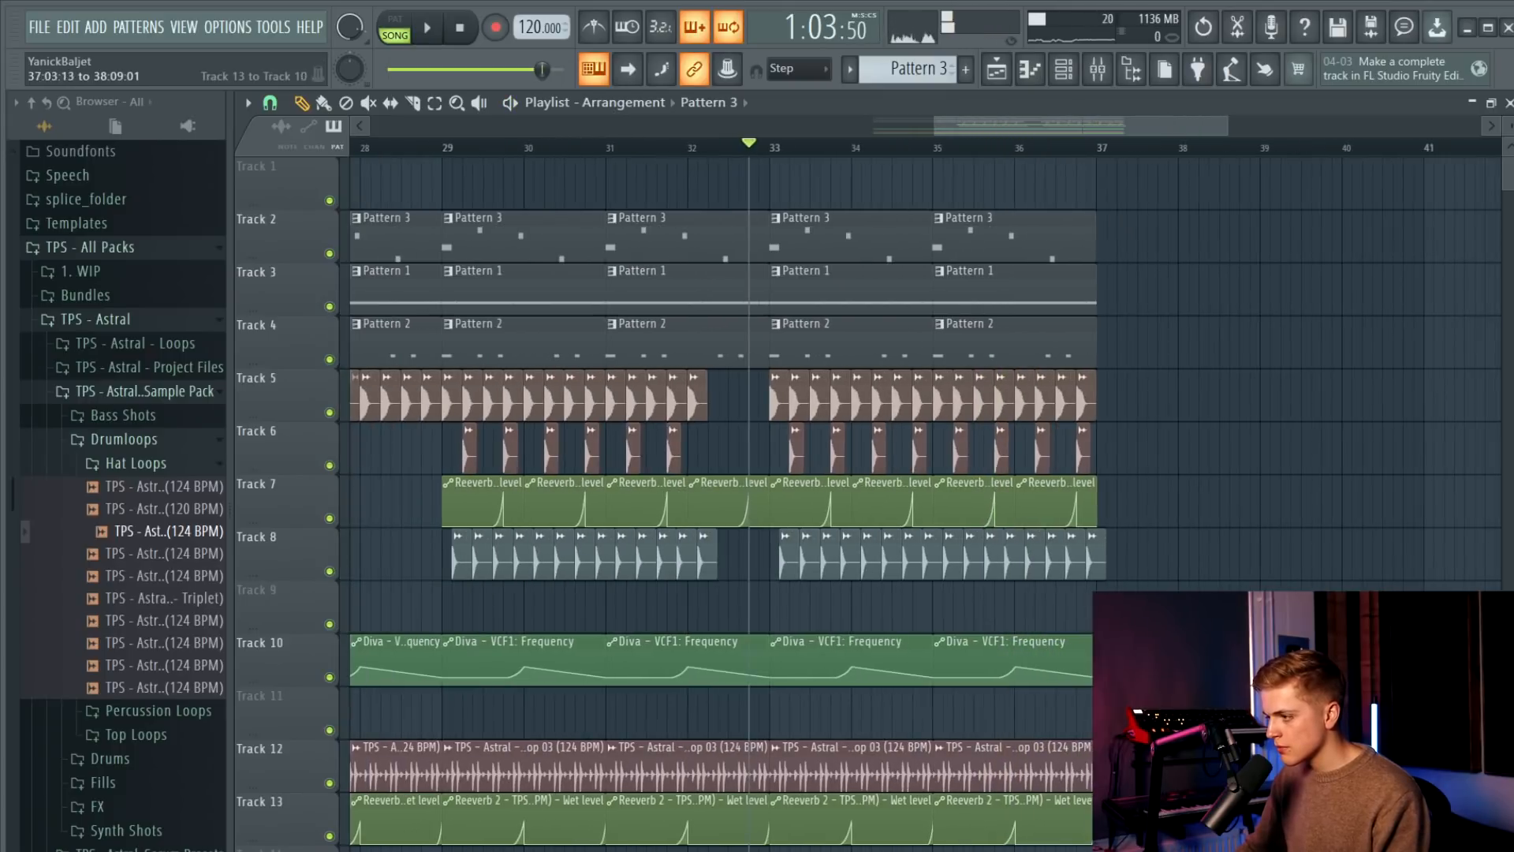
{"action": "left_click_drag", "start_coordinate": [1219, 837], "coordinate": [781, 229]}
{"action": "left_click_drag", "start_coordinate": [974, 230], "coordinate": [565, 229], "text": "shift"}
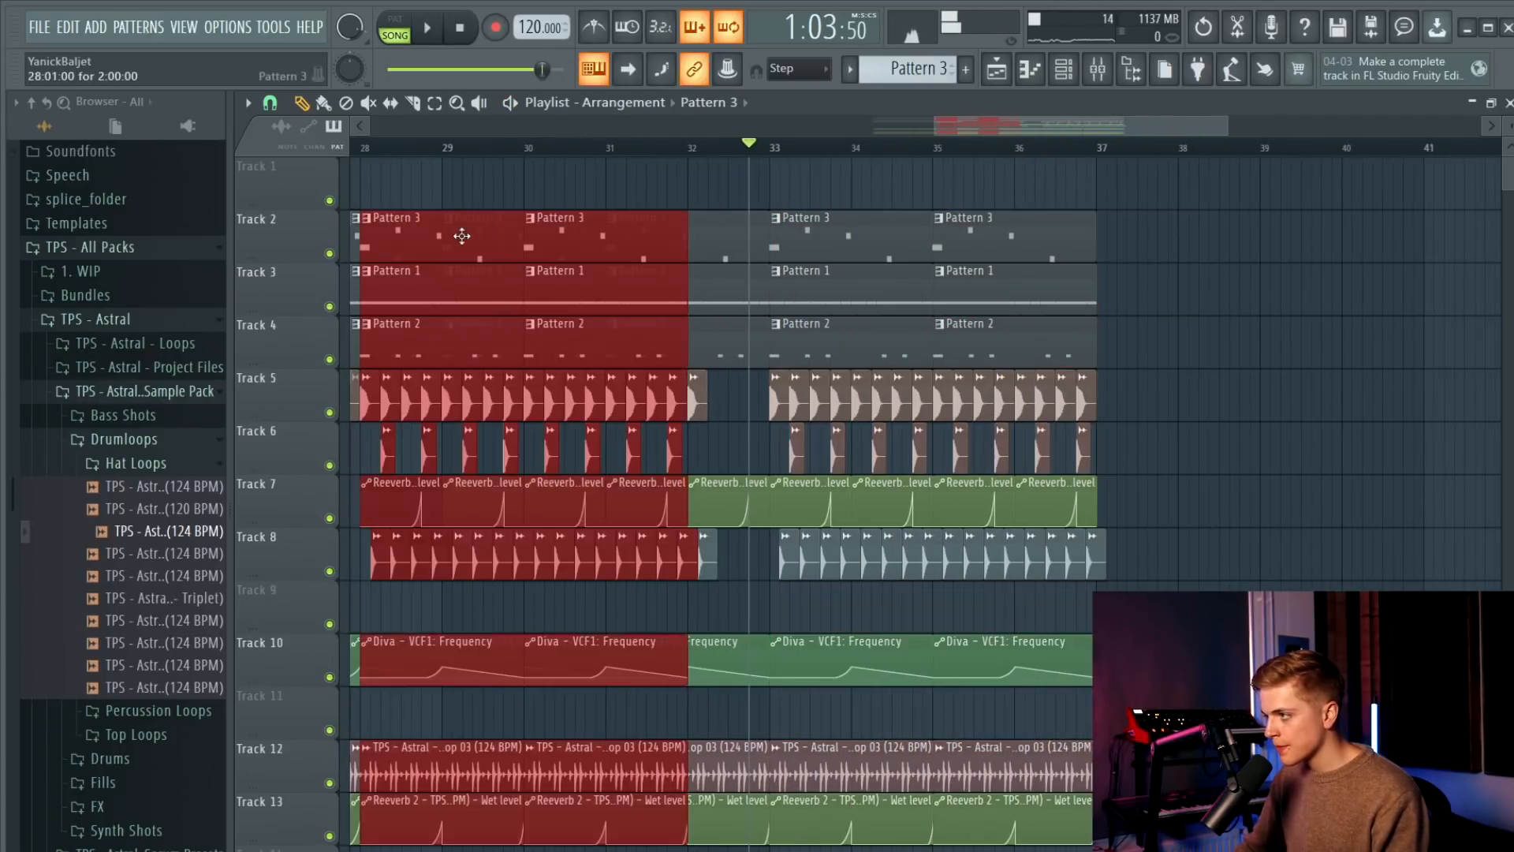
{"action": "left_click_drag", "start_coordinate": [466, 236], "coordinate": [1183, 240], "text": "shift"}
Play the extended arrangement briefly and reduce the playlist track heights to show all used tracks.
{"action": "key", "text": "space"}
{"action": "scroll", "coordinate": [1139, 256], "scroll_direction": "down", "scroll_amount": 6, "text": "ctrl"}
{"action": "right_click", "coordinate": [1336, 345]}
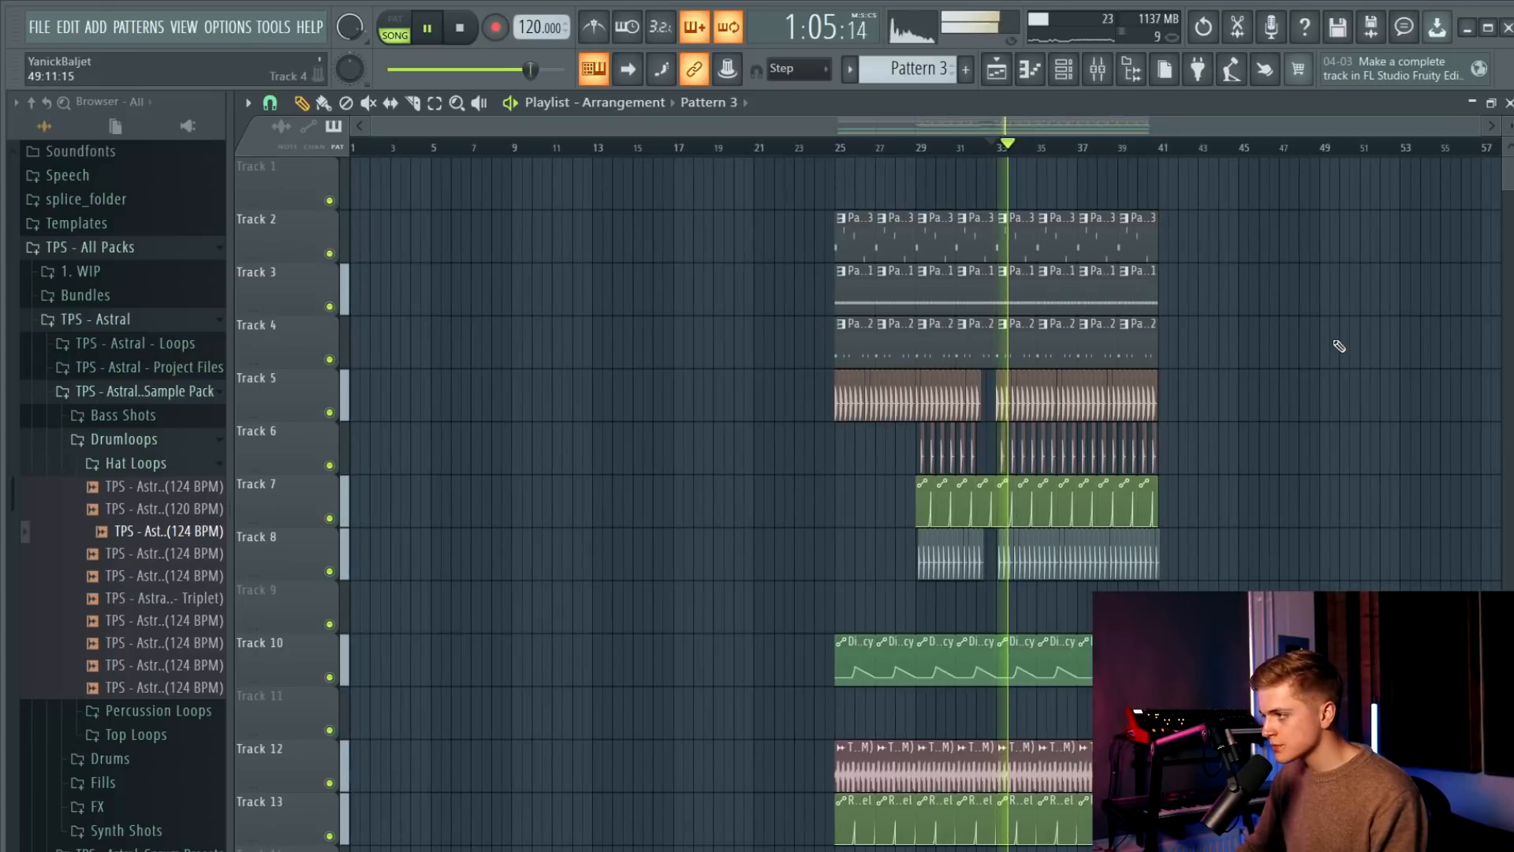
{"action": "scroll", "coordinate": [1335, 346], "scroll_direction": "down", "scroll_amount": 3, "text": "alt"}
{"action": "key", "text": "space"}
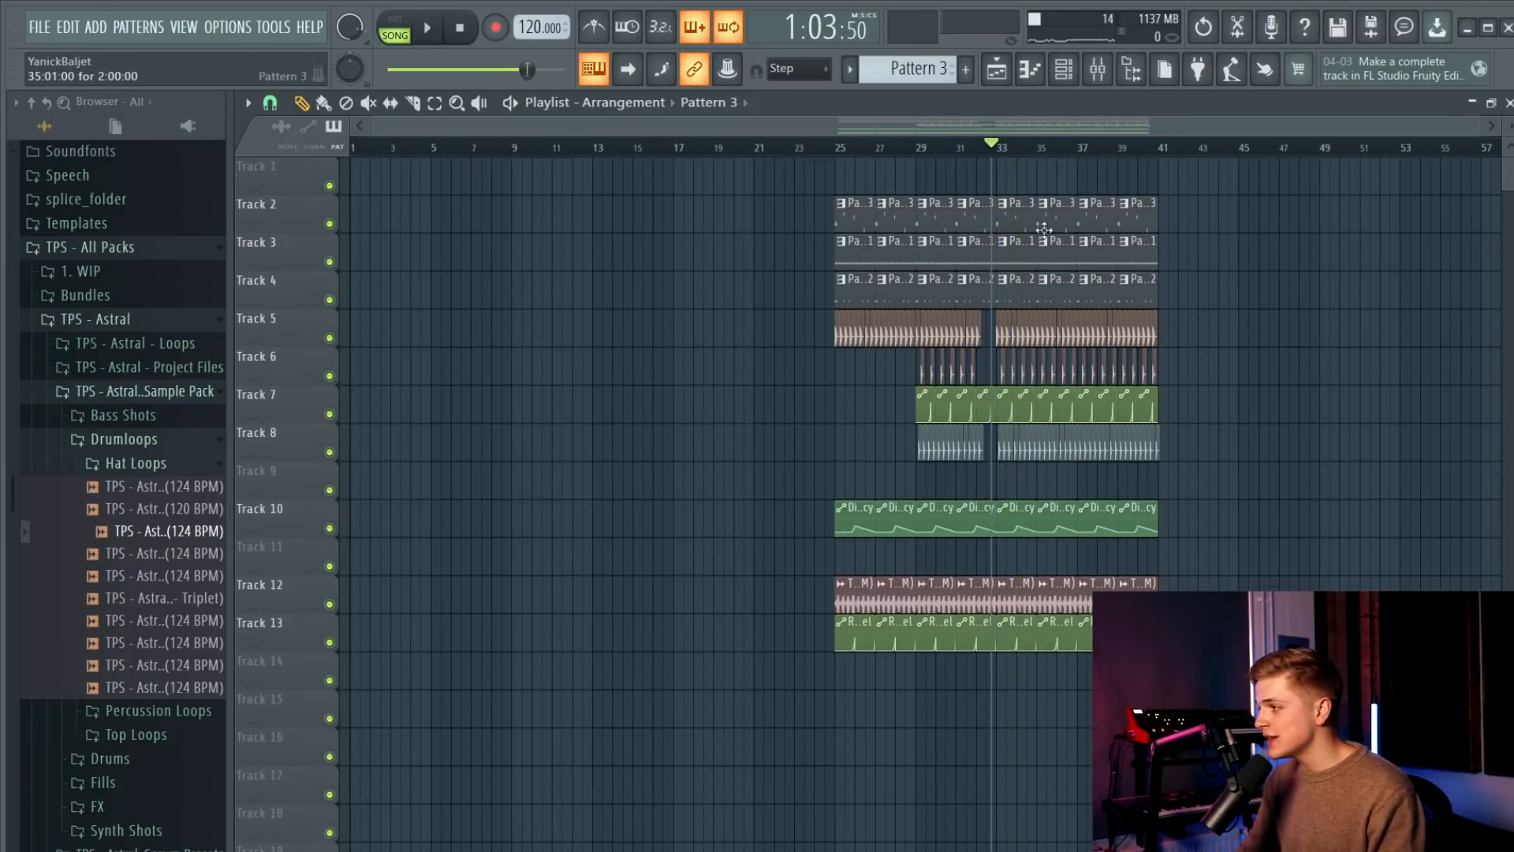
Make the Track 3 clip at bar 33 a unique pattern and extend it to bar 41 in place of the following Pattern 1 clips.
{"action": "scroll", "coordinate": [1101, 255], "scroll_direction": "up", "scroll_amount": 6, "text": "ctrl"}
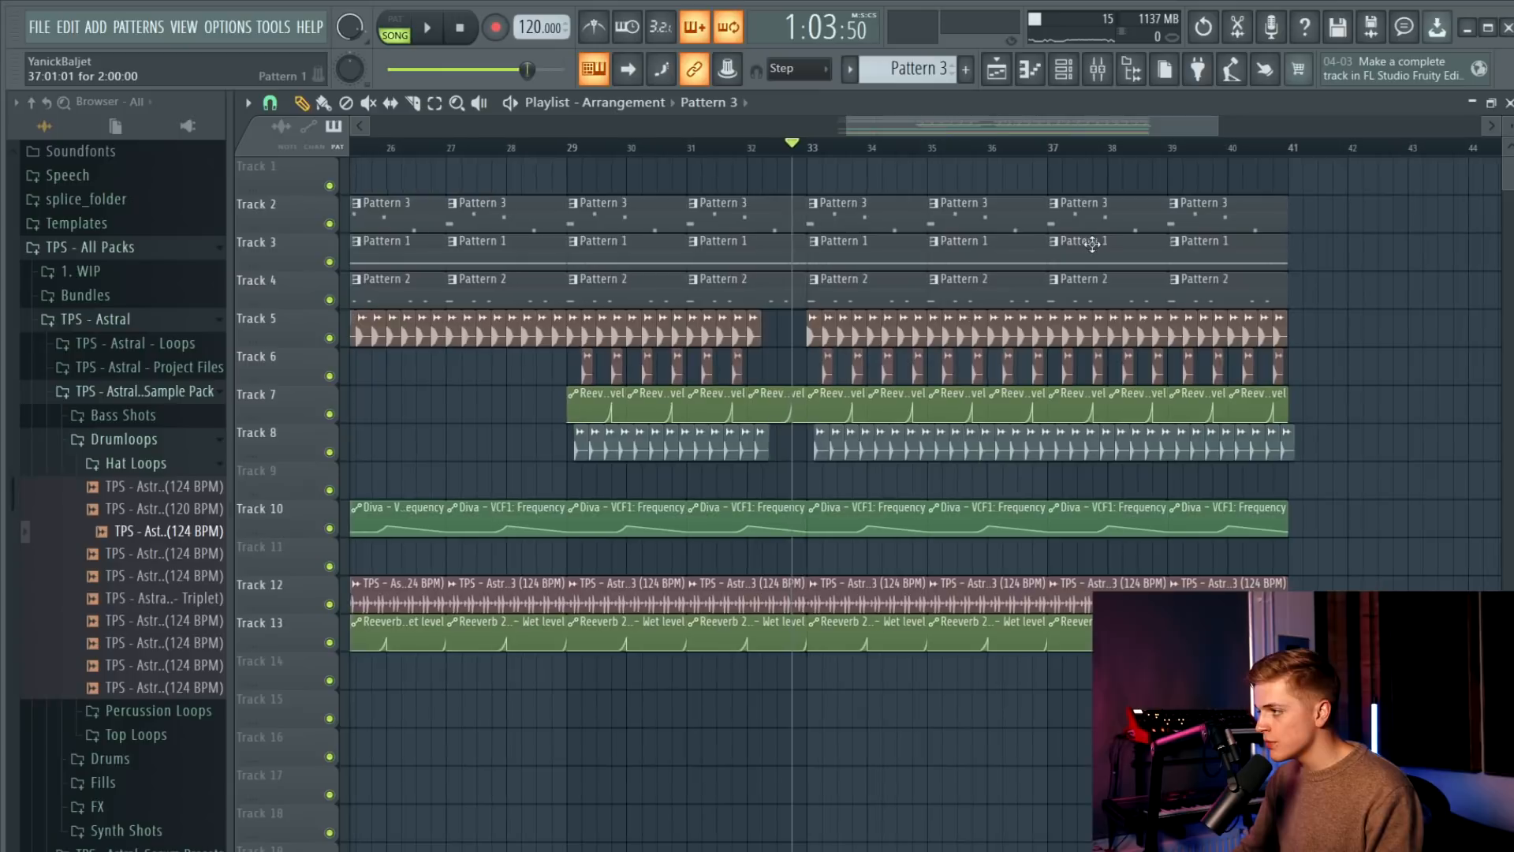
{"action": "left_click", "coordinate": [813, 243]}
{"action": "left_click", "coordinate": [860, 367]}
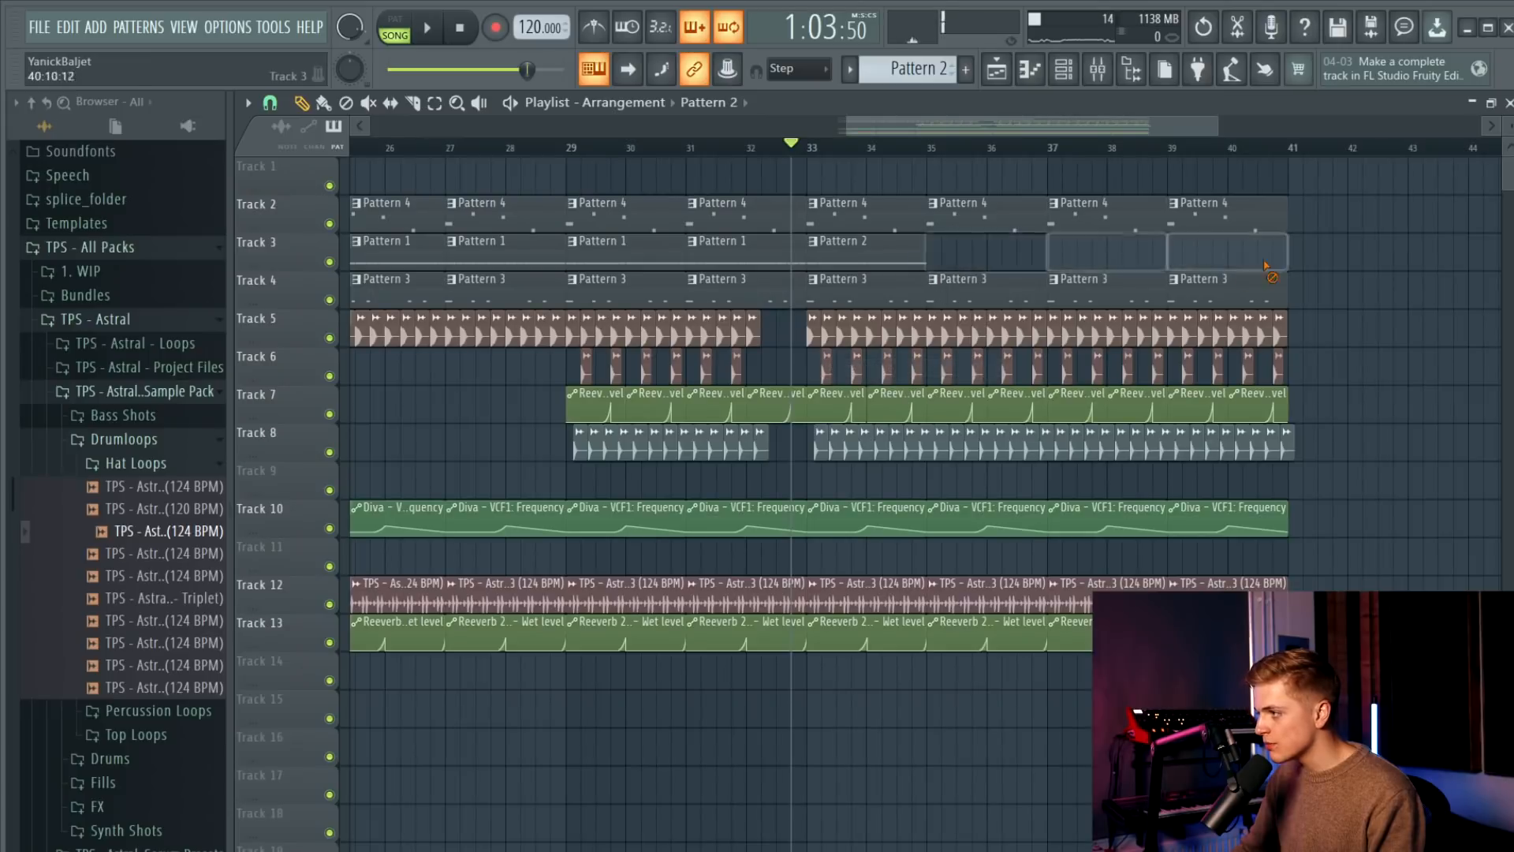
{"action": "left_click_drag", "start_coordinate": [924, 259], "coordinate": [1224, 269]}
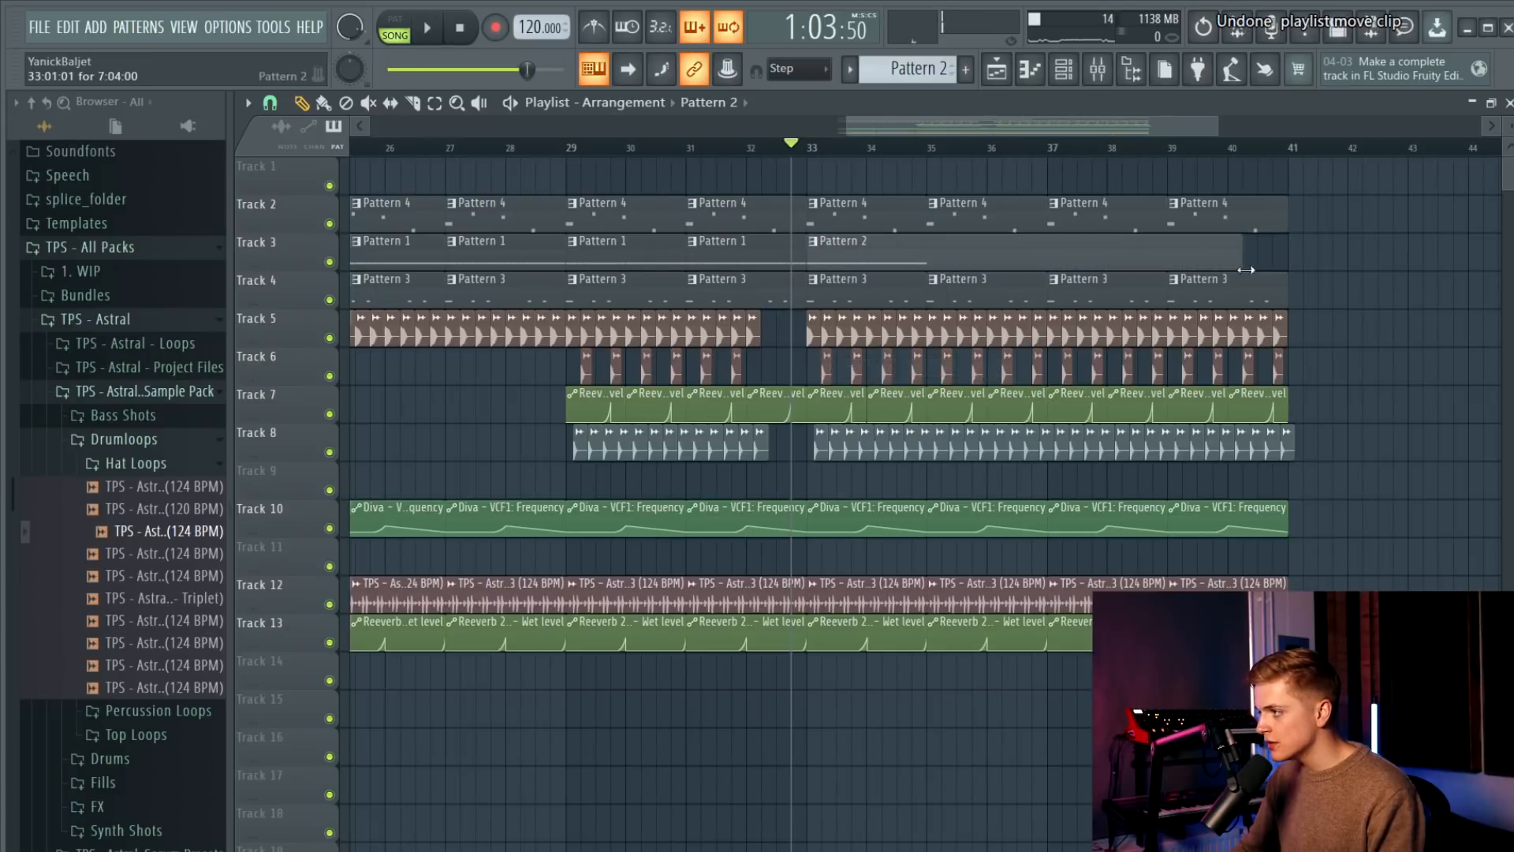
Duplicate the Serum E4 notes of the new Track 3 pattern from bar 5 onward and raise the copy to G4.
{"action": "left_click", "coordinate": [860, 252]}
{"action": "key", "text": "space"}
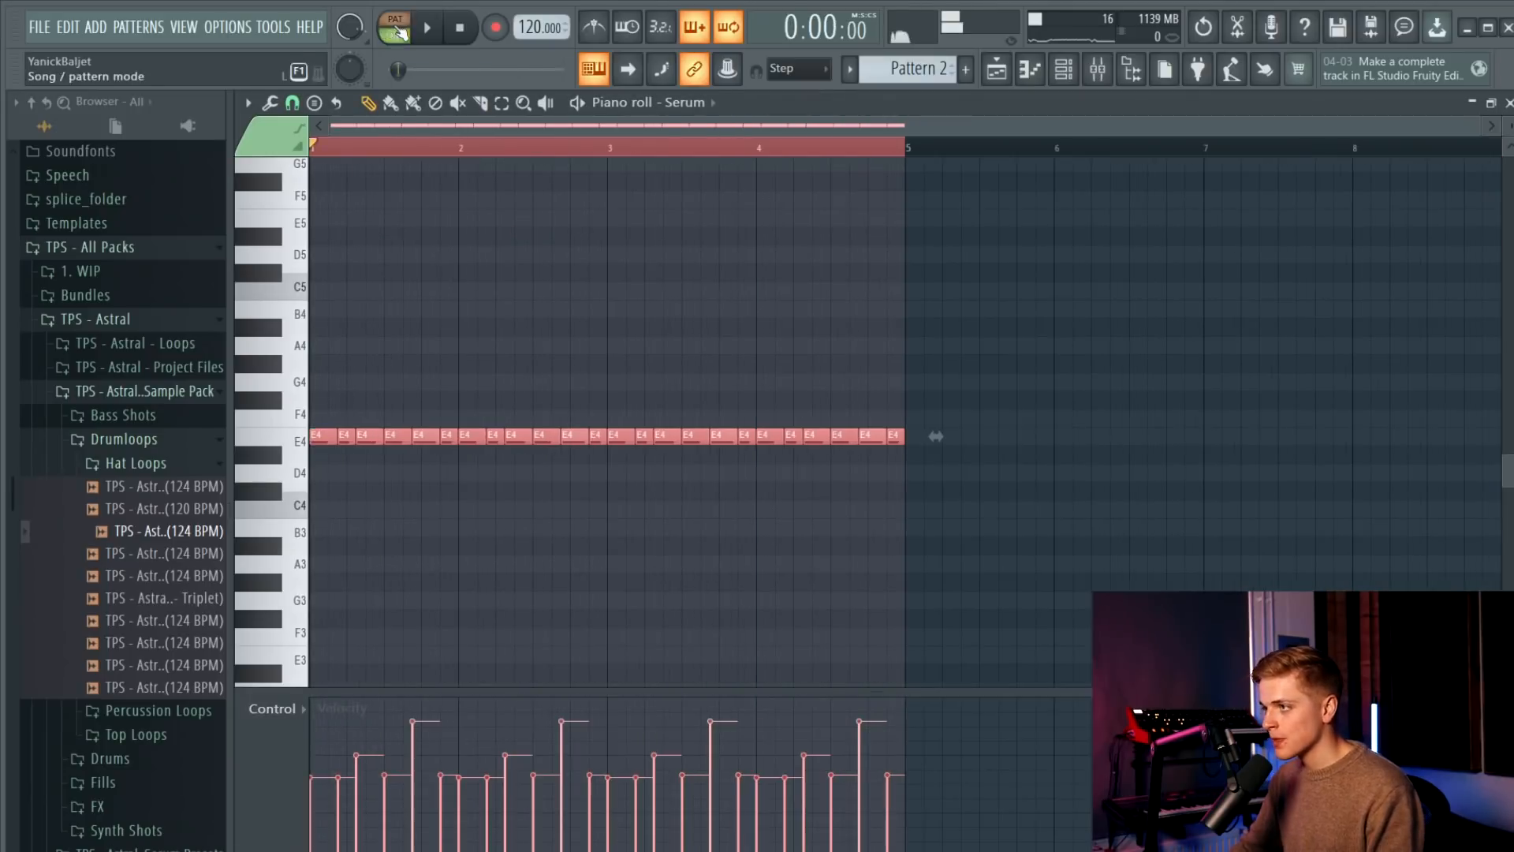
{"action": "left_click_drag", "start_coordinate": [966, 475], "coordinate": [935, 380]}
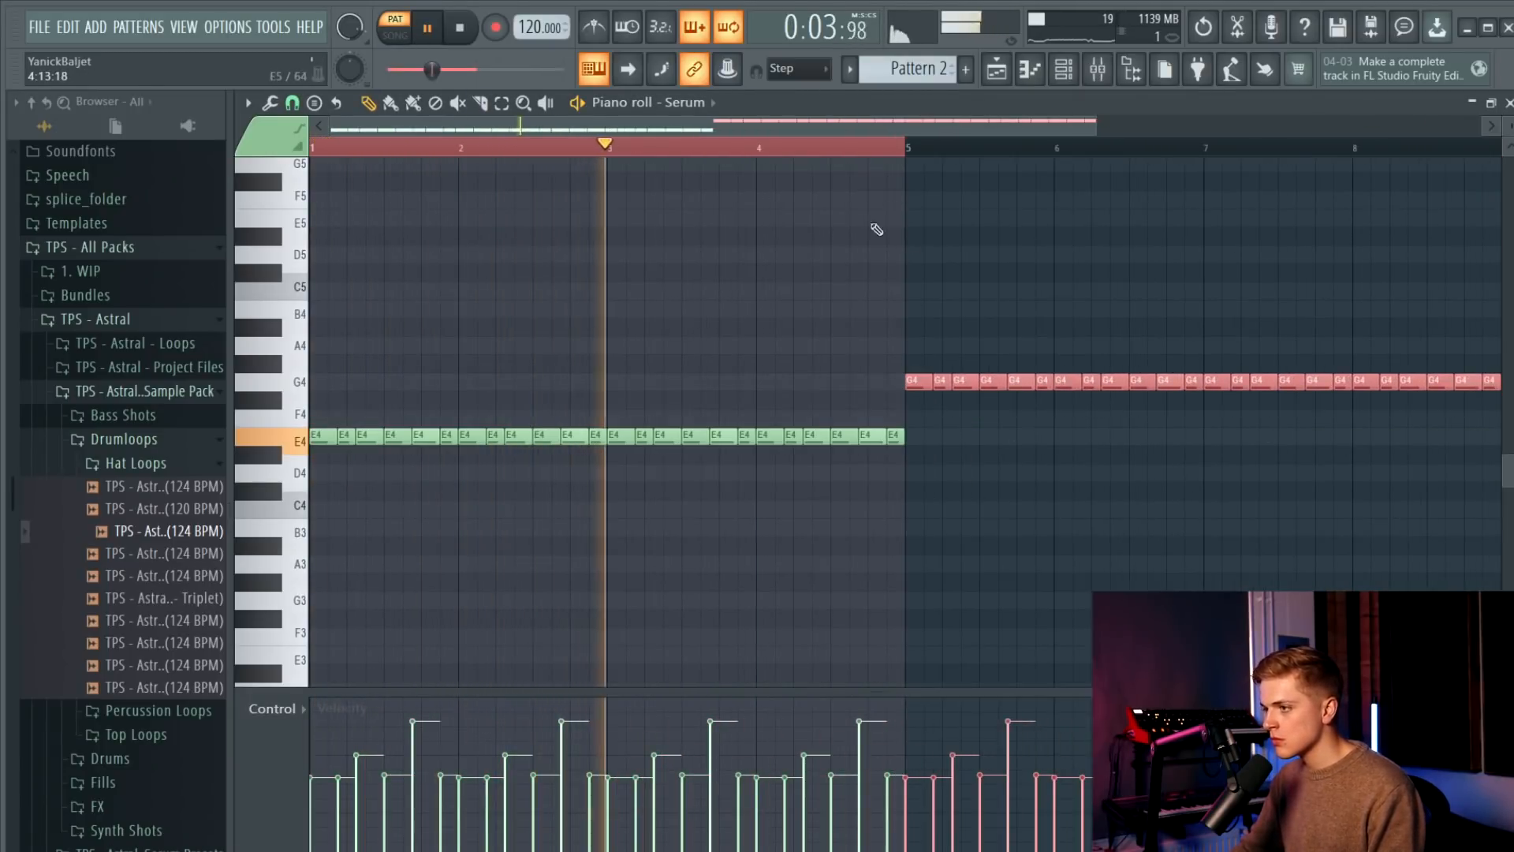
Raise the Serum notes in bars 7 to 9 to A4 and return to the playlist.
{"action": "scroll", "coordinate": [824, 251], "scroll_direction": "down", "scroll_amount": 1}
{"action": "scroll", "coordinate": [824, 250], "scroll_direction": "down", "scroll_amount": 1}
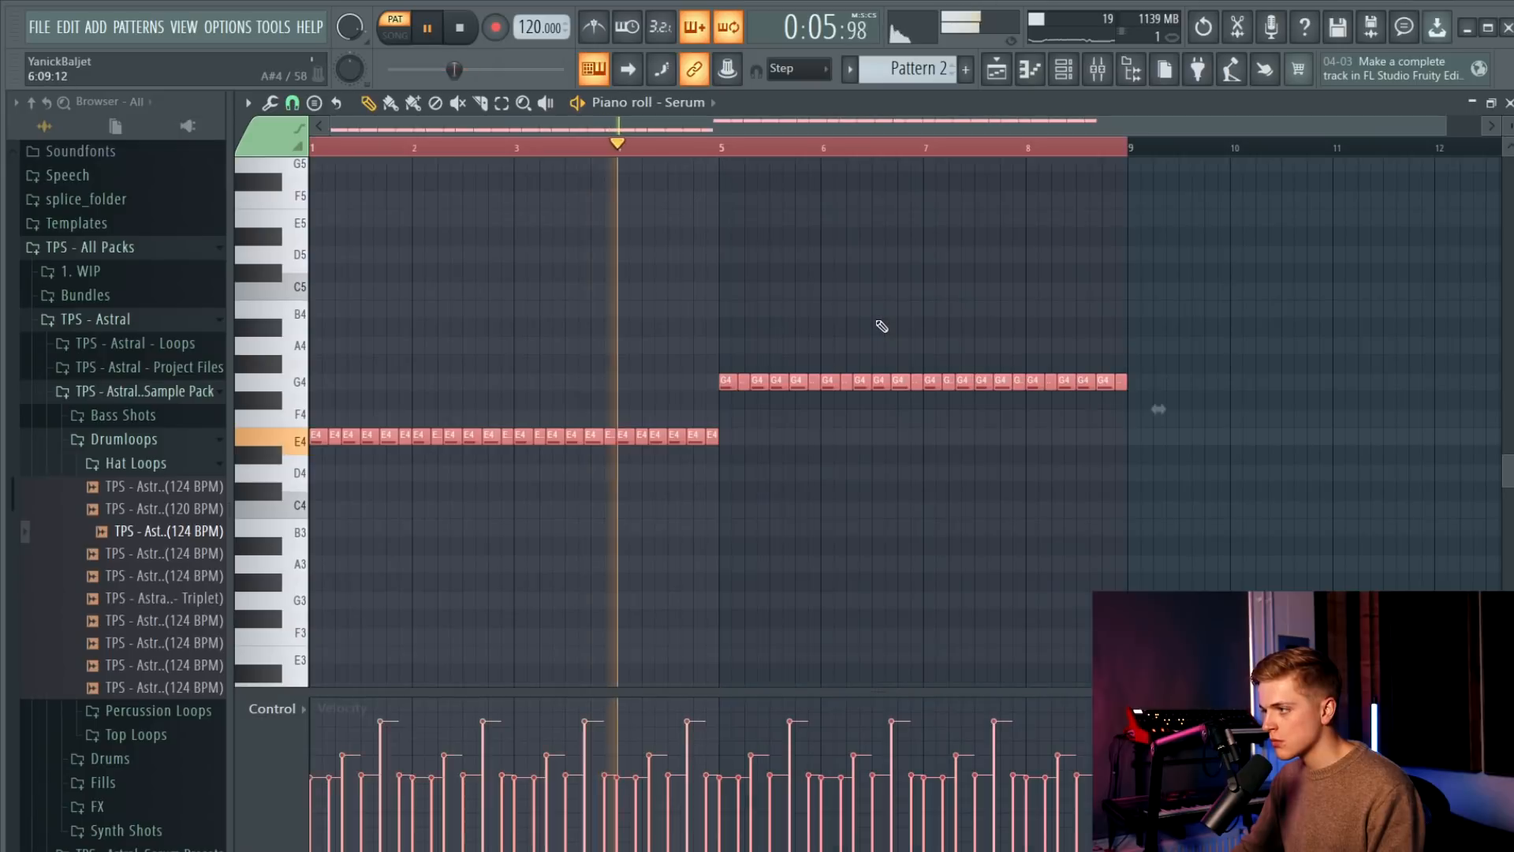
{"action": "left_click", "coordinate": [878, 323]}
{"action": "left_click_drag", "start_coordinate": [1151, 360], "coordinate": [931, 347]}
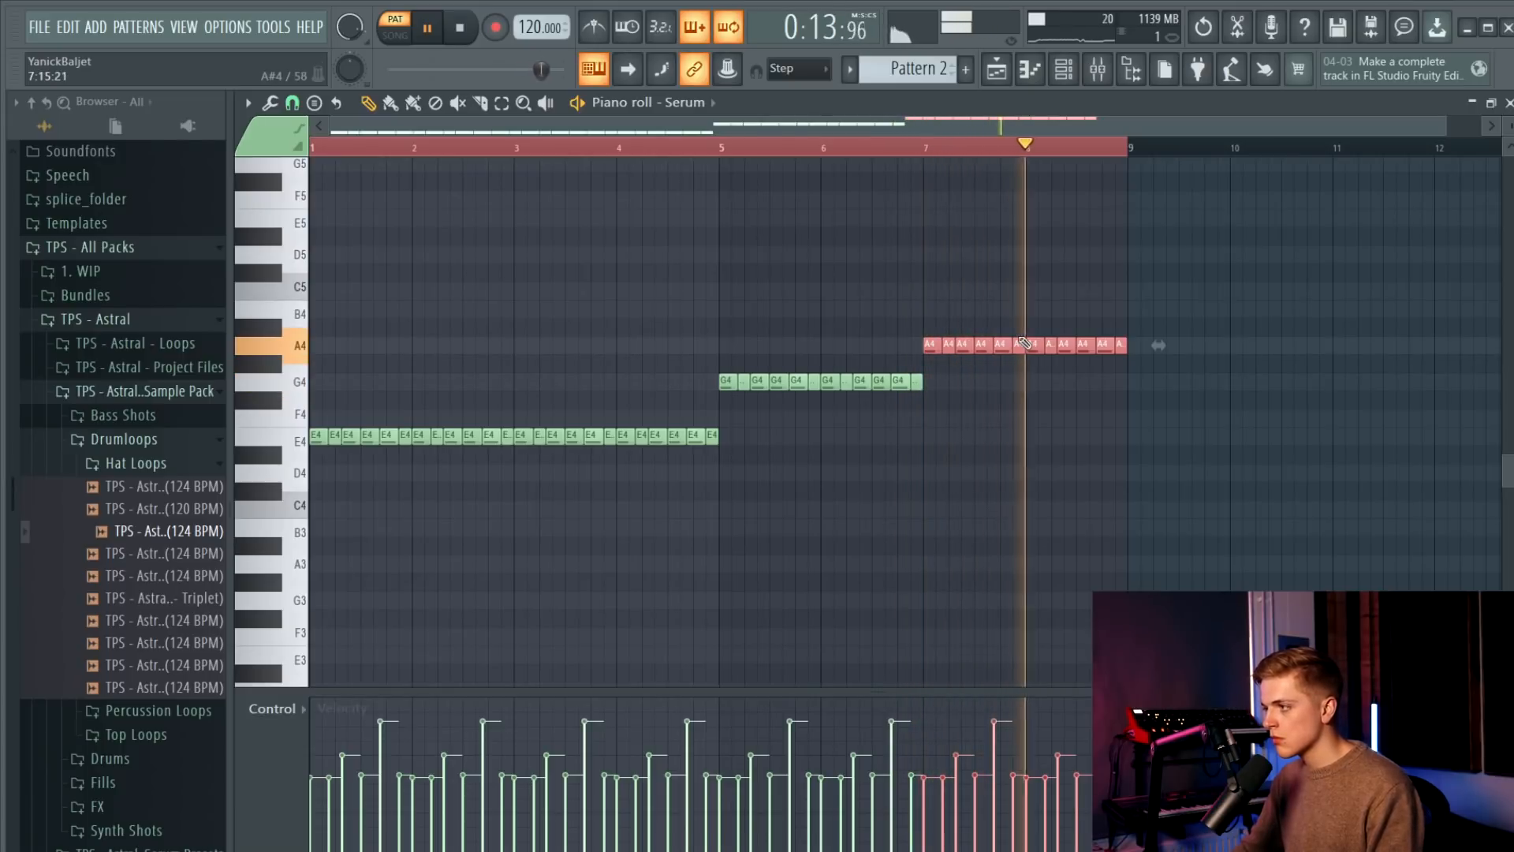
{"action": "key", "text": "space"}
{"action": "key", "text": "F5"}
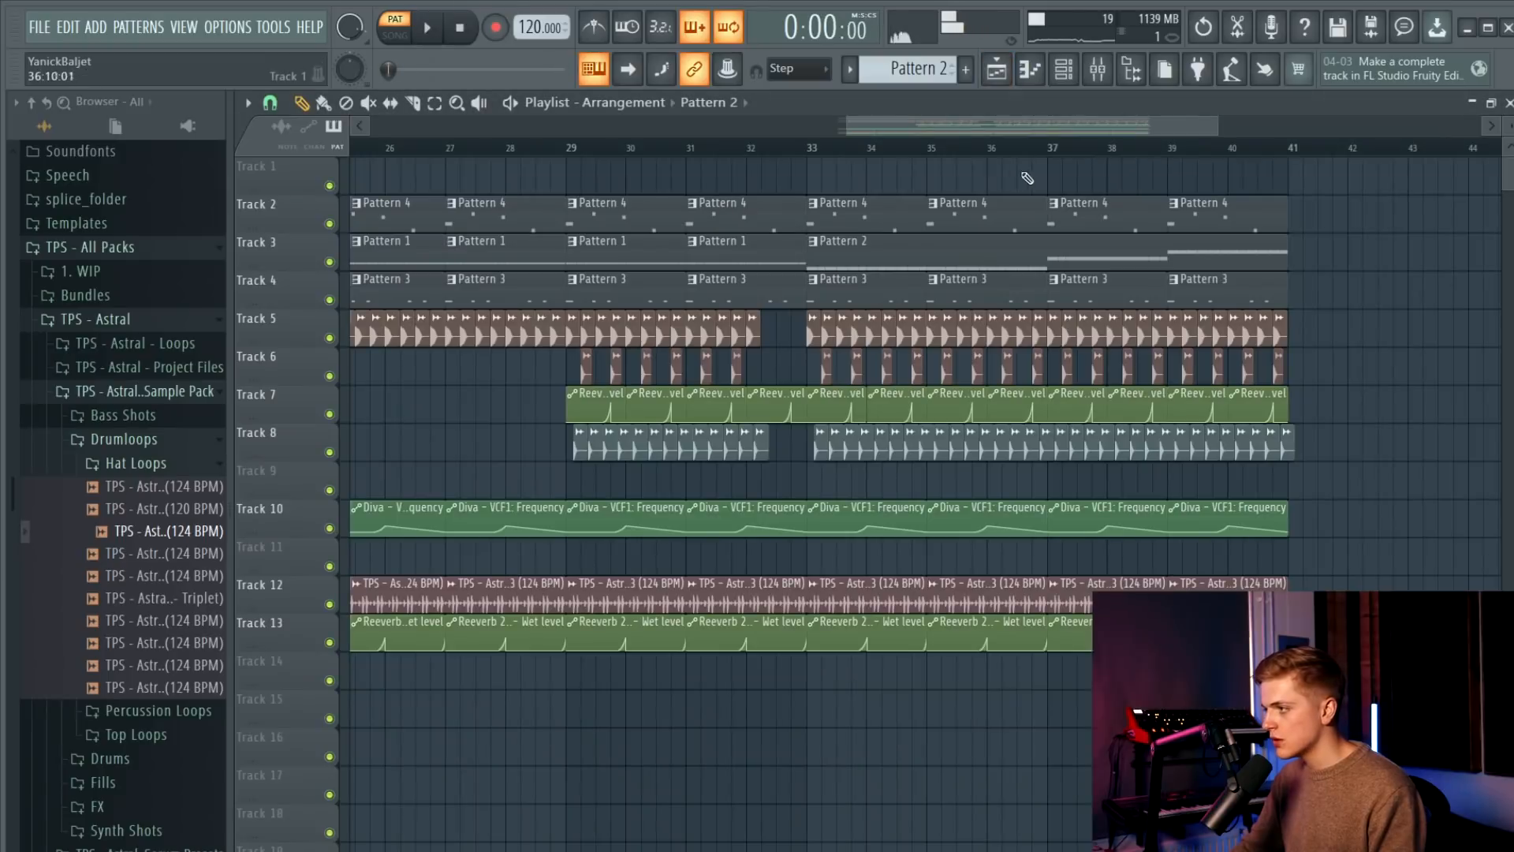
Play the arrangement from bar 33 with only Tracks 2 and 3 audible.
{"action": "left_click", "coordinate": [812, 147]}
{"action": "key", "text": "space"}
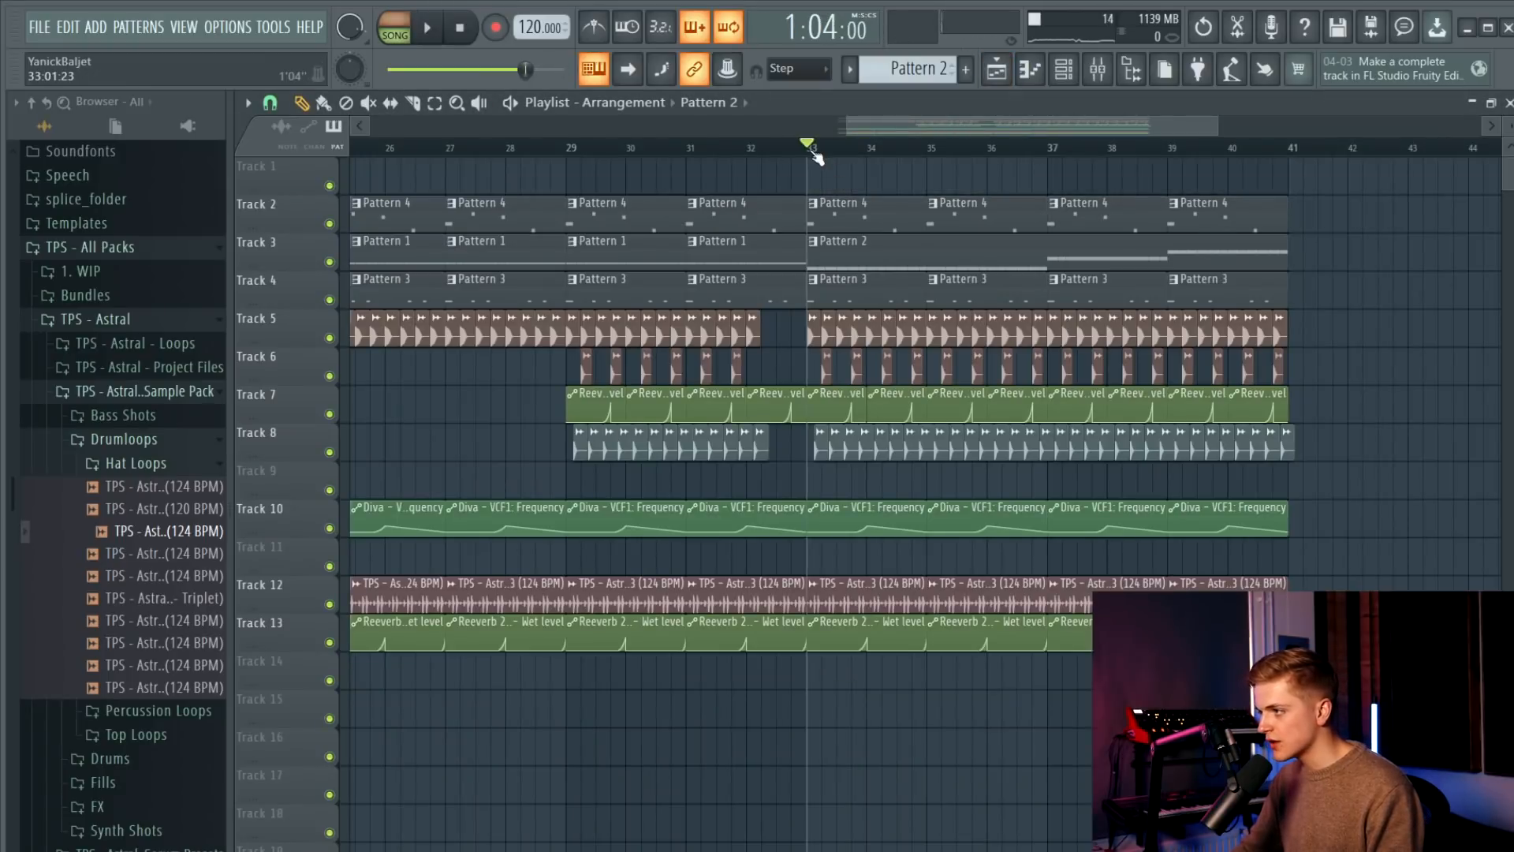
{"action": "left_click", "coordinate": [329, 299]}
{"action": "left_click", "coordinate": [330, 261], "text": "ctrl"}
{"action": "key", "text": "space"}
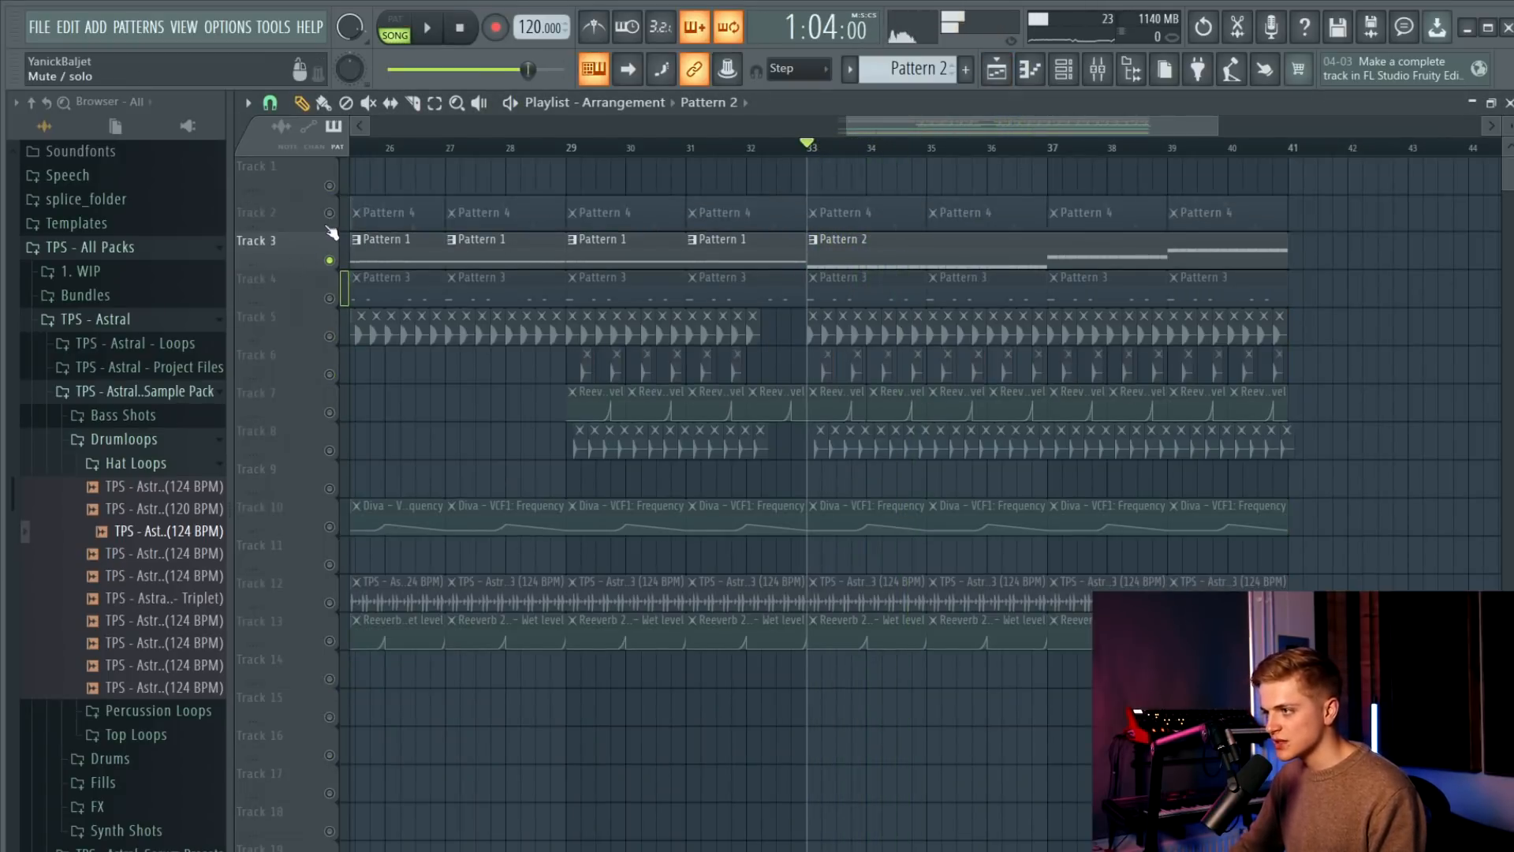
{"action": "left_click", "coordinate": [329, 223]}
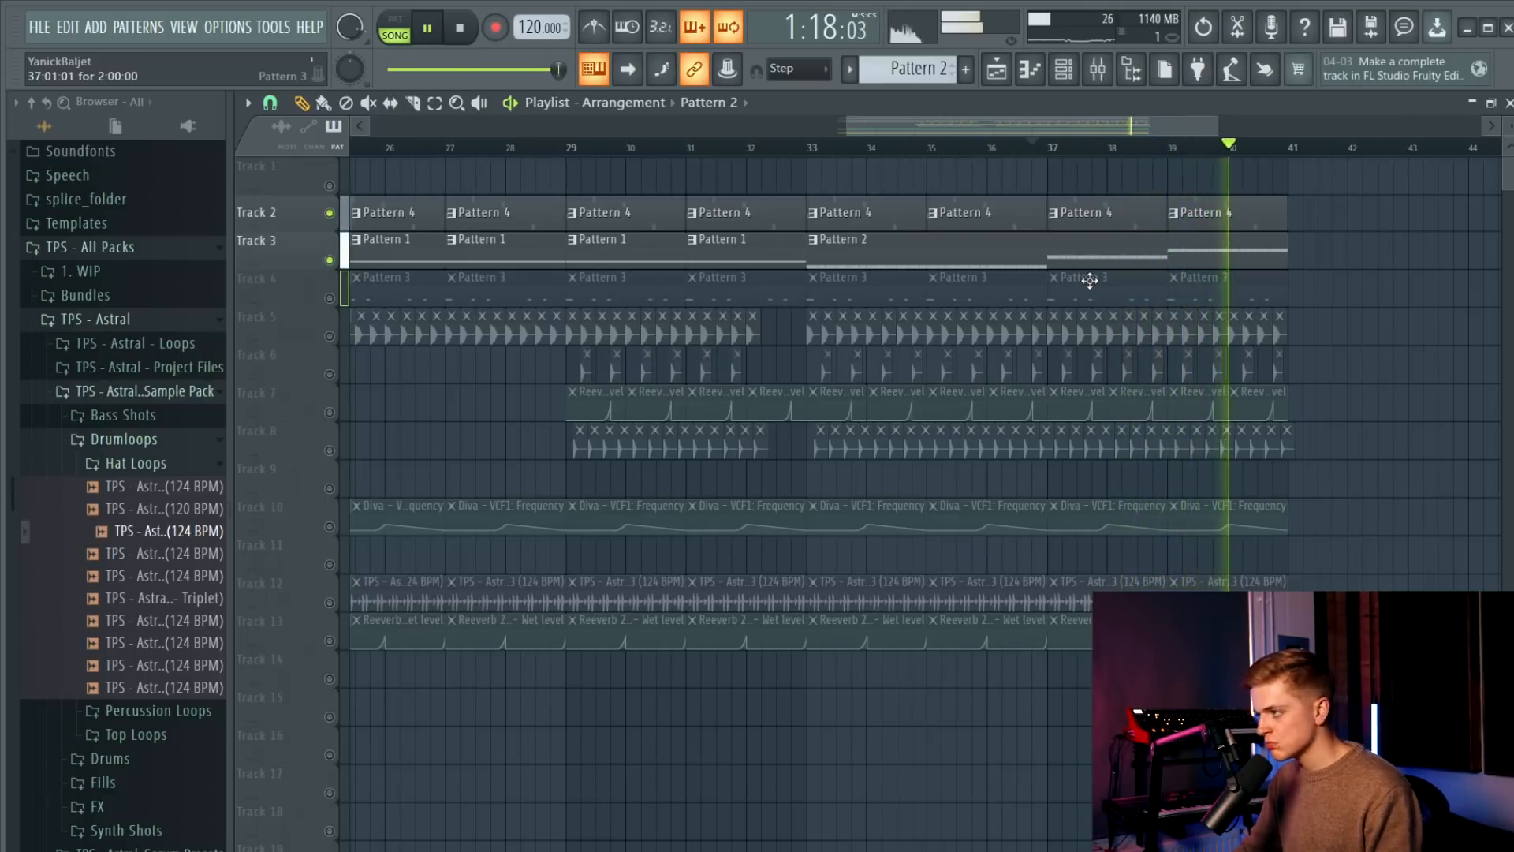
{"action": "key", "text": "space"}
Delete the Pattern 3 clips after bar 35 on Track 4 and make the clip at bar 33 a unique pattern.
{"action": "right_click", "coordinate": [997, 283]}
{"action": "right_click", "coordinate": [1104, 284]}
{"action": "right_click", "coordinate": [1256, 288]}
{"action": "left_click", "coordinate": [814, 279]}
{"action": "left_click", "coordinate": [841, 403]}
Extend the Diva notes of the new Track 4 pattern to eight bars, raising bars 5 to 7 to G4 and the final two bars higher.
{"action": "double_click", "coordinate": [838, 289]}
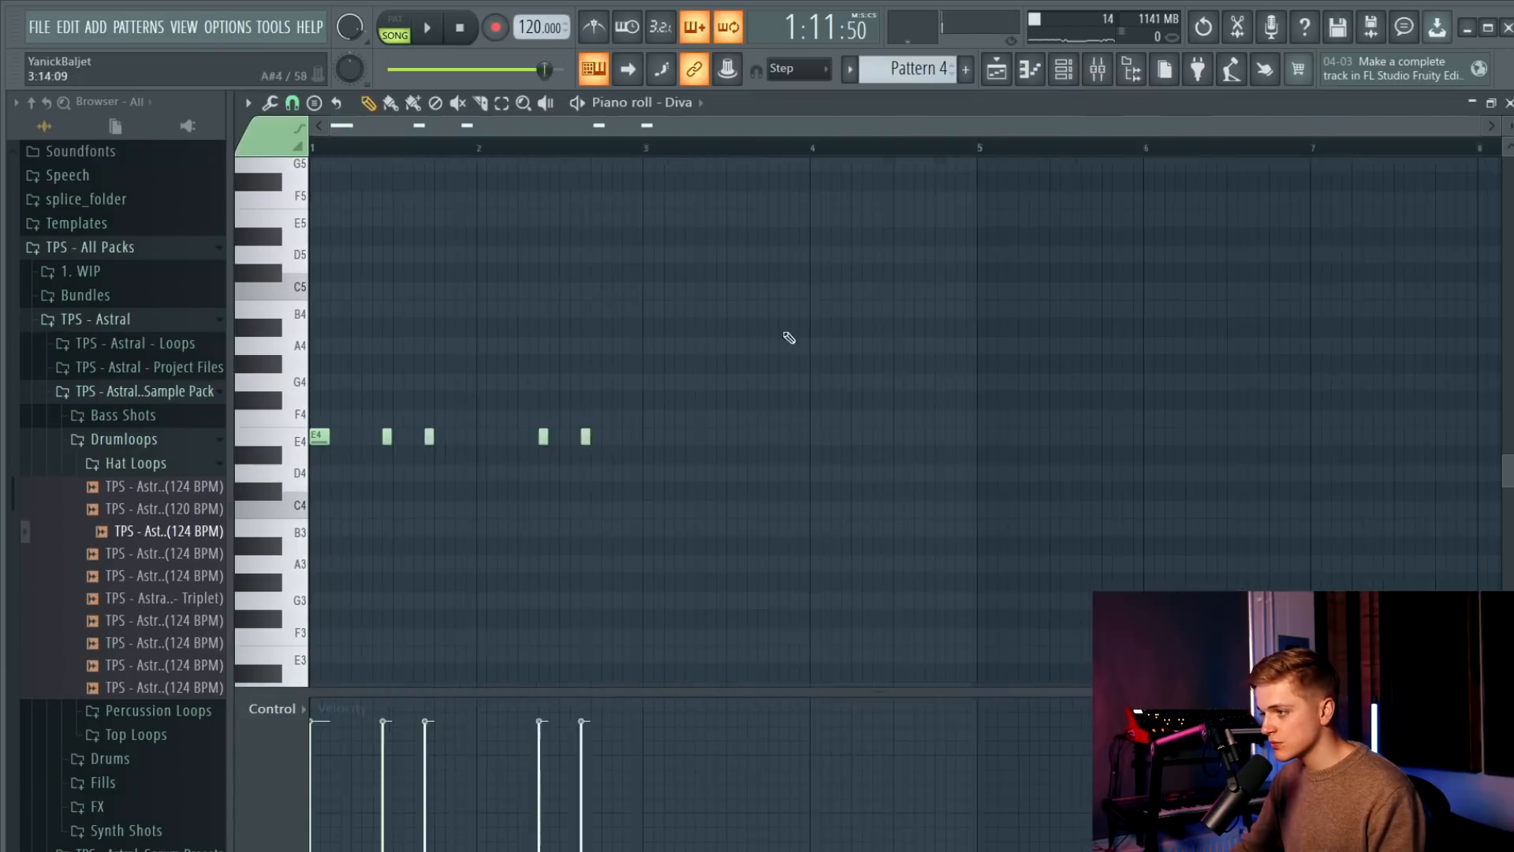
{"action": "key", "text": "ctrl+a"}
{"action": "key", "text": "ctrl+b"}
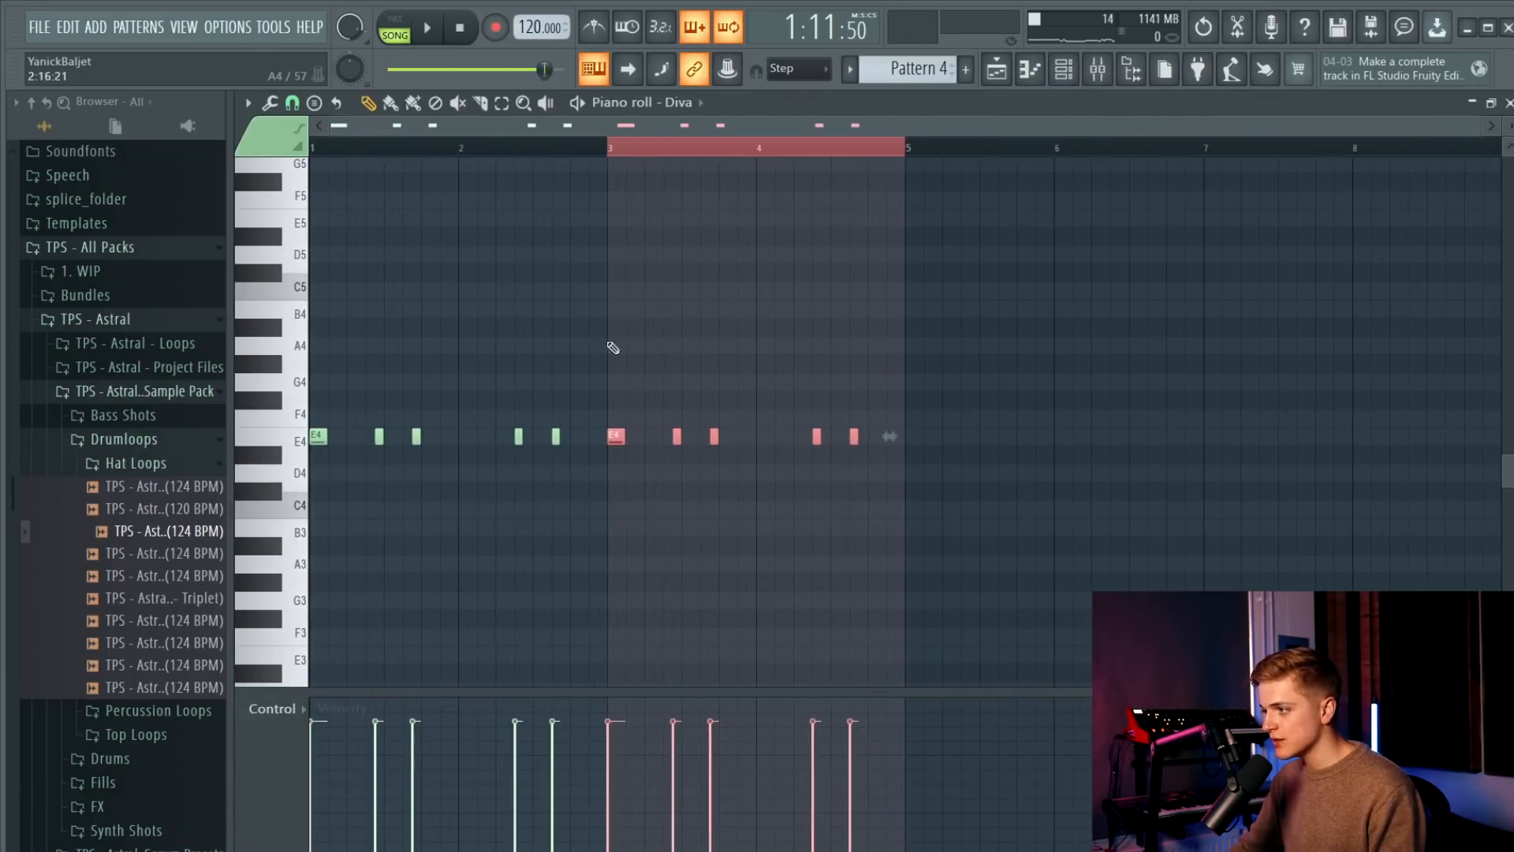
{"action": "key", "text": "ctrl+b"}
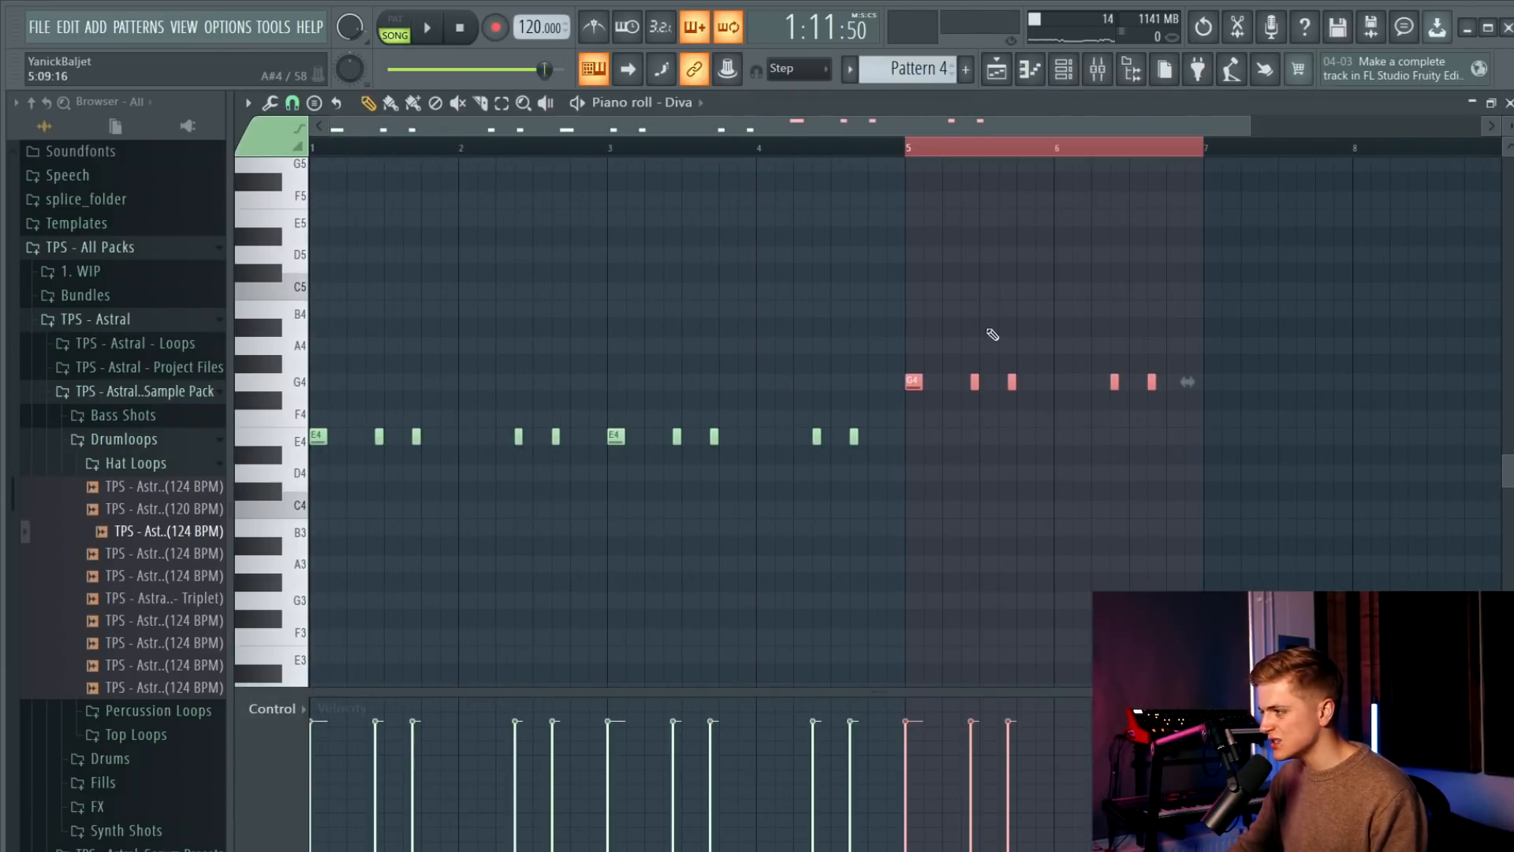
{"action": "key", "text": "ctrl+b"}
{"action": "key", "text": "F5"}
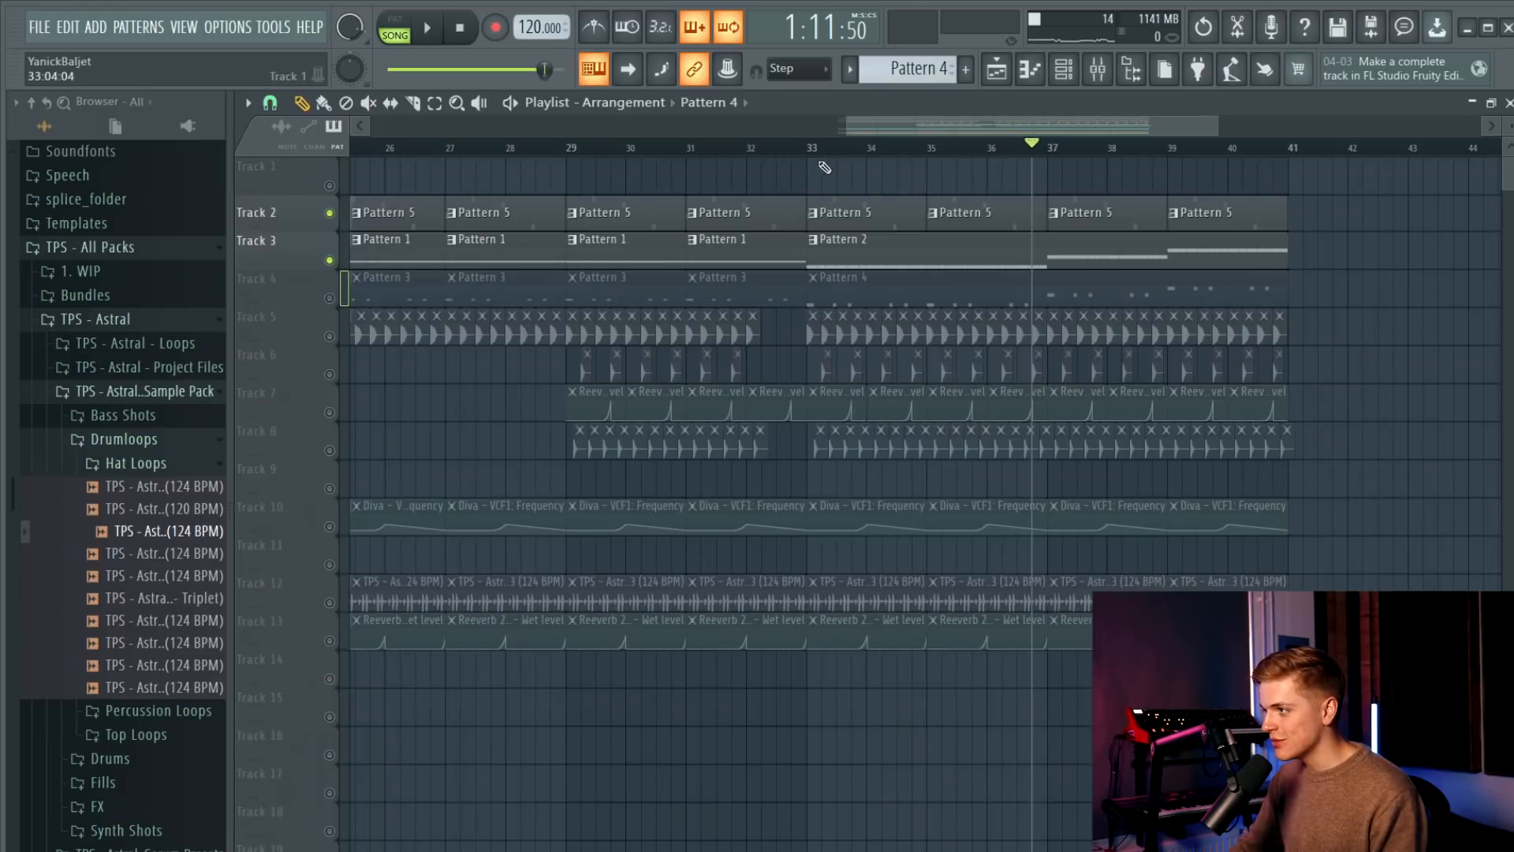
Reactivate all muted tracks and play the full arrangement through the section from bar 33 to bar 41.
{"action": "key", "text": "space"}
{"action": "left_click", "coordinate": [329, 260], "text": "ctrl"}
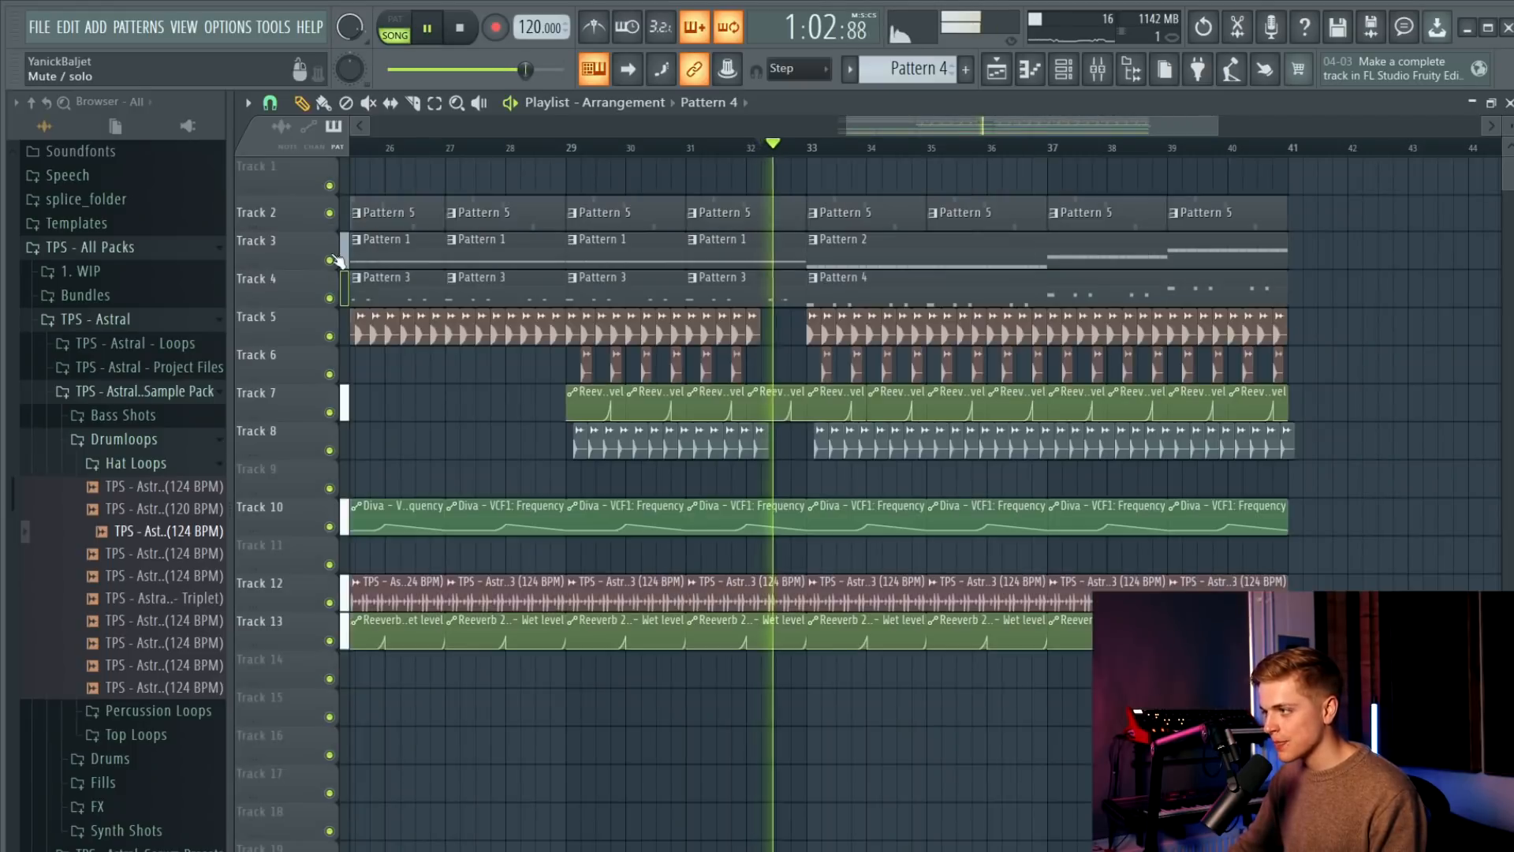
{"action": "scroll", "coordinate": [768, 238], "scroll_direction": "down", "scroll_amount": 6}
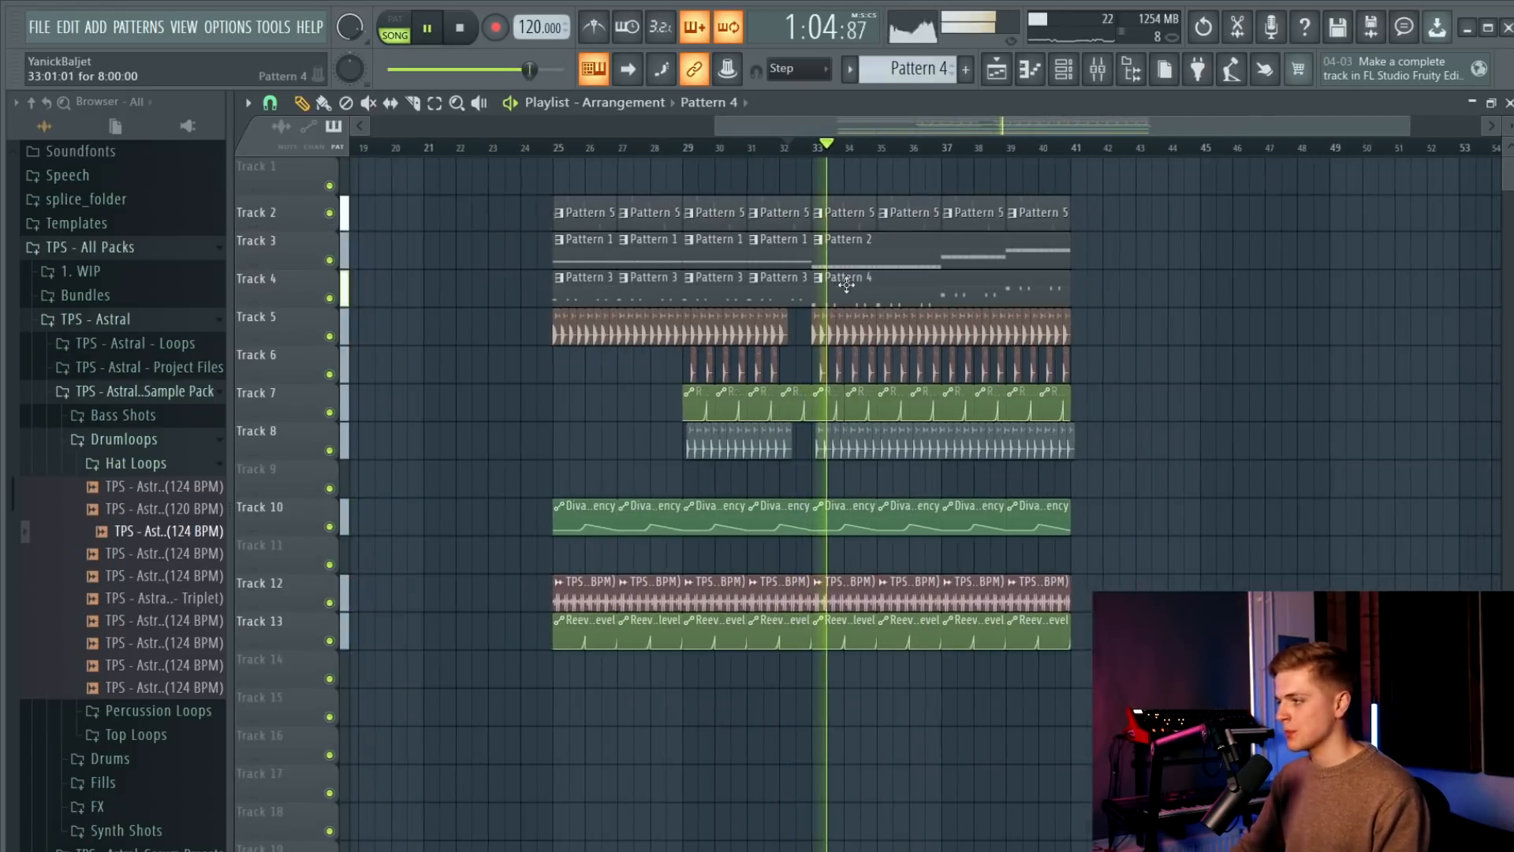
{"action": "scroll", "coordinate": [1095, 289], "scroll_direction": "down", "scroll_amount": 1}
{"action": "scroll", "coordinate": [1094, 290], "scroll_direction": "up", "scroll_amount": 1}
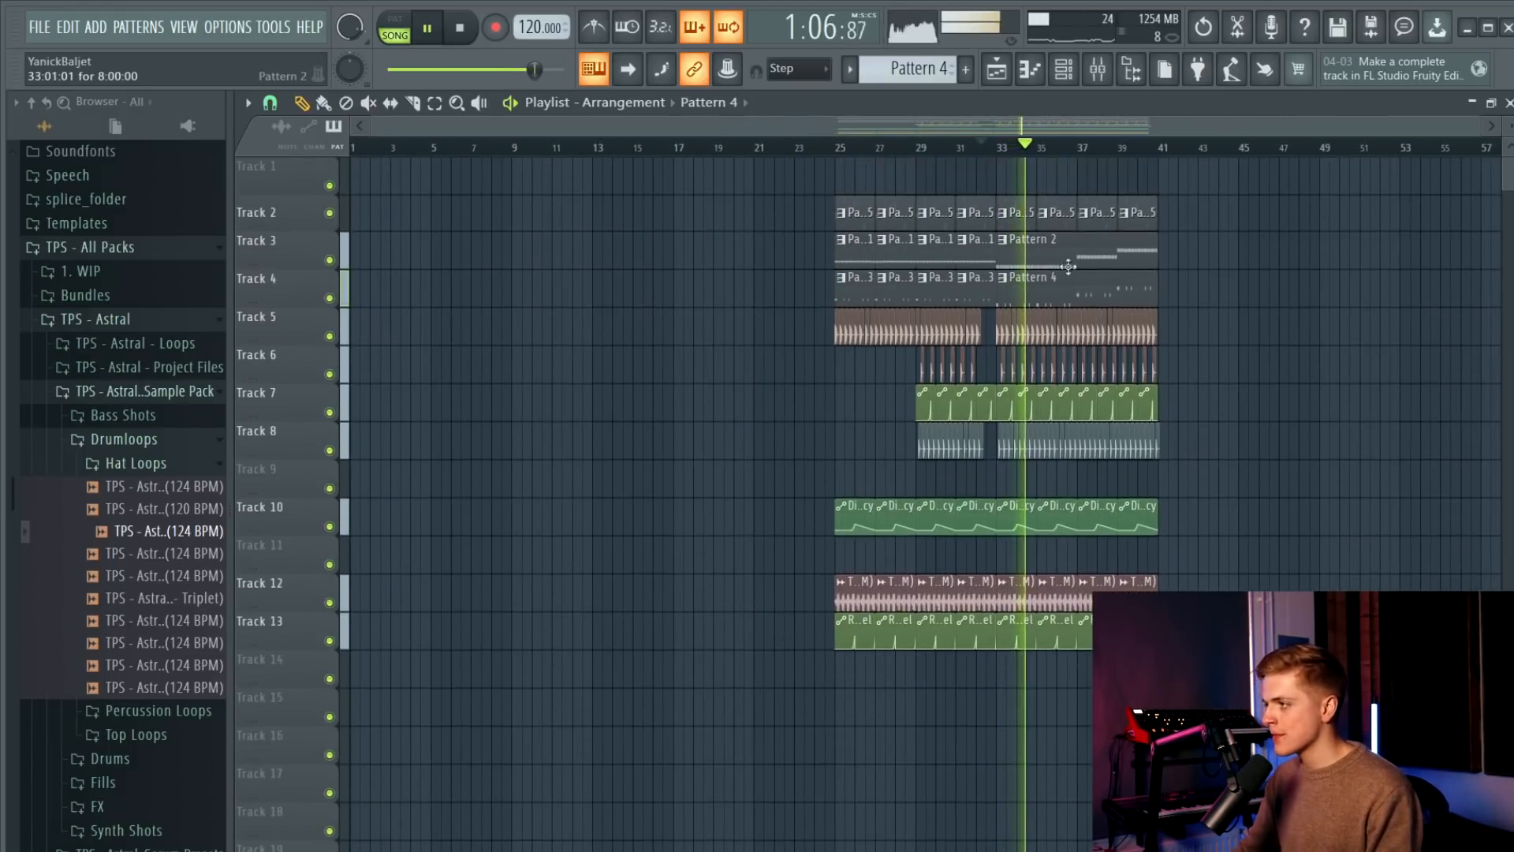
{"action": "scroll", "coordinate": [1028, 238], "scroll_direction": "up", "scroll_amount": 3}
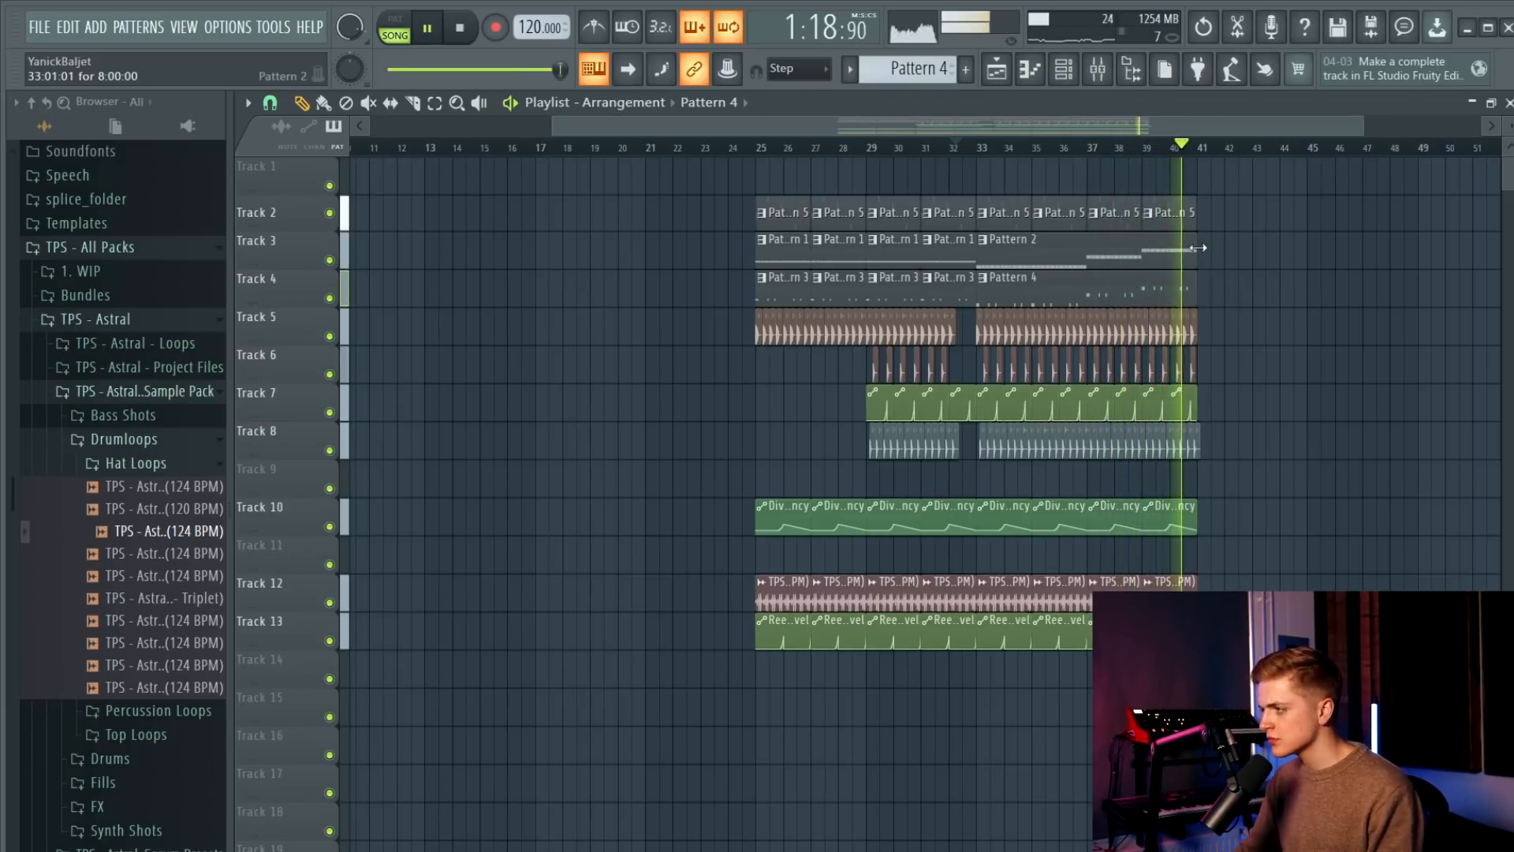
Stop playback and shift the clips on Tracks 10, 12 and 13 down one track, keeping Tracks 2 to 8 in place.
{"action": "left_click_drag", "start_coordinate": [1236, 215], "coordinate": [683, 767]}
{"action": "key", "text": "space"}
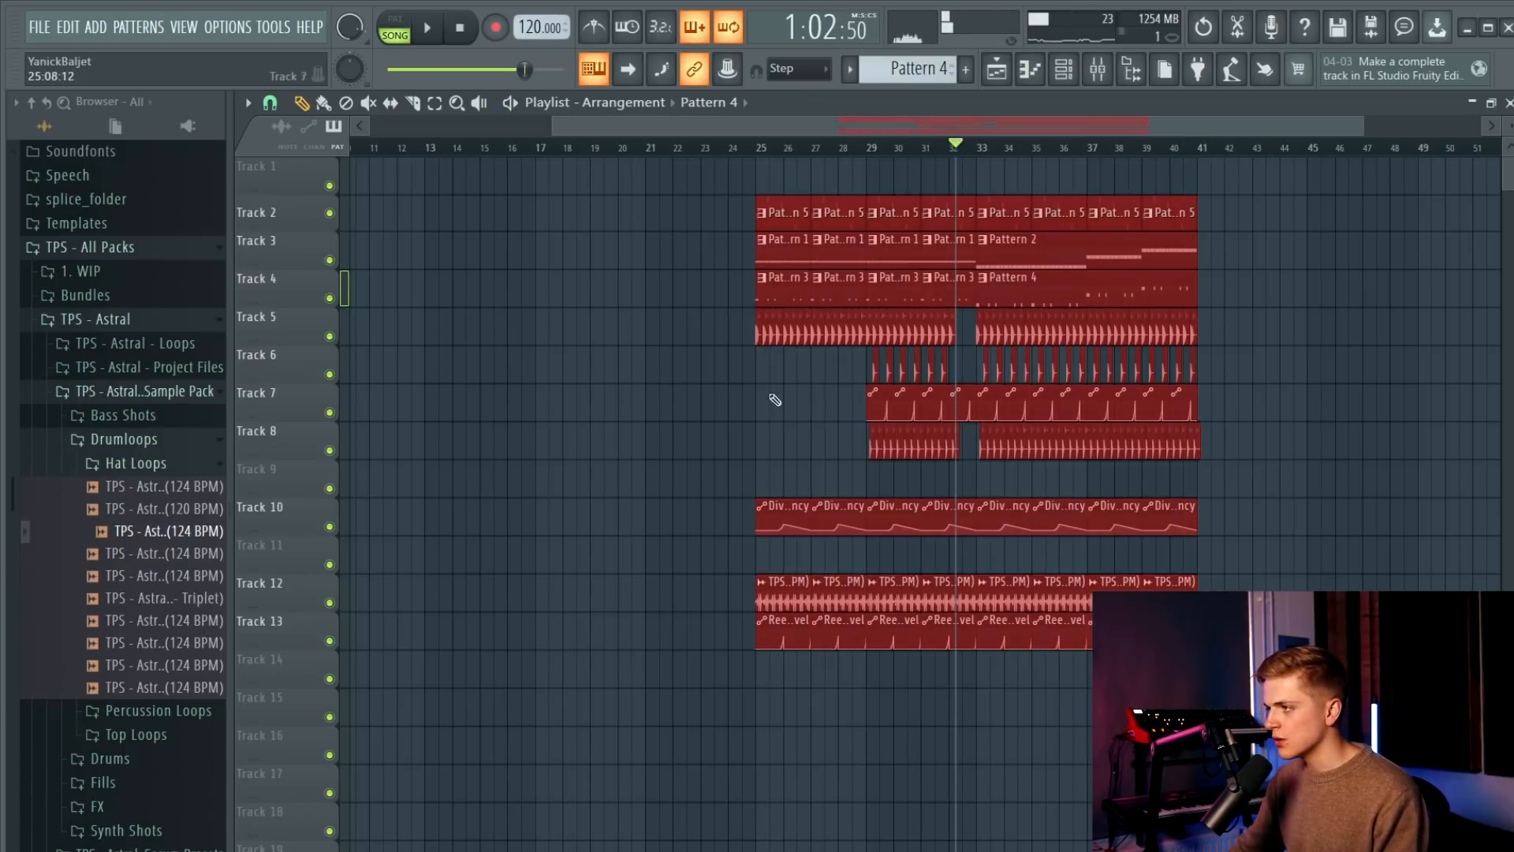
{"action": "scroll", "coordinate": [957, 277], "scroll_direction": "down", "scroll_amount": 1}
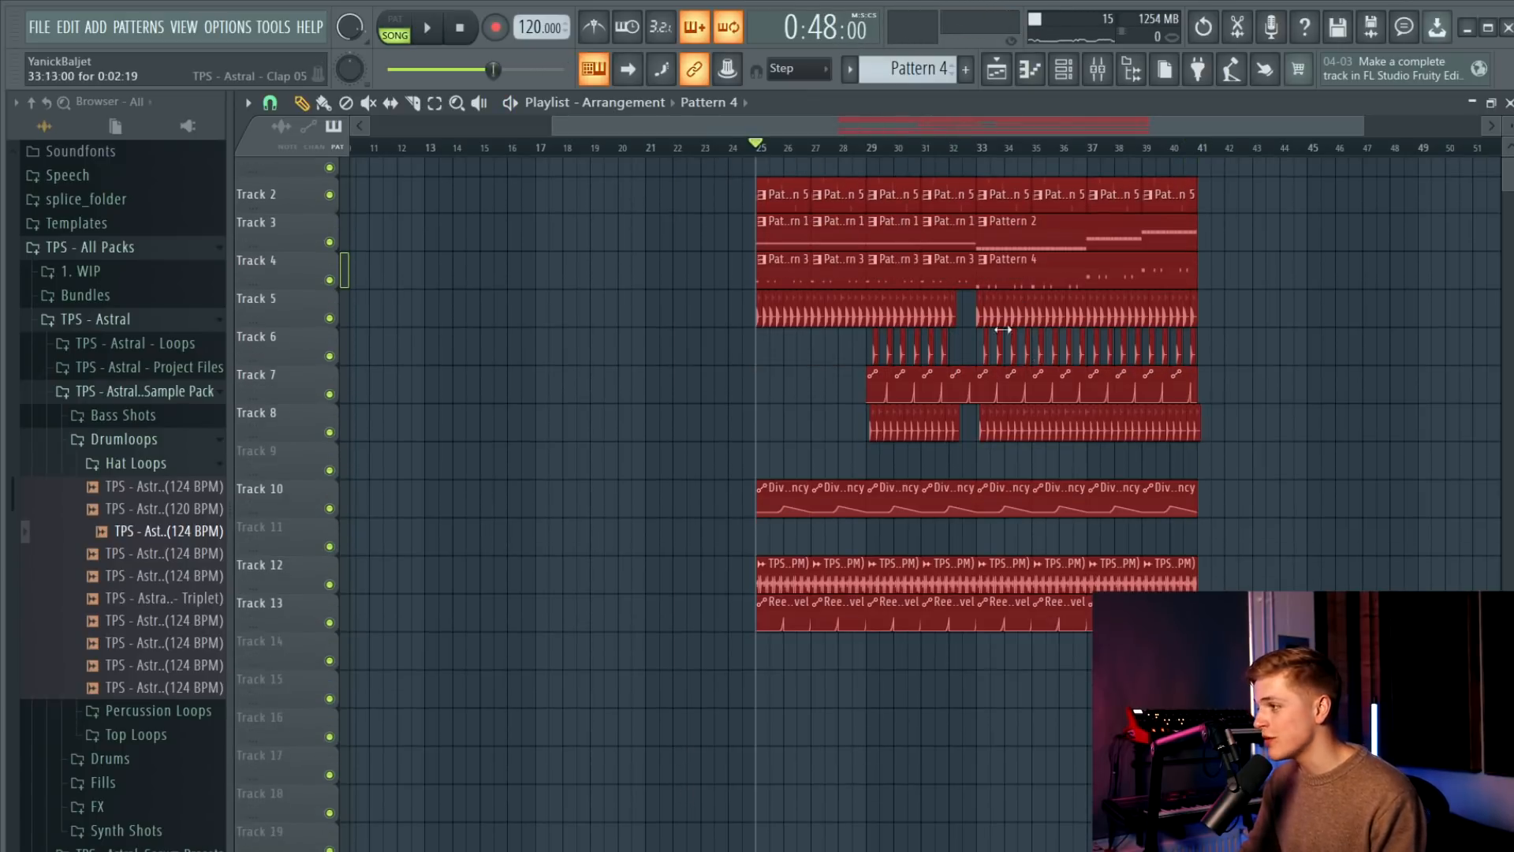
{"action": "scroll", "coordinate": [1018, 350], "scroll_direction": "up", "scroll_amount": 2, "text": "ctrl"}
{"action": "scroll", "coordinate": [1206, 312], "scroll_direction": "up", "scroll_amount": 1}
{"action": "left_click_drag", "start_coordinate": [1264, 347], "coordinate": [593, 796]}
{"action": "key", "text": "shift+Down"}
{"action": "left_click_drag", "start_coordinate": [755, 347], "coordinate": [1315, 499]}
{"action": "key", "text": "shift+Up"}
{"action": "left_click", "coordinate": [1311, 461]}
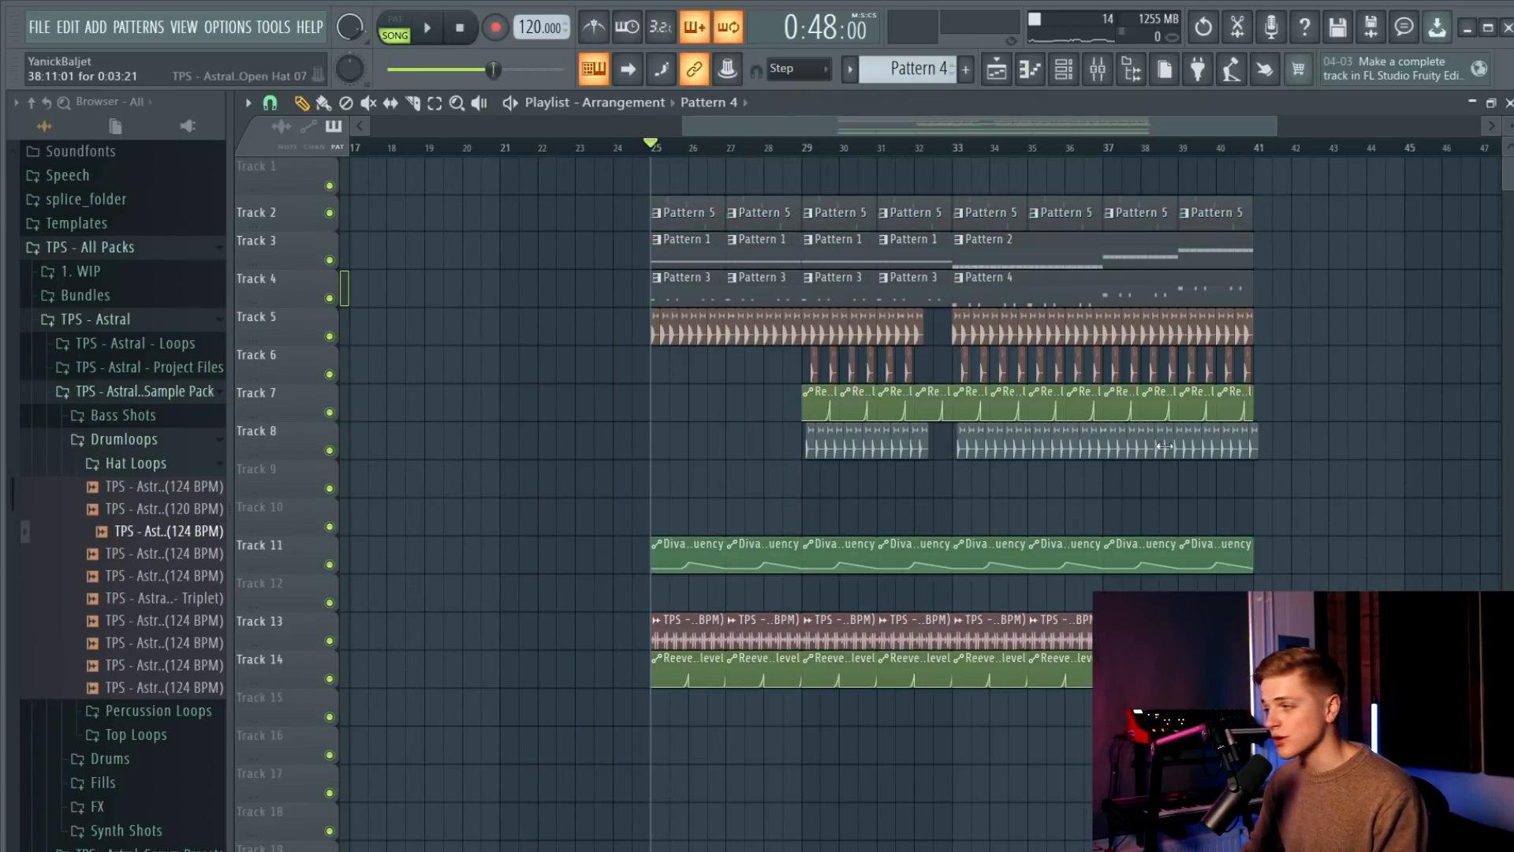
Collapse the Hat Loops and Drumloops folders and expand the FX folder of the TPS - Astral sample pack.
{"action": "scroll", "coordinate": [1164, 447], "scroll_direction": "up", "scroll_amount": 3, "text": "ctrl"}
{"action": "left_click", "coordinate": [152, 466]}
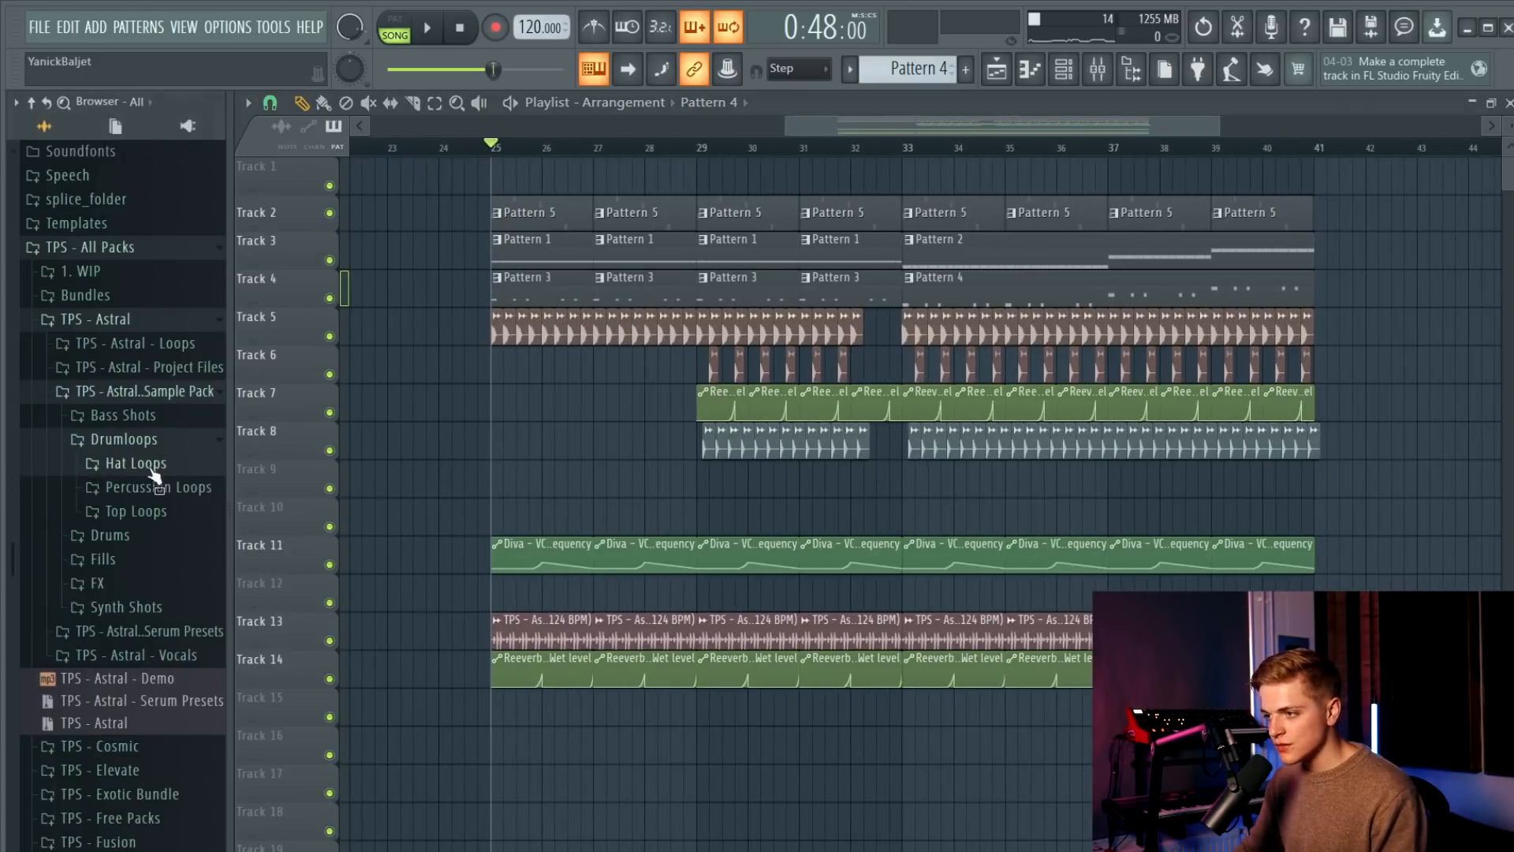
{"action": "left_click", "coordinate": [131, 442]}
{"action": "left_click", "coordinate": [131, 513]}
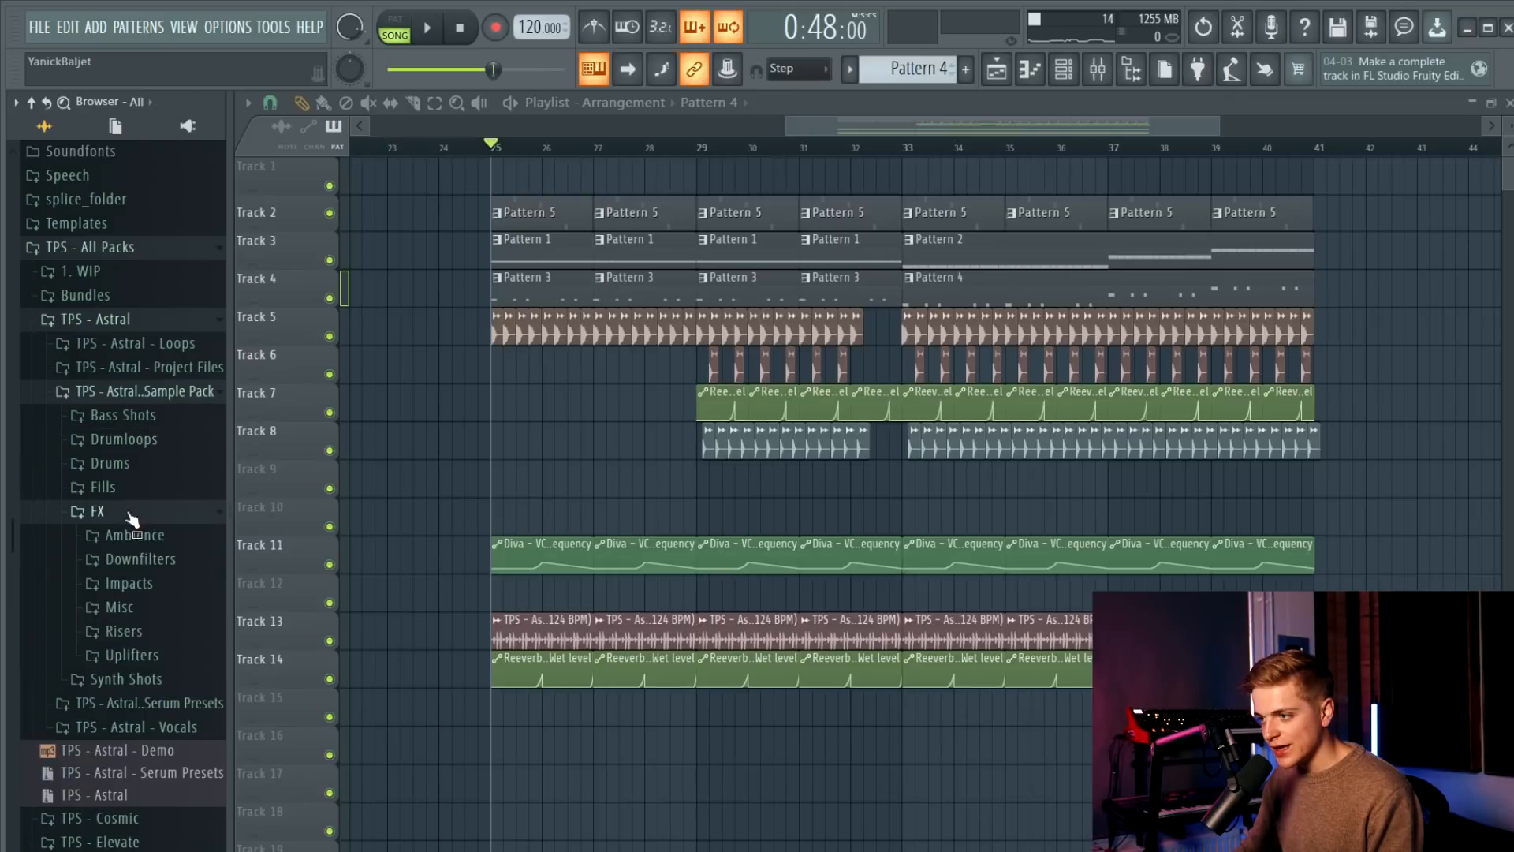
Expand the Impacts folder and place the Impact 06 sample on Track 15 just before bar 25.
{"action": "left_click", "coordinate": [128, 584]}
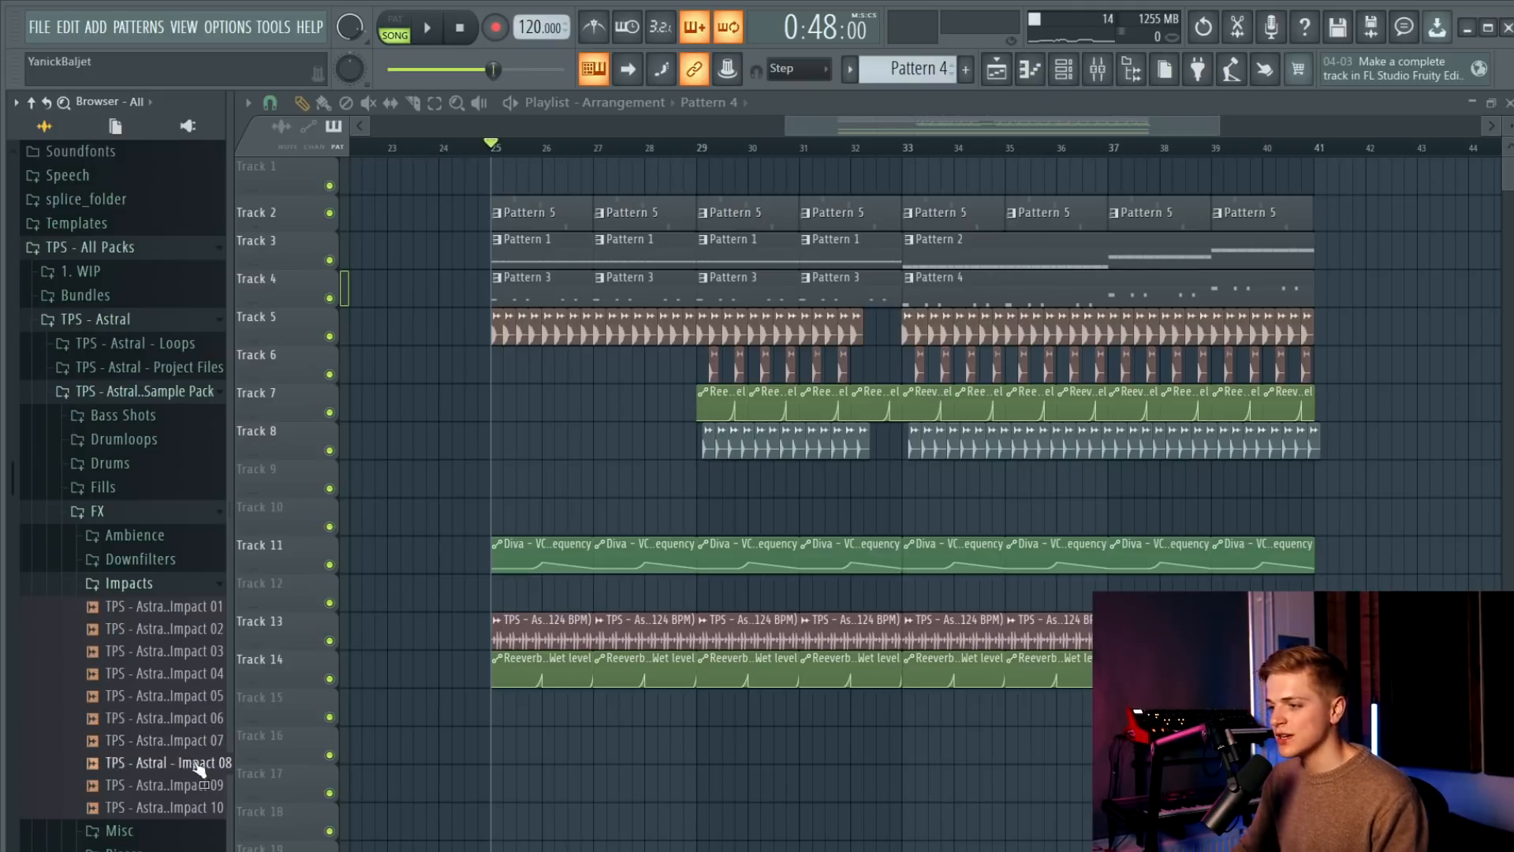
{"action": "left_click_drag", "start_coordinate": [197, 729], "coordinate": [191, 738]}
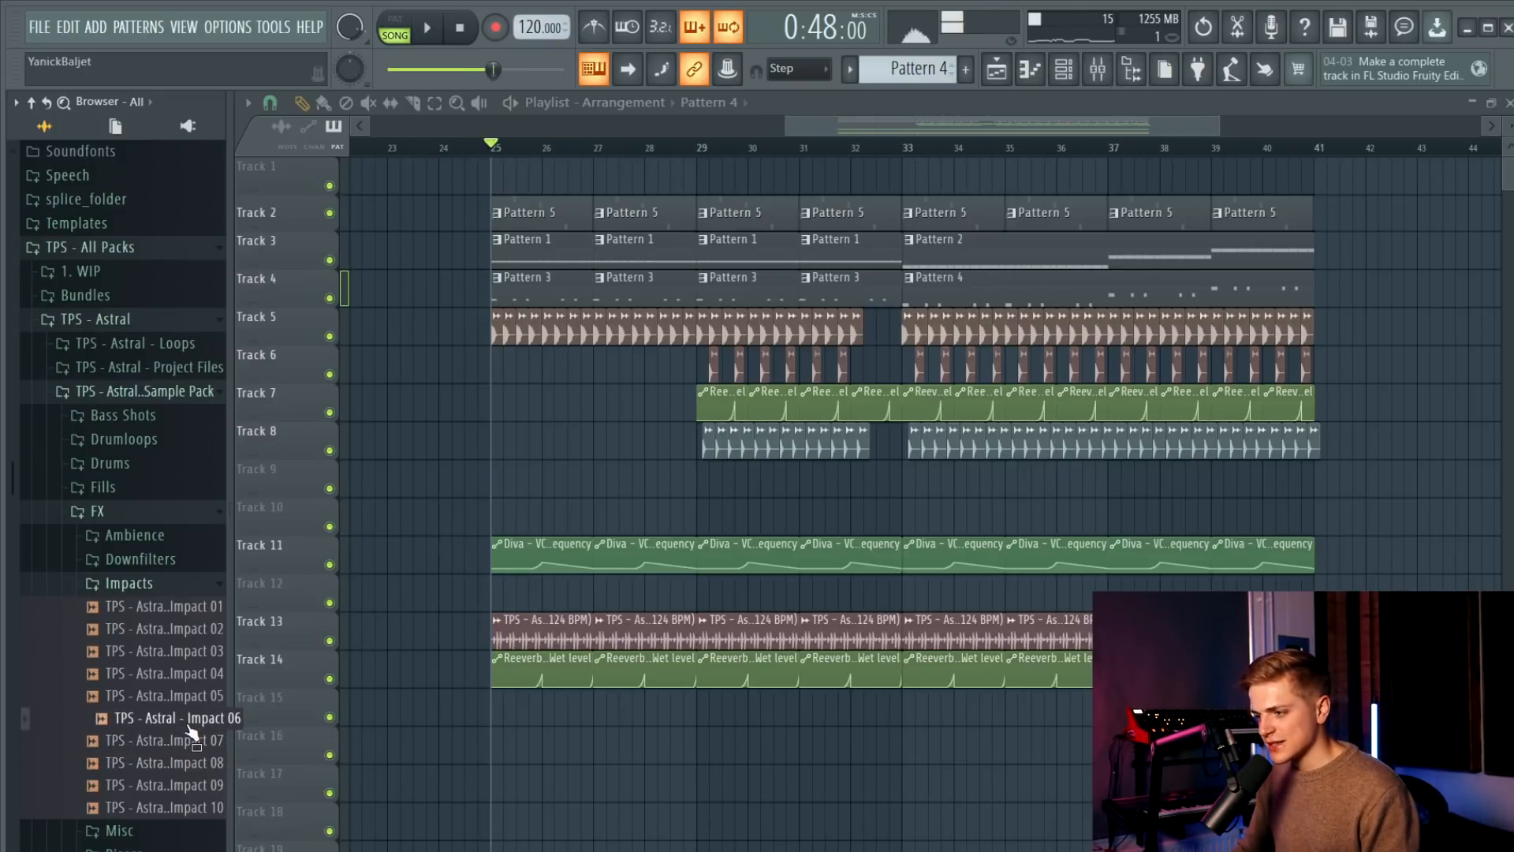
{"action": "left_click_drag", "start_coordinate": [462, 721], "coordinate": [473, 723]}
{"action": "scroll", "coordinate": [471, 163], "scroll_direction": "up", "scroll_amount": 3}
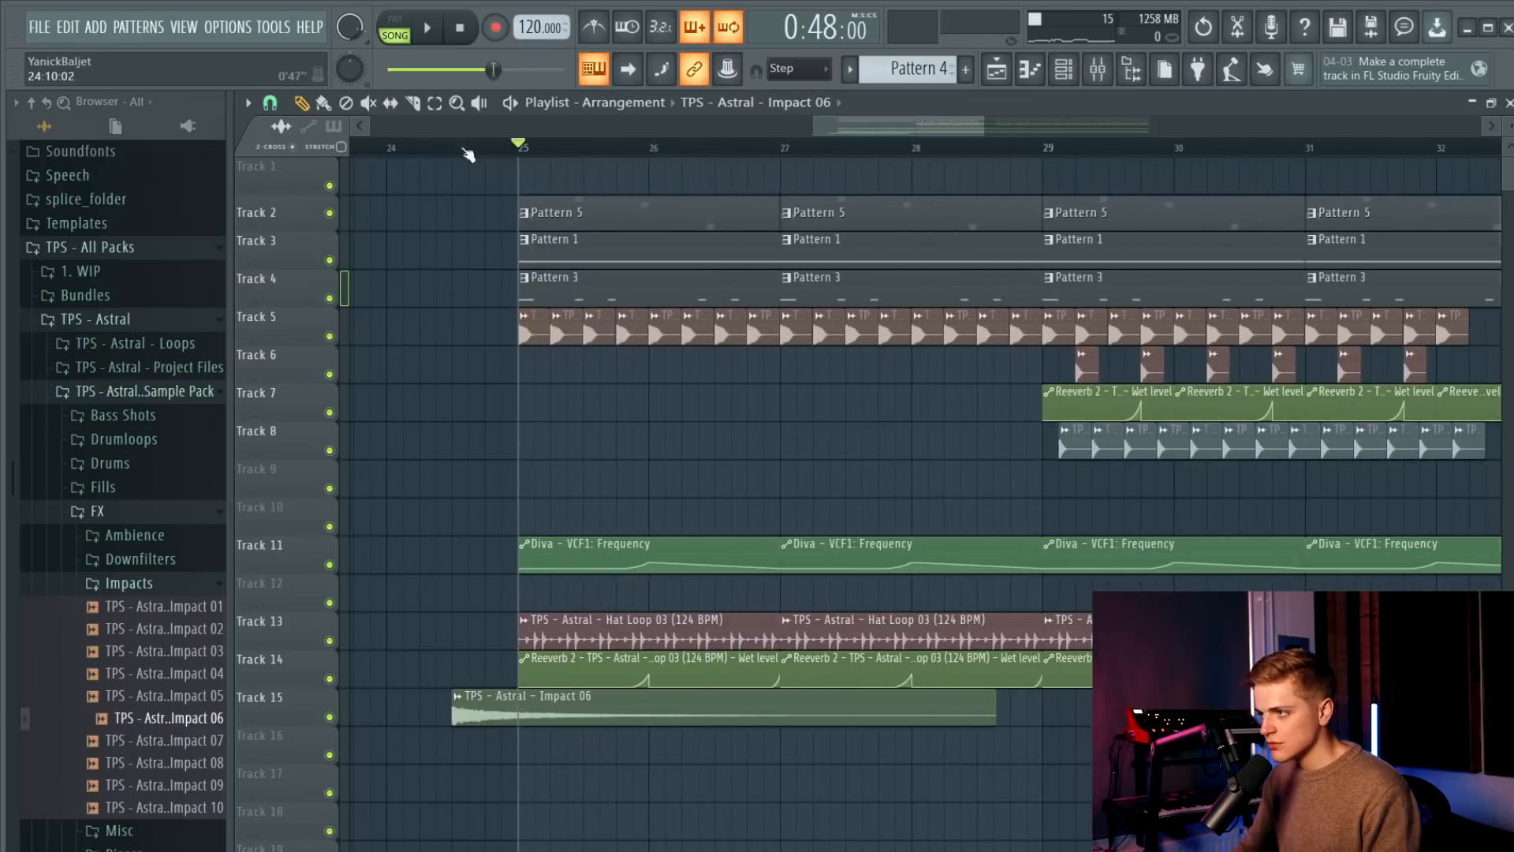
Lower the channel volume of the Impact 06 clip to about 42% while replaying the start of the drop.
{"action": "key", "text": "space"}
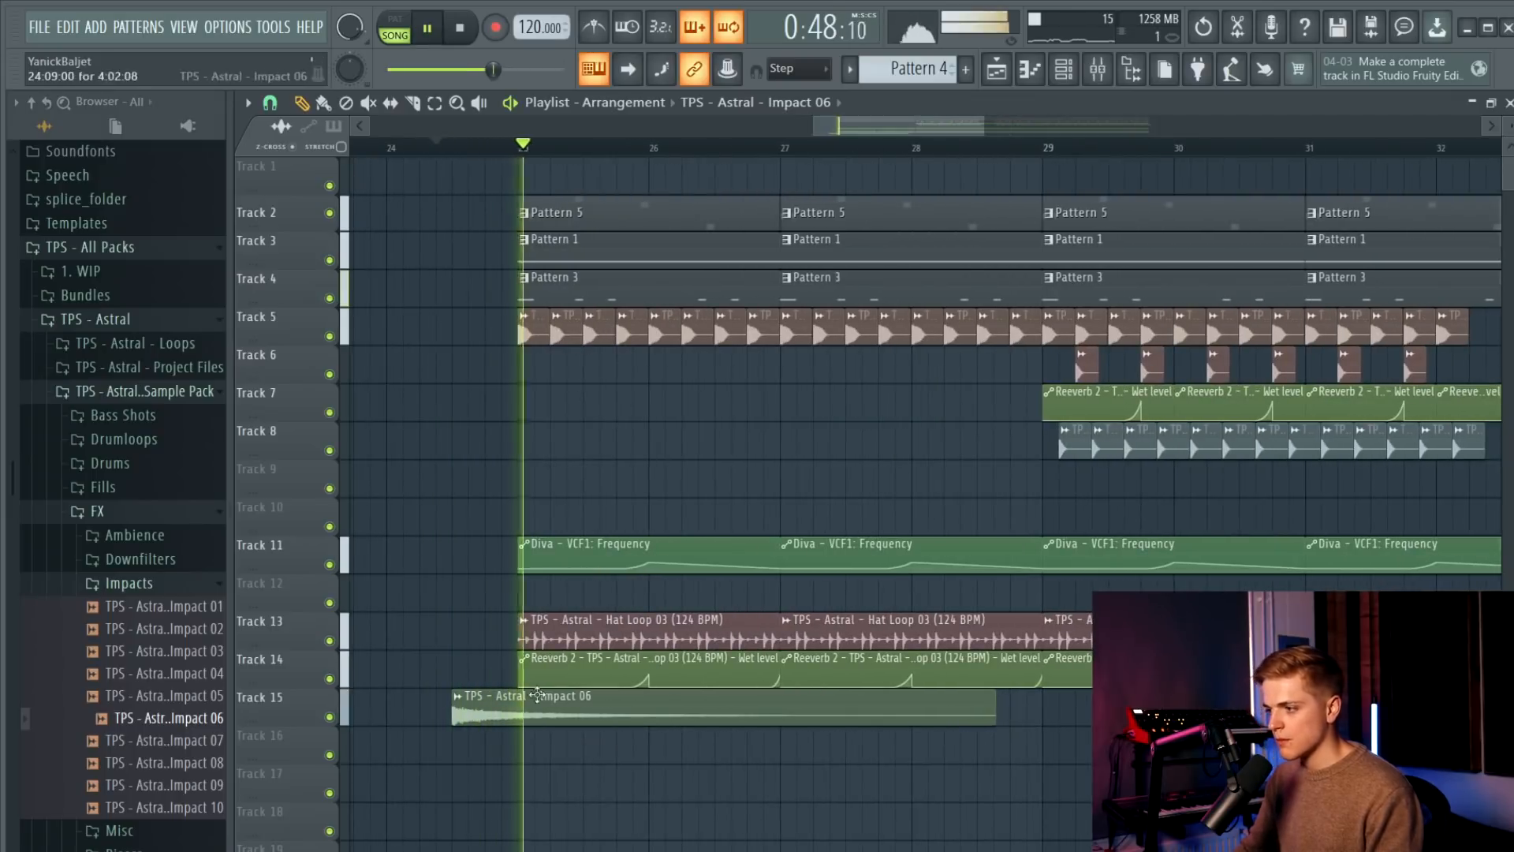
{"action": "key", "text": "space"}
{"action": "double_click", "coordinate": [511, 709]}
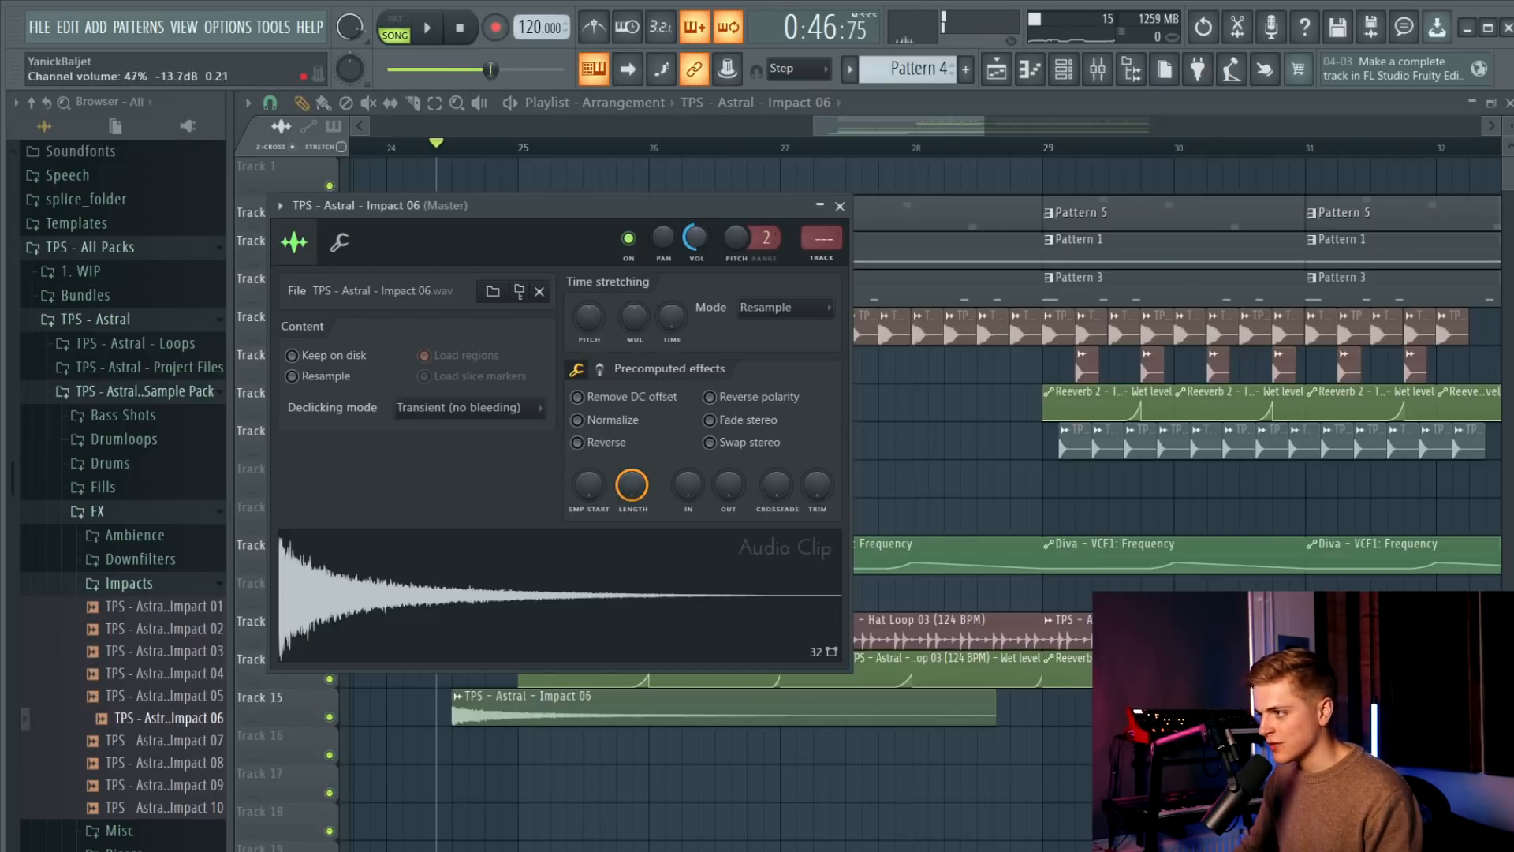
{"action": "key", "text": "space"}
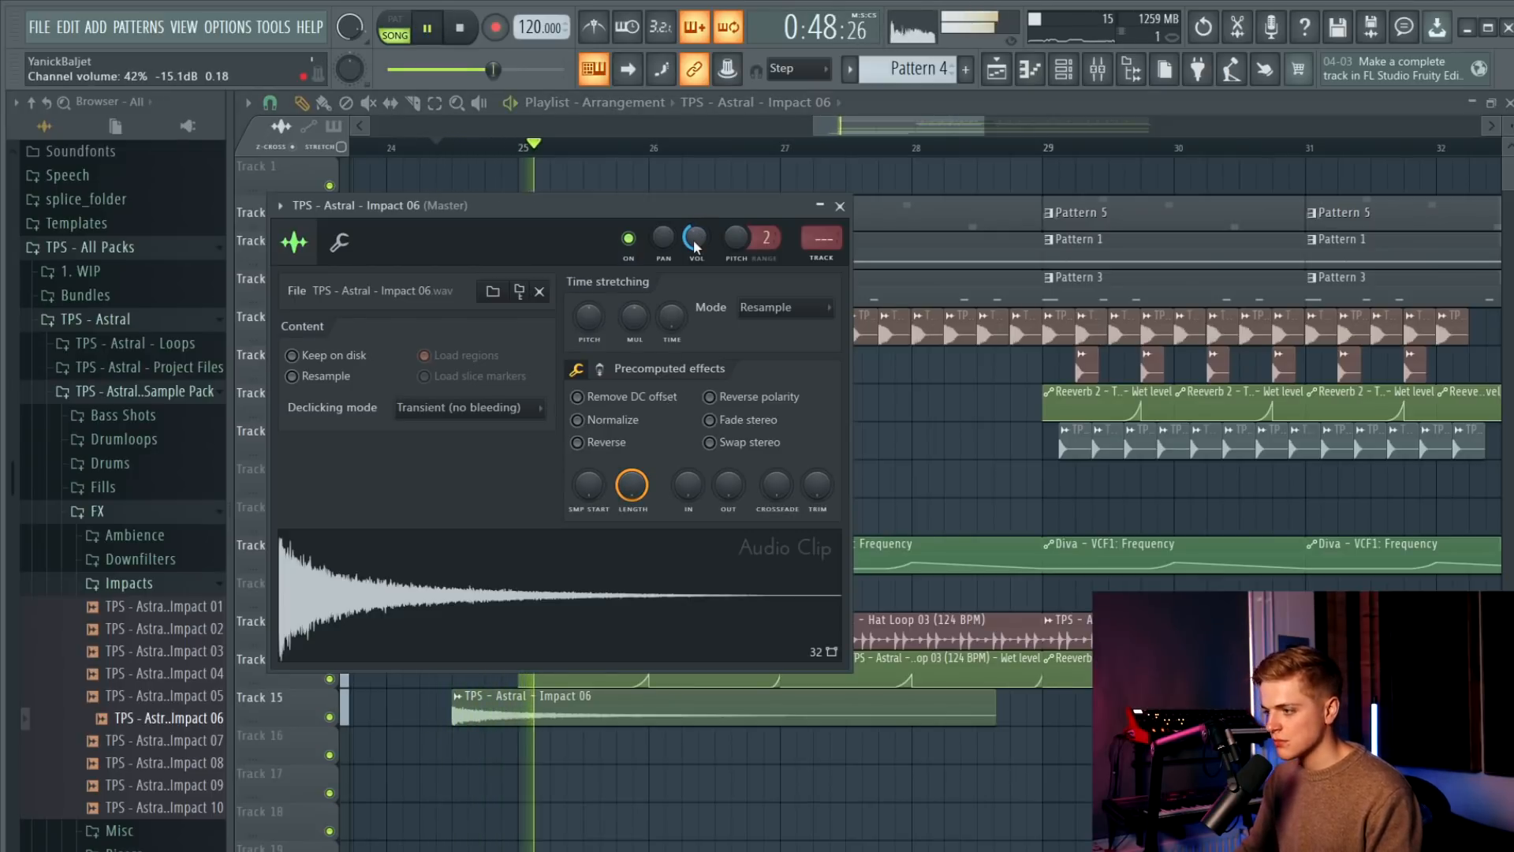
{"action": "left_click_drag", "start_coordinate": [694, 240], "coordinate": [694, 248]}
{"action": "key", "text": "space"}
{"action": "key", "text": "space"}
{"action": "key", "text": "Escape"}
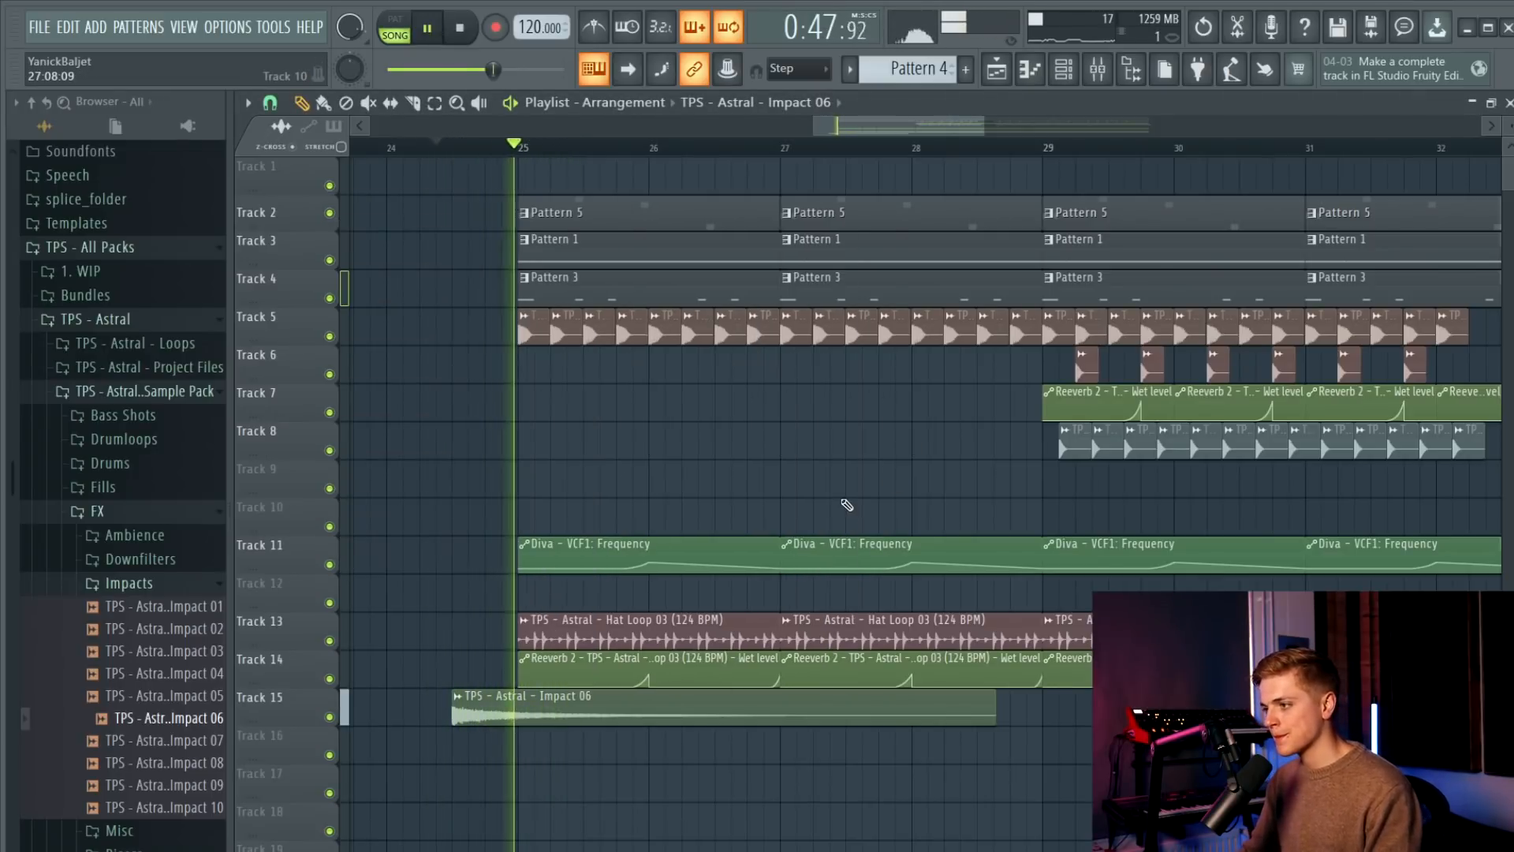
Shift the Impact 06 clip down one track to Track 16, leaving Track 15 empty.
{"action": "scroll", "coordinate": [686, 518], "scroll_direction": "down", "scroll_amount": 3}
{"action": "scroll", "coordinate": [804, 576], "scroll_direction": "down", "scroll_amount": 3}
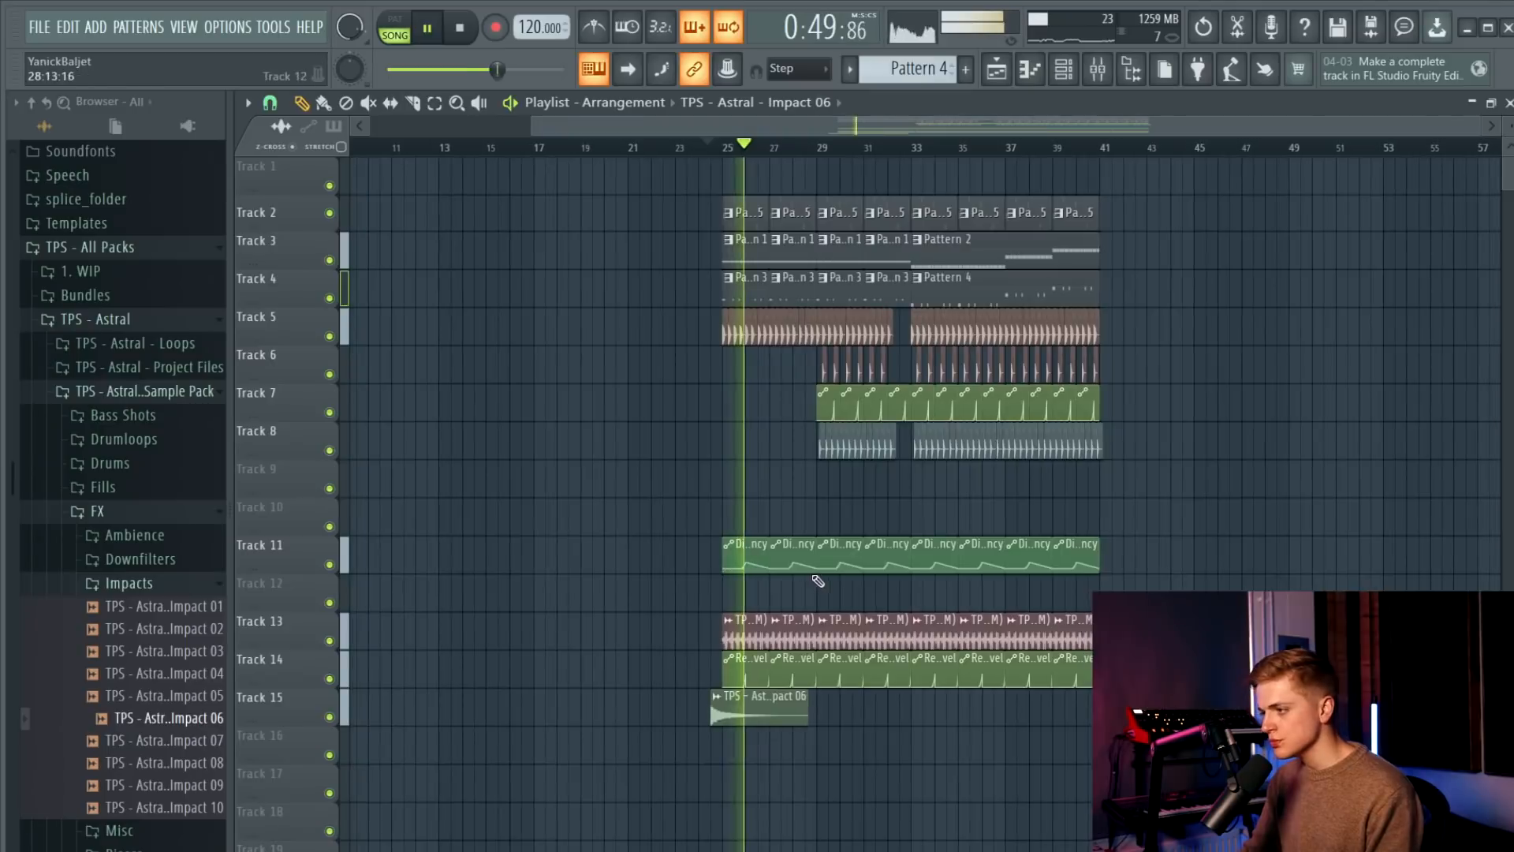
{"action": "scroll", "coordinate": [836, 588], "scroll_direction": "down", "scroll_amount": 4}
{"action": "scroll", "coordinate": [953, 609], "scroll_direction": "up", "scroll_amount": 2}
{"action": "left_click_drag", "start_coordinate": [878, 617], "coordinate": [537, 560]}
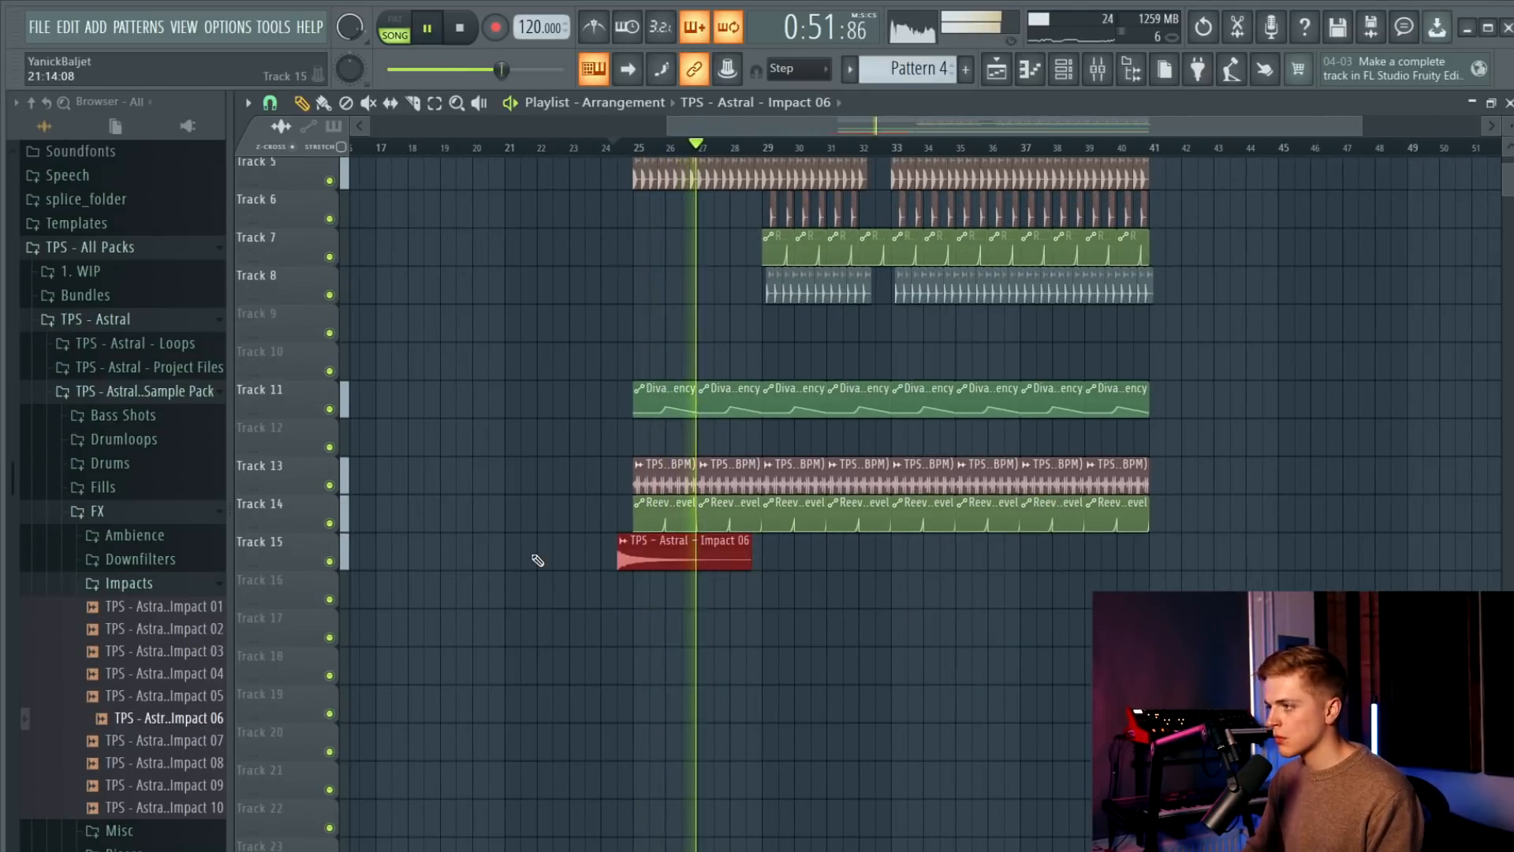
{"action": "key", "text": "Down"}
{"action": "key", "text": "shift+Down"}
{"action": "scroll", "coordinate": [552, 556], "scroll_direction": "up", "scroll_amount": 5}
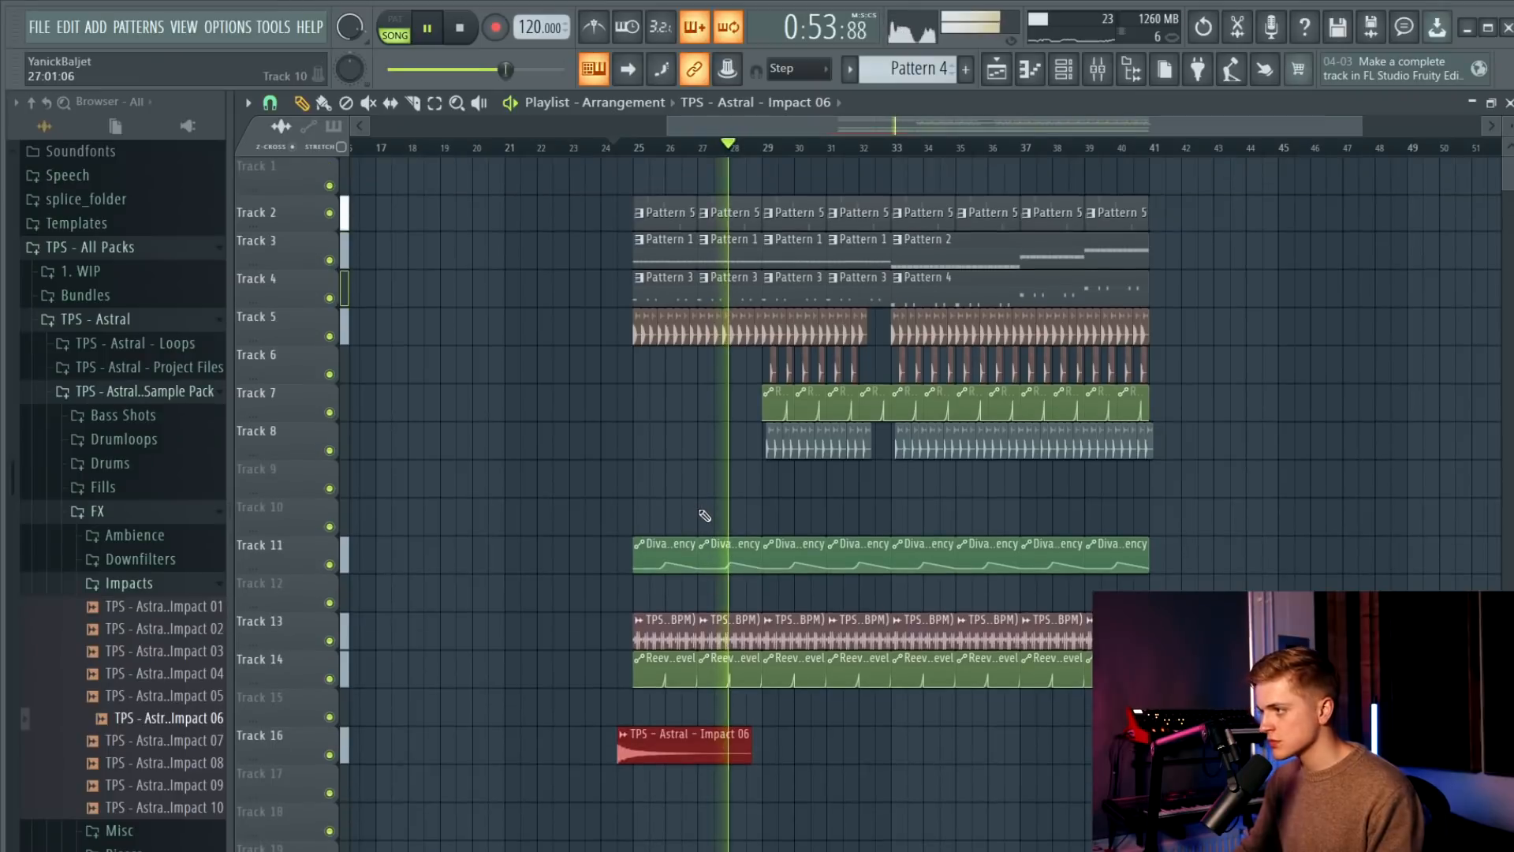
{"action": "left_click", "coordinate": [704, 515], "text": "ctrl"}
Shift all clips in the playlist down one track.
{"action": "scroll", "coordinate": [828, 336], "scroll_direction": "up", "scroll_amount": 3}
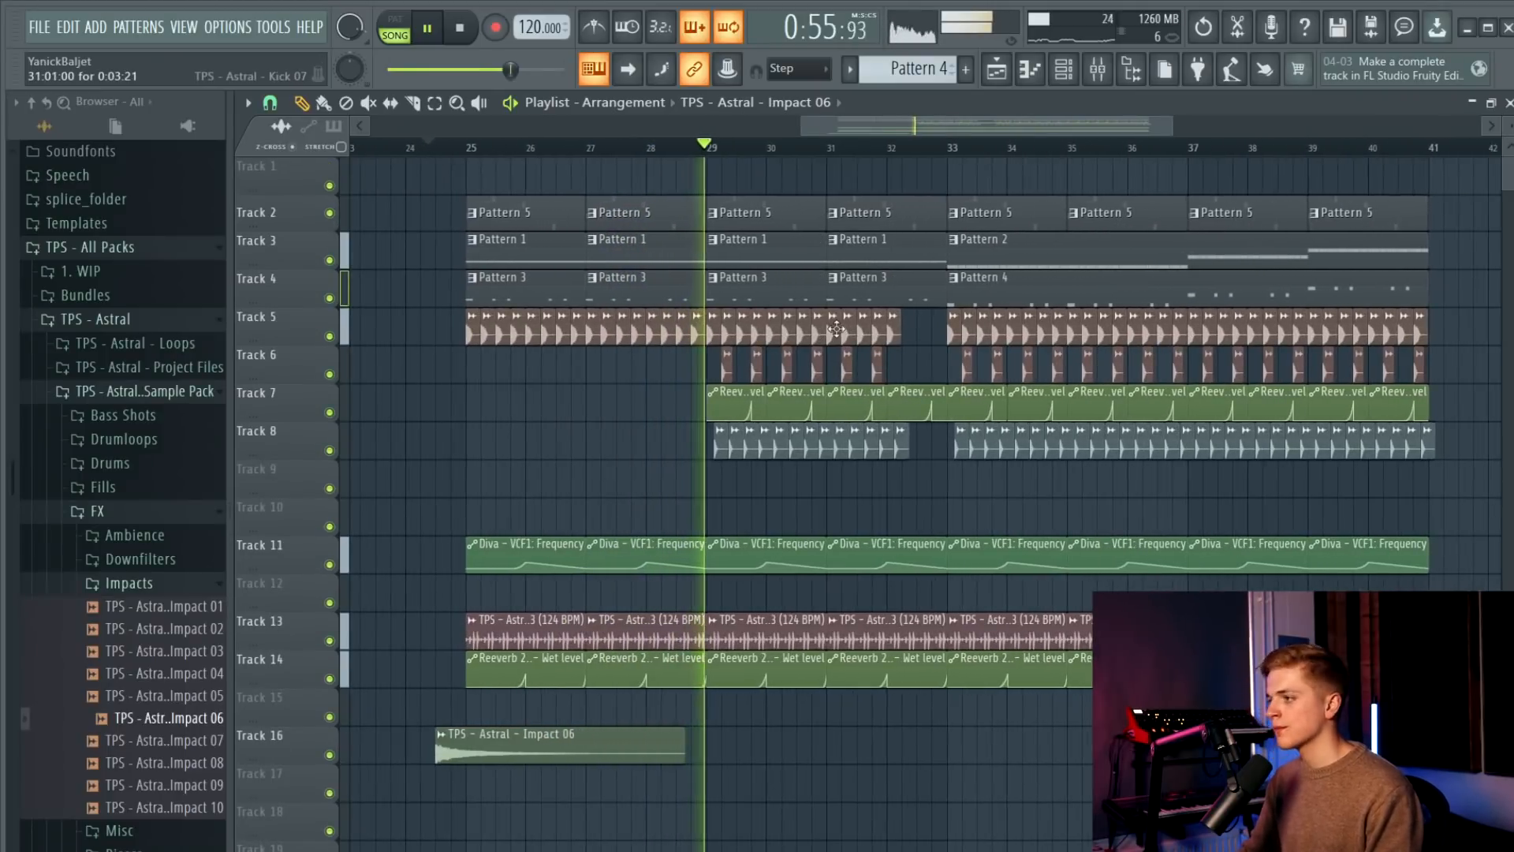
{"action": "scroll", "coordinate": [836, 327], "scroll_direction": "down", "scroll_amount": 4}
{"action": "scroll", "coordinate": [1217, 213], "scroll_direction": "down", "scroll_amount": 1}
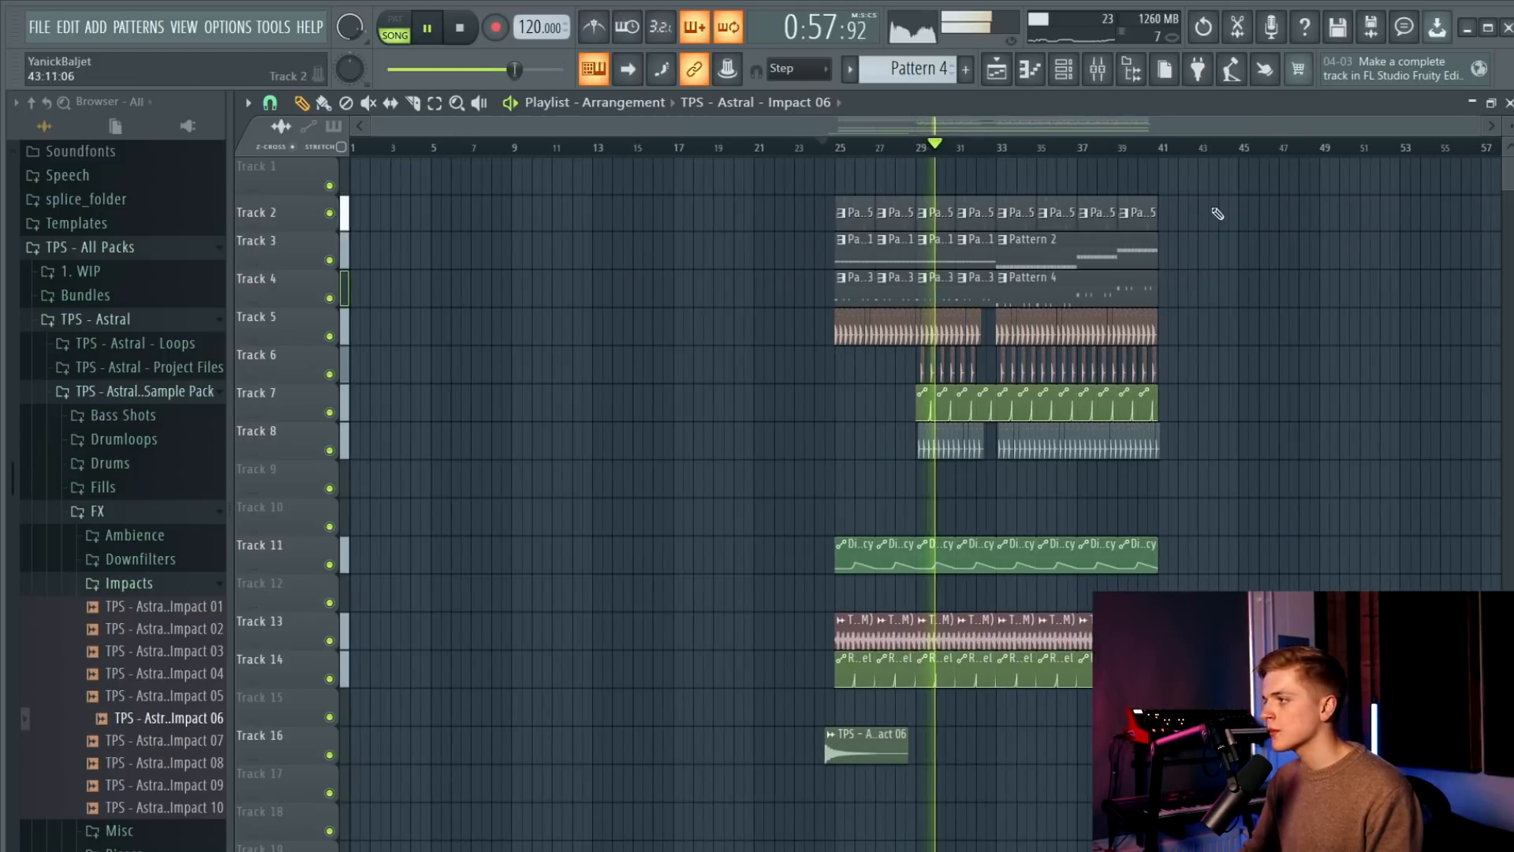
{"action": "key", "text": "ctrl+a"}
{"action": "key", "text": "shift+Down"}
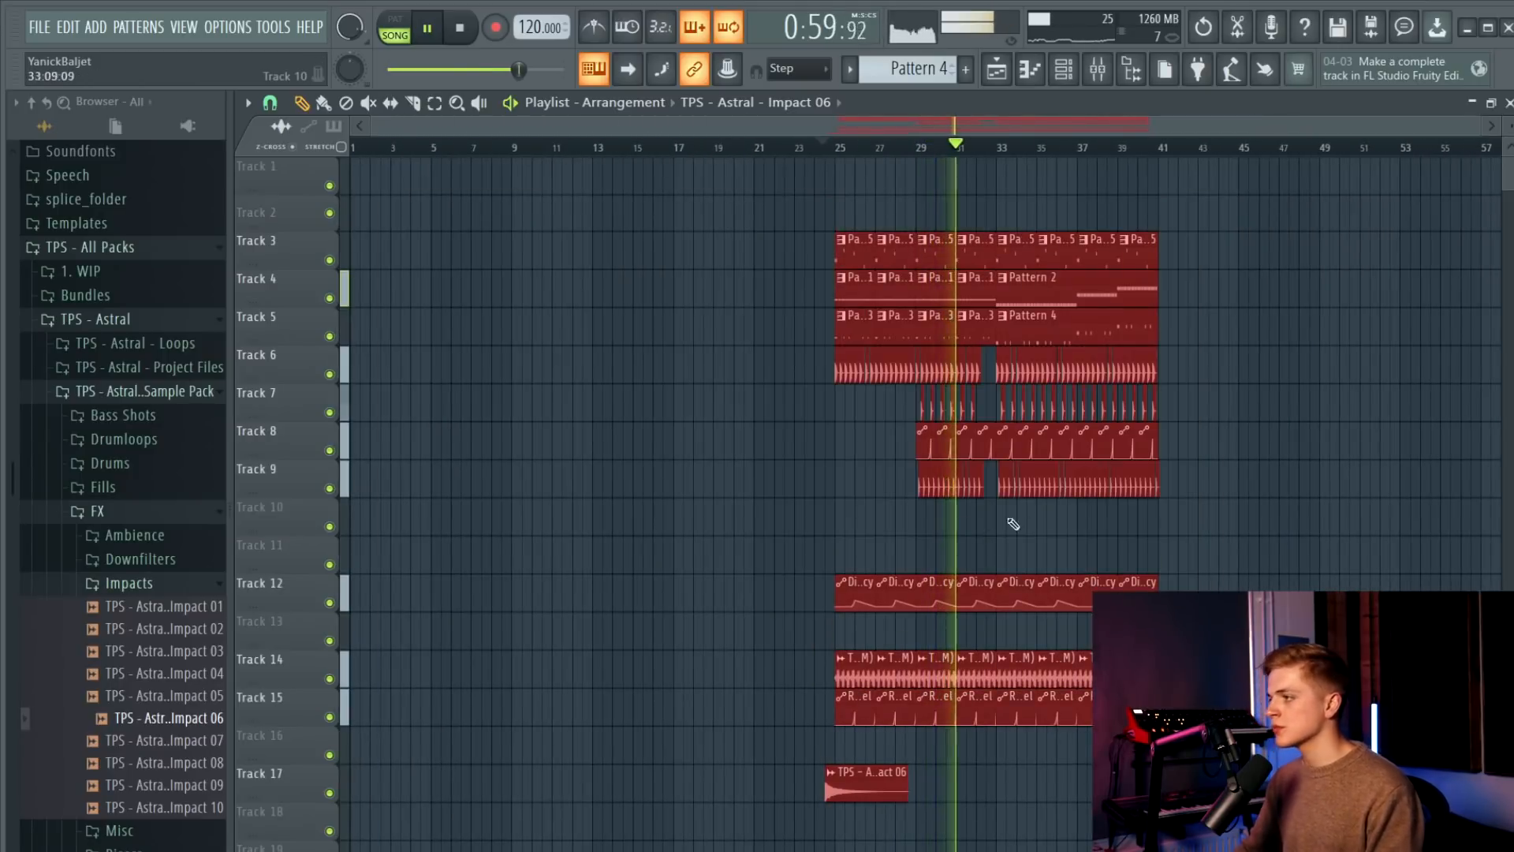
{"action": "left_click", "coordinate": [1181, 343], "text": "ctrl"}
Stop playback and open the Serum #2 plugin from the unsorted channels of the Channel rack.
{"action": "left_click", "coordinate": [1074, 77]}
{"action": "key", "text": "space"}
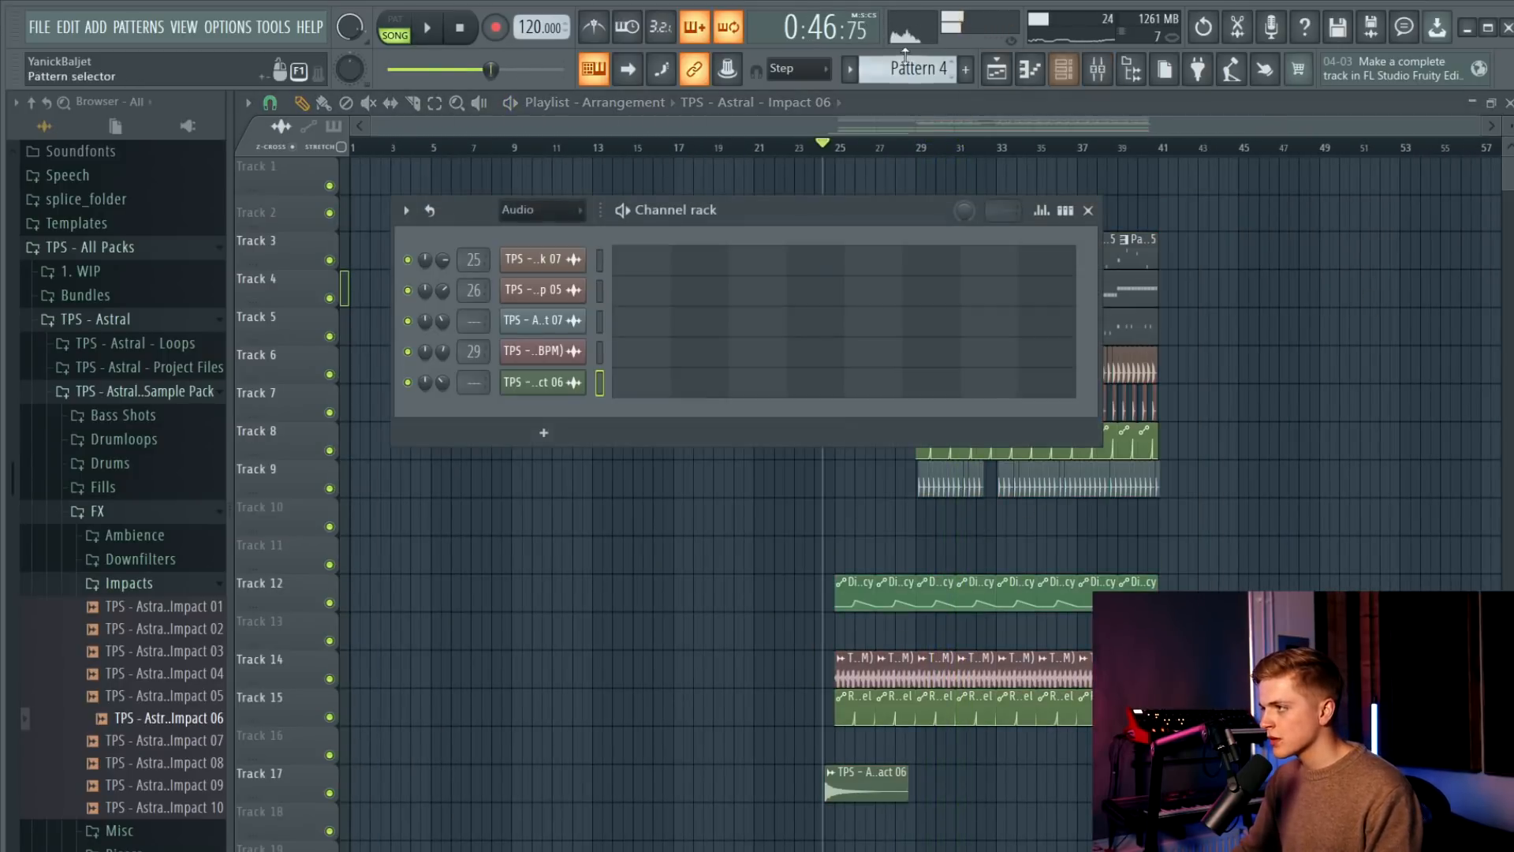
{"action": "scroll", "coordinate": [907, 63], "scroll_direction": "down", "scroll_amount": 2}
{"action": "left_click", "coordinate": [527, 330]}
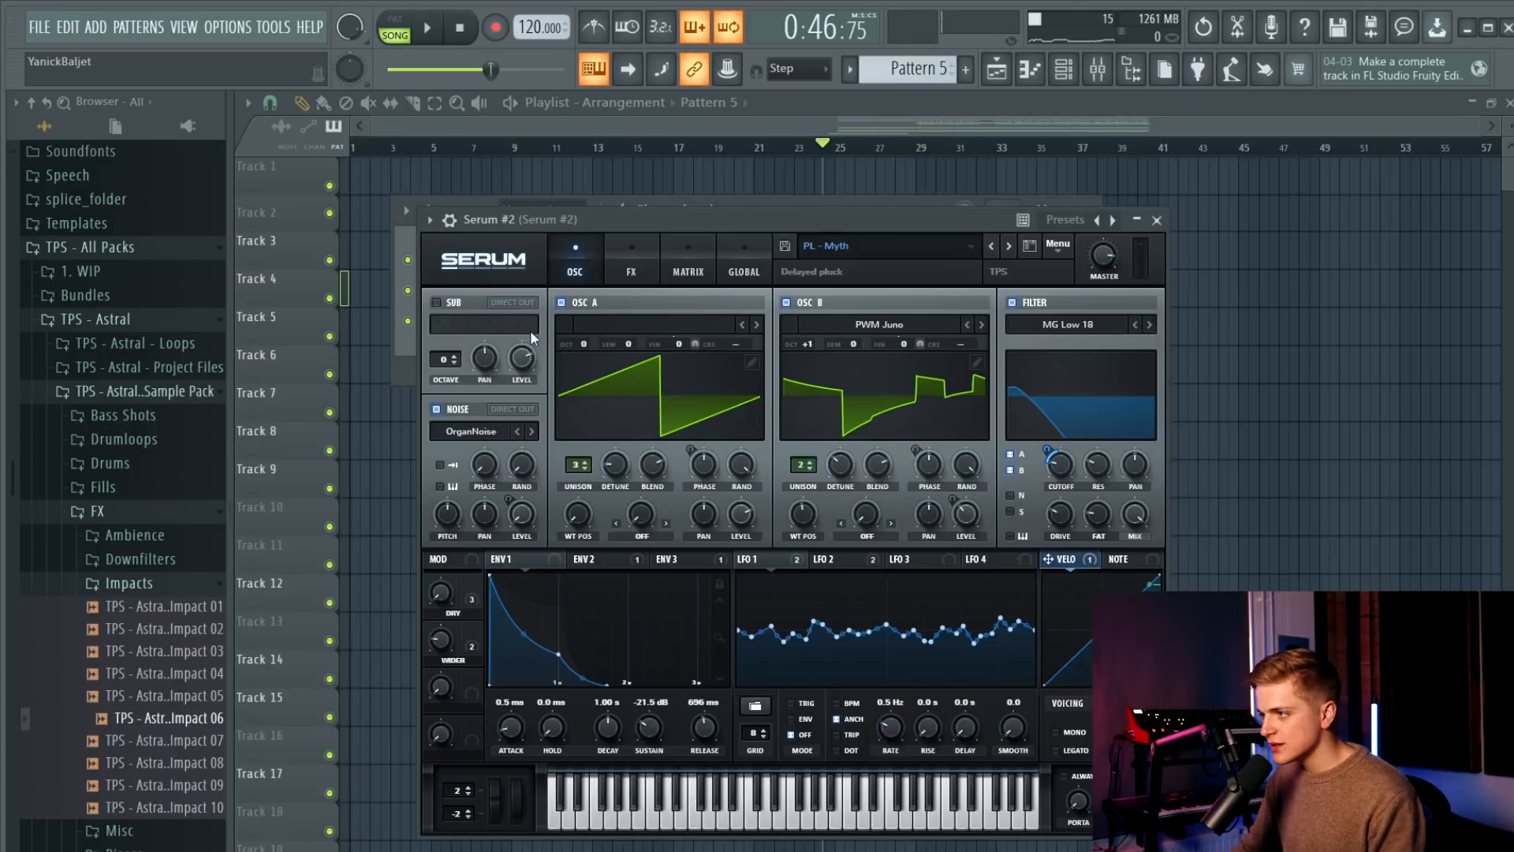
{"action": "left_click_drag", "start_coordinate": [602, 221], "coordinate": [593, 272]}
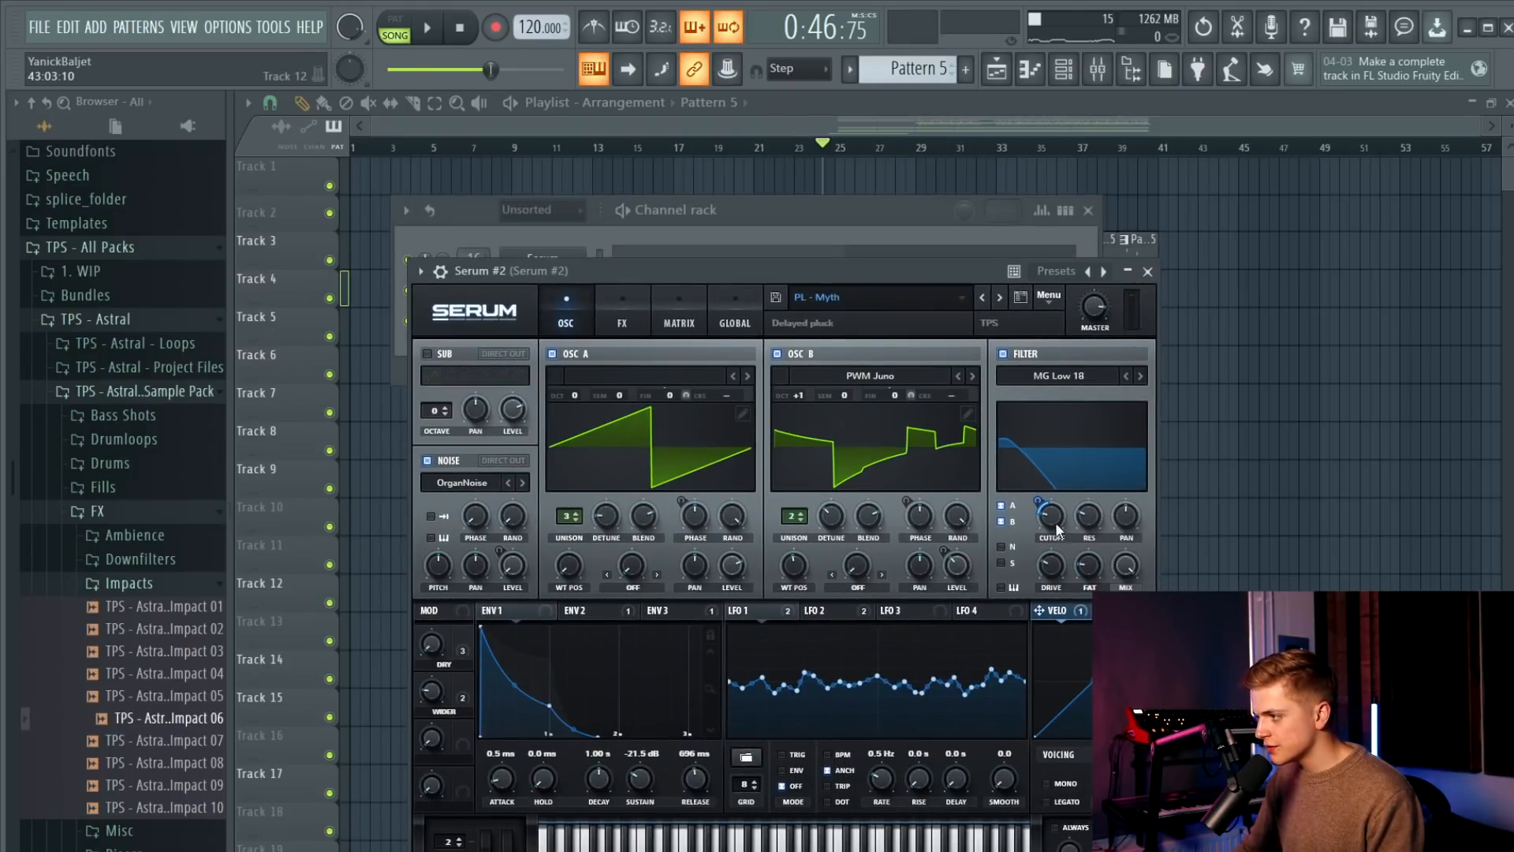
Create an automation clip for the Serum #2 filter cutoff and start it at bar 25 on Track 1.
{"action": "left_click", "coordinate": [273, 28]}
{"action": "mouse_move", "coordinate": [331, 268]}
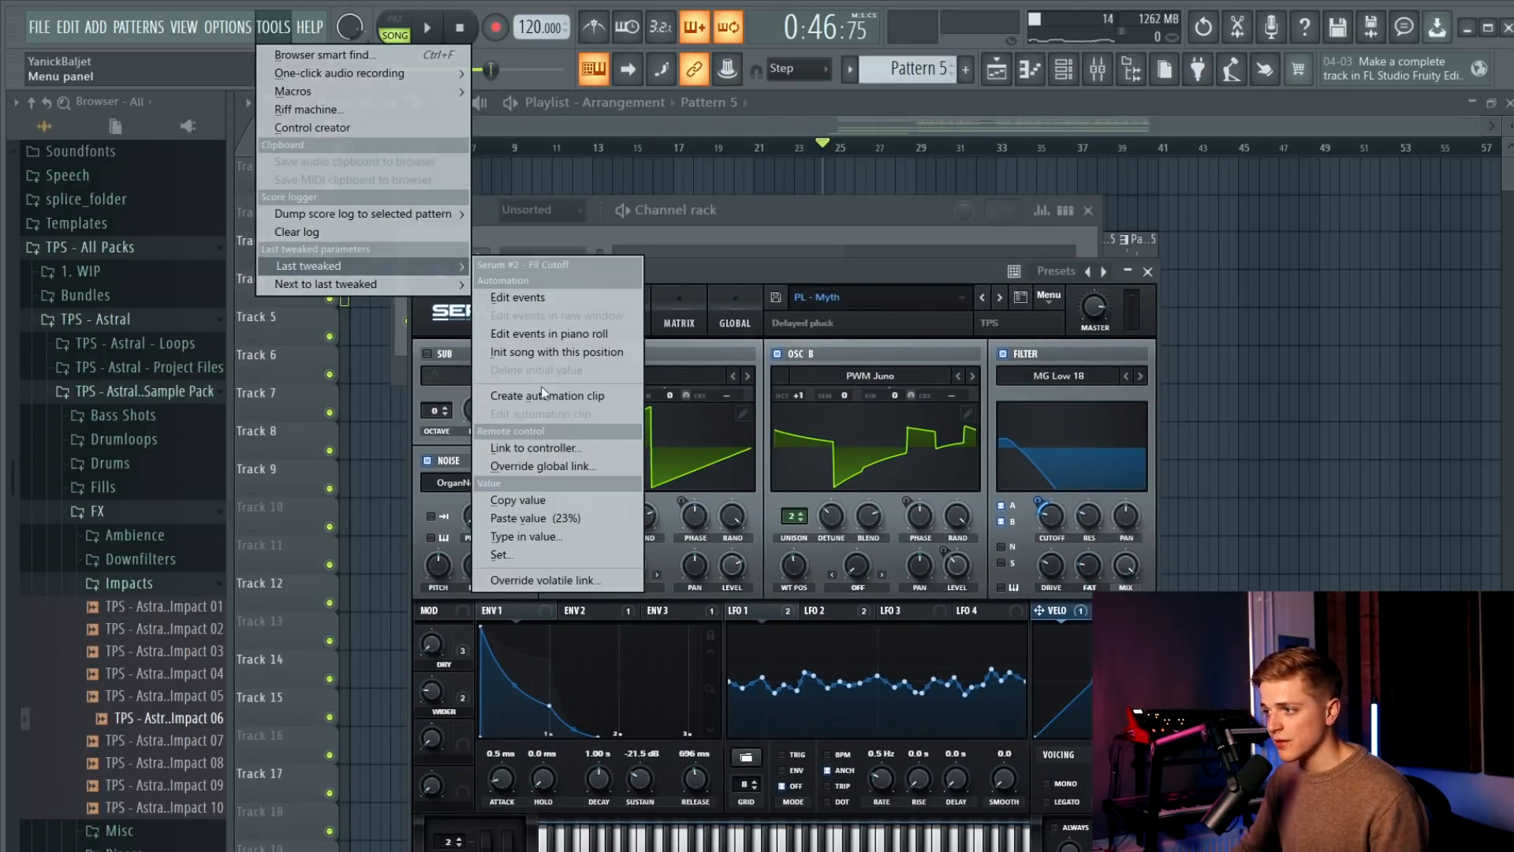
{"action": "left_click", "coordinate": [544, 396]}
{"action": "left_click_drag", "start_coordinate": [361, 169], "coordinate": [829, 184]}
Copy the cutoff automation's first point value onto a new point at bar 31.
{"action": "right_click", "coordinate": [837, 193]}
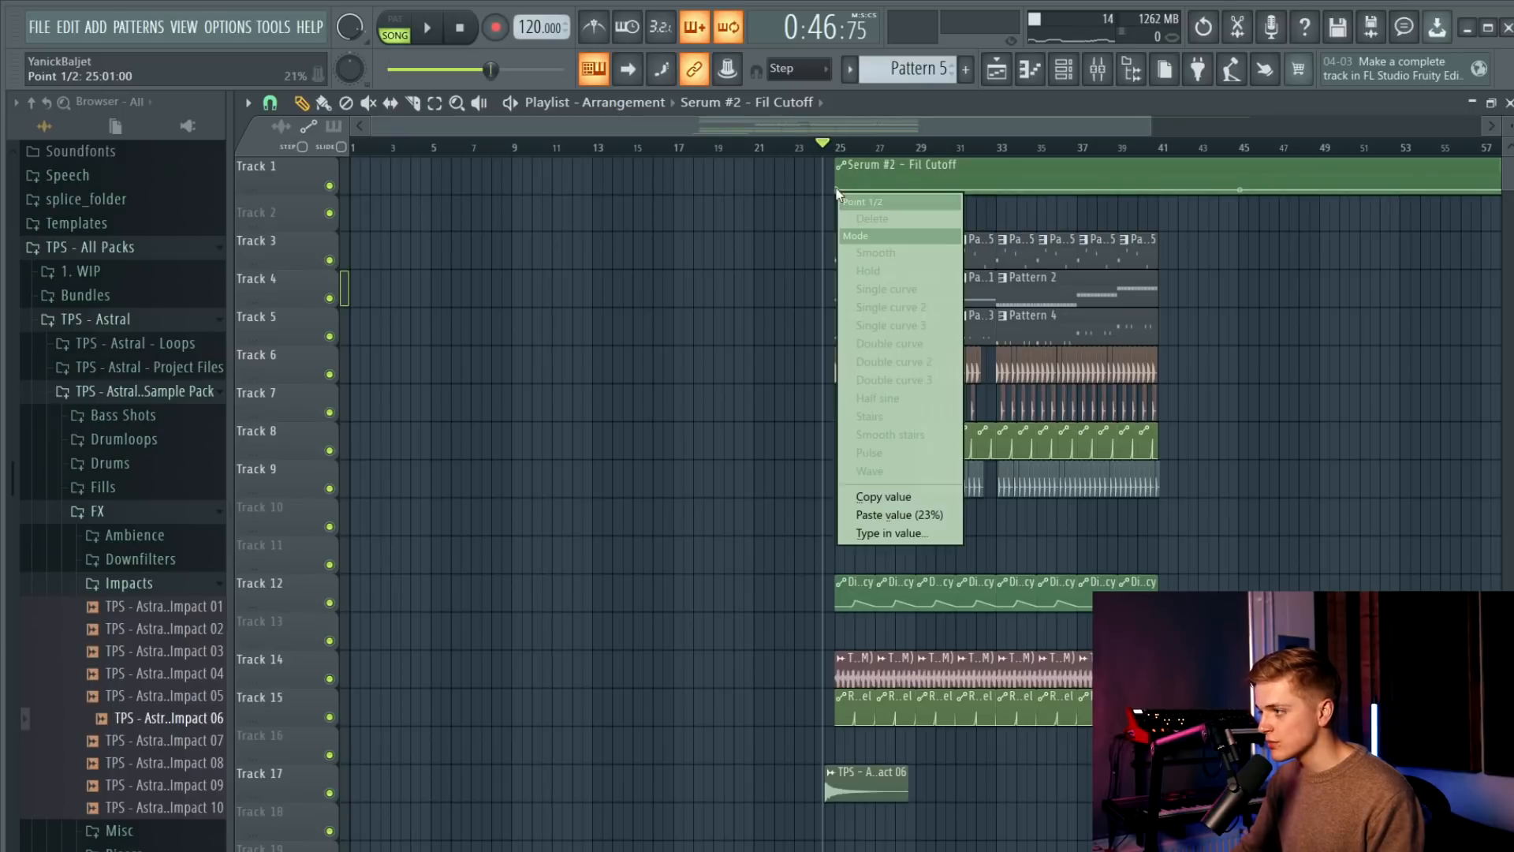
{"action": "left_click", "coordinate": [932, 497]}
{"action": "scroll", "coordinate": [1051, 271], "scroll_direction": "up", "scroll_amount": 3}
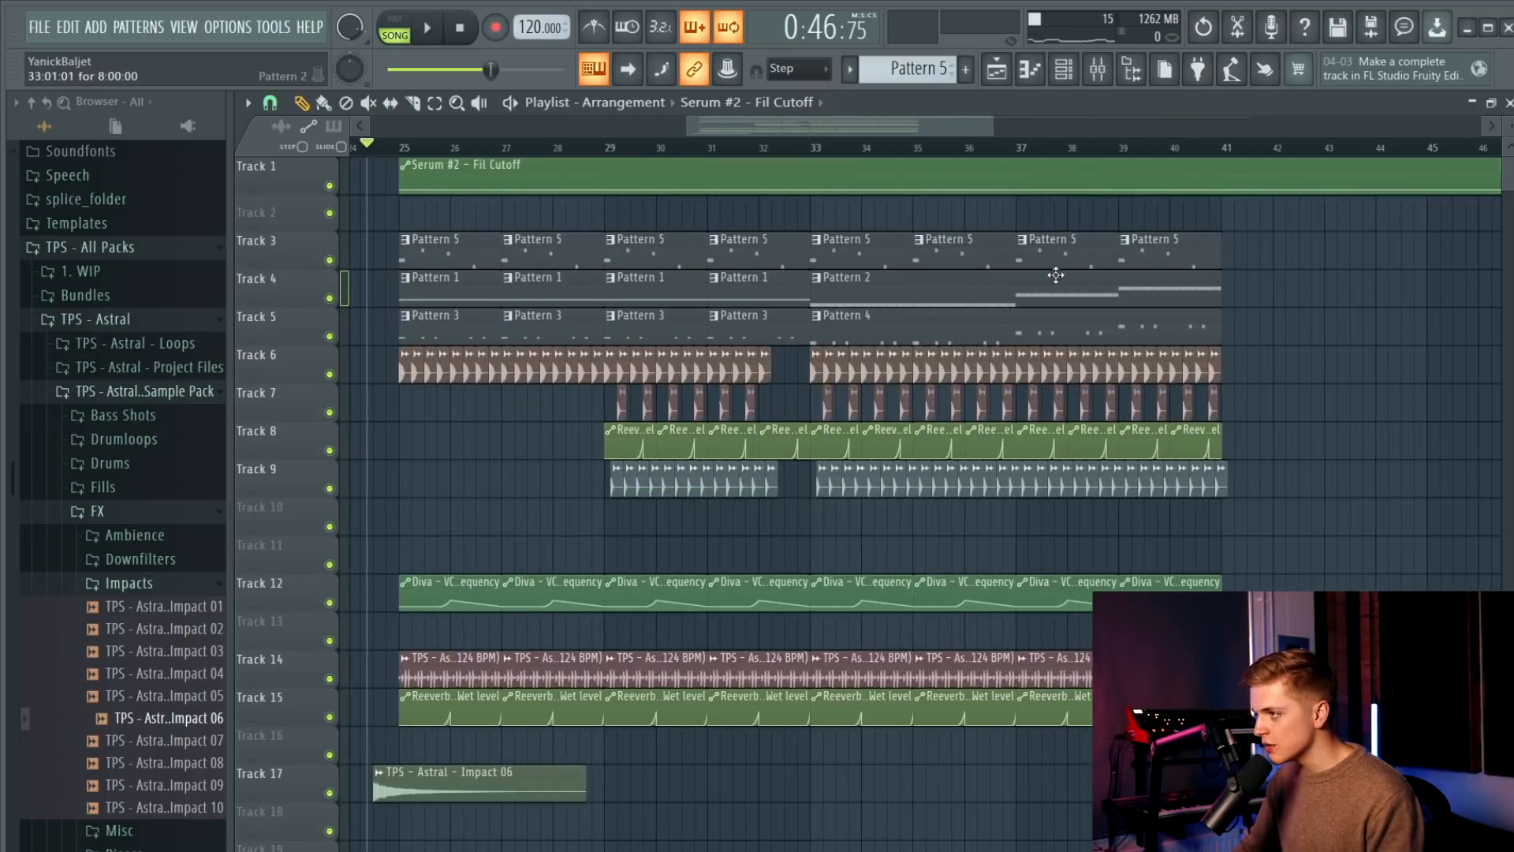
{"action": "right_click", "coordinate": [716, 192]}
{"action": "left_click", "coordinate": [789, 516]}
Ramp the Serum cutoff automation up to 29% at bar 33 and drop it straight back to 21% there.
{"action": "key", "text": "space"}
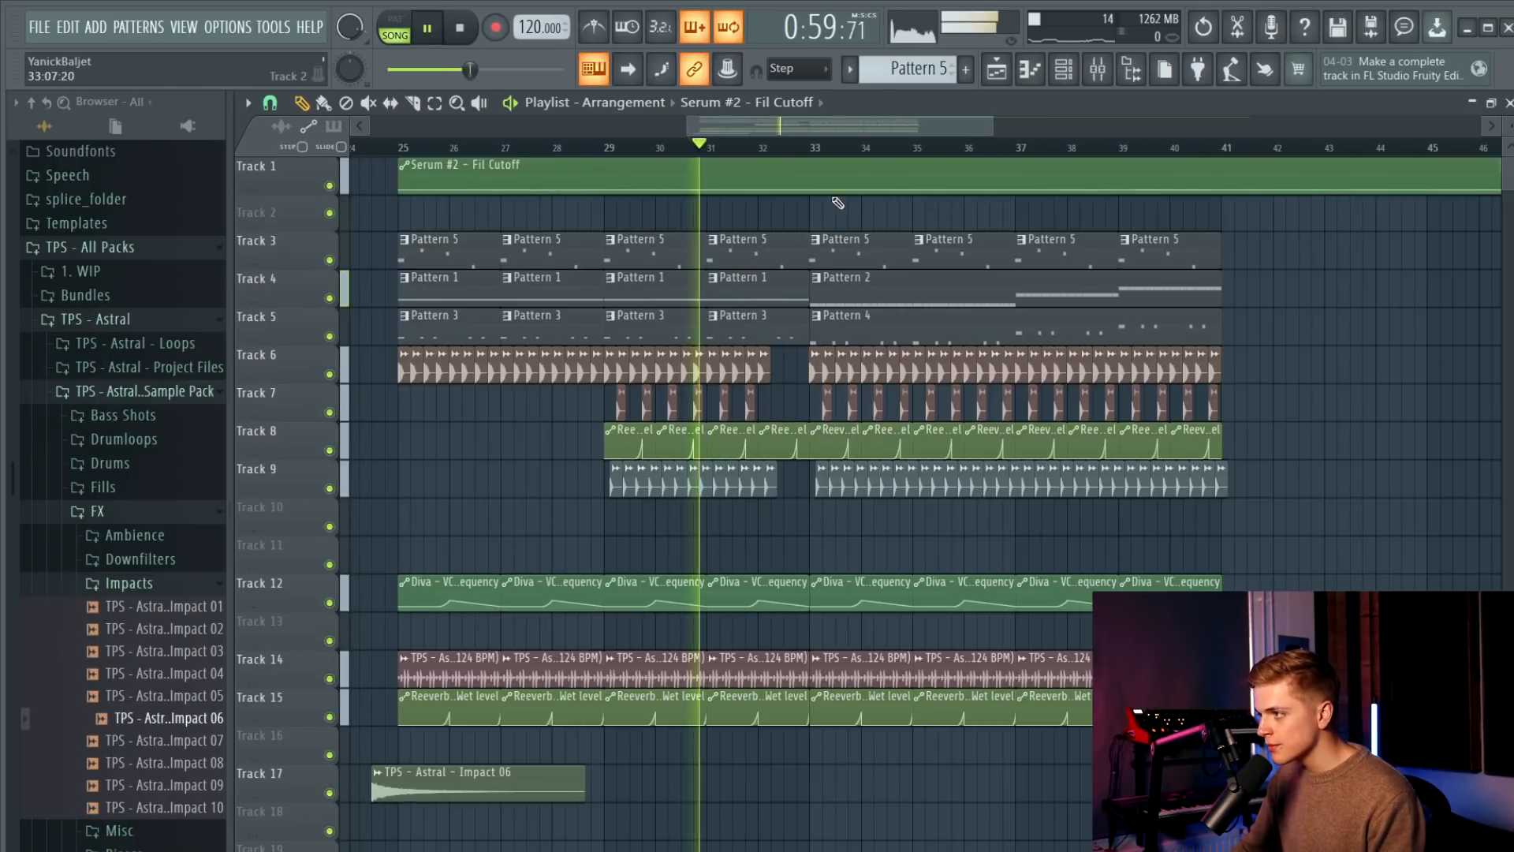
{"action": "key", "text": "ctrl+z"}
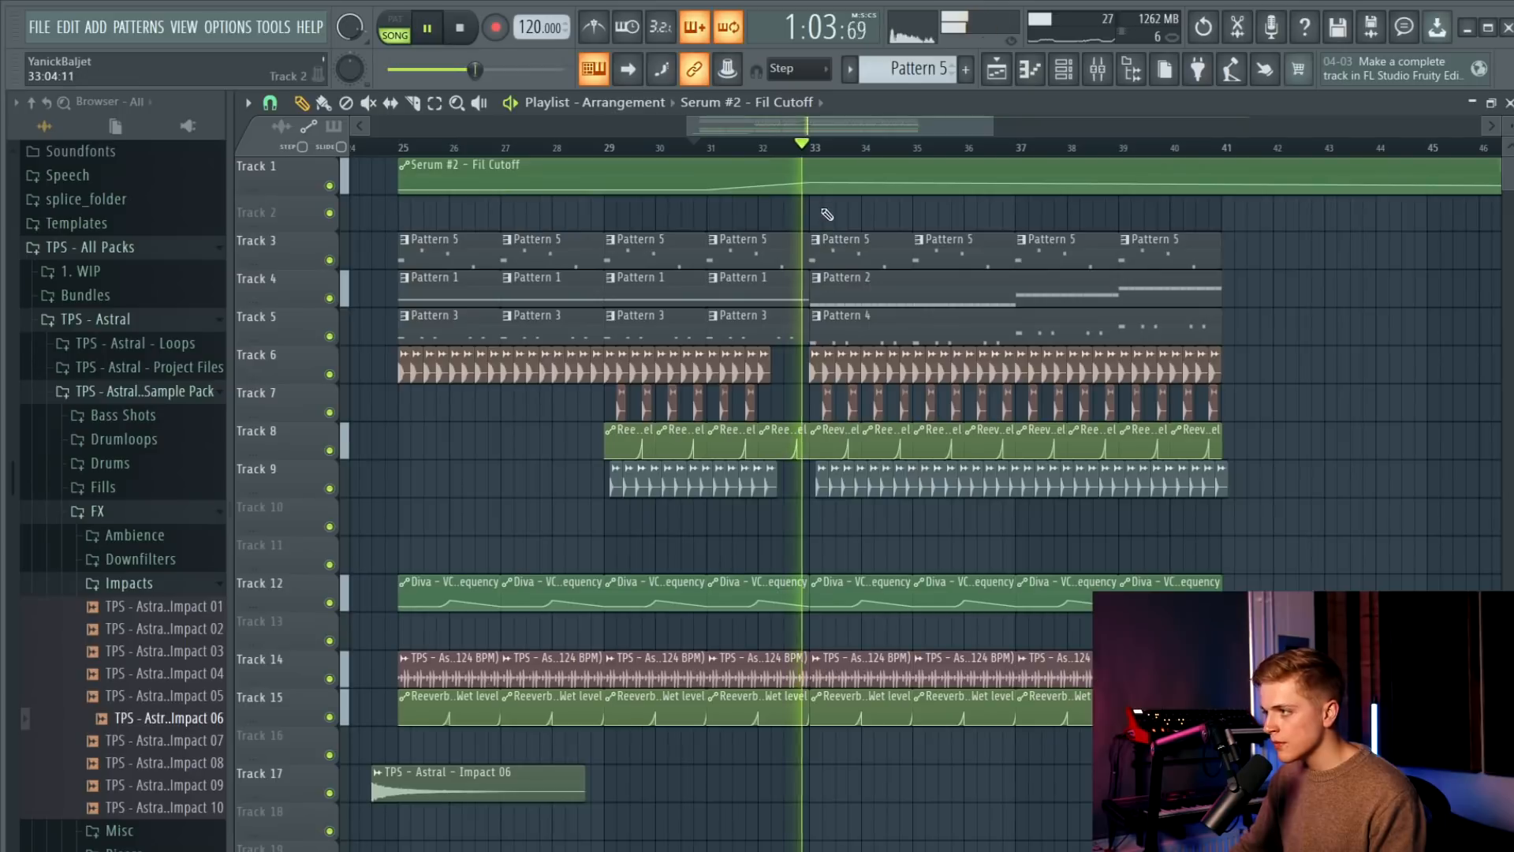
{"action": "right_click", "coordinate": [814, 187]}
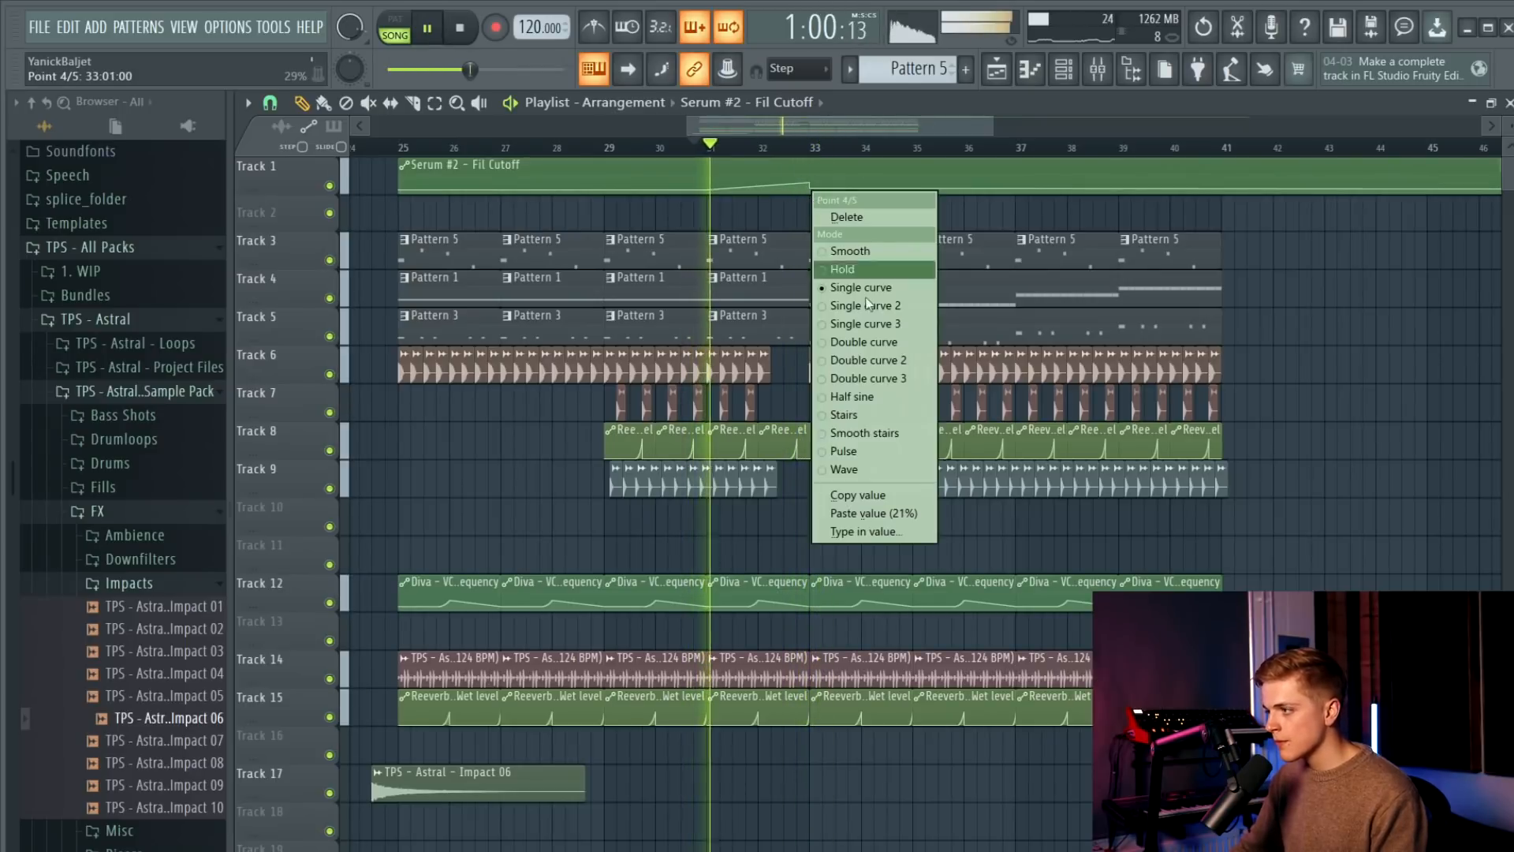
{"action": "left_click", "coordinate": [893, 498]}
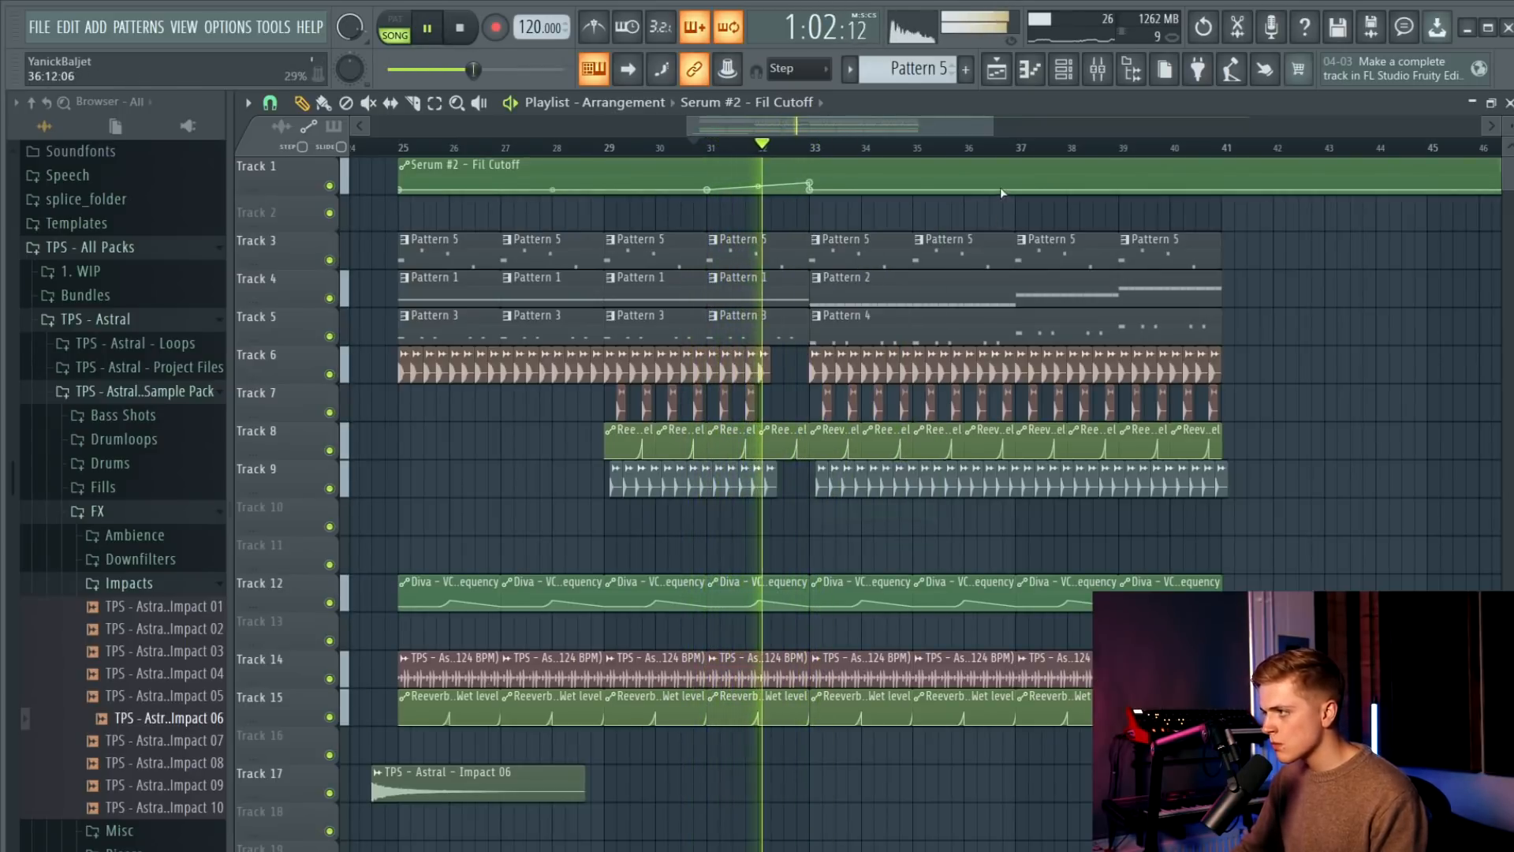
Add a 21% cutoff point at bar 37, raise the automation towards bar 41, and replay from bar 31.
{"action": "right_click", "coordinate": [1023, 194]}
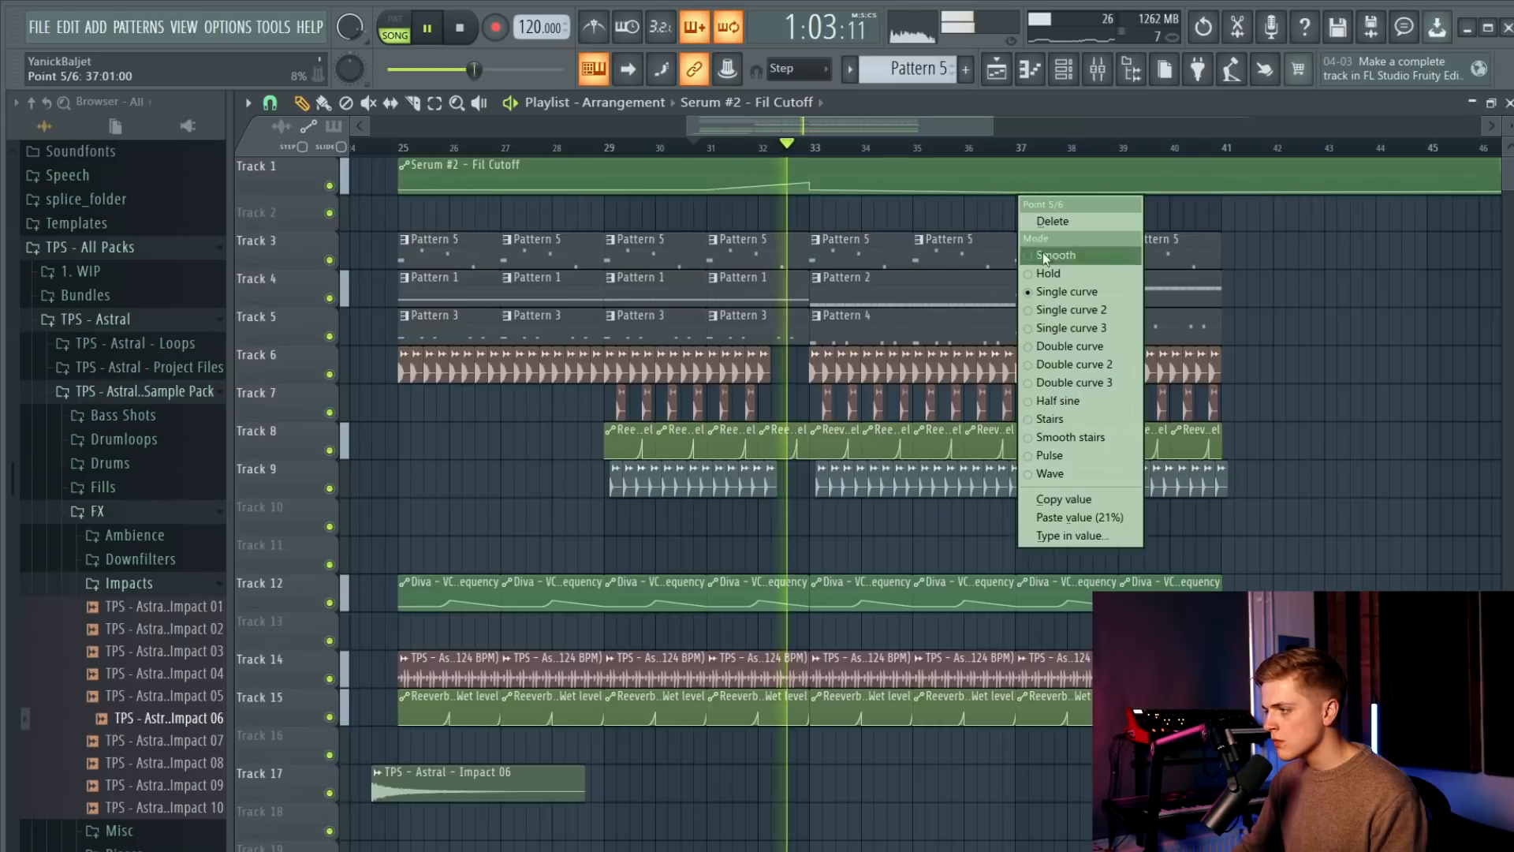
{"action": "left_click", "coordinate": [1095, 527]}
{"action": "left_click_drag", "start_coordinate": [1226, 188], "coordinate": [1226, 185]}
{"action": "left_click", "coordinate": [716, 147]}
{"action": "scroll", "coordinate": [783, 280], "scroll_direction": "up", "scroll_amount": 1}
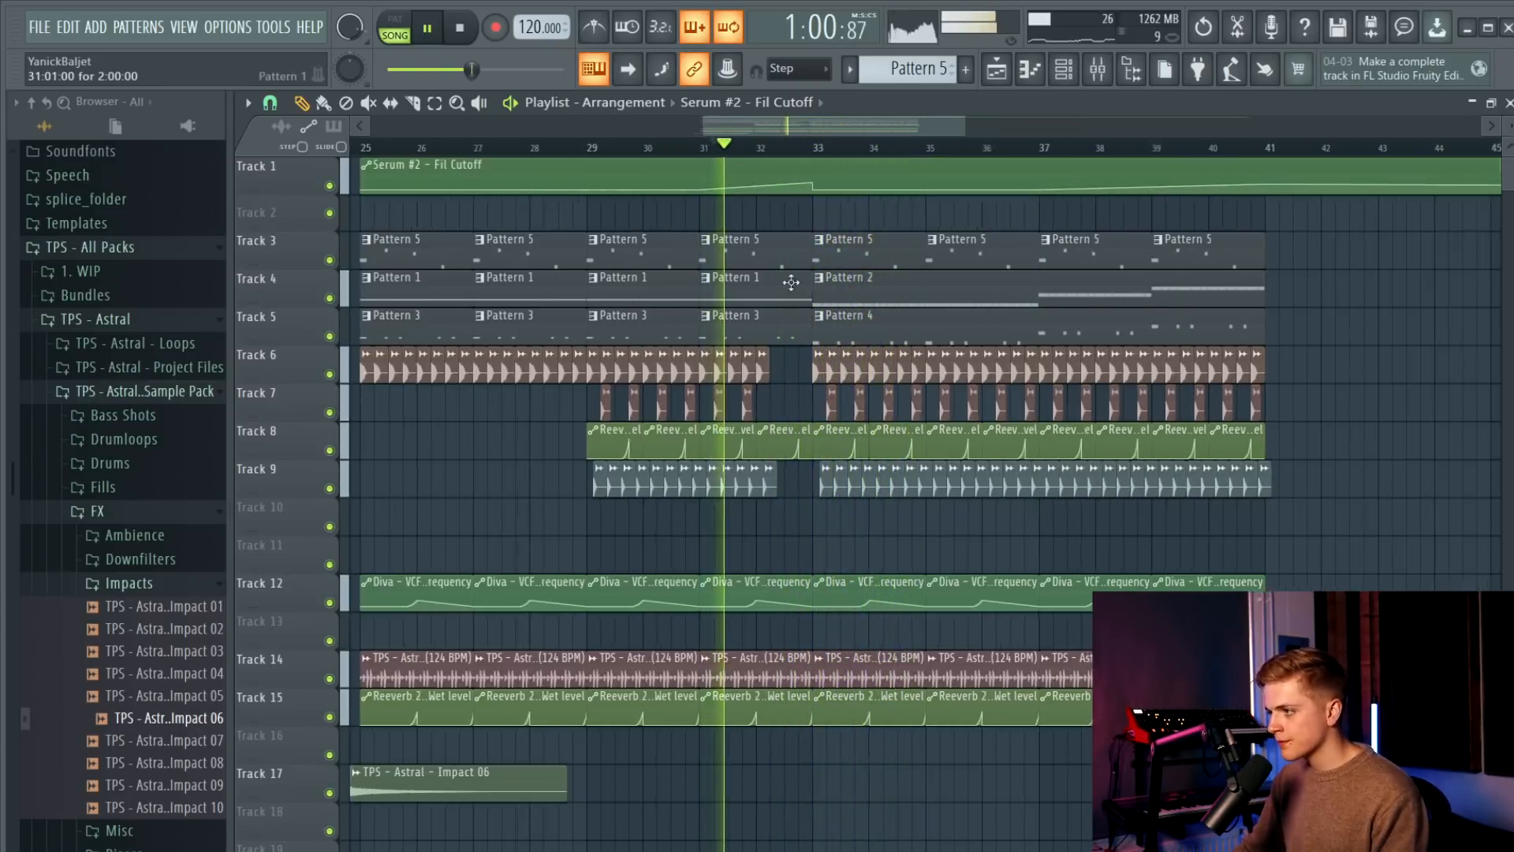
Add two Clap 05 hits on Track 7 in the gap before bar 33, continuing the existing clap spacing.
{"action": "scroll", "coordinate": [791, 316], "scroll_direction": "up", "scroll_amount": 2}
{"action": "key", "text": "space"}
{"action": "key", "text": "space"}
{"action": "left_click_drag", "start_coordinate": [786, 406], "coordinate": [774, 407]}
{"action": "left_click", "coordinate": [852, 406]}
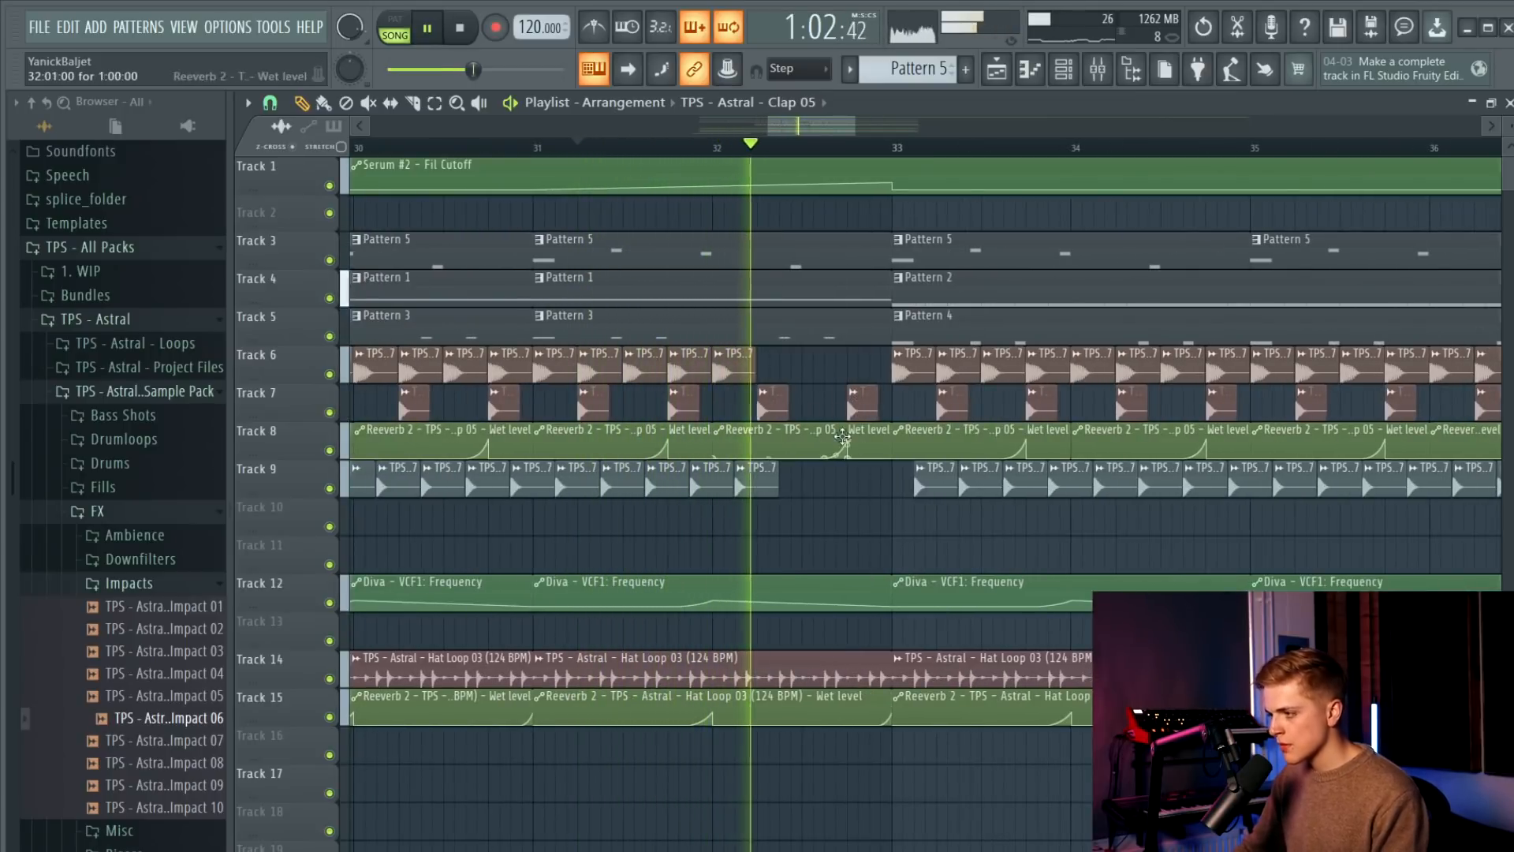
Fill the Track 9 gap before bar 33 with evenly spaced Open Hat 07 clips.
{"action": "left_click", "coordinate": [760, 478]}
{"action": "left_click", "coordinate": [789, 490]}
{"action": "left_click", "coordinate": [842, 490]}
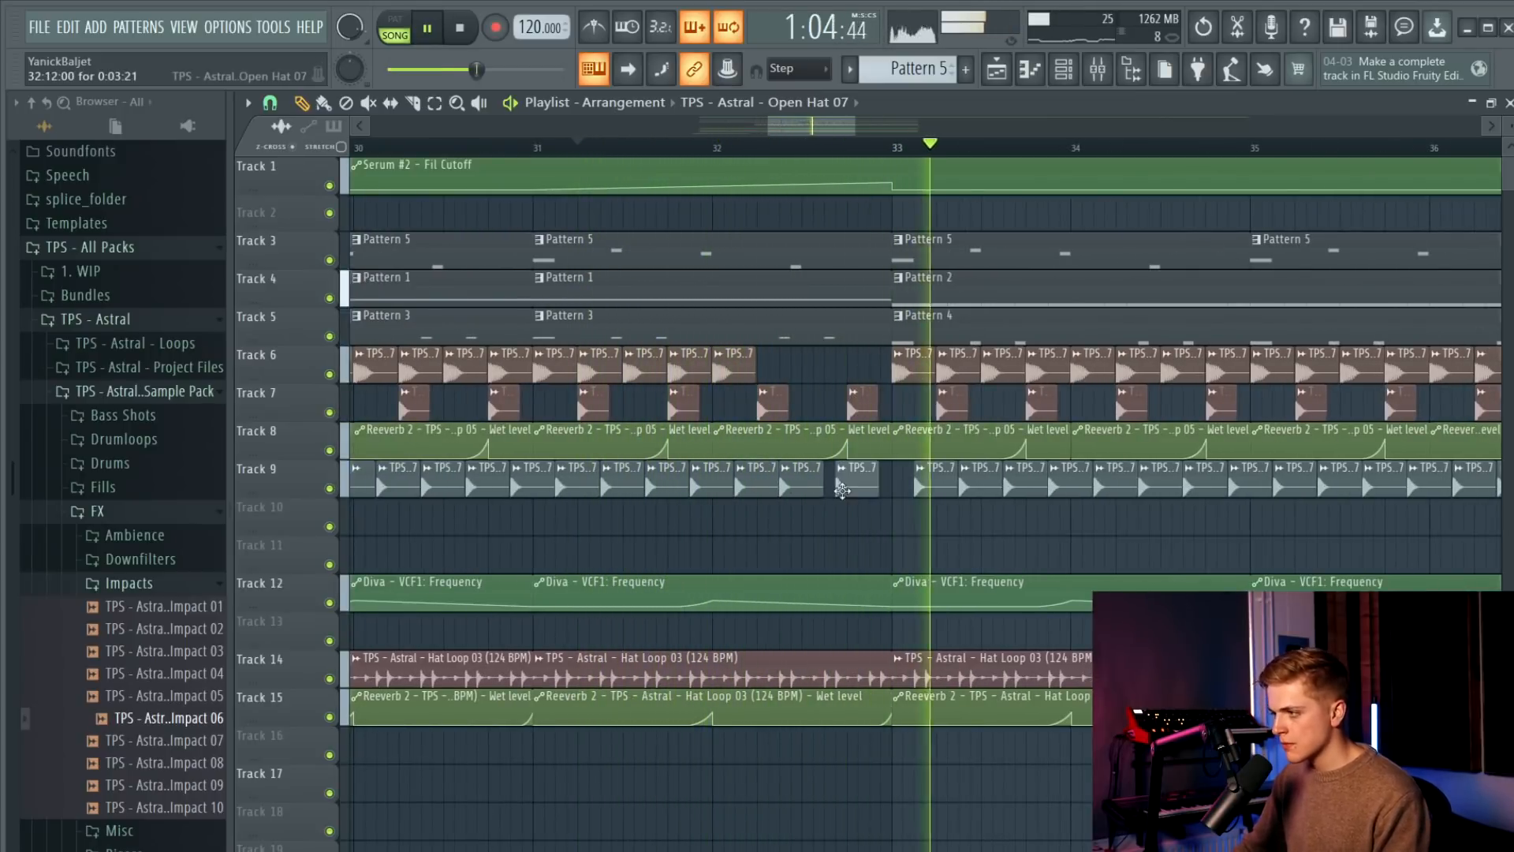
{"action": "left_click", "coordinate": [876, 465]}
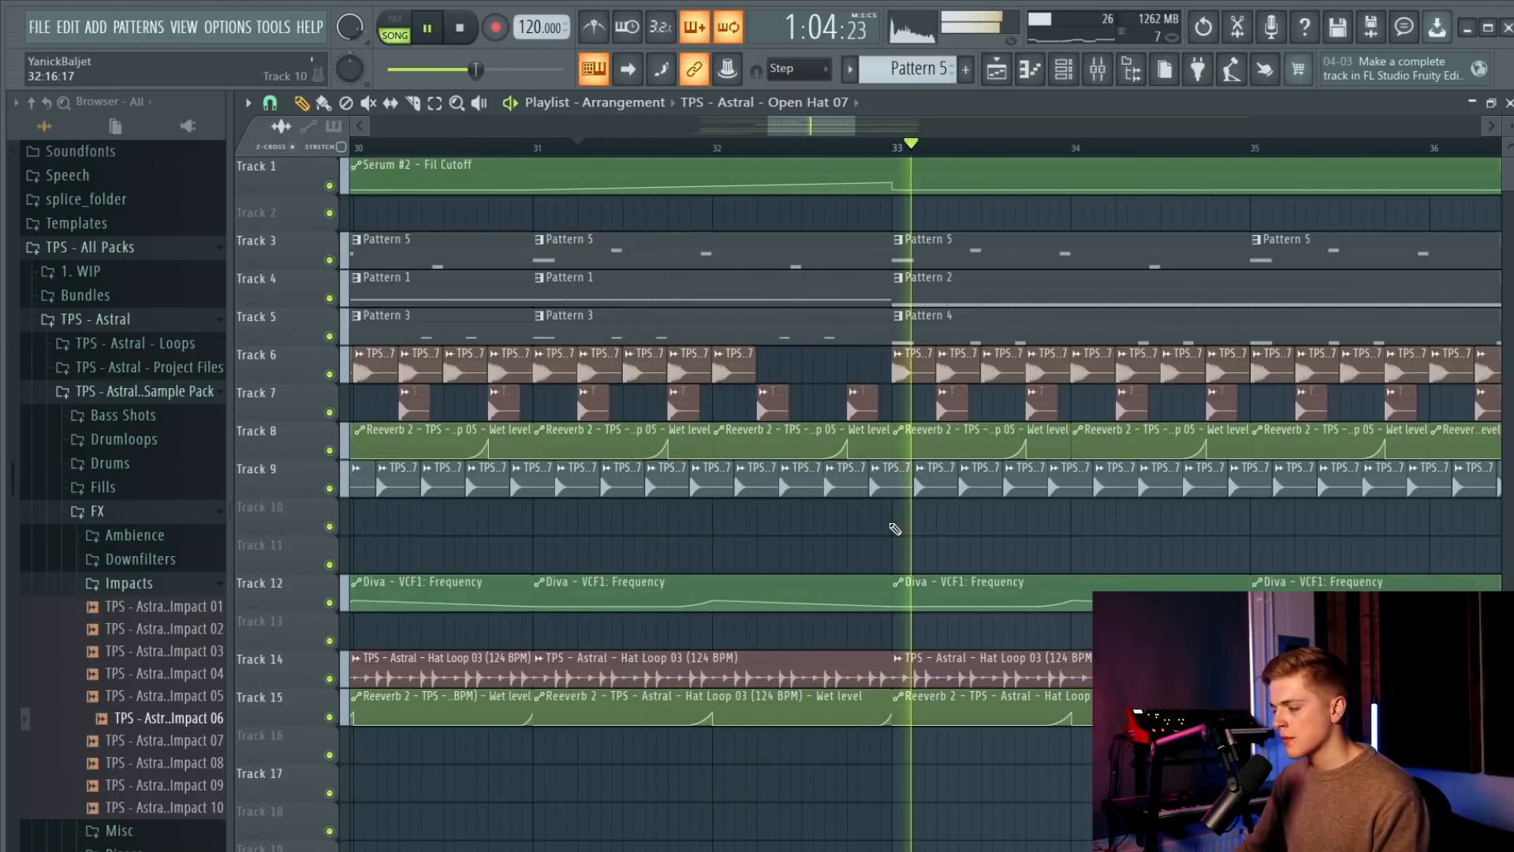
Add an extra Clap 05 on Track 7 just before bar 33, remove the last open hat there, and replay the transition.
{"action": "key", "text": "space"}
{"action": "key", "text": "space"}
{"action": "scroll", "coordinate": [908, 485], "scroll_direction": "up", "scroll_amount": 3}
{"action": "scroll", "coordinate": [909, 485], "scroll_direction": "up", "scroll_amount": 2}
{"action": "left_click", "coordinate": [905, 419]}
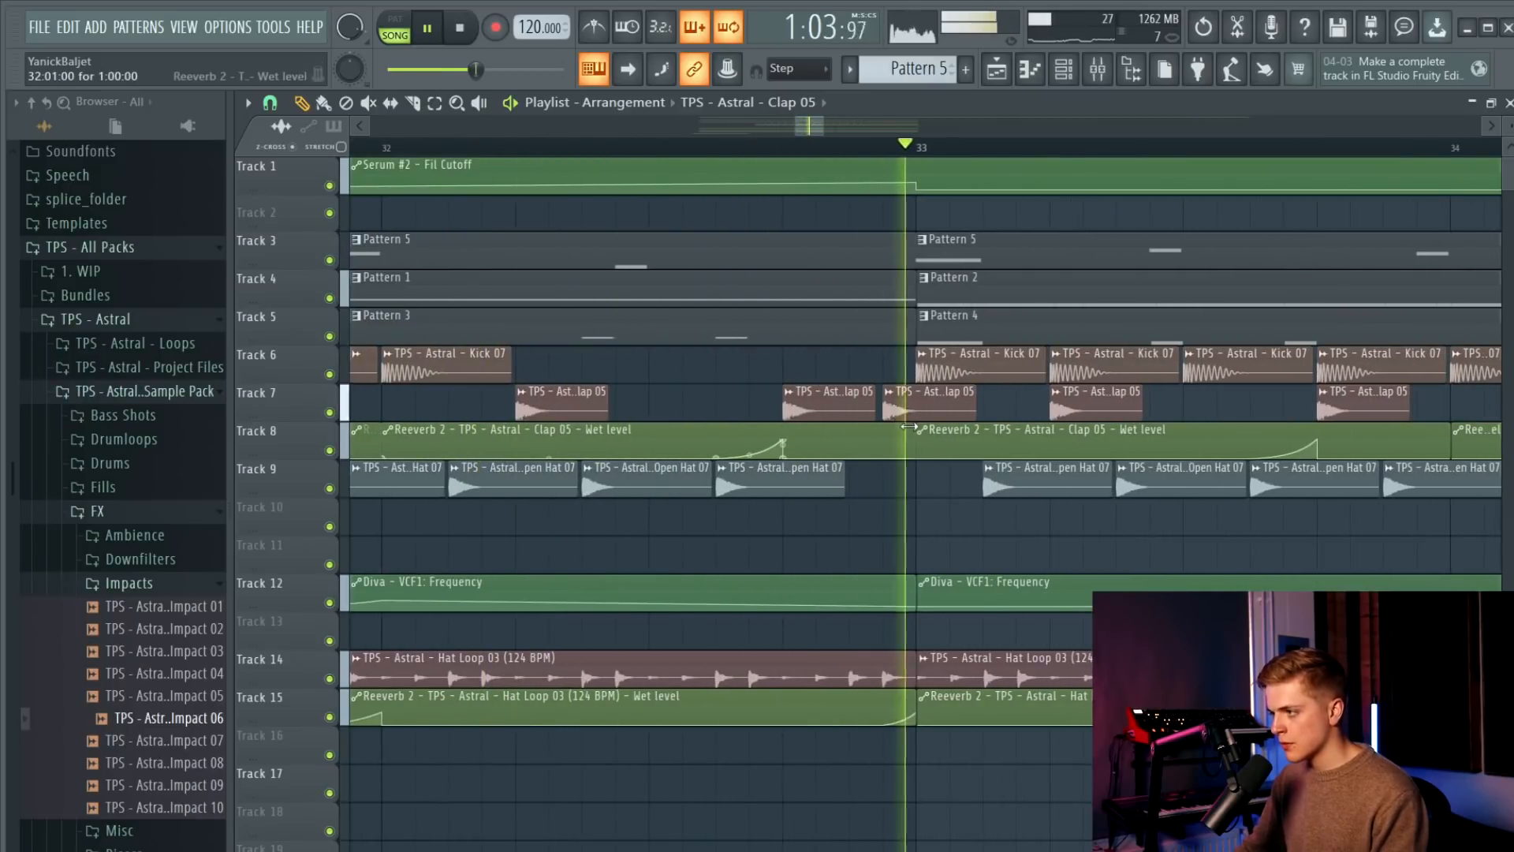
{"action": "scroll", "coordinate": [595, 248], "scroll_direction": "down", "scroll_amount": 3}
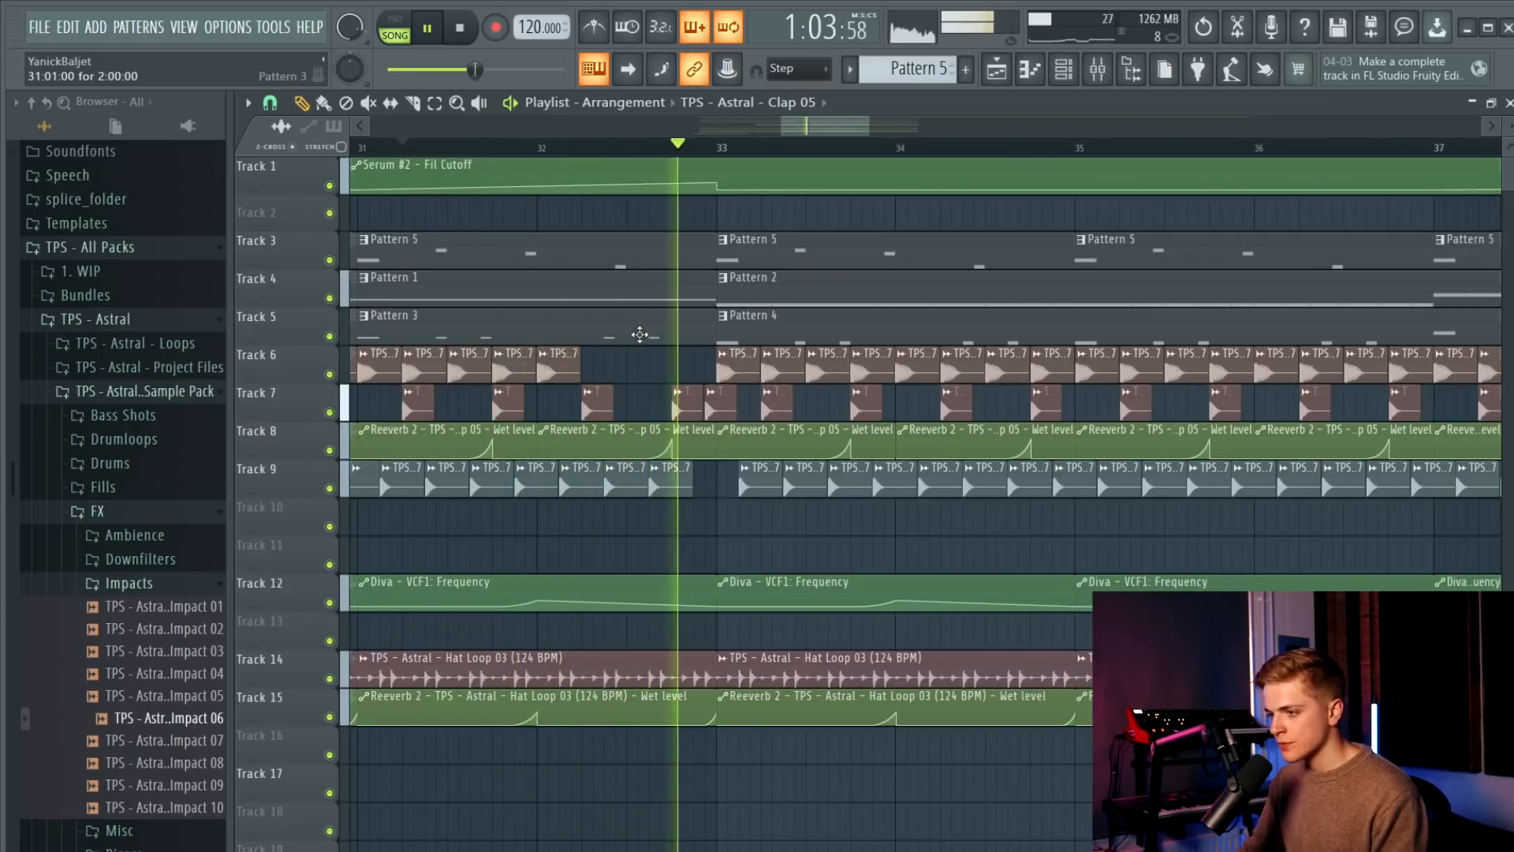
{"action": "key", "text": "space"}
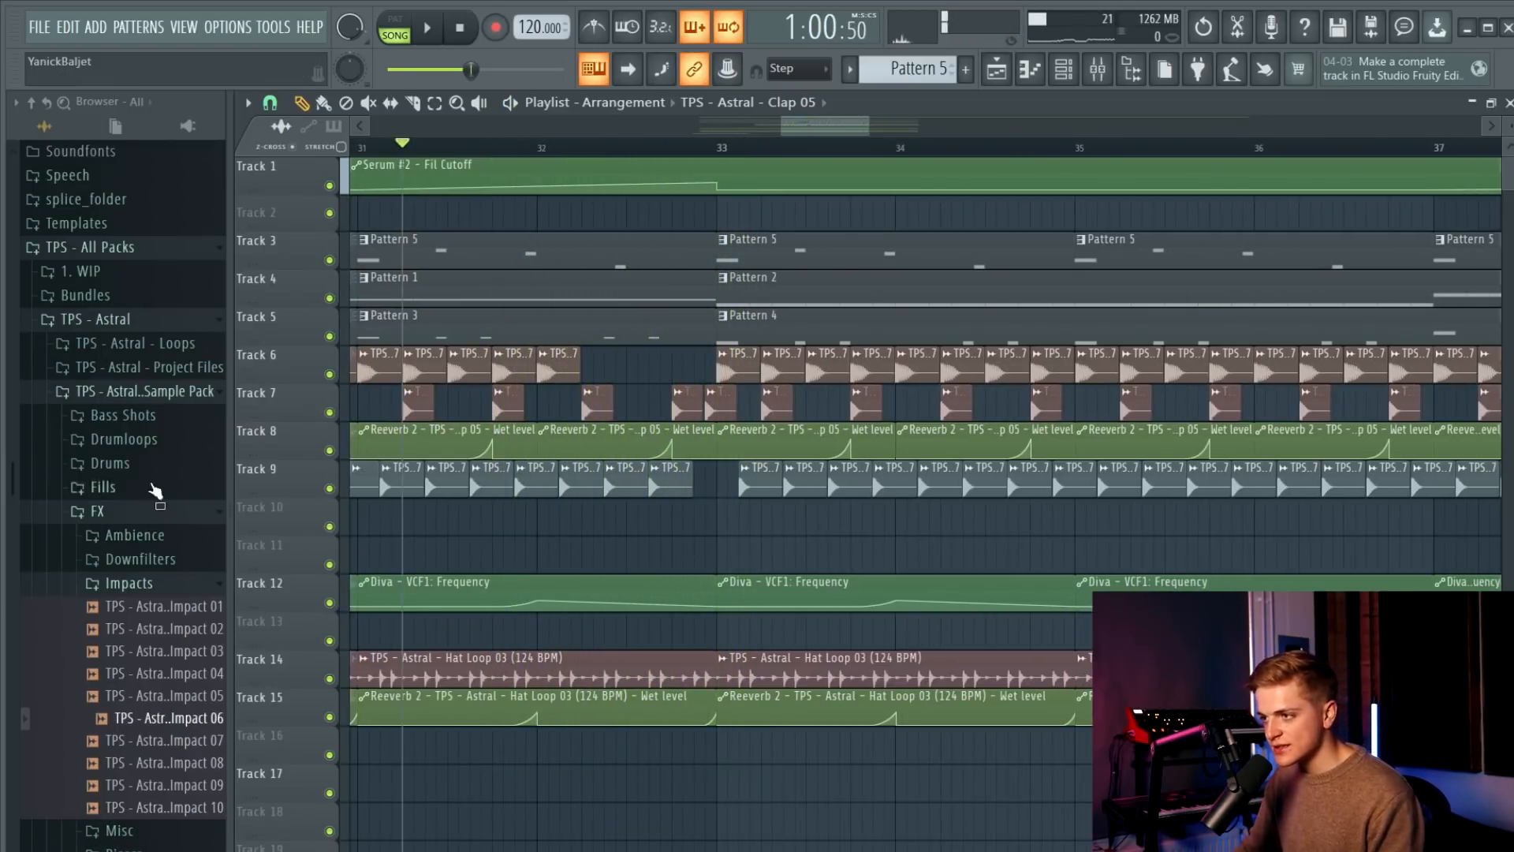
Collapse the Astral sample pack and open the Misc folder in the FX samples of TPS - Redemption Vol. 2.
{"action": "left_click", "coordinate": [140, 392]}
{"action": "scroll", "coordinate": [138, 615], "scroll_direction": "down", "scroll_amount": 4}
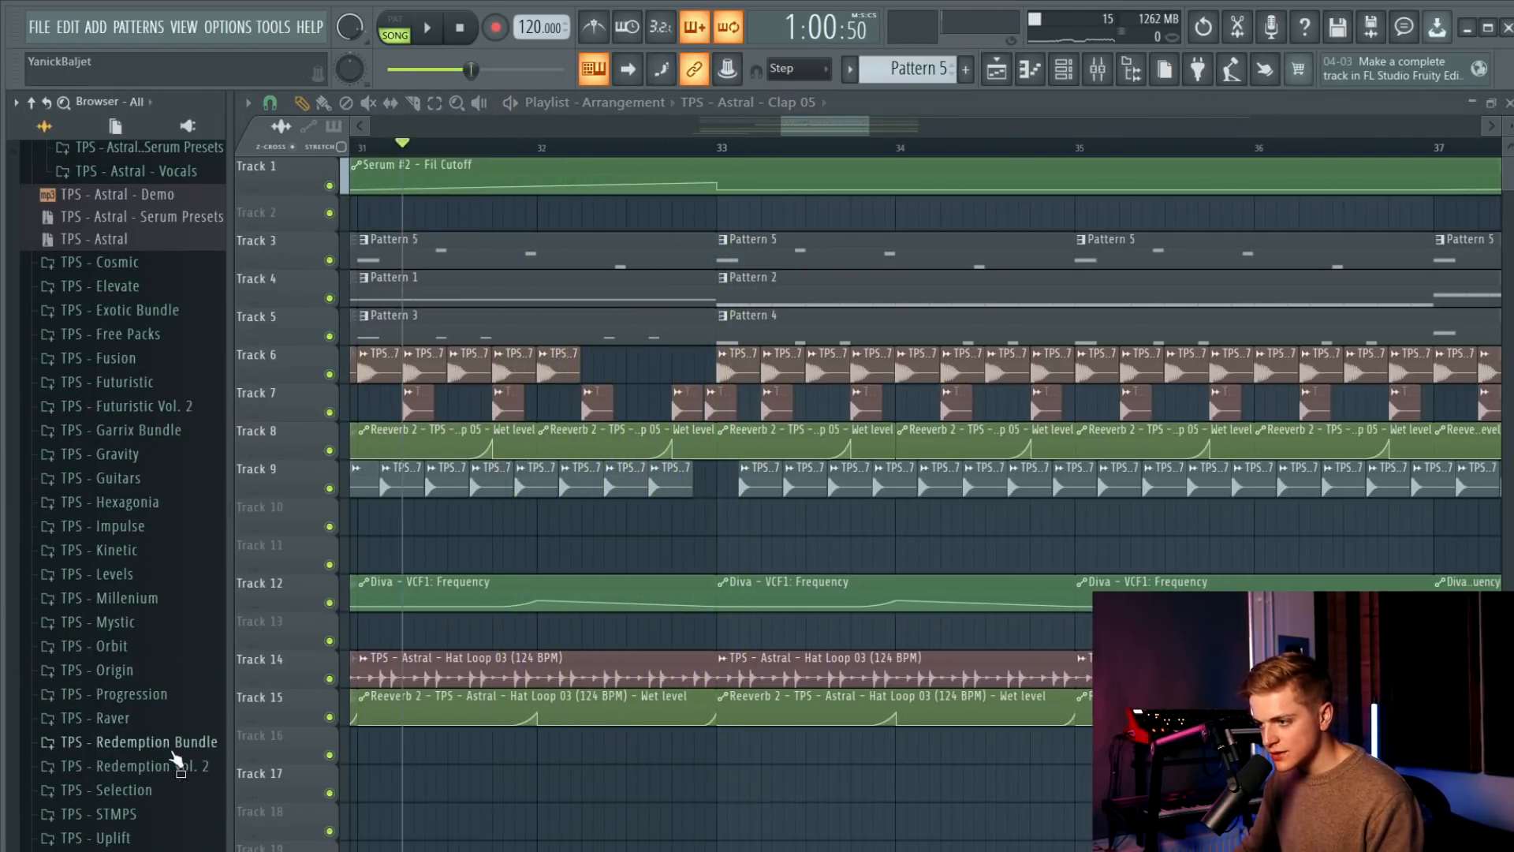
{"action": "left_click", "coordinate": [174, 765]}
{"action": "left_click", "coordinate": [168, 845]}
{"action": "left_click", "coordinate": [168, 843]}
{"action": "left_click", "coordinate": [142, 571]}
{"action": "left_click", "coordinate": [134, 560]}
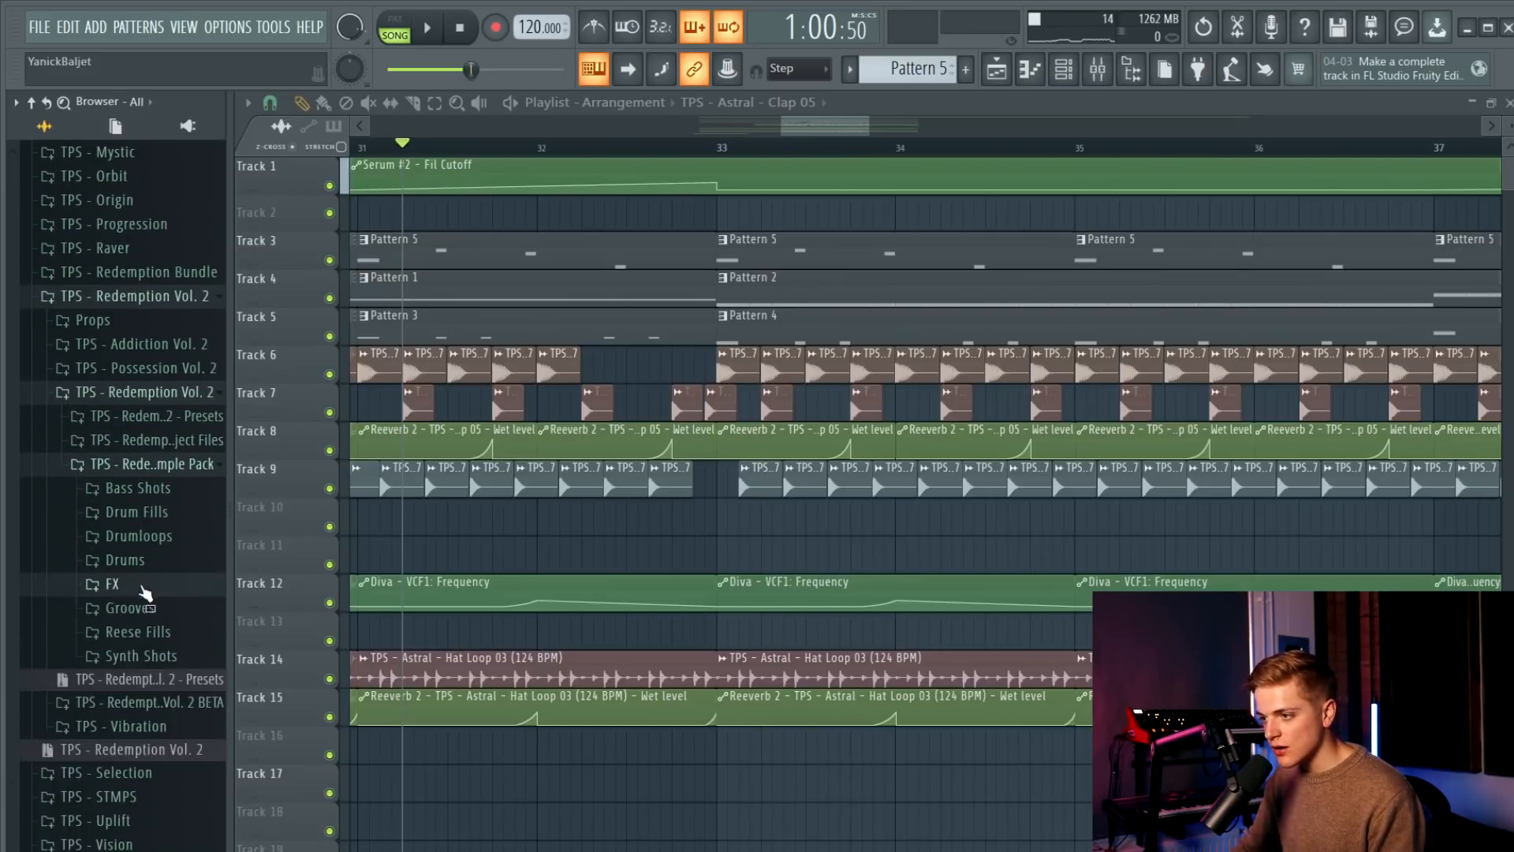
{"action": "left_click", "coordinate": [127, 584]}
{"action": "left_click", "coordinate": [138, 680]}
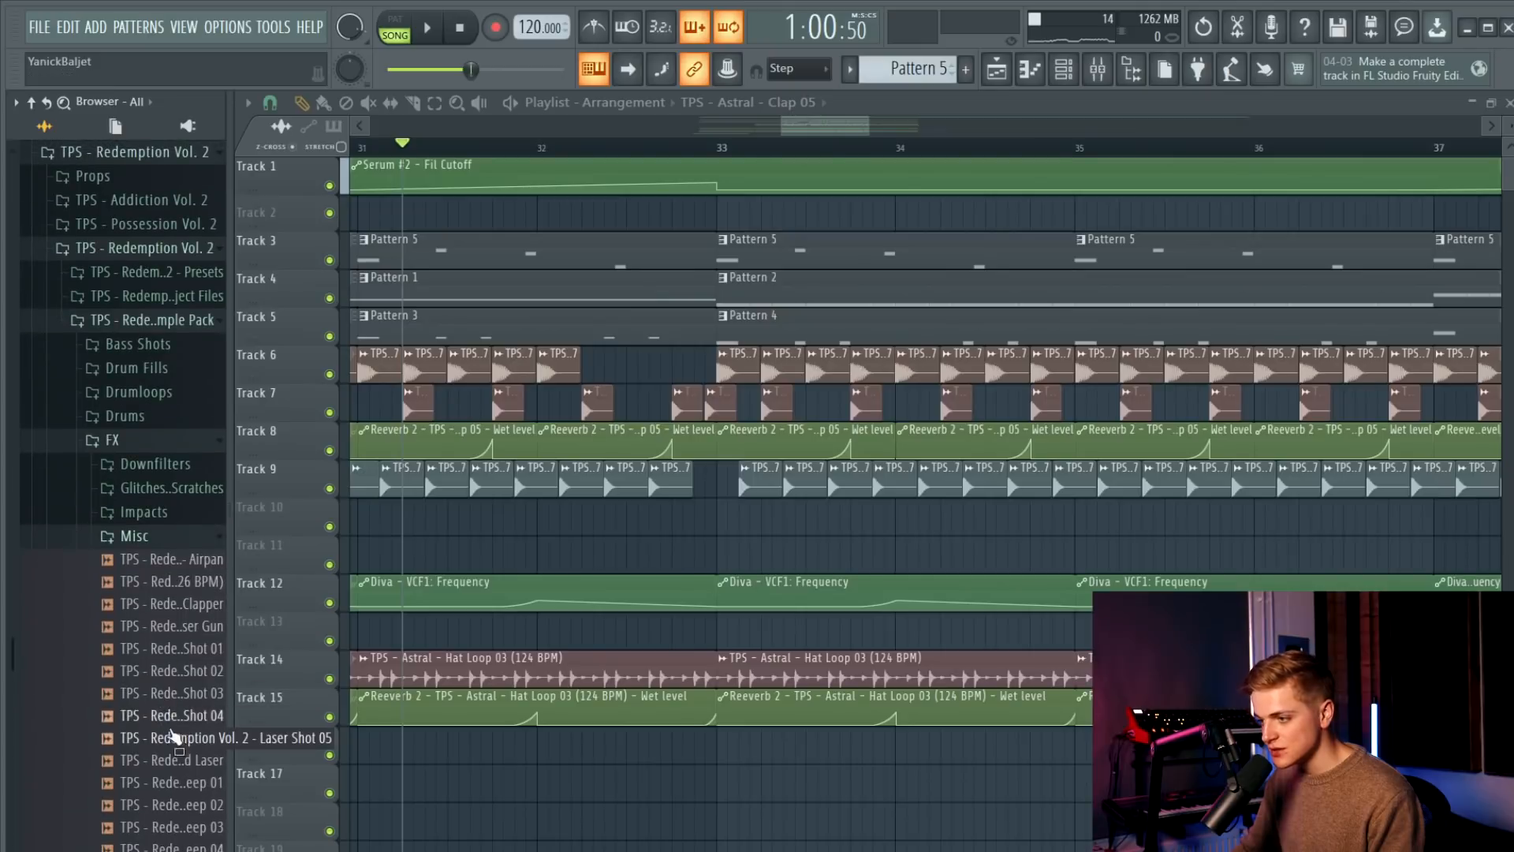
Place the Short Sweep 03 sample on Track 10 leading into bar 33 and play the transition.
{"action": "left_click_drag", "start_coordinate": [169, 827], "coordinate": [688, 513]}
{"action": "key", "text": "space"}
{"action": "scroll", "coordinate": [686, 514], "scroll_direction": "up", "scroll_amount": 3}
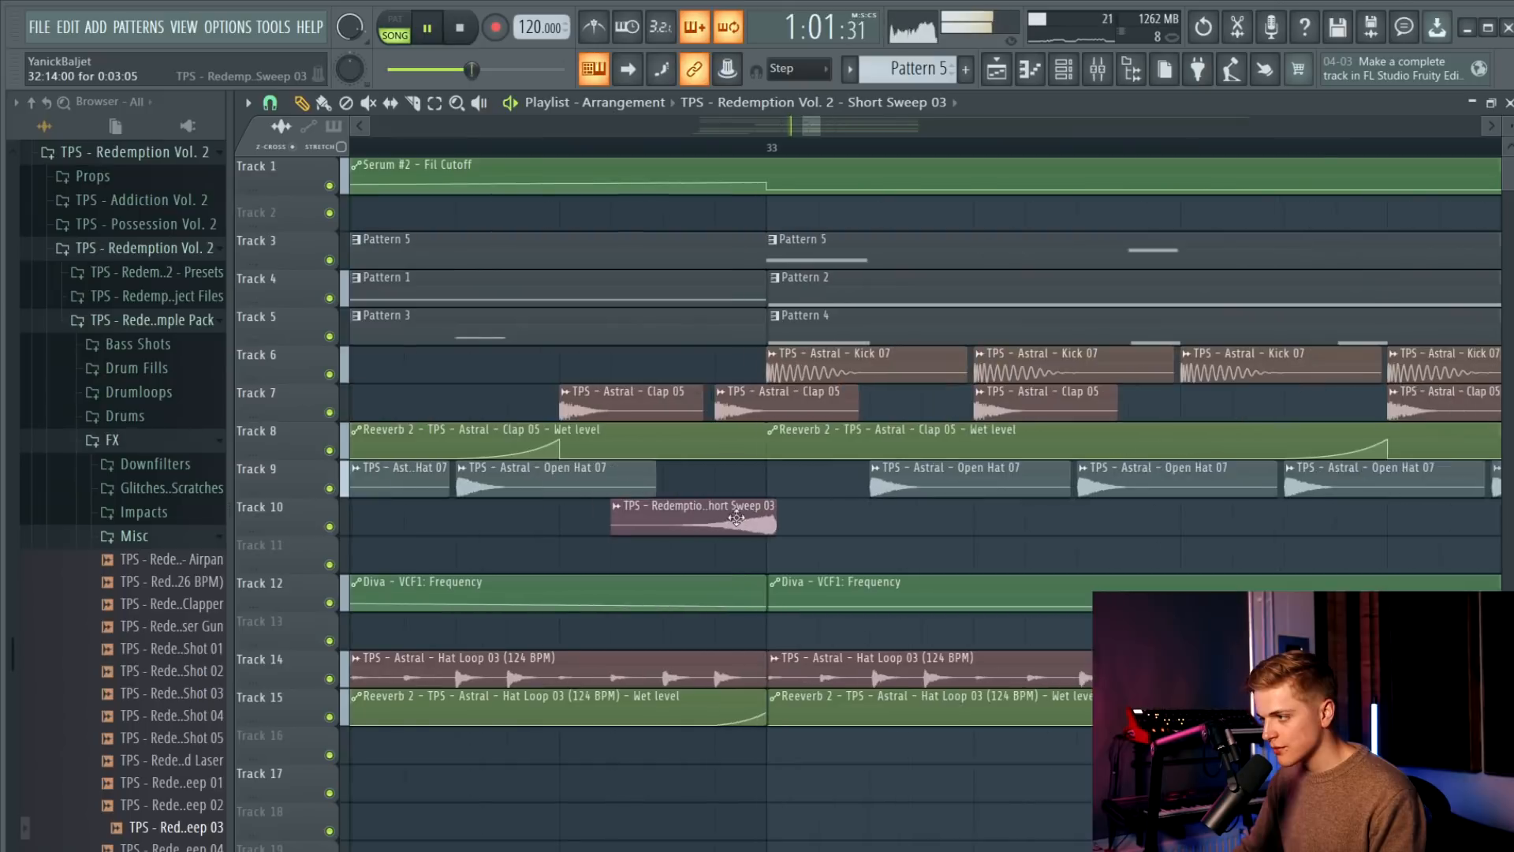
Trim the Short Sweep 03 clip on Track 10 to end exactly at bar 33, and lower its channel volume while playing the transition.
{"action": "left_click_drag", "start_coordinate": [764, 523], "coordinate": [769, 521]}
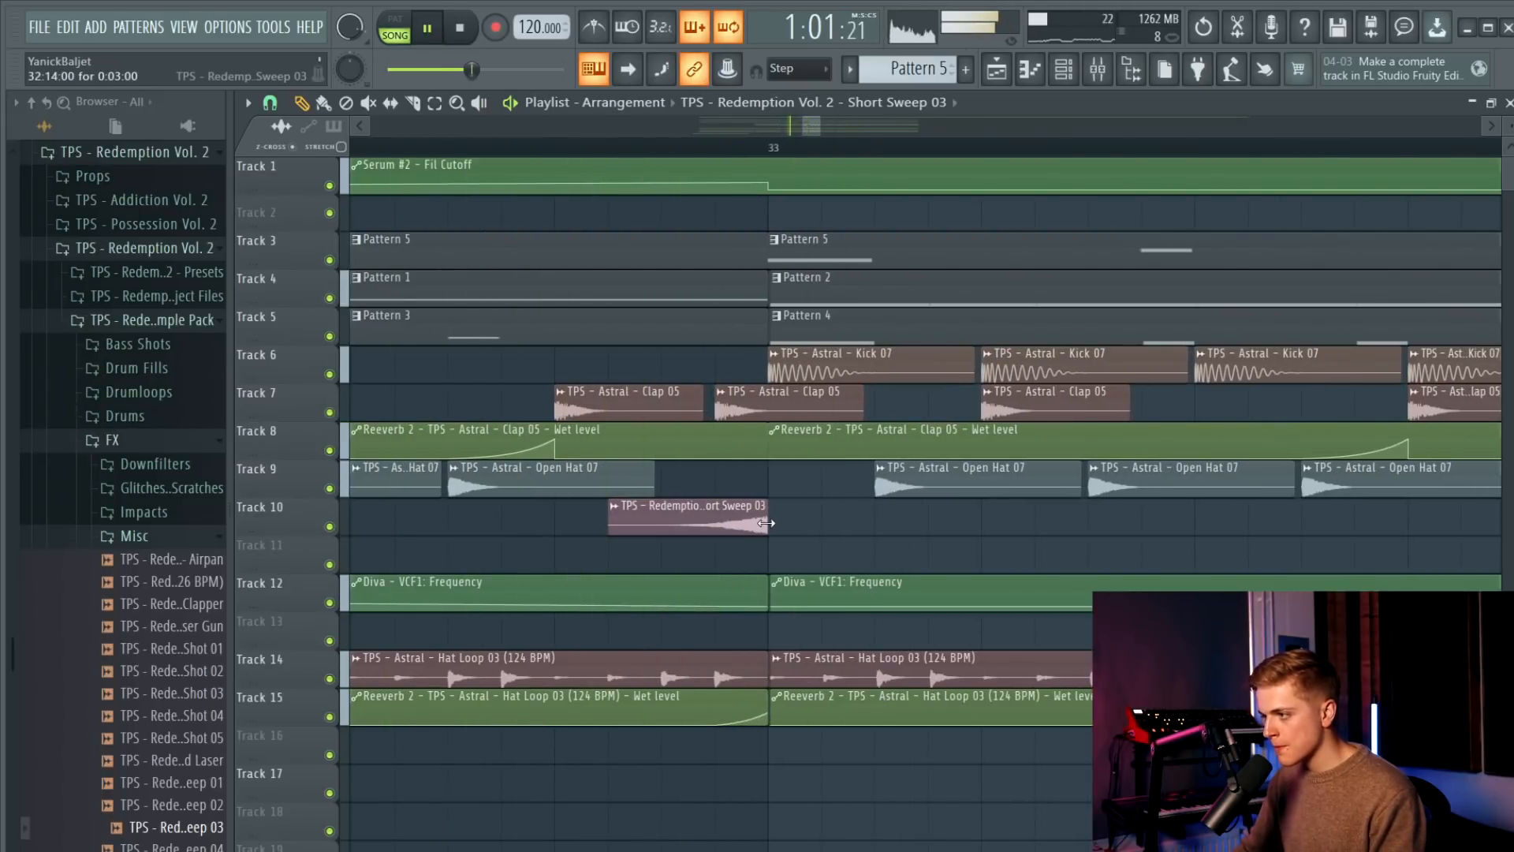
{"action": "double_click", "coordinate": [764, 523]}
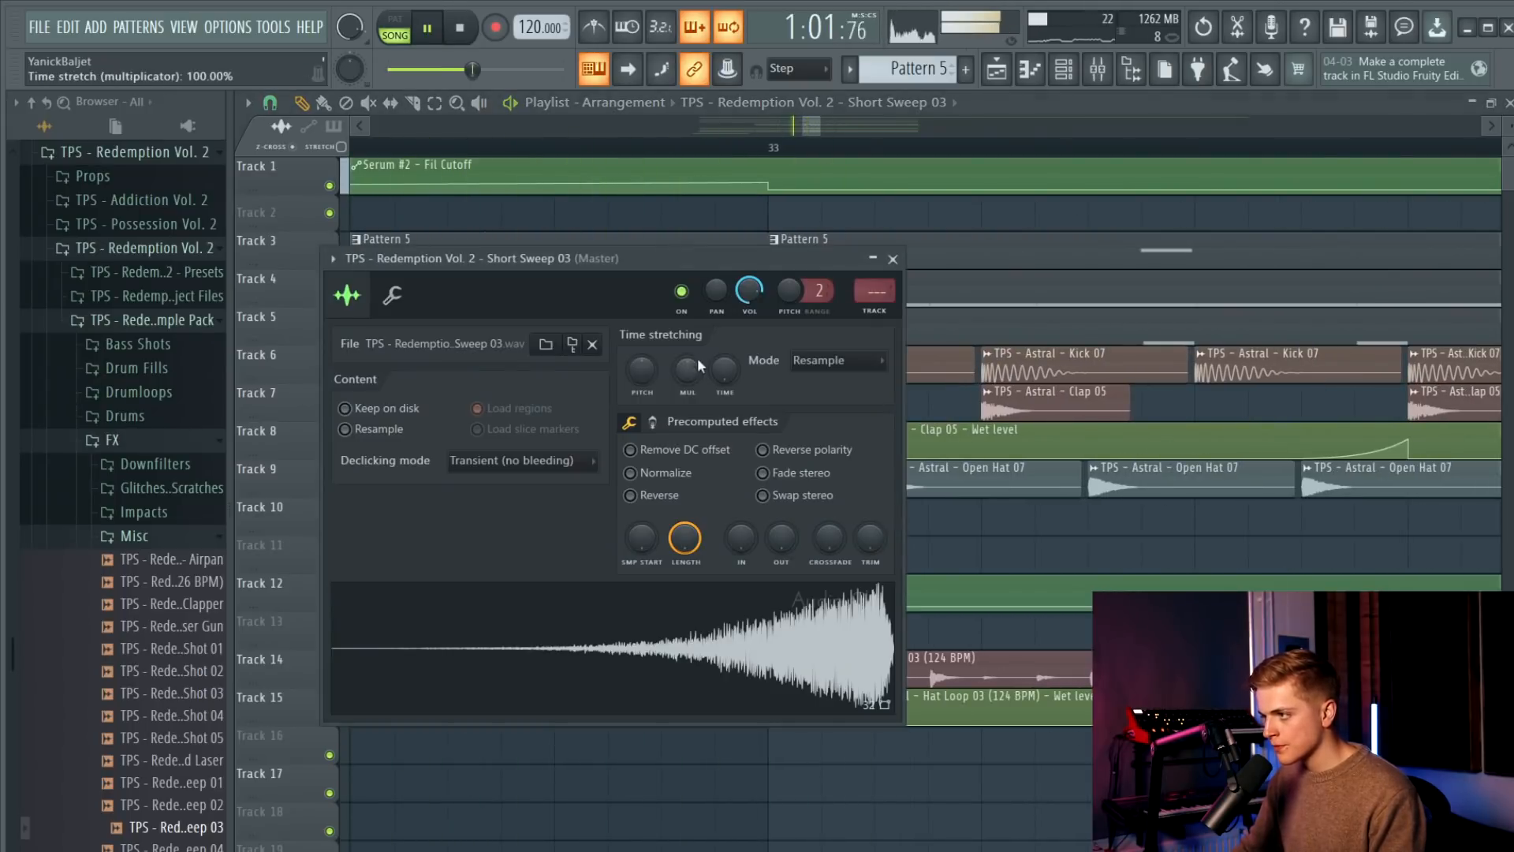
{"action": "right_click", "coordinate": [948, 517]}
{"action": "key", "text": "space"}
{"action": "double_click", "coordinate": [720, 507]}
{"action": "key", "text": "space"}
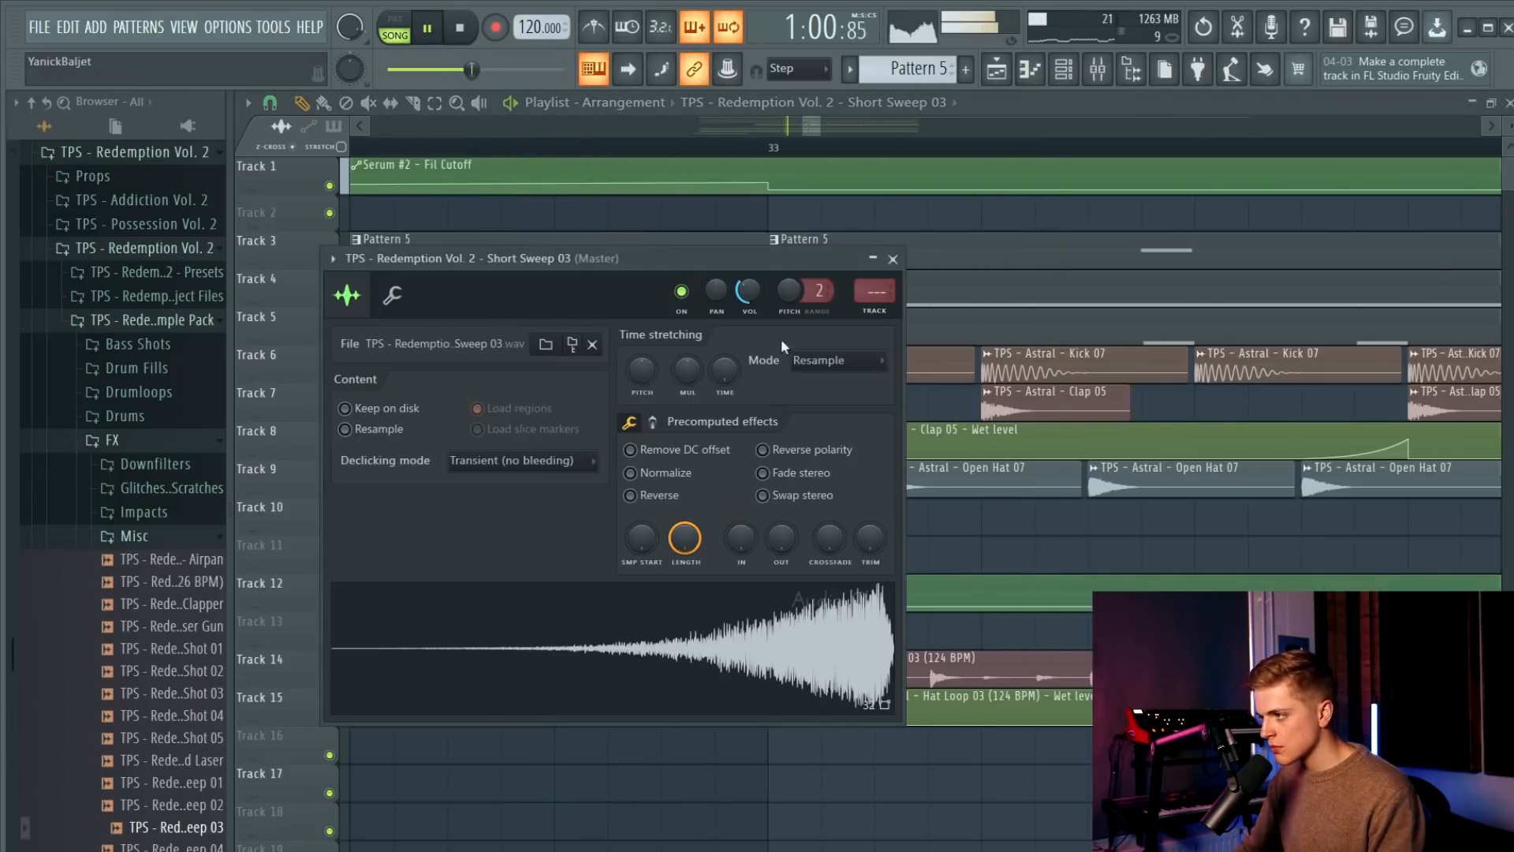
{"action": "right_click", "coordinate": [984, 560]}
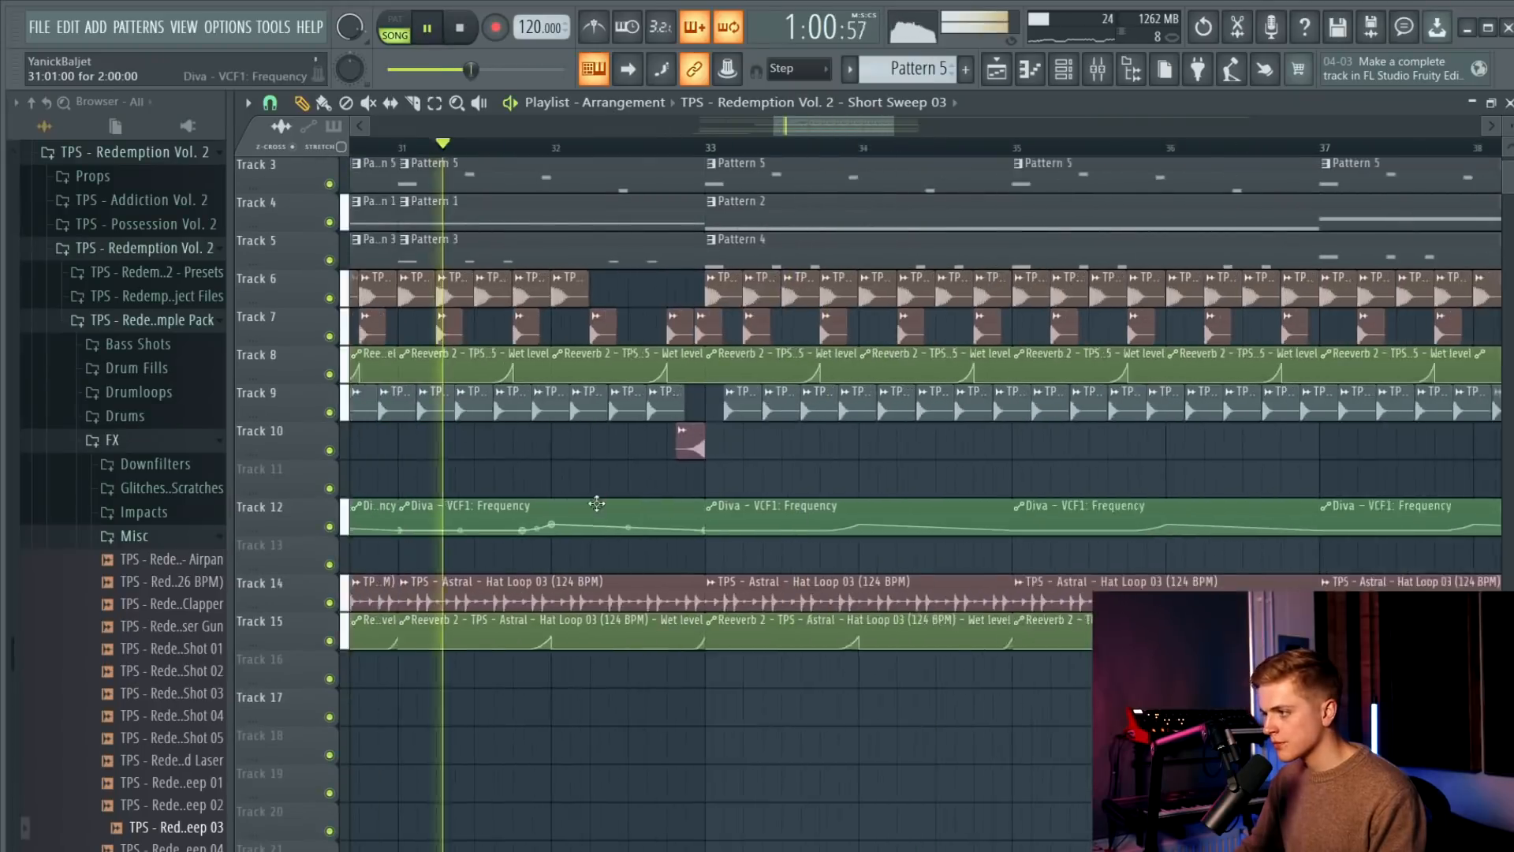
Shift all clips from Track 10 downward, including Short Sweep 03, down by one track.
{"action": "scroll", "coordinate": [639, 499], "scroll_direction": "down", "scroll_amount": 4}
{"action": "left_click_drag", "start_coordinate": [1043, 439], "coordinate": [265, 721]}
{"action": "key", "text": "shift+Down"}
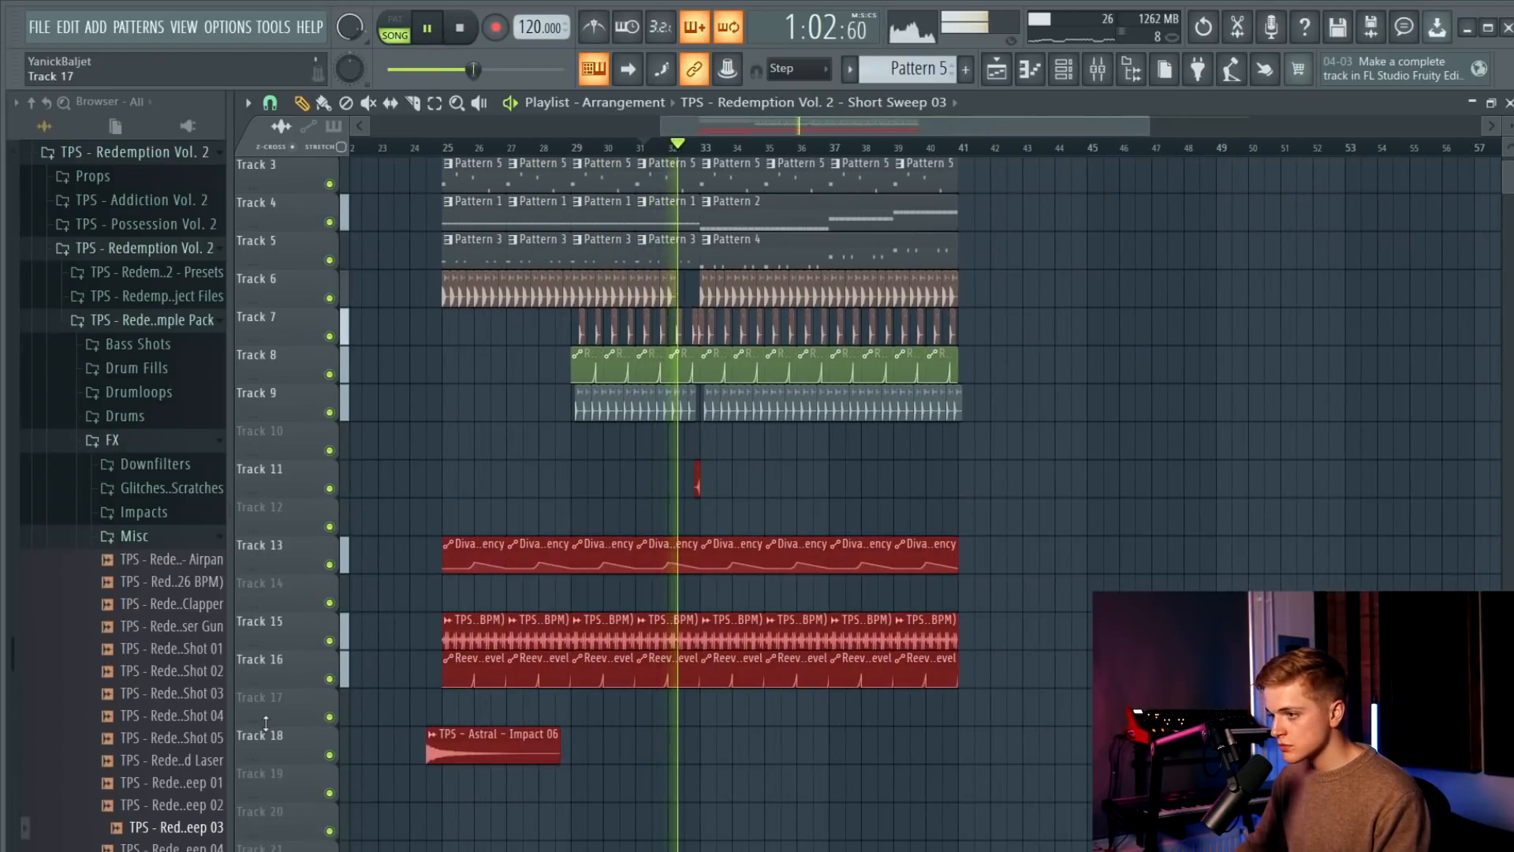
{"action": "scroll", "coordinate": [463, 389], "scroll_direction": "up", "scroll_amount": 2}
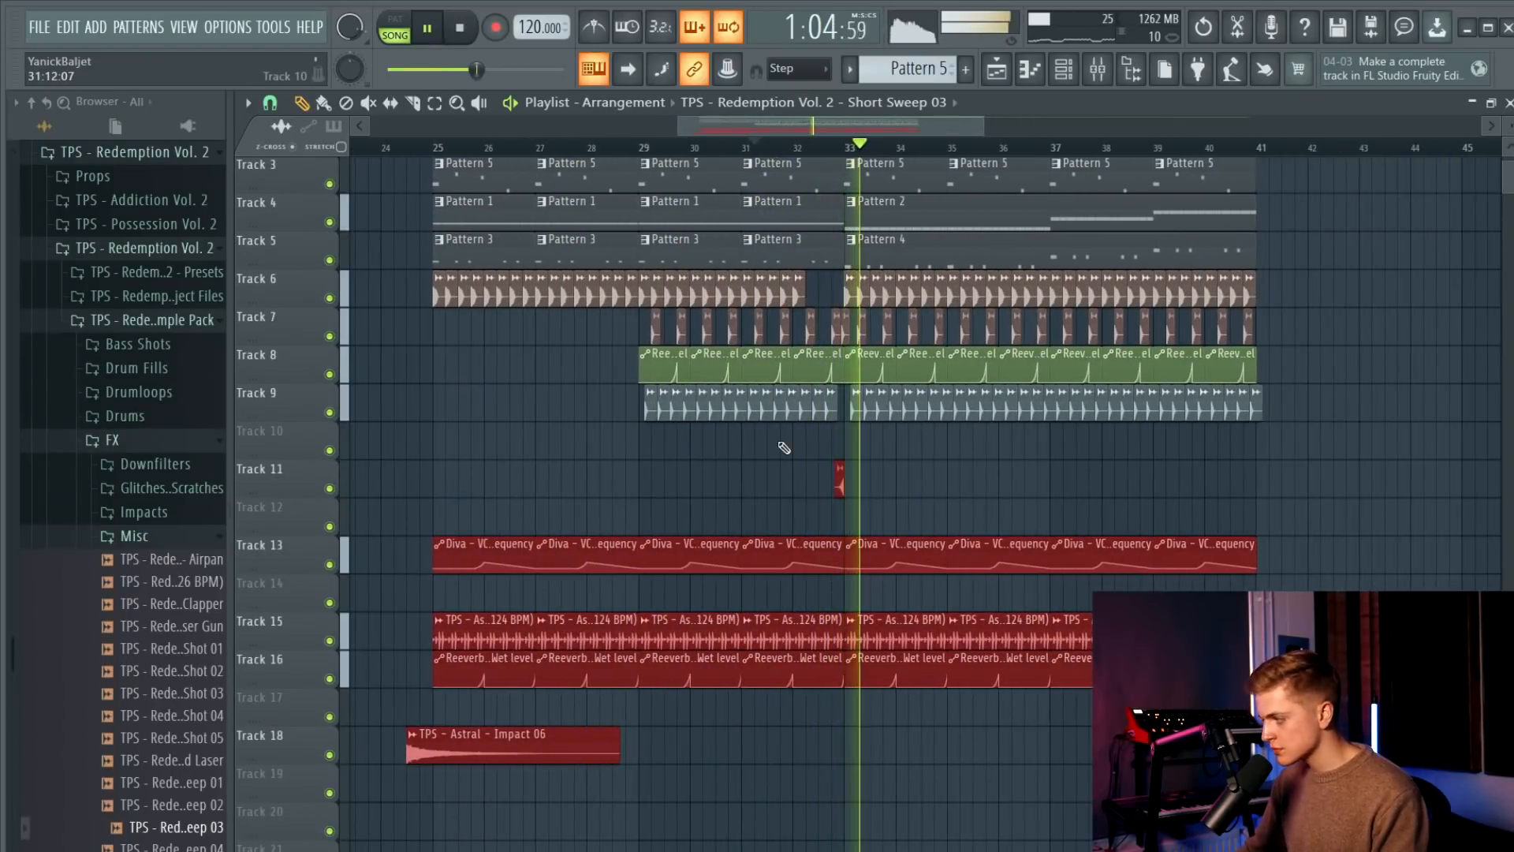
{"action": "scroll", "coordinate": [836, 430], "scroll_direction": "up", "scroll_amount": 2}
{"action": "scroll", "coordinate": [851, 426], "scroll_direction": "up", "scroll_amount": 2}
{"action": "key", "text": "space"}
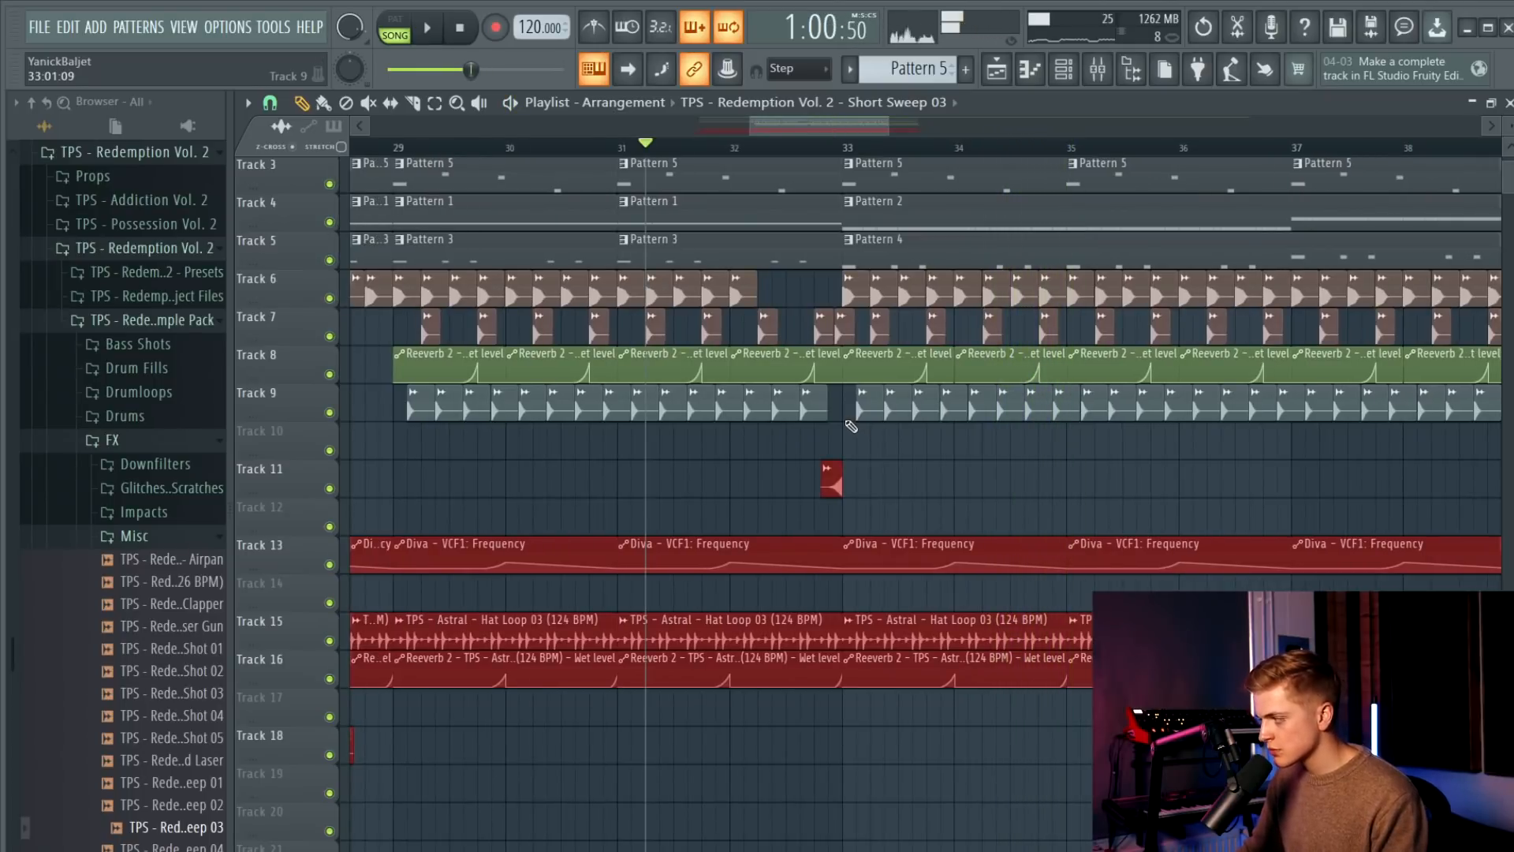
Leave the FX folders of TPS - Redemption Vol. 2 and expand the TPS - Astral pack in the browser.
{"action": "scroll", "coordinate": [873, 440], "scroll_direction": "up", "scroll_amount": 4}
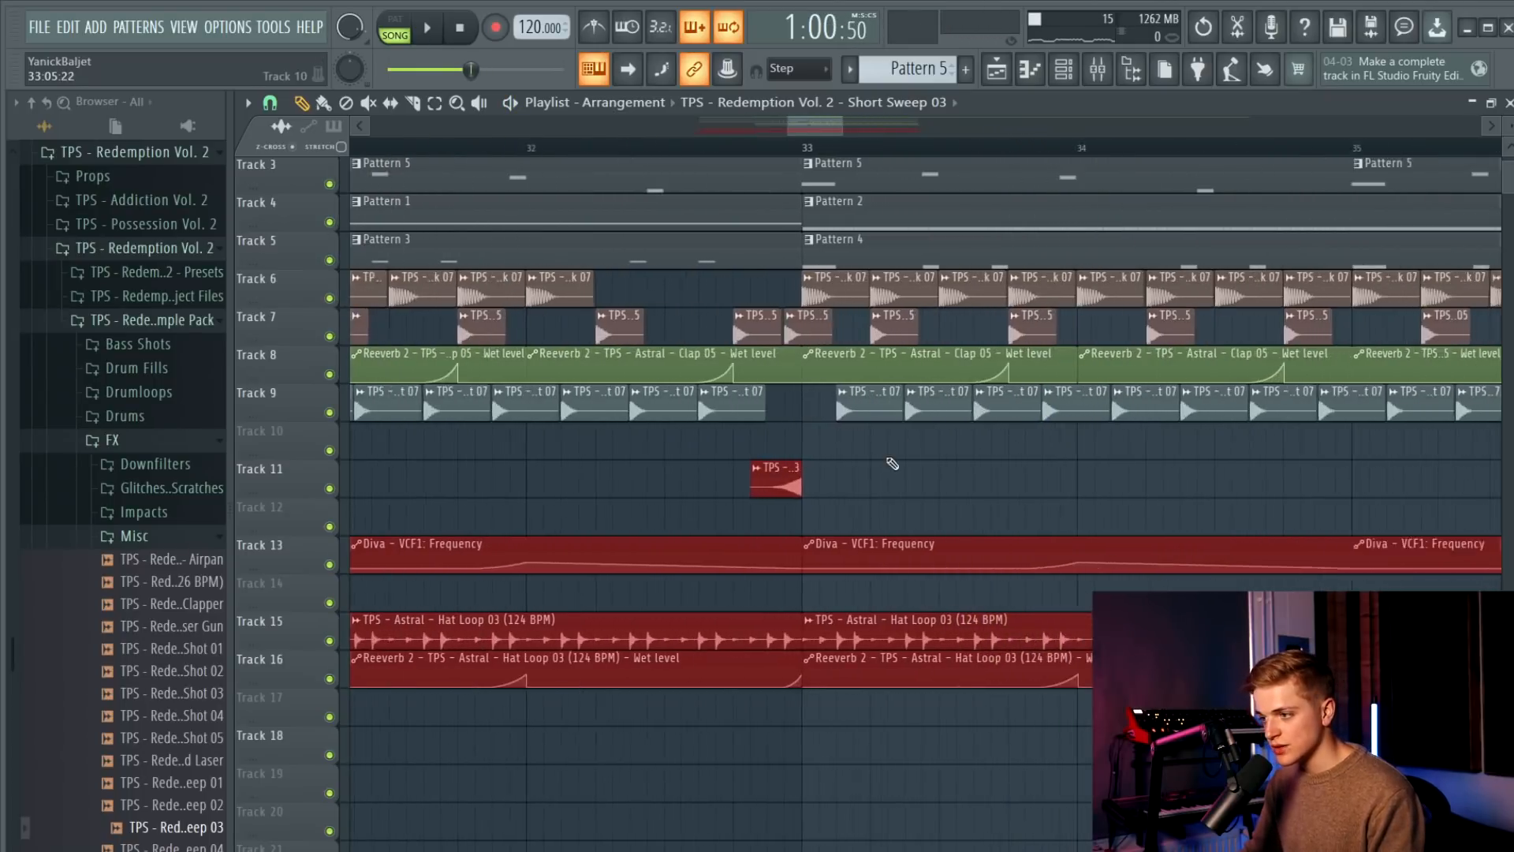
{"action": "left_click", "coordinate": [132, 537]}
{"action": "left_click", "coordinate": [160, 418]}
{"action": "left_click", "coordinate": [154, 599]}
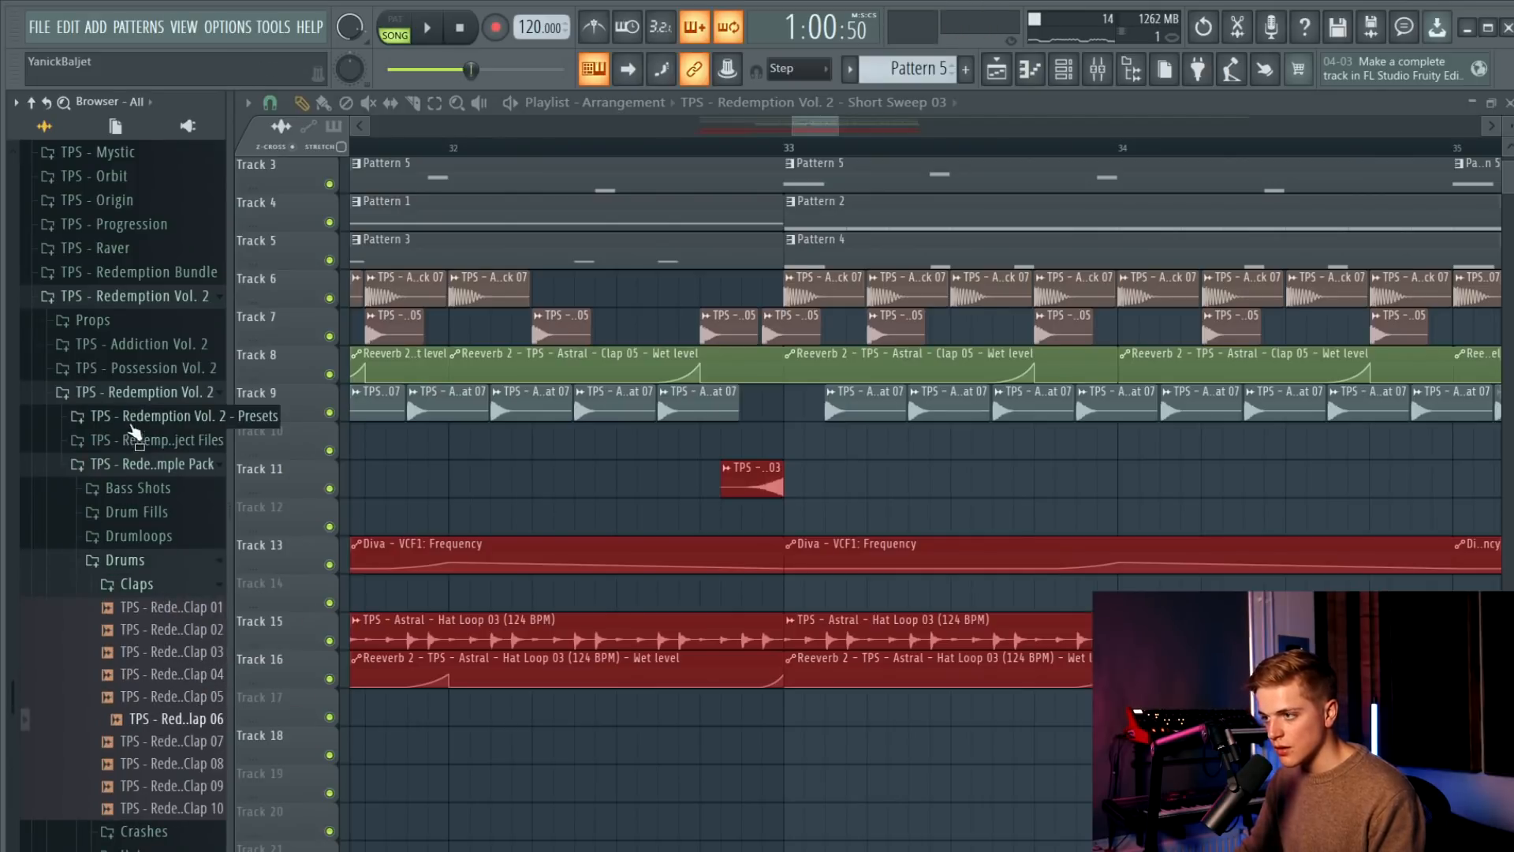
{"action": "scroll", "coordinate": [130, 429], "scroll_direction": "up", "scroll_amount": 8}
{"action": "left_click", "coordinate": [94, 323]}
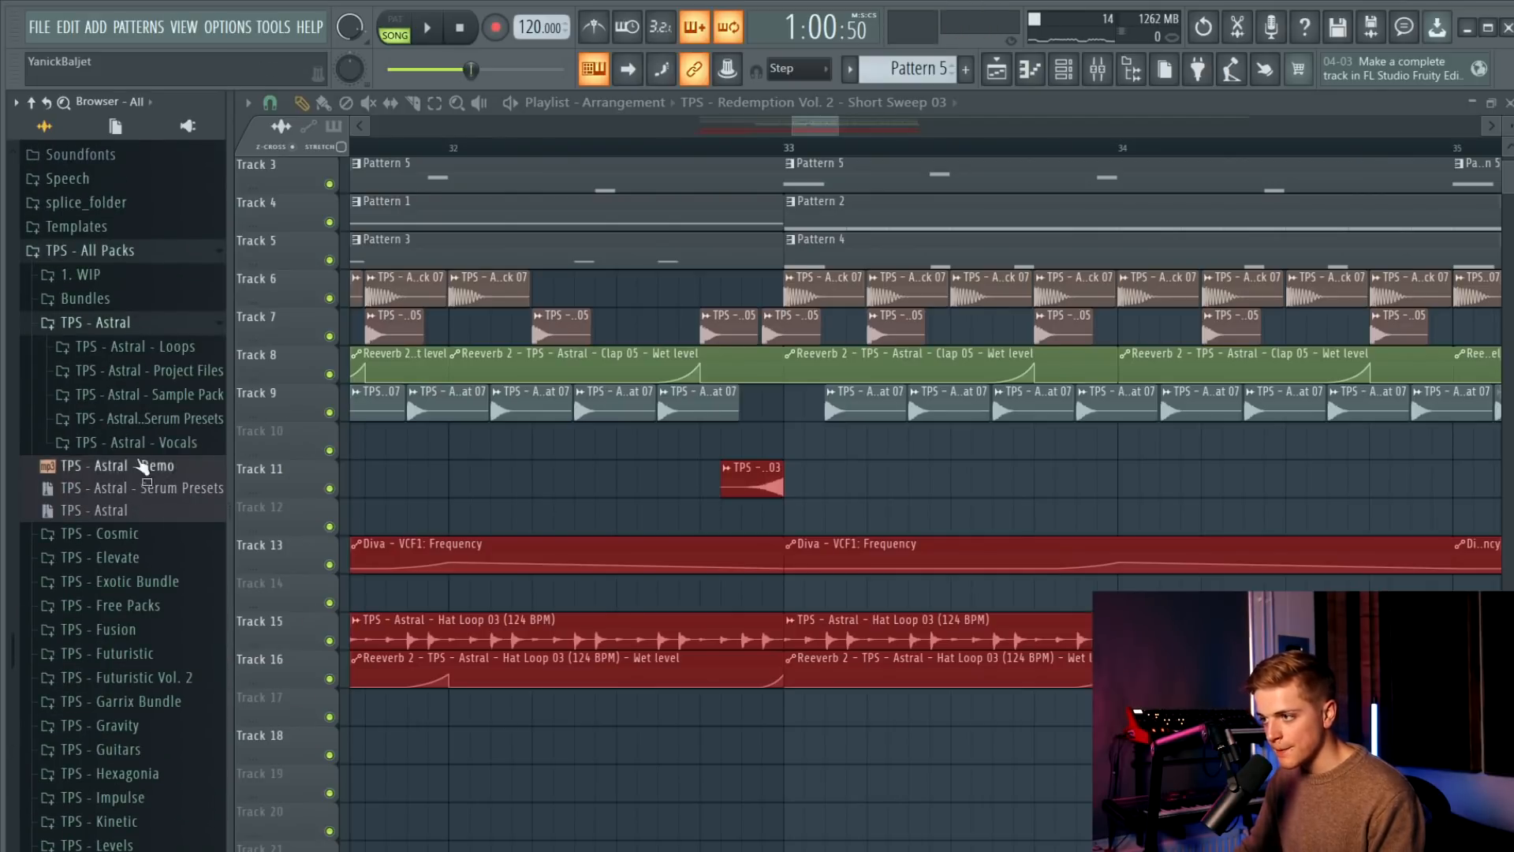
Audition the claps in the Astral sample pack's Drums folder and place Clap 06 on Track 11 at 33:03:00.
{"action": "left_click", "coordinate": [150, 415]}
{"action": "left_click", "coordinate": [150, 395]}
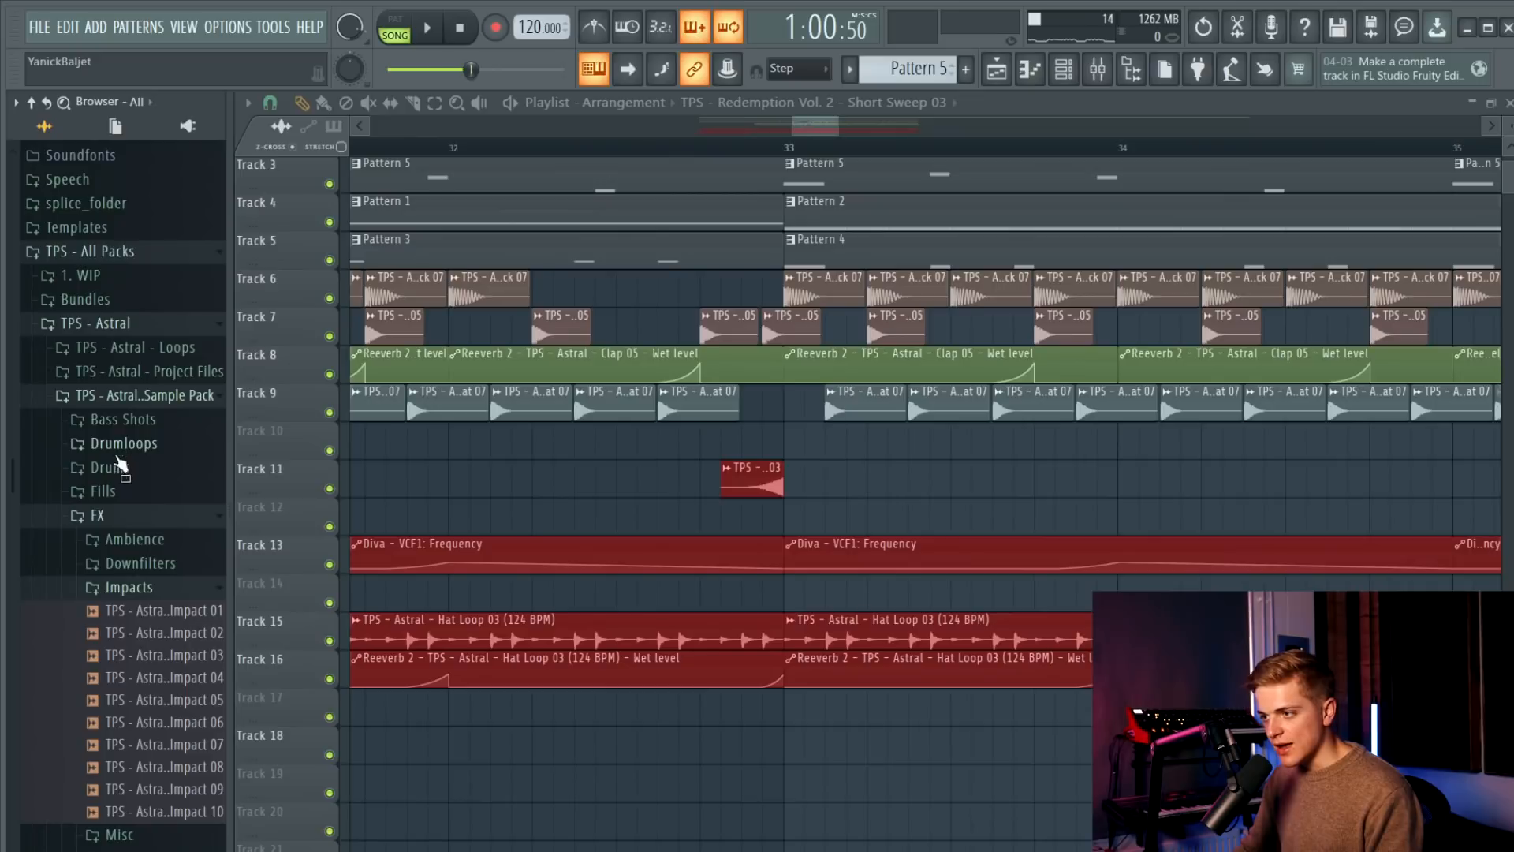
{"action": "left_click", "coordinate": [125, 467]}
{"action": "left_click", "coordinate": [144, 497]}
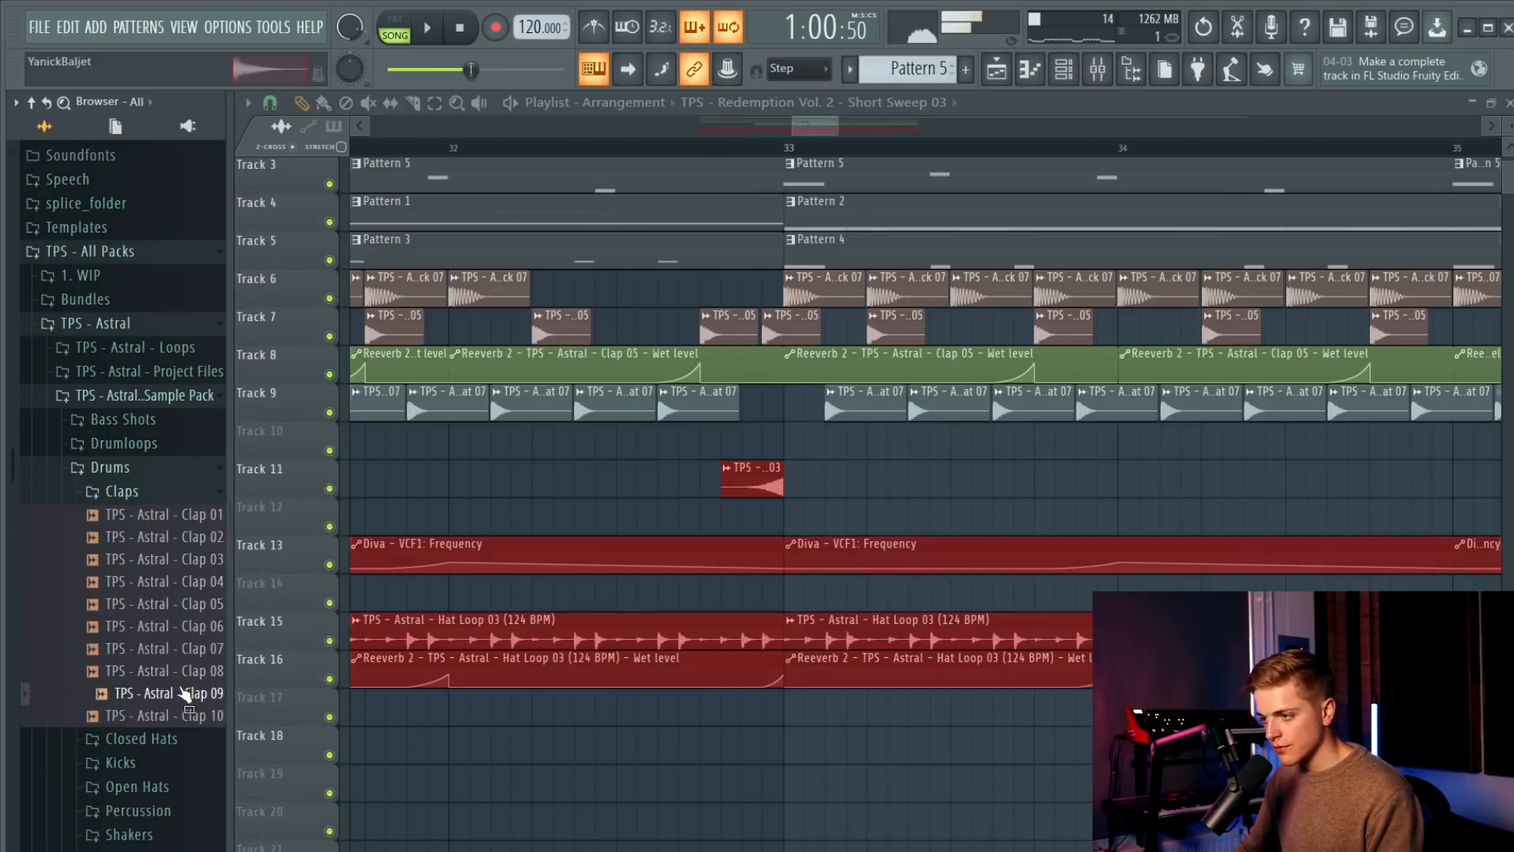
{"action": "left_click_drag", "start_coordinate": [899, 503], "coordinate": [832, 477]}
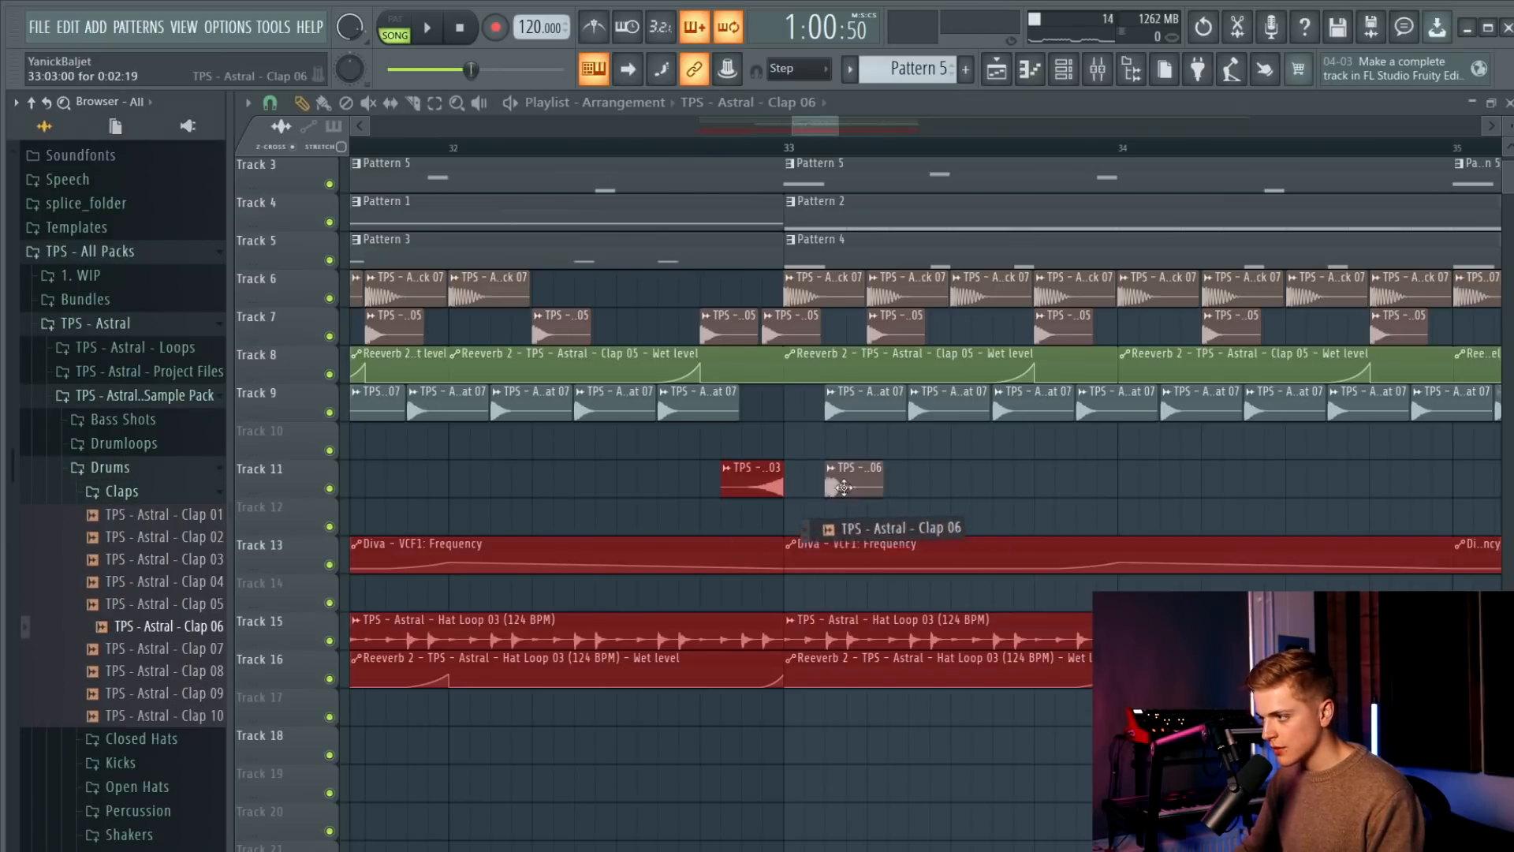
Move Clap 06 to Track 12 and shift the Diva frequency, hat loop and other lower clips down by one track.
{"action": "scroll", "coordinate": [797, 483], "scroll_direction": "down", "scroll_amount": 5}
{"action": "scroll", "coordinate": [791, 489], "scroll_direction": "up", "scroll_amount": 3}
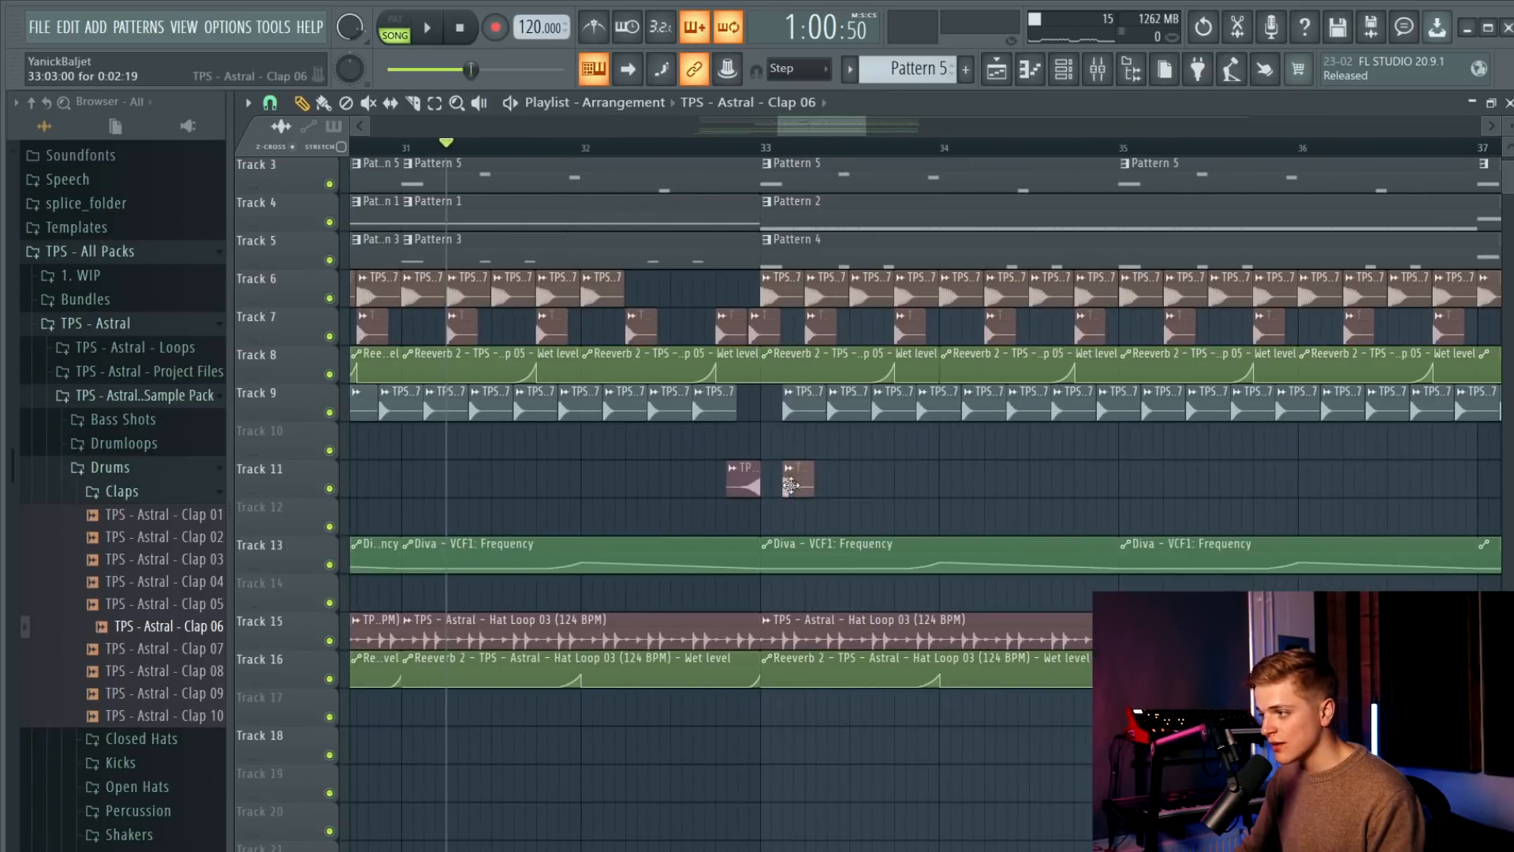
{"action": "scroll", "coordinate": [796, 528], "scroll_direction": "down", "scroll_amount": 6}
{"action": "left_click_drag", "start_coordinate": [978, 789], "coordinate": [678, 544]}
{"action": "key", "text": "Down"}
{"action": "scroll", "coordinate": [976, 610], "scroll_direction": "up", "scroll_amount": 2}
{"action": "scroll", "coordinate": [554, 139], "scroll_direction": "up", "scroll_amount": 8}
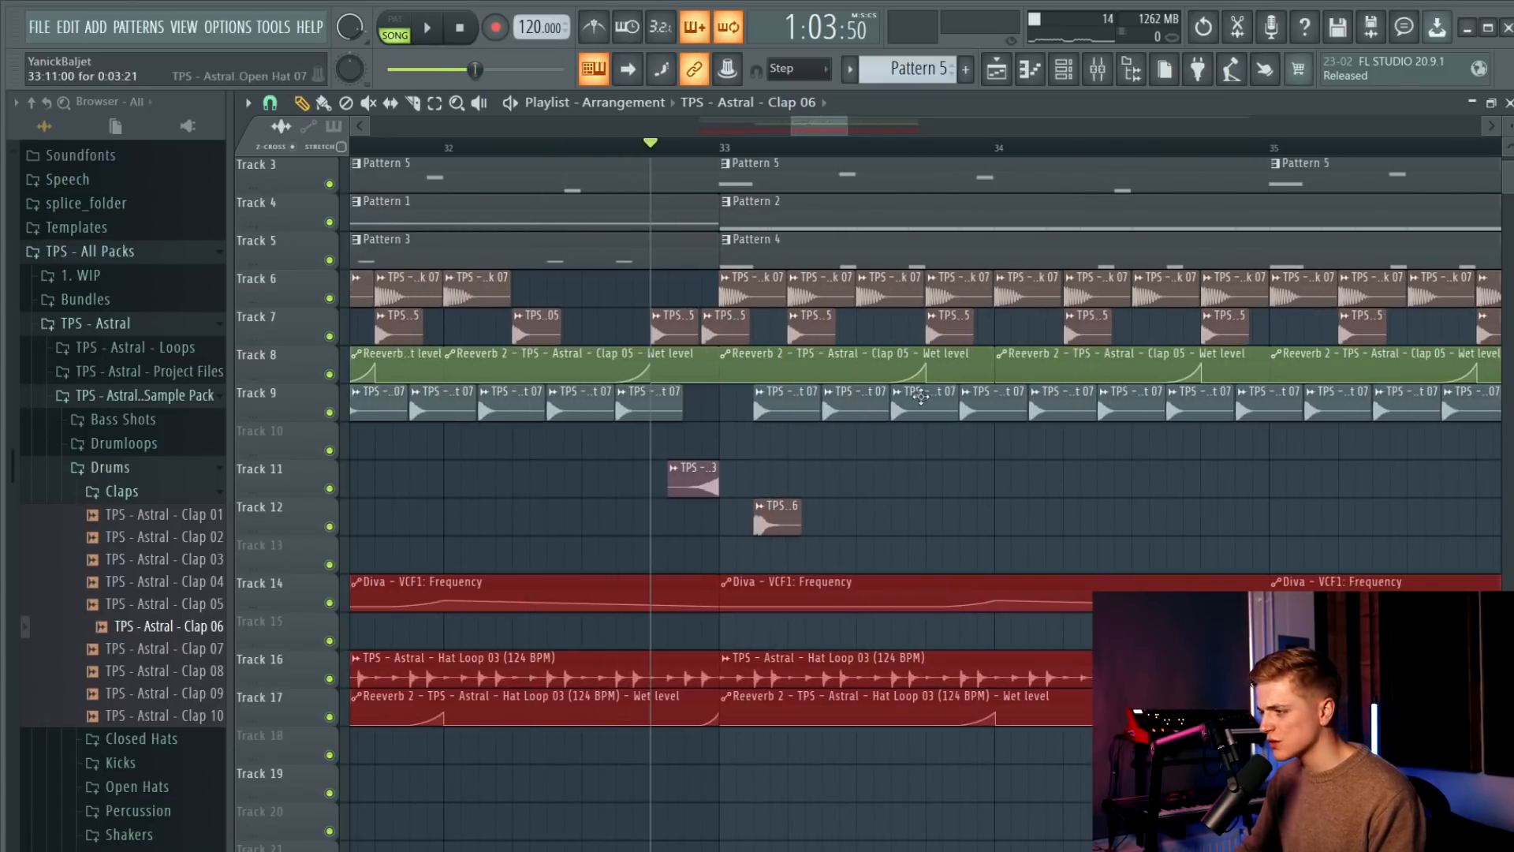
Check the Clap 06 channel settings and route the clap to mixer insert 28.
{"action": "scroll", "coordinate": [876, 442], "scroll_direction": "up", "scroll_amount": 4}
{"action": "double_click", "coordinate": [584, 518]}
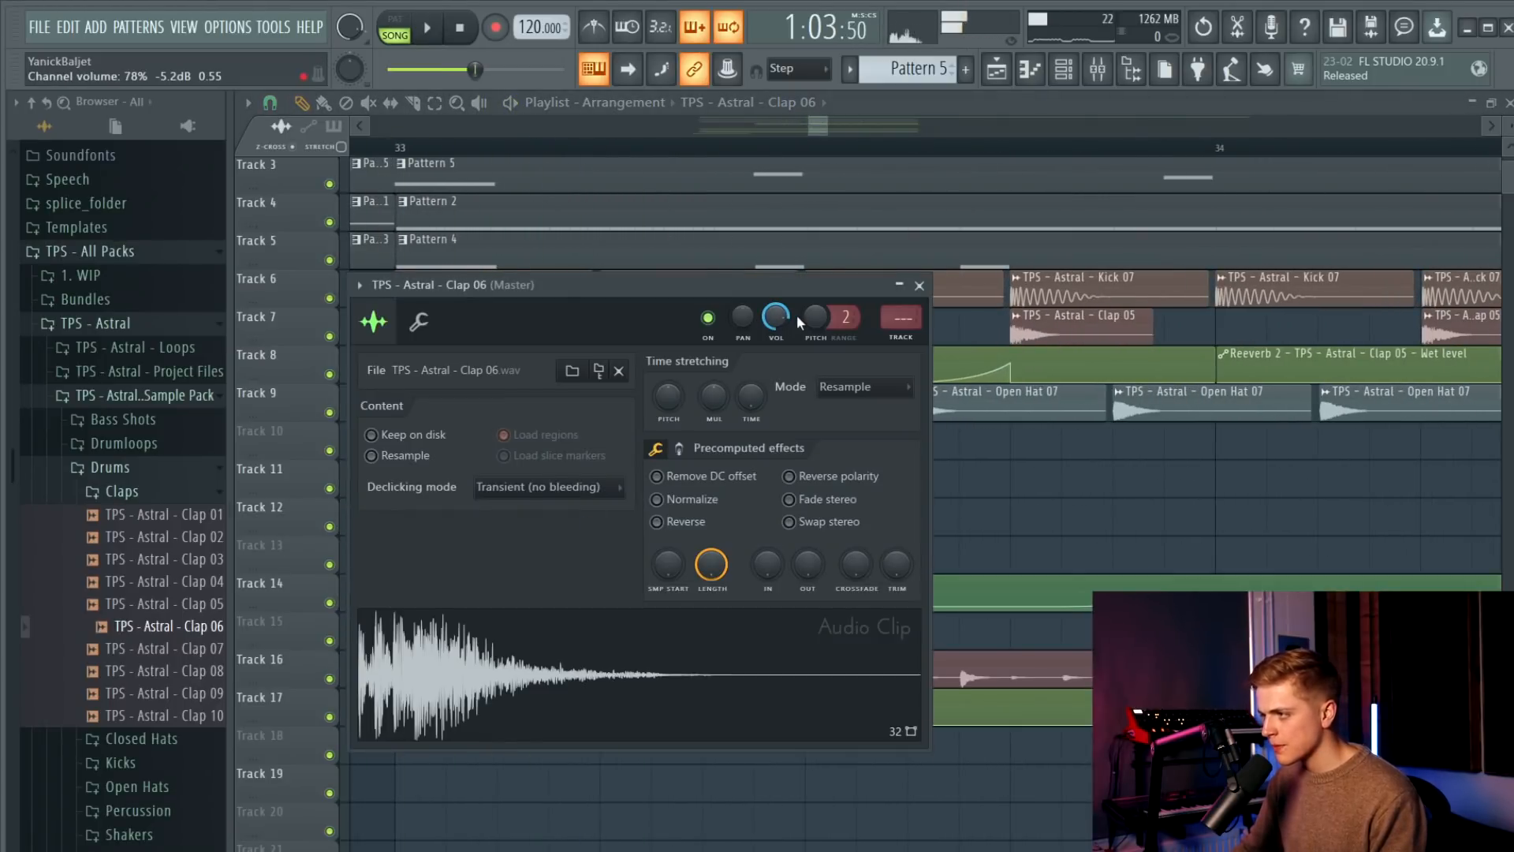
{"action": "key", "text": "Escape"}
{"action": "key", "text": "F9"}
{"action": "scroll", "coordinate": [958, 453], "scroll_direction": "down", "scroll_amount": 3}
{"action": "left_click", "coordinate": [877, 444]}
{"action": "key", "text": "ctrl+l"}
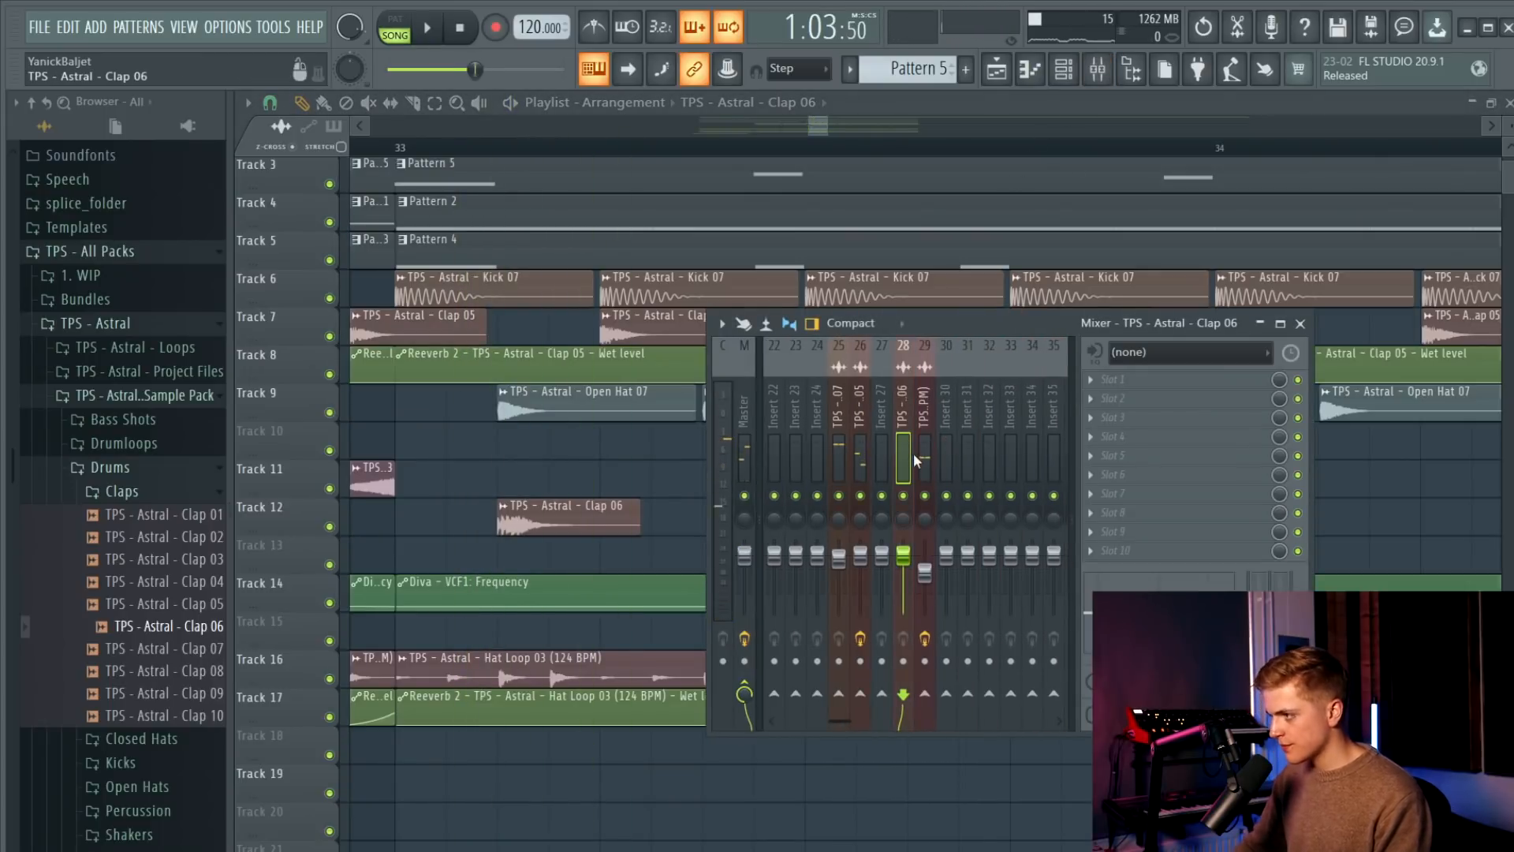
Load Fruity Parametric EQ 2 in slot 3 of the Clap 06 insert and roll off the high frequencies.
{"action": "left_click", "coordinate": [1112, 417]}
{"action": "left_click", "coordinate": [1404, 473]}
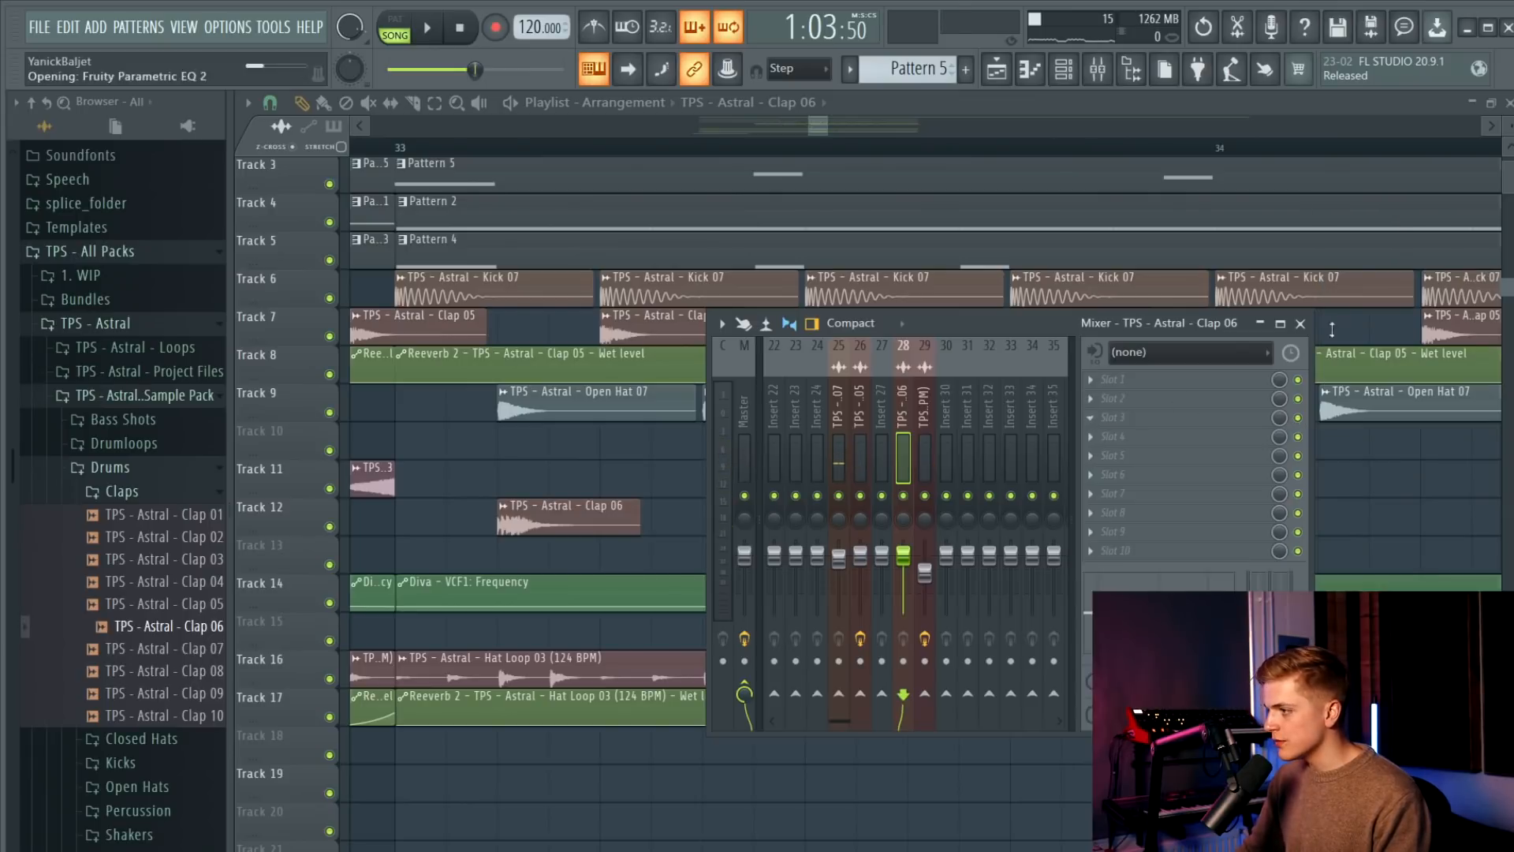
{"action": "left_click_drag", "start_coordinate": [788, 459], "coordinate": [702, 582]}
{"action": "key", "text": "space"}
{"action": "key", "text": "space"}
Load Fruity Delay 3 in slot 6 of the Clap 06 insert and listen to the delayed clap.
{"action": "left_click", "coordinate": [1112, 474]}
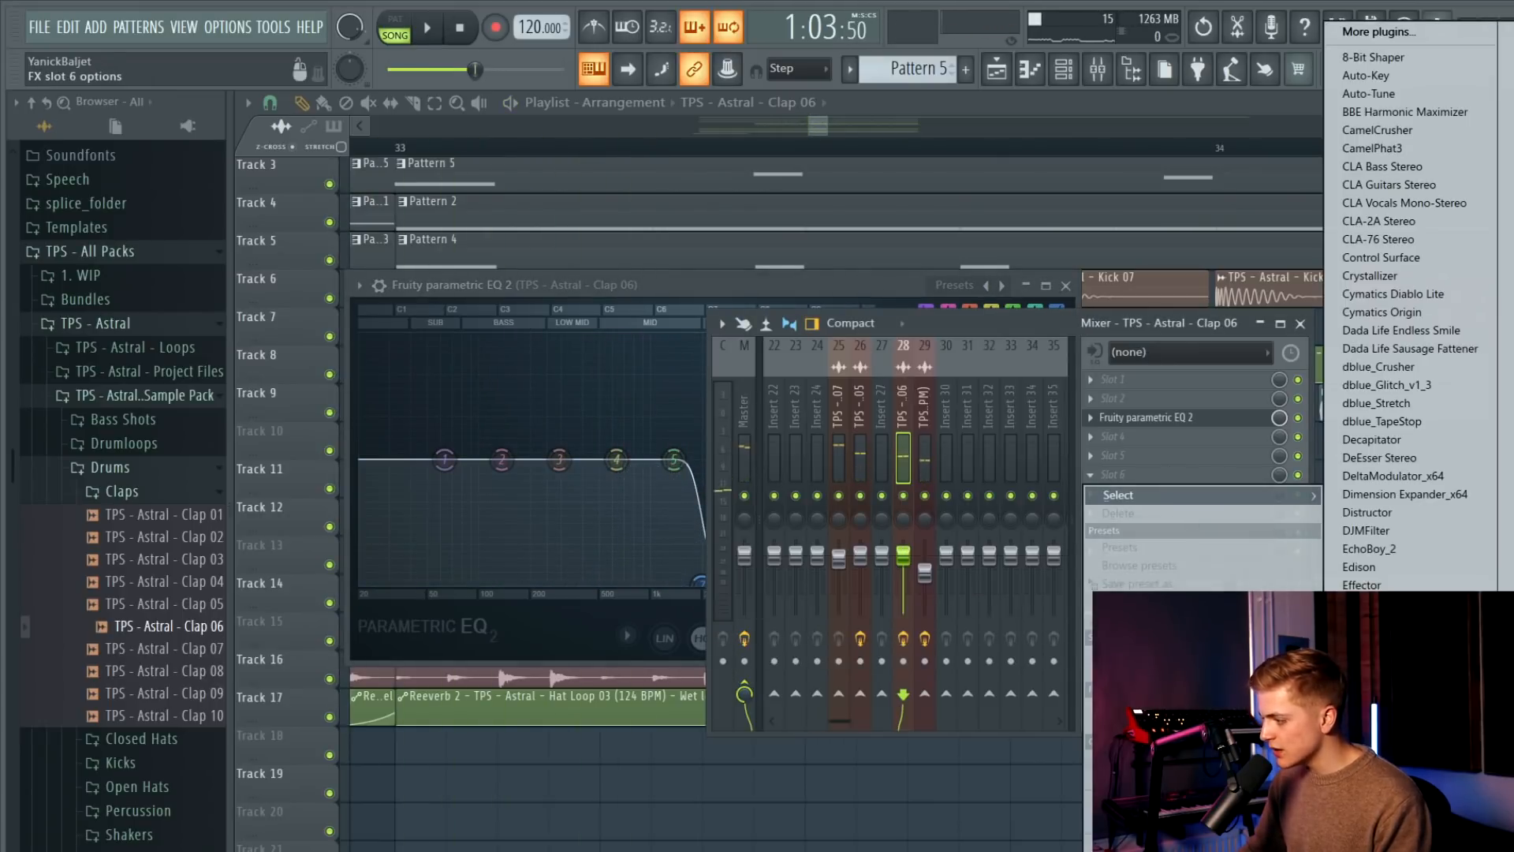
{"action": "left_click", "coordinate": [1388, 788]}
{"action": "key", "text": "space"}
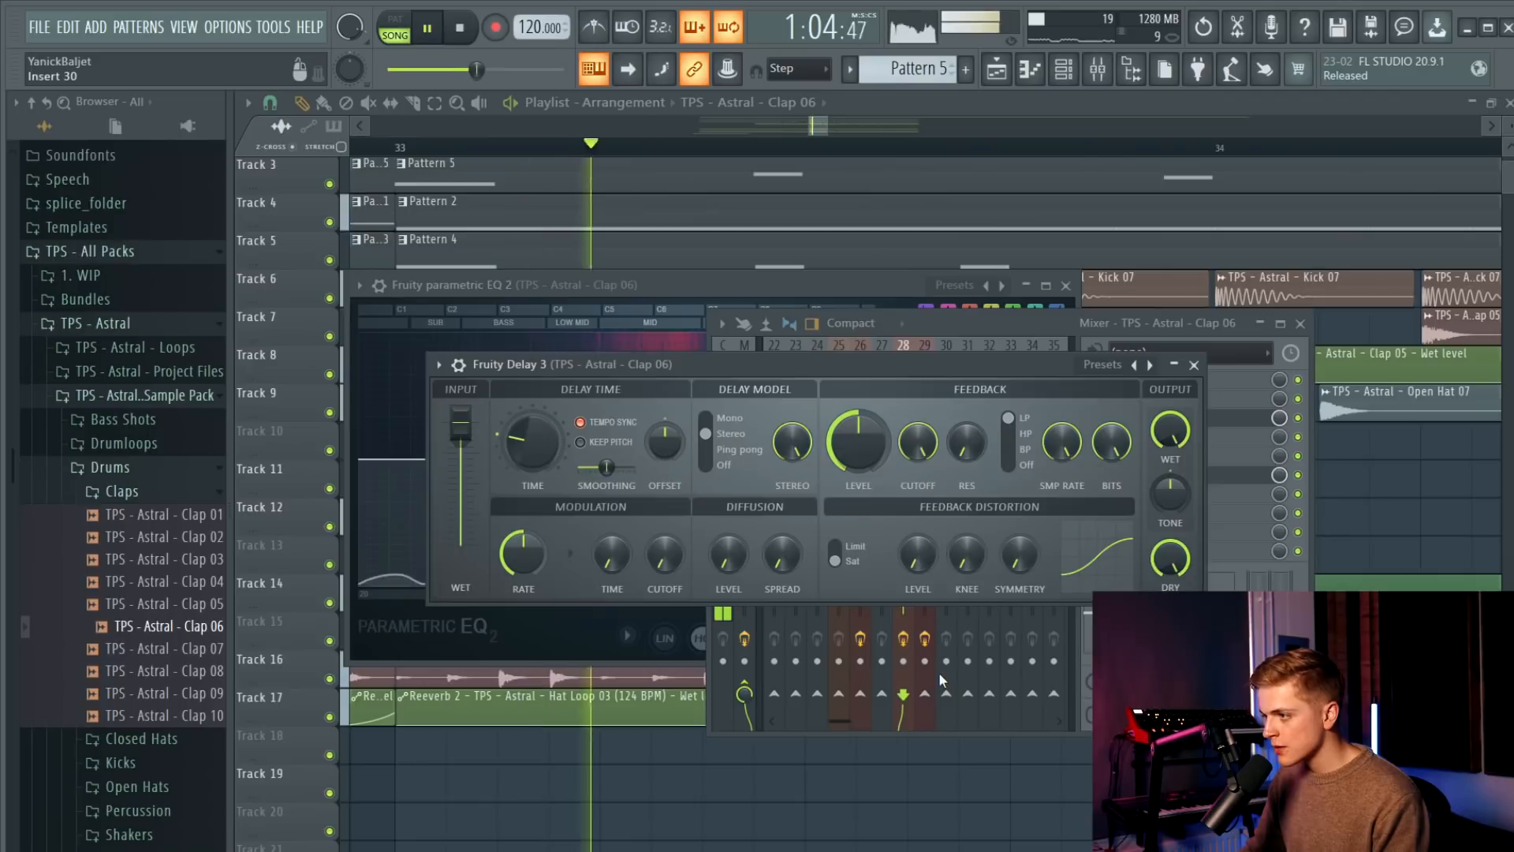
{"action": "key", "text": "space"}
Adjust the delay time, use Ping pong with 45.6% pan, lower the input wet level, and band-pass the feedback at about 1126.7 Hz.
{"action": "left_click_drag", "start_coordinate": [532, 442], "coordinate": [533, 458]}
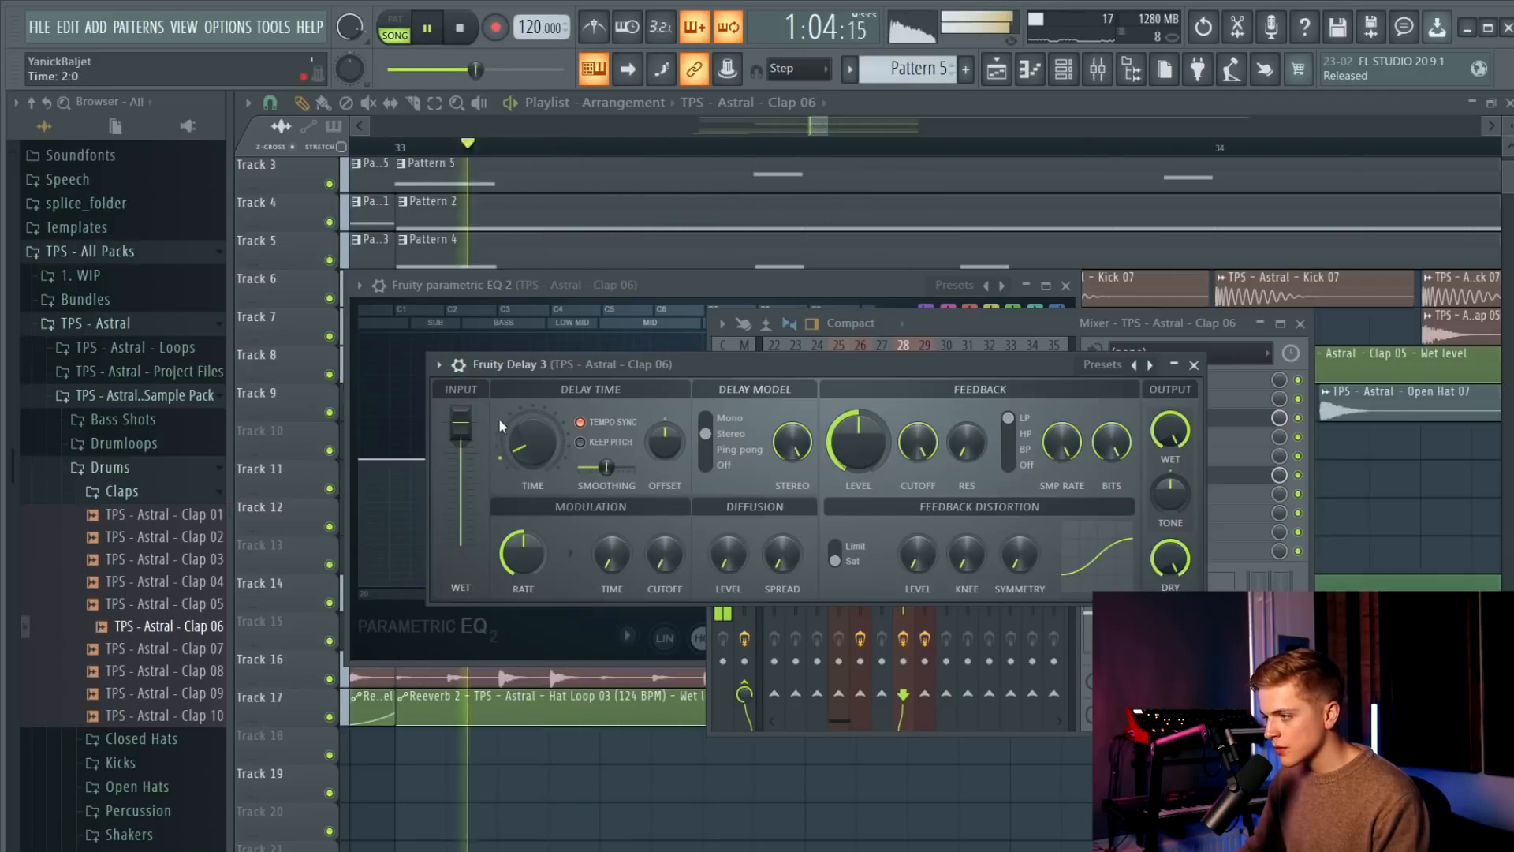
{"action": "scroll", "coordinate": [533, 443], "scroll_direction": "up", "scroll_amount": 1}
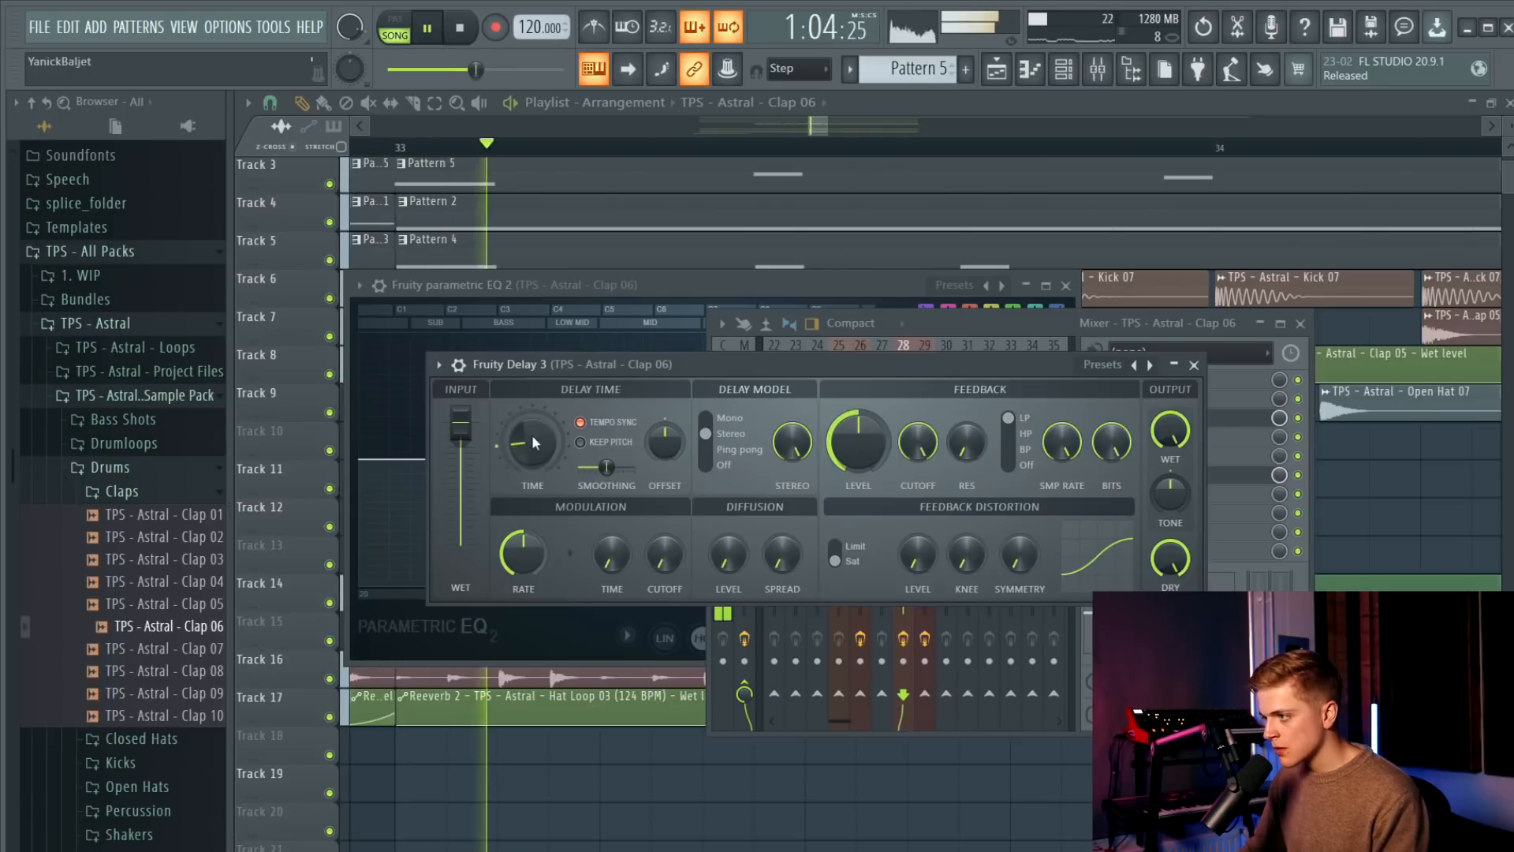
{"action": "key", "text": "space"}
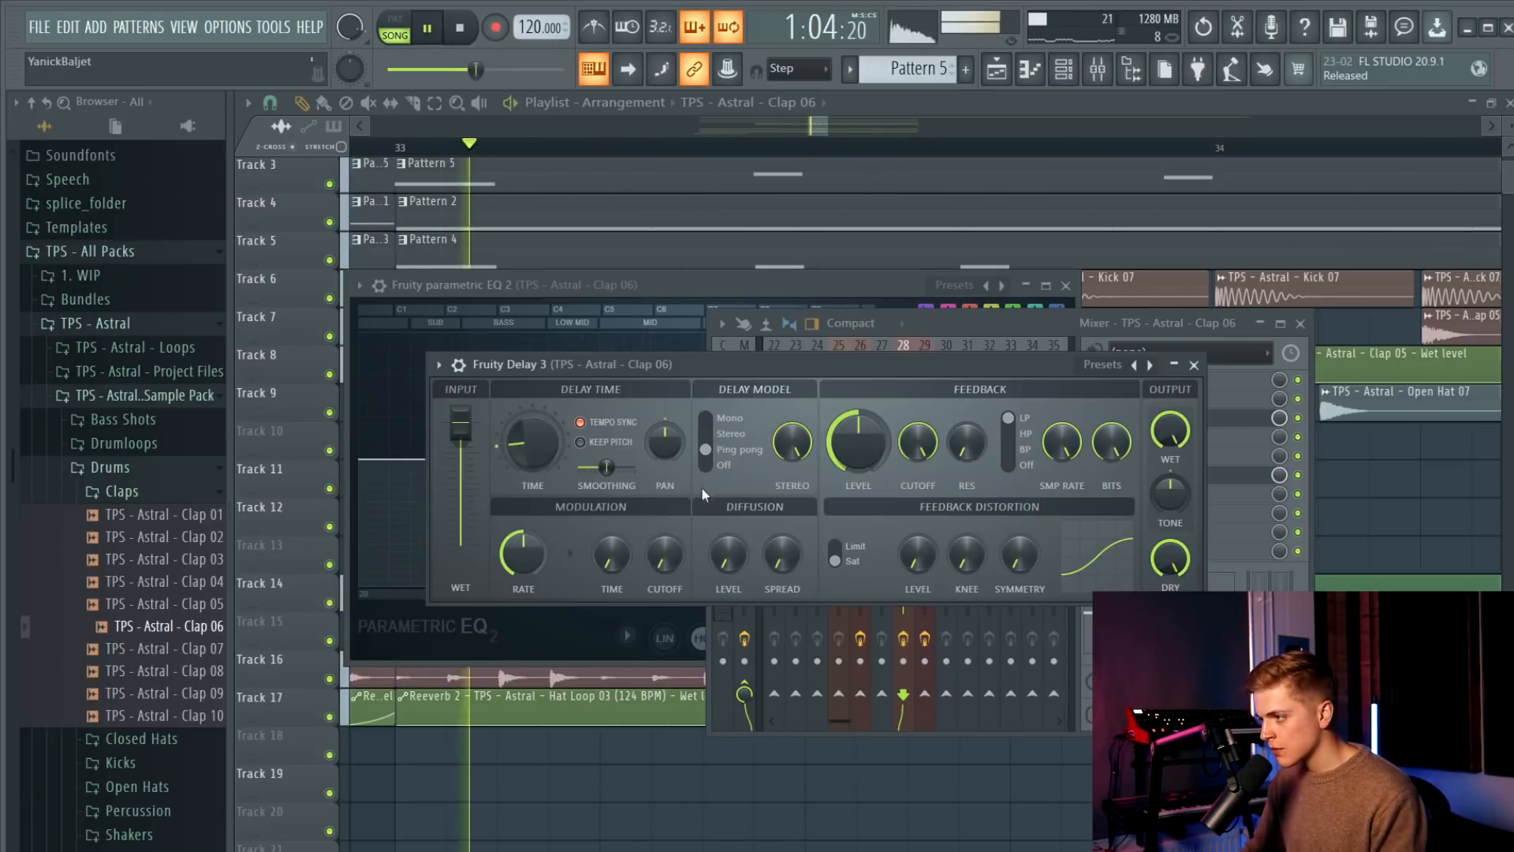
{"action": "scroll", "coordinate": [665, 447], "scroll_direction": "up", "scroll_amount": 5}
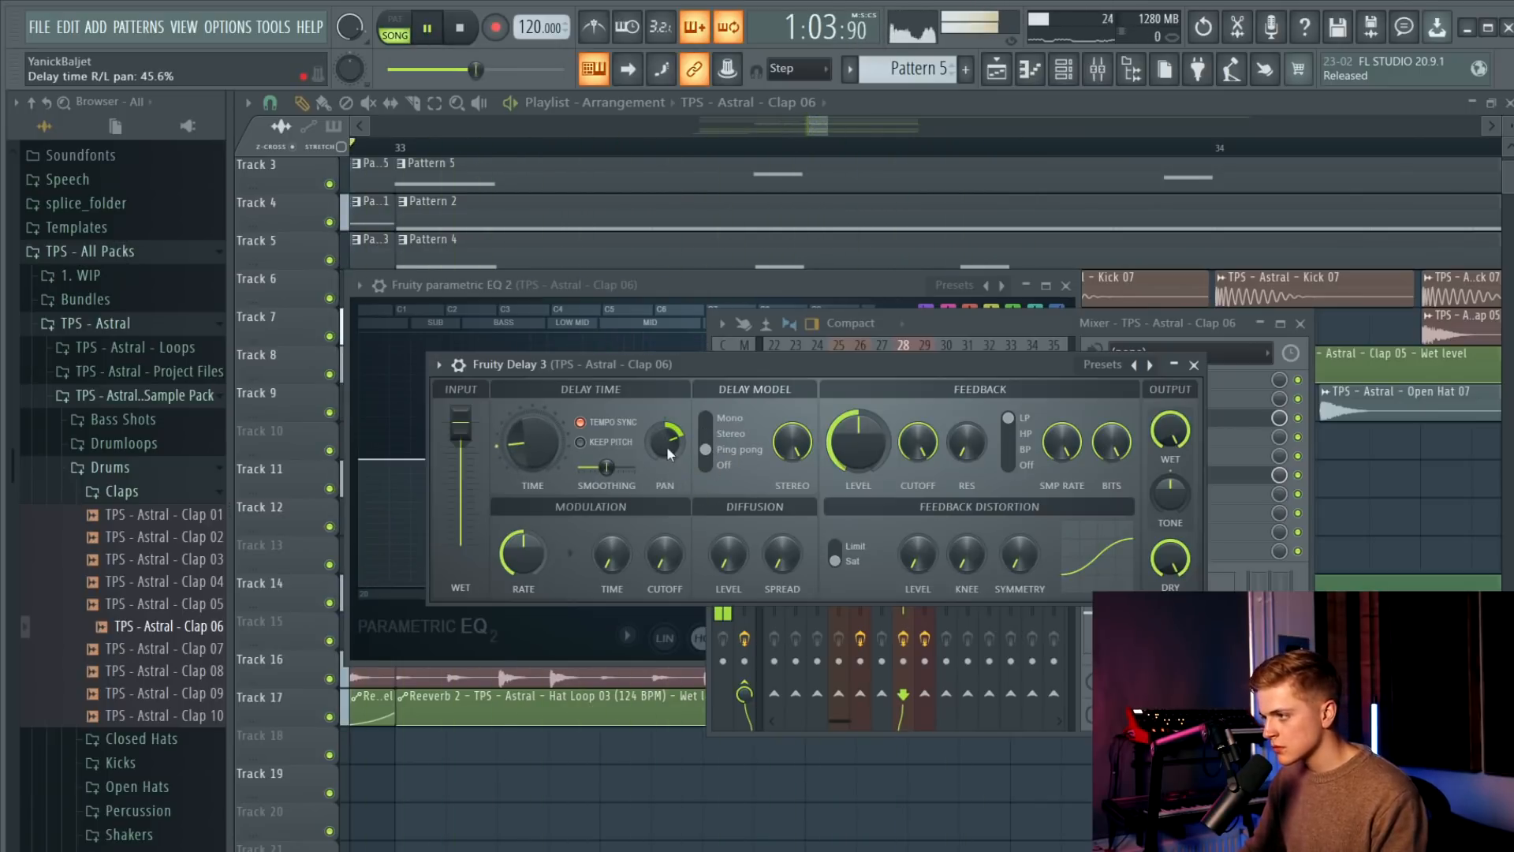
{"action": "left_click_drag", "start_coordinate": [460, 426], "coordinate": [460, 453]}
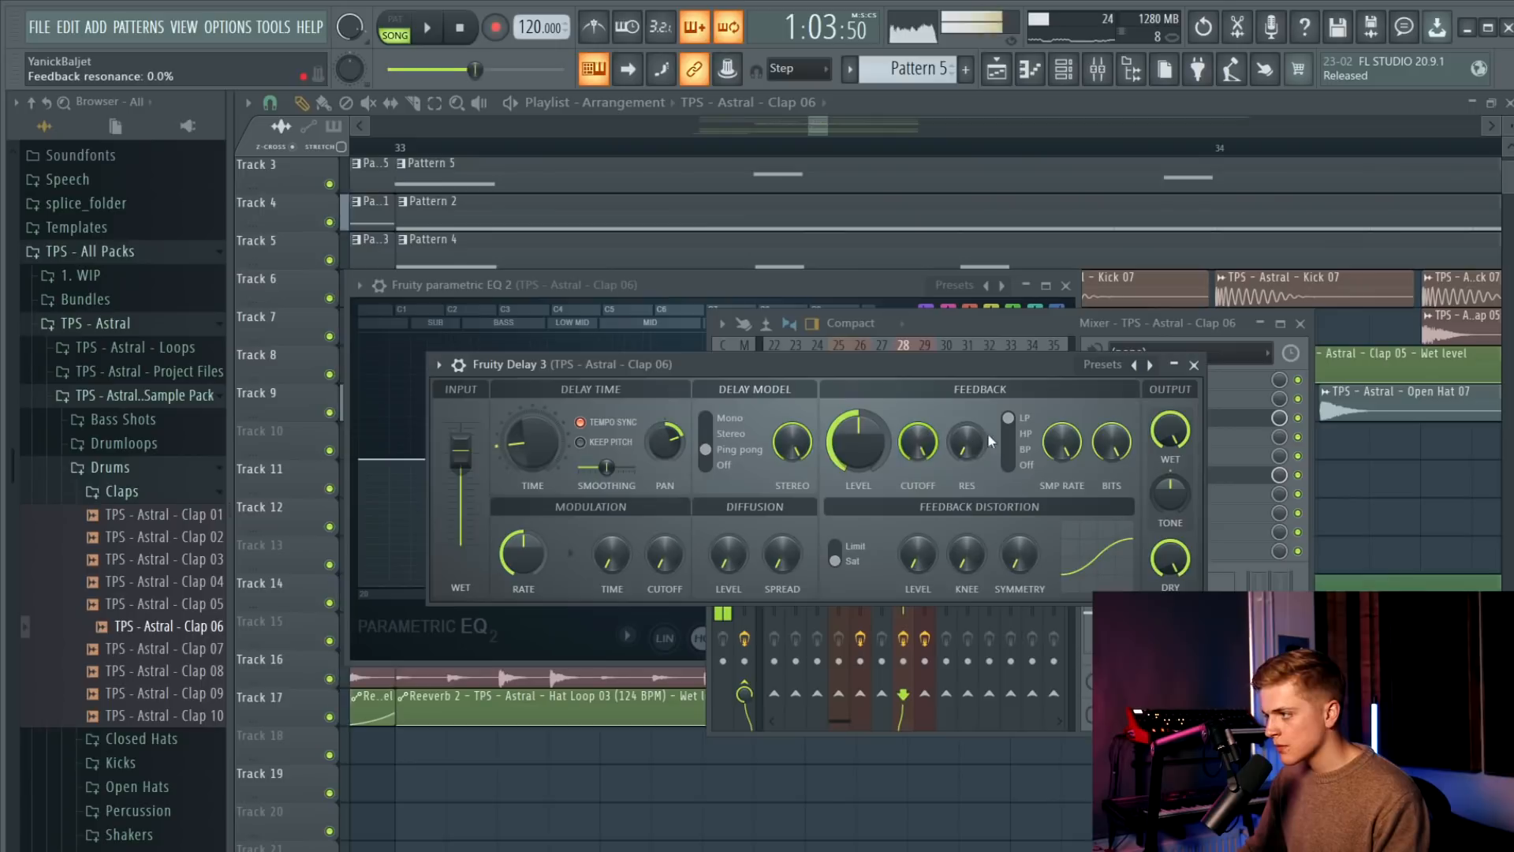
{"action": "left_click_drag", "start_coordinate": [918, 442], "coordinate": [918, 426]}
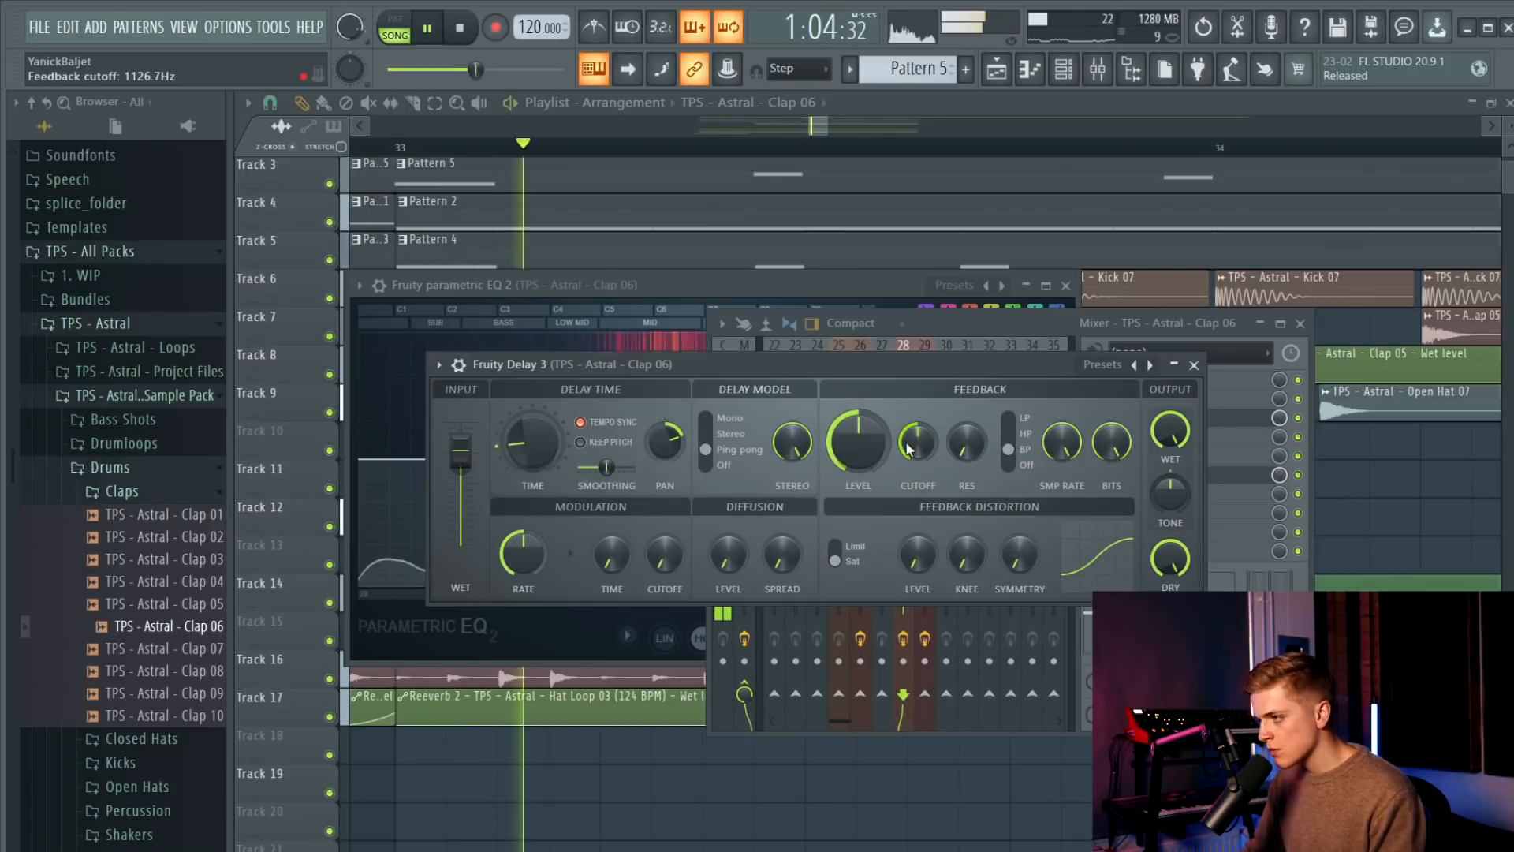
Close the delay and lower the Clap 06 mixer insert volume to about 76% (-5.7 dB).
{"action": "left_click", "coordinate": [1193, 365]}
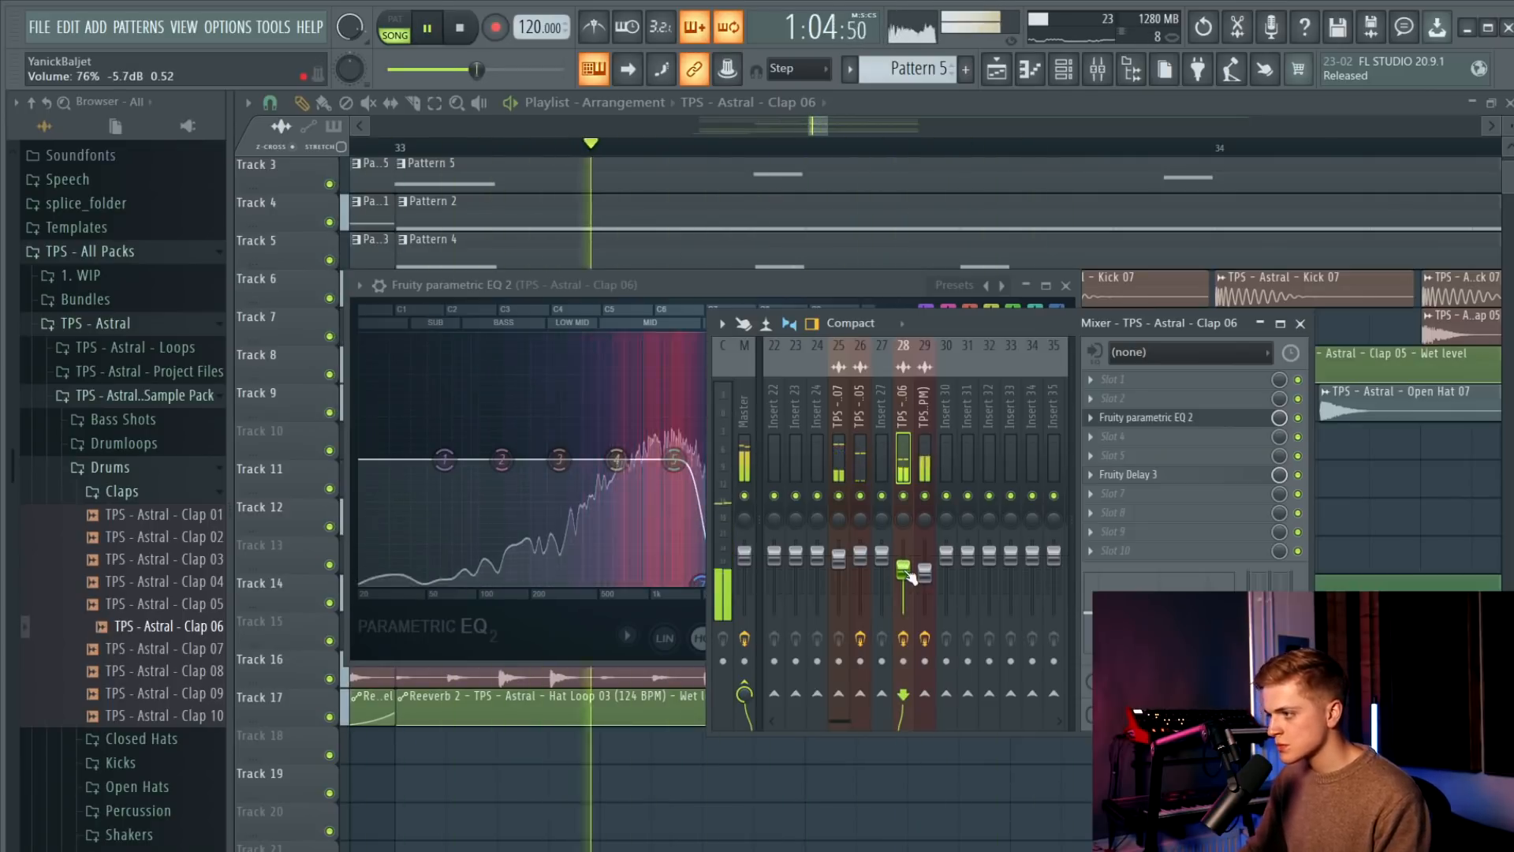
{"action": "left_click_drag", "start_coordinate": [904, 563], "coordinate": [904, 571]}
{"action": "key", "text": "F12"}
Move Short Sweep 03, Clap 06 and all clips below them up one track, placing the sweep on Track 10.
{"action": "scroll", "coordinate": [844, 463], "scroll_direction": "down", "scroll_amount": 8}
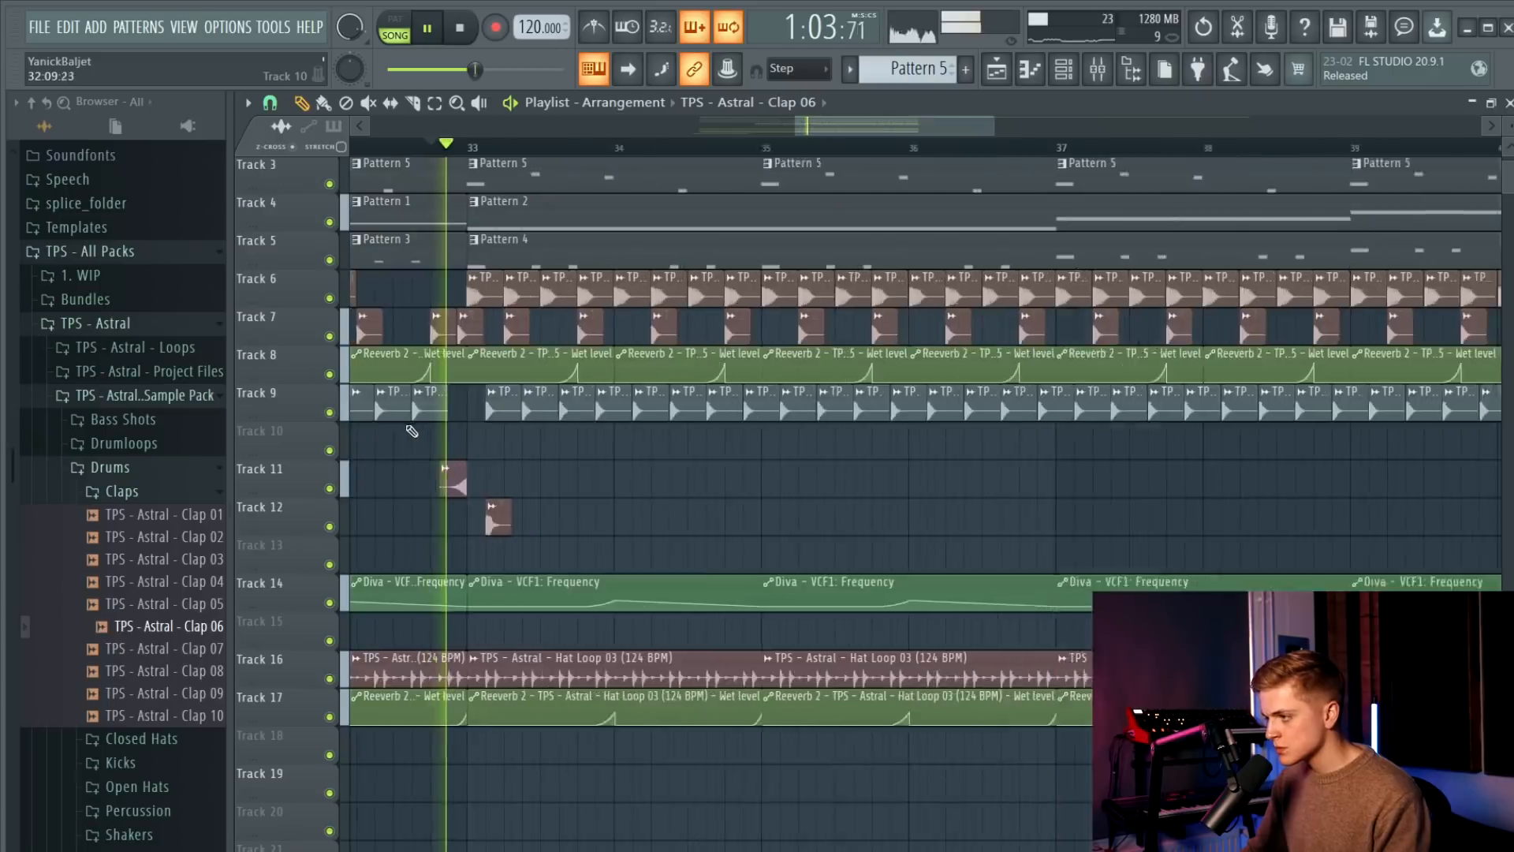
{"action": "left_click_drag", "start_coordinate": [982, 444], "coordinate": [609, 849]}
{"action": "key", "text": "shift+Down"}
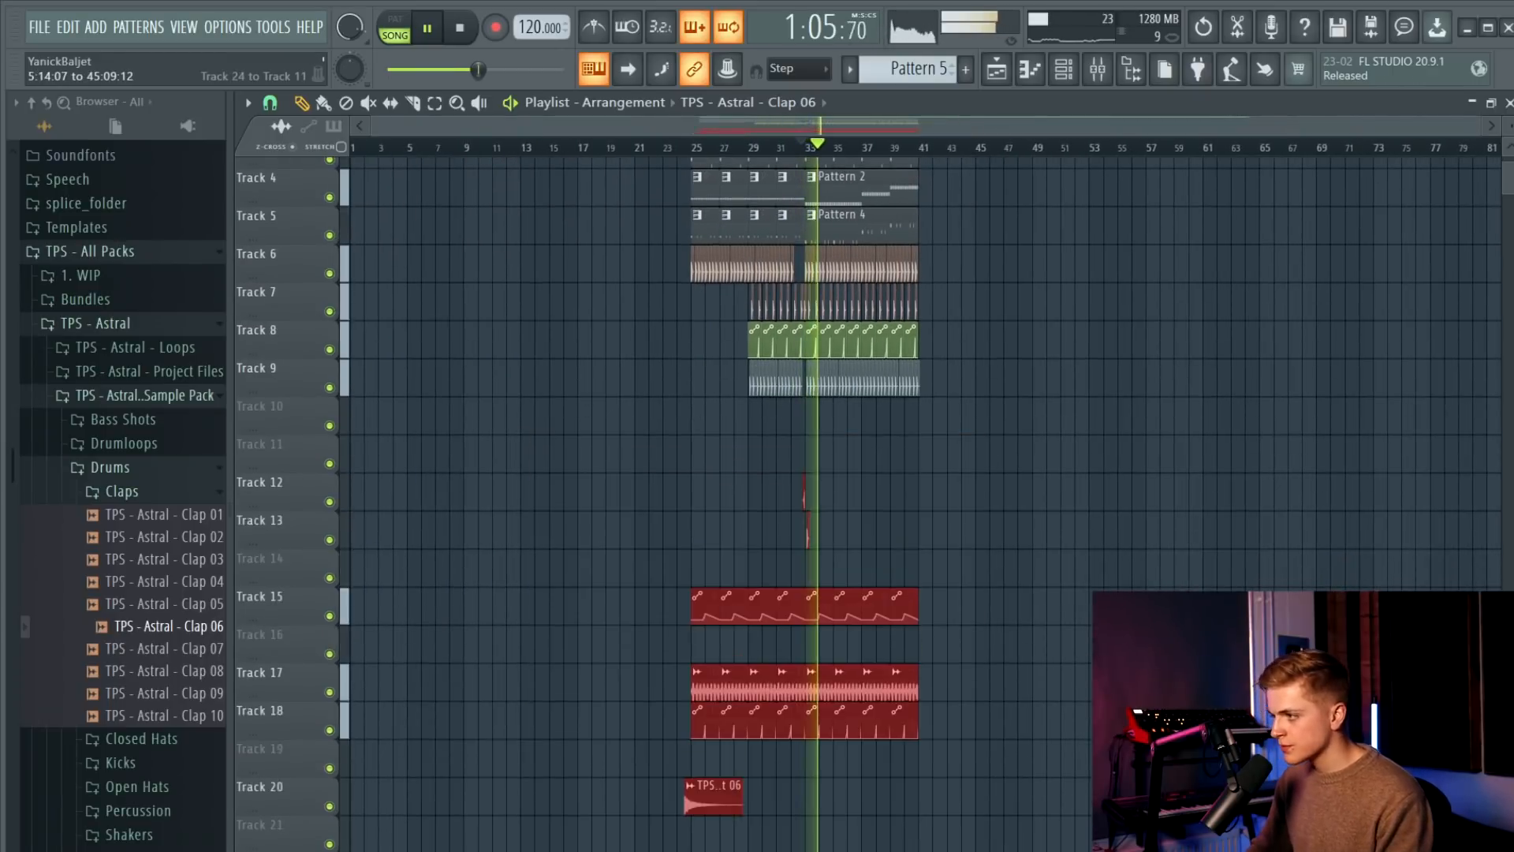
{"action": "key", "text": "shift+Up"}
{"action": "key", "text": "shift+Up"}
{"action": "key", "text": "space"}
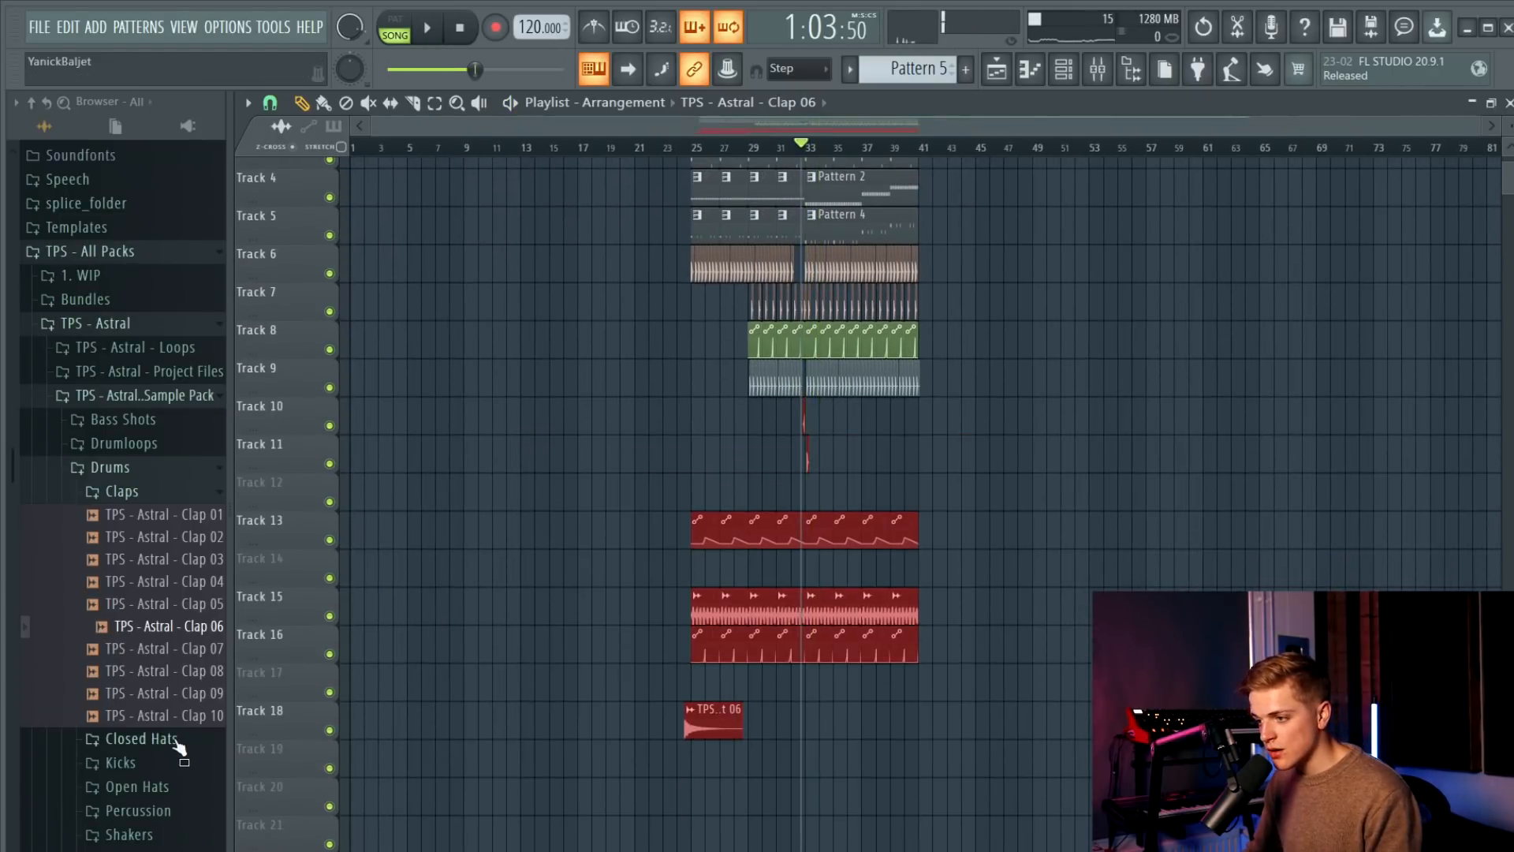
Collapse the Claps folder and open Percussion Loops under Drumloops in the Astral sample pack.
{"action": "scroll", "coordinate": [899, 500], "scroll_direction": "up", "scroll_amount": 3}
{"action": "left_click", "coordinate": [183, 494]}
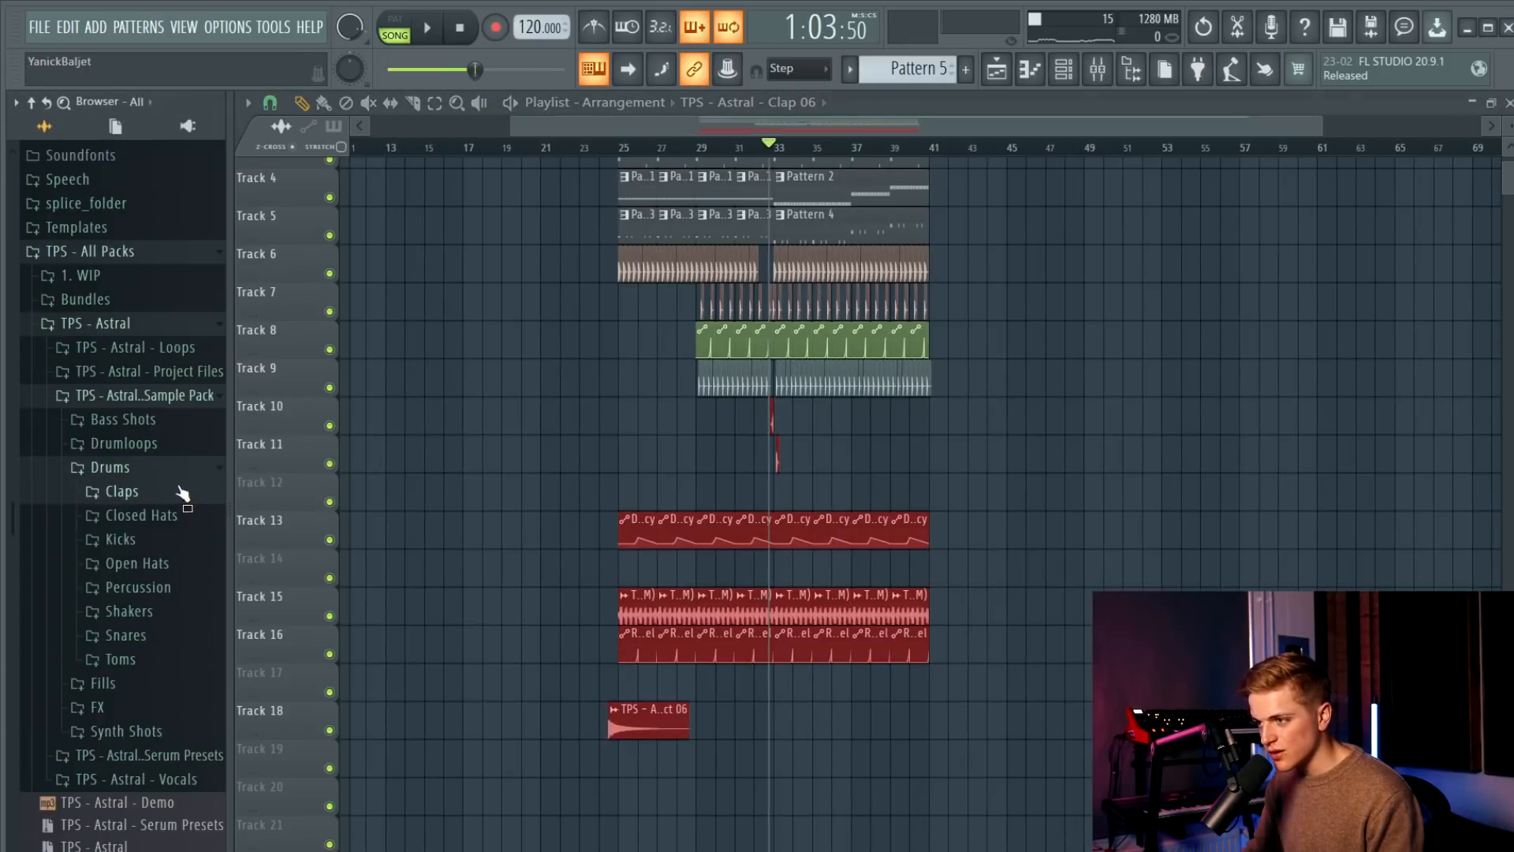
{"action": "left_click", "coordinate": [147, 454]}
{"action": "left_click", "coordinate": [151, 514]}
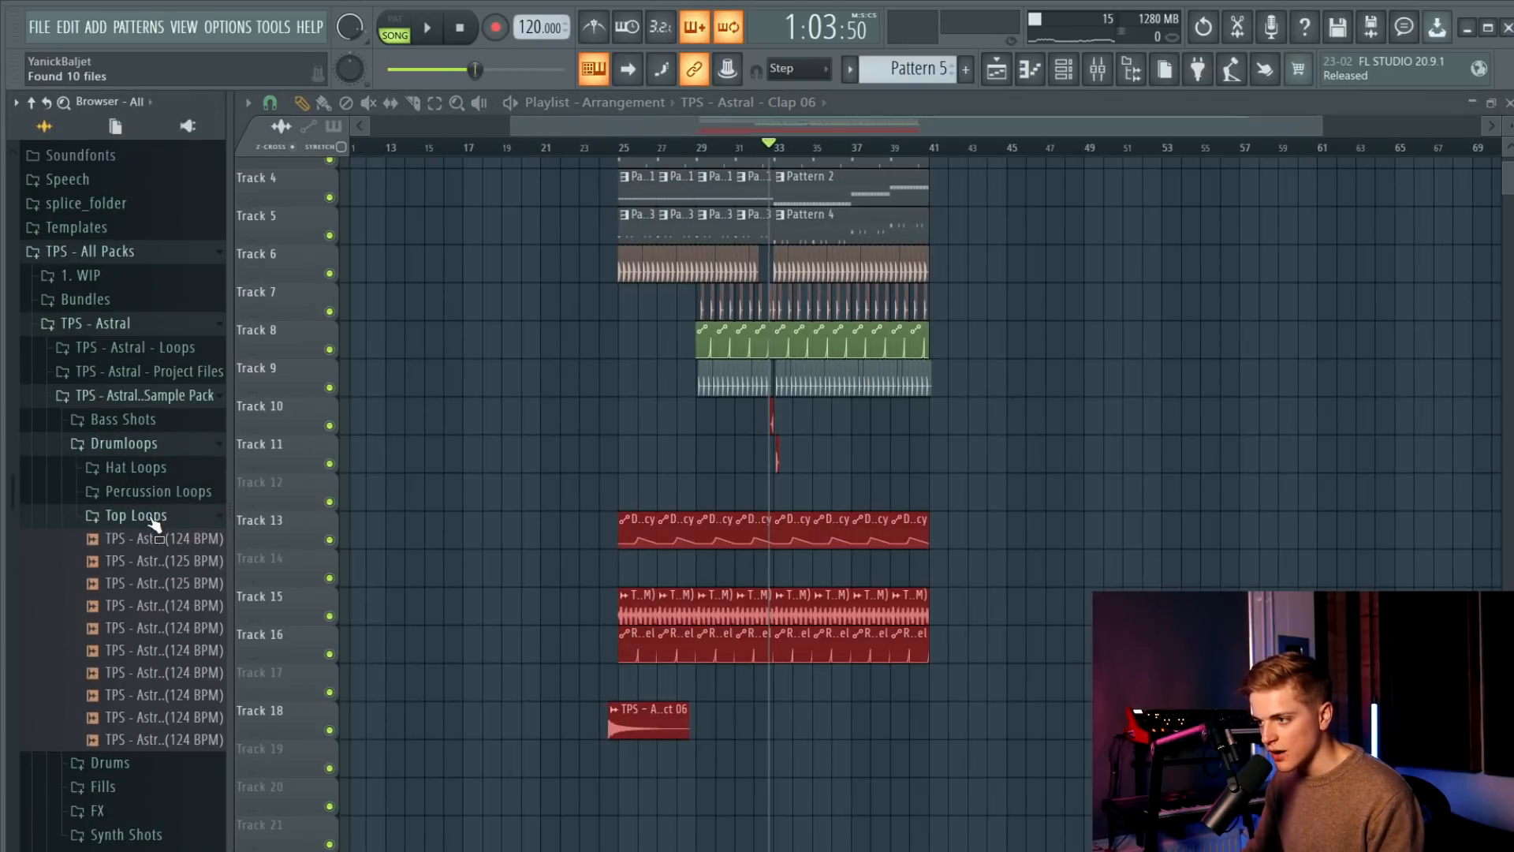
{"action": "left_click", "coordinate": [150, 490]}
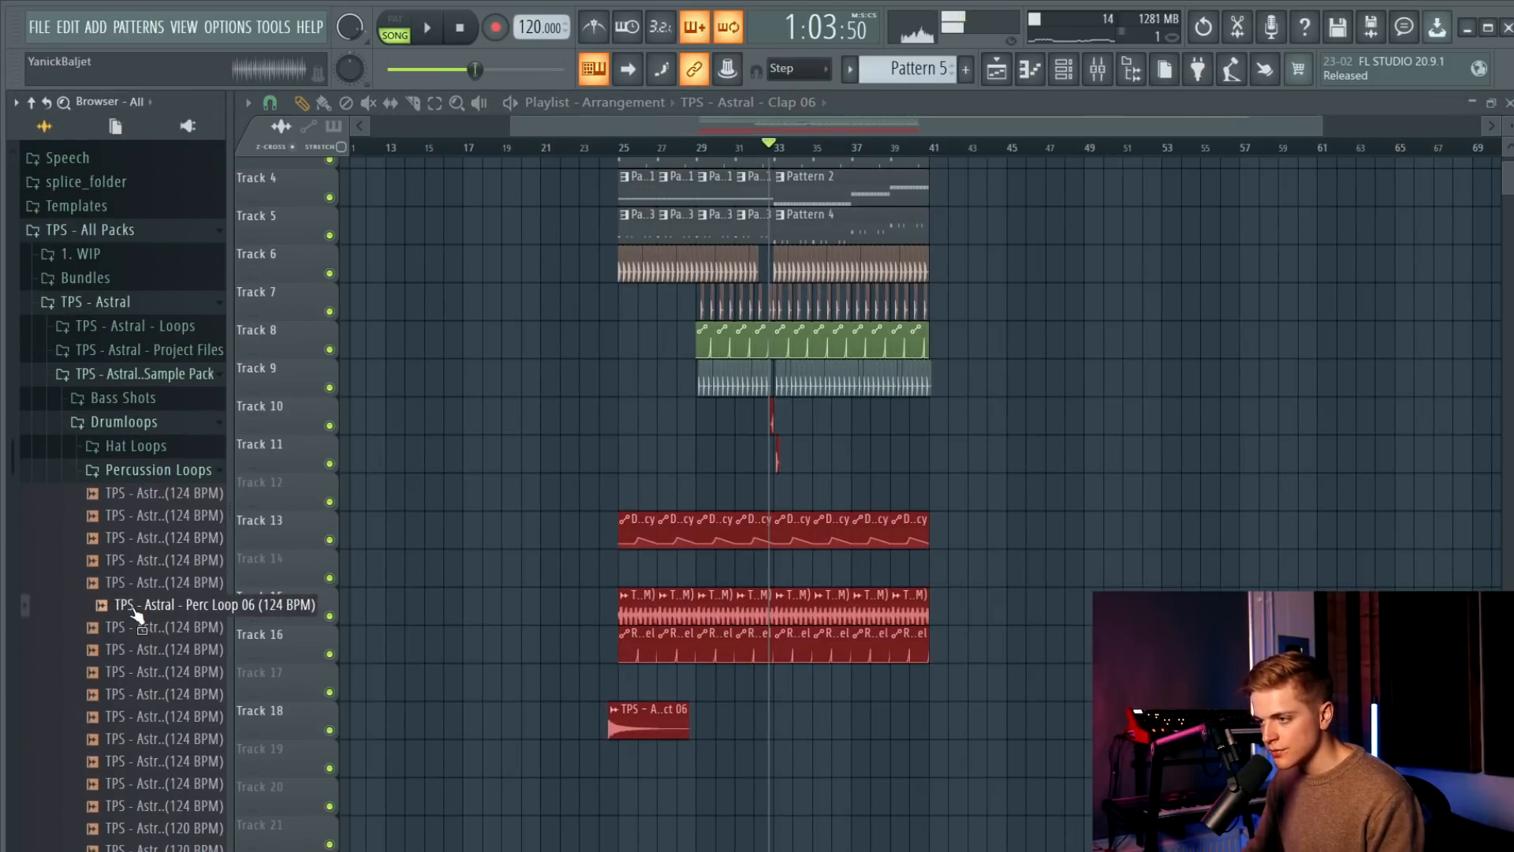
Audition Perc Loop 06 (124 BPM) and place it on Track 12 starting at bar 33.
{"action": "left_click_drag", "start_coordinate": [138, 615], "coordinate": [825, 496]}
{"action": "scroll", "coordinate": [839, 496], "scroll_direction": "up", "scroll_amount": 4}
{"action": "key", "text": "space"}
{"action": "key", "text": "space"}
{"action": "left_click", "coordinate": [736, 481]}
{"action": "left_click", "coordinate": [946, 638]}
{"action": "left_click", "coordinate": [1301, 606]}
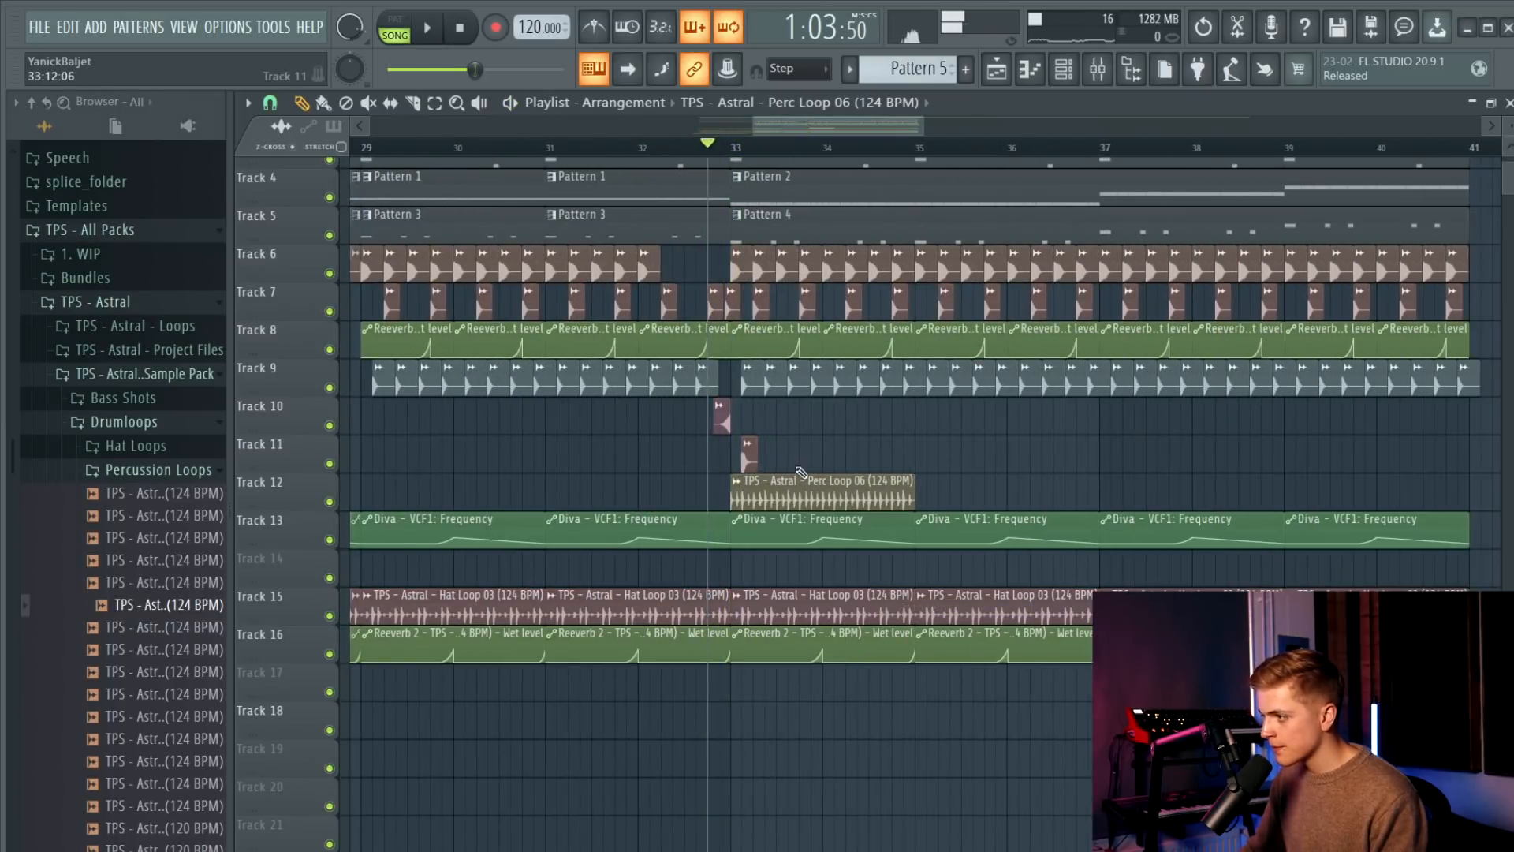
Lower the Perc Loop 06 channel volume to about 22% (-23.0 dB) during playback.
{"action": "double_click", "coordinate": [801, 479]}
{"action": "key", "text": "space"}
{"action": "left_click_drag", "start_coordinate": [802, 343], "coordinate": [801, 387]}
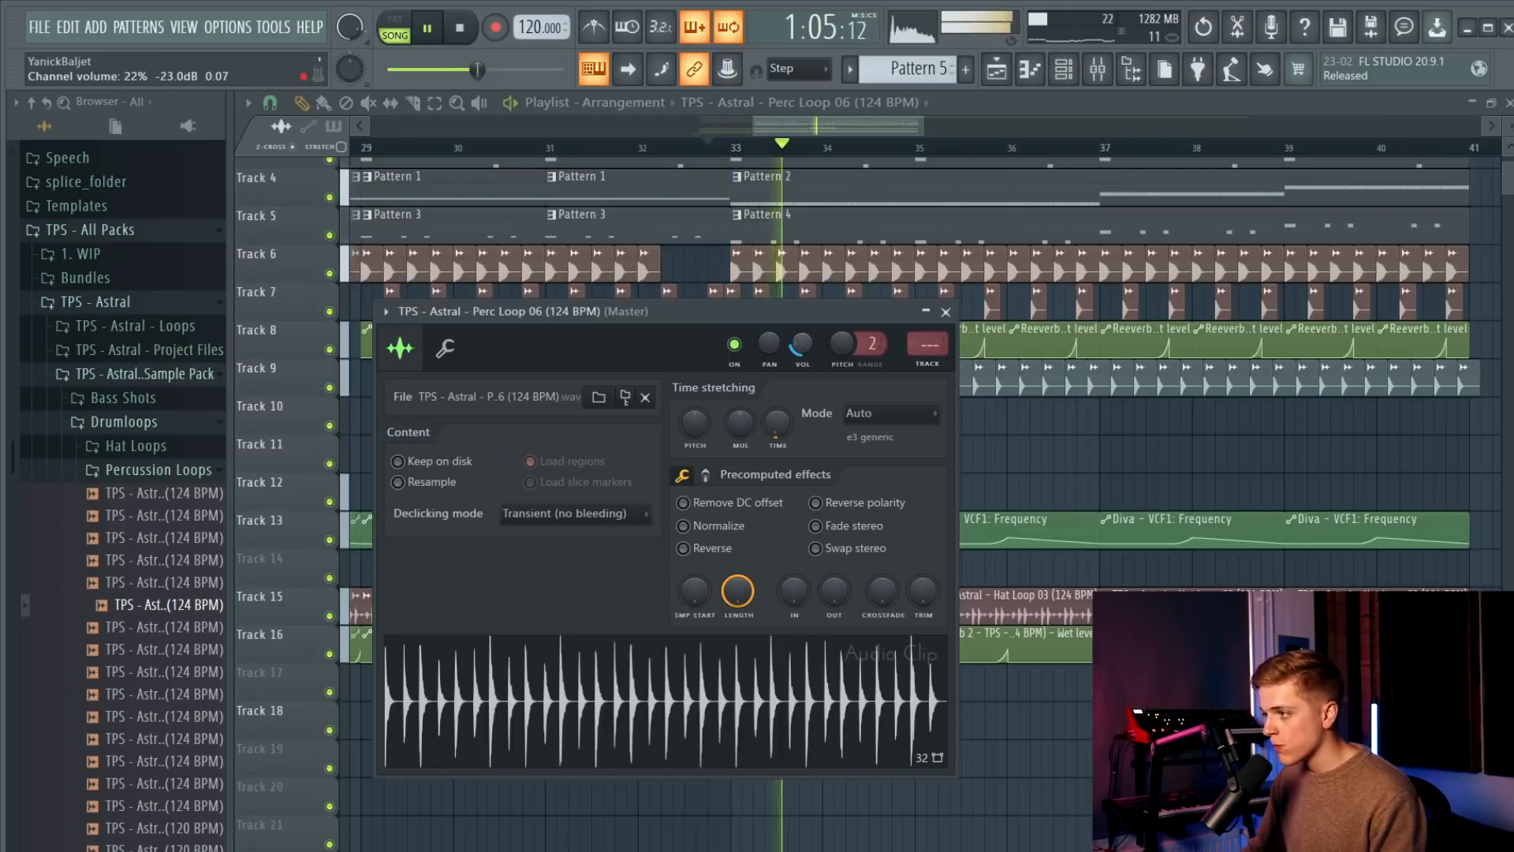
Repeat the Perc Loop 06 clip along Track 12 up to bar 41.
{"action": "left_click", "coordinate": [946, 312]}
{"action": "left_click_drag", "start_coordinate": [948, 500], "coordinate": [925, 499]}
{"action": "scroll", "coordinate": [789, 474], "scroll_direction": "down", "scroll_amount": 4}
{"action": "left_click_drag", "start_coordinate": [779, 465], "coordinate": [877, 498]}
{"action": "key", "text": "ctrl+c"}
{"action": "key", "text": "ctrl+v"}
{"action": "left_click_drag", "start_coordinate": [379, 494], "coordinate": [983, 468]}
{"action": "key", "text": "space"}
Inspect the mixer levels and play the arrangement from just before bar 33.
{"action": "left_click", "coordinate": [1096, 69]}
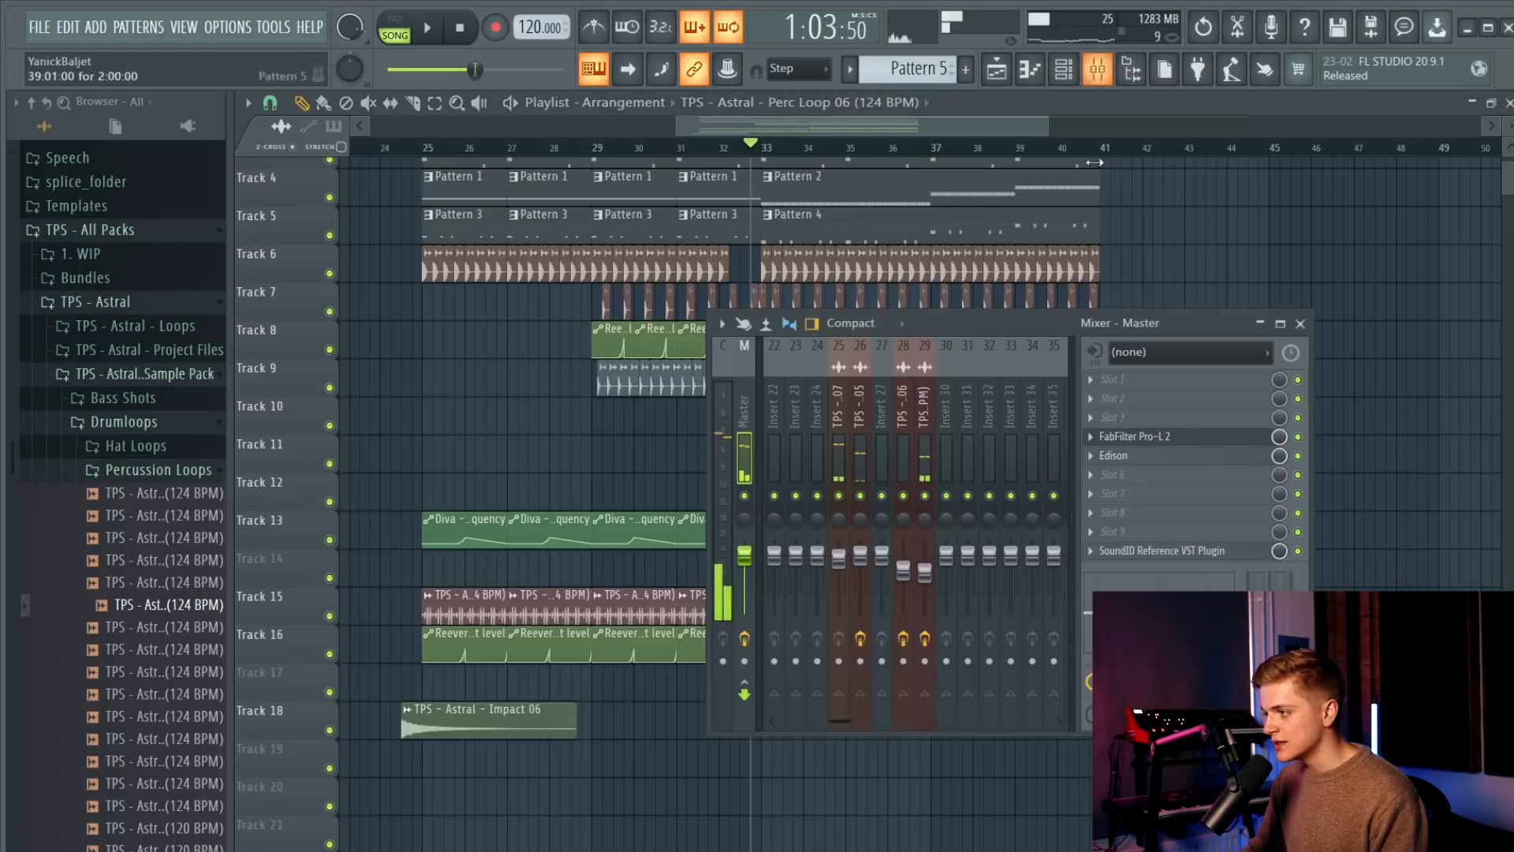
{"action": "left_click", "coordinate": [1180, 474]}
{"action": "key", "text": "k"}
{"action": "key", "text": "space"}
{"action": "left_click_drag", "start_coordinate": [505, 420], "coordinate": [505, 473]}
{"action": "right_click", "coordinate": [653, 801]}
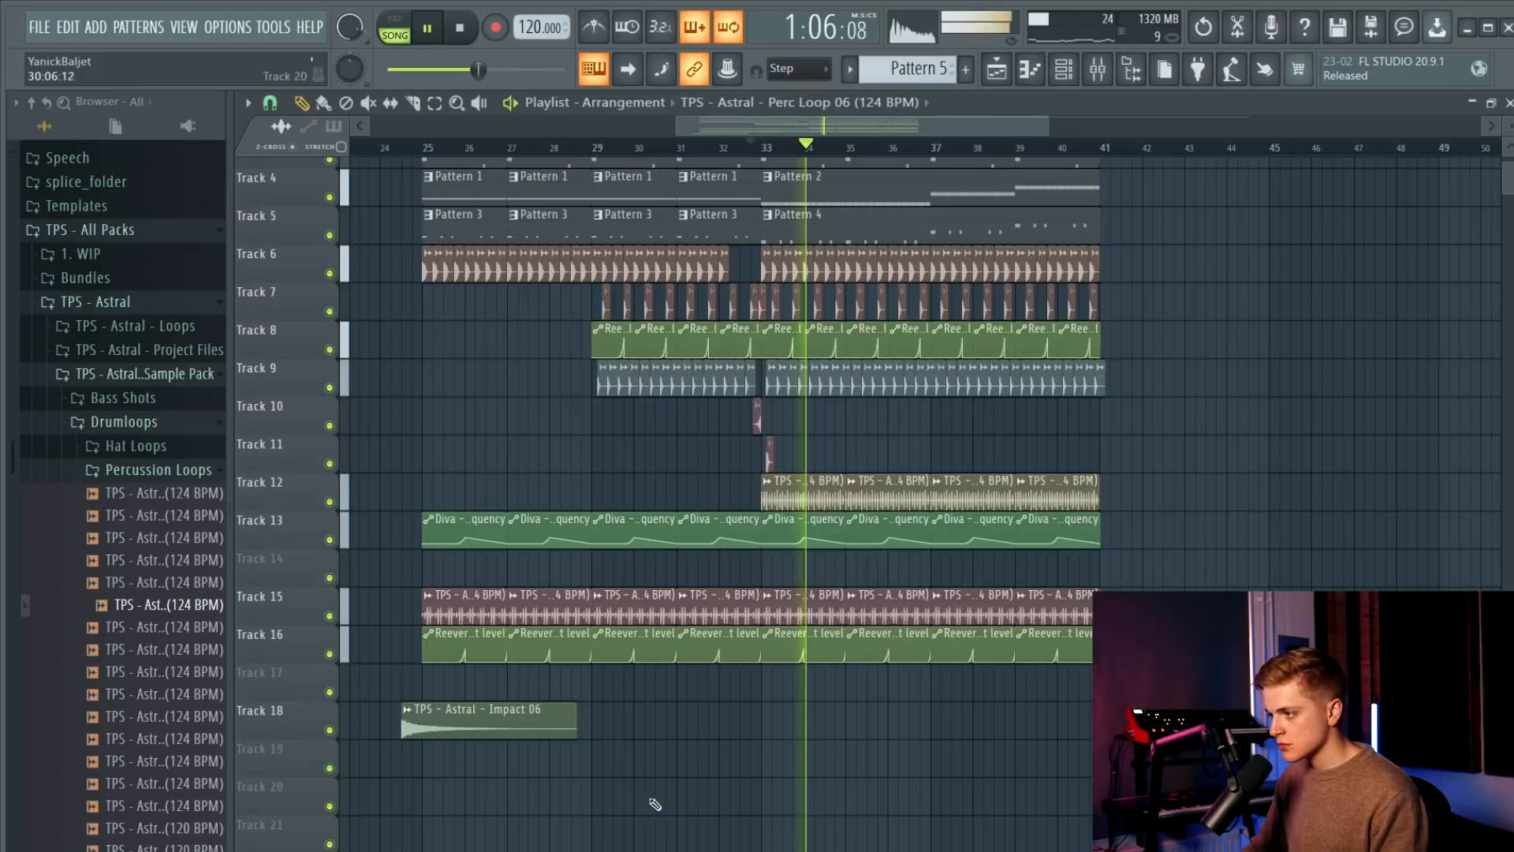
Move the clips from Track 12 downwards down one track, then everything from Track 10 downwards one more, leaving Track 13 free.
{"action": "left_click_drag", "start_coordinate": [1098, 473], "coordinate": [362, 781]}
{"action": "key", "text": "shift+Down"}
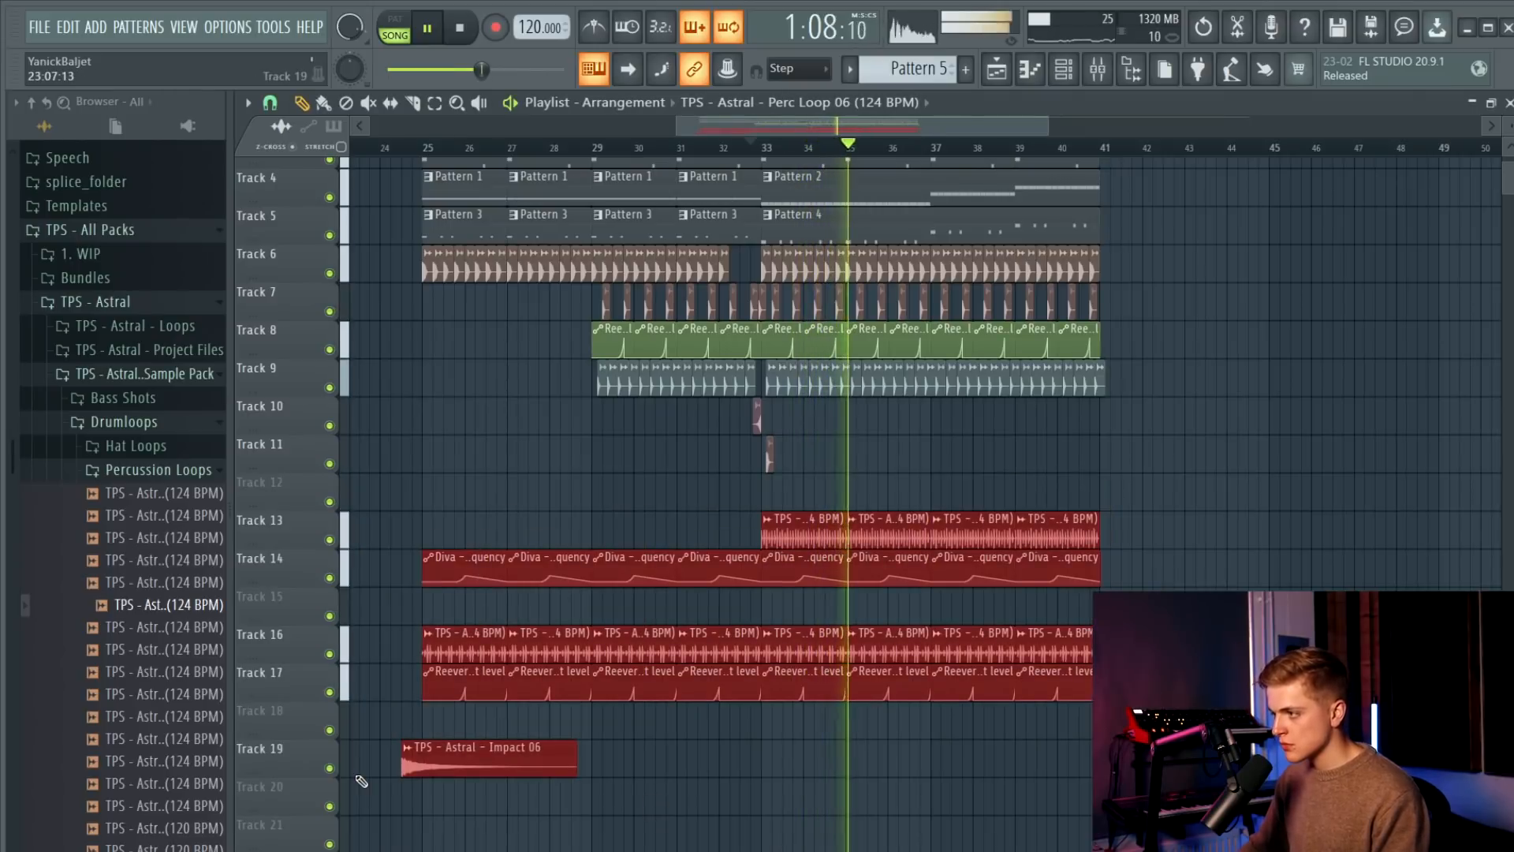
{"action": "left_click_drag", "start_coordinate": [1177, 404], "coordinate": [31, 851]}
{"action": "key", "text": "shift+Down"}
{"action": "key", "text": "space"}
Audition the Astral hat loops, place Hat Loop 08 (124 BPM) on Track 13 at bar 33 and fit it to the tempo.
{"action": "left_click", "coordinate": [136, 446]}
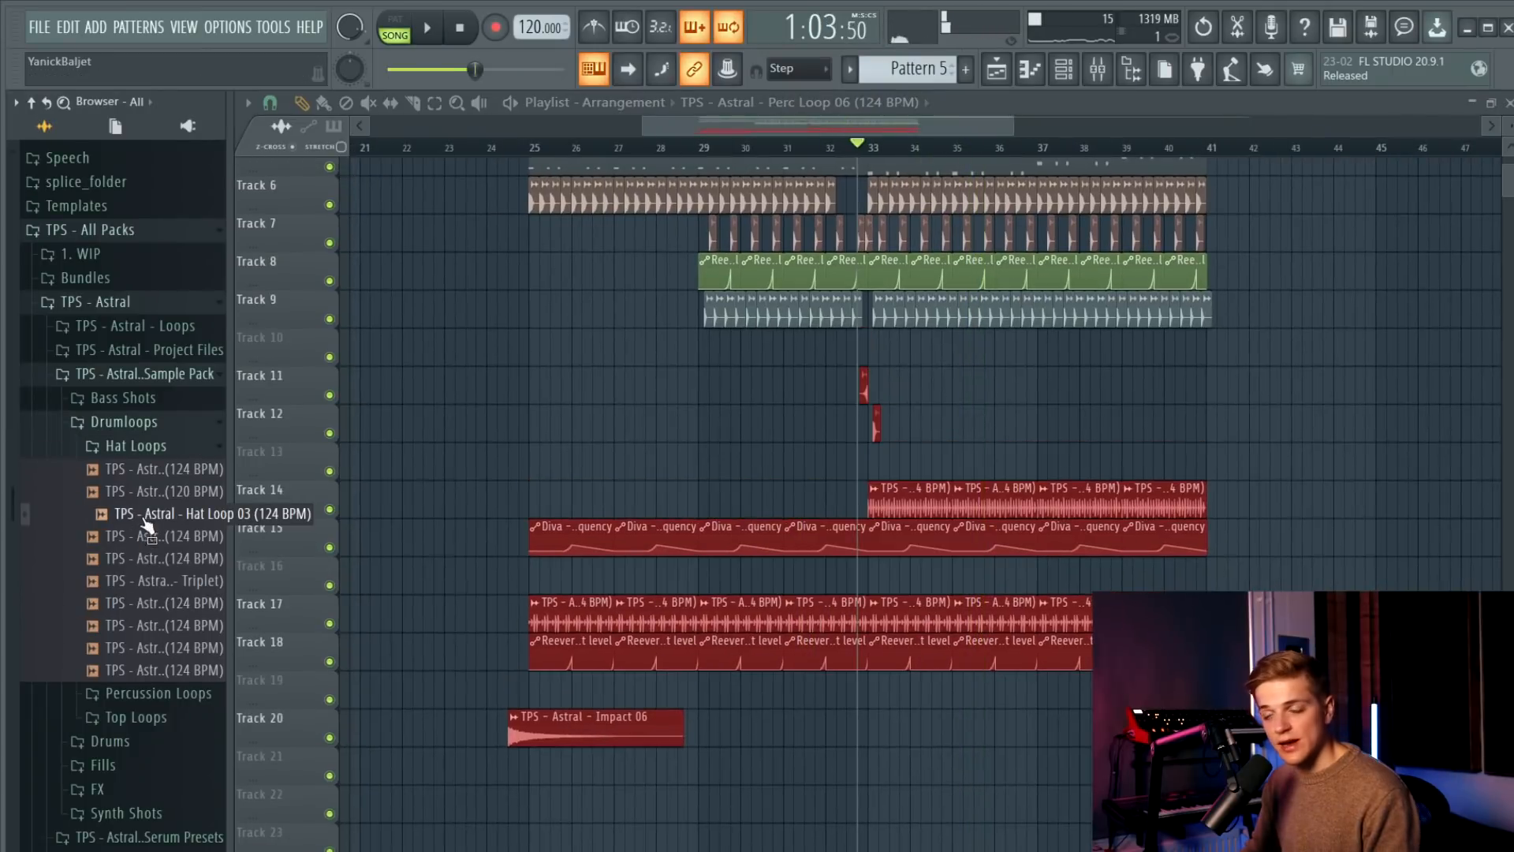
{"action": "left_click", "coordinate": [181, 585]}
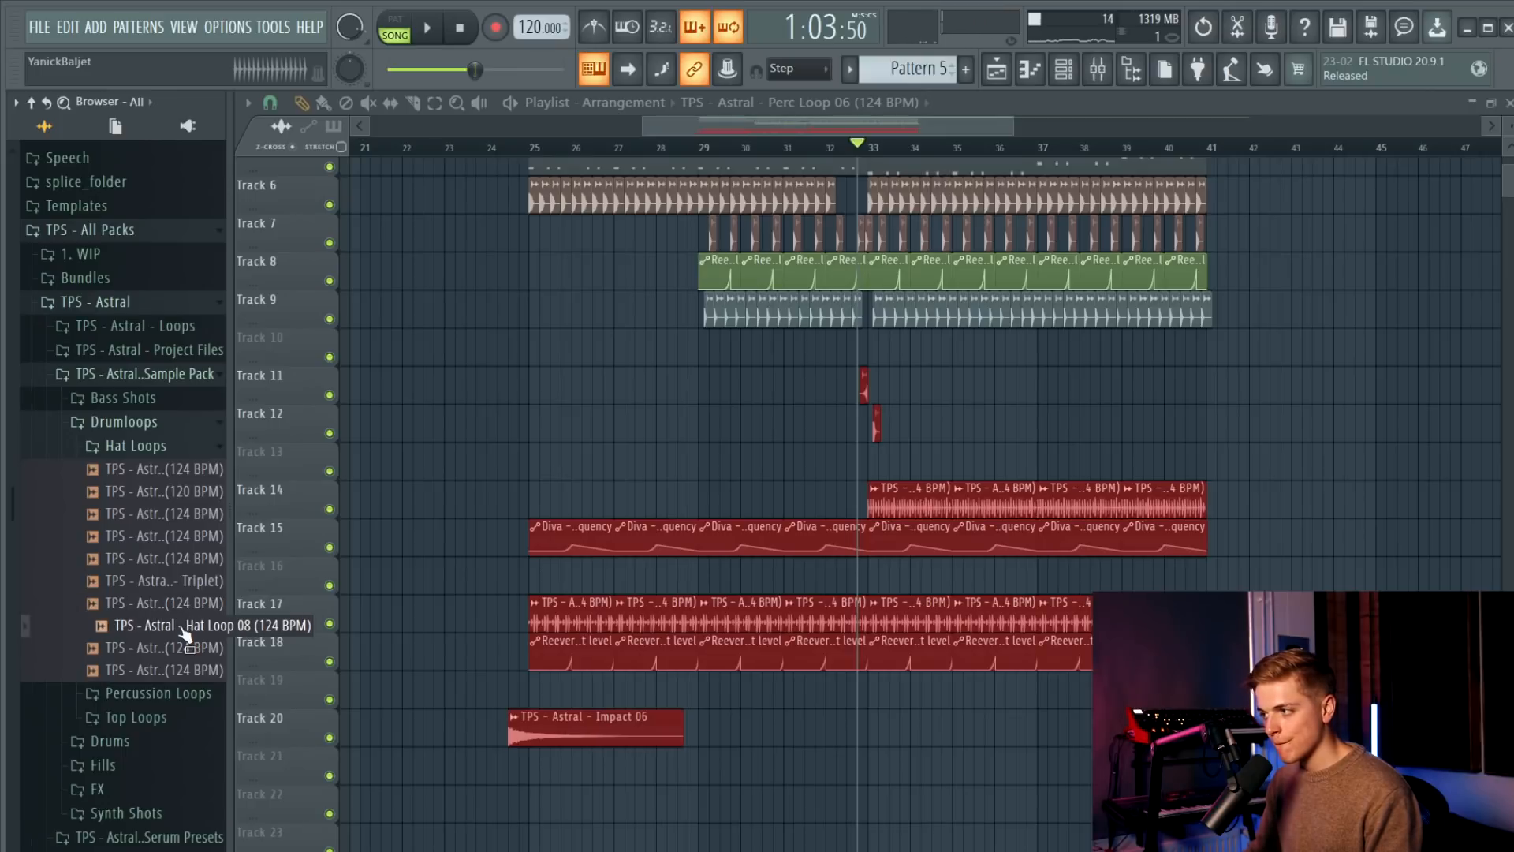
{"action": "left_click_drag", "start_coordinate": [186, 631], "coordinate": [876, 462]}
{"action": "scroll", "coordinate": [890, 461], "scroll_direction": "up", "scroll_amount": 2}
{"action": "left_click", "coordinate": [837, 451]}
{"action": "left_click", "coordinate": [1014, 576]}
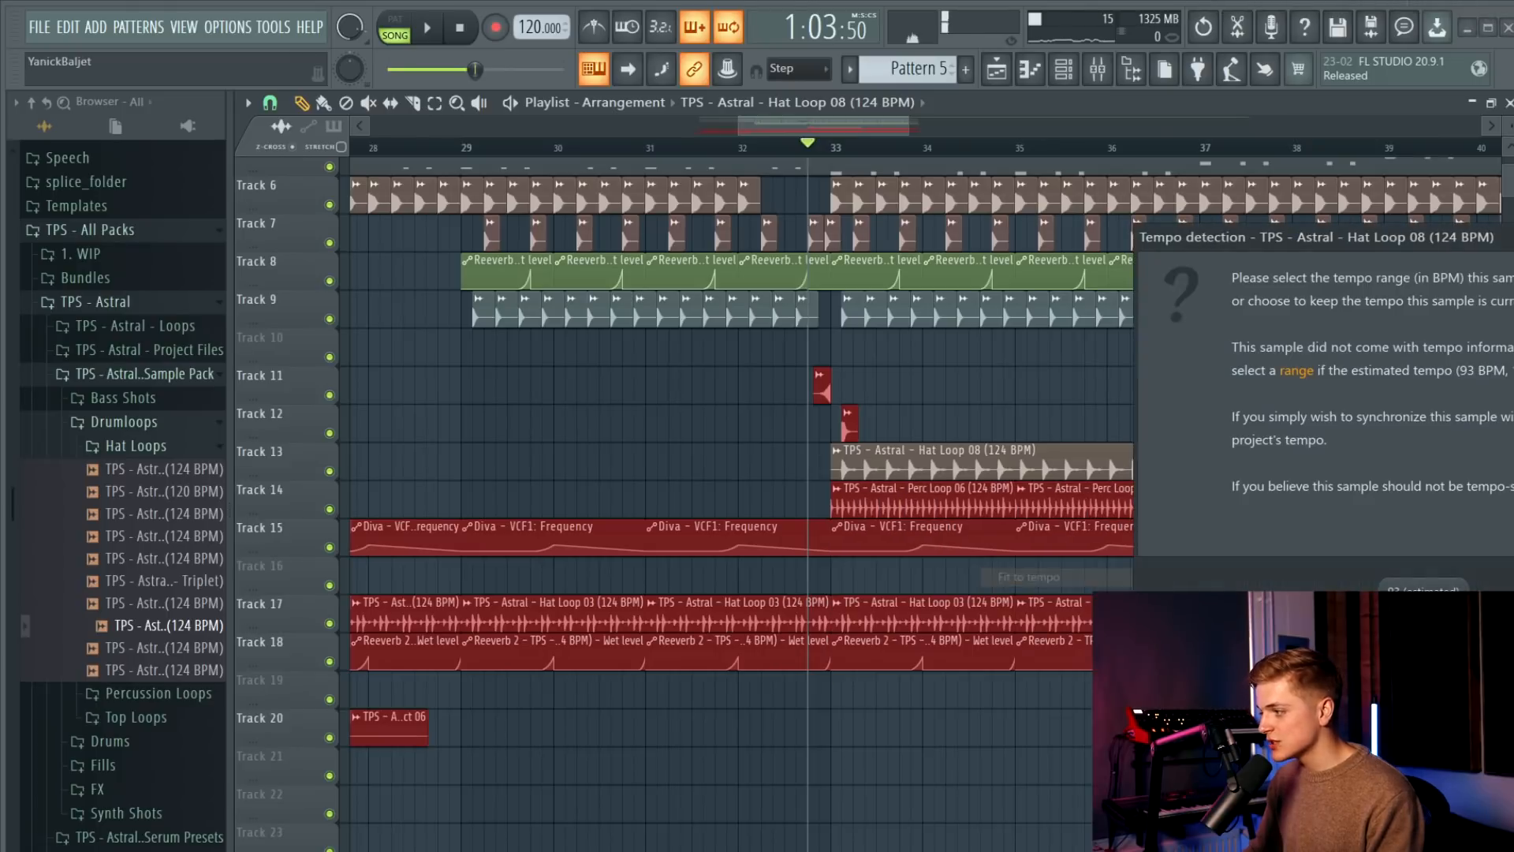
{"action": "key", "text": "Escape"}
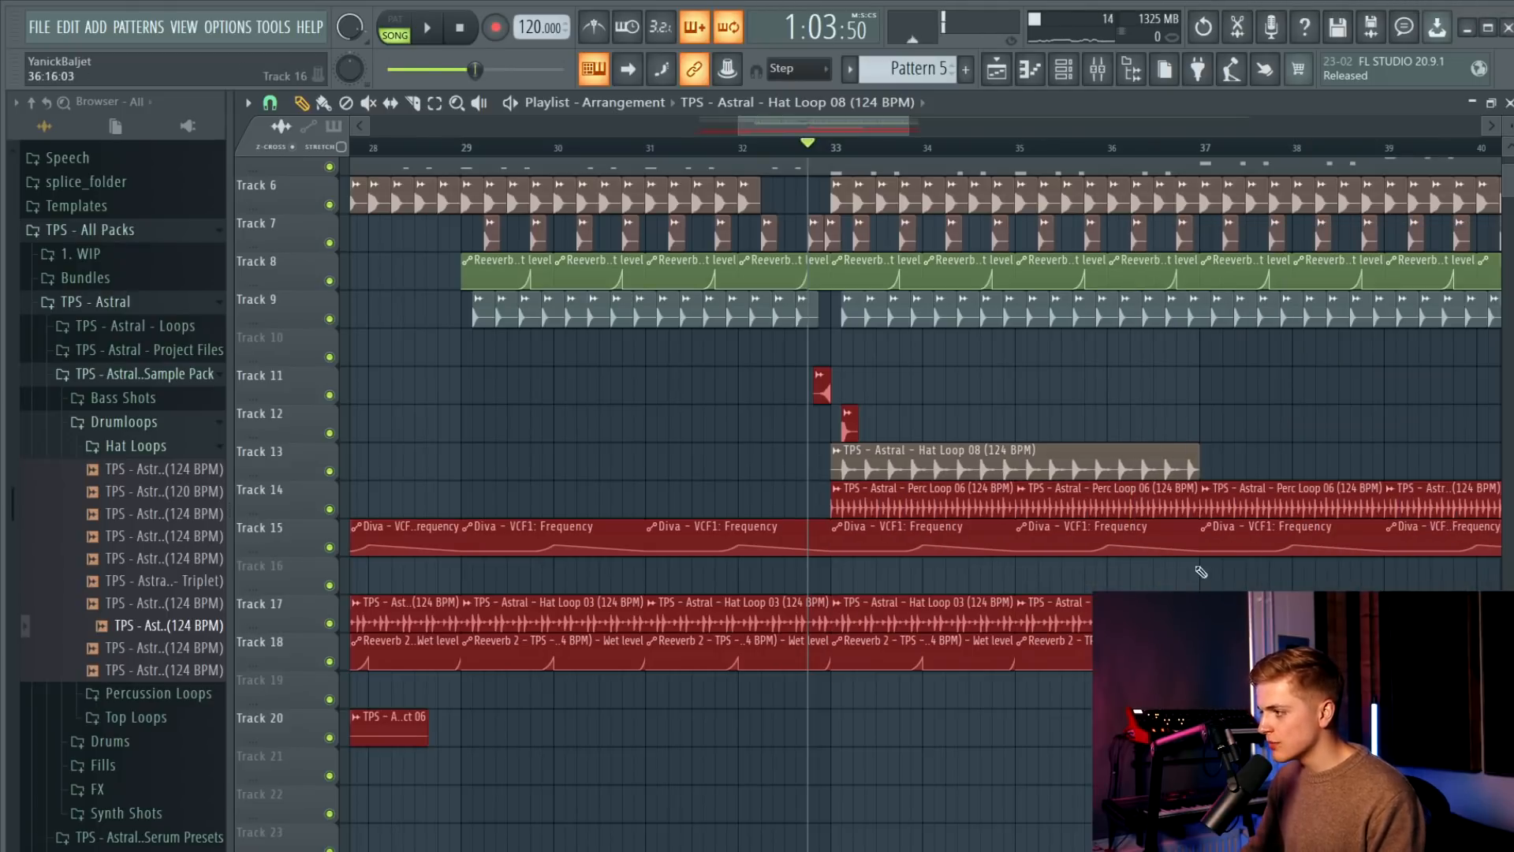
Add a second Hat Loop 08 clip from bar 37 to 41 and lower its channel volume to about 20% (-24.5 dB).
{"action": "double_click", "coordinate": [967, 468]}
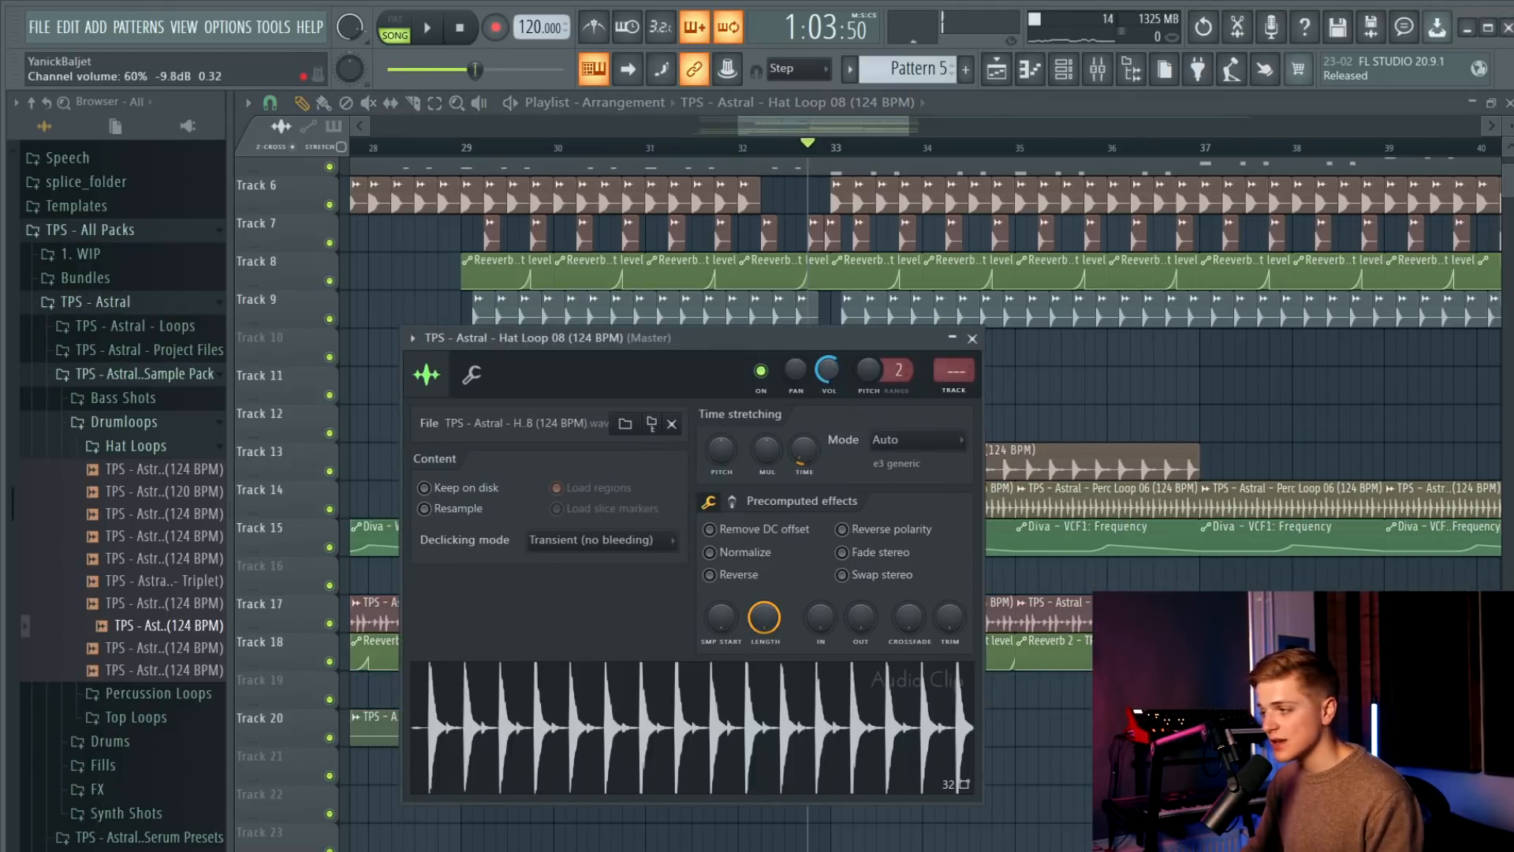
{"action": "key", "text": "Escape"}
{"action": "key", "text": "space"}
{"action": "scroll", "coordinate": [717, 432], "scroll_direction": "down", "scroll_amount": 3}
{"action": "scroll", "coordinate": [1017, 473], "scroll_direction": "up", "scroll_amount": 2}
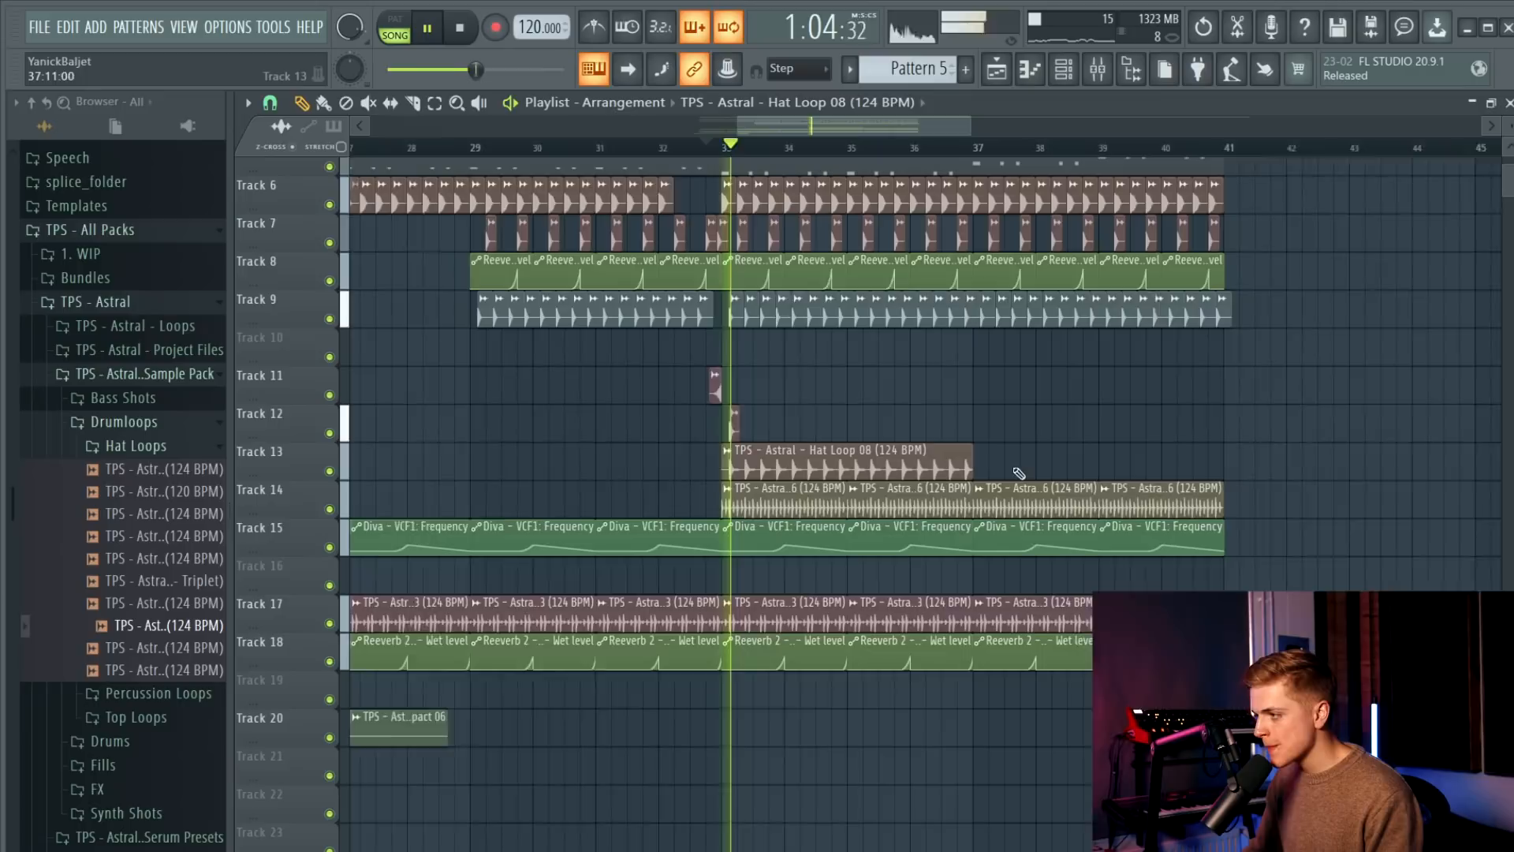
{"action": "left_click", "coordinate": [992, 458]}
{"action": "double_click", "coordinate": [992, 457]}
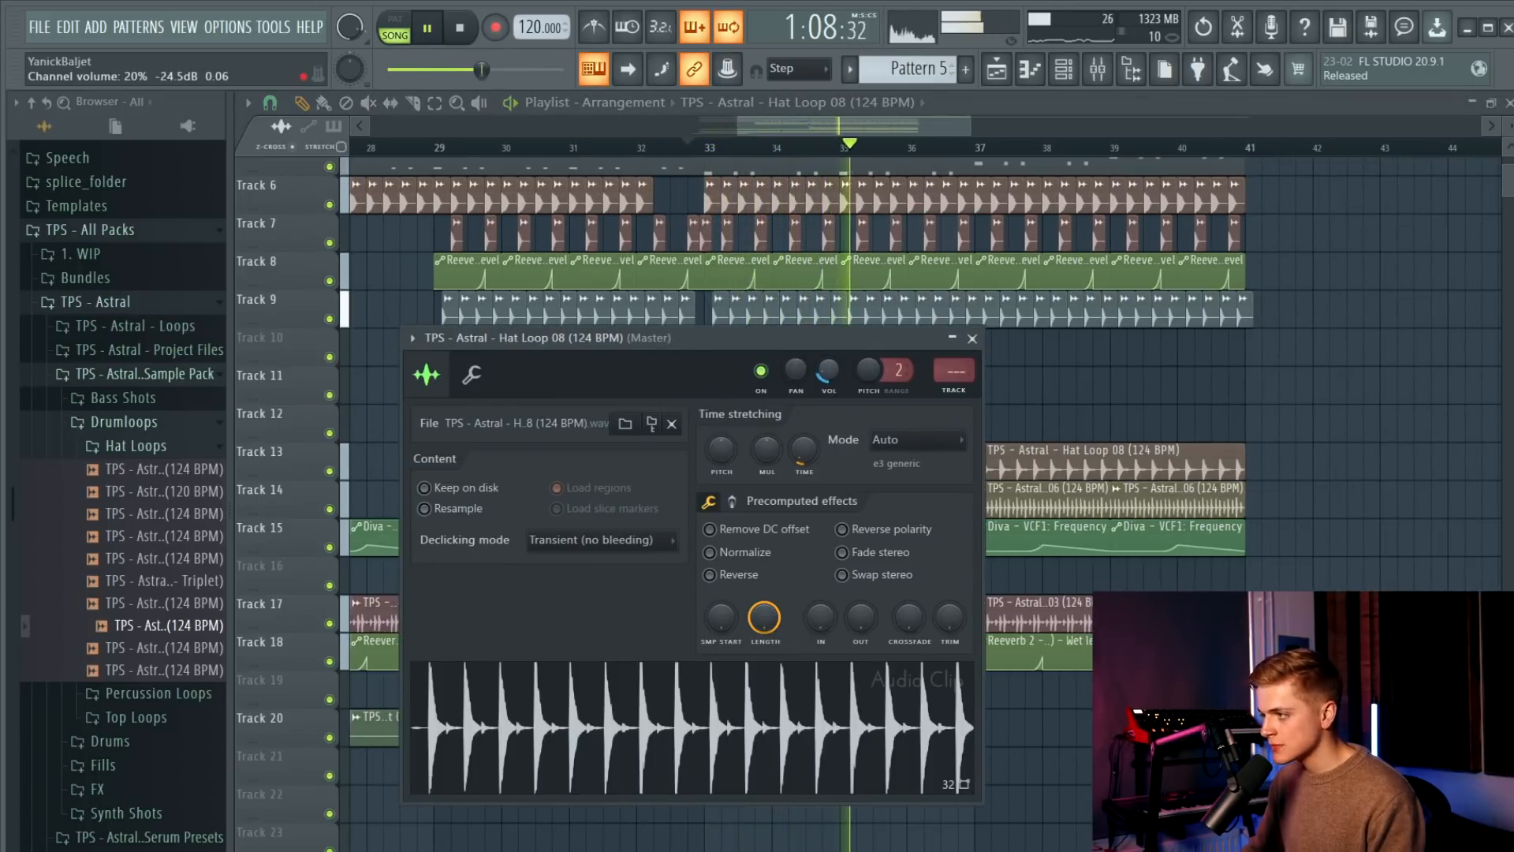
{"action": "key", "text": "Escape"}
{"action": "scroll", "coordinate": [828, 390], "scroll_direction": "down", "scroll_amount": 2}
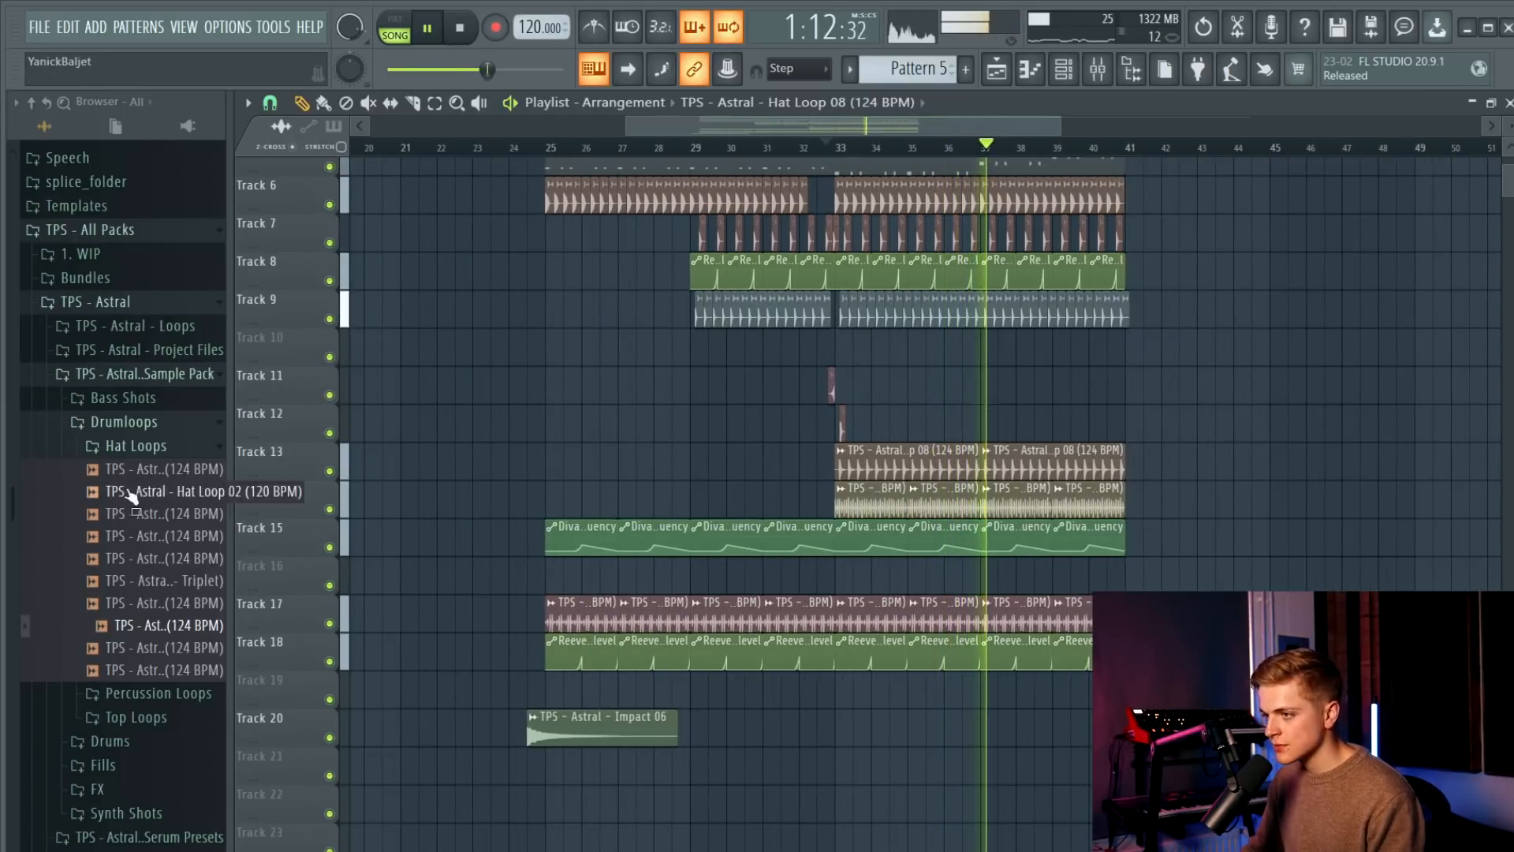
Browse the Downfilters in the Astral FX folder and place Downfilter 07 (124 BPM) on Track 20 at bar 33.
{"action": "key", "text": "space"}
{"action": "left_click", "coordinate": [125, 453]}
{"action": "left_click", "coordinate": [110, 566]}
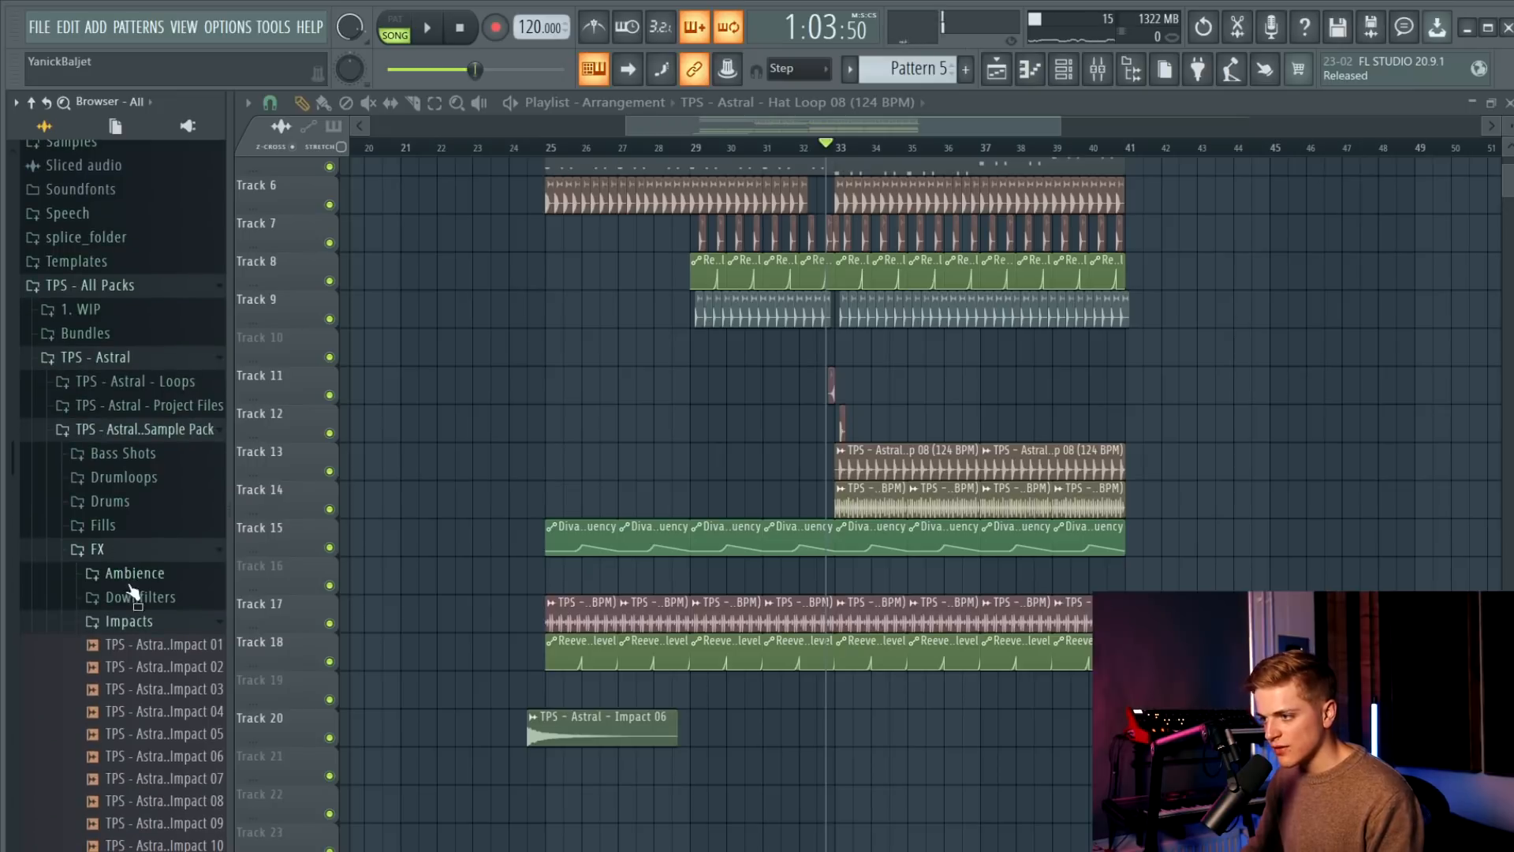
{"action": "left_click", "coordinate": [138, 597]}
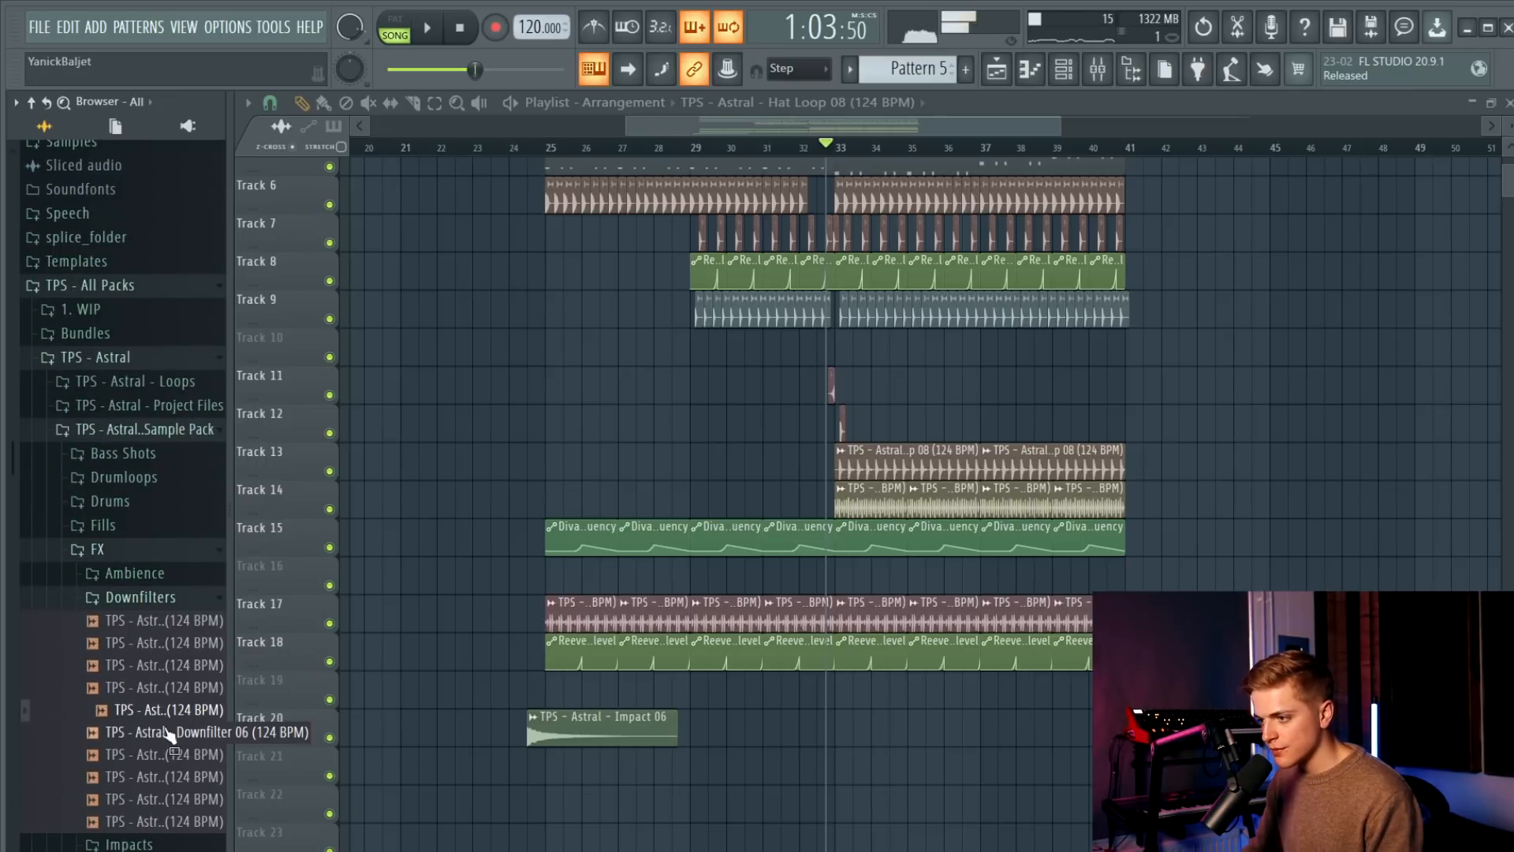
{"action": "left_click_drag", "start_coordinate": [162, 757], "coordinate": [830, 703]}
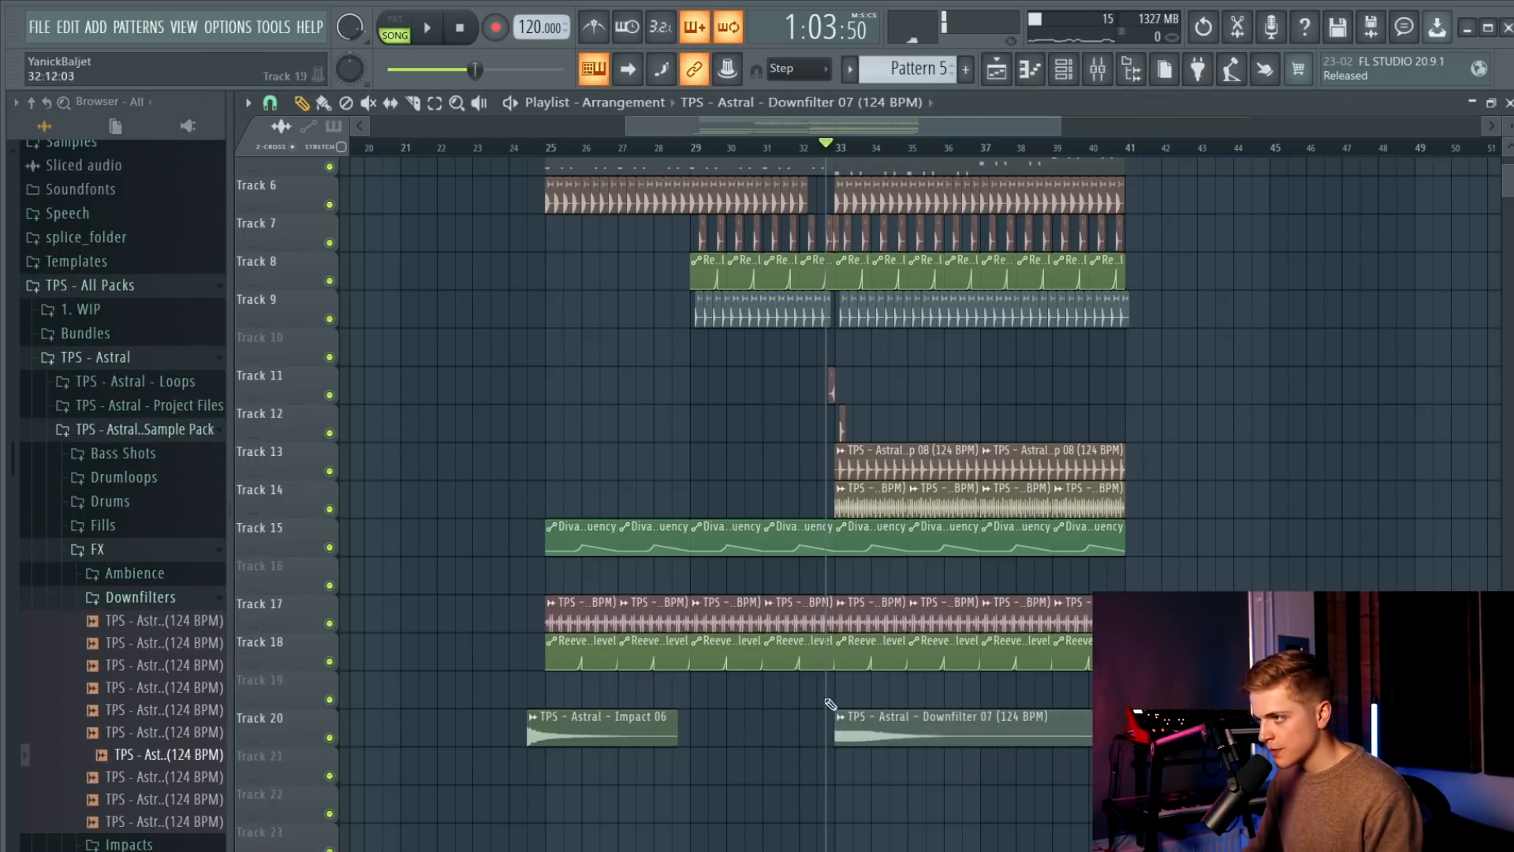
Lower the Downfilter 07 channel volume to about 19% (-24.9 dB) while playing into bar 33.
{"action": "left_click", "coordinate": [555, 150]}
{"action": "key", "text": "space"}
{"action": "left_click", "coordinate": [781, 149]}
{"action": "double_click", "coordinate": [934, 719]}
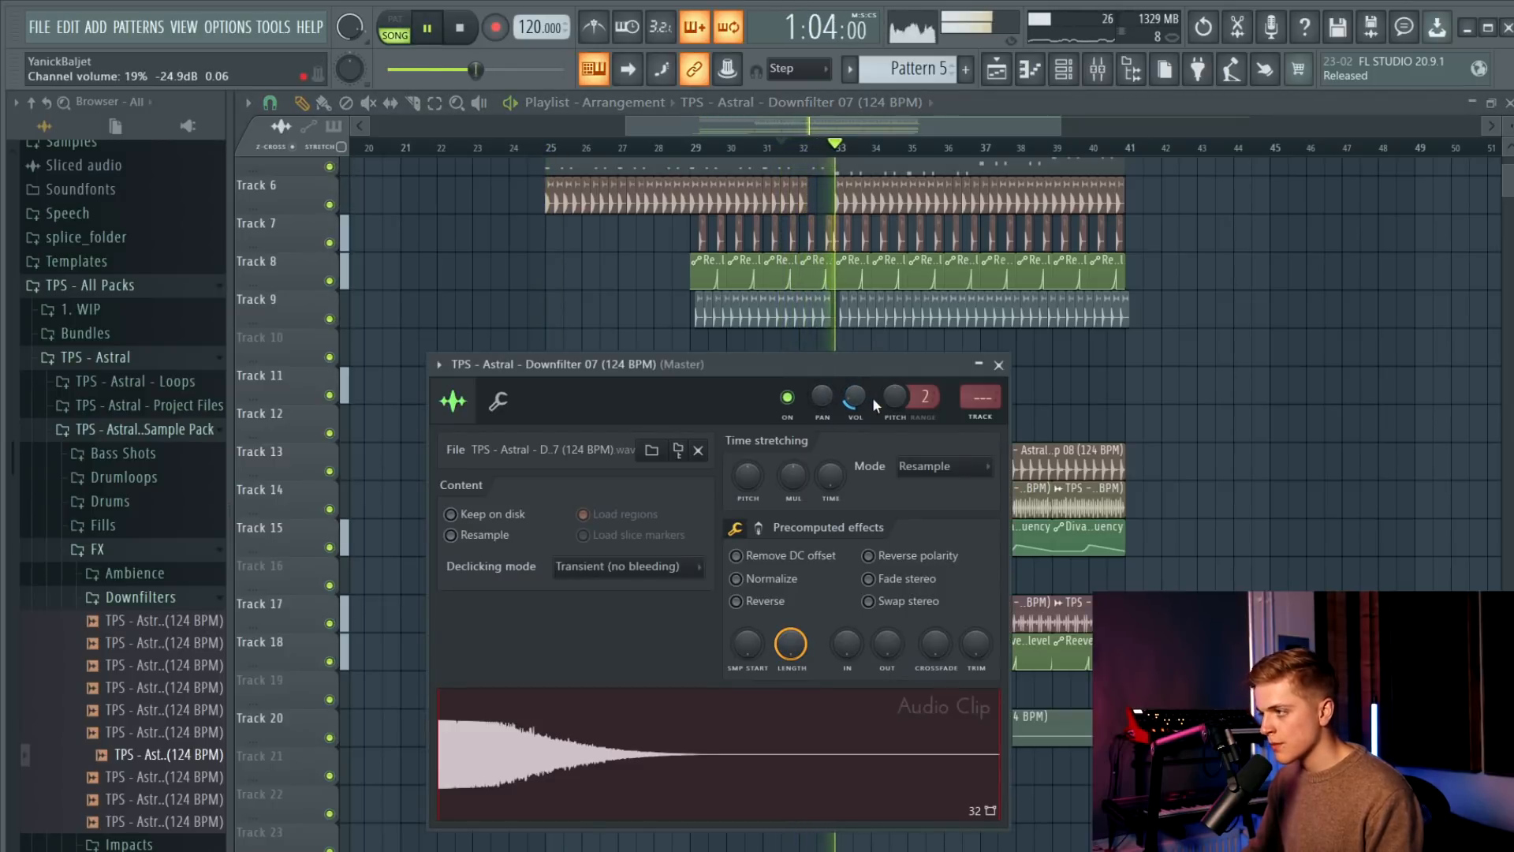
{"action": "left_click_drag", "start_coordinate": [874, 400], "coordinate": [875, 410]}
{"action": "left_click", "coordinate": [1000, 375]}
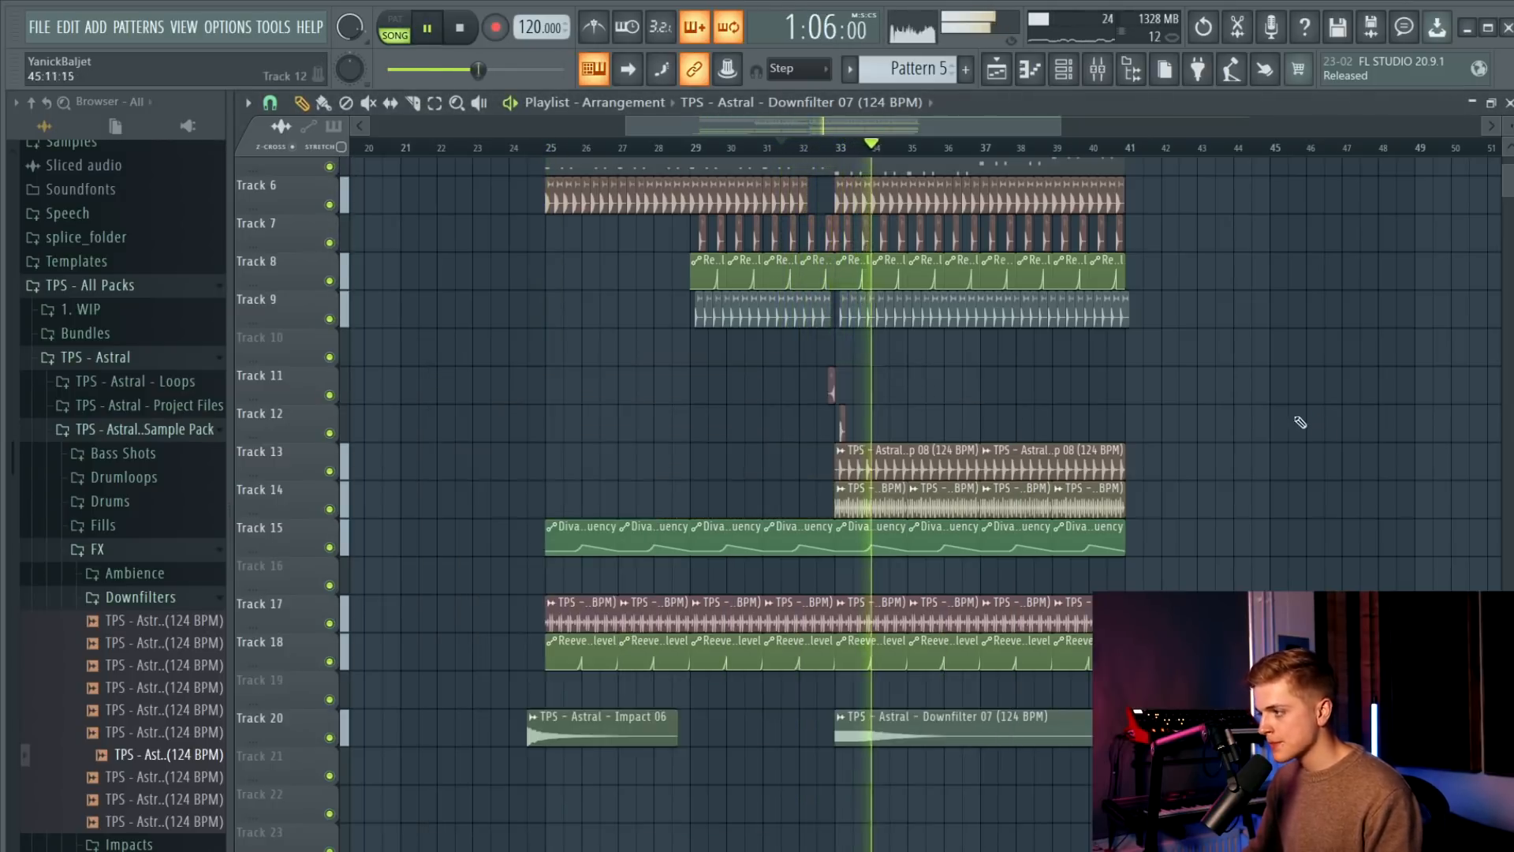
Slice the Serum #2 Fil Cutoff automation on Track 1 at bar 41 and delete the part after the cut.
{"action": "scroll", "coordinate": [1035, 449], "scroll_direction": "down", "scroll_amount": 3}
{"action": "key", "text": "ctrl+a"}
{"action": "scroll", "coordinate": [945, 353], "scroll_direction": "up", "scroll_amount": 4}
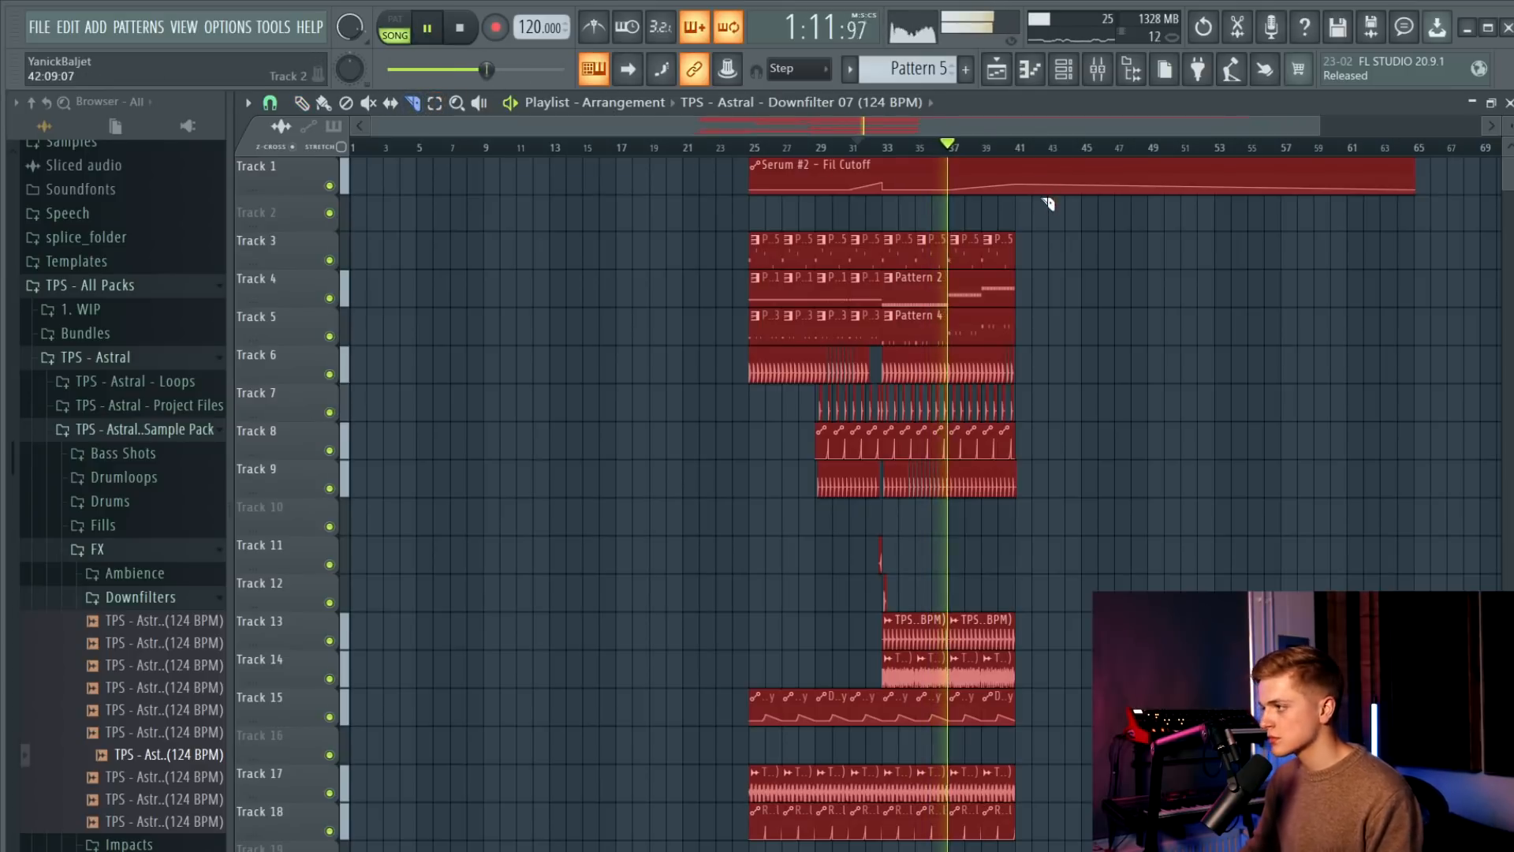
{"action": "left_click", "coordinate": [1018, 175]}
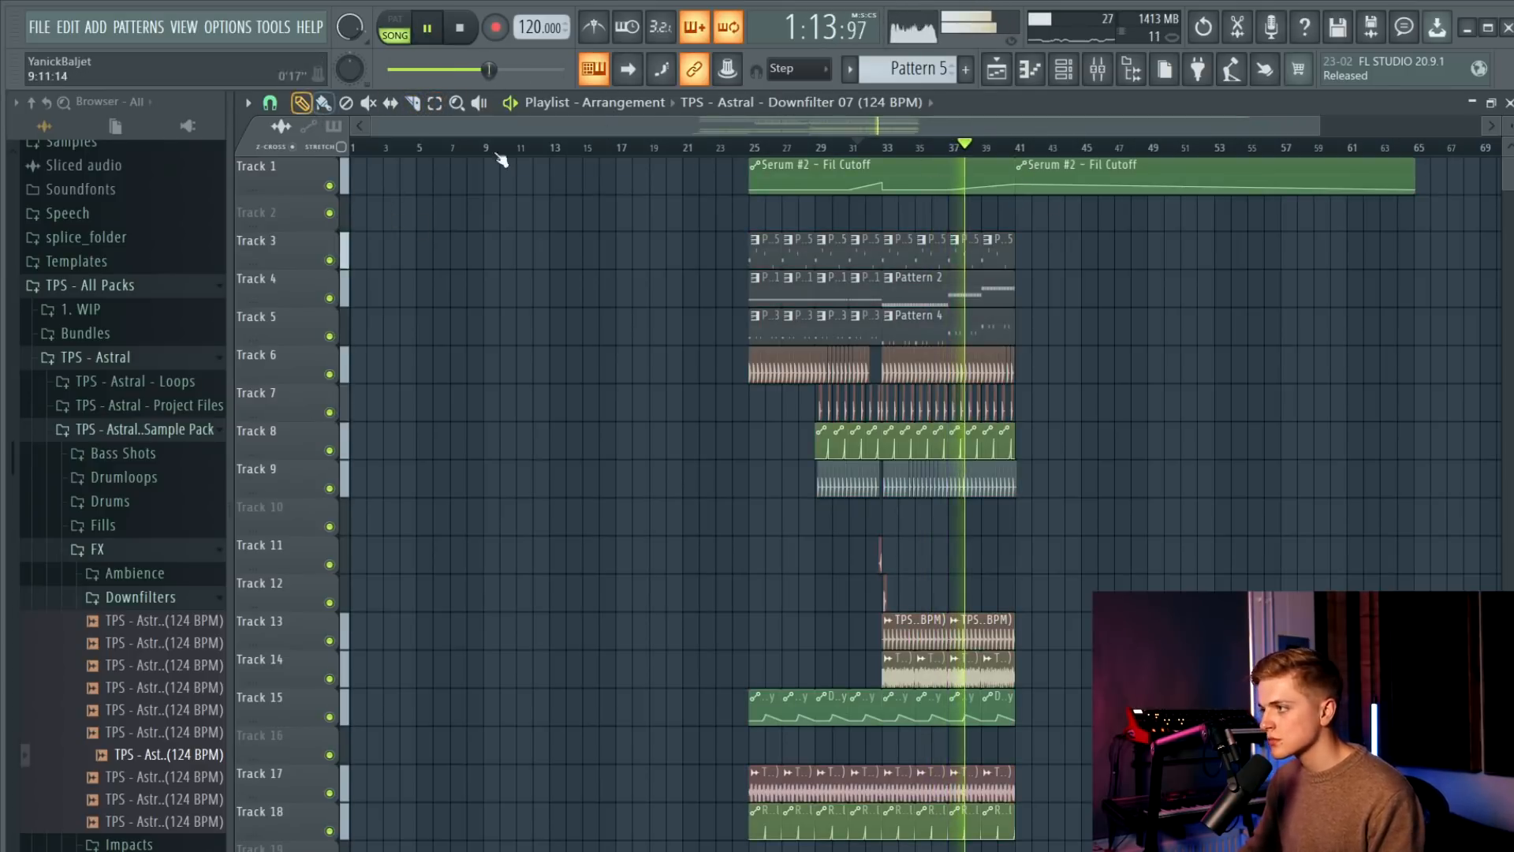
{"action": "right_click", "coordinate": [1115, 171]}
Move the remaining Serum #2 Fil Cutoff automation clip off Track 1 down to the lower tracks.
{"action": "left_click_drag", "start_coordinate": [972, 174], "coordinate": [972, 848]}
{"action": "key", "text": "shift+Down"}
{"action": "key", "text": "shift+Down"}
{"action": "key", "text": "shift+Down"}
{"action": "key", "text": "shift+Down"}
{"action": "key", "text": "shift+Down"}
{"action": "key", "text": "shift+Down"}
{"action": "scroll", "coordinate": [971, 171], "scroll_direction": "down", "scroll_amount": 5}
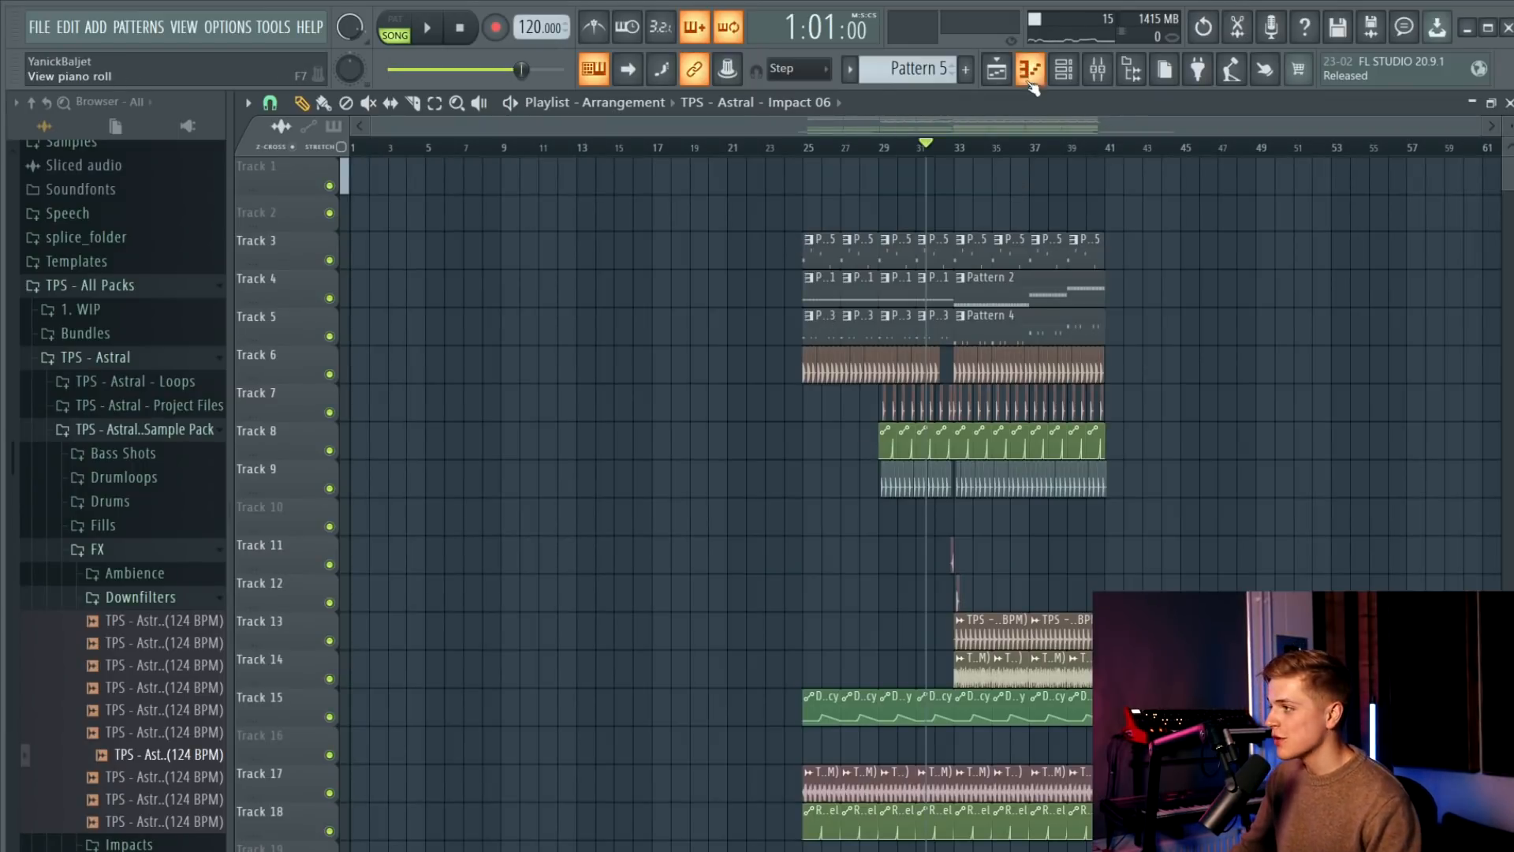
Add a new Serum instance and load the PL - Concrete preset from the TPS - Astral - Serum Presets folder.
{"action": "left_click", "coordinate": [1063, 75]}
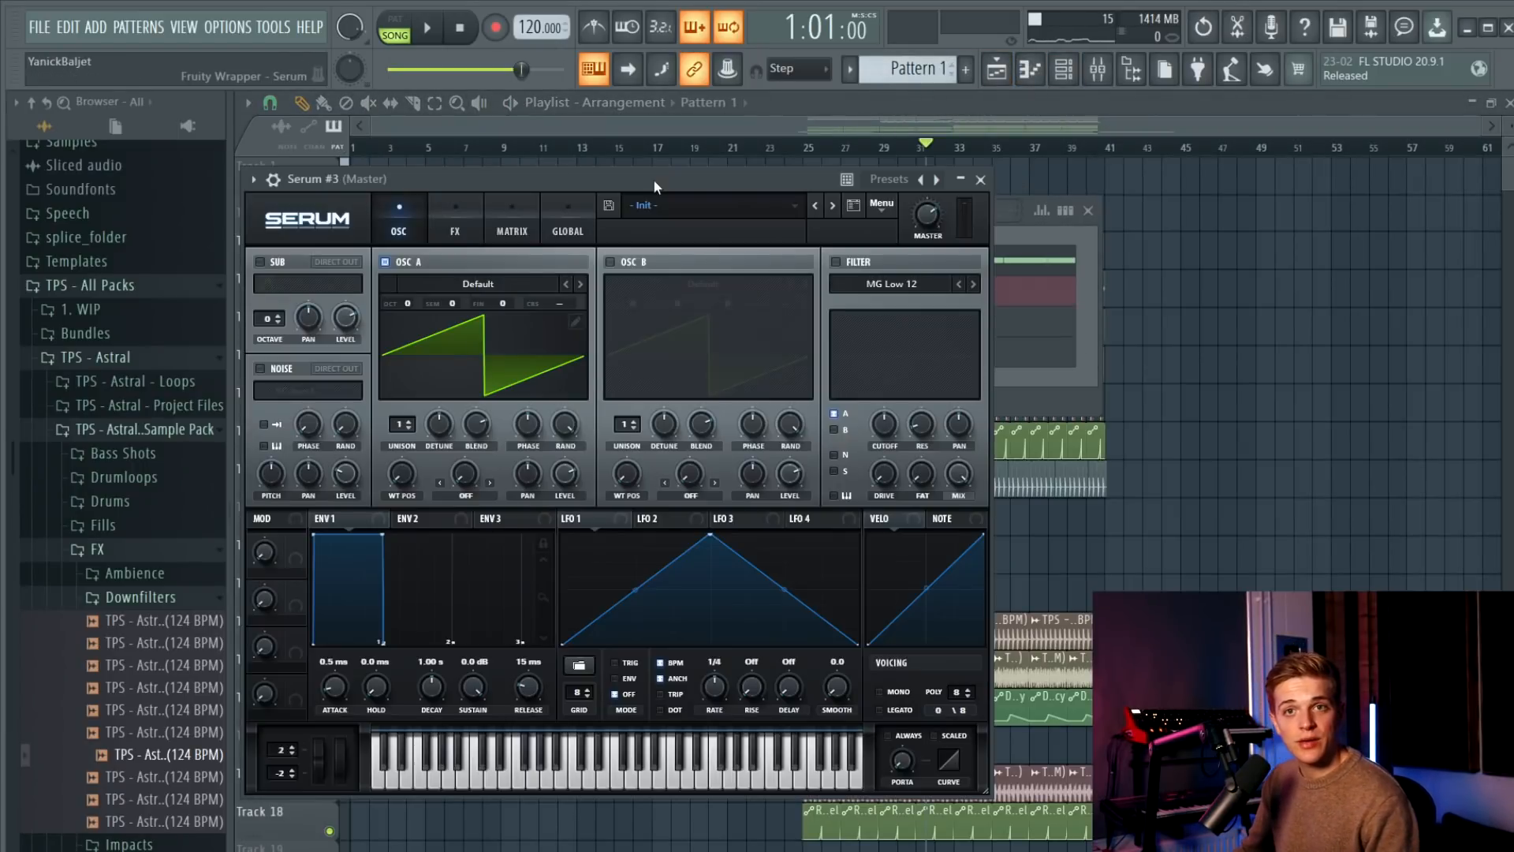
{"action": "left_click", "coordinate": [666, 207]}
{"action": "mouse_move", "coordinate": [709, 407]}
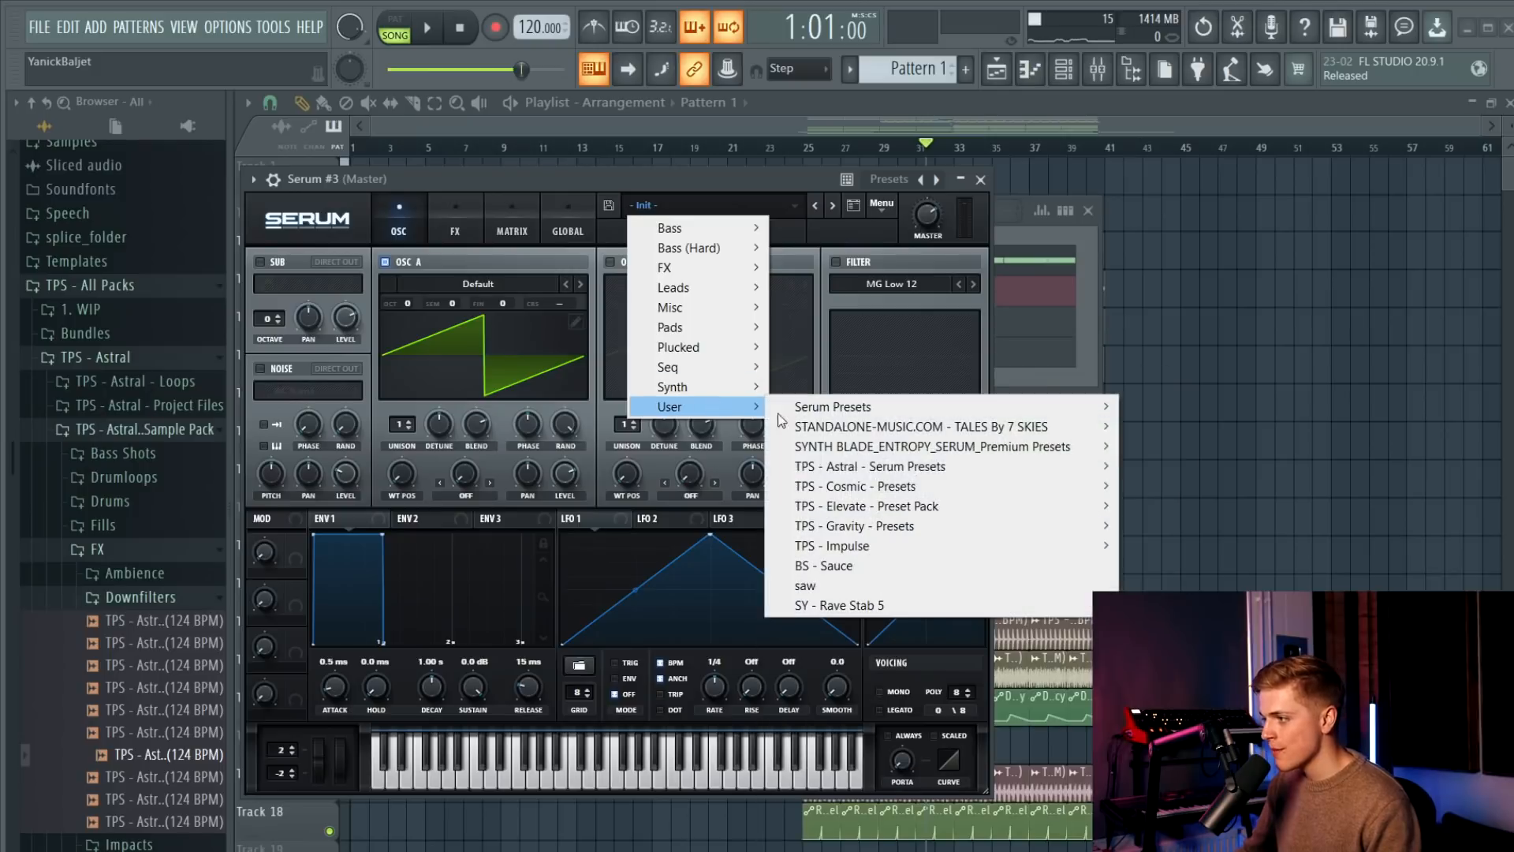
{"action": "mouse_move", "coordinate": [907, 466]}
{"action": "left_click", "coordinate": [1458, 585]}
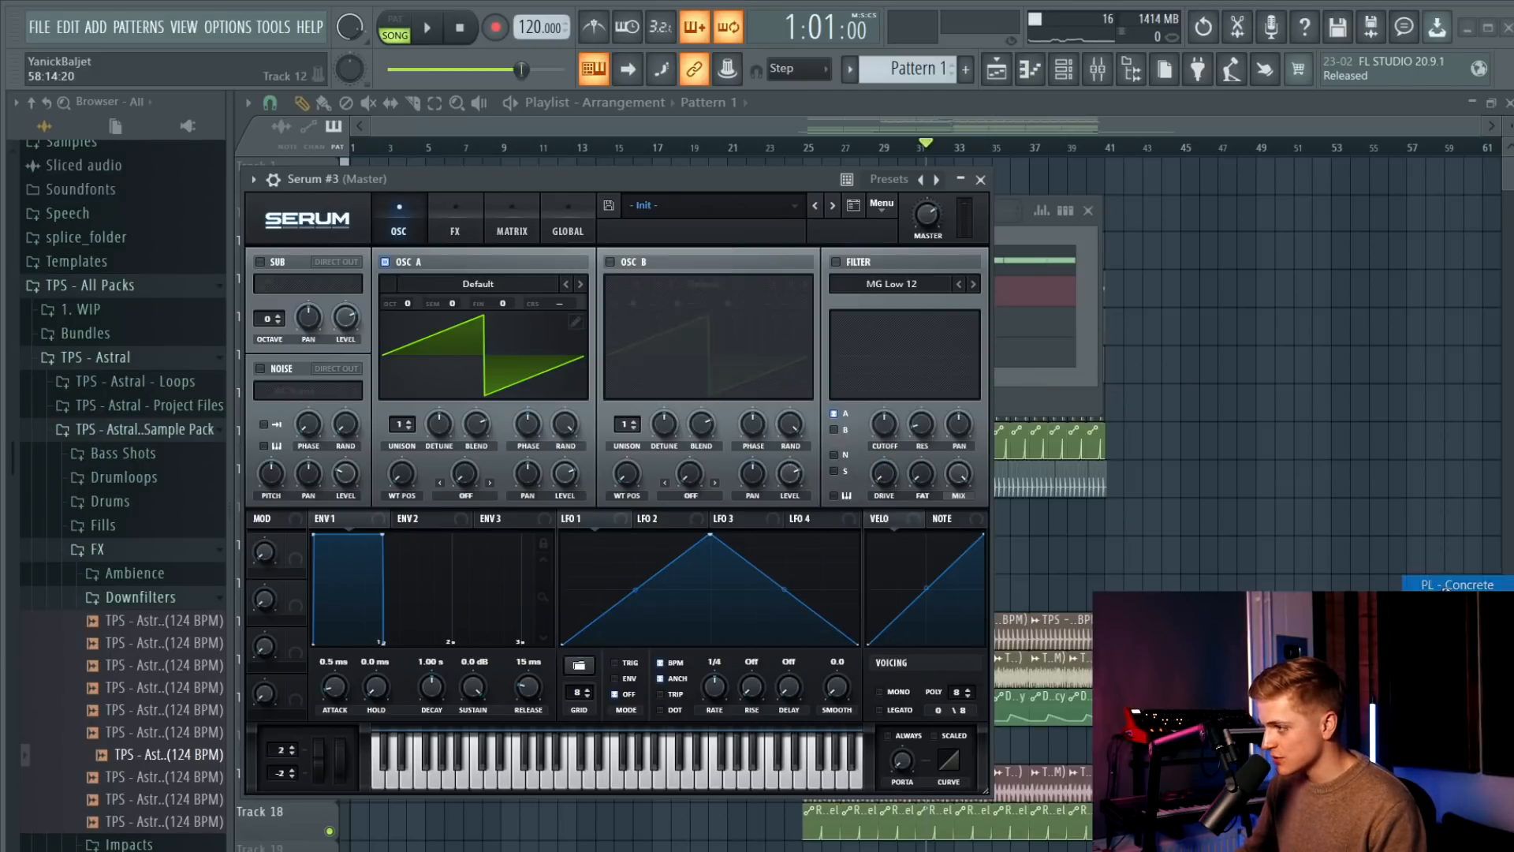
{"action": "left_click_drag", "start_coordinate": [793, 183], "coordinate": [859, 217]}
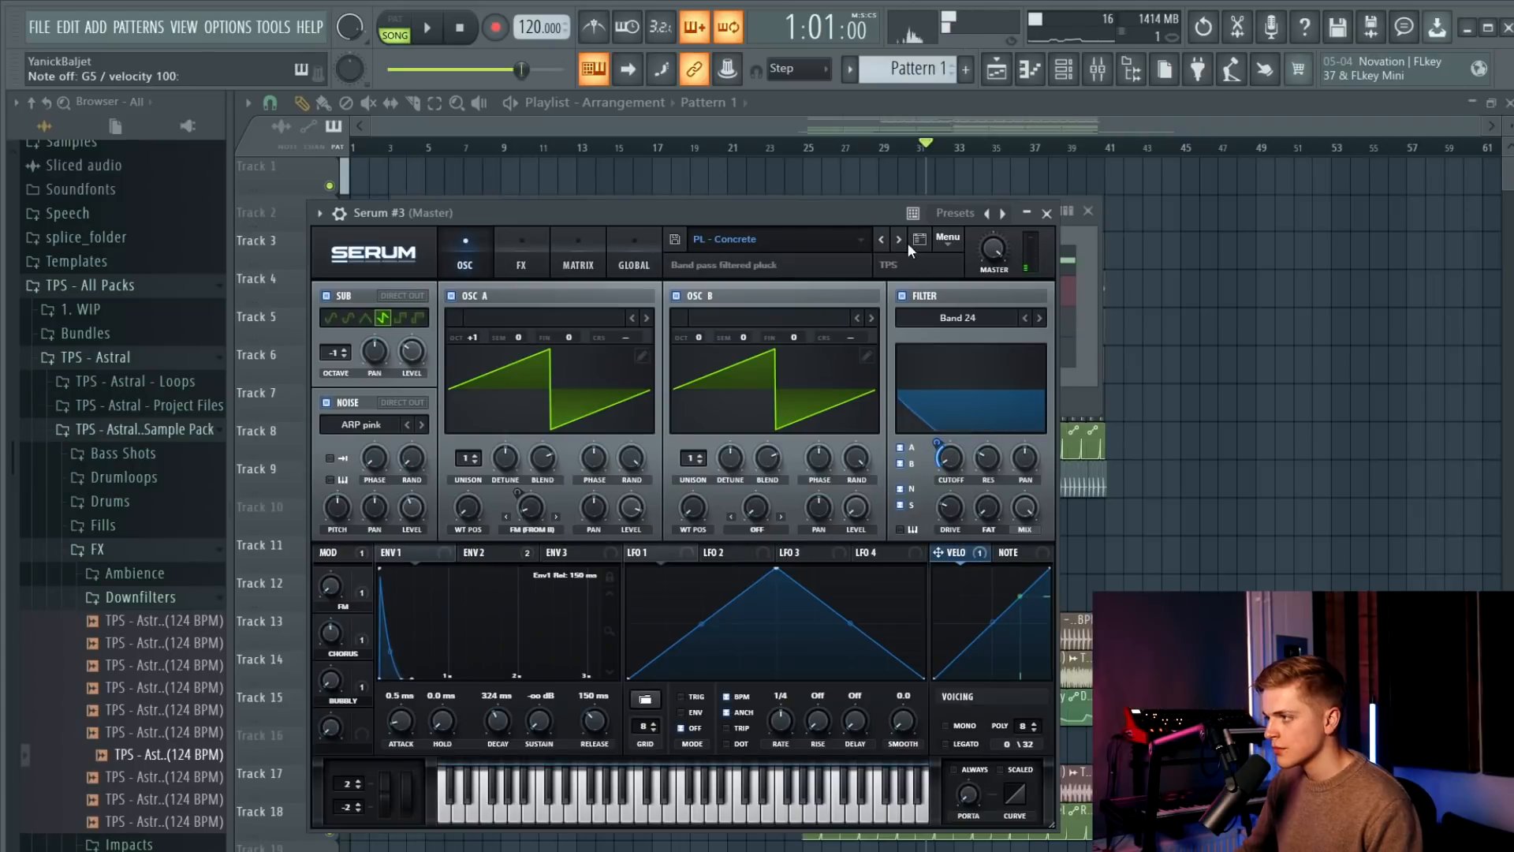
Audition the following pluck presets, settle on PL - Hold Me and try it against the arrangement's playback.
{"action": "left_click", "coordinate": [899, 239]}
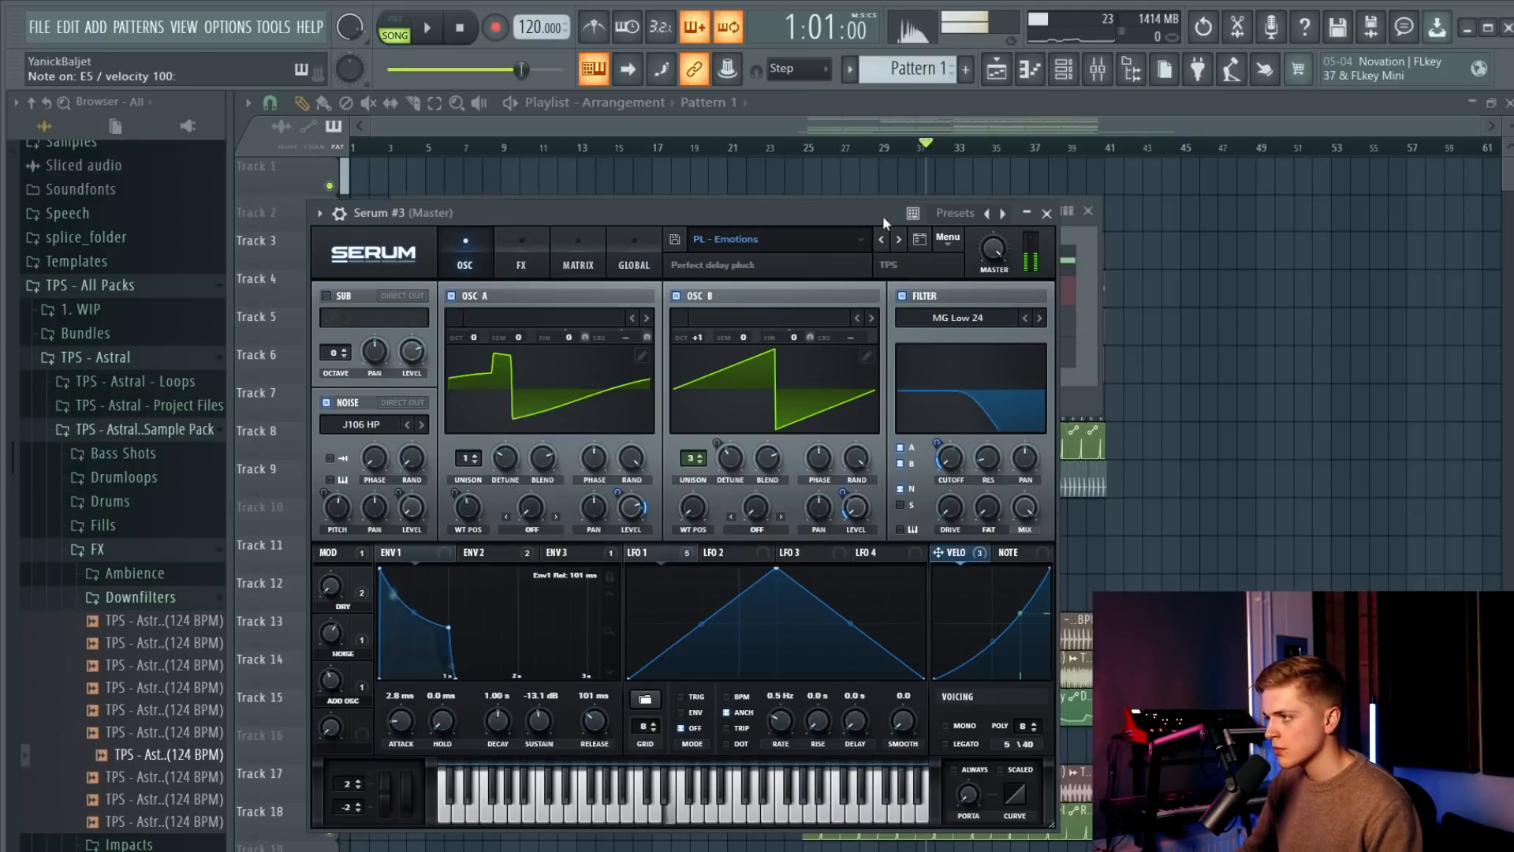
{"action": "left_click", "coordinate": [900, 239]}
{"action": "left_click", "coordinate": [900, 240]}
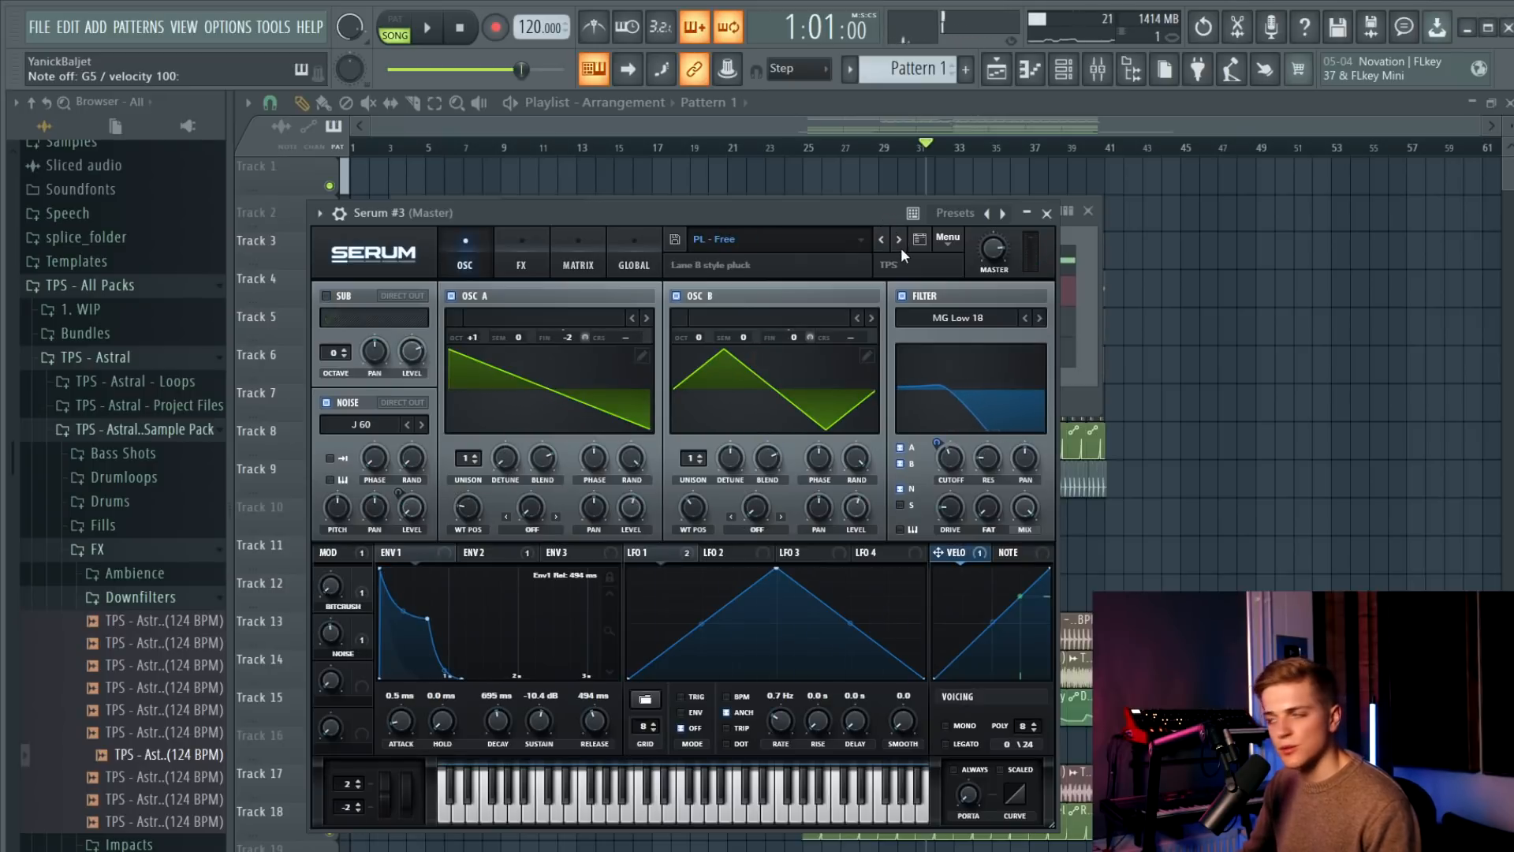
{"action": "left_click", "coordinate": [900, 239]}
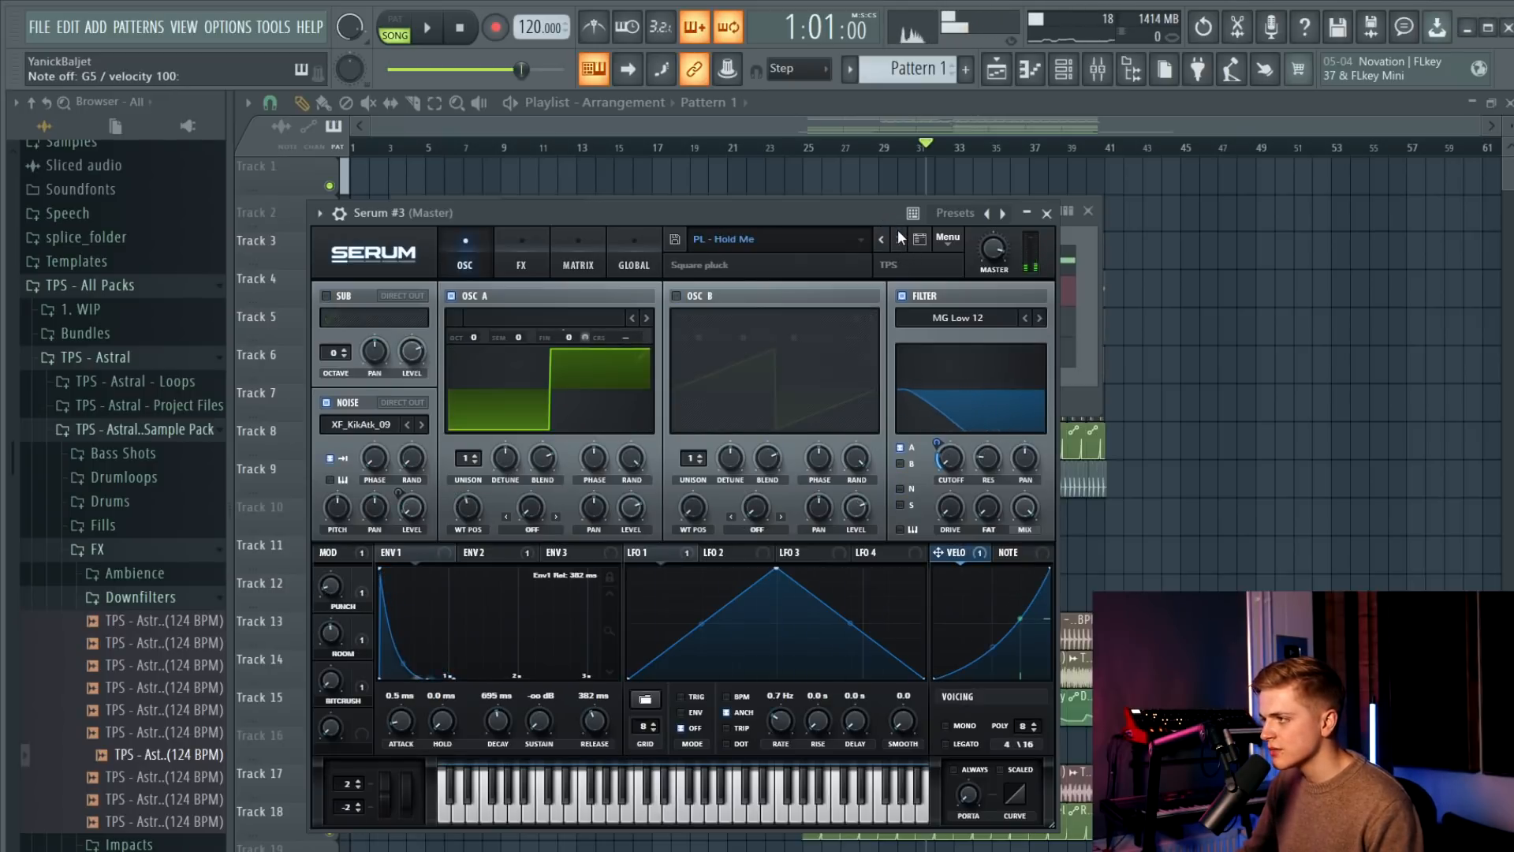
{"action": "key", "text": "space"}
{"action": "left_click_drag", "start_coordinate": [887, 220], "coordinate": [958, 298]}
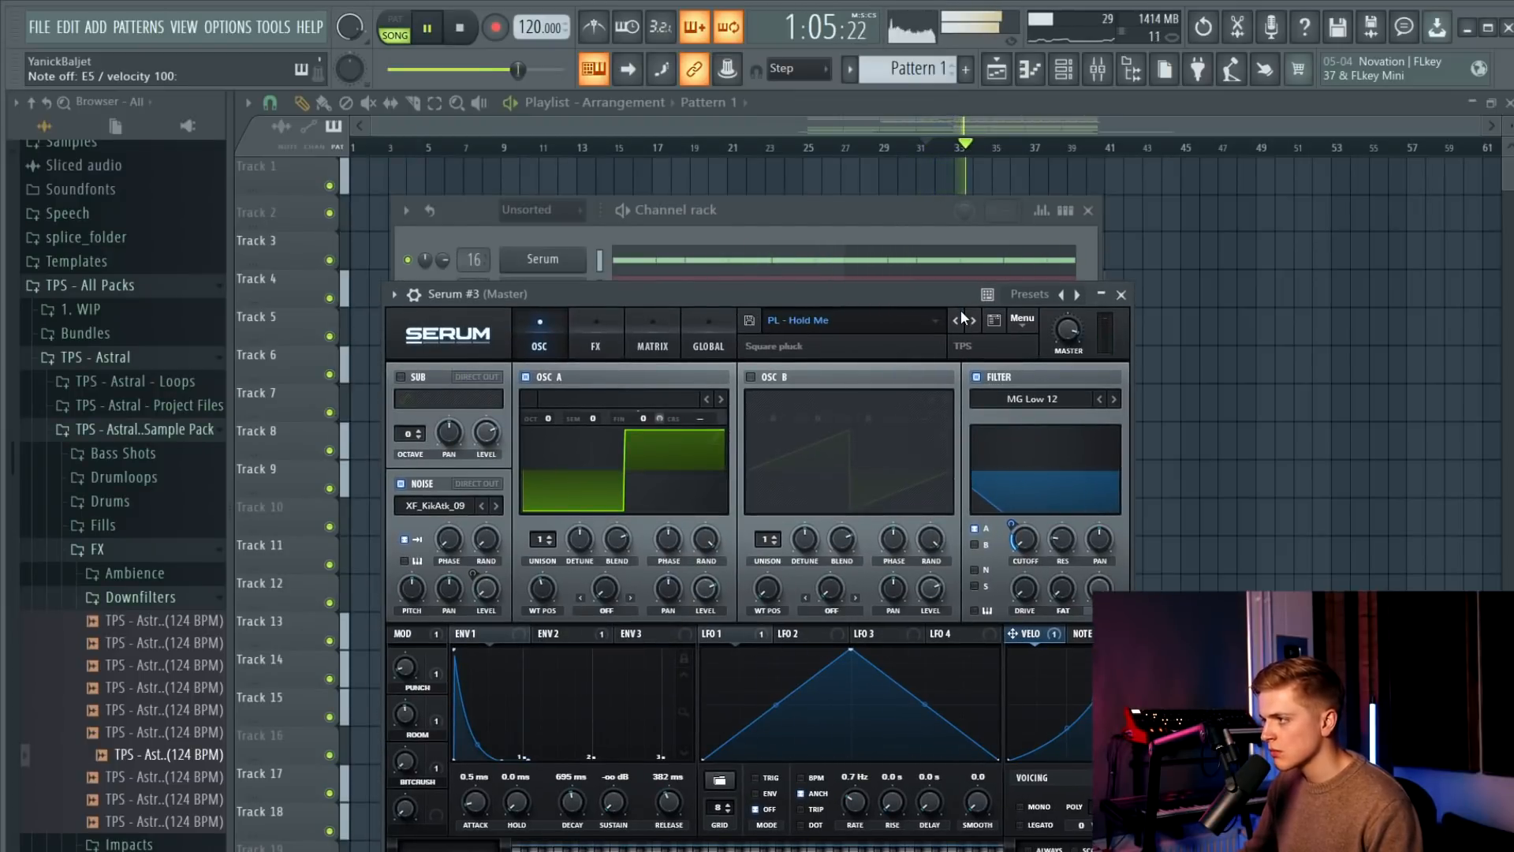
{"action": "key", "text": "space"}
Switch from Pattern 1 to the empty Pattern 6 and open the Serum #3 piano roll.
{"action": "left_click", "coordinate": [893, 229]}
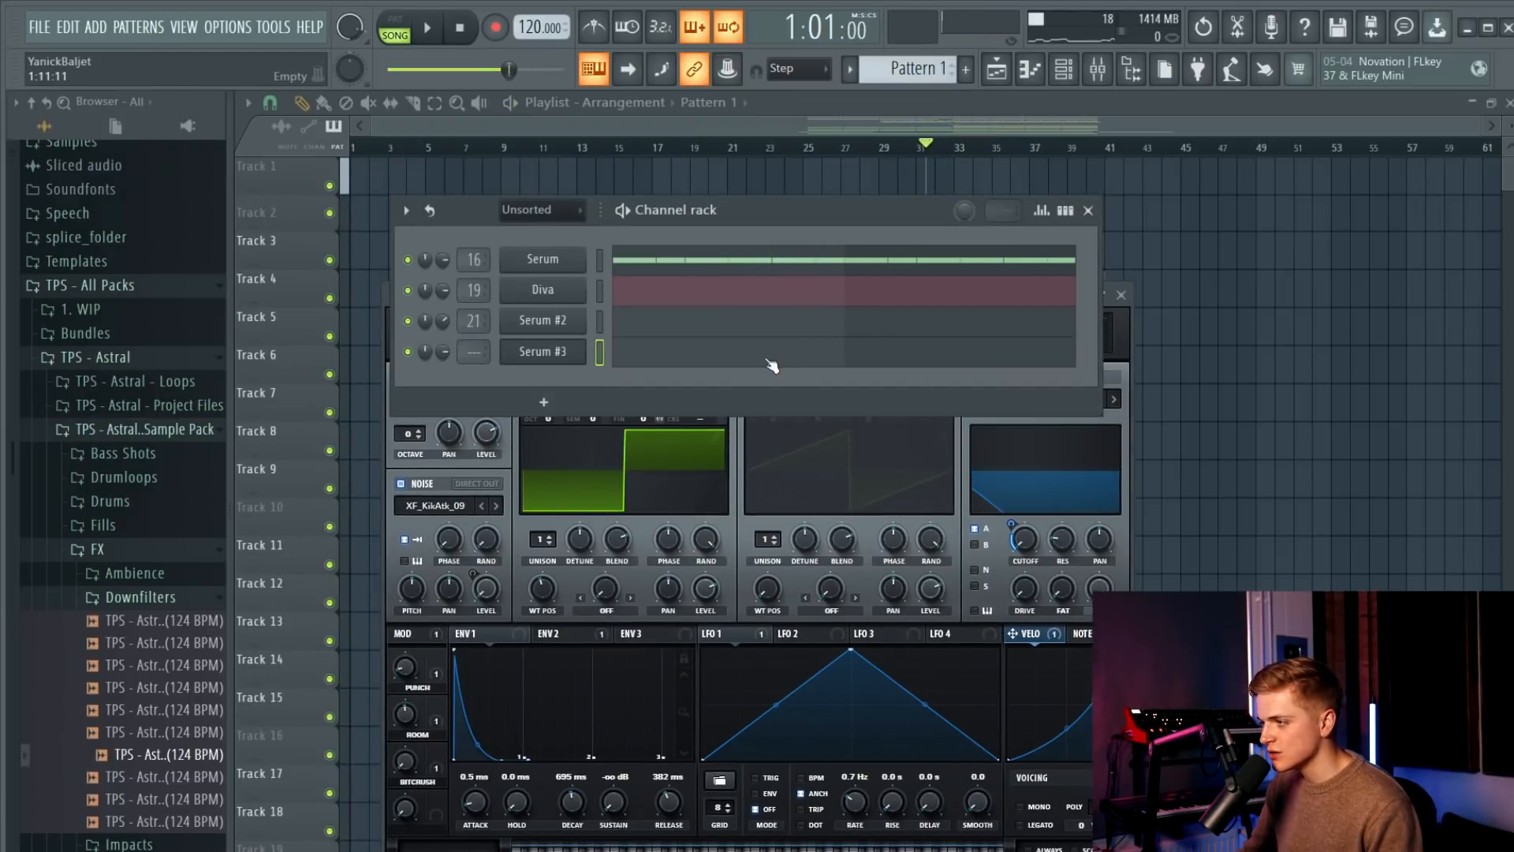
{"action": "left_click", "coordinate": [771, 366]}
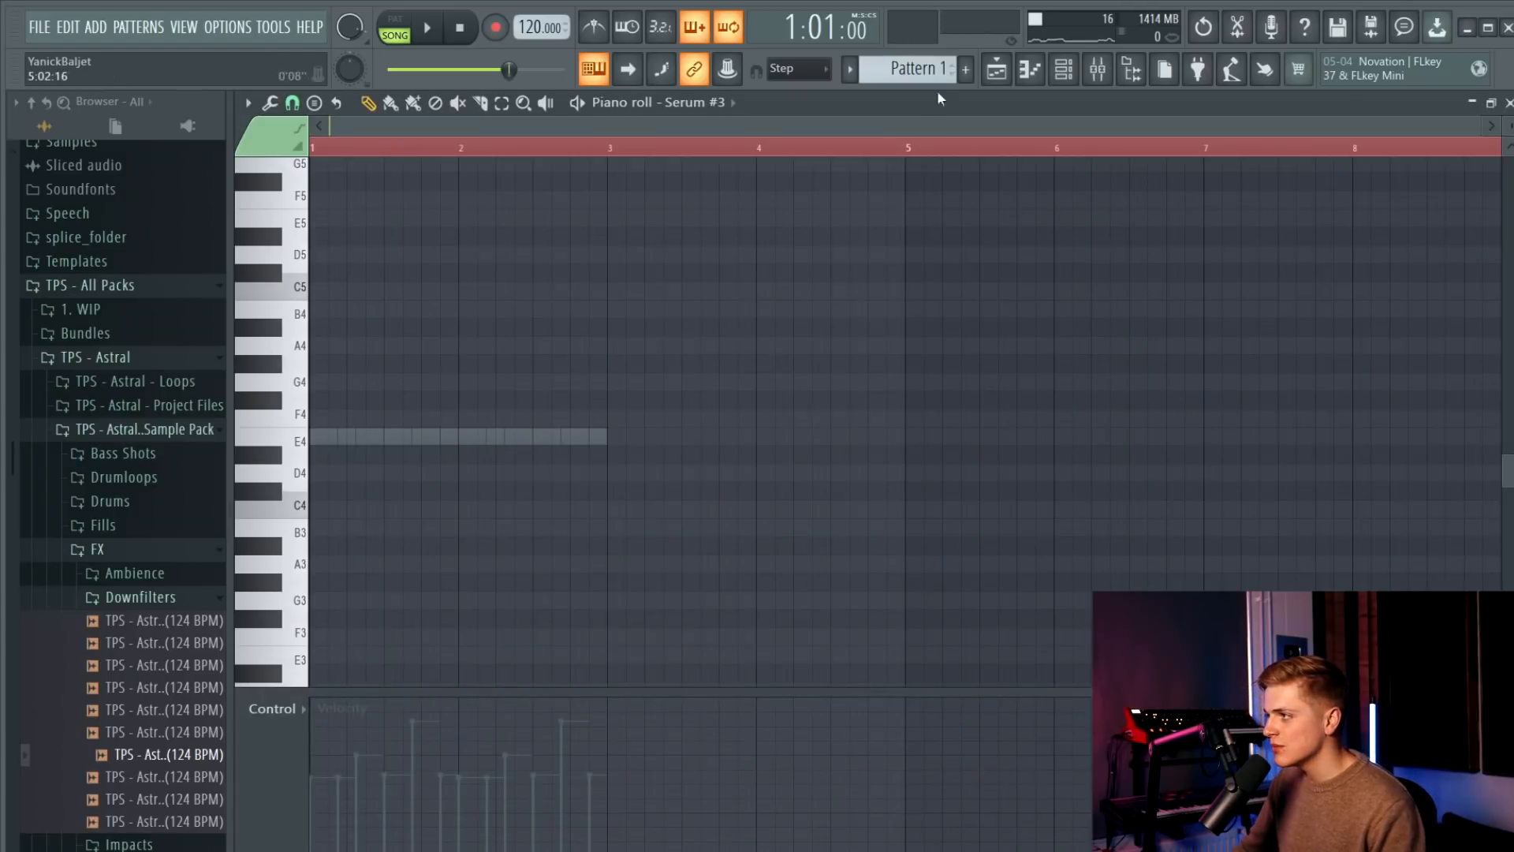
{"action": "left_click", "coordinate": [1079, 72]}
{"action": "scroll", "coordinate": [669, 363], "scroll_direction": "down", "scroll_amount": 5}
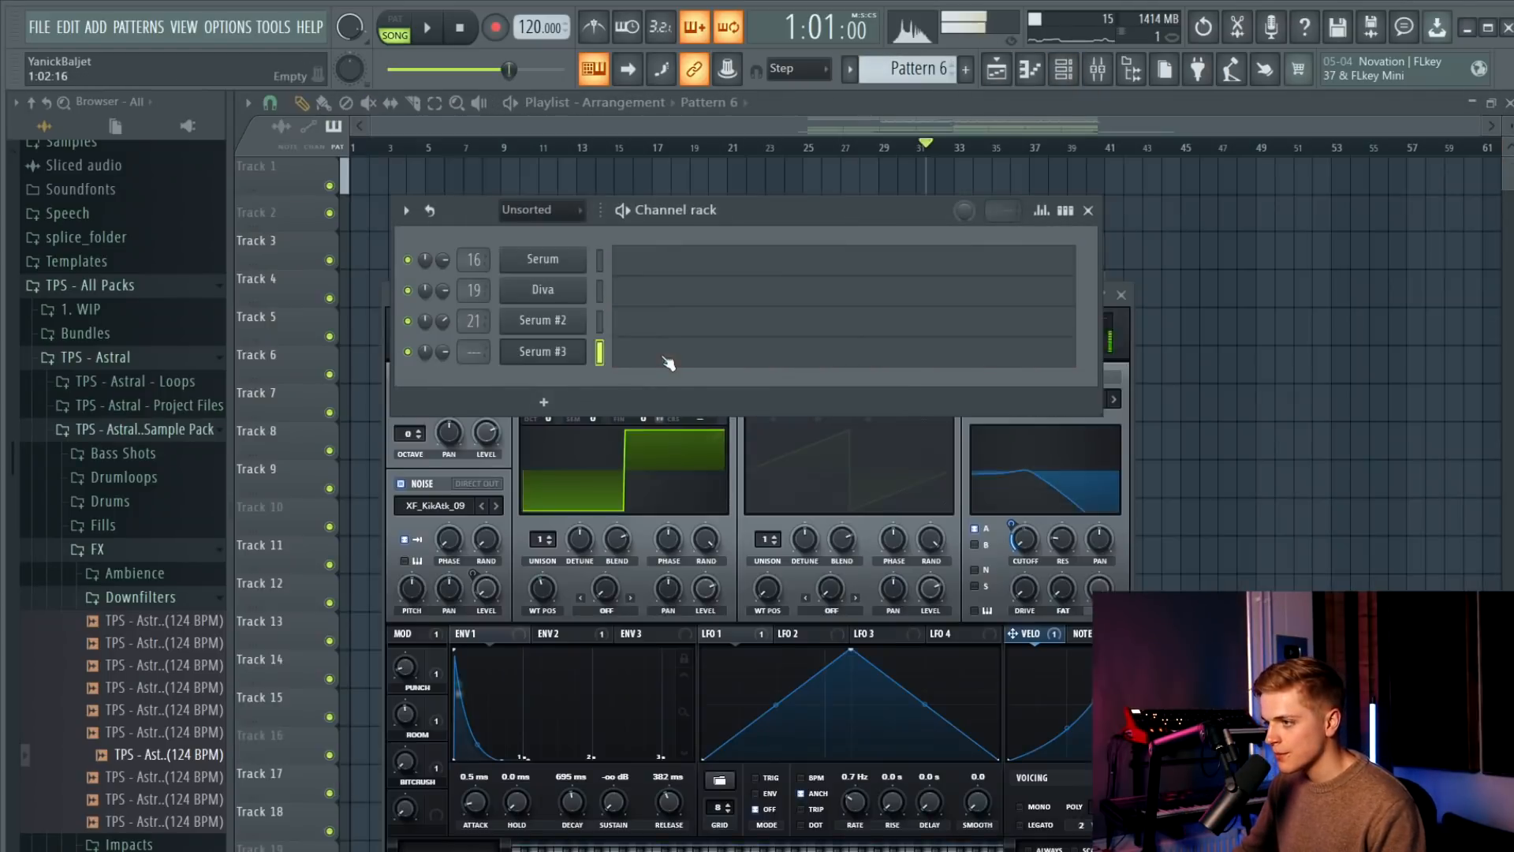
{"action": "left_click", "coordinate": [669, 363]}
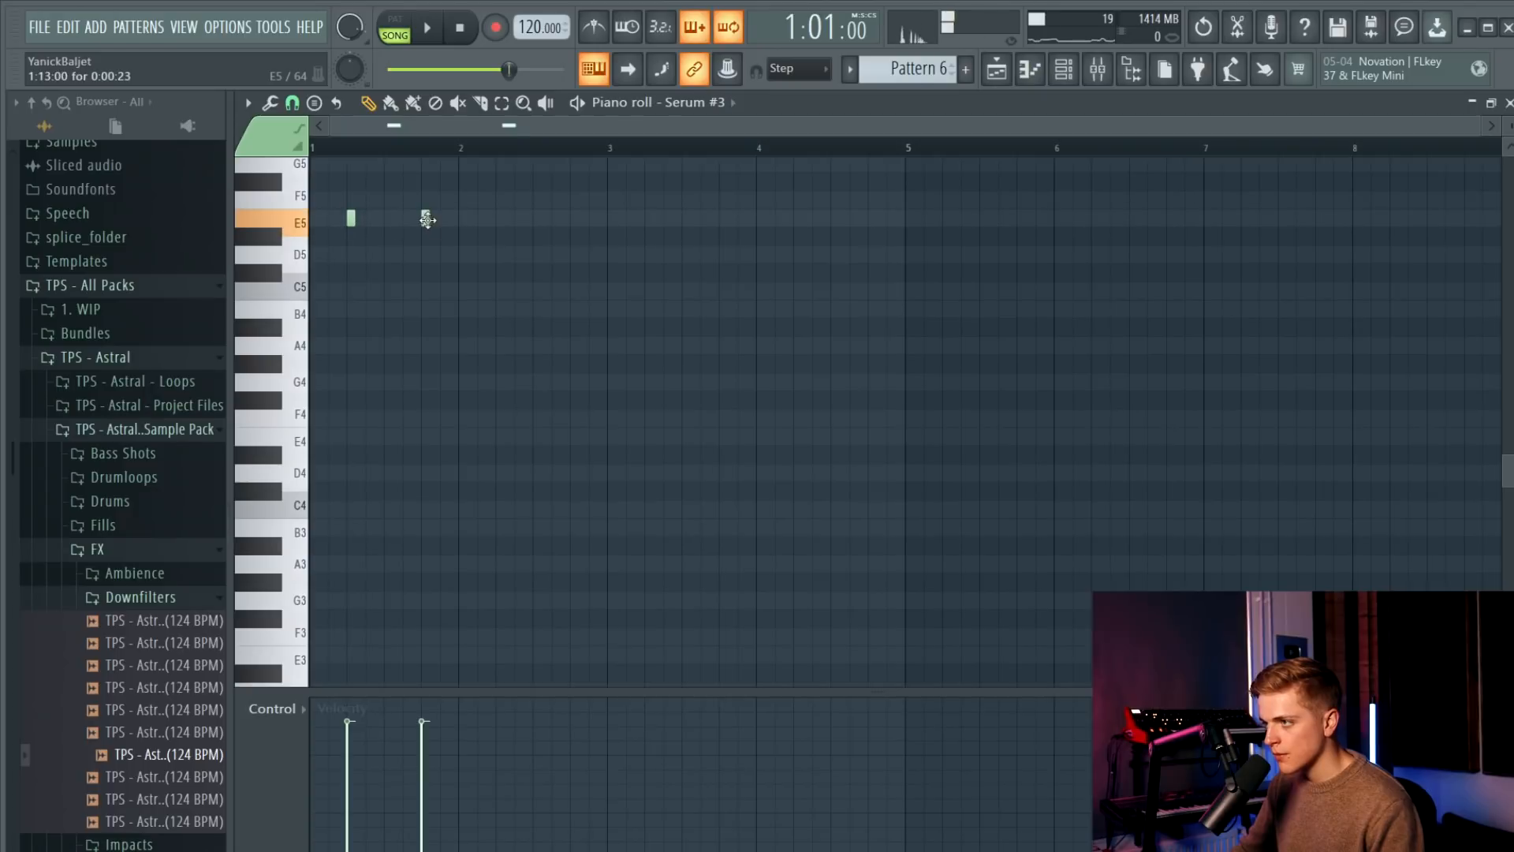
Repeat the two short E5 notes of bar 1 through bar 4 and preview the pattern.
{"action": "key", "text": "ctrl+b"}
{"action": "key", "text": "ctrl+z"}
{"action": "key", "text": "ctrl+b"}
{"action": "key", "text": "ctrl+b"}
{"action": "key", "text": "ctrl+b"}
{"action": "key", "text": "ctrl+a"}
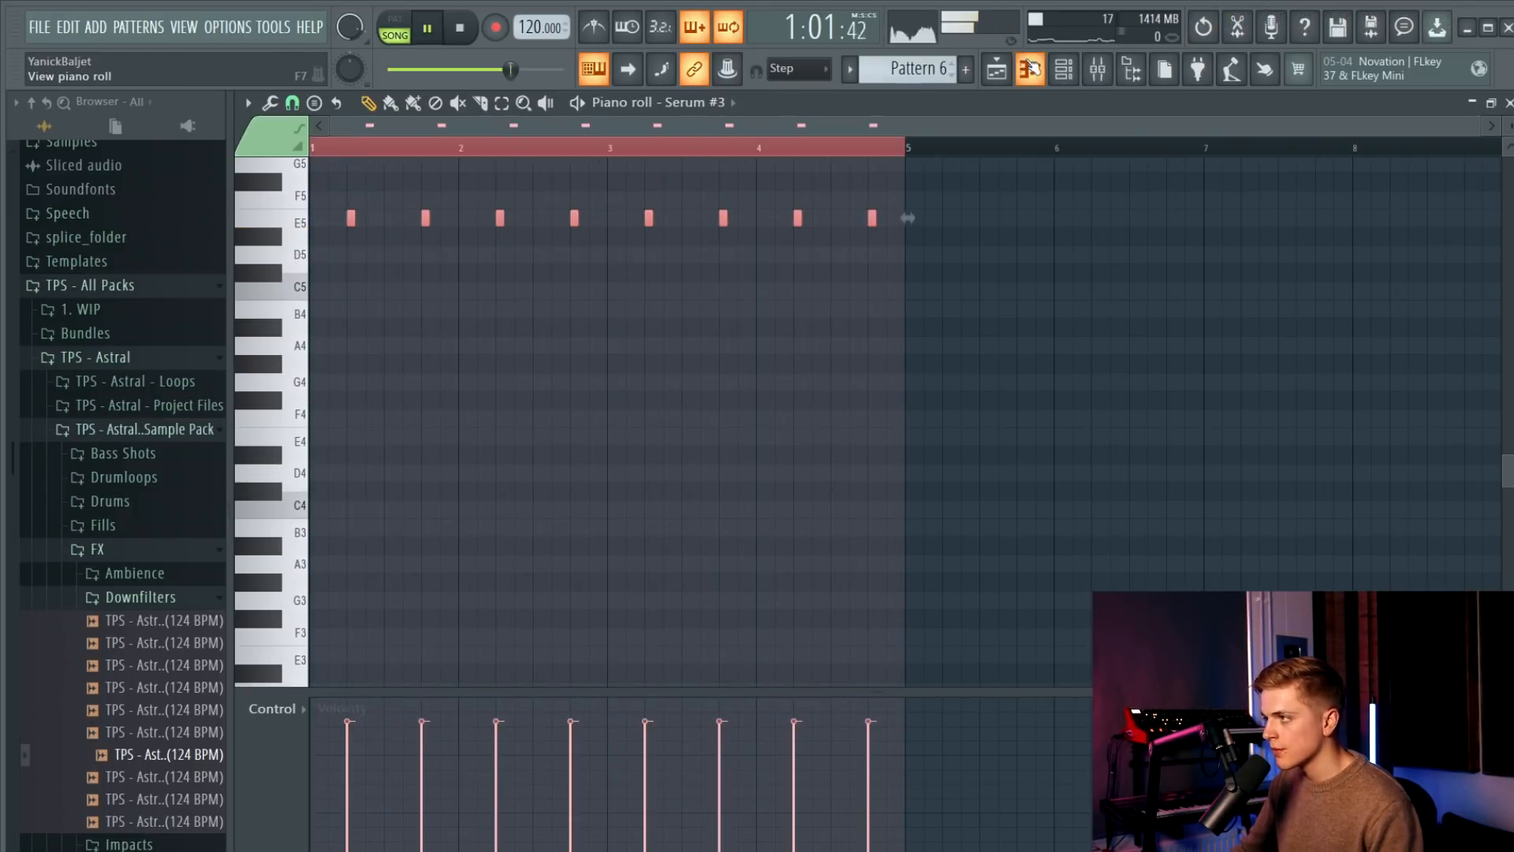
{"action": "left_click", "coordinate": [1030, 69]}
{"action": "key", "text": "space"}
Place Pattern 6 on Track 2 at bars 33 and 37 so it covers the section up to bar 41.
{"action": "scroll", "coordinate": [936, 202], "scroll_direction": "up", "scroll_amount": 3}
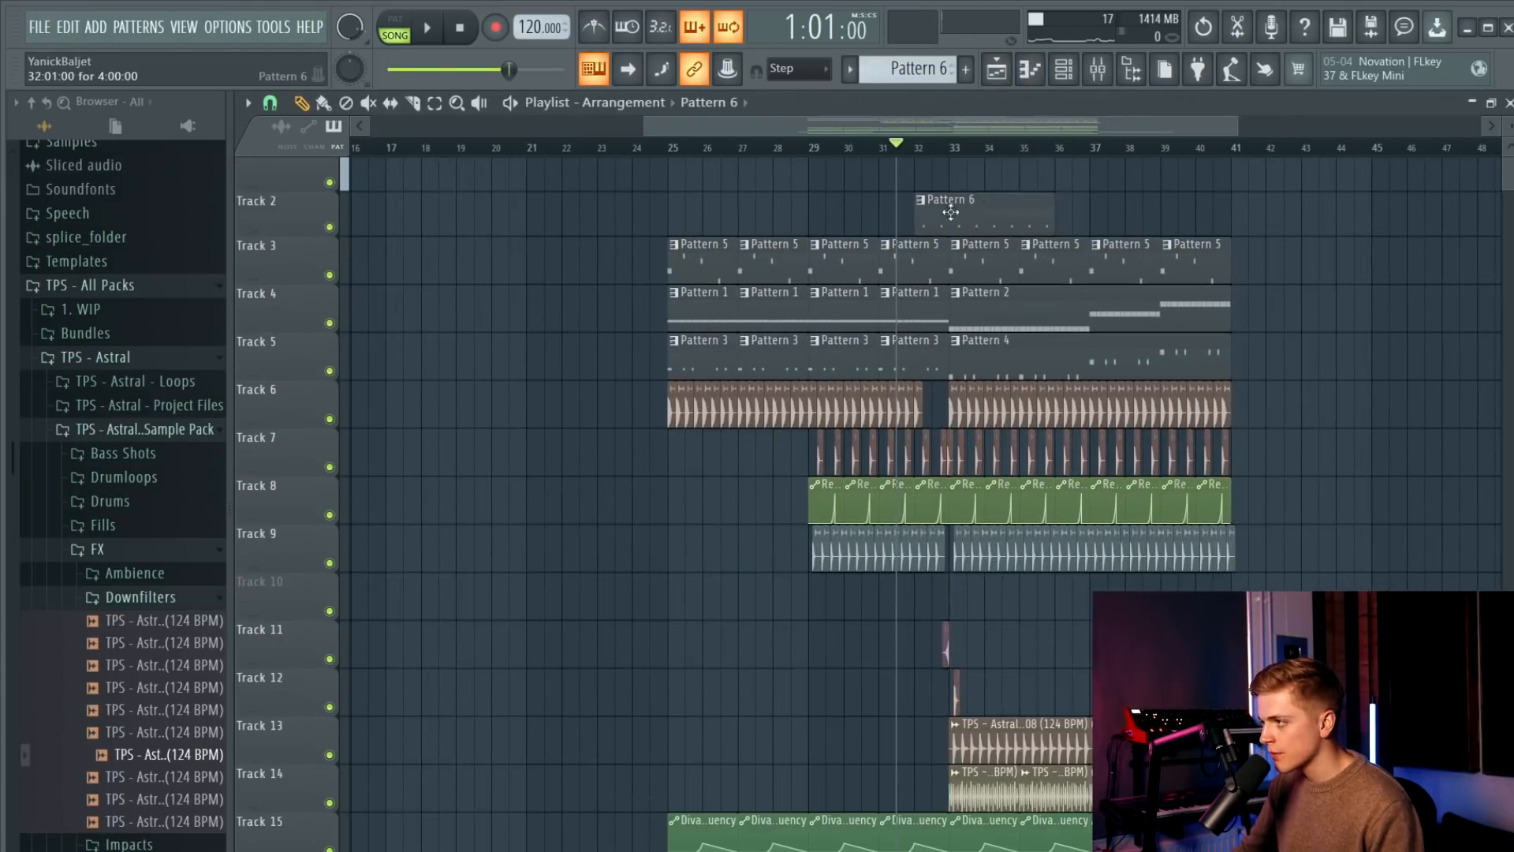
{"action": "key", "text": "space"}
{"action": "scroll", "coordinate": [995, 212], "scroll_direction": "up", "scroll_amount": 2}
{"action": "left_click", "coordinate": [1104, 211]}
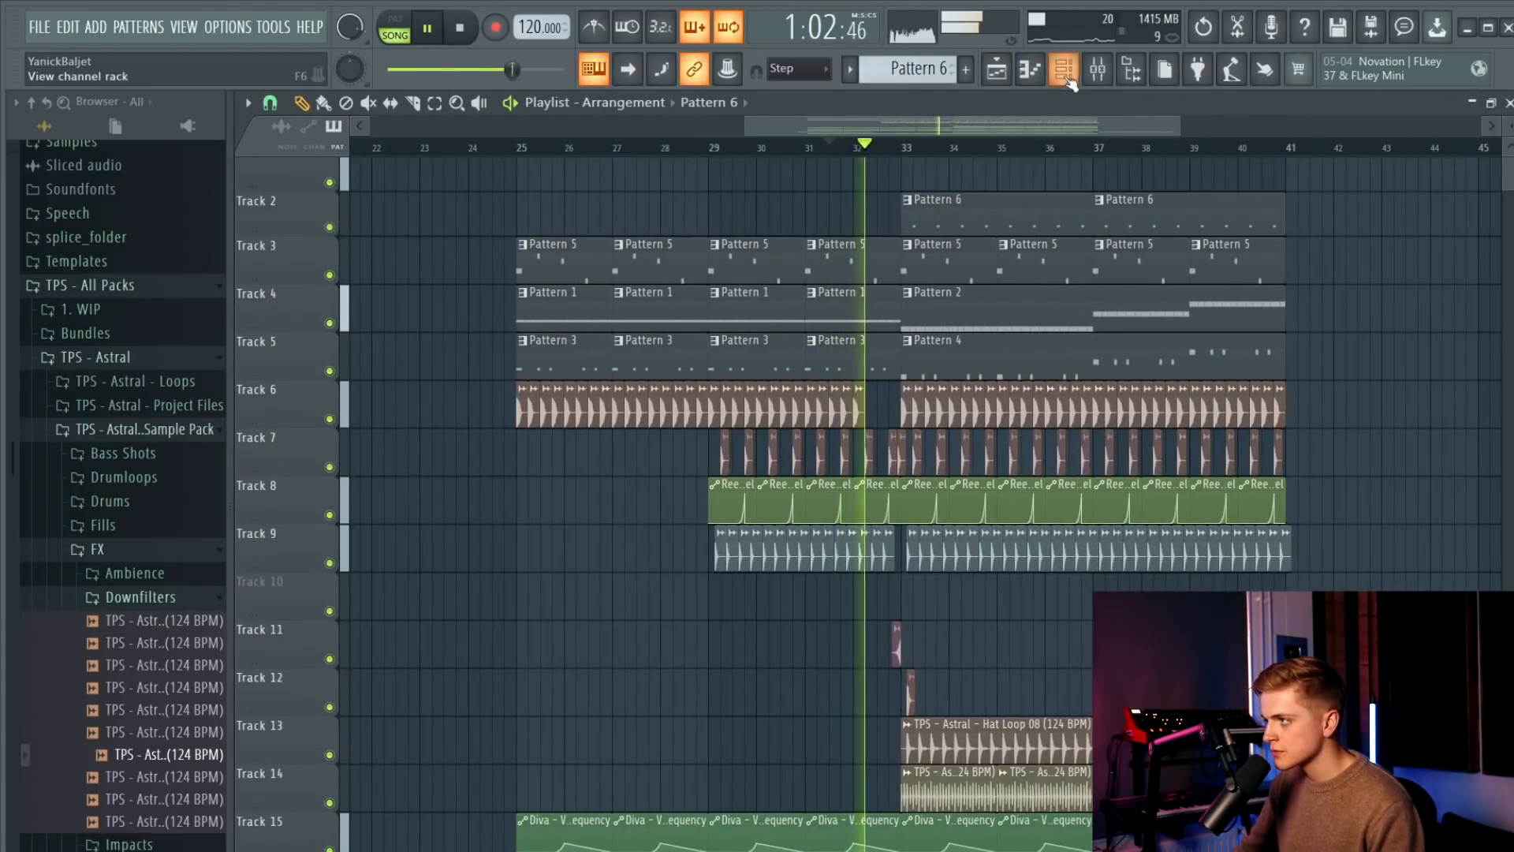
Route Serum #3 to mixer insert 14 and lower that track's fader slightly.
{"action": "left_click", "coordinate": [1096, 69]}
{"action": "left_click", "coordinate": [991, 437]}
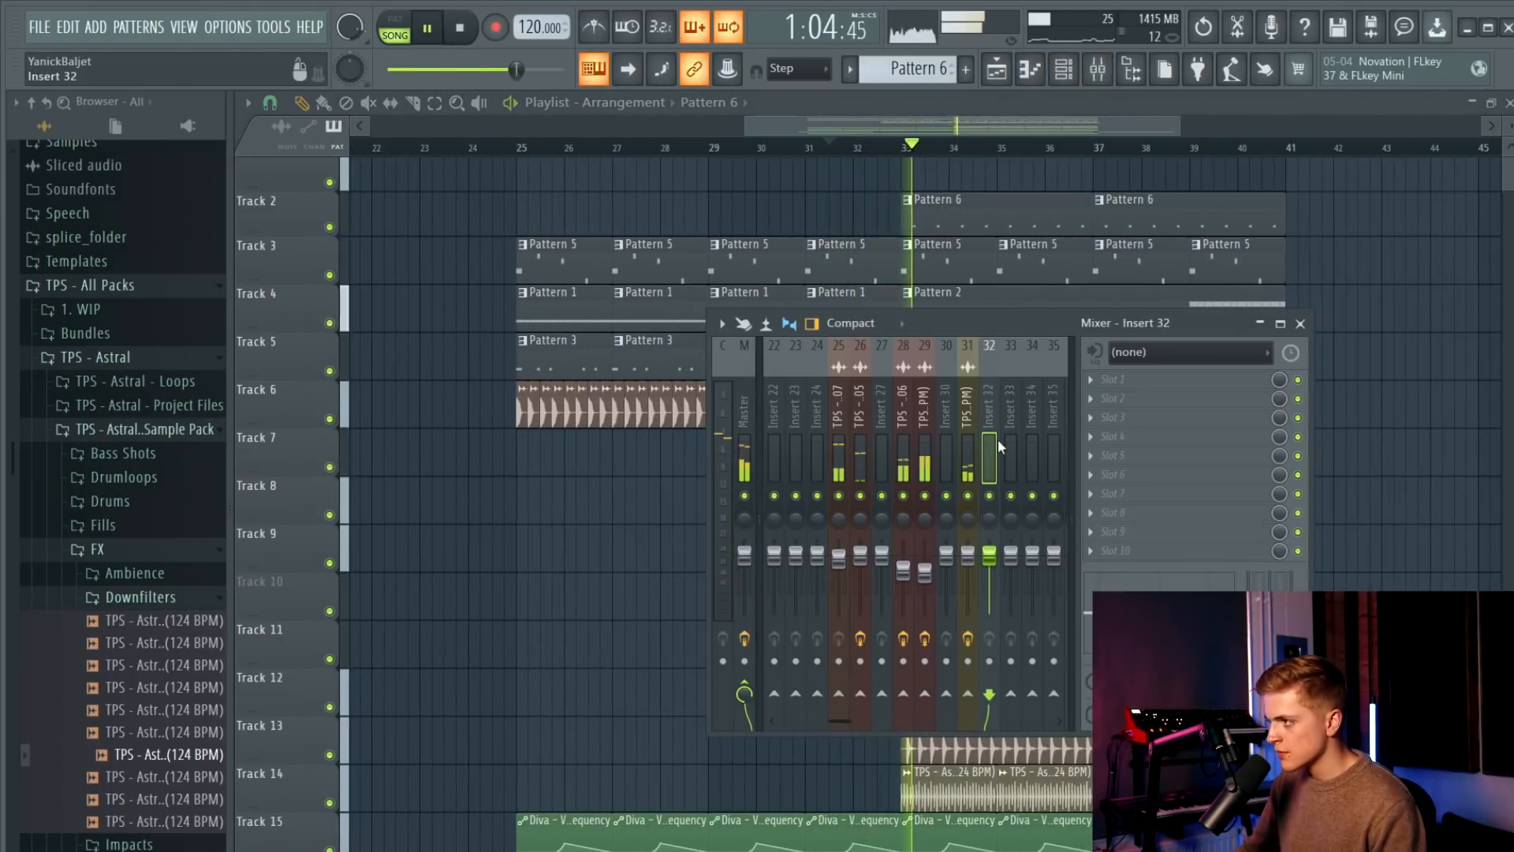
{"action": "scroll", "coordinate": [959, 438], "scroll_direction": "up", "scroll_amount": 6}
{"action": "scroll", "coordinate": [959, 439], "scroll_direction": "down", "scroll_amount": 9}
{"action": "left_click", "coordinate": [877, 445]}
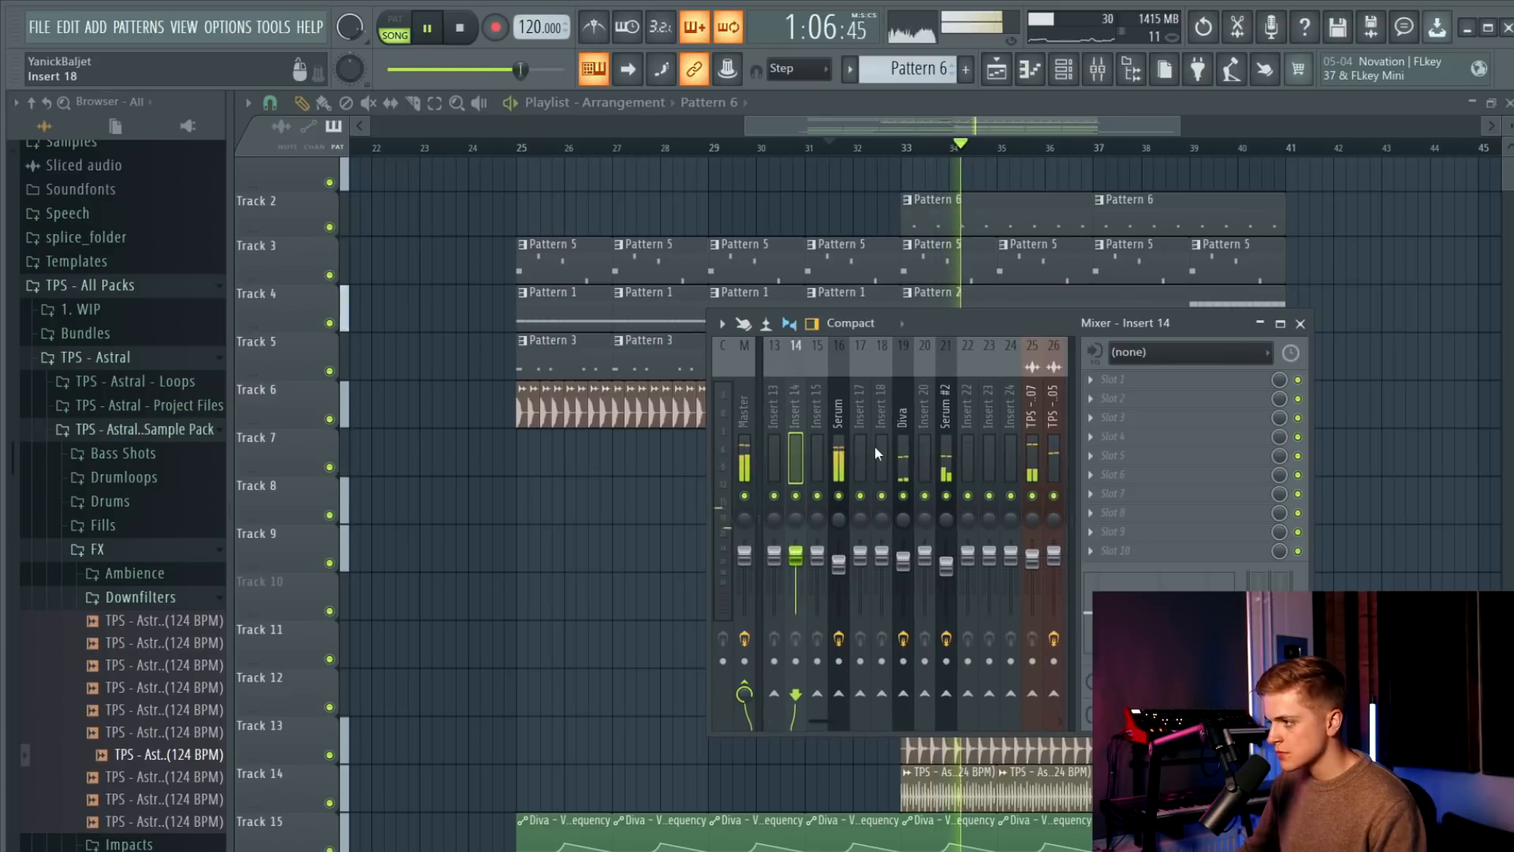
{"action": "left_click", "coordinate": [798, 434]}
{"action": "key", "text": "ctrl+l"}
{"action": "key", "text": "space"}
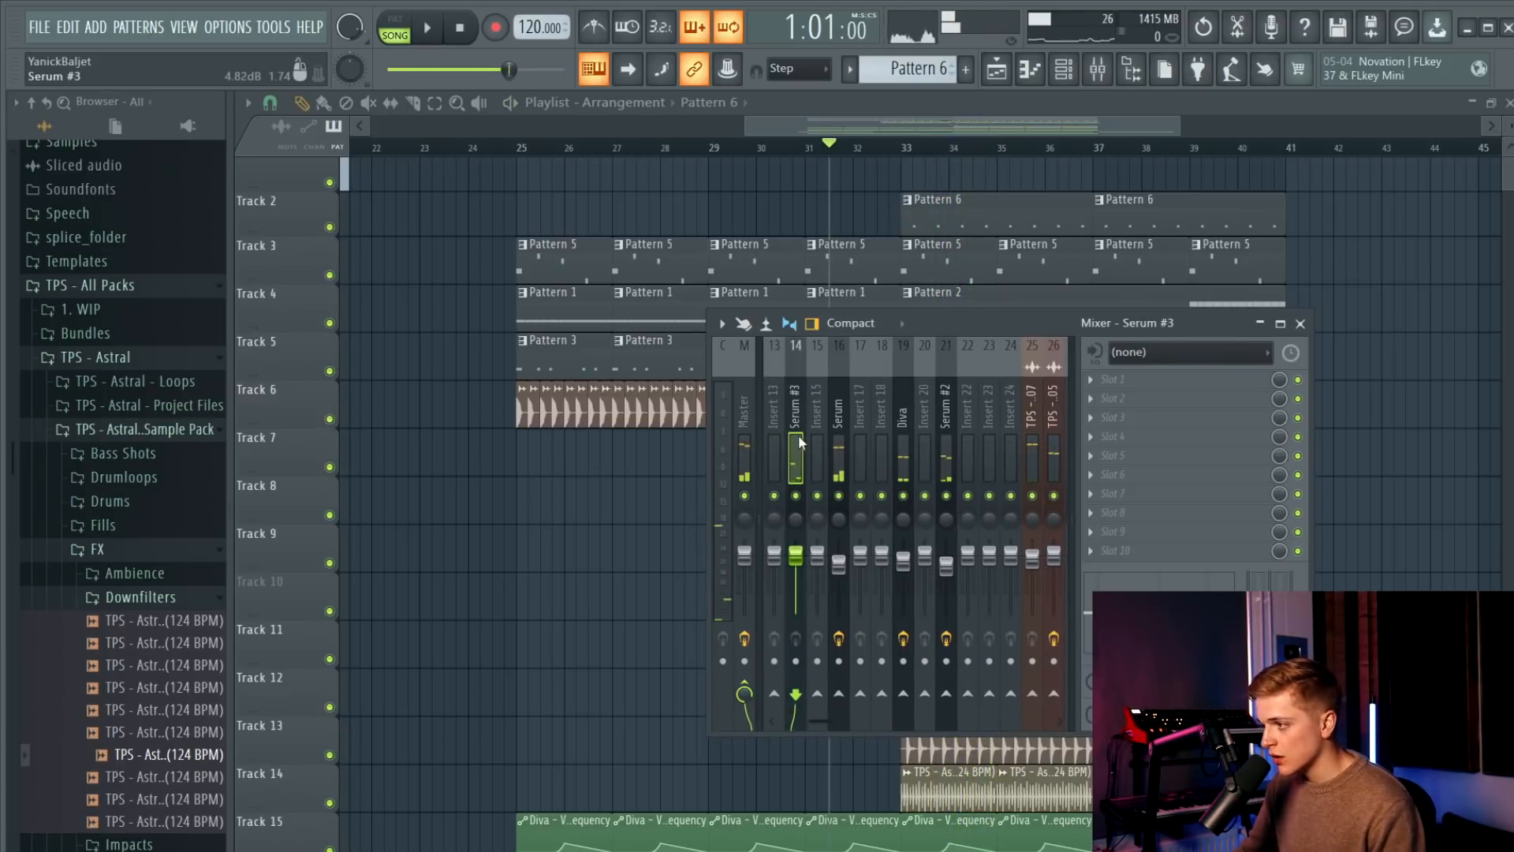
{"action": "left_click_drag", "start_coordinate": [795, 553], "coordinate": [796, 577]}
Insert Kickstart in slot 10 and Fruity Parametric EQ 2 in slot 1 of Serum #3, applying a curve that cuts lows and highs.
{"action": "left_click", "coordinate": [1260, 552]}
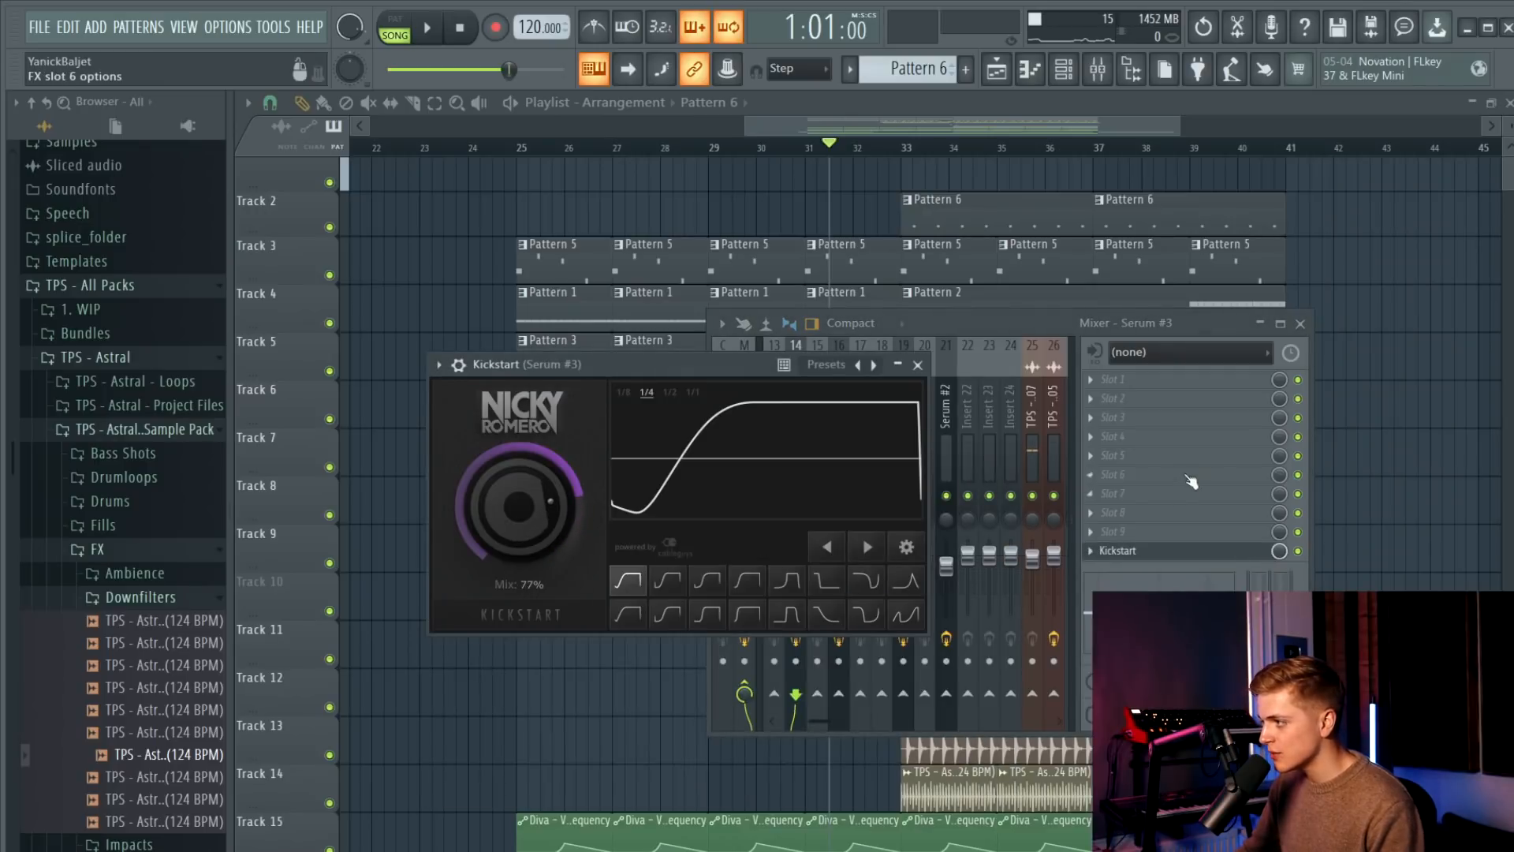
{"action": "left_click", "coordinate": [1182, 379]}
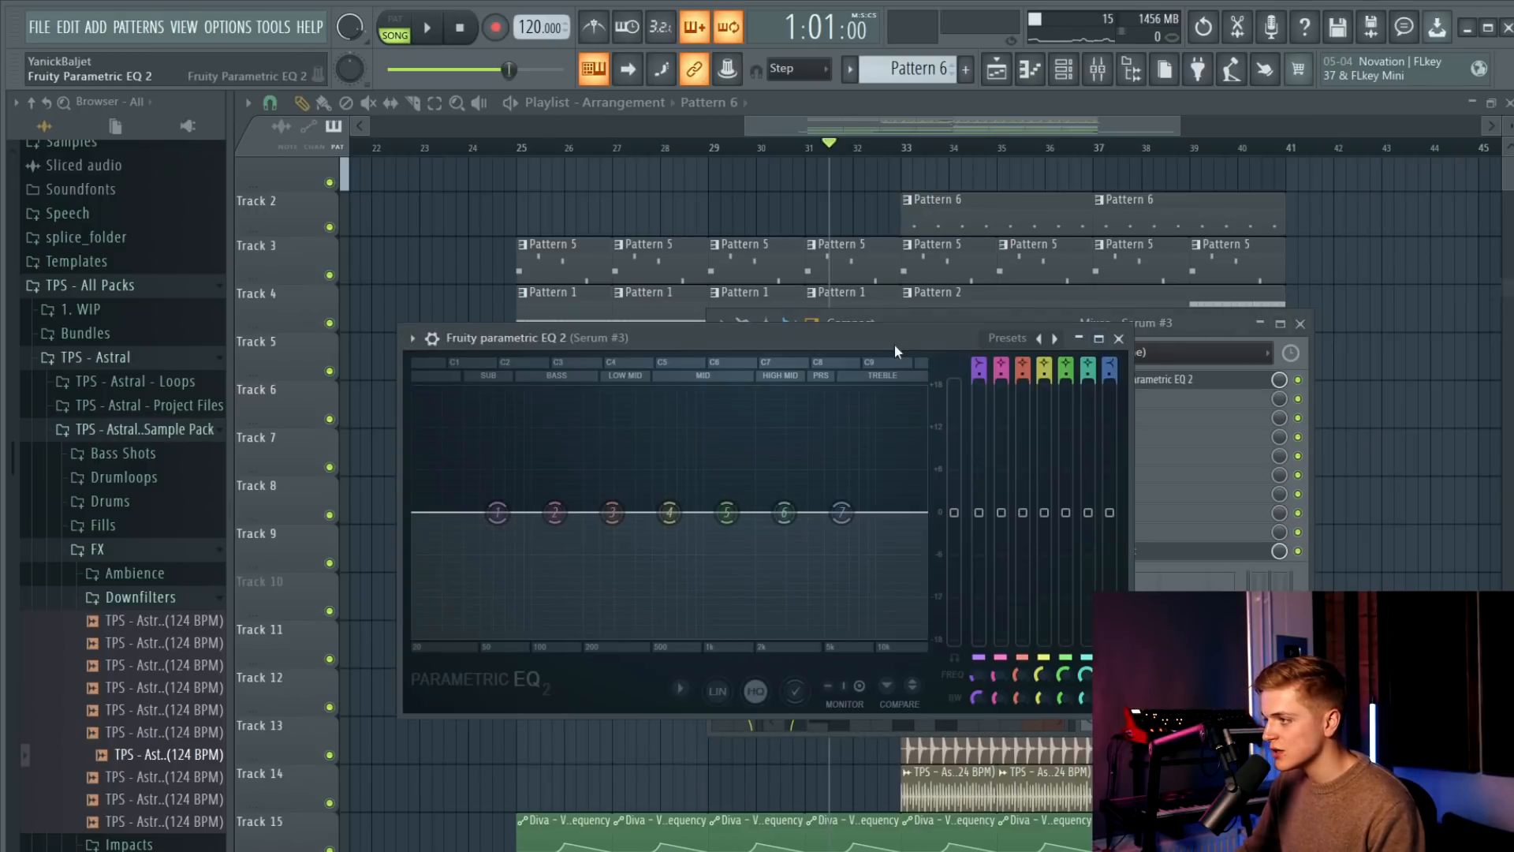
{"action": "left_click", "coordinate": [1026, 345]}
{"action": "left_click", "coordinate": [1038, 547]}
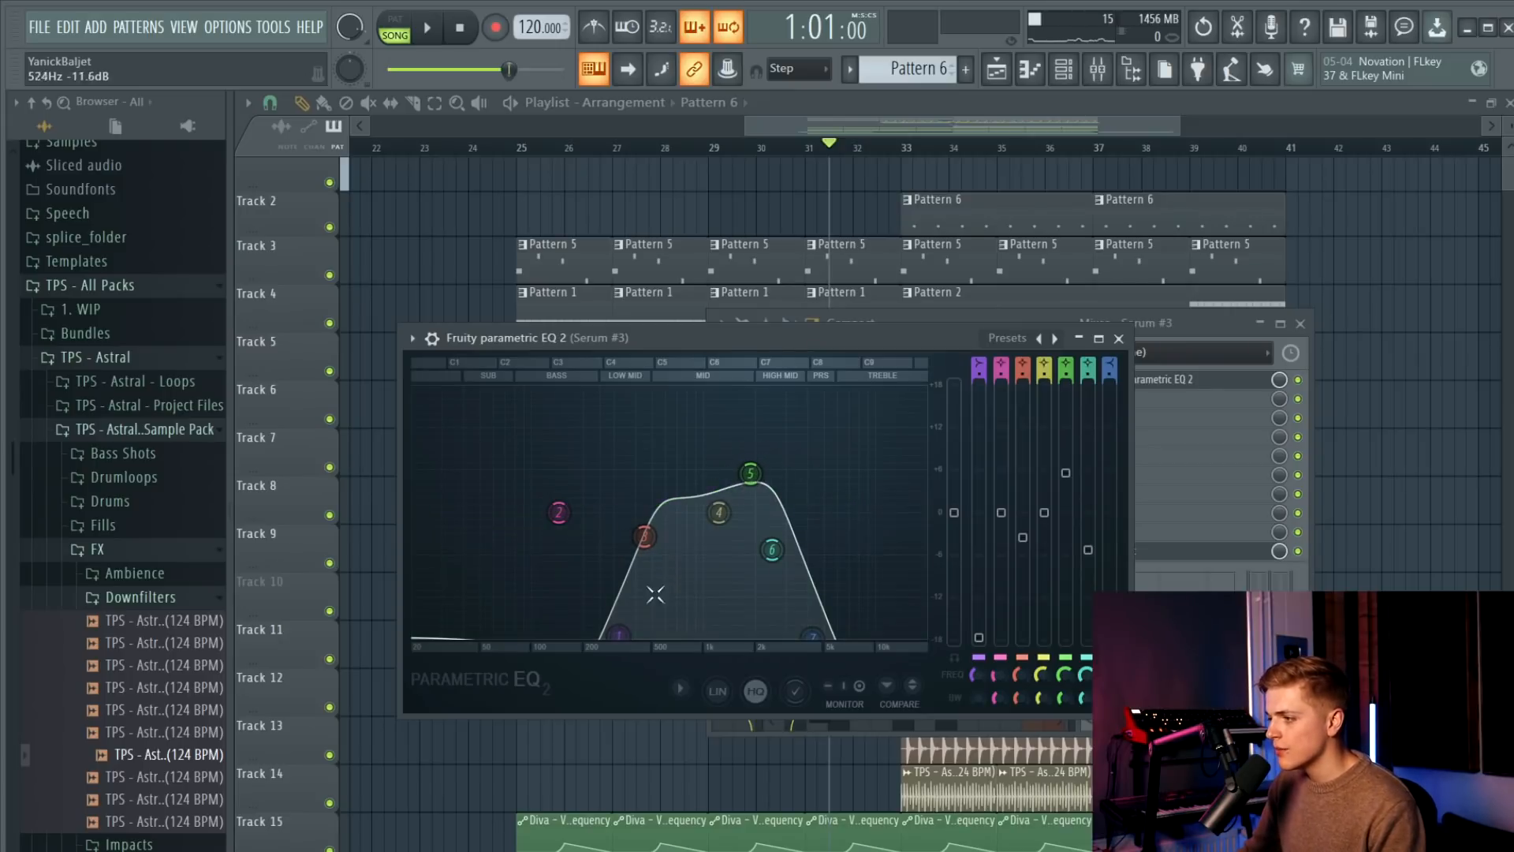
{"action": "left_click_drag", "start_coordinate": [549, 546], "coordinate": [522, 563]}
Audition the arrangement from just before bar 33 and rebalance the Serum #3 mixer level against it.
{"action": "left_click", "coordinate": [897, 147]}
{"action": "key", "text": "space"}
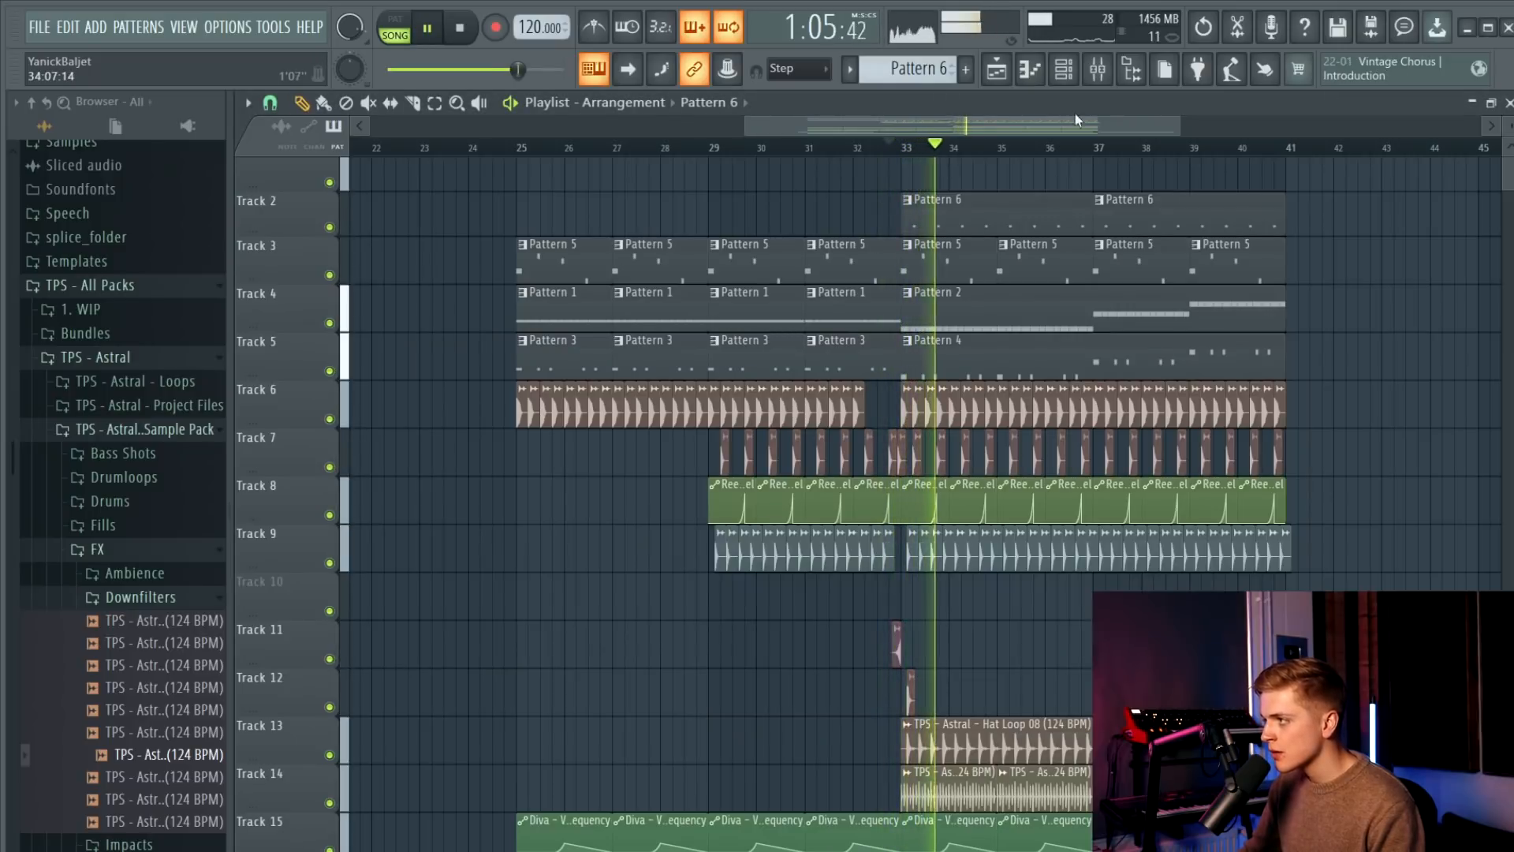
{"action": "key", "text": "F9"}
{"action": "key", "text": "space"}
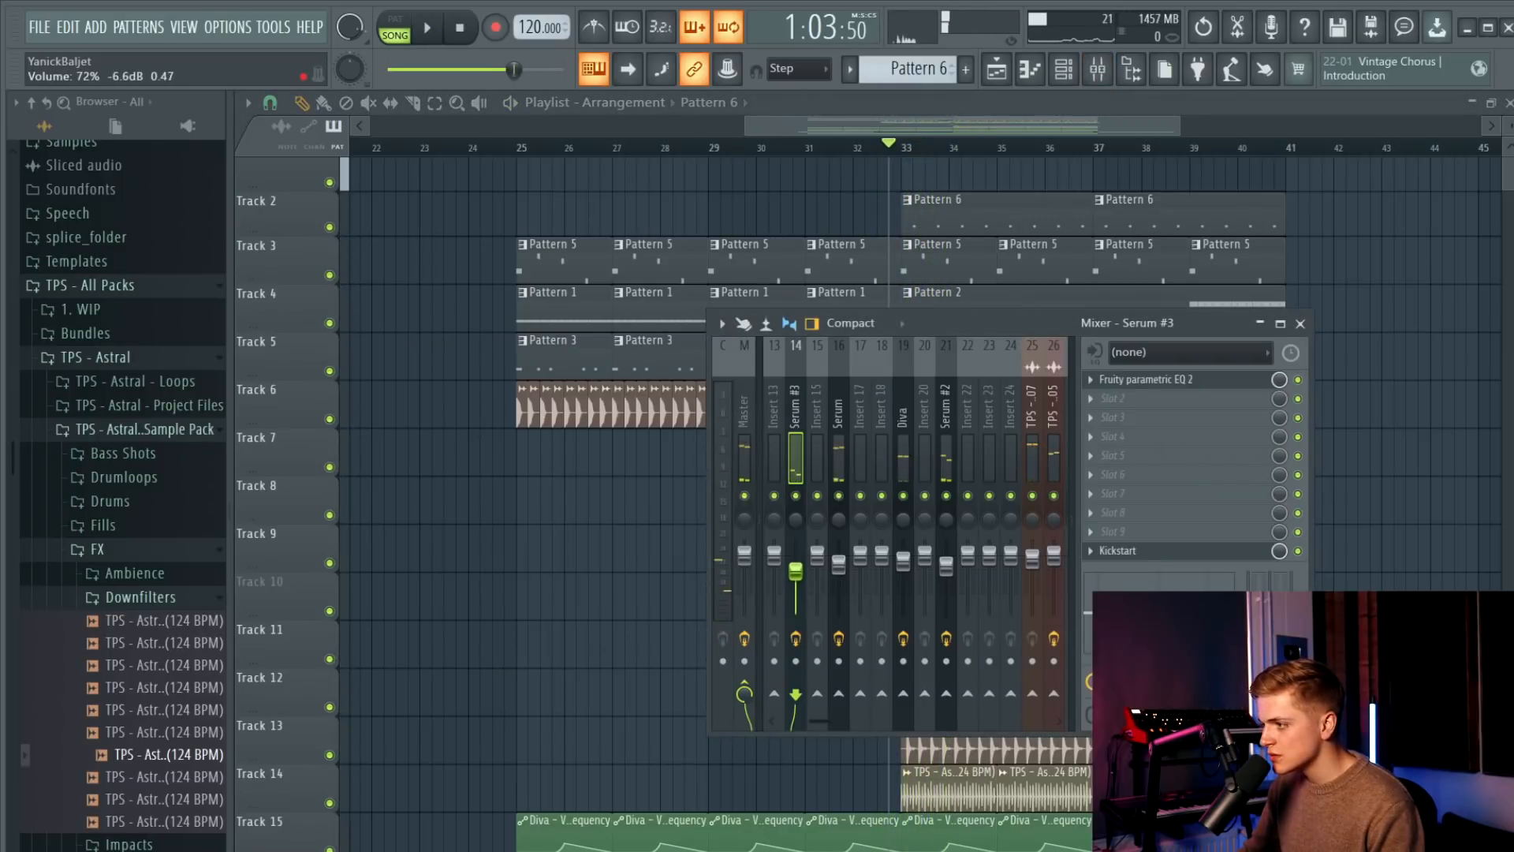
{"action": "scroll", "coordinate": [798, 568], "scroll_direction": "up", "scroll_amount": 3}
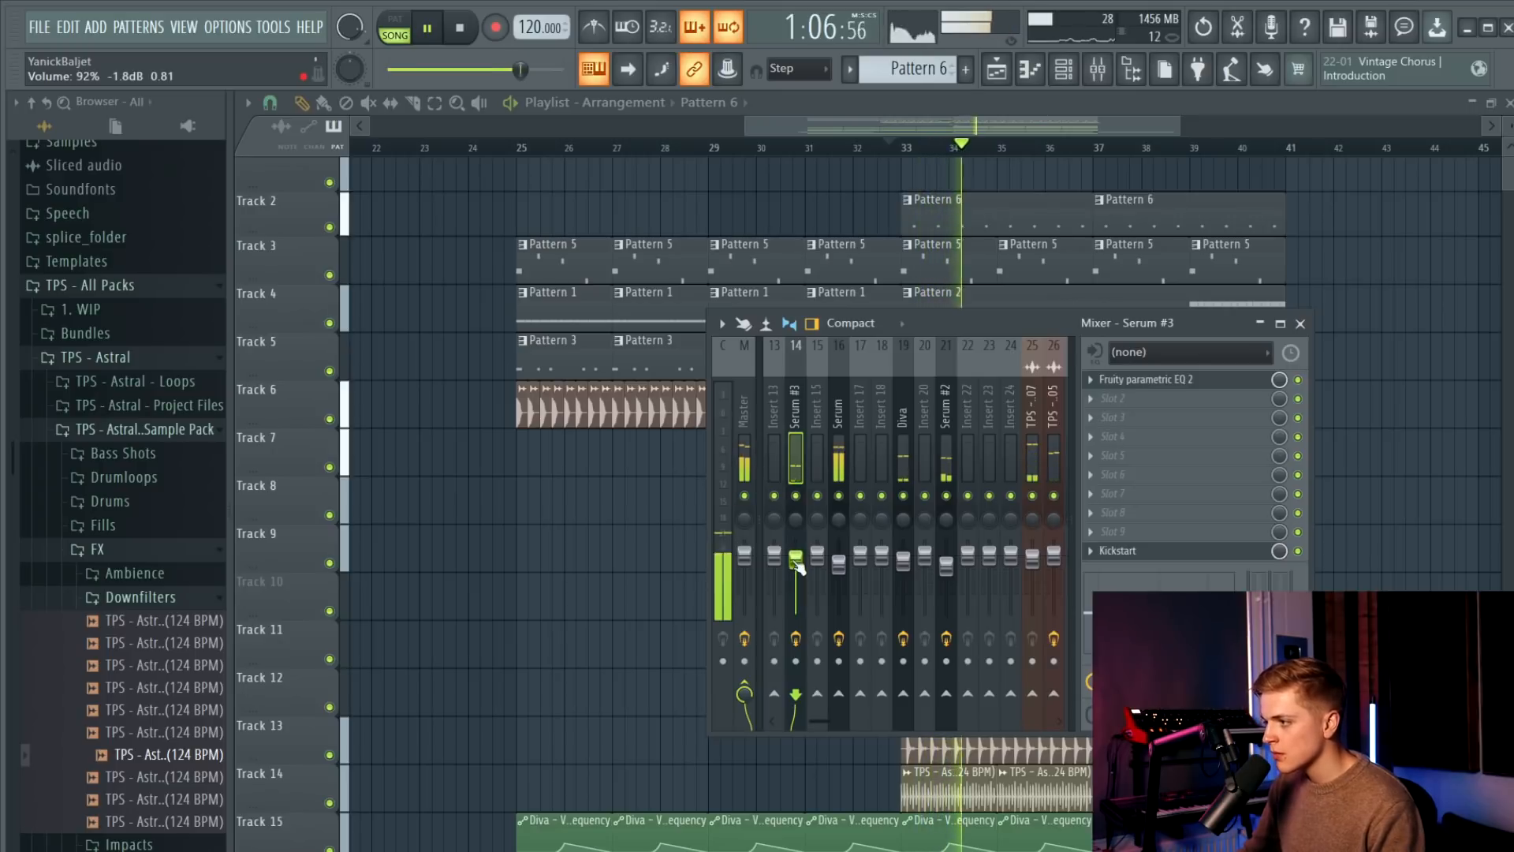
{"action": "left_click_drag", "start_coordinate": [798, 568], "coordinate": [800, 578]}
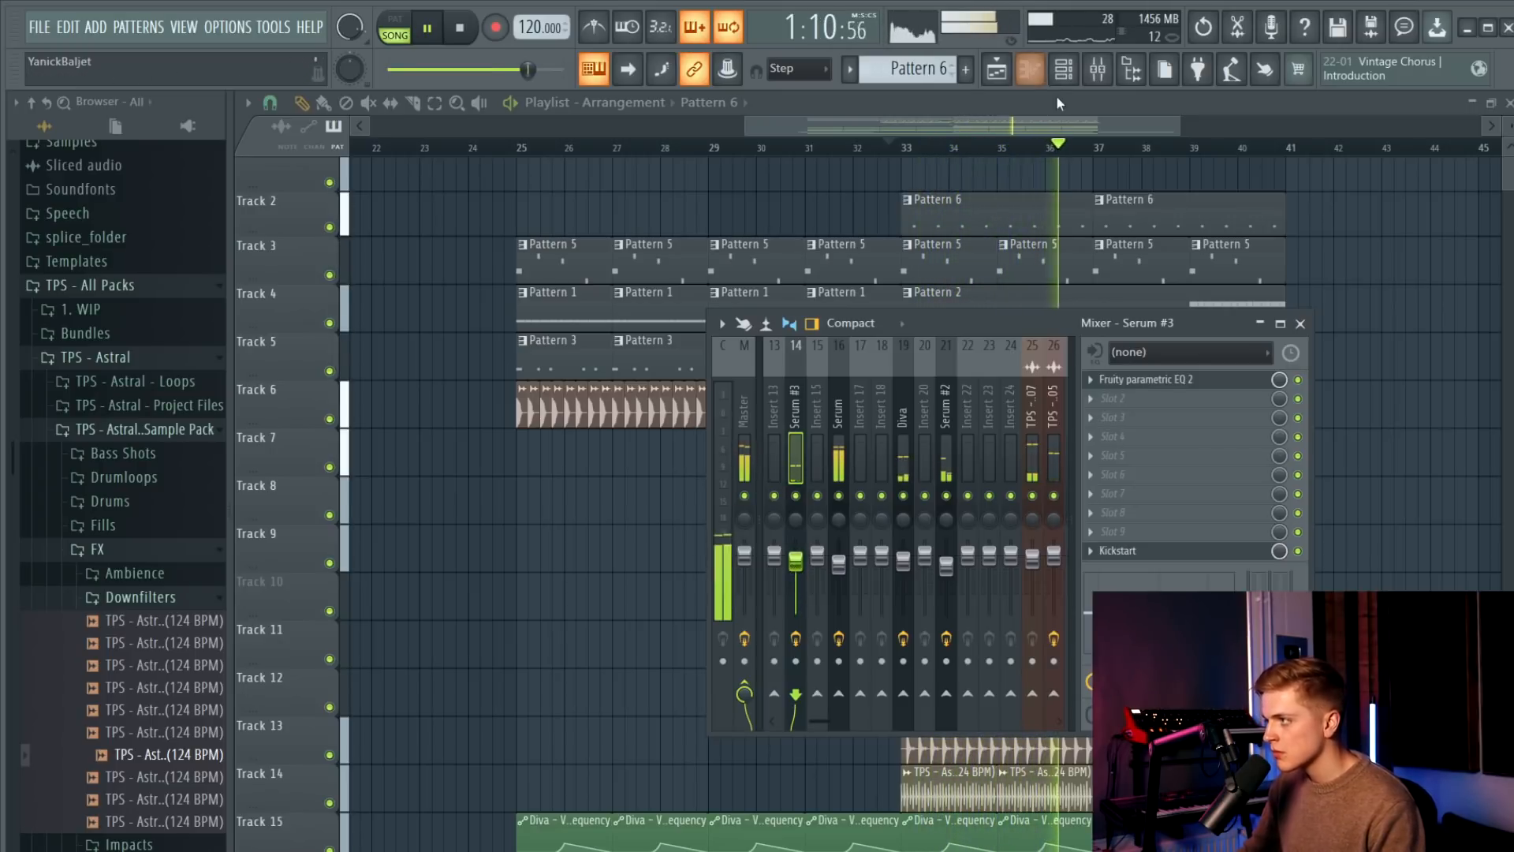
Adjust the Serum #3 filter cutoff to 8 Hz during playback, close the instrument and stop.
{"action": "key", "text": "F9"}
{"action": "left_click", "coordinate": [1064, 71]}
{"action": "left_click", "coordinate": [543, 348]}
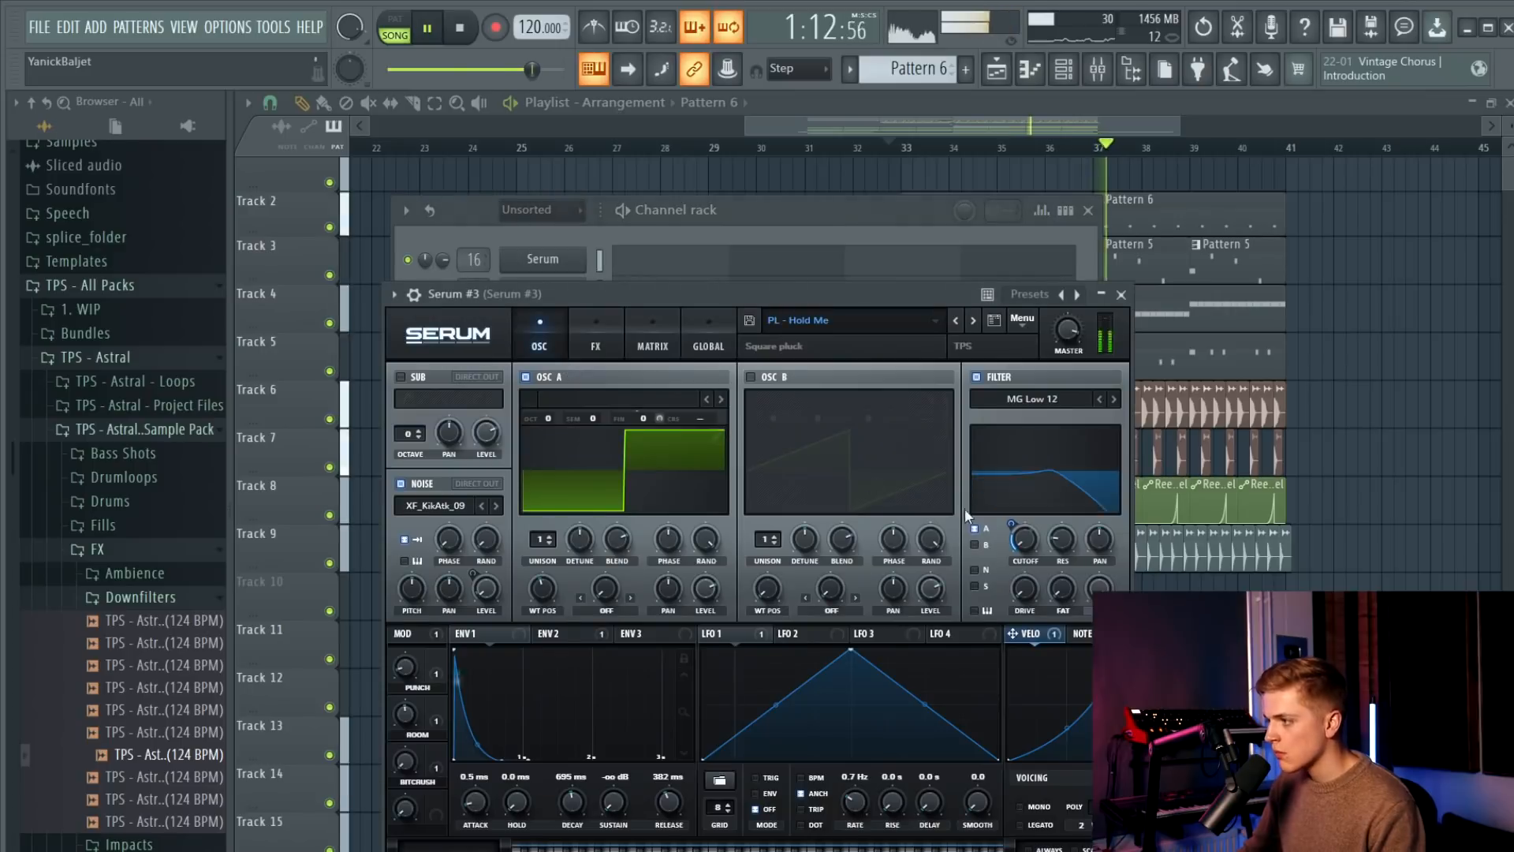
{"action": "left_click_drag", "start_coordinate": [1033, 541], "coordinate": [978, 566]}
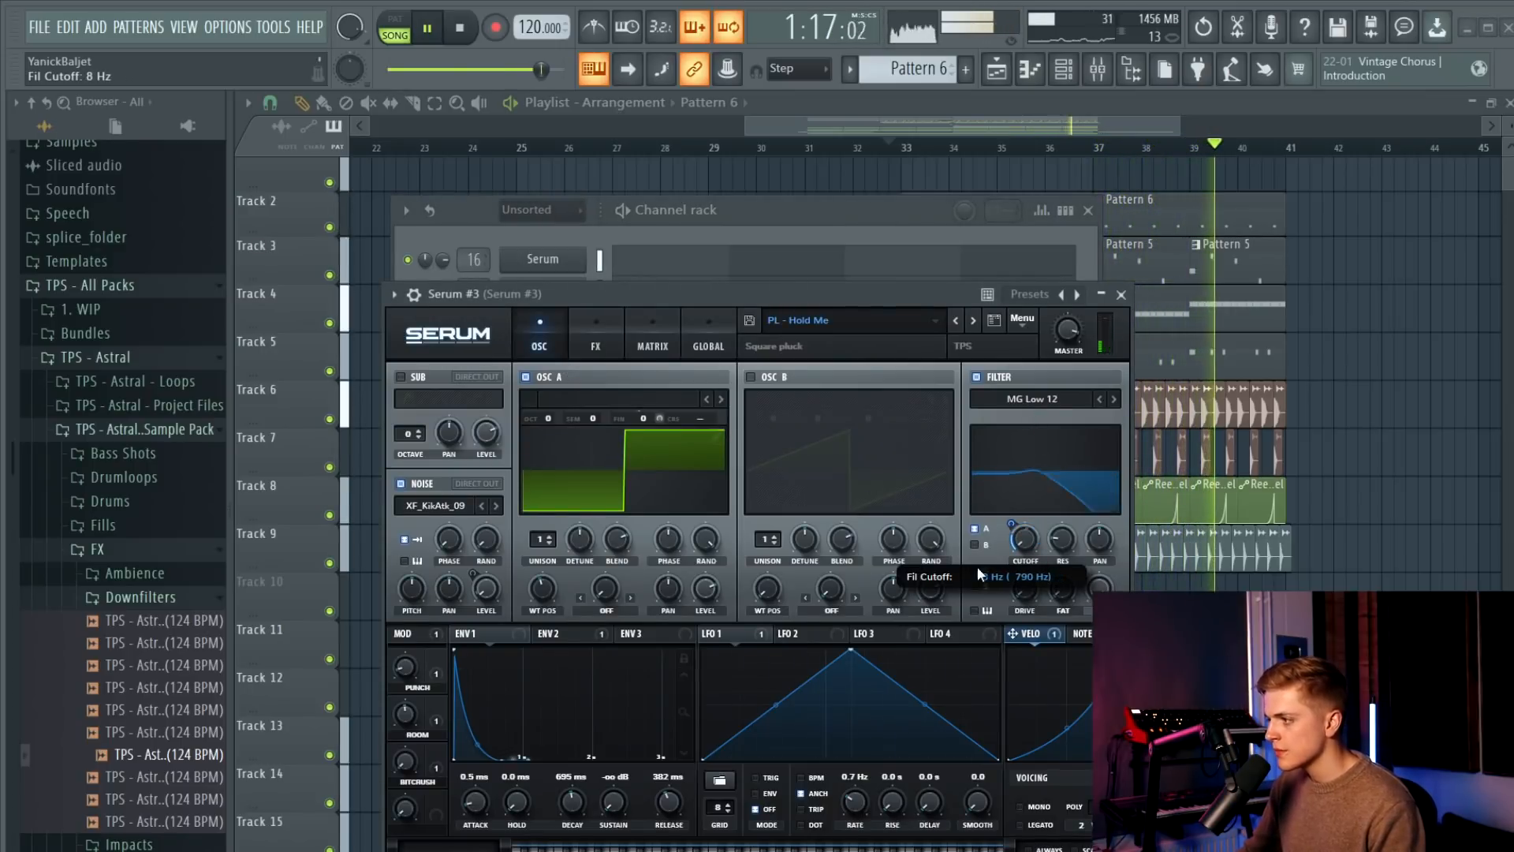
{"action": "left_click", "coordinate": [1120, 294]}
{"action": "left_click", "coordinate": [1116, 271]}
{"action": "key", "text": "space"}
Move both Pattern 6 clips from Track 2 down to Track 10 at bars 33 and 37.
{"action": "left_click_drag", "start_coordinate": [957, 213], "coordinate": [956, 236]}
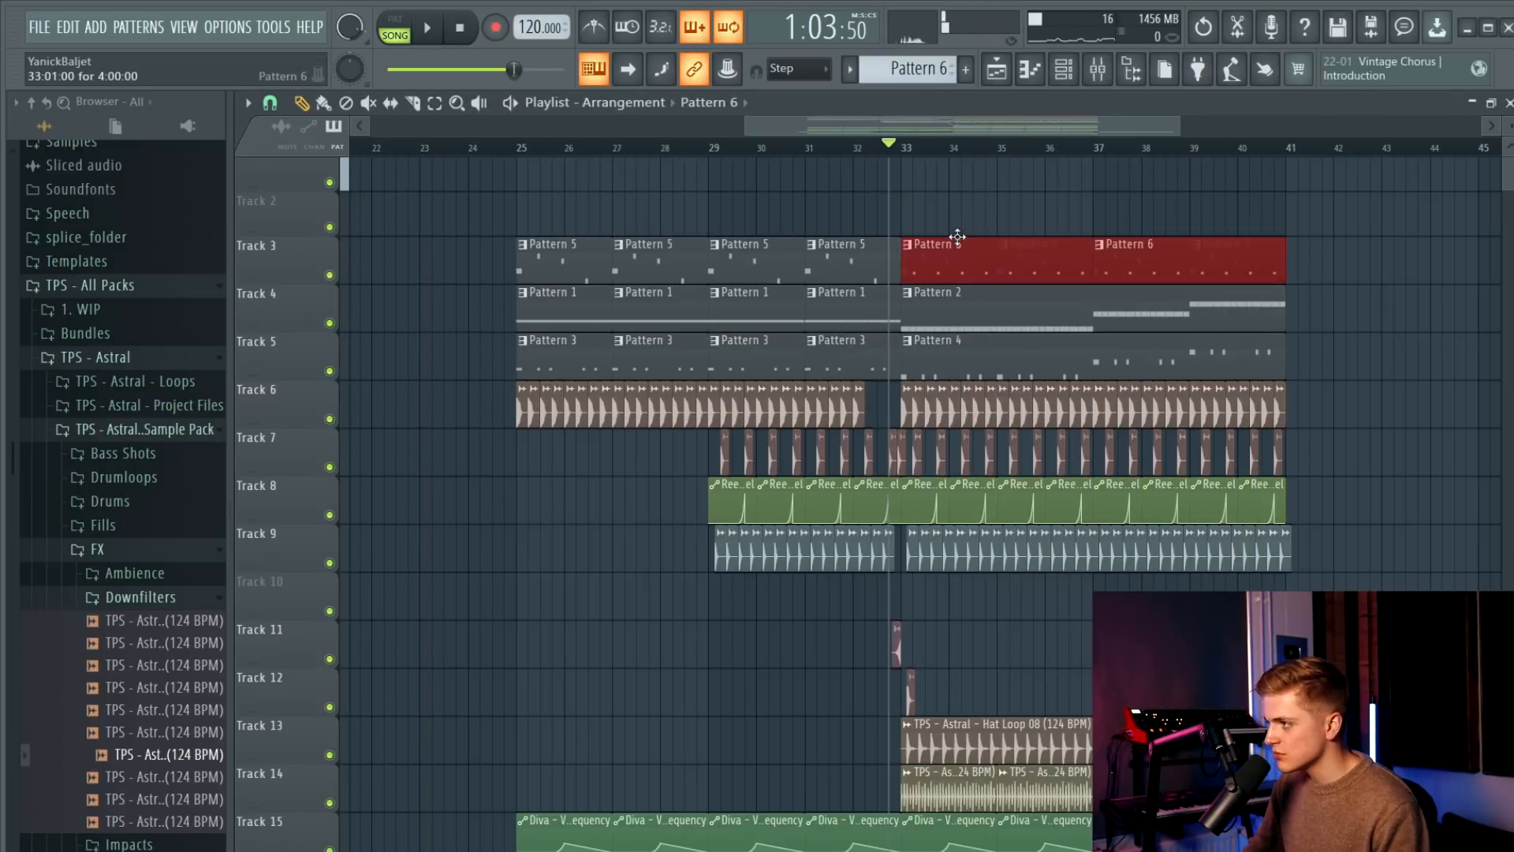
{"action": "key", "text": "shift+Down"}
{"action": "key", "text": "shift+Down"}
{"action": "key", "text": "shift+Down"}
{"action": "key", "text": "shift+Down"}
{"action": "key", "text": "shift+Down"}
{"action": "key", "text": "shift+Down"}
{"action": "key", "text": "shift+Down"}
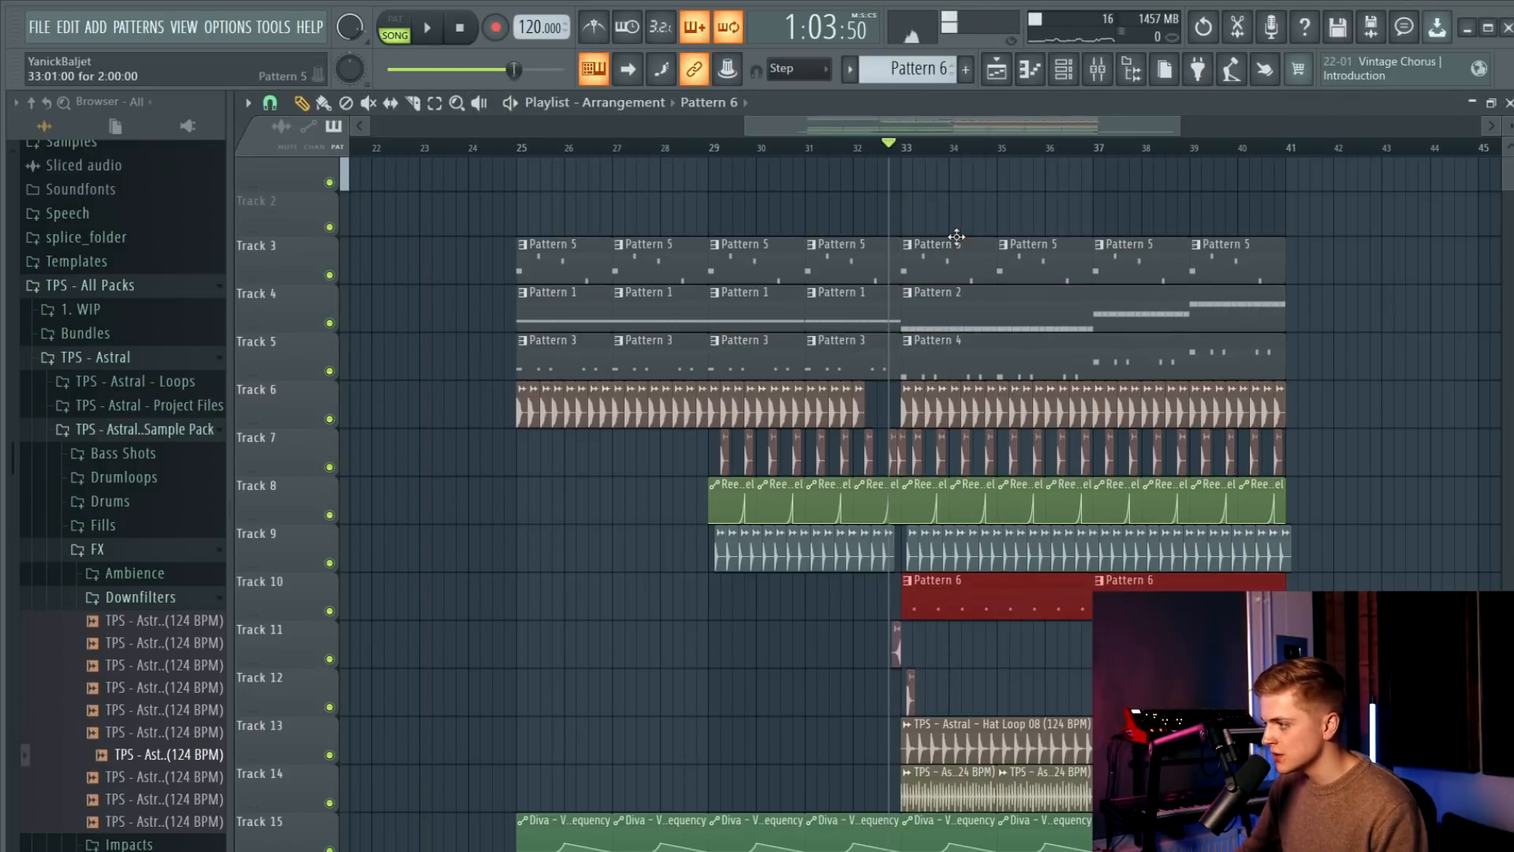
Shift all clips from Track 11 downward one track lower, leaving Track 11 empty.
{"action": "scroll", "coordinate": [957, 236], "scroll_direction": "down", "scroll_amount": 7}
{"action": "scroll", "coordinate": [1262, 378], "scroll_direction": "down", "scroll_amount": 3}
{"action": "left_click_drag", "start_coordinate": [964, 615], "coordinate": [1255, 381]}
{"action": "left_click_drag", "start_coordinate": [1340, 288], "coordinate": [585, 694]}
{"action": "scroll", "coordinate": [860, 402], "scroll_direction": "up", "scroll_amount": 7}
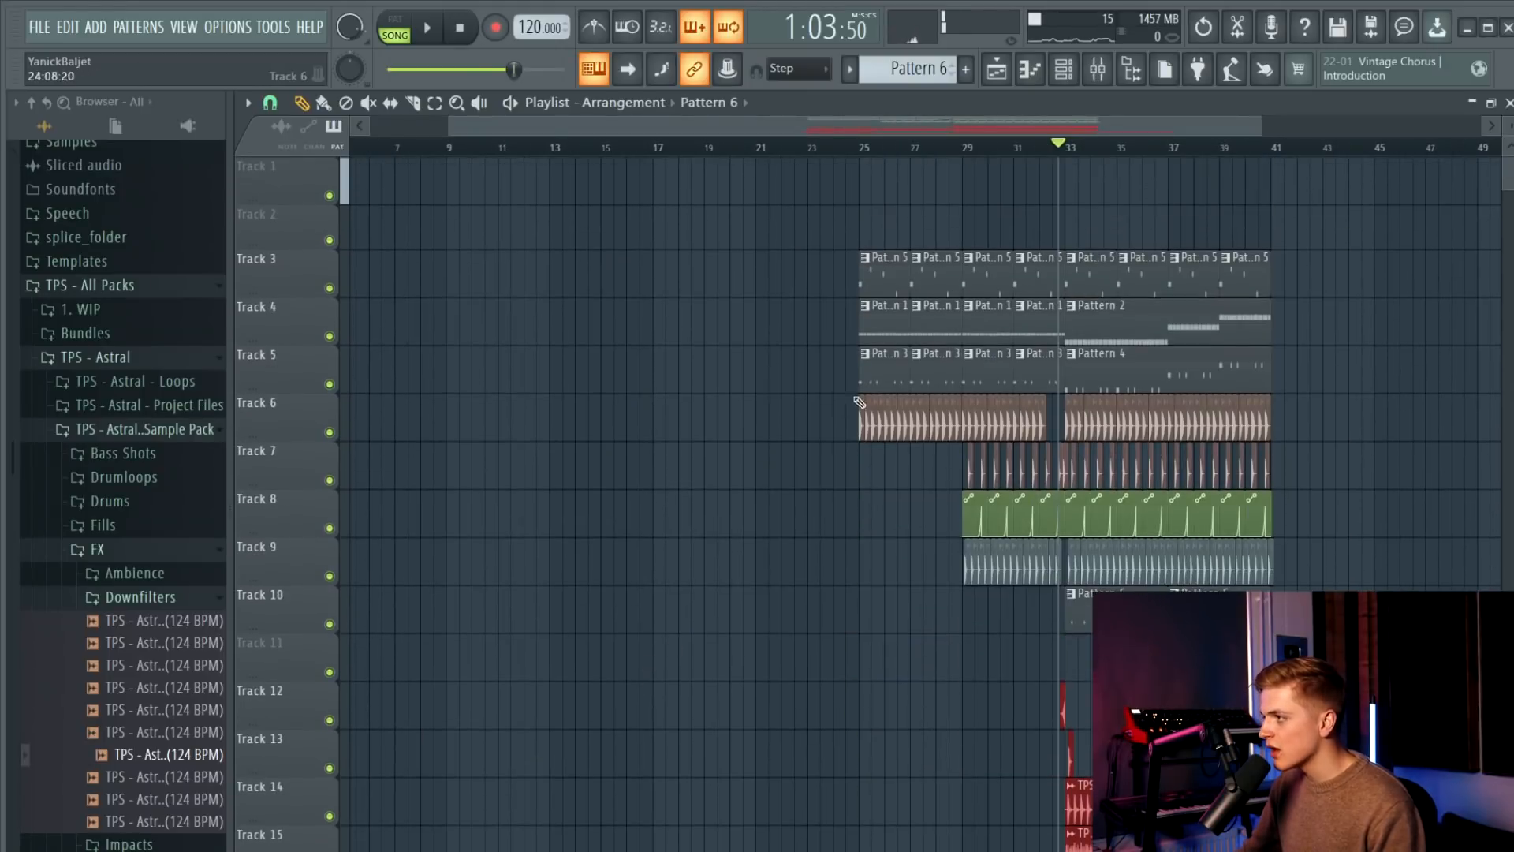
Create Pattern 7 and add another Serum instrument channel.
{"action": "key", "text": "F4"}
{"action": "left_click", "coordinate": [1063, 68]}
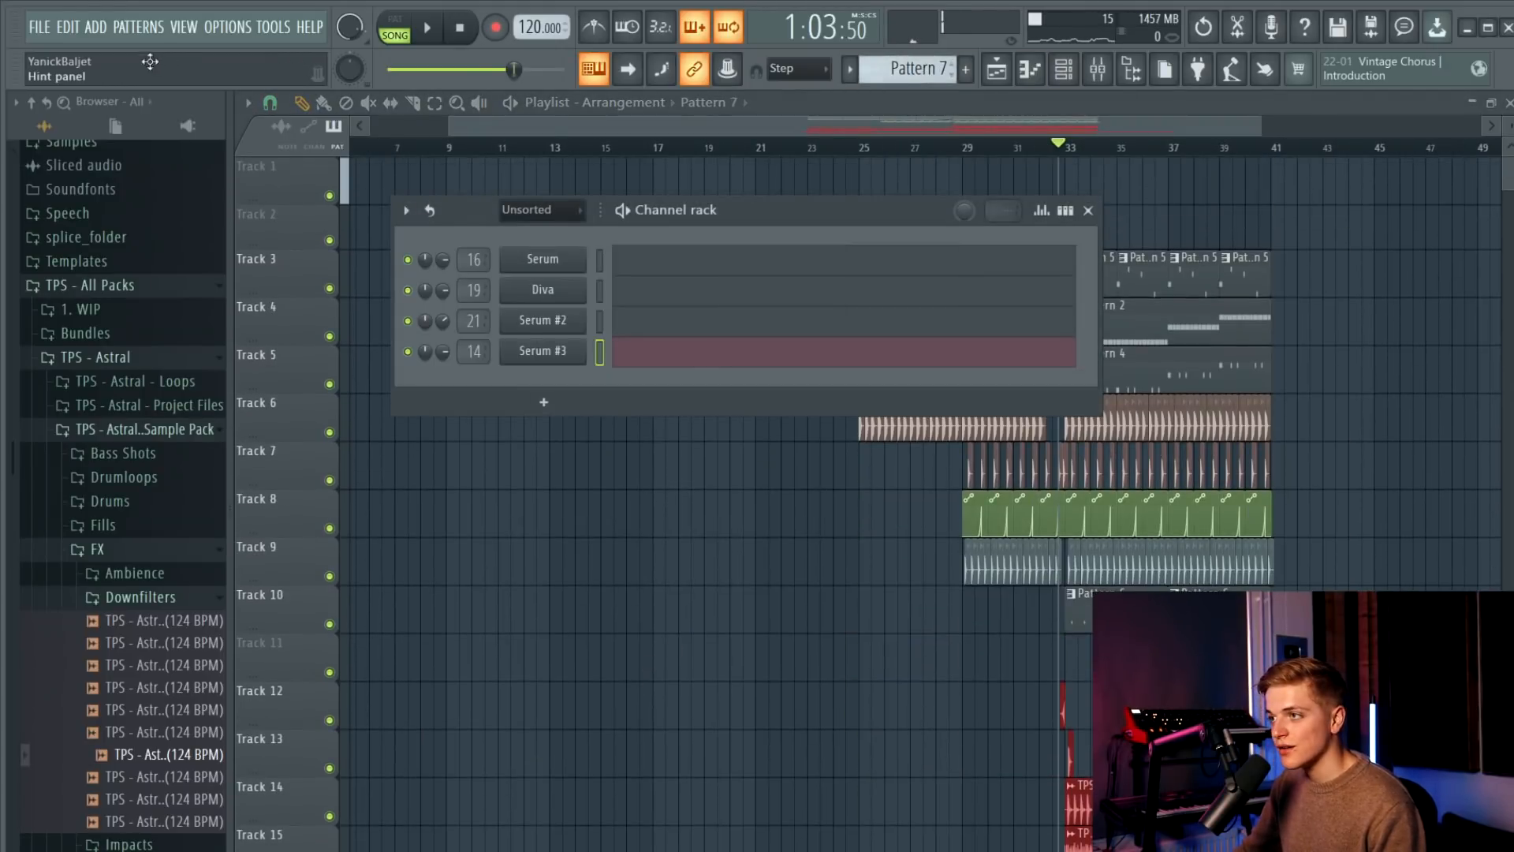
{"action": "left_click", "coordinate": [543, 402]}
{"action": "left_click", "coordinate": [332, 329]}
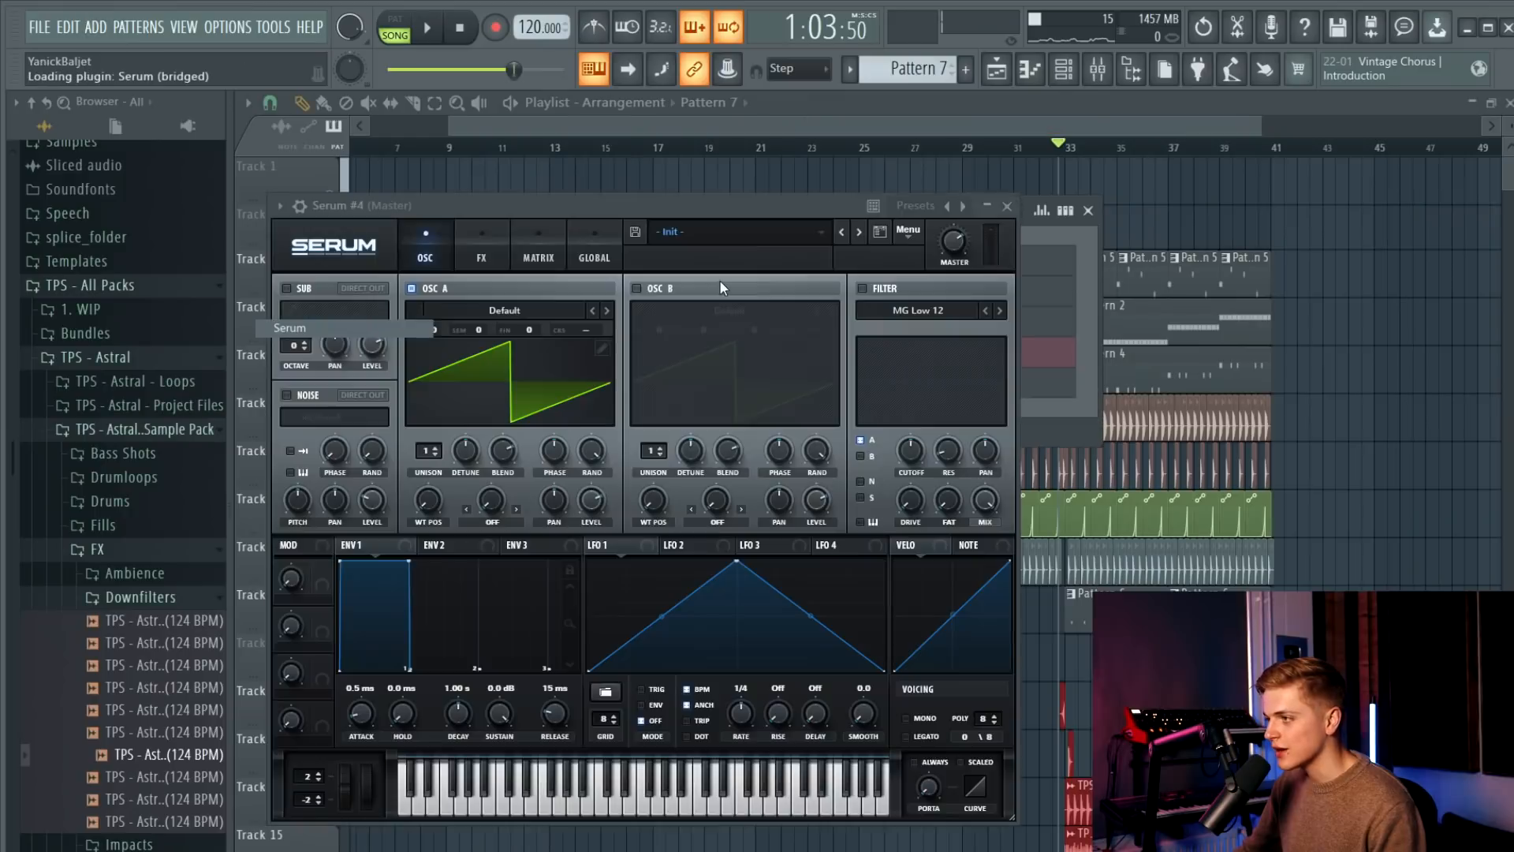
Load the PL - Nova preset from the TPS - Astral Serum presets into Serum #4.
{"action": "left_click", "coordinate": [699, 231]}
{"action": "mouse_move", "coordinate": [739, 429]}
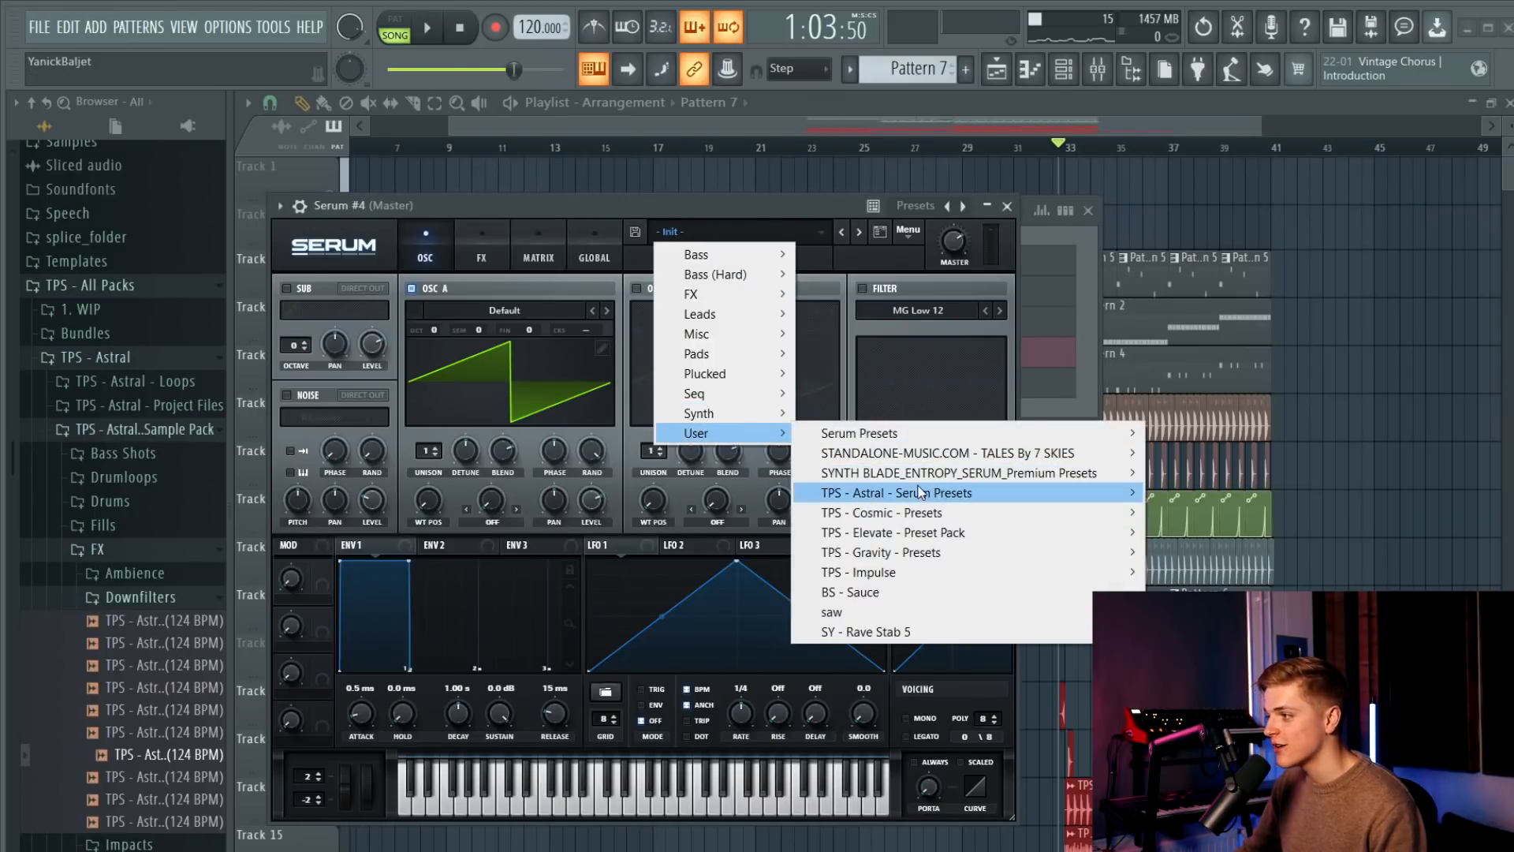
{"action": "mouse_move", "coordinate": [958, 493]}
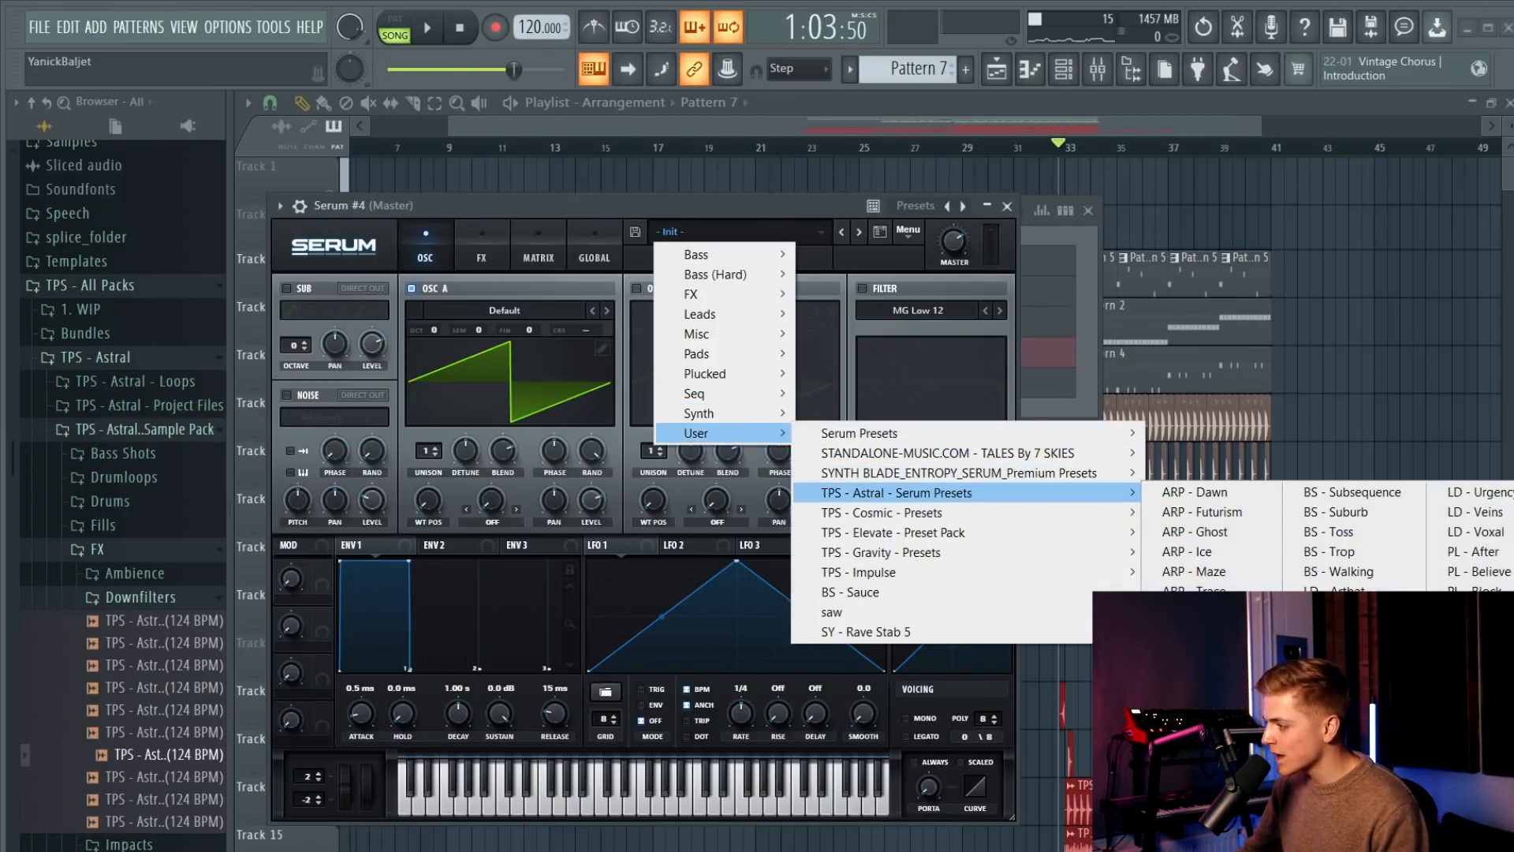
{"action": "left_click", "coordinate": [1469, 671]}
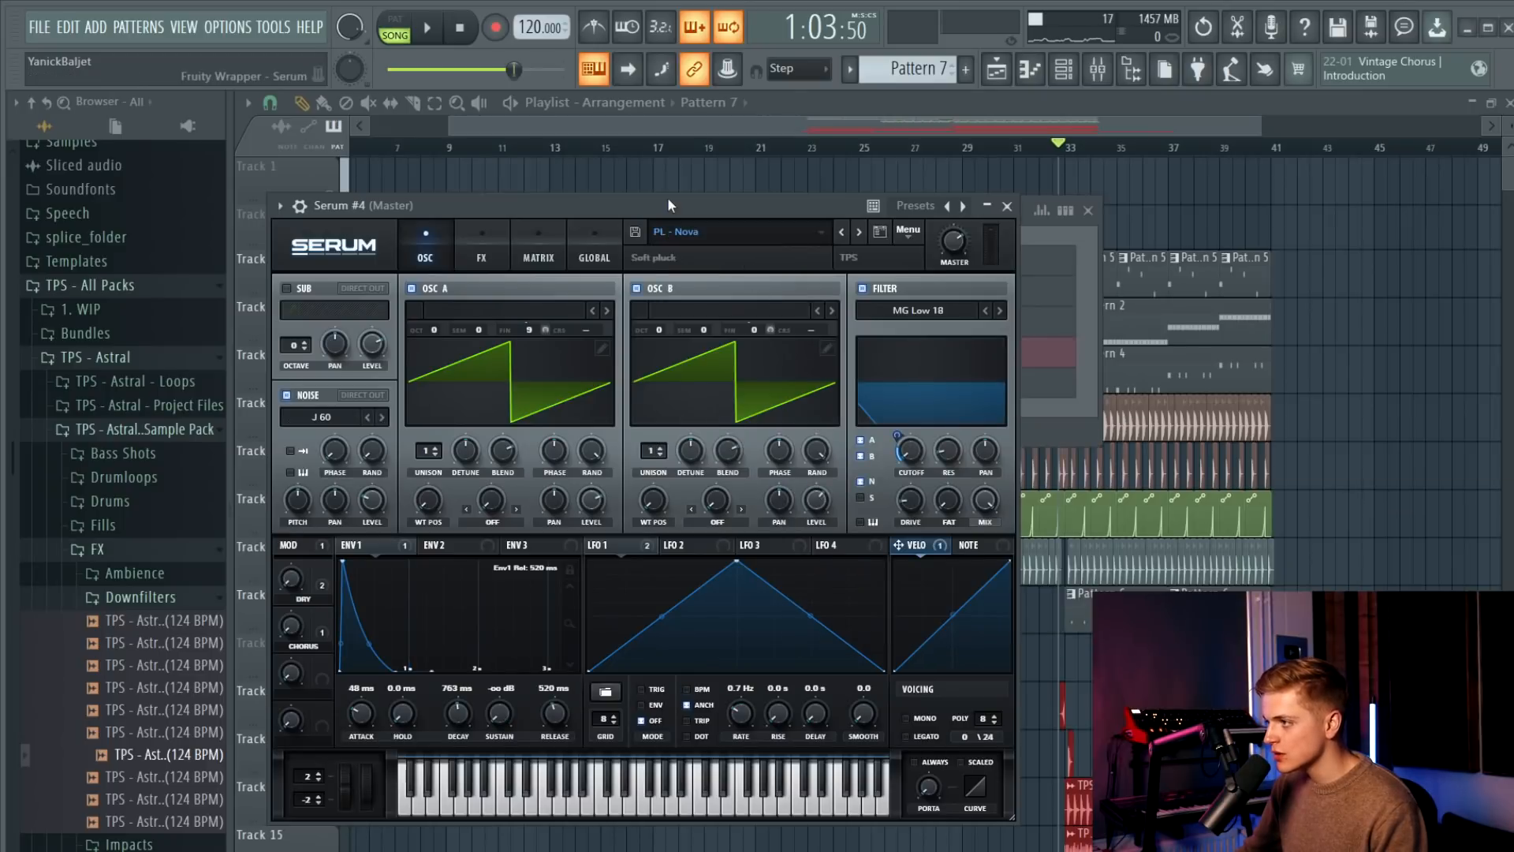
Switch to Pattern 2 and open the Serum #4 piano roll with its chord-root notes ghosted.
{"action": "left_click", "coordinate": [1057, 425]}
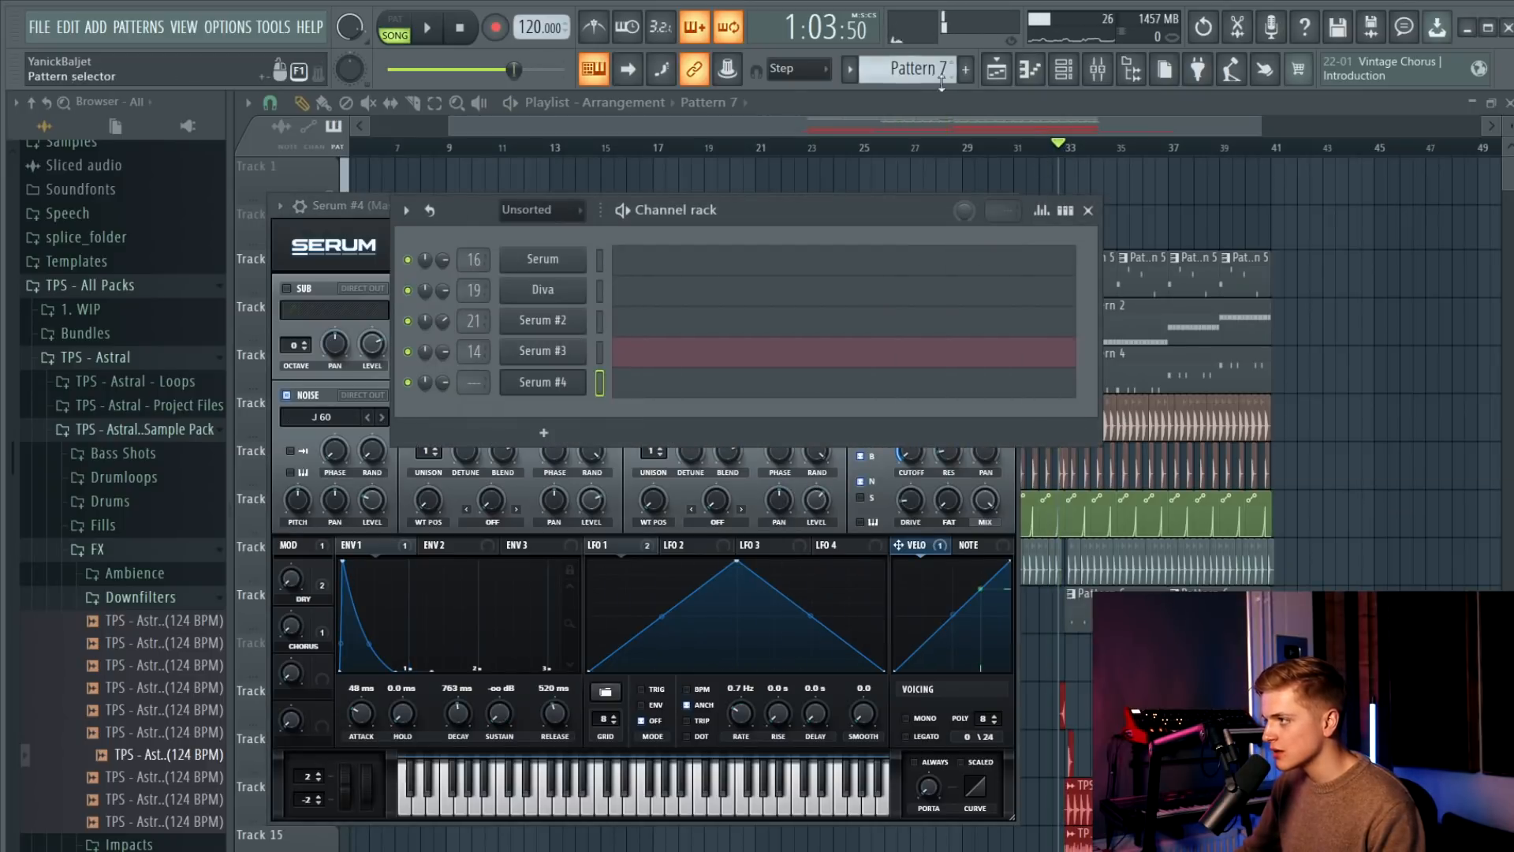
{"action": "left_click_drag", "start_coordinate": [941, 84], "coordinate": [941, 118]}
{"action": "left_click", "coordinate": [659, 390]}
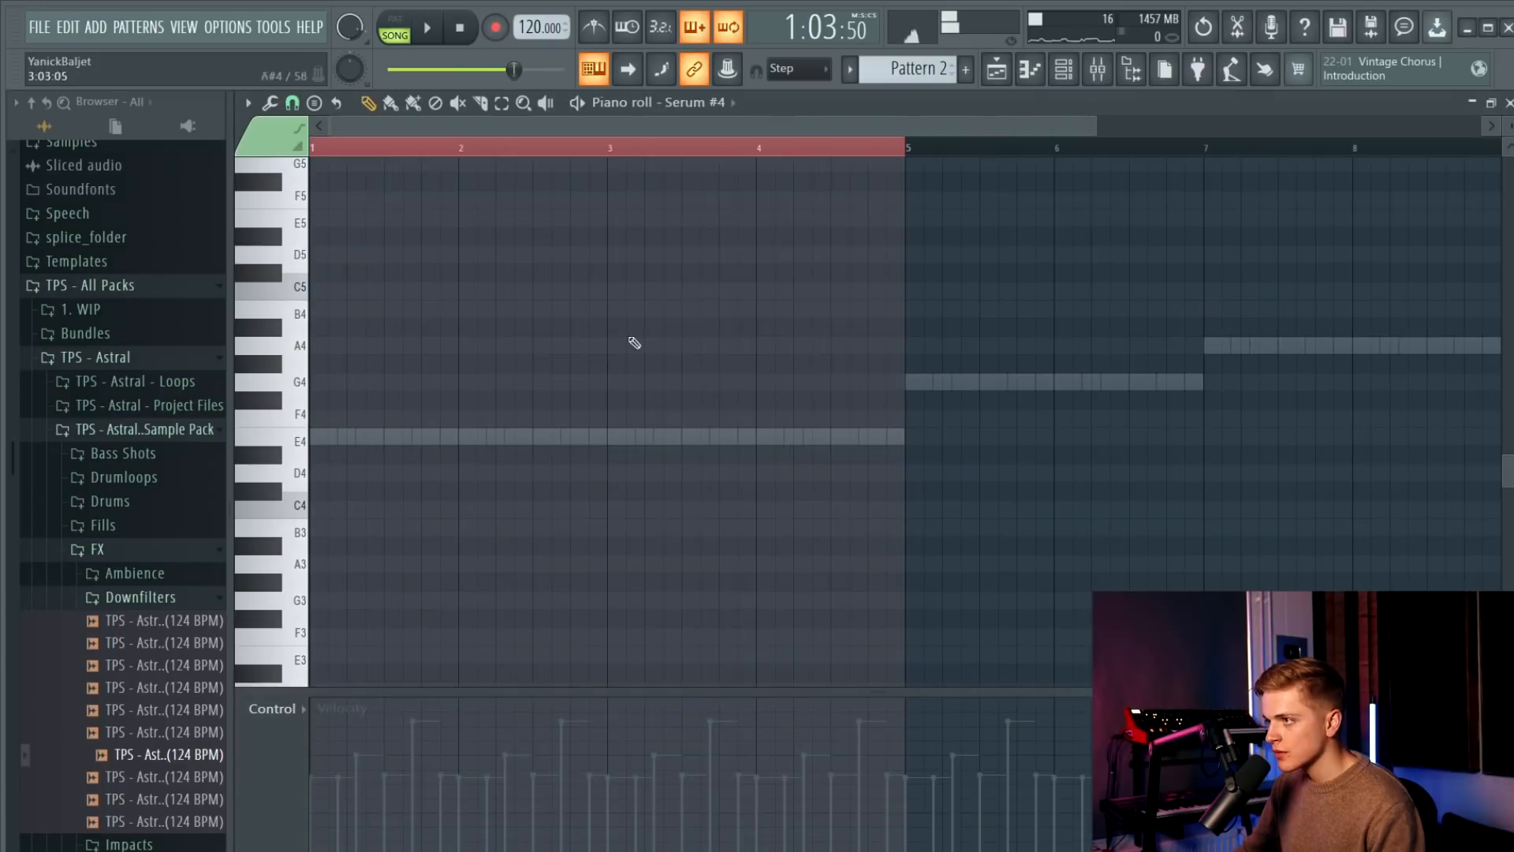
{"action": "scroll", "coordinate": [311, 438], "scroll_direction": "up", "scroll_amount": 3}
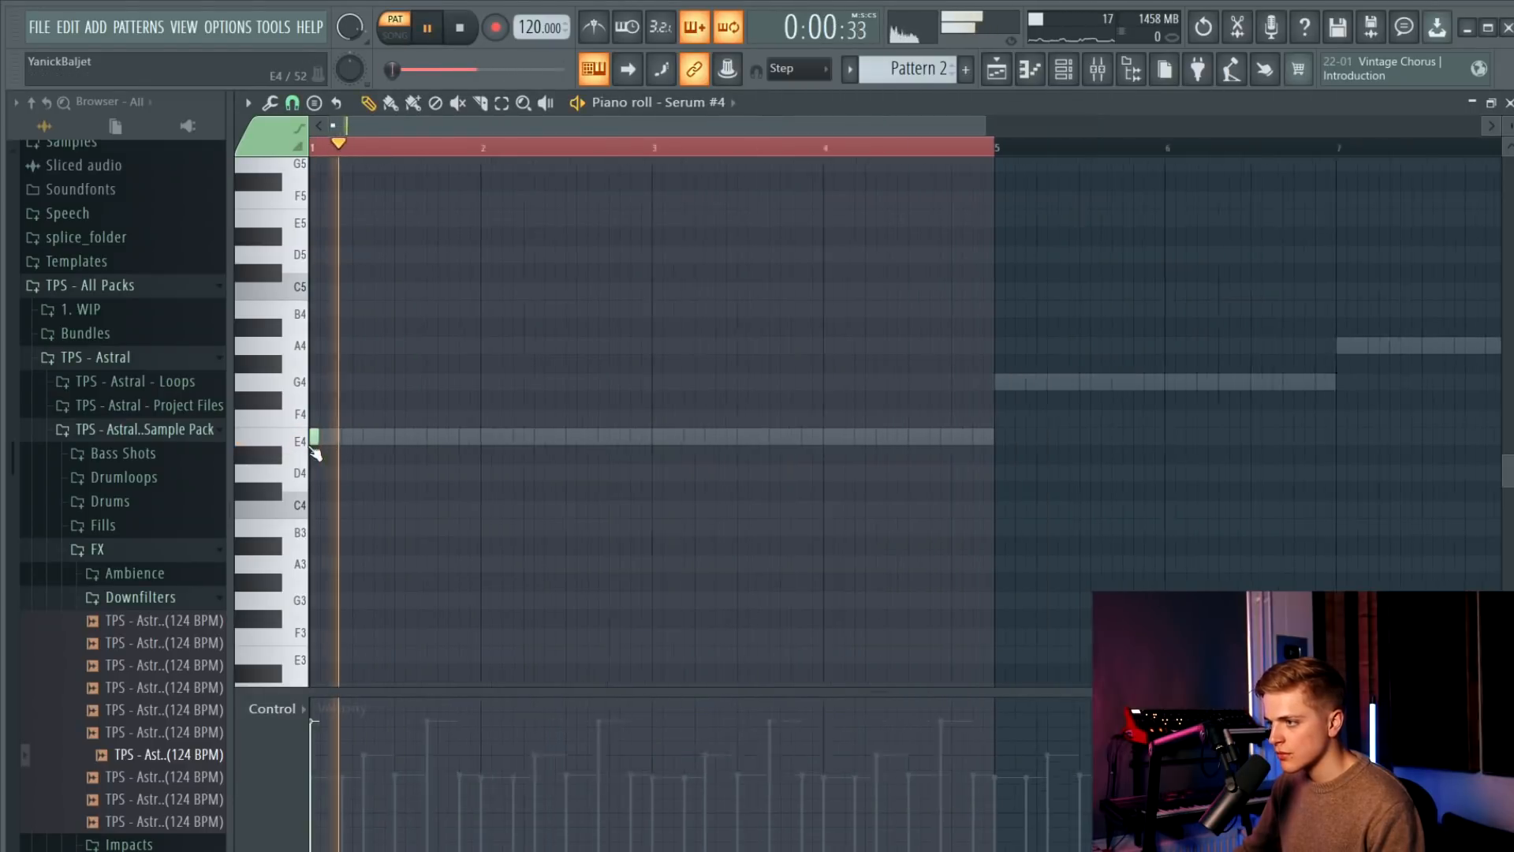
Draw short E4, F#4 and G4 notes in the first half of bar 1 and preview the phrase.
{"action": "left_click", "coordinate": [353, 436]}
{"action": "left_click", "coordinate": [379, 400]}
{"action": "left_click", "coordinate": [404, 382]}
{"action": "key", "text": "space"}
{"action": "key", "text": "space"}
{"action": "key", "text": "space"}
Repeat the four-note phrase in the second half of bar 1 and loop the bar to preview it.
{"action": "left_click_drag", "start_coordinate": [422, 145], "coordinate": [314, 145]}
{"action": "key", "text": "ctrl+b"}
{"action": "key", "text": "space"}
{"action": "key", "text": "ctrl+a"}
{"action": "key", "text": "space"}
{"action": "left_click_drag", "start_coordinate": [518, 149], "coordinate": [311, 158]}
{"action": "key", "text": "ctrl+space"}
{"action": "left_click", "coordinate": [518, 149], "text": "ctrl"}
{"action": "left_click_drag", "start_coordinate": [519, 149], "coordinate": [311, 149]}
Raise the last note of bar 1 to A4 and play the bar.
{"action": "left_click", "coordinate": [505, 381]}
{"action": "key", "text": "shift+Up"}
{"action": "key", "text": "space"}
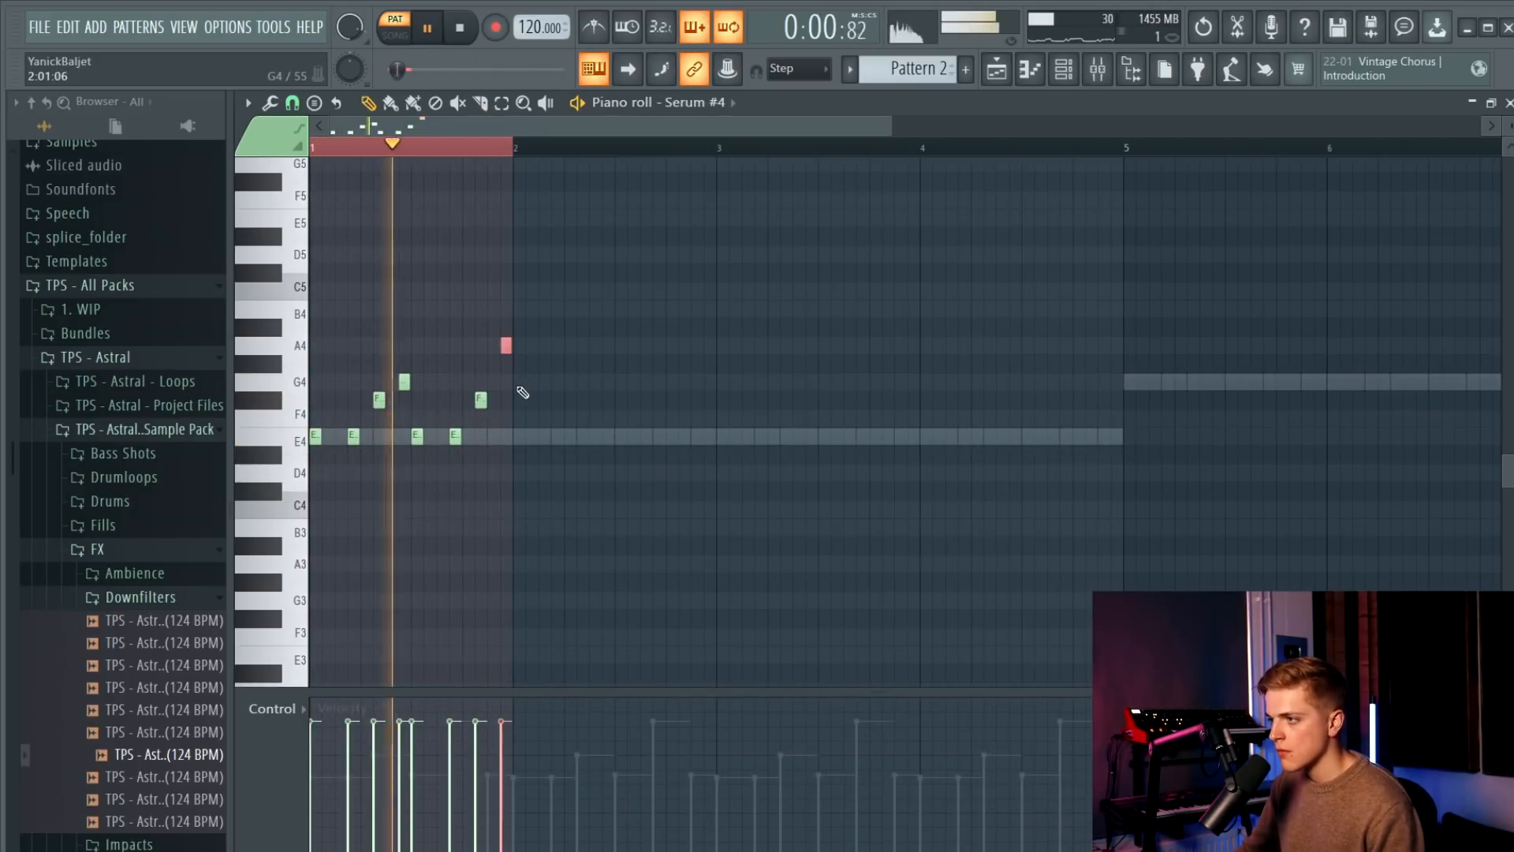
{"action": "mouse_move", "coordinate": [506, 346]}
{"action": "left_mouse_down"}
{"action": "mouse_move", "coordinate": [506, 309]}
{"action": "mouse_move", "coordinate": [511, 376]}
{"action": "mouse_move", "coordinate": [507, 345]}
{"action": "left_mouse_up"}
Duplicate the bar 1 melody into bar 2, raise its last note to B4 and preview it.
{"action": "key", "text": "ctrl+b"}
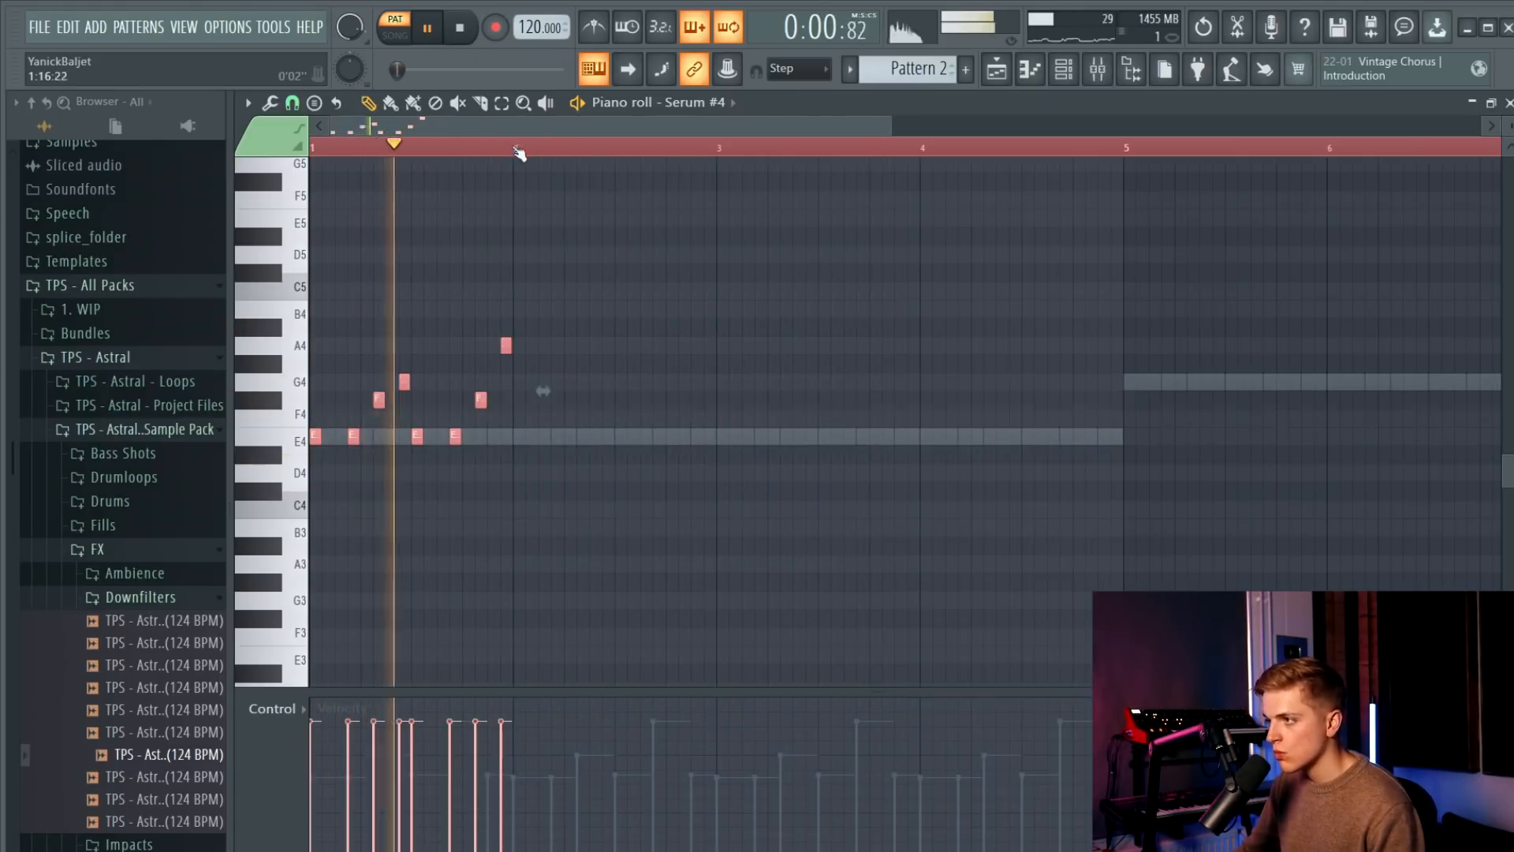
{"action": "left_click_drag", "start_coordinate": [744, 338], "coordinate": [649, 352]}
{"action": "key", "text": "shift+Up"}
{"action": "key", "text": "shift+Up"}
{"action": "key", "text": "space"}
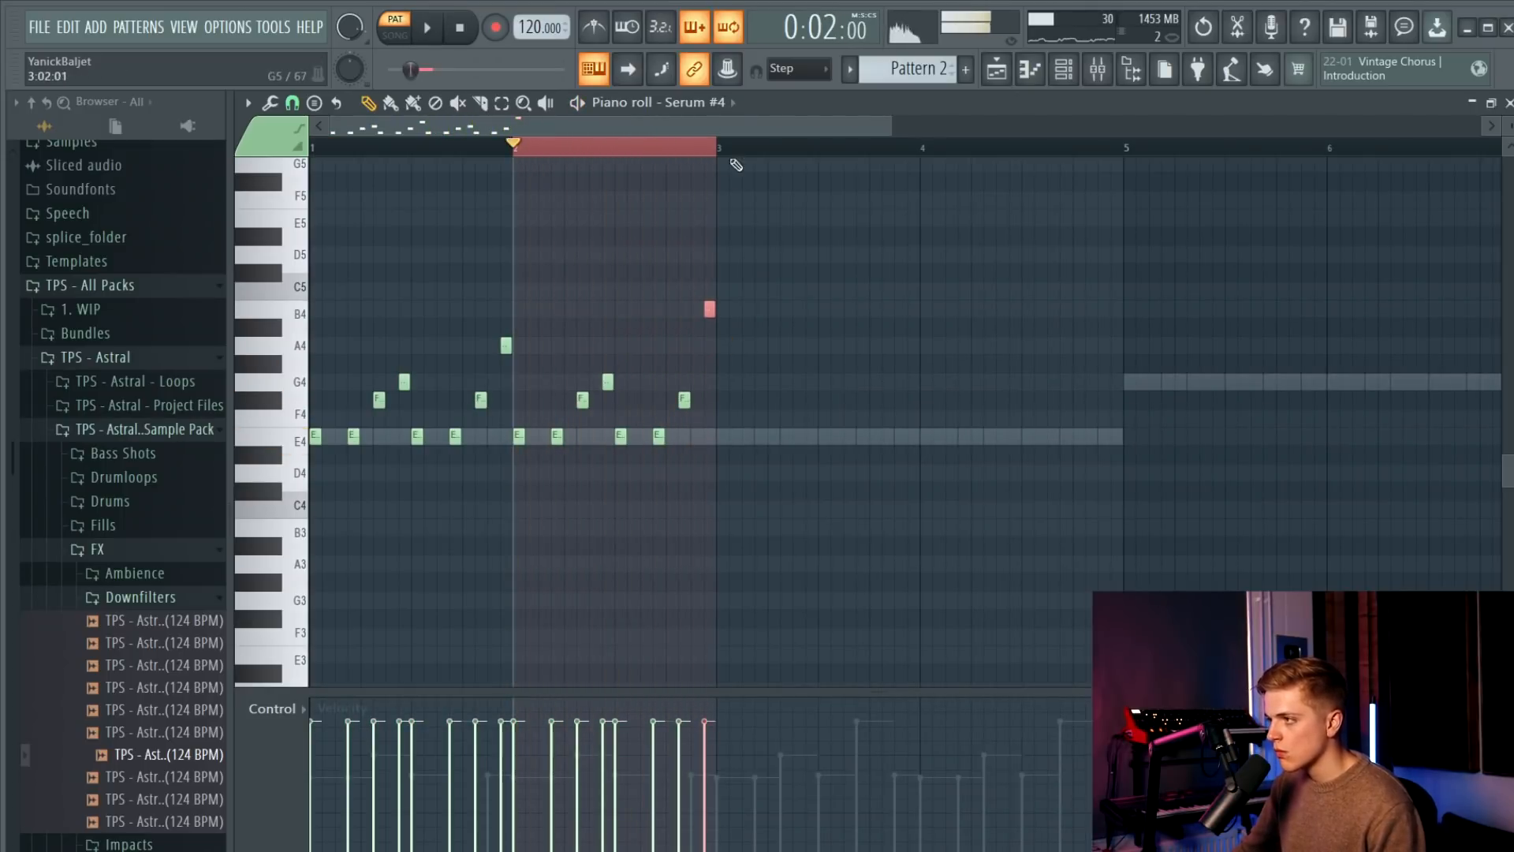
Duplicate the two-bar melody through bar 8 and play it back.
{"action": "left_click_drag", "start_coordinate": [637, 160], "coordinate": [538, 160]}
{"action": "left_click_drag", "start_coordinate": [722, 150], "coordinate": [29, 234]}
{"action": "key", "text": "ctrl+b"}
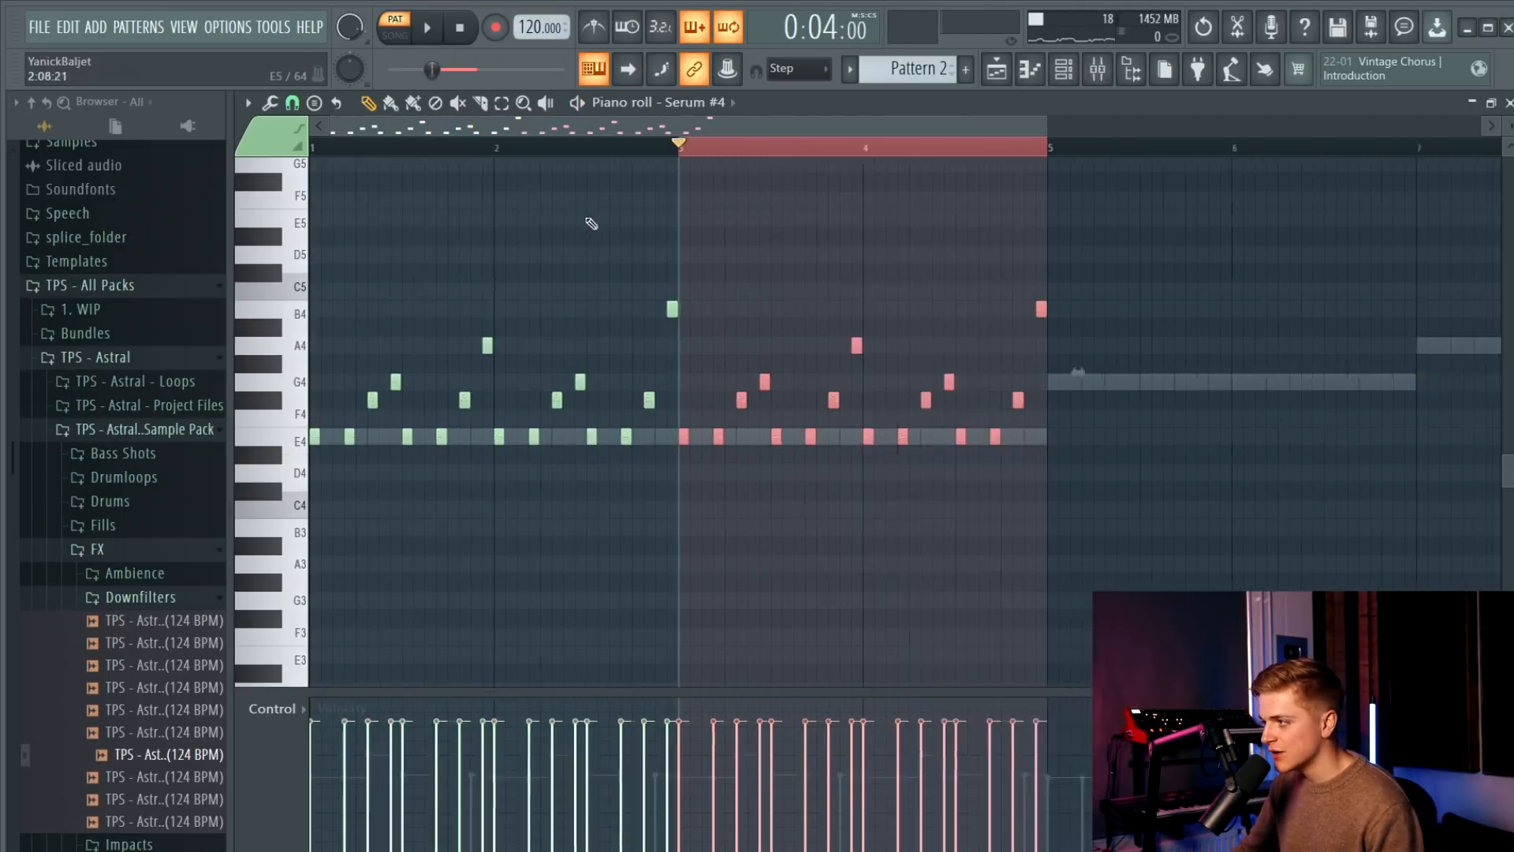
{"action": "key", "text": "ctrl+b"}
{"action": "key", "text": "ctrl+b"}
{"action": "scroll", "coordinate": [852, 305], "scroll_direction": "up", "scroll_amount": 1}
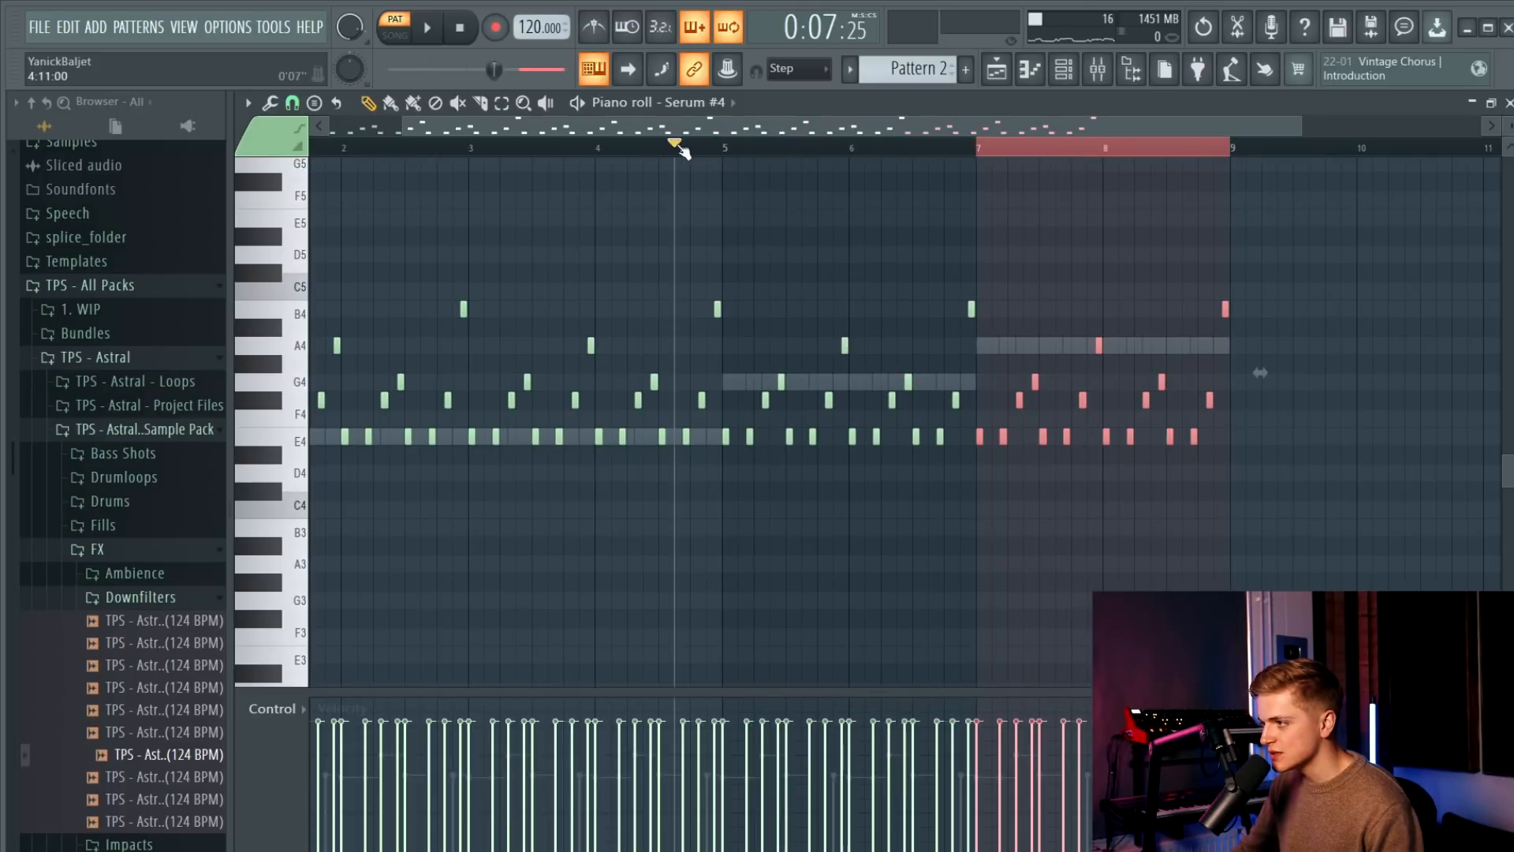
{"action": "key", "text": "space"}
{"action": "key", "text": "ctrl+d"}
{"action": "scroll", "coordinate": [769, 211], "scroll_direction": "up", "scroll_amount": 1}
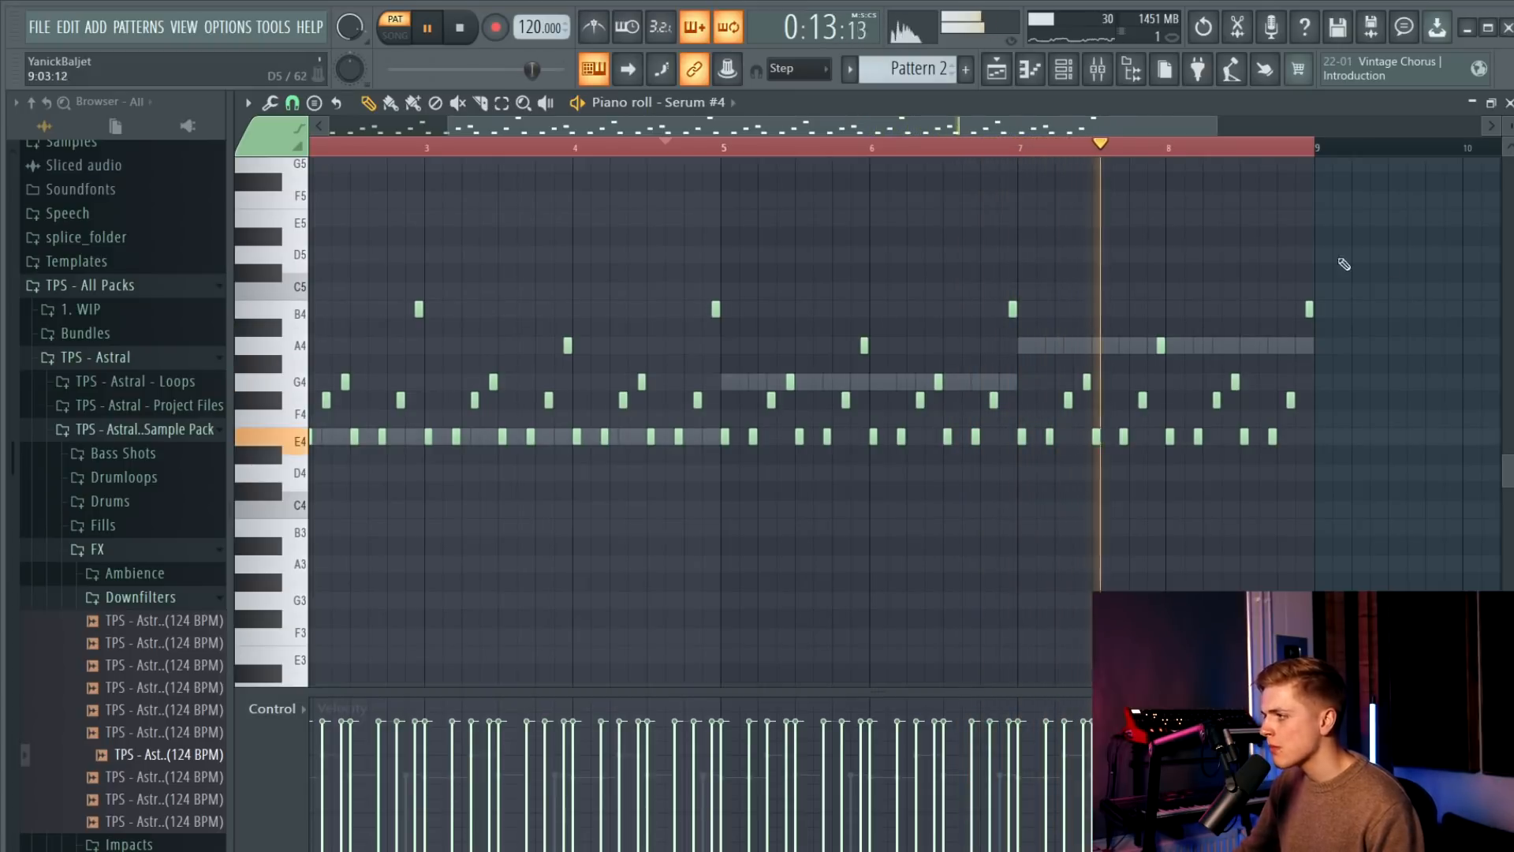
Adjust the Serum #4 filter cutoff to 8 Hz during playback, save the project and close the instrument.
{"action": "left_click", "coordinate": [1064, 69]}
{"action": "left_click", "coordinate": [541, 381]}
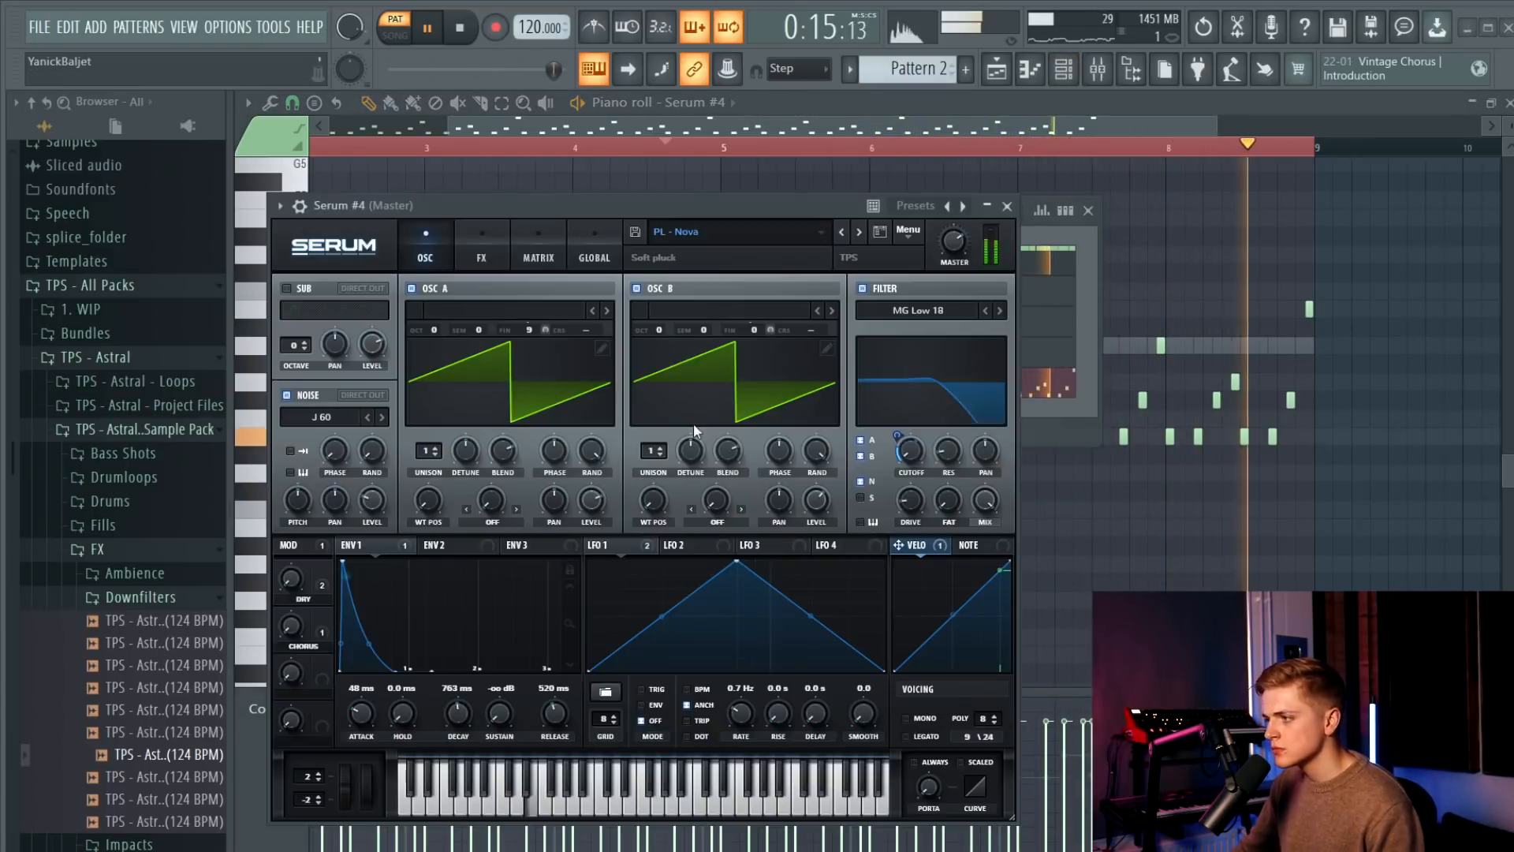
{"action": "left_click_drag", "start_coordinate": [917, 453], "coordinate": [910, 514]}
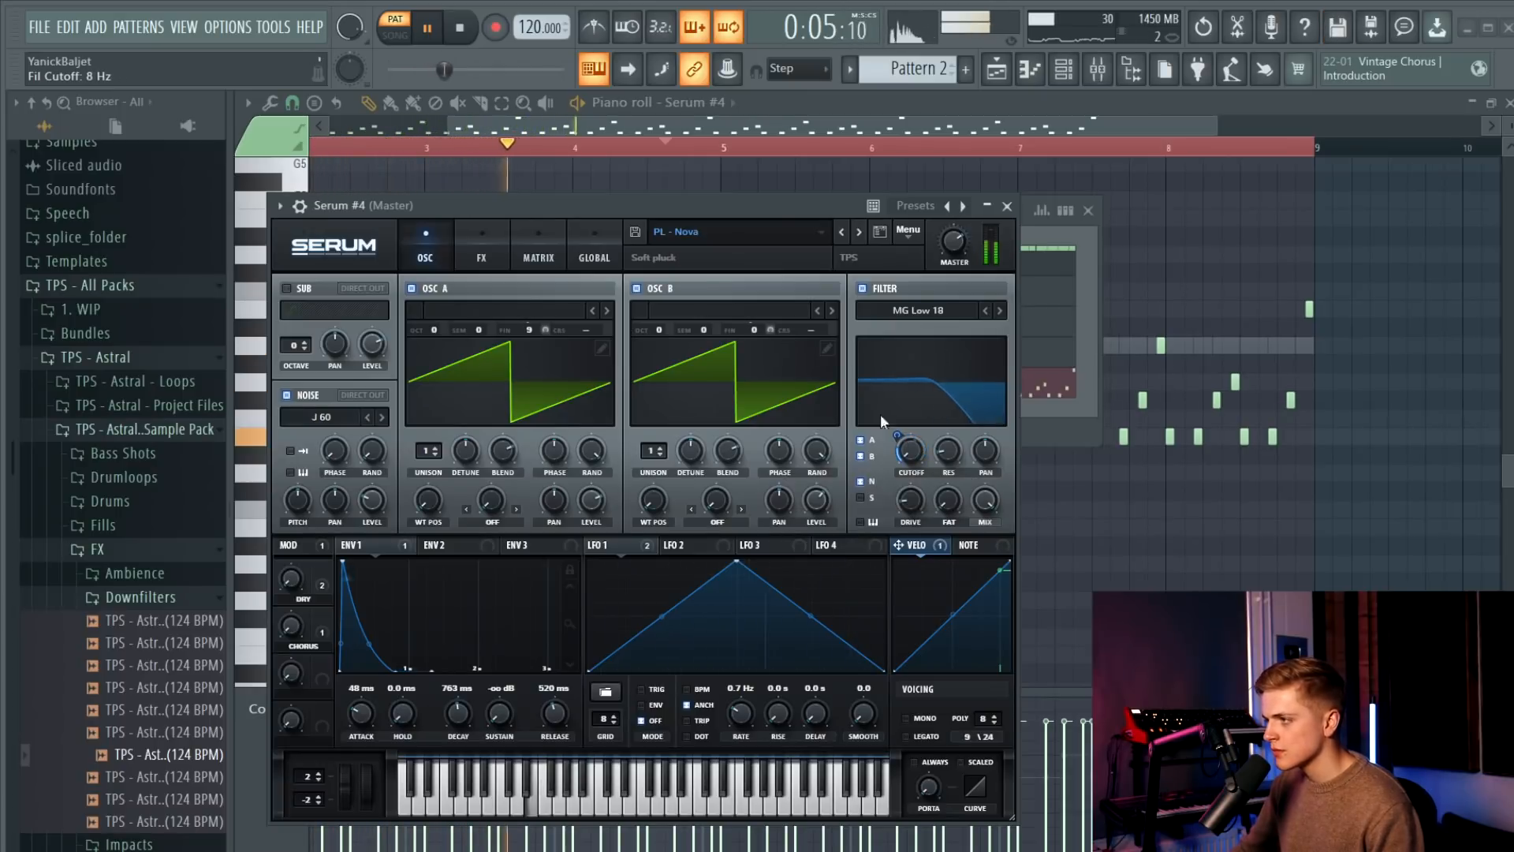
{"action": "key", "text": "ctrl+s"}
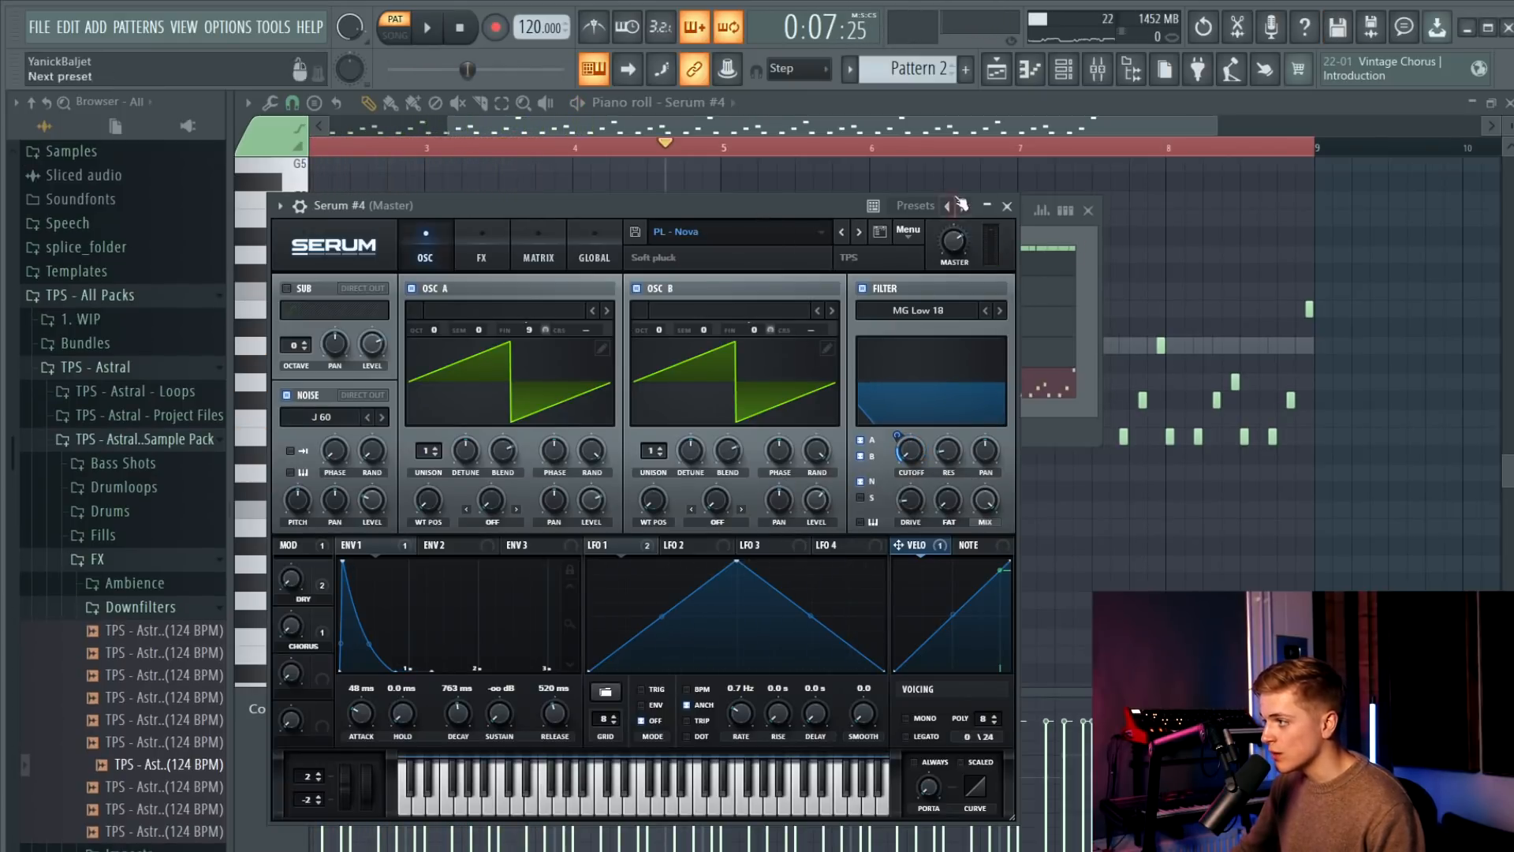
{"action": "left_click", "coordinate": [1007, 207]}
Transfer the Serum #4 notes from Pattern 2 into Pattern 7 and return to the playlist.
{"action": "left_click_drag", "start_coordinate": [600, 385], "coordinate": [713, 192]}
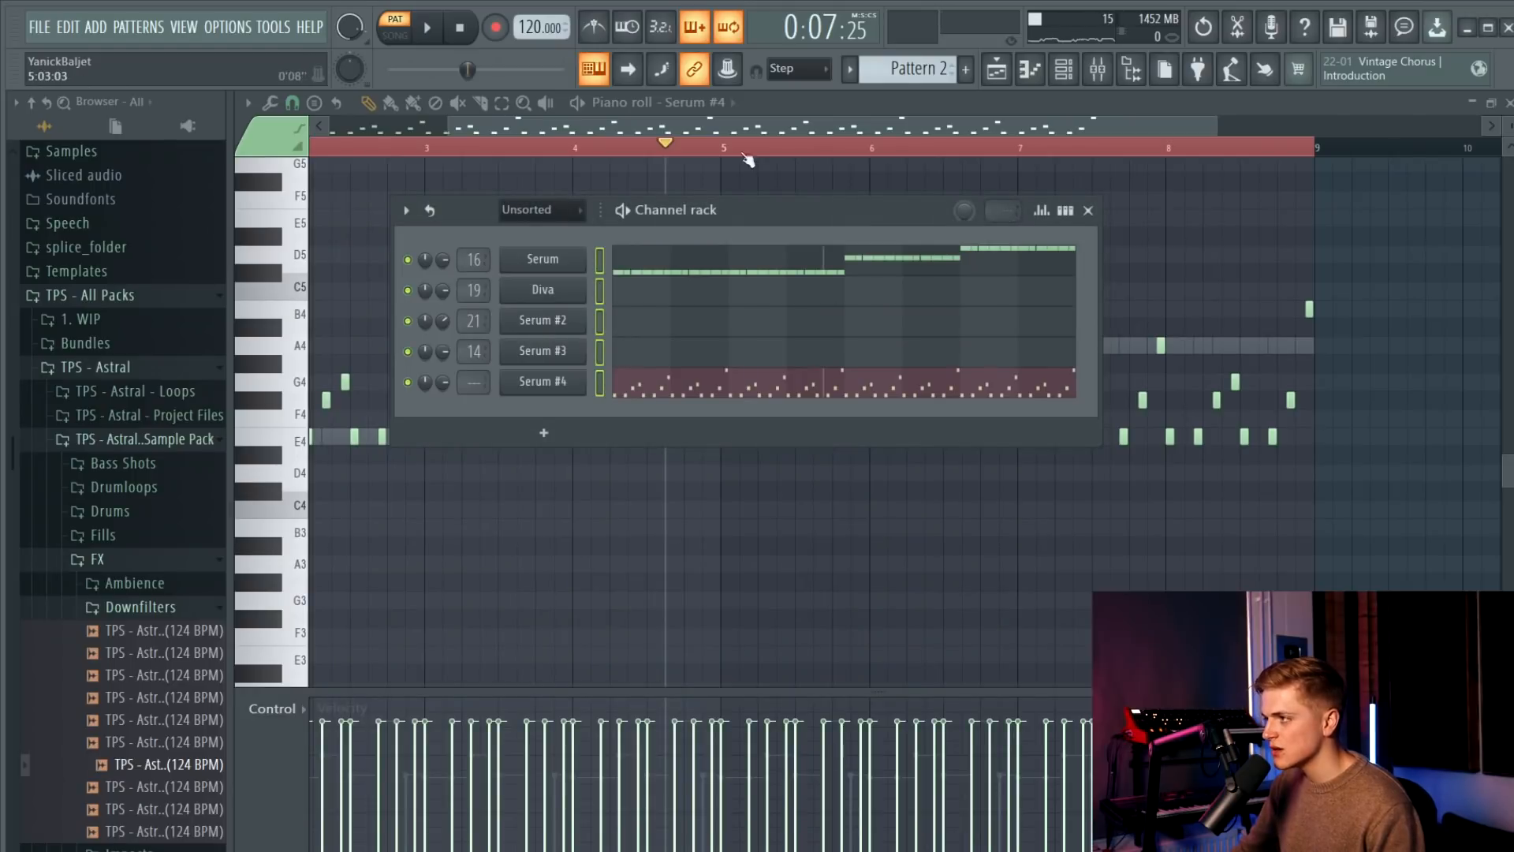
{"action": "left_click_drag", "start_coordinate": [924, 63], "coordinate": [922, 51]}
{"action": "left_click", "coordinate": [996, 70]}
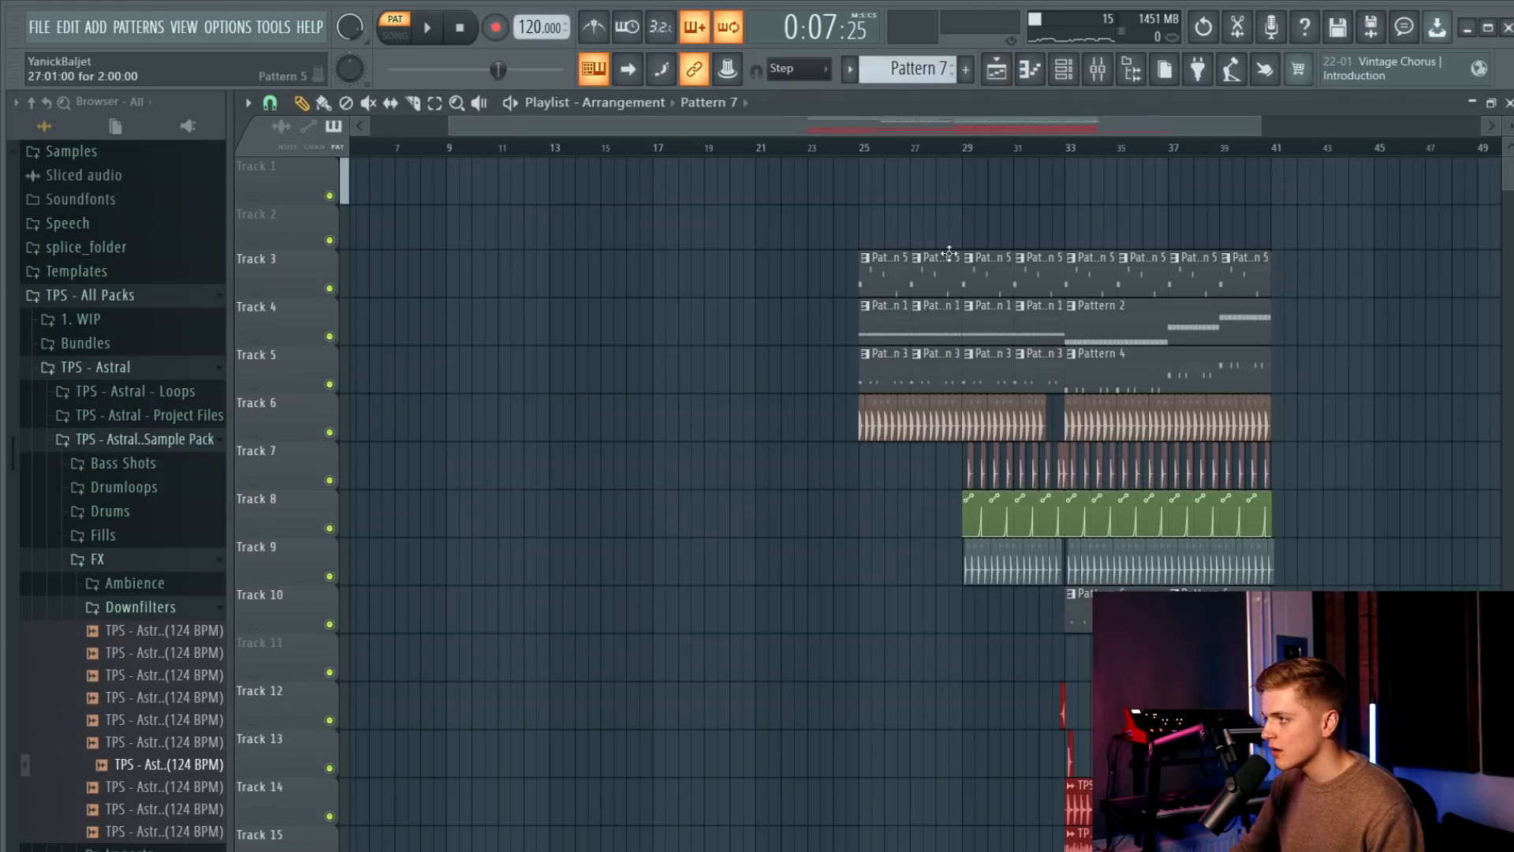
Place Pattern 7 on Track 2 from bar 33 to 41 and play the arrangement from just before bar 33.
{"action": "left_click", "coordinate": [1041, 148]}
{"action": "key", "text": "space"}
{"action": "scroll", "coordinate": [1183, 213], "scroll_direction": "up", "scroll_amount": 5}
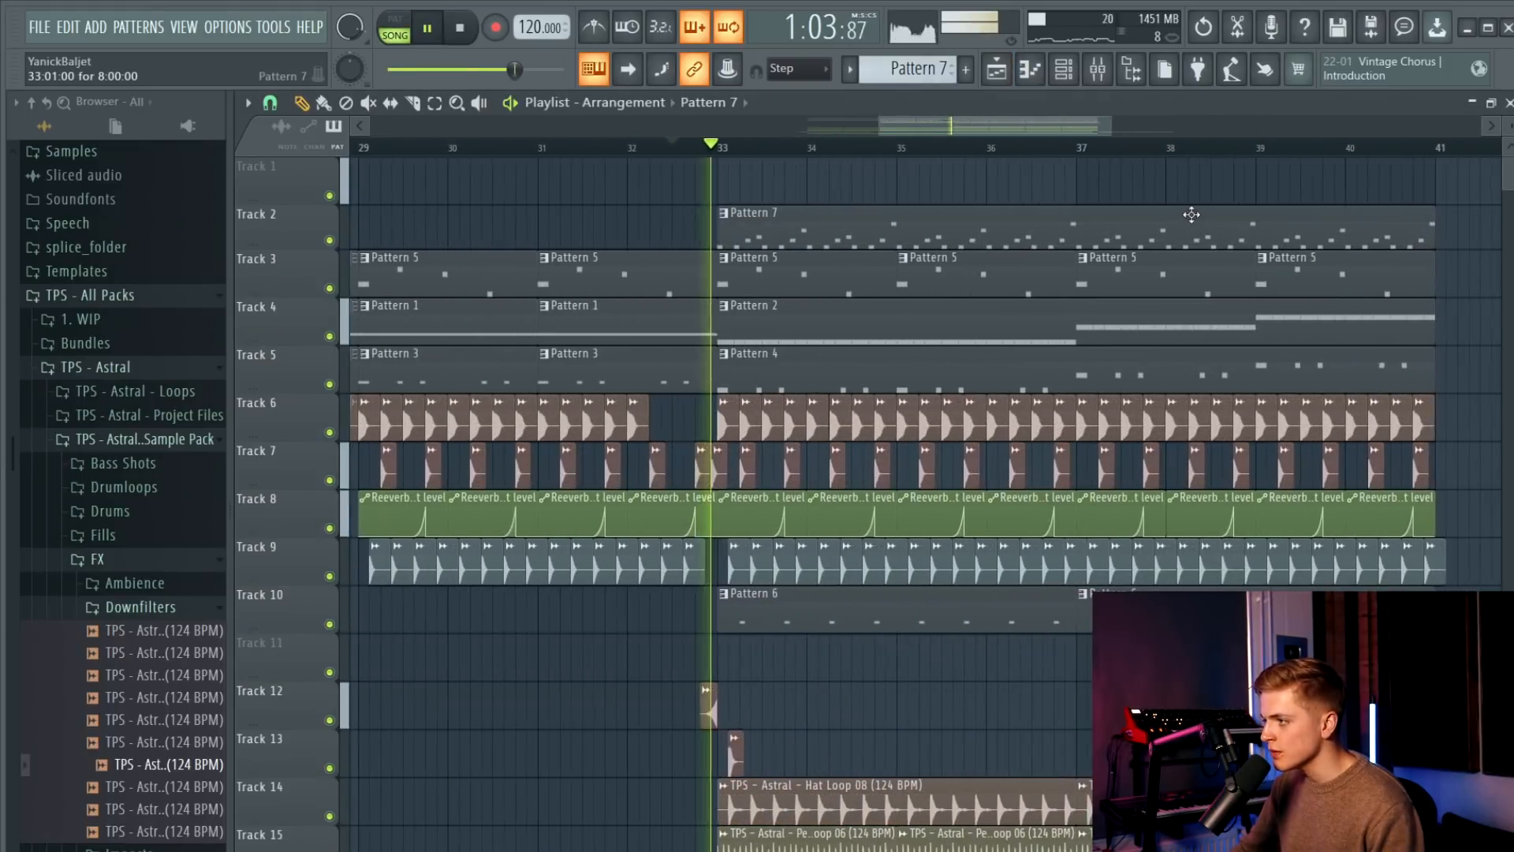
Route Serum #4 to mixer insert 12 and lower that track's volume to 90%.
{"action": "left_click", "coordinate": [1097, 69]}
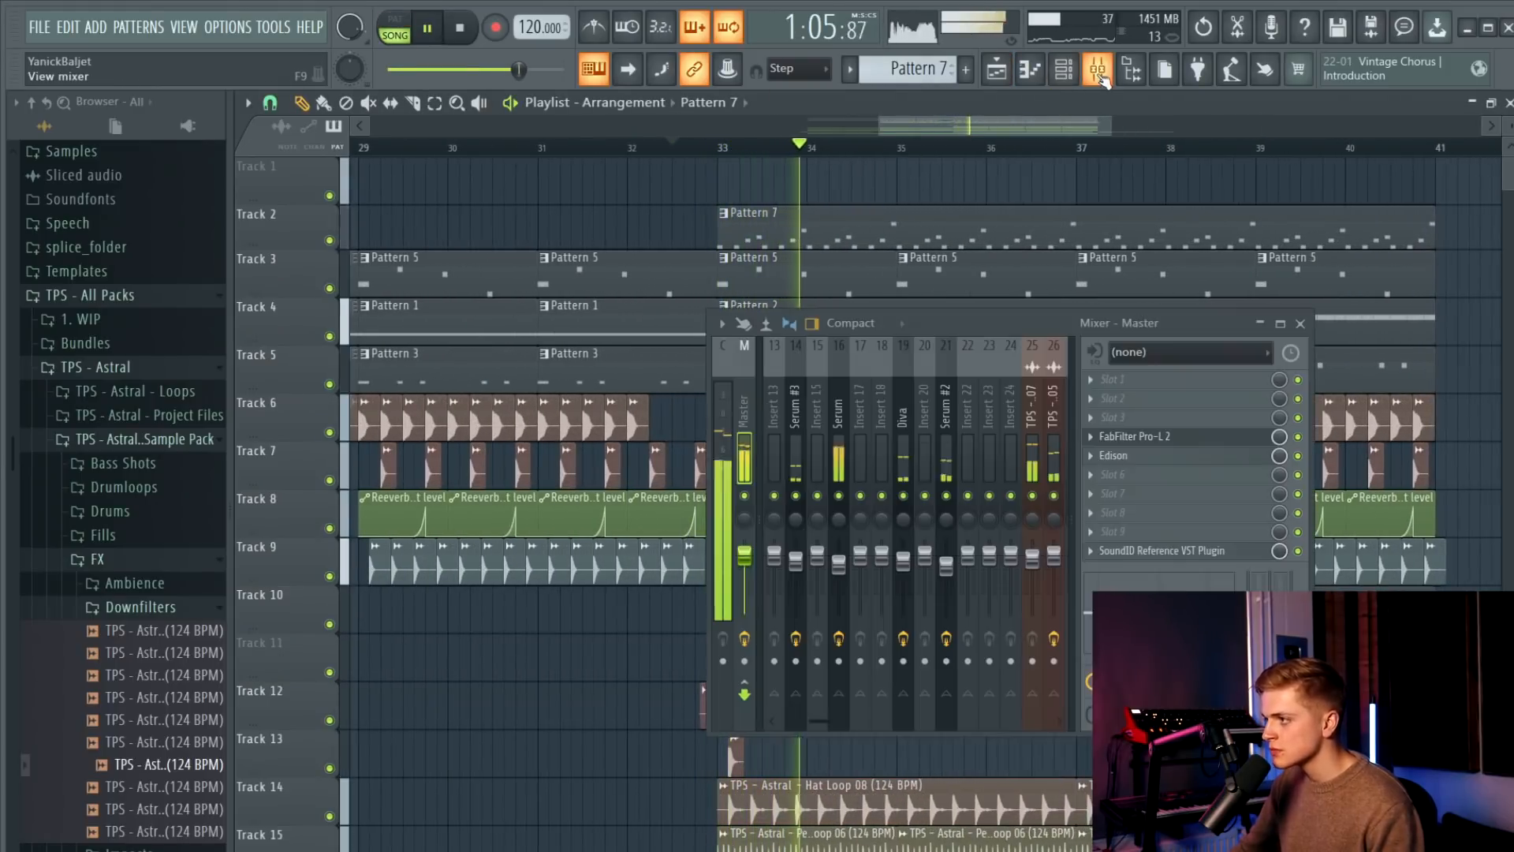
{"action": "scroll", "coordinate": [869, 404], "scroll_direction": "left", "scroll_amount": 6}
{"action": "left_click", "coordinate": [873, 407]}
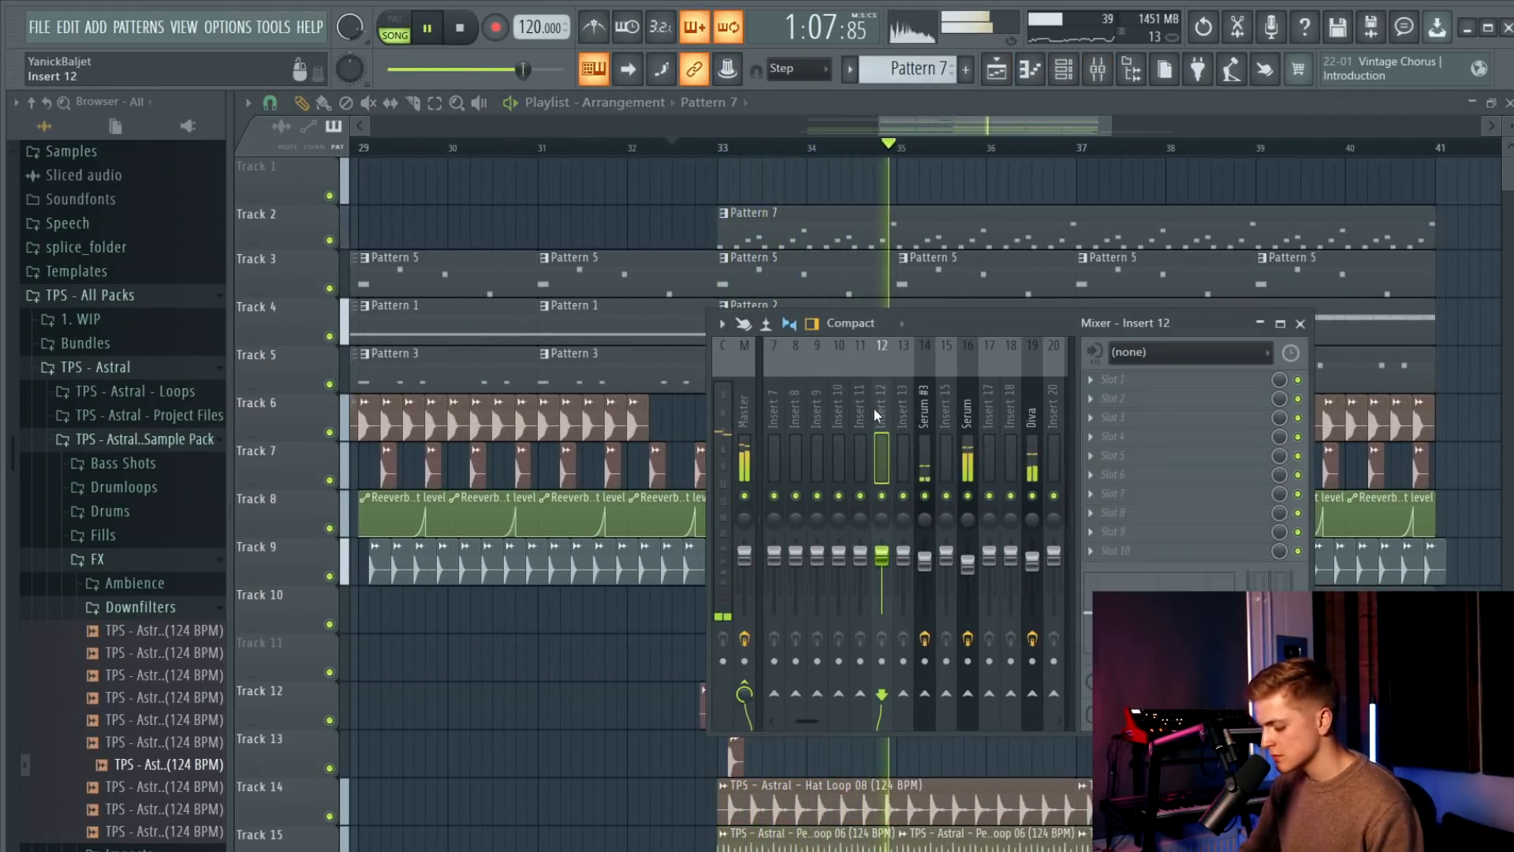
{"action": "left_click_drag", "start_coordinate": [881, 555], "coordinate": [881, 560]}
Stop playback and load Kickstart in the last effect slot of Serum #4 with the mix at 84%.
{"action": "key", "text": "space"}
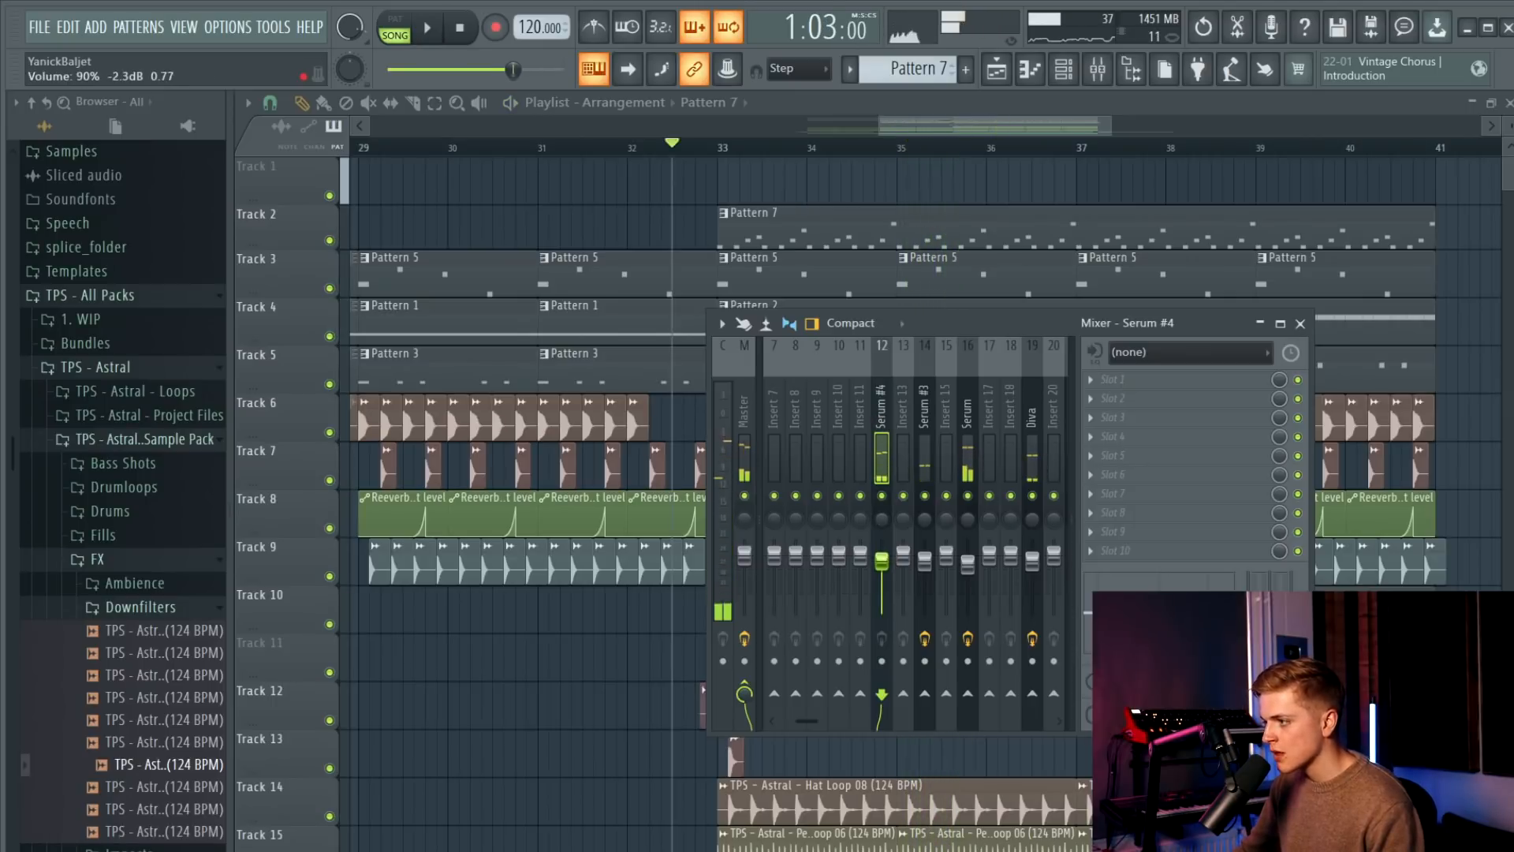
{"action": "left_click", "coordinate": [1236, 551]}
{"action": "left_click", "coordinate": [1394, 556]}
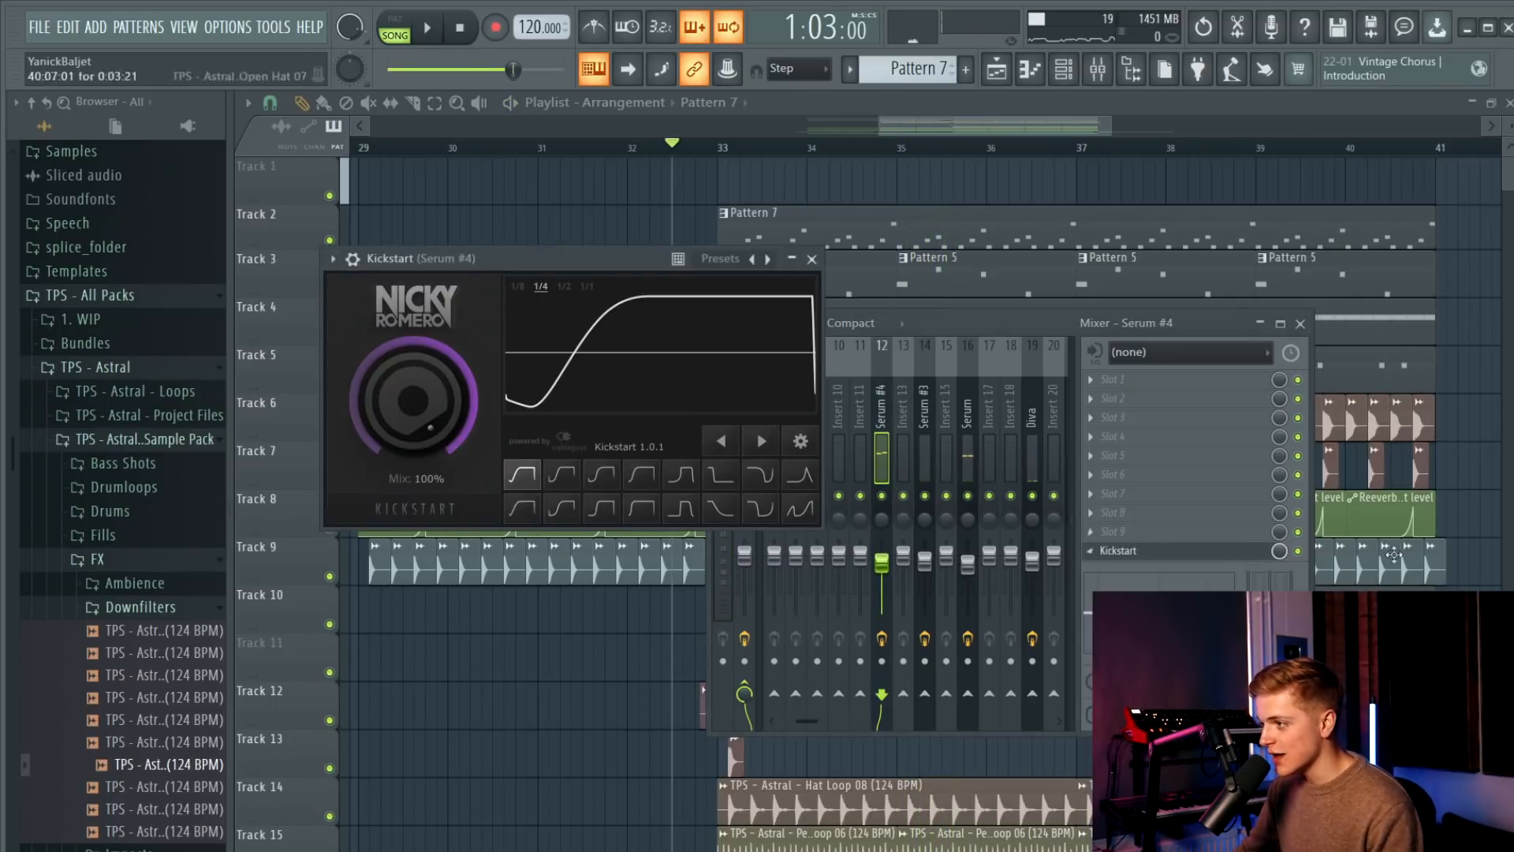
Add Fruity parametric EQ 2 to slot 2 of Serum #4, cut its low end with bands 1 to 3, and check it during playback.
{"action": "left_click", "coordinate": [1191, 399]}
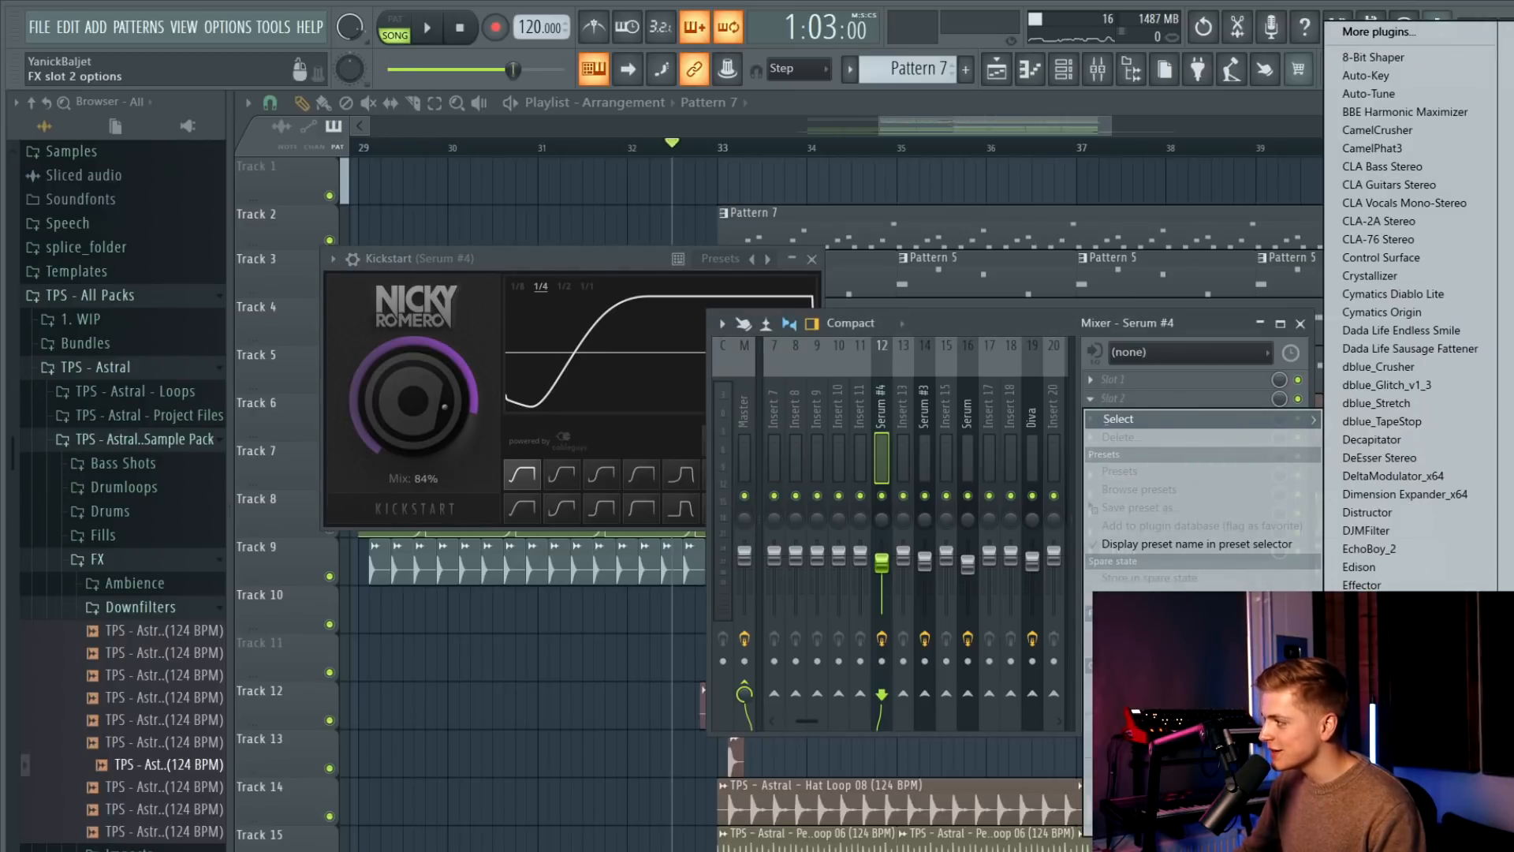
{"action": "left_click", "coordinate": [1394, 742]}
{"action": "left_click_drag", "start_coordinate": [418, 432], "coordinate": [437, 562]}
{"action": "left_click_drag", "start_coordinate": [400, 451], "coordinate": [356, 494]}
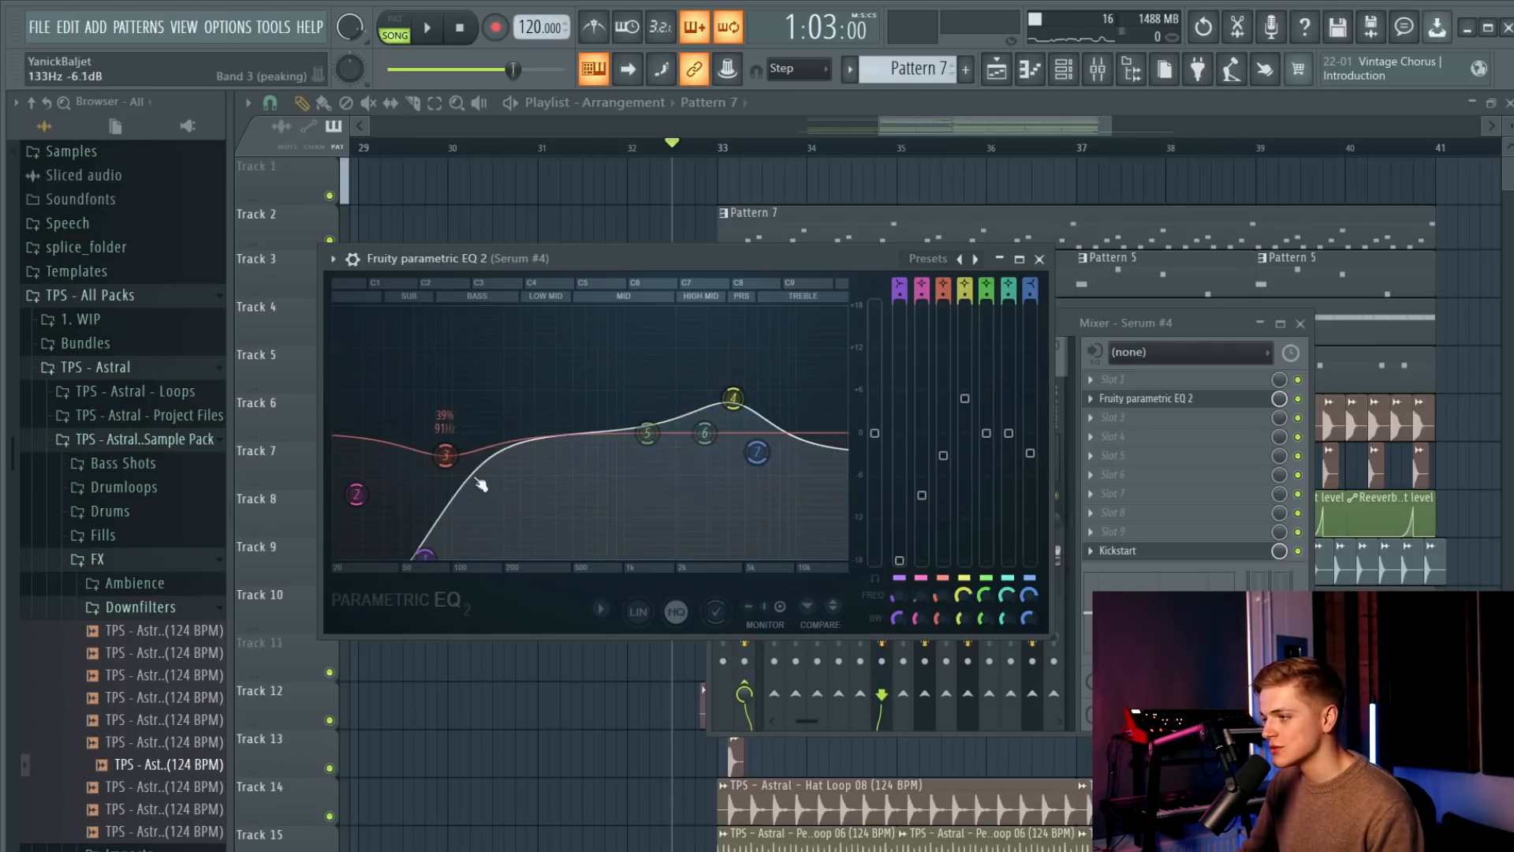
{"action": "left_click_drag", "start_coordinate": [355, 502], "coordinate": [360, 517]}
{"action": "key", "text": "space"}
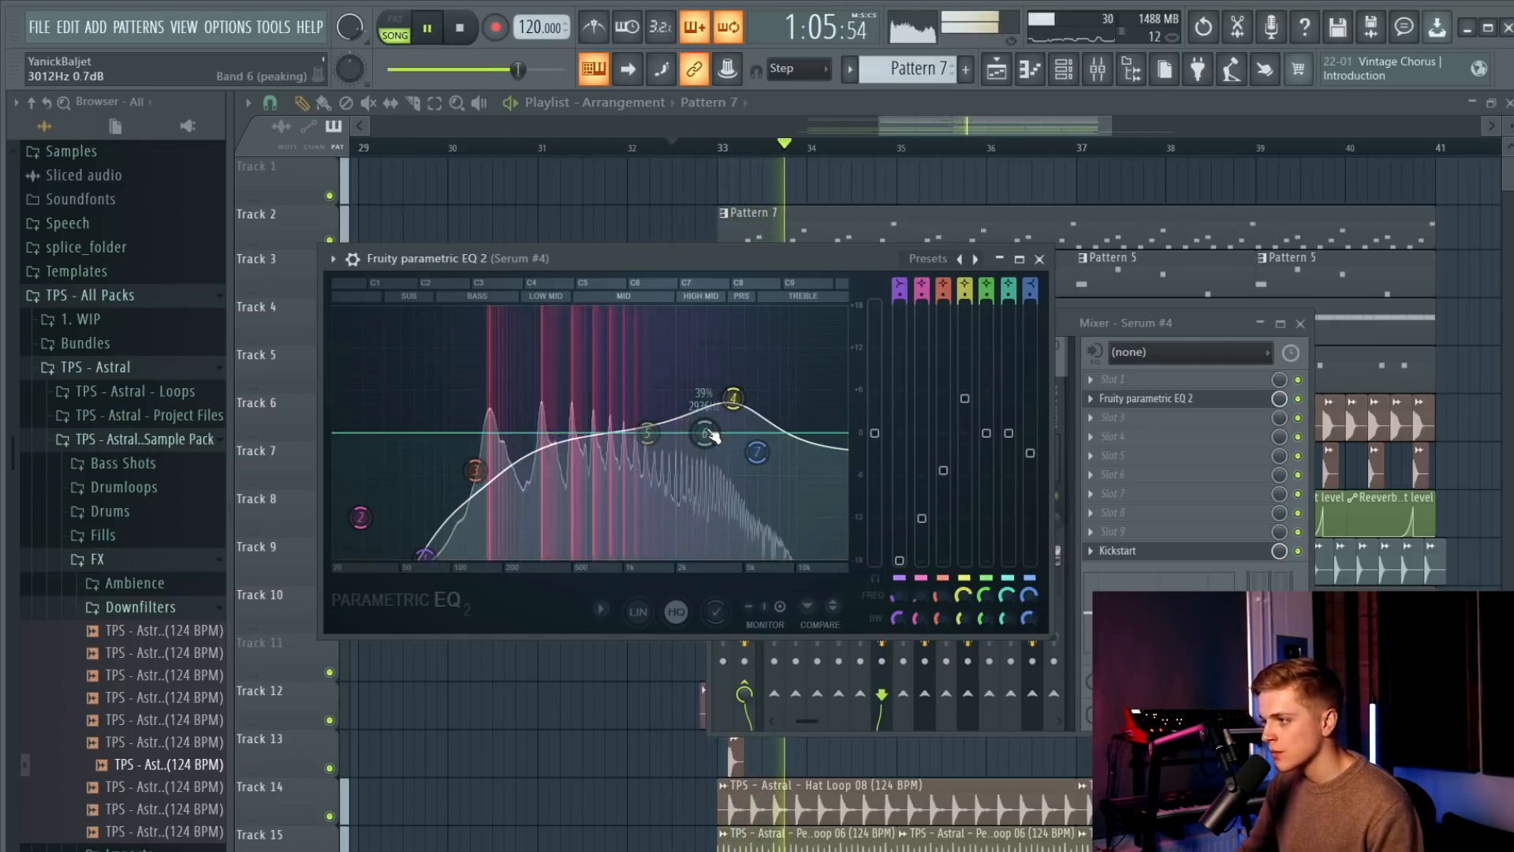
{"action": "left_click", "coordinate": [1040, 259]}
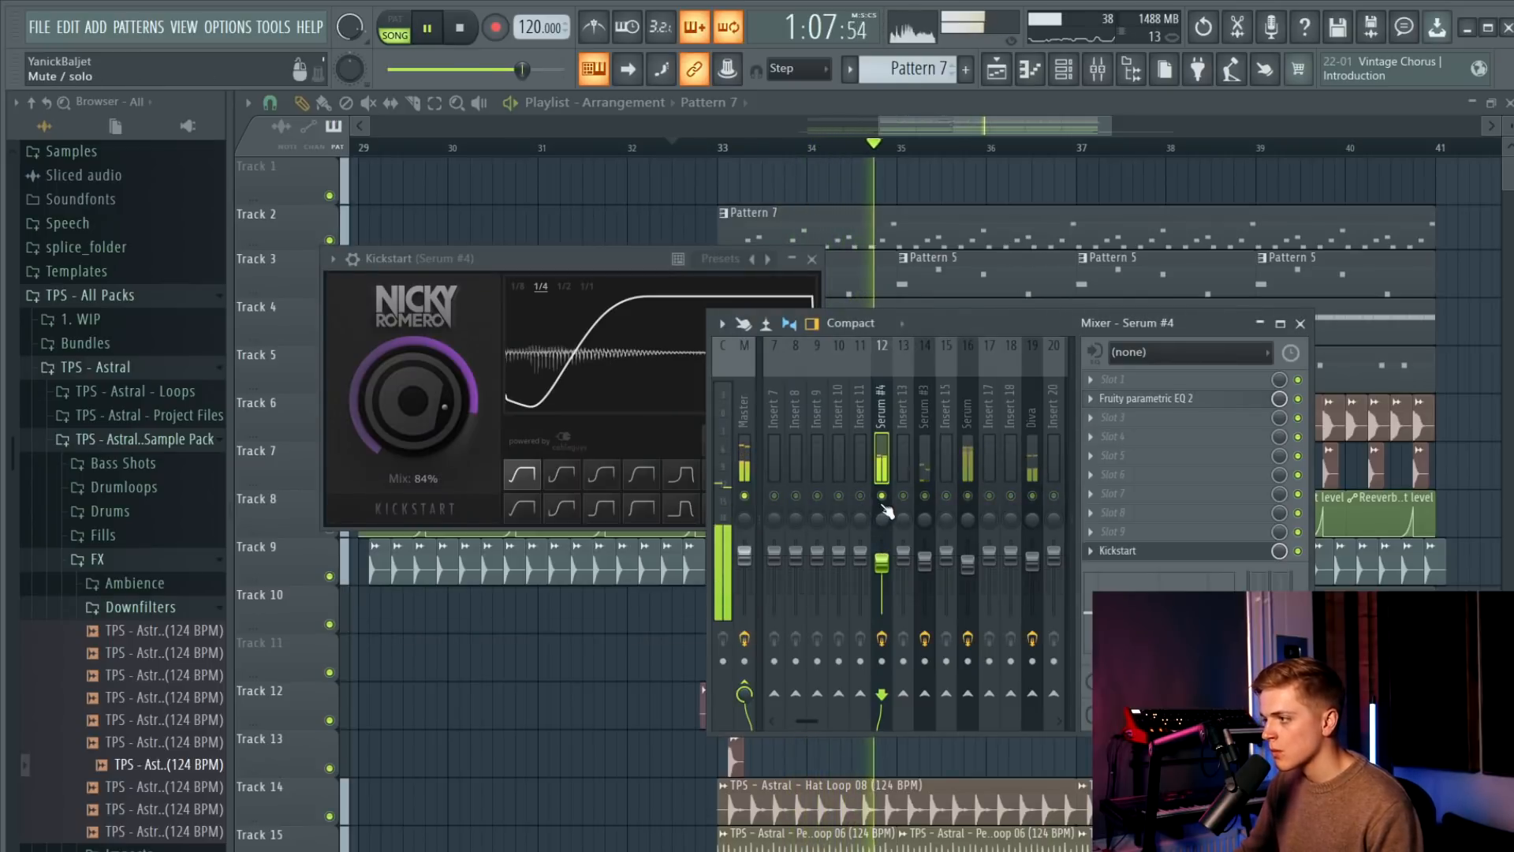
Turn off the reverb and delay inside the Serum #4 instrument, close it and stop playback.
{"action": "left_click", "coordinate": [1063, 69]}
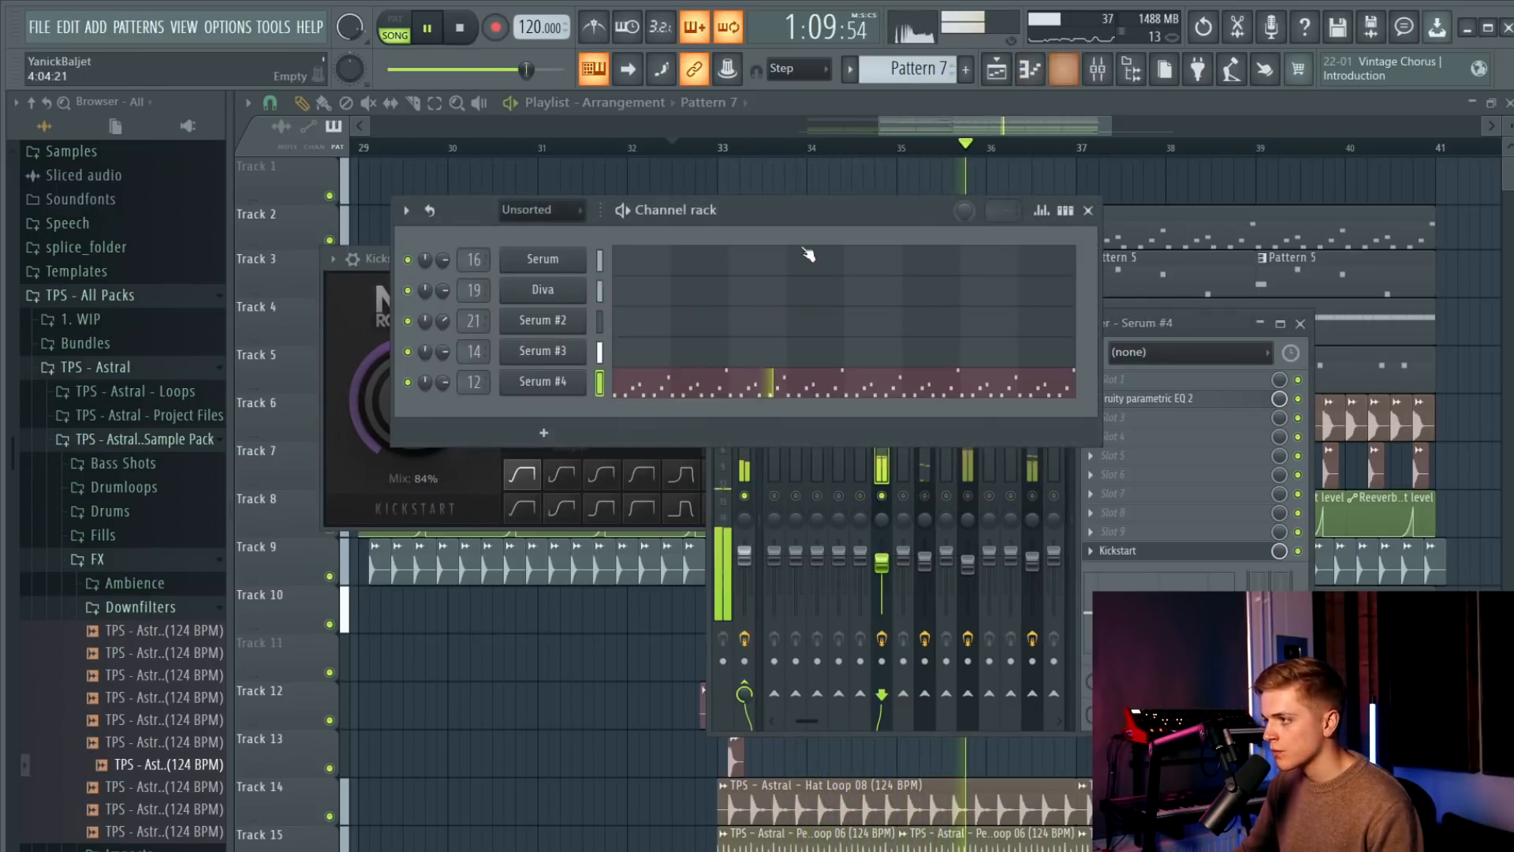
{"action": "left_click", "coordinate": [549, 382]}
{"action": "left_click", "coordinate": [480, 251]}
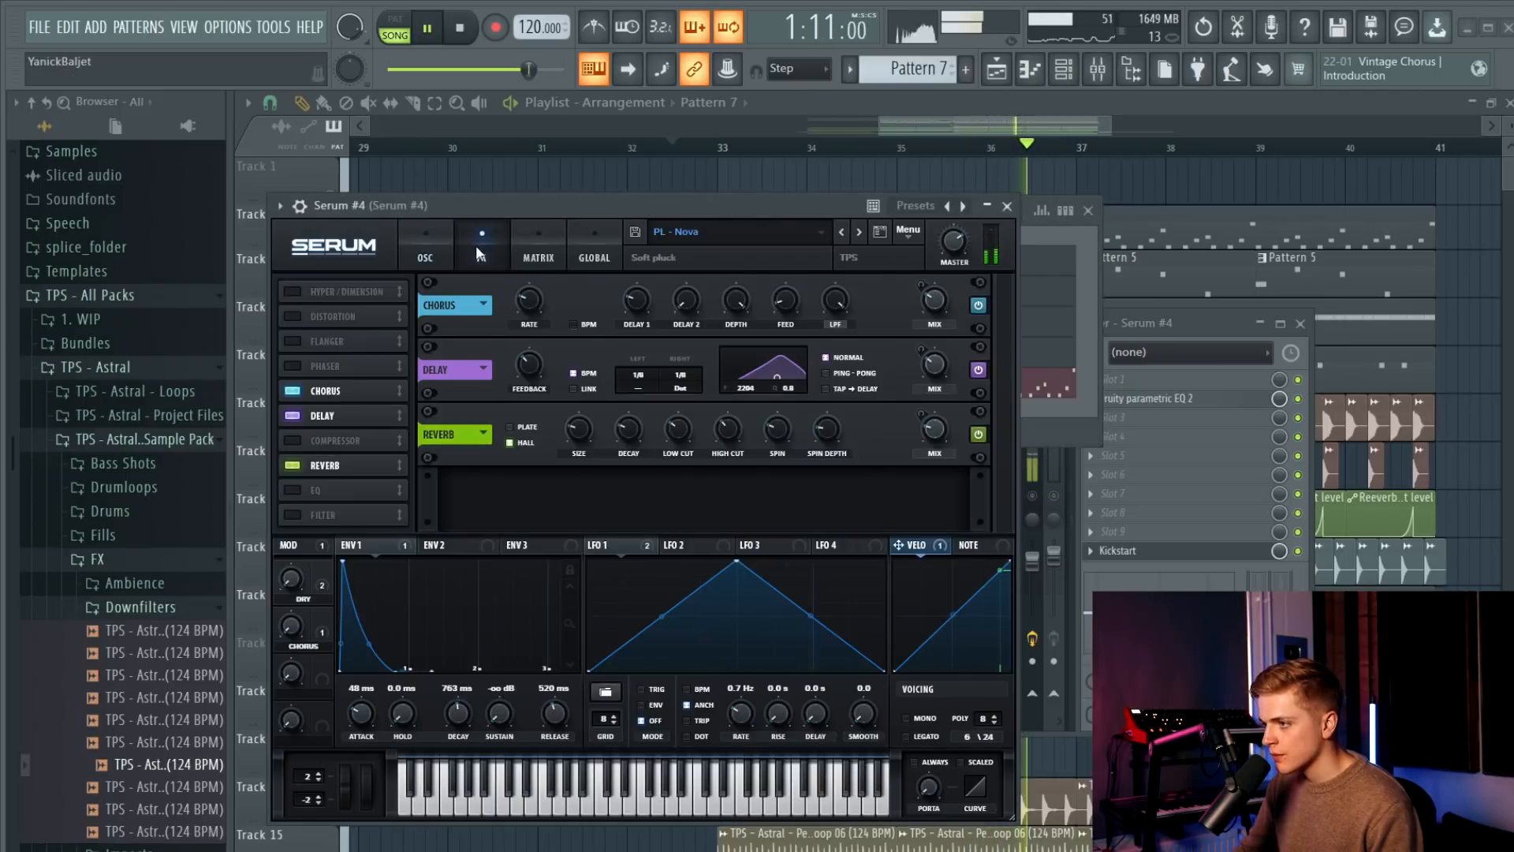
{"action": "left_click", "coordinate": [293, 465]}
{"action": "left_click", "coordinate": [293, 416]}
{"action": "left_click", "coordinate": [1007, 206]}
{"action": "key", "text": "space"}
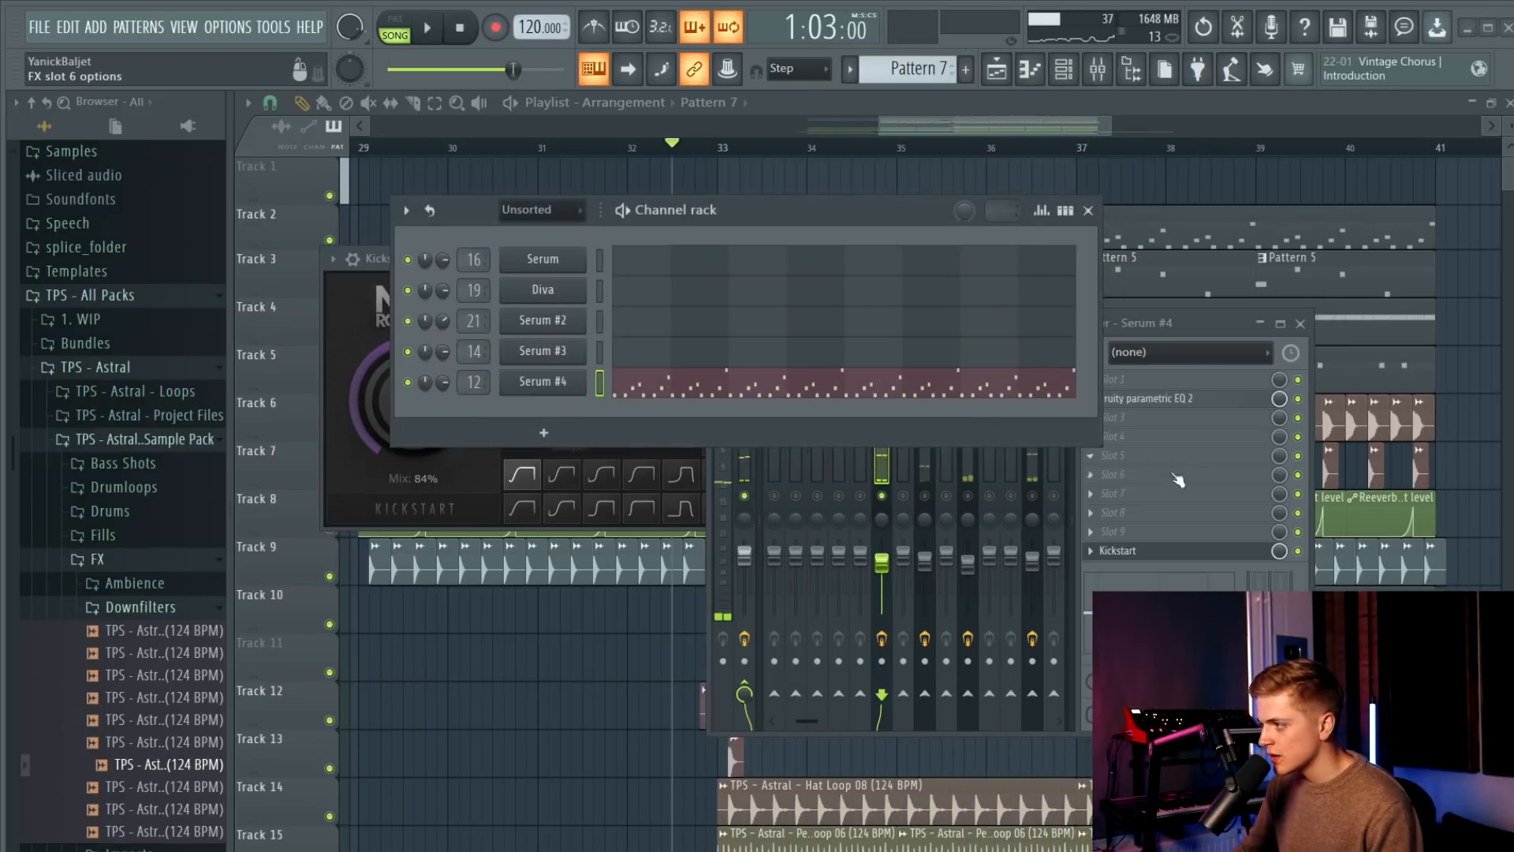
Load Crystallizer in slot 6 of the Serum #4 mixer track, play the arrangement and close the channel rack.
{"action": "left_click", "coordinate": [1175, 474]}
{"action": "mouse_move", "coordinate": [1175, 489]}
{"action": "key", "text": "Down"}
{"action": "key", "text": "Down"}
{"action": "key", "text": "Down"}
{"action": "key", "text": "Down"}
{"action": "key", "text": "Down"}
{"action": "key", "text": "Down"}
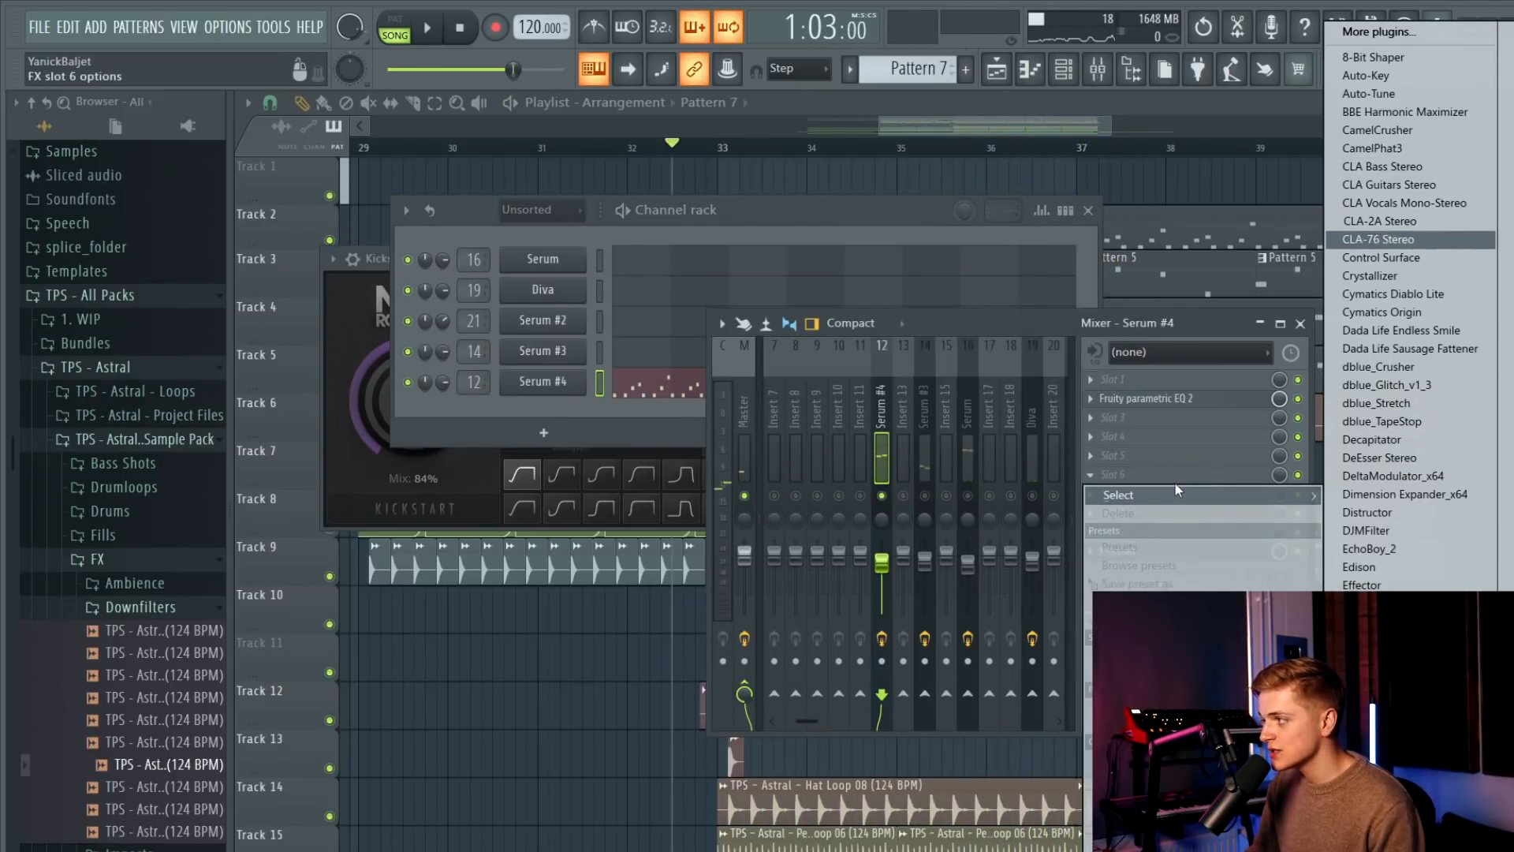
{"action": "key", "text": "Return"}
{"action": "key", "text": "space"}
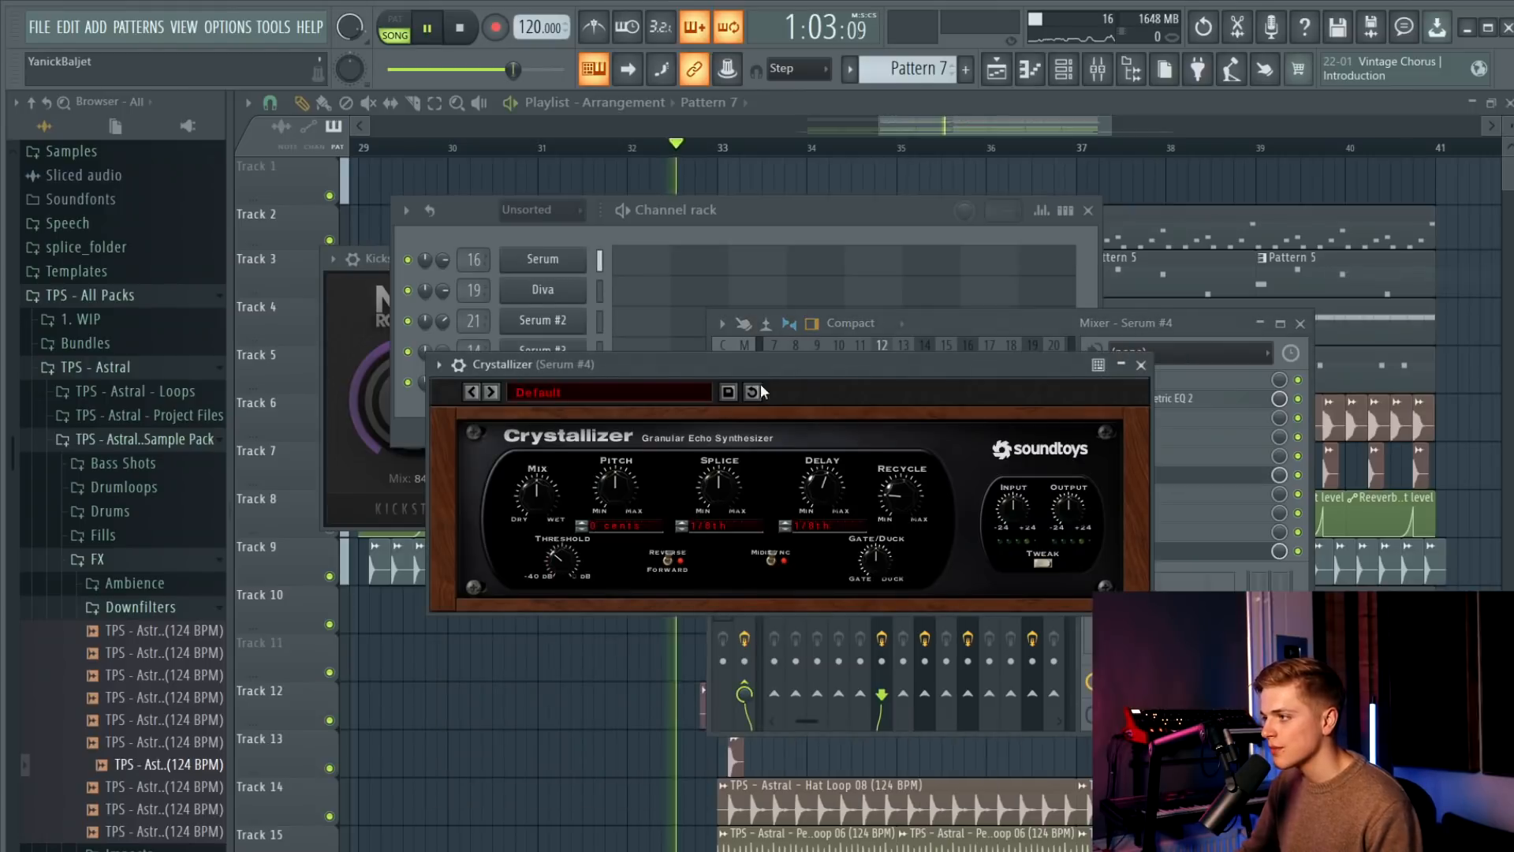
{"action": "left_click", "coordinate": [1089, 210]}
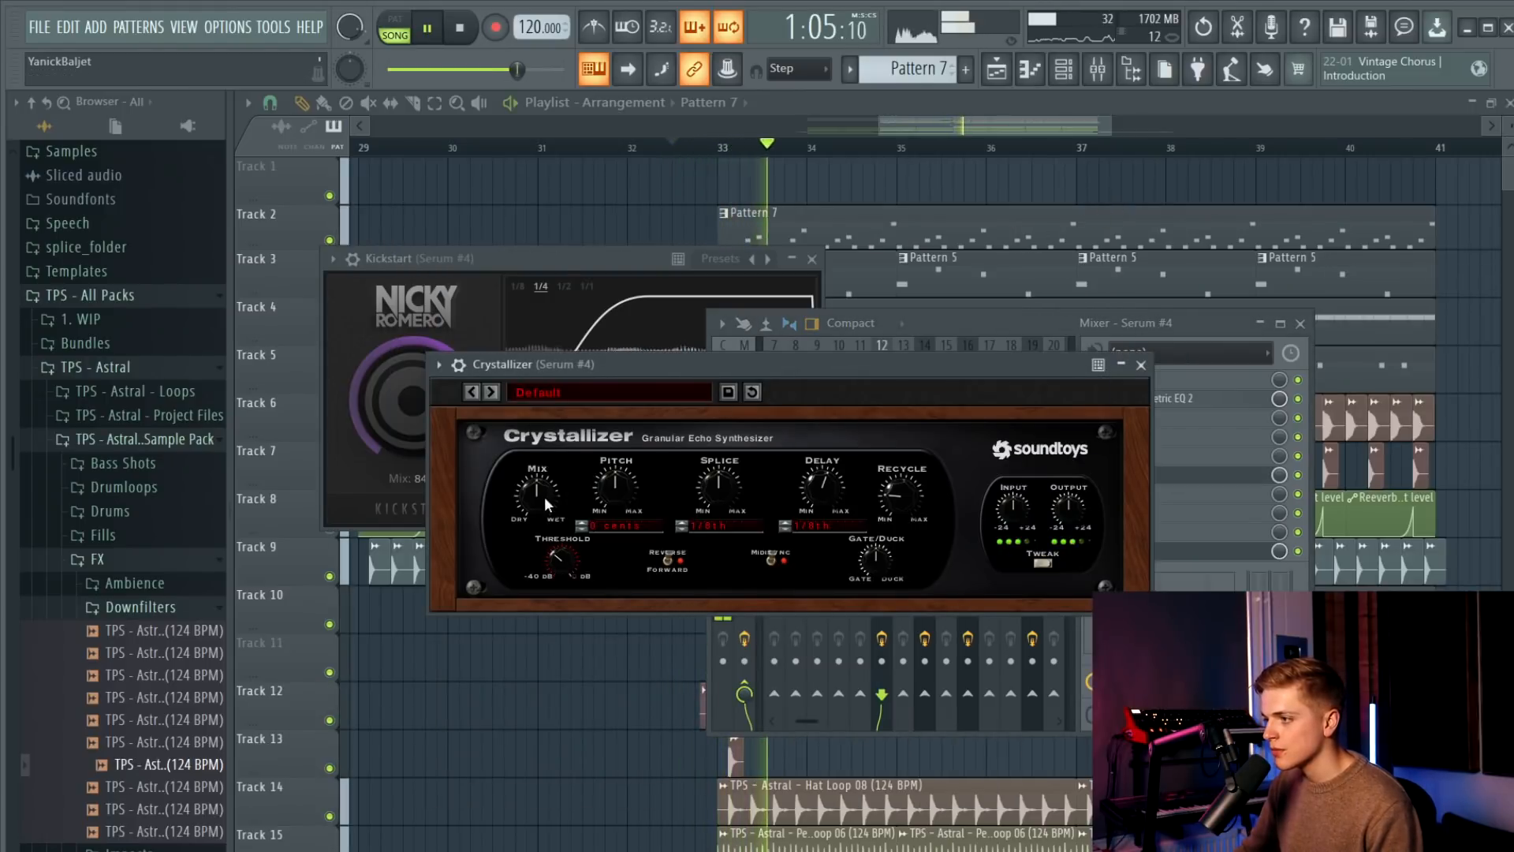
Add Fruity Reeverb 2 to slot 7 of Serum #4 and replay the arrangement from just before bar 33.
{"action": "left_click", "coordinate": [1141, 364]}
{"action": "left_click", "coordinate": [1167, 437]}
{"action": "left_click", "coordinate": [1168, 438]}
{"action": "left_click", "coordinate": [1220, 491]}
{"action": "left_click", "coordinate": [1507, 378]}
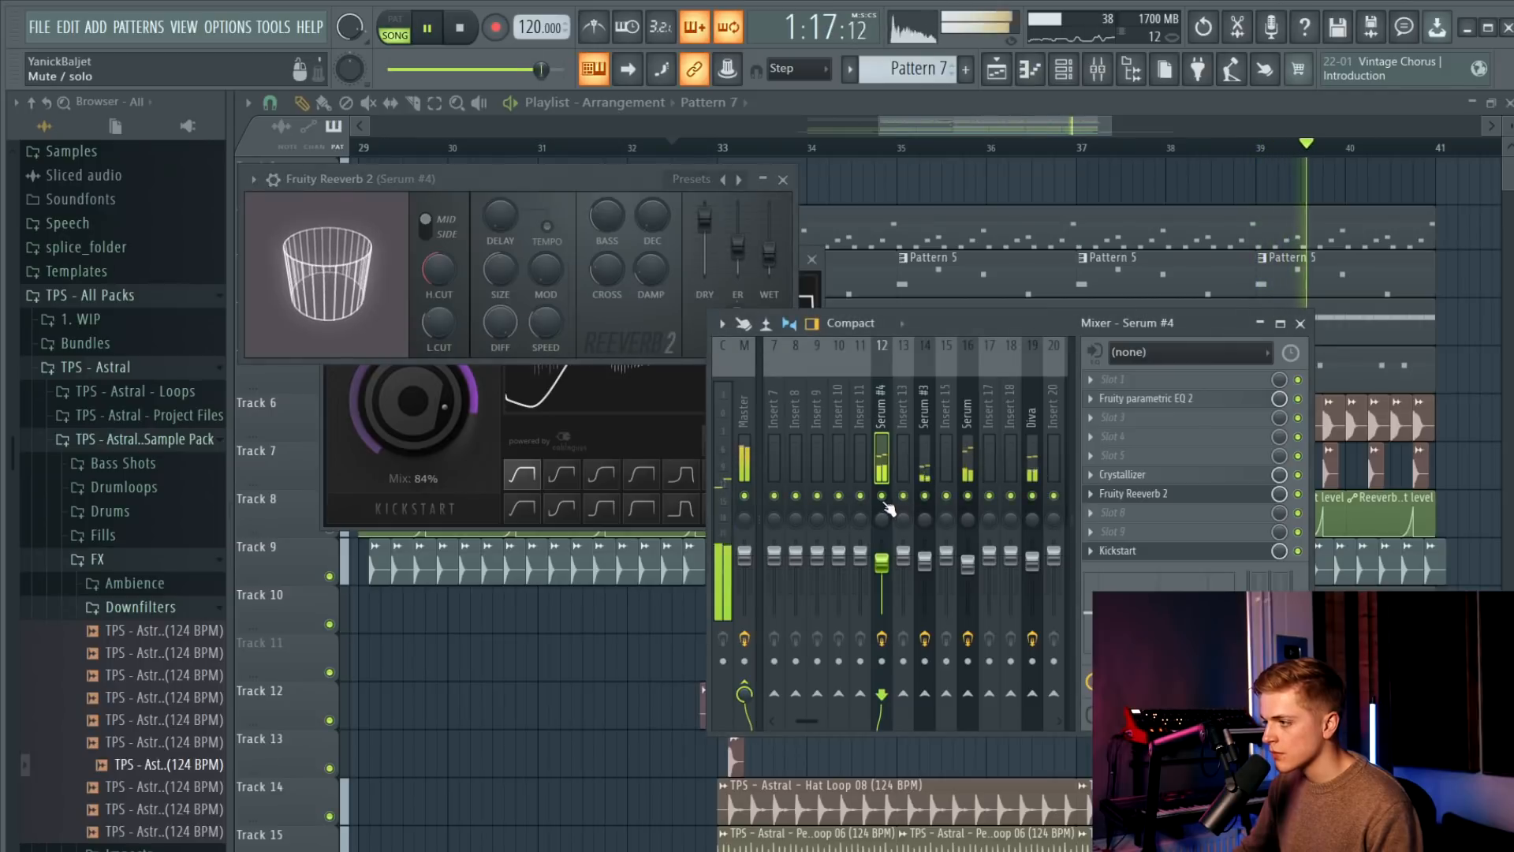
{"action": "left_click", "coordinate": [708, 156]}
{"action": "left_click", "coordinate": [708, 150]}
Try a copy of Pattern 7 on Track 2 from bar 17 to 25 and delete it again.
{"action": "scroll", "coordinate": [708, 157], "scroll_direction": "down", "scroll_amount": 5}
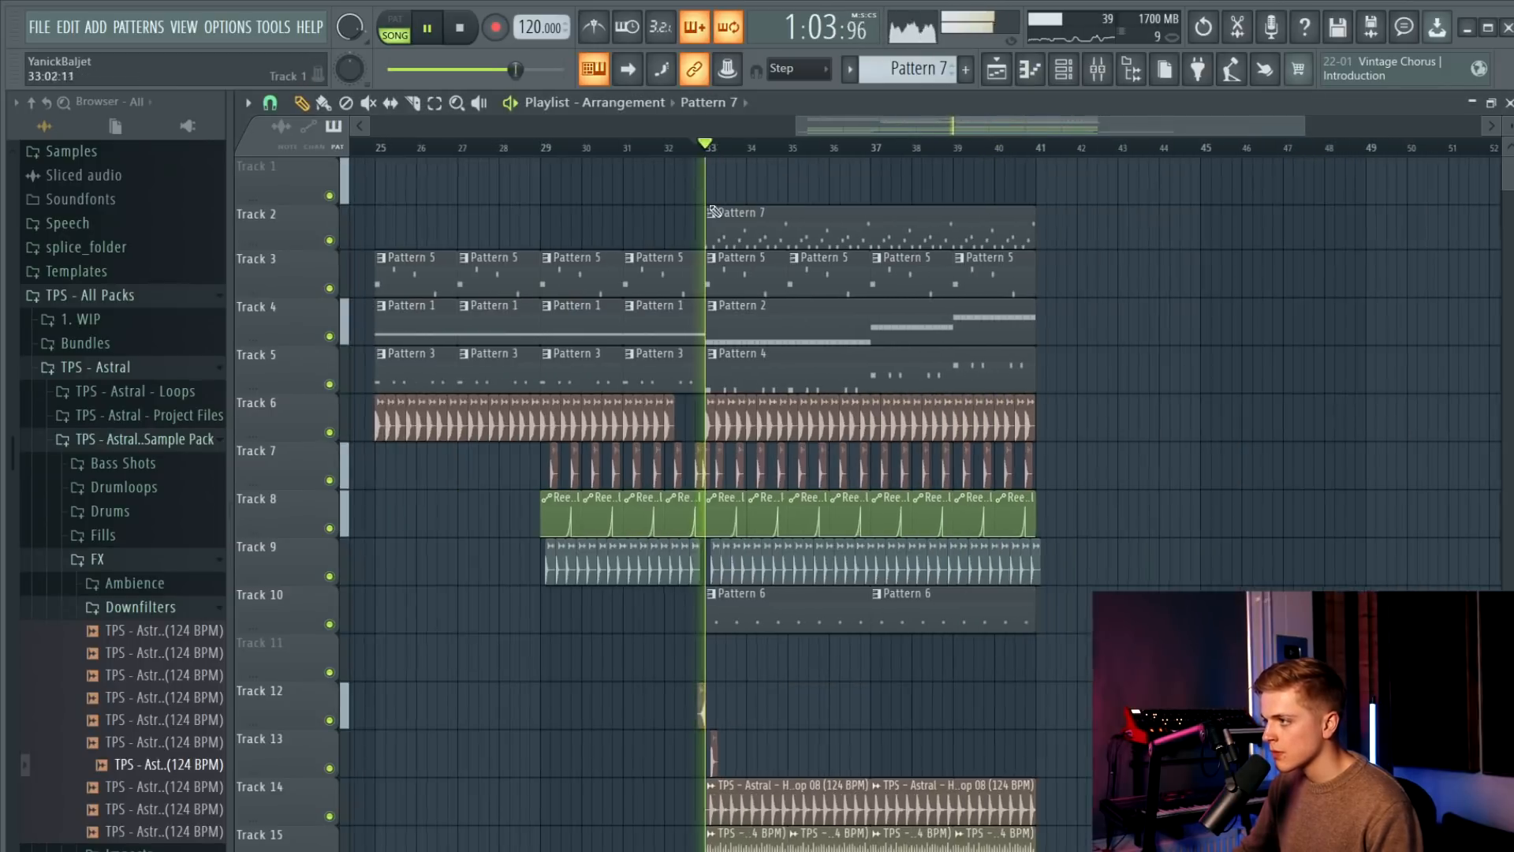
{"action": "left_click_drag", "start_coordinate": [863, 231], "coordinate": [512, 231]}
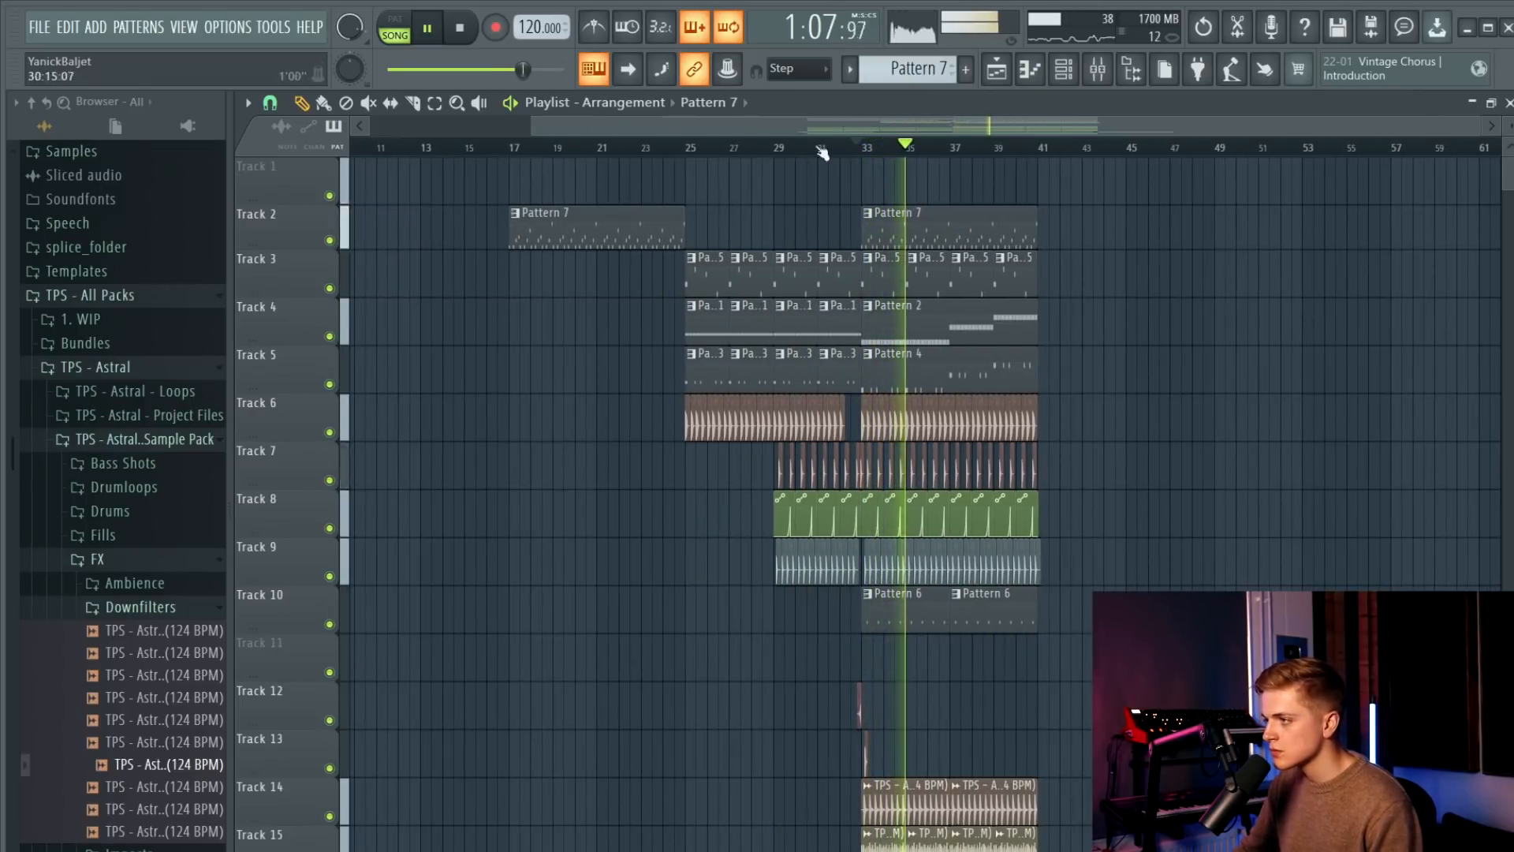
{"action": "right_click", "coordinate": [618, 233]}
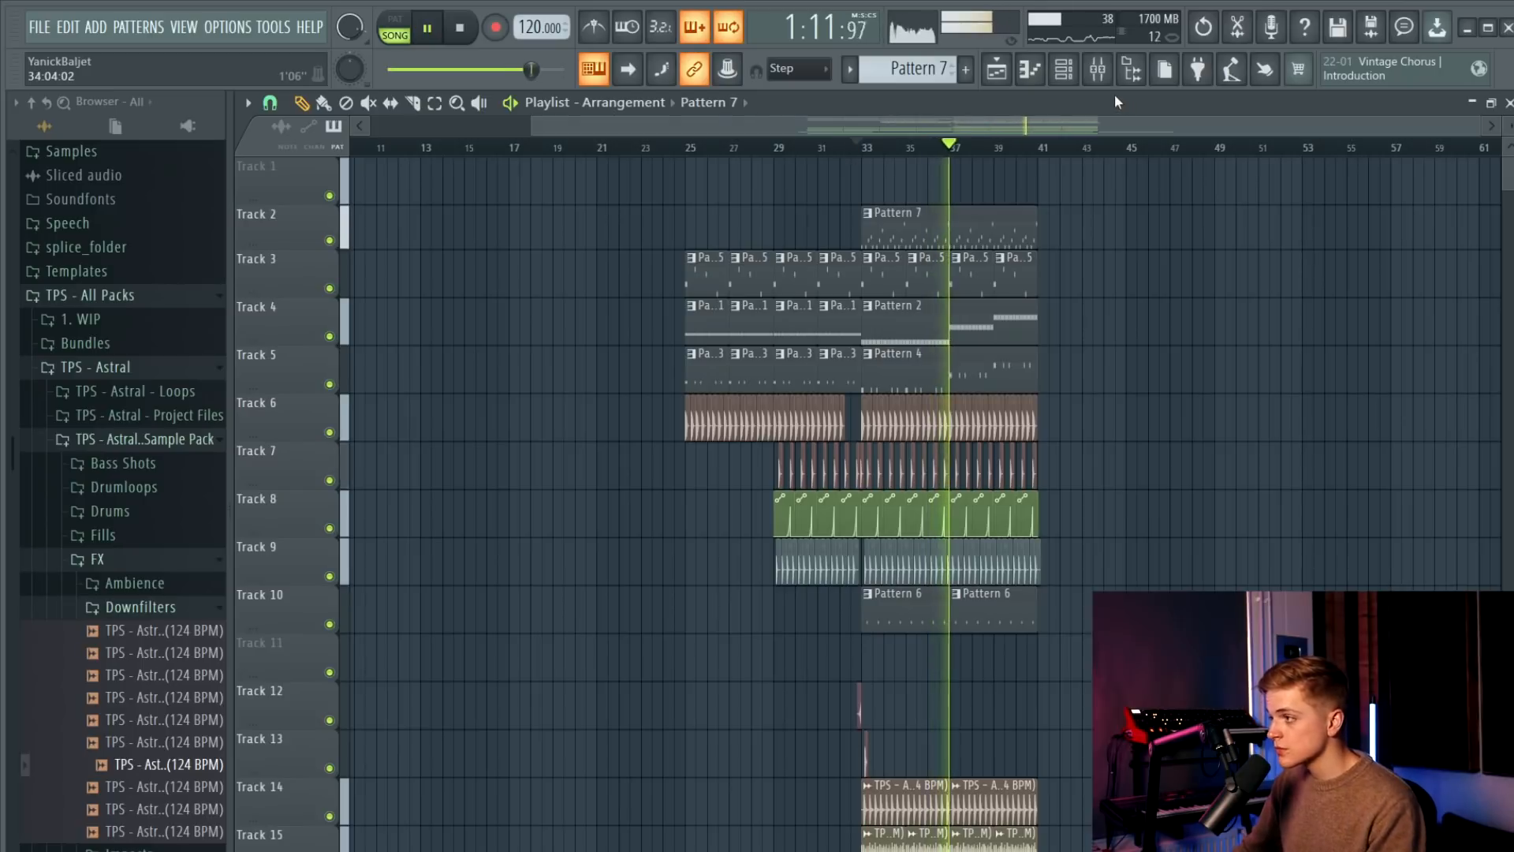
Lower the Serum #4 mixer volume to 82% and create an automation clip for its Serum filter cutoff.
{"action": "left_click", "coordinate": [1098, 70]}
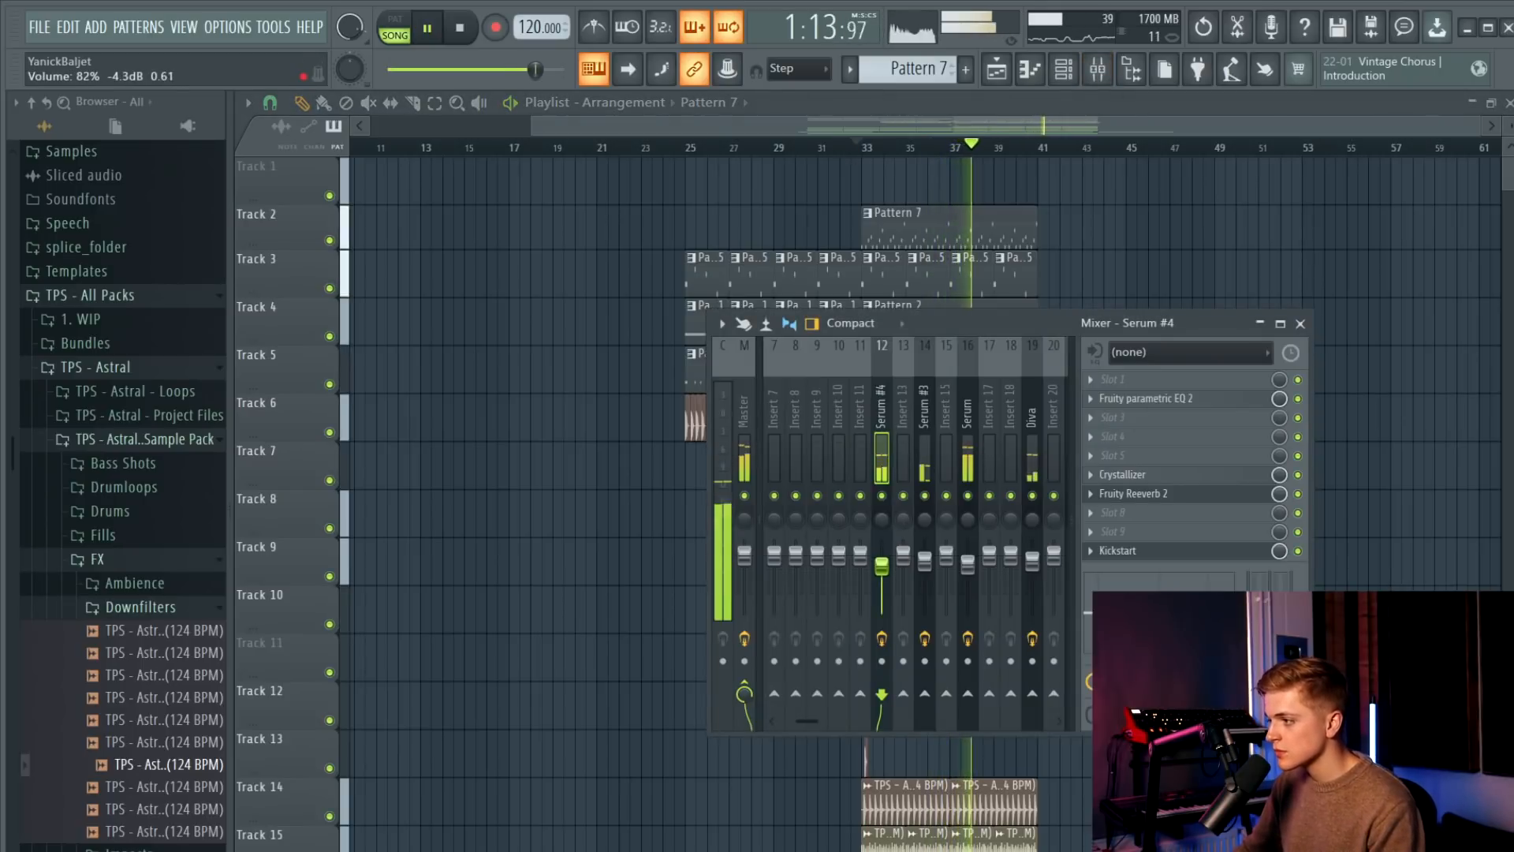
{"action": "left_click", "coordinate": [1064, 70]}
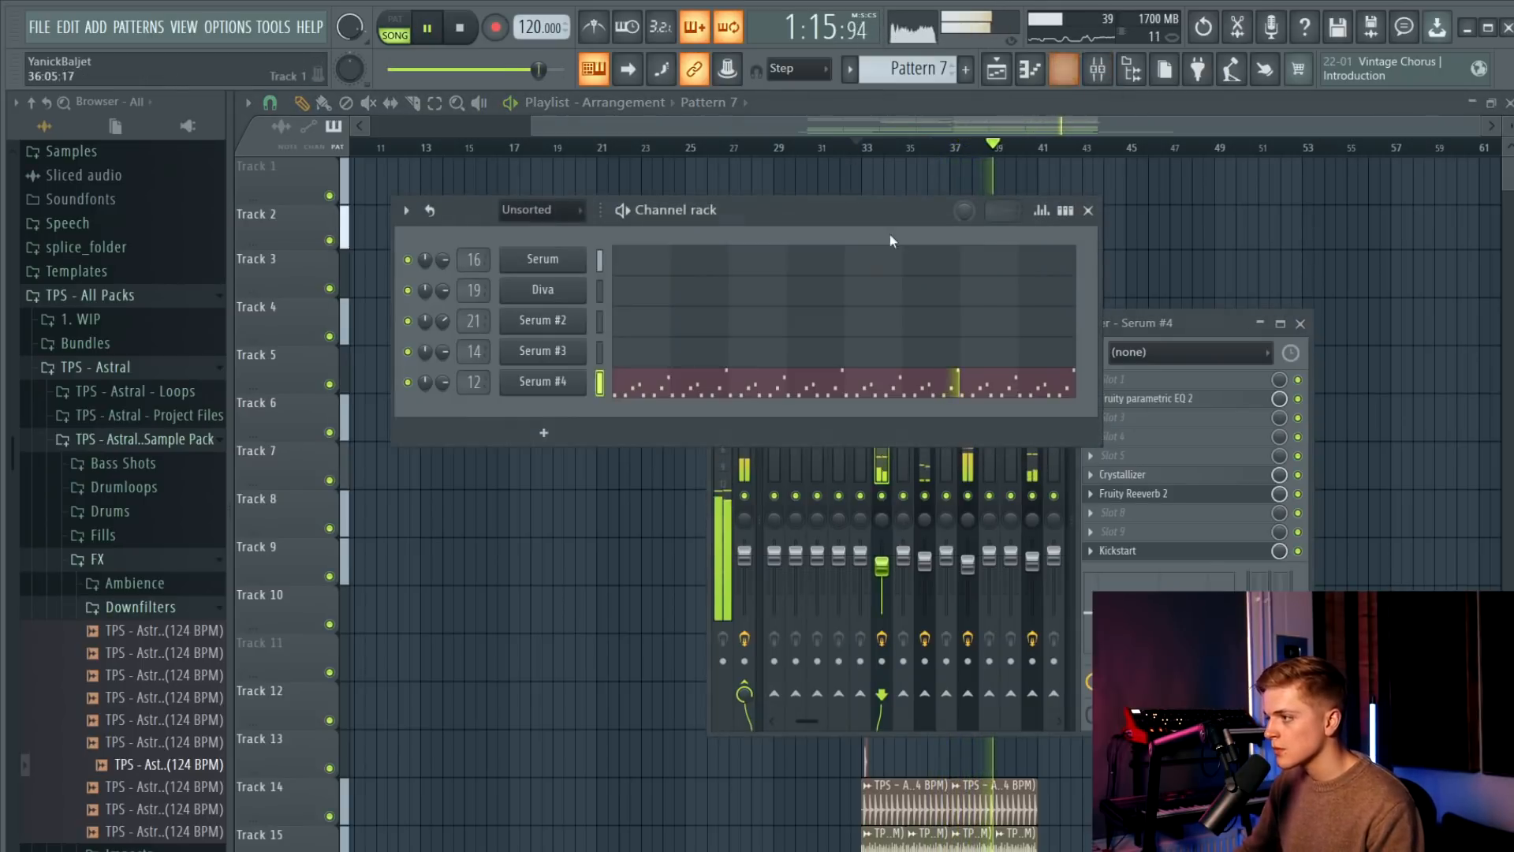
{"action": "left_click", "coordinate": [574, 385]}
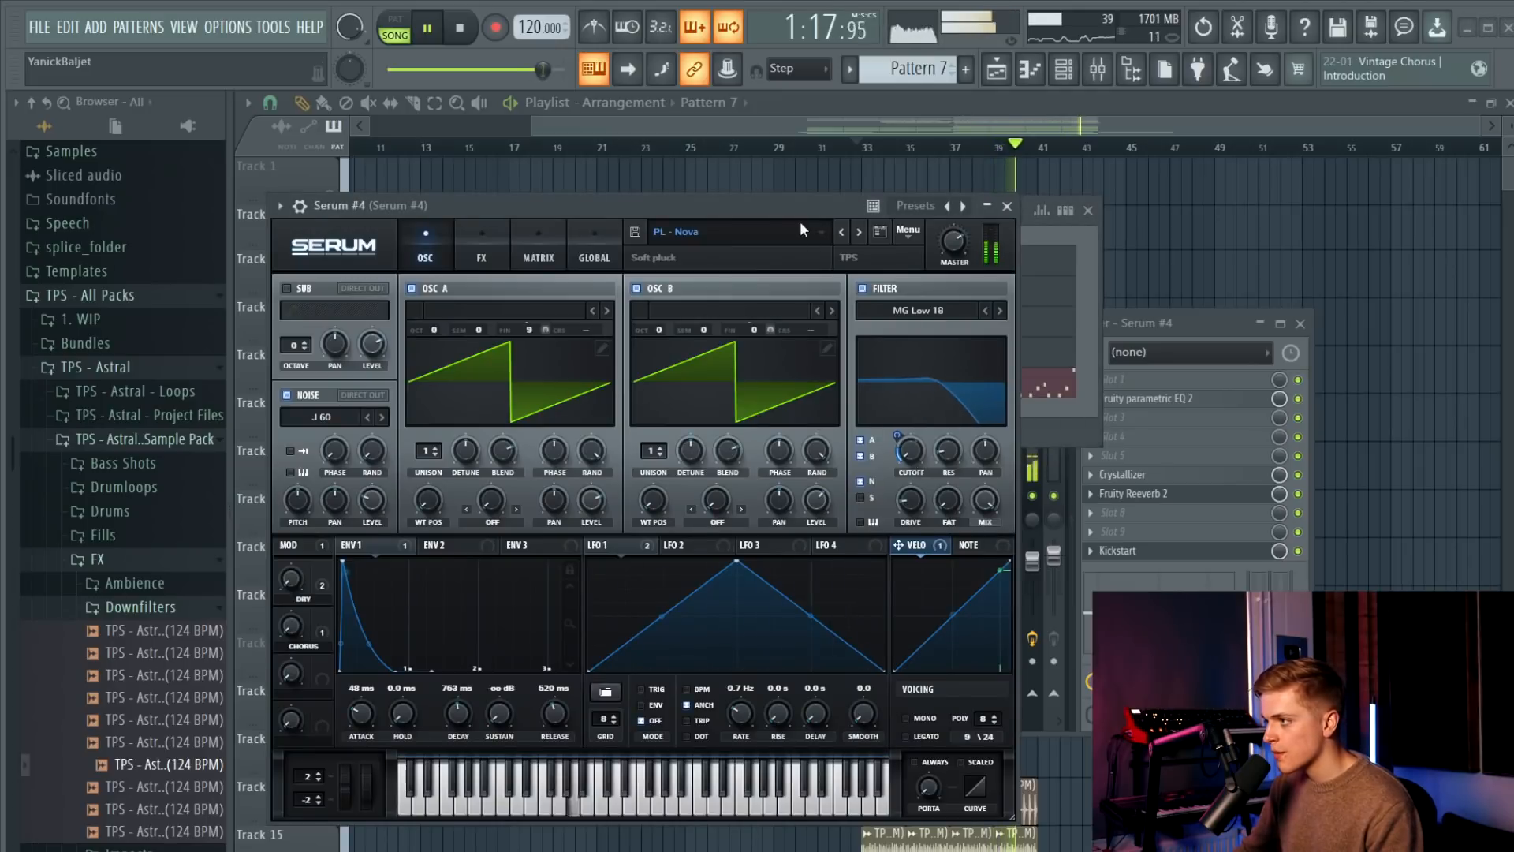
{"action": "key", "text": "space"}
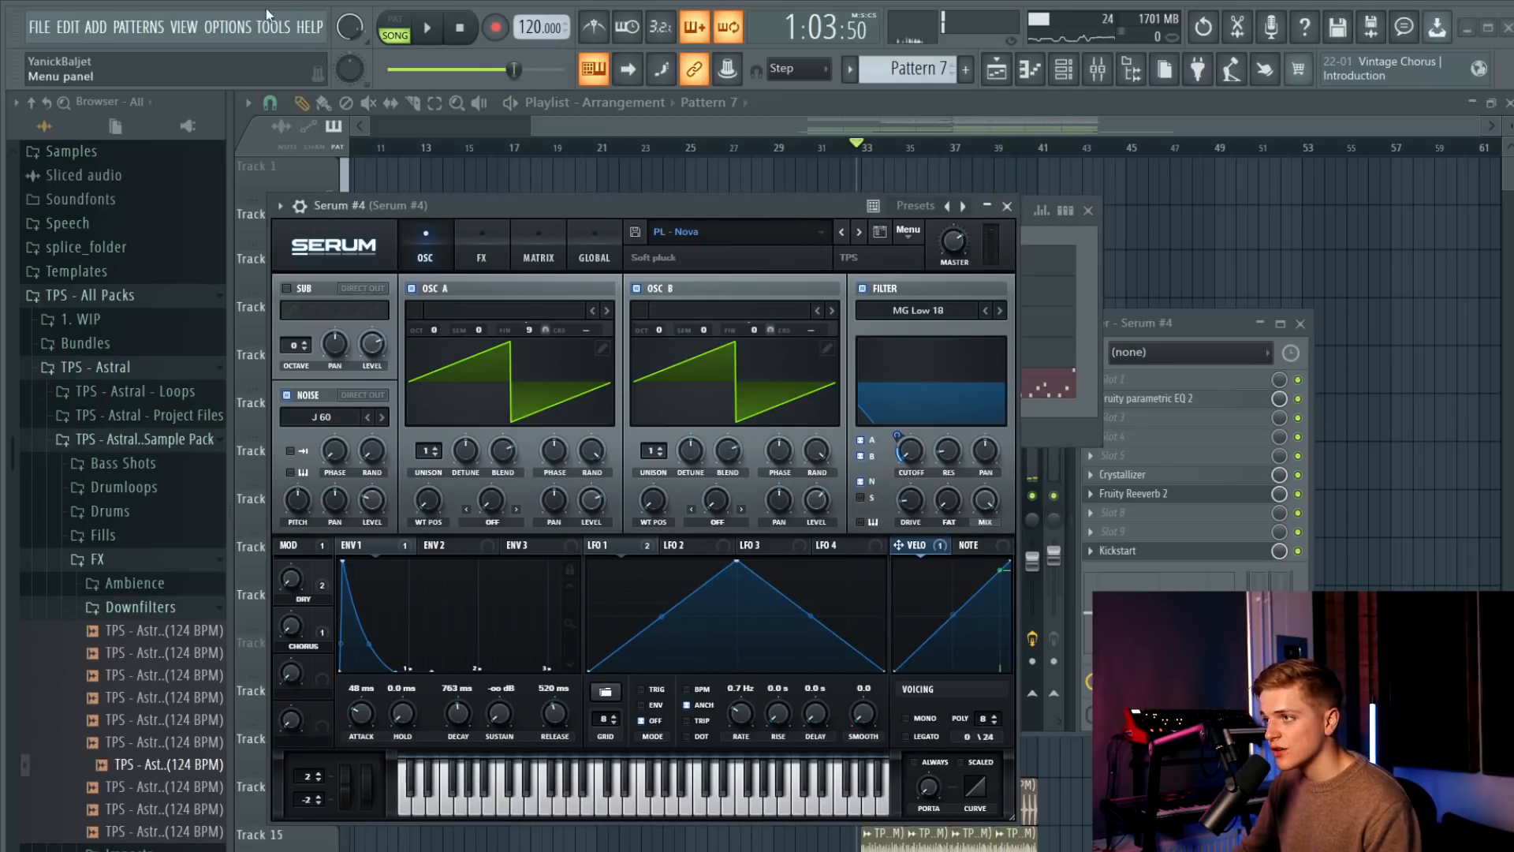
{"action": "left_click", "coordinate": [273, 27]}
{"action": "mouse_move", "coordinate": [350, 263]}
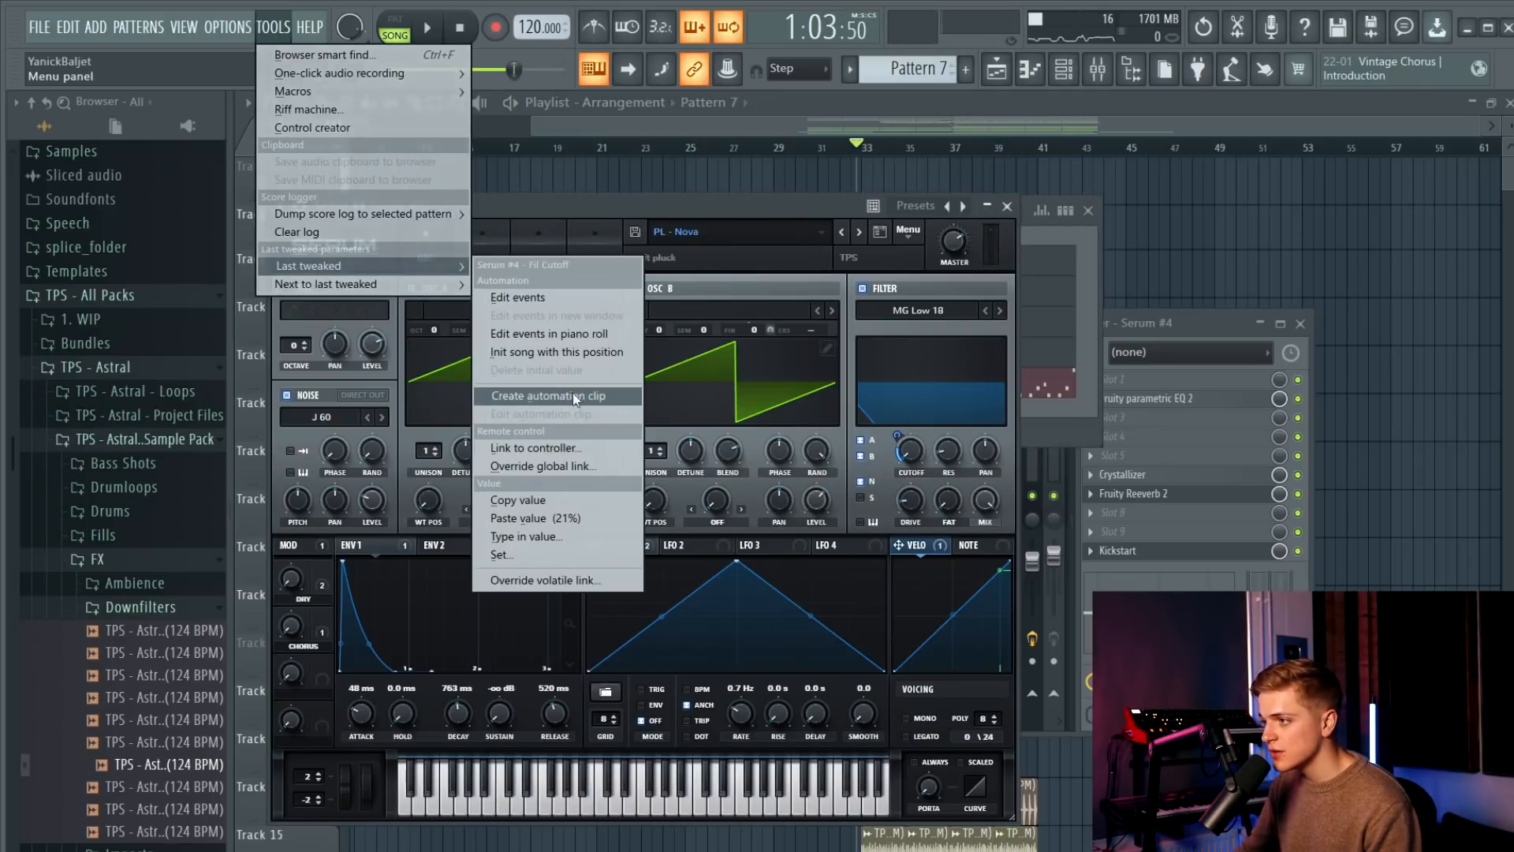
{"action": "left_click", "coordinate": [572, 395]}
{"action": "left_click", "coordinate": [1007, 206]}
{"action": "key", "text": "space"}
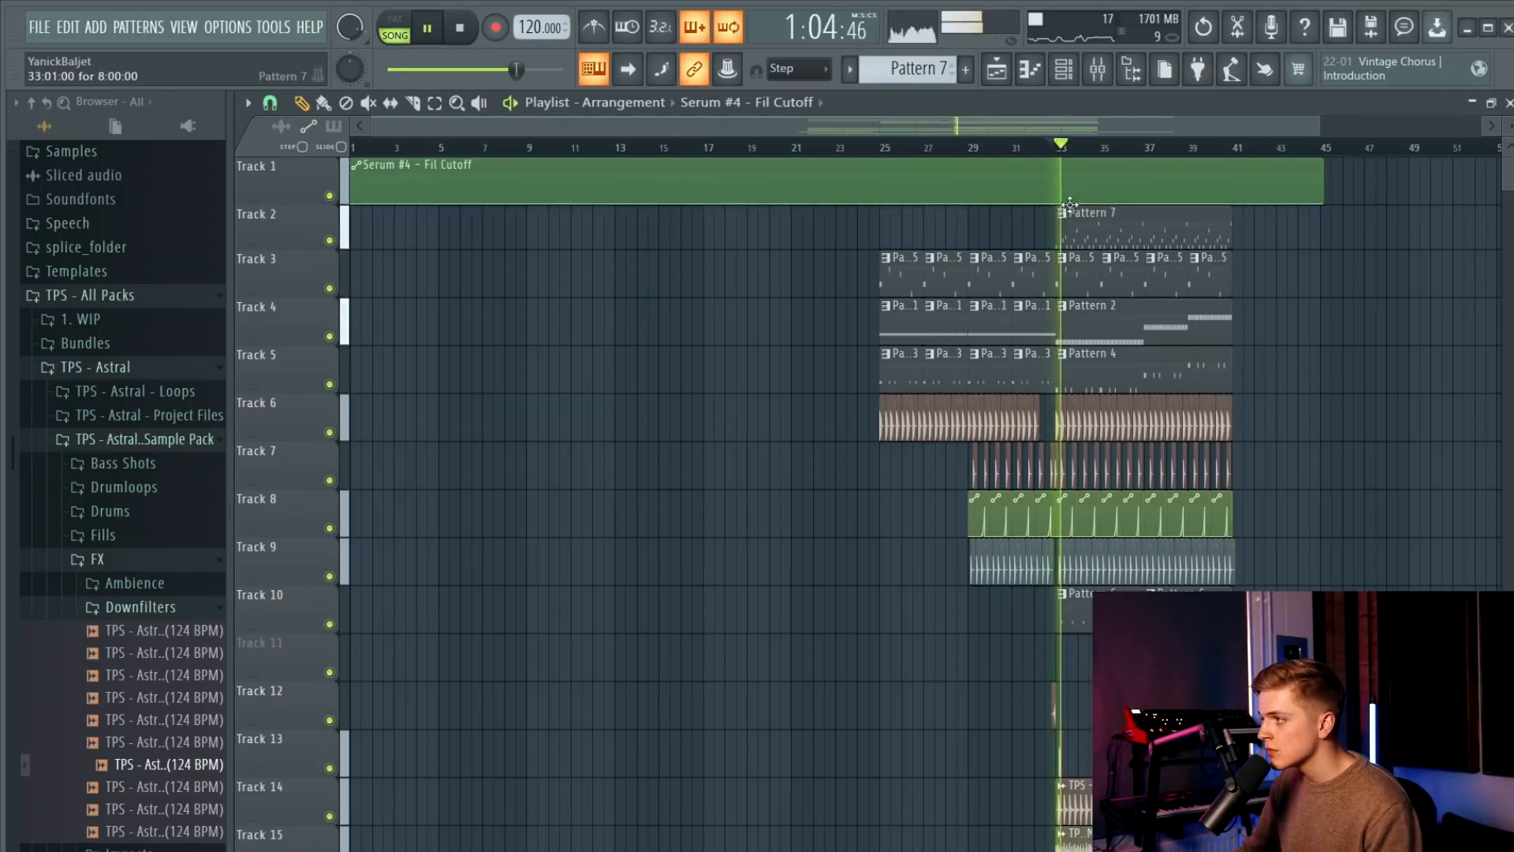
Shape the filter cutoff automation to rise gradually from bar 33 to 41 and drop back just after bar 41.
{"action": "right_click", "coordinate": [1062, 203]}
{"action": "right_click", "coordinate": [1233, 188]}
{"action": "right_click", "coordinate": [1244, 204]}
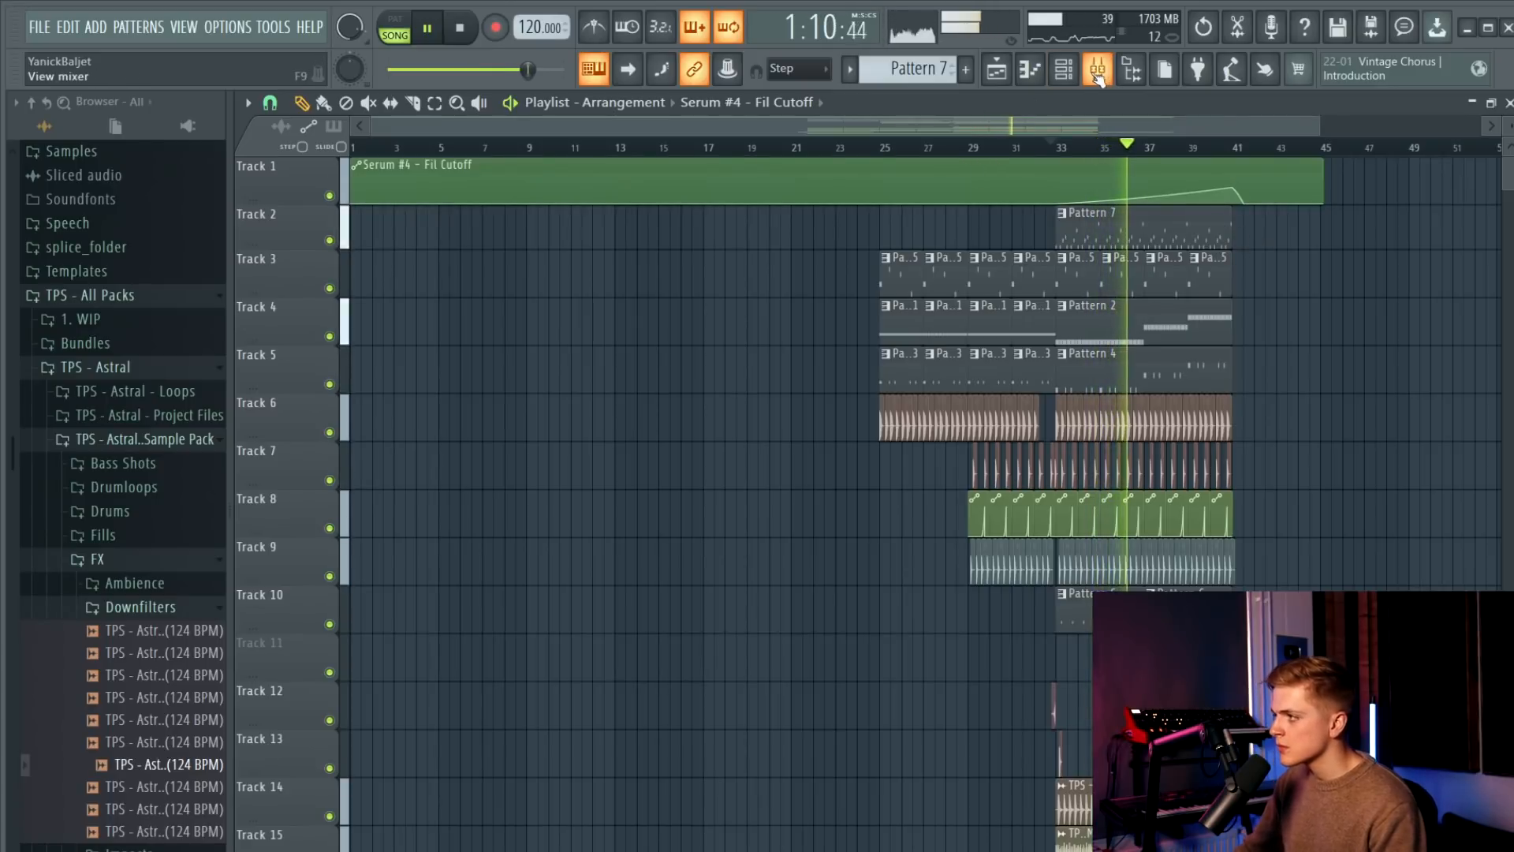
Lower Serum #4 to 80% volume and add The Glue in slot 4 with a -13.1 dB threshold and adjusted makeup gain.
{"action": "left_click", "coordinate": [1097, 70]}
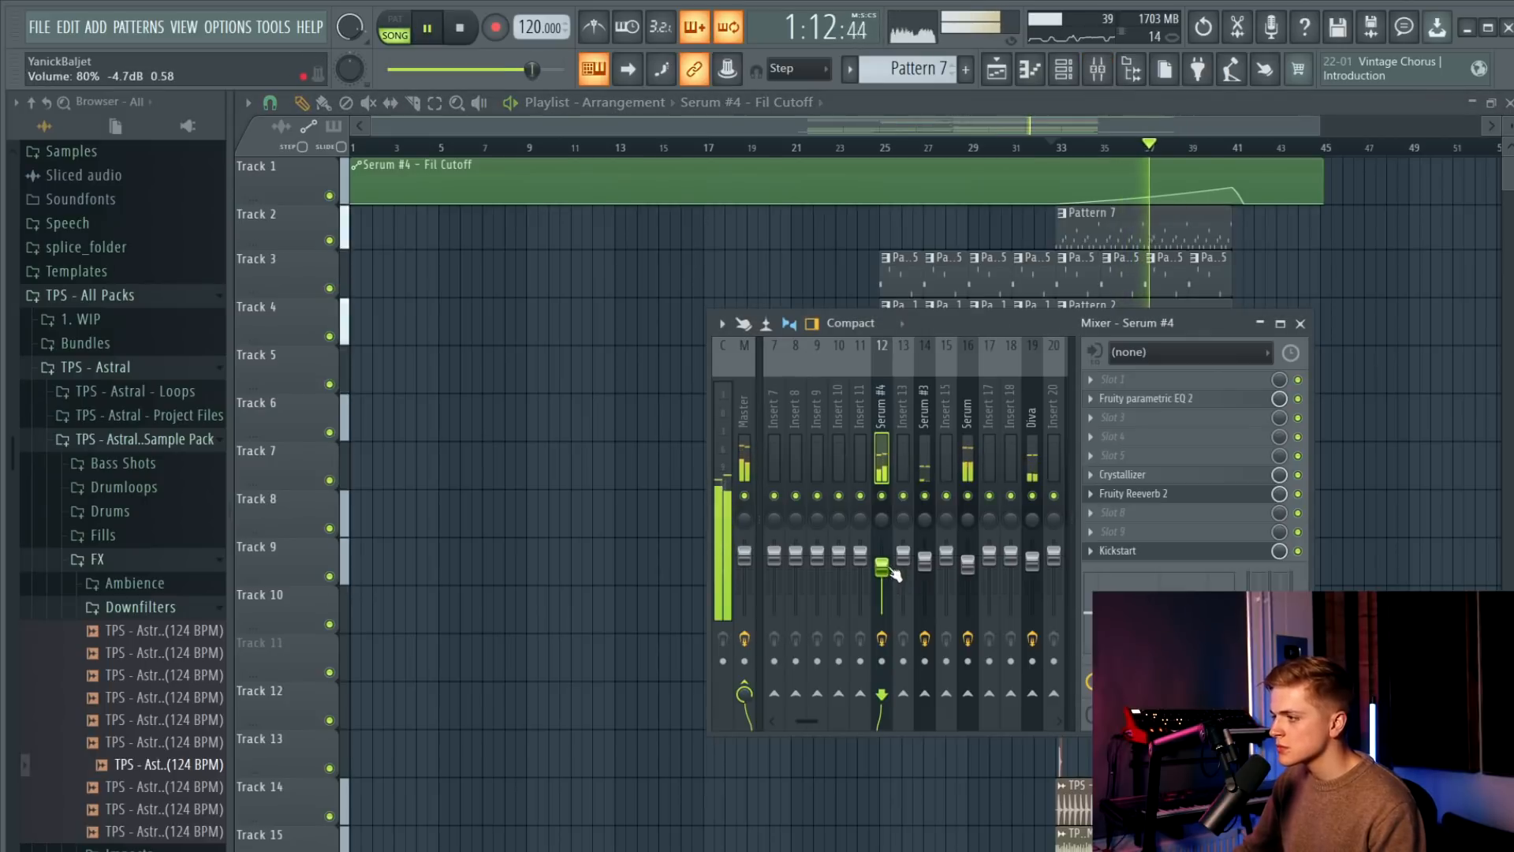
{"action": "left_click", "coordinate": [1151, 419]}
{"action": "left_click", "coordinate": [1152, 419]}
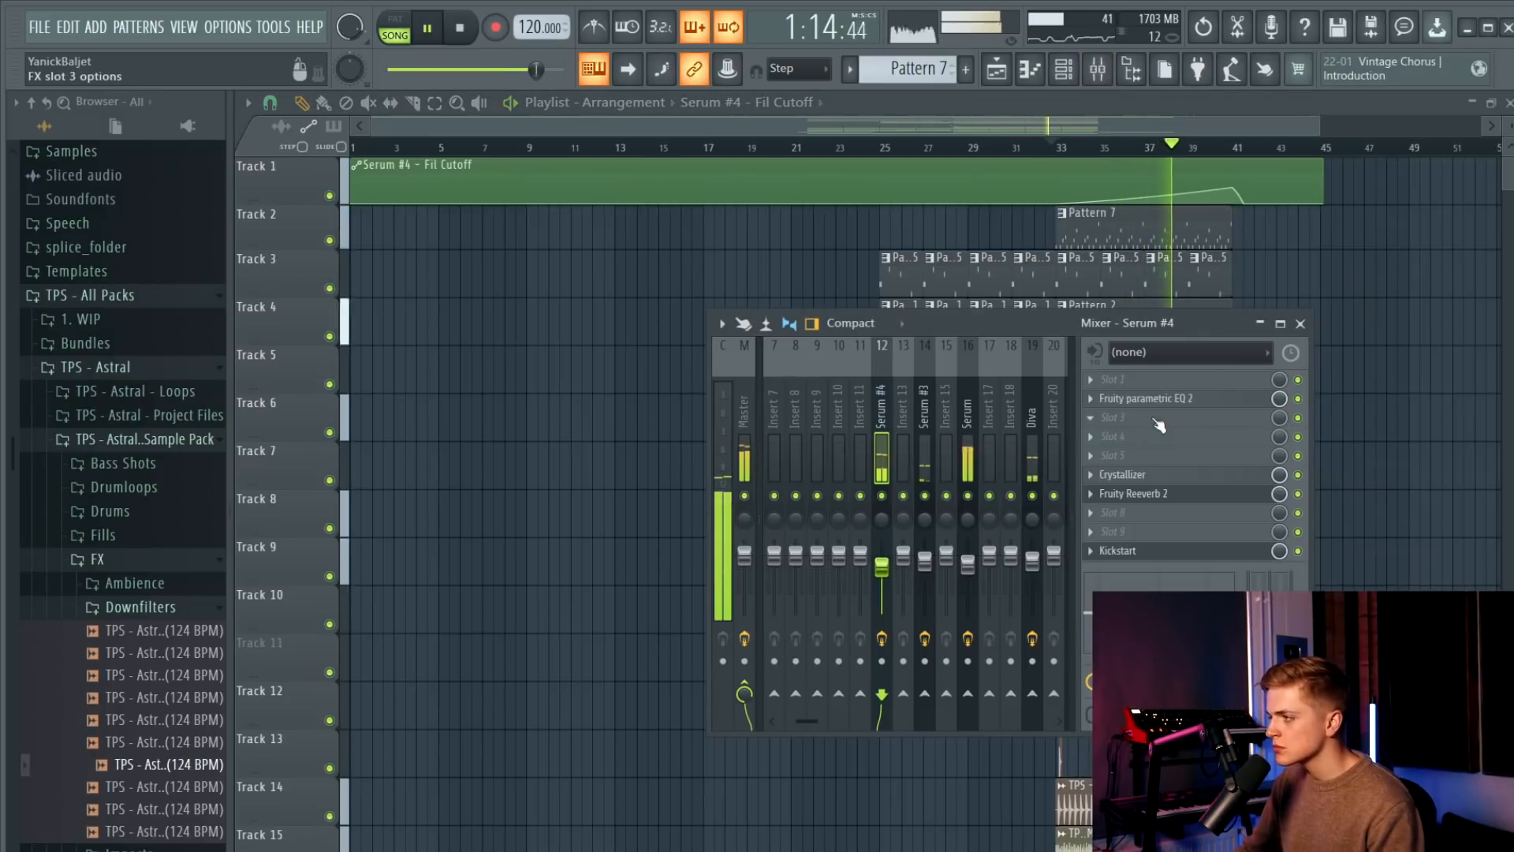
{"action": "left_click", "coordinate": [1118, 433]}
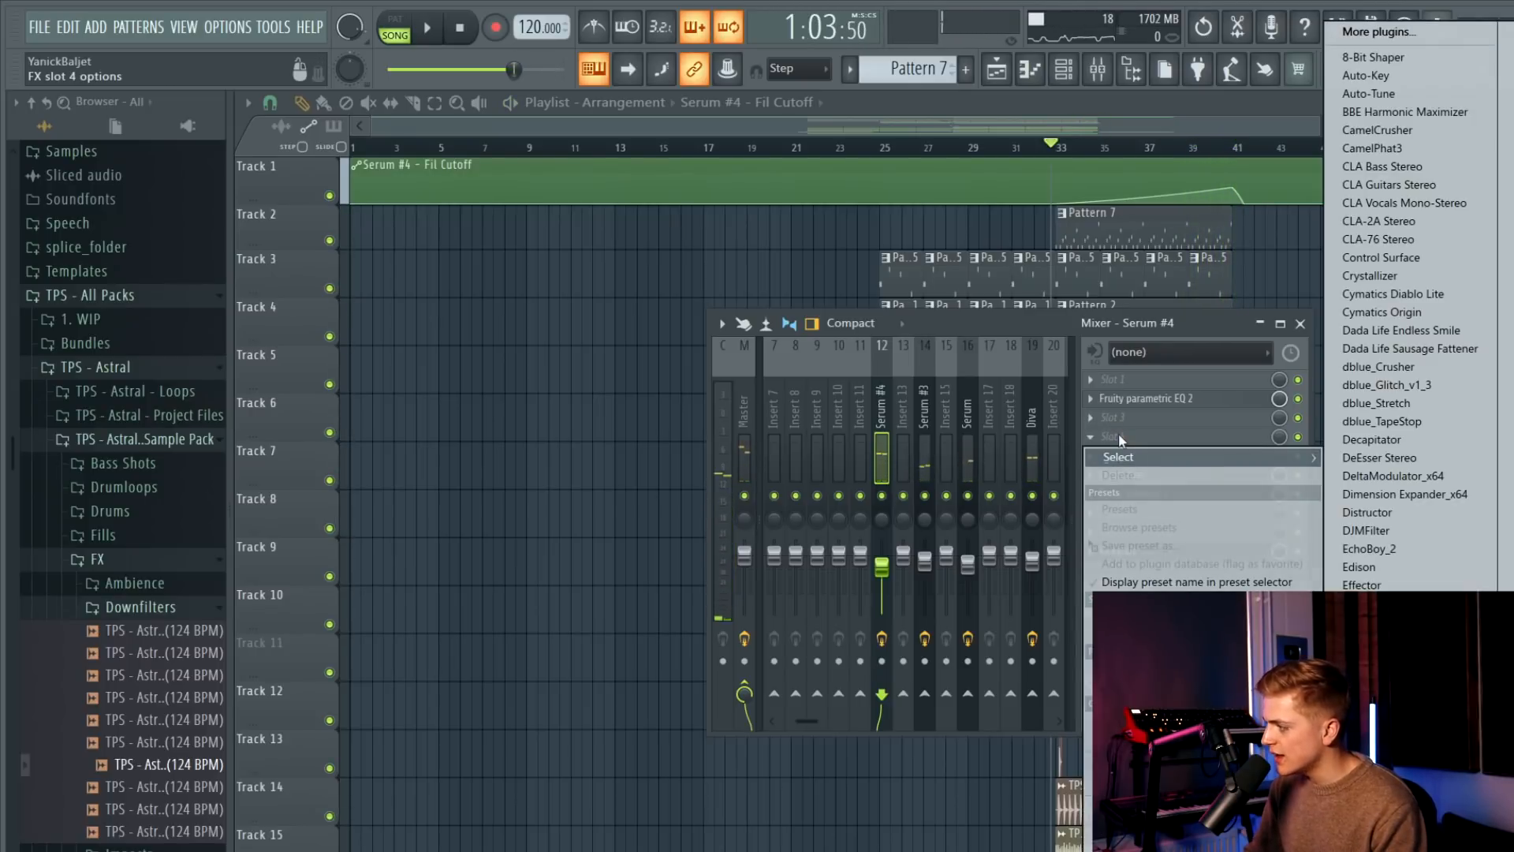
{"action": "key", "text": "t"}
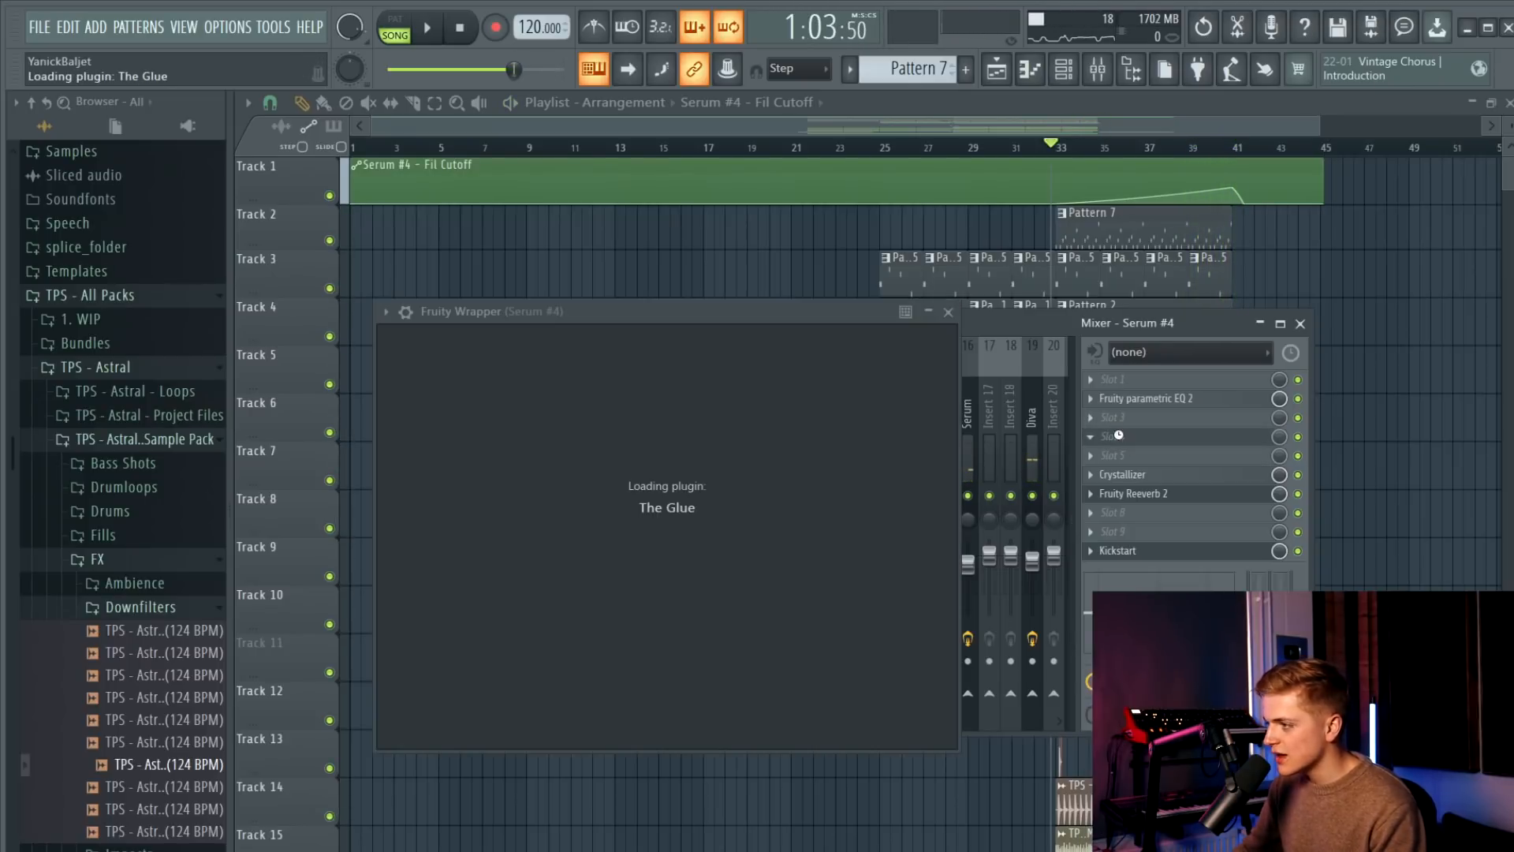
{"action": "key", "text": "space"}
{"action": "left_click_drag", "start_coordinate": [605, 588], "coordinate": [609, 578]}
{"action": "left_click_drag", "start_coordinate": [456, 587], "coordinate": [459, 565]}
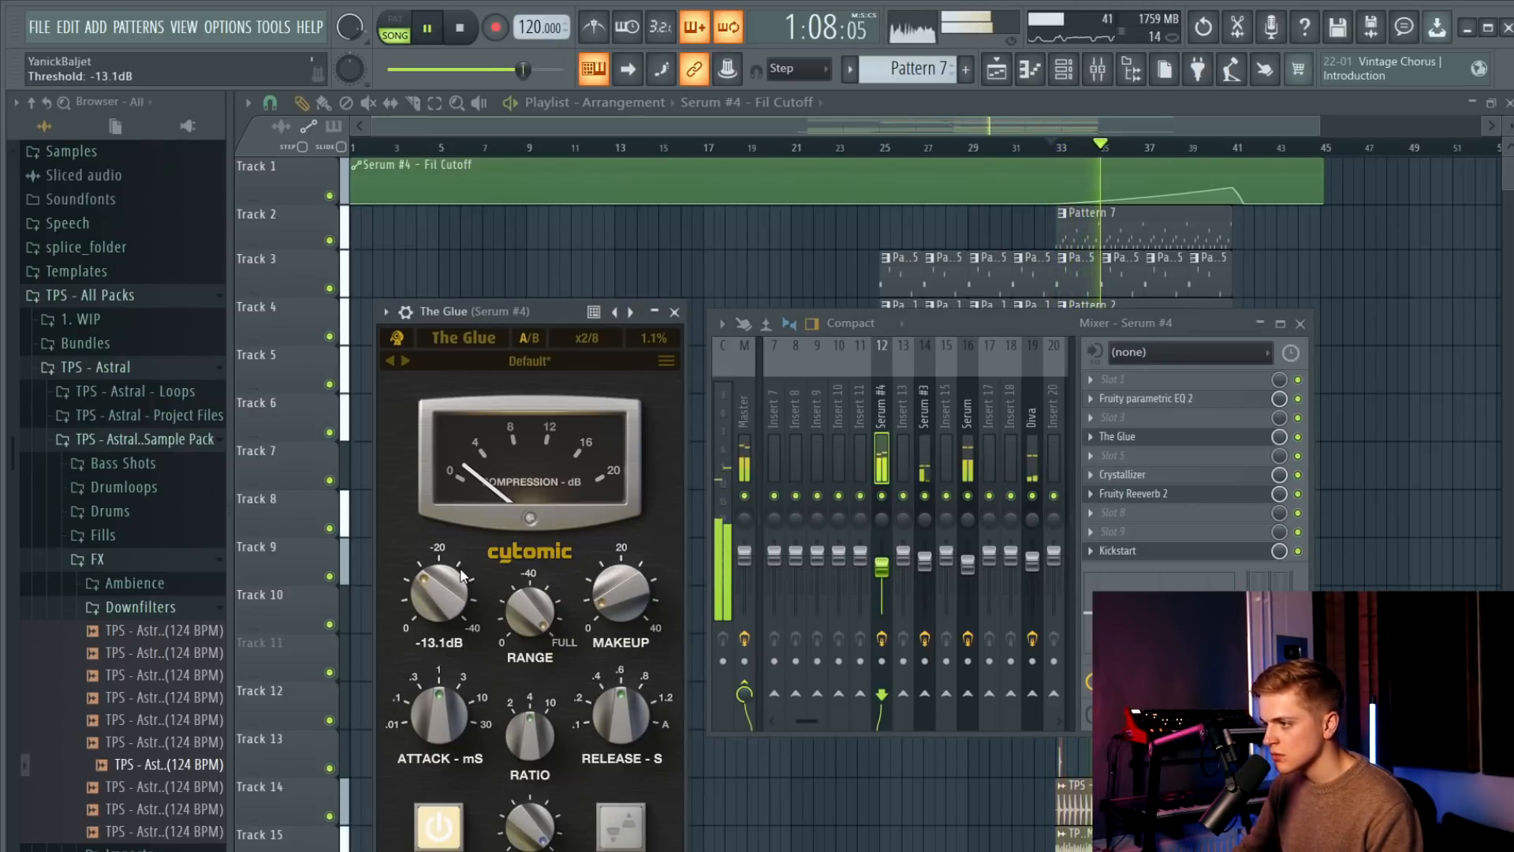
{"action": "left_click", "coordinate": [674, 312]}
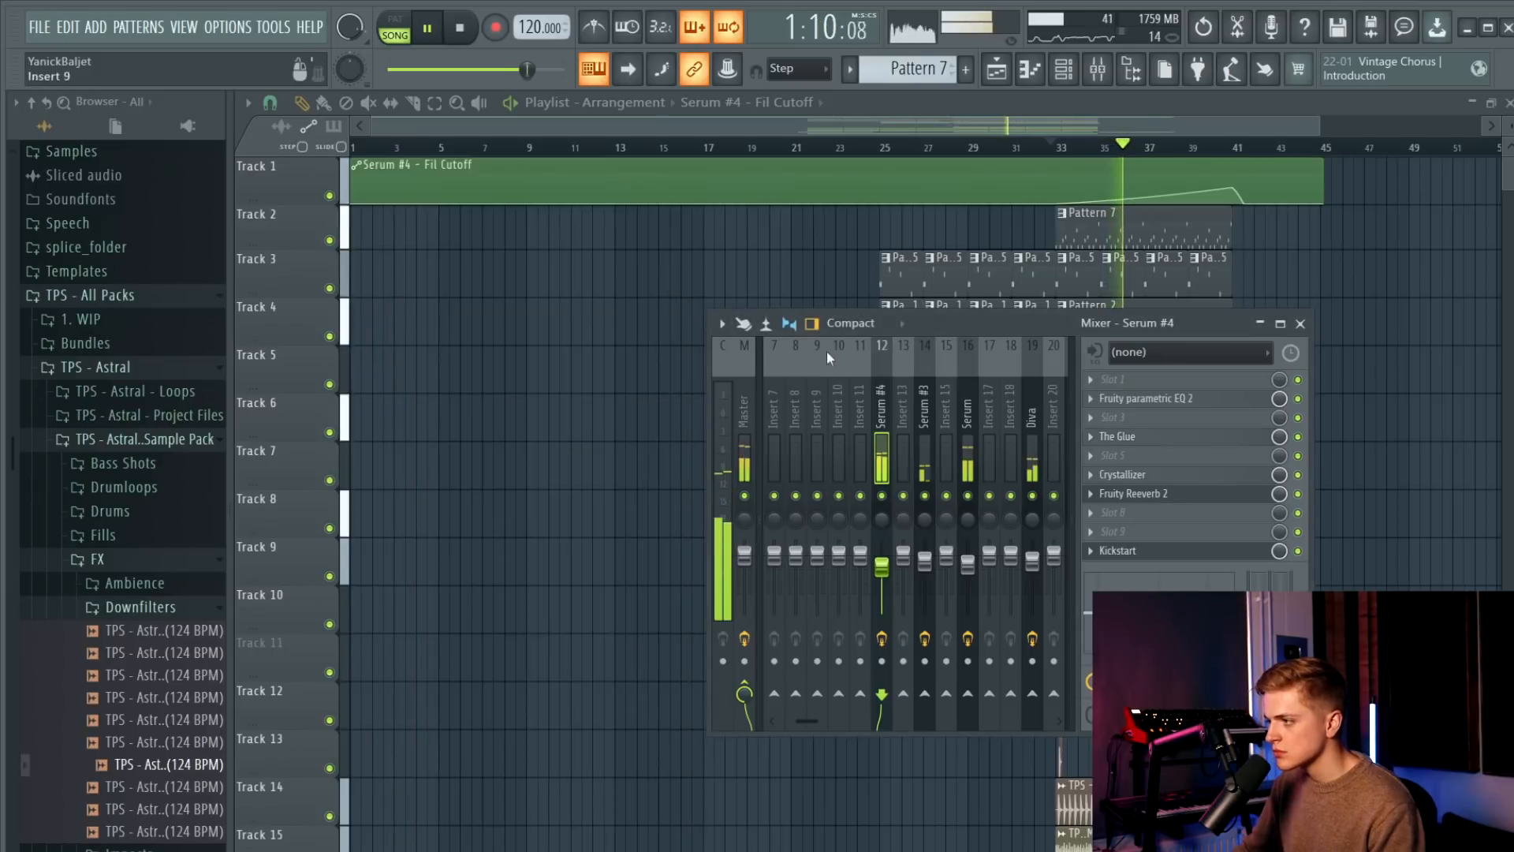
Move the Serum #3 mixer track to insert 13 and the Serum track to insert 14.
{"action": "scroll", "coordinate": [827, 352], "scroll_direction": "down", "scroll_amount": 3}
{"action": "left_click", "coordinate": [858, 419]}
{"action": "key", "text": "alt+Left"}
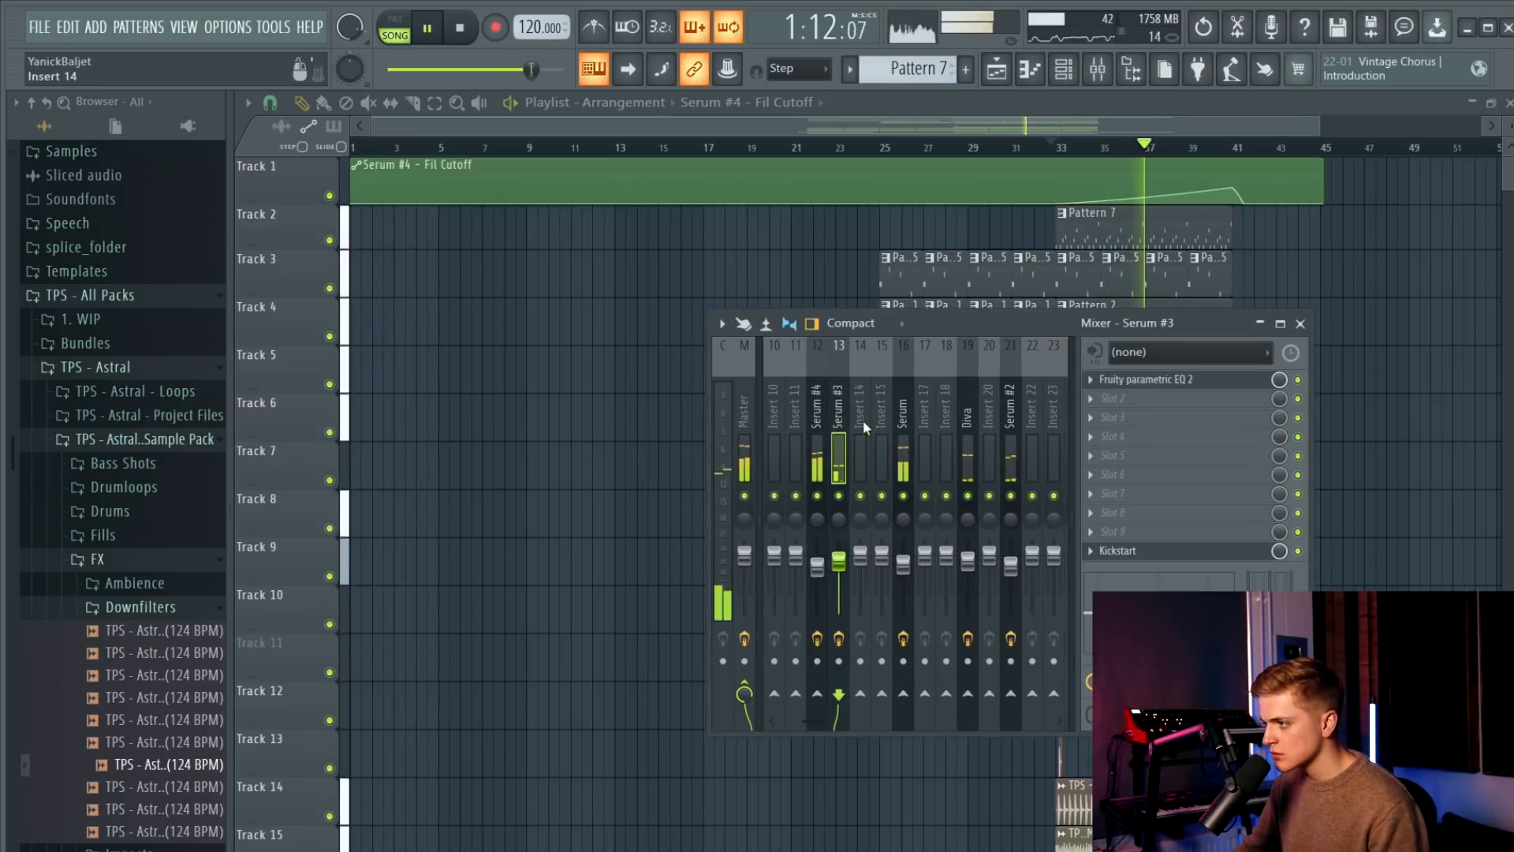
{"action": "left_click", "coordinate": [908, 431]}
{"action": "key", "text": "alt+Left"}
{"action": "key", "text": "alt+Left"}
Move the Diva mixer track to insert 15, next to Serum.
{"action": "left_click", "coordinate": [968, 456]}
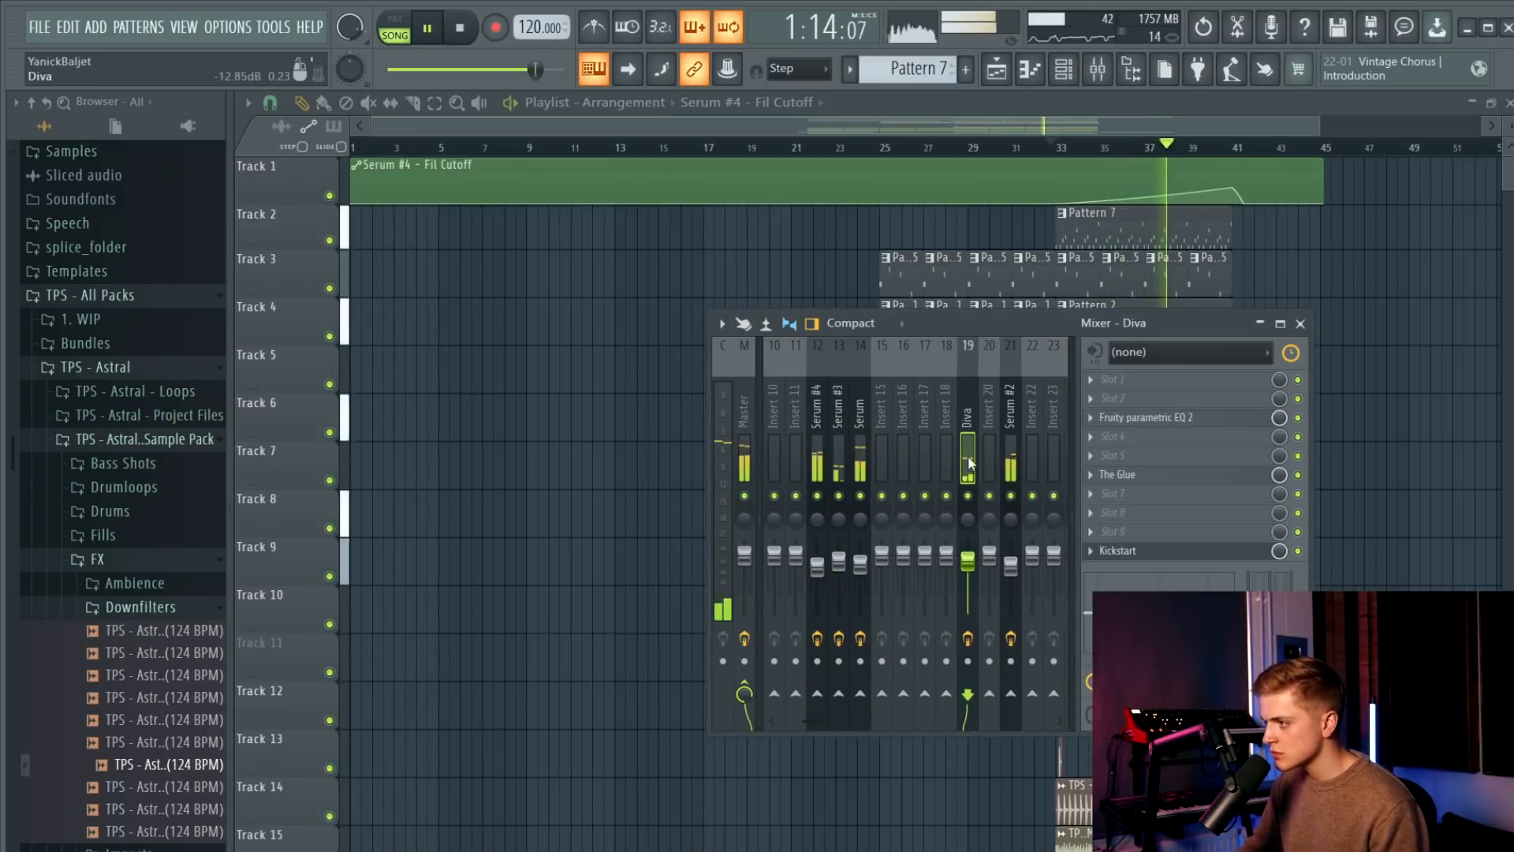
{"action": "key", "text": "alt+Left"}
{"action": "key", "text": "alt+Left"}
{"action": "key", "text": "alt+Left"}
{"action": "key", "text": "alt+Left"}
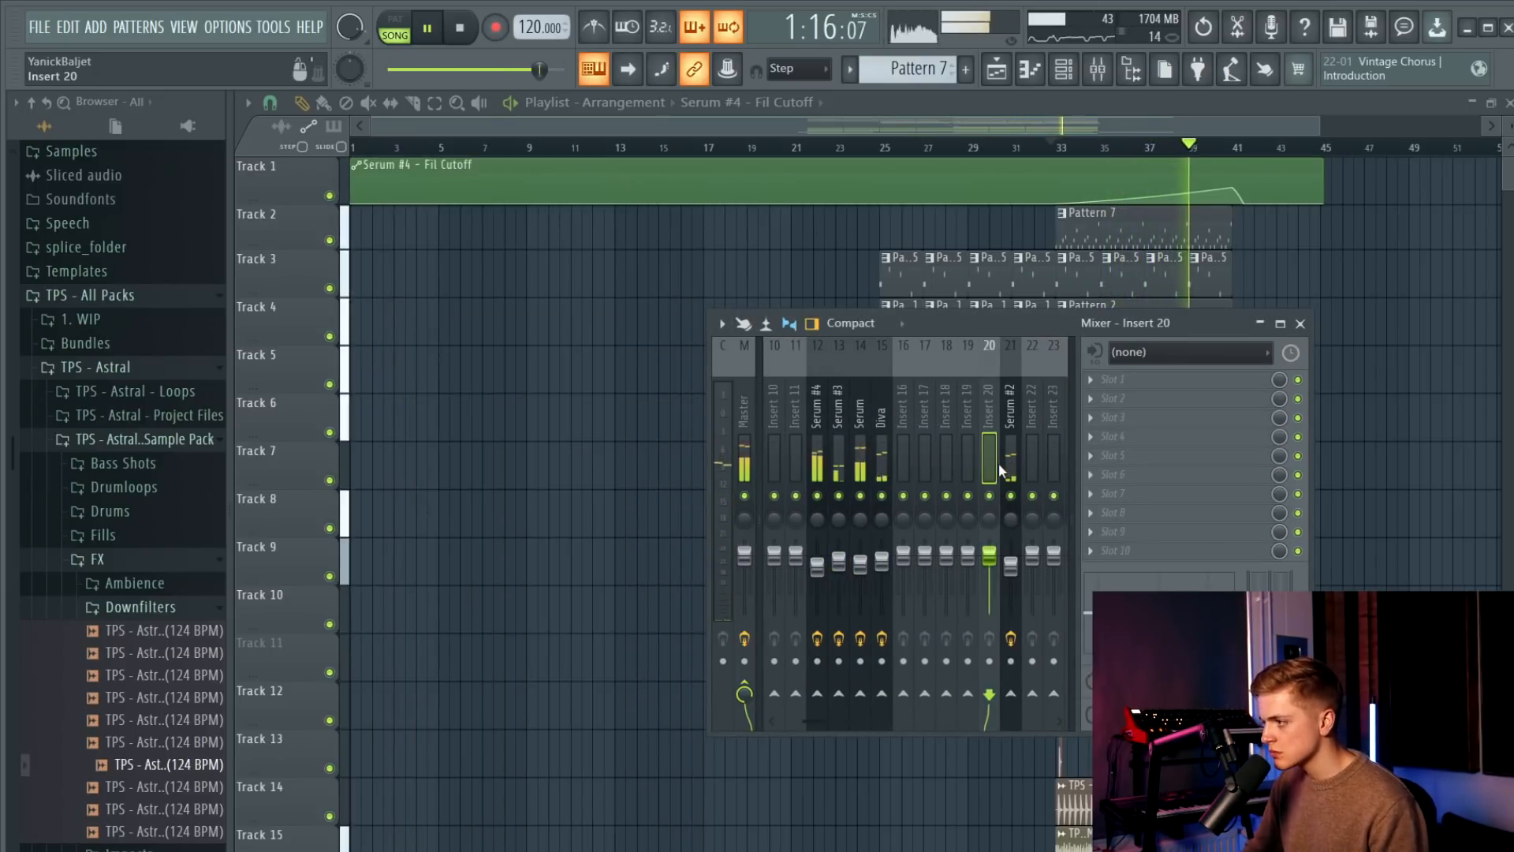
Move the Serum #2 mixer track to insert 16, next to Diva.
{"action": "left_click", "coordinate": [1000, 466]}
{"action": "key", "text": "alt+Left"}
{"action": "key", "text": "alt+Left"}
{"action": "key", "text": "alt+Left"}
{"action": "key", "text": "alt+Left"}
{"action": "key", "text": "alt+Left"}
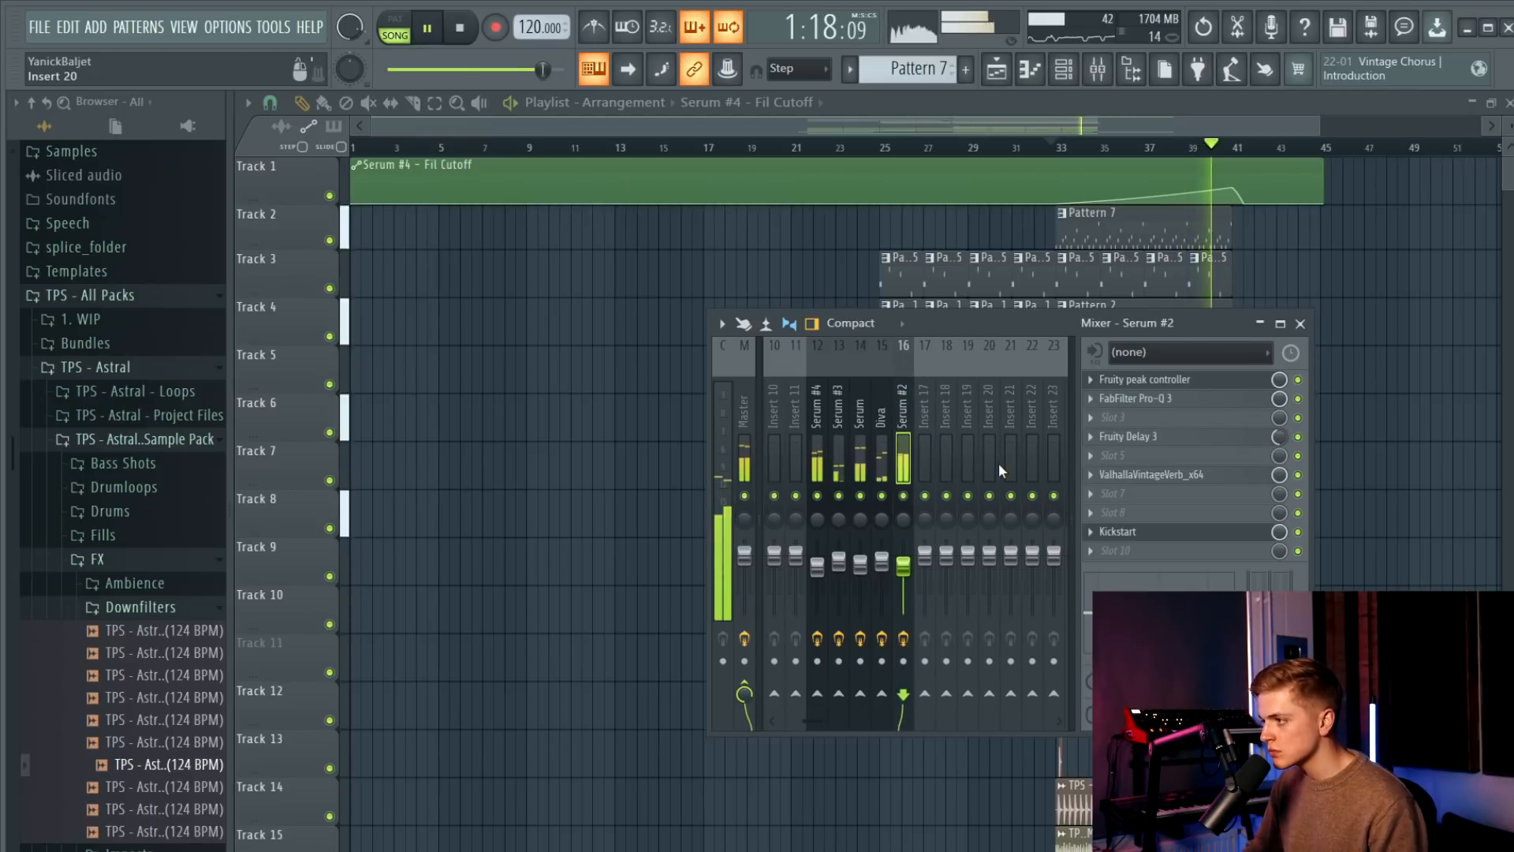
Audition the samples in the Tonal ambience folder of the TPS - Astral sample pack's FX.
{"action": "key", "text": "F9"}
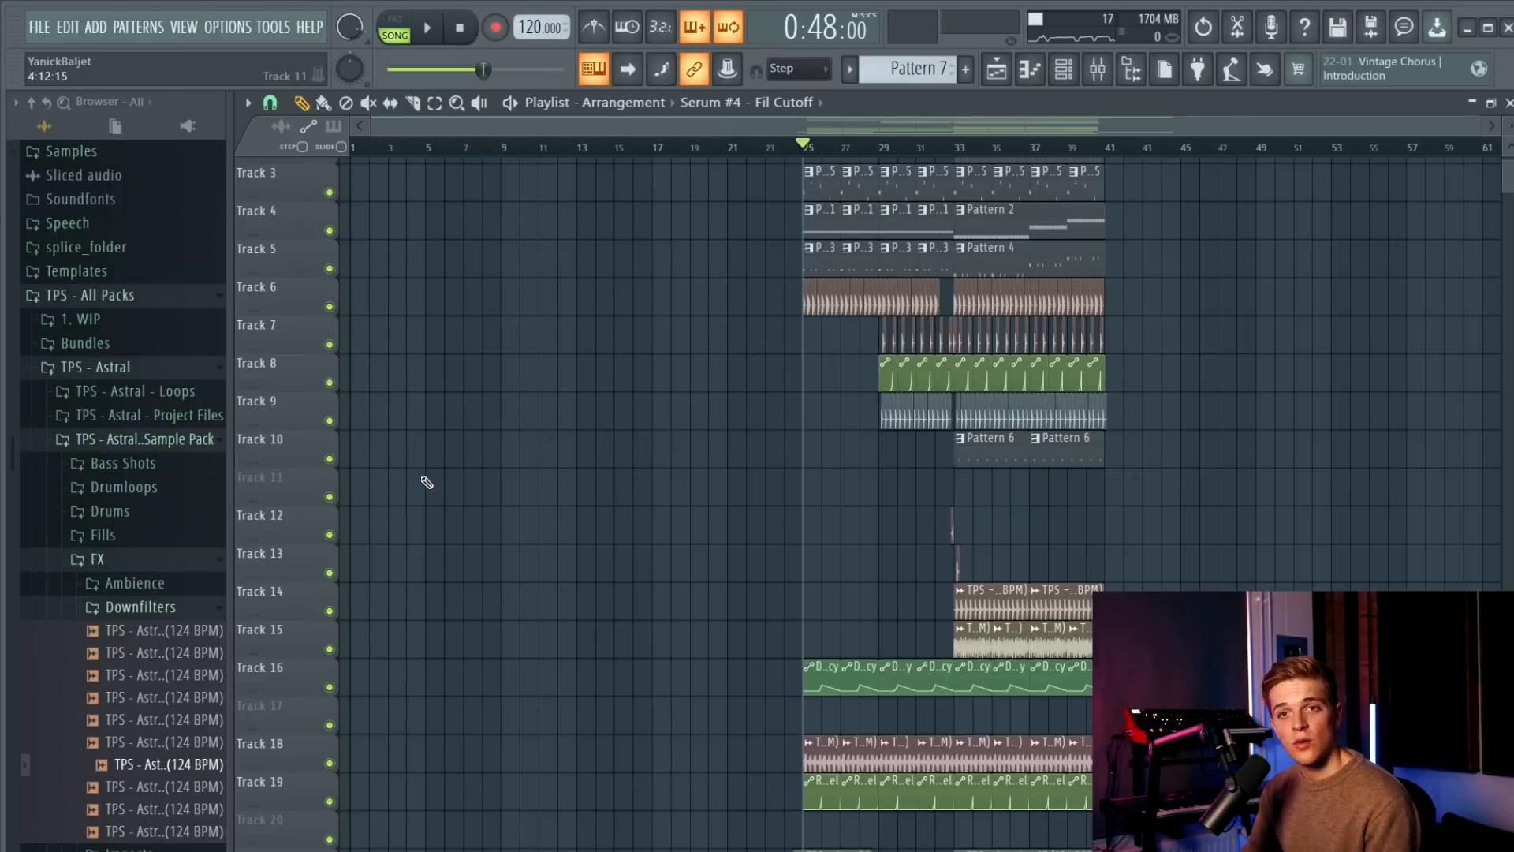
{"action": "scroll", "coordinate": [426, 483], "scroll_direction": "down", "scroll_amount": 1}
{"action": "scroll", "coordinate": [174, 536], "scroll_direction": "down", "scroll_amount": 5}
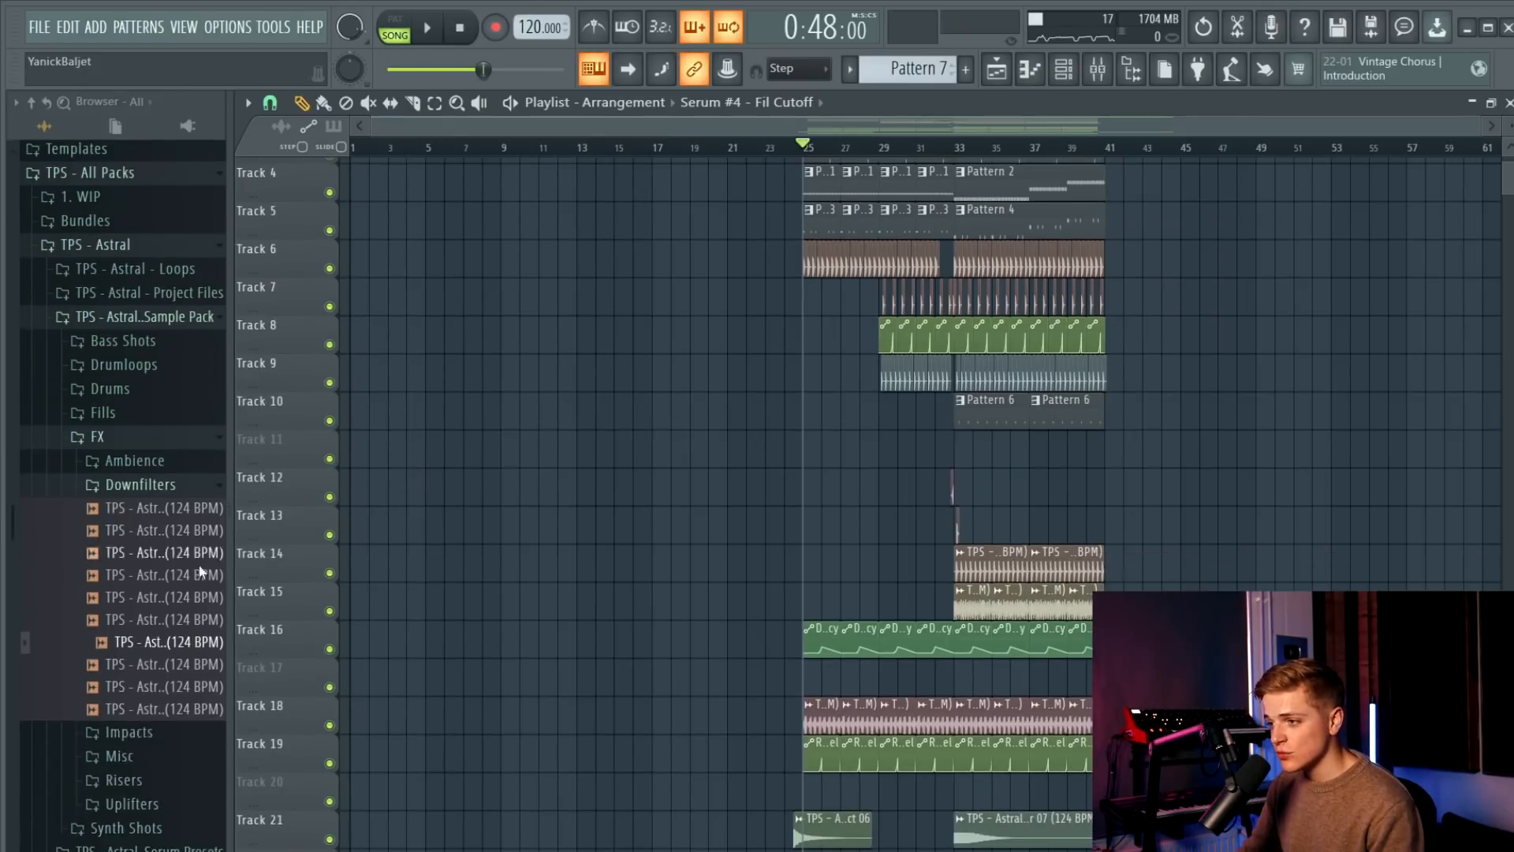
{"action": "left_click", "coordinate": [148, 454]}
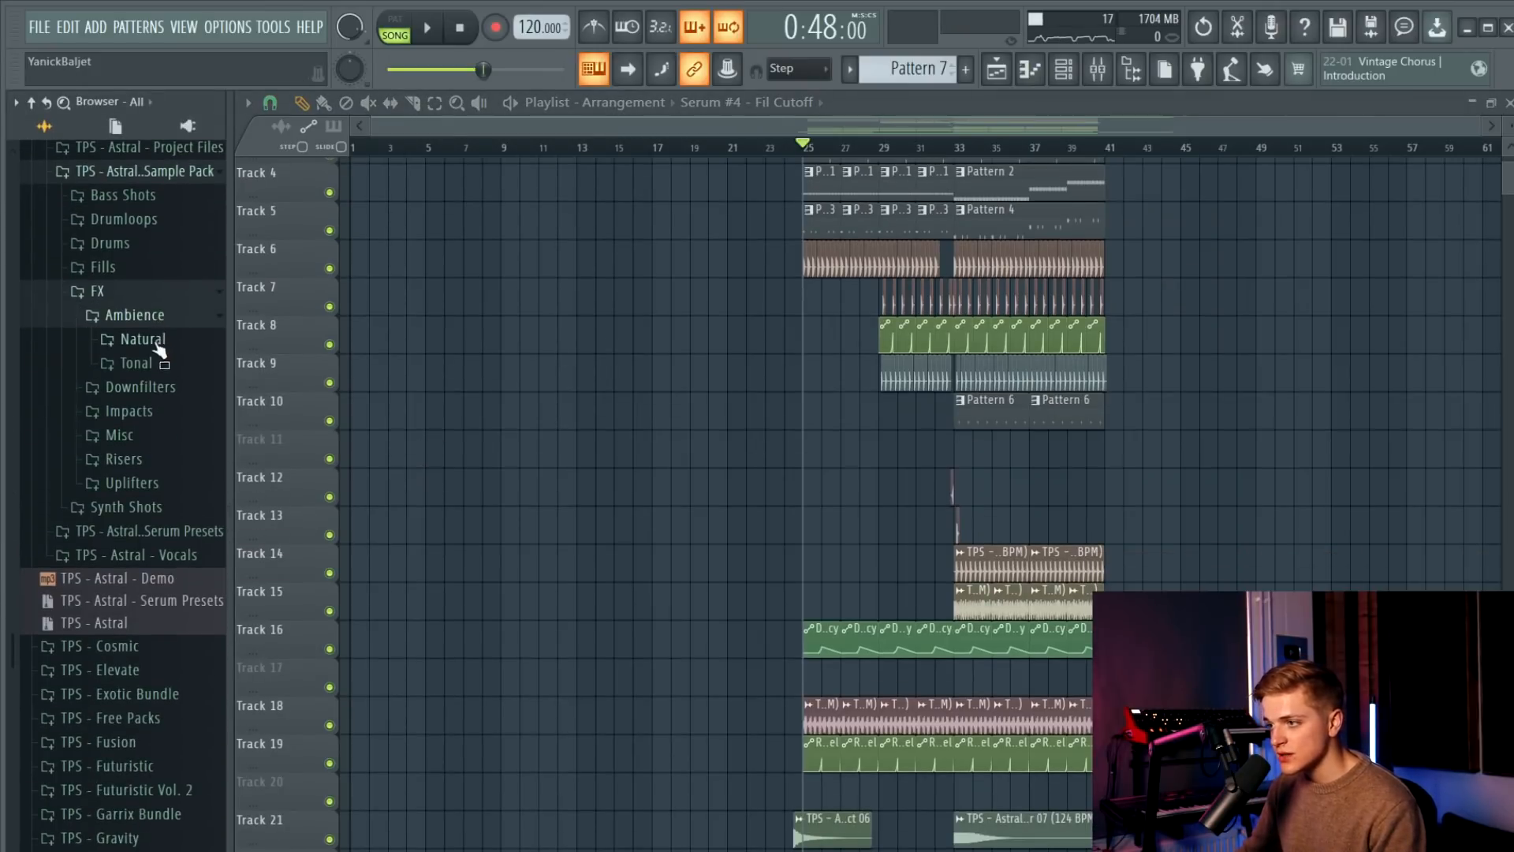
{"action": "left_click", "coordinate": [157, 365]}
{"action": "left_click", "coordinate": [175, 454]}
{"action": "left_click", "coordinate": [173, 475]}
{"action": "left_click", "coordinate": [178, 497]}
Place the TPS - Astral - Tonal Ambience 07 C sample at bar 25 and insert a track so it sits on Track 12.
{"action": "left_click_drag", "start_coordinate": [183, 540], "coordinate": [751, 472]}
{"action": "right_click", "coordinate": [292, 457]}
{"action": "left_click", "coordinate": [405, 818]}
{"action": "scroll", "coordinate": [915, 583], "scroll_direction": "up", "scroll_amount": 3}
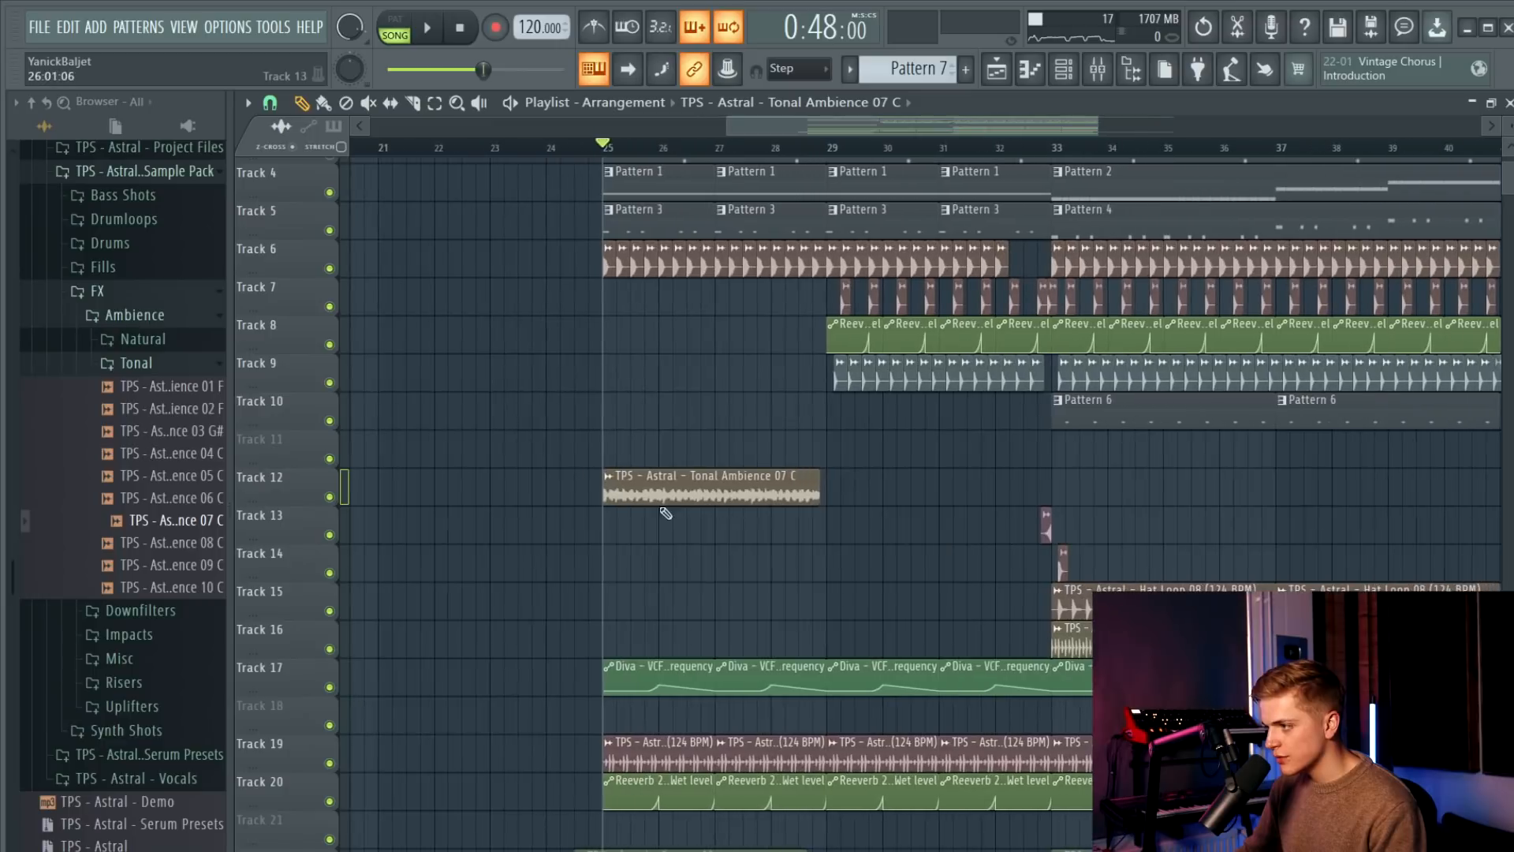
Fit the Tonal Ambience 07 C clip to the project tempo and place a second copy at bar 29.
{"action": "right_click", "coordinate": [615, 481]}
{"action": "left_click", "coordinate": [864, 603]}
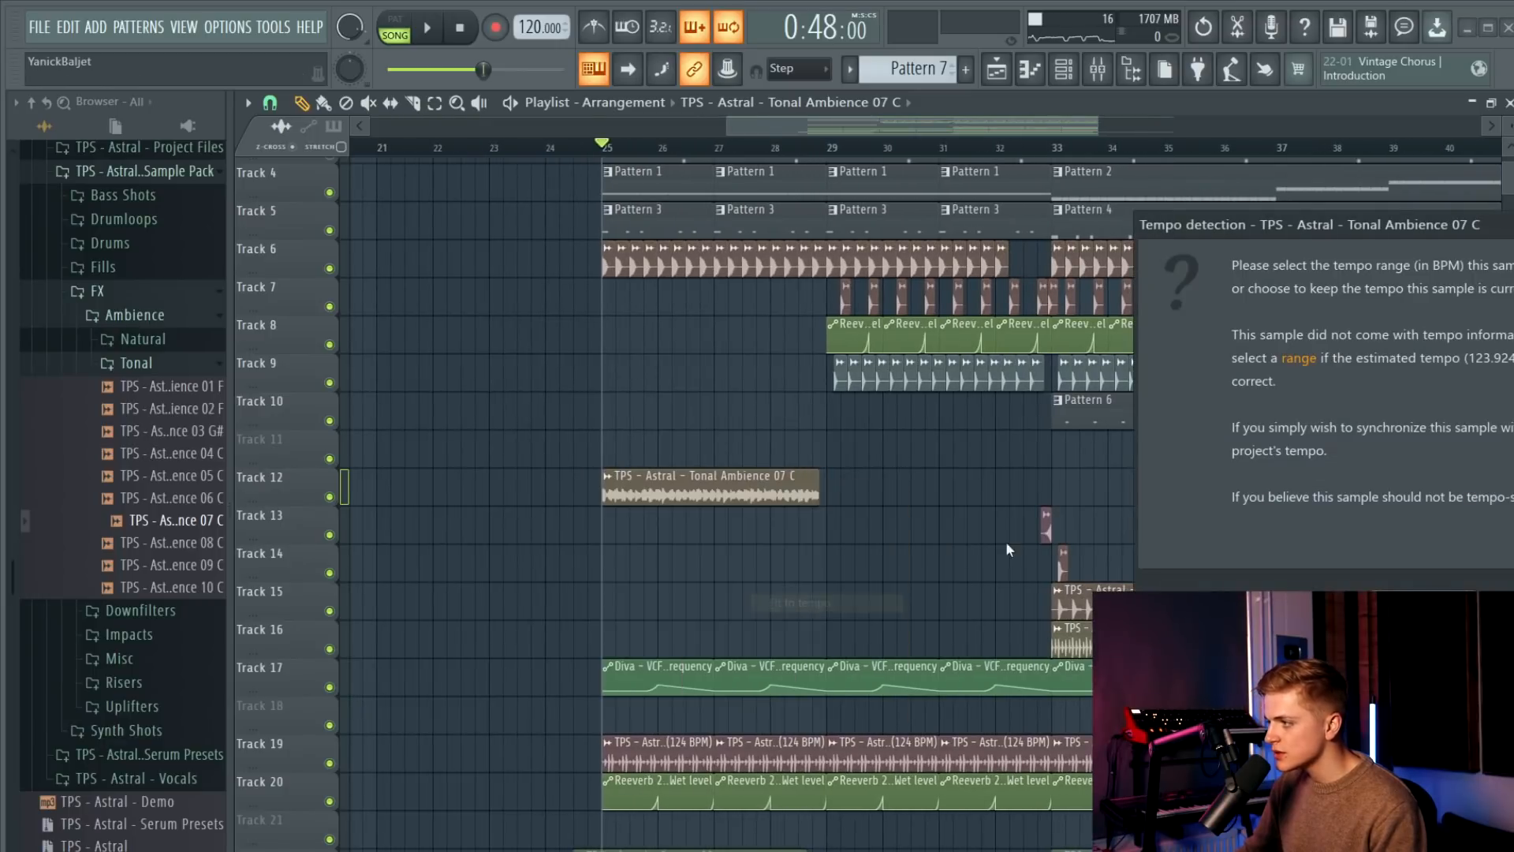
{"action": "key", "text": "Return"}
{"action": "scroll", "coordinate": [805, 485], "scroll_direction": "up", "scroll_amount": 2}
{"action": "left_click_drag", "start_coordinate": [586, 485], "coordinate": [893, 488]}
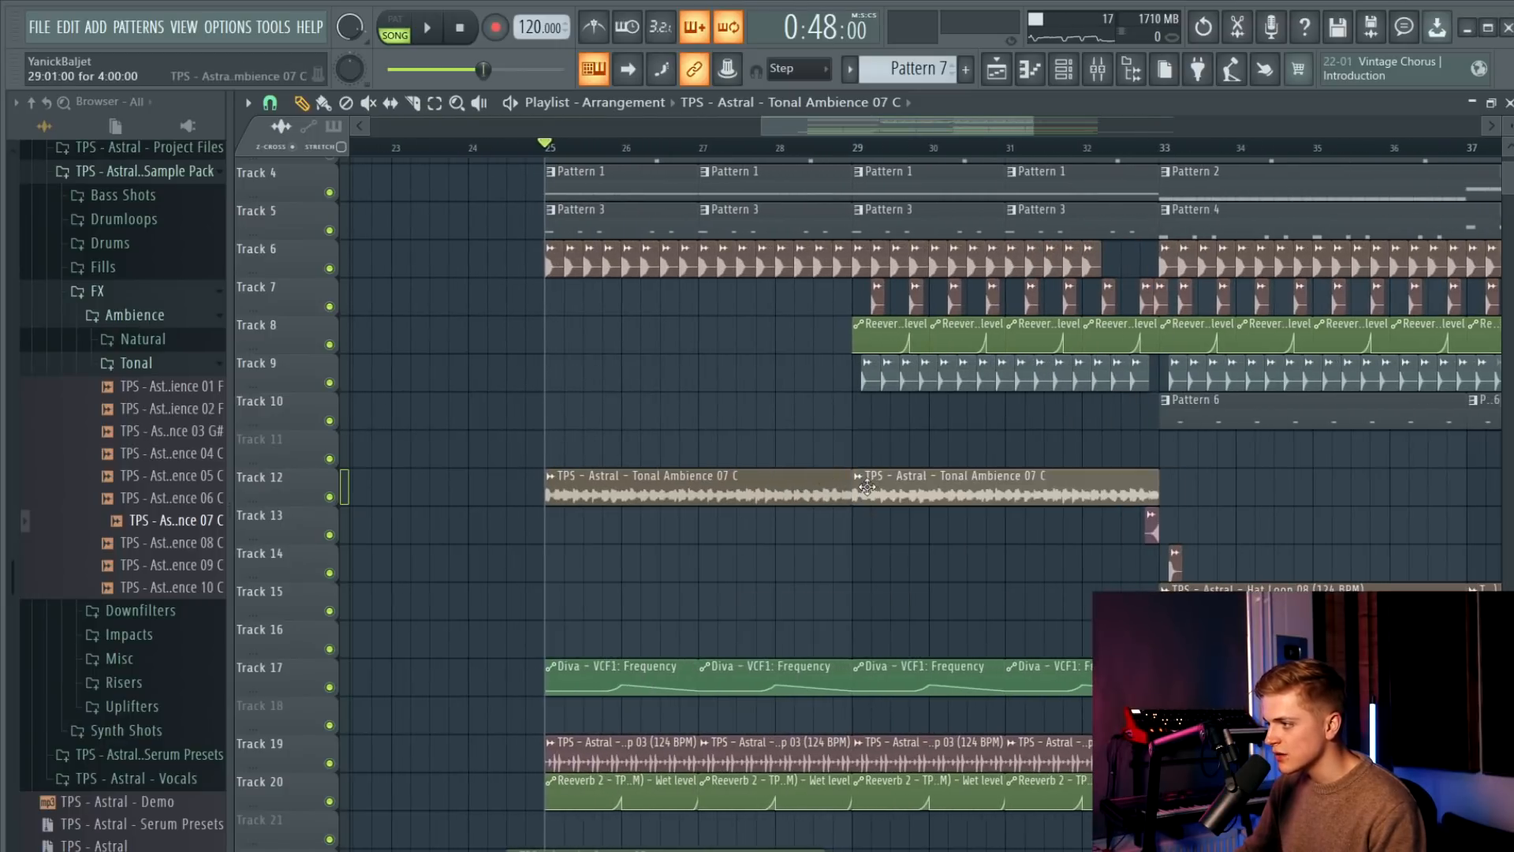
Check Pattern 1's Serum notes and audition pitches as a reference for tuning the ambience sample.
{"action": "double_click", "coordinate": [894, 488]}
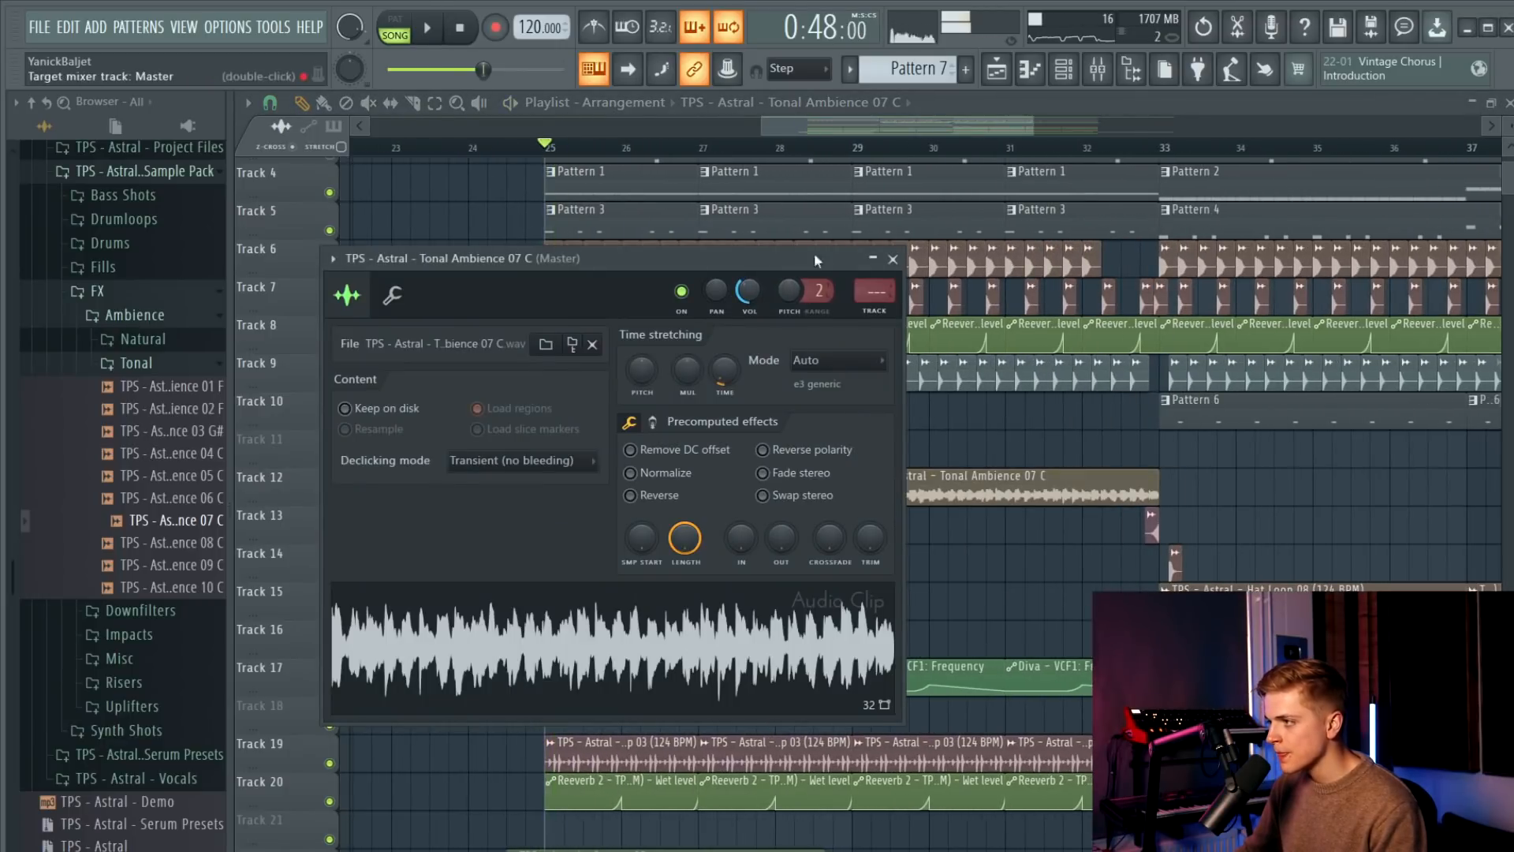
{"action": "double_click", "coordinate": [641, 184]}
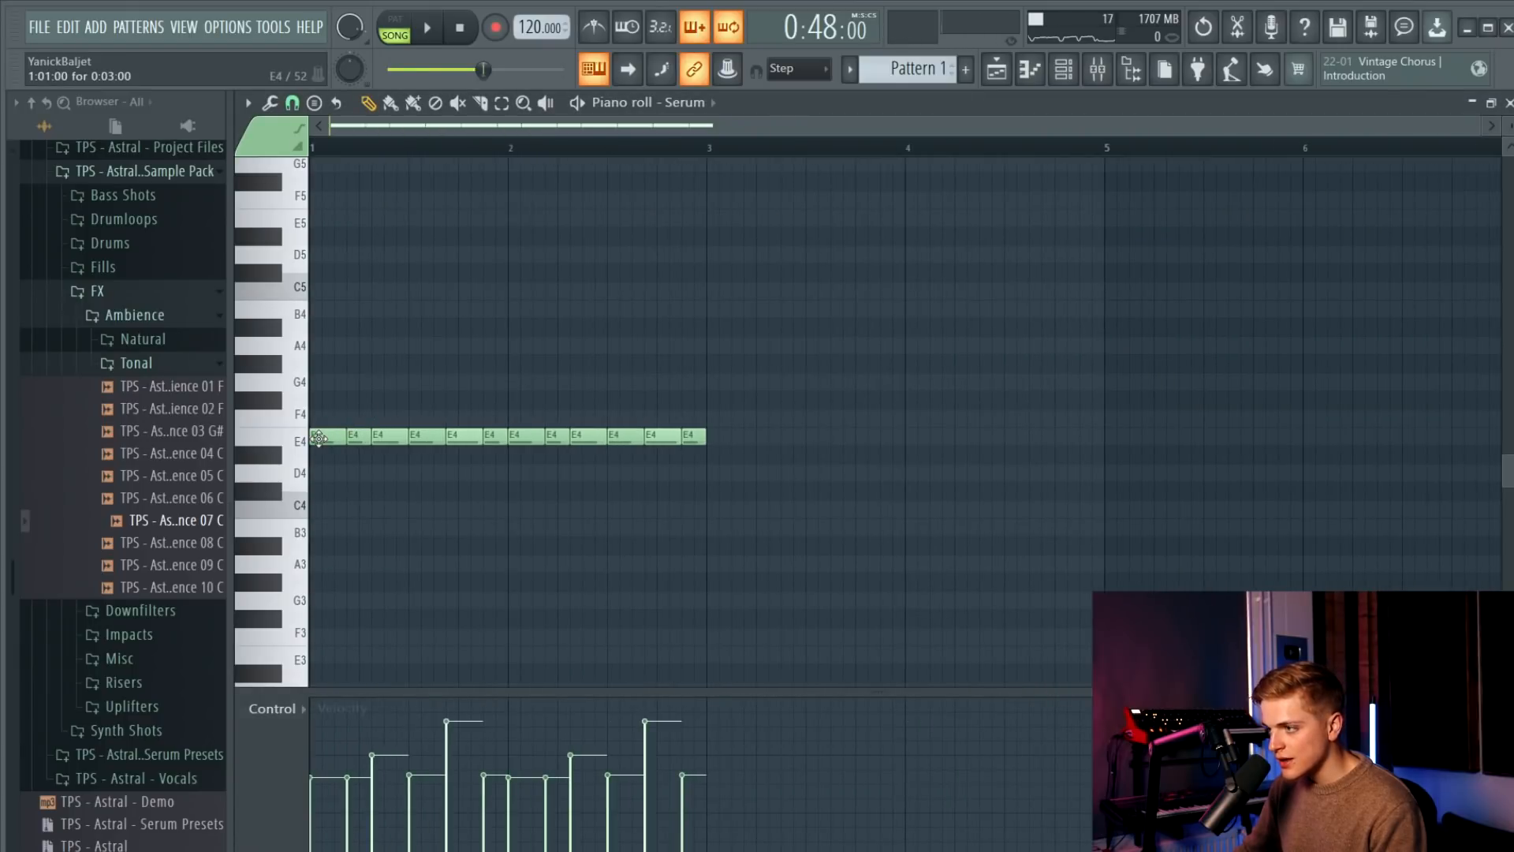
{"action": "left_click_drag", "start_coordinate": [332, 514], "coordinate": [321, 460]}
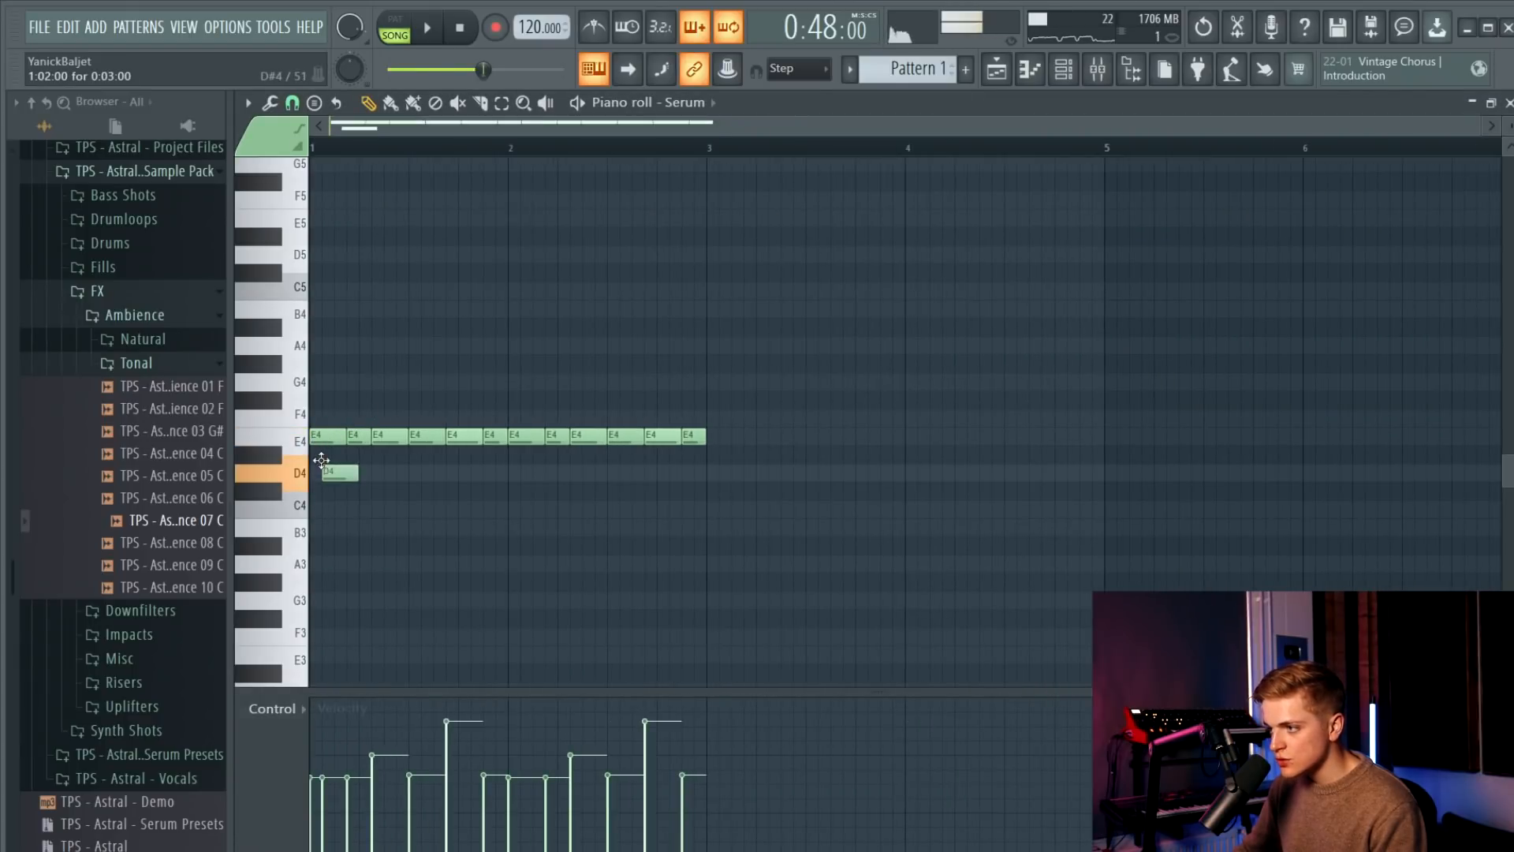
{"action": "left_click", "coordinate": [993, 71]}
Raise the Tonal Ambience sample's pitch with a range of 4, set its mode to Stretch and its volume to about 31%.
{"action": "double_click", "coordinate": [783, 473]}
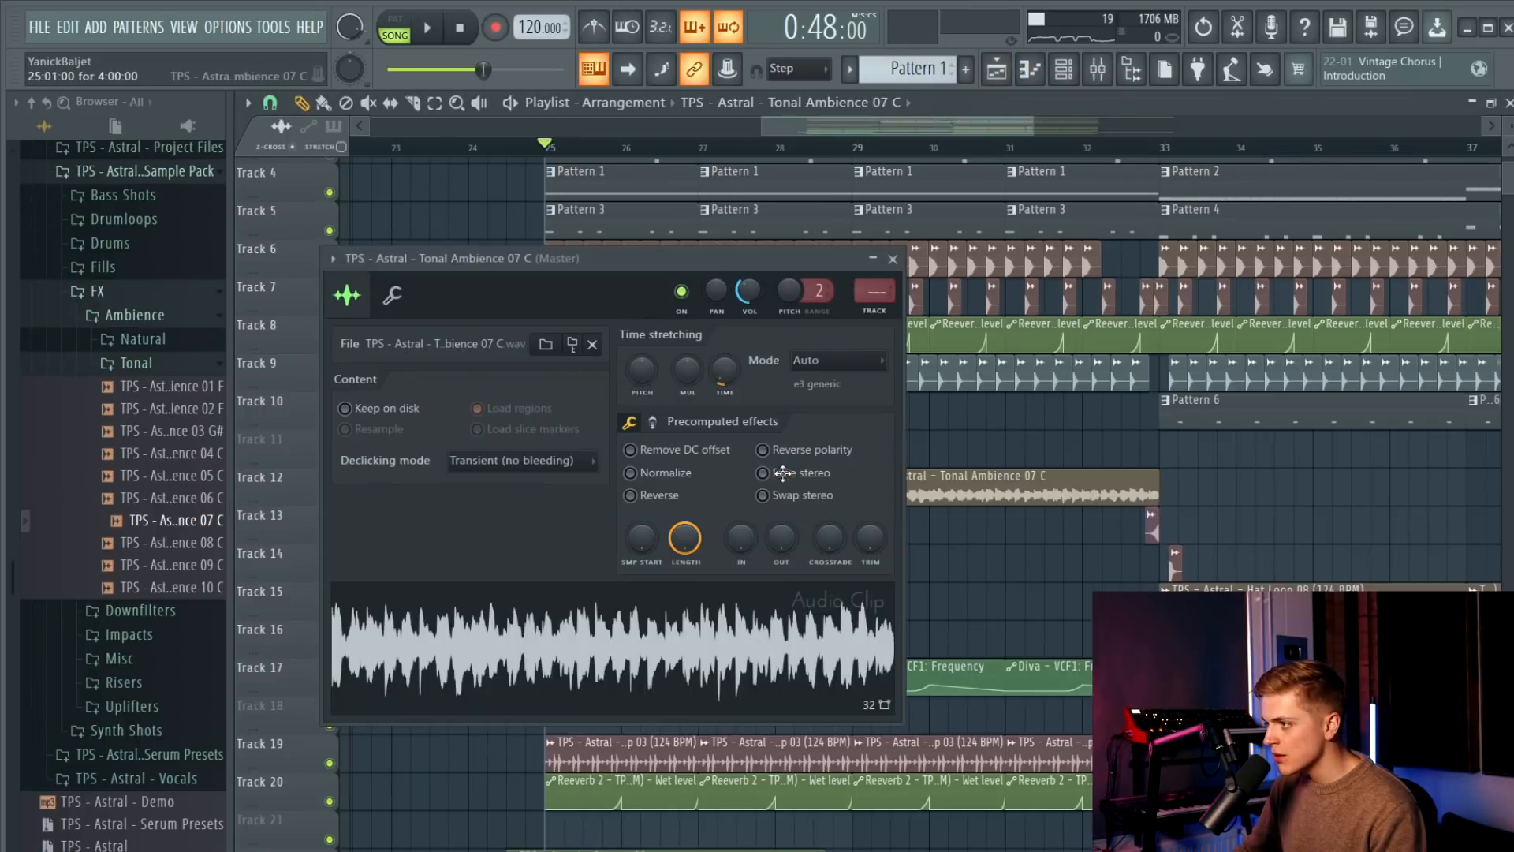
{"action": "left_click", "coordinate": [837, 360]}
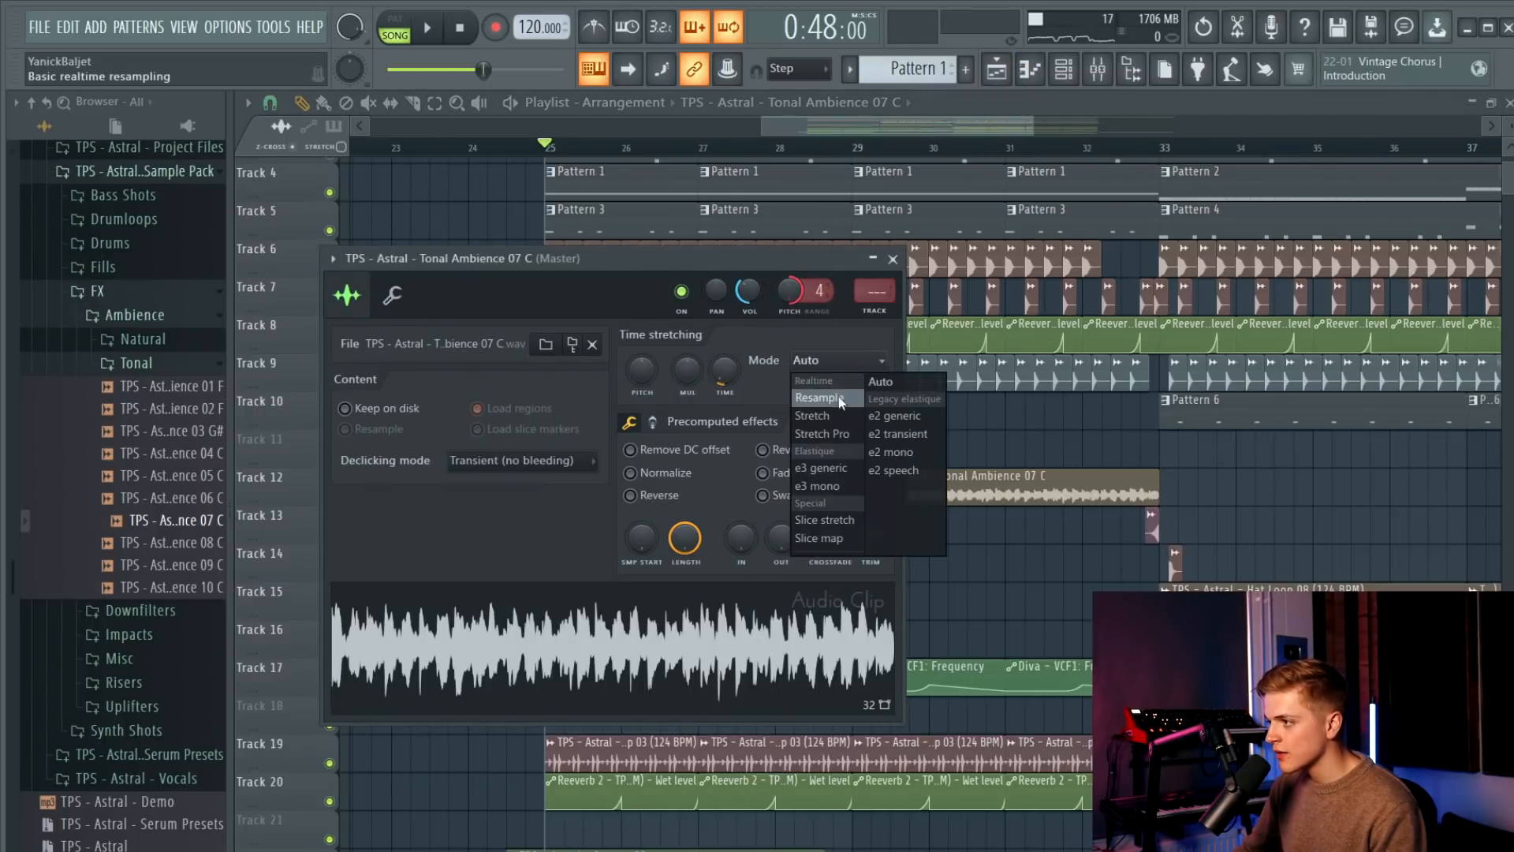
{"action": "left_click", "coordinate": [841, 415]}
{"action": "key", "text": "space"}
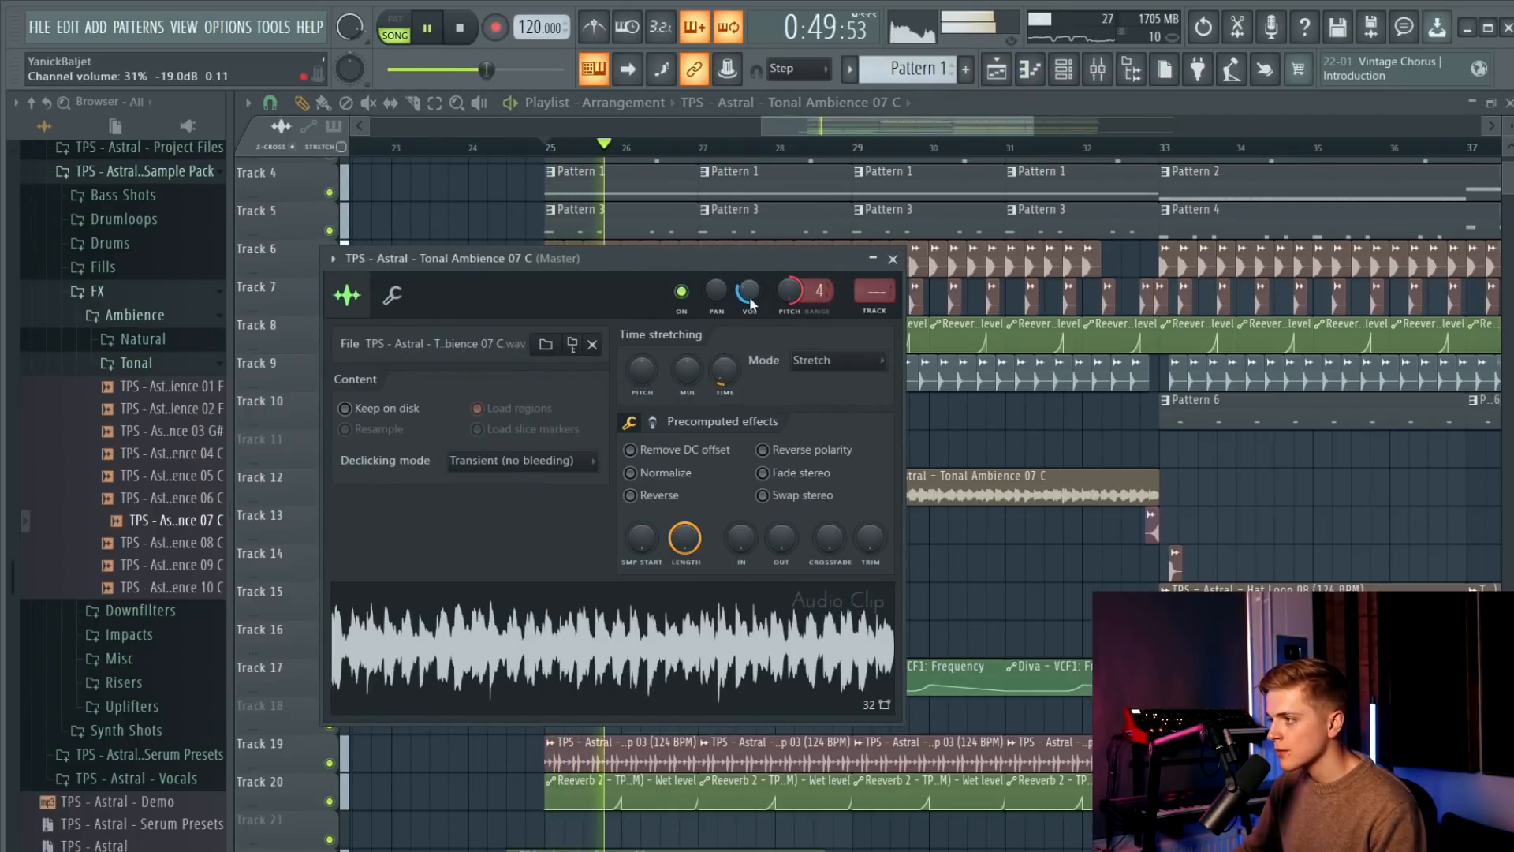
{"action": "left_click", "coordinate": [893, 259]}
Duplicate the two Tonal Ambience clips so that they continue from bar 33 to bar 41.
{"action": "scroll", "coordinate": [852, 486], "scroll_direction": "down", "scroll_amount": 3}
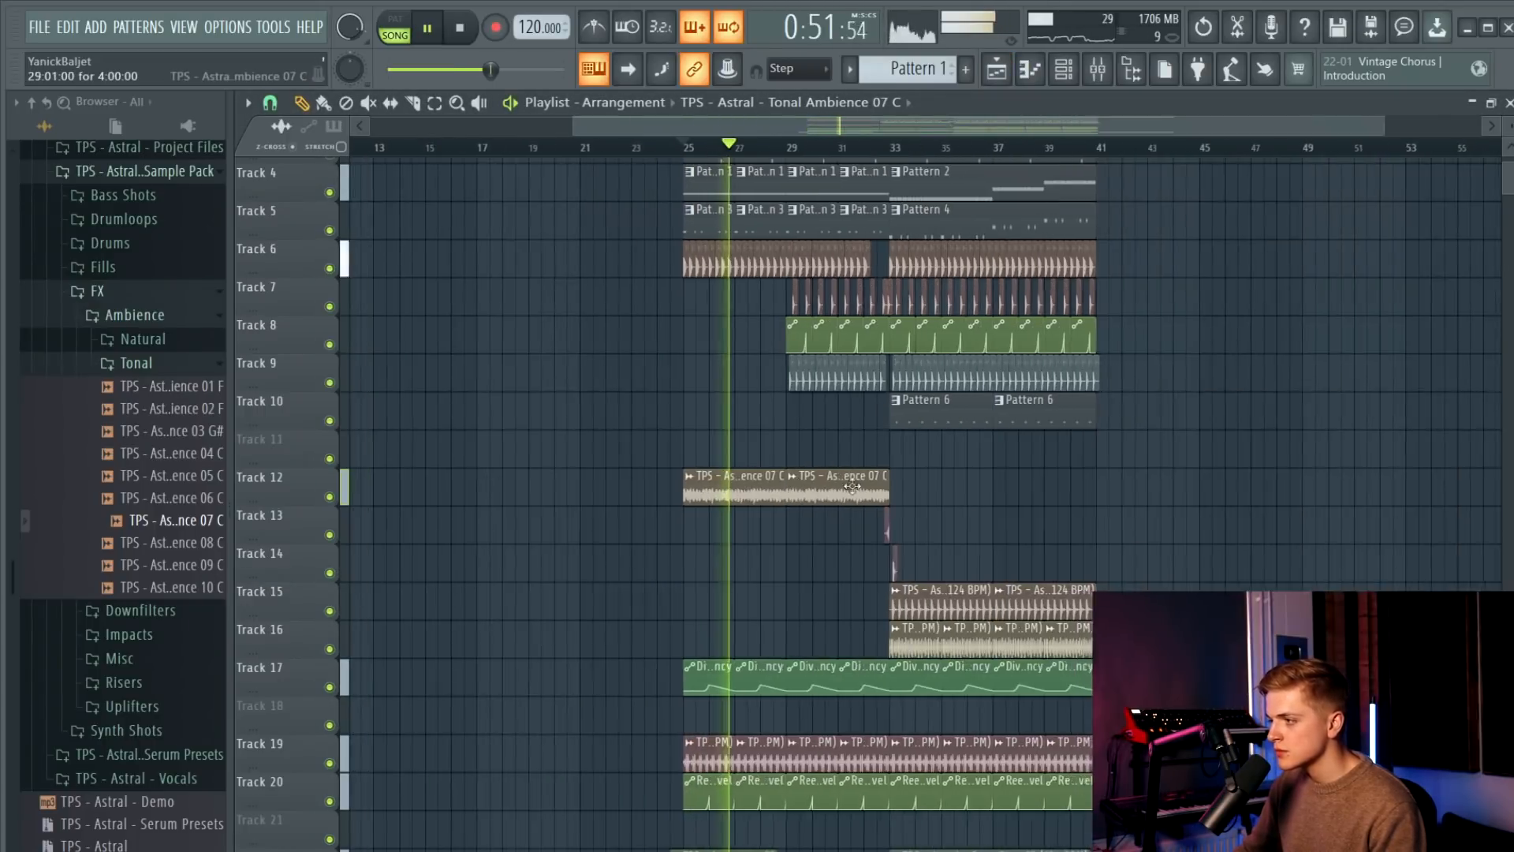
{"action": "scroll", "coordinate": [852, 487], "scroll_direction": "up", "scroll_amount": 3}
{"action": "left_click", "coordinate": [744, 491]}
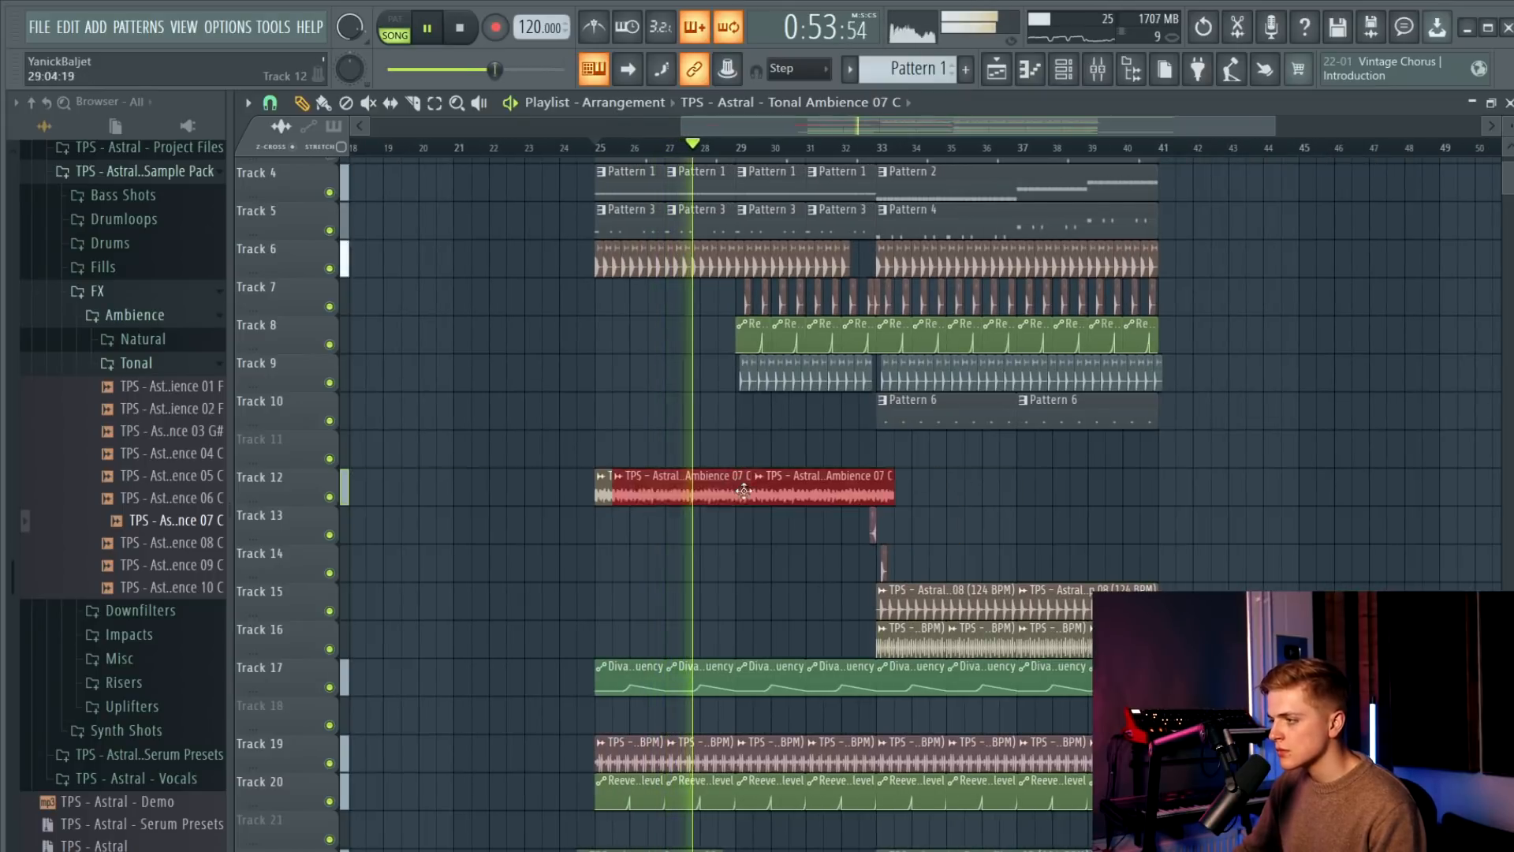
{"action": "key", "text": "ctrl+b"}
Move all clips below the Tonal Ambience down one track, leaving Track 13 empty.
{"action": "scroll", "coordinate": [744, 491], "scroll_direction": "down", "scroll_amount": 2}
{"action": "left_click_drag", "start_coordinate": [584, 473], "coordinate": [1104, 844]}
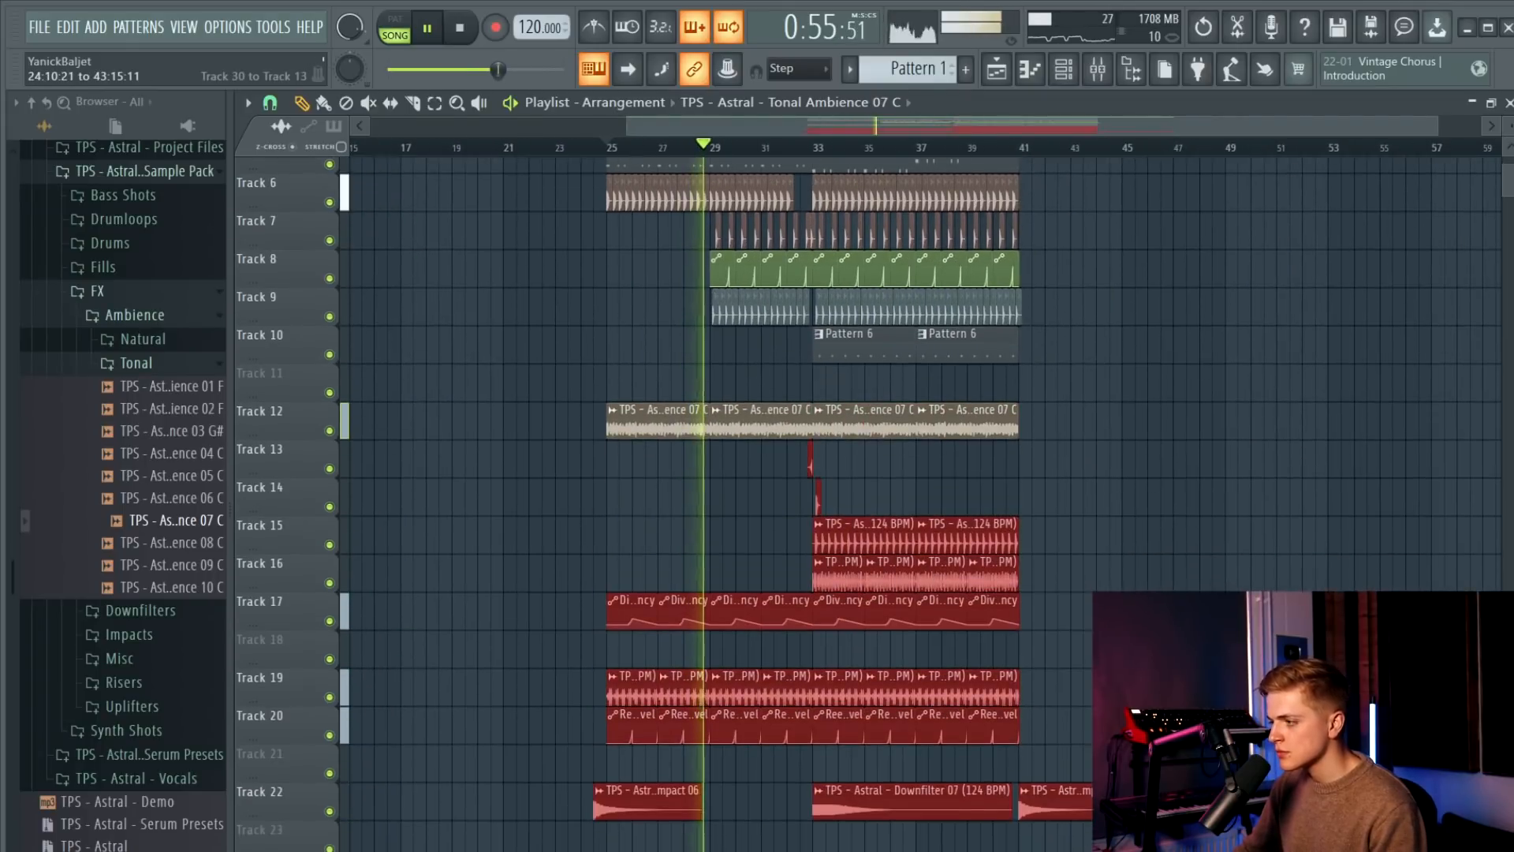
{"action": "scroll", "coordinate": [750, 443], "scroll_direction": "up", "scroll_amount": 4}
{"action": "left_click_drag", "start_coordinate": [763, 593], "coordinate": [764, 631]}
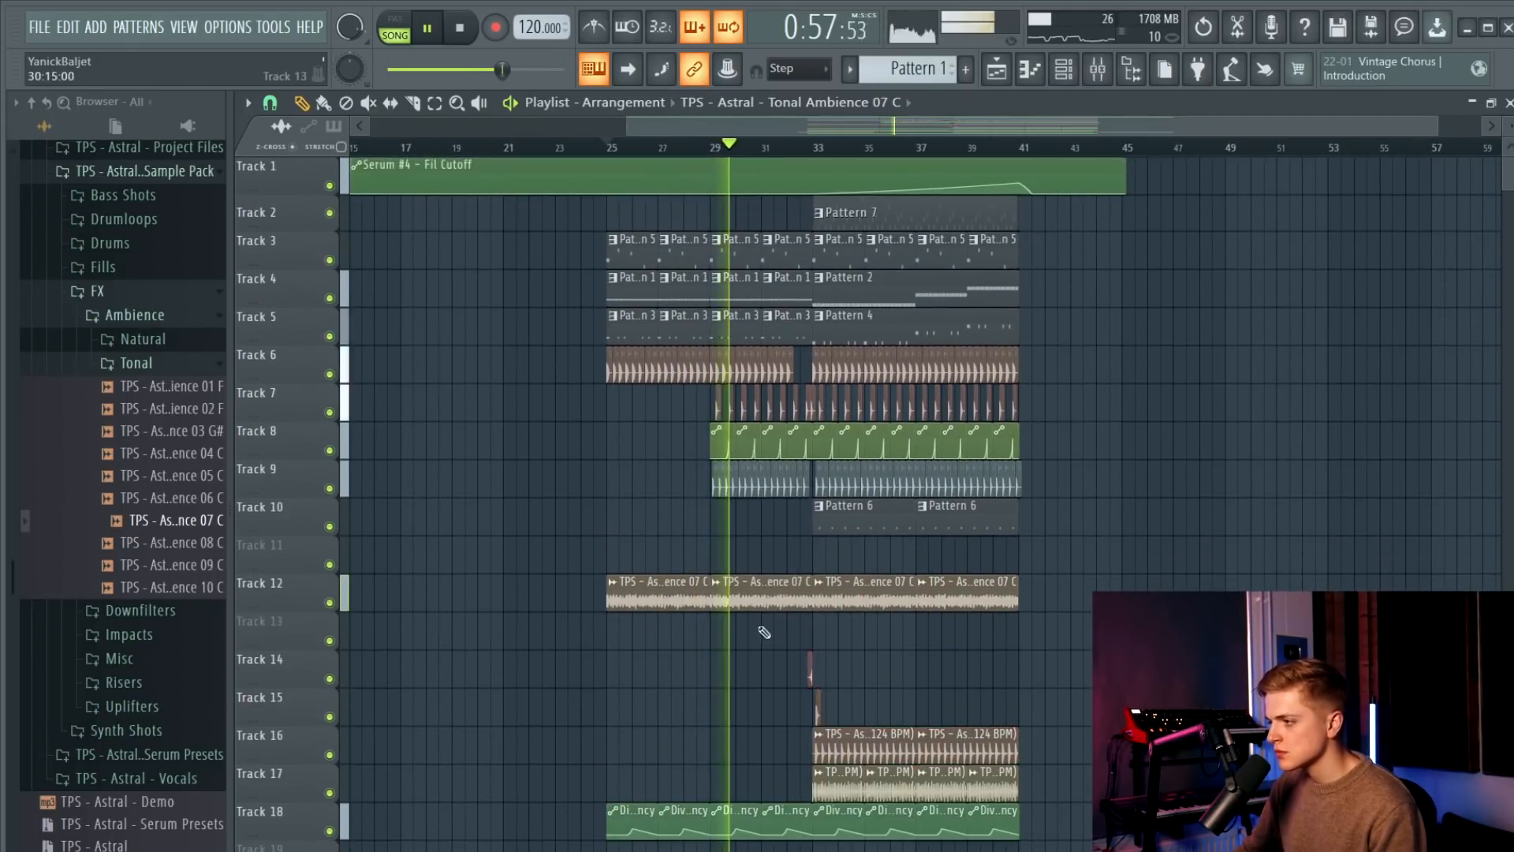
{"action": "scroll", "coordinate": [787, 606], "scroll_direction": "up", "scroll_amount": 3}
Route the Tonal Ambience sample to mixer insert 22.
{"action": "double_click", "coordinate": [791, 595]}
{"action": "key", "text": "space"}
{"action": "left_click", "coordinate": [1097, 70]}
{"action": "left_click", "coordinate": [1028, 385]}
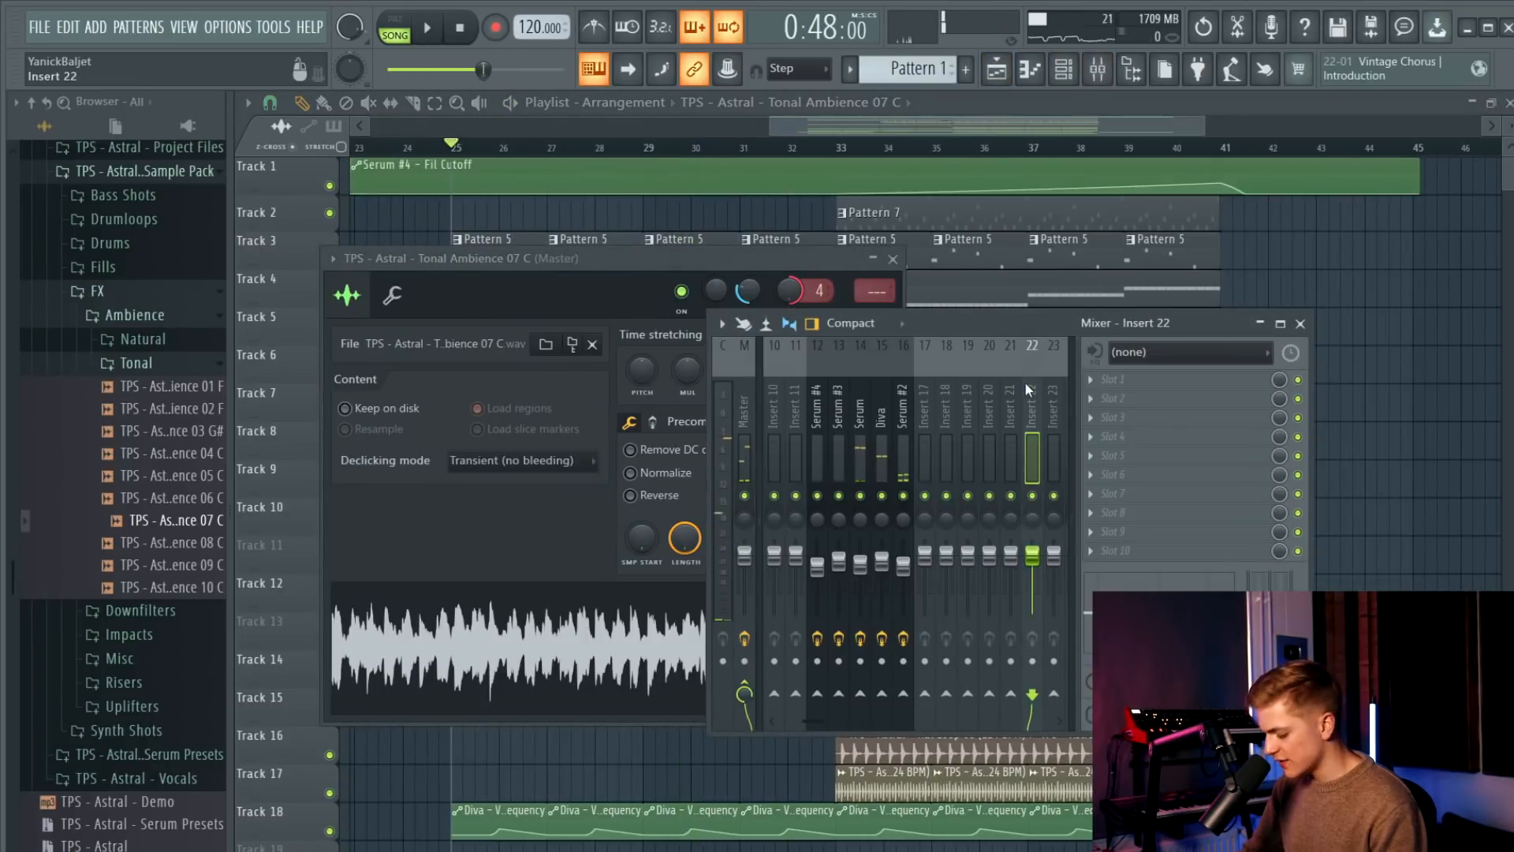
{"action": "key", "text": "ctrl+l"}
Try Kickstart in slot 7 of the Tonal Ambience mixer track with the mix at 84%, and remove it.
{"action": "left_click", "coordinate": [1194, 495]}
{"action": "left_click", "coordinate": [1341, 505]}
{"action": "key", "text": "space"}
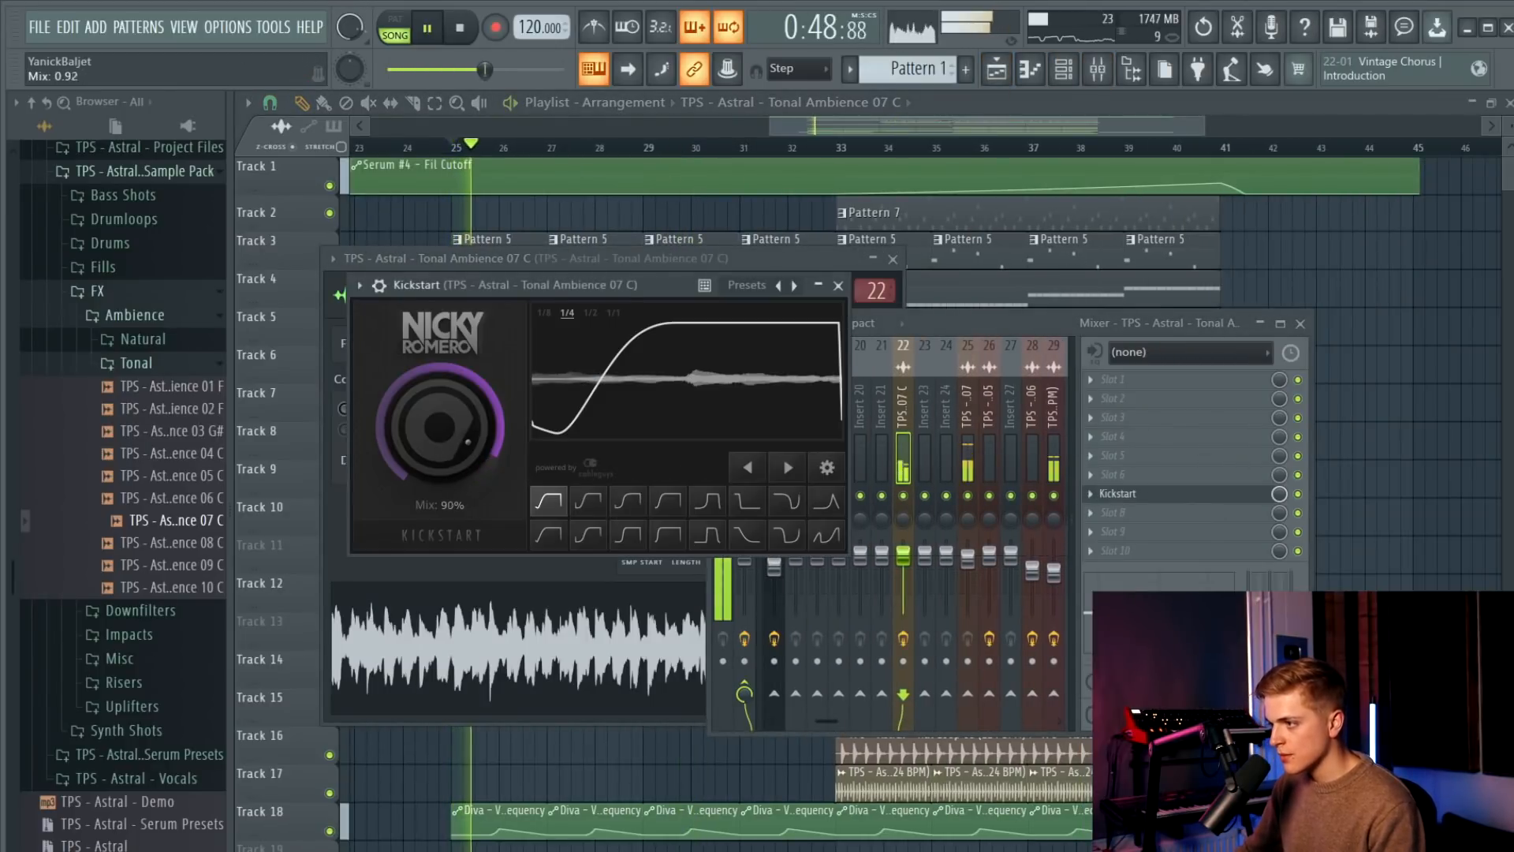
{"action": "left_click", "coordinate": [962, 325]}
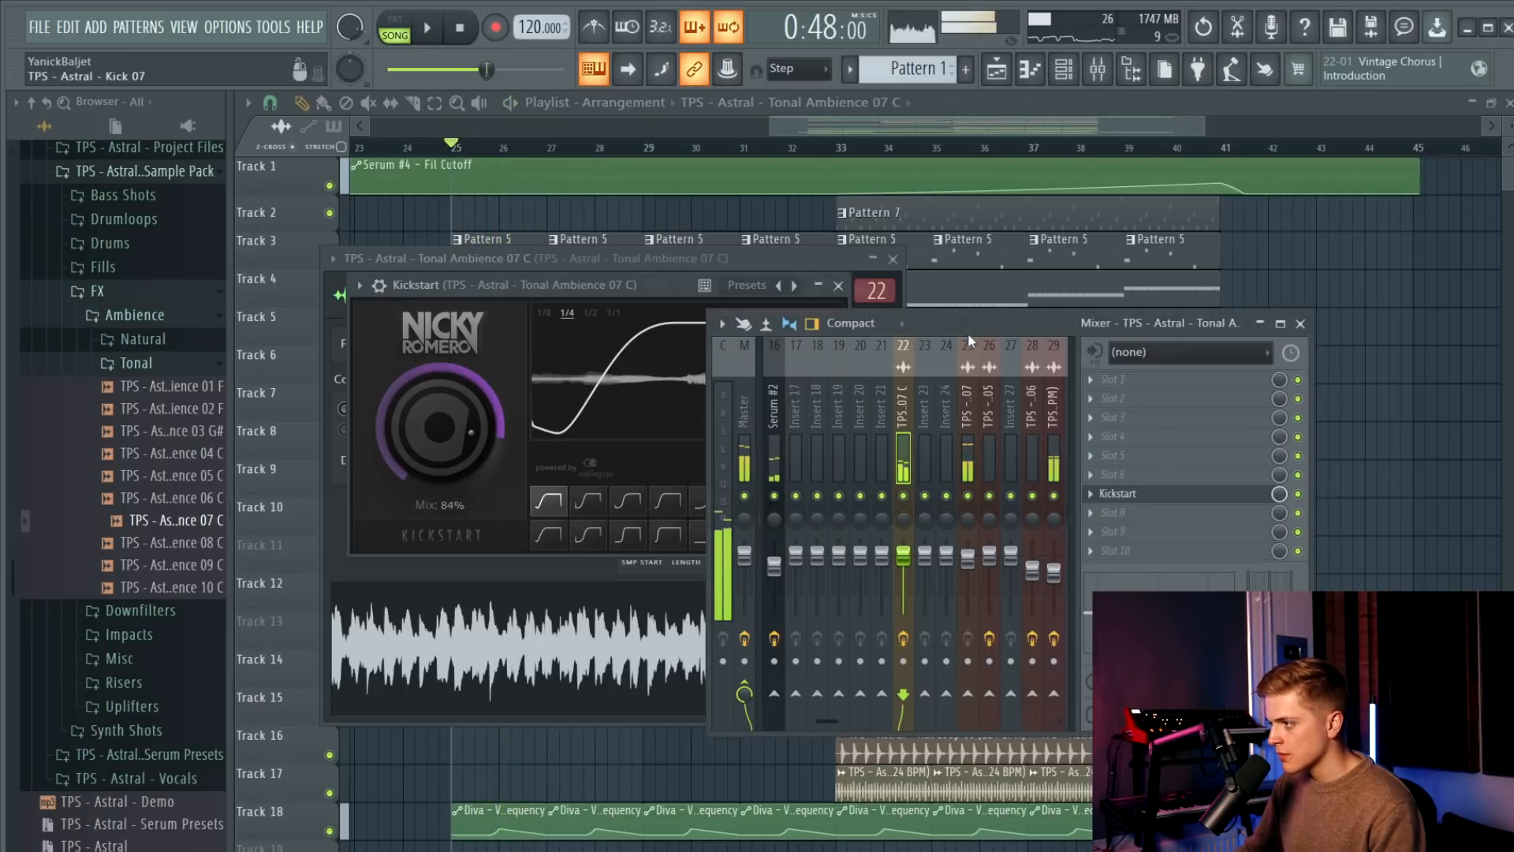
{"action": "key", "text": "space"}
{"action": "left_click", "coordinate": [1114, 493]}
{"action": "left_click", "coordinate": [1119, 532]}
Add Gross Beat in slot 8, compare its volume gates by ear and choose 1/4 Bt Gate.
{"action": "left_click", "coordinate": [1119, 512]}
{"action": "key", "text": "g"}
{"action": "left_click_drag", "start_coordinate": [870, 319], "coordinate": [838, 298]}
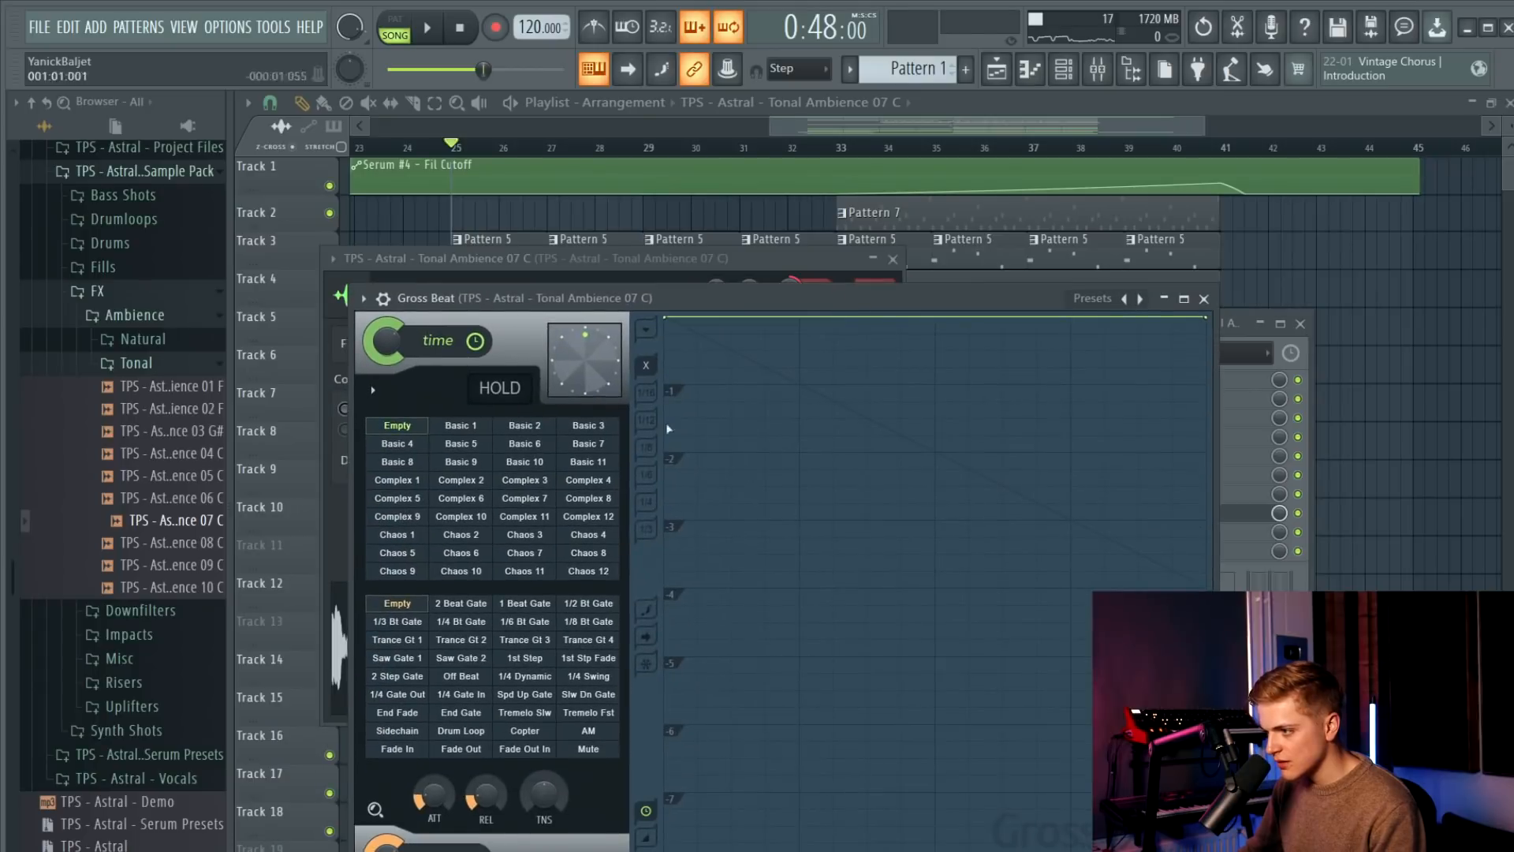
{"action": "left_click", "coordinate": [502, 604]}
{"action": "key", "text": "space"}
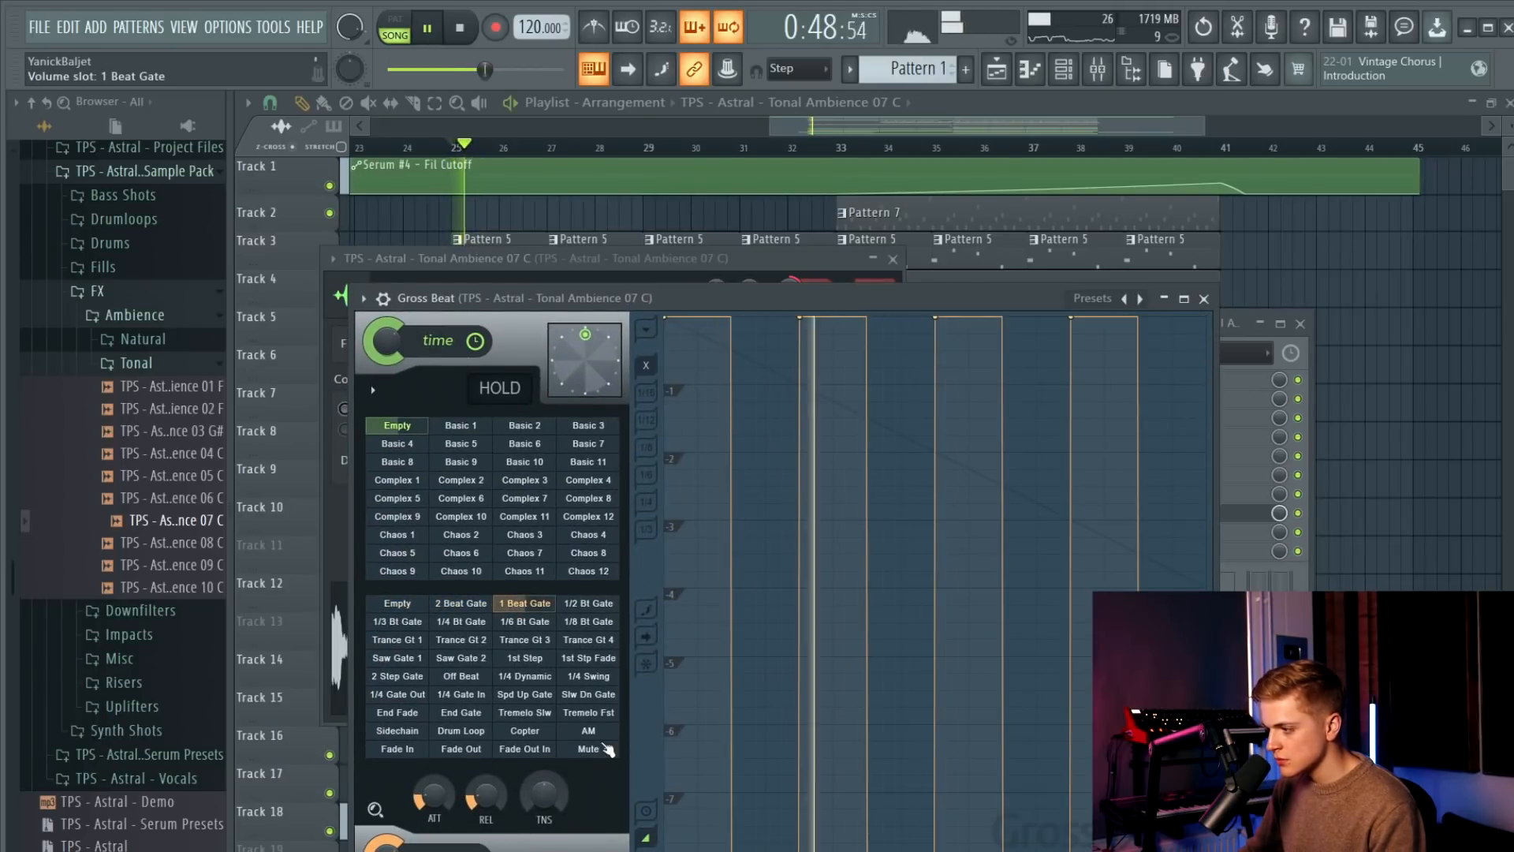
{"action": "left_click", "coordinate": [590, 622]}
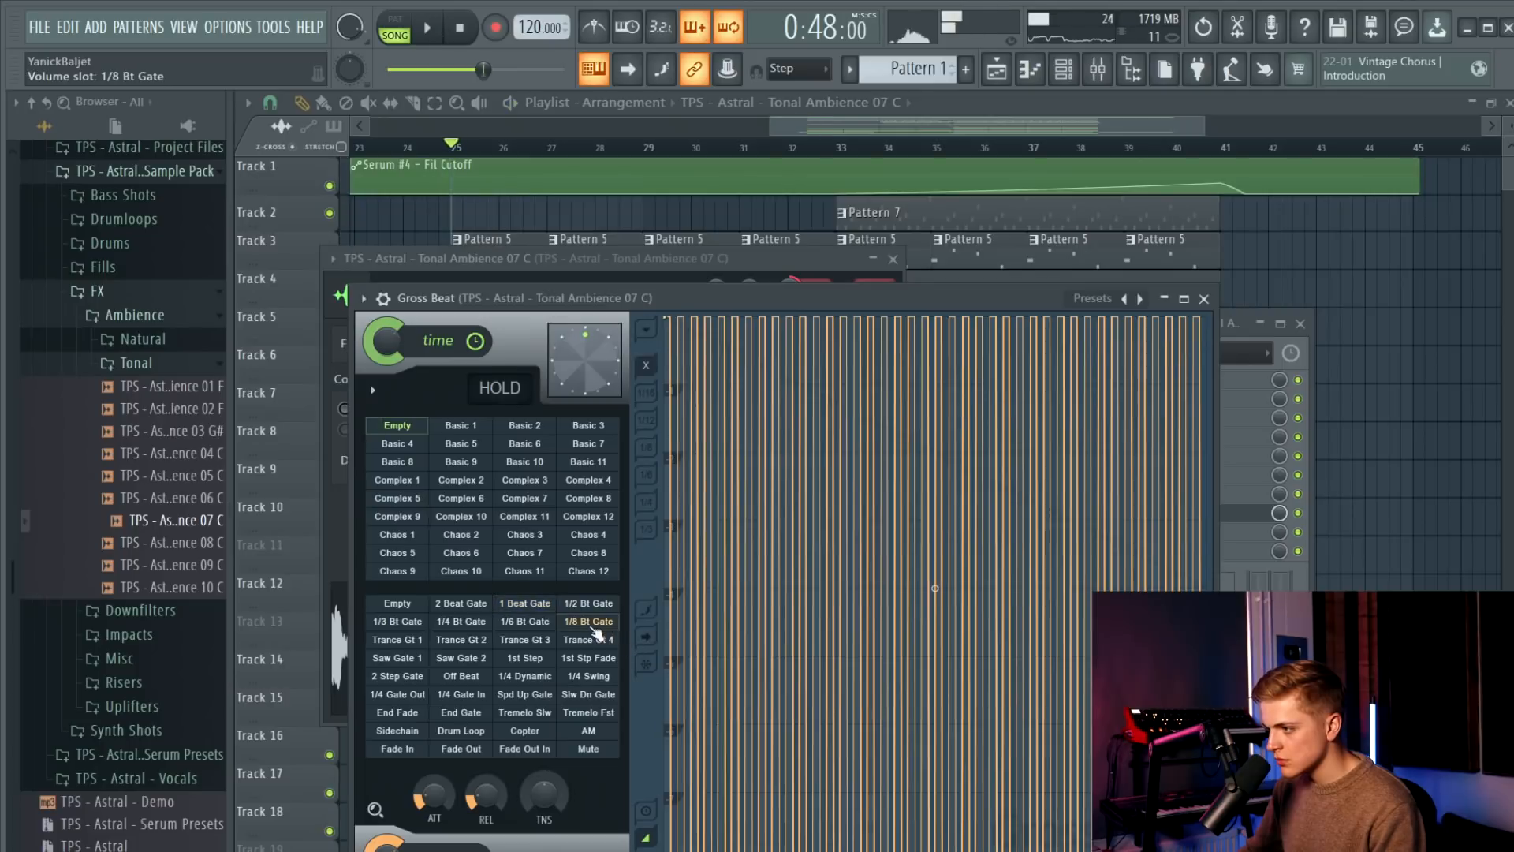
{"action": "left_click", "coordinate": [590, 604]}
{"action": "key", "text": "space"}
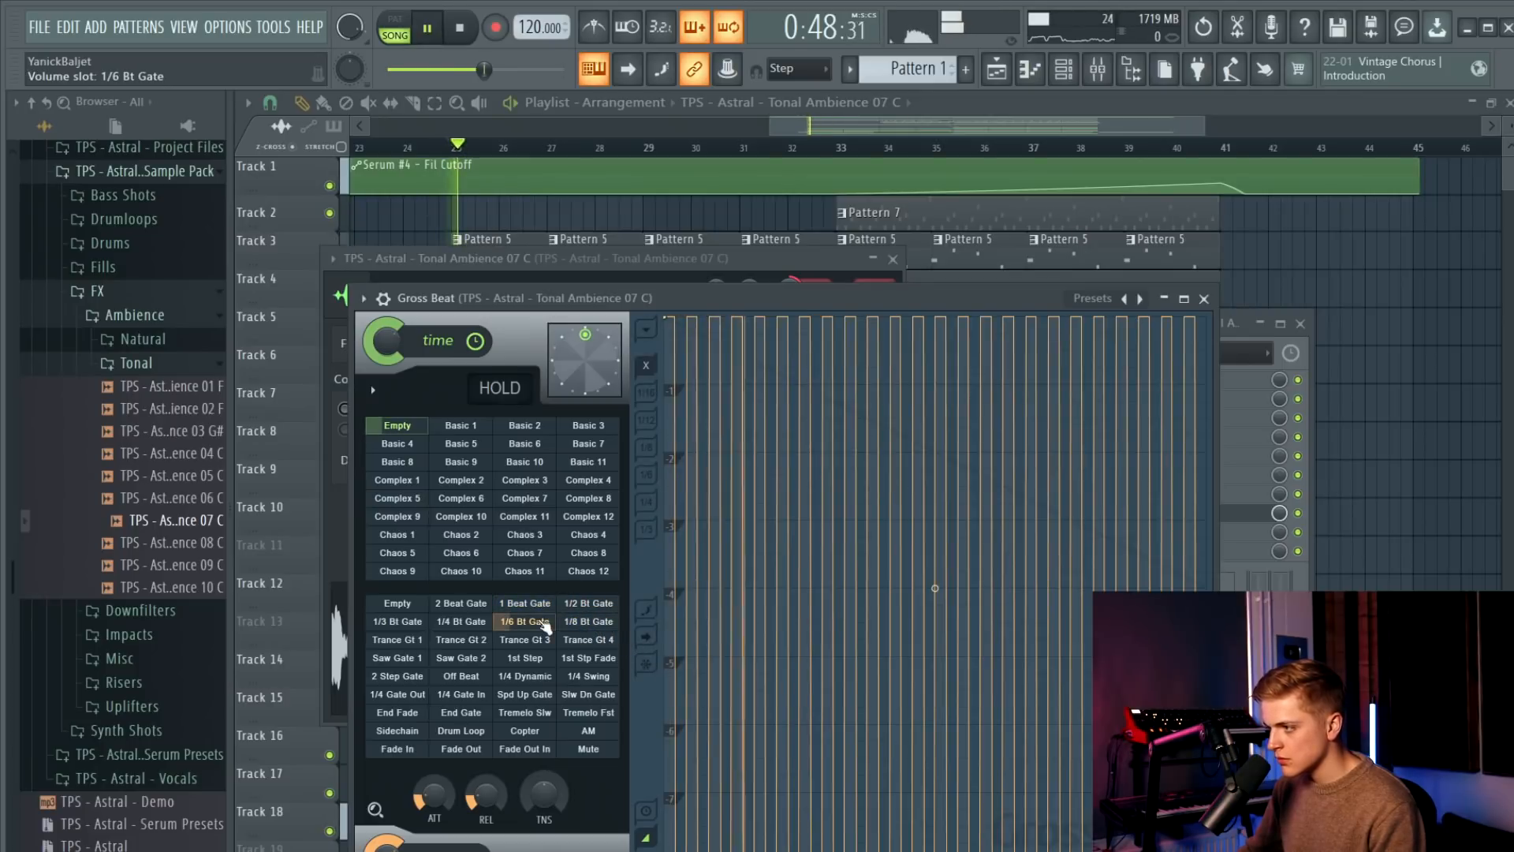
{"action": "left_click", "coordinate": [463, 622]}
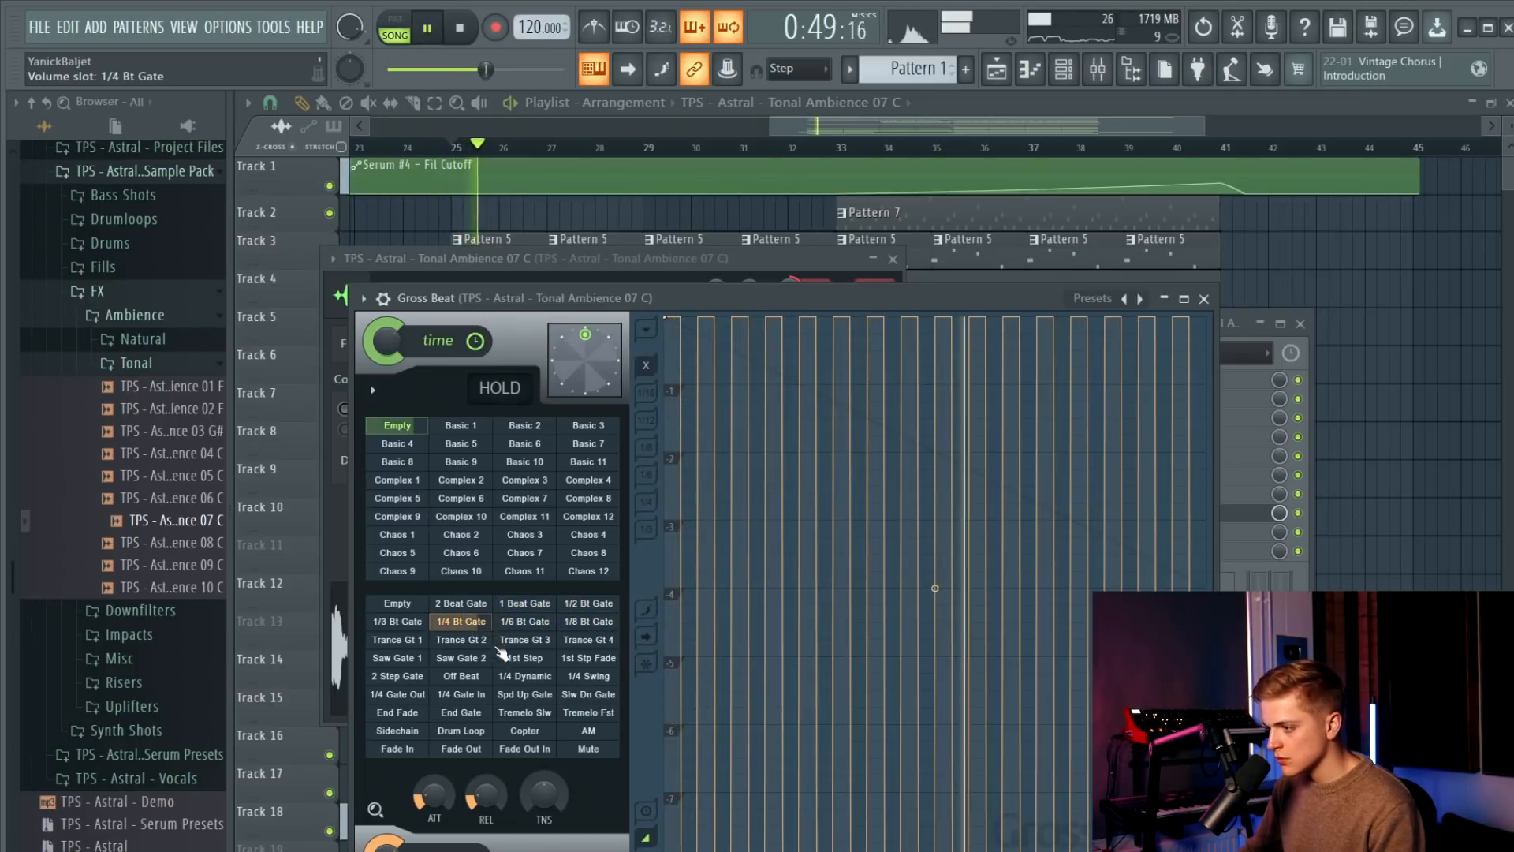
{"action": "left_click", "coordinate": [1203, 299]}
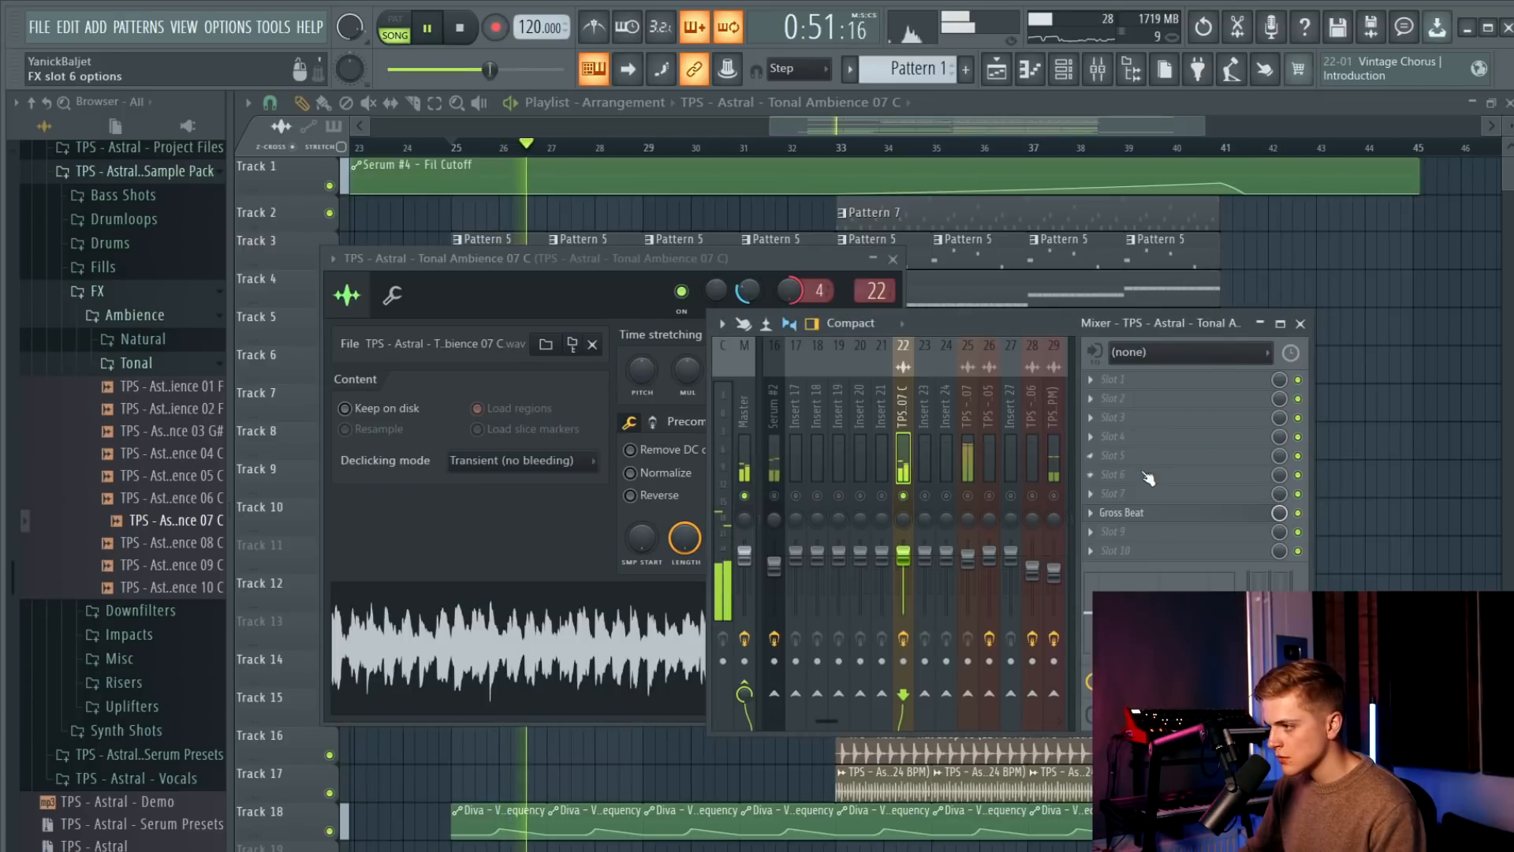
Add Kickstart in slot 9 with the mix at 83%, and Fruity Parametric EQ 2 in slot 3.
{"action": "left_click", "coordinate": [1147, 533]}
{"action": "left_click", "coordinate": [1380, 824]}
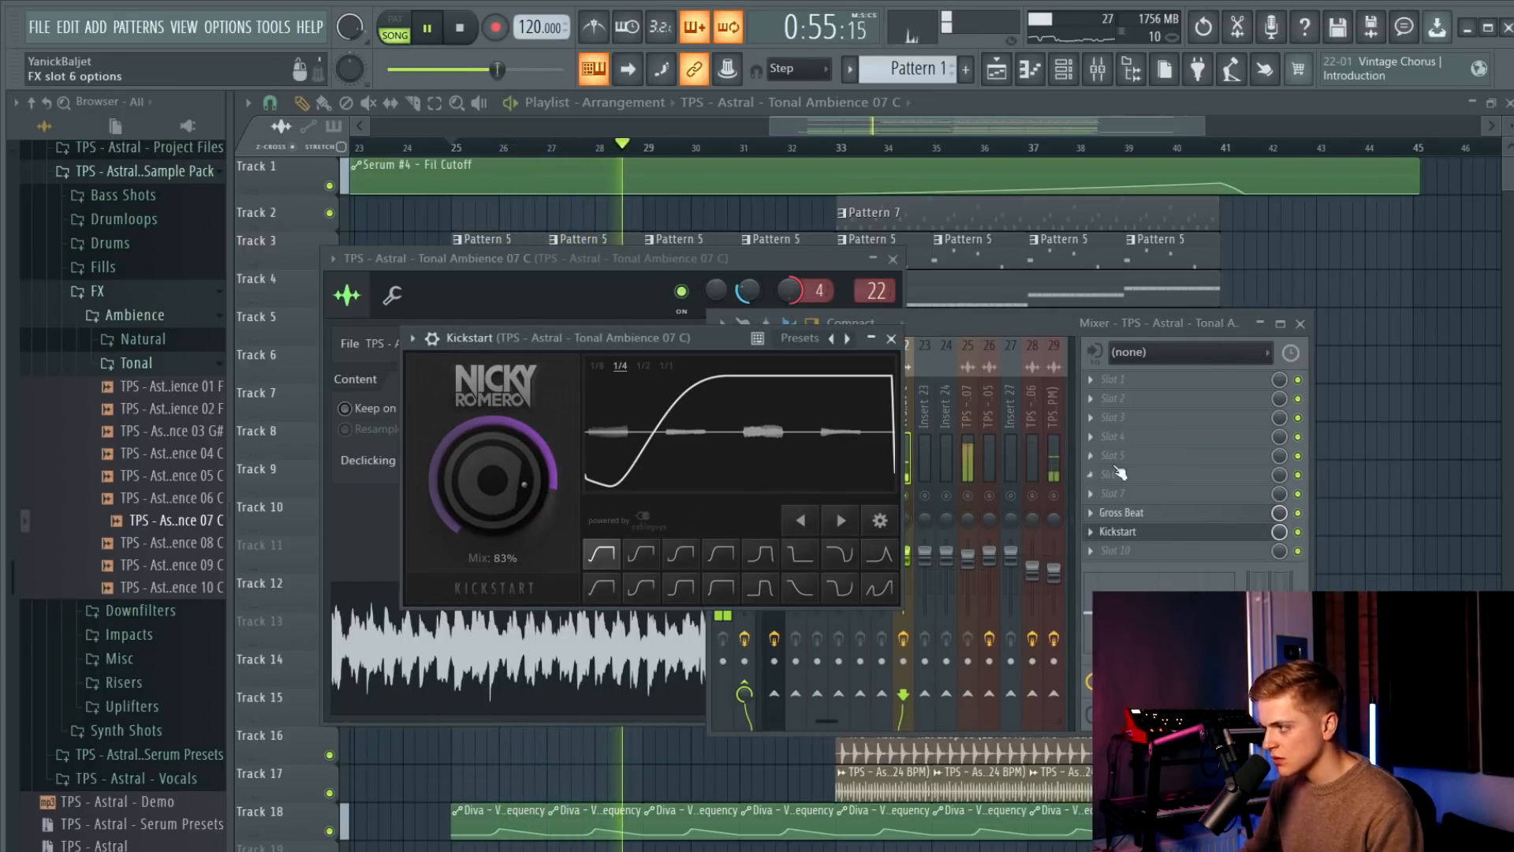
{"action": "left_click", "coordinate": [1113, 417]}
{"action": "left_click", "coordinate": [1507, 286]}
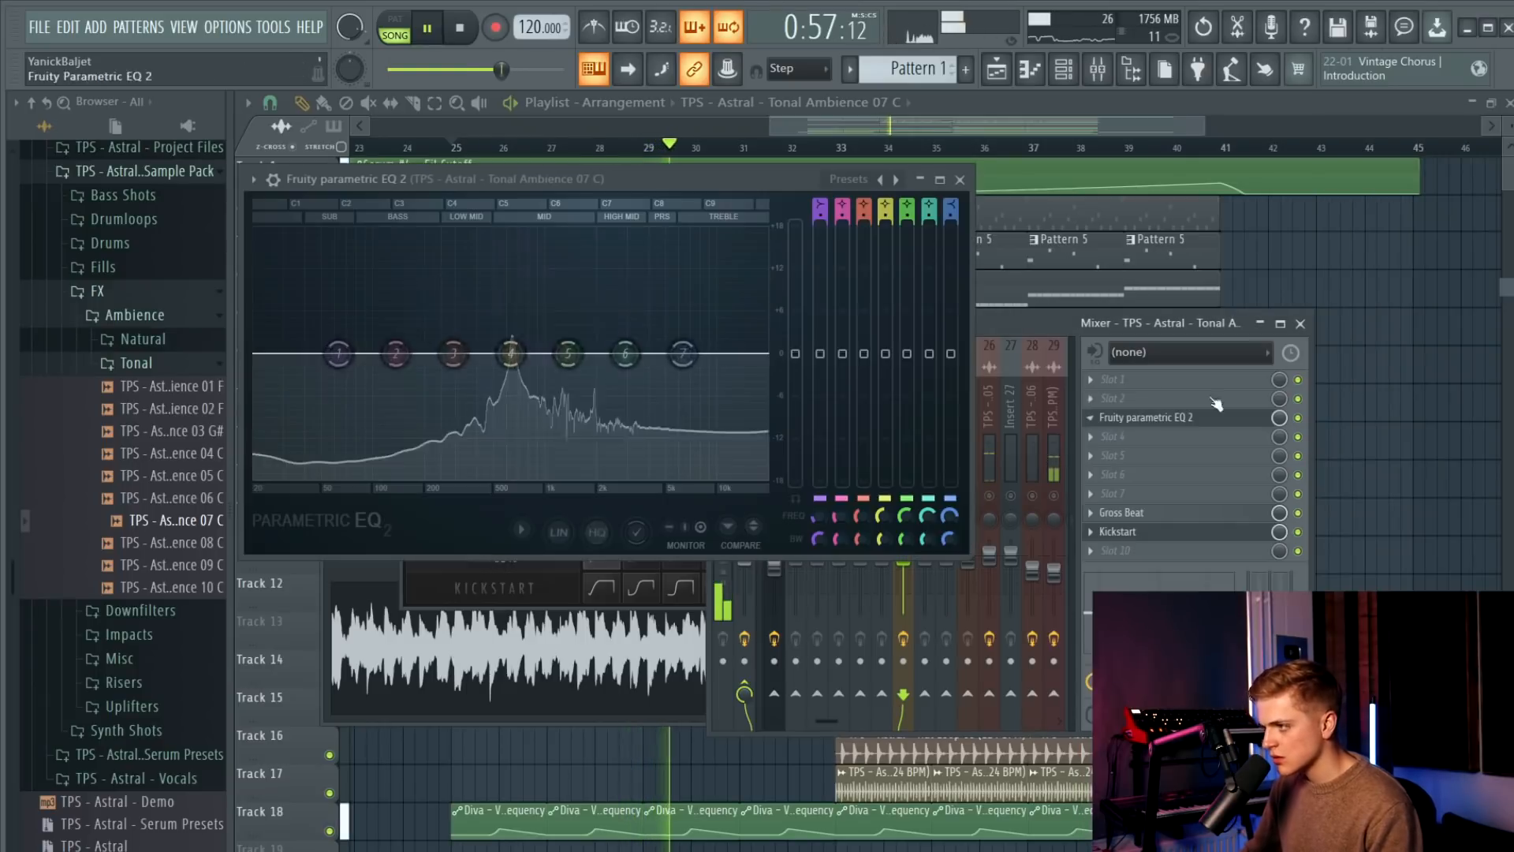
Load an EQ preset that cuts the lows and highs, and slightly lower the Tonal Ambience track's fader.
{"action": "key", "text": "space"}
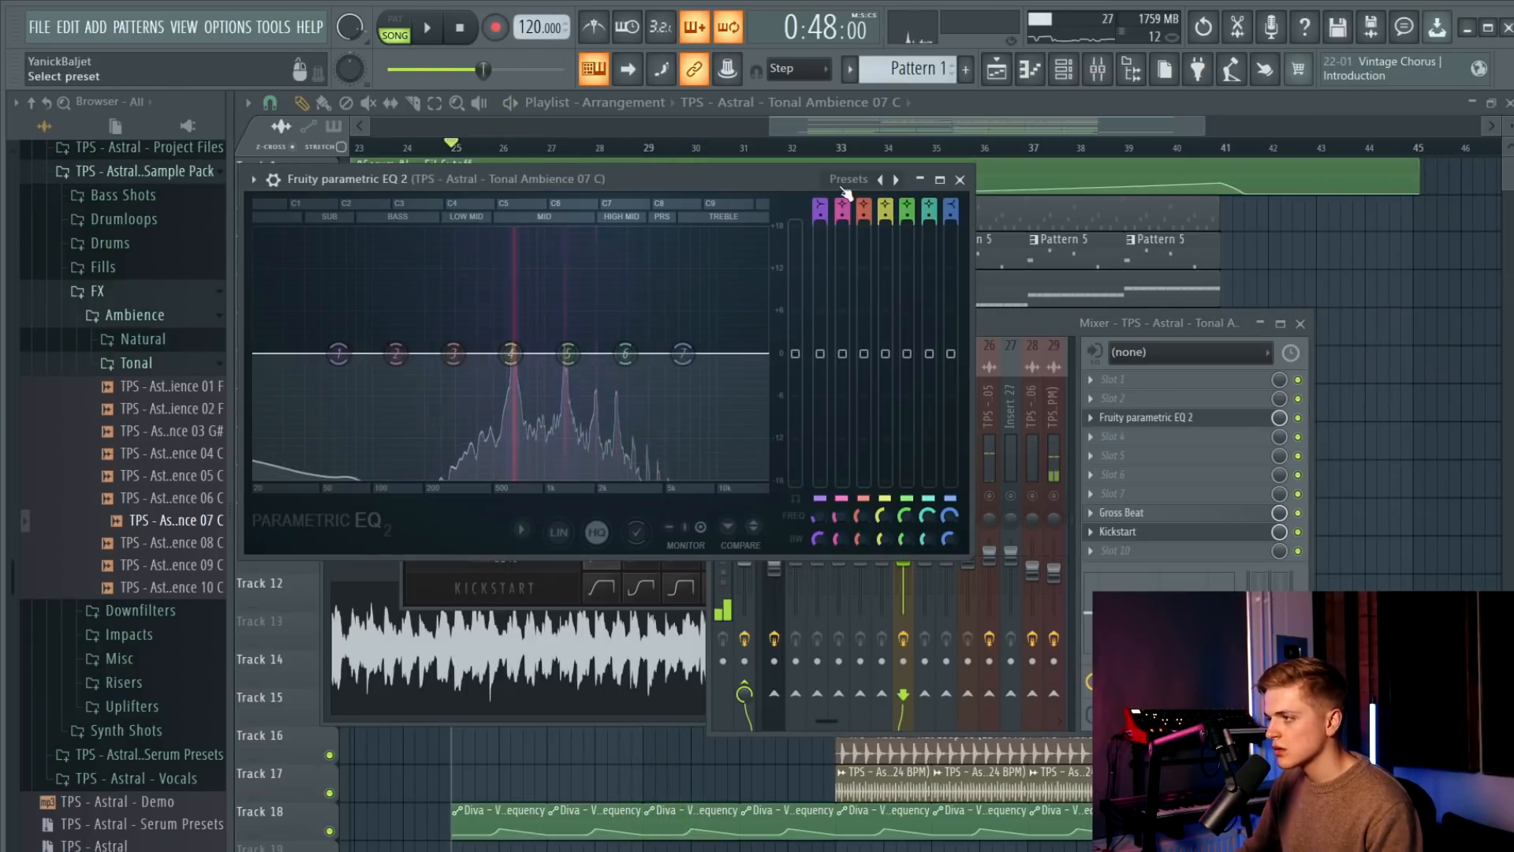
{"action": "left_click", "coordinate": [848, 179]}
{"action": "left_click", "coordinate": [893, 409]}
{"action": "key", "text": "space"}
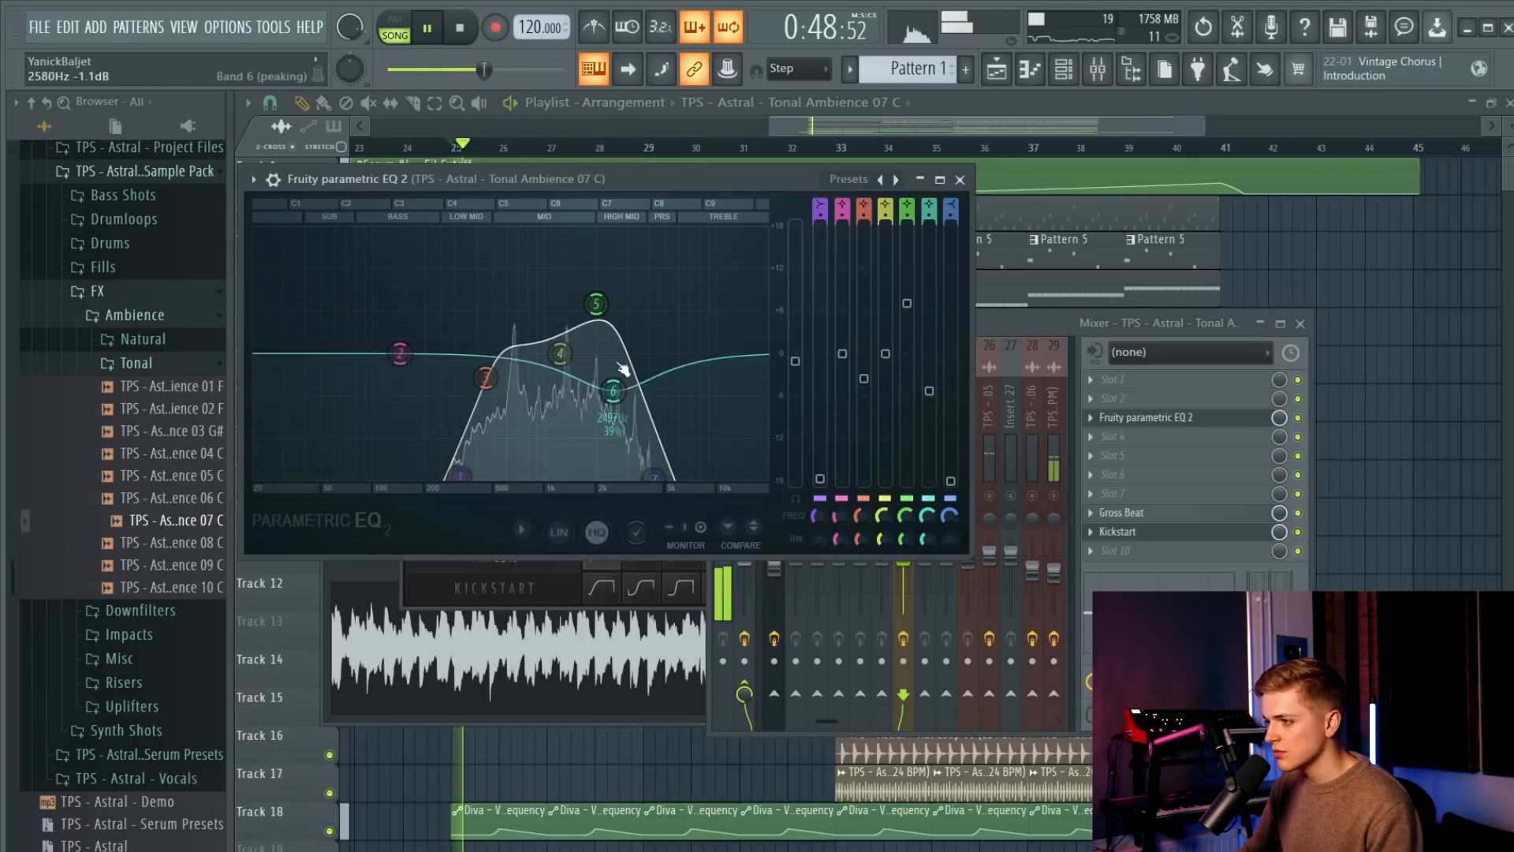
{"action": "left_click", "coordinate": [910, 598]}
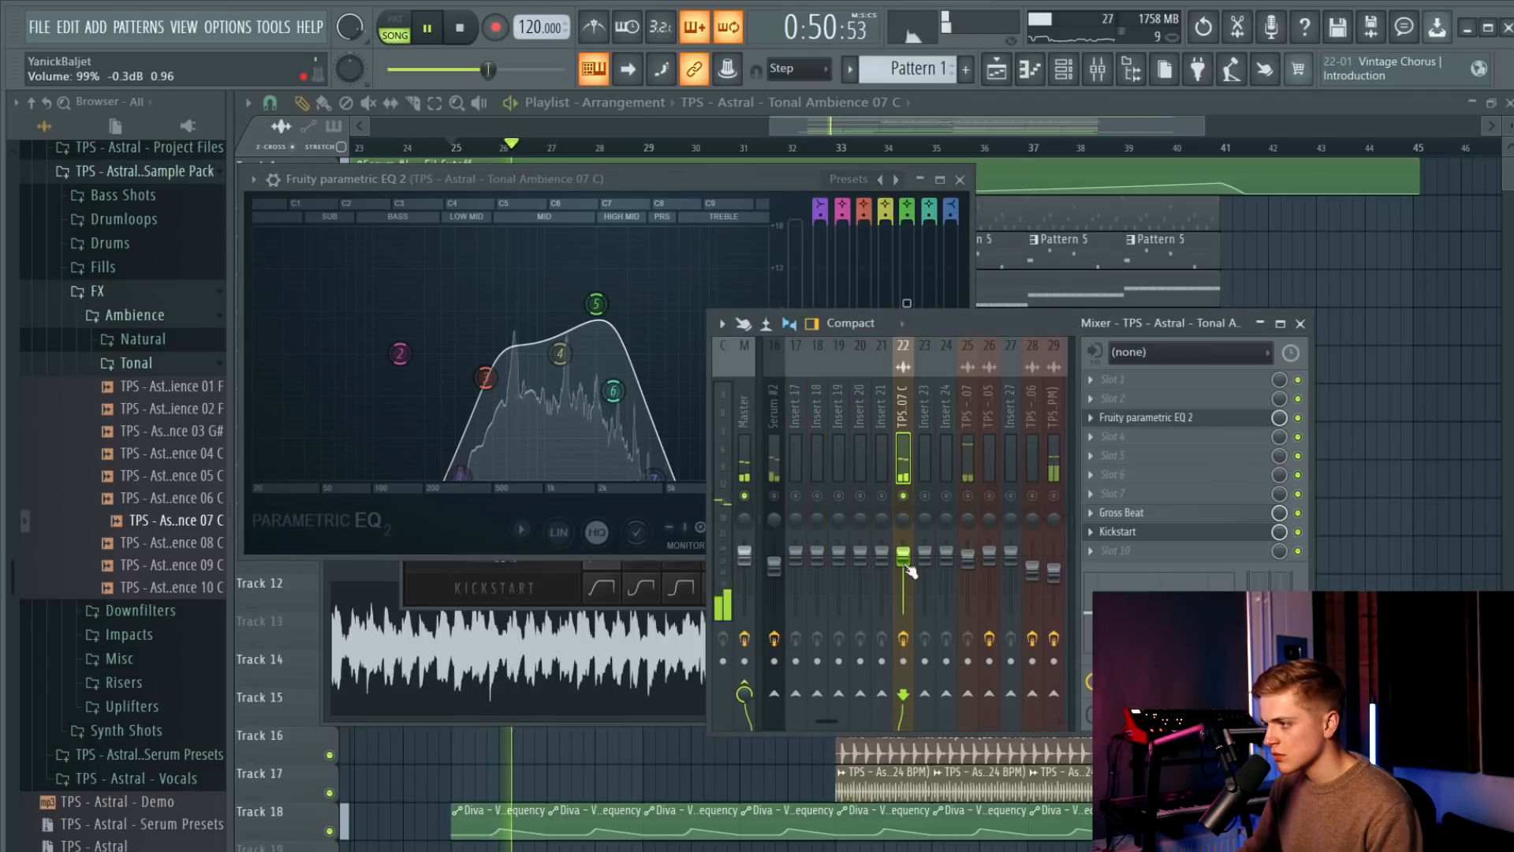
{"action": "key", "text": "space"}
{"action": "left_click", "coordinate": [961, 180]}
{"action": "left_click", "coordinate": [961, 179]}
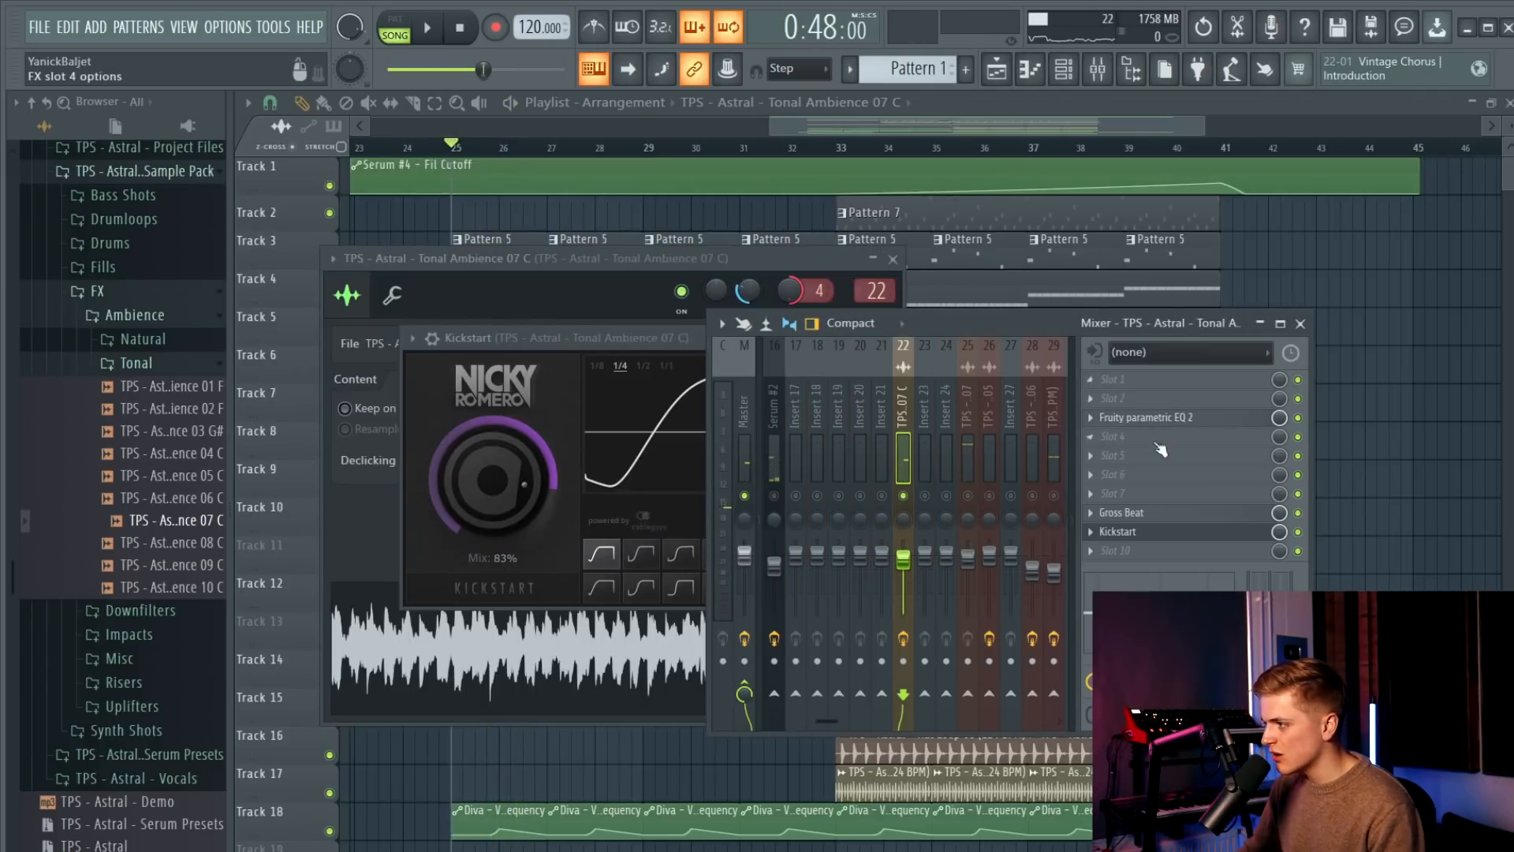
Add soothe2_x86 in slot 4 and look through its presets, keeping the factory default preset.
{"action": "left_click", "coordinate": [1135, 436]}
{"action": "left_click", "coordinate": [1151, 467]}
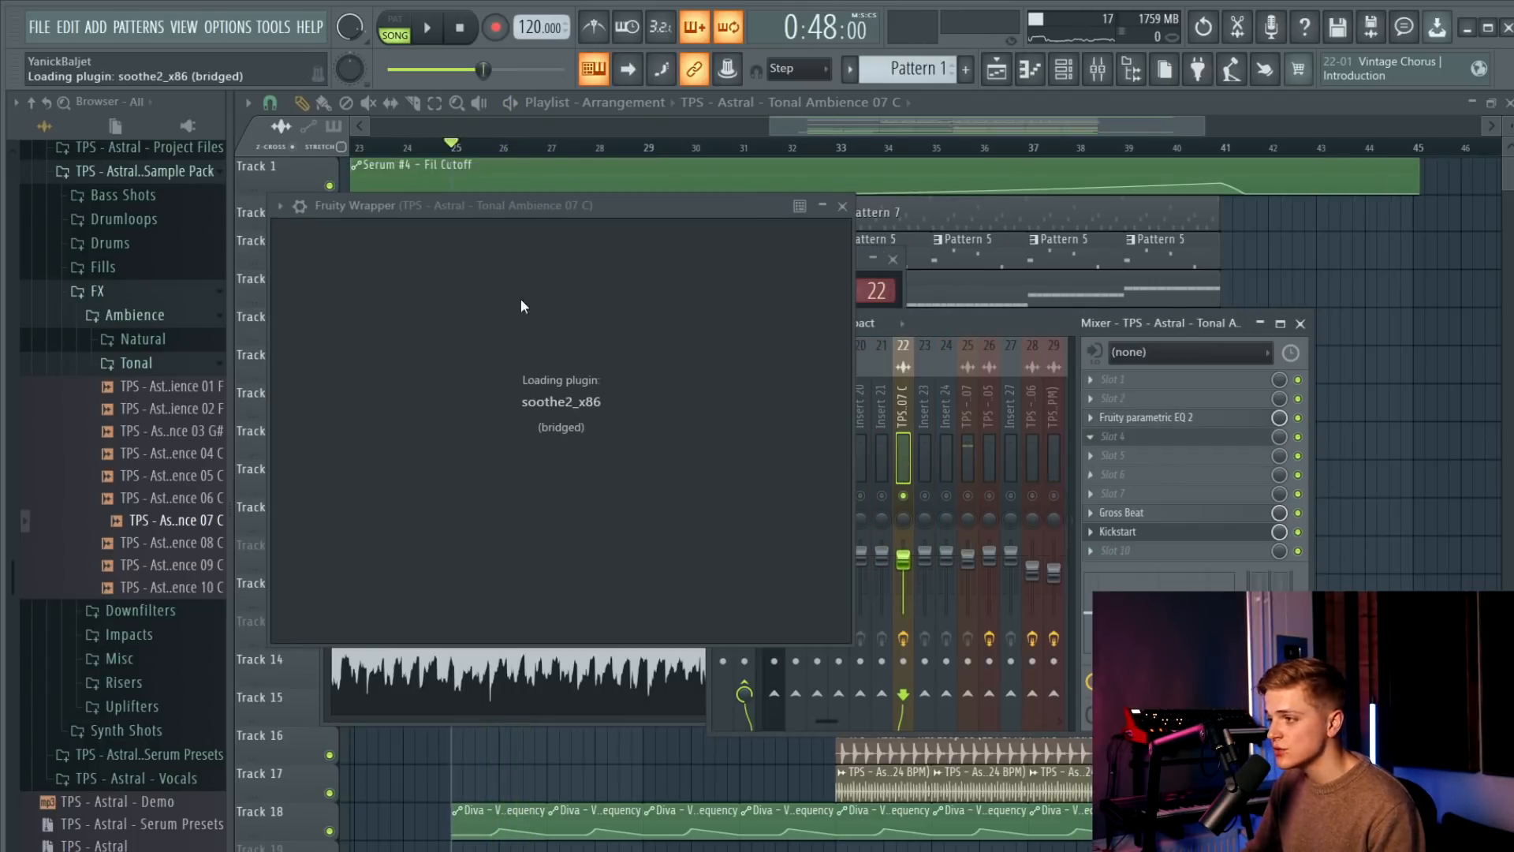
{"action": "left_click", "coordinate": [666, 232]}
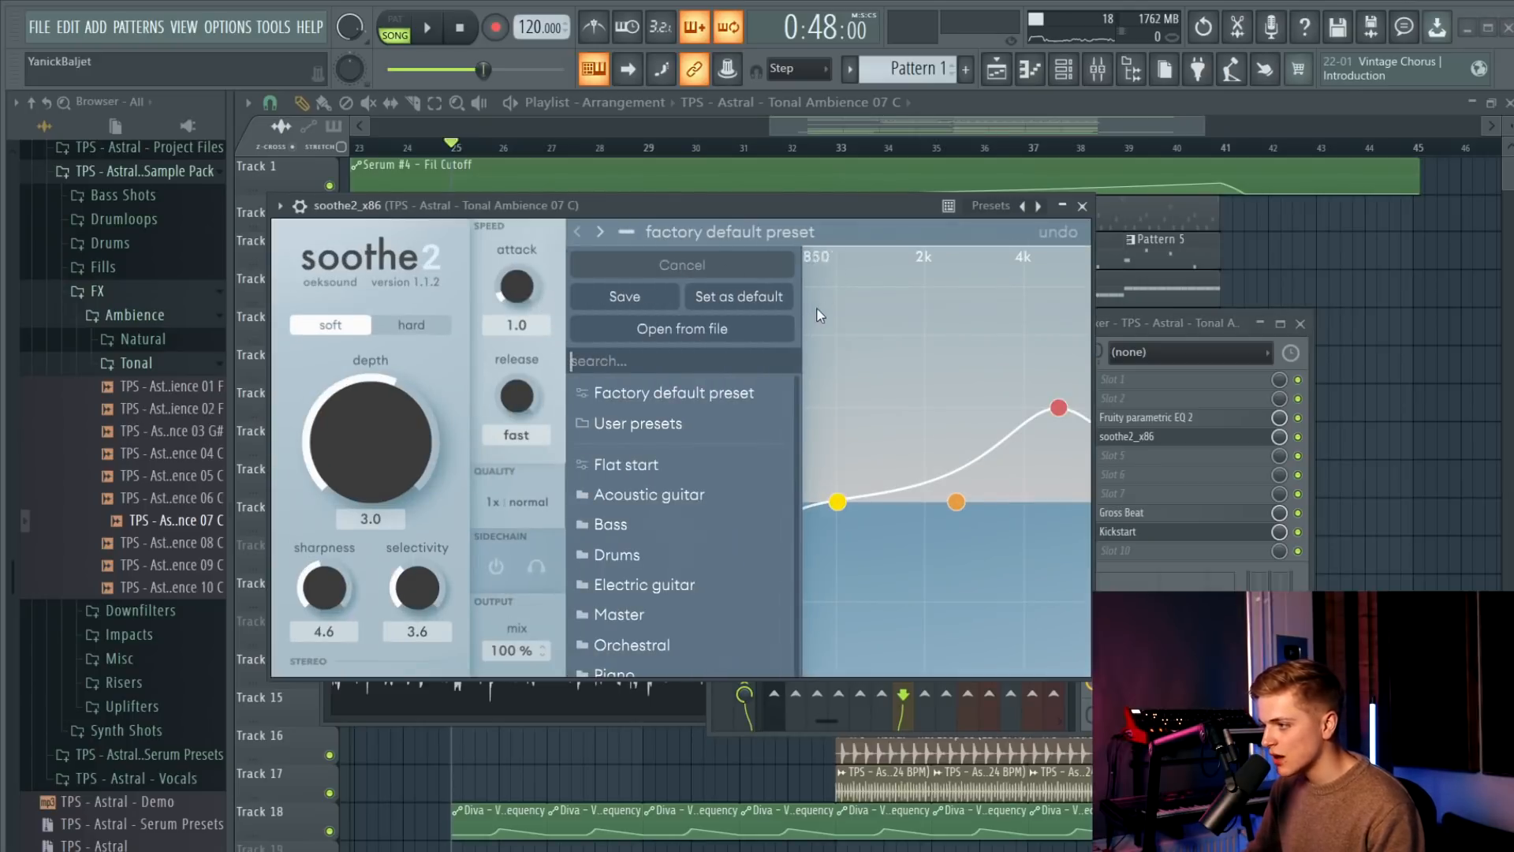
{"action": "scroll", "coordinate": [689, 451], "scroll_direction": "down", "scroll_amount": 1}
{"action": "left_click_drag", "start_coordinate": [660, 210], "coordinate": [661, 174]}
{"action": "left_click", "coordinate": [822, 342]}
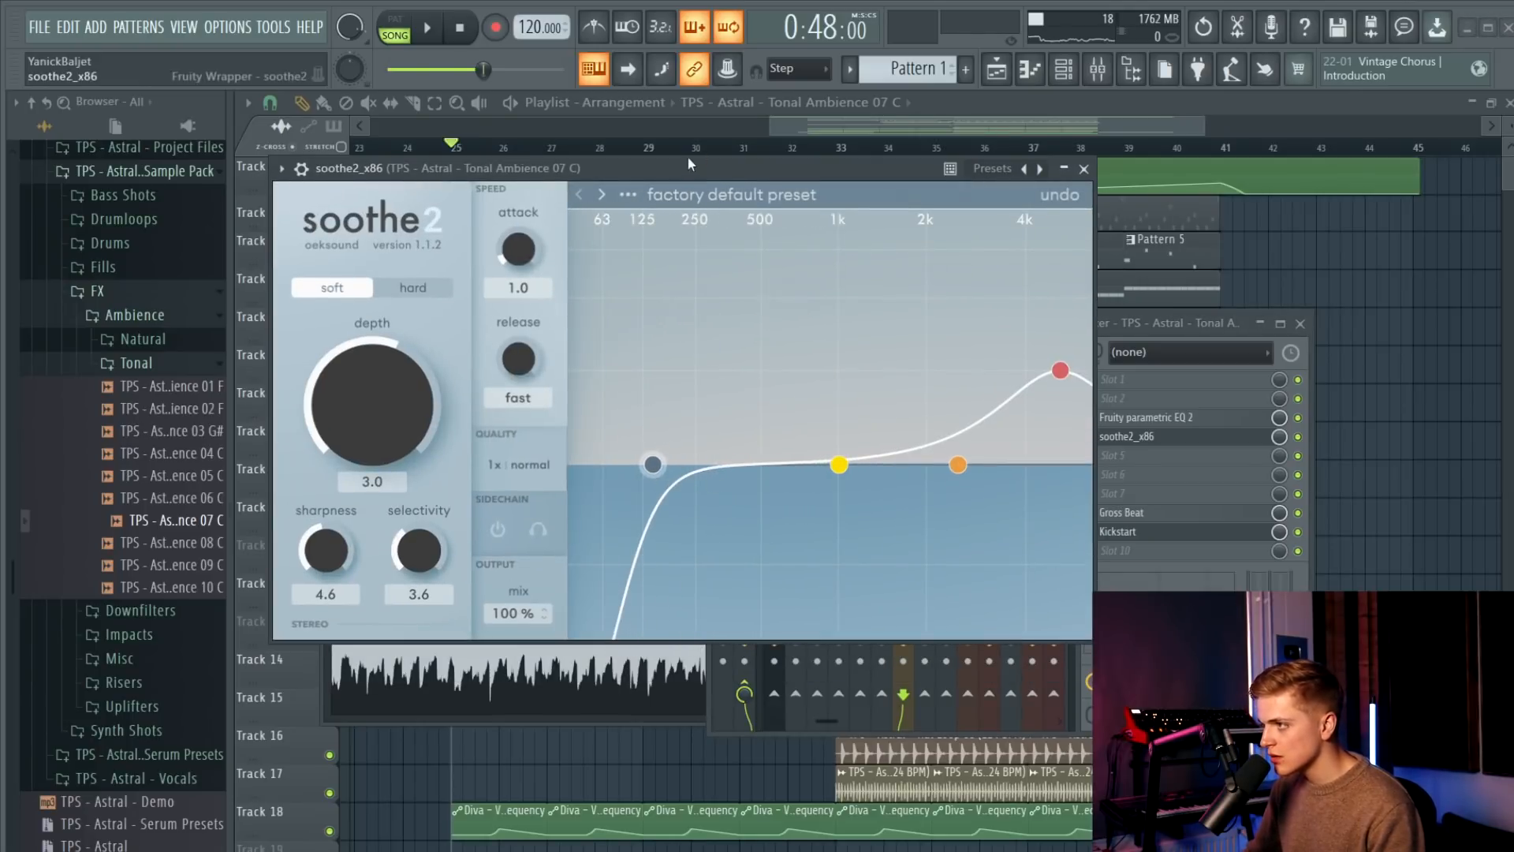
{"action": "left_click_drag", "start_coordinate": [696, 158], "coordinate": [688, 200]}
Move soothe2's upper boosted band to about 1 kHz and raise the depth to 4.7 during playback.
{"action": "key", "text": "space"}
{"action": "left_click_drag", "start_coordinate": [1044, 416], "coordinate": [835, 439]}
{"action": "left_click_drag", "start_coordinate": [362, 433], "coordinate": [363, 423]}
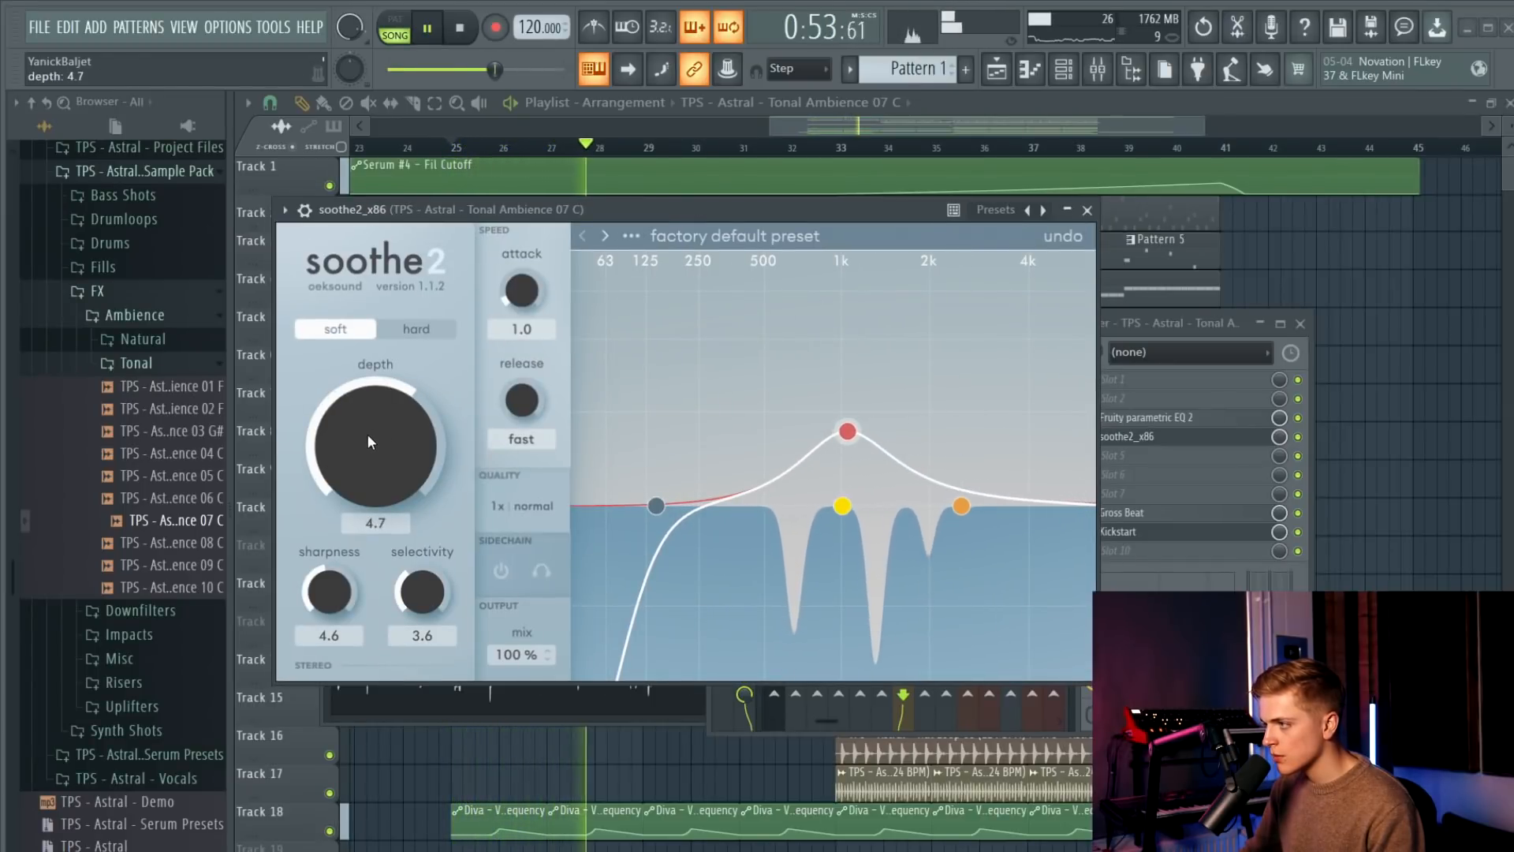
Close soothe2 and add Decapitator in slot 6 of the Tonal Ambience mixer track.
{"action": "left_click", "coordinate": [1086, 210]}
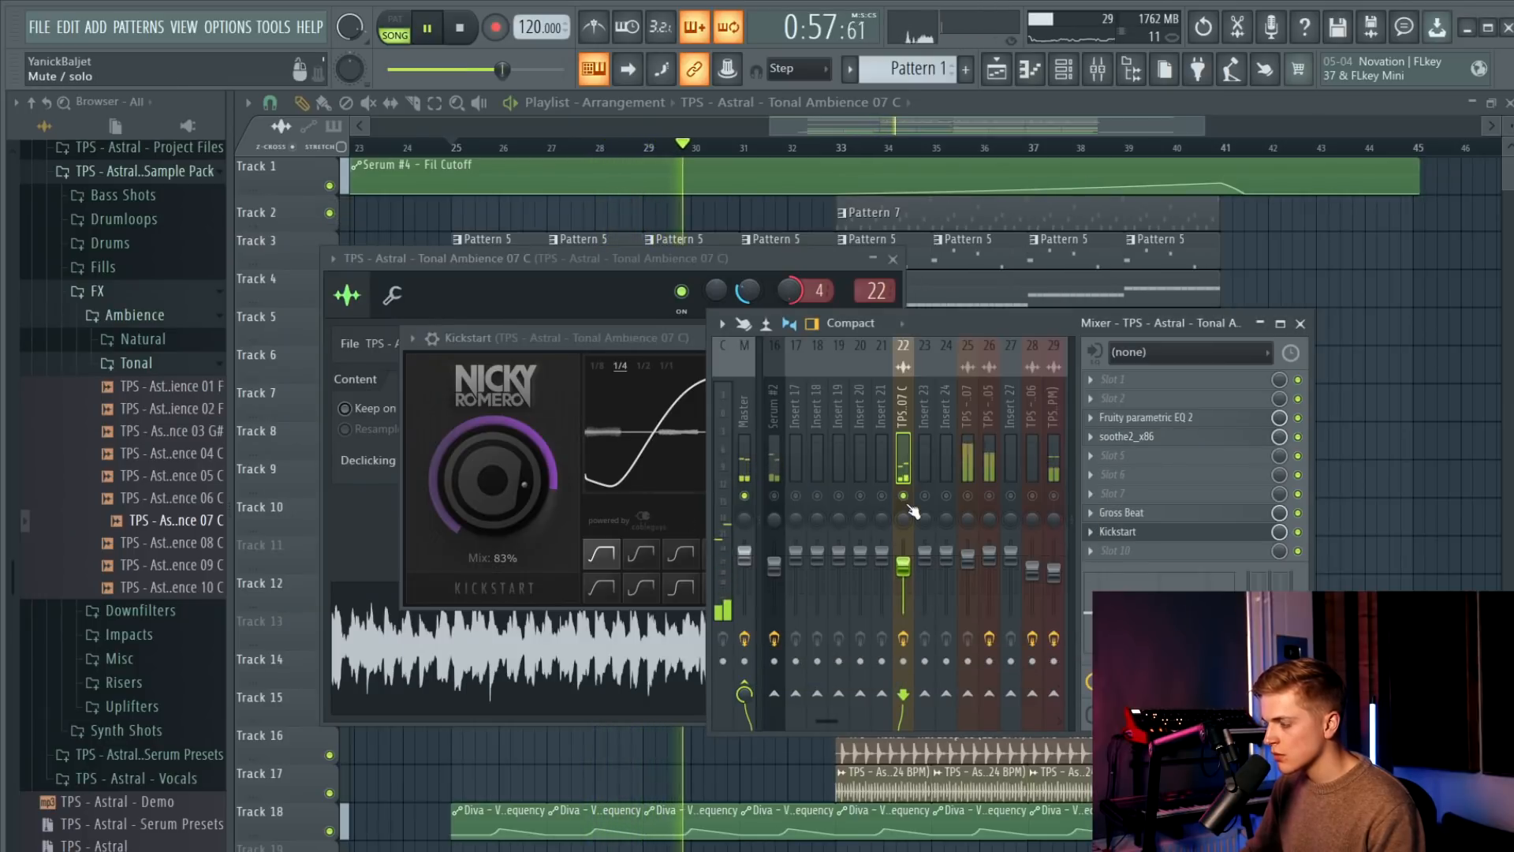
{"action": "key", "text": "space"}
{"action": "left_click", "coordinate": [1148, 473]}
{"action": "key", "text": "d"}
{"action": "key", "text": "d"}
{"action": "key", "text": "d"}
{"action": "key", "text": "d"}
{"action": "key", "text": "d"}
{"action": "key", "text": "d"}
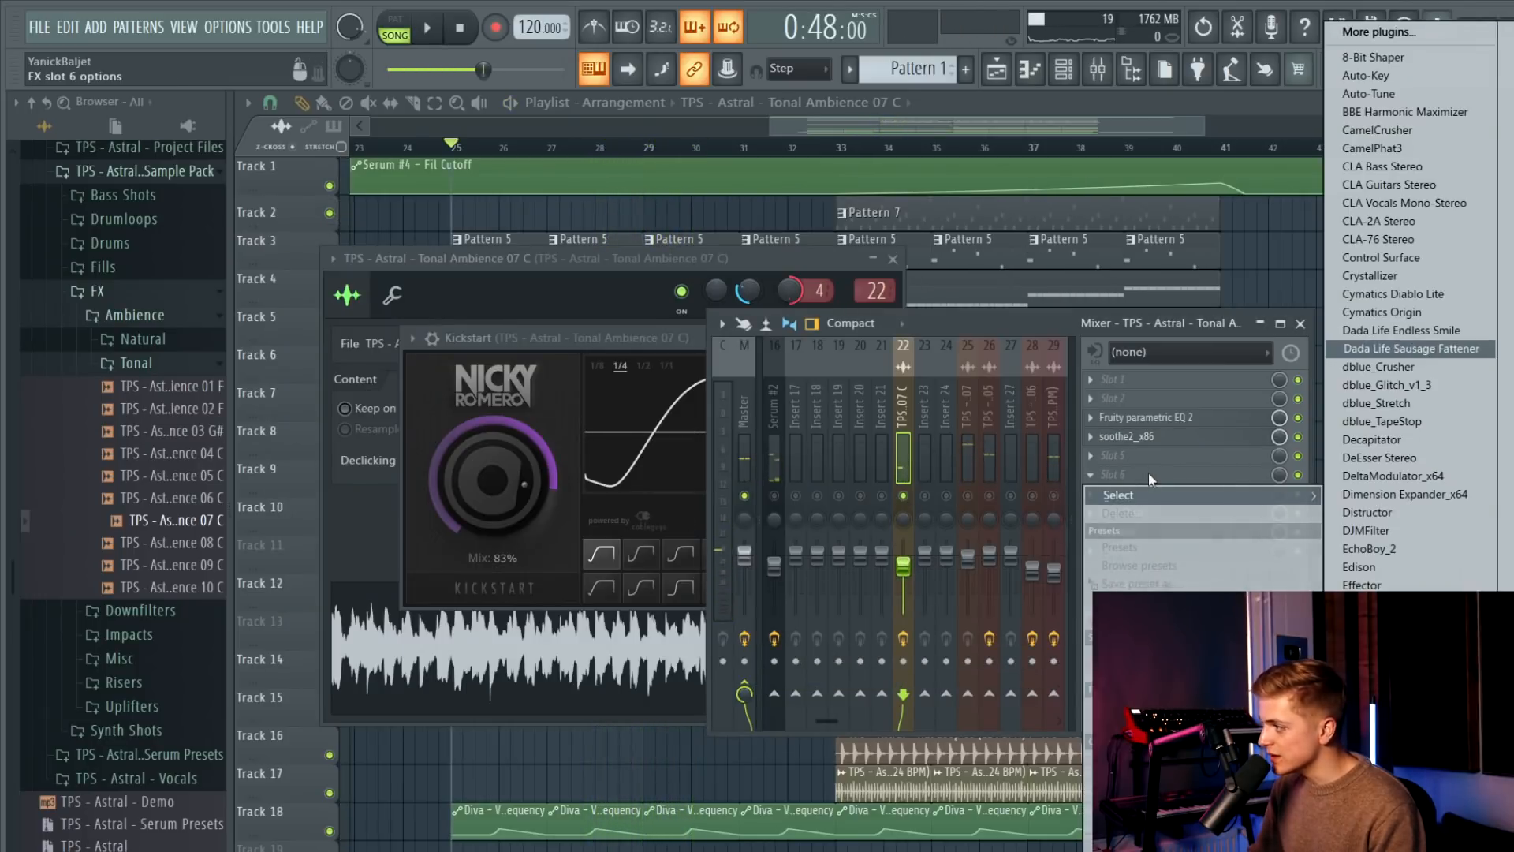
{"action": "key", "text": "d"}
{"action": "key", "text": "Return"}
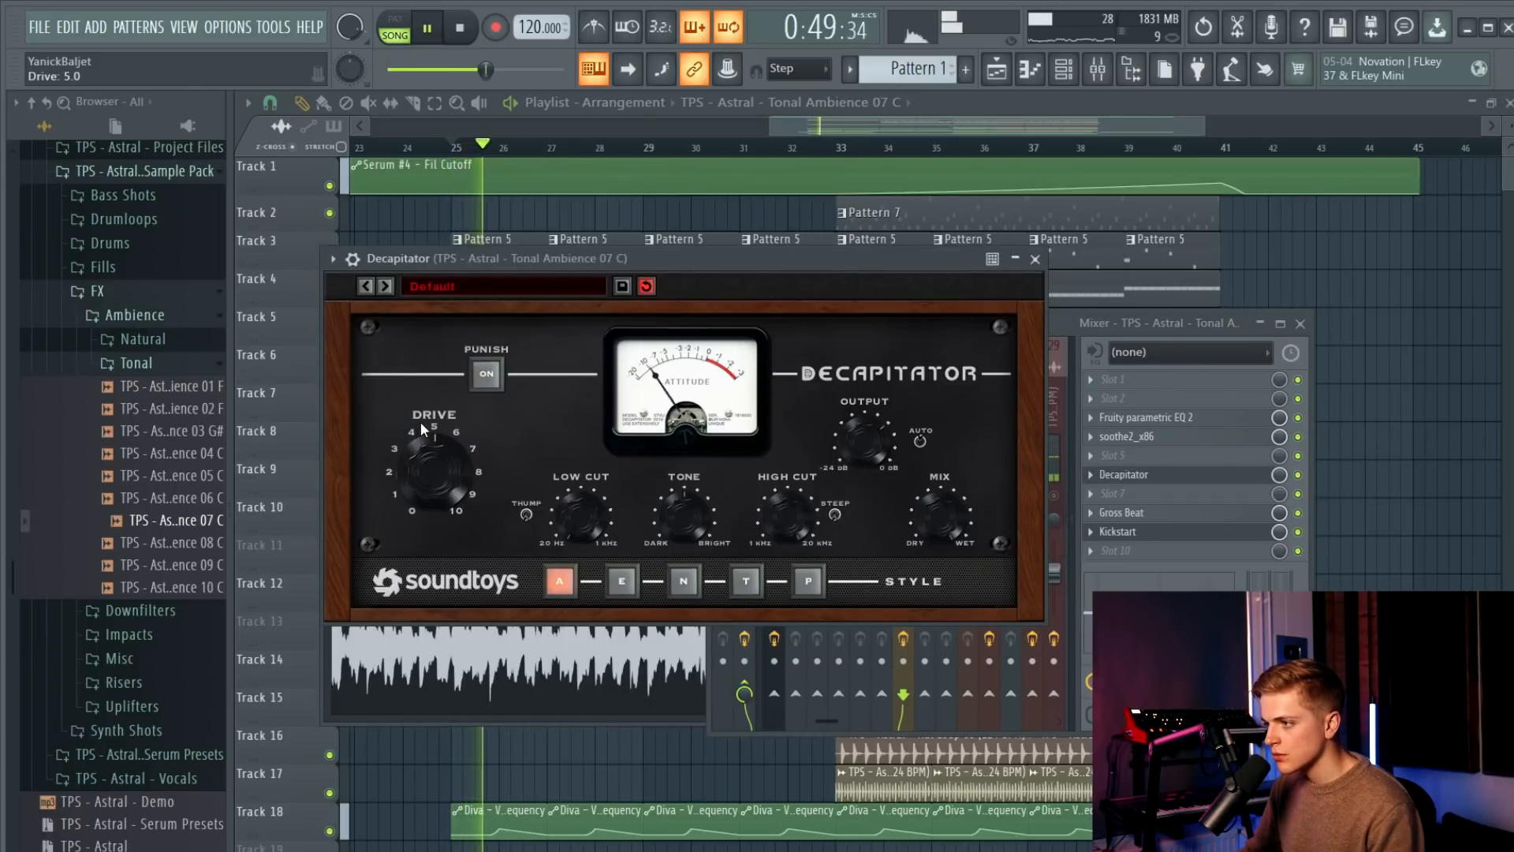
Add Fruity Parametric EQ 2 in slot 7 after Decapitator and lower one of its bands.
{"action": "left_click", "coordinate": [1120, 494]}
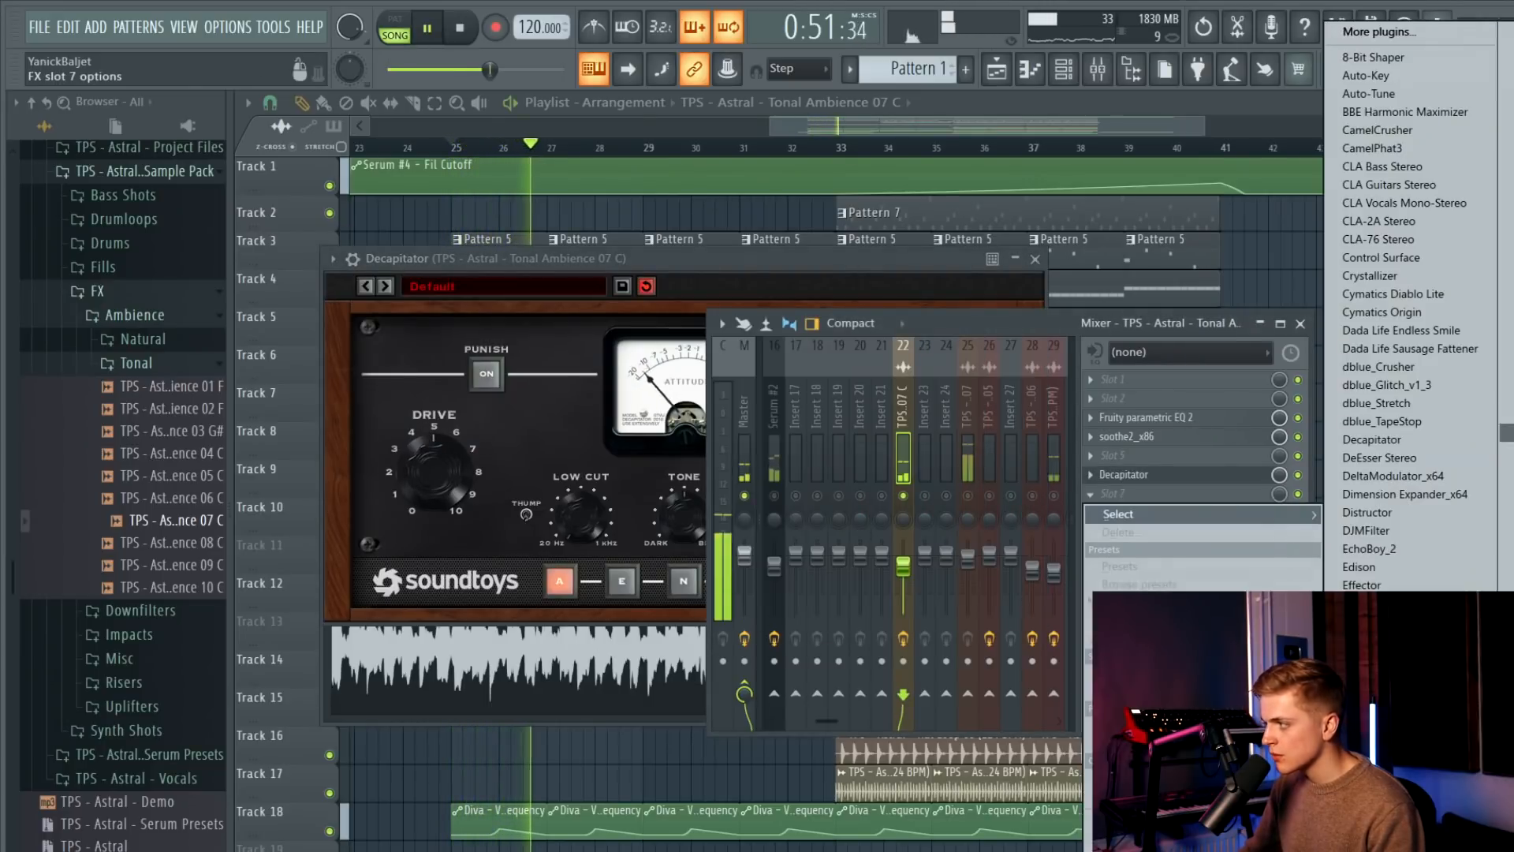
{"action": "left_click", "coordinate": [1507, 287]}
{"action": "left_click_drag", "start_coordinate": [789, 460], "coordinate": [730, 557]}
{"action": "left_click", "coordinate": [1065, 285]}
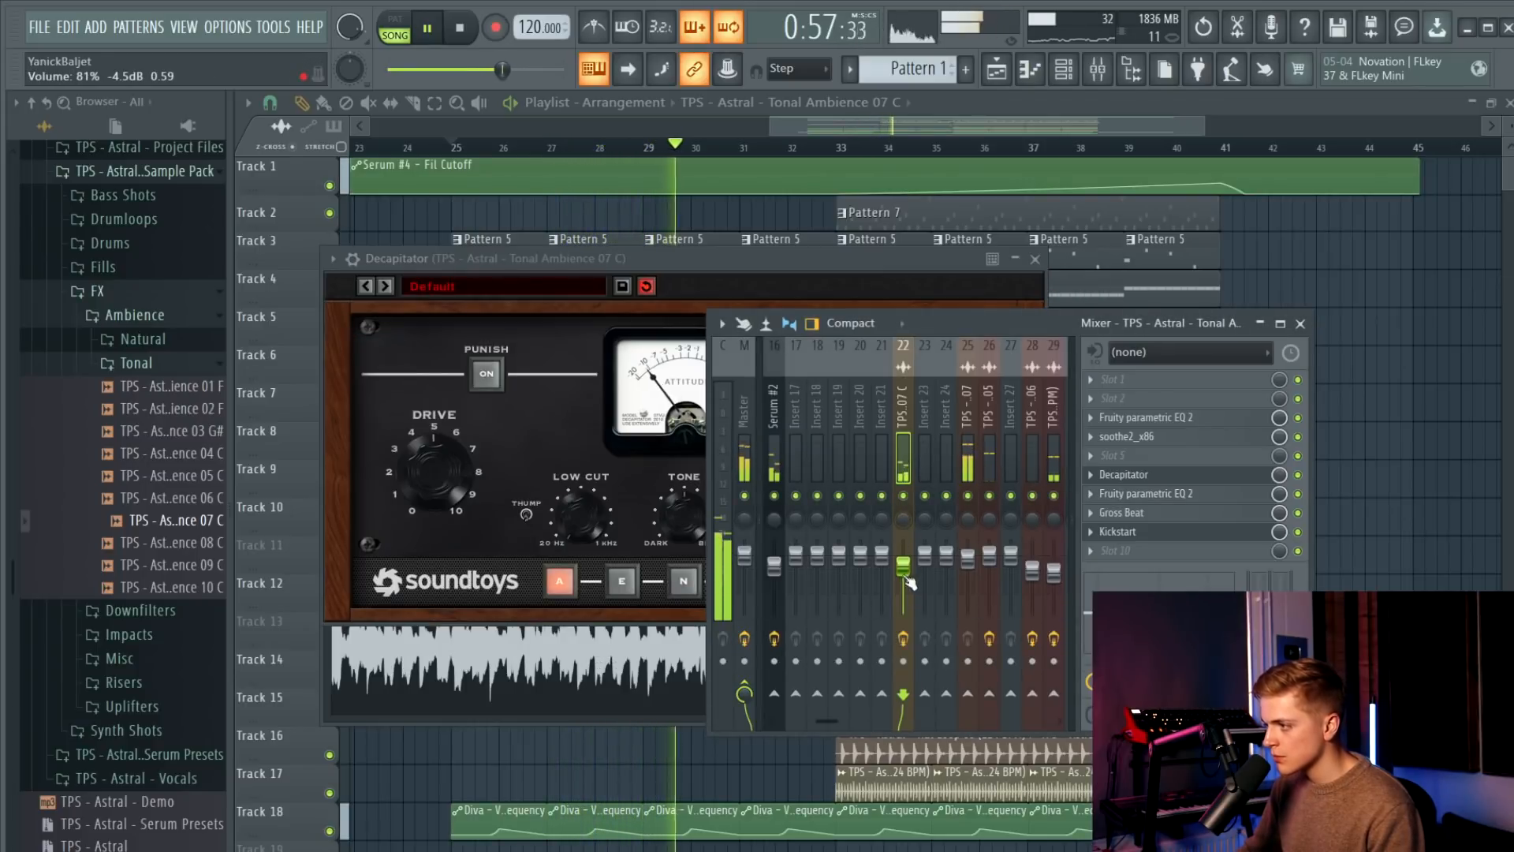
Close the Decapitator, sample settings and Kickstart windows, and trim the Tonal Ambience fader slightly.
{"action": "left_click", "coordinate": [793, 262]}
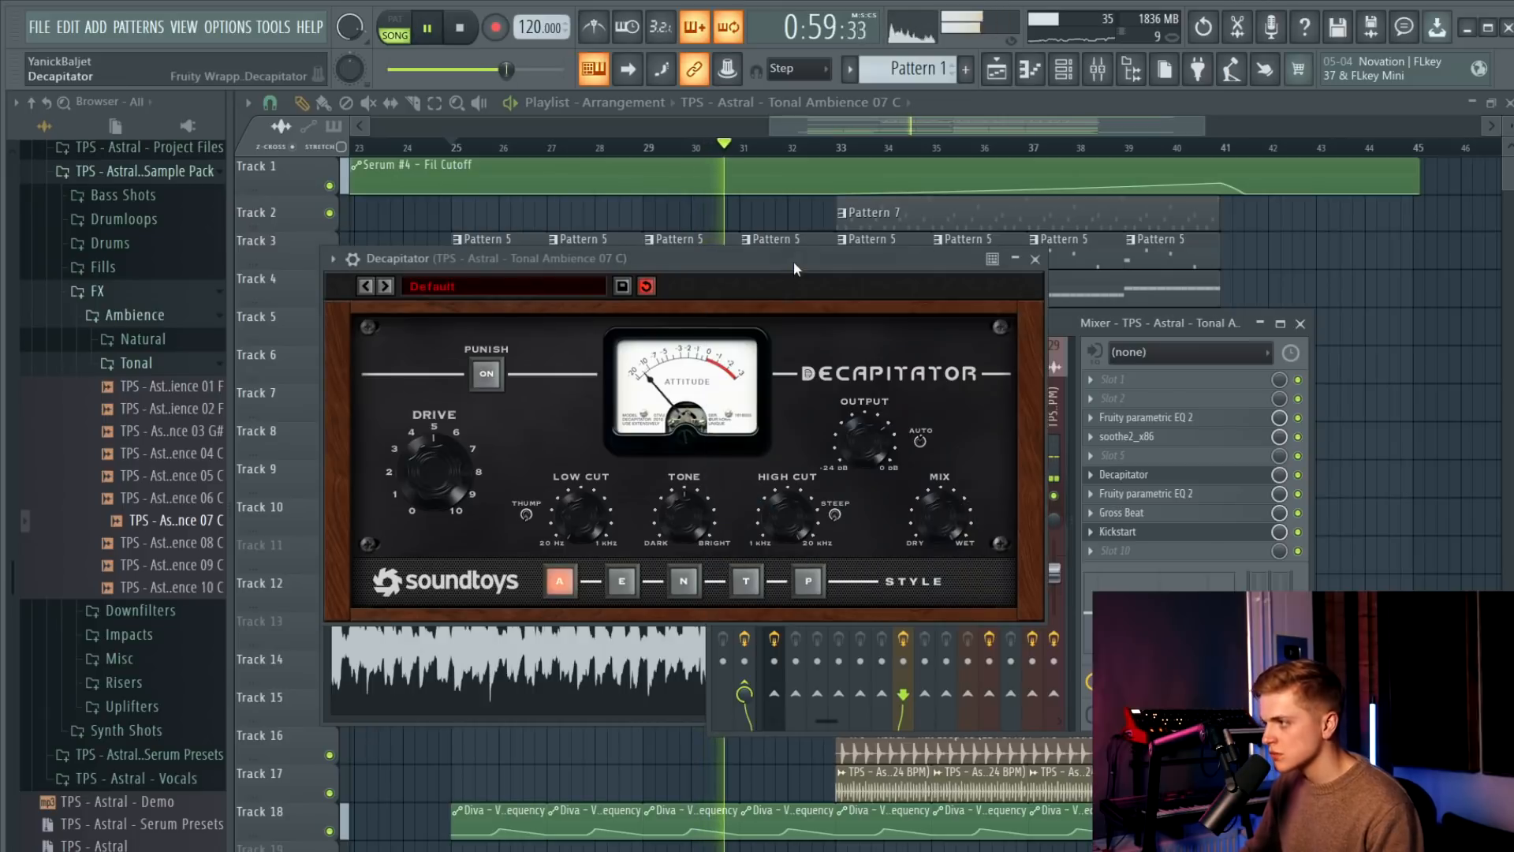
{"action": "left_click", "coordinate": [1034, 258]}
{"action": "left_click", "coordinate": [903, 570]}
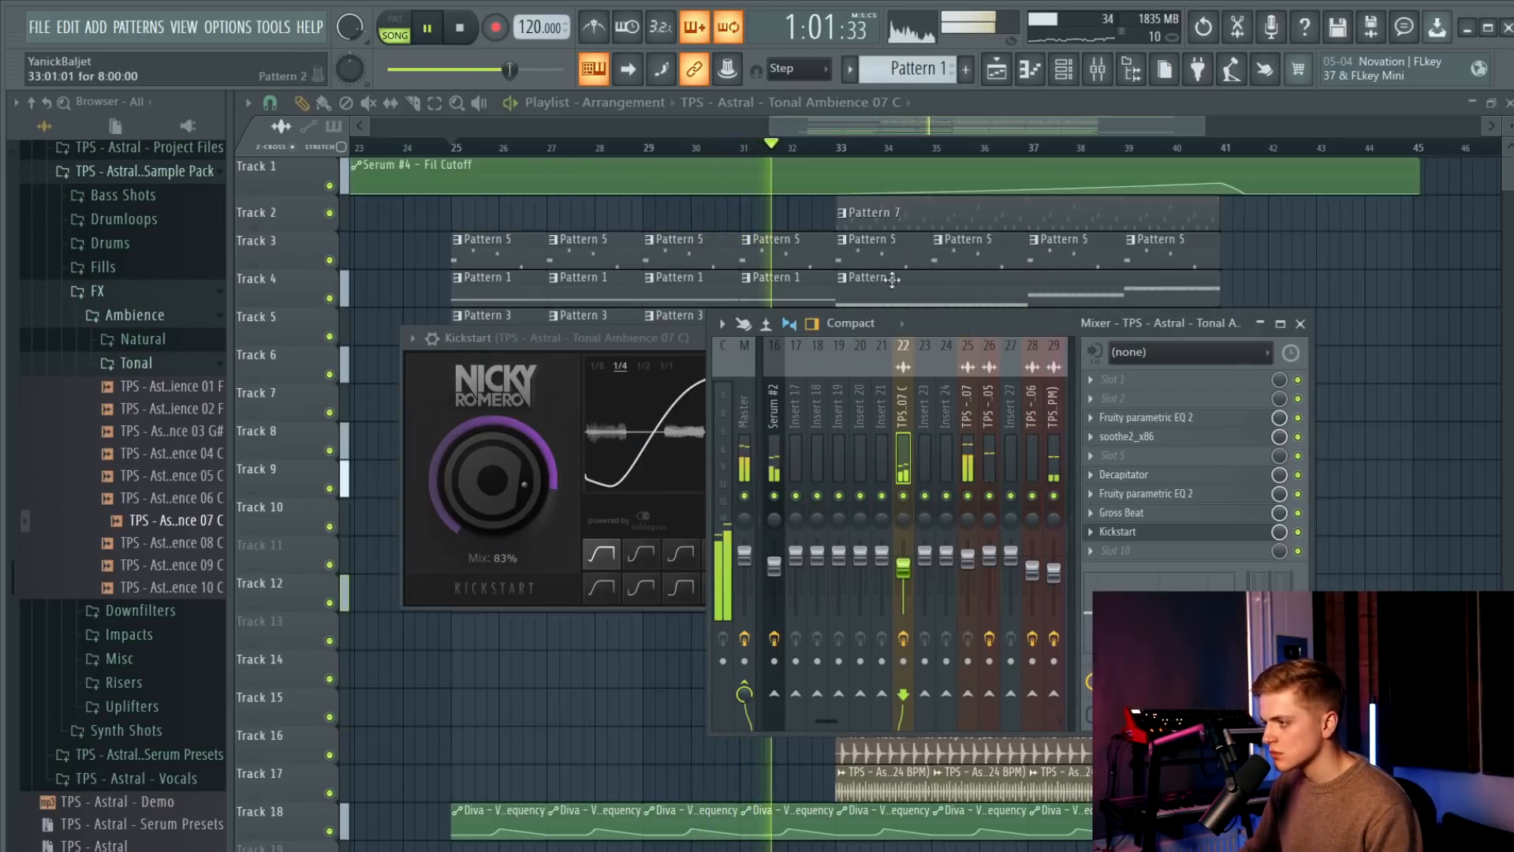
{"action": "left_click", "coordinate": [680, 334]}
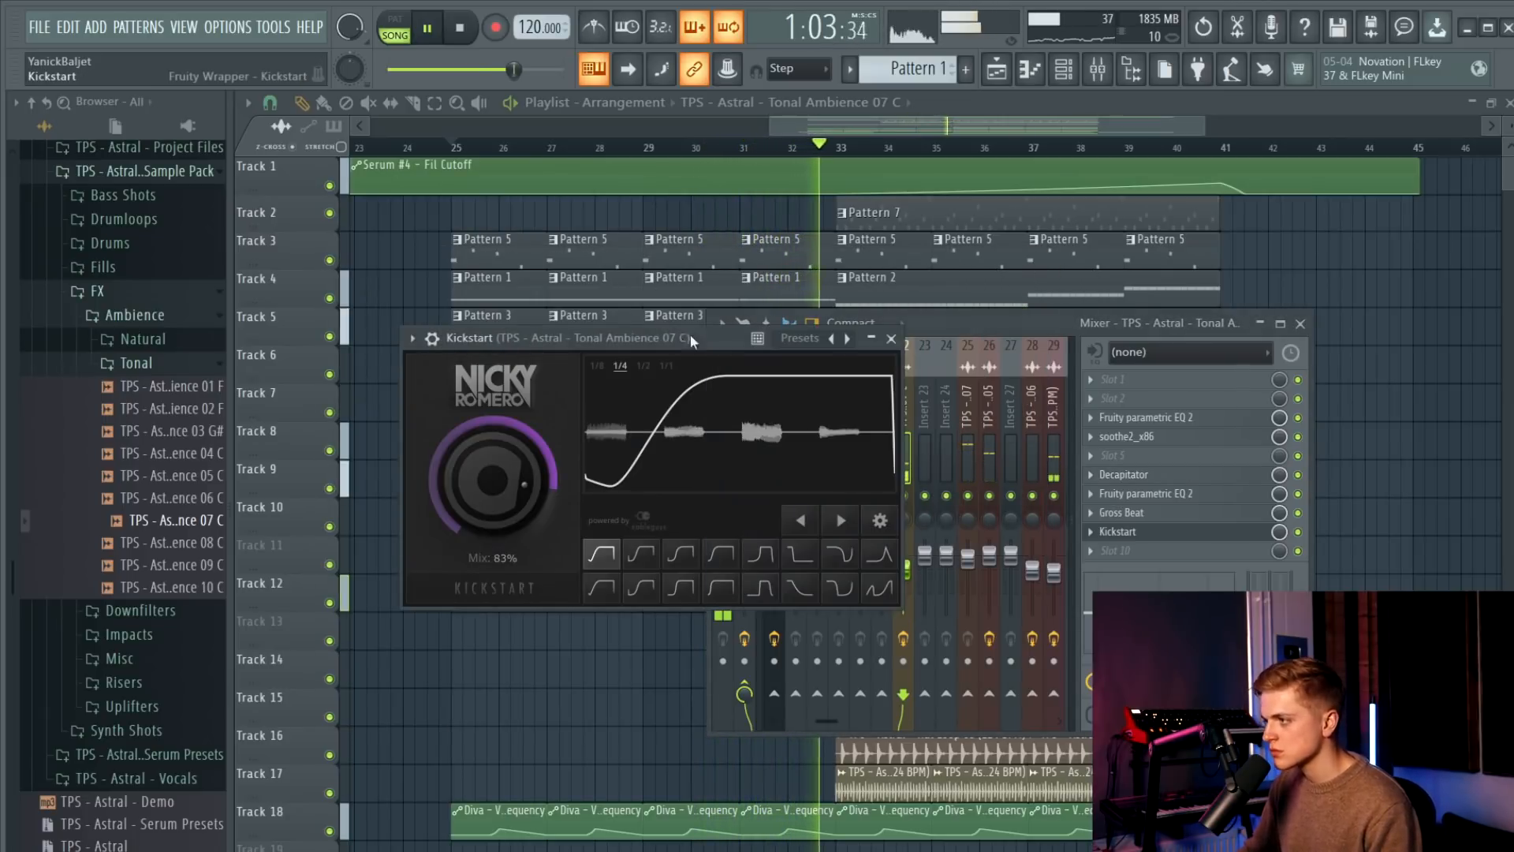
{"action": "left_click", "coordinate": [891, 337]}
Move the Tonal Ambience track to mixer insert 24 and check the Serum #4 and Serum #3 tracks.
{"action": "left_click_drag", "start_coordinate": [901, 390], "coordinate": [934, 401]}
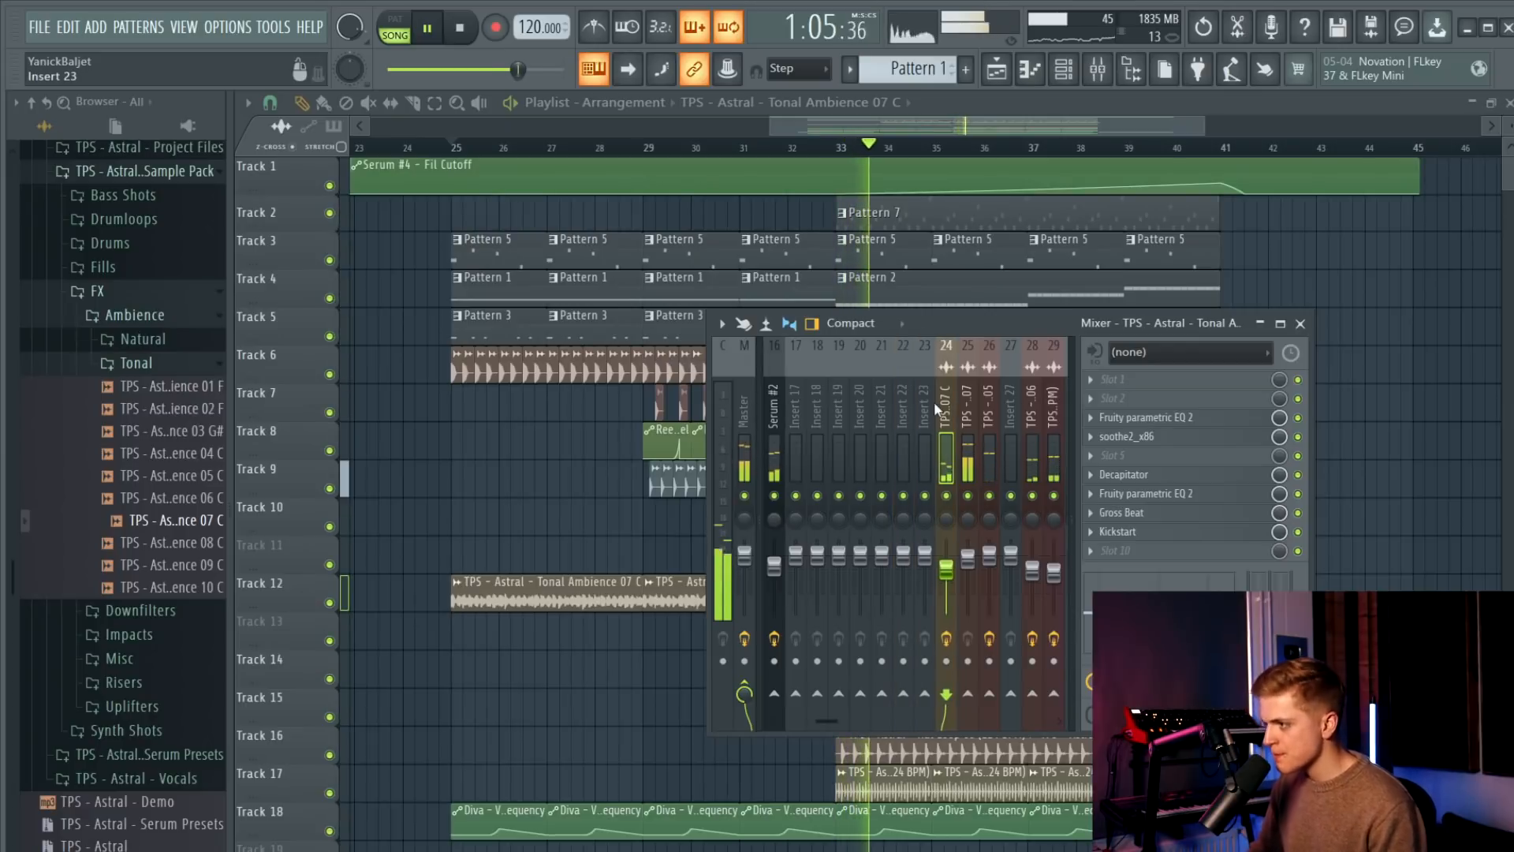
{"action": "left_click", "coordinate": [909, 408]}
{"action": "scroll", "coordinate": [910, 408], "scroll_direction": "left", "scroll_amount": 5}
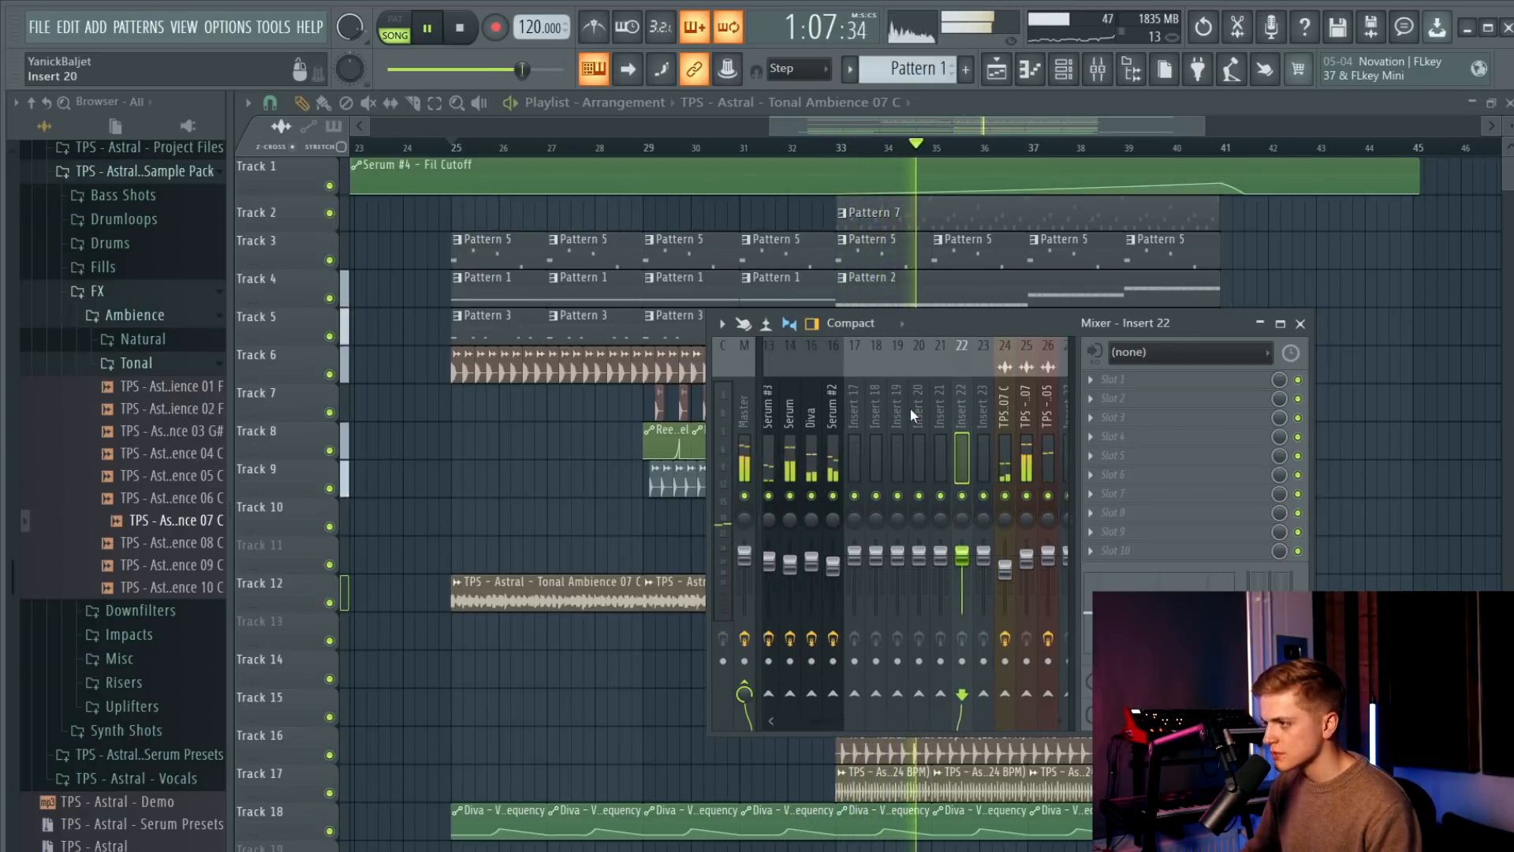
{"action": "left_click", "coordinate": [886, 449]}
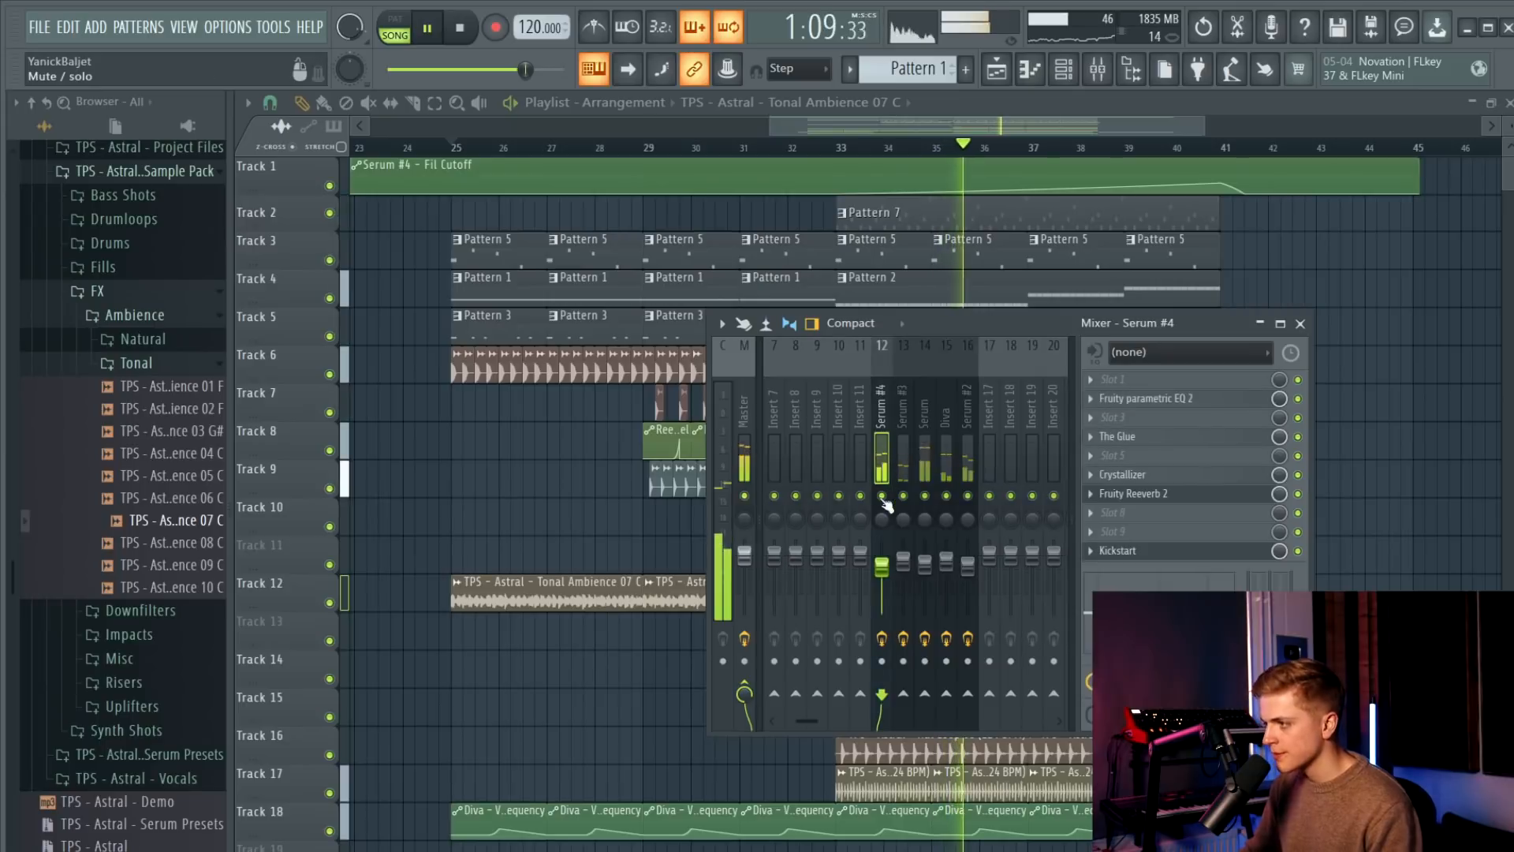
{"action": "left_click", "coordinate": [904, 473]}
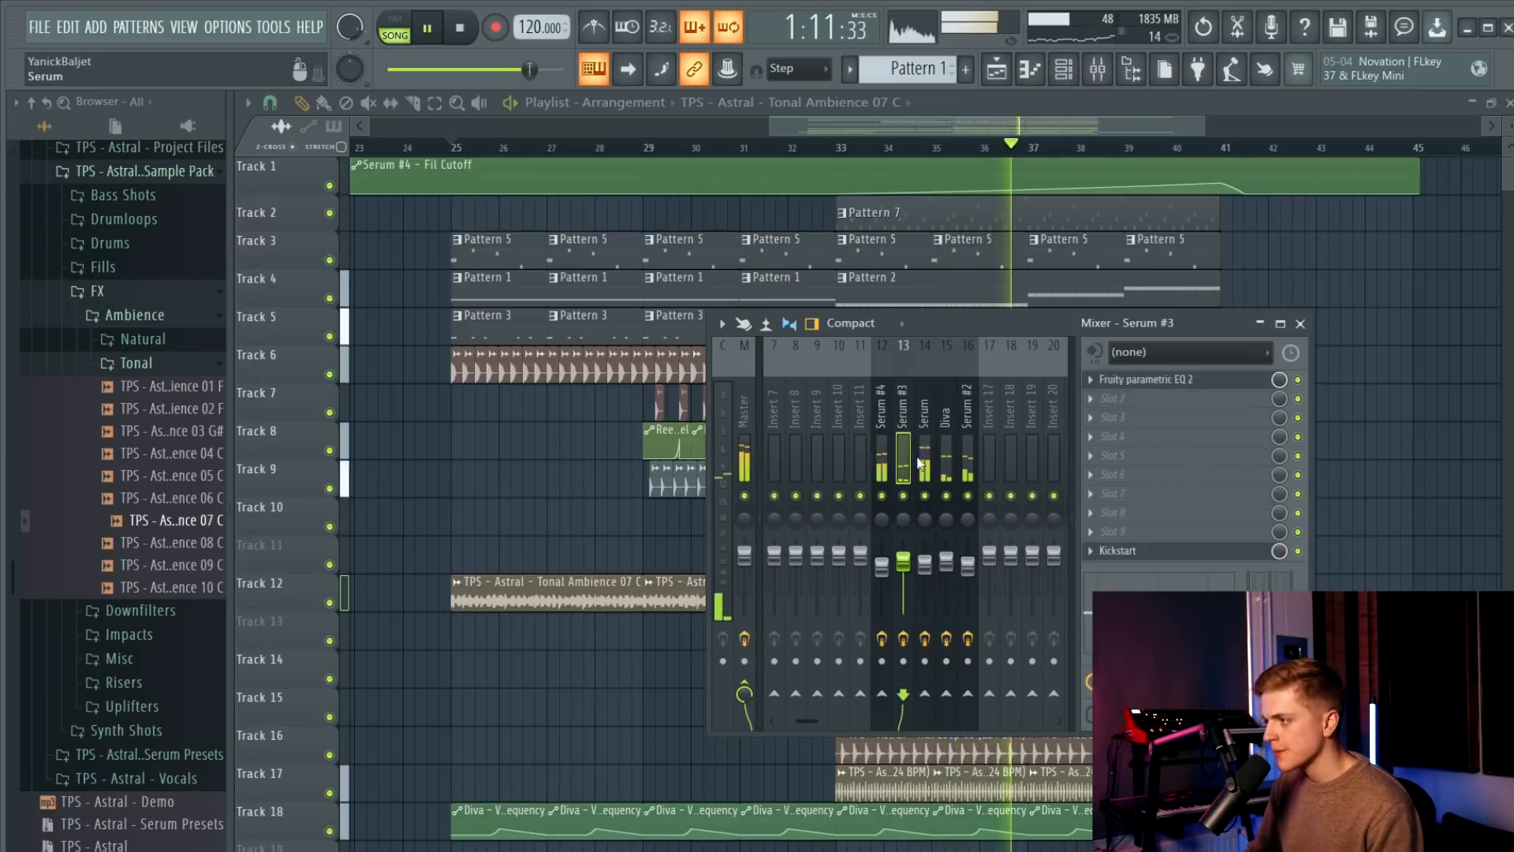
{"action": "left_click", "coordinate": [1300, 324]}
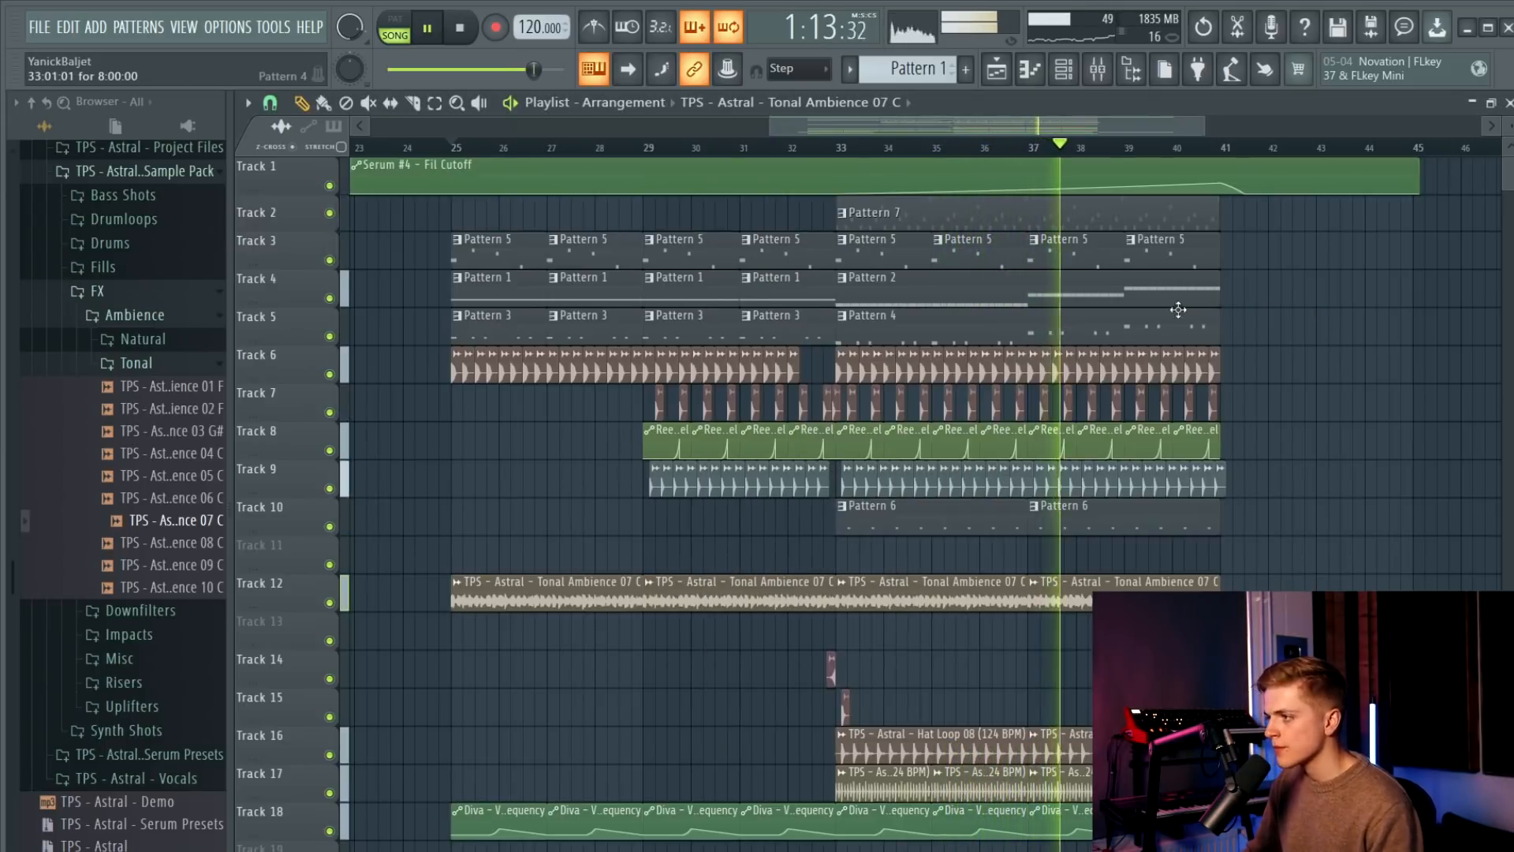
Move the Serum #4 - Fil Cutoff automation clip from Track 1 to below the Serum #2 - Fil Cutoff clip and stop playback.
{"action": "scroll", "coordinate": [1175, 309], "scroll_direction": "down", "scroll_amount": 2}
{"action": "scroll", "coordinate": [1173, 309], "scroll_direction": "down", "scroll_amount": 1}
{"action": "scroll", "coordinate": [1173, 309], "scroll_direction": "up", "scroll_amount": 2}
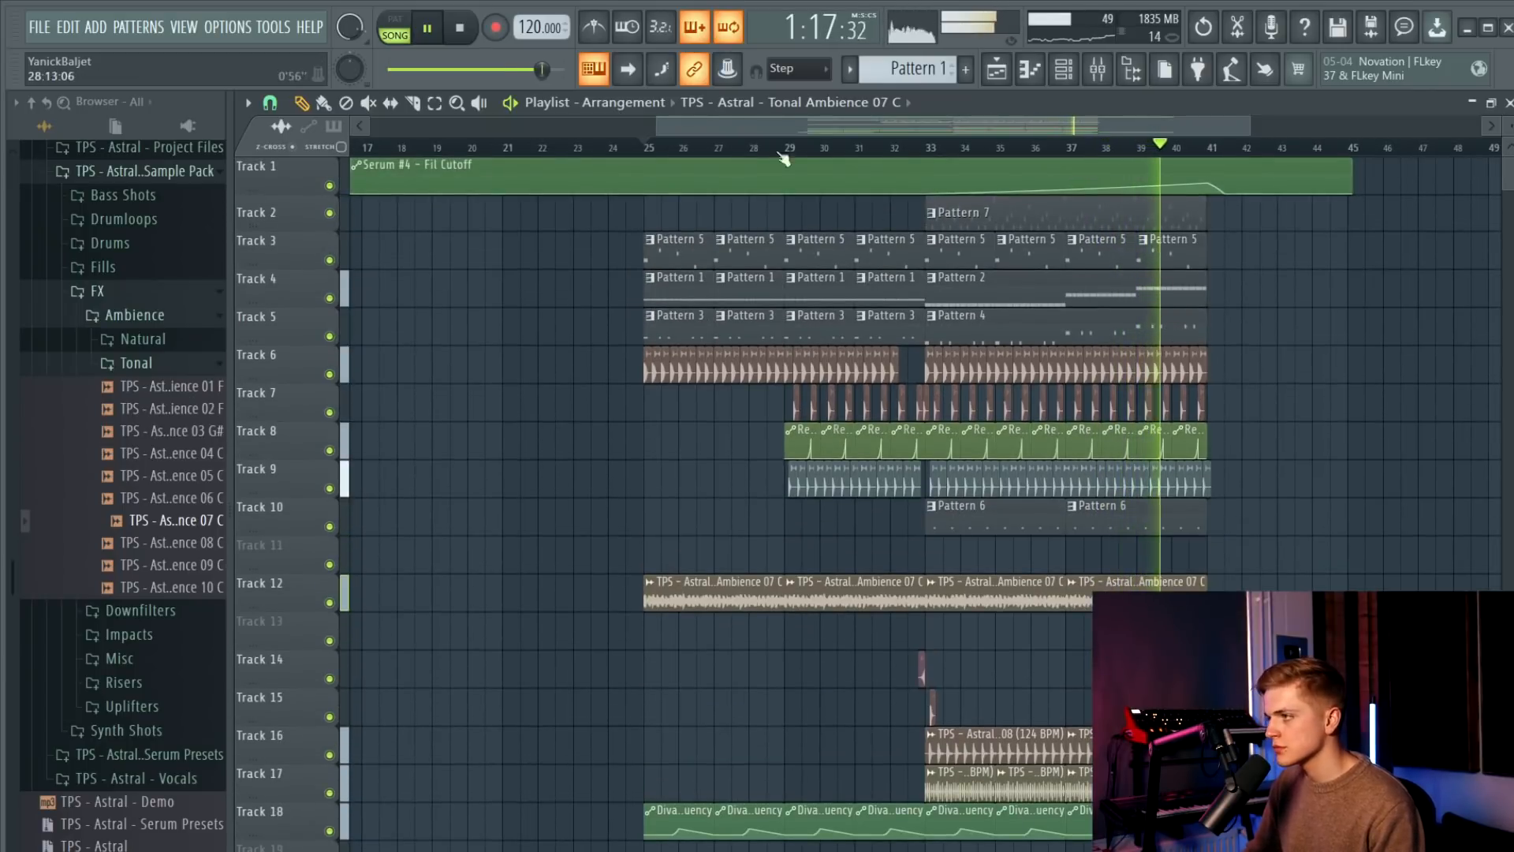
{"action": "scroll", "coordinate": [444, 173], "scroll_direction": "down", "scroll_amount": 1}
{"action": "scroll", "coordinate": [582, 324], "scroll_direction": "down", "scroll_amount": 2}
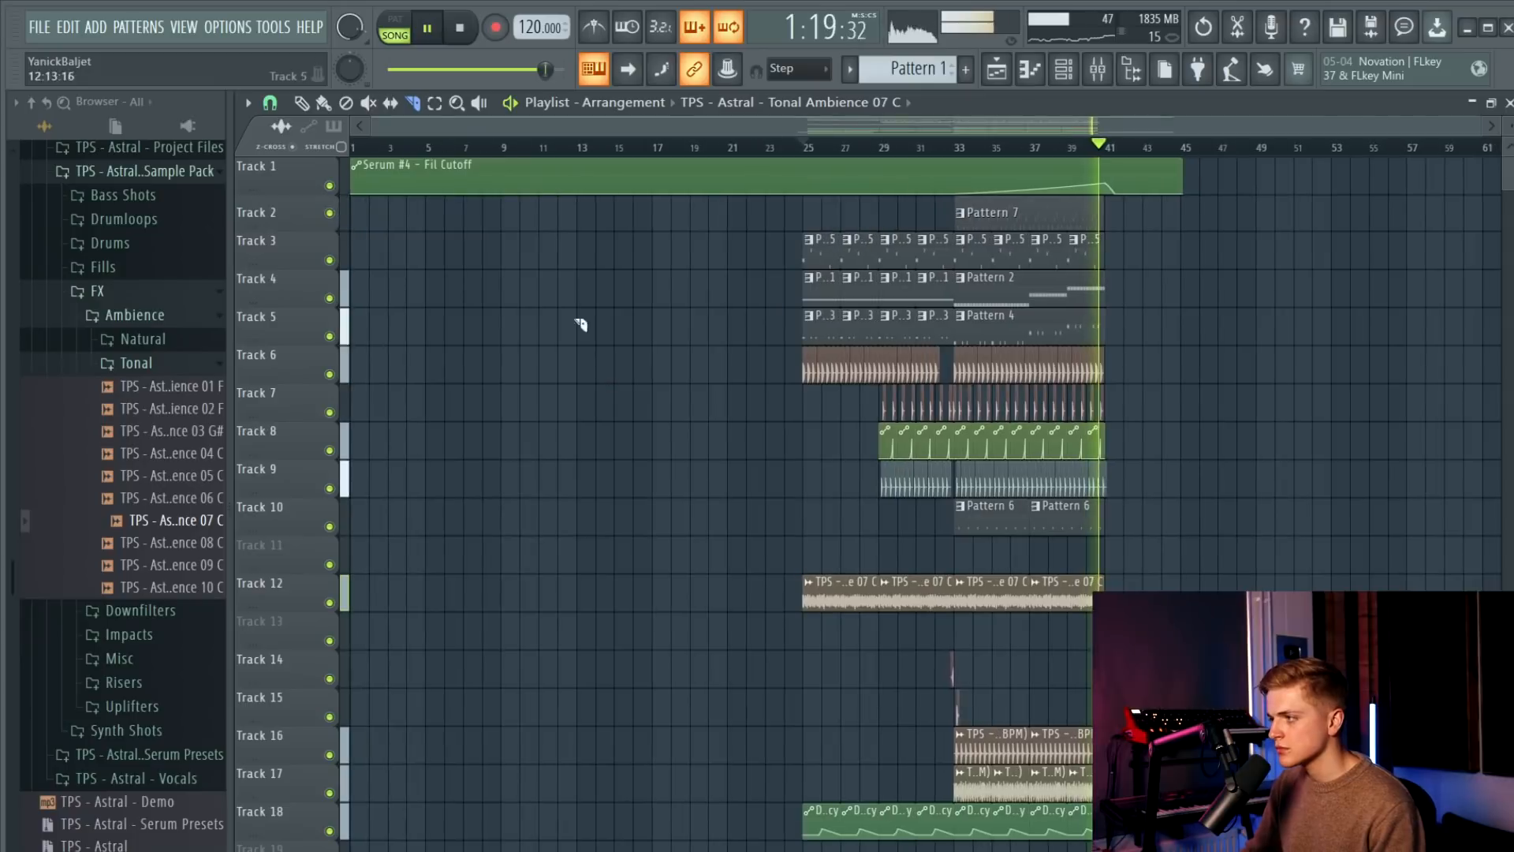
{"action": "left_click_drag", "start_coordinate": [831, 180], "coordinate": [830, 850]}
{"action": "scroll", "coordinate": [605, 507], "scroll_direction": "up", "scroll_amount": 8}
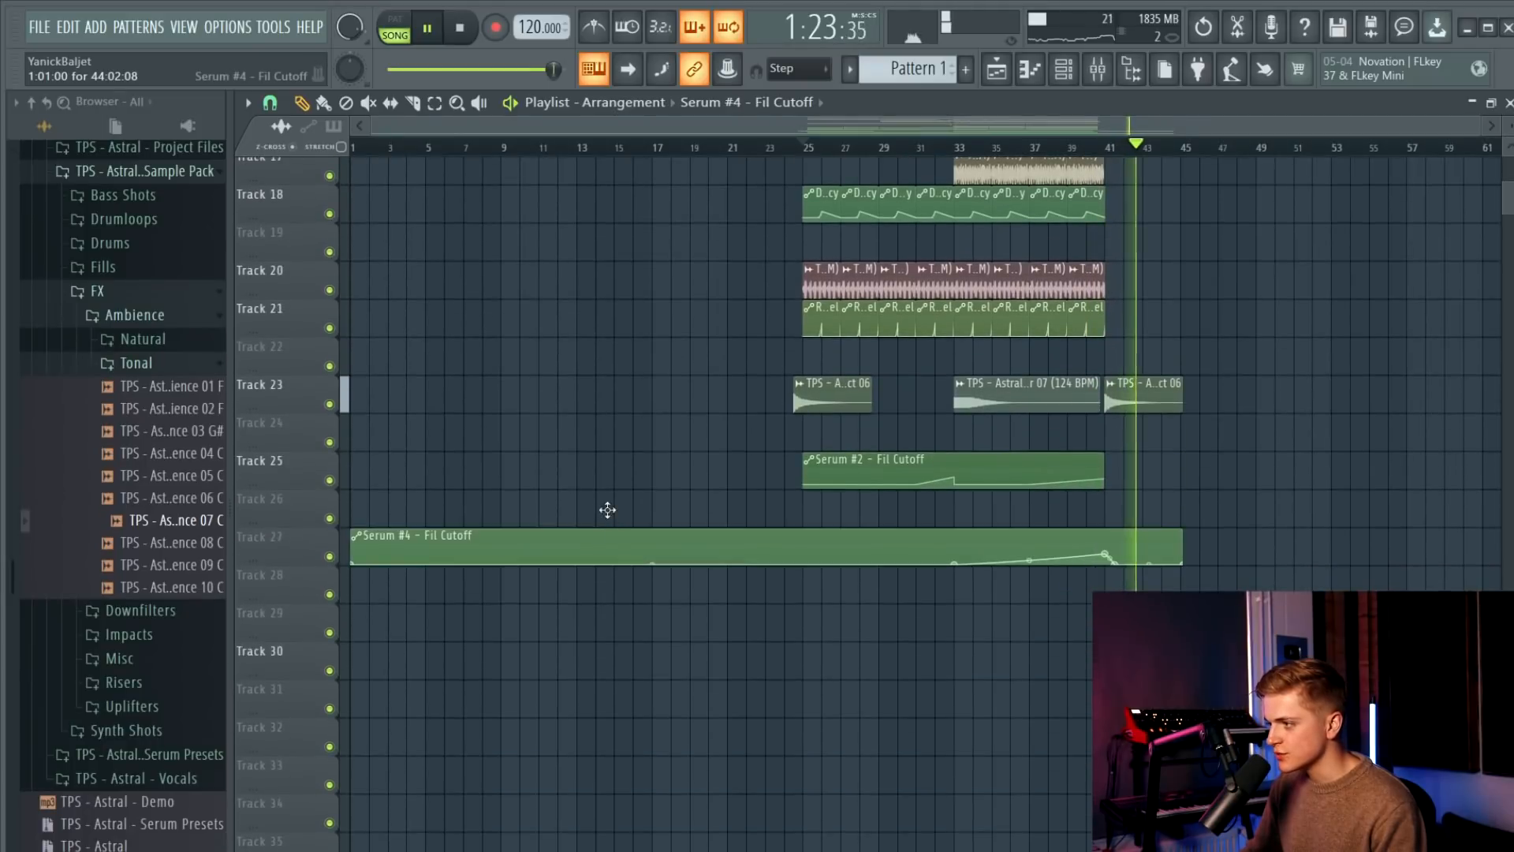
{"action": "key", "text": "space"}
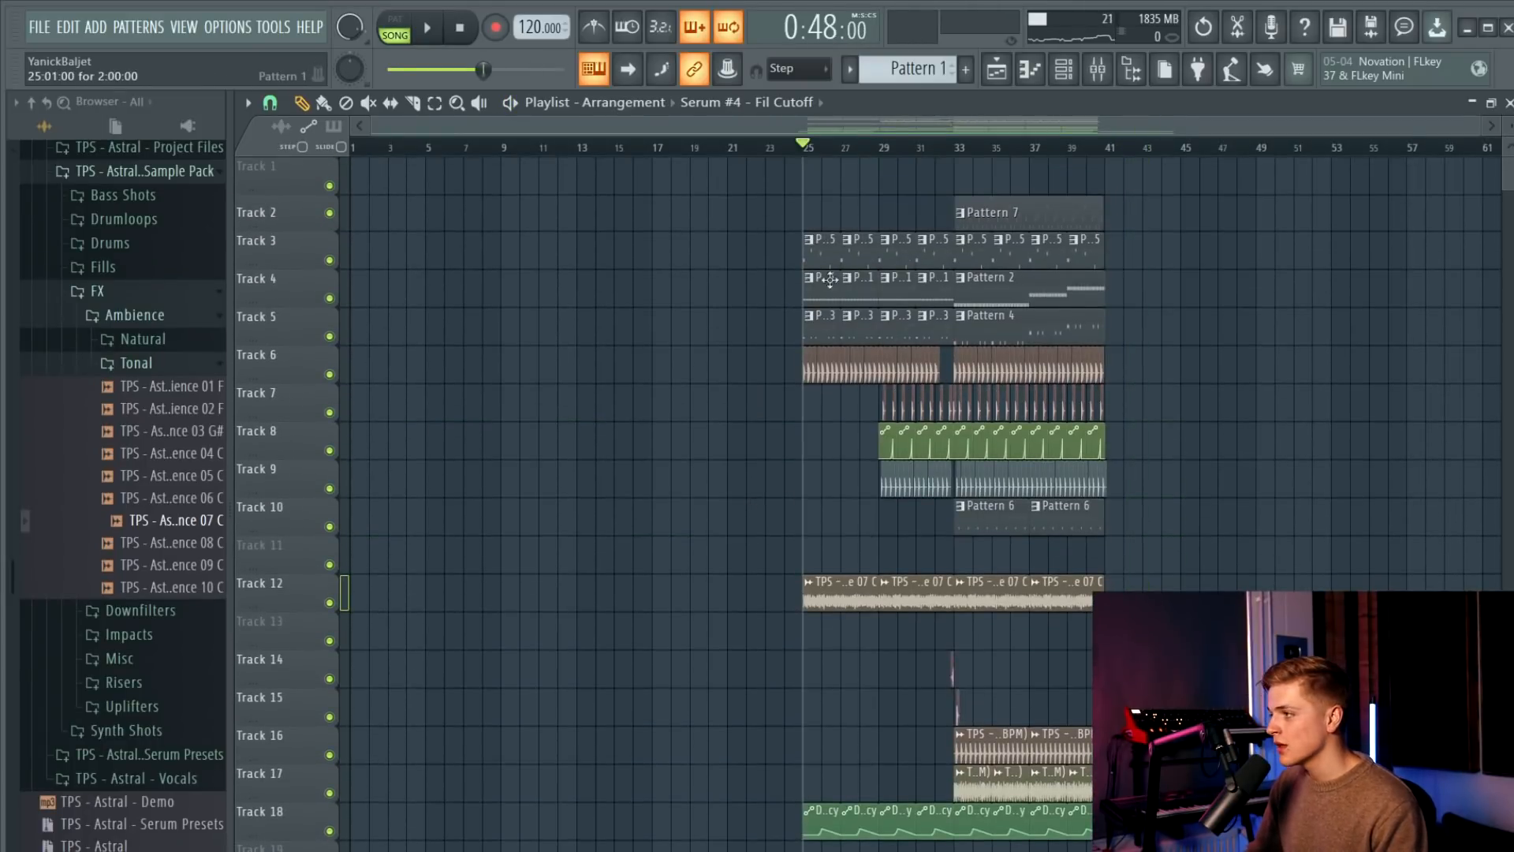
{"action": "left_click_drag", "start_coordinate": [837, 290], "coordinate": [802, 158]}
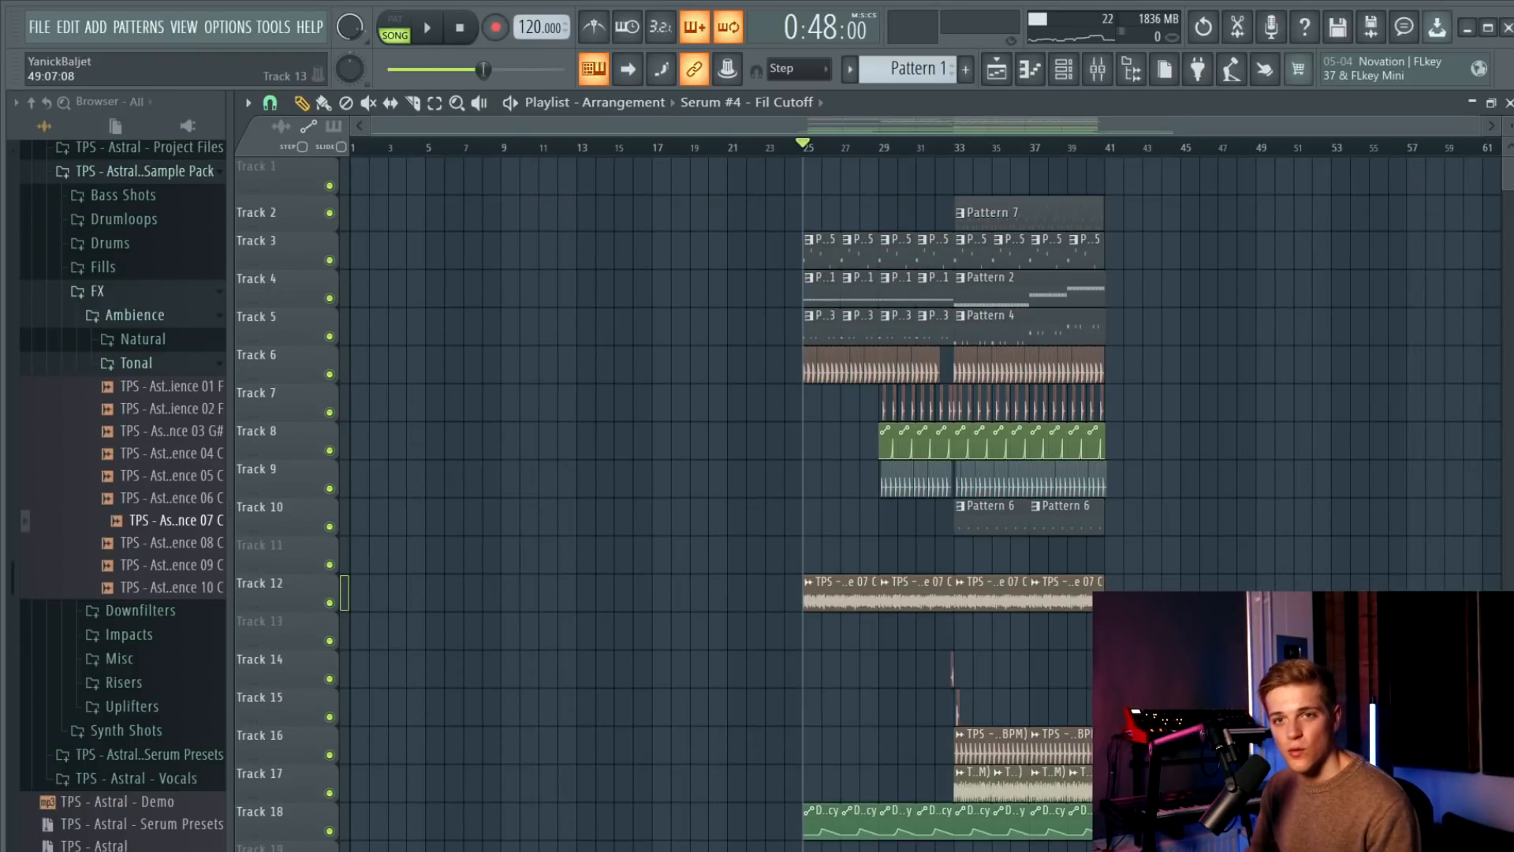
{"action": "left_click_drag", "start_coordinate": [734, 194], "coordinate": [1262, 670]}
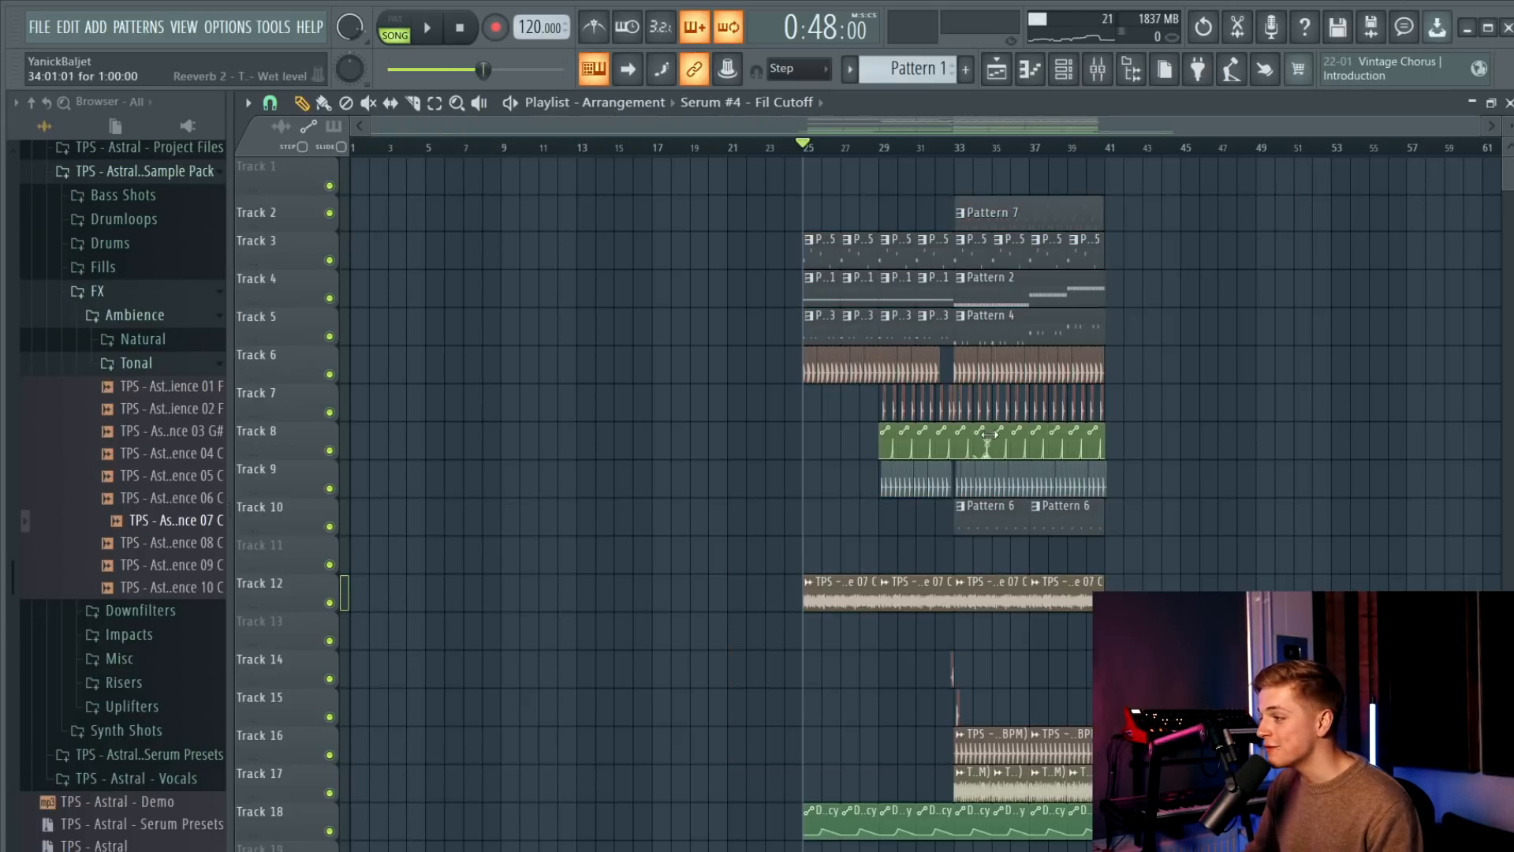
{"action": "left_click", "coordinate": [1027, 299]}
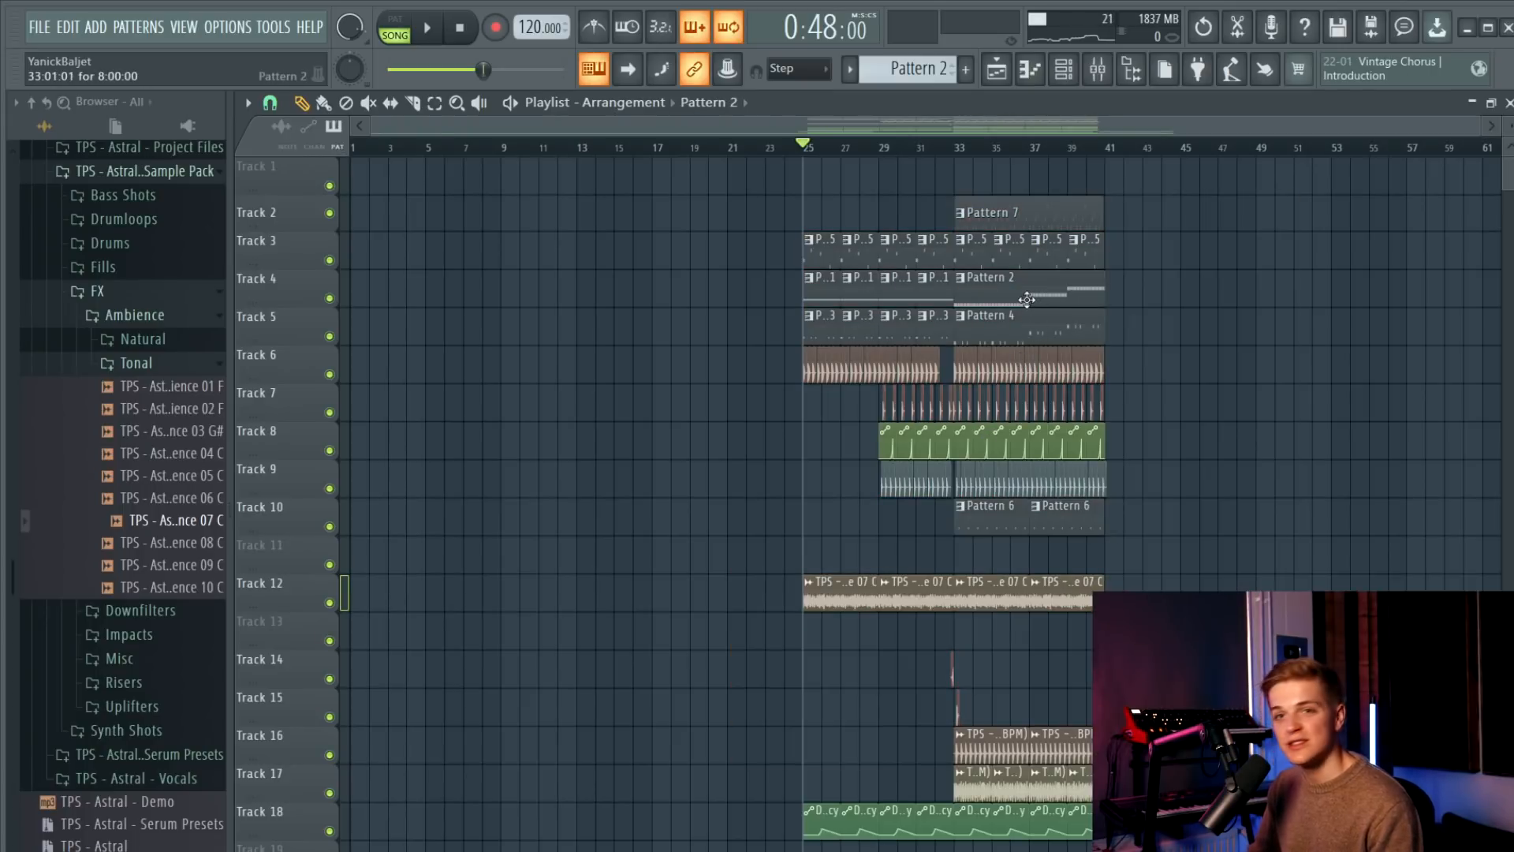
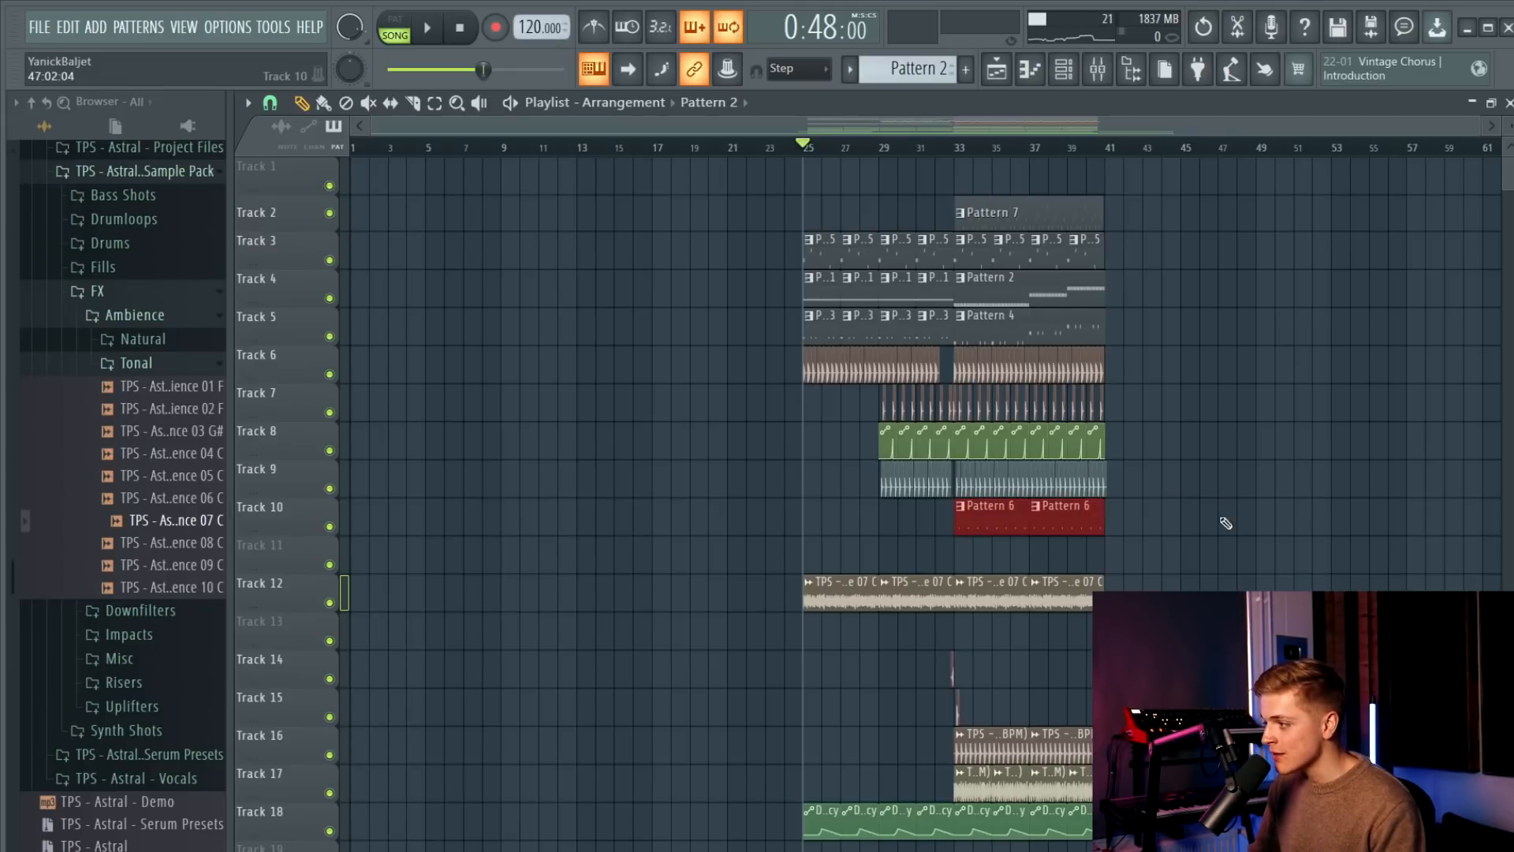
{"action": "left_click_drag", "start_coordinate": [1127, 554], "coordinate": [1246, 549]}
{"action": "scroll", "coordinate": [371, 240], "scroll_direction": "up", "scroll_amount": 2}
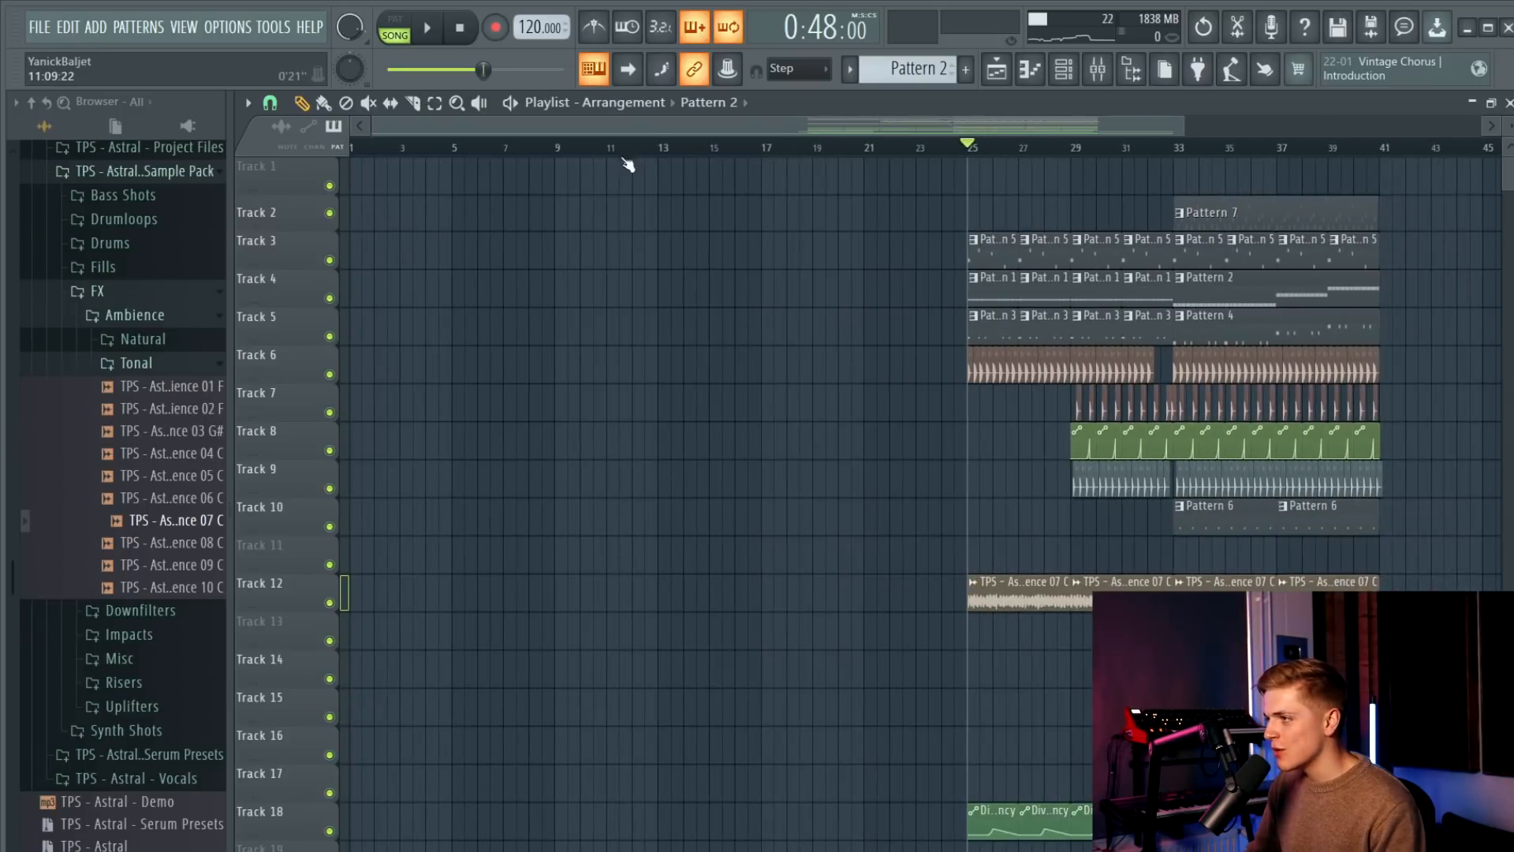
{"action": "left_click_drag", "start_coordinate": [687, 154], "coordinate": [683, 158]}
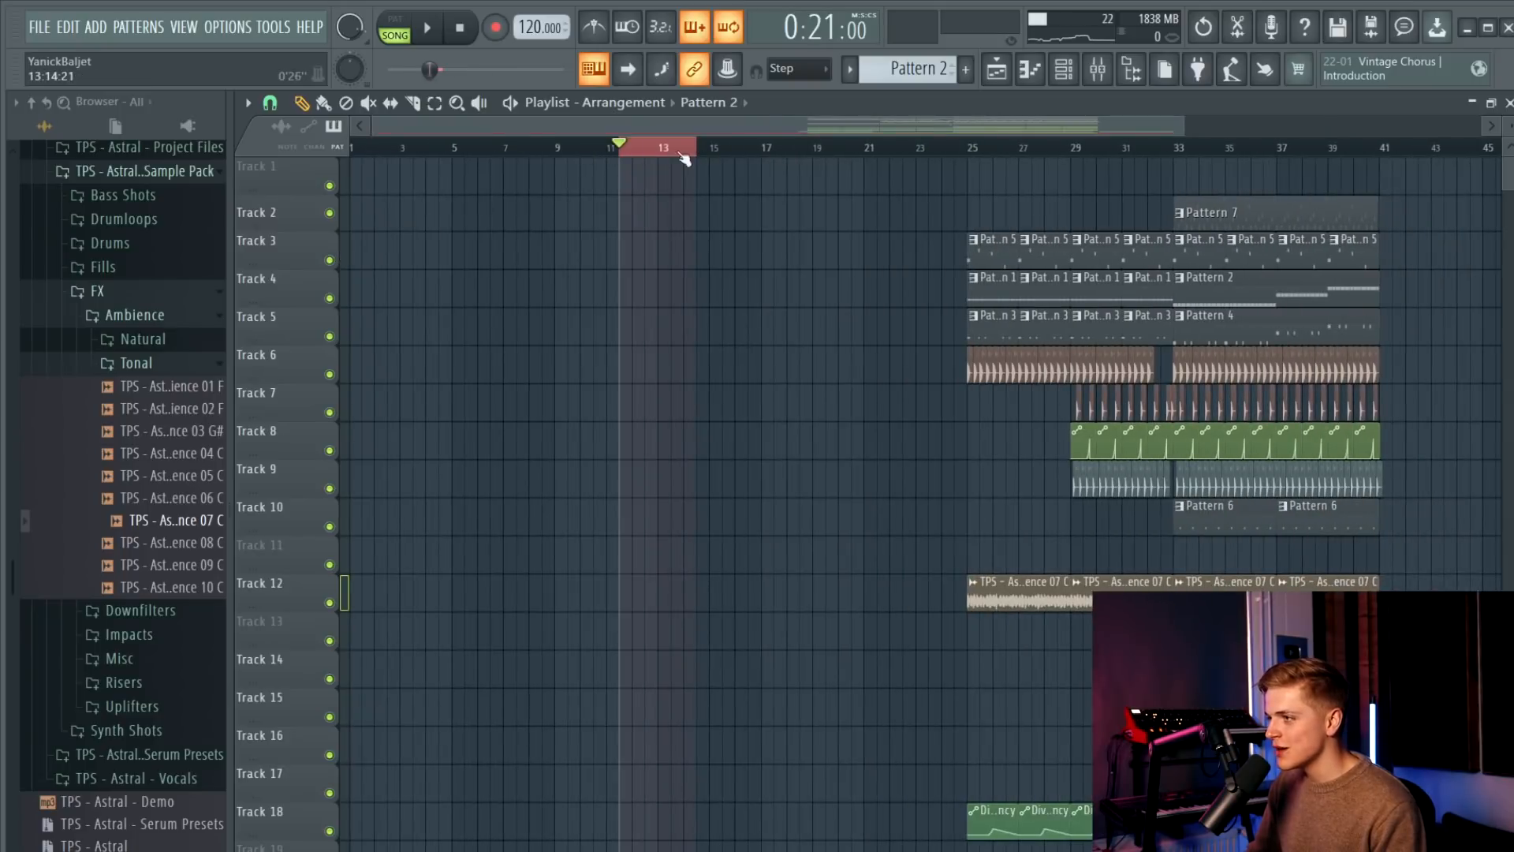
{"action": "left_click", "coordinate": [440, 155]}
{"action": "left_click", "coordinate": [300, 102]}
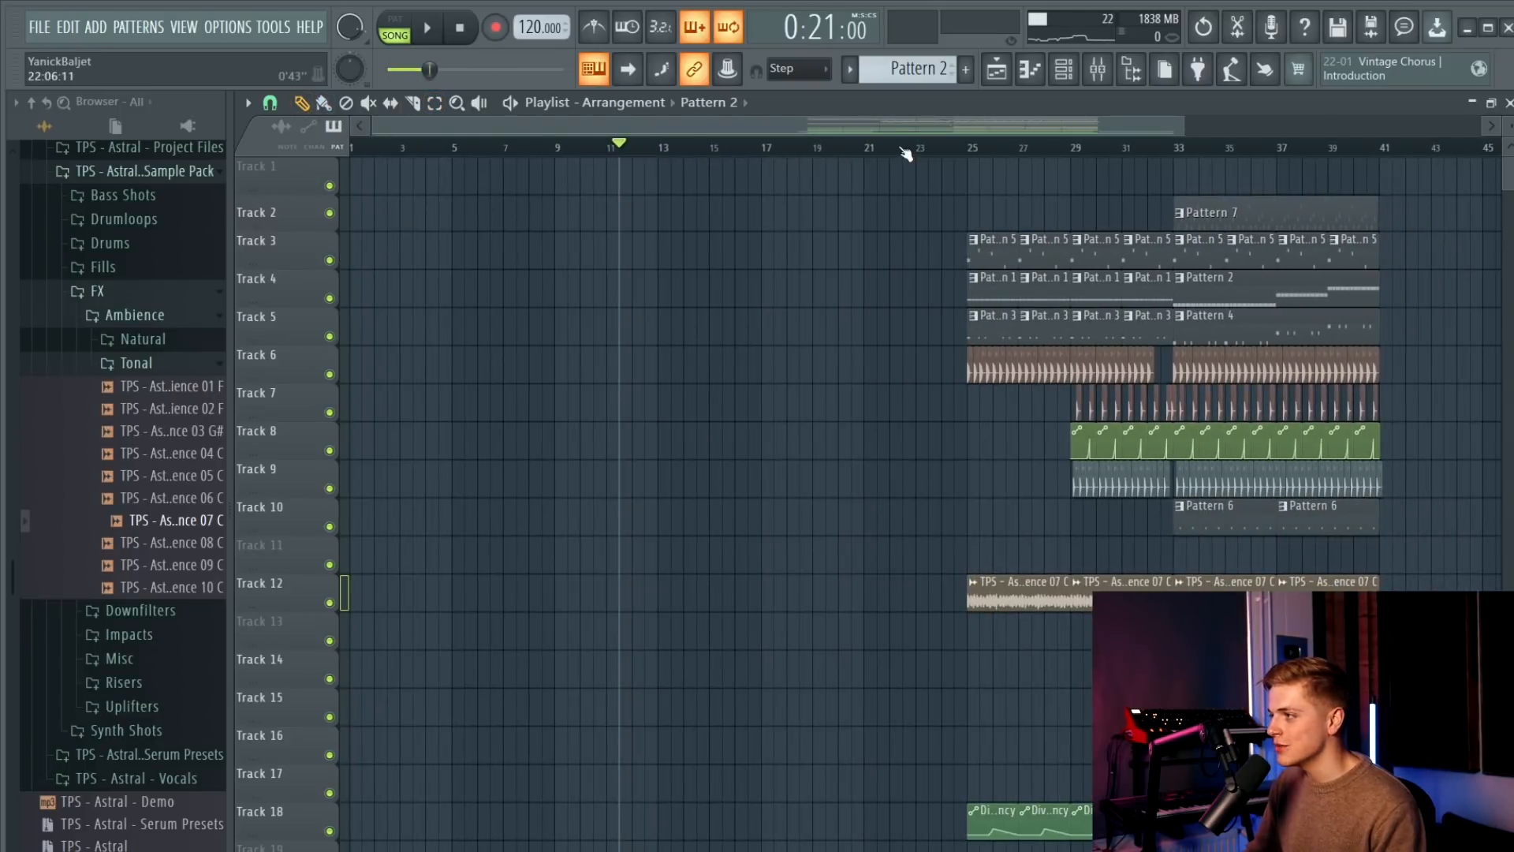
Place a copy of Pattern 7 at bar 17 on Track 2 and play the song from there.
{"action": "left_click_drag", "start_coordinate": [842, 154], "coordinate": [773, 167]}
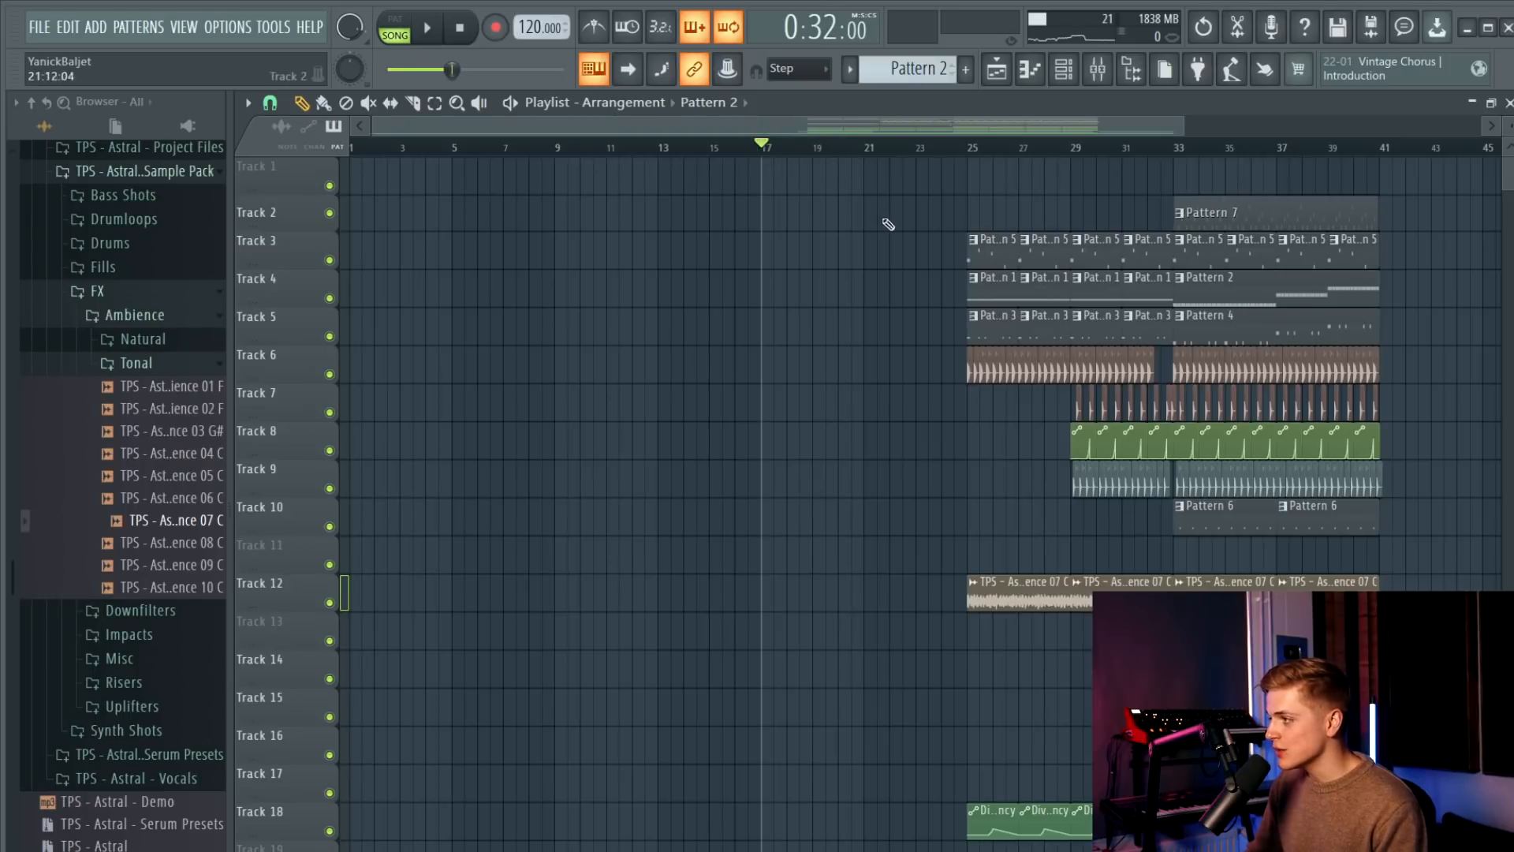
{"action": "left_click", "coordinate": [1234, 215]}
{"action": "left_click", "coordinate": [818, 201]}
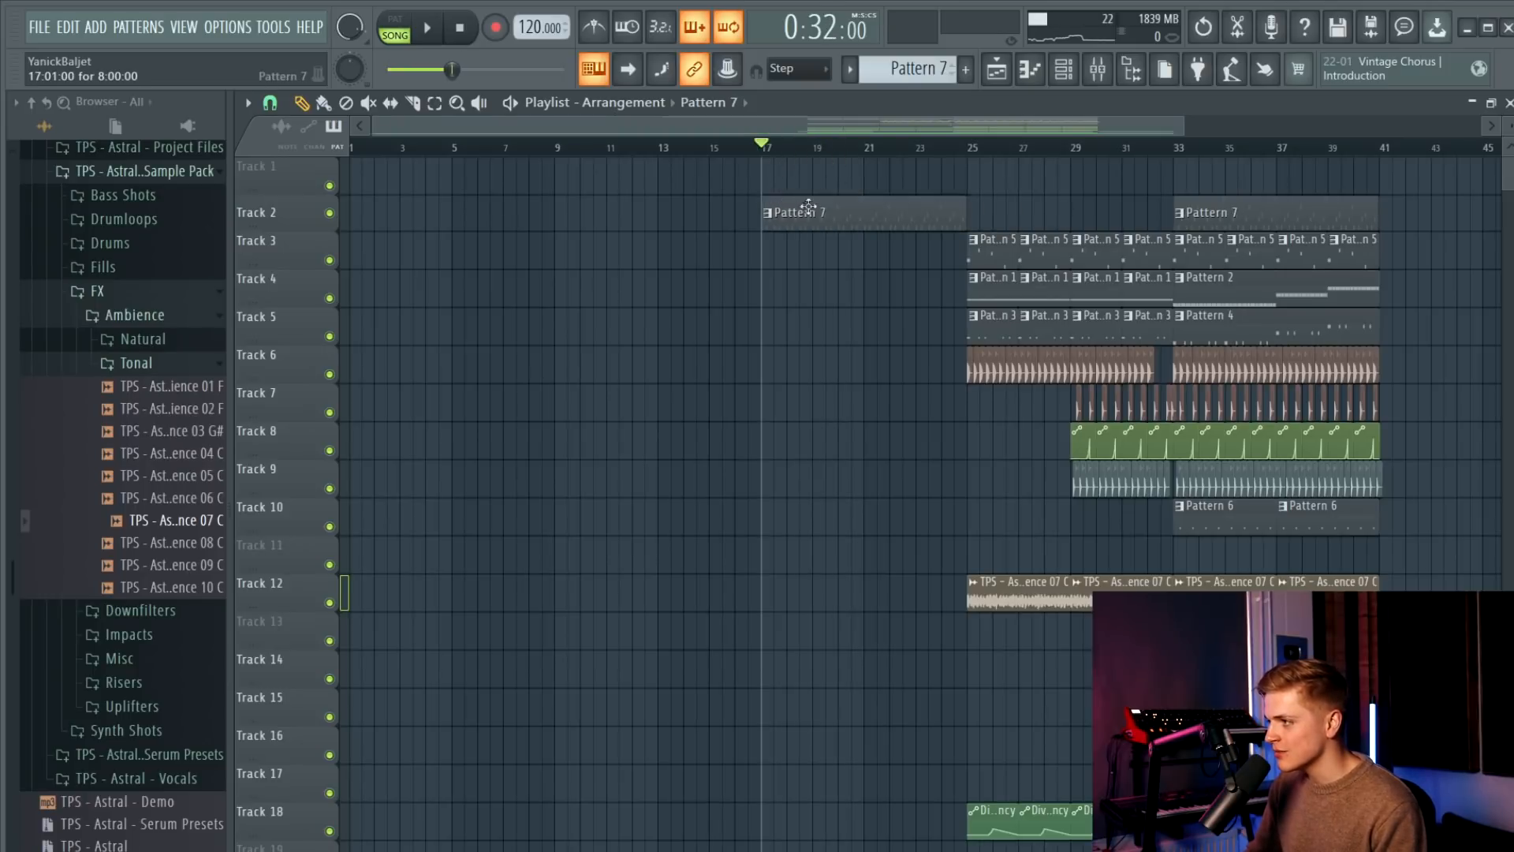
{"action": "scroll", "coordinate": [873, 209], "scroll_direction": "up", "scroll_amount": 4}
{"action": "scroll", "coordinate": [868, 206], "scroll_direction": "down", "scroll_amount": 2}
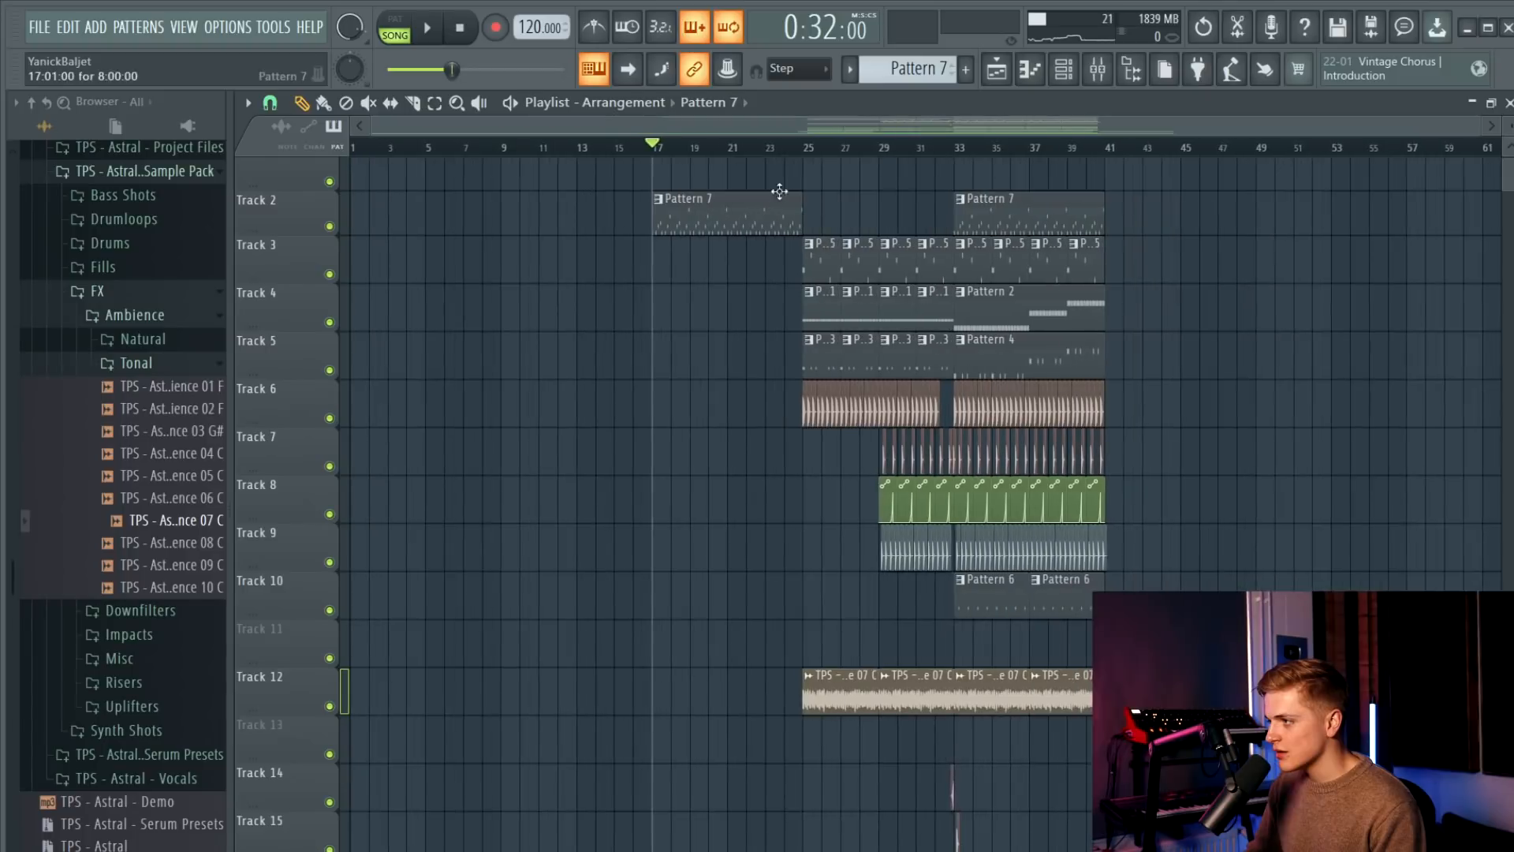
{"action": "key", "text": "space"}
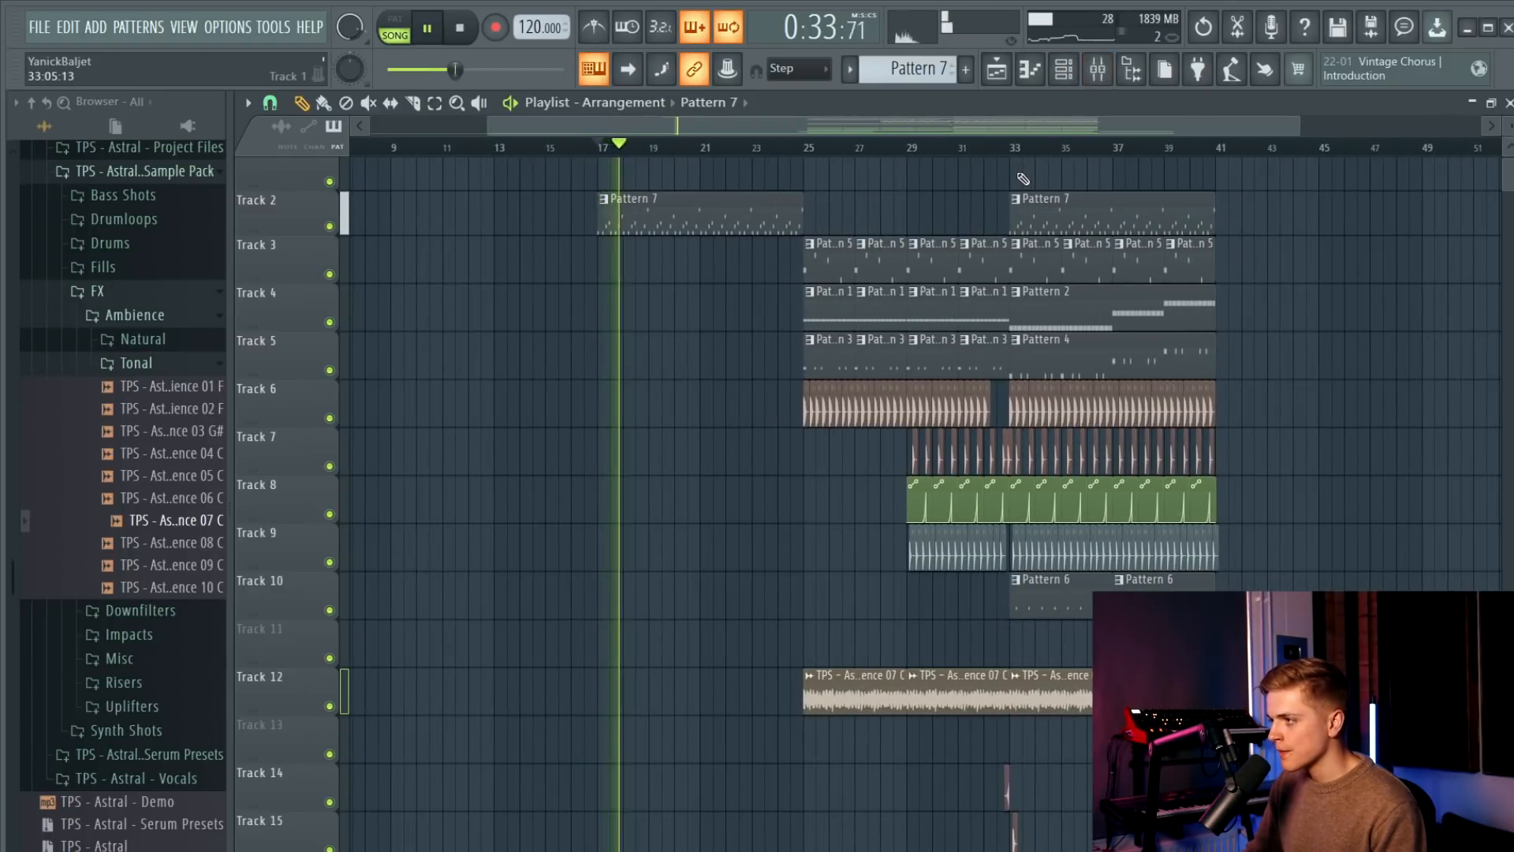
Shape a peak in the Serum #4 - Fil Cutoff automation with its point at bar 24 raised to about 69%.
{"action": "scroll", "coordinate": [1005, 316], "scroll_direction": "down", "scroll_amount": 5}
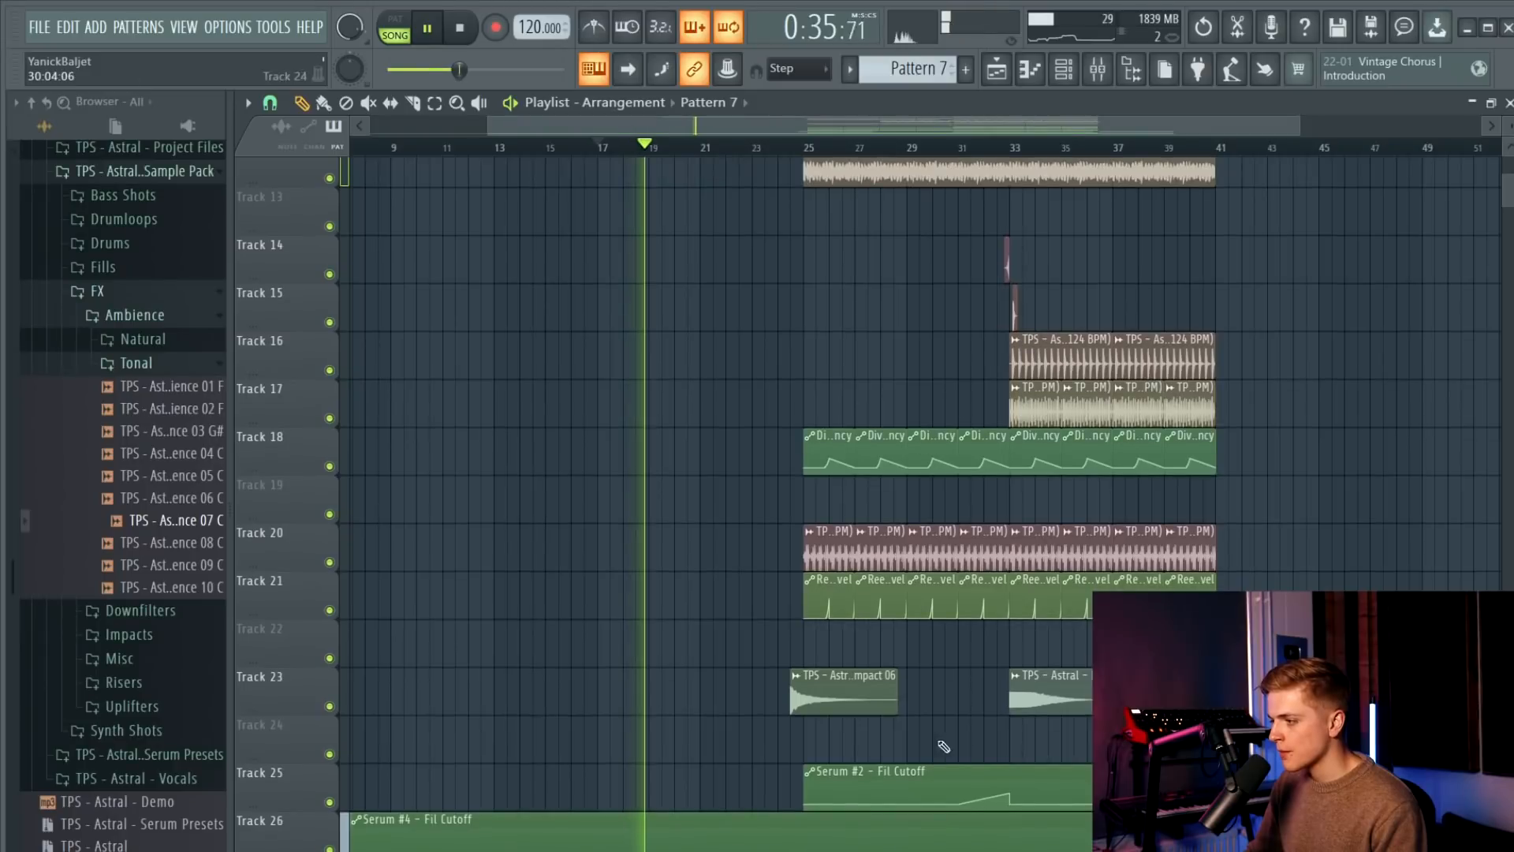
{"action": "left_click_drag", "start_coordinate": [781, 850], "coordinate": [781, 838]}
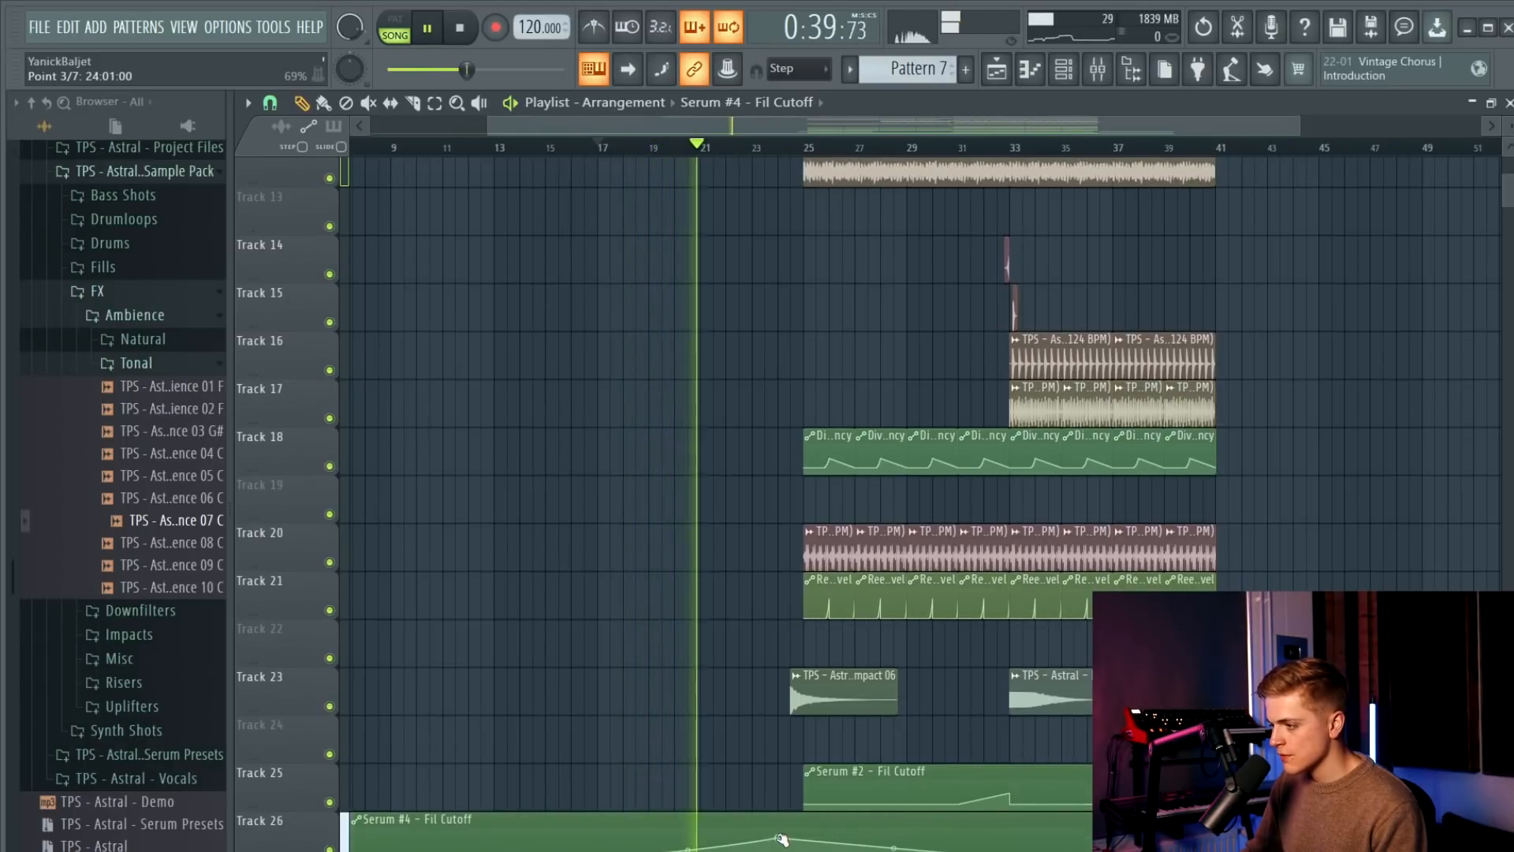
{"action": "scroll", "coordinate": [780, 839], "scroll_direction": "up", "scroll_amount": 4}
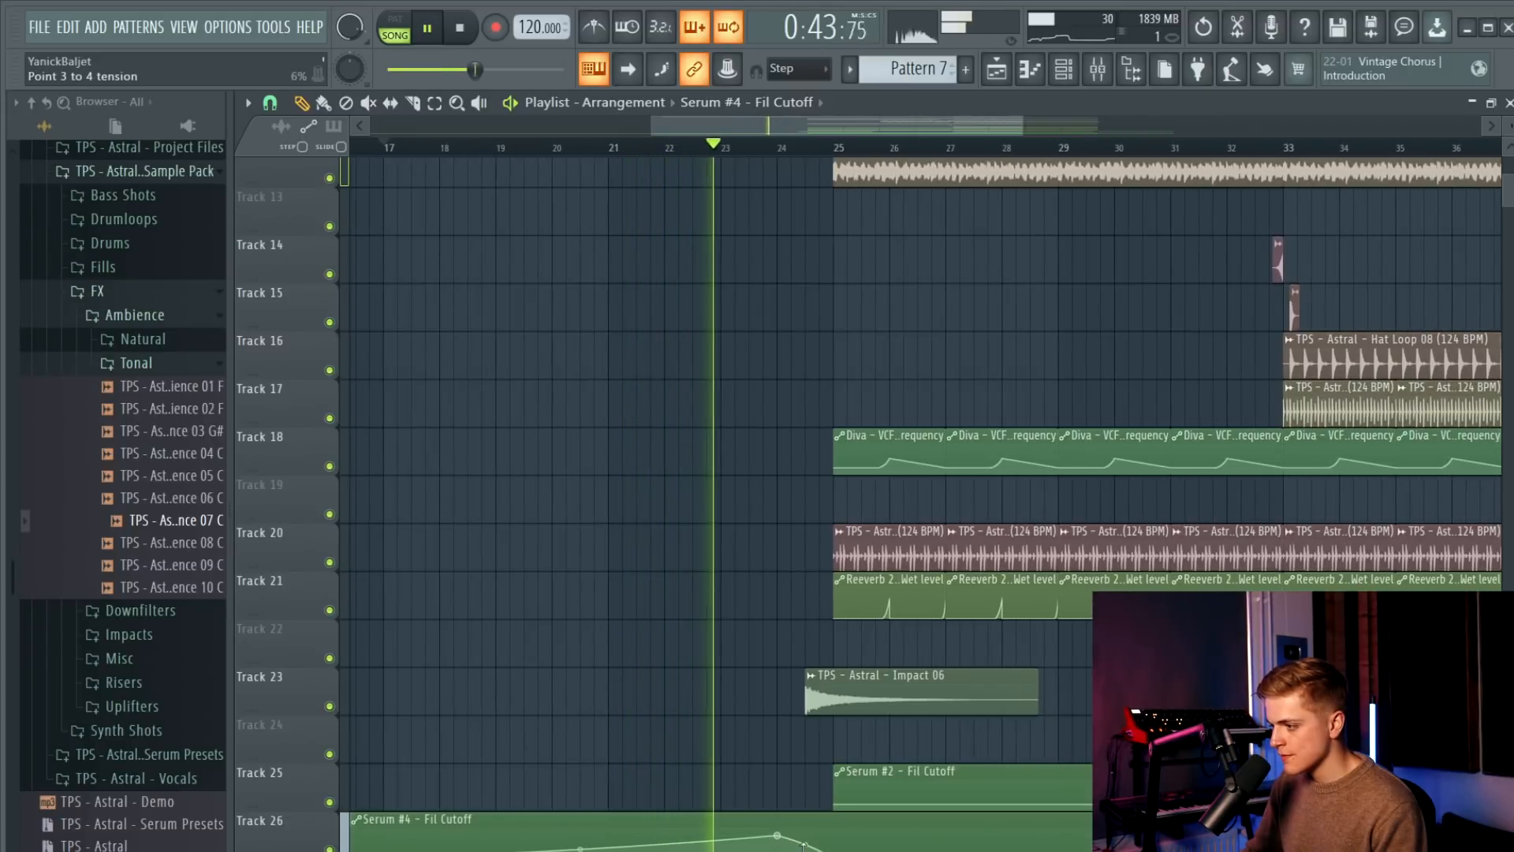
Shorten the new Pattern 7 clip on Track 2 to seven bars so it ends at bar 24.
{"action": "scroll", "coordinate": [757, 395], "scroll_direction": "up", "scroll_amount": 10}
{"action": "left_click_drag", "start_coordinate": [833, 237], "coordinate": [782, 262]}
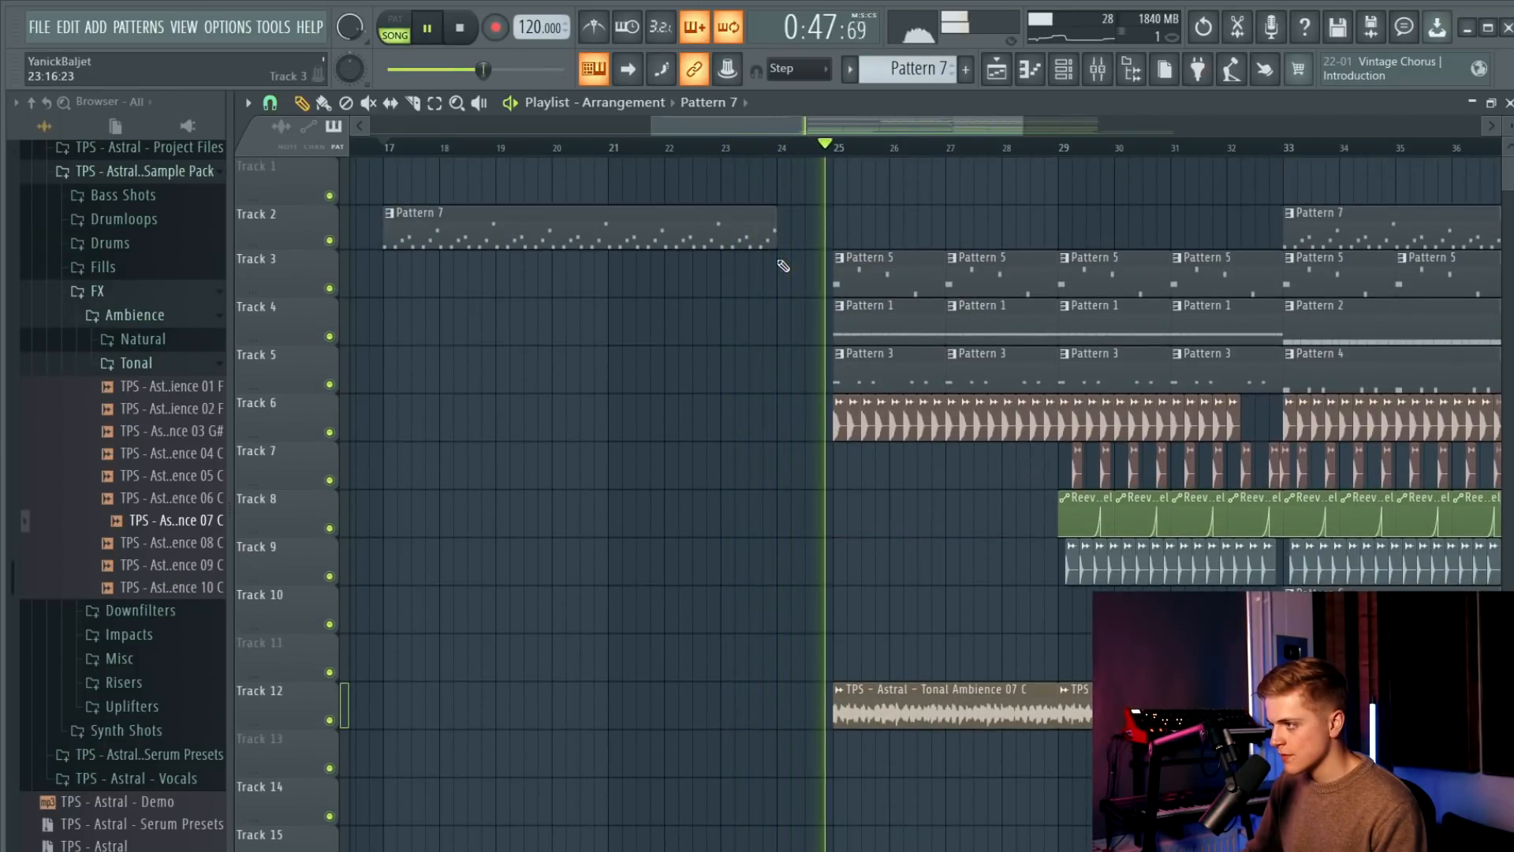
{"action": "scroll", "coordinate": [781, 254], "scroll_direction": "down", "scroll_amount": 5}
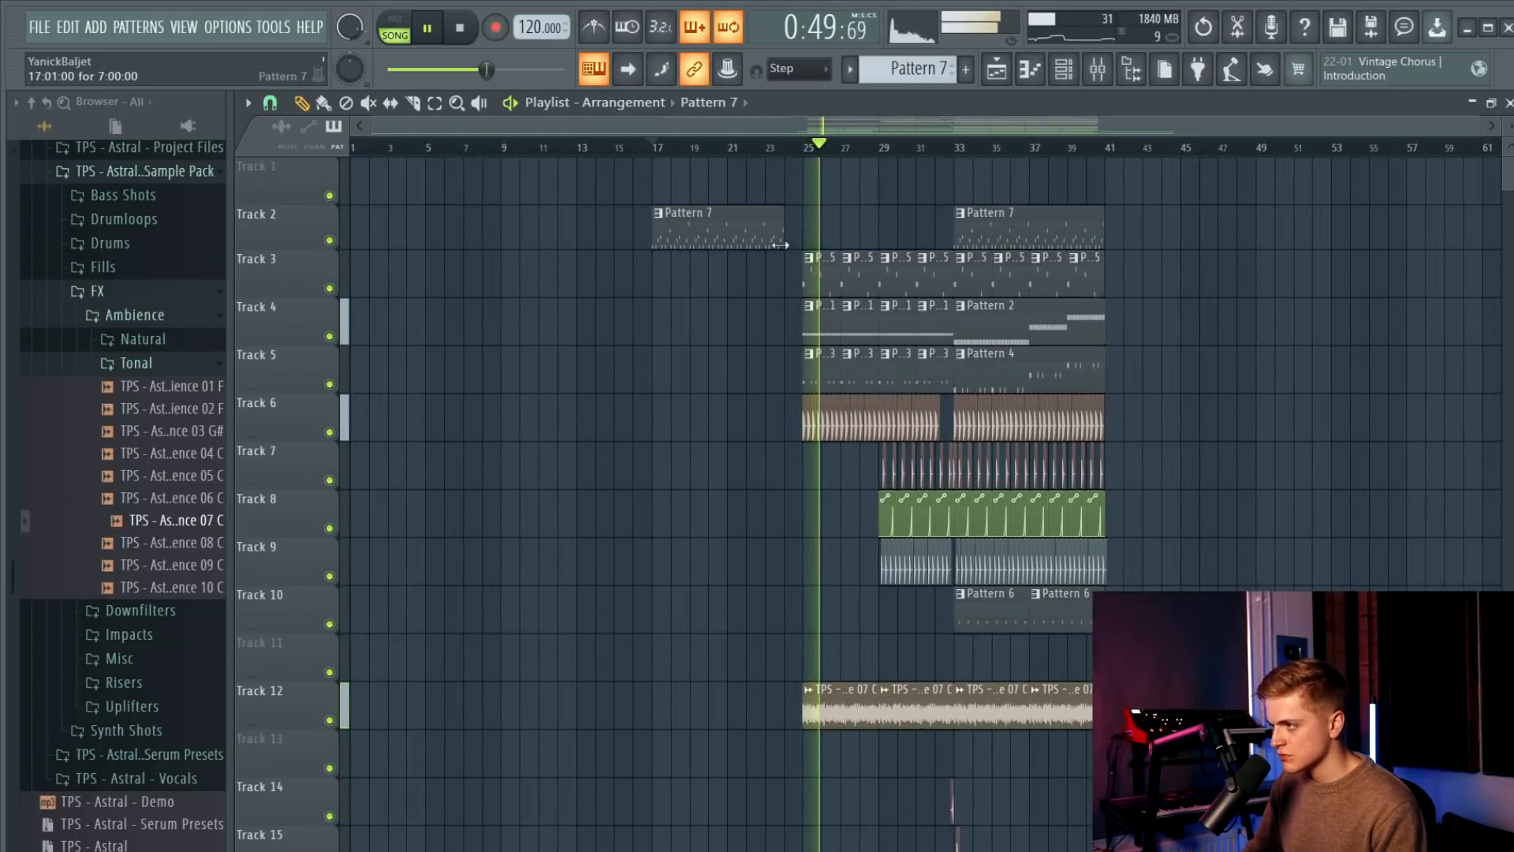
Play the song from bar 17 and select the Serum #4 track in the mixer.
{"action": "left_click", "coordinate": [674, 149]}
{"action": "key", "text": "space"}
{"action": "left_click", "coordinate": [1107, 83]}
{"action": "key", "text": "space"}
{"action": "left_click", "coordinate": [885, 489]}
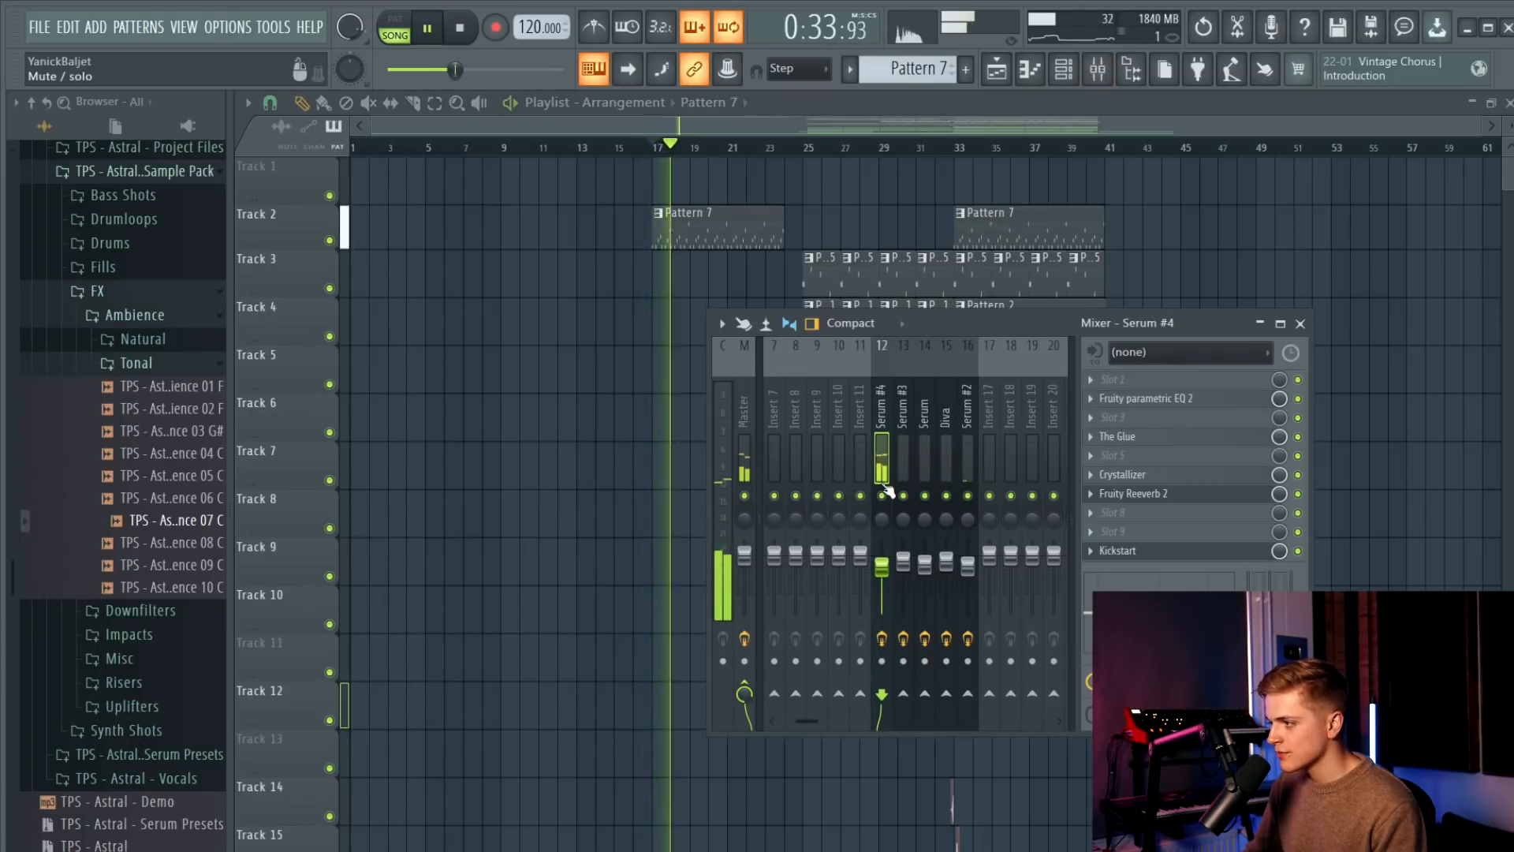
Create a Kickstart mix level automation clip and drop its level to zero between bars 17 and 25.
{"action": "key", "text": "space"}
{"action": "right_click", "coordinate": [1279, 552]}
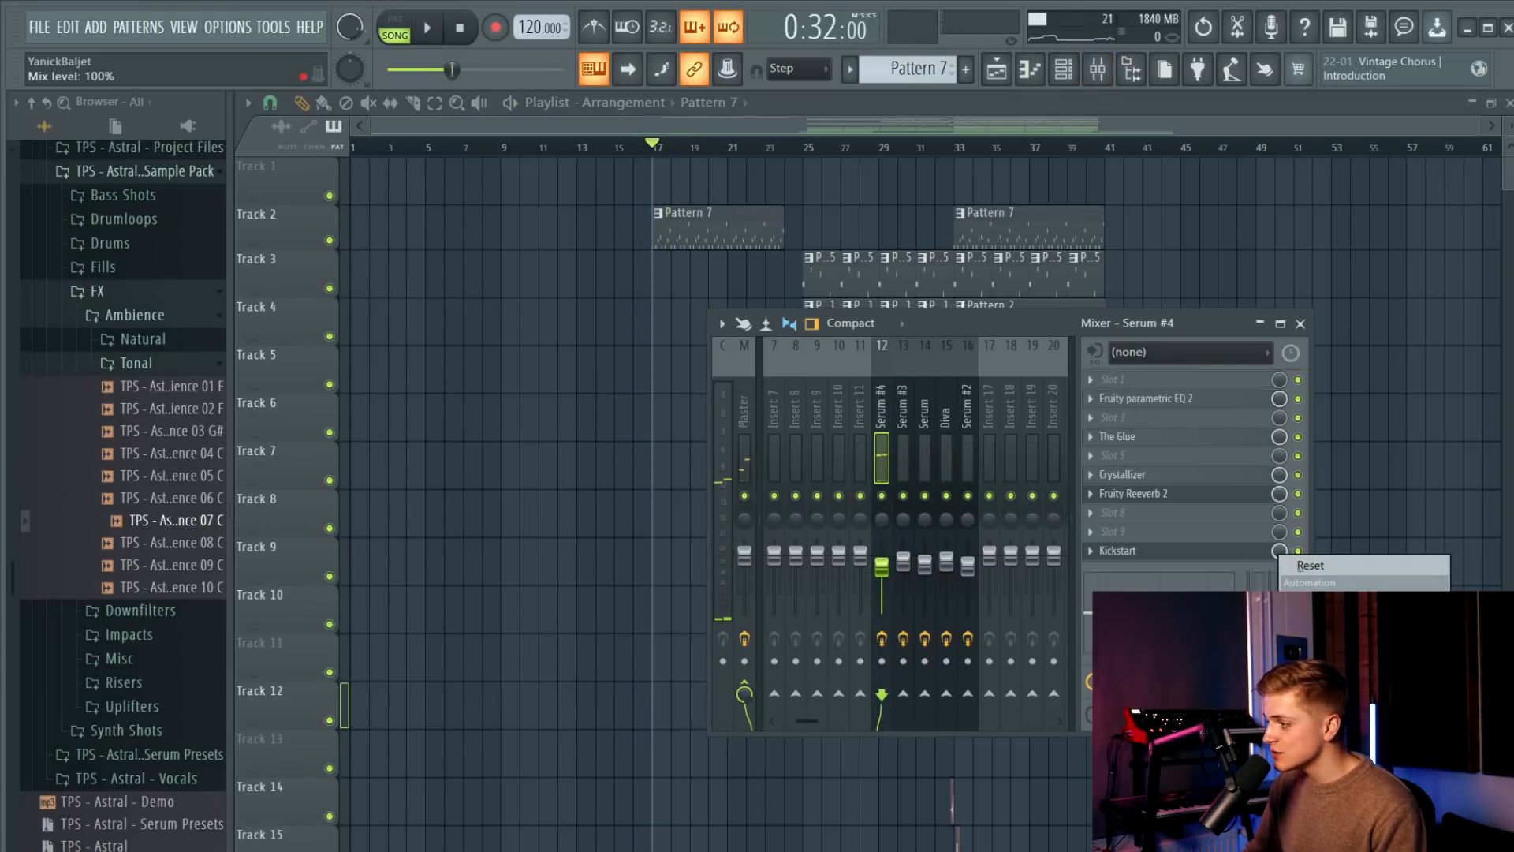
{"action": "left_click", "coordinate": [1341, 568]}
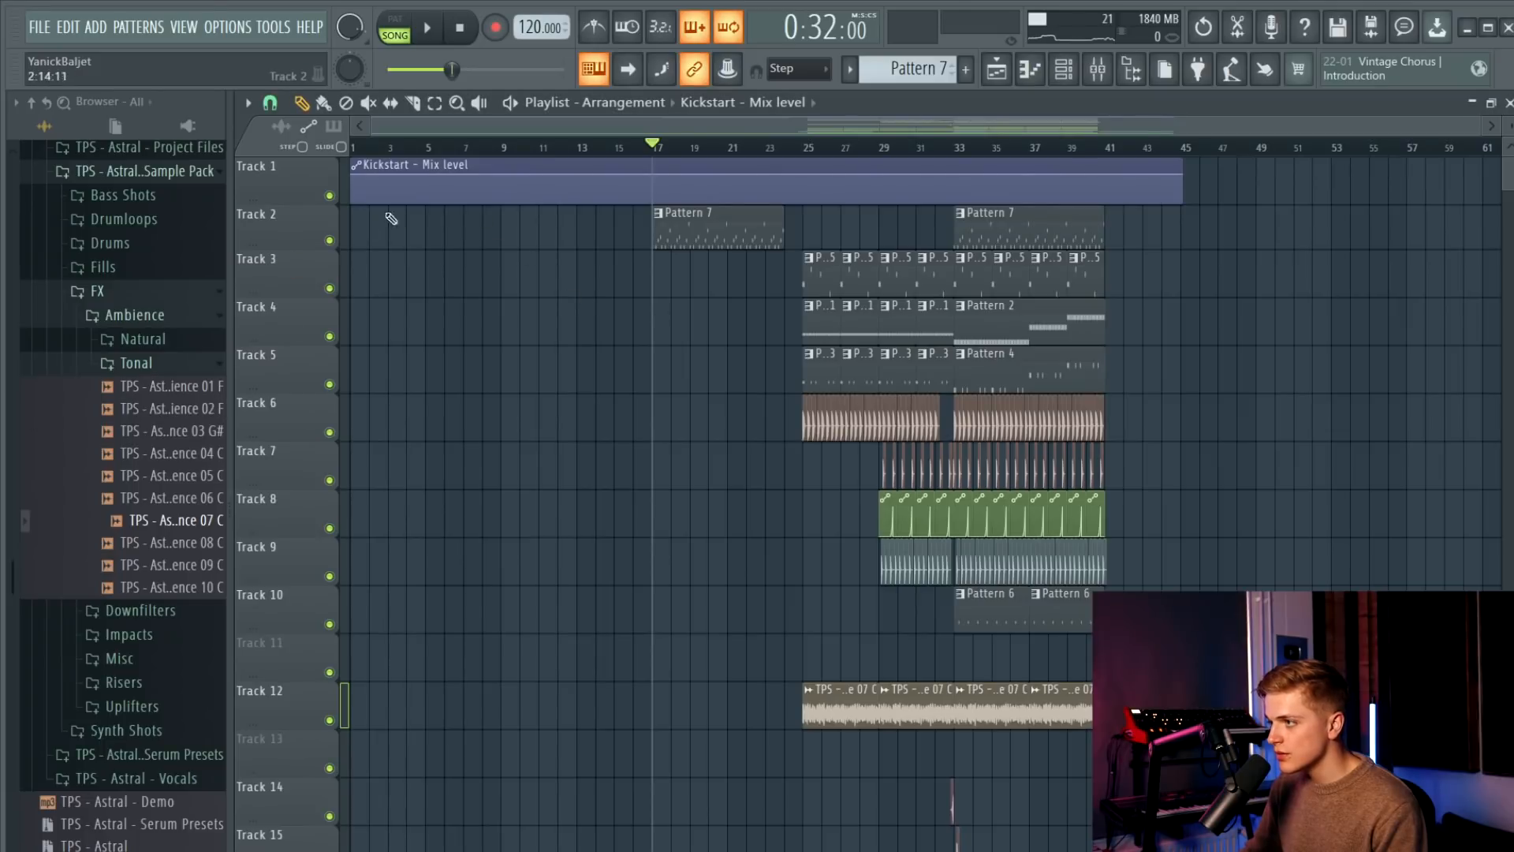
{"action": "left_click_drag", "start_coordinate": [656, 171], "coordinate": [611, 239]}
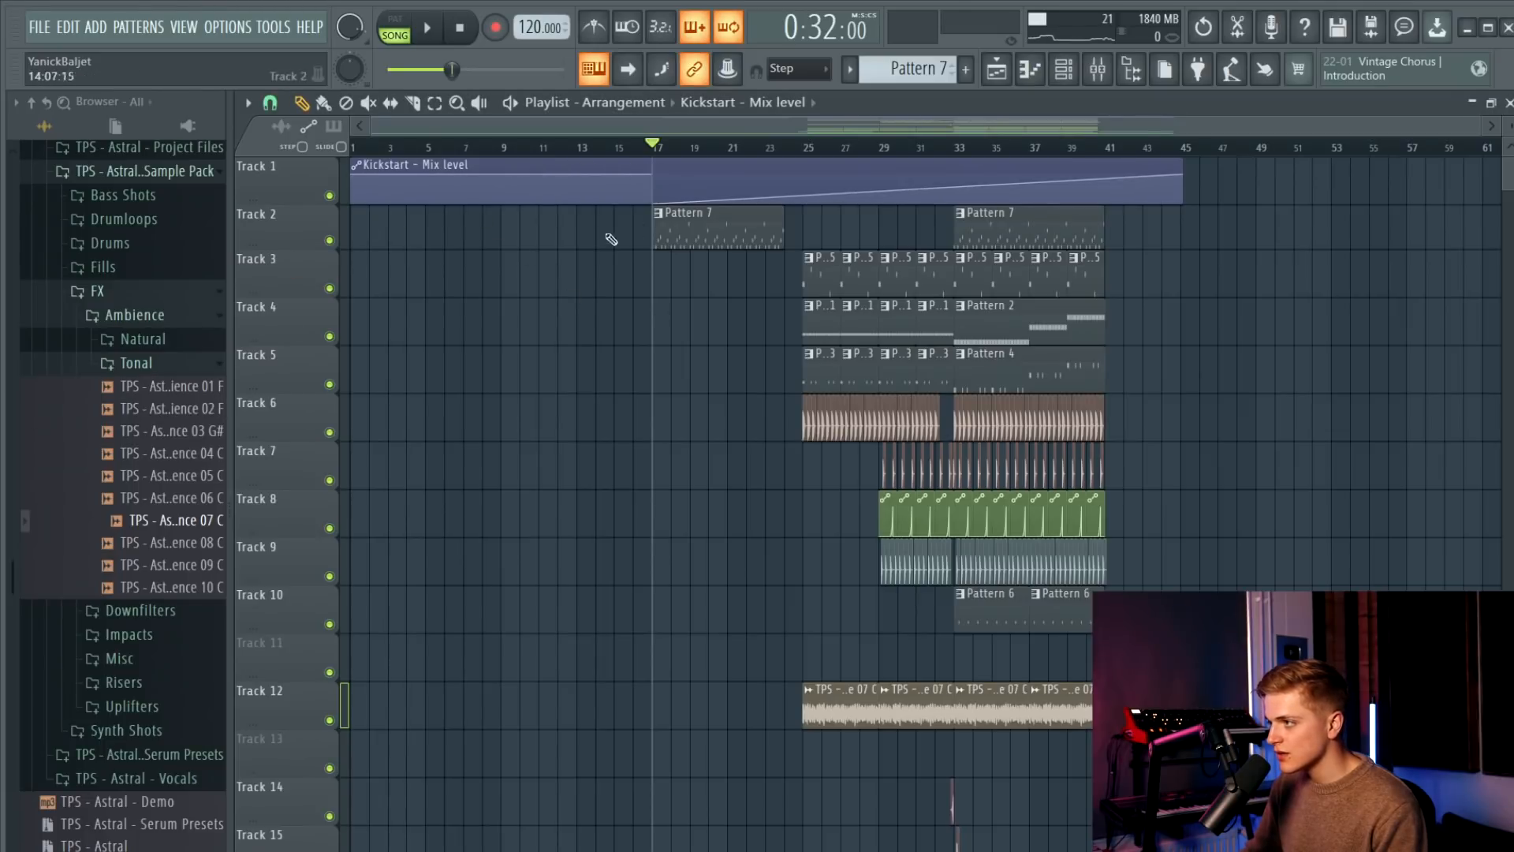
{"action": "key", "text": "space"}
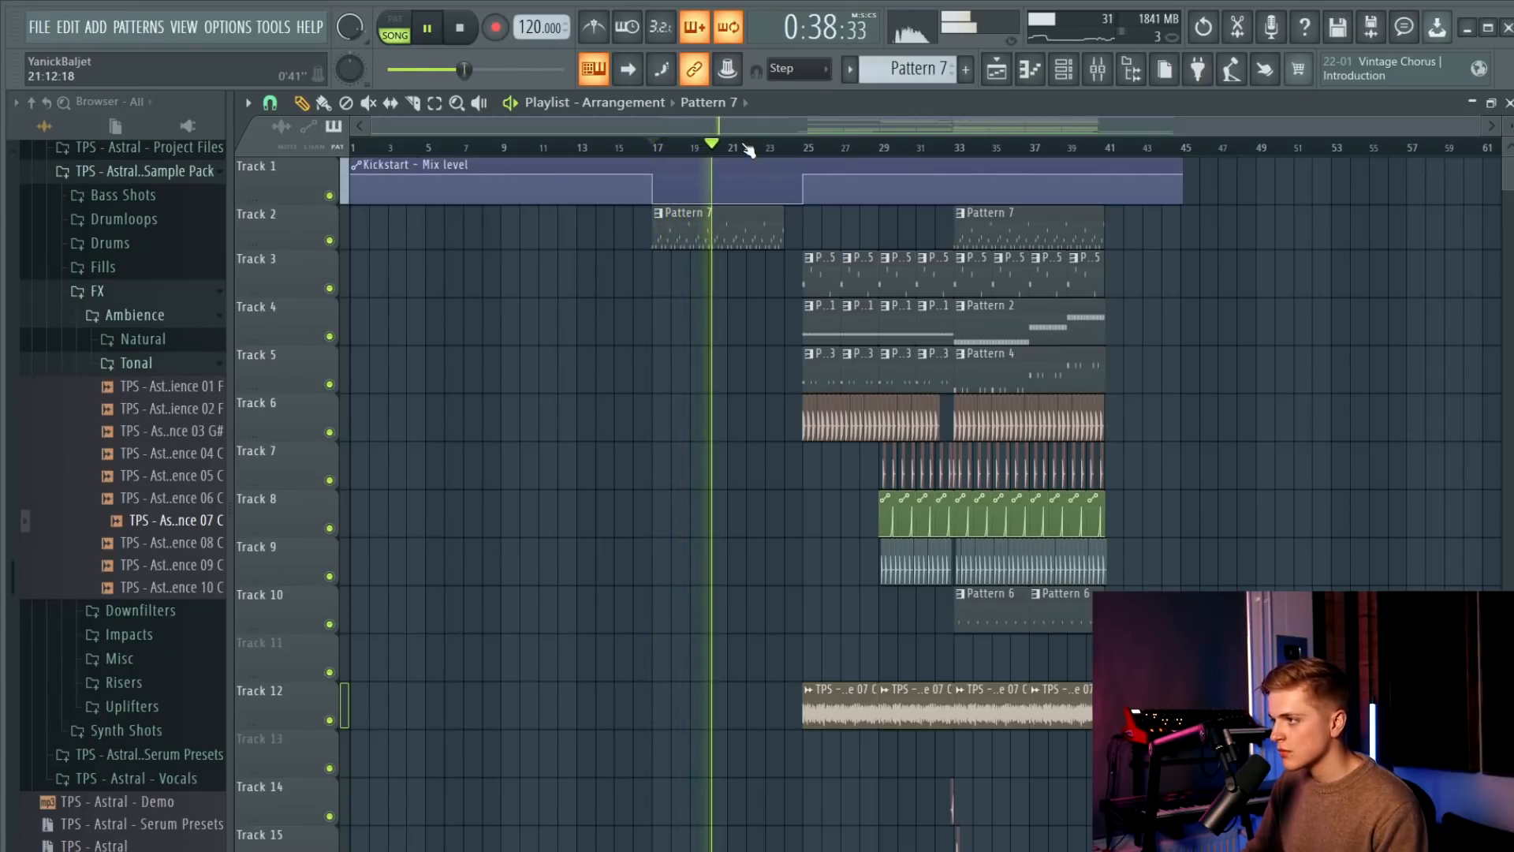
Move the Kickstart - Mix level automation clip from Track 1 to directly below the Serum #4 - Fil Cutoff clip.
{"action": "scroll", "coordinate": [741, 189], "scroll_direction": "down", "scroll_amount": 6}
{"action": "scroll", "coordinate": [365, 706], "scroll_direction": "down", "scroll_amount": 2}
{"action": "left_click_drag", "start_coordinate": [366, 734], "coordinate": [371, 608]}
{"action": "left_click_drag", "start_coordinate": [371, 552], "coordinate": [456, 706]}
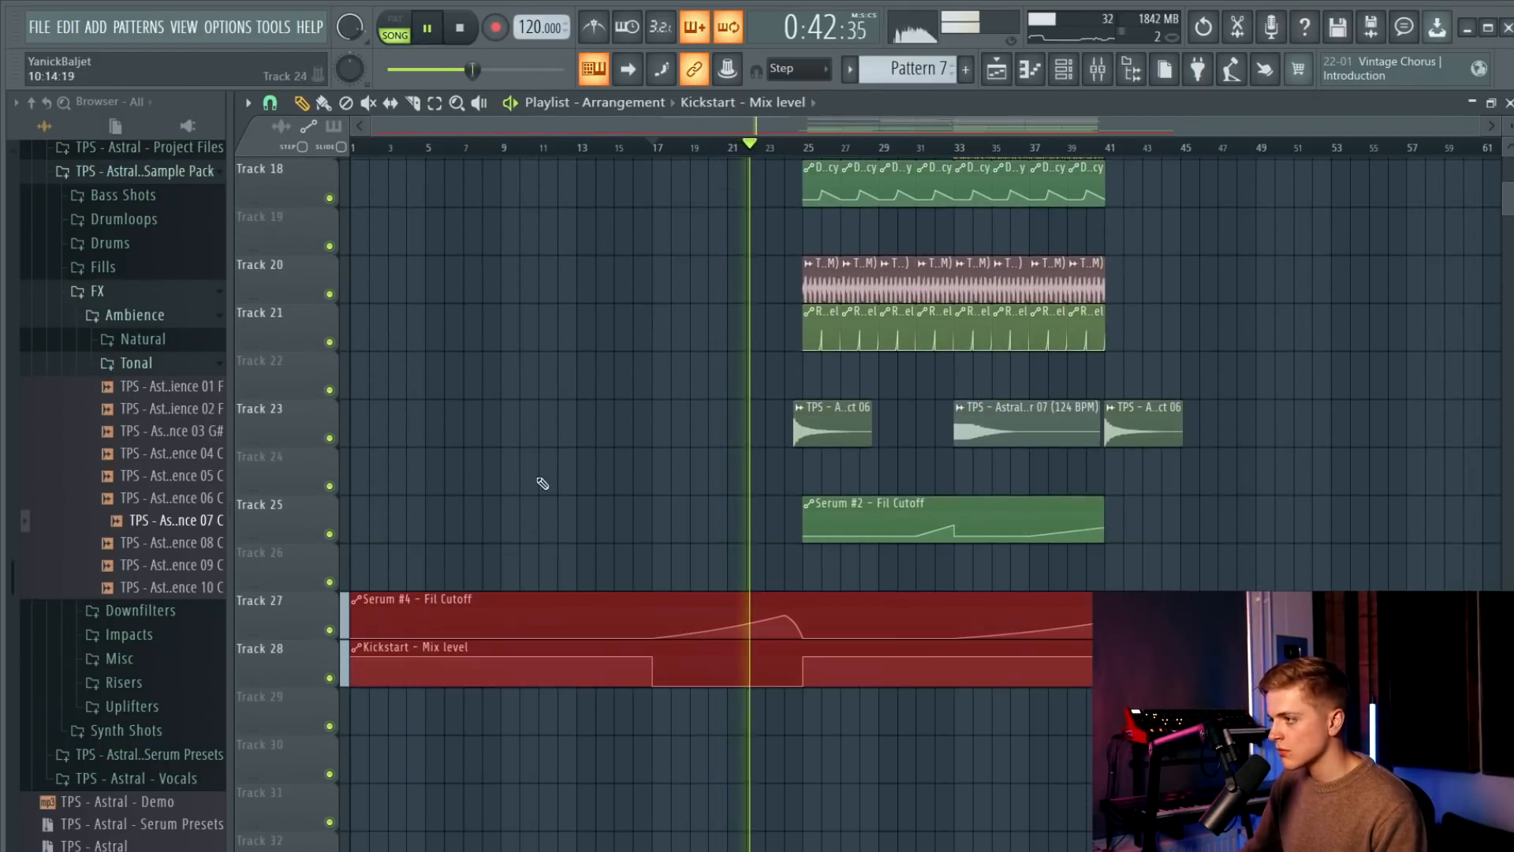
{"action": "scroll", "coordinate": [585, 482], "scroll_direction": "up", "scroll_amount": 8}
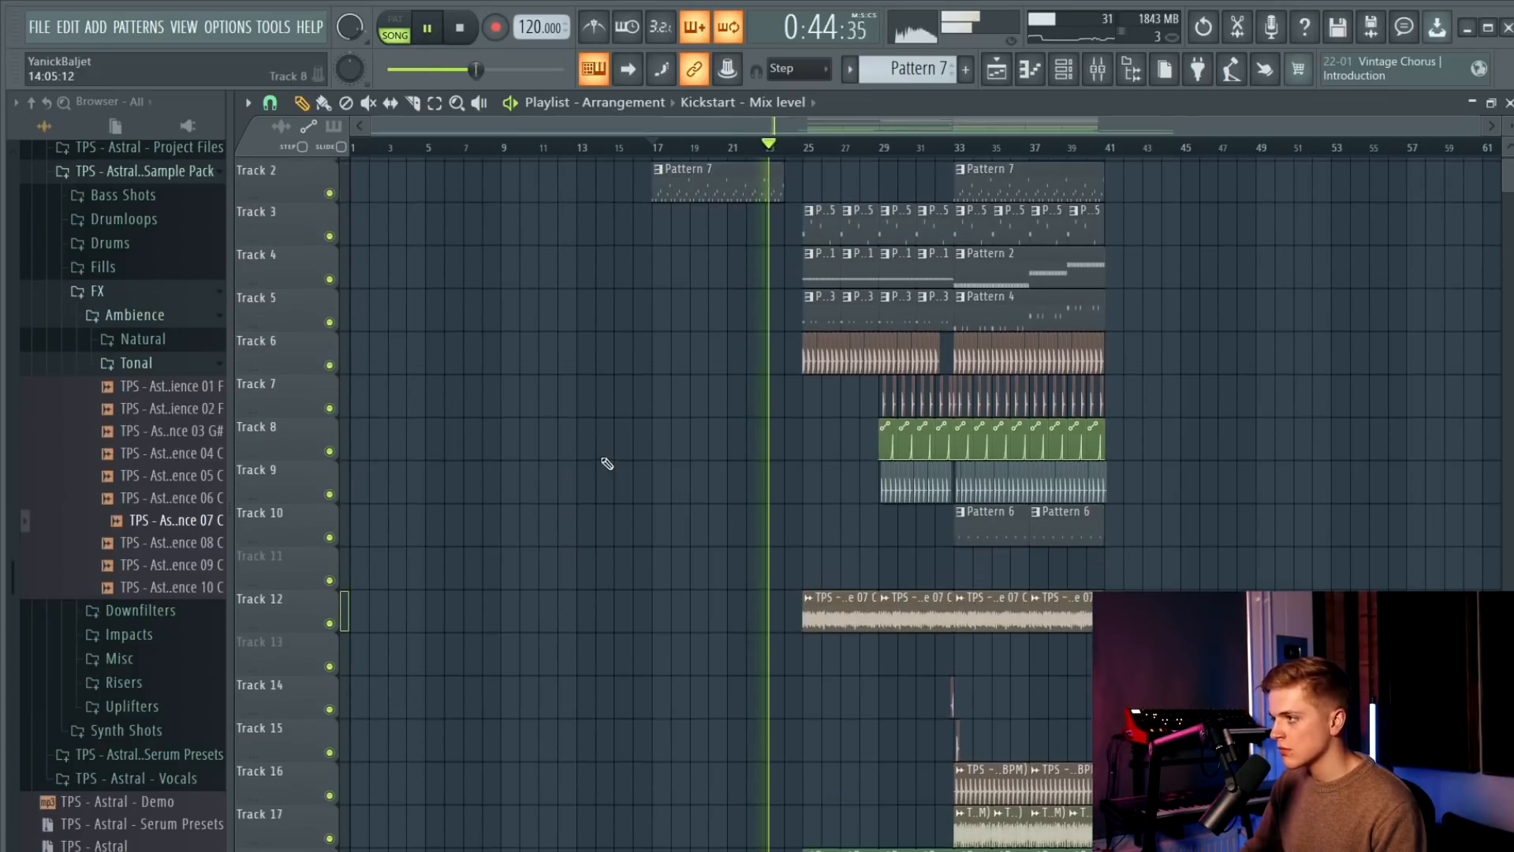
{"action": "scroll", "coordinate": [608, 464], "scroll_direction": "up", "scroll_amount": 1}
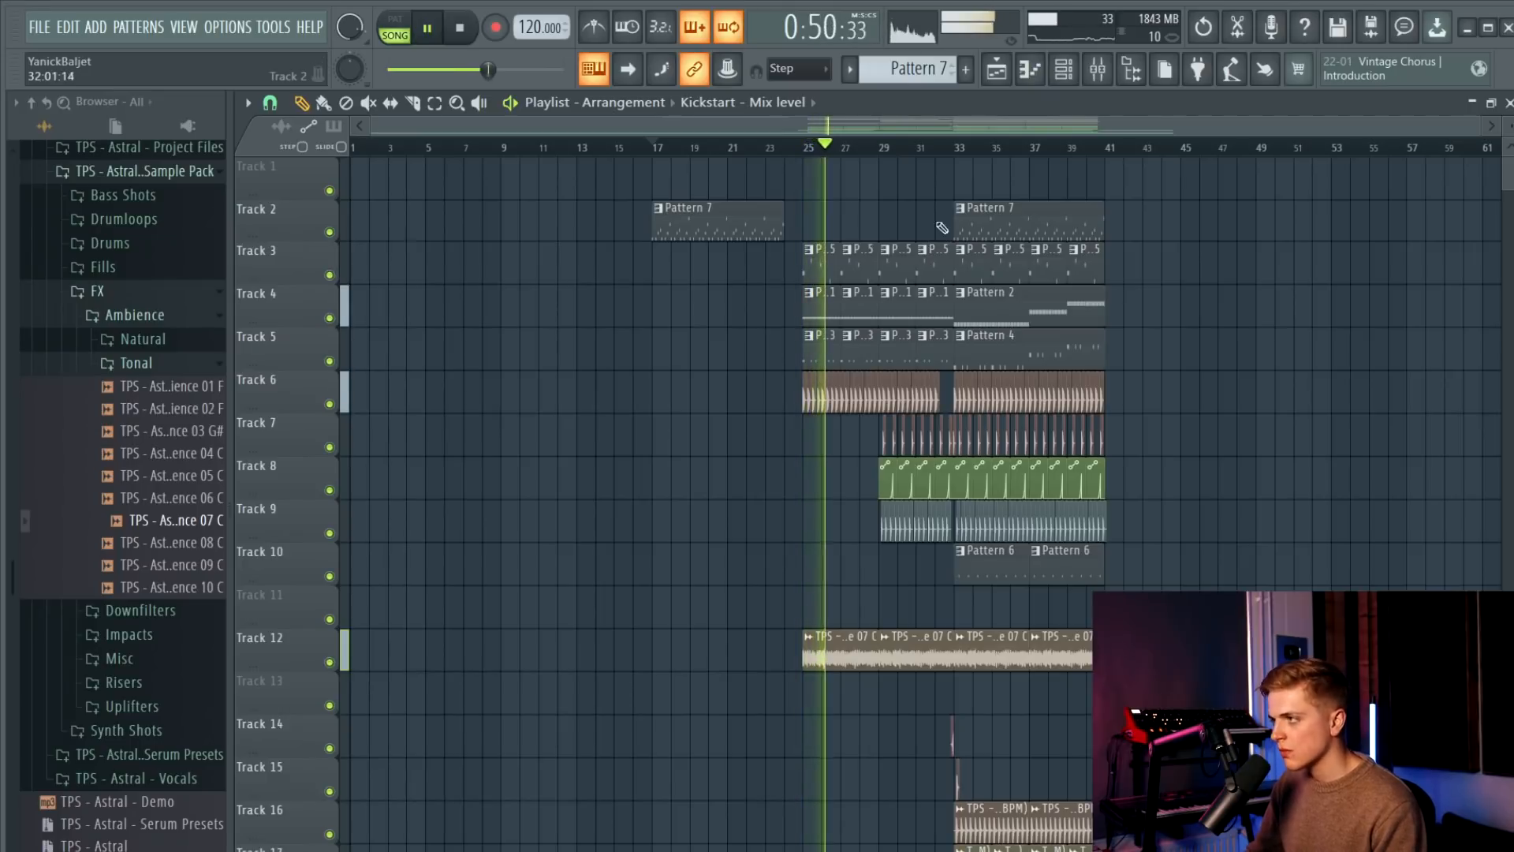
Load Dada Life Endless Smile into effect slot 9 of the Serum #4 mixer track while playing from bar 17.
{"action": "key", "text": "space"}
{"action": "left_click", "coordinate": [1099, 69]}
{"action": "left_click", "coordinate": [1148, 468]}
{"action": "left_click", "coordinate": [989, 425]}
{"action": "key", "text": "space"}
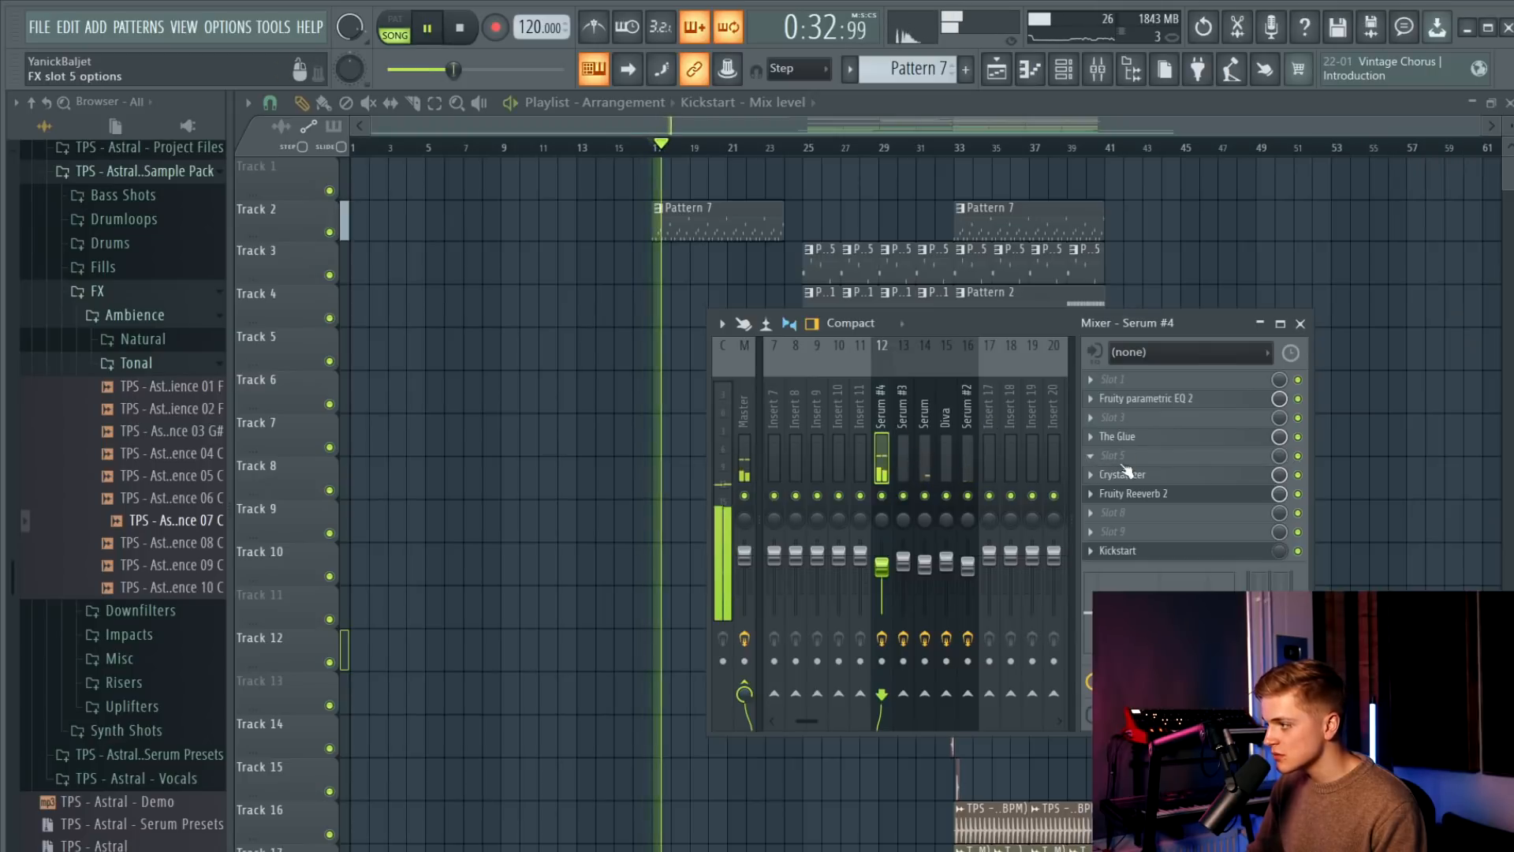
{"action": "left_click", "coordinate": [1150, 533]}
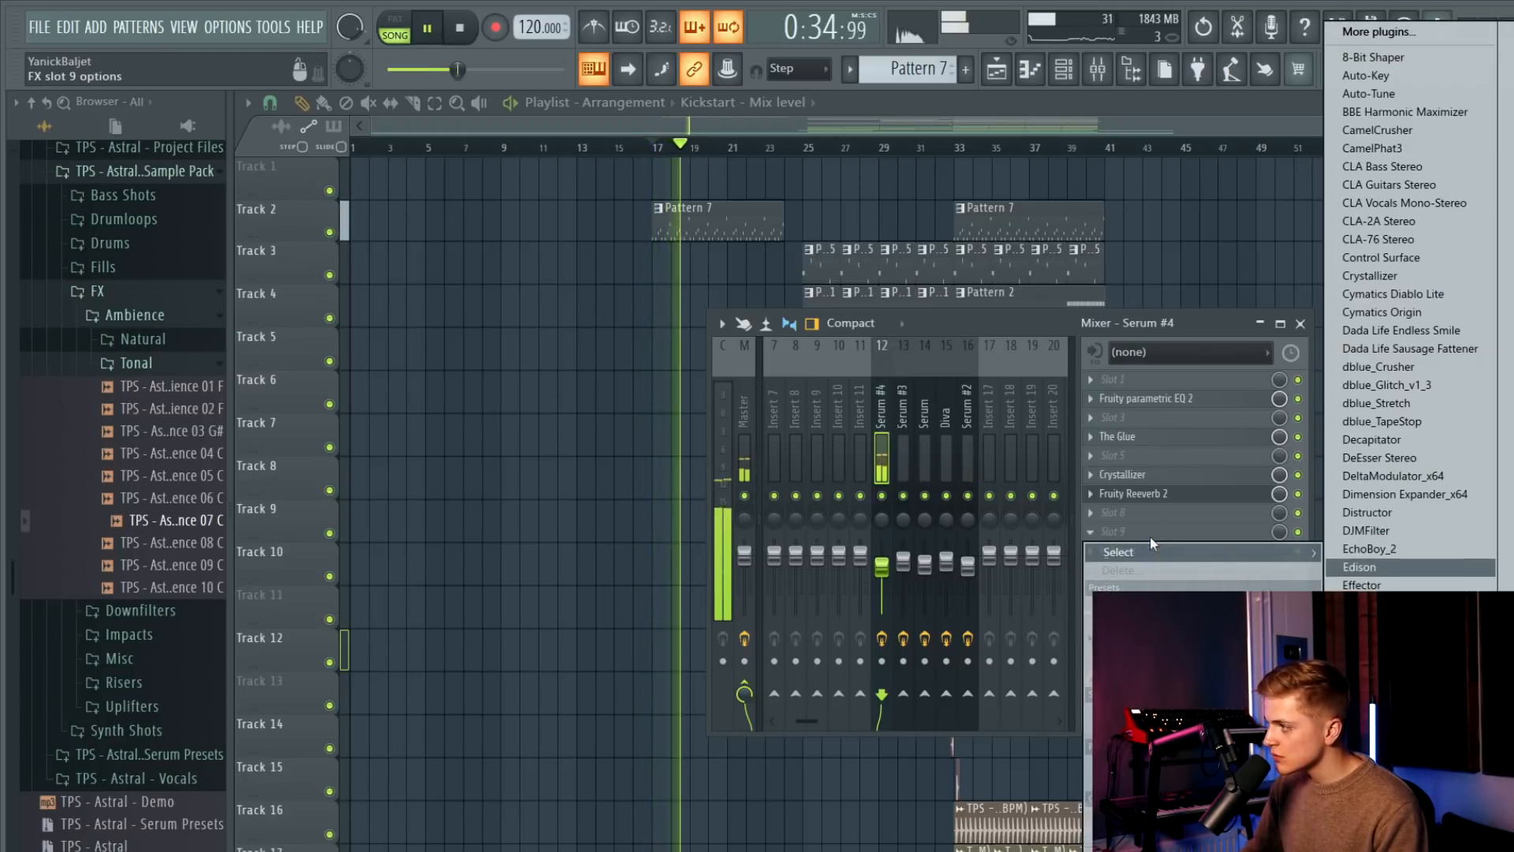
{"action": "left_click", "coordinate": [1466, 330]}
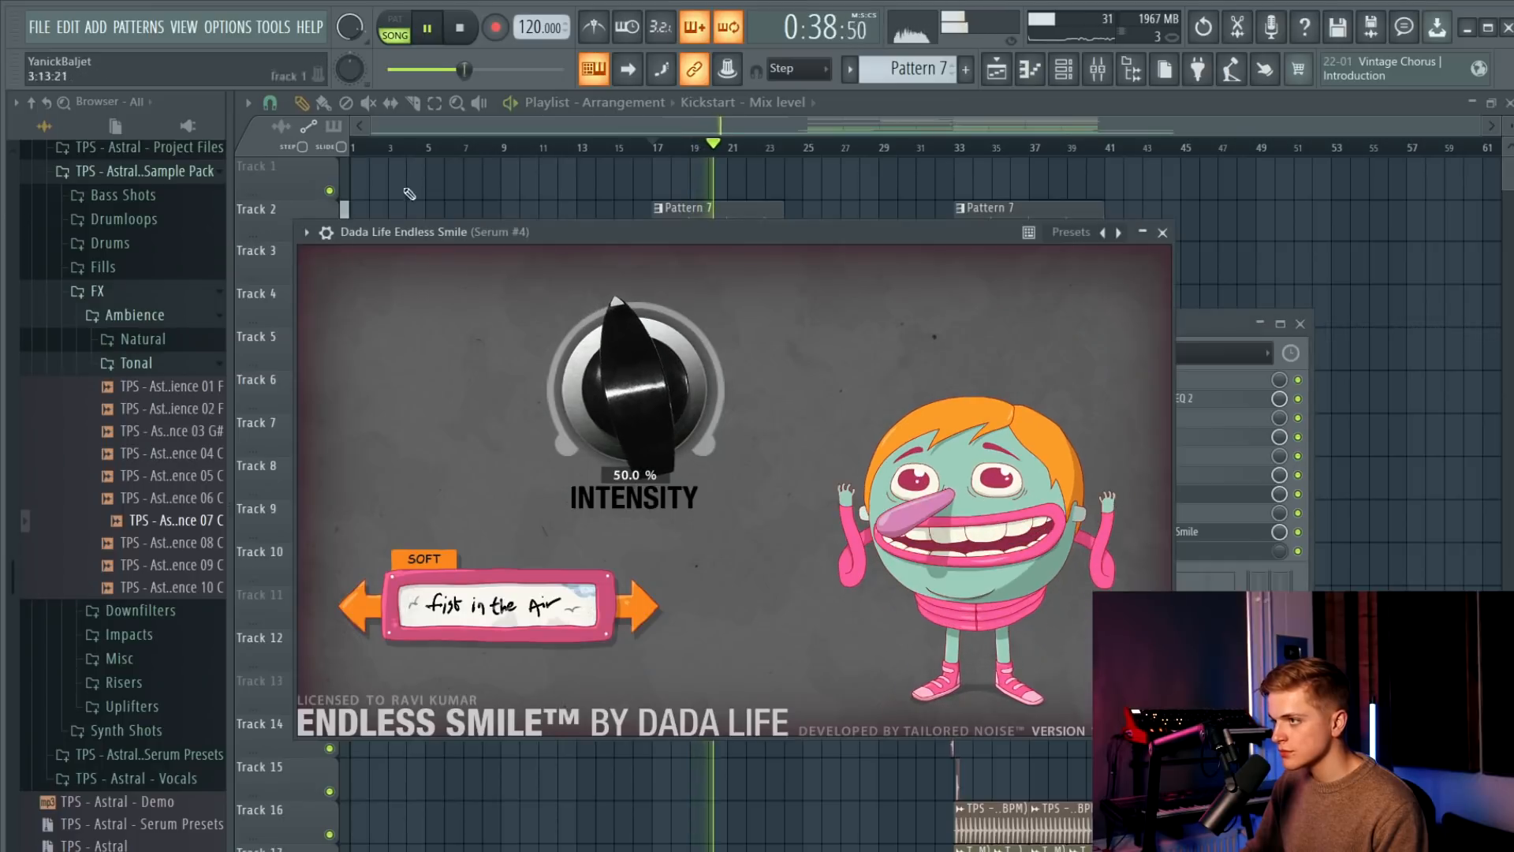
Create an automation clip for the Intensity parameter of Endless Smile on Serum #4.
{"action": "left_click", "coordinate": [270, 29]}
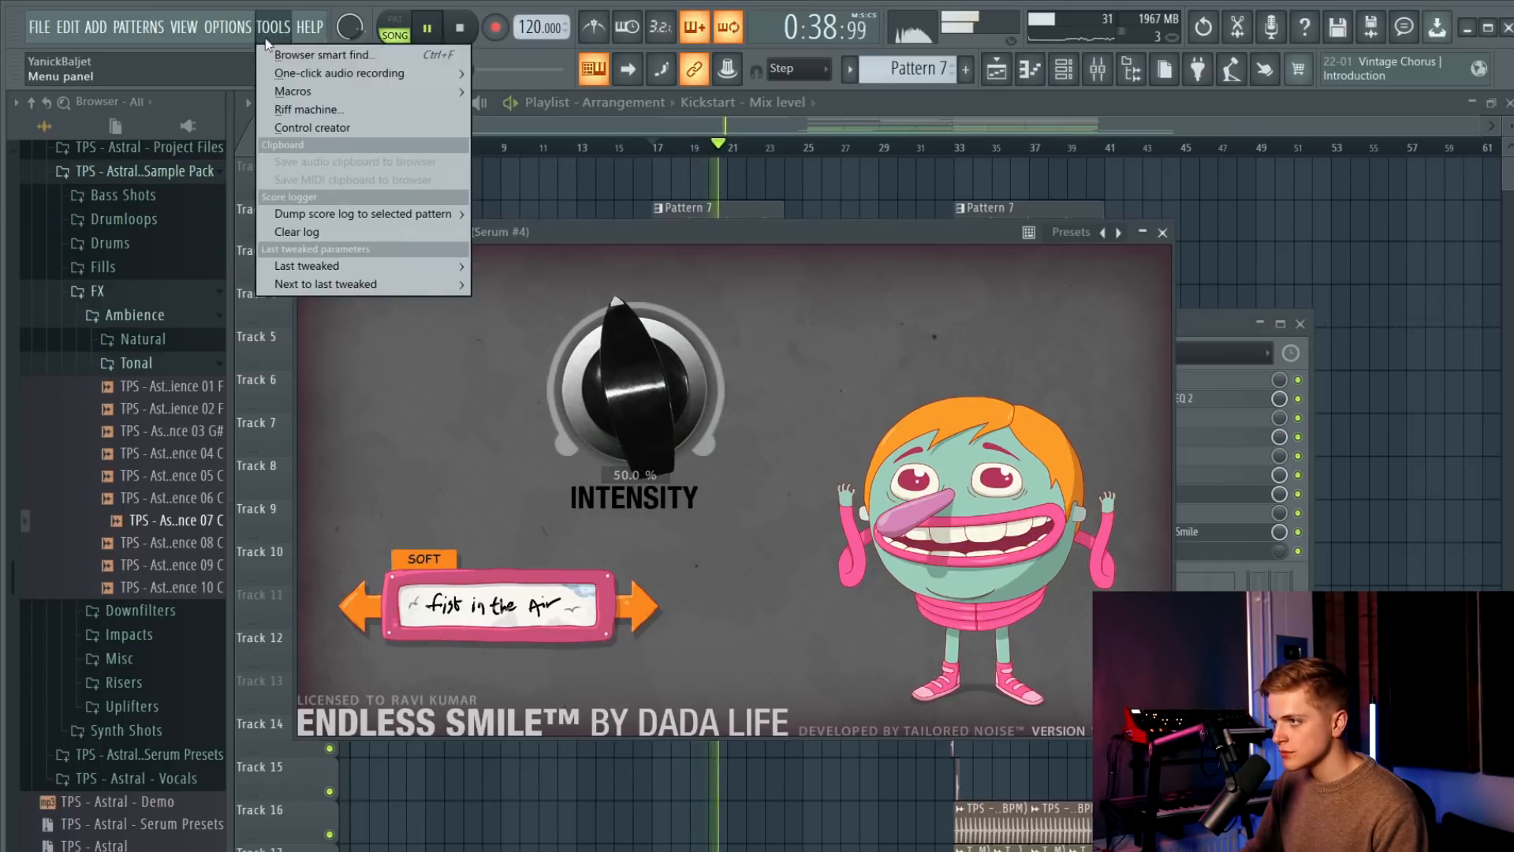
{"action": "mouse_move", "coordinate": [379, 267]}
{"action": "left_click", "coordinate": [536, 395]}
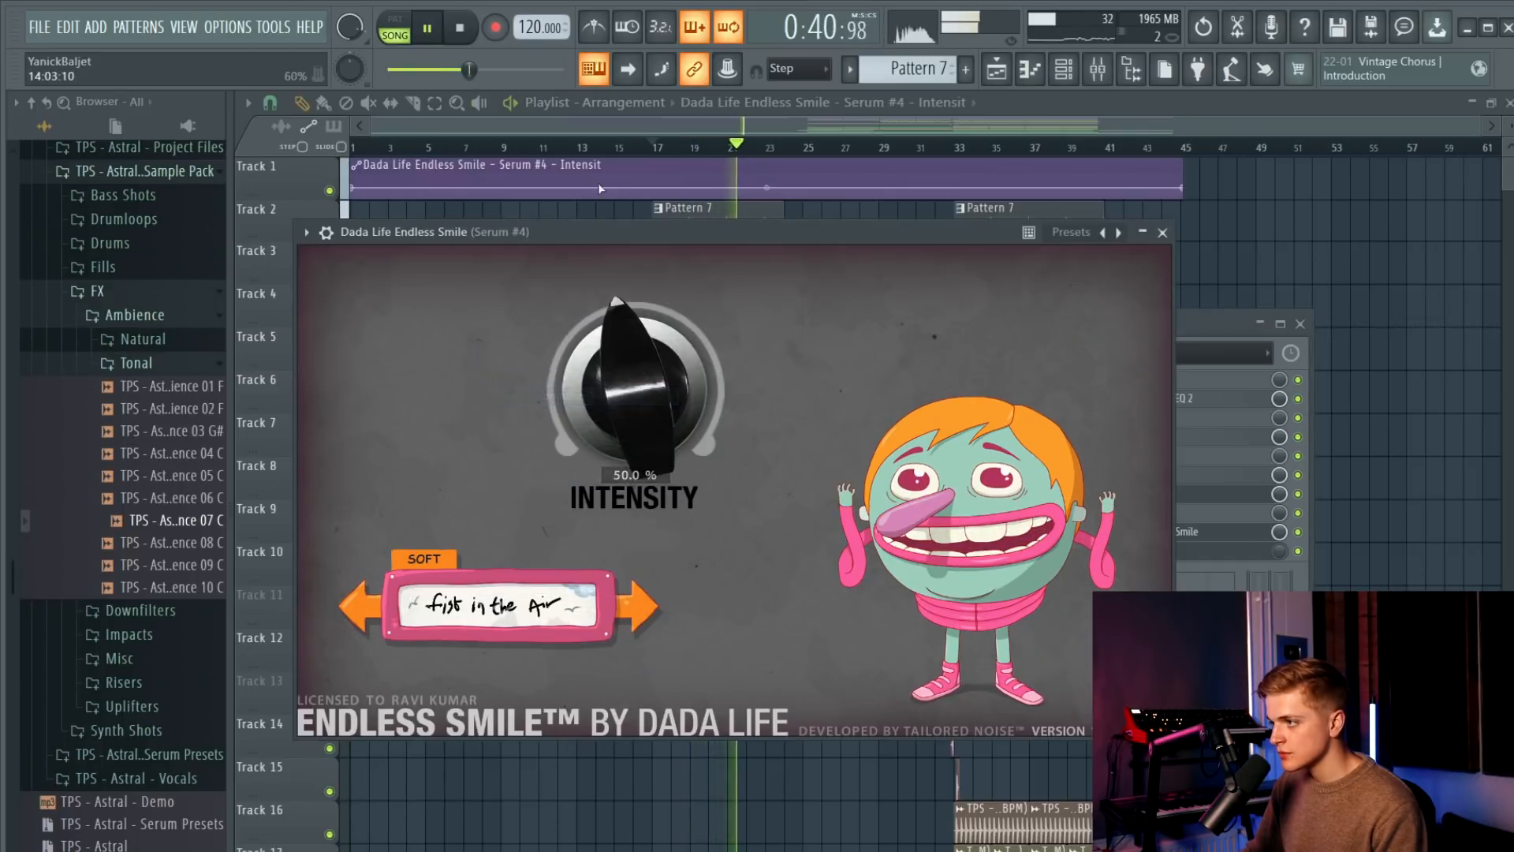
Shape the Endless Smile Intensity automation to rise from zero at bar 17 to a peak at bar 24 and fall back by bar 25.
{"action": "left_click", "coordinate": [599, 189]}
{"action": "left_click_drag", "start_coordinate": [656, 227], "coordinate": [661, 225]}
{"action": "right_click", "coordinate": [785, 186]}
{"action": "right_click", "coordinate": [804, 194]}
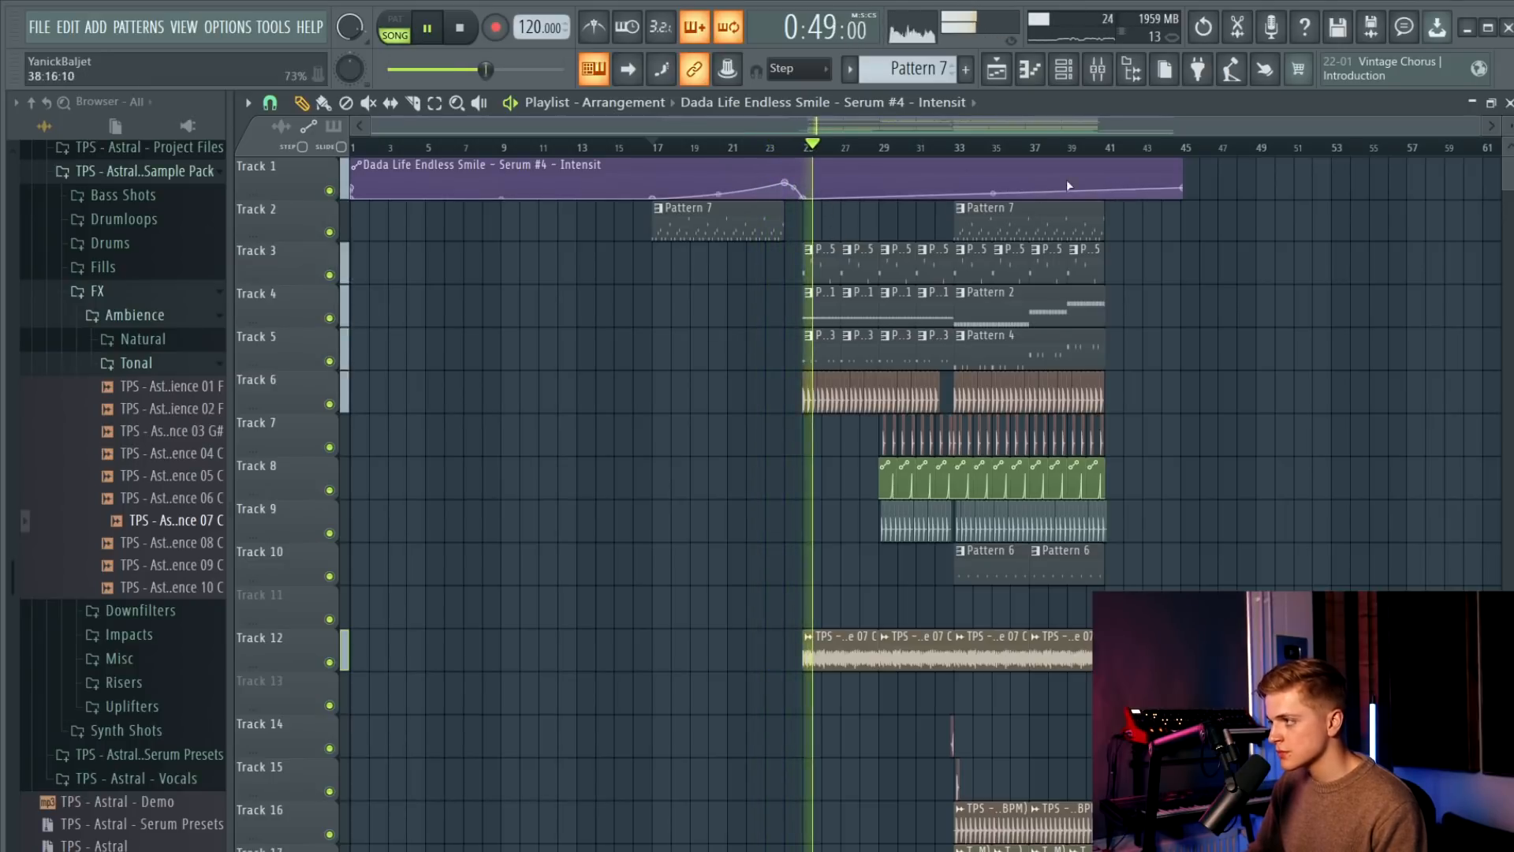
Move the Endless Smile Intensity automation clip from Track 1 to Track 30, below the Kickstart - Mix level clip.
{"action": "left_click_drag", "start_coordinate": [676, 190], "coordinate": [548, 543]}
{"action": "scroll", "coordinate": [784, 581], "scroll_direction": "up", "scroll_amount": 4}
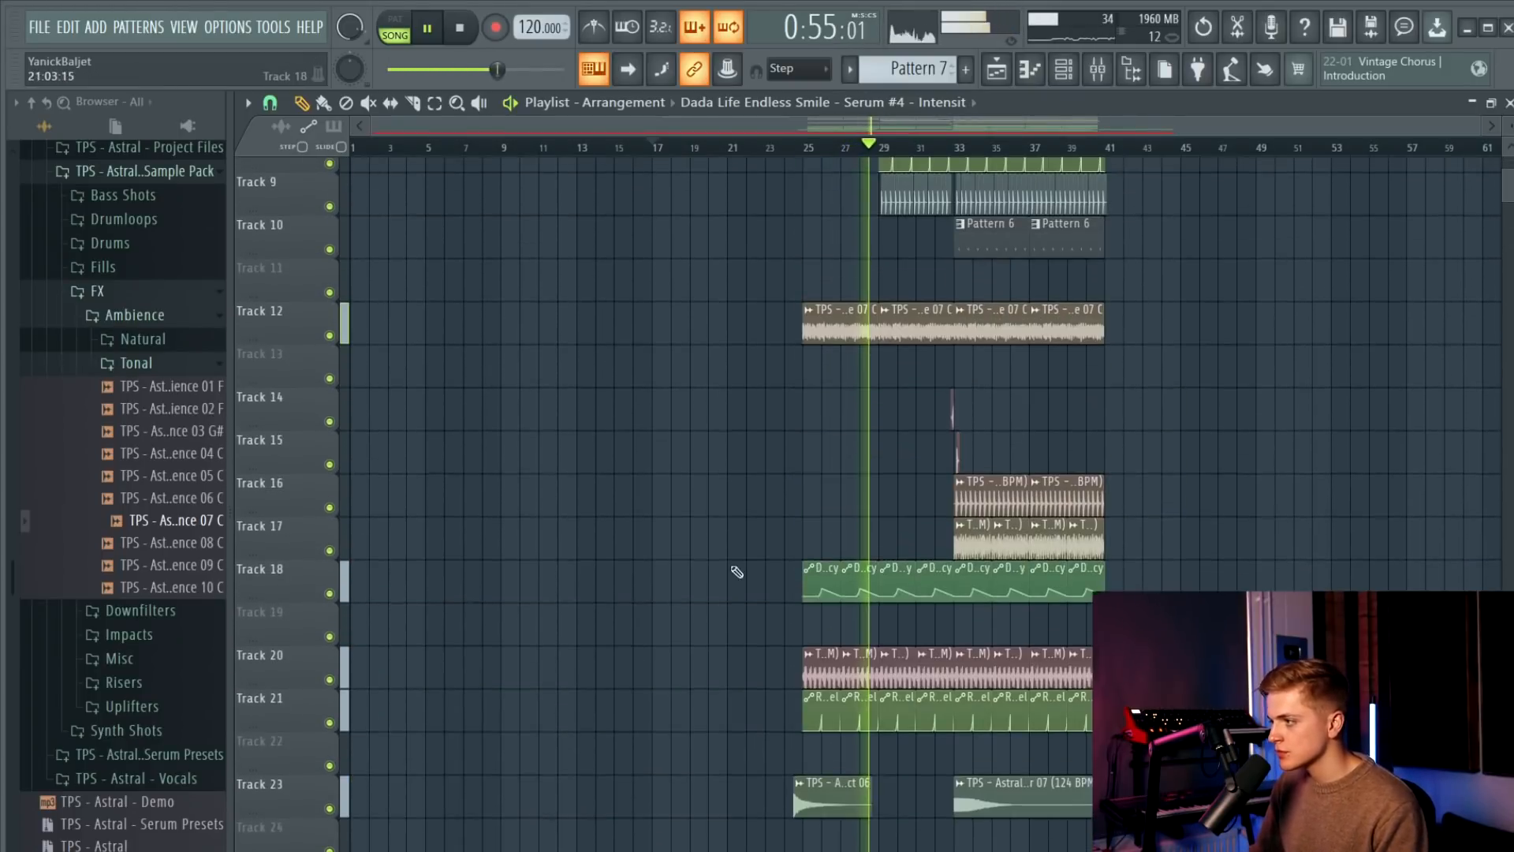
{"action": "scroll", "coordinate": [709, 586], "scroll_direction": "up", "scroll_amount": 3}
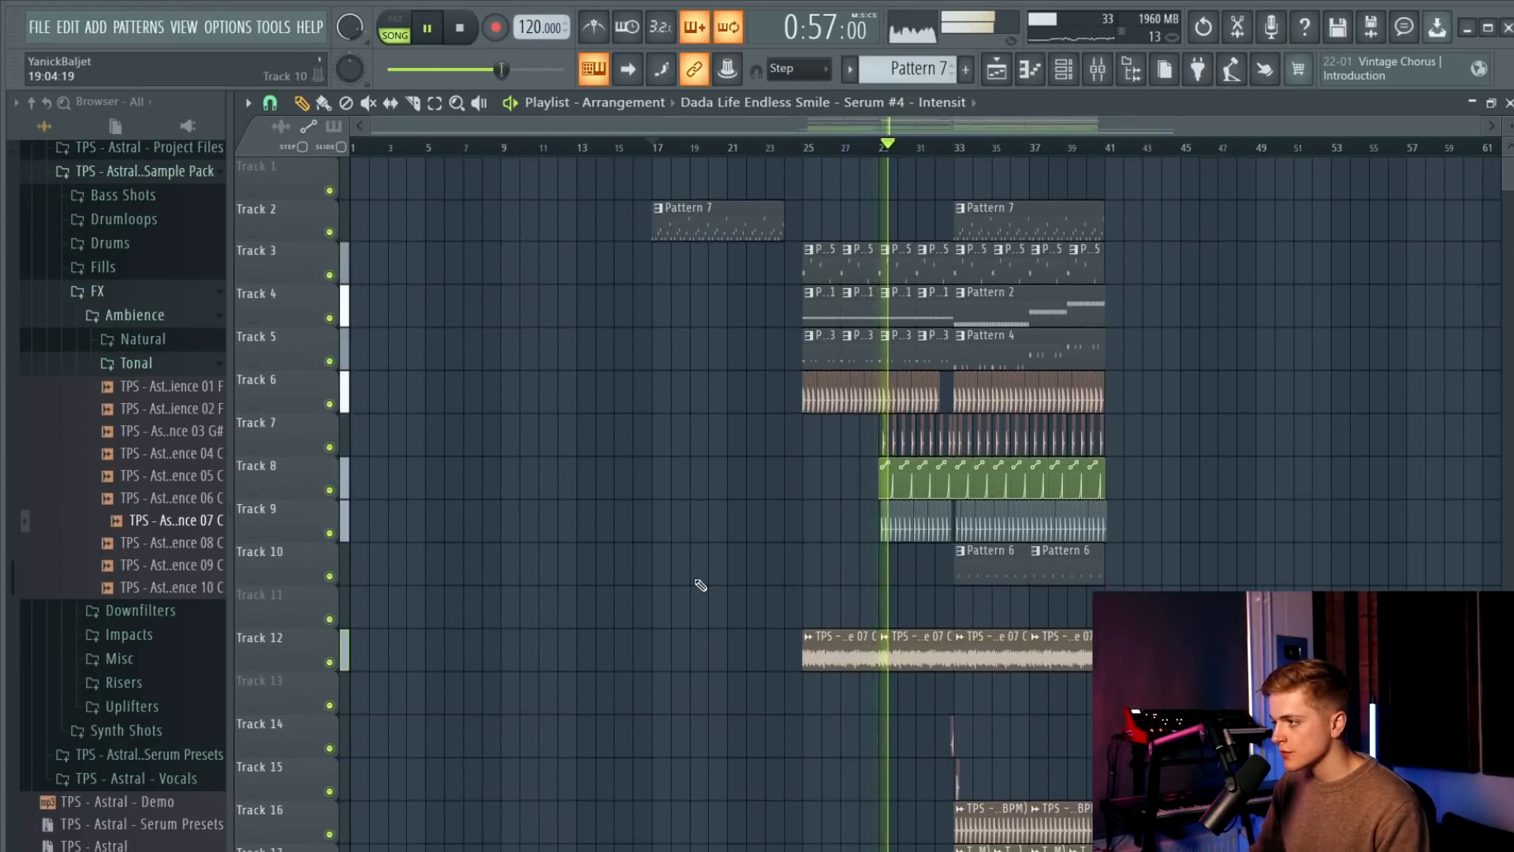
{"action": "scroll", "coordinate": [700, 585], "scroll_direction": "down", "scroll_amount": 5}
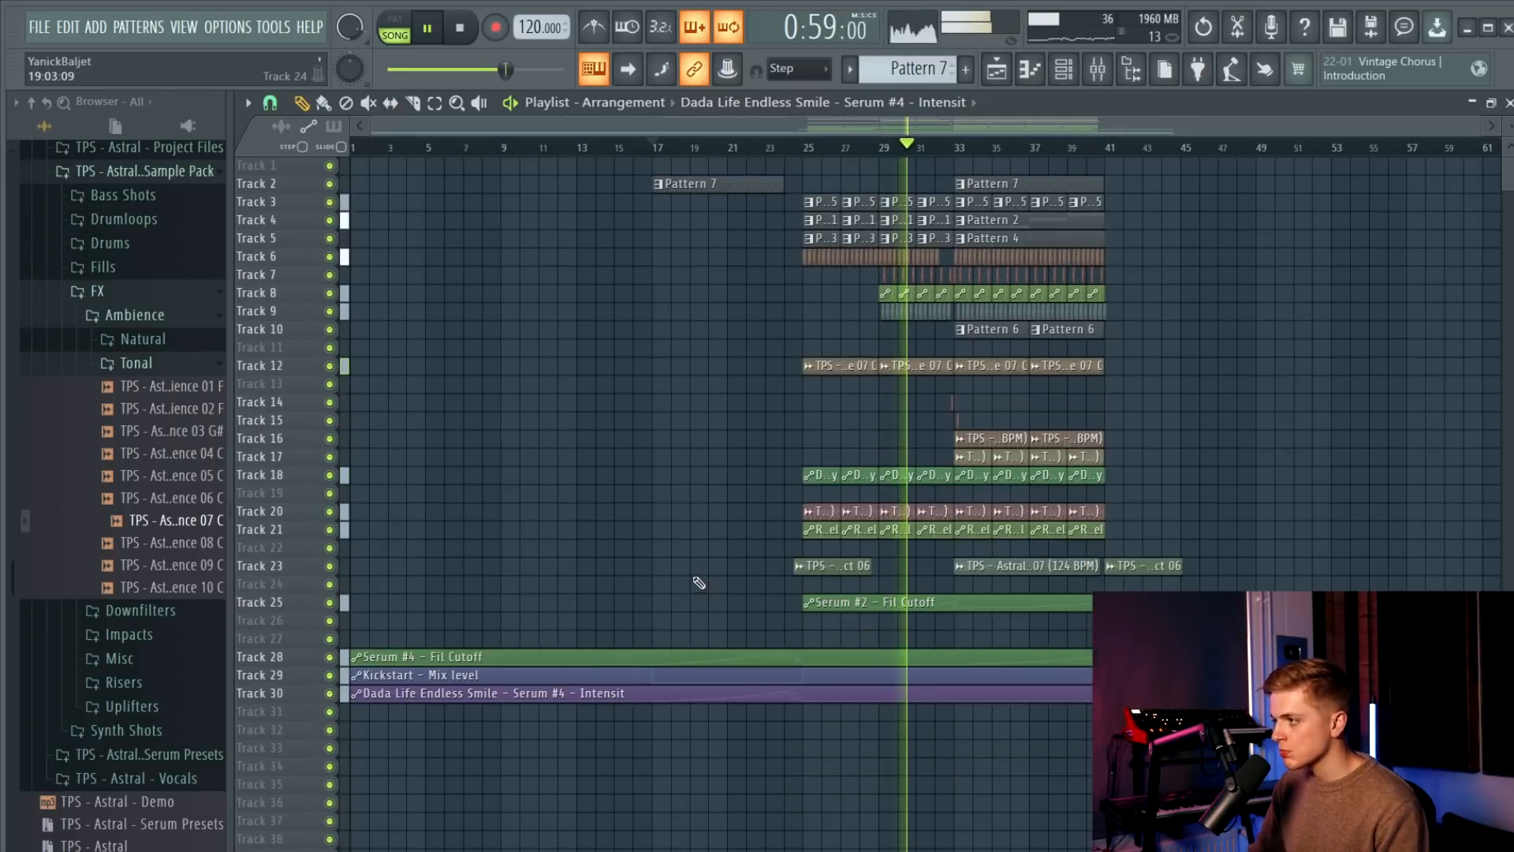
{"action": "scroll", "coordinate": [679, 316], "scroll_direction": "up", "scroll_amount": 5}
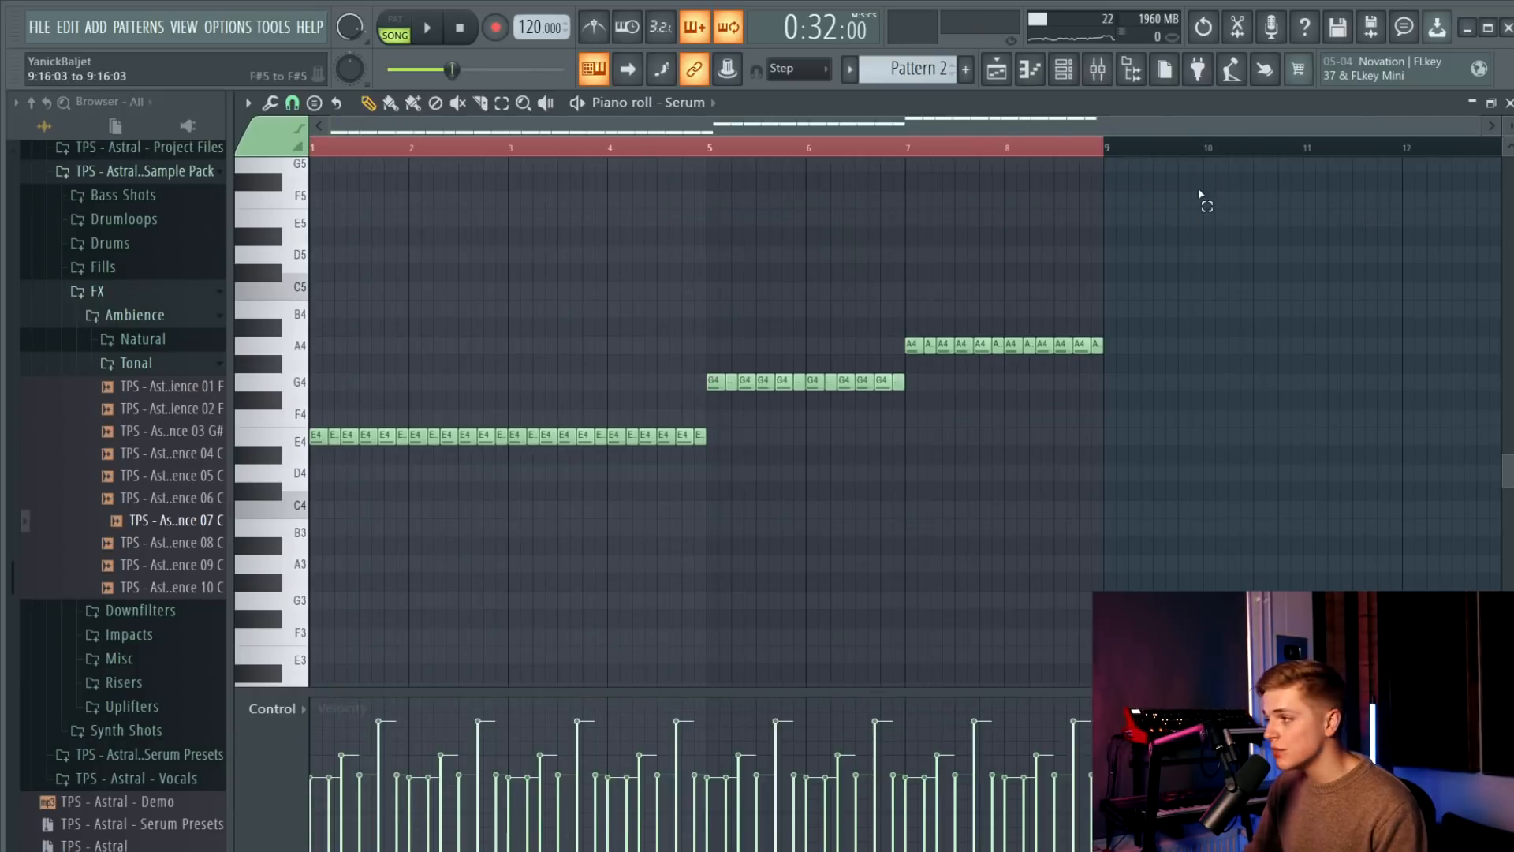
Bring up the channel rack, switch to Pattern 1 and add a new Serum instrument.
{"action": "left_click_drag", "start_coordinate": [1199, 194], "coordinate": [304, 685]}
{"action": "left_click", "coordinate": [599, 655], "text": "ctrl"}
{"action": "scroll", "coordinate": [821, 568], "scroll_direction": "up", "scroll_amount": 3}
{"action": "scroll", "coordinate": [922, 453], "scroll_direction": "down", "scroll_amount": 2}
{"action": "left_click", "coordinate": [1079, 78]}
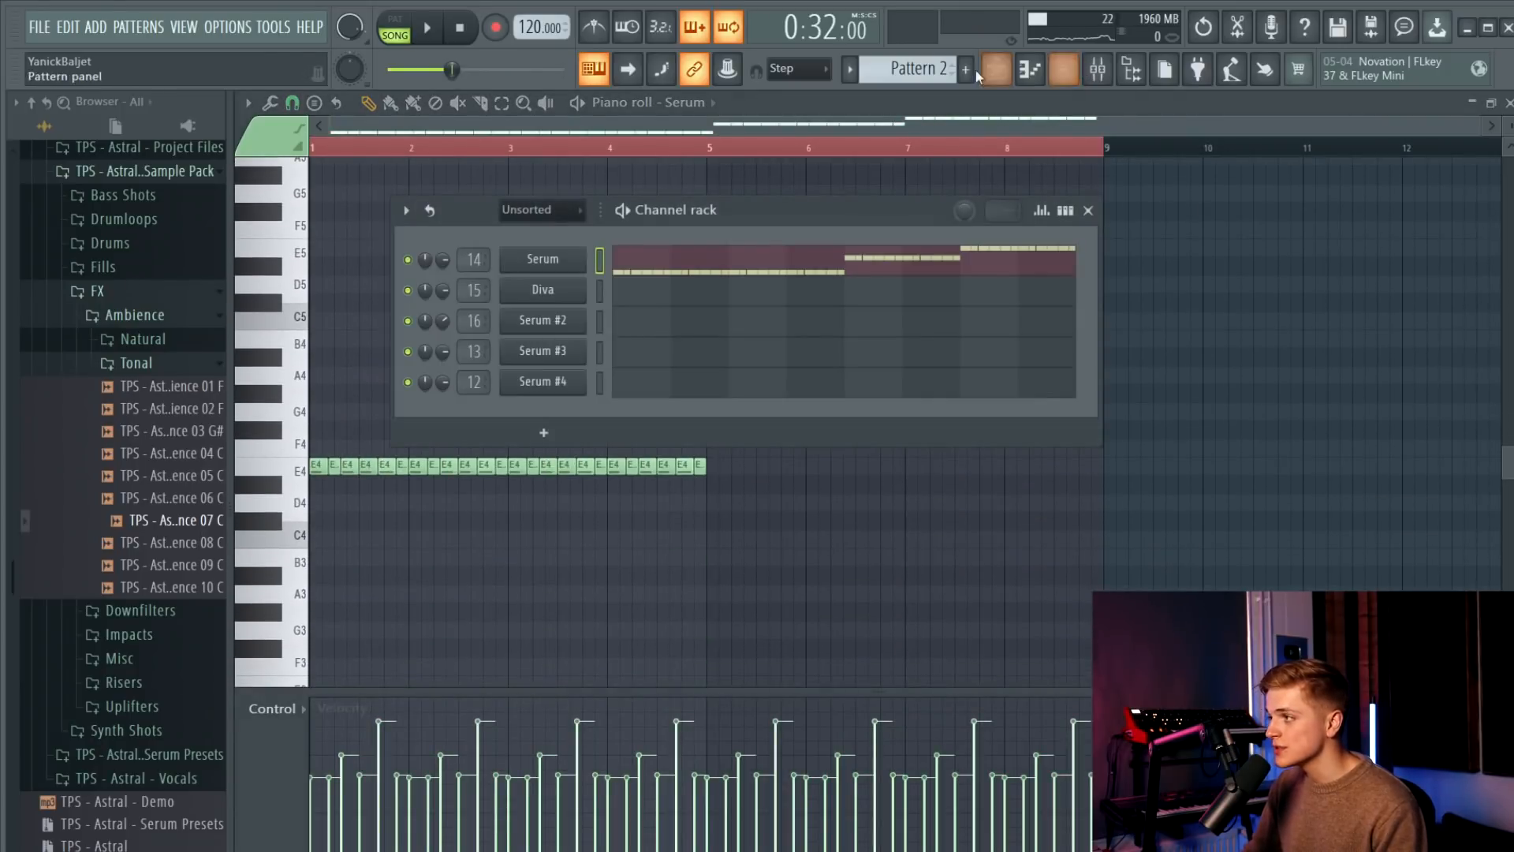
{"action": "scroll", "coordinate": [907, 69], "scroll_direction": "up", "scroll_amount": 1}
{"action": "left_click", "coordinate": [96, 27]}
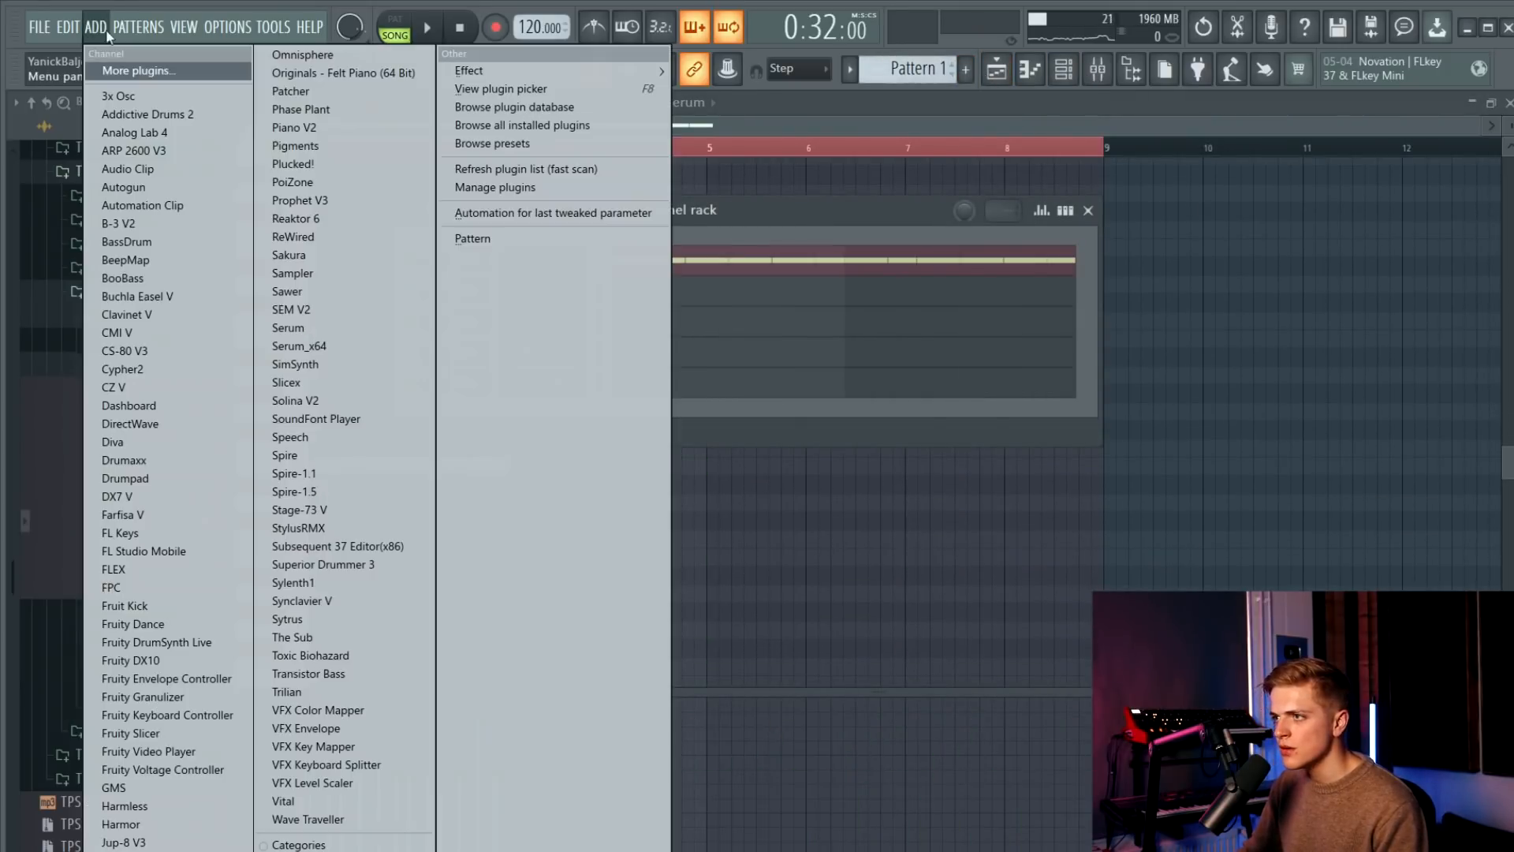
{"action": "left_click", "coordinate": [314, 328]}
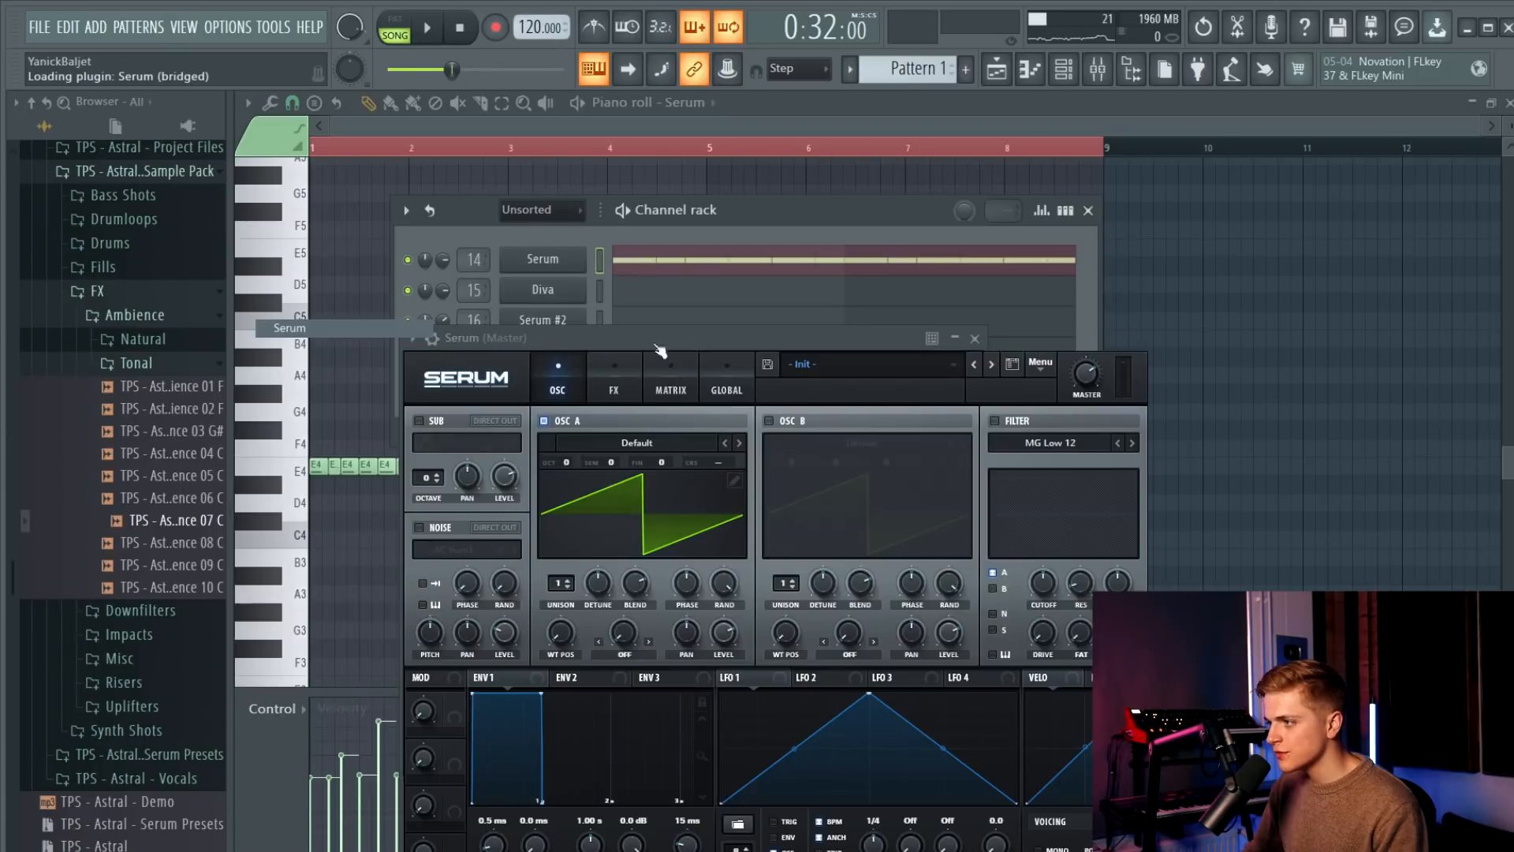
Load the SY - Empire preset from the TPS - Astral - Serum Presets folder into Serum #5 and audition it.
{"action": "left_click", "coordinate": [826, 366]}
{"action": "mouse_move", "coordinate": [854, 570]}
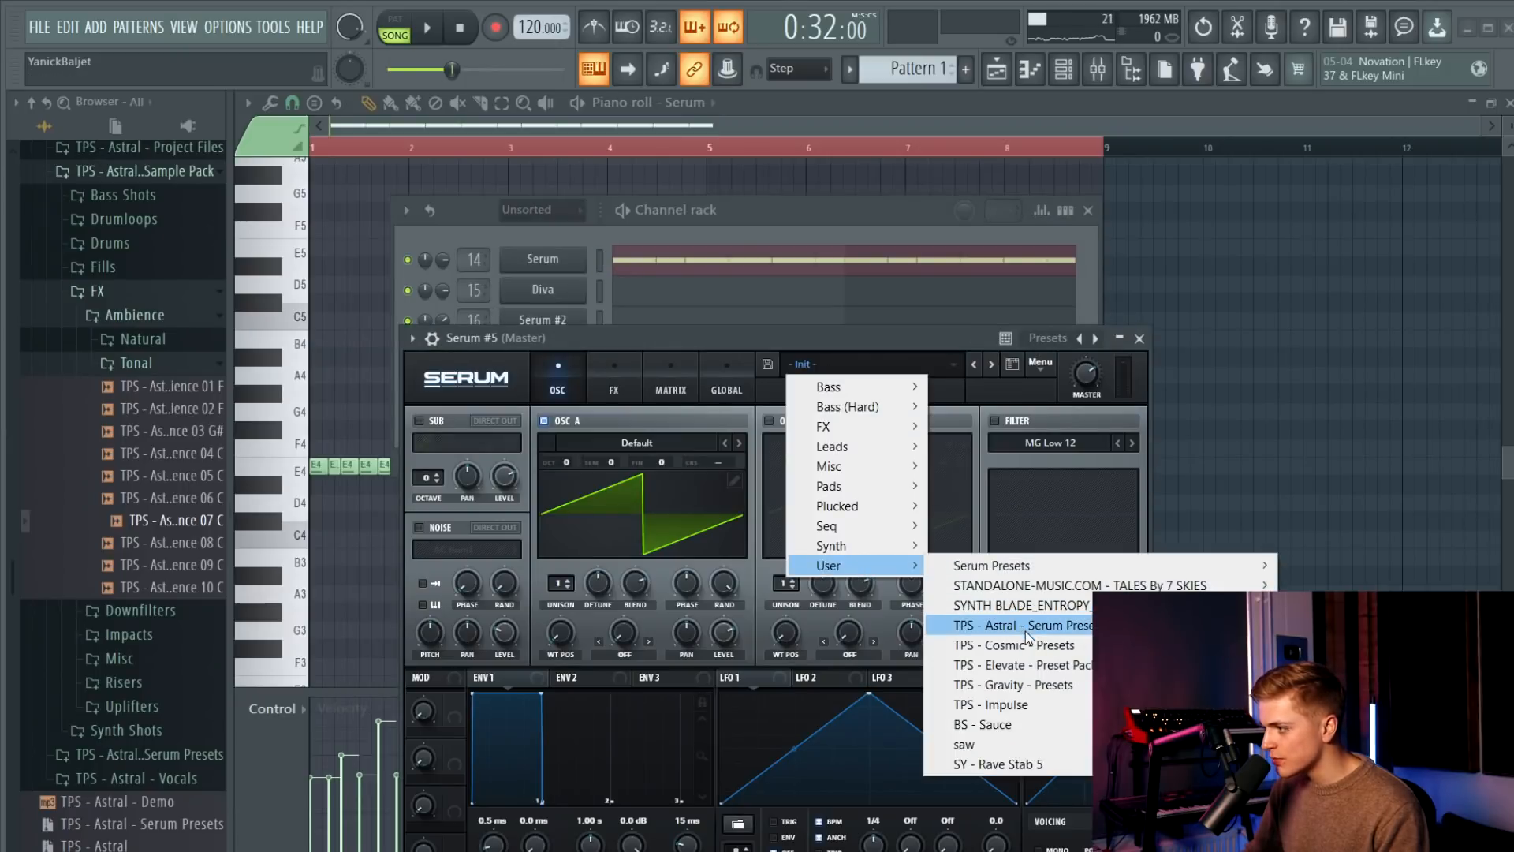
{"action": "mouse_move", "coordinate": [1030, 636]}
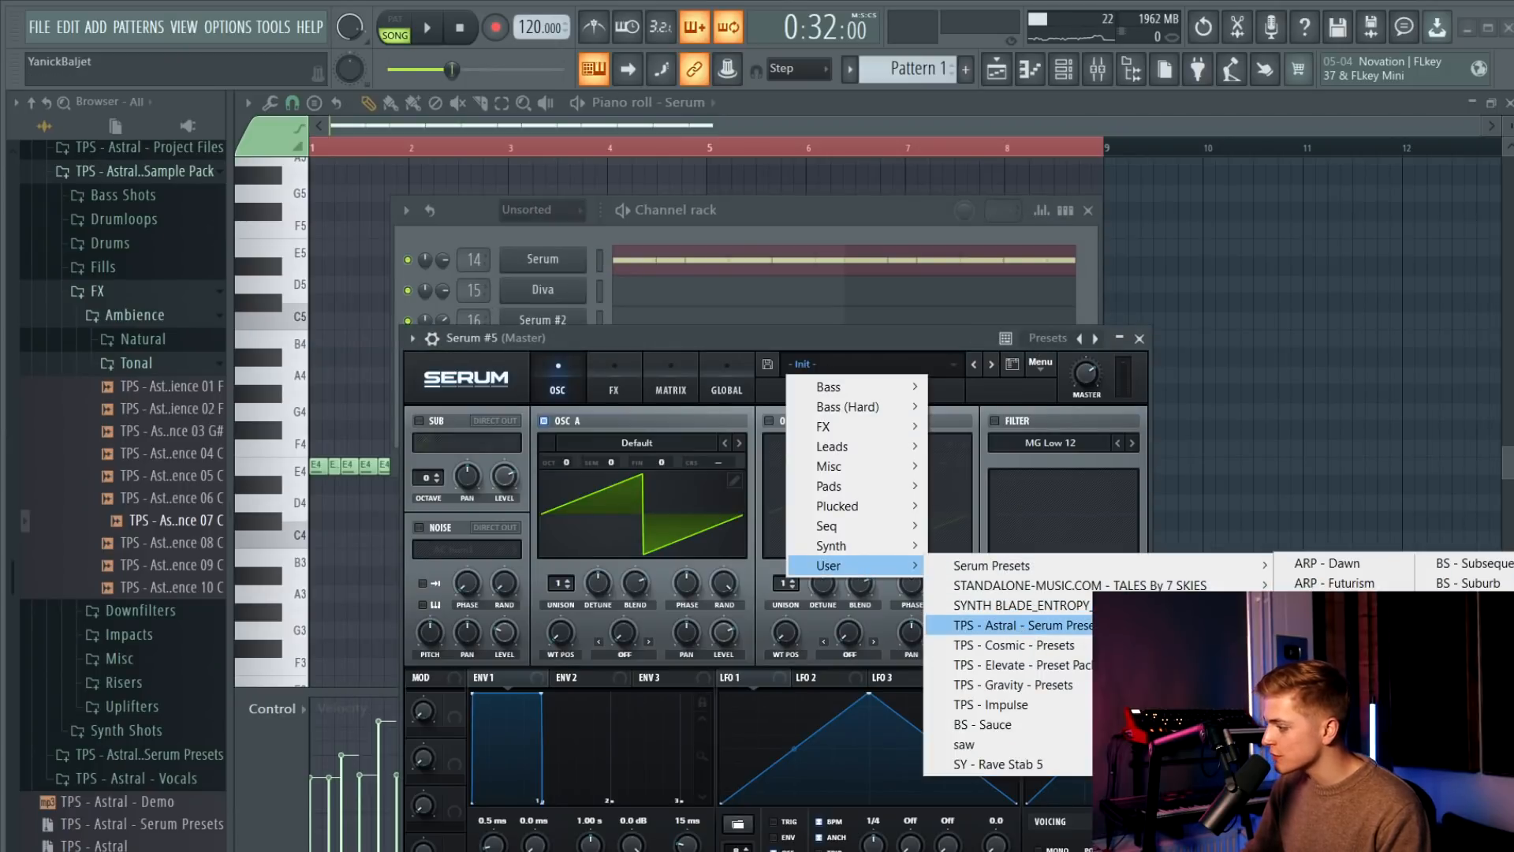
{"action": "left_click", "coordinate": [1465, 761]}
{"action": "left_click_drag", "start_coordinate": [796, 338], "coordinate": [627, 266]}
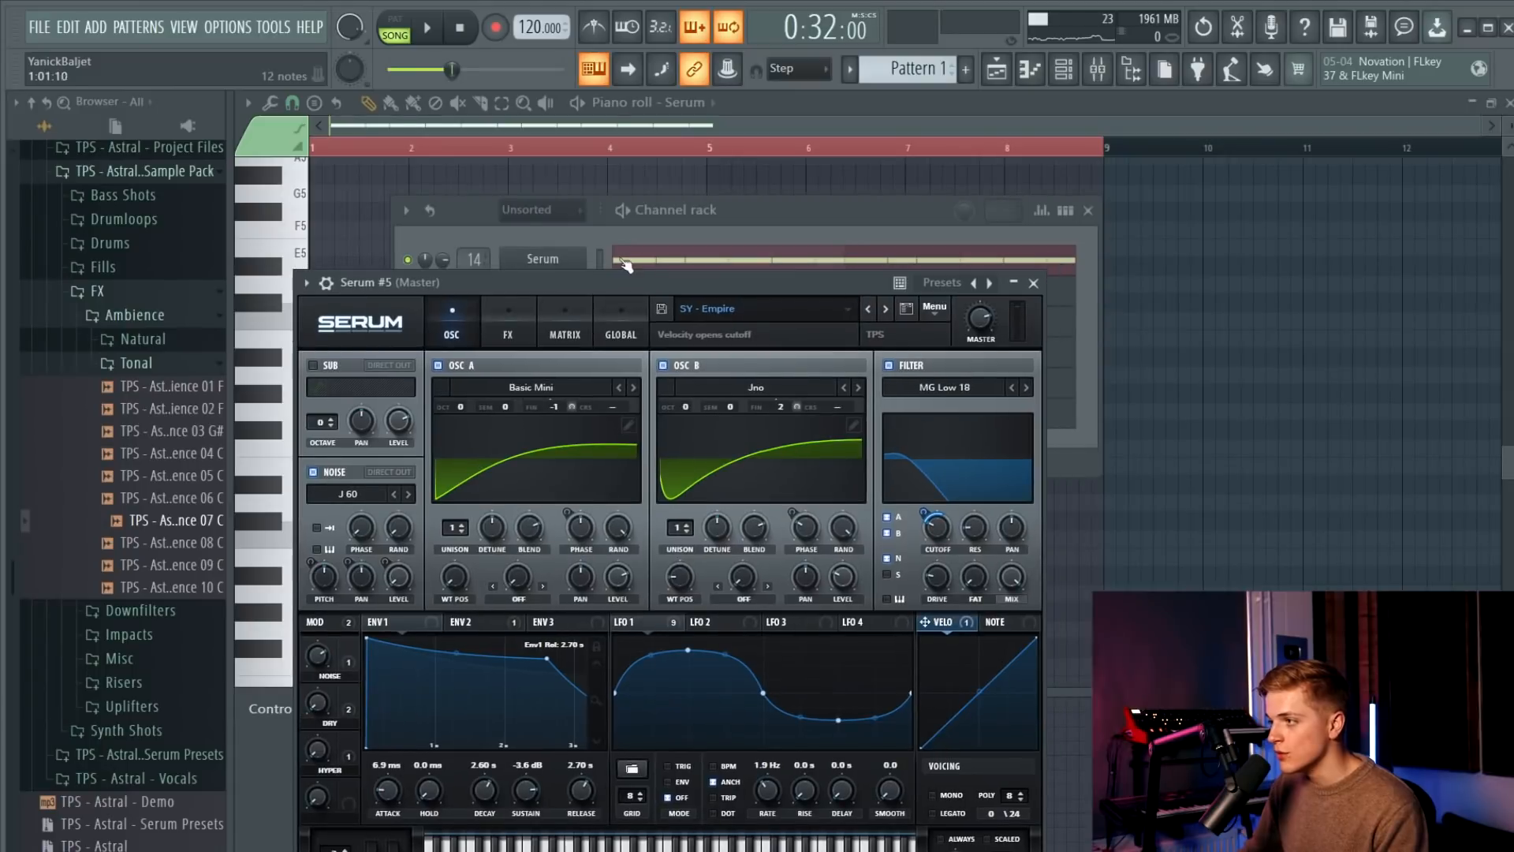
{"action": "left_click", "coordinate": [613, 245]}
{"action": "left_click", "coordinate": [373, 294]}
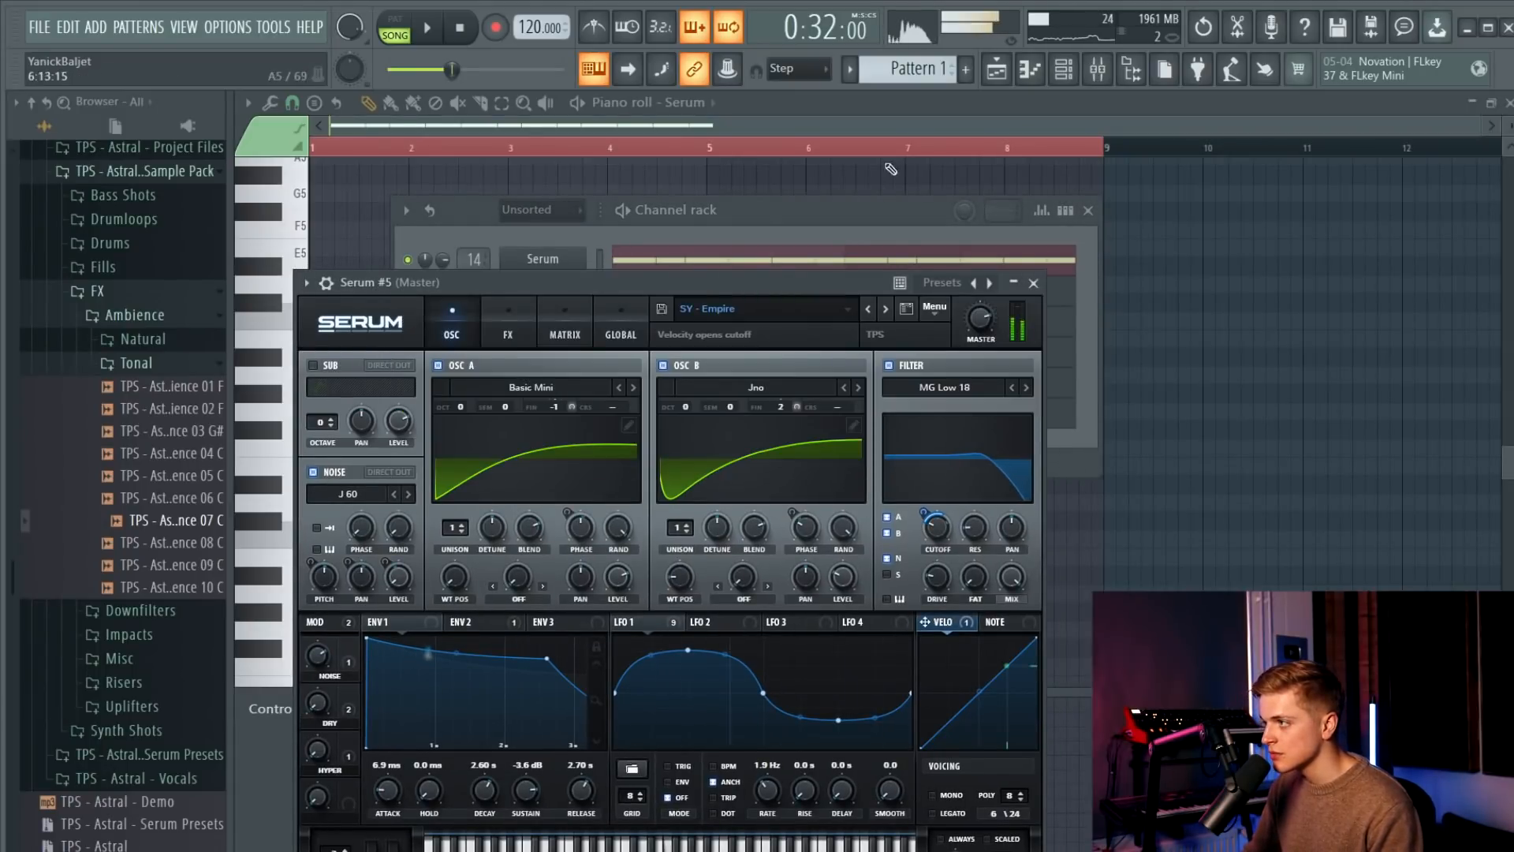
Copy the Serum notes of Pattern 2 to Serum #5 in Pattern 8 and open them in the piano roll.
{"action": "left_click", "coordinate": [1064, 79]}
{"action": "scroll", "coordinate": [928, 77], "scroll_direction": "down", "scroll_amount": 1}
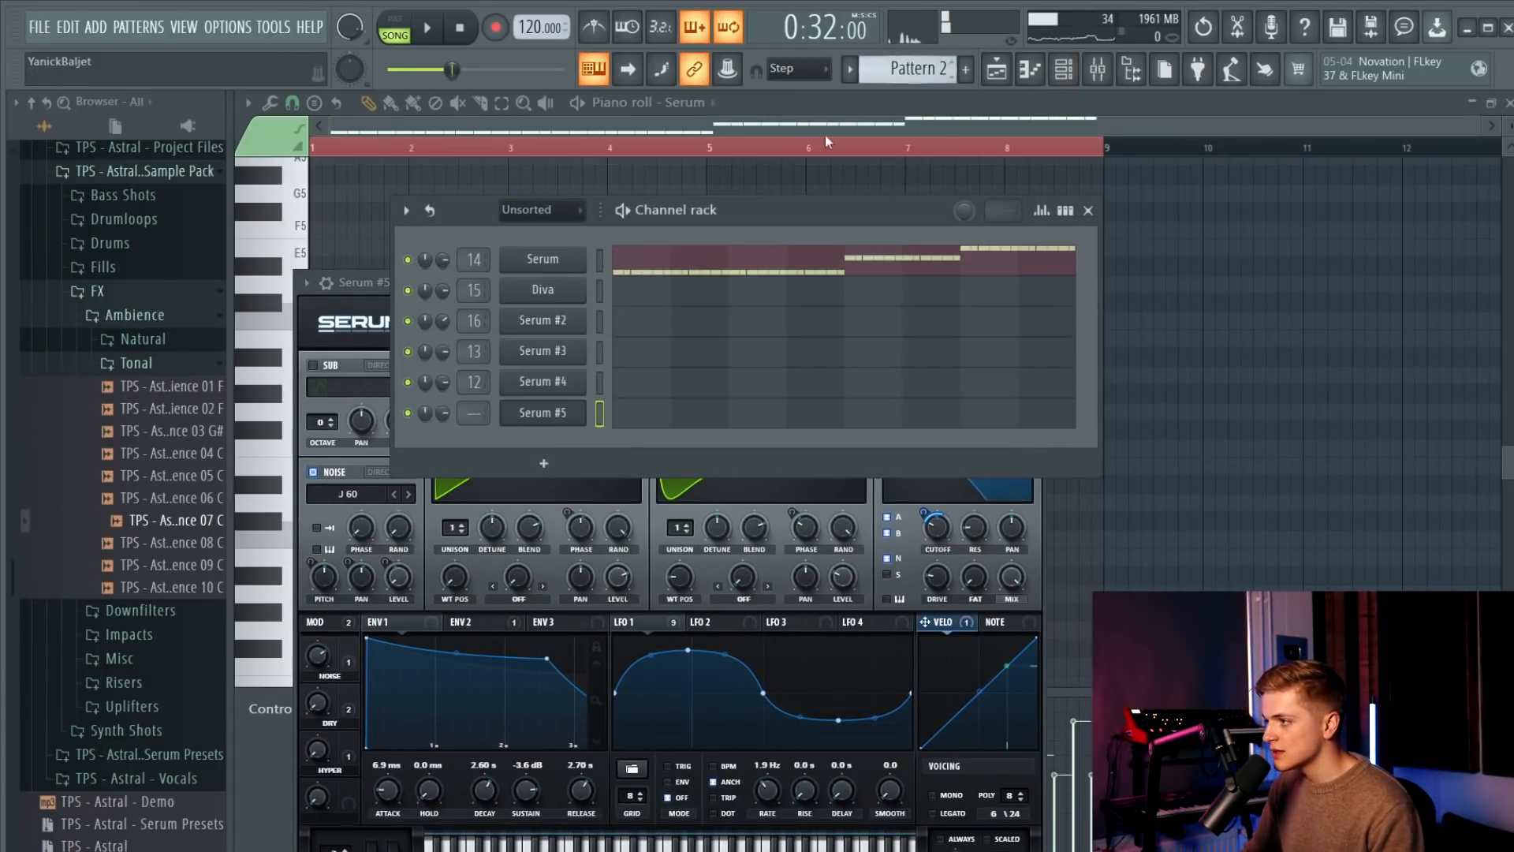
{"action": "scroll", "coordinate": [882, 71], "scroll_direction": "down", "scroll_amount": 6}
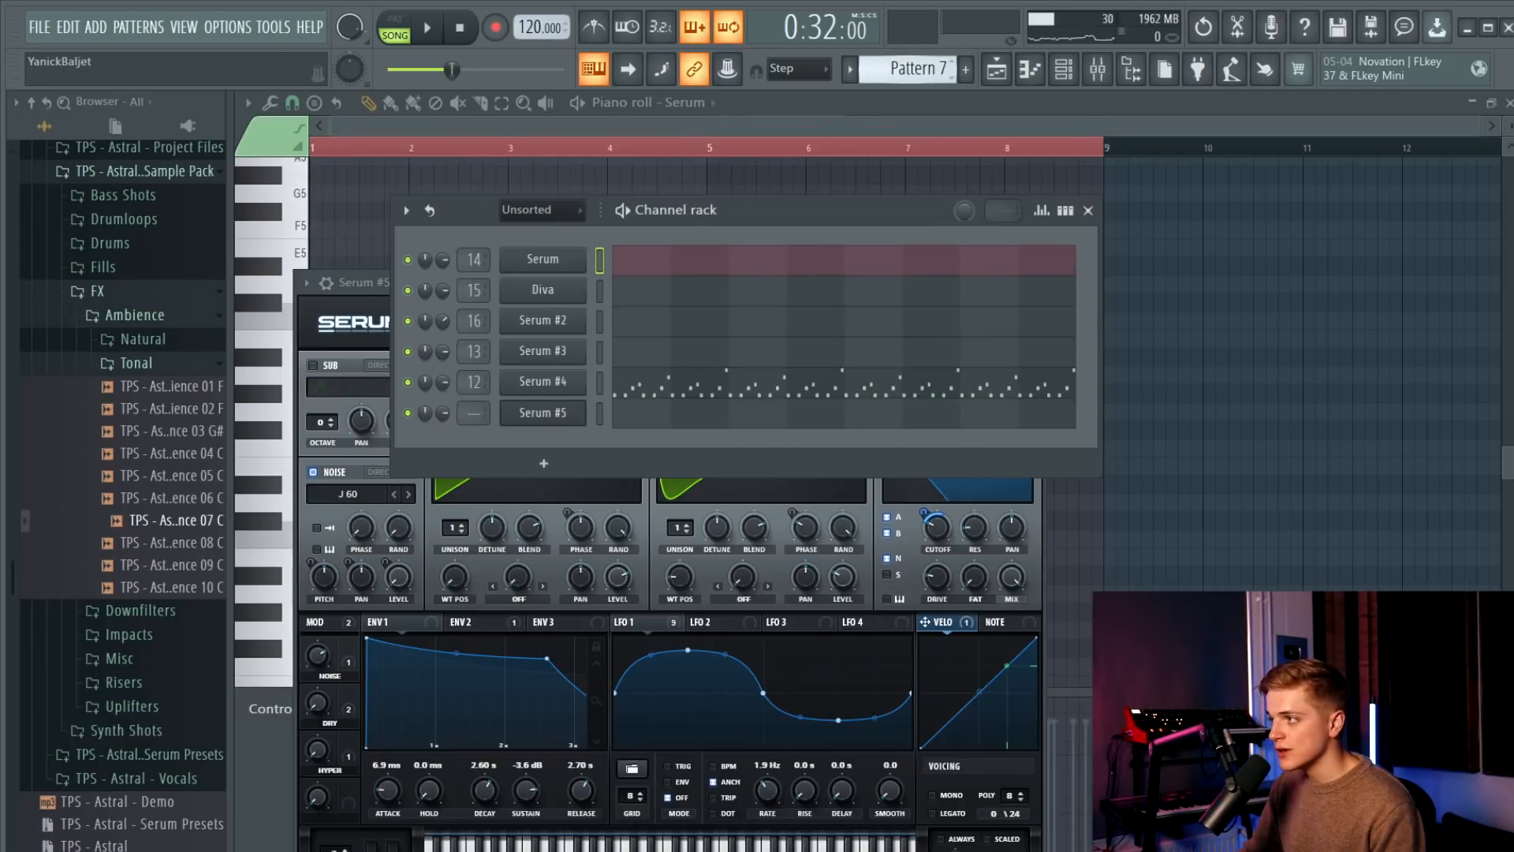
{"action": "left_click", "coordinate": [666, 414]}
Delete the repeated notes in Pattern 8, keeping only the first E4, G4 and A4 notes.
{"action": "left_click_drag", "start_coordinate": [734, 461], "coordinate": [331, 482]}
{"action": "key", "text": "Delete"}
{"action": "left_click_drag", "start_coordinate": [1058, 444], "coordinate": [741, 402]}
{"action": "key", "text": "Delete"}
{"action": "left_click_drag", "start_coordinate": [1118, 369], "coordinate": [933, 384]}
{"action": "key", "text": "Delete"}
Apply quick legato to the remaining Serum #5 notes so each sustains until the next one.
{"action": "left_click_drag", "start_coordinate": [780, 404], "coordinate": [756, 418]}
{"action": "key", "text": "ctrl+a"}
{"action": "key", "text": "ctrl+l"}
{"action": "right_click", "coordinate": [856, 413]}
{"action": "left_click_drag", "start_coordinate": [889, 295], "coordinate": [951, 410]}
{"action": "key", "text": "ctrl+z"}
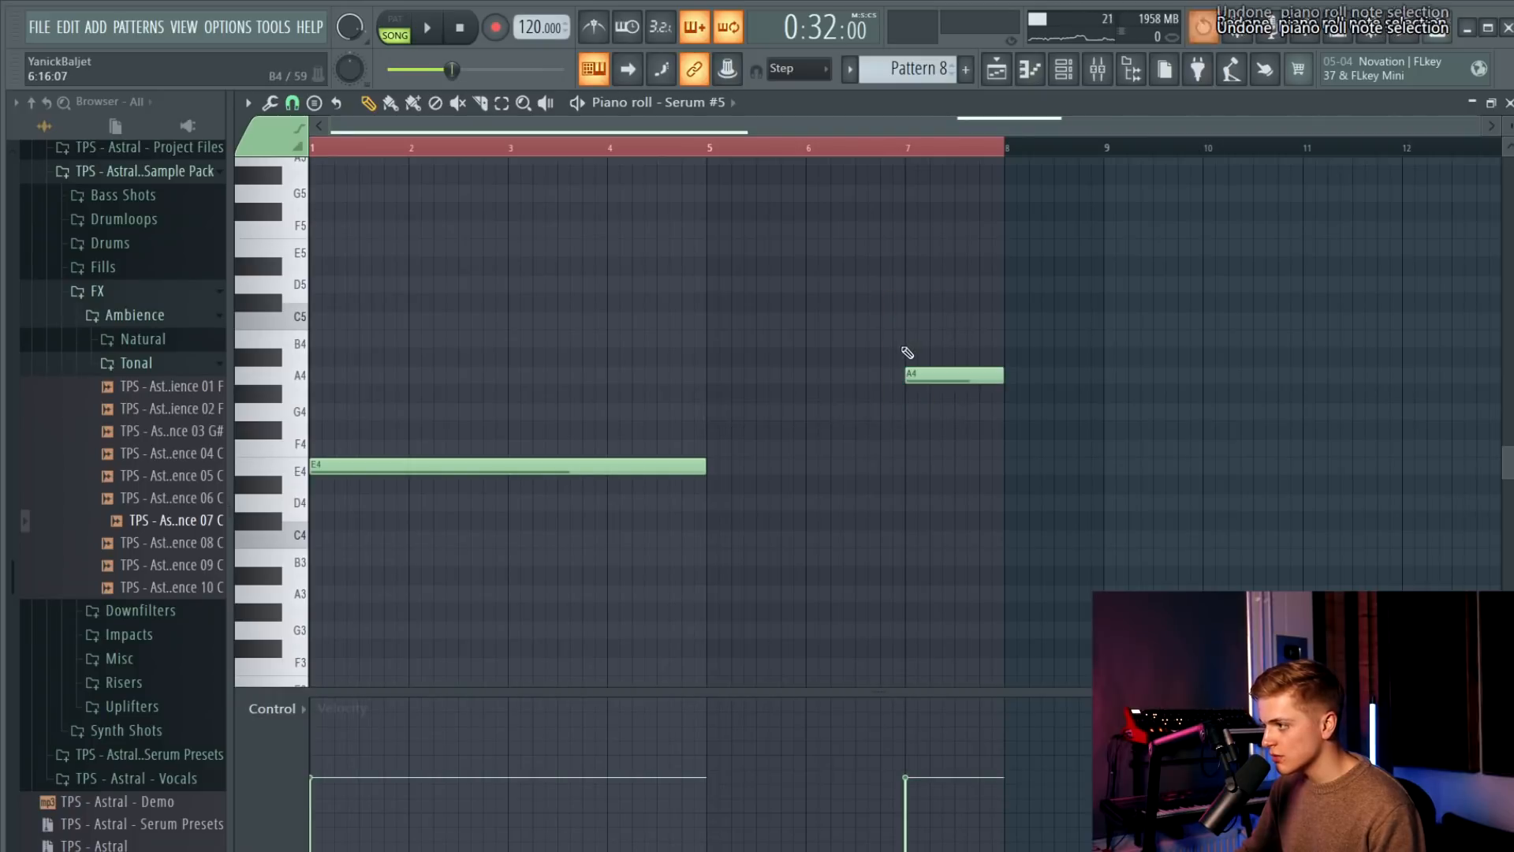
{"action": "key", "text": "ctrl+z"}
Extend the final A4 note to bar 9 and transpose the Serum #5 notes to a lower octave.
{"action": "key", "text": "ctrl+a"}
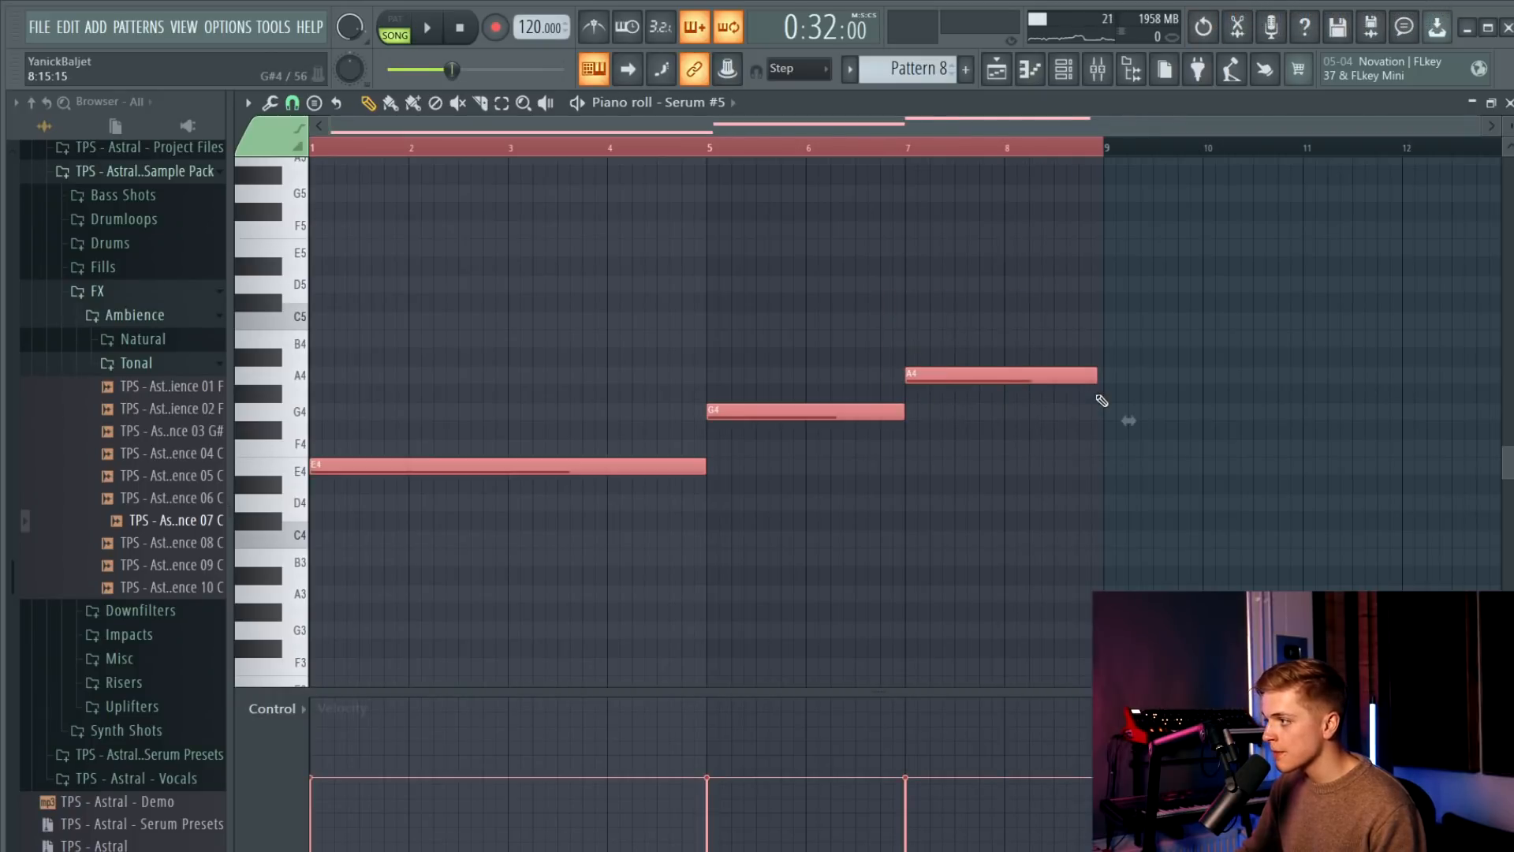
{"action": "key", "text": "space"}
{"action": "key", "text": "ctrl+d"}
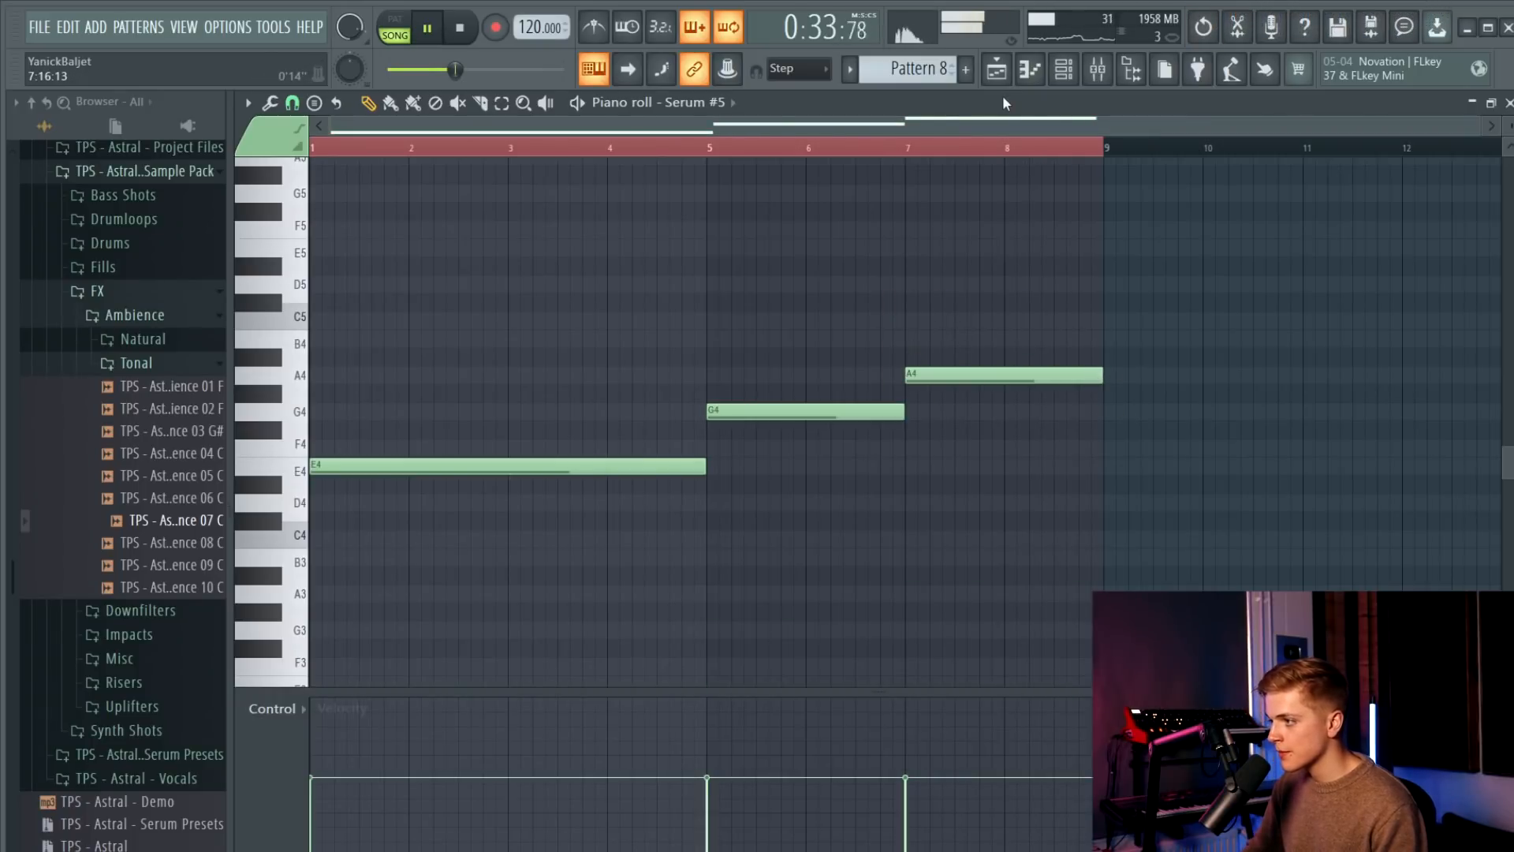
{"action": "key", "text": "ctrl+Down"}
Place Pattern 8 at bar 17 in the playlist and play the song from there.
{"action": "left_click", "coordinate": [997, 74]}
{"action": "key", "text": "space"}
{"action": "left_click", "coordinate": [623, 335]}
{"action": "key", "text": "space"}
{"action": "double_click", "coordinate": [691, 337]}
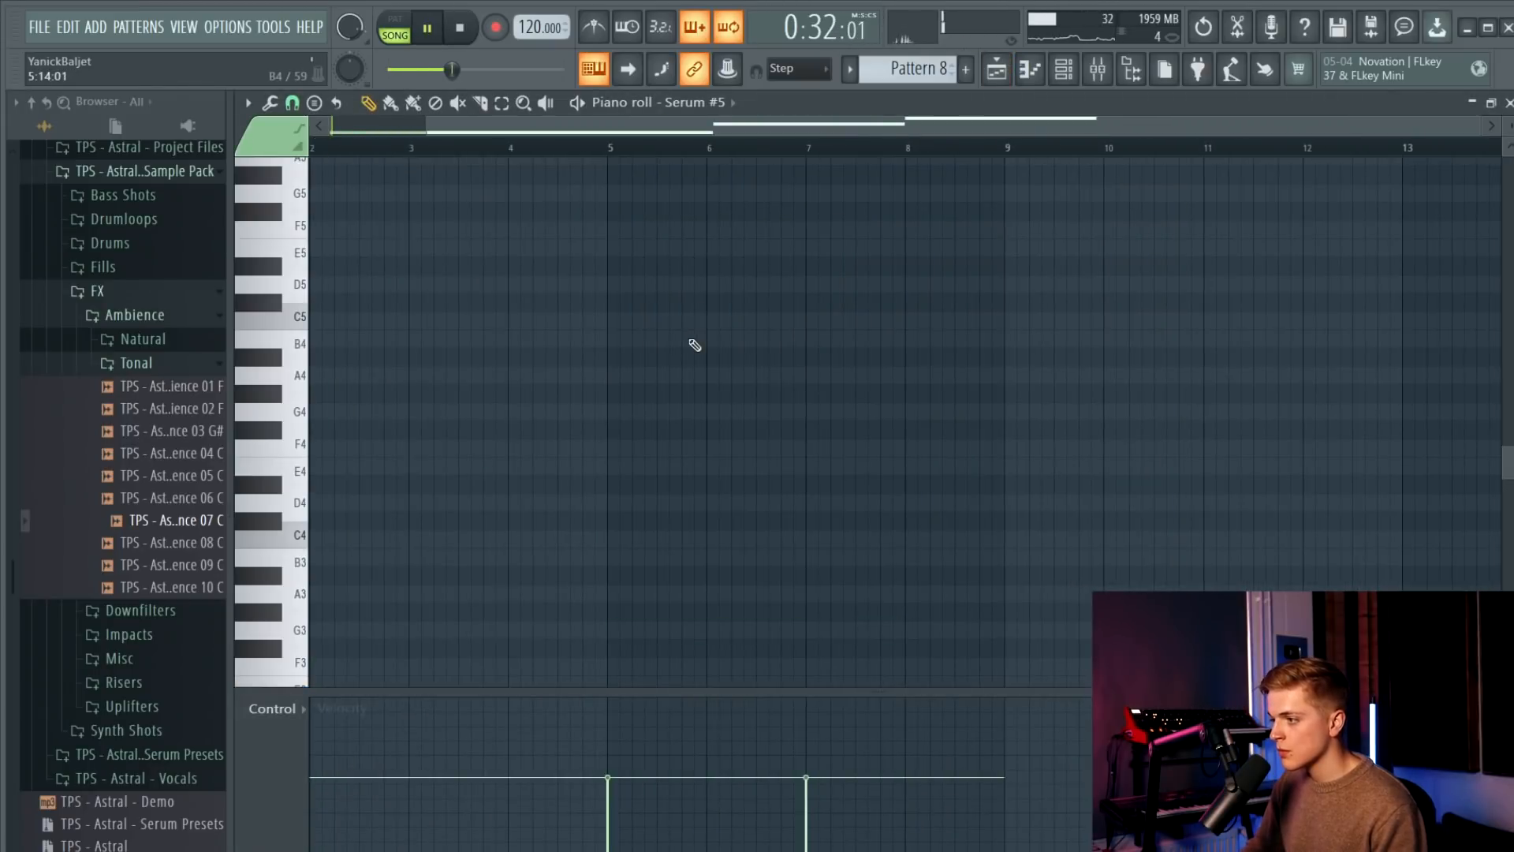
Move the Pattern 8 clip at bar 17 down to Track 8.
{"action": "left_click", "coordinate": [1000, 69]}
{"action": "left_click_drag", "start_coordinate": [737, 364], "coordinate": [716, 338]}
{"action": "key", "text": "shift+Down"}
{"action": "key", "text": "shift+Down"}
{"action": "key", "text": "shift+Down"}
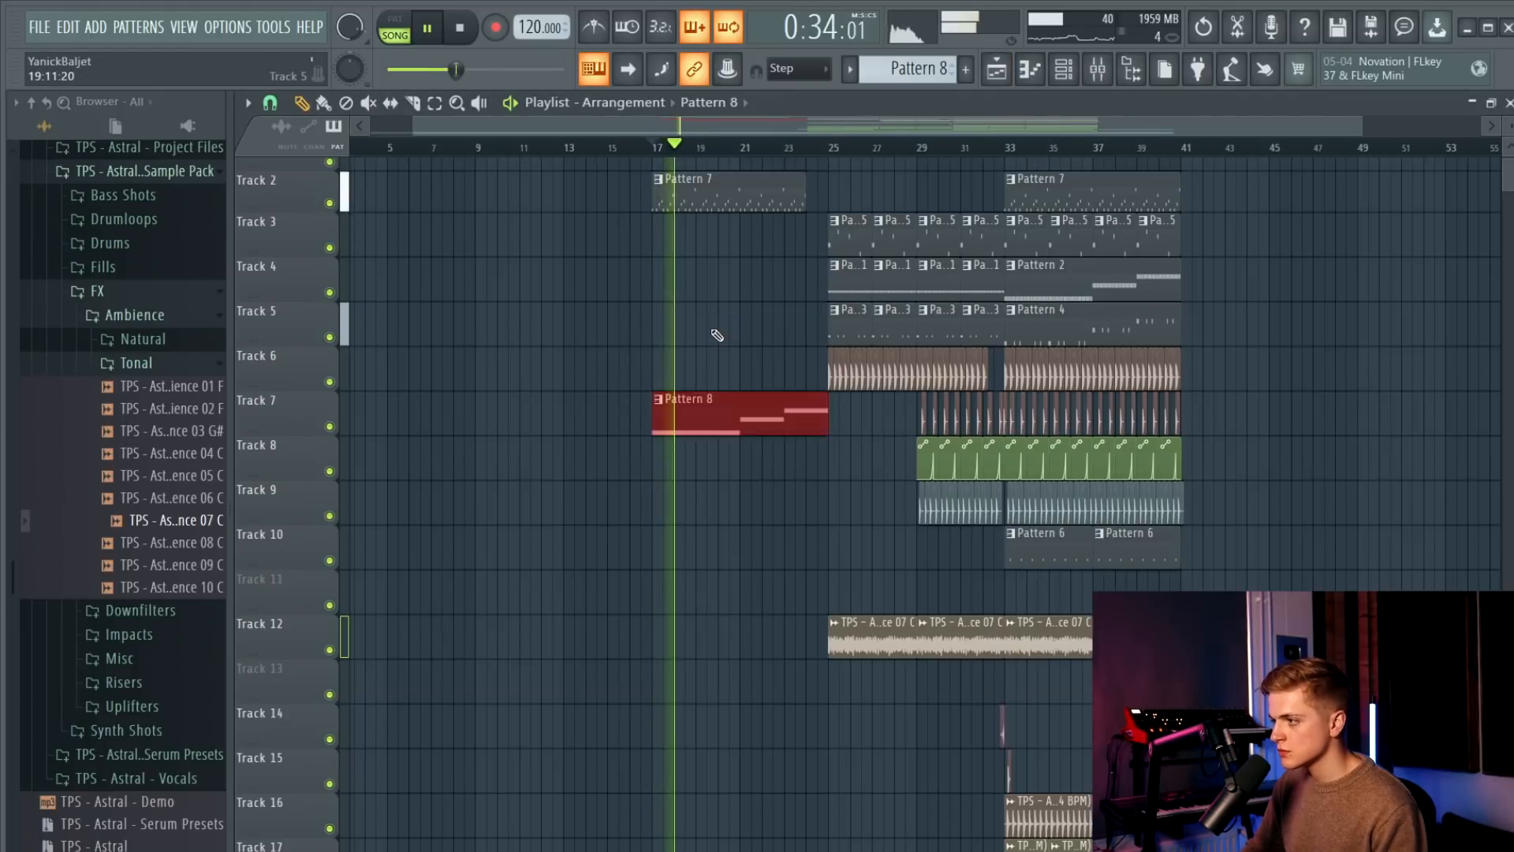
Shorten the Pattern 8 clip on Track 8 to seven bars so it ends at bar 24.
{"action": "left_click", "coordinate": [748, 331]}
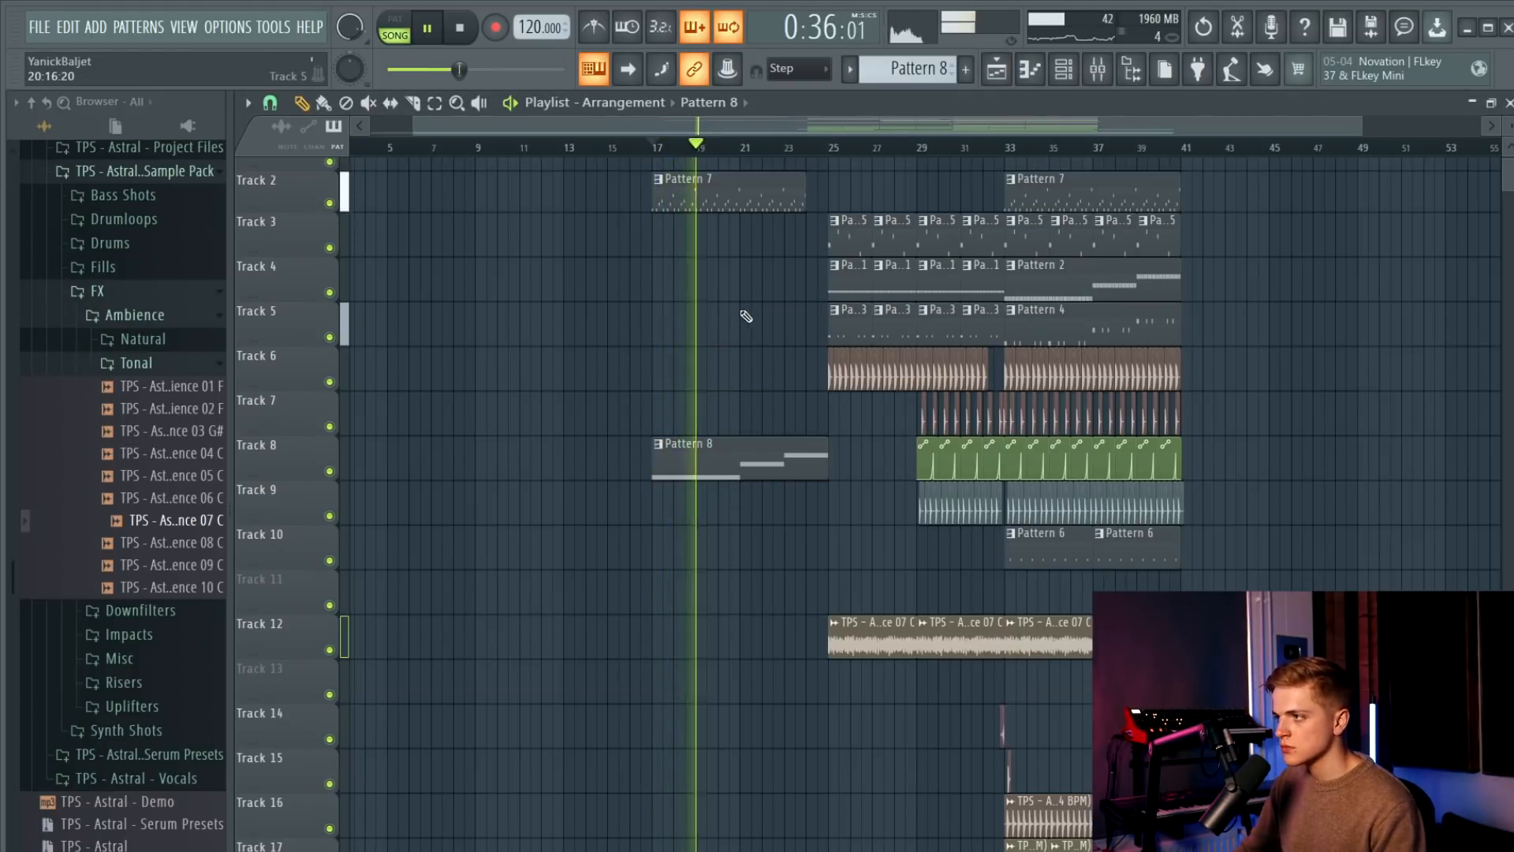
{"action": "scroll", "coordinate": [837, 462], "scroll_direction": "up", "scroll_amount": 2}
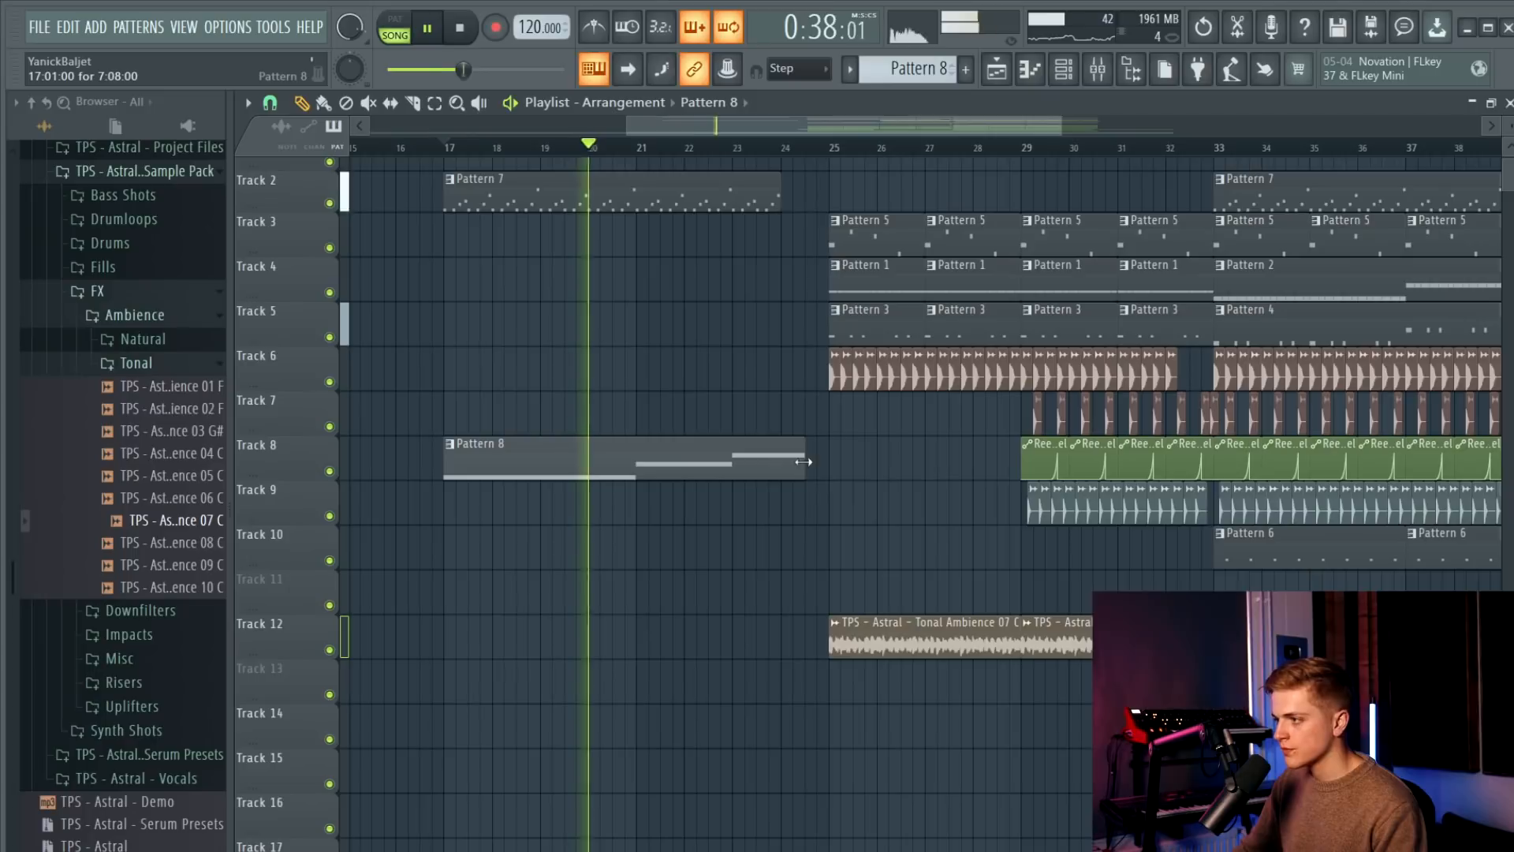
{"action": "scroll", "coordinate": [836, 453], "scroll_direction": "up", "scroll_amount": 1}
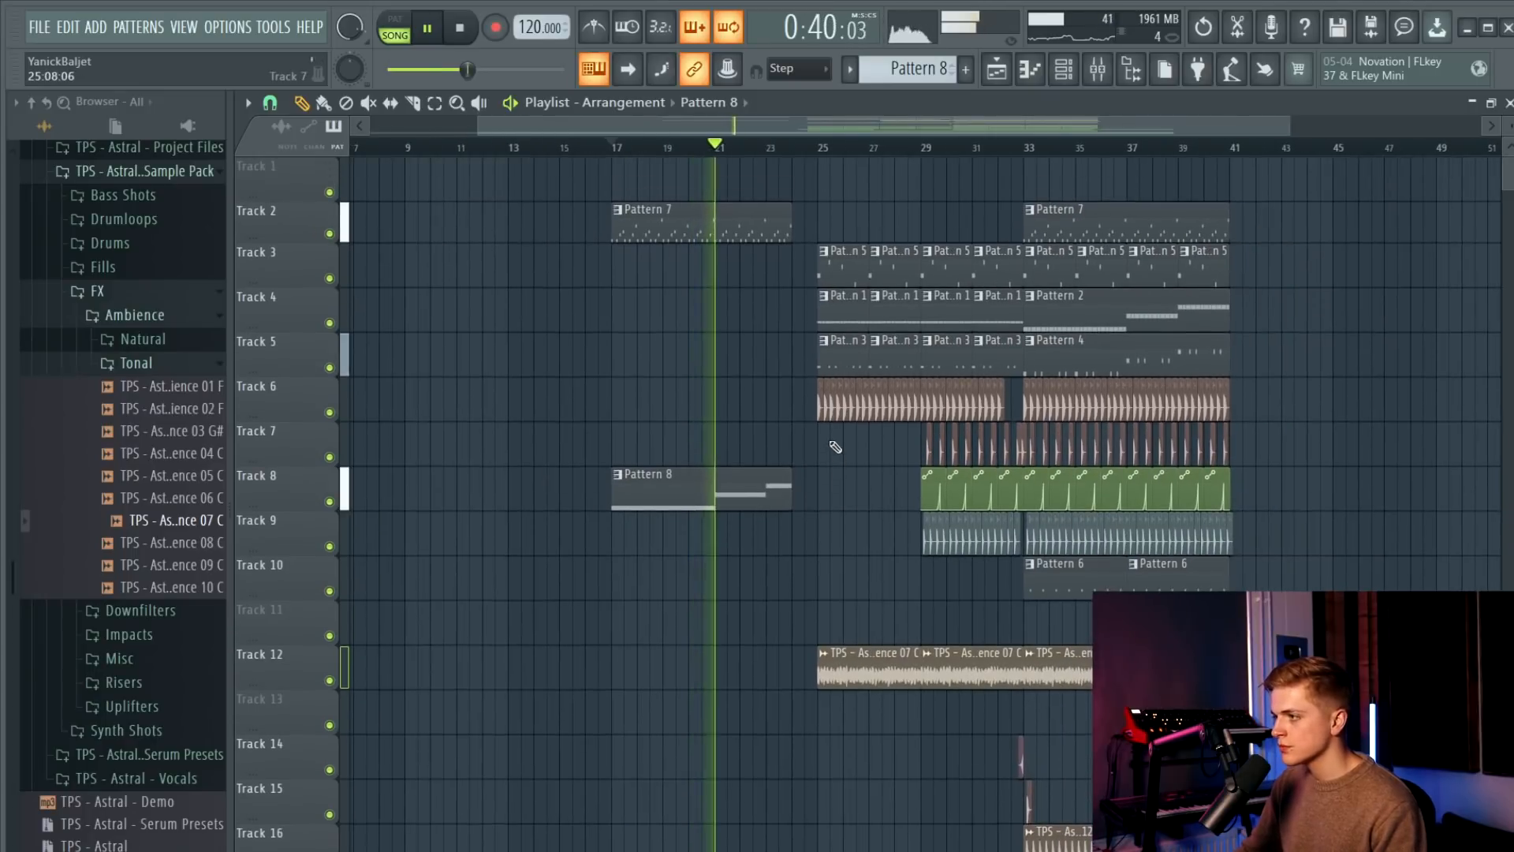
Open the Serum #5 notes of the Pattern 8 clip on Track 8 in the piano roll.
{"action": "double_click", "coordinate": [746, 482]}
{"action": "scroll", "coordinate": [753, 450], "scroll_direction": "up", "scroll_amount": 5}
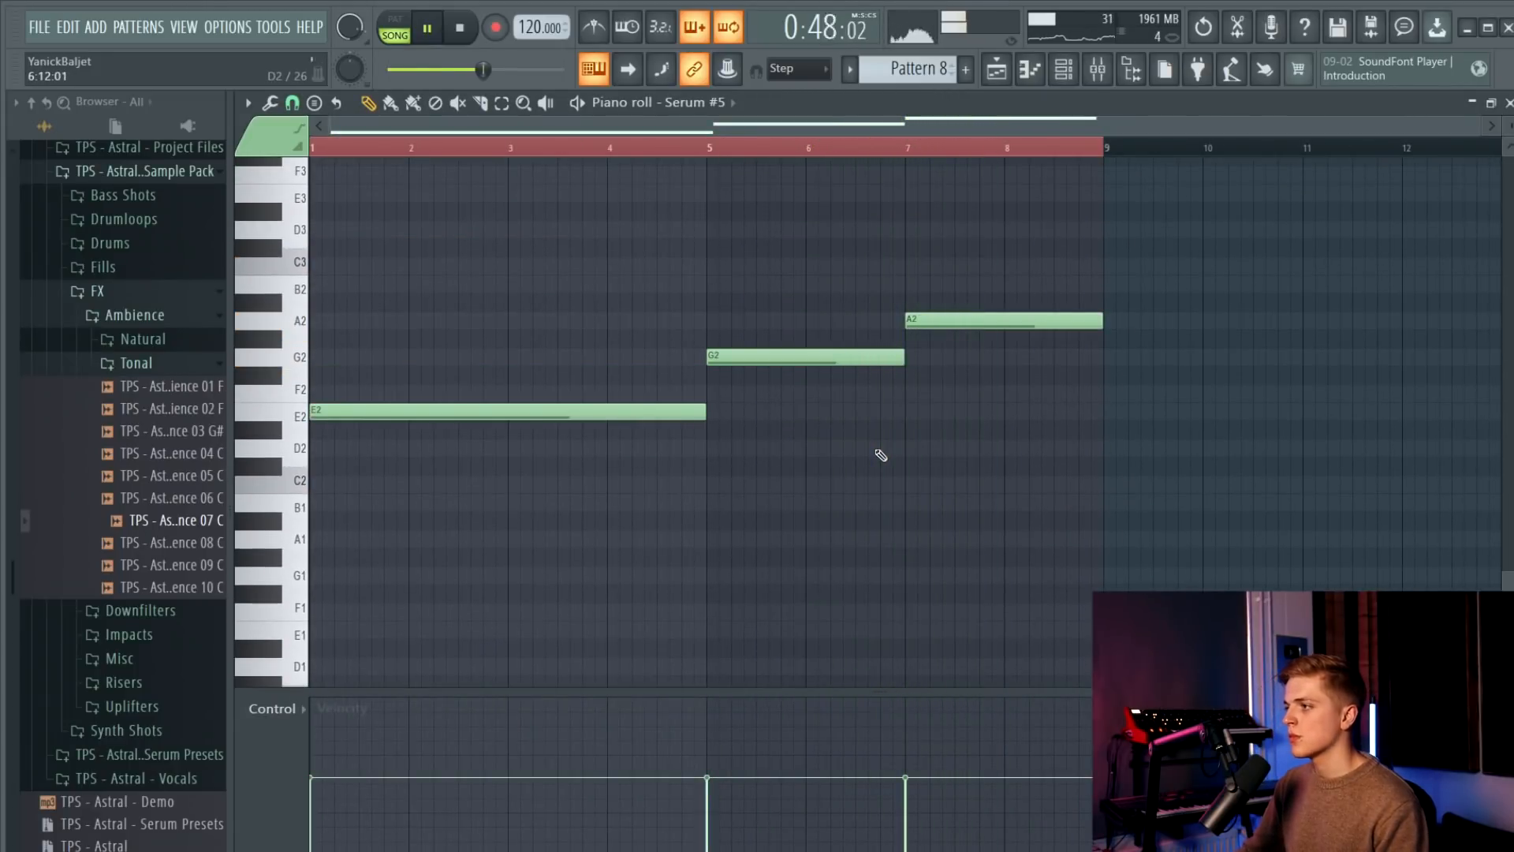
{"action": "scroll", "coordinate": [880, 453], "scroll_direction": "up", "scroll_amount": 1}
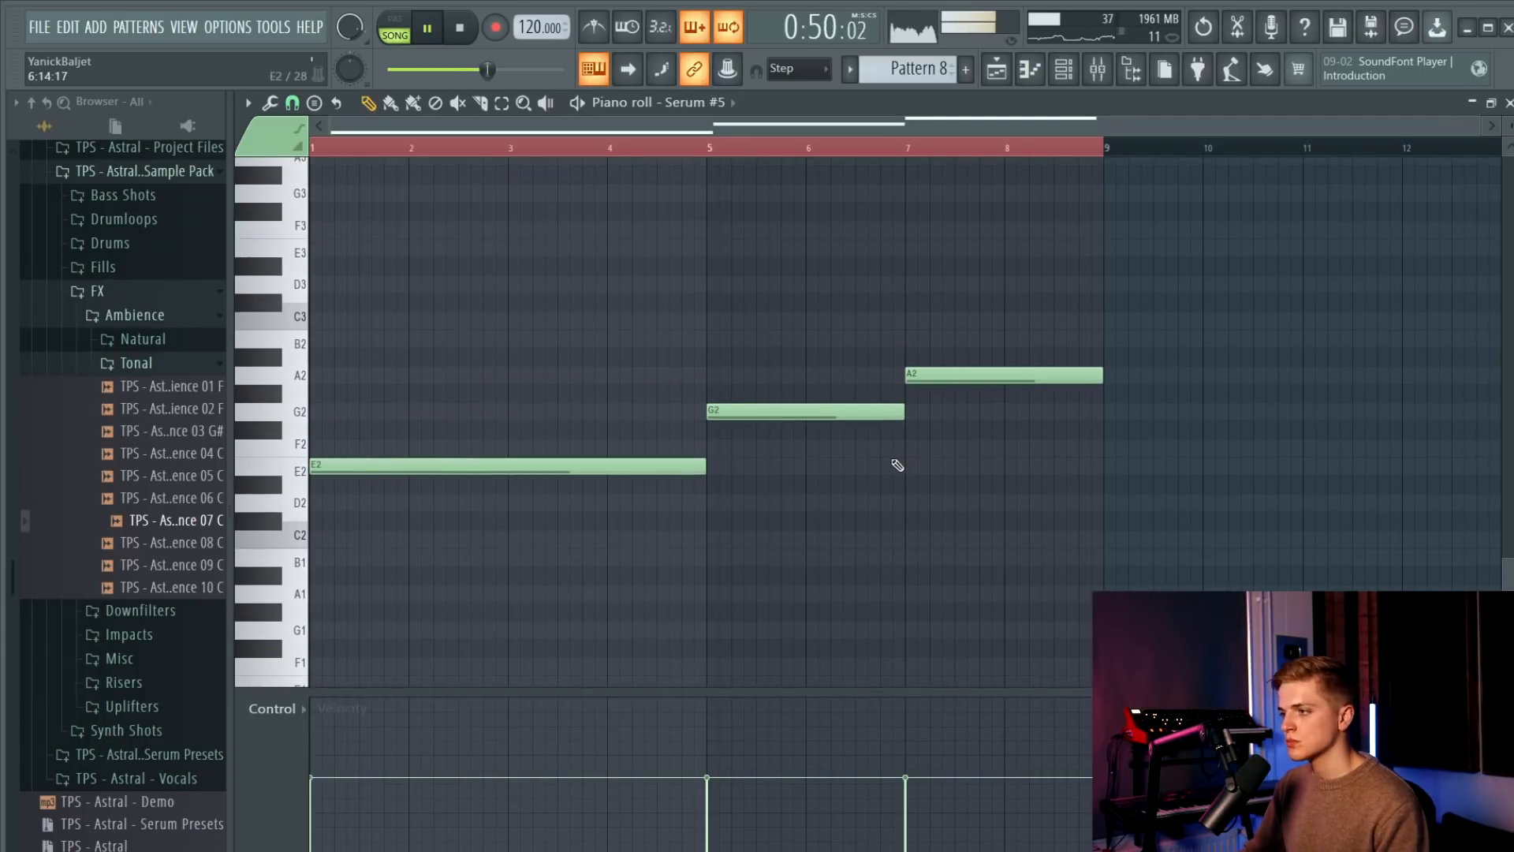
Duplicate the E2, G2 and A2 notes one octave higher as E3, G3 and A3.
{"action": "left_click_drag", "start_coordinate": [514, 334], "coordinate": [1213, 593]}
{"action": "left_click_drag", "start_coordinate": [1133, 418], "coordinate": [1133, 196]}
{"action": "scroll", "coordinate": [618, 442], "scroll_direction": "up", "scroll_amount": 3}
{"action": "left_click", "coordinate": [618, 442]}
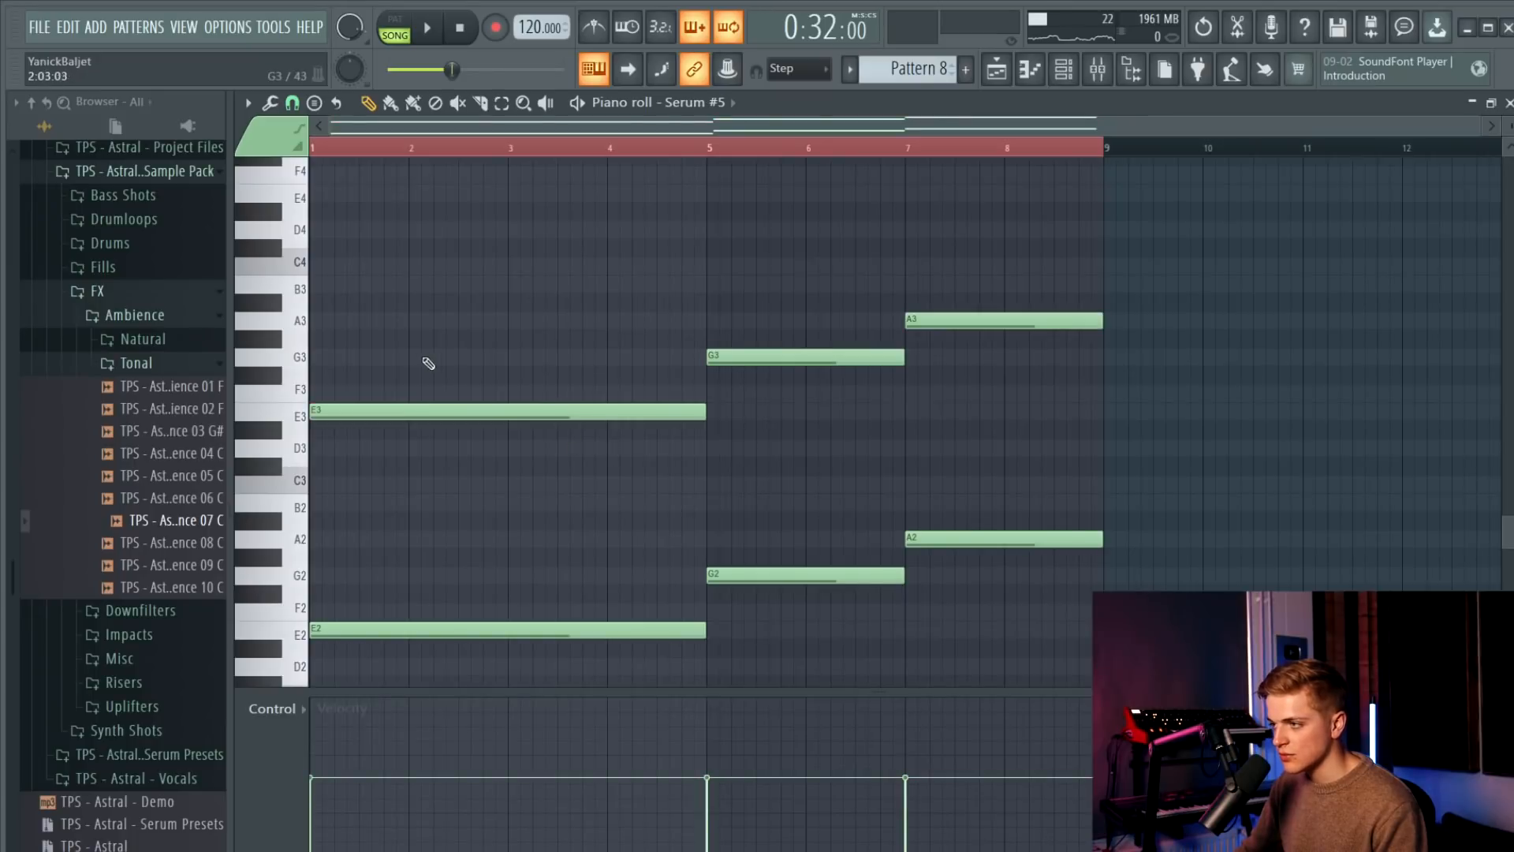
Replace the E3 note with a G3 note from bar 1 to just before bar 5, and raise it an octave to G4.
{"action": "right_click", "coordinate": [420, 413]}
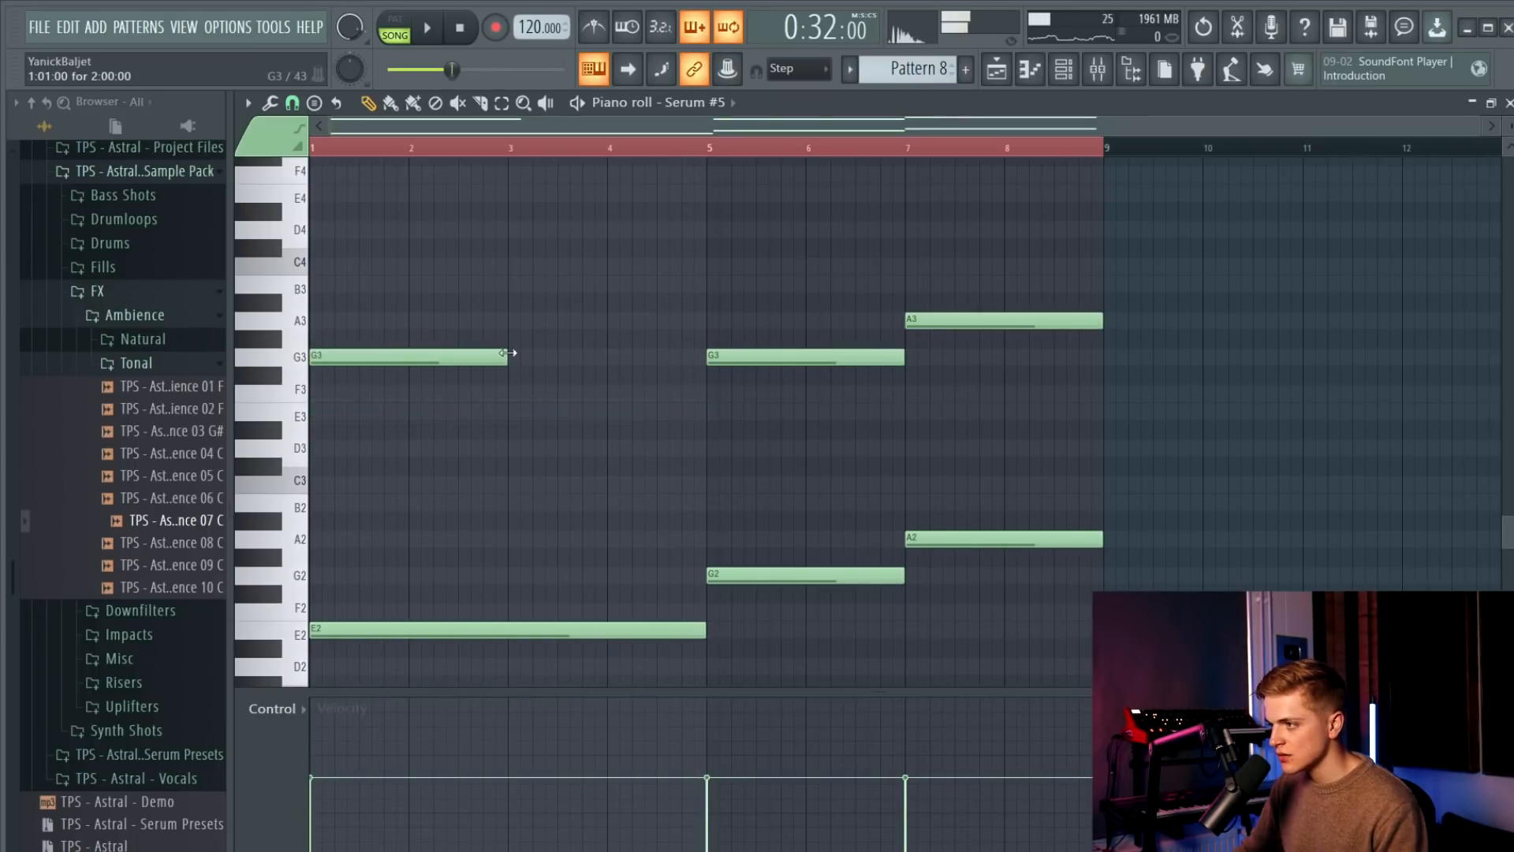
{"action": "left_click_drag", "start_coordinate": [669, 349], "coordinate": [659, 409]}
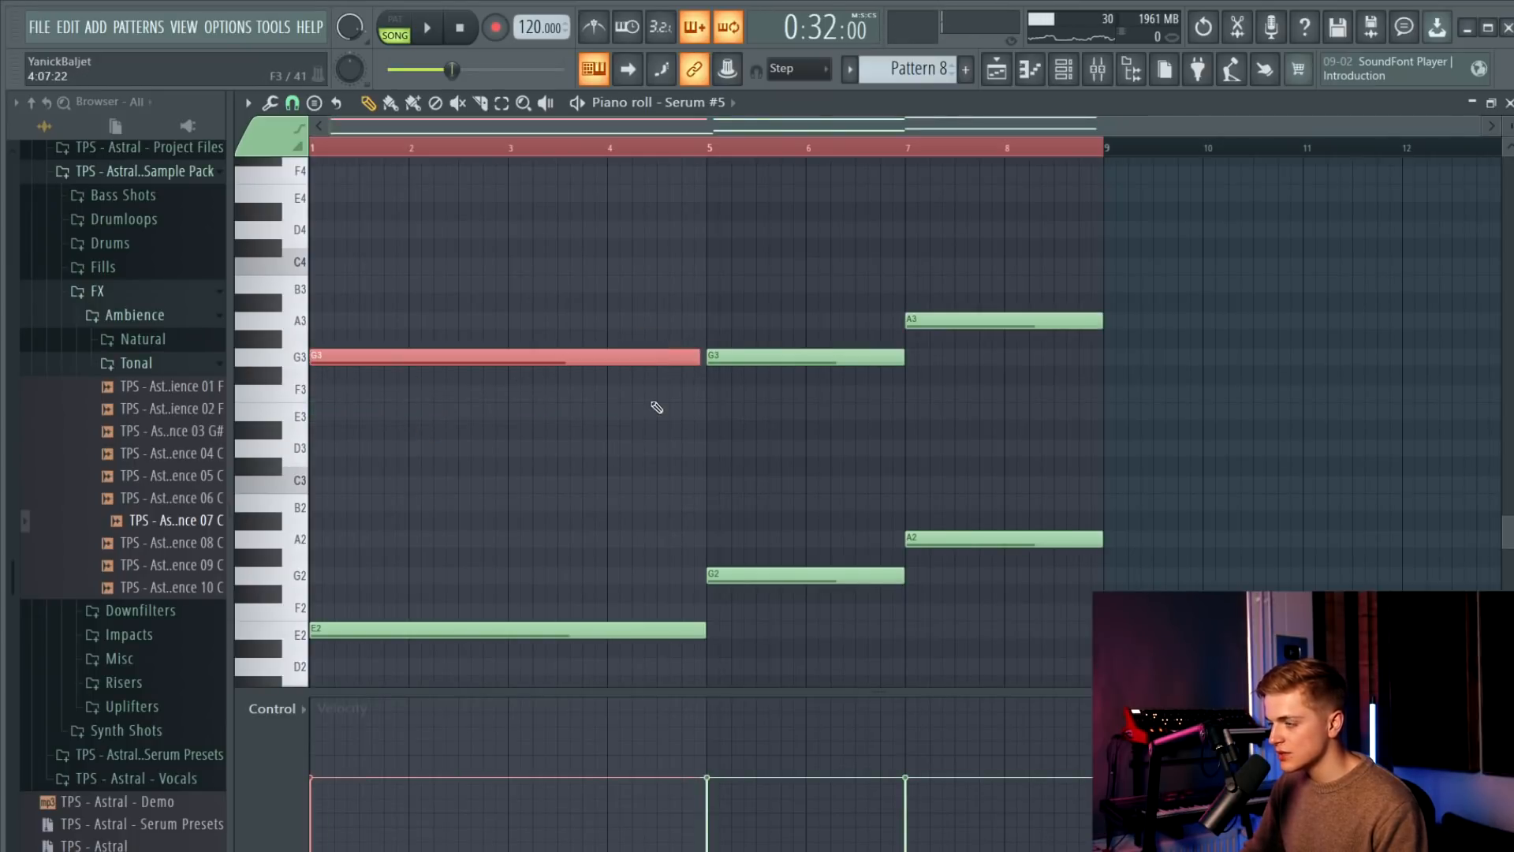
{"action": "key", "text": "ctrl+Up"}
{"action": "scroll", "coordinate": [795, 438], "scroll_direction": "up", "scroll_amount": 3}
Delete the upper G3 and A3 notes between bars 5 and 9 and play the song with the G4 note.
{"action": "left_click_drag", "start_coordinate": [826, 379], "coordinate": [1078, 467]}
{"action": "key", "text": "Delete"}
{"action": "key", "text": "space"}
{"action": "scroll", "coordinate": [892, 429], "scroll_direction": "down", "scroll_amount": 1}
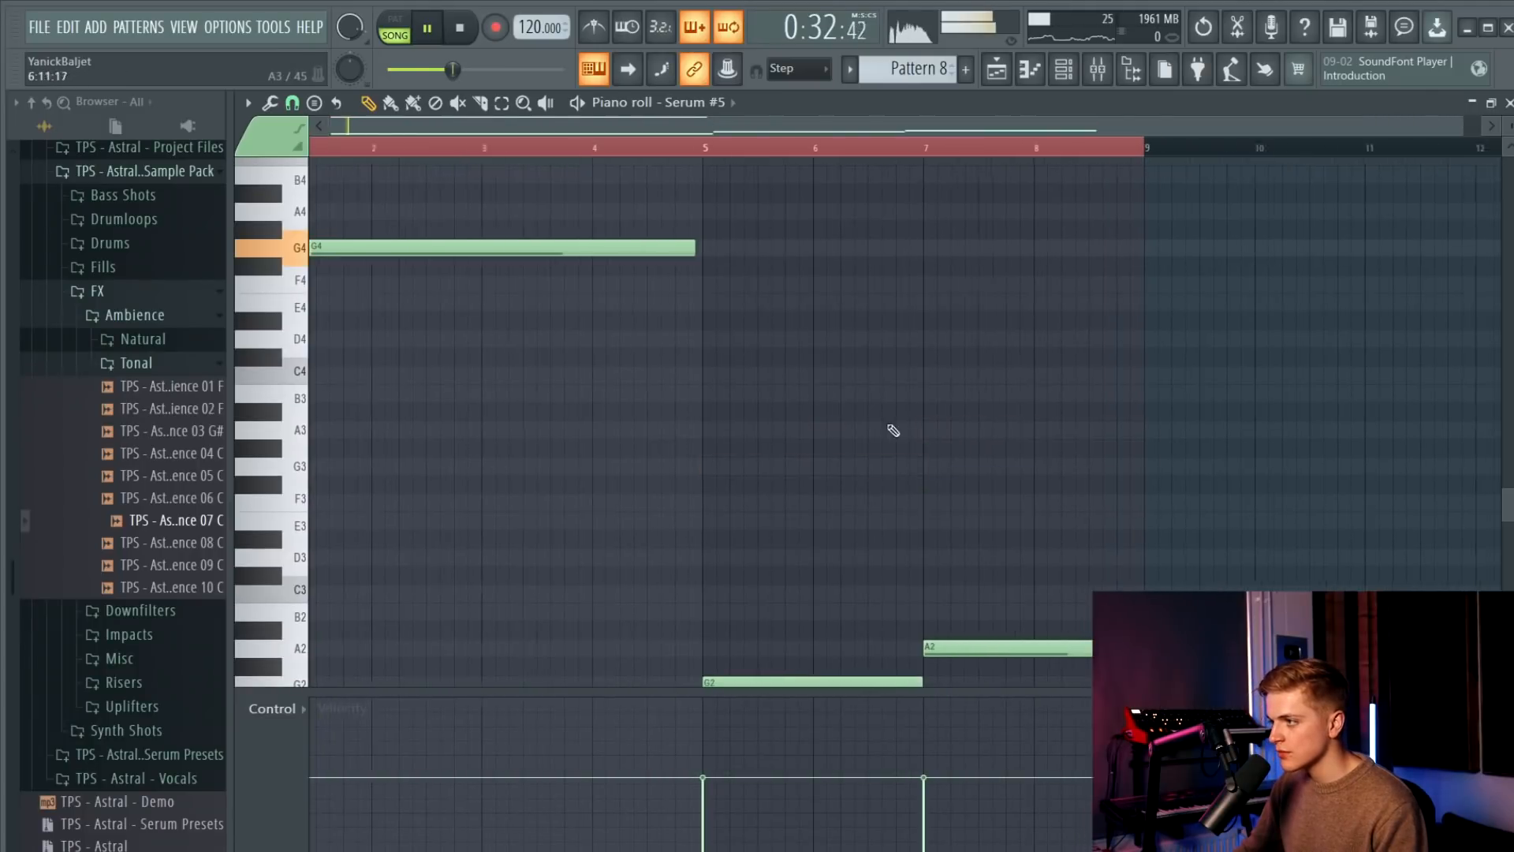
{"action": "scroll", "coordinate": [699, 261], "scroll_direction": "up", "scroll_amount": 2}
{"action": "scroll", "coordinate": [781, 473], "scroll_direction": "down", "scroll_amount": 4}
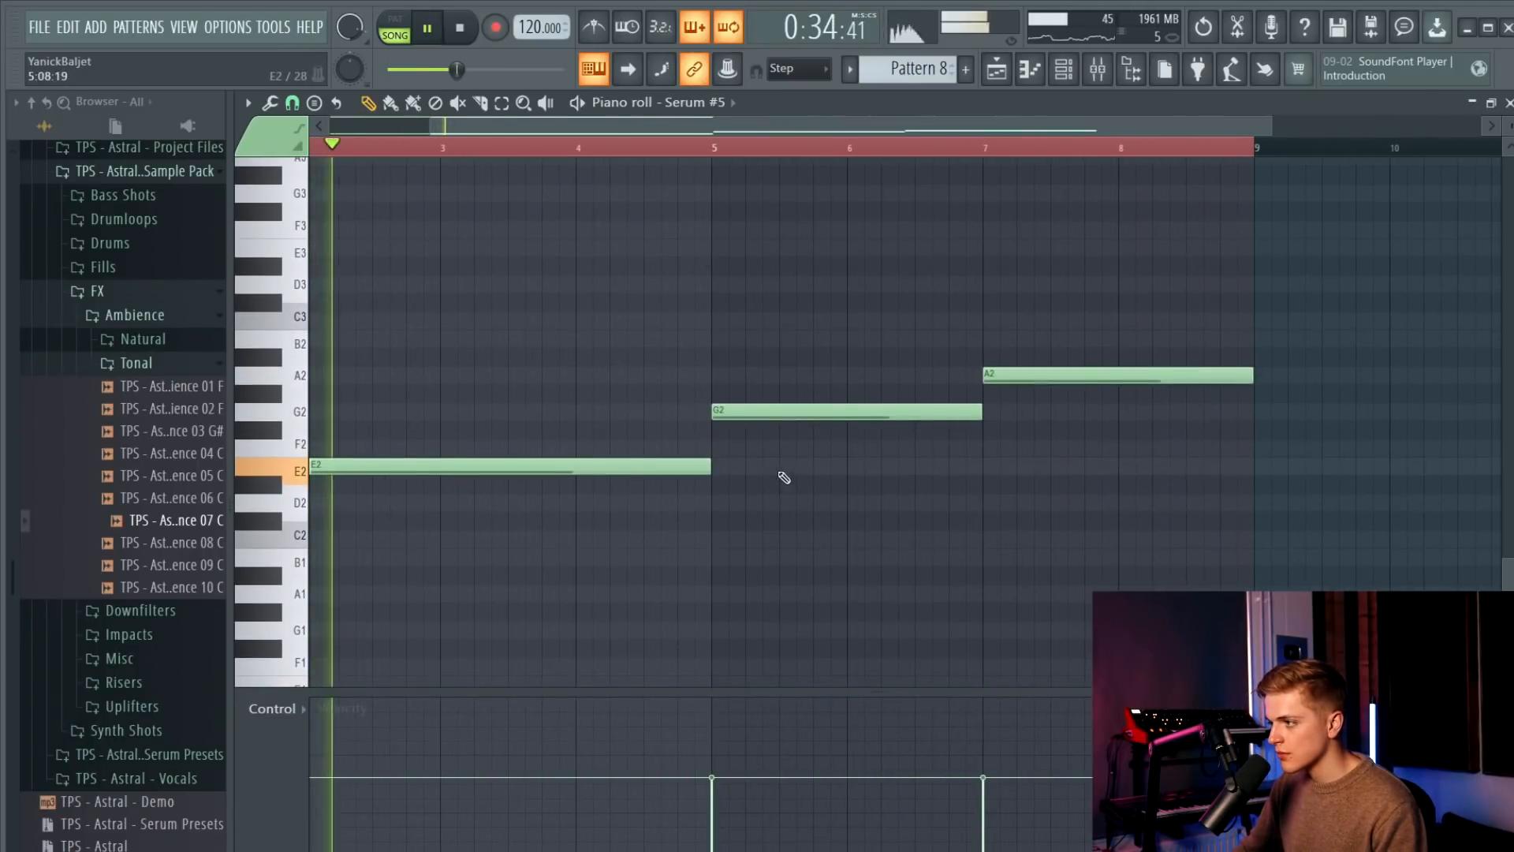
Raise the upper note at bar 5 to B4 and add an upper note at bar 7 in Serum #5's piano roll.
{"action": "scroll", "coordinate": [778, 379], "scroll_direction": "up", "scroll_amount": 5}
{"action": "left_click_drag", "start_coordinate": [717, 270], "coordinate": [739, 251]}
{"action": "scroll", "coordinate": [744, 281], "scroll_direction": "up", "scroll_amount": 3}
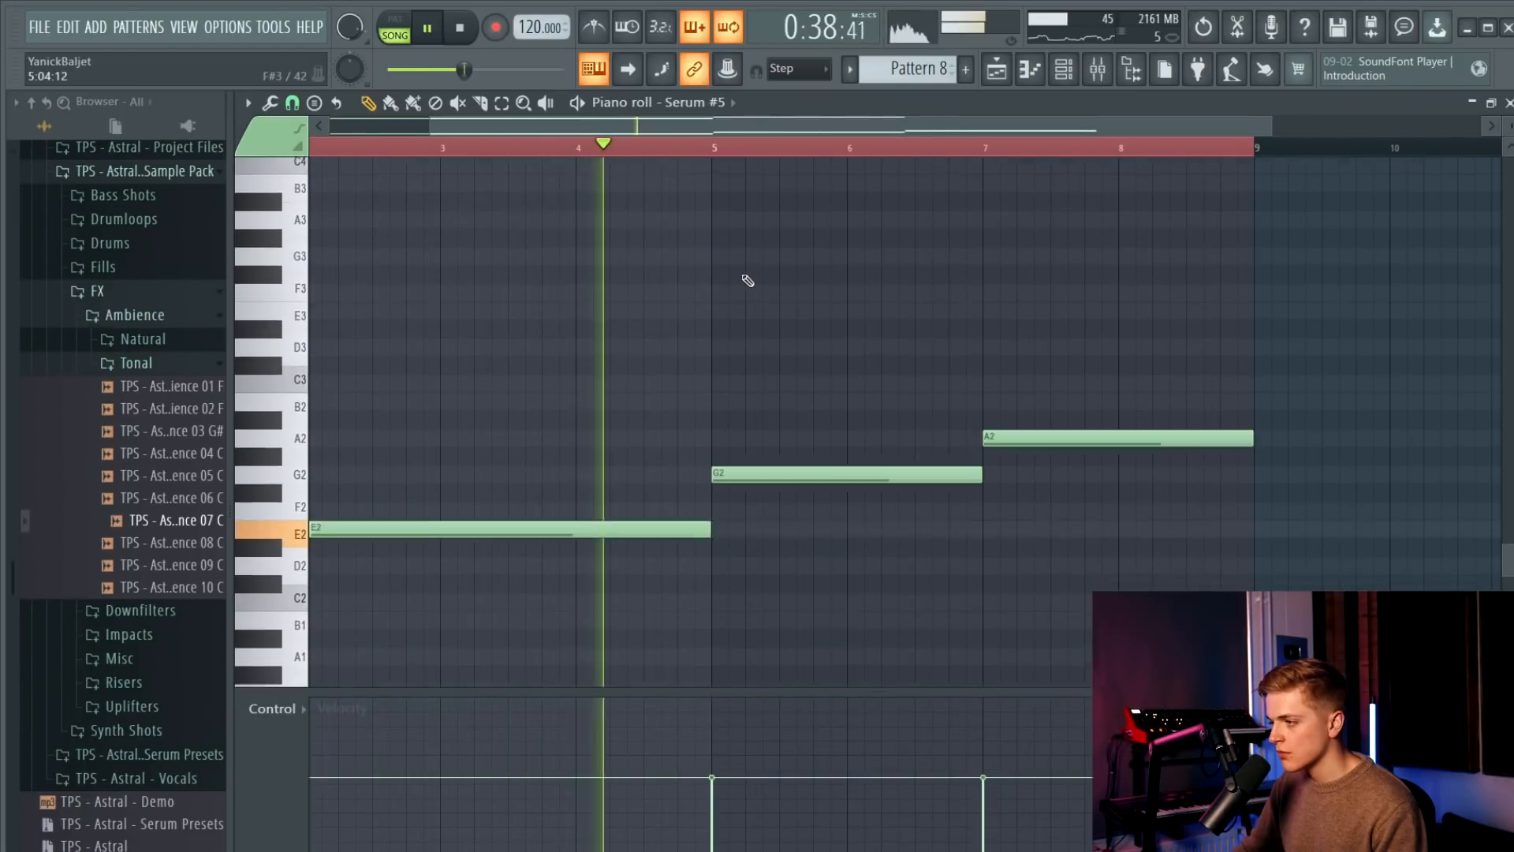
{"action": "scroll", "coordinate": [746, 281], "scroll_direction": "down", "scroll_amount": 4}
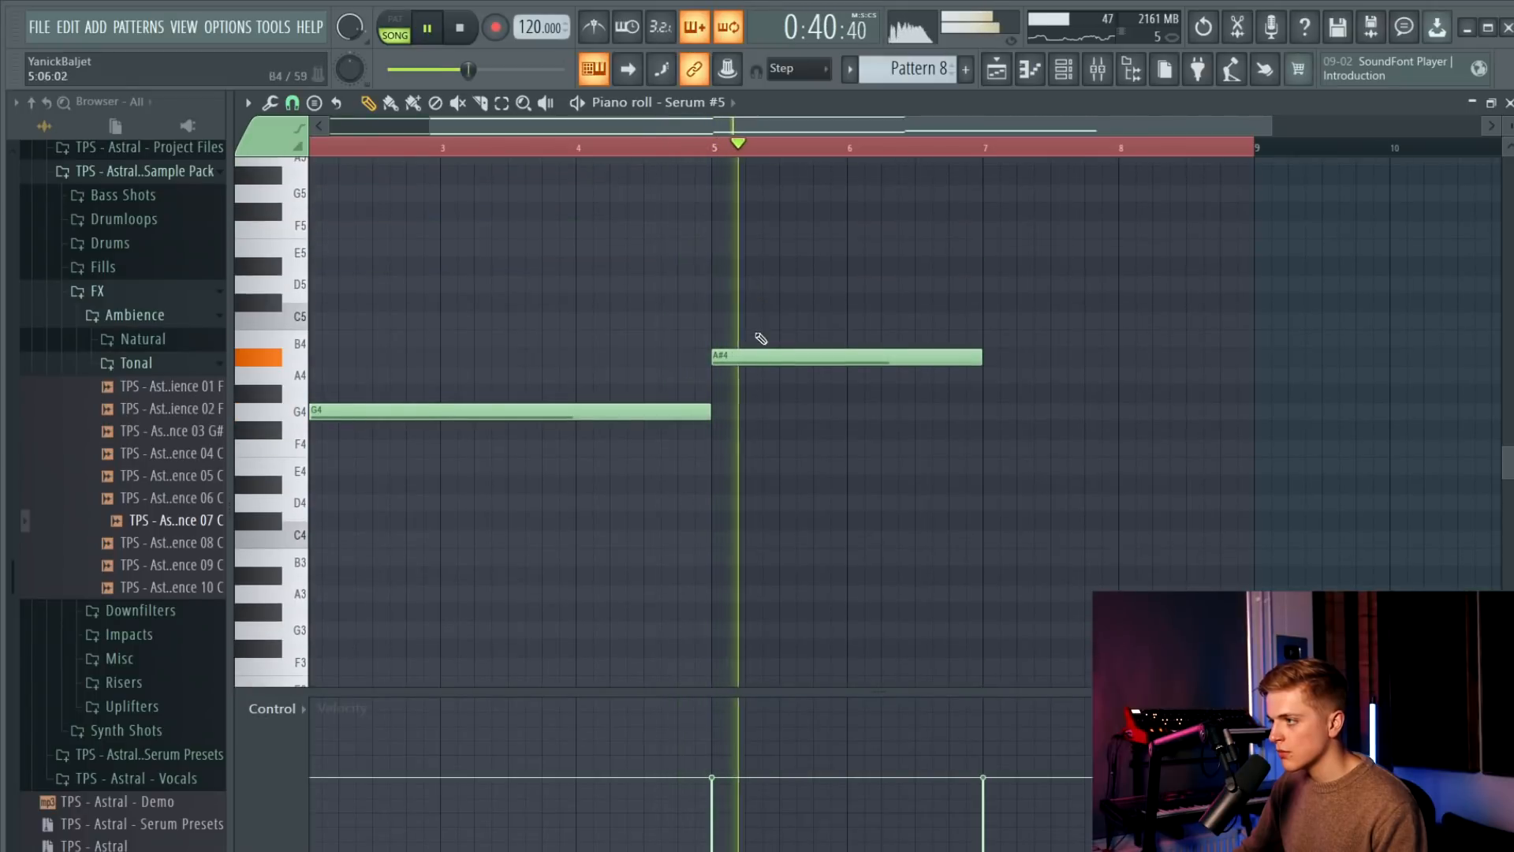
{"action": "key", "text": "space"}
{"action": "left_click_drag", "start_coordinate": [757, 357], "coordinate": [756, 337]}
{"action": "key", "text": "space"}
{"action": "scroll", "coordinate": [763, 246], "scroll_direction": "down", "scroll_amount": 3}
{"action": "scroll", "coordinate": [905, 328], "scroll_direction": "up", "scroll_amount": 3}
{"action": "left_click", "coordinate": [984, 302]}
{"action": "left_click_drag", "start_coordinate": [979, 302], "coordinate": [979, 320]}
{"action": "left_click", "coordinate": [985, 372]}
{"action": "right_click", "coordinate": [1034, 379]}
{"action": "scroll", "coordinate": [976, 438], "scroll_direction": "down", "scroll_amount": 2}
Create a playlist automation clip for the filter cutoff of the Serum #5 synth.
{"action": "key", "text": "F5"}
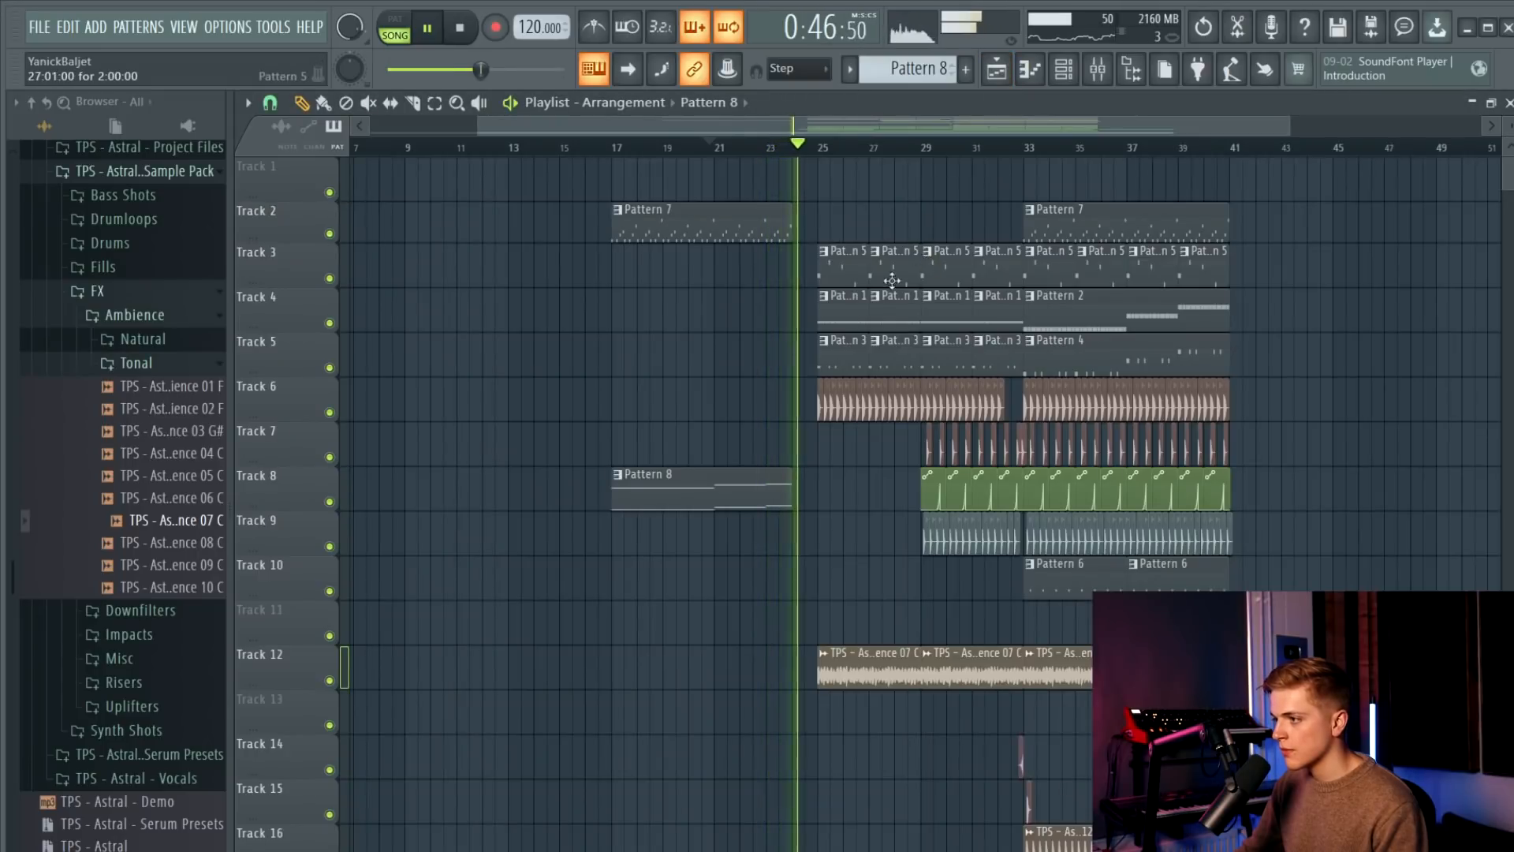
{"action": "scroll", "coordinate": [883, 317], "scroll_direction": "down", "scroll_amount": 2}
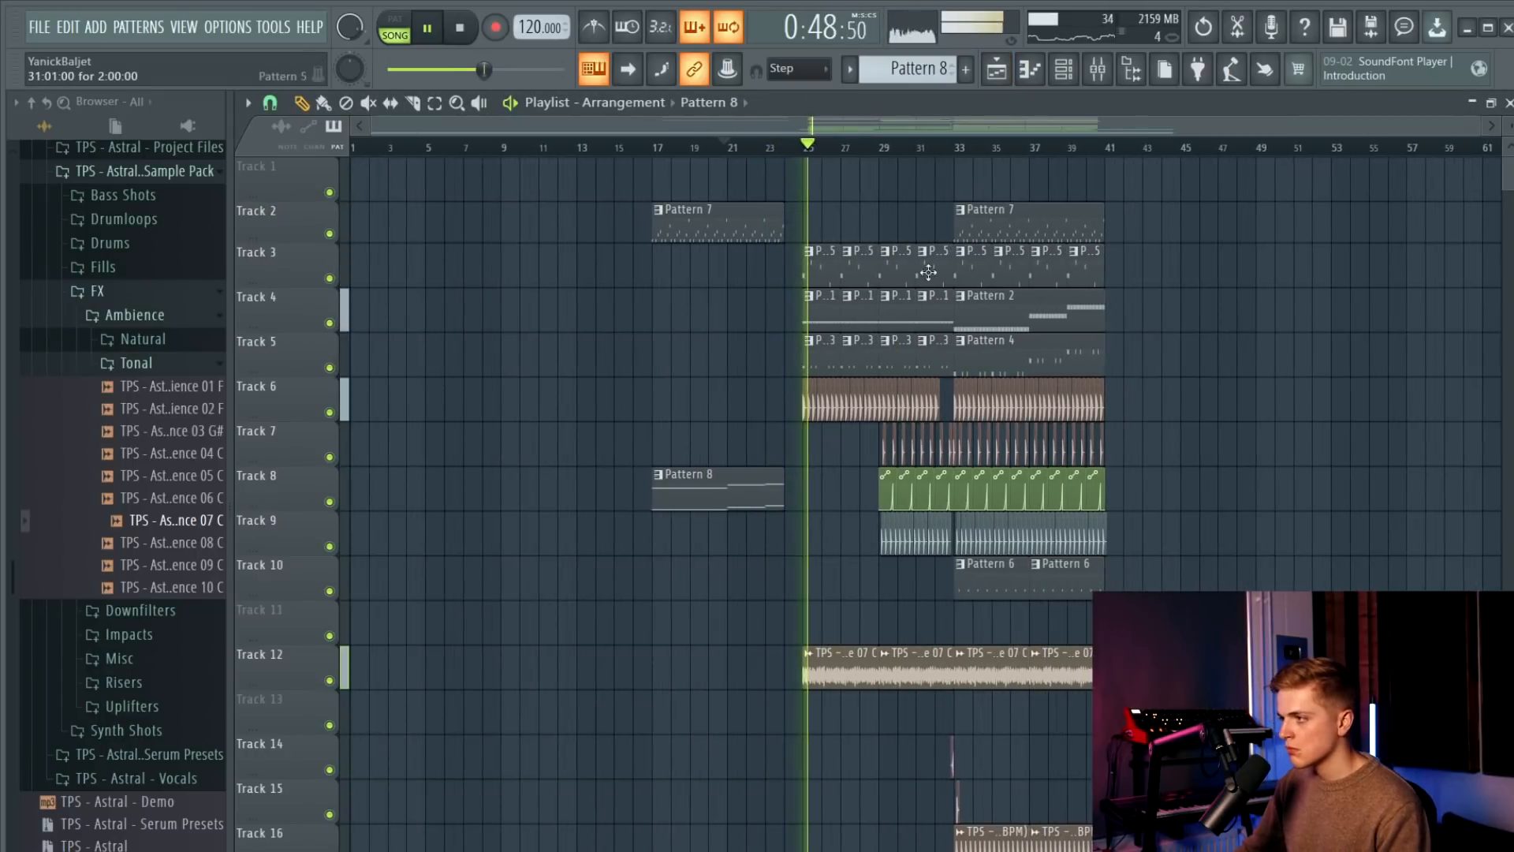
{"action": "left_click", "coordinate": [1030, 69]}
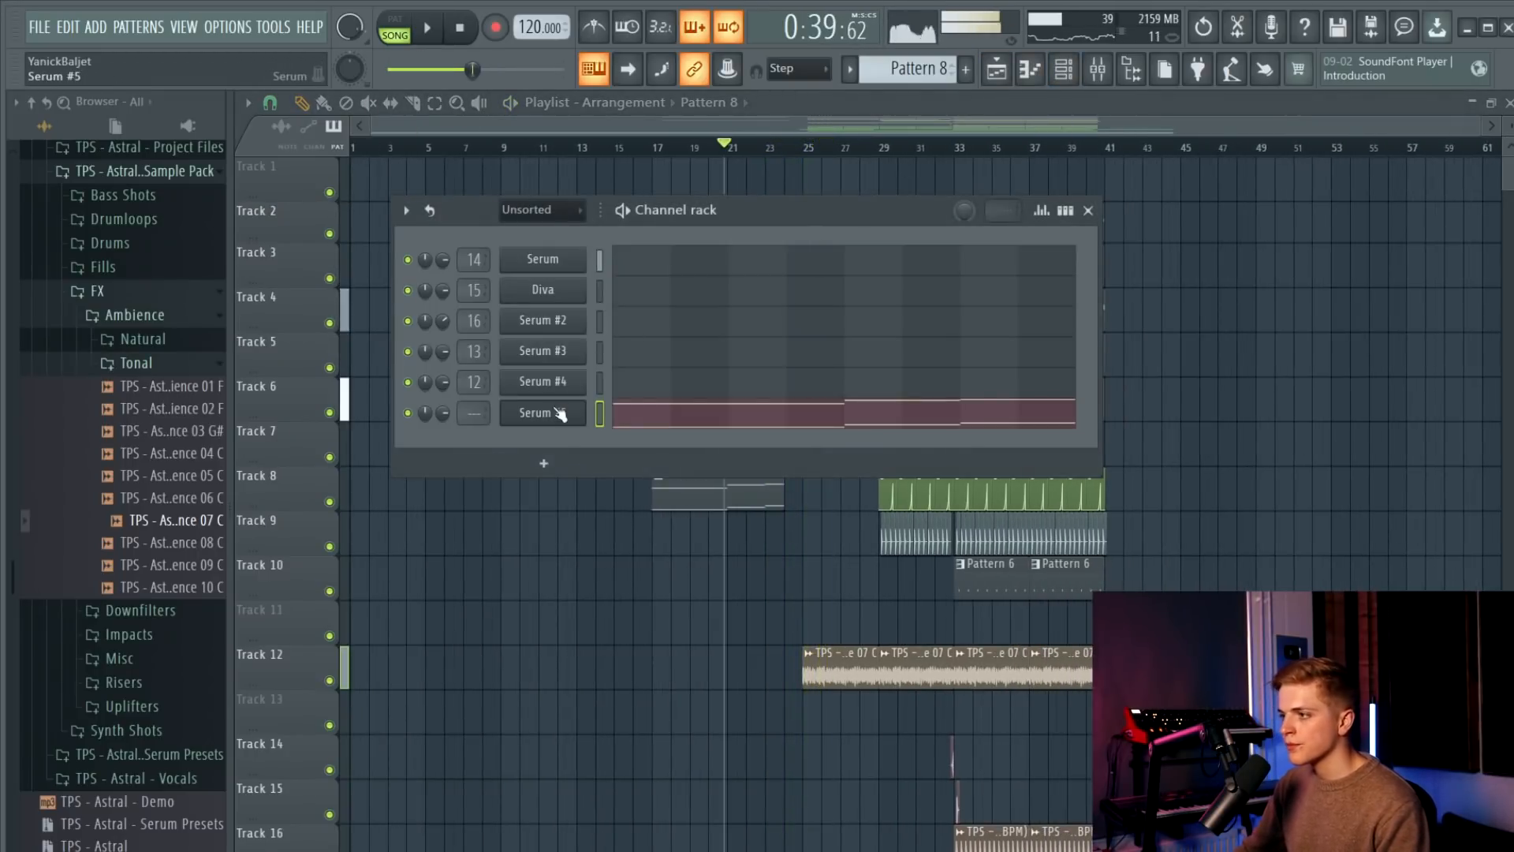
{"action": "key", "text": "space"}
{"action": "left_click", "coordinate": [542, 412]}
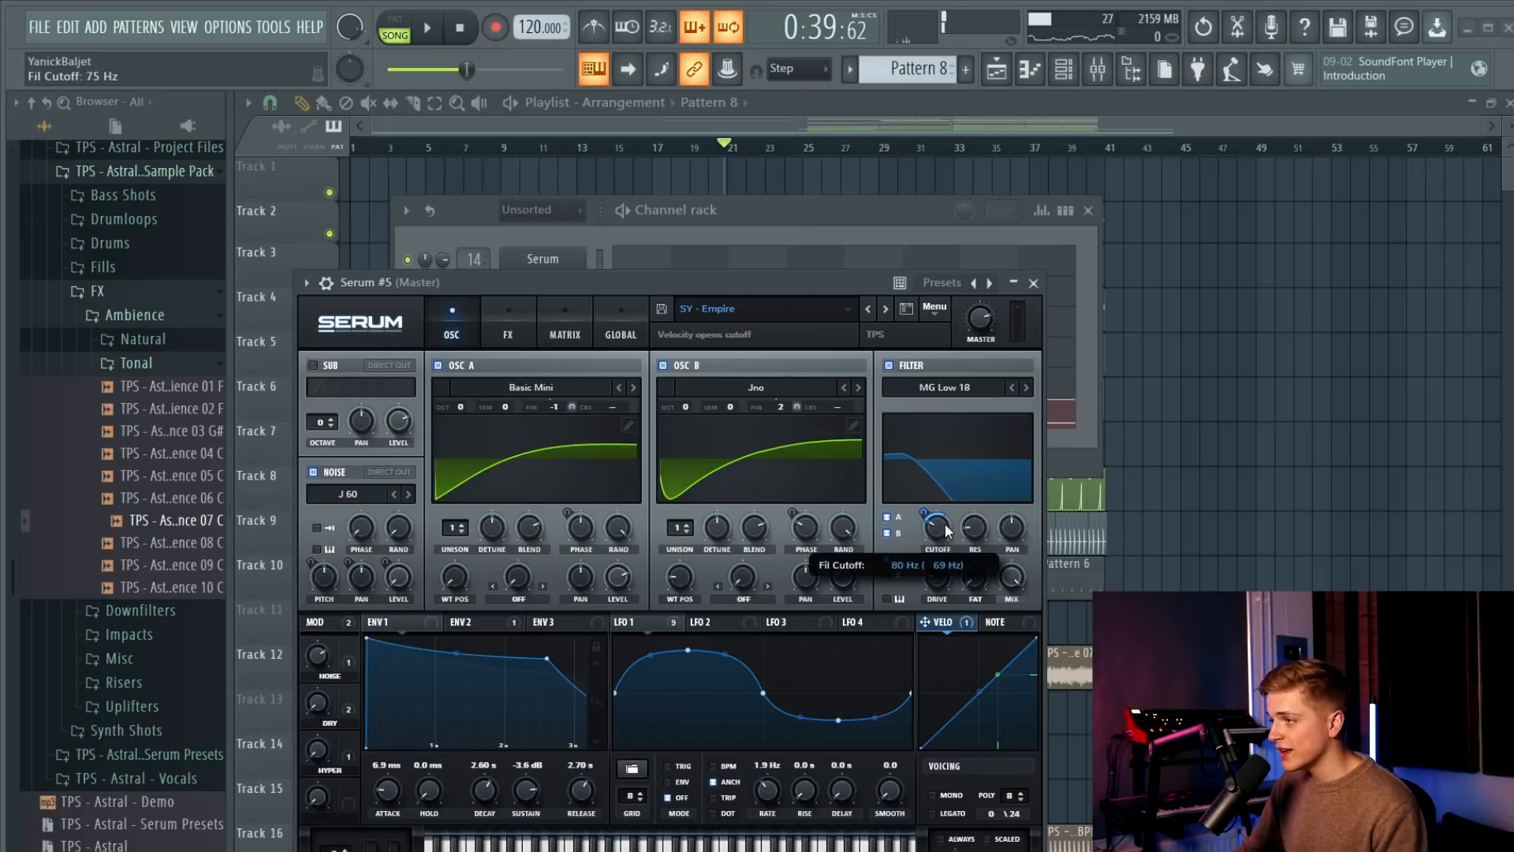
{"action": "left_click", "coordinate": [273, 27]}
{"action": "mouse_move", "coordinate": [394, 266]}
{"action": "left_click", "coordinate": [536, 396]}
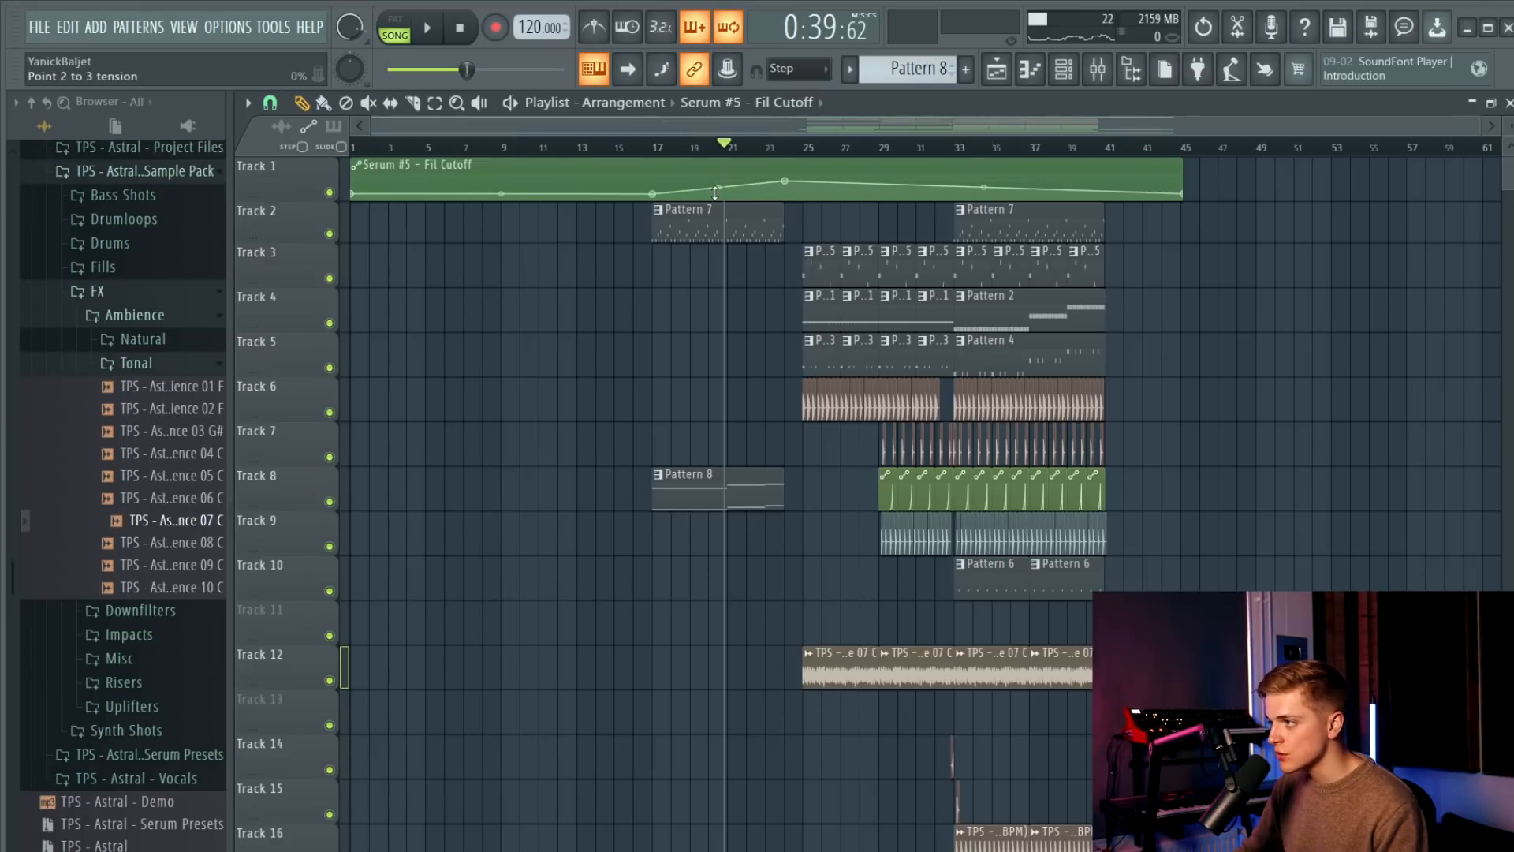
Shape the Serum #5 filter cutoff automation to rise from bar 17 to 24 and fall to its start point's value at bar 25.
{"action": "key", "text": "space"}
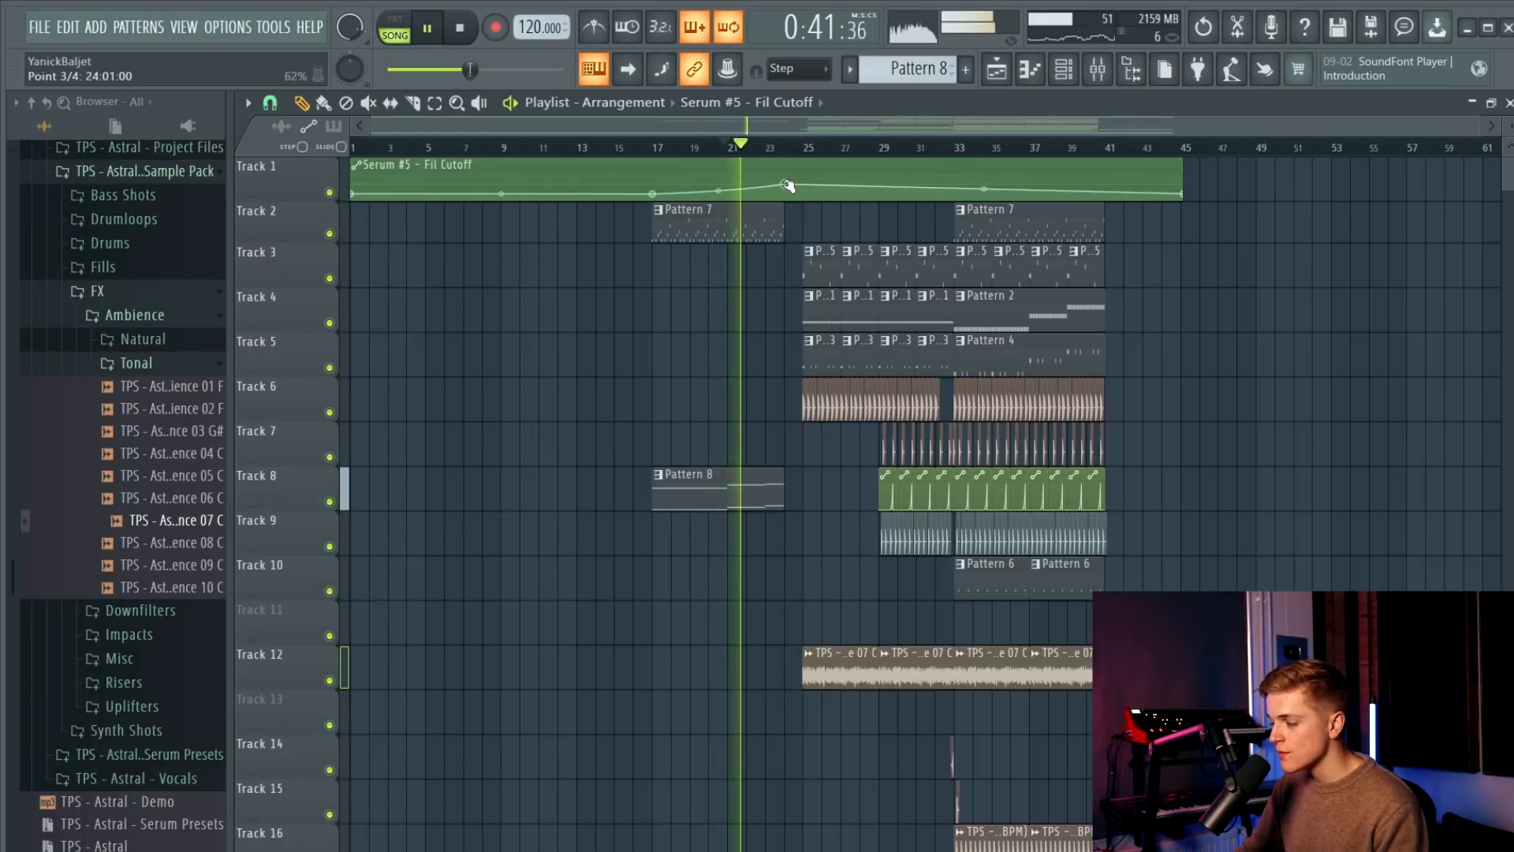
{"action": "left_click", "coordinate": [802, 191]}
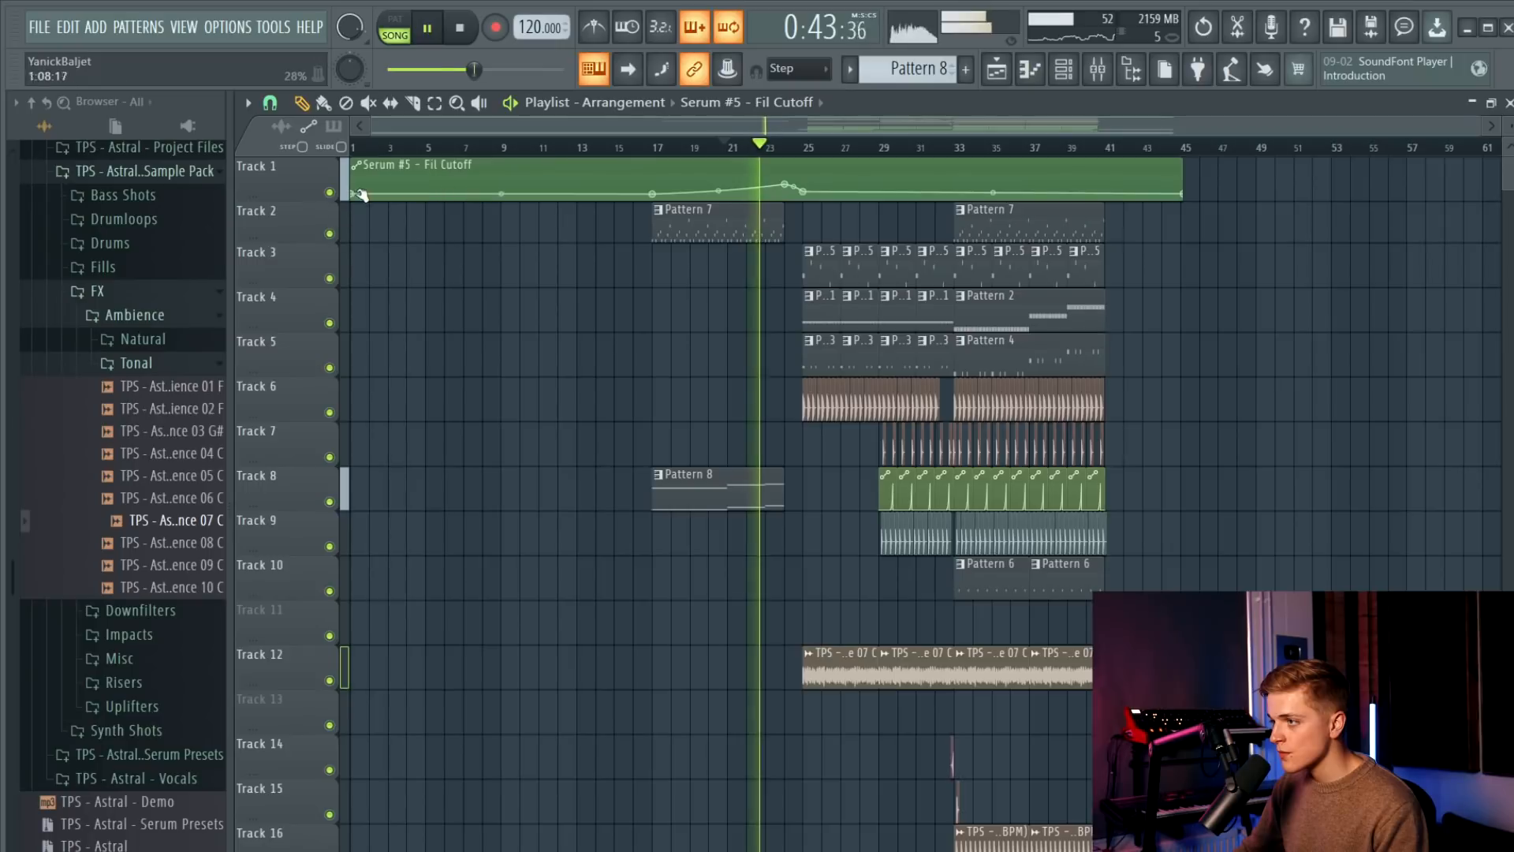
{"action": "right_click", "coordinate": [361, 194]}
{"action": "left_click", "coordinate": [388, 497]}
{"action": "right_click", "coordinate": [812, 197]}
{"action": "left_click", "coordinate": [840, 513]}
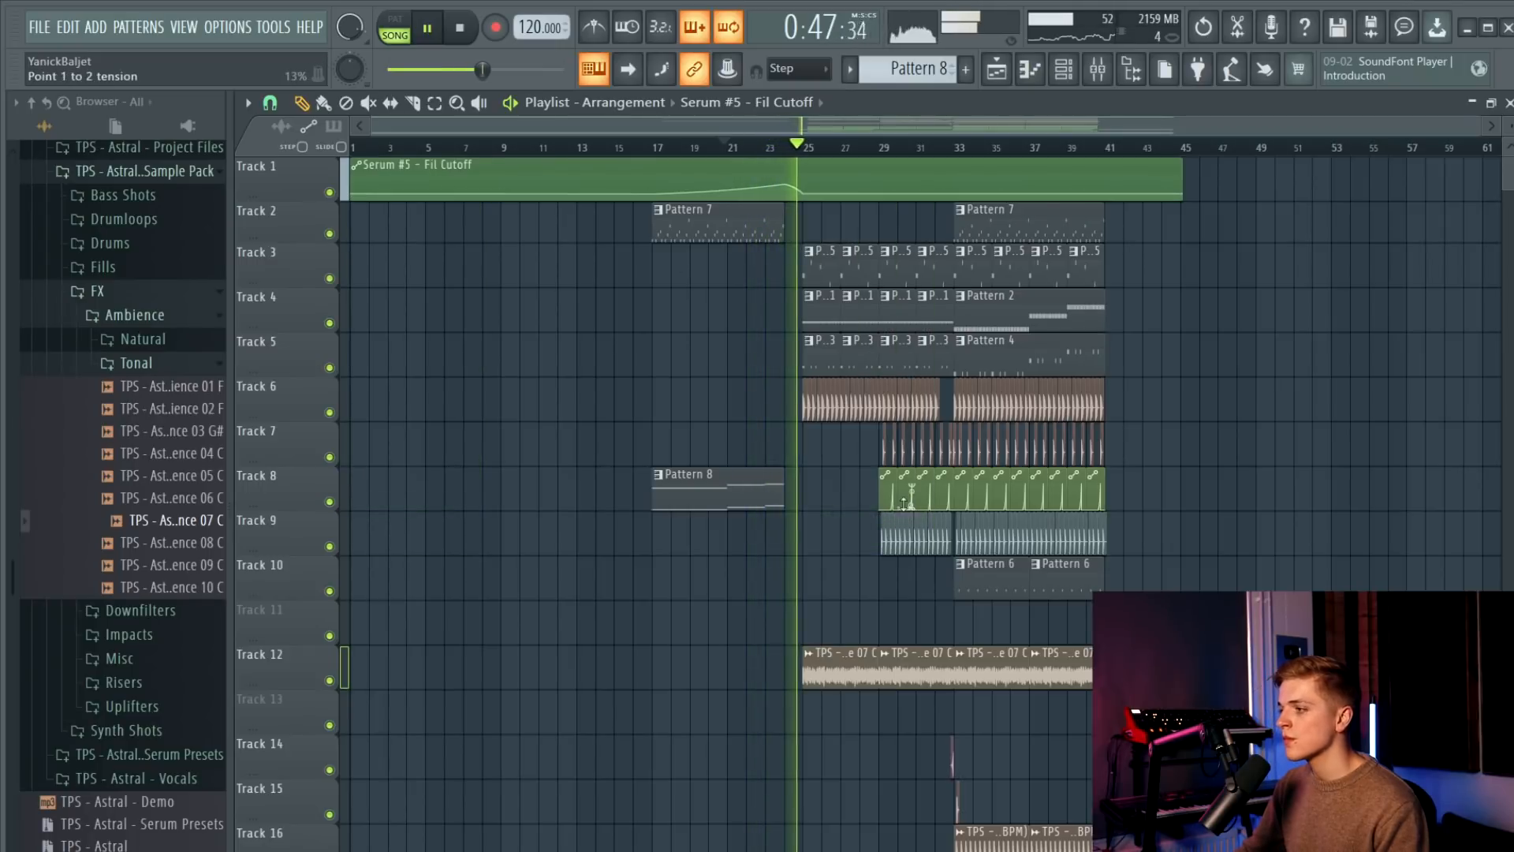
Route the Serum #5 channel to mixer insert 10.
{"action": "key", "text": "F9"}
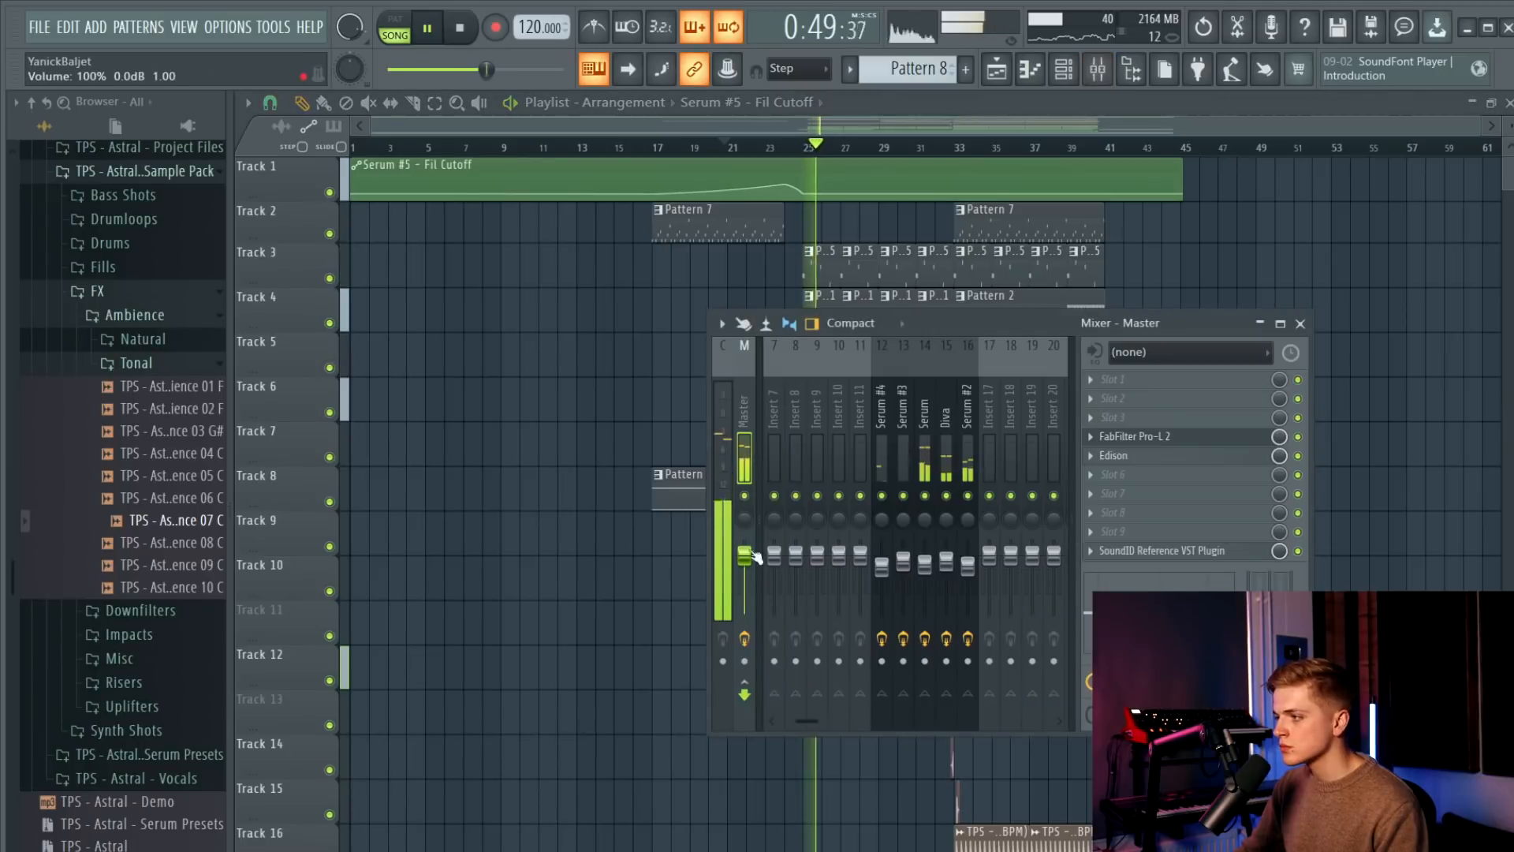
{"action": "key", "text": "space"}
{"action": "left_click", "coordinate": [839, 460]}
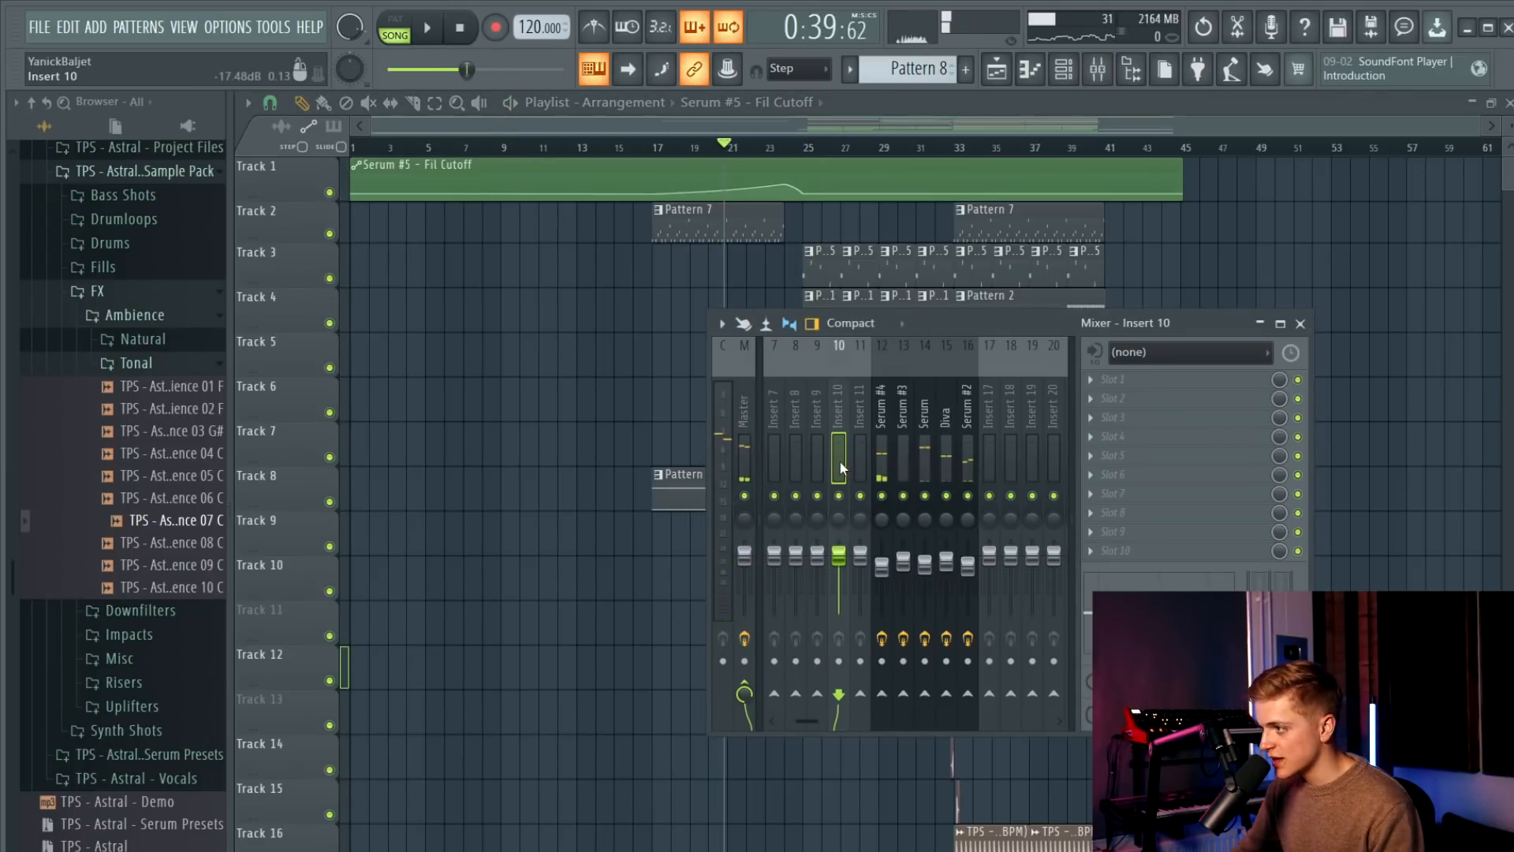
{"action": "left_click", "coordinate": [1063, 78]}
{"action": "scroll", "coordinate": [907, 69], "scroll_direction": "up", "scroll_amount": 1}
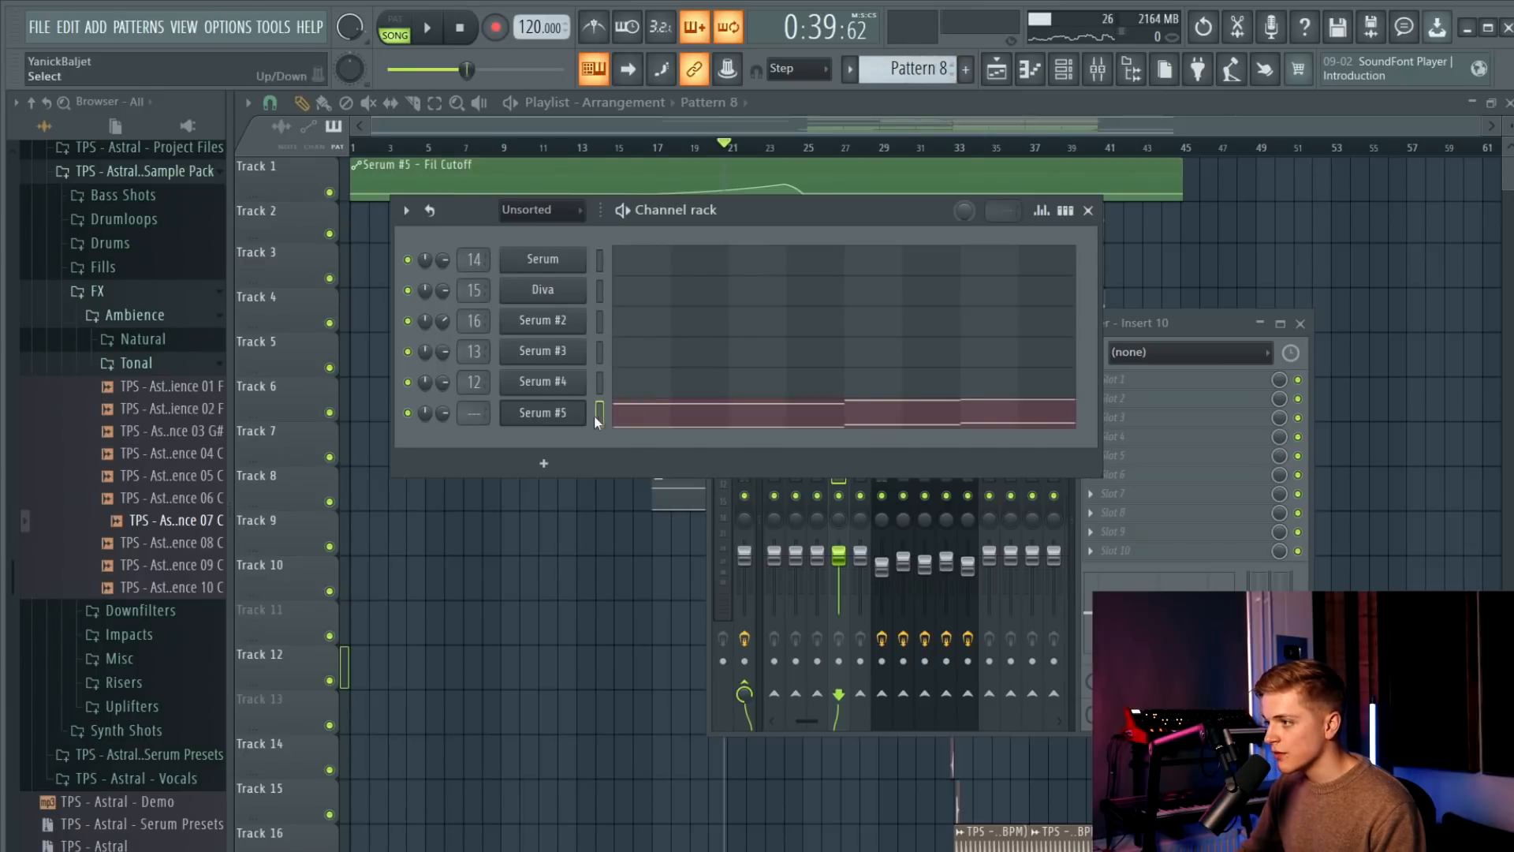
{"action": "left_click", "coordinate": [842, 493]}
{"action": "key", "text": "ctrl+l"}
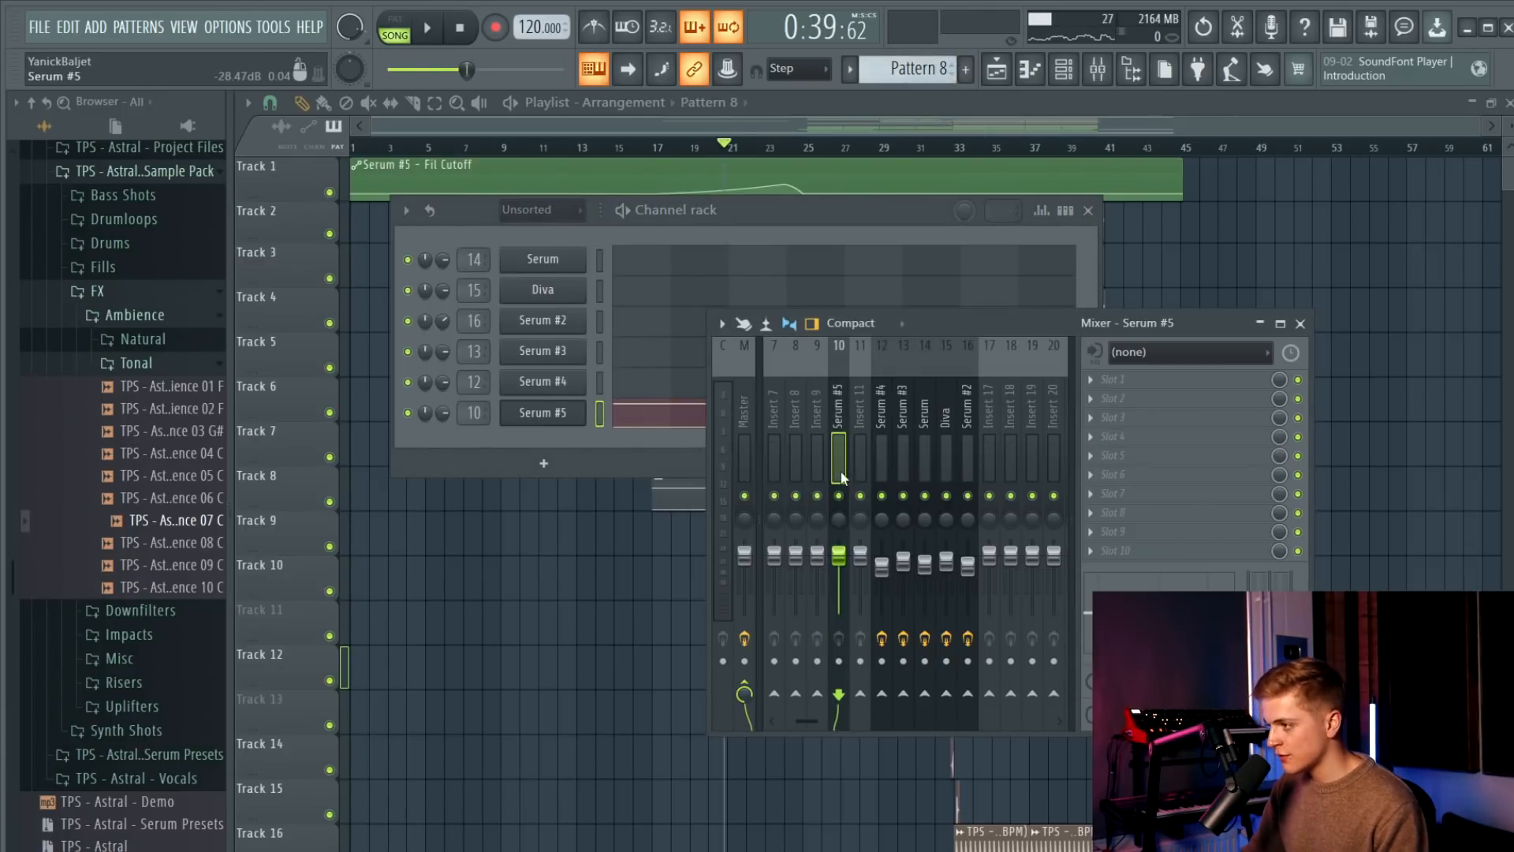
Load Fruity parametric EQ 2 in slot 3 of the Serum #5 mixer track with the 20Hz + 18kHz cut preset.
{"action": "left_click", "coordinate": [1158, 418]}
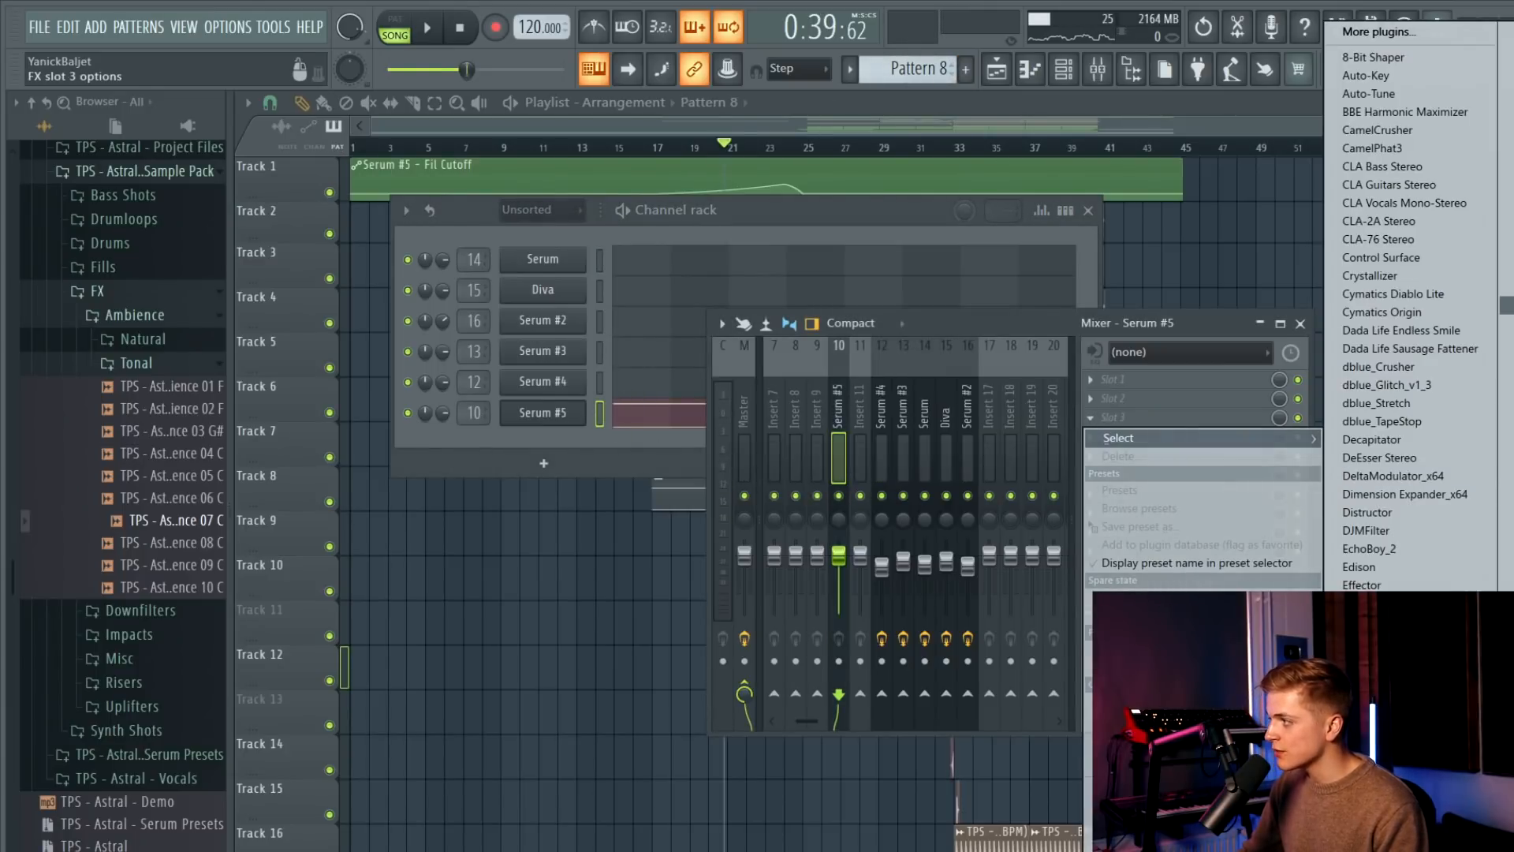
{"action": "left_click", "coordinate": [1507, 287]}
{"action": "left_click", "coordinate": [862, 185]}
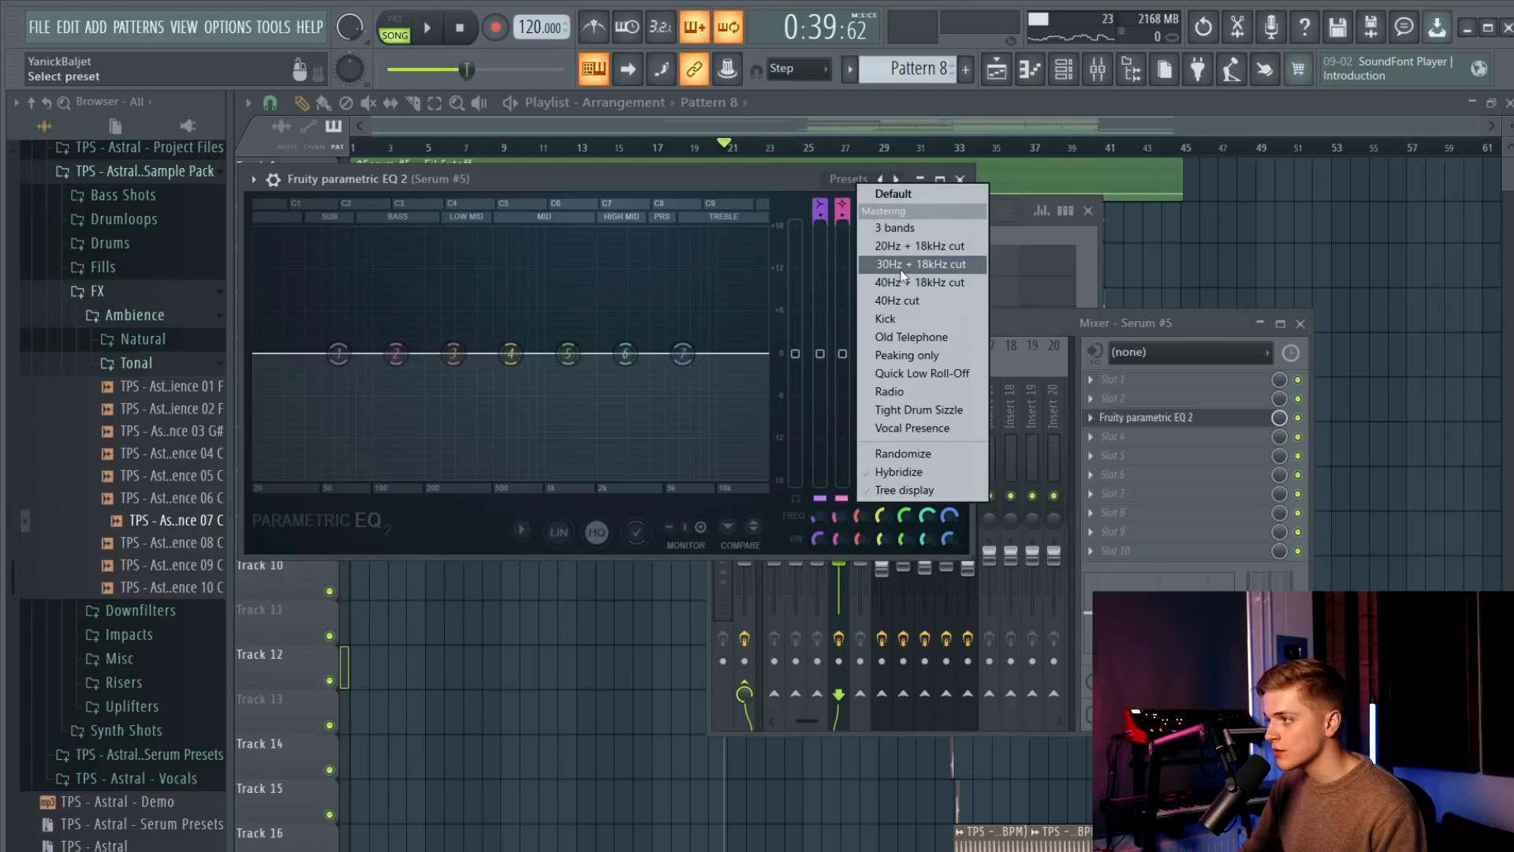
{"action": "left_click", "coordinate": [919, 246]}
Automate the Serum #5 EQ's band 1 frequency, rising from bar 17 to 24 and dropping at bar 25.
{"action": "right_click", "coordinate": [824, 538]}
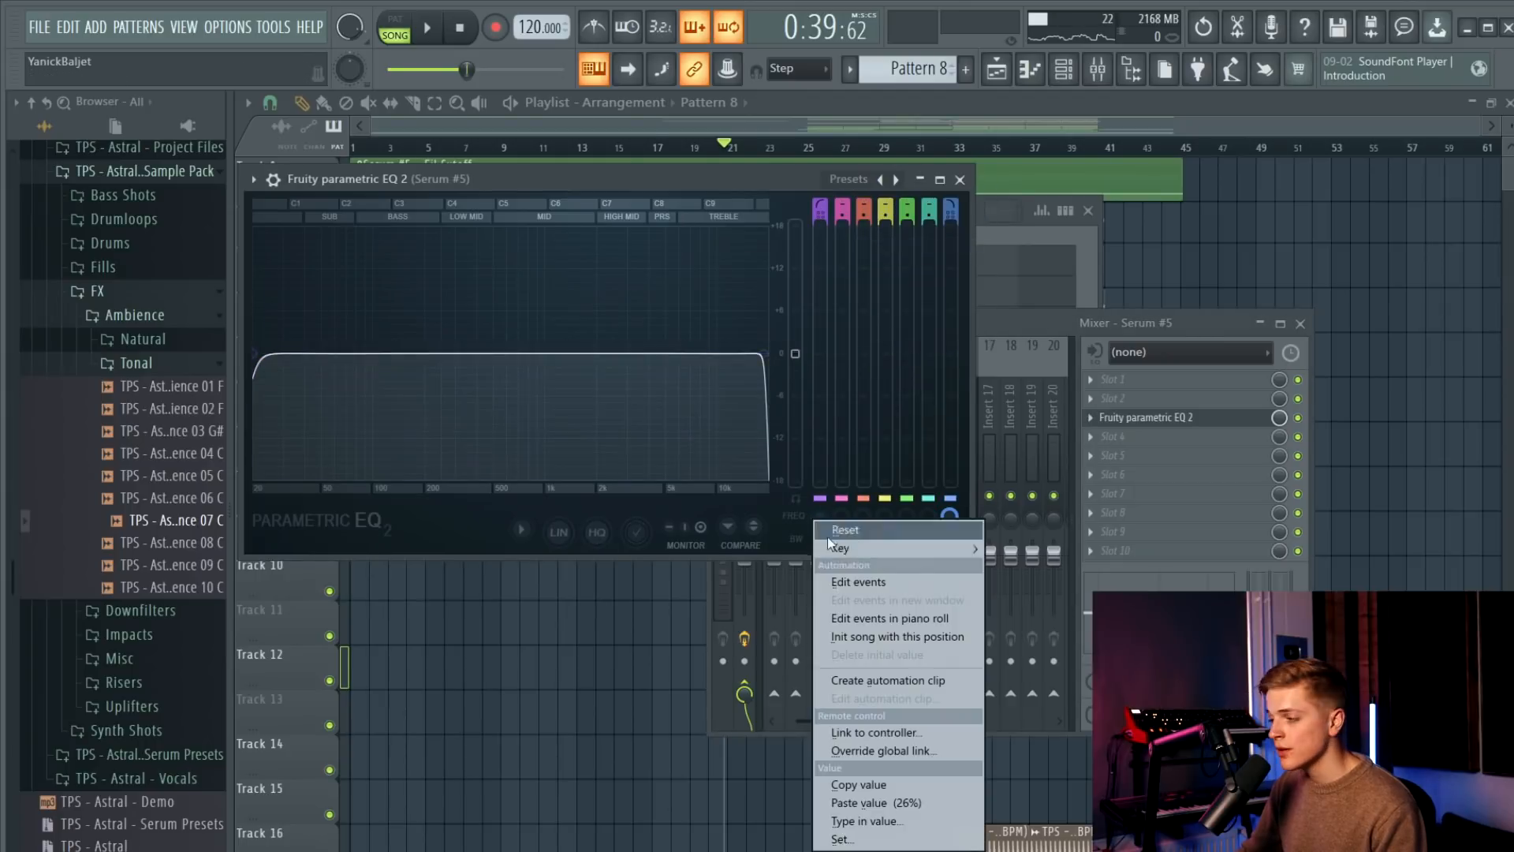
{"action": "left_click", "coordinate": [917, 676]}
{"action": "left_click_drag", "start_coordinate": [665, 639], "coordinate": [789, 638]}
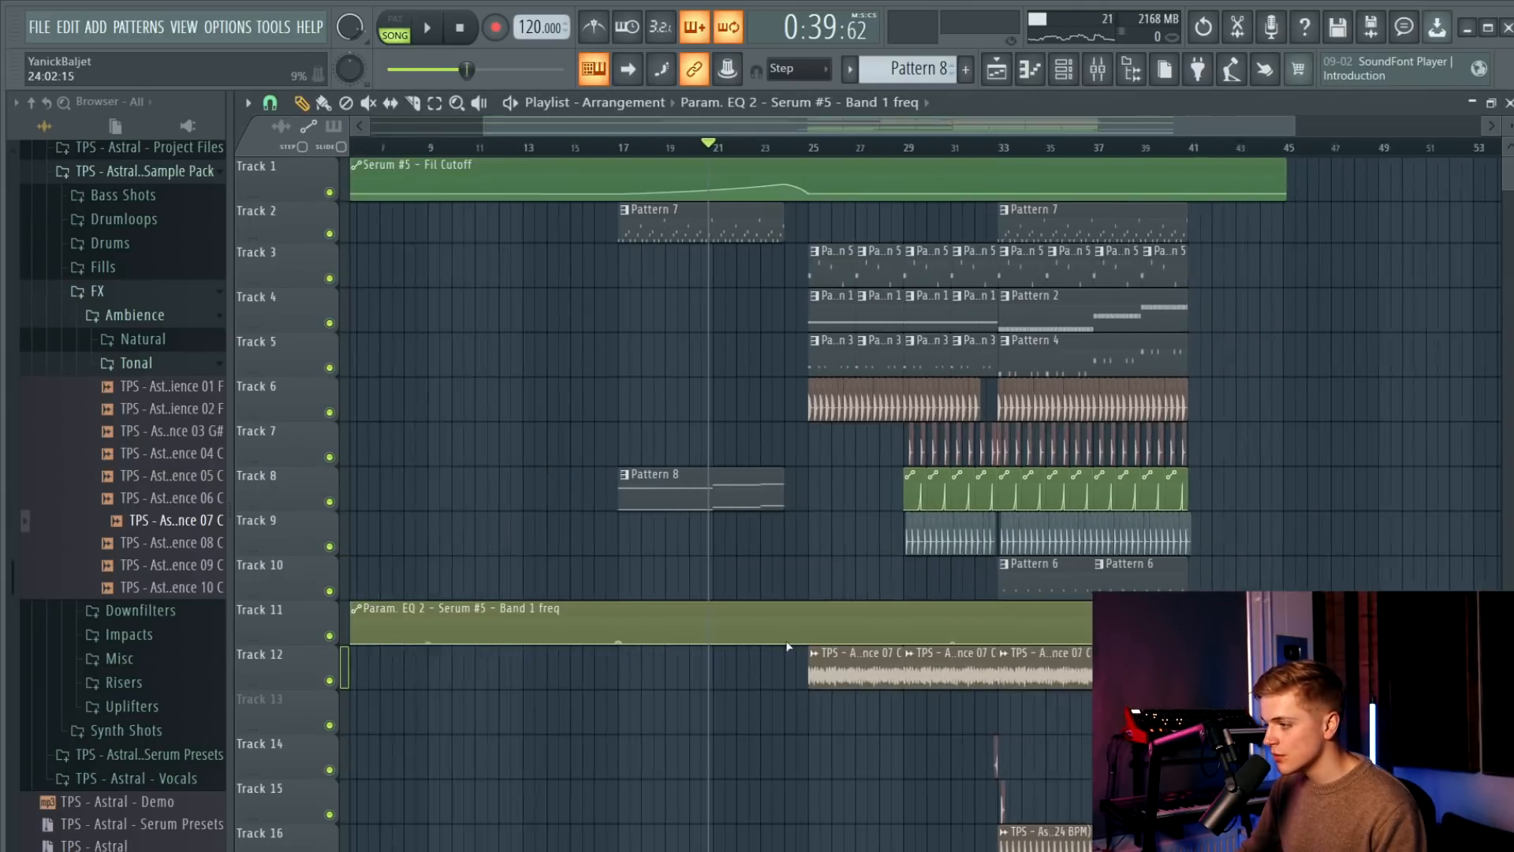
{"action": "scroll", "coordinate": [789, 638], "scroll_direction": "up", "scroll_amount": 4}
{"action": "scroll", "coordinate": [789, 637], "scroll_direction": "down", "scroll_amount": 5}
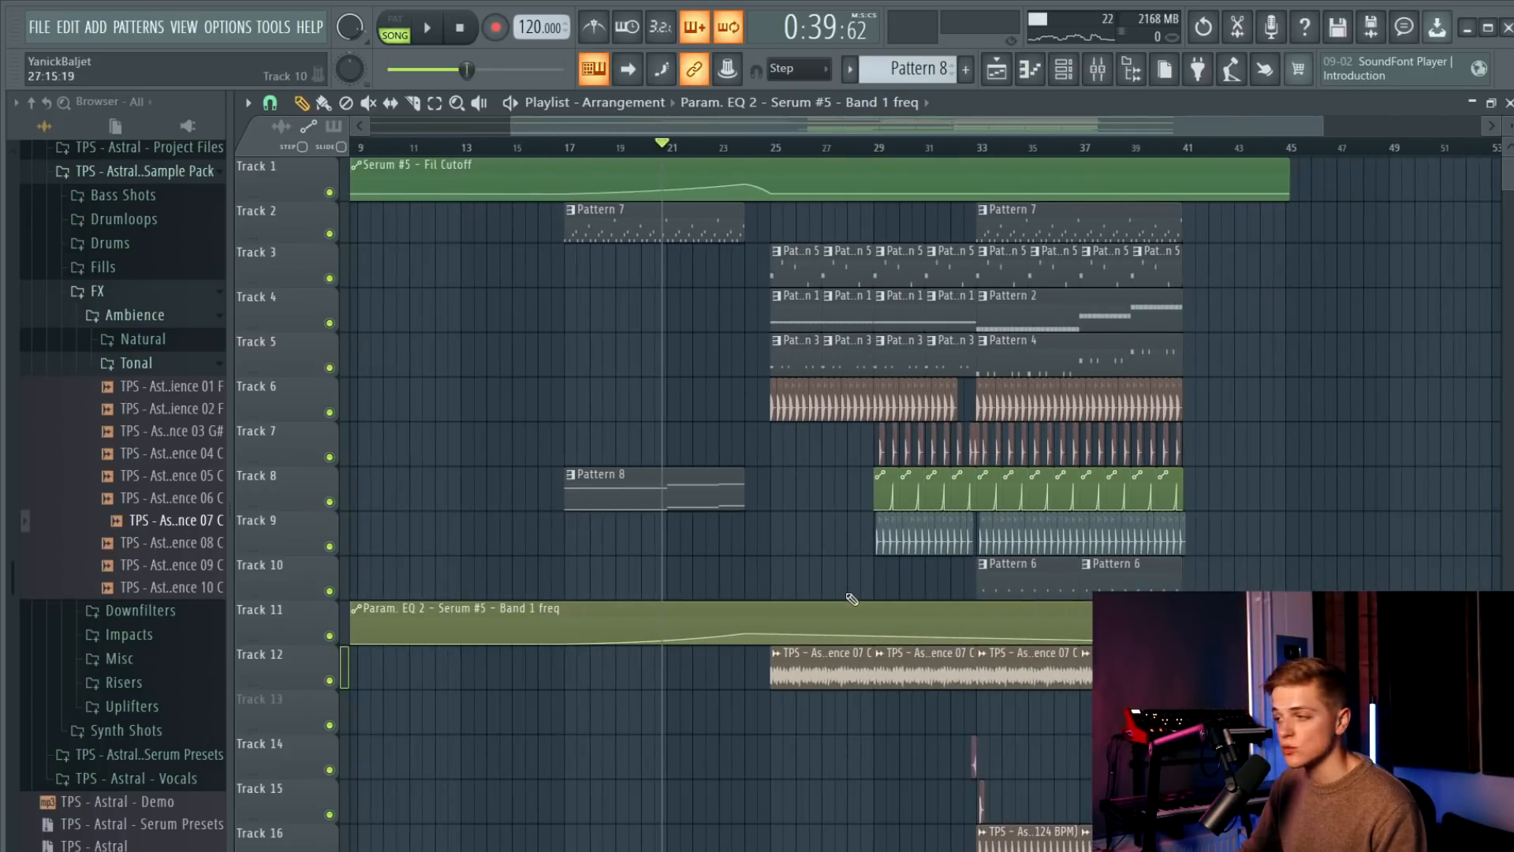
{"action": "scroll", "coordinate": [812, 599], "scroll_direction": "up", "scroll_amount": 4}
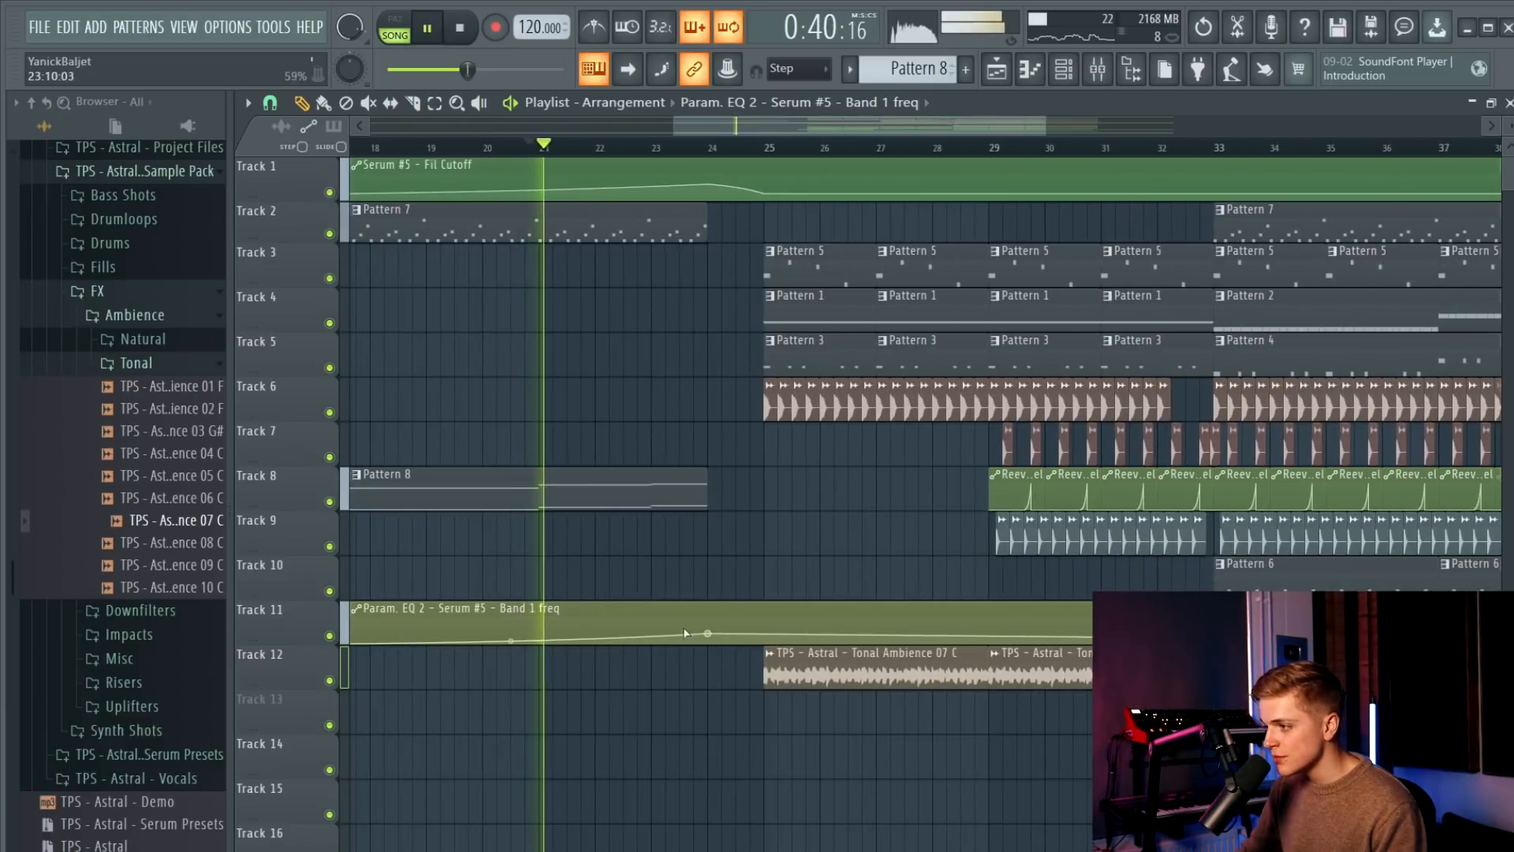
{"action": "right_click", "coordinate": [764, 642]}
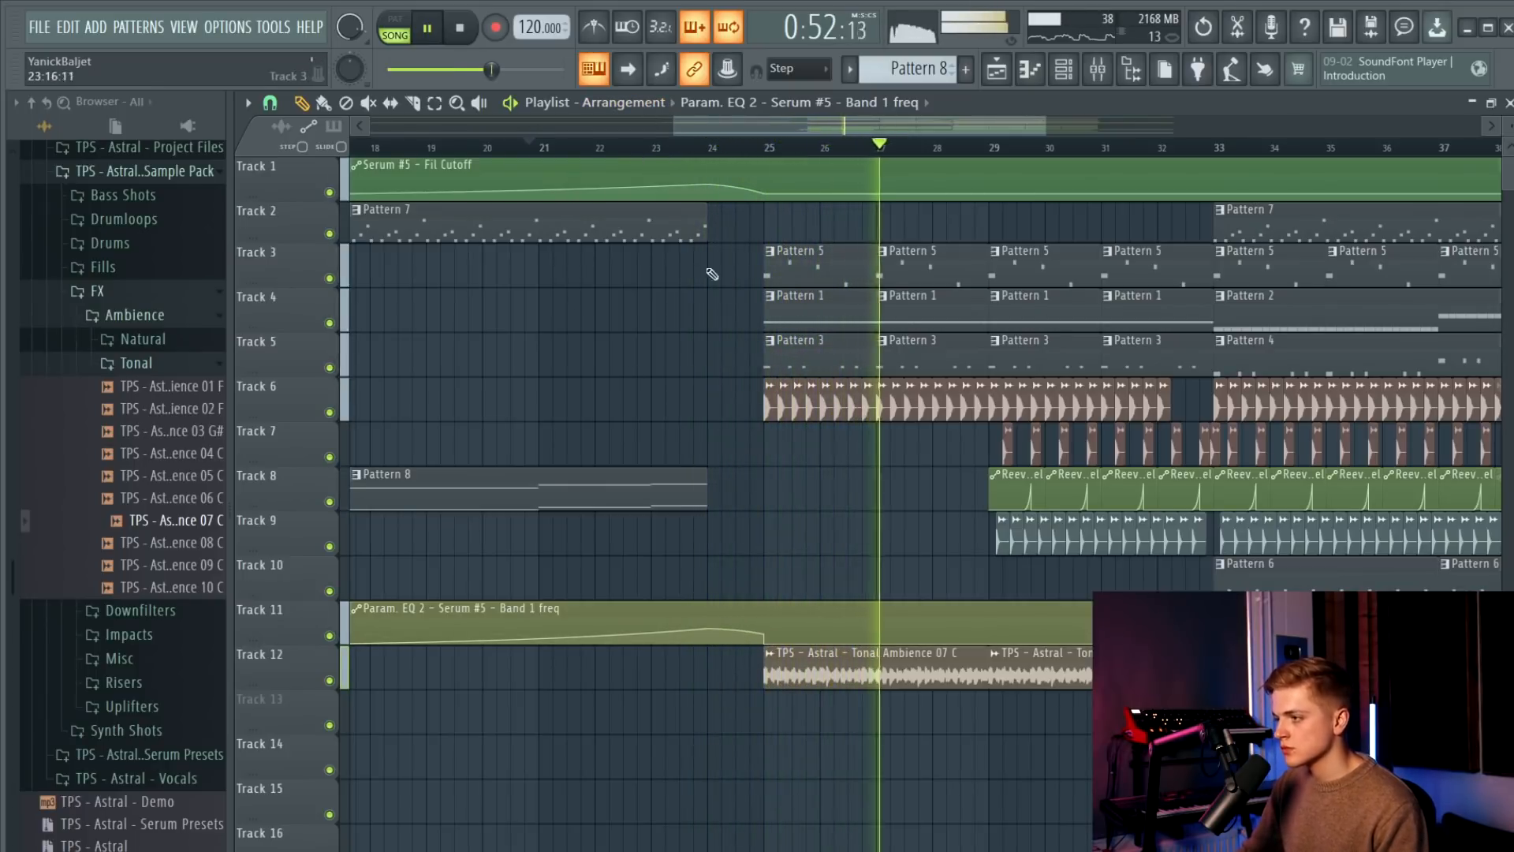
Lower the Serum #5 mixer track's volume to about -3.5 dB while playing the arrangement.
{"action": "scroll", "coordinate": [709, 270], "scroll_direction": "down", "scroll_amount": 3}
{"action": "key", "text": "space"}
{"action": "key", "text": "F9"}
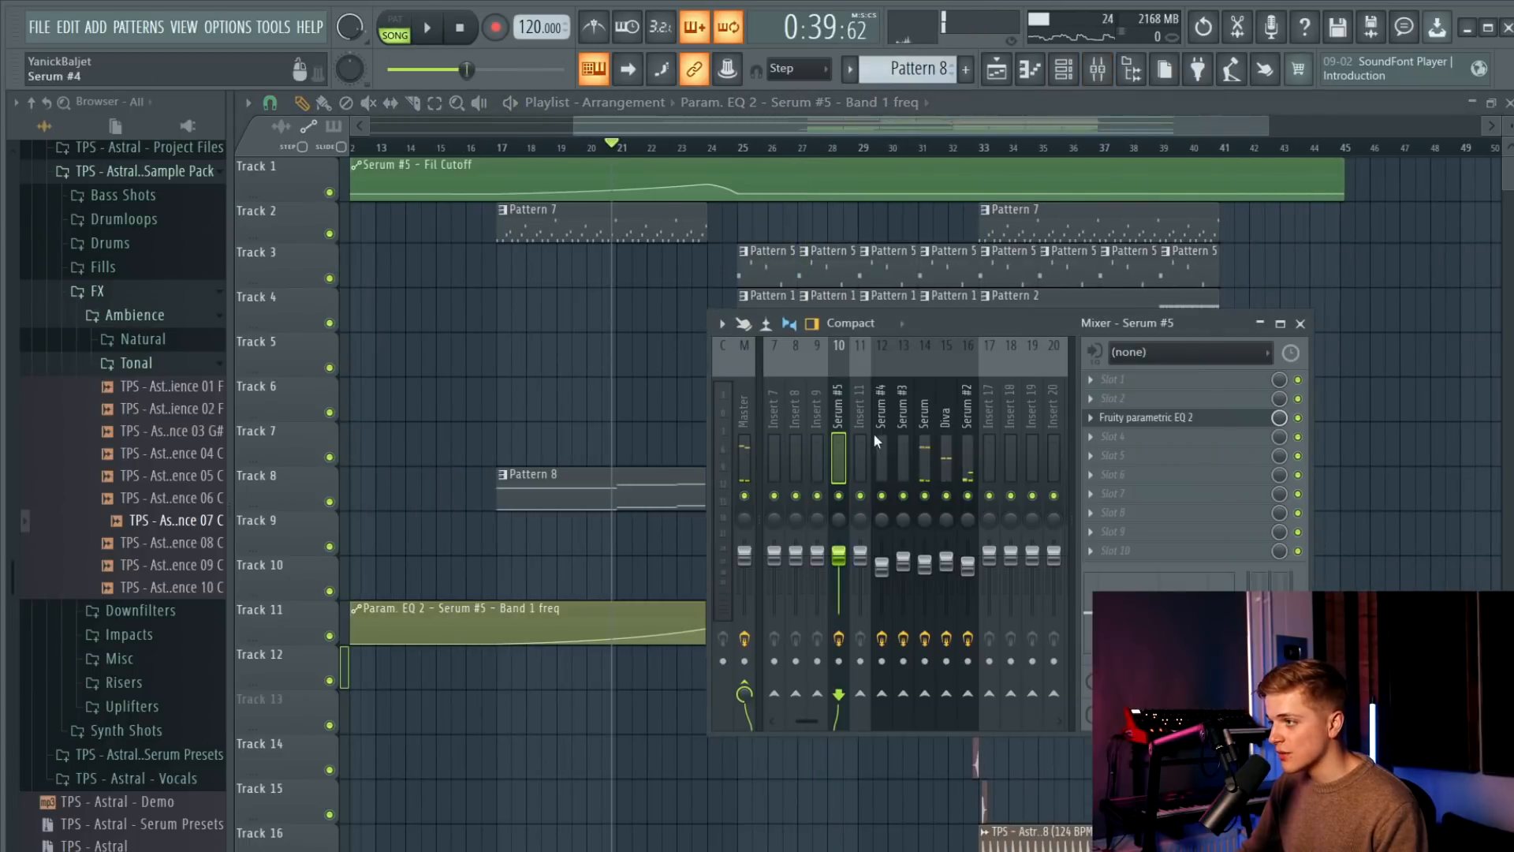
{"action": "left_click", "coordinate": [903, 449]}
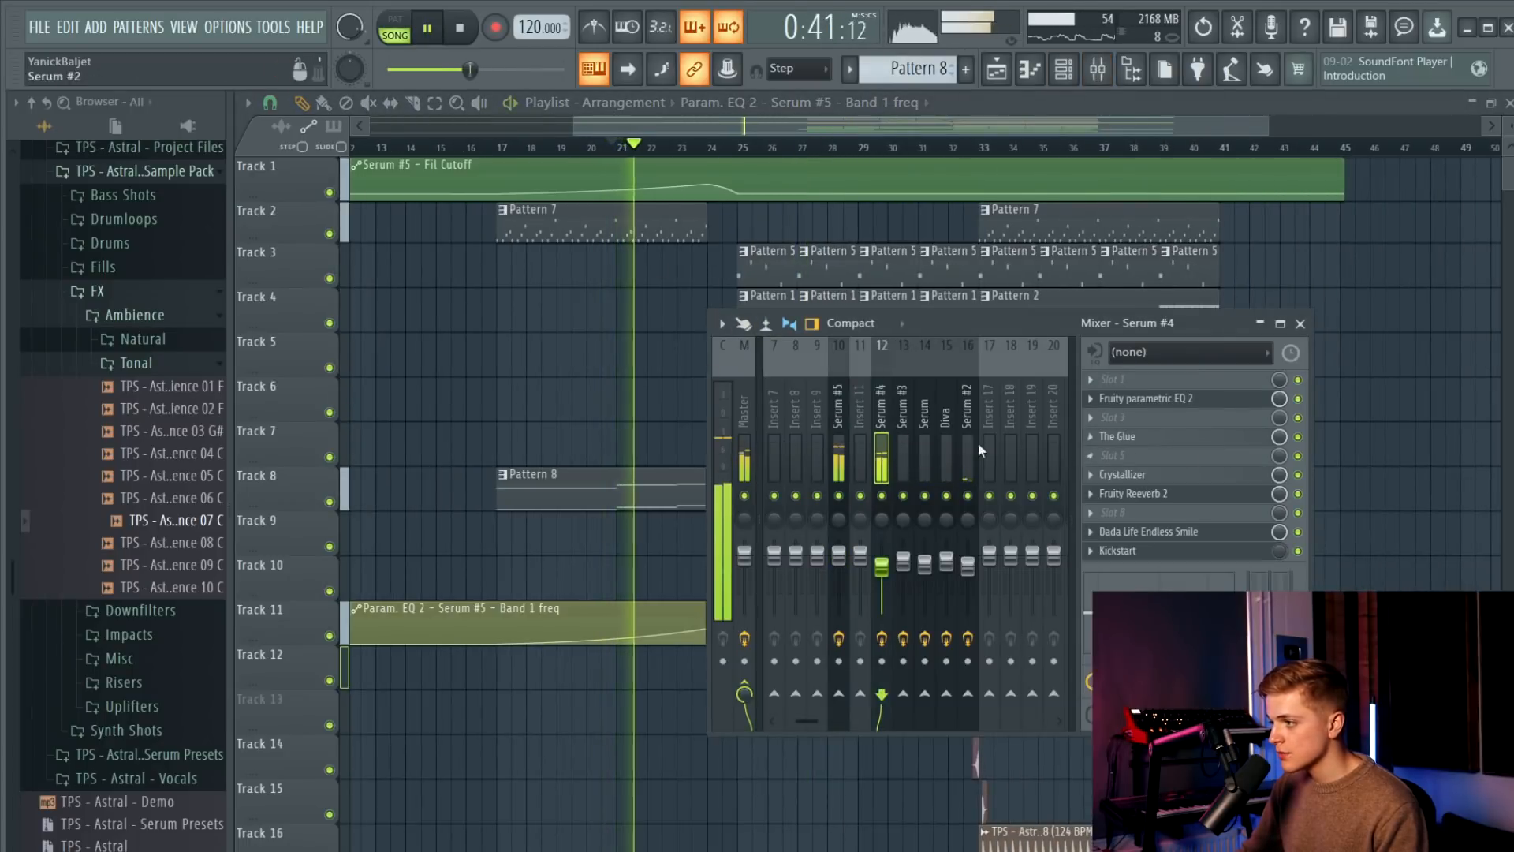
{"action": "left_click", "coordinate": [820, 457]}
{"action": "left_click", "coordinate": [838, 465]}
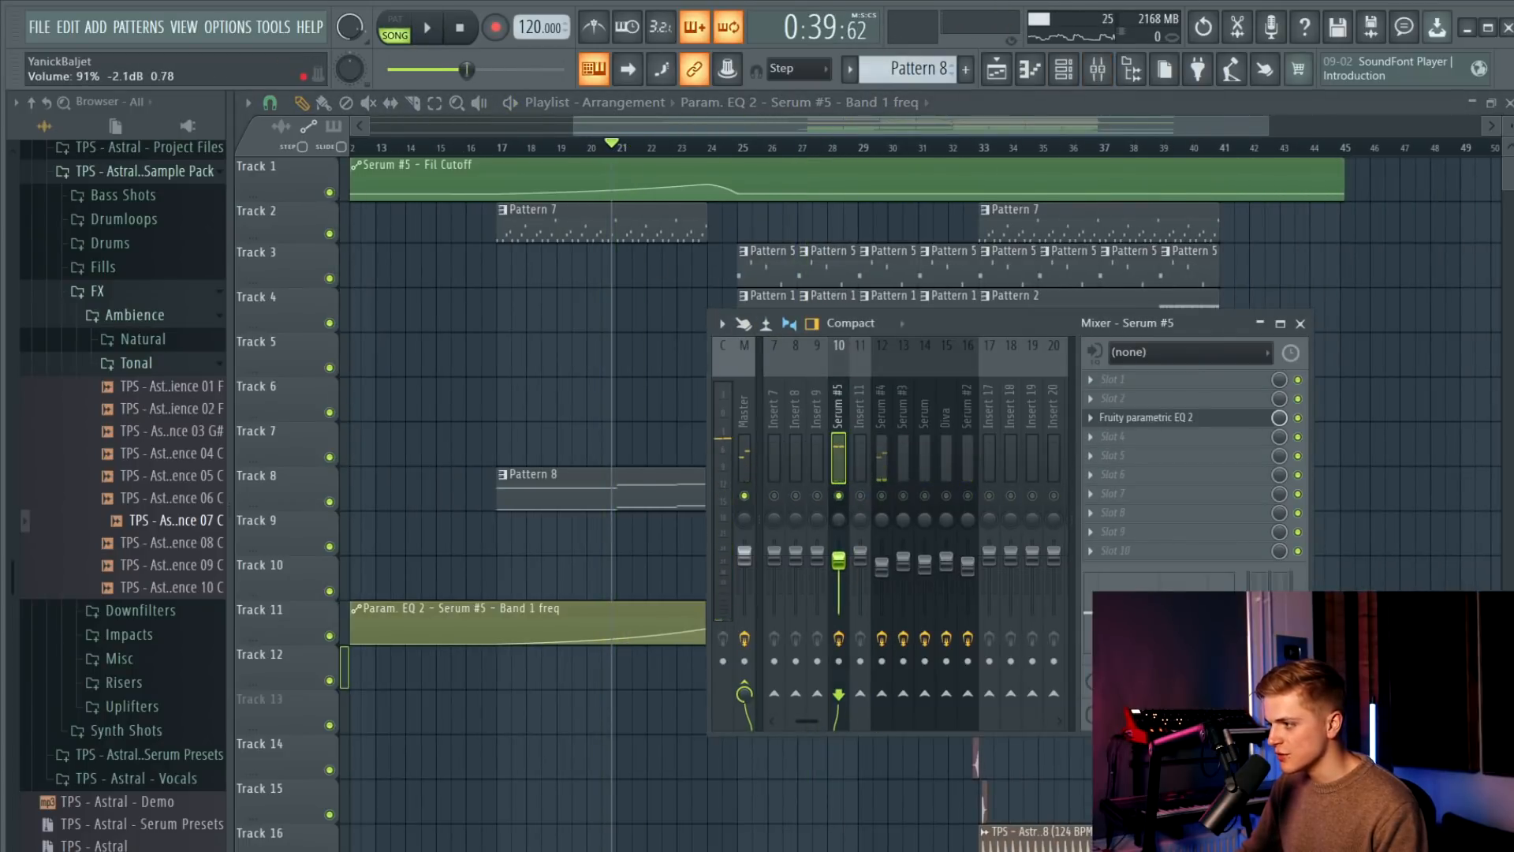
{"action": "key", "text": "space"}
{"action": "left_click_drag", "start_coordinate": [839, 559], "coordinate": [844, 564]}
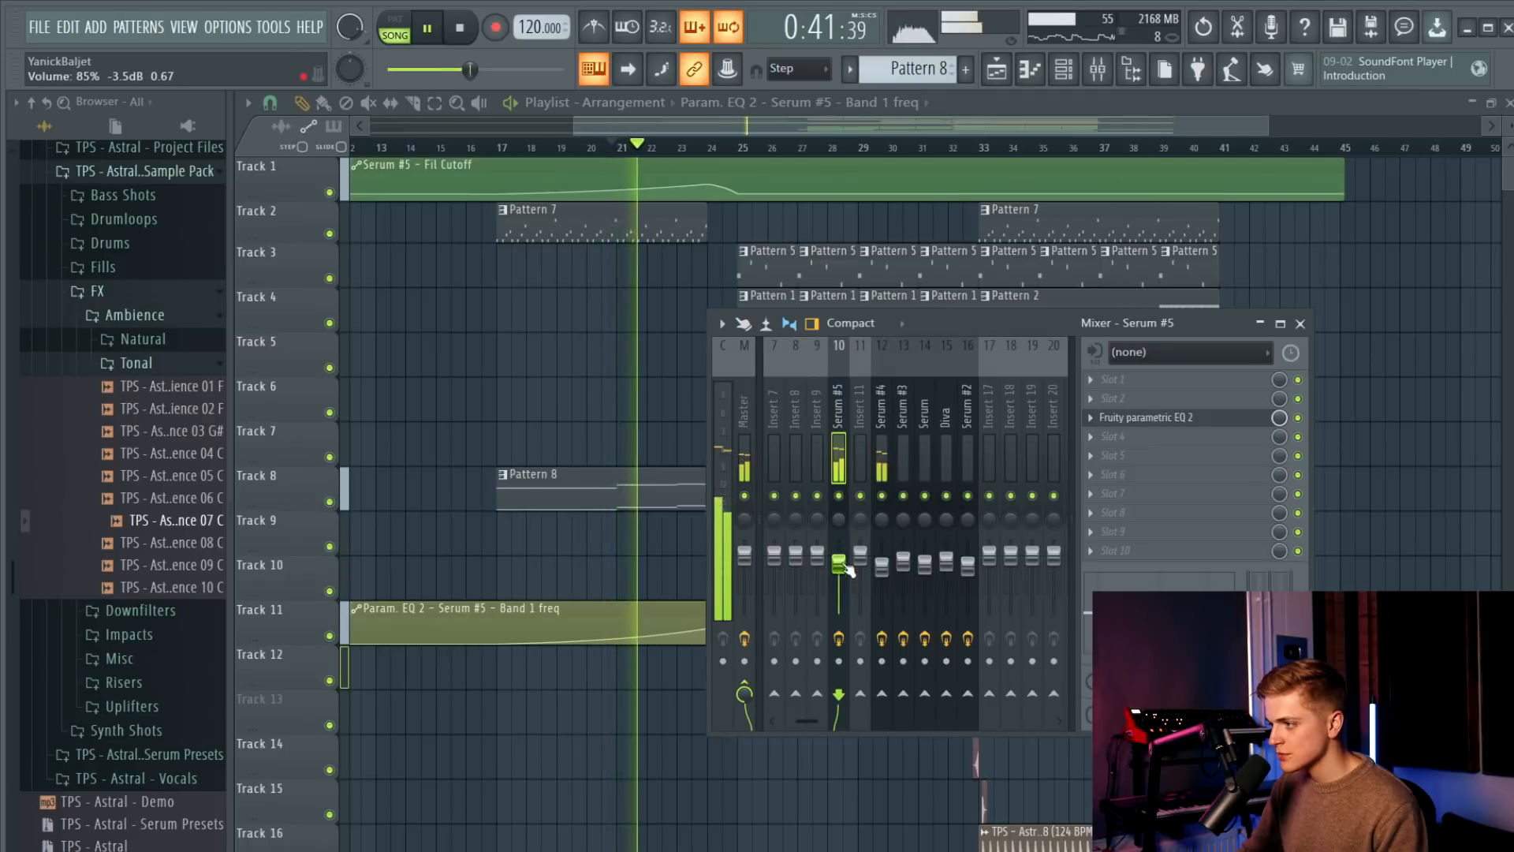
Move Dada Life Endless Smile up to slot 8 in the Serum #4 mixer track's effect chain.
{"action": "left_click", "coordinate": [882, 465]}
{"action": "left_click", "coordinate": [1164, 418]}
{"action": "key", "text": "Escape"}
{"action": "left_click_drag", "start_coordinate": [1145, 533], "coordinate": [1143, 521]}
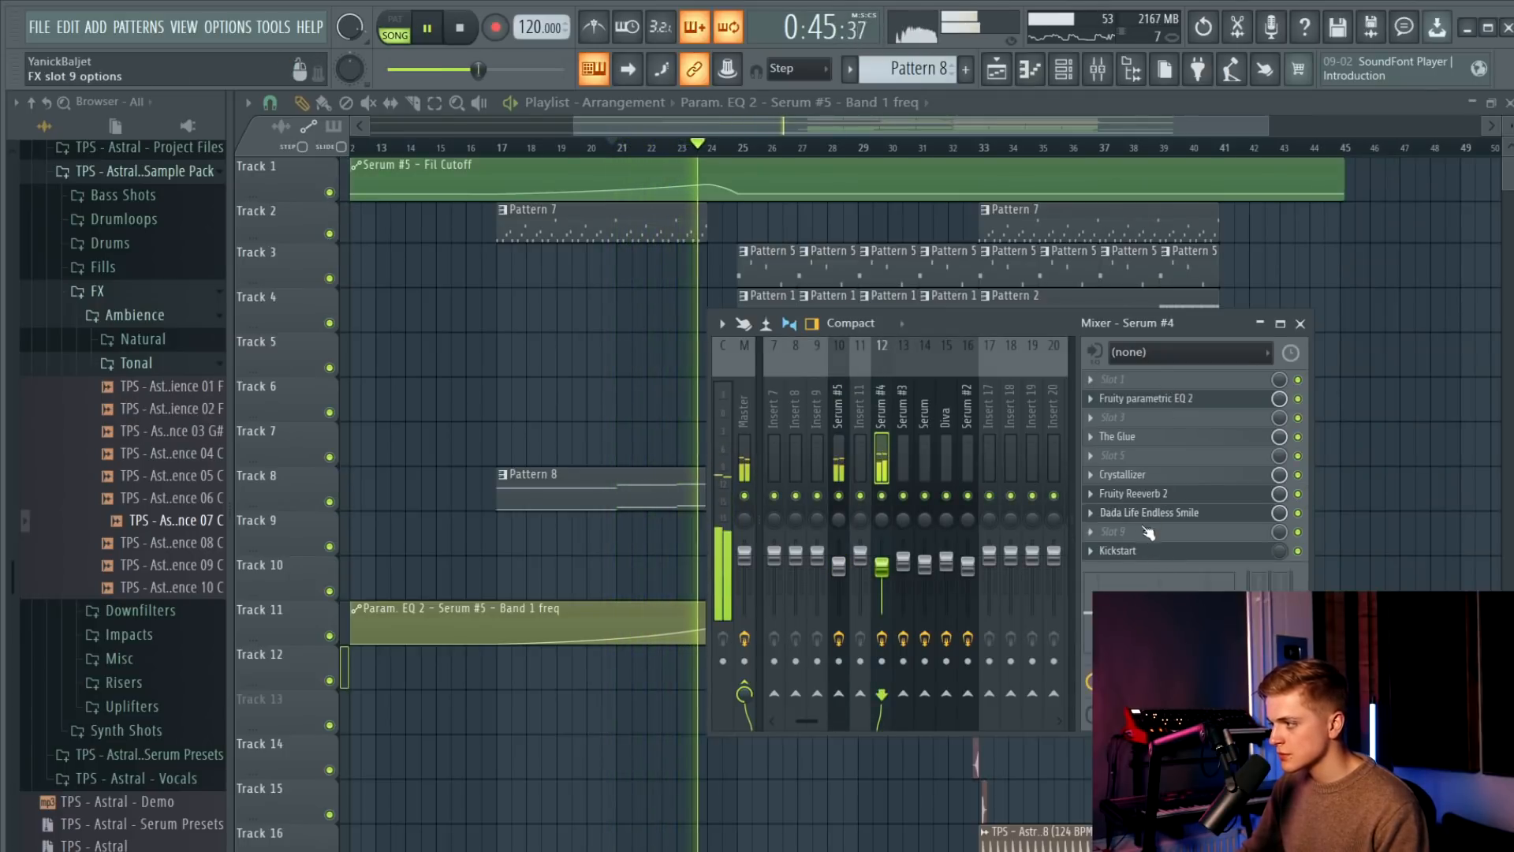
Load Fruity parametric EQ 2 in slot 9 of the Serum #4 track with the 20Hz + 18kHz cut preset.
{"action": "left_click", "coordinate": [1148, 530]}
{"action": "left_click", "coordinate": [1411, 497]}
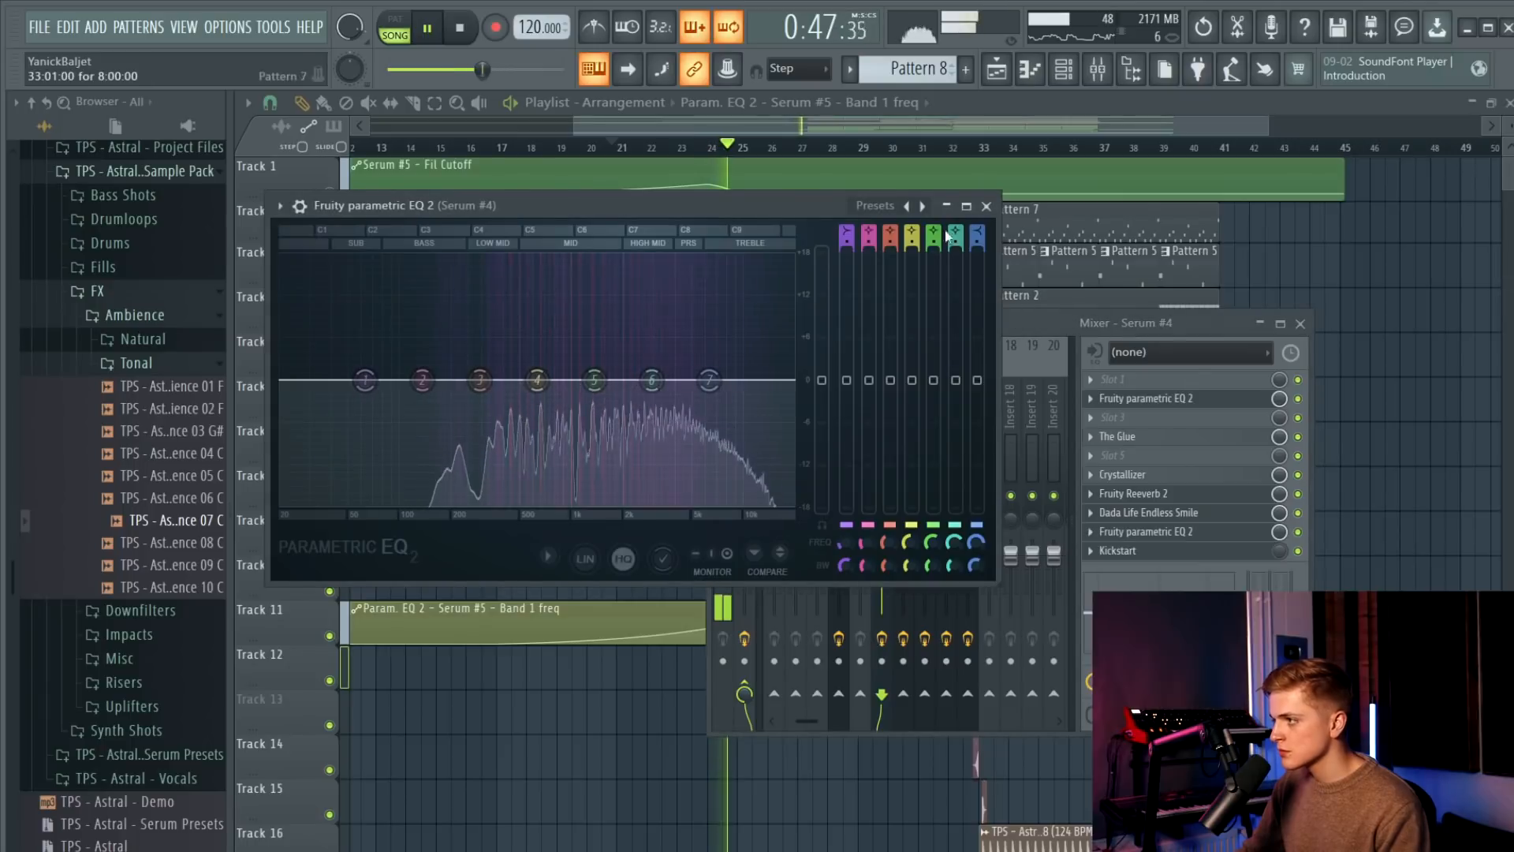
{"action": "left_click", "coordinate": [876, 205]}
{"action": "left_click", "coordinate": [947, 279]}
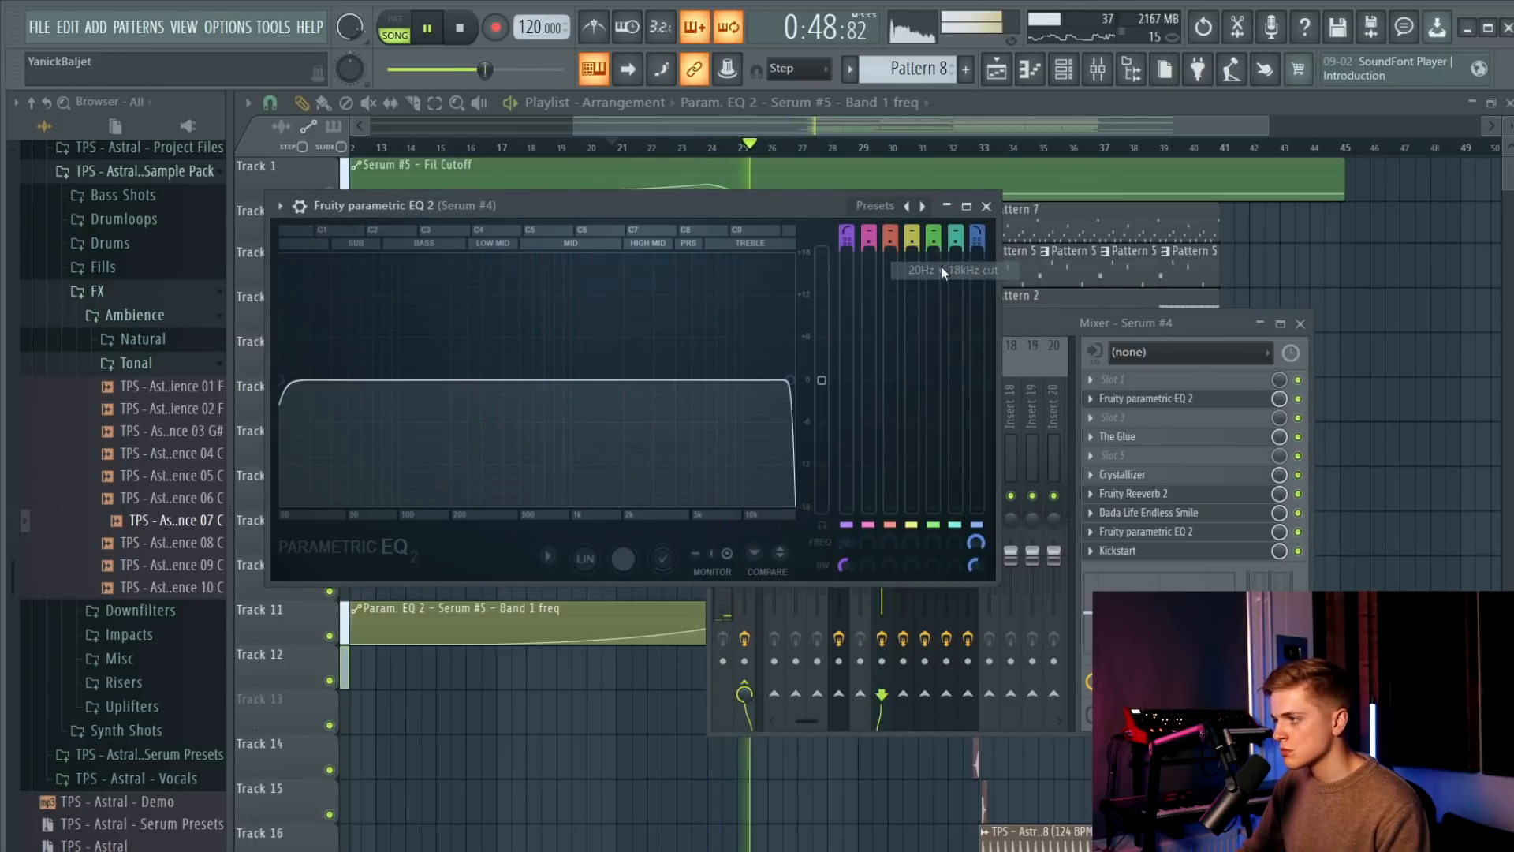
Automate band 1 frequency of Serum #4's slot 9 EQ, rising from bar 17 to 24 and dropping at bar 25.
{"action": "right_click", "coordinate": [841, 538]}
{"action": "left_click", "coordinate": [891, 694]}
{"action": "right_click", "coordinate": [749, 732]}
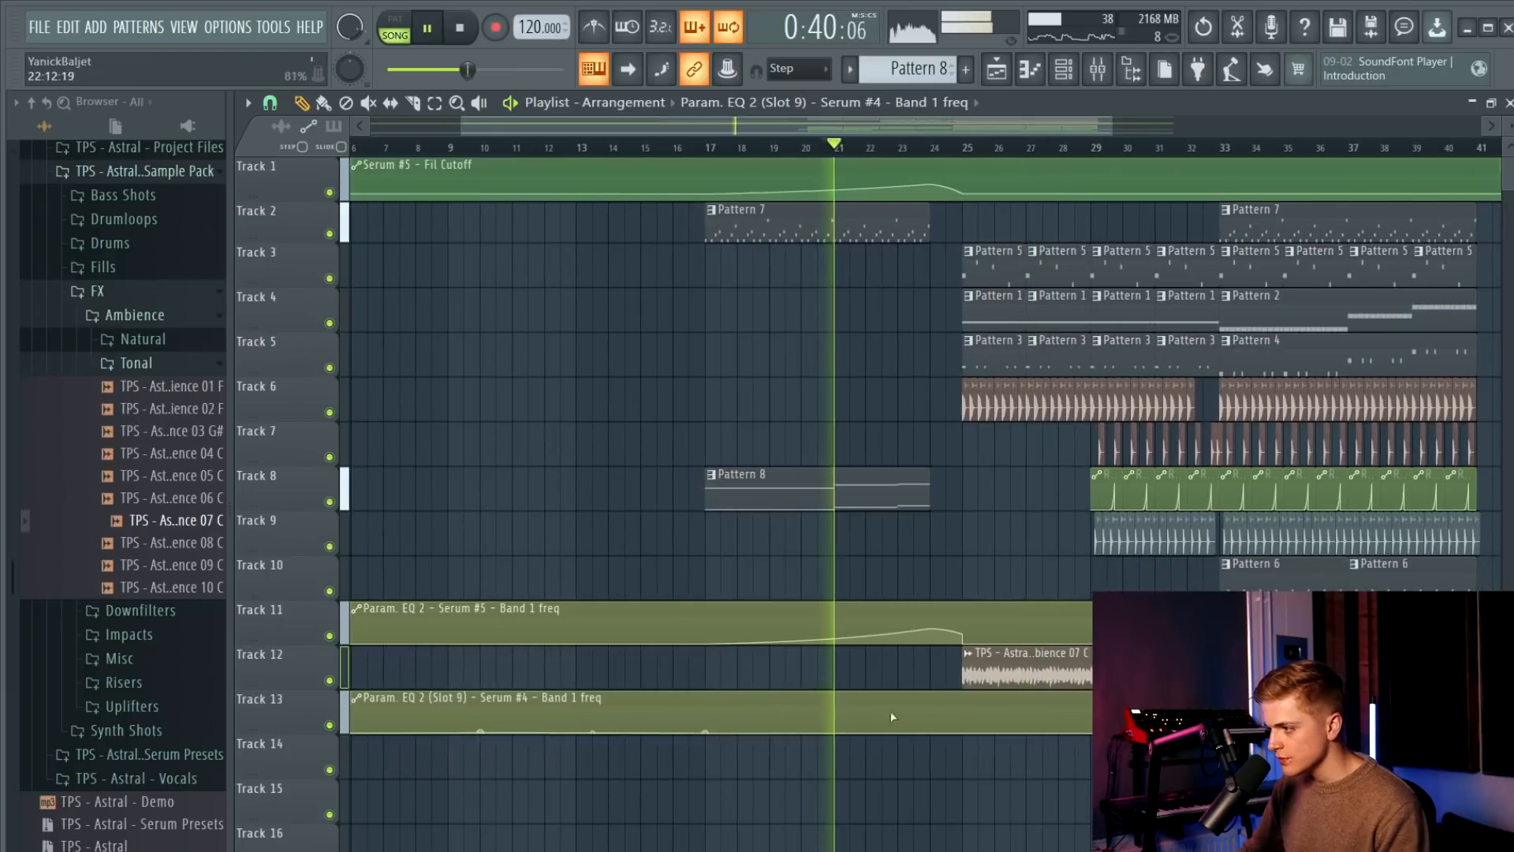
{"action": "scroll", "coordinate": [875, 713], "scroll_direction": "up", "scroll_amount": 1}
{"action": "right_click", "coordinate": [946, 718]}
{"action": "scroll", "coordinate": [948, 720], "scroll_direction": "up", "scroll_amount": 3}
{"action": "left_click_drag", "start_coordinate": [946, 724], "coordinate": [987, 778]}
{"action": "right_click", "coordinate": [998, 723]}
{"action": "right_click", "coordinate": [1009, 723]}
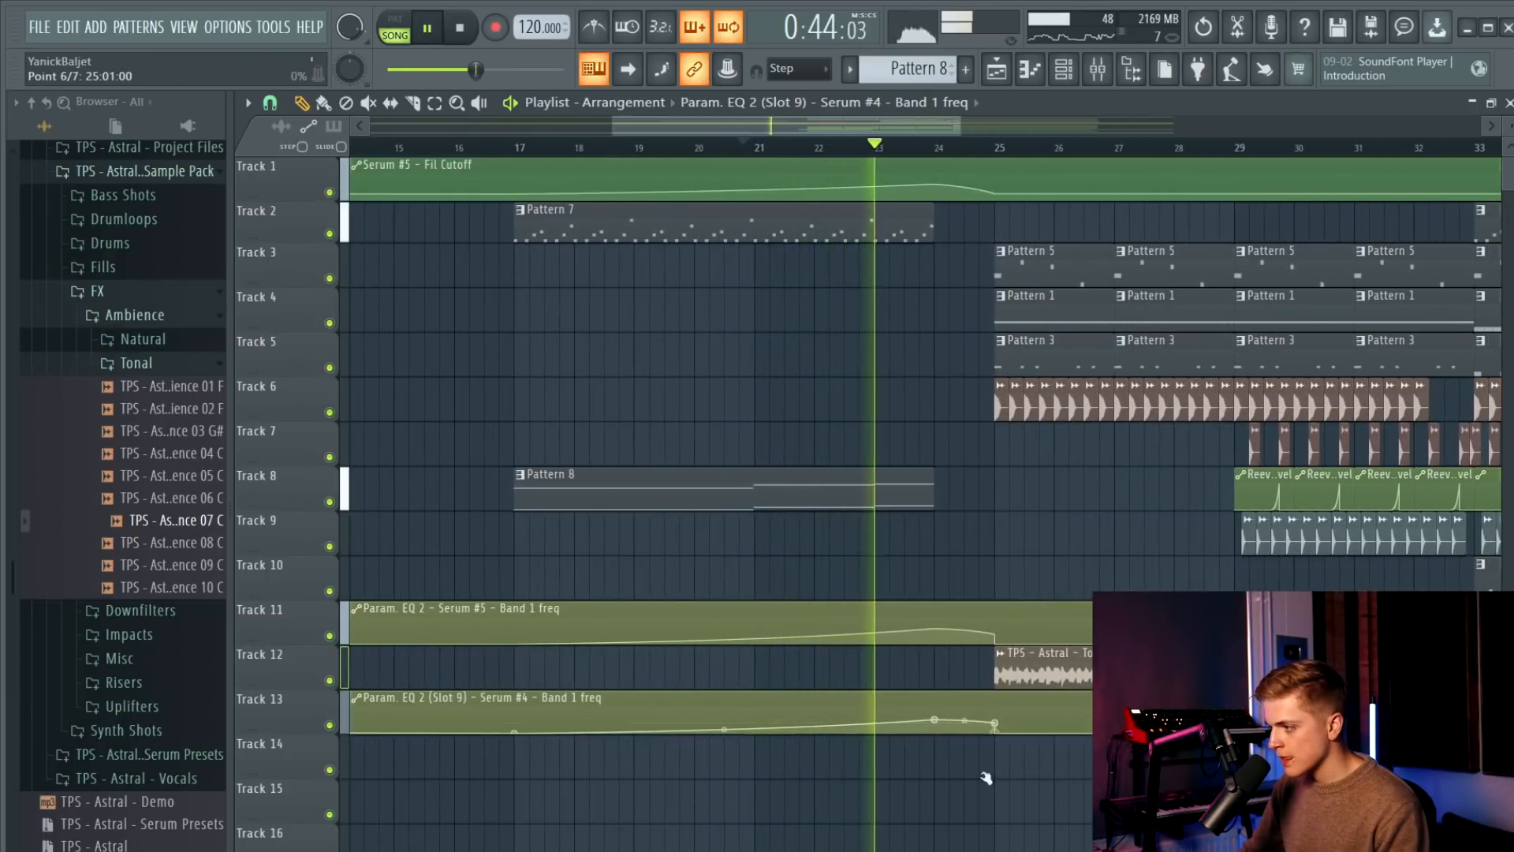
Move the Serum #5 EQ band 1 frequency automation clip to track 12 and lower its peak at bar 24.
{"action": "scroll", "coordinate": [915, 718], "scroll_direction": "down", "scroll_amount": 2}
{"action": "left_click_drag", "start_coordinate": [860, 623], "coordinate": [838, 655]}
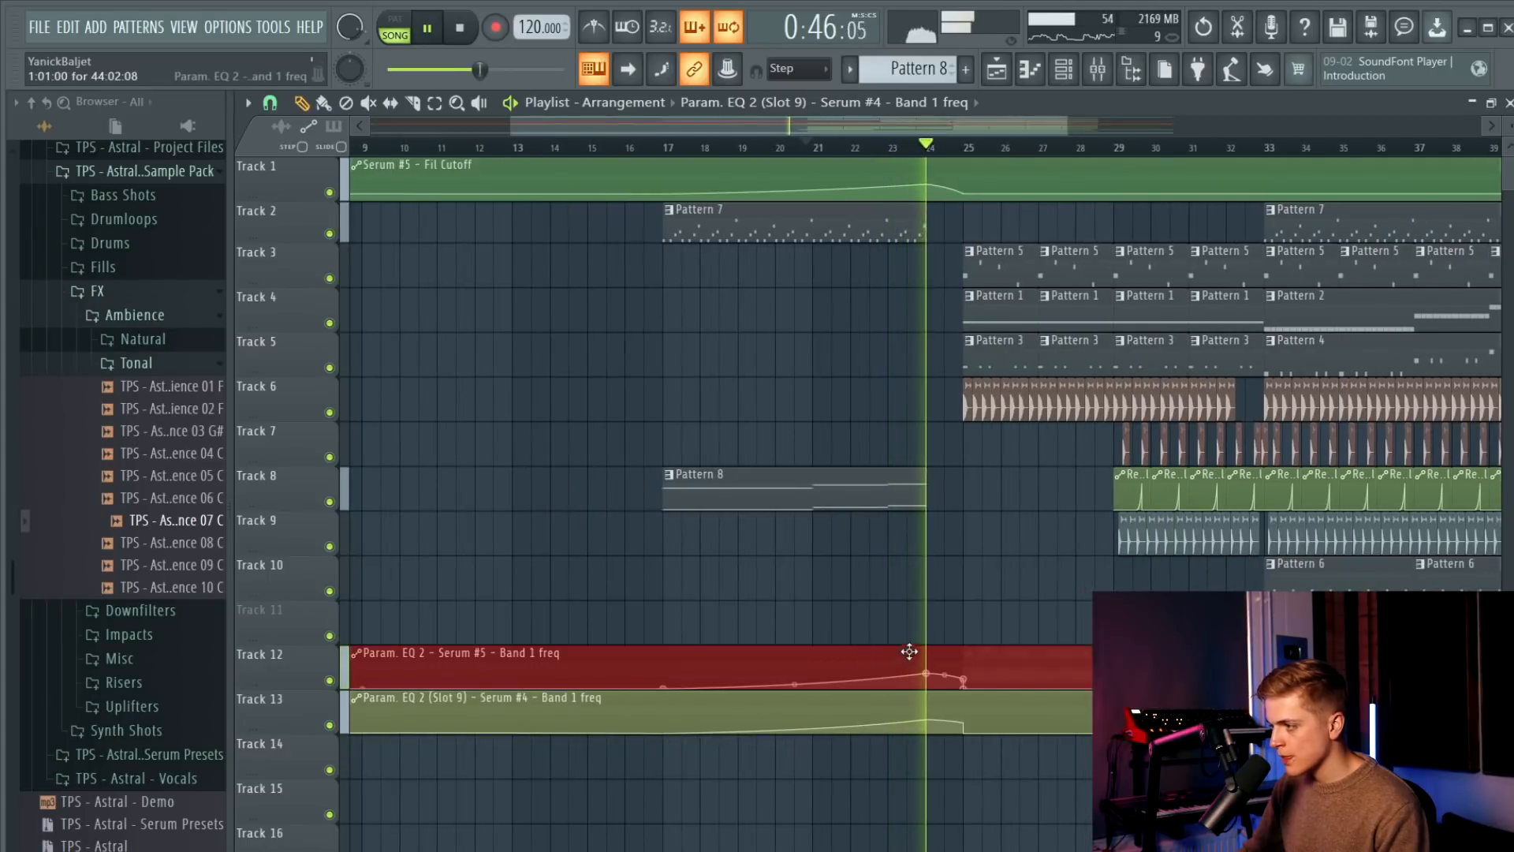
{"action": "left_click", "coordinate": [909, 651]}
{"action": "scroll", "coordinate": [931, 666], "scroll_direction": "up", "scroll_amount": 1}
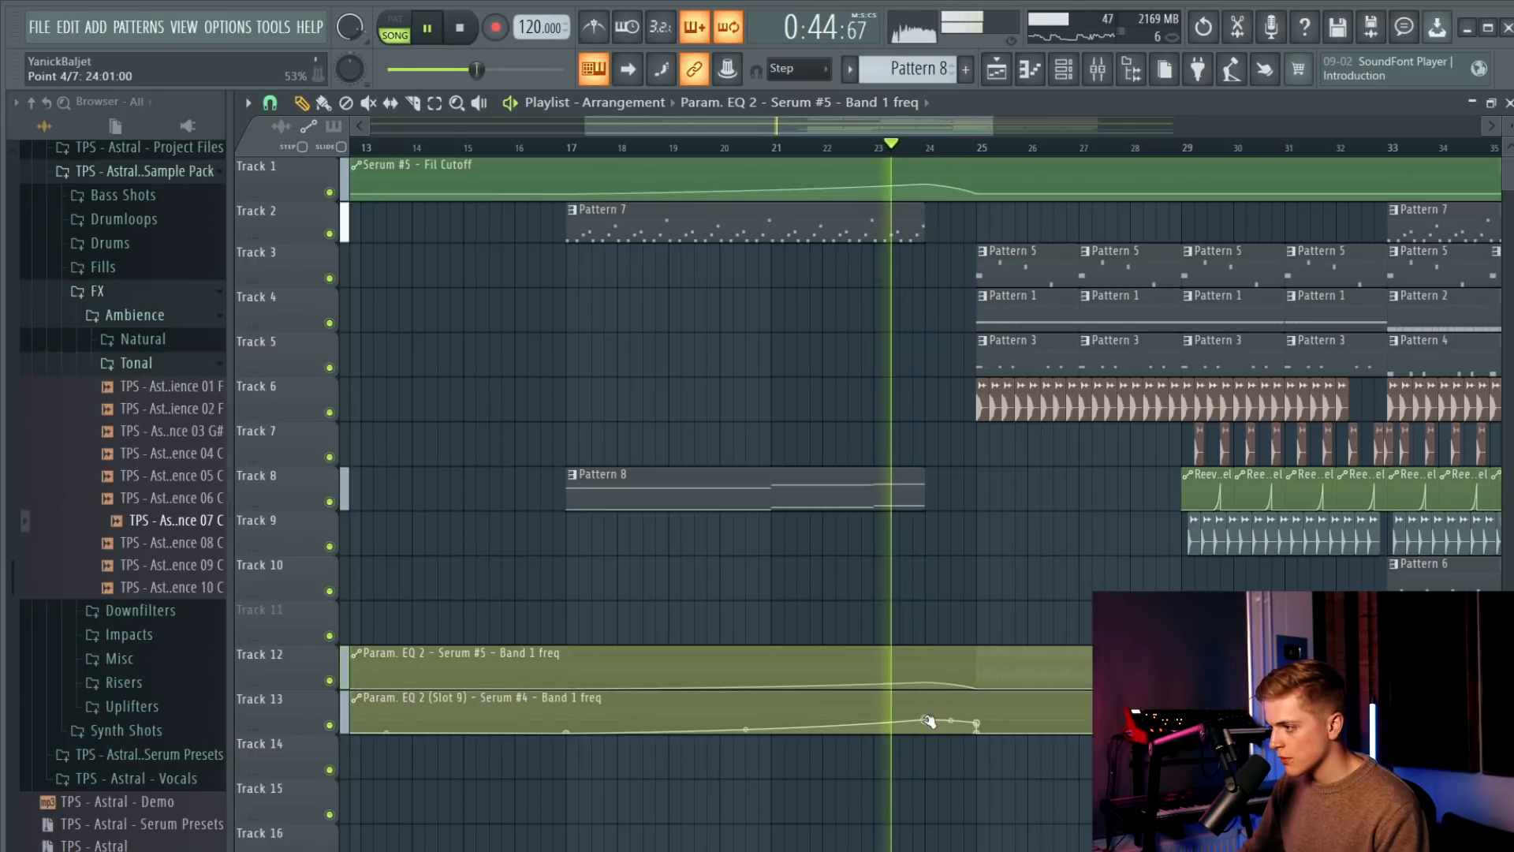
Move the Serum #5 and Serum #4 EQ band 1 frequency automation clips from tracks 12 and 13 to tracks 31 and 32.
{"action": "scroll", "coordinate": [954, 548], "scroll_direction": "down", "scroll_amount": 5}
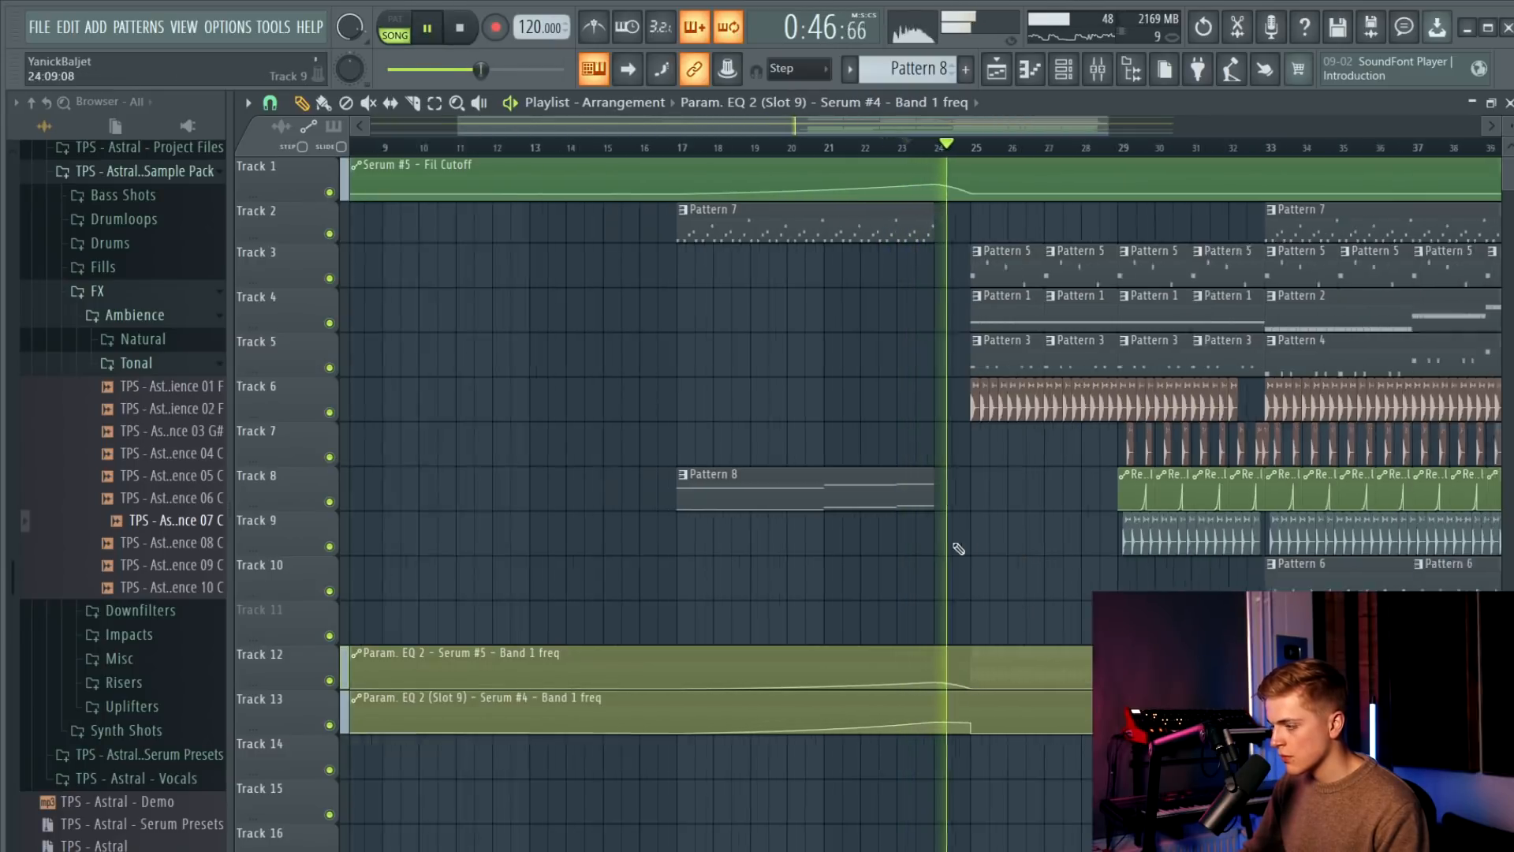
{"action": "left_click_drag", "start_coordinate": [657, 603], "coordinate": [625, 756]}
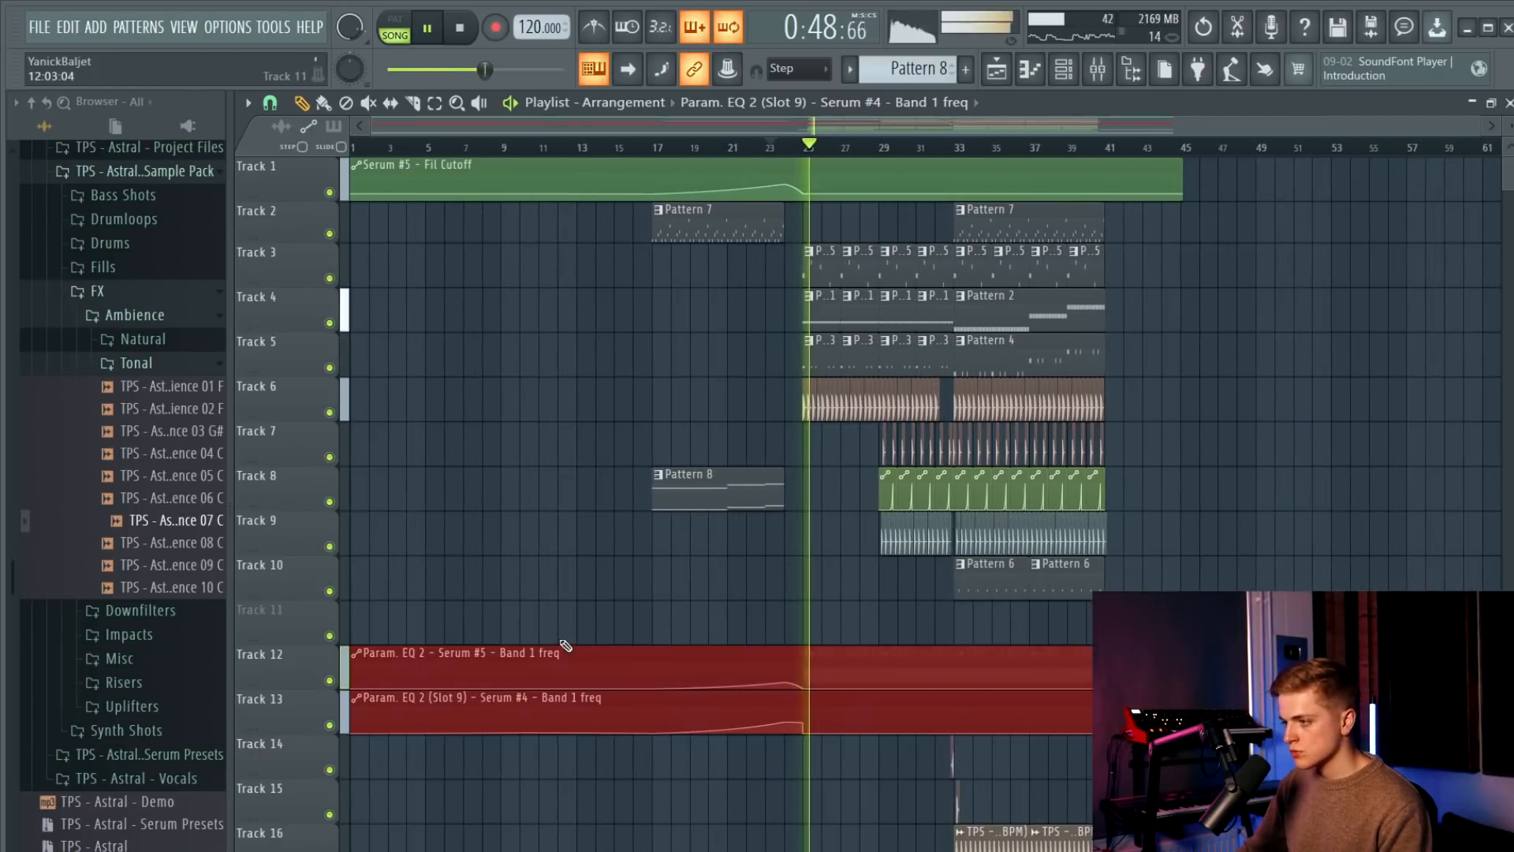
{"action": "key", "text": "Delete"}
{"action": "scroll", "coordinate": [624, 756], "scroll_direction": "down", "scroll_amount": 4}
{"action": "scroll", "coordinate": [410, 564], "scroll_direction": "down", "scroll_amount": 5}
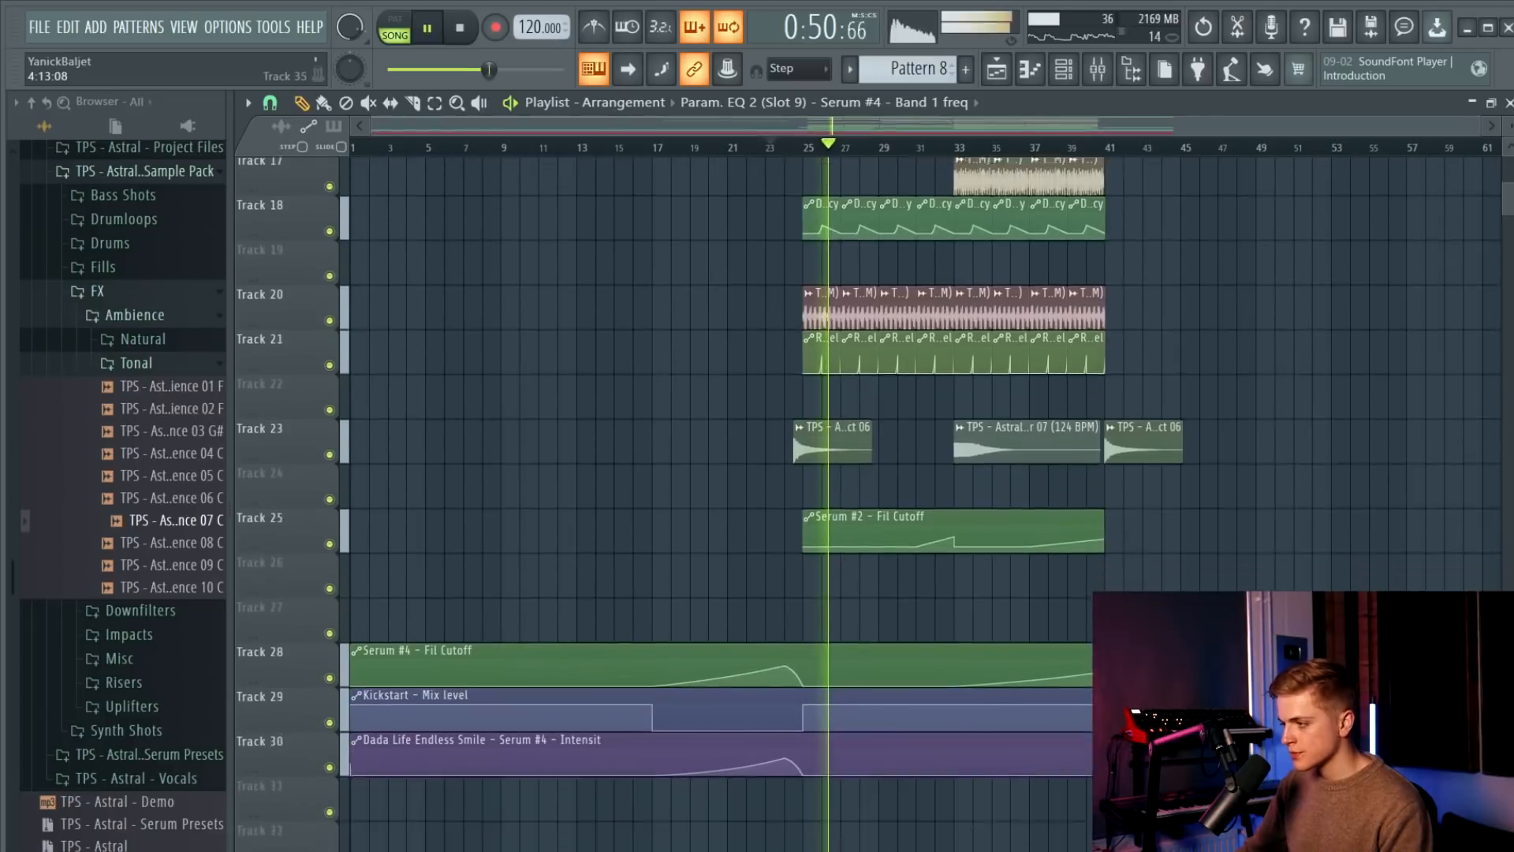
{"action": "key", "text": "ctrl+v"}
{"action": "left_click_drag", "start_coordinate": [388, 600], "coordinate": [382, 649]}
{"action": "scroll", "coordinate": [422, 623], "scroll_direction": "down", "scroll_amount": 1}
{"action": "scroll", "coordinate": [423, 623], "scroll_direction": "up", "scroll_amount": 10}
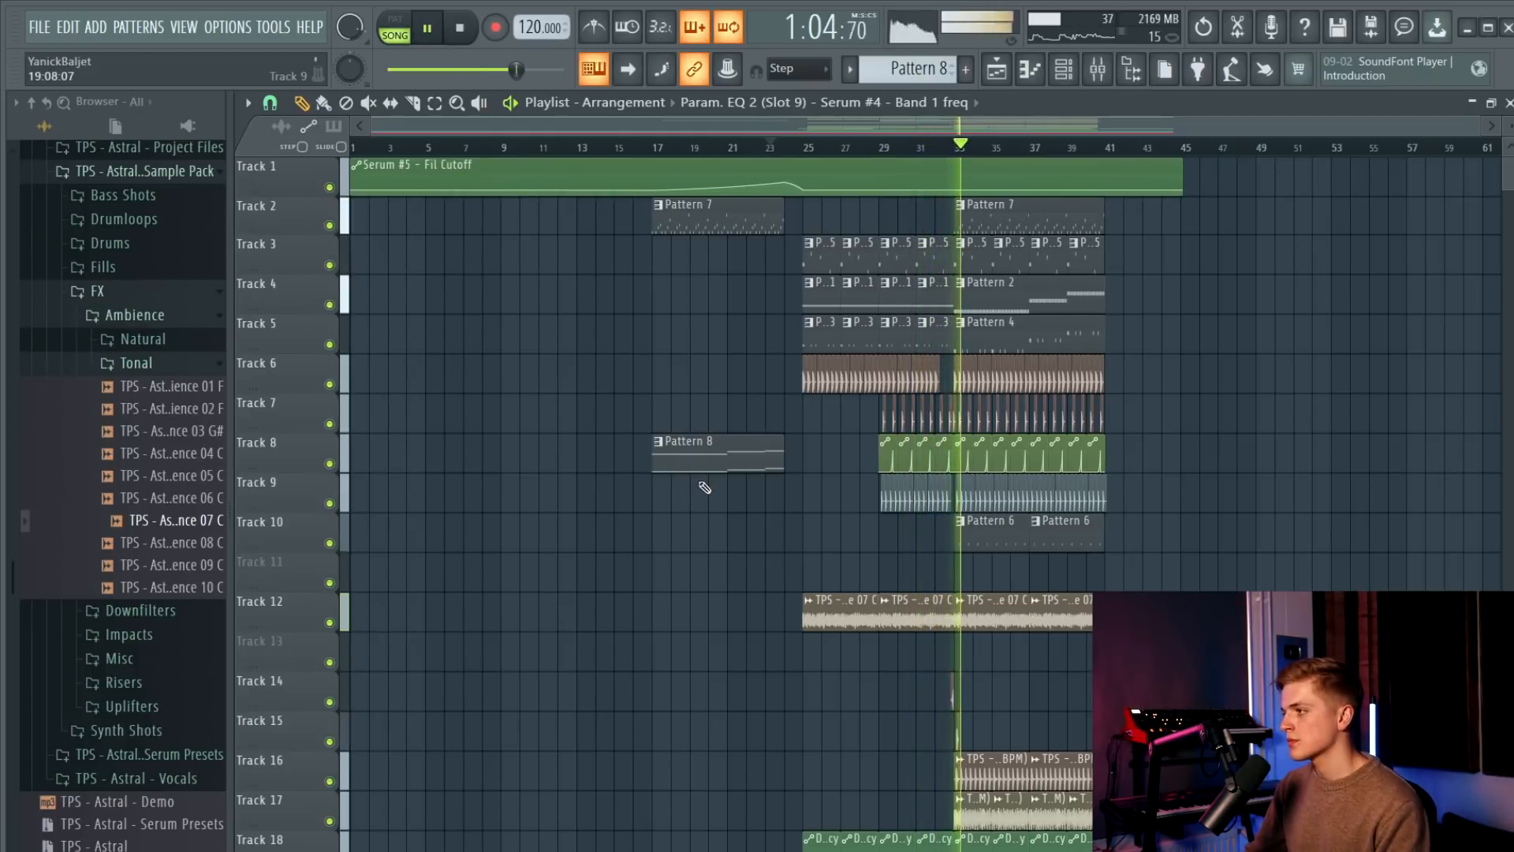
Move the Serum #5 filter cutoff automation clip from track 1 to track 33.
{"action": "scroll", "coordinate": [631, 177], "scroll_direction": "down", "scroll_amount": 5}
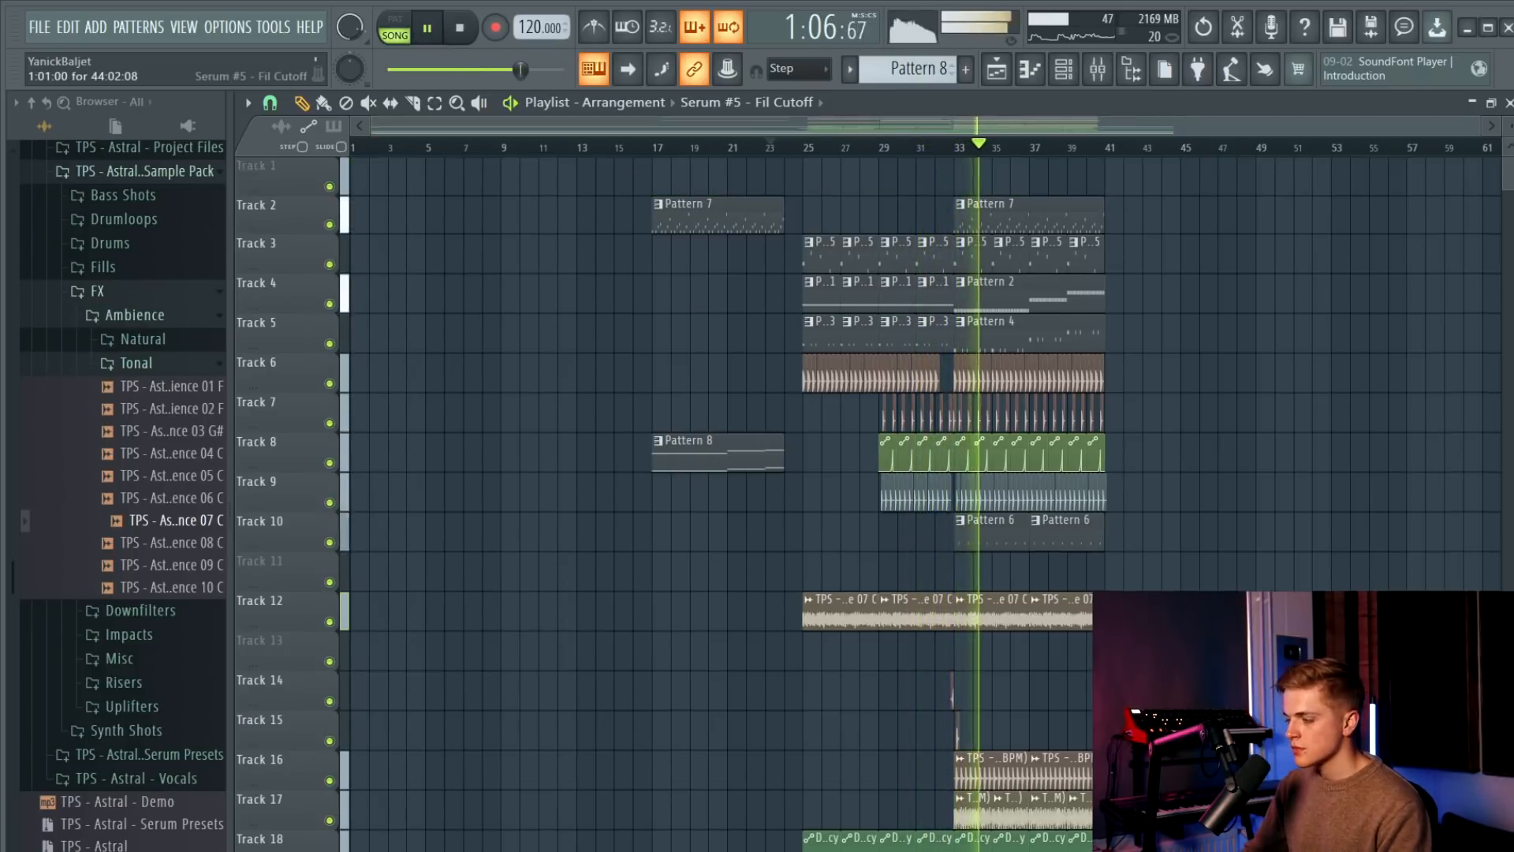
{"action": "scroll", "coordinate": [662, 489], "scroll_direction": "down", "scroll_amount": 5}
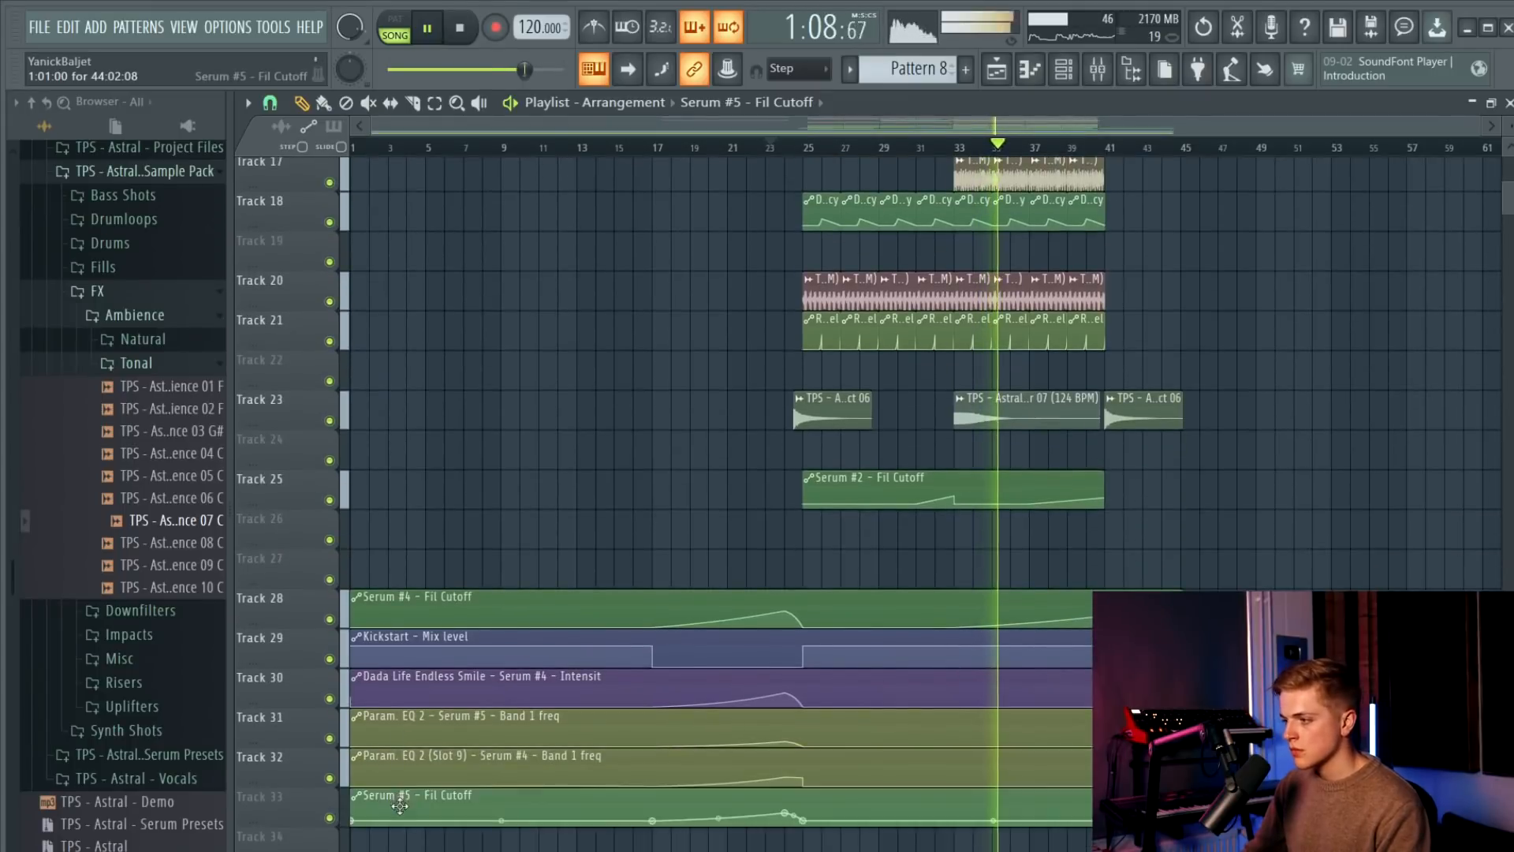
{"action": "left_click_drag", "start_coordinate": [478, 611], "coordinate": [476, 791]}
{"action": "scroll", "coordinate": [1030, 501], "scroll_direction": "up", "scroll_amount": 5}
{"action": "scroll", "coordinate": [1029, 501], "scroll_direction": "up", "scroll_amount": 3}
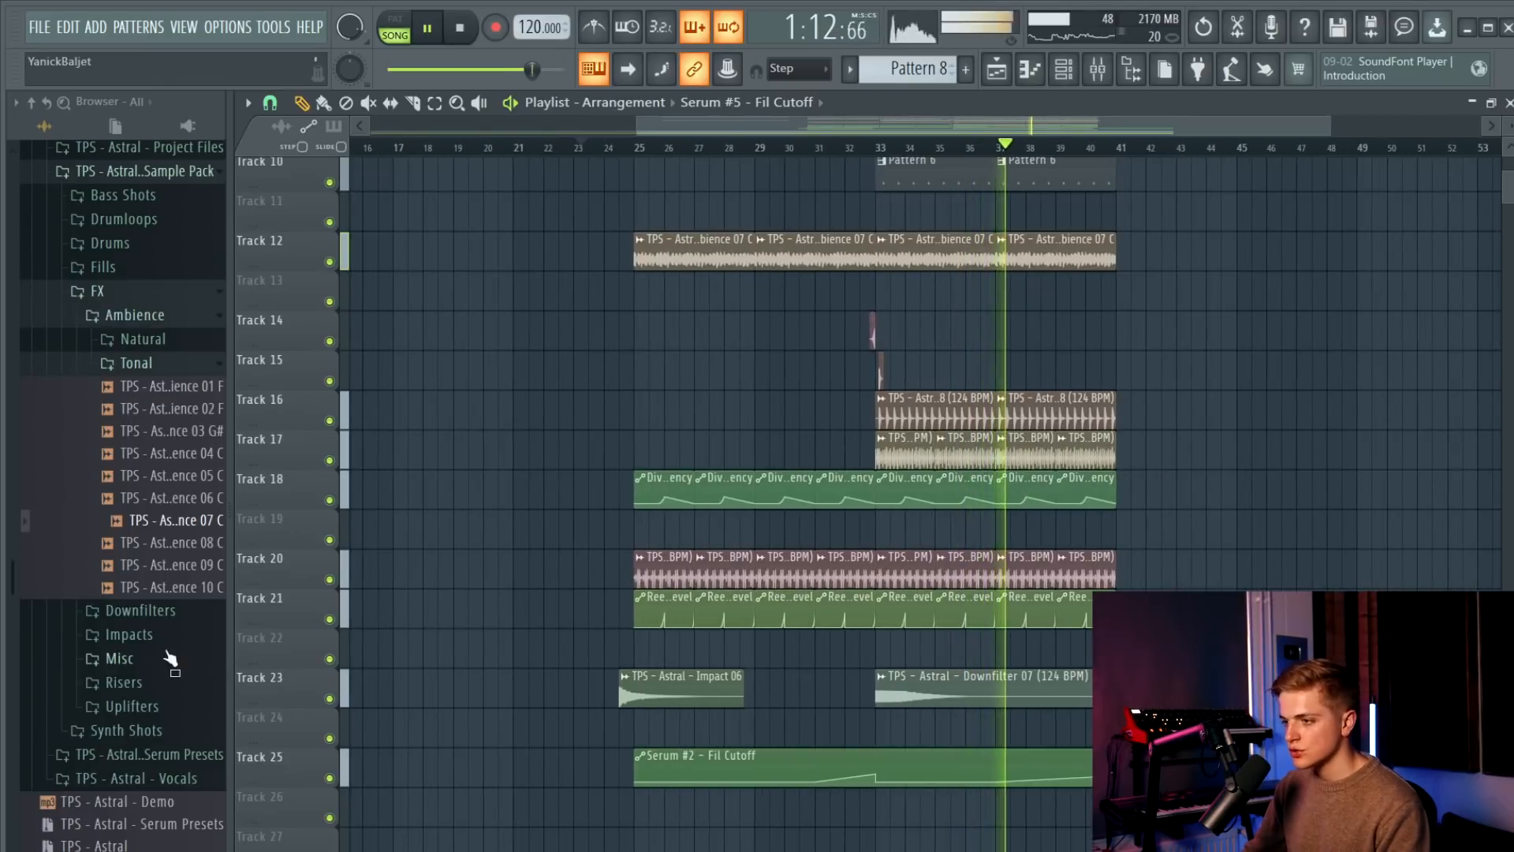
Audition the samples in the TPS - Astral - Vocals folder to find a vocal for the buildup.
{"action": "left_click", "coordinate": [150, 659]}
{"action": "left_click_drag", "start_coordinate": [150, 657], "coordinate": [192, 678]}
{"action": "key", "text": "space"}
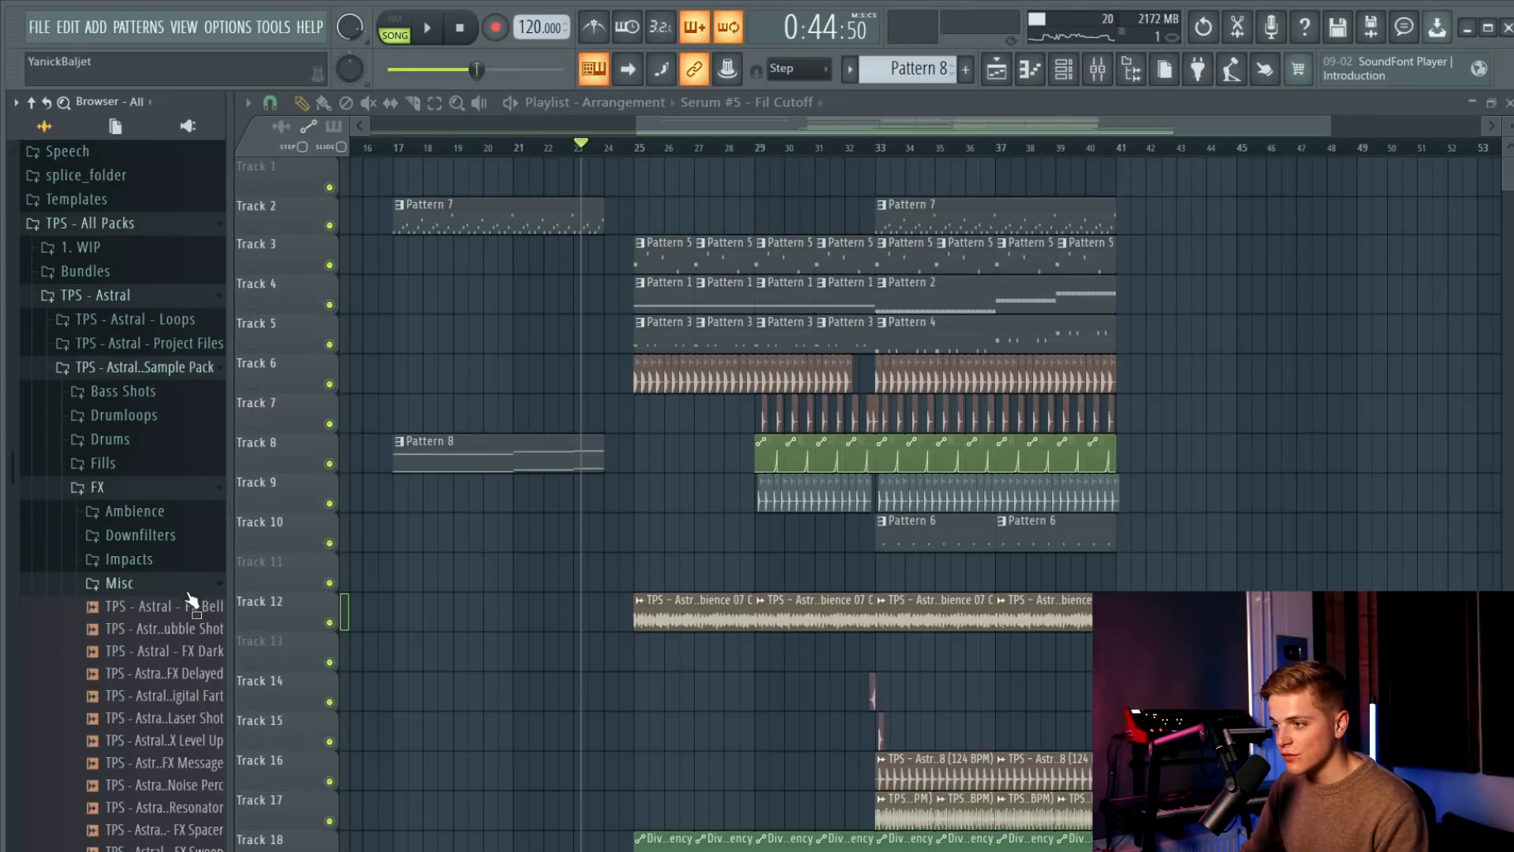
{"action": "left_click", "coordinate": [188, 591]}
{"action": "left_click", "coordinate": [160, 701]}
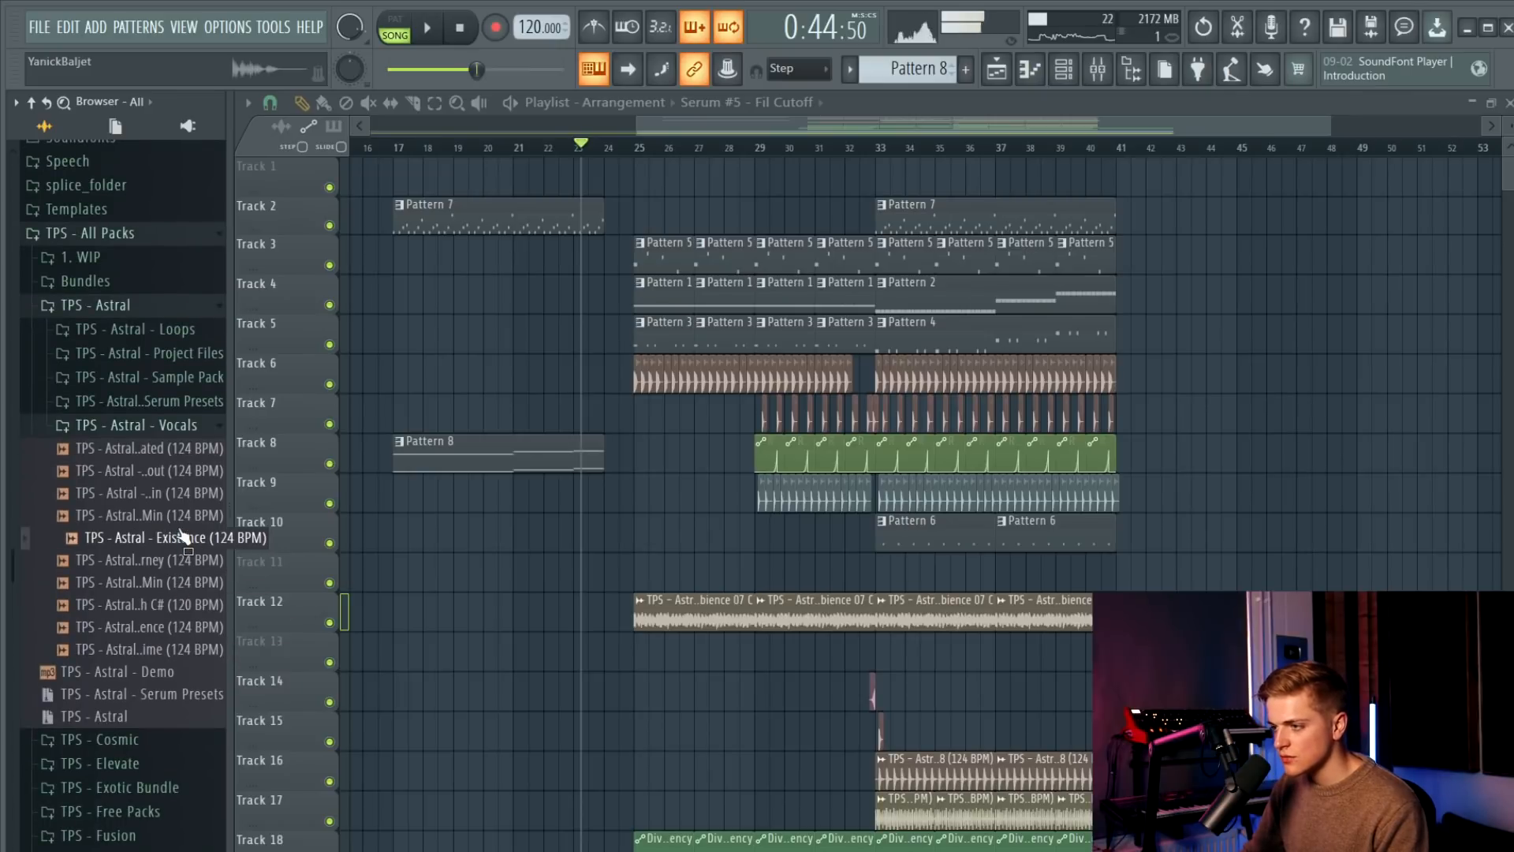
{"action": "left_click_drag", "start_coordinate": [183, 512], "coordinate": [176, 564]}
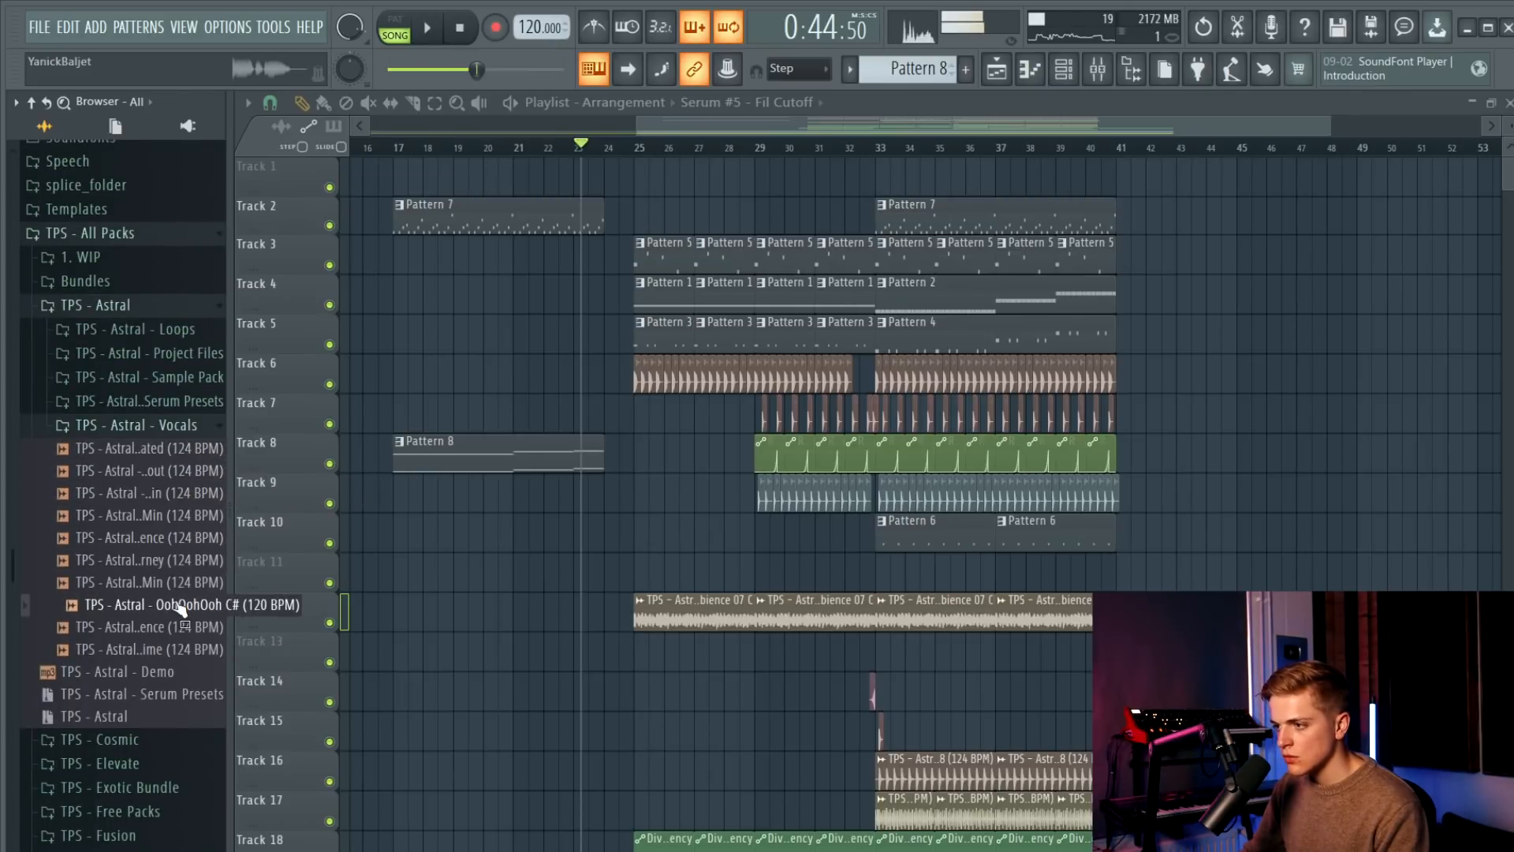
{"action": "left_click_drag", "start_coordinate": [178, 604], "coordinate": [181, 588]}
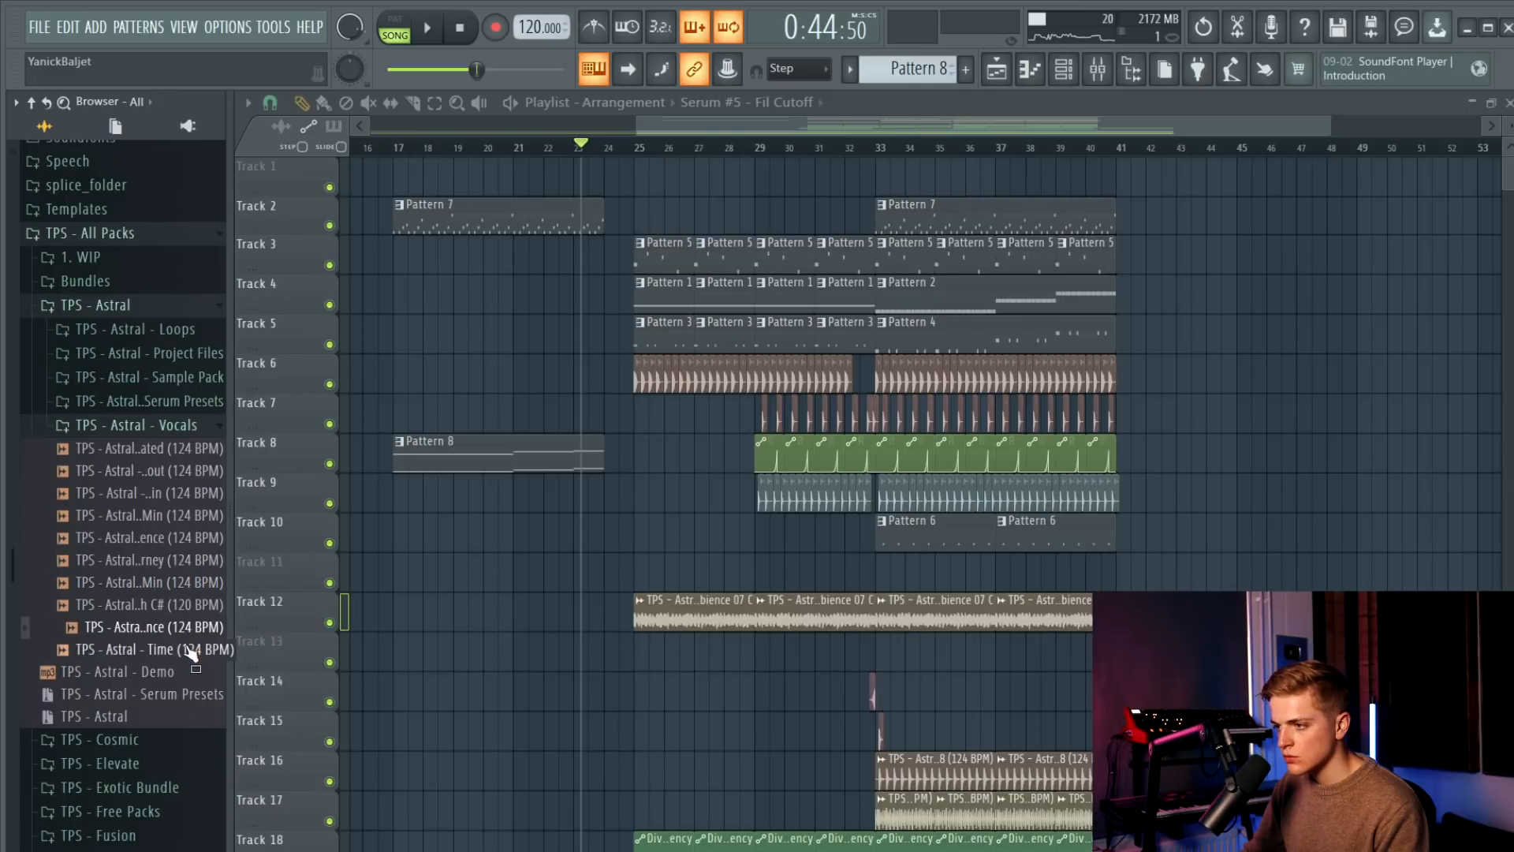
Place the TPS - Astral - Spiritual Experience (124 BPM) vocal on track 1 starting at bar 22.
{"action": "left_click_drag", "start_coordinate": [196, 631], "coordinate": [557, 165]}
{"action": "scroll", "coordinate": [556, 166], "scroll_direction": "up", "scroll_amount": 3}
{"action": "left_click_drag", "start_coordinate": [672, 177], "coordinate": [594, 177]}
{"action": "key", "text": "space"}
Run tempo detection on the Spiritual Experience vocal clip to sync it with the project tempo.
{"action": "right_click", "coordinate": [499, 163]}
{"action": "key", "text": "ctrl+z"}
{"action": "left_click", "coordinate": [505, 164]}
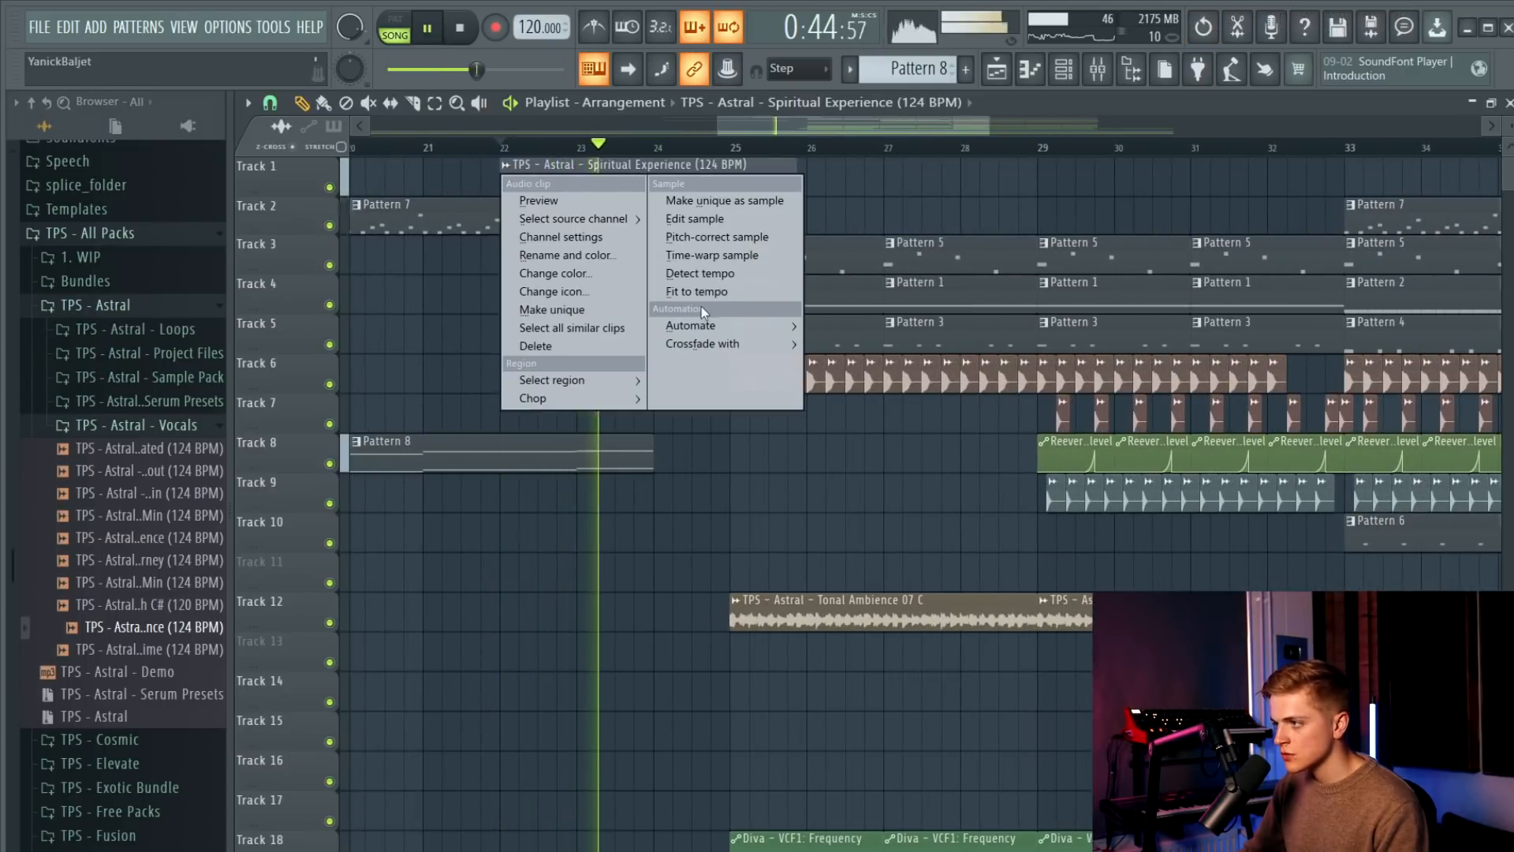
{"action": "left_click", "coordinate": [699, 273]}
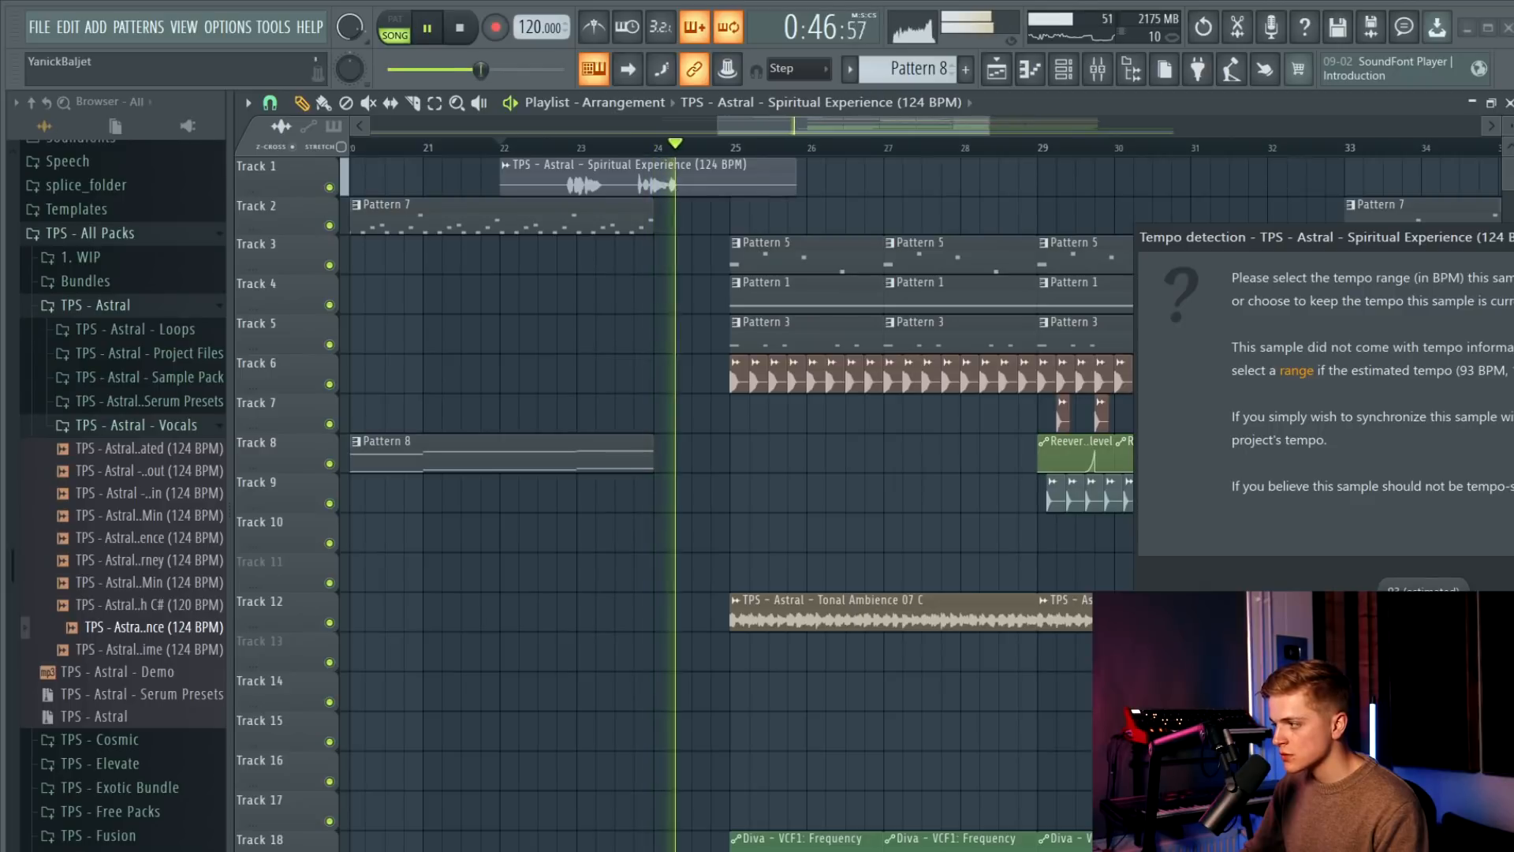
{"action": "left_click", "coordinate": [1423, 627]}
Shift all clips below track 1 down by one track to free track 2.
{"action": "scroll", "coordinate": [927, 468], "scroll_direction": "down", "scroll_amount": 5}
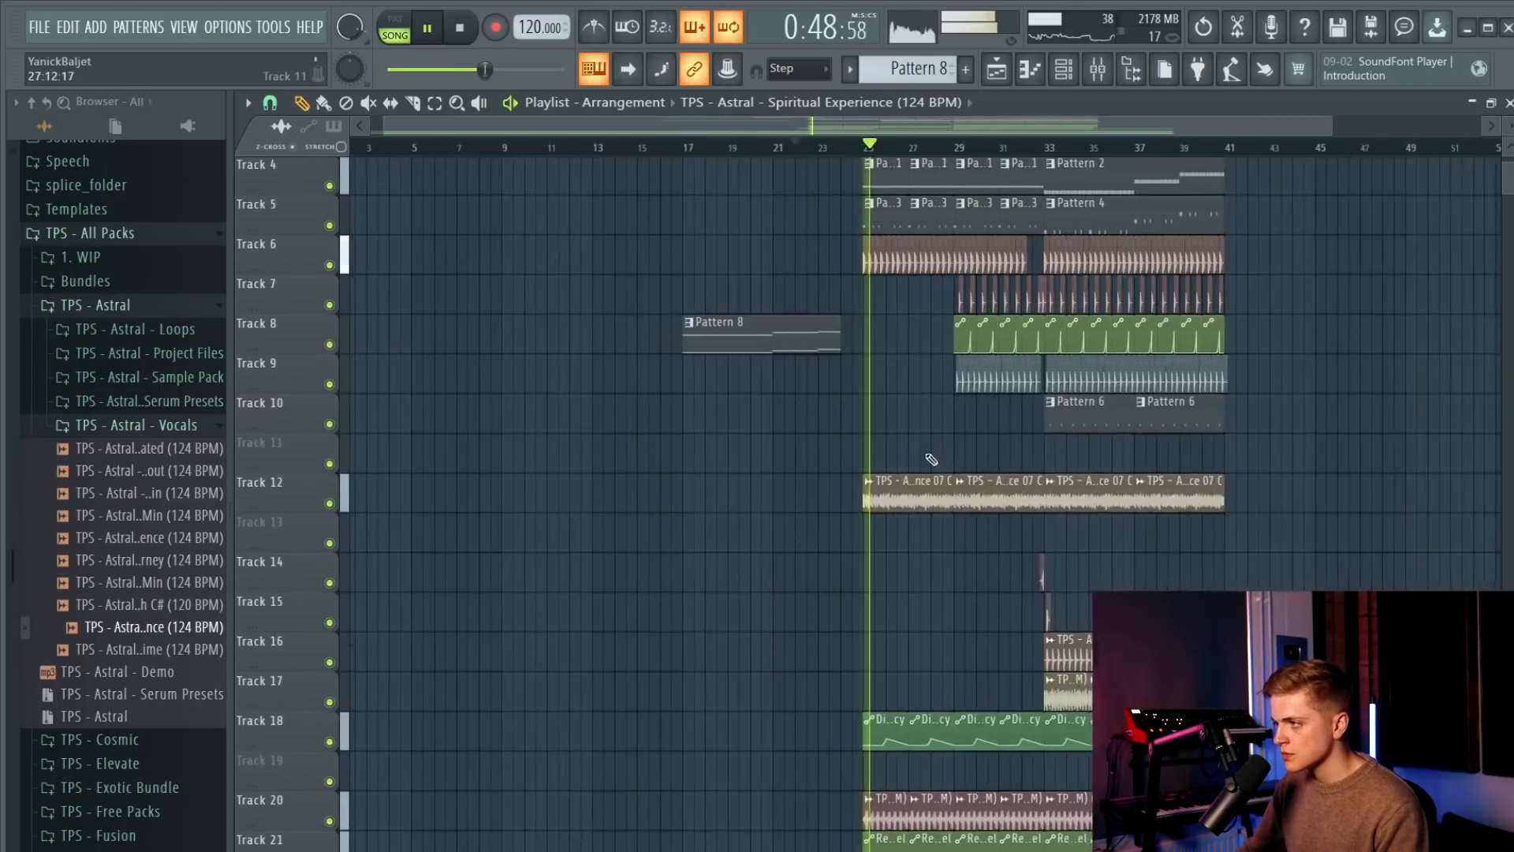
{"action": "scroll", "coordinate": [931, 471], "scroll_direction": "down", "scroll_amount": 1}
{"action": "scroll", "coordinate": [931, 472], "scroll_direction": "up", "scroll_amount": 3}
{"action": "left_click_drag", "start_coordinate": [1126, 243], "coordinate": [357, 848]}
{"action": "scroll", "coordinate": [584, 750], "scroll_direction": "up", "scroll_amount": 6}
{"action": "key", "text": "shift+Down"}
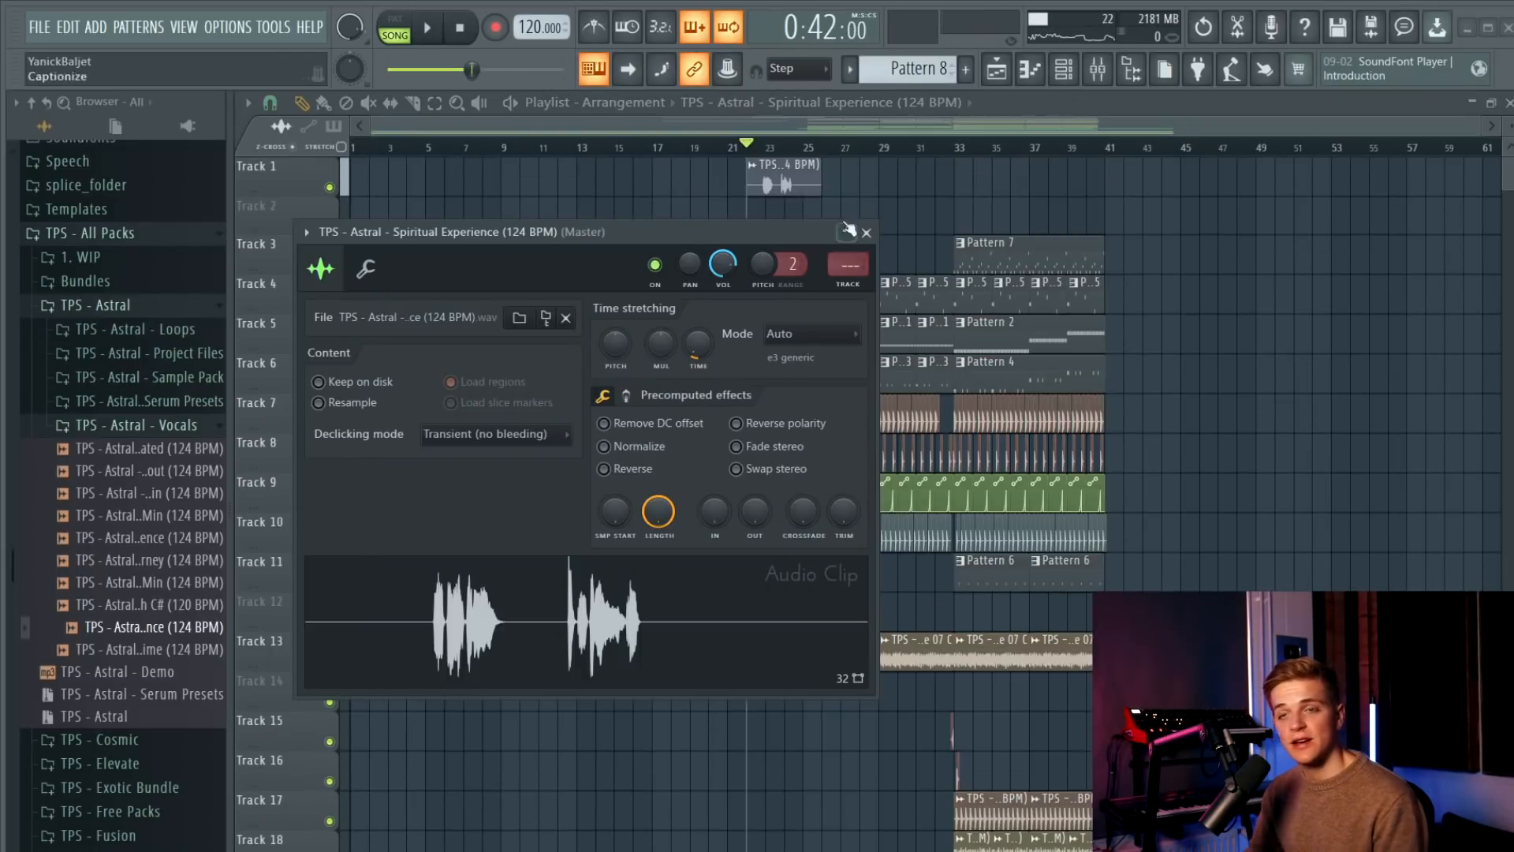
Route the Spiritual Experience vocal to mixer track 23 and load Fruity Delay 3 in slot 3.
{"action": "left_click", "coordinate": [1098, 71]}
{"action": "key", "text": "ctrl+l"}
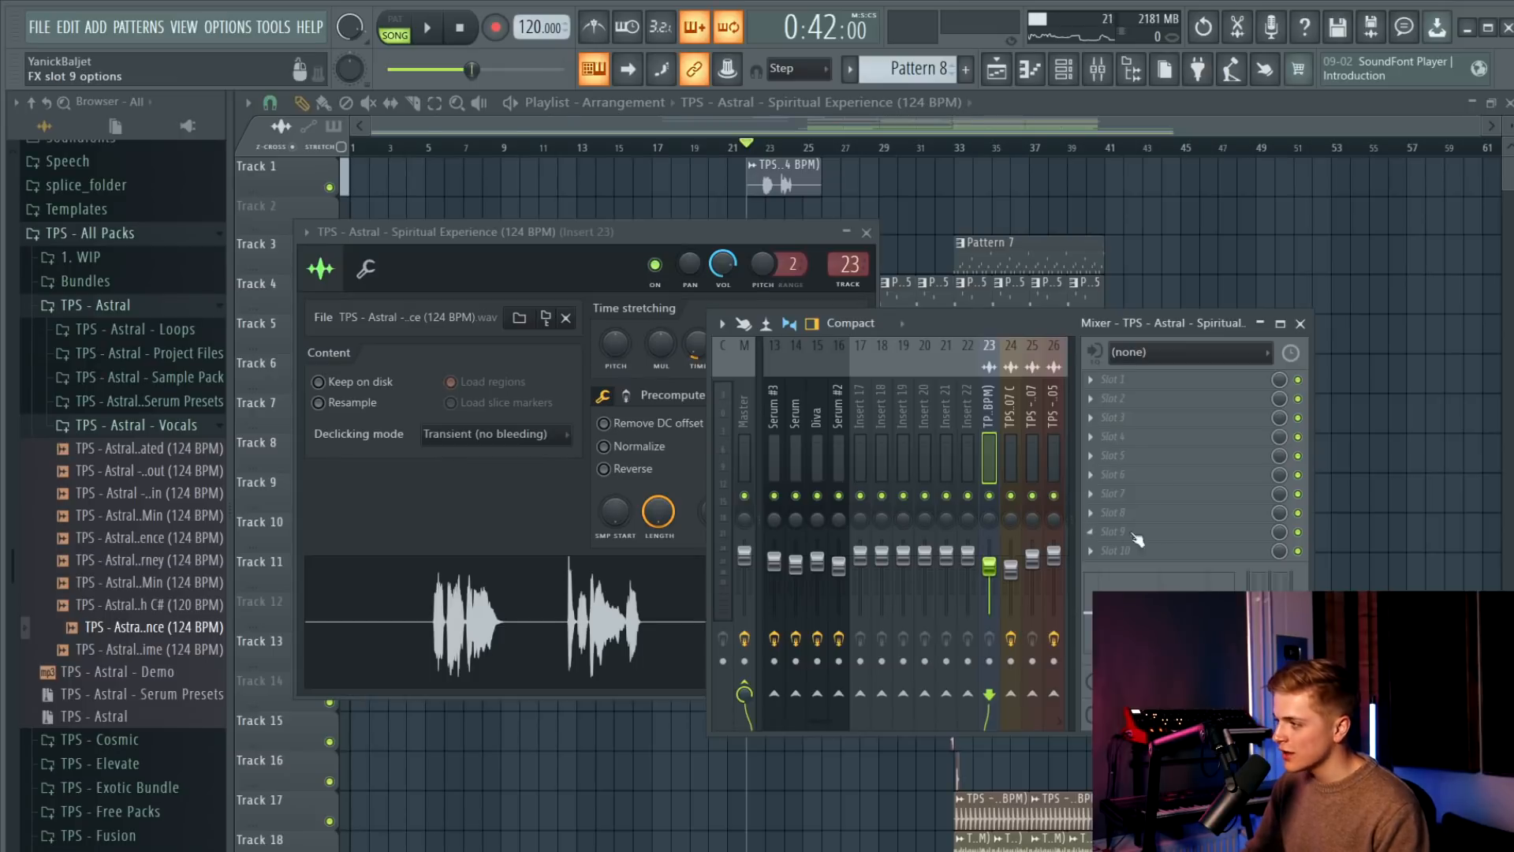
{"action": "left_click", "coordinate": [1114, 417]}
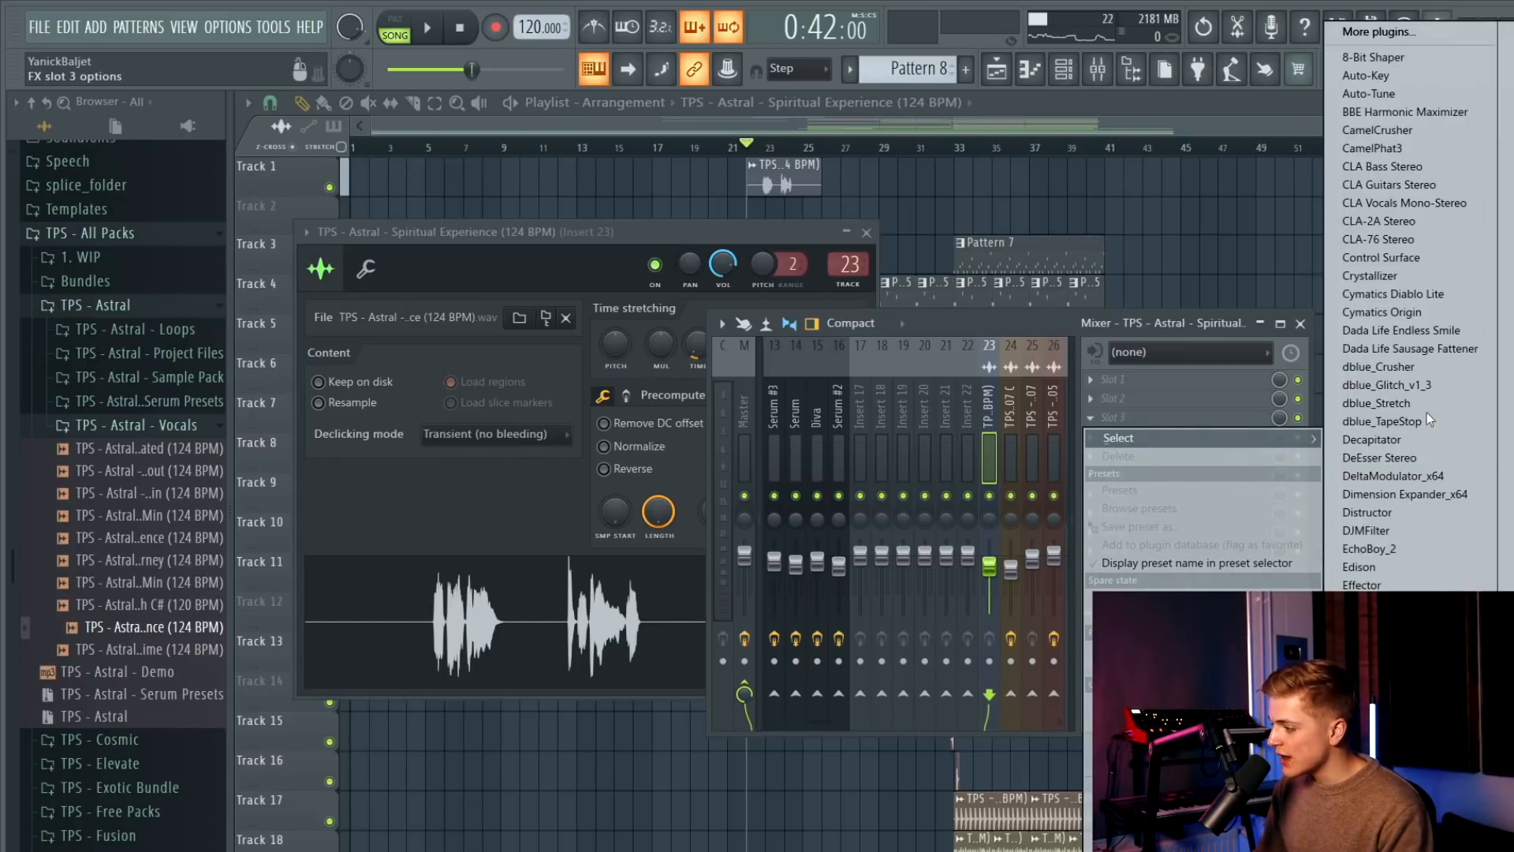
{"action": "left_click", "coordinate": [1376, 749]}
{"action": "key", "text": "space"}
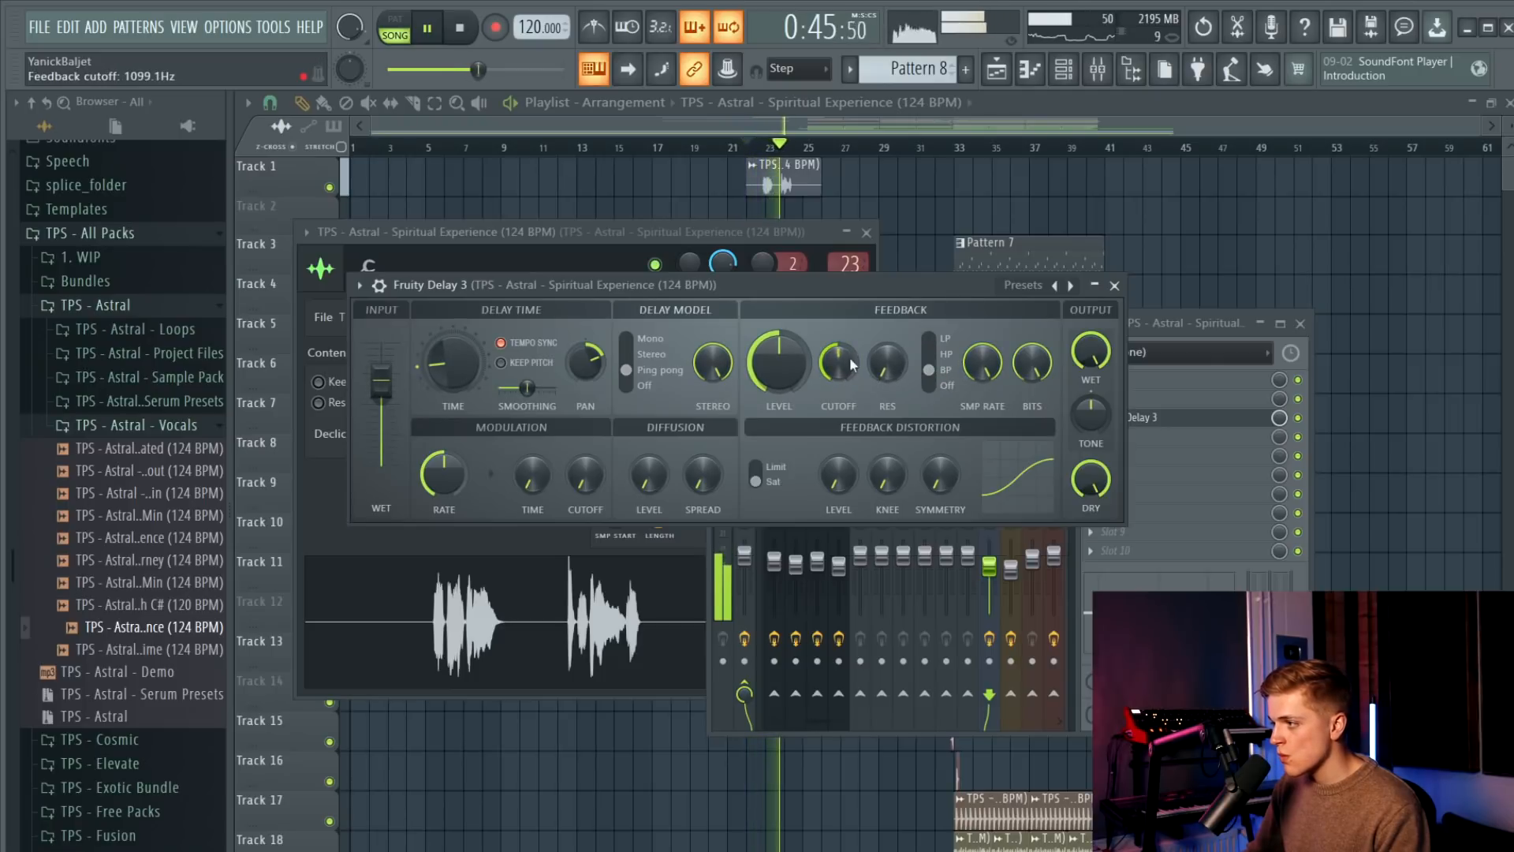
Load Fruity parametric EQ 2 in slot 5 with a low cut around 121 Hz, band 7 at about -6.1 dB and a slight band 5 boost.
{"action": "left_click", "coordinate": [1195, 454]}
{"action": "mouse_move", "coordinate": [1144, 476]}
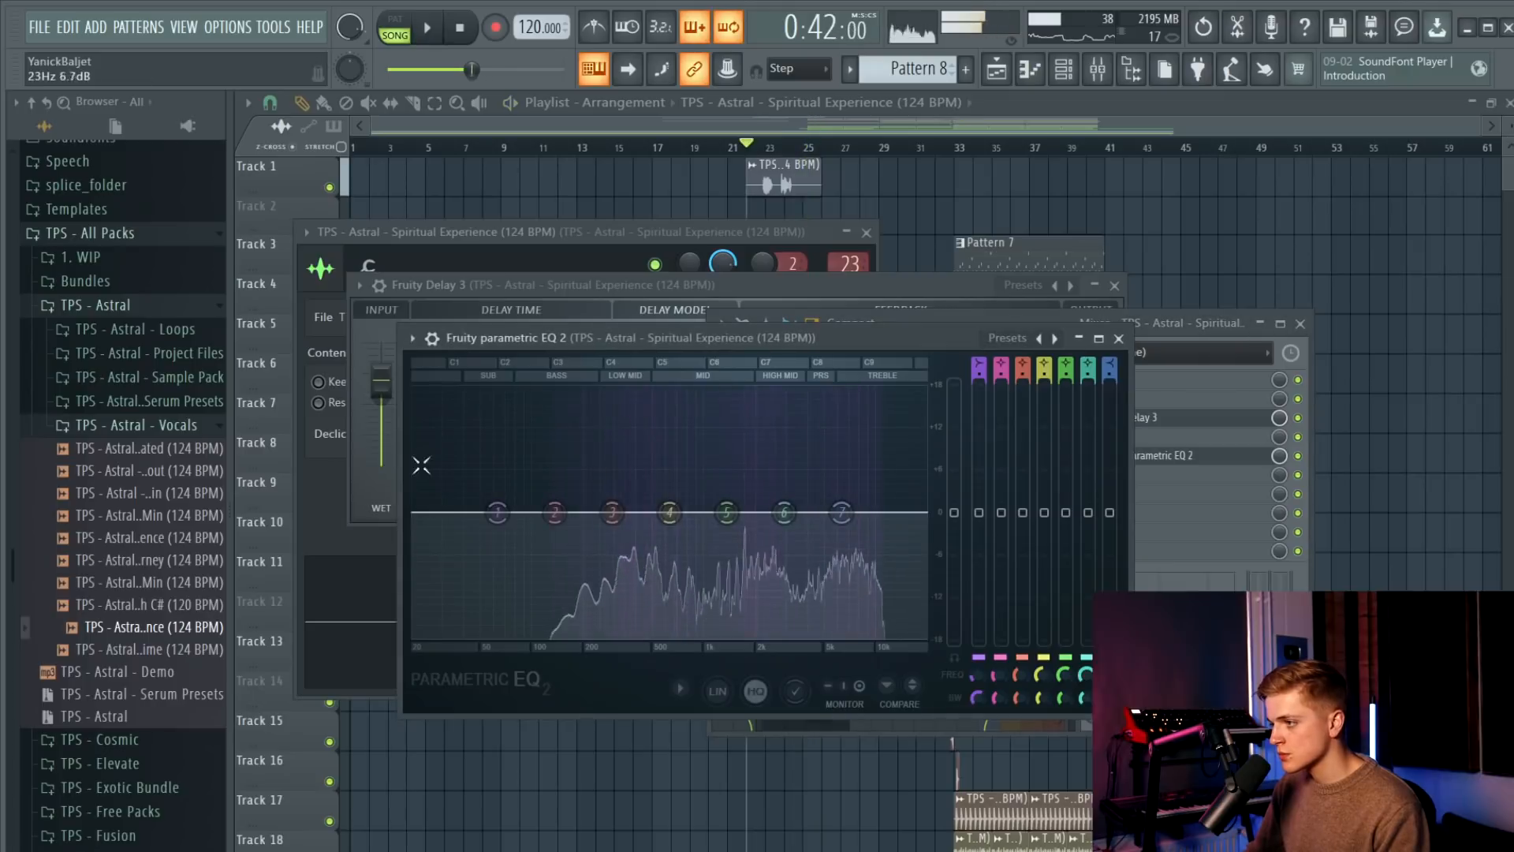
{"action": "scroll", "coordinate": [571, 537], "scroll_direction": "up", "scroll_amount": 3}
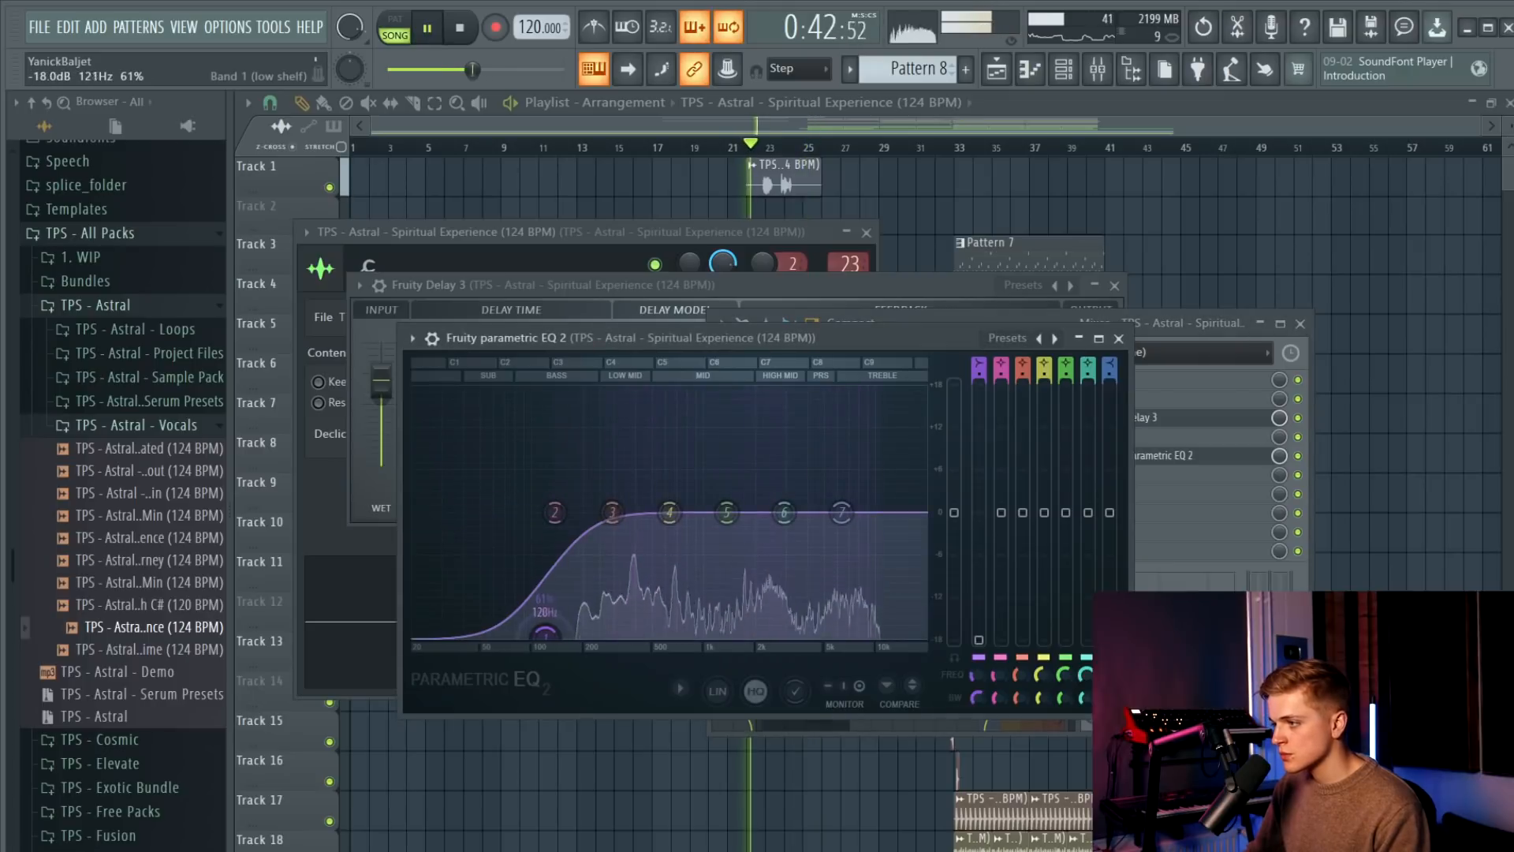
{"action": "left_click_drag", "start_coordinate": [556, 514], "coordinate": [457, 552]}
{"action": "left_click_drag", "start_coordinate": [842, 513], "coordinate": [828, 549]}
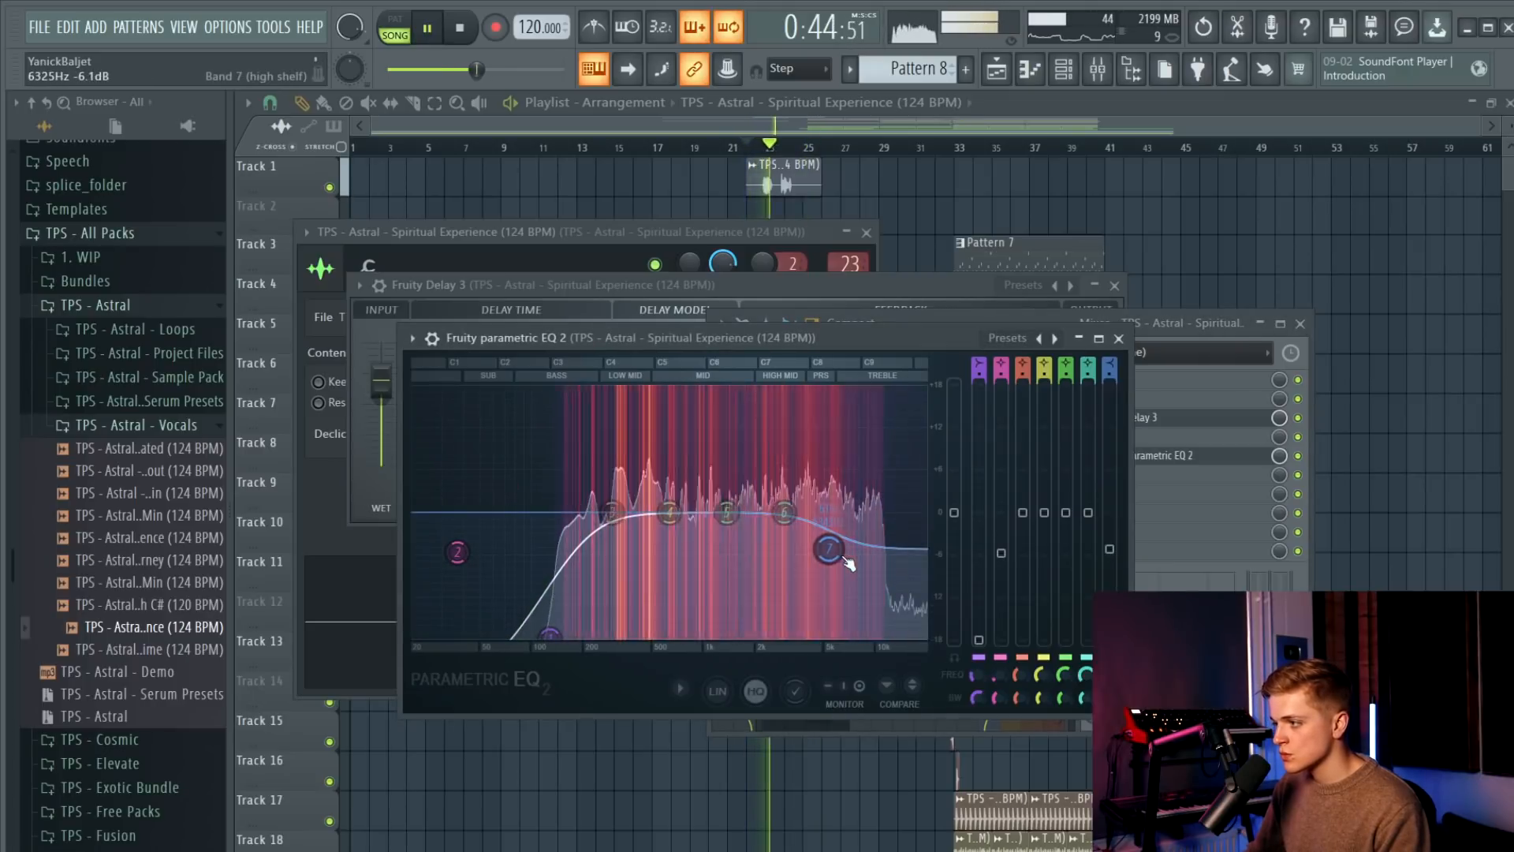
{"action": "left_click_drag", "start_coordinate": [726, 514], "coordinate": [736, 506]}
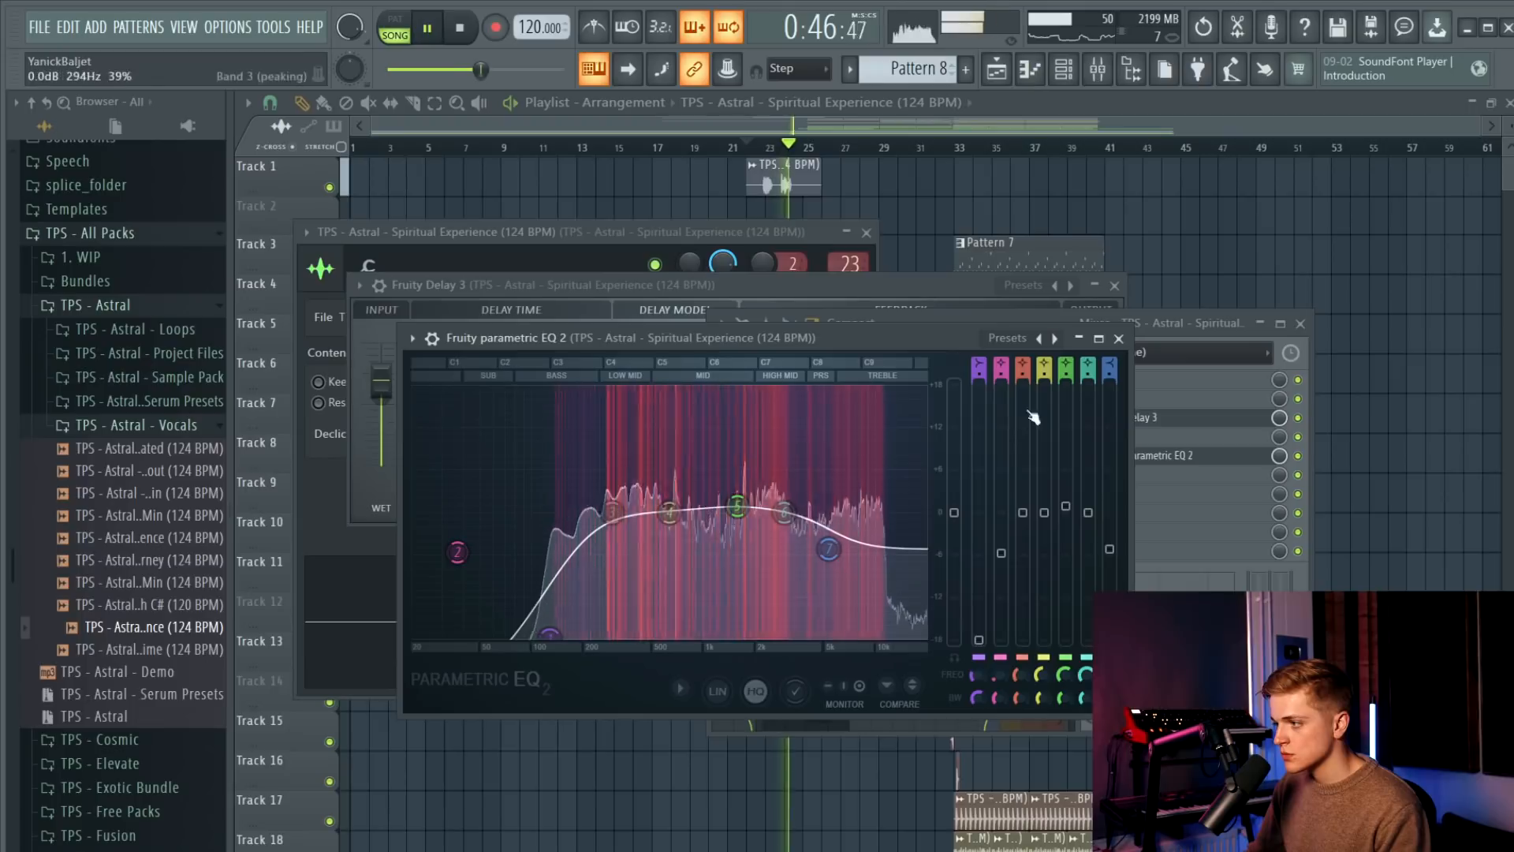
{"action": "left_click", "coordinate": [1119, 338]}
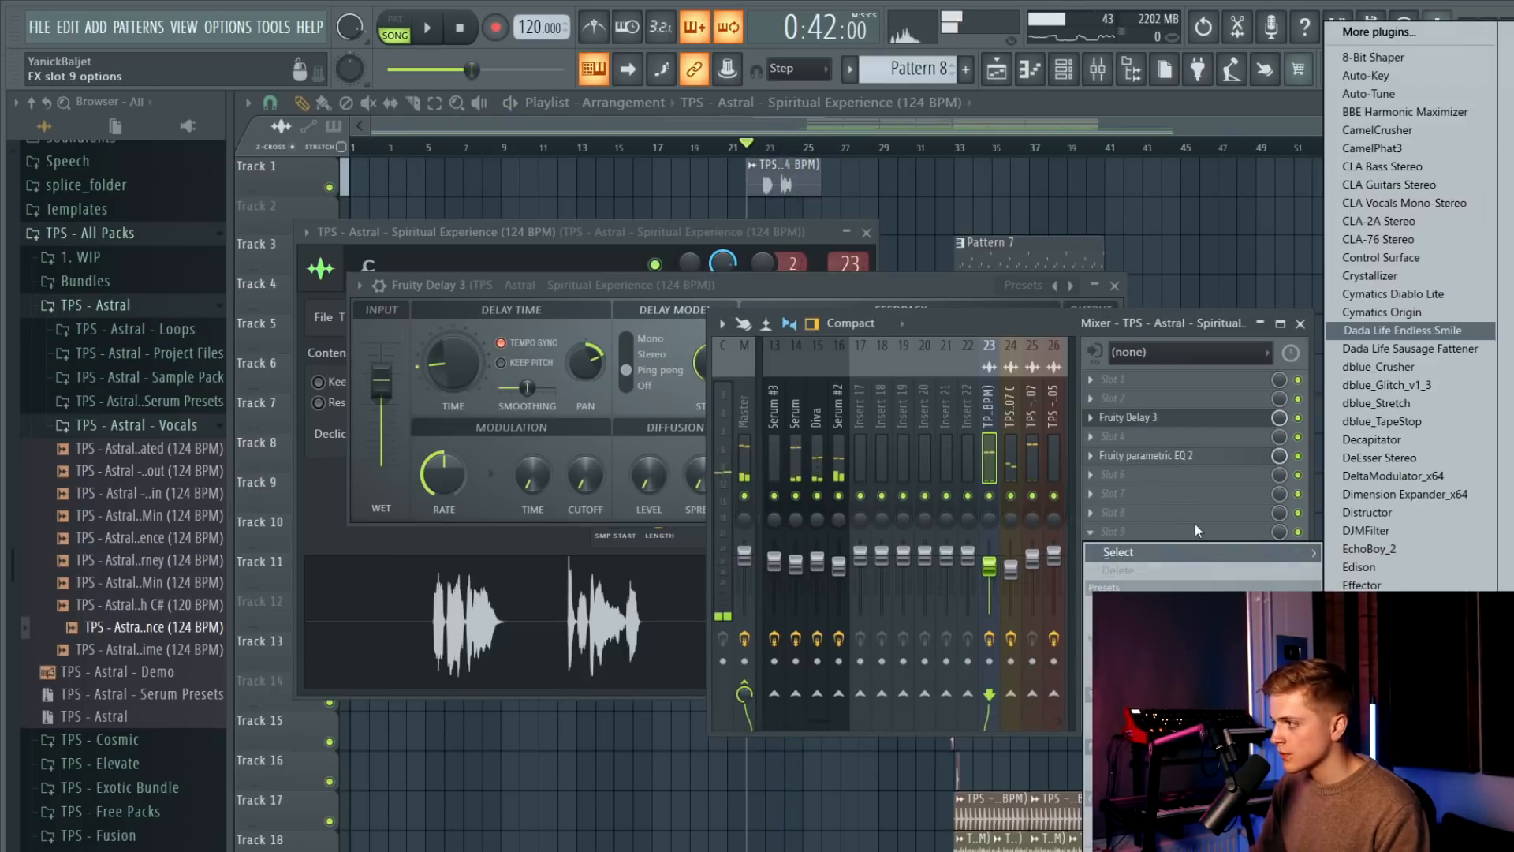
Load DeEsser Stereo in slot 9 of the vocal's mixer track and set its threshold to -28.5 dB.
{"action": "key", "text": "d"}
{"action": "key", "text": "d"}
{"action": "key", "text": "d"}
{"action": "key", "text": "d"}
{"action": "key", "text": "d"}
{"action": "key", "text": "d"}
{"action": "key", "text": "d"}
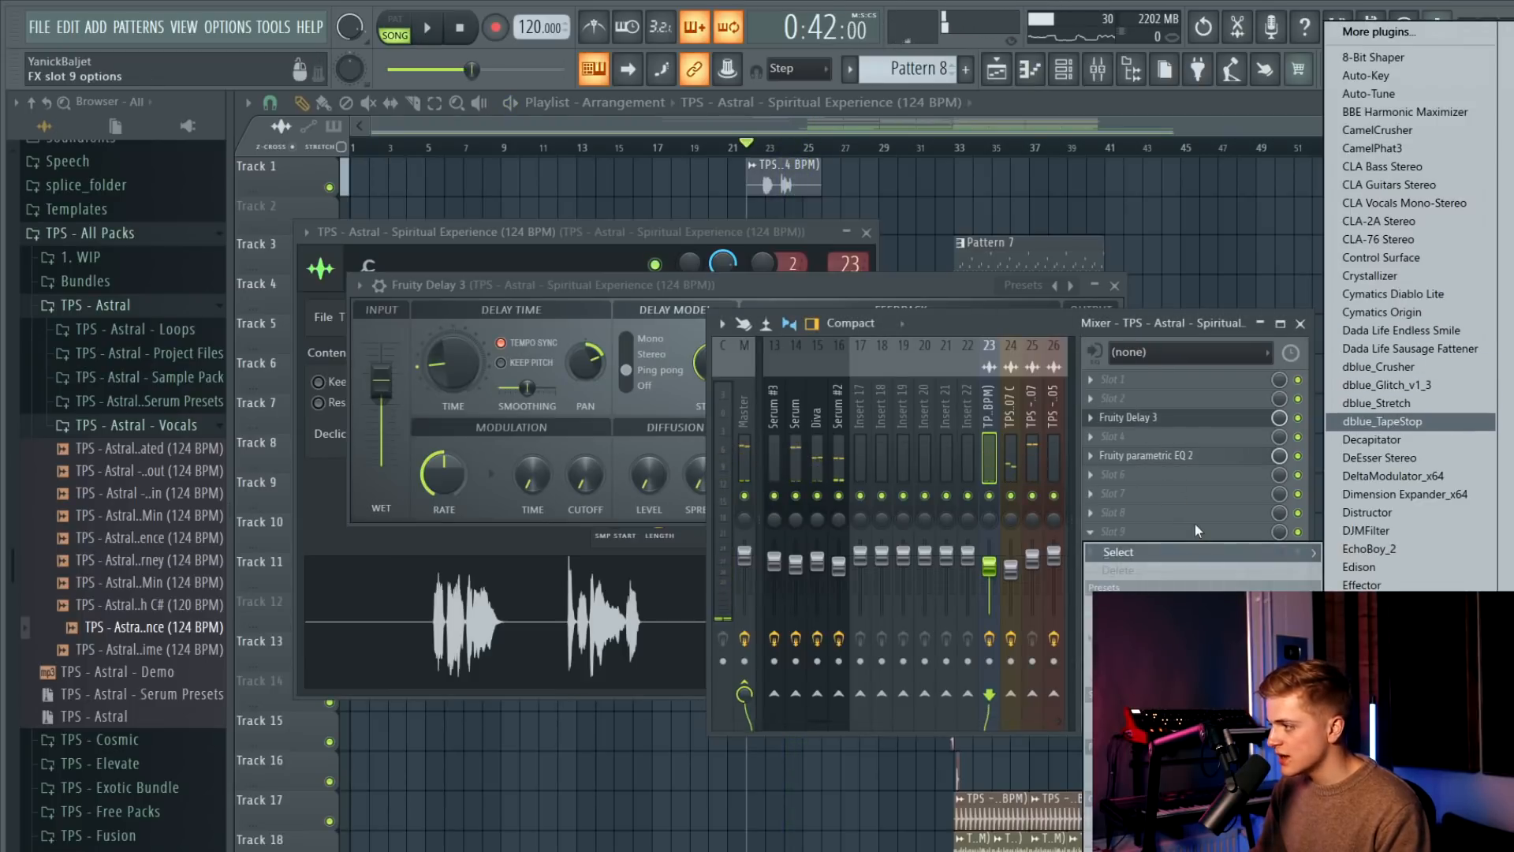
{"action": "key", "text": "d"}
{"action": "key", "text": "d"}
{"action": "key", "text": "d"}
{"action": "key", "text": "d"}
{"action": "key", "text": "d"}
{"action": "key", "text": "d"}
{"action": "key", "text": "d"}
{"action": "key", "text": "d"}
{"action": "key", "text": "d"}
{"action": "key", "text": "d"}
{"action": "key", "text": "d"}
{"action": "key", "text": "d"}
{"action": "key", "text": "Return"}
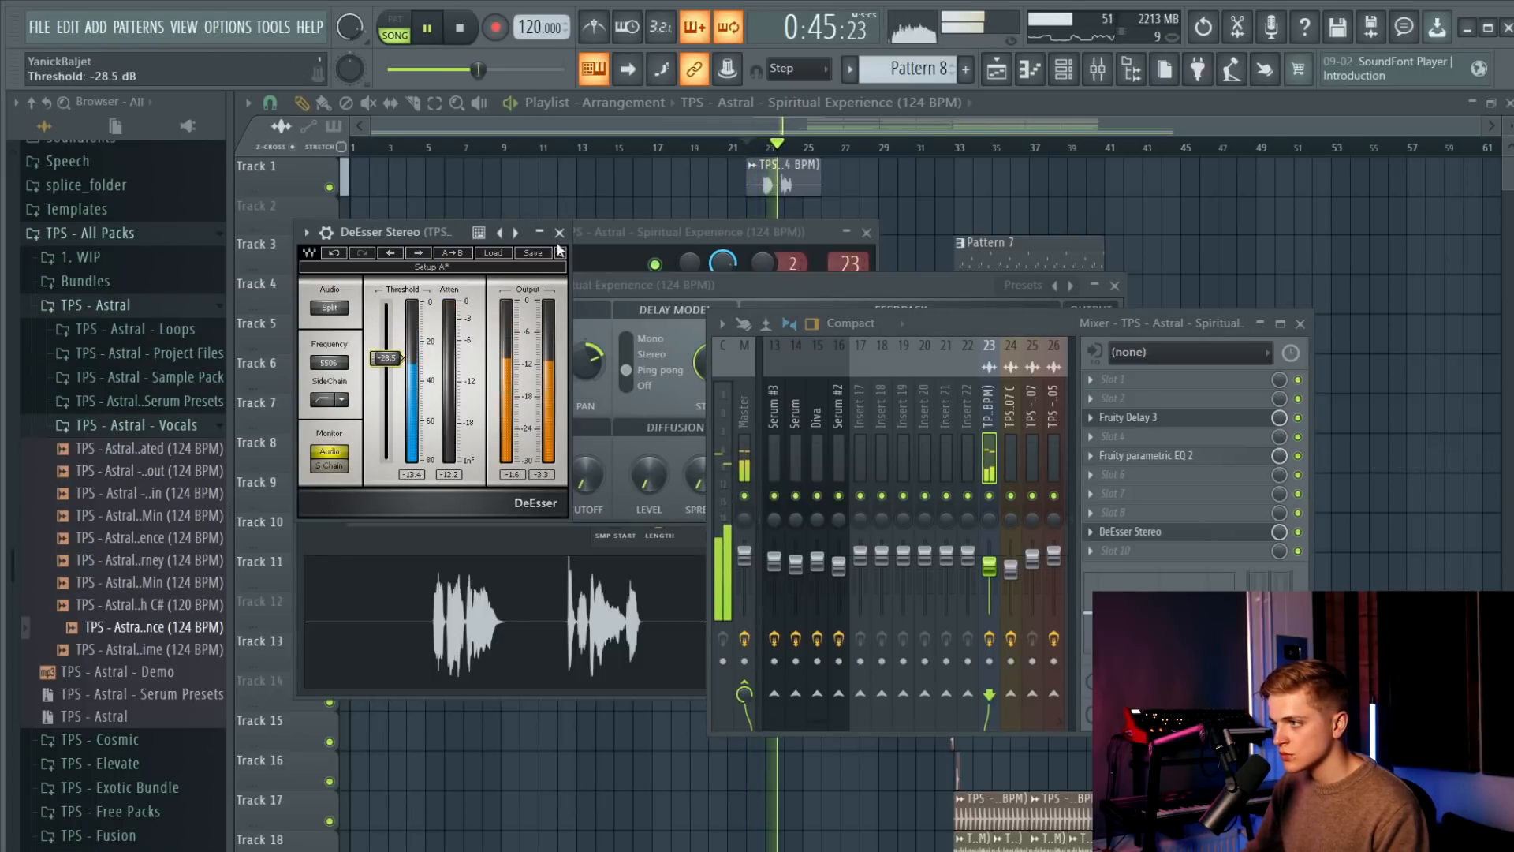
{"action": "left_click", "coordinate": [559, 231]}
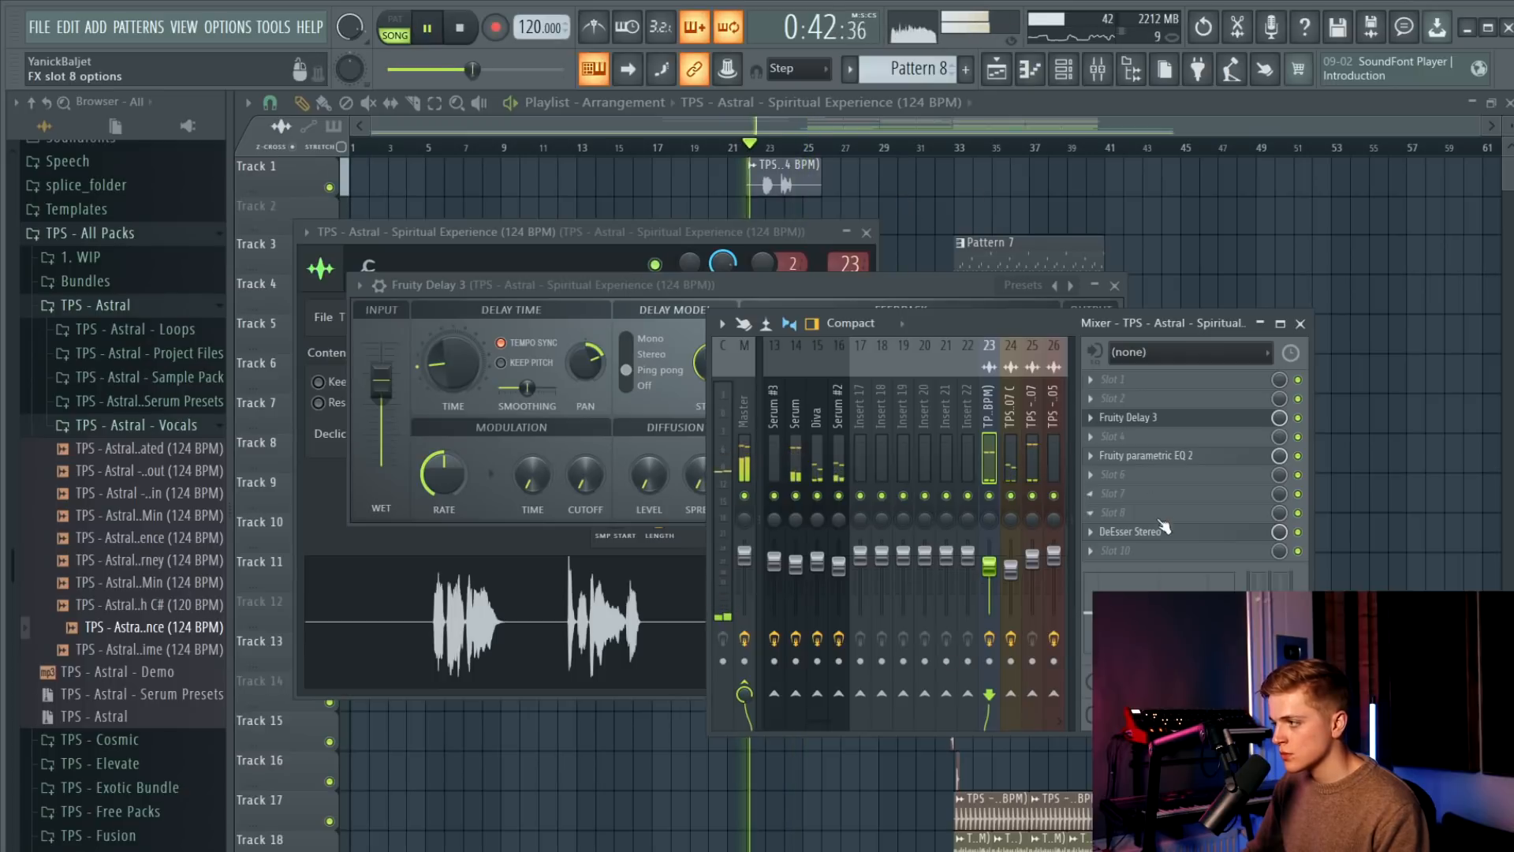
Load Fruity Reeverb 2 in slot 7 of the vocal's mixer track and adjust its low cut.
{"action": "key", "text": "space"}
{"action": "left_click", "coordinate": [1191, 494]}
{"action": "left_click", "coordinate": [1508, 342]}
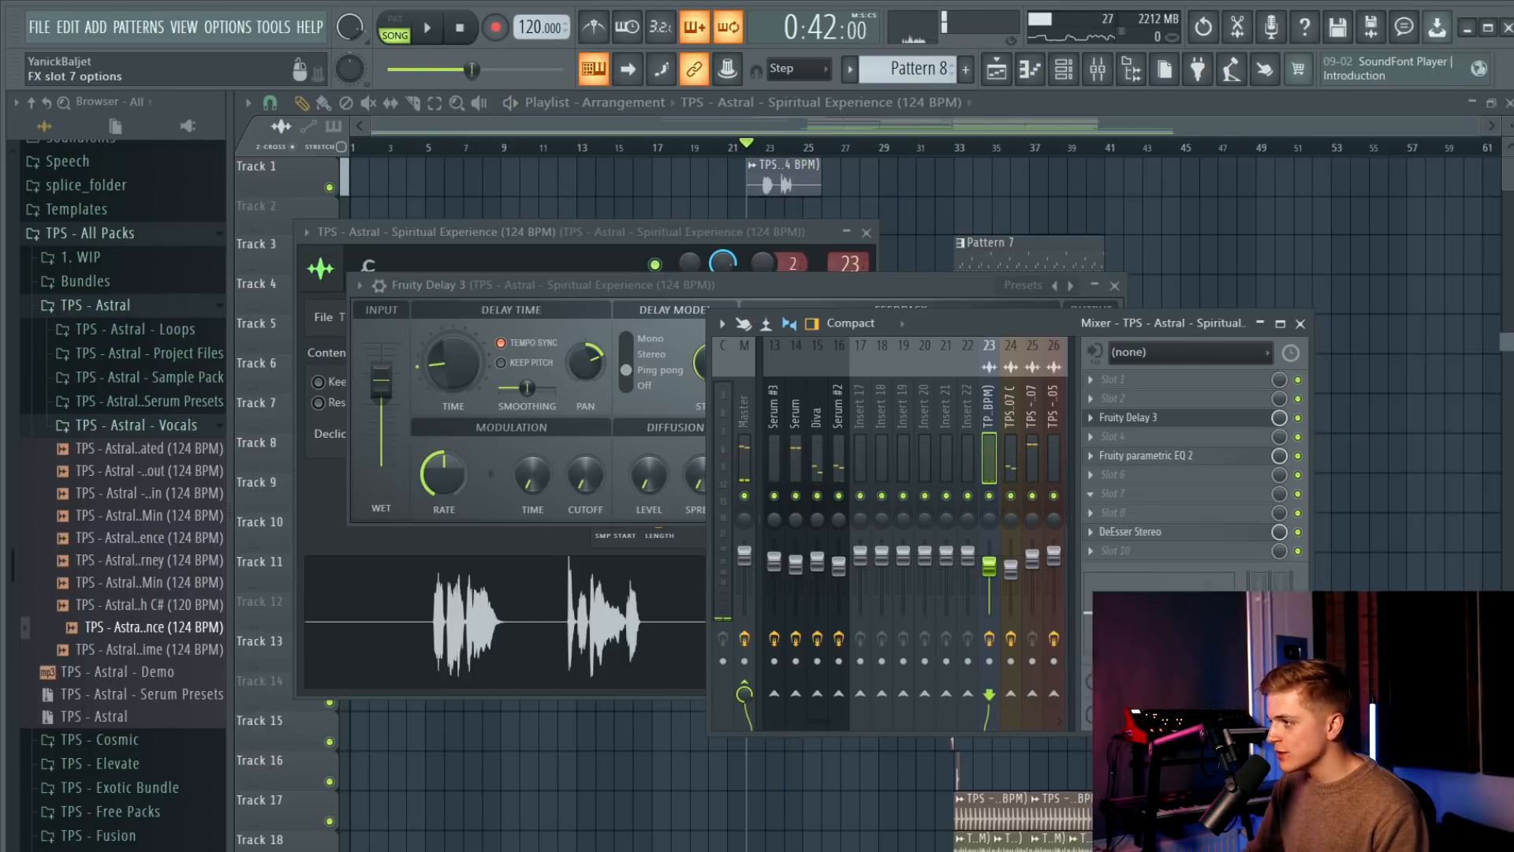
{"action": "left_click_drag", "start_coordinate": [439, 322], "coordinate": [439, 313]}
Create an automation clip on track 2 for the wet level of the vocal's Fruity Reeverb 2.
{"action": "right_click", "coordinate": [768, 283]}
{"action": "left_click_drag", "start_coordinate": [772, 247], "coordinate": [740, 238]}
{"action": "right_click", "coordinate": [769, 284]}
{"action": "left_click", "coordinate": [842, 433]}
{"action": "key", "text": "F12"}
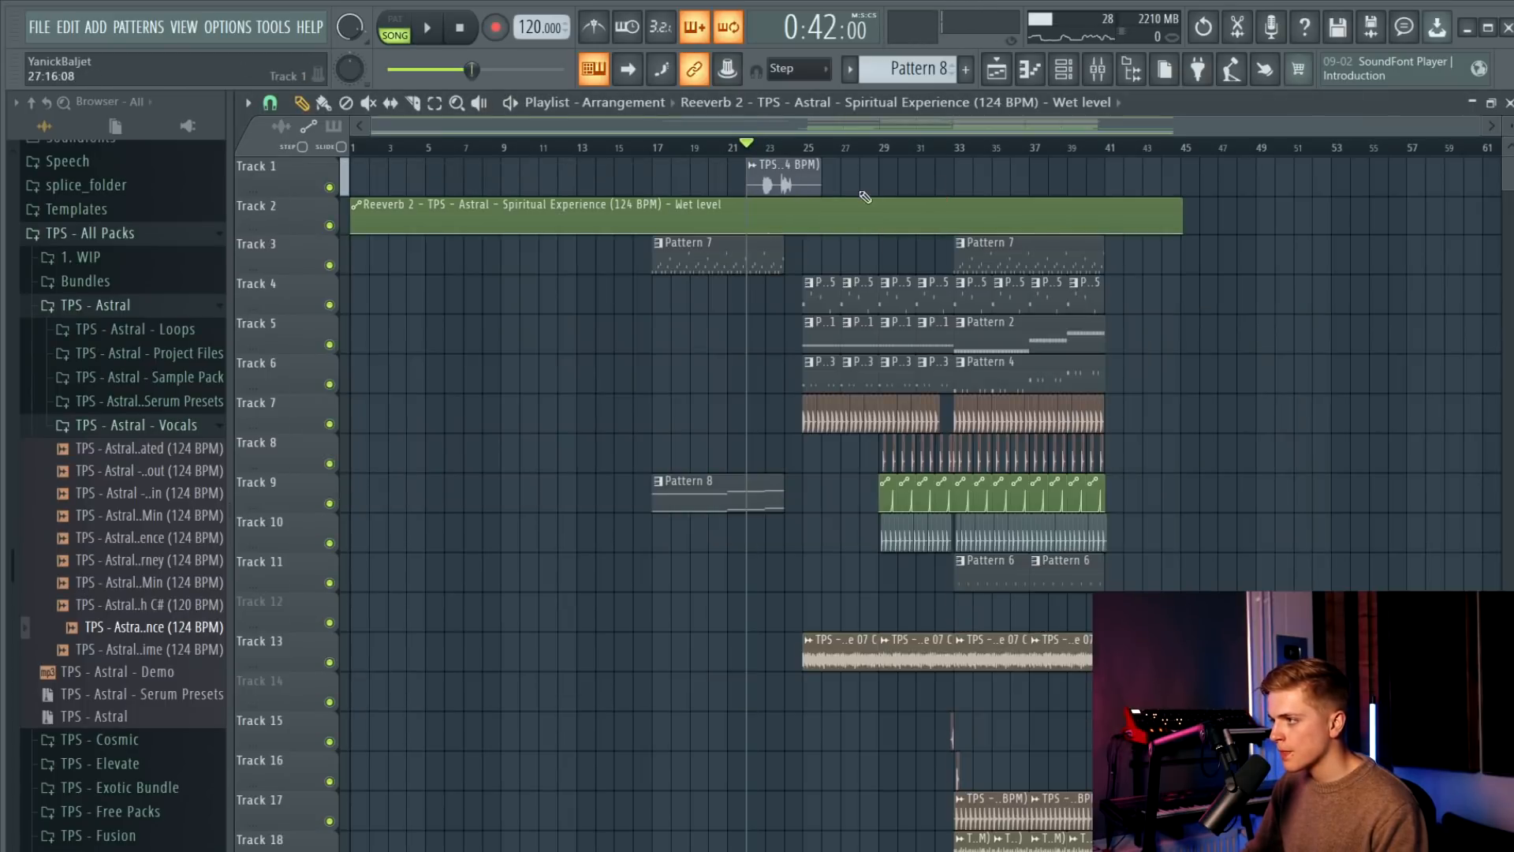
Shape the vocal reverb's wet level automation to rise in a curve from mid-bar 24 and drop sharply at bar 25.
{"action": "key", "text": "space"}
{"action": "scroll", "coordinate": [779, 260], "scroll_direction": "up", "scroll_amount": 6}
{"action": "right_click", "coordinate": [757, 232]}
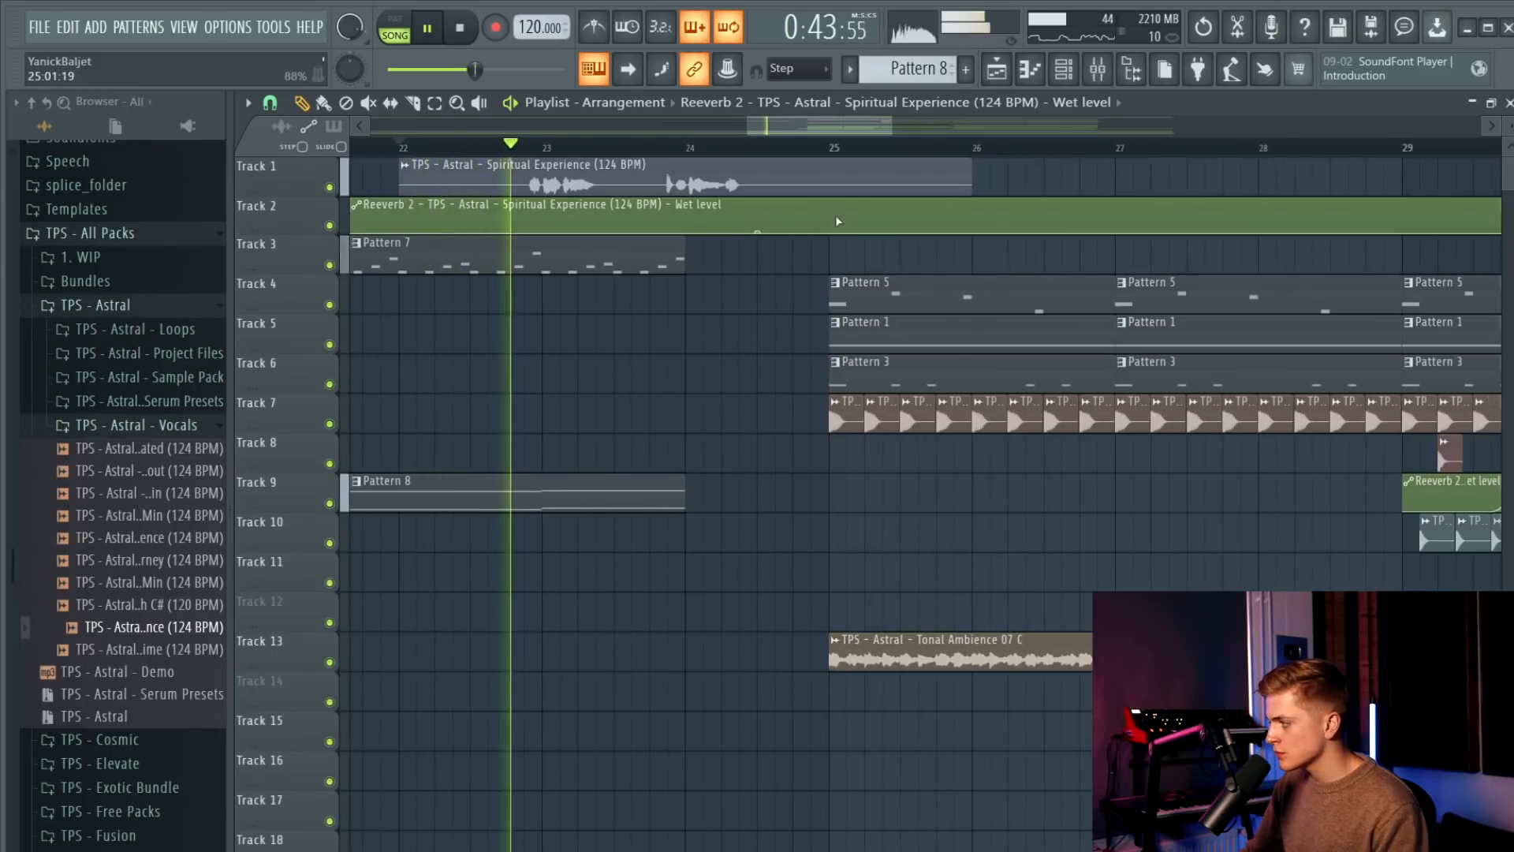
{"action": "right_click", "coordinate": [833, 224]}
{"action": "right_click", "coordinate": [848, 223]}
{"action": "left_click_drag", "start_coordinate": [860, 231], "coordinate": [829, 234]}
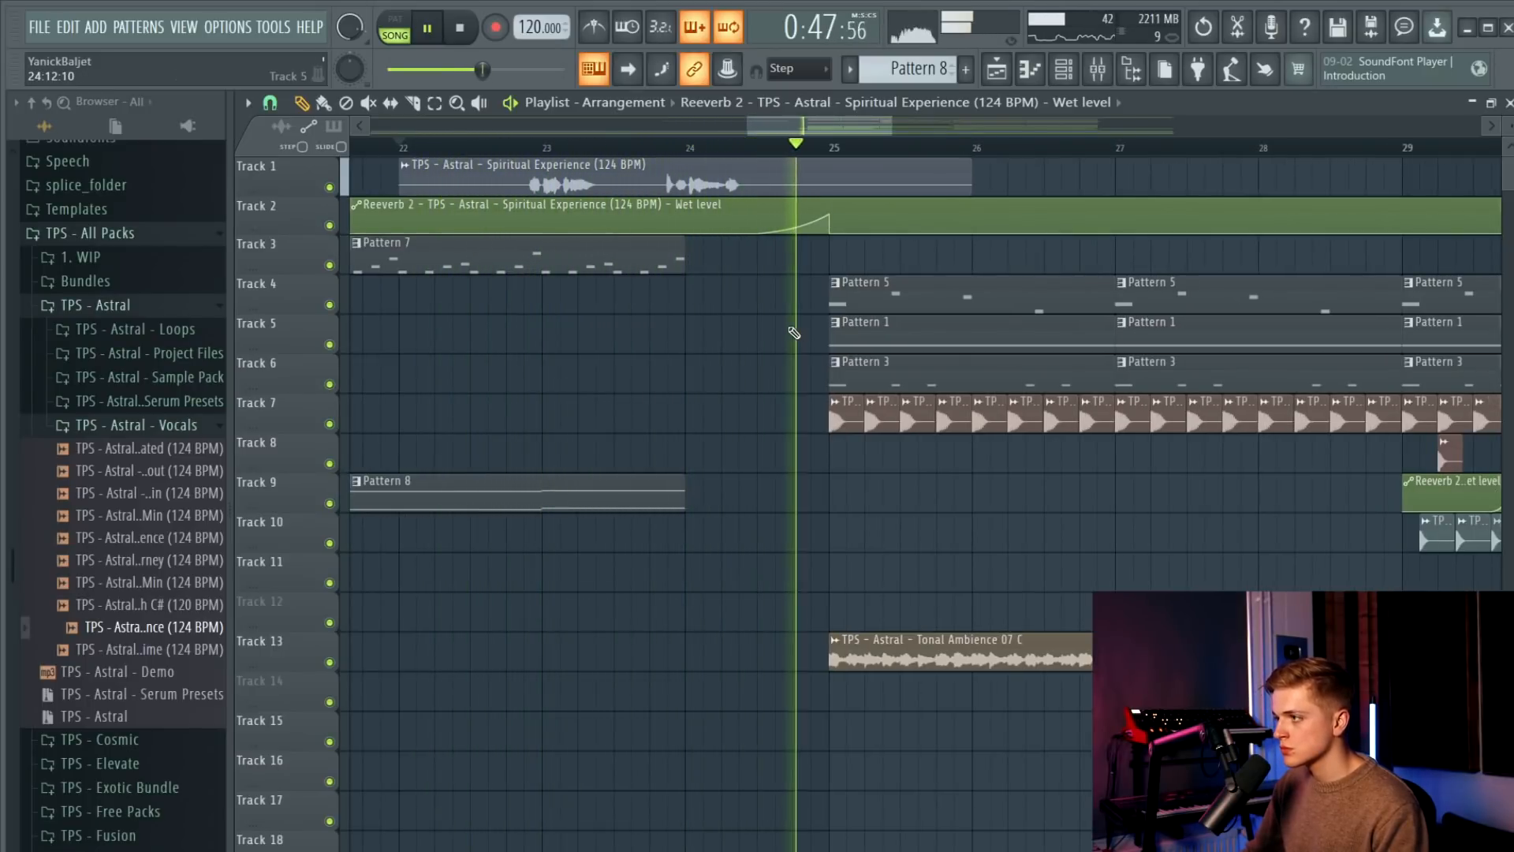
{"action": "key", "text": "space"}
{"action": "key", "text": "space"}
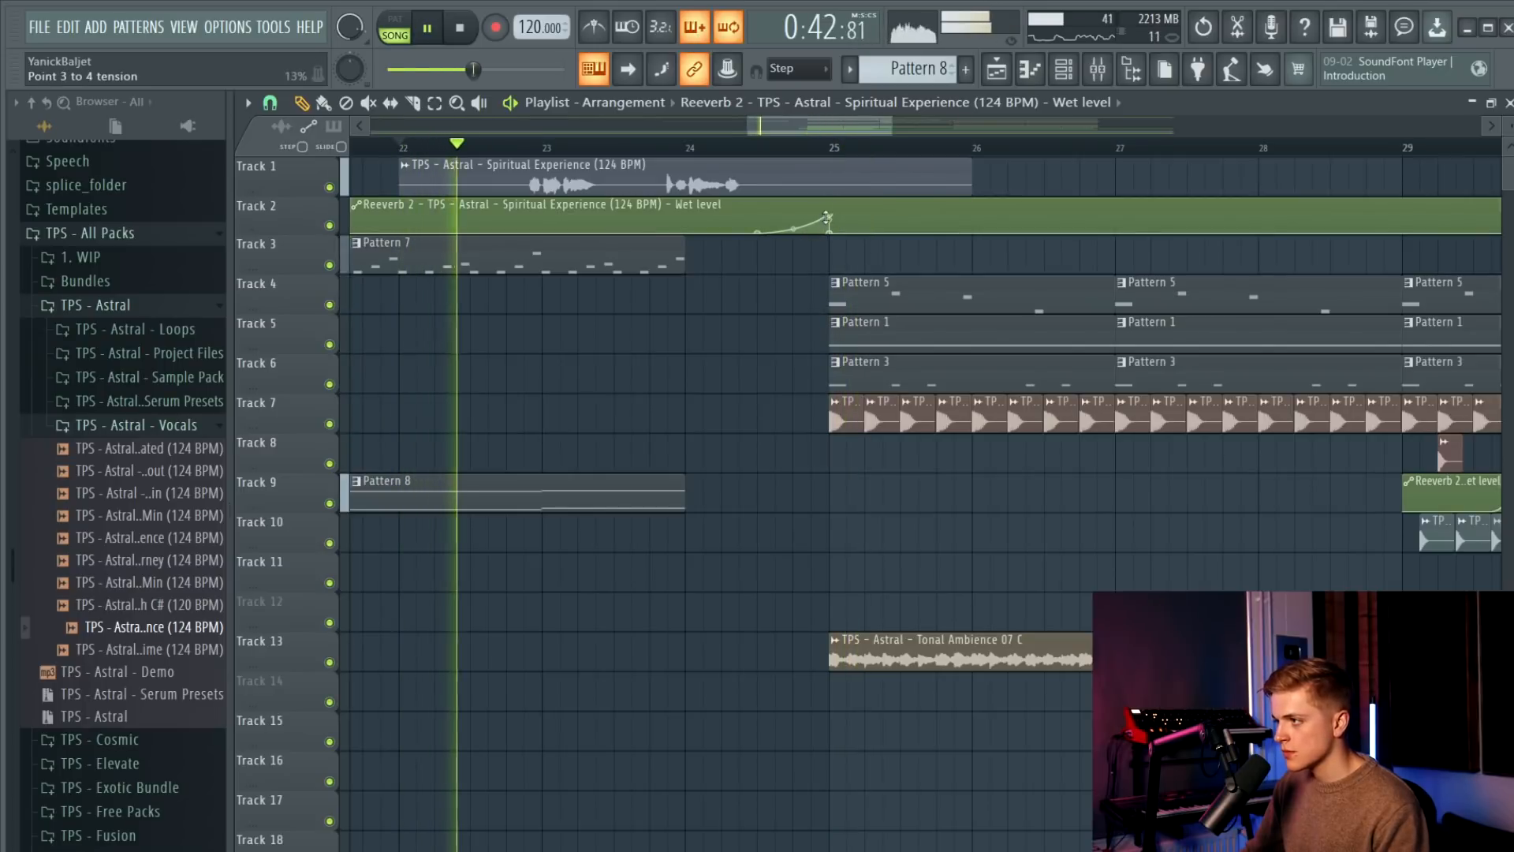
Set the vocal's Fruity Reeverb 2 stereo separation to -75% and raise the wet level automation peak at bar 25.
{"action": "left_click", "coordinate": [1098, 69]}
{"action": "left_click", "coordinate": [1130, 494]}
{"action": "left_click_drag", "start_coordinate": [737, 320], "coordinate": [745, 325]}
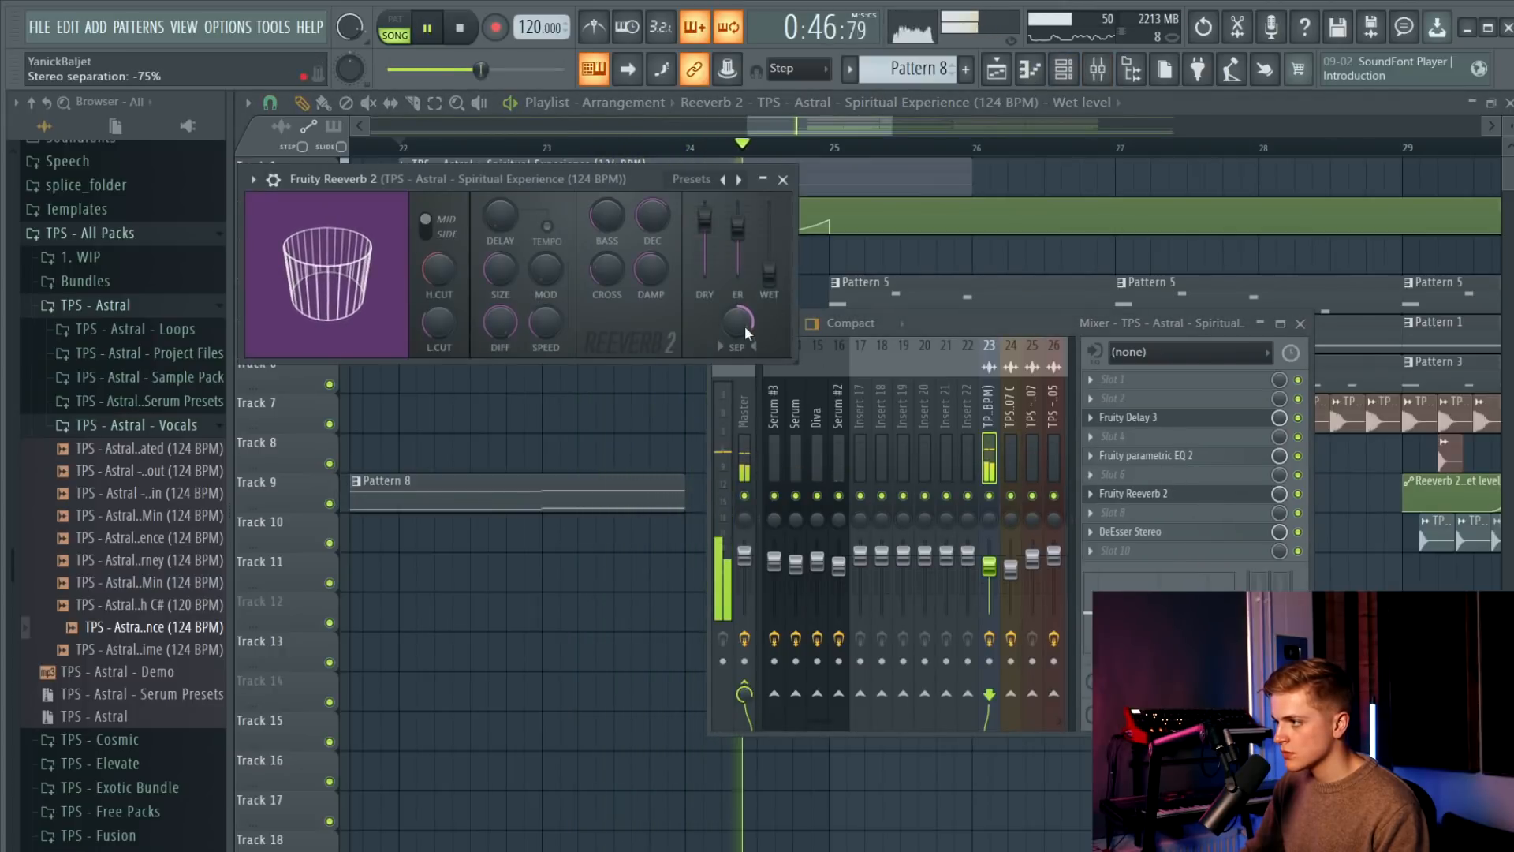
{"action": "key", "text": "space"}
{"action": "key", "text": "space"}
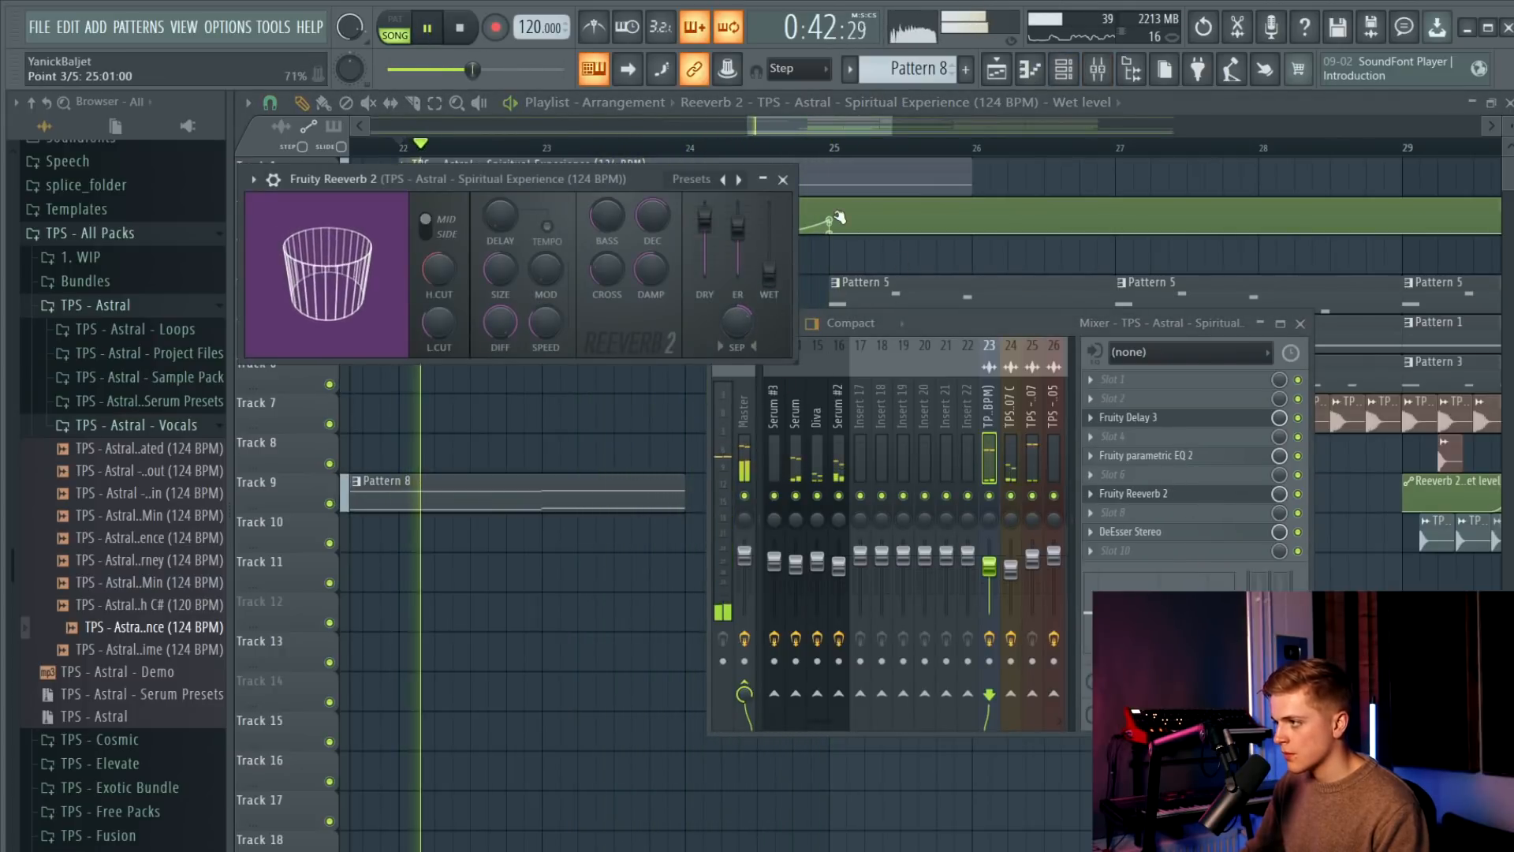
{"action": "left_click_drag", "start_coordinate": [832, 223], "coordinate": [834, 219]}
{"action": "key", "text": "space"}
Load Fruity PanOMatic in slot 6 of the vocal's mixer track and set its panning LFO speed to about 88%.
{"action": "left_click", "coordinate": [1100, 73]}
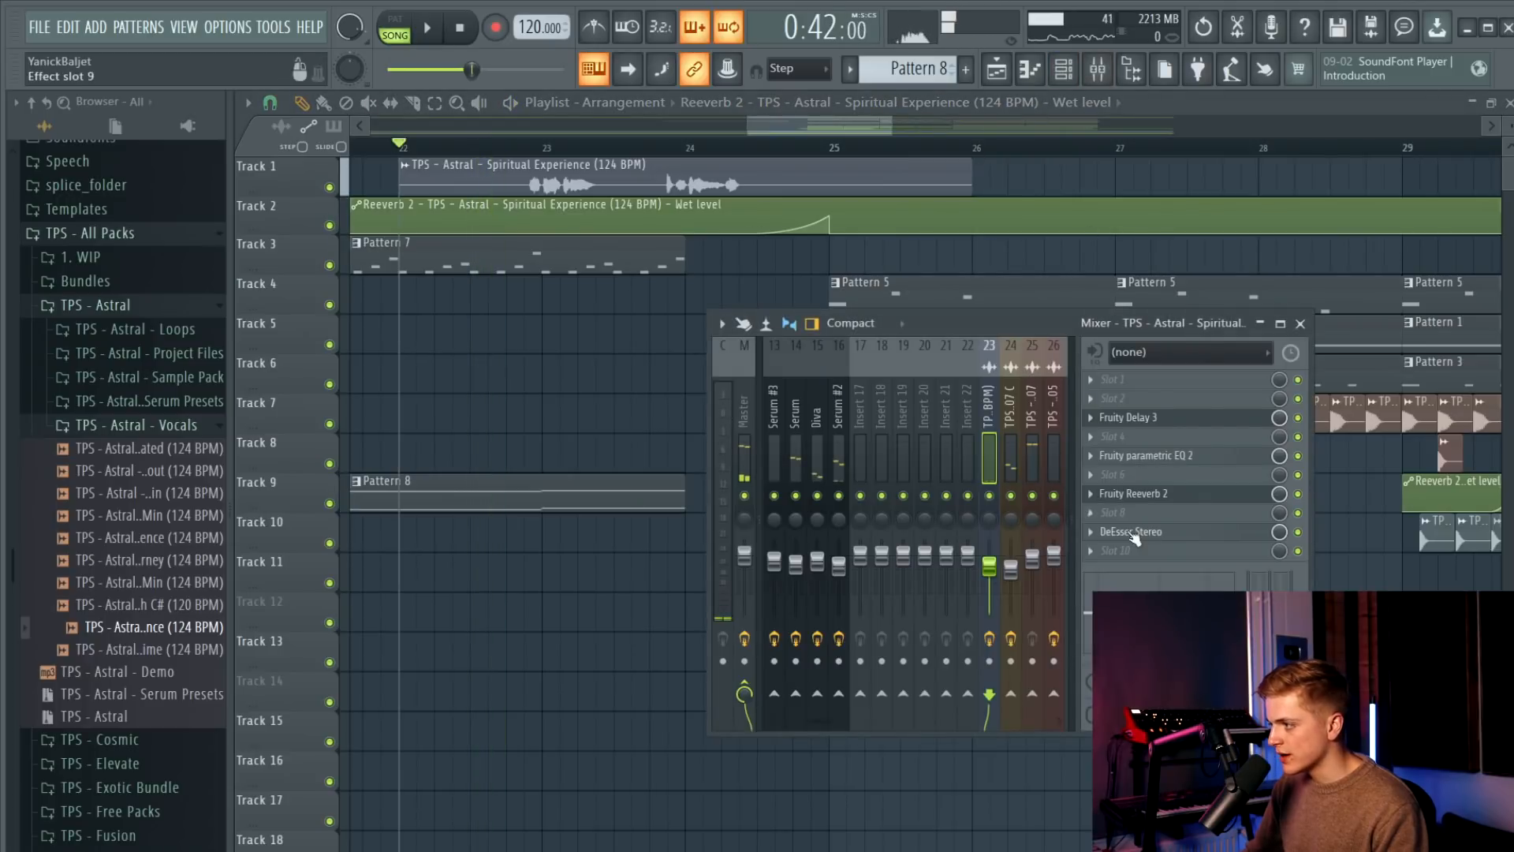
{"action": "left_click", "coordinate": [1140, 477]}
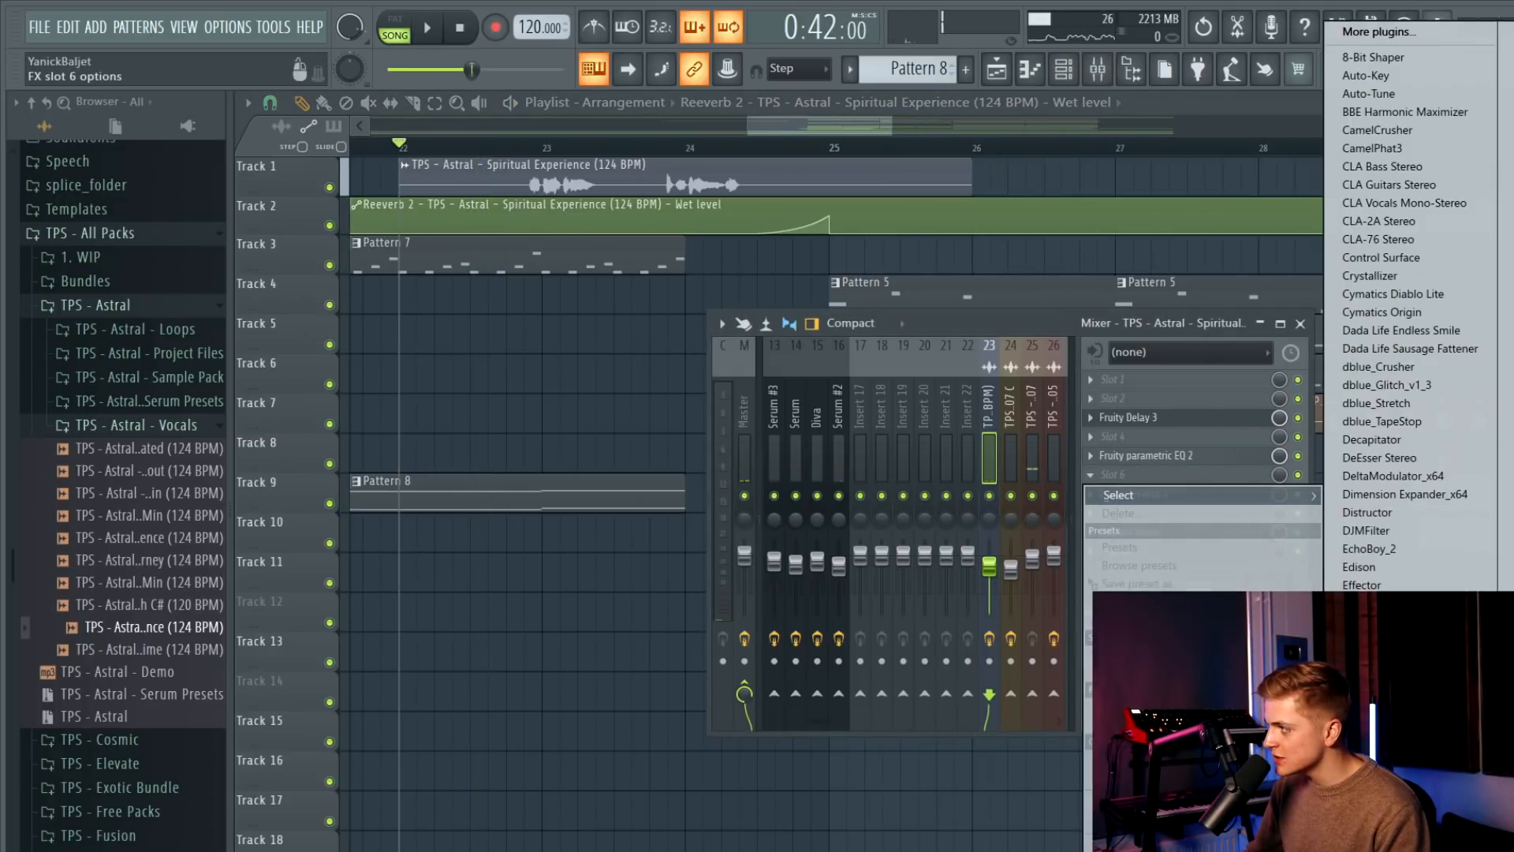
{"action": "left_click", "coordinate": [1508, 250]}
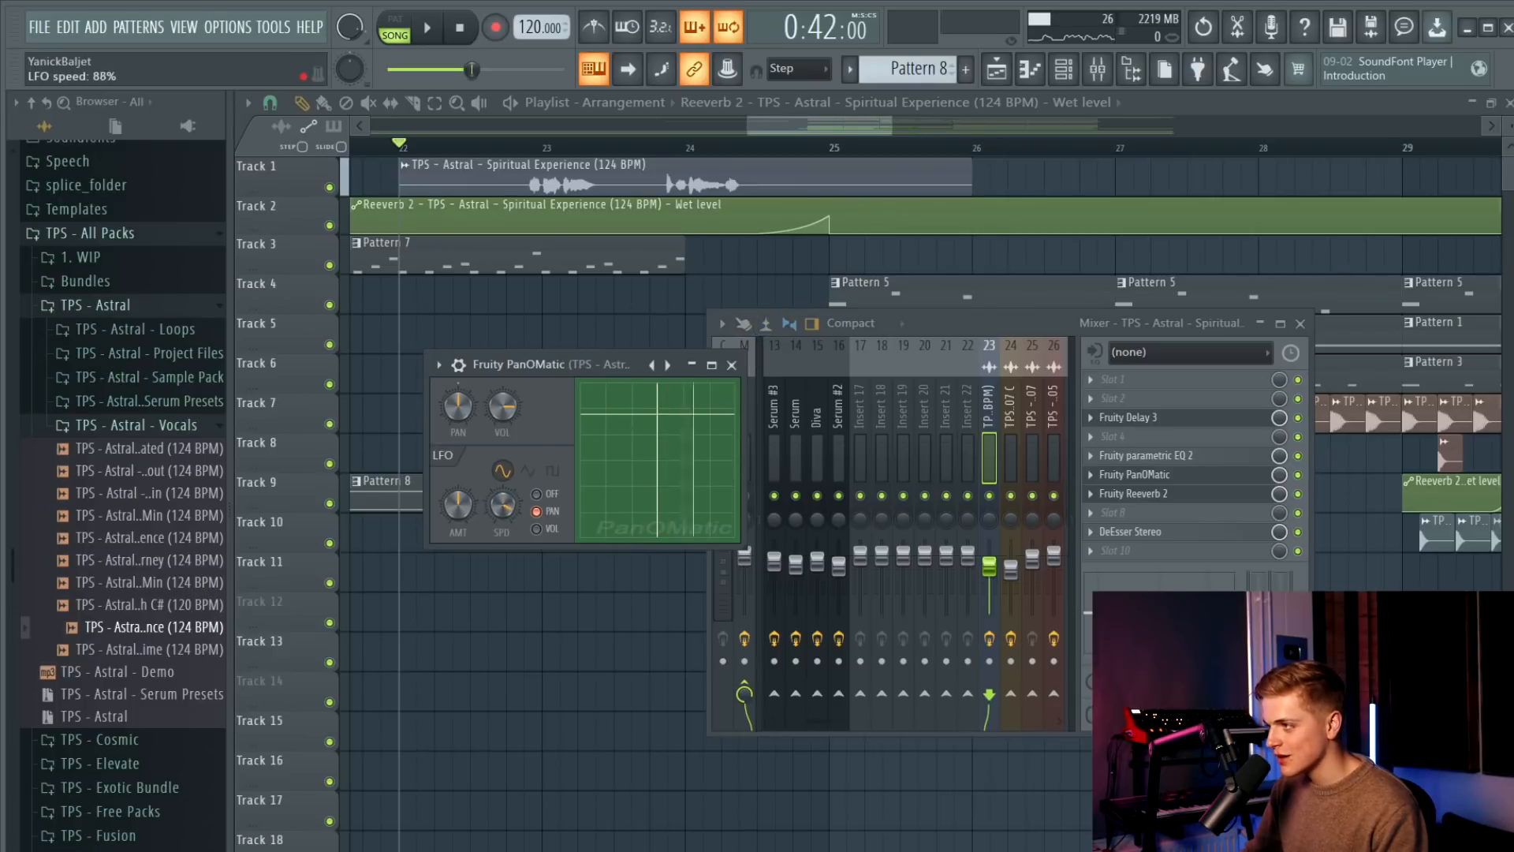
{"action": "key", "text": "space"}
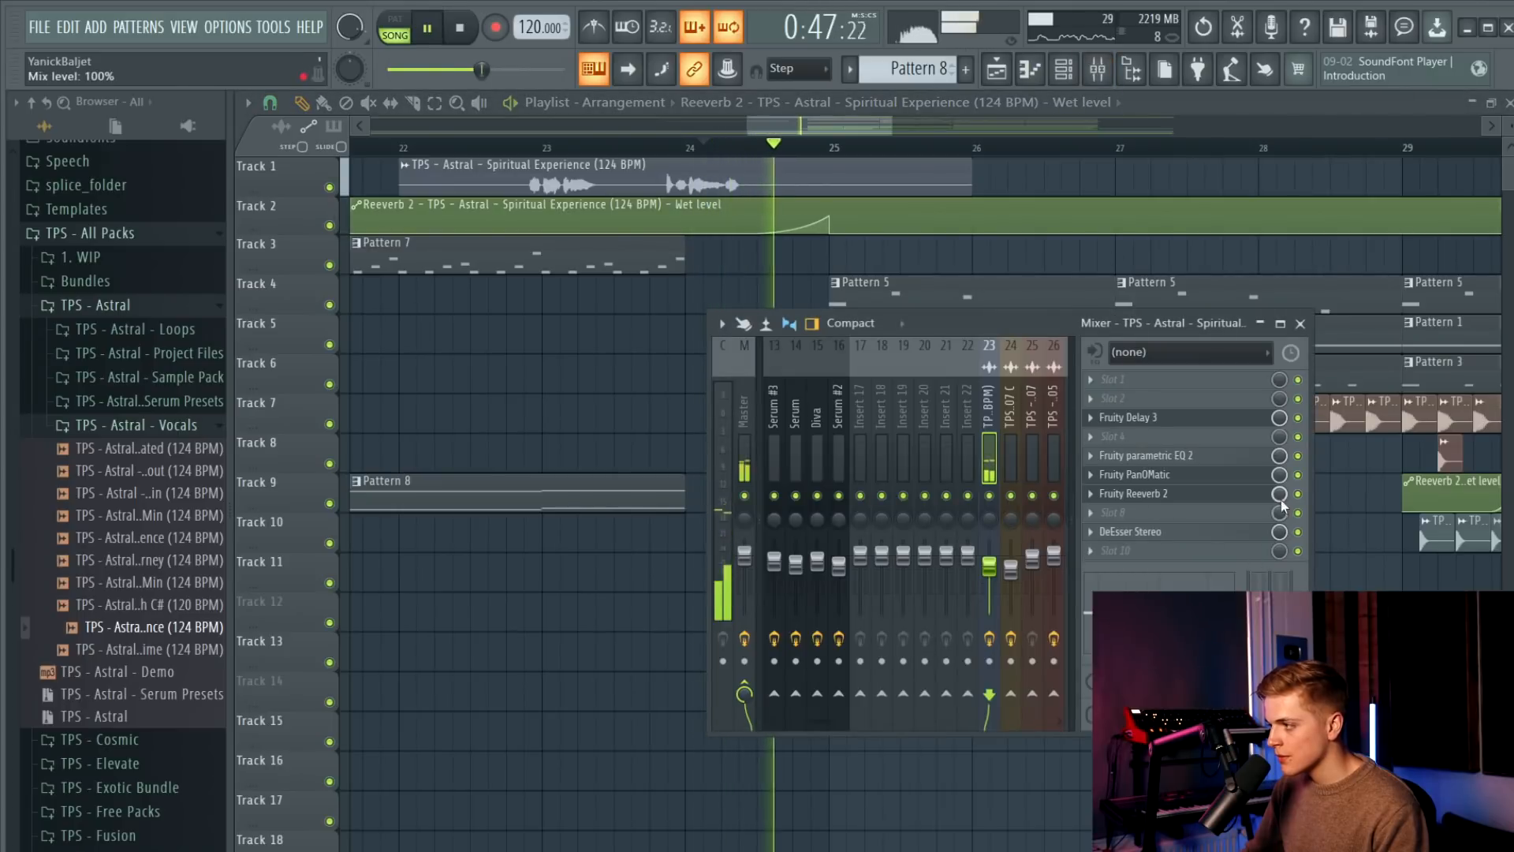
Create an automation clip on track 12 for the mix level of the vocal's Fruity PanOMatic.
{"action": "right_click", "coordinate": [1278, 475]}
{"action": "left_click", "coordinate": [1340, 584]}
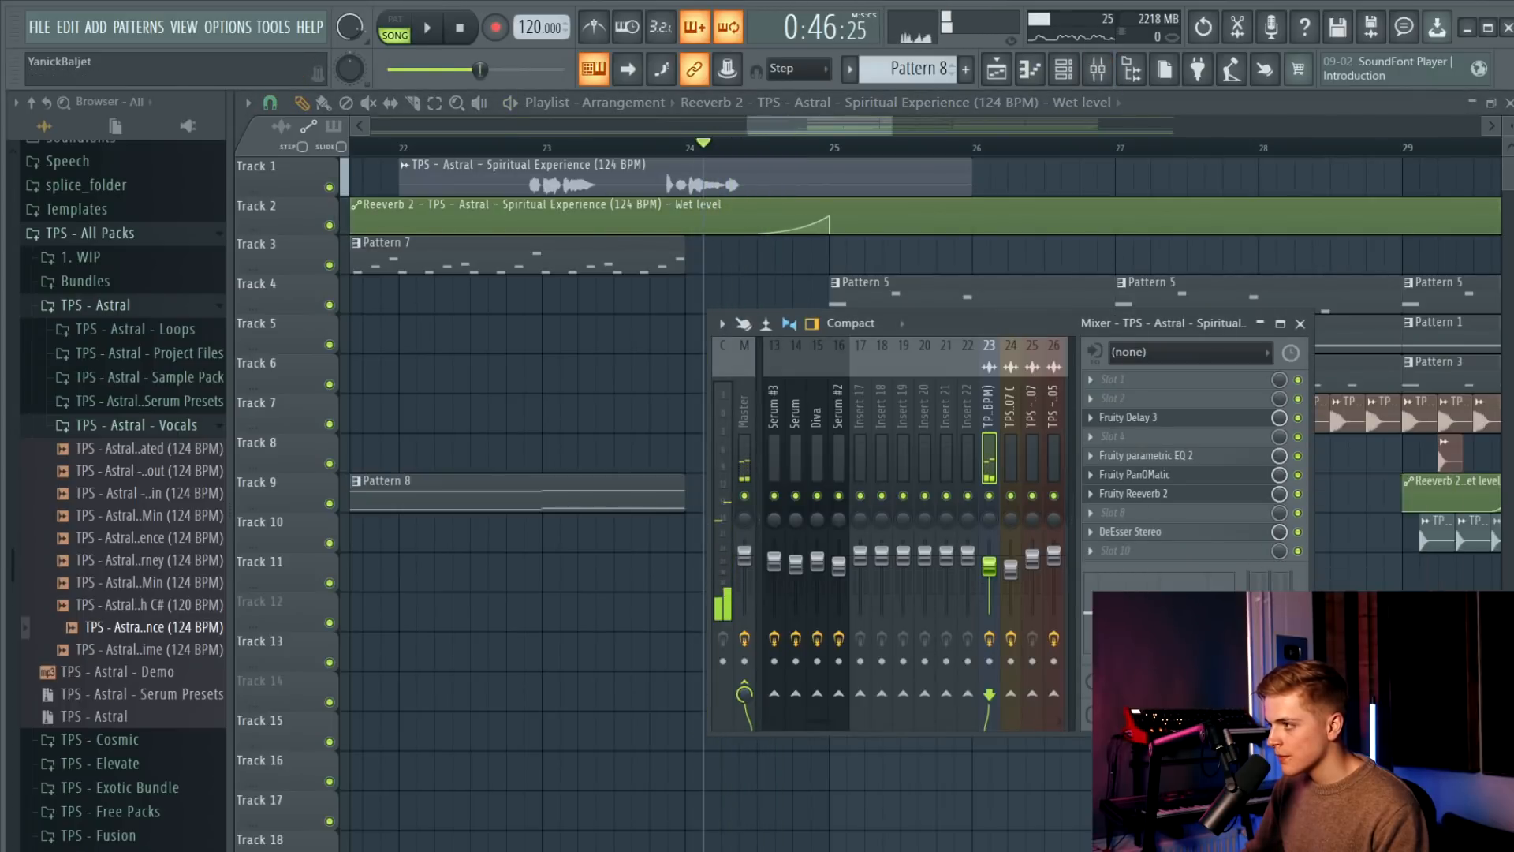
{"action": "scroll", "coordinate": [426, 631], "scroll_direction": "up", "scroll_amount": 6}
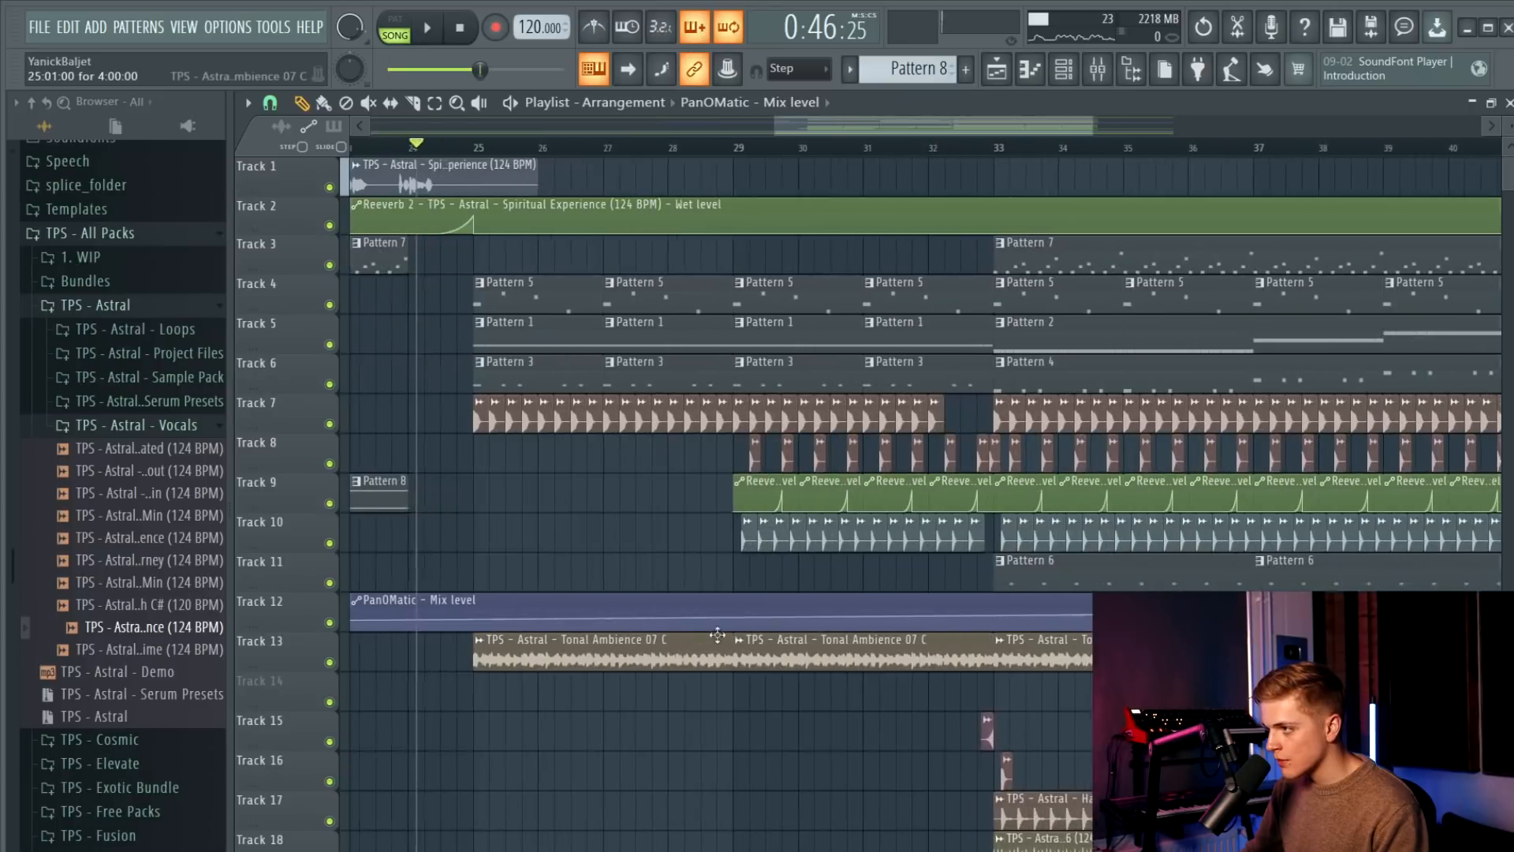
Shape the PanOMatic mix level automation to stay at zero, jump up for the last quarter of bar 24 and drop at bar 25.
{"action": "key", "text": "space"}
{"action": "key", "text": "space"}
{"action": "left_click_drag", "start_coordinate": [593, 627], "coordinate": [583, 610]}
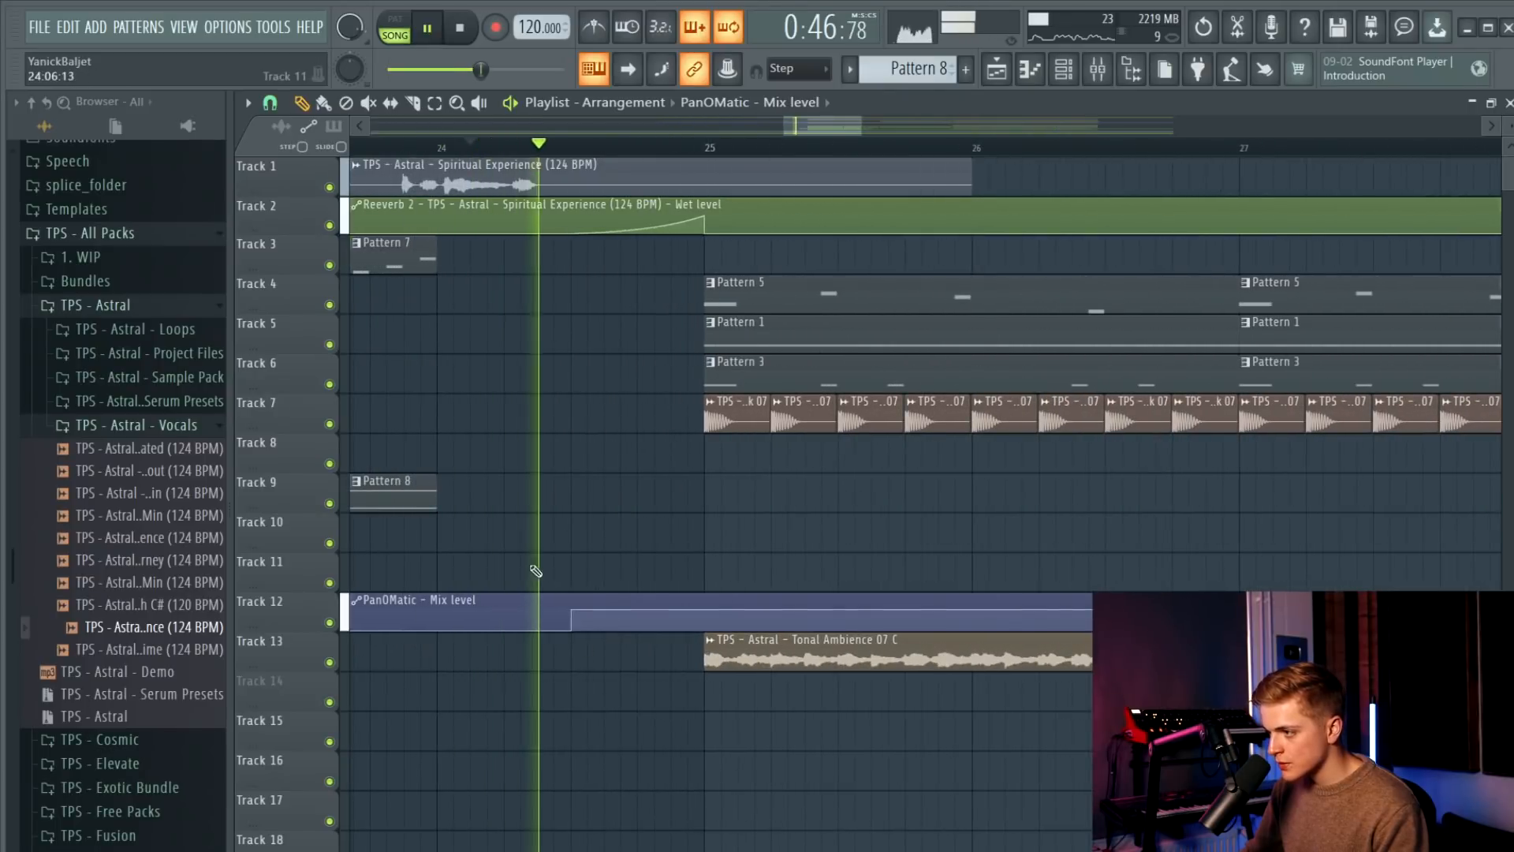
{"action": "key", "text": "space"}
{"action": "key", "text": "space"}
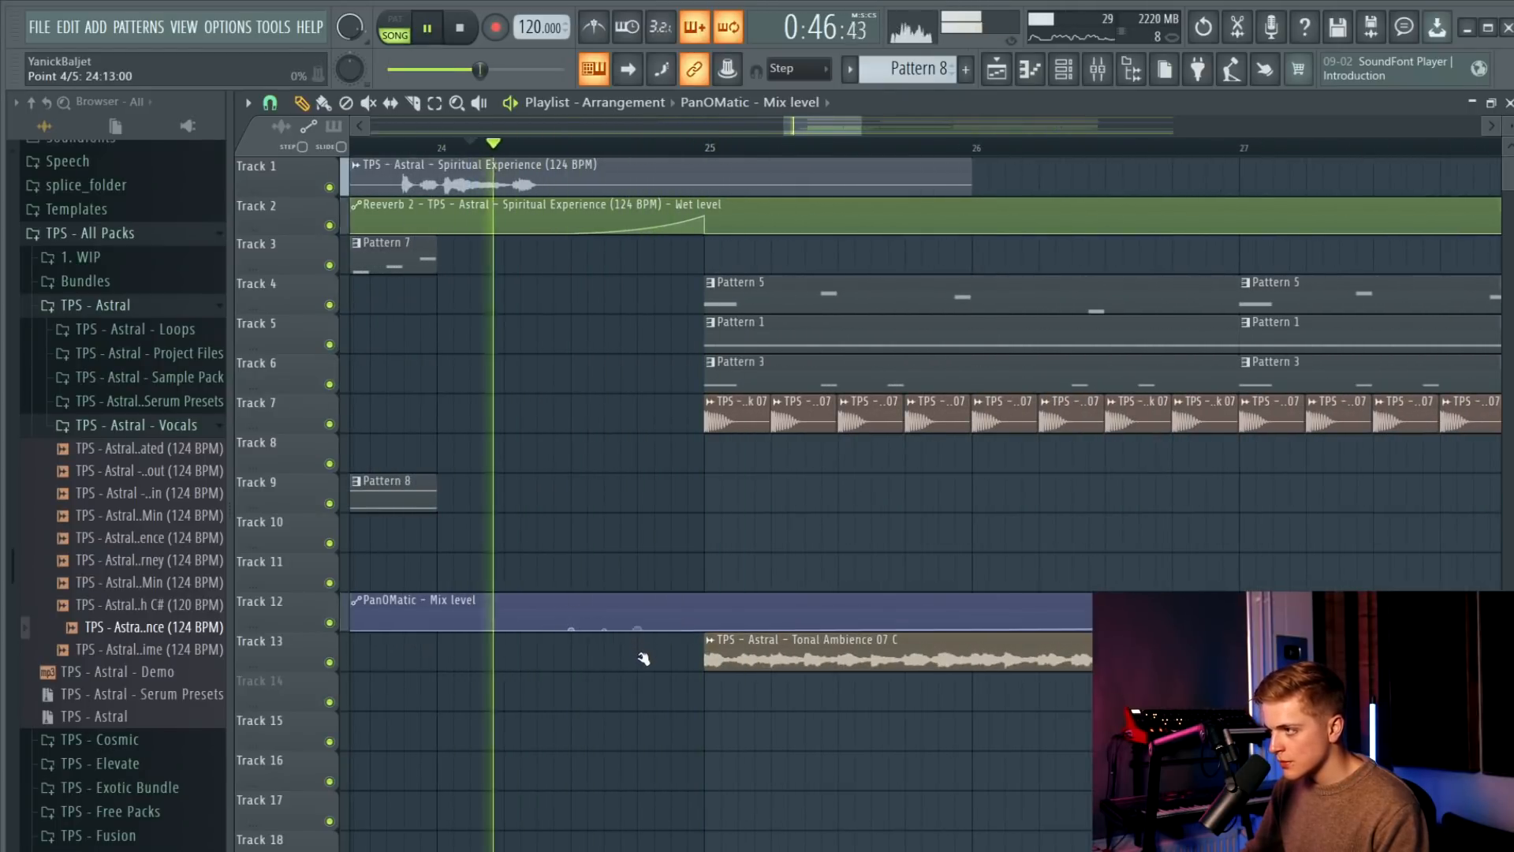
{"action": "left_click_drag", "start_coordinate": [706, 609], "coordinate": [697, 683]}
{"action": "key", "text": "space"}
{"action": "key", "text": "space"}
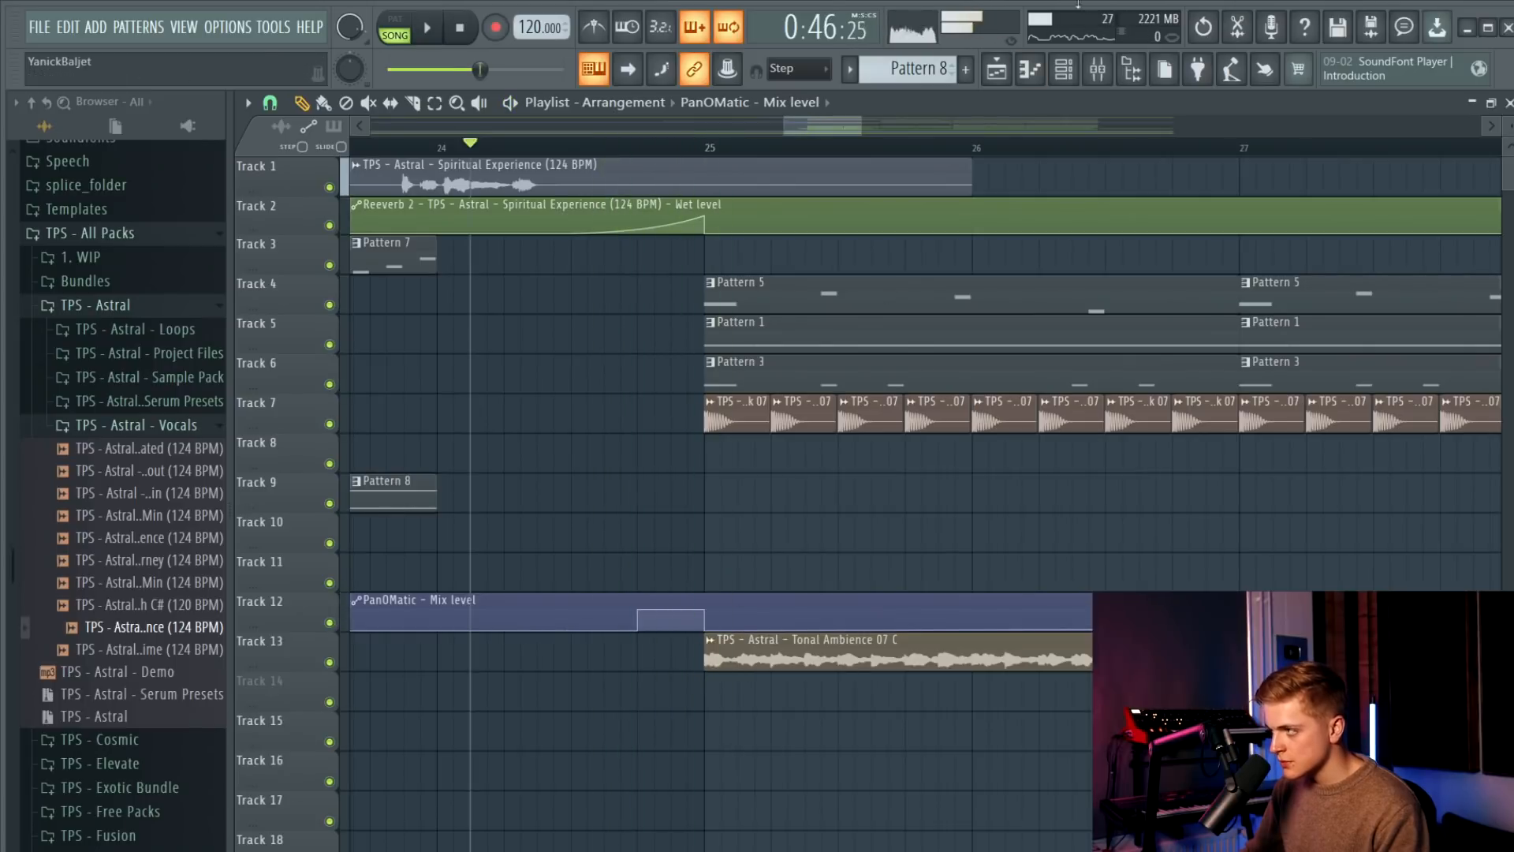
Play back the vocal's transition into bar 25 and check the Fruity PanOMatic settings.
{"action": "left_click", "coordinate": [1097, 69]}
{"action": "key", "text": "space"}
{"action": "key", "text": "space"}
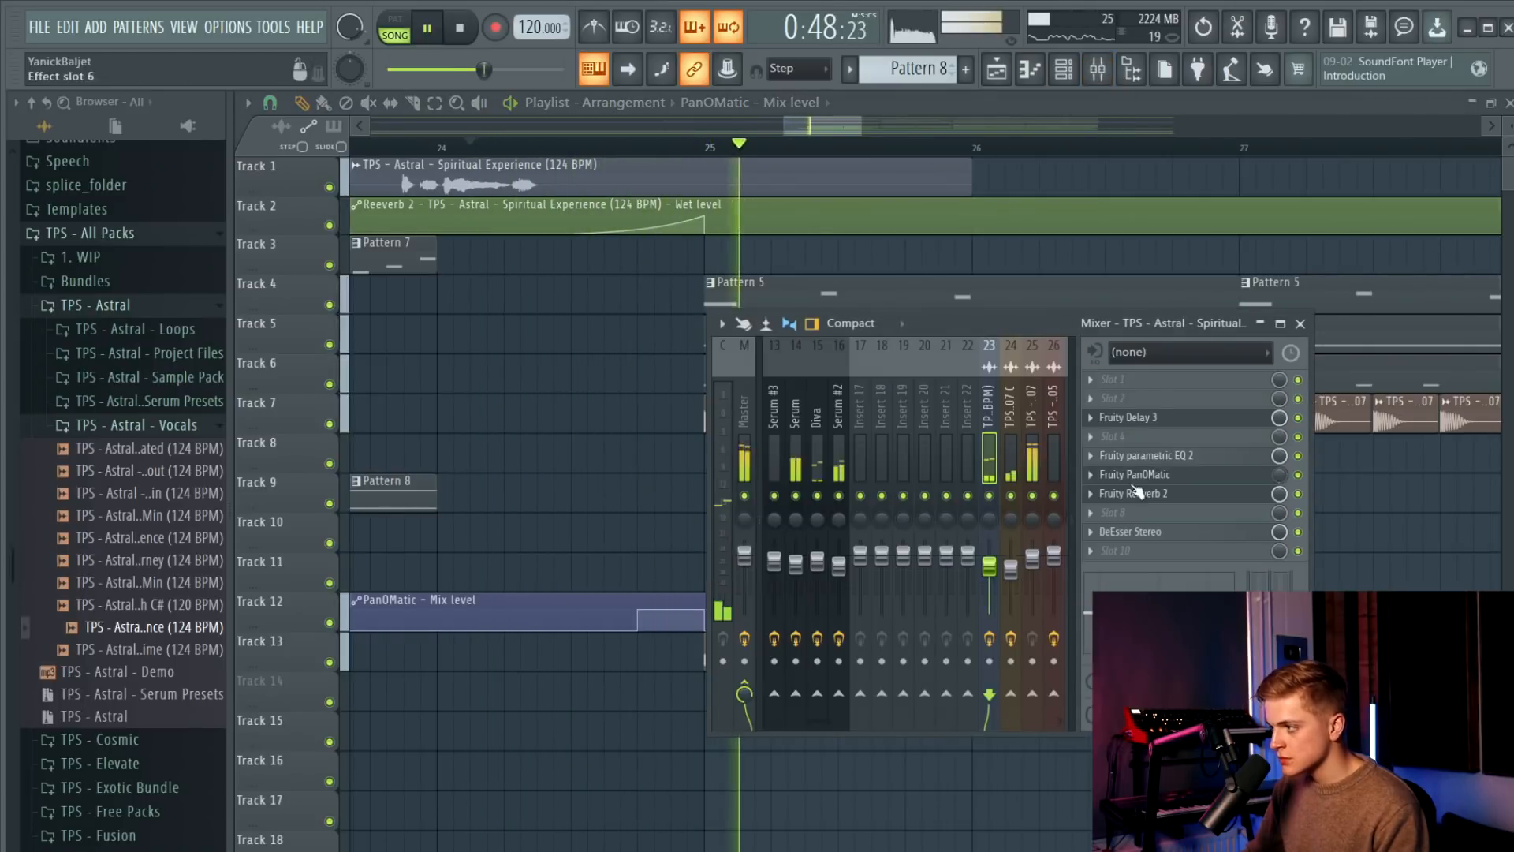
{"action": "left_click", "coordinate": [1144, 476]}
{"action": "key", "text": "space"}
{"action": "scroll", "coordinate": [461, 508], "scroll_direction": "up", "scroll_amount": 5}
{"action": "key", "text": "space"}
{"action": "key", "text": "space"}
{"action": "key", "text": "space"}
{"action": "key", "text": "space"}
Move the vocal's reverb wet level and PanOMatic mix level automation clips down from tracks 2 and 12 to the lower automation tracks.
{"action": "left_click_drag", "start_coordinate": [519, 225], "coordinate": [519, 540]}
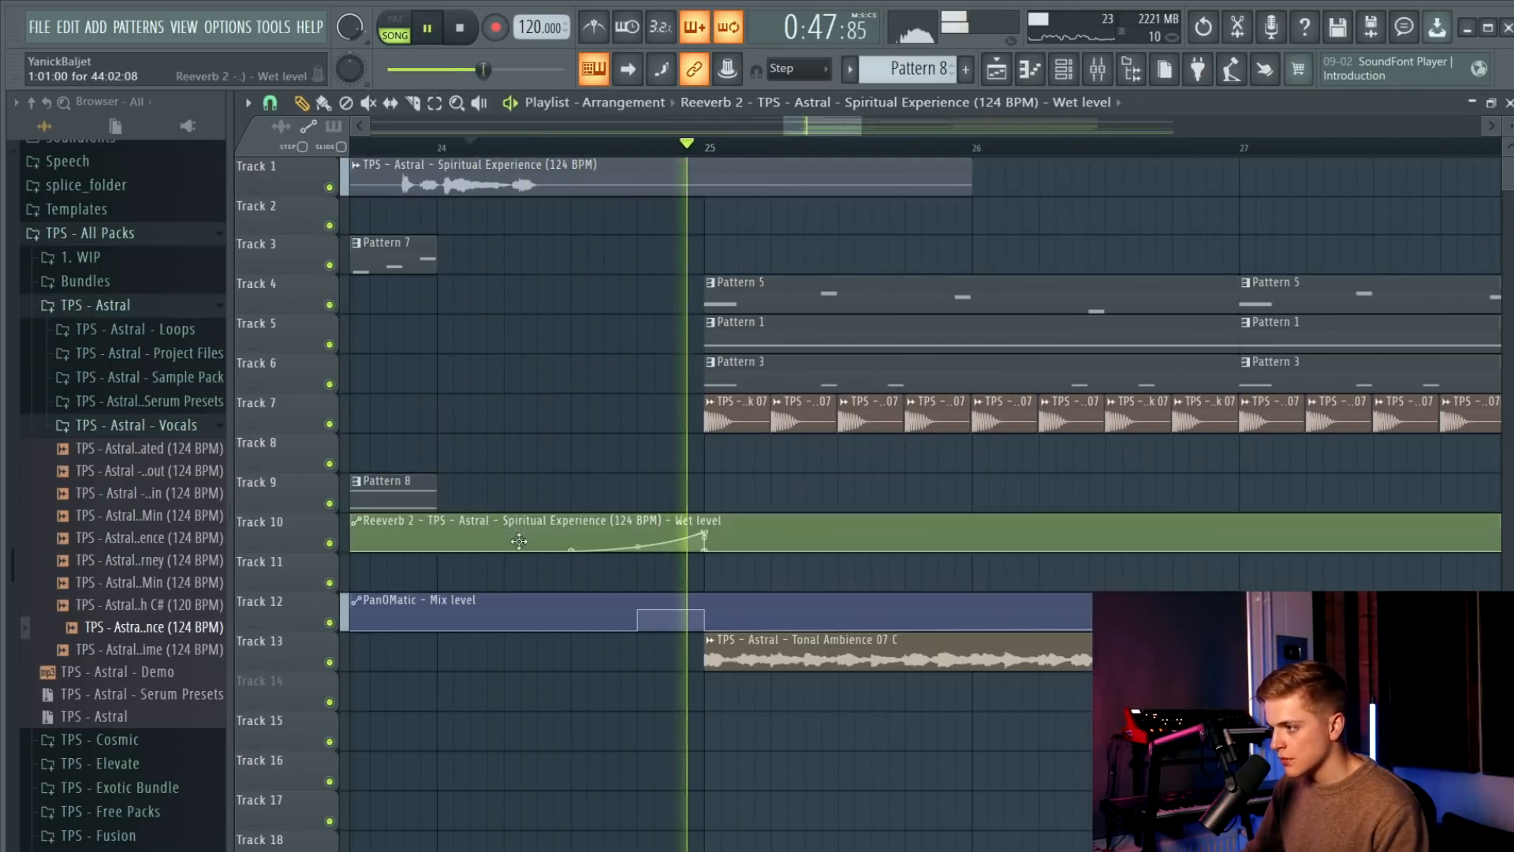
{"action": "scroll", "coordinate": [519, 540], "scroll_direction": "down", "scroll_amount": 6}
{"action": "left_click_drag", "start_coordinate": [492, 623], "coordinate": [492, 708]}
{"action": "scroll", "coordinate": [492, 708], "scroll_direction": "down", "scroll_amount": 8}
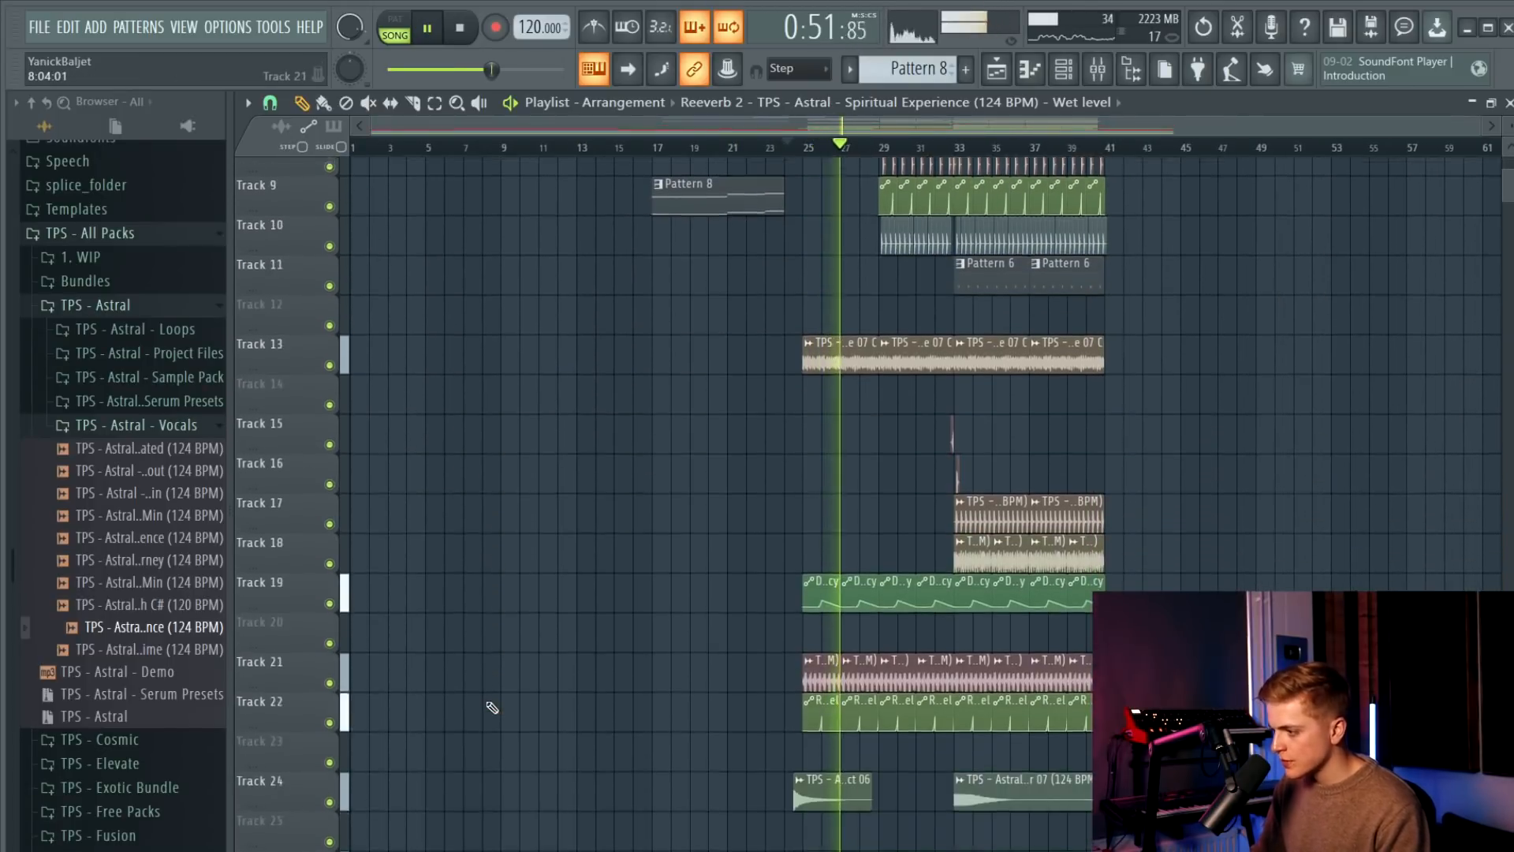
{"action": "scroll", "coordinate": [492, 707], "scroll_direction": "down", "scroll_amount": 10}
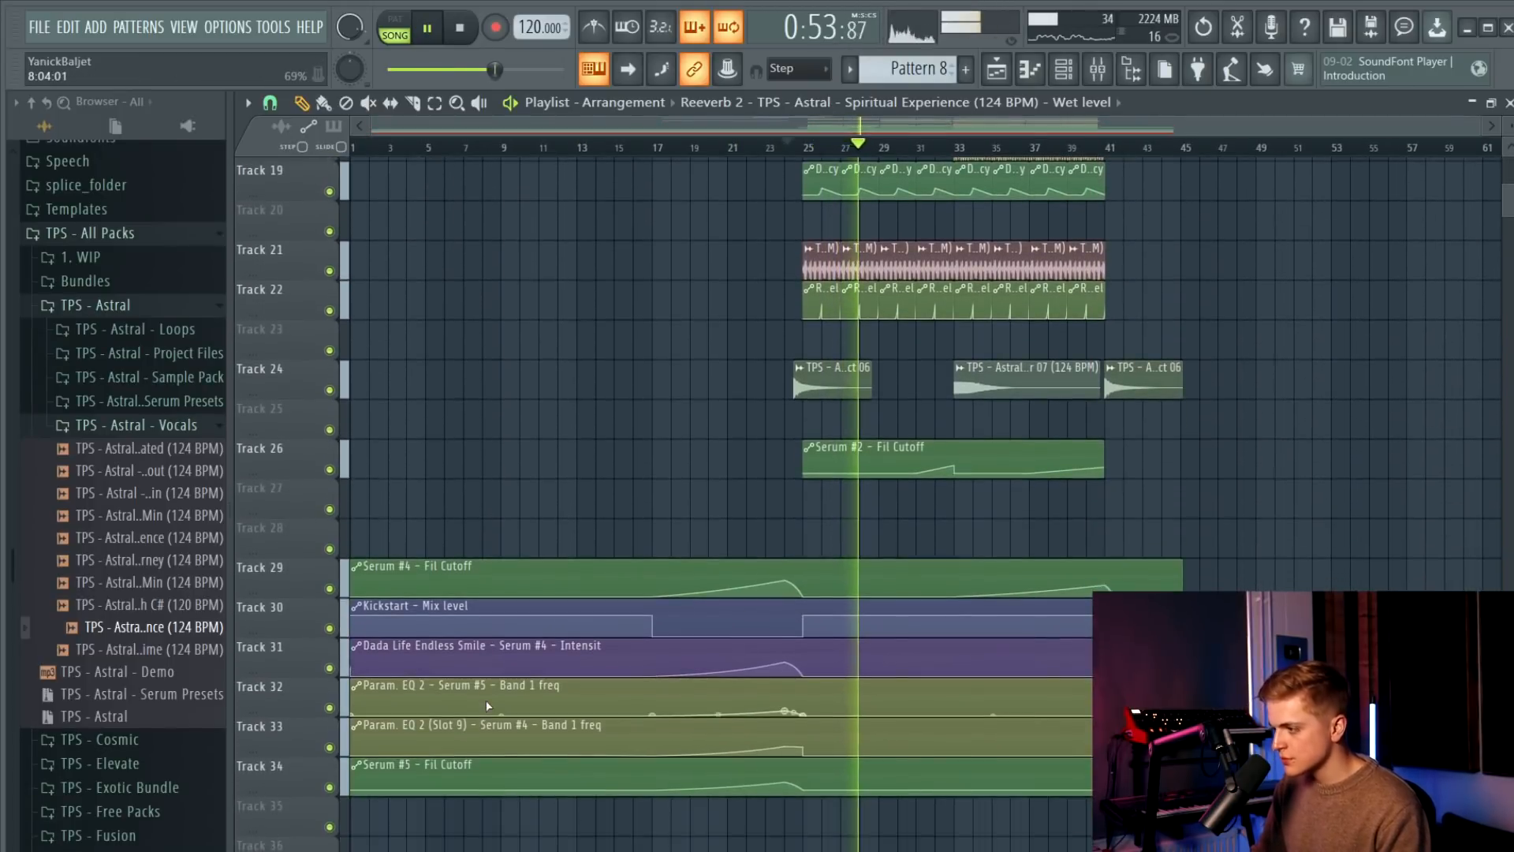
{"action": "scroll", "coordinate": [505, 708], "scroll_direction": "up", "scroll_amount": 15}
{"action": "scroll", "coordinate": [842, 316], "scroll_direction": "up", "scroll_amount": 4}
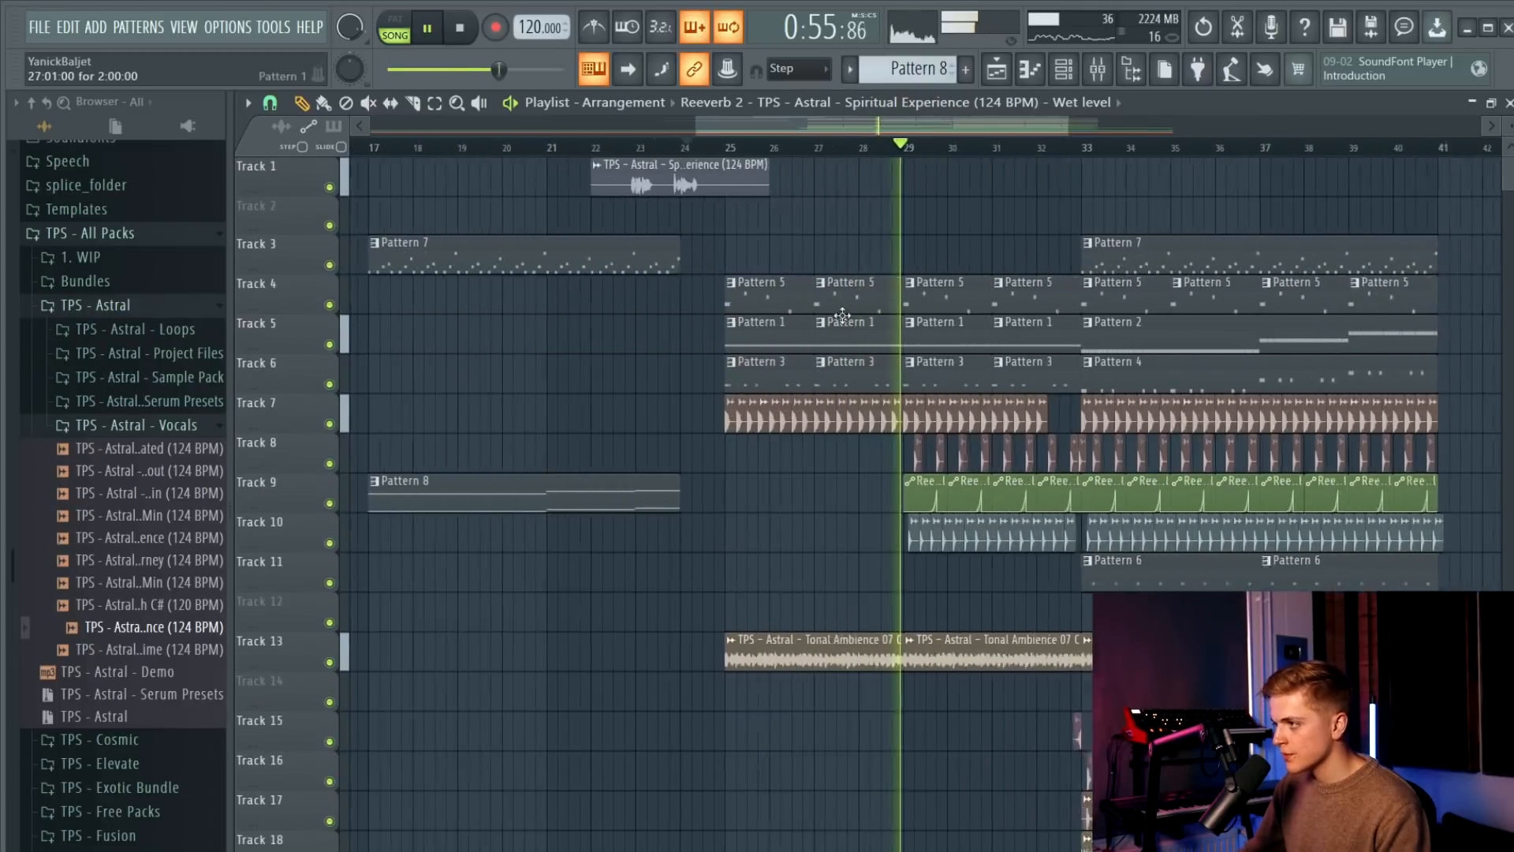
Play the arrangement from bar 17 to review the buildup with the processed vocal.
{"action": "key", "text": "space"}
{"action": "scroll", "coordinate": [707, 216], "scroll_direction": "up", "scroll_amount": 1}
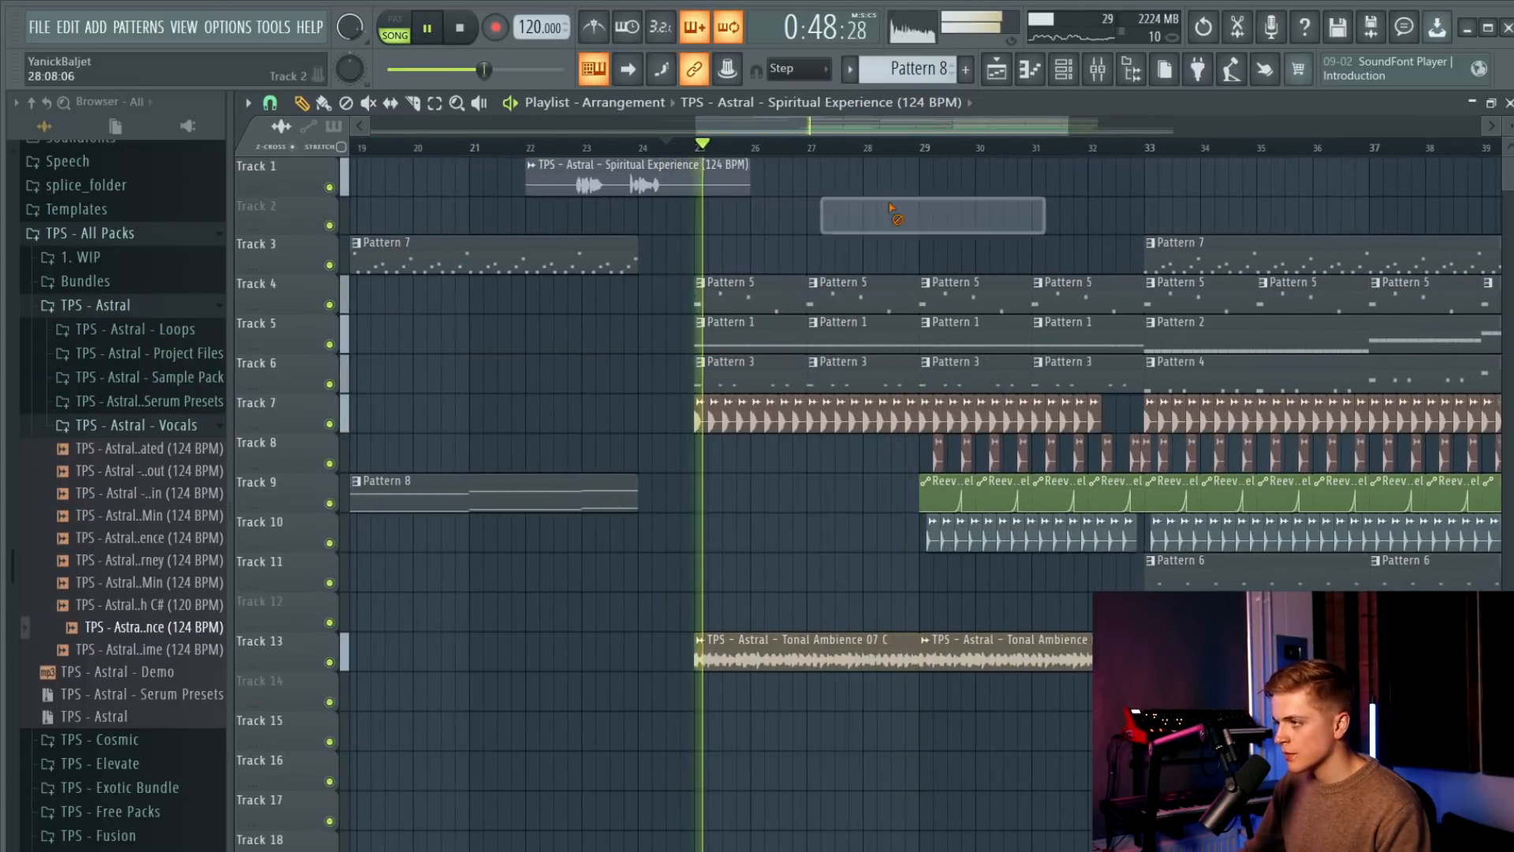
{"action": "scroll", "coordinate": [624, 174], "scroll_direction": "down", "scroll_amount": 3}
{"action": "left_click", "coordinate": [453, 149]}
{"action": "scroll", "coordinate": [600, 172], "scroll_direction": "down", "scroll_amount": 1}
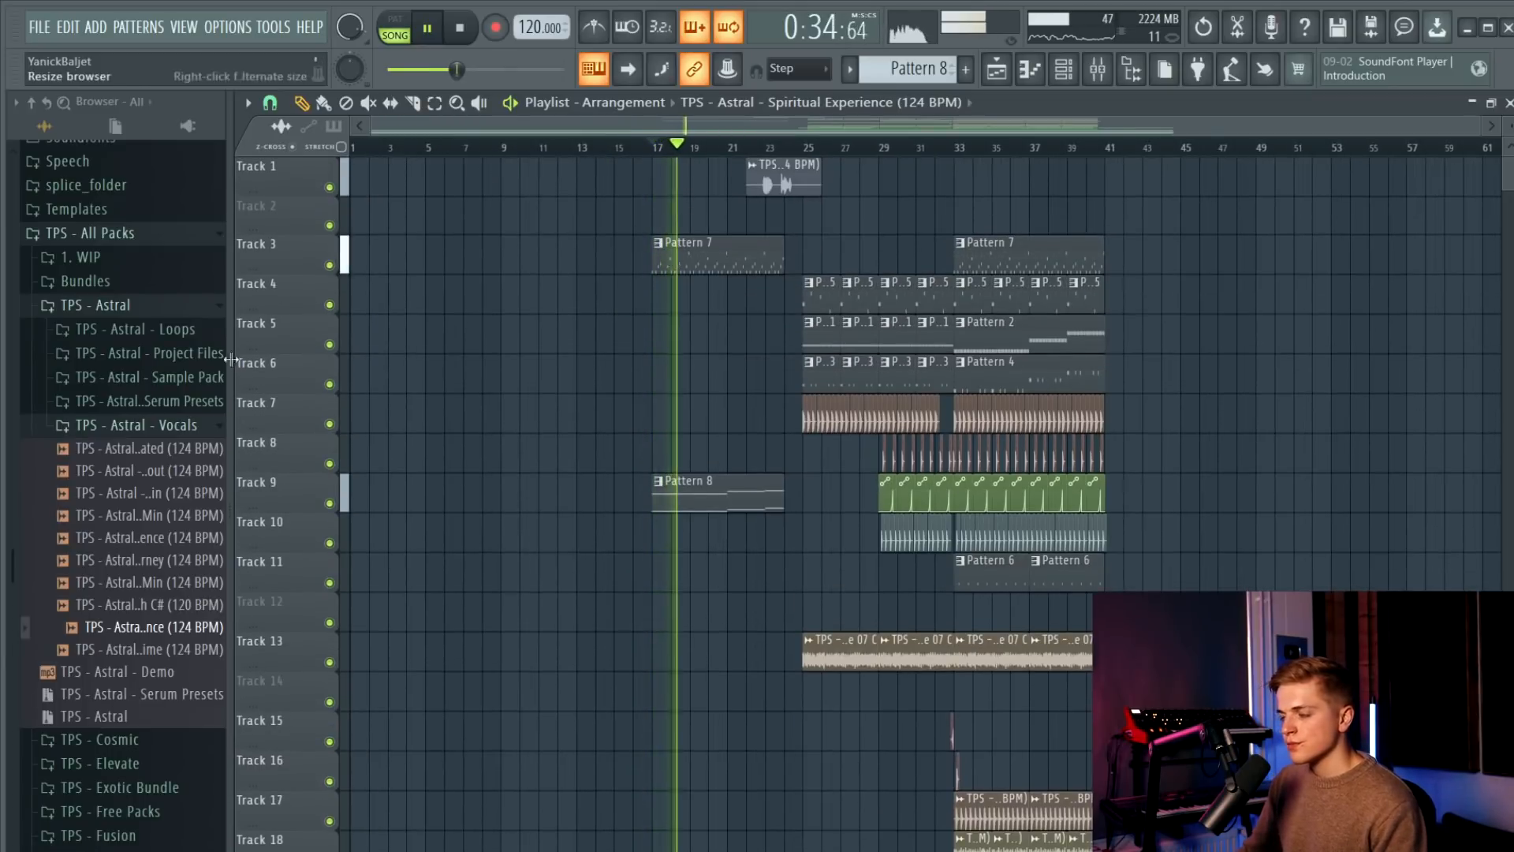
{"action": "scroll", "coordinate": [777, 184], "scroll_direction": "up", "scroll_amount": 2}
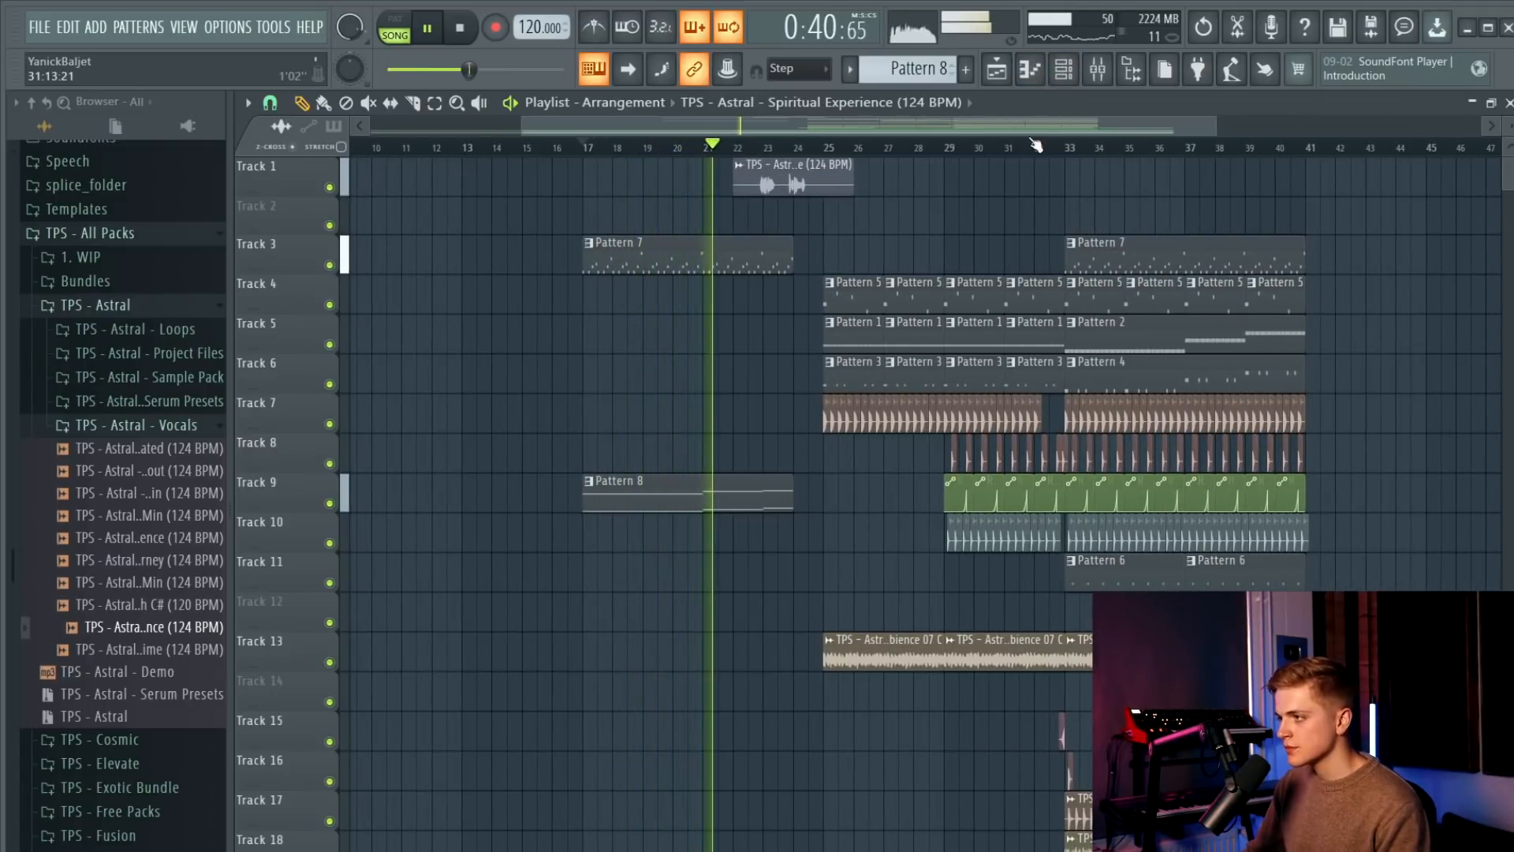
{"action": "scroll", "coordinate": [1032, 150], "scroll_direction": "down", "scroll_amount": 1}
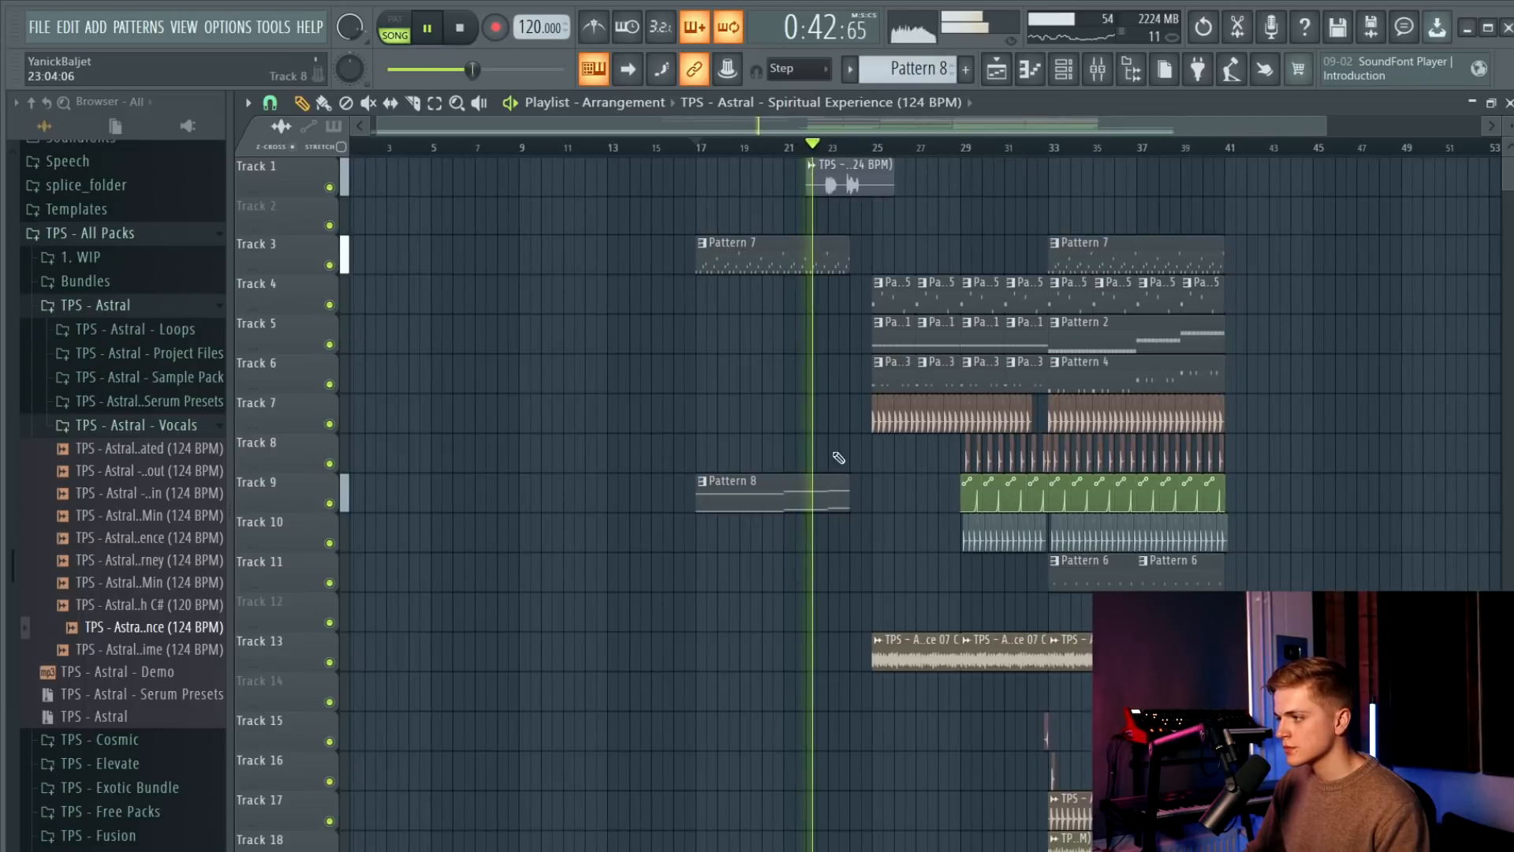
{"action": "scroll", "coordinate": [875, 501], "scroll_direction": "up", "scroll_amount": 1}
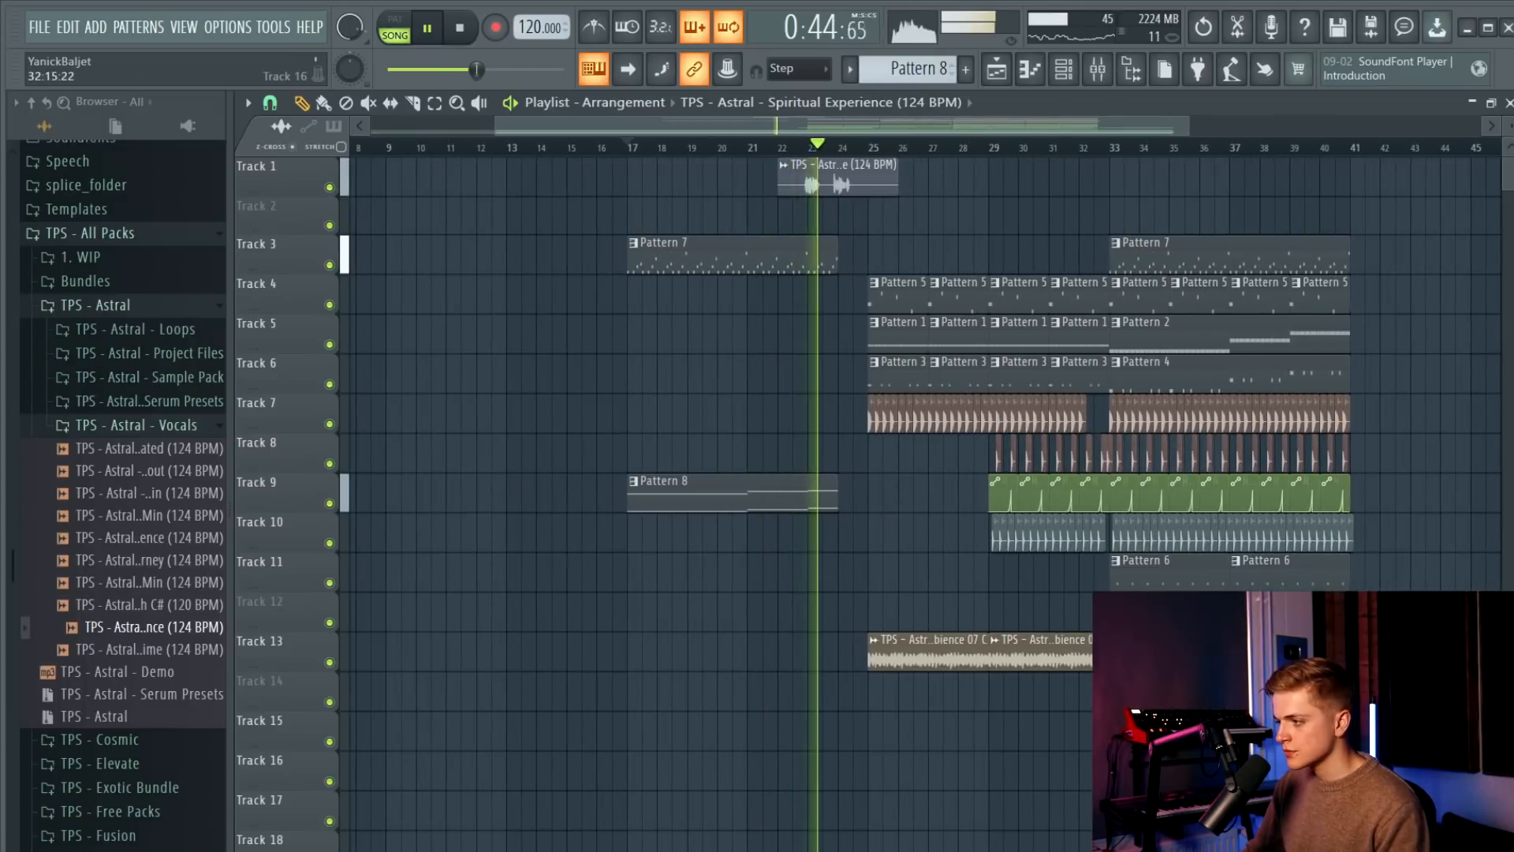
Place the Short Sweep 03 sample on track 15 so that it ends exactly at bar 25, and audition it.
{"action": "scroll", "coordinate": [872, 743], "scroll_direction": "up", "scroll_amount": 10}
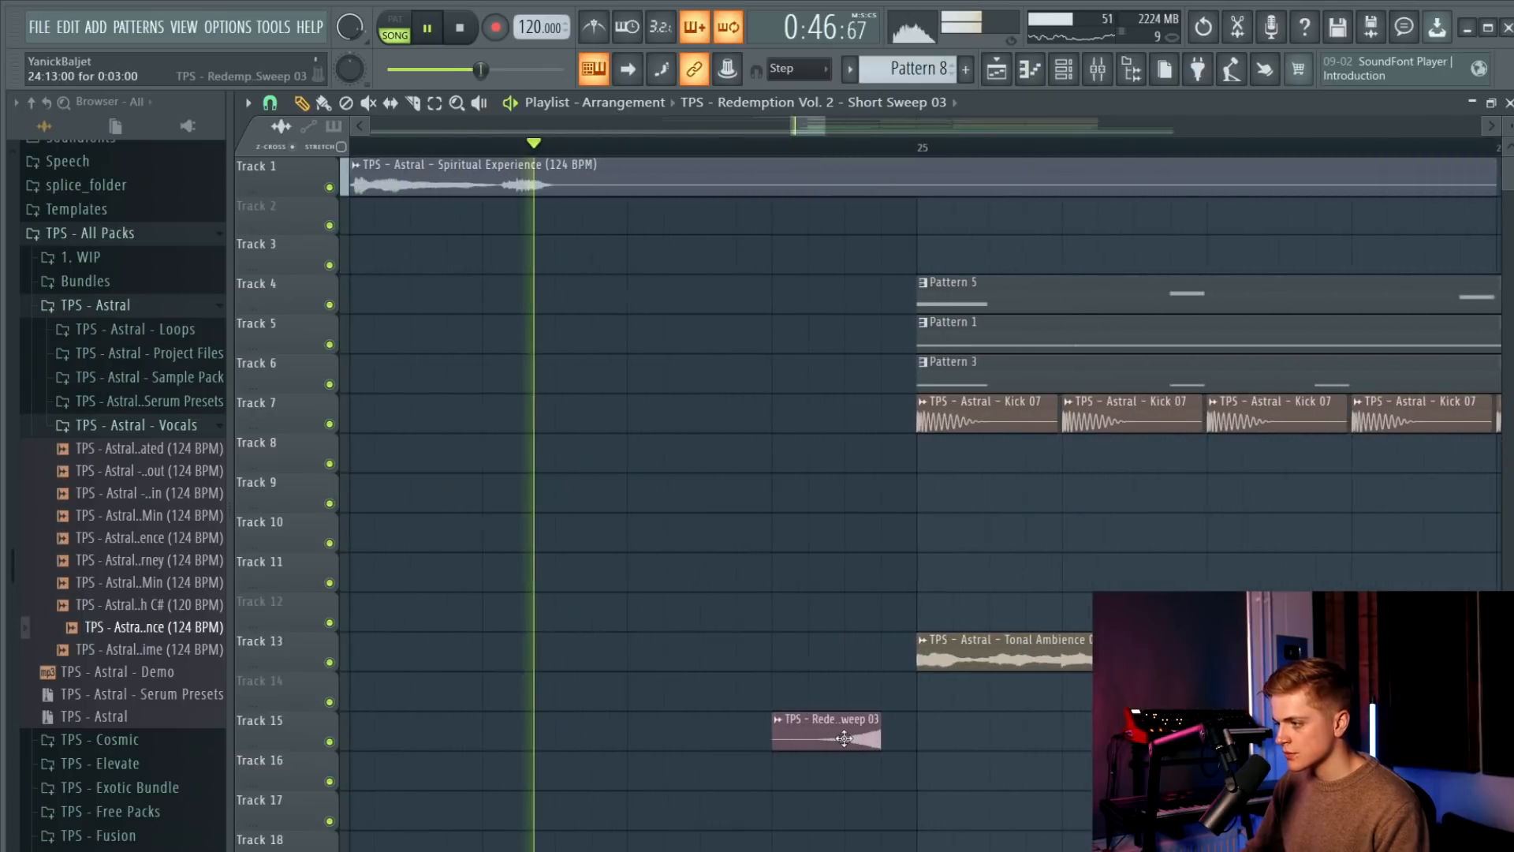
{"action": "left_click_drag", "start_coordinate": [872, 744], "coordinate": [881, 741]}
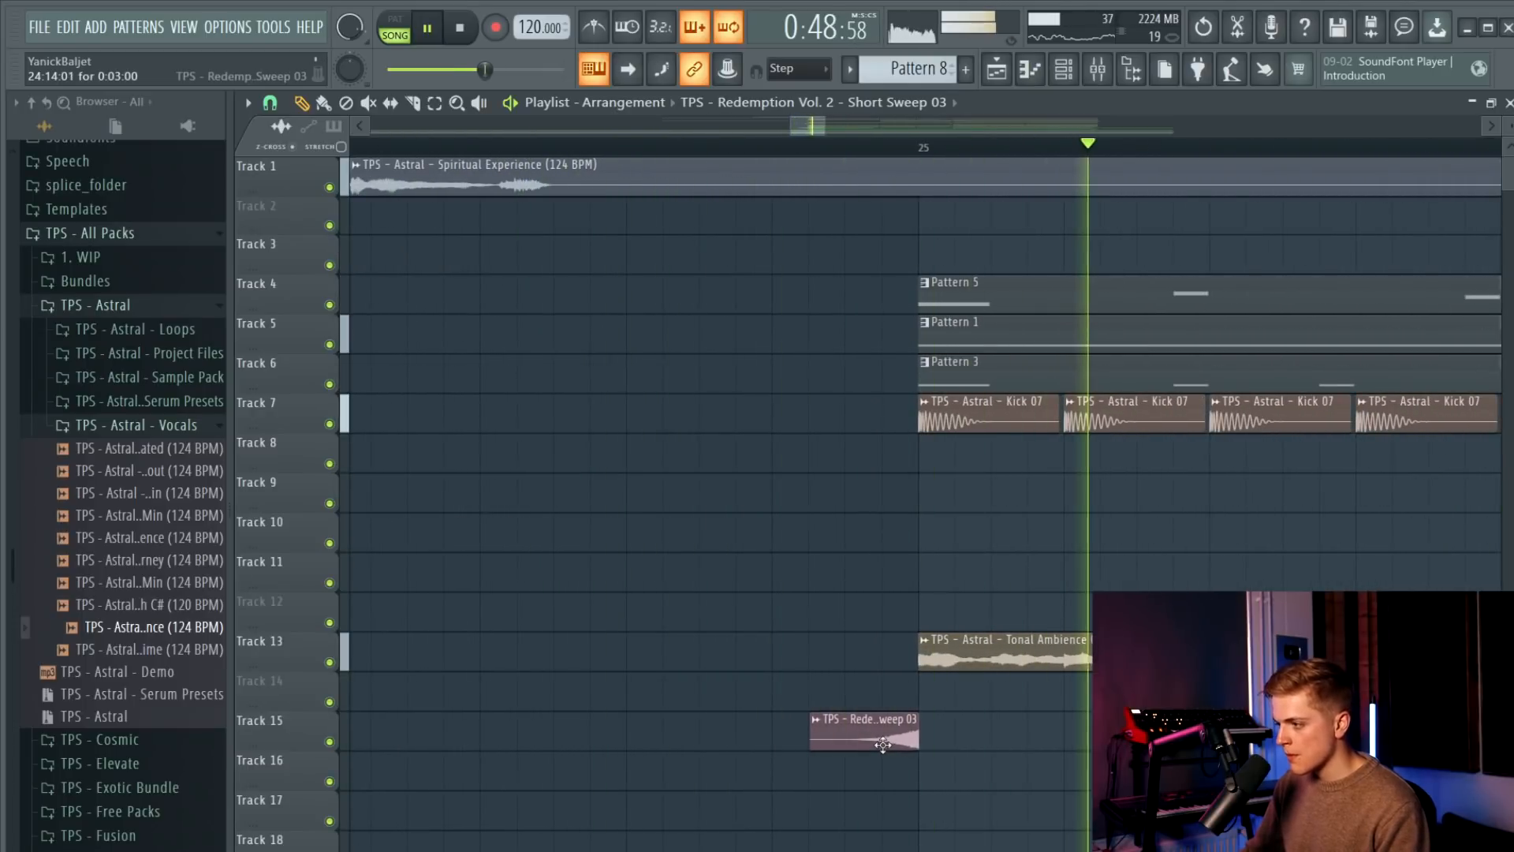
{"action": "left_click", "coordinate": [735, 147]}
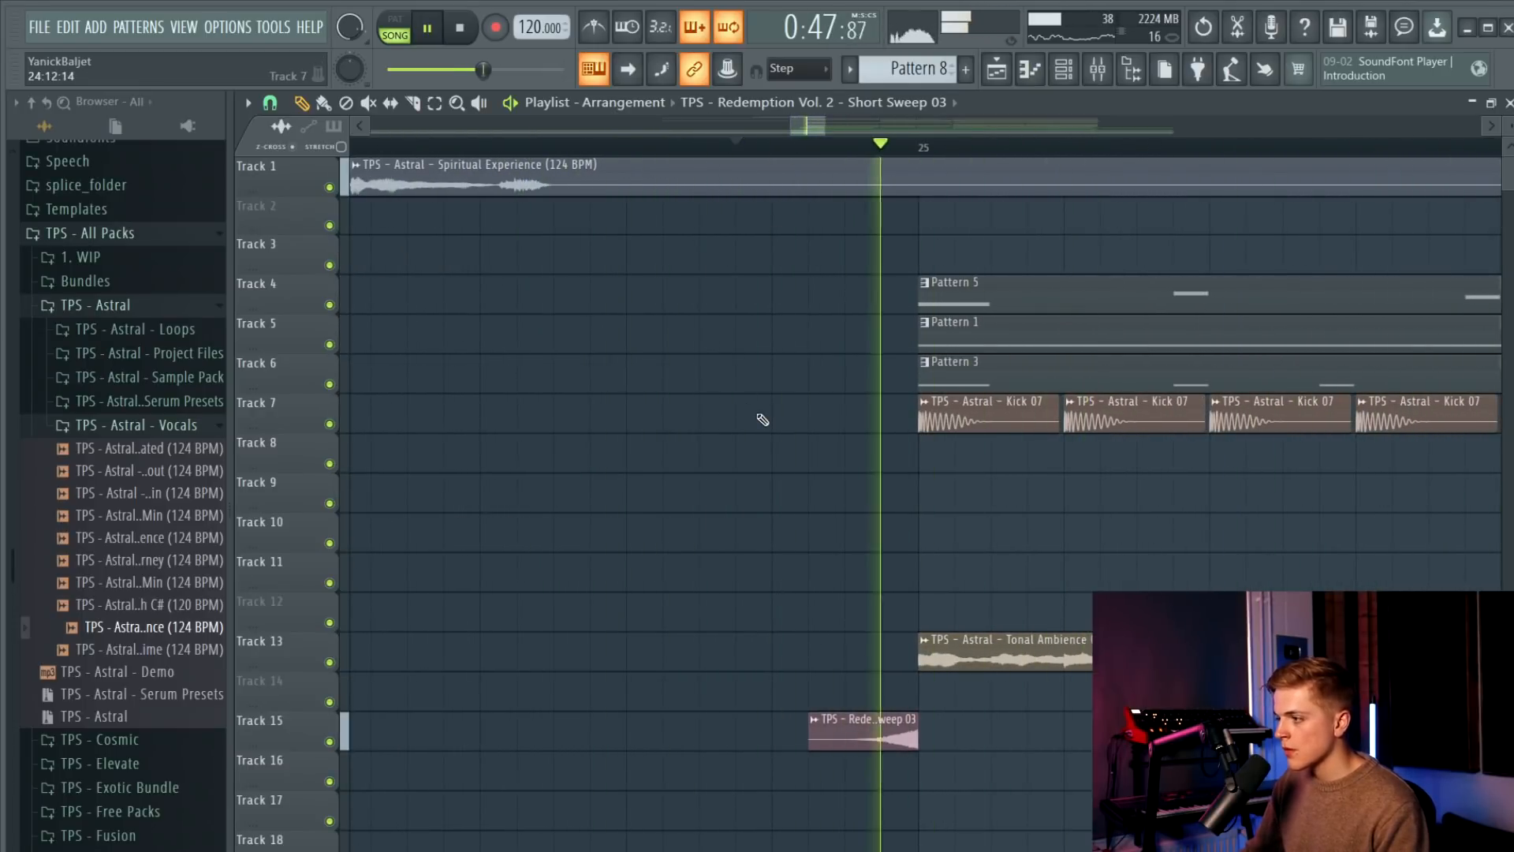
{"action": "scroll", "coordinate": [776, 440], "scroll_direction": "down", "scroll_amount": 8}
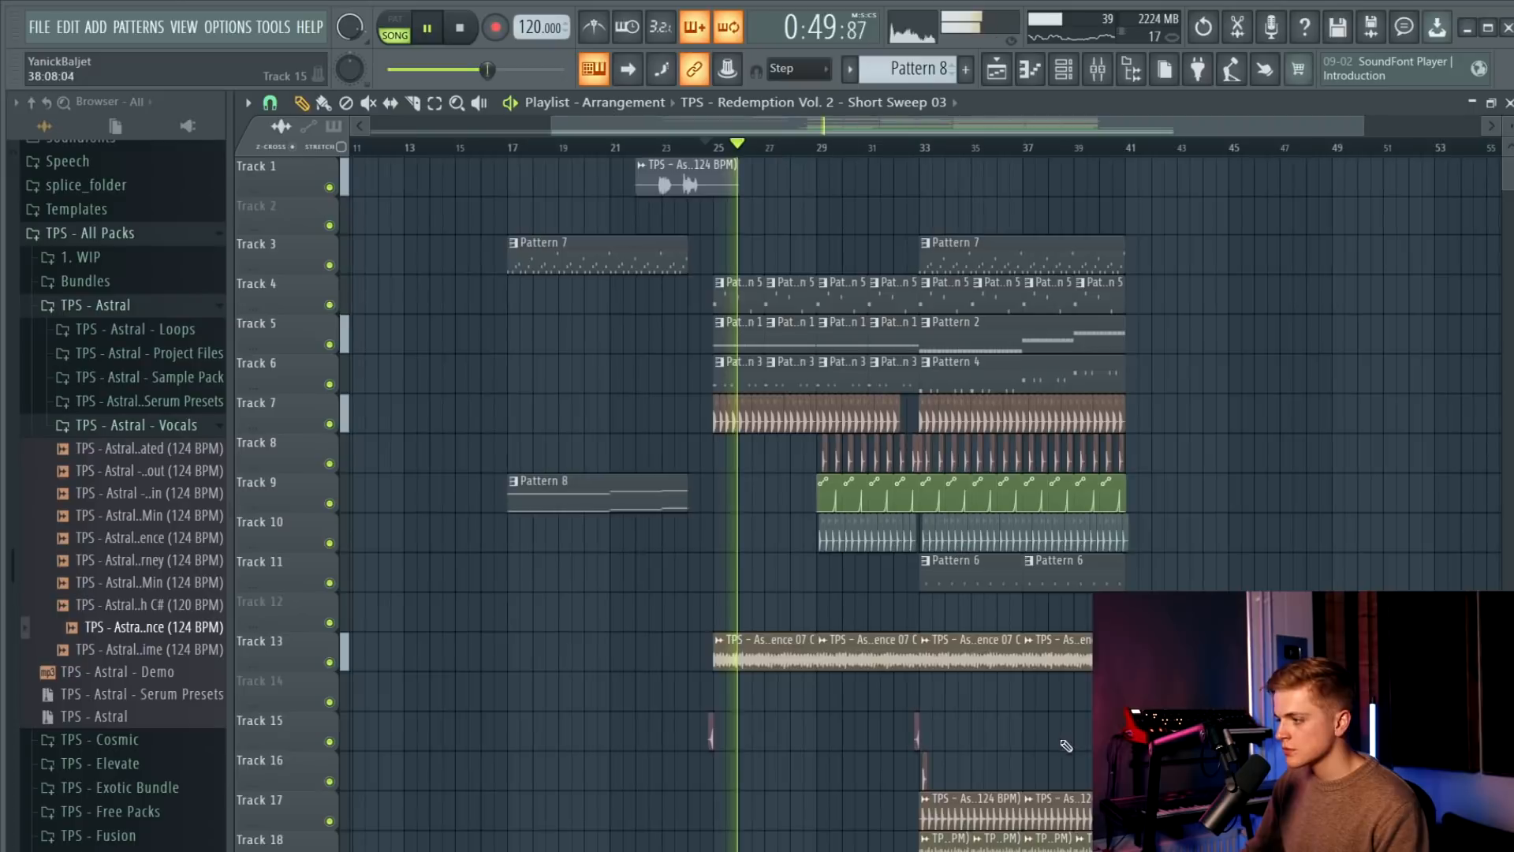
Shift all clips from track 17 downward one track lower to free track 17, and clear the selection.
{"action": "scroll", "coordinate": [956, 652], "scroll_direction": "down", "scroll_amount": 6}
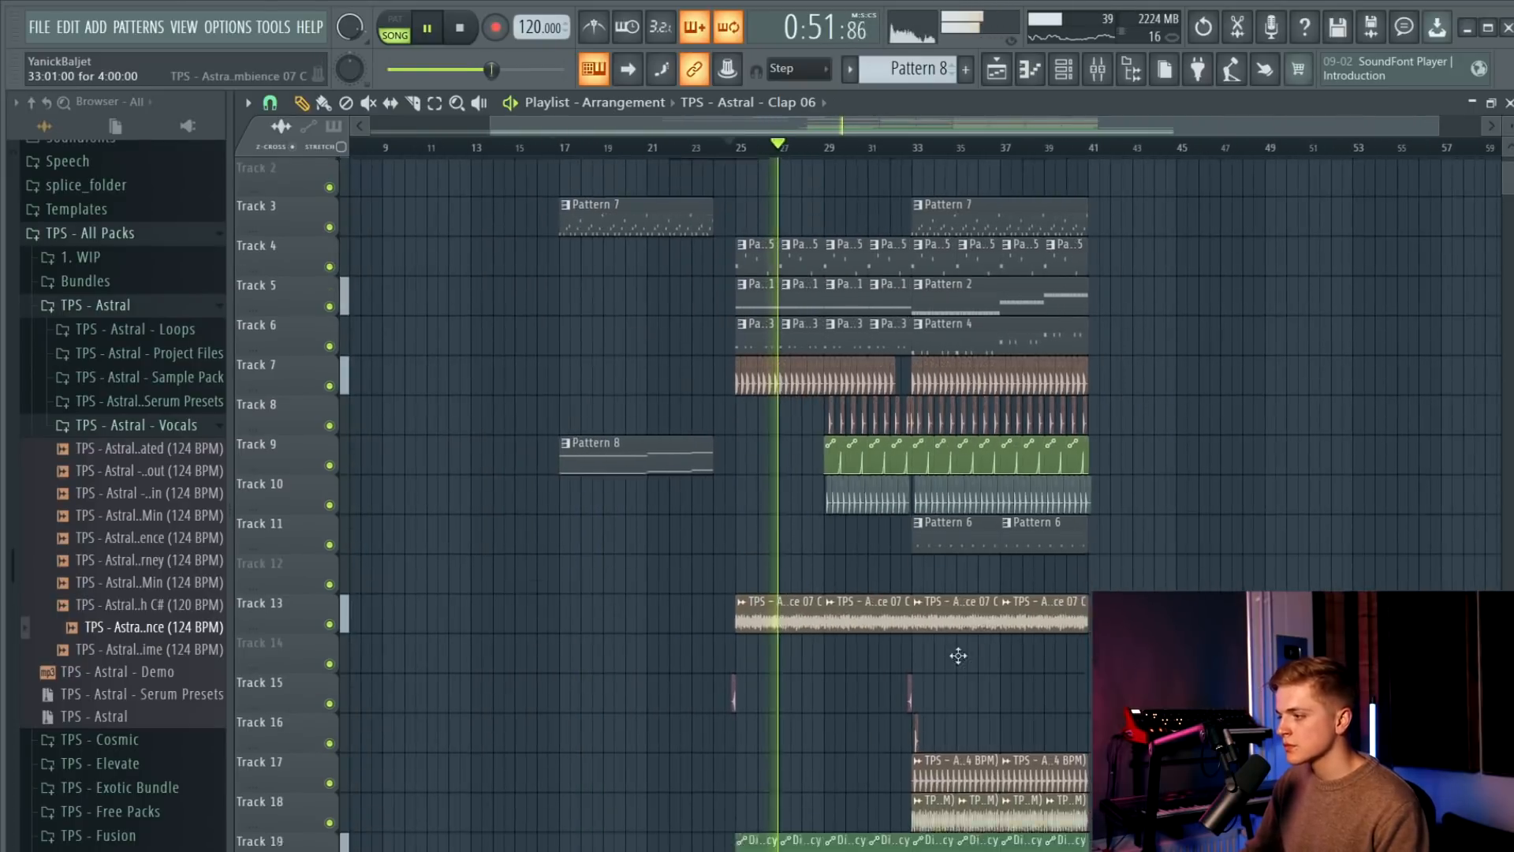
{"action": "left_click_drag", "start_coordinate": [1170, 551], "coordinate": [822, 474]}
{"action": "scroll", "coordinate": [818, 466], "scroll_direction": "down", "scroll_amount": 1}
{"action": "scroll", "coordinate": [618, 389], "scroll_direction": "up", "scroll_amount": 7}
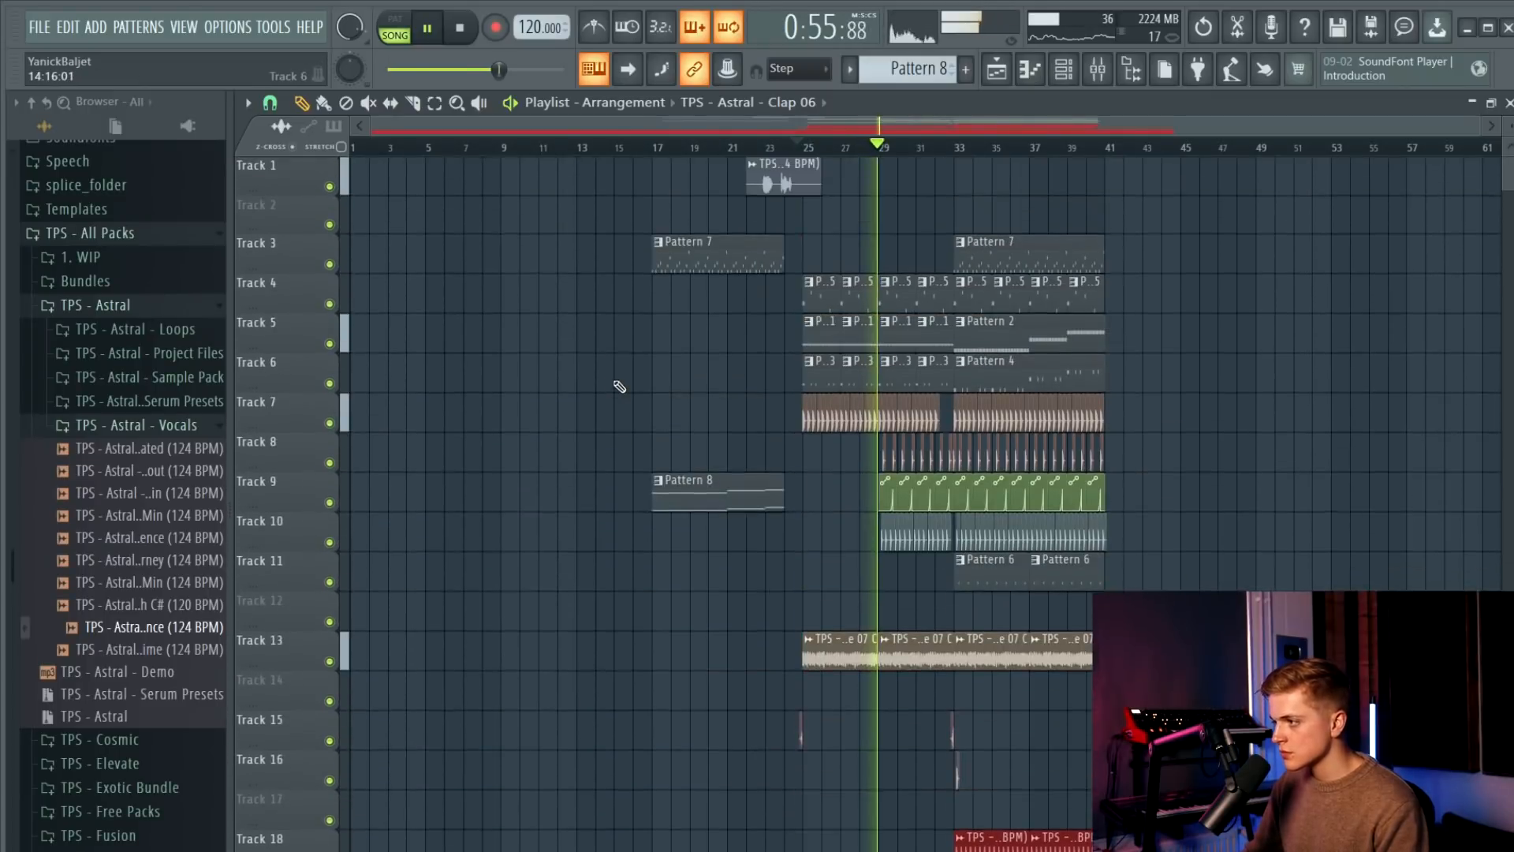
{"action": "left_click", "coordinate": [683, 557], "text": "ctrl"}
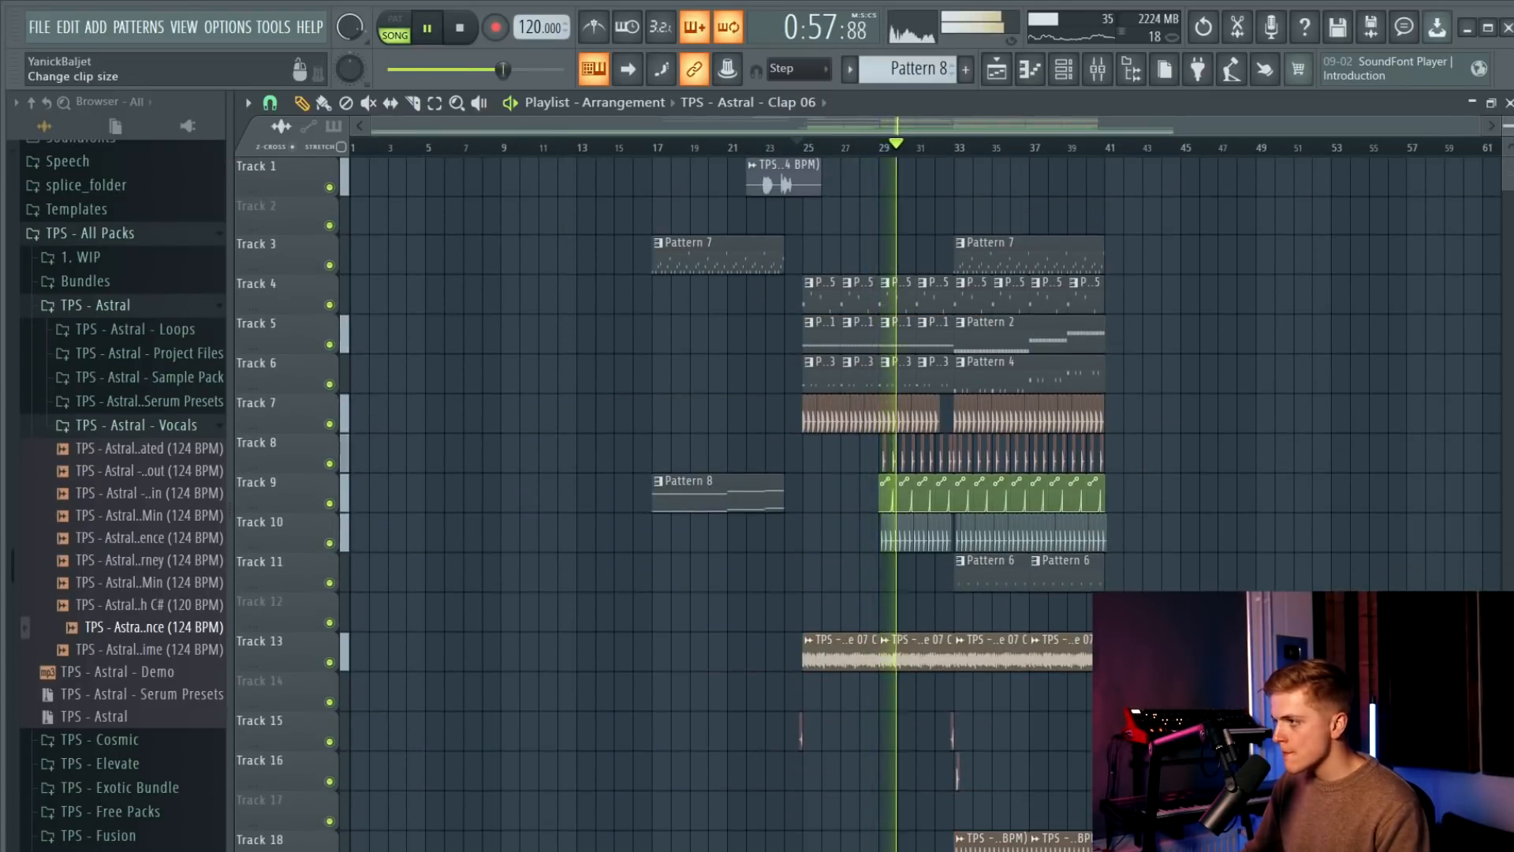
{"action": "scroll", "coordinate": [672, 339], "scroll_direction": "down", "scroll_amount": 2}
{"action": "scroll", "coordinate": [673, 339], "scroll_direction": "up", "scroll_amount": 1}
{"action": "scroll", "coordinate": [678, 330], "scroll_direction": "up", "scroll_amount": 2}
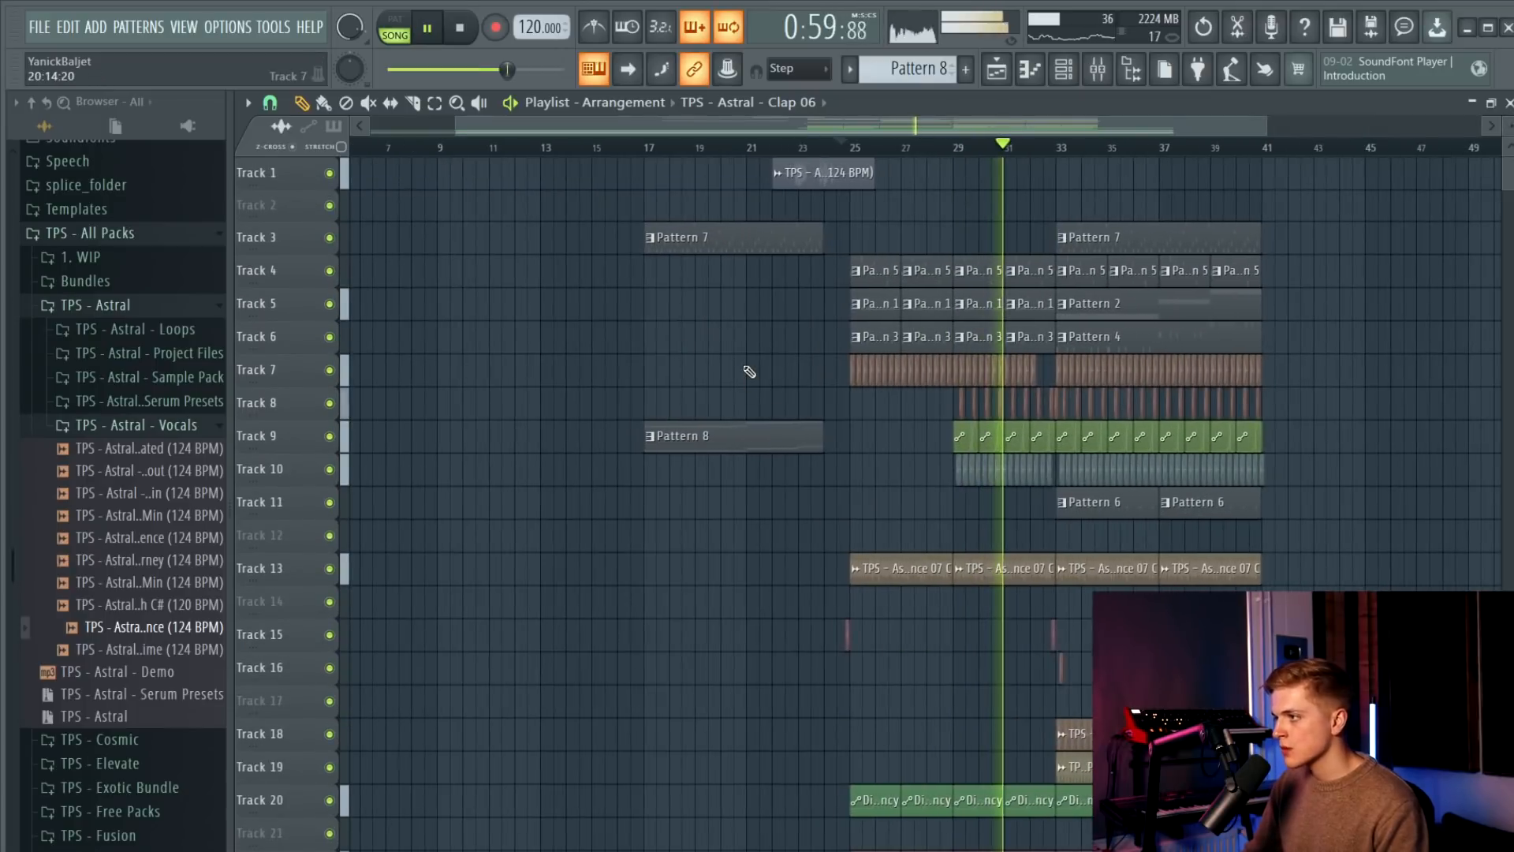
Add Riser 08 (124 BPM) C from the Astral sample pack's FX Risers folder to track 10 at bar 17.
{"action": "key", "text": "space"}
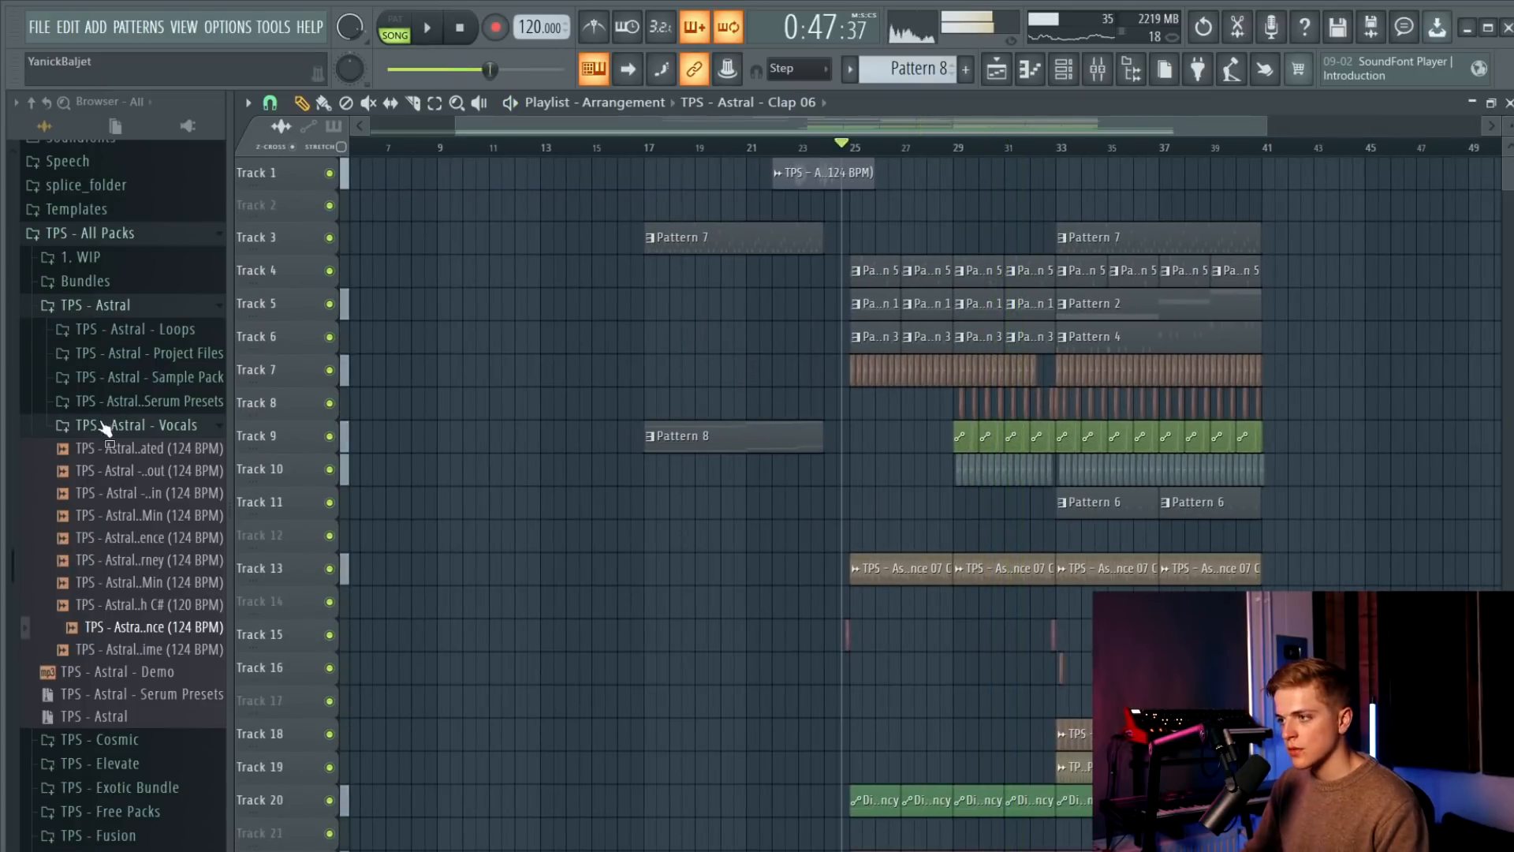
{"action": "left_click", "coordinate": [141, 382]}
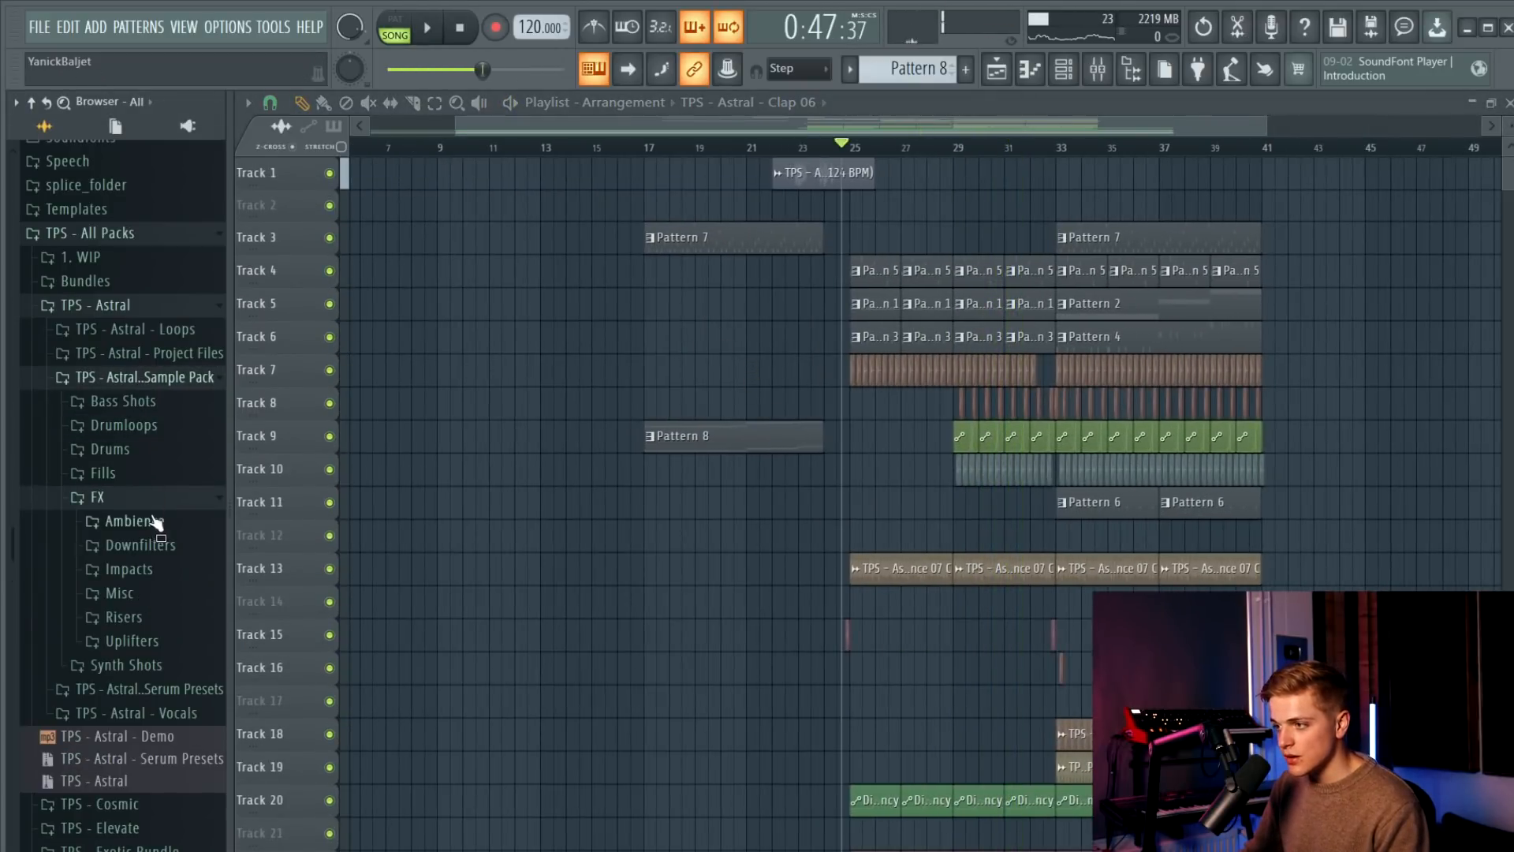
{"action": "left_click", "coordinate": [150, 617]}
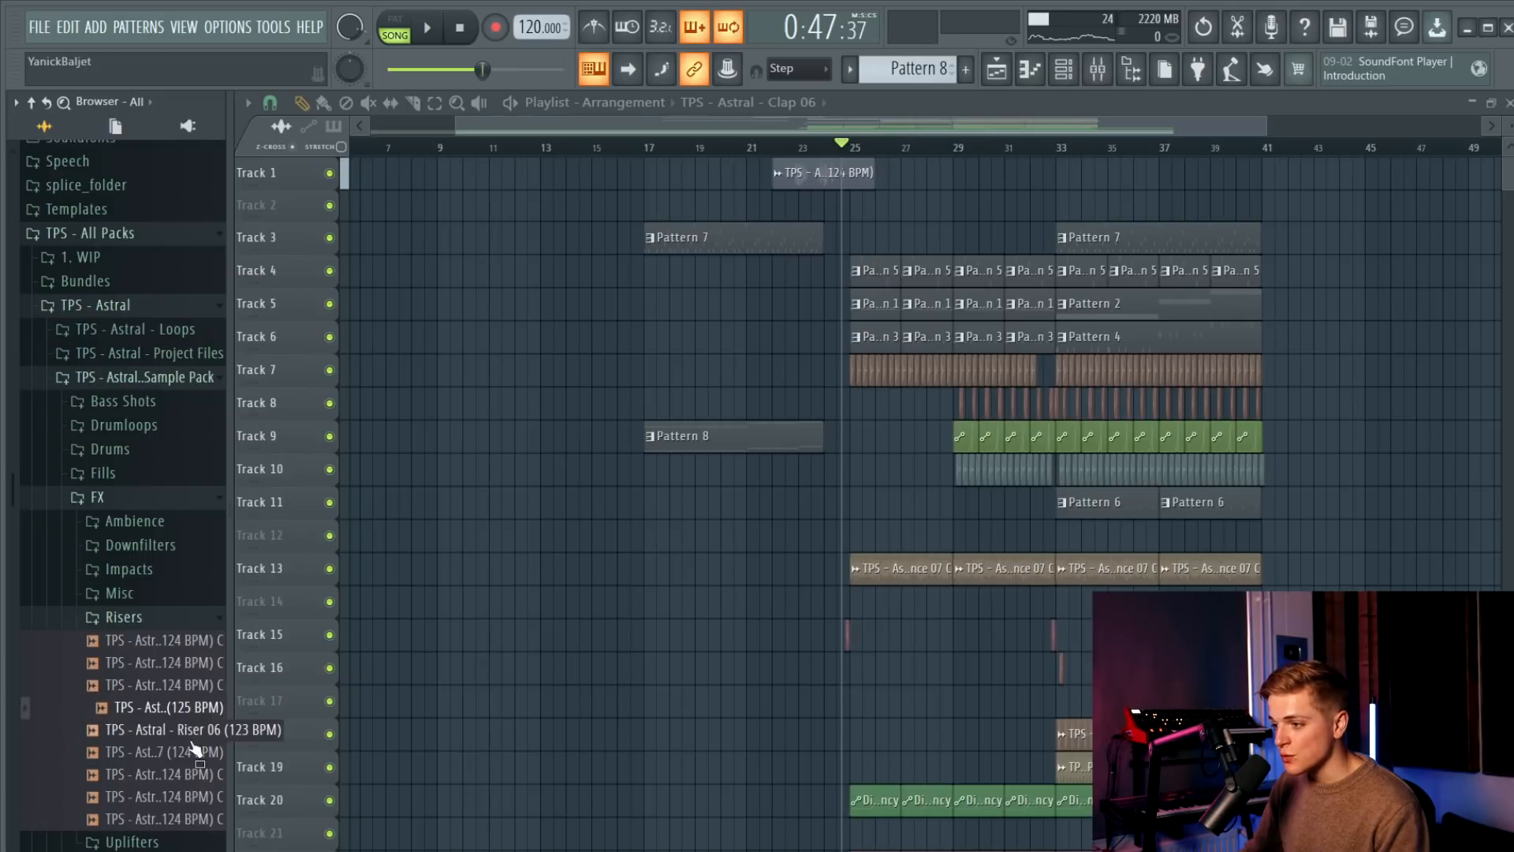
{"action": "left_click_drag", "start_coordinate": [194, 792], "coordinate": [651, 474]}
{"action": "scroll", "coordinate": [733, 392], "scroll_direction": "up", "scroll_amount": 3}
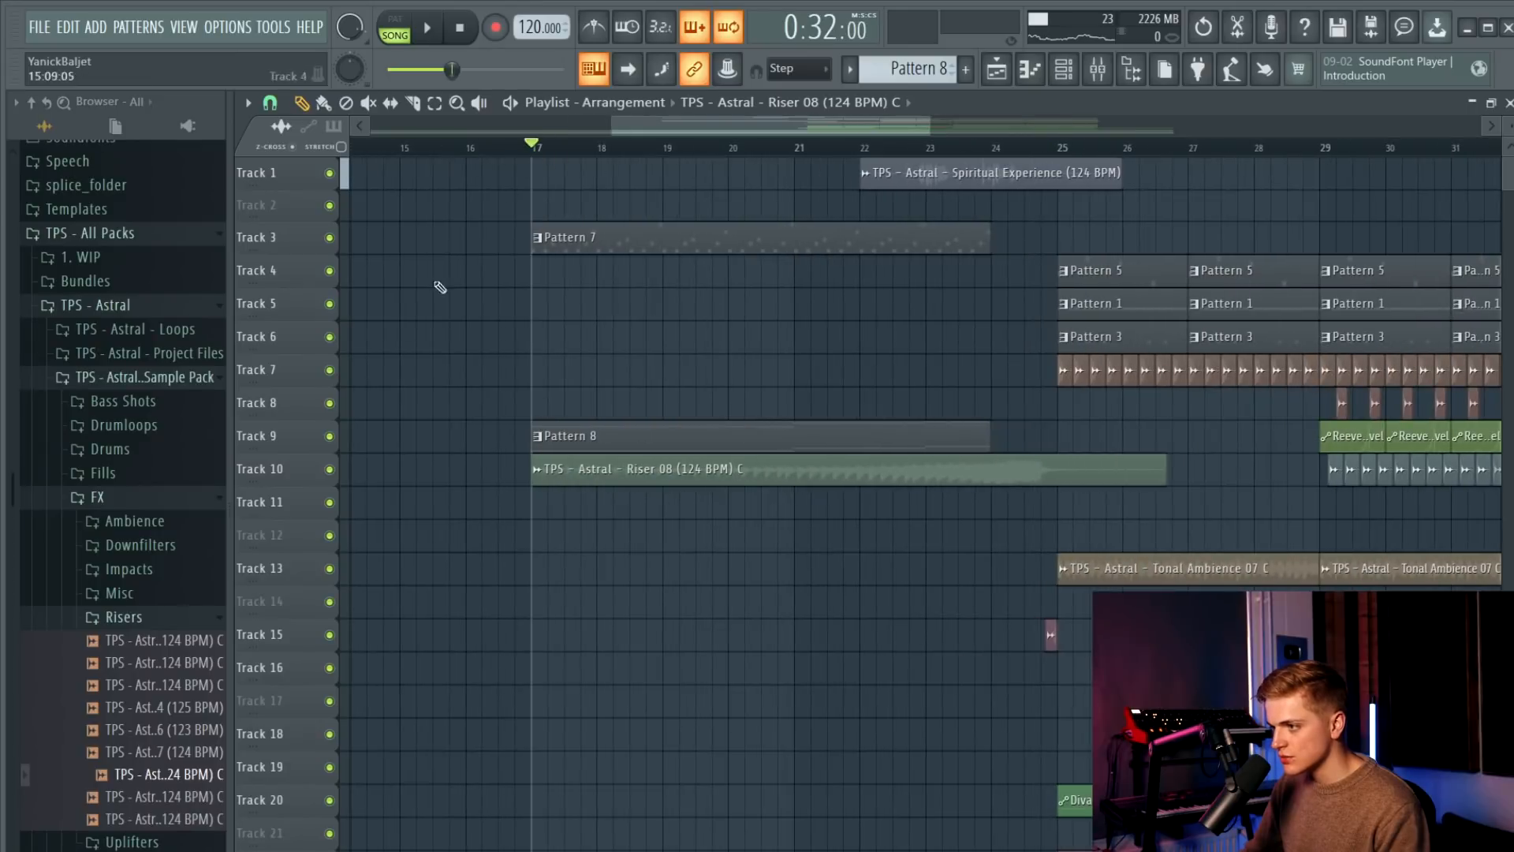
Trim the end of the Riser 08 clip on track 10 back to around bar 24.
{"action": "scroll", "coordinate": [832, 503], "scroll_direction": "up", "scroll_amount": 3}
{"action": "key", "text": "space"}
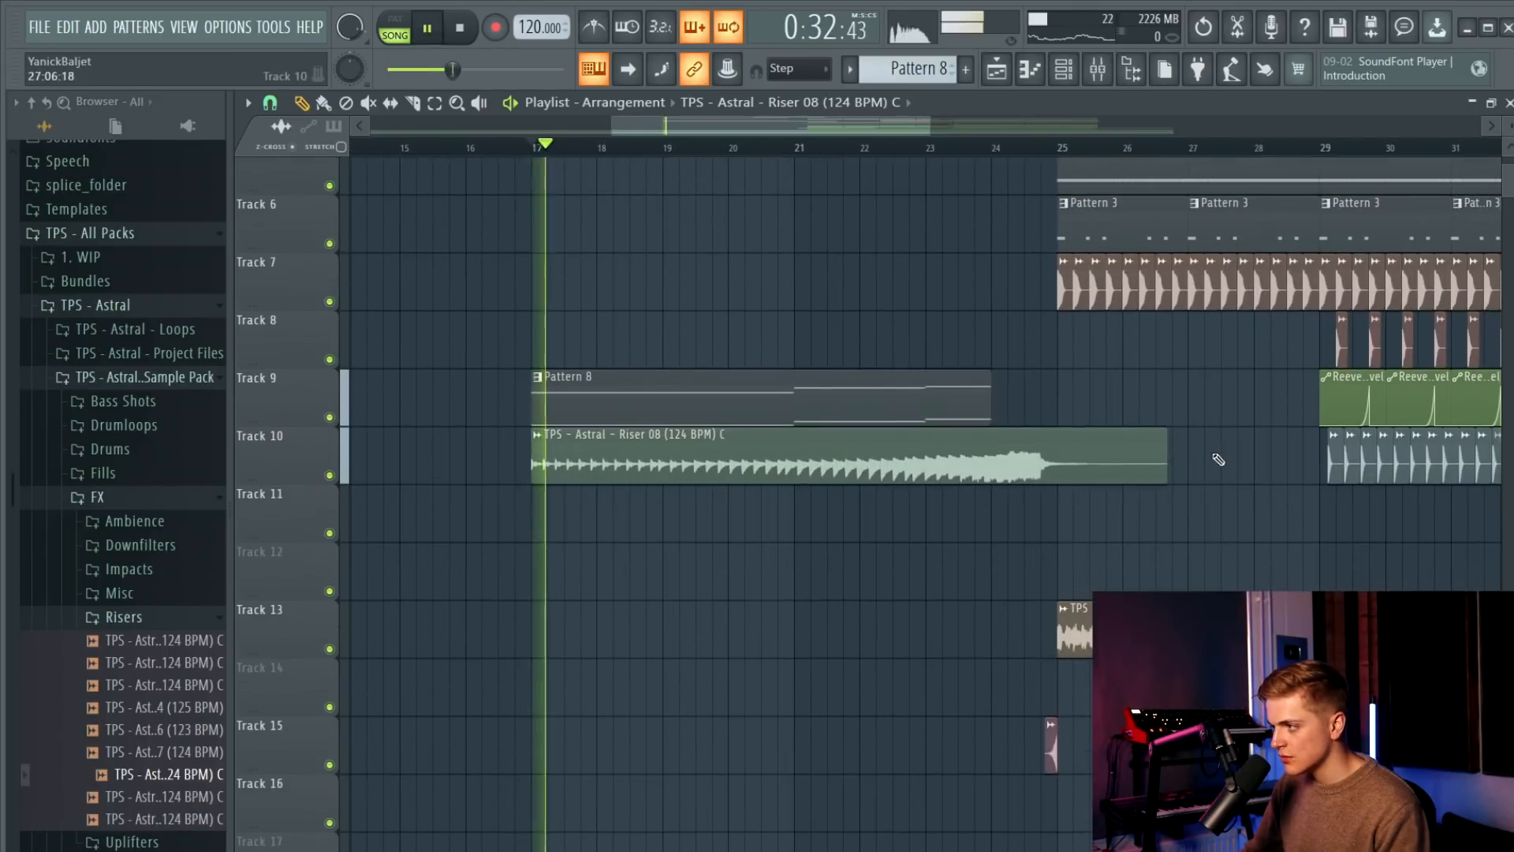
{"action": "left_click_drag", "start_coordinate": [1167, 474], "coordinate": [1003, 478]}
{"action": "scroll", "coordinate": [1002, 475], "scroll_direction": "up", "scroll_amount": 2}
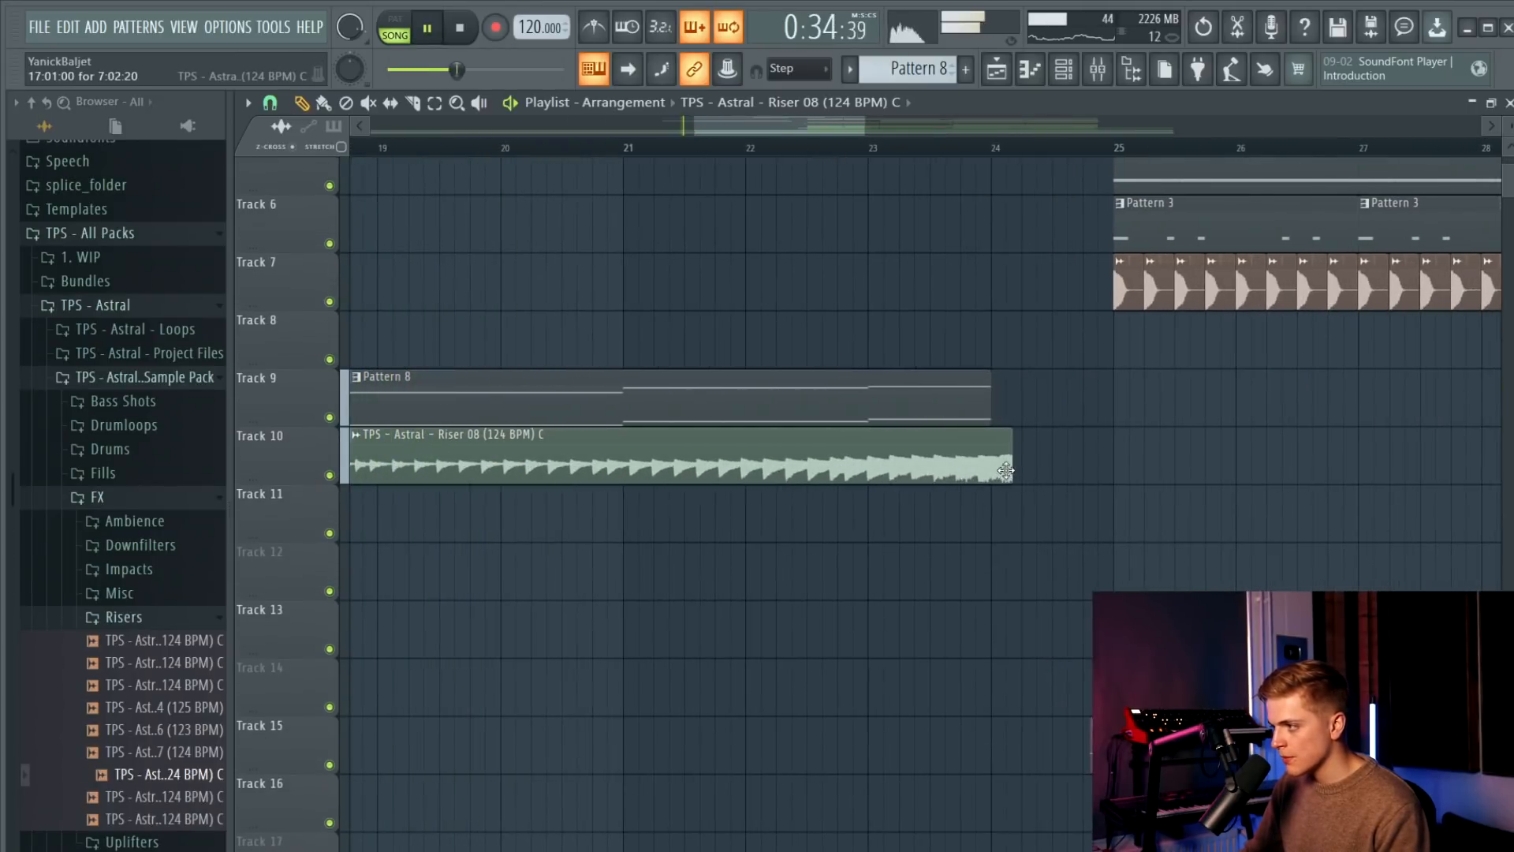
Fit the Riser 08 clip to the project tempo using the estimated 99.2 BPM.
{"action": "scroll", "coordinate": [982, 477], "scroll_direction": "down", "scroll_amount": 3}
{"action": "left_click", "coordinate": [448, 434]}
{"action": "left_click", "coordinate": [697, 560]}
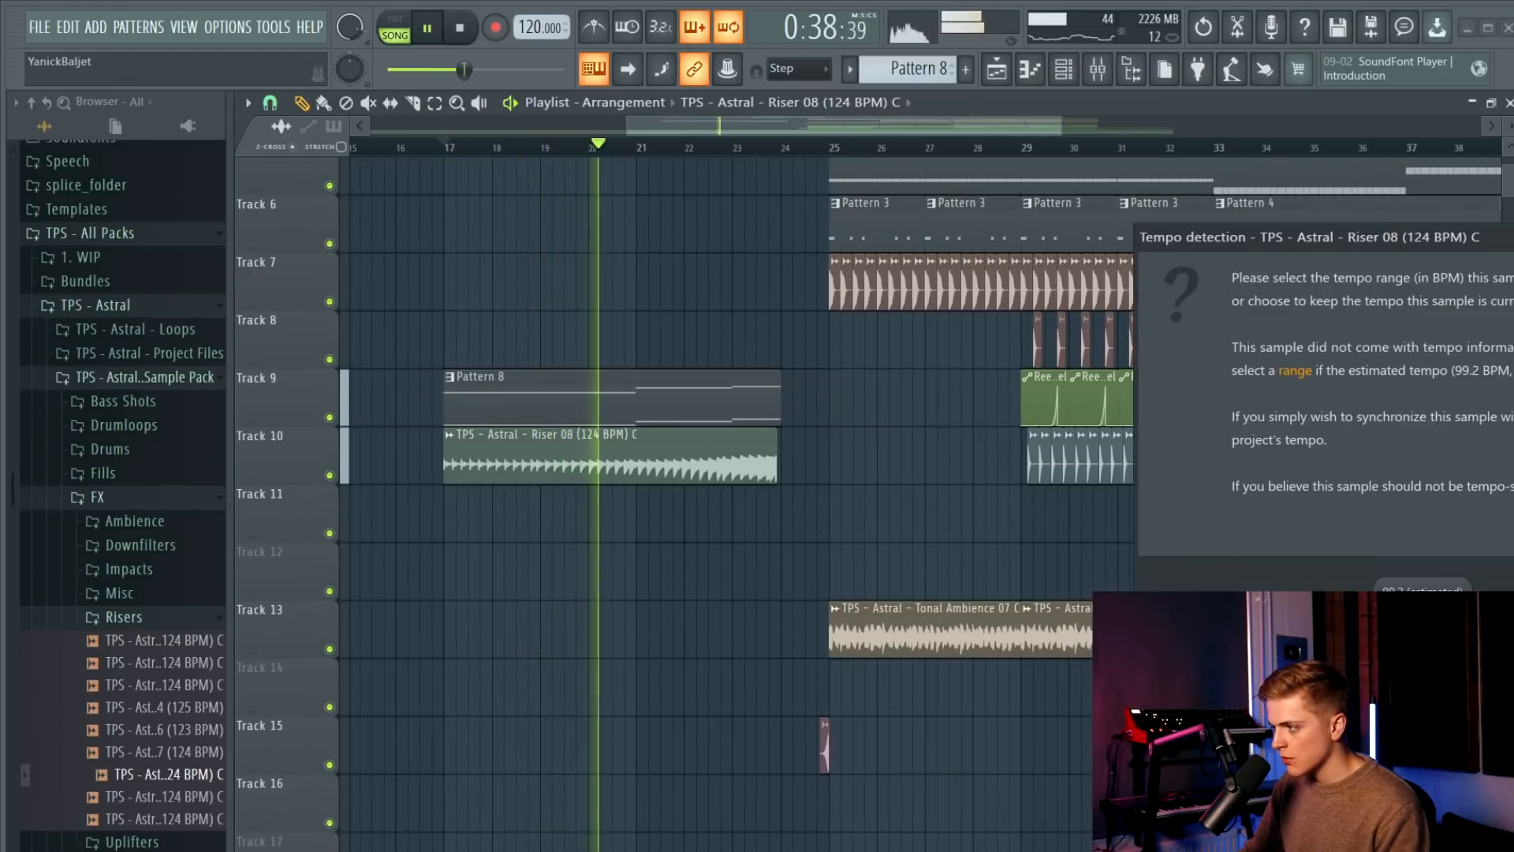
{"action": "left_click", "coordinate": [1422, 588]}
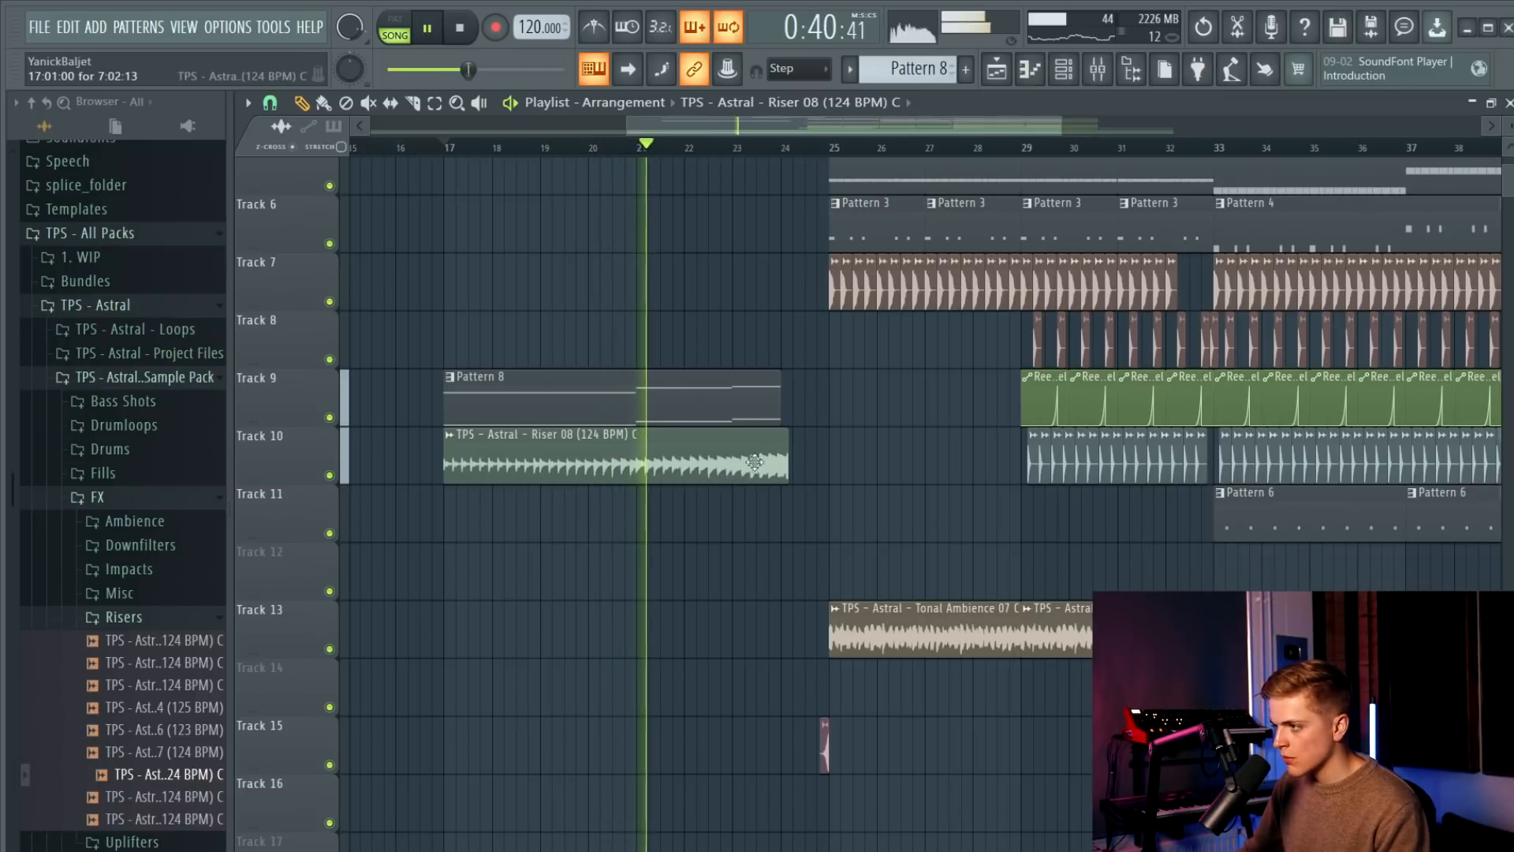
Set the time-stretching mode of the Riser 08 sample to Stretch.
{"action": "double_click", "coordinate": [749, 446]}
{"action": "left_click", "coordinate": [872, 414]}
{"action": "left_click", "coordinate": [883, 466]}
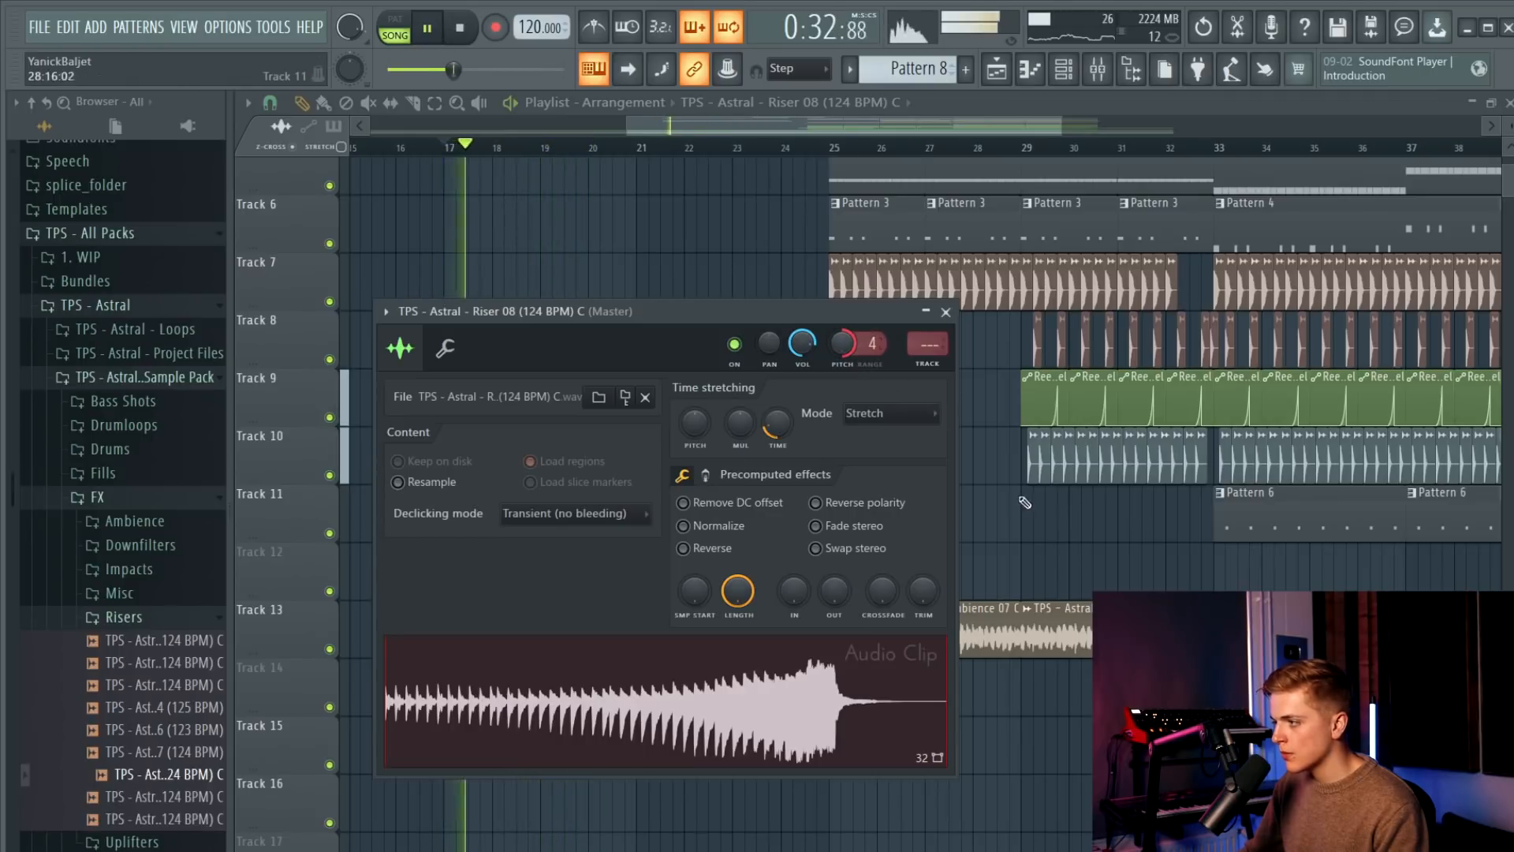
{"action": "key", "text": "Escape"}
{"action": "scroll", "coordinate": [953, 584], "scroll_direction": "down", "scroll_amount": 3}
{"action": "double_click", "coordinate": [936, 610]}
{"action": "key", "text": "Escape"}
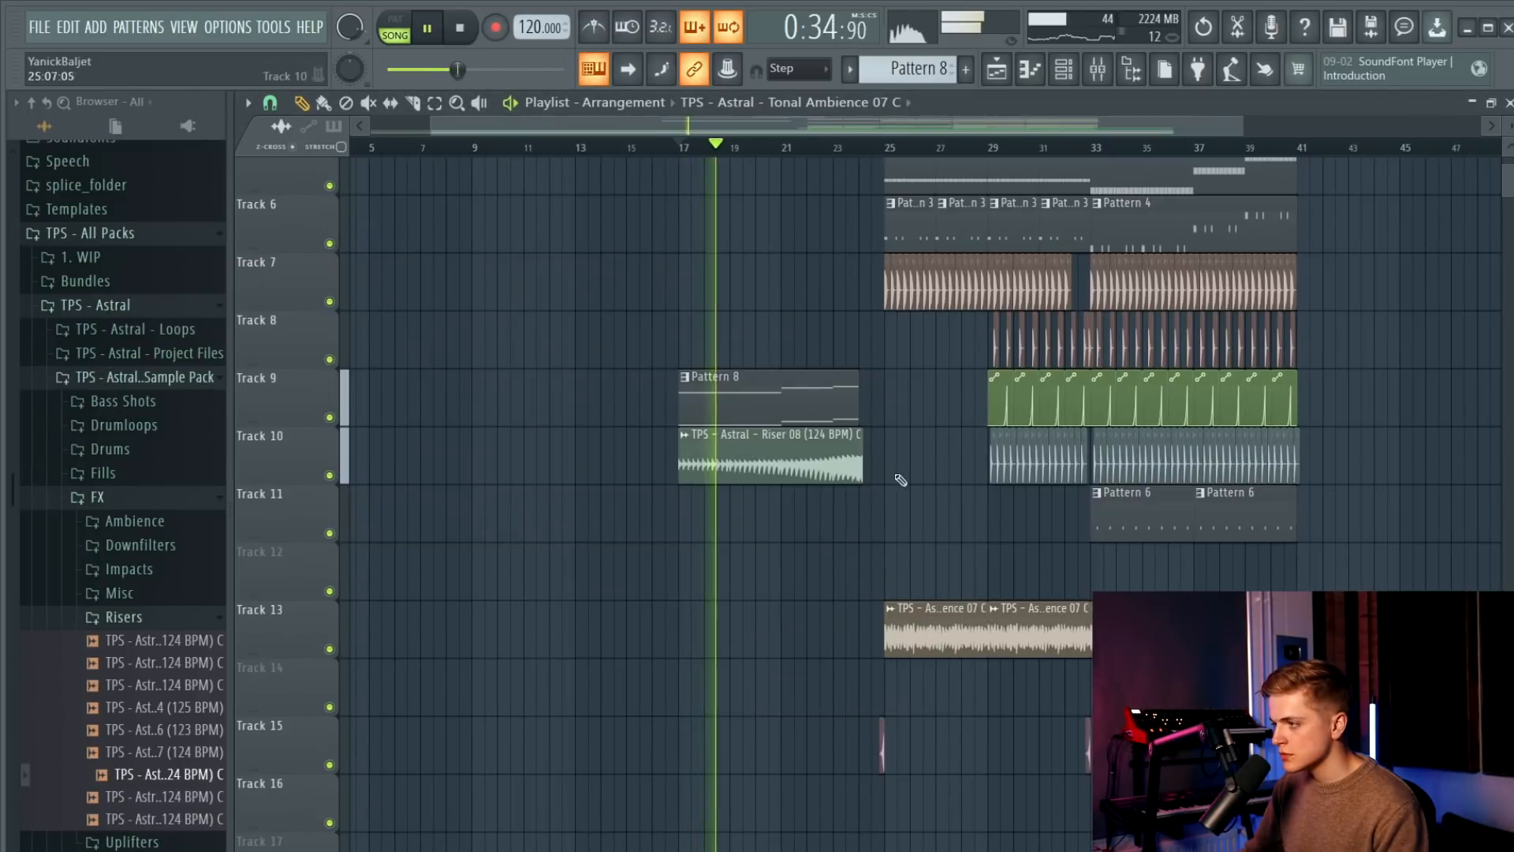
Route the Riser 08 channel to mixer insert 33 and load Fruity Parametric EQ 2 in effect slot 3.
{"action": "double_click", "coordinate": [746, 448]}
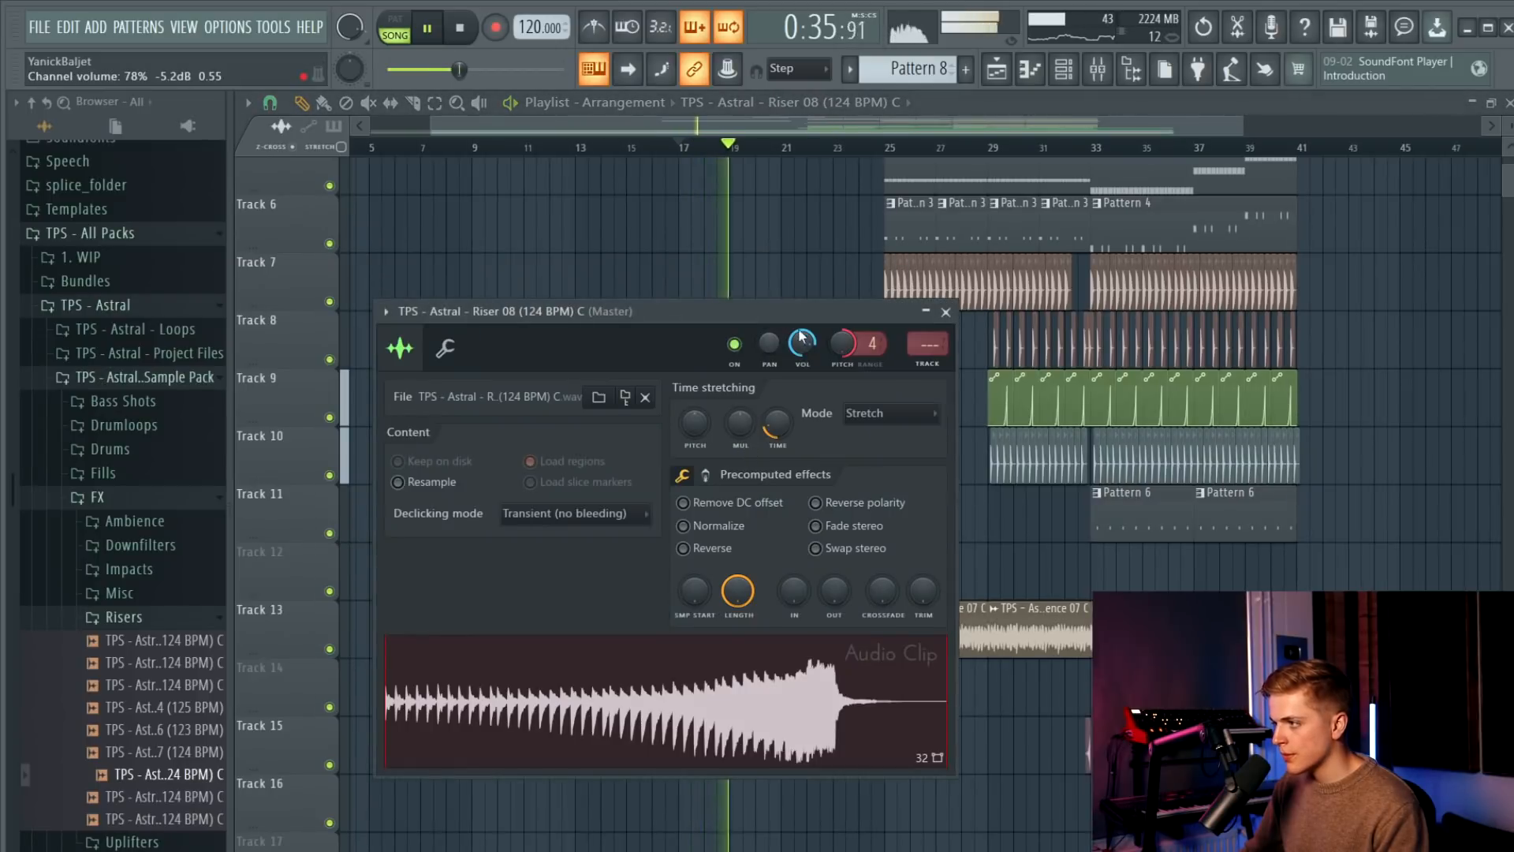
{"action": "left_click", "coordinate": [1095, 72]}
{"action": "left_click", "coordinate": [887, 418]}
{"action": "key", "text": "ctrl+l"}
{"action": "left_click", "coordinate": [1211, 418]}
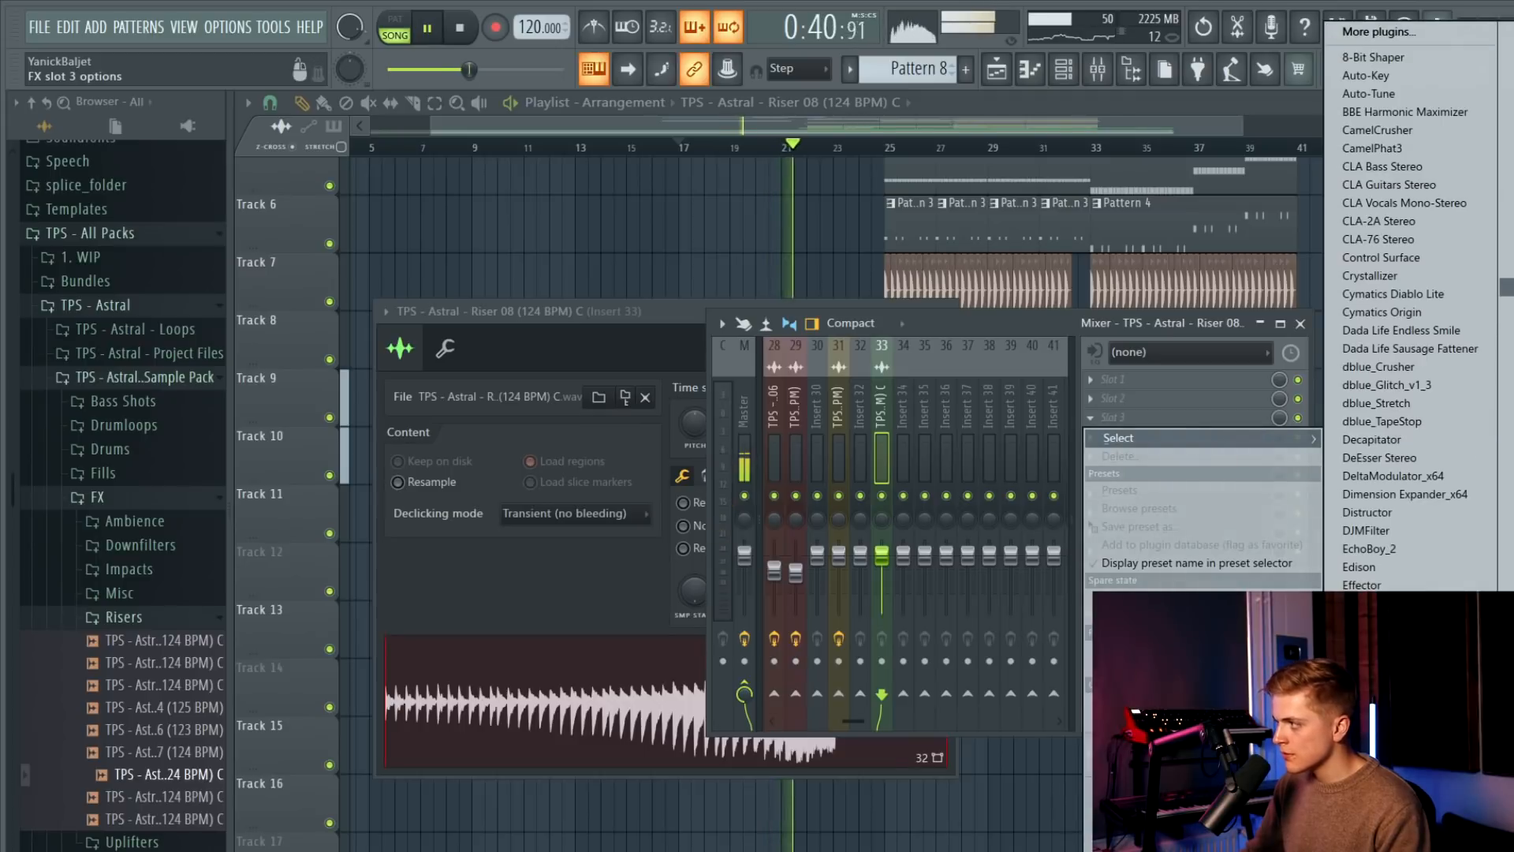
{"action": "left_click", "coordinate": [1507, 287]}
Roll off the riser's low end with EQ band 1 at about 155 Hz, and adjust bands 3, 4 and 7 slightly.
{"action": "left_click_drag", "start_coordinate": [497, 512], "coordinate": [572, 637]}
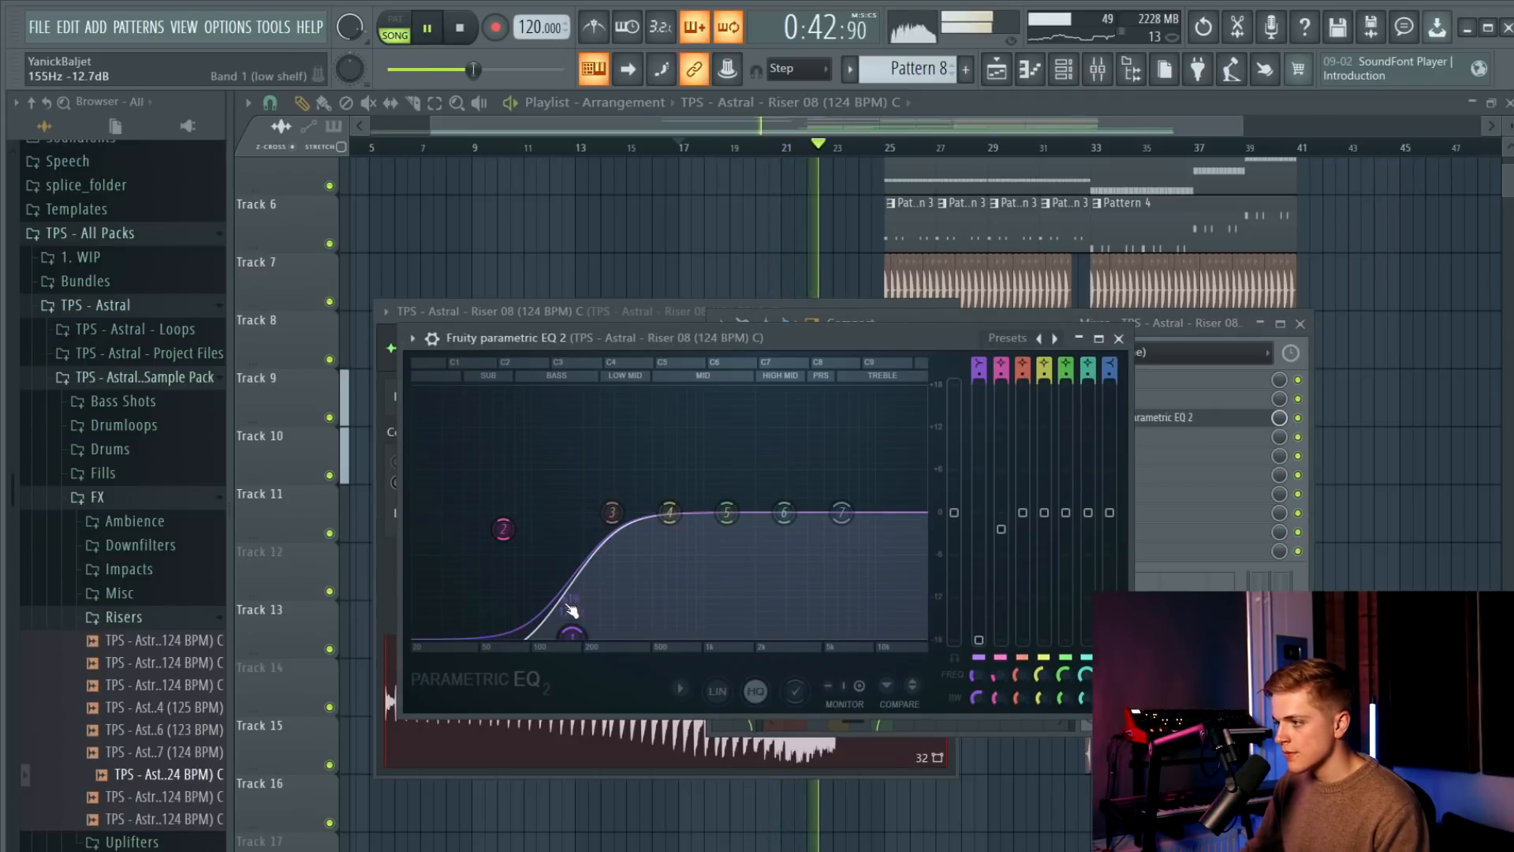
{"action": "key", "text": "space"}
{"action": "key", "text": "space"}
{"action": "left_click_drag", "start_coordinate": [612, 513], "coordinate": [558, 522]}
{"action": "left_click_drag", "start_coordinate": [670, 513], "coordinate": [763, 486]}
{"action": "left_click_drag", "start_coordinate": [841, 513], "coordinate": [842, 530]}
{"action": "left_click", "coordinate": [791, 259]}
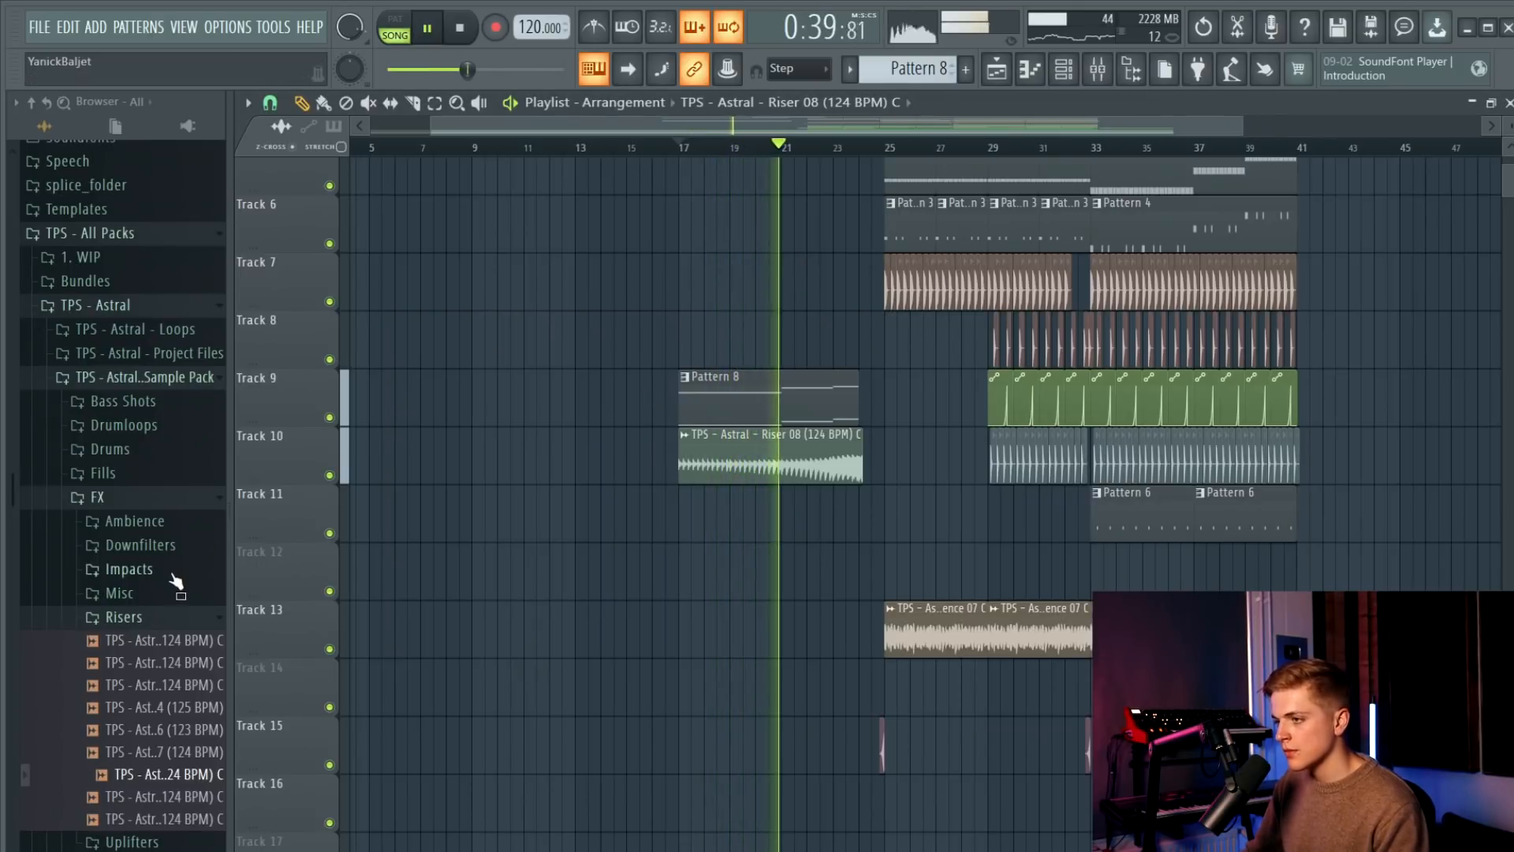
Lower the Riser 08 channel volume and extend its track 10 clip past bar 25, keeping the start at bar 17.
{"action": "double_click", "coordinate": [780, 448]}
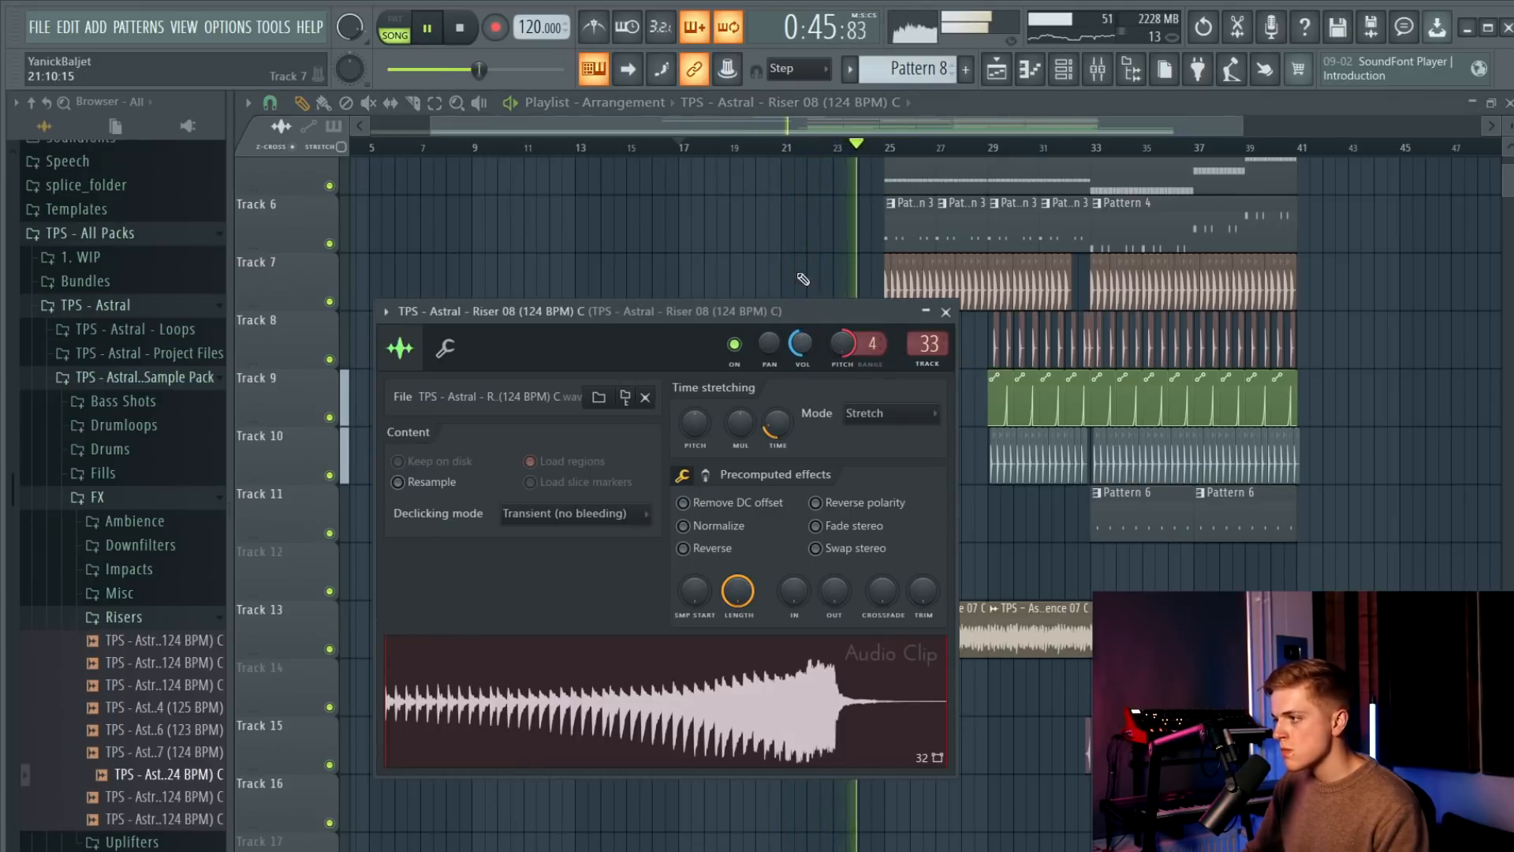
{"action": "key", "text": "Escape"}
{"action": "scroll", "coordinate": [875, 396], "scroll_direction": "up", "scroll_amount": 3}
{"action": "left_click", "coordinate": [876, 473]}
{"action": "right_click", "coordinate": [876, 474]}
{"action": "left_click_drag", "start_coordinate": [859, 474], "coordinate": [1010, 476]}
{"action": "left_click_drag", "start_coordinate": [860, 458], "coordinate": [805, 447]}
{"action": "left_click_drag", "start_coordinate": [416, 462], "coordinate": [466, 462]}
Set the Riser 08 channel volume to about 32%.
{"action": "double_click", "coordinate": [583, 465]}
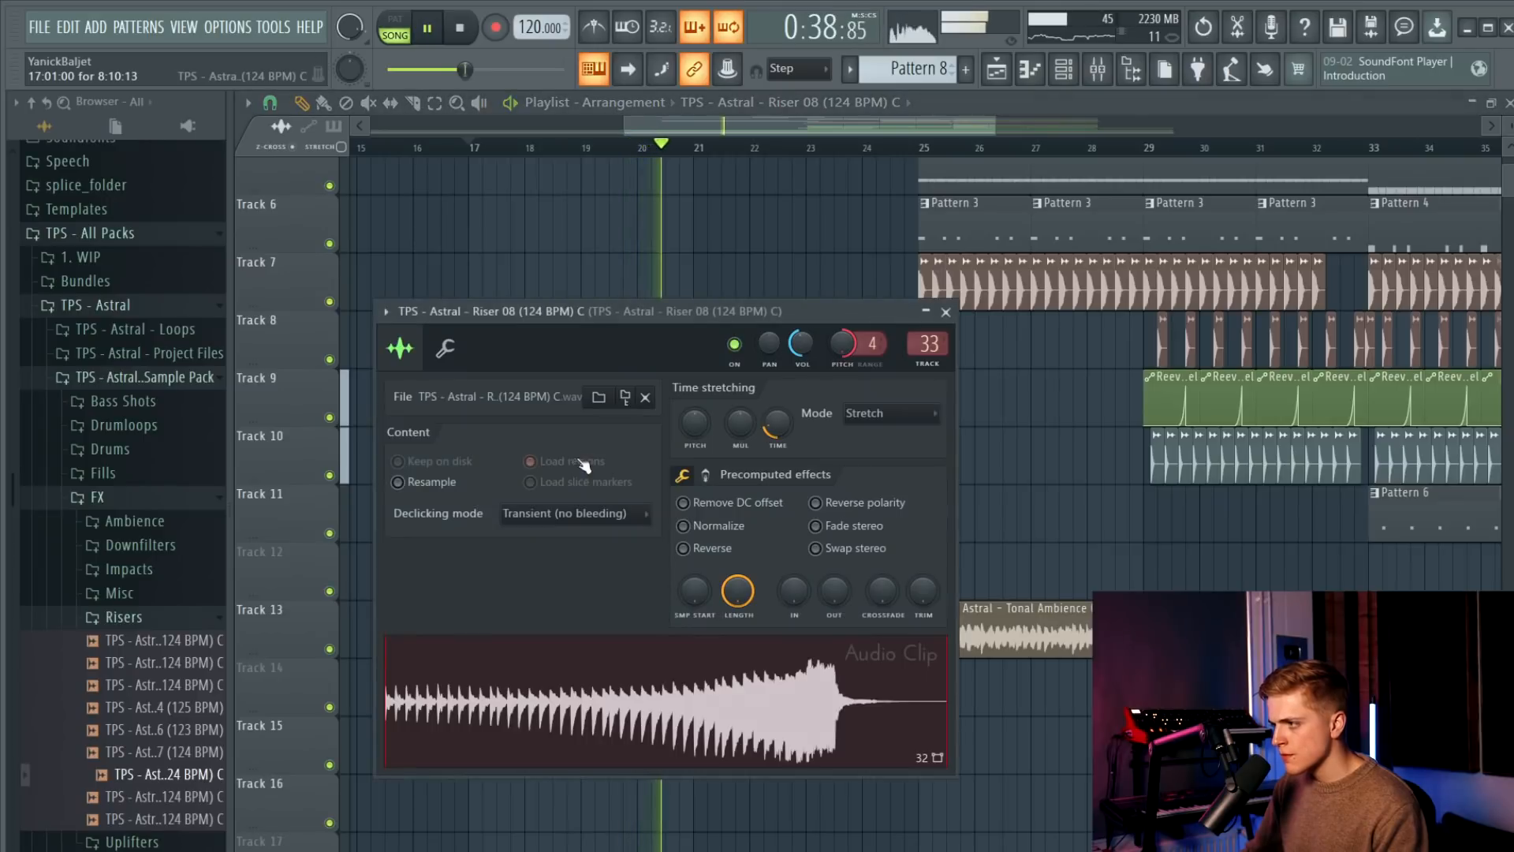
{"action": "right_click", "coordinate": [795, 278]}
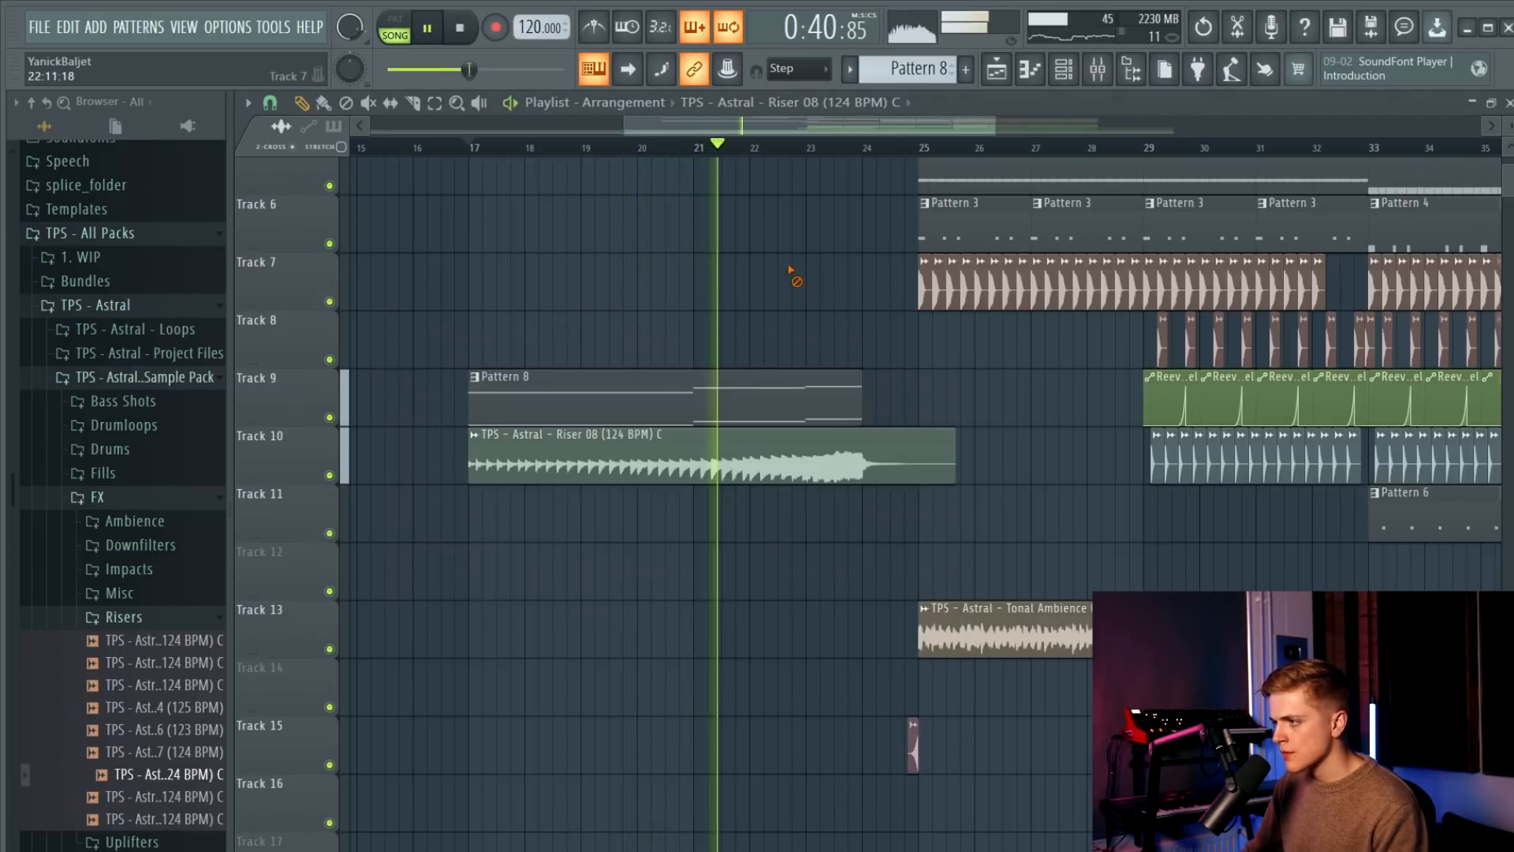
{"action": "double_click", "coordinate": [785, 437]}
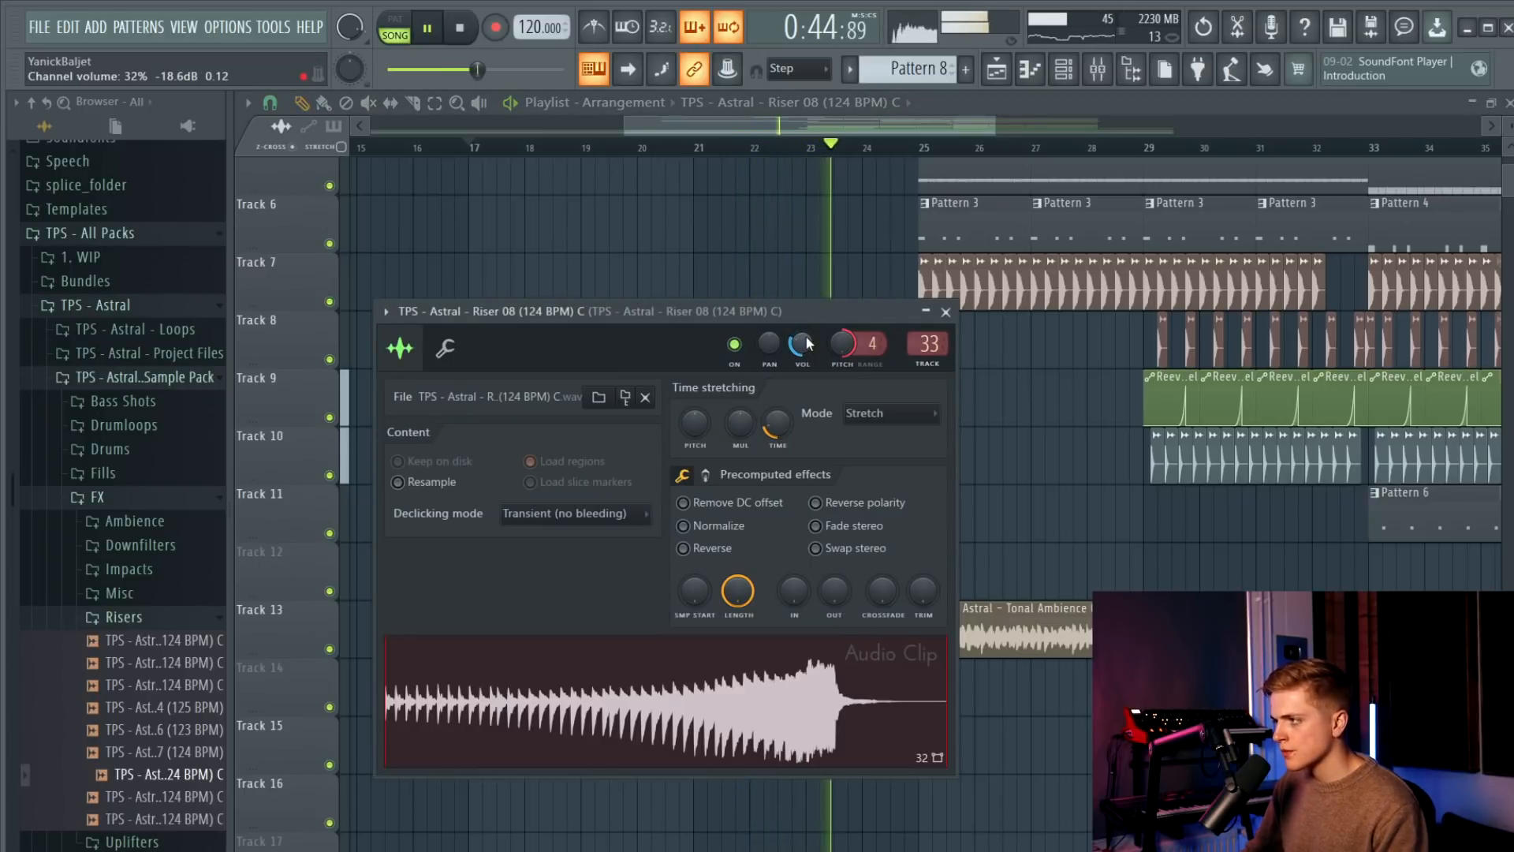
{"action": "right_click", "coordinate": [832, 224]}
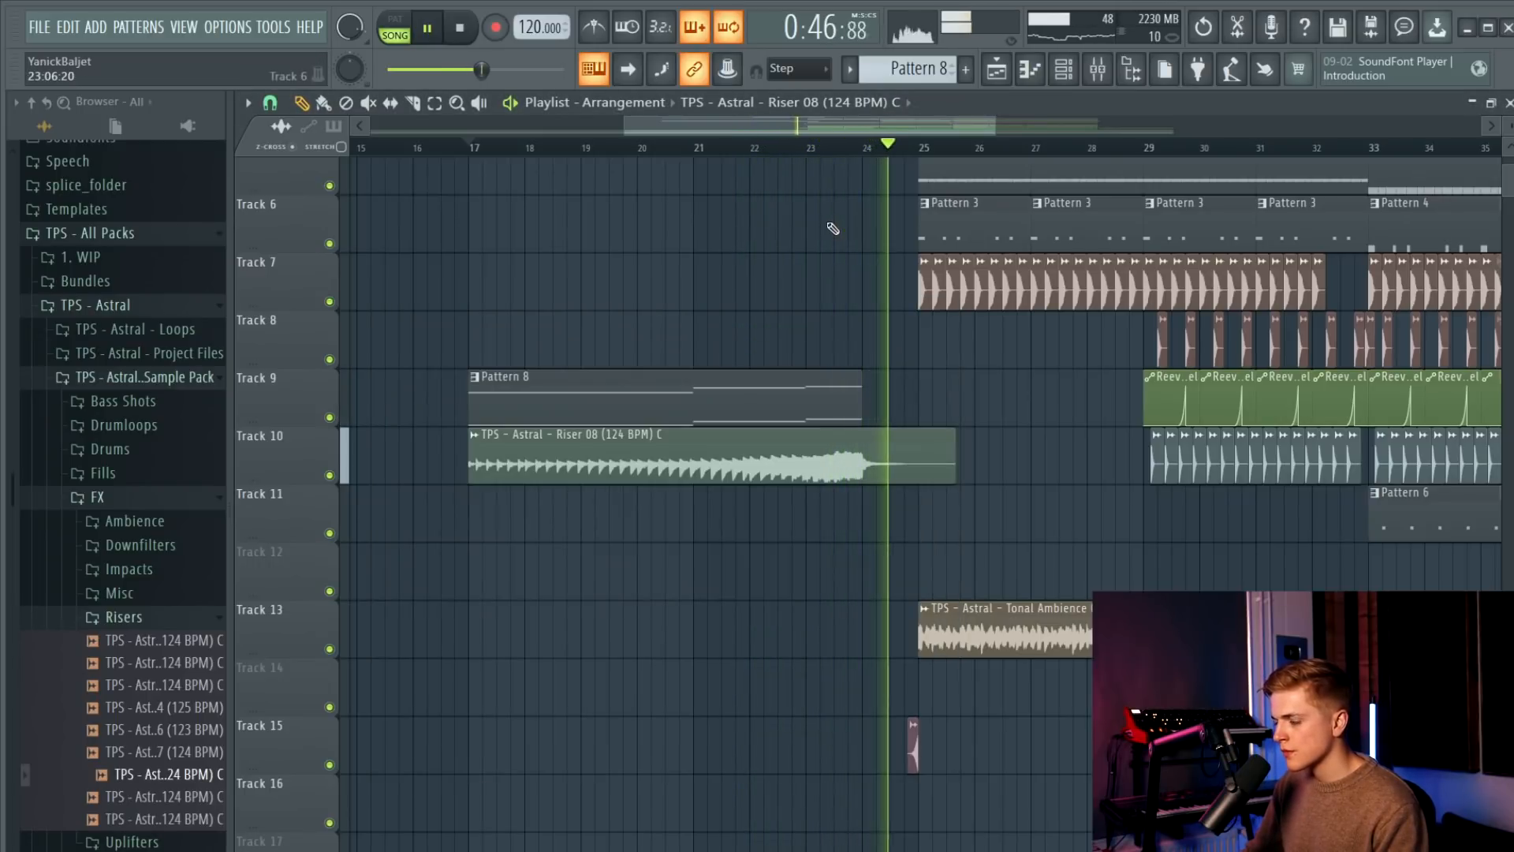
Load a second Fruity Parametric EQ 2 in slot 5 of the riser's mixer insert, using a preset that cuts both frequency extremes.
{"action": "double_click", "coordinate": [655, 449]}
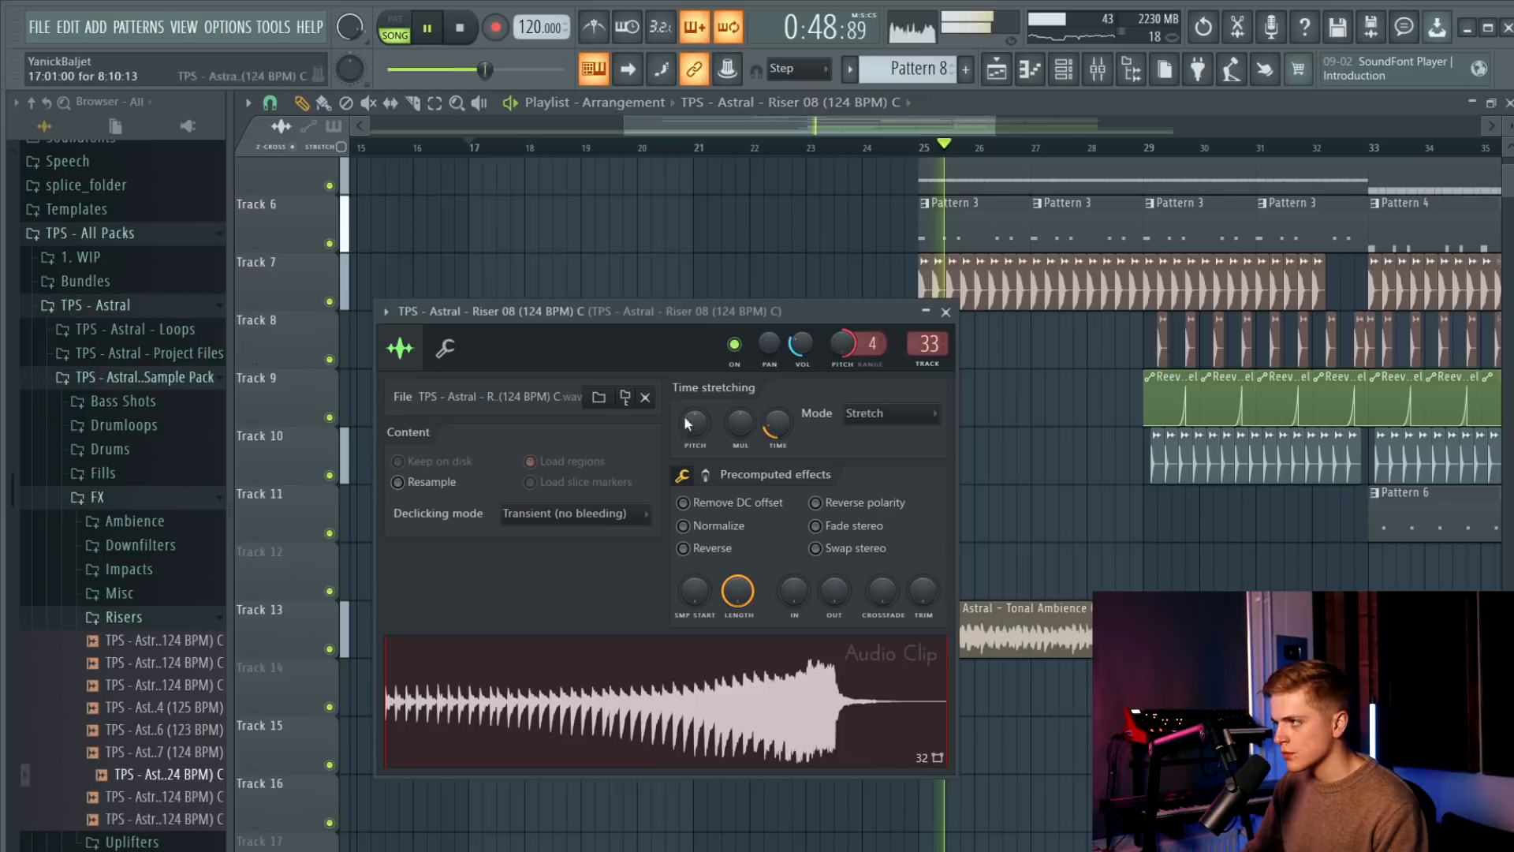
{"action": "left_click", "coordinate": [1097, 69]}
{"action": "left_click", "coordinate": [1135, 455]}
{"action": "mouse_move", "coordinate": [1183, 476]}
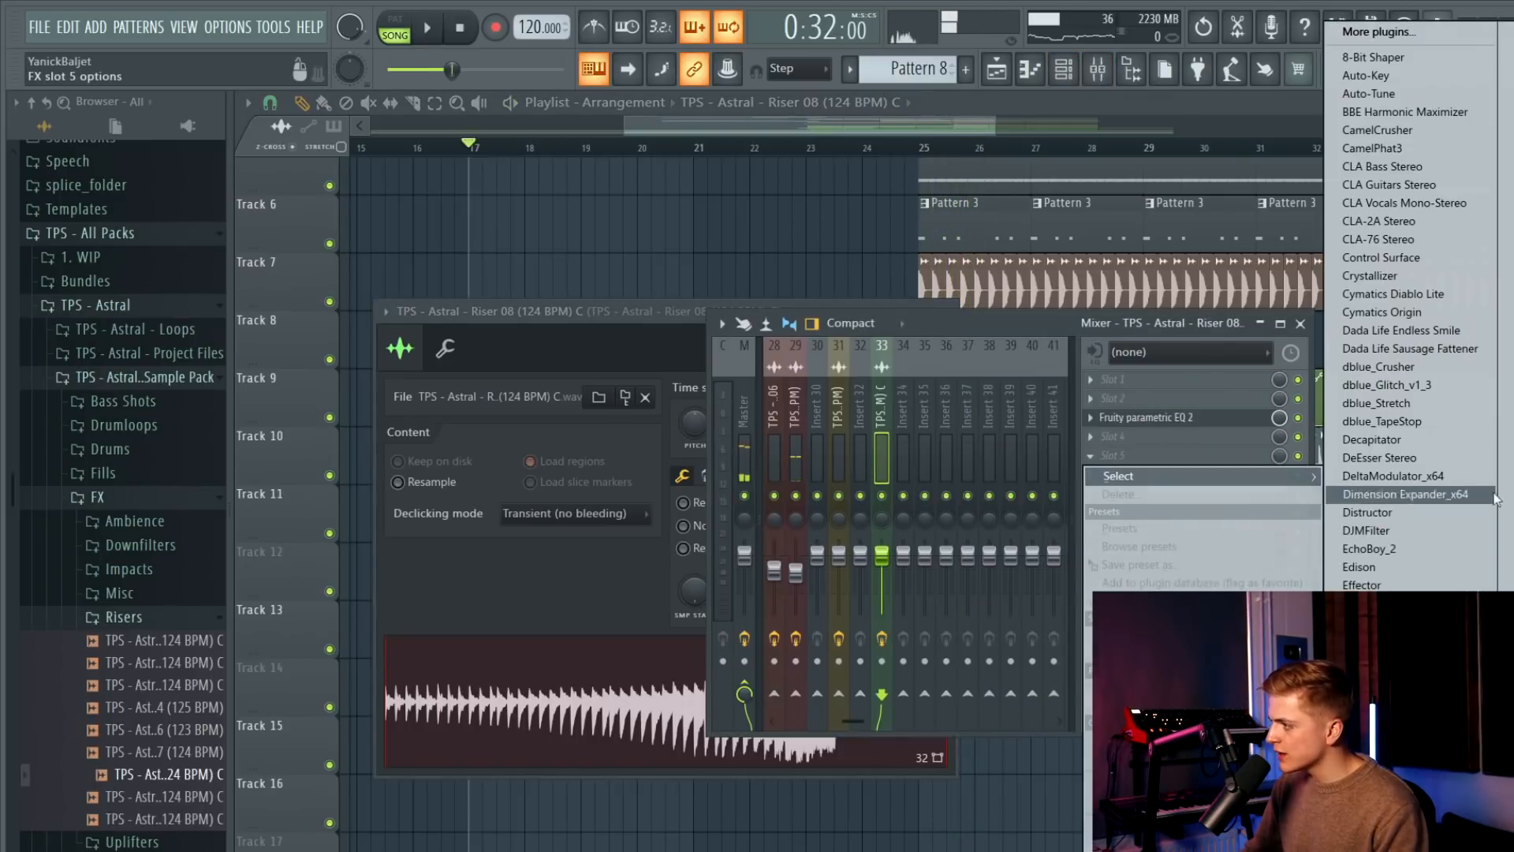
{"action": "left_click", "coordinate": [1507, 287]}
{"action": "left_click", "coordinate": [848, 179]}
{"action": "left_click", "coordinate": [896, 283]}
Create an automation clip for the band 7 frequency of the riser's slot 5 EQ.
{"action": "right_click", "coordinate": [950, 516]}
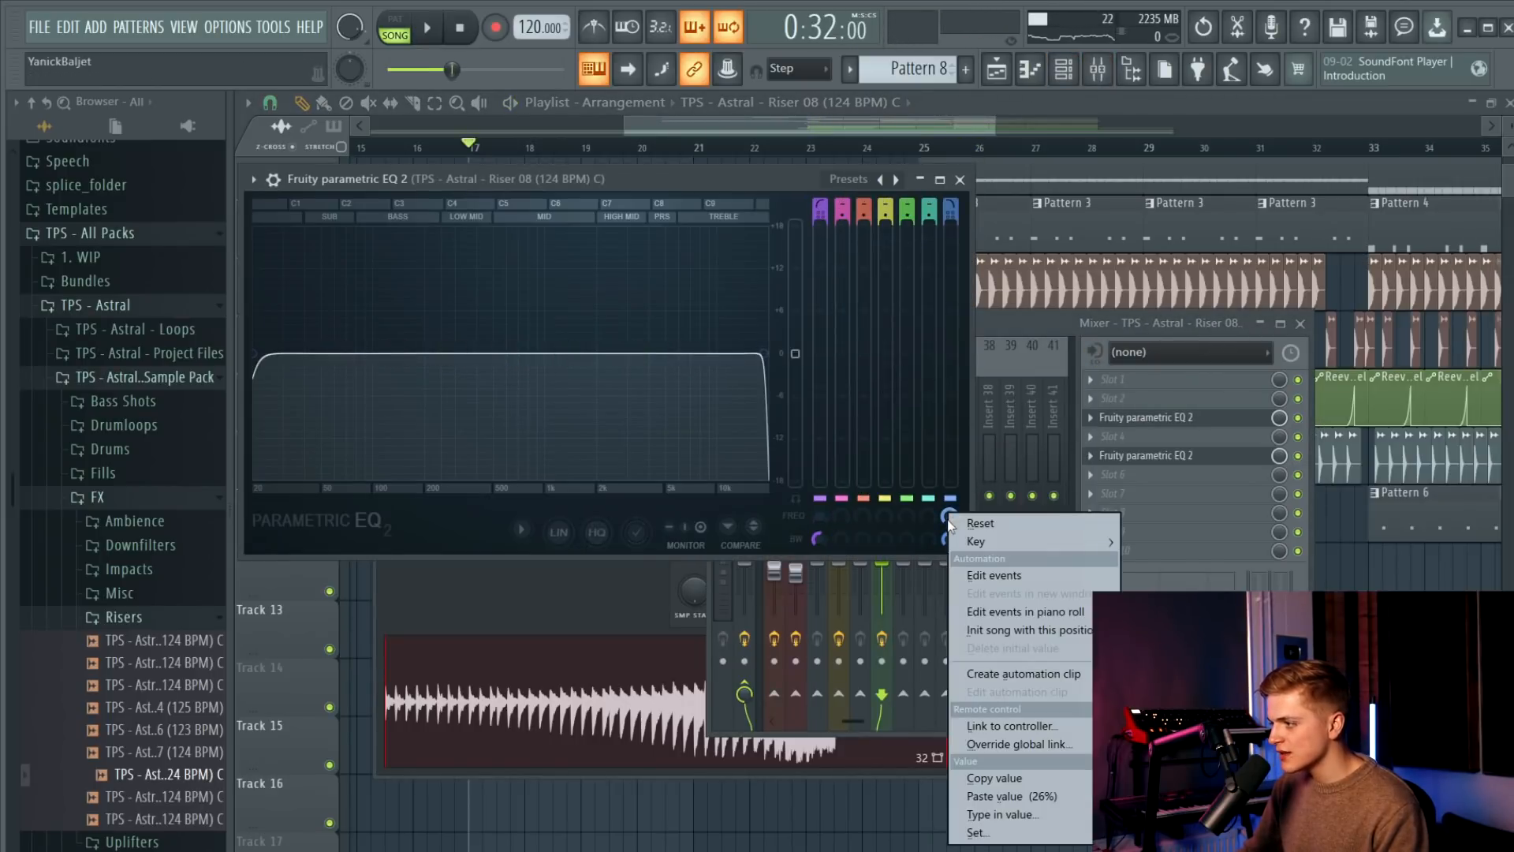
{"action": "left_click", "coordinate": [1021, 675]}
{"action": "scroll", "coordinate": [828, 567], "scroll_direction": "down", "scroll_amount": 3}
Shape the band 7 frequency automation to curve down from bar 21 to bar 24 and rise back by bar 25.
{"action": "key", "text": "space"}
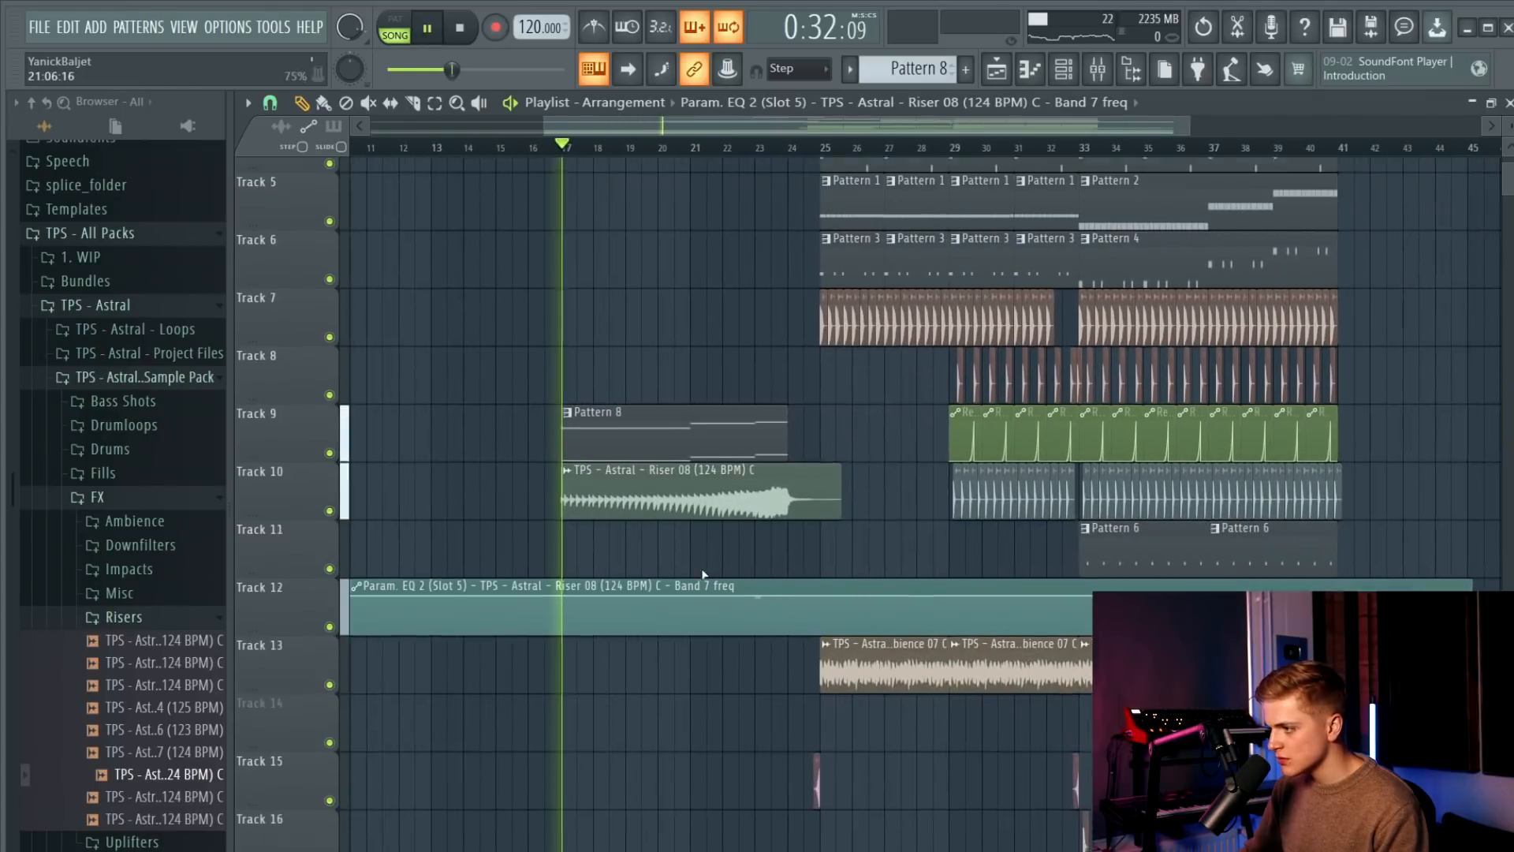
{"action": "left_click_drag", "start_coordinate": [704, 633], "coordinate": [702, 614]}
{"action": "left_click", "coordinate": [694, 146]}
{"action": "right_click", "coordinate": [791, 633]}
{"action": "right_click", "coordinate": [804, 634]}
{"action": "left_click_drag", "start_coordinate": [805, 633], "coordinate": [840, 612]}
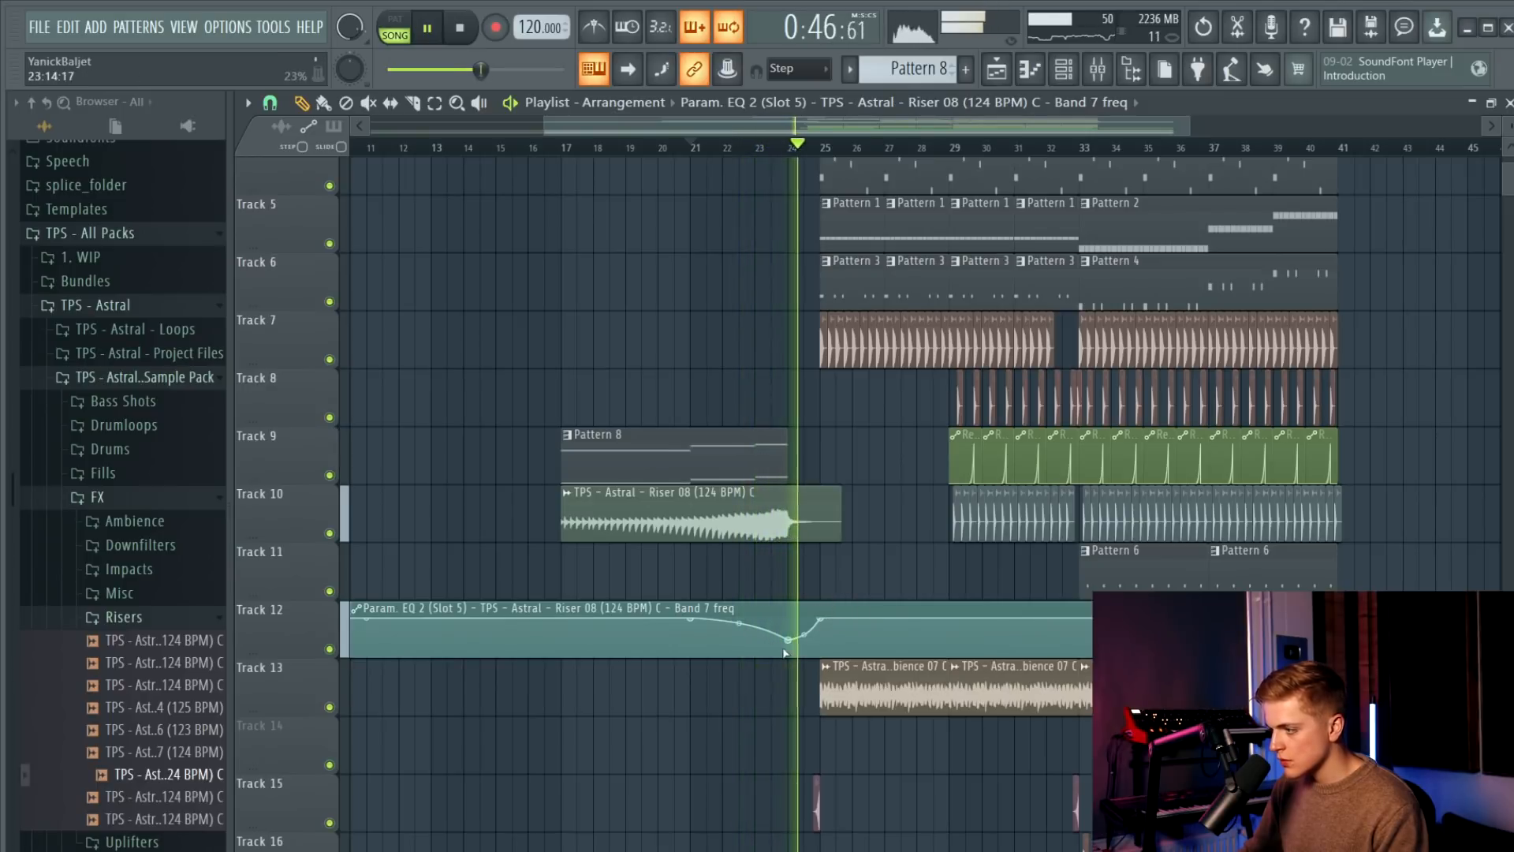
Move the riser's band 7 frequency automation clip from track 12 down below the other automation clips.
{"action": "scroll", "coordinate": [791, 641], "scroll_direction": "down", "scroll_amount": 2, "text": "ctrl"}
{"action": "right_click", "coordinate": [733, 633]}
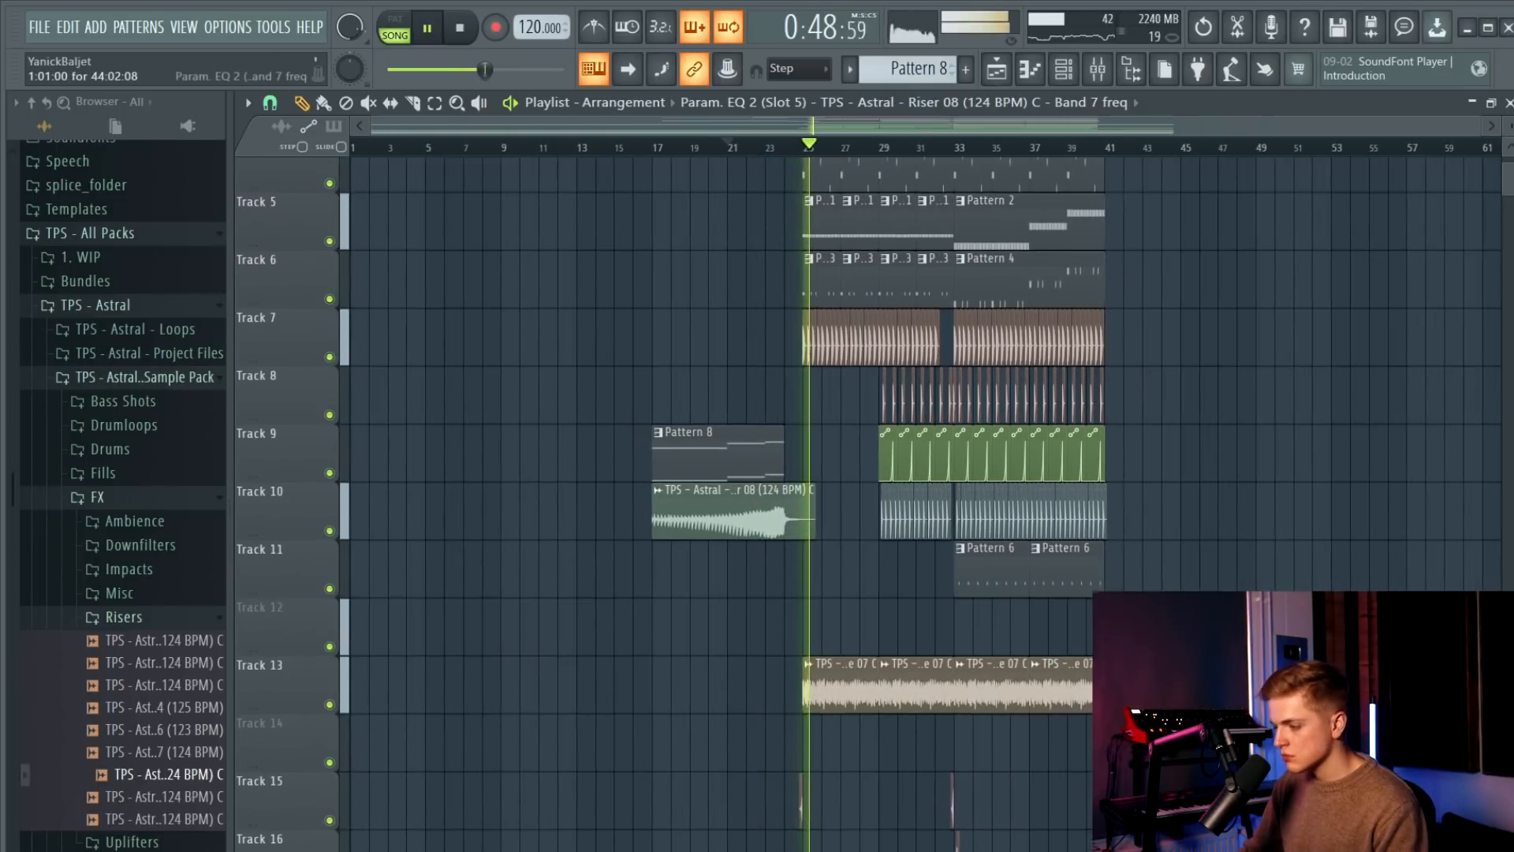
{"action": "scroll", "coordinate": [734, 552], "scroll_direction": "down", "scroll_amount": 5}
{"action": "scroll", "coordinate": [514, 748], "scroll_direction": "down", "scroll_amount": 7}
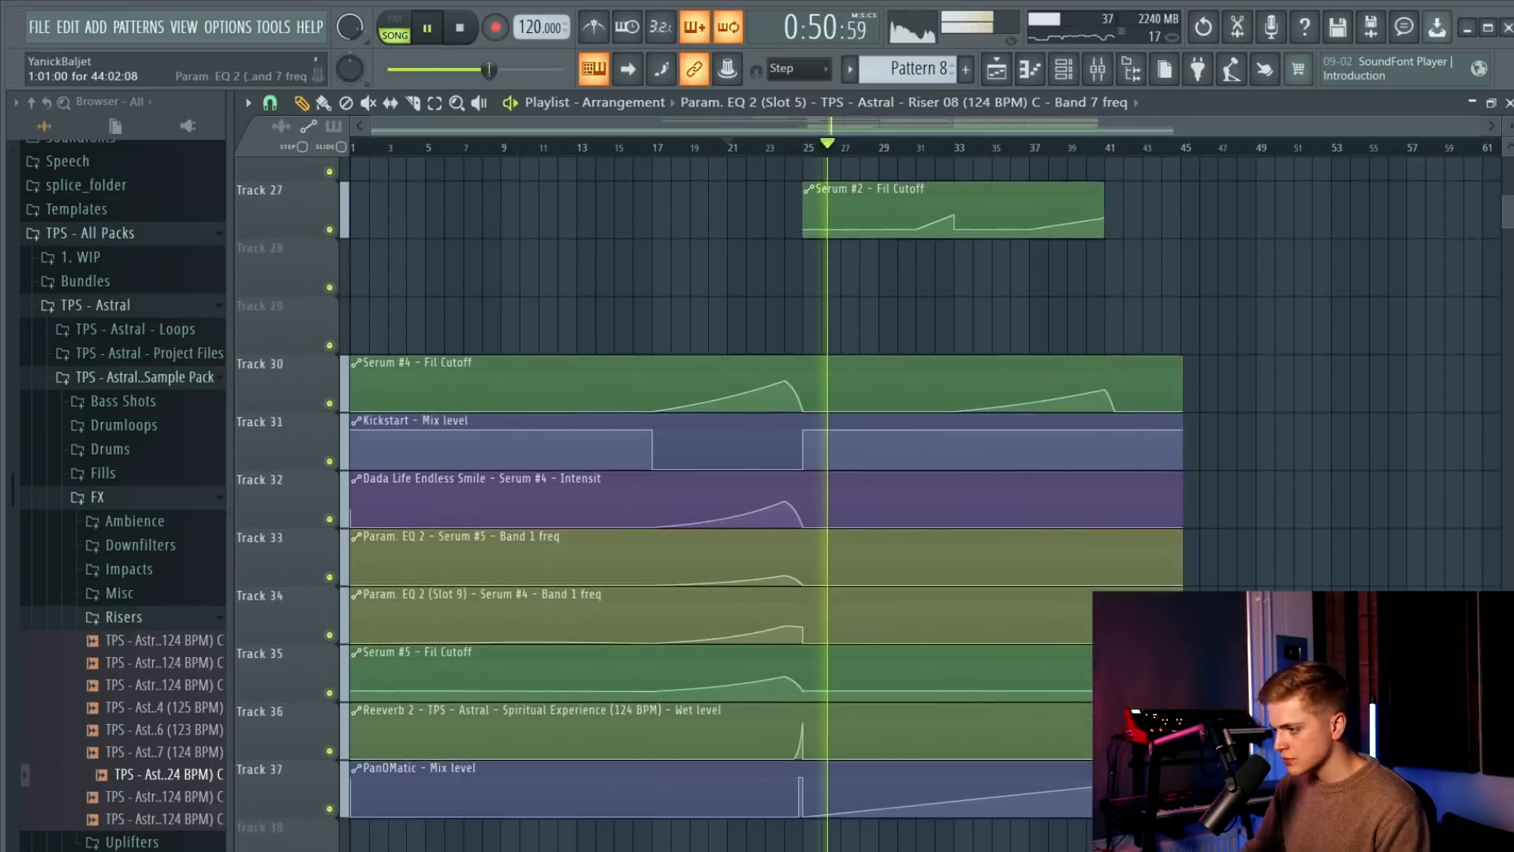
Add Uplifter 07 (124 BPM) from the Astral pack's FX Uplifters folder to track 11 just before bar 21.
{"action": "scroll", "coordinate": [660, 193], "scroll_direction": "up", "scroll_amount": 10}
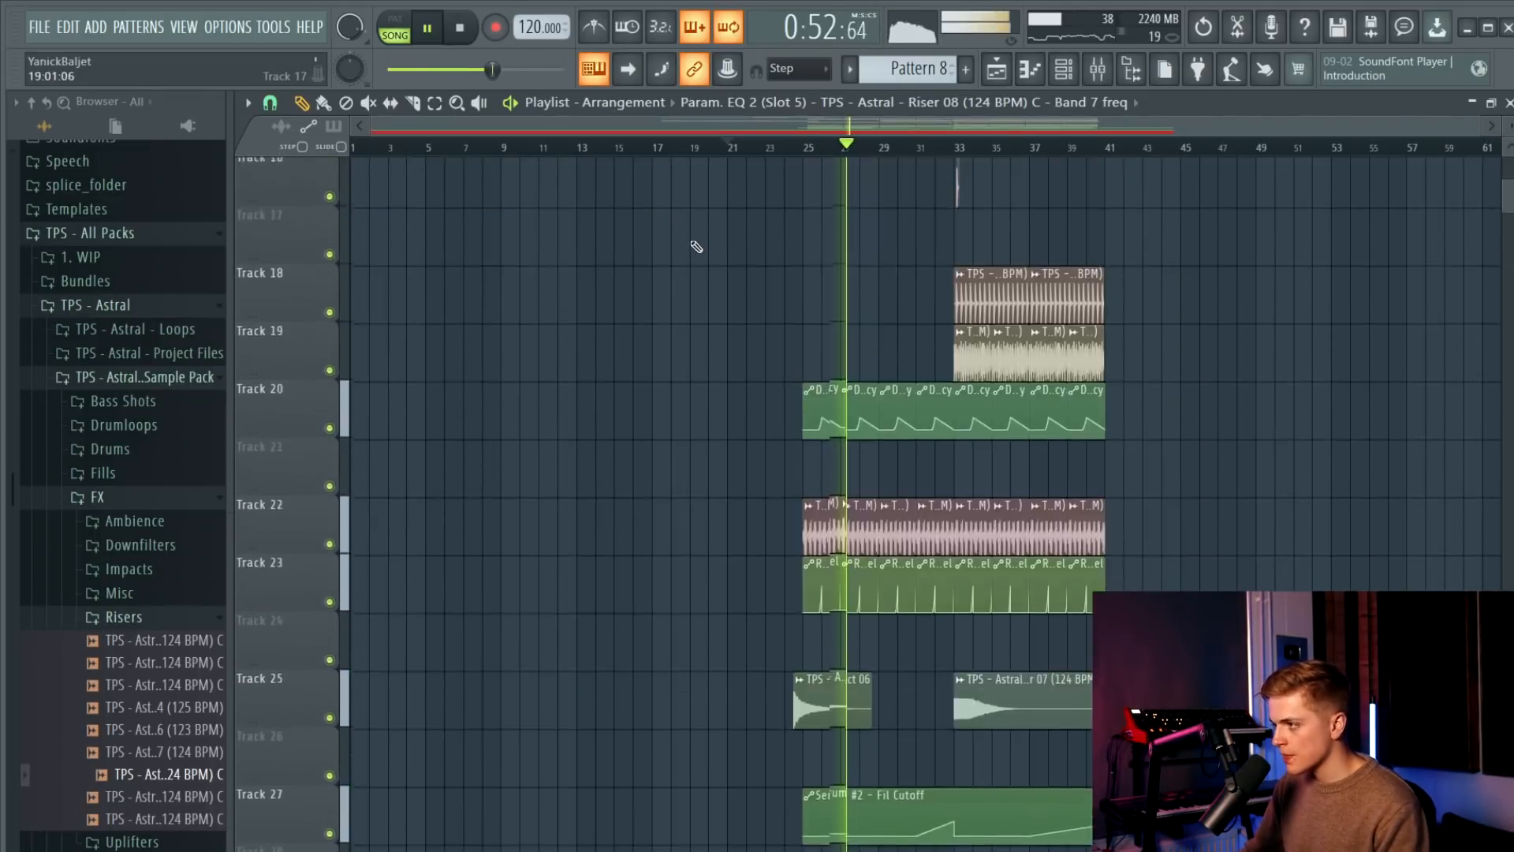
{"action": "scroll", "coordinate": [720, 270], "scroll_direction": "down", "scroll_amount": 2, "text": "alt"}
{"action": "scroll", "coordinate": [716, 270], "scroll_direction": "down", "scroll_amount": 3, "text": "alt"}
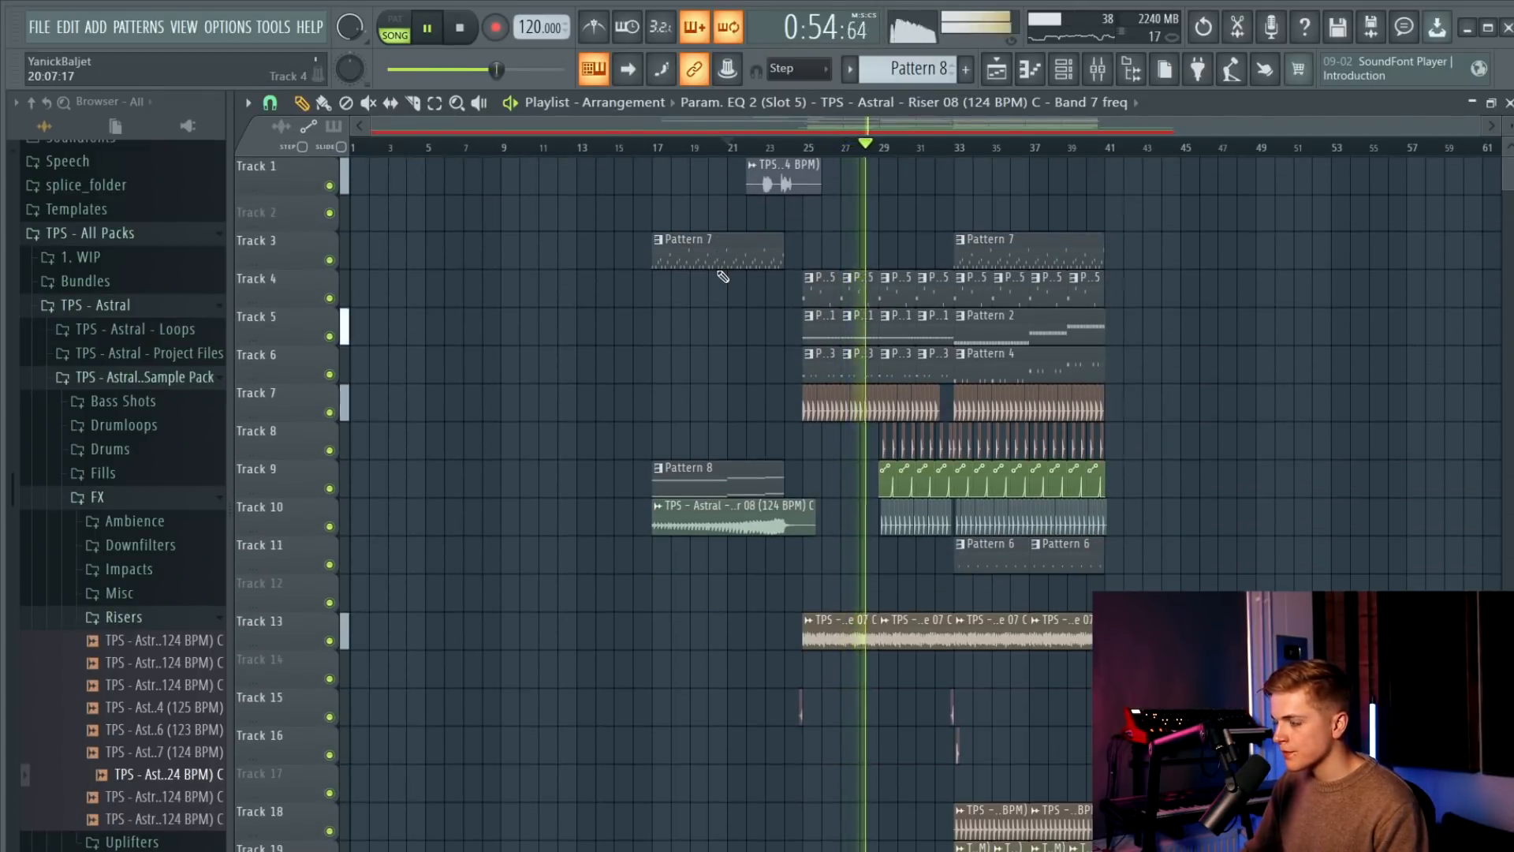
{"action": "scroll", "coordinate": [689, 293], "scroll_direction": "up", "scroll_amount": 1}
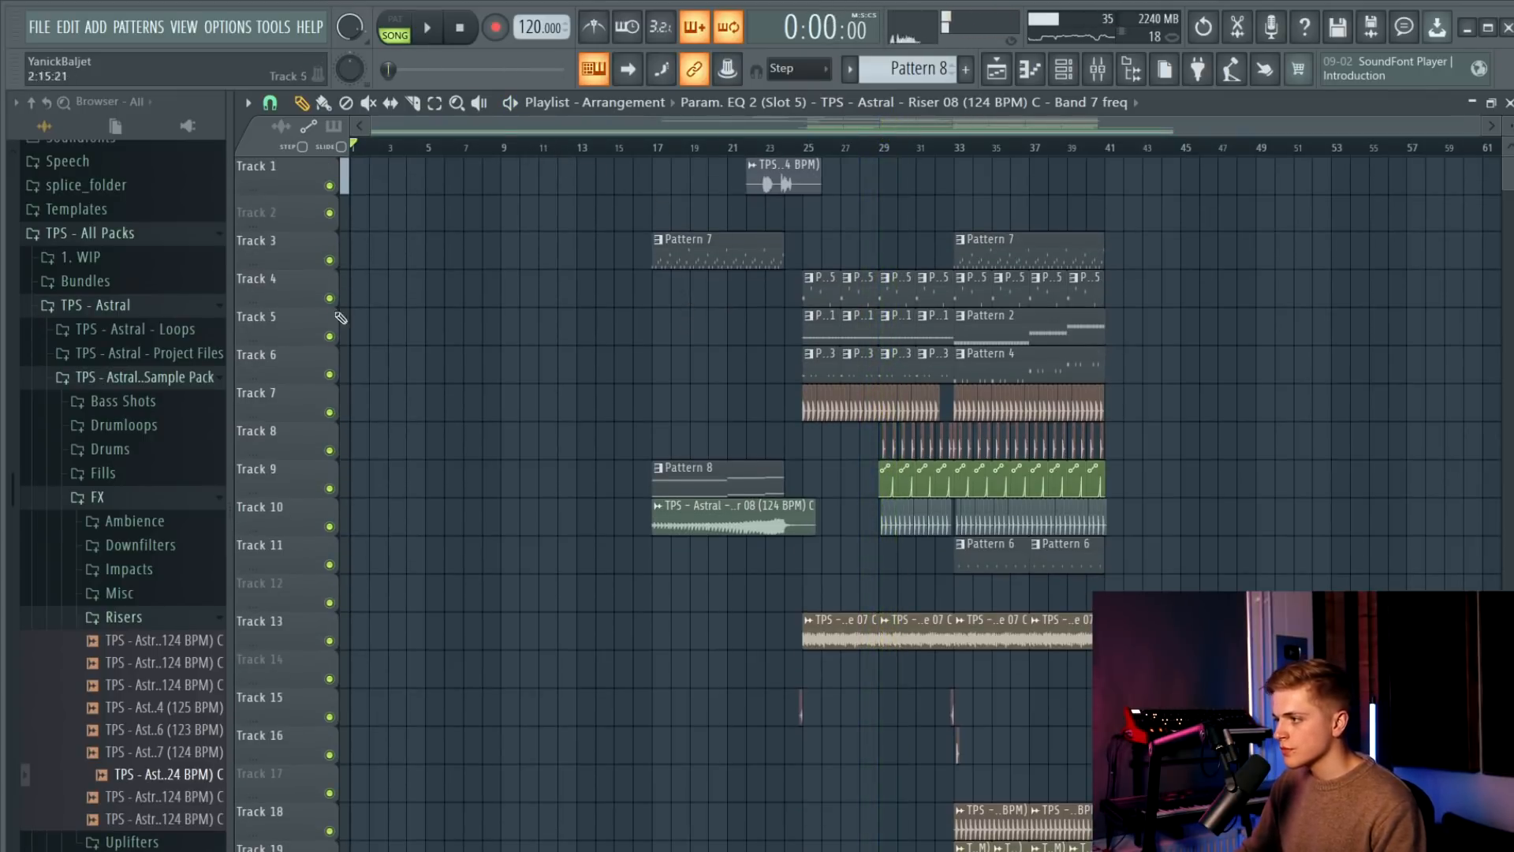
{"action": "scroll", "coordinate": [661, 152], "scroll_direction": "up", "scroll_amount": 3}
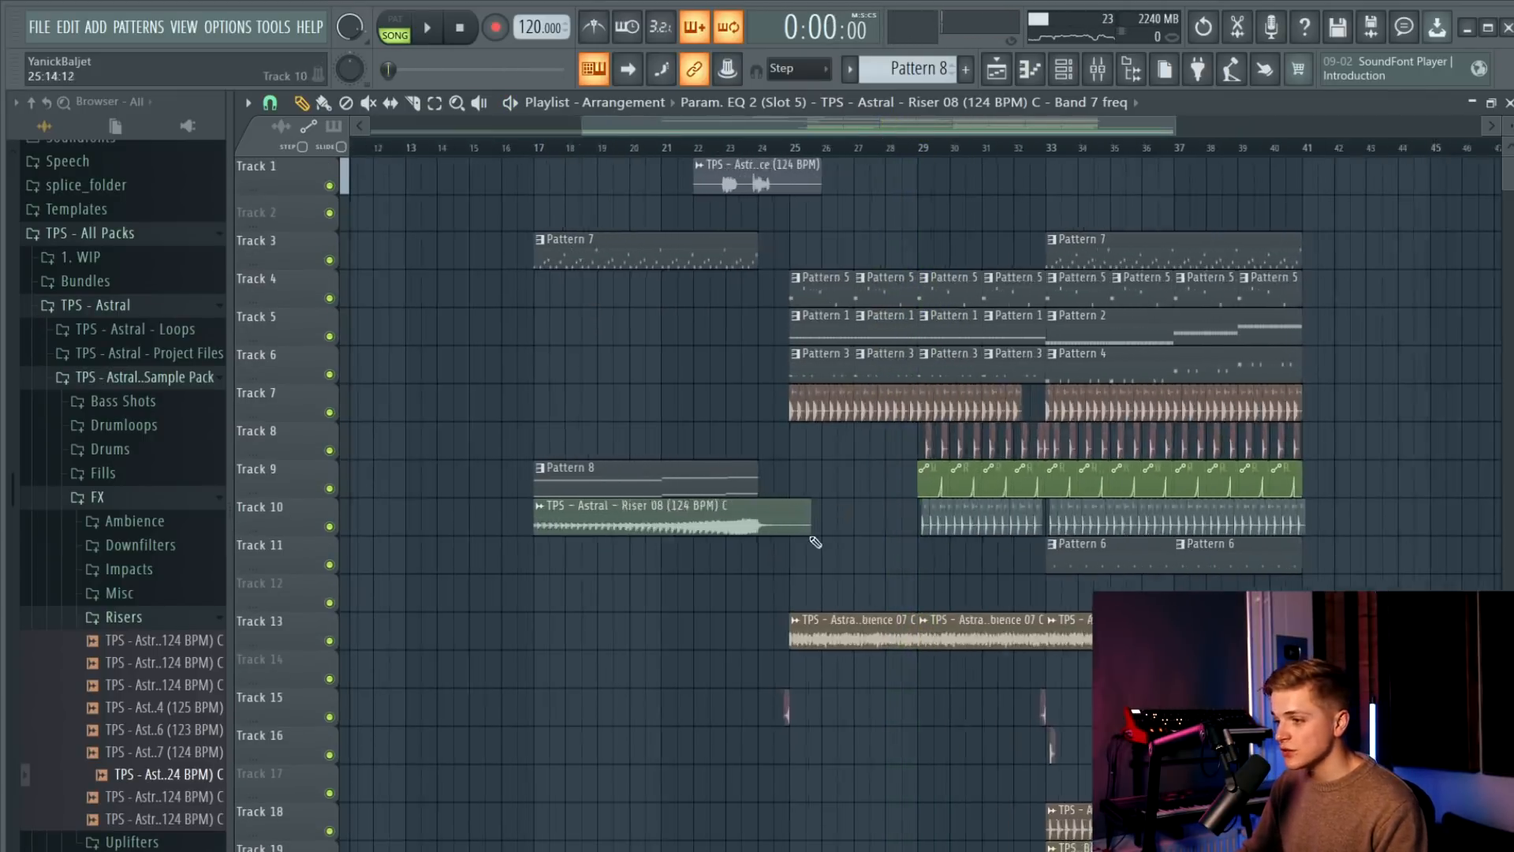
{"action": "left_click", "coordinate": [158, 619]}
{"action": "left_click", "coordinate": [158, 642]}
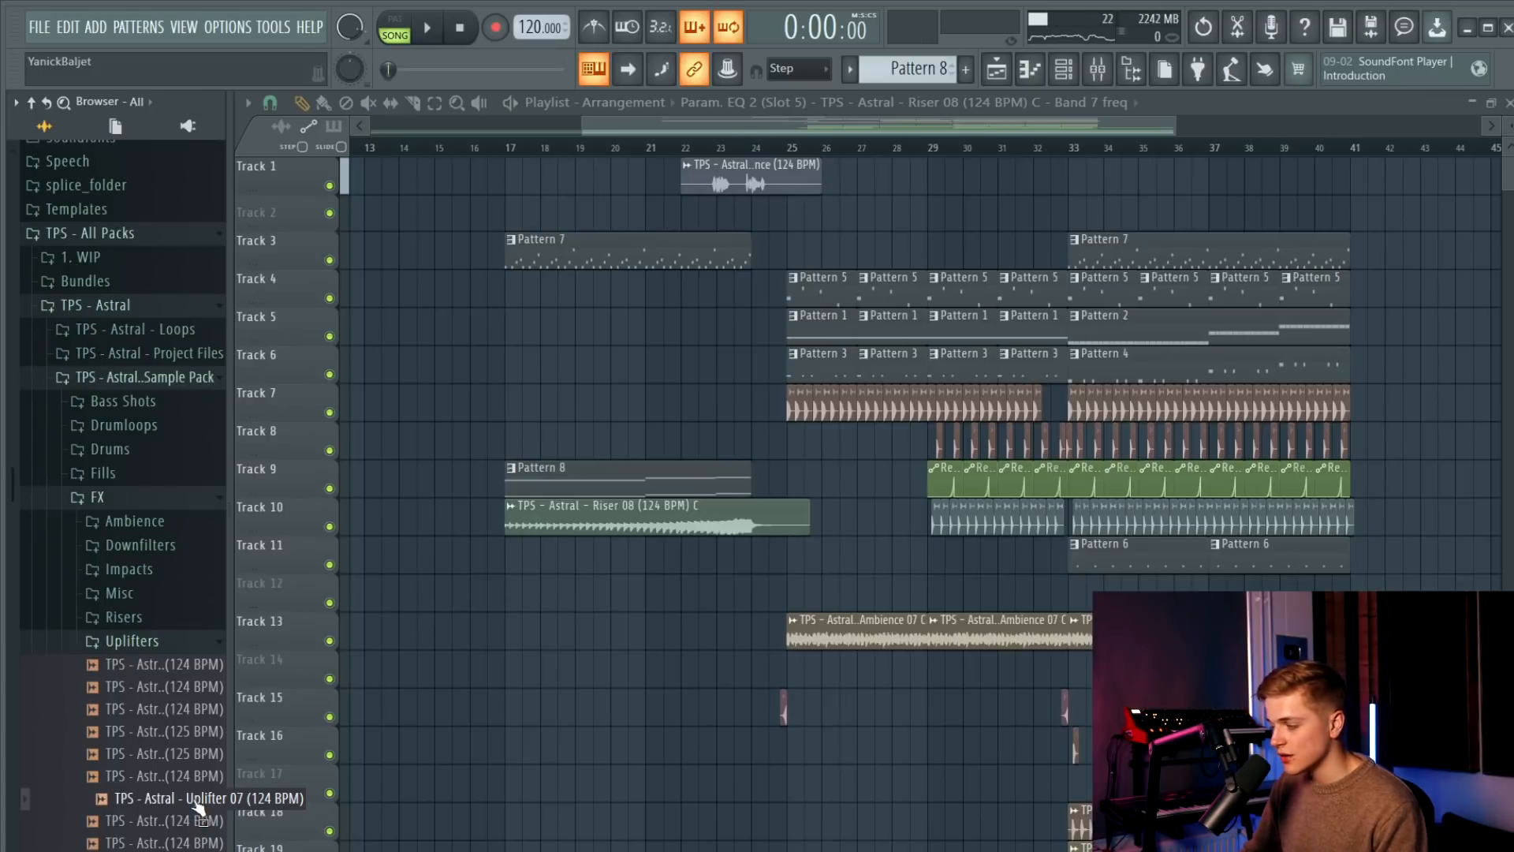
{"action": "left_click_drag", "start_coordinate": [197, 806], "coordinate": [658, 555]}
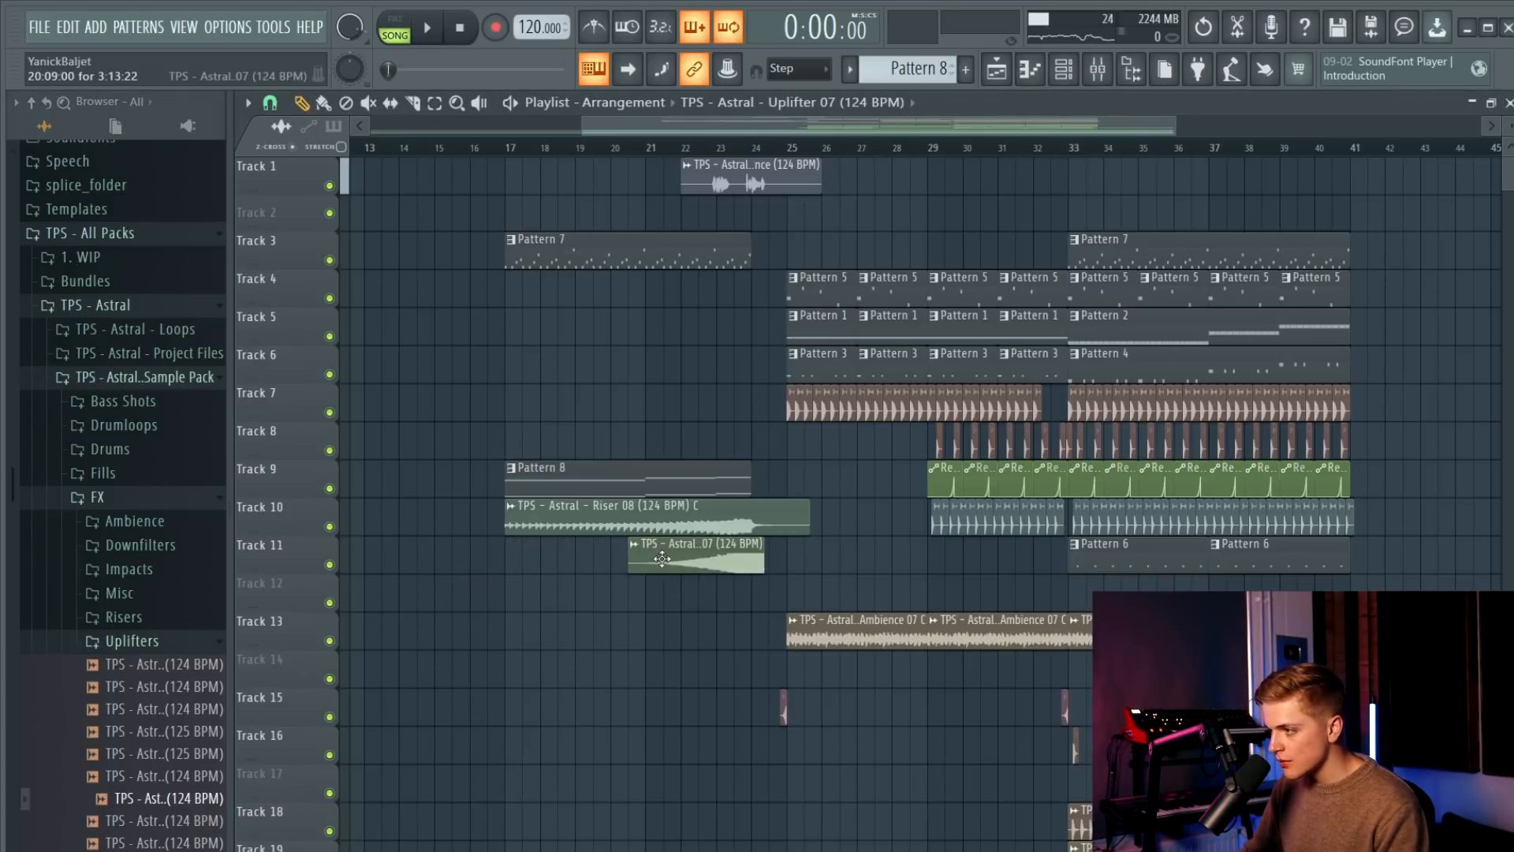
Align the Uplifter 07 clip to bar 21 and fit it to the project tempo using the estimated 93 BPM.
{"action": "scroll", "coordinate": [663, 559], "scroll_direction": "up", "scroll_amount": 2}
{"action": "left_click", "coordinate": [653, 557]}
{"action": "left_click", "coordinate": [872, 667]}
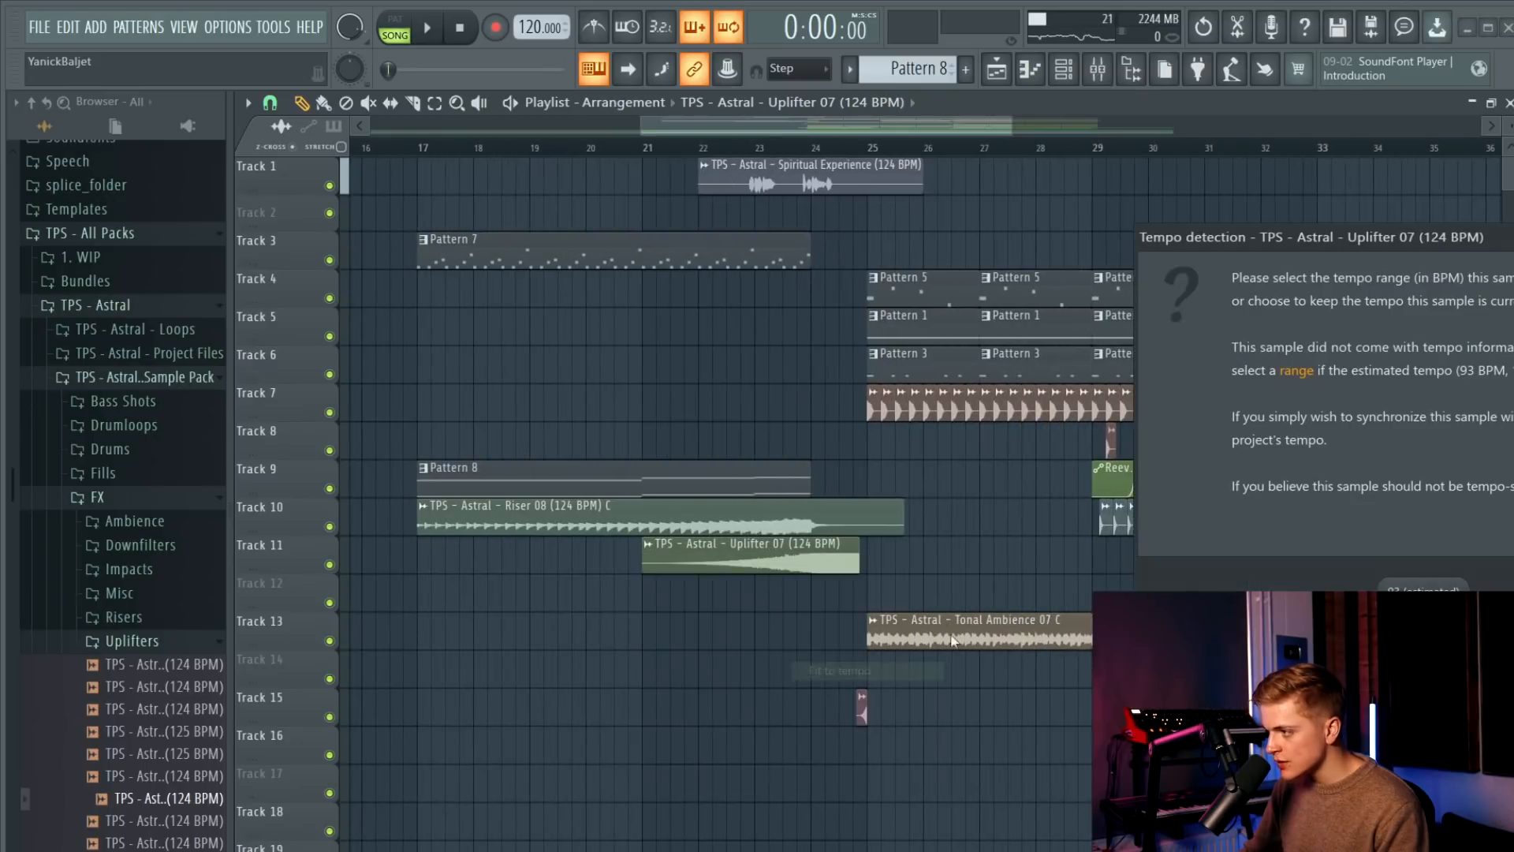
{"action": "key", "text": "Return"}
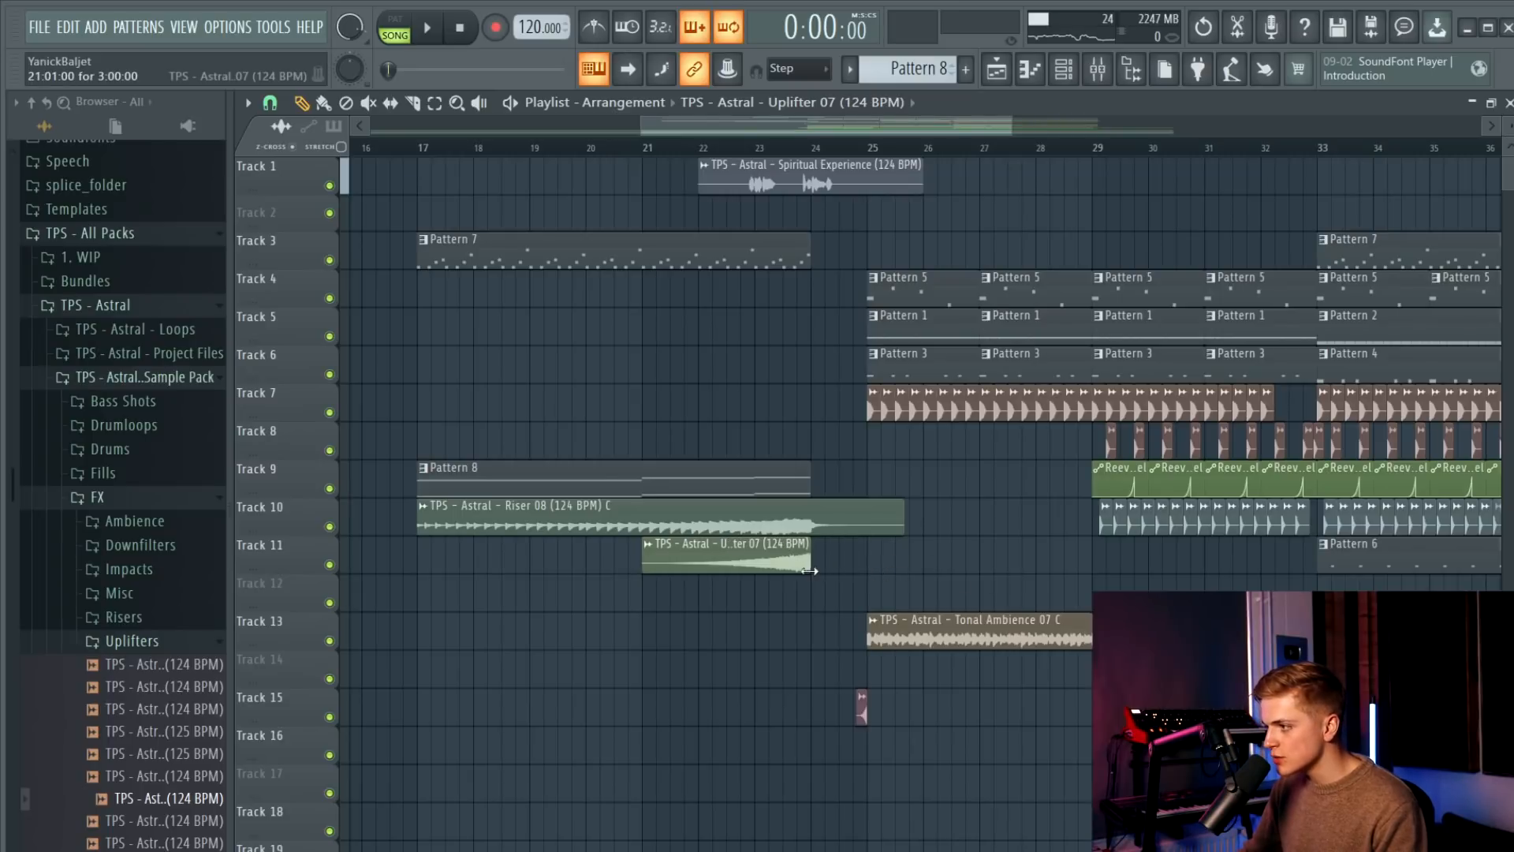
Play the song from just before bar 21 and lower the Uplifter 07 channel volume.
{"action": "left_click", "coordinate": [629, 148]}
{"action": "key", "text": "space"}
{"action": "double_click", "coordinate": [757, 556]}
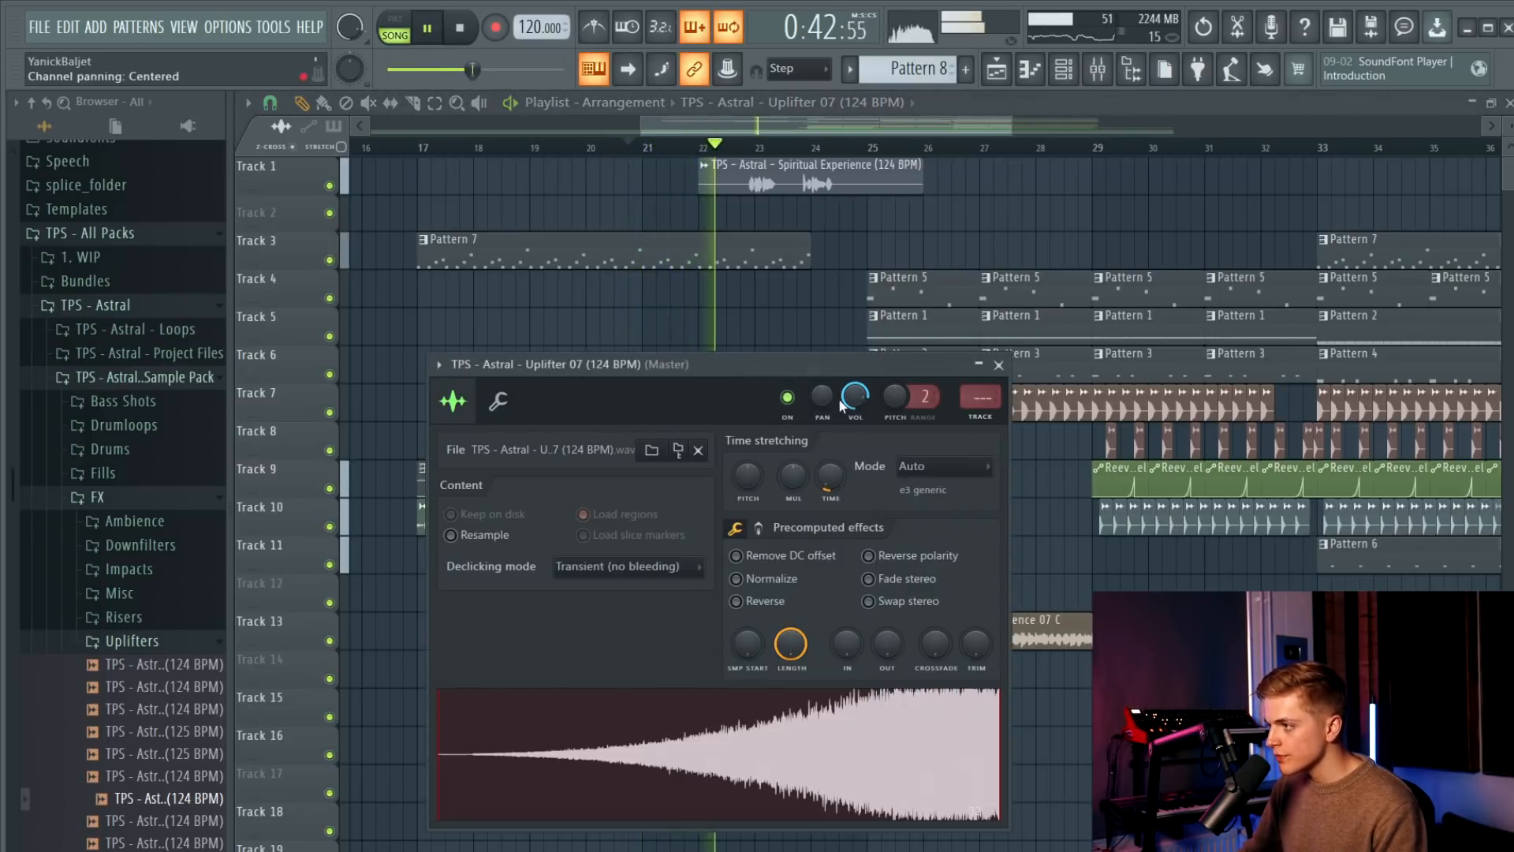
{"action": "key", "text": "Escape"}
Move the Riser 08 and Uplifter 07 clips from tracks 10 and 11 down to tracks 17 and 18.
{"action": "left_click_drag", "start_coordinate": [865, 574], "coordinate": [791, 535]}
{"action": "key", "text": "shift+Down"}
{"action": "key", "text": "shift+Down"}
{"action": "key", "text": "shift+Down"}
{"action": "key", "text": "shift+Down"}
{"action": "key", "text": "shift+Down"}
{"action": "key", "text": "shift+Down"}
{"action": "key", "text": "shift+Down"}
{"action": "left_click", "coordinate": [801, 552], "text": "ctrl"}
Set the Uplifter 07 channel volume to about 18% and continue playback from around bar 23.
{"action": "double_click", "coordinate": [789, 820]}
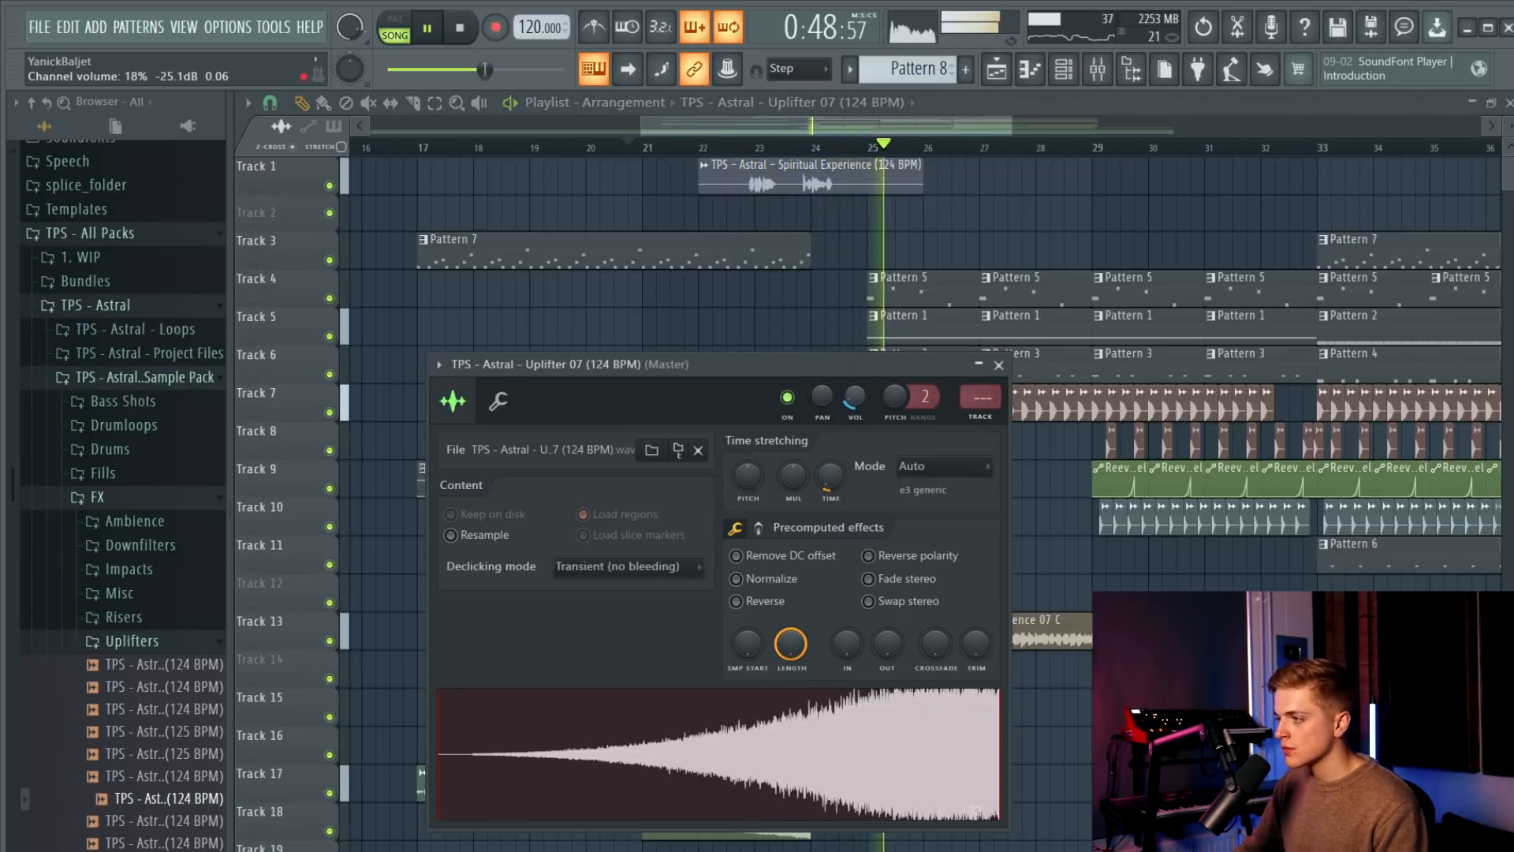
{"action": "key", "text": "Escape"}
{"action": "left_click", "coordinate": [785, 147]}
Move the Uplifter 07 clip down one track to track 19 and stop playback.
{"action": "scroll", "coordinate": [523, 473], "scroll_direction": "down", "scroll_amount": 2}
{"action": "left_click", "coordinate": [734, 666]}
{"action": "key", "text": "shift+Down"}
{"action": "key", "text": "space"}
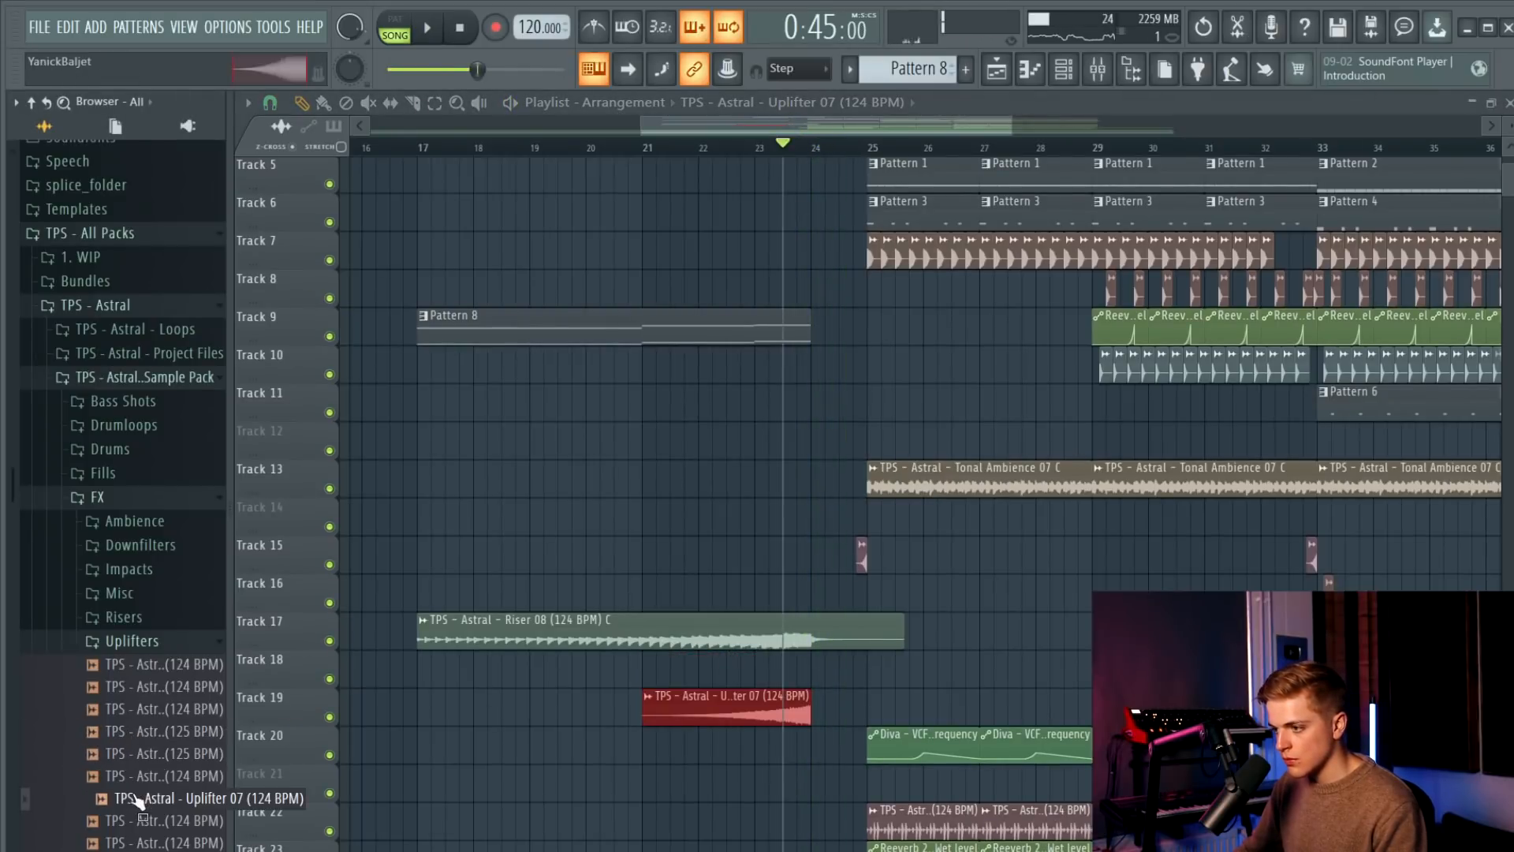
{"action": "left_click_drag", "start_coordinate": [138, 820], "coordinate": [504, 651]}
{"action": "key", "text": "ctrl+z"}
{"action": "left_click", "coordinate": [435, 661]}
{"action": "right_click", "coordinate": [436, 661]}
Add Uplifter 09 (124 BPM) to track 18 at bar 17 and fit it to the project tempo.
{"action": "left_click_drag", "start_coordinate": [175, 845], "coordinate": [425, 666]}
{"action": "right_click", "coordinate": [422, 669]}
{"action": "left_click", "coordinate": [613, 784]}
{"action": "key", "text": "Return"}
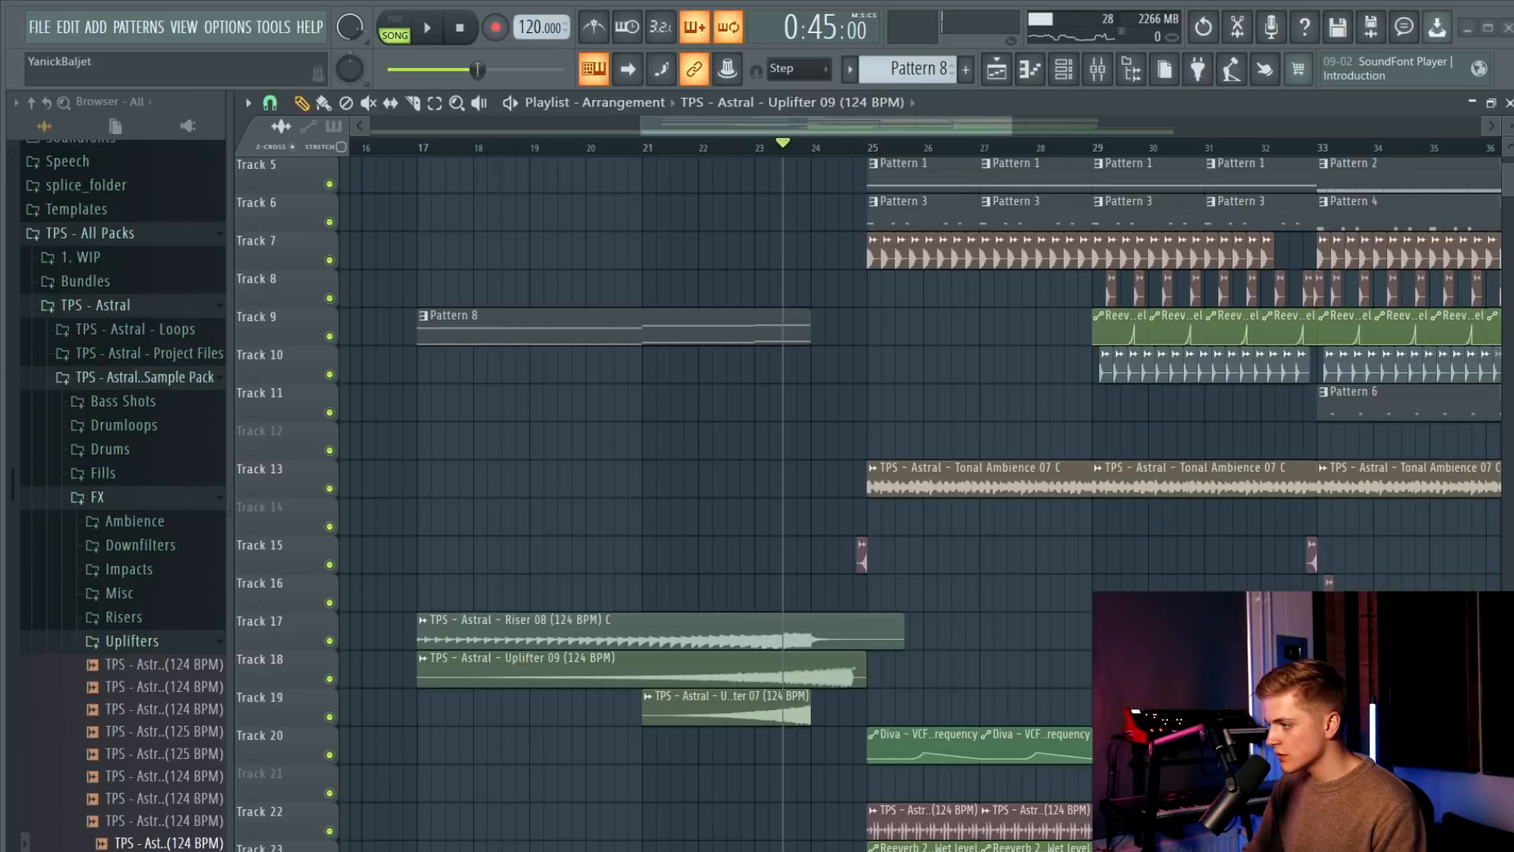
Shorten the Uplifter 09 clip on track 18 to end at bar 24, and check its channel settings.
{"action": "left_click_drag", "start_coordinate": [869, 666], "coordinate": [811, 669]}
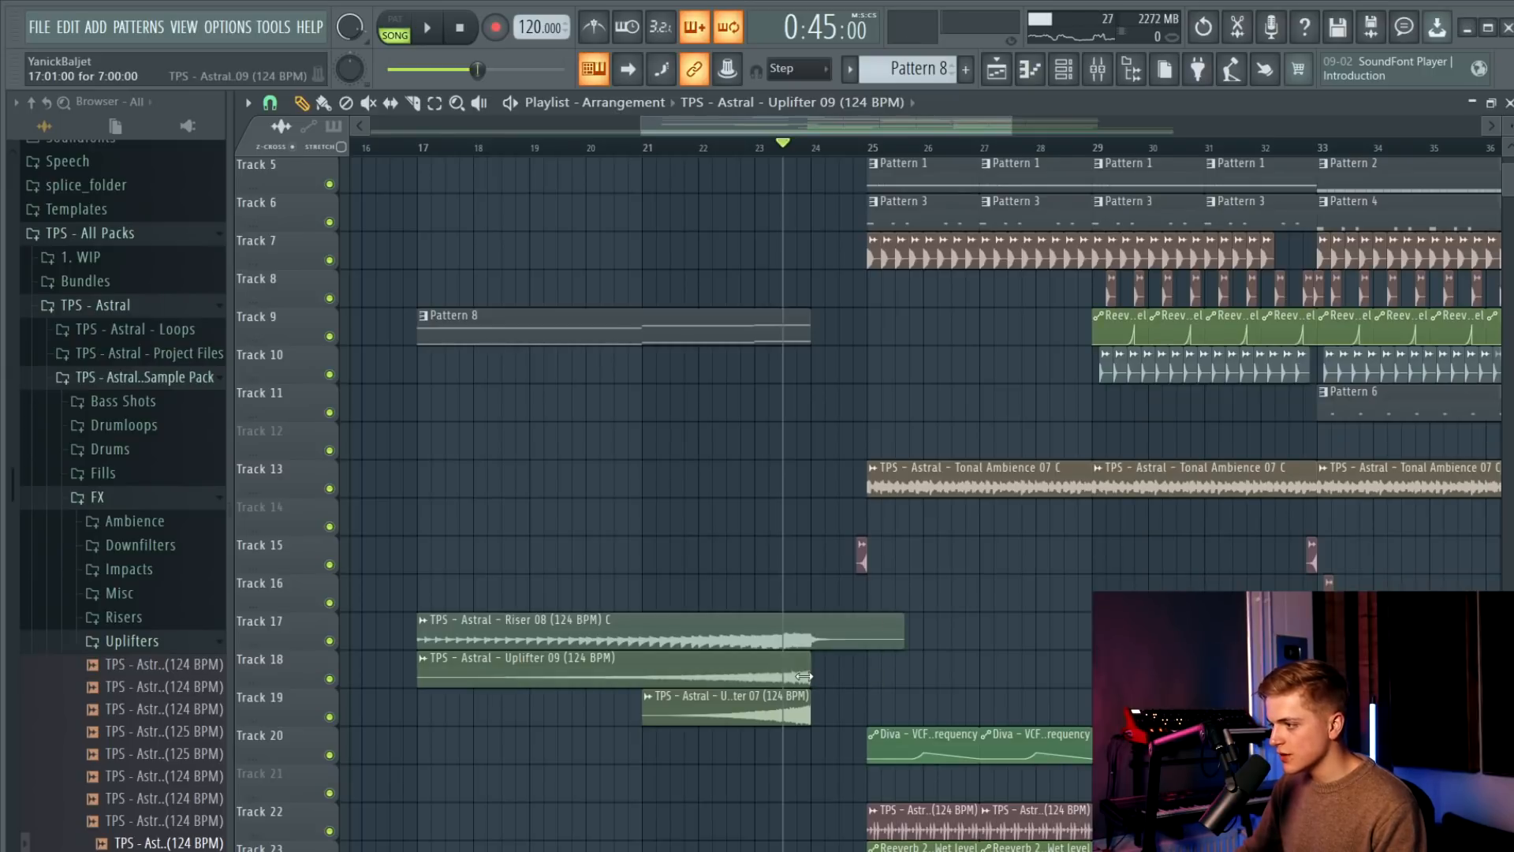
{"action": "double_click", "coordinate": [804, 675]}
{"action": "key", "text": "Escape"}
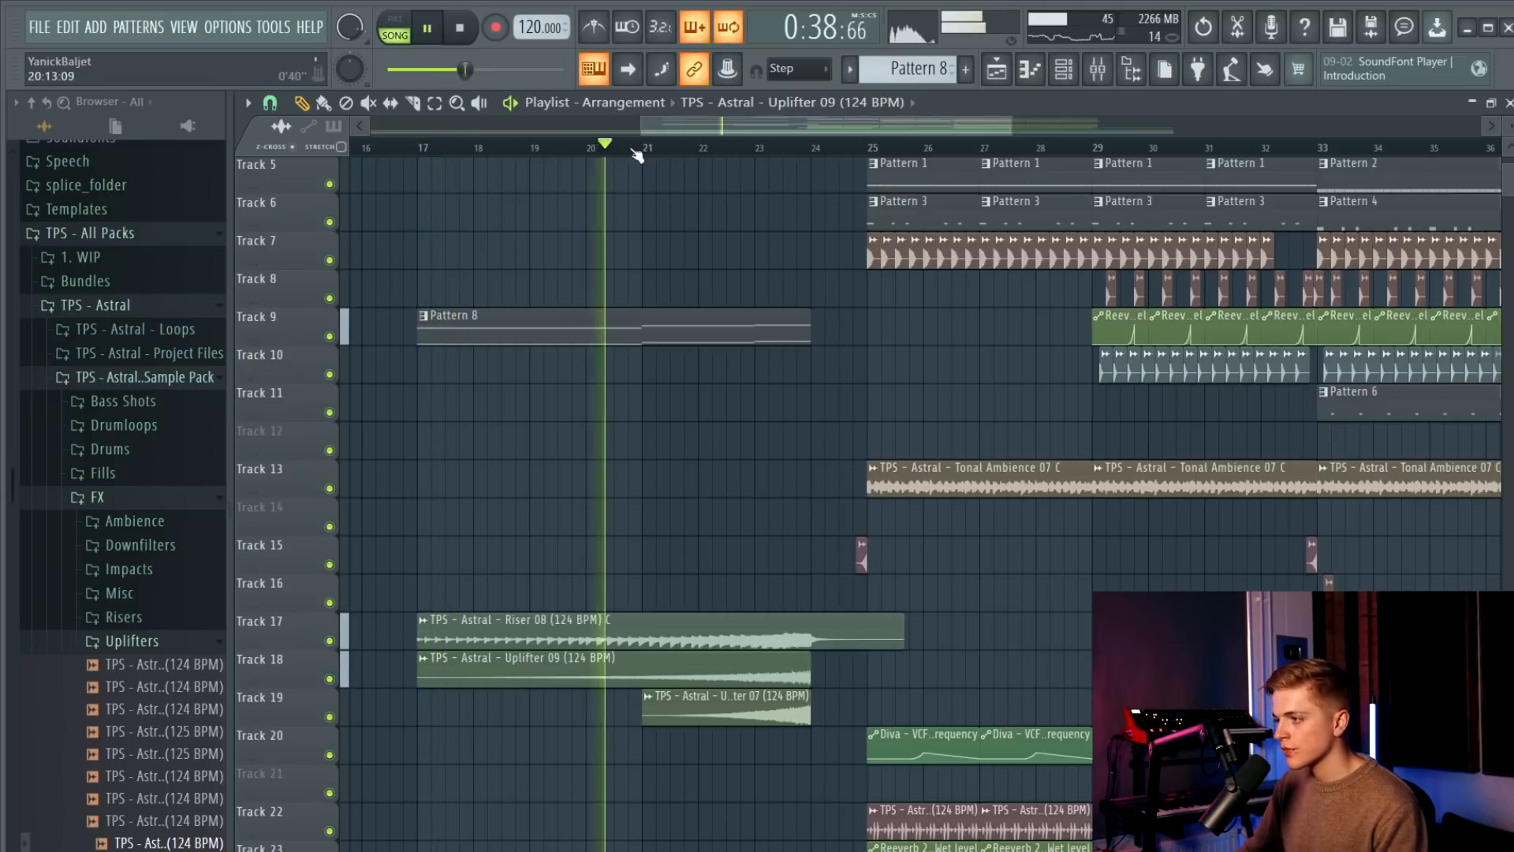
Try the buildup without the Uplifter 07 clip on track 19 by deleting it, and undo the deletion.
{"action": "scroll", "coordinate": [642, 277], "scroll_direction": "down", "scroll_amount": 4}
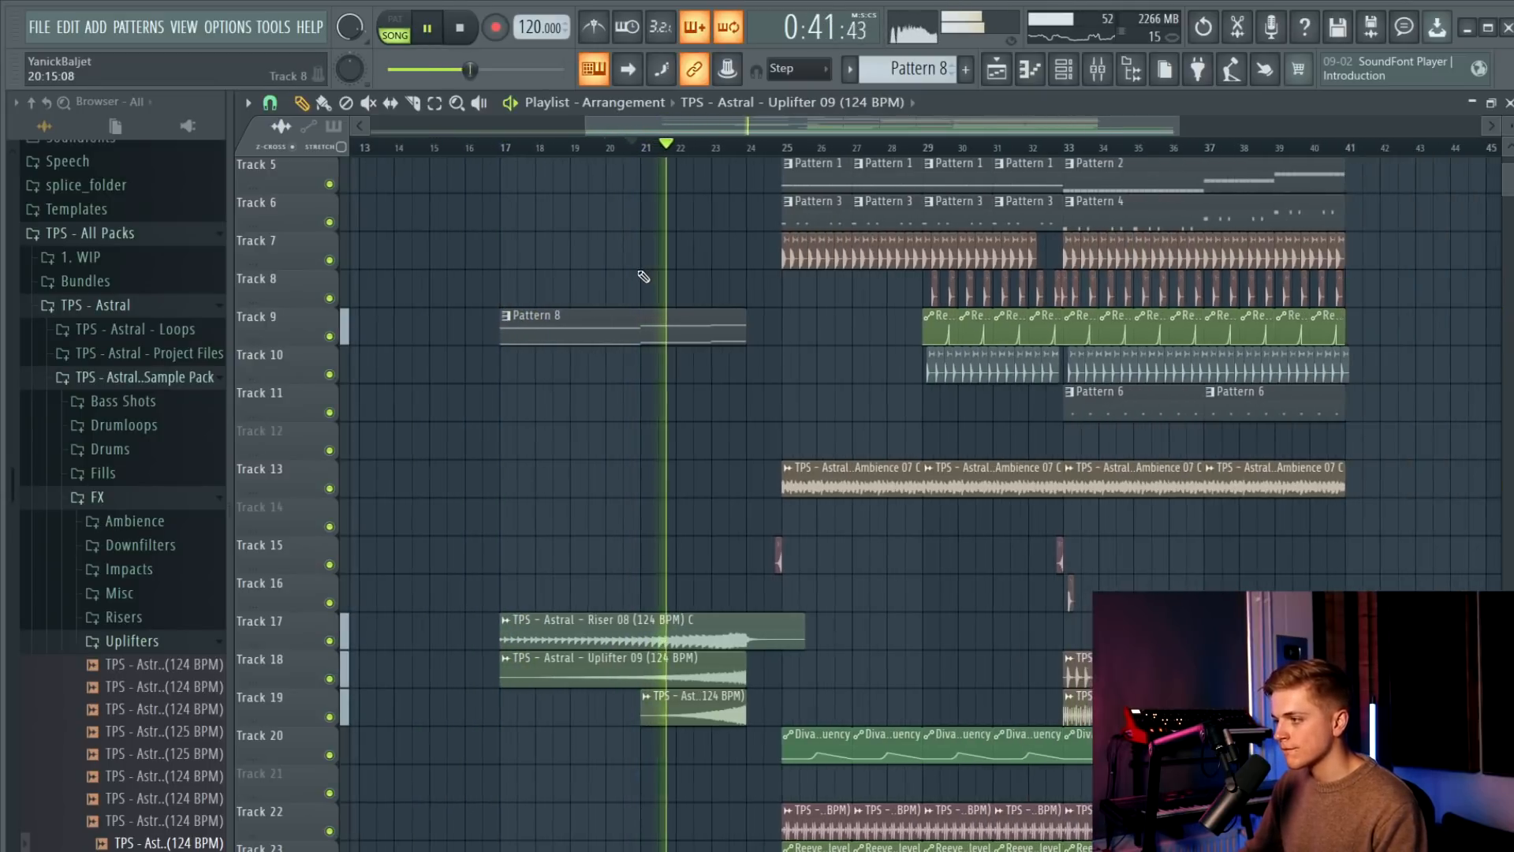
{"action": "right_click", "coordinate": [680, 713]}
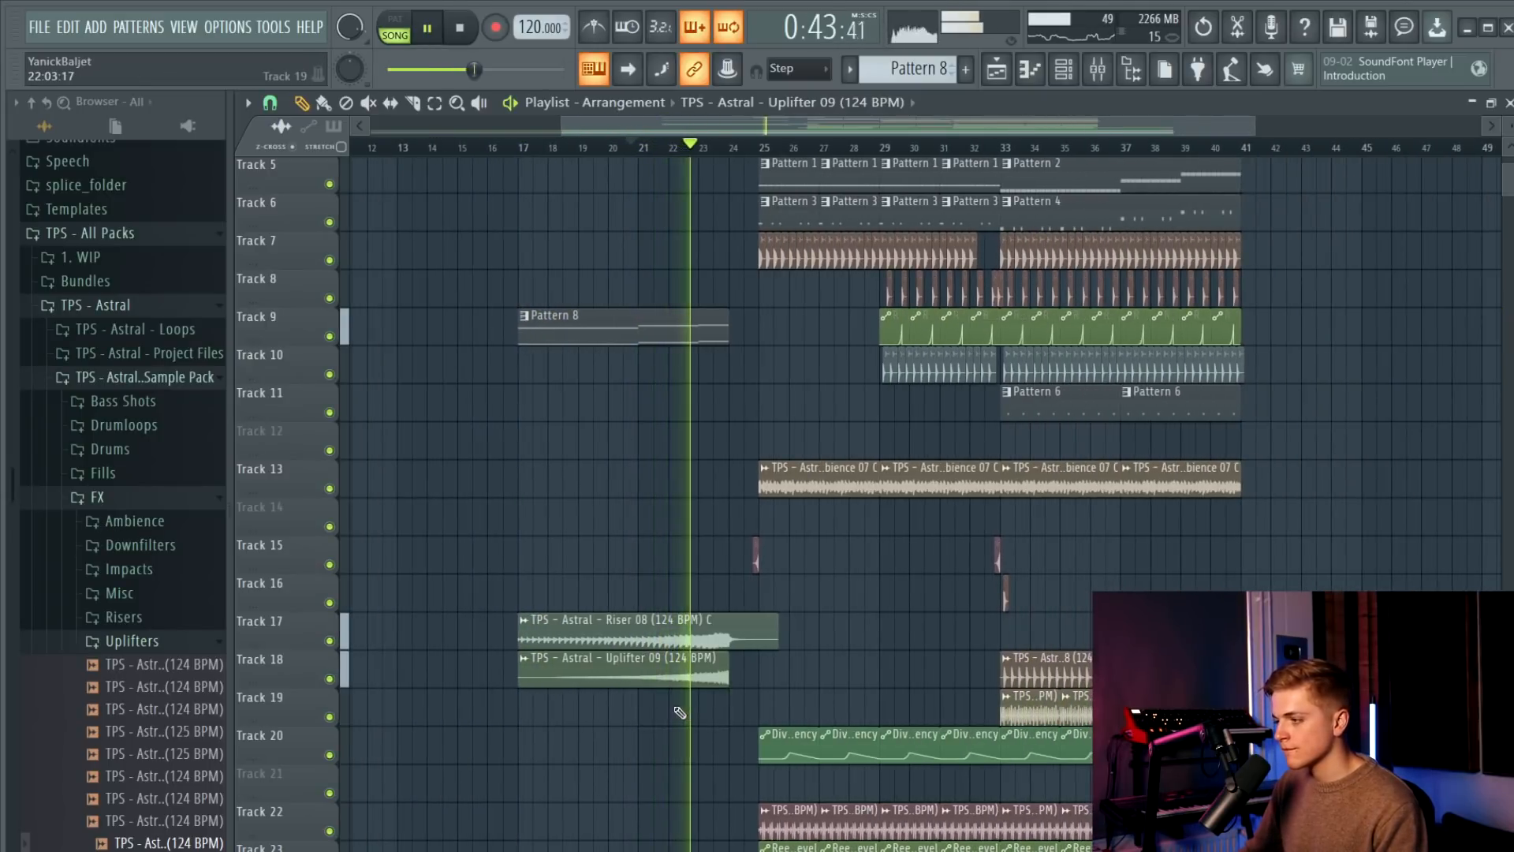
{"action": "key", "text": "ctrl+z"}
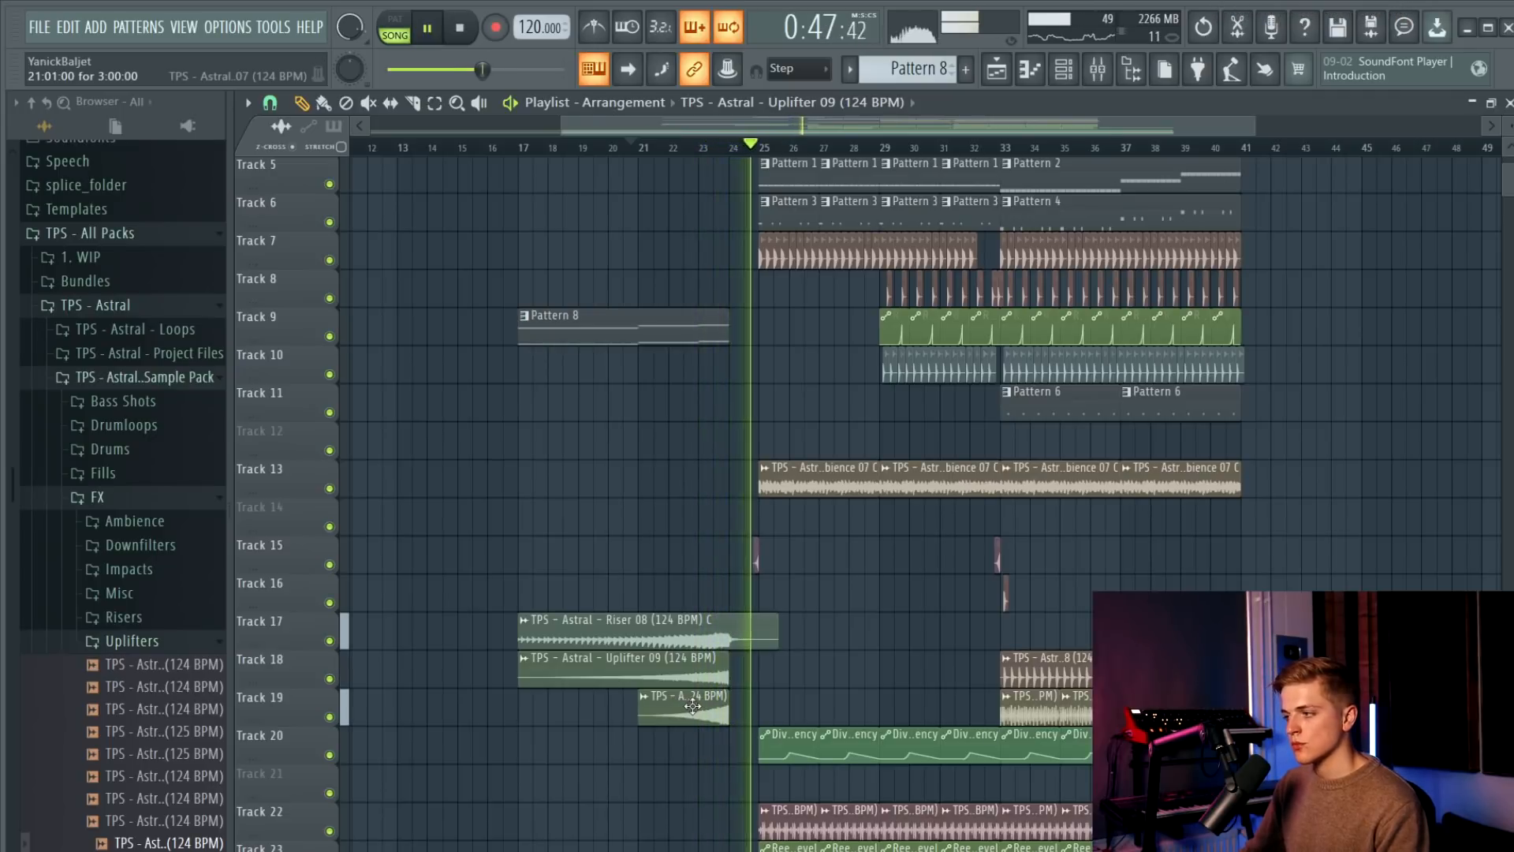
Select every clip from track 20 downward, including the automation clips, and move them all down one track.
{"action": "scroll", "coordinate": [742, 629], "scroll_direction": "down", "scroll_amount": 3}
{"action": "scroll", "coordinate": [1015, 522], "scroll_direction": "down", "scroll_amount": 3}
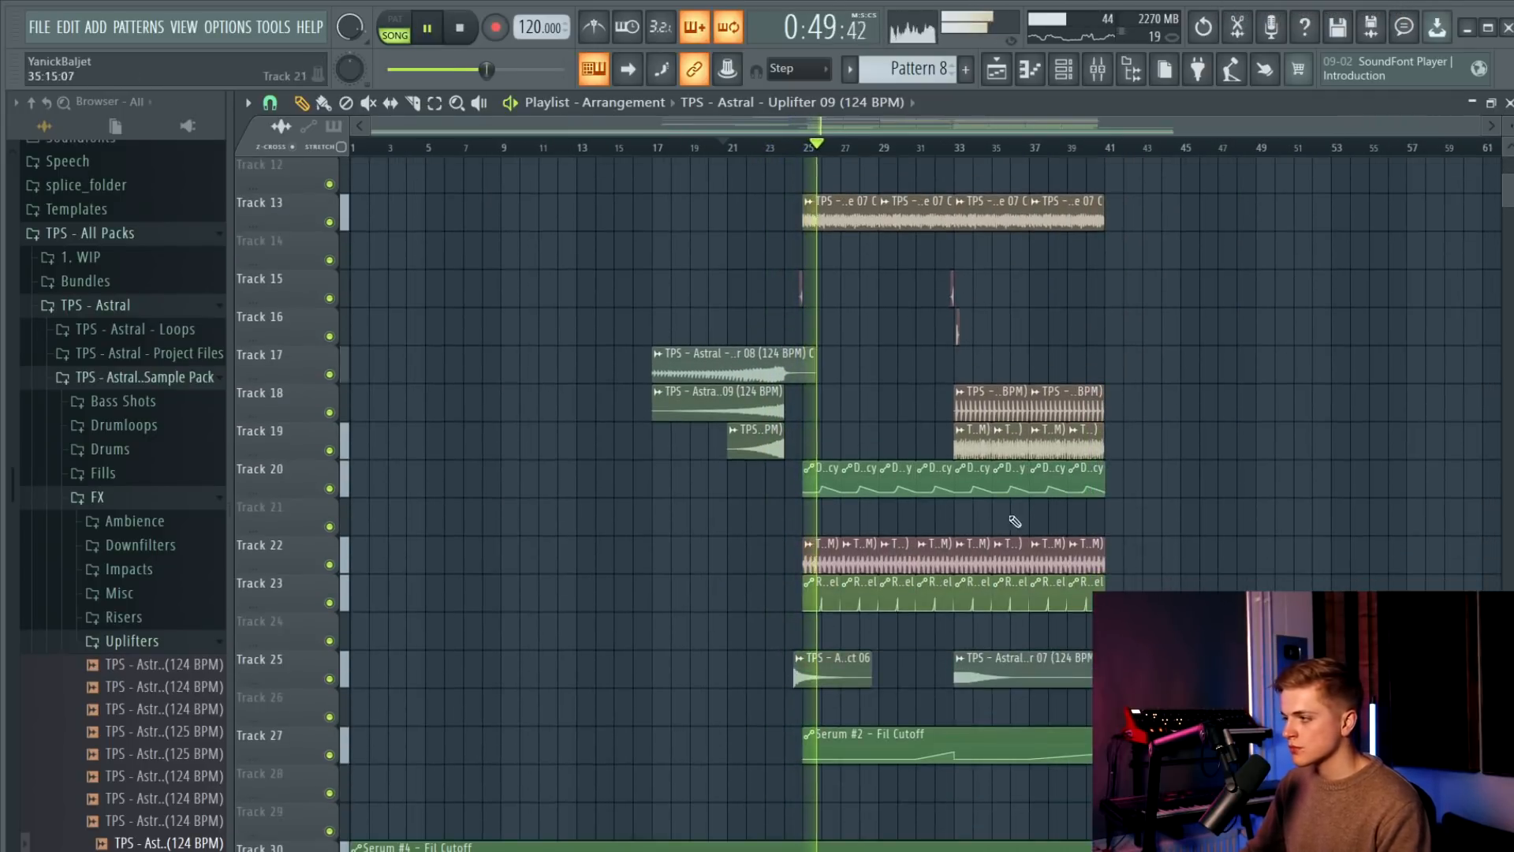
{"action": "left_click_drag", "start_coordinate": [1167, 494], "coordinate": [666, 762]}
{"action": "scroll", "coordinate": [666, 763], "scroll_direction": "up", "scroll_amount": 5}
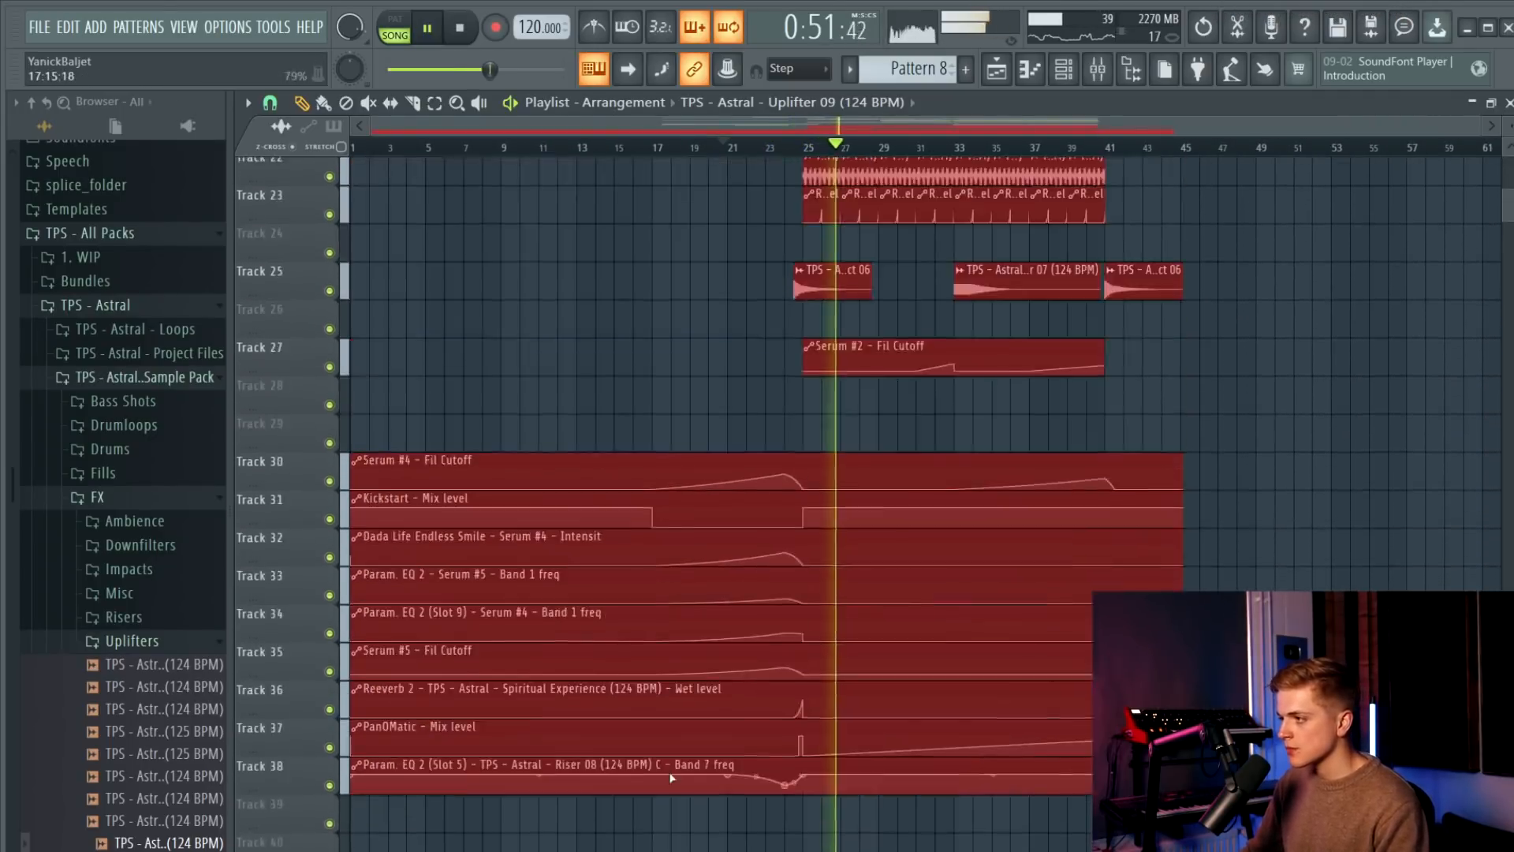
{"action": "scroll", "coordinate": [649, 338], "scroll_direction": "up", "scroll_amount": 4}
{"action": "scroll", "coordinate": [652, 351], "scroll_direction": "down", "scroll_amount": 2}
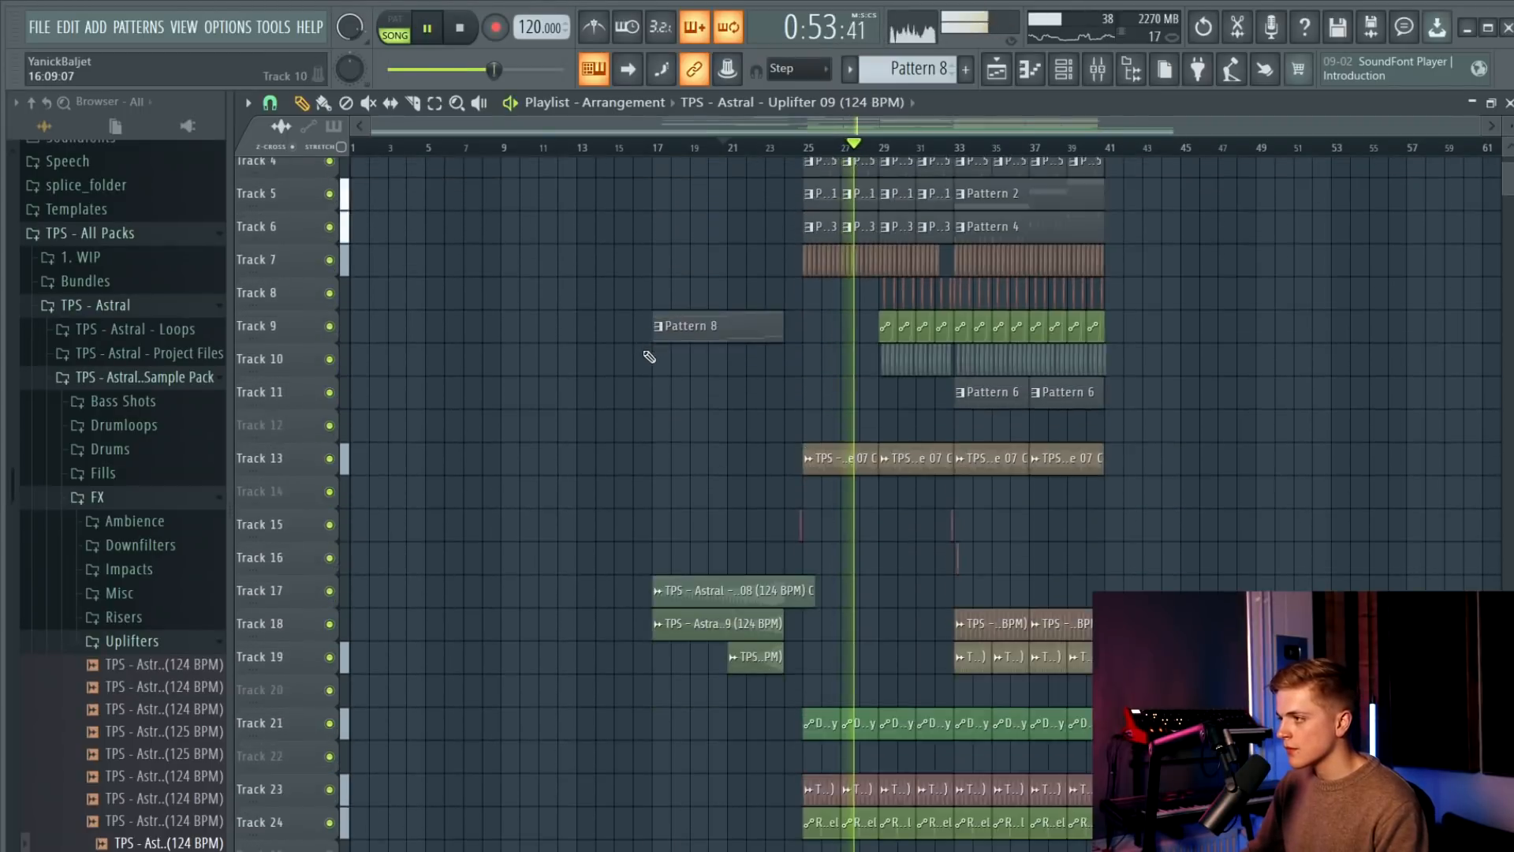
Play through the drop and examine the pattern, kick and percussion clips, especially around bars 29 to 33.
{"action": "scroll", "coordinate": [635, 372], "scroll_direction": "down", "scroll_amount": 2}
{"action": "scroll", "coordinate": [628, 386], "scroll_direction": "up", "scroll_amount": 5}
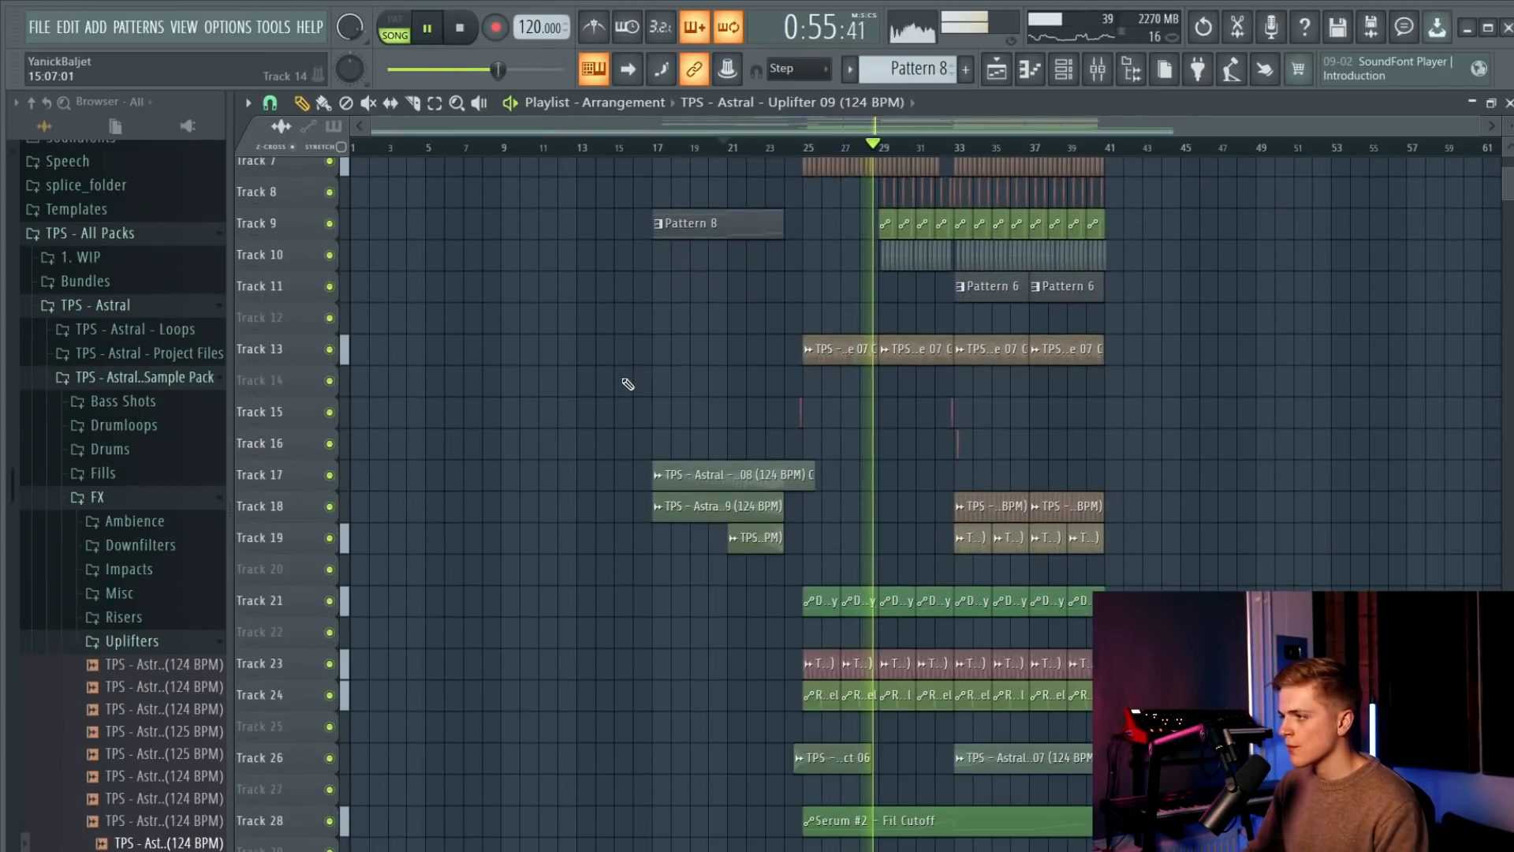
{"action": "scroll", "coordinate": [635, 385], "scroll_direction": "down", "scroll_amount": 2}
{"action": "scroll", "coordinate": [645, 377], "scroll_direction": "up", "scroll_amount": 3}
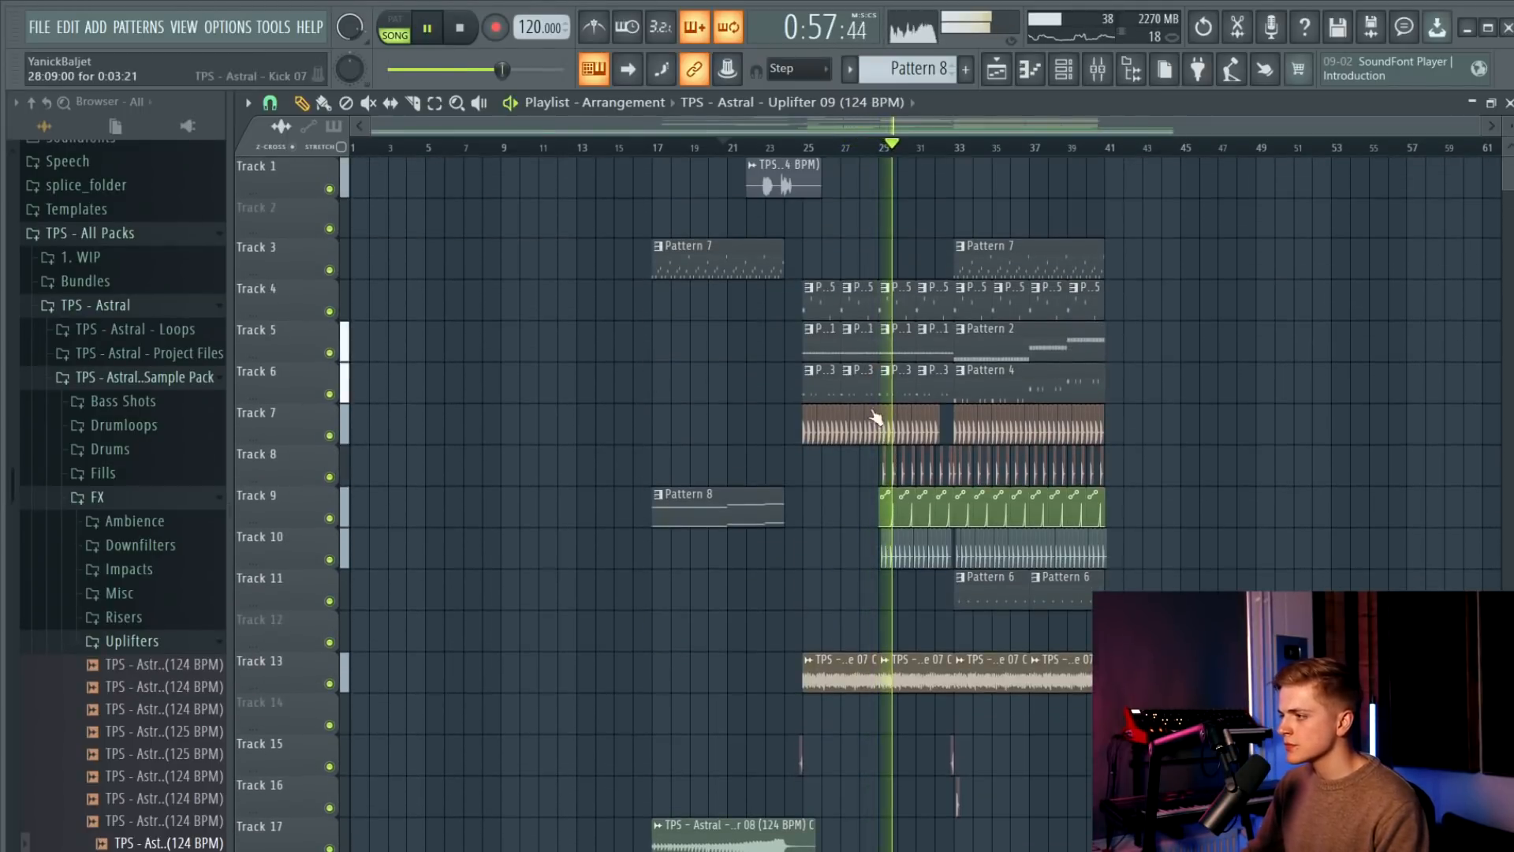
{"action": "scroll", "coordinate": [966, 422], "scroll_direction": "down", "scroll_amount": 2}
{"action": "scroll", "coordinate": [953, 434], "scroll_direction": "up", "scroll_amount": 2}
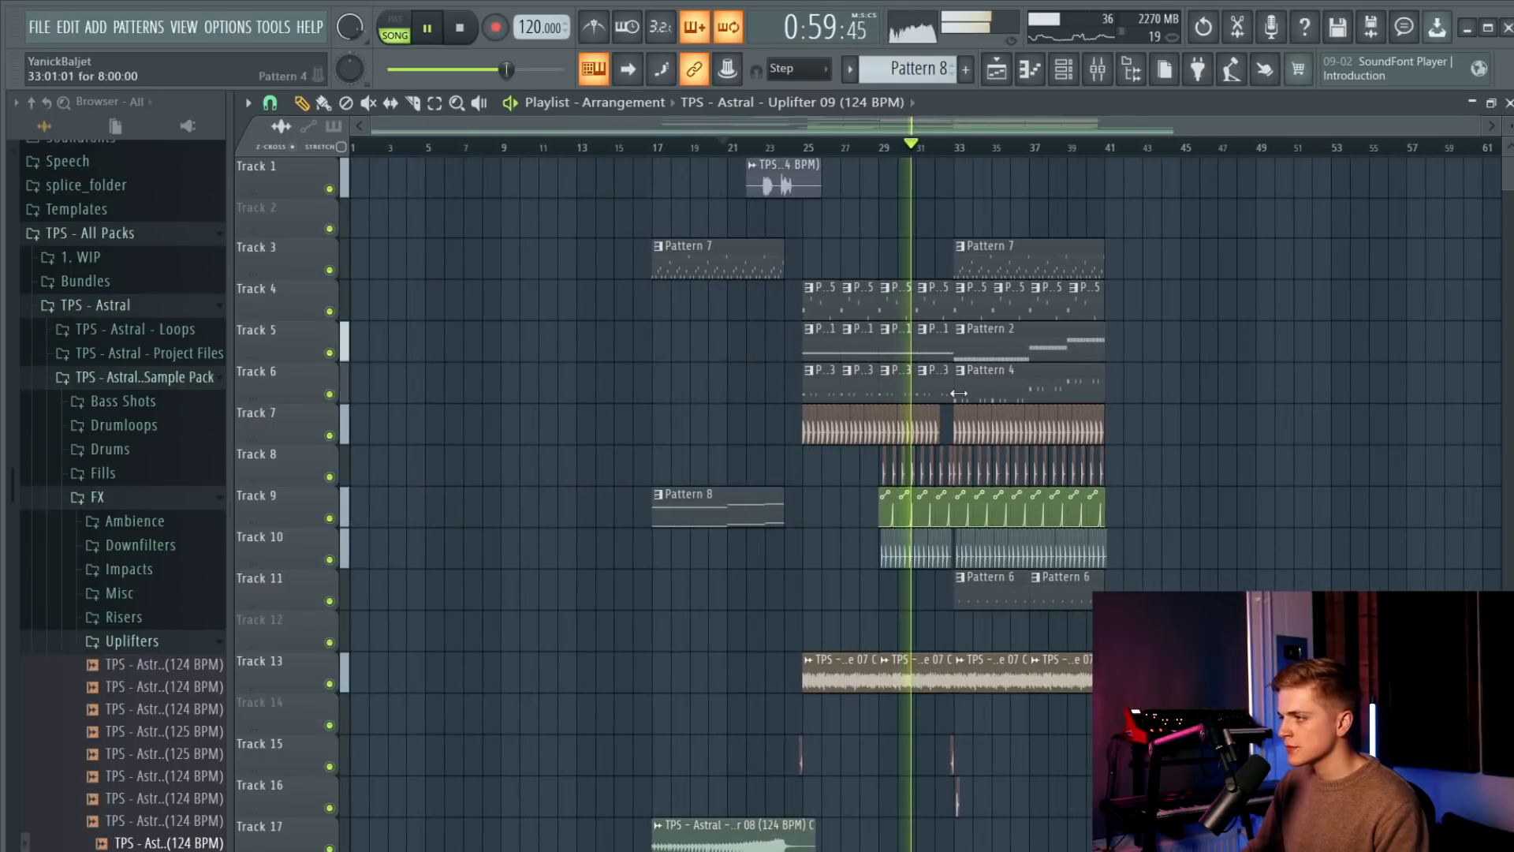
{"action": "scroll", "coordinate": [938, 432], "scroll_direction": "up", "scroll_amount": 6}
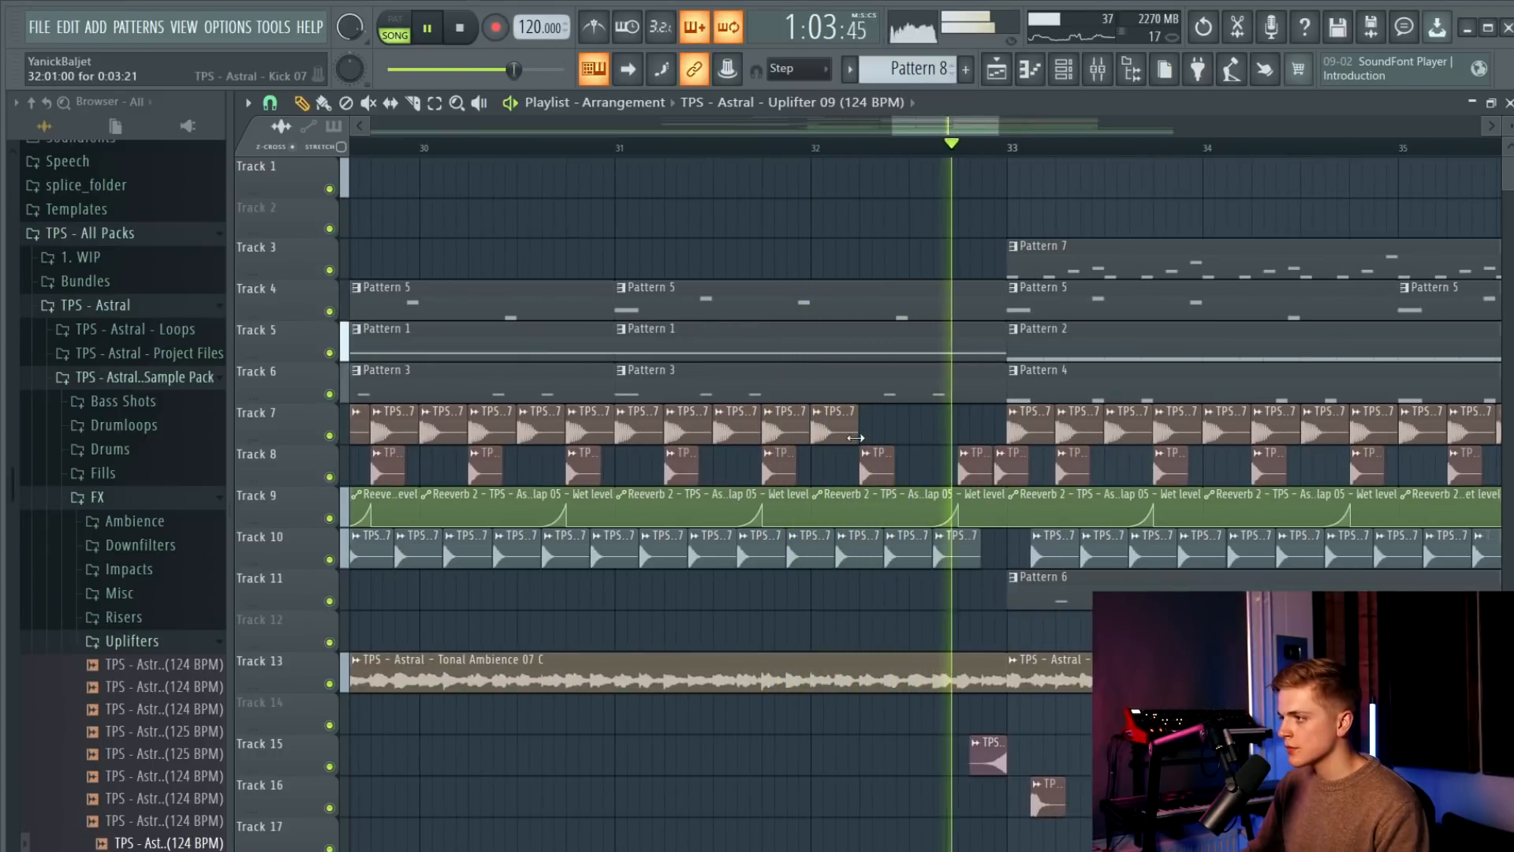
{"action": "scroll", "coordinate": [850, 483], "scroll_direction": "down", "scroll_amount": 2}
{"action": "scroll", "coordinate": [850, 483], "scroll_direction": "down", "scroll_amount": 4}
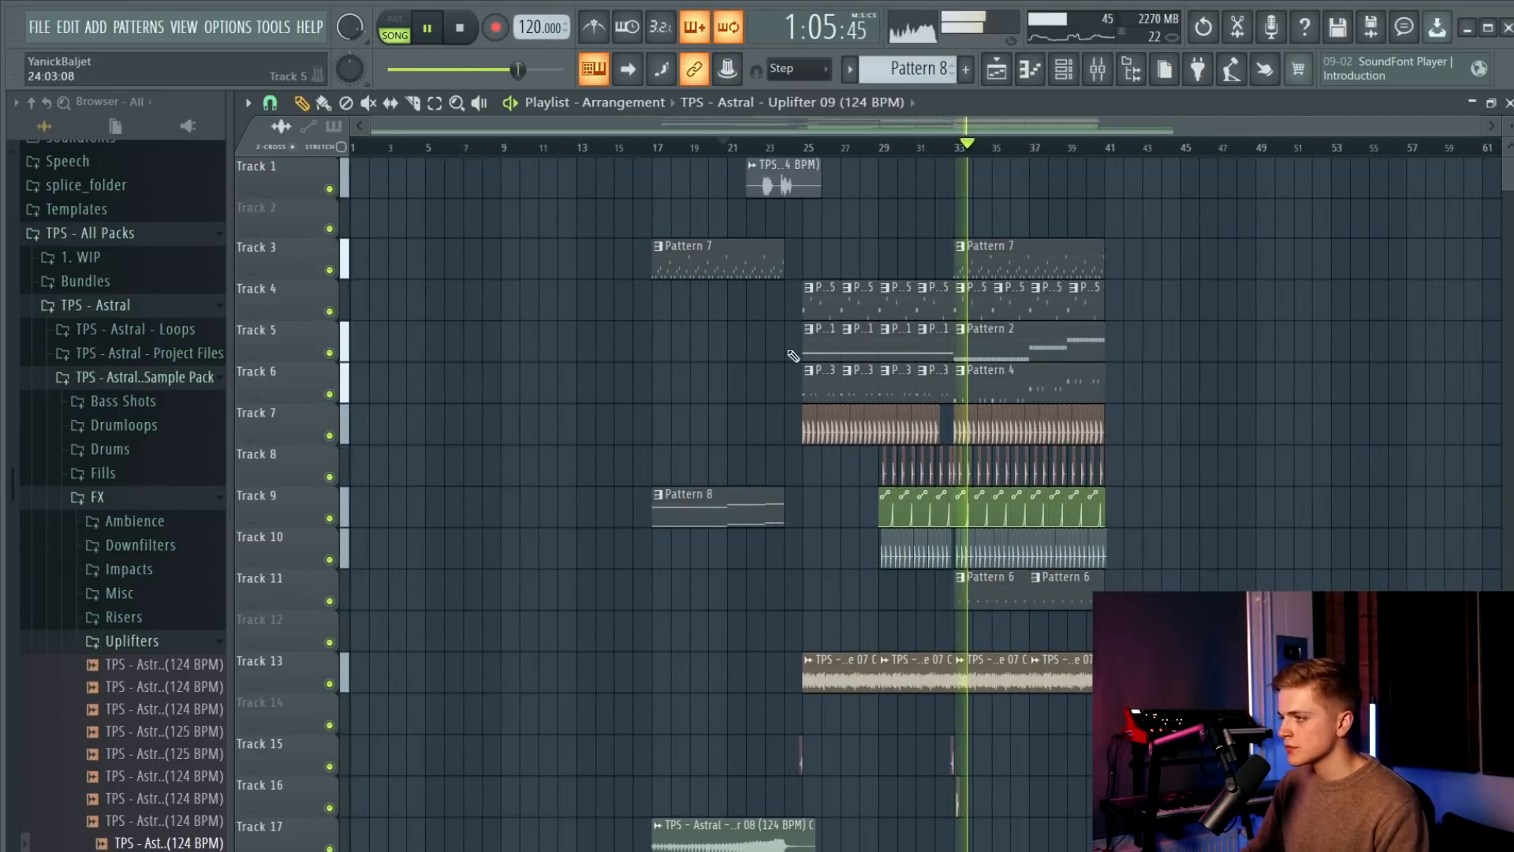
Stop playback and try a Pattern 3 clip at bar 21 on track 6.
{"action": "left_click", "coordinate": [817, 380]}
{"action": "key", "text": "space"}
{"action": "scroll", "coordinate": [676, 244], "scroll_direction": "up", "scroll_amount": 5}
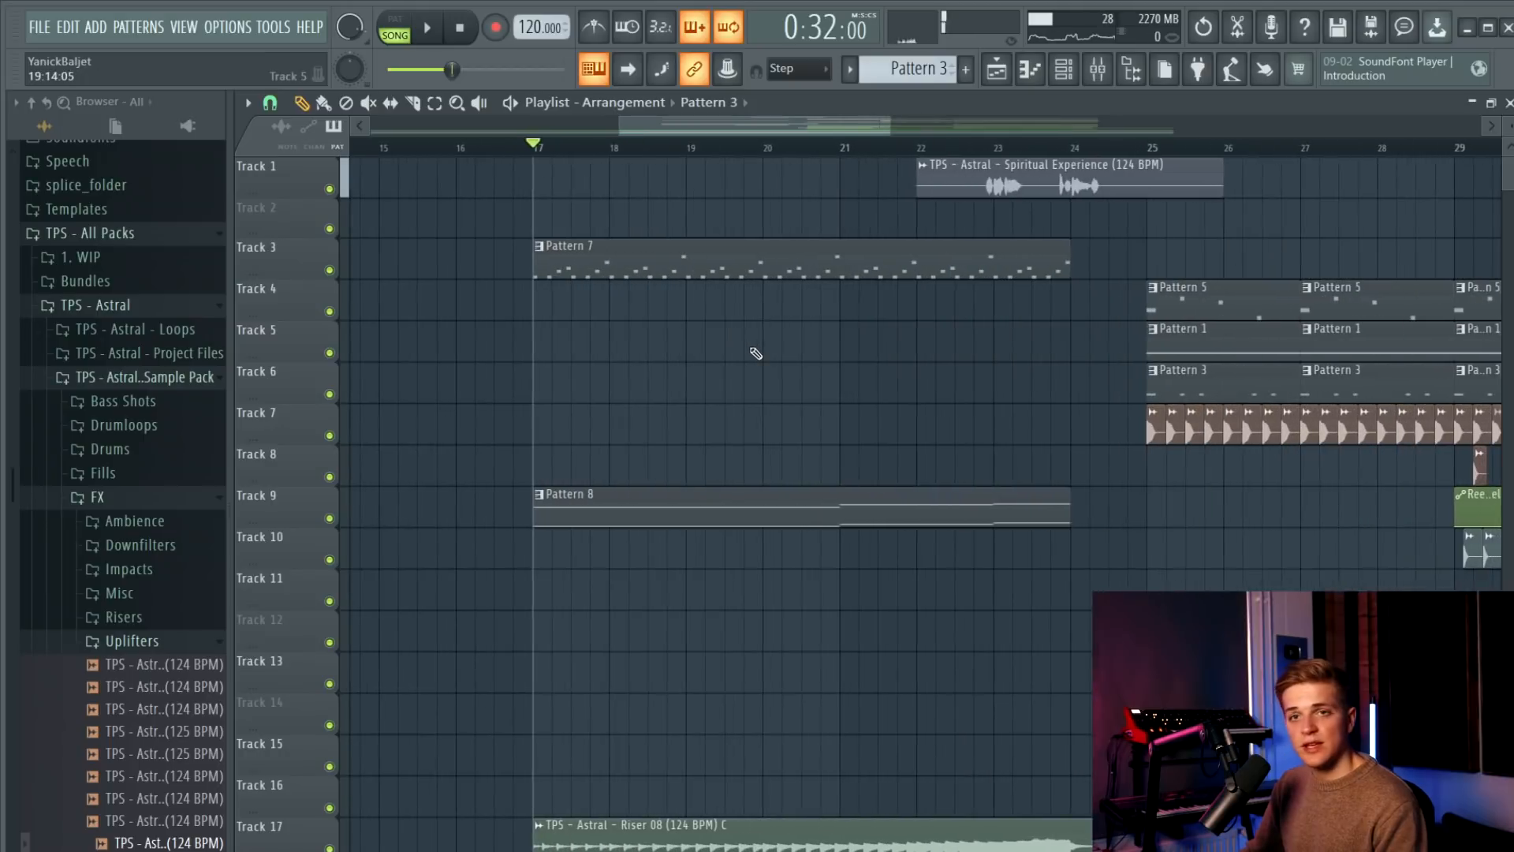
{"action": "left_click", "coordinate": [778, 374]}
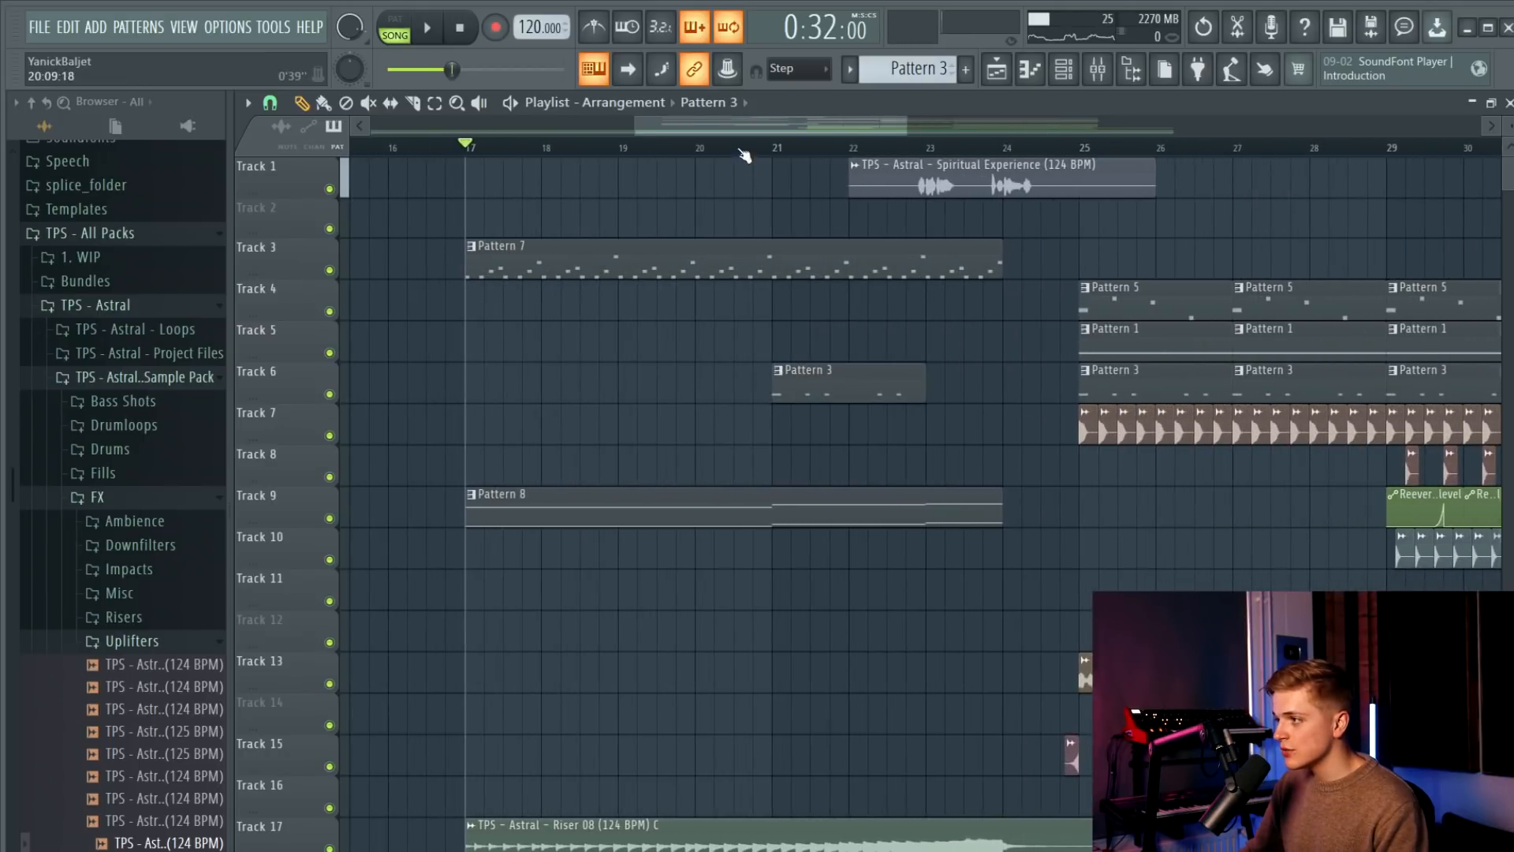
Place Pattern 4 at bar 21 on track 6 in place of Pattern 3, and shorten it to end at bar 24.
{"action": "left_click_drag", "start_coordinate": [794, 380], "coordinate": [651, 390]}
{"action": "scroll", "coordinate": [601, 380], "scroll_direction": "down", "scroll_amount": 3}
{"action": "left_click_drag", "start_coordinate": [552, 375], "coordinate": [697, 375]}
{"action": "key", "text": "space"}
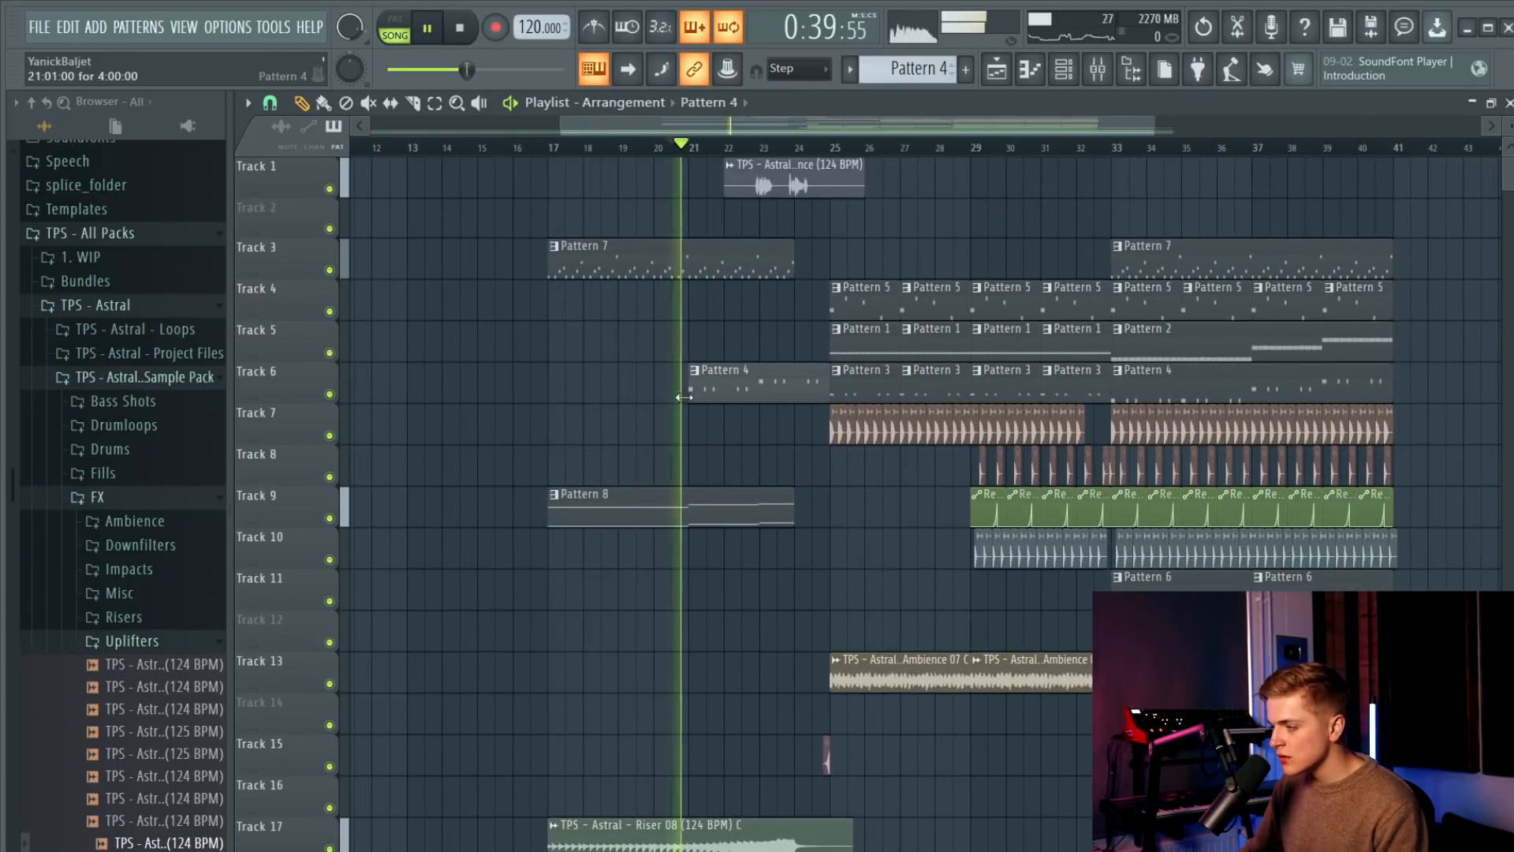
{"action": "scroll", "coordinate": [920, 388], "scroll_direction": "up", "scroll_amount": 3}
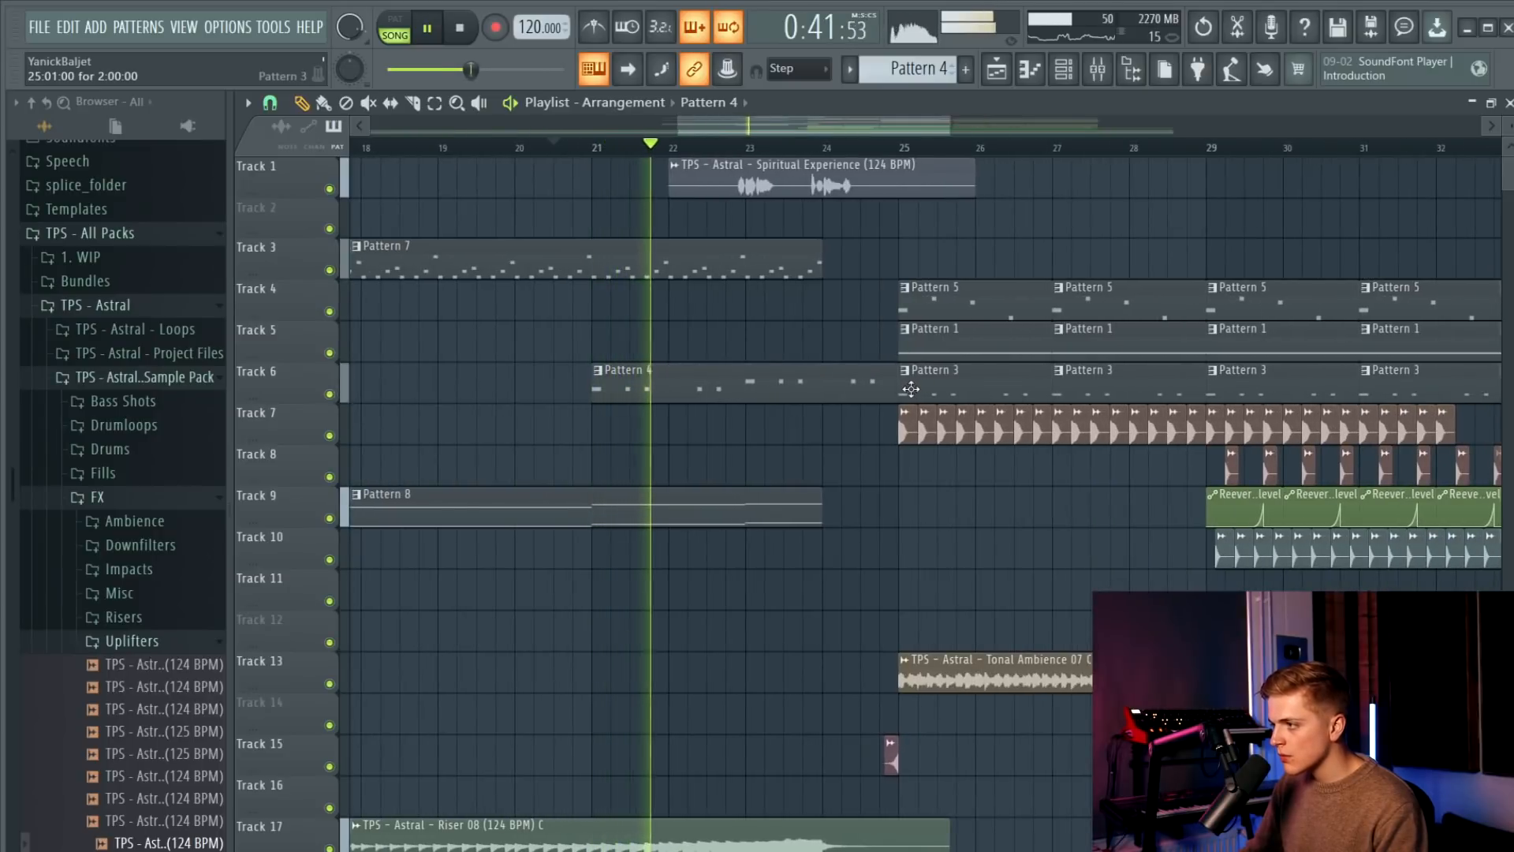
{"action": "left_click_drag", "start_coordinate": [900, 390], "coordinate": [815, 398]}
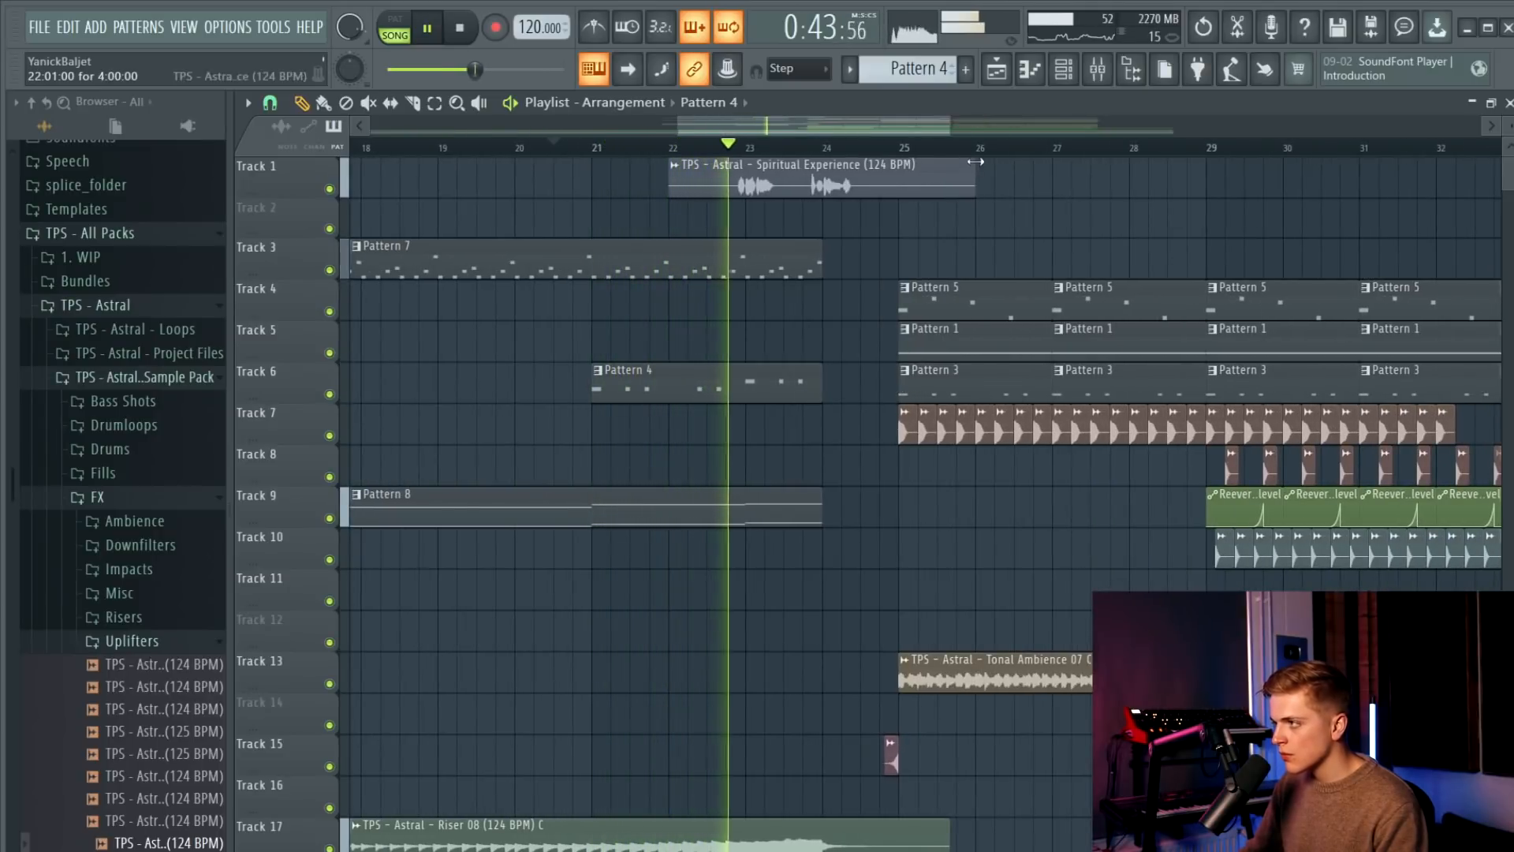
Link the Kickstart mix level on the Diva mixer channel to an internal controller, and stop playback.
{"action": "left_click", "coordinate": [1097, 70]}
{"action": "scroll", "coordinate": [883, 402], "scroll_direction": "up", "scroll_amount": 5}
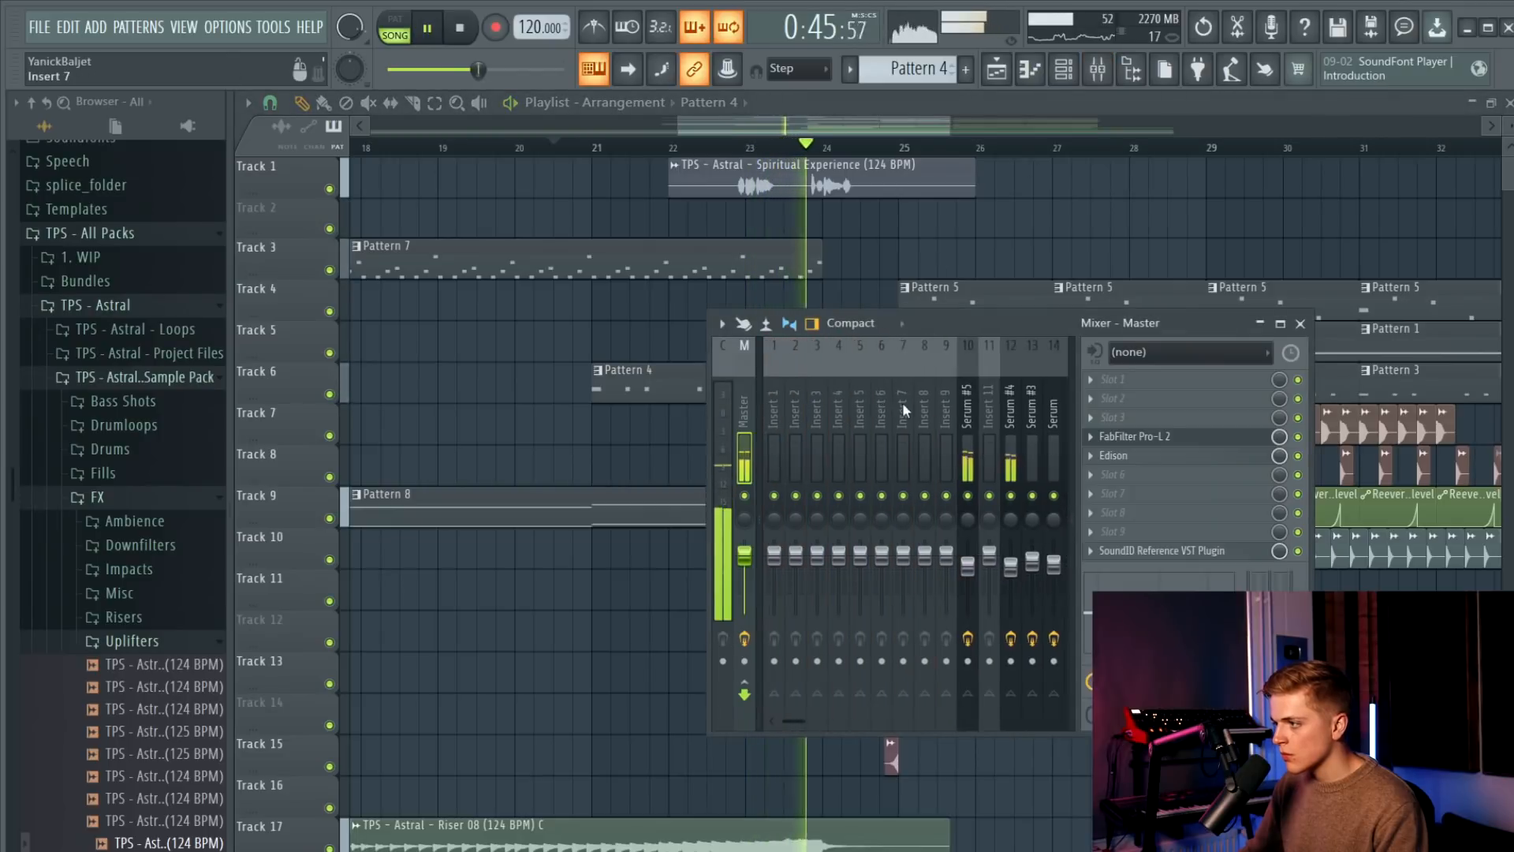
{"action": "left_click", "coordinate": [943, 451]}
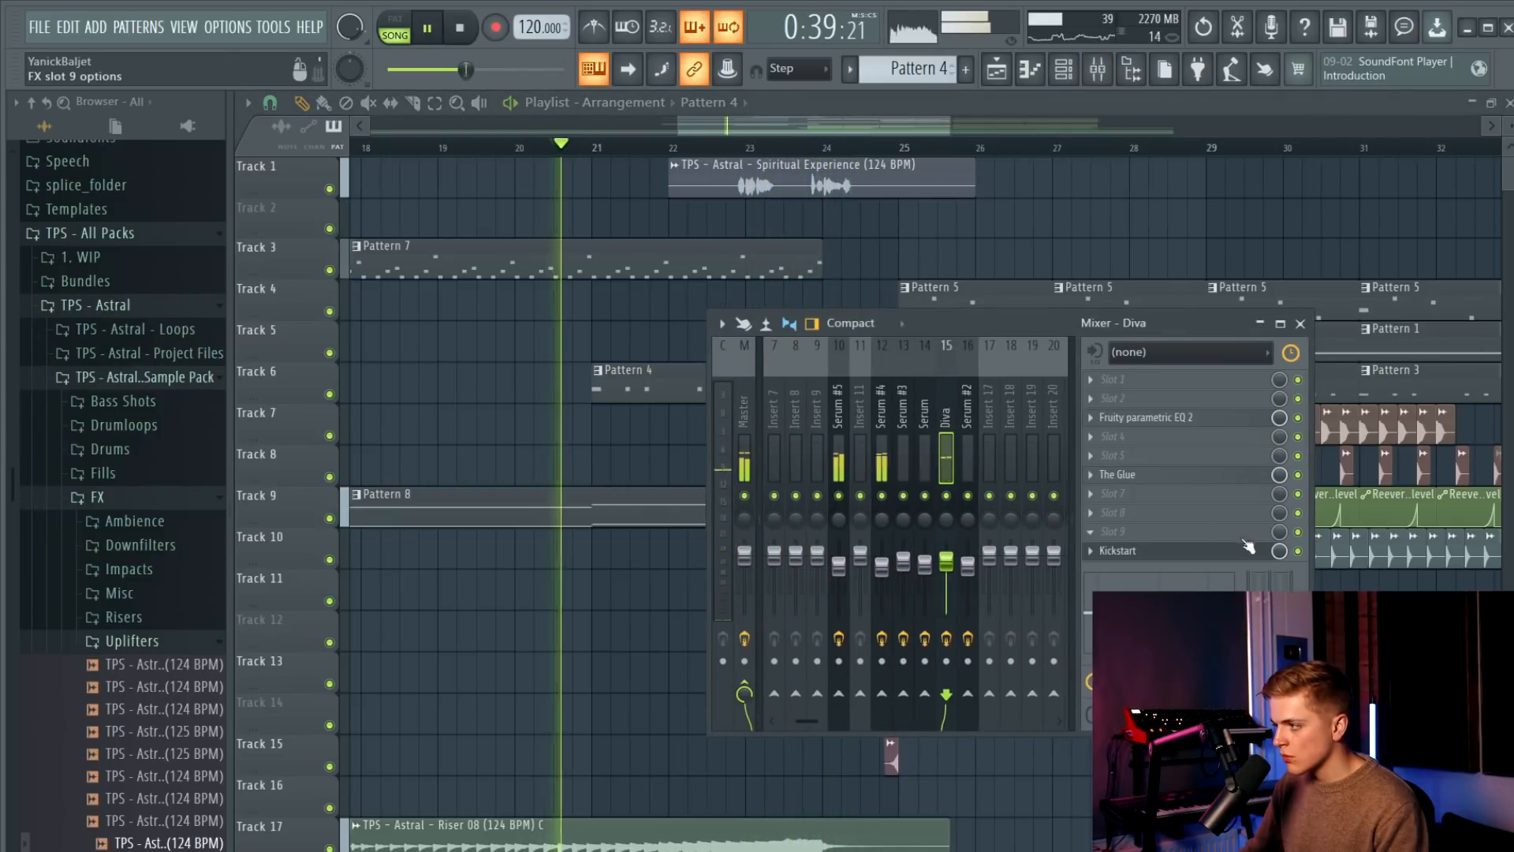
{"action": "right_click", "coordinate": [1279, 551]}
{"action": "left_click", "coordinate": [1341, 754]}
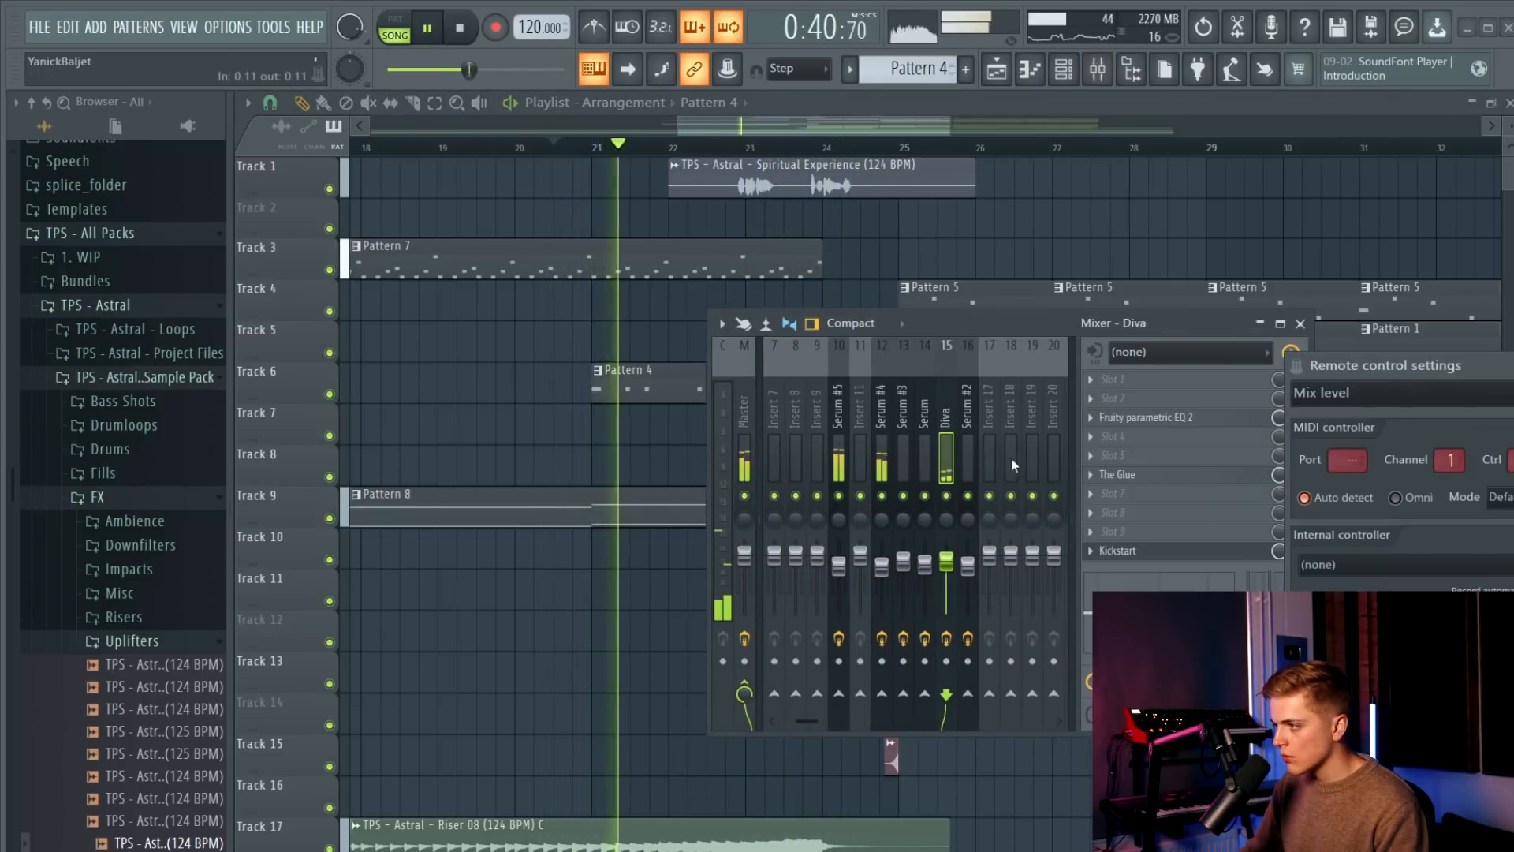
{"action": "left_click", "coordinate": [1369, 563]}
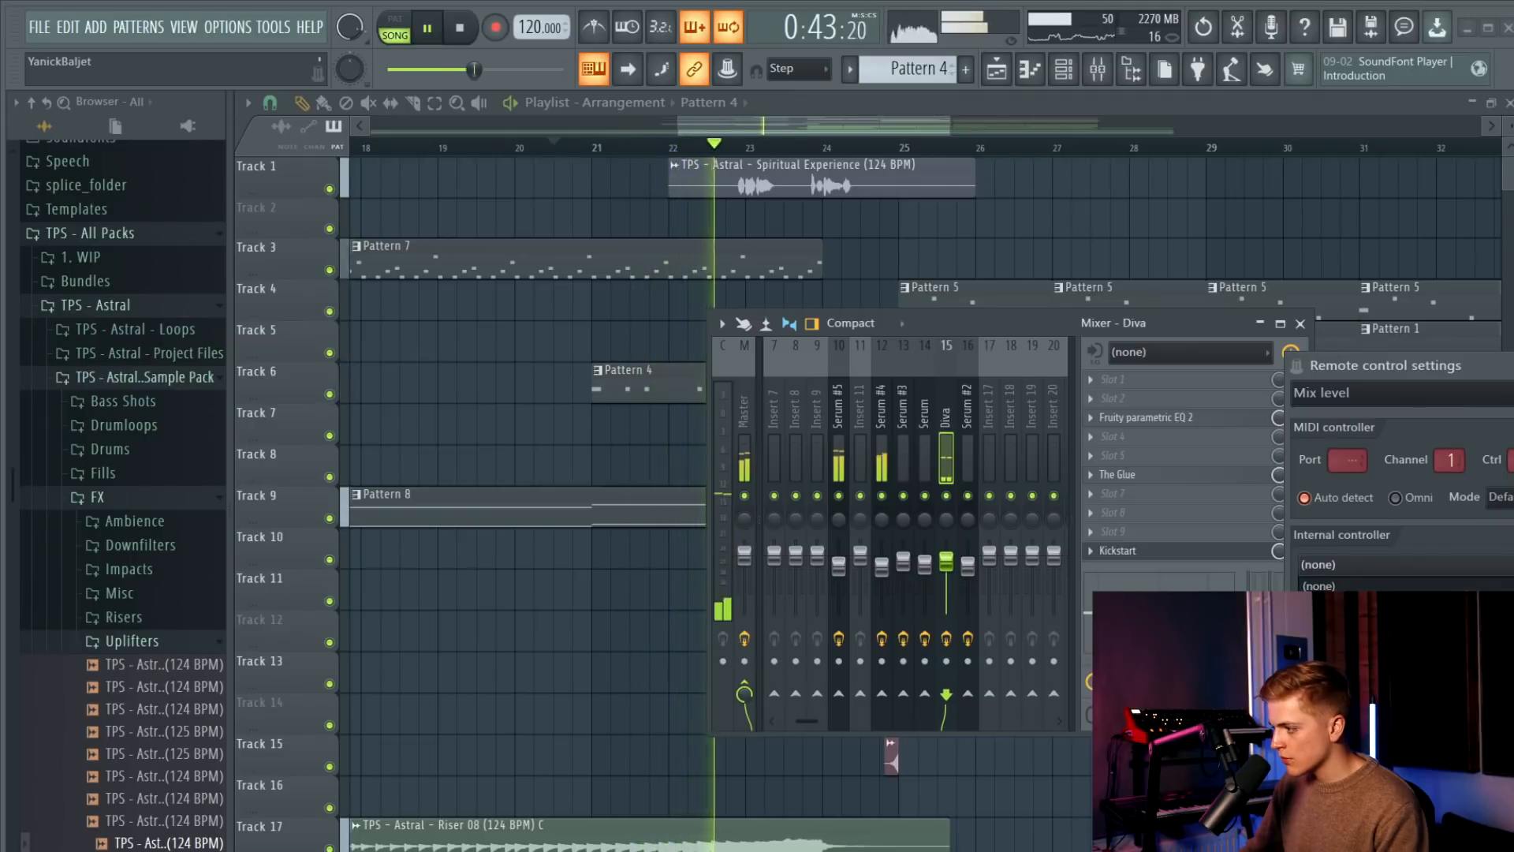
{"action": "left_click", "coordinate": [1348, 629]}
{"action": "key", "text": "Return"}
{"action": "key", "text": "space"}
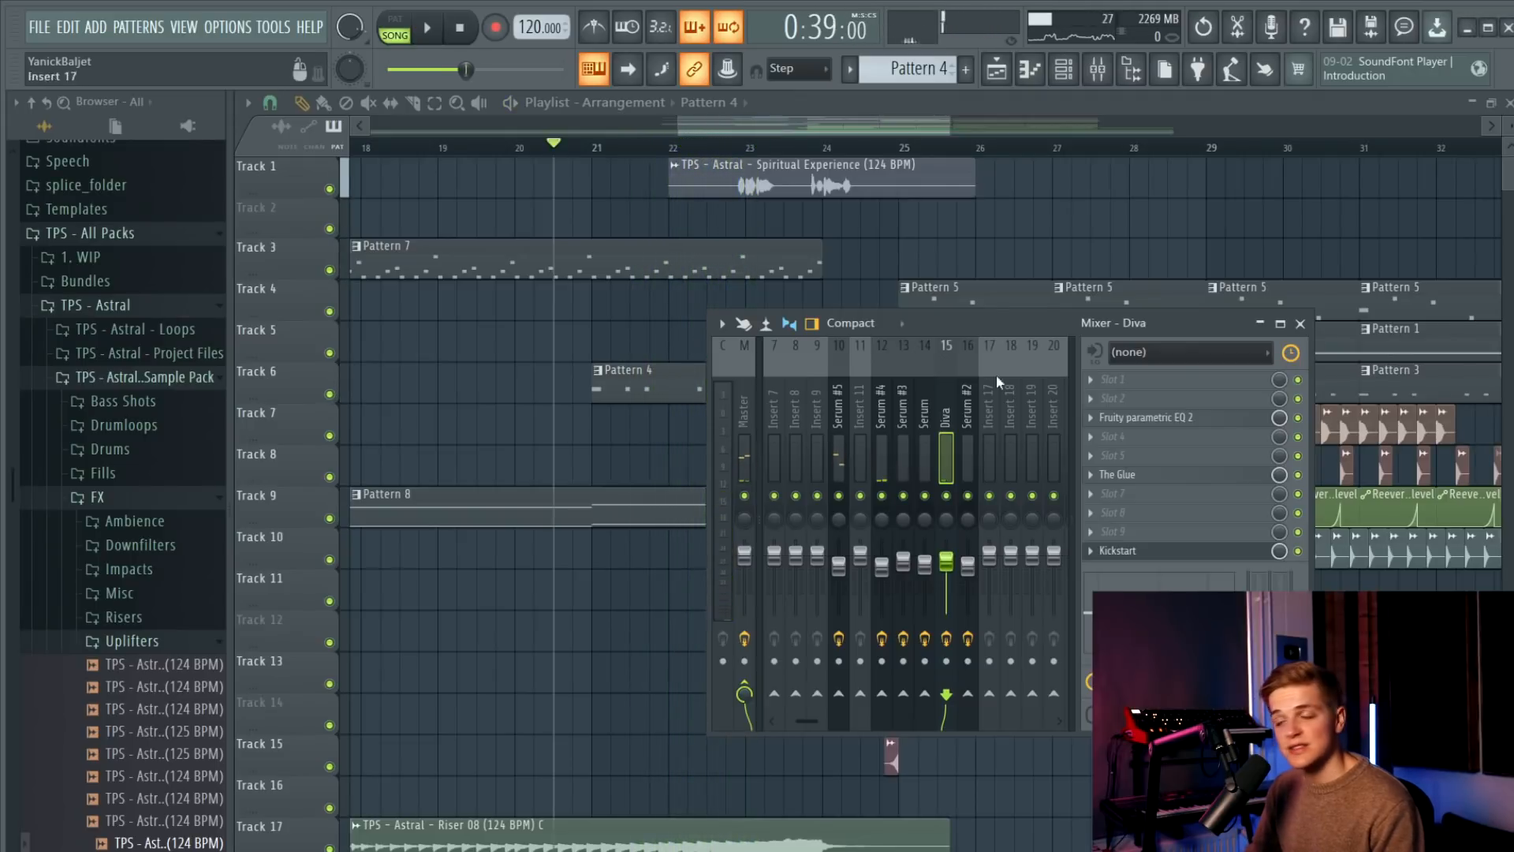
{"action": "key", "text": "F9"}
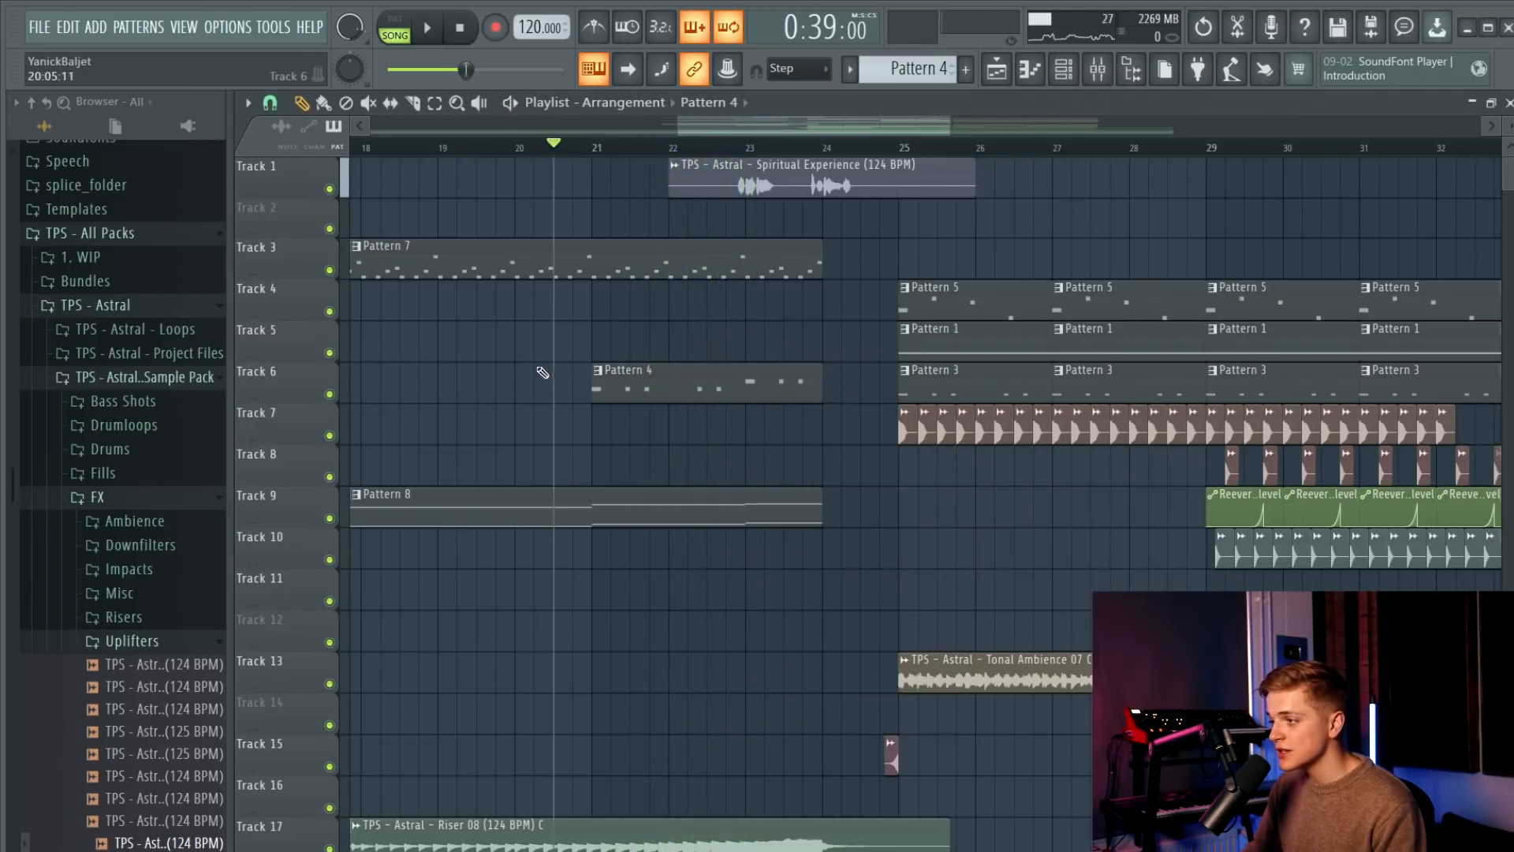
{"action": "scroll", "coordinate": [541, 373], "scroll_direction": "down", "scroll_amount": 5}
{"action": "scroll", "coordinate": [737, 359], "scroll_direction": "up", "scroll_amount": 2}
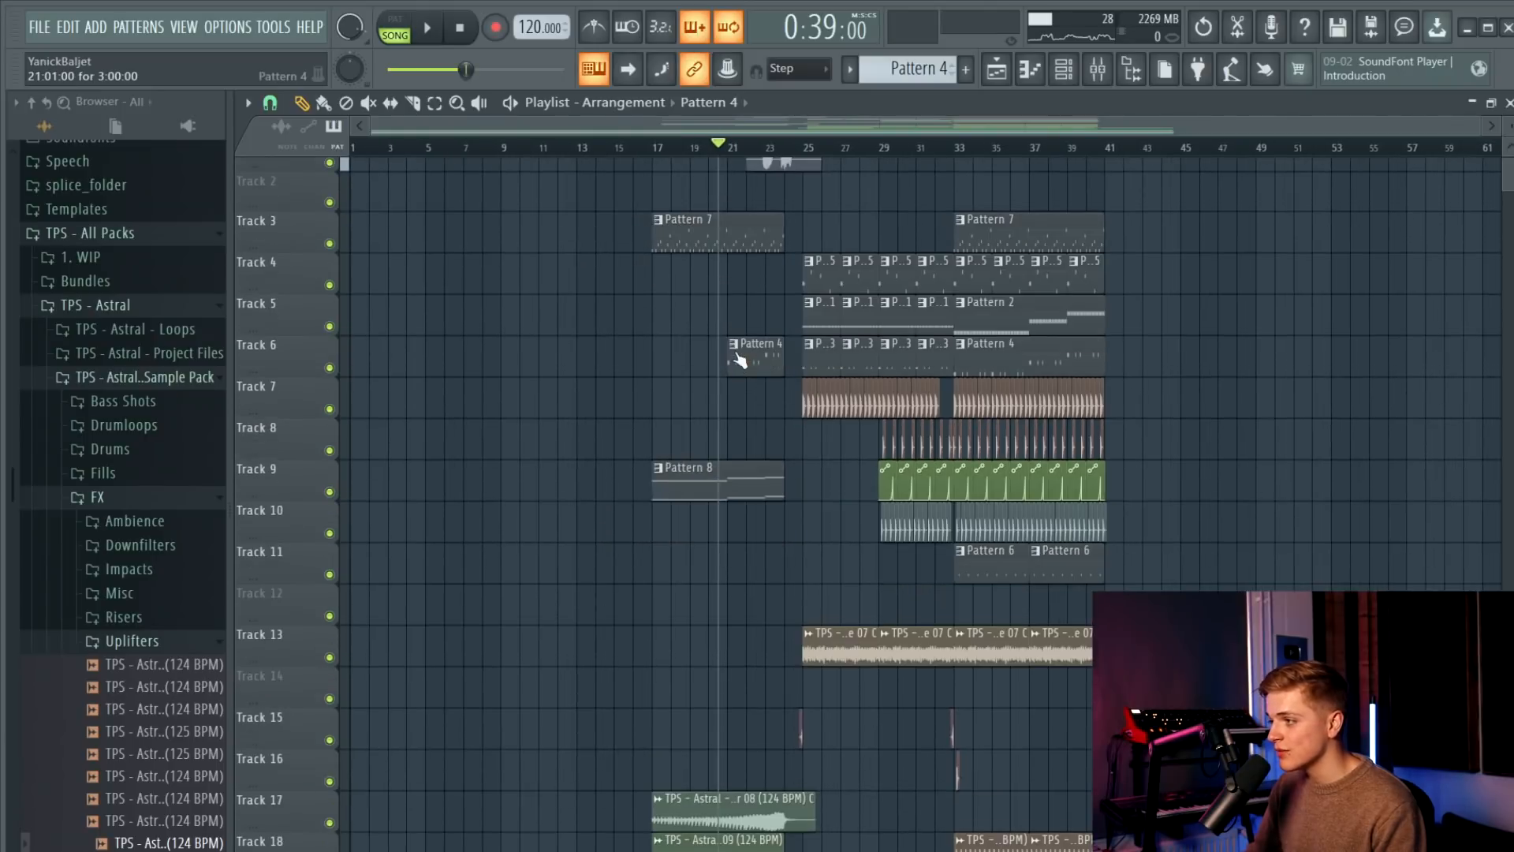
{"action": "scroll", "coordinate": [709, 283], "scroll_direction": "up", "scroll_amount": 3}
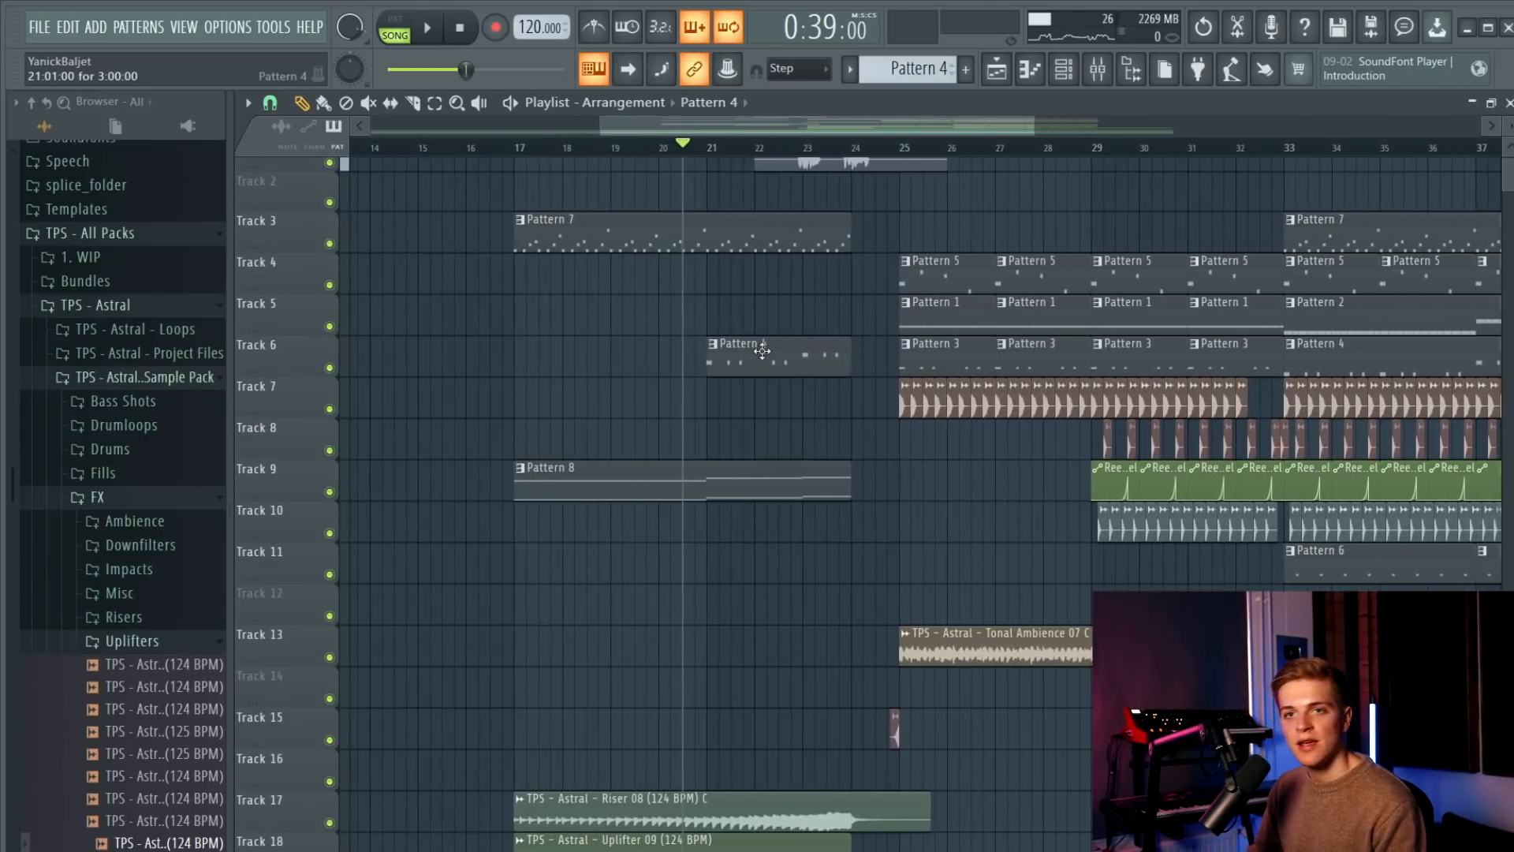
{"action": "left_click_drag", "start_coordinate": [694, 315], "coordinate": [751, 359]}
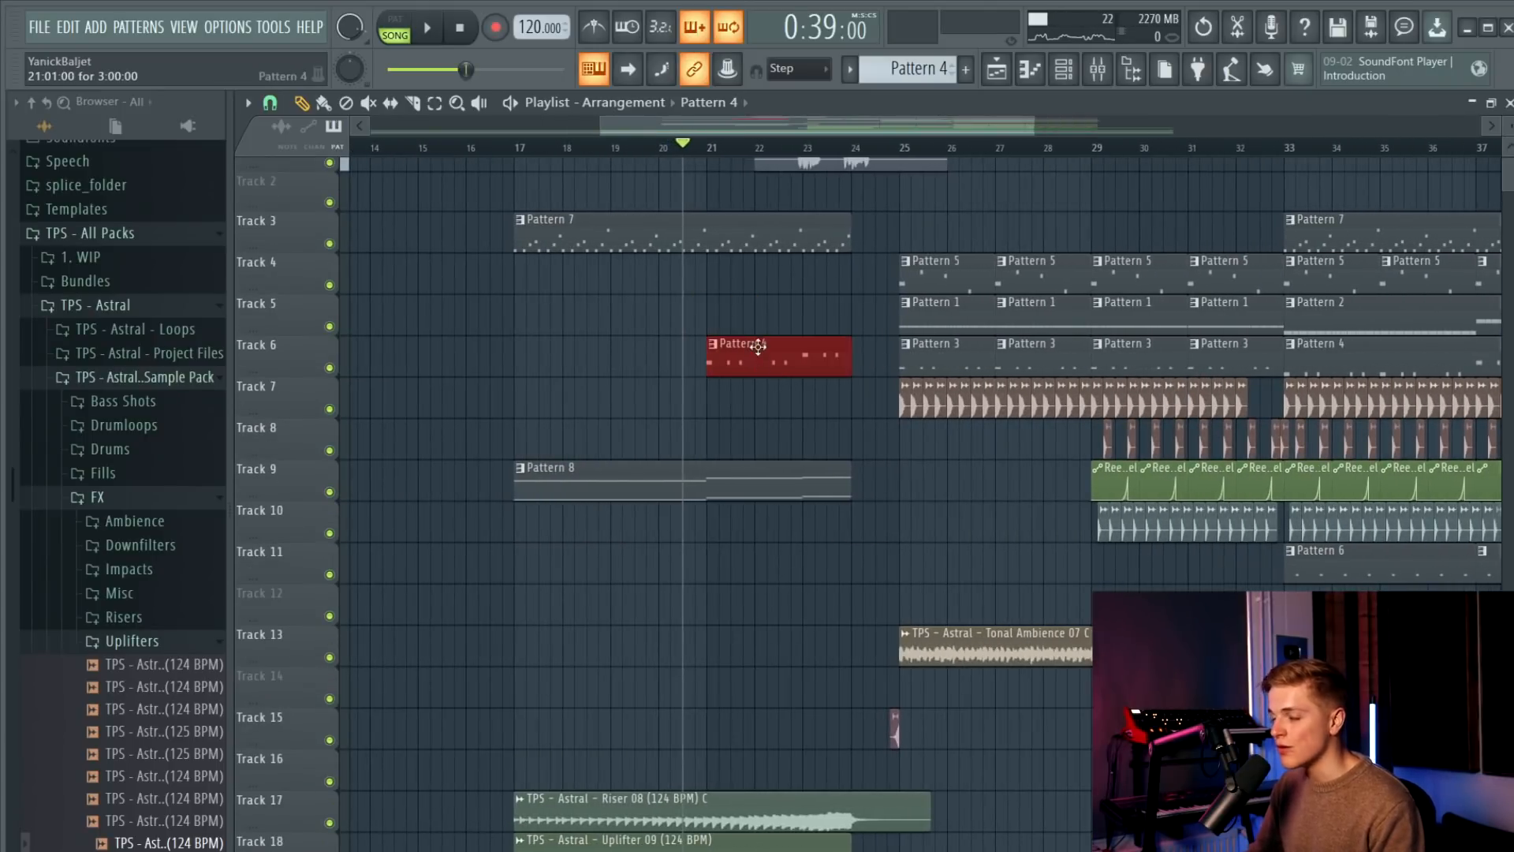
{"action": "left_click", "coordinate": [758, 349]}
{"action": "scroll", "coordinate": [894, 368], "scroll_direction": "up", "scroll_amount": 1}
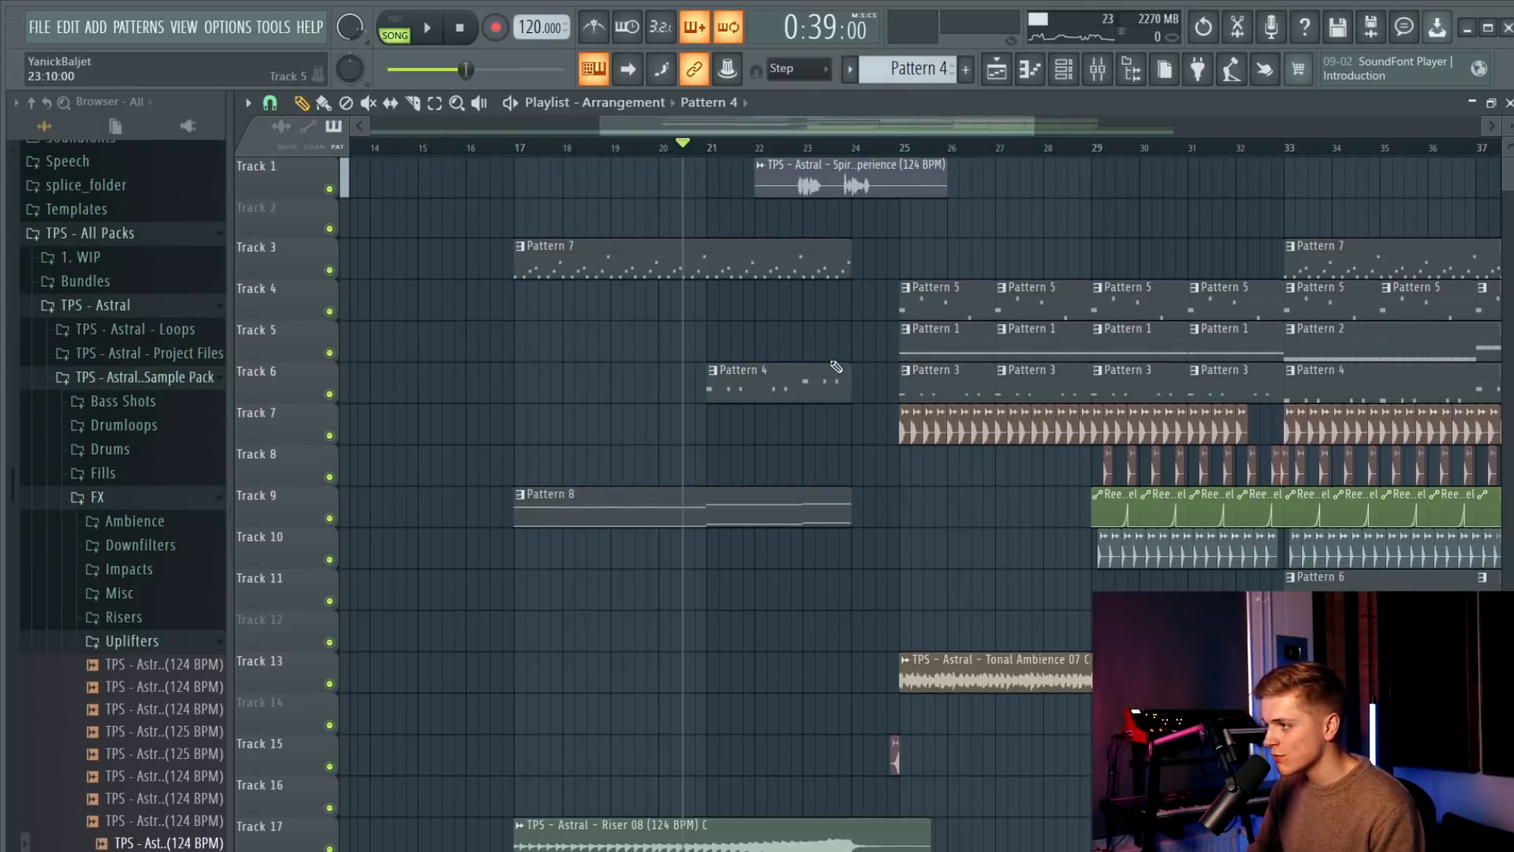
{"action": "scroll", "coordinate": [794, 299], "scroll_direction": "down", "scroll_amount": 2}
{"action": "scroll", "coordinate": [868, 328], "scroll_direction": "down", "scroll_amount": 1}
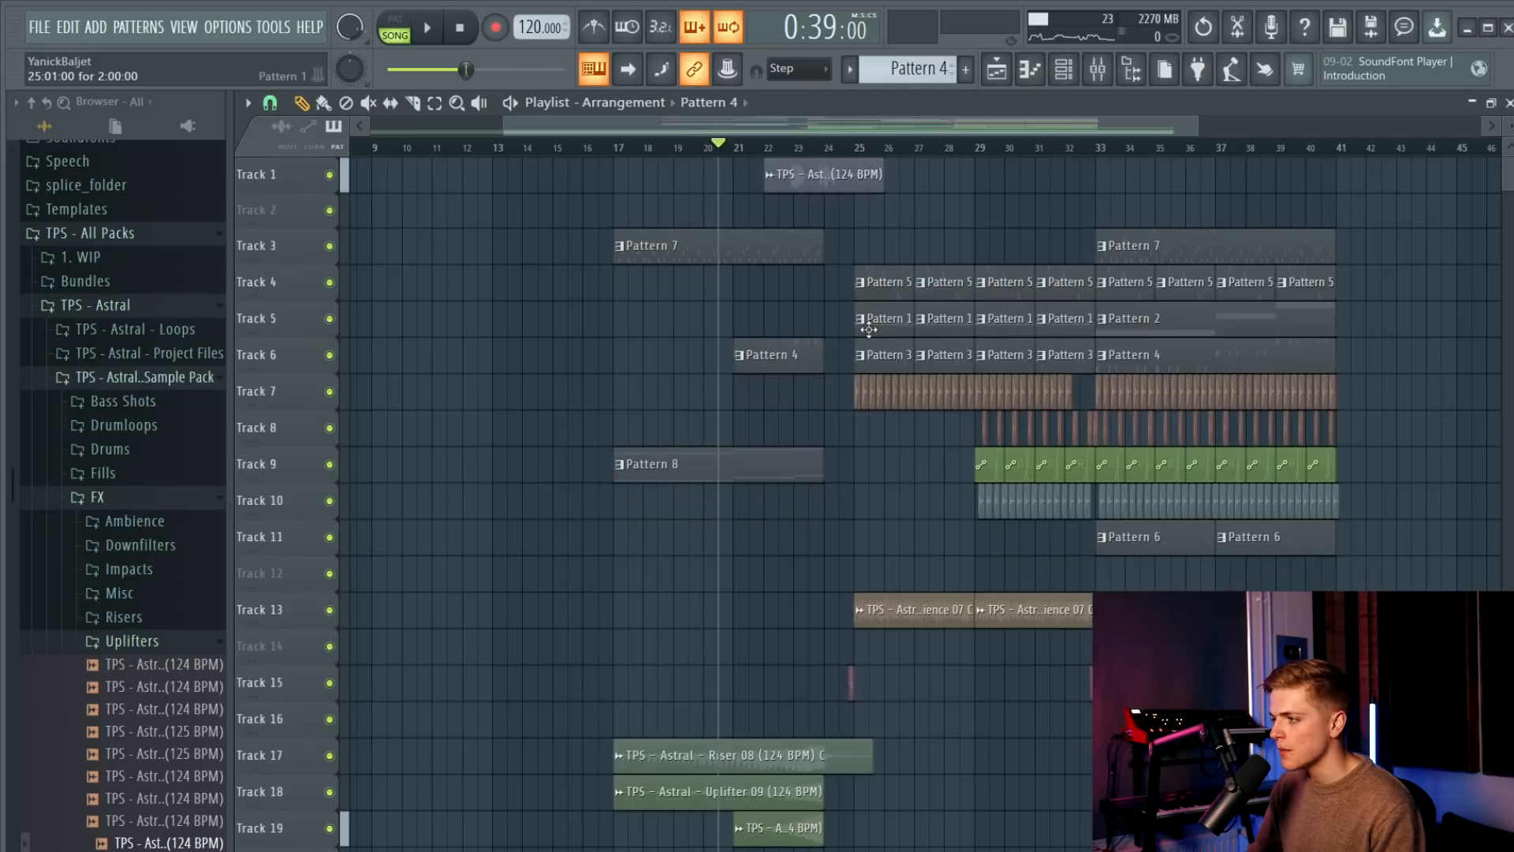
Play the buildup into the drop, check the Serum #5 channel volume in the mixer, and stop playback.
{"action": "key", "text": "space"}
{"action": "scroll", "coordinate": [868, 330], "scroll_direction": "up", "scroll_amount": 1}
{"action": "scroll", "coordinate": [868, 330], "scroll_direction": "up", "scroll_amount": 1}
{"action": "scroll", "coordinate": [869, 329], "scroll_direction": "down", "scroll_amount": 1}
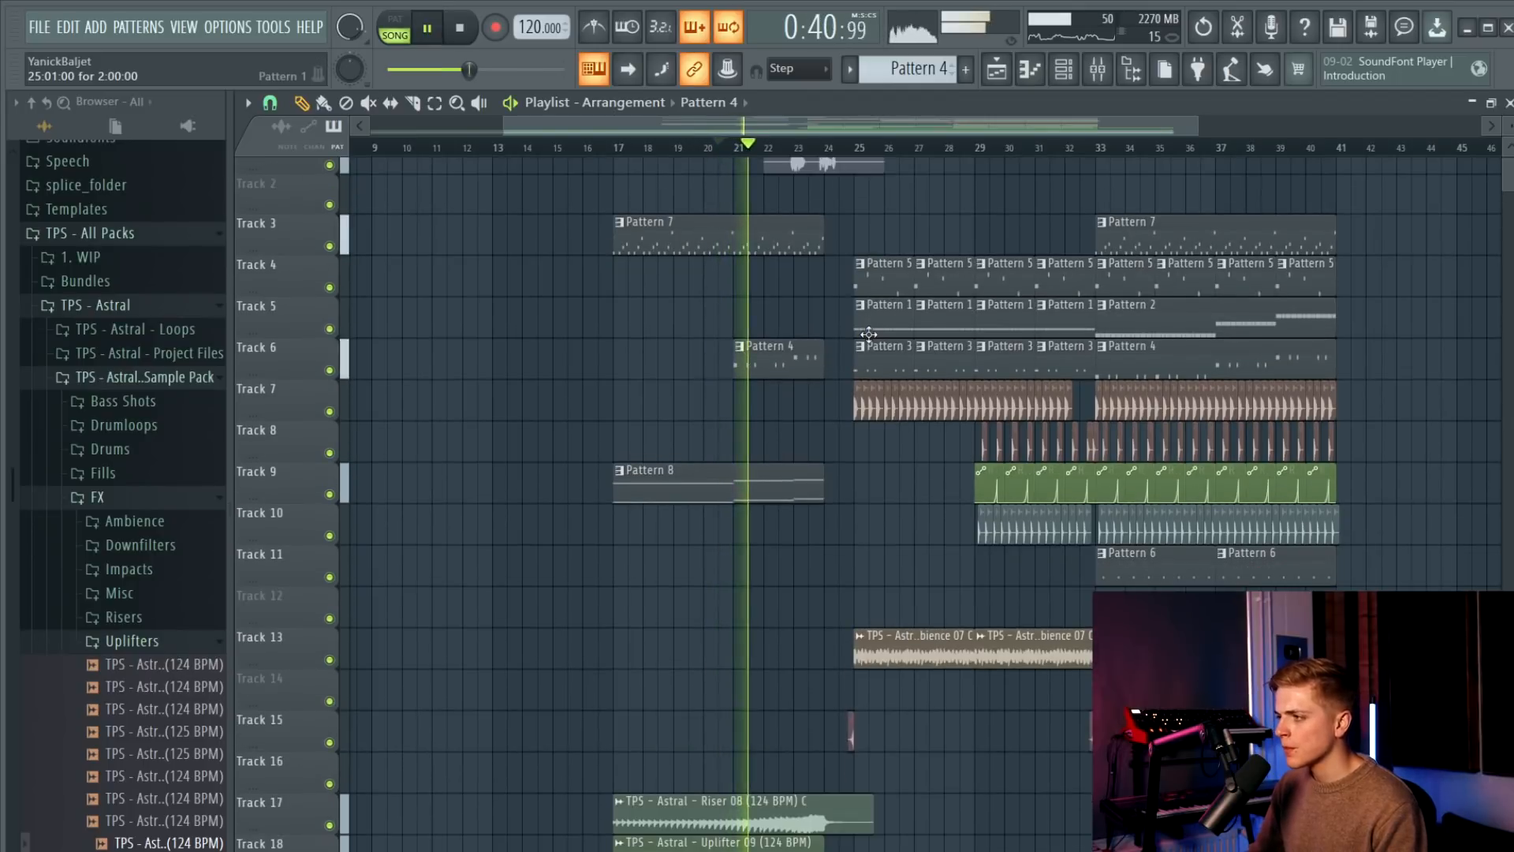
{"action": "left_click", "coordinate": [1096, 72]}
{"action": "left_click", "coordinate": [1096, 72]}
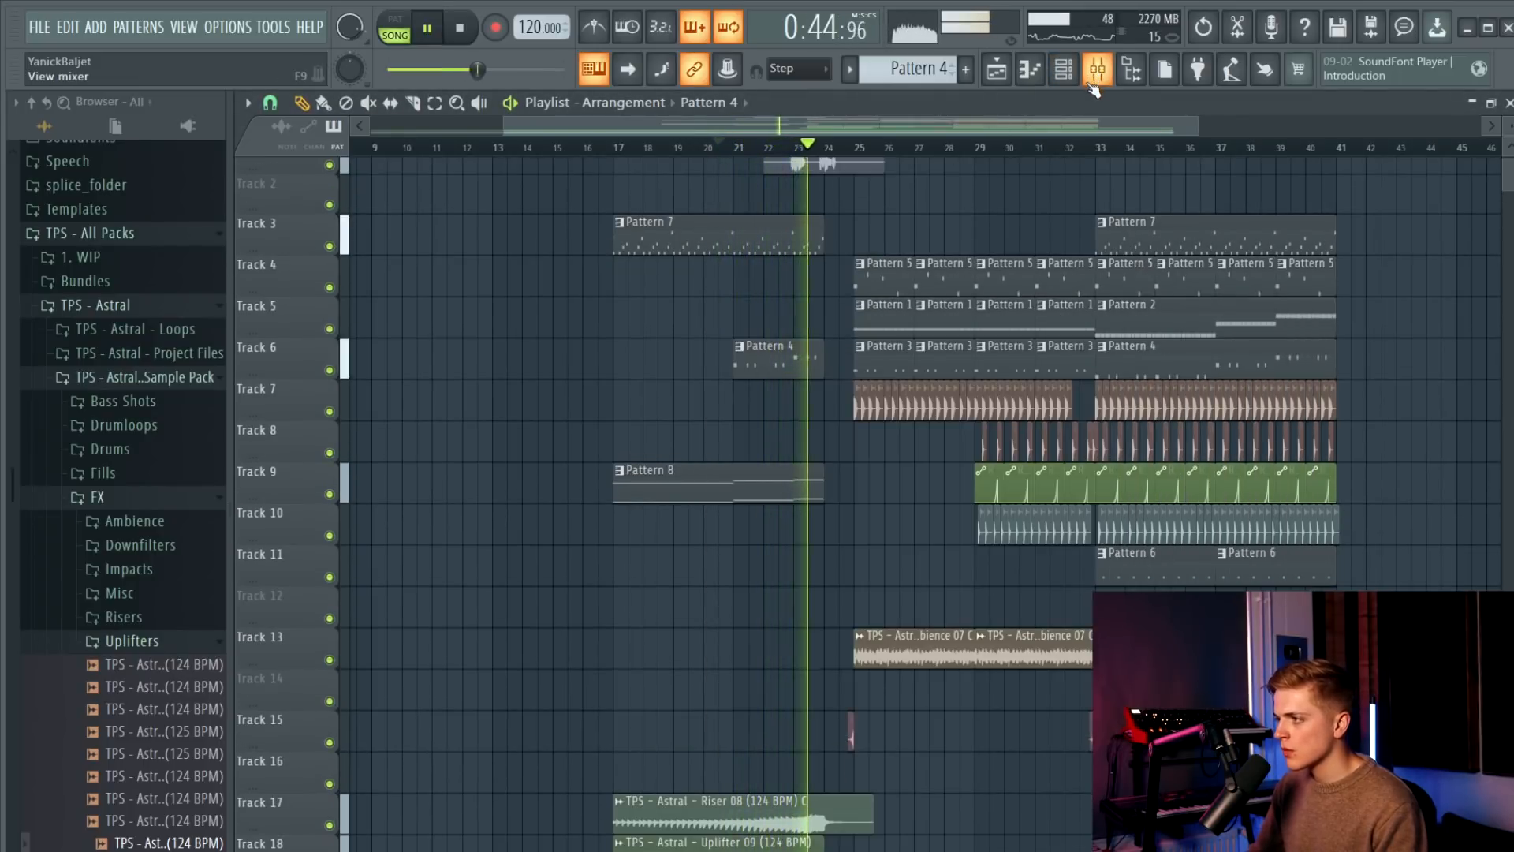
{"action": "left_click", "coordinate": [1096, 72]}
{"action": "left_click", "coordinate": [839, 514]}
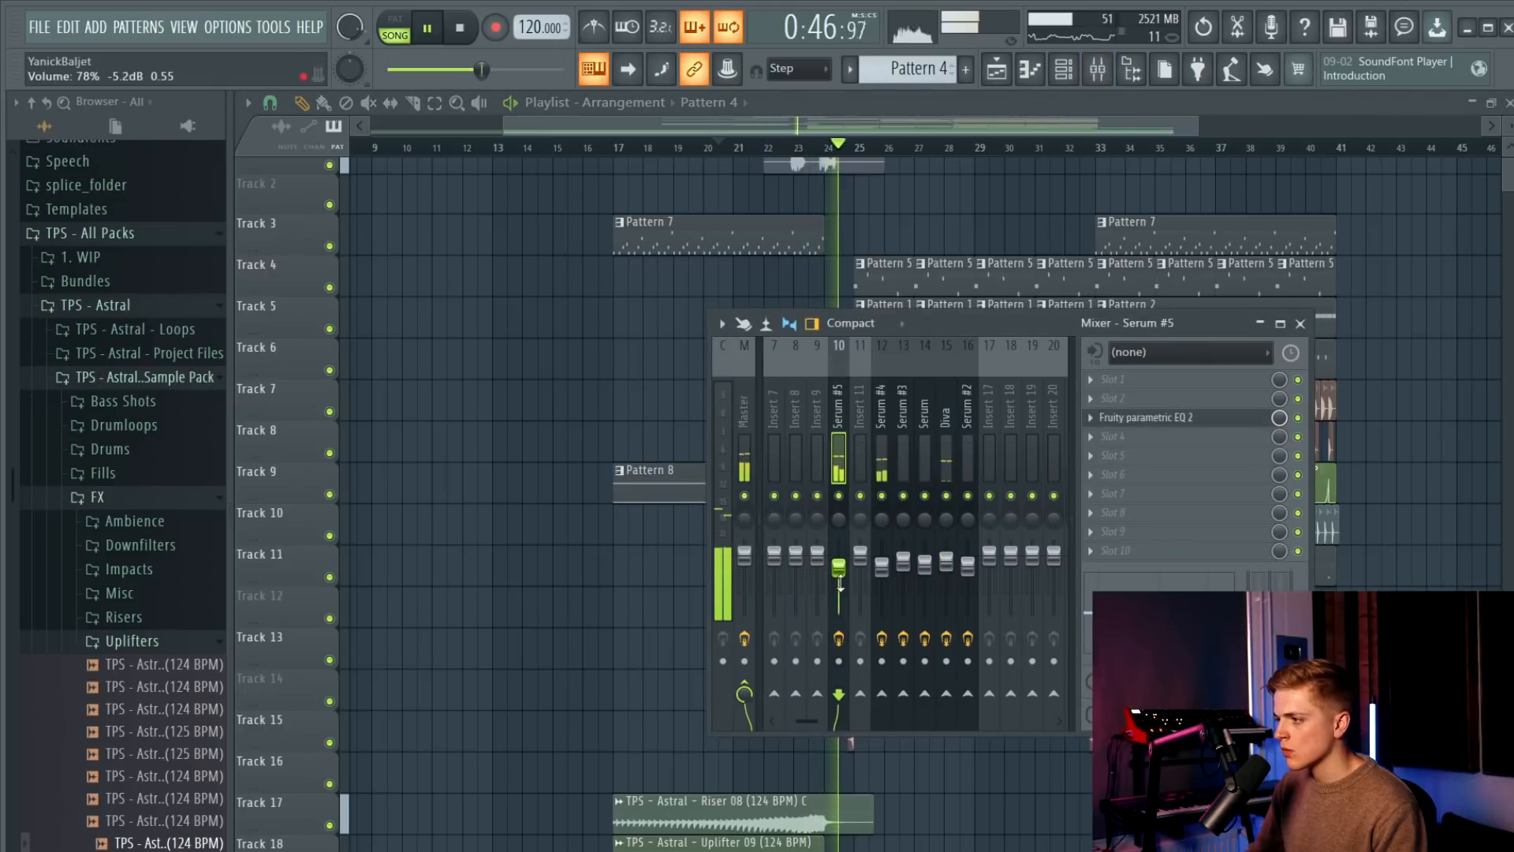
{"action": "key", "text": "F9"}
{"action": "scroll", "coordinate": [582, 348], "scroll_direction": "down", "scroll_amount": 4}
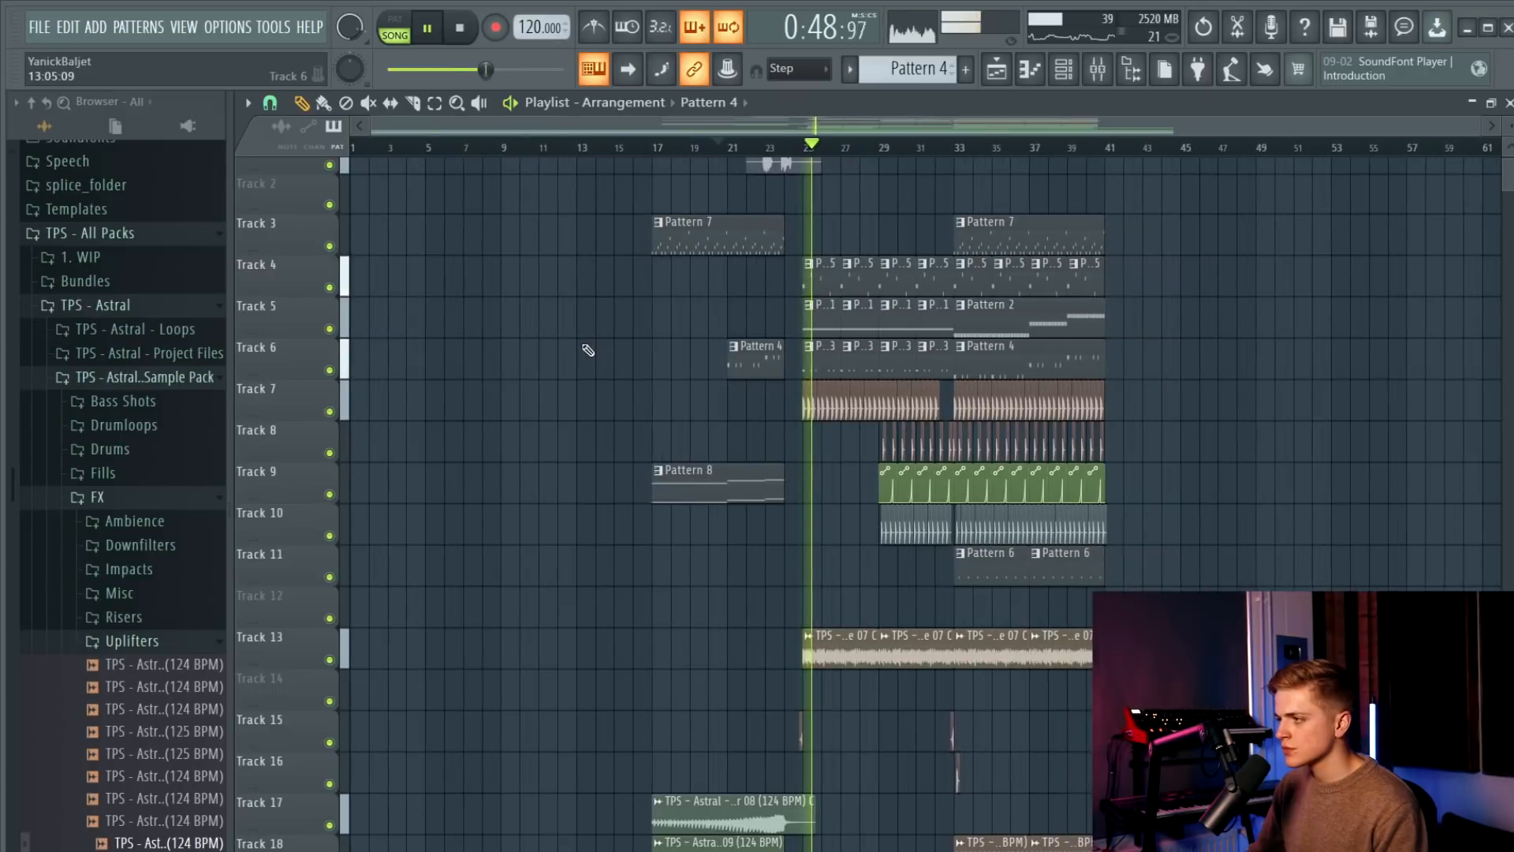
{"action": "scroll", "coordinate": [592, 355], "scroll_direction": "up", "scroll_amount": 1}
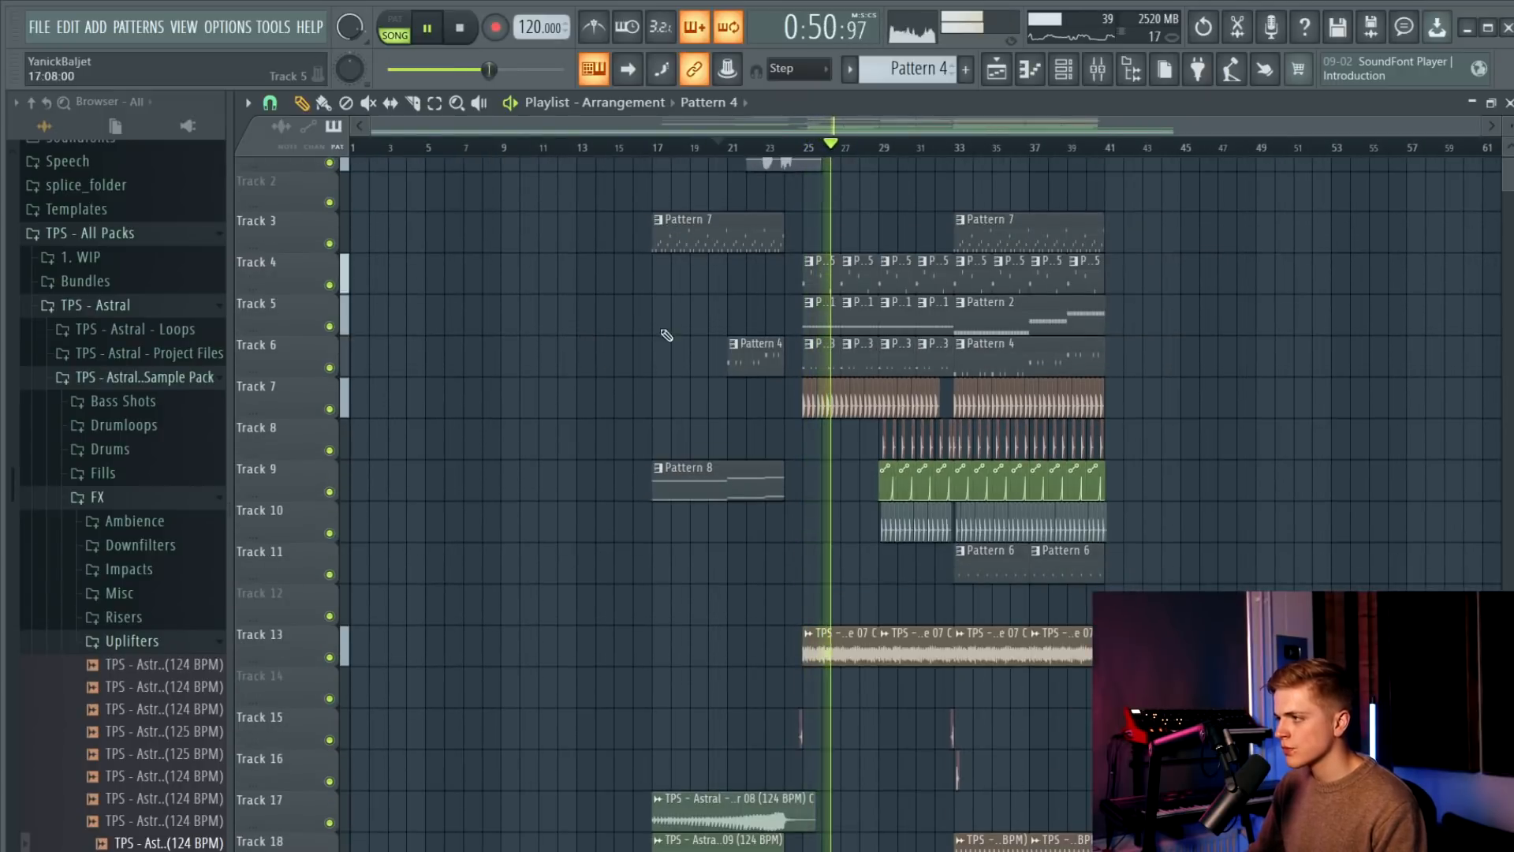
{"action": "key", "text": "space"}
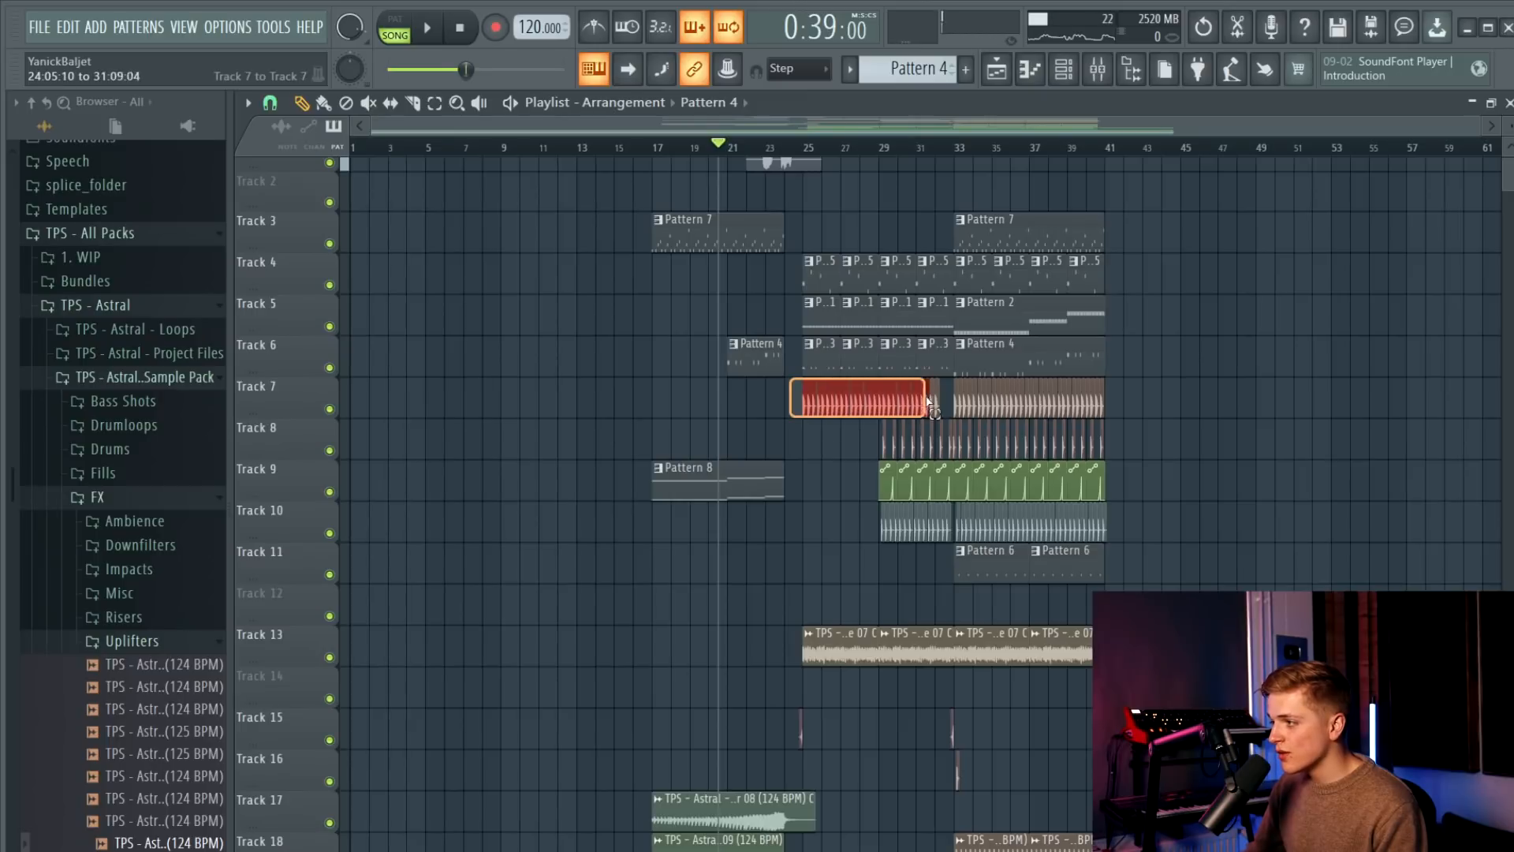
Copy the Kick 07 clips starting at bar 25 on track 7 to bar 1, and set the playhead to the start.
{"action": "left_click_drag", "start_coordinate": [946, 408], "coordinate": [946, 409]}
{"action": "key", "text": "ctrl+v"}
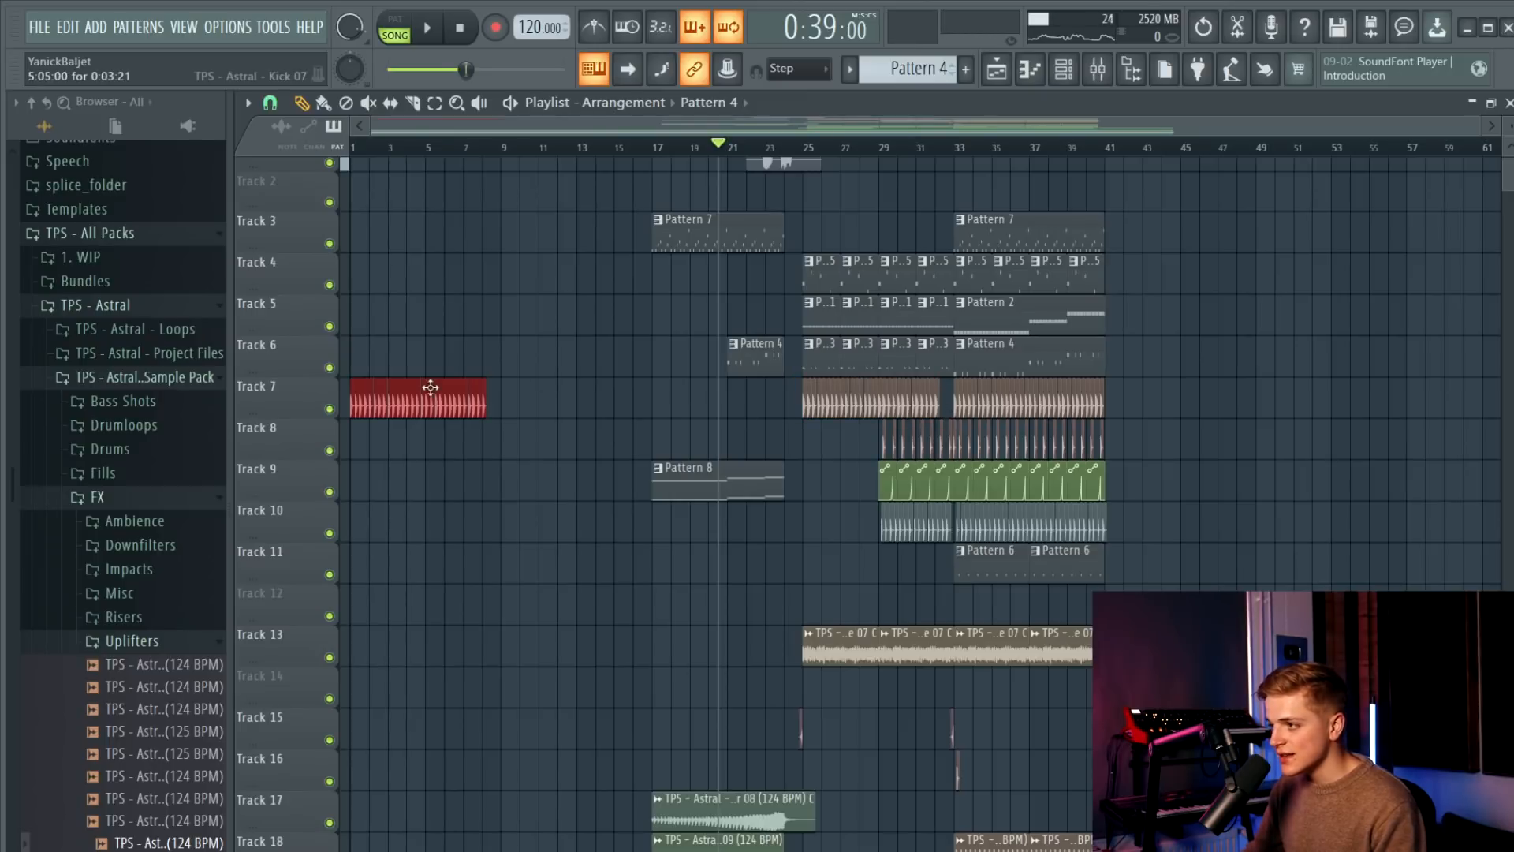
{"action": "left_click", "coordinate": [405, 392]}
{"action": "left_click", "coordinate": [392, 146]}
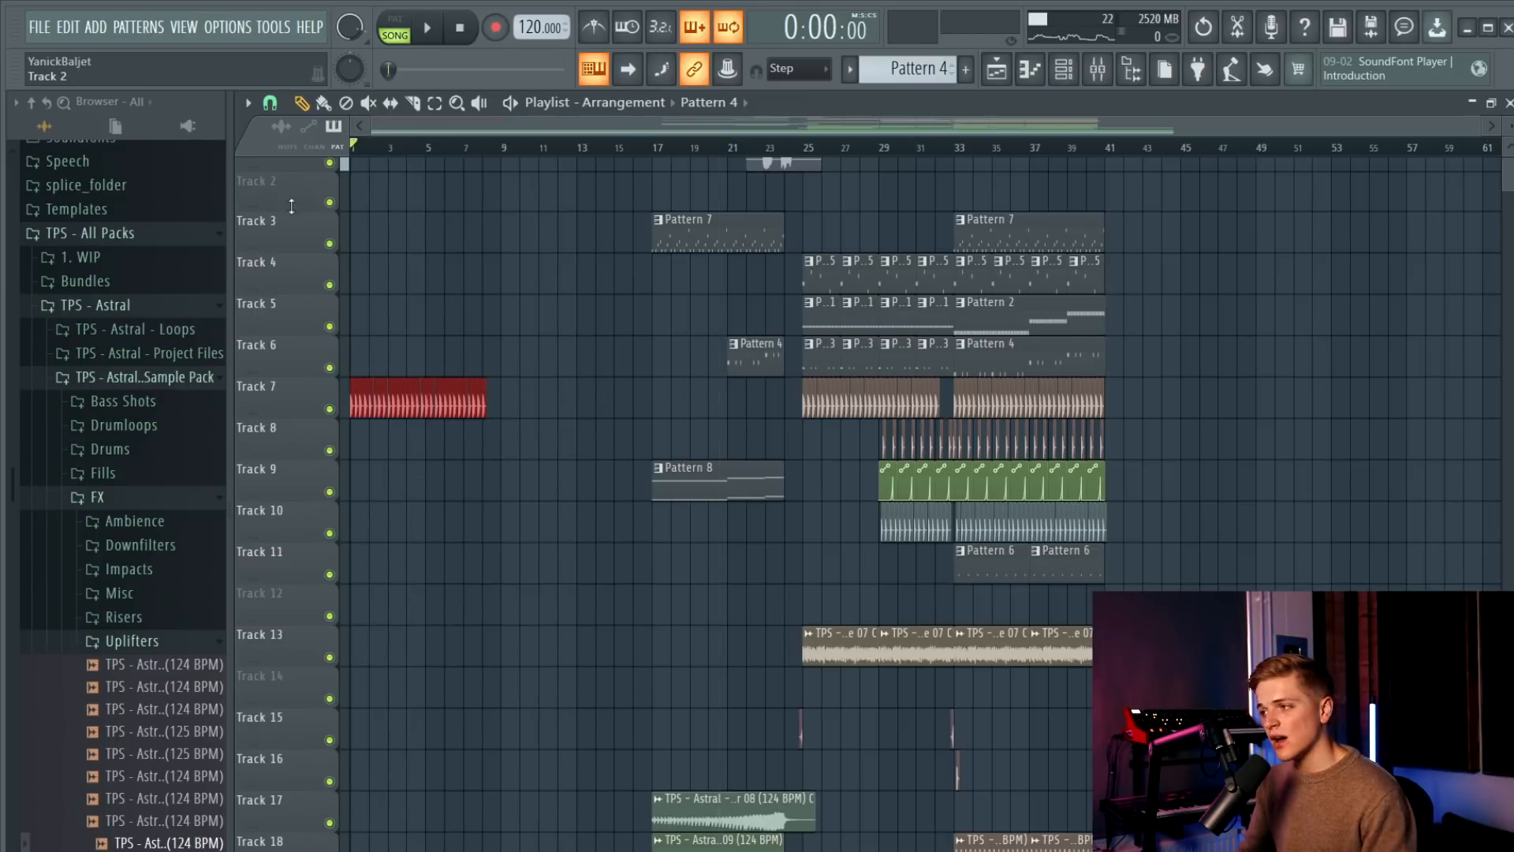
Extend the Kick 07 clips on track 7 so they run without a gap from bar 1 through bar 16.
{"action": "scroll", "coordinate": [474, 406], "scroll_direction": "up", "scroll_amount": 5}
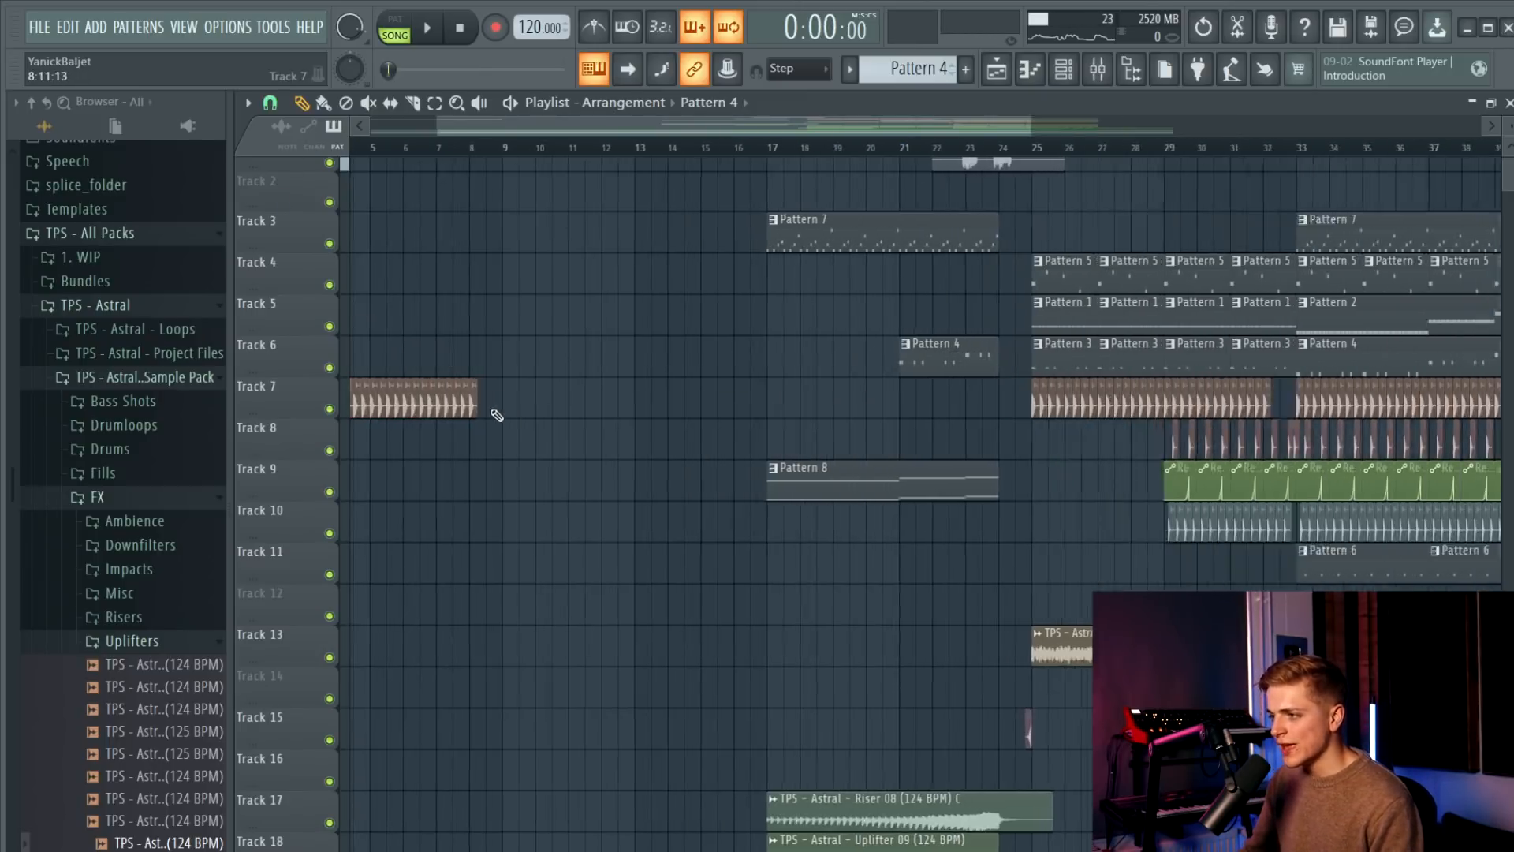
{"action": "scroll", "coordinate": [511, 402], "scroll_direction": "down", "scroll_amount": 5}
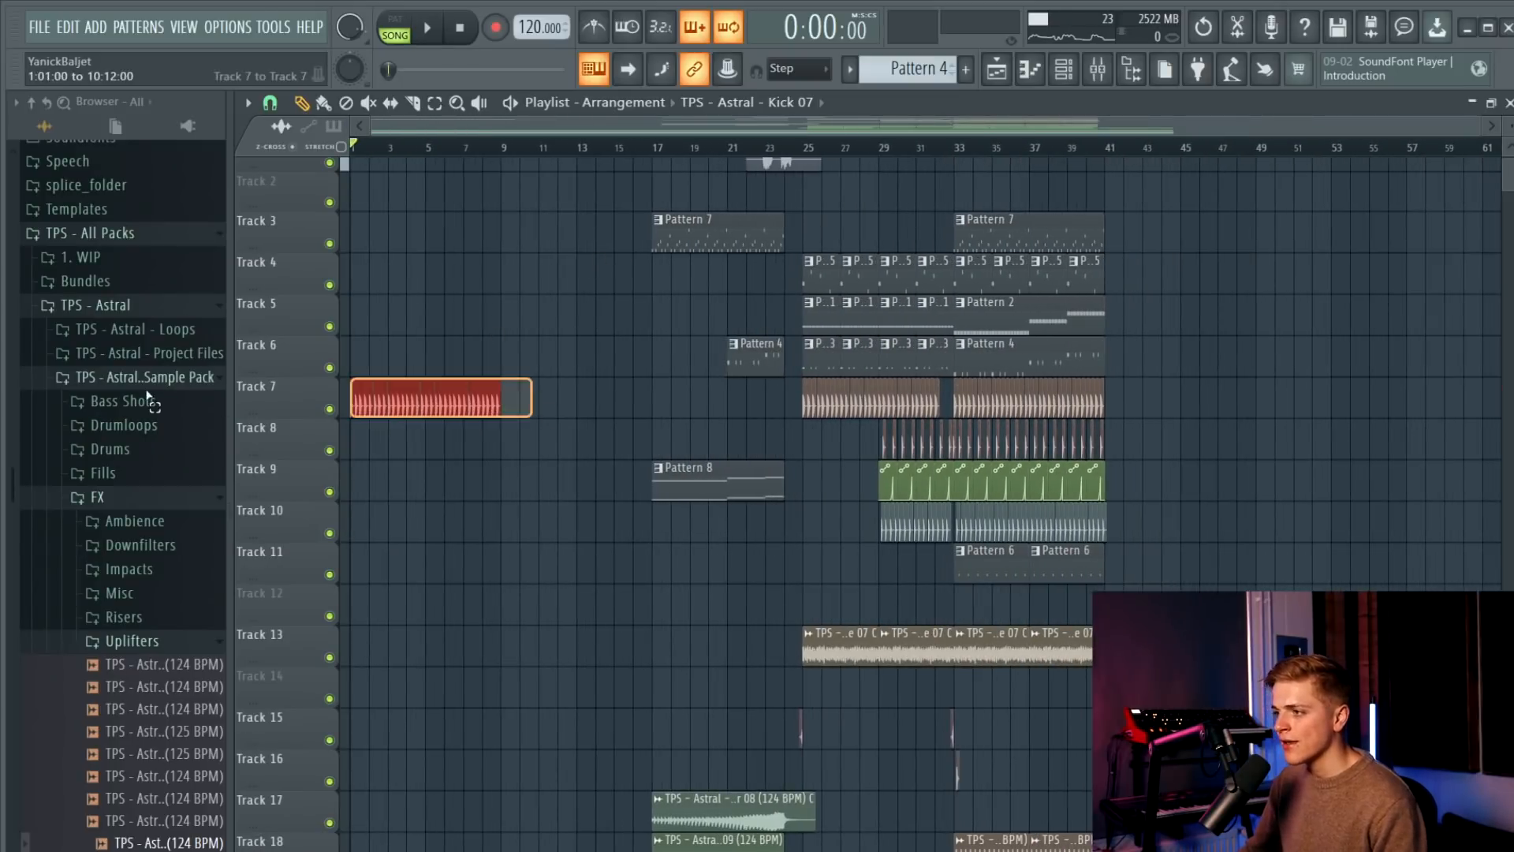
{"action": "left_click", "coordinate": [544, 407]}
{"action": "scroll", "coordinate": [543, 407], "scroll_direction": "up", "scroll_amount": 3}
{"action": "scroll", "coordinate": [542, 407], "scroll_direction": "up", "scroll_amount": 4}
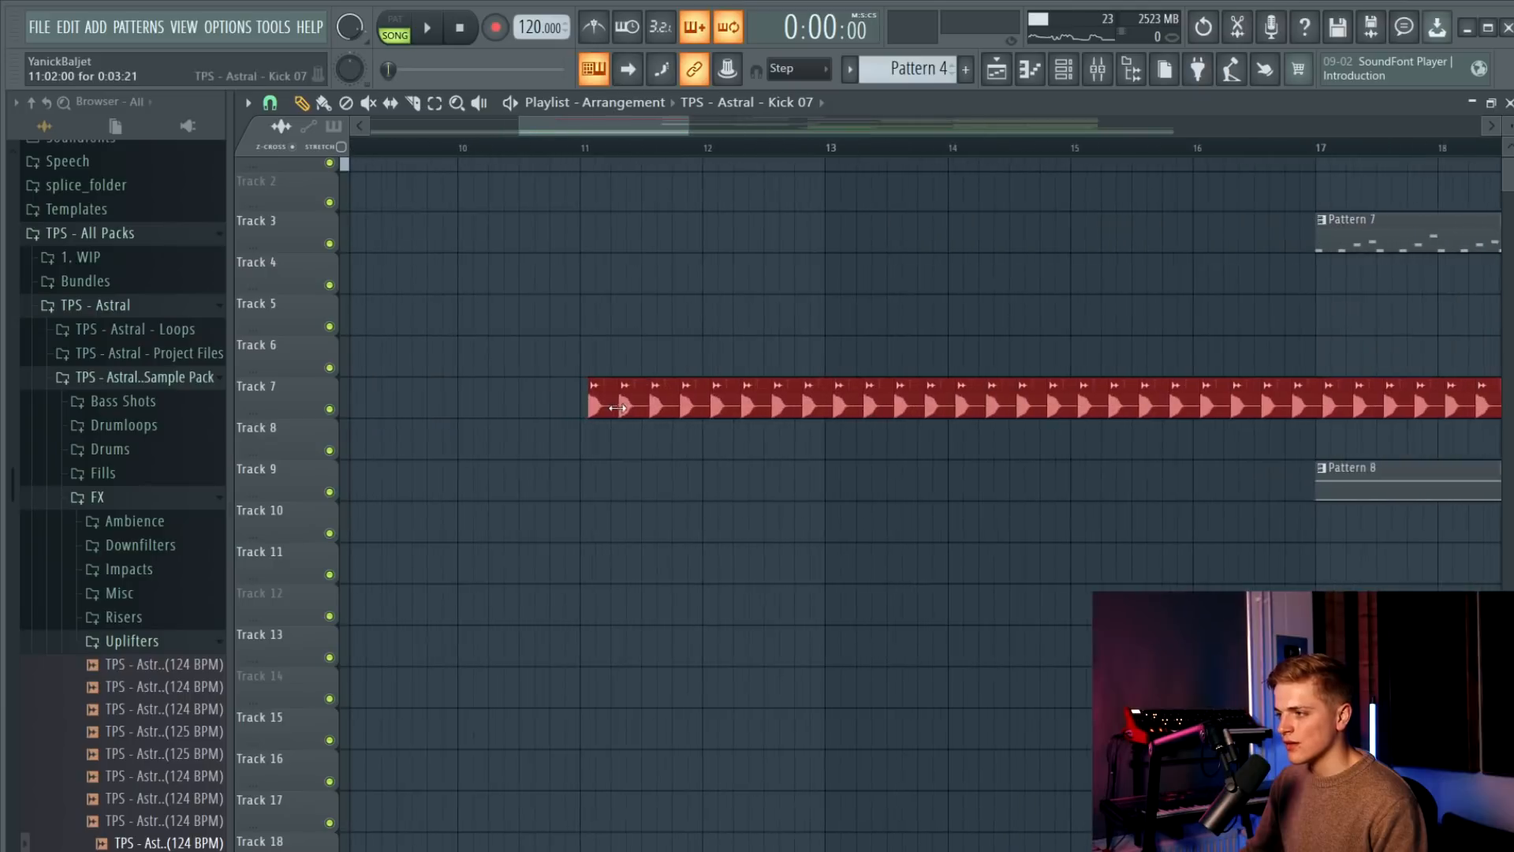
{"action": "scroll", "coordinate": [607, 404], "scroll_direction": "down", "scroll_amount": 3}
{"action": "scroll", "coordinate": [608, 403], "scroll_direction": "up", "scroll_amount": 2}
{"action": "left_click_drag", "start_coordinate": [608, 403], "coordinate": [479, 403]}
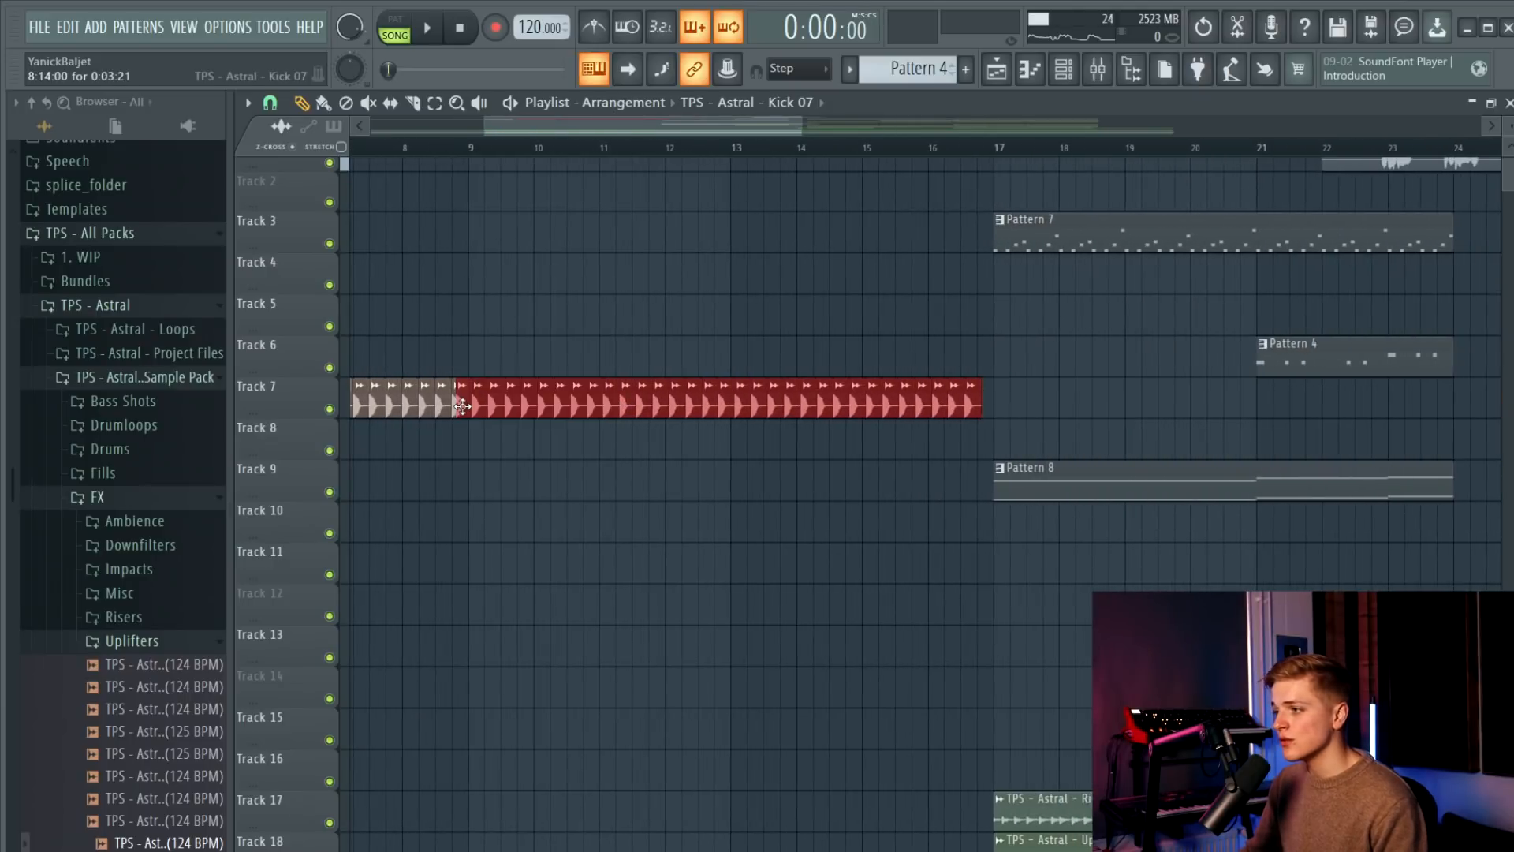
{"action": "scroll", "coordinate": [480, 403], "scroll_direction": "up", "scroll_amount": 5}
{"action": "scroll", "coordinate": [545, 404], "scroll_direction": "down", "scroll_amount": 8}
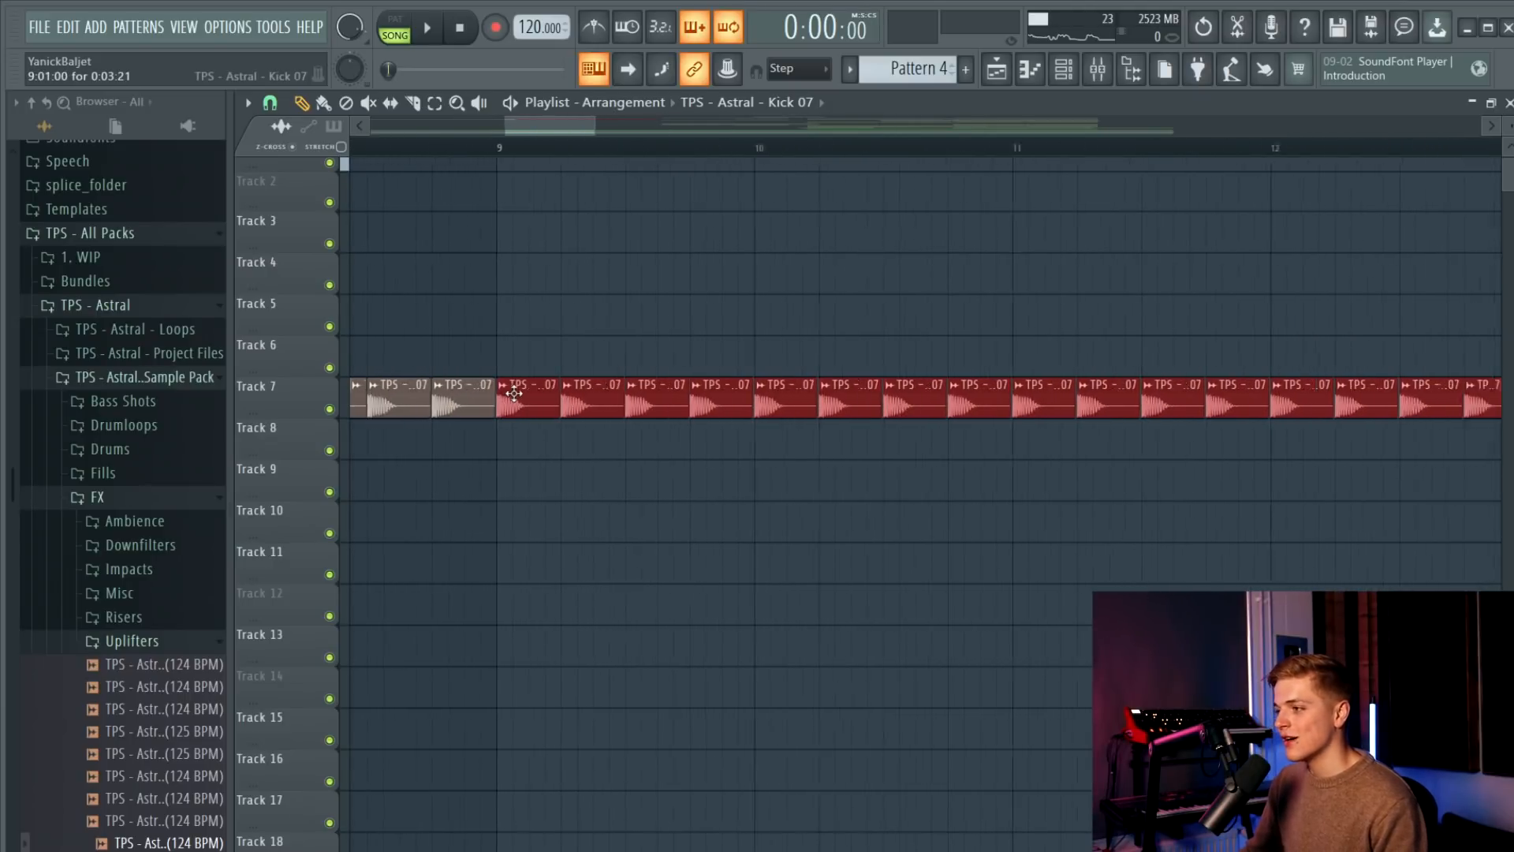
{"action": "scroll", "coordinate": [514, 363], "scroll_direction": "down", "scroll_amount": 5}
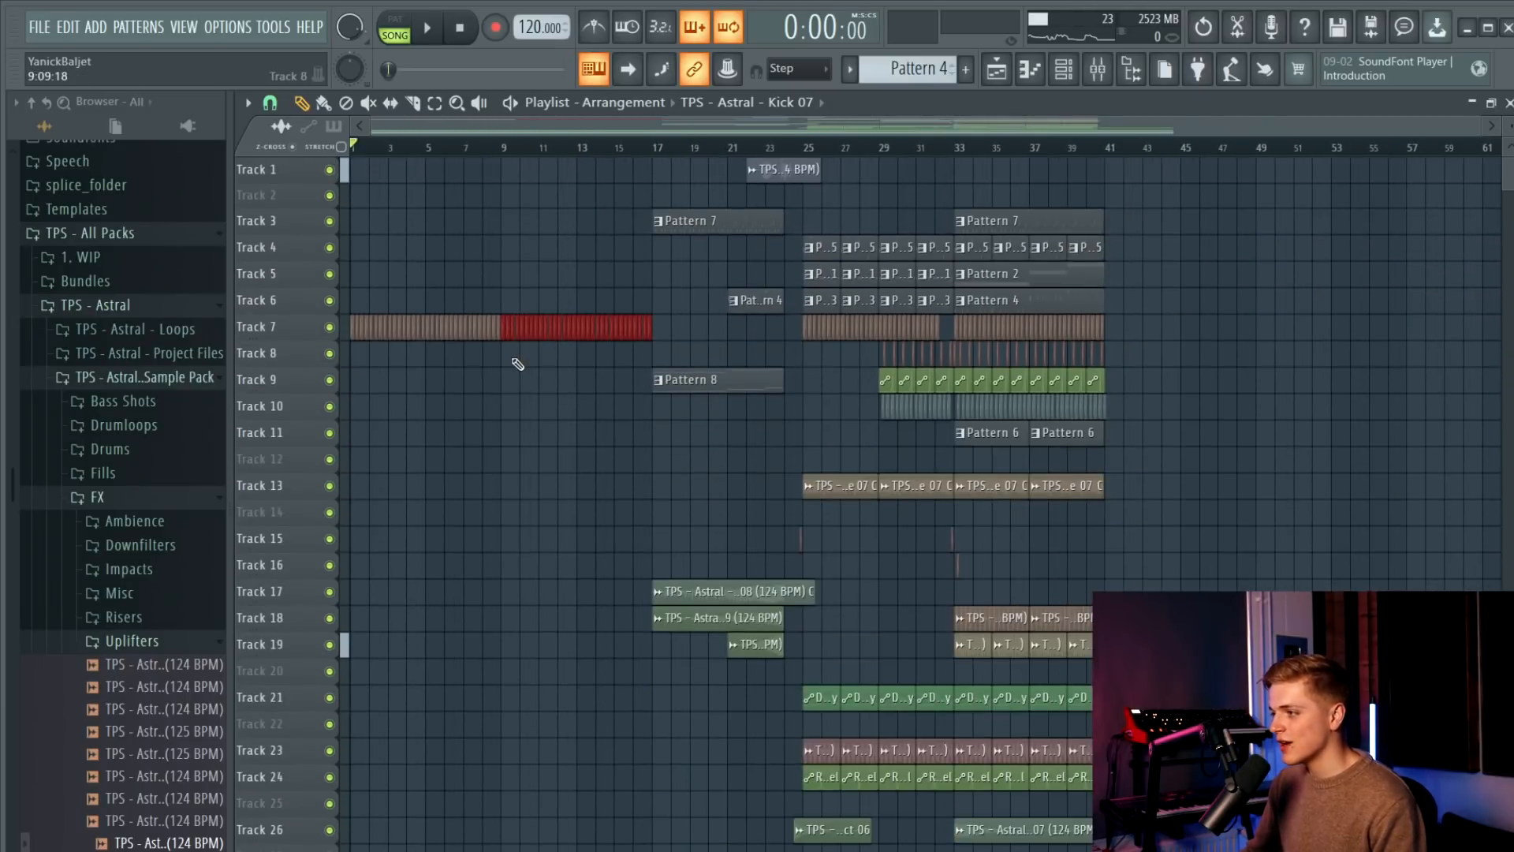
Fill track 5 with Pattern 1 clips from bar 1 through bar 16, and start playback.
{"action": "scroll", "coordinate": [514, 379], "scroll_direction": "up", "scroll_amount": 6}
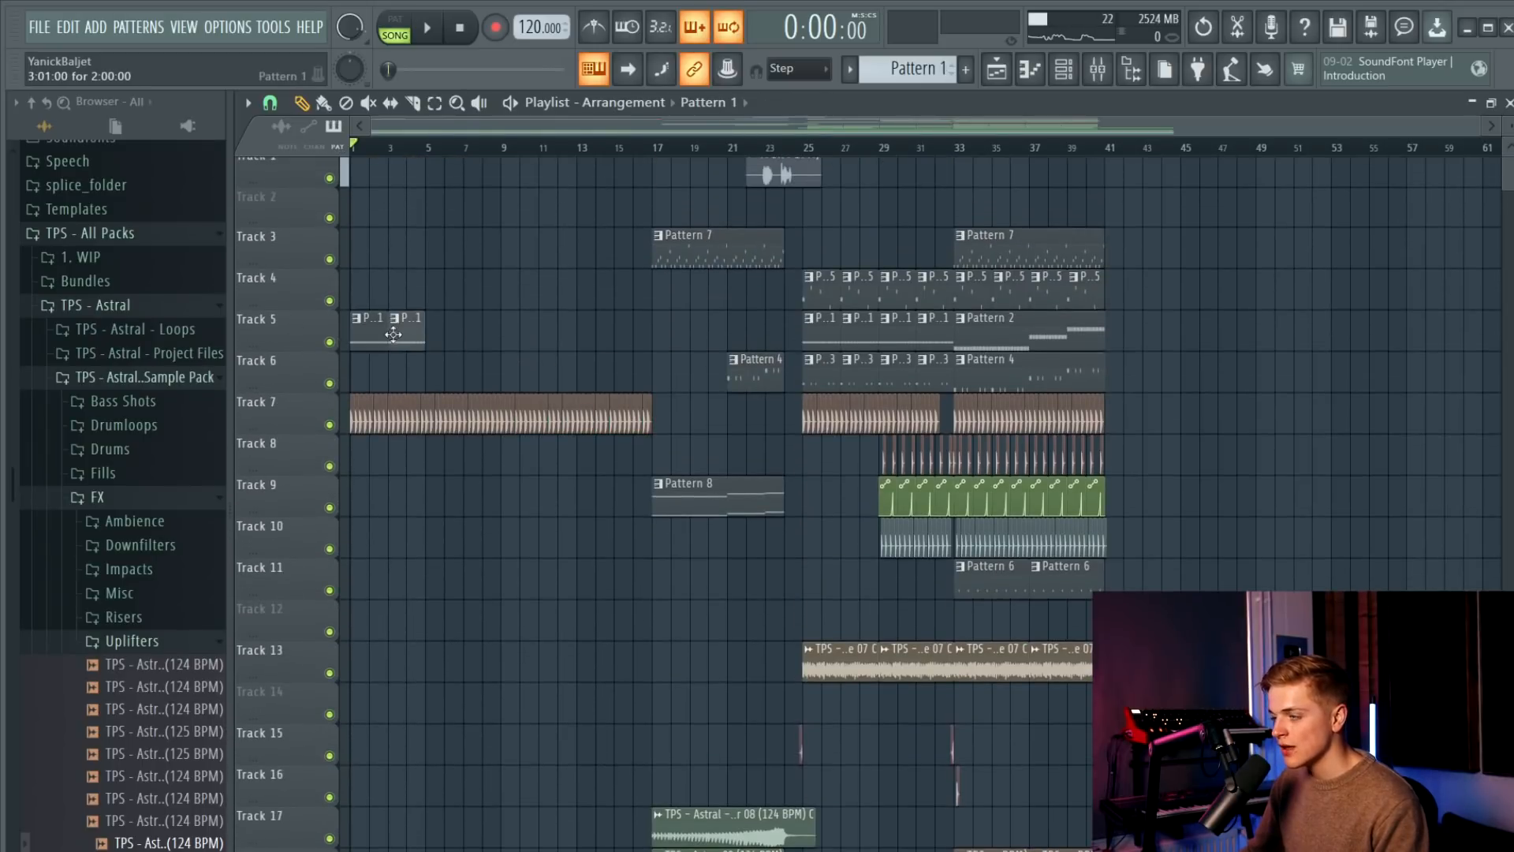
{"action": "left_click_drag", "start_coordinate": [554, 345], "coordinate": [524, 340]}
{"action": "scroll", "coordinate": [524, 340], "scroll_direction": "up", "scroll_amount": 3}
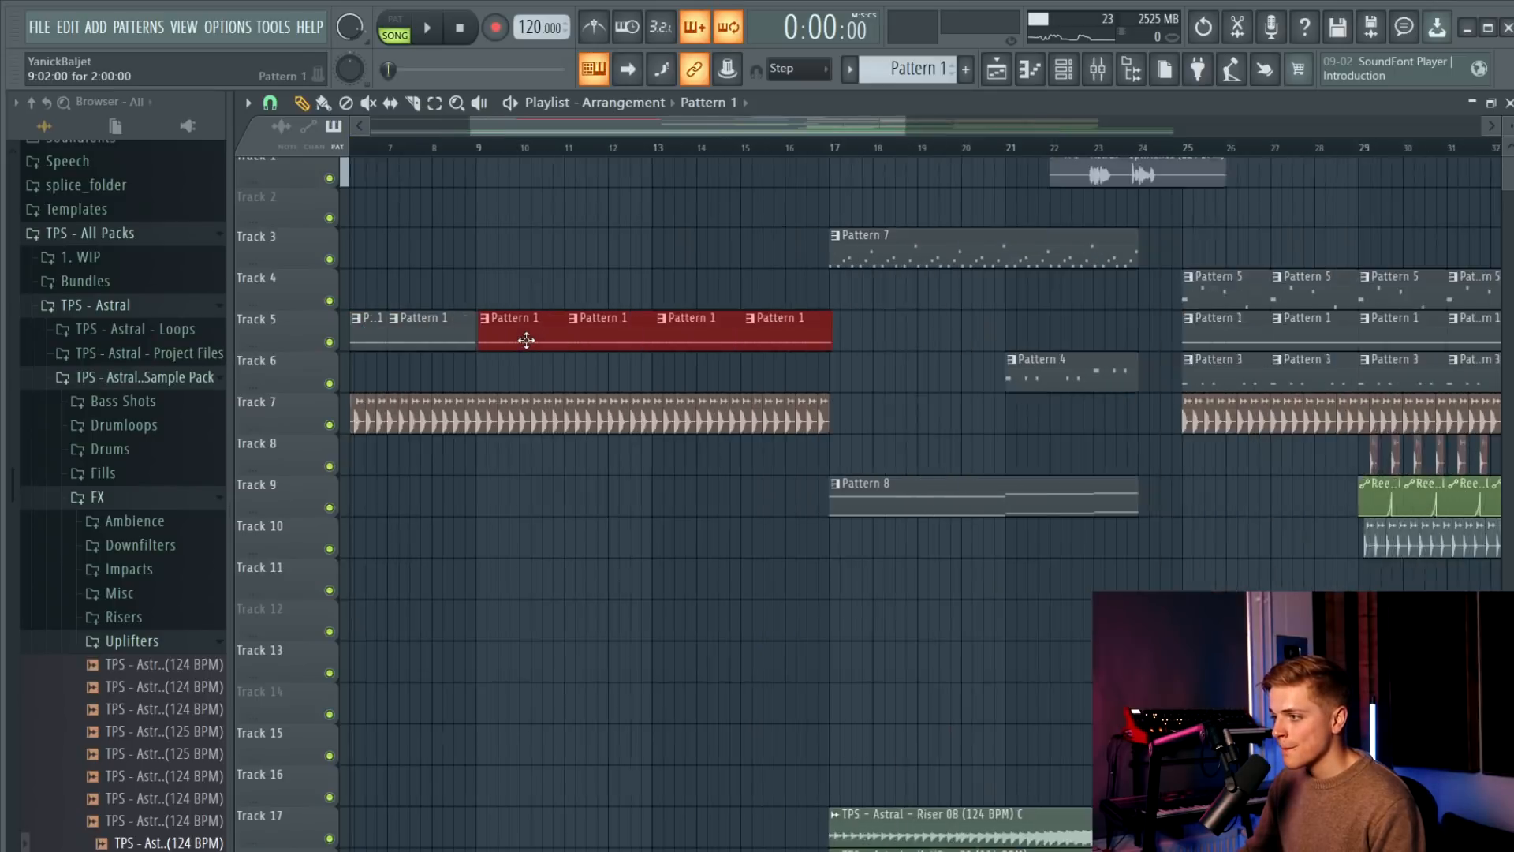
{"action": "key", "text": "space"}
{"action": "scroll", "coordinate": [512, 335], "scroll_direction": "up", "scroll_amount": 4}
{"action": "scroll", "coordinate": [424, 316], "scroll_direction": "down", "scroll_amount": 8}
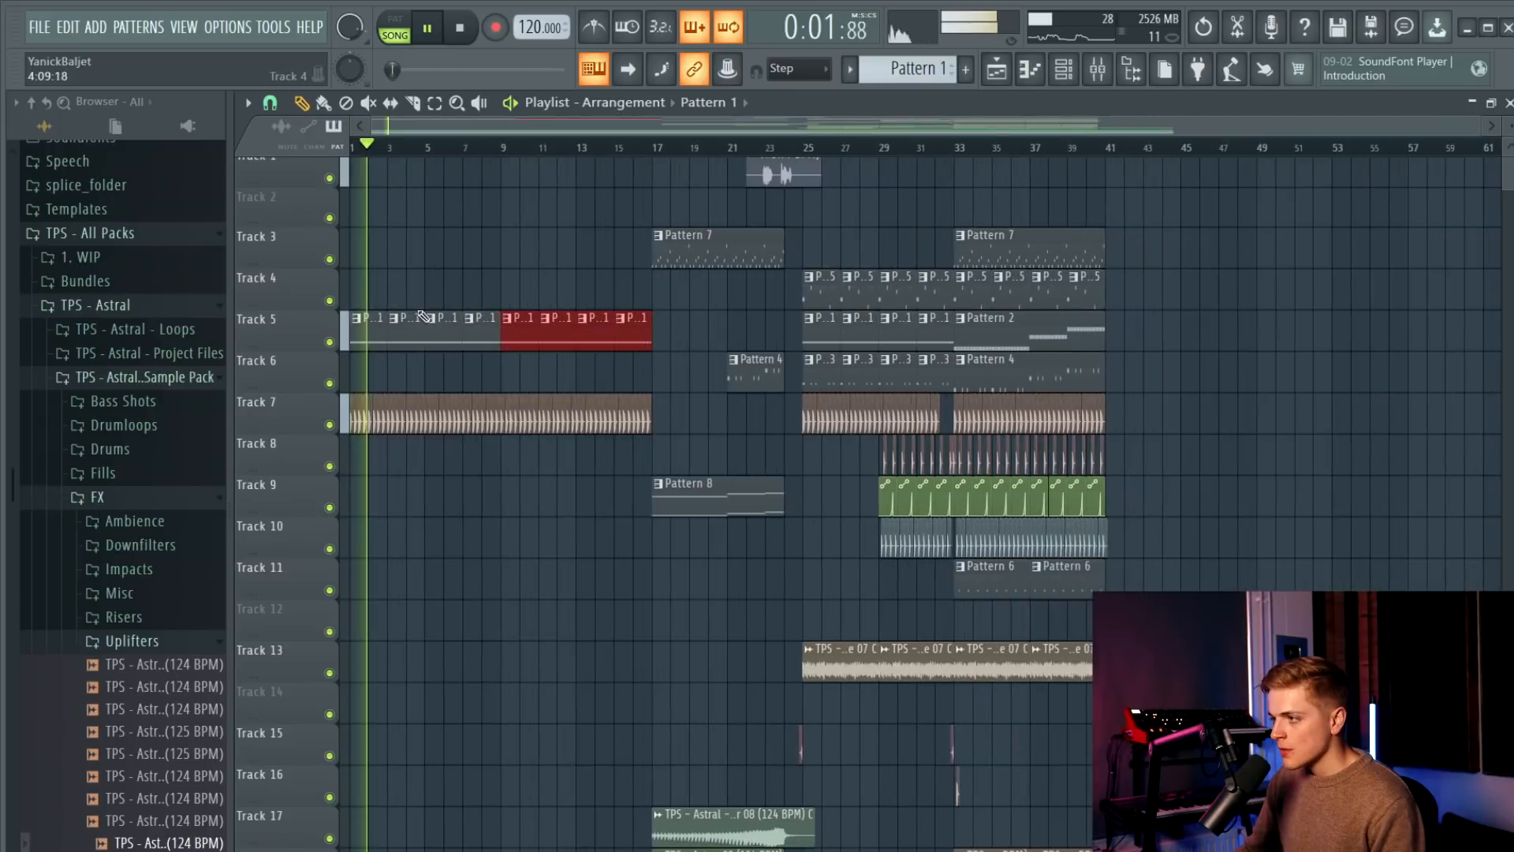
Fill track 6 with Pattern 3 clips from bar 1 through bar 16, and restart playback.
{"action": "left_click", "coordinate": [817, 361]}
{"action": "key", "text": "space"}
{"action": "left_click_drag", "start_coordinate": [418, 377], "coordinate": [424, 379]}
{"action": "key", "text": "space"}
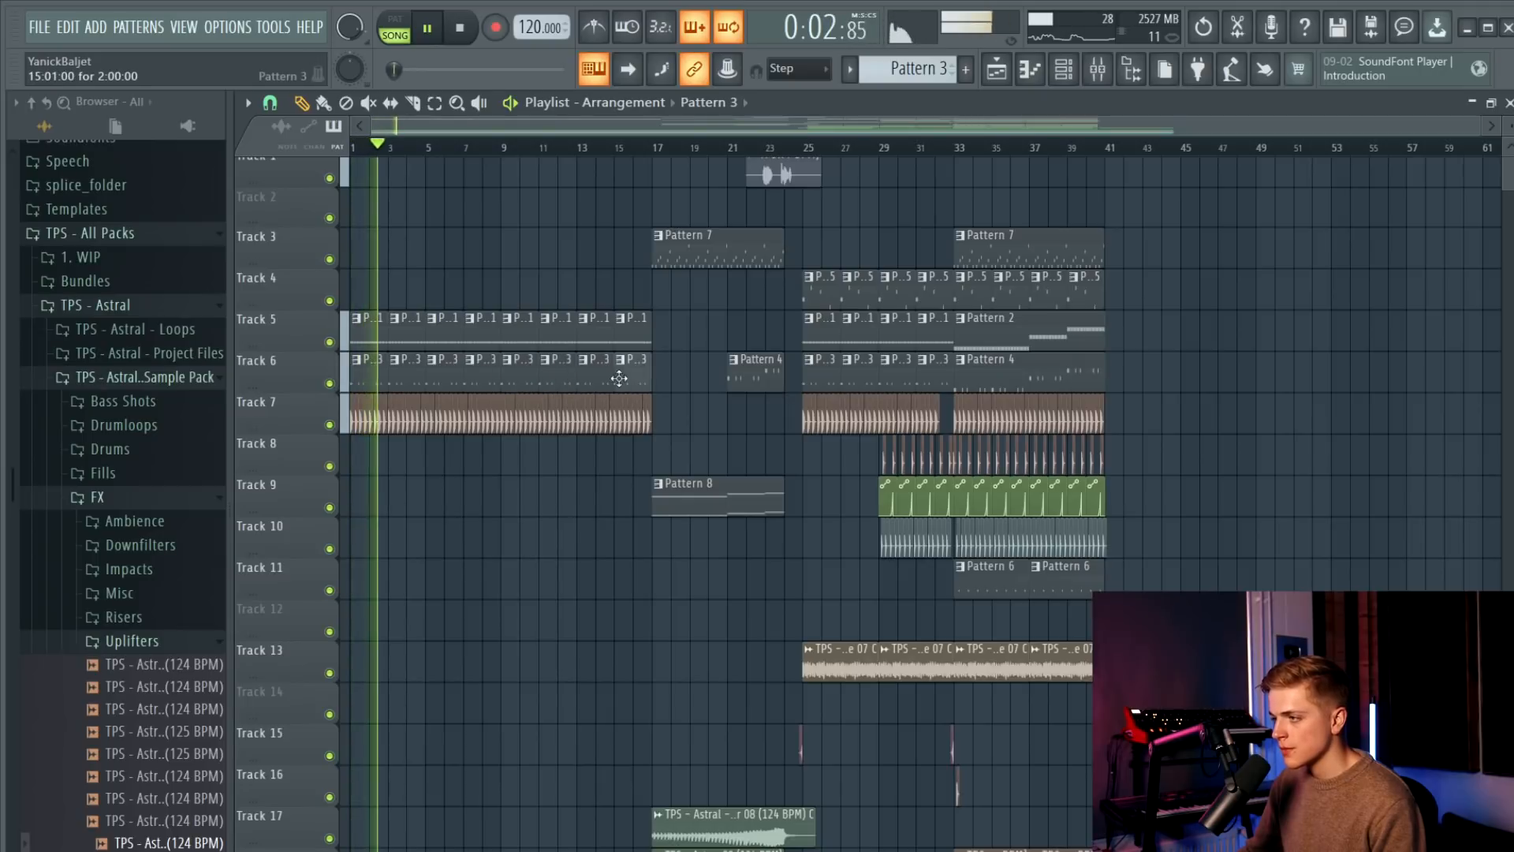
Copy the clips between bars 29 and 41 on tracks 8 to 11 so the copies start at bar 5, and stop playback.
{"action": "left_click_drag", "start_coordinate": [1106, 455], "coordinate": [867, 588]}
{"action": "key", "text": "ctrl+c"}
{"action": "key", "text": "ctrl+v"}
{"action": "left_click", "coordinate": [470, 528]}
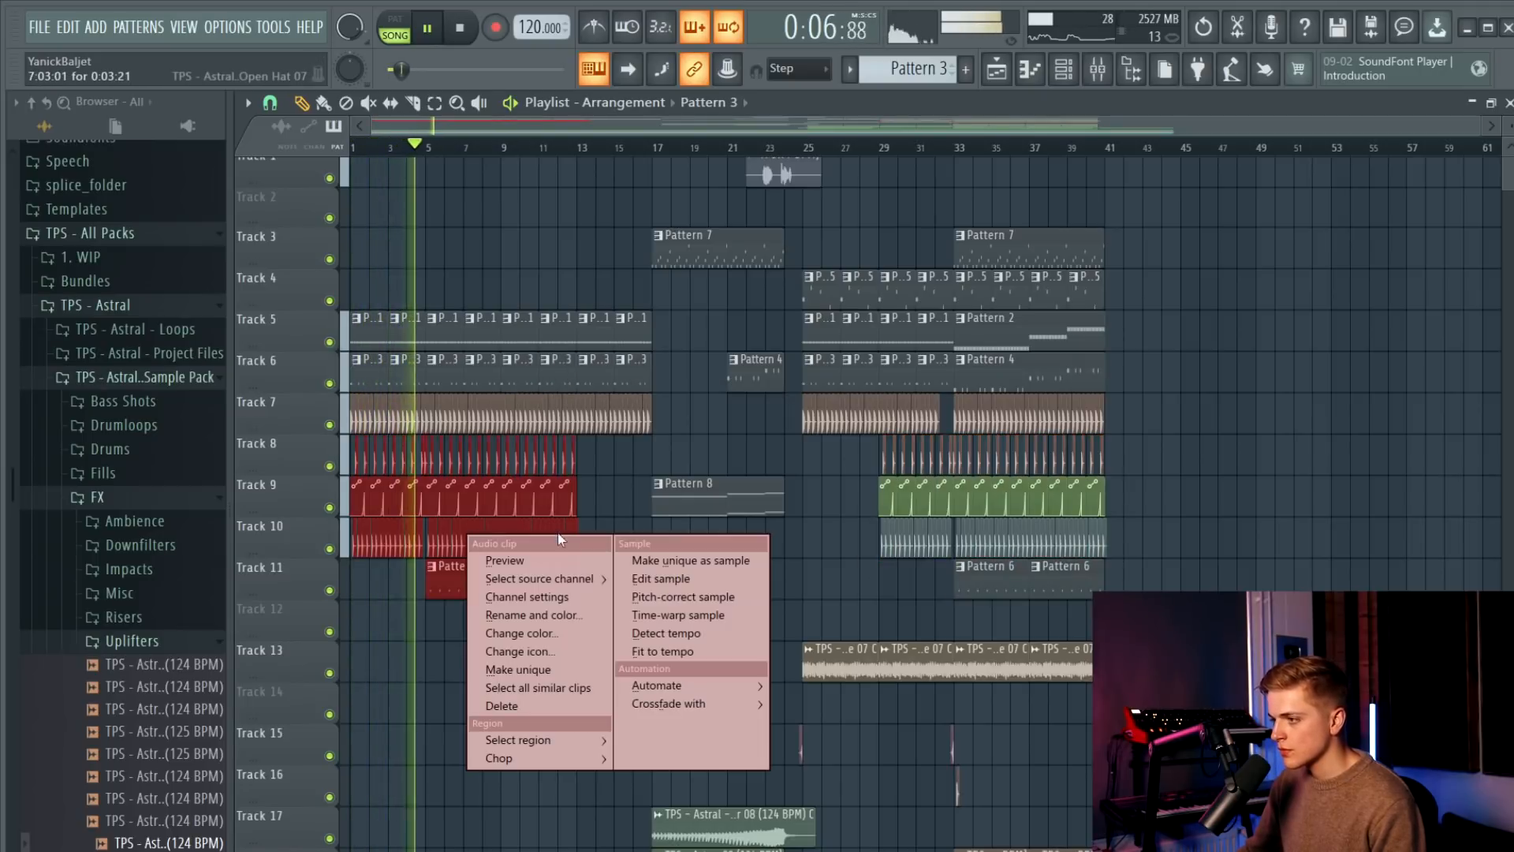
{"action": "left_click", "coordinate": [470, 538]}
{"action": "left_click_drag", "start_coordinate": [448, 564], "coordinate": [523, 564]}
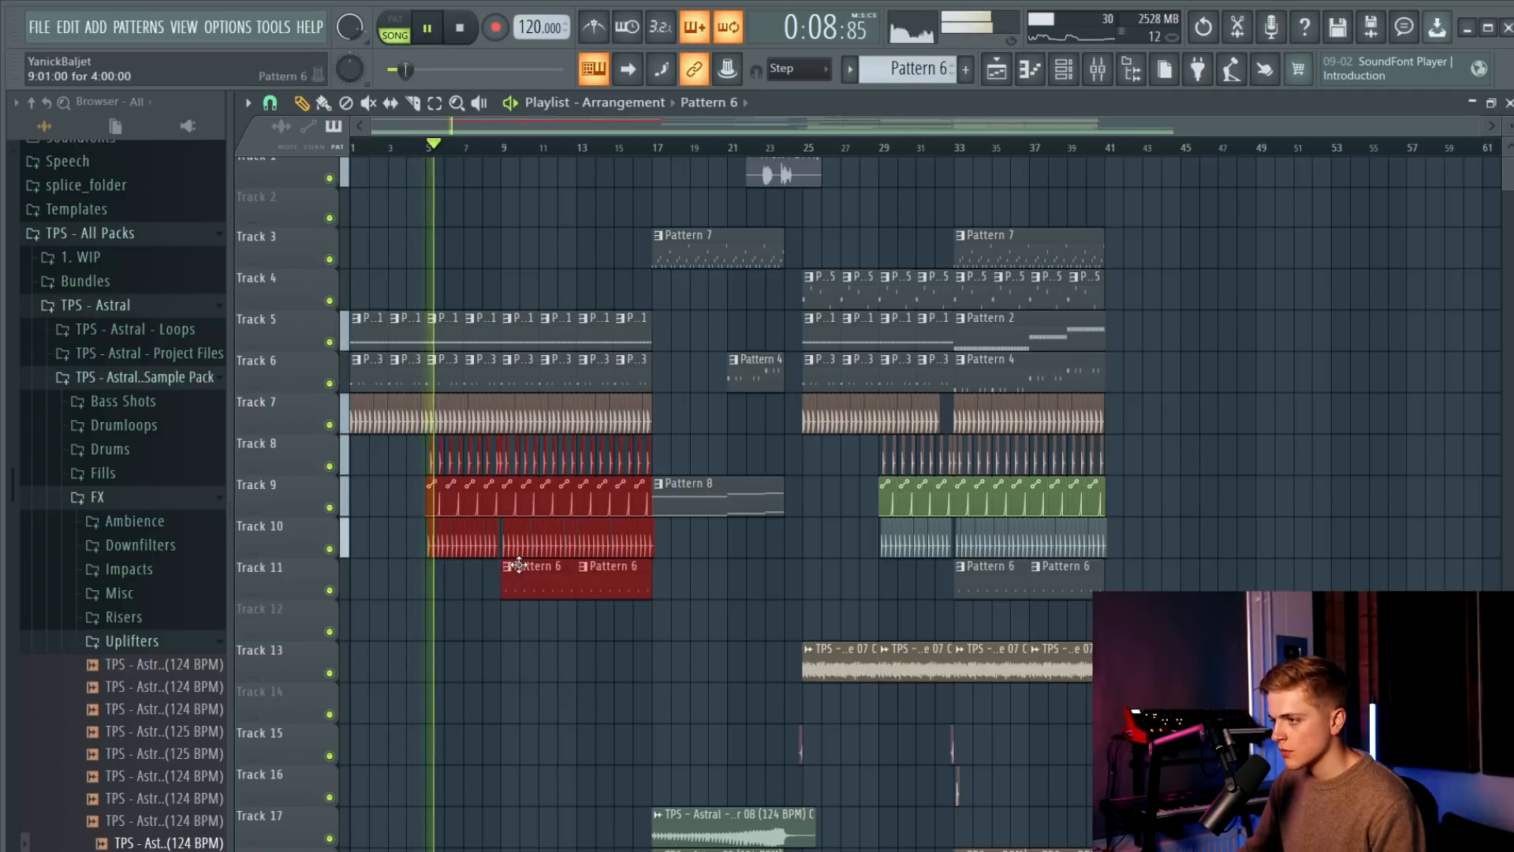
{"action": "left_click", "coordinate": [699, 581]}
{"action": "key", "text": "space"}
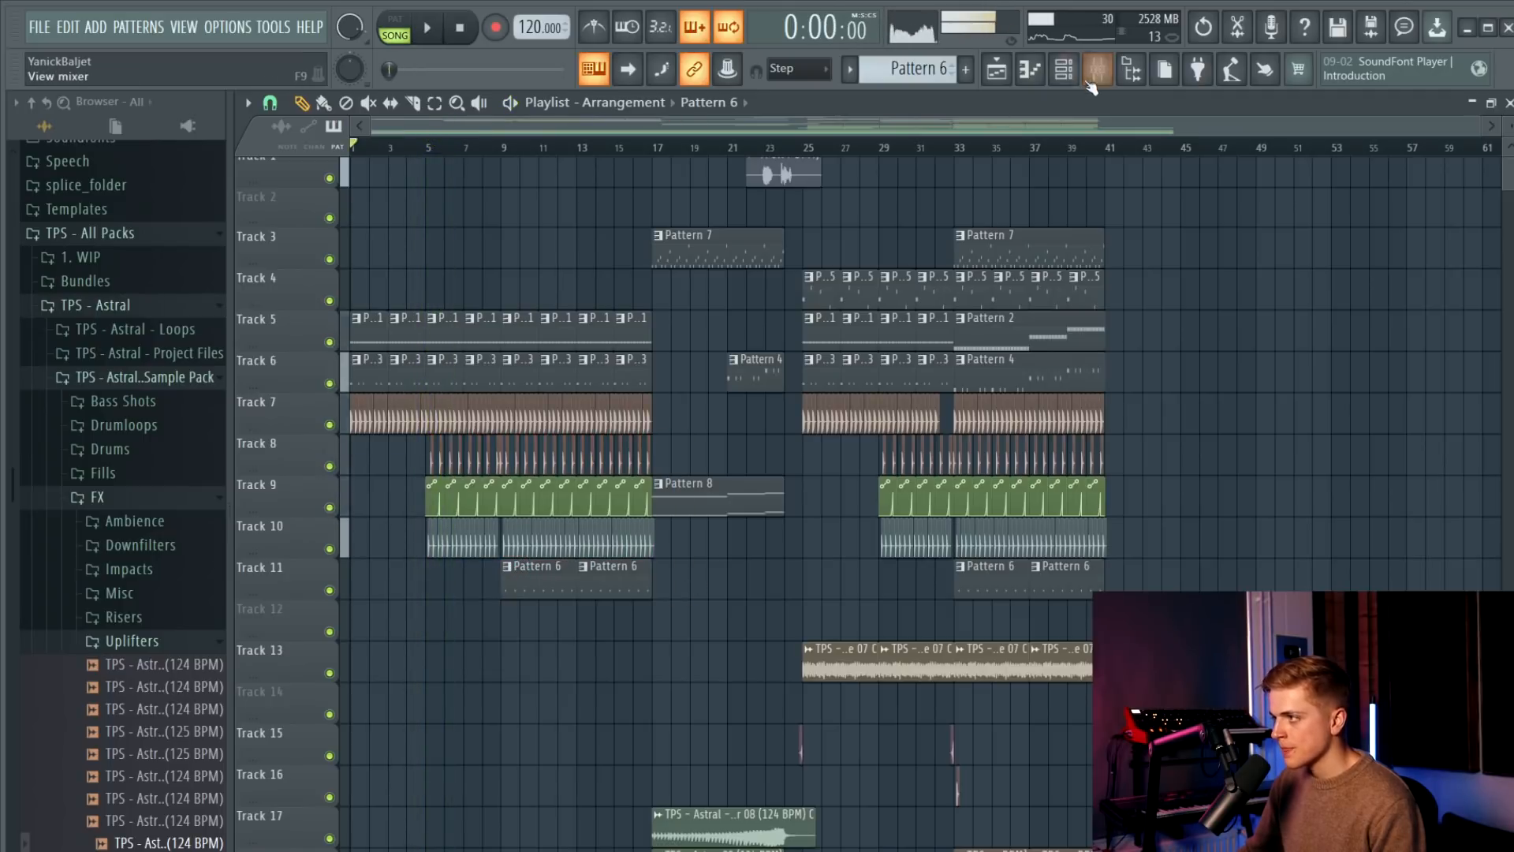
Add Fruity parametric EQ 2 with the 20Hz + 18kHz cut preset to the Kick 07 mixer channel, and set its high-pass band to 120 Hz.
{"action": "left_click", "coordinate": [1112, 71]}
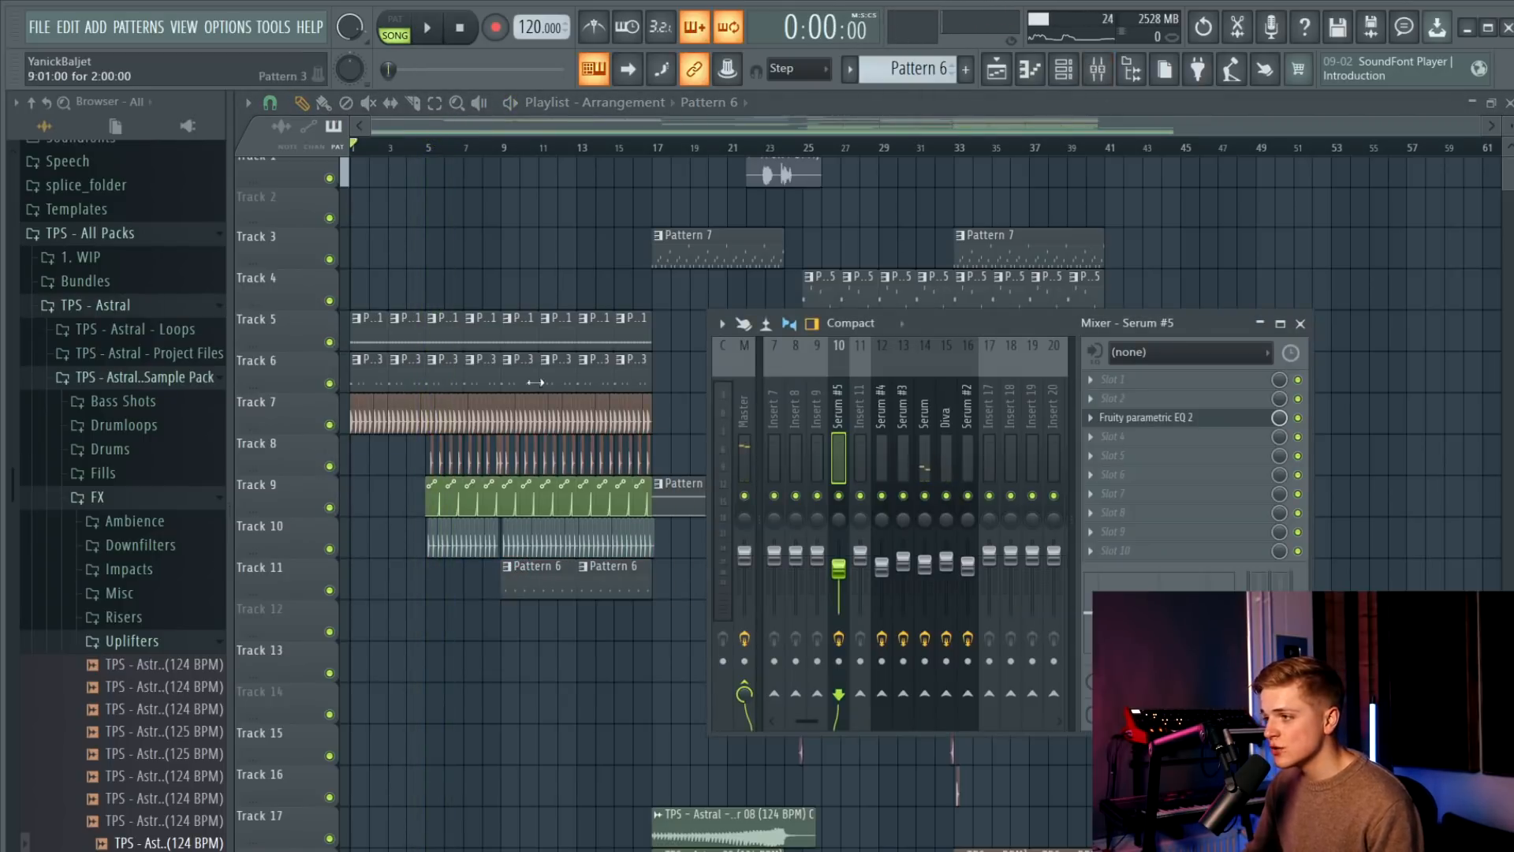
{"action": "double_click", "coordinate": [384, 410]}
{"action": "left_click", "coordinate": [1098, 71]}
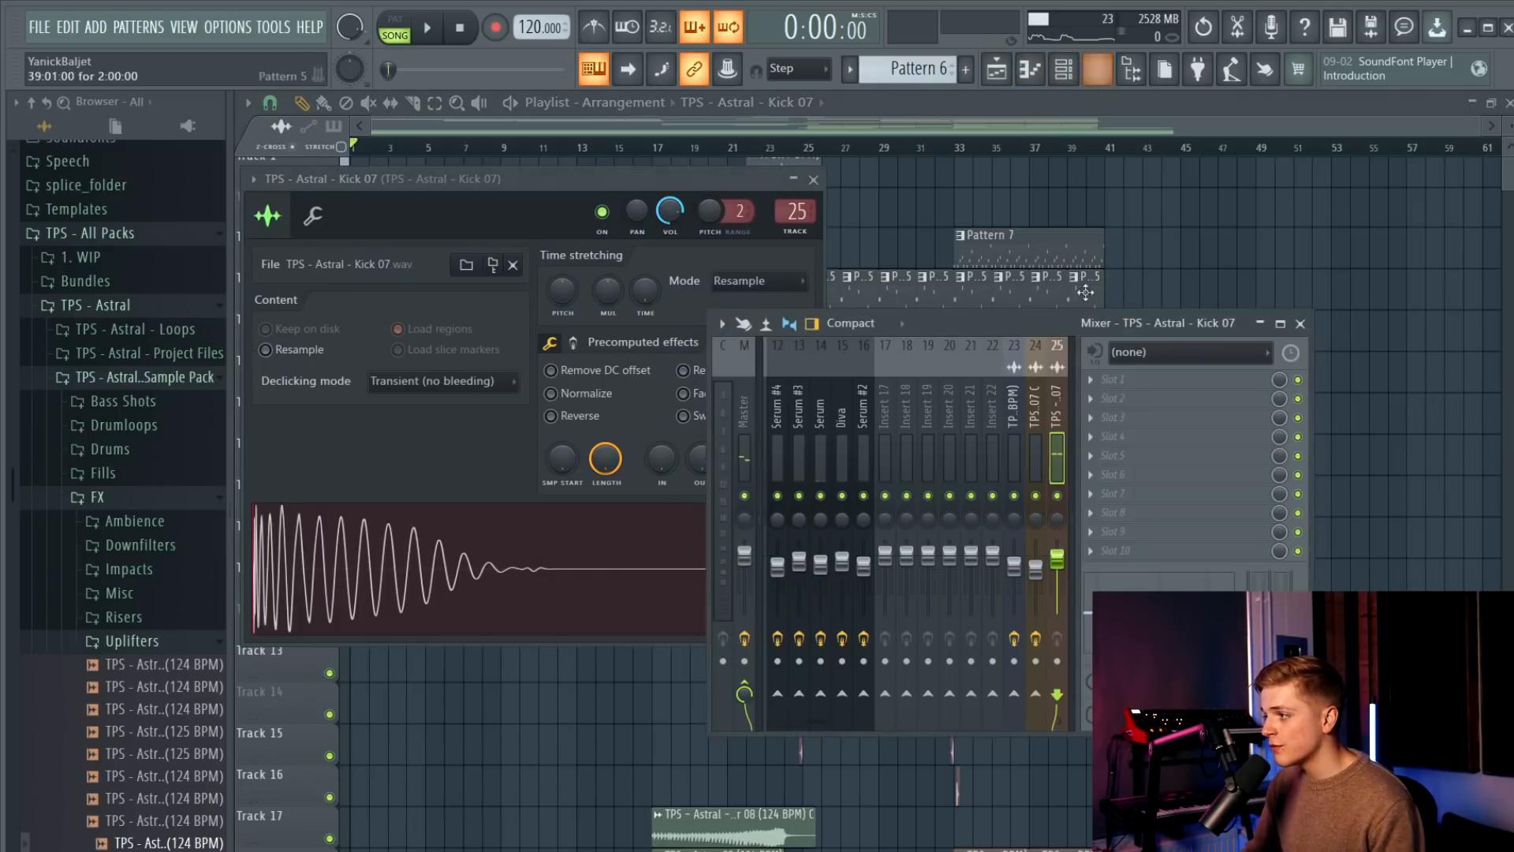
{"action": "left_click", "coordinate": [1144, 417]}
{"action": "left_click", "coordinate": [1507, 396]}
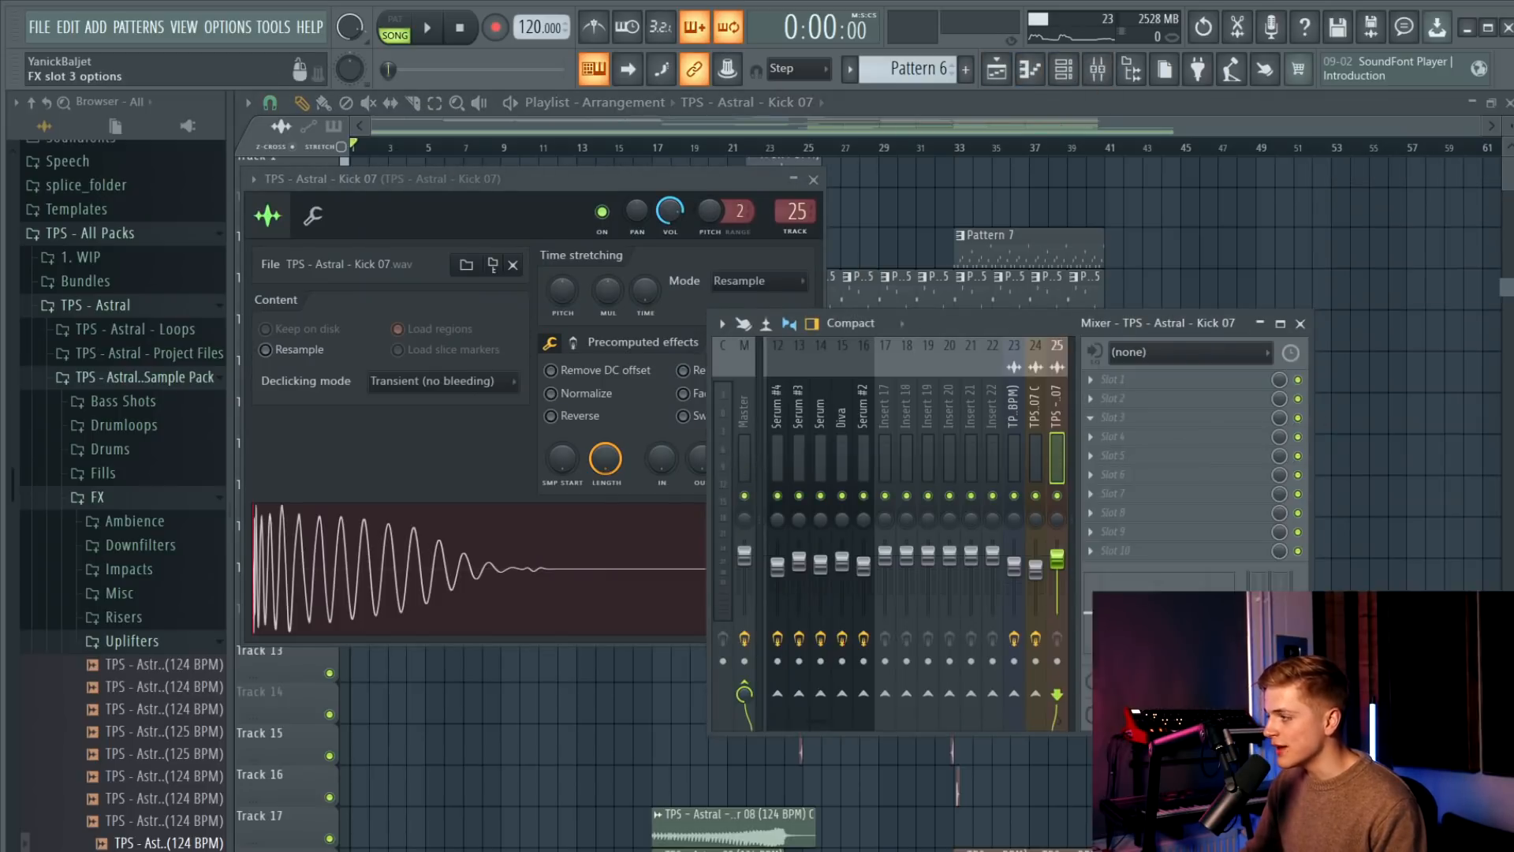
{"action": "left_click", "coordinate": [1021, 341]}
{"action": "left_click", "coordinate": [1074, 438]}
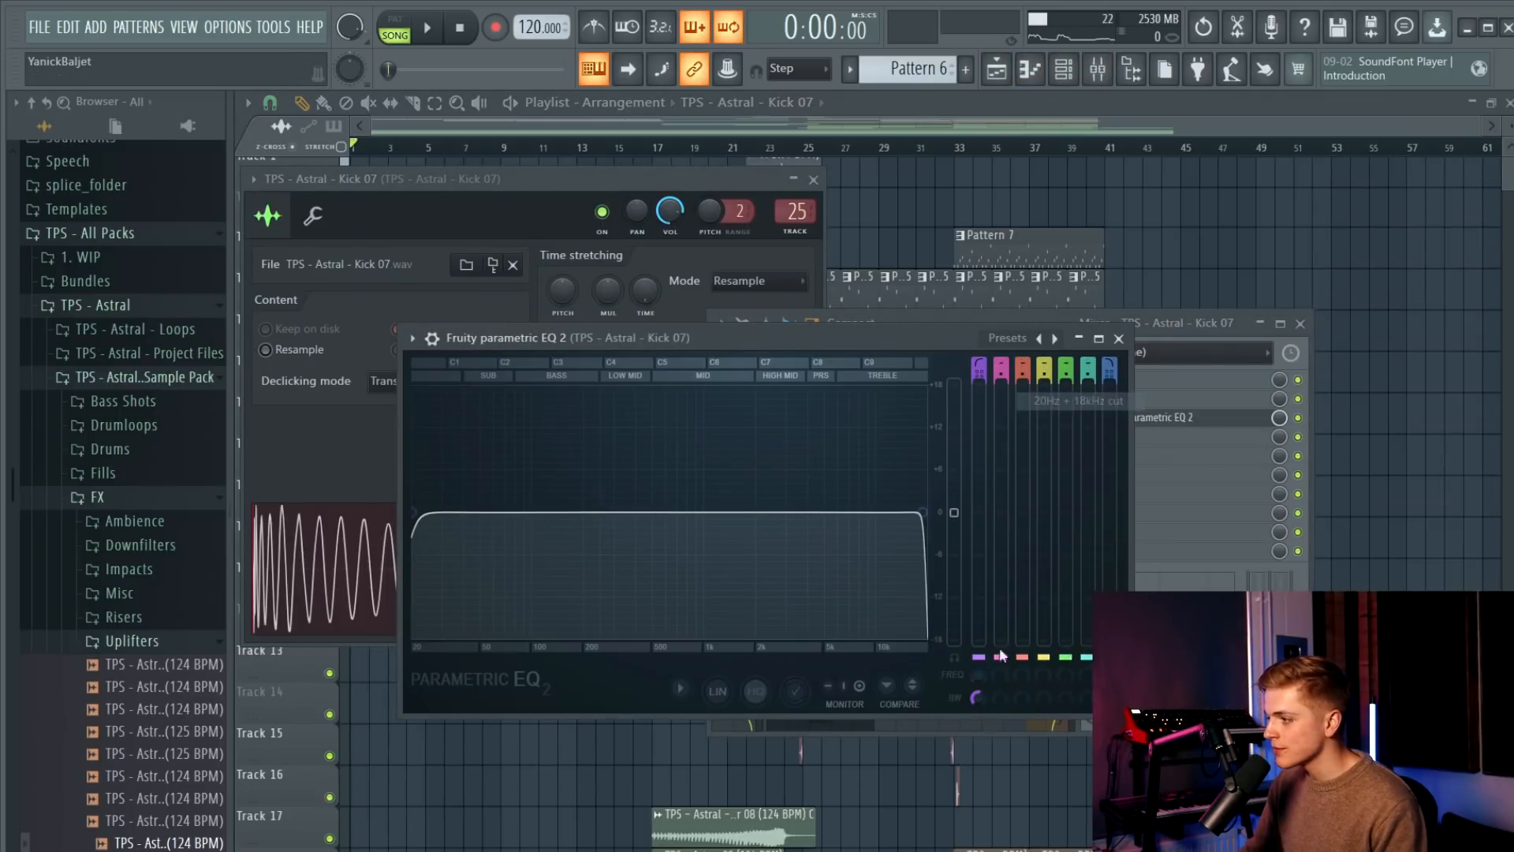
{"action": "key", "text": "space"}
{"action": "left_click_drag", "start_coordinate": [427, 512], "coordinate": [544, 512]}
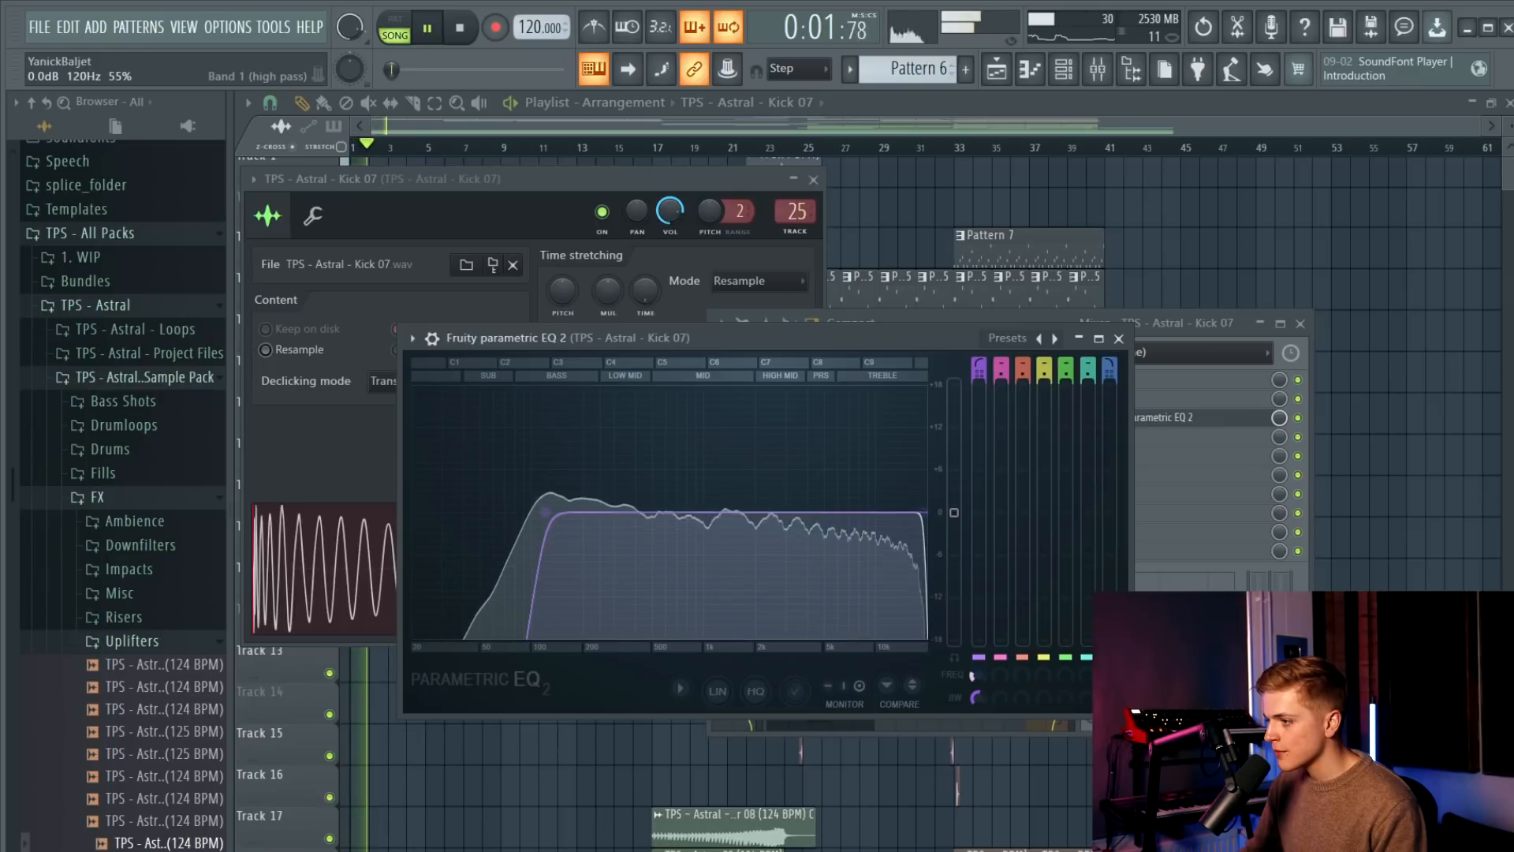
Create an automation clip for the kick EQ's mix level that stays high until bar 5 and drops to its minimum there.
{"action": "right_click", "coordinate": [1279, 418]}
{"action": "left_click", "coordinate": [1325, 564]}
{"action": "right_click", "coordinate": [425, 206]}
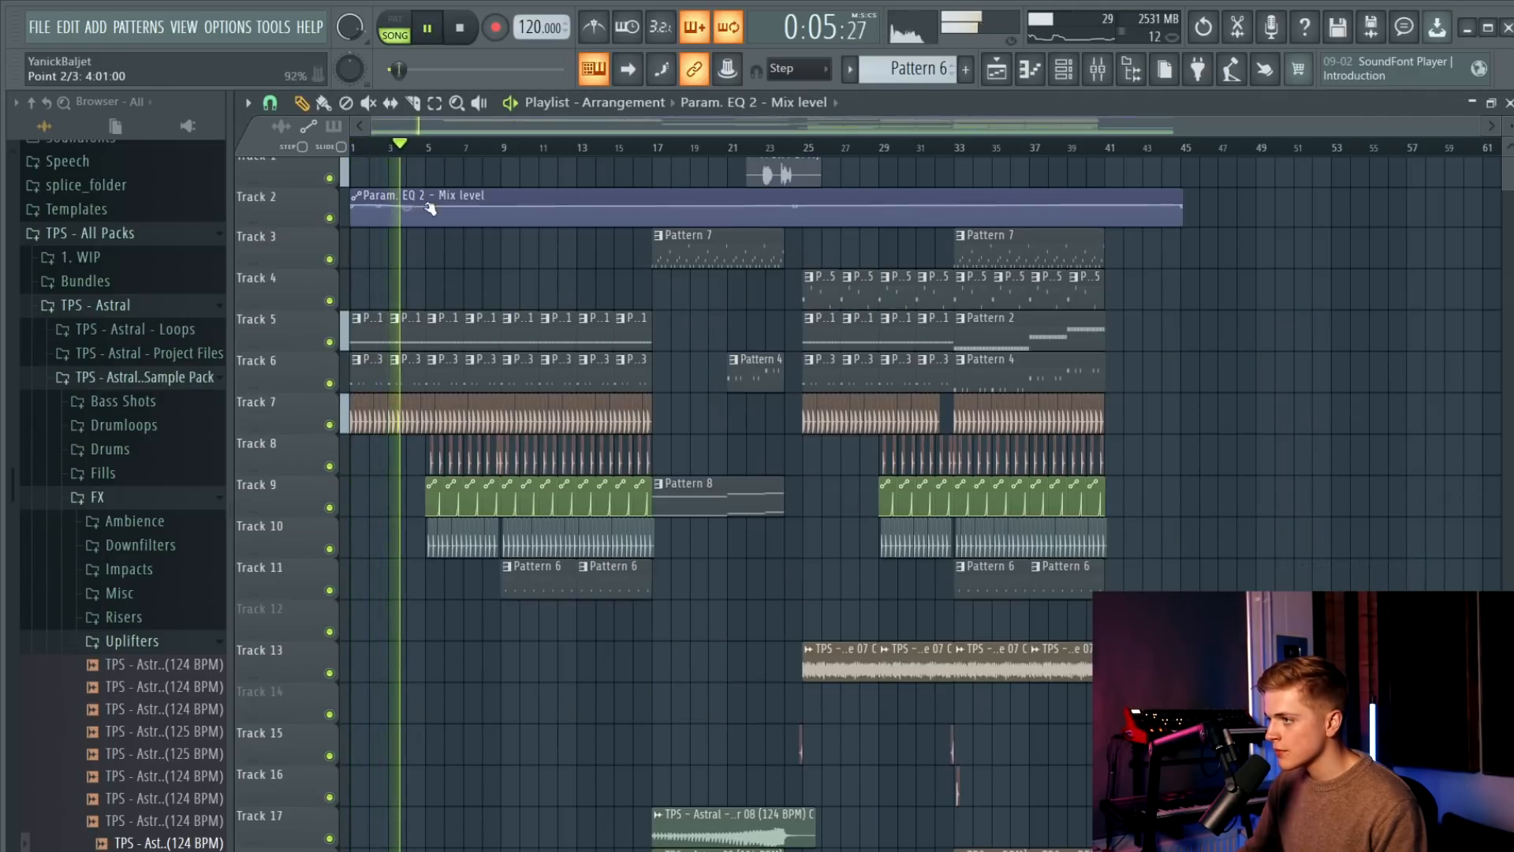
{"action": "right_click", "coordinate": [429, 208]}
{"action": "left_click_drag", "start_coordinate": [804, 217], "coordinate": [789, 292]}
{"action": "scroll", "coordinate": [494, 313], "scroll_direction": "left", "scroll_amount": 1}
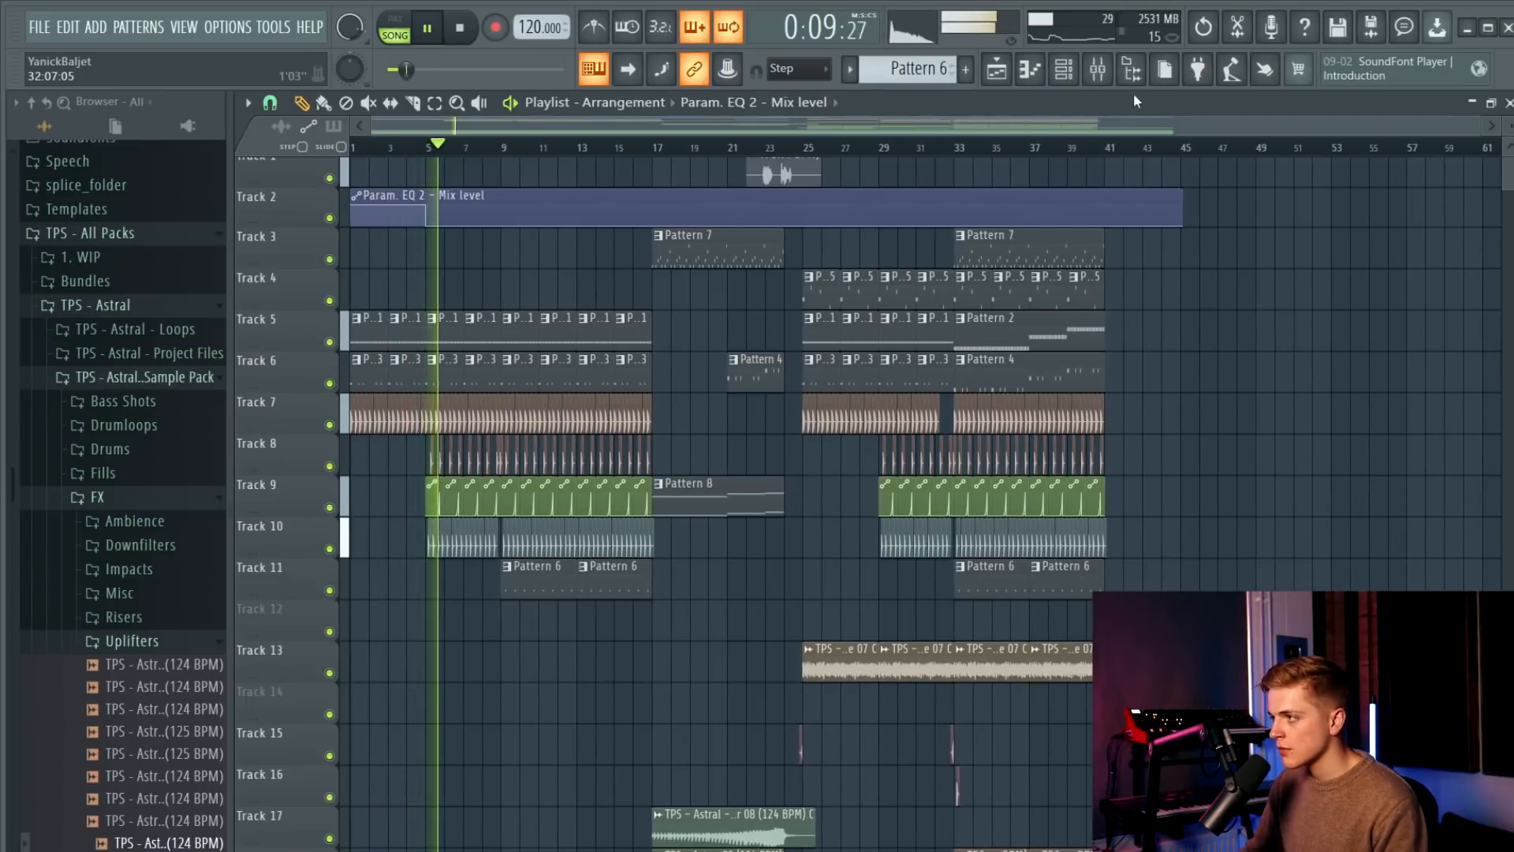
Route the Serum, Diva and Kick 07 mixer channels only to Insert 19, and stop playback.
{"action": "left_click", "coordinate": [1097, 69]}
{"action": "scroll", "coordinate": [874, 403], "scroll_direction": "right", "scroll_amount": 3}
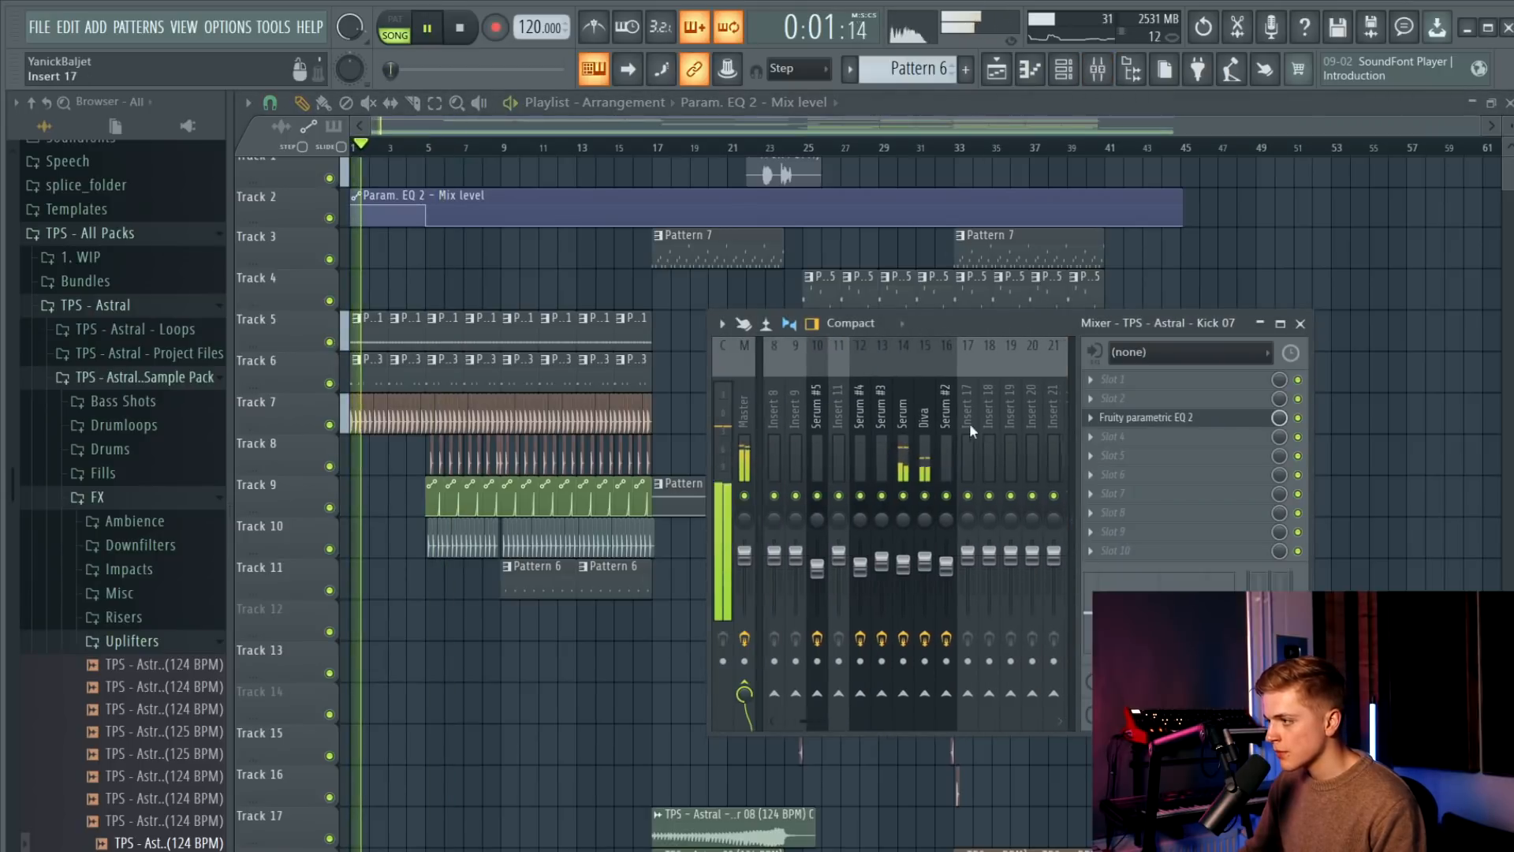
{"action": "scroll", "coordinate": [905, 447], "scroll_direction": "right", "scroll_amount": 6}
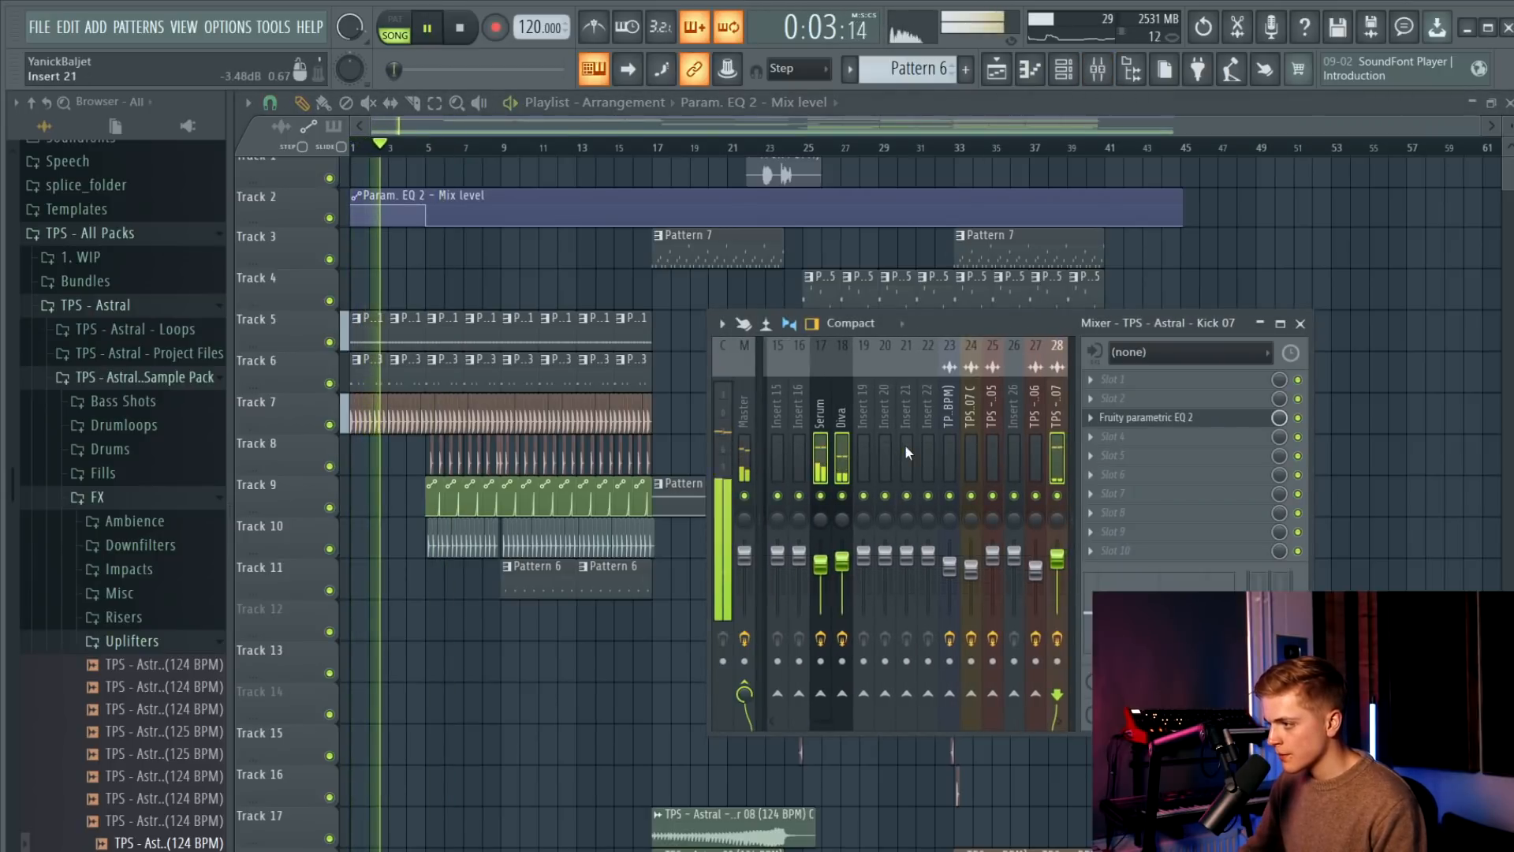
{"action": "right_click", "coordinate": [864, 699]}
{"action": "left_click", "coordinate": [892, 731]}
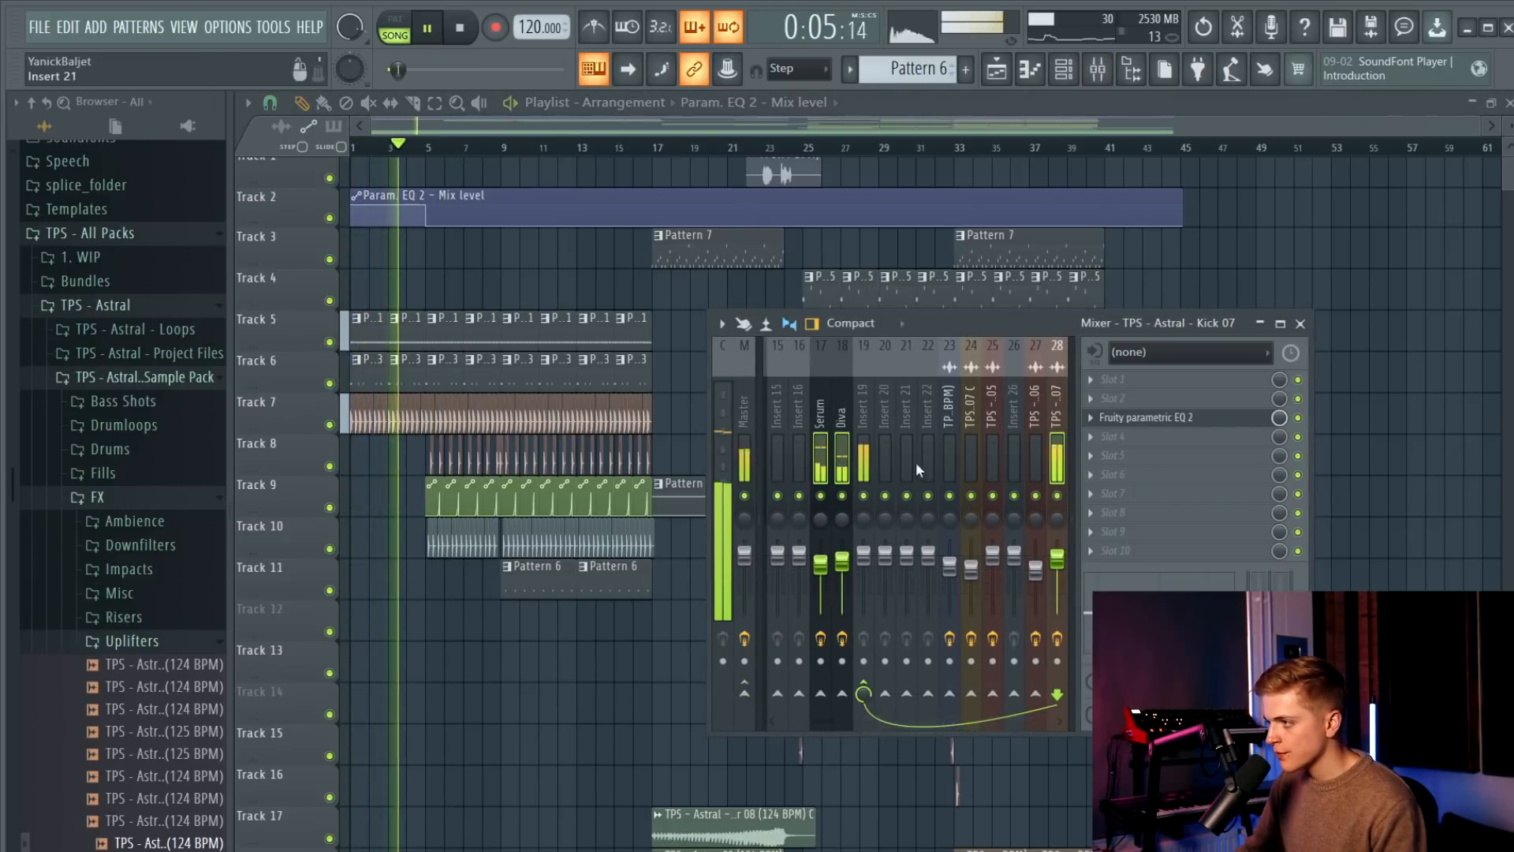
{"action": "key", "text": "space"}
Route the Kick 07 mixer channel back to the Master only.
{"action": "left_click", "coordinate": [1056, 457]}
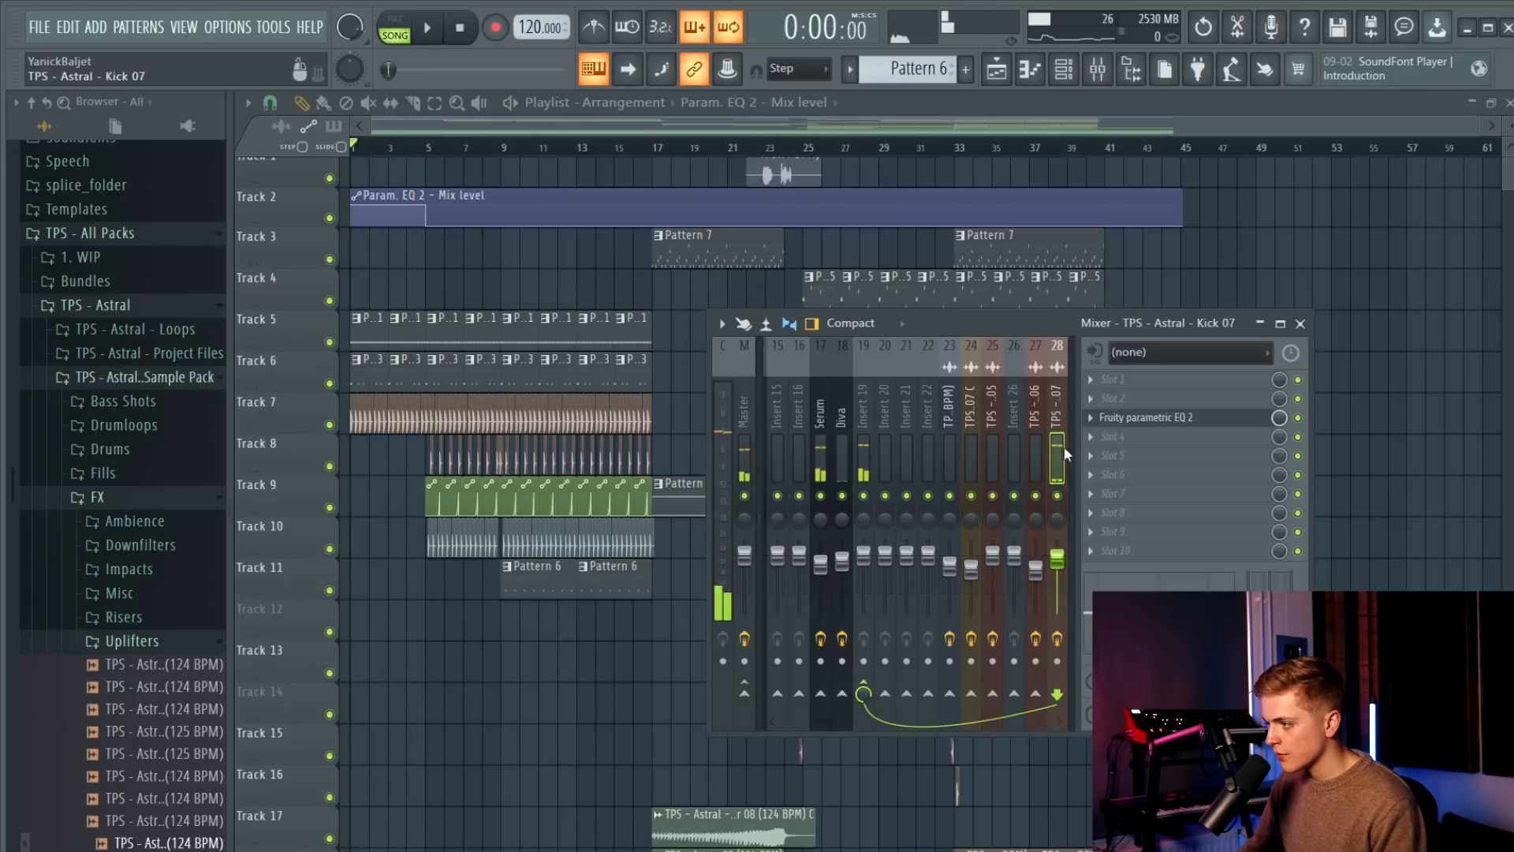
{"action": "right_click", "coordinate": [751, 693]}
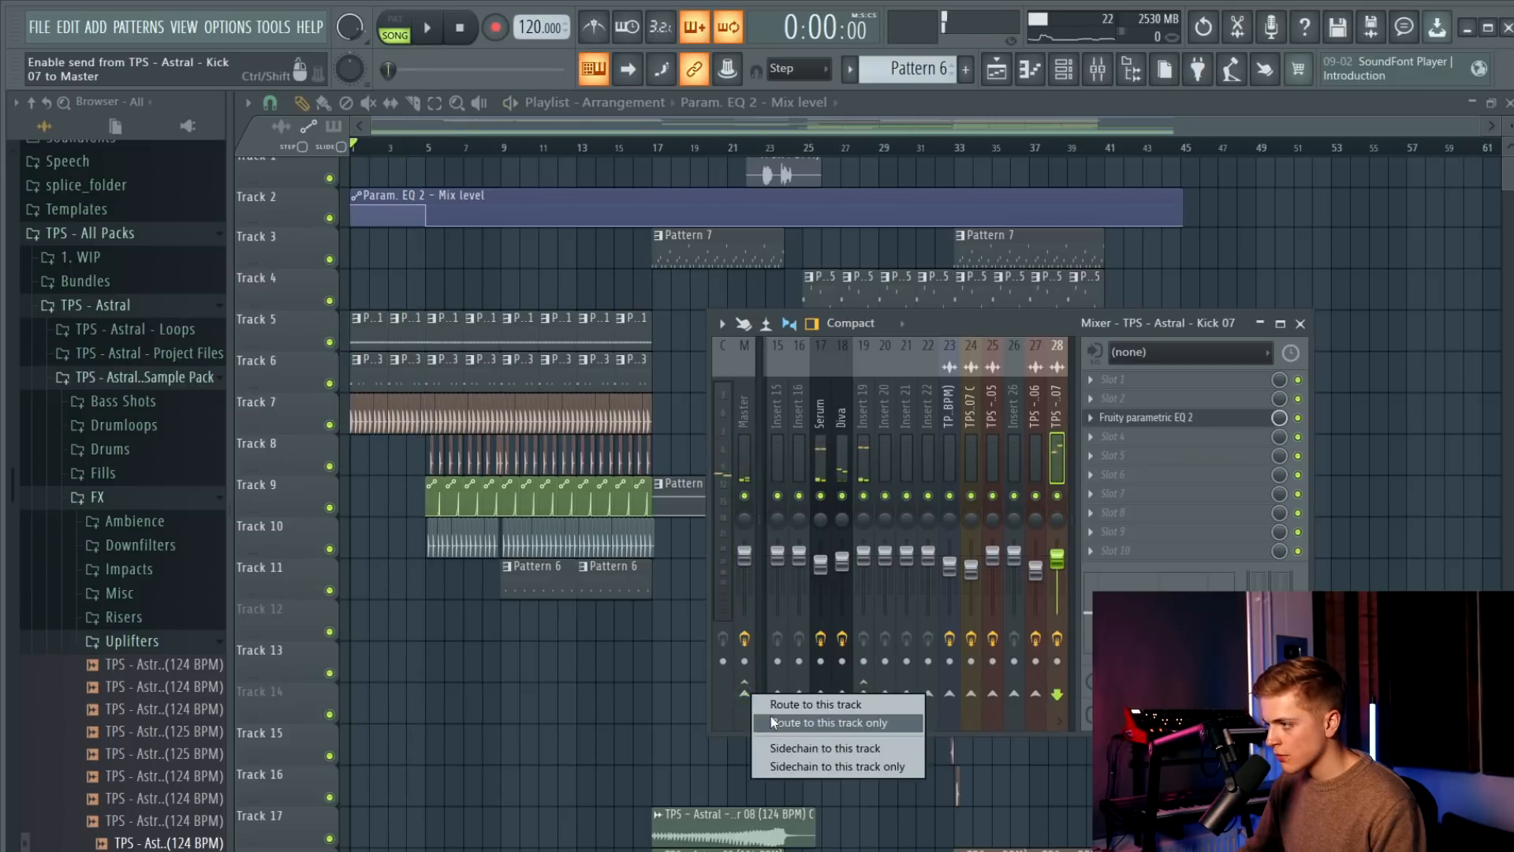
{"action": "left_click", "coordinate": [772, 719]}
Add Fruity parametric EQ 2 with the 20Hz + 18kHz cut preset to Insert 19, raise its high-pass band, and lower its low-pass band to about 2 kHz.
{"action": "key", "text": "space"}
{"action": "left_click", "coordinate": [863, 400]}
{"action": "left_click", "coordinate": [1091, 399]}
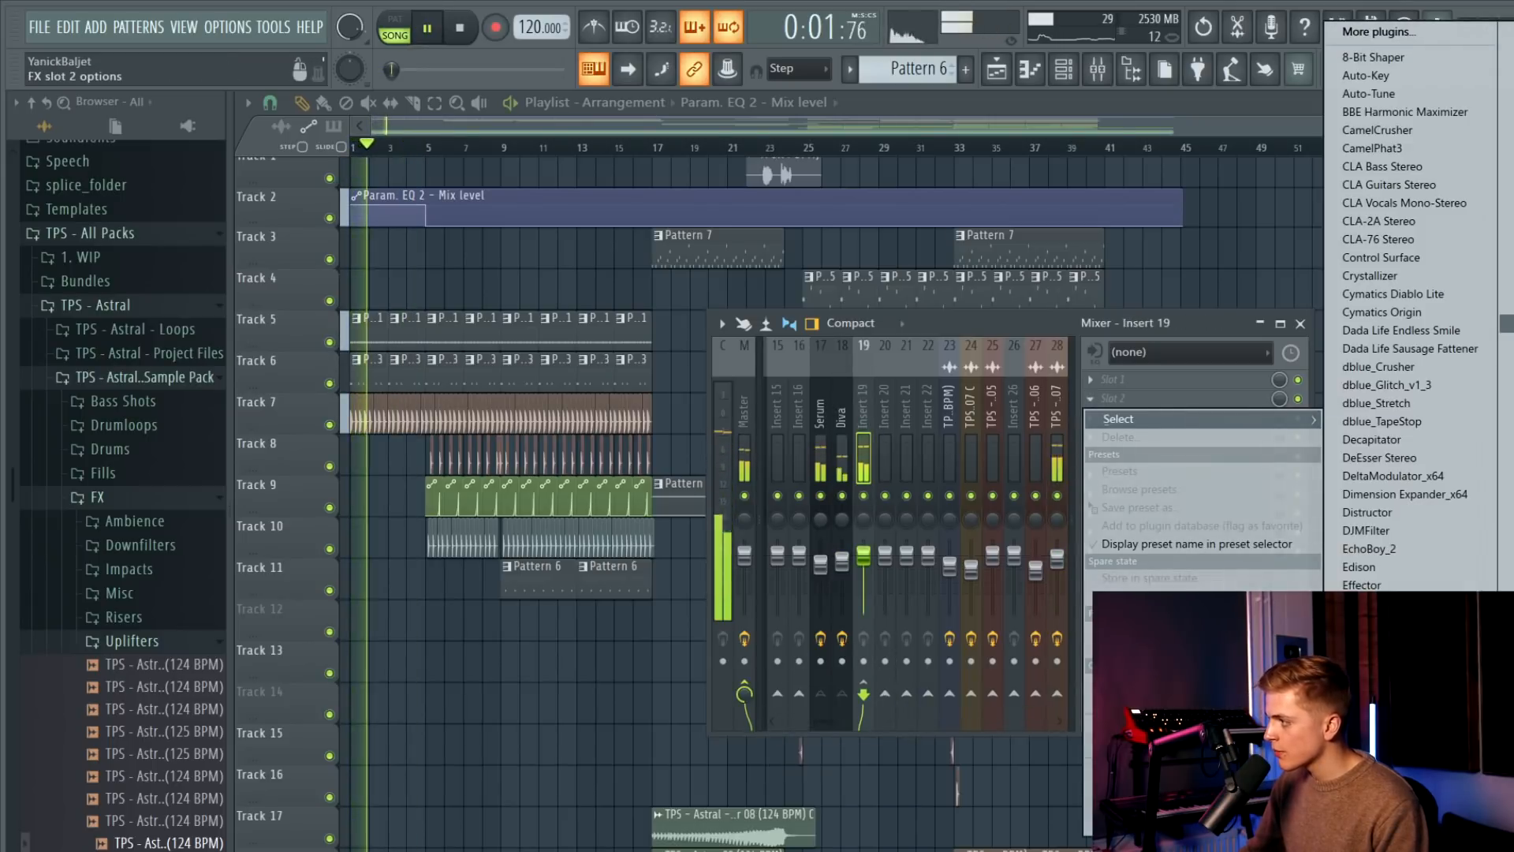
{"action": "left_click", "coordinate": [1380, 588]}
{"action": "left_click", "coordinate": [981, 312]}
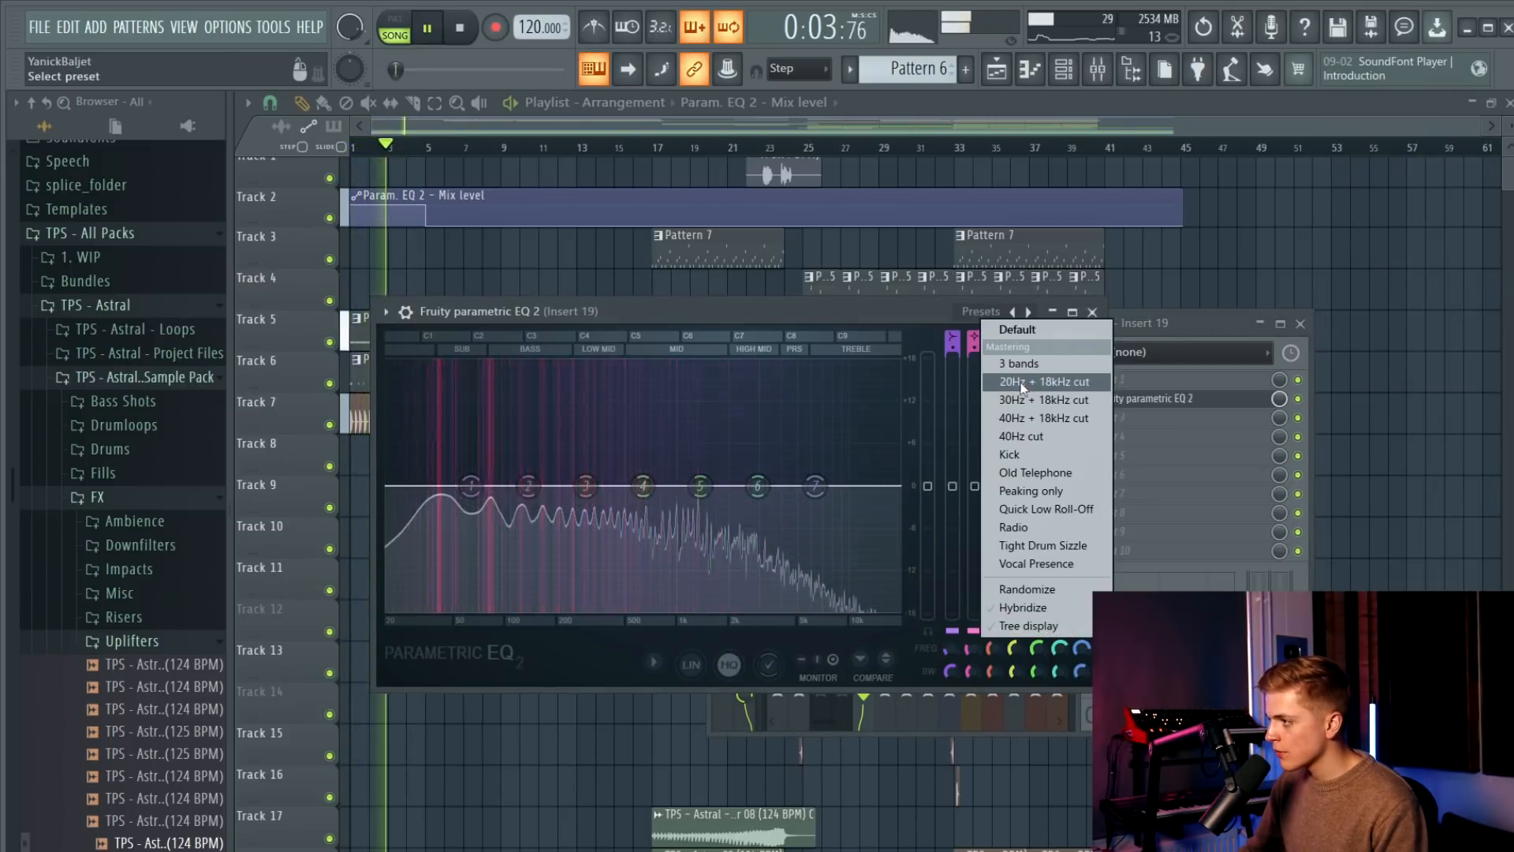
{"action": "left_click", "coordinate": [482, 454]}
{"action": "key", "text": "space"}
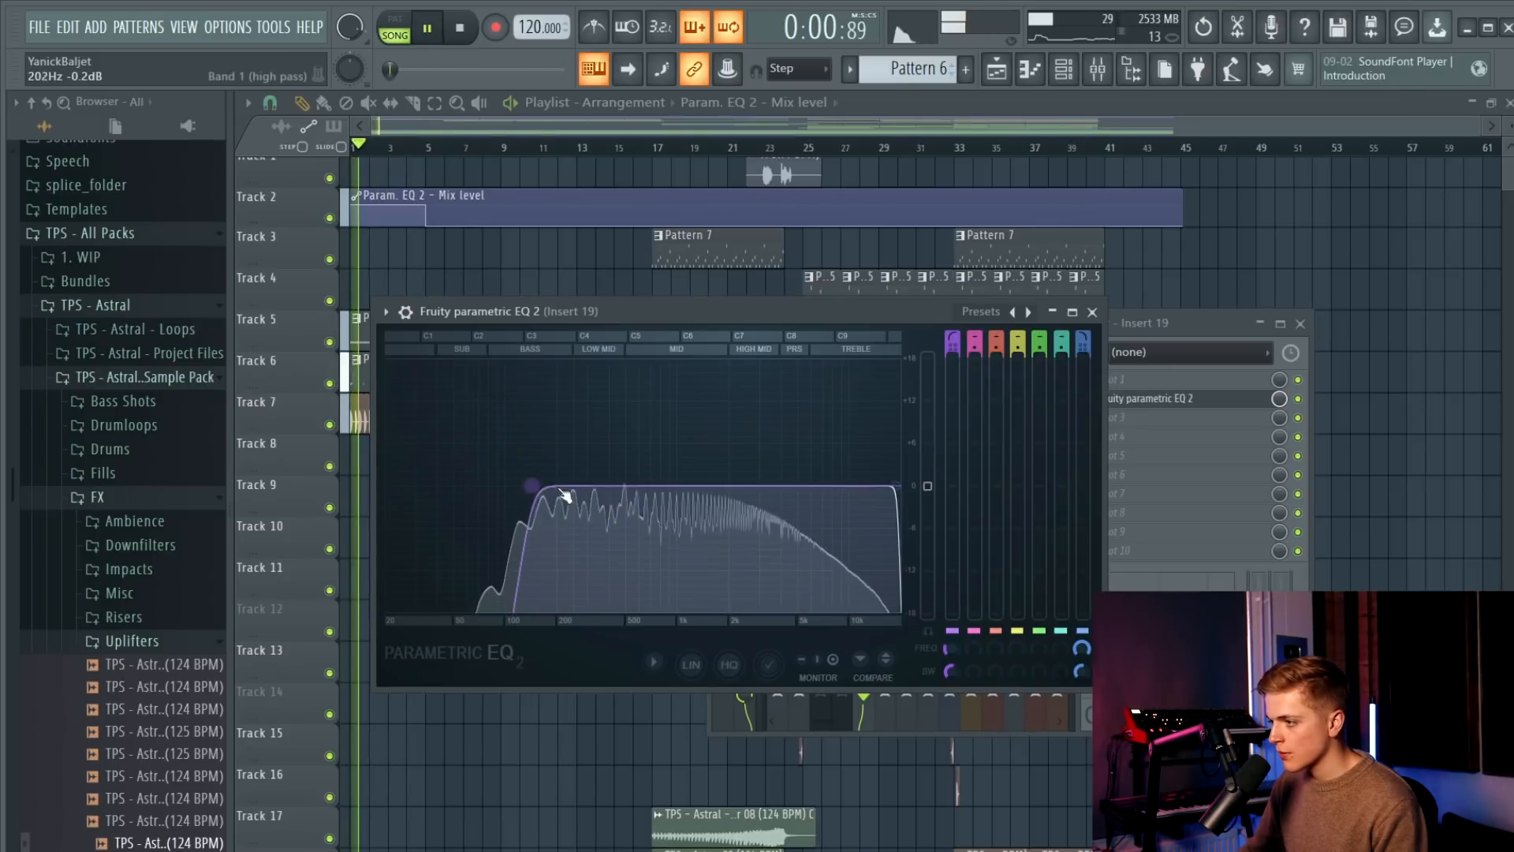
{"action": "left_click_drag", "start_coordinate": [896, 485], "coordinate": [732, 485]}
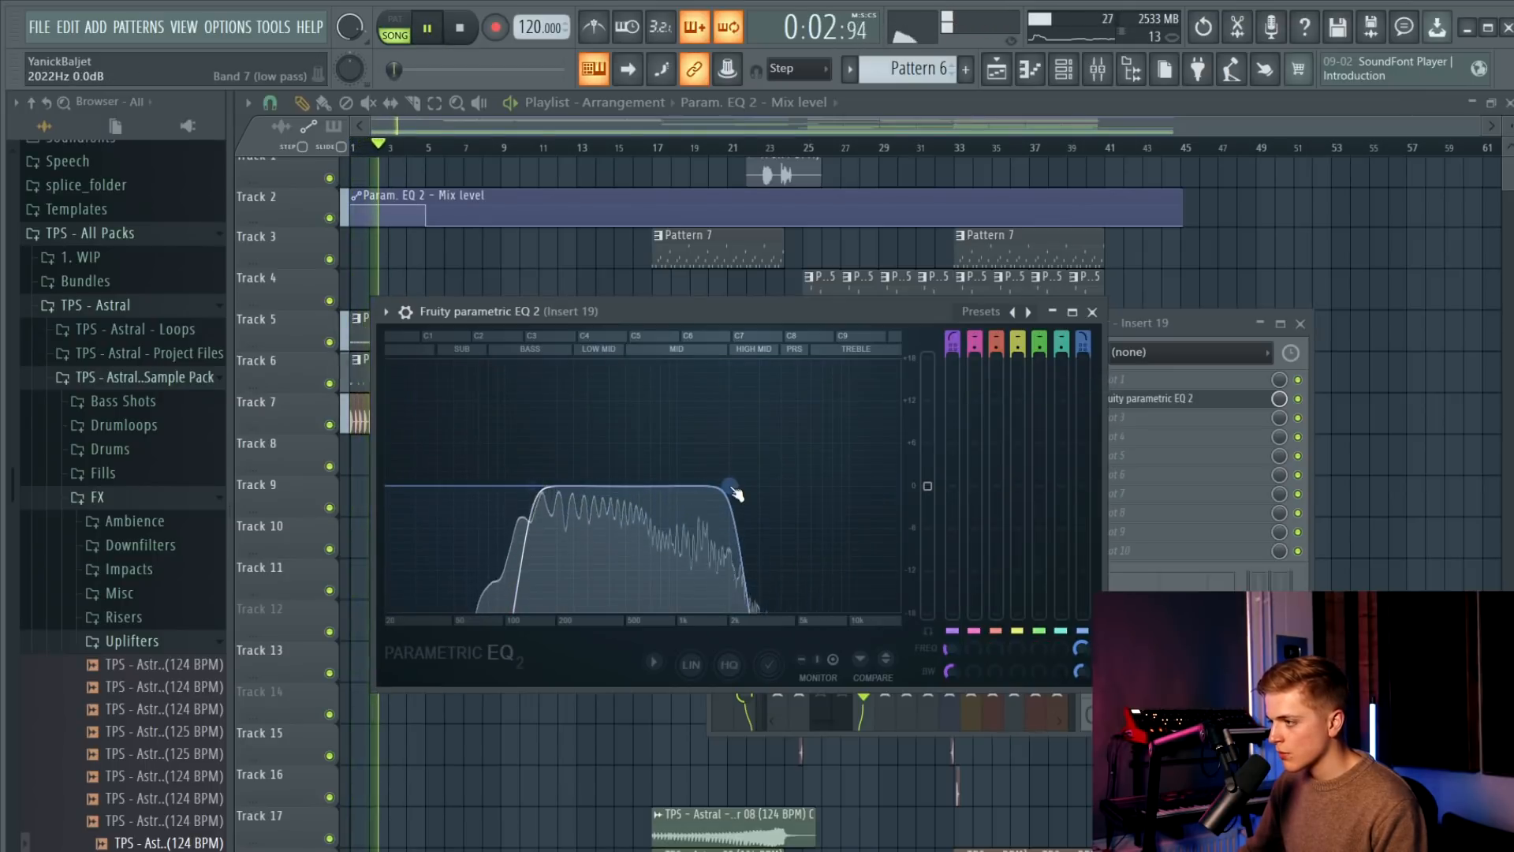
Link the Insert 19 EQ's mix level to the Param. EQ 2 - Mix level internal controller, and restart playback.
{"action": "right_click", "coordinate": [1278, 401]}
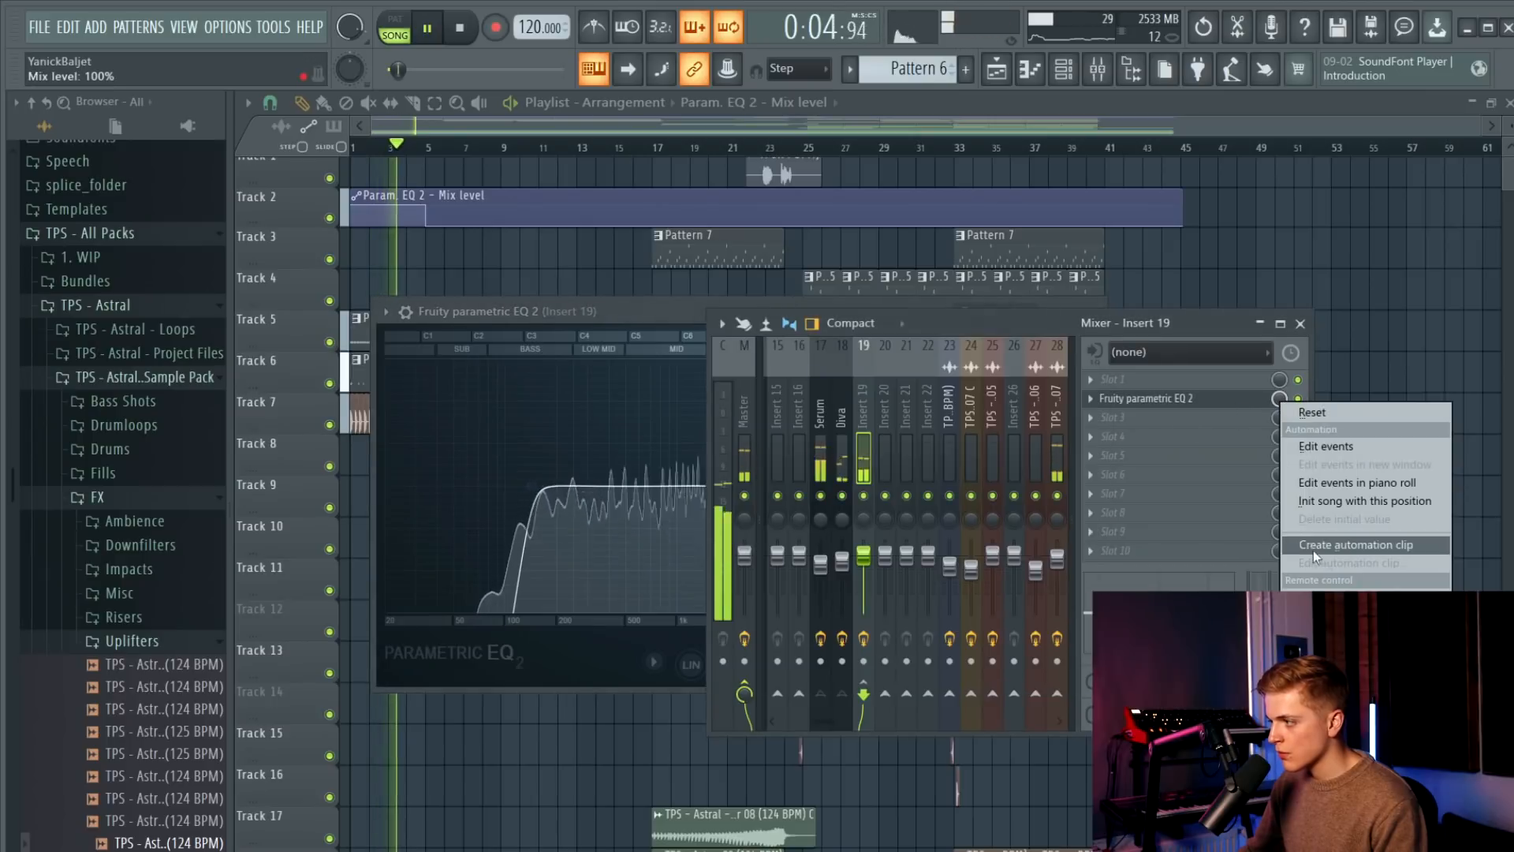
{"action": "left_click", "coordinate": [1341, 584]}
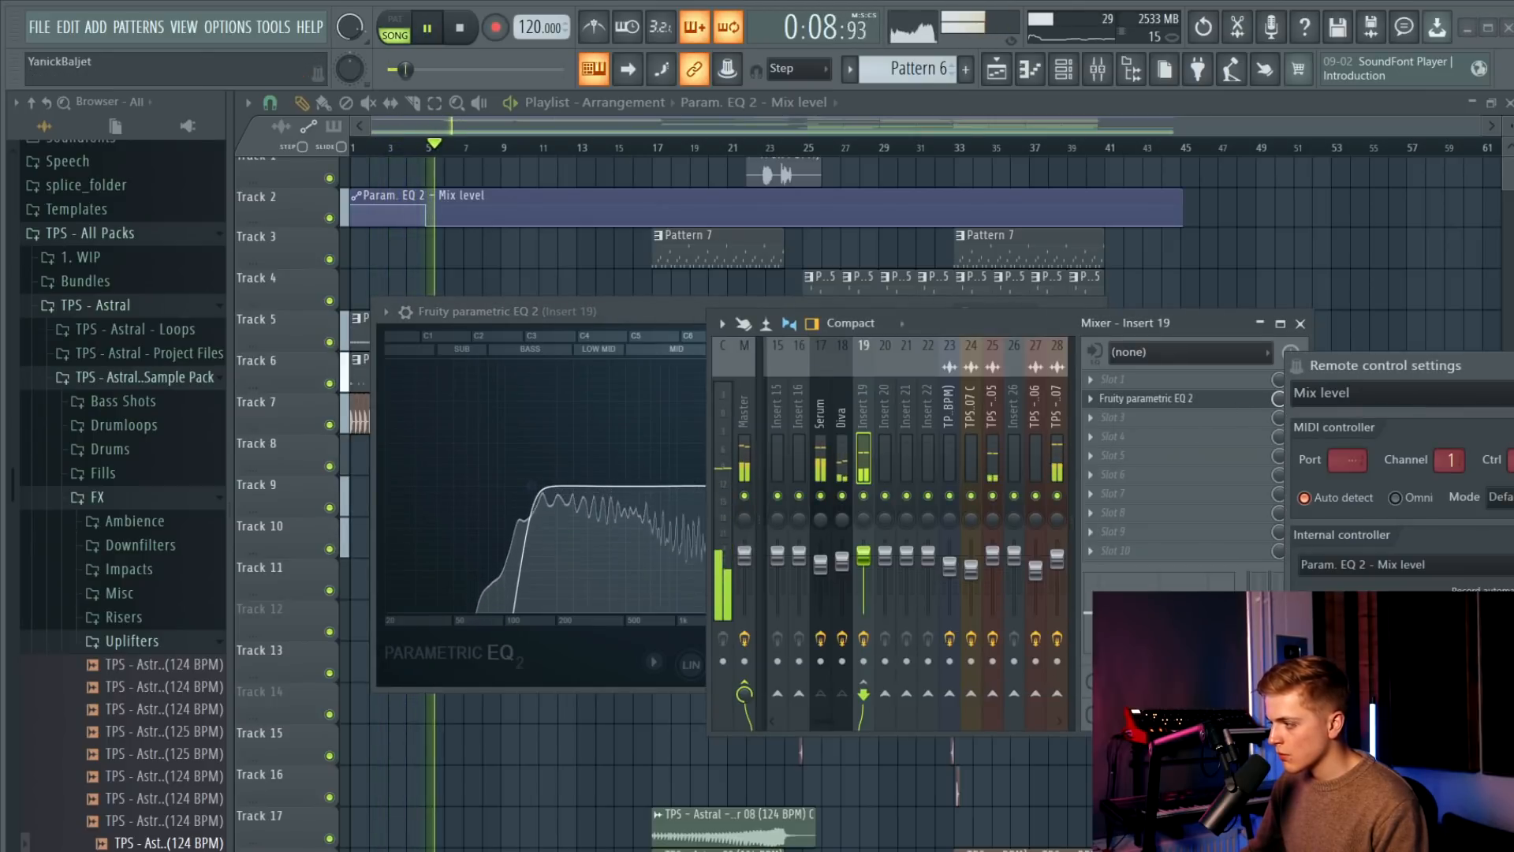
{"action": "key", "text": "Escape"}
{"action": "key", "text": "space"}
Move the EQ mix level automation clip from track 2 to track 16, and bring the short clip at bar 33 in front of it.
{"action": "left_click", "coordinate": [560, 240]}
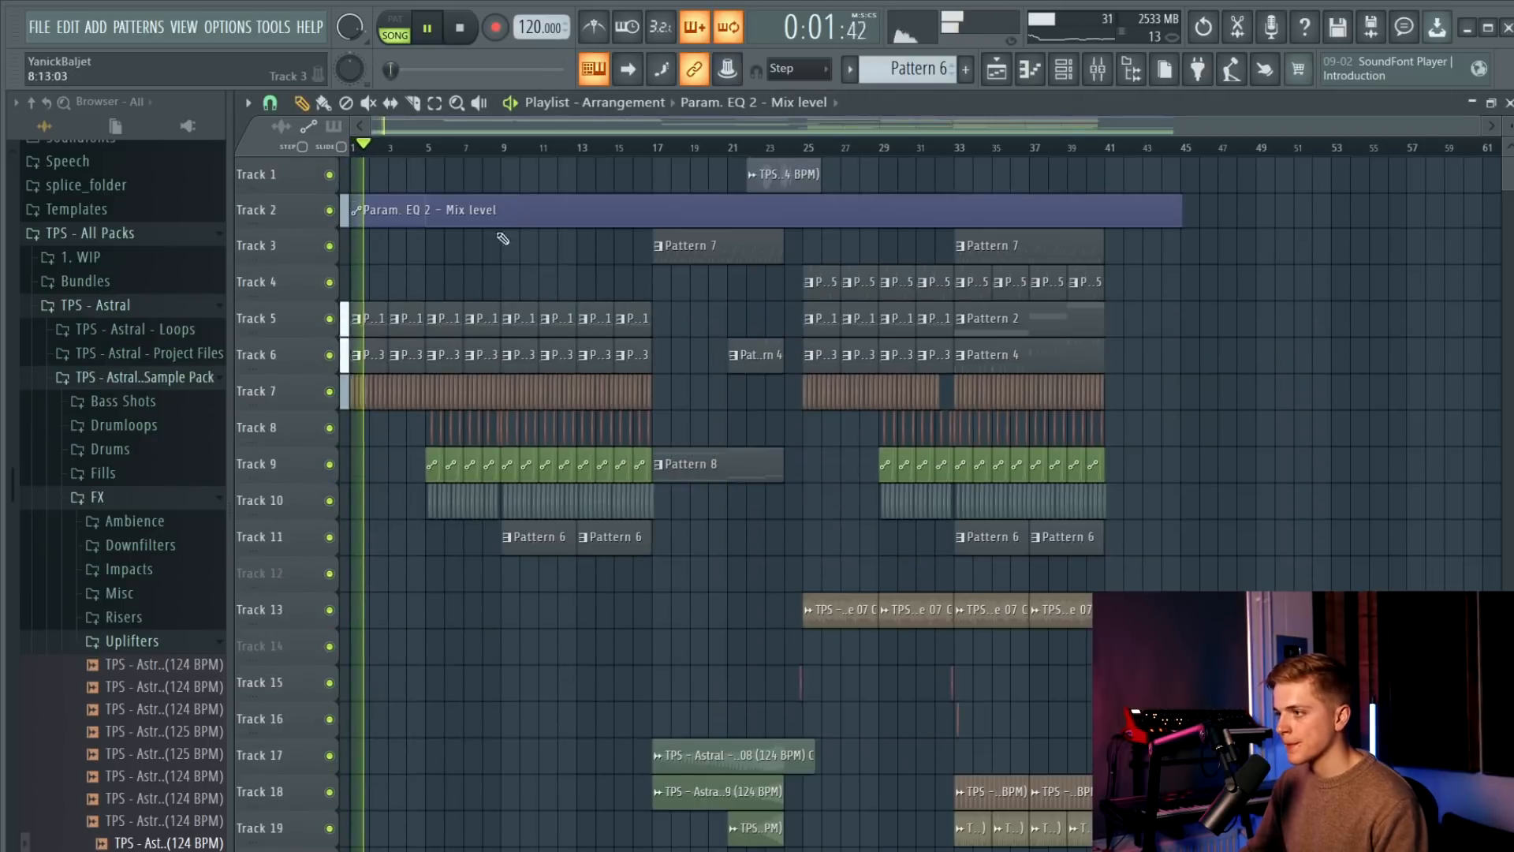
{"action": "left_click_drag", "start_coordinate": [398, 209], "coordinate": [248, 774]}
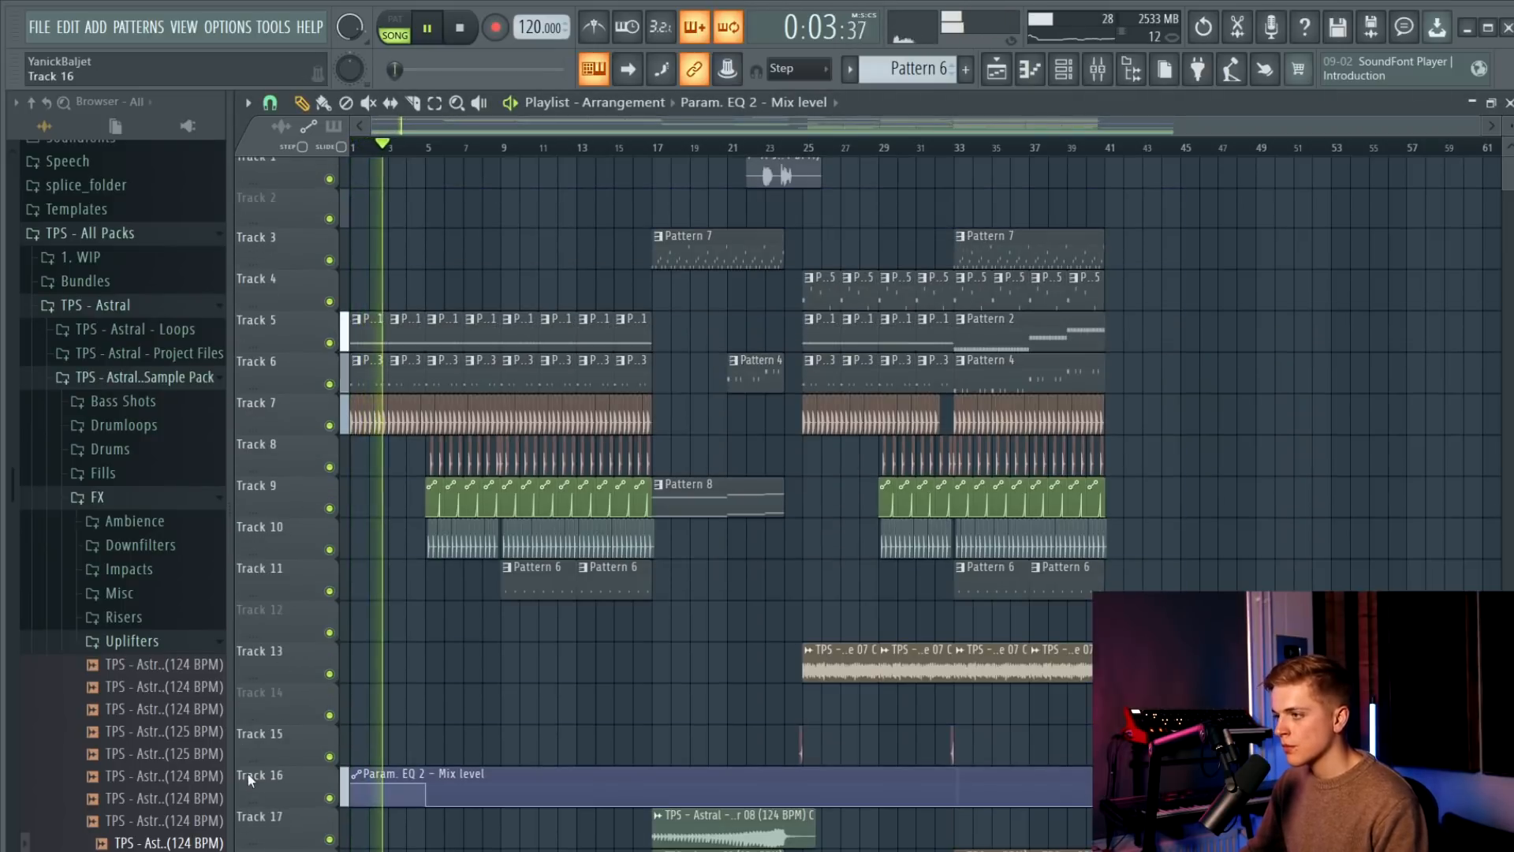
{"action": "scroll", "coordinate": [374, 678], "scroll_direction": "up", "scroll_amount": 2}
{"action": "scroll", "coordinate": [595, 669], "scroll_direction": "down", "scroll_amount": 8}
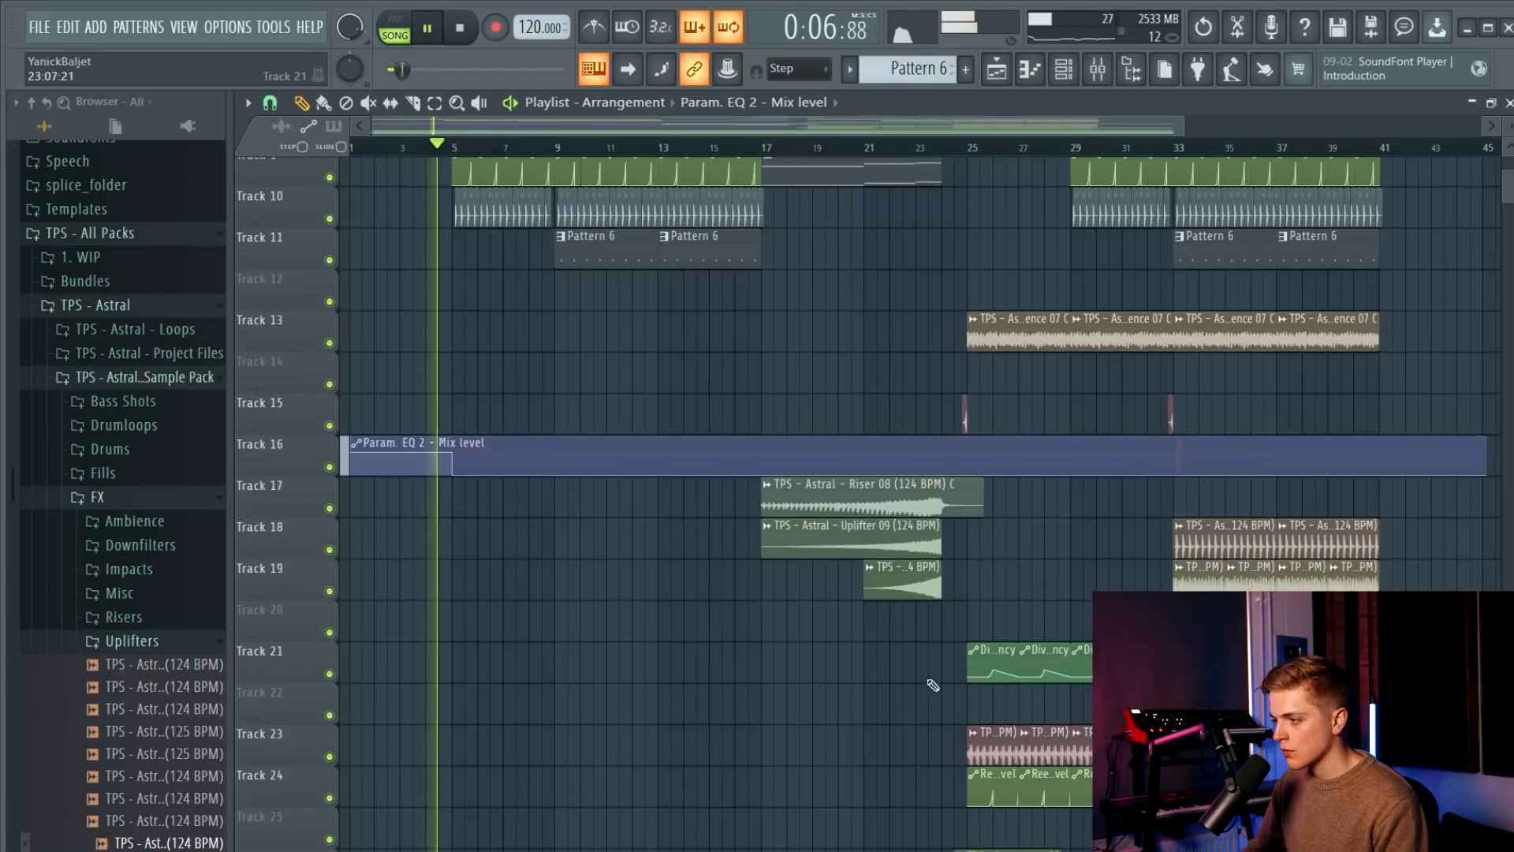
{"action": "left_click", "coordinate": [1178, 457]}
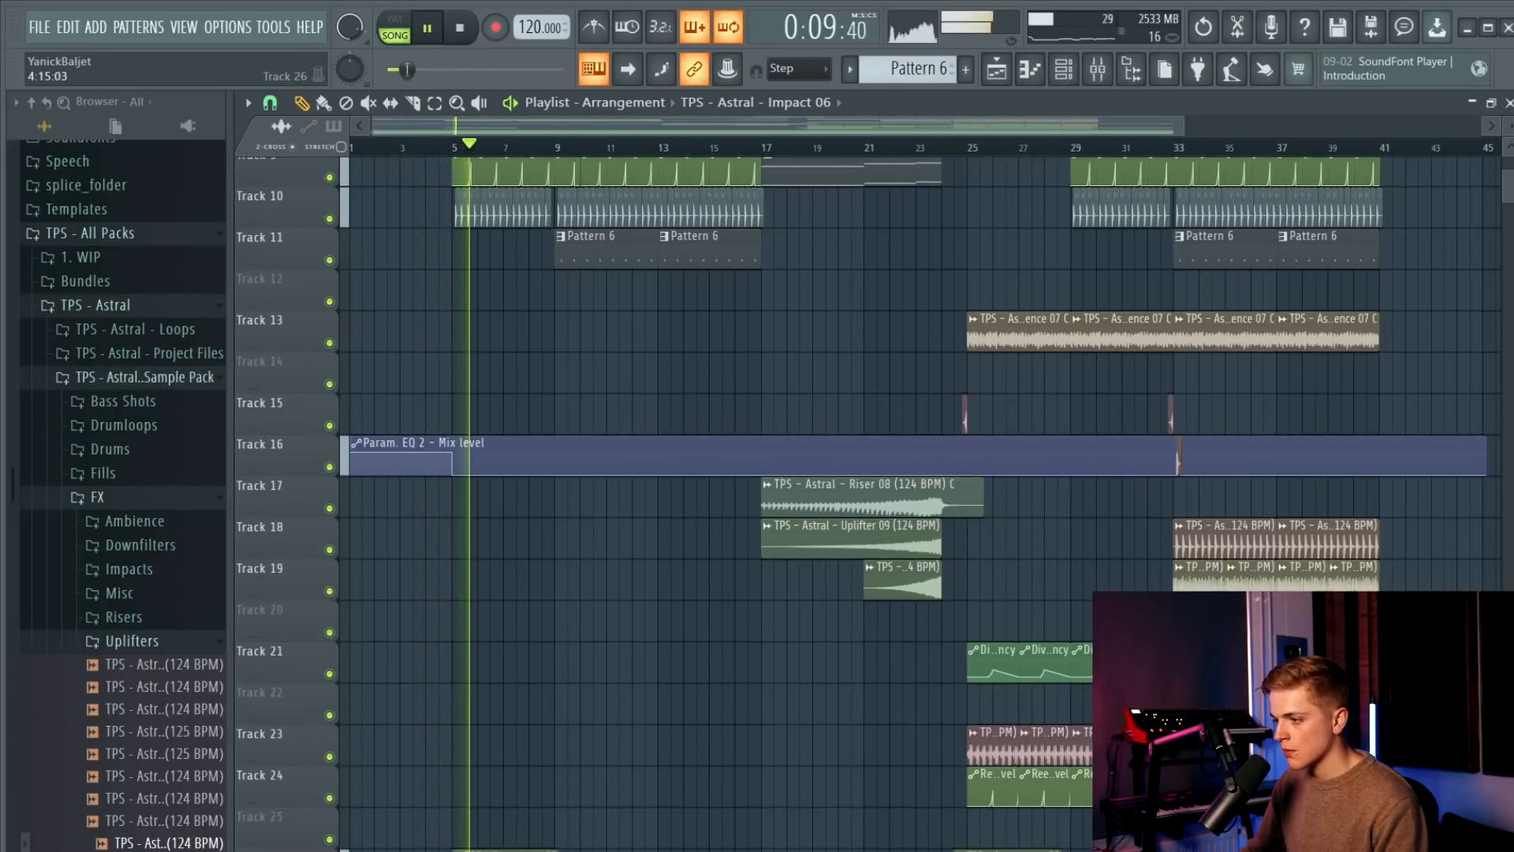
Restart playback and move the EQ mix level automation clip from track 16 back to track 2.
{"action": "double_click", "coordinate": [1178, 460]}
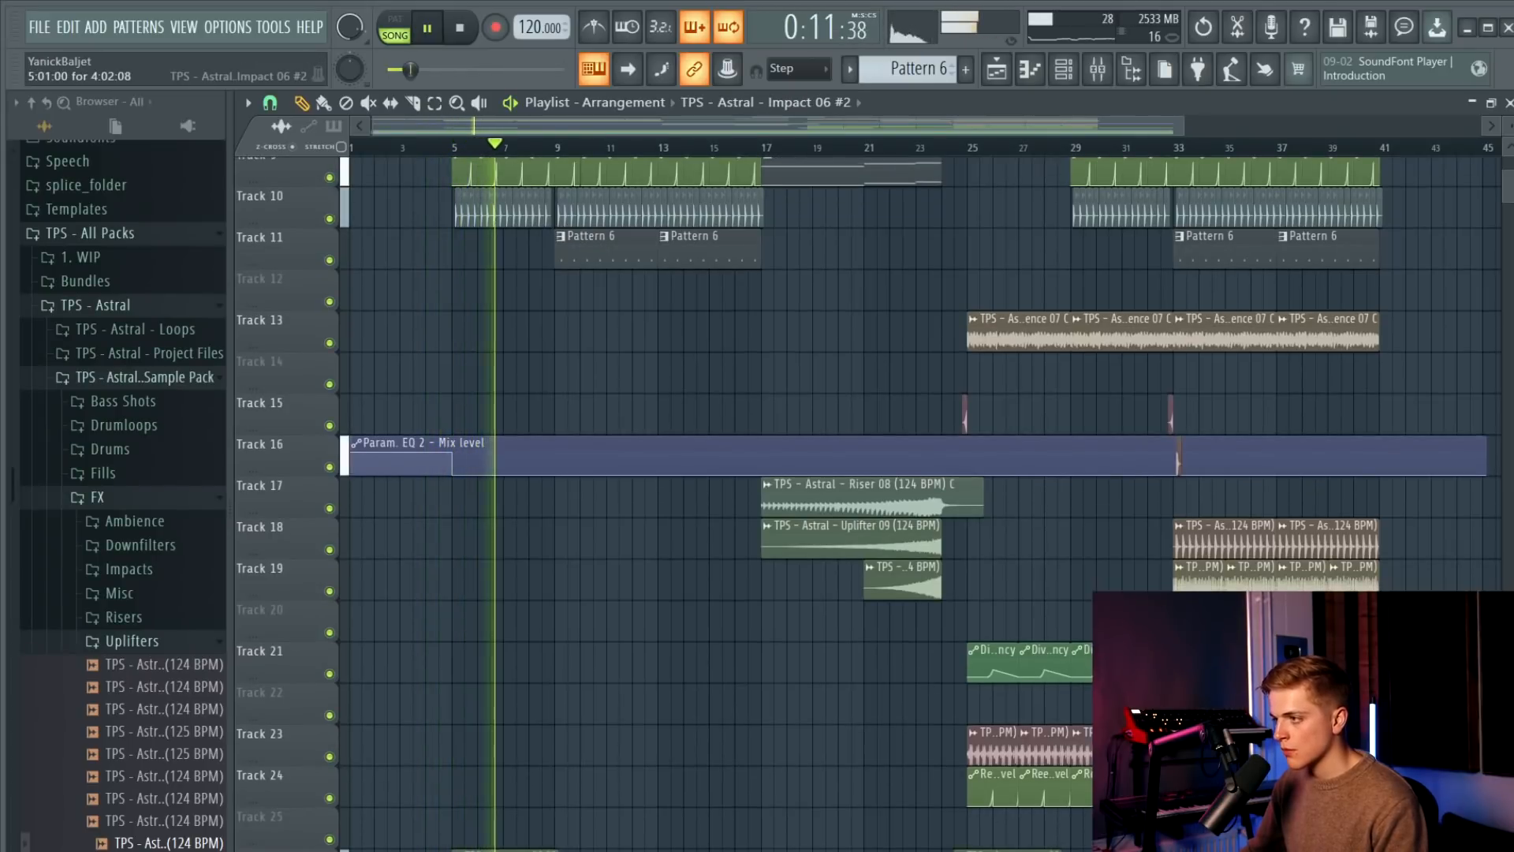
{"action": "left_click", "coordinate": [892, 259]}
{"action": "scroll", "coordinate": [571, 409], "scroll_direction": "down", "scroll_amount": 3}
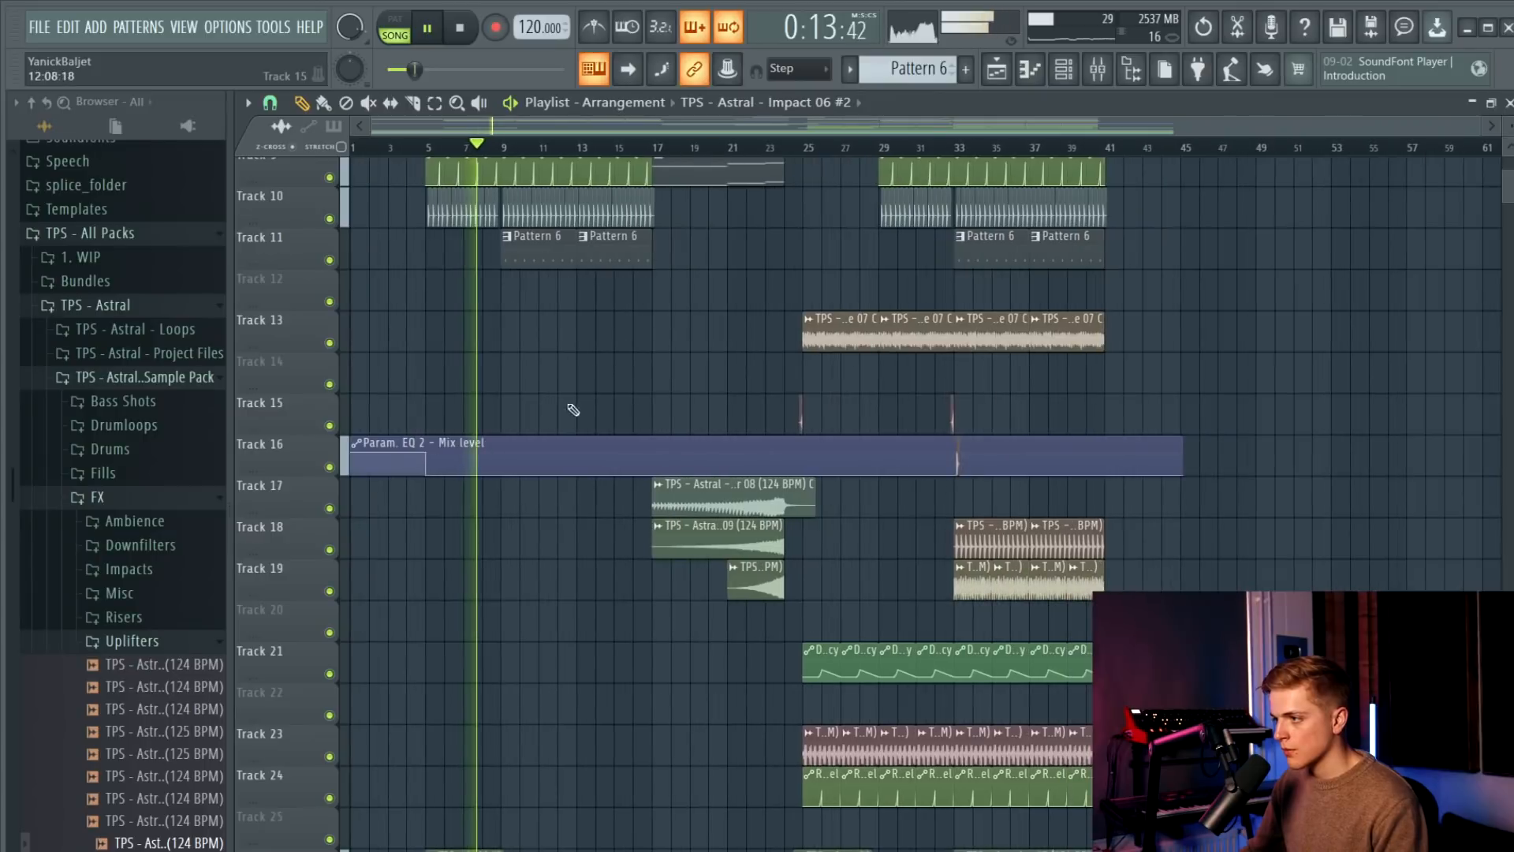
{"action": "key", "text": "space"}
{"action": "key", "text": "space"}
{"action": "left_click_drag", "start_coordinate": [523, 439], "coordinate": [427, 204]}
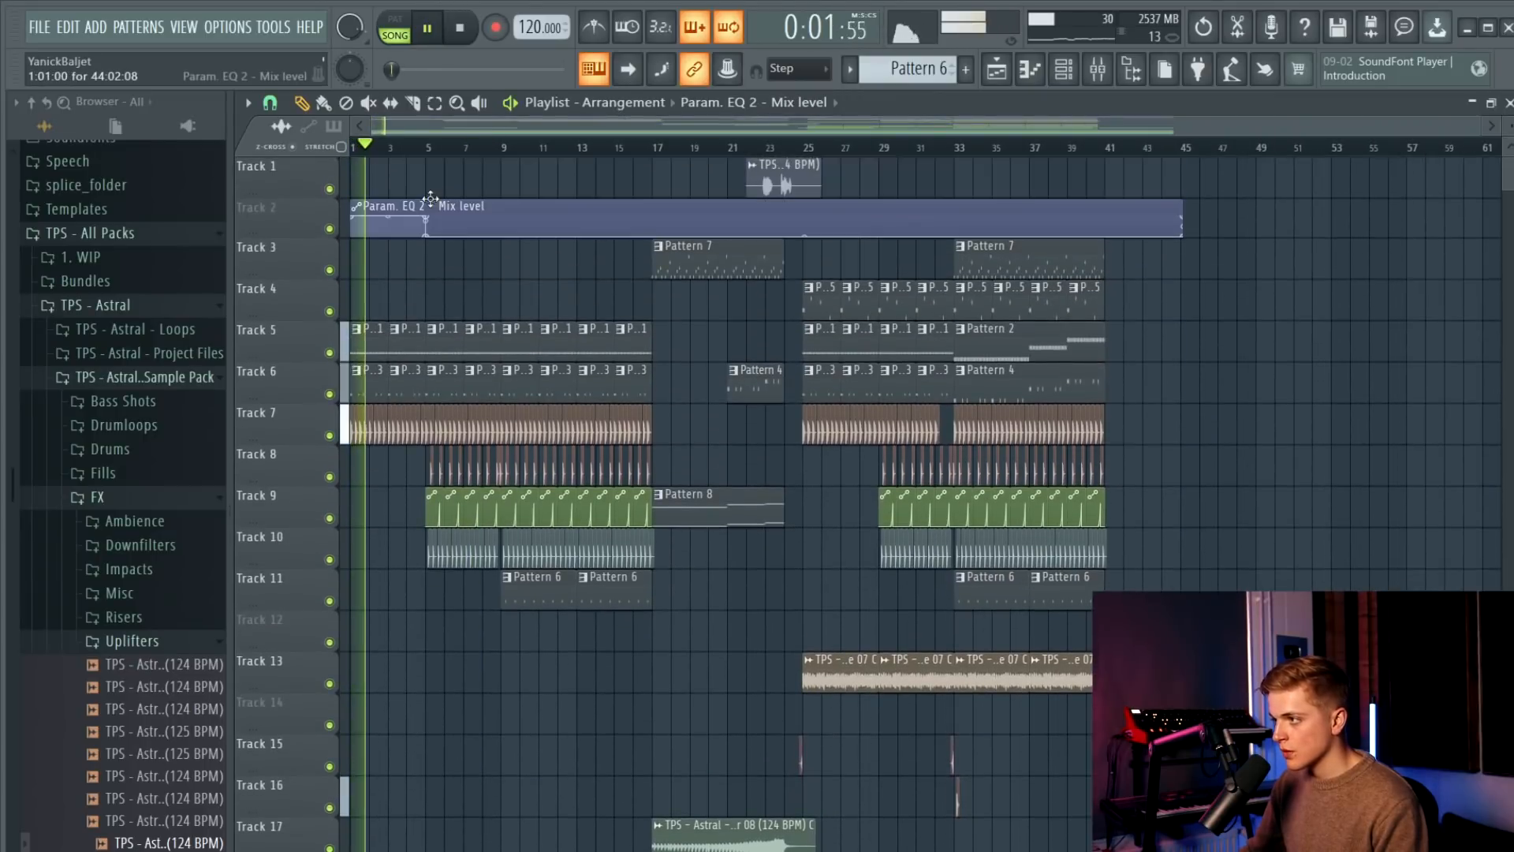
Copy the loop clips on track 23 from the section starting at bar 25 to bars 1 to 17.
{"action": "scroll", "coordinate": [442, 267], "scroll_direction": "down", "scroll_amount": 5}
{"action": "key", "text": "space"}
{"action": "left_click_drag", "start_coordinate": [736, 486], "coordinate": [1105, 570]}
{"action": "key", "text": "ctrl+c"}
{"action": "key", "text": "ctrl+v"}
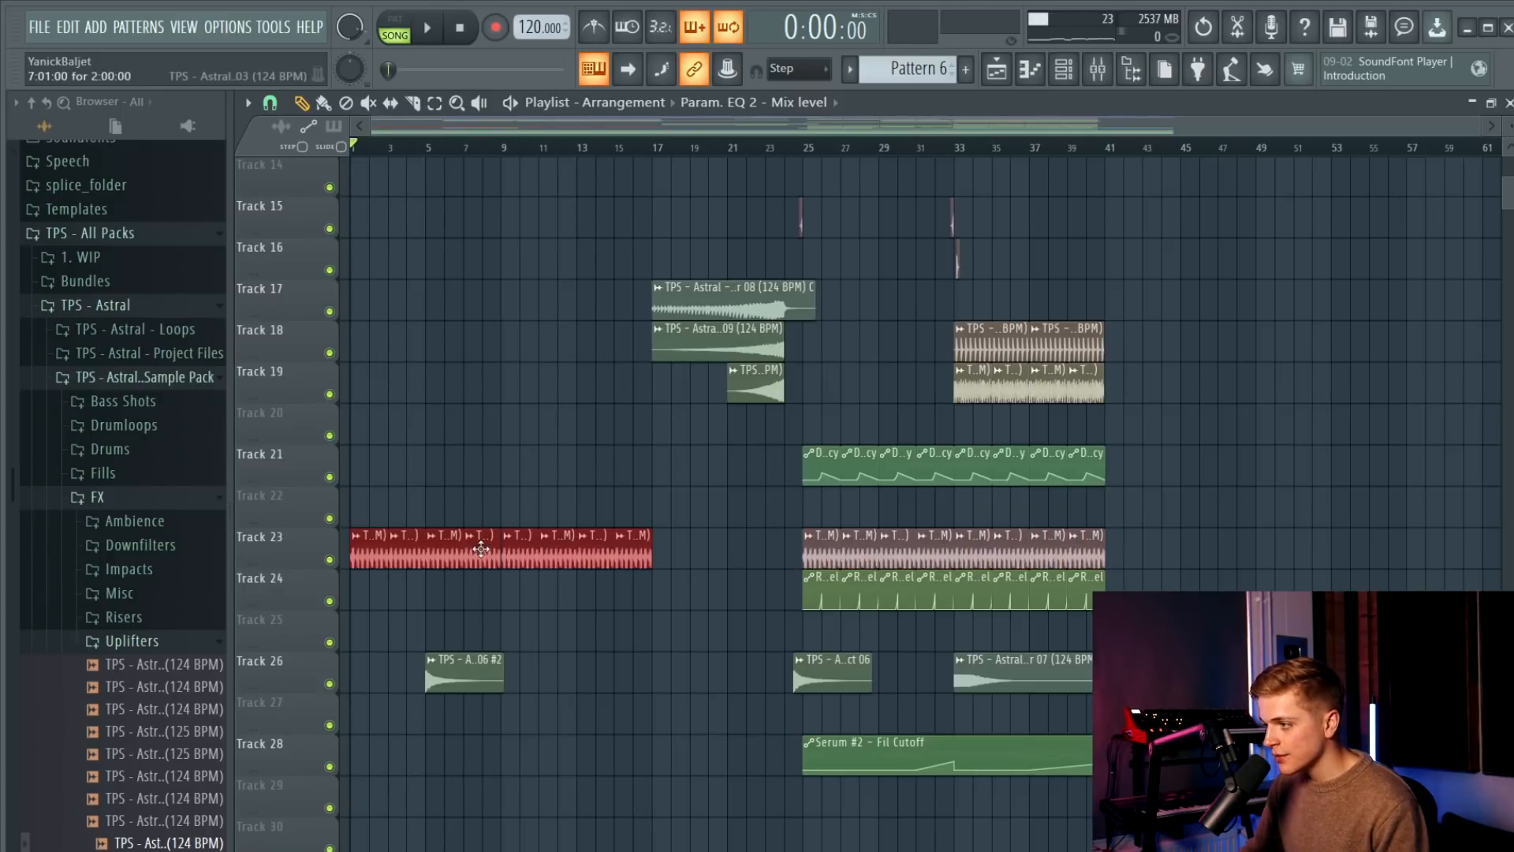
Copy the Reeverb 2 wet level automation clips on track 24 to the song's start, and delete the copies before bar 5.
{"action": "left_click_drag", "start_coordinate": [755, 570], "coordinate": [1107, 609]}
{"action": "key", "text": "ctrl+c"}
{"action": "key", "text": "ctrl+v"}
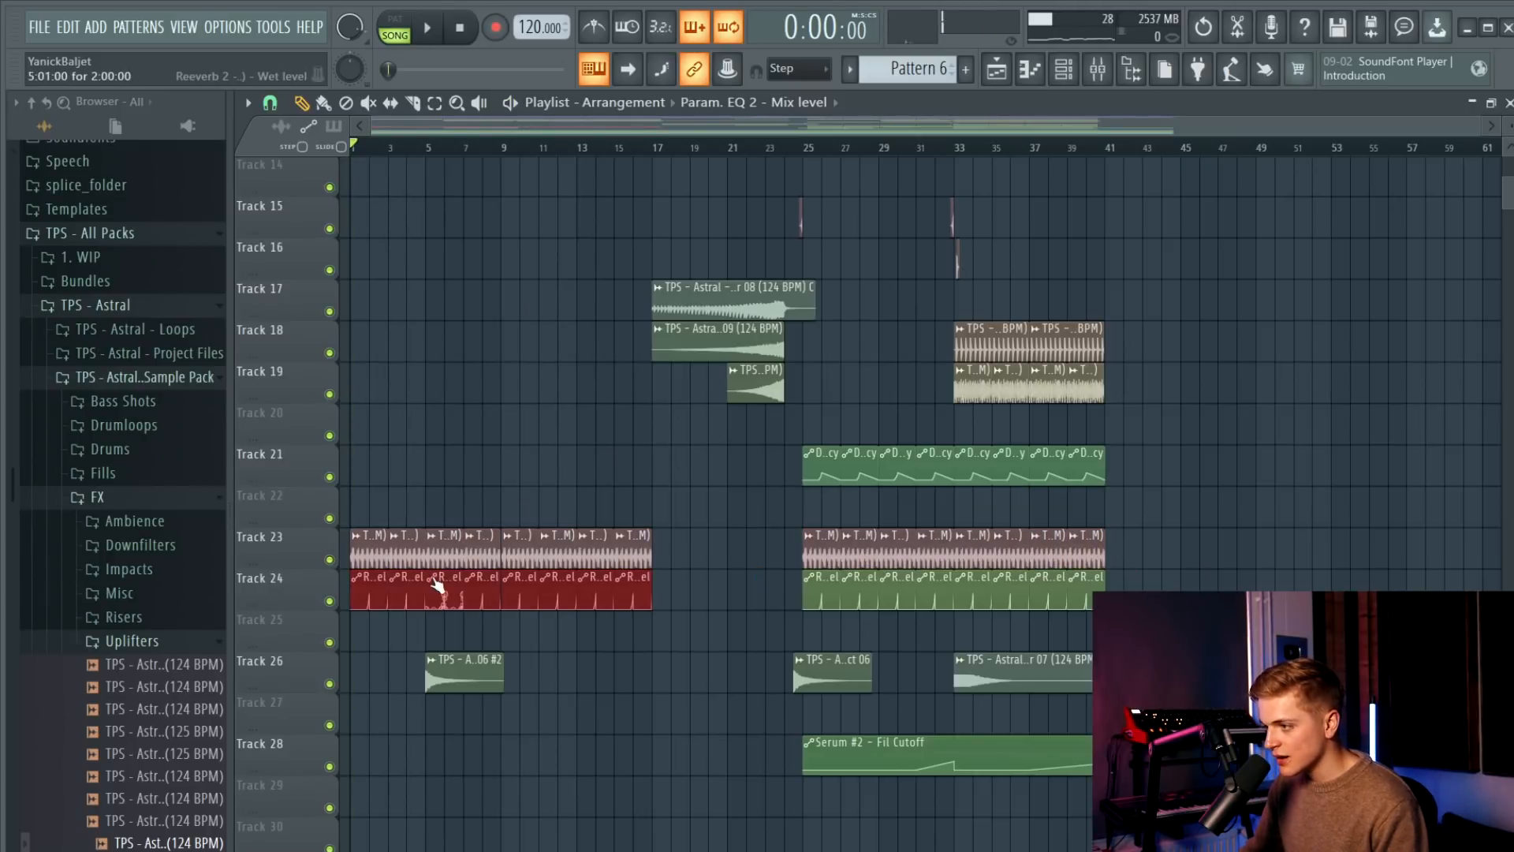
{"action": "scroll", "coordinate": [382, 607], "scroll_direction": "up", "scroll_amount": 3}
{"action": "left_click", "coordinate": [382, 622], "text": "ctrl"}
{"action": "right_click", "coordinate": [449, 593]}
{"action": "right_click", "coordinate": [384, 604]}
{"action": "key", "text": "space"}
{"action": "scroll", "coordinate": [426, 560], "scroll_direction": "down", "scroll_amount": 3}
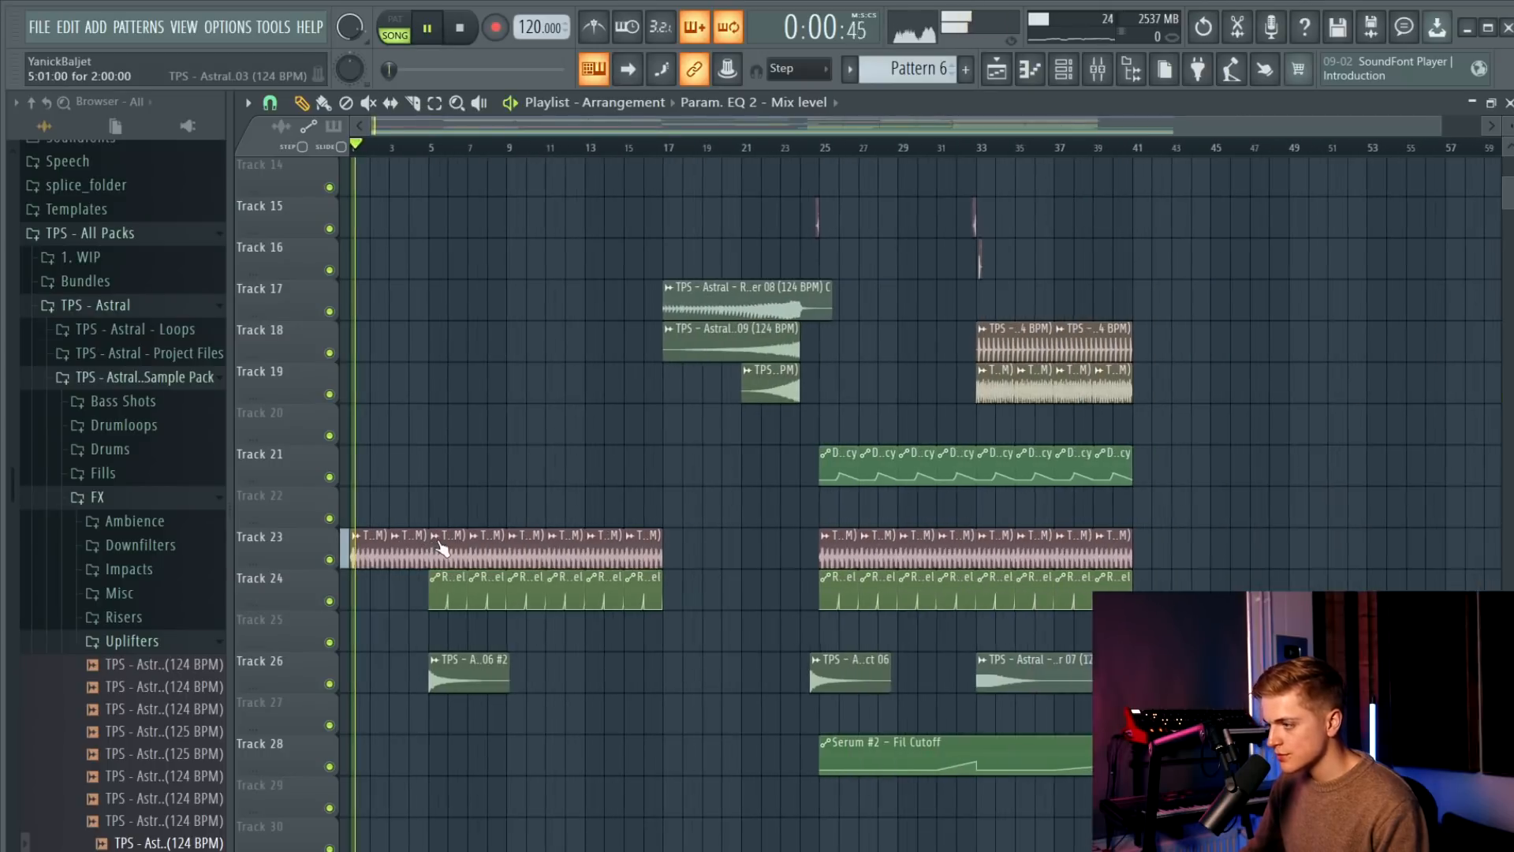
Place the EQ mix level automation clip on track 31, and shift the existing stack of automation clips down one track.
{"action": "scroll", "coordinate": [599, 578], "scroll_direction": "up", "scroll_amount": 1}
{"action": "scroll", "coordinate": [398, 578], "scroll_direction": "up", "scroll_amount": 1}
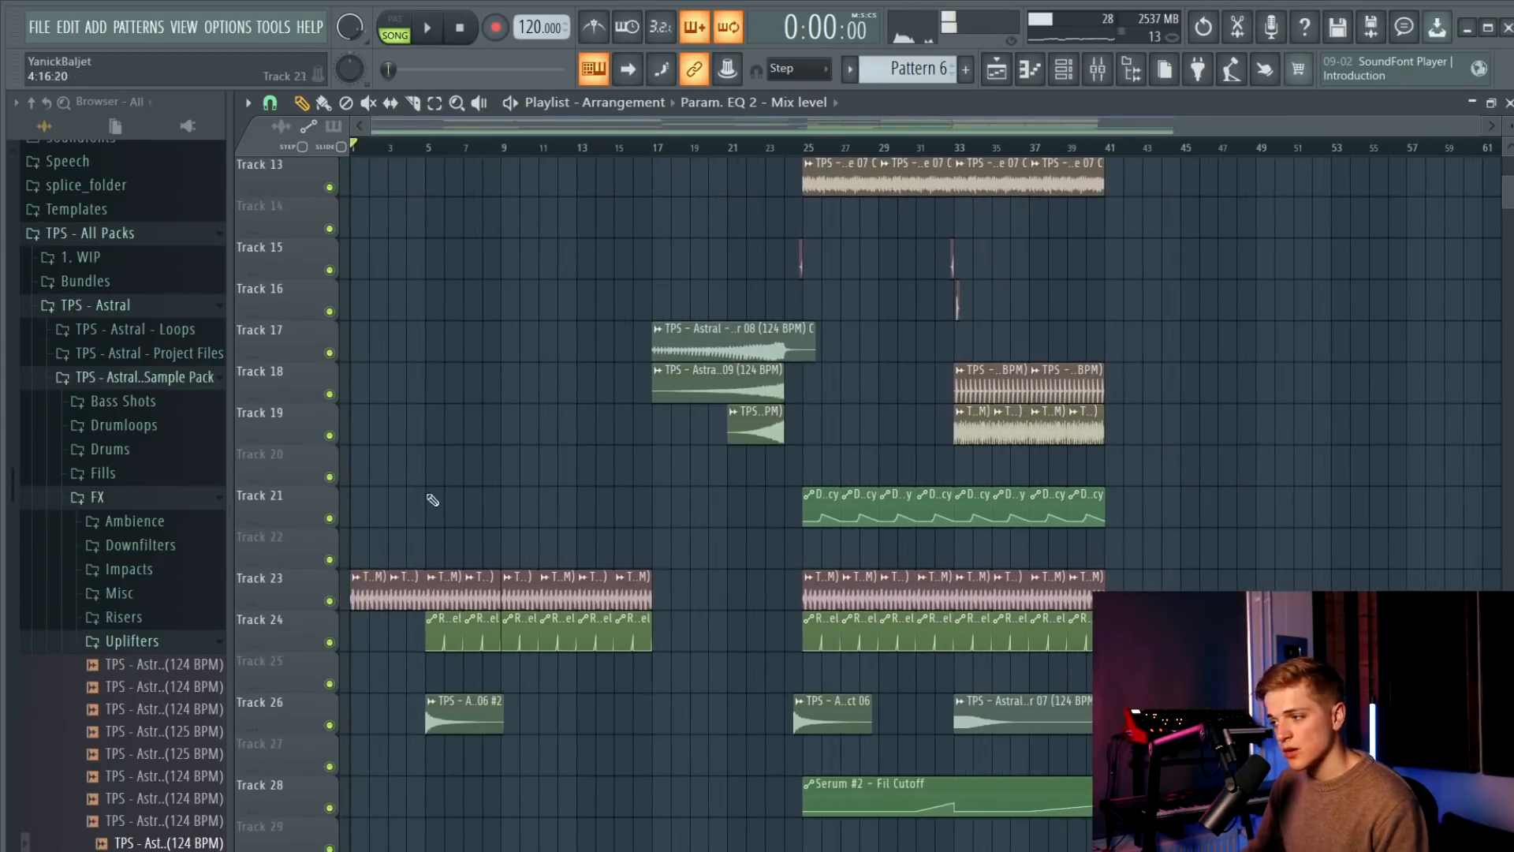
{"action": "scroll", "coordinate": [636, 612], "scroll_direction": "up", "scroll_amount": 1}
{"action": "scroll", "coordinate": [507, 544], "scroll_direction": "up", "scroll_amount": 2}
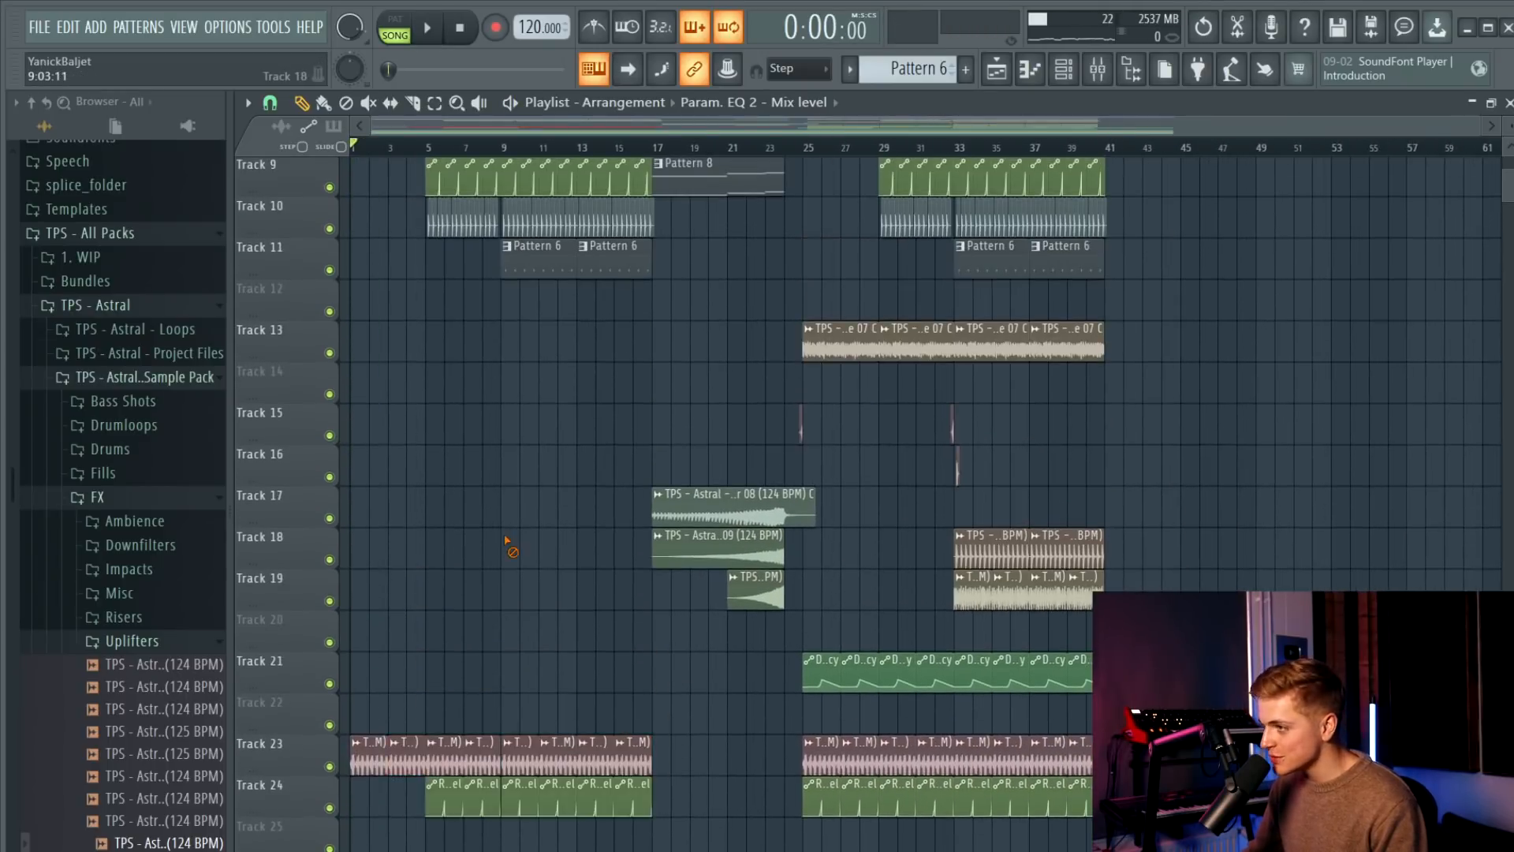
{"action": "scroll", "coordinate": [633, 712], "scroll_direction": "up", "scroll_amount": 8}
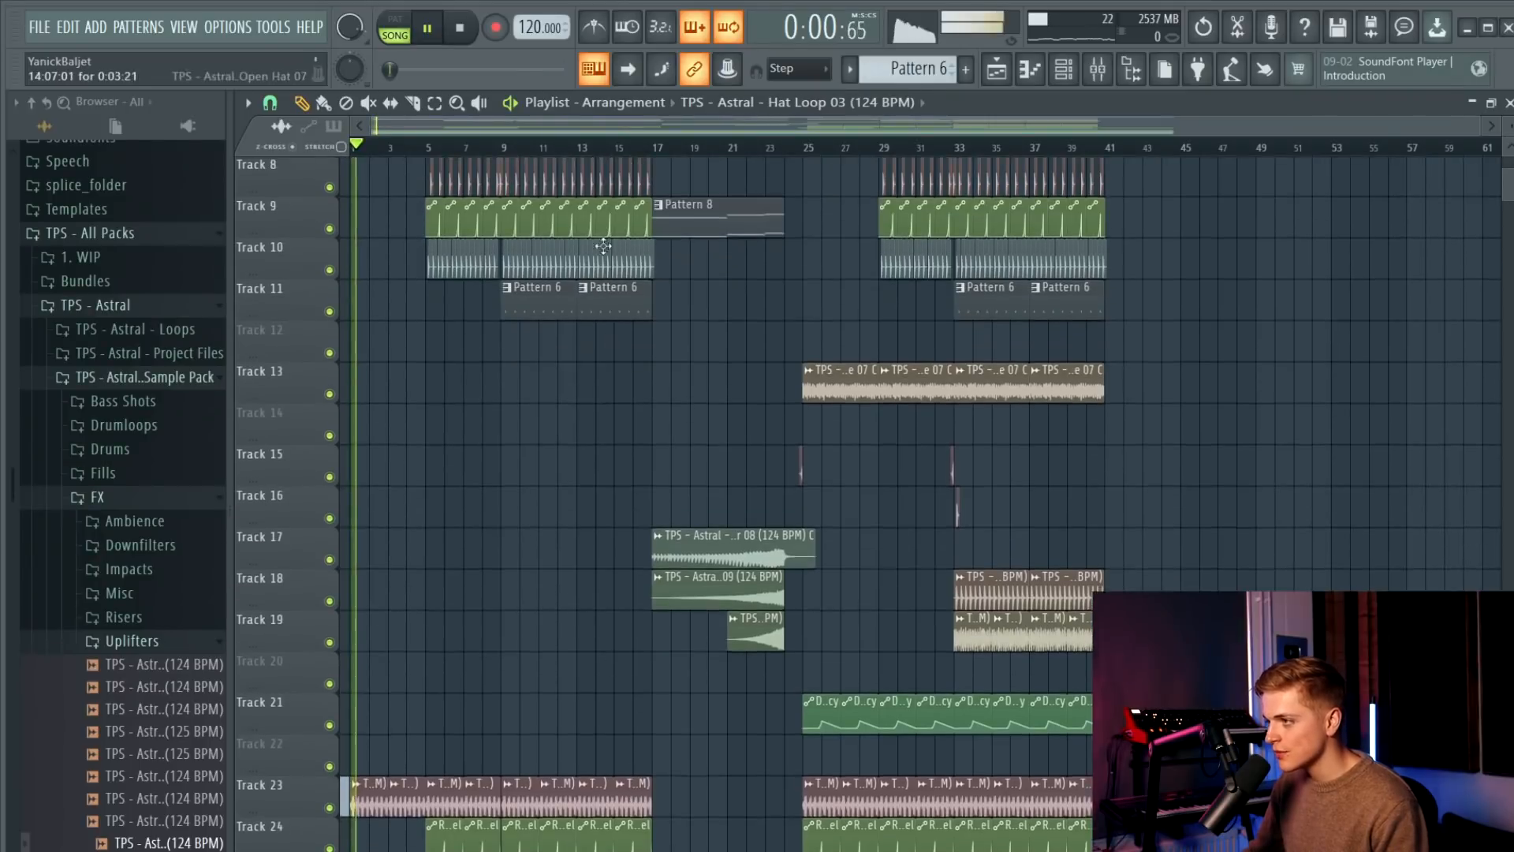
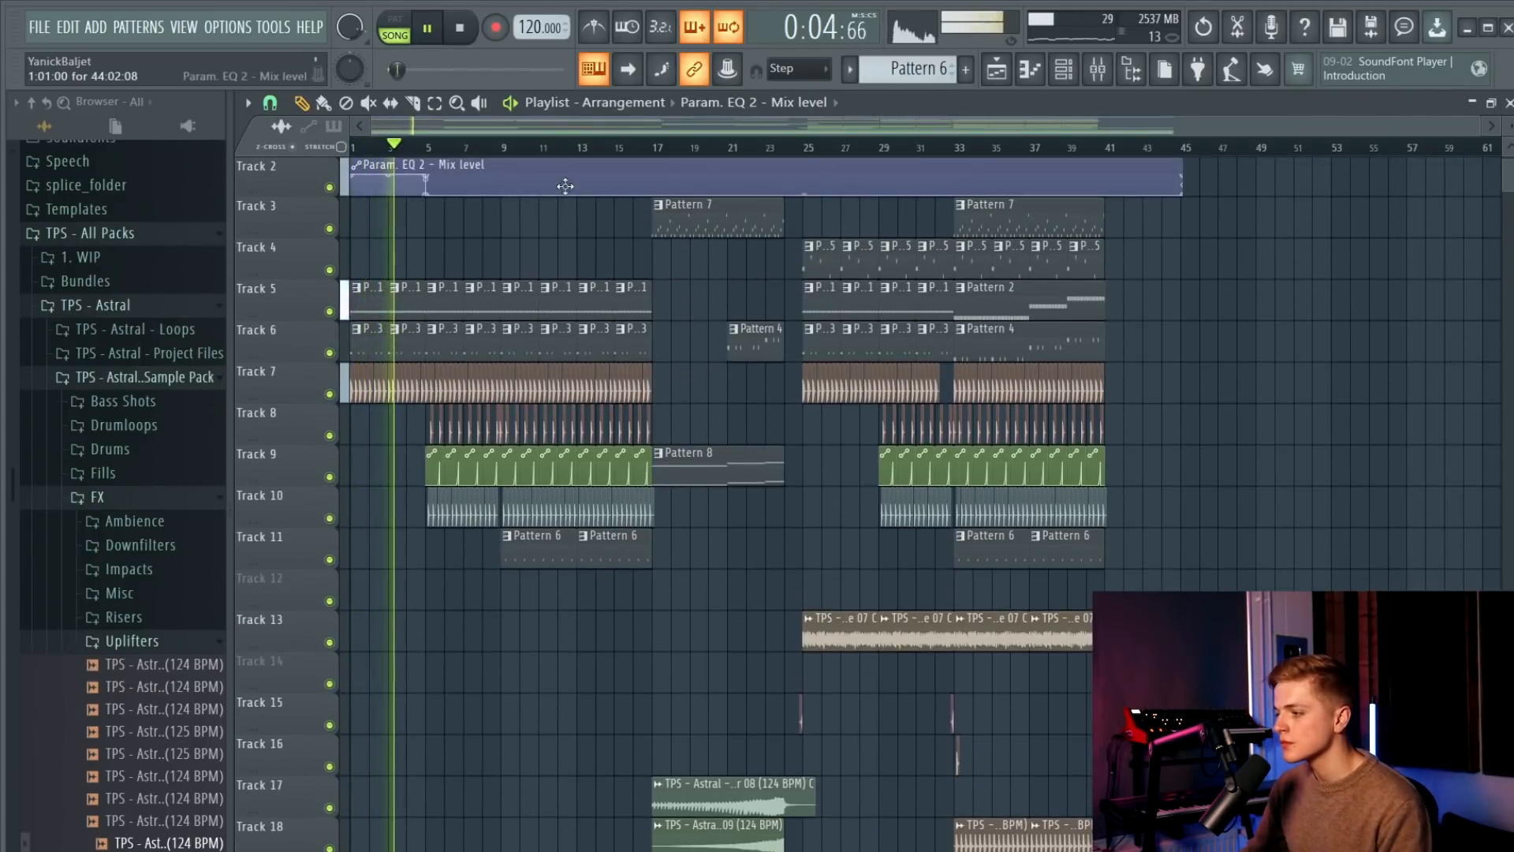
{"action": "scroll", "coordinate": [564, 168], "scroll_direction": "down", "scroll_amount": 15}
{"action": "scroll", "coordinate": [426, 463], "scroll_direction": "down", "scroll_amount": 4}
{"action": "left_click_drag", "start_coordinate": [426, 464], "coordinate": [434, 530]}
{"action": "left_click_drag", "start_coordinate": [561, 466], "coordinate": [818, 849]}
{"action": "scroll", "coordinate": [818, 848], "scroll_direction": "up", "scroll_amount": 12}
{"action": "key", "text": "shift+Down"}
{"action": "scroll", "coordinate": [825, 830], "scroll_direction": "up", "scroll_amount": 5}
{"action": "scroll", "coordinate": [825, 830], "scroll_direction": "down", "scroll_amount": 5}
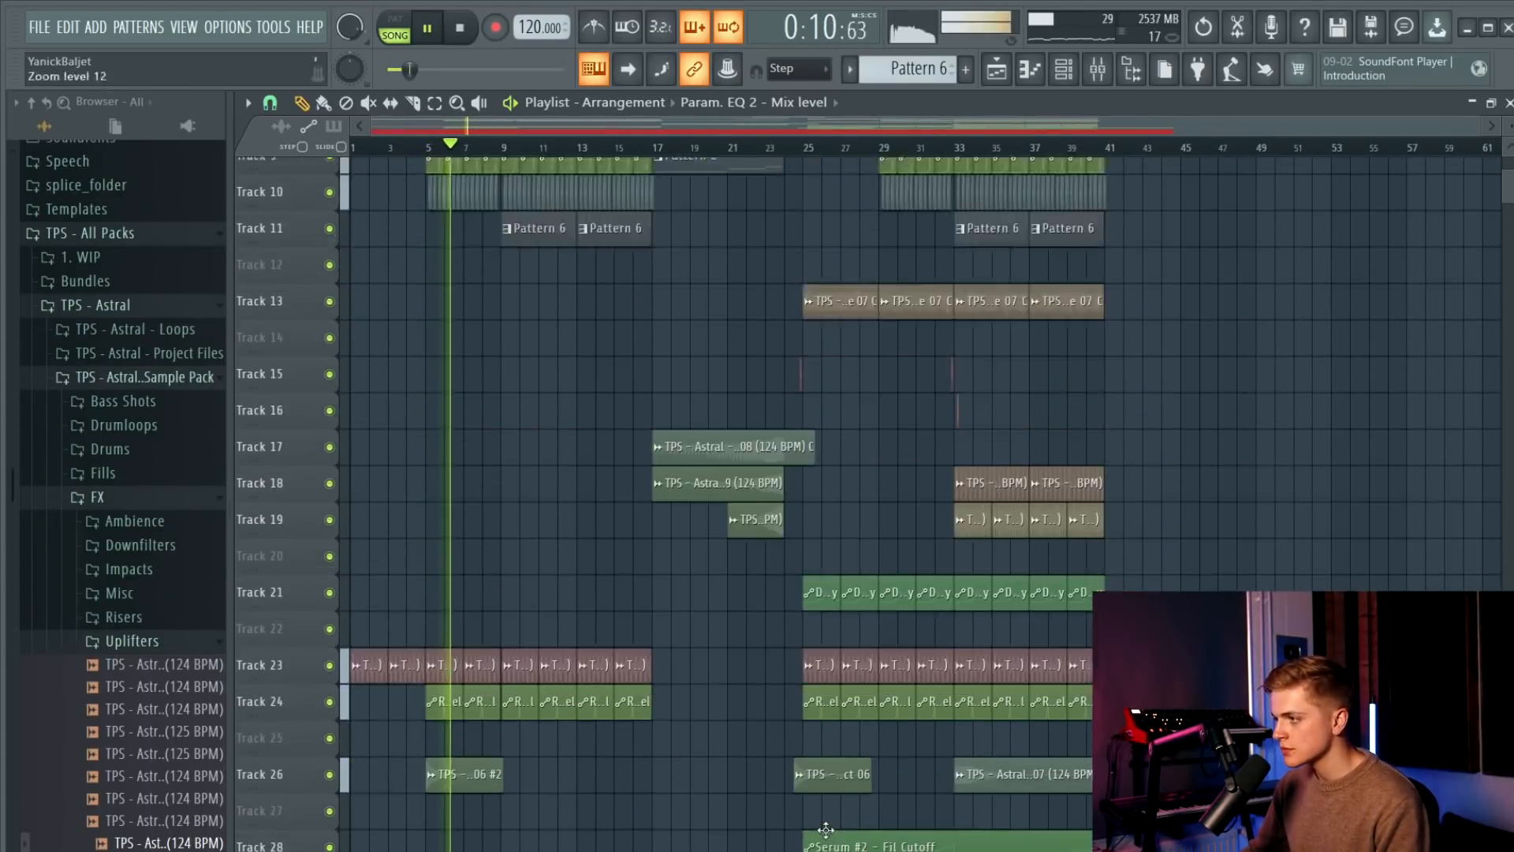
{"action": "scroll", "coordinate": [831, 834], "scroll_direction": "up", "scroll_amount": 3}
{"action": "scroll", "coordinate": [716, 691], "scroll_direction": "down", "scroll_amount": 2}
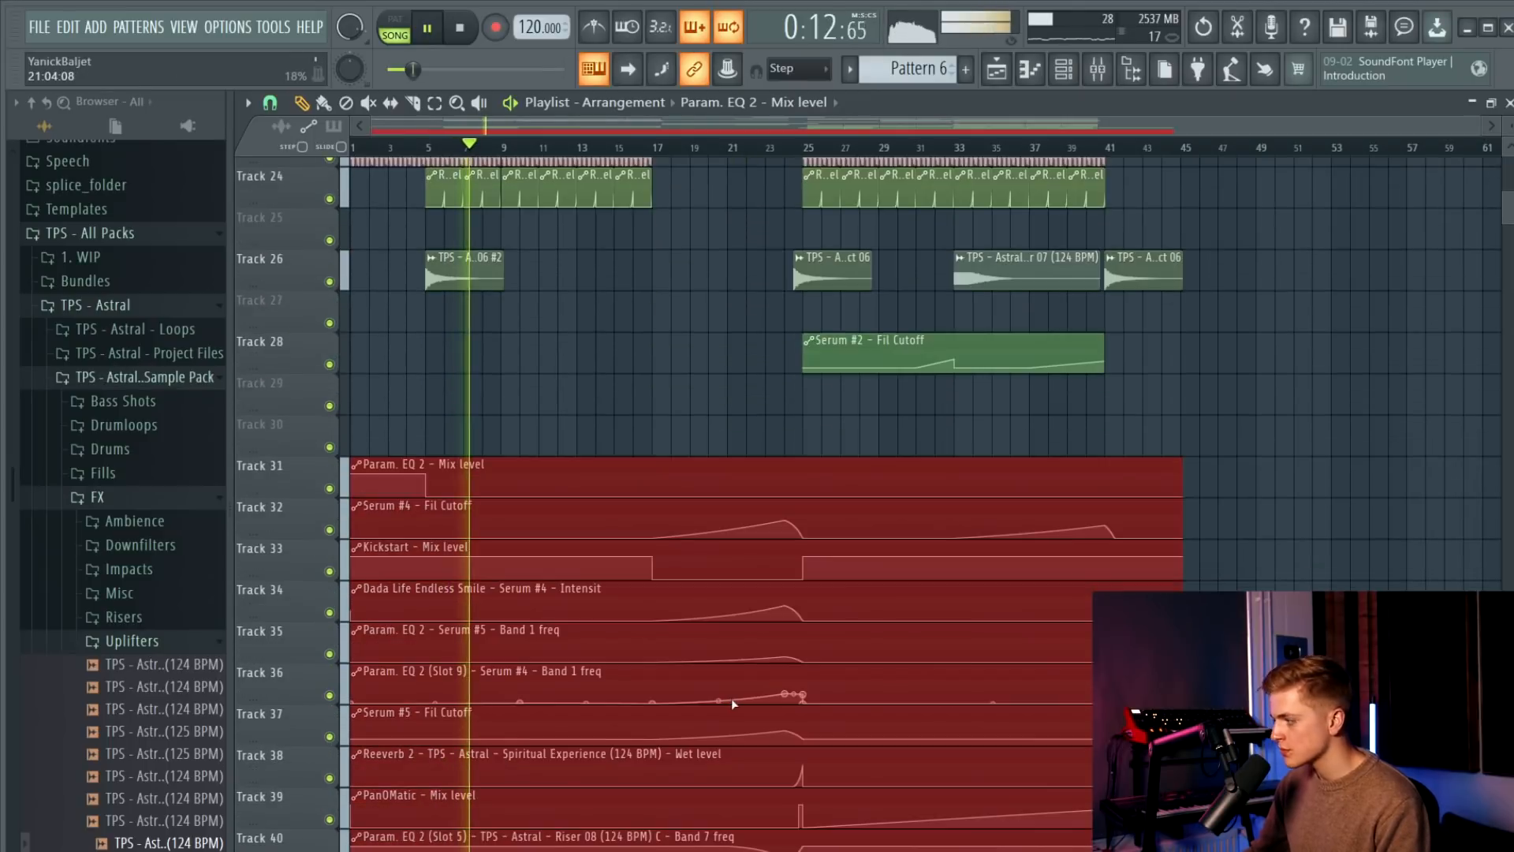
Place four consecutive Pattern 5 clips on track 4 from bar 9 to bar 17.
{"action": "scroll", "coordinate": [582, 626], "scroll_direction": "up", "scroll_amount": 5}
{"action": "scroll", "coordinate": [582, 565], "scroll_direction": "down", "scroll_amount": 2}
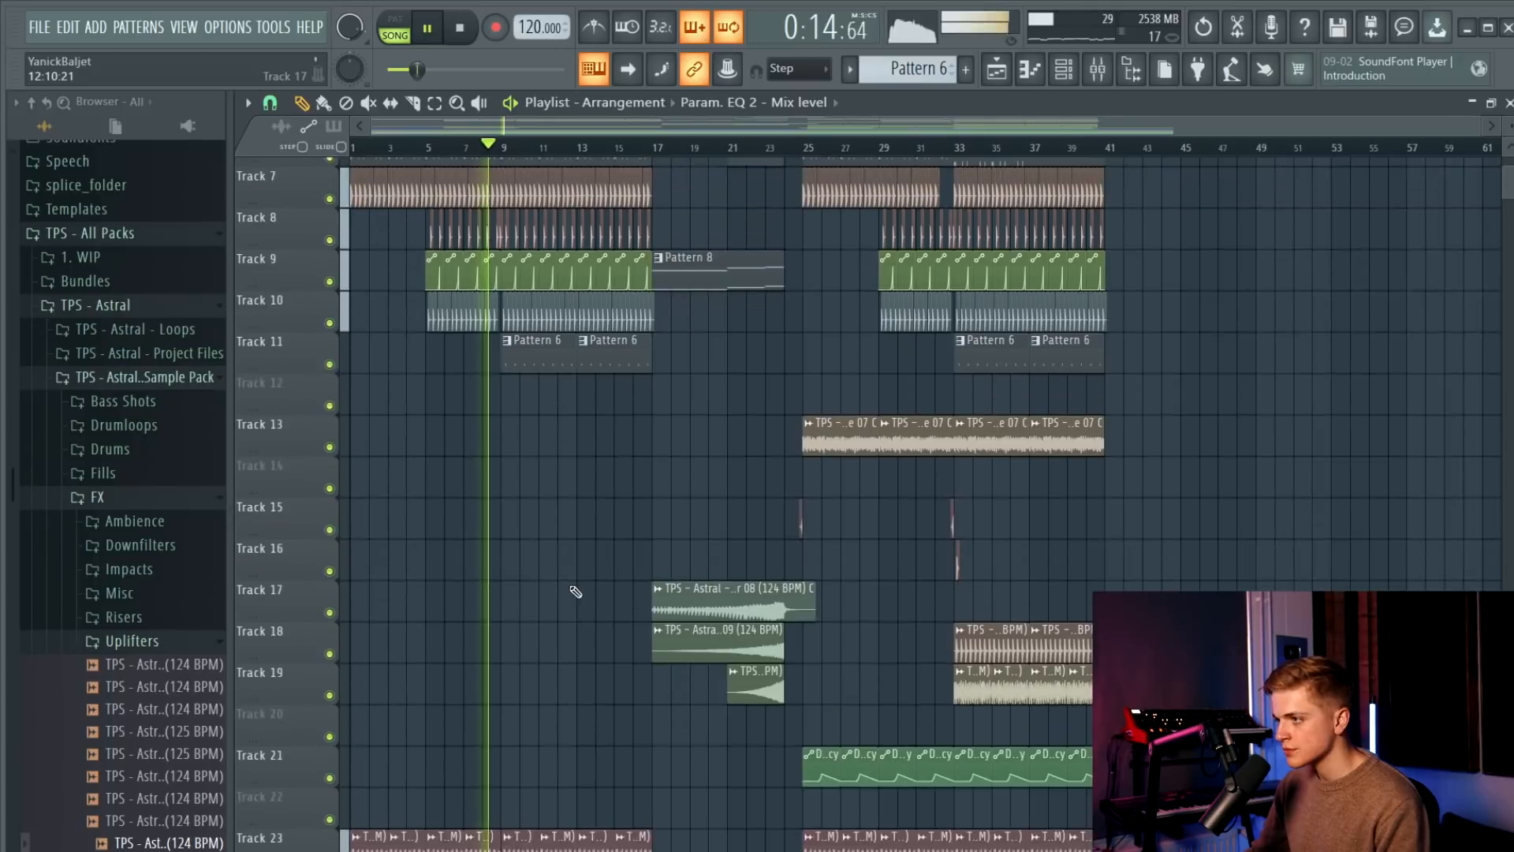
{"action": "scroll", "coordinate": [575, 595], "scroll_direction": "up", "scroll_amount": 3}
{"action": "scroll", "coordinate": [574, 616], "scroll_direction": "down", "scroll_amount": 2}
{"action": "scroll", "coordinate": [536, 598], "scroll_direction": "up", "scroll_amount": 3}
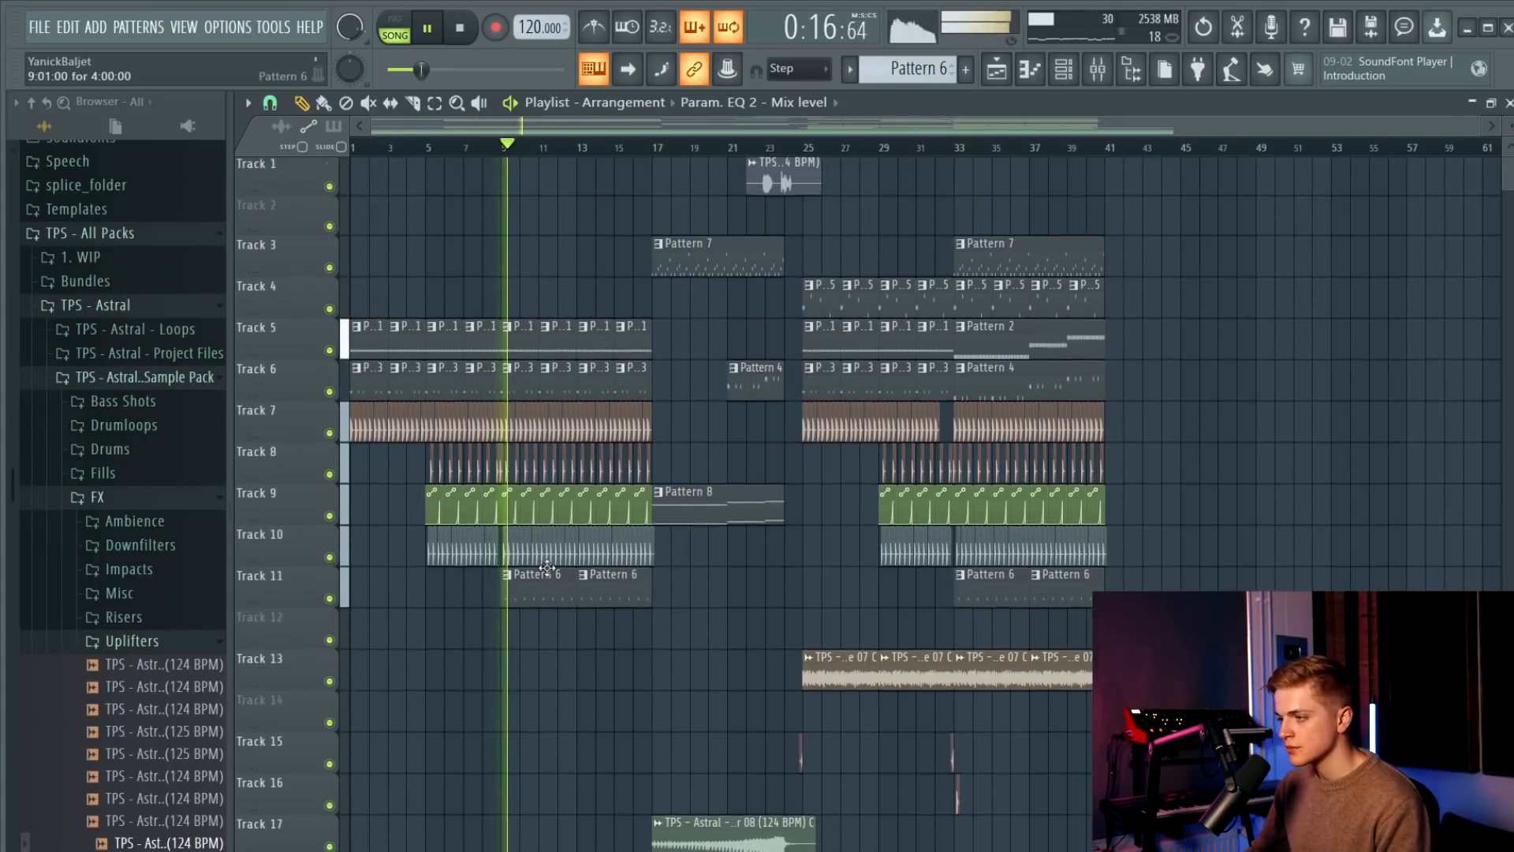
{"action": "scroll", "coordinate": [540, 592], "scroll_direction": "up", "scroll_amount": 2}
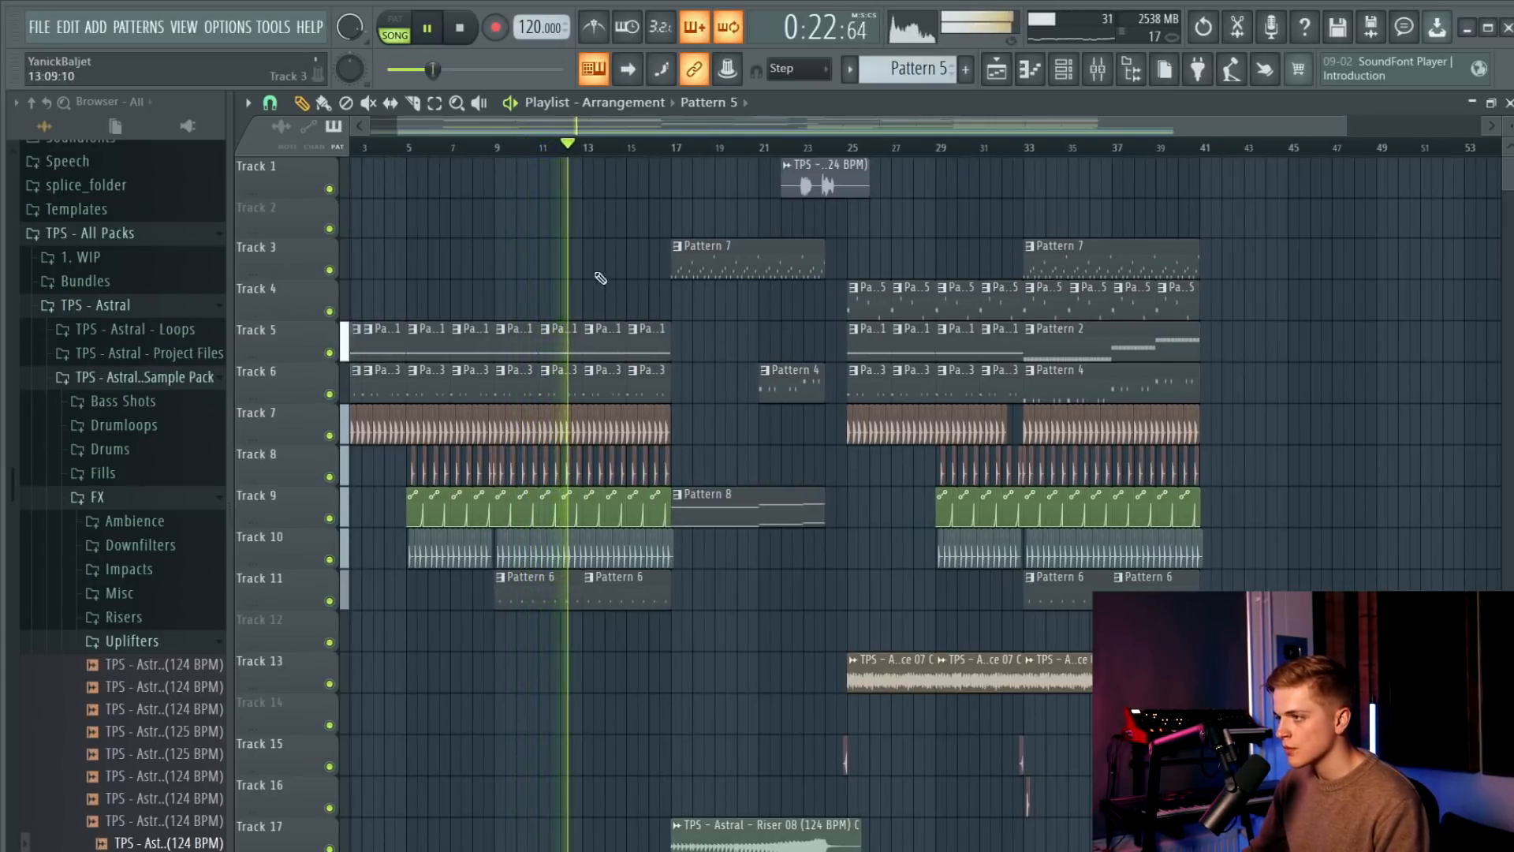
{"action": "key", "text": "space"}
{"action": "left_click", "coordinate": [507, 289]}
{"action": "left_click", "coordinate": [473, 124]}
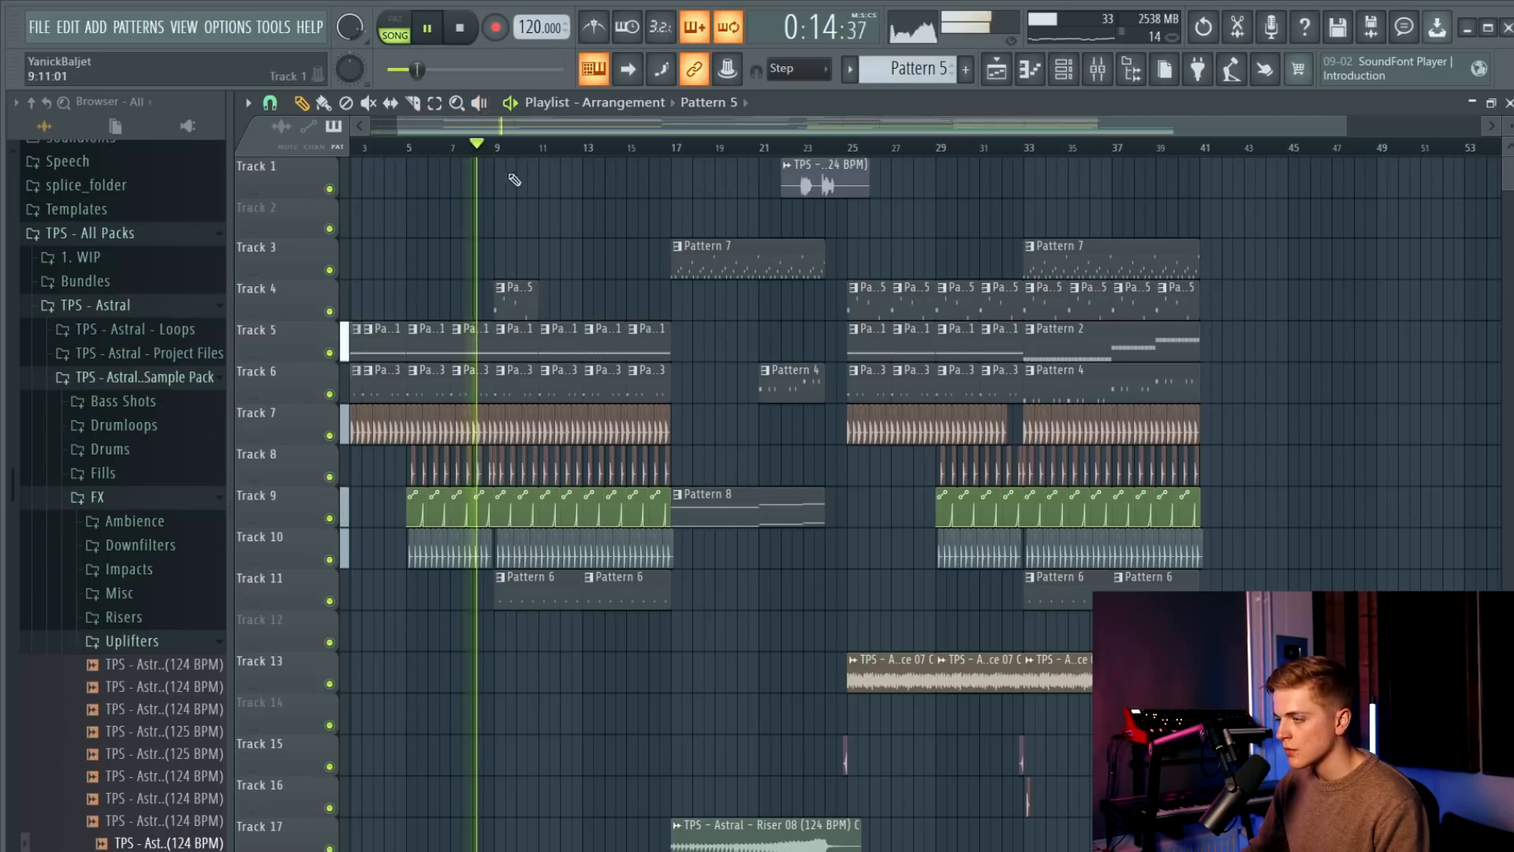
{"action": "left_click", "coordinate": [561, 305]}
{"action": "left_click", "coordinate": [606, 304]}
{"action": "left_click", "coordinate": [635, 305]}
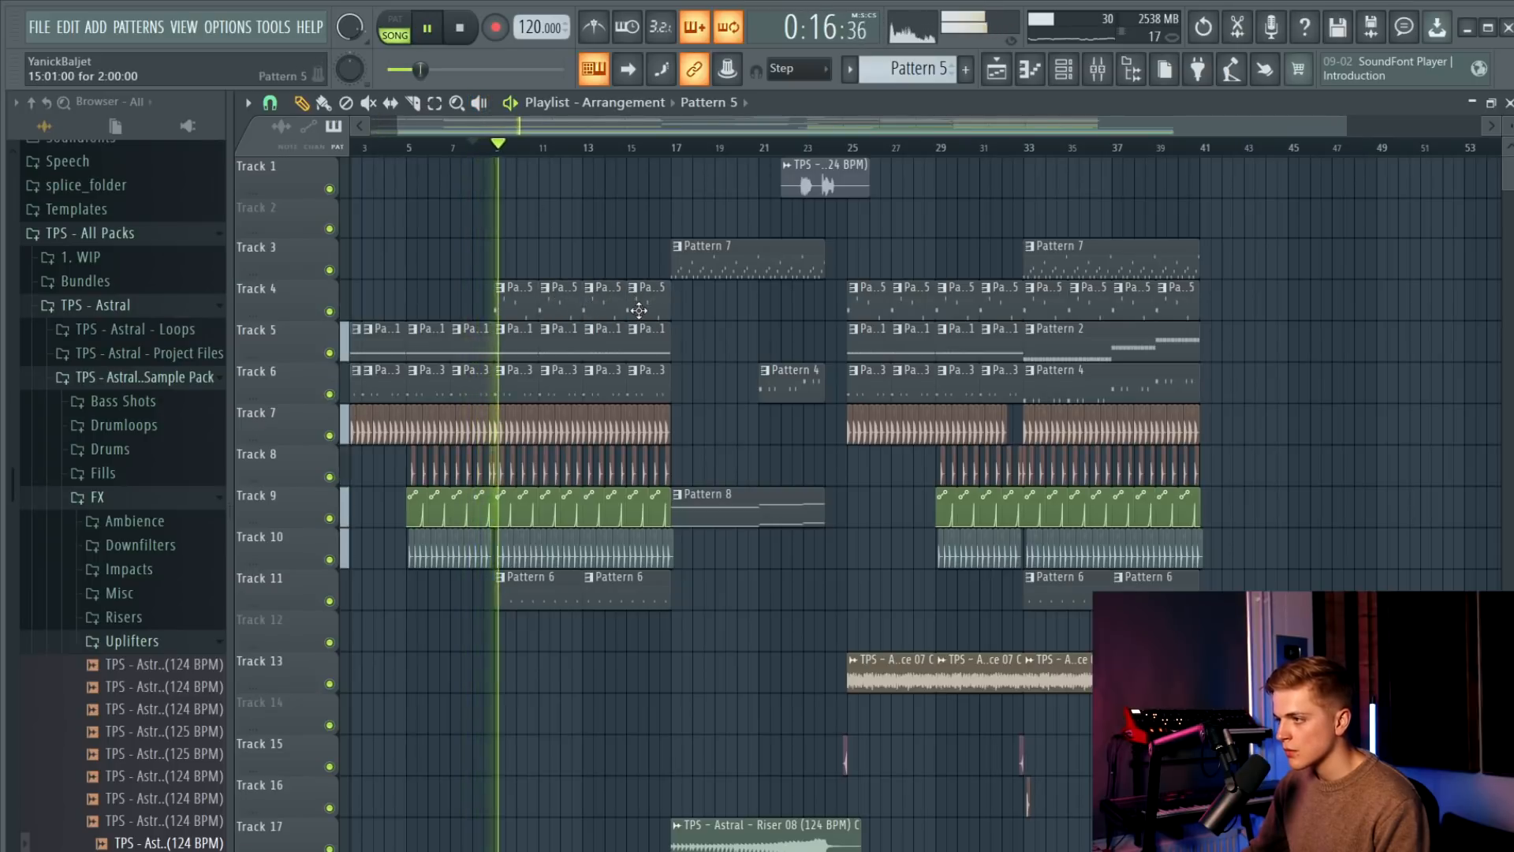
Stop playback, solo playlist track 4, and set the playback position to bar 9.
{"action": "scroll", "coordinate": [637, 308], "scroll_direction": "down", "scroll_amount": 10}
{"action": "scroll", "coordinate": [634, 386], "scroll_direction": "down", "scroll_amount": 3}
{"action": "scroll", "coordinate": [616, 422], "scroll_direction": "up", "scroll_amount": 10}
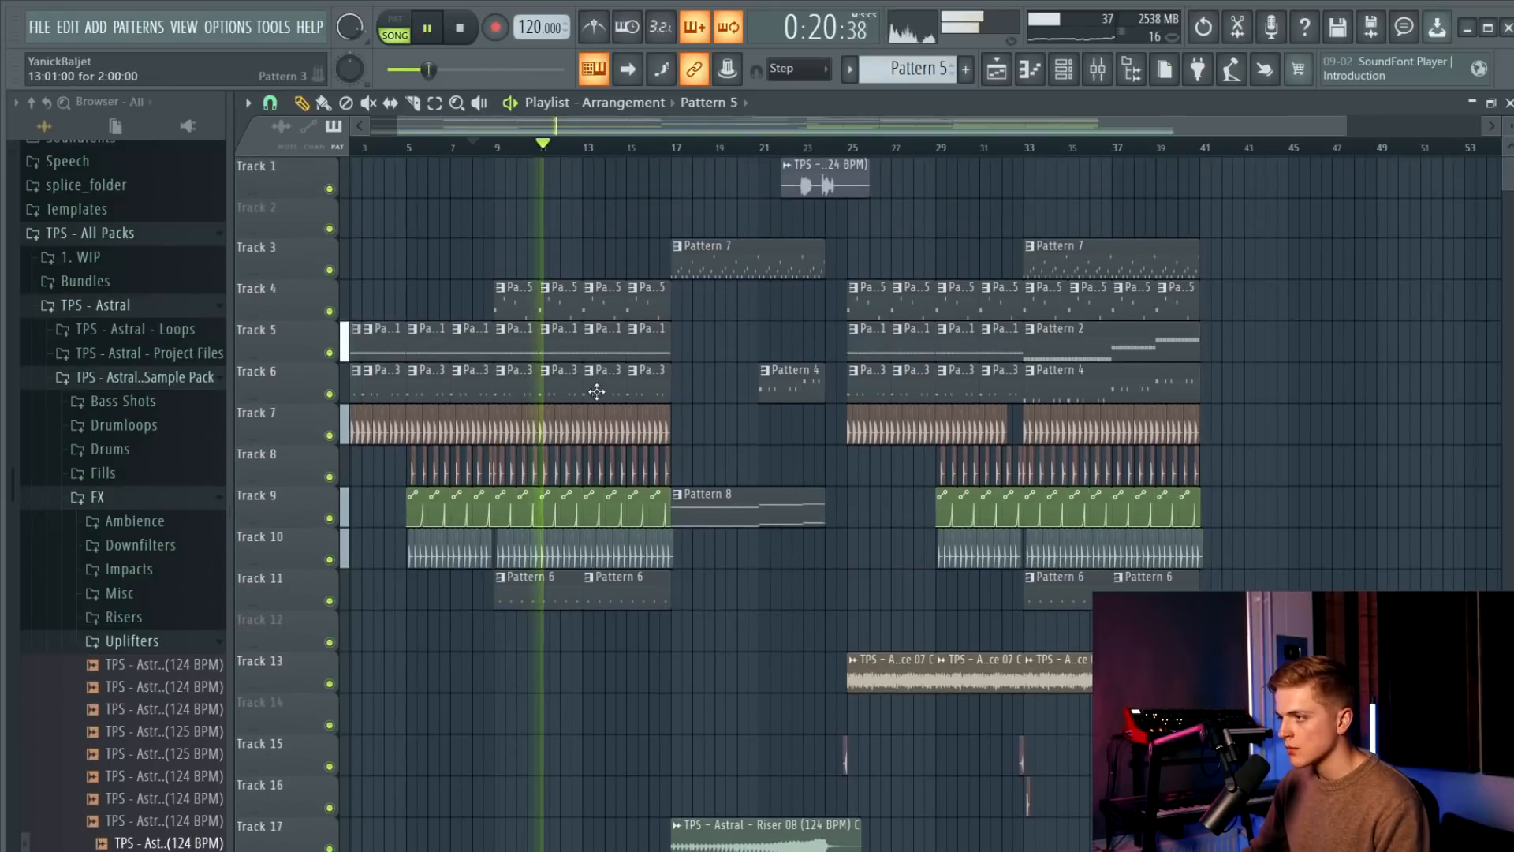
{"action": "left_click", "coordinate": [1098, 78]}
{"action": "key", "text": "space"}
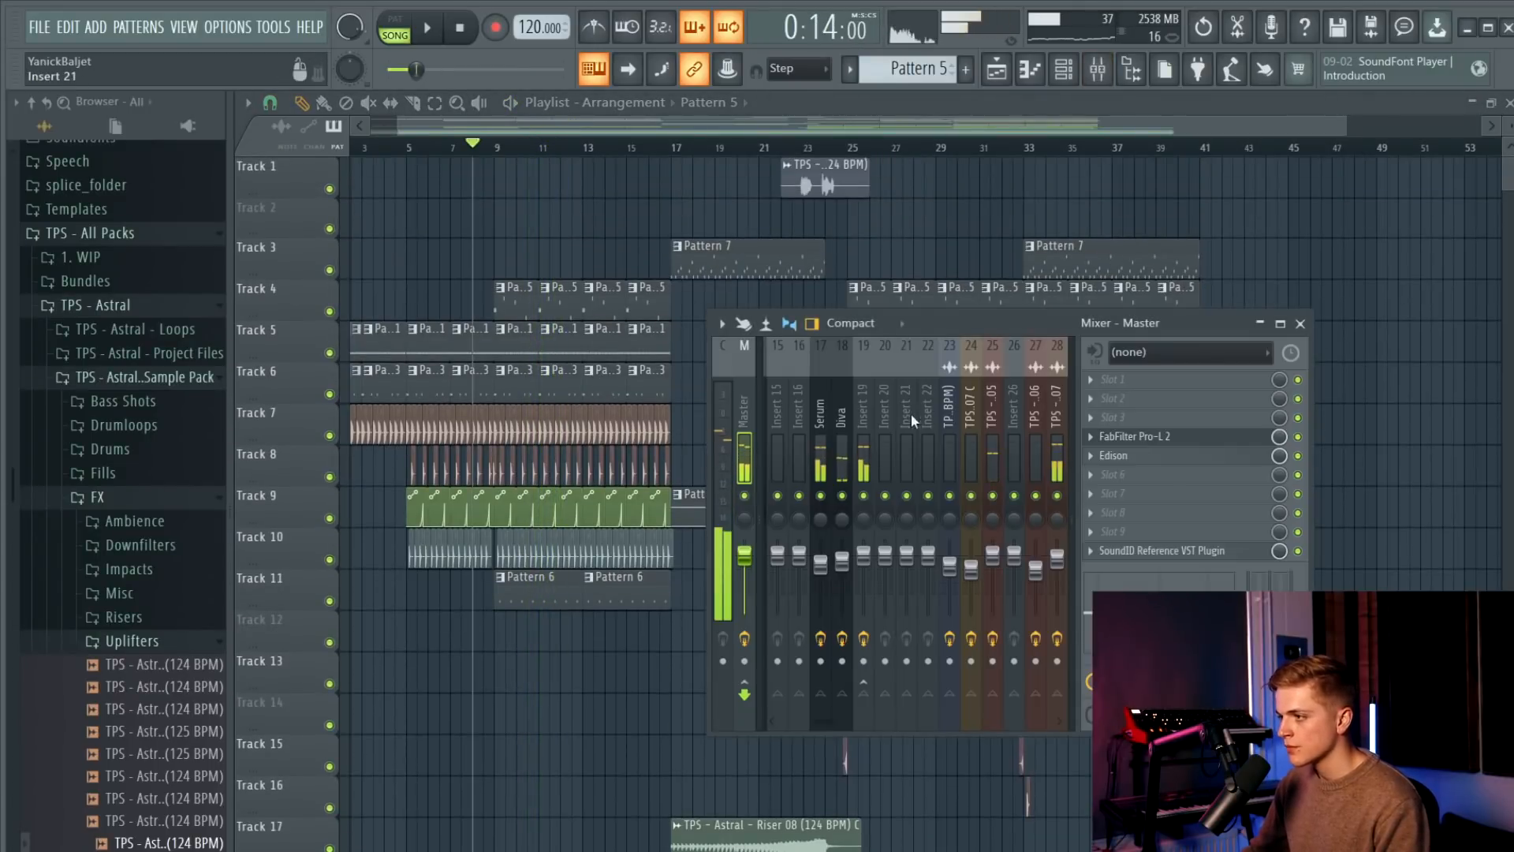
{"action": "right_click", "coordinate": [330, 312]}
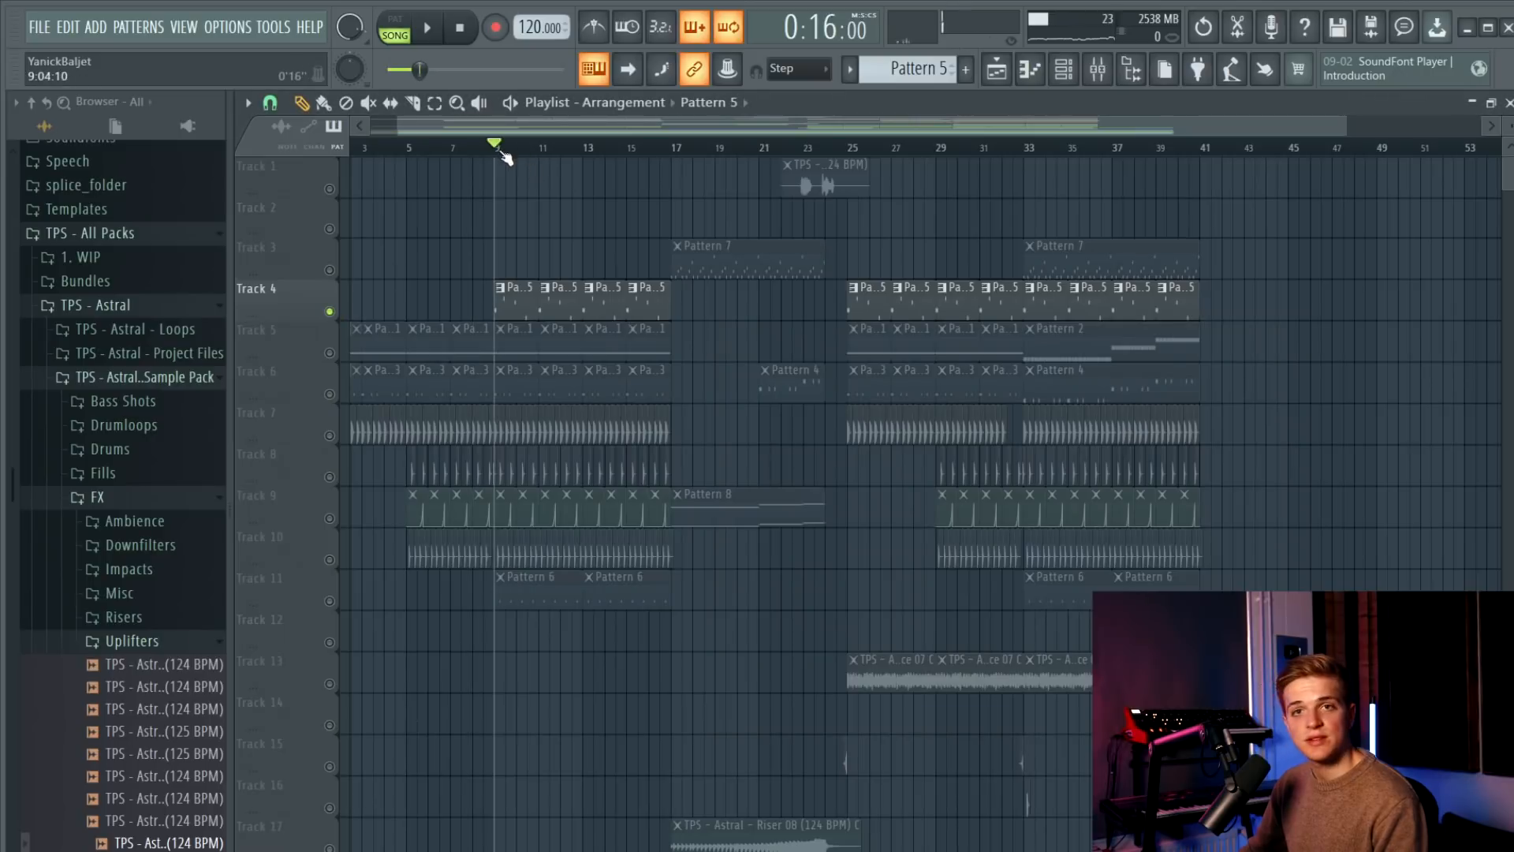
Add Fruity parametric EQ 2 to slot 8 of the Serum #2 mixer channel, load a preset cutting lows and highs, and resume playback.
{"action": "left_click", "coordinate": [1099, 68]}
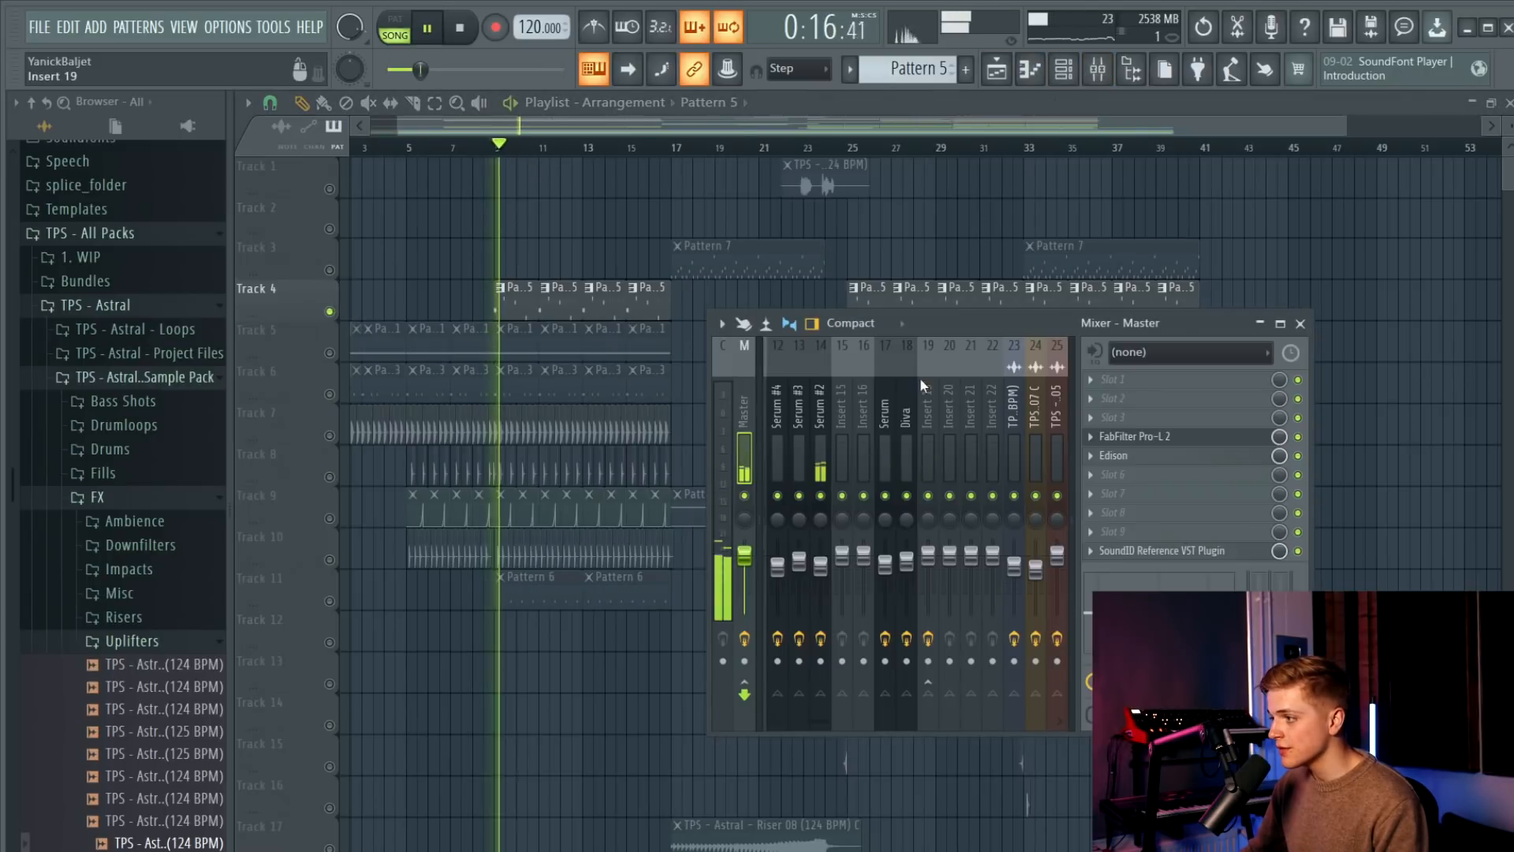
{"action": "left_click", "coordinate": [820, 410]}
{"action": "left_click", "coordinate": [1149, 513]}
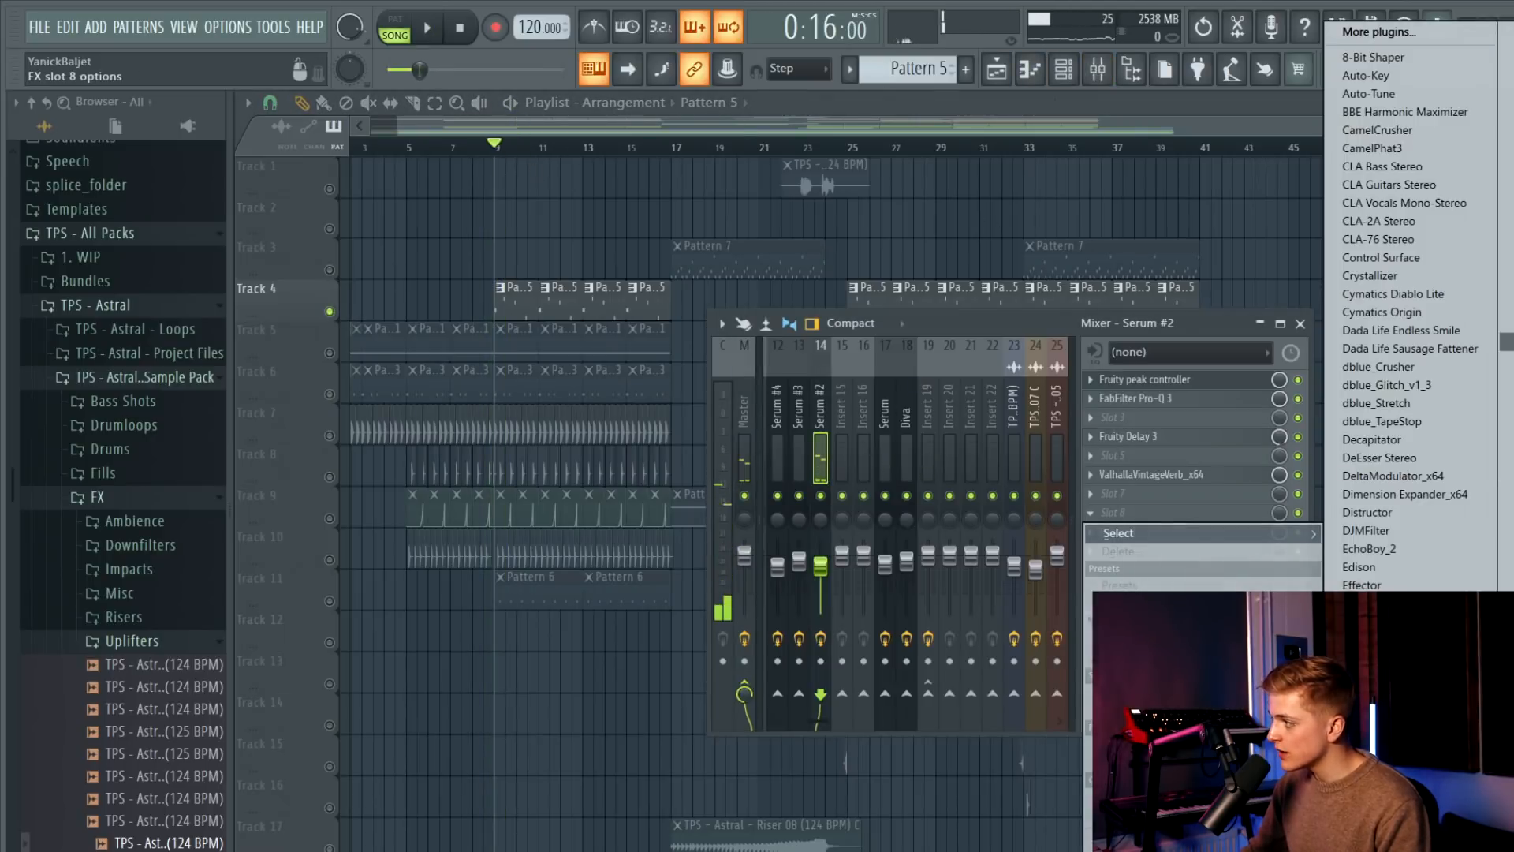
{"action": "scroll", "coordinate": [1412, 315], "scroll_direction": "down", "scroll_amount": 3}
{"action": "left_click", "coordinate": [1403, 332]}
{"action": "left_click", "coordinate": [927, 257]}
{"action": "left_click", "coordinate": [981, 456]}
{"action": "key", "text": "space"}
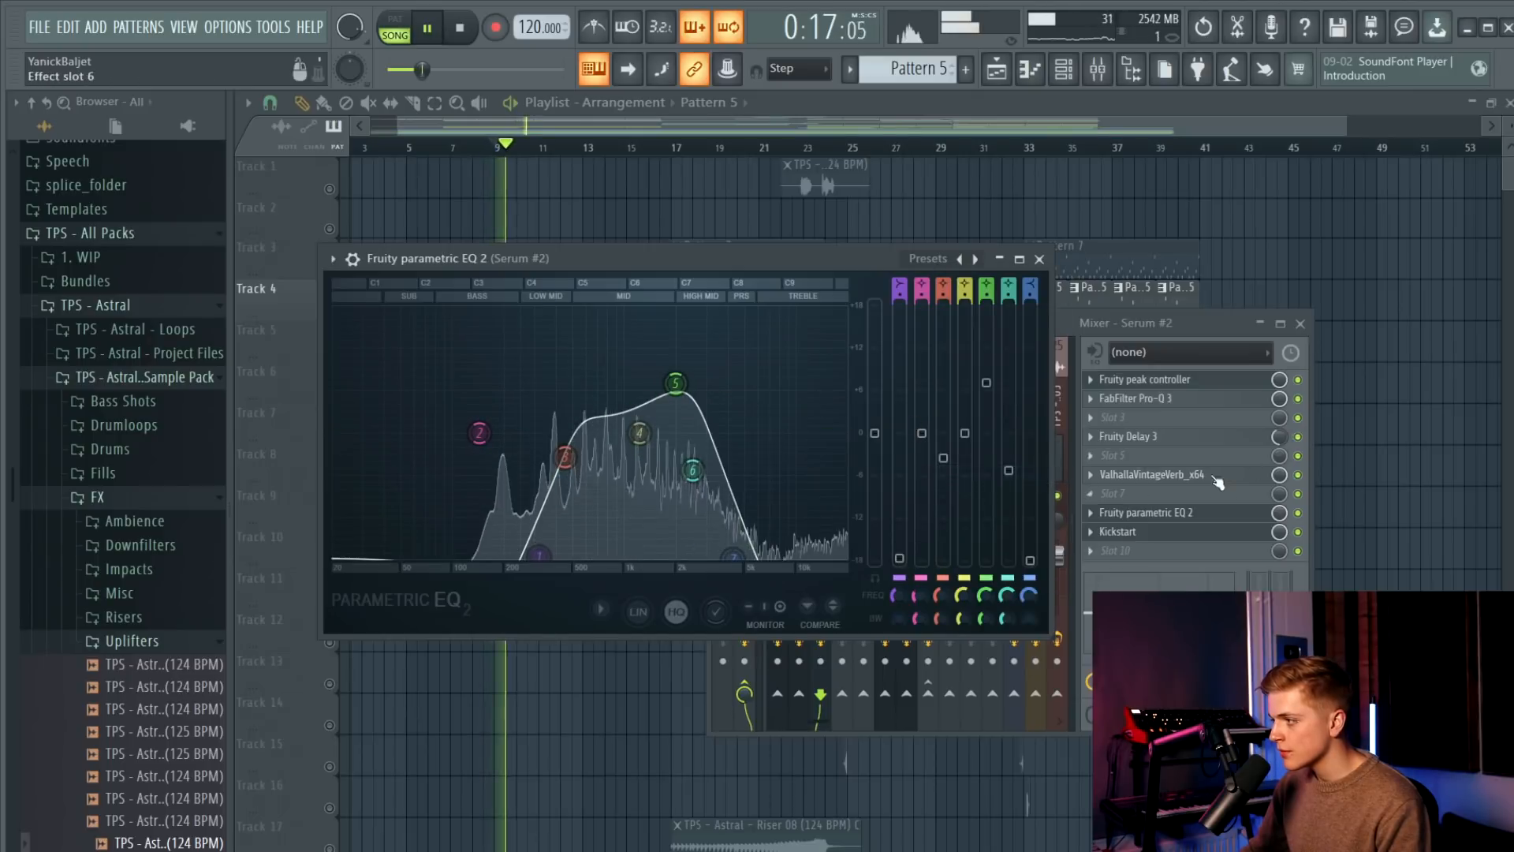
Create an automation clip for the Serum #2 EQ's mix level, holding it high until bar 25 and at zero from there on.
{"action": "right_click", "coordinate": [1279, 512]}
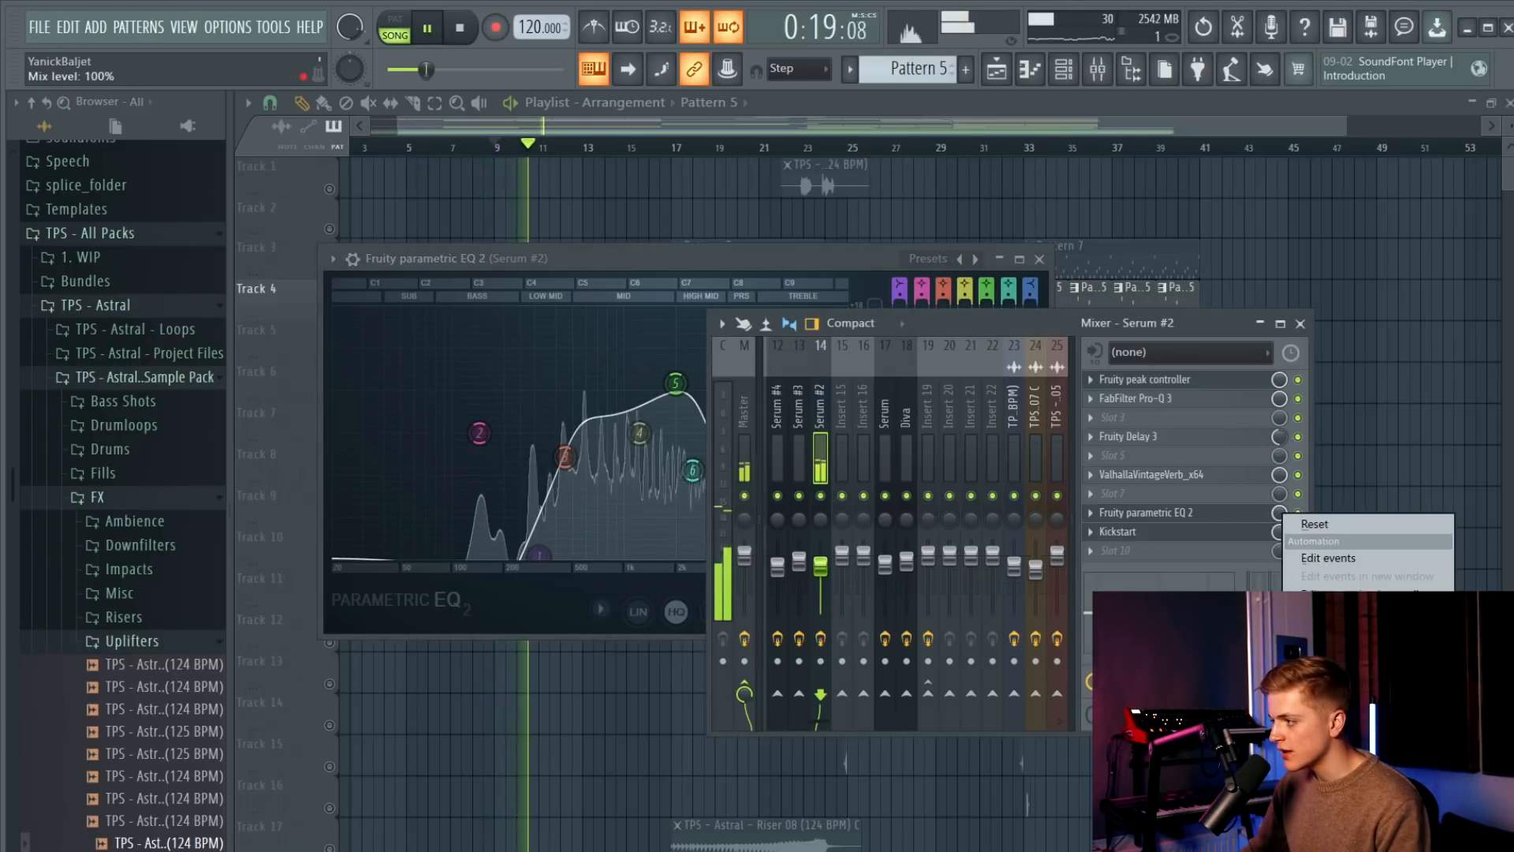
{"action": "left_click", "coordinate": [1340, 633]}
{"action": "left_click", "coordinate": [303, 235]}
{"action": "left_click_drag", "start_coordinate": [304, 235], "coordinate": [303, 257]}
{"action": "left_click", "coordinate": [815, 237]}
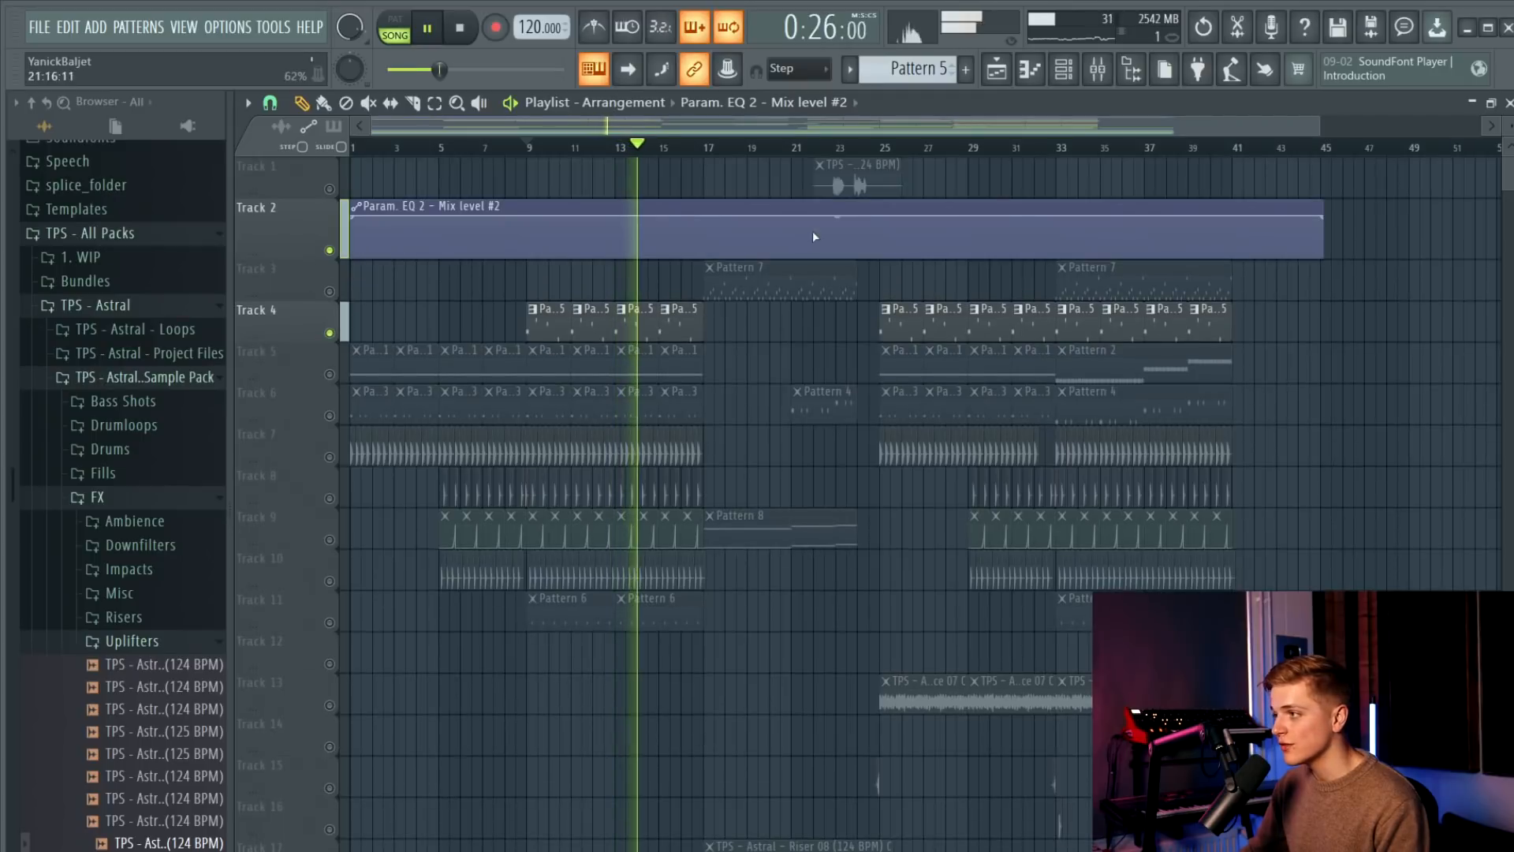
{"action": "left_click_drag", "start_coordinate": [886, 211], "coordinate": [887, 254]}
{"action": "left_click_drag", "start_coordinate": [1321, 216], "coordinate": [1322, 255]}
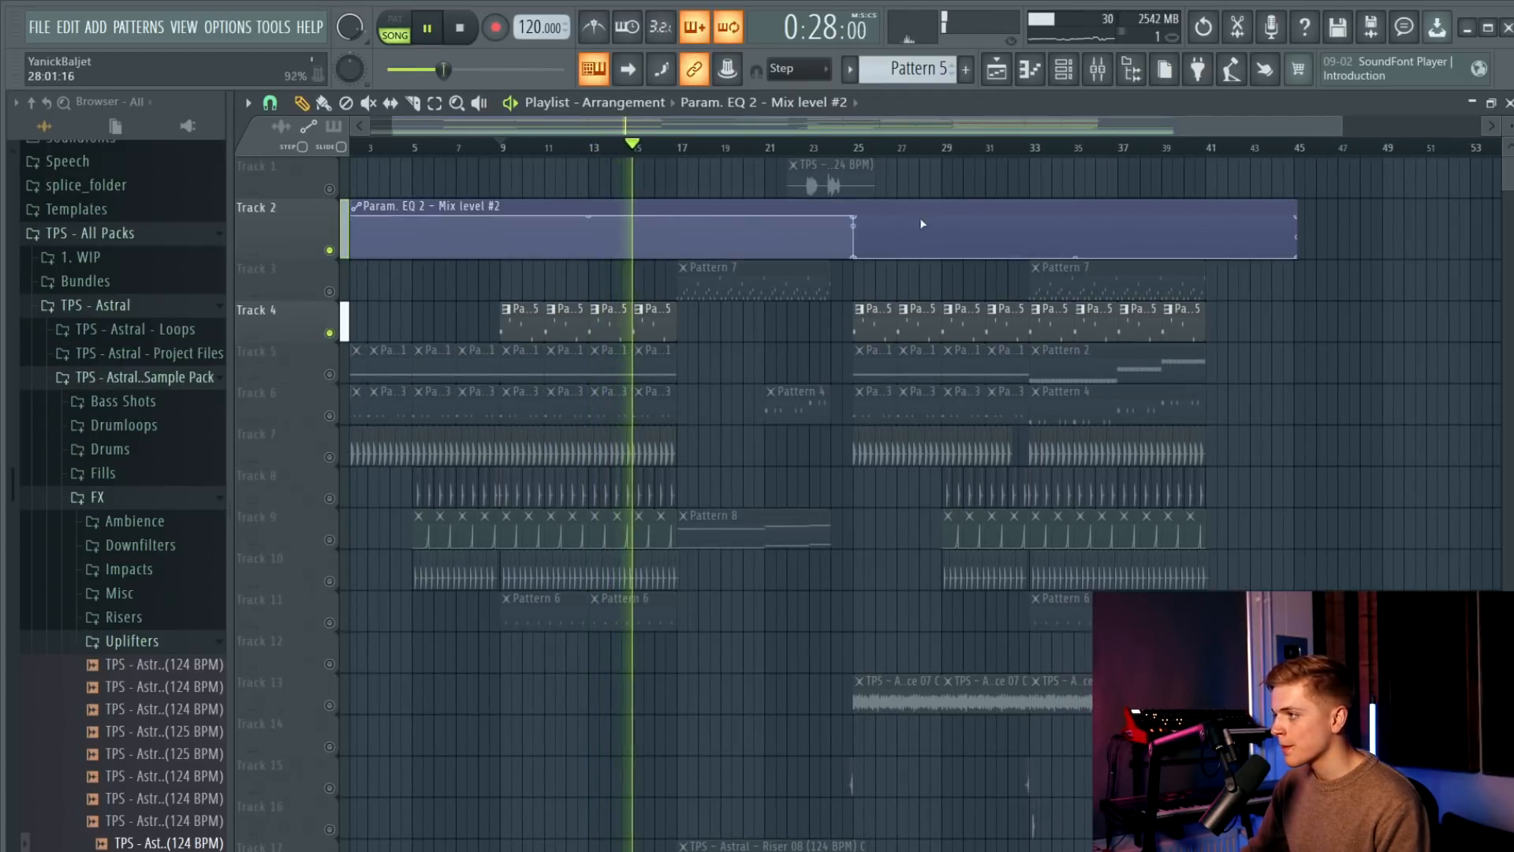
Move the Param. EQ 2 - Mix level #2 clip to track 41 below the other automation clips, and unsolo track 4.
{"action": "scroll", "coordinate": [923, 224], "scroll_direction": "down", "scroll_amount": 10}
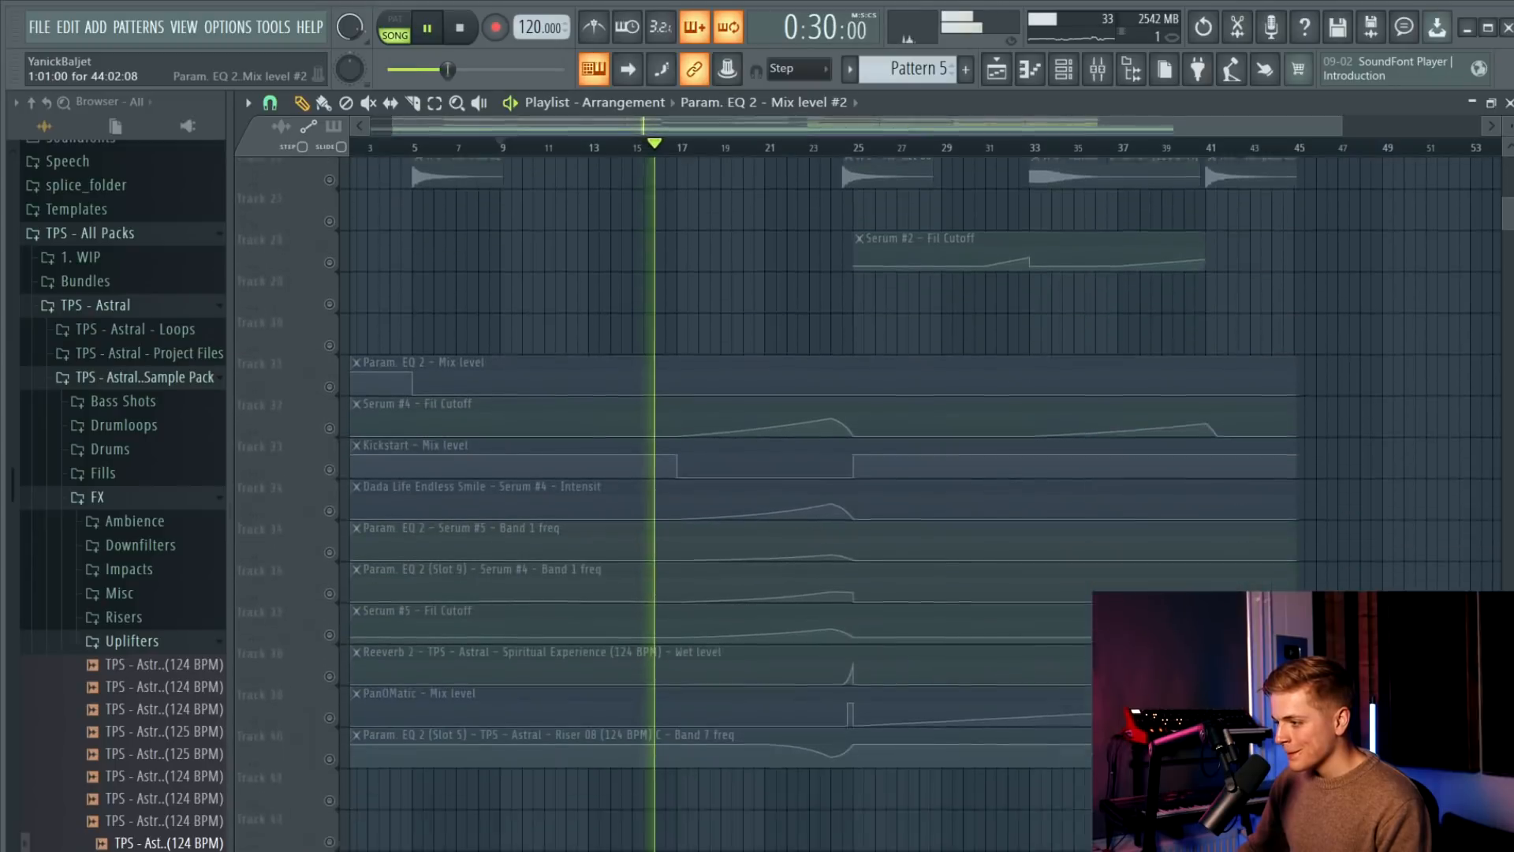
{"action": "scroll", "coordinate": [497, 815], "scroll_direction": "down", "scroll_amount": 5}
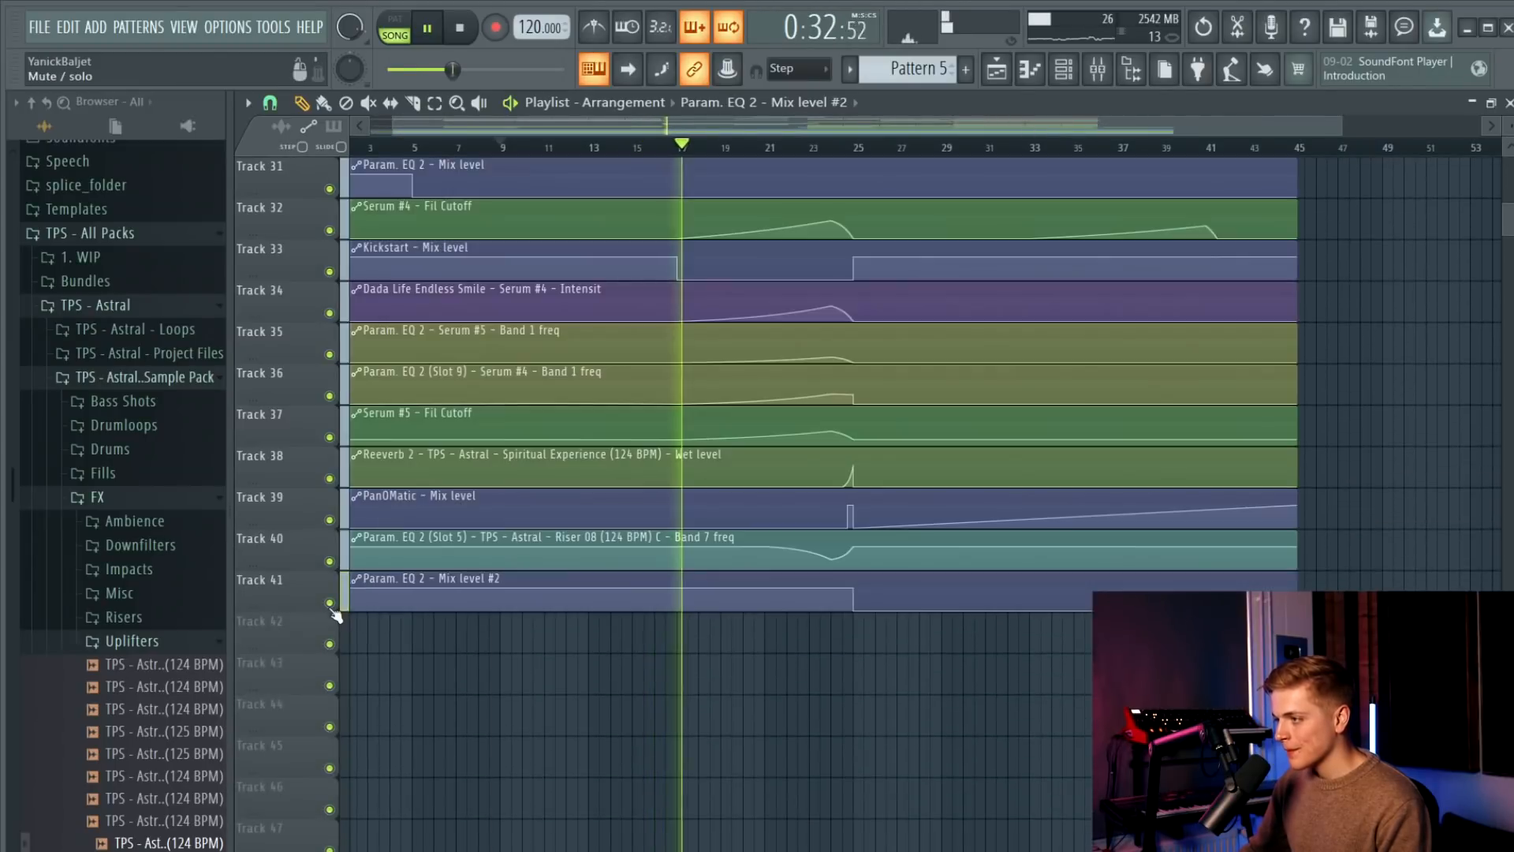
{"action": "scroll", "coordinate": [319, 604], "scroll_direction": "up", "scroll_amount": 5}
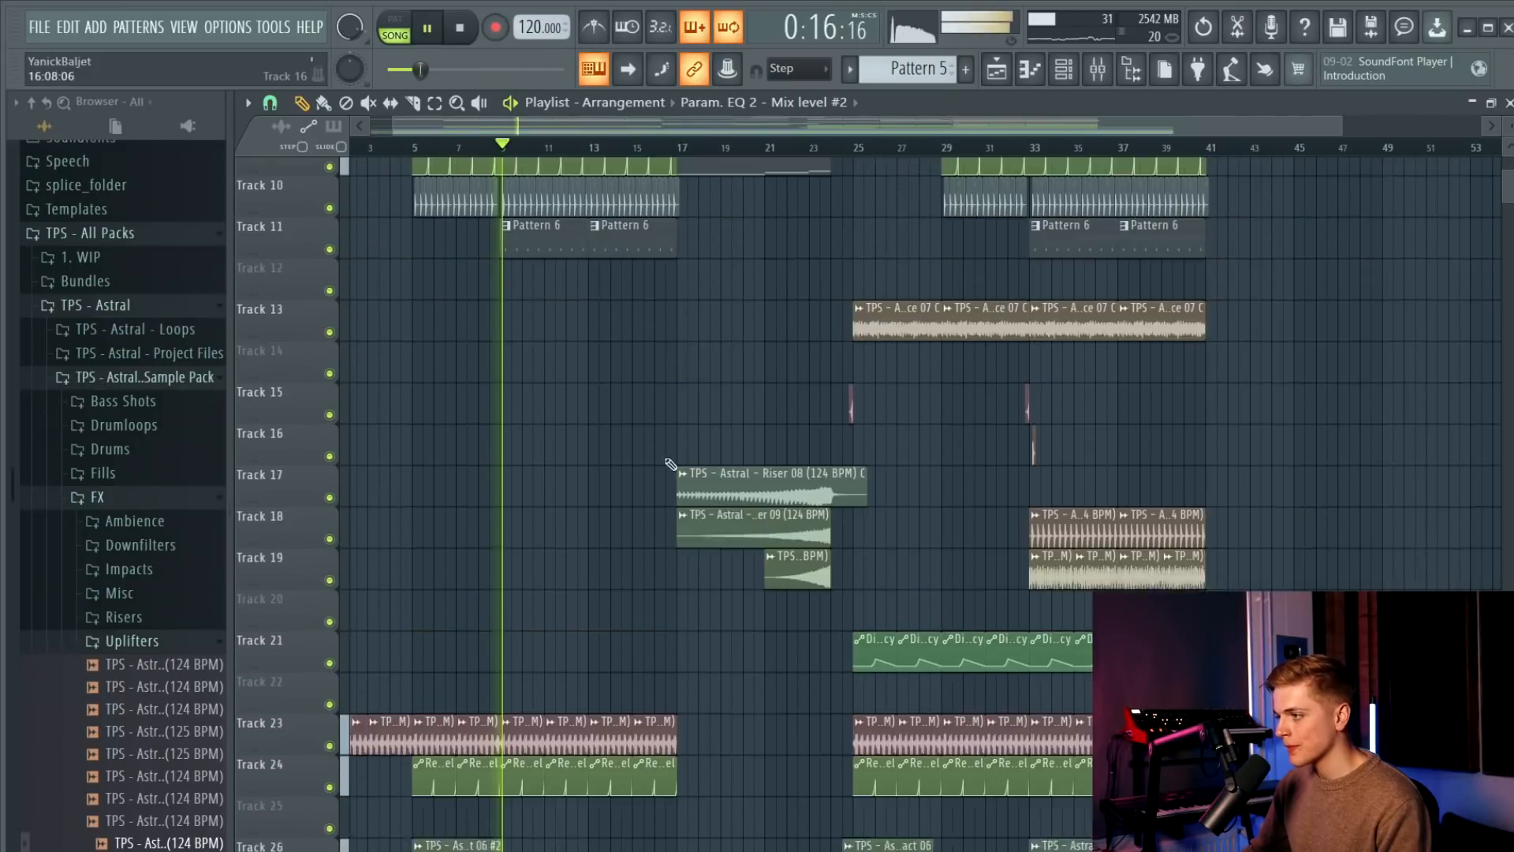
{"action": "scroll", "coordinate": [670, 463], "scroll_direction": "up", "scroll_amount": 1}
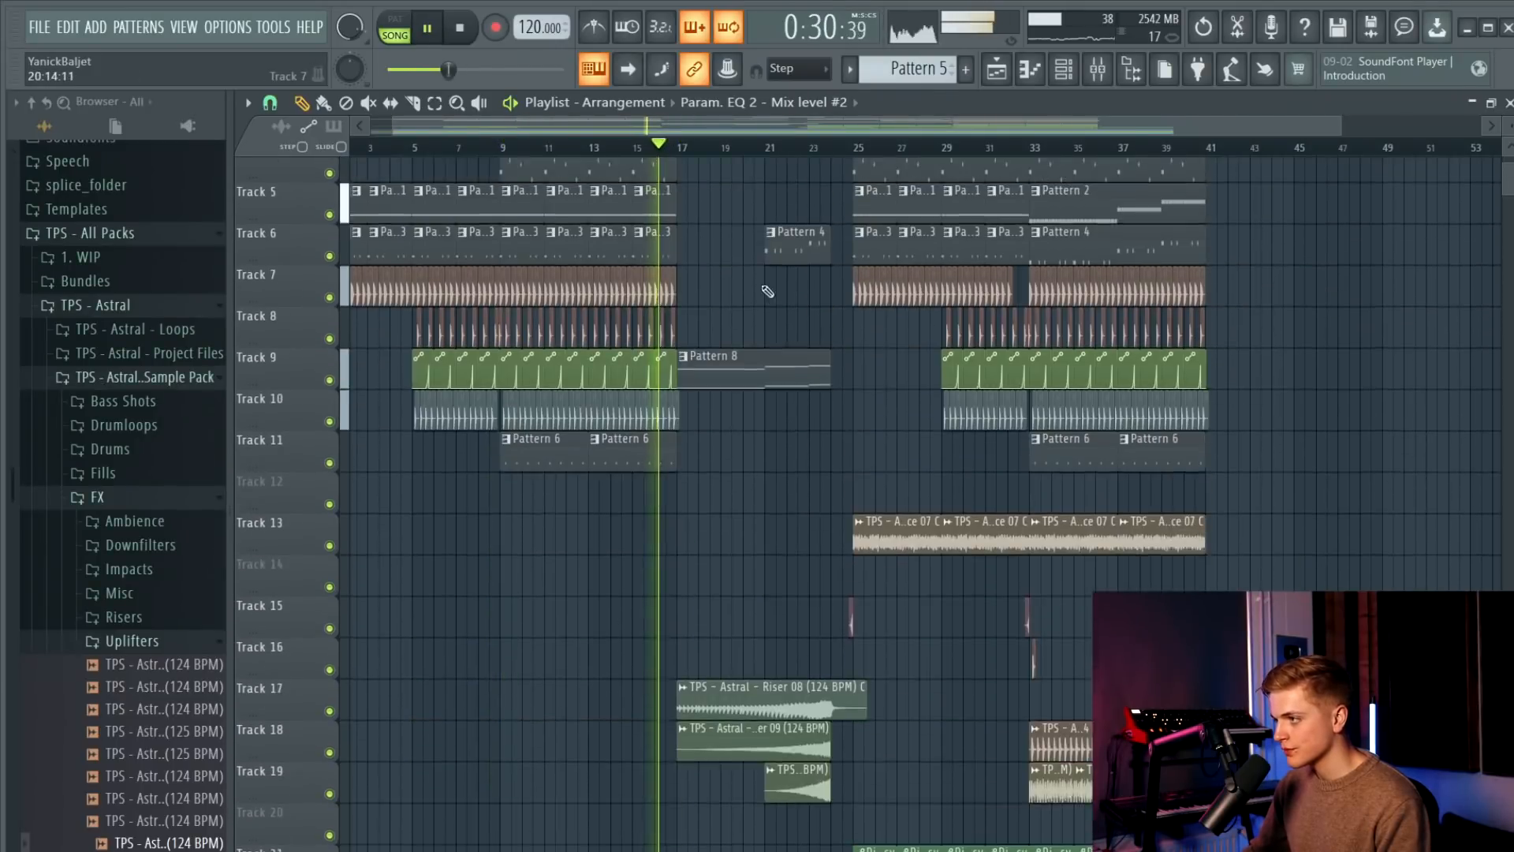
Move the Pattern 8 clip at bar 17 from track 9 down to track 13.
{"action": "scroll", "coordinate": [761, 315], "scroll_direction": "up", "scroll_amount": 2}
{"action": "left_click", "coordinate": [770, 426]}
{"action": "scroll", "coordinate": [771, 439], "scroll_direction": "up", "scroll_amount": 3}
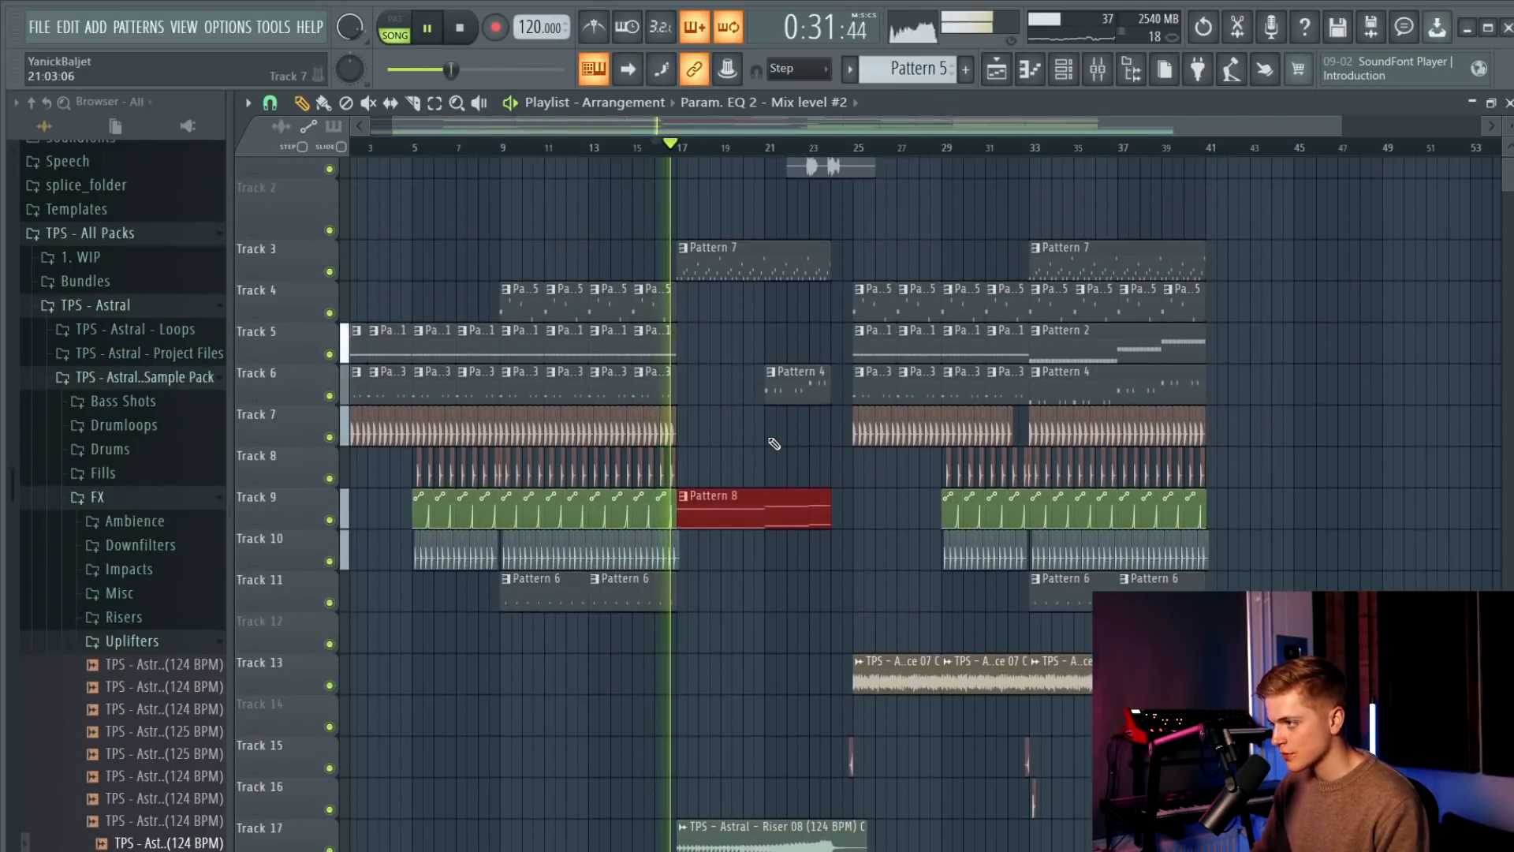
{"action": "key", "text": "shift+Down"}
{"action": "key", "text": "shift+Down"}
{"action": "key", "text": "shift+Down"}
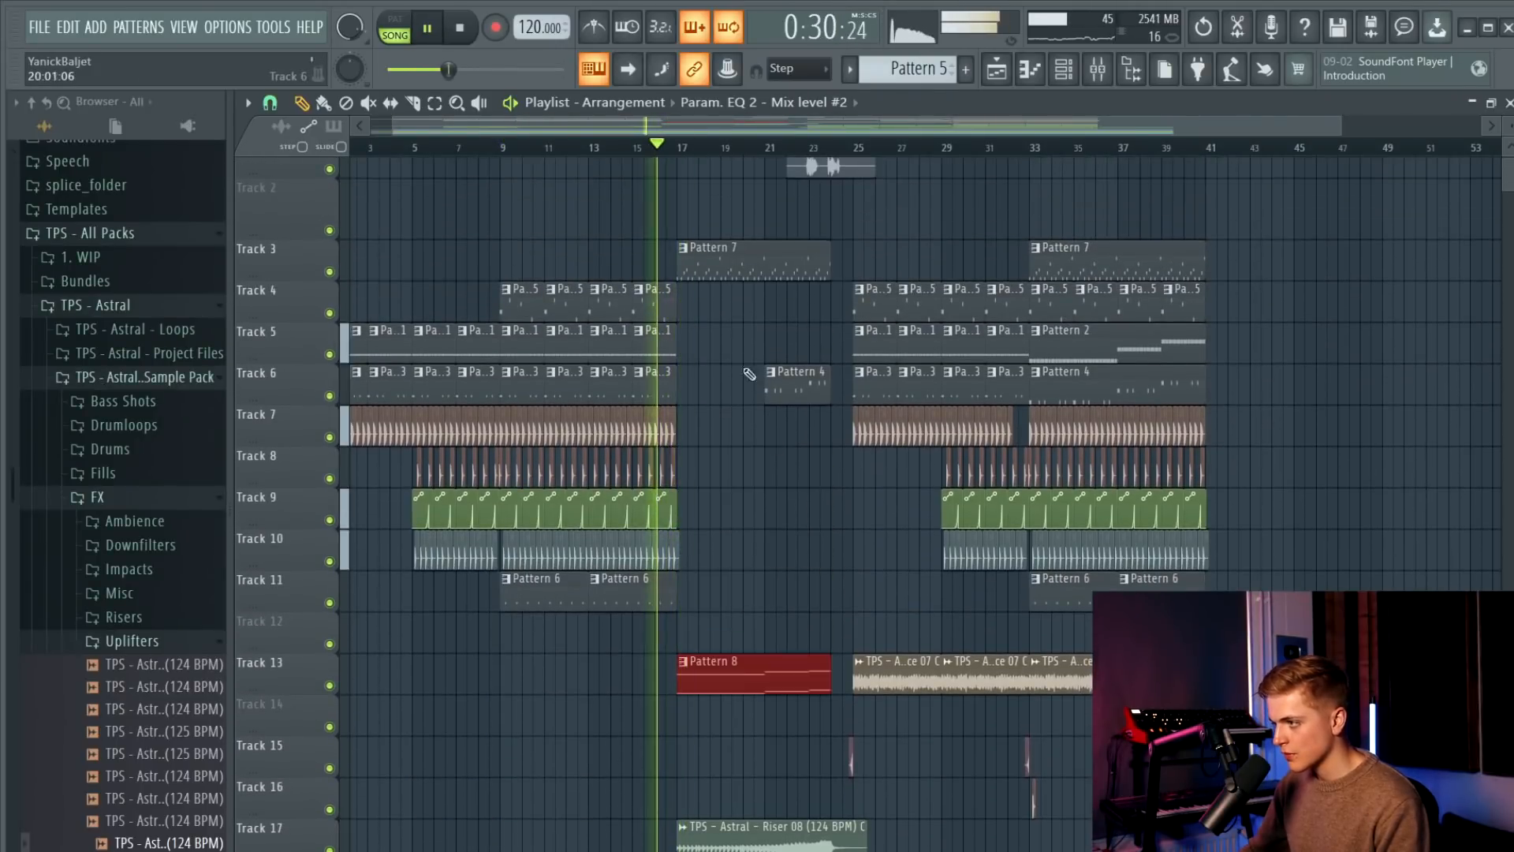
Delete the open hat clip on track 10 that overhangs bar 17, and stop playback.
{"action": "scroll", "coordinate": [694, 347], "scroll_direction": "up", "scroll_amount": 4}
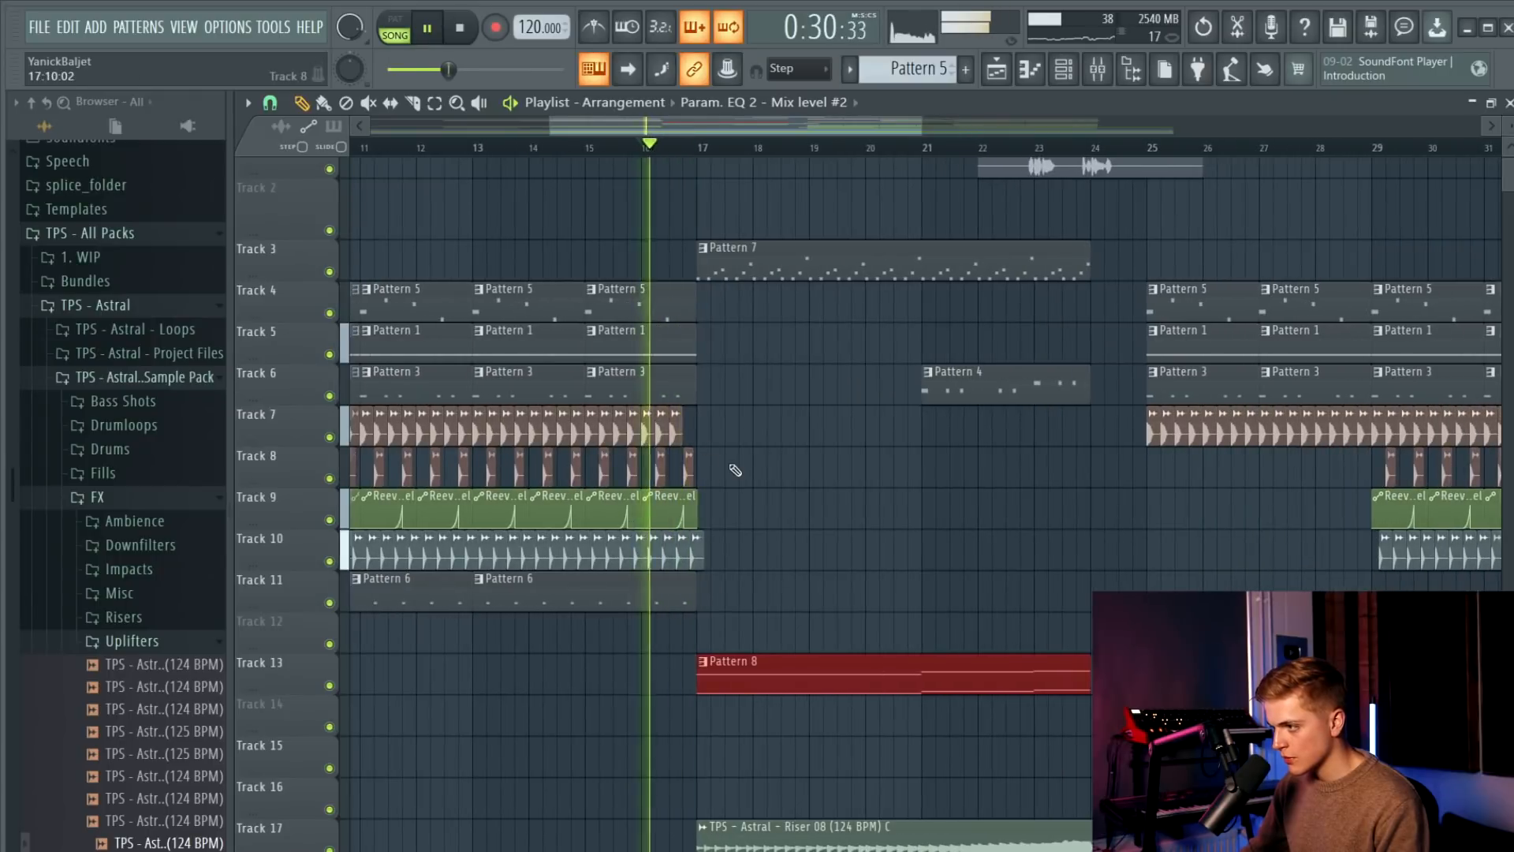
{"action": "right_click", "coordinate": [765, 556]}
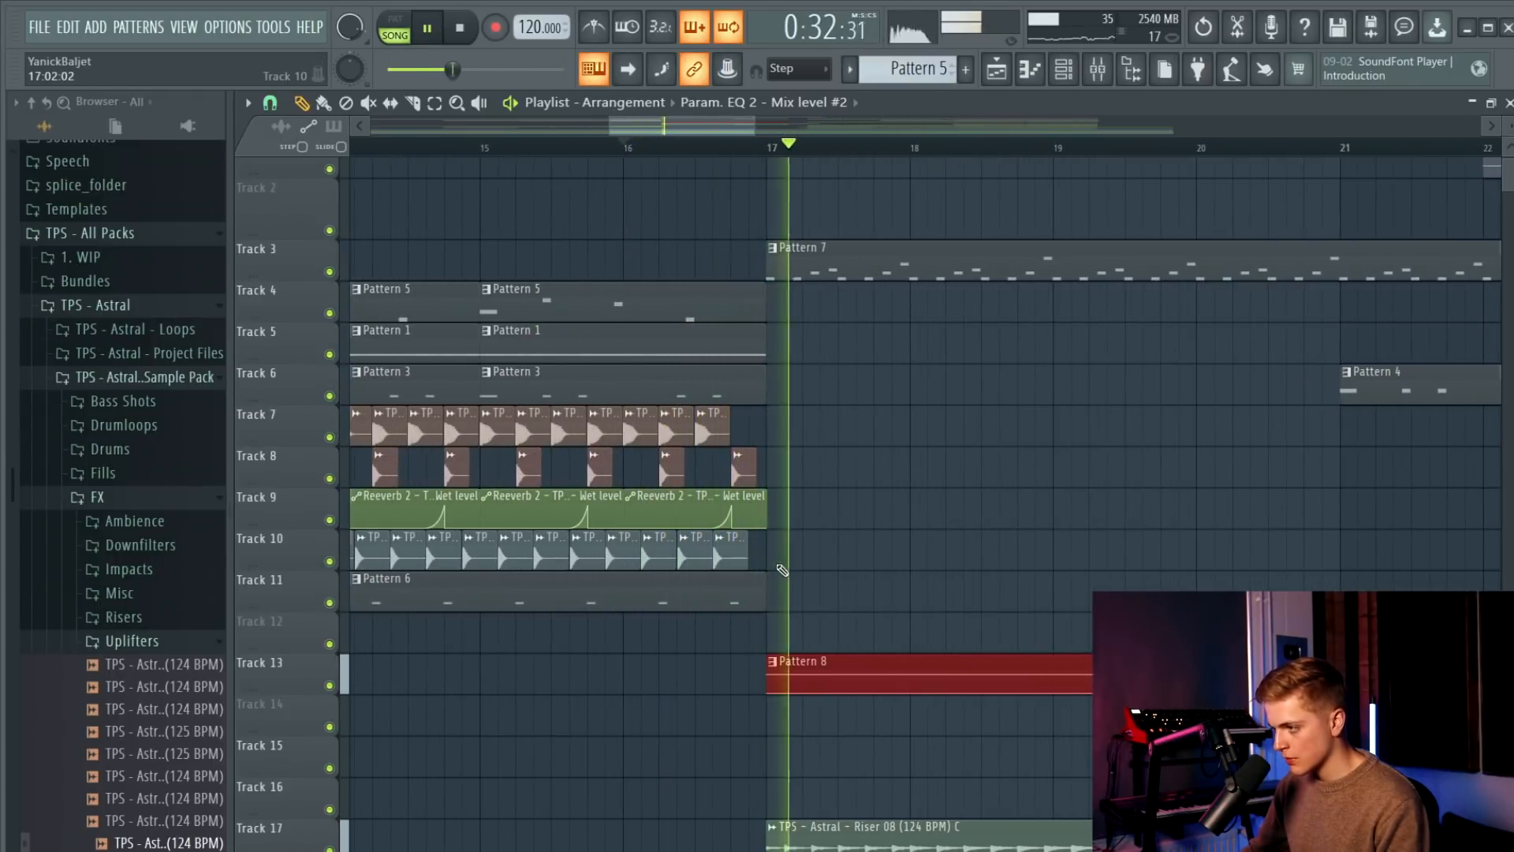
{"action": "scroll", "coordinate": [770, 488], "scroll_direction": "down", "scroll_amount": 4}
{"action": "scroll", "coordinate": [769, 483], "scroll_direction": "down", "scroll_amount": 4}
{"action": "key", "text": "space"}
{"action": "scroll", "coordinate": [757, 410], "scroll_direction": "up", "scroll_amount": 6}
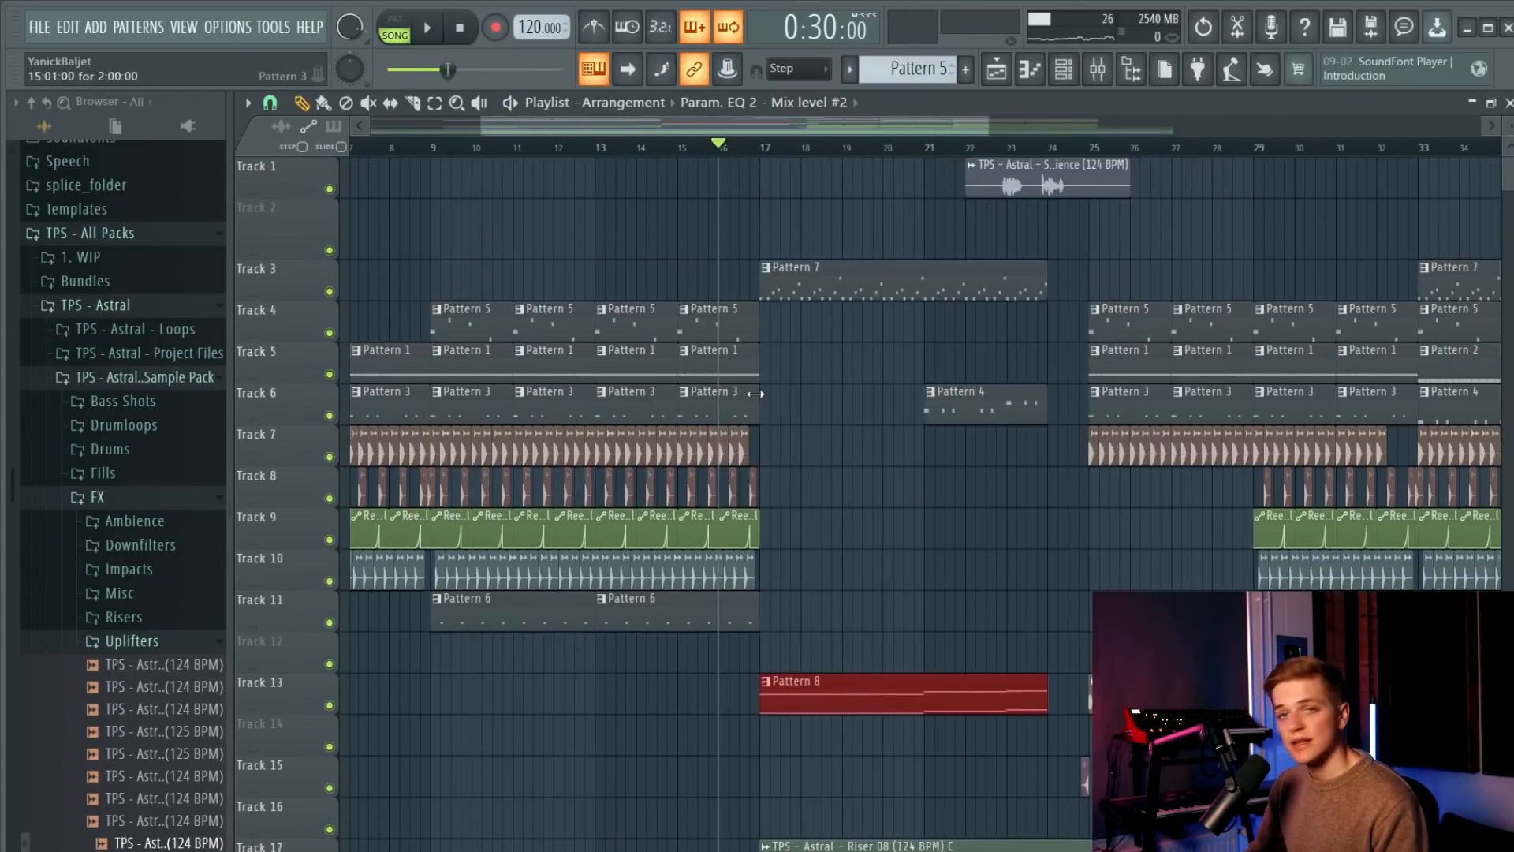
Place the TPS - Astral - Impact 08 sample from the Impacts folder on track 15, with its hit landing on bar 17.
{"action": "scroll", "coordinate": [788, 425], "scroll_direction": "up", "scroll_amount": 4}
{"action": "left_click", "coordinate": [713, 590]}
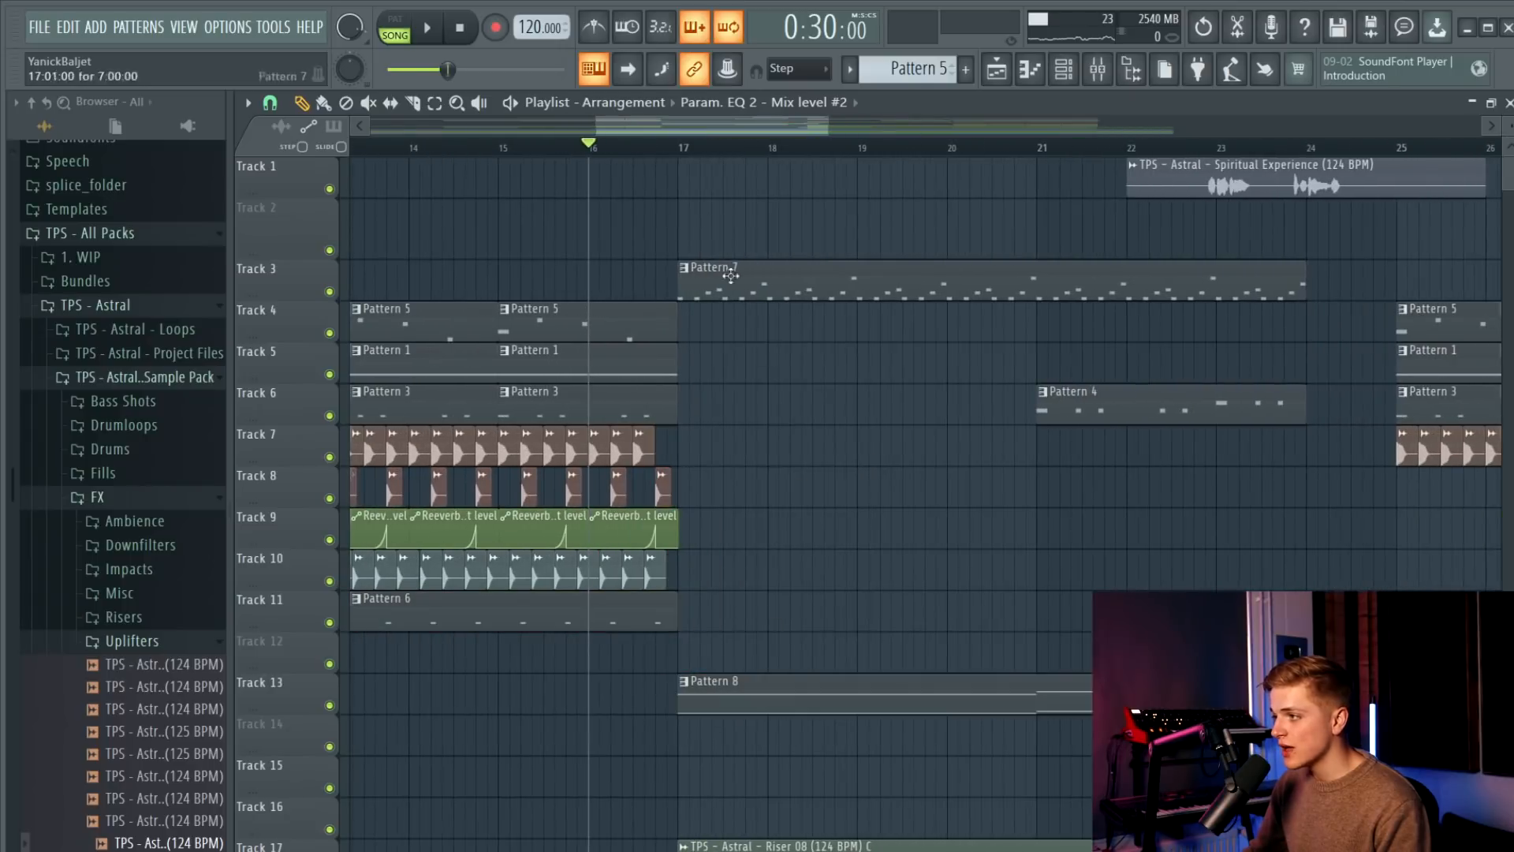
{"action": "scroll", "coordinate": [689, 164], "scroll_direction": "down", "scroll_amount": 2}
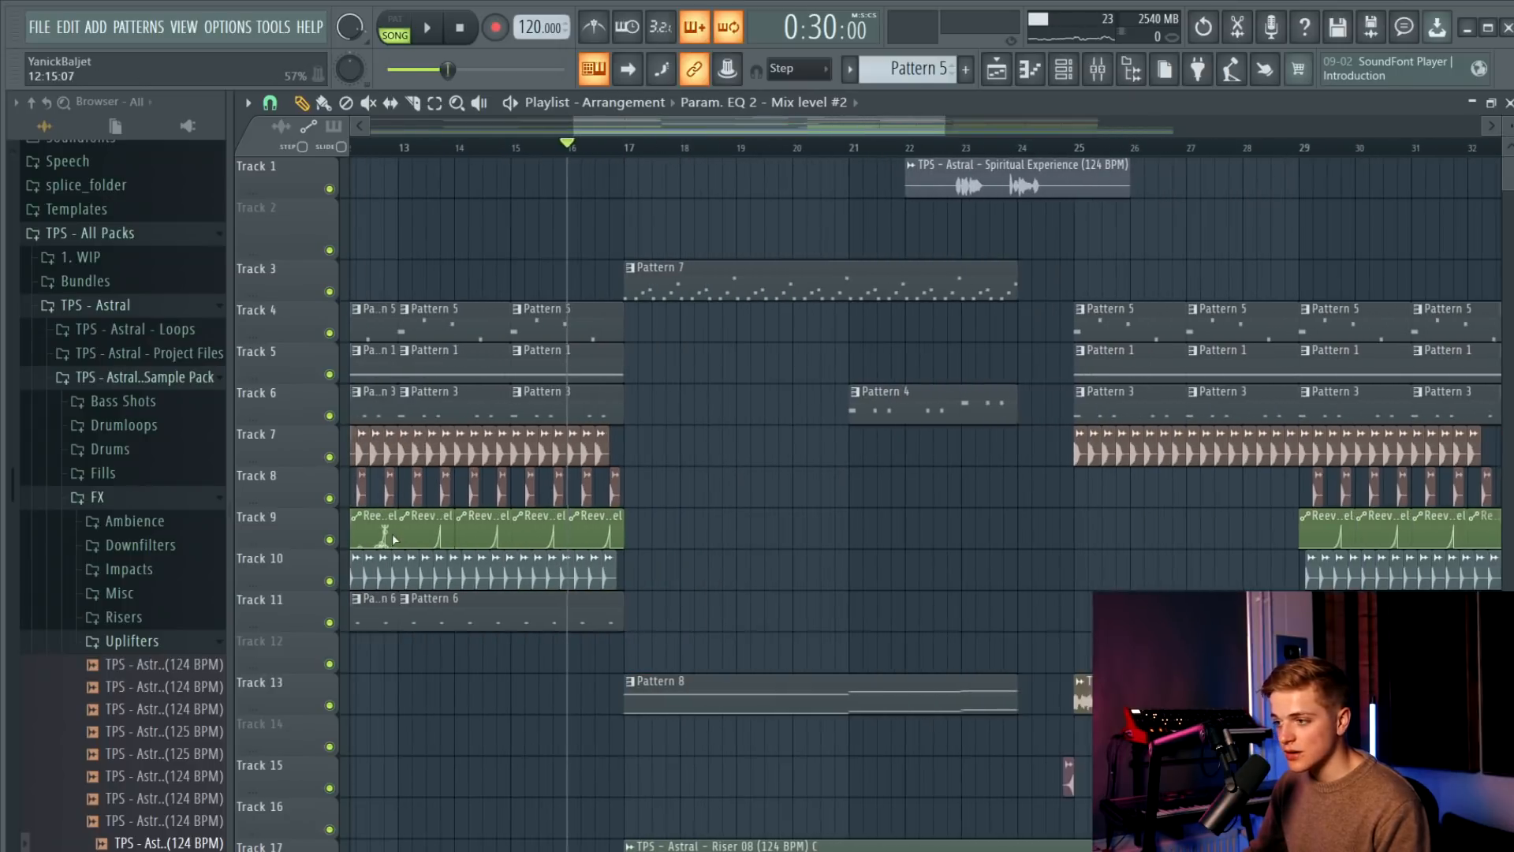
{"action": "left_click", "coordinate": [119, 642]}
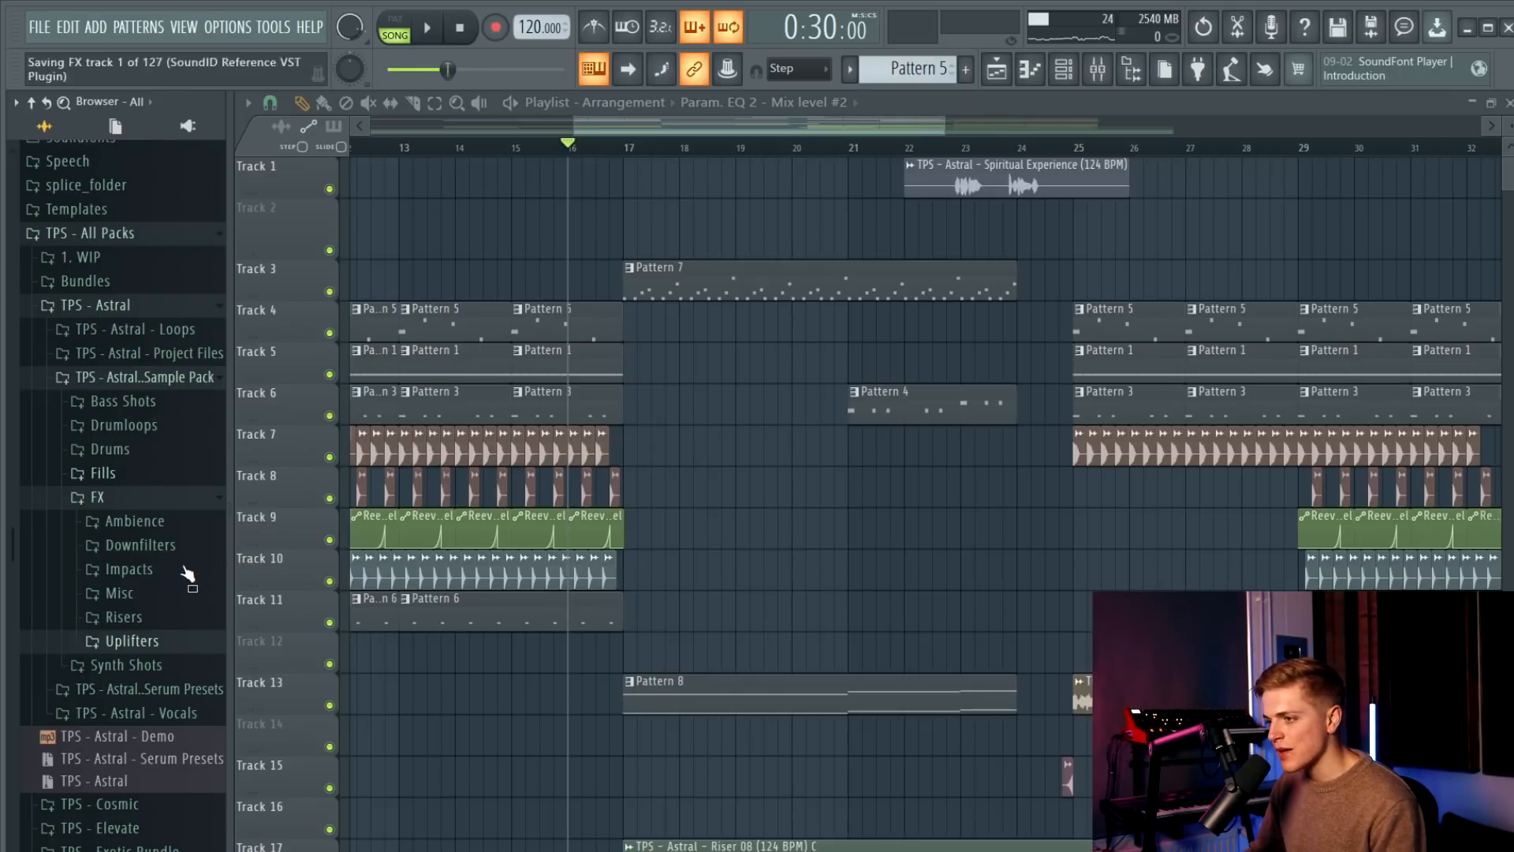
{"action": "left_click", "coordinate": [157, 570]}
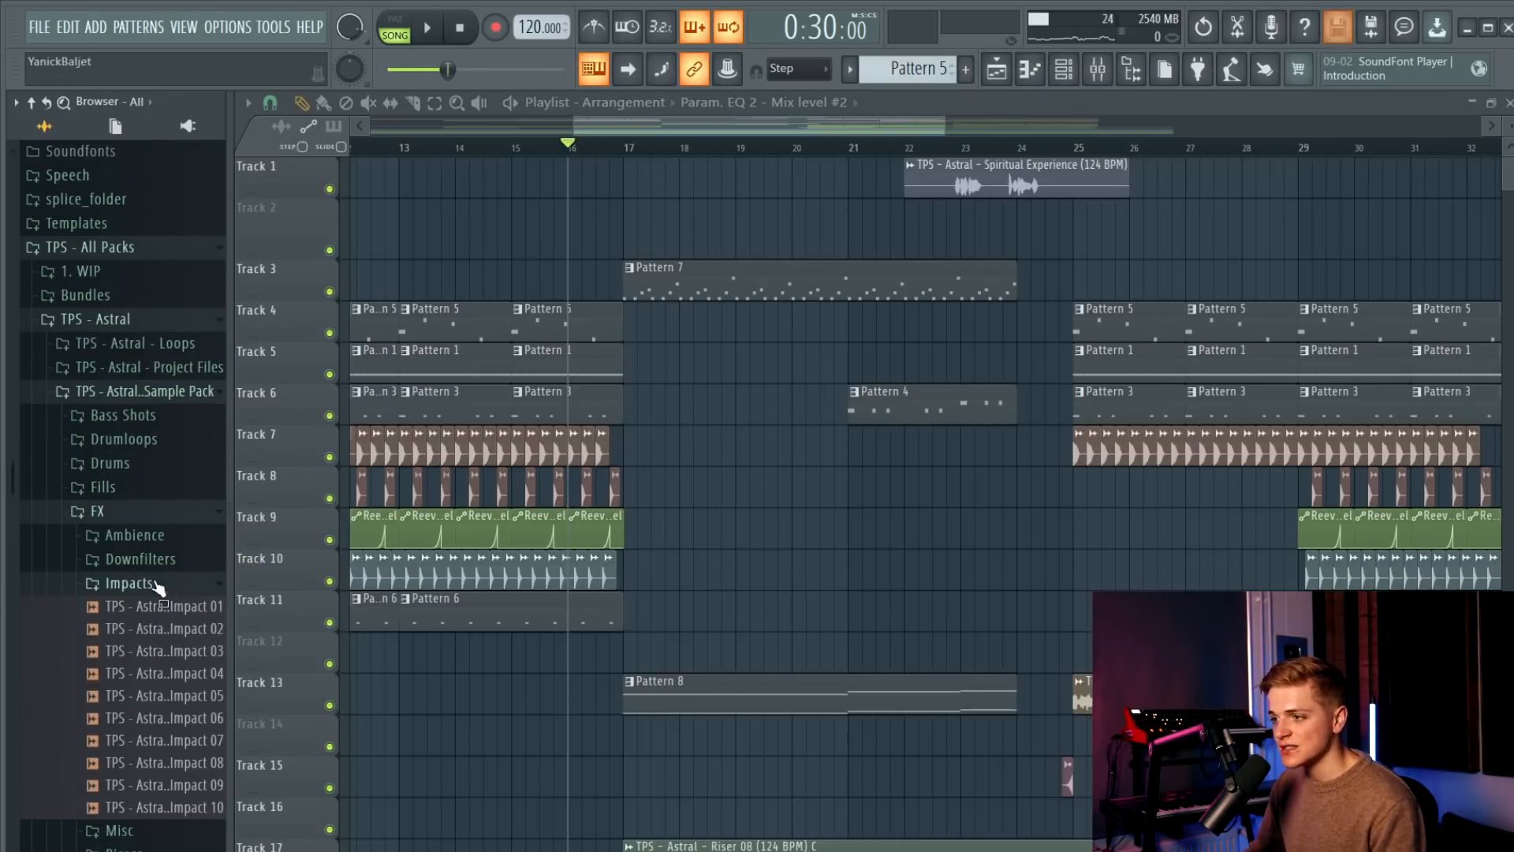
{"action": "left_click", "coordinate": [197, 765]}
{"action": "left_click_drag", "start_coordinate": [284, 749], "coordinate": [627, 777]}
{"action": "key", "text": "space"}
{"action": "scroll", "coordinate": [619, 777], "scroll_direction": "up", "scroll_amount": 5}
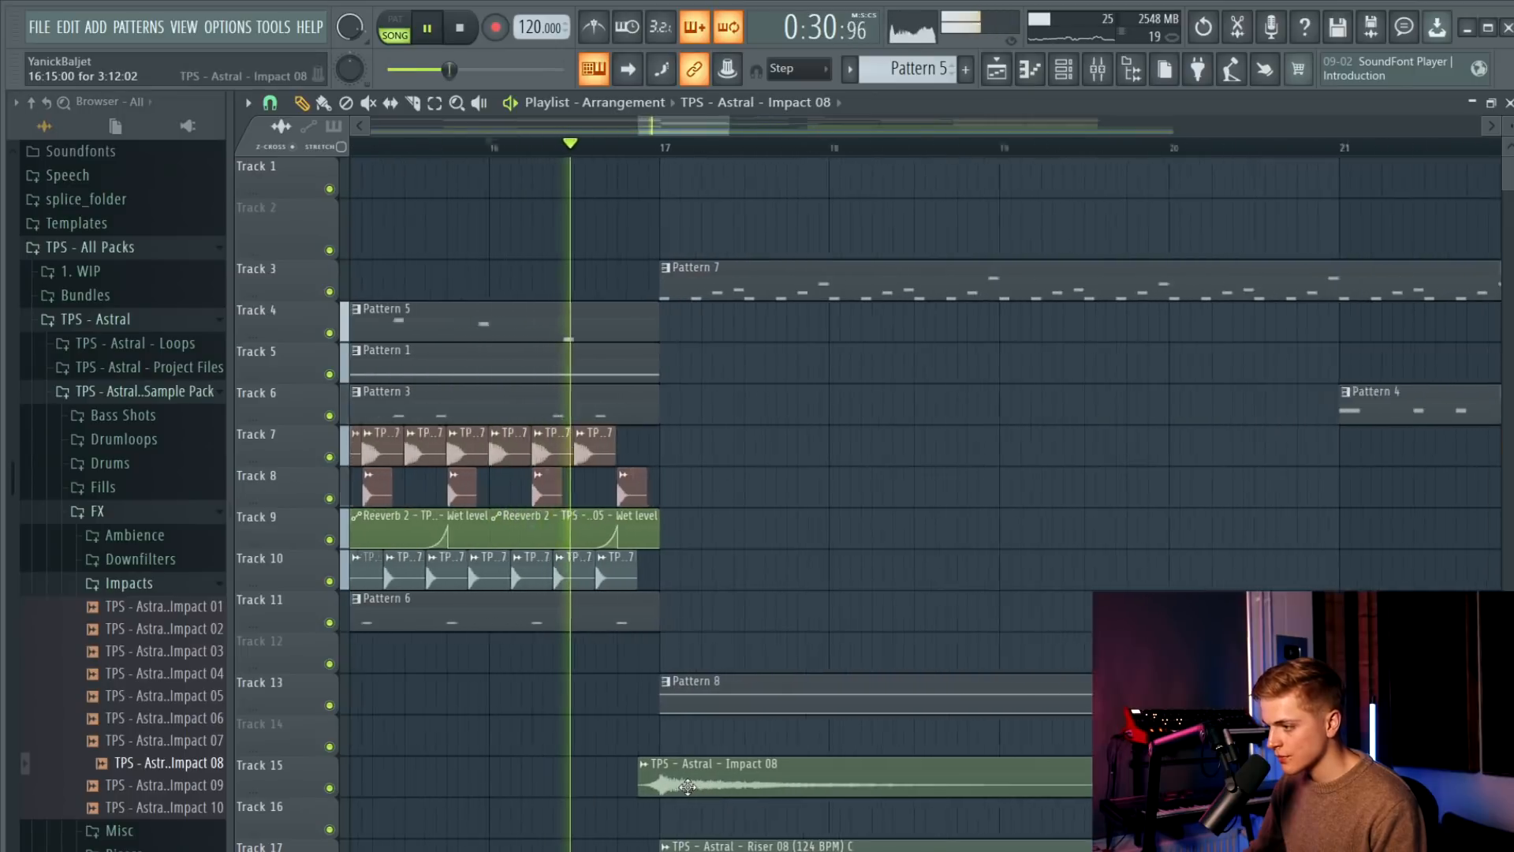
Set the Impact 08 channel's volume to 32% and play back the transition into bar 17.
{"action": "double_click", "coordinate": [654, 777]}
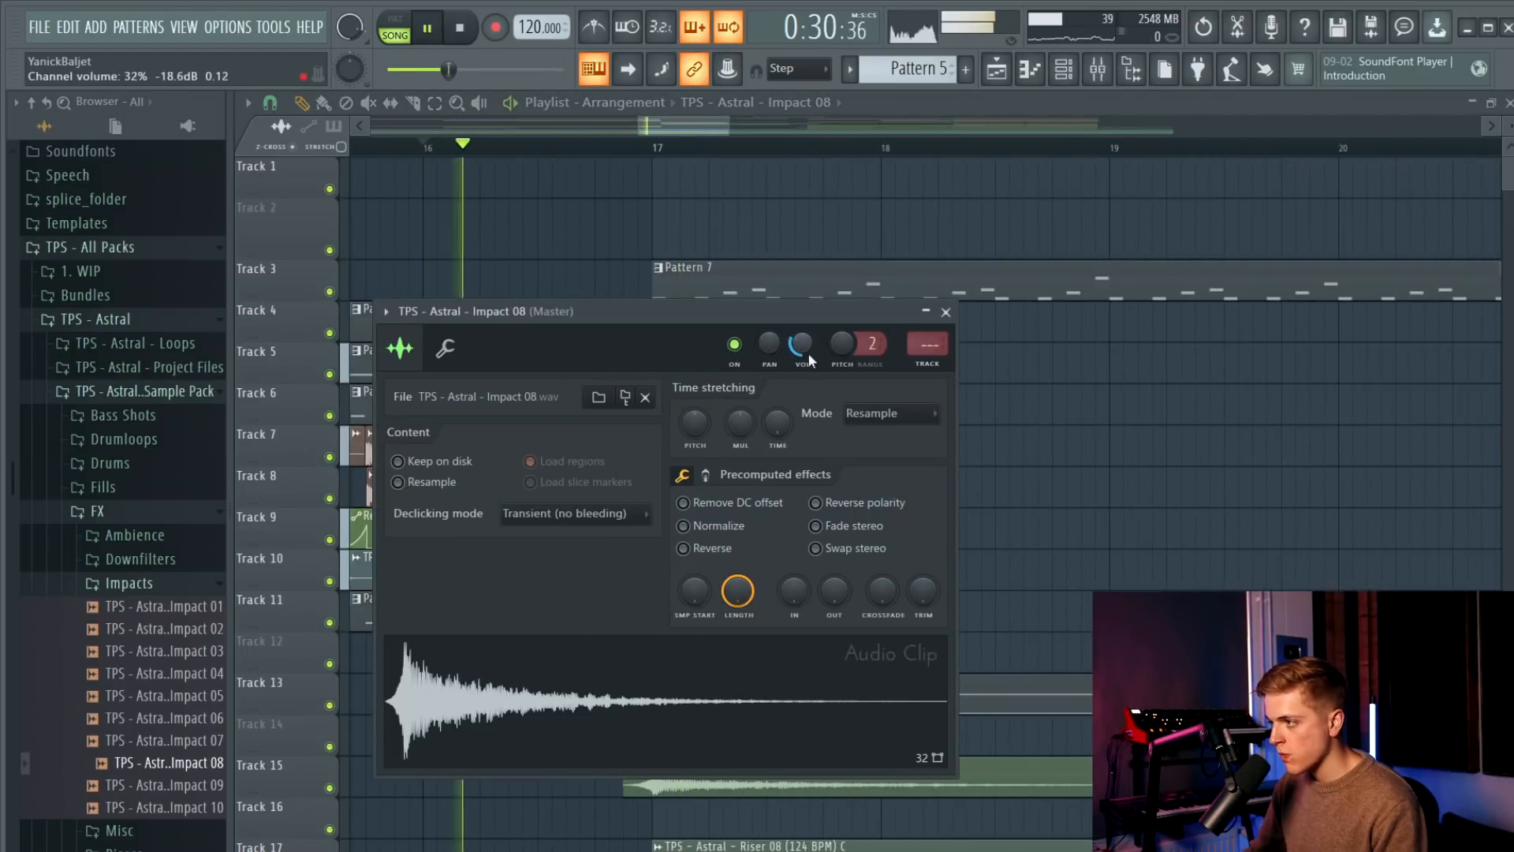
{"action": "left_click", "coordinate": [946, 312]}
{"action": "scroll", "coordinate": [694, 639], "scroll_direction": "down", "scroll_amount": 6}
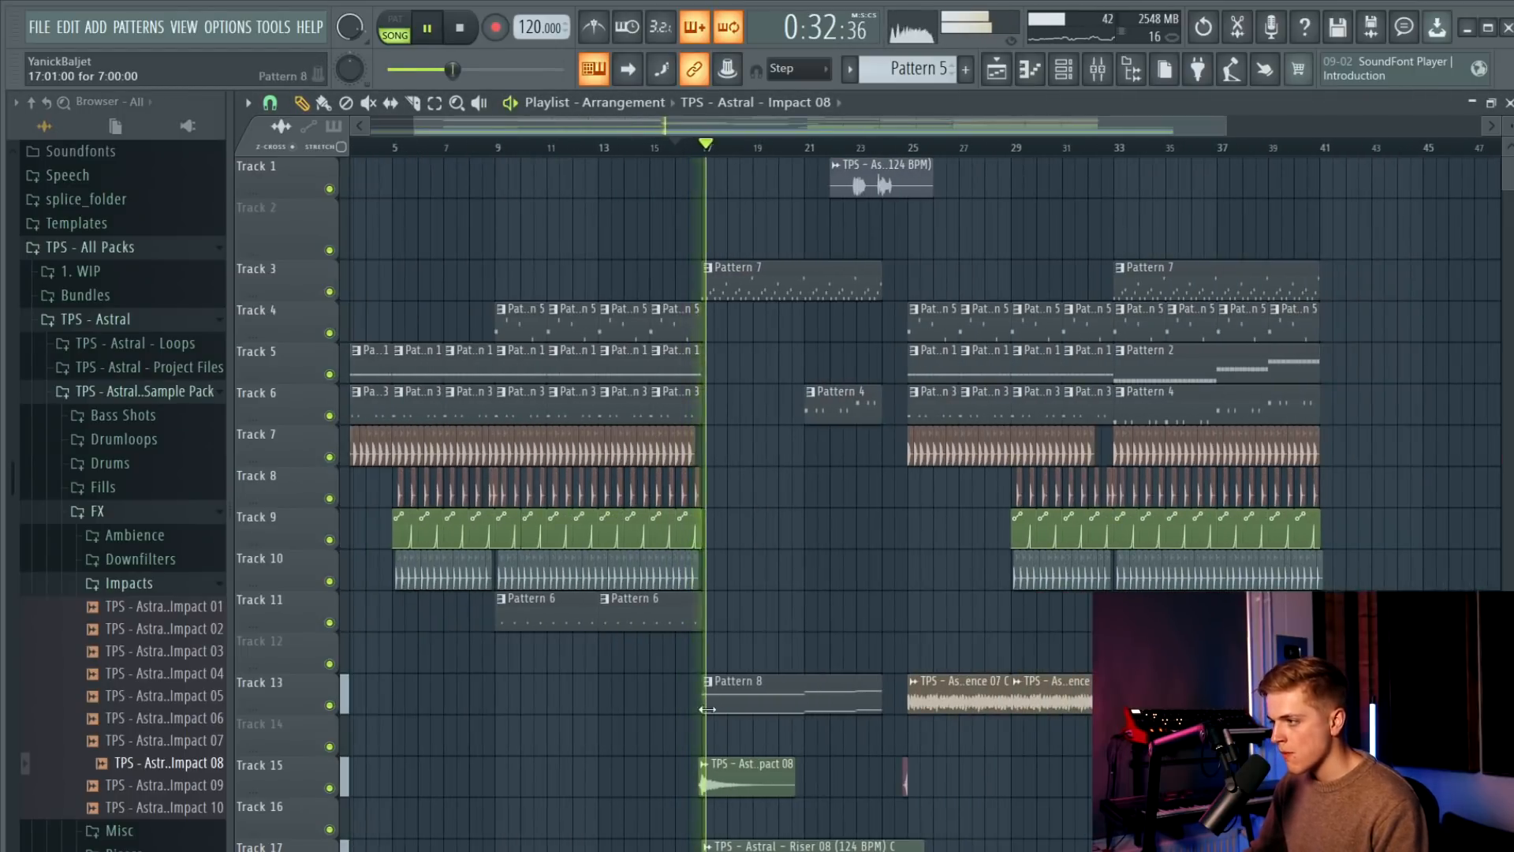
{"action": "scroll", "coordinate": [694, 651], "scroll_direction": "up", "scroll_amount": 5}
{"action": "scroll", "coordinate": [699, 656], "scroll_direction": "down", "scroll_amount": 3}
{"action": "scroll", "coordinate": [699, 656], "scroll_direction": "down", "scroll_amount": 1}
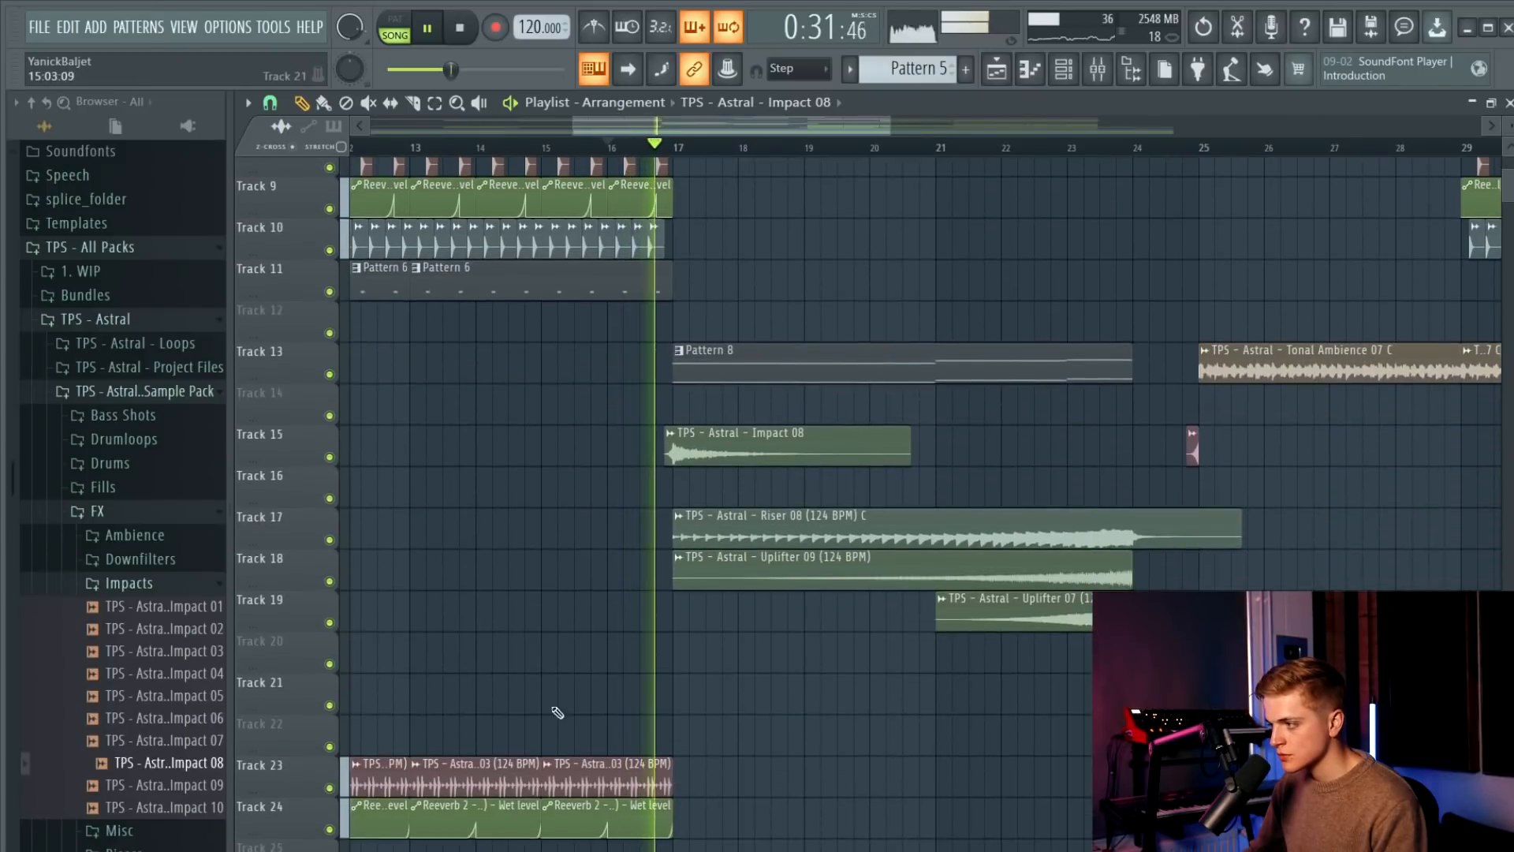
Copy the Uplifter 07 clip on track 19 from bar 21 back to bar 14, so it ends at bar 17.
{"action": "left_click", "coordinate": [958, 613]}
{"action": "key", "text": "space"}
{"action": "left_click_drag", "start_coordinate": [530, 618], "coordinate": [478, 619]}
{"action": "key", "text": "space"}
{"action": "key", "text": "space"}
{"action": "key", "text": "space"}
{"action": "key", "text": "space"}
{"action": "key", "text": "ctrl+z"}
Make the Uplifter 07 copy at bar 14 unique and set its channel volume to 18%.
{"action": "left_click", "coordinate": [482, 600]}
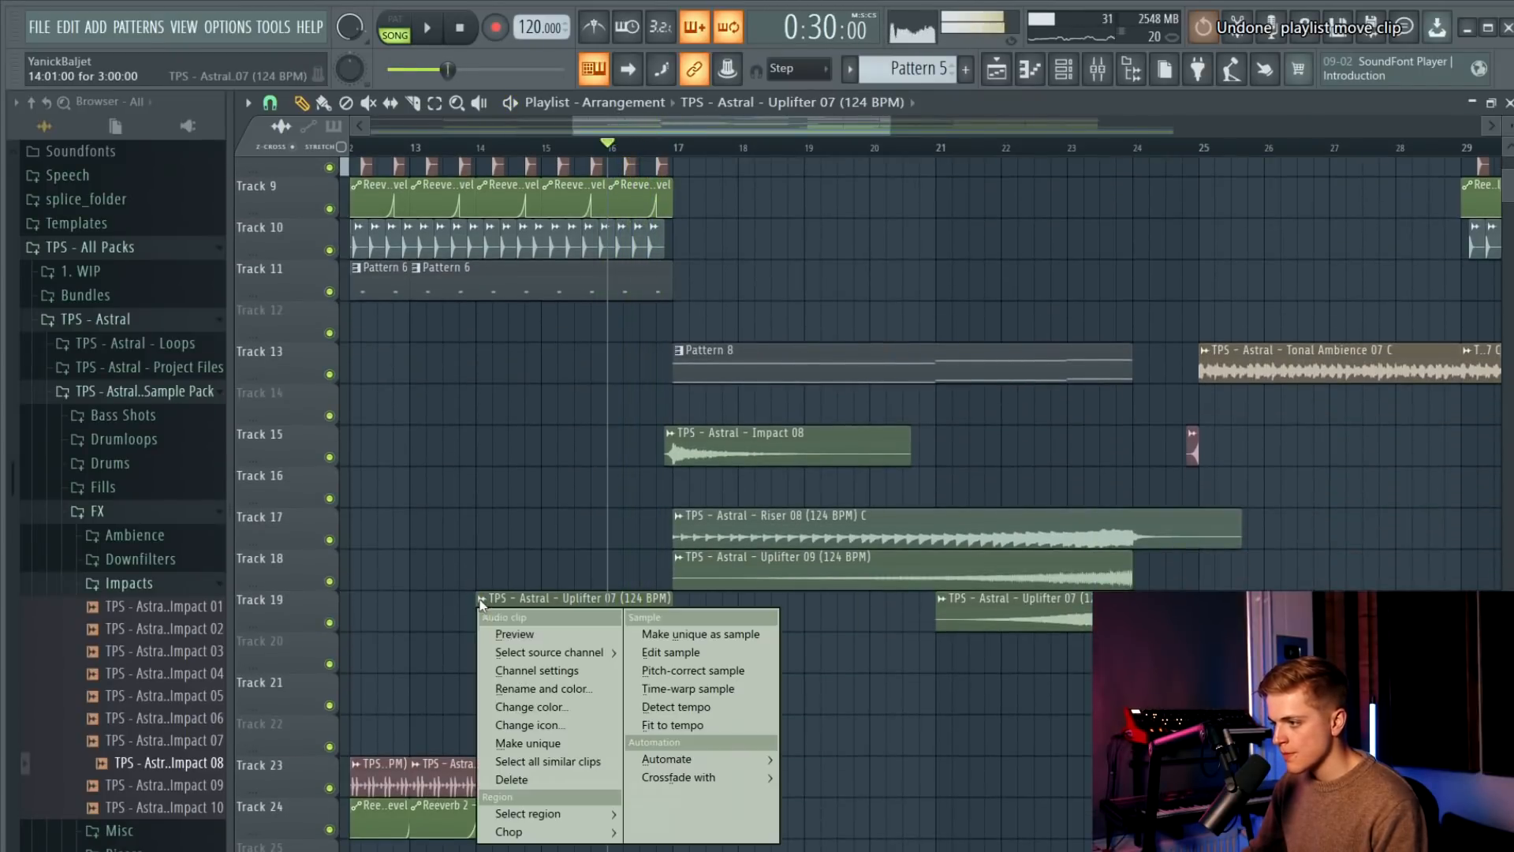
{"action": "left_click", "coordinate": [541, 743]}
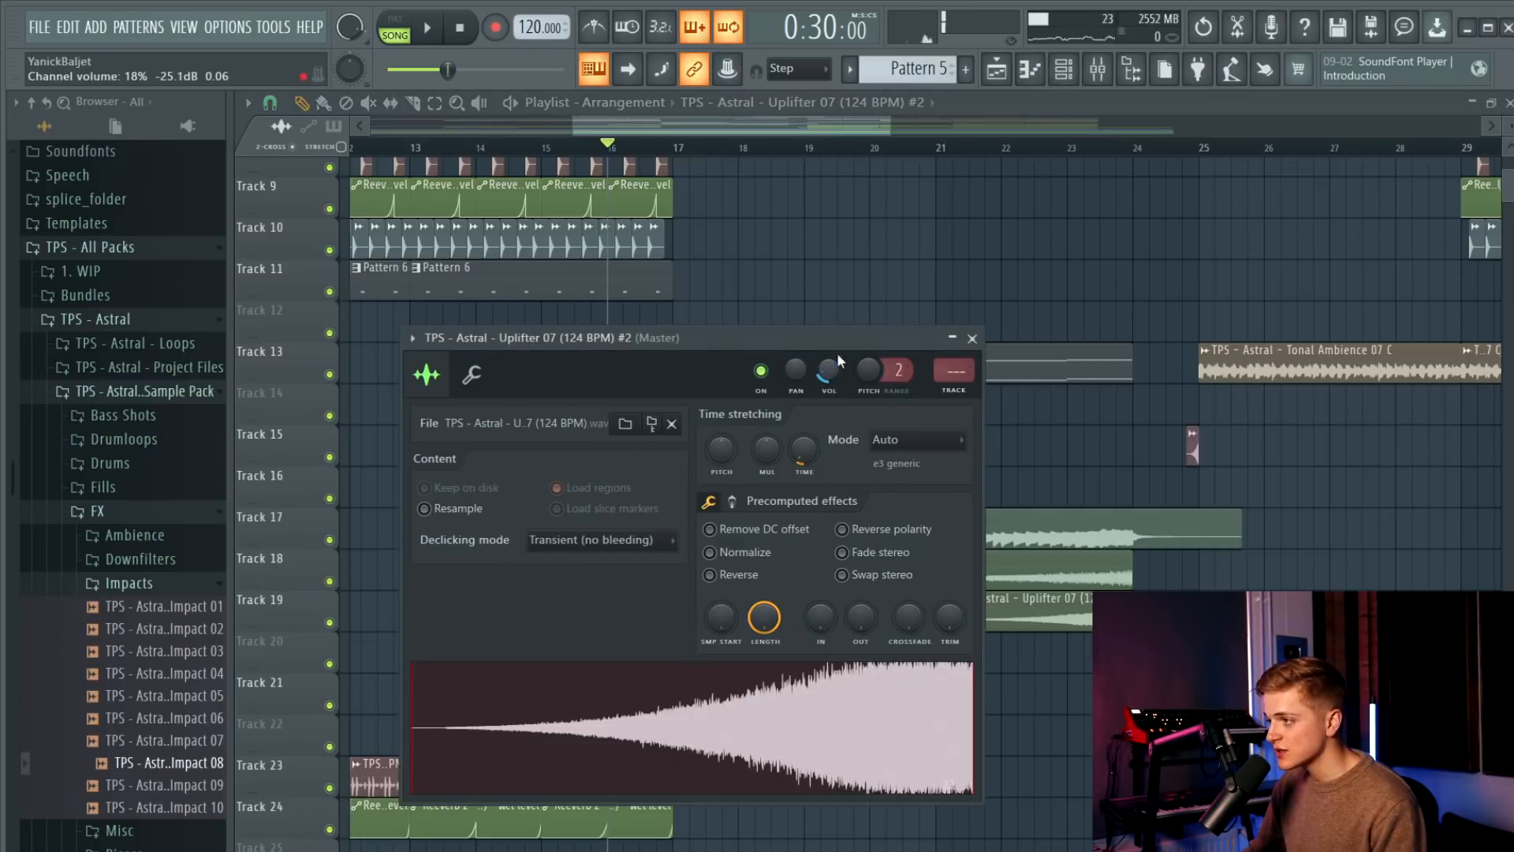
{"action": "key", "text": "space"}
{"action": "key", "text": "Escape"}
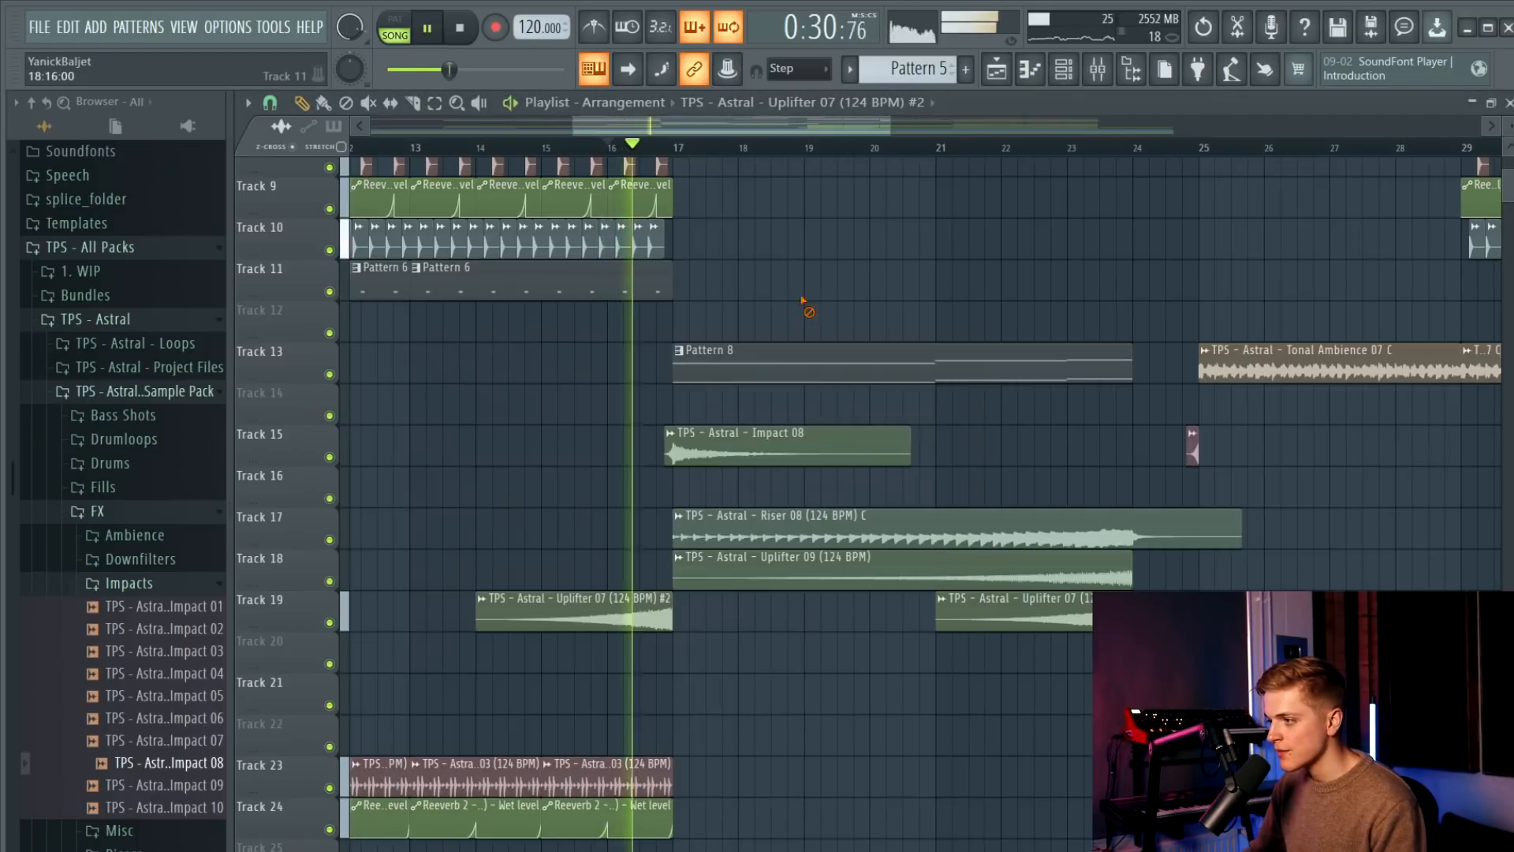
Raise the Param. EQ 2 - Mix level automation on track 31 at about the middle of bar 16 and drop it at bar 17.
{"action": "scroll", "coordinate": [776, 324], "scroll_direction": "up", "scroll_amount": 8}
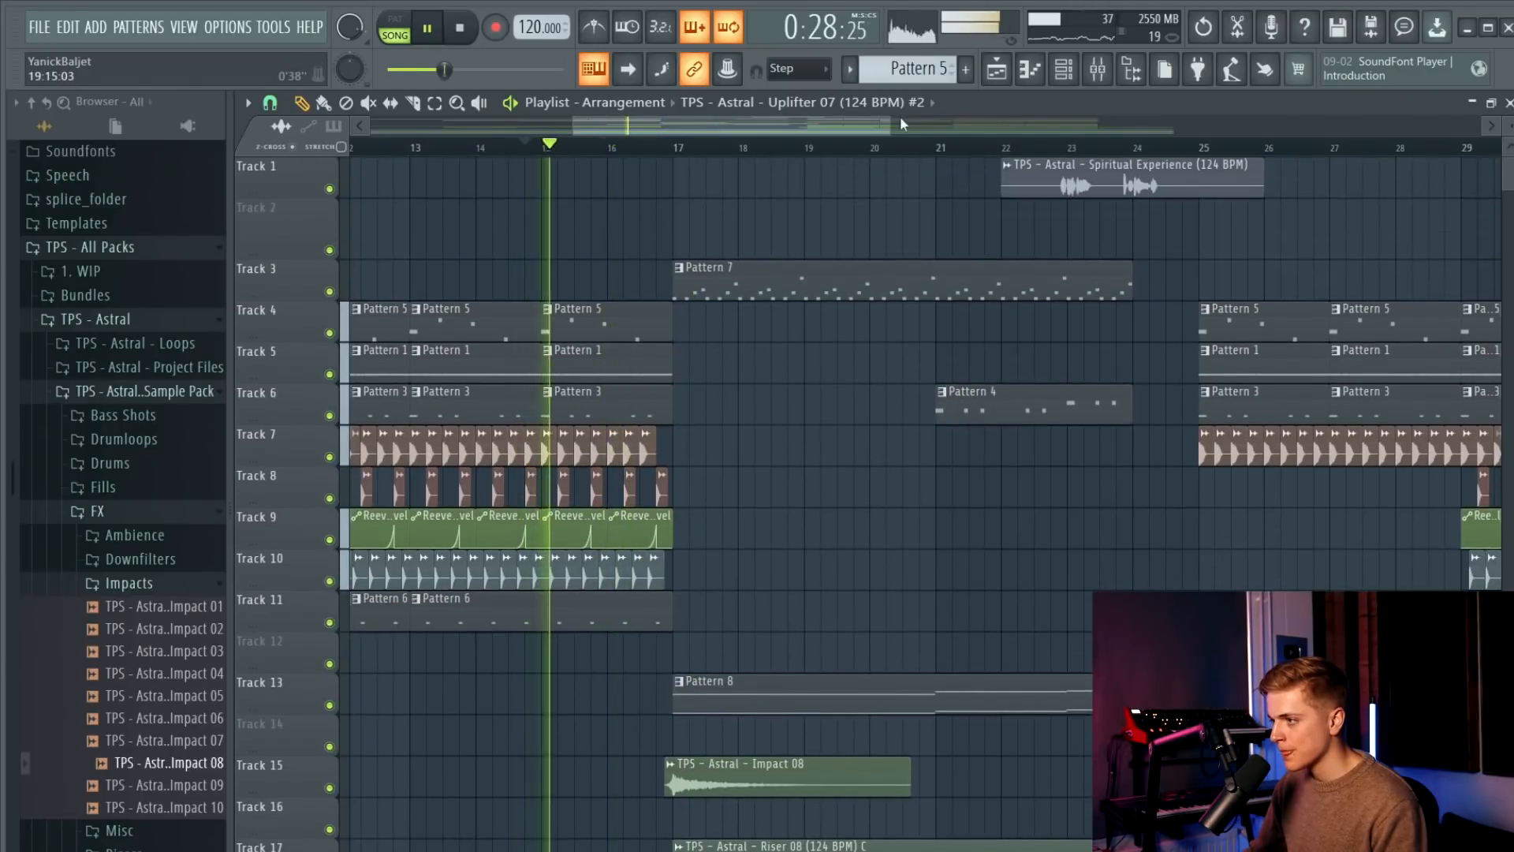
{"action": "scroll", "coordinate": [760, 318], "scroll_direction": "down", "scroll_amount": 3}
{"action": "scroll", "coordinate": [760, 318], "scroll_direction": "down", "scroll_amount": 8}
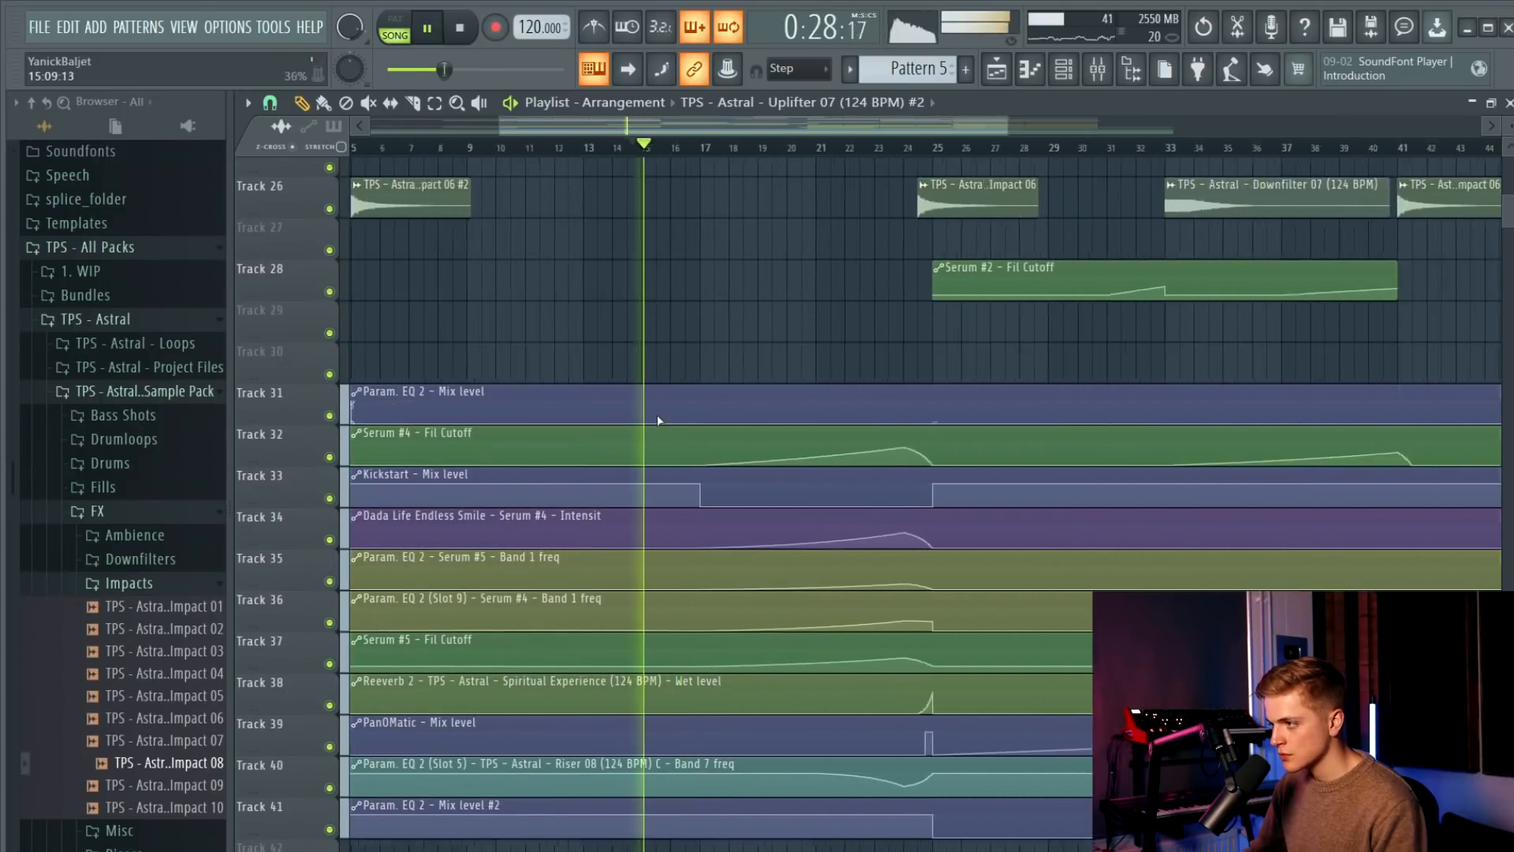
{"action": "scroll", "coordinate": [709, 419], "scroll_direction": "up", "scroll_amount": 4}
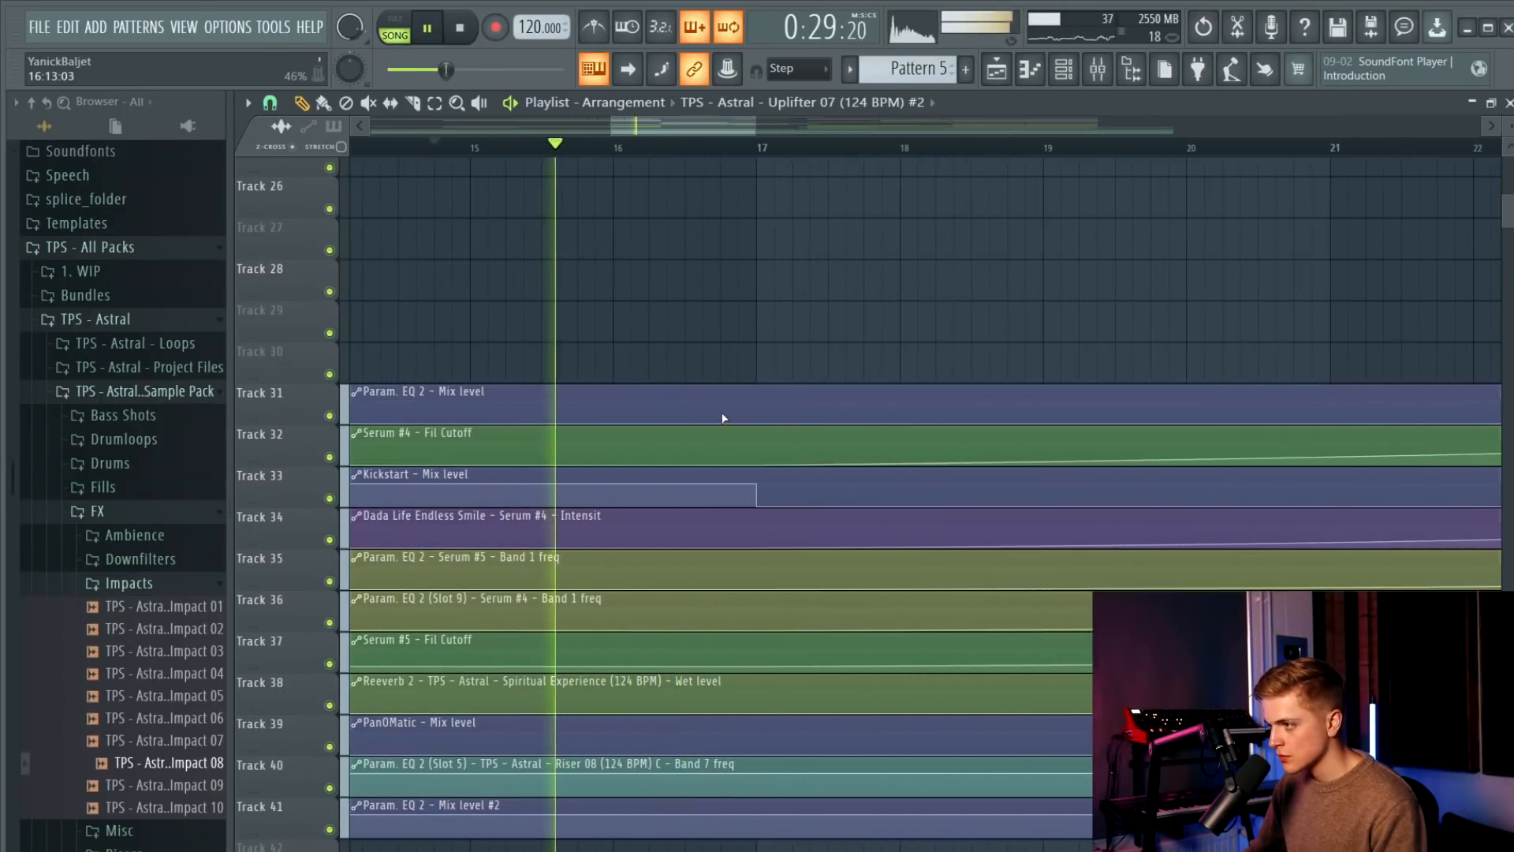
{"action": "left_click_drag", "start_coordinate": [760, 398], "coordinate": [757, 423]}
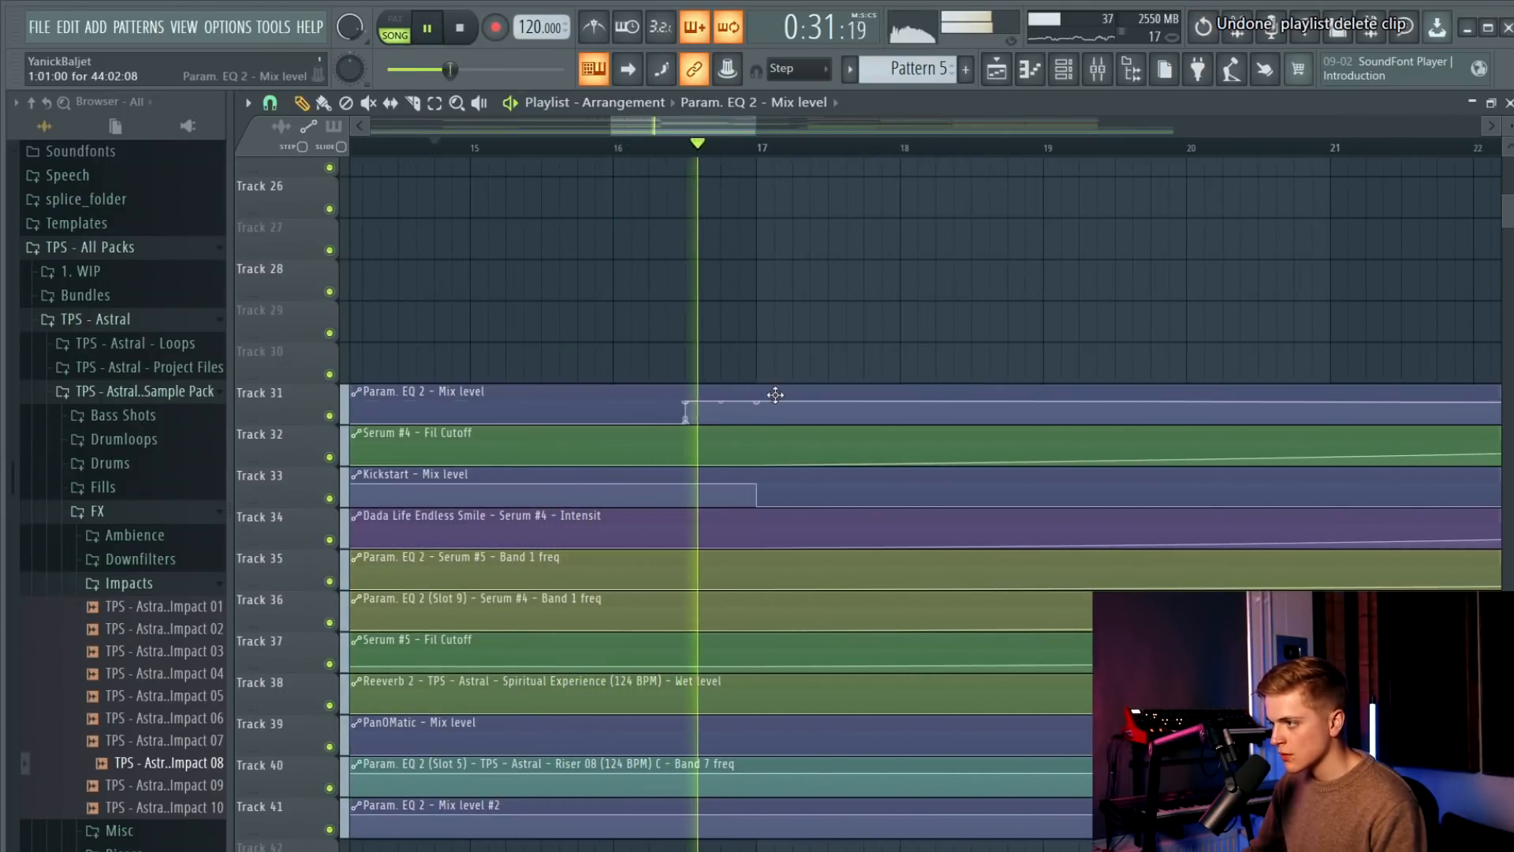
{"action": "key", "text": "space"}
{"action": "key", "text": "space"}
Delete the last kick, clap and open hat clips before bar 17 on tracks 7, 8 and 10.
{"action": "scroll", "coordinate": [739, 444], "scroll_direction": "up", "scroll_amount": 8}
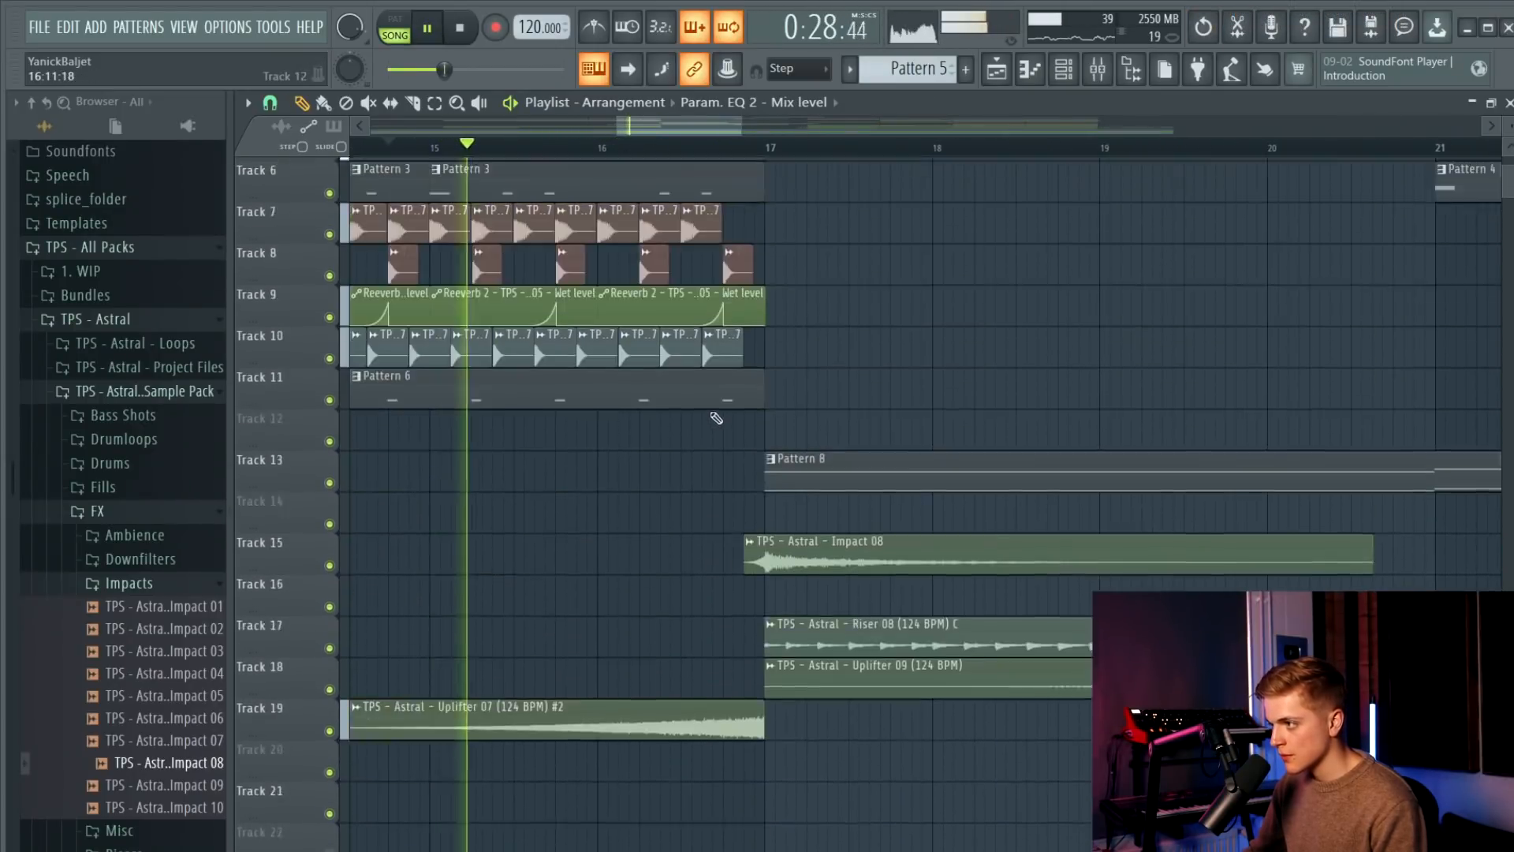
{"action": "right_click", "coordinate": [737, 401]}
{"action": "right_click", "coordinate": [723, 489]}
{"action": "scroll", "coordinate": [726, 493], "scroll_direction": "up", "scroll_amount": 1}
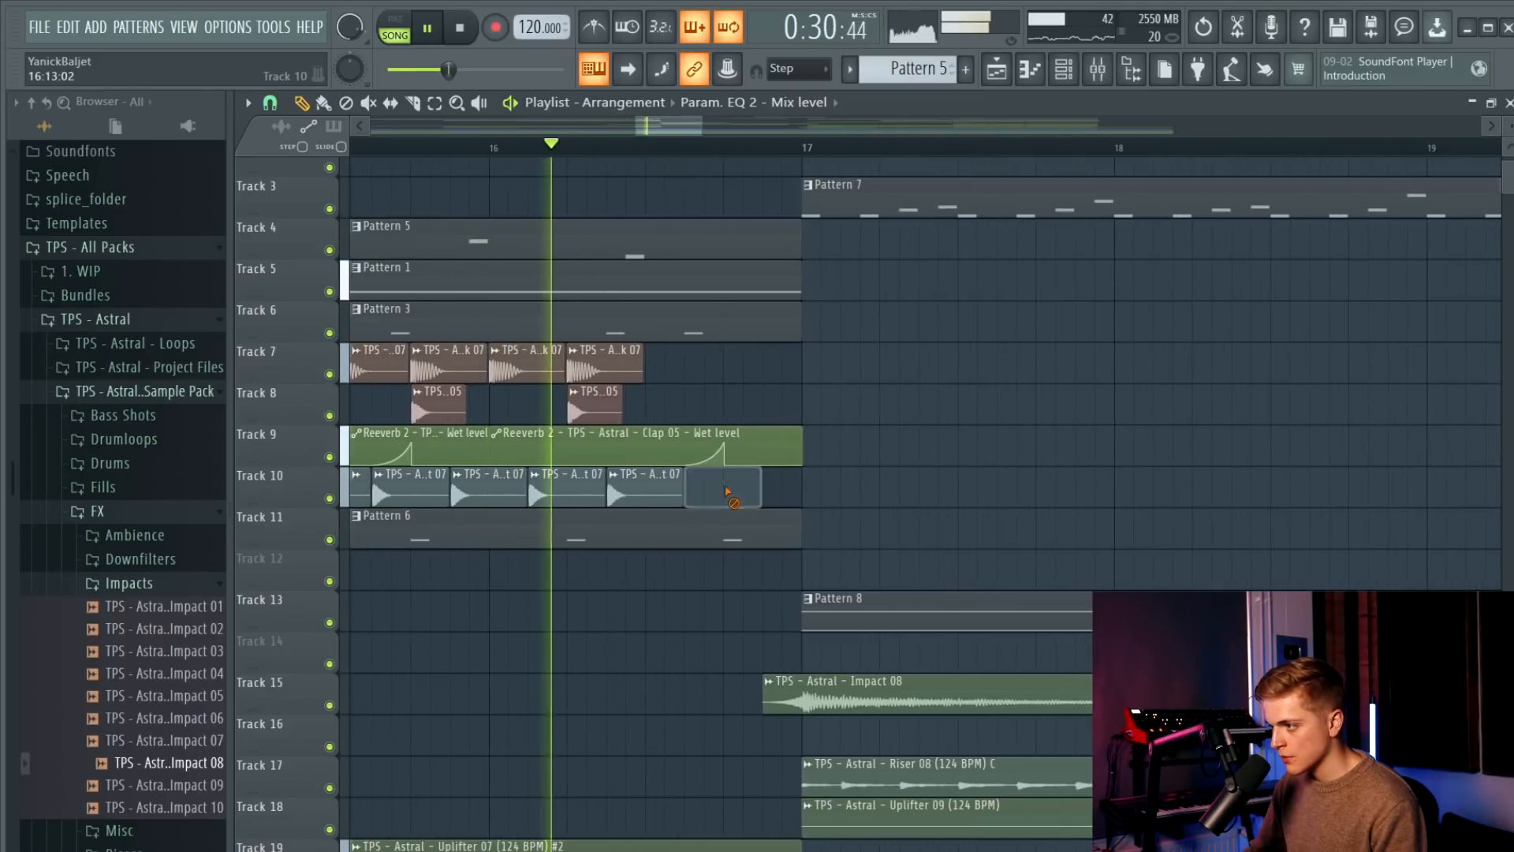
{"action": "scroll", "coordinate": [727, 497], "scroll_direction": "down", "scroll_amount": 5}
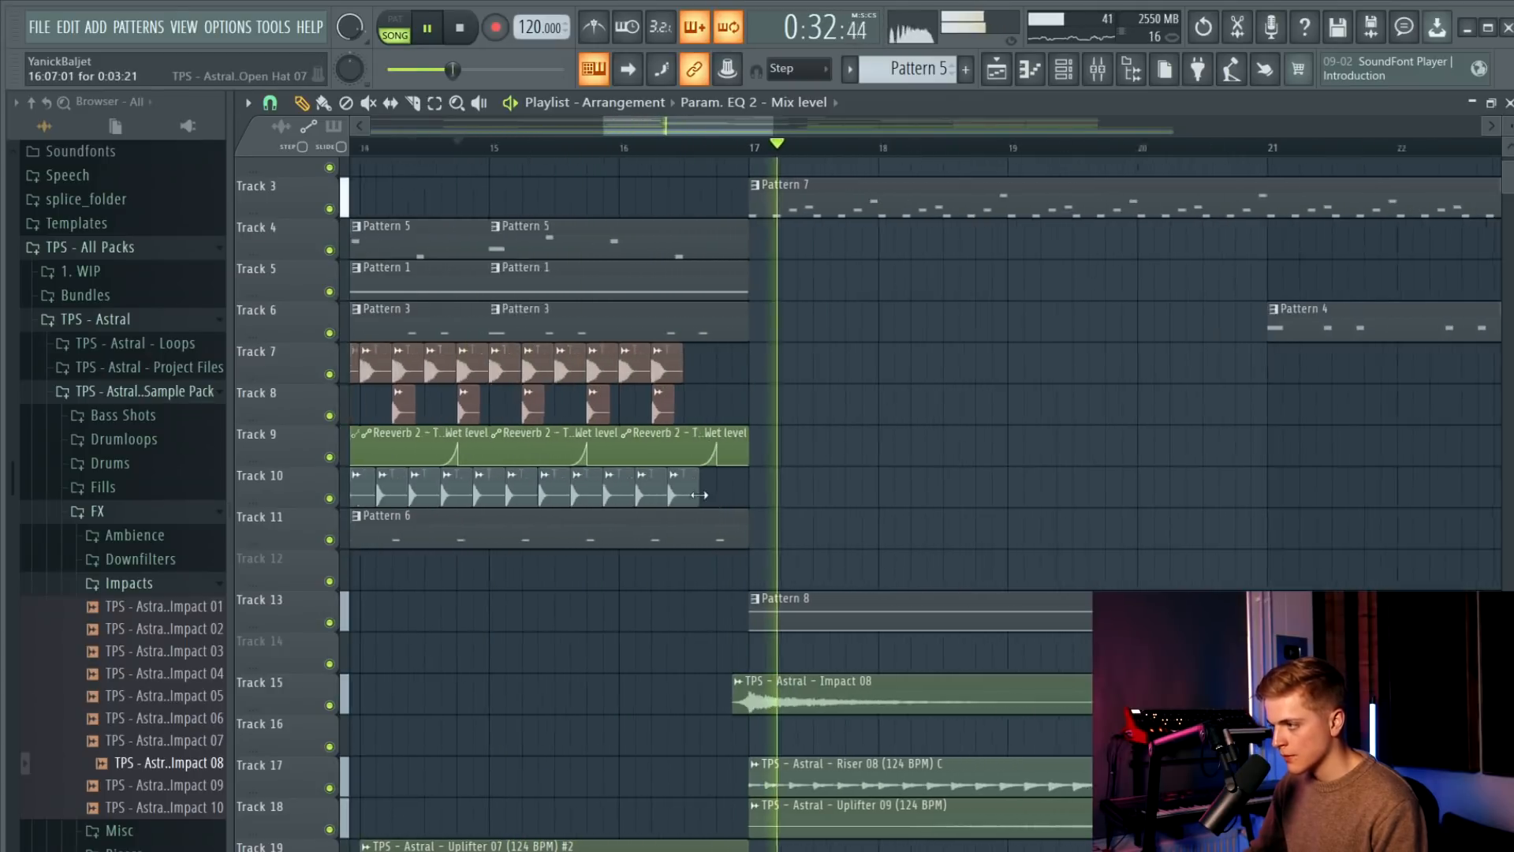
Play through the break from bar 17, look over the whole arrangement and check the Spiritual Experience clip on track 1.
{"action": "scroll", "coordinate": [723, 485], "scroll_direction": "down", "scroll_amount": 4}
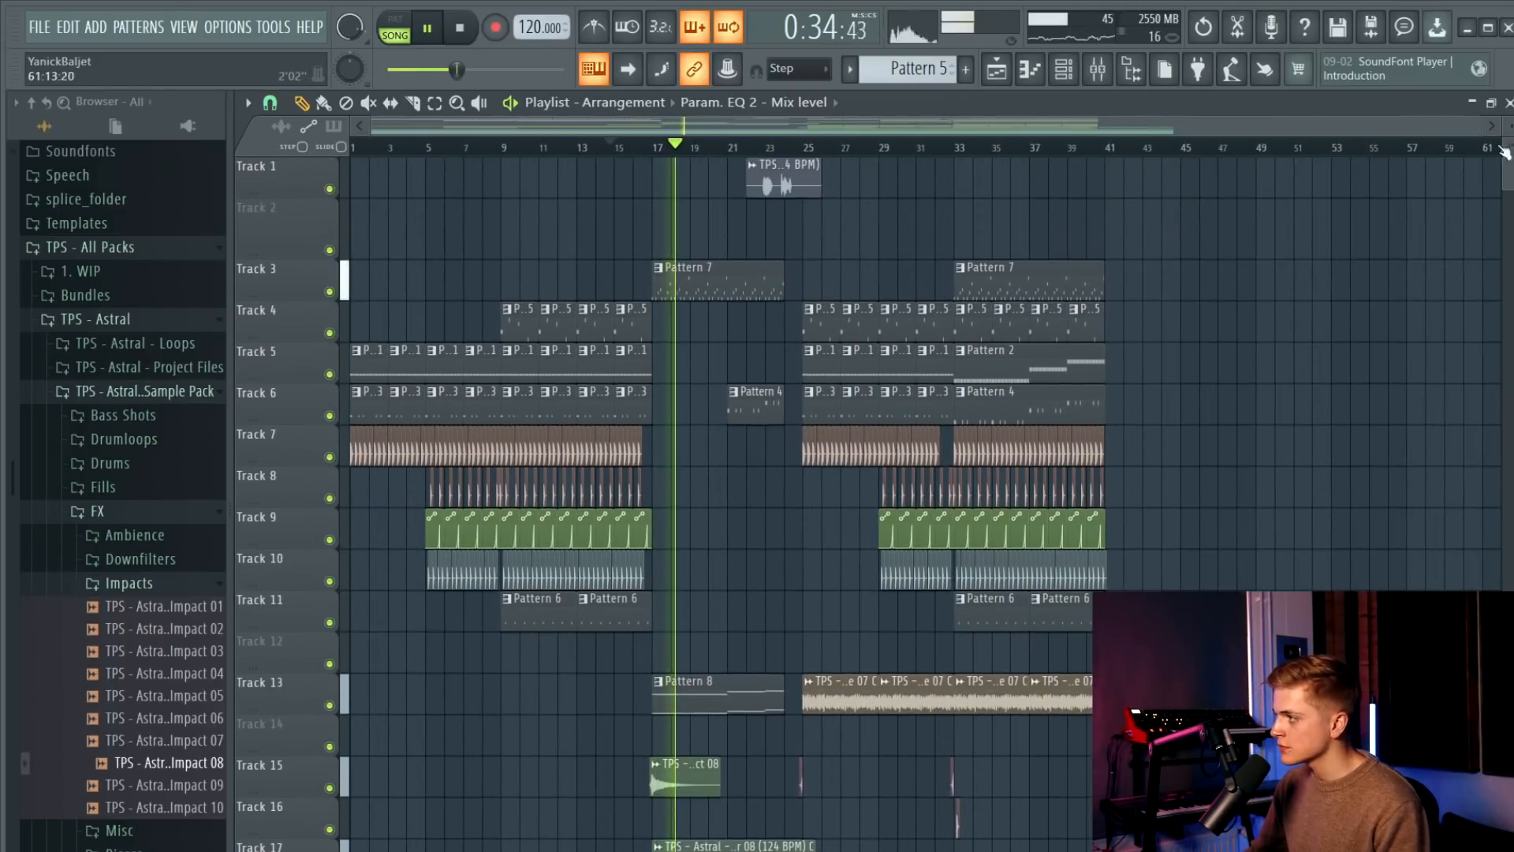
{"action": "scroll", "coordinate": [724, 484], "scroll_direction": "down", "scroll_amount": 5}
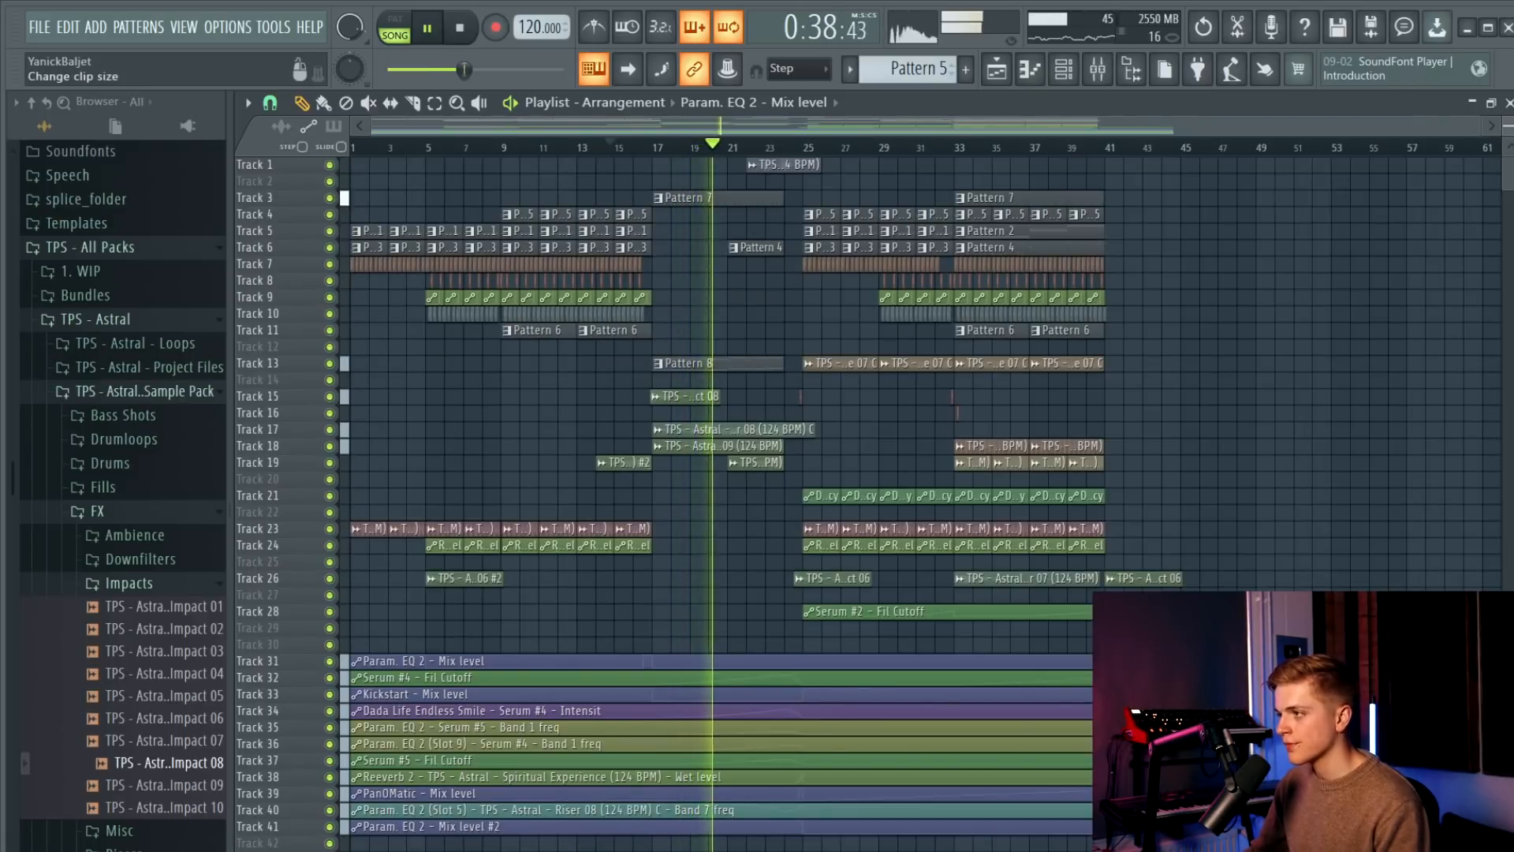
{"action": "scroll", "coordinate": [1389, 164], "scroll_direction": "up", "scroll_amount": 4}
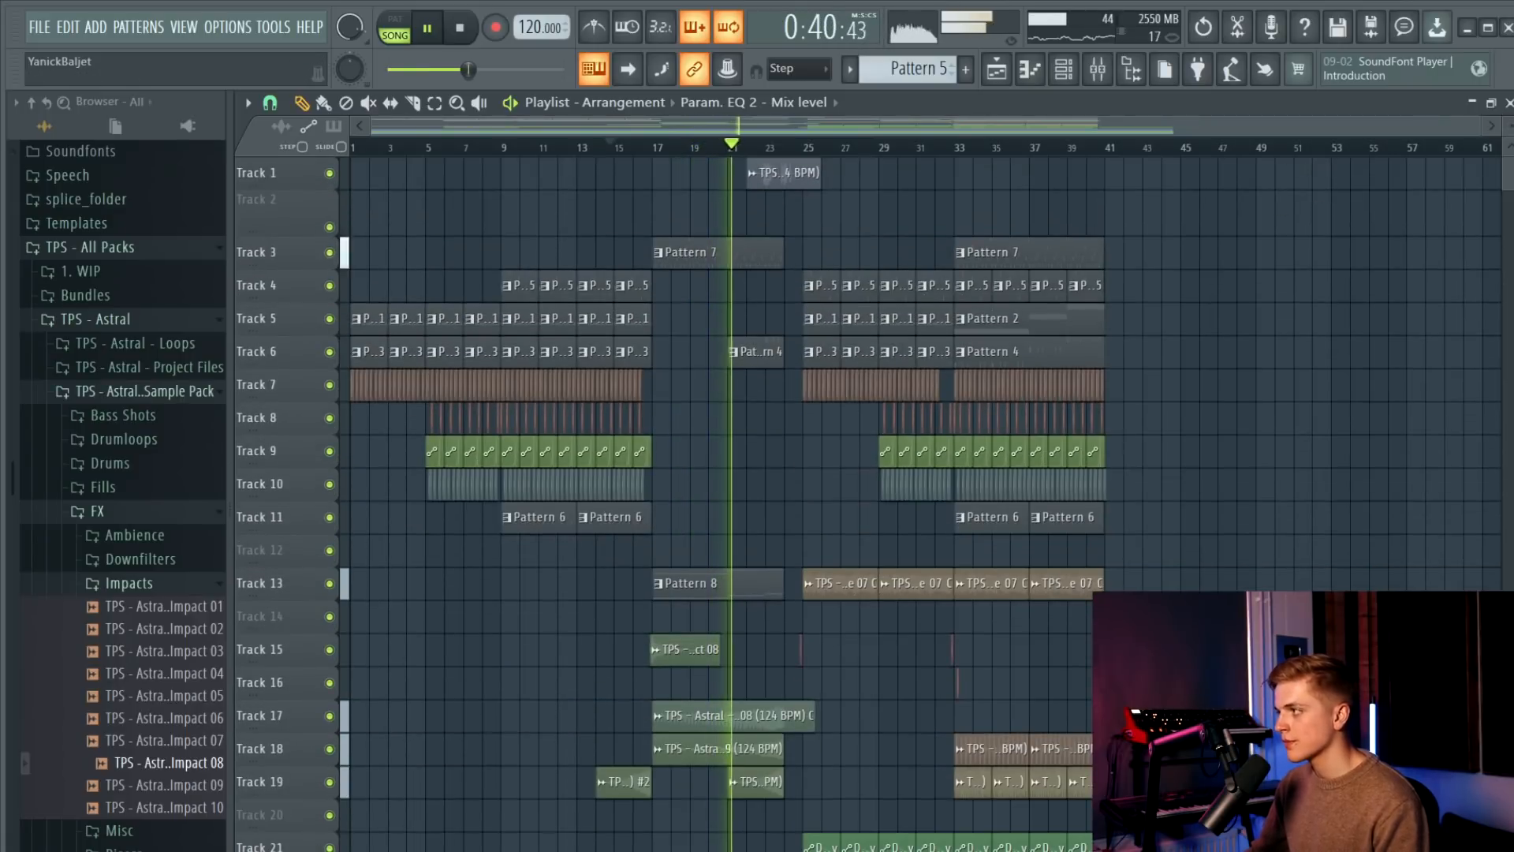
{"action": "scroll", "coordinate": [913, 504], "scroll_direction": "up", "scroll_amount": 2}
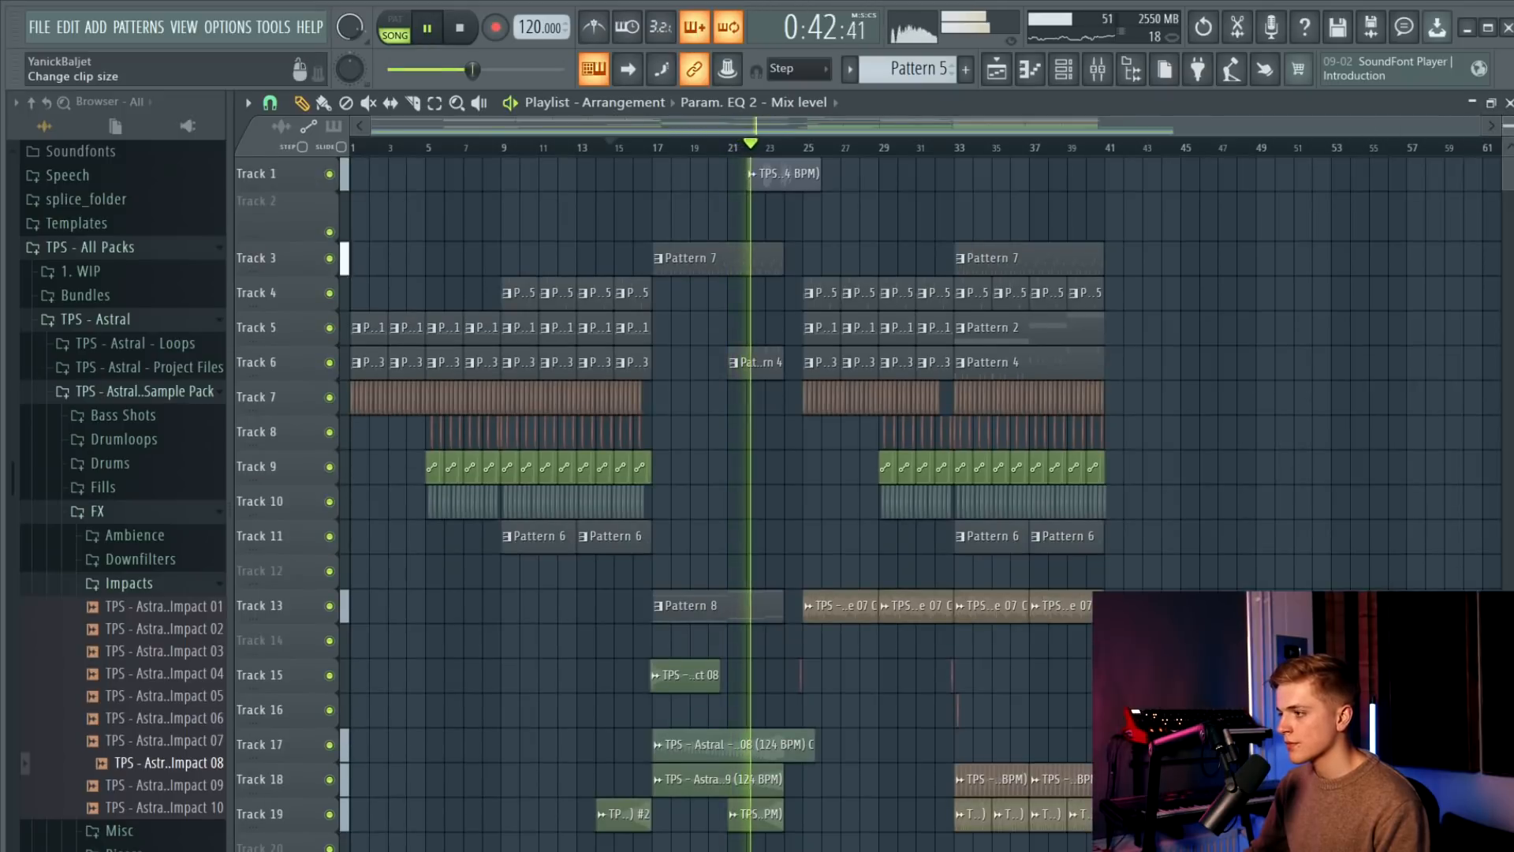
{"action": "scroll", "coordinate": [913, 504], "scroll_direction": "up", "scroll_amount": 2}
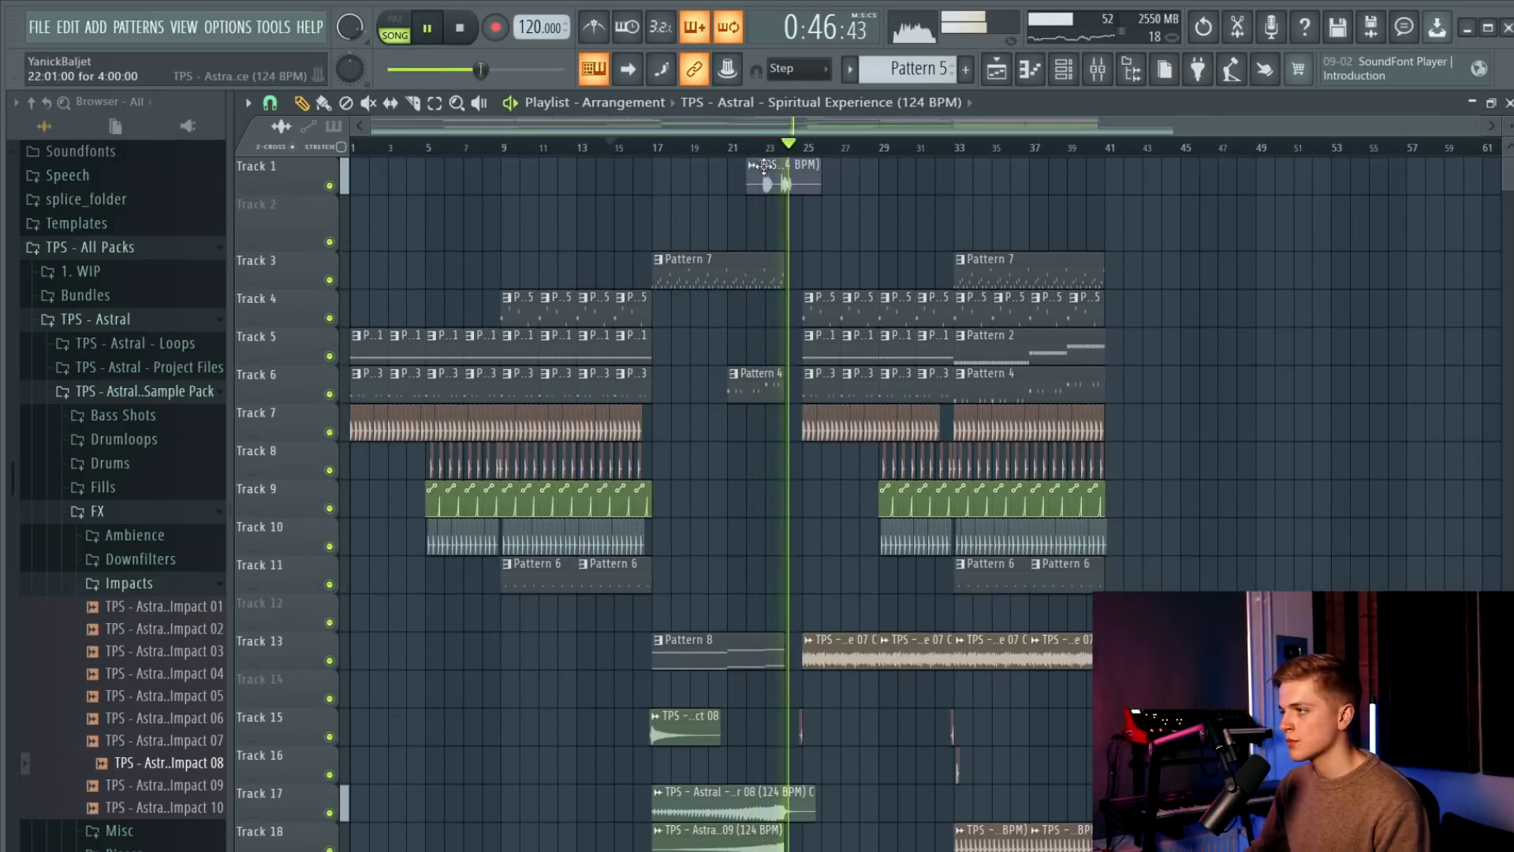
{"action": "double_click", "coordinate": [764, 165]}
{"action": "left_click", "coordinate": [1101, 72]}
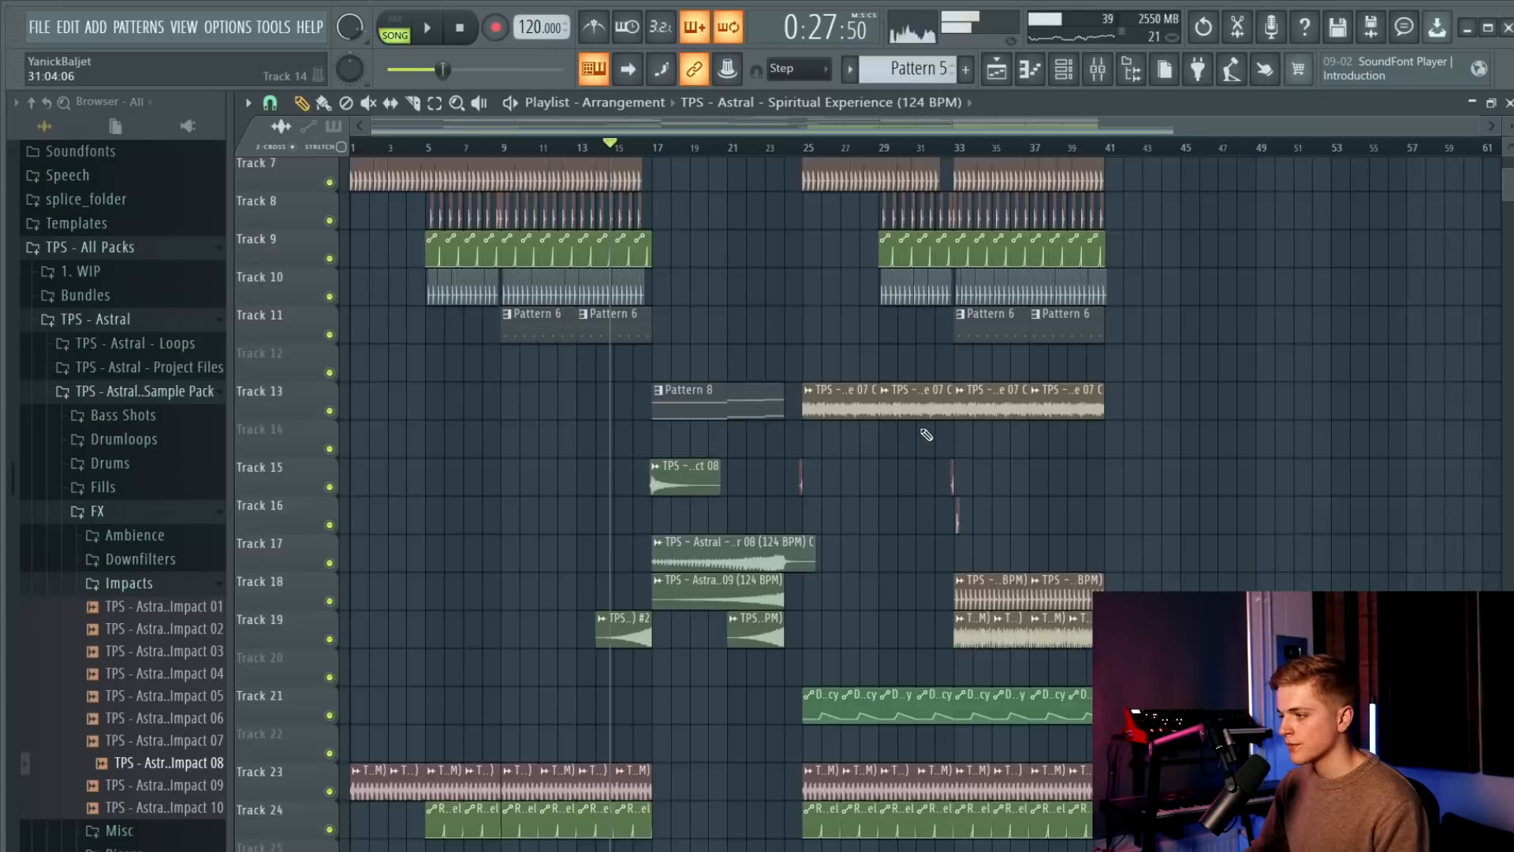
Copy the four Tonal Ambience 07 clips from bar 25 on track 13 to bar 1, and move the copies down to track 22.
{"action": "left_click_drag", "start_coordinate": [848, 292], "coordinate": [1156, 321]}
{"action": "left_click_drag", "start_coordinate": [814, 315], "coordinate": [363, 322]}
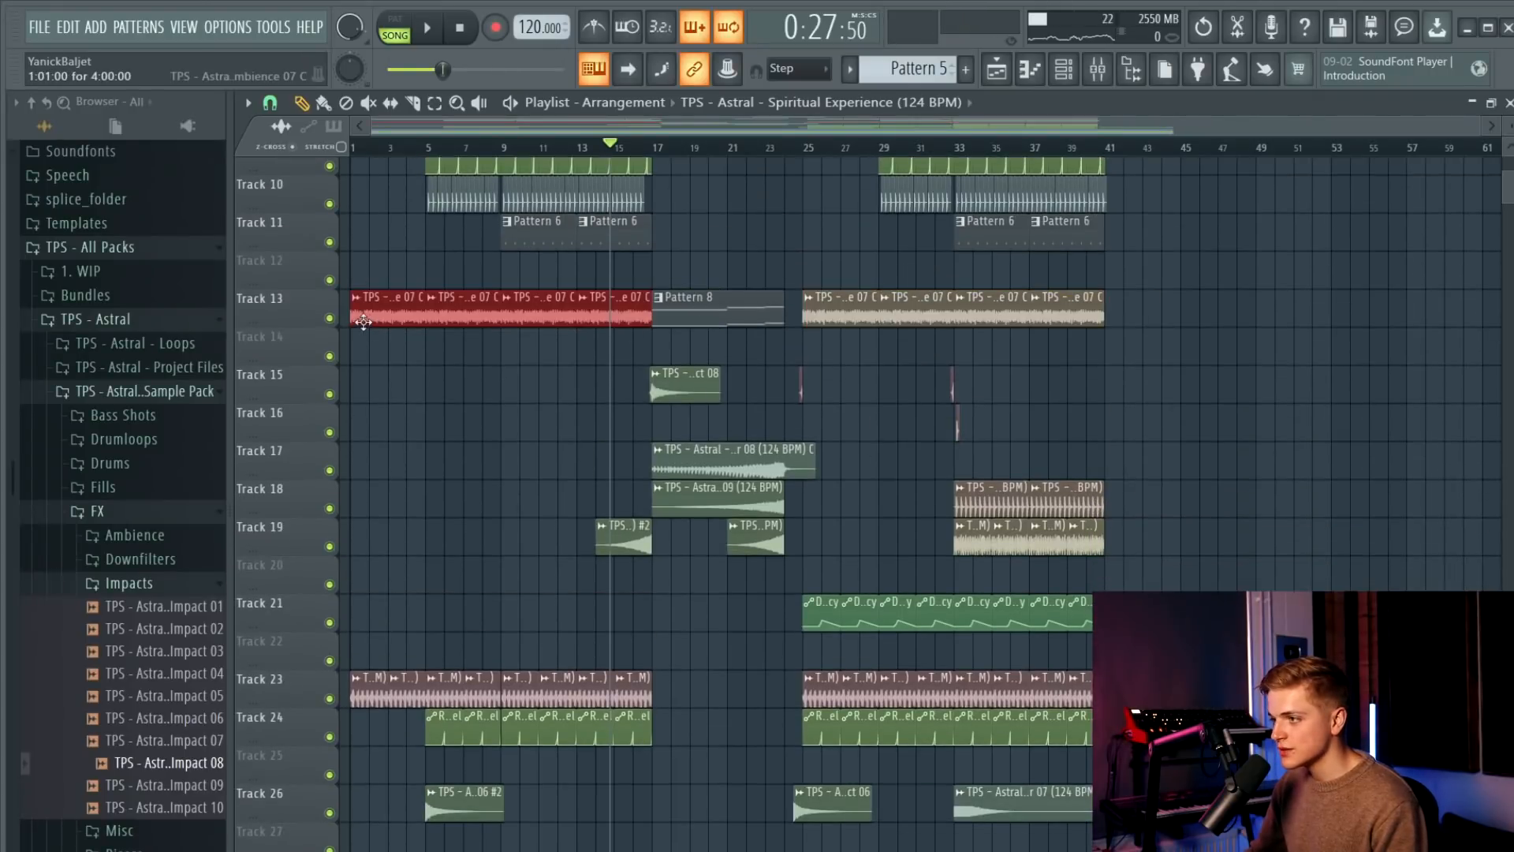
{"action": "scroll", "coordinate": [544, 339], "scroll_direction": "up", "scroll_amount": 2}
{"action": "left_click_drag", "start_coordinate": [610, 393], "coordinate": [407, 408]}
{"action": "scroll", "coordinate": [266, 389], "scroll_direction": "down", "scroll_amount": 3}
{"action": "key", "text": "shift+Down"}
{"action": "key", "text": "shift+Down"}
{"action": "key", "text": "shift+Down"}
{"action": "key", "text": "shift+Down"}
{"action": "key", "text": "shift+Down"}
{"action": "key", "text": "shift+Down"}
Move the four Tonal Ambience 07 clips at bars 25 to 41 from track 13 down to track 22.
{"action": "left_click_drag", "start_coordinate": [1115, 382], "coordinate": [874, 386]}
{"action": "key", "text": "shift+Down"}
{"action": "key", "text": "shift+Down"}
{"action": "key", "text": "shift+Down"}
{"action": "key", "text": "shift+Down"}
{"action": "key", "text": "shift+Down"}
{"action": "key", "text": "shift+Down"}
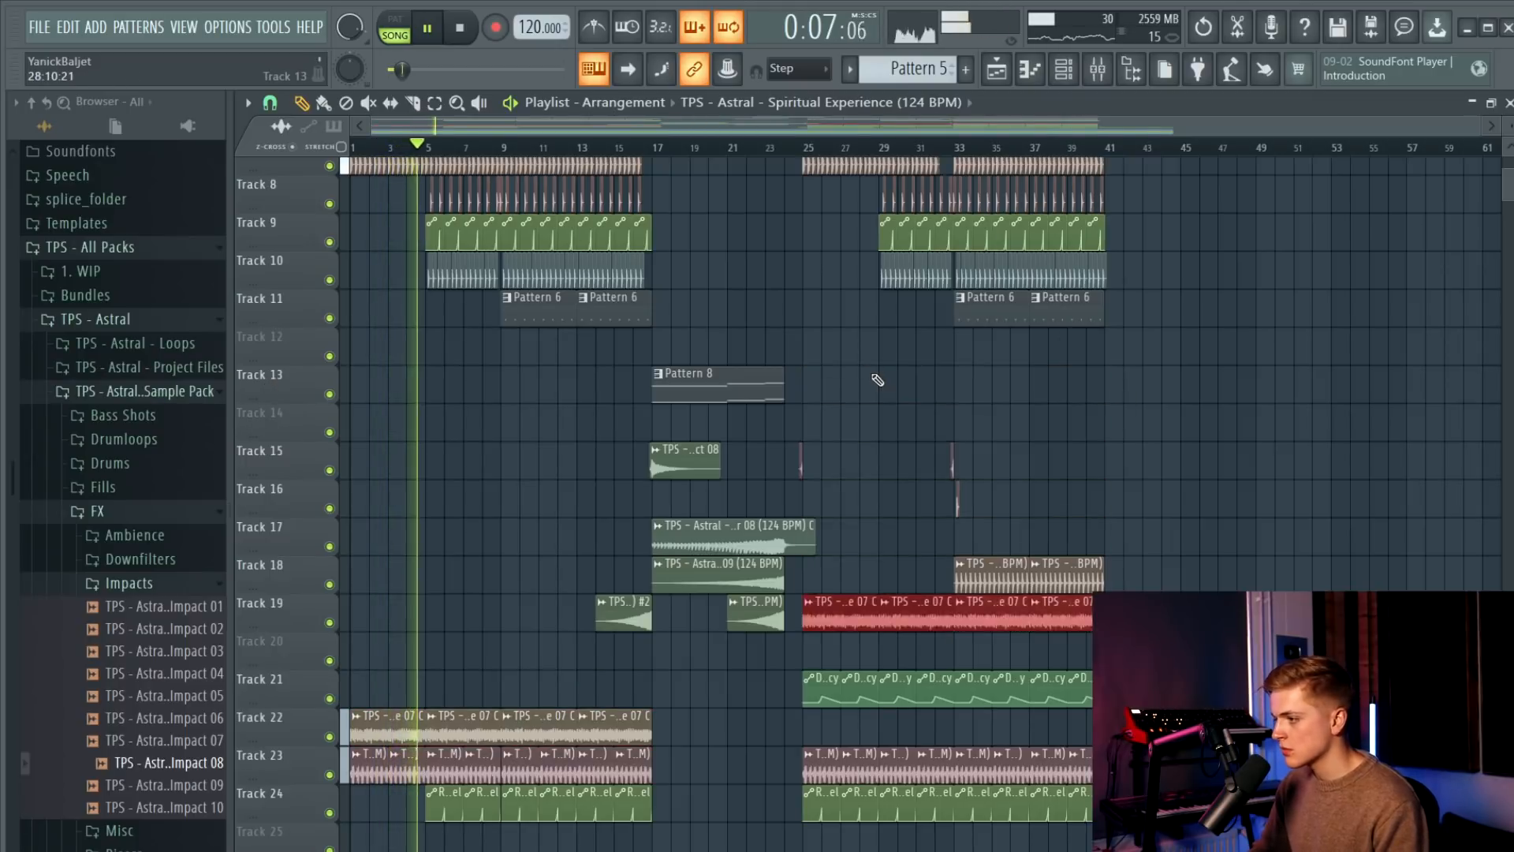
{"action": "key", "text": "shift+Down"}
{"action": "key", "text": "shift+Down"}
{"action": "key", "text": "shift+Down"}
Shift all clips from track 22 downward one track lower, leaving track 22 empty.
{"action": "scroll", "coordinate": [931, 376], "scroll_direction": "down", "scroll_amount": 4}
{"action": "left_click_drag", "start_coordinate": [1220, 406], "coordinate": [363, 836]}
{"action": "scroll", "coordinate": [608, 761], "scroll_direction": "up", "scroll_amount": 10}
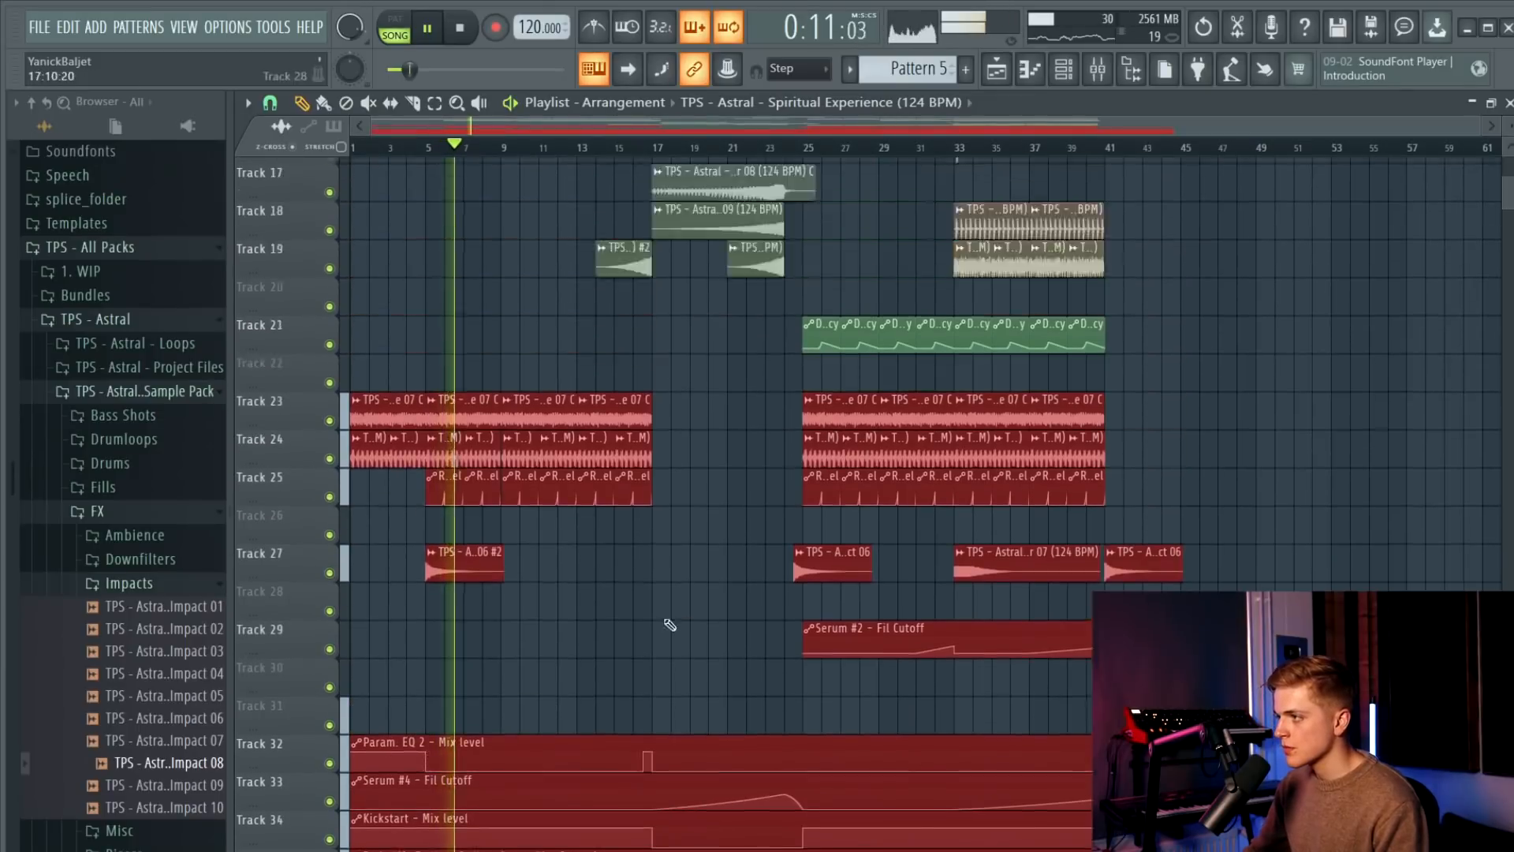
{"action": "scroll", "coordinate": [763, 367], "scroll_direction": "up", "scroll_amount": 2}
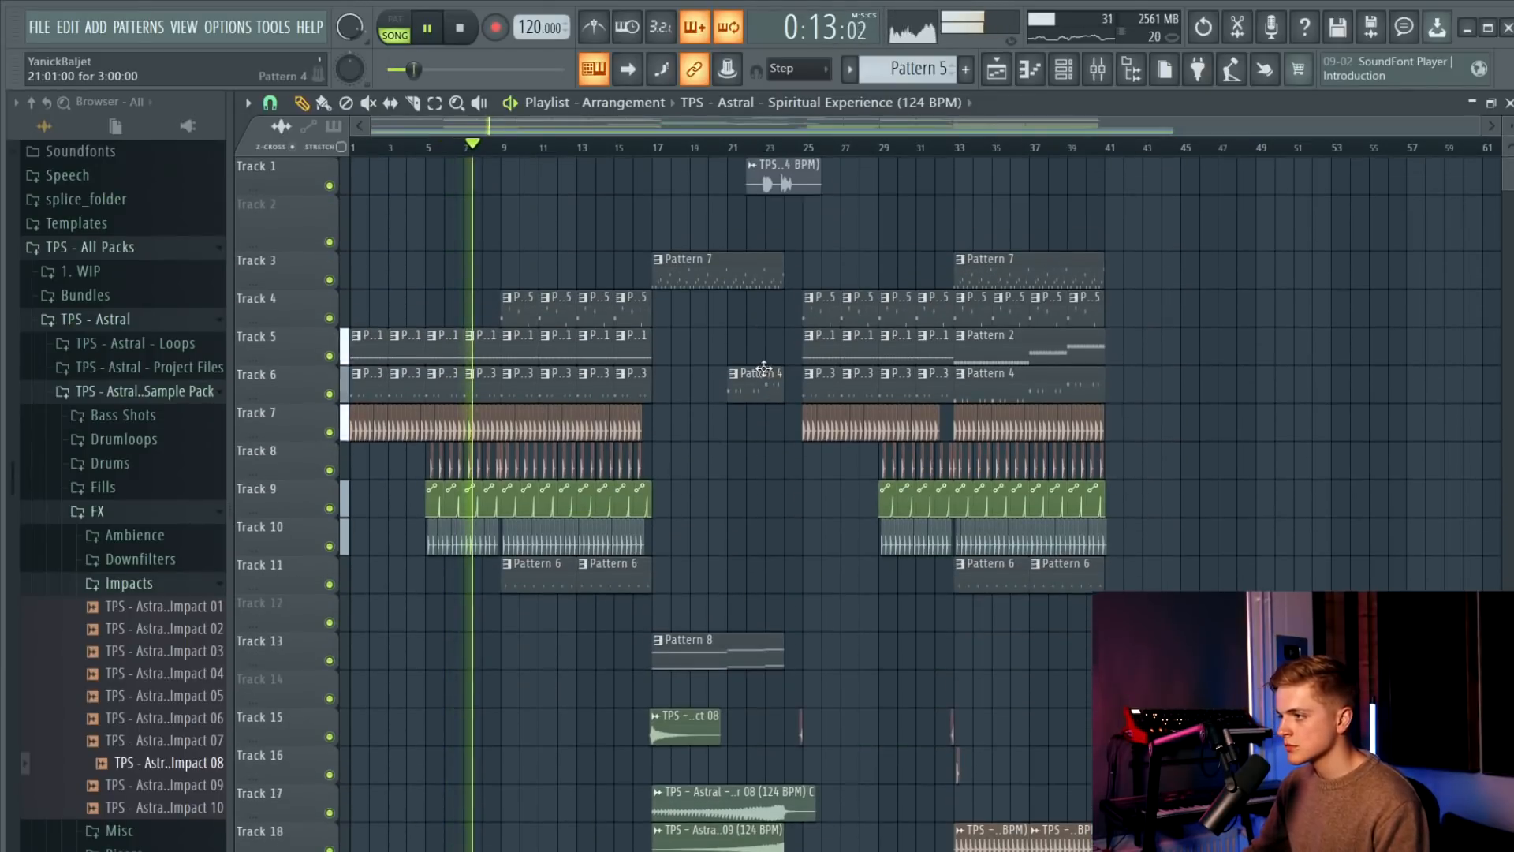
Place a Short Sweep 03 clip on track 15 so it ends exactly at bar 9.
{"action": "scroll", "coordinate": [537, 574], "scroll_direction": "up", "scroll_amount": 2}
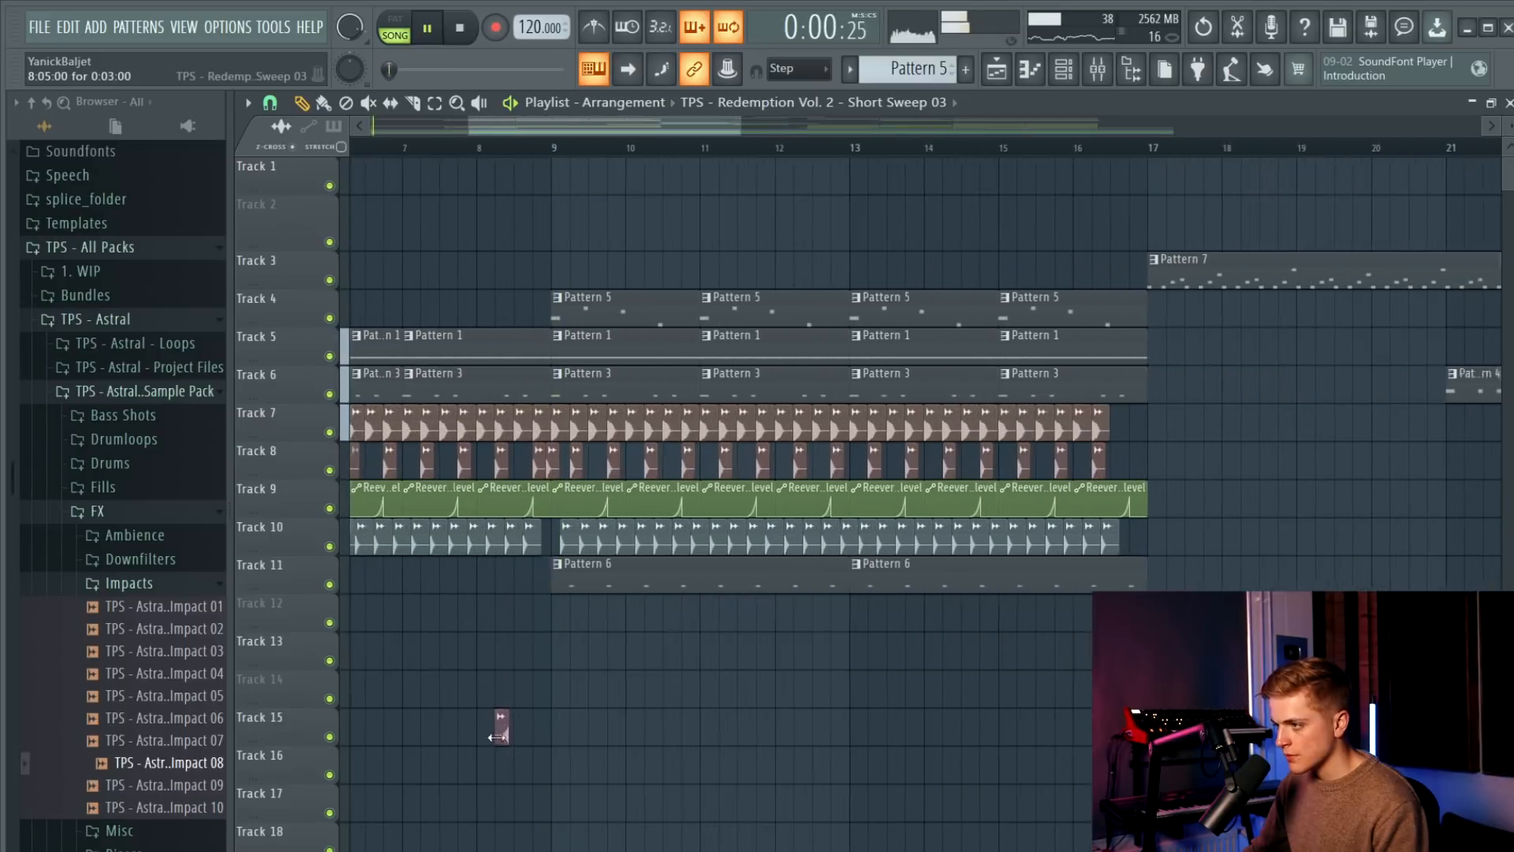
{"action": "mouse_move", "coordinate": [500, 720]}
{"action": "left_mouse_down"}
{"action": "mouse_move", "coordinate": [564, 730]}
{"action": "mouse_move", "coordinate": [520, 726]}
{"action": "left_mouse_up"}
{"action": "scroll", "coordinate": [559, 697], "scroll_direction": "down", "scroll_amount": 3}
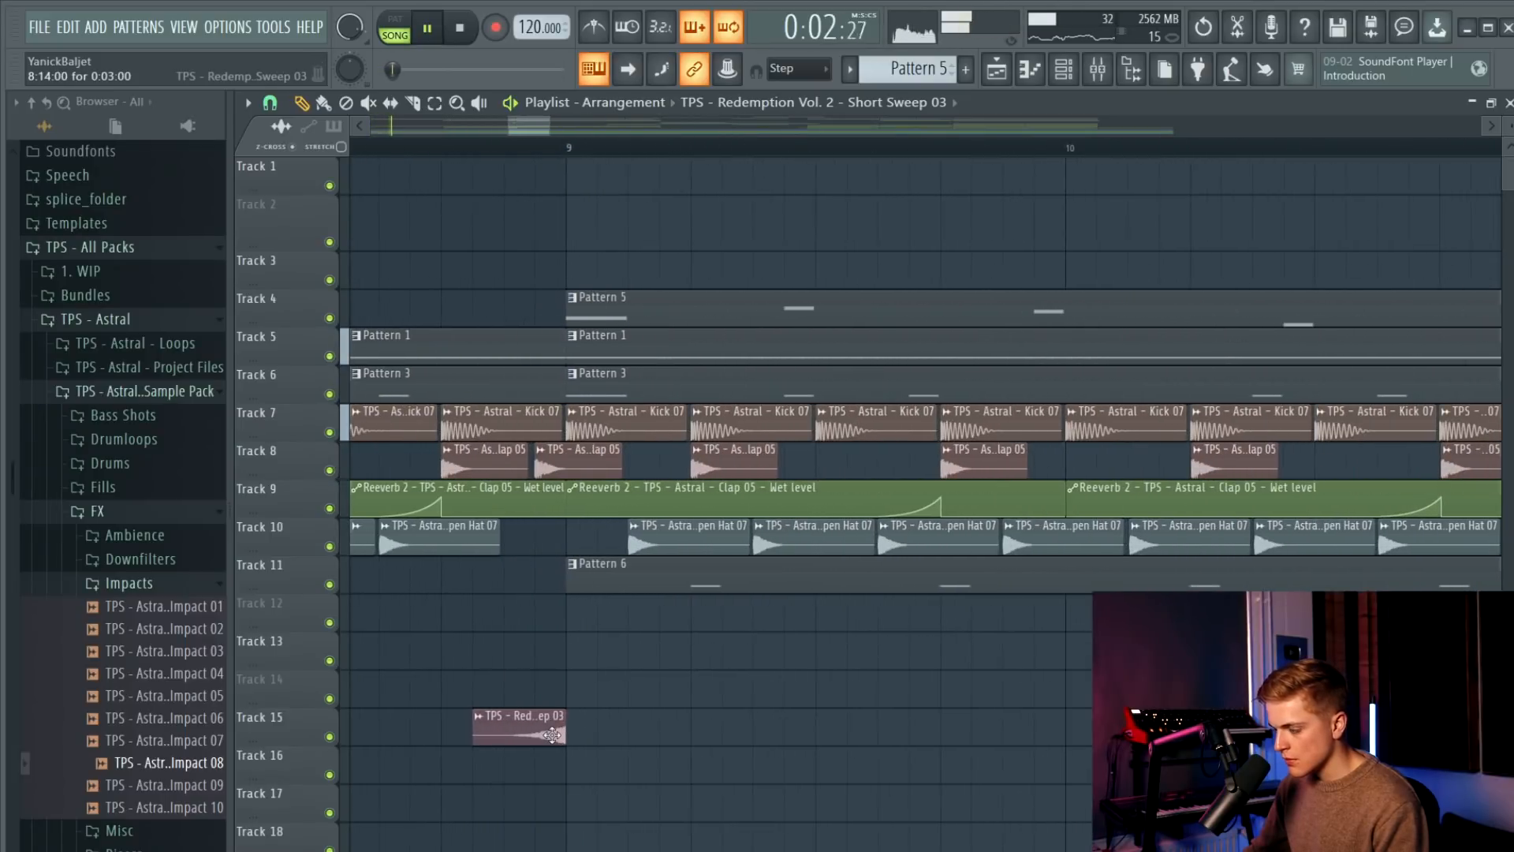
{"action": "scroll", "coordinate": [559, 697], "scroll_direction": "down", "scroll_amount": 2}
Copy the four loop clips on track 19 from bar 33 back to bars 9 to 17.
{"action": "scroll", "coordinate": [636, 623], "scroll_direction": "down", "scroll_amount": 3}
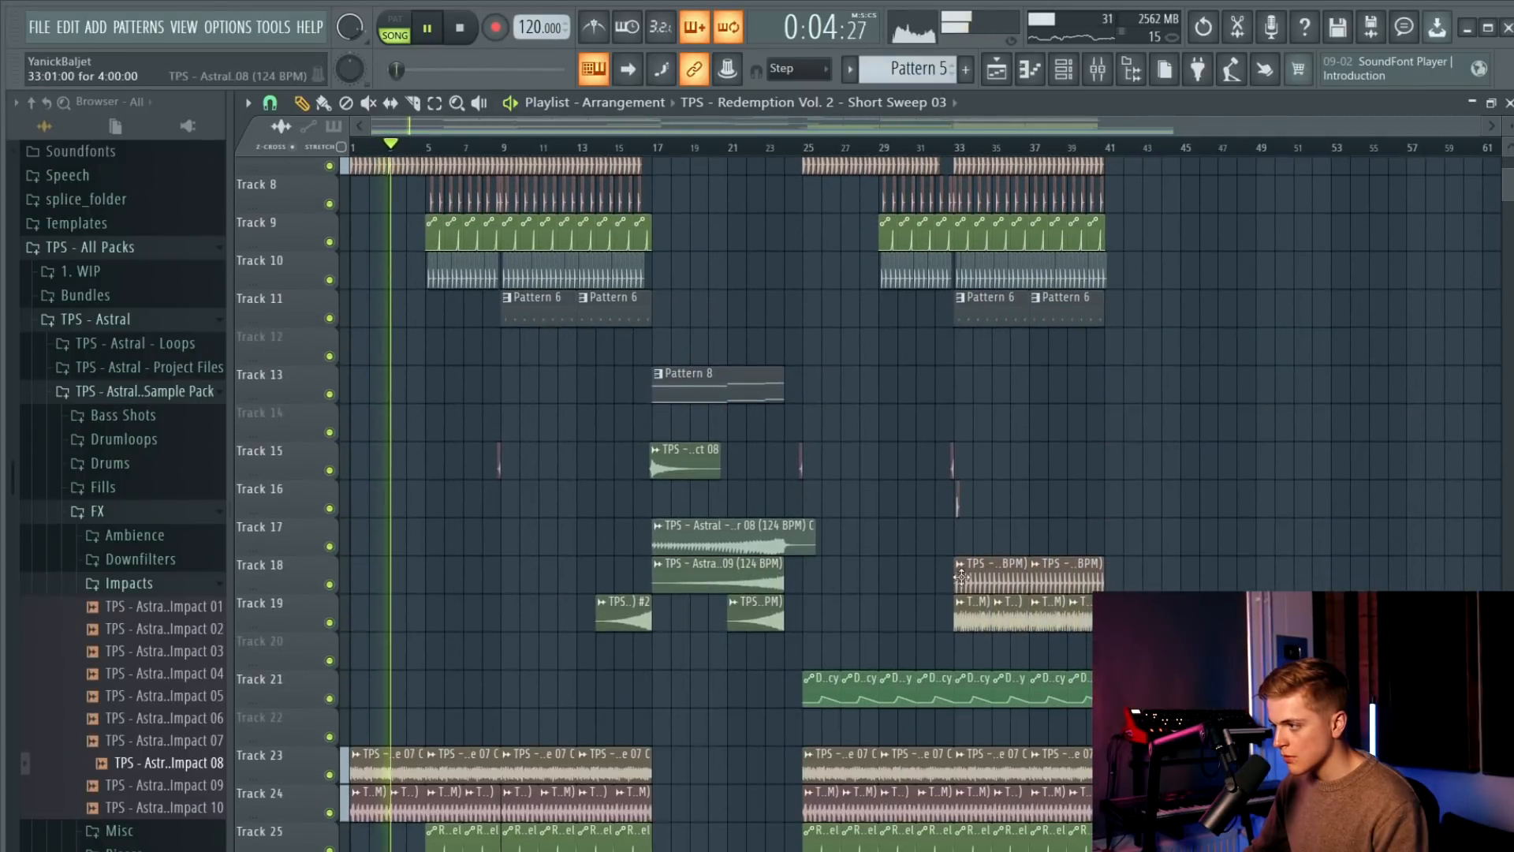
{"action": "left_click", "coordinate": [902, 613]}
{"action": "left_click_drag", "start_coordinate": [919, 607], "coordinate": [1149, 615]}
{"action": "left_click_drag", "start_coordinate": [1002, 613], "coordinate": [549, 655]}
Put the copied loops at bar 9 on track 19 and move both Uplifter 07 clips down to track 20.
{"action": "left_click_drag", "start_coordinate": [814, 627], "coordinate": [584, 667]}
{"action": "key", "text": "shift+Down"}
{"action": "left_click", "coordinate": [629, 653], "text": "ctrl+shift"}
{"action": "key", "text": "shift+Up"}
{"action": "right_click", "coordinate": [582, 653]}
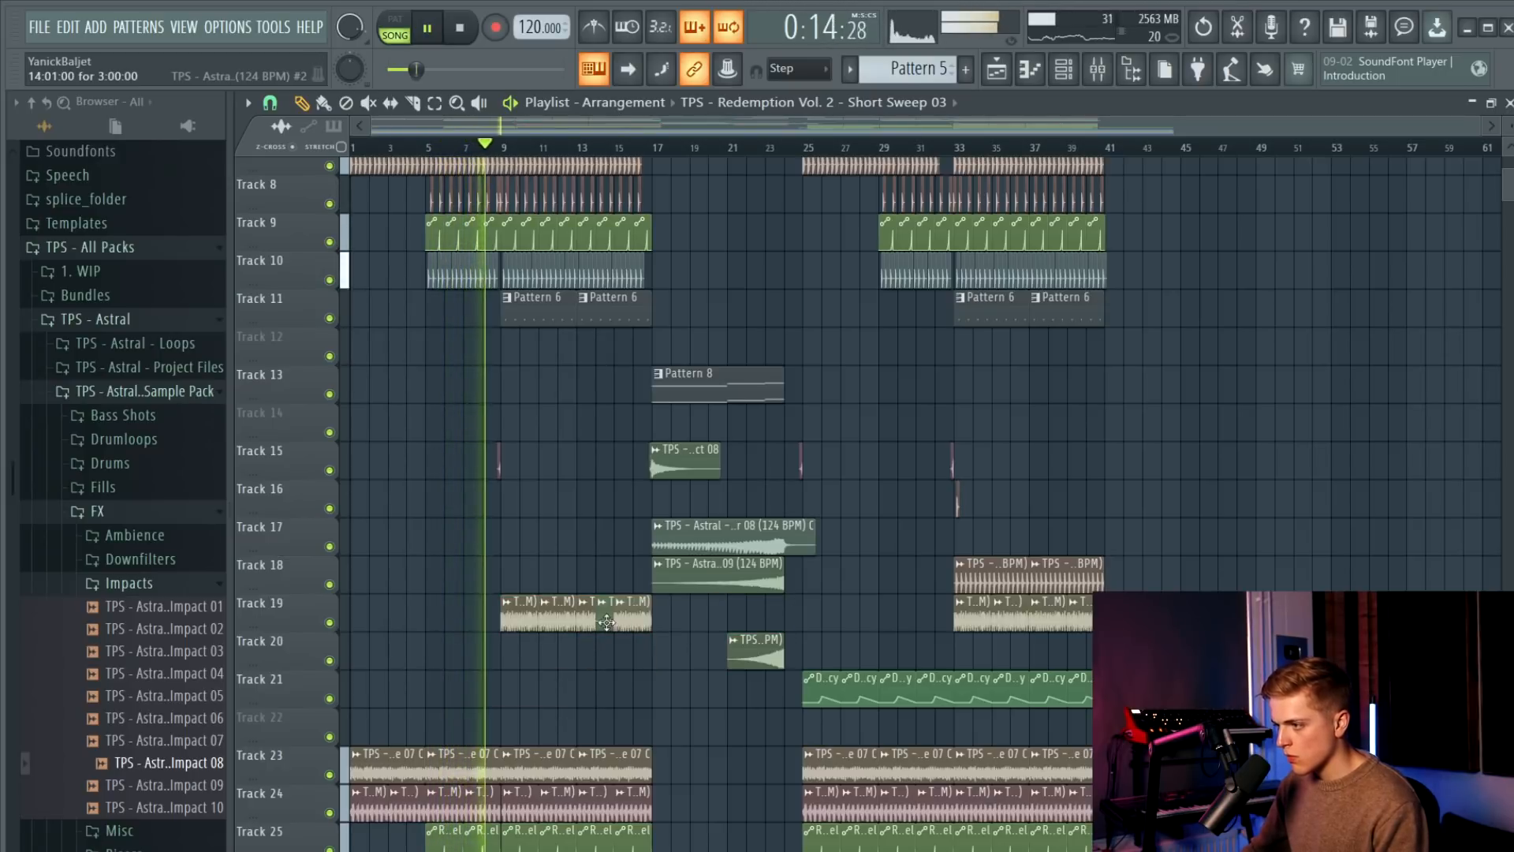
{"action": "left_click", "coordinate": [599, 653]}
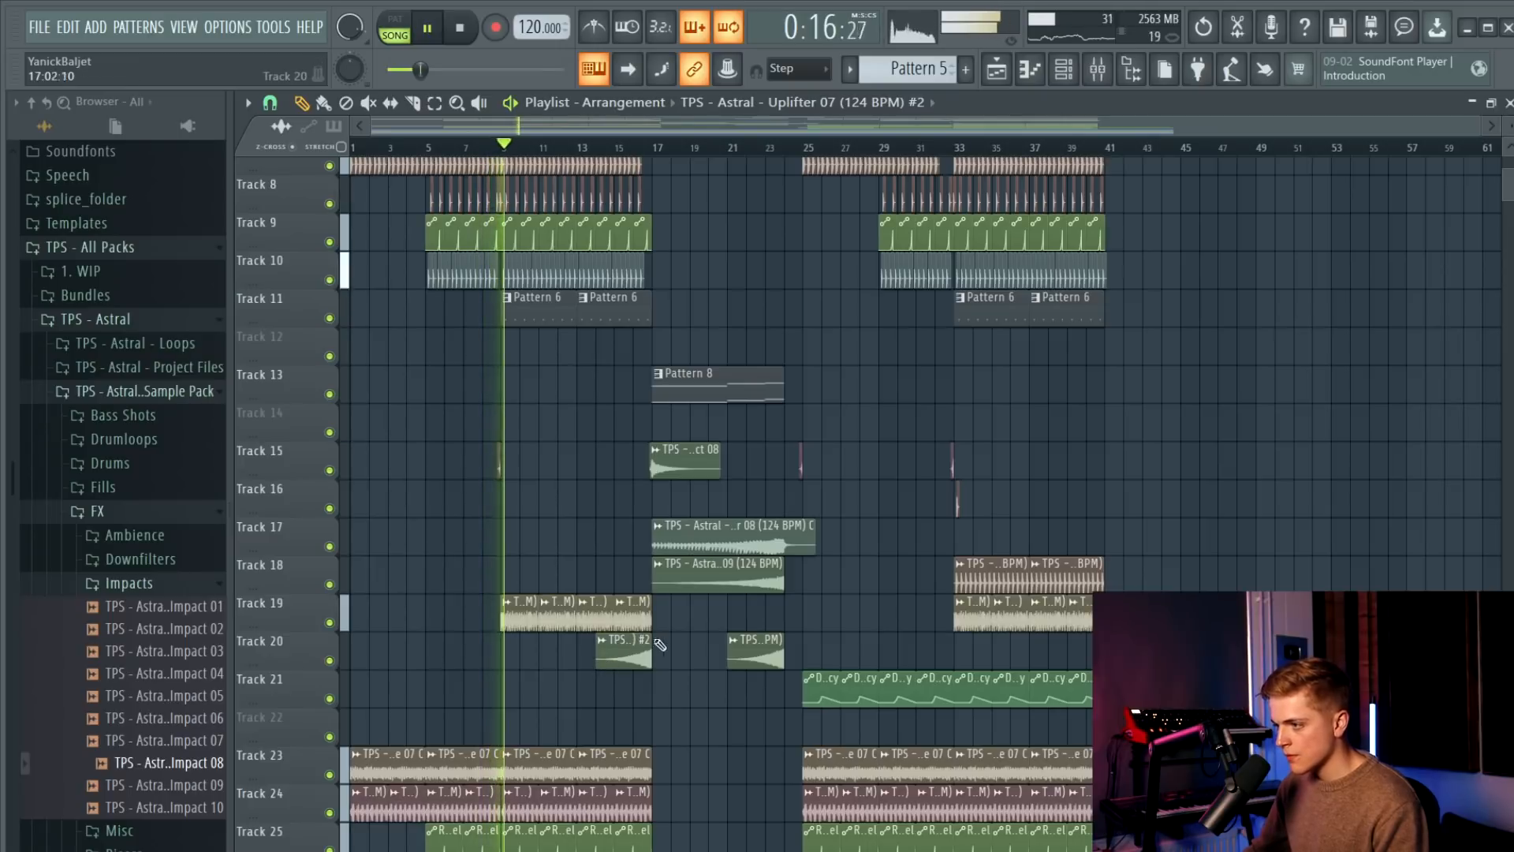
Shift the uplifters on track 20 and all clips beneath them down by one track.
{"action": "scroll", "coordinate": [921, 629], "scroll_direction": "down", "scroll_amount": 3}
{"action": "left_click_drag", "start_coordinate": [1189, 578], "coordinate": [352, 847]}
{"action": "left_click_drag", "start_coordinate": [1224, 295], "coordinate": [352, 846]}
{"action": "scroll", "coordinate": [978, 550], "scroll_direction": "up", "scroll_amount": 5}
{"action": "scroll", "coordinate": [907, 529], "scroll_direction": "up", "scroll_amount": 8}
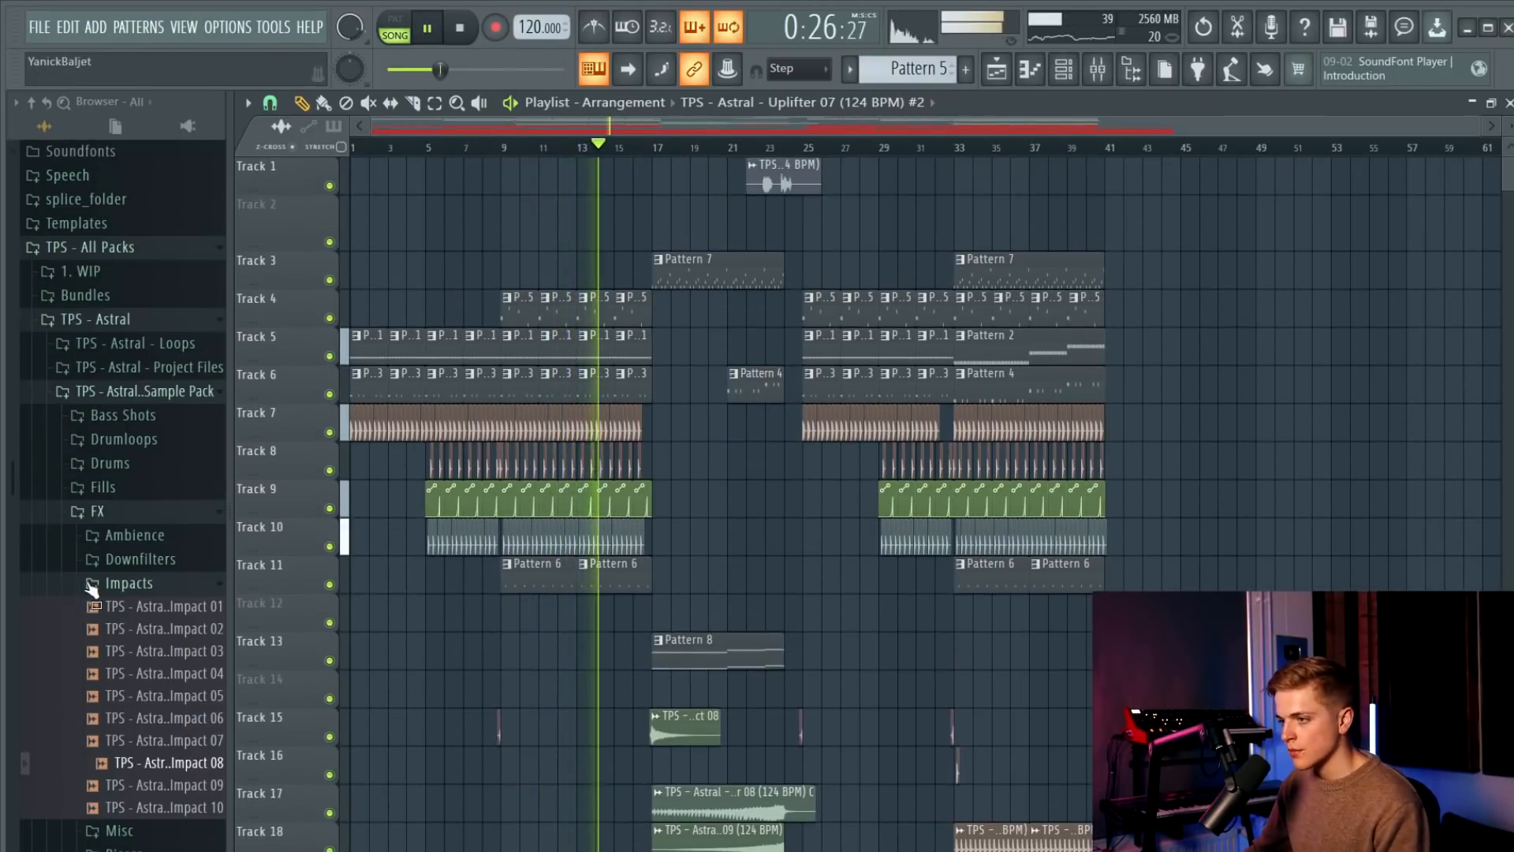
Place the Downfilter 05 sample from the FX Downfilters folder on track 20 at bar 17, accepting the tempo detection.
{"action": "left_click", "coordinate": [123, 559]}
{"action": "scroll", "coordinate": [395, 619], "scroll_direction": "down", "scroll_amount": 3}
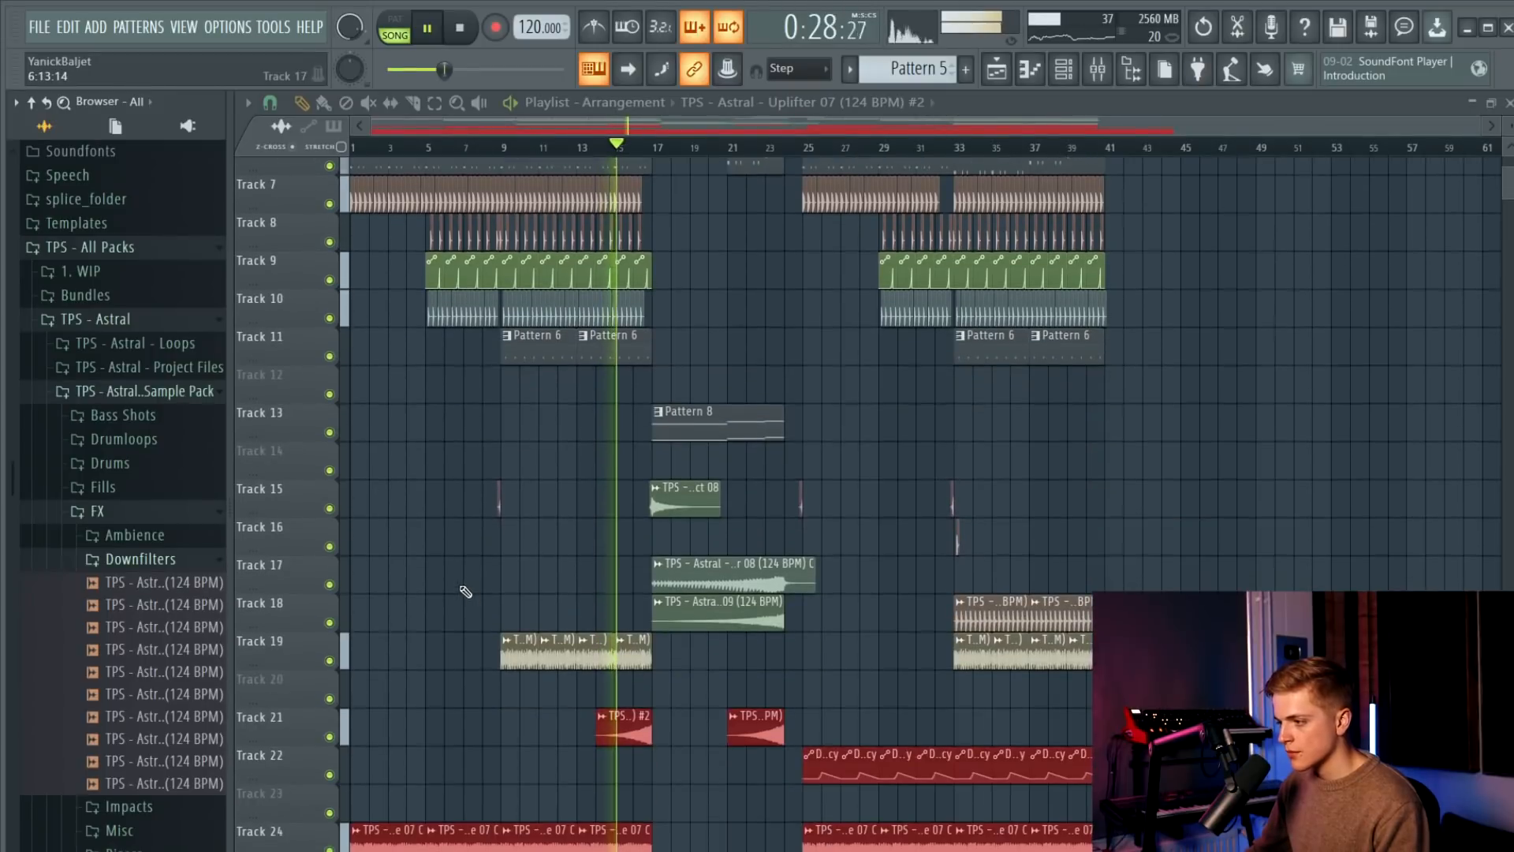
{"action": "left_click", "coordinate": [201, 672]}
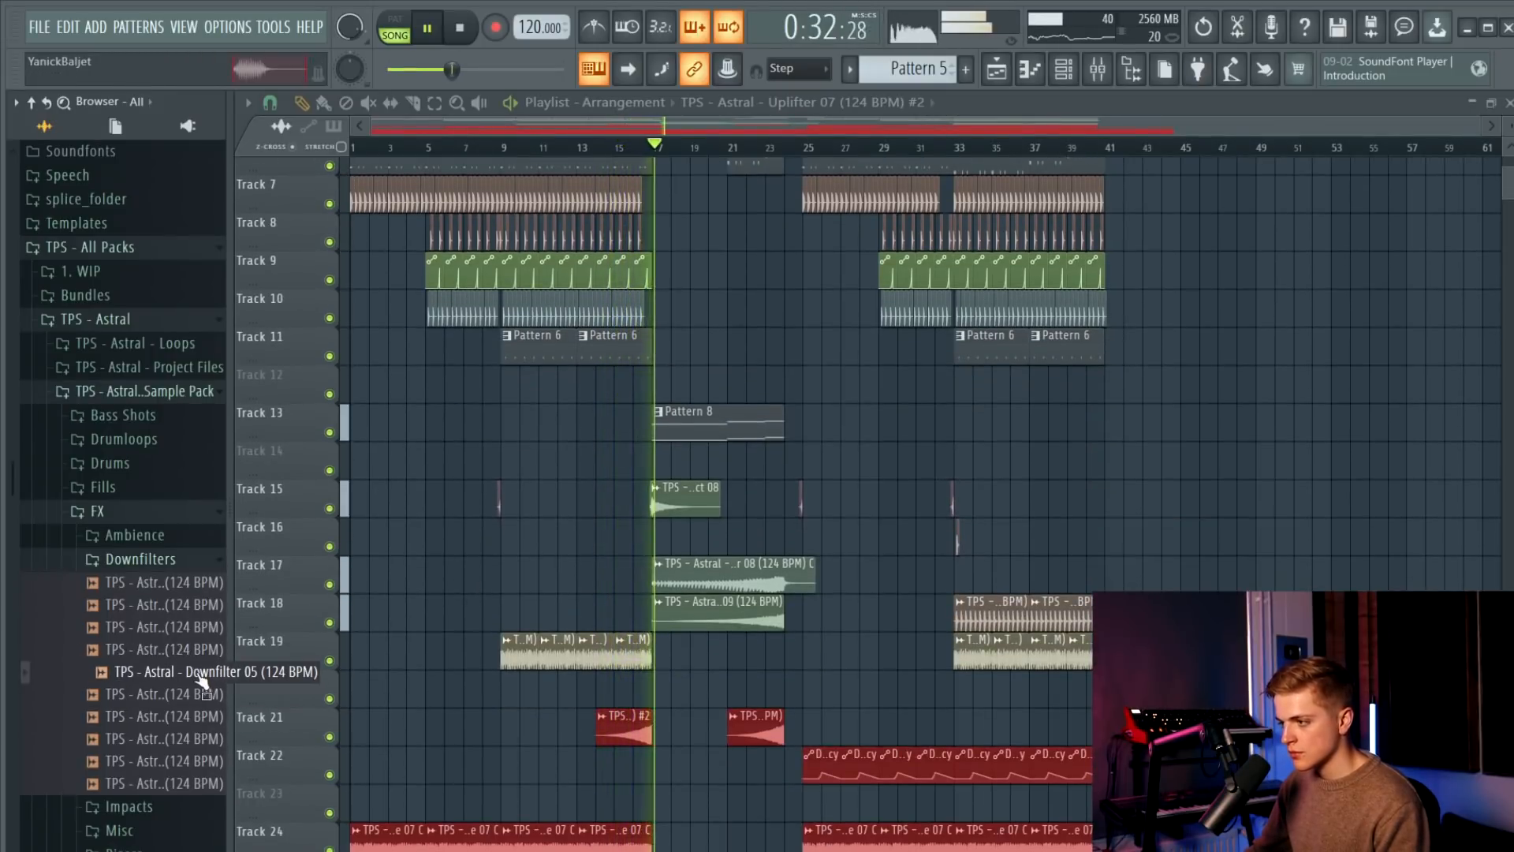
{"action": "left_click_drag", "start_coordinate": [201, 680], "coordinate": [660, 680]}
{"action": "key", "text": "space"}
{"action": "left_click", "coordinate": [646, 678]}
{"action": "left_click", "coordinate": [820, 786]}
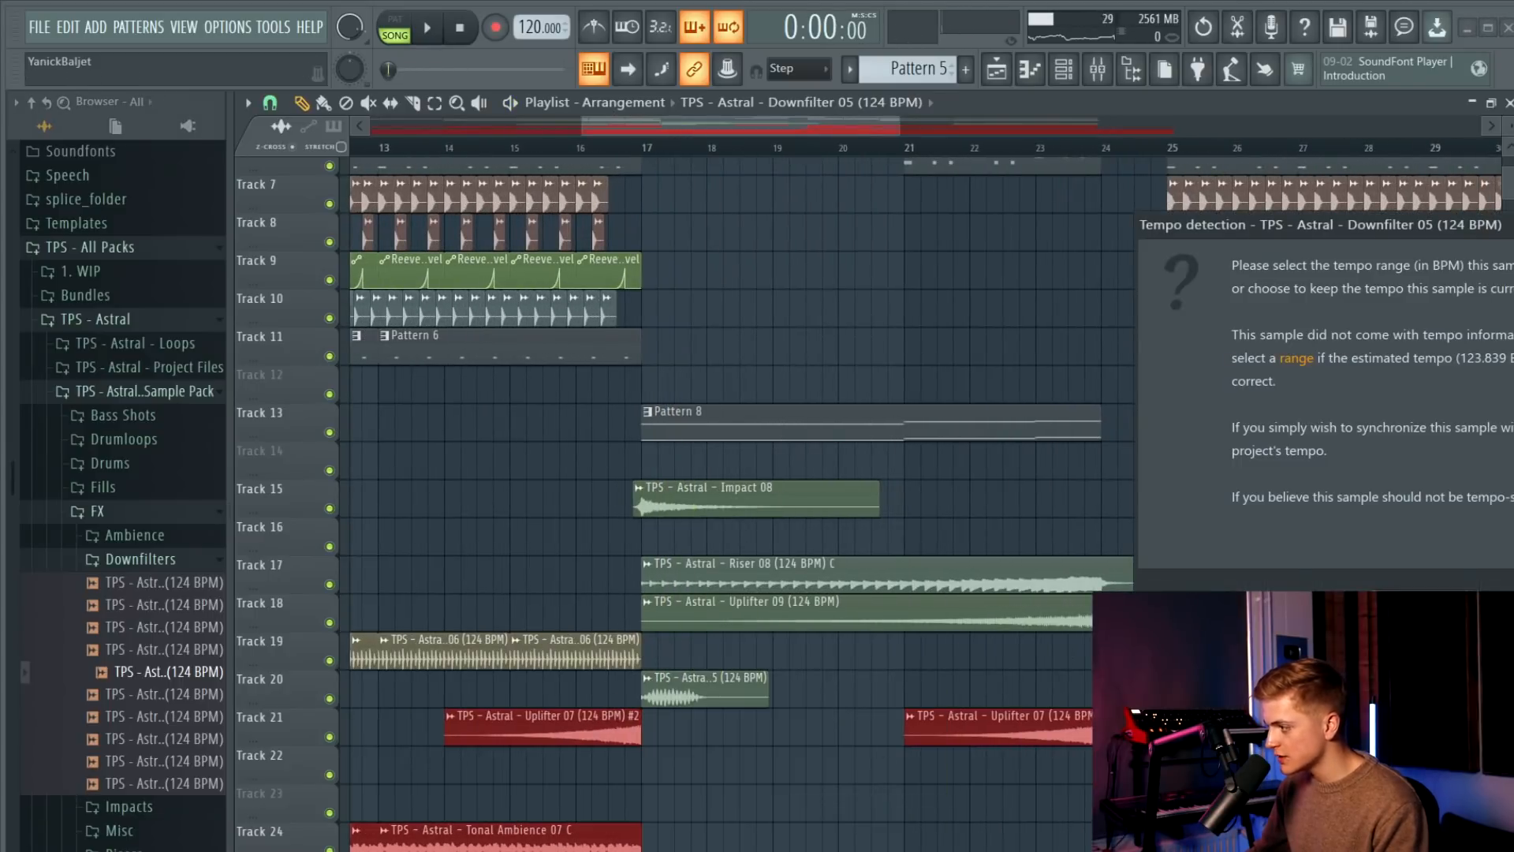
{"action": "key", "text": "Return"}
{"action": "key", "text": "space"}
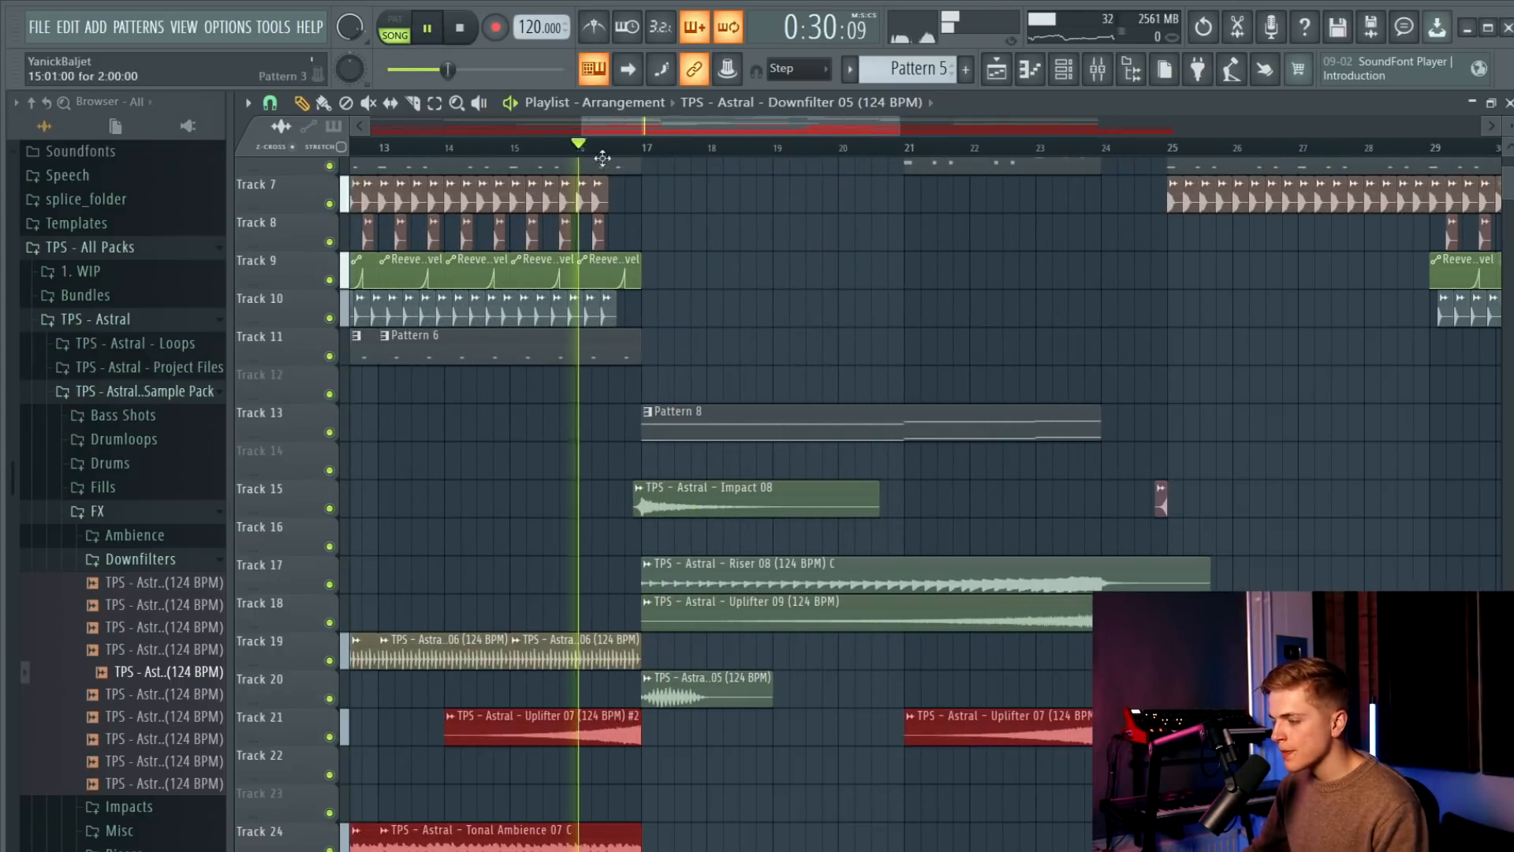
Shift the Downfilter 05 clip on track 20 slightly earlier so it starts at 16:13:00.
{"action": "left_click_drag", "start_coordinate": [702, 700], "coordinate": [688, 700]}
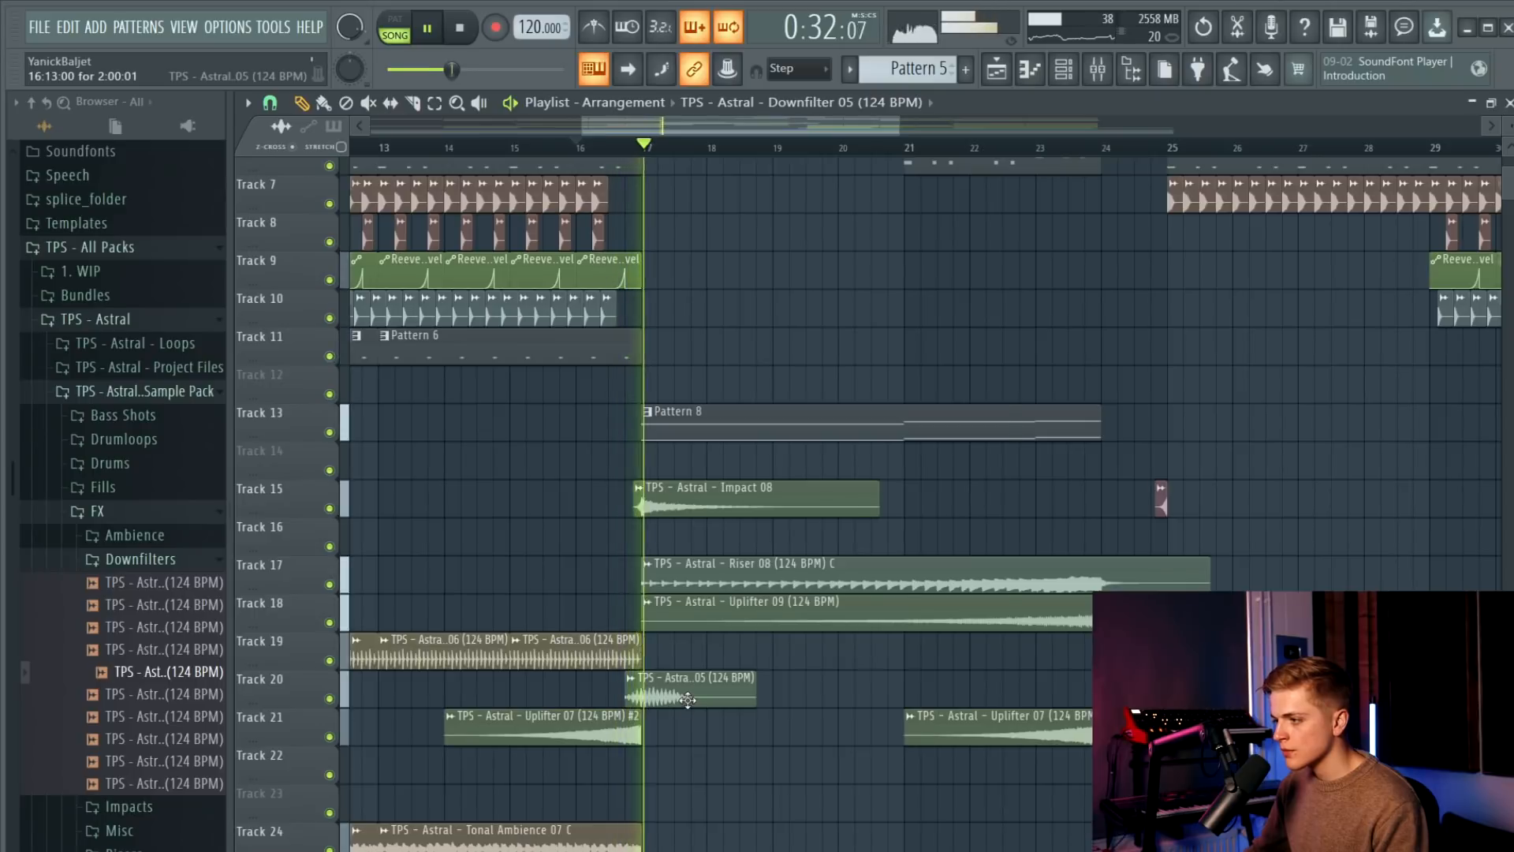
{"action": "double_click", "coordinate": [688, 700]}
{"action": "key", "text": "Escape"}
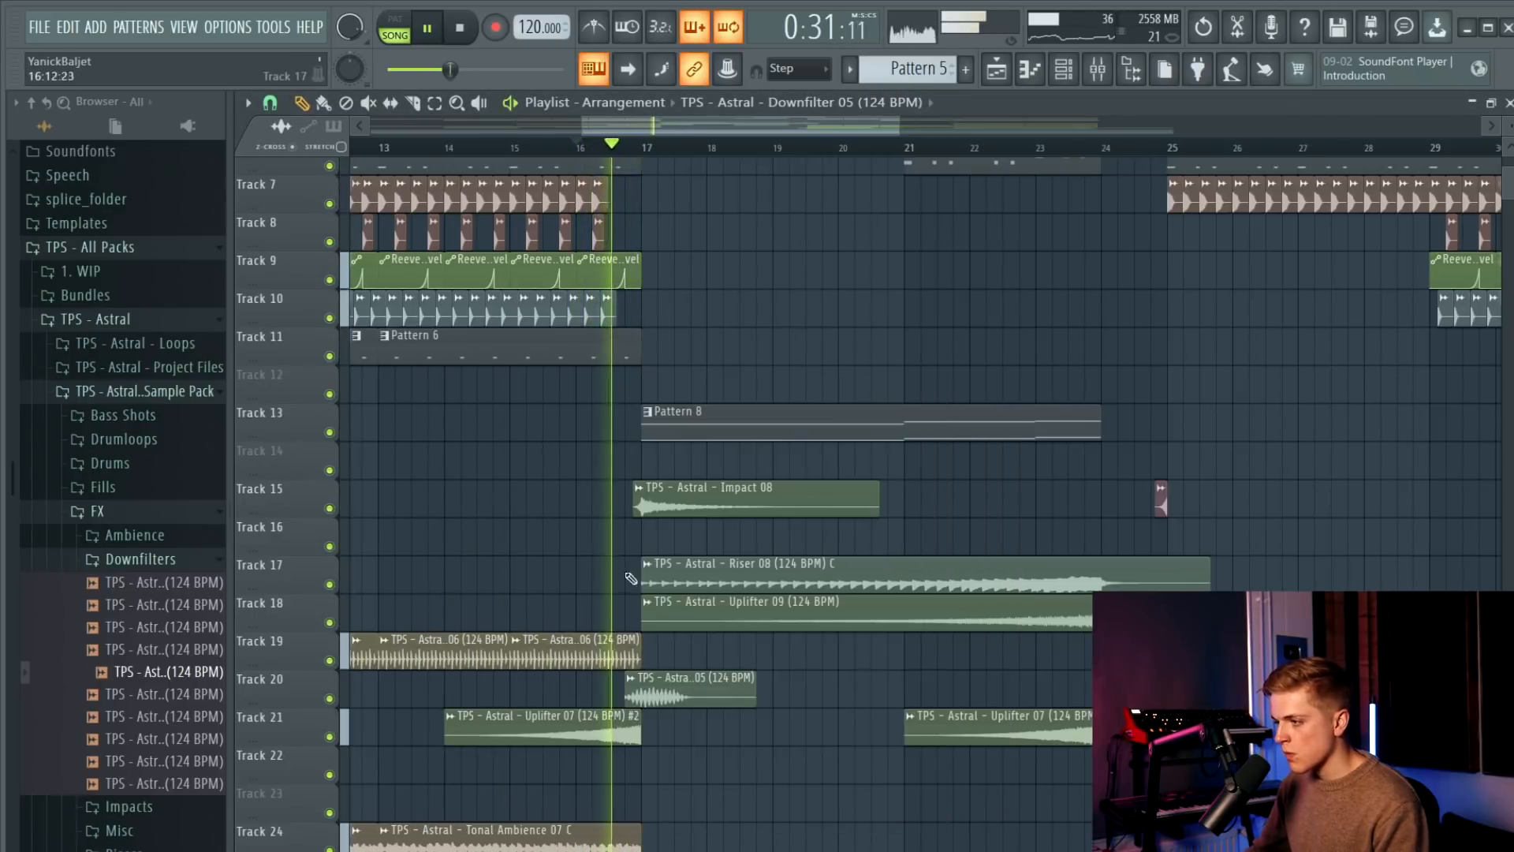
Try Downfilter 05 at a reduced channel volume of 14% while playing the transition.
{"action": "scroll", "coordinate": [655, 691], "scroll_direction": "up", "scroll_amount": 3}
{"action": "double_click", "coordinate": [656, 691]}
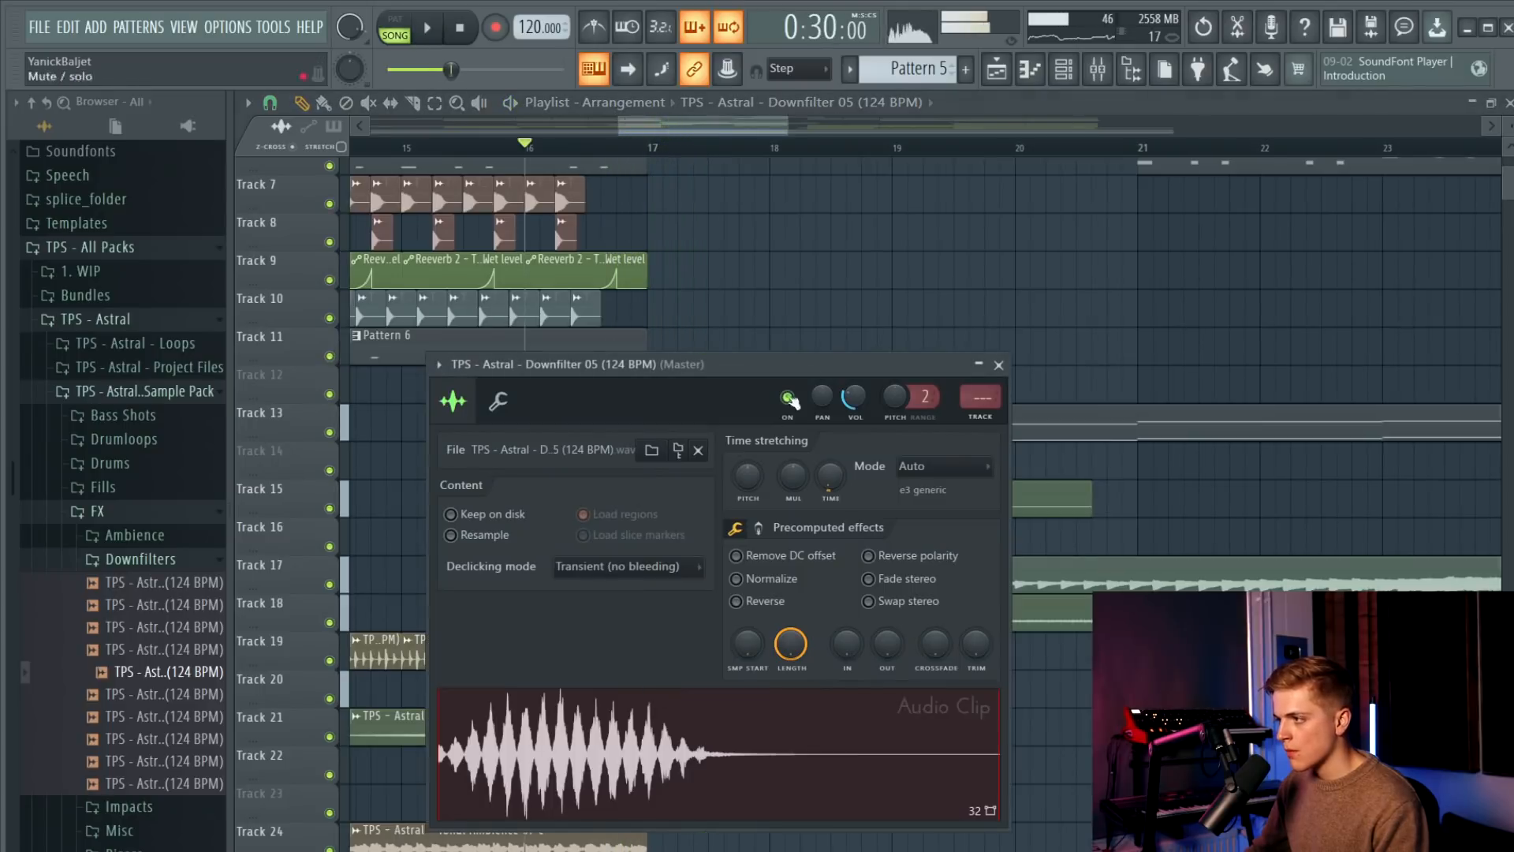
{"action": "key", "text": "Escape"}
{"action": "double_click", "coordinate": [723, 686]}
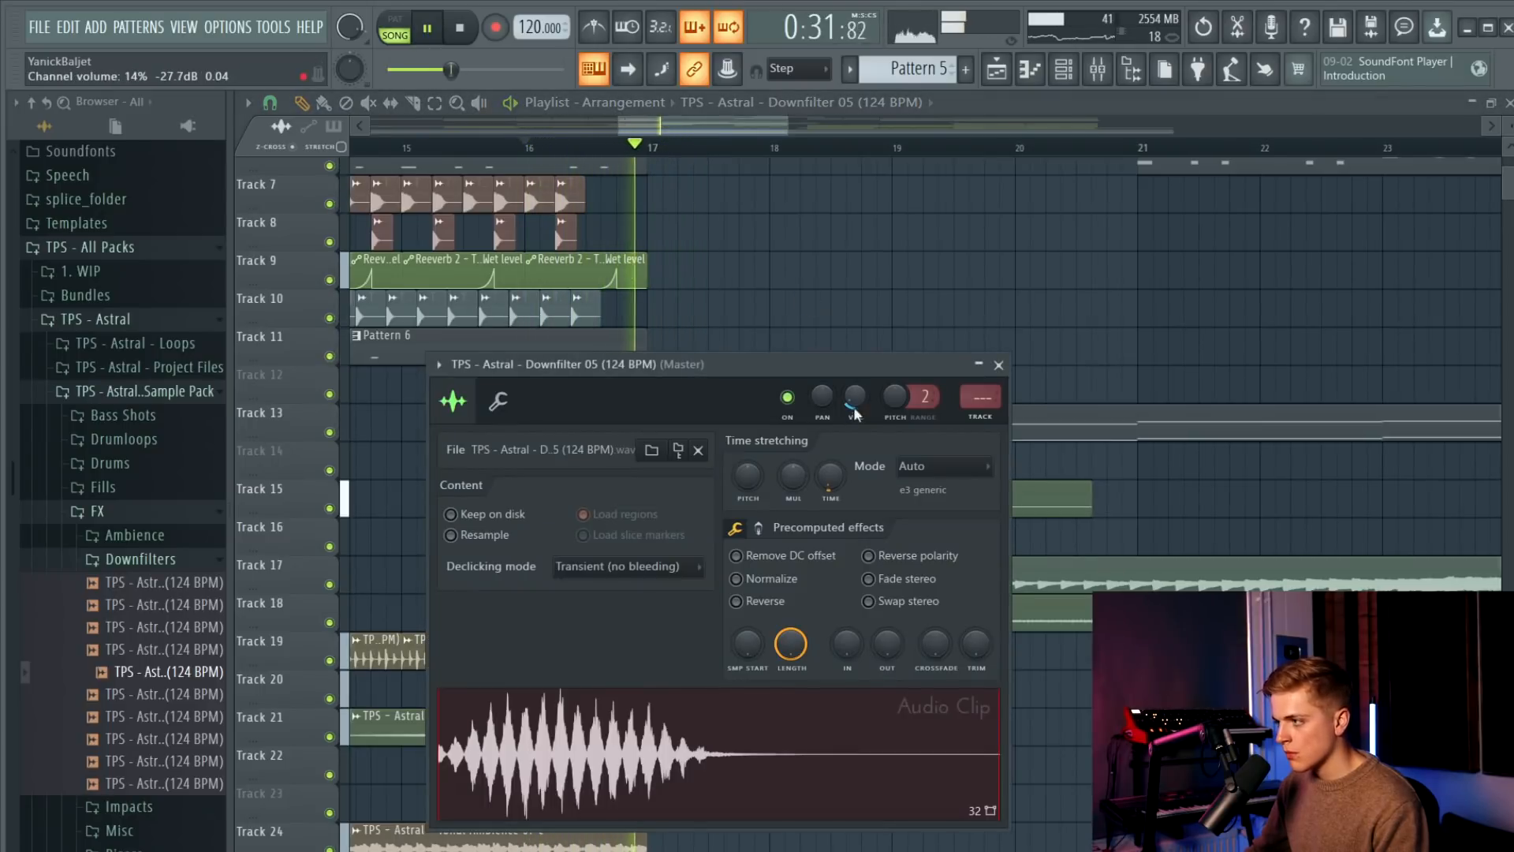
{"action": "key", "text": "Escape"}
{"action": "key", "text": "space"}
{"action": "key", "text": "space"}
Create a volume automation clip for Downfilter 05 with a short fade-in up to bar 17 and place it on track 22.
{"action": "left_click", "coordinate": [621, 678]}
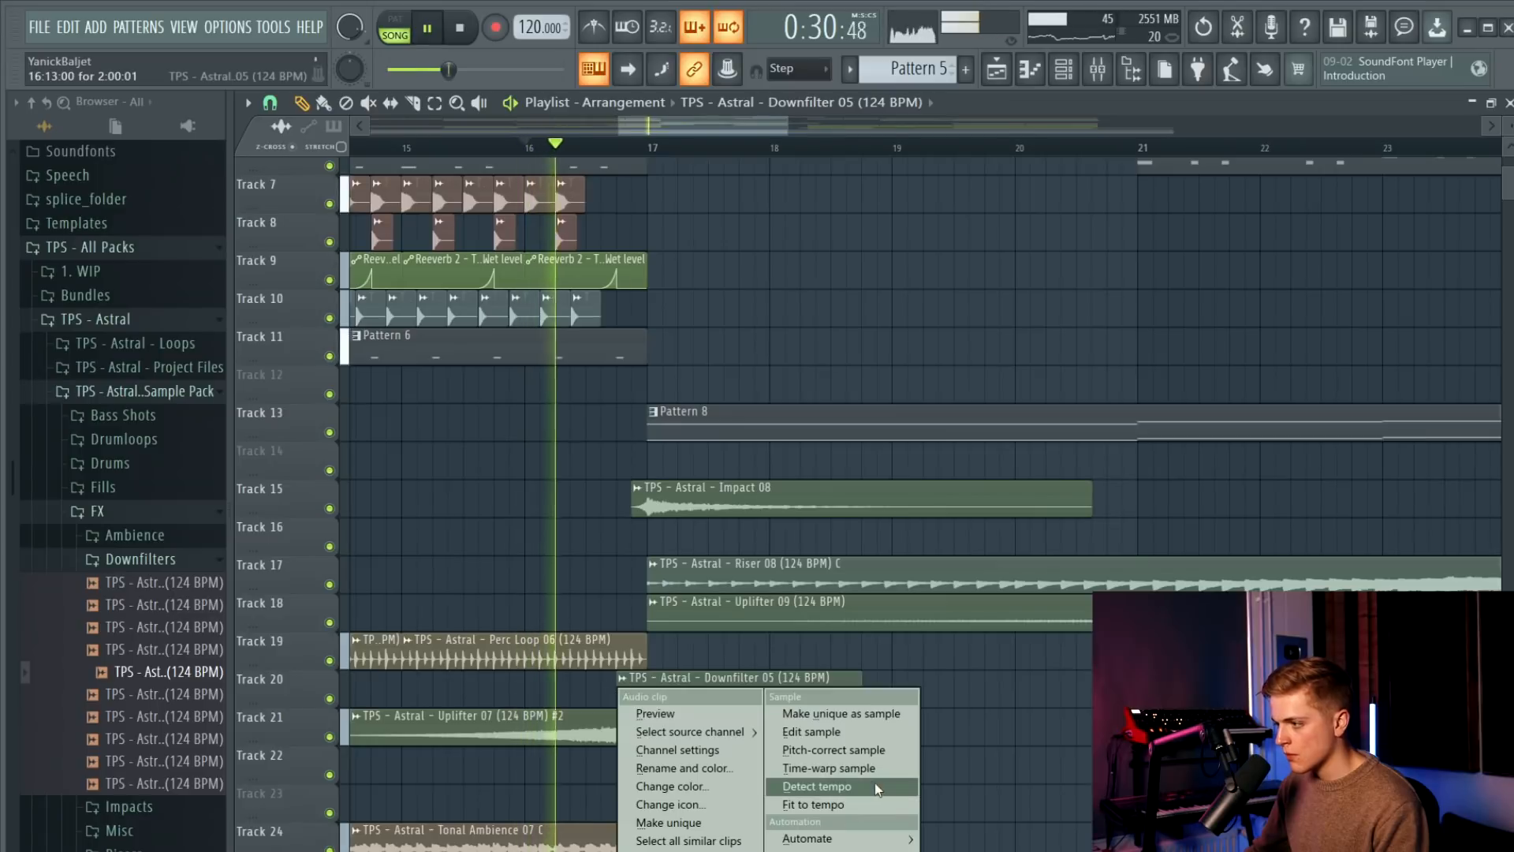
{"action": "mouse_move", "coordinate": [871, 831]}
{"action": "left_click", "coordinate": [954, 824]}
{"action": "key", "text": "space"}
{"action": "key", "text": "space"}
{"action": "left_click_drag", "start_coordinate": [628, 695], "coordinate": [631, 770]}
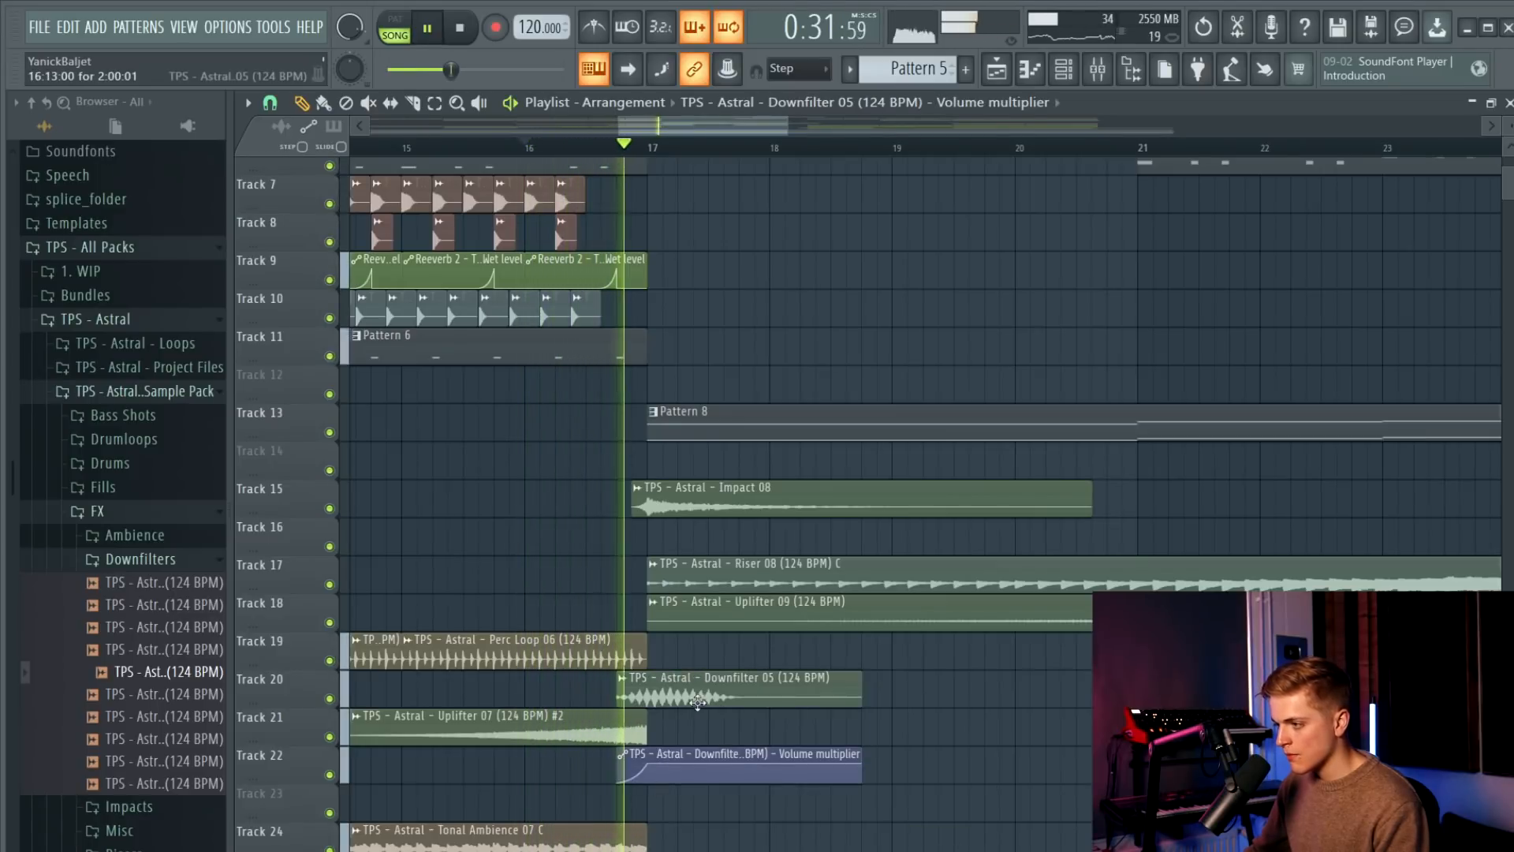
Route Downfilter 05 to mixer insert 35 and load Fruity Delay 3 in effect slot 5.
{"action": "double_click", "coordinate": [698, 704]}
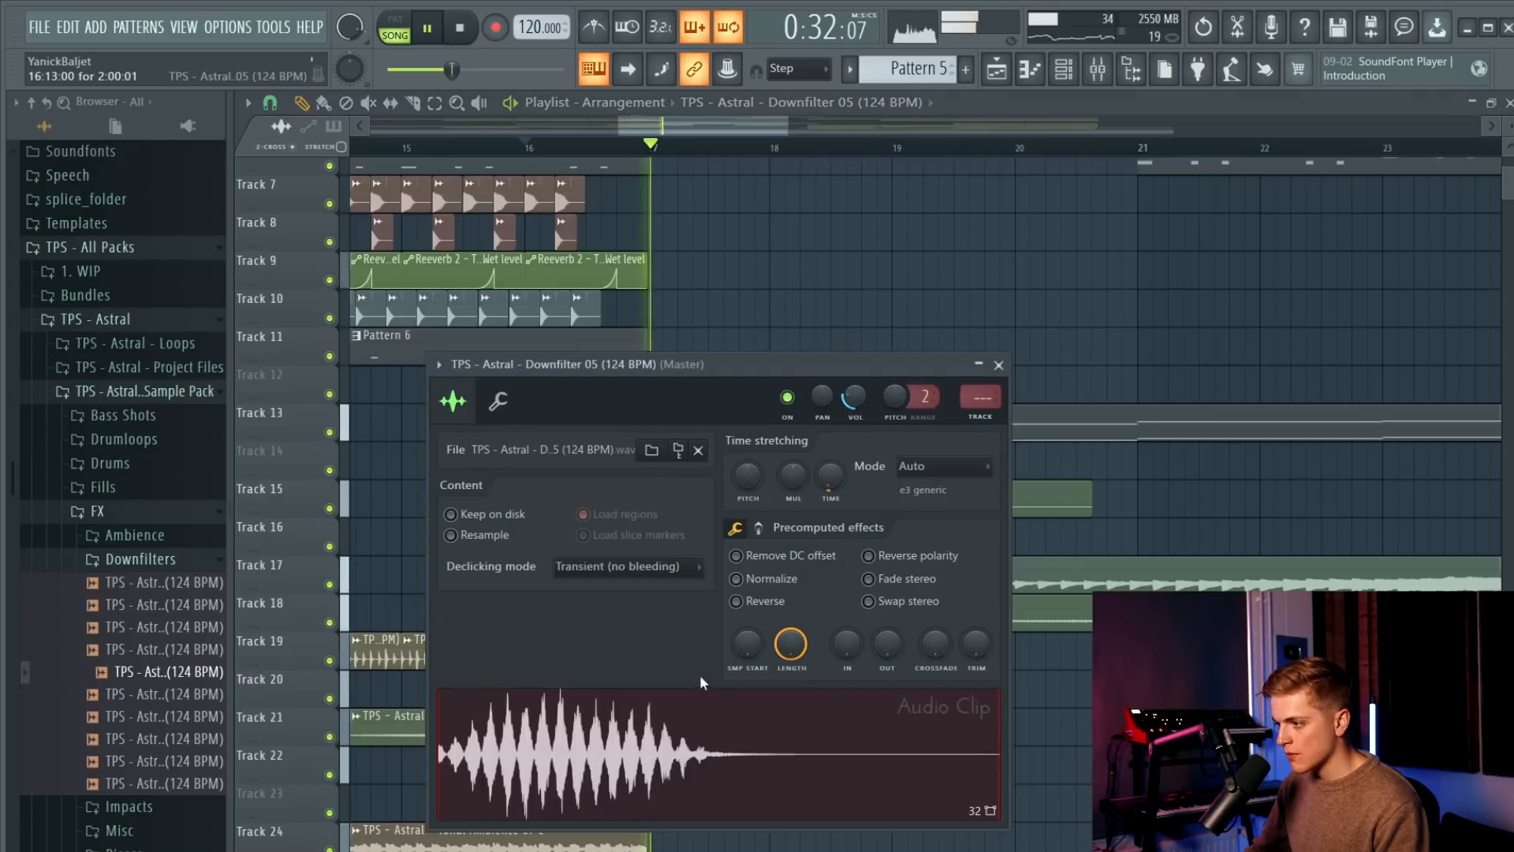
{"action": "left_click", "coordinate": [1095, 72]}
{"action": "key", "text": "space"}
{"action": "left_click", "coordinate": [1161, 457]}
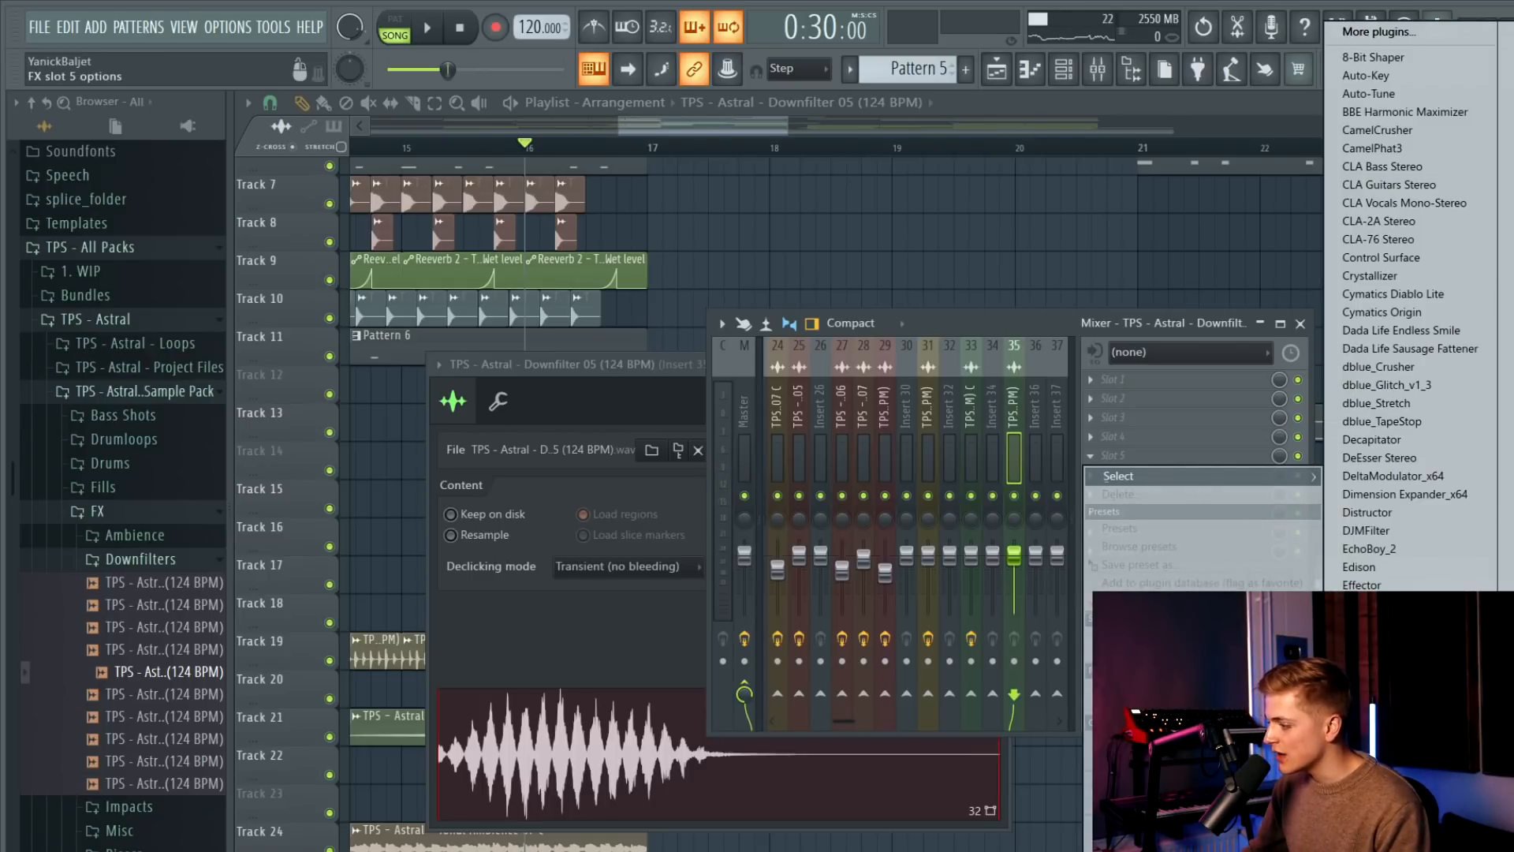
{"action": "left_click", "coordinate": [1388, 749]}
{"action": "key", "text": "space"}
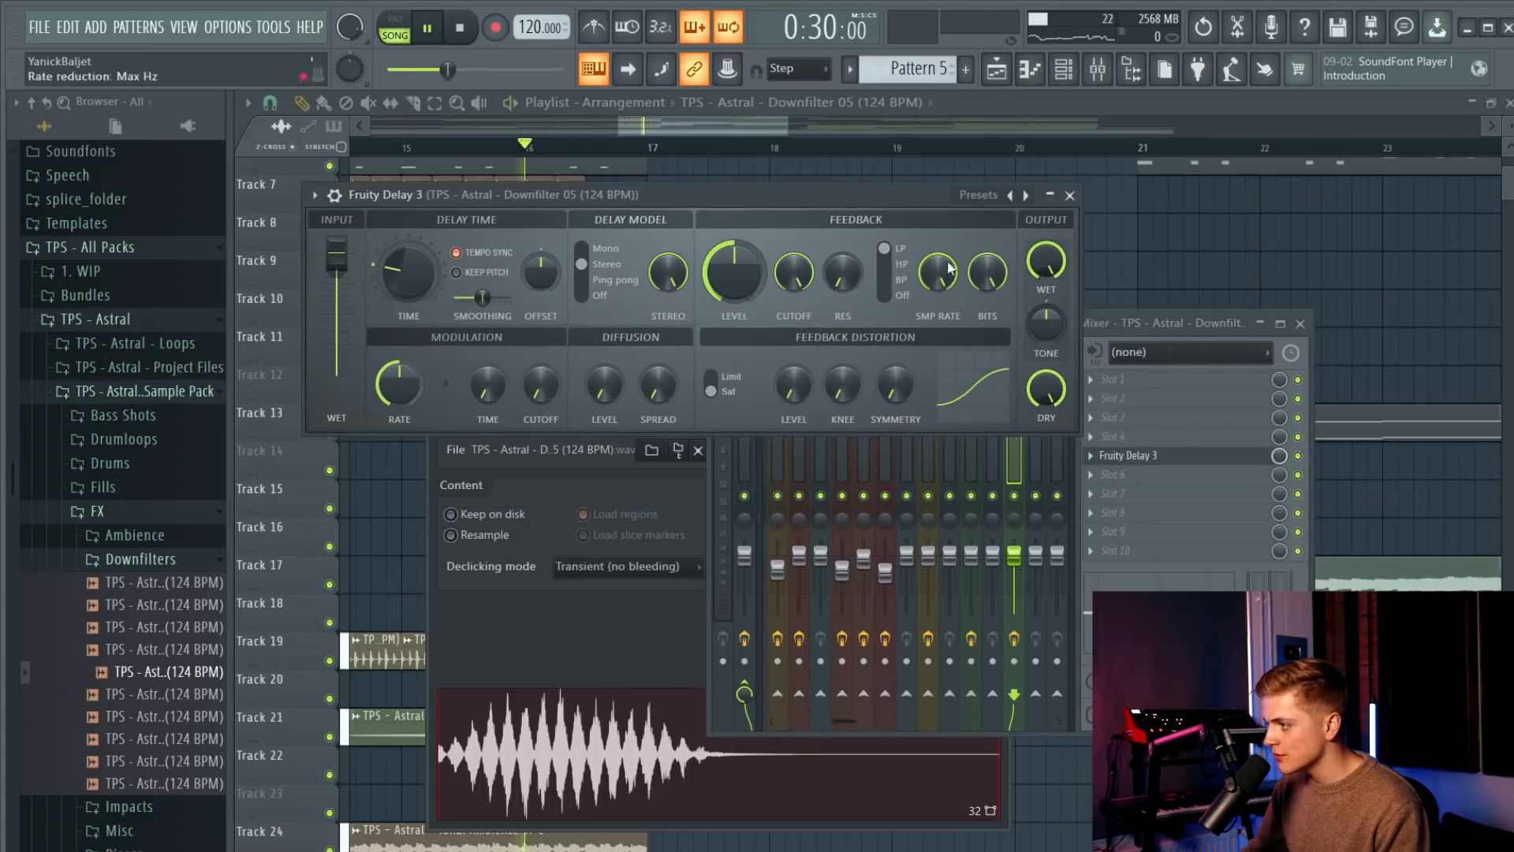
Set Fruity Delay 3 to ping pong with a feedback cutoff of about 1136 Hz and lower insert 35 to 79%.
{"action": "left_click", "coordinate": [1023, 499]}
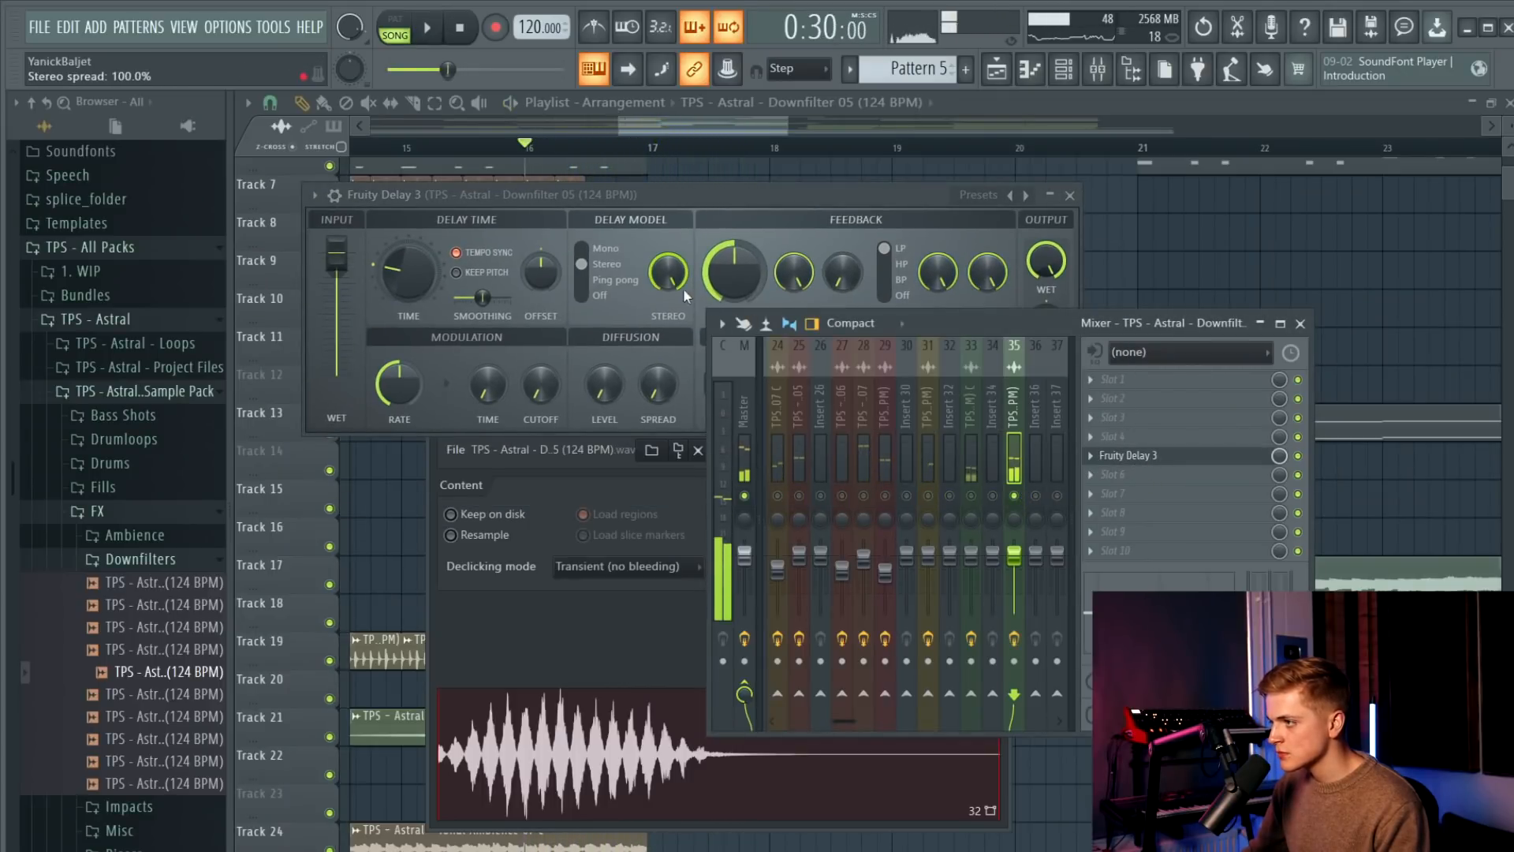
{"action": "key", "text": "space"}
{"action": "left_click", "coordinate": [608, 279]}
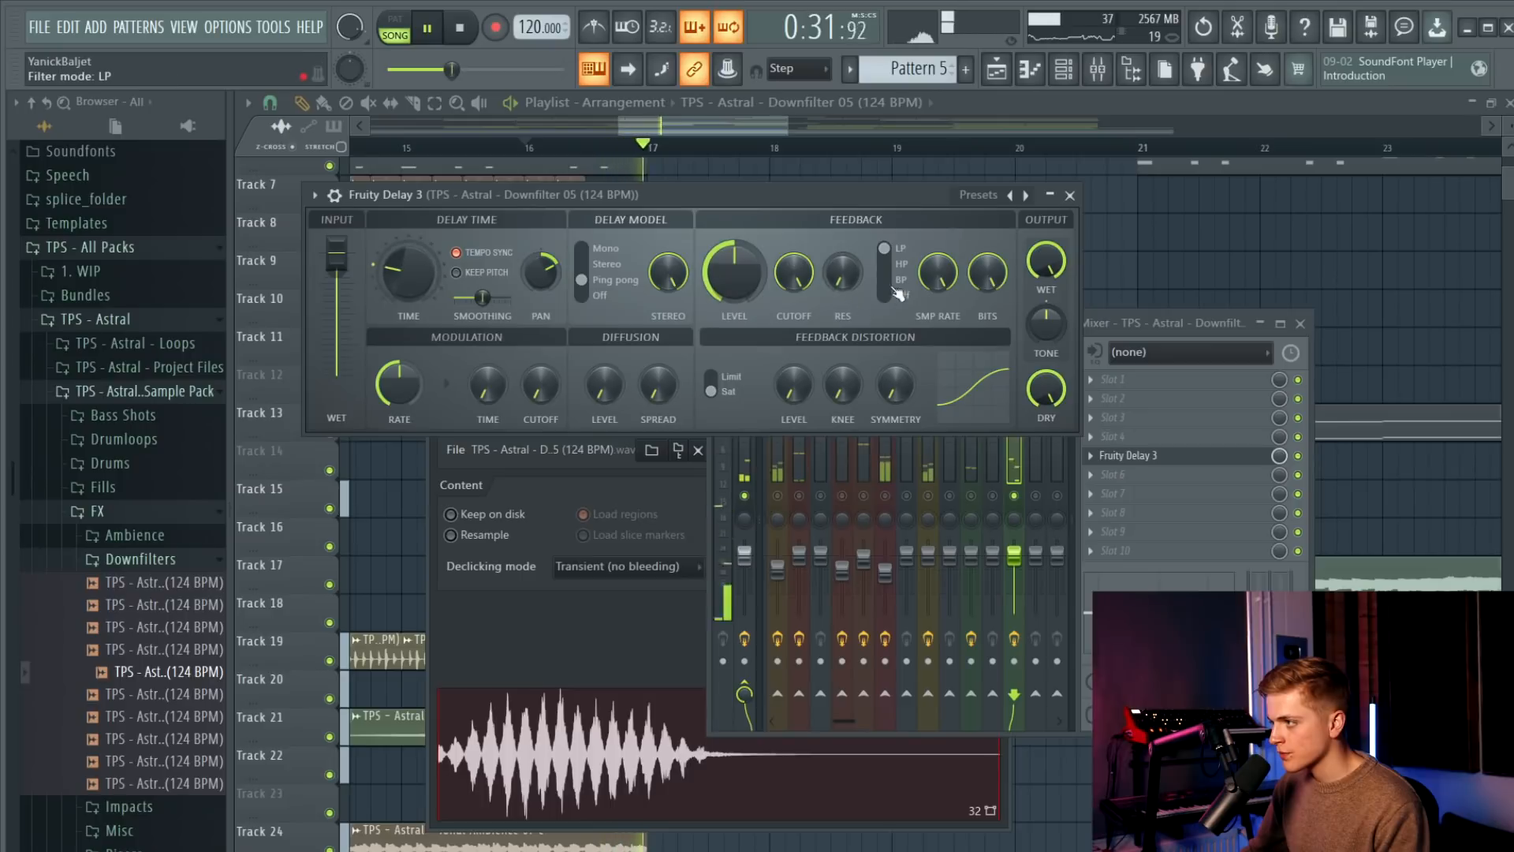
{"action": "left_click", "coordinate": [885, 266]}
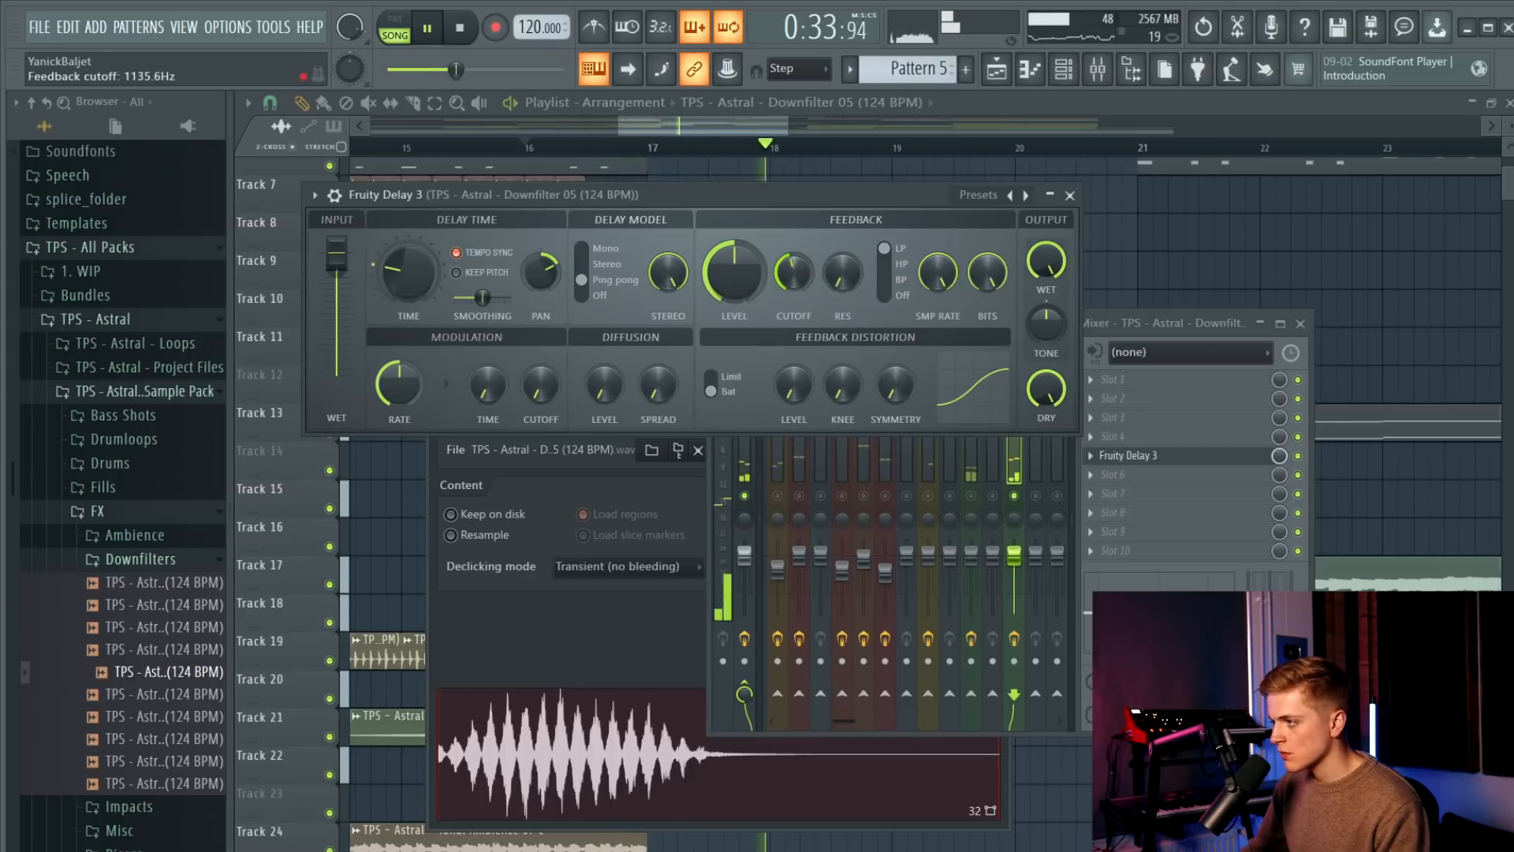
{"action": "left_click", "coordinate": [1025, 506]}
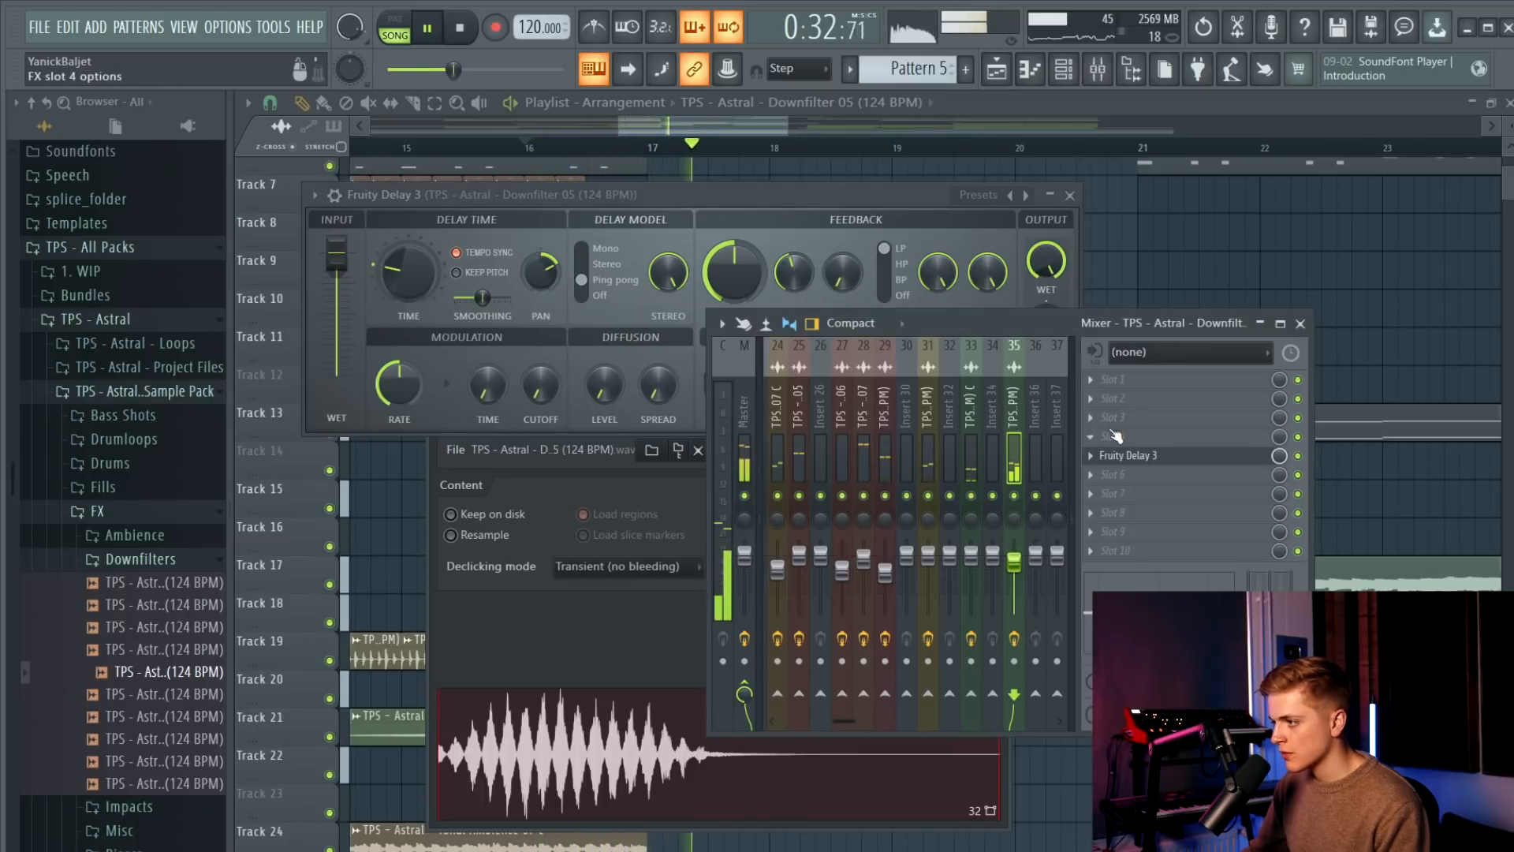
{"action": "left_click_drag", "start_coordinate": [1023, 537], "coordinate": [1023, 543]}
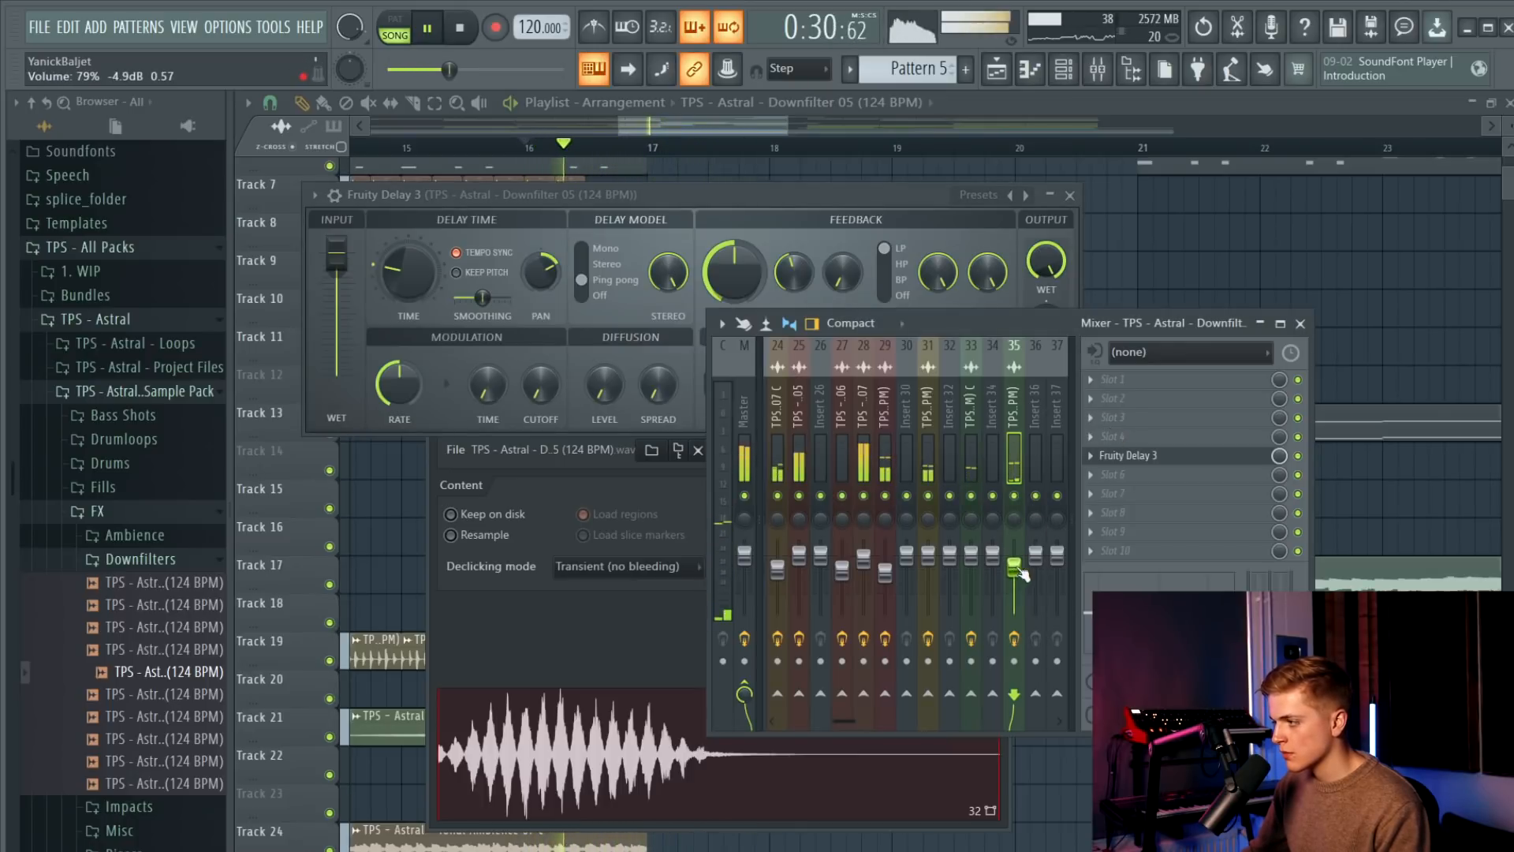
Add Fruity Reeverb 2 in slot 7 of insert 35 and raise its wet level to about 82%.
{"action": "left_click", "coordinate": [1128, 496]}
{"action": "left_click", "coordinate": [1506, 414]}
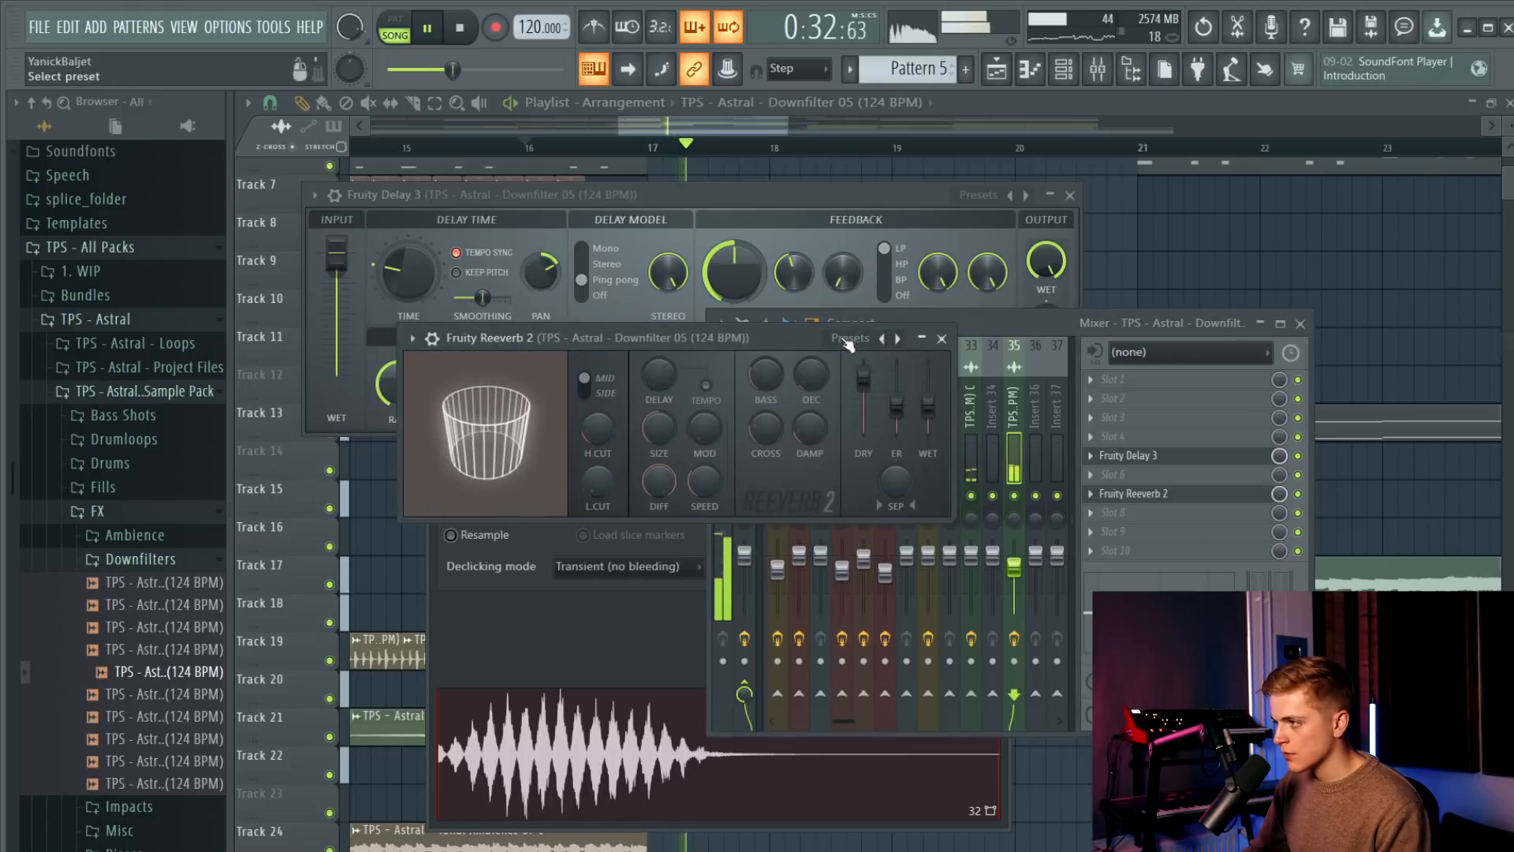
{"action": "scroll", "coordinate": [938, 406], "scroll_direction": "up", "scroll_amount": 3}
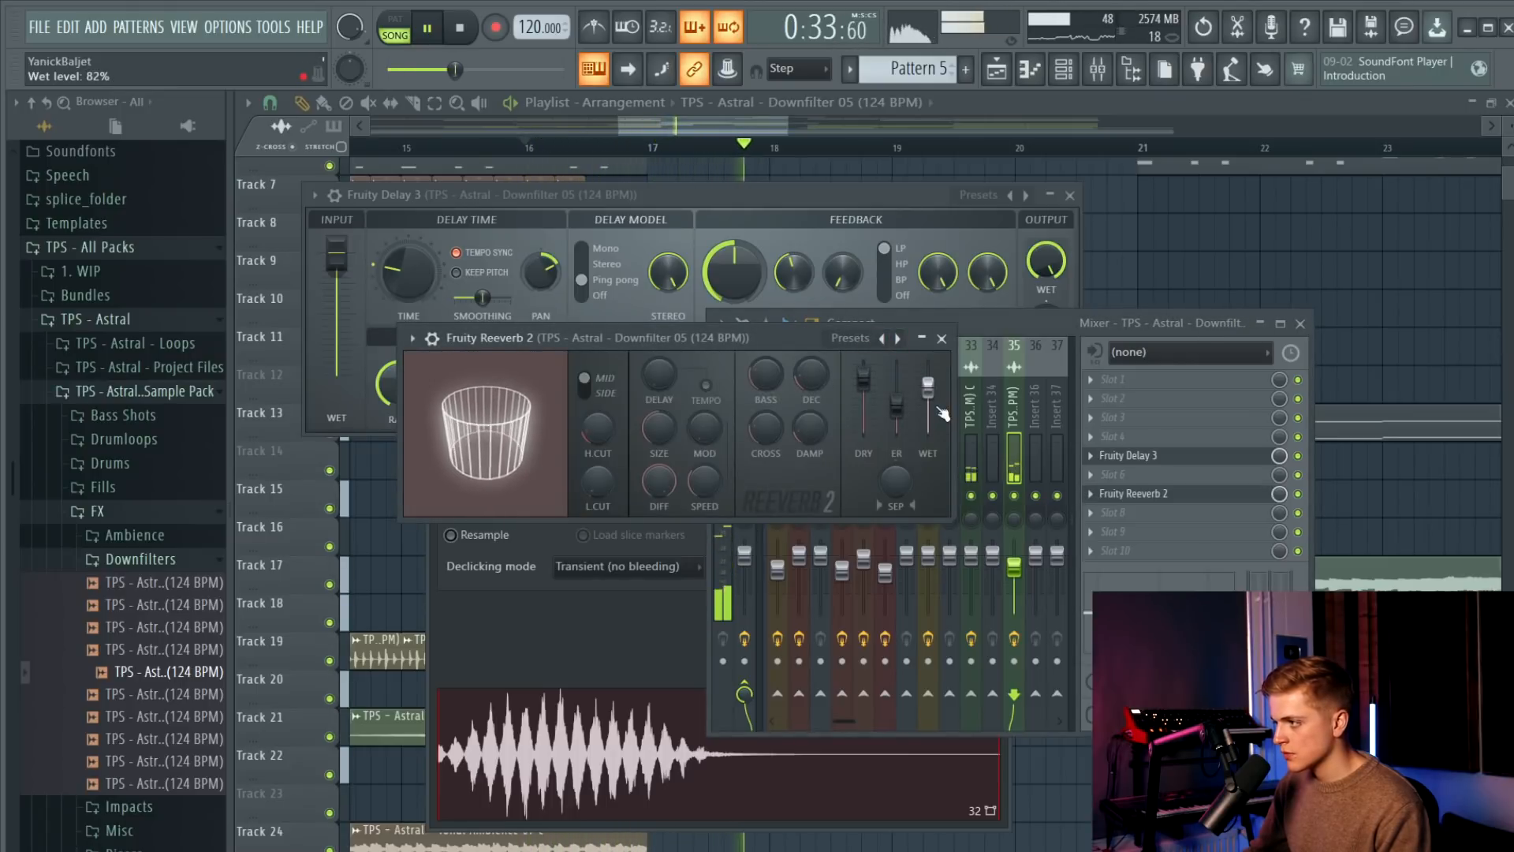
{"action": "key", "text": "space"}
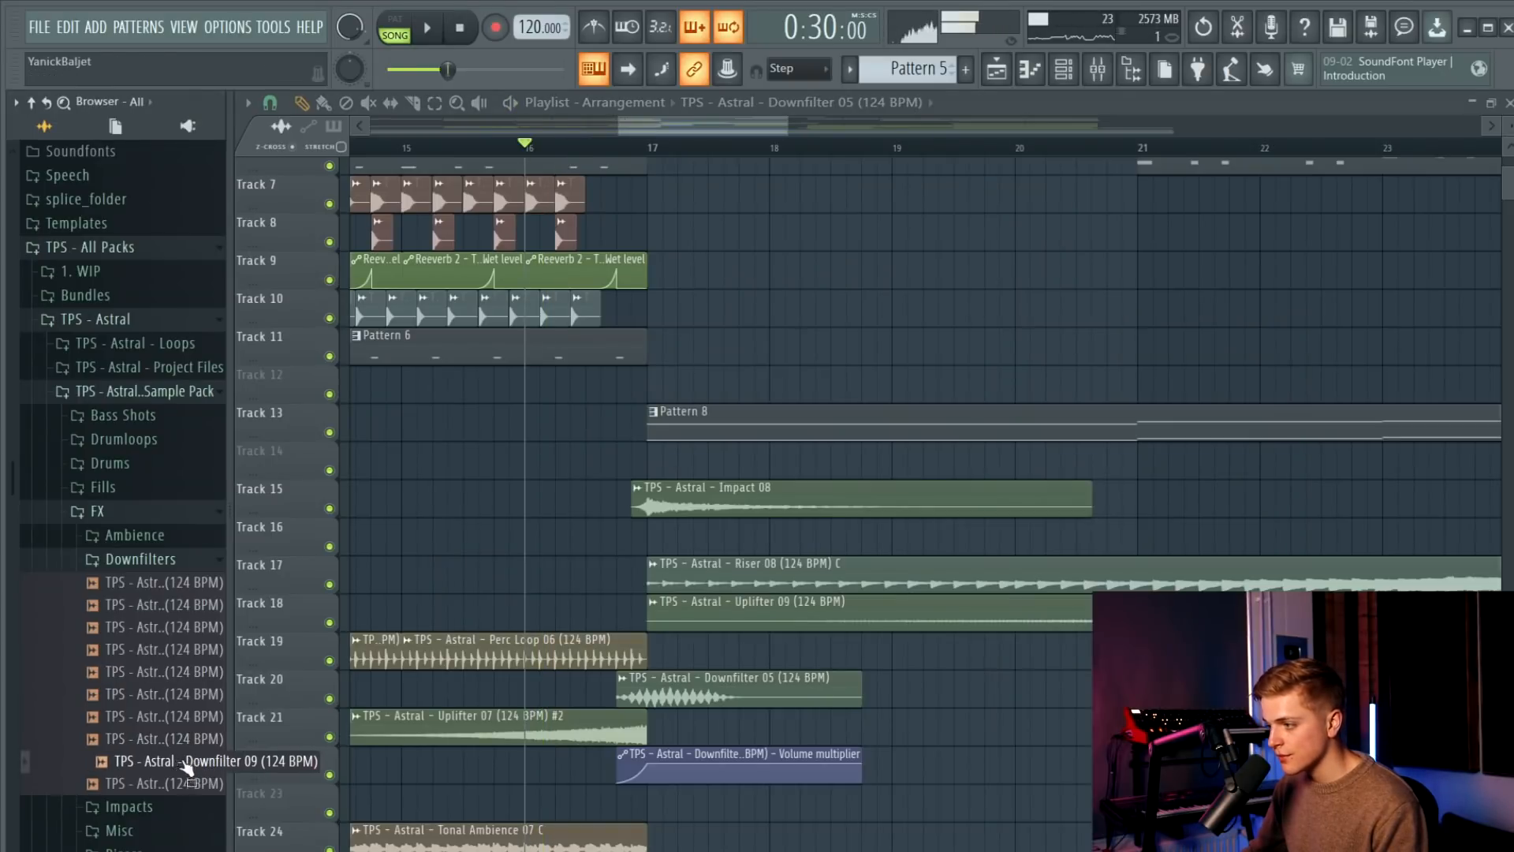
Try the Downfilter 09 sample on track 23 at bar 17 with a lowered channel volume, and remove it.
{"action": "left_click_drag", "start_coordinate": [182, 765], "coordinate": [652, 804]}
{"action": "double_click", "coordinate": [652, 805]}
{"action": "key", "text": "space"}
{"action": "left_click_drag", "start_coordinate": [727, 238], "coordinate": [727, 260]}
{"action": "key", "text": "space"}
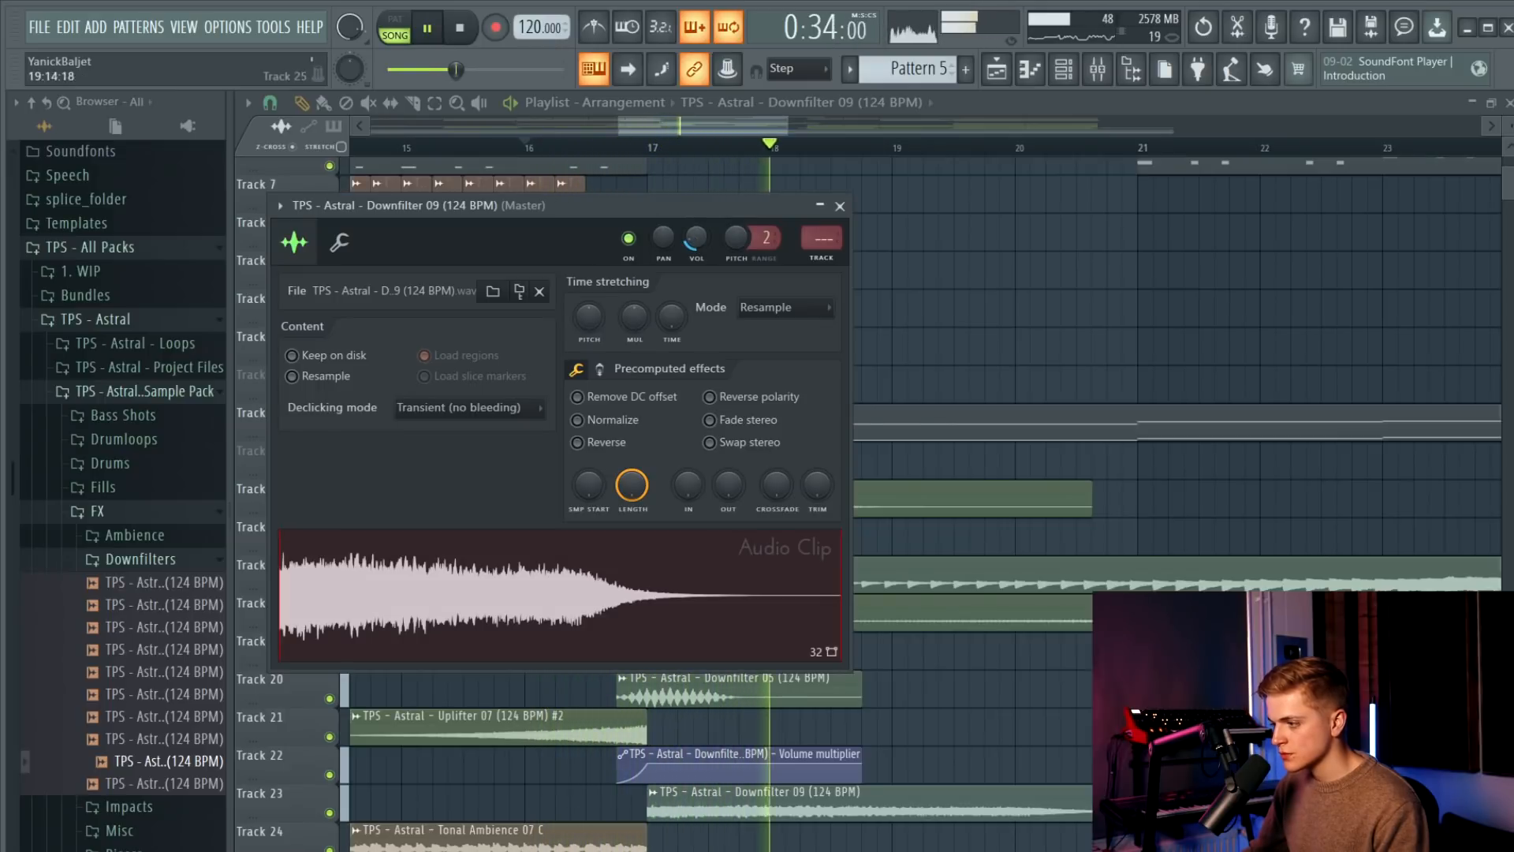
{"action": "right_click", "coordinate": [918, 757]}
{"action": "right_click", "coordinate": [930, 798]}
{"action": "key", "text": "space"}
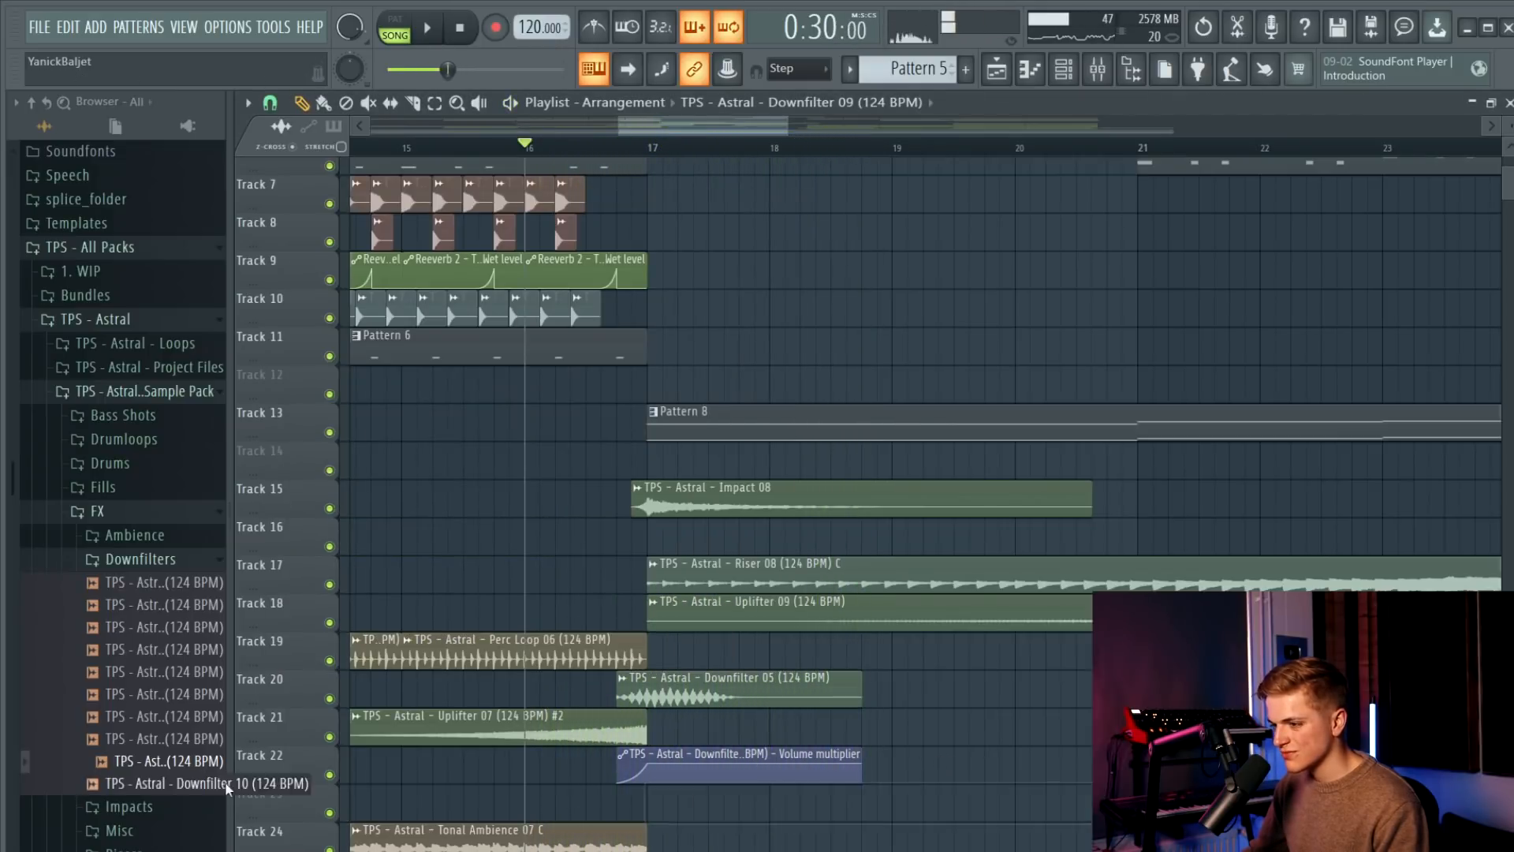
Place the Downfilter 10 sample on track 23 at bar 17 and play the transition.
{"action": "left_click_drag", "start_coordinate": [172, 789], "coordinate": [631, 797]}
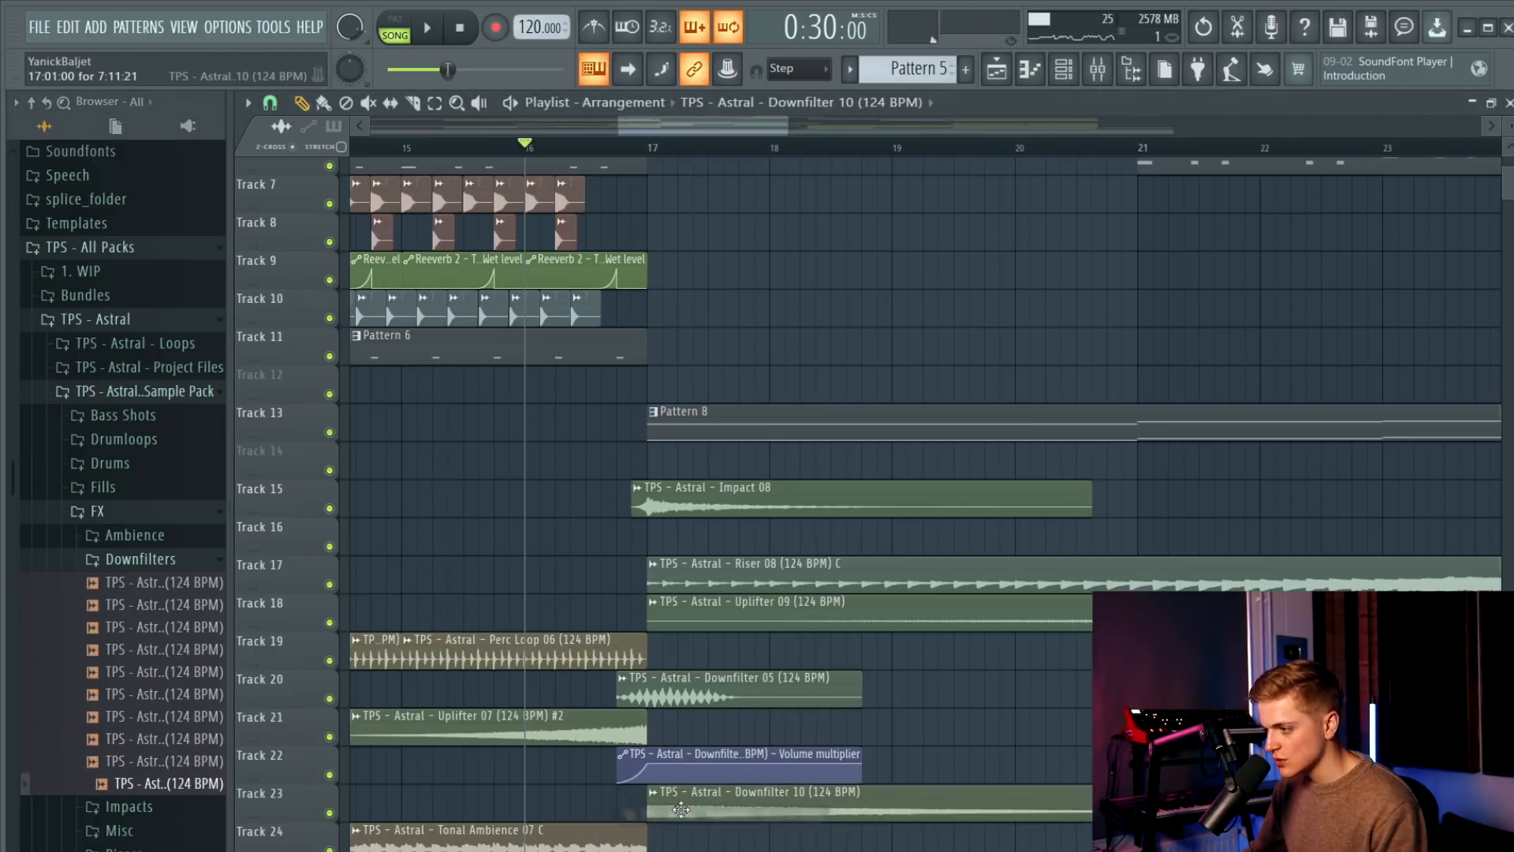
{"action": "left_click", "coordinate": [653, 792]}
{"action": "key", "text": "Escape"}
{"action": "key", "text": "space"}
{"action": "scroll", "coordinate": [723, 228], "scroll_direction": "down", "scroll_amount": 6}
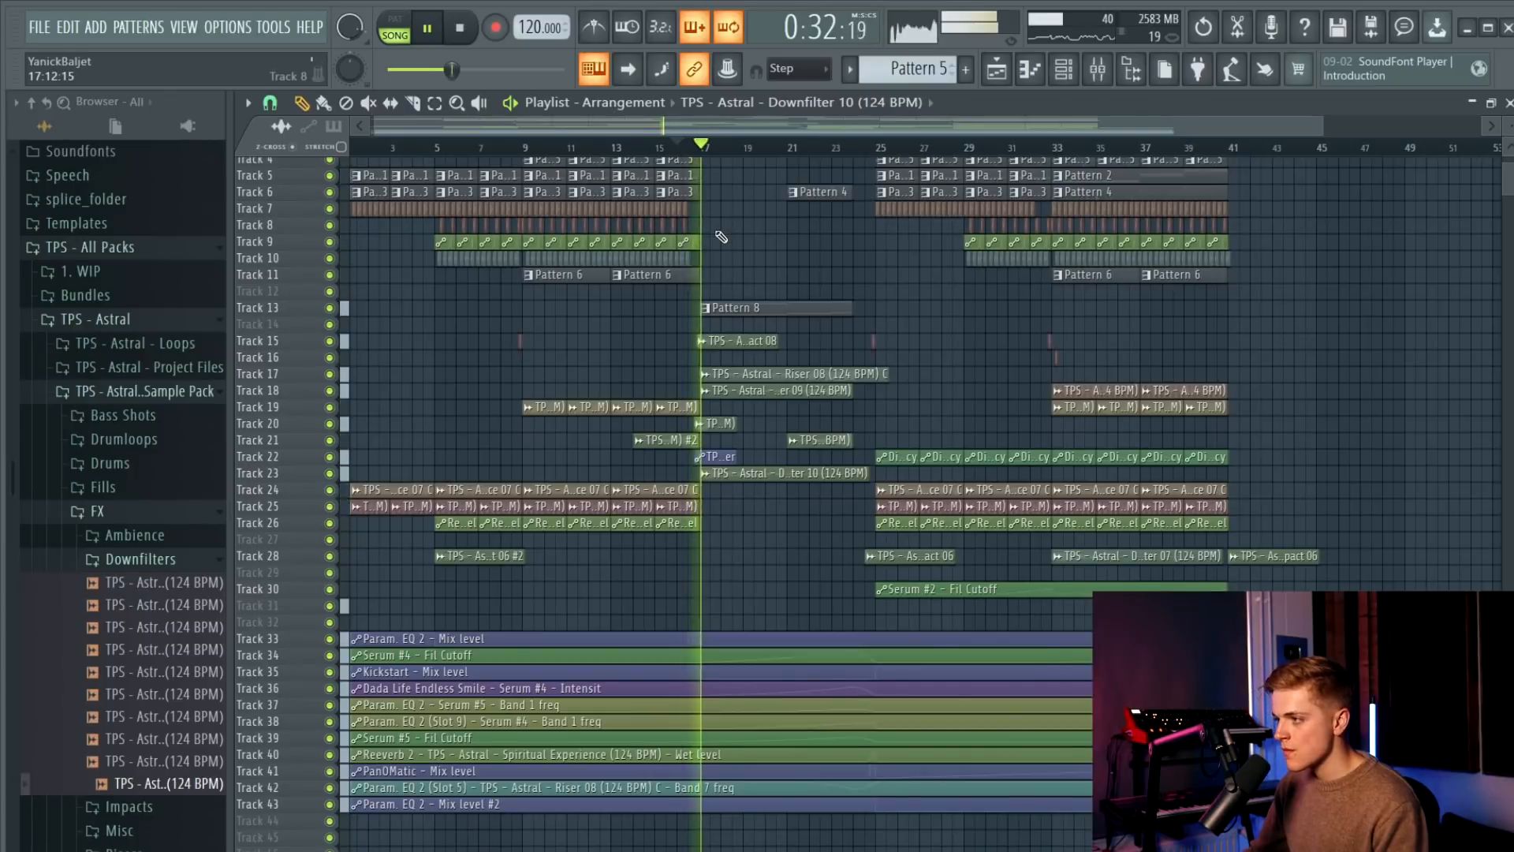
Lower the channel volume of Downfilter 10 to about 9% while playing the transition.
{"action": "scroll", "coordinate": [635, 547], "scroll_direction": "up", "scroll_amount": 4}
{"action": "key", "text": "space"}
{"action": "double_click", "coordinate": [716, 544]}
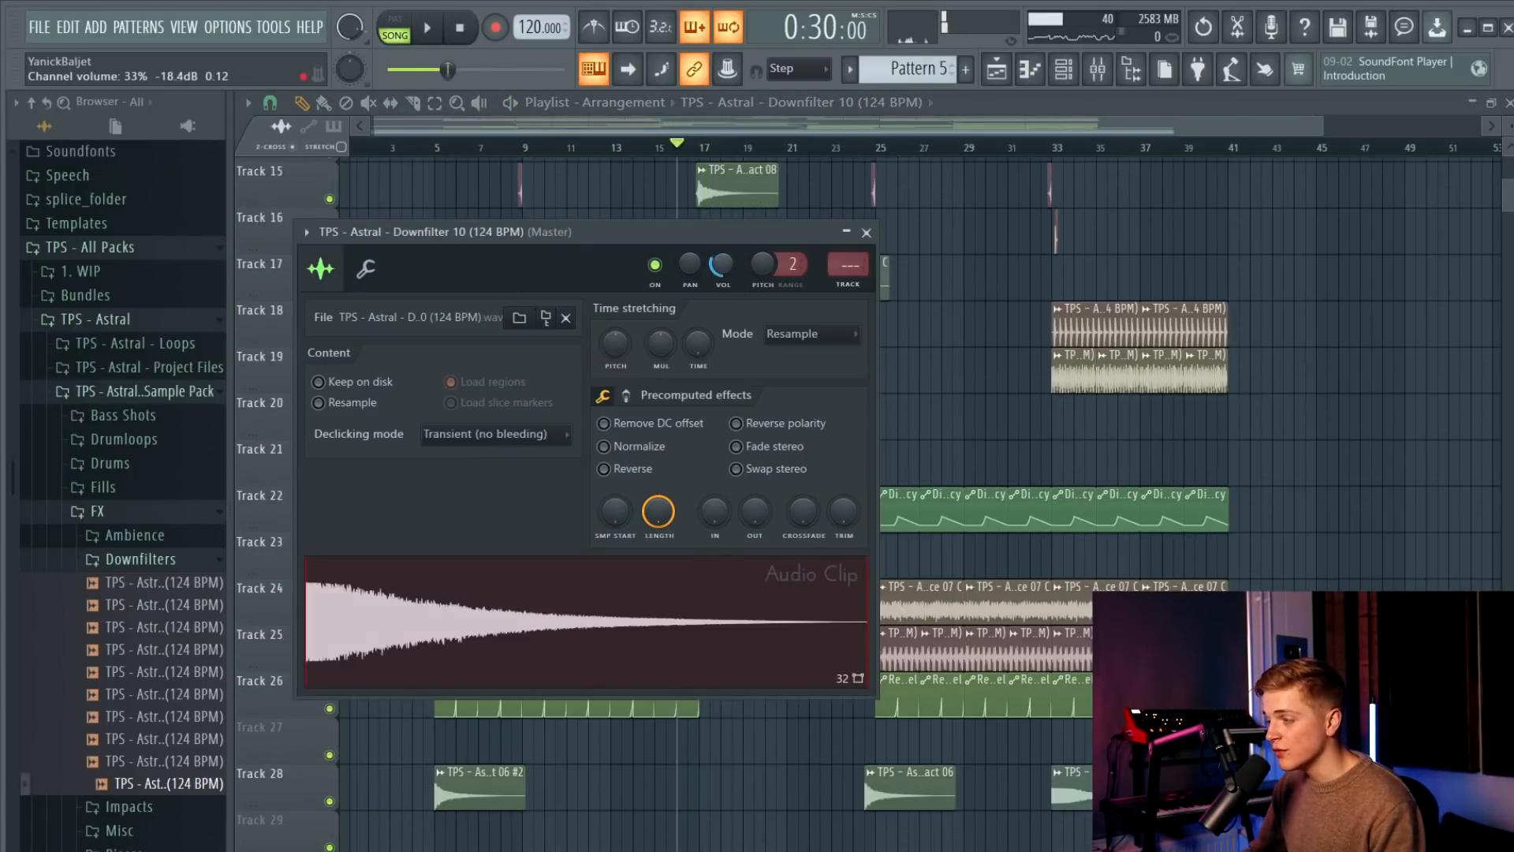
{"action": "left_click_drag", "start_coordinate": [713, 231], "coordinate": [708, 376]}
{"action": "key", "text": "space"}
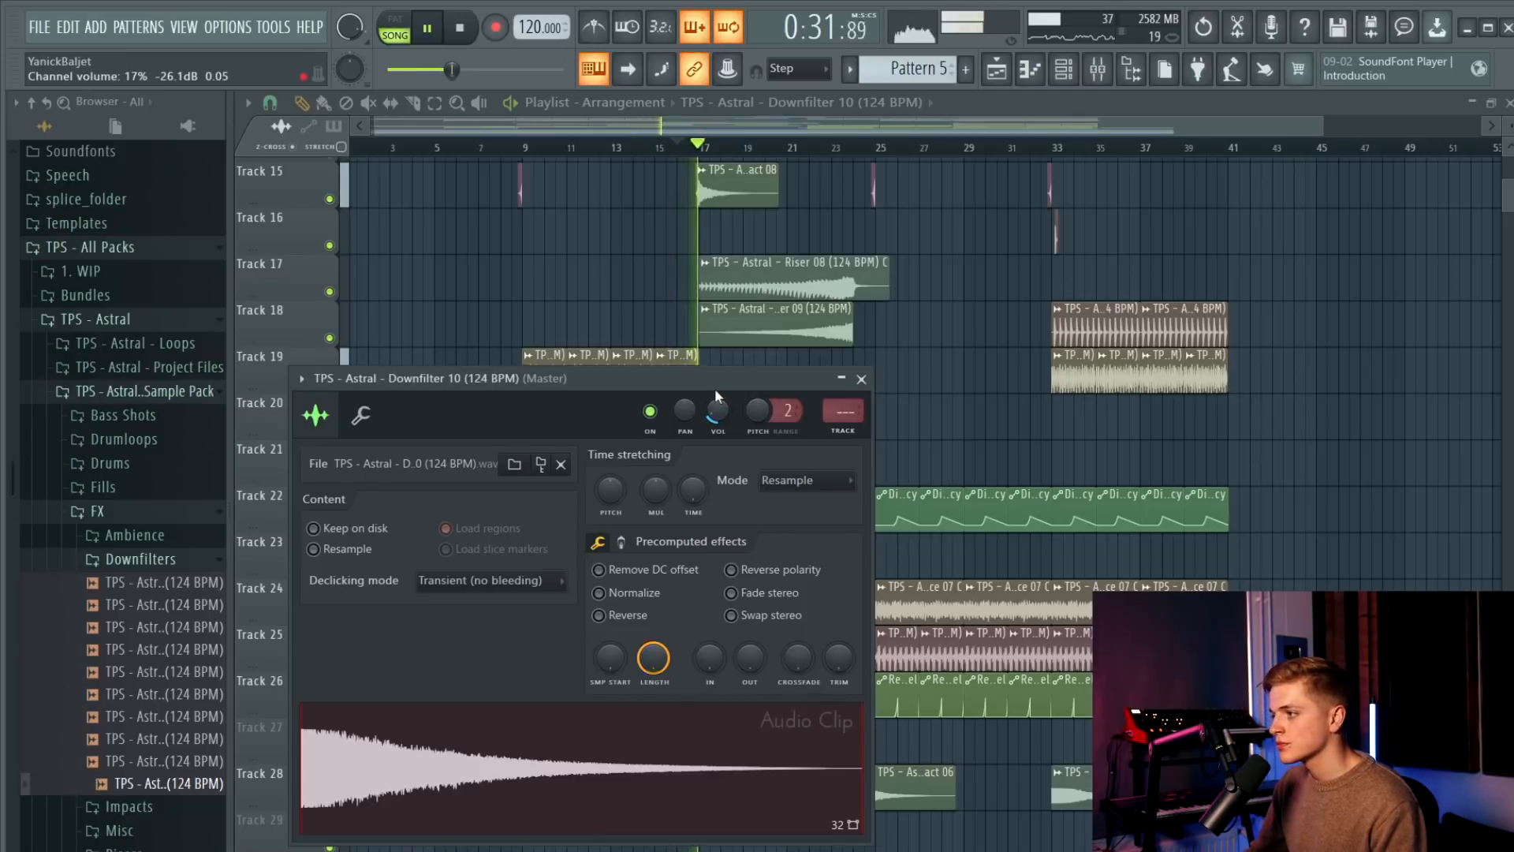
{"action": "key", "text": "space"}
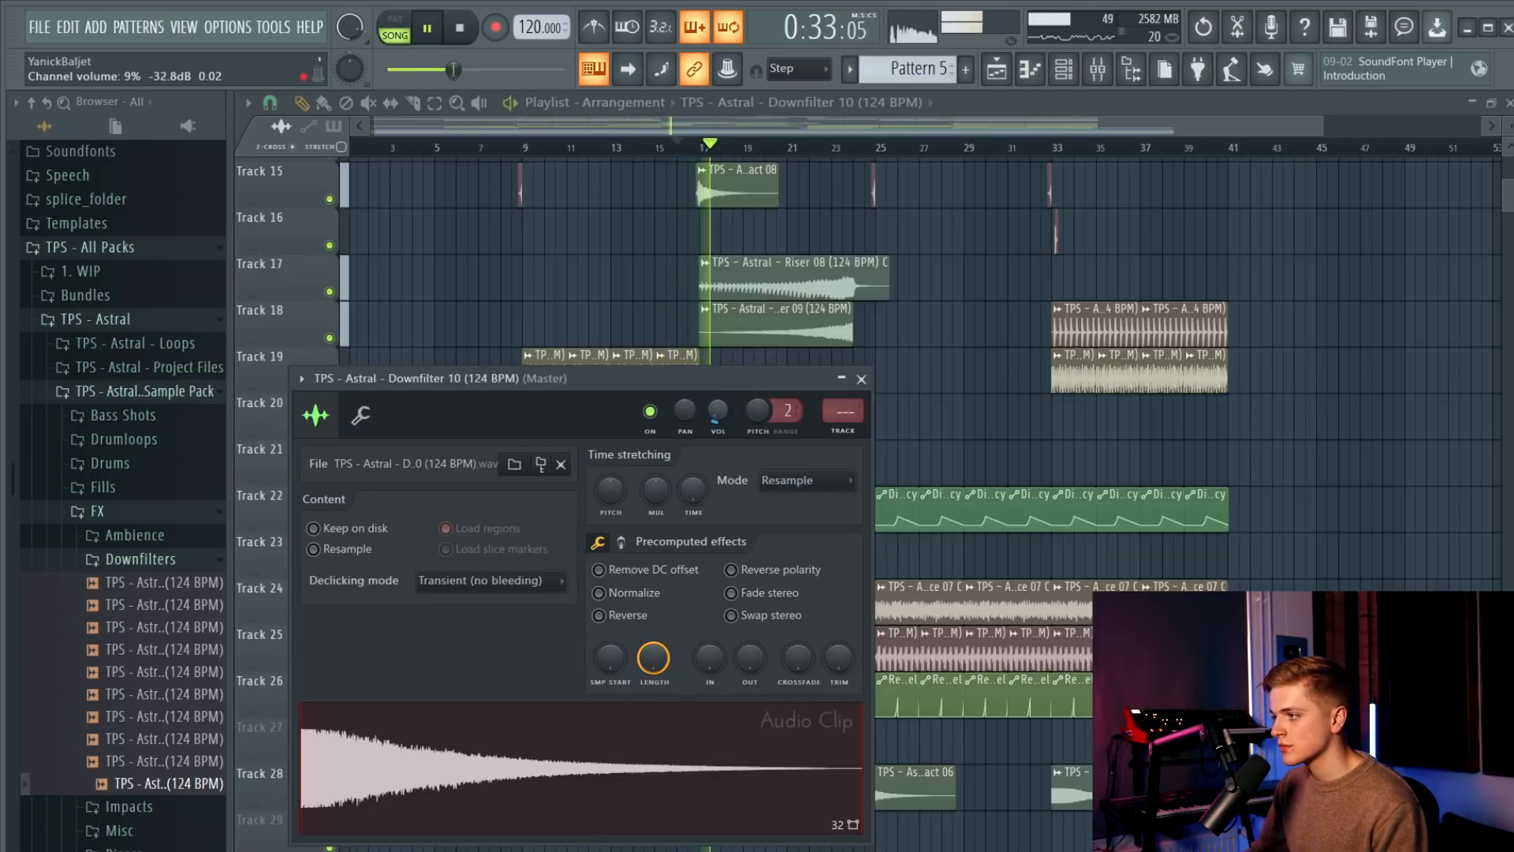
{"action": "left_click", "coordinate": [862, 378]}
Play the break through to bar 25 and check the mixer levels of the synth inserts.
{"action": "scroll", "coordinate": [845, 381], "scroll_direction": "up", "scroll_amount": 7}
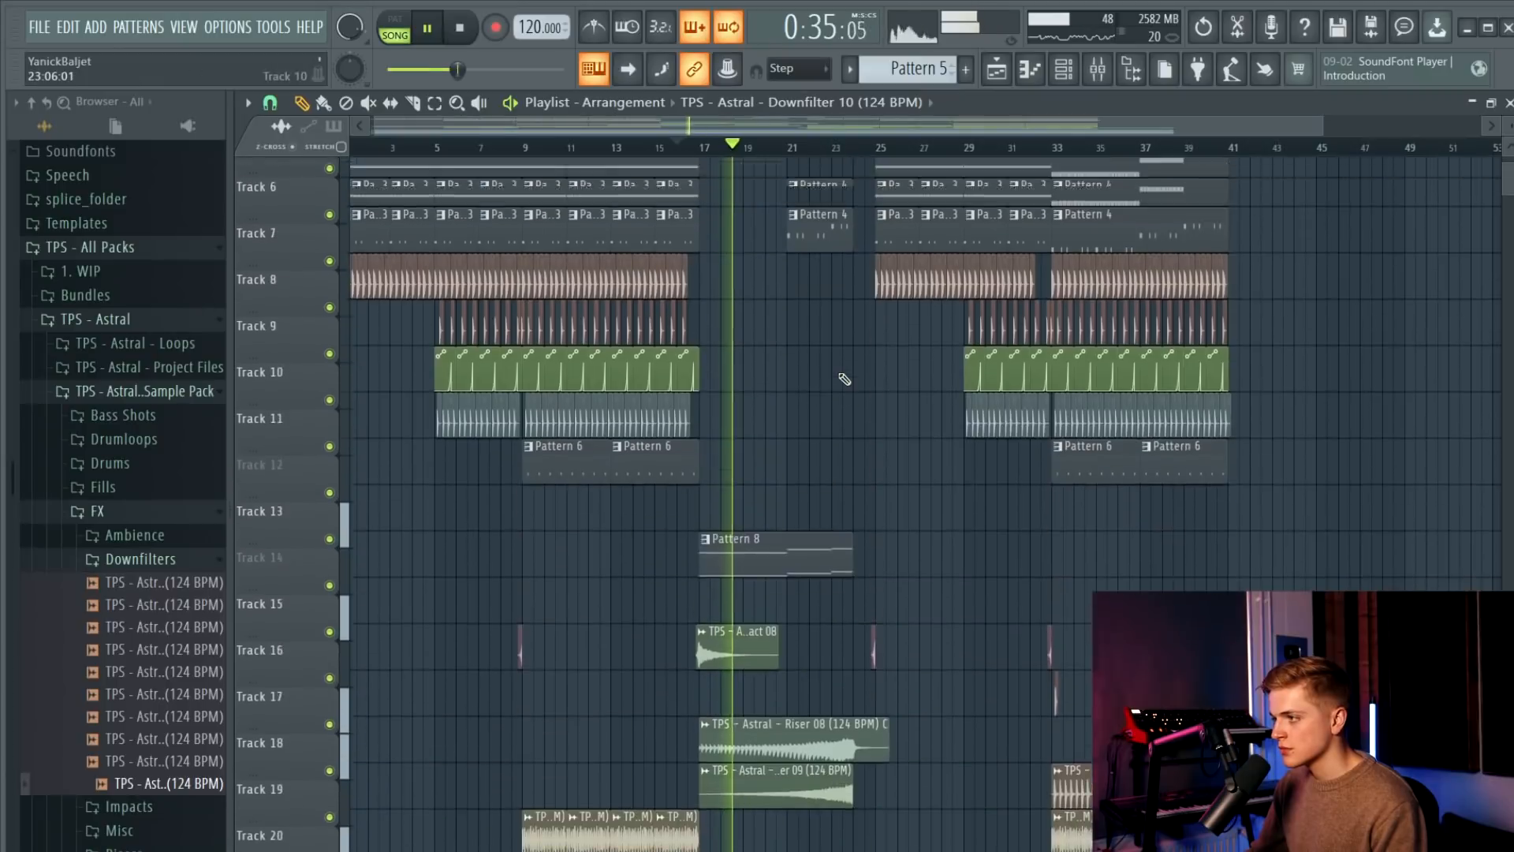
{"action": "scroll", "coordinate": [893, 379], "scroll_direction": "up", "scroll_amount": 3}
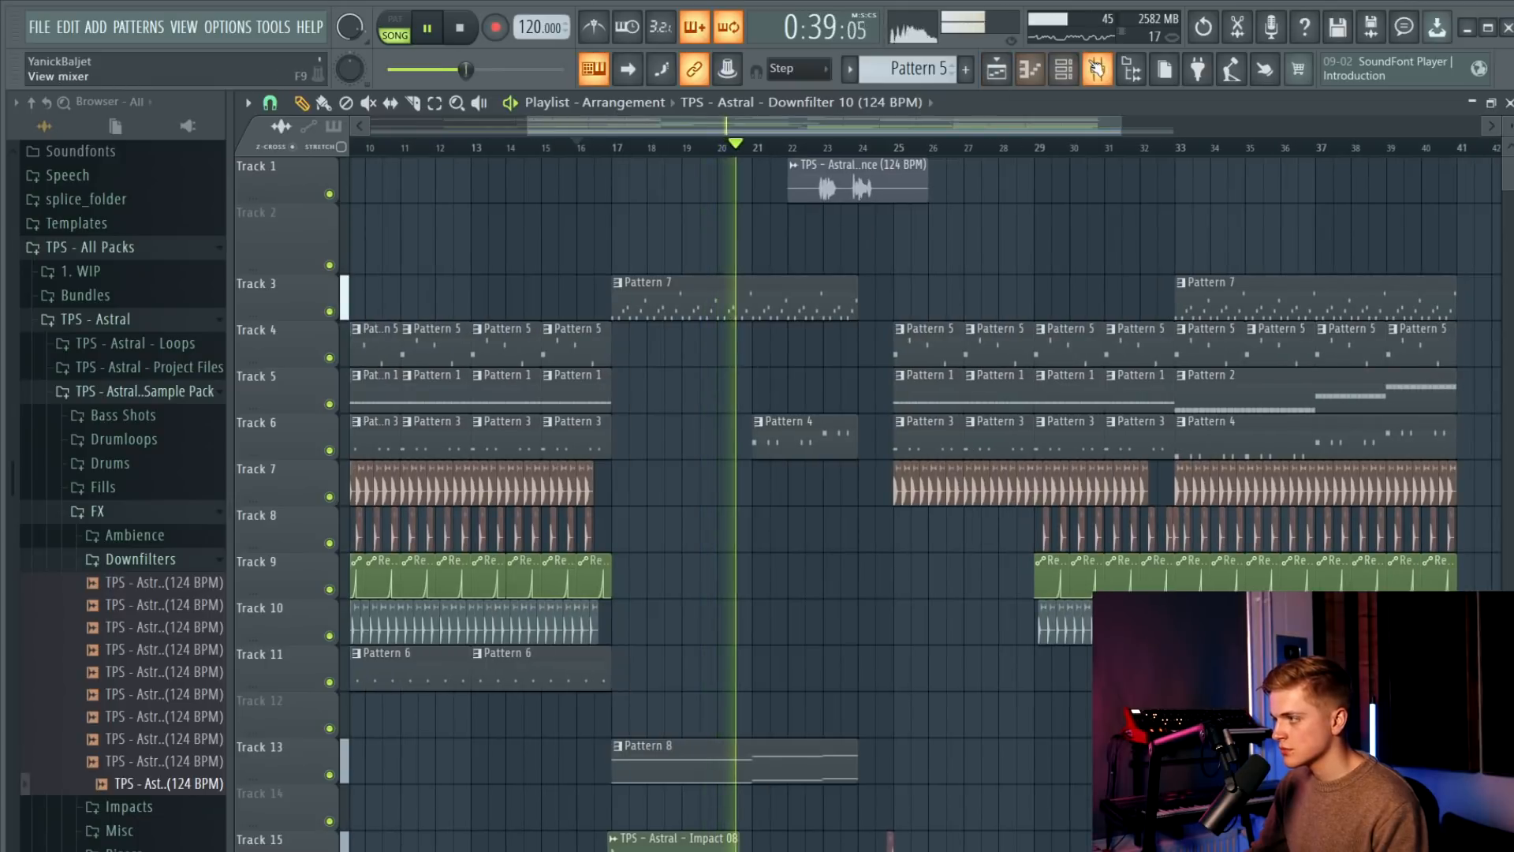
{"action": "left_click", "coordinate": [1097, 69]}
{"action": "scroll", "coordinate": [860, 410], "scroll_direction": "left", "scroll_amount": 5}
{"action": "left_click", "coordinate": [906, 457]}
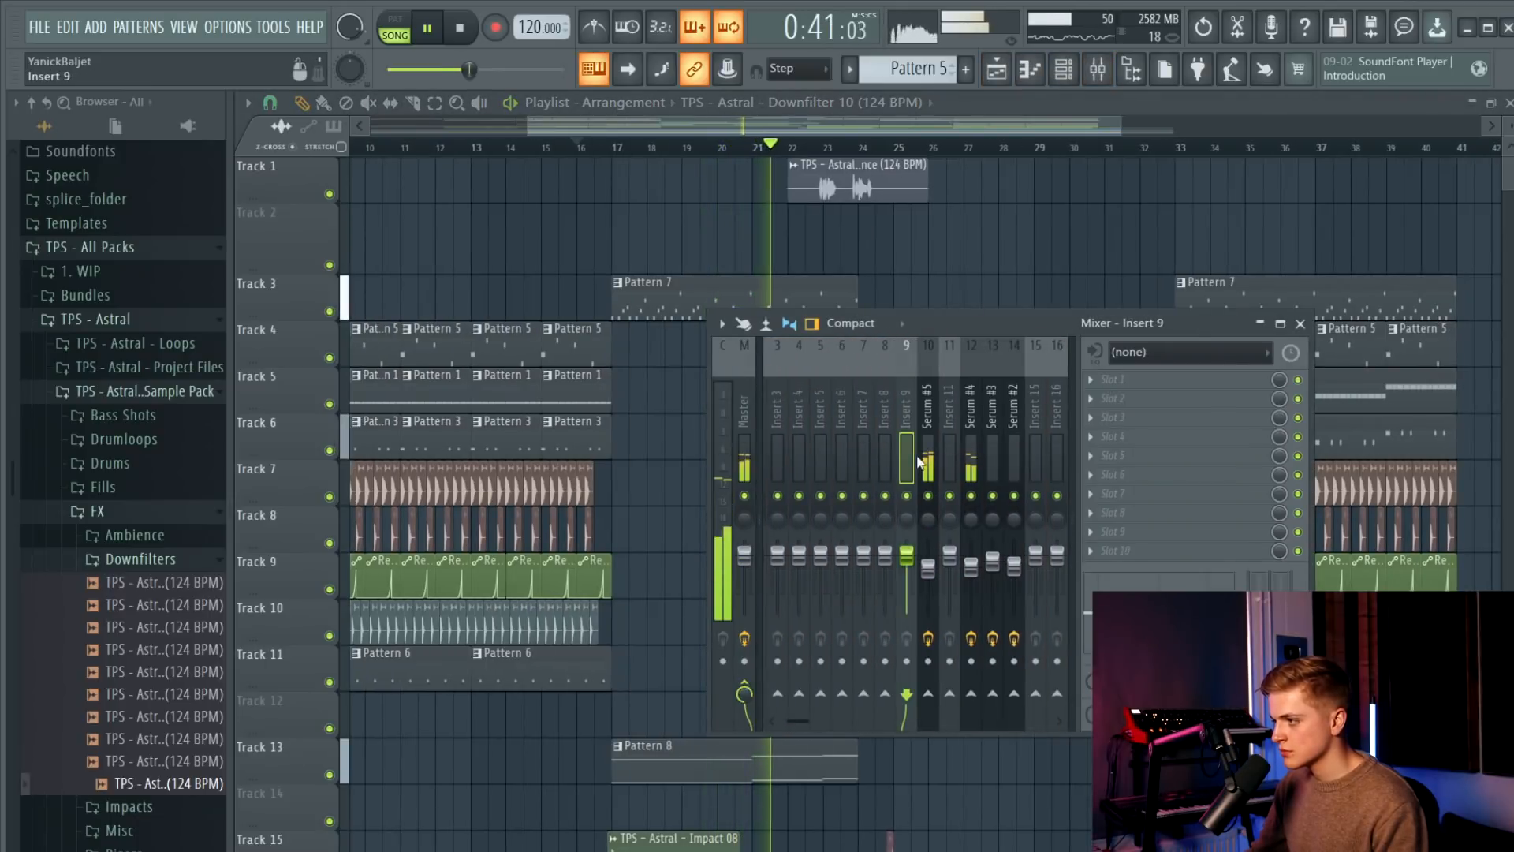
{"action": "left_click", "coordinate": [1300, 325]}
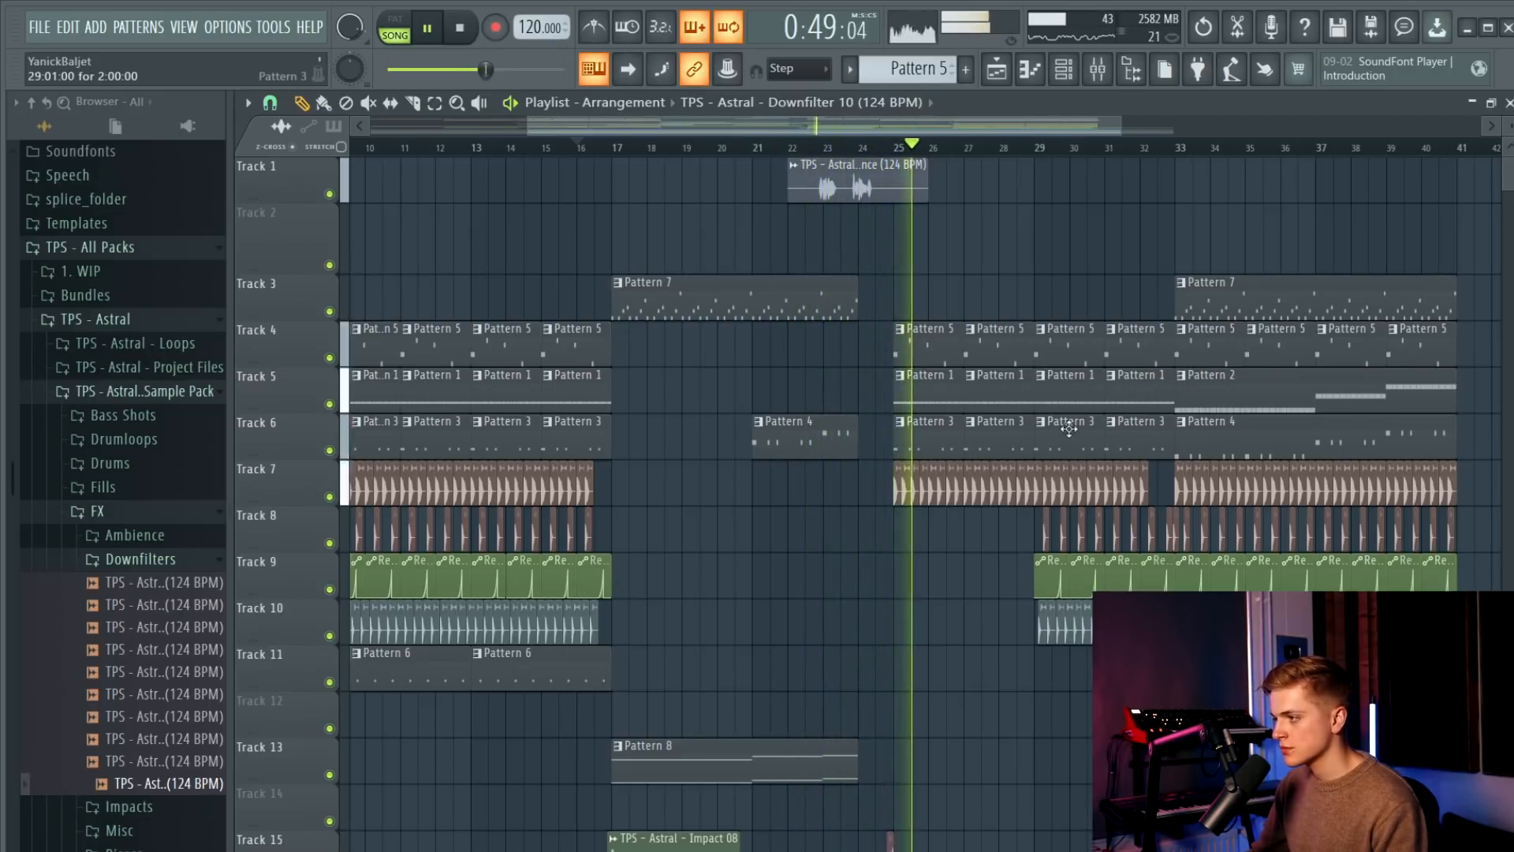
{"action": "key", "text": "space"}
Copy the Spiritual Experience vocal clip from track 1 down to track 2, starting at bar 22.
{"action": "scroll", "coordinate": [809, 185], "scroll_direction": "up", "scroll_amount": 3}
{"action": "left_click", "coordinate": [812, 185], "text": "ctrl"}
{"action": "scroll", "coordinate": [828, 201], "scroll_direction": "up", "scroll_amount": 2}
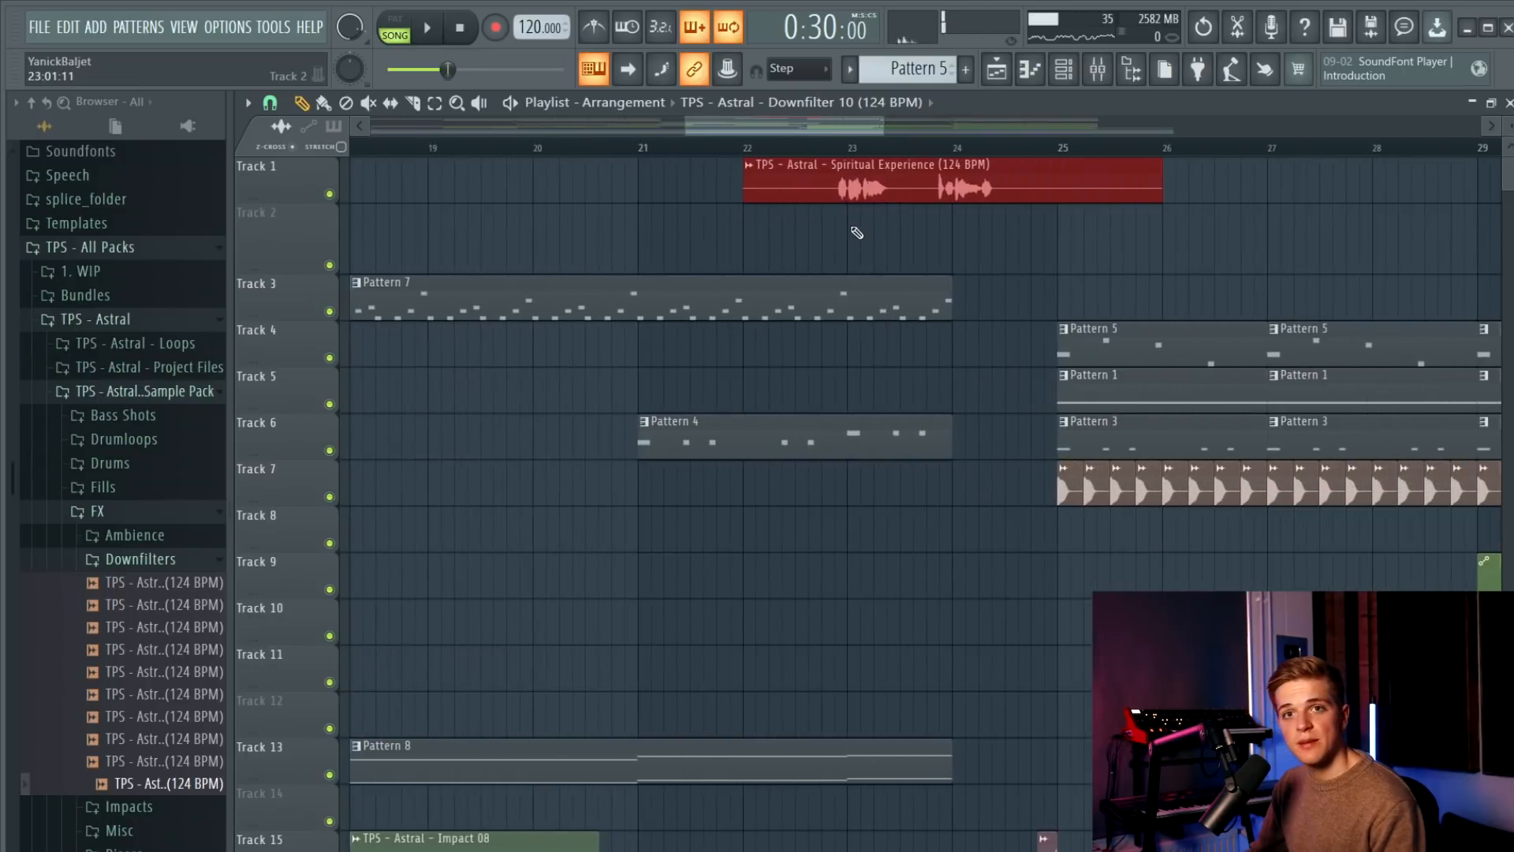
{"action": "scroll", "coordinate": [888, 233], "scroll_direction": "up", "scroll_amount": 1}
{"action": "left_click_drag", "start_coordinate": [983, 229], "coordinate": [677, 234]}
Make the copied Spiritual Experience clip on track 2 unique and open its channel settings.
{"action": "left_click", "coordinate": [666, 212]}
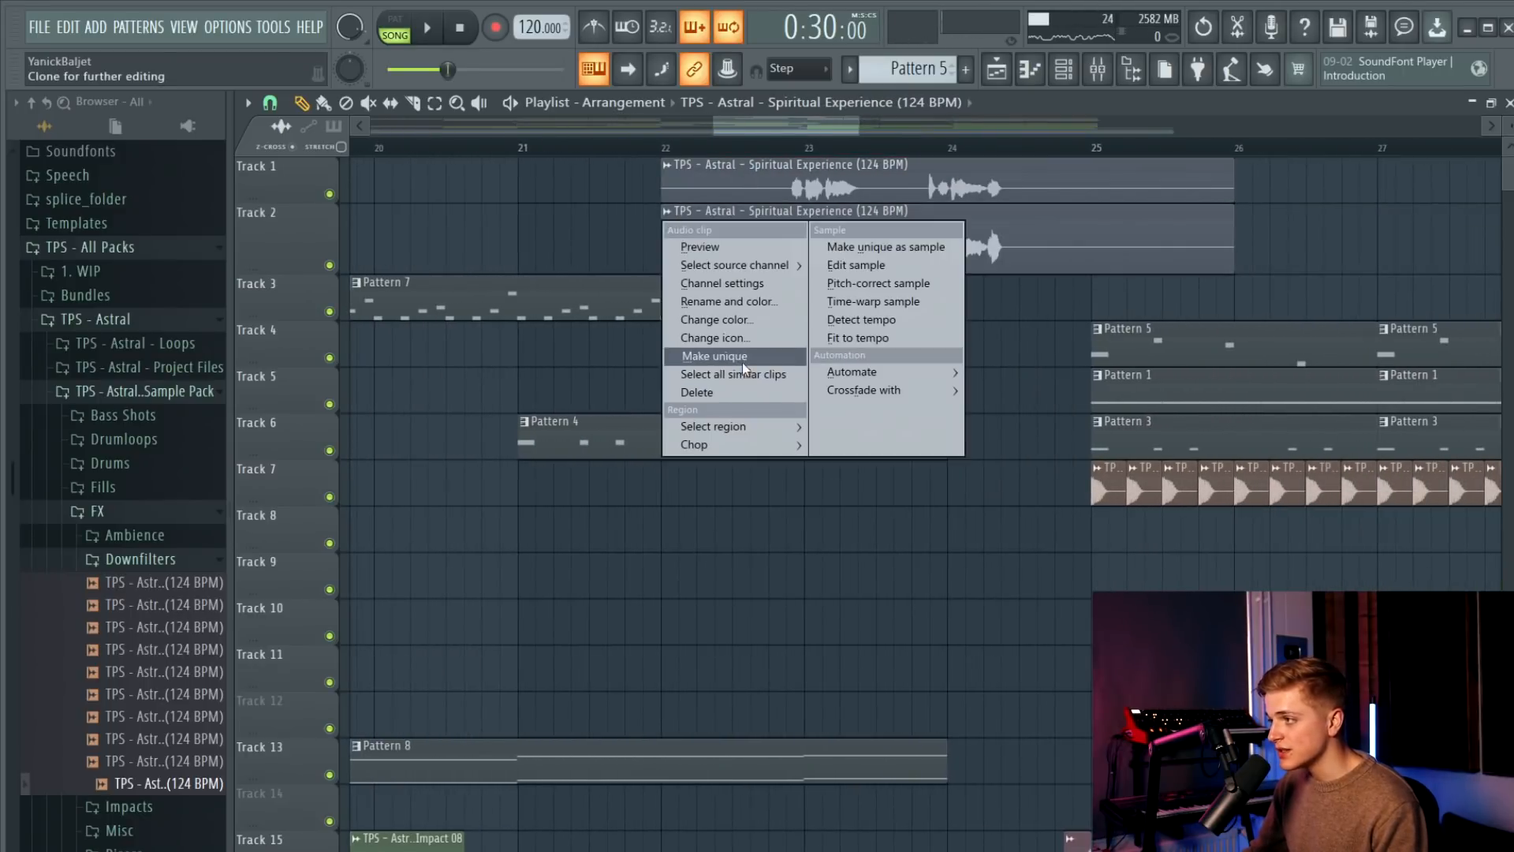
{"action": "left_click", "coordinate": [725, 349]}
{"action": "double_click", "coordinate": [843, 233]}
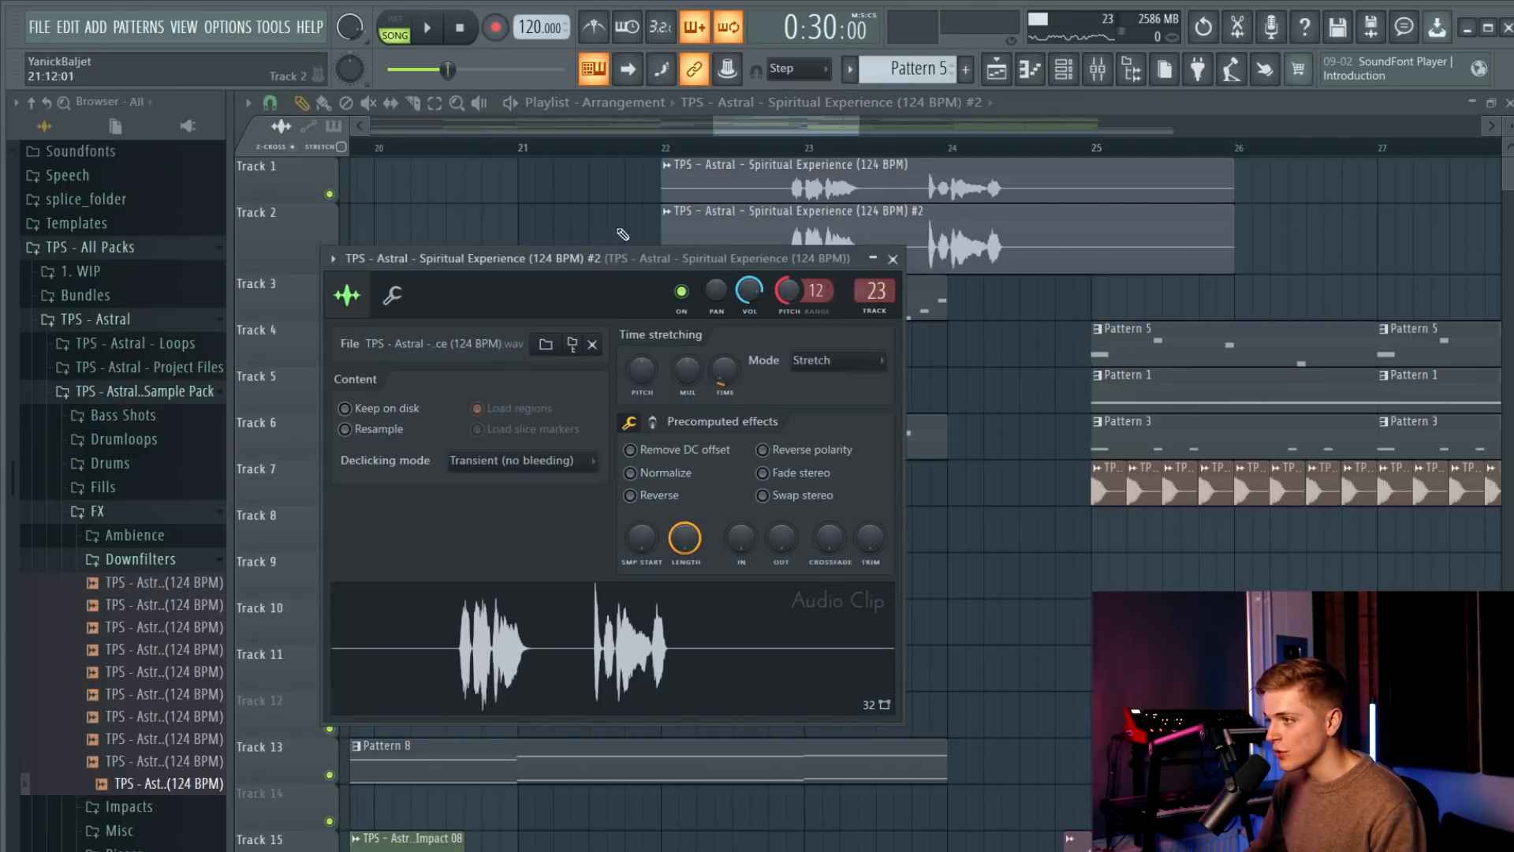
Solo tracks 1 and 2, play the two vocal clips from bar 22, and reopen the copied vocal's channel settings.
{"action": "key", "text": "Escape"}
{"action": "right_click", "coordinate": [332, 194]}
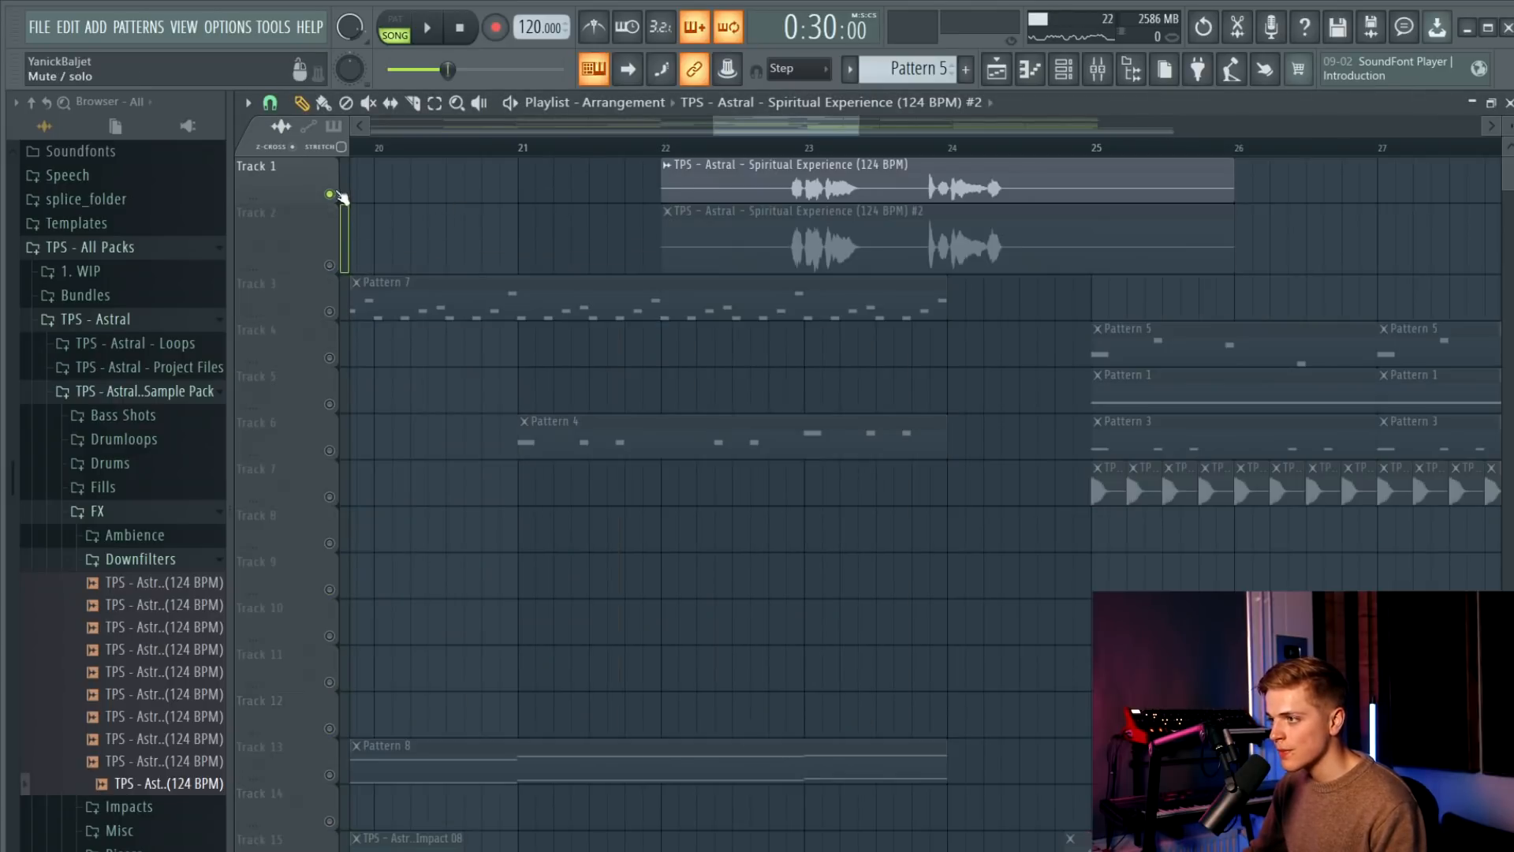
{"action": "left_click", "coordinate": [332, 264]}
{"action": "left_click", "coordinate": [661, 147]}
{"action": "double_click", "coordinate": [820, 229]}
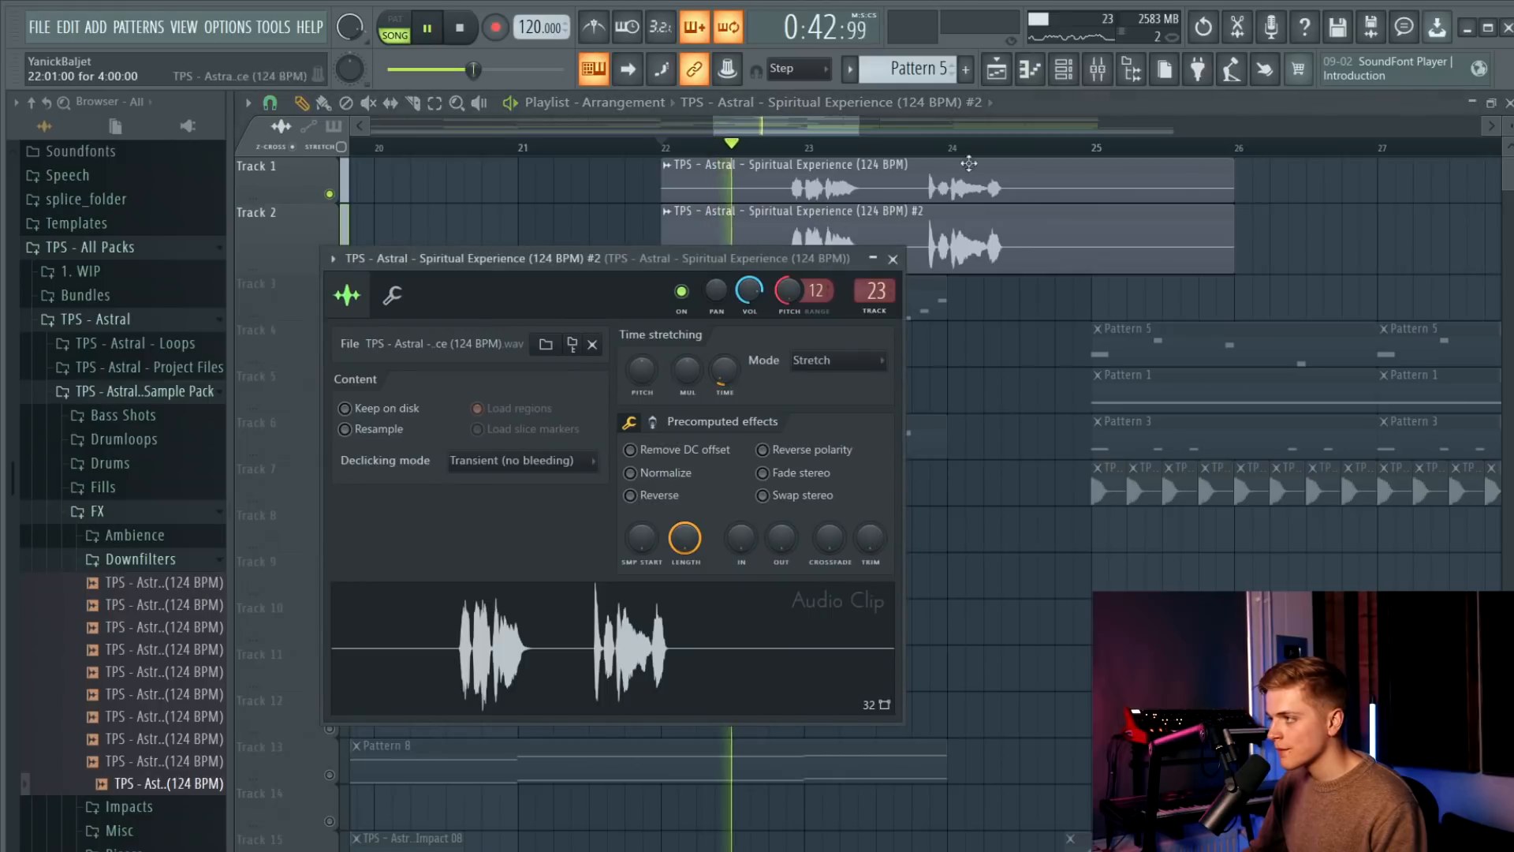
Route the copied Spiritual Experience vocal channel to its own mixer track, insert 22.
{"action": "left_click", "coordinate": [1099, 70]}
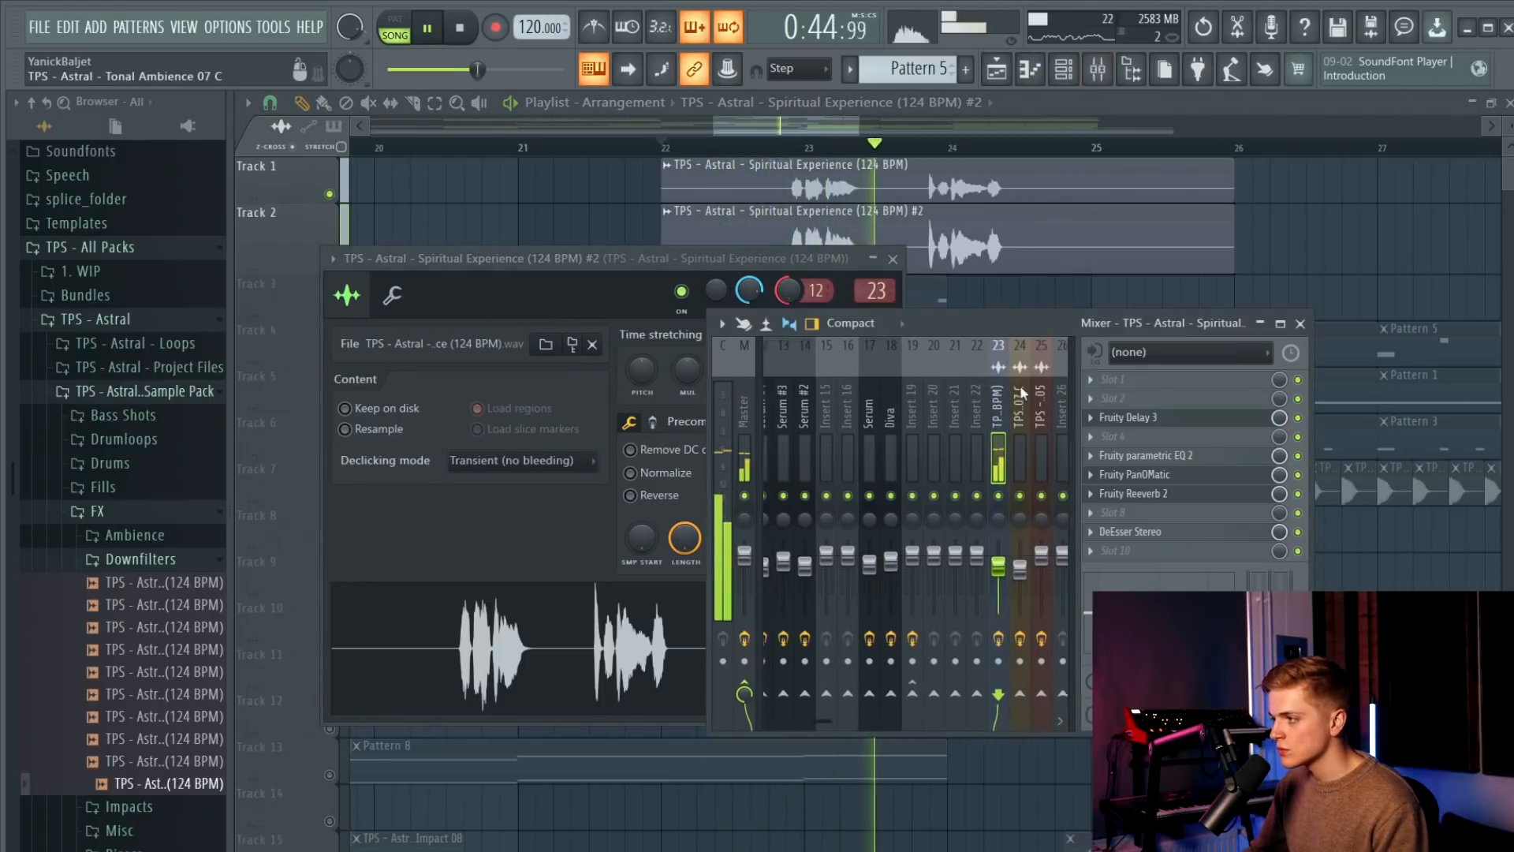
{"action": "left_click", "coordinate": [970, 432]}
{"action": "key", "text": "space"}
{"action": "key", "text": "space"}
{"action": "key", "text": "ctrl+l"}
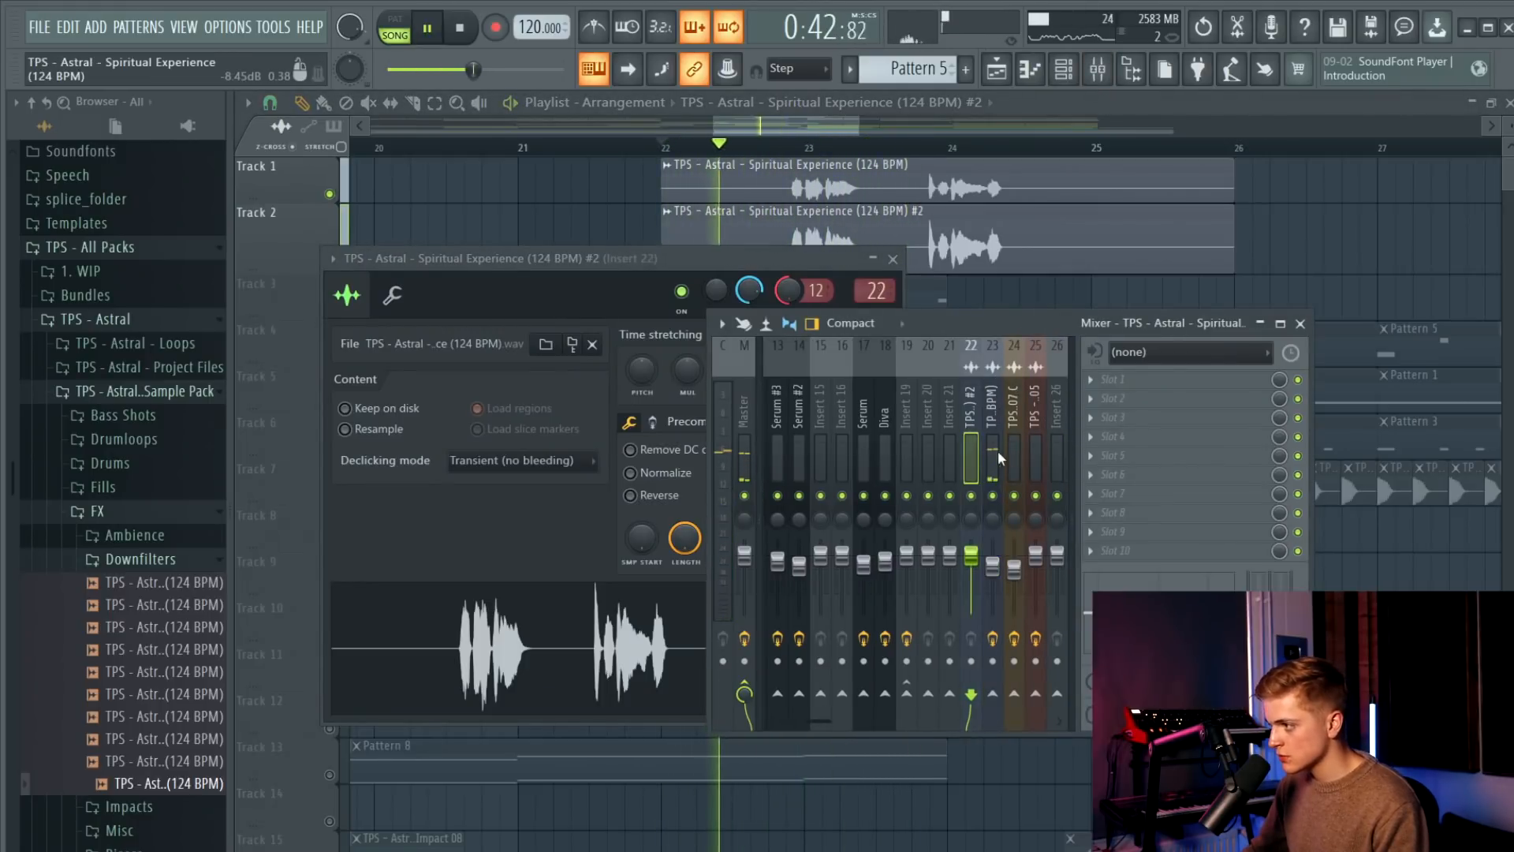
Copy the effects chain from the original vocal's insert 23 to insert 22 and lower insert 22's volume to about 61%.
{"action": "right_click", "coordinate": [1000, 450]}
{"action": "mouse_move", "coordinate": [1105, 460]}
{"action": "left_click_drag", "start_coordinate": [1338, 479], "coordinate": [971, 508]}
{"action": "key", "text": "space"}
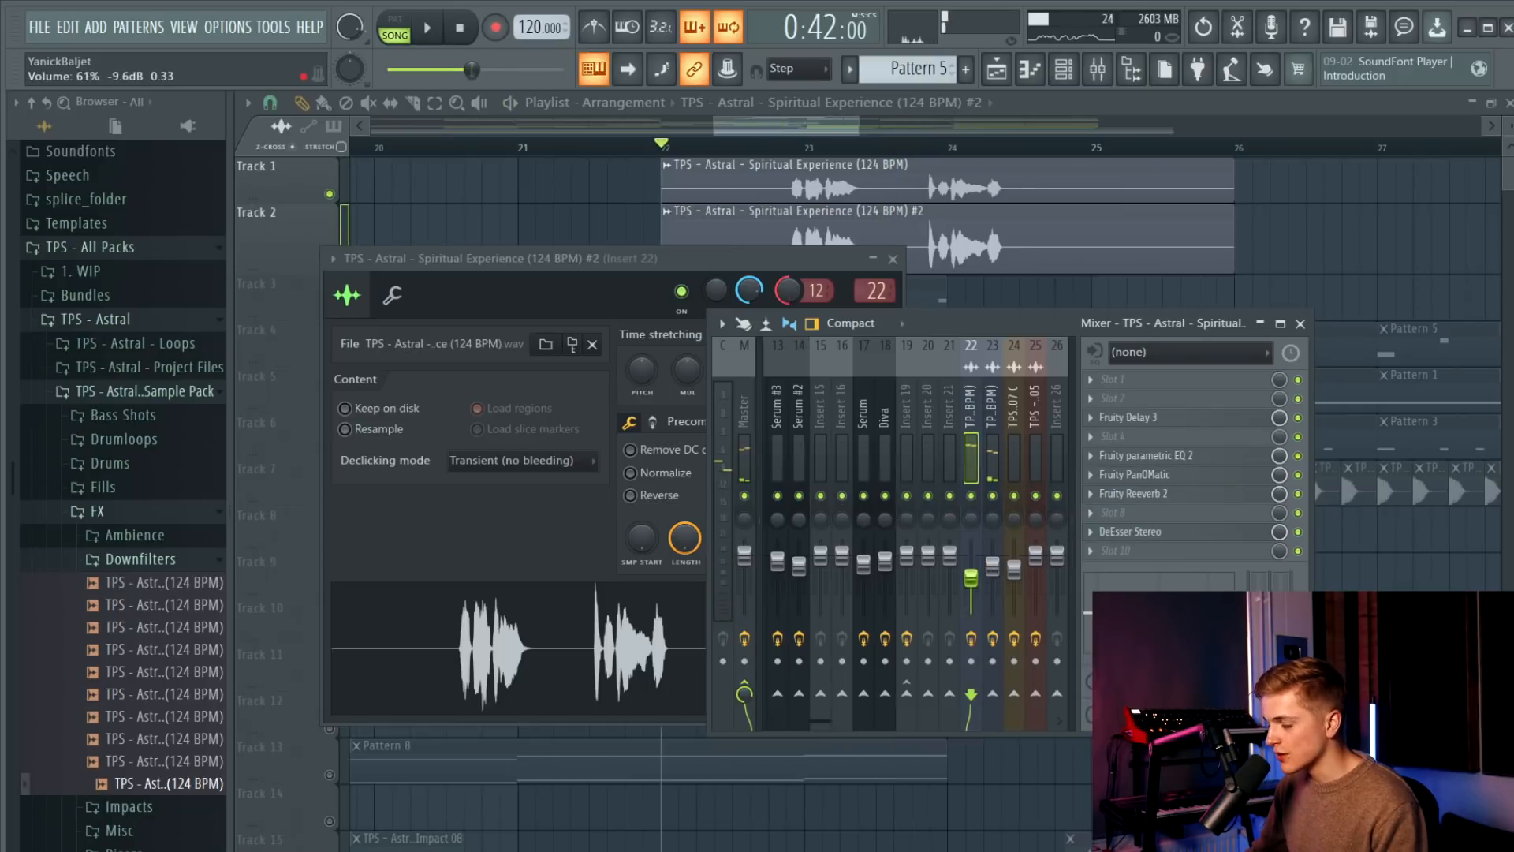
{"action": "key", "text": "space"}
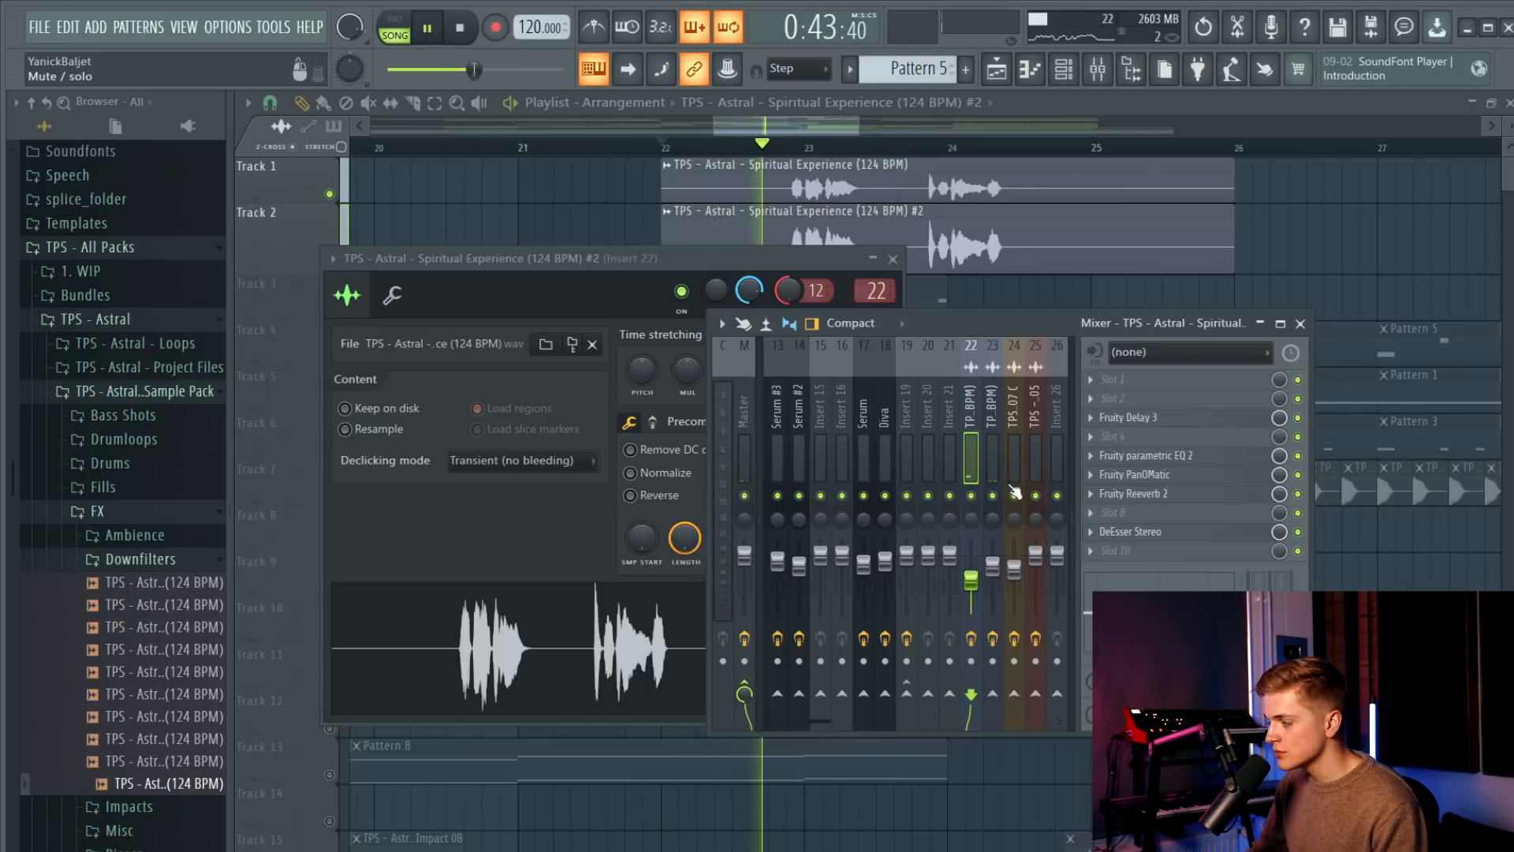
Turn off the solo on the vocal tracks and play the doubled vocal in the full mix from bar 22 past the bar 25 transition.
{"action": "right_click", "coordinate": [1306, 300]}
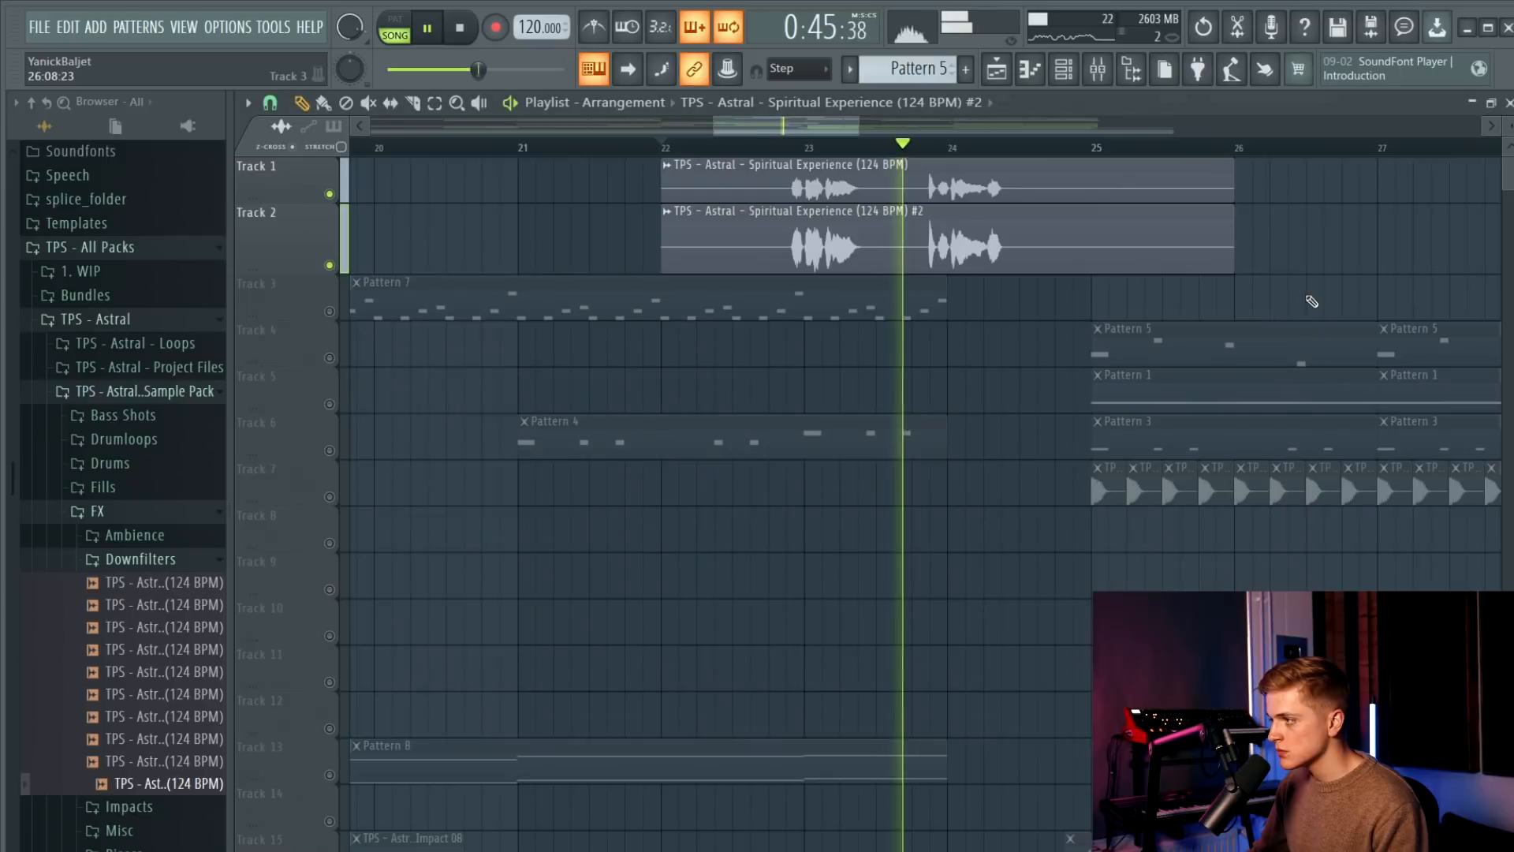
{"action": "right_click", "coordinate": [329, 265]}
{"action": "right_click", "coordinate": [329, 265]}
{"action": "key", "text": "space"}
{"action": "key", "text": "space"}
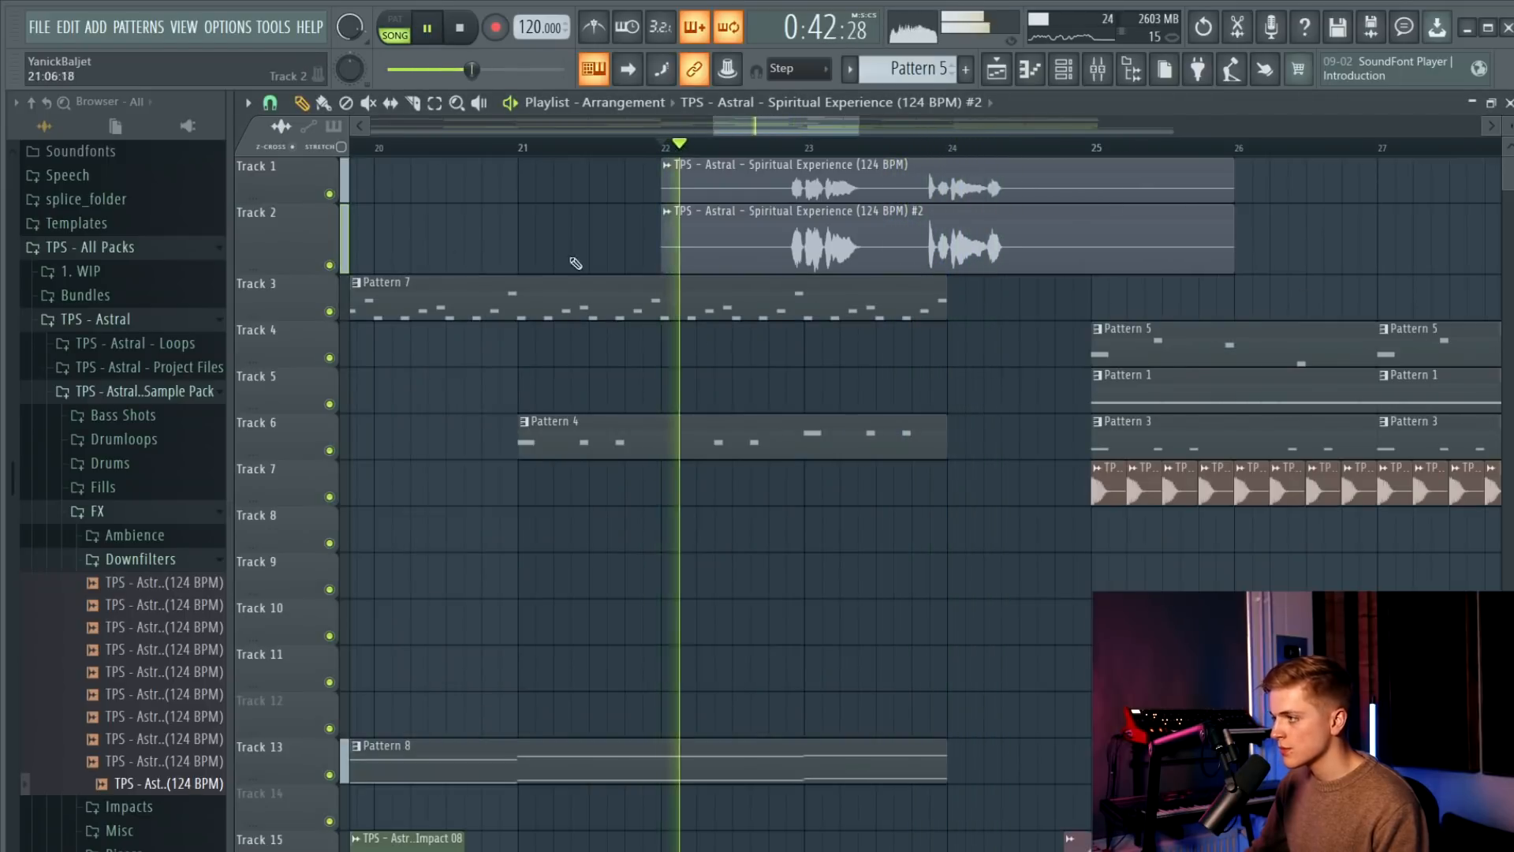
{"action": "scroll", "coordinate": [655, 284], "scroll_direction": "down", "scroll_amount": 6}
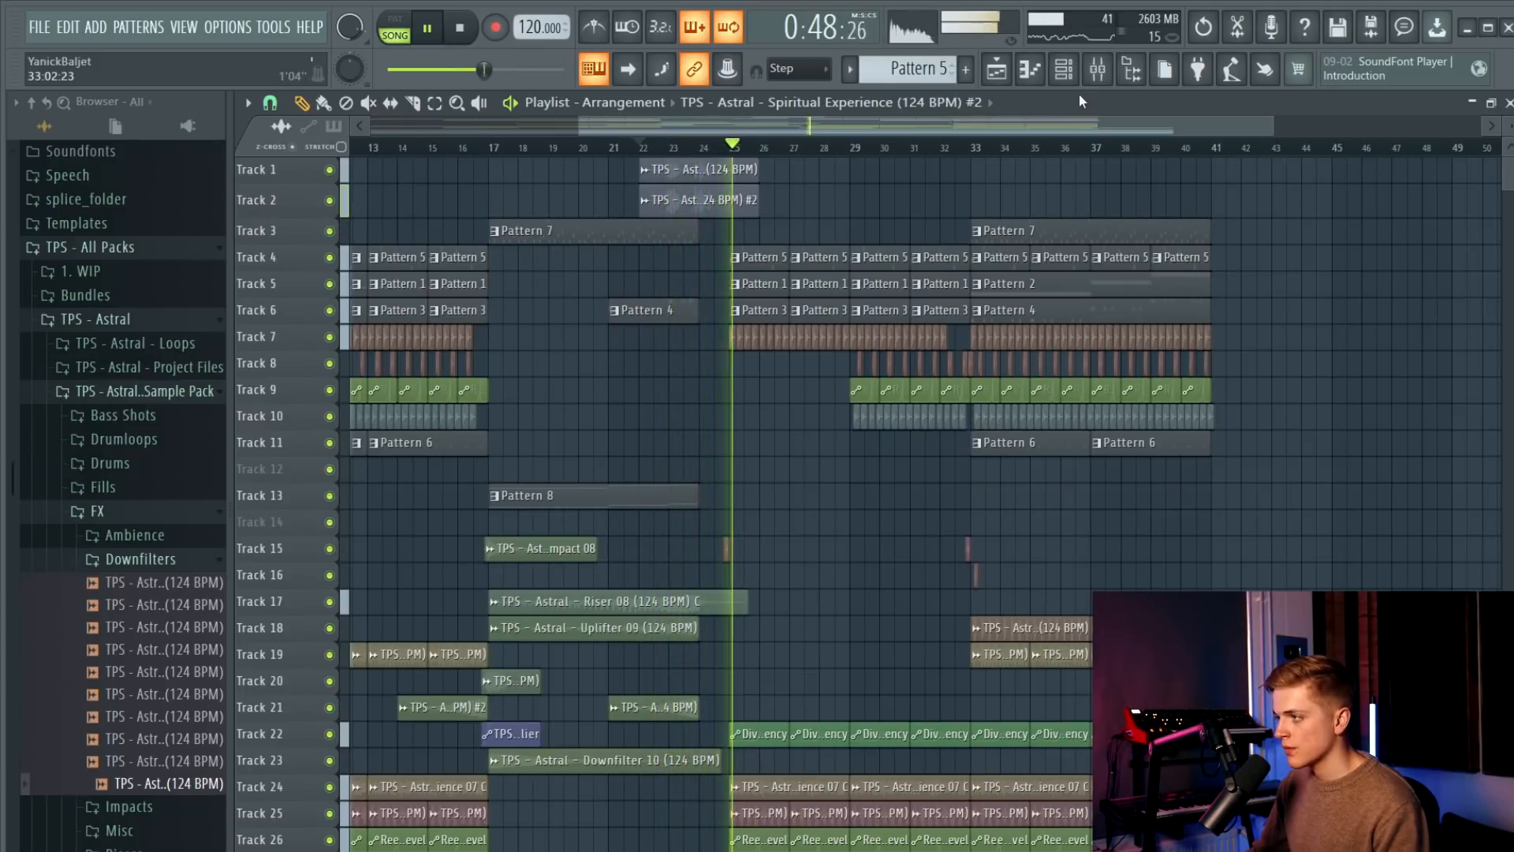
{"action": "scroll", "coordinate": [817, 580], "scroll_direction": "down", "scroll_amount": 5}
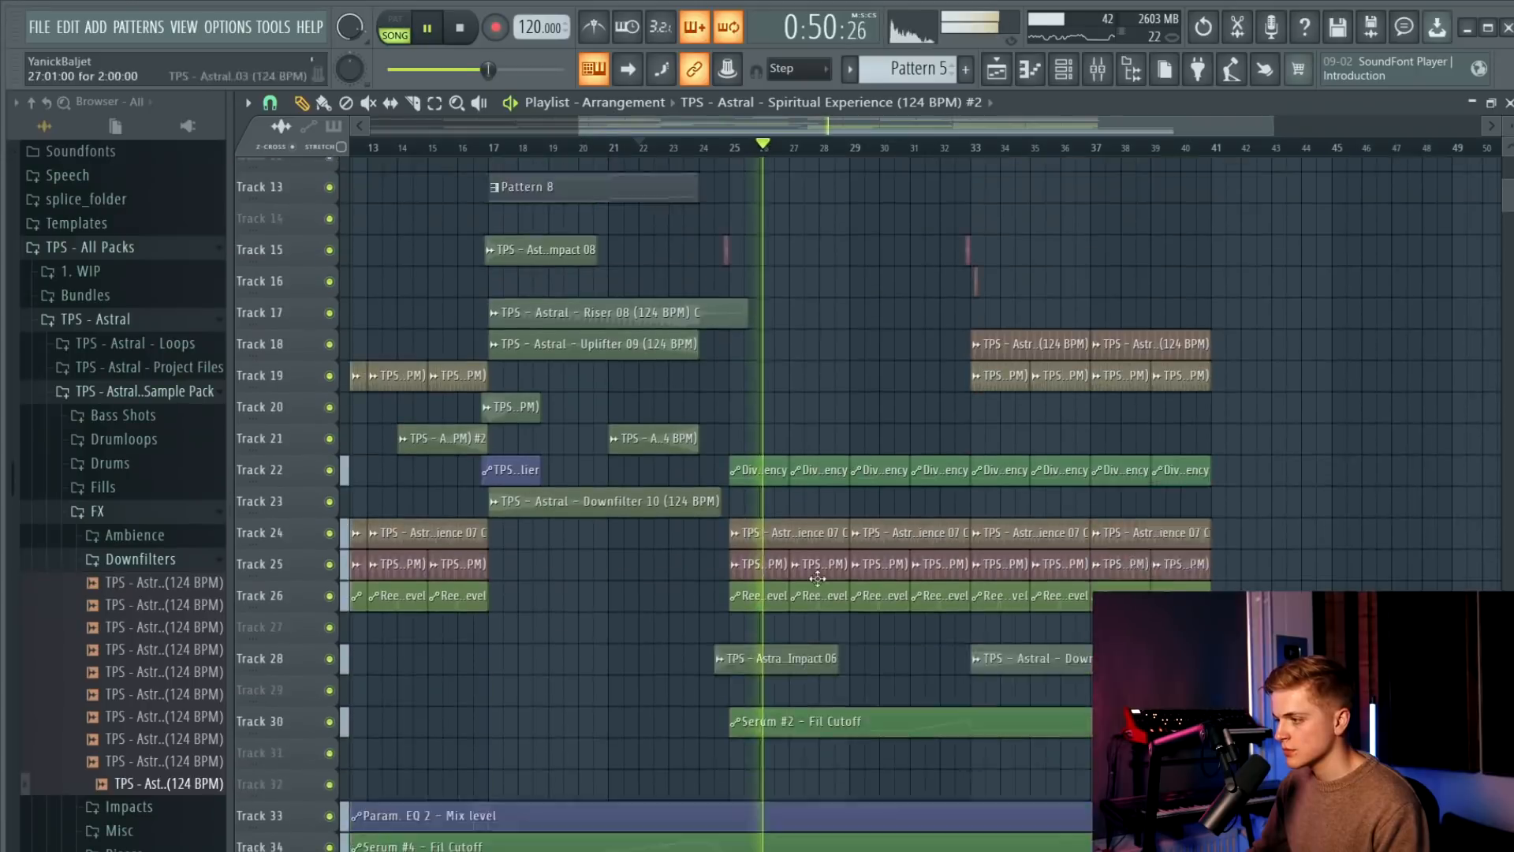
{"action": "key", "text": "space"}
Place an Impact 08 clip on track 15 just before bar 41, at the end of the arrangement.
{"action": "scroll", "coordinate": [625, 618], "scroll_direction": "up", "scroll_amount": 5}
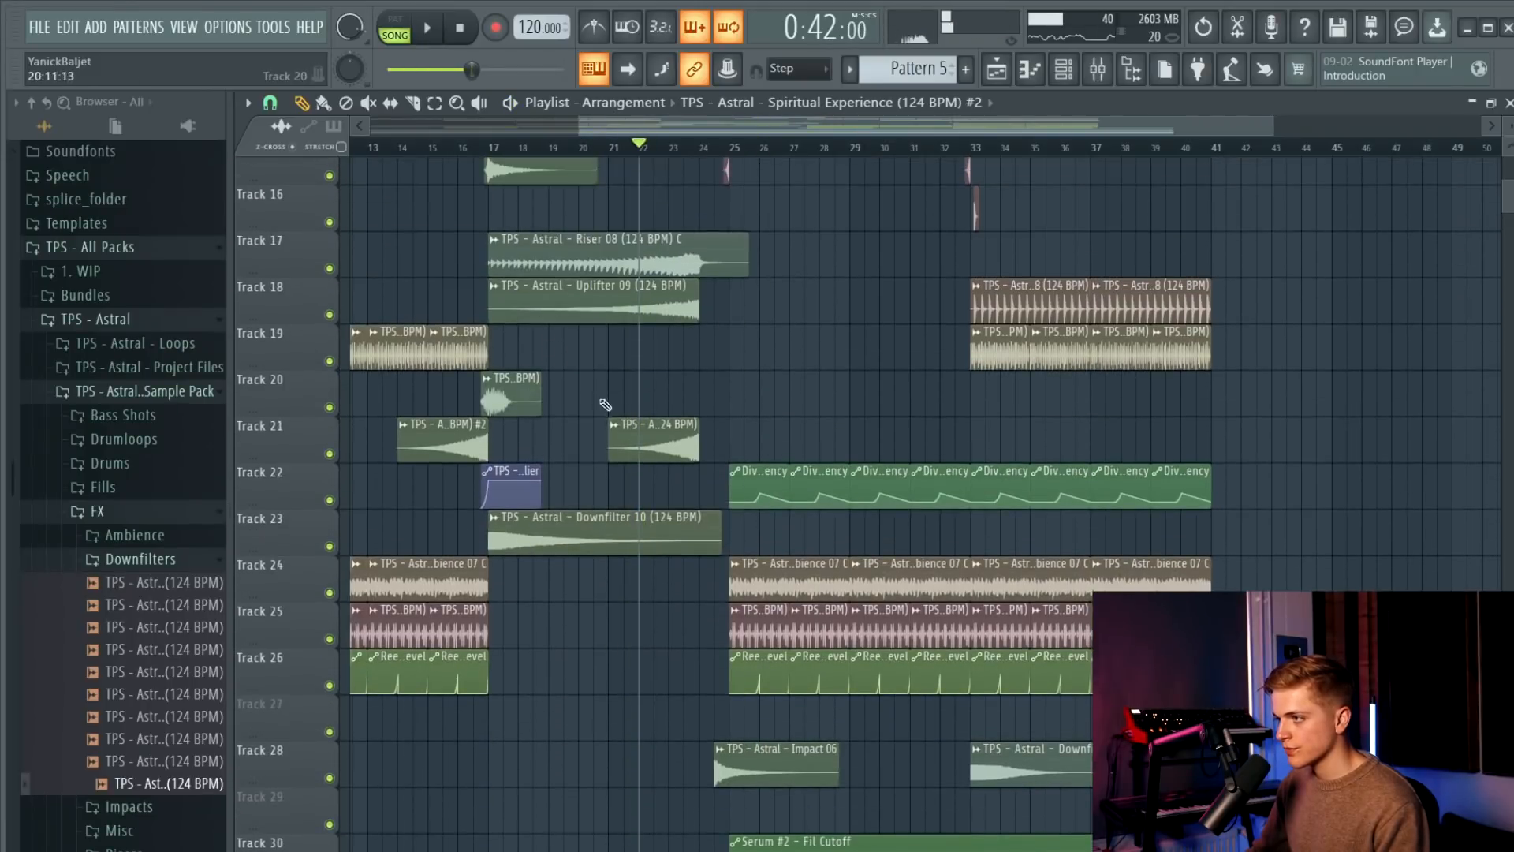
{"action": "scroll", "coordinate": [605, 405], "scroll_direction": "up", "scroll_amount": 3}
{"action": "left_click", "coordinate": [1214, 302]}
{"action": "key", "text": "space"}
{"action": "scroll", "coordinate": [1235, 312], "scroll_direction": "up", "scroll_amount": 4}
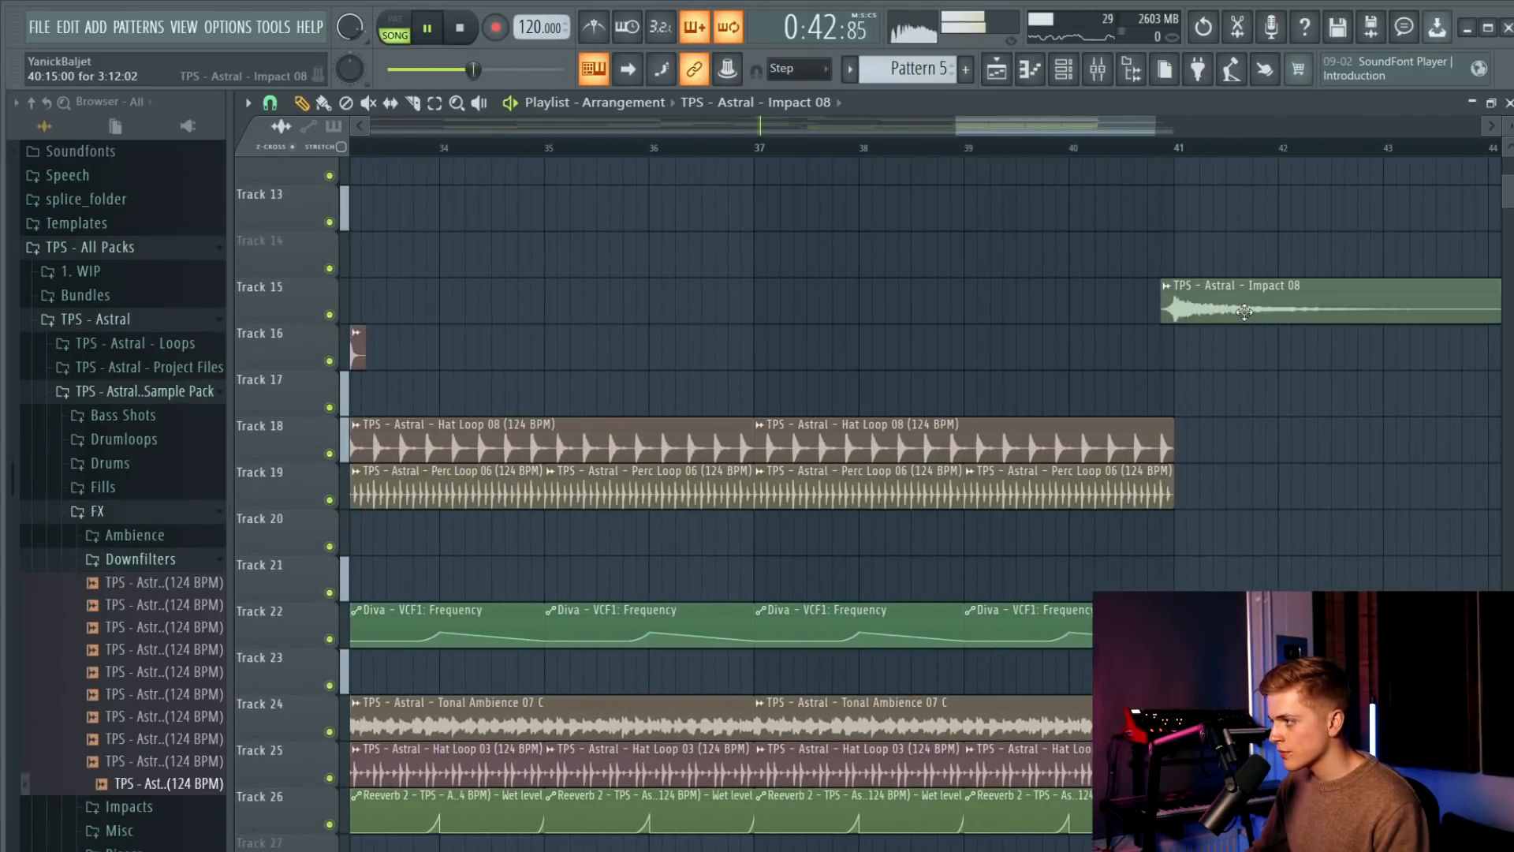
{"action": "scroll", "coordinate": [1244, 312], "scroll_direction": "down", "scroll_amount": 6}
{"action": "key", "text": "space"}
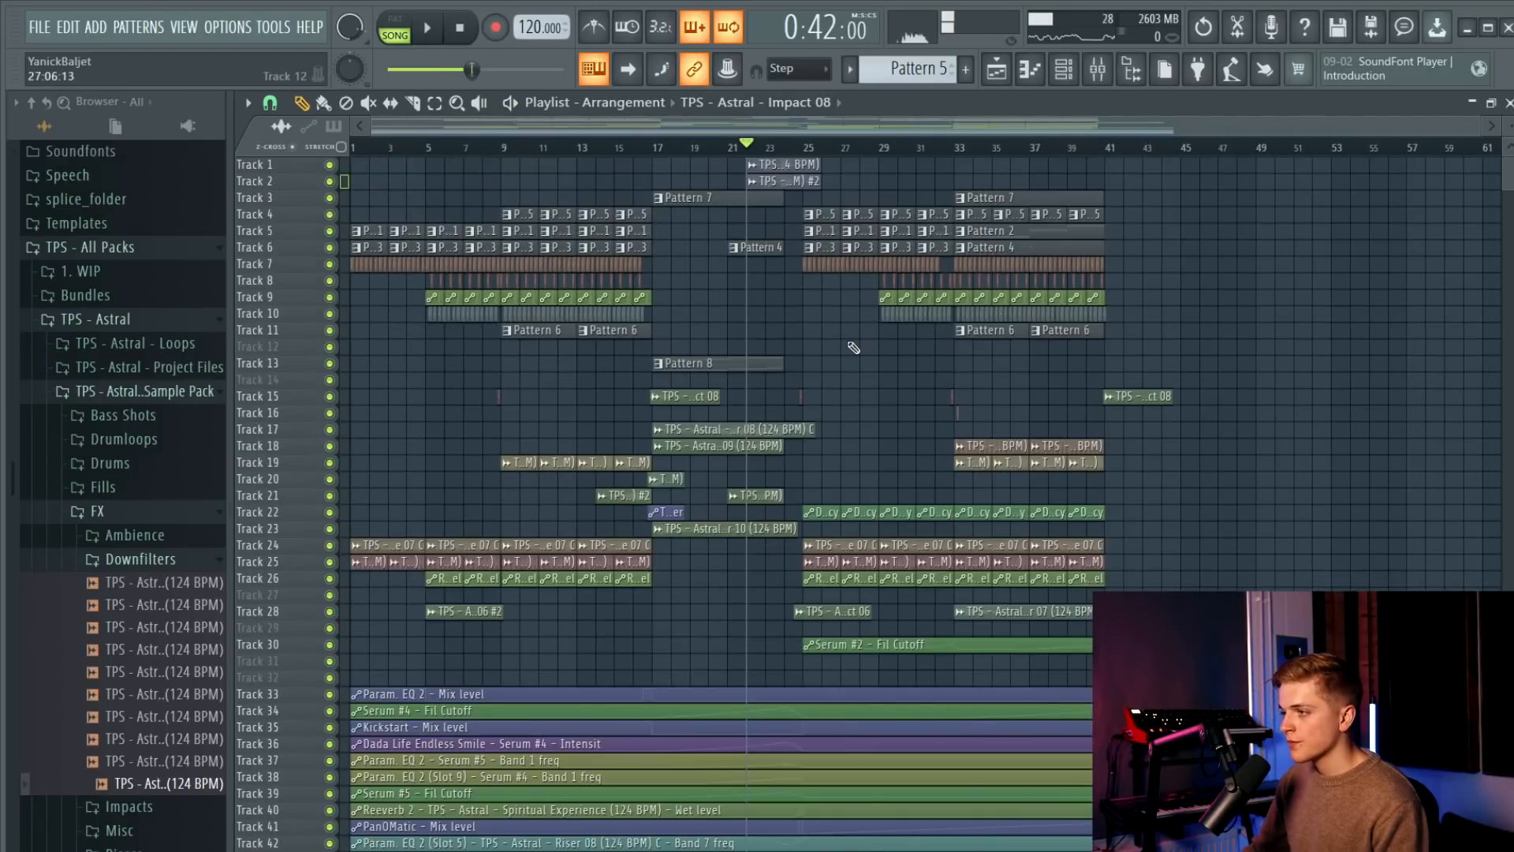